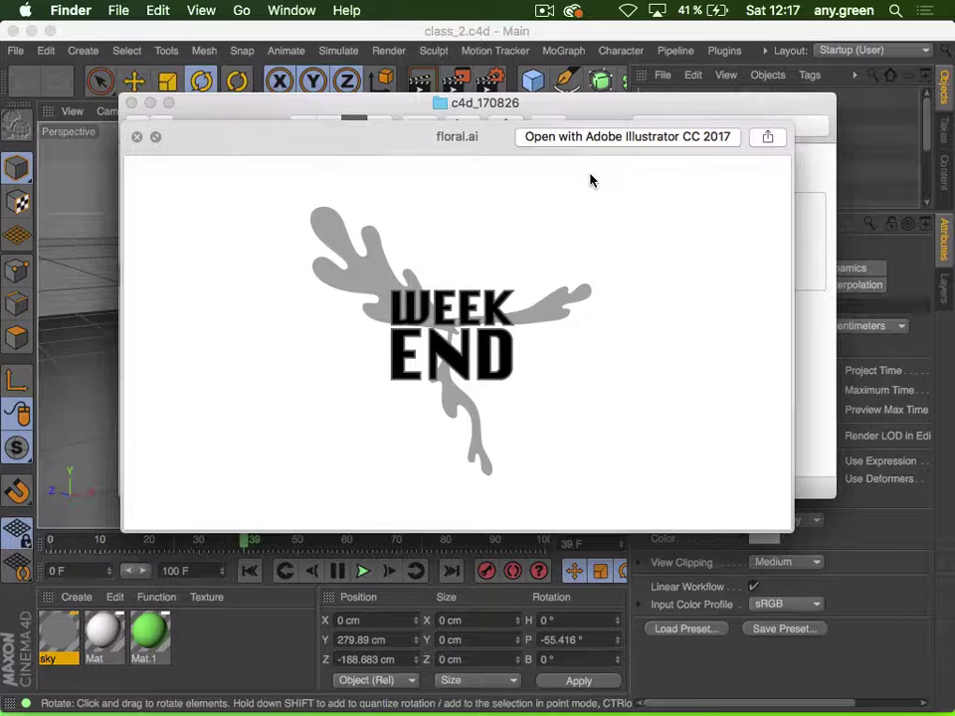
# Close the floral.ai preview, look at weekend.png from the c4d_170826_mine folder in Quick Look, and close it again
pyautogui.press('space')
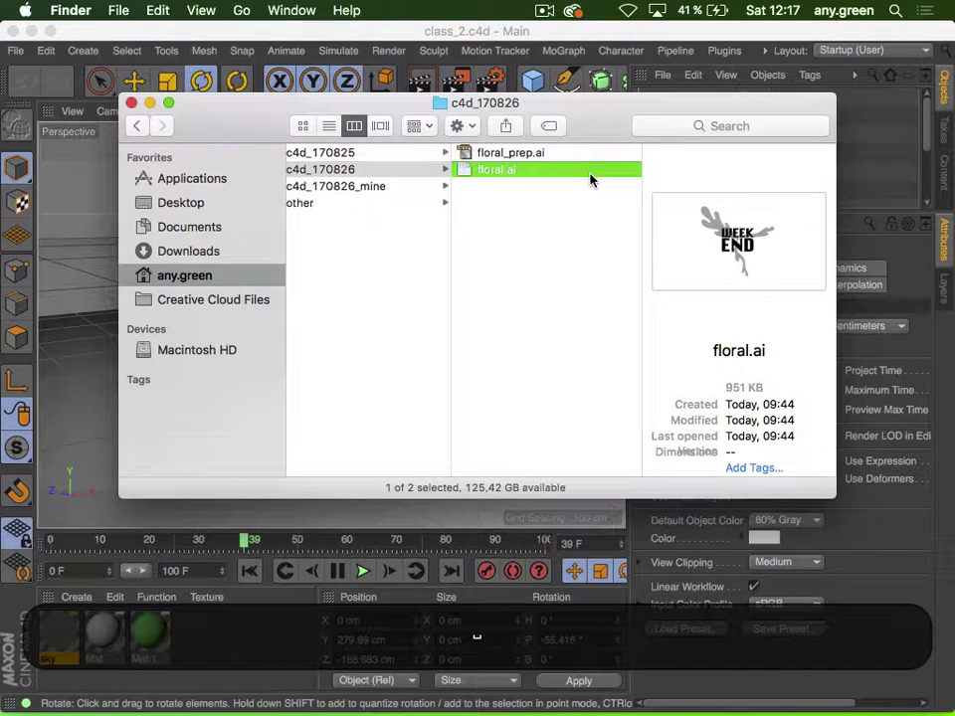
pyautogui.press('Left')
pyautogui.press('Down')
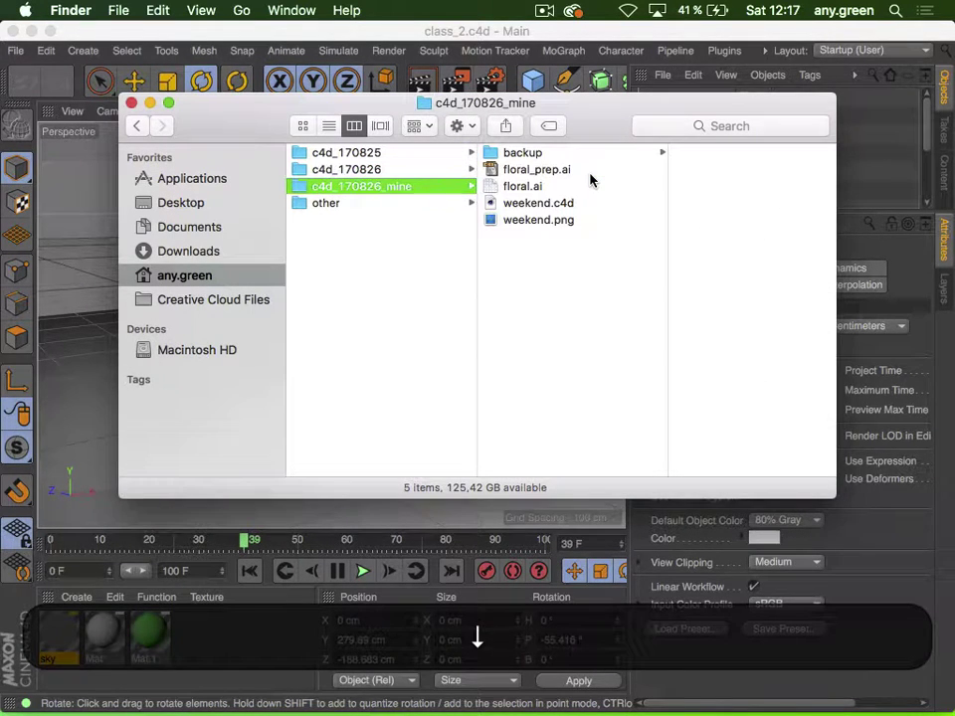
pyautogui.press('Right')
pyautogui.press('Down')
pyautogui.press('Down')
pyautogui.press('Down')
pyautogui.press('Down')
pyautogui.press('space')
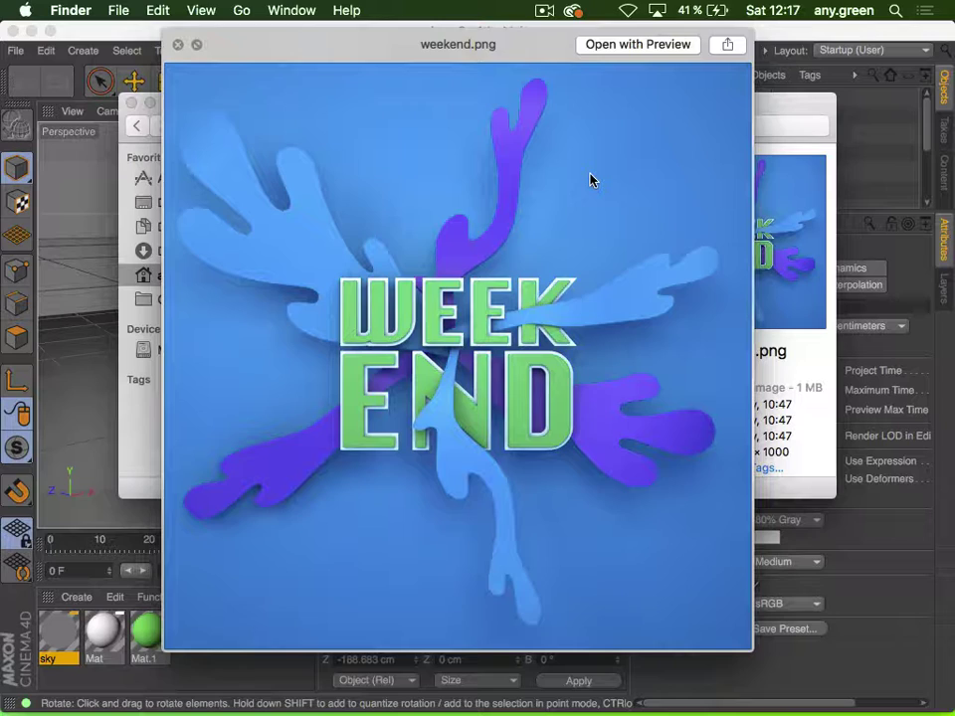
pyautogui.press('space')
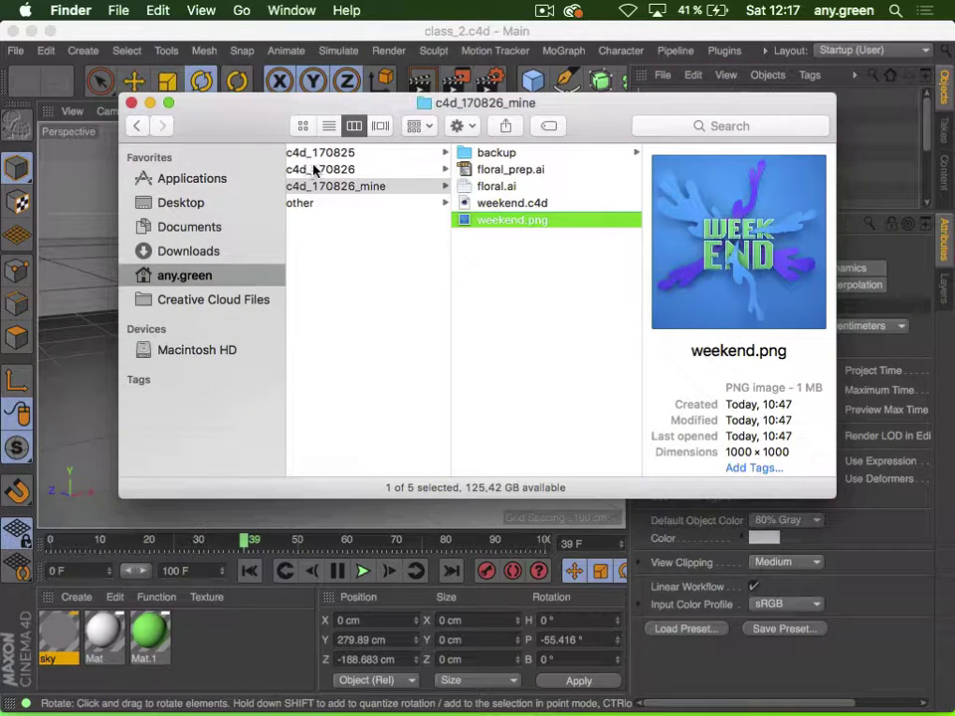
# Switch to the class_2.c4d scene in Cinema 4D, render the active view and deselect all materials
pyautogui.click(543, 34)
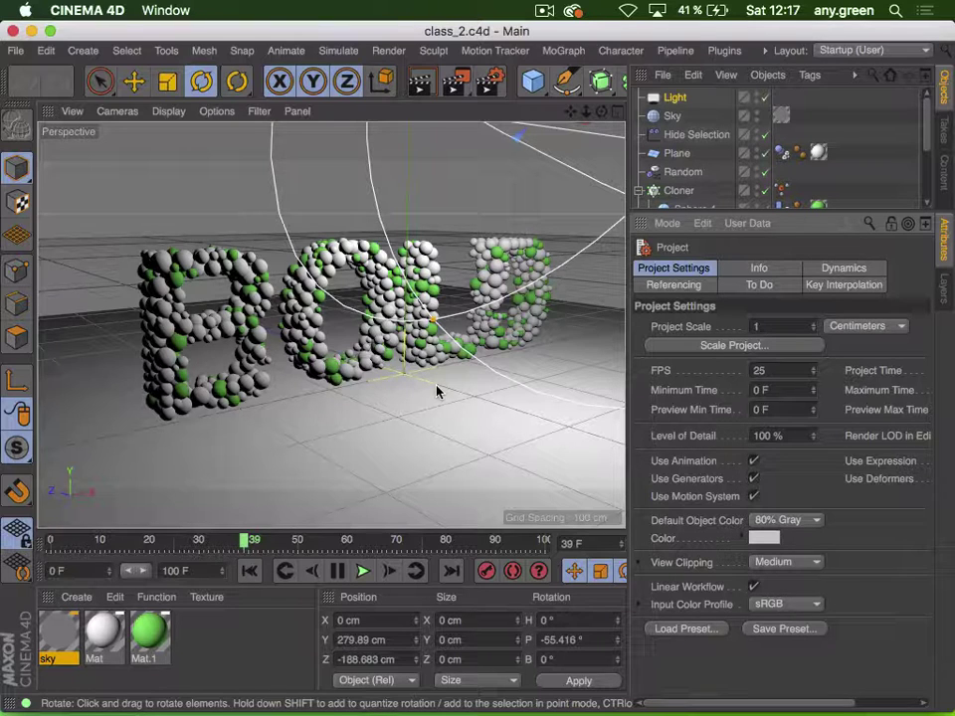
pyautogui.click(423, 81)
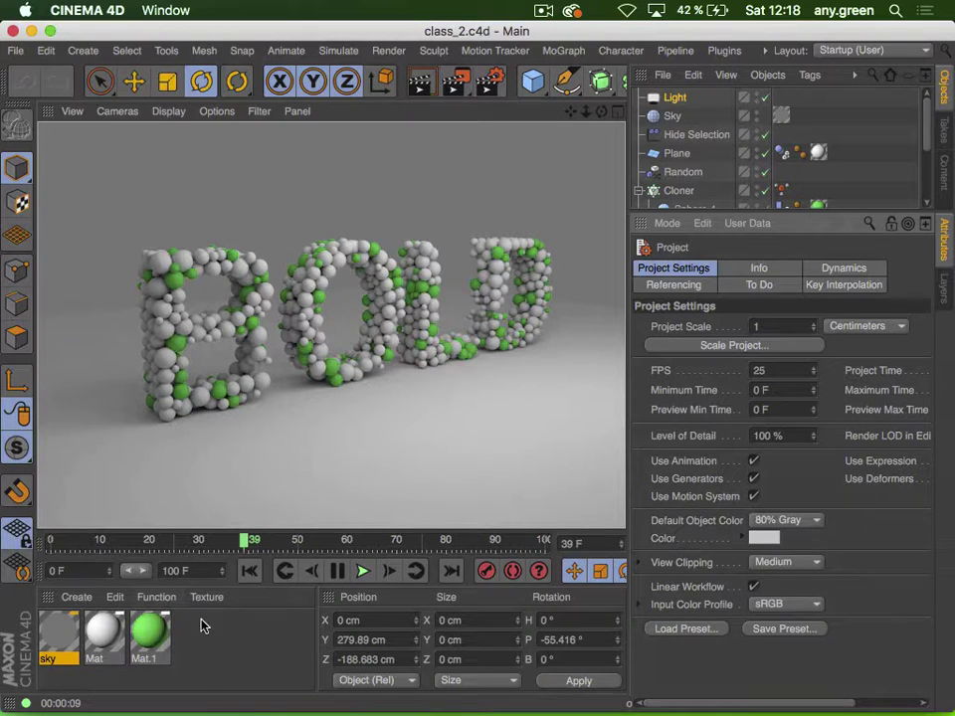
pyautogui.click(227, 643)
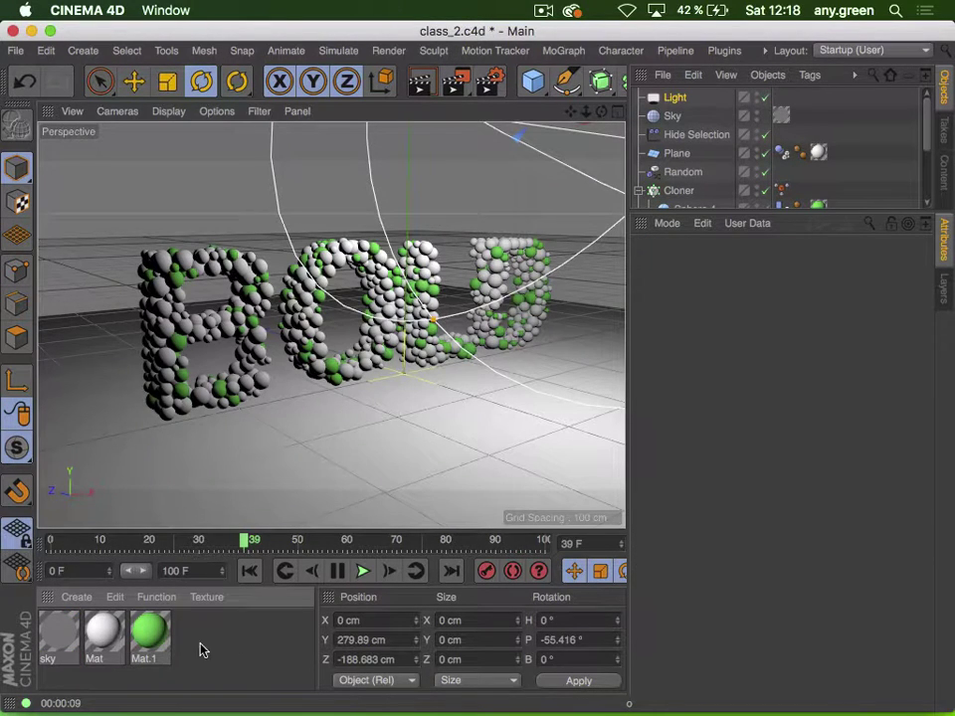
# Duplicate the white Mat material and rename the copy as floor
pyautogui.keyDown('ctrl'); pyautogui.moveTo(113, 632); pyautogui.dragTo(136, 639); pyautogui.keyUp('ctrl')
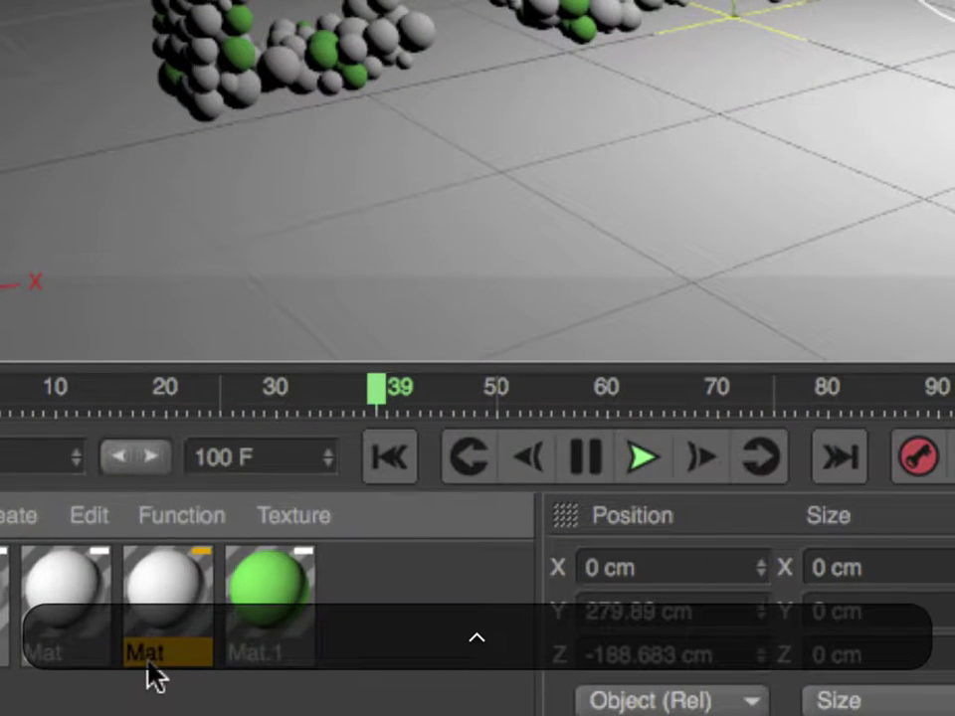
pyautogui.doubleClick(147, 654)
pyautogui.write('floor')
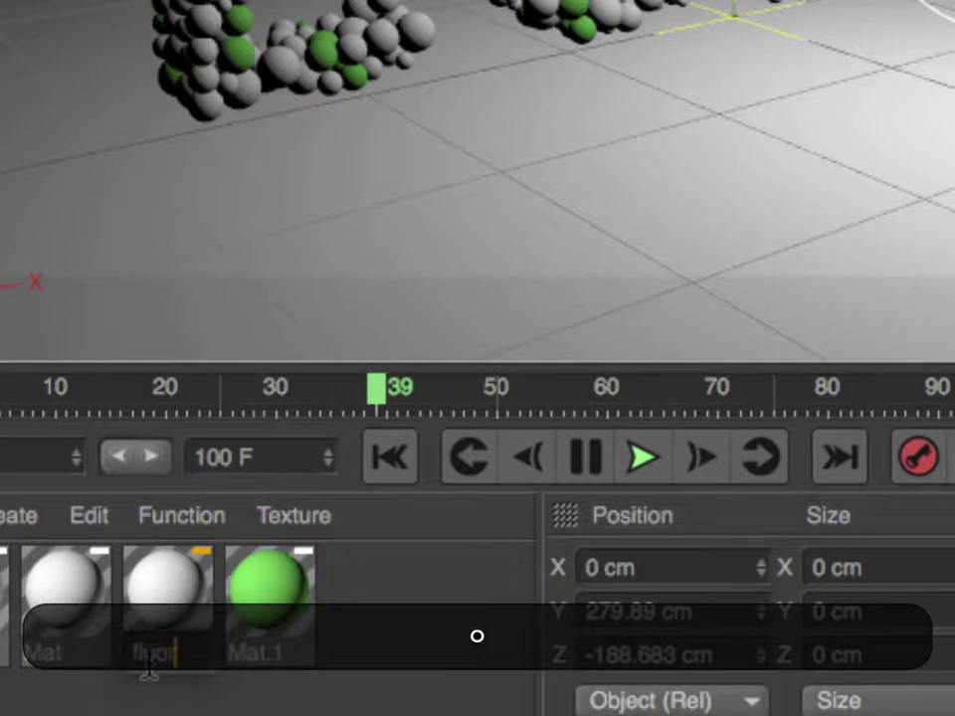
pyautogui.press('Return')
# Open the floor material for editing and set its preview shape to Plane
pyautogui.doubleClick(154, 603)
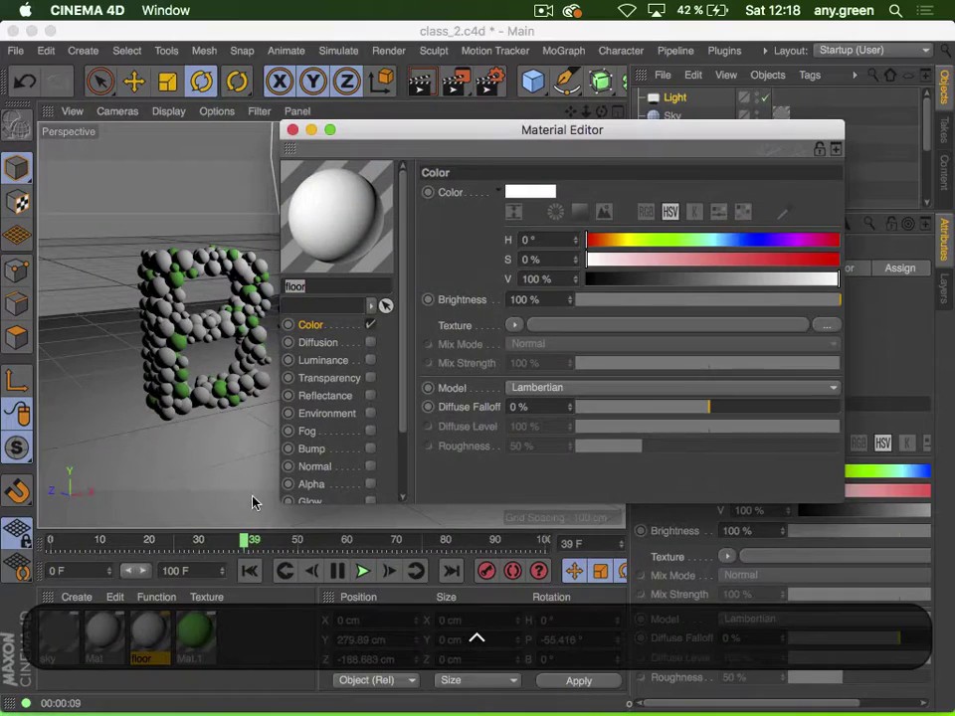
pyautogui.rightClick(343, 207)
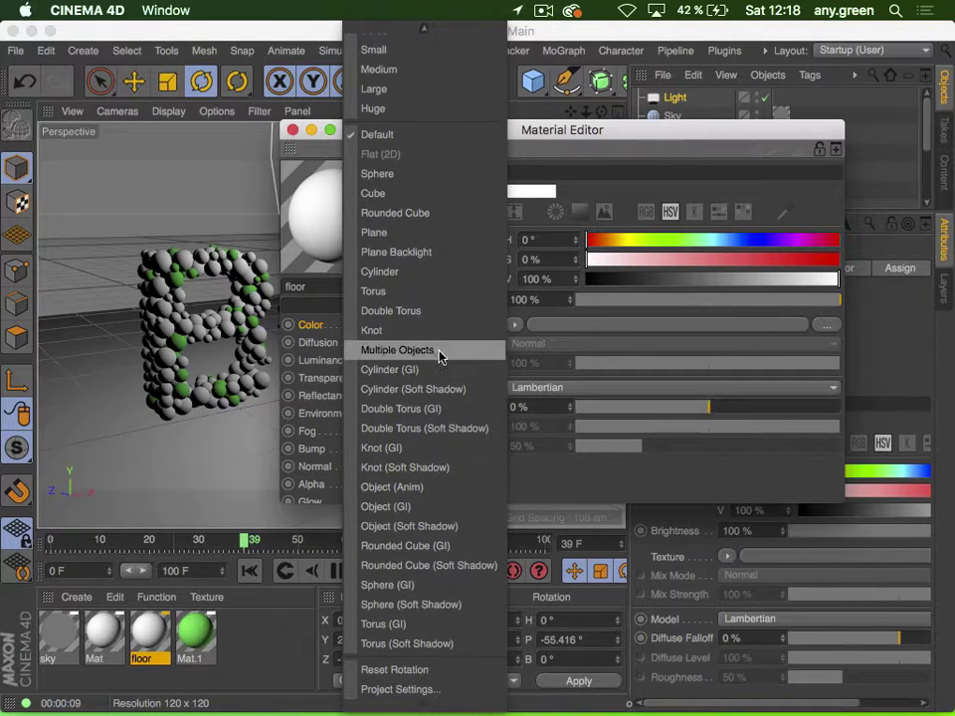
pyautogui.click(438, 233)
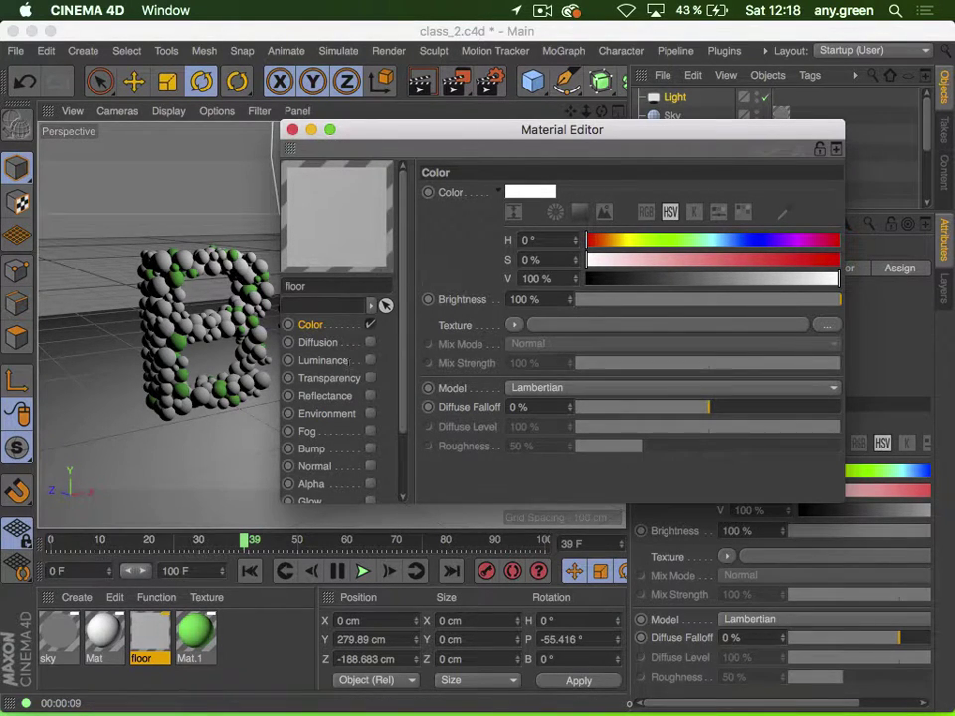
# Enable the Alpha channel of the floor material and load a Gradient shader as its texture
pyautogui.scroll(-2, 348, 380)
pyautogui.click(370, 407)
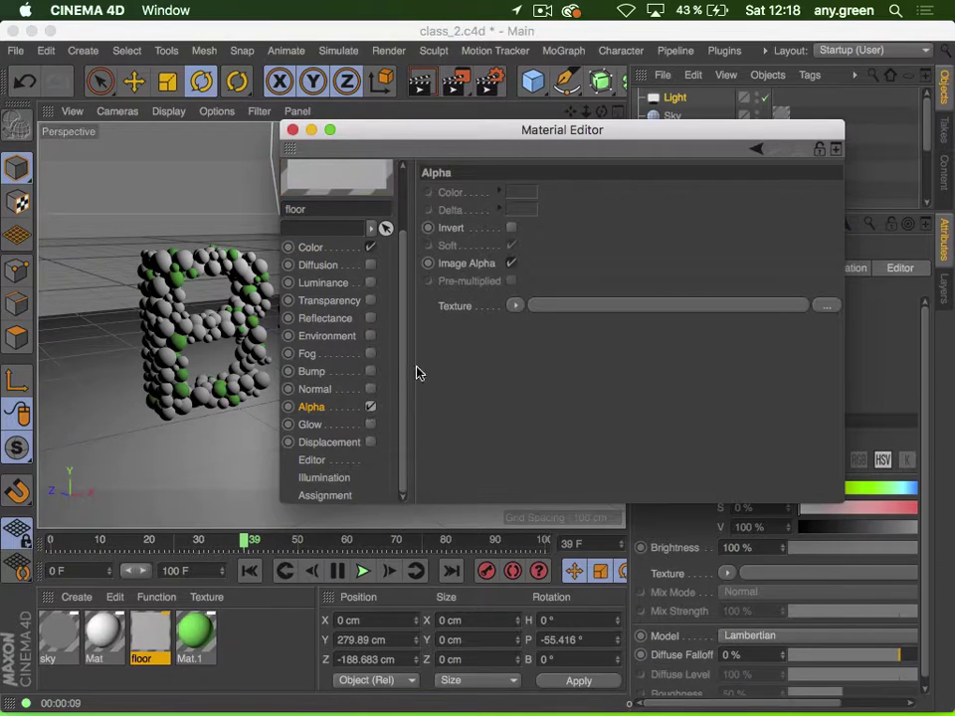
pyautogui.scroll(2, 348, 214)
pyautogui.click(514, 306)
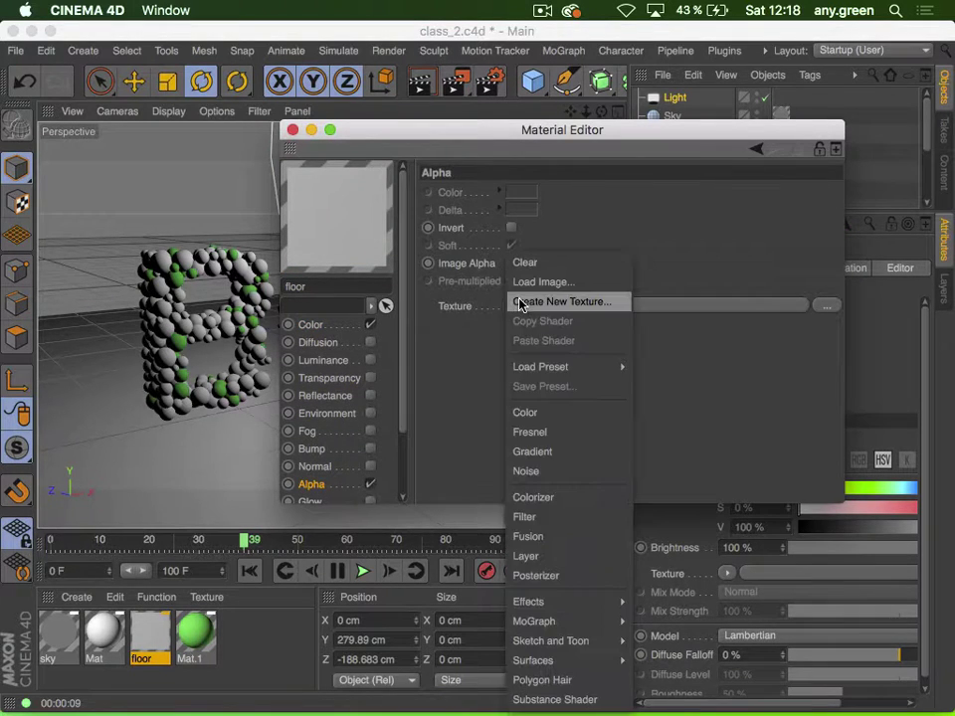
pyautogui.click(574, 453)
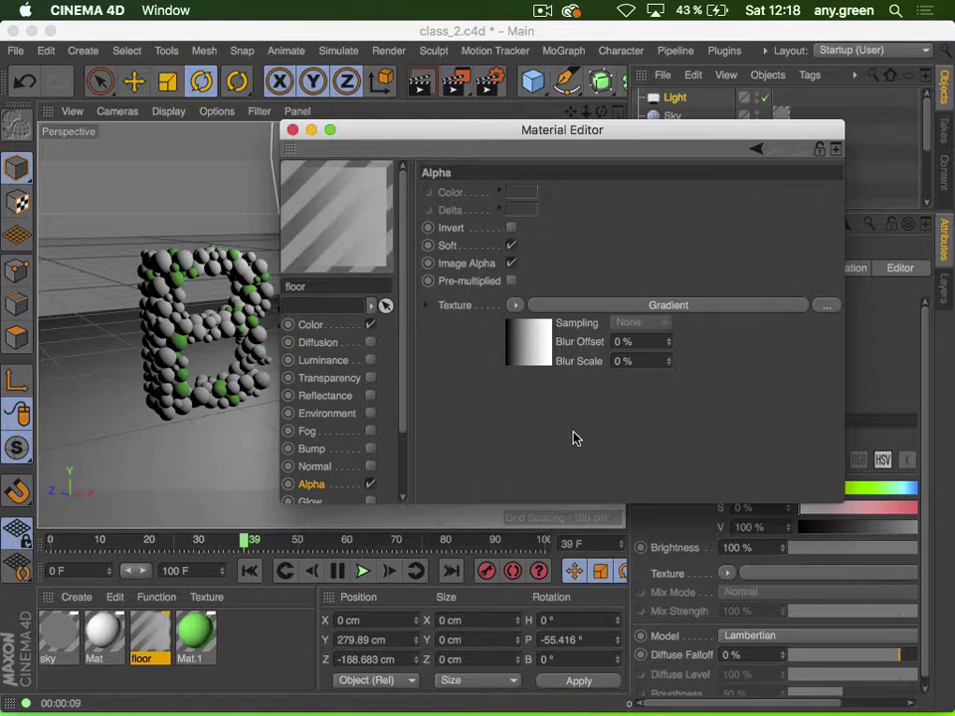
# Set the alpha gradient's type to 2D - Circular and reverse its knots so white is at the centre and black outside
pyautogui.click(532, 350)
pyautogui.click(507, 358)
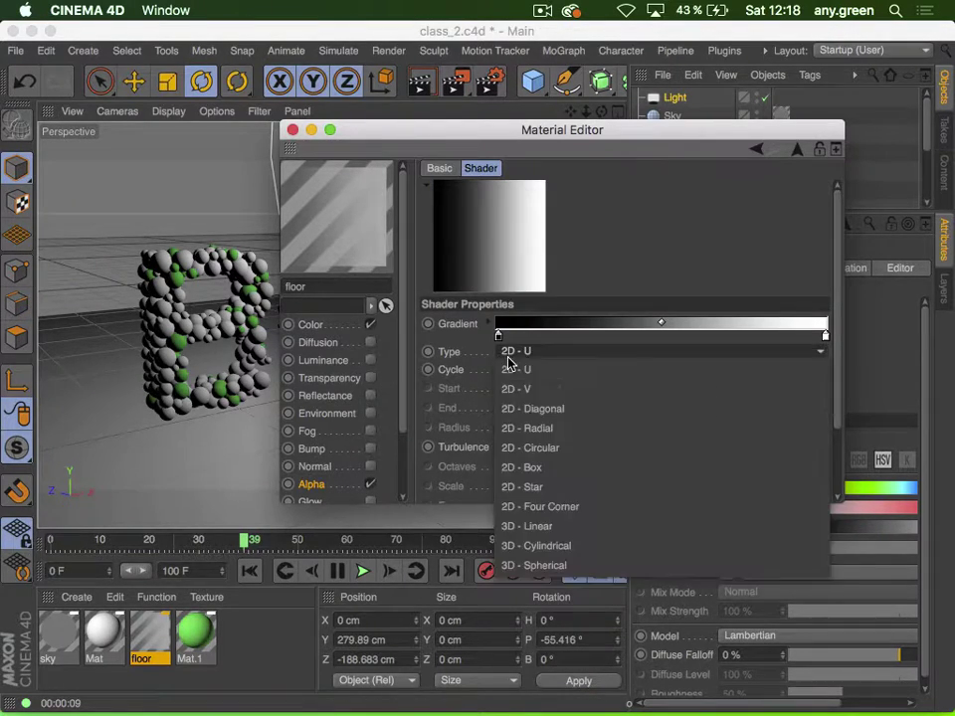
pyautogui.click(576, 453)
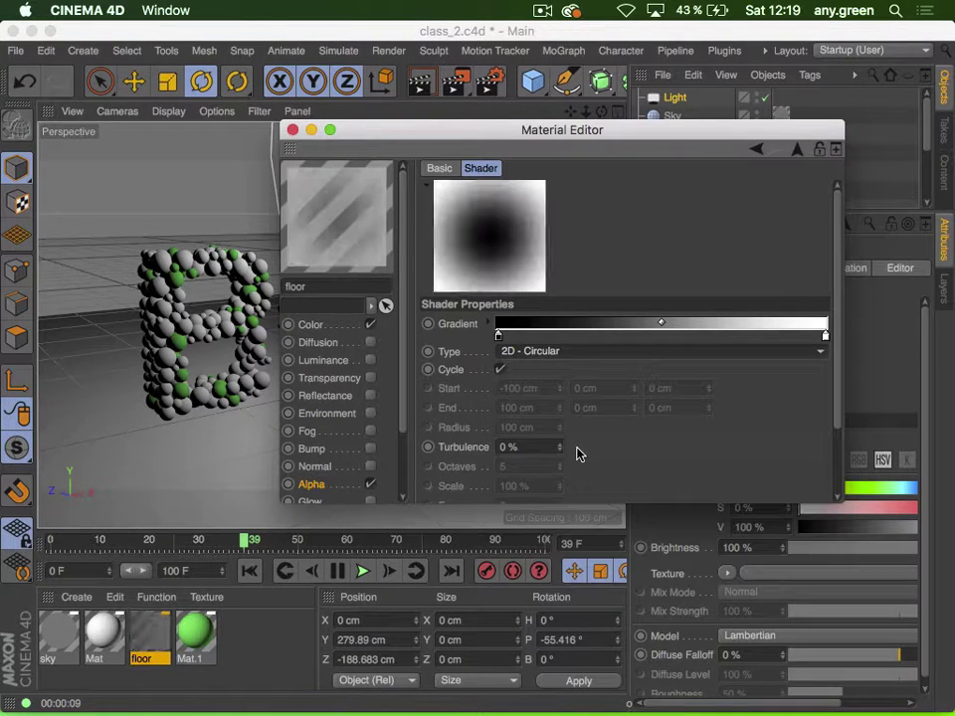
pyautogui.moveTo(498, 337); pyautogui.dragTo(733, 355)
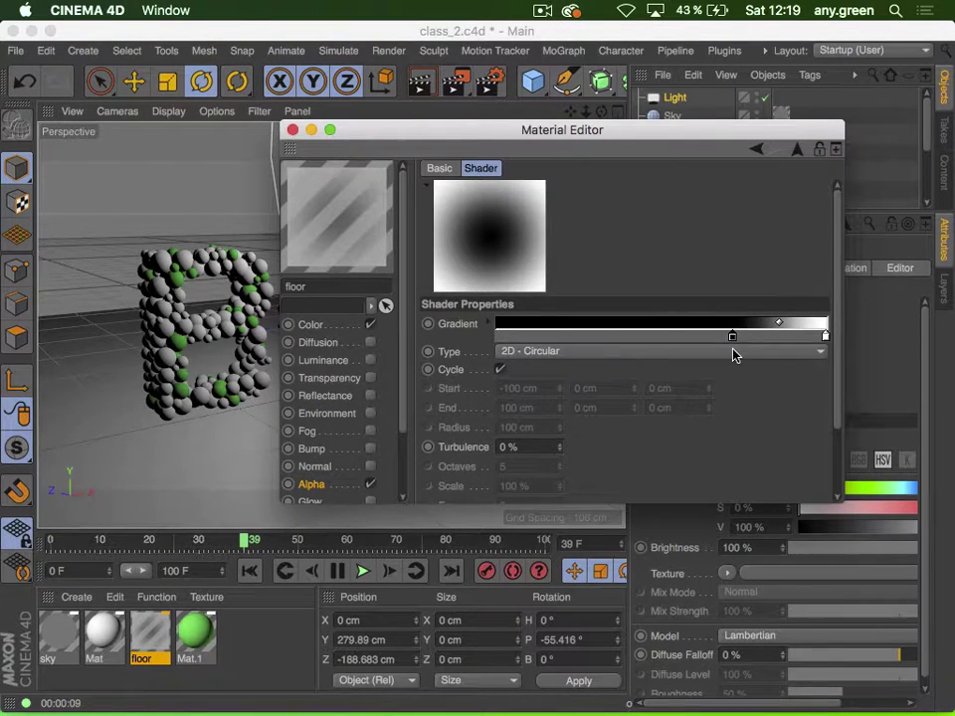
pyautogui.moveTo(824, 336); pyautogui.dragTo(497, 336)
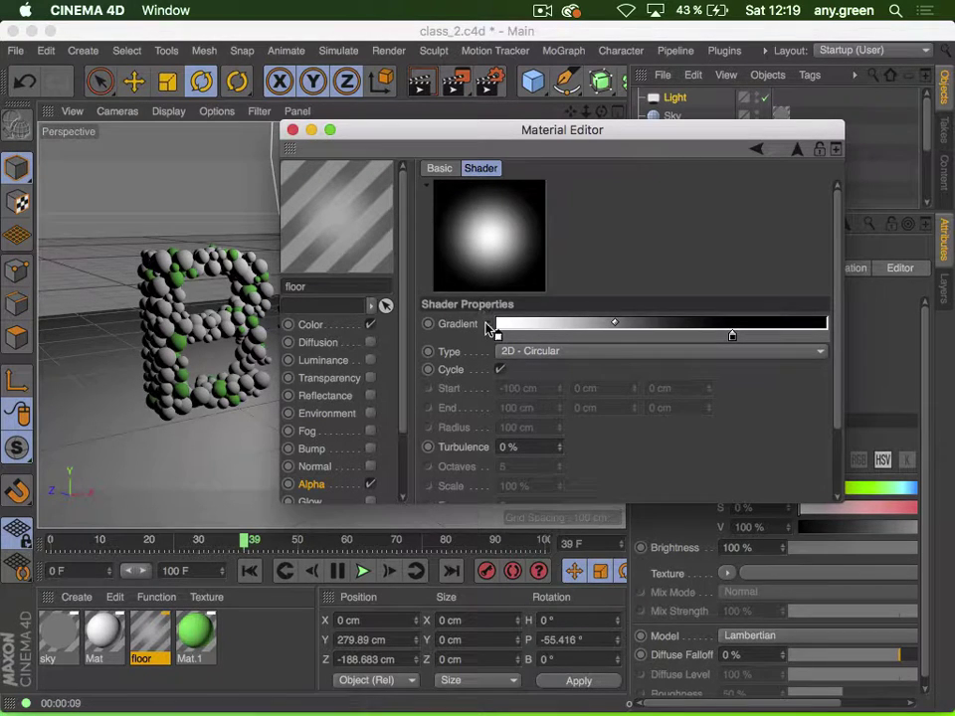
# Set the position of the gradient's black knot to 75 %
pyautogui.click(488, 326)
pyautogui.click(733, 337)
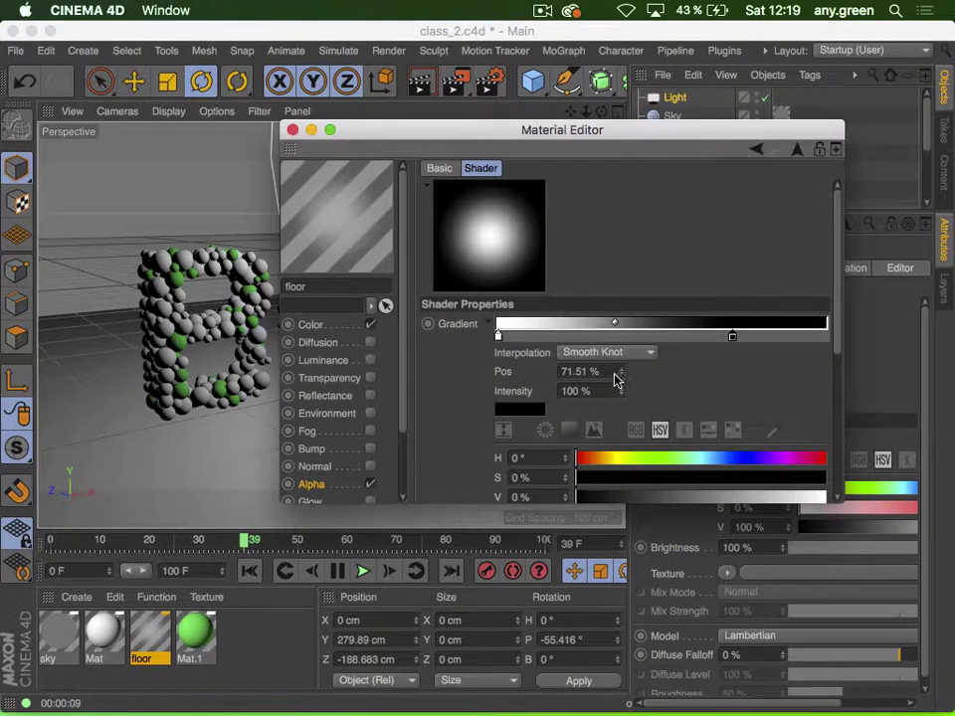
pyautogui.click(582, 371)
pyautogui.write('75')
pyautogui.press('Return')
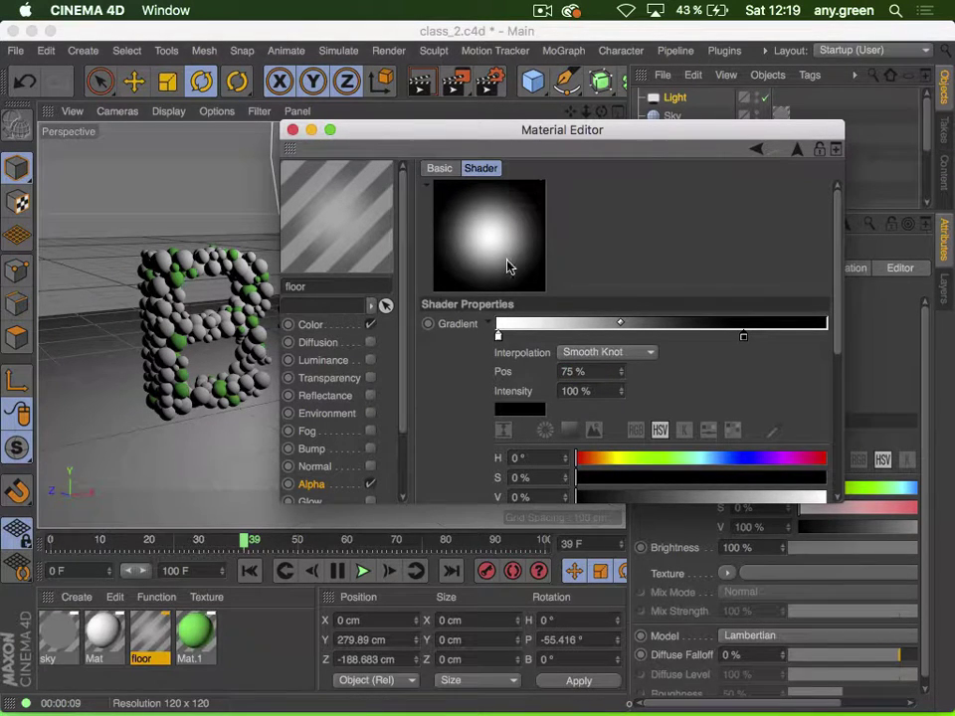
# Move the black knot to the far end of the gradient for comparison, and return its position to 75 %
pyautogui.moveTo(747, 339); pyautogui.dragTo(855, 346)
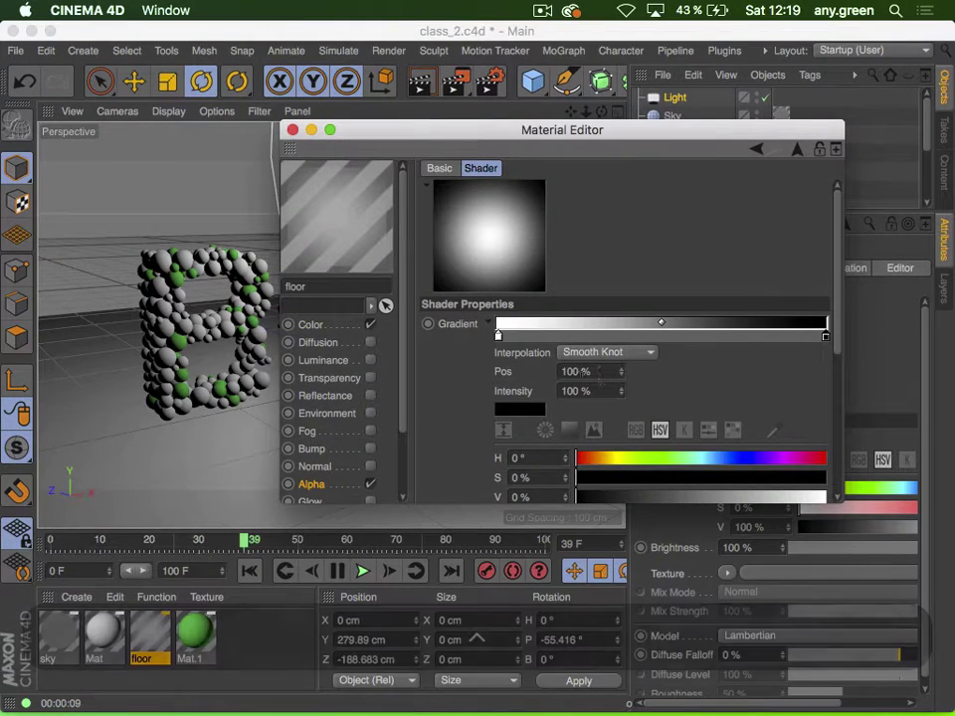
pyautogui.click(582, 371)
pyautogui.write('75')
pyautogui.press('Return')
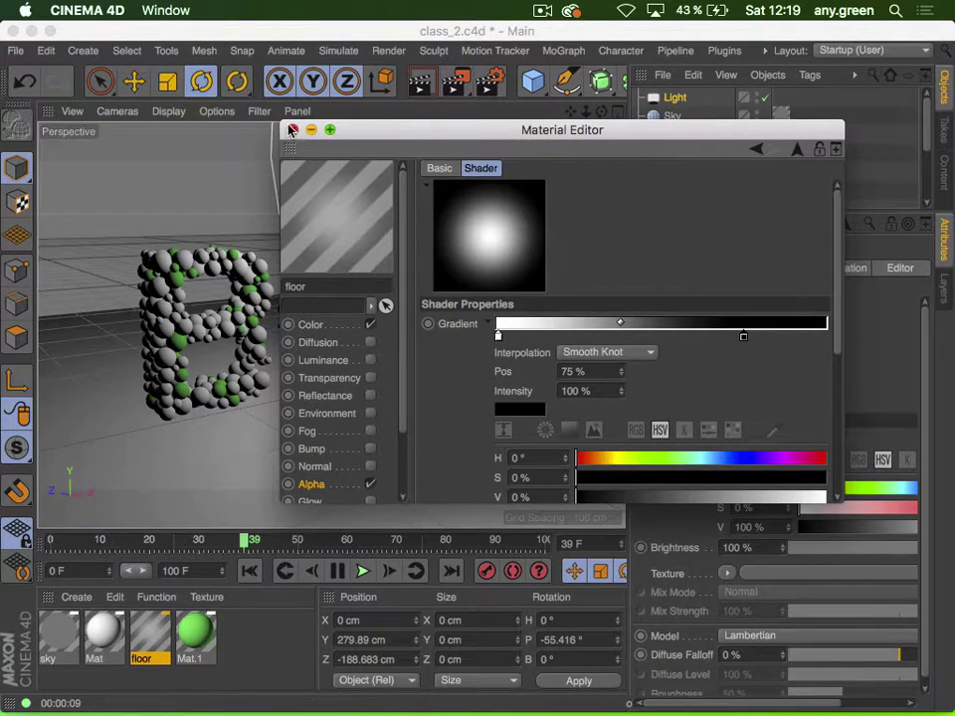
# Close the material editor, replace the Plane object's material with floor, and render the active view
pyautogui.click(293, 129)
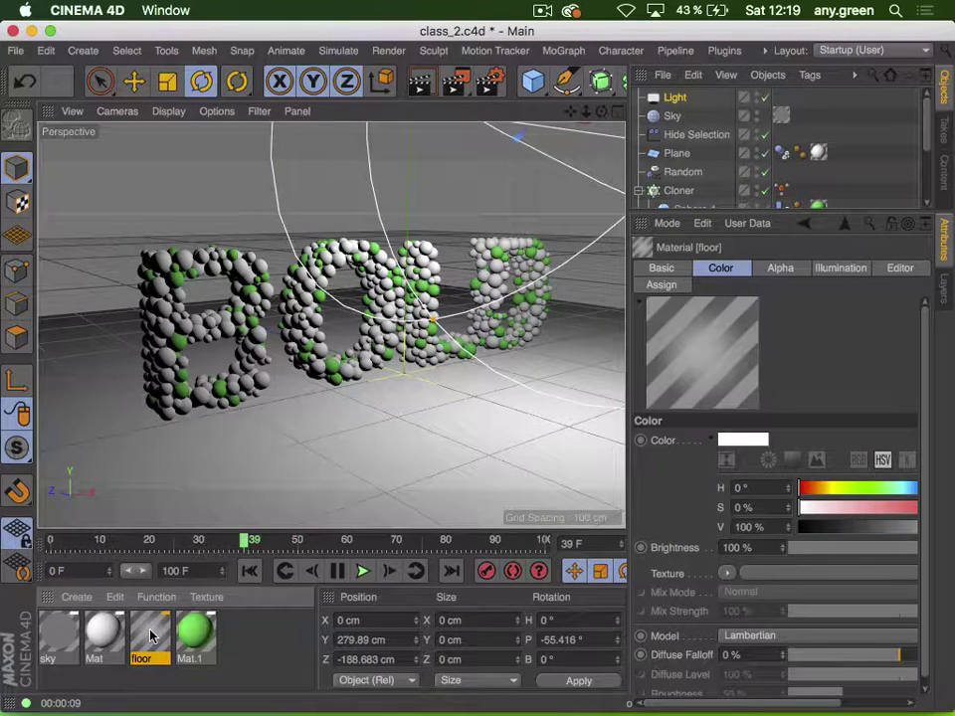
pyautogui.scroll(-3, 737, 119)
pyautogui.scroll(3, 735, 117)
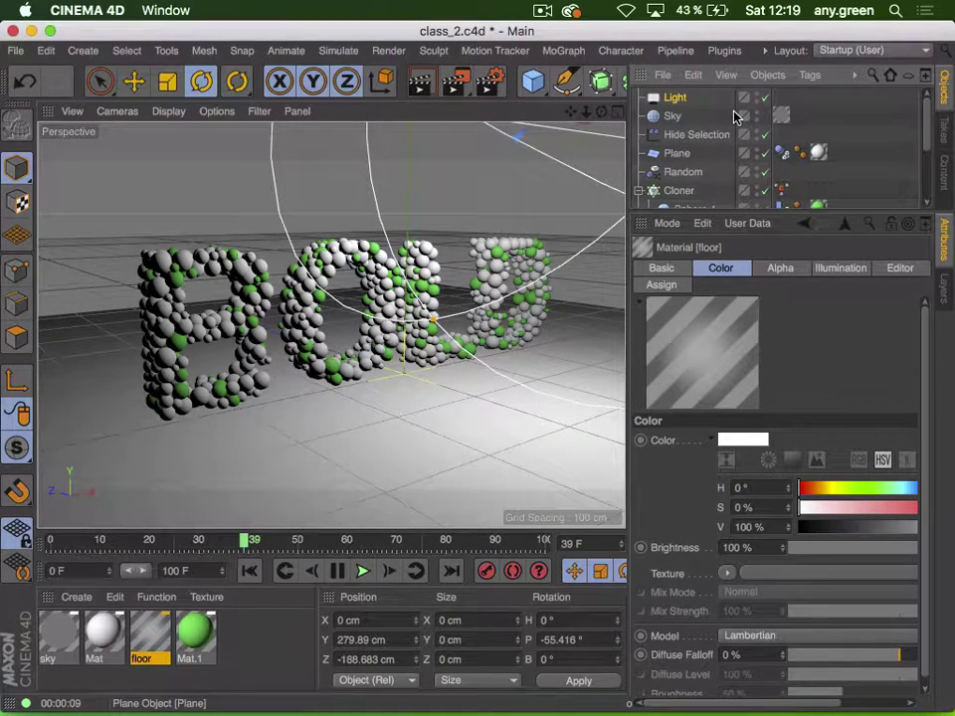
pyautogui.moveTo(149, 636); pyautogui.dragTo(818, 154)
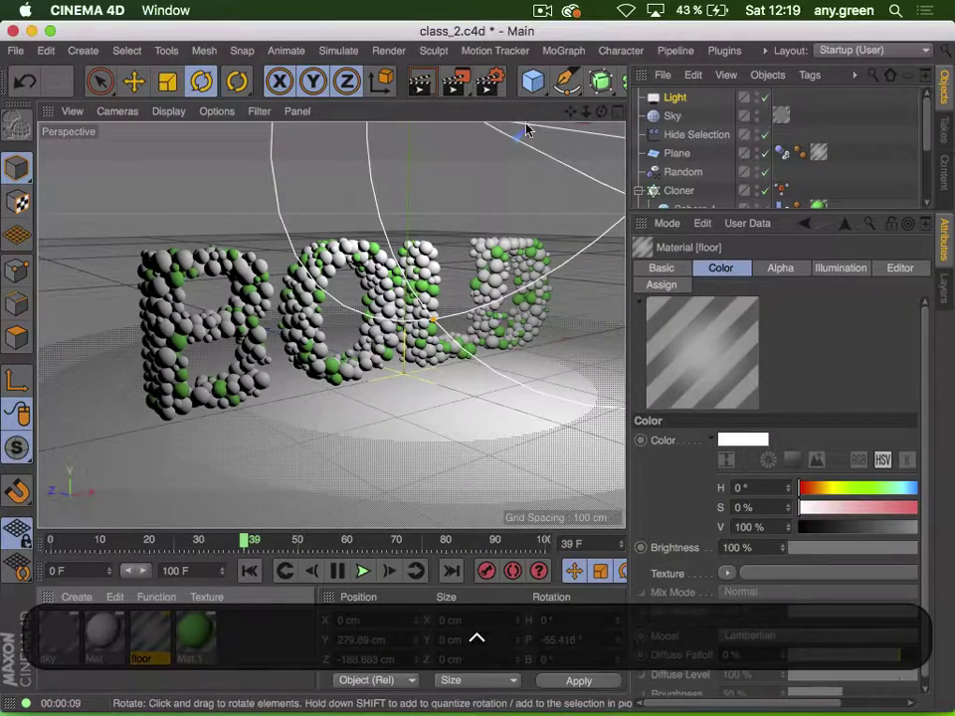
pyautogui.click(422, 82)
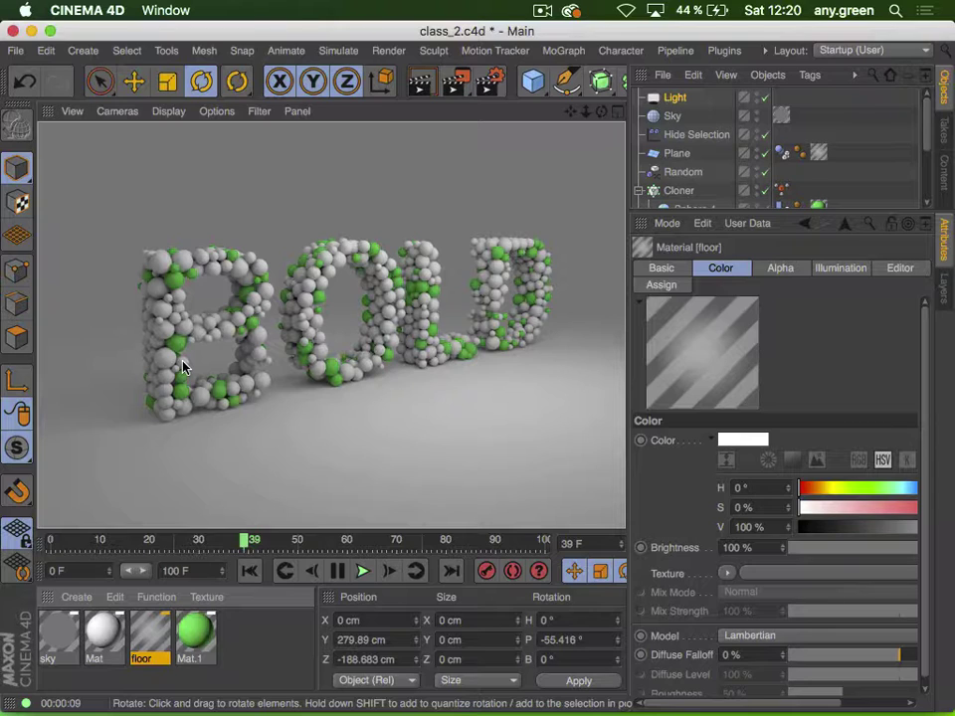
# Set the Secondary Method of Global Illumination to Quasi-Monte Carlo (QMC) in the render settings
pyautogui.click(493, 83)
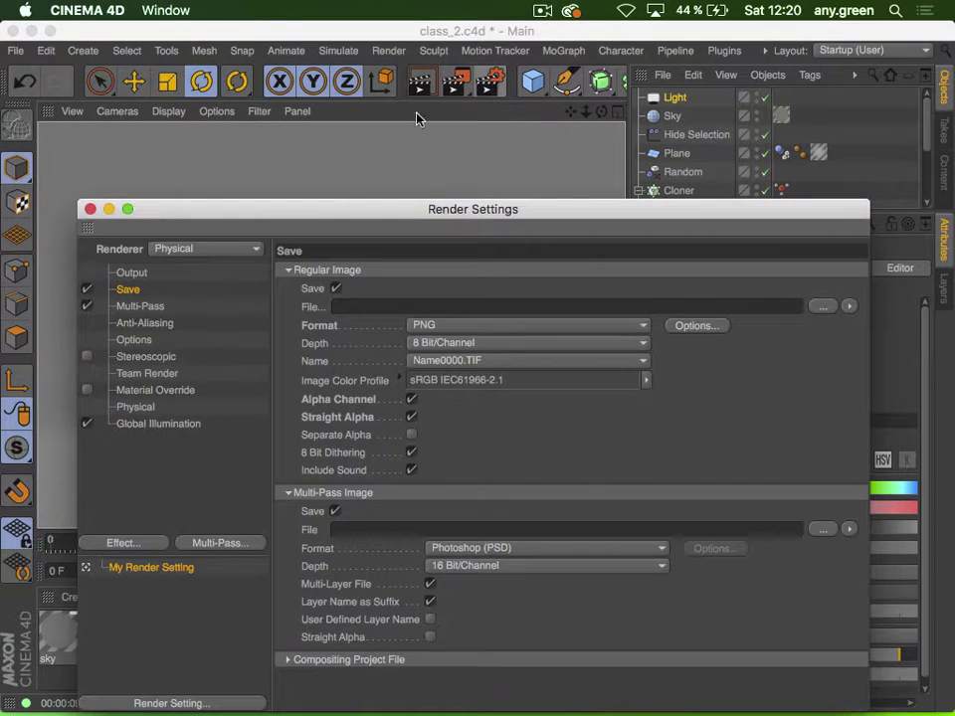
pyautogui.click(147, 426)
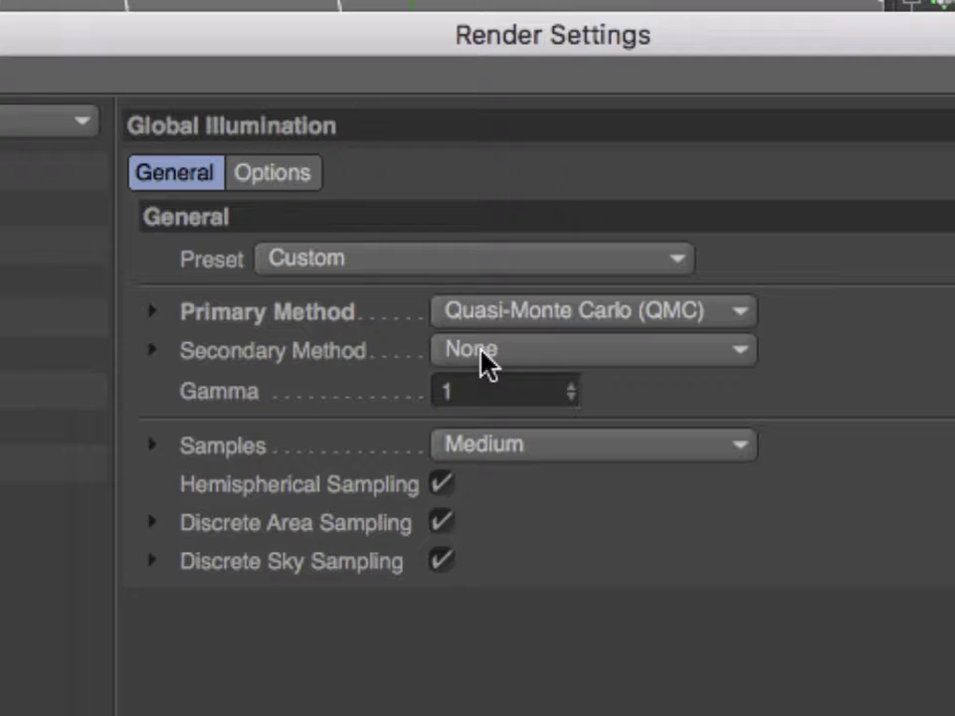
pyautogui.click(481, 353)
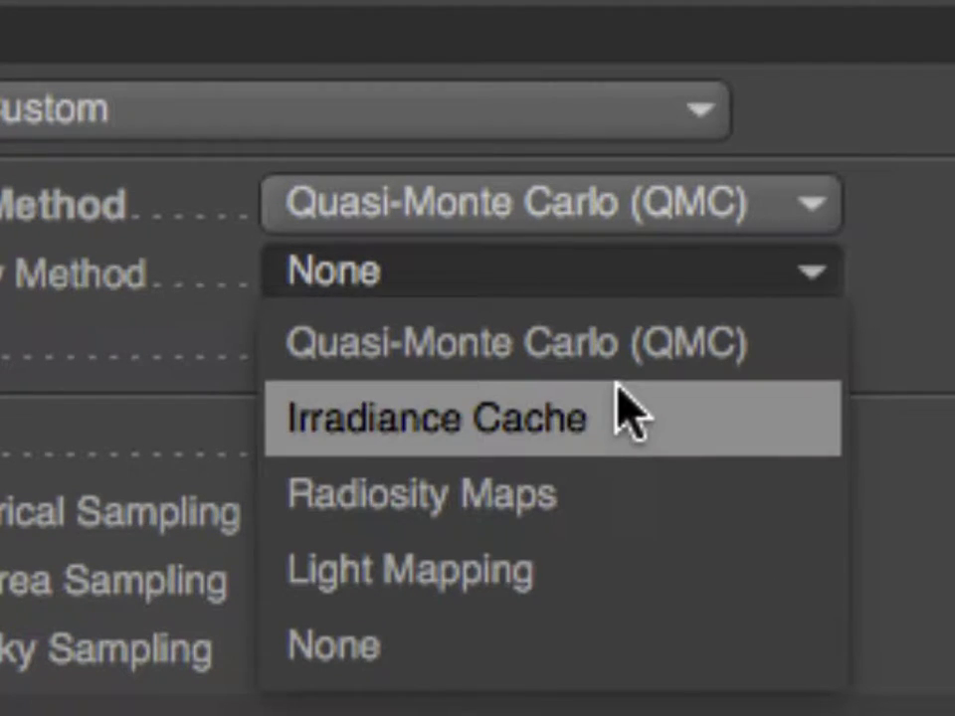
pyautogui.click(734, 348)
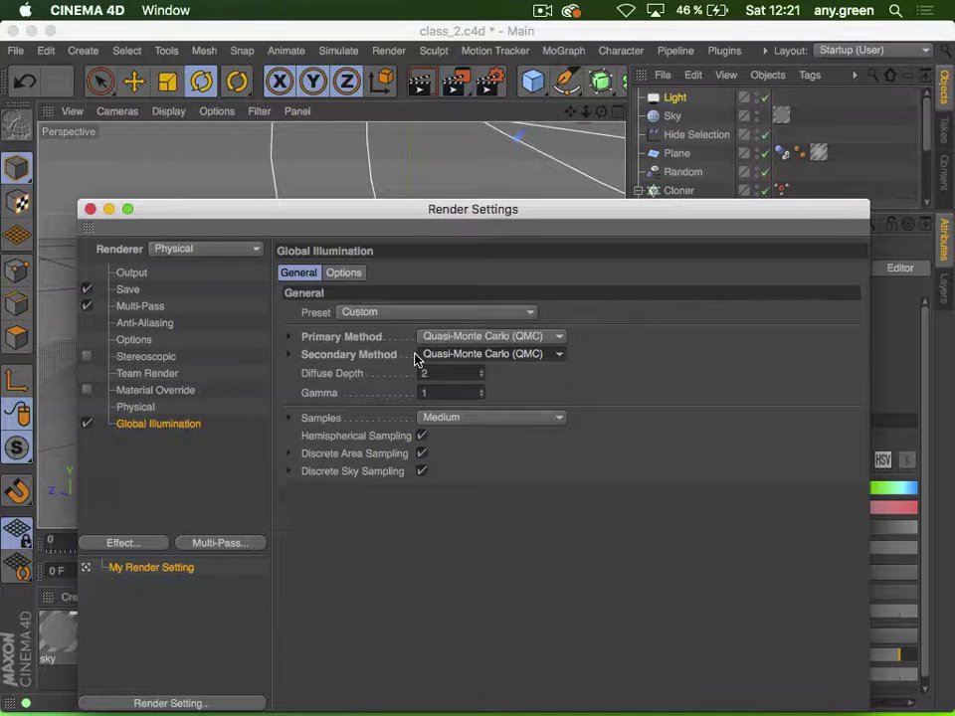
# Review the floor material's Color and Reflectance channels and the available reflectance layer types, then close the material editor and render settings
pyautogui.moveTo(338, 213); pyautogui.dragTo(576, 236)
pyautogui.doubleClick(149, 633)
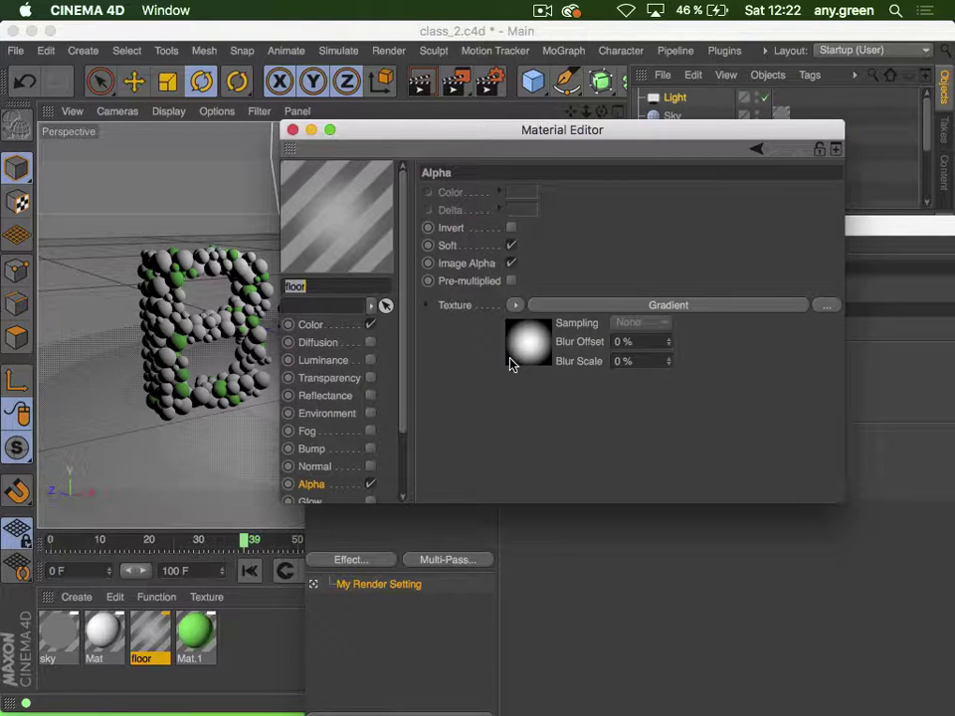
pyautogui.click(334, 326)
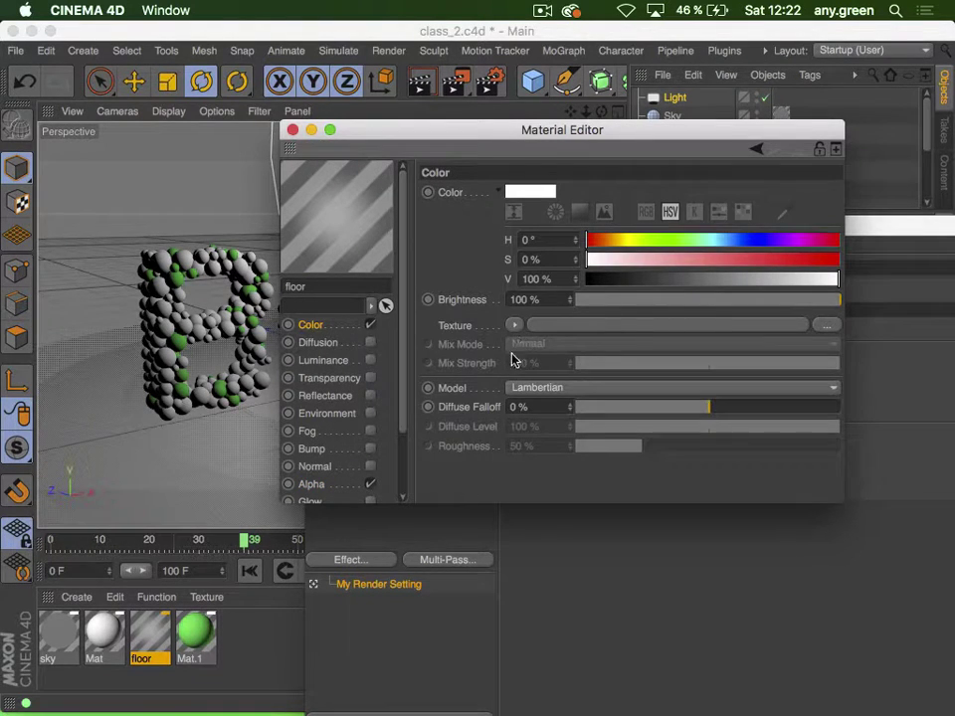
pyautogui.click(343, 396)
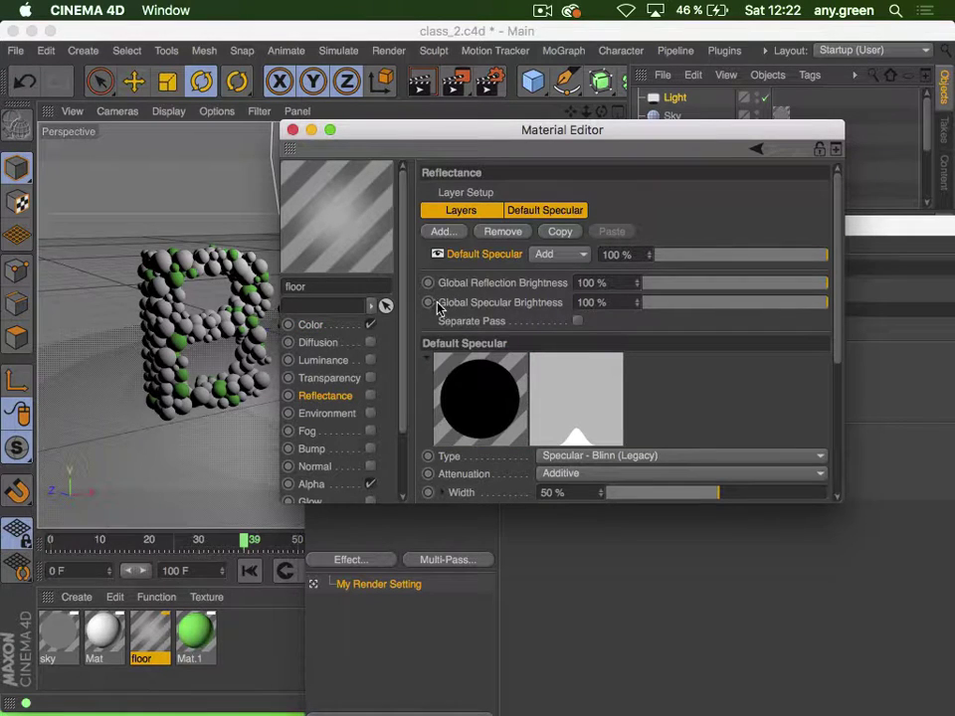
pyautogui.click(441, 231)
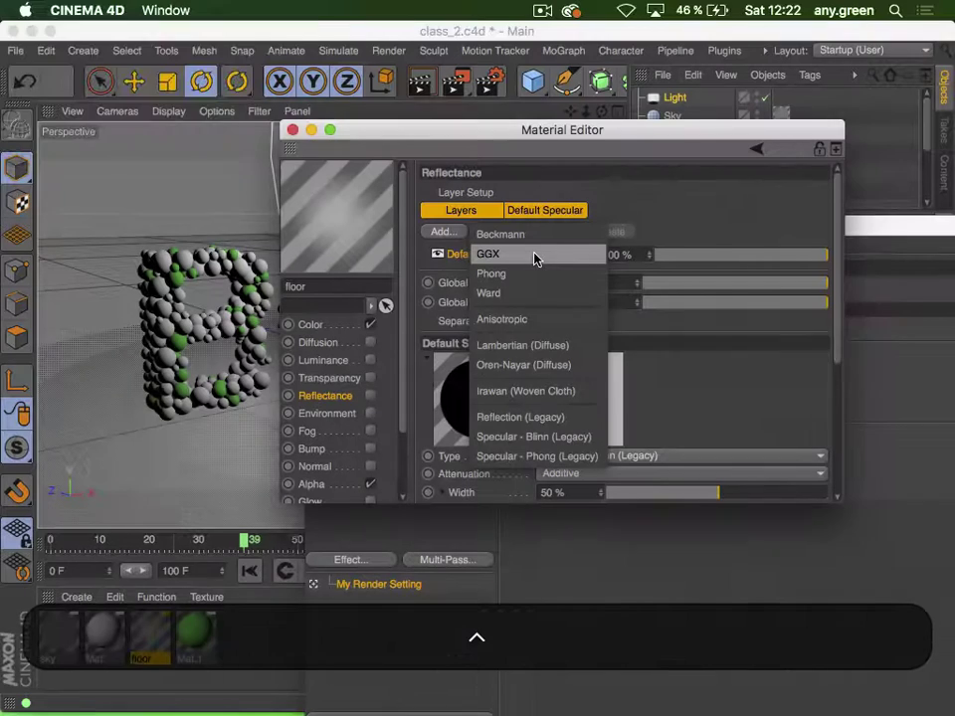
pyautogui.click(869, 26)
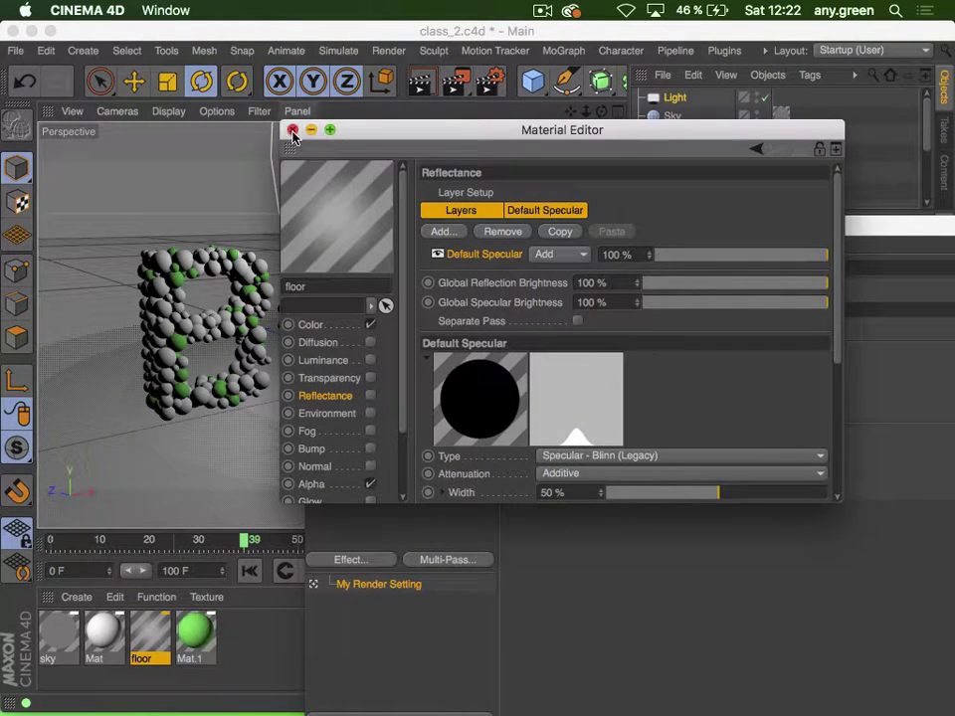
pyautogui.click(291, 130)
pyautogui.click(317, 226)
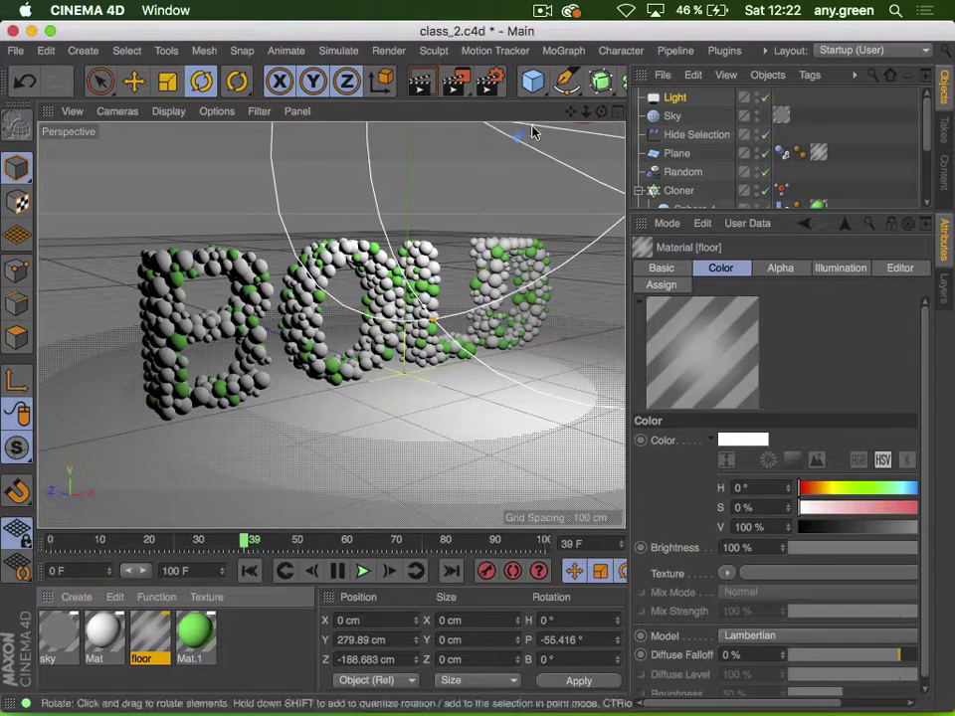
# Add a Subdivision Surface object to examine its subdivision types, and delete it
pyautogui.click(600, 80)
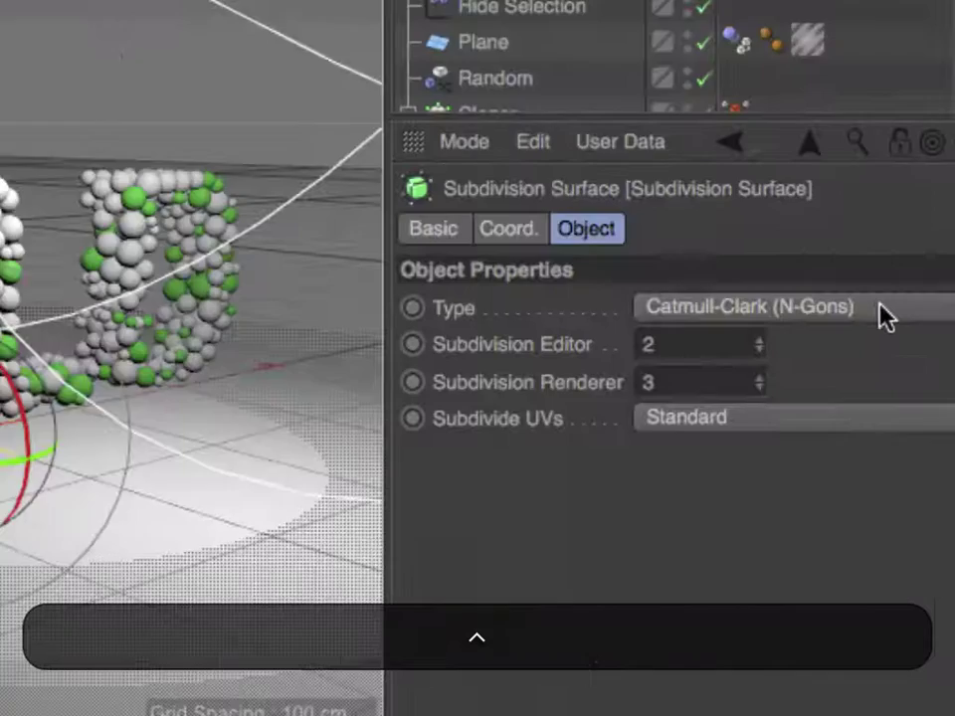
pyautogui.click(881, 312)
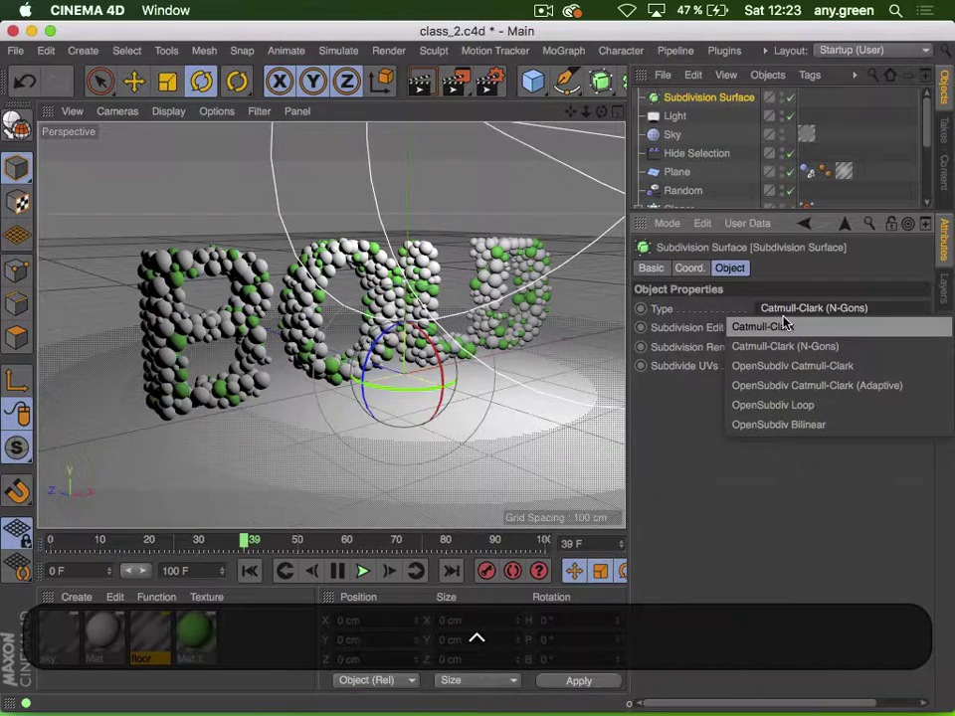
pyautogui.click(650, 498)
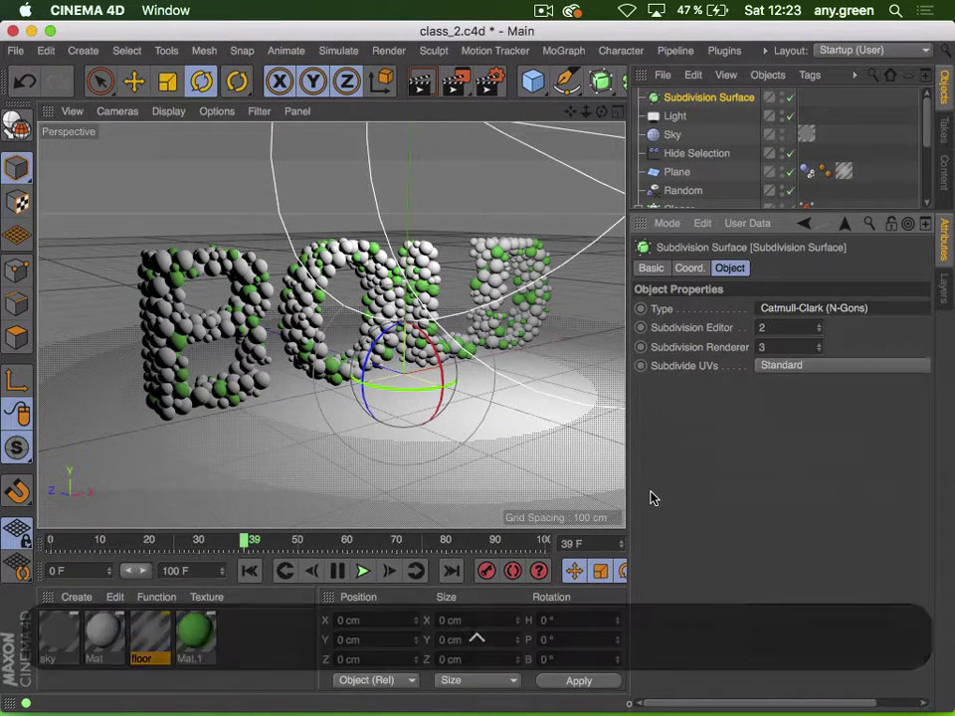
pyautogui.press('BackSpace')
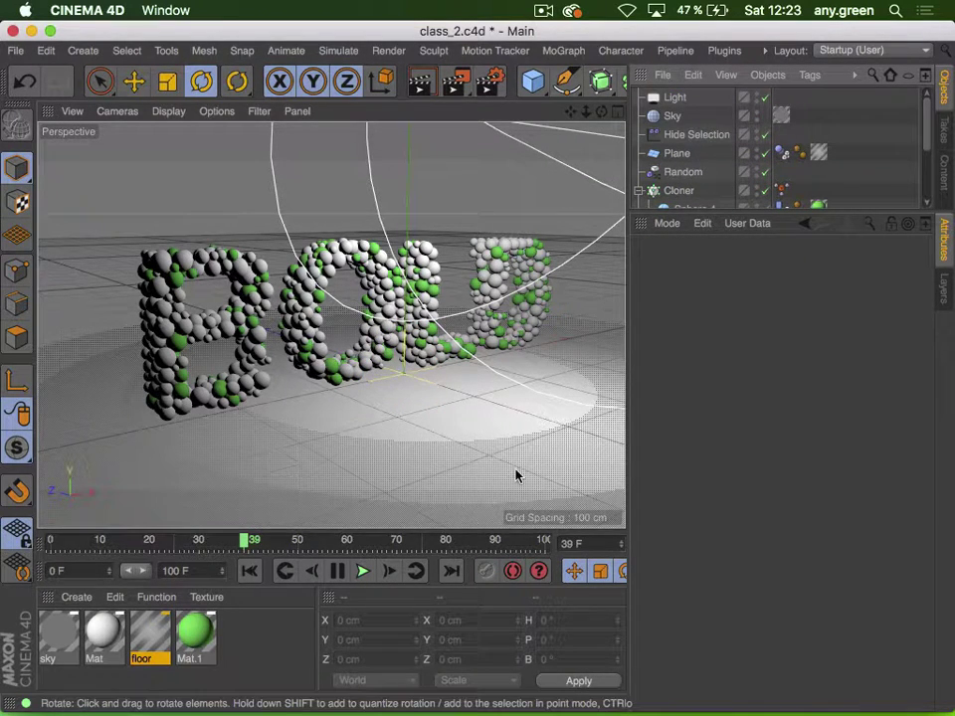
# Keep Quasi-Monte Carlo (QMC) as the Global Illumination Primary Method, set the Secondary Method to Irradiance Cache, and render the active view
pyautogui.click(497, 81)
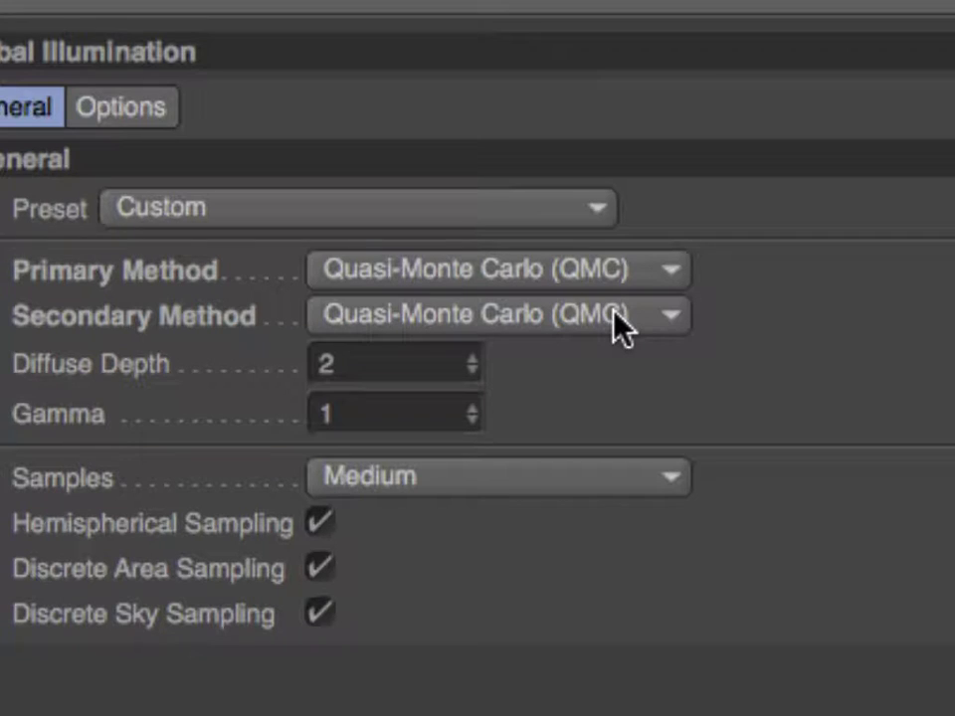
pyautogui.click(497, 270)
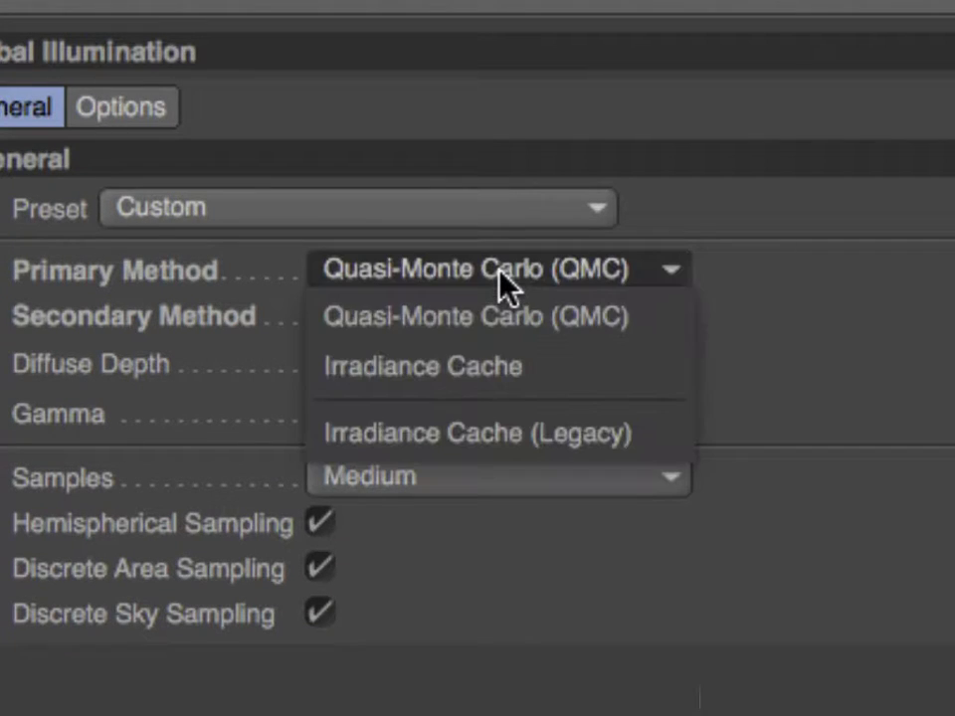
pyautogui.click(341, 320)
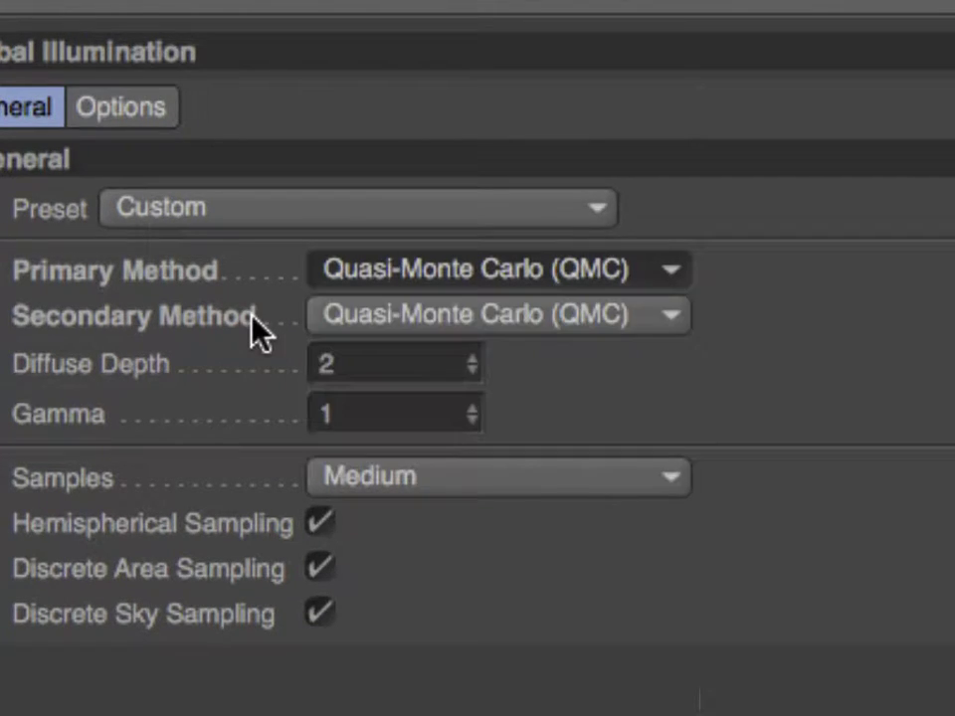
pyautogui.click(445, 322)
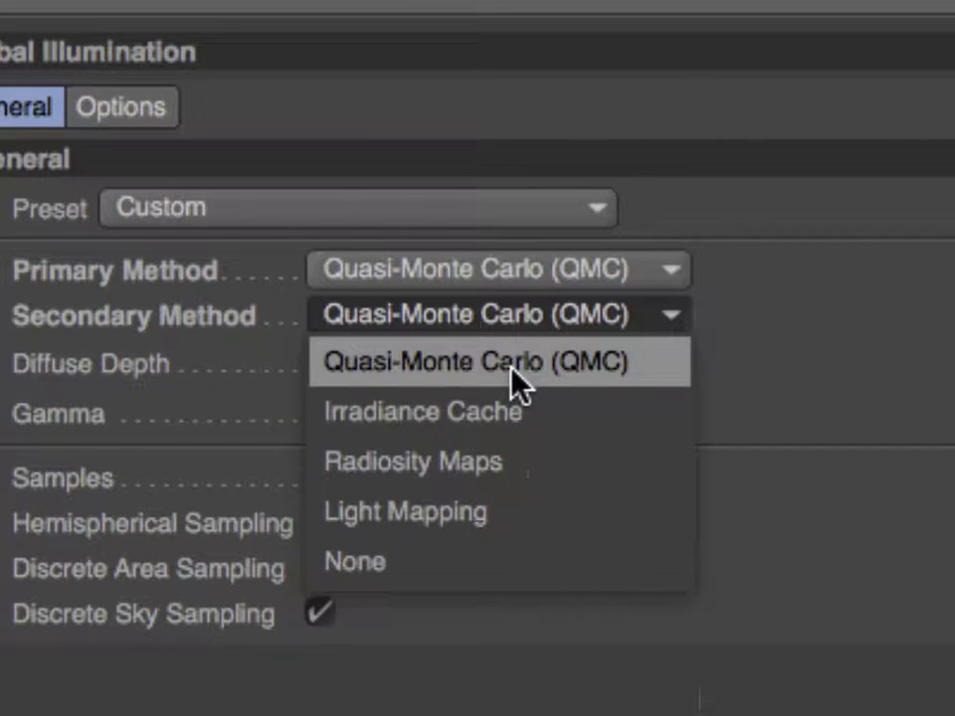
pyautogui.click(500, 419)
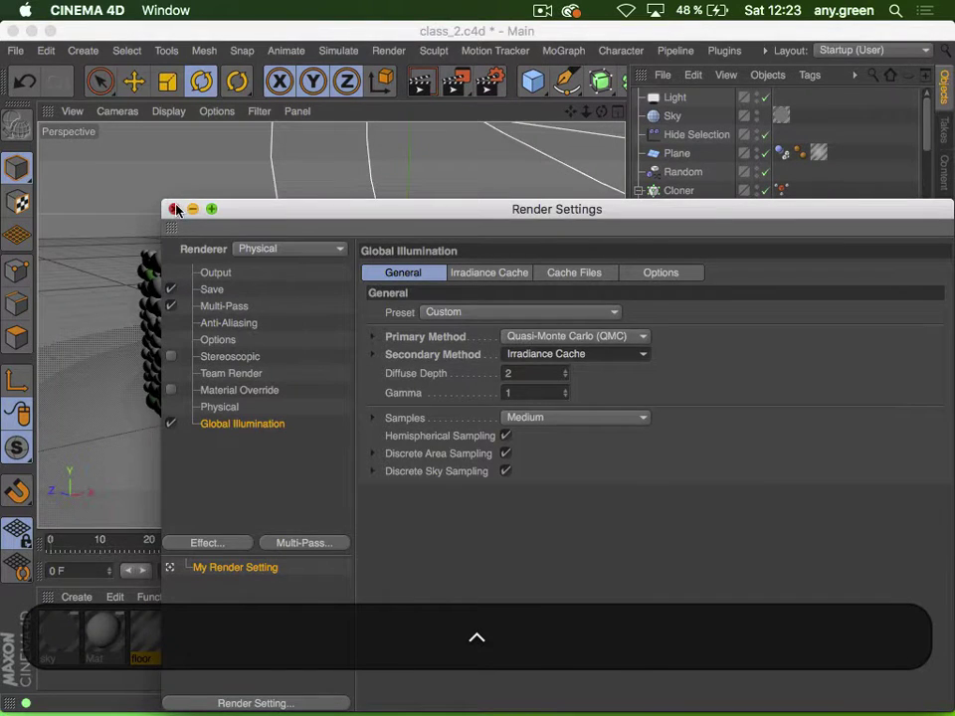
pyautogui.click(174, 207)
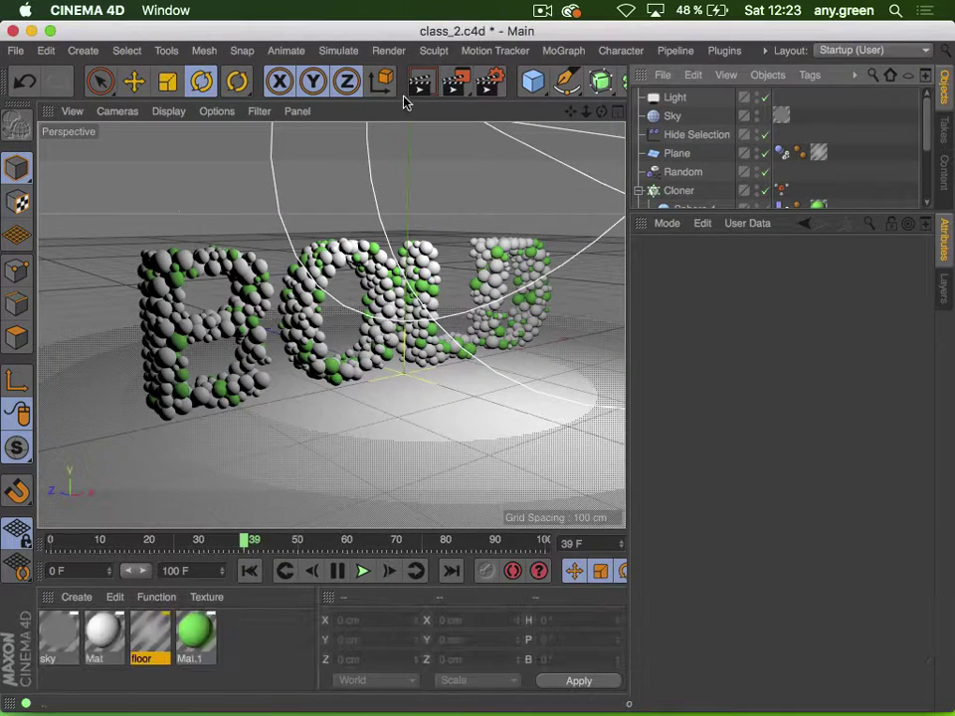
pyautogui.click(419, 82)
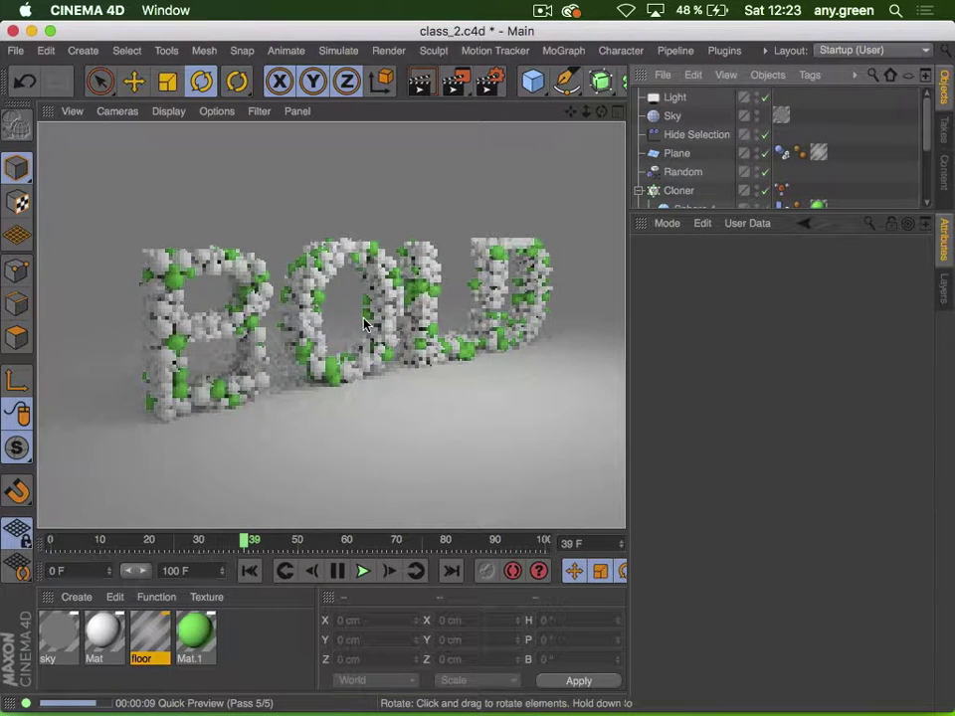
# Set the Secondary Method of Global Illumination to None in the render settings
pyautogui.click(486, 80)
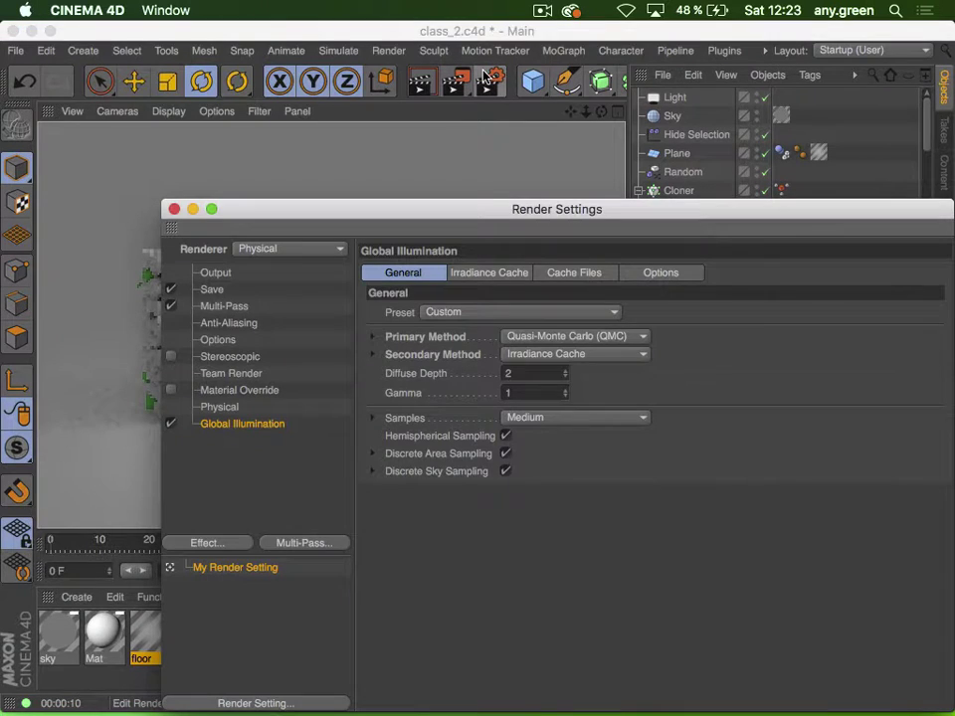
pyautogui.click(532, 354)
pyautogui.click(573, 453)
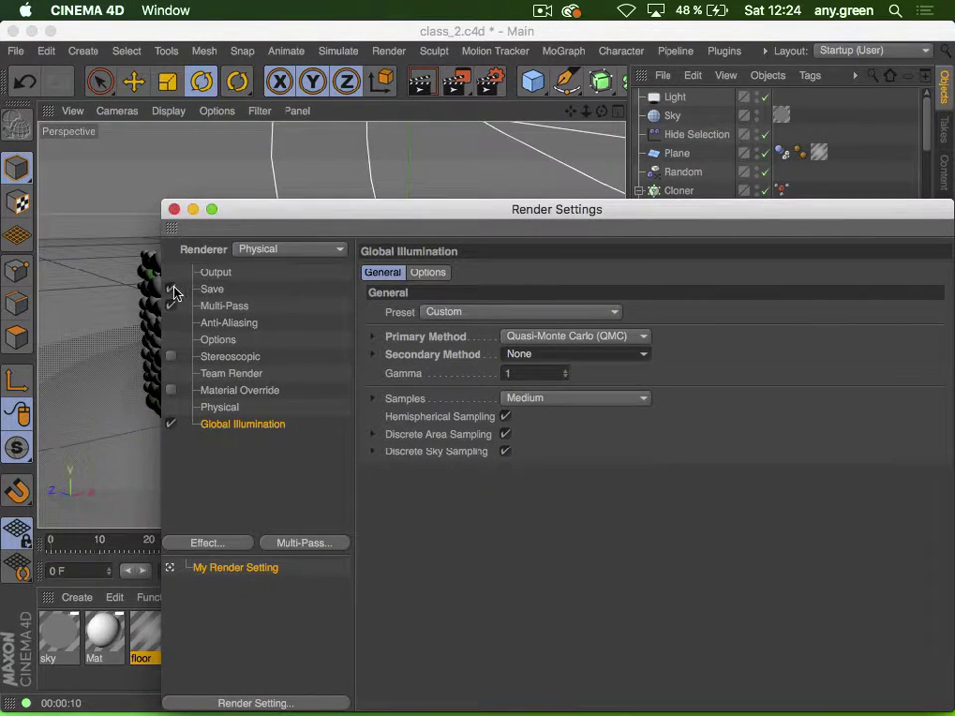
# Turn off saving in the render settings, lock the output ratio, and reduce the output size to 960 x 540 pixels
pyautogui.click(216, 275)
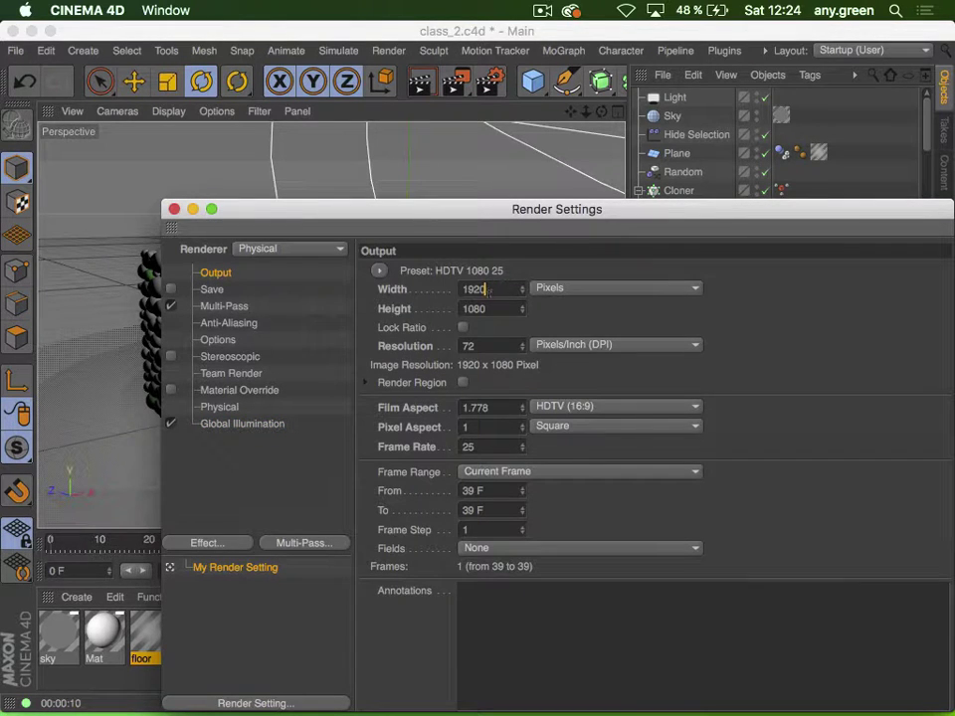
pyautogui.click(463, 327)
pyautogui.press('shift')
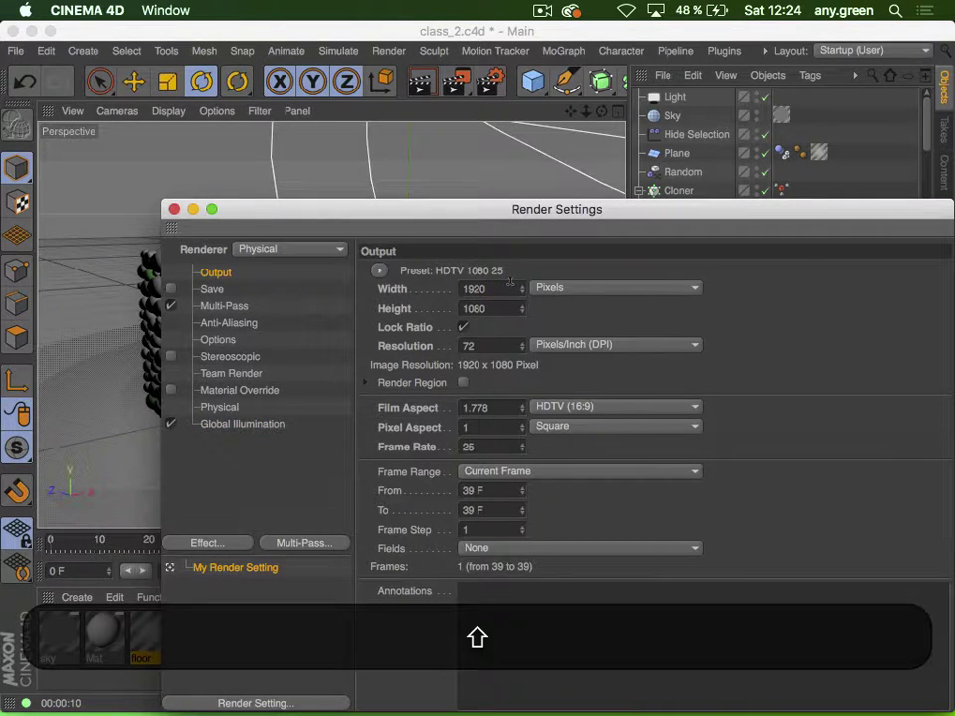
pyautogui.press('Return')
pyautogui.click(228, 404)
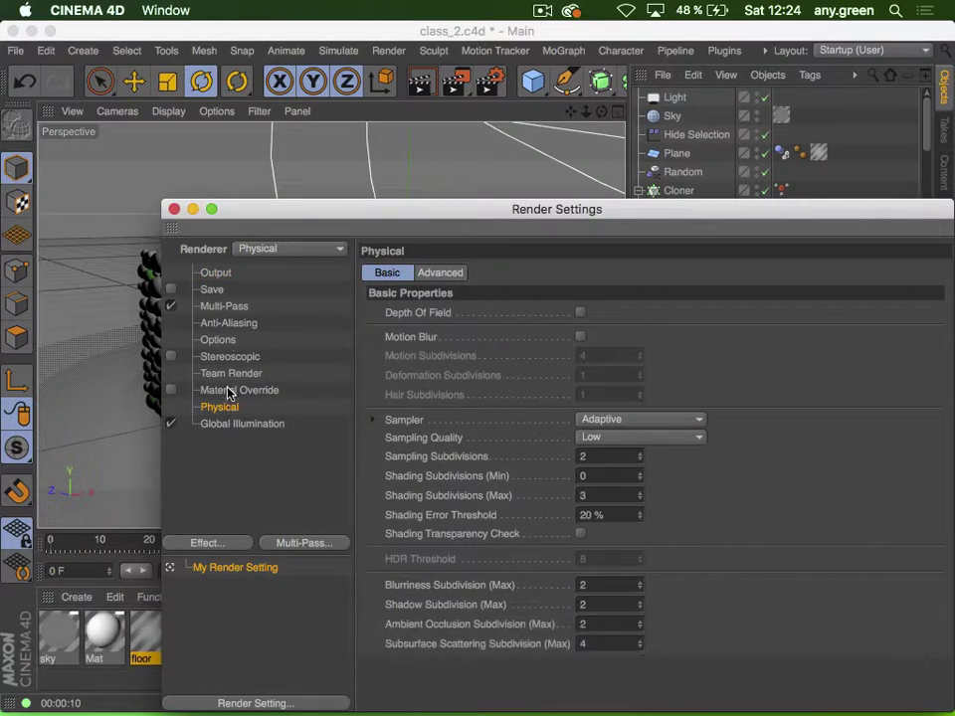
# Render the current frame to the Picture Viewer, inspect the whole lettering, and minimize the viewer
pyautogui.click(443, 115)
pyautogui.click(454, 83)
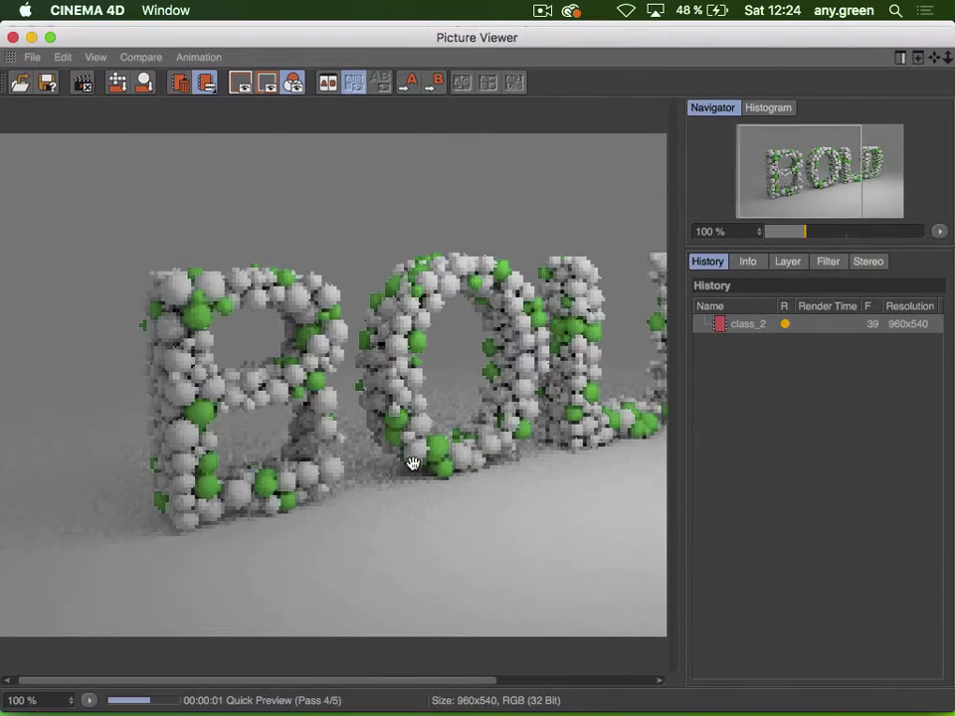
pyautogui.moveTo(412, 463); pyautogui.dragTo(314, 480)
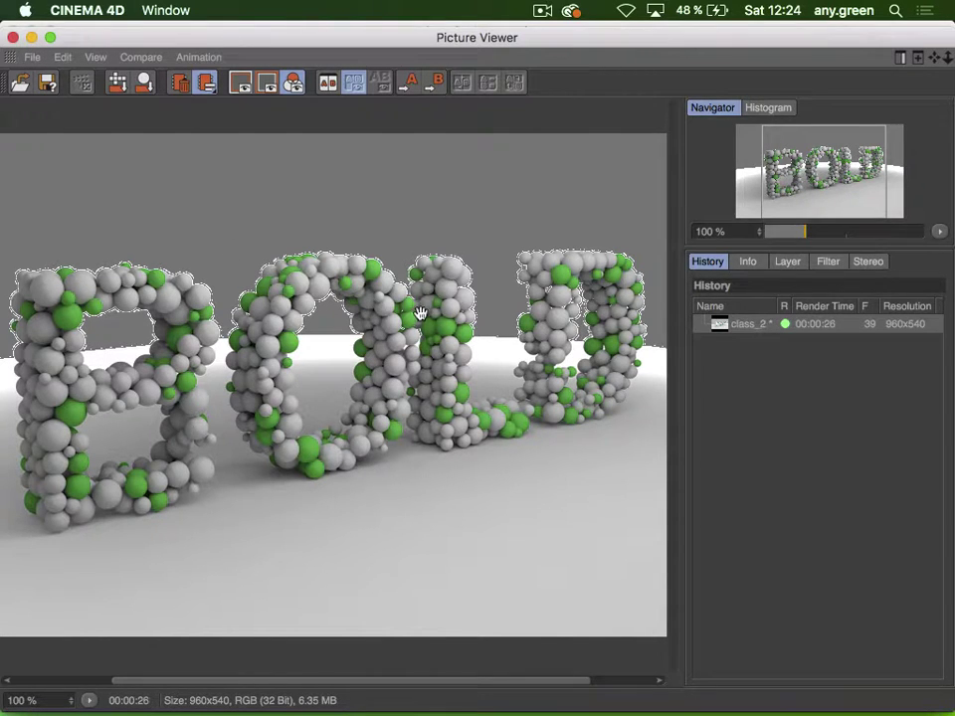
pyautogui.click(32, 37)
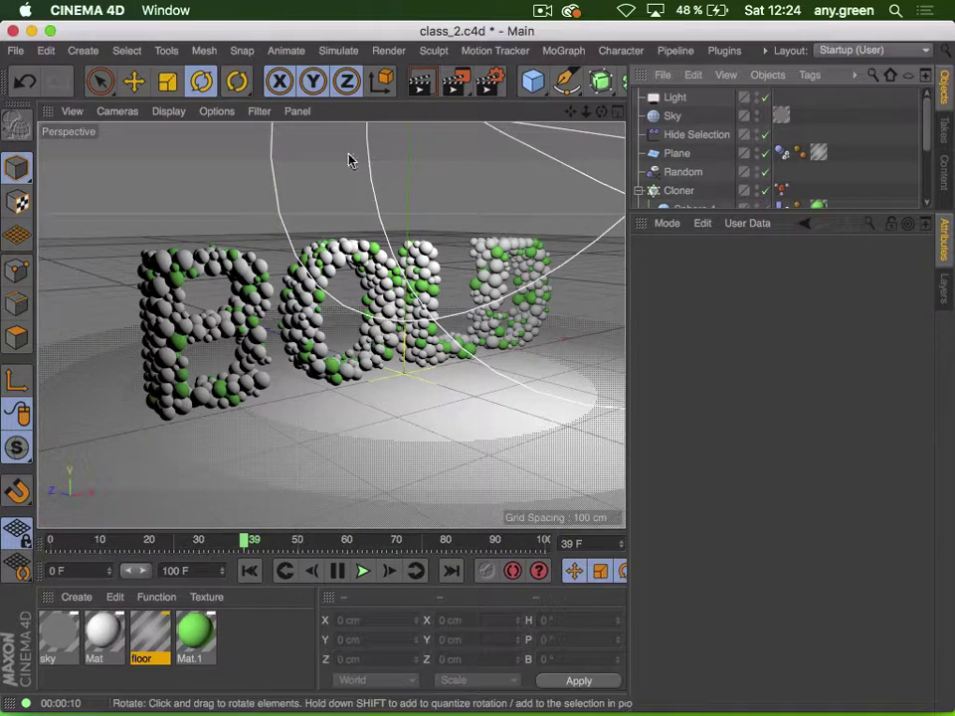
# Switch the Global Illumination Secondary Method back to Irradiance Cache, and render the frame to the Picture Viewer for comparison
pyautogui.click(490, 84)
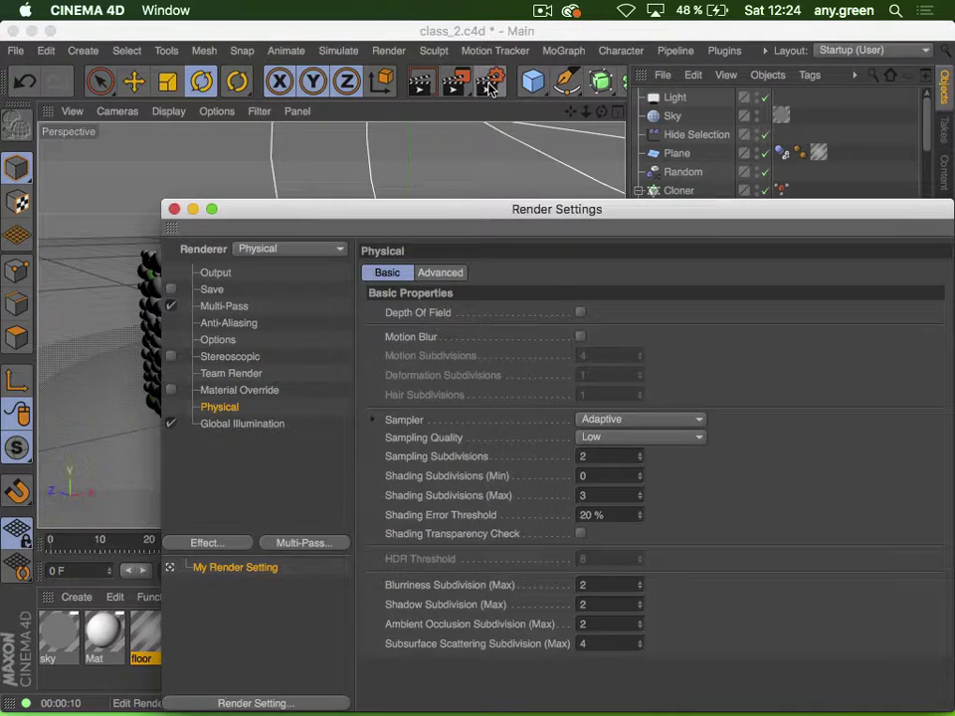
pyautogui.click(235, 424)
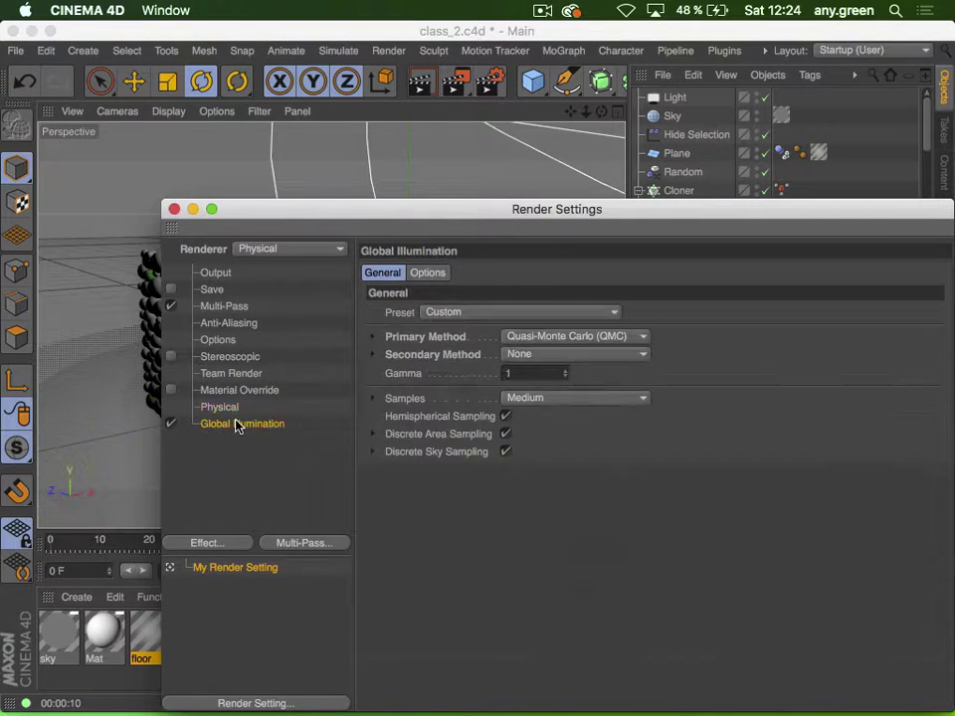
pyautogui.click(561, 360)
pyautogui.click(564, 393)
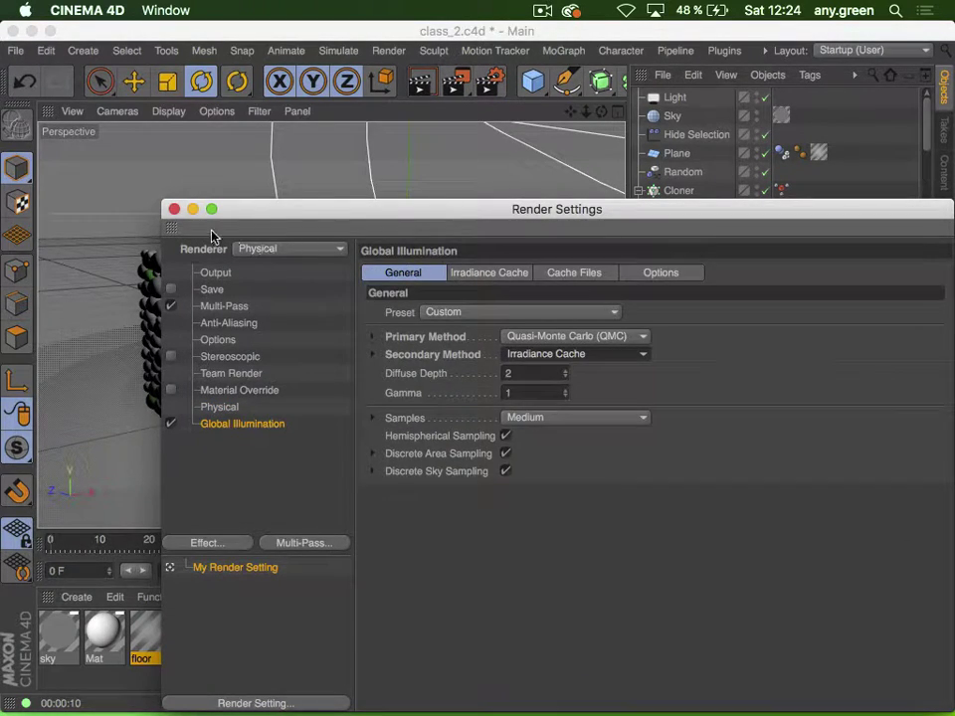
pyautogui.click(174, 209)
pyautogui.click(455, 84)
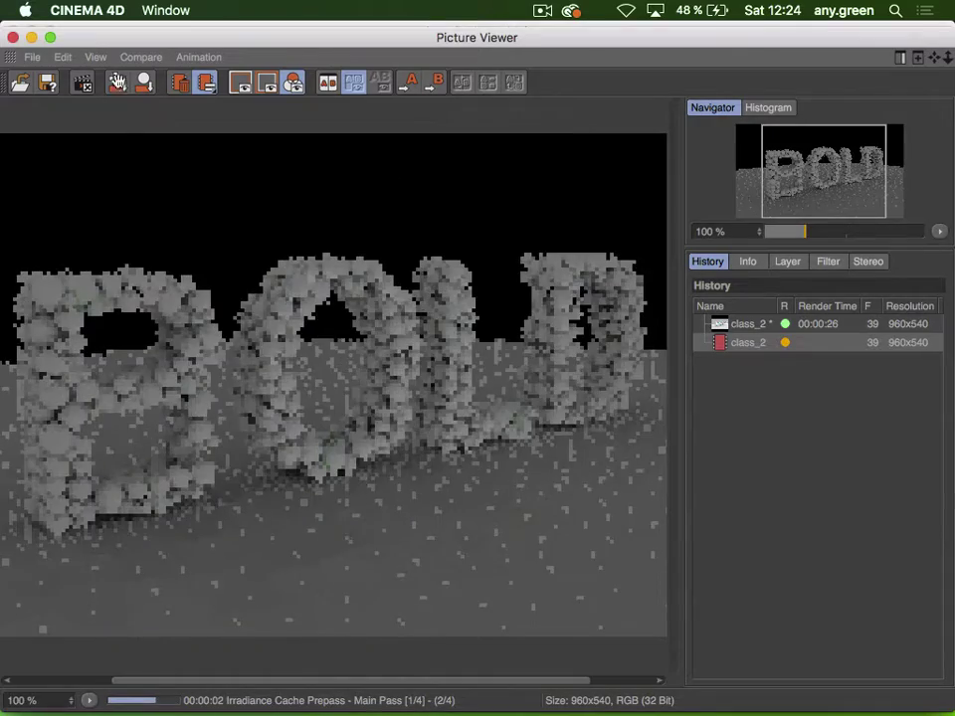
pyautogui.click(31, 37)
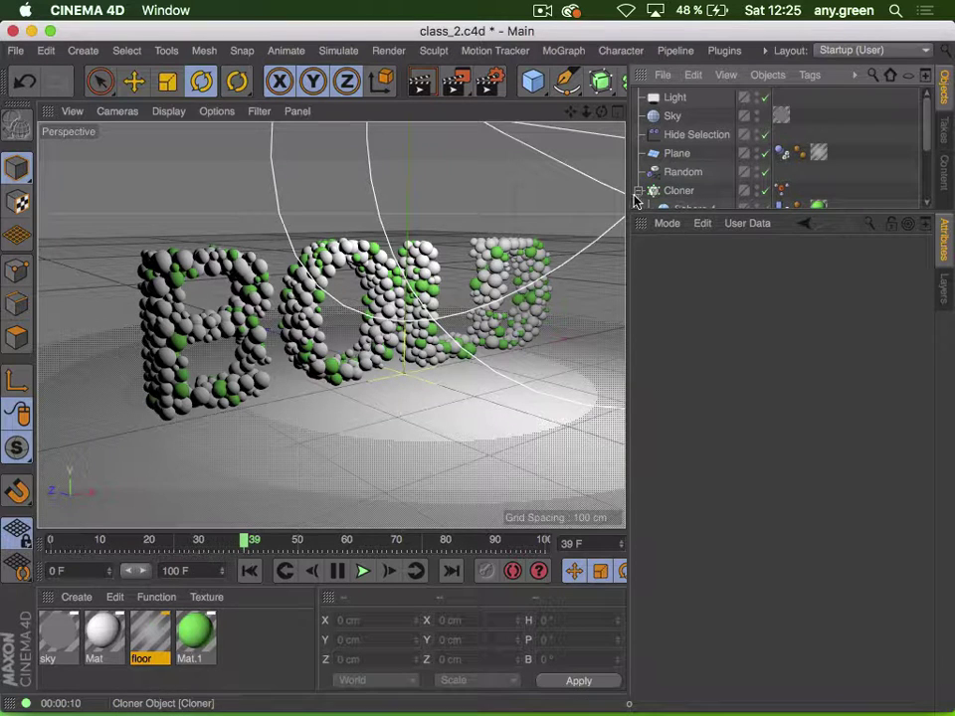
# Enlarge the object list and the viewport, add a Camera object, and make it the active view camera
pyautogui.moveTo(648, 210); pyautogui.dragTo(655, 343)
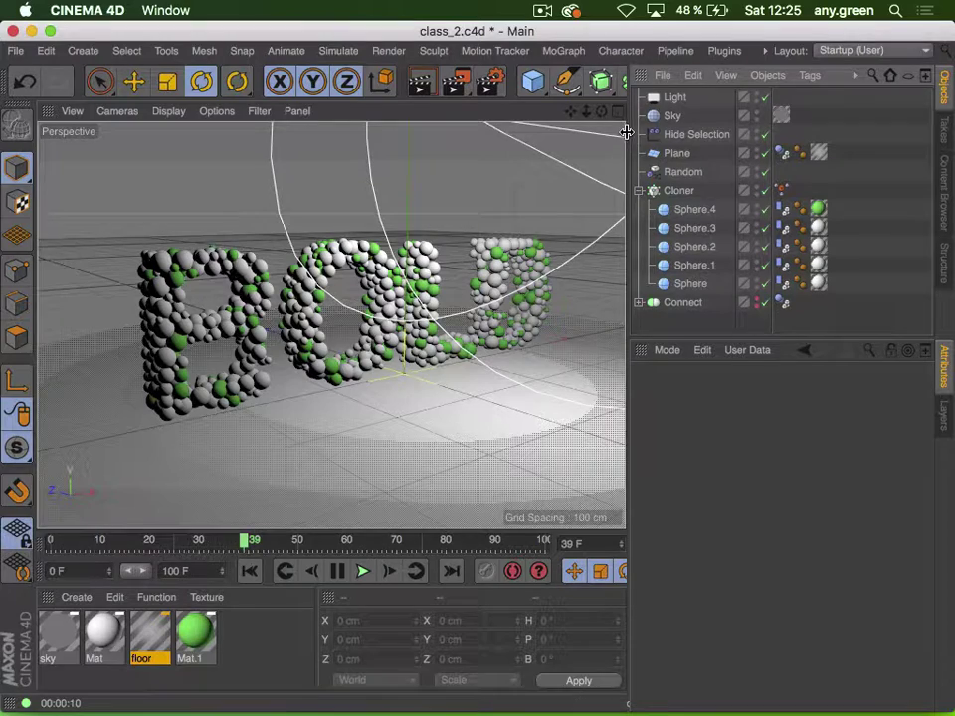
pyautogui.moveTo(627, 132); pyautogui.dragTo(733, 152)
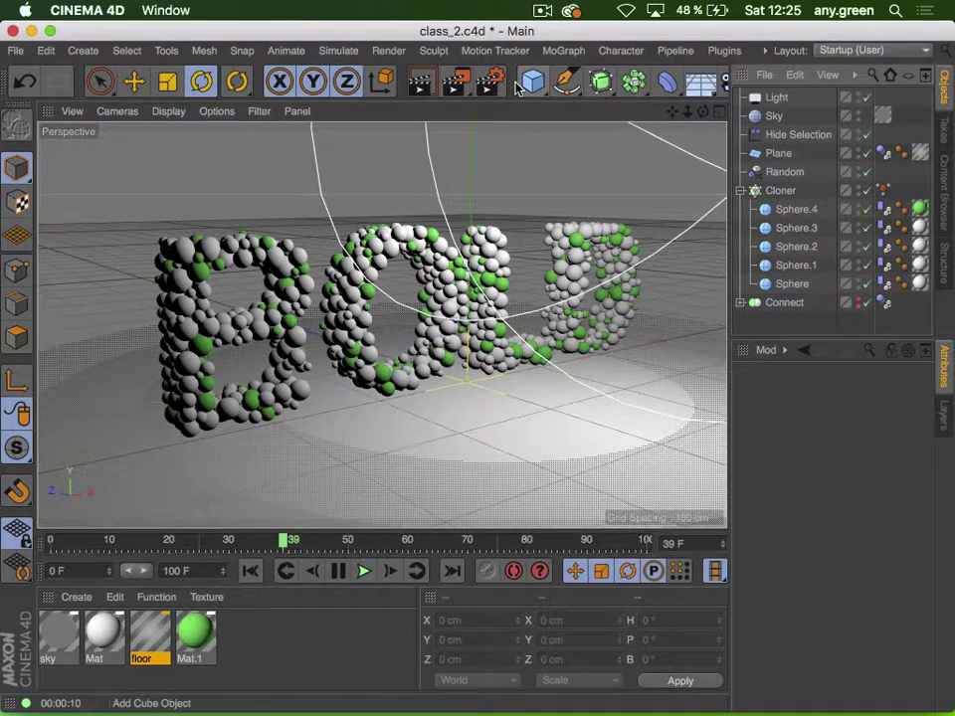
pyautogui.click(666, 81)
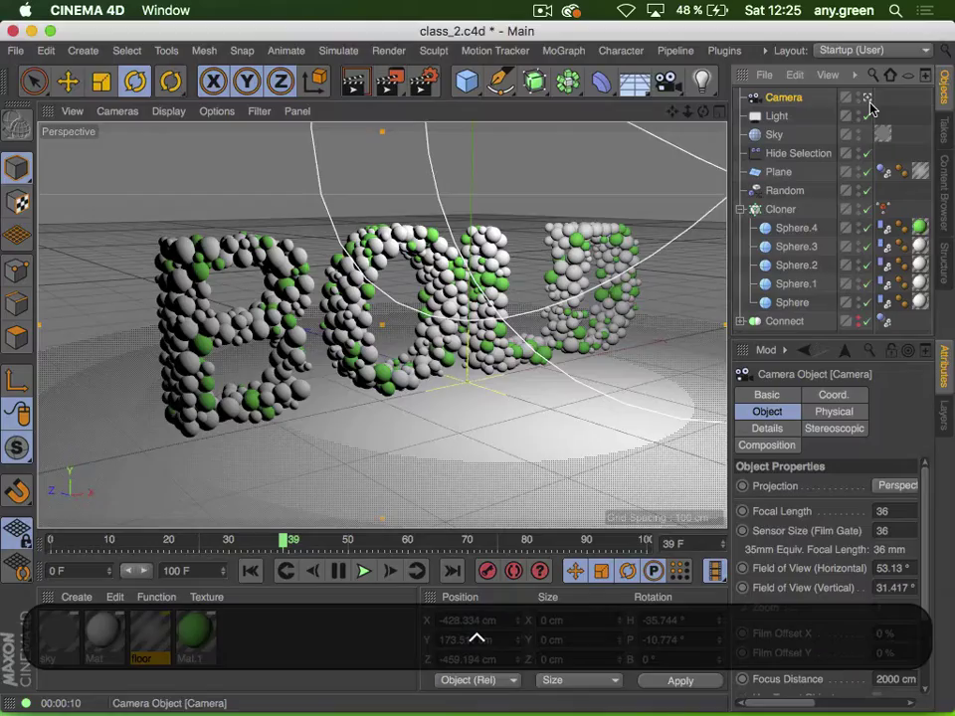
# Try orbiting around the BOLD lettering through the new camera, and undo the camera movement
pyautogui.press('3')
pyautogui.moveTo(388, 271); pyautogui.dragTo(421, 265)
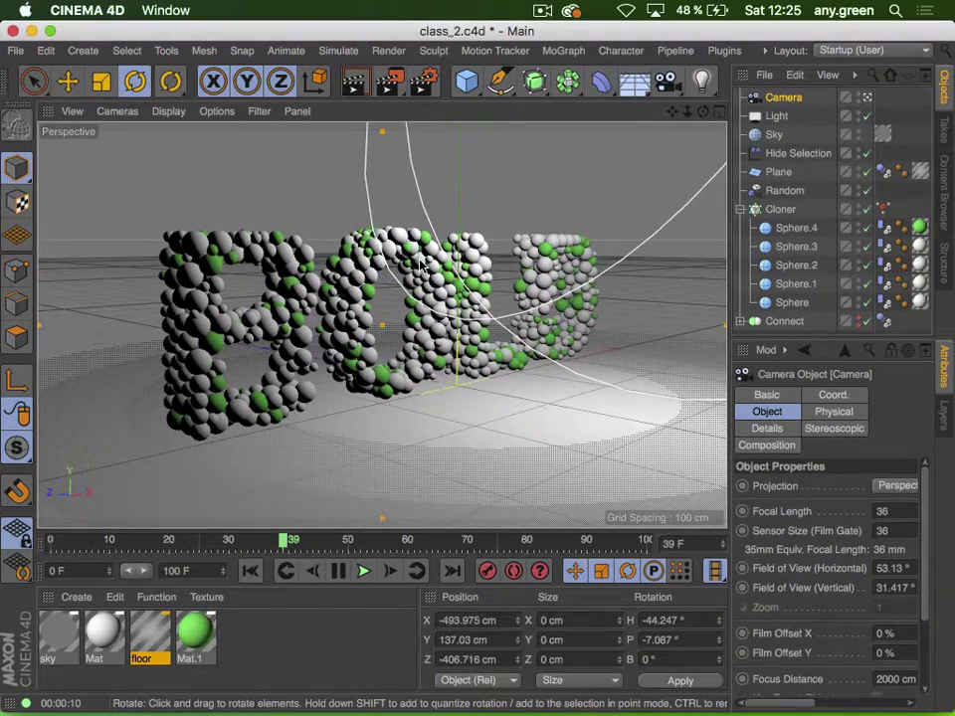
pyautogui.press('shift+super+z')
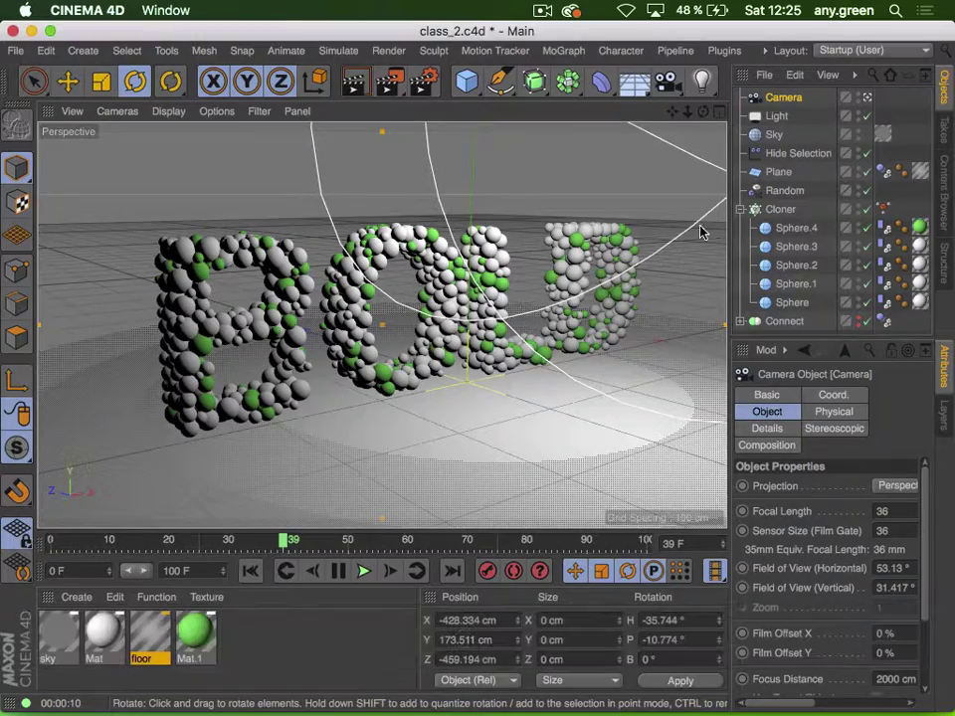
# Inspect the camera's placement around the BOLD lettering from outside the camera, and return to the camera view
pyautogui.press('3')
pyautogui.moveTo(322, 268); pyautogui.dragTo(318, 350)
pyautogui.press('2')
pyautogui.press('3')
pyautogui.moveTo(425, 351); pyautogui.dragTo(239, 405)
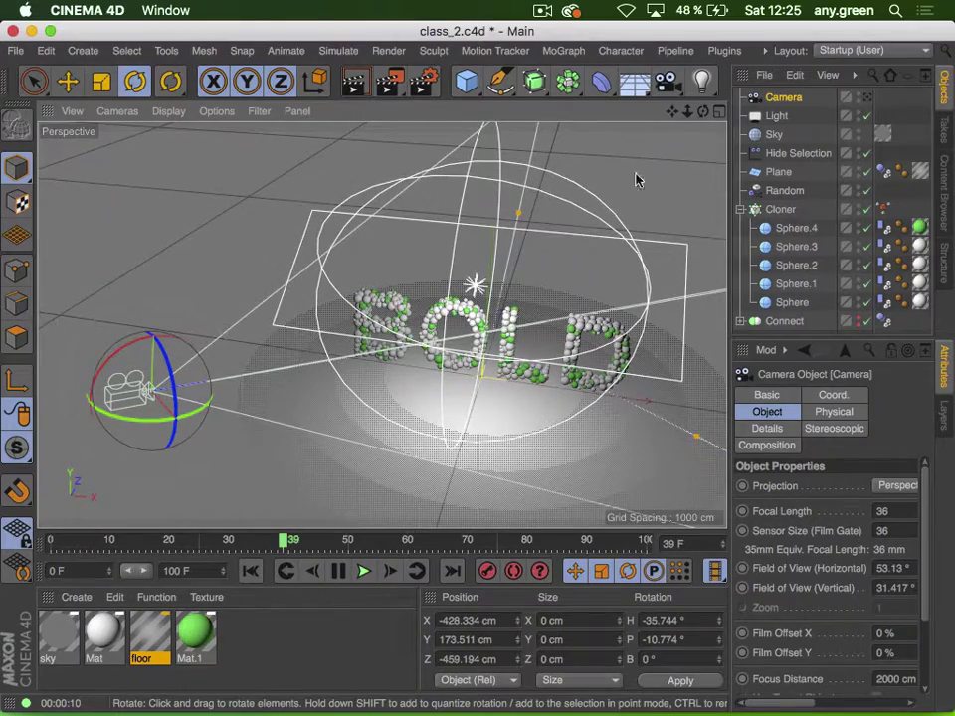
pyautogui.click(864, 99)
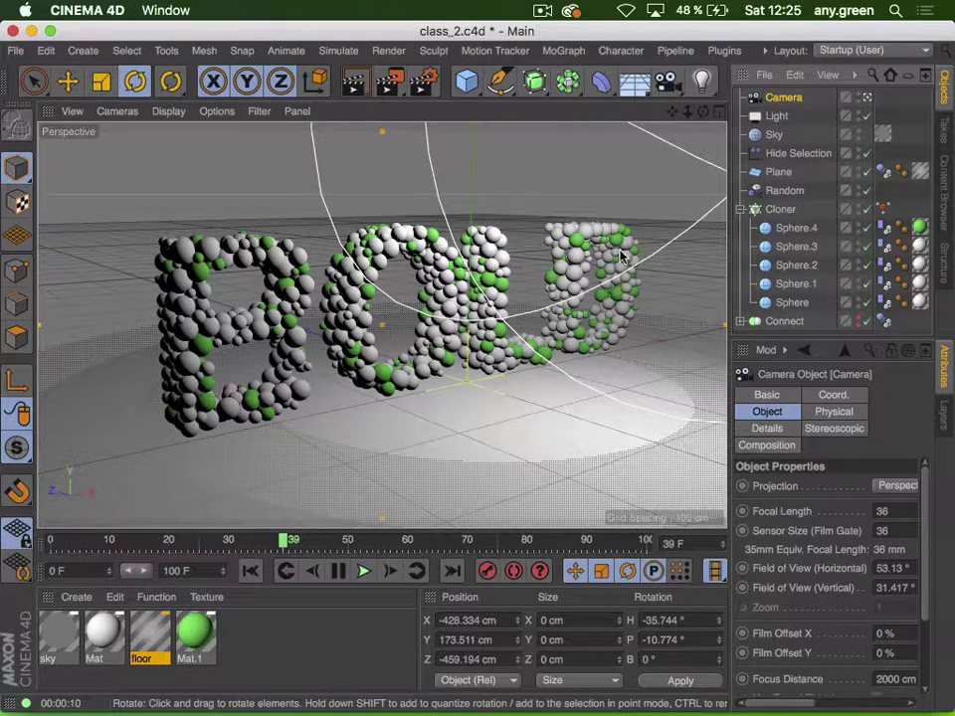
# Enlarge the object list, add a second Camera object, hide the first camera, and make the new one the active view
pyautogui.moveTo(732, 255); pyautogui.dragTo(679, 259)
pyautogui.click(665, 80)
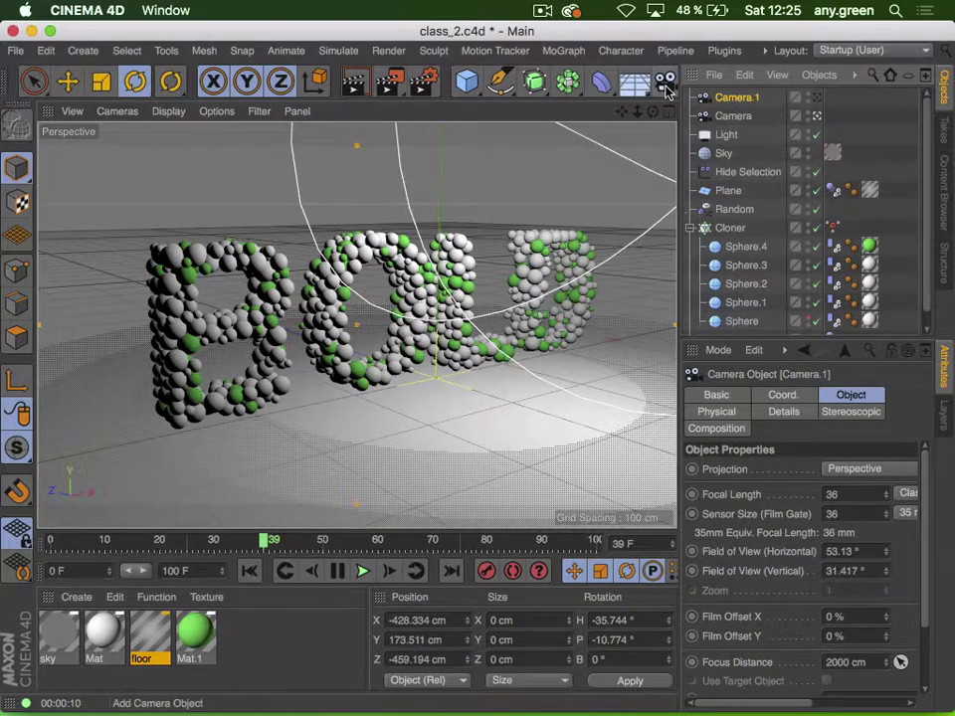
pyautogui.keyDown('alt'); pyautogui.doubleClick(809, 116); pyautogui.keyUp('alt')
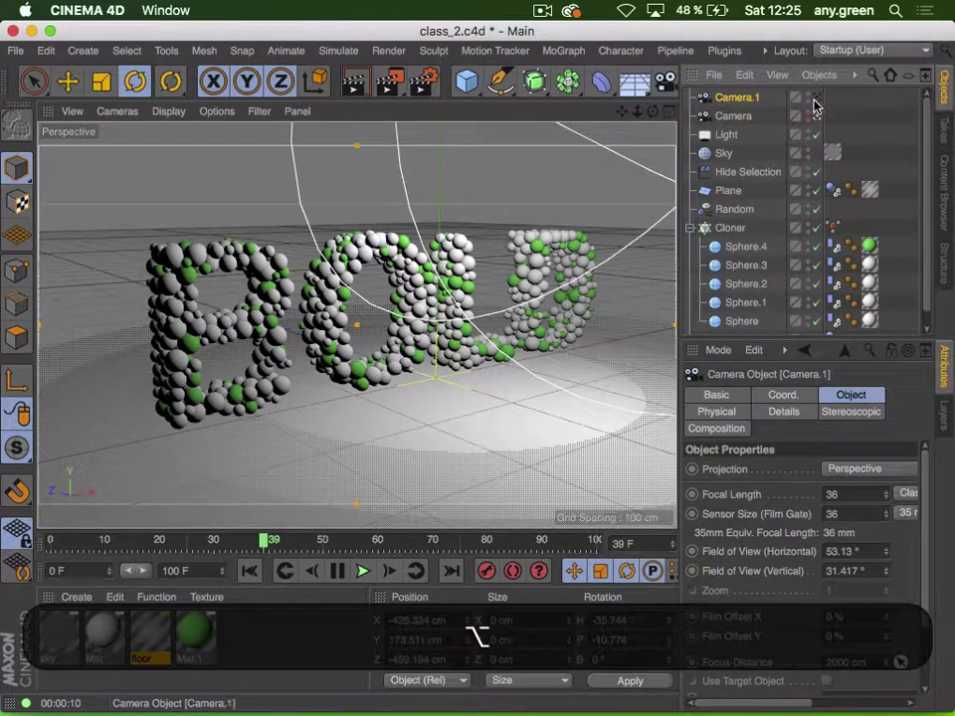
pyautogui.click(815, 97)
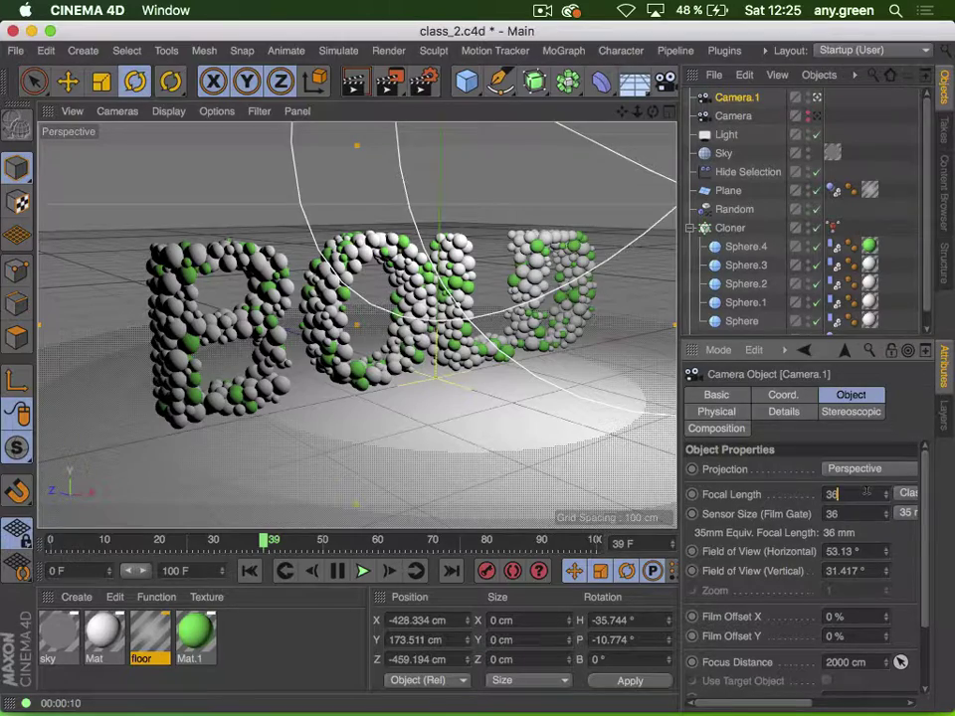
# Set the second camera's focal length to Tele (135 mm), and reframe the BOLD lettering from farther back
pyautogui.click(907, 493)
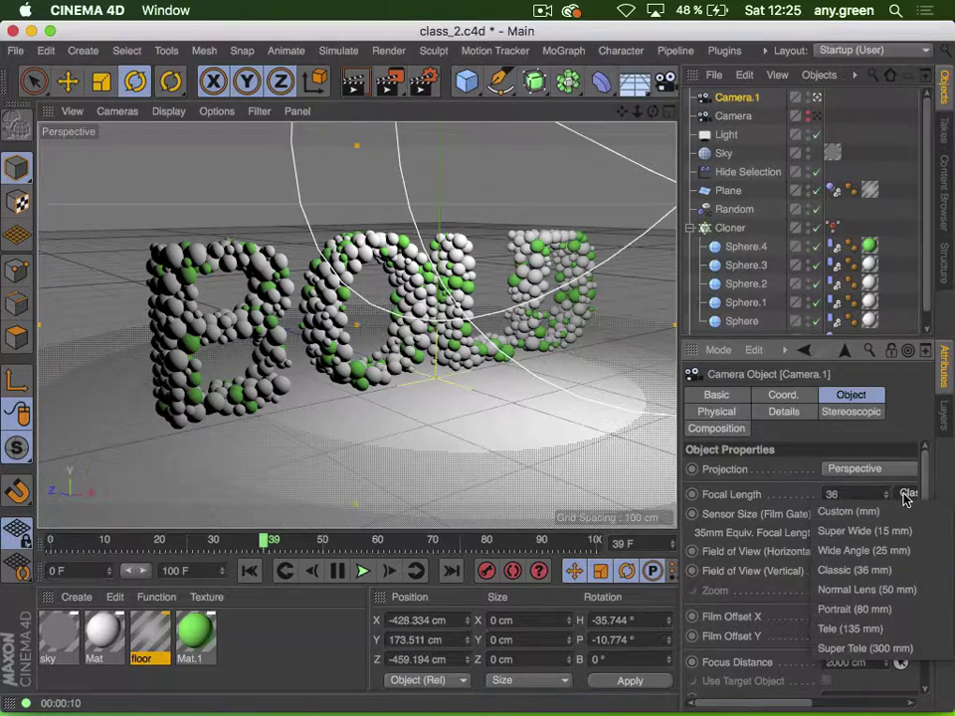
pyautogui.click(863, 628)
pyautogui.press('2')
pyautogui.moveTo(392, 334); pyautogui.dragTo(318, 334)
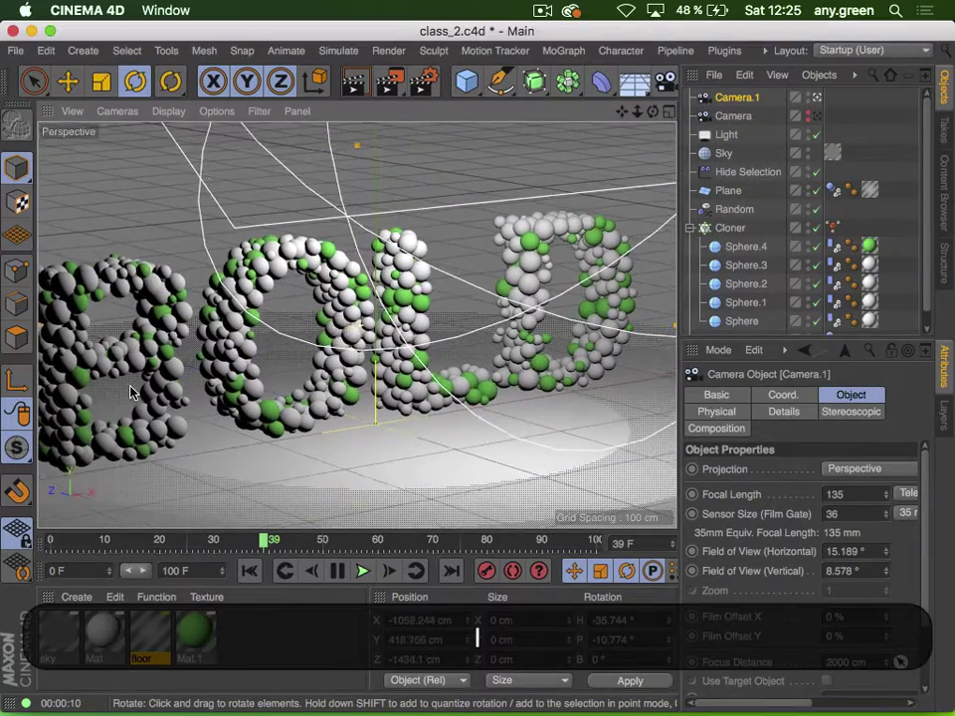
pyautogui.press('3')
# Set the second camera's focal length to Super Wide (15 mm), and move it close to frame the BOLD lettering from the front at an angle
pyautogui.click(907, 493)
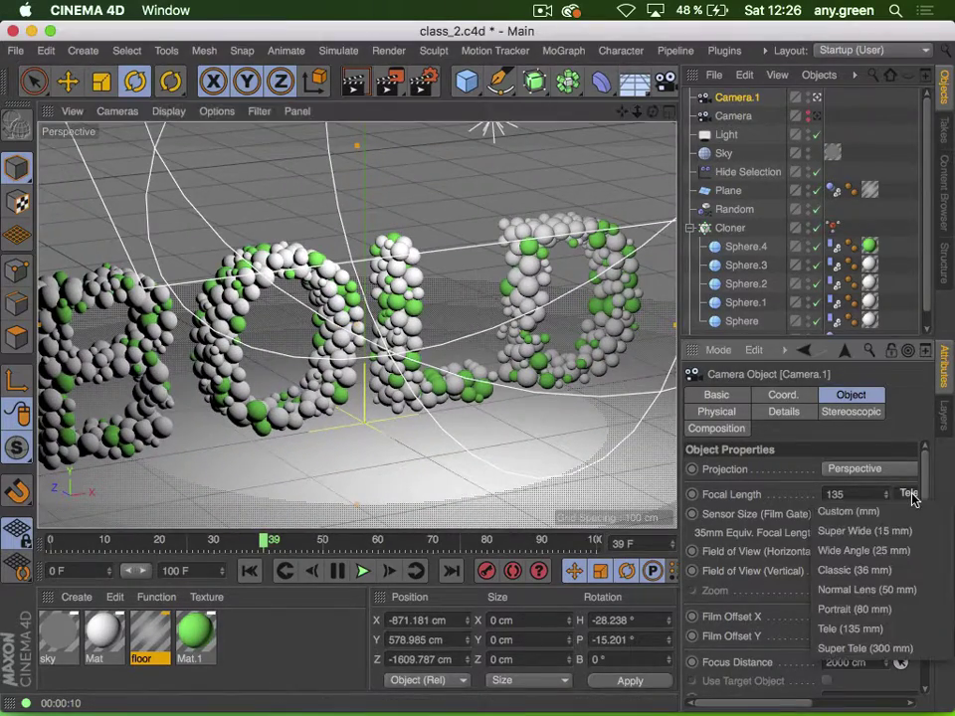
pyautogui.click(866, 526)
pyautogui.press('2')
pyautogui.moveTo(371, 332); pyautogui.dragTo(372, 272)
pyautogui.press('3')
pyautogui.press('1')
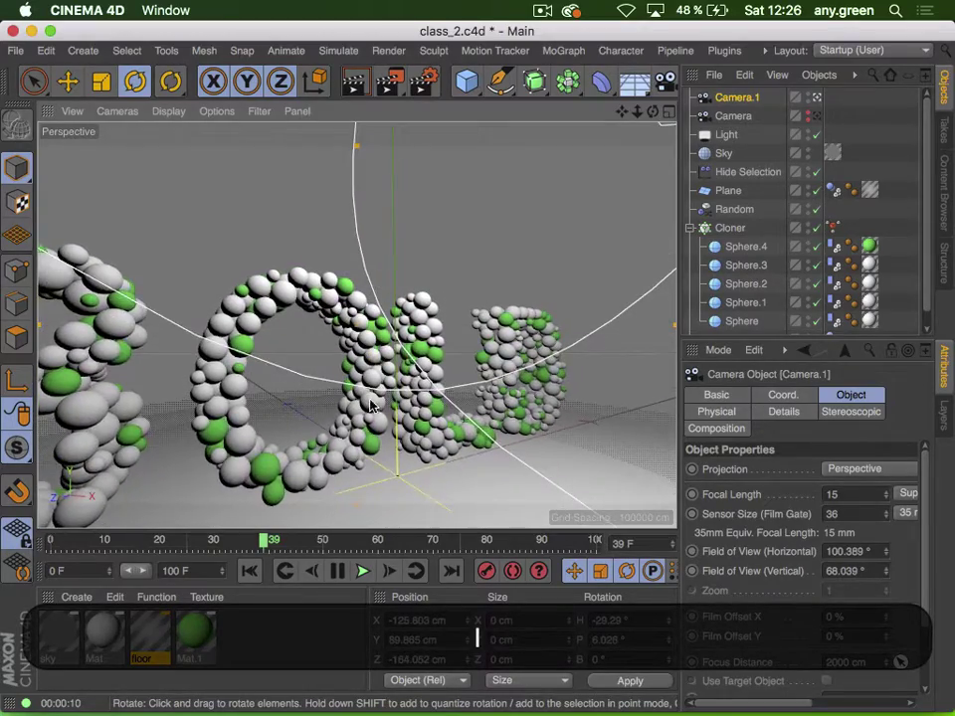
pyautogui.moveTo(370, 400); pyautogui.dragTo(540, 351)
pyautogui.press('3')
pyautogui.moveTo(330, 367); pyautogui.dragTo(306, 391)
pyautogui.press('2')
pyautogui.moveTo(458, 370); pyautogui.dragTo(544, 381)
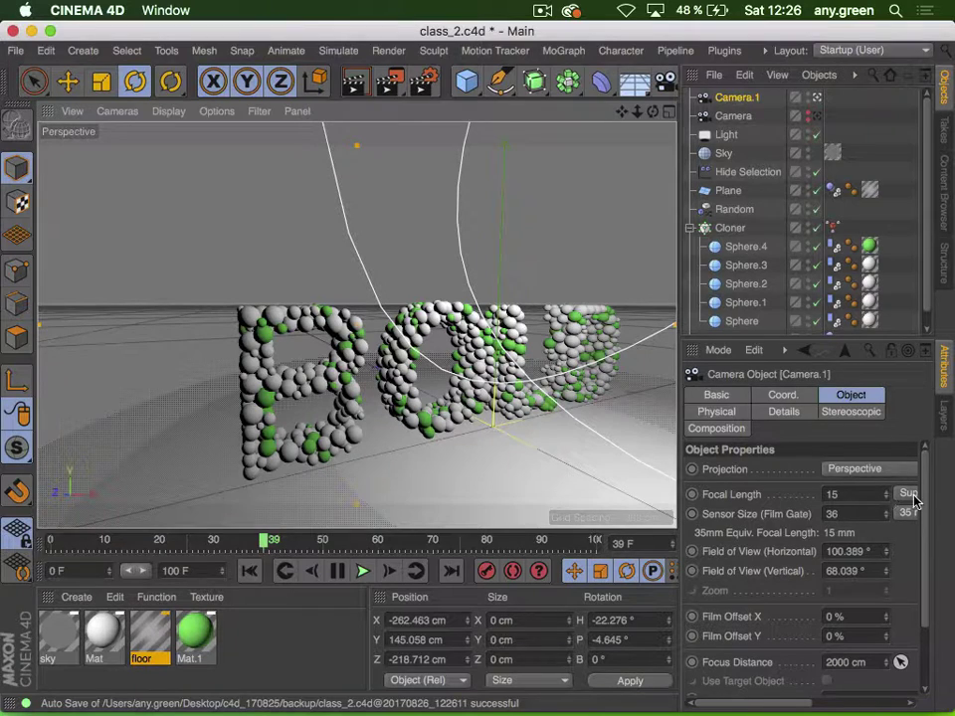
# Review the second camera's Physical properties, down to the lens distortion, vignetting and chromatic aberration settings
pyautogui.click(716, 411)
pyautogui.scroll(-5, 756, 517)
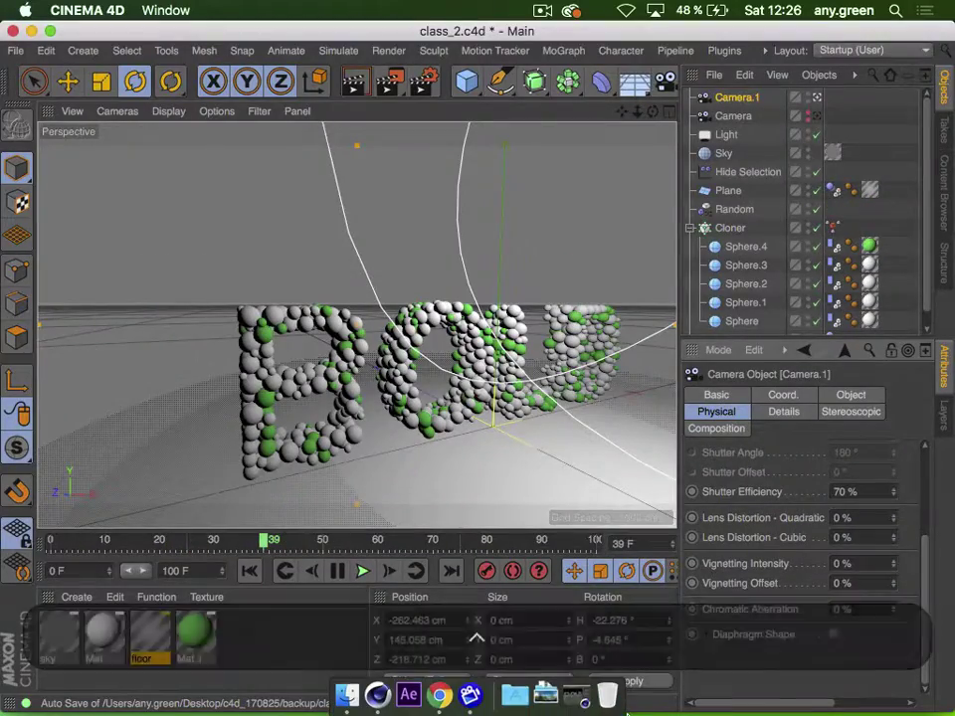
# Restore the minimized Picture Viewer, shift the rendered lettering into view, and resize the render history area
pyautogui.click(560, 693)
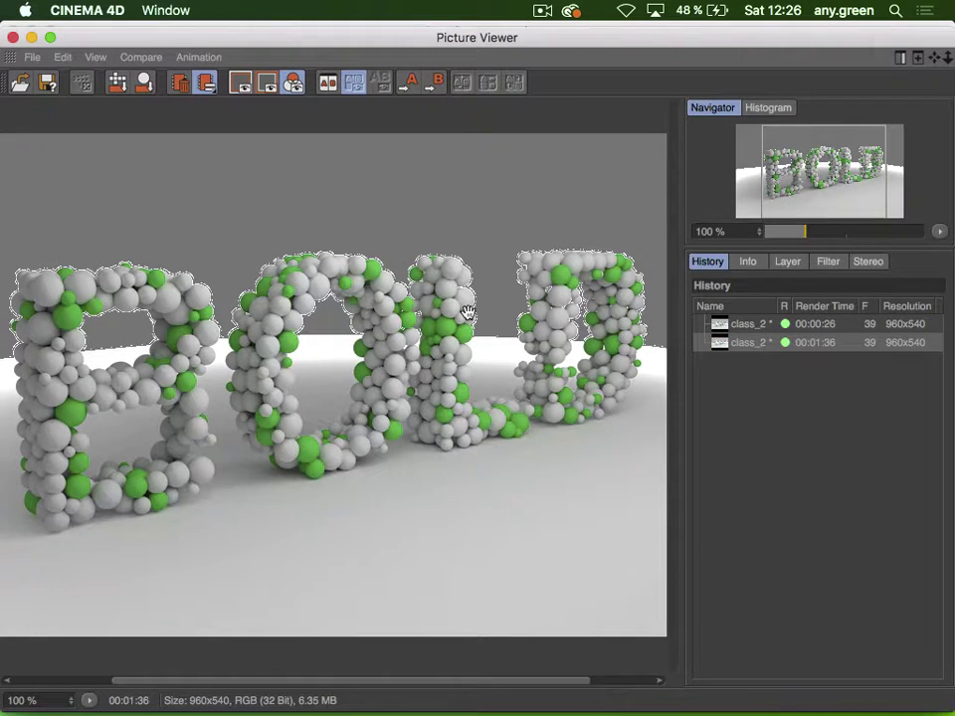
pyautogui.hscroll(-5, 409, 302)
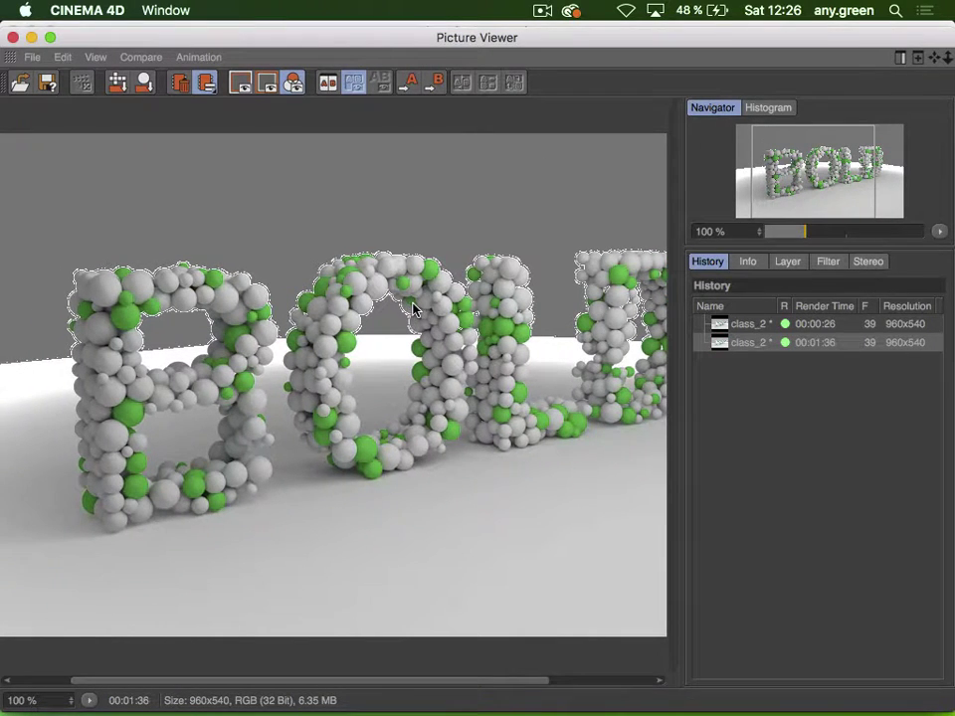
pyautogui.hscroll(1, 398, 303)
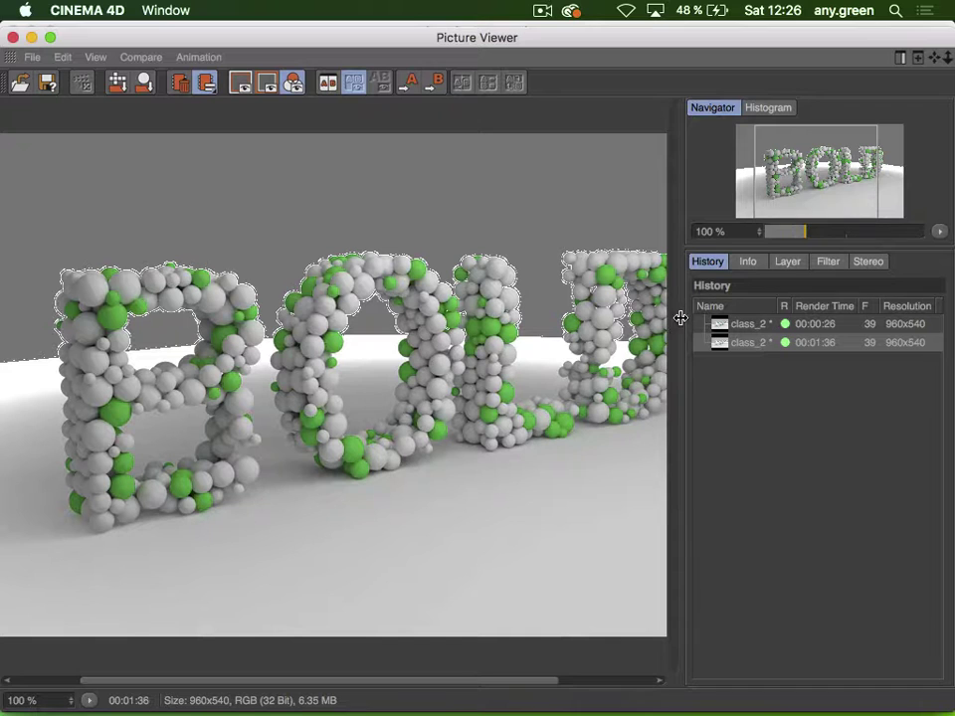
pyautogui.moveTo(680, 318); pyautogui.dragTo(548, 318)
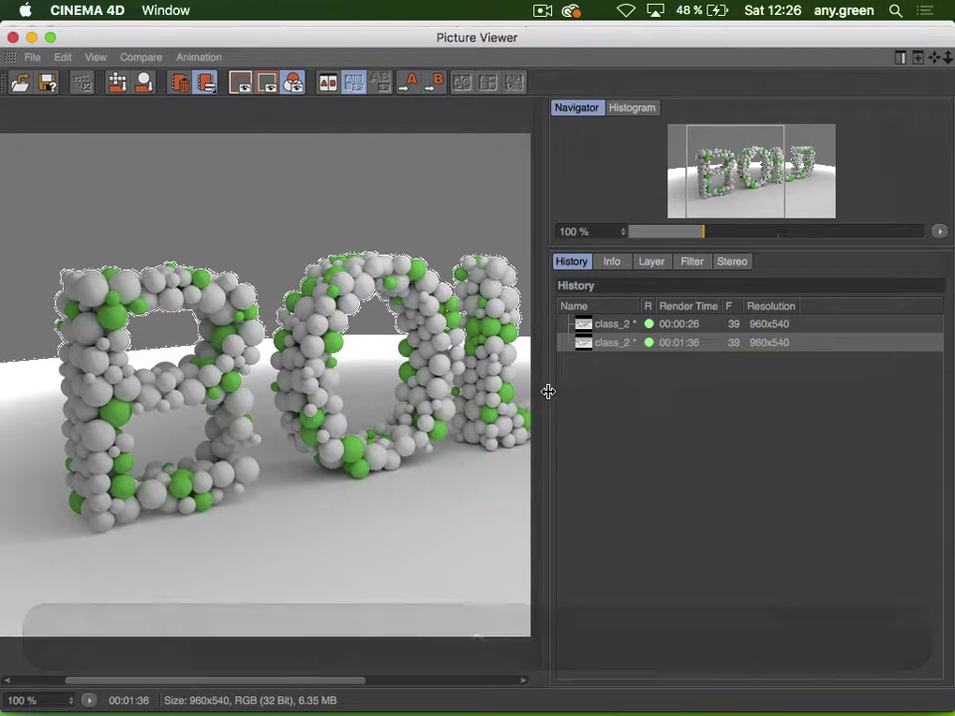
pyautogui.moveTo(548, 391); pyautogui.dragTo(666, 393)
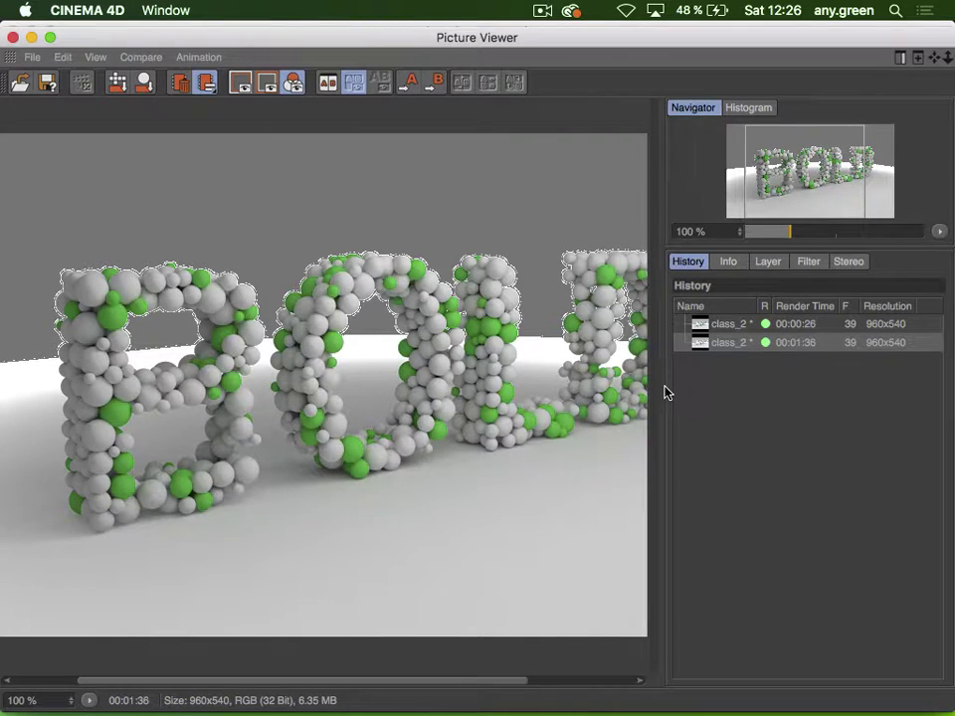
# Compare the 00:00:26 and 00:01:36 renders by alternating between them in the history, and close the Picture Viewer
pyautogui.click(734, 329)
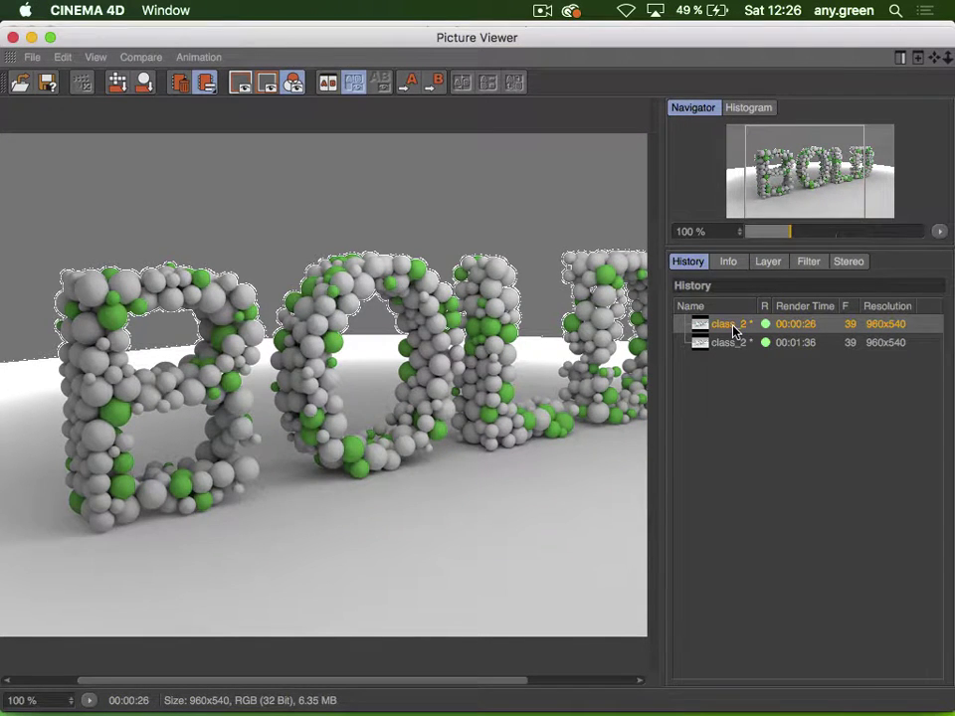
pyautogui.press('Down')
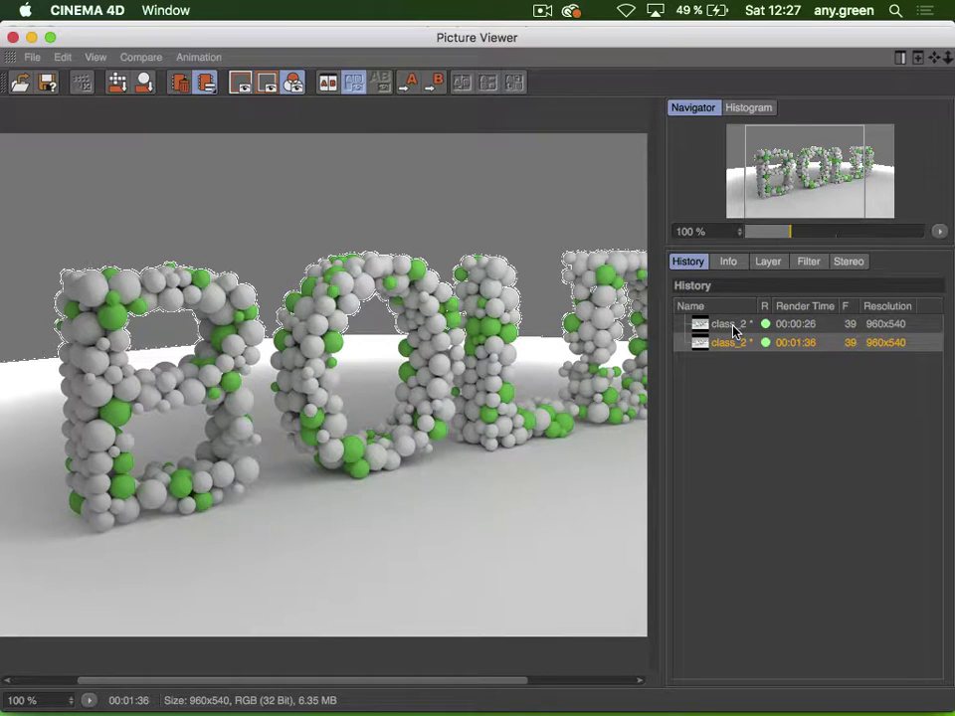
pyautogui.press('Up')
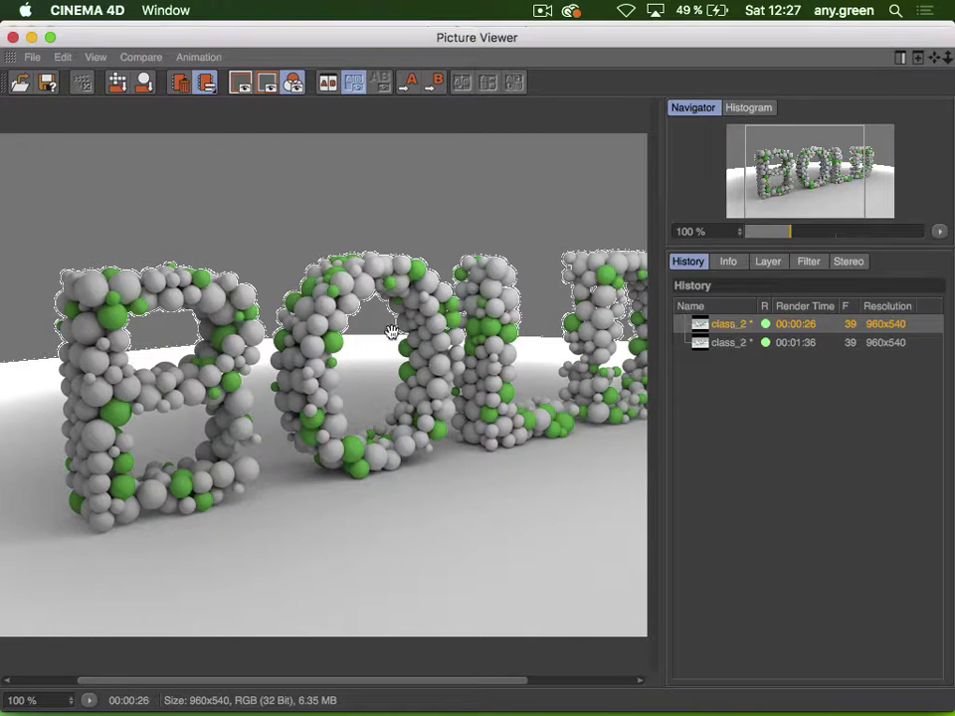
pyautogui.press('Down')
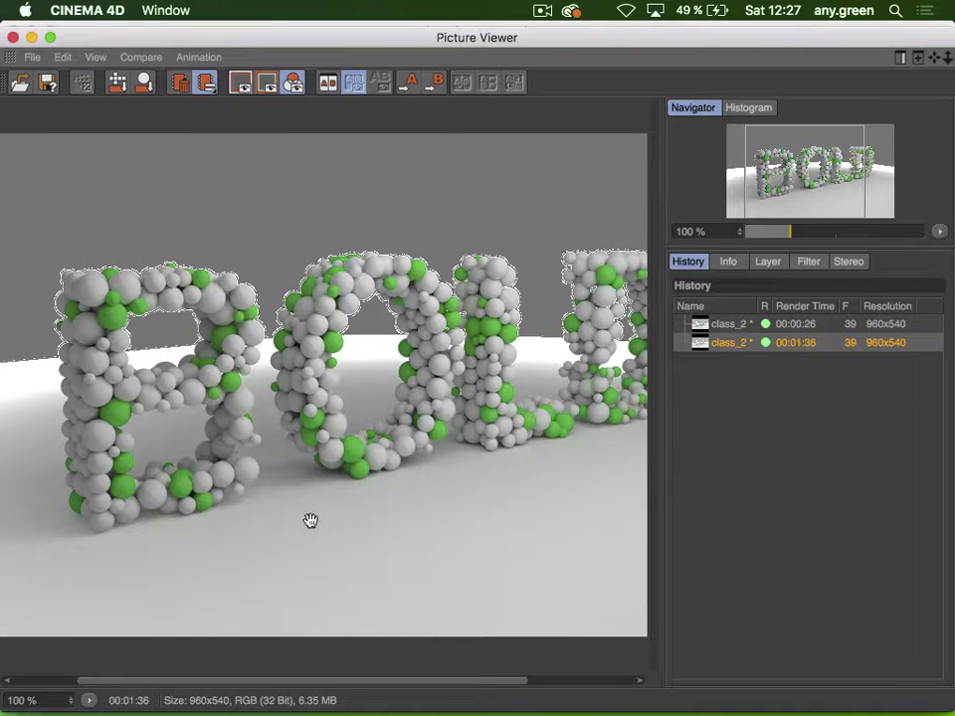
pyautogui.click(734, 325)
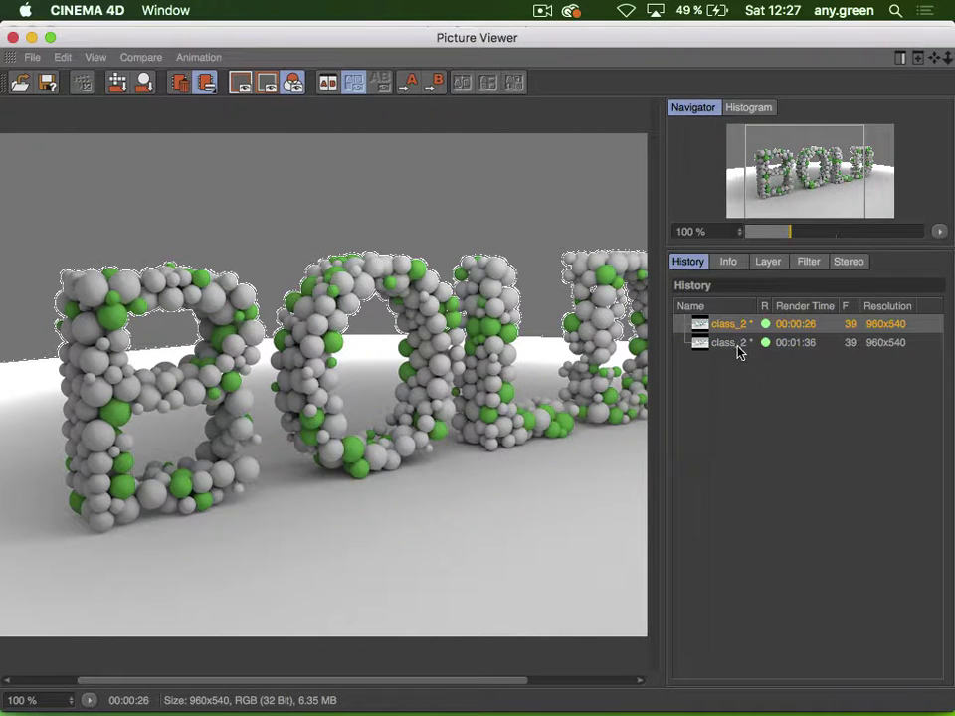
pyautogui.click(738, 346)
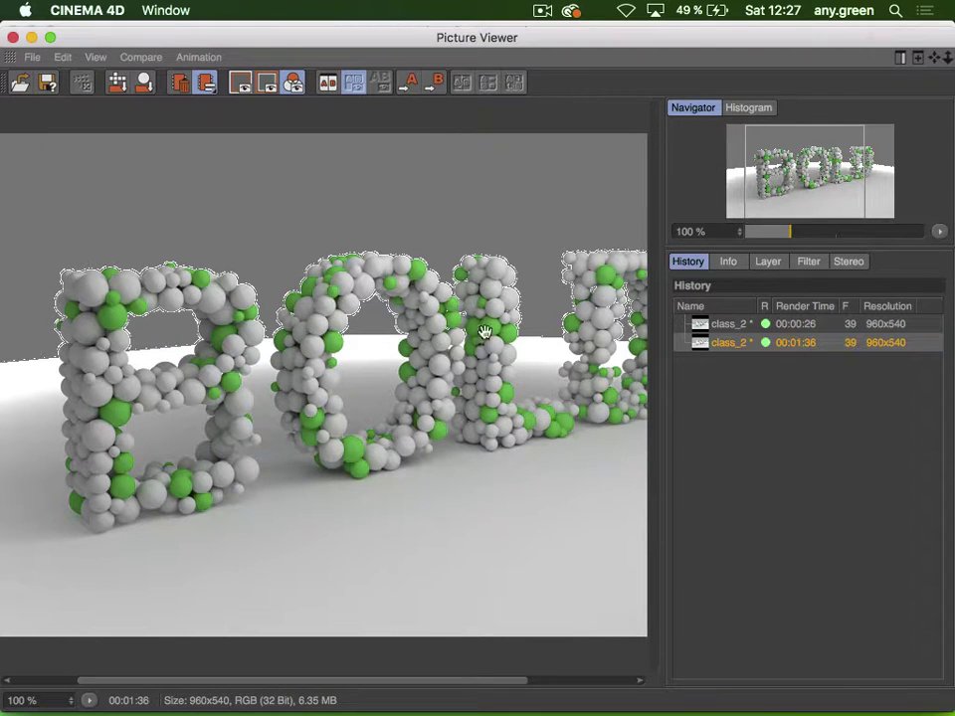
pyautogui.click(13, 37)
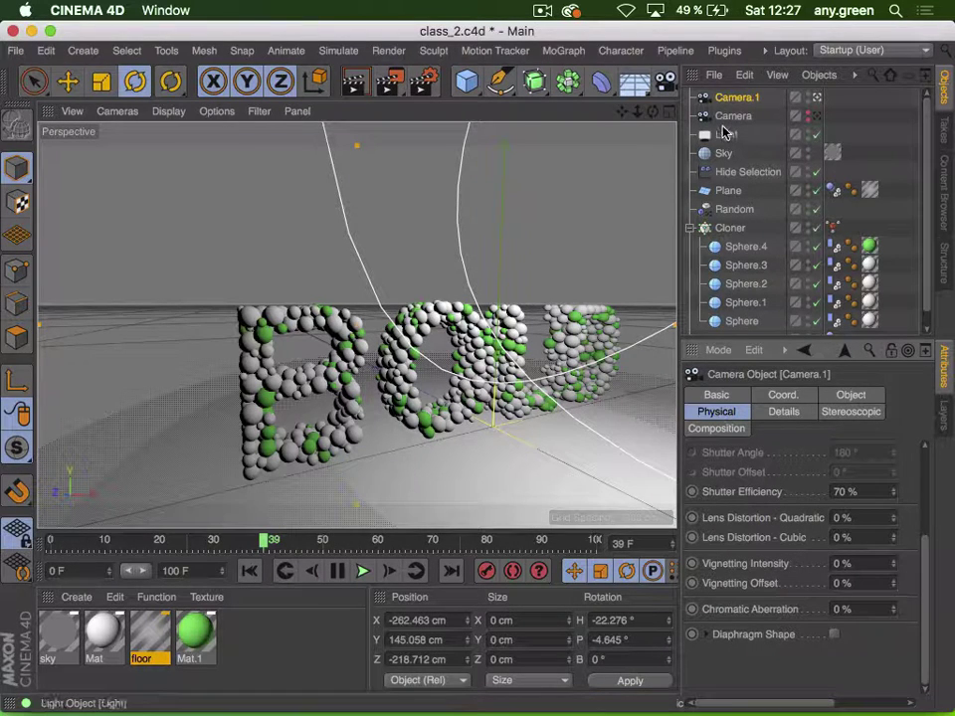
pyautogui.click(704, 154)
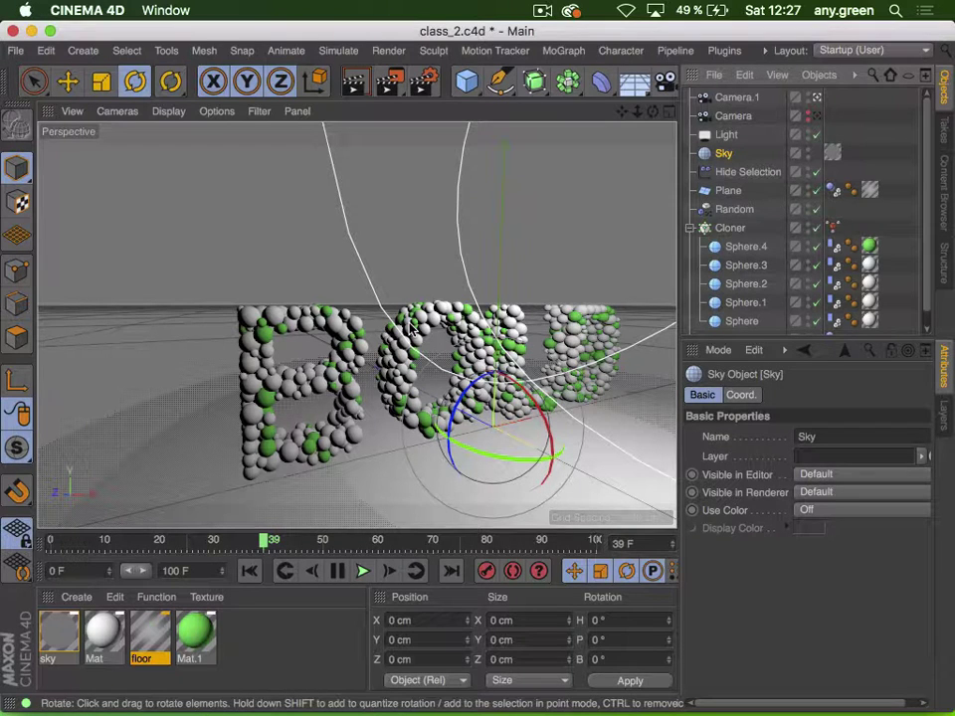
pyautogui.hotkey('ctrl', 'Up')
pyautogui.click(720, 533)
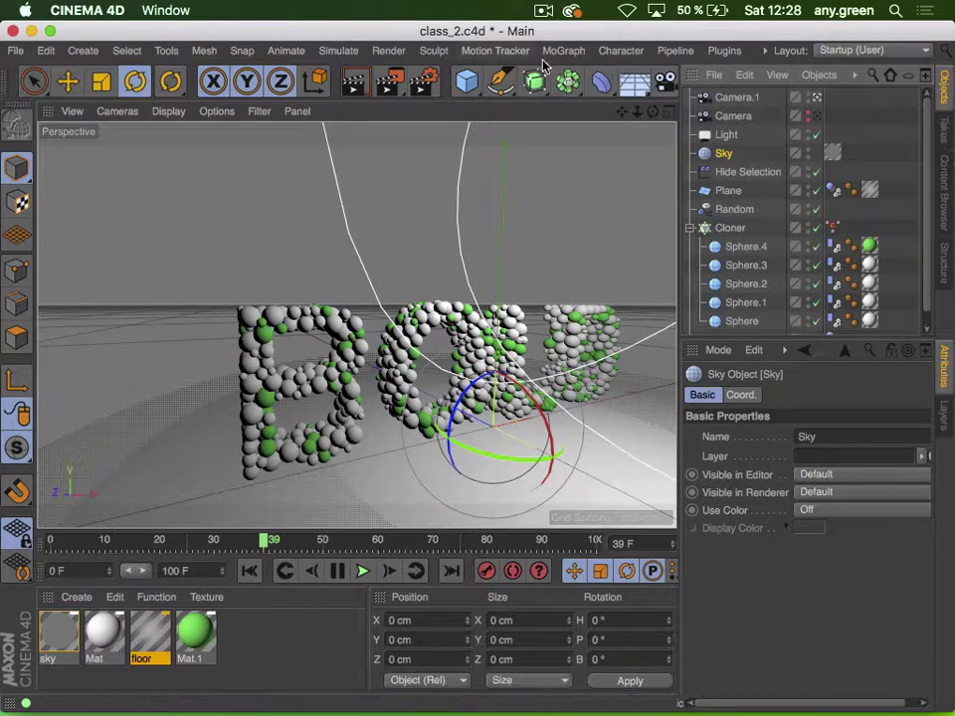
# Reopen the Picture Viewer to check the stored BOLD renders, and close it
pyautogui.click(765, 50)
pyautogui.moveTo(784, 98)
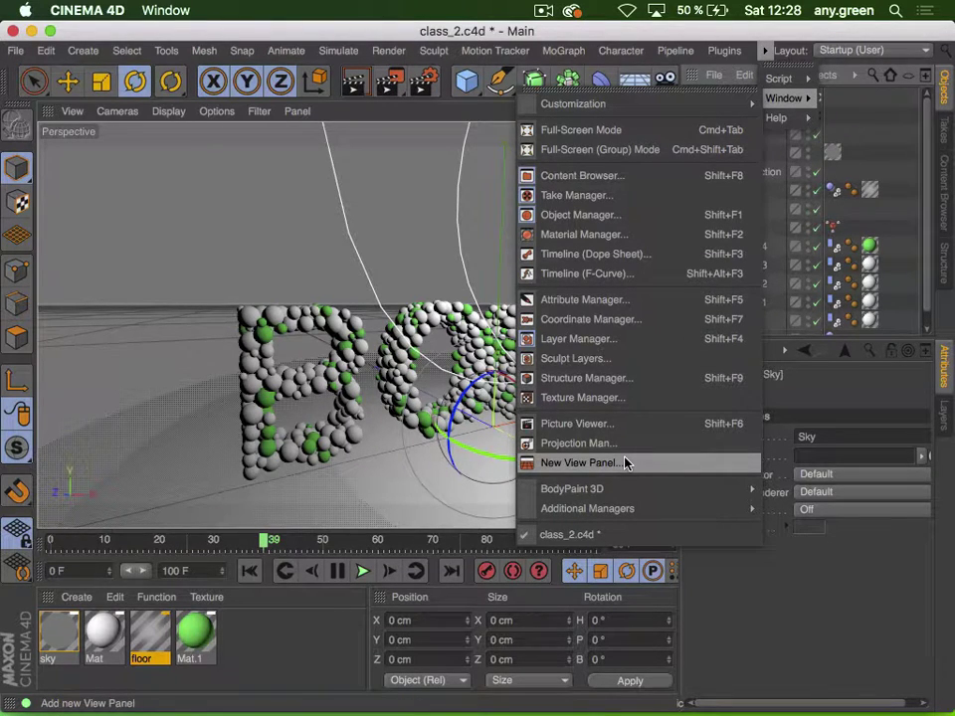
pyautogui.click(617, 425)
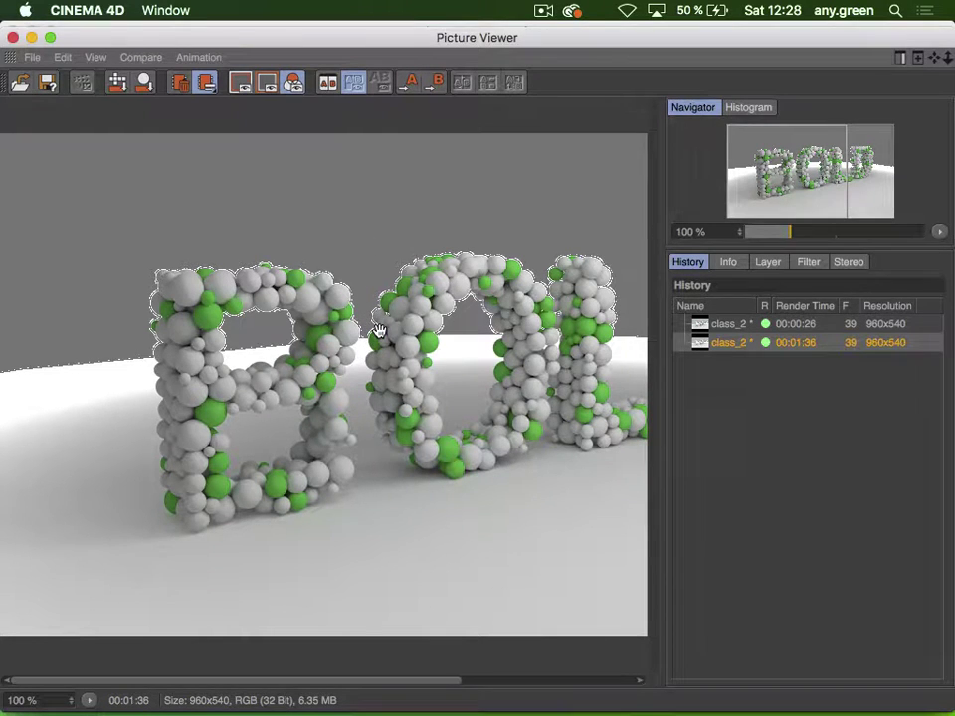
pyautogui.click(12, 38)
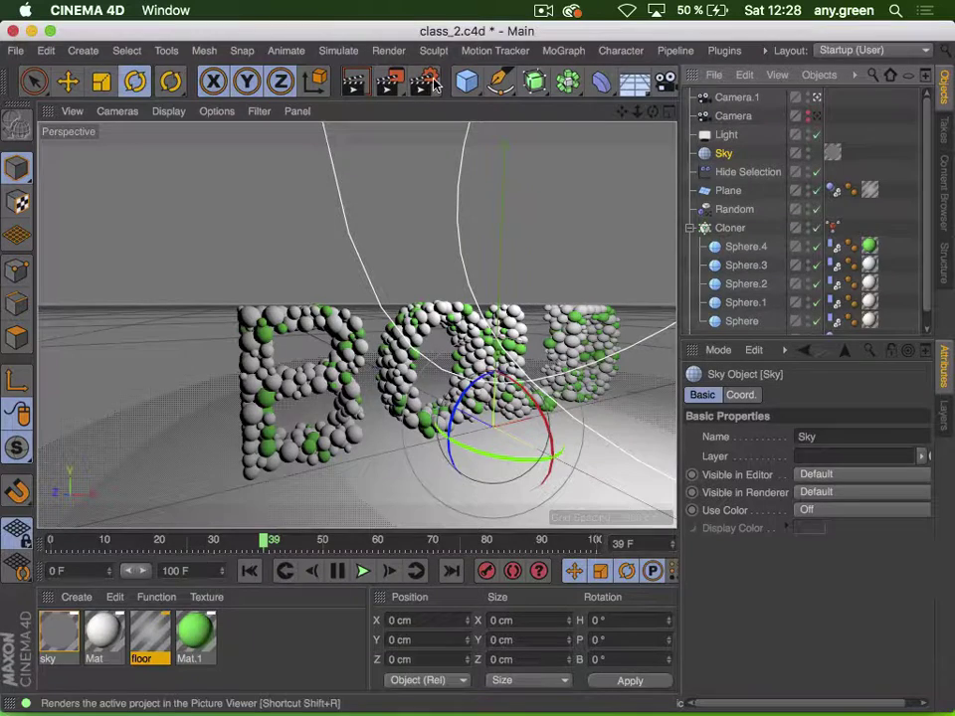
# In the render settings, set the regular image format to TIFF (B3D Layers) and enable saving of the rendered output
pyautogui.click(425, 81)
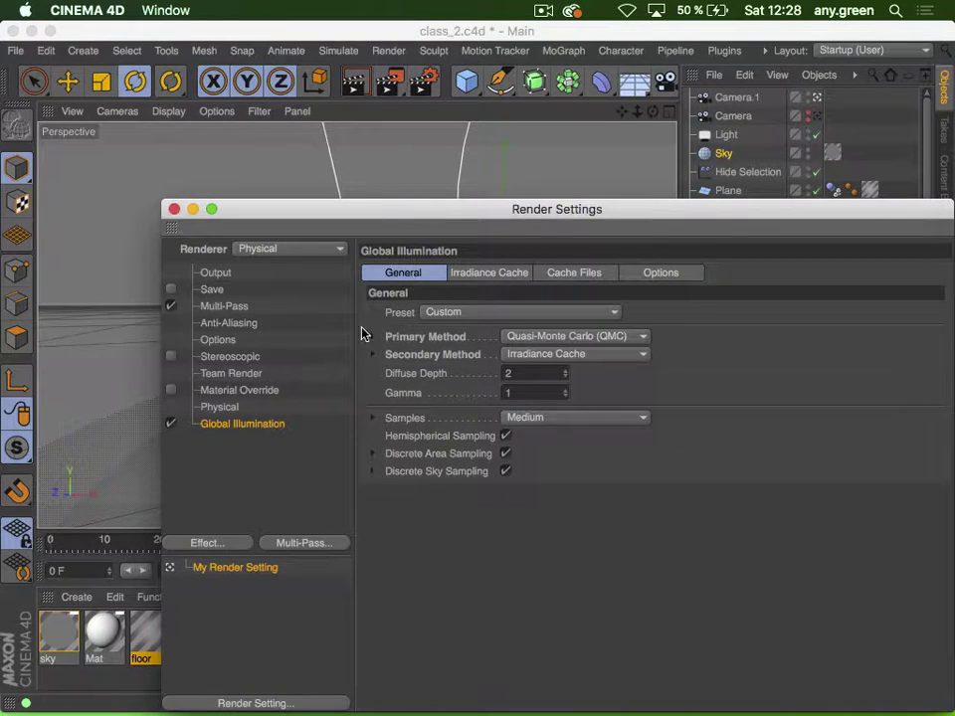
pyautogui.click(213, 274)
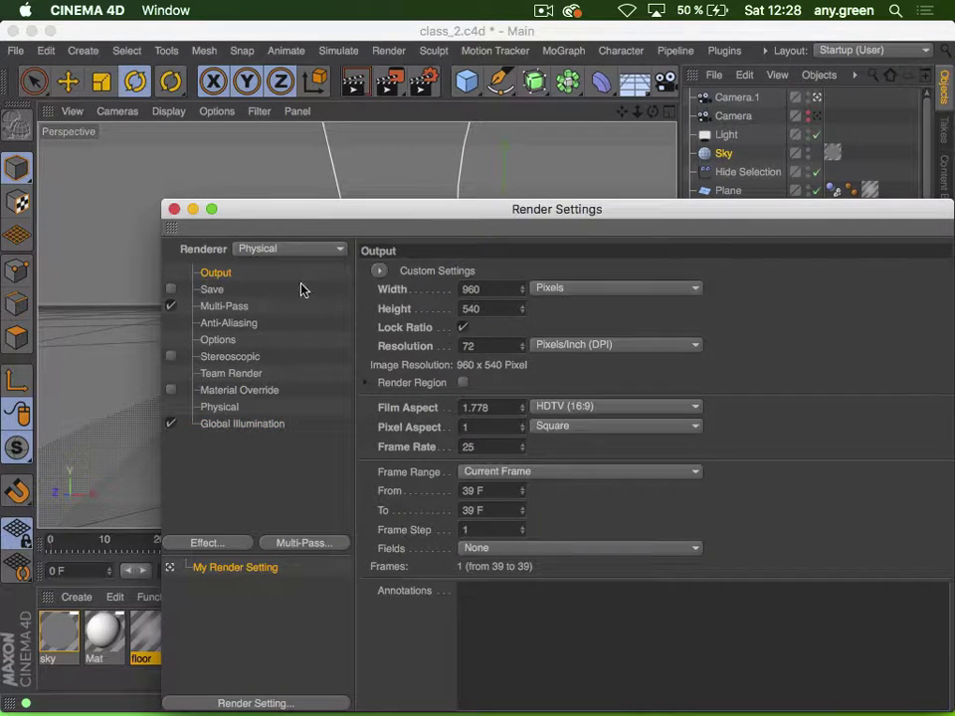
pyautogui.click(211, 289)
pyautogui.click(537, 326)
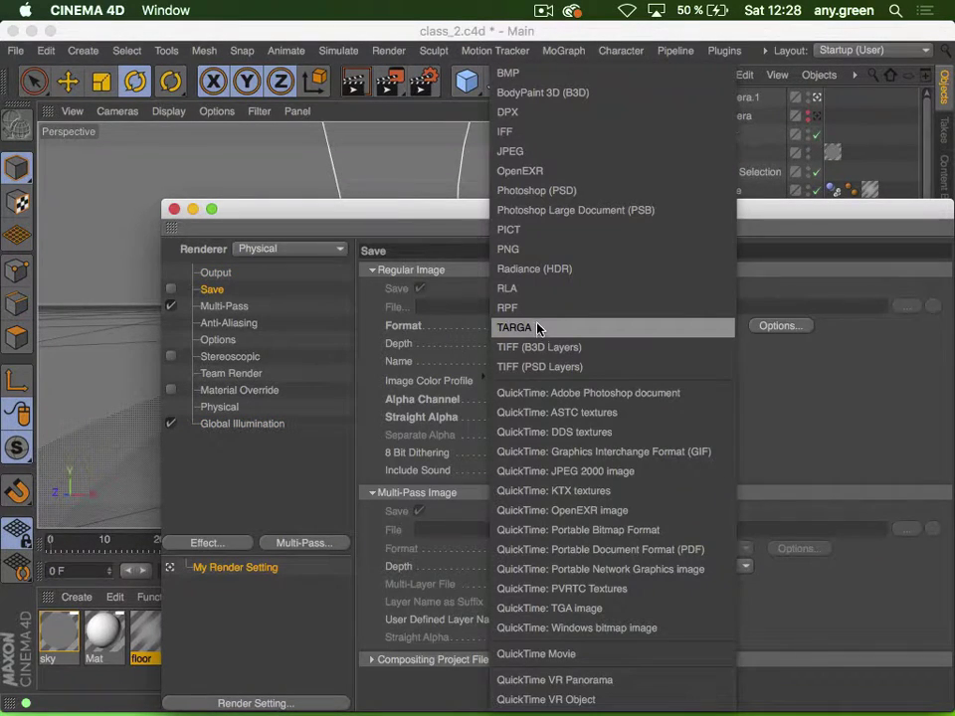
pyautogui.click(537, 350)
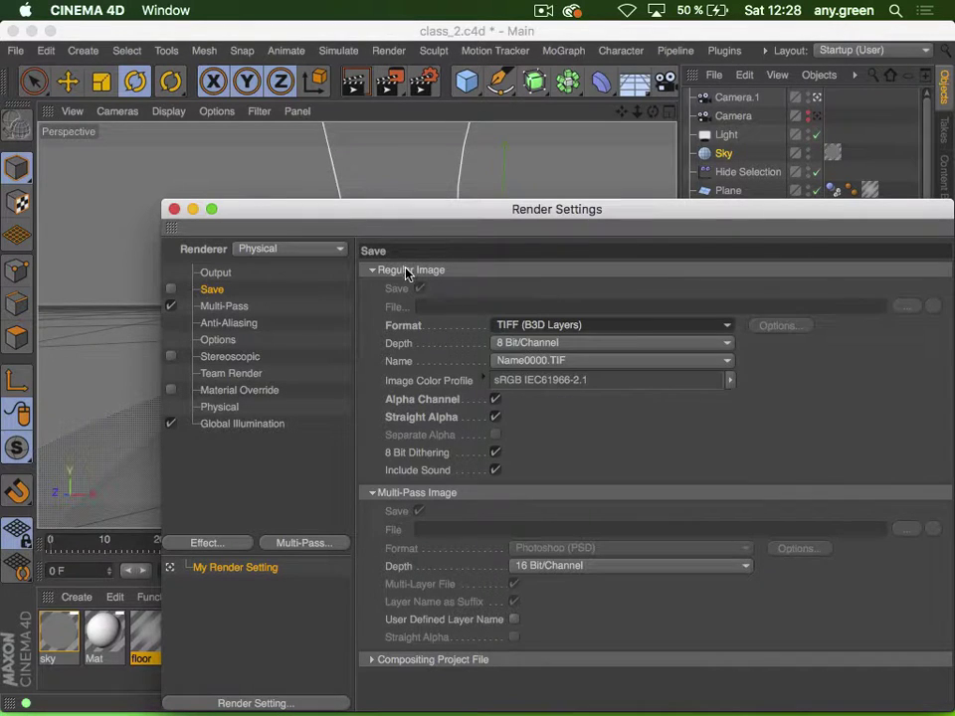
pyautogui.click(170, 289)
pyautogui.click(170, 305)
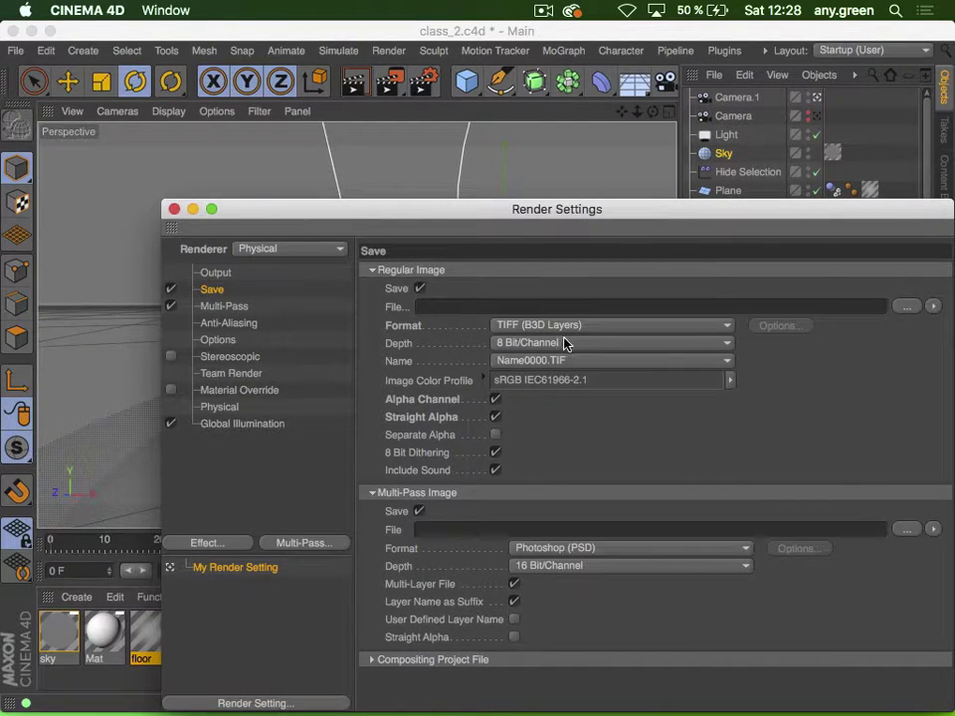
pyautogui.click(496, 417)
pyautogui.click(419, 289)
# Review the output and physical render settings, set the Global Illumination secondary method to None, and render a test image
pyautogui.click(213, 274)
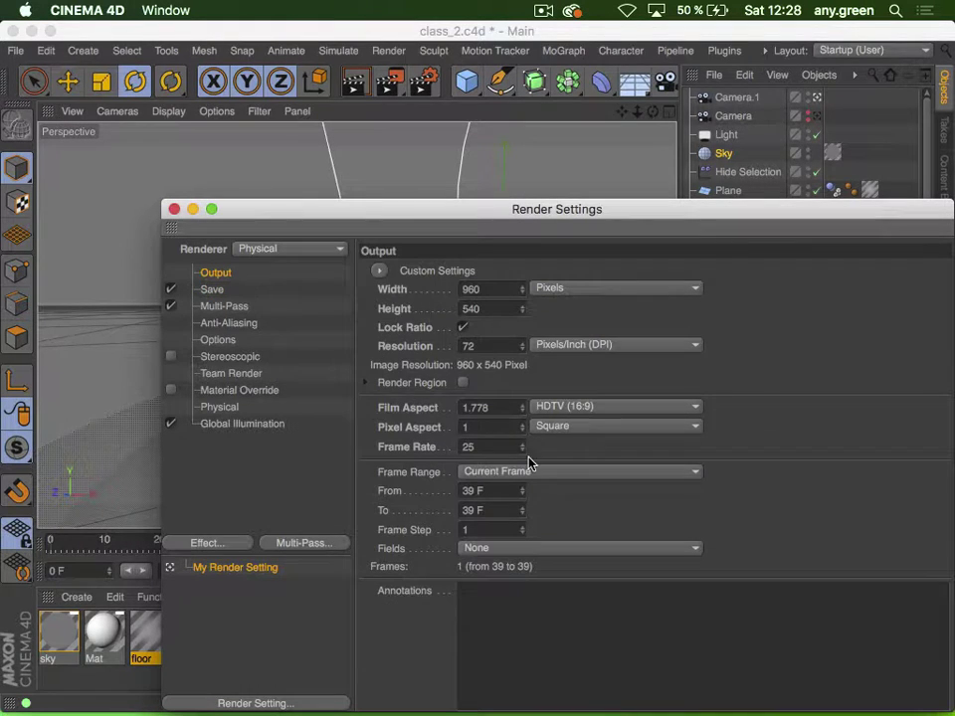
pyautogui.click(220, 408)
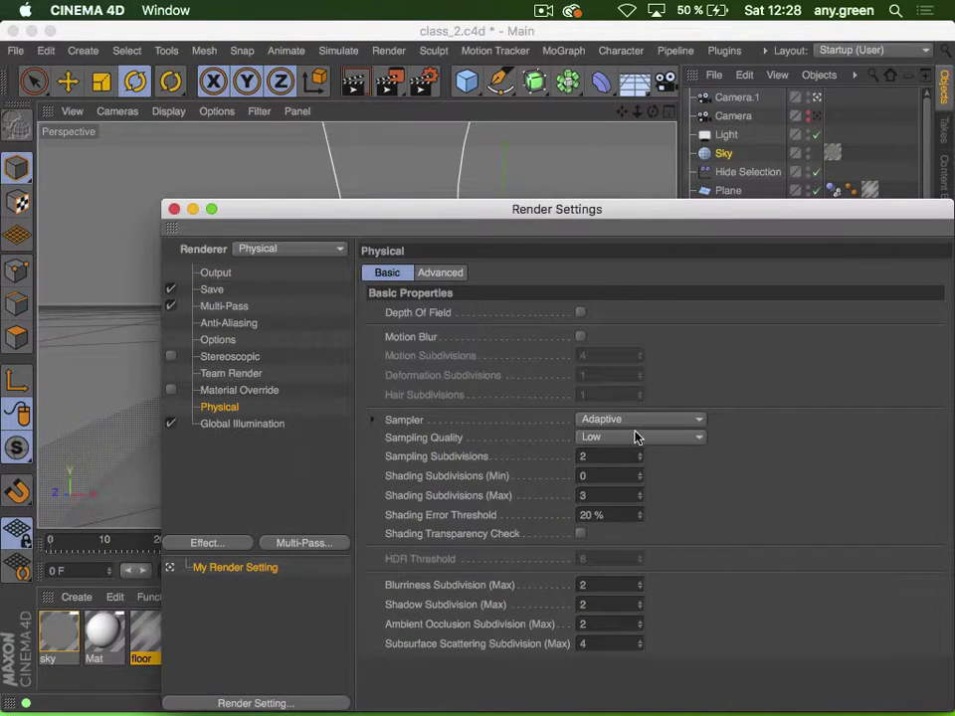
pyautogui.click(228, 423)
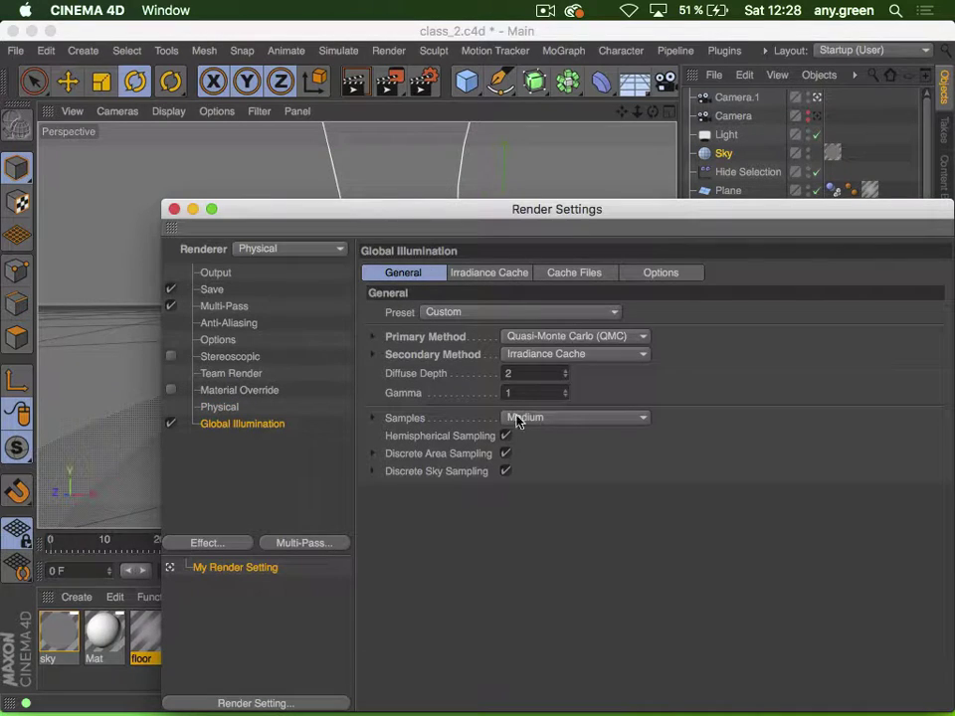
pyautogui.click(603, 354)
pyautogui.click(548, 451)
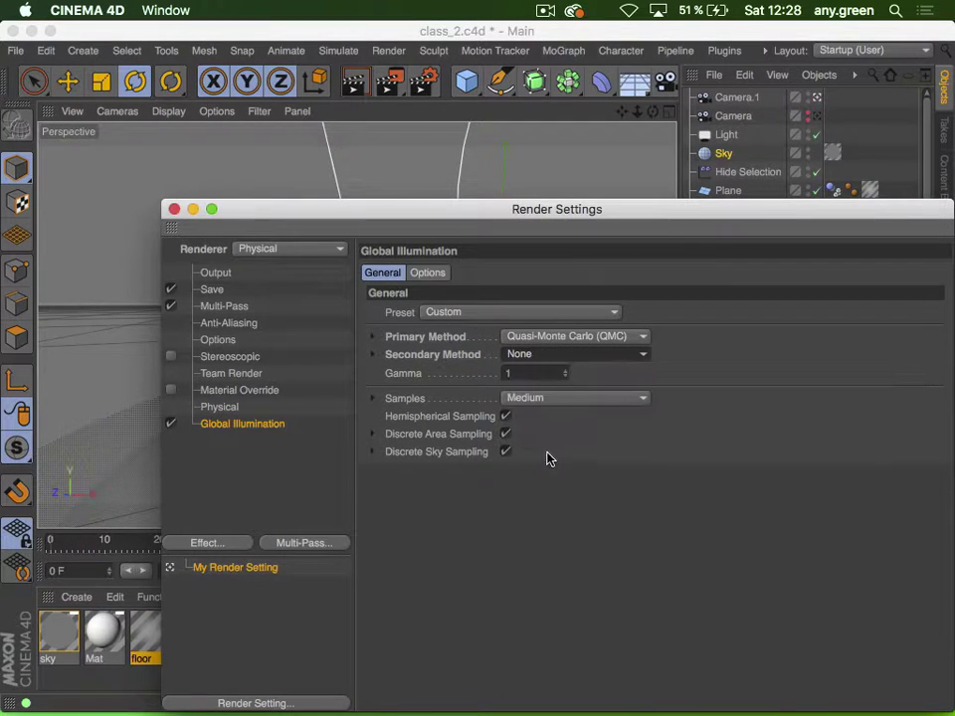
pyautogui.click(390, 84)
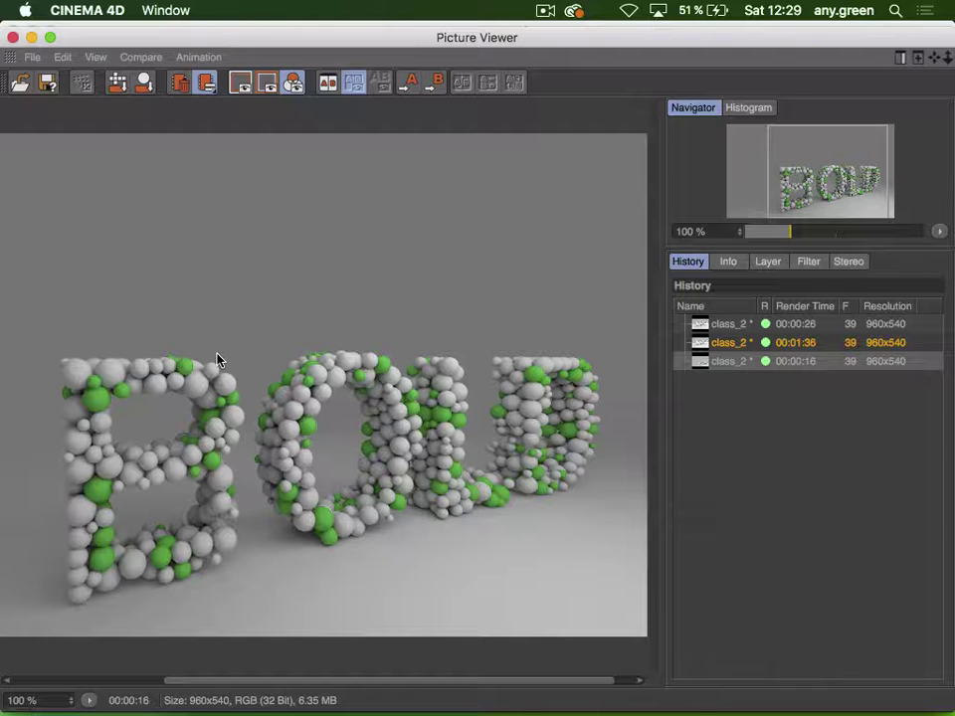
pyautogui.click(12, 39)
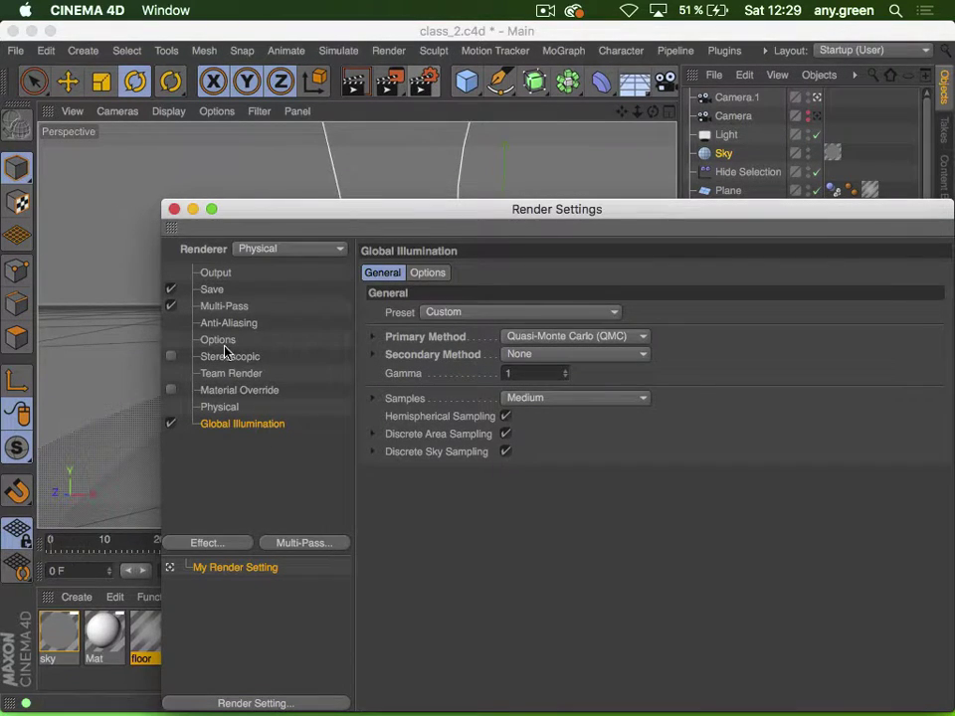
# Turn off saving and the alpha channel for the regular image, and close the render settings
pyautogui.click(212, 290)
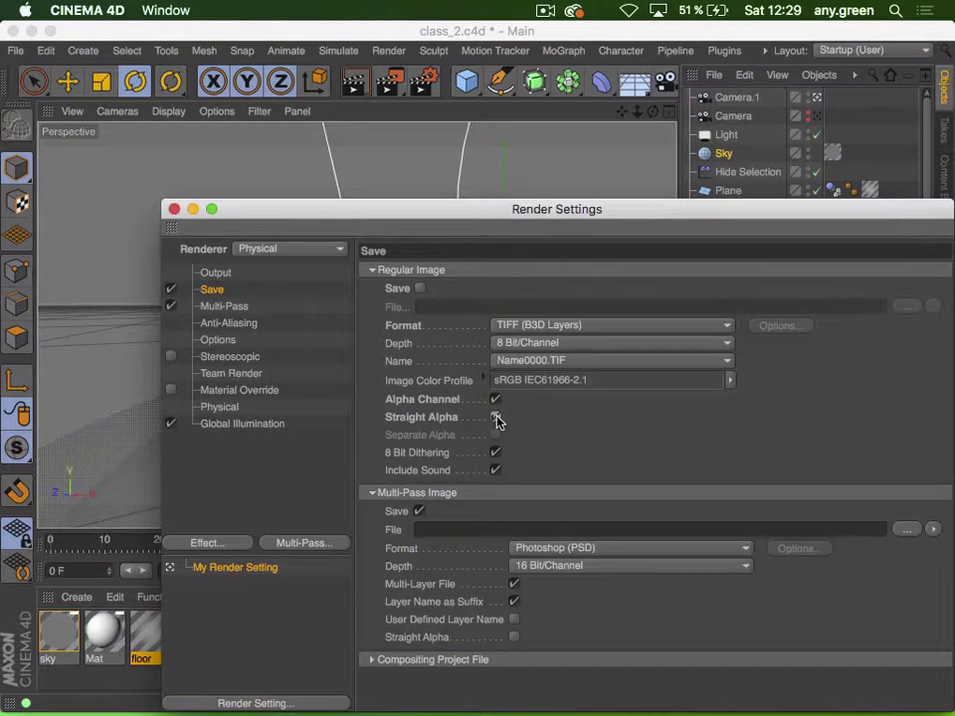
pyautogui.click(496, 400)
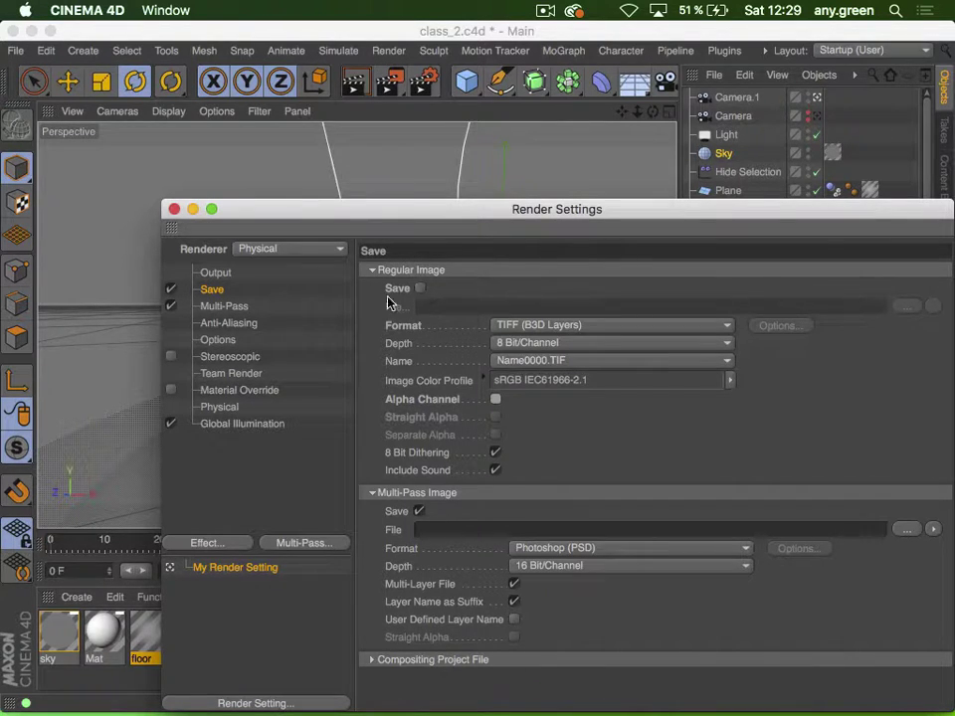
pyautogui.click(175, 209)
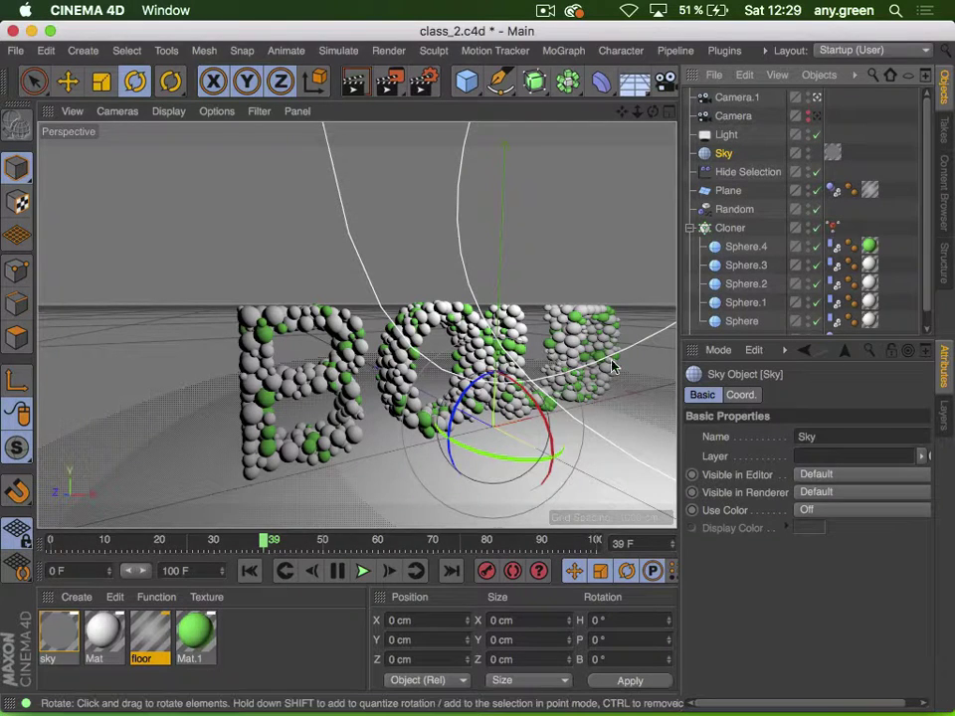
# Bring up Camera.1's physical renderer properties, widen the attributes area, and reach the lens distortion settings
pyautogui.click(736, 98)
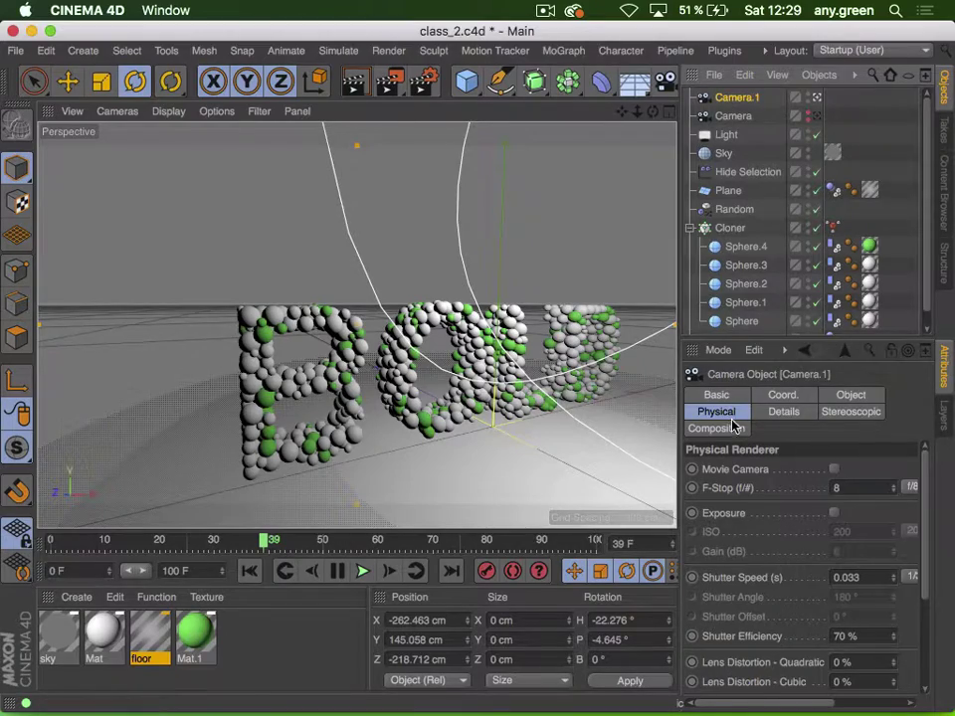
pyautogui.moveTo(678, 362); pyautogui.dragTo(563, 373)
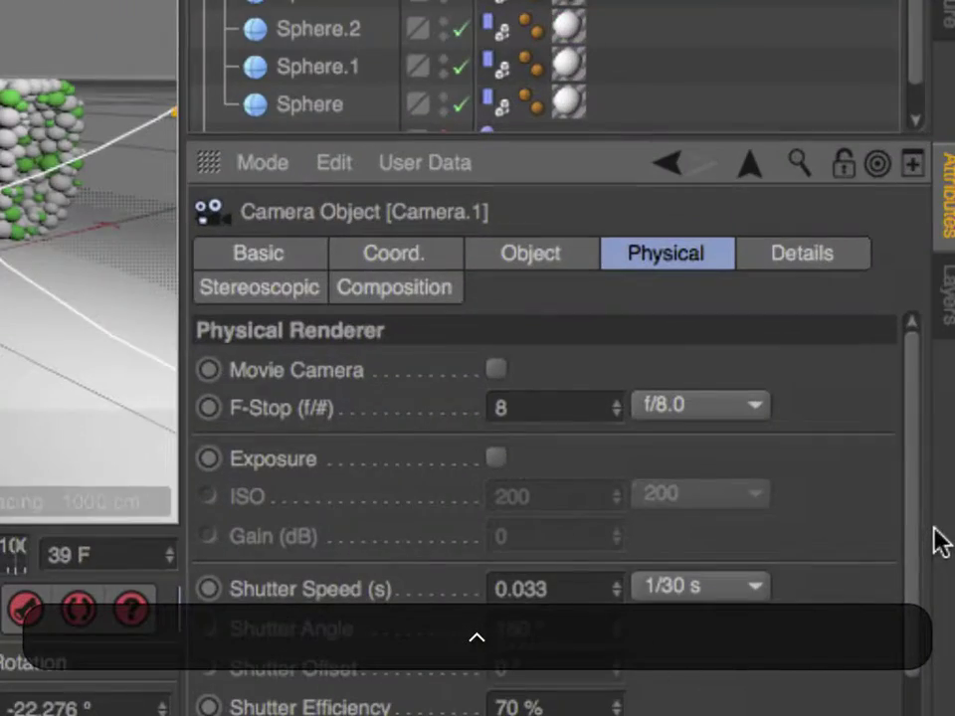
pyautogui.click(575, 405)
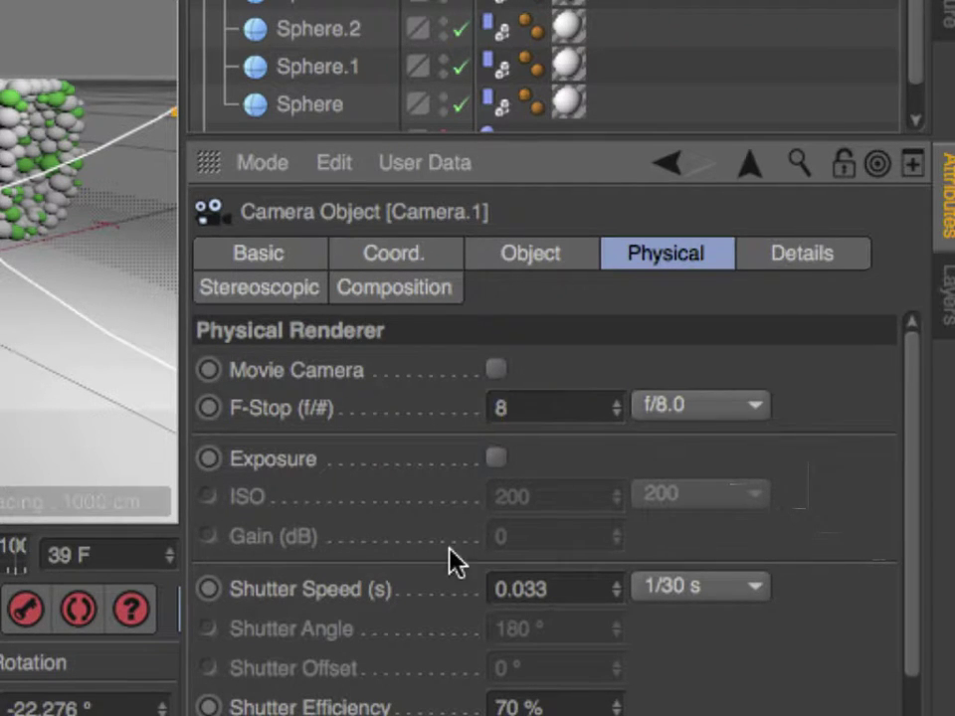
pyautogui.scroll(-5, 408, 596)
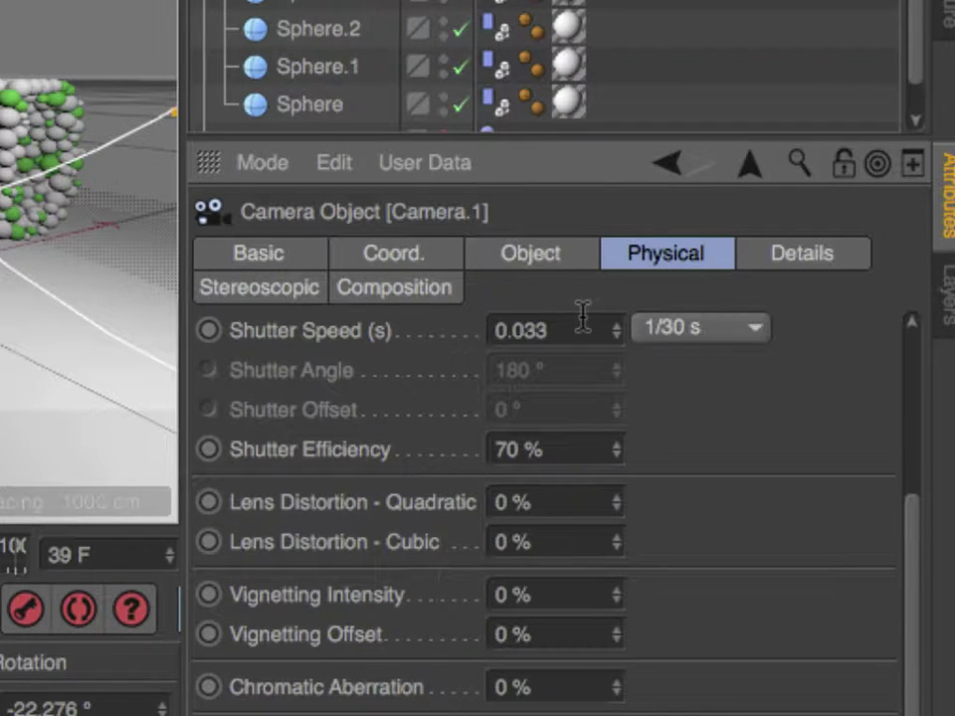
# Set Camera.1's quadratic lens distortion to 100%
pyautogui.click(588, 453)
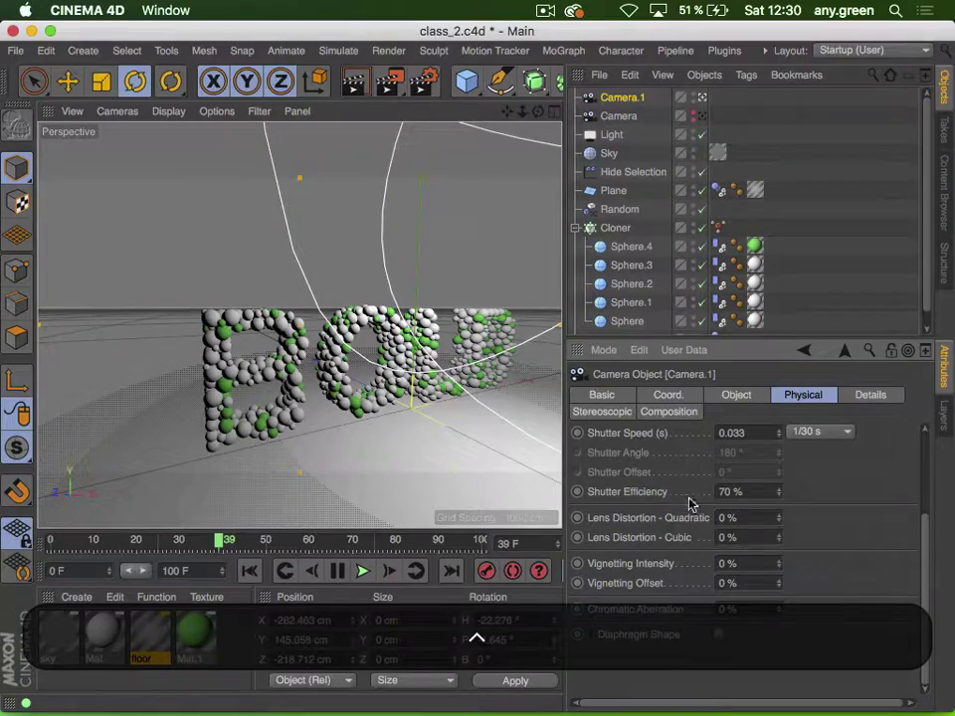
pyautogui.press('Tab')
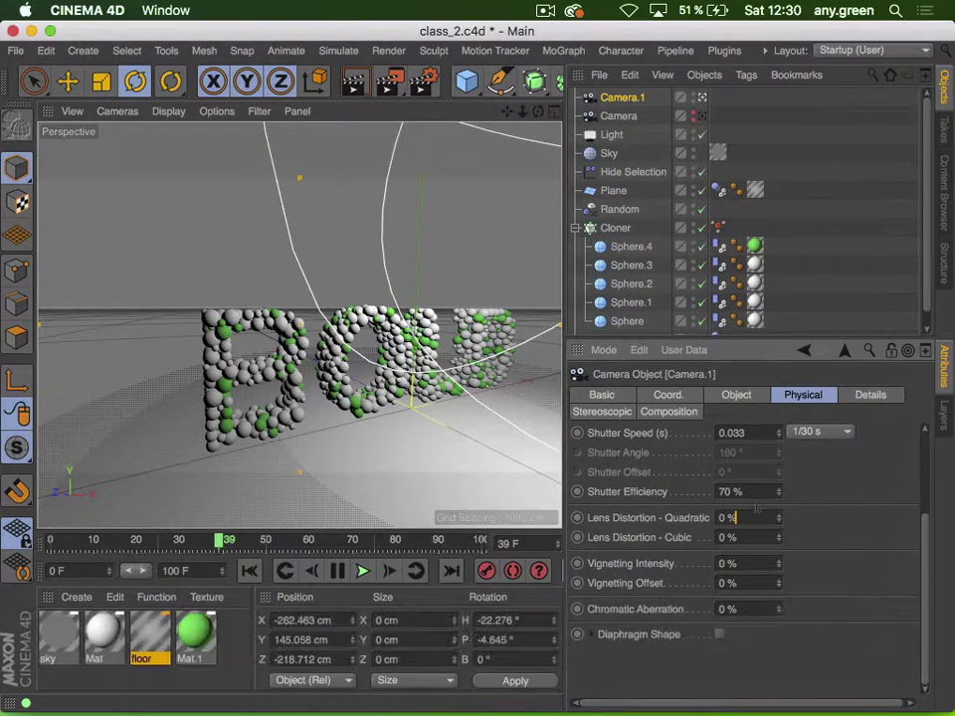
pyautogui.write('100')
pyautogui.press('Return')
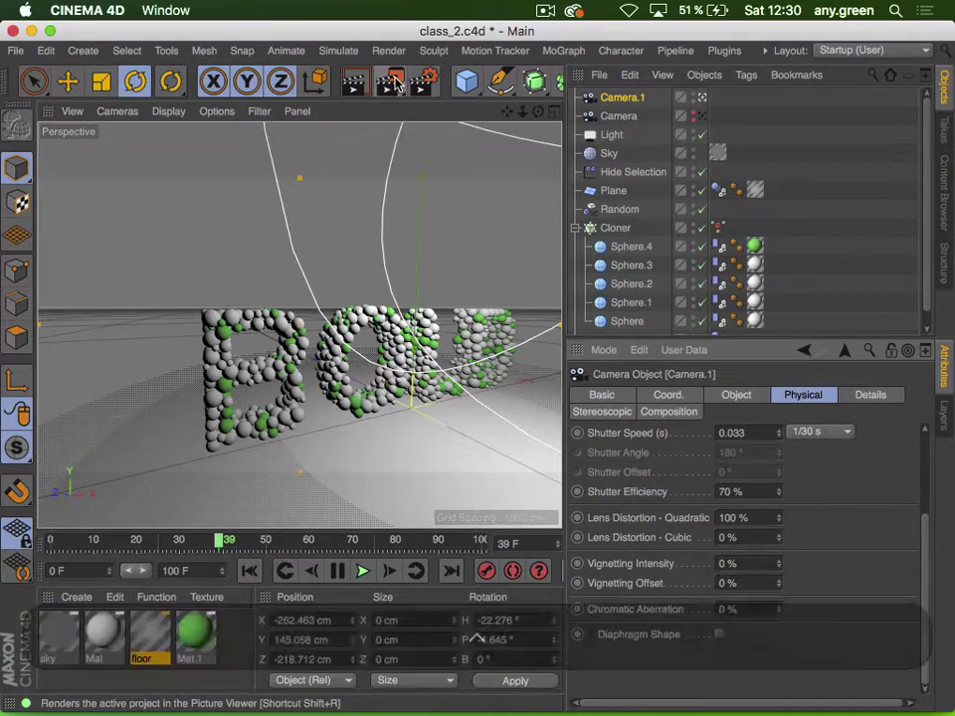
# Render the scene with quadratic distortion, compare it with the 00:00:16 render in the history, and close the Picture Viewer
pyautogui.click(396, 81)
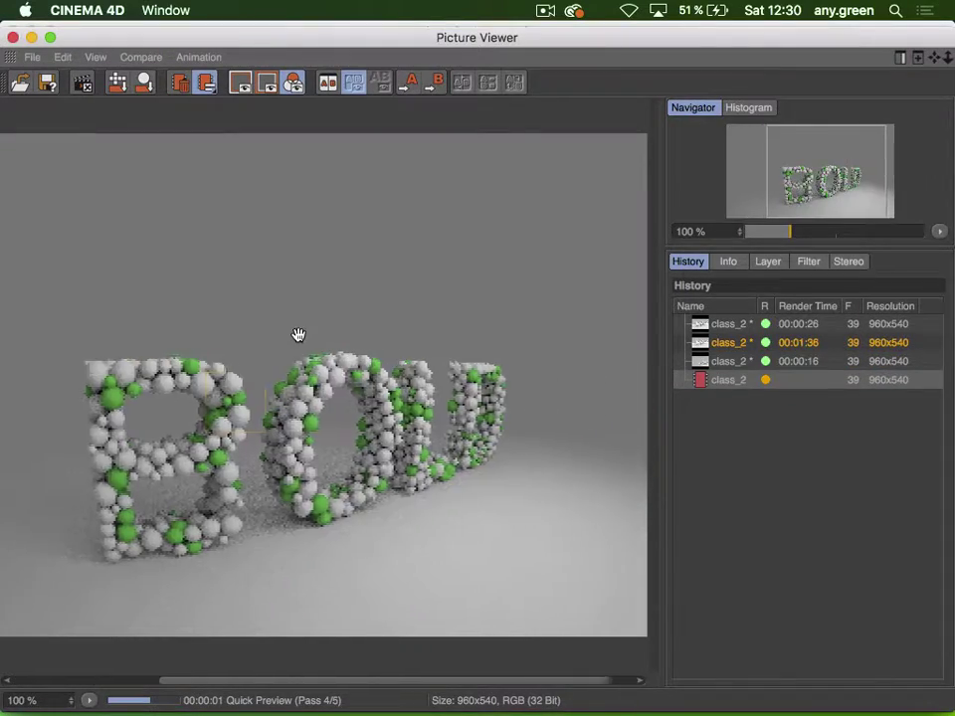
pyautogui.click(710, 360)
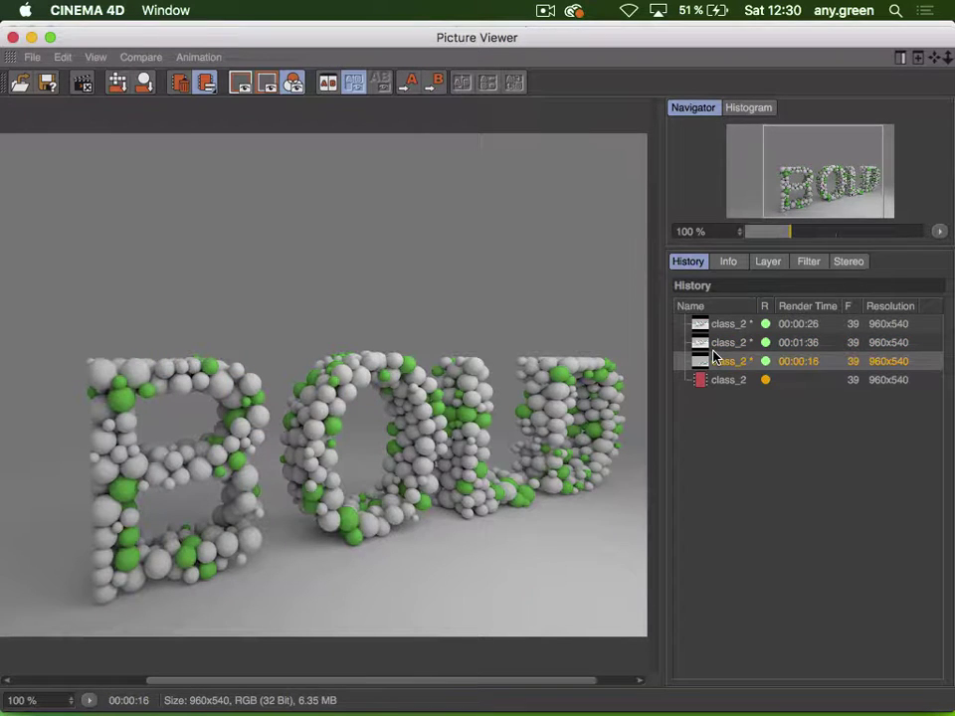
pyautogui.click(725, 379)
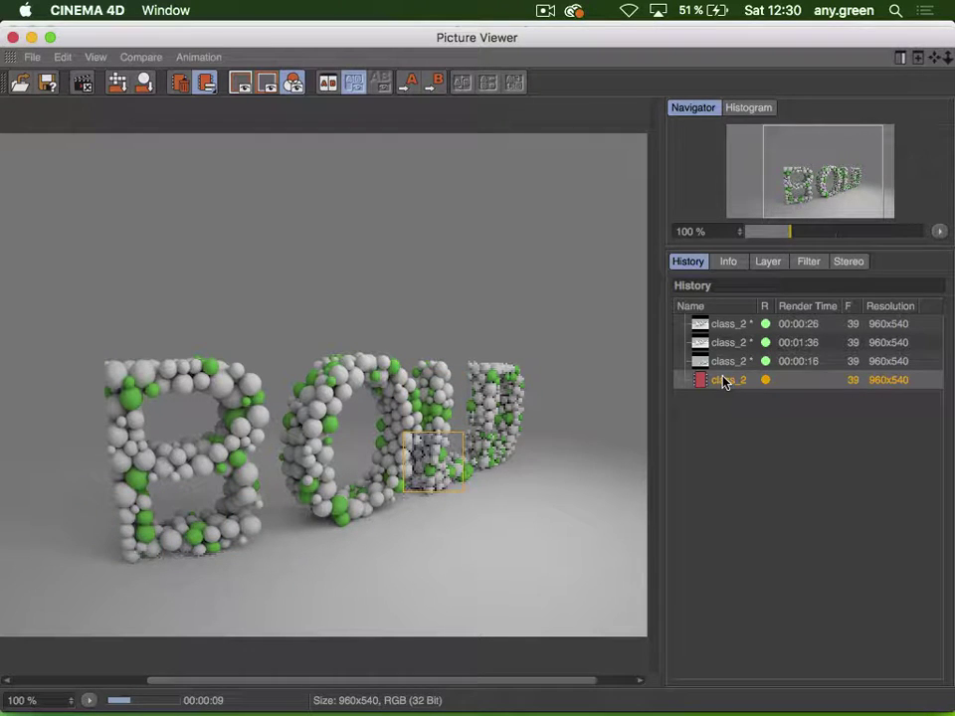
pyautogui.press('Down')
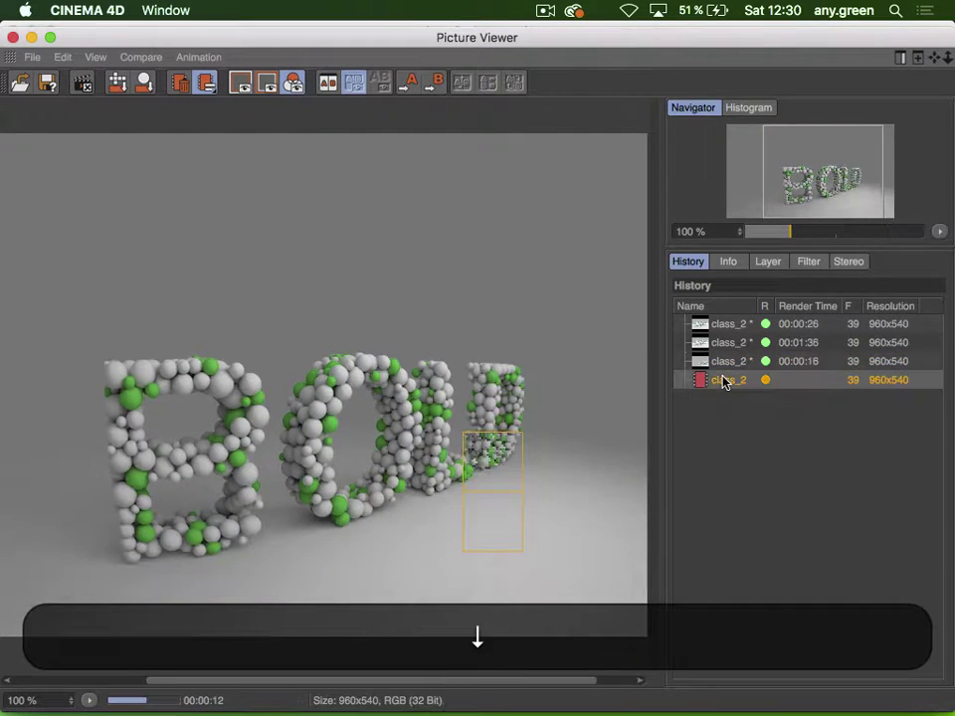
pyautogui.press('Up')
pyautogui.press('Down')
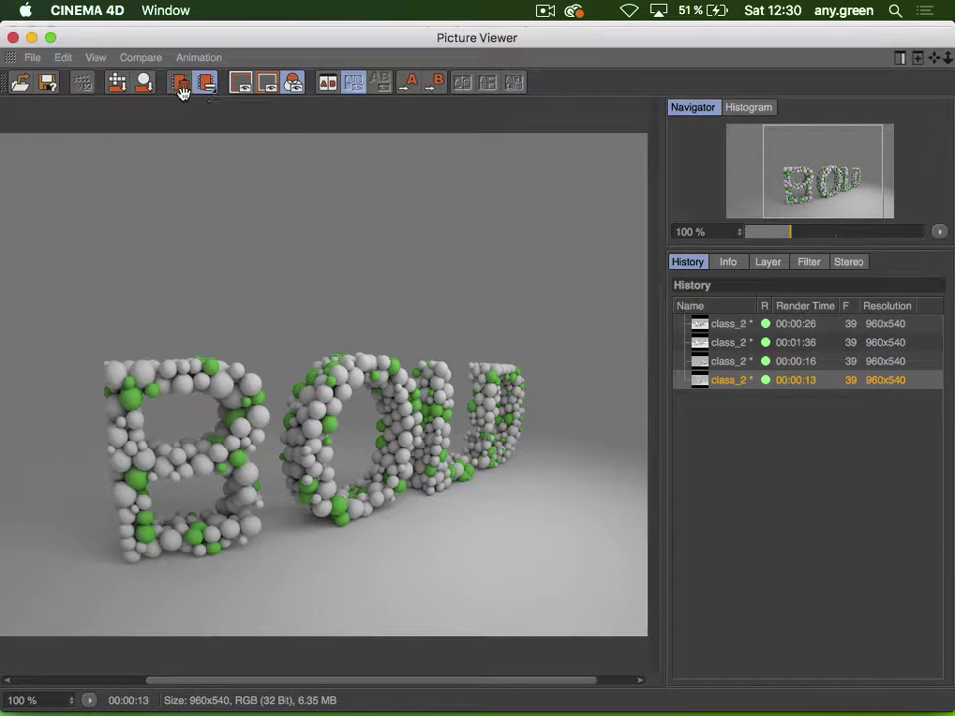
pyautogui.click(12, 37)
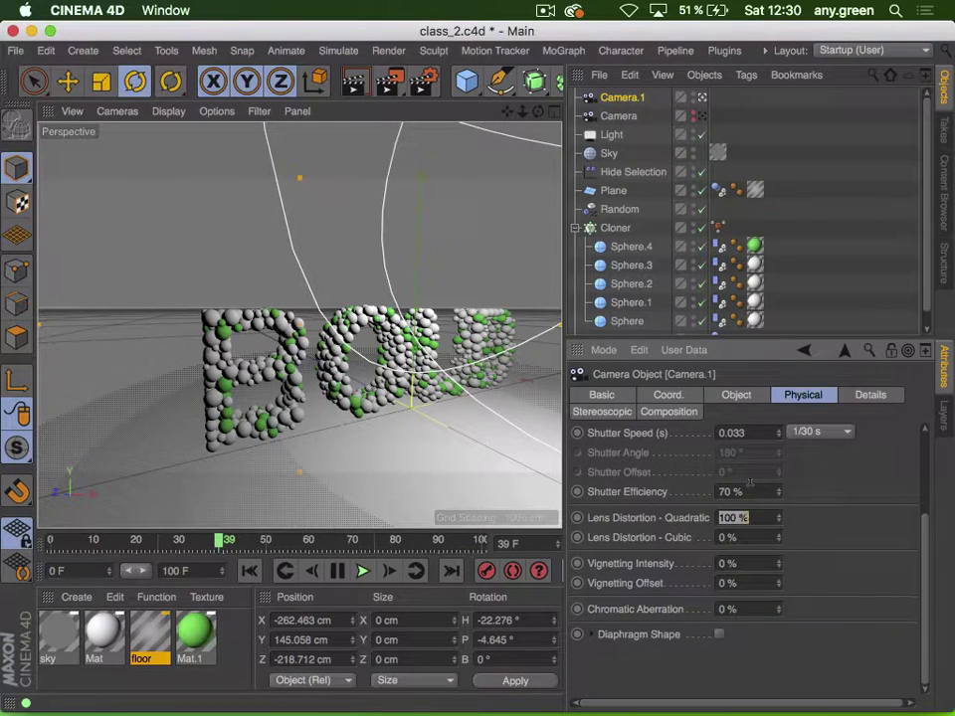
# Set Camera.1's quadratic lens distortion to 0% and its cubic lens distortion to 100%
pyautogui.write('0')
pyautogui.press('Tab')
pyautogui.write('100')
pyautogui.press('Return')
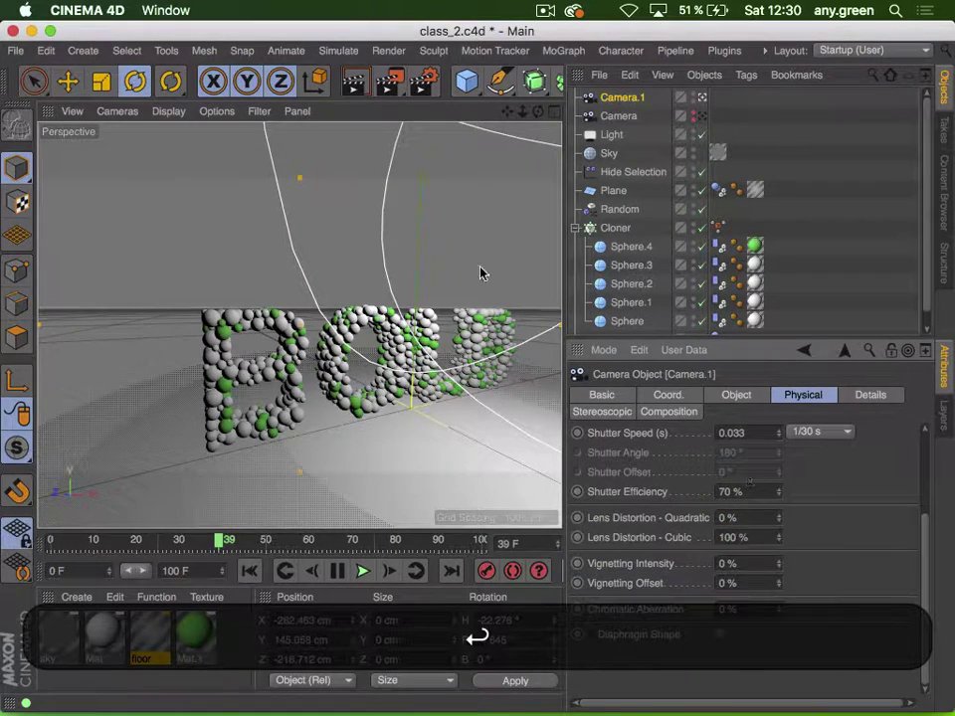
# Render the scene with cubic distortion, alternate between it and the 00:00:13 render, and close the Picture Viewer
pyautogui.click(390, 81)
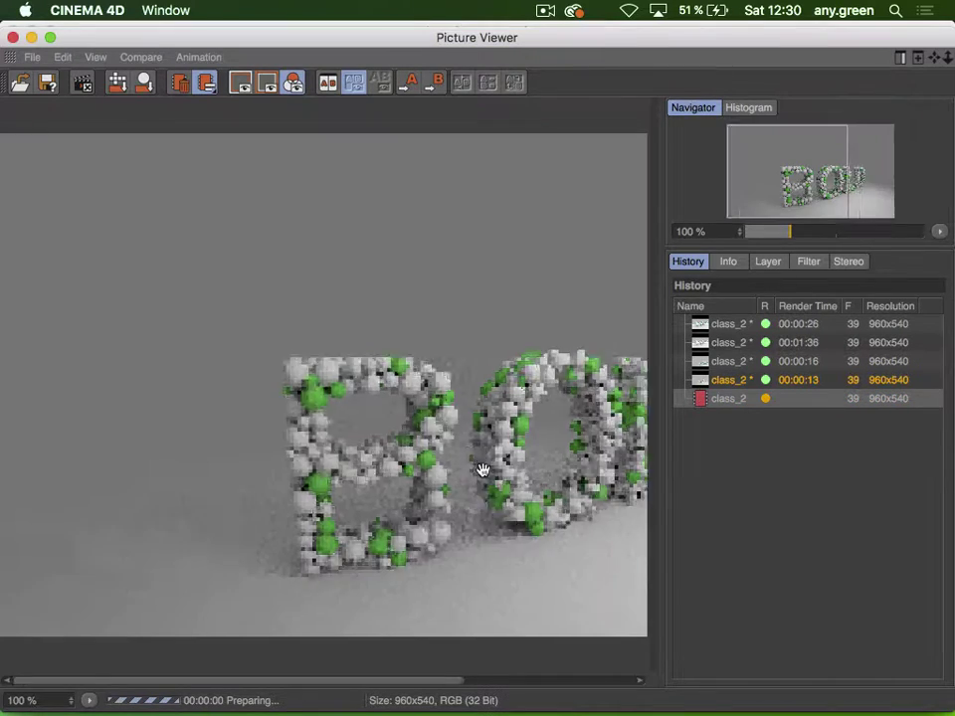
pyautogui.moveTo(482, 470); pyautogui.dragTo(341, 447)
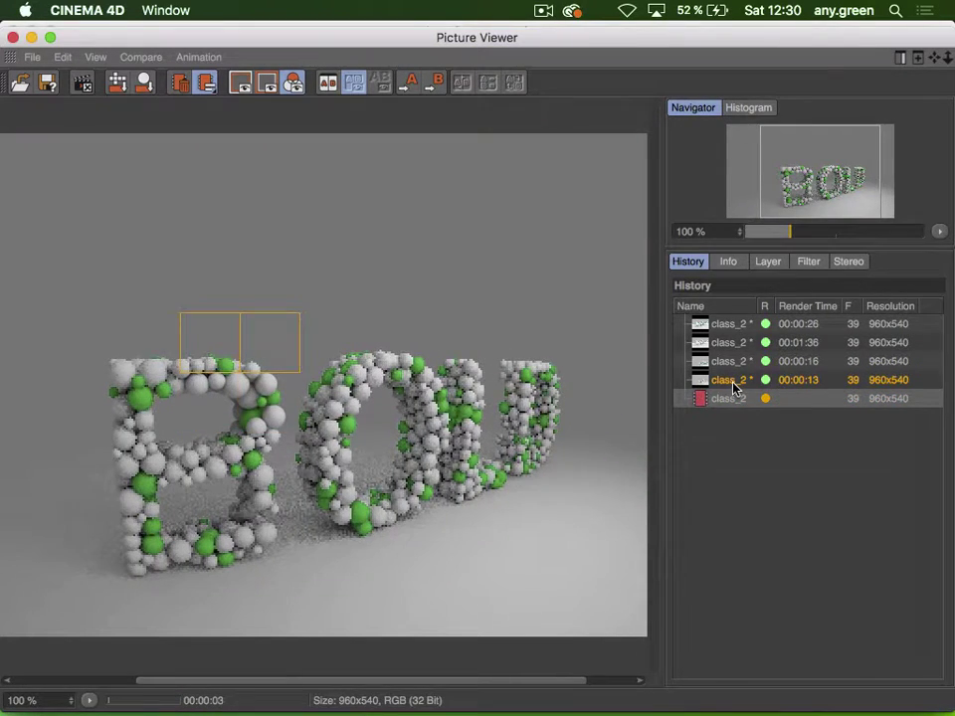
pyautogui.click(732, 382)
pyautogui.press('Down')
pyautogui.press('Up')
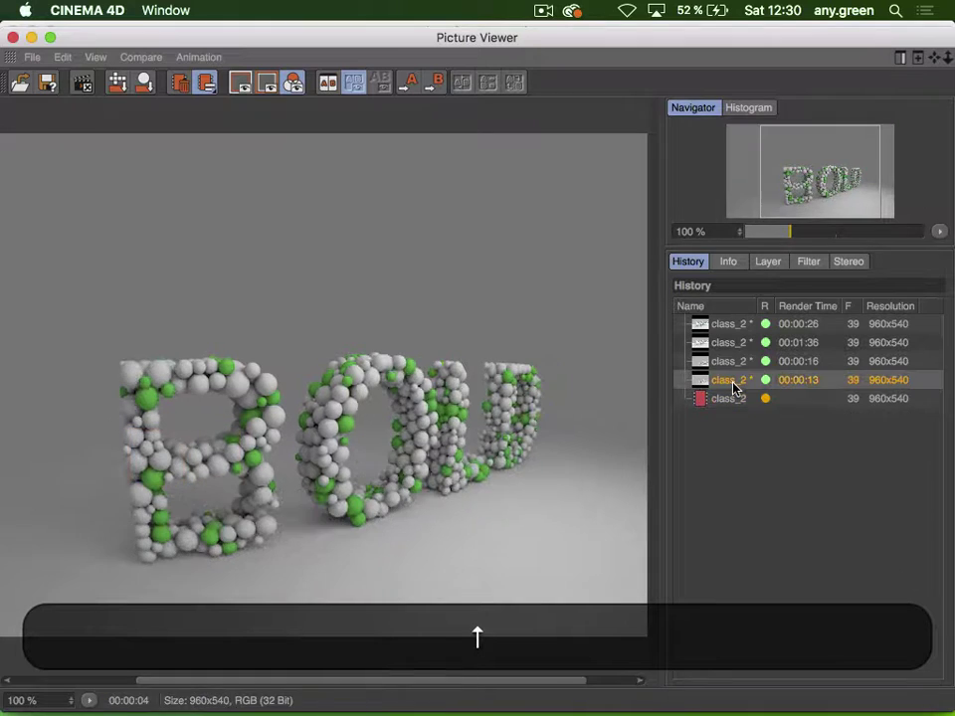
pyautogui.press('Down')
pyautogui.press('Up')
pyautogui.press('Down')
pyautogui.press('Up')
pyautogui.press('Down')
pyautogui.press('Up')
pyautogui.press('Down')
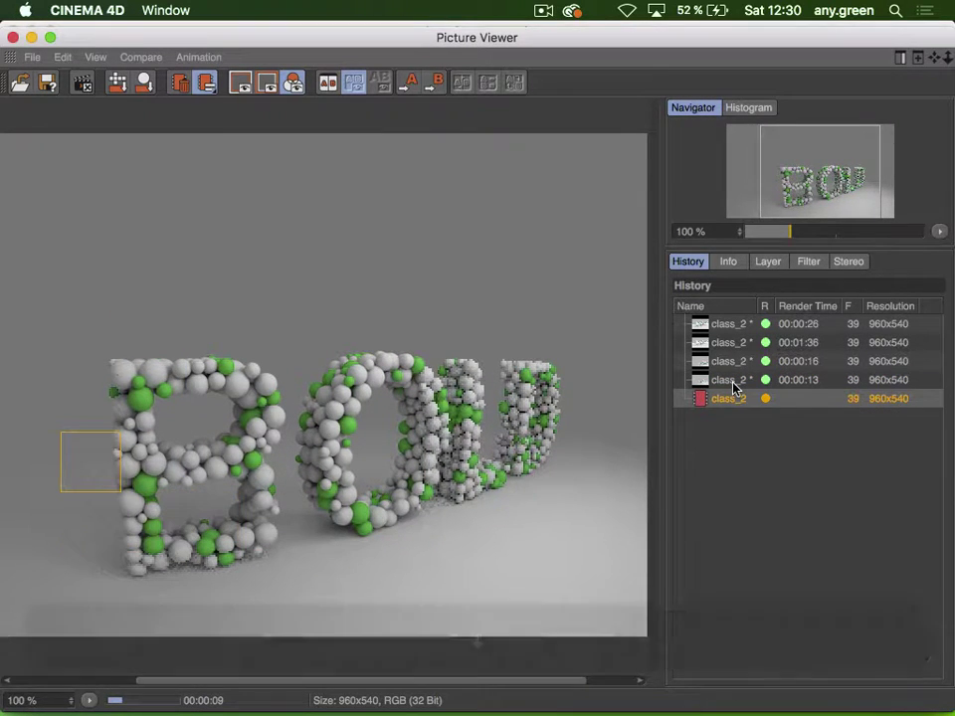
pyautogui.press('Up')
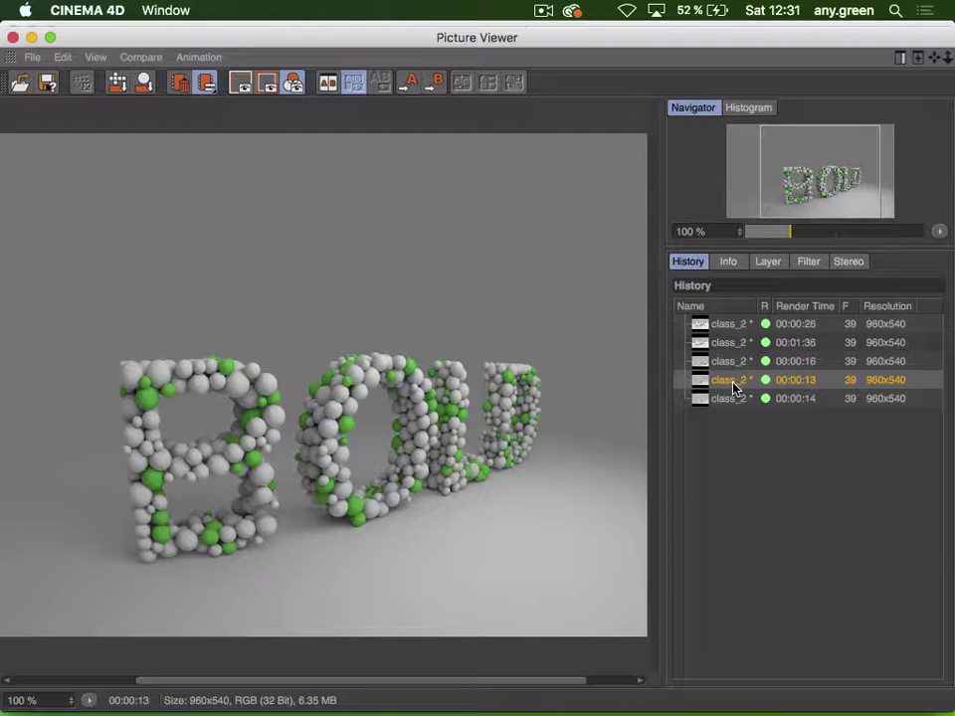
pyautogui.click(12, 38)
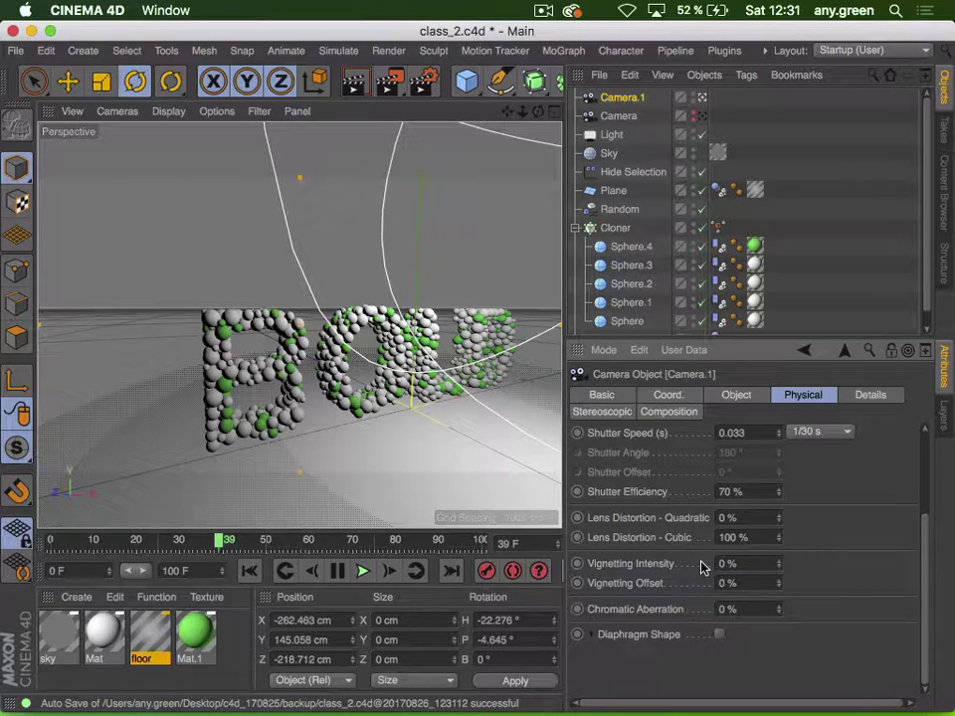
# Set Camera.1's vignetting intensity to 100%
pyautogui.click(749, 563)
pyautogui.write('100')
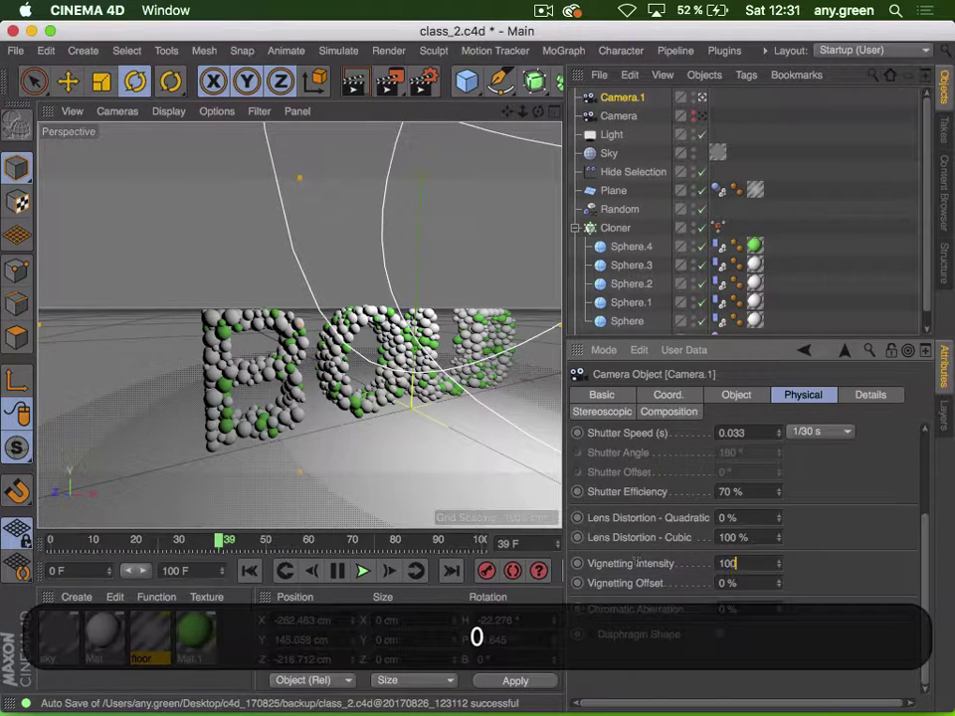
pyautogui.press('Return')
# Render the scene with vignetting, examine the darkened edges across the whole image, and close the Picture Viewer
pyautogui.click(396, 87)
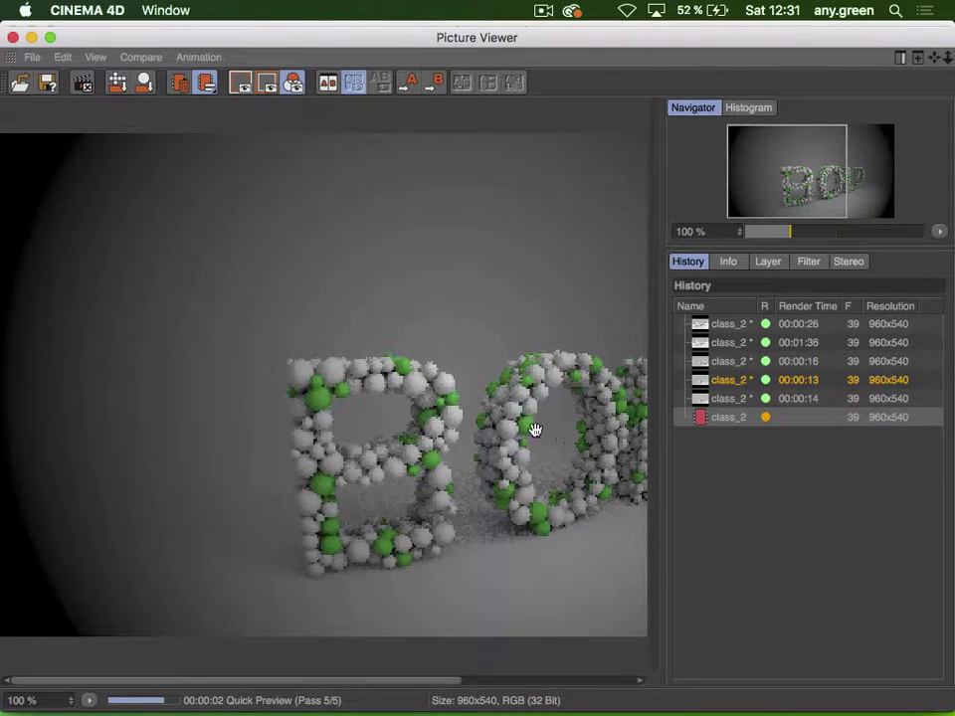
pyautogui.moveTo(533, 431); pyautogui.dragTo(256, 379)
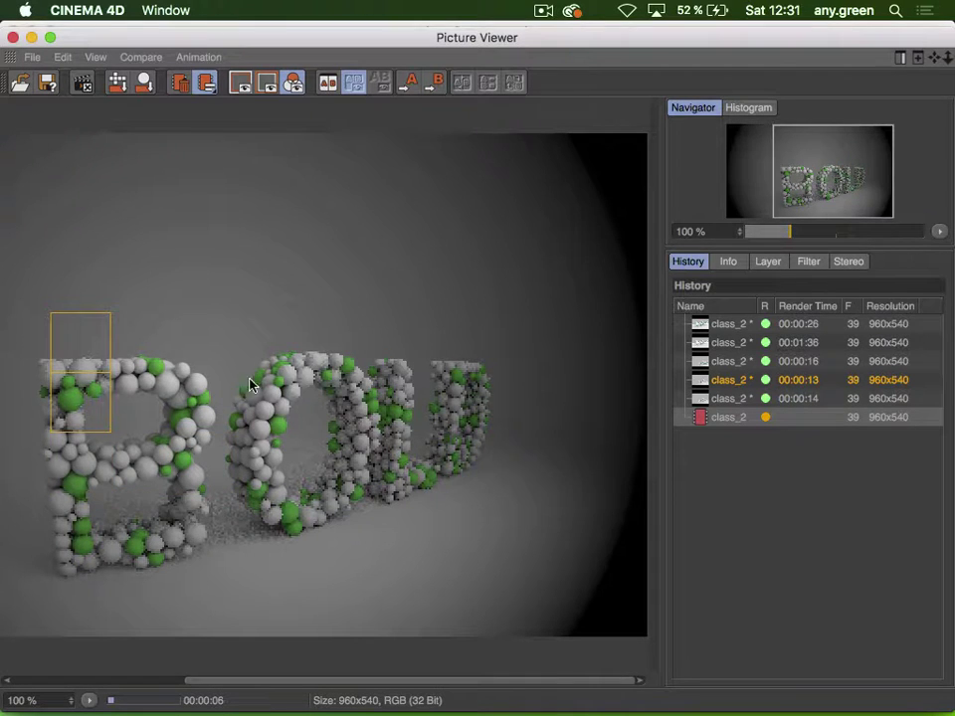
pyautogui.moveTo(252, 382); pyautogui.dragTo(388, 297)
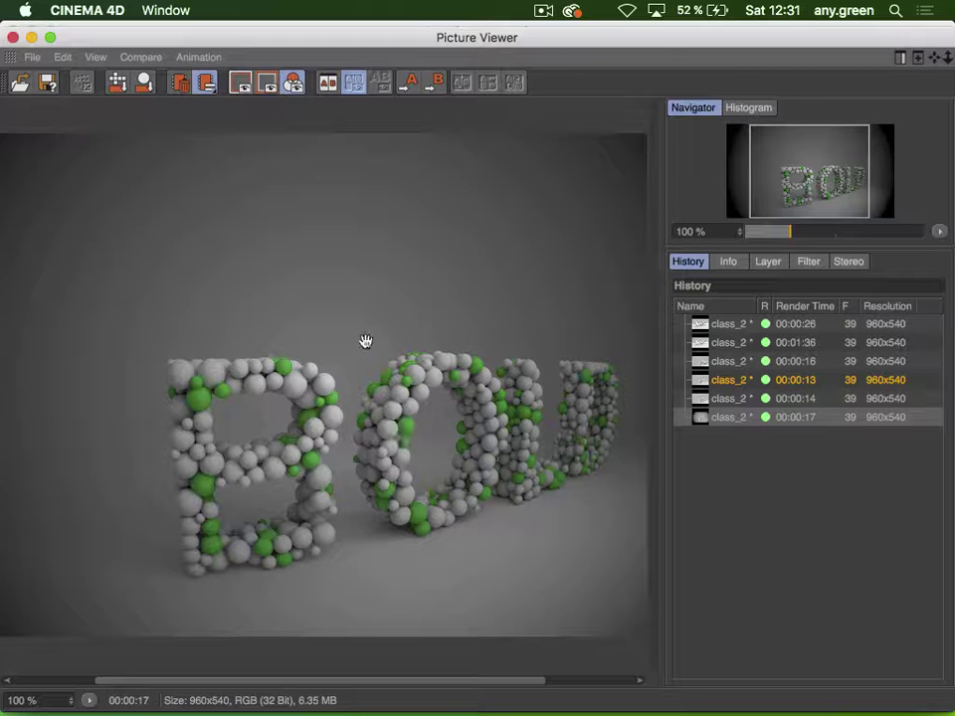
pyautogui.moveTo(364, 341); pyautogui.dragTo(232, 360)
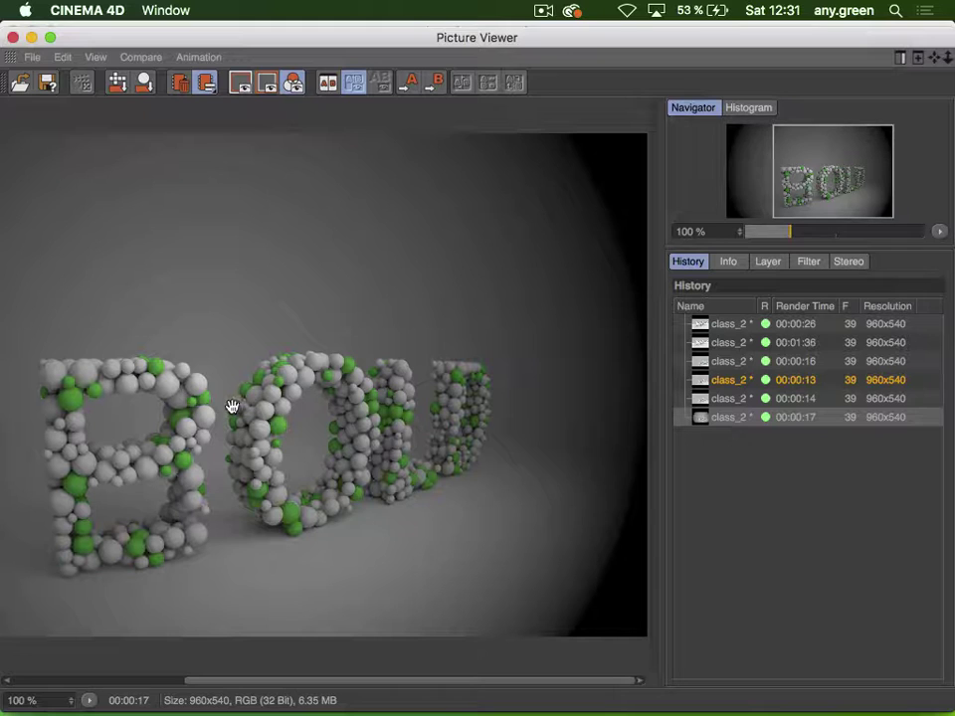
pyautogui.click(12, 37)
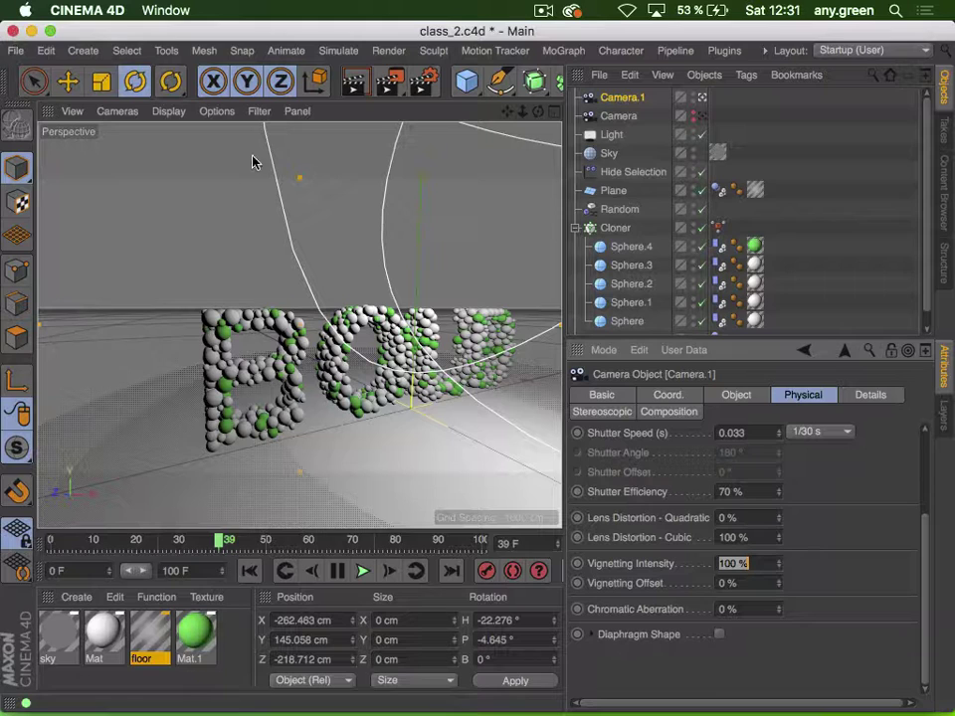
# Set Camera.1's vignetting offset to 50% and render the scene to the Picture Viewer
pyautogui.press('Tab')
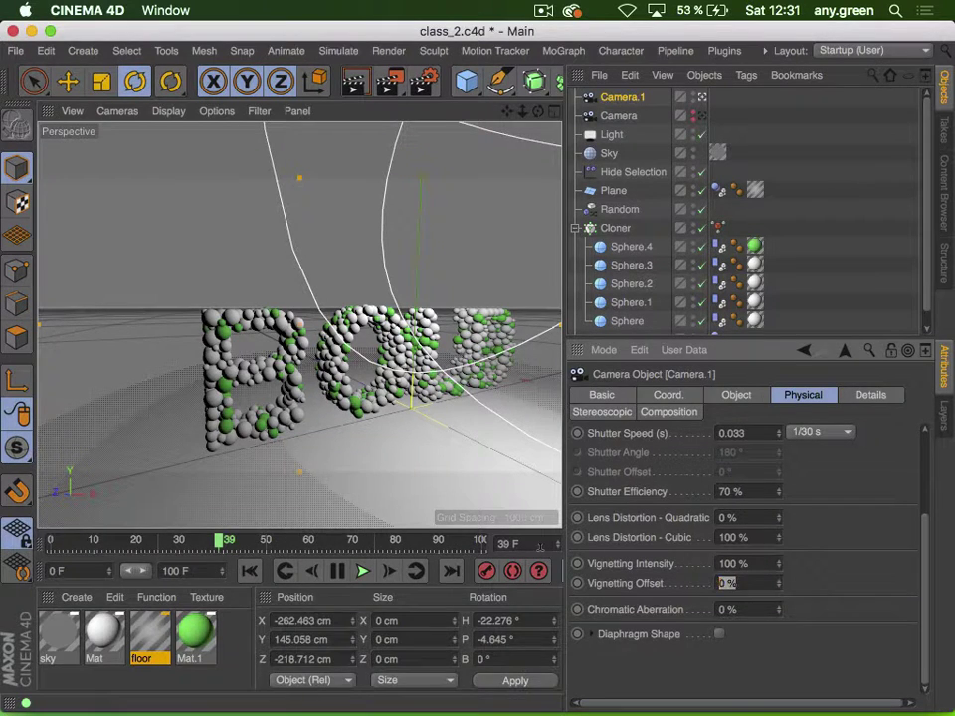
pyautogui.write('90')
pyautogui.press('Return')
pyautogui.click(393, 82)
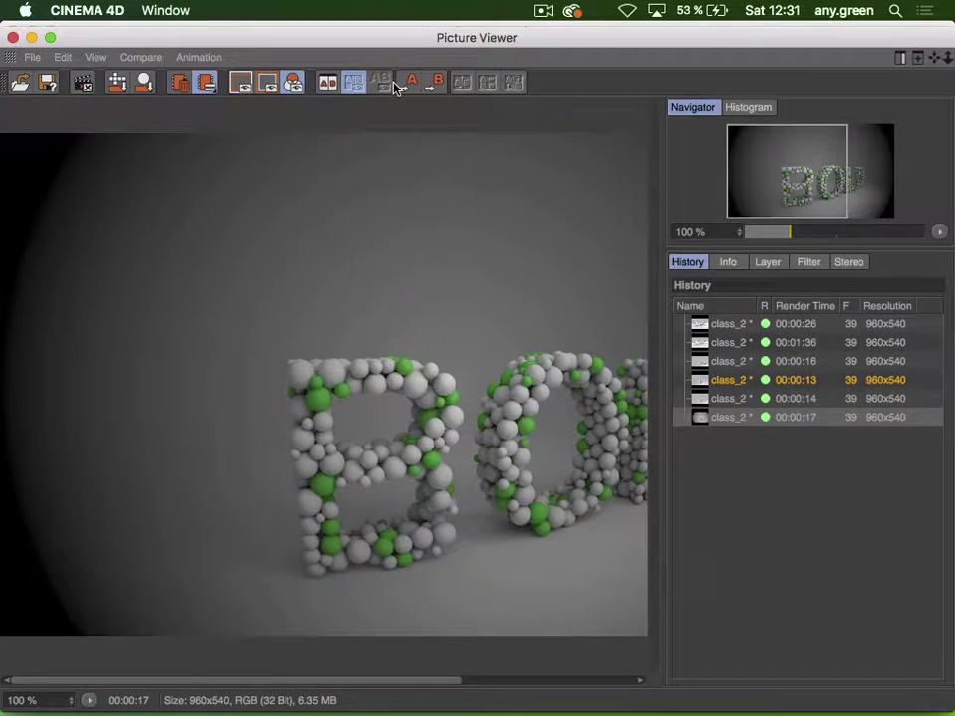
pyautogui.hotkey('shift', 'r')
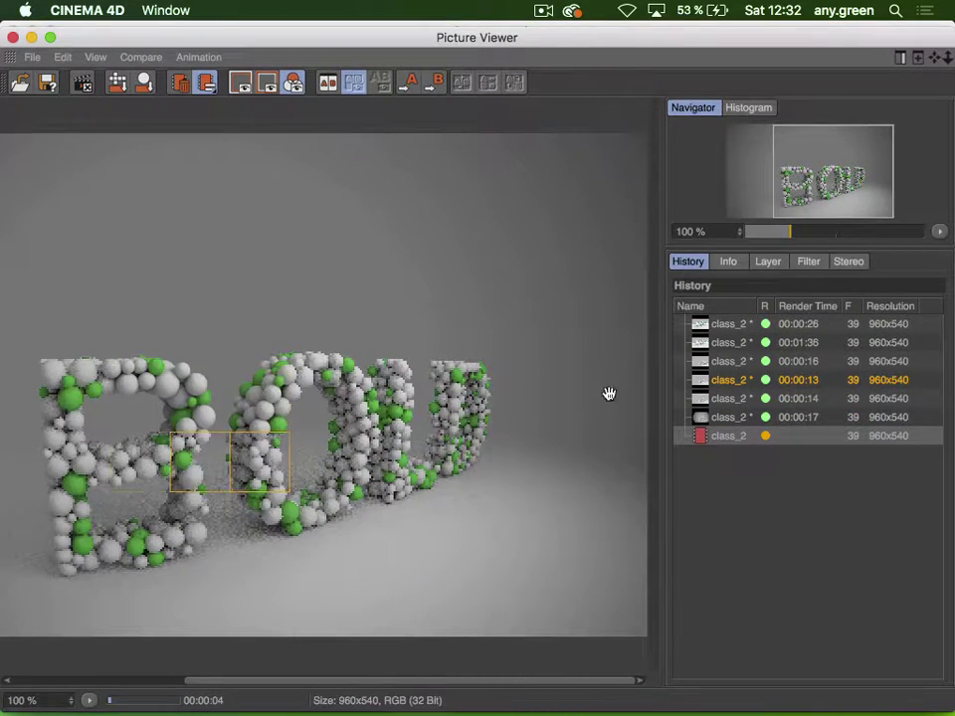
# Compare the vignetting-offset render with the 00:00:17 and 00:00:14 renders in the history, and close the Picture Viewer
pyautogui.click(729, 420)
pyautogui.press('Down')
pyautogui.press('Up')
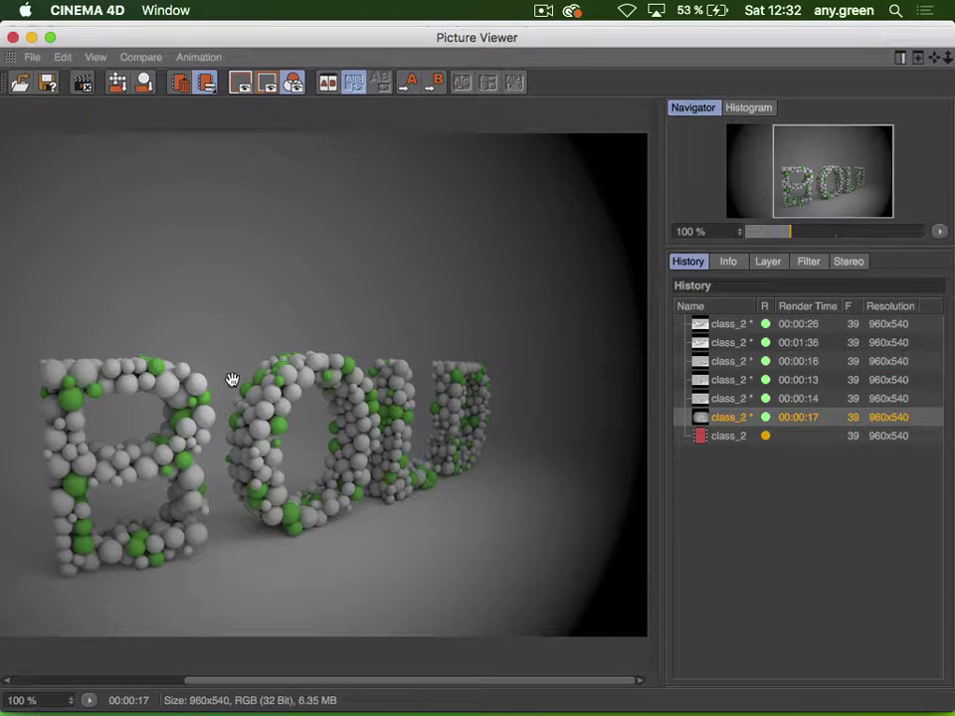
pyautogui.click(727, 437)
pyautogui.press('Up')
pyautogui.press('Down')
pyautogui.press('Up')
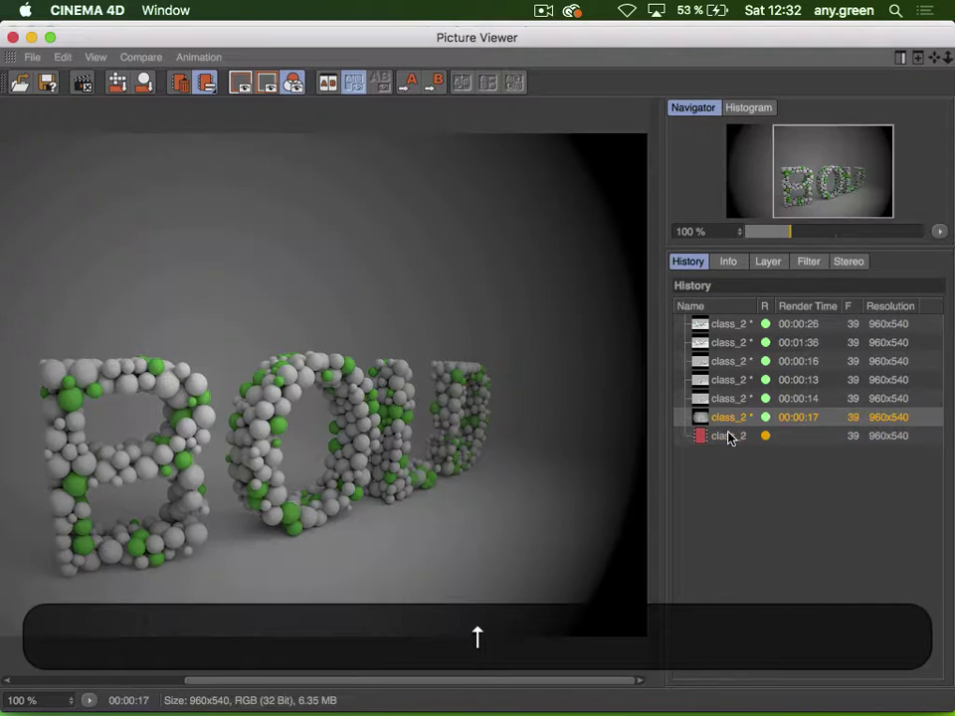
pyautogui.click(727, 436)
pyautogui.click(733, 399)
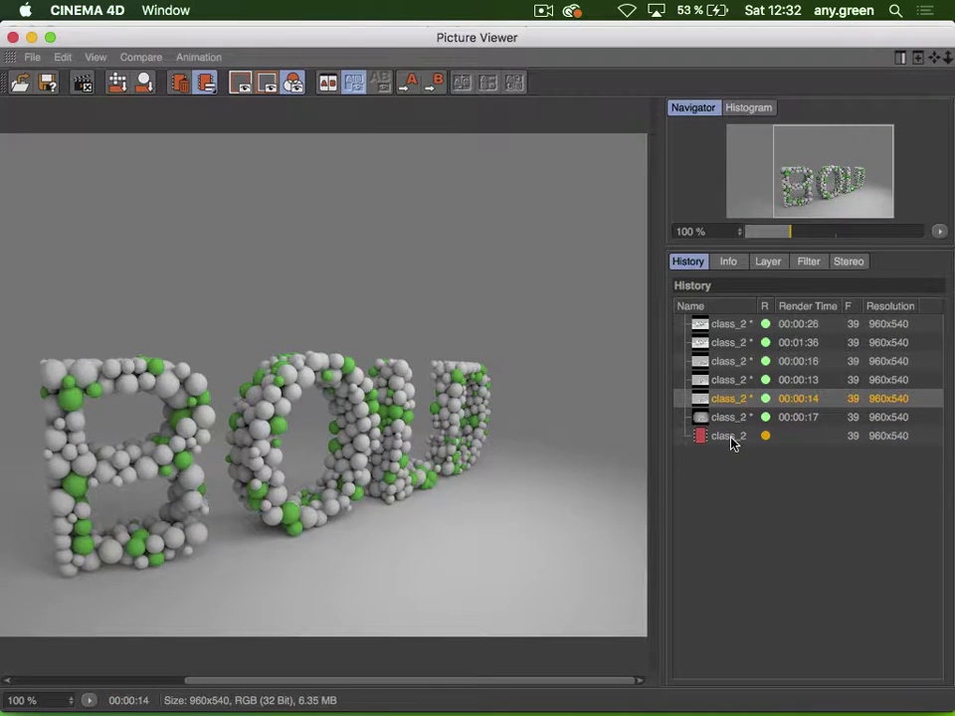
pyautogui.click(733, 437)
pyautogui.click(740, 398)
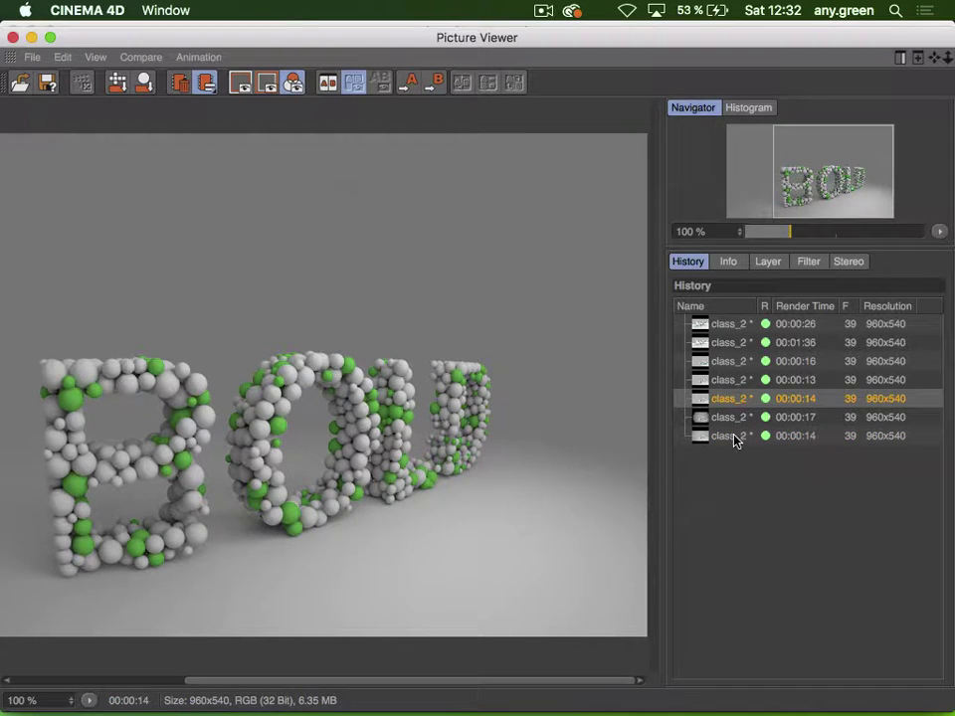
pyautogui.click(737, 436)
pyautogui.click(733, 417)
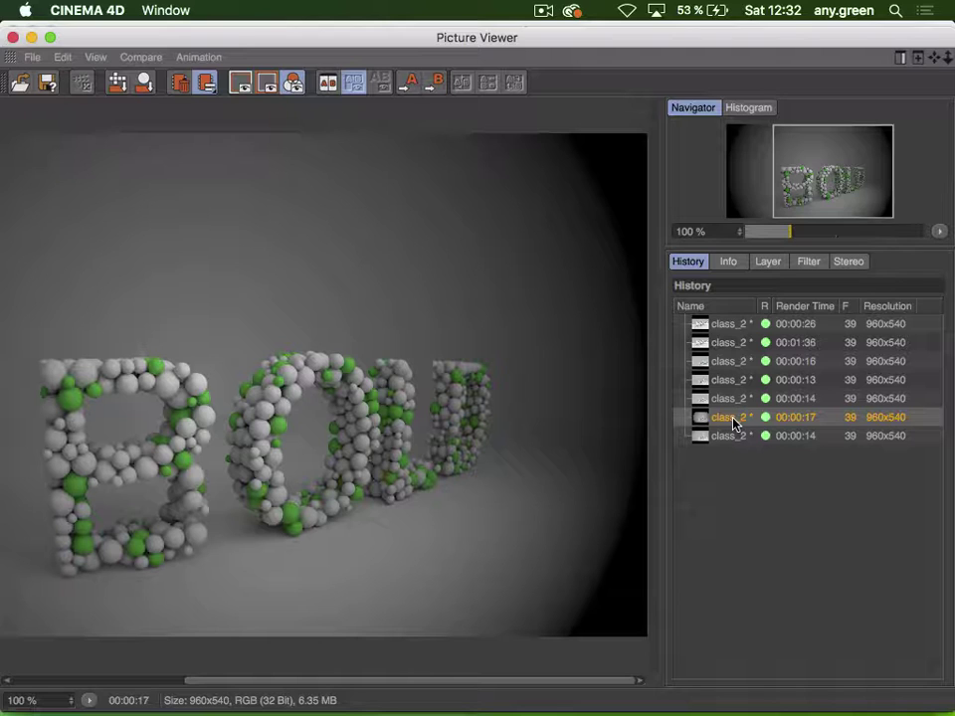
pyautogui.click(11, 37)
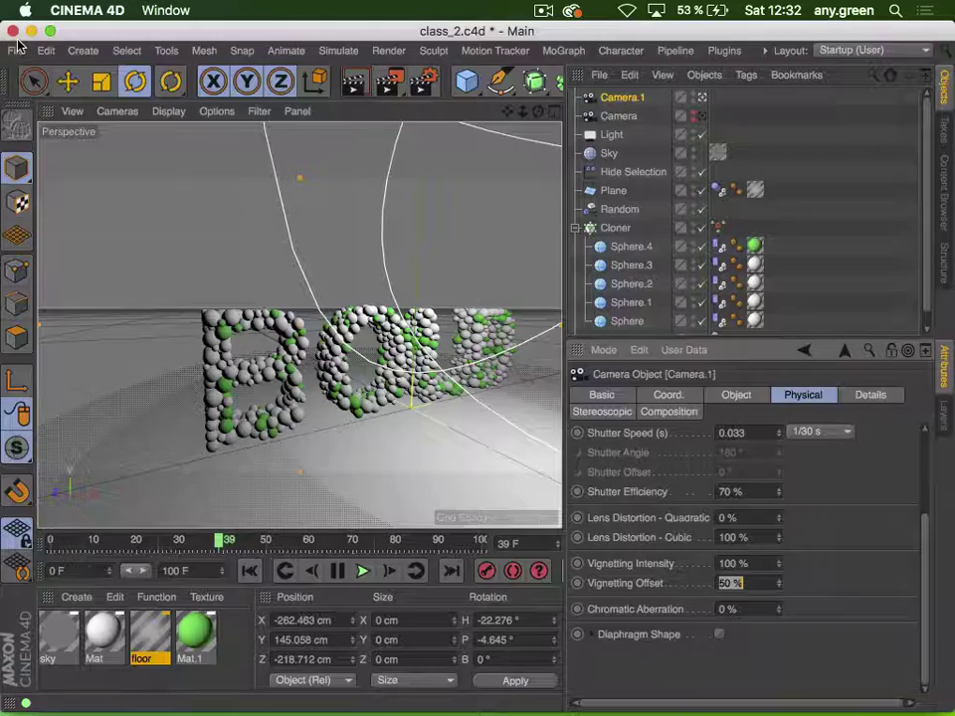
# Revert the project to its saved version, discarding the current changes
pyautogui.click(822, 156)
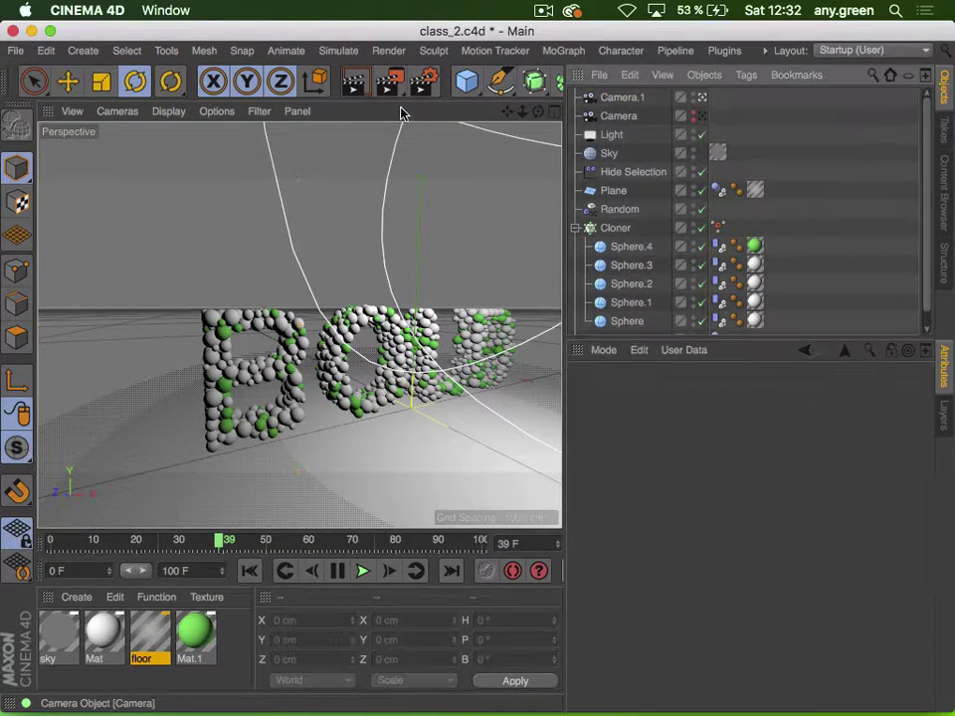
pyautogui.click(15, 50)
pyautogui.click(30, 137)
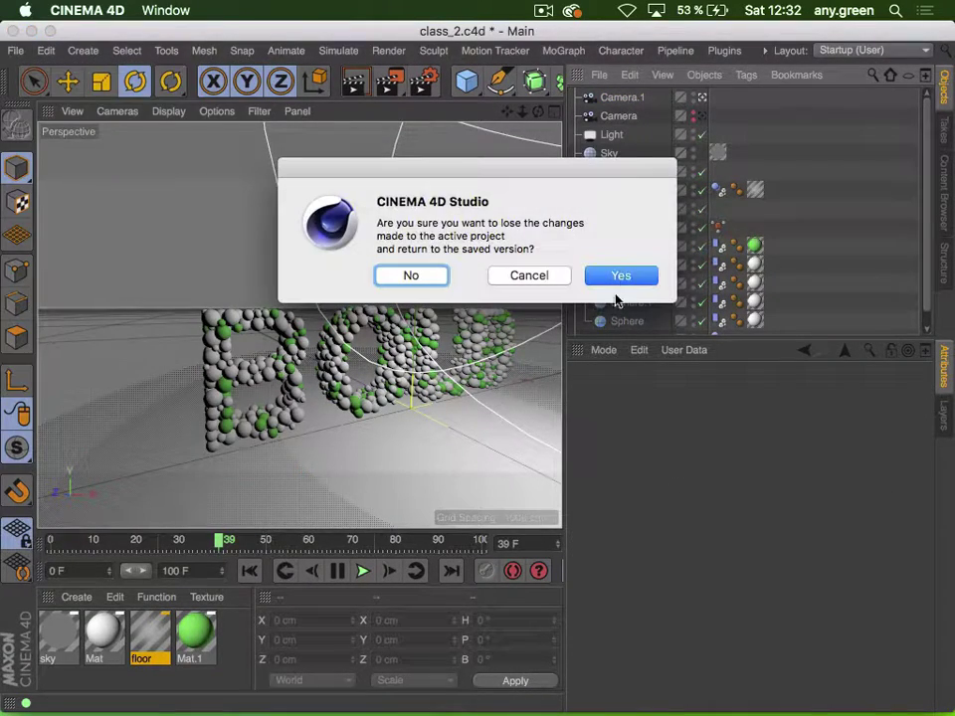
pyautogui.click(620, 278)
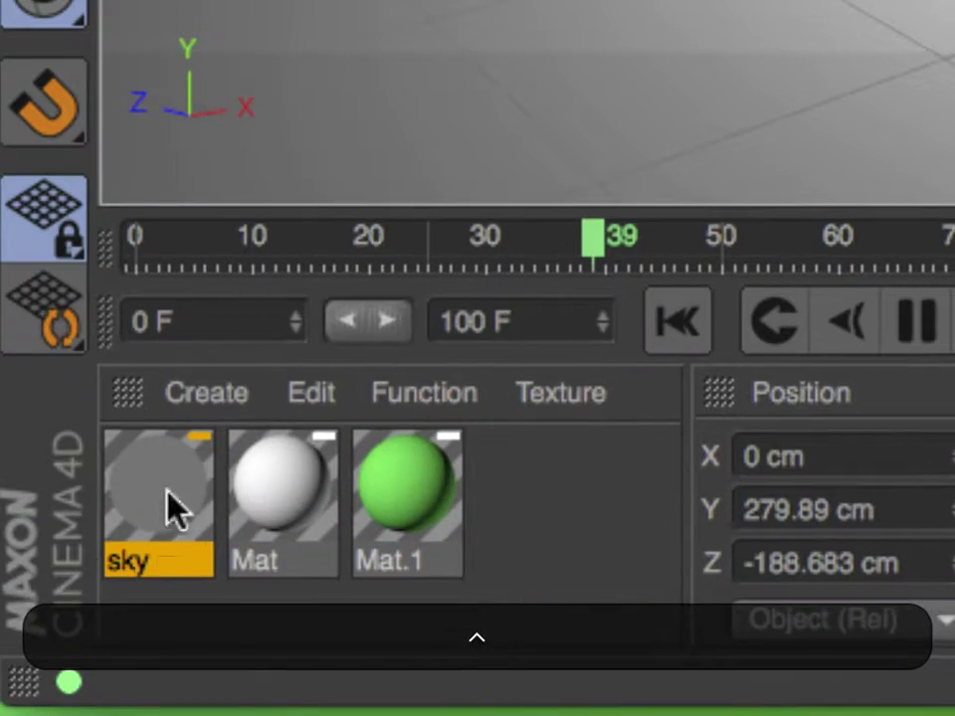
# Duplicate the white Mat material and rename the copy floor
pyautogui.click(129, 479)
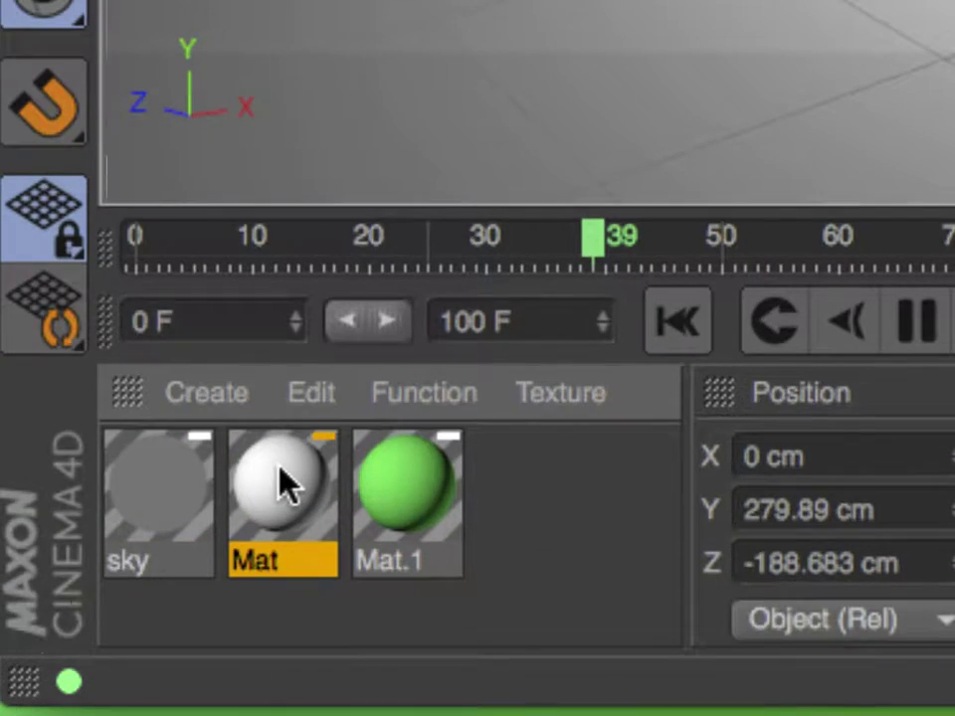
pyautogui.keyDown('ctrl'); pyautogui.moveTo(308, 512); pyautogui.dragTo(348, 502); pyautogui.keyUp('ctrl')
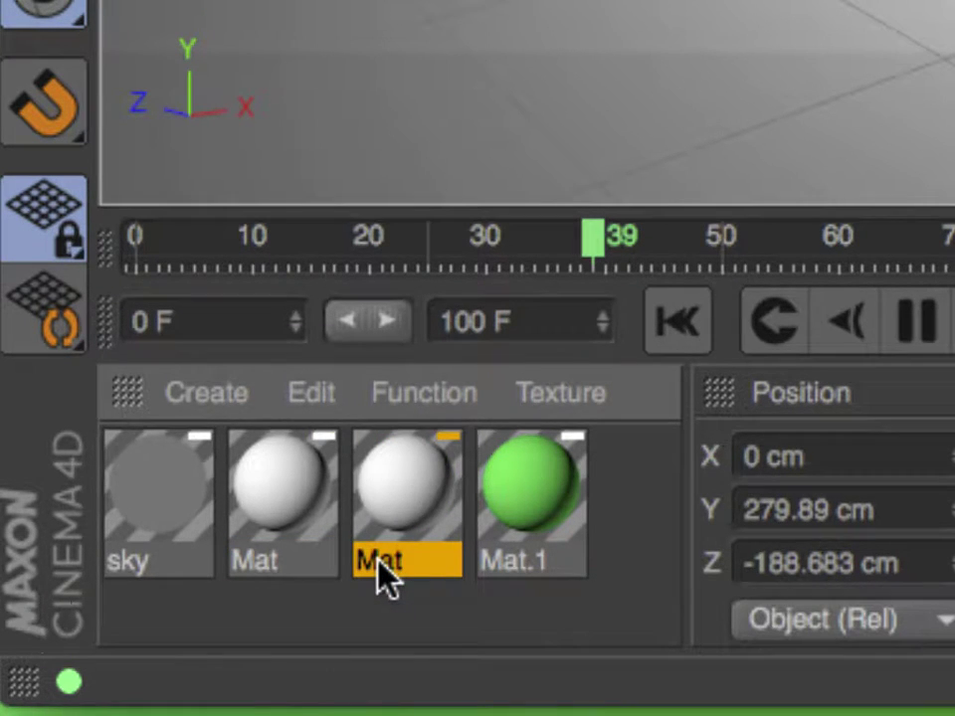
pyautogui.doubleClick(383, 559)
pyautogui.write('floor')
pyautogui.press('Return')
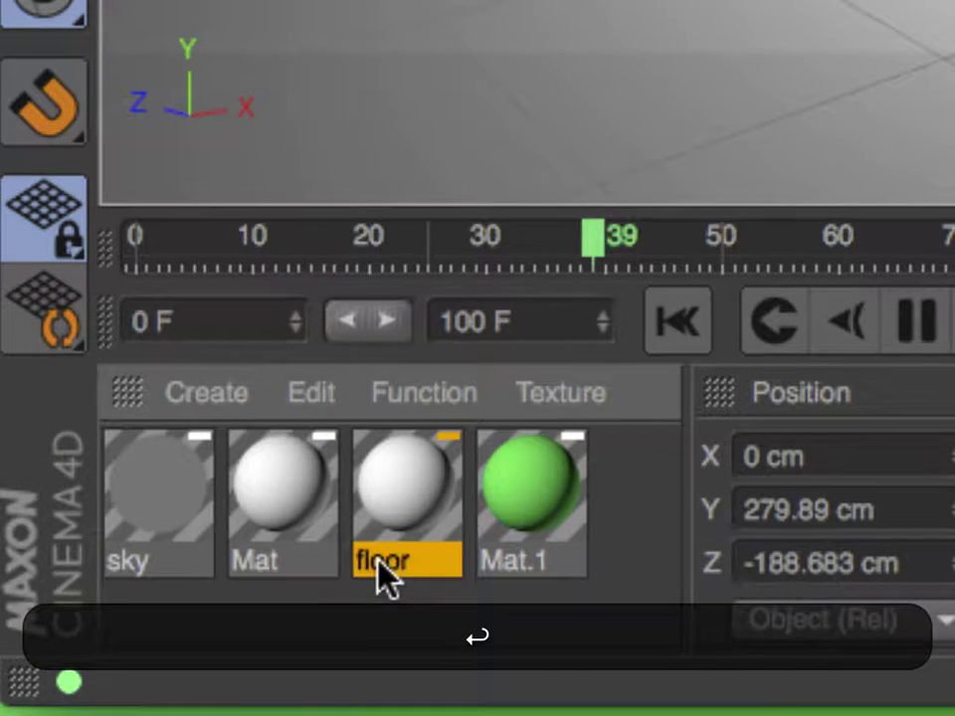
# Open the floor material for editing and set its preview shape to Plane
pyautogui.doubleClick(410, 464)
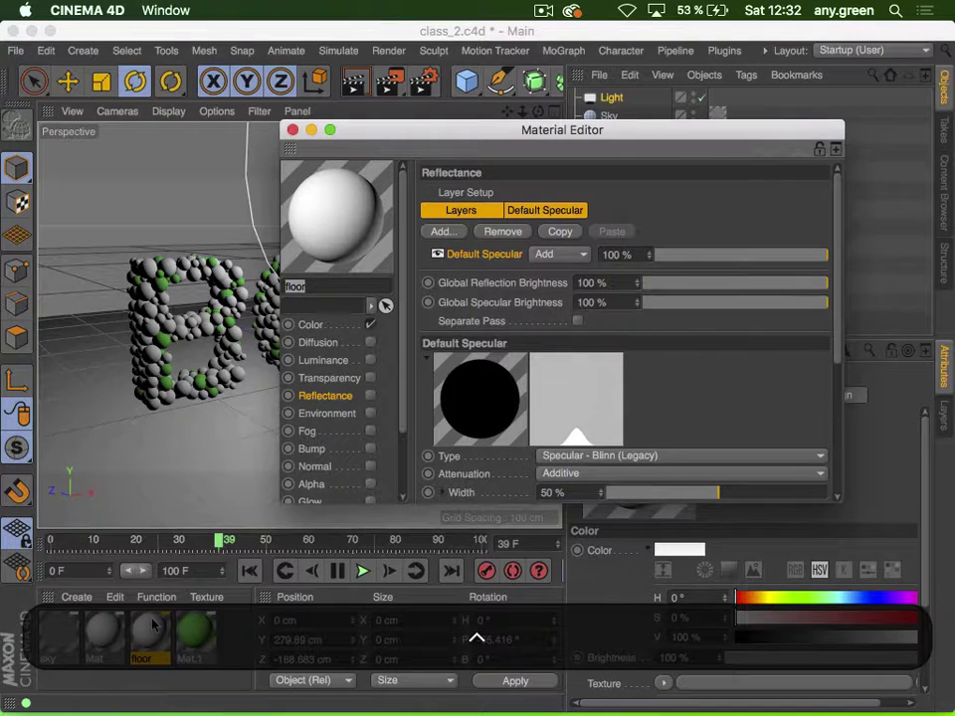
pyautogui.rightClick(345, 202)
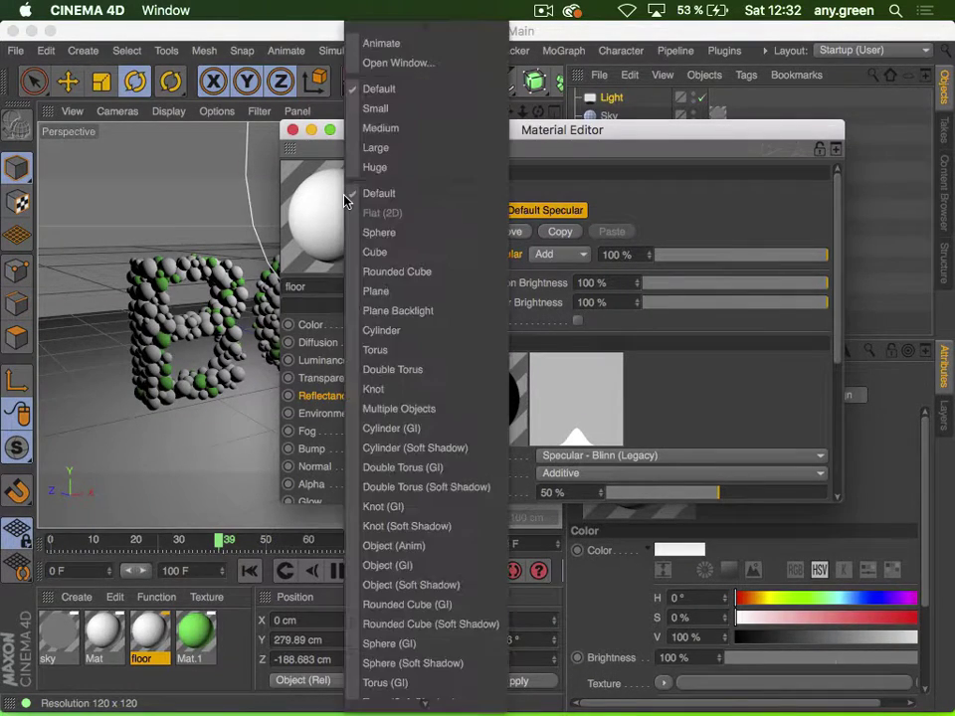
pyautogui.click(447, 293)
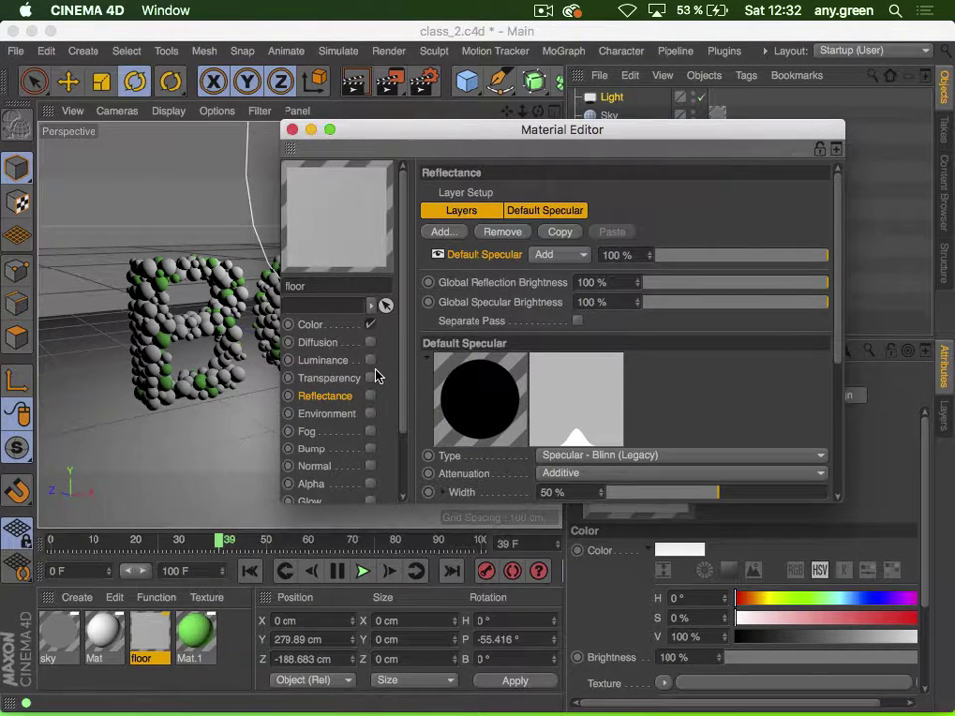
# Enable the floor material's Alpha channel and load a Gradient shader as its texture
pyautogui.scroll(-2, 333, 412)
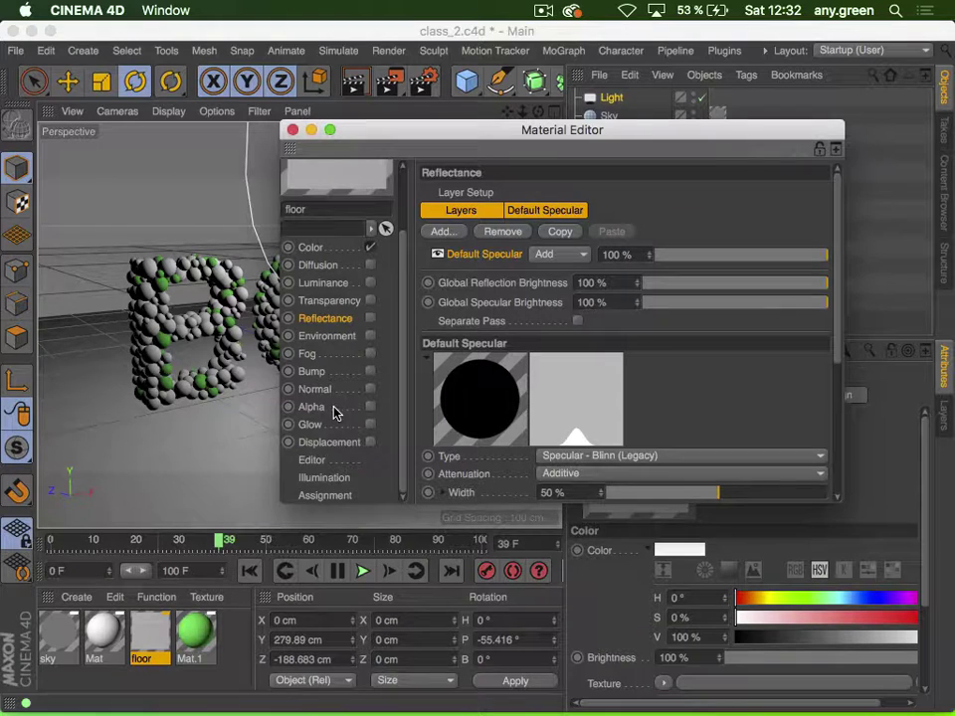
pyautogui.click(371, 406)
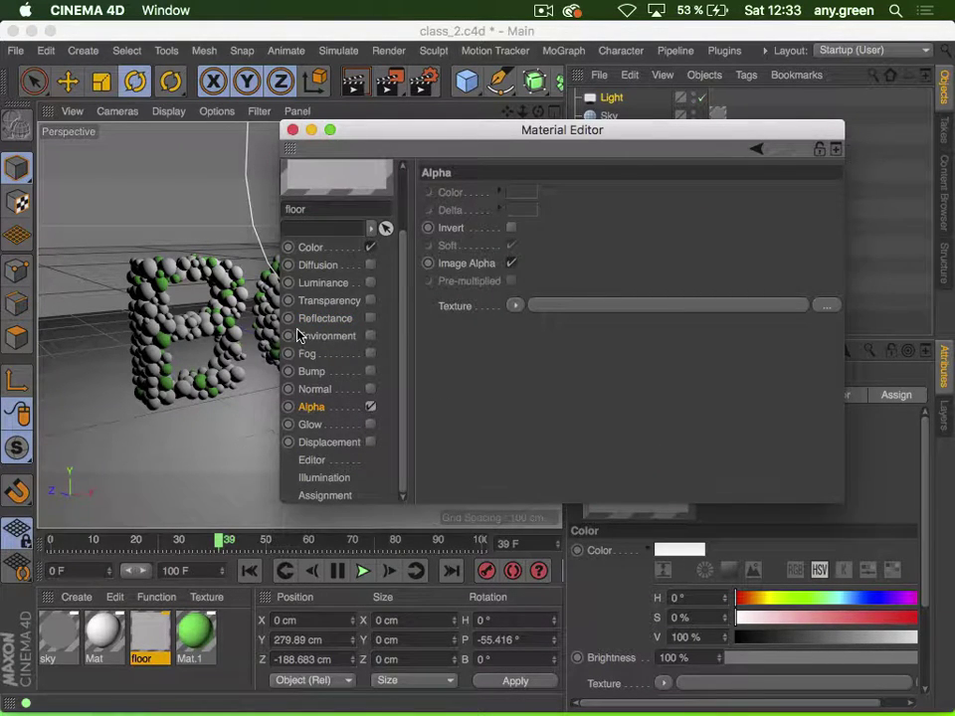
pyautogui.scroll(2, 298, 334)
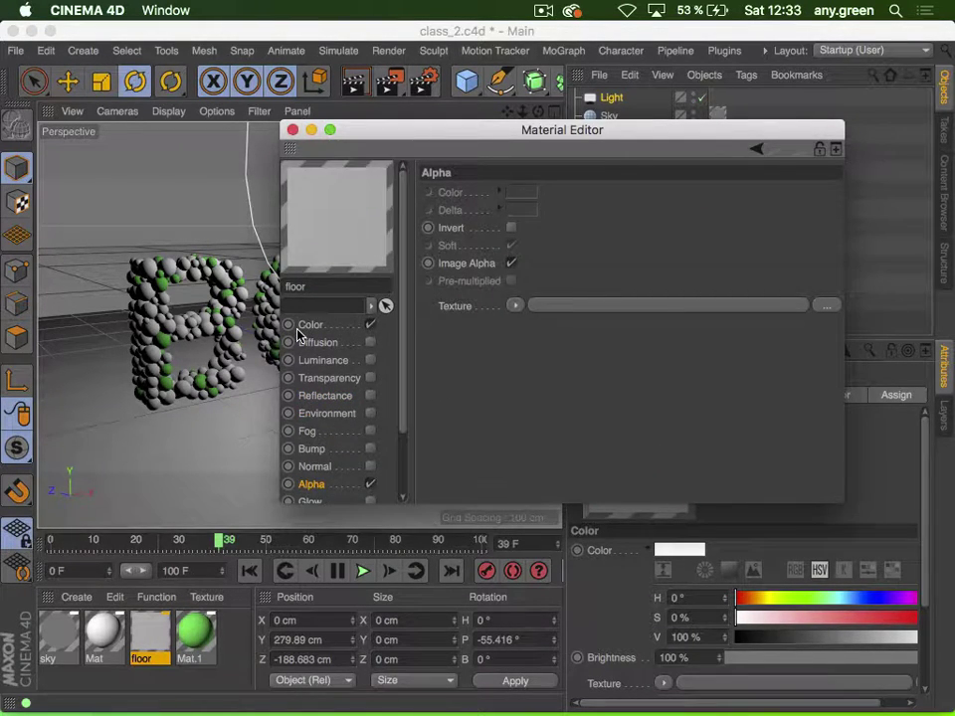
pyautogui.click(515, 309)
pyautogui.click(515, 309)
pyautogui.click(515, 309)
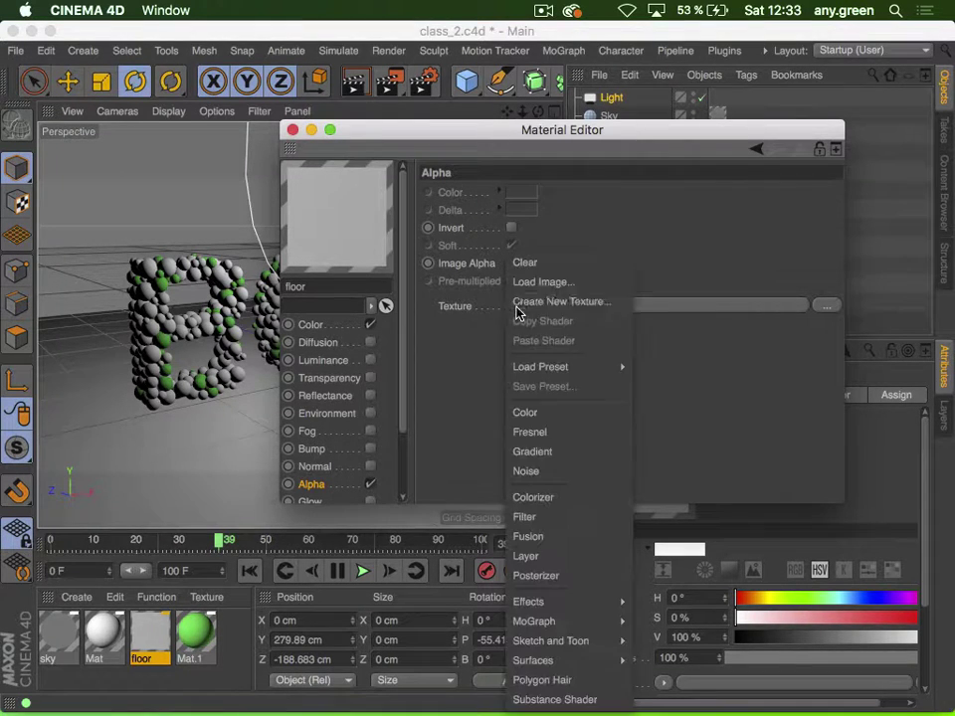
pyautogui.click(551, 454)
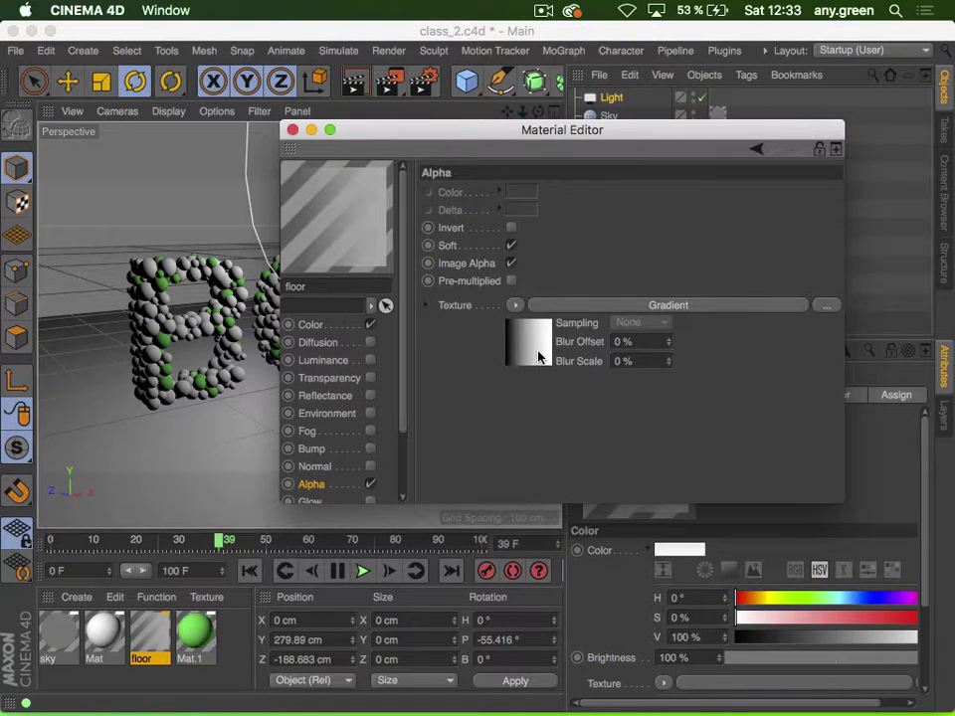
# Open the alpha gradient's shader properties and set the gradient type to 2D - Circular
pyautogui.click(538, 356)
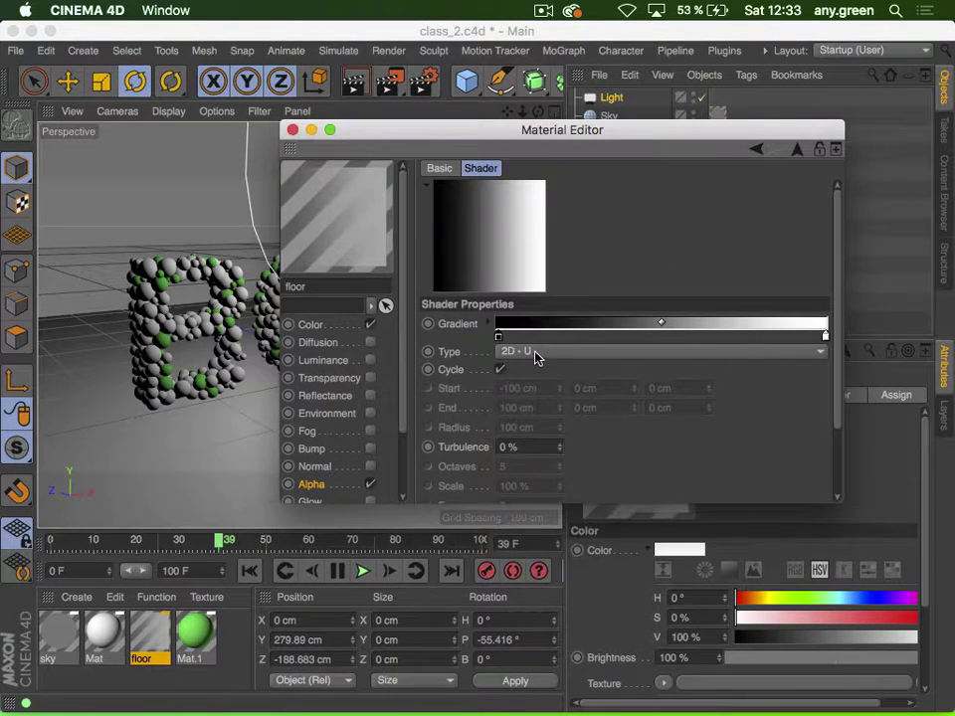
pyautogui.click(535, 355)
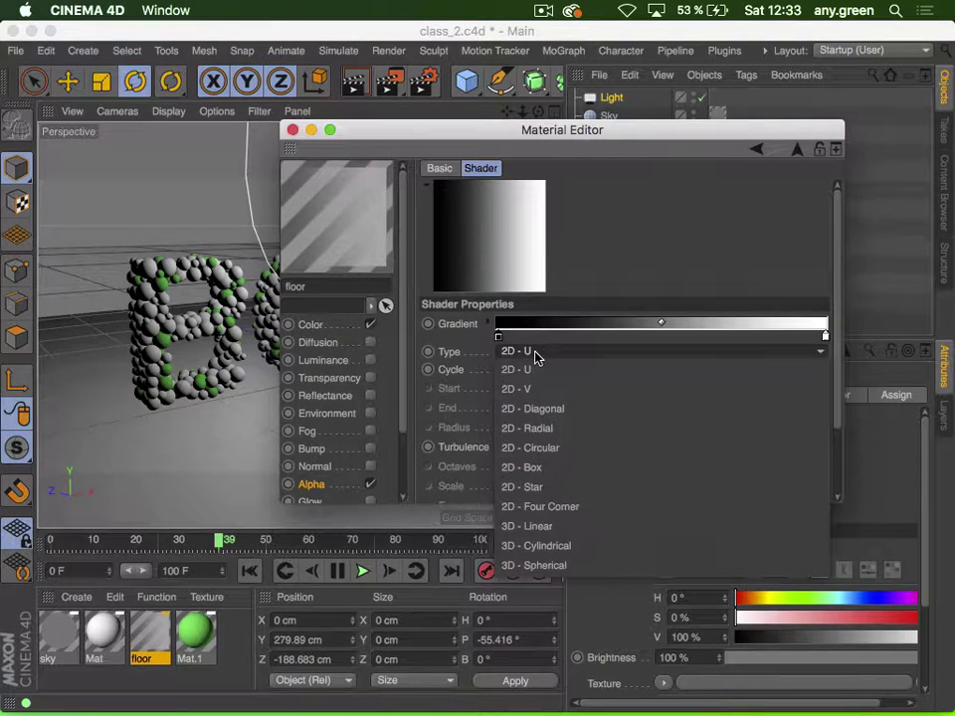
pyautogui.click(555, 449)
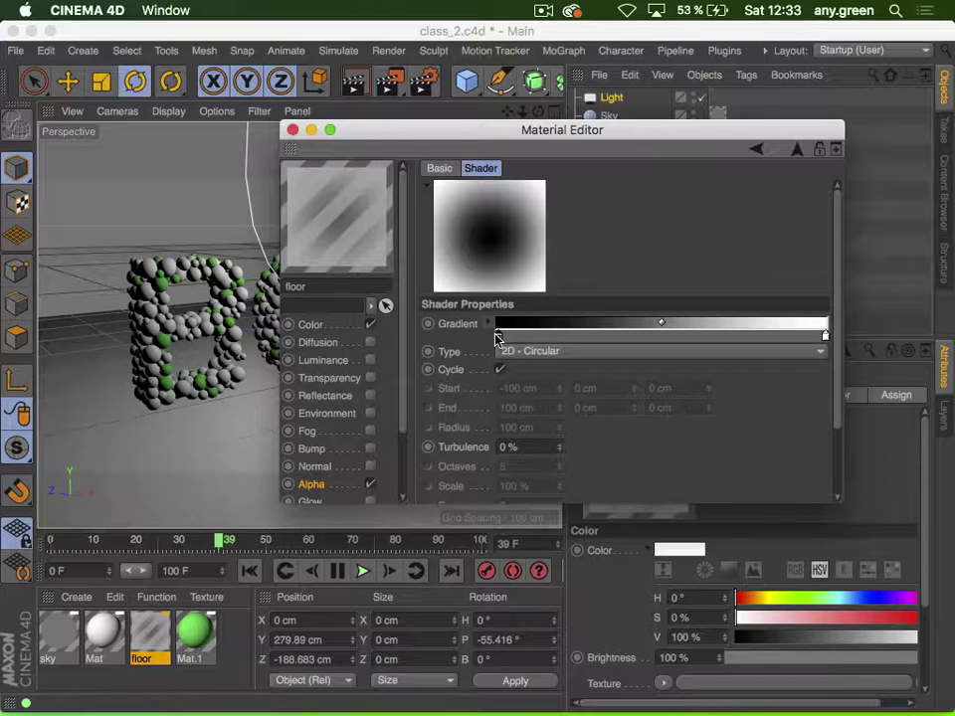
# Position the alpha gradient's black knot at 75% and its white knot at 0%
pyautogui.moveTo(500, 338); pyautogui.dragTo(740, 337)
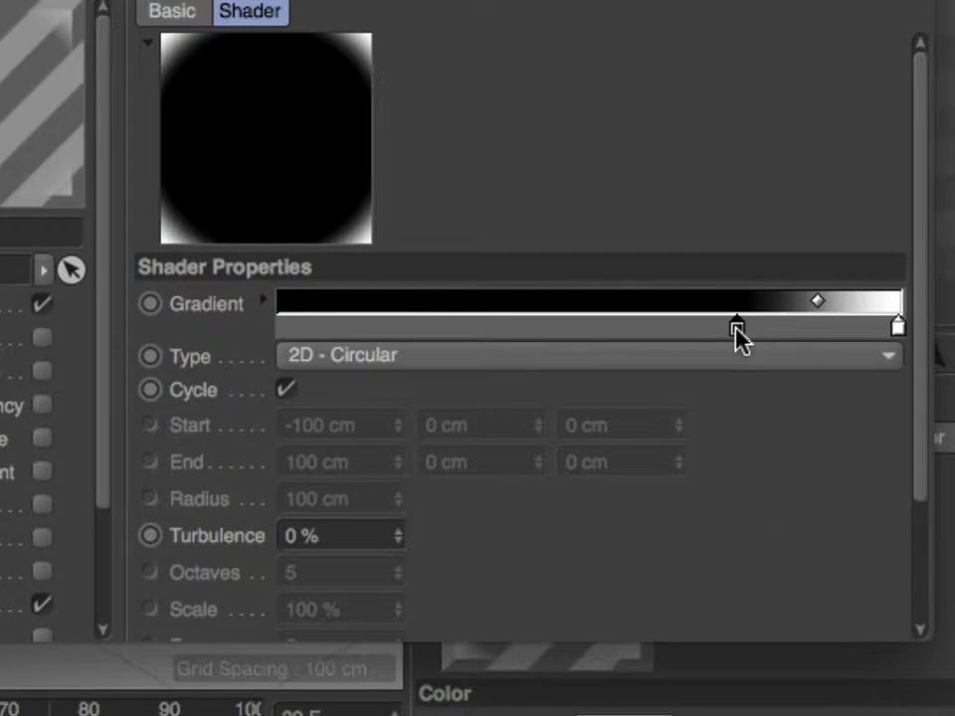
pyautogui.click(265, 311)
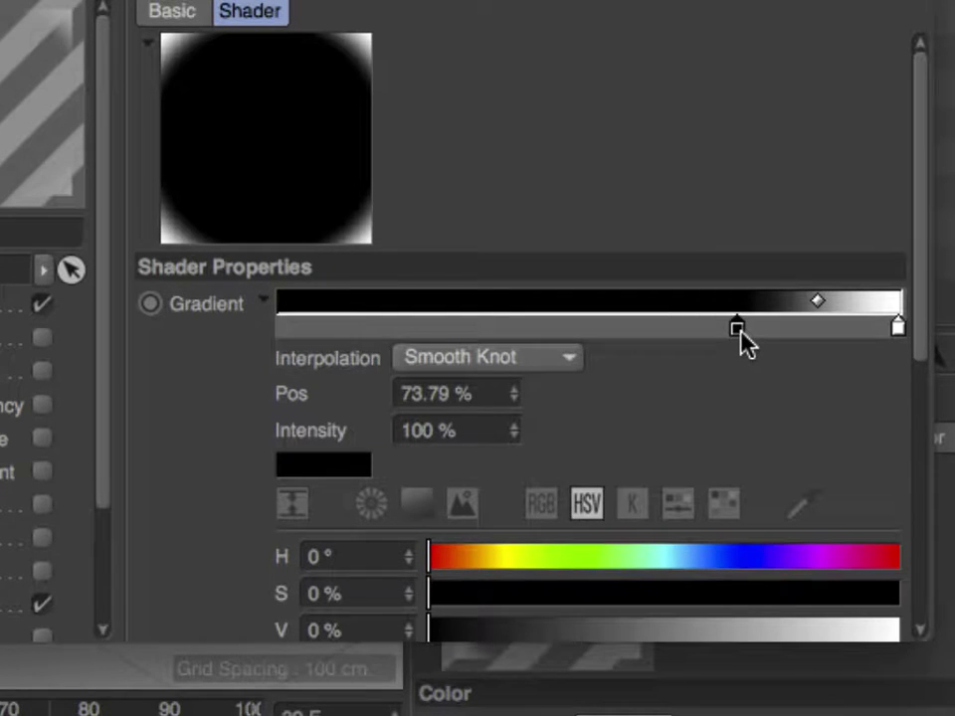
pyautogui.moveTo(475, 394); pyautogui.dragTo(252, 390)
pyautogui.write('7')
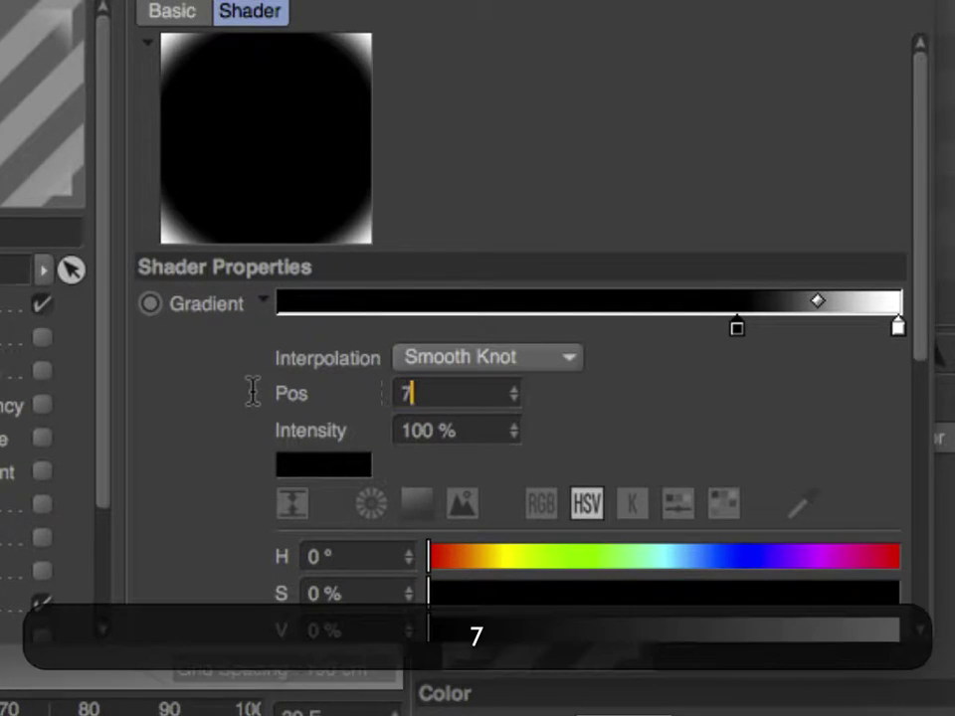
pyautogui.write('5')
pyautogui.press('Return')
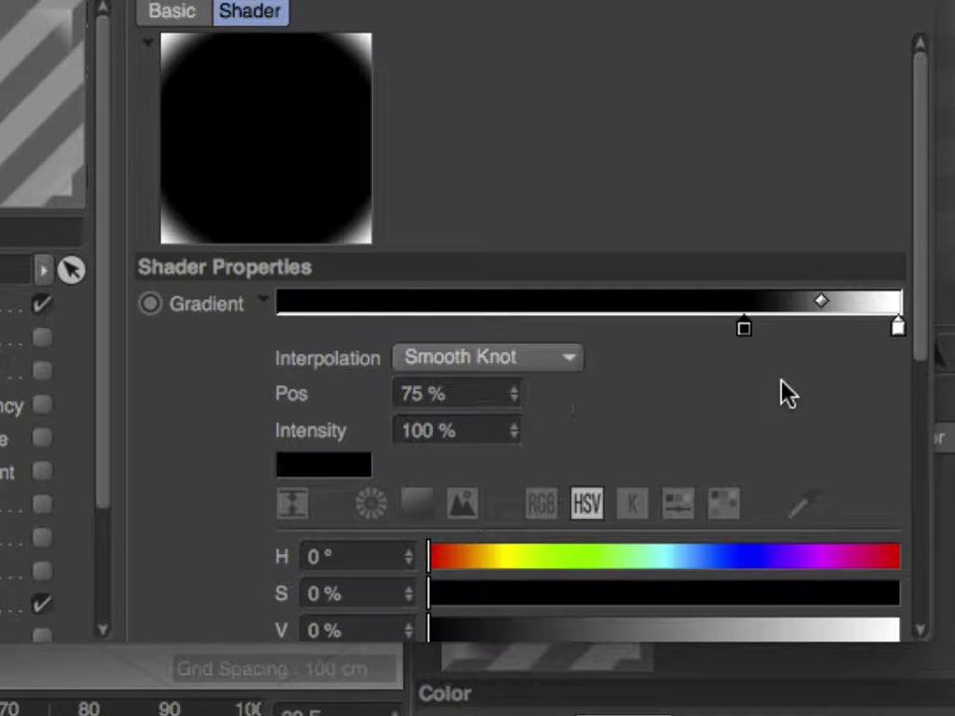
pyautogui.moveTo(900, 331); pyautogui.dragTo(234, 330)
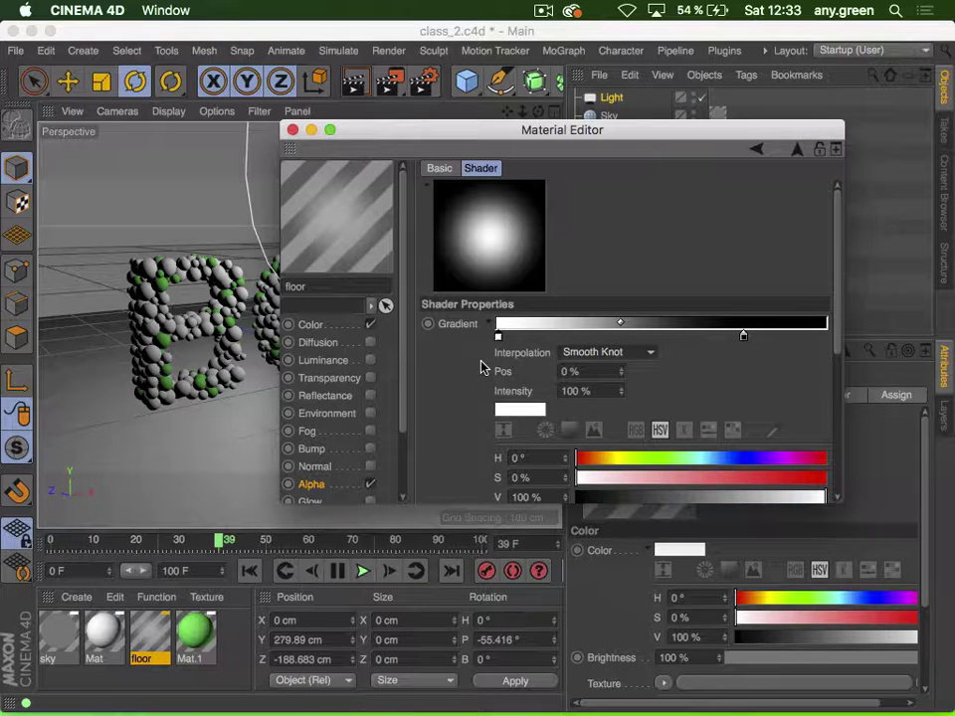
pyautogui.click(542, 11)
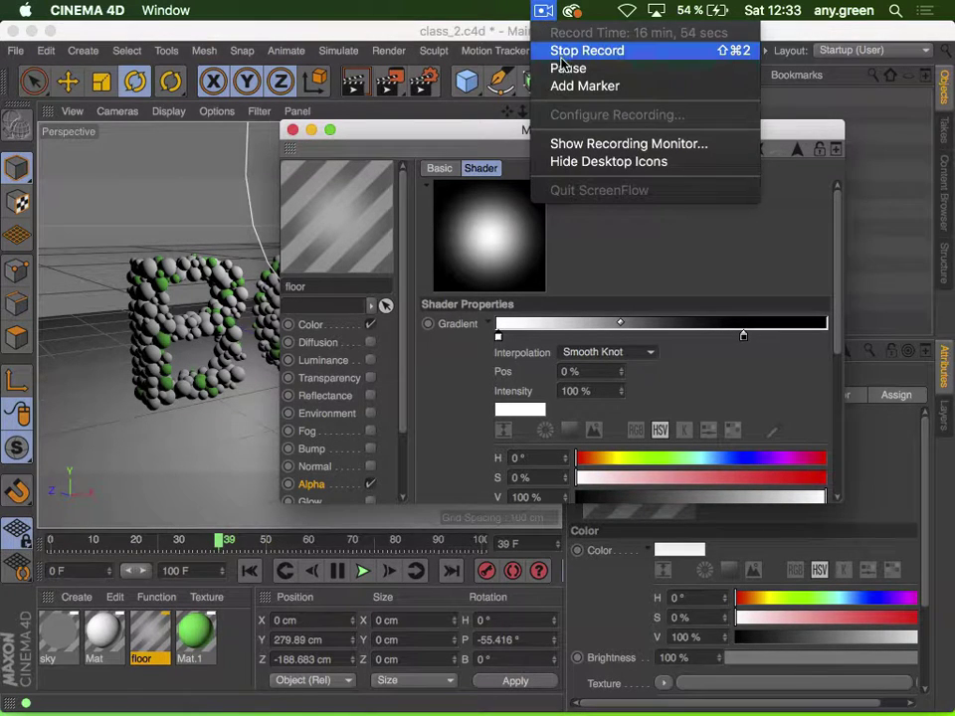
pyautogui.click(565, 68)
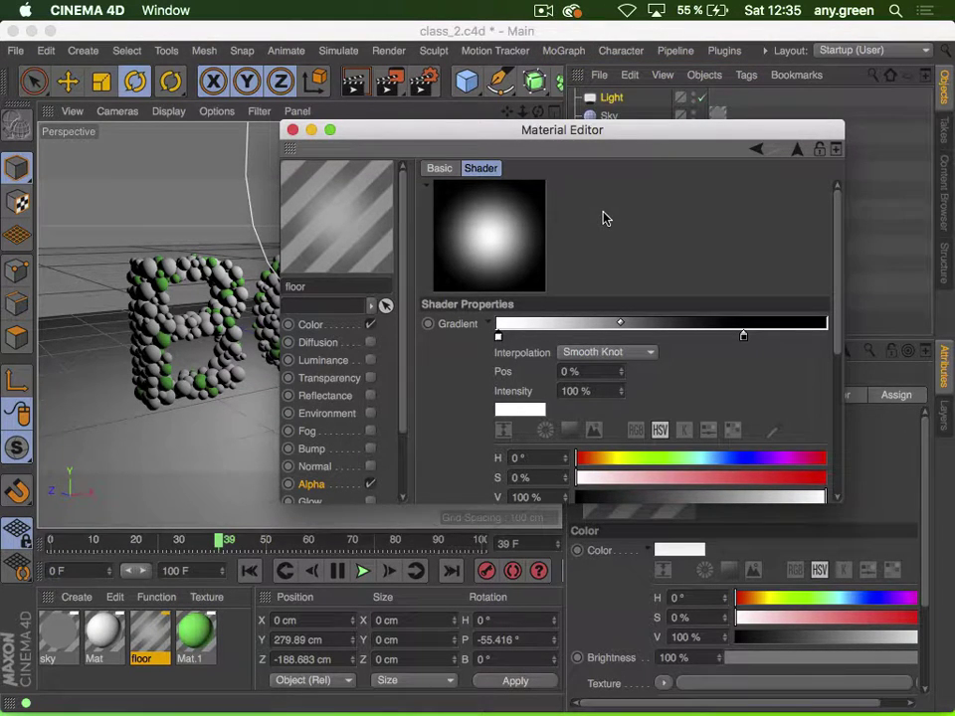
# Close the Material Editor and replace the Plane's material with the floor material
pyautogui.click(292, 130)
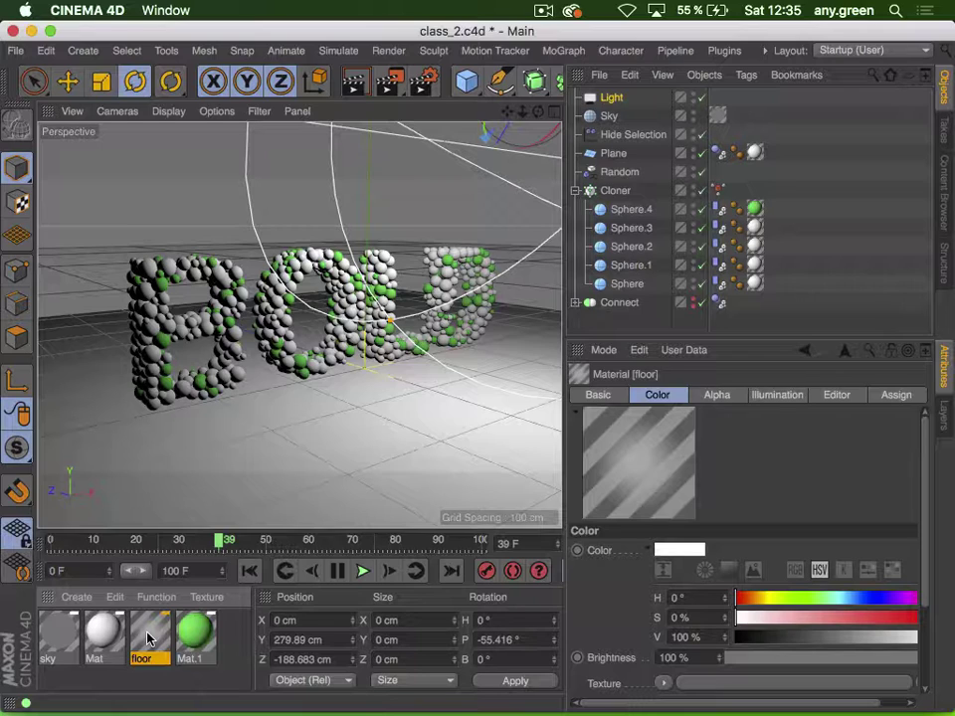
pyautogui.moveTo(147, 638); pyautogui.dragTo(757, 154)
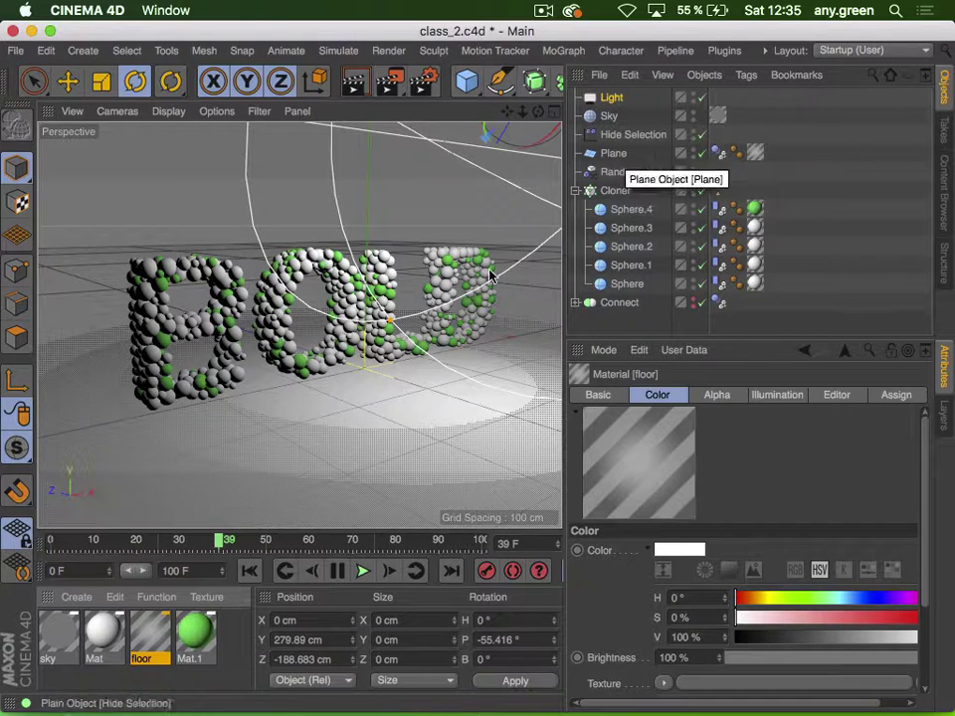
# Undo the Plane's material replacement and apply the floor material to the Plane alongside its existing material
pyautogui.moveTo(168, 632); pyautogui.dragTo(638, 173)
pyautogui.press('super+z')
pyautogui.press('super+z')
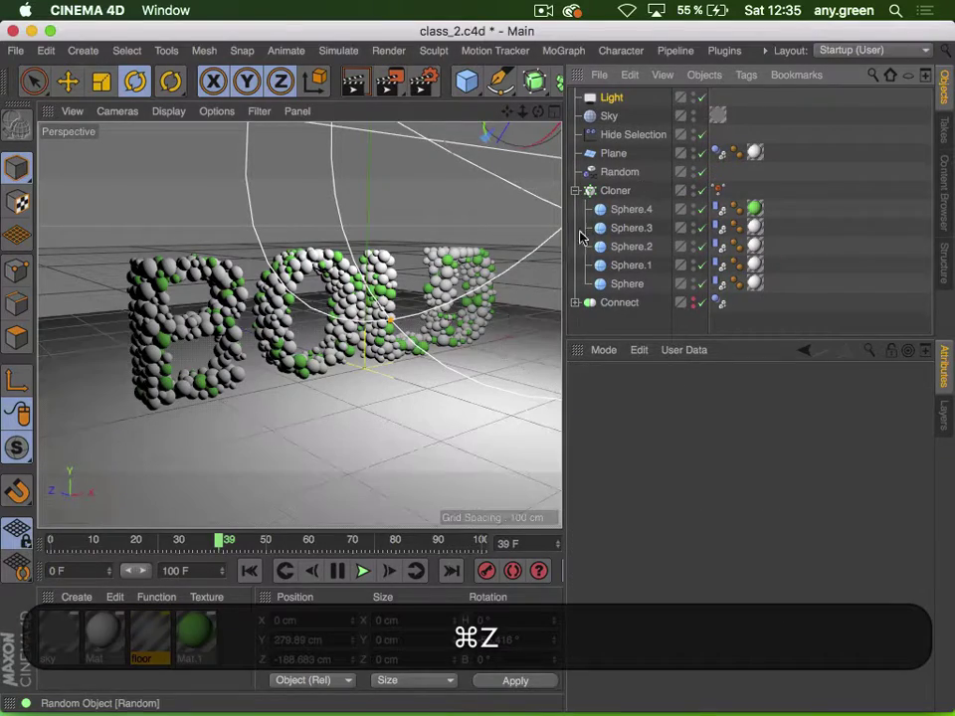
pyautogui.moveTo(566, 220); pyautogui.dragTo(617, 157)
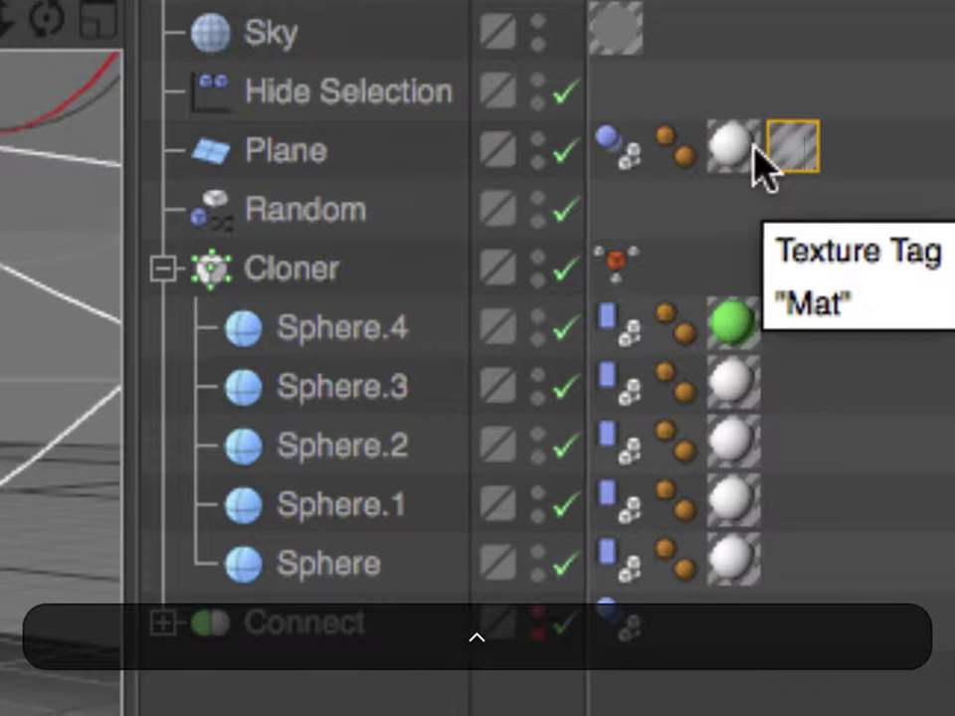
# Compare the Plane's two texture tags and delete the Mat one, keeping the floor texture tag
pyautogui.click(754, 152)
pyautogui.click(796, 157)
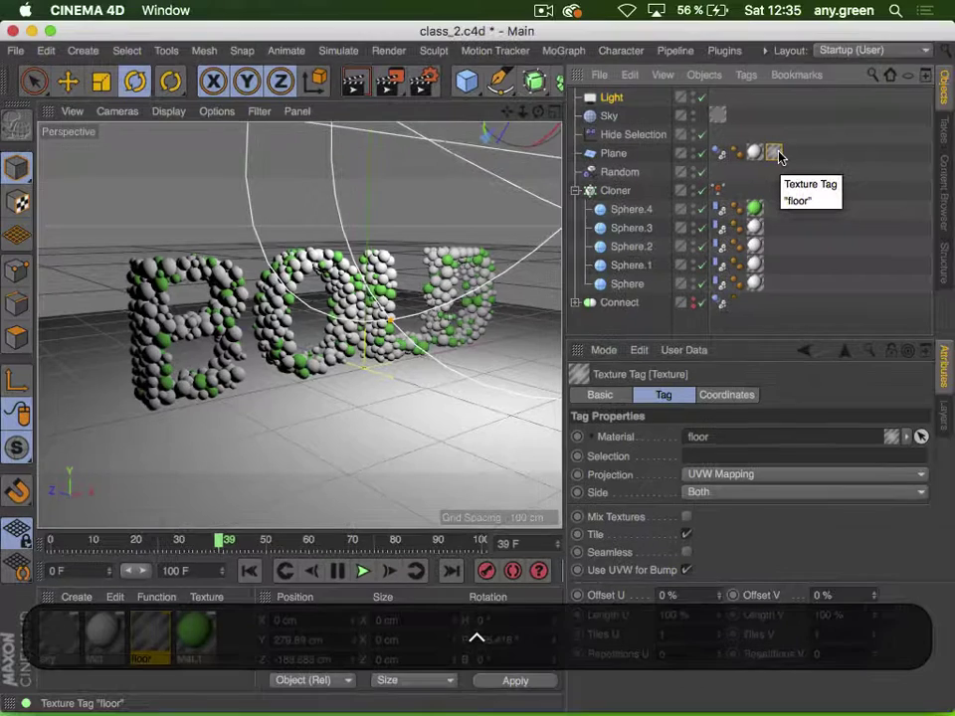
pyautogui.click(734, 149)
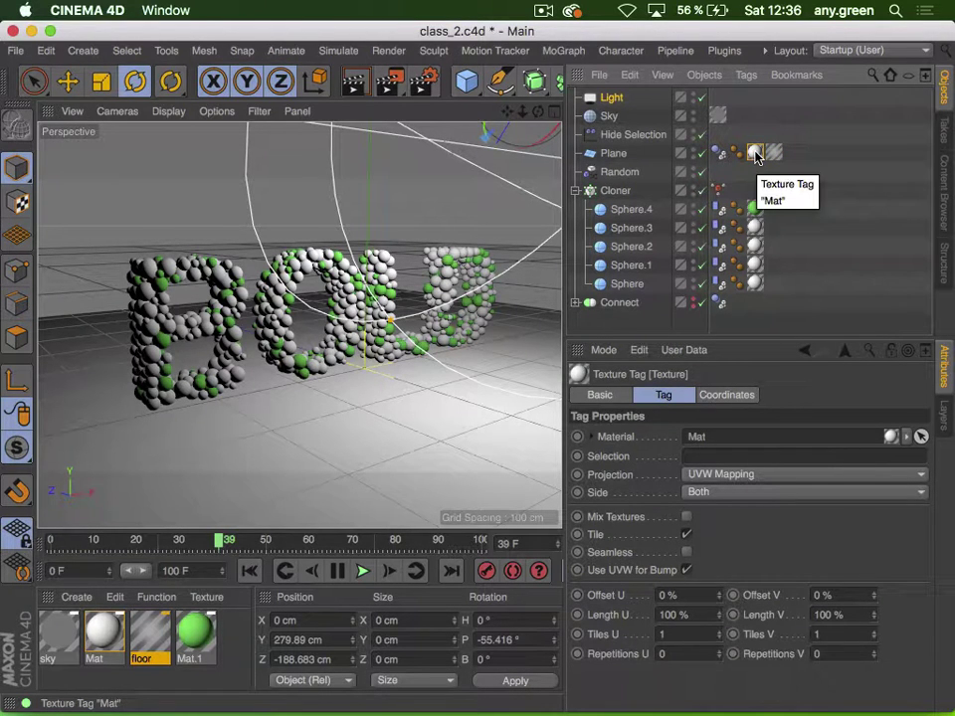
pyautogui.click(772, 154)
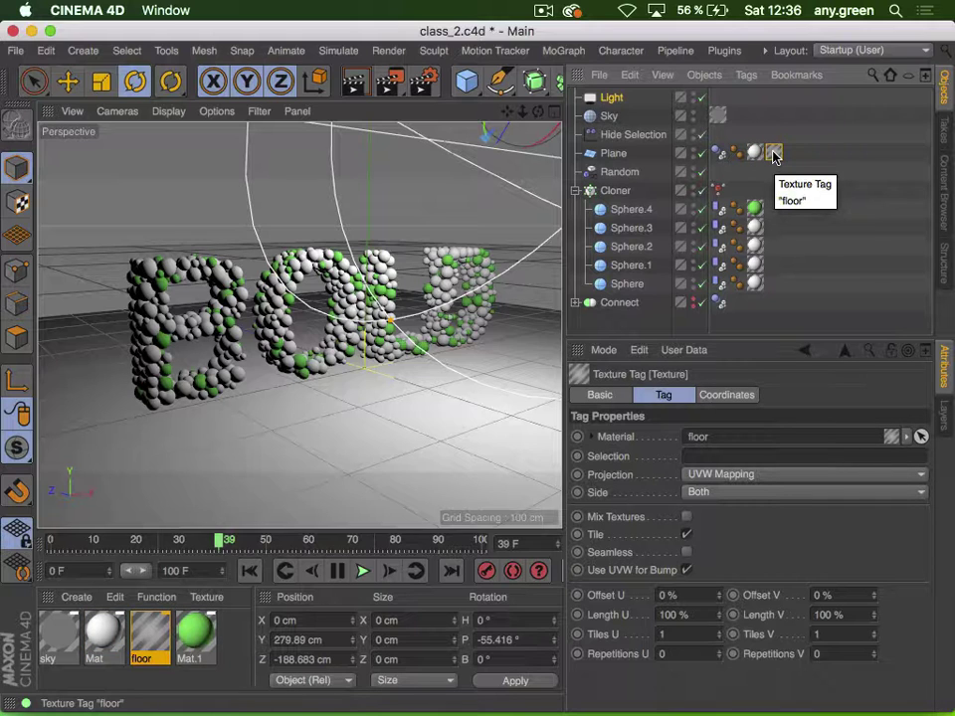
pyautogui.click(751, 153)
pyautogui.press('BackSpace')
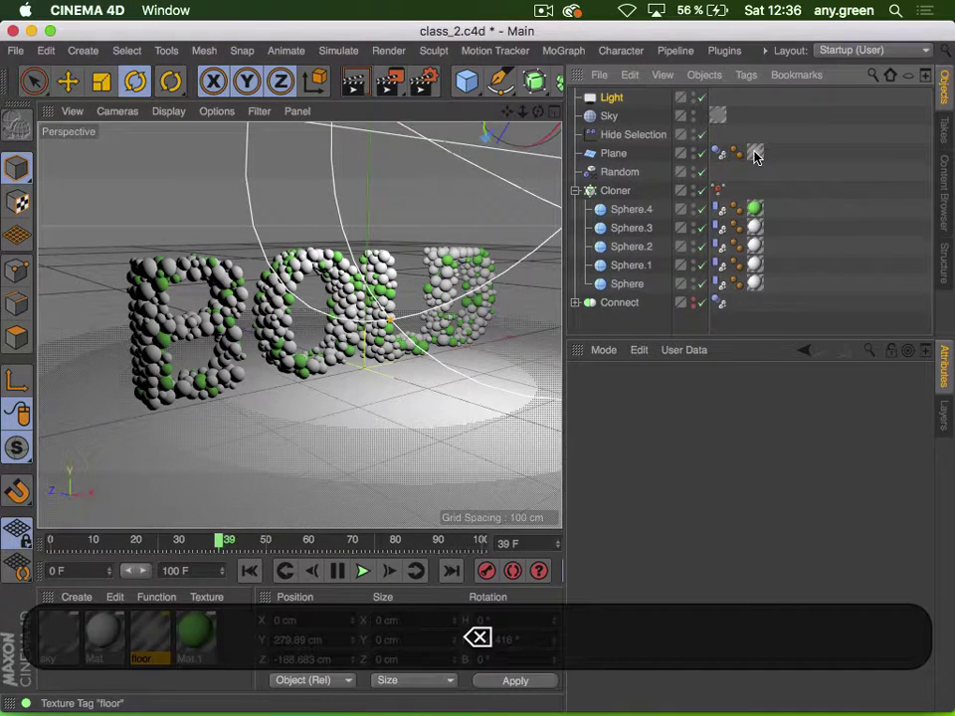
pyautogui.click(754, 154)
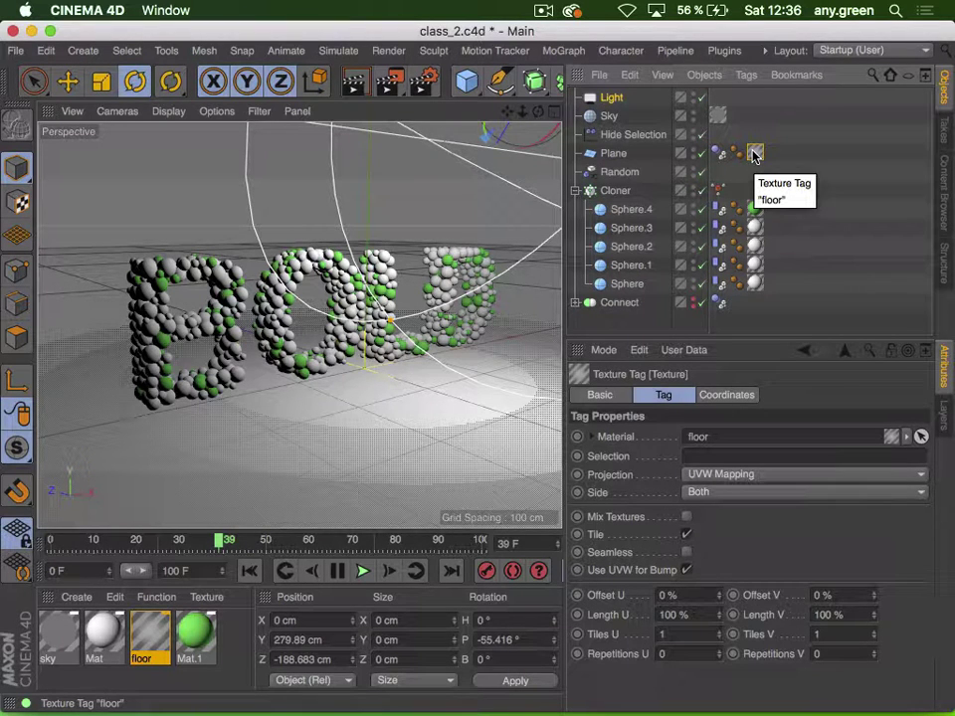
# Render the view to preview the faded floor, and widen the viewport
pyautogui.click(355, 84)
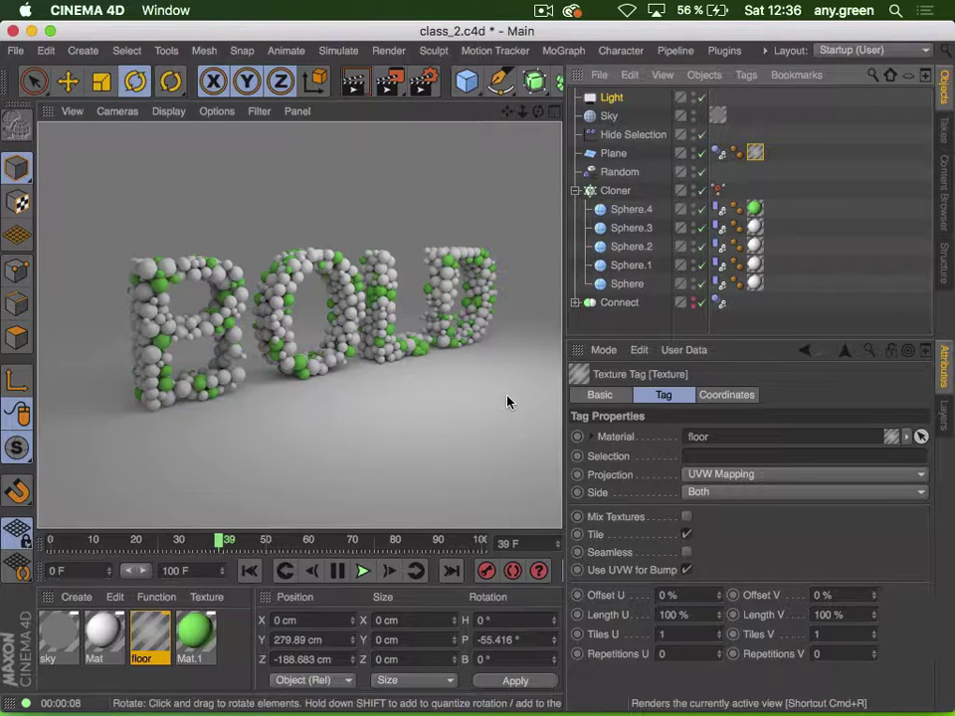
pyautogui.moveTo(562, 269); pyautogui.dragTo(667, 273)
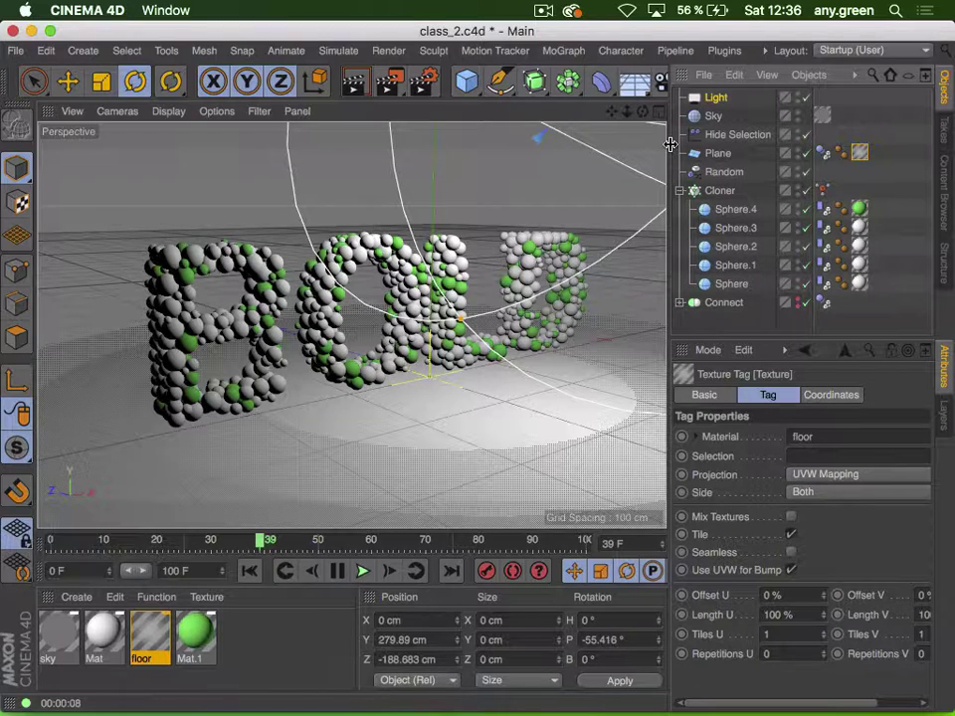
pyautogui.moveTo(671, 145); pyautogui.dragTo(699, 144)
# Add a camera with its Vignetting Intensity set to 50% and render the view
pyautogui.click(668, 83)
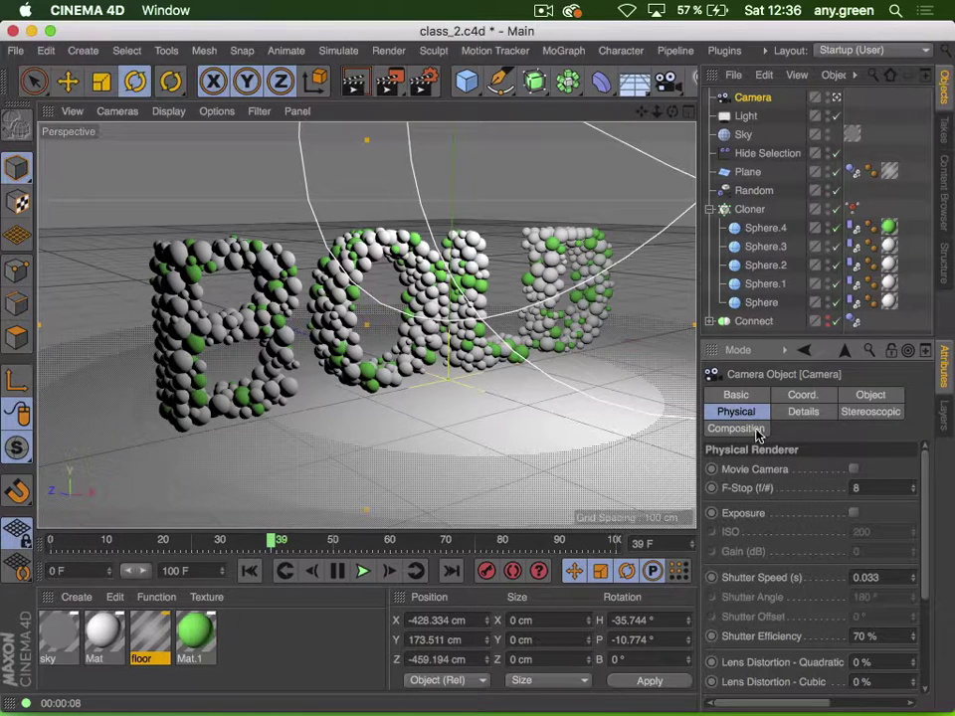
pyautogui.scroll(-5, 807, 552)
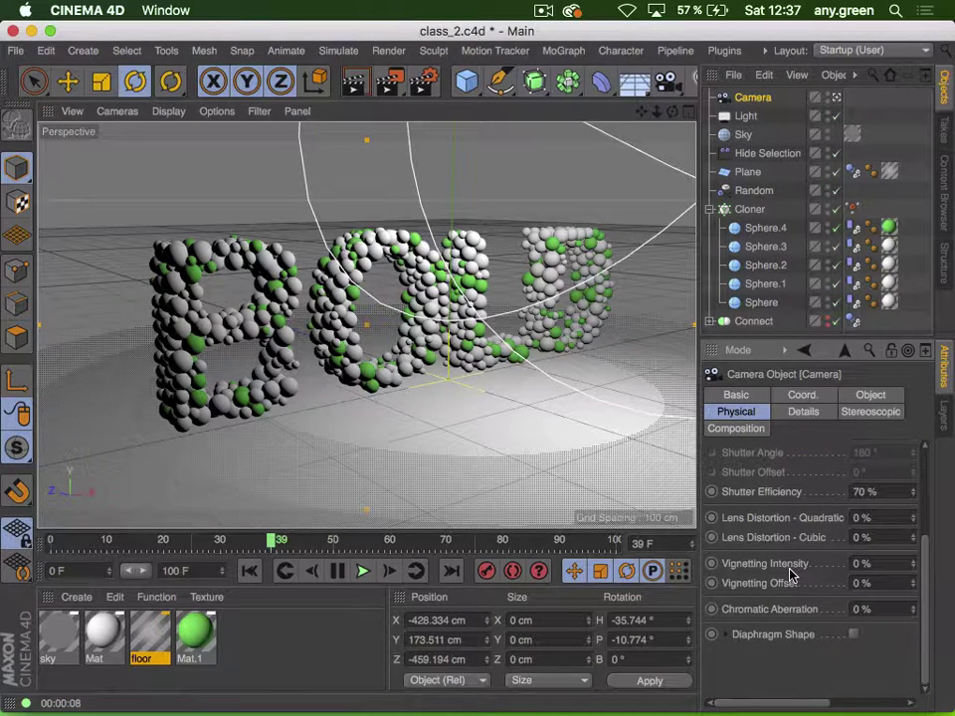
pyautogui.click(880, 563)
pyautogui.write('50')
pyautogui.press('Return')
pyautogui.click(356, 88)
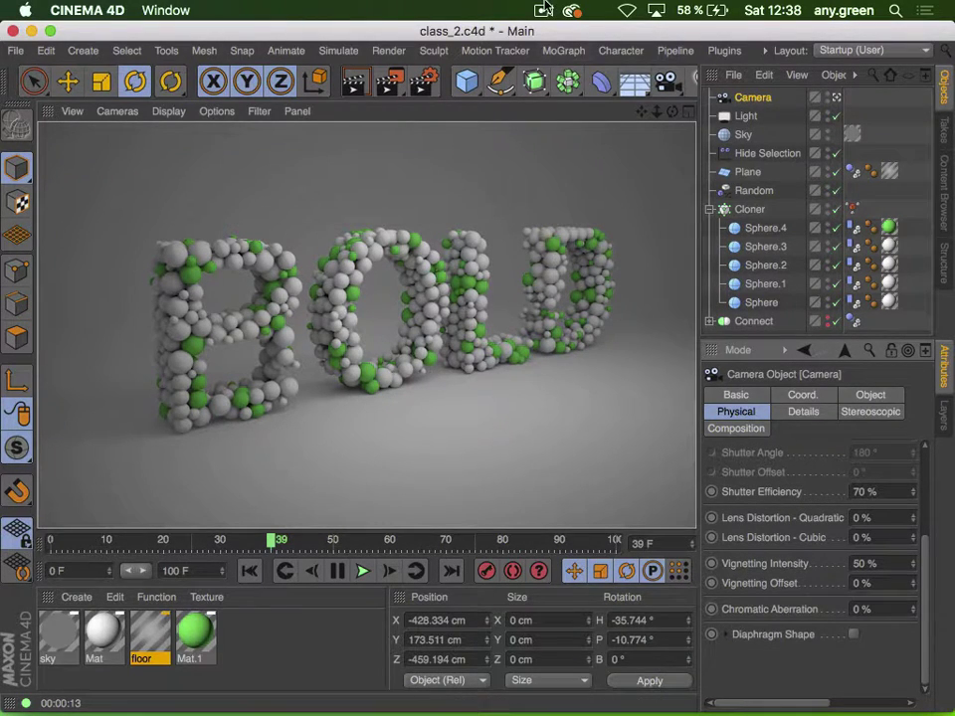
pyautogui.click(542, 10)
pyautogui.click(550, 66)
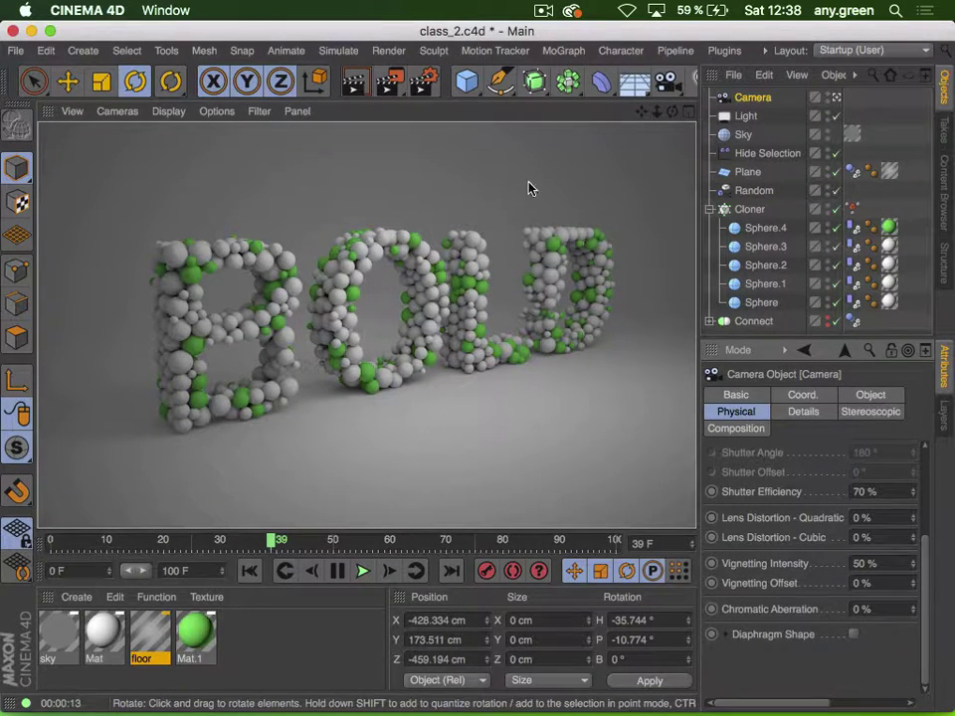
# Set the Global Illumination secondary method to Irradiance Cache in the render settings and render the view again
pyautogui.click(430, 85)
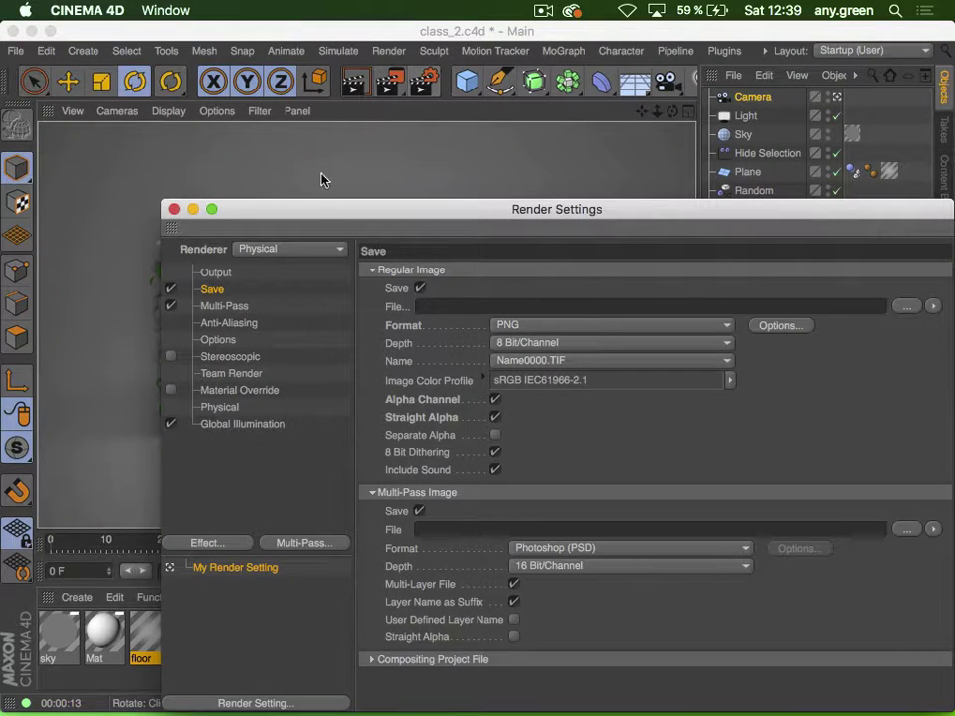
pyautogui.moveTo(300, 213); pyautogui.dragTo(254, 35)
pyautogui.click(192, 245)
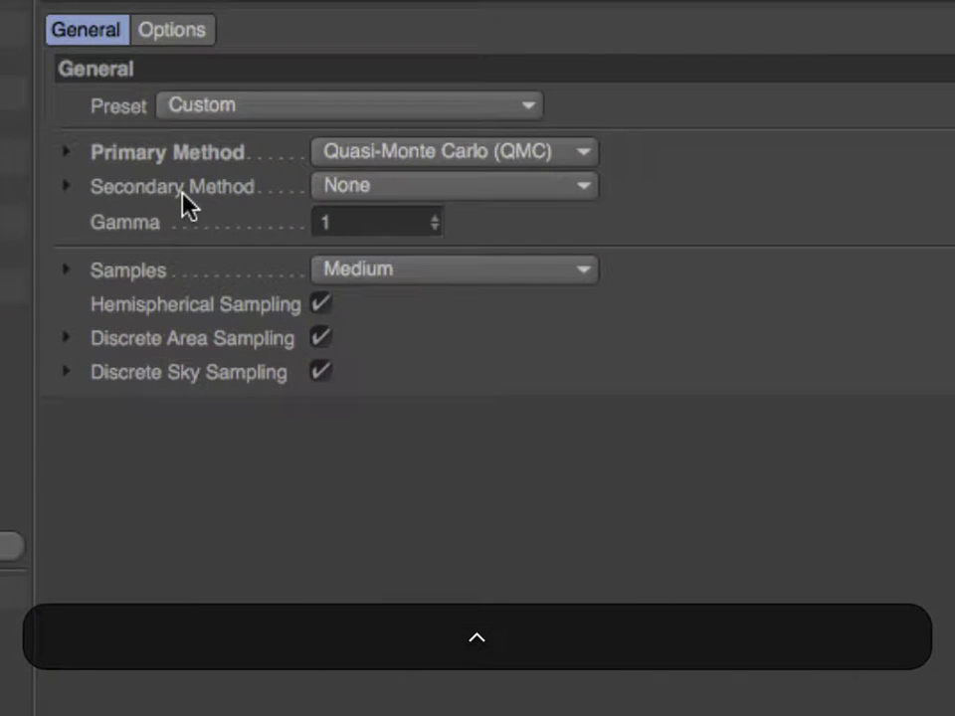
pyautogui.click(380, 189)
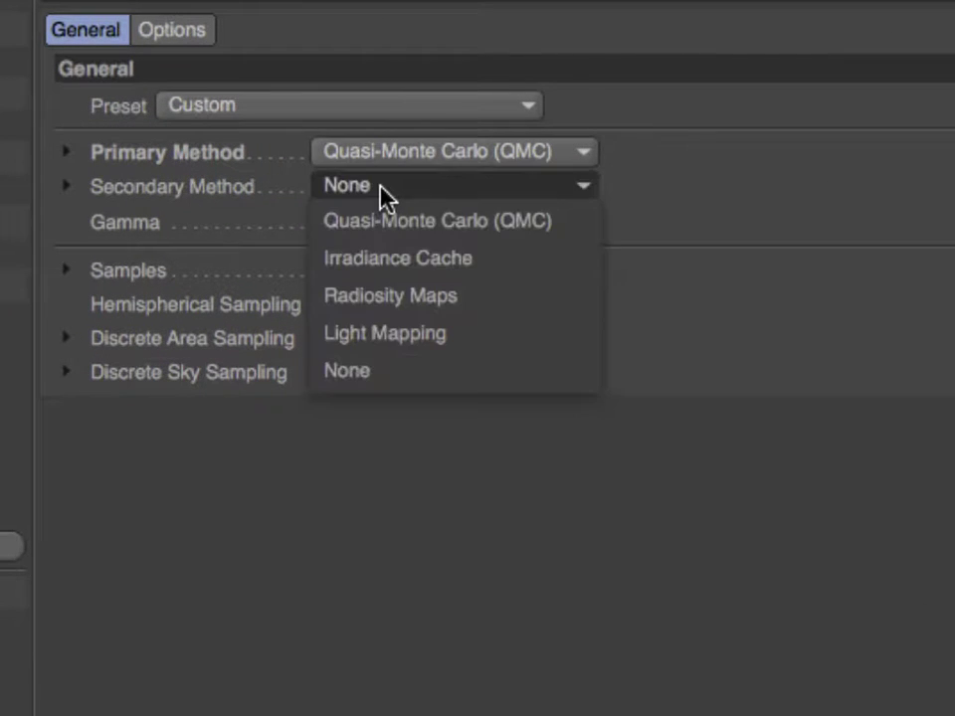
pyautogui.click(396, 257)
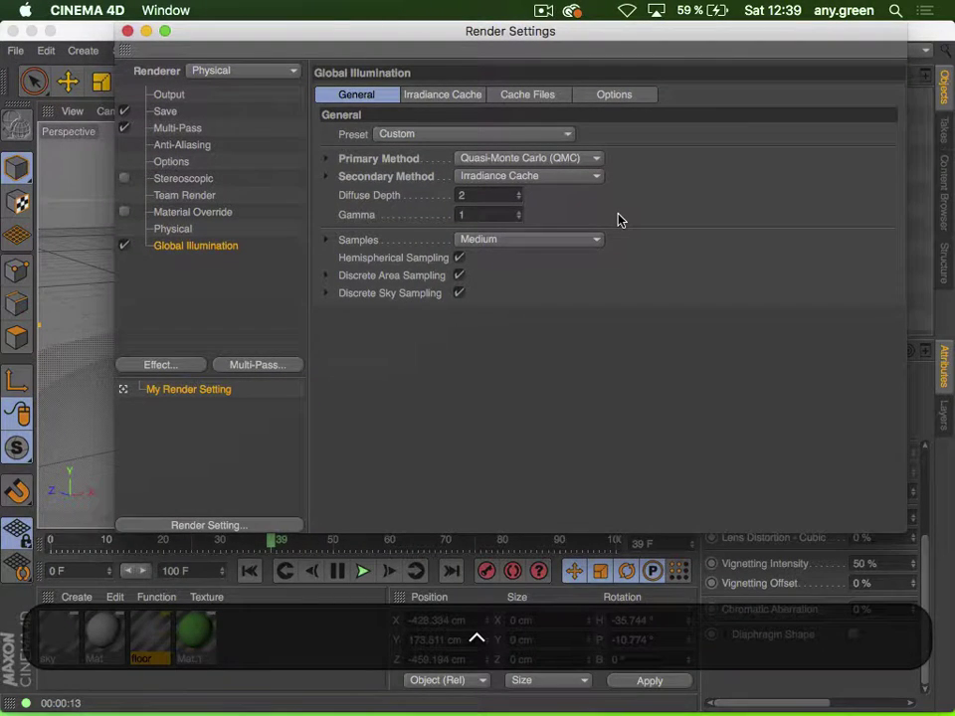
pyautogui.click(127, 31)
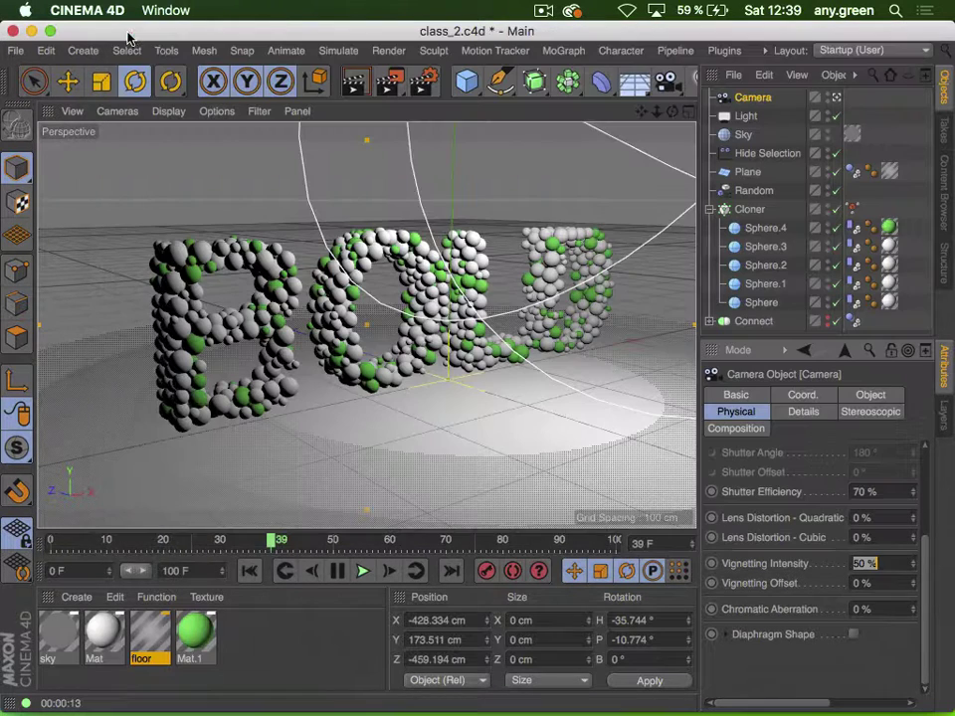
pyautogui.click(354, 86)
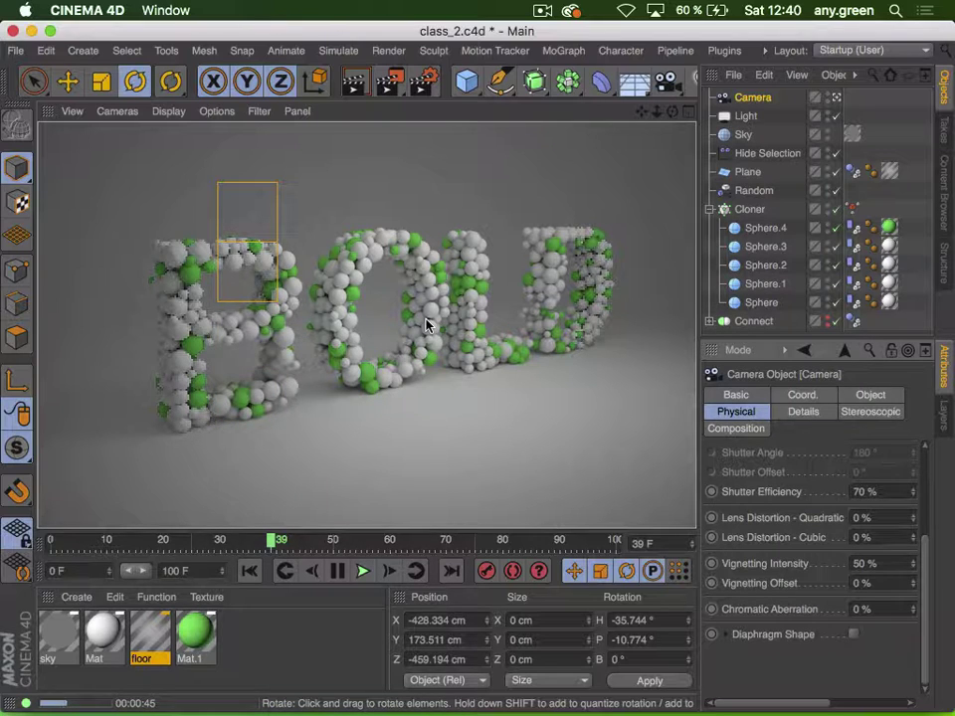
# Check the output resolution in the render settings and set the regular image's save depth to 16 Bit/Channel
pyautogui.click(425, 79)
pyautogui.moveTo(358, 81); pyautogui.dragTo(320, 117)
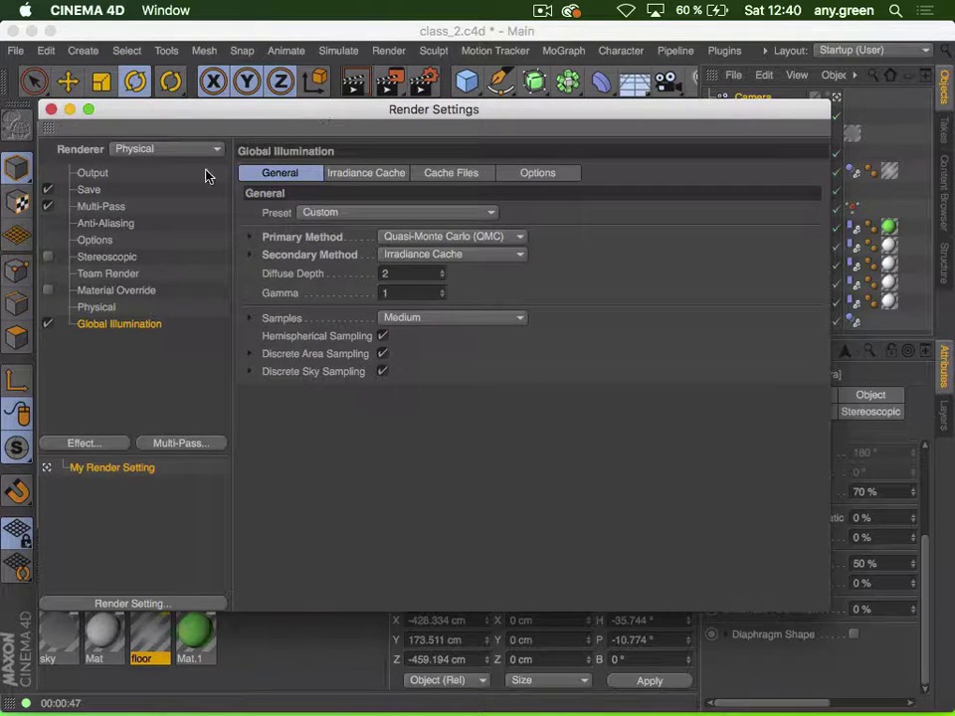
pyautogui.click(95, 173)
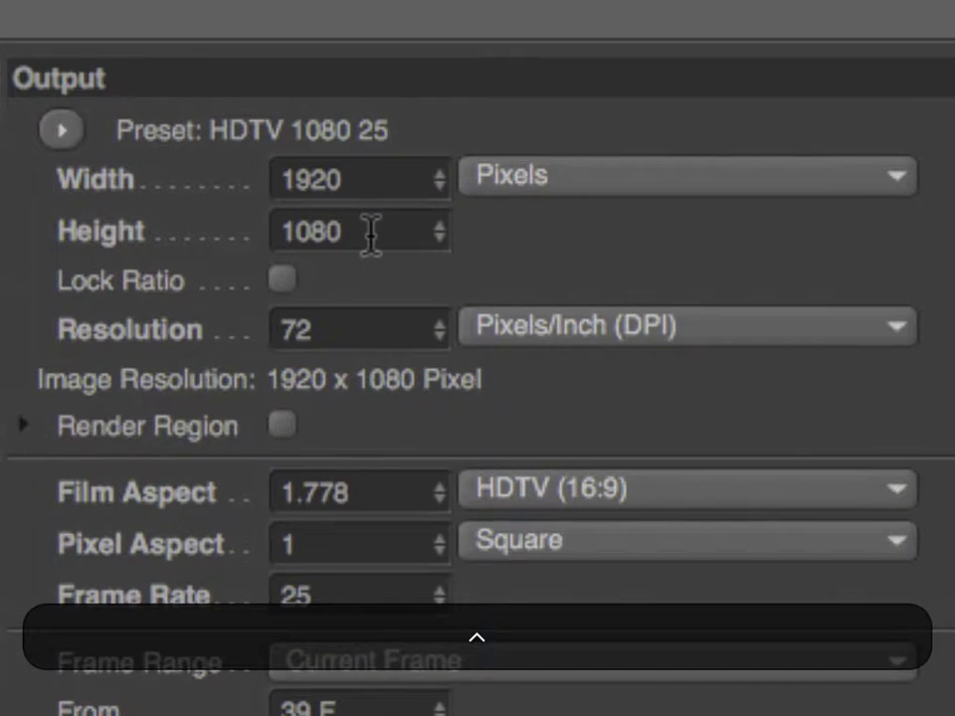
pyautogui.click(371, 231)
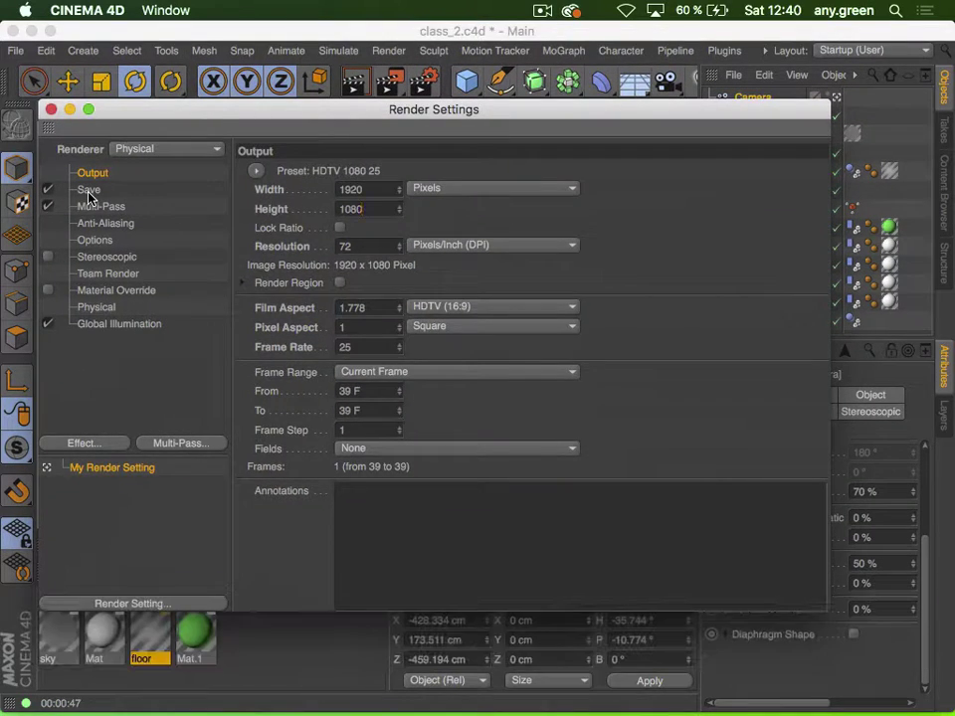
pyautogui.click(88, 190)
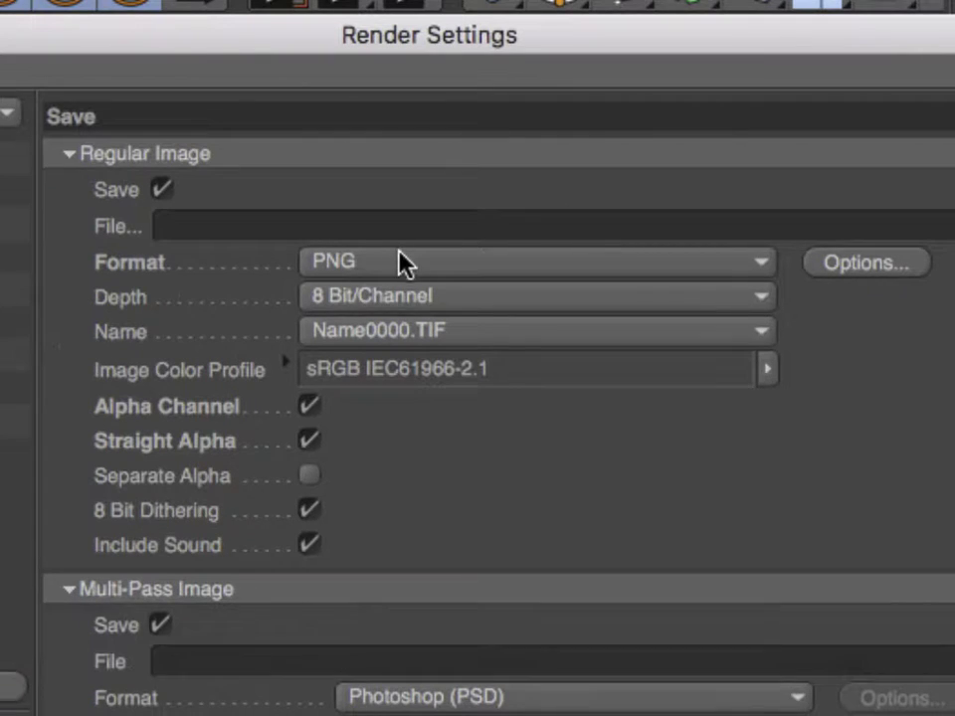
pyautogui.click(352, 297)
pyautogui.click(373, 371)
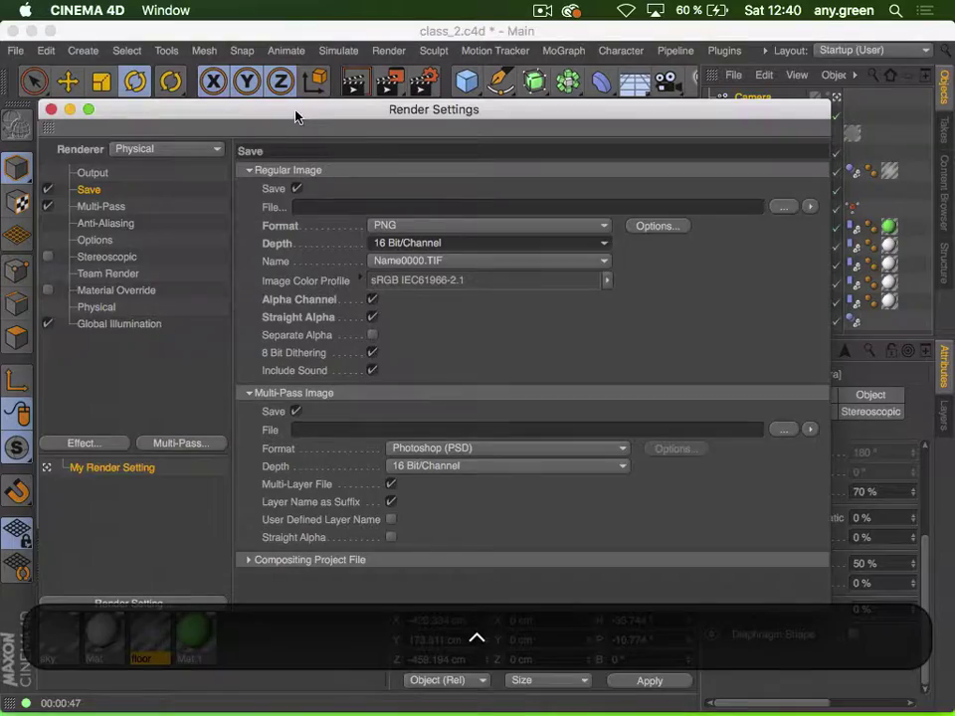
# Disable the Alpha Channel for the regular image and turn off Multi-Pass output
pyautogui.moveTo(294, 117); pyautogui.dragTo(343, 475)
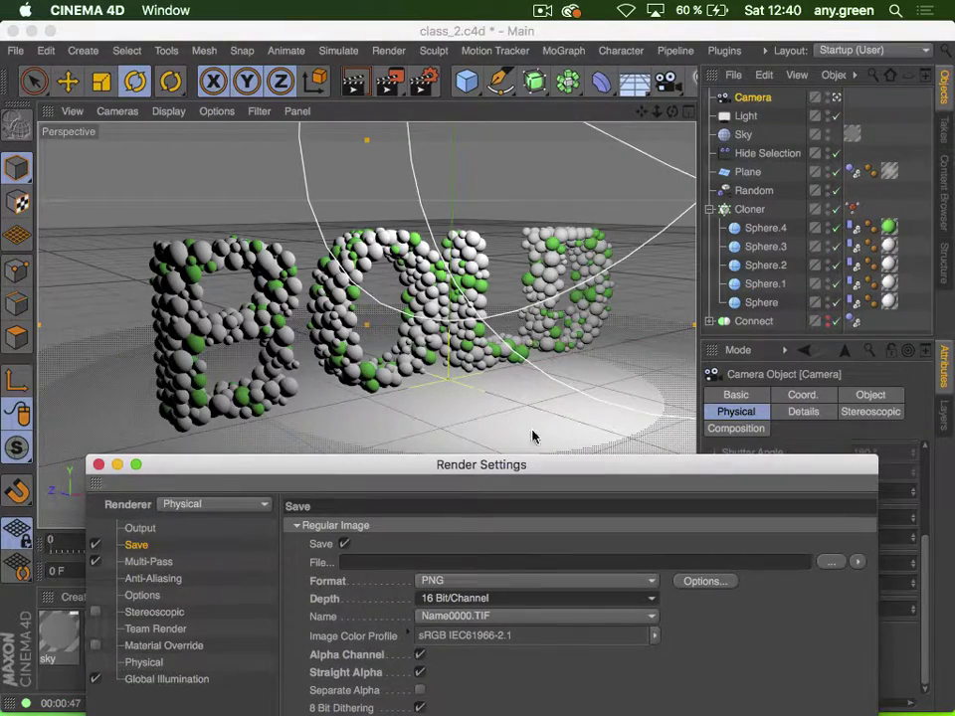
pyautogui.moveTo(535, 469); pyautogui.dragTo(518, 66)
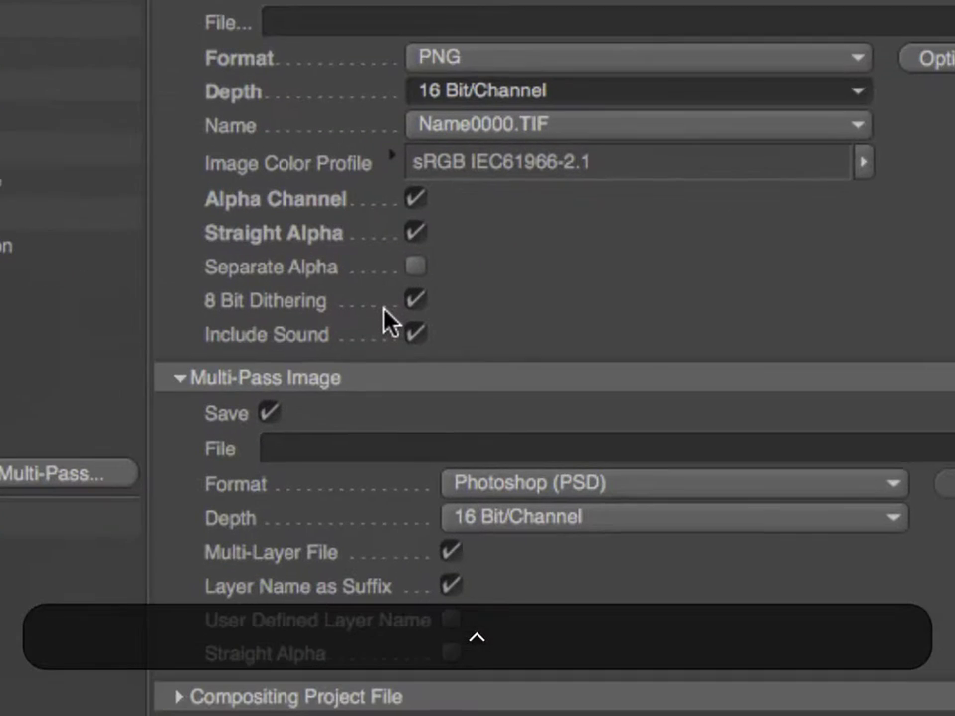
pyautogui.click(402, 253)
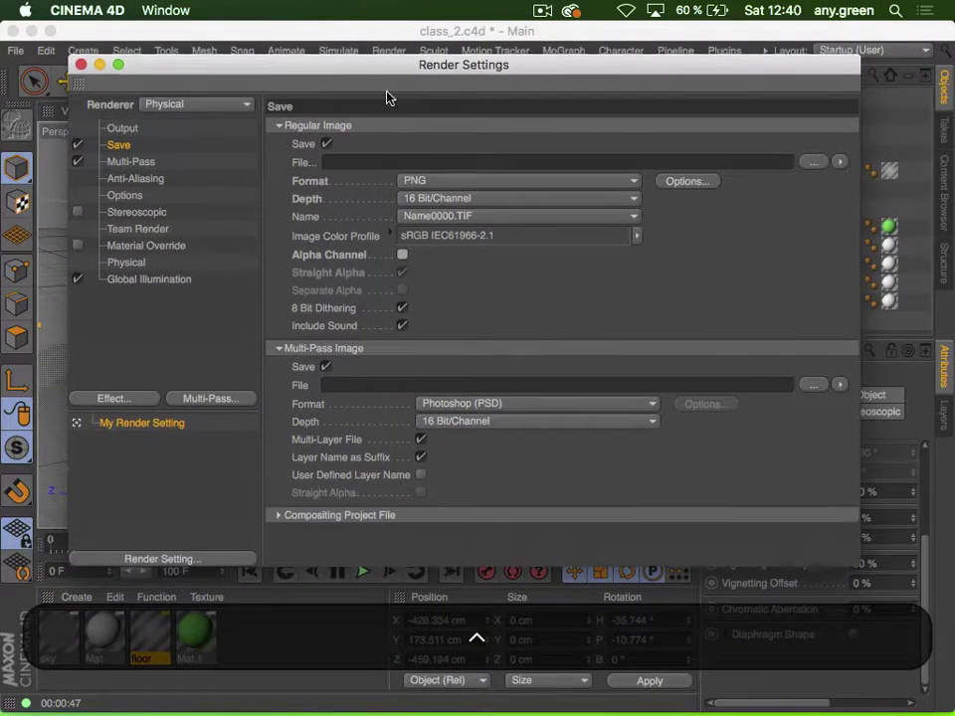
pyautogui.moveTo(387, 72); pyautogui.dragTo(386, 487)
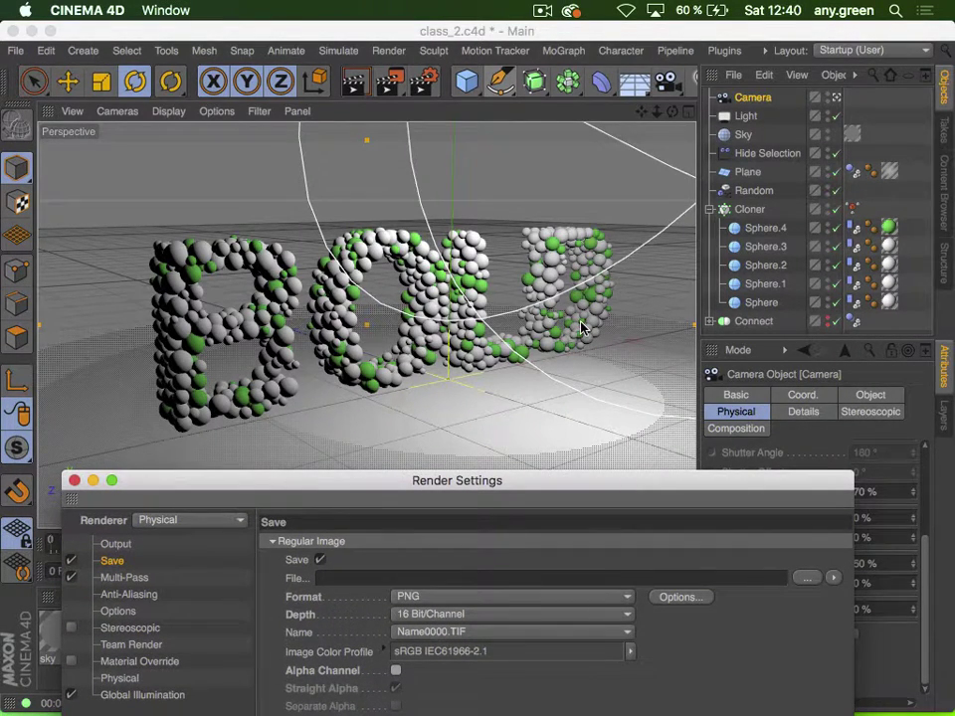
pyautogui.moveTo(488, 482); pyautogui.dragTo(494, 139)
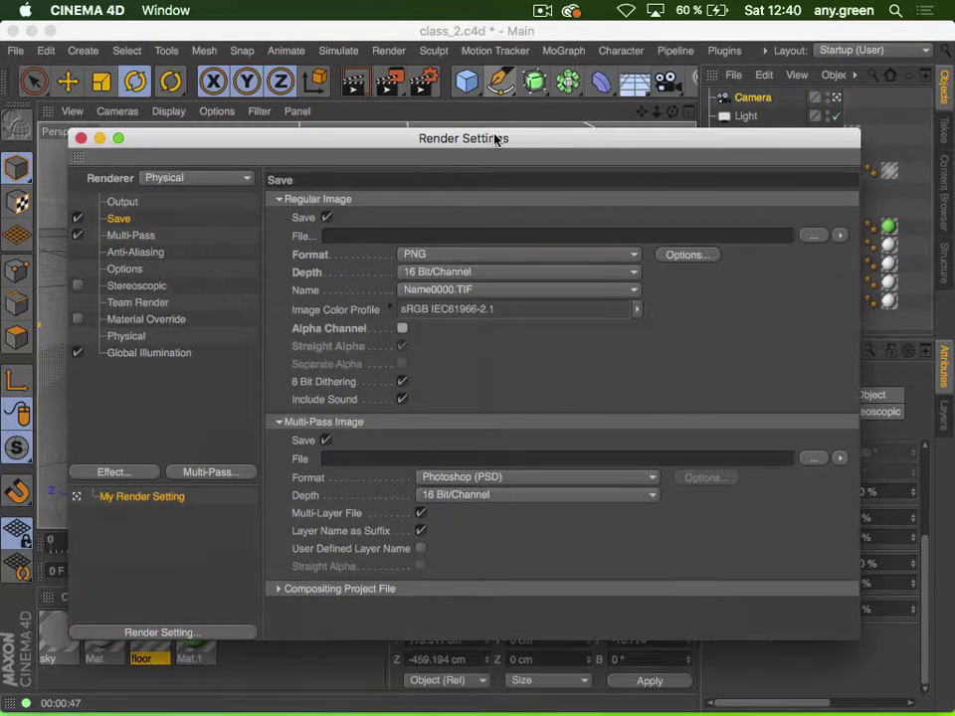
pyautogui.click(78, 235)
pyautogui.click(77, 239)
pyautogui.click(78, 235)
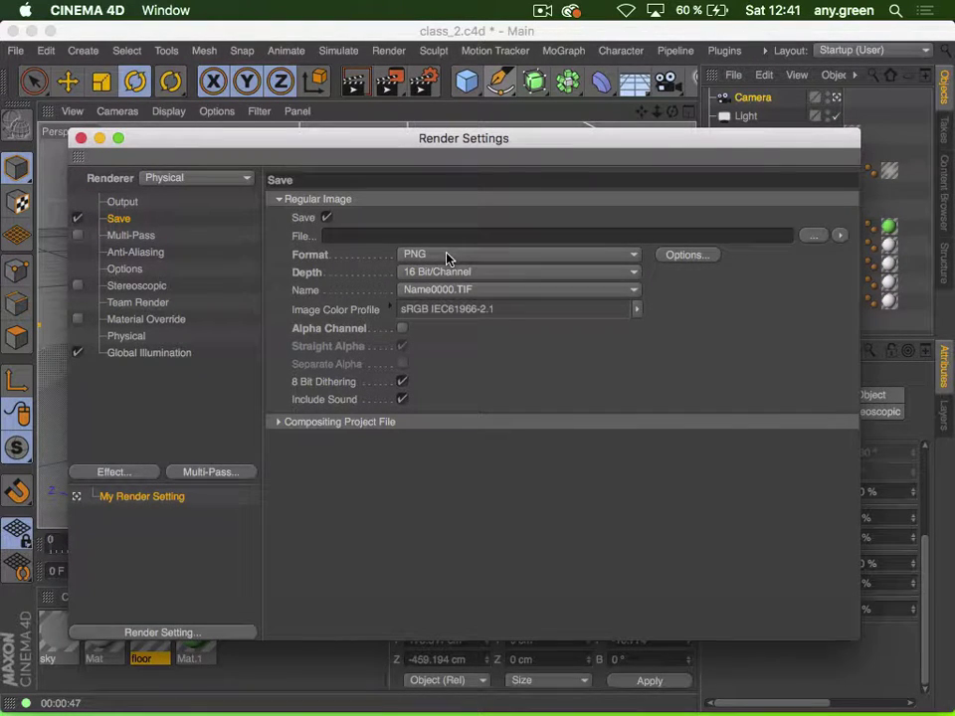
# Set the regular image's save file to "bold" on the Desktop
pyautogui.click(507, 234)
pyautogui.click(814, 239)
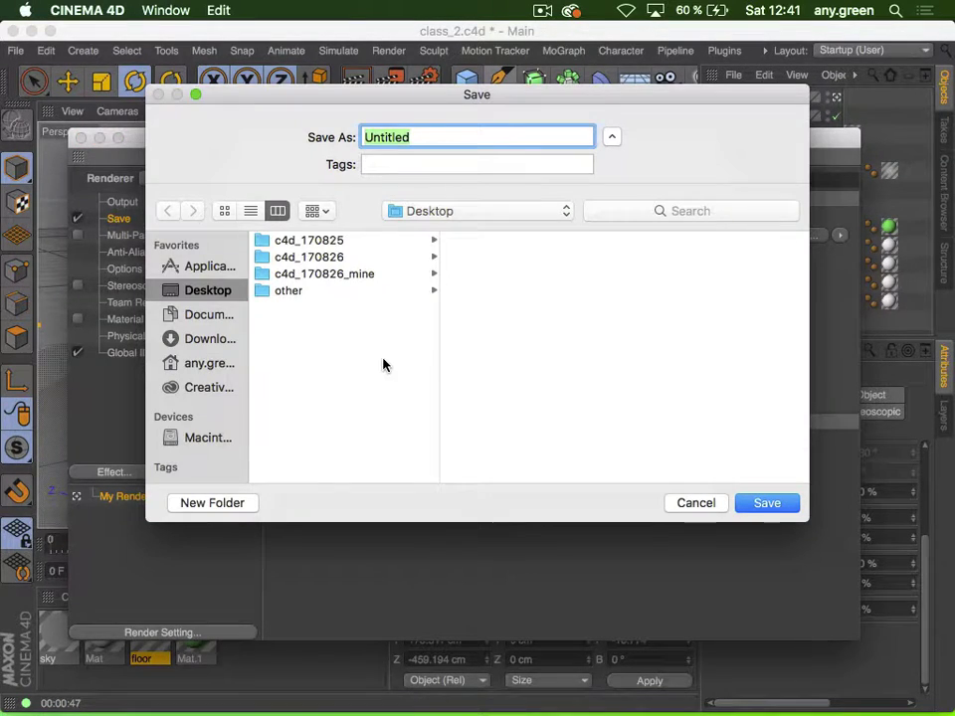
pyautogui.write('bold')
pyautogui.press('Return')
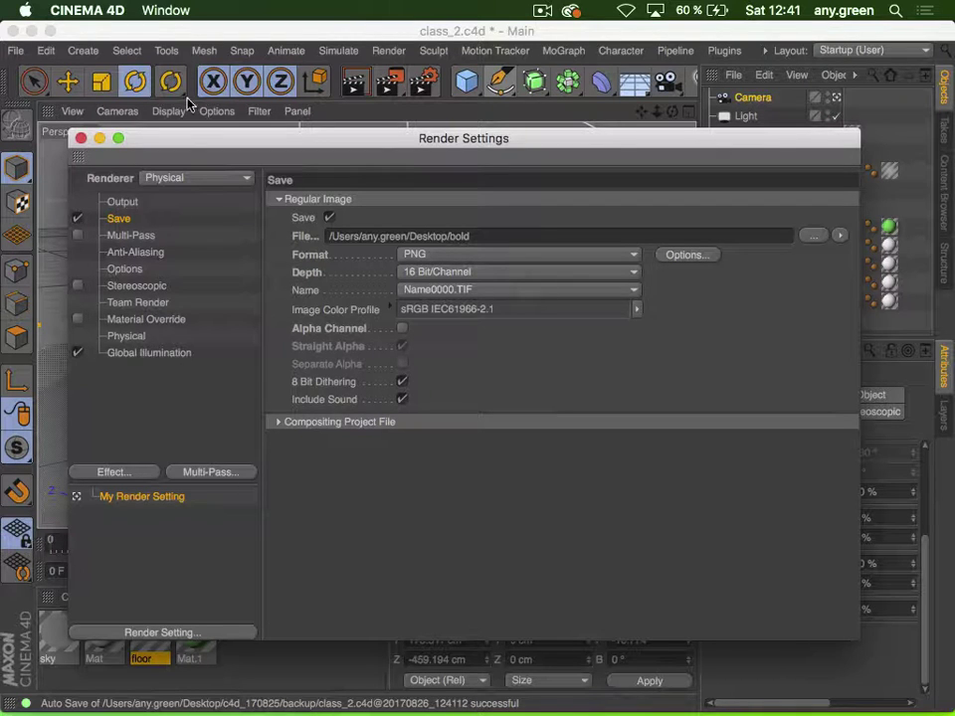
# Render a region of the viewport covering the lower parts of the letters B and O
pyautogui.moveTo(164, 143); pyautogui.dragTo(608, 463)
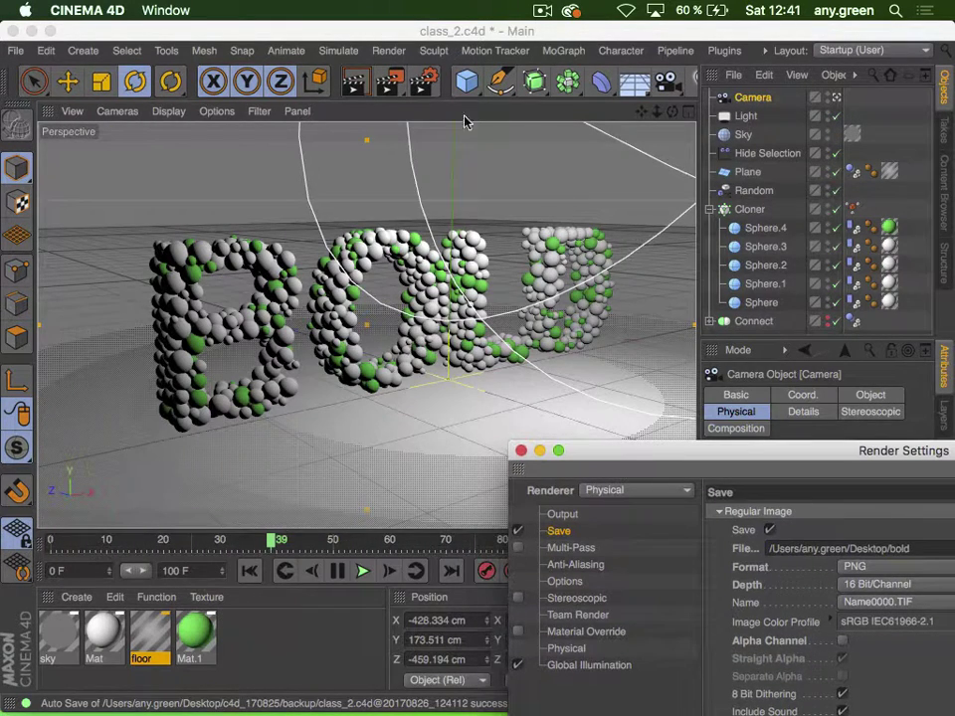
pyautogui.moveTo(399, 84); pyautogui.dragTo(440, 115)
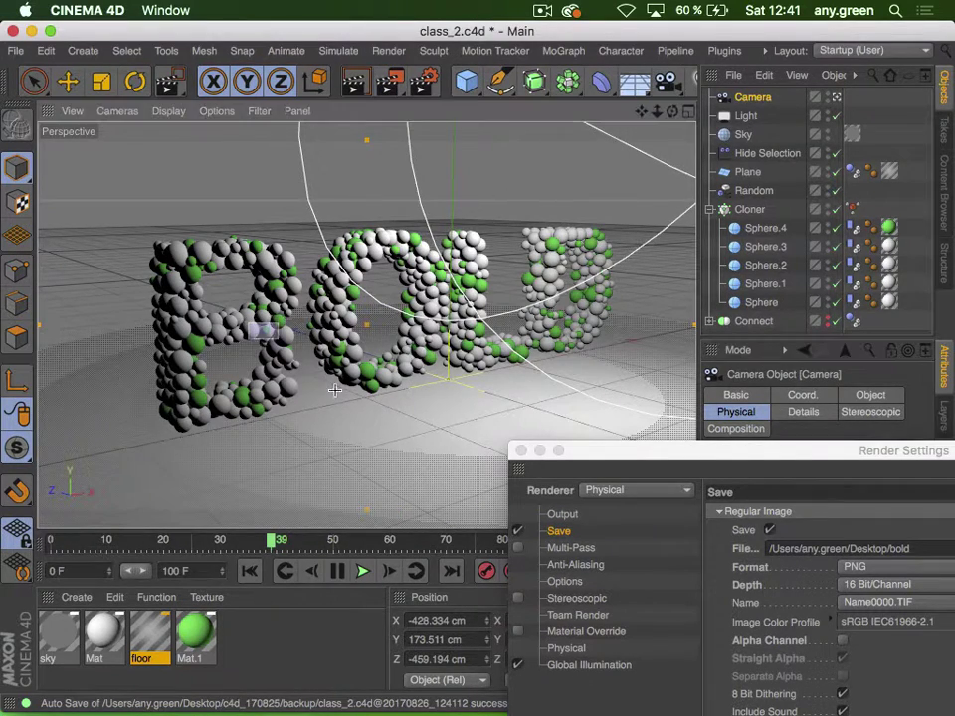
pyautogui.moveTo(249, 323); pyautogui.dragTo(383, 424)
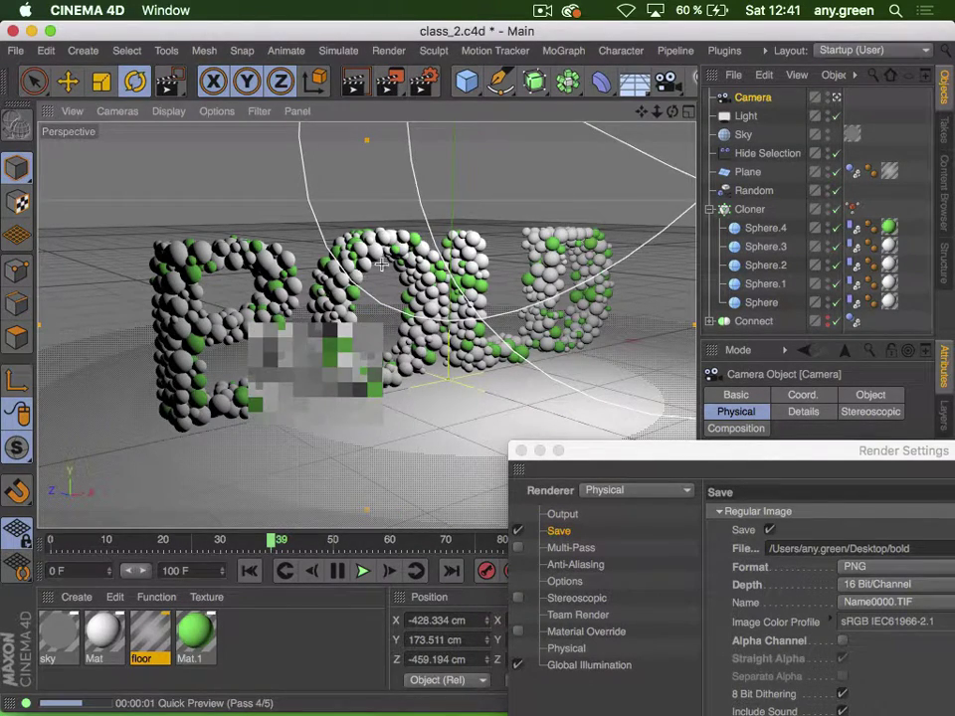
# Clear the object selection and rerun Render Region over B's lower inner edge and the adjacent part of O
pyautogui.click(912, 128)
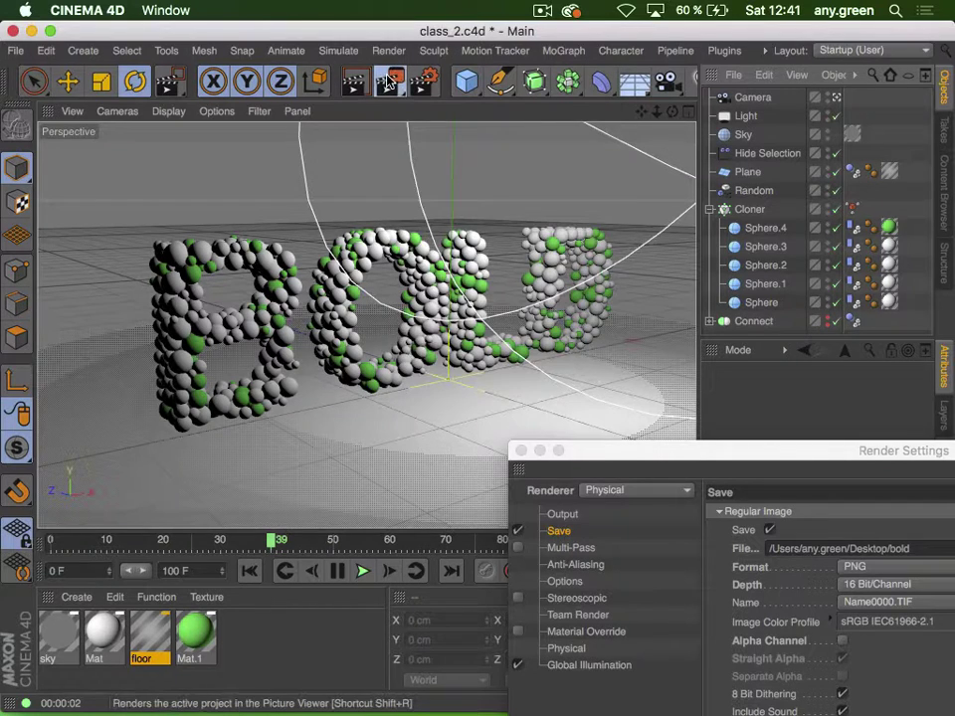
pyautogui.moveTo(388, 79); pyautogui.dragTo(389, 82)
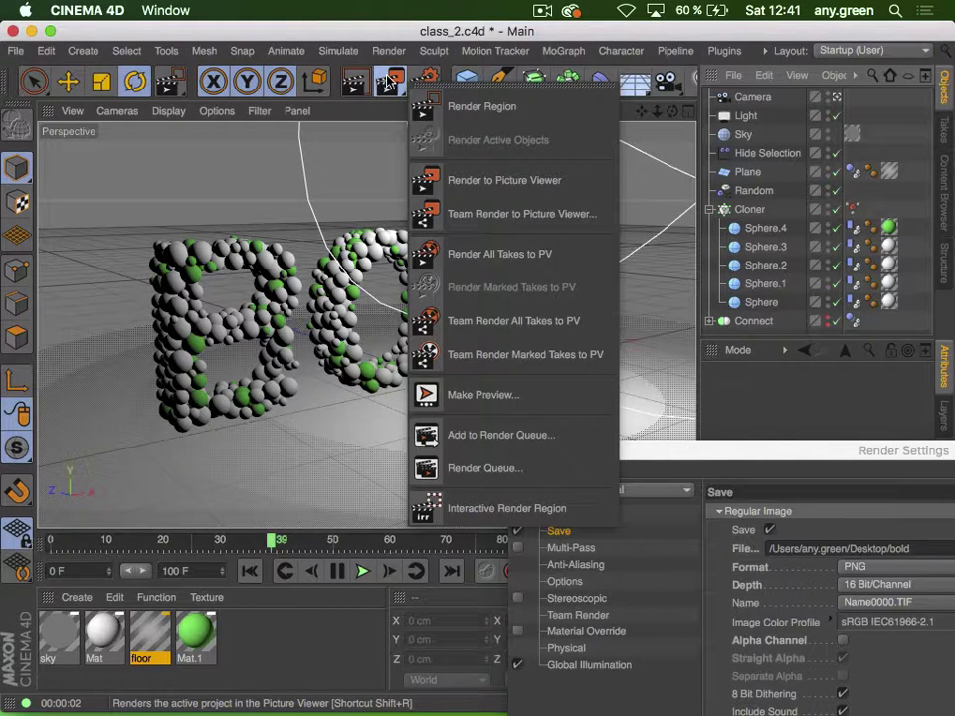
pyautogui.click(399, 84)
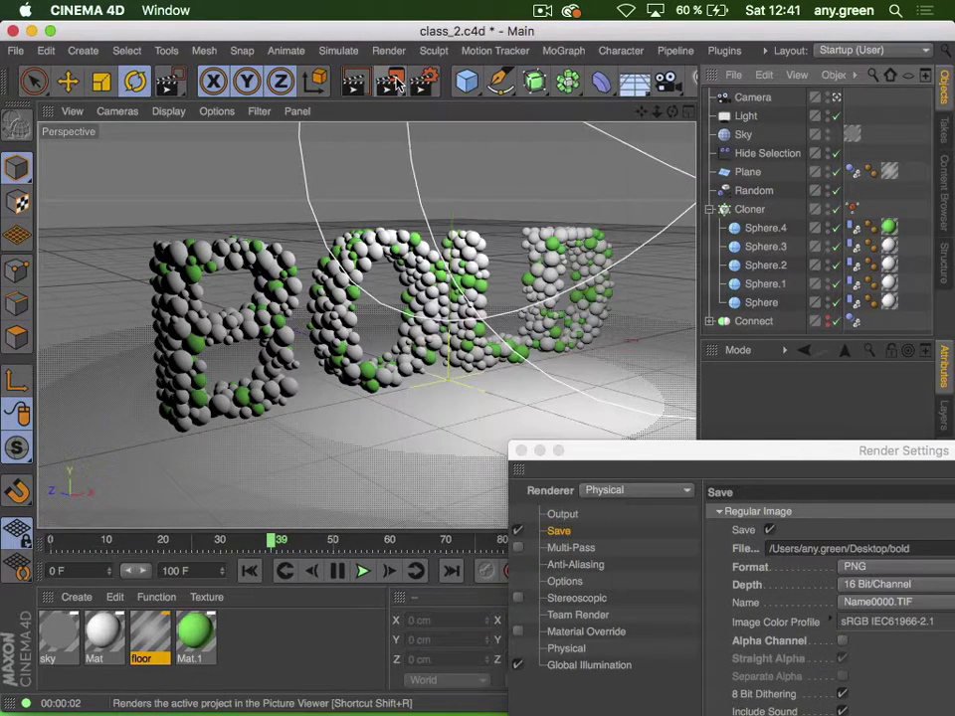
pyautogui.moveTo(399, 83); pyautogui.dragTo(399, 84)
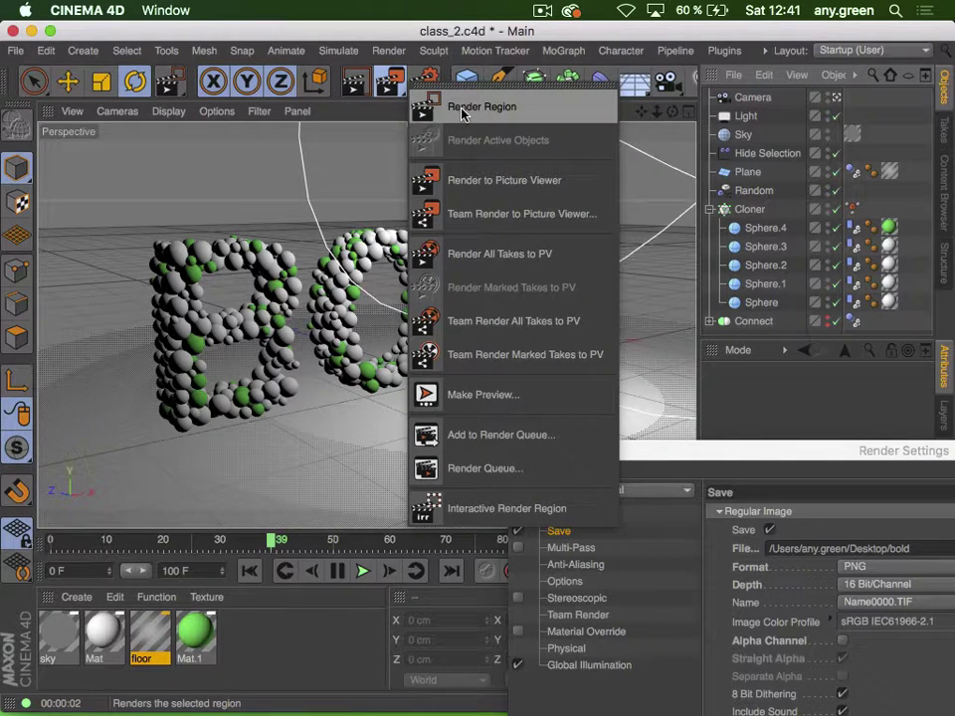
pyautogui.moveTo(462, 115); pyautogui.dragTo(462, 111)
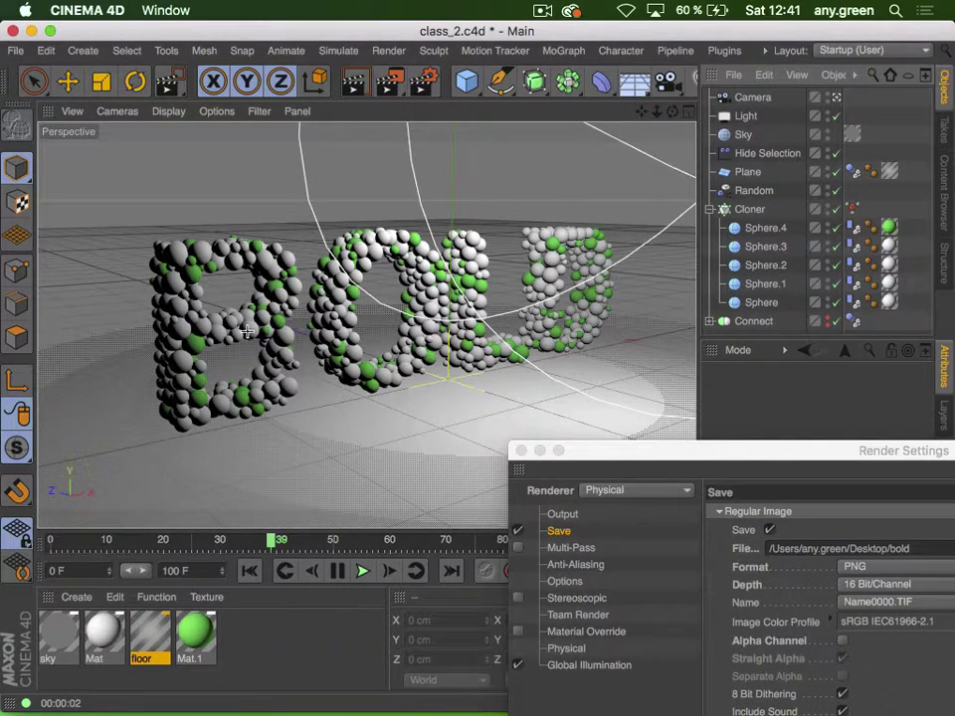
pyautogui.moveTo(243, 320); pyautogui.dragTo(386, 419)
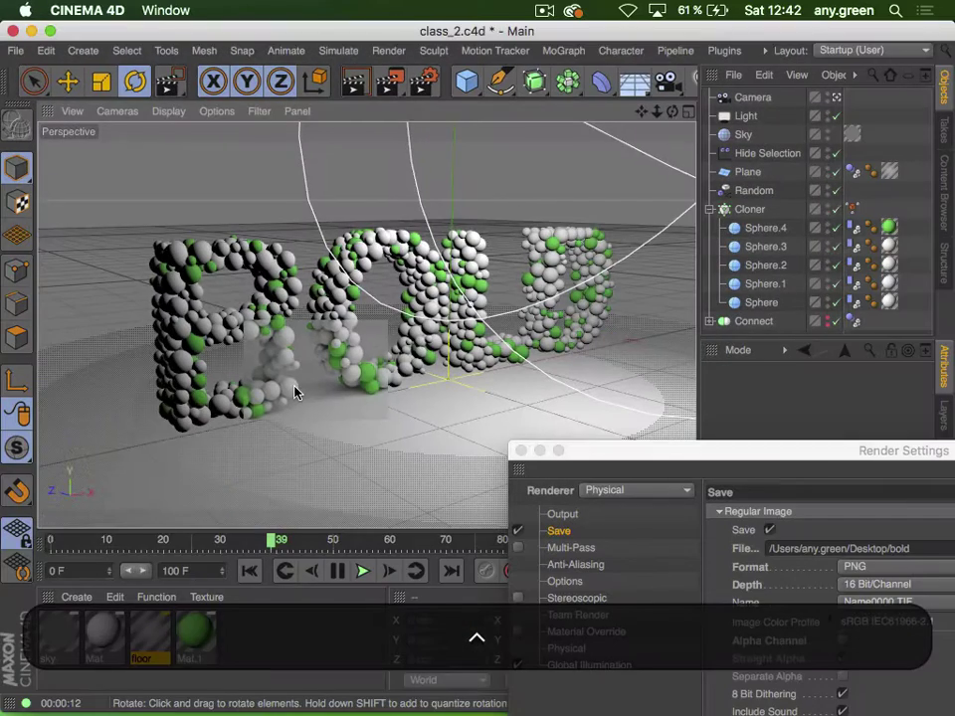
# Set the Physical renderer's Sampling Quality to Medium
pyautogui.moveTo(679, 465); pyautogui.dragTo(258, 61)
pyautogui.click(144, 245)
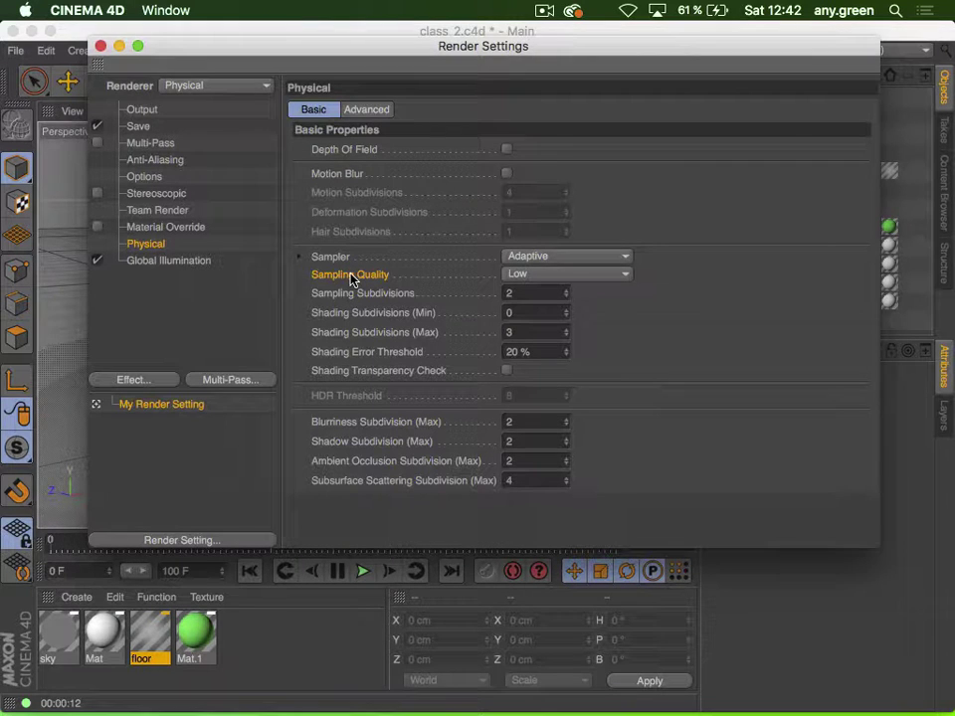
pyautogui.click(545, 275)
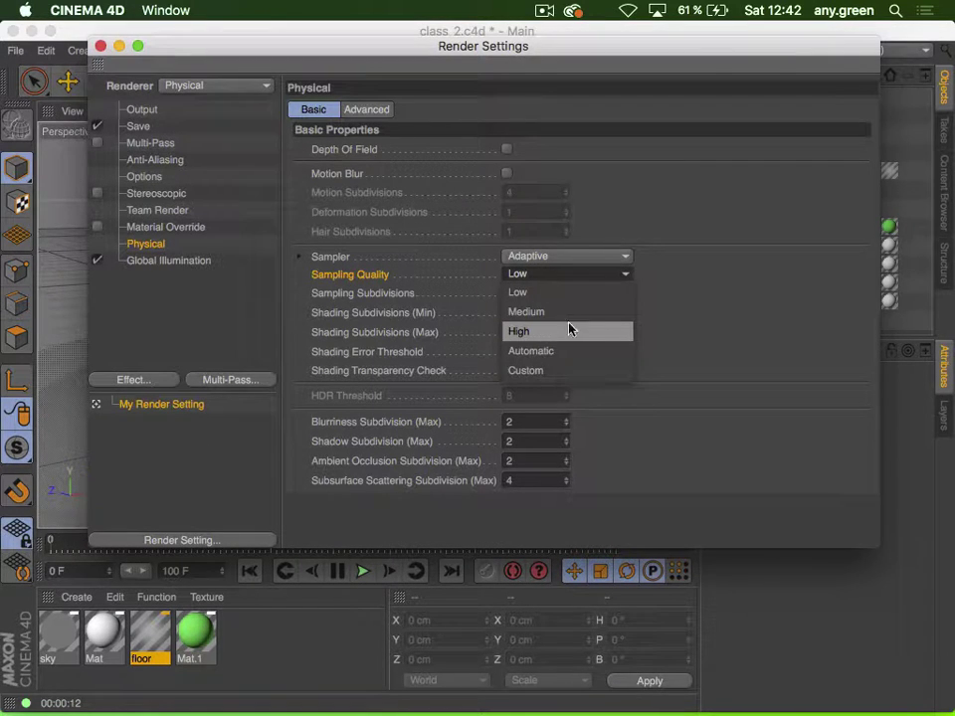
pyautogui.click(577, 313)
pyautogui.click(609, 276)
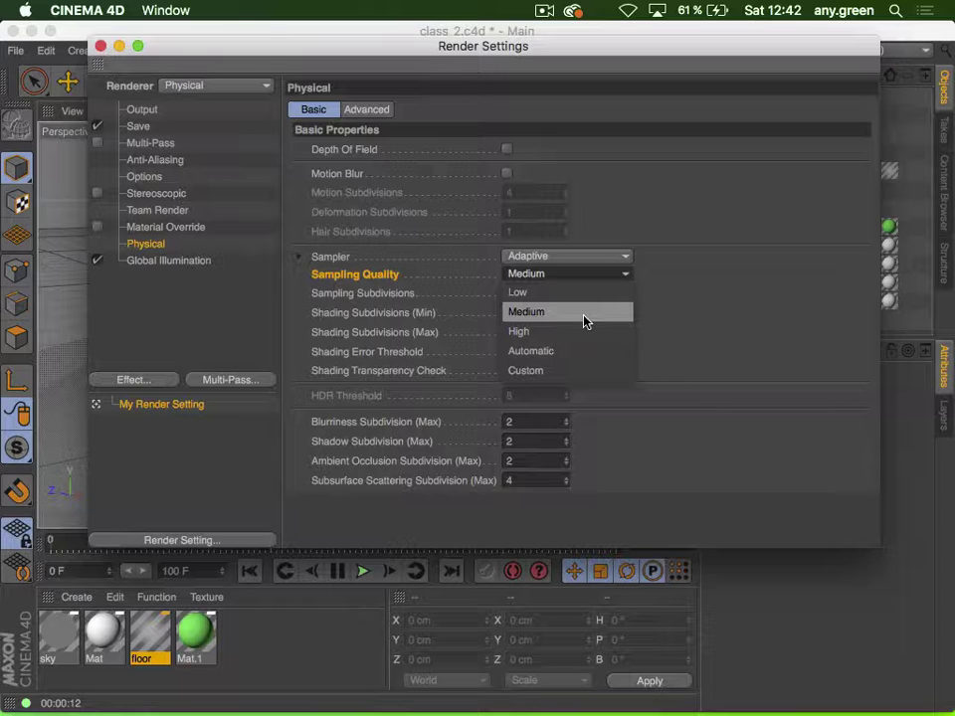
pyautogui.click(752, 267)
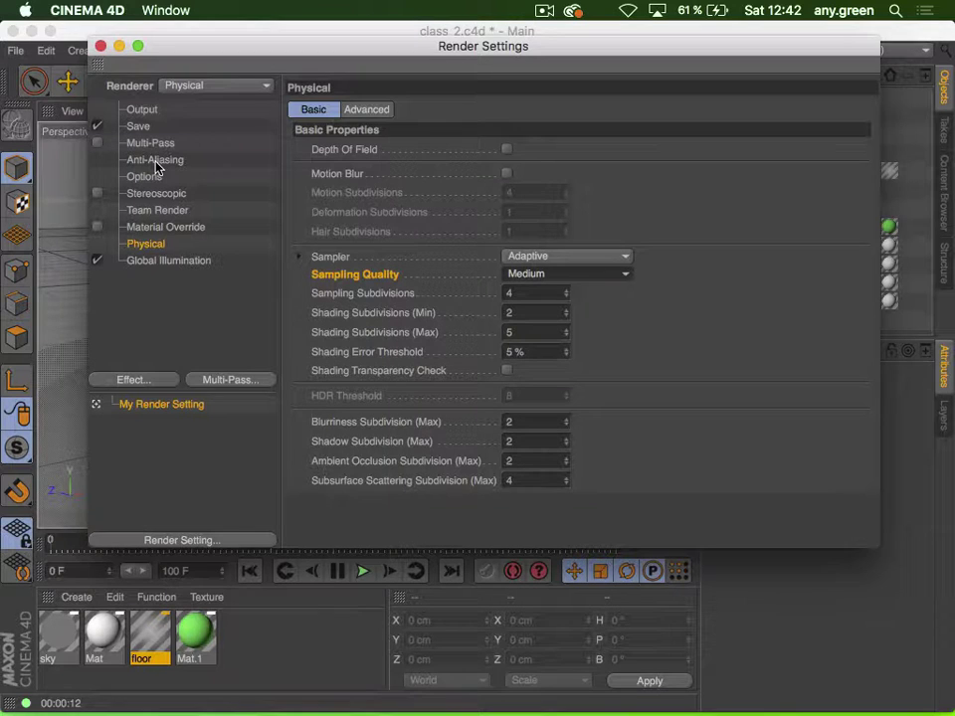
# Switch the output size unit to cm and back to Pixels
pyautogui.click(144, 112)
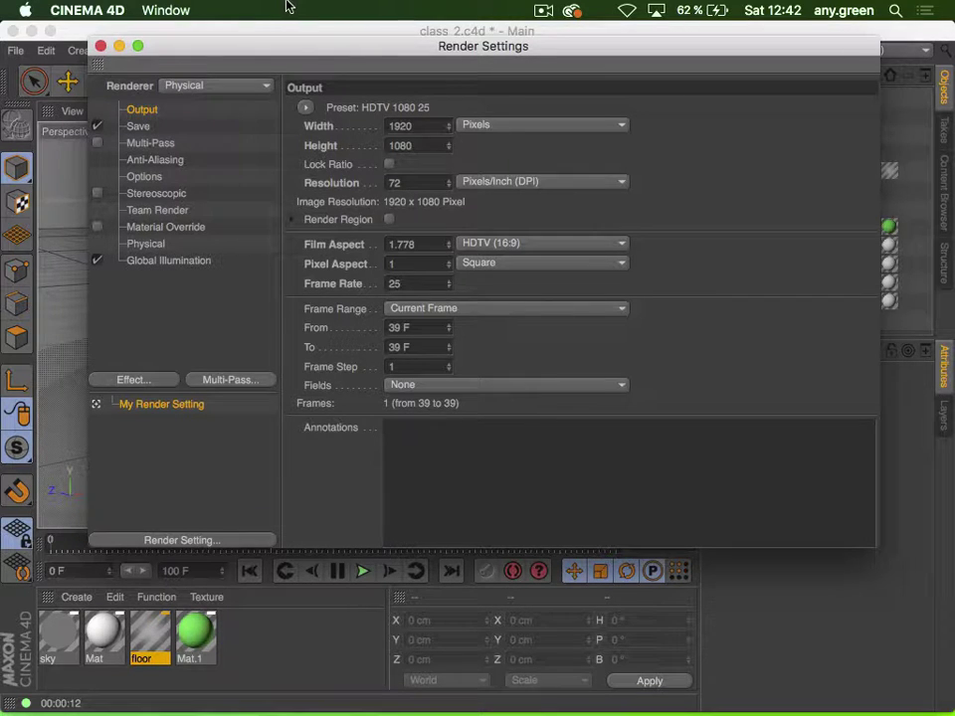
pyautogui.click(500, 127)
pyautogui.click(505, 163)
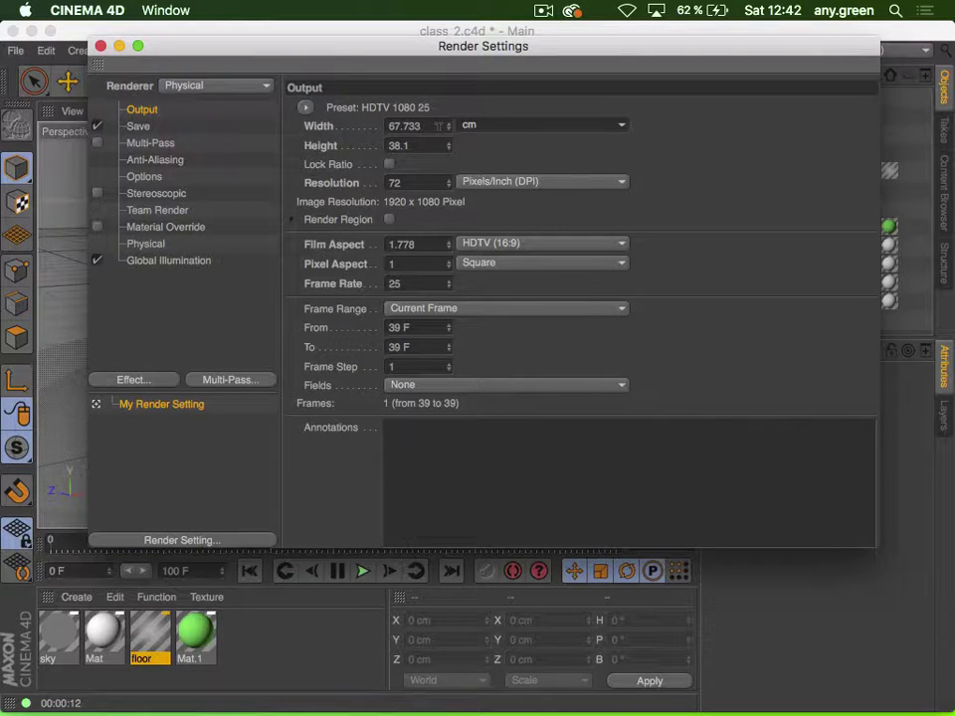
pyautogui.click(509, 127)
pyautogui.click(503, 144)
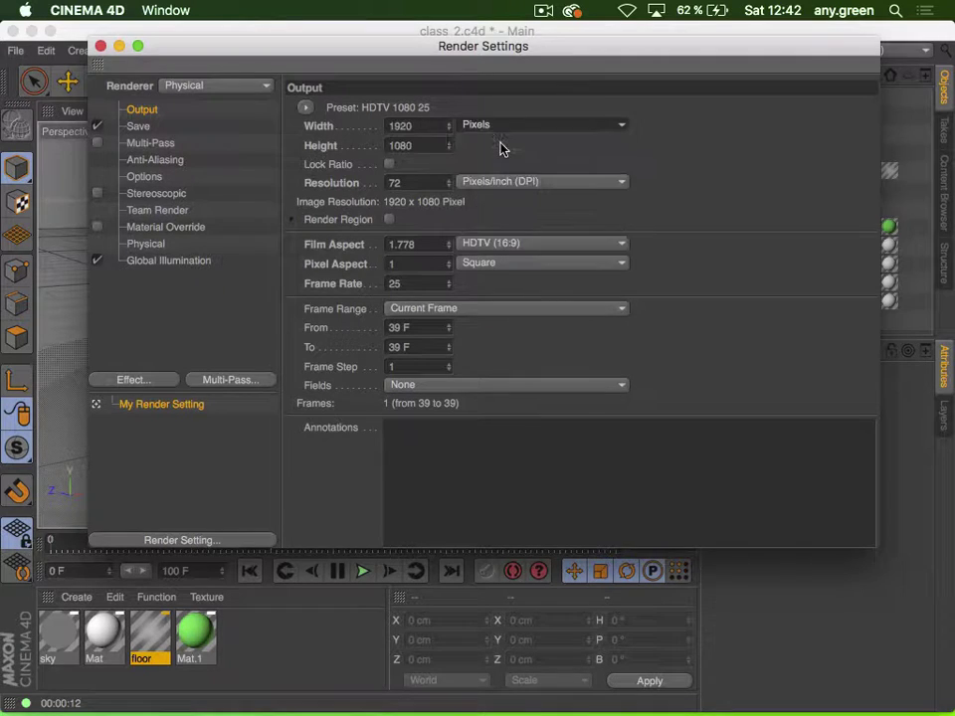
# Check the output width, resolution and save options, and close the render settings
pyautogui.click(428, 125)
pyautogui.click(410, 185)
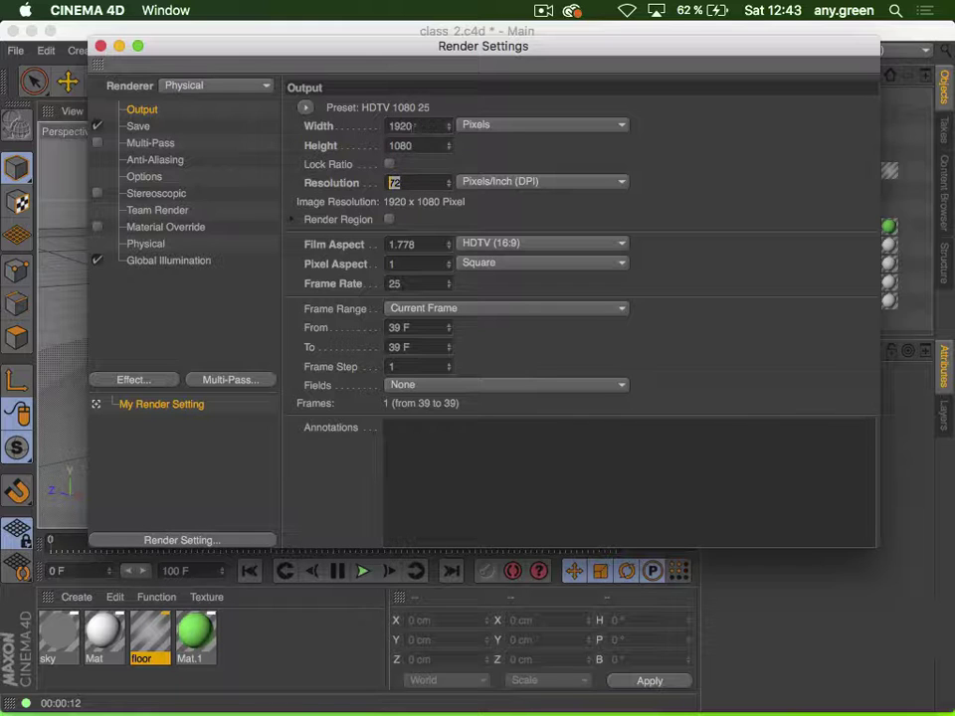
pyautogui.click(145, 128)
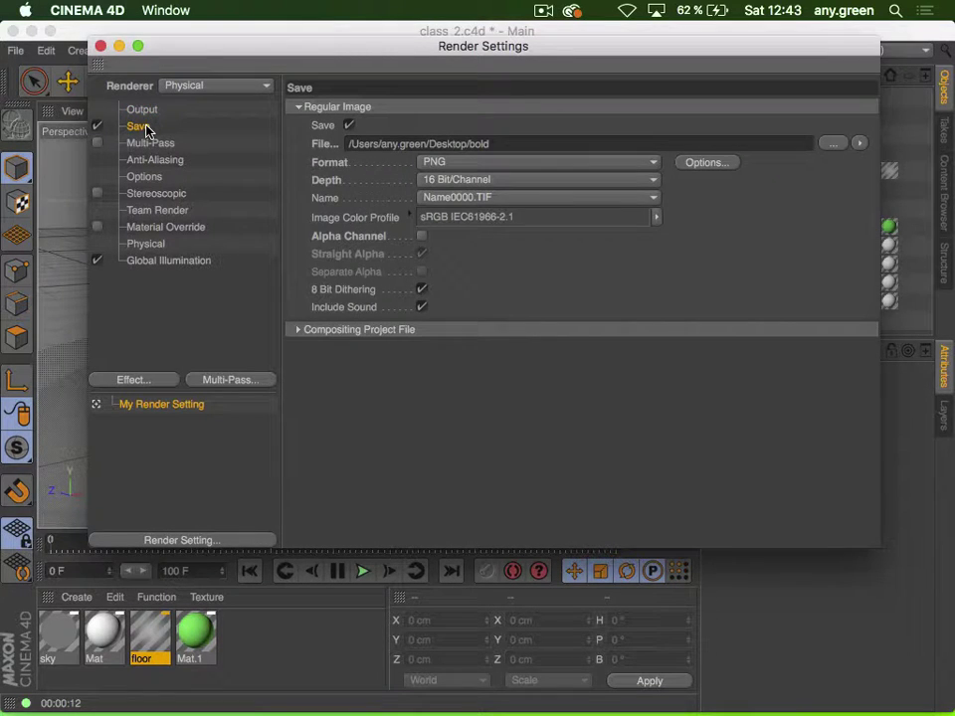
pyautogui.click(101, 47)
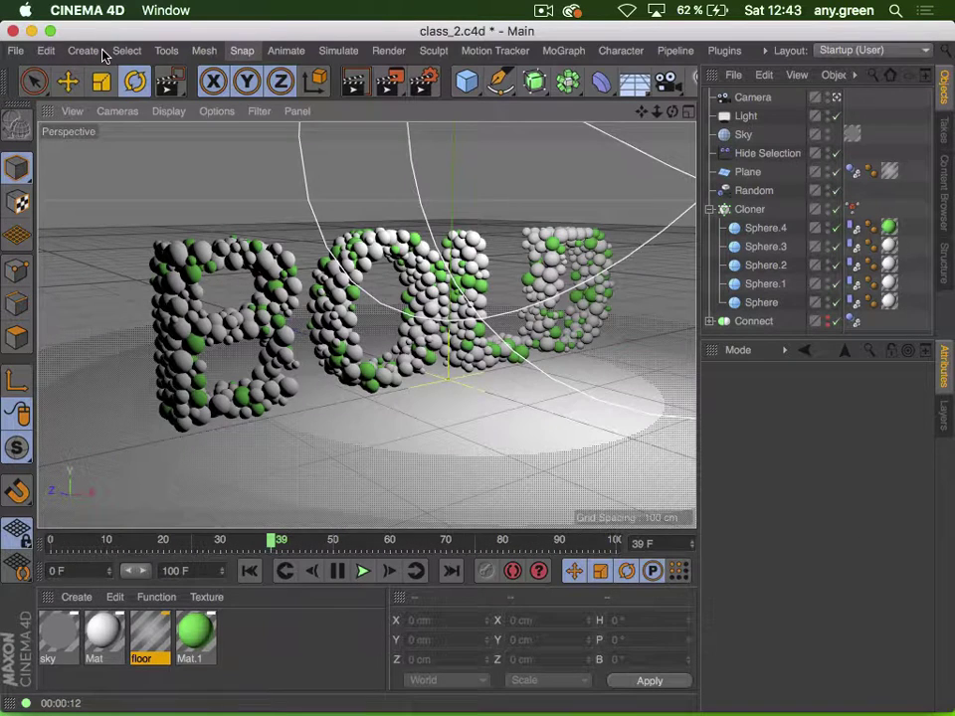
# Render the current frame to the Picture Viewer and inspect the letters B, O and L at 100 %
pyautogui.click(386, 92)
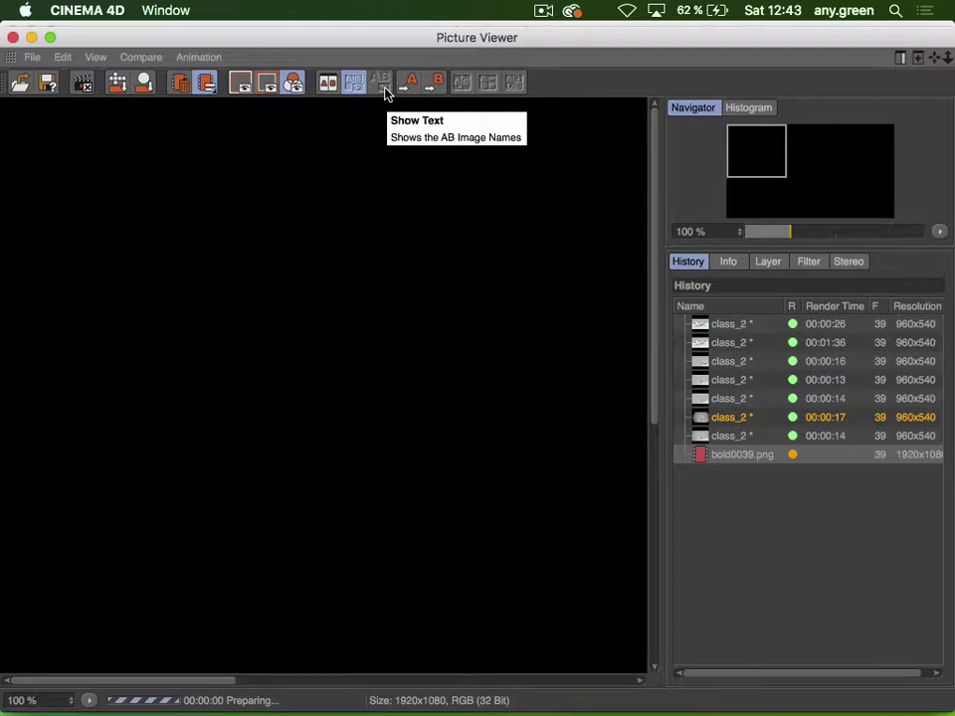
pyautogui.moveTo(563, 513); pyautogui.dragTo(299, 278)
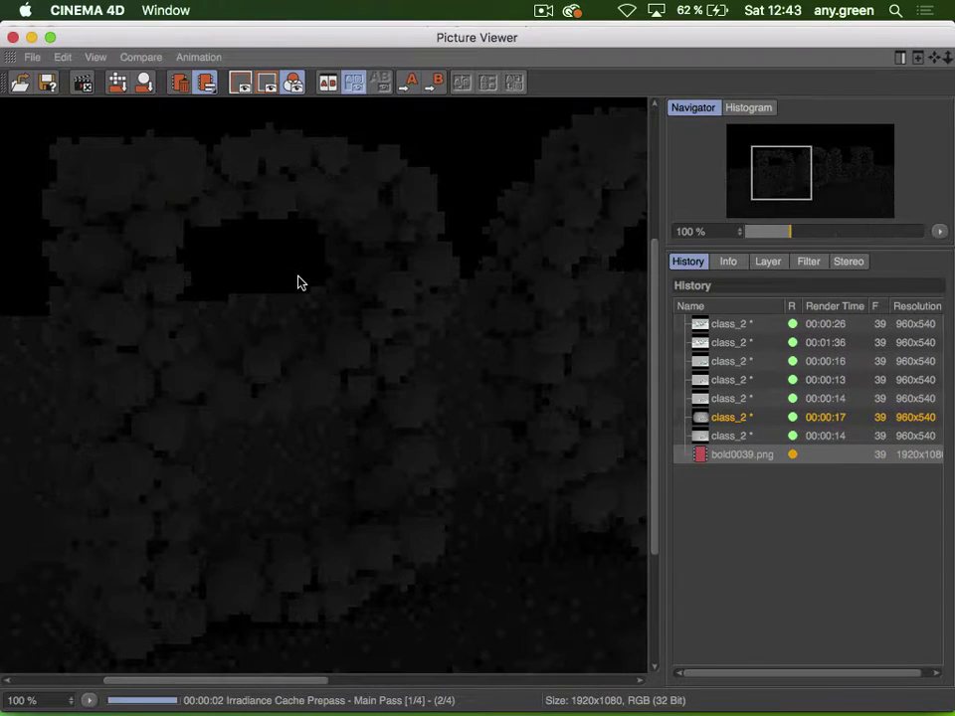
pyautogui.moveTo(387, 334); pyautogui.dragTo(177, 367)
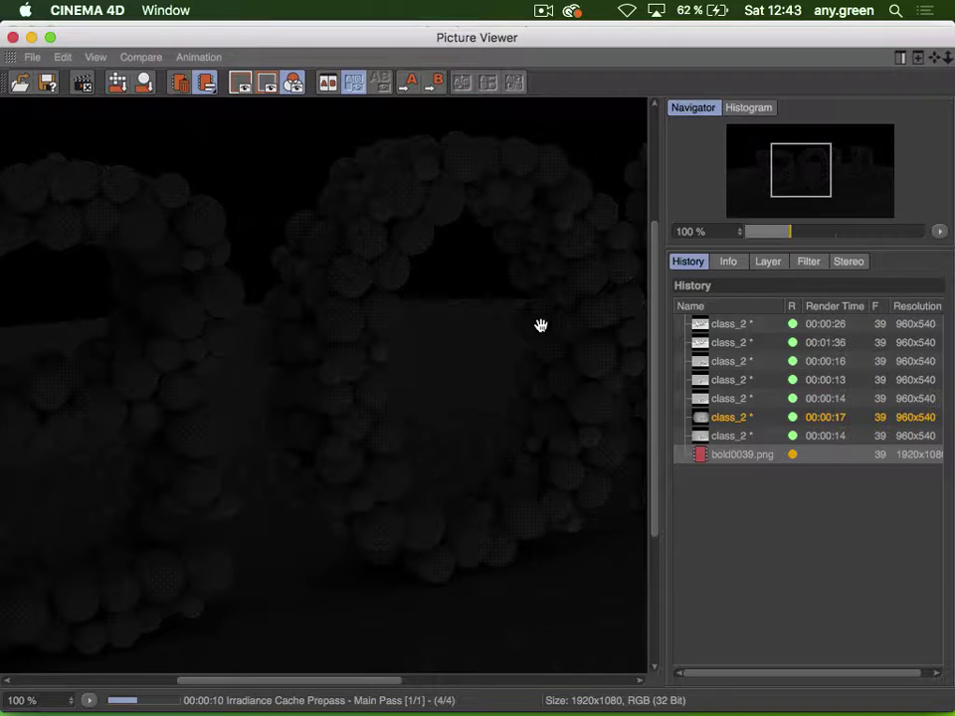
pyautogui.moveTo(539, 326); pyautogui.dragTo(388, 359)
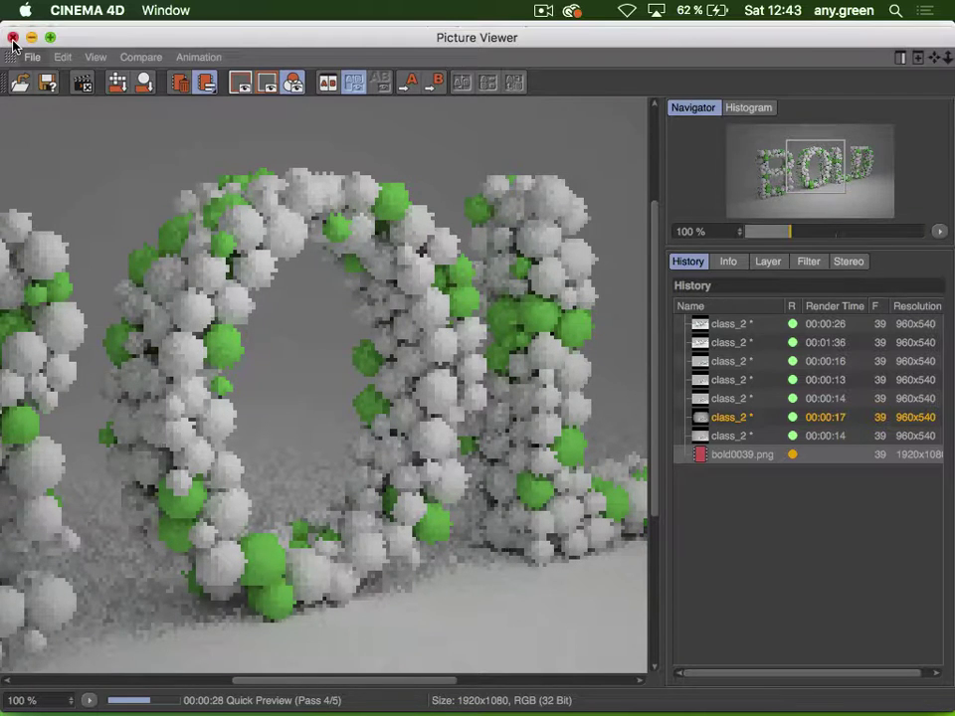
# Close the Picture Viewer without stopping the running render, and reopen it
pyautogui.click(13, 38)
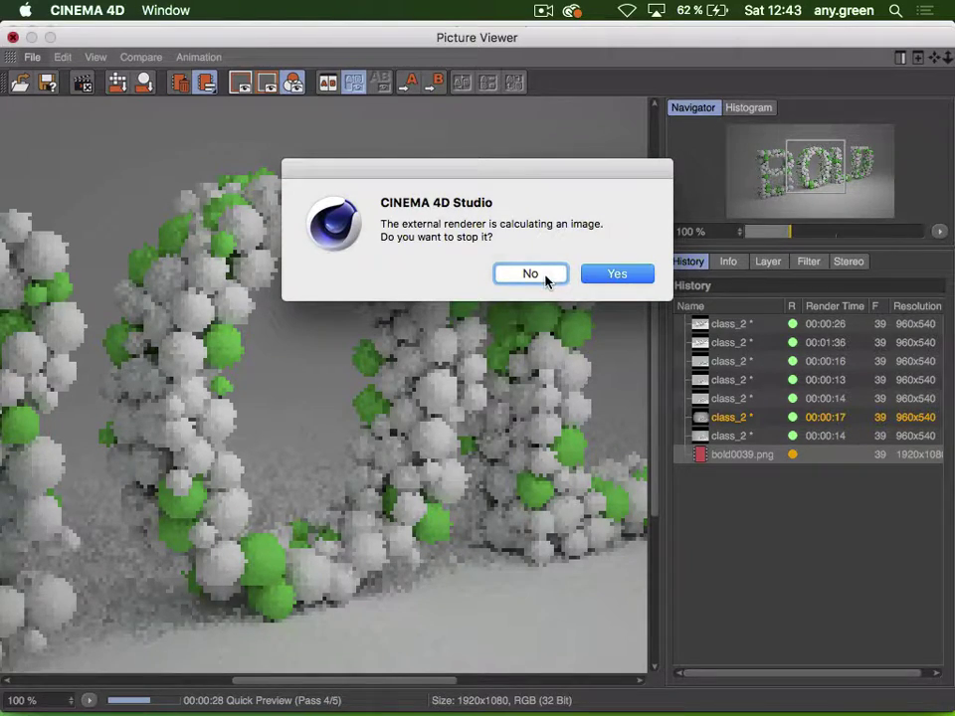
pyautogui.click(548, 273)
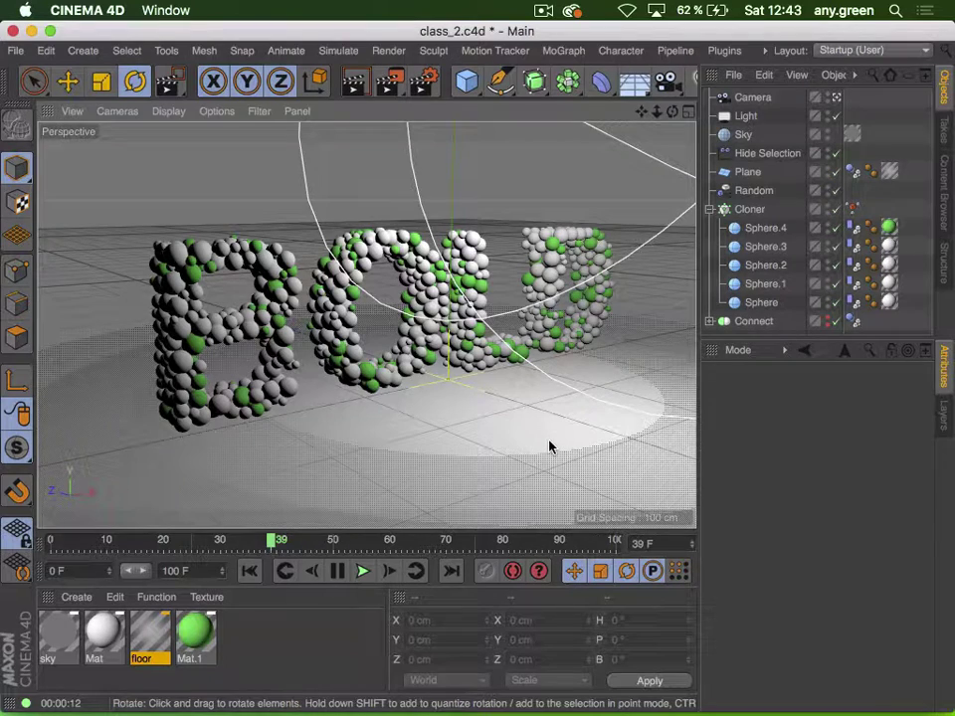
pyautogui.click(765, 50)
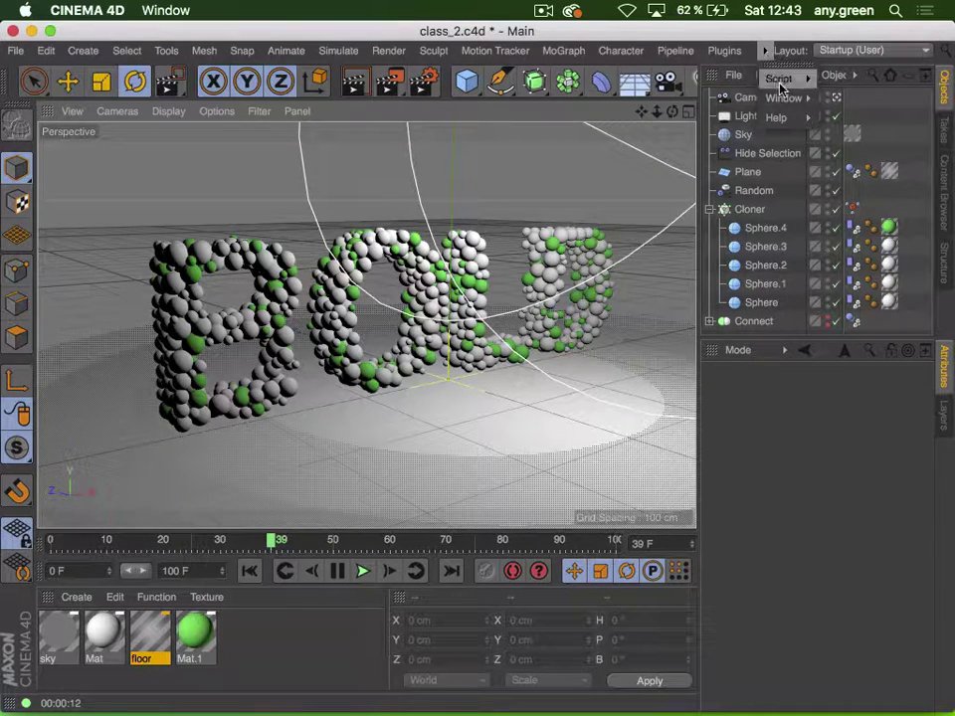
pyautogui.moveTo(784, 102)
pyautogui.click(623, 422)
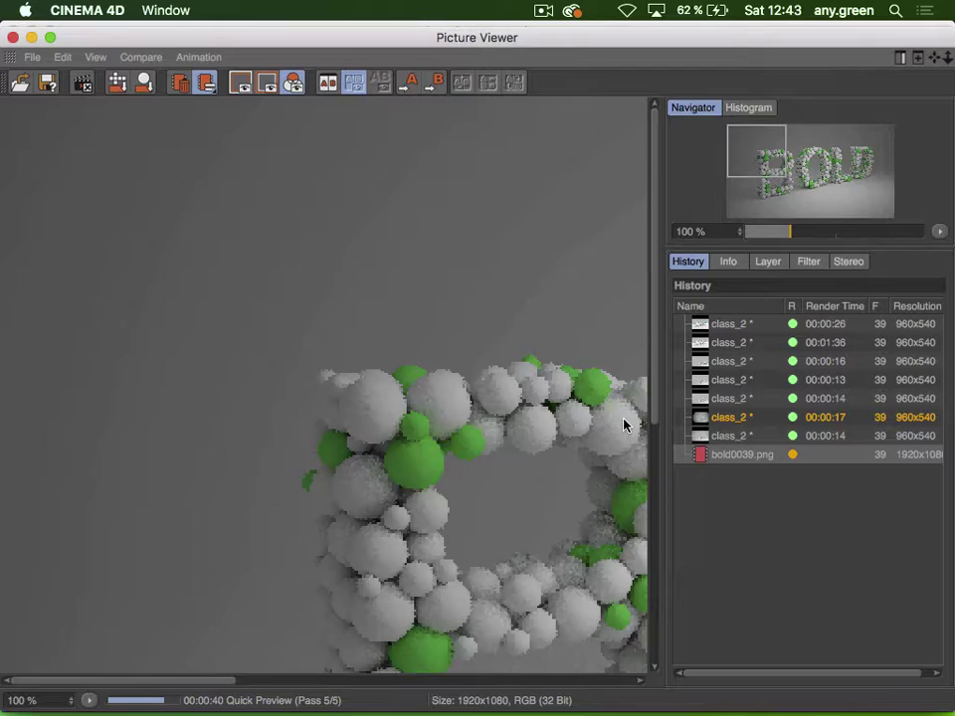
# Examine the letters O and L in the ongoing render, minimizing and restoring the Picture Viewer in between
pyautogui.moveTo(458, 445); pyautogui.dragTo(133, 192)
pyautogui.moveTo(432, 295); pyautogui.dragTo(144, 314)
pyautogui.click(30, 37)
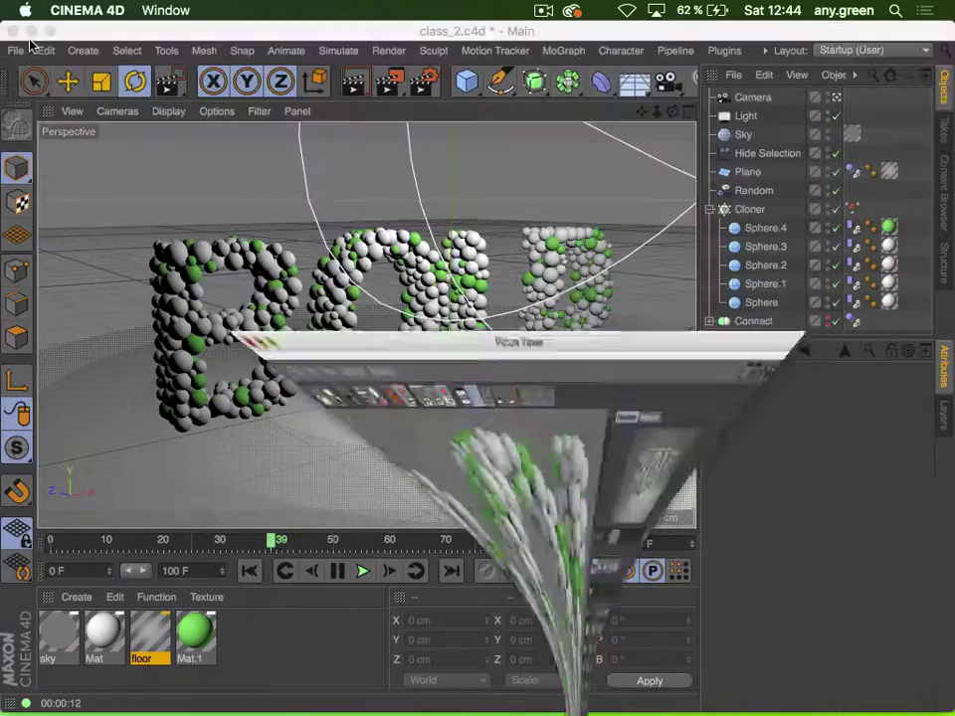
pyautogui.click(558, 694)
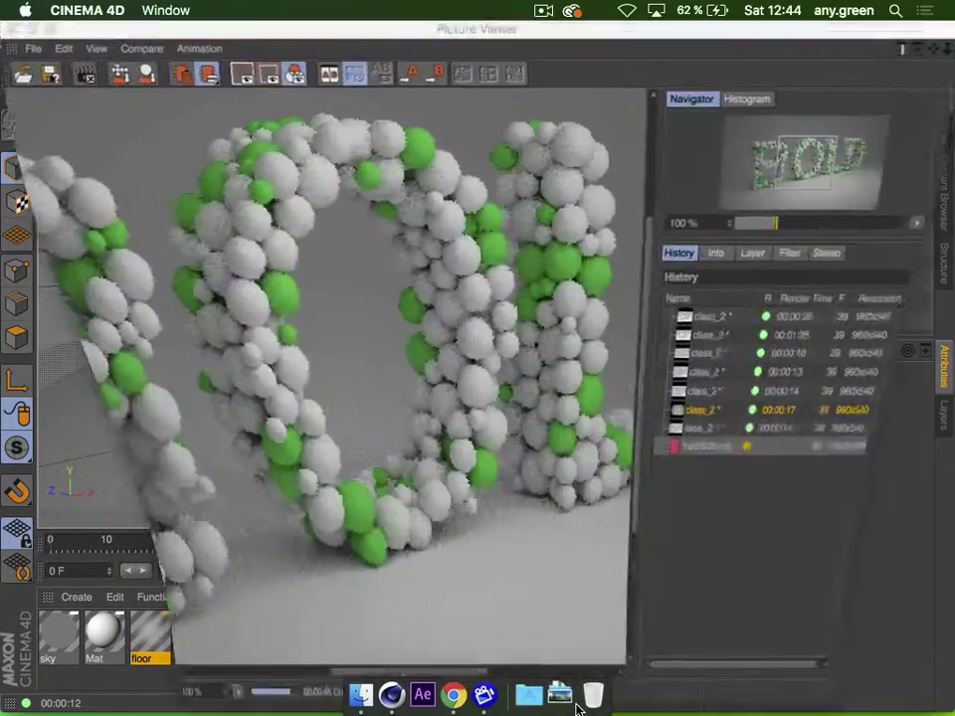
pyautogui.moveTo(528, 316); pyautogui.dragTo(483, 336)
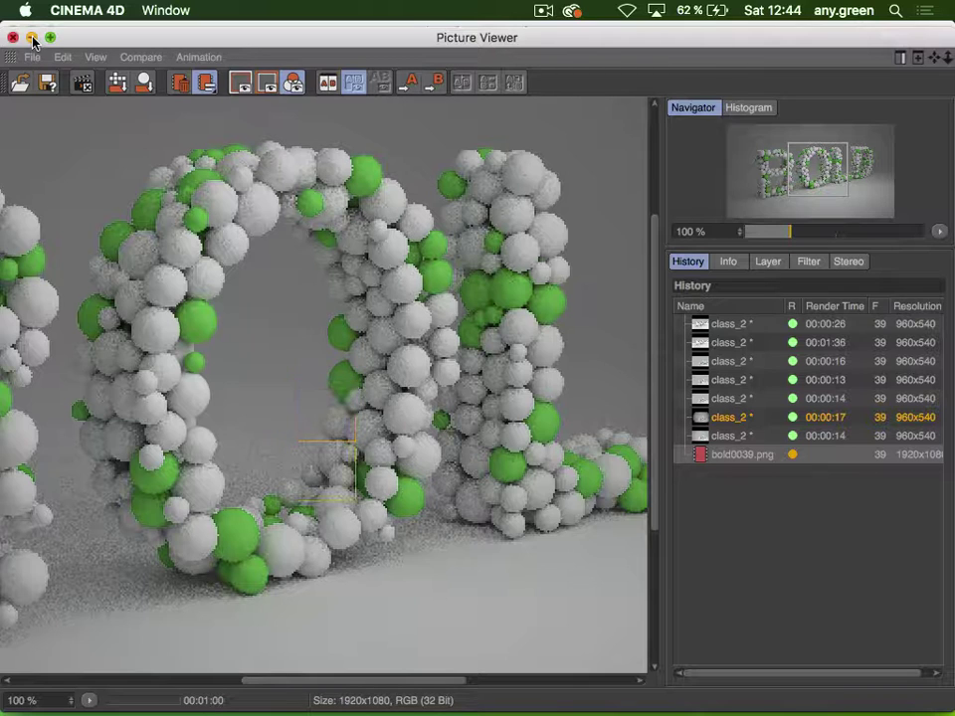
pyautogui.click(542, 10)
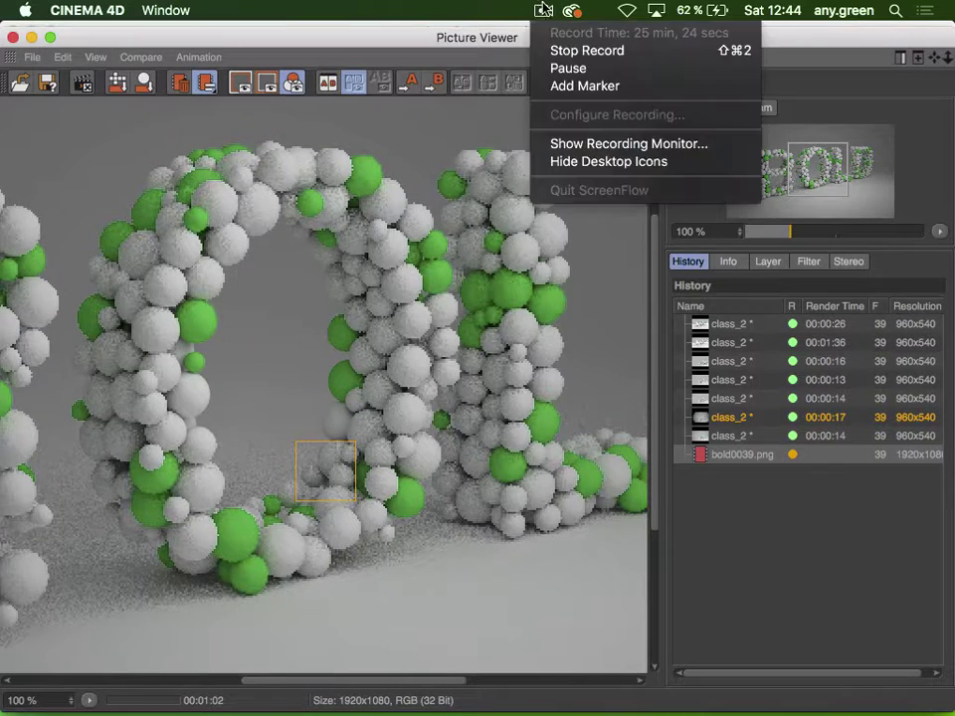
pyautogui.click(597, 73)
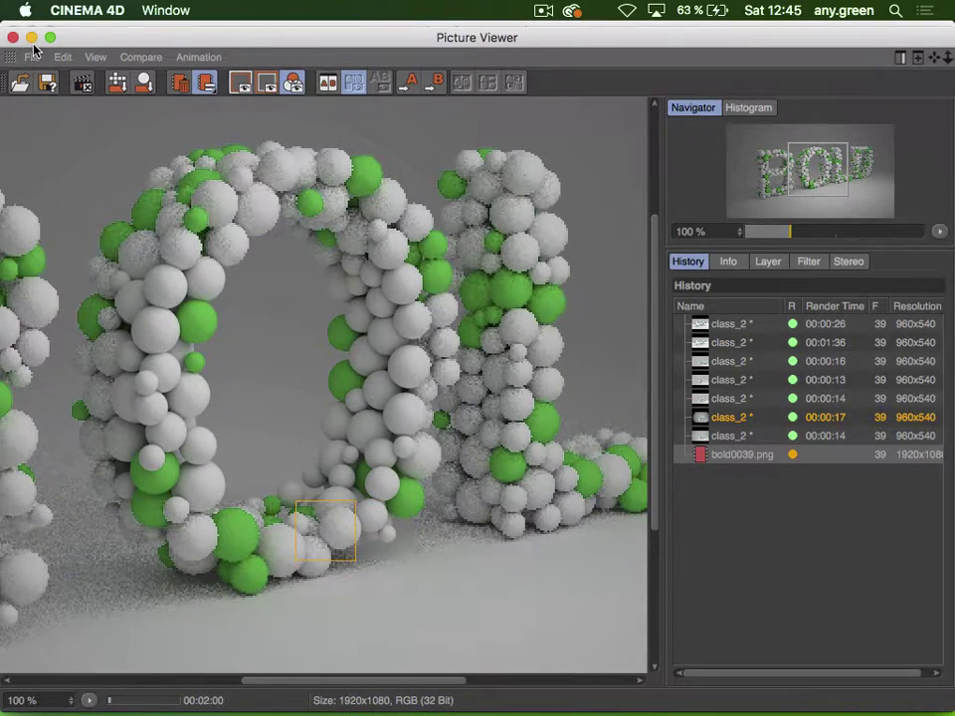
# Minimize the Picture Viewer while the render continues and launch Adobe Illustrator CC 2017
pyautogui.click(31, 37)
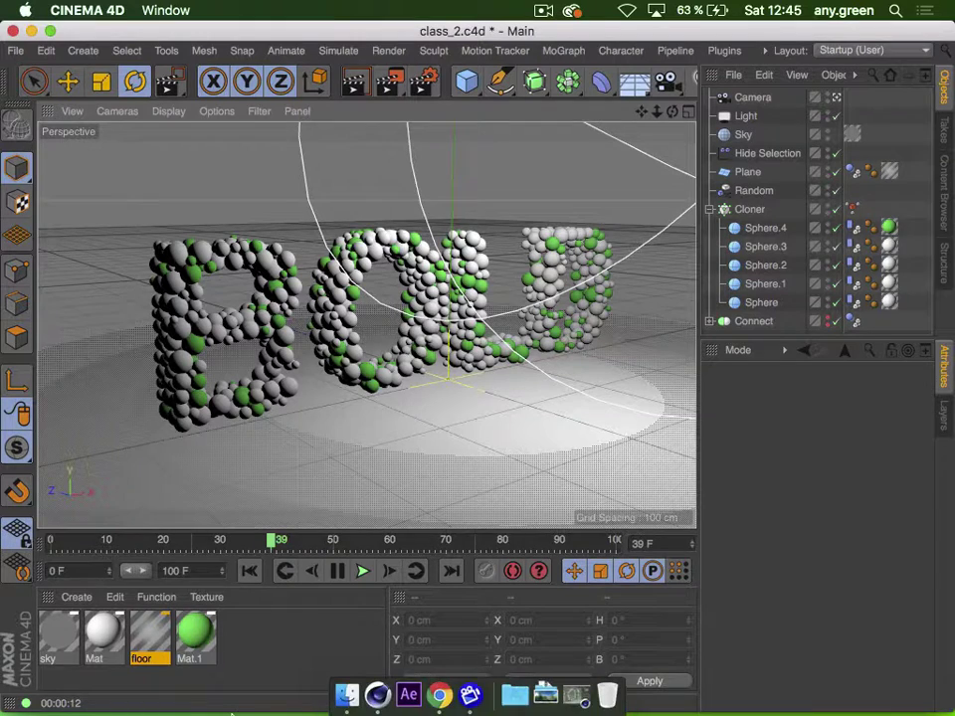
pyautogui.press('super+space')
pyautogui.write('illustra')
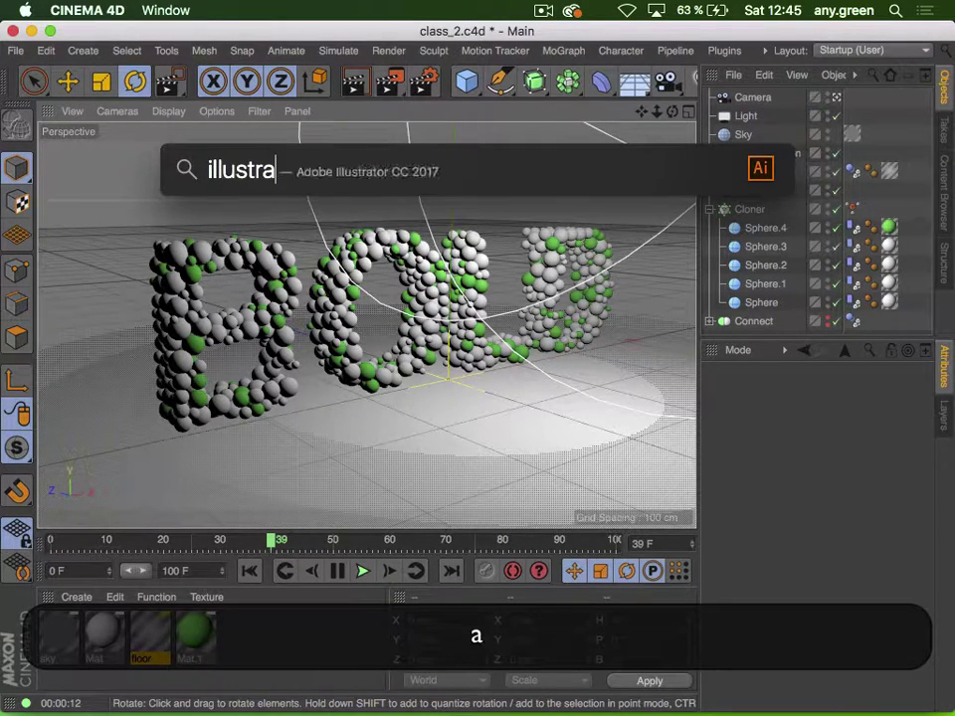
pyautogui.press('Return')
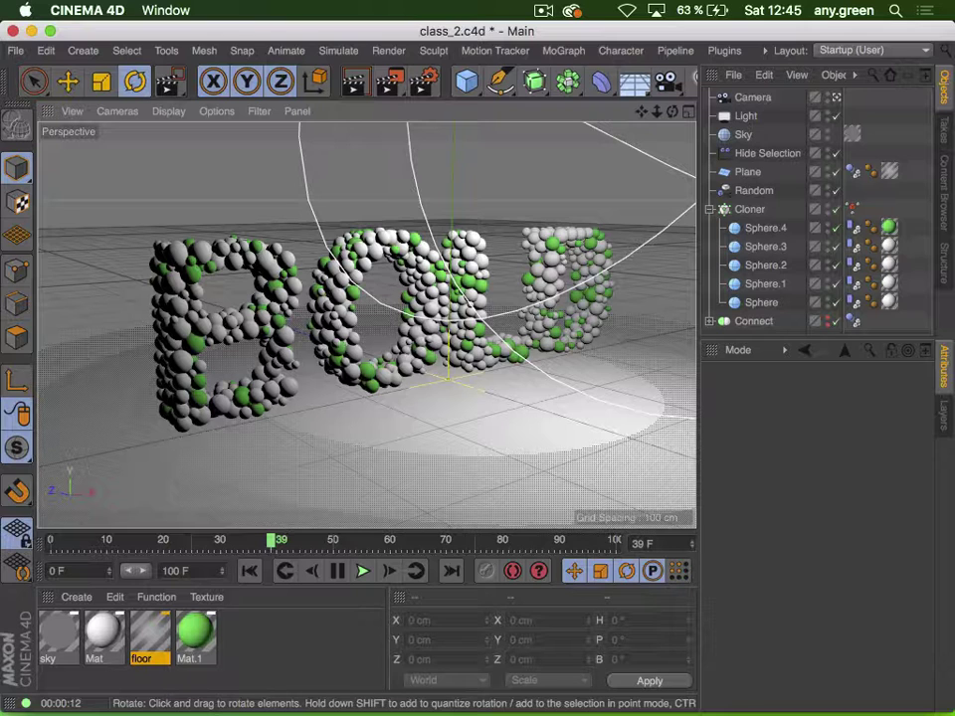
pyautogui.click(542, 10)
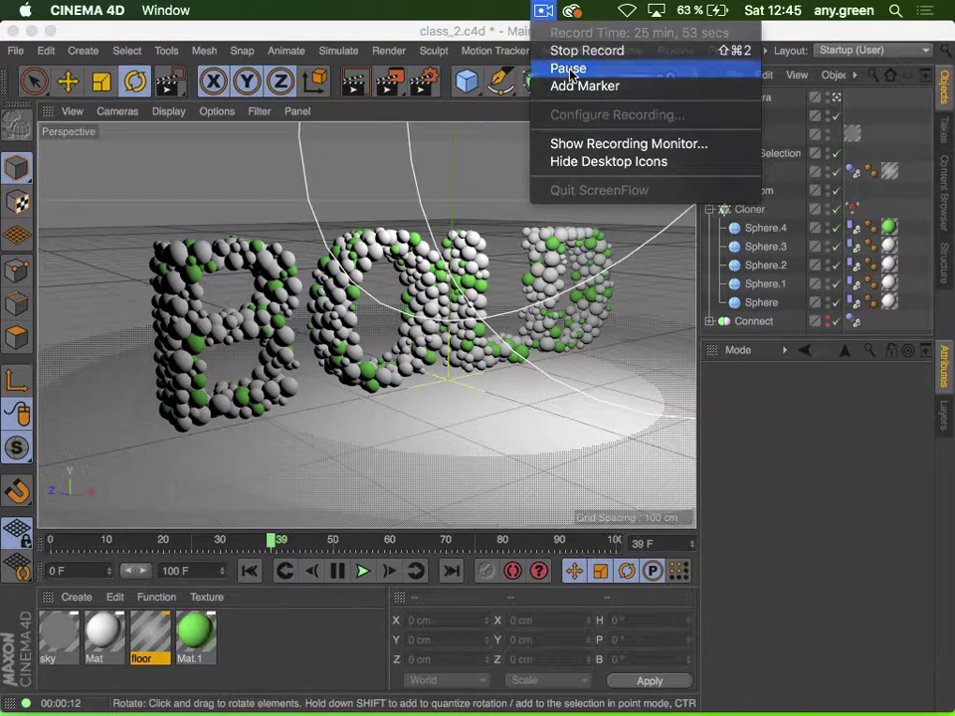
pyautogui.click(569, 68)
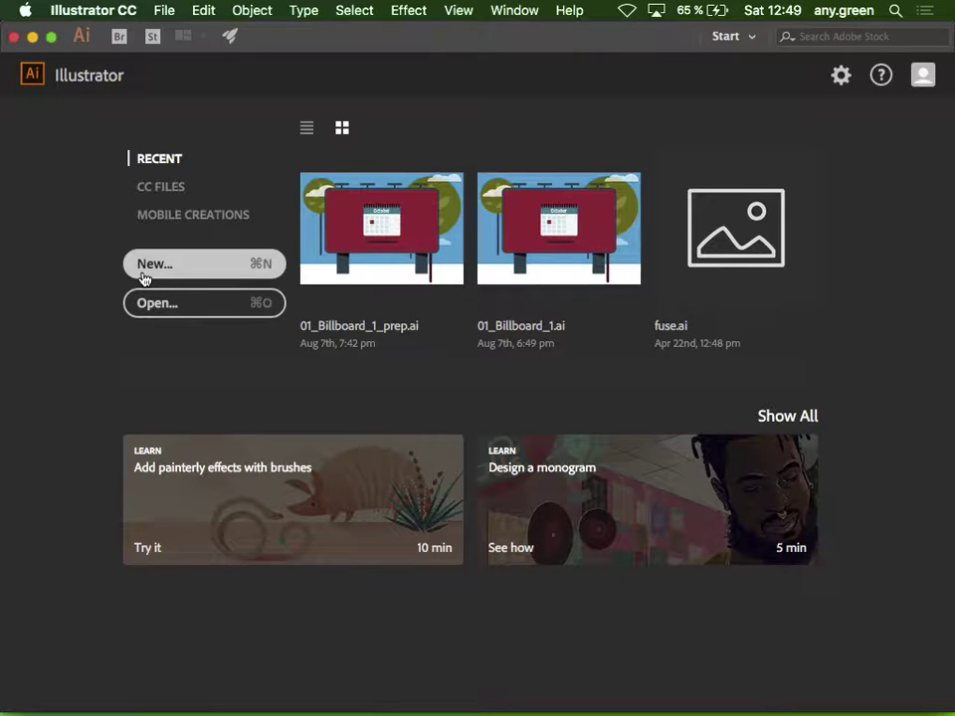
# Open floral.ai from the c4d_170826_mine folder in Illustrator
pyautogui.click(332, 705)
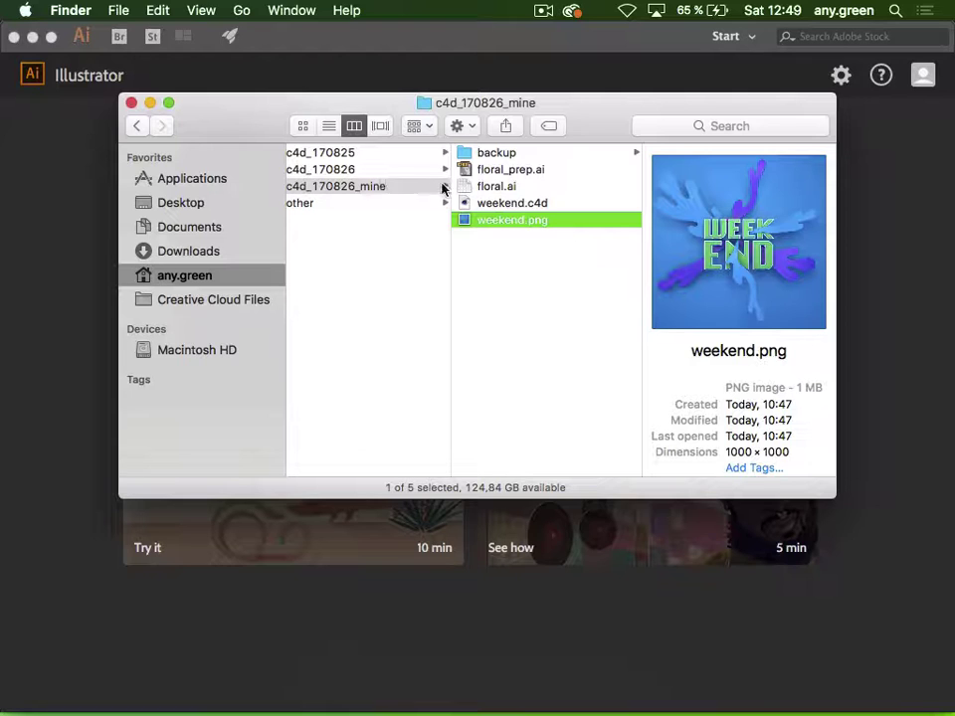
pyautogui.click(538, 187)
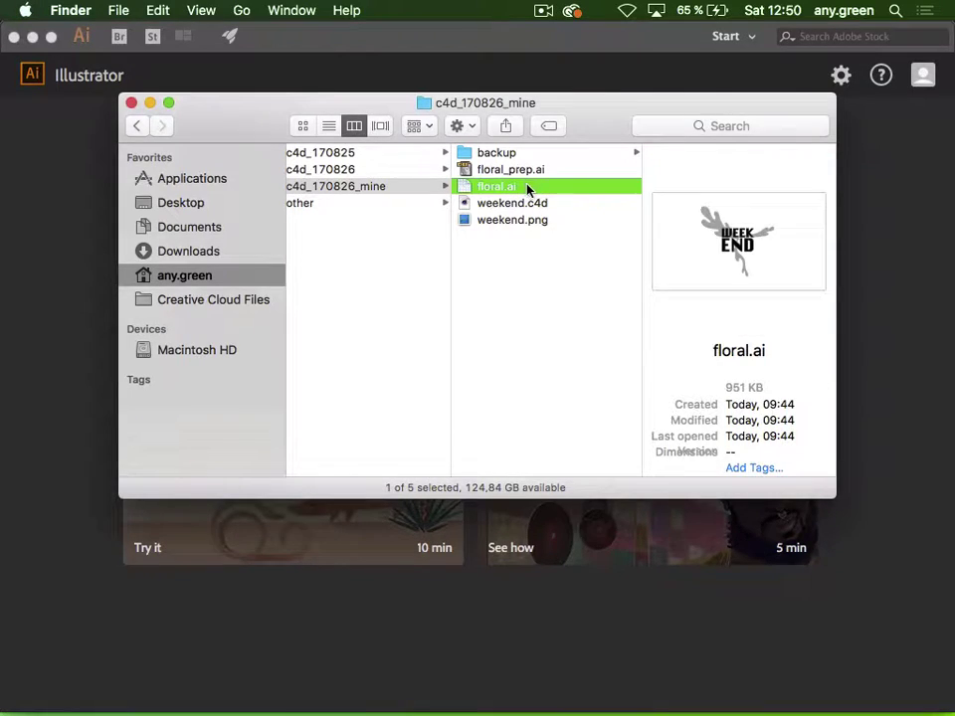
pyautogui.doubleClick(527, 187)
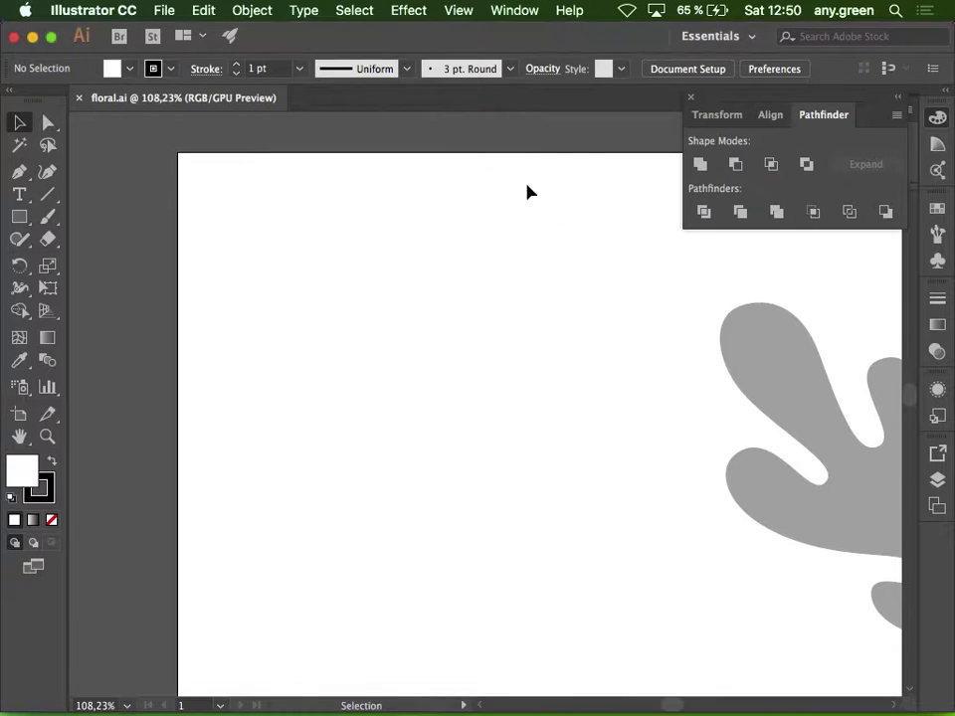
pyautogui.hscroll(10, 528, 191)
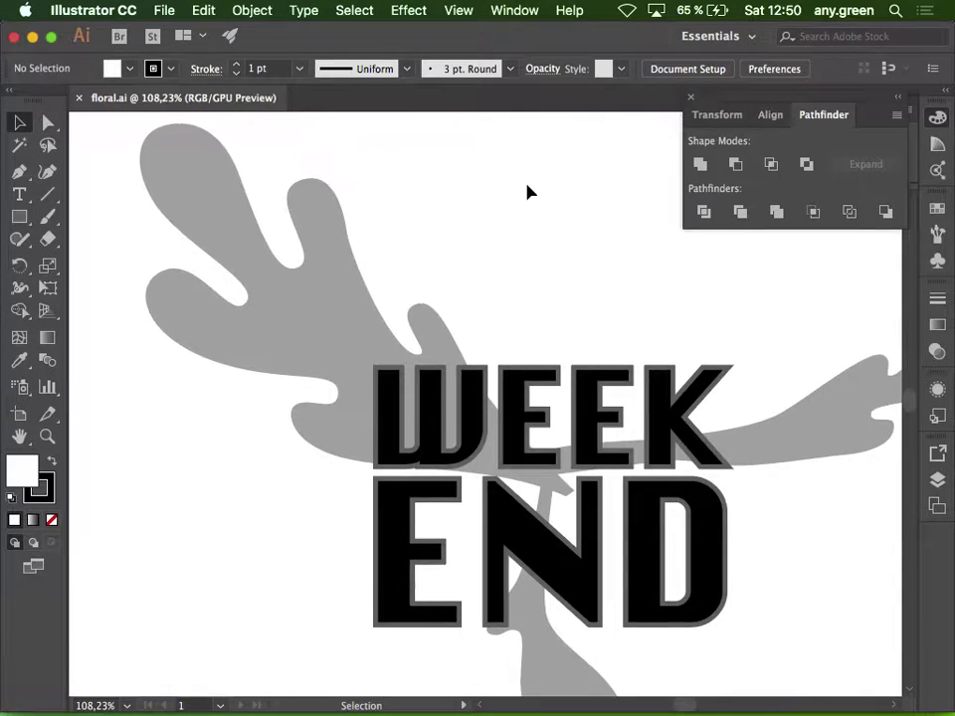
pyautogui.keyDown('alt'); pyautogui.scroll(-5, 528, 191); pyautogui.keyUp('alt')
pyautogui.scroll(5, 526, 191)
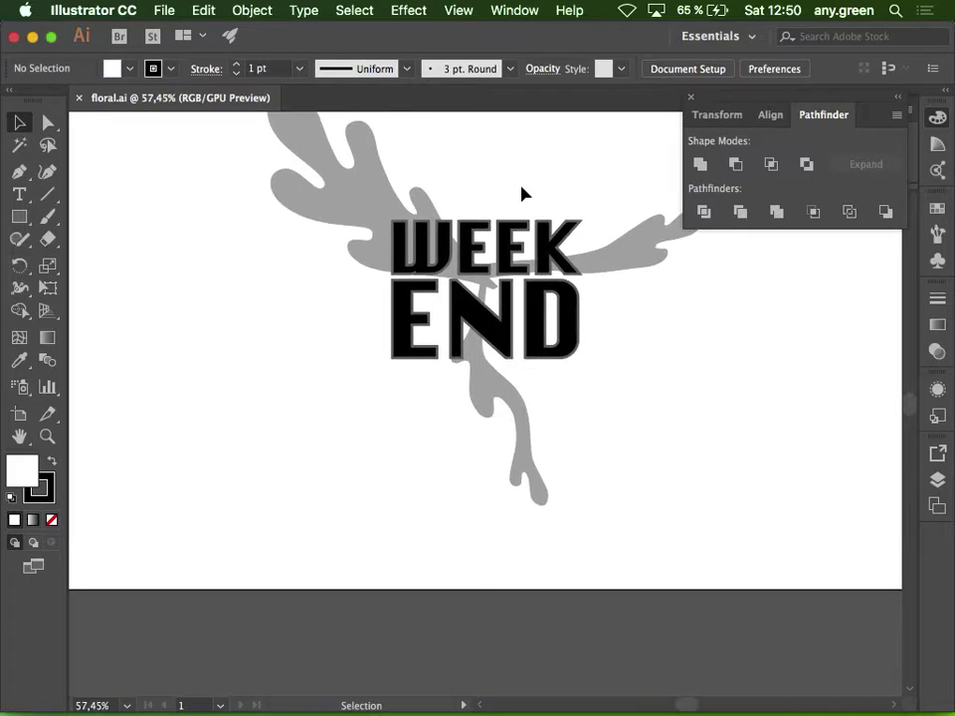
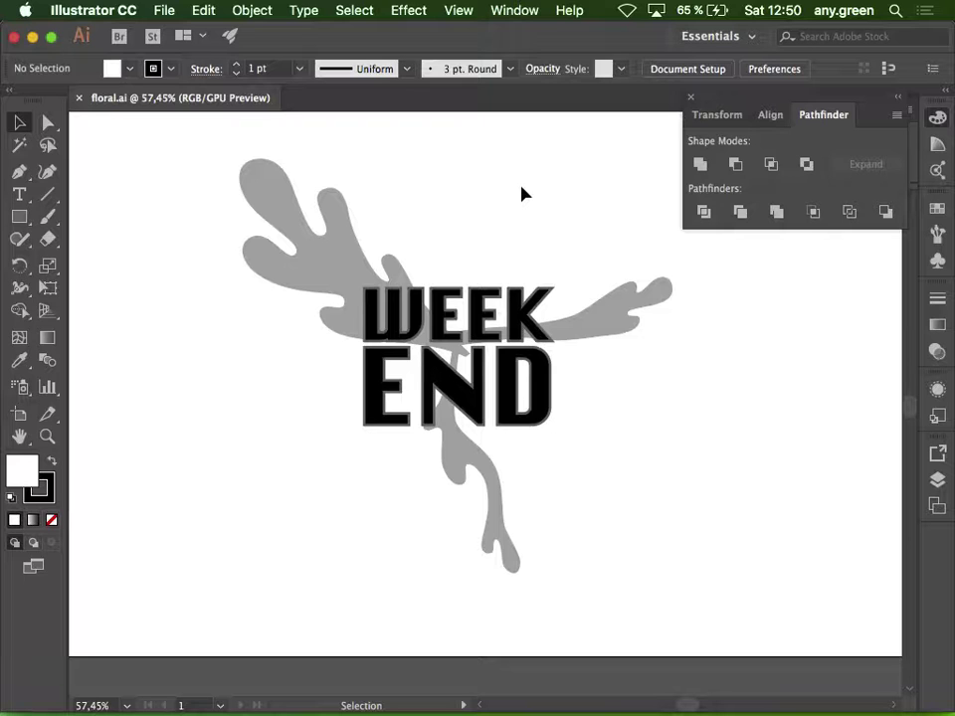
# Examine the WEEK END lettering and the three grey splash shapes behind it, selecting each splash in turn
pyautogui.keyDown('alt'); pyautogui.scroll(6, 489, 337); pyautogui.keyUp('alt')
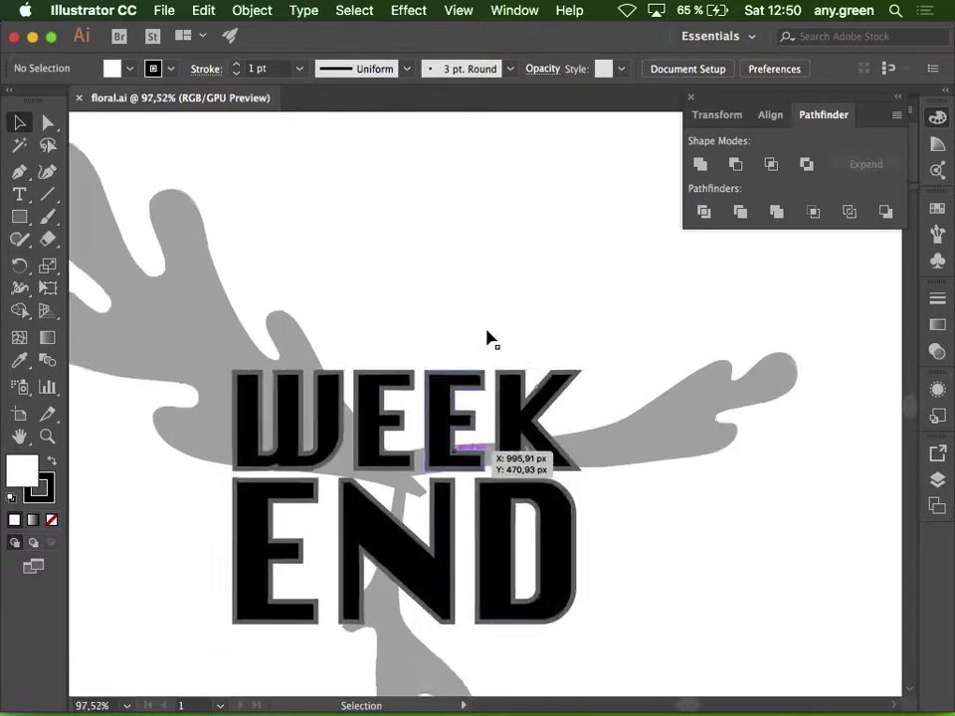
pyautogui.scroll(-5, 487, 336)
pyautogui.hscroll(-2, 487, 336)
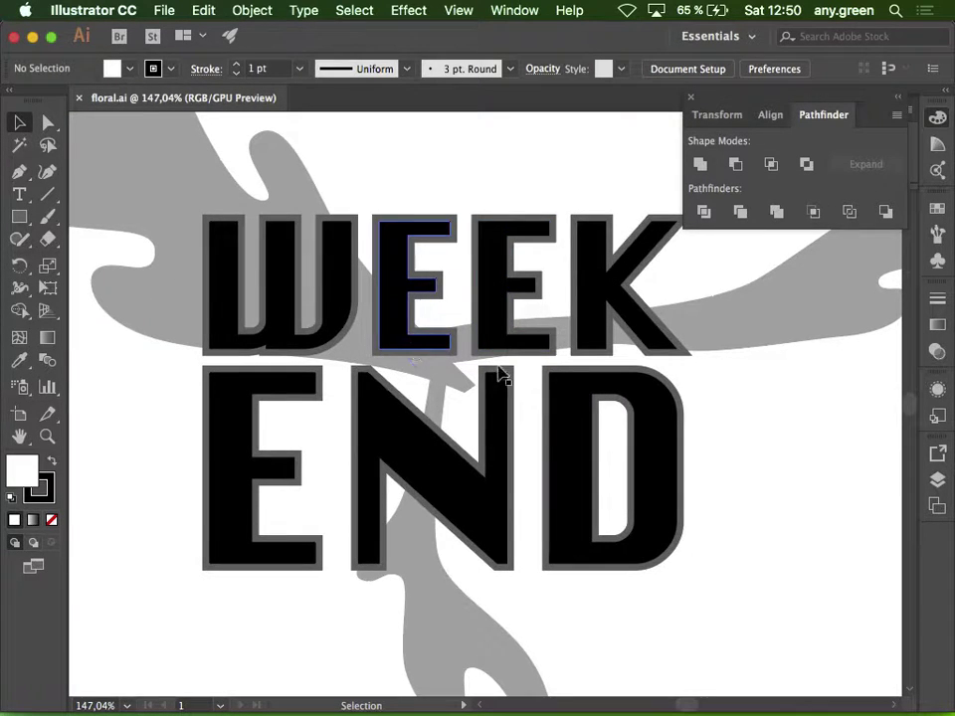
pyautogui.click(754, 316)
pyautogui.scroll(3, 755, 315)
pyautogui.hscroll(2, 755, 315)
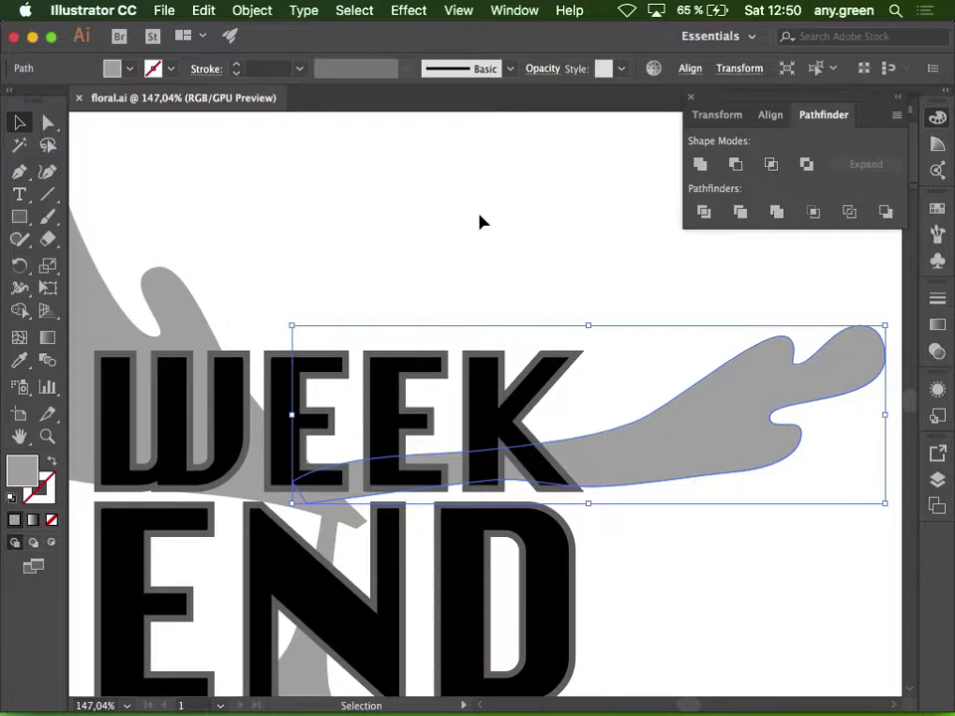
pyautogui.hscroll(-6, 480, 220)
pyautogui.click(294, 246)
pyautogui.scroll(-8, 295, 245)
pyautogui.hscroll(2, 294, 246)
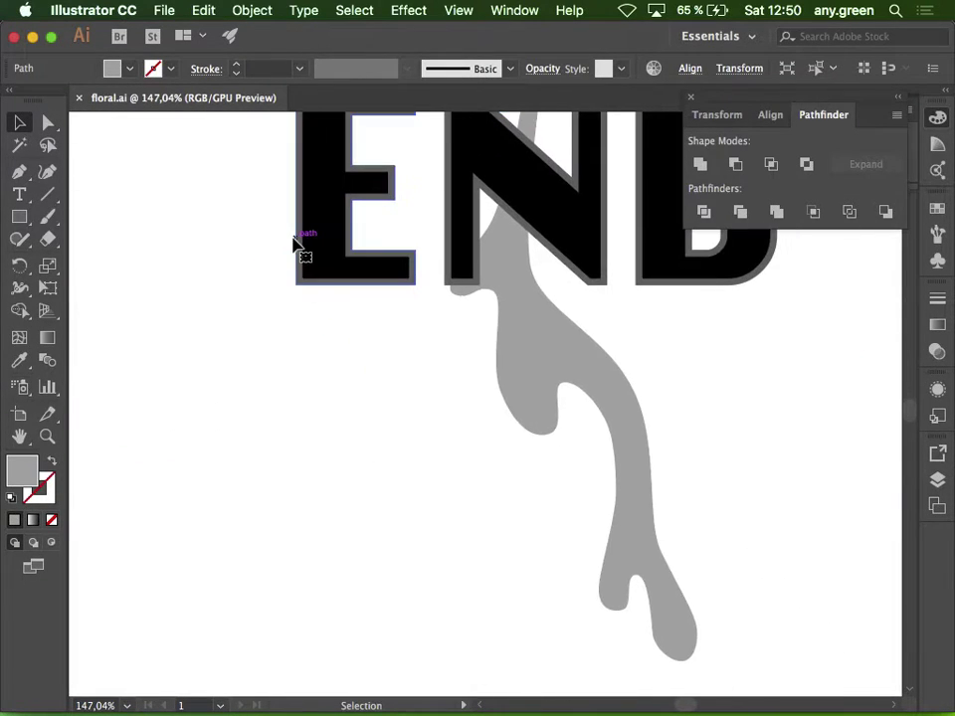
pyautogui.click(539, 377)
pyautogui.scroll(6, 539, 378)
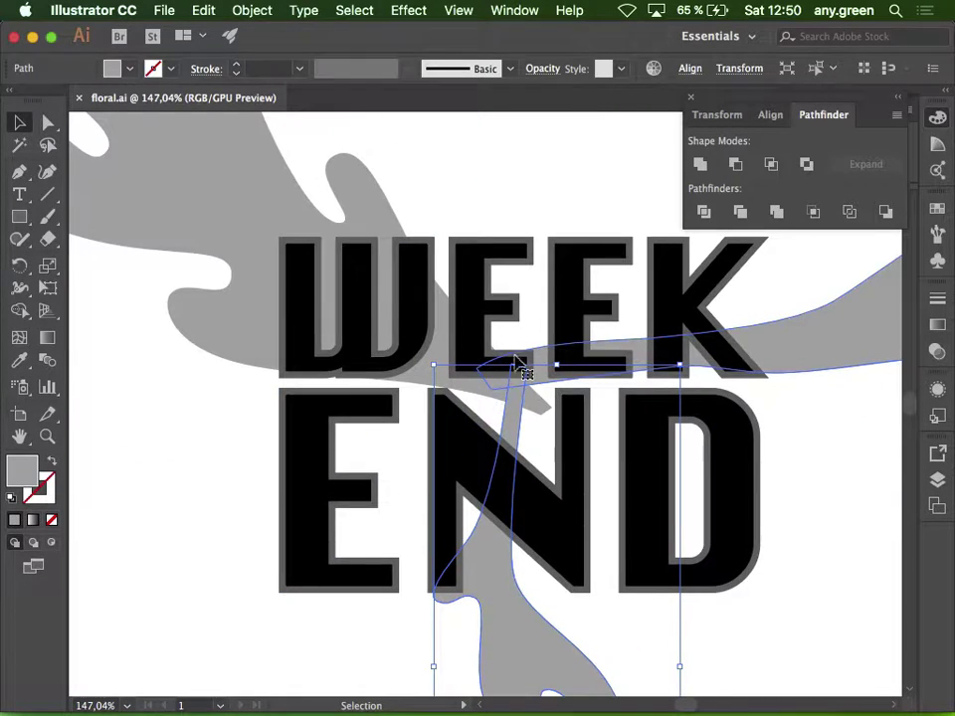
# Select the black WEEK lettering group and check which type commands are available for it
pyautogui.click(369, 325)
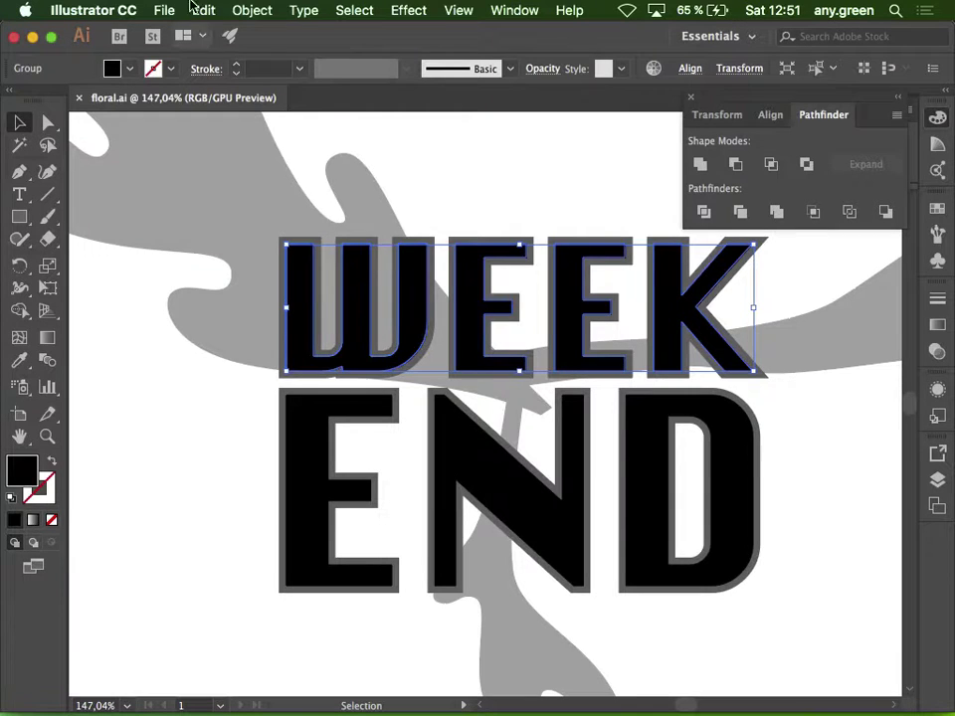
pyautogui.click(299, 10)
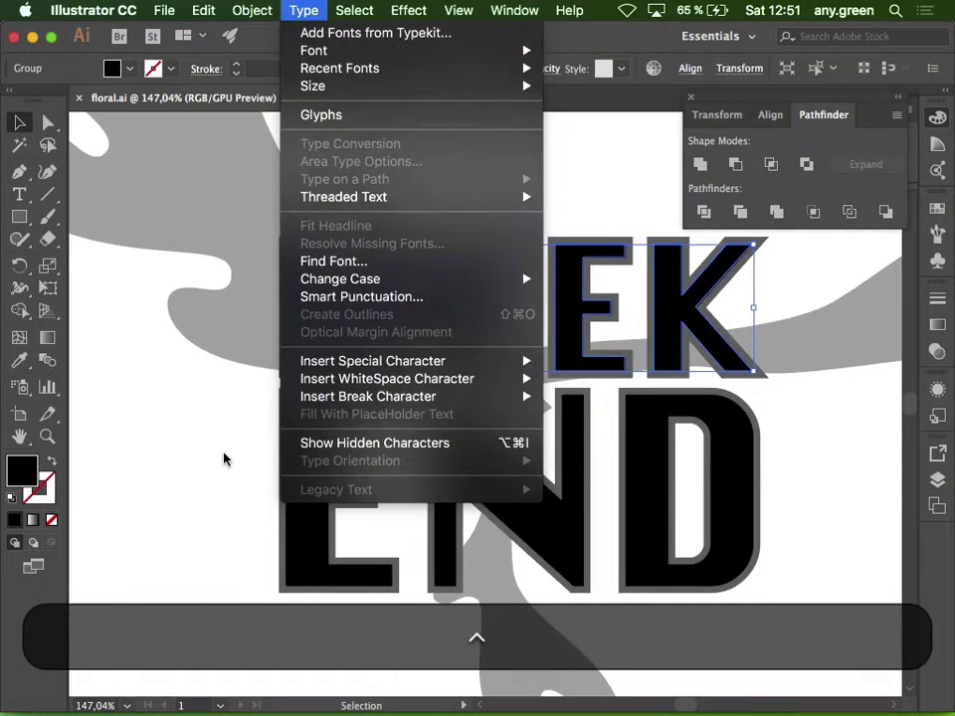
pyautogui.click(224, 458)
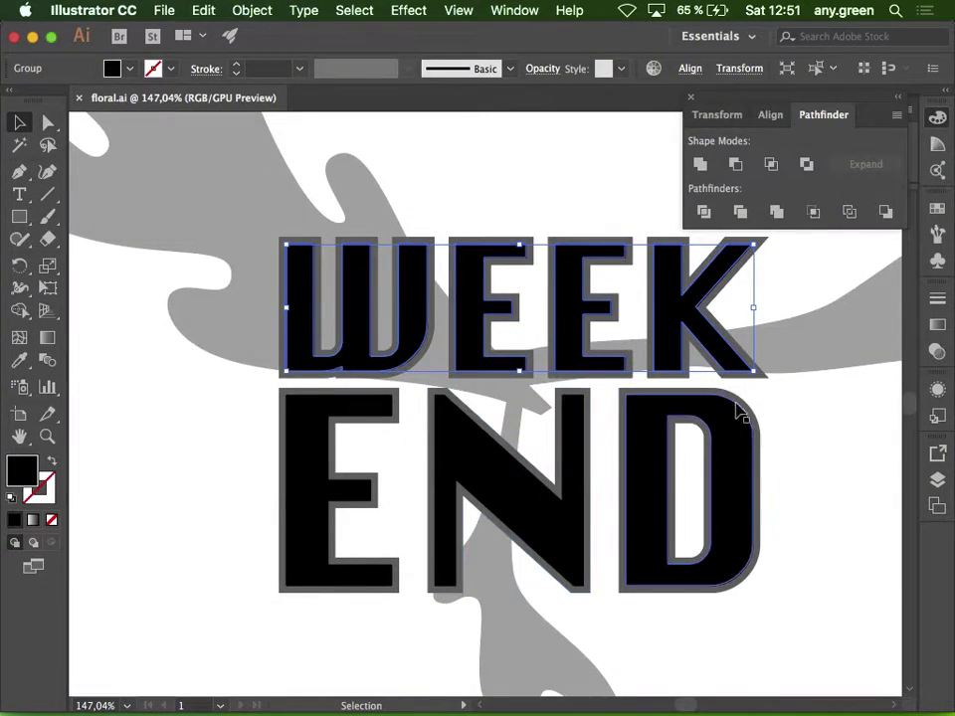
pyautogui.click(809, 514)
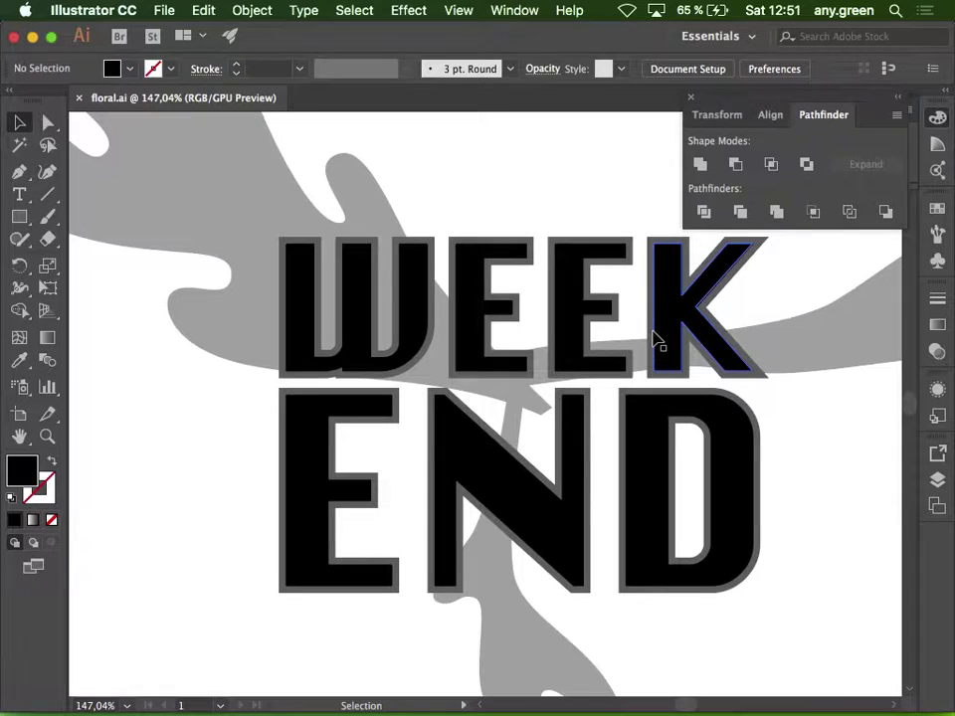
# Create a new document with the default settings and add the point text "week" to the artboard
pyautogui.press('super+n')
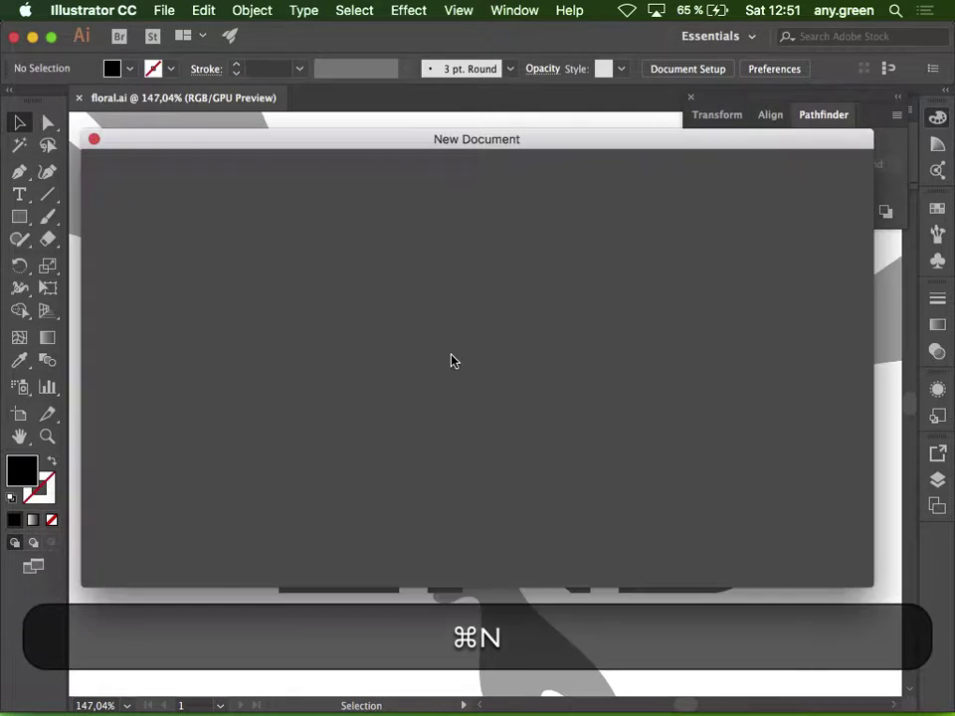
pyautogui.press('Return')
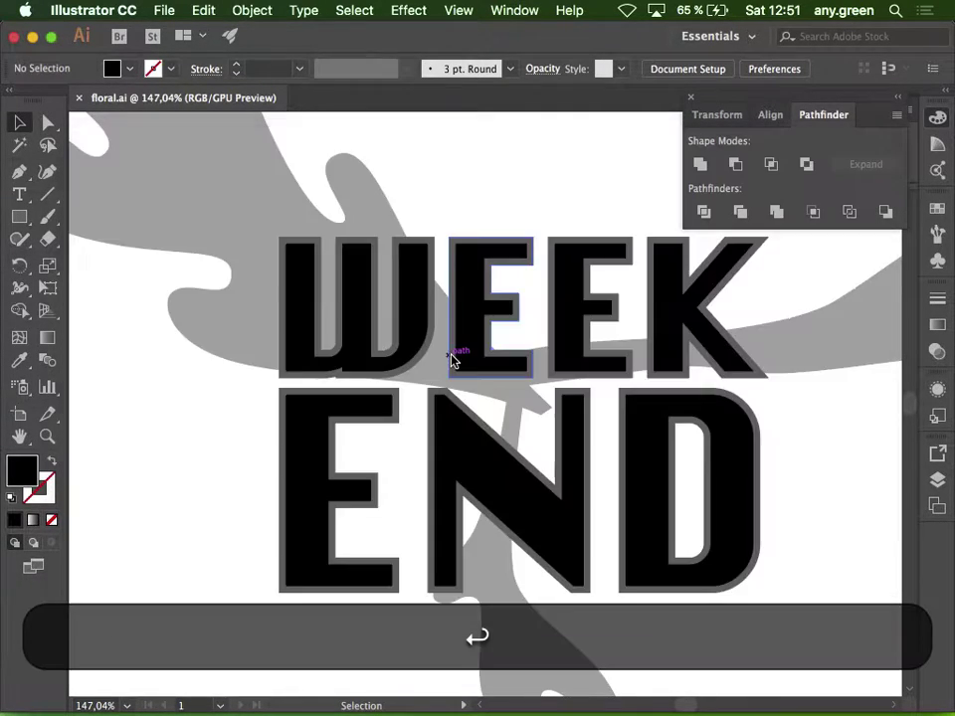
pyautogui.press('t')
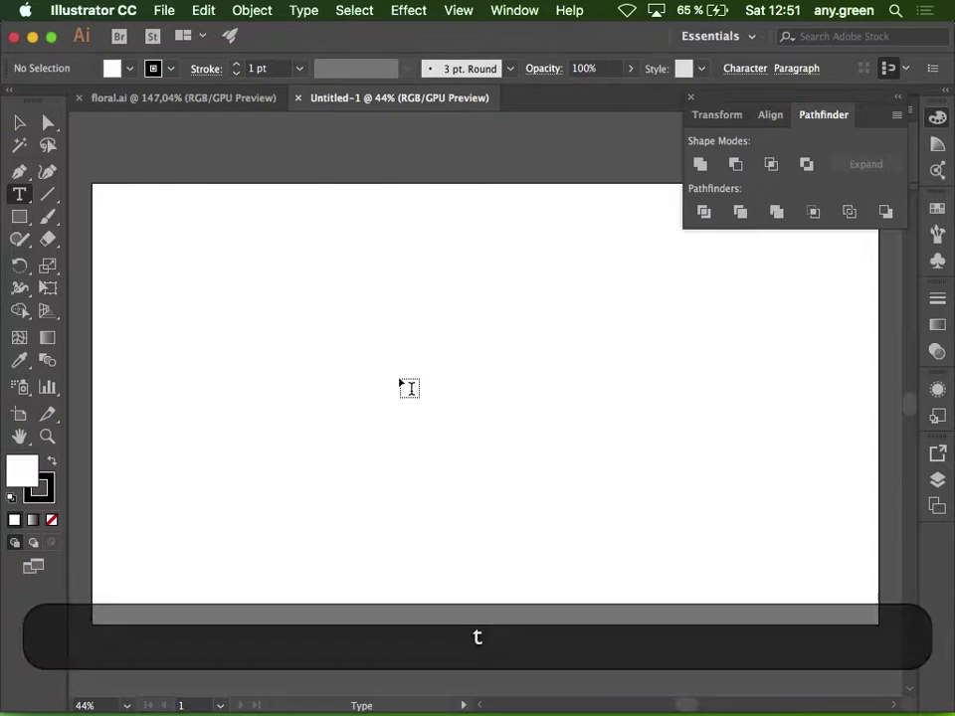
pyautogui.click(410, 387)
pyautogui.write('we')
pyautogui.press('super+k')
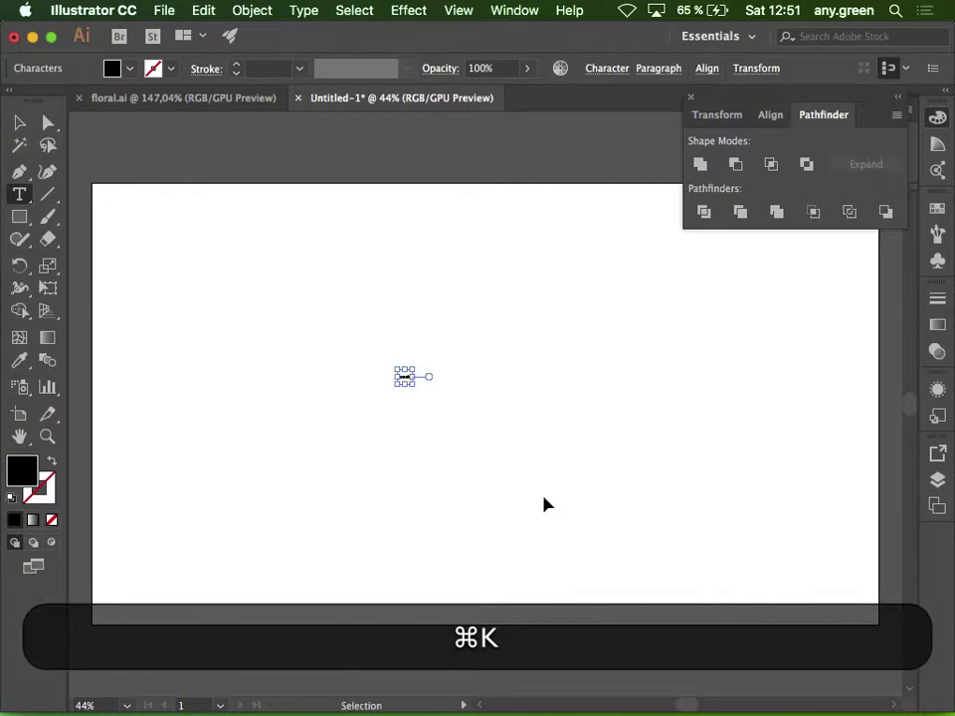
pyautogui.press('super+Return')
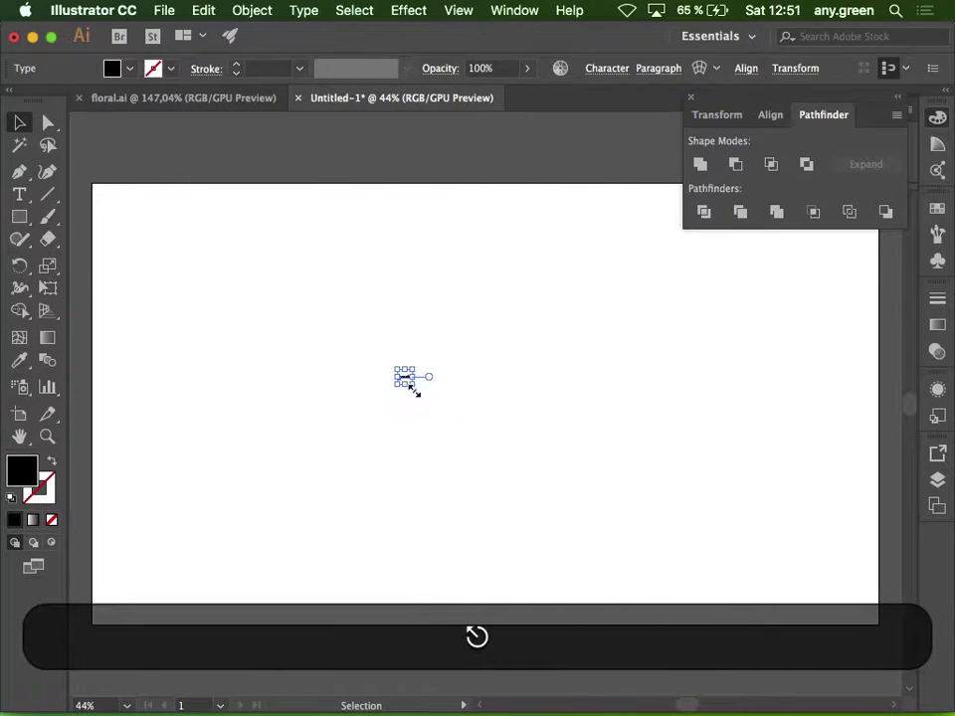
# Scale the "week" text up proportionally to a large display size and place it near the middle of the artboard
pyautogui.keyDown('shift'); pyautogui.moveTo(414, 390); pyautogui.dragTo(716, 613); pyautogui.keyUp('shift')
pyautogui.moveTo(542, 514); pyautogui.dragTo(656, 433)
pyautogui.press('z')
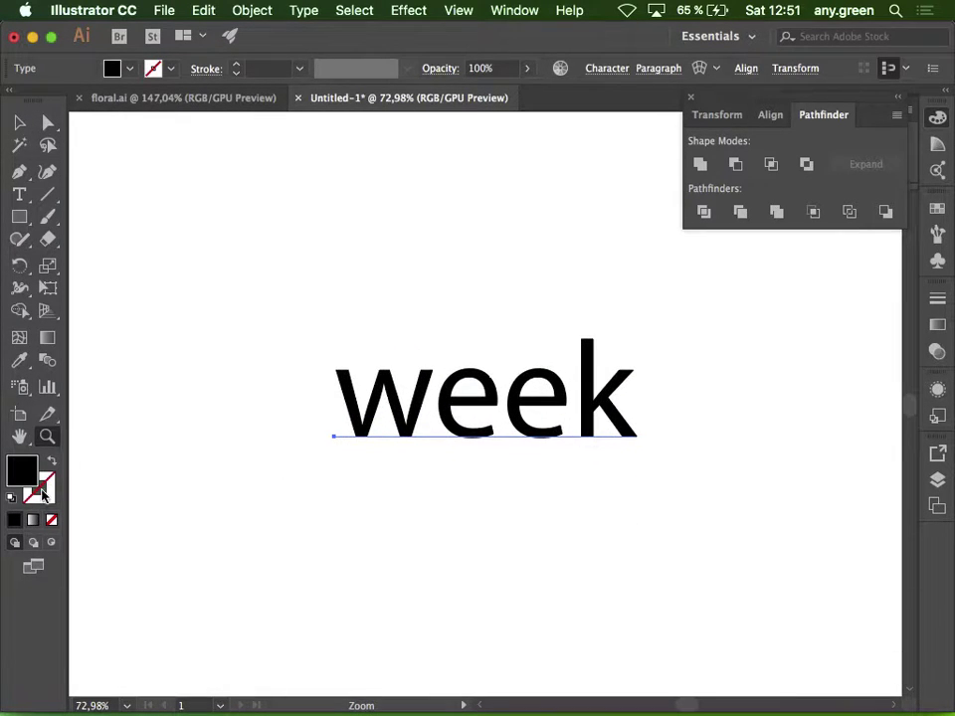
# Give the "week" text a bright green stroke, colour 17E579
pyautogui.doubleClick(42, 494)
pyautogui.moveTo(503, 254); pyautogui.dragTo(501, 187)
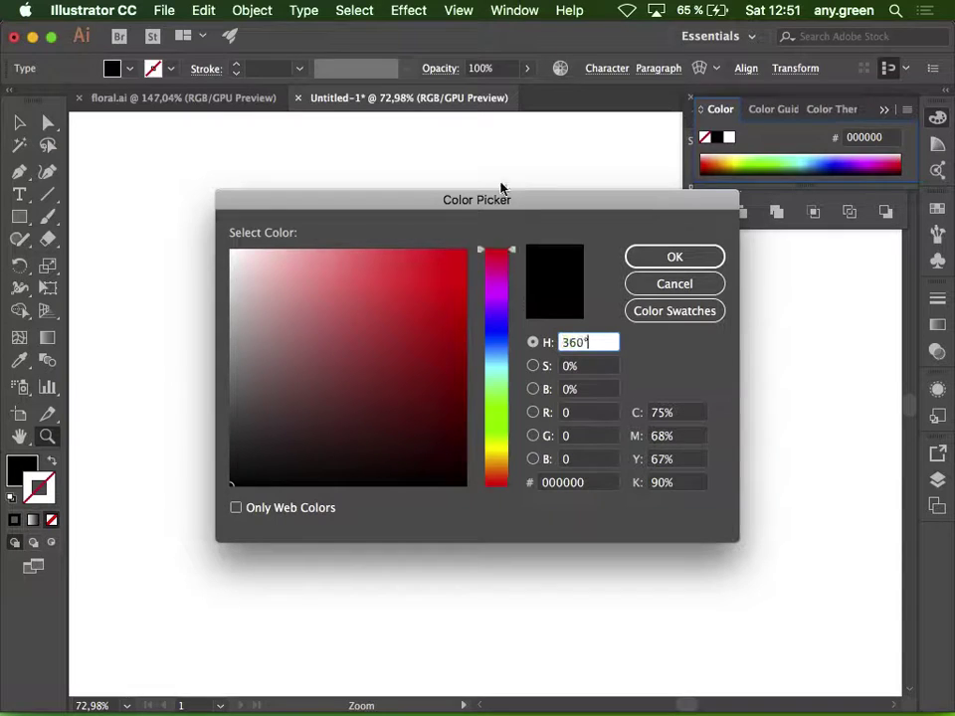
pyautogui.click(497, 389)
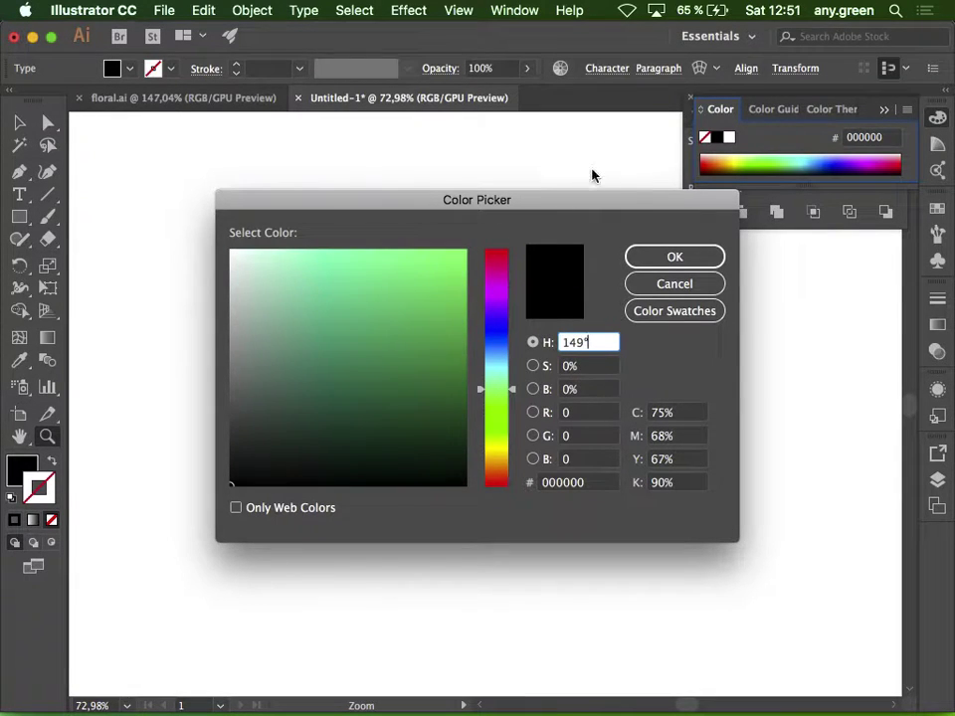
pyautogui.click(445, 270)
pyautogui.press('Return')
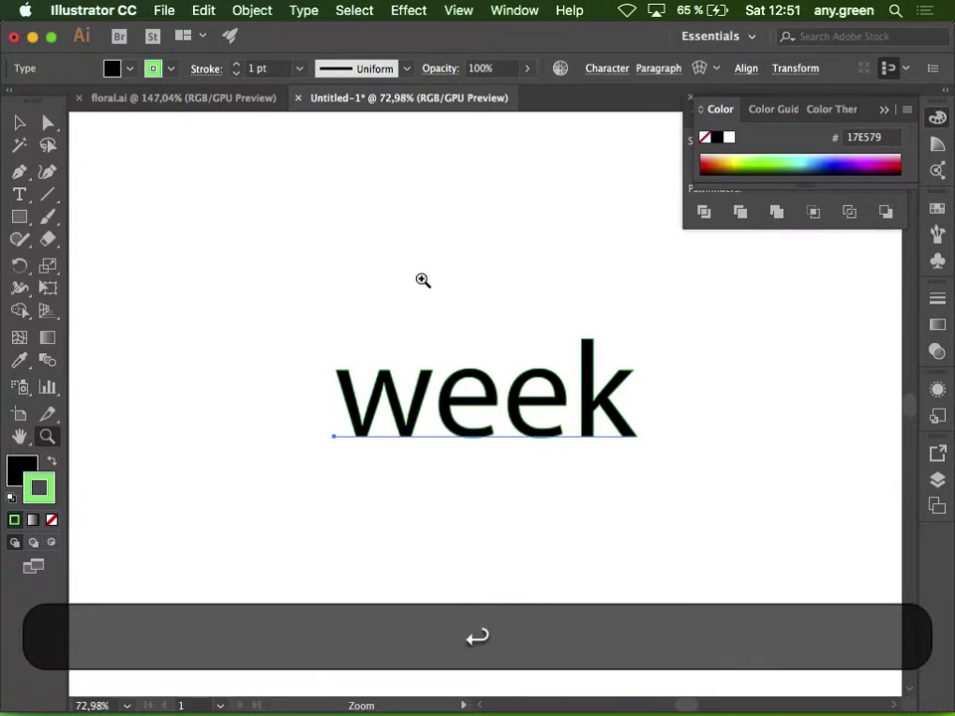
# Increase the stroke weight of the "week" text to 7 pt
pyautogui.click(236, 65)
pyautogui.click(236, 65)
pyautogui.click(236, 65)
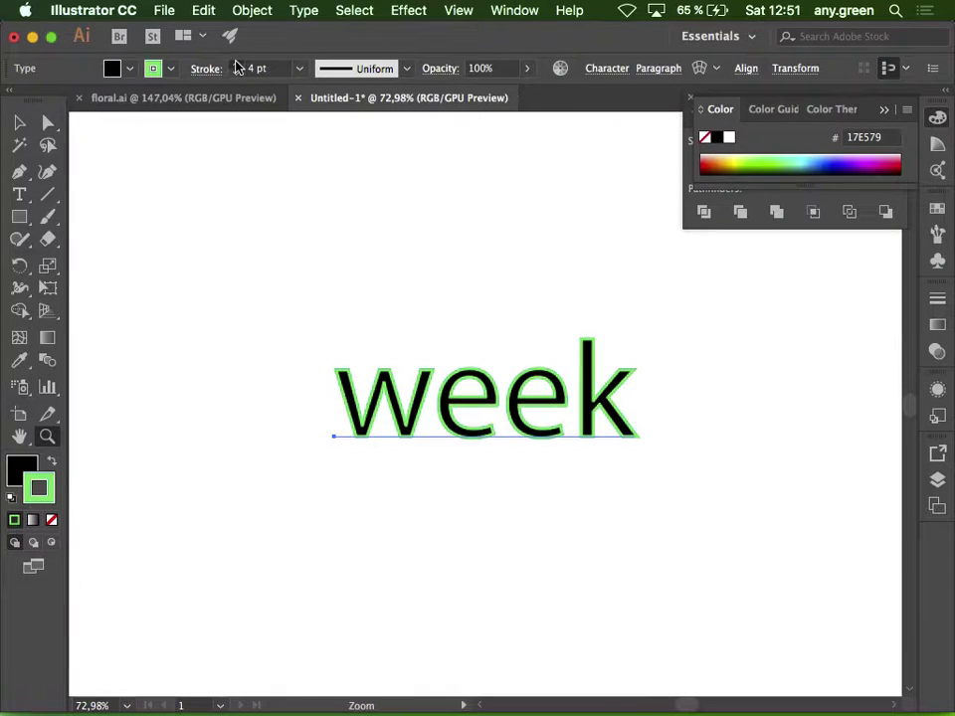
pyautogui.click(235, 65)
pyautogui.click(236, 64)
pyautogui.click(236, 65)
pyautogui.press('v')
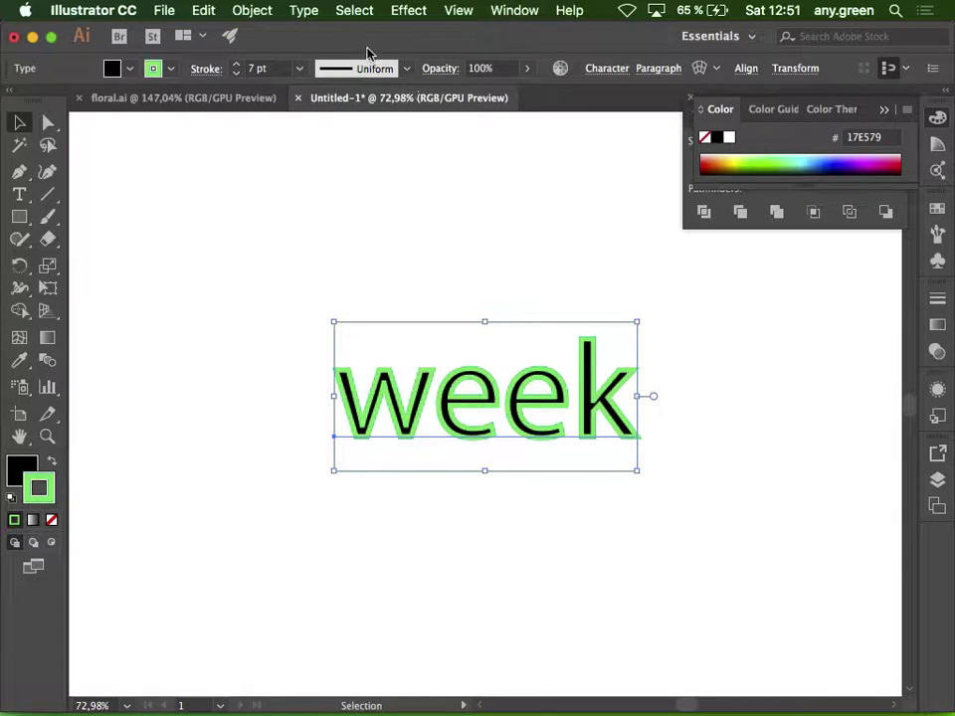
# Expand the "week" text into shapes with the Object and Fill options on
pyautogui.click(302, 10)
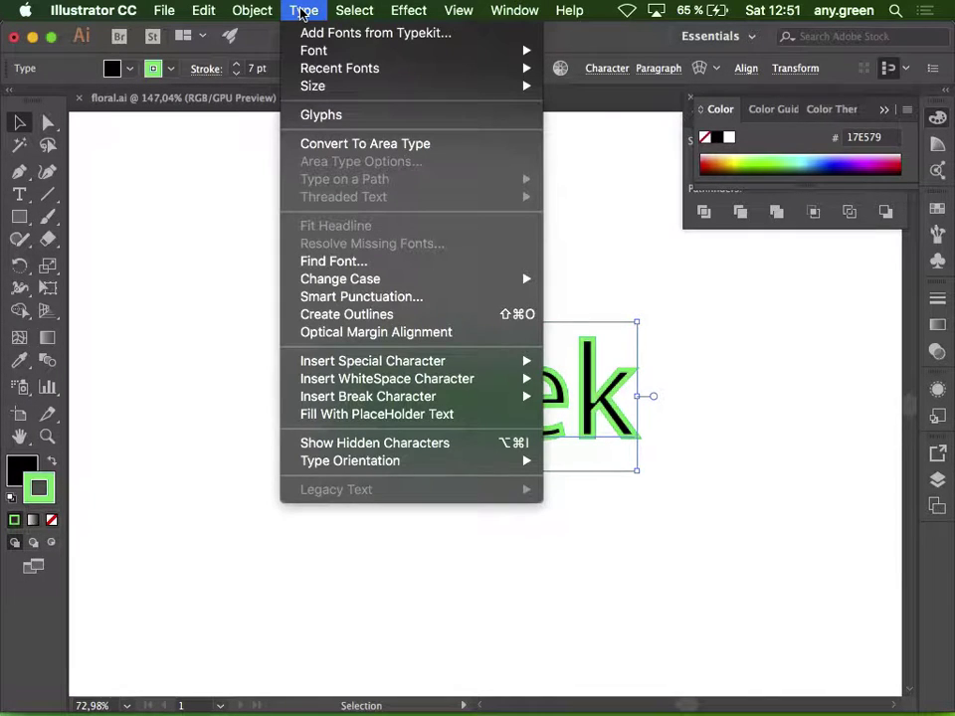
pyautogui.moveTo(250, 6)
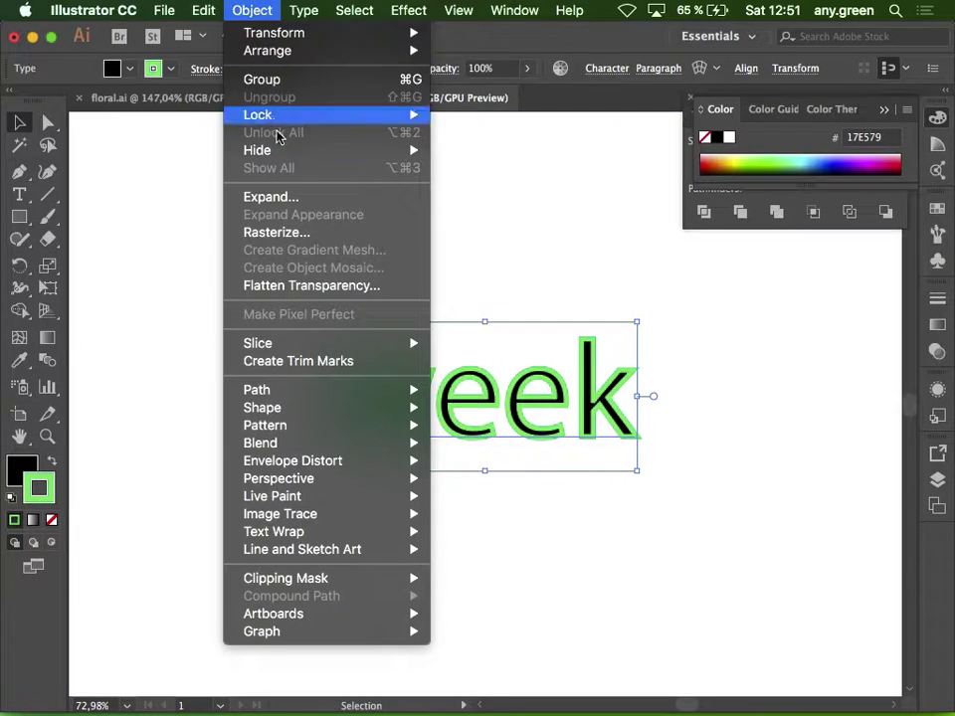
pyautogui.click(299, 198)
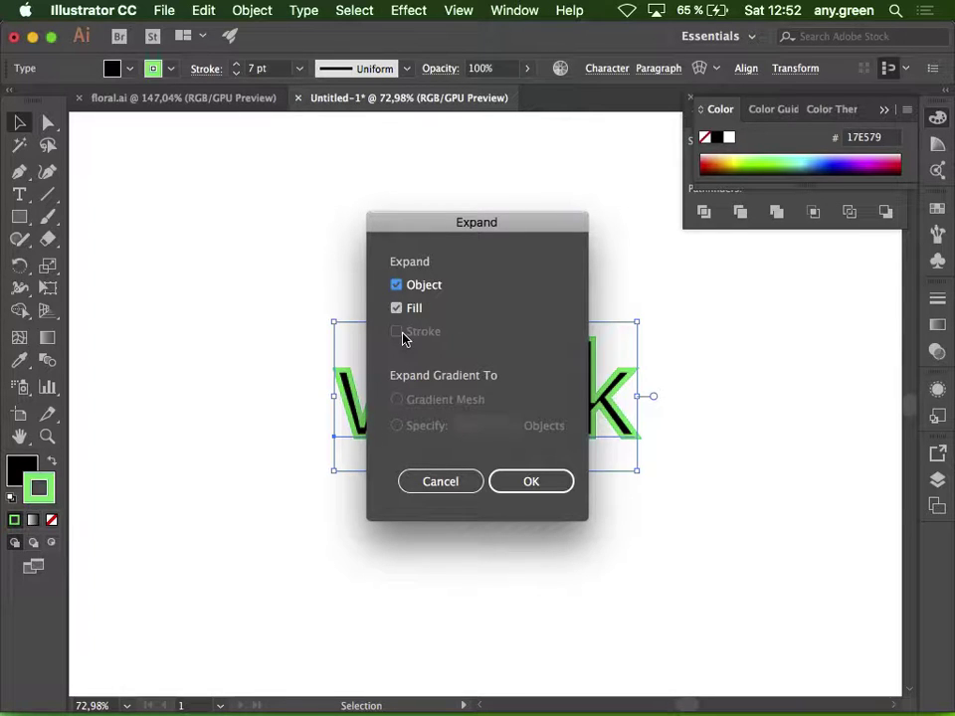
pyautogui.click(528, 481)
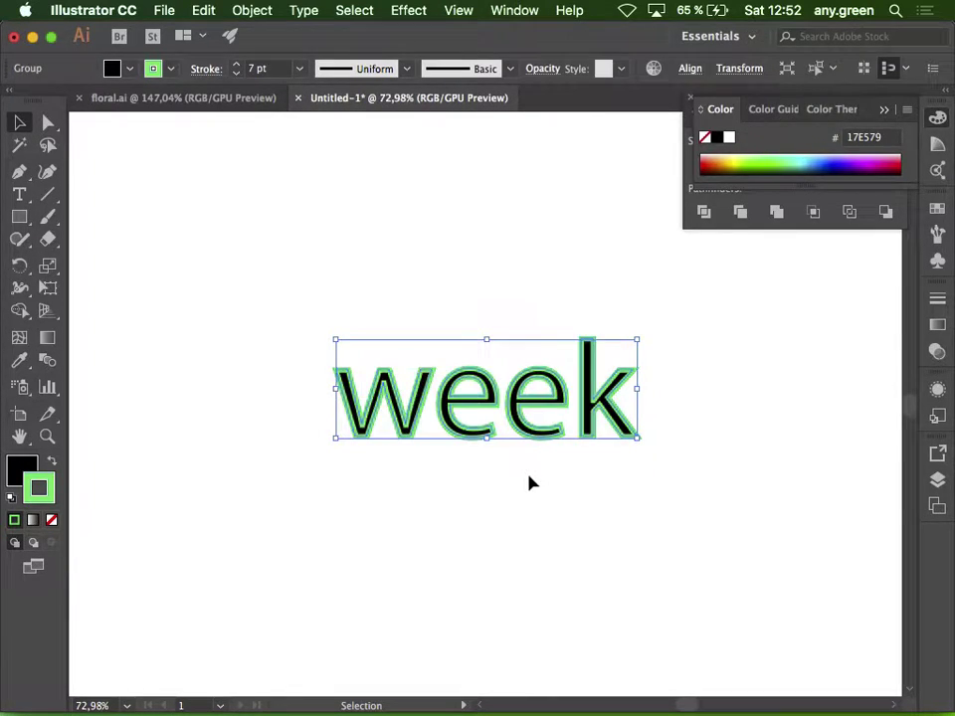
pyautogui.click(610, 503)
# Move the expanded "week" group slightly down and ungroup it into separate letters
pyautogui.keyDown('alt'); pyautogui.scroll(4, 408, 686); pyautogui.keyUp('alt')
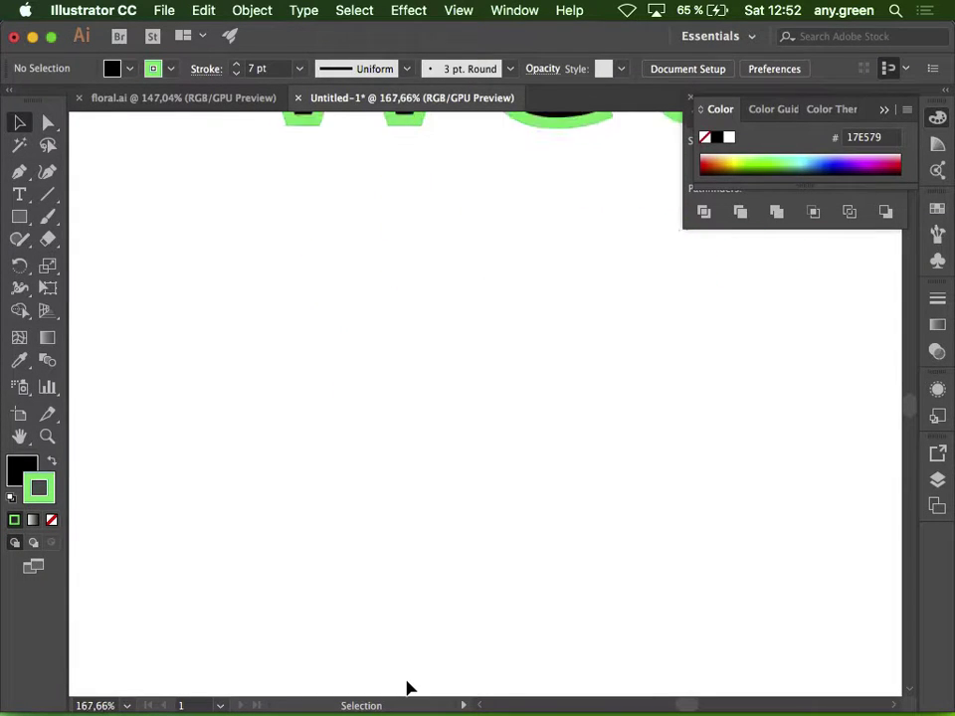
pyautogui.keyDown('alt'); pyautogui.scroll(-2, 408, 686); pyautogui.keyUp('alt')
pyautogui.scroll(2, 405, 686)
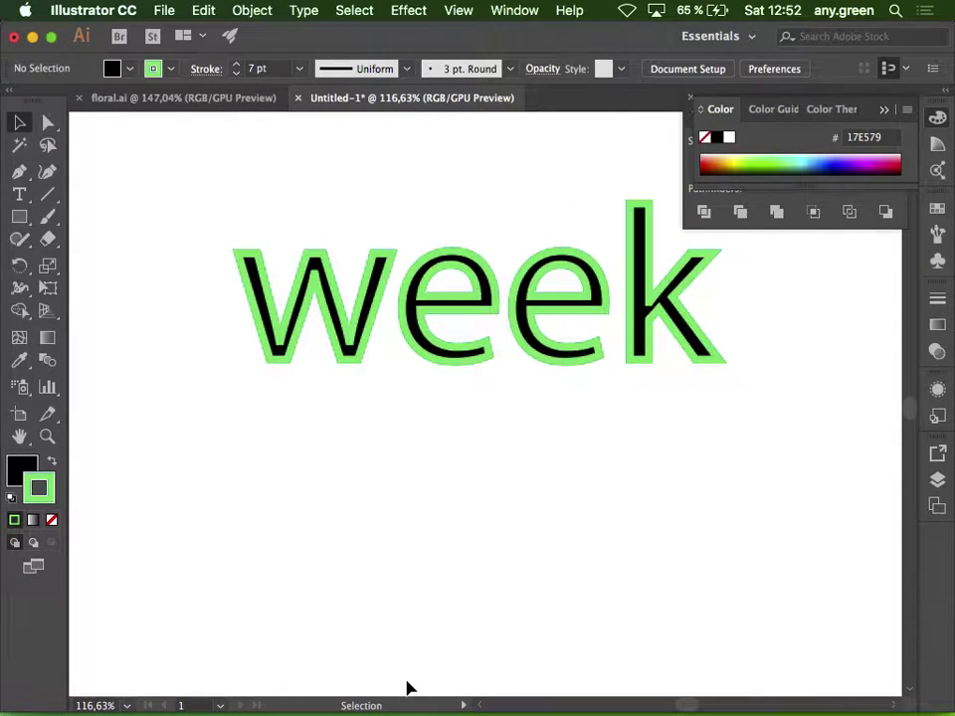
pyautogui.click(709, 369)
pyautogui.moveTo(699, 345); pyautogui.dragTo(697, 441)
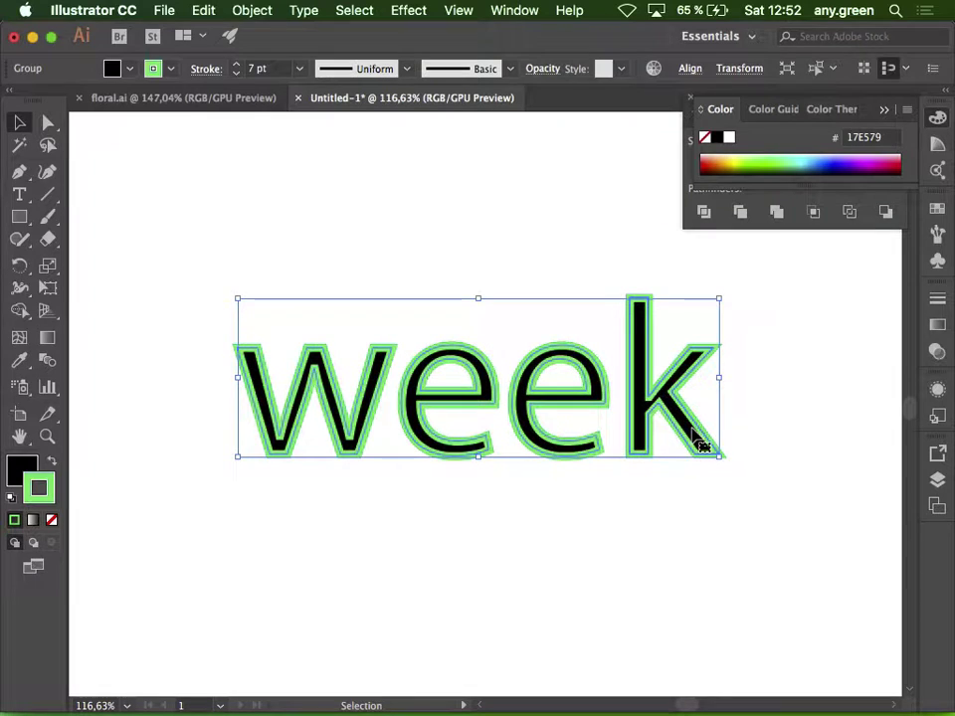
pyautogui.press('super+shift+g')
pyautogui.click(762, 384)
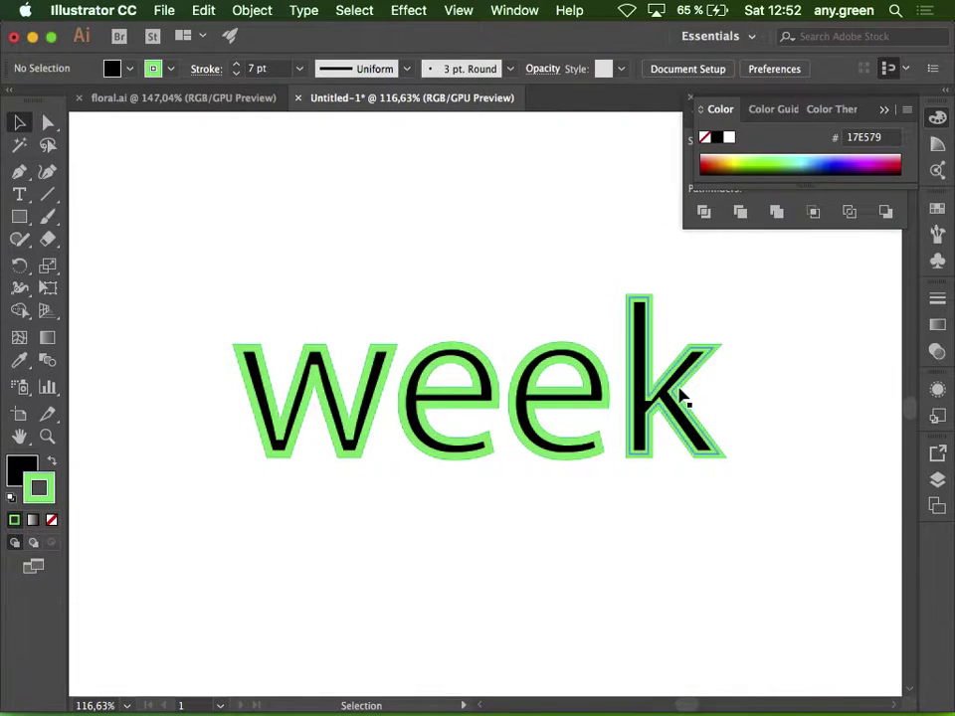
# Move the letter k away from the other letters, down and to the right, and try to ungroup it further
pyautogui.moveTo(682, 397); pyautogui.dragTo(764, 450)
pyautogui.press('super+shift+g')
pyautogui.click(784, 445)
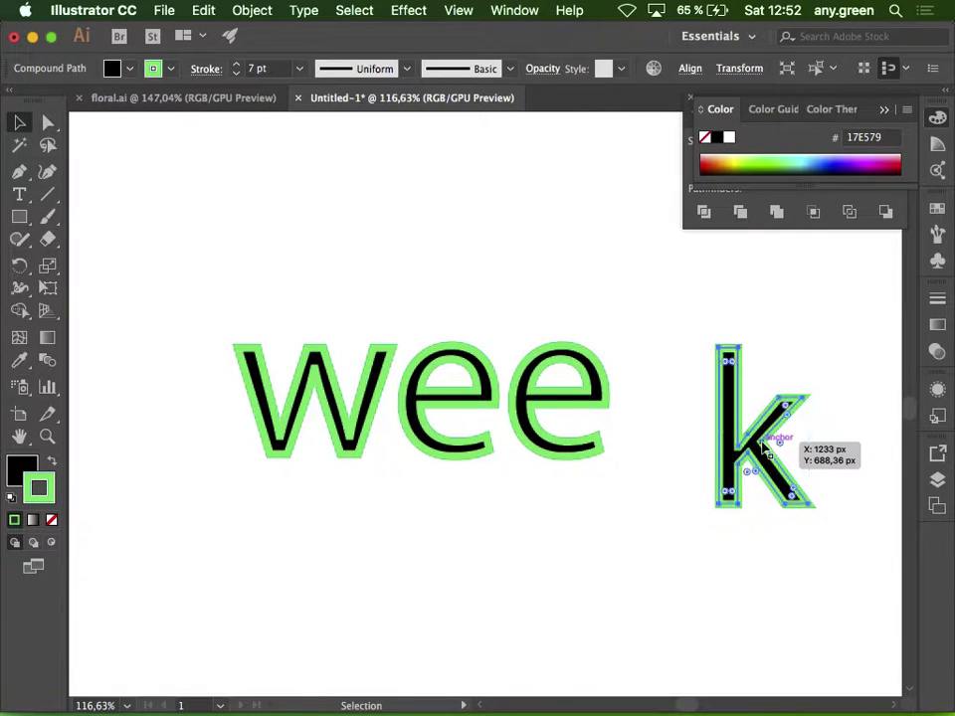
# Undo the changes to the separated letters back to the live "week" text with a 6 pt stroke
pyautogui.press('super+z')
pyautogui.press('super+z')
pyautogui.press('super+z')
pyautogui.press('super+z')
pyautogui.press('super+z')
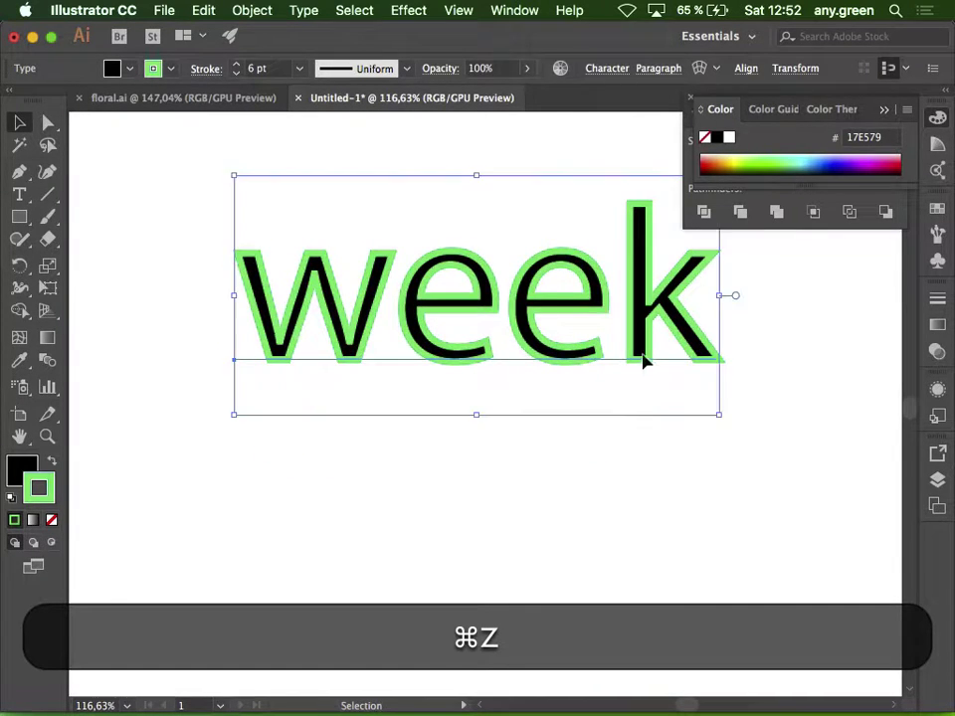
# Convert the stroked "week" text to outlines and expand it with the Fill and Stroke options on
pyautogui.press('super+shift+o')
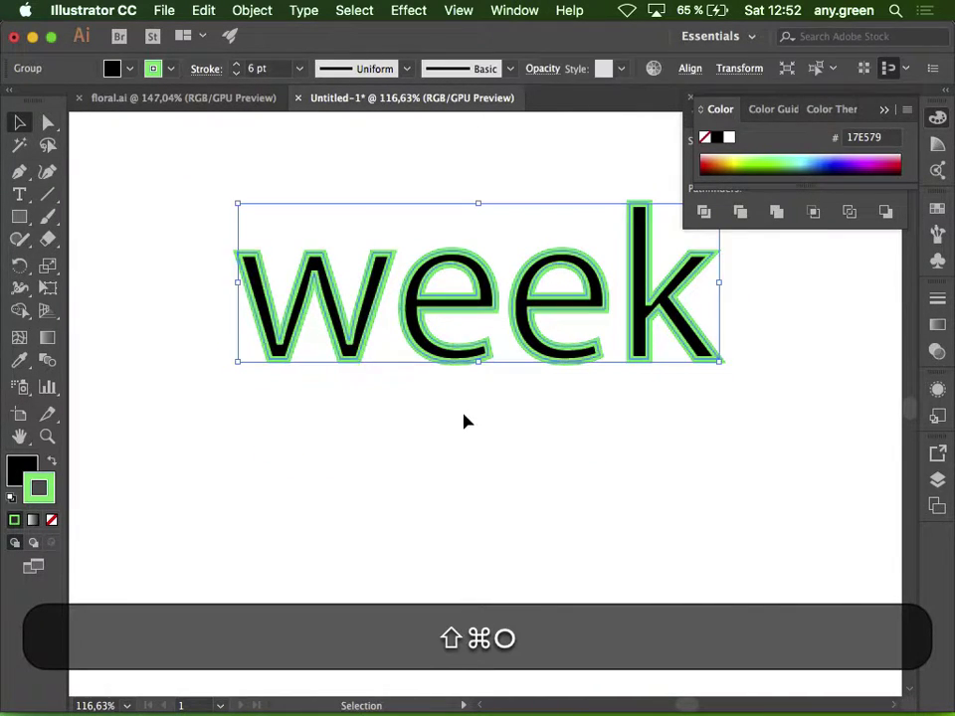
pyautogui.click(387, 399)
pyautogui.click(383, 294)
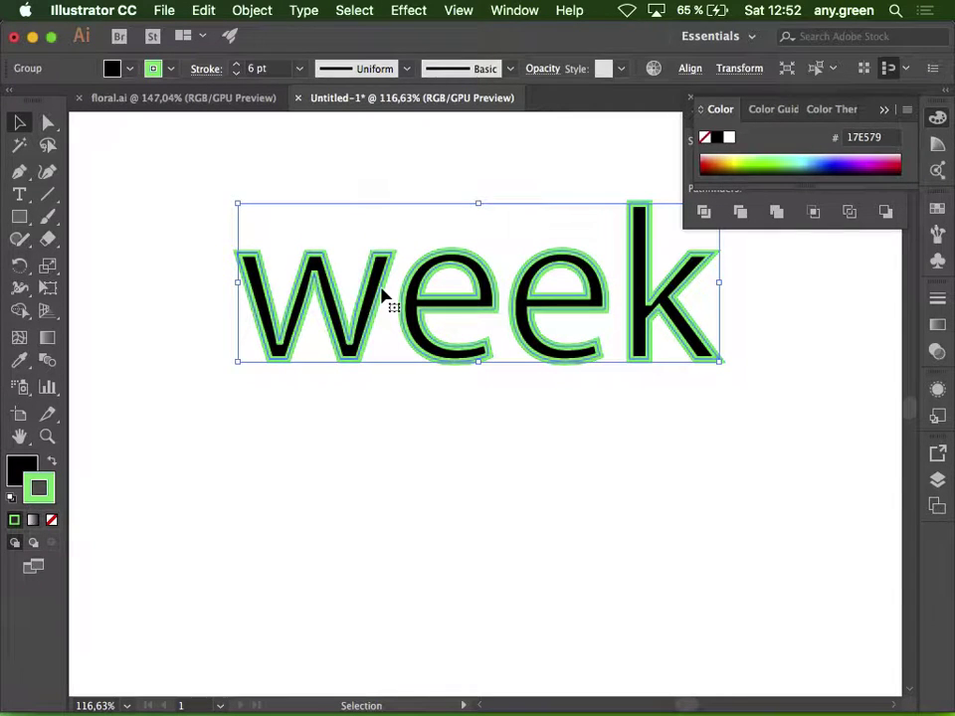
pyautogui.click(252, 10)
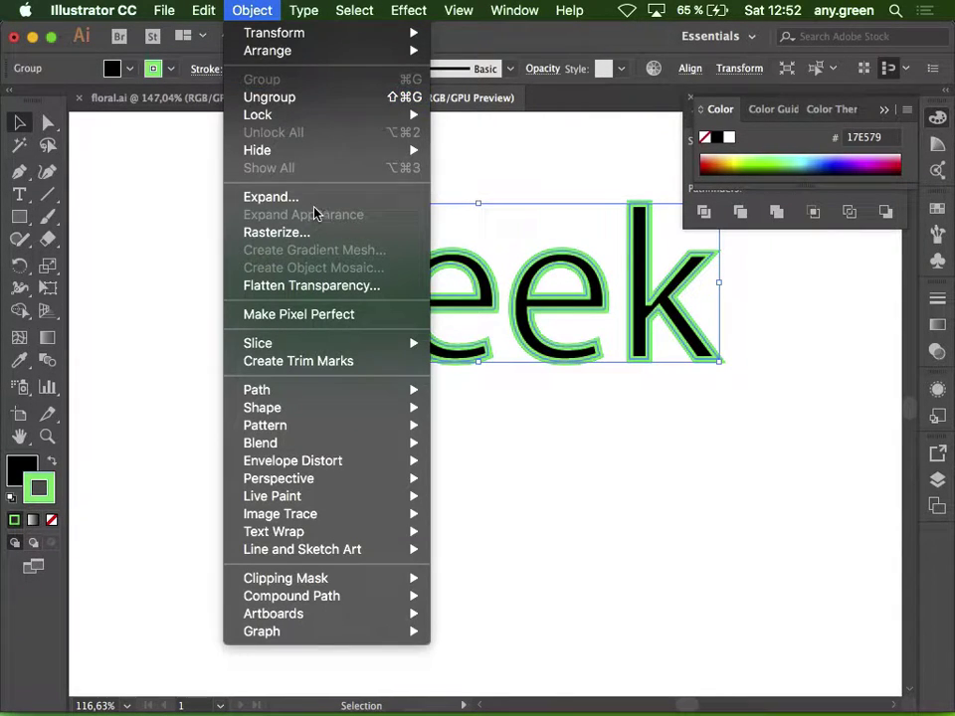
pyautogui.click(314, 200)
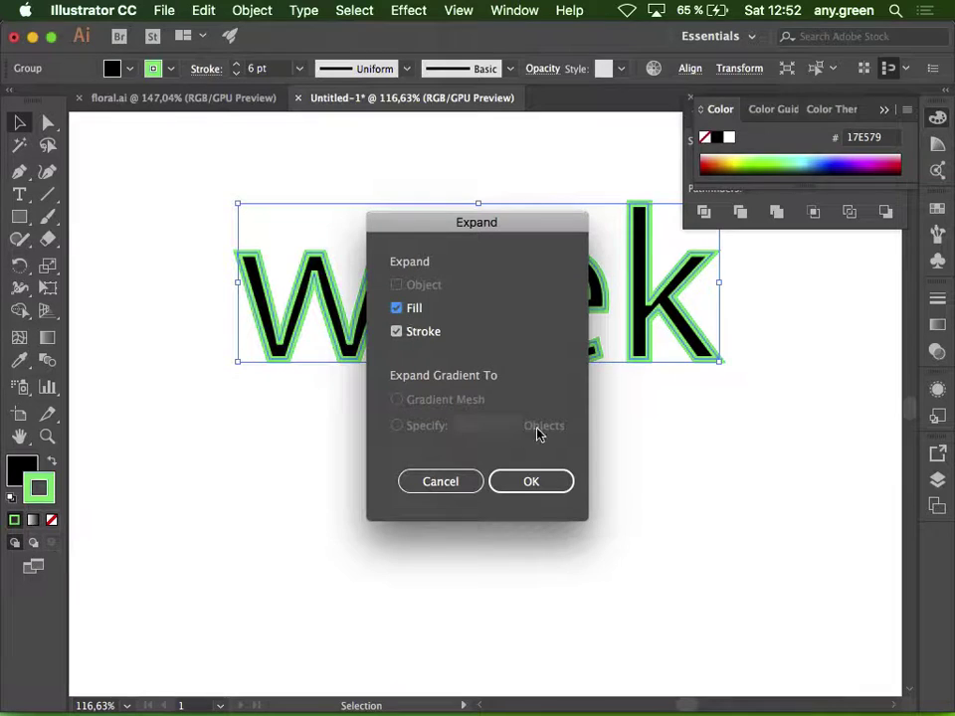
pyautogui.click(531, 482)
# Isolate the nested group of the letter k and move its green outline down and to the right, off the black letter
pyautogui.click(681, 453)
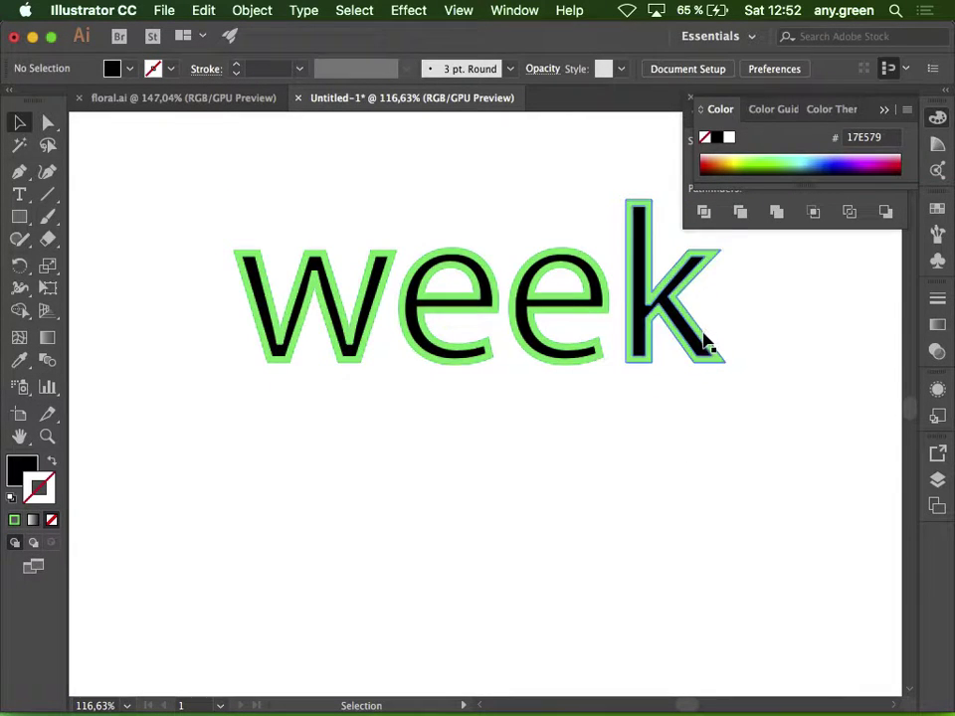
pyautogui.doubleClick(703, 342)
pyautogui.click(695, 330)
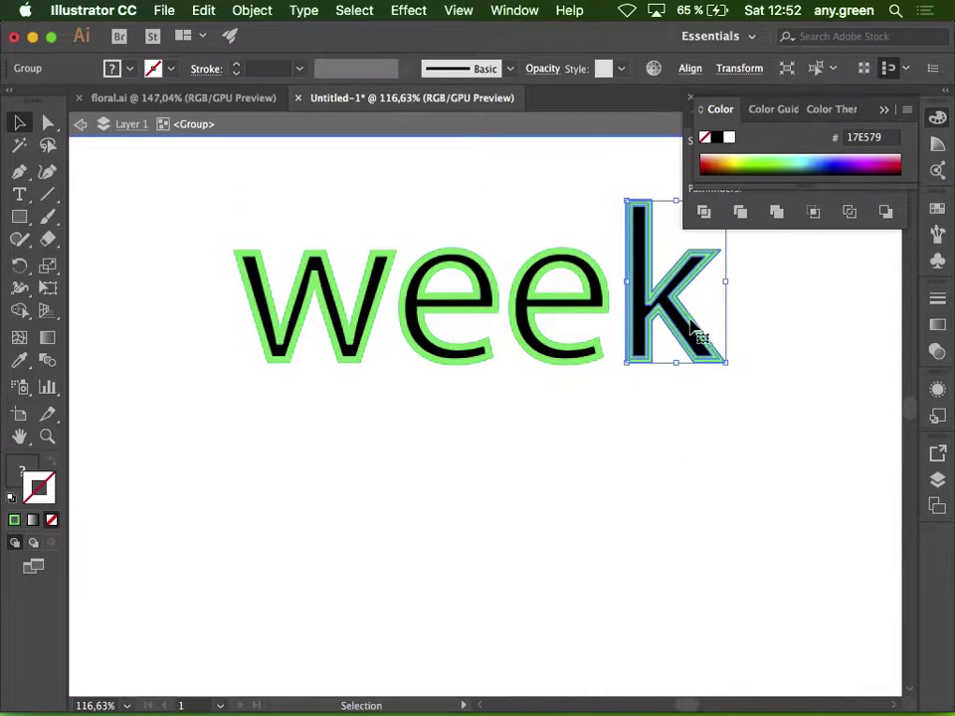
pyautogui.doubleClick(690, 327)
pyautogui.click(692, 330)
pyautogui.moveTo(692, 331); pyautogui.dragTo(745, 344)
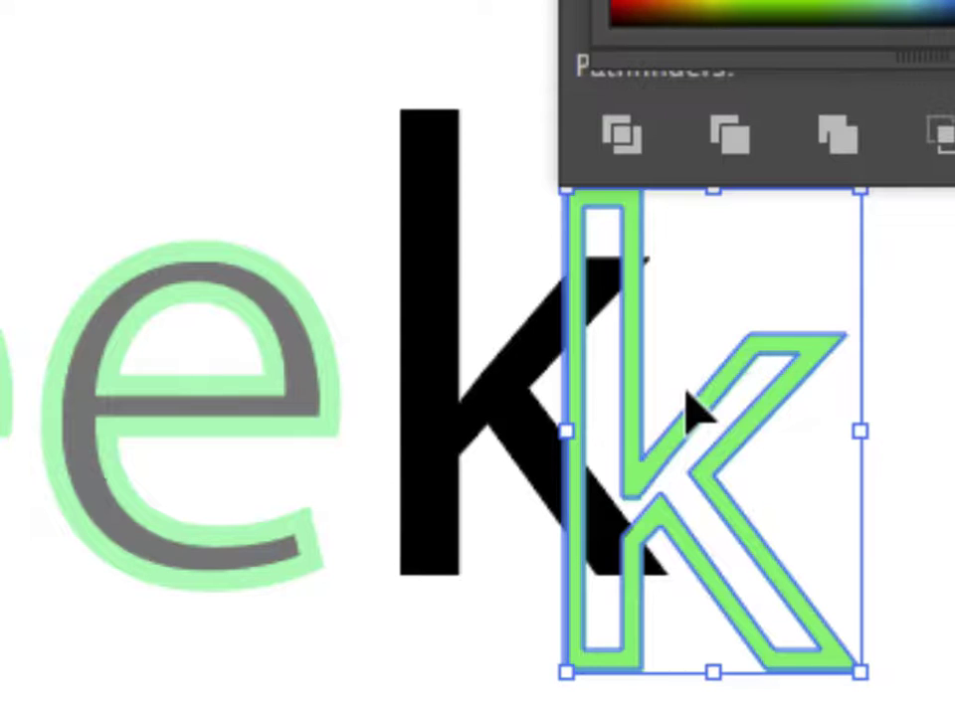
# Switch to Finder, preview weekend.png to examine the outlined WEEK END lettering, and return to Illustrator
pyautogui.press('super+Tab')
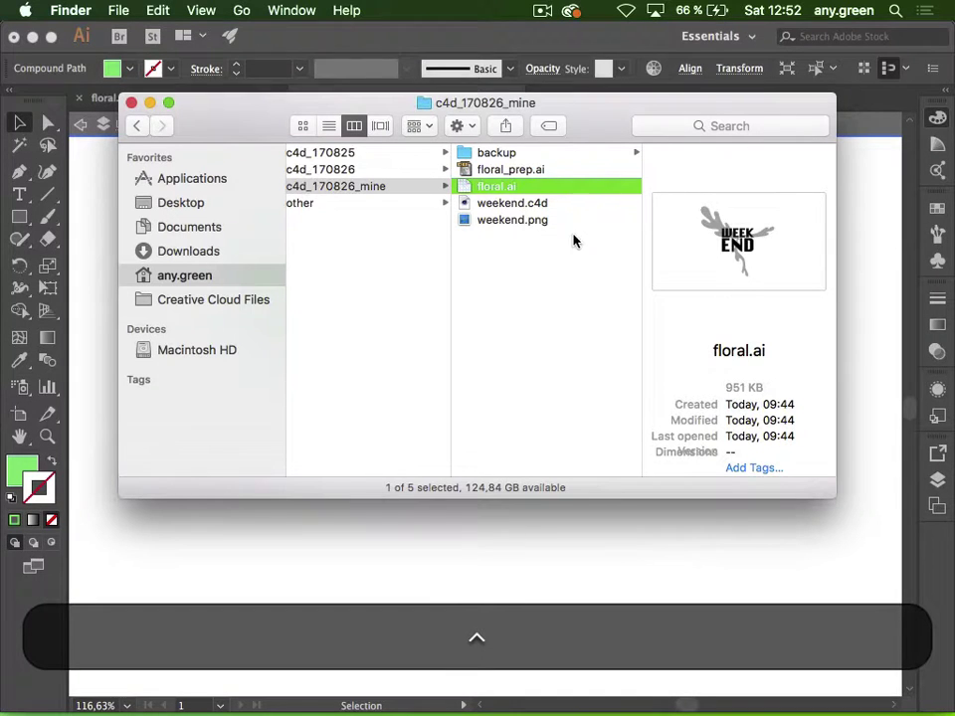
pyautogui.click(565, 221)
pyautogui.press('space')
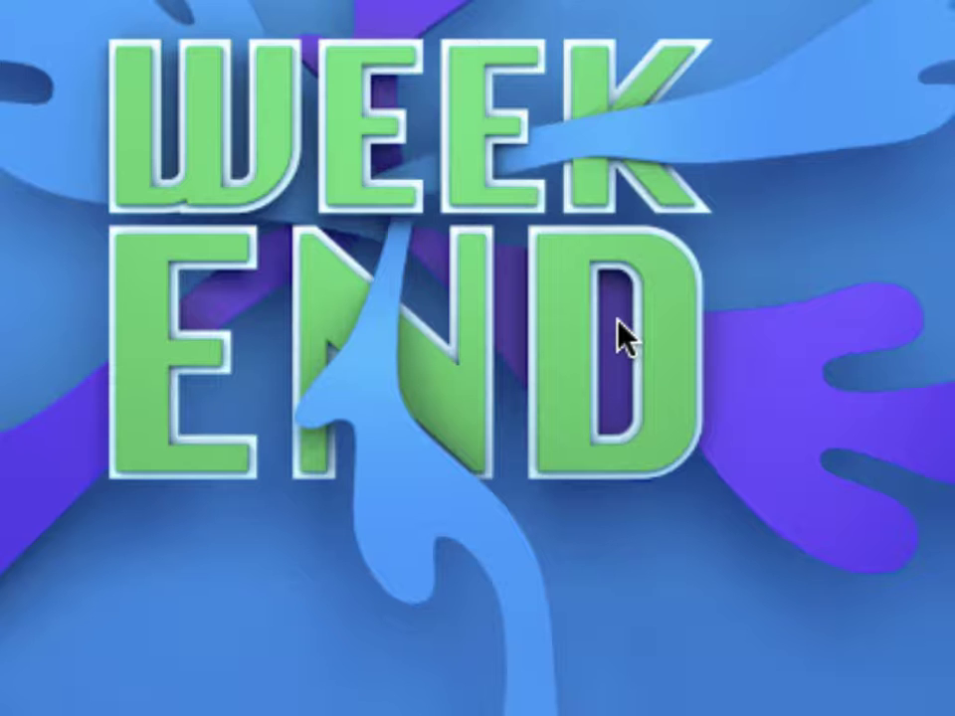
pyautogui.keyDown('ctrl'); pyautogui.scroll(-5, 617, 320); pyautogui.keyUp('ctrl')
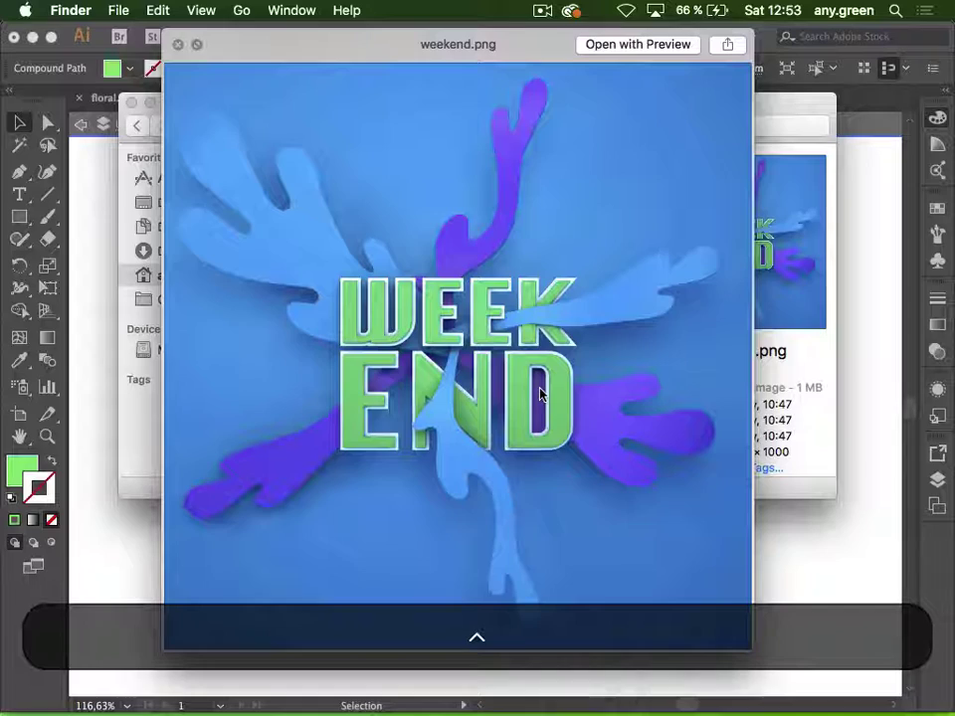
pyautogui.press('space')
pyautogui.click(434, 566)
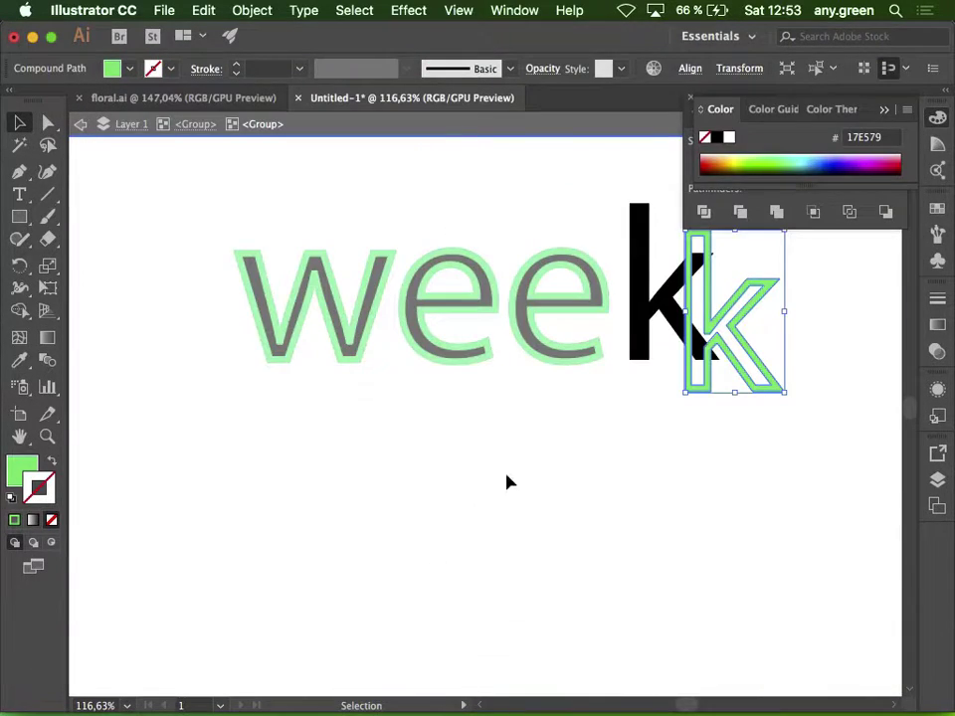
# Undo the expansion and stroke changes back to the plain black live "week" text without a stroke
pyautogui.click(541, 441)
pyautogui.press('super+z')
pyautogui.press('super+z')
pyautogui.press('super+z')
pyautogui.press('super+z')
pyautogui.press('super+z')
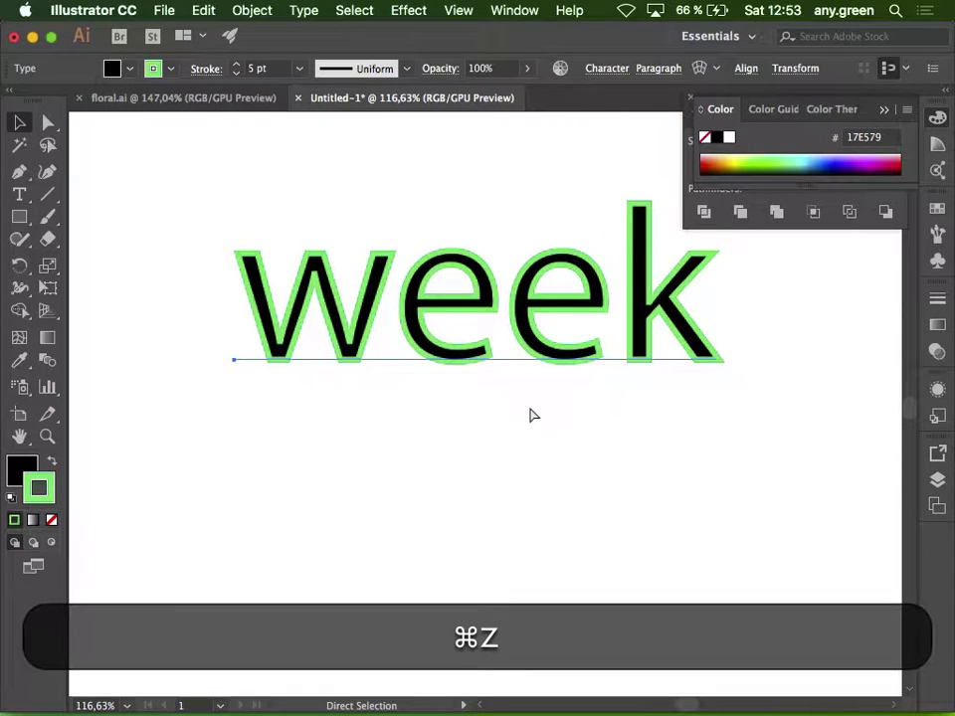
pyautogui.press('super+z')
pyautogui.press('super+z')
pyautogui.press('super+z')
pyautogui.press('super+z')
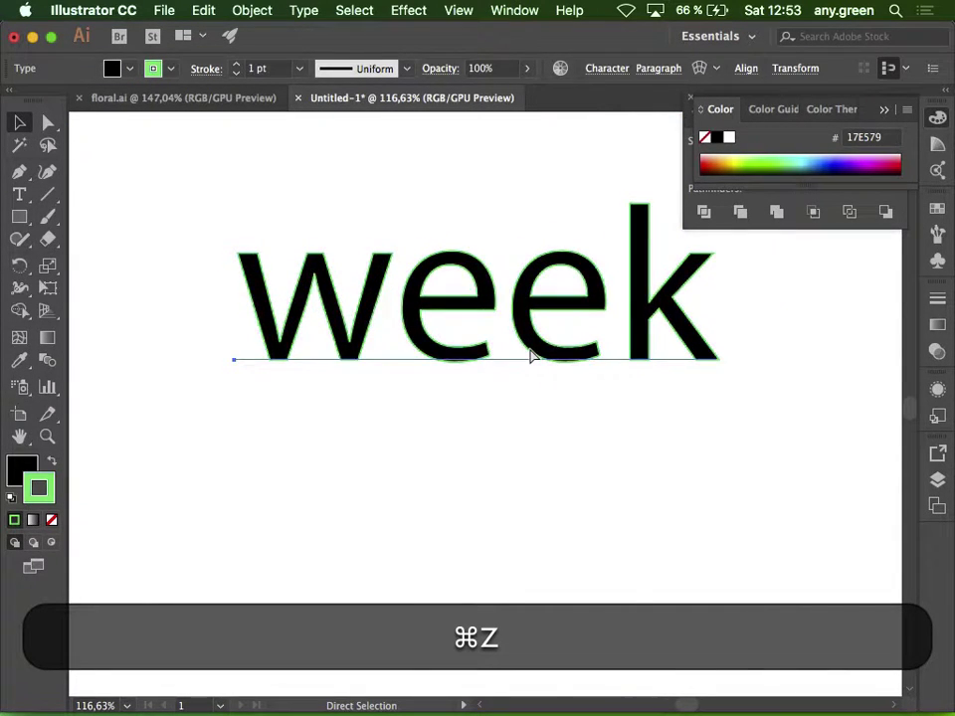
pyautogui.press('super+z')
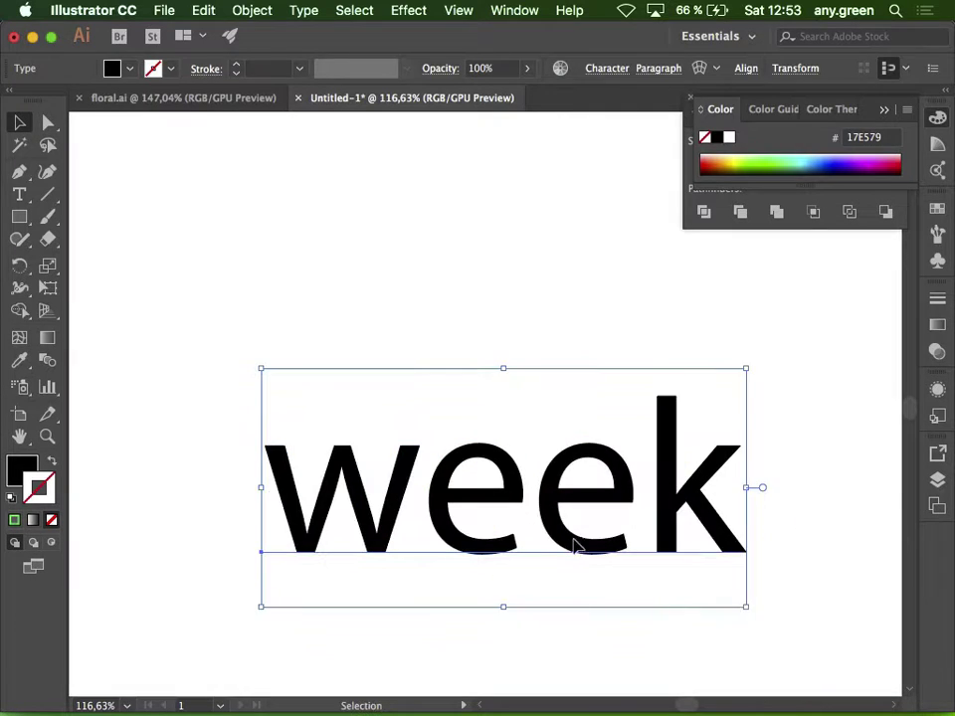
# Convert the plain "week" text to outlines and apply Offset Path with an offset of 5 px, previewing the effect
pyautogui.press('shift+super+o')
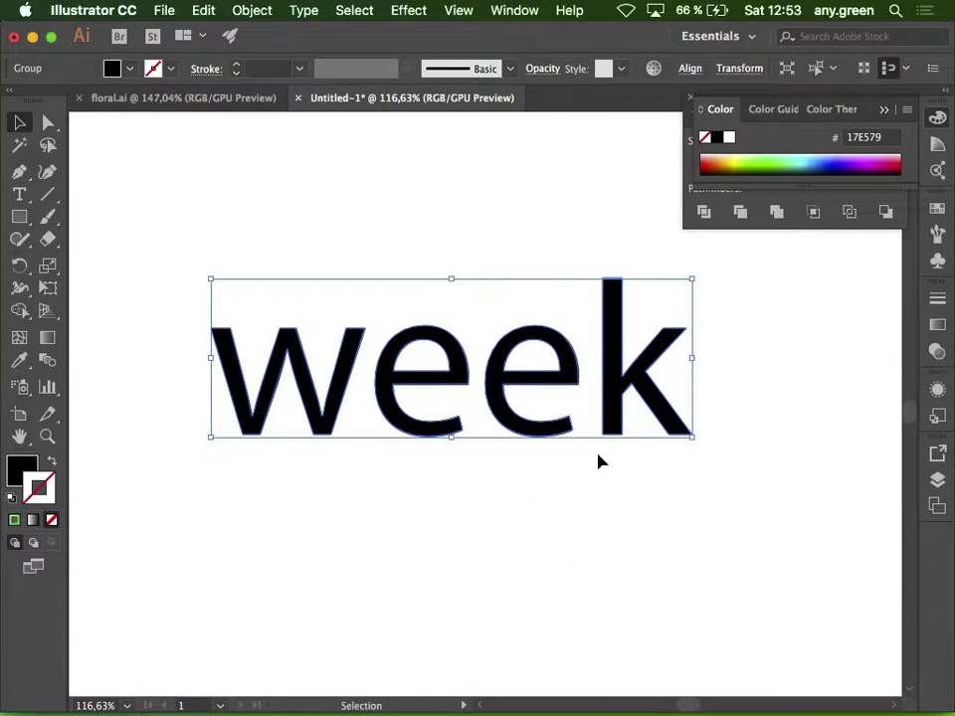
pyautogui.click(406, 10)
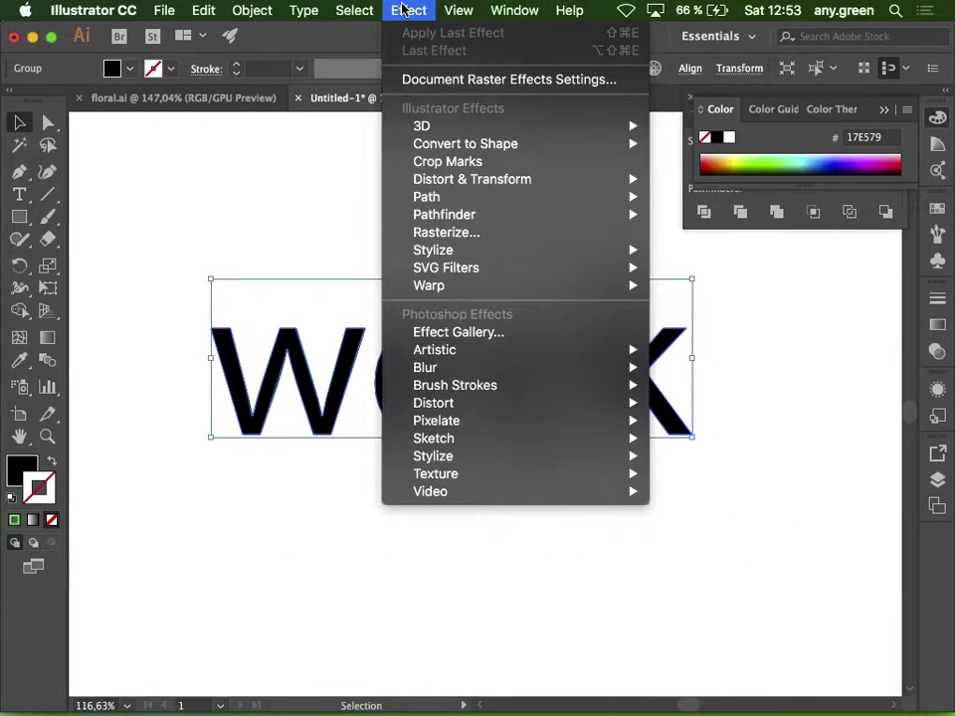
pyautogui.moveTo(571, 13)
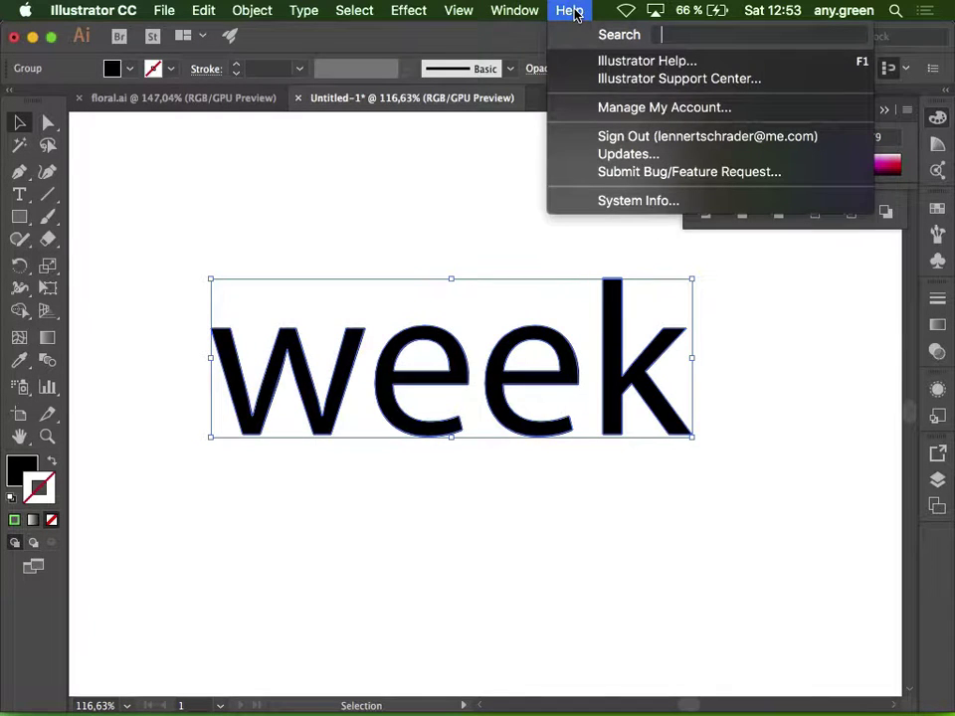
pyautogui.moveTo(248, 12)
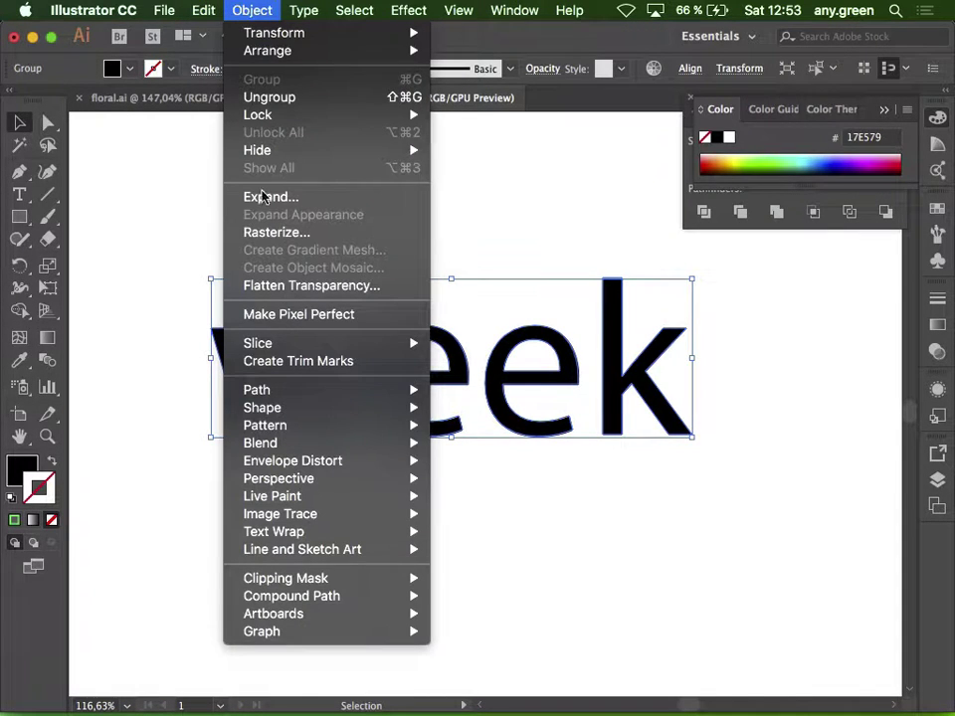
pyautogui.moveTo(320, 399)
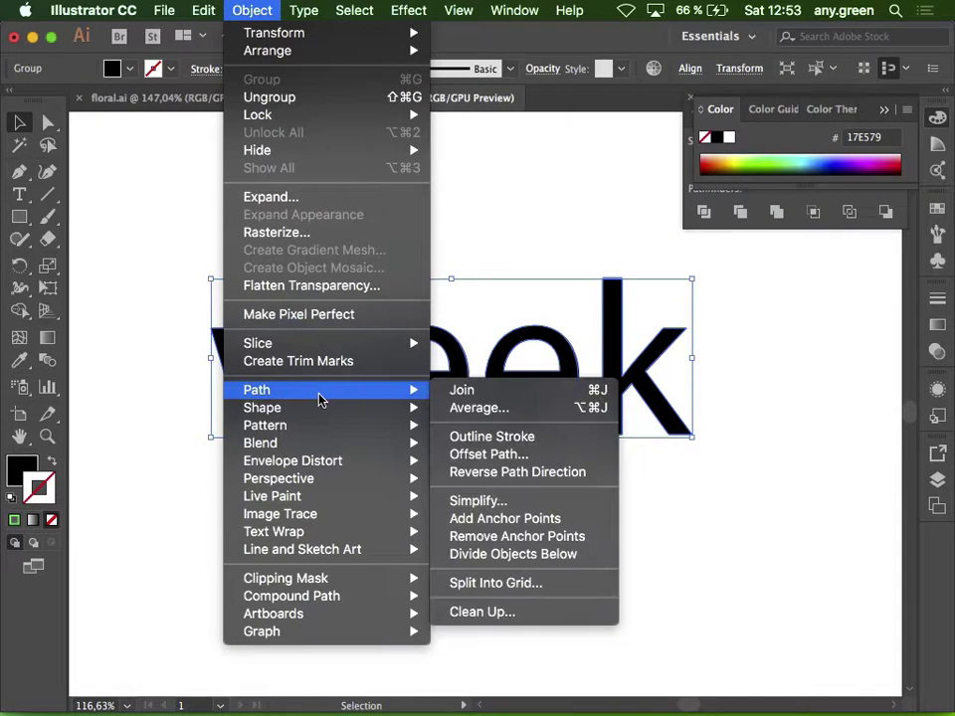
pyautogui.click(544, 456)
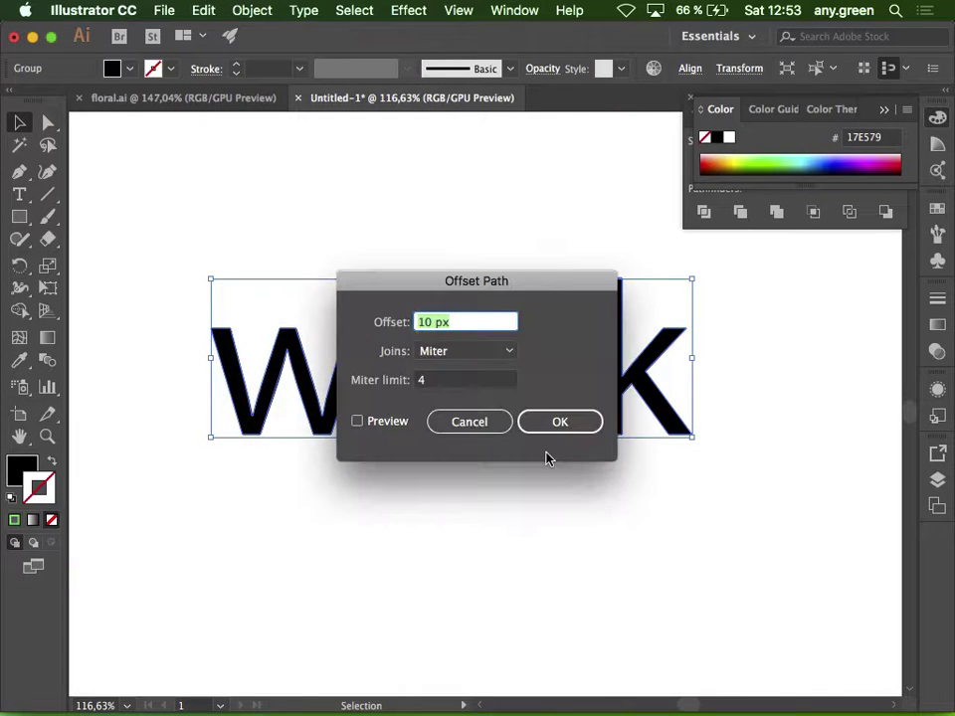
pyautogui.click(357, 421)
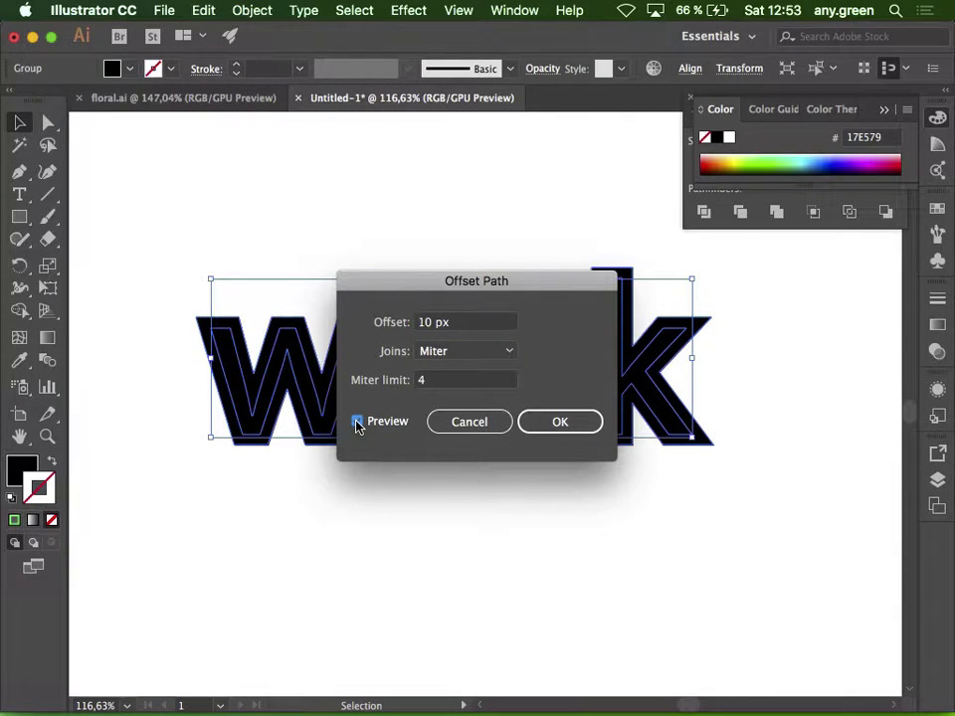
pyautogui.moveTo(496, 284); pyautogui.dragTo(488, 459)
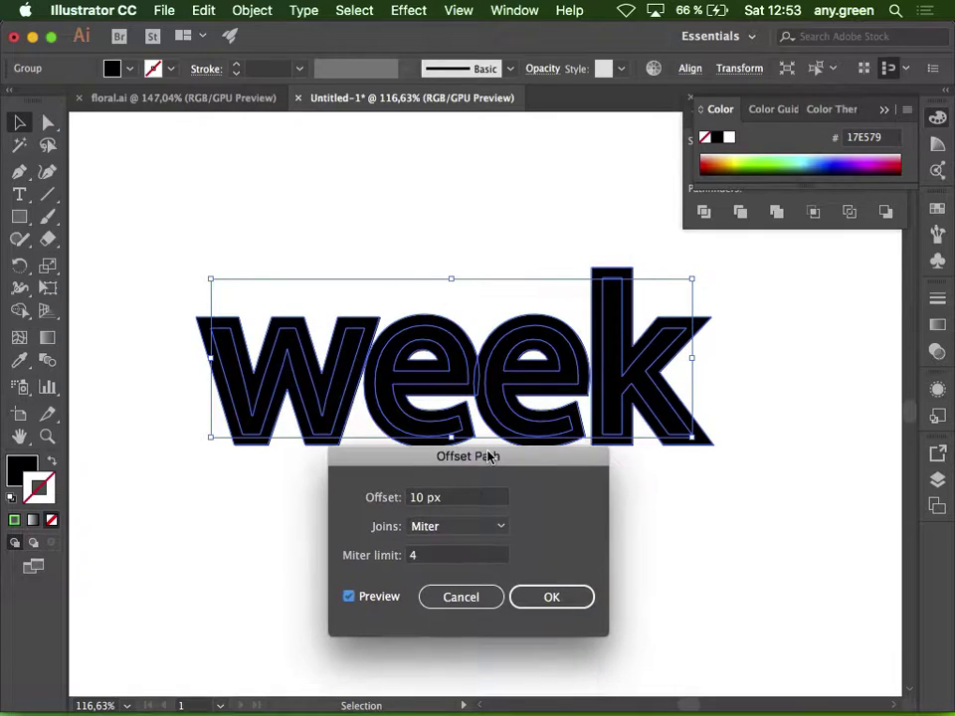
pyautogui.doubleClick(418, 497)
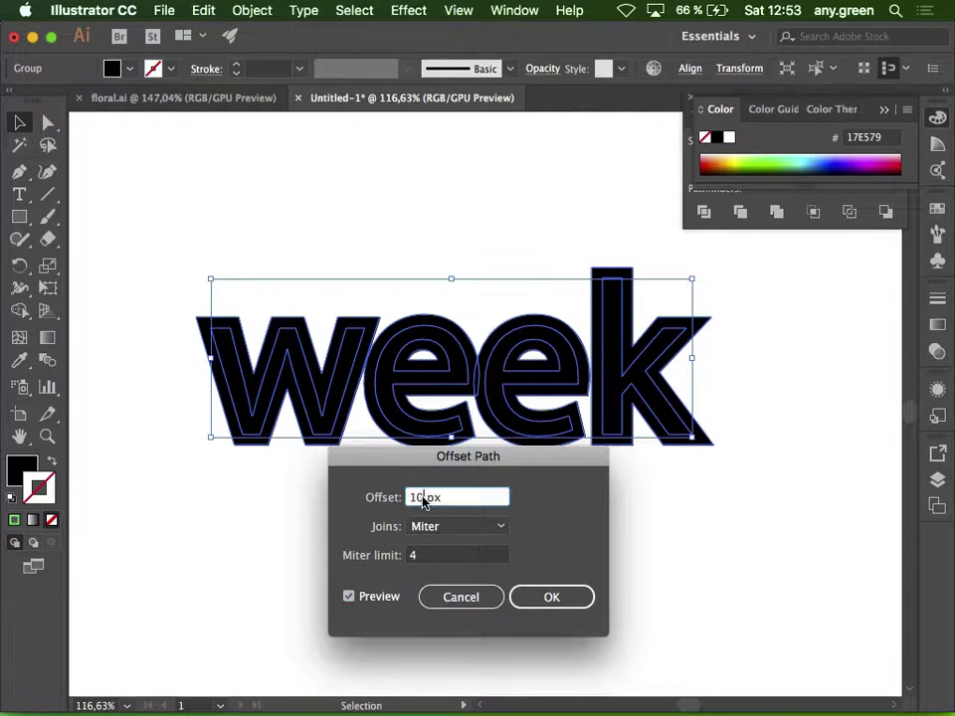
pyautogui.write('5')
pyautogui.click(574, 598)
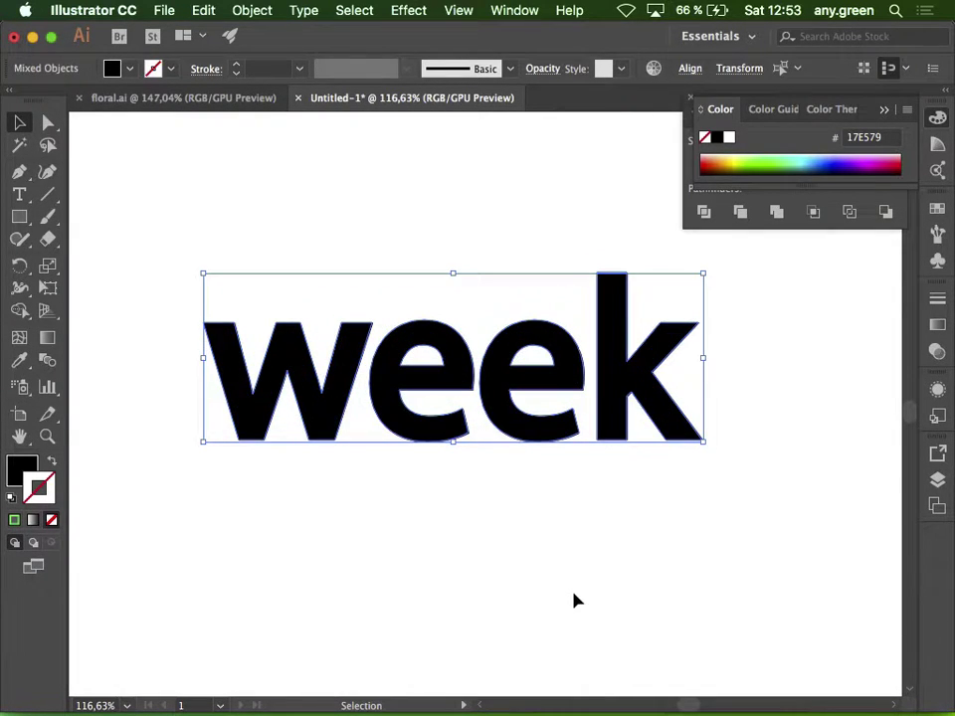
# Show the contents of Layer 1 and ungroup the "week" group into its separate letter paths
pyautogui.click(892, 473)
pyautogui.click(937, 480)
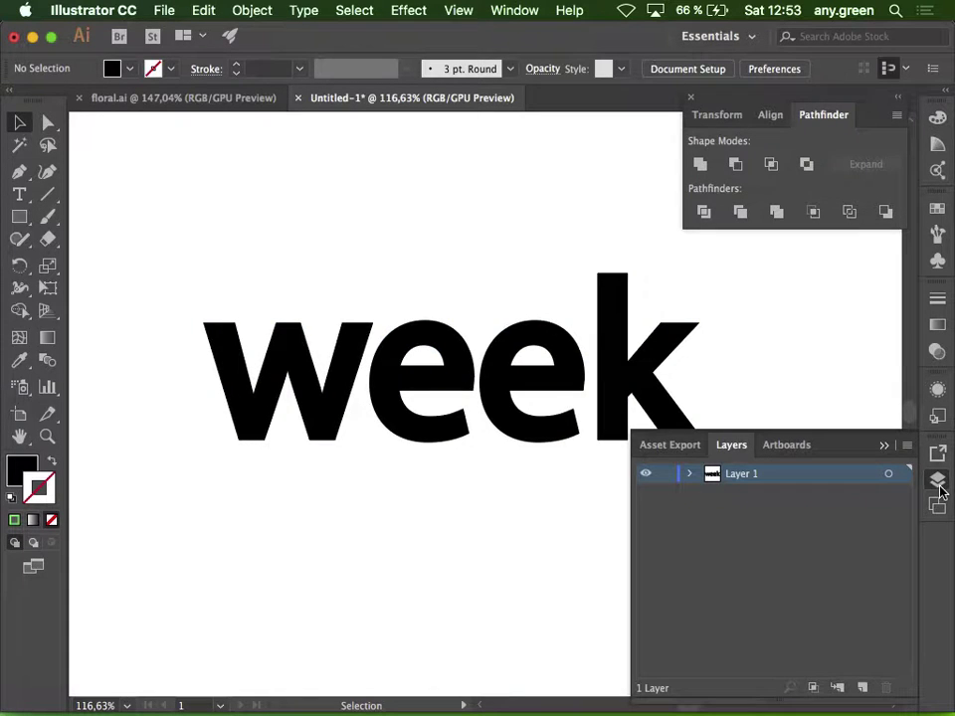
pyautogui.click(686, 475)
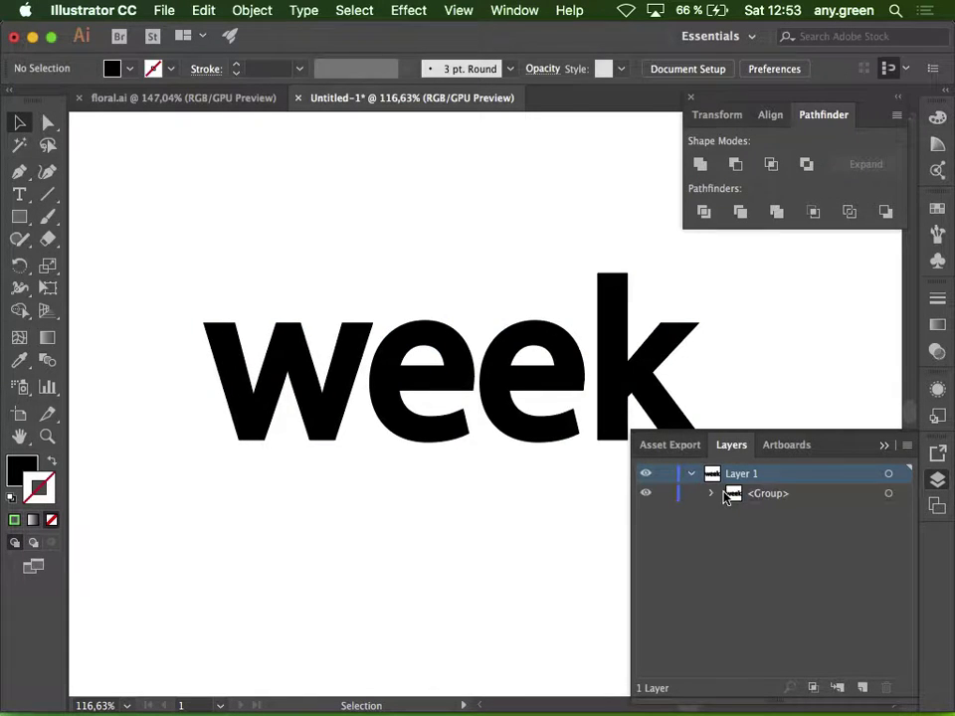
pyautogui.click(887, 494)
pyautogui.press('shift+super+g')
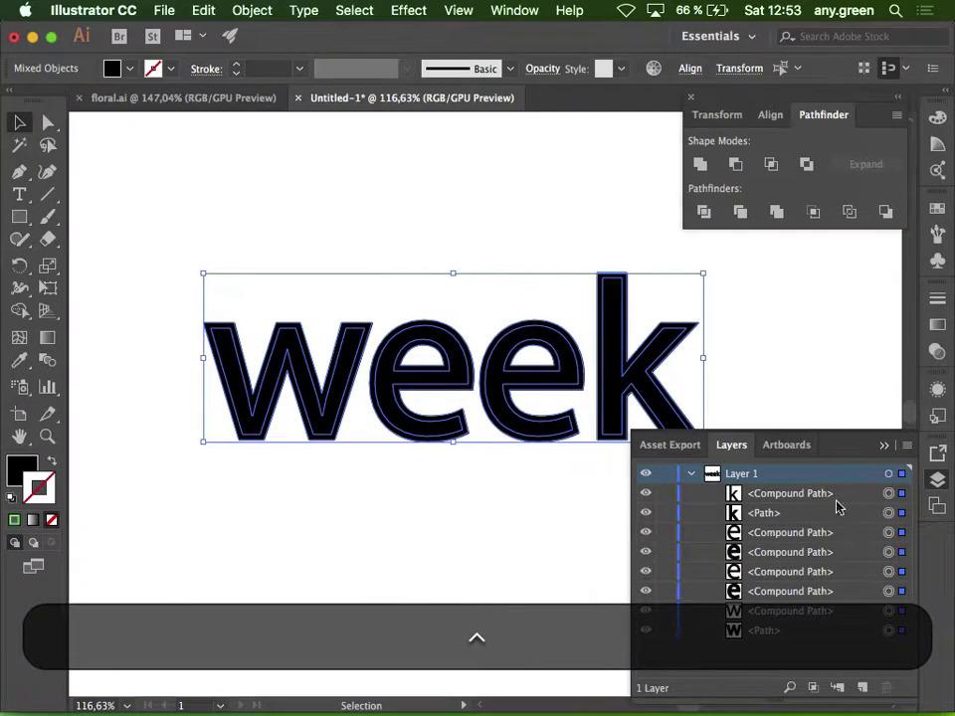
# Group the four larger offset letter shapes and place that group below the thinner original letters in Layer 1
pyautogui.click(888, 512)
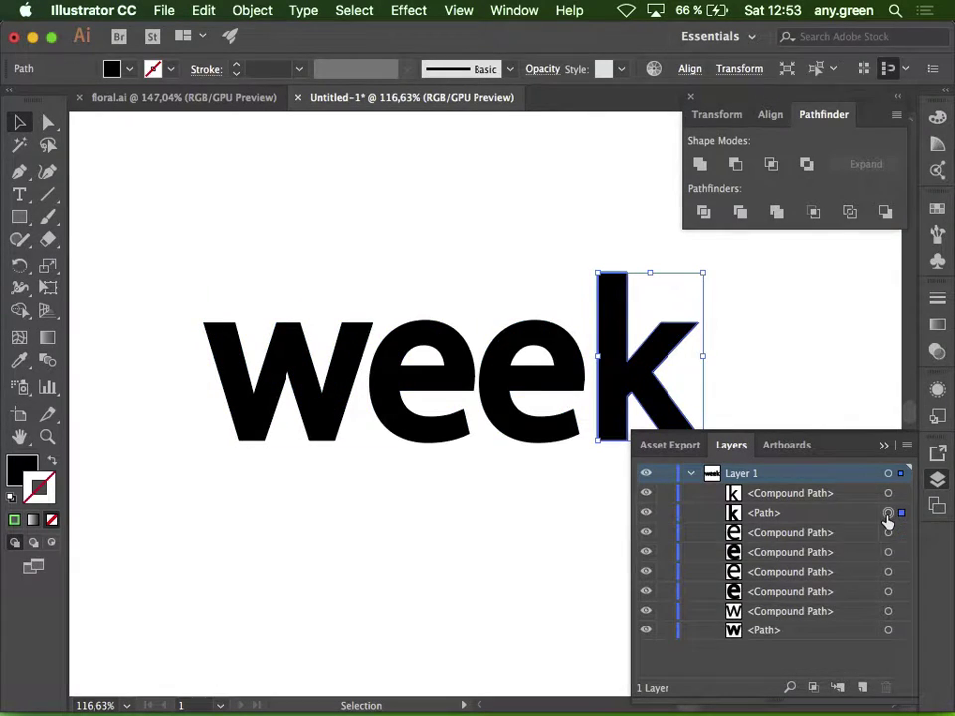
pyautogui.click(889, 494)
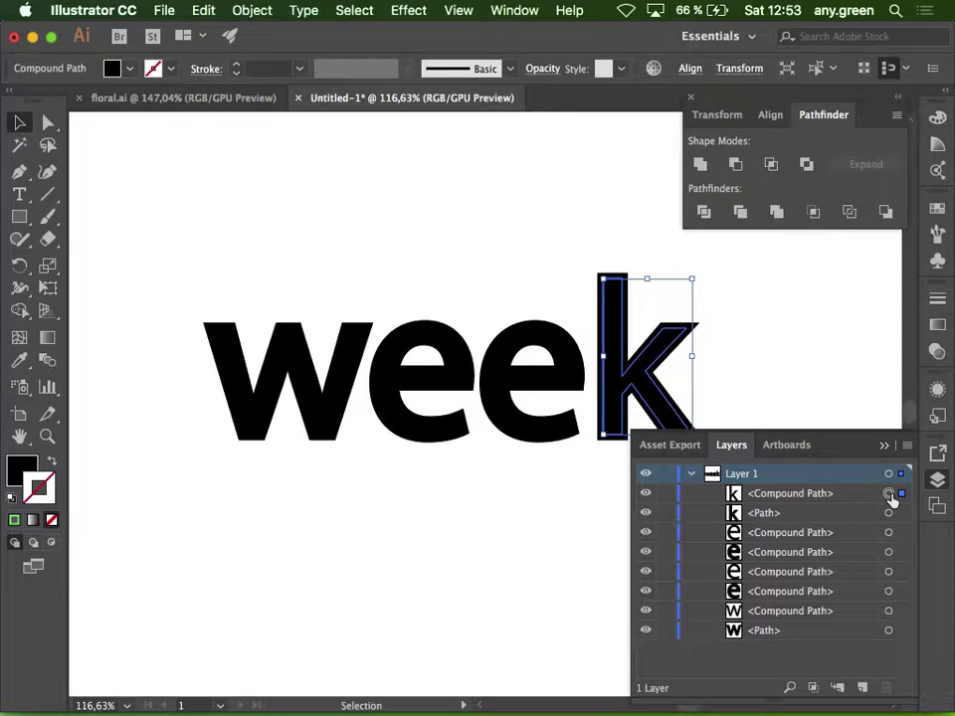
pyautogui.click(888, 512)
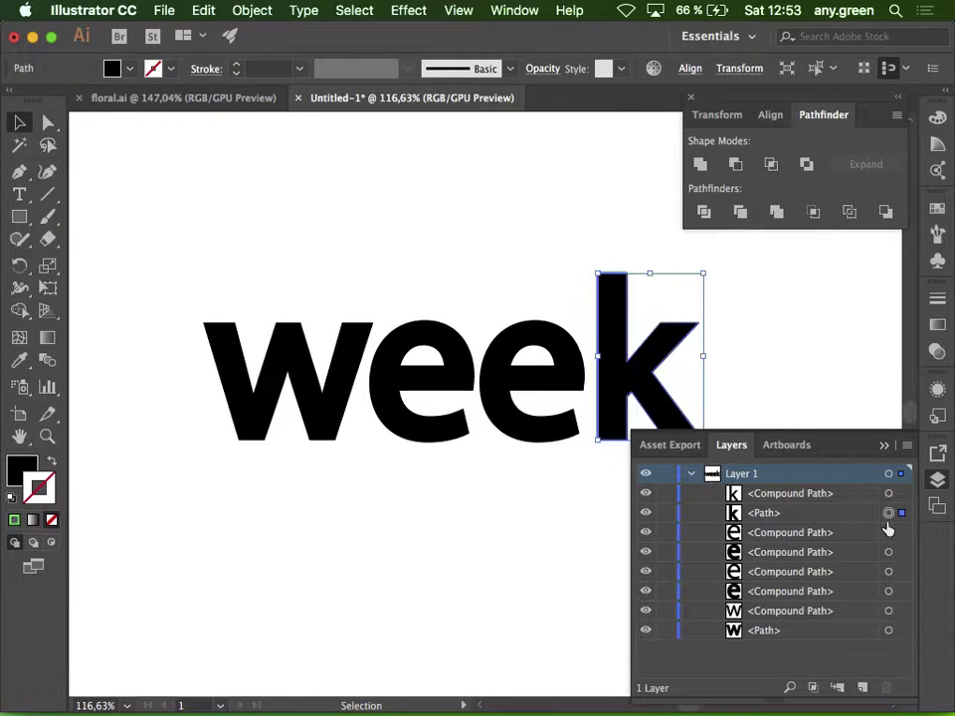
pyautogui.press('super')
pyautogui.keyDown('super'); pyautogui.click(888, 553); pyautogui.keyUp('super')
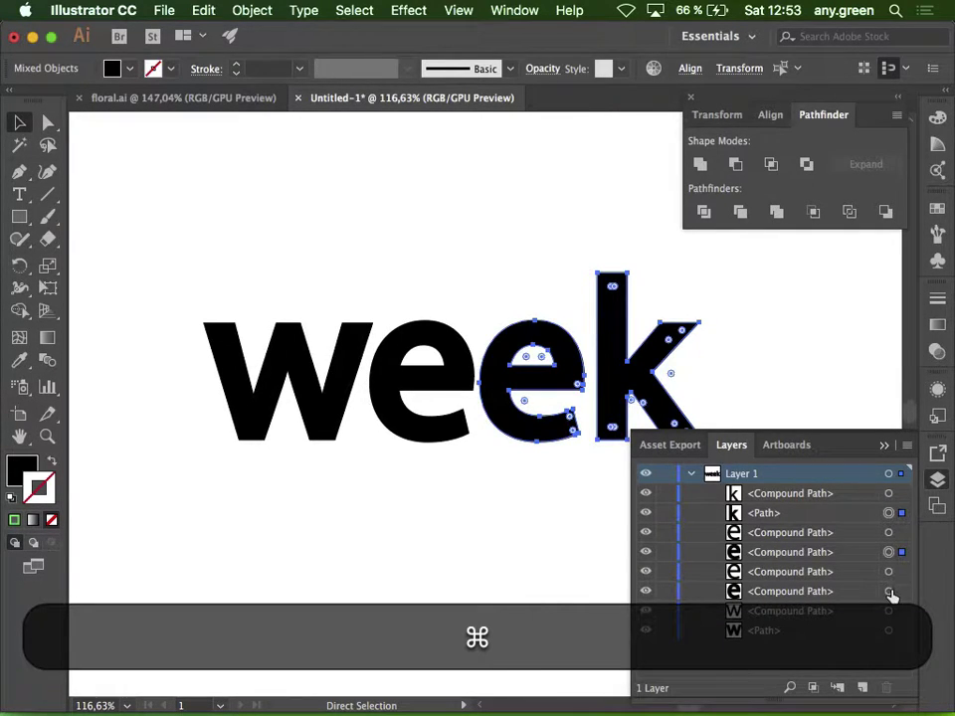
pyautogui.keyDown('super'); pyautogui.click(888, 591); pyautogui.keyUp('super')
pyautogui.keyDown('super'); pyautogui.click(888, 631); pyautogui.keyUp('super')
pyautogui.press('super+g')
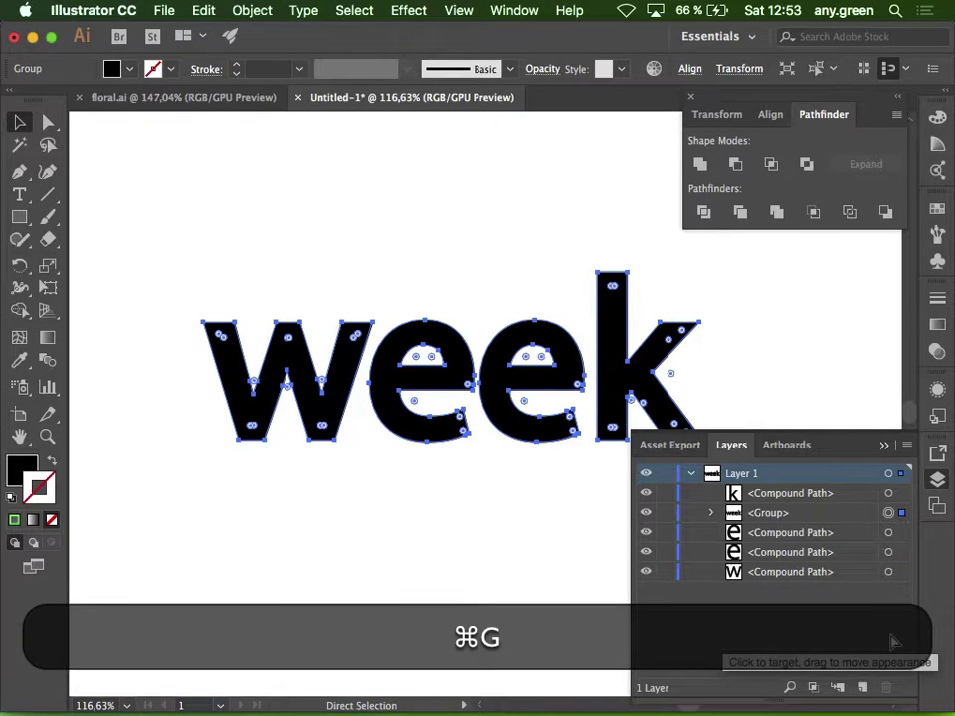
pyautogui.moveTo(771, 584); pyautogui.dragTo(772, 576)
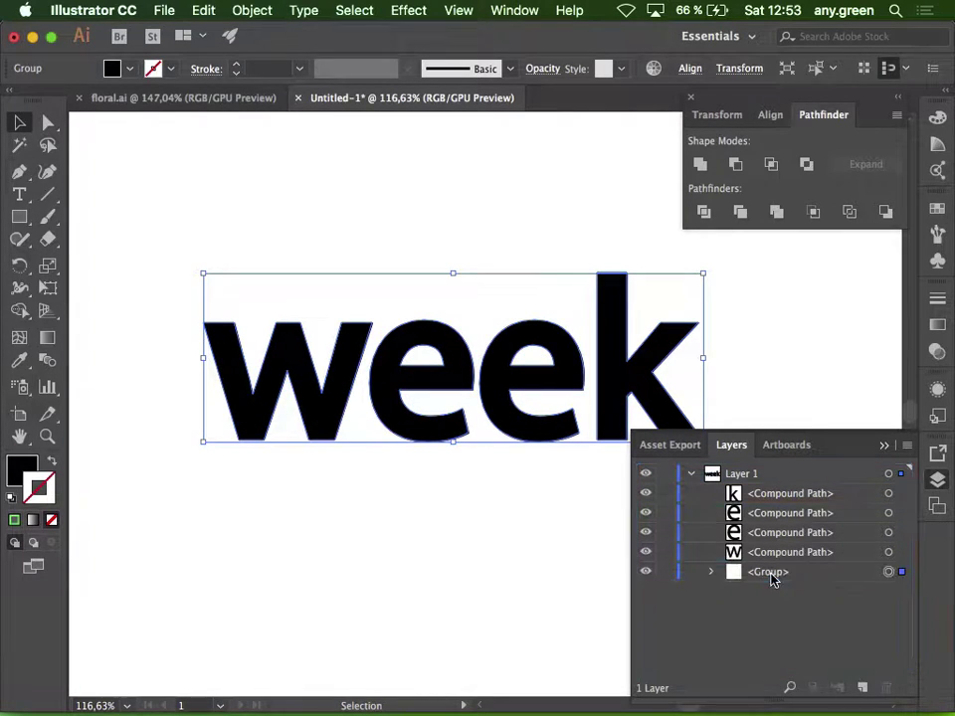
# Group the four thinner original letter shapes, leaving the offset letters' group out of the selection
pyautogui.press('super+a')
pyautogui.keyDown('super'); pyautogui.click(889, 573); pyautogui.keyUp('super')
pyautogui.press('super+g')
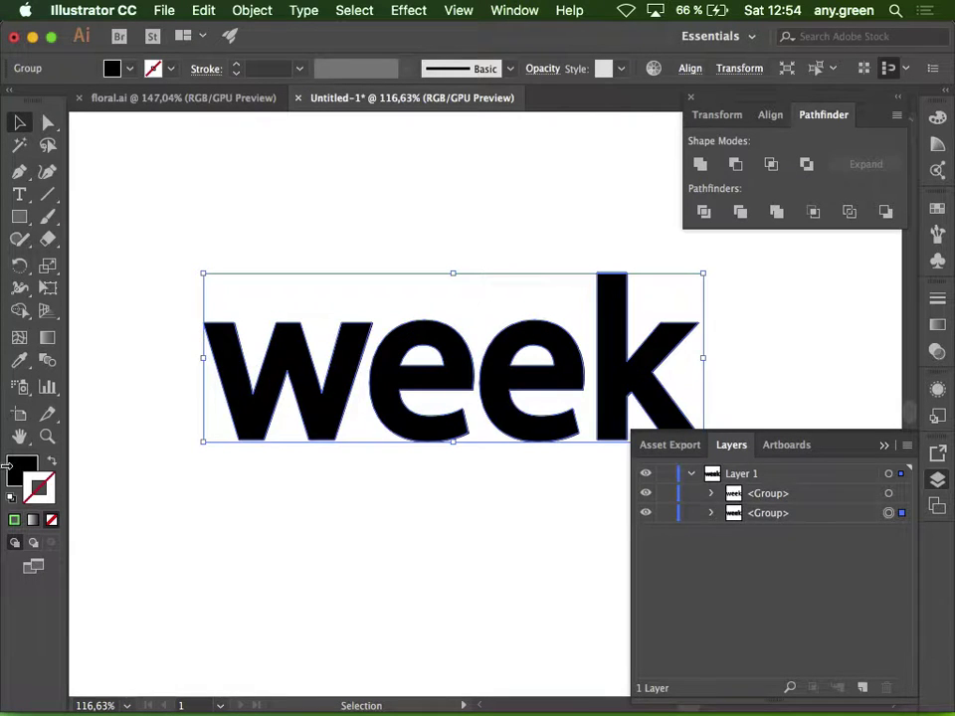
# Fill the group of larger offset letters with bright green, hue 96°, and deselect it
pyautogui.doubleClick(21, 467)
pyautogui.click(455, 261)
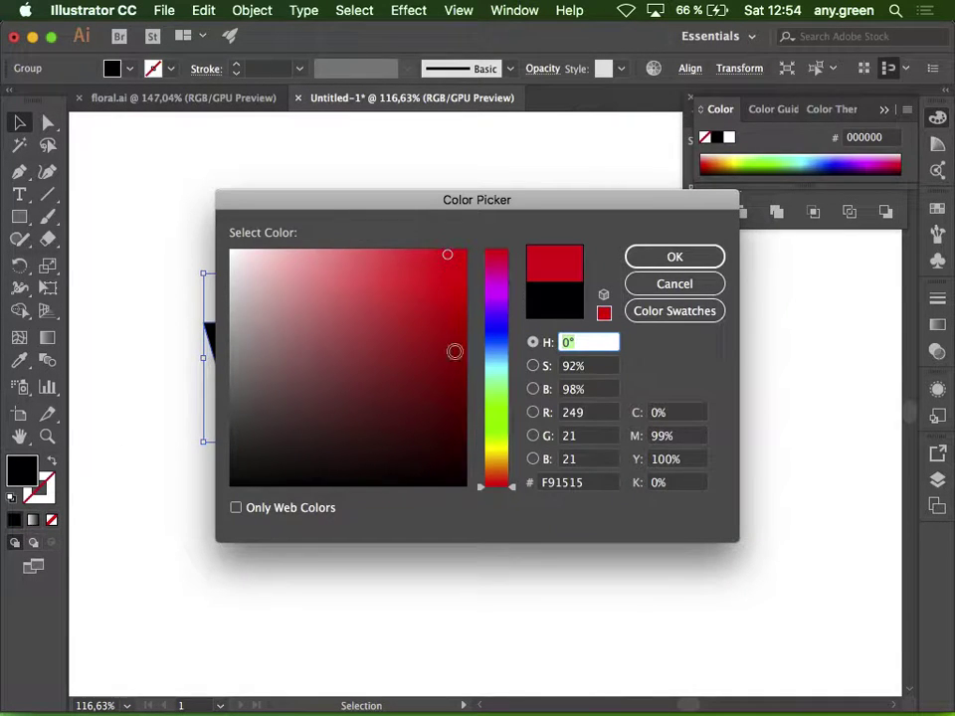
pyautogui.write('96')
pyautogui.press('Return')
pyautogui.click(518, 492)
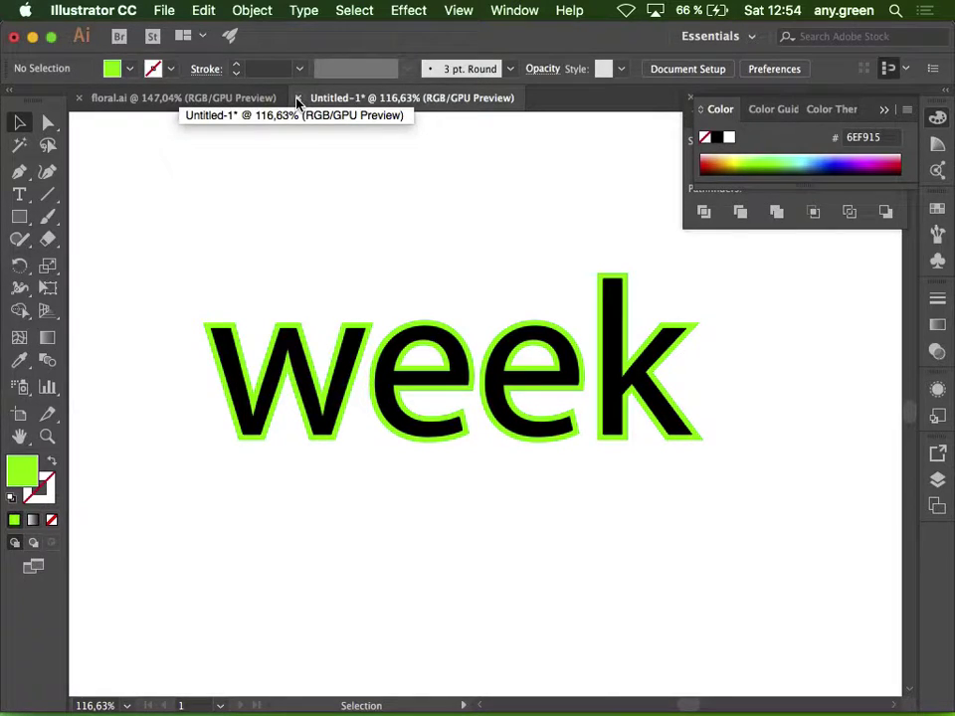
# Select both "week" letter groups and delete them from the canvas
pyautogui.moveTo(255, 229); pyautogui.dragTo(614, 462)
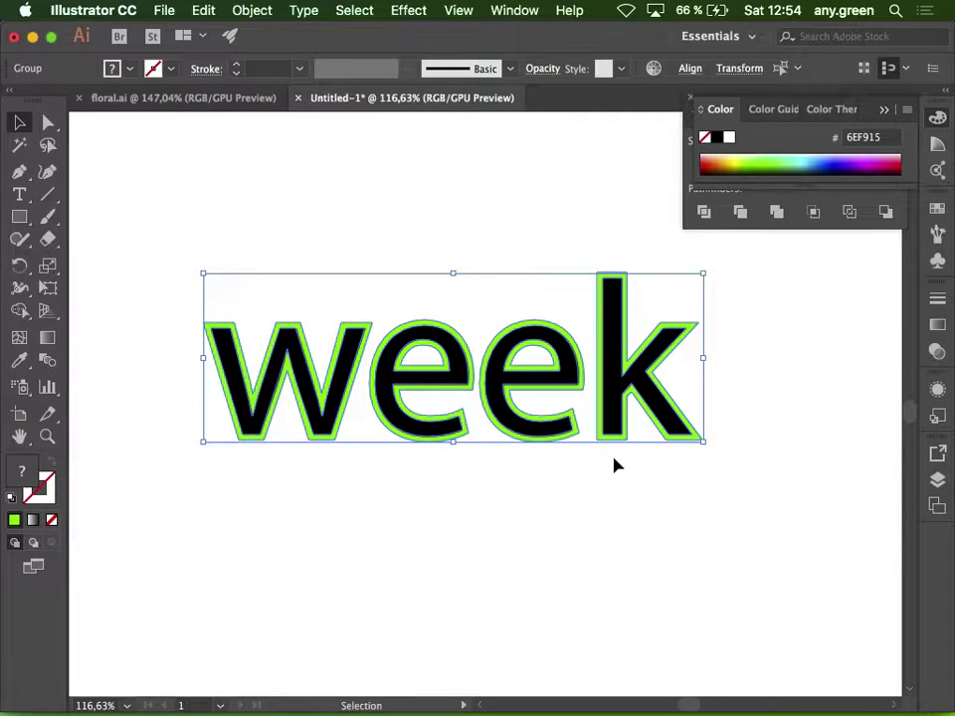
pyautogui.press('super+Tab')
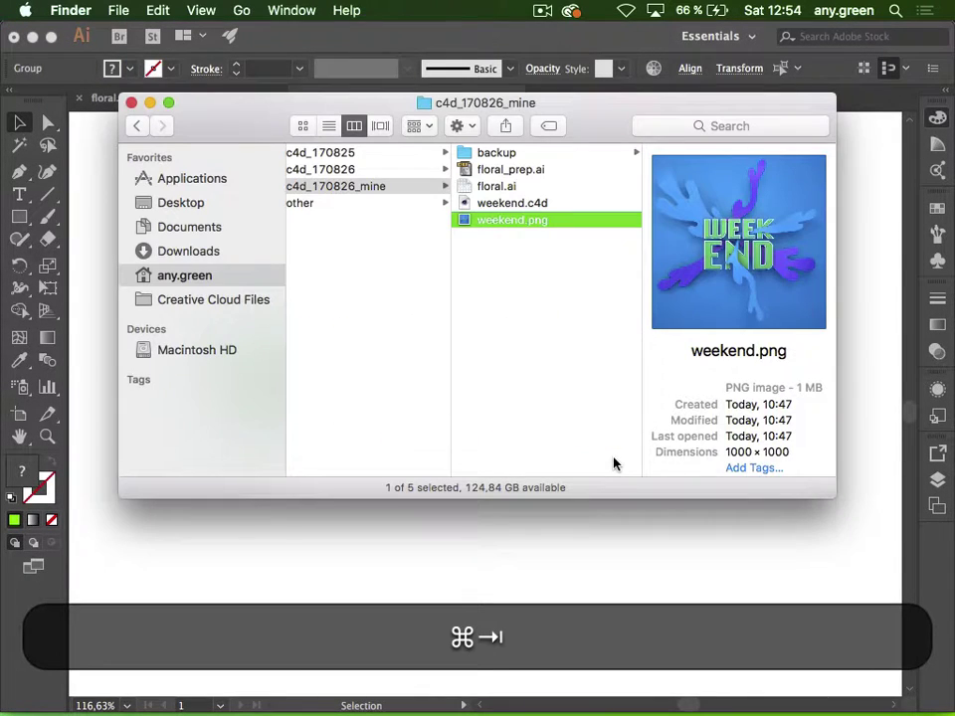
pyautogui.press('super+Tab')
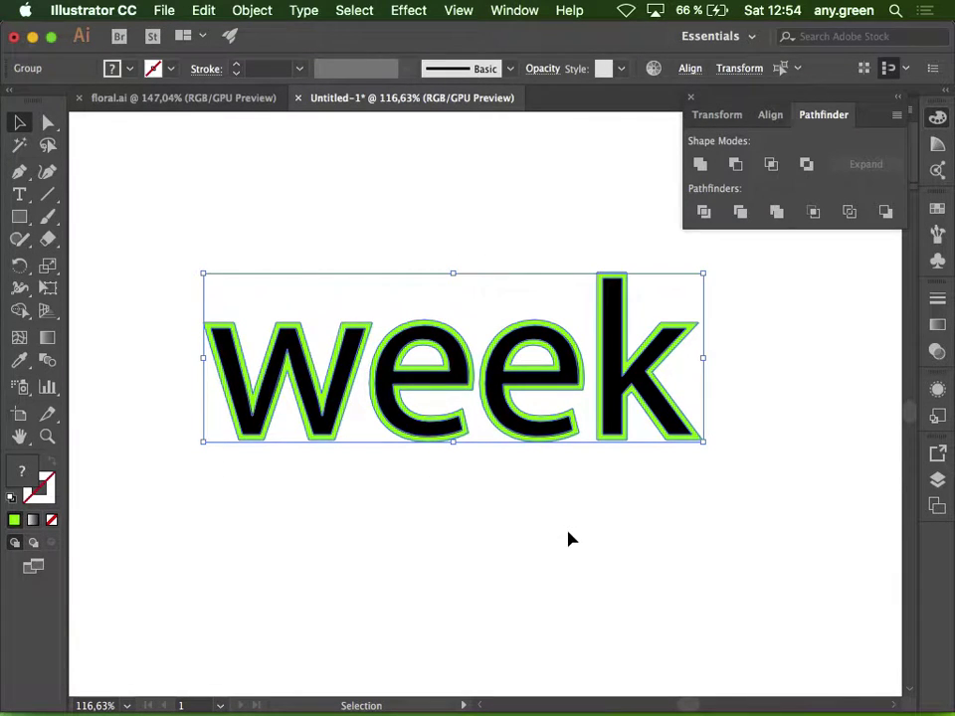
pyautogui.press('BackSpace')
# Draw an open, three-anchor curved path with the Pen tool and swap its colours to a green stroke without fill
pyautogui.press('p')
pyautogui.moveTo(218, 422); pyautogui.dragTo(305, 277)
pyautogui.moveTo(799, 299); pyautogui.dragTo(630, 562)
pyautogui.moveTo(438, 590); pyautogui.dragTo(338, 482)
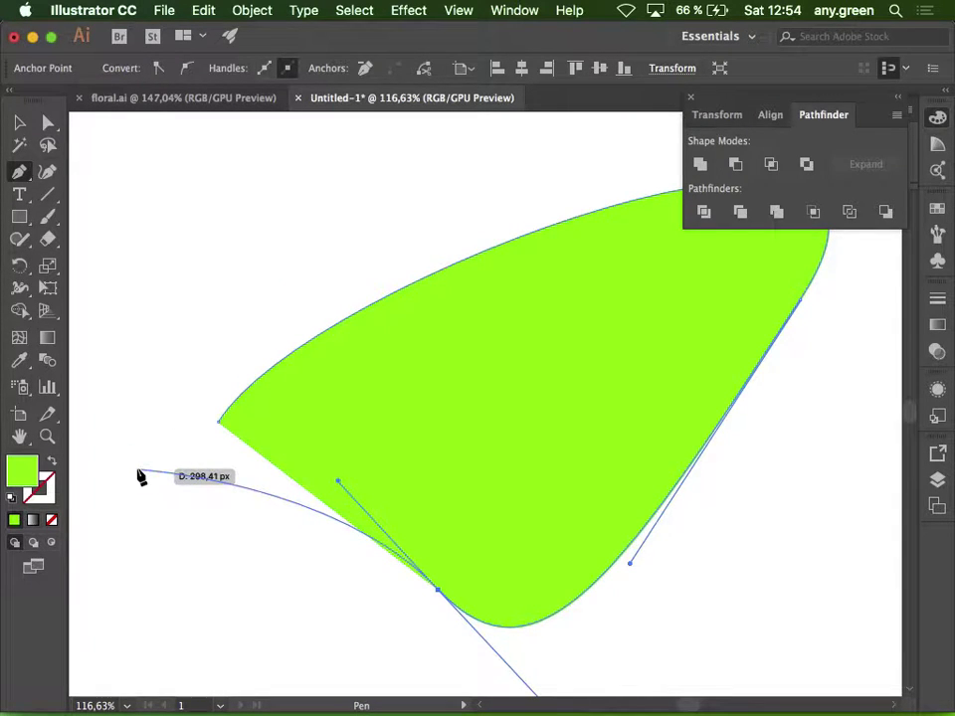
pyautogui.click(53, 460)
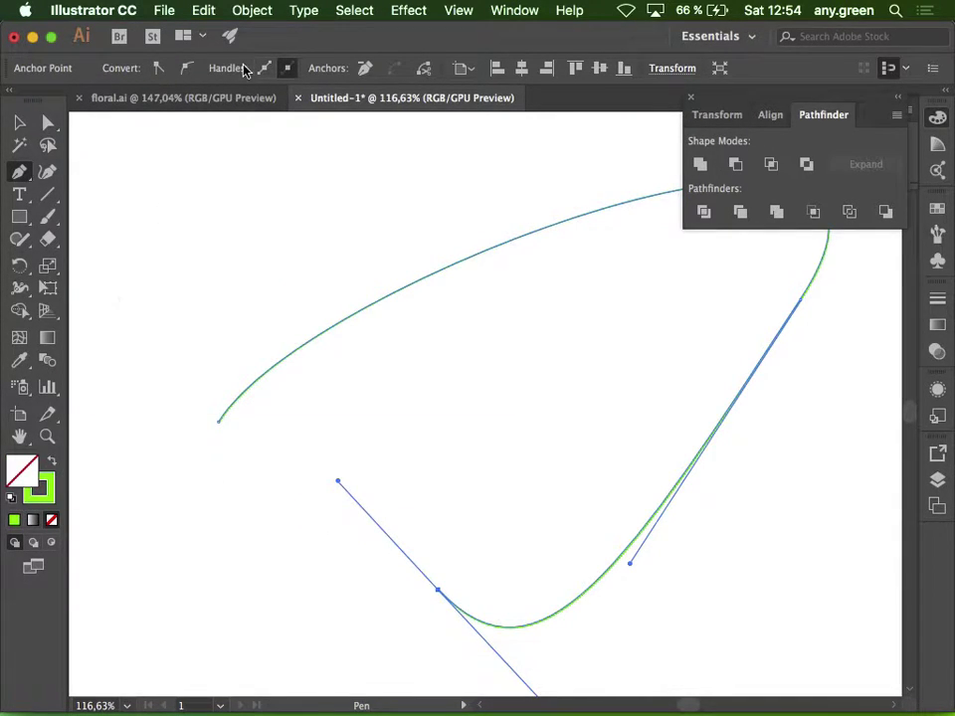
# Select the curved path as a whole and set its stroke weight to 18 pt
pyautogui.press('v')
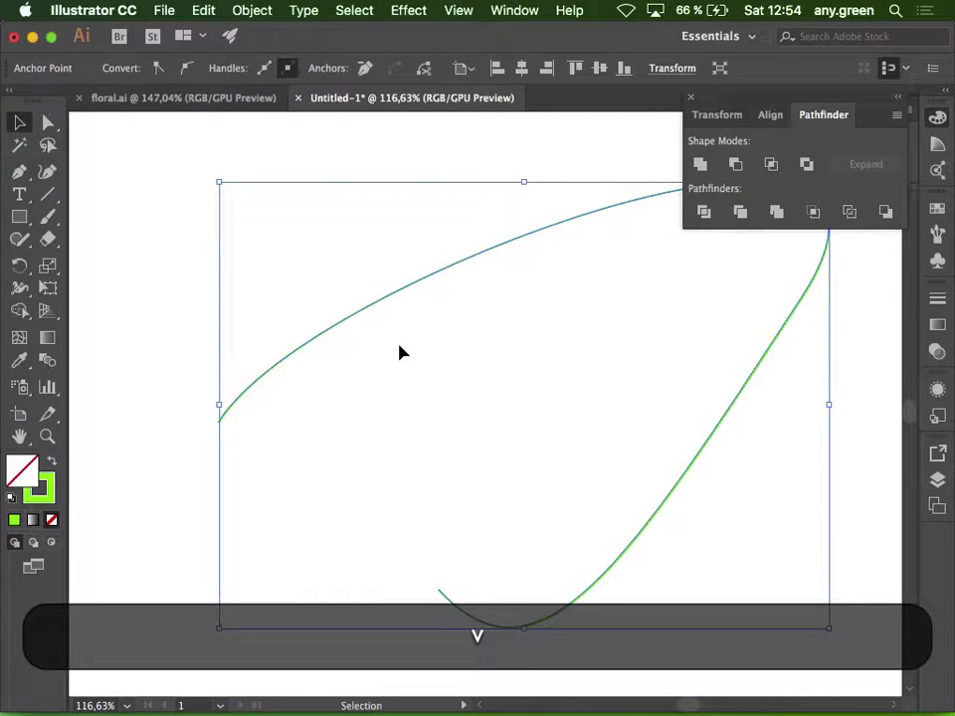
pyautogui.click(358, 290)
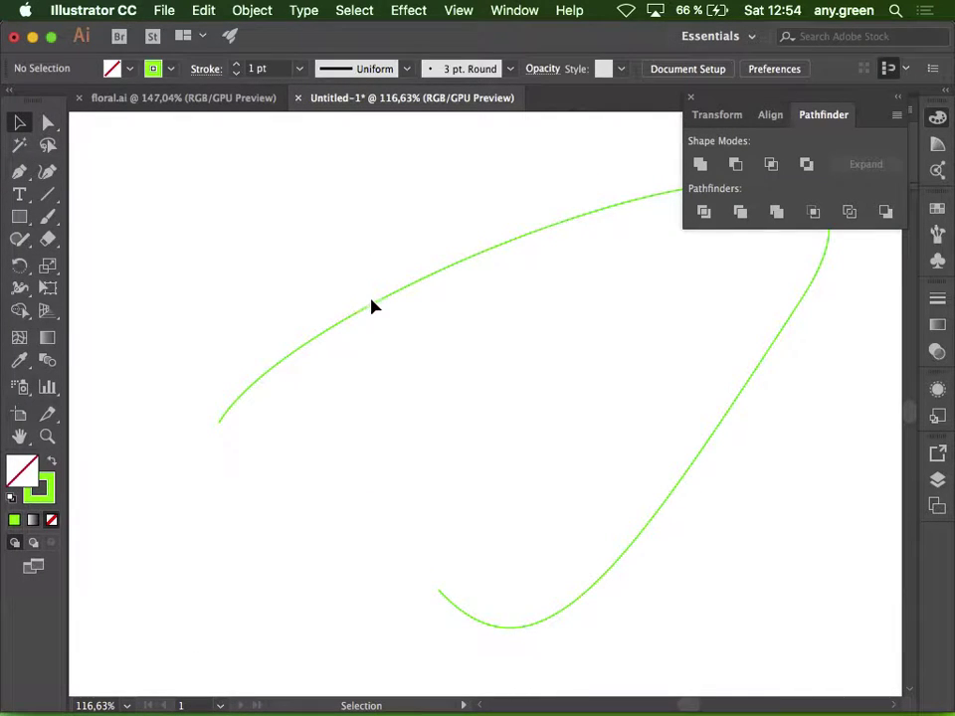
pyautogui.click(236, 64)
pyautogui.click(236, 63)
pyautogui.click(236, 64)
pyautogui.click(236, 64)
pyautogui.click(236, 64)
pyautogui.click(235, 64)
pyautogui.click(235, 64)
pyautogui.click(236, 64)
pyautogui.click(338, 324)
pyautogui.click(234, 64)
pyautogui.click(235, 64)
pyautogui.click(234, 64)
pyautogui.click(235, 64)
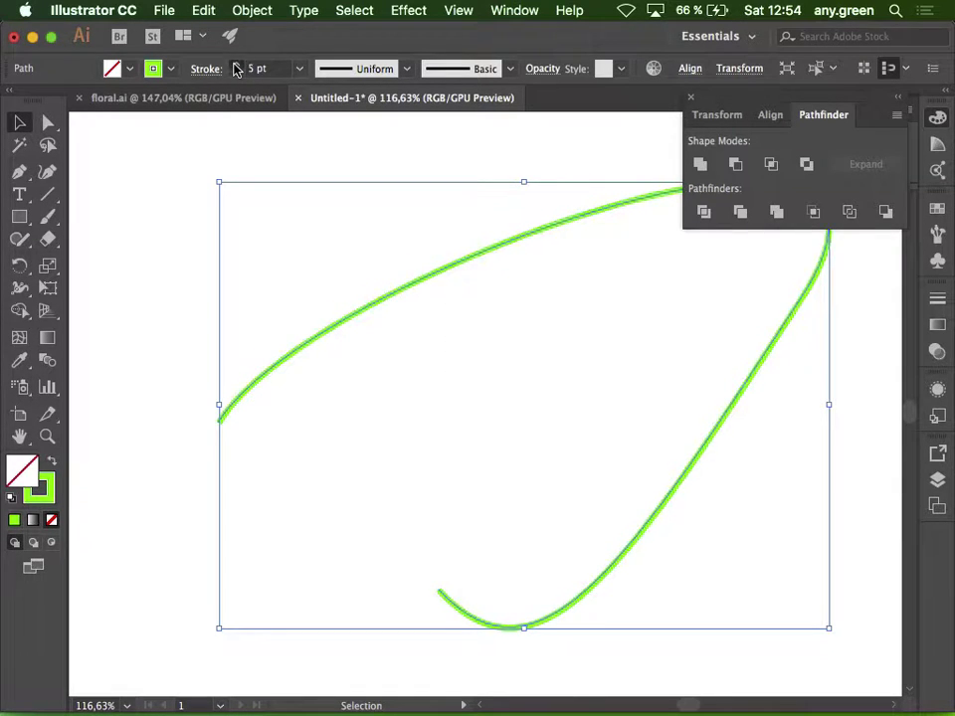
pyautogui.tripleClick(235, 63)
pyautogui.tripleClick(236, 64)
pyautogui.tripleClick(235, 63)
pyautogui.tripleClick(236, 64)
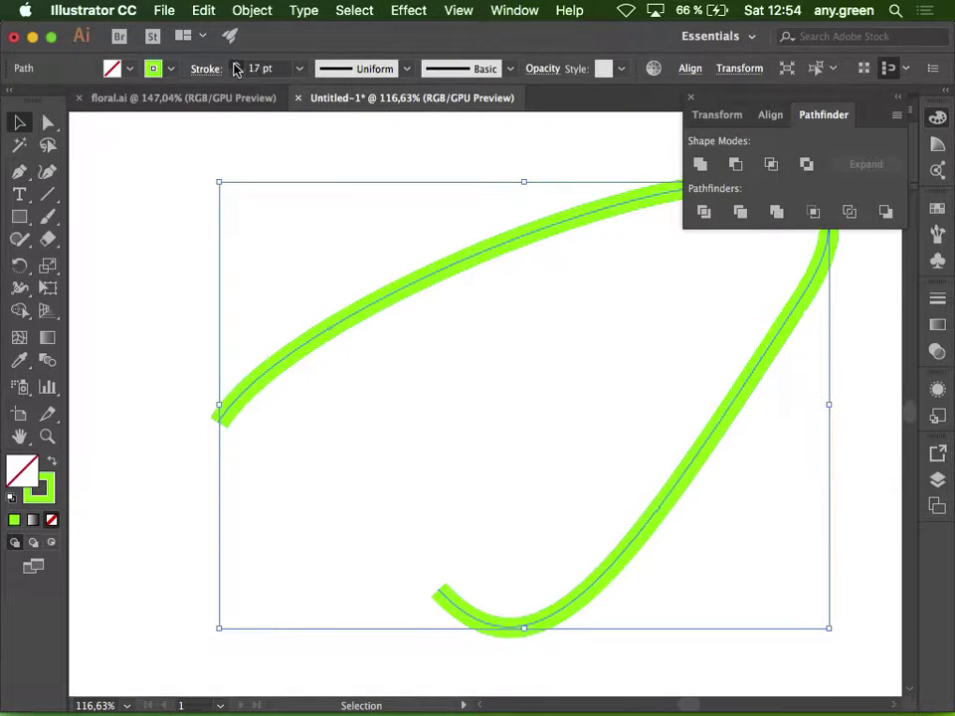
pyautogui.click(236, 64)
# Apply the double-bulge width profile with tapered ends to the curve and set its stroke weight to 26 pt
pyautogui.click(407, 68)
pyautogui.click(384, 155)
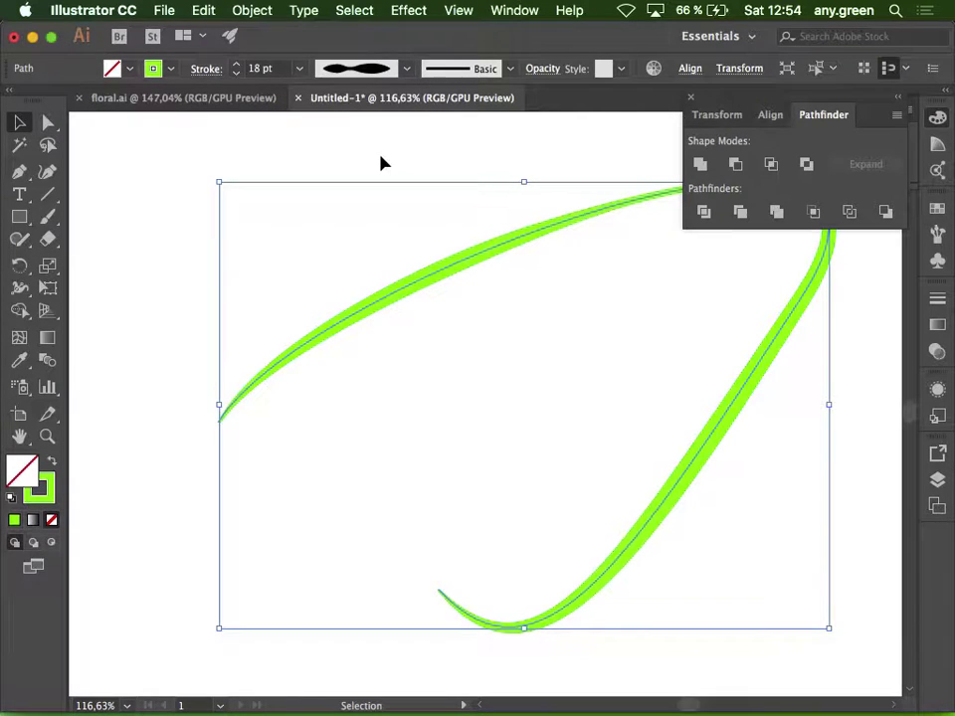
pyautogui.click(236, 63)
pyautogui.click(235, 64)
pyautogui.click(236, 63)
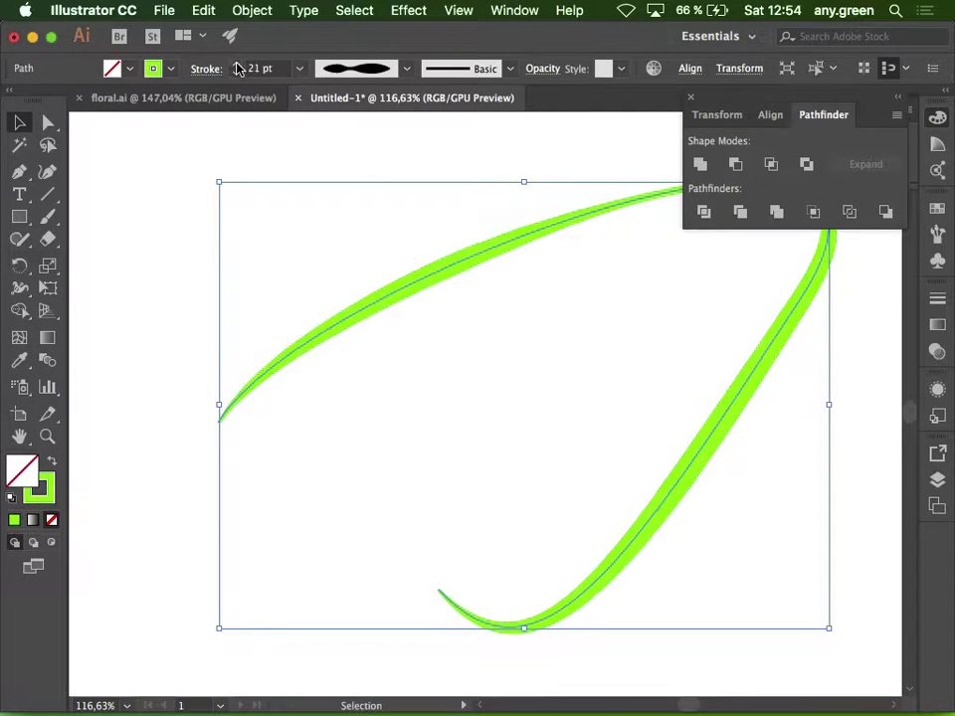
pyautogui.click(236, 64)
pyautogui.click(236, 64)
pyautogui.click(236, 64)
pyautogui.click(236, 63)
pyautogui.click(236, 63)
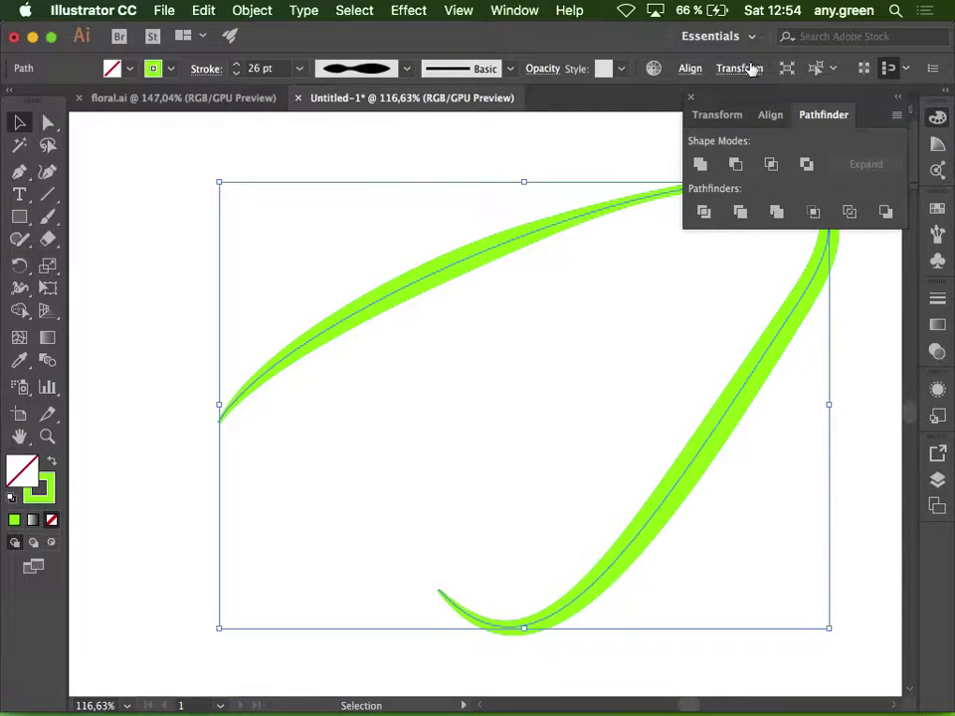
# Clear the Pathfinder and Color panels off the canvas and expand the tapered curve's appearance into a filled shape
pyautogui.click(690, 99)
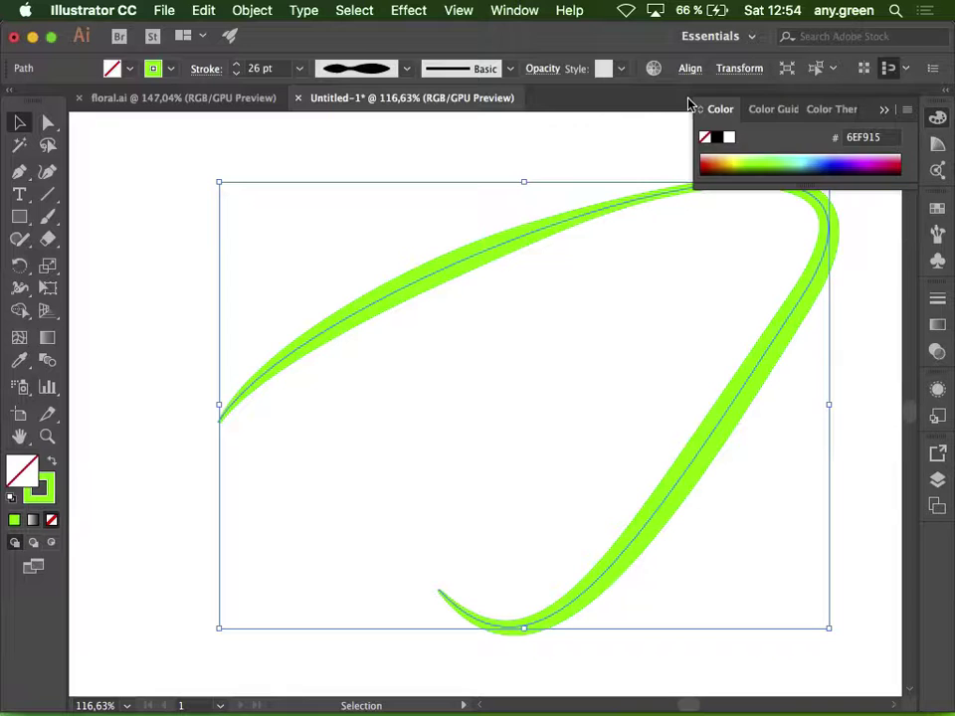
pyautogui.click(932, 121)
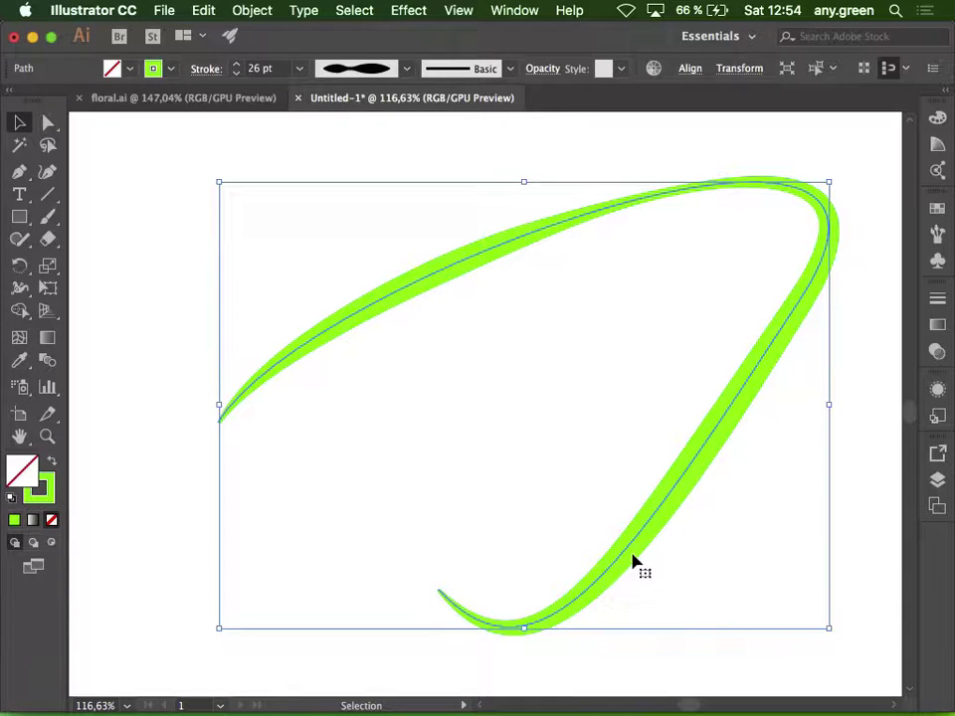
pyautogui.moveTo(641, 543); pyautogui.dragTo(631, 537)
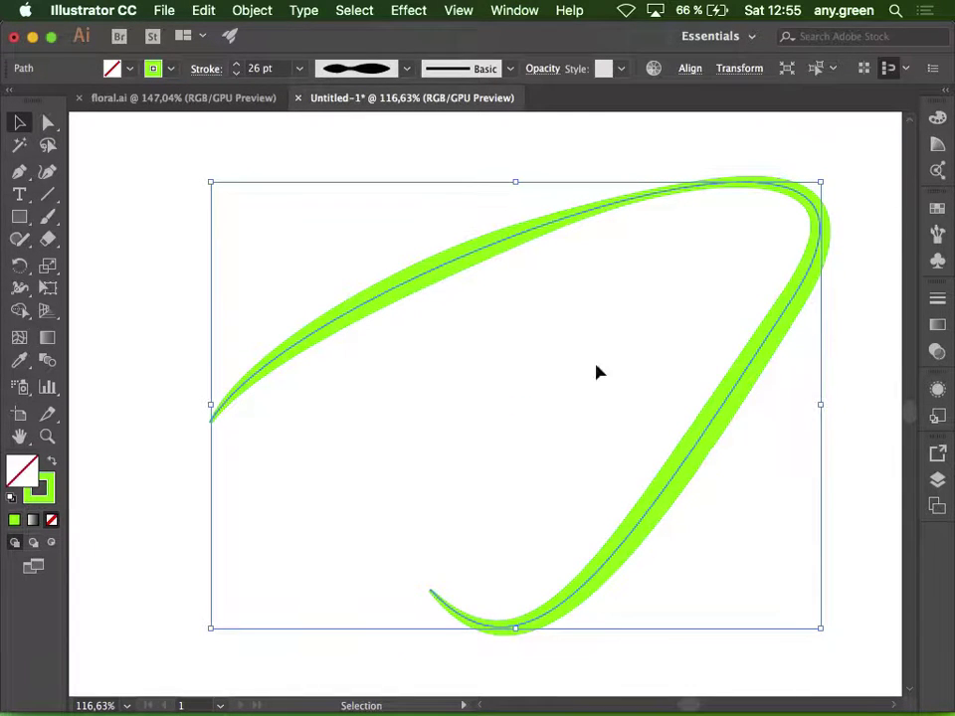
pyautogui.click(251, 10)
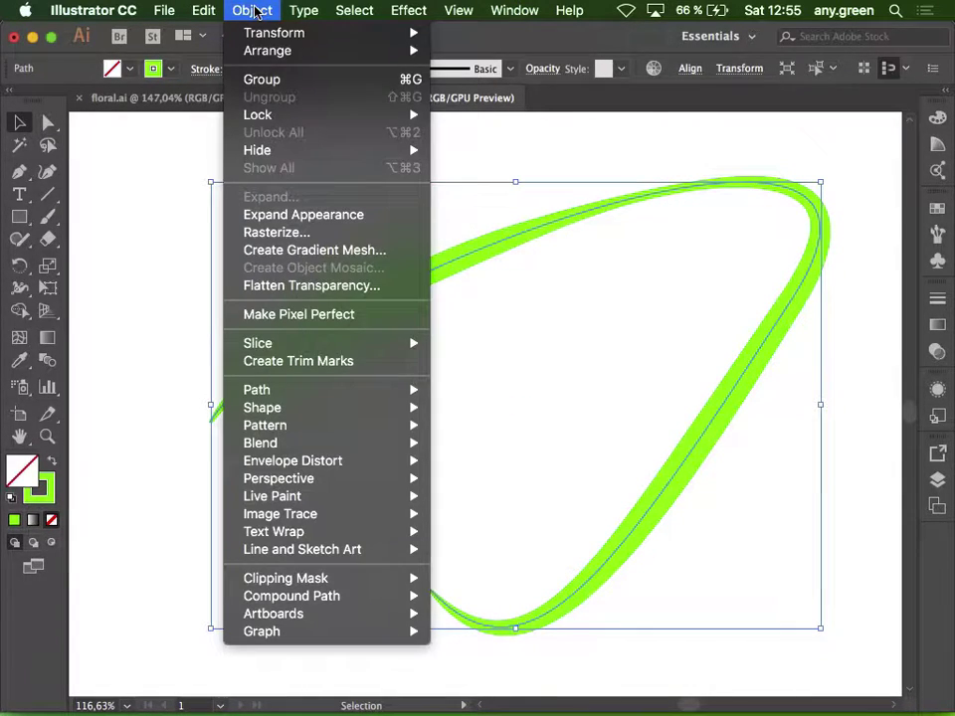
pyautogui.click(368, 221)
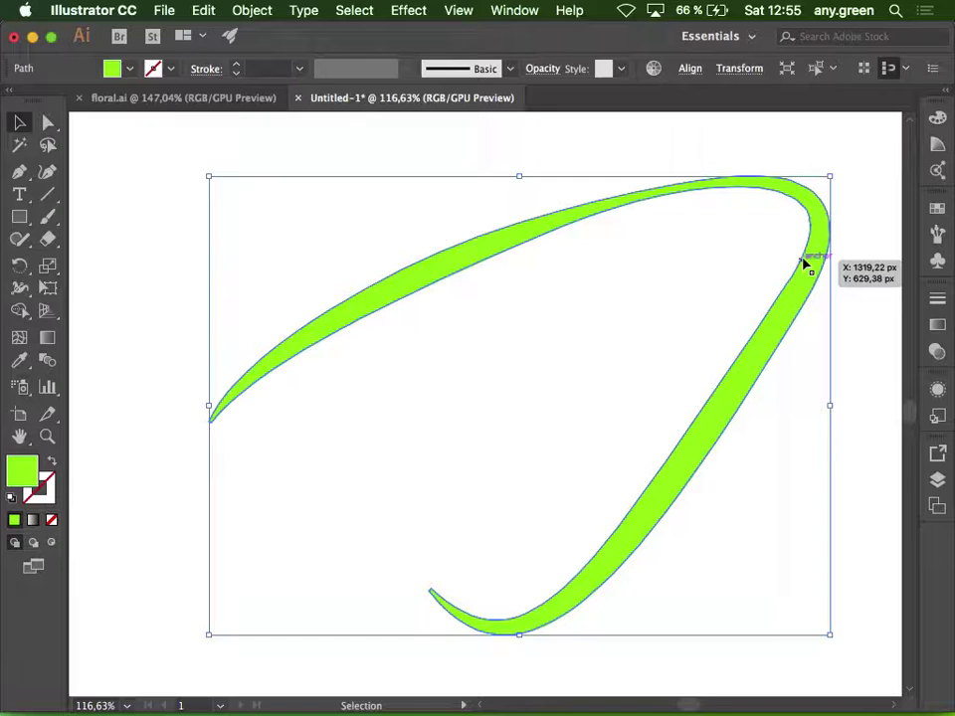
# Return to the floral.ai document and toggle each WEEK and END group in Layer 1 off and on to inspect the lettering's parts
pyautogui.click(198, 99)
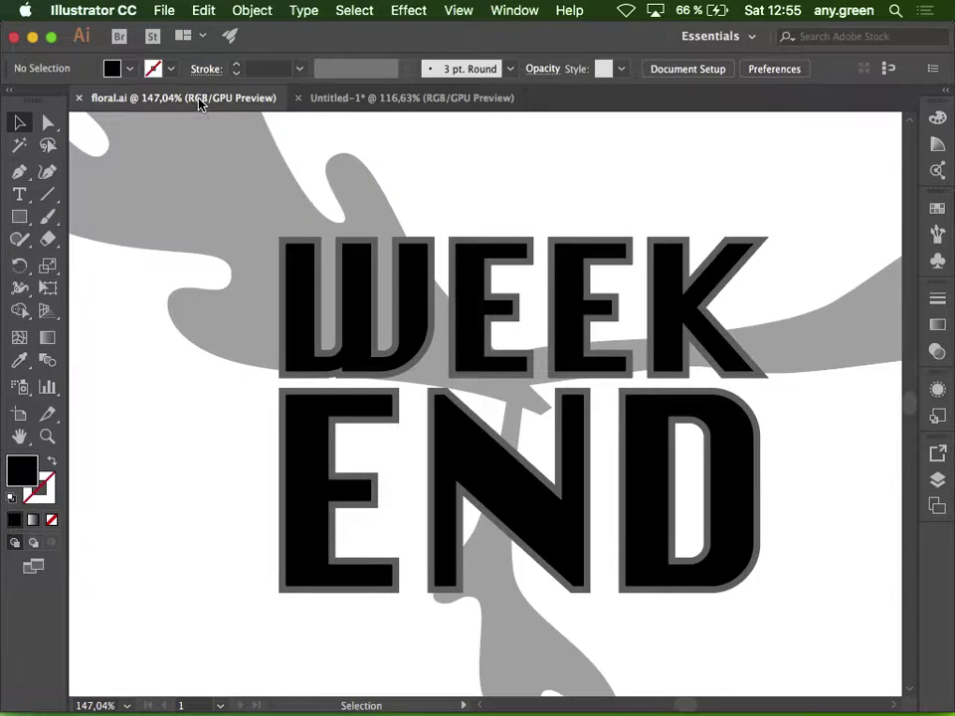
pyautogui.hscroll(2, 731, 450)
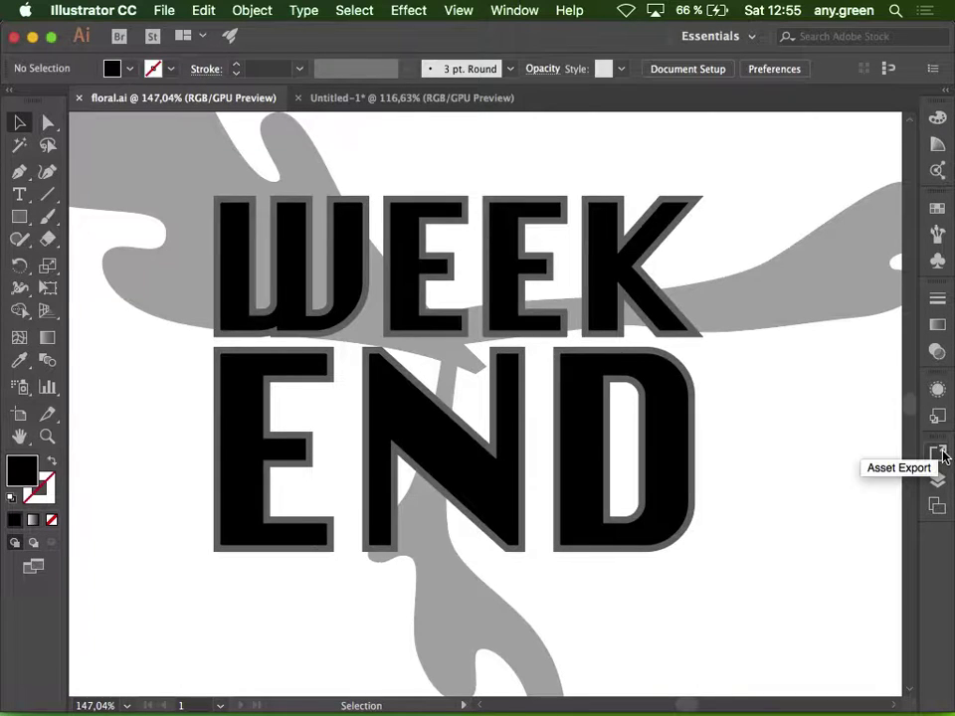
pyautogui.click(939, 481)
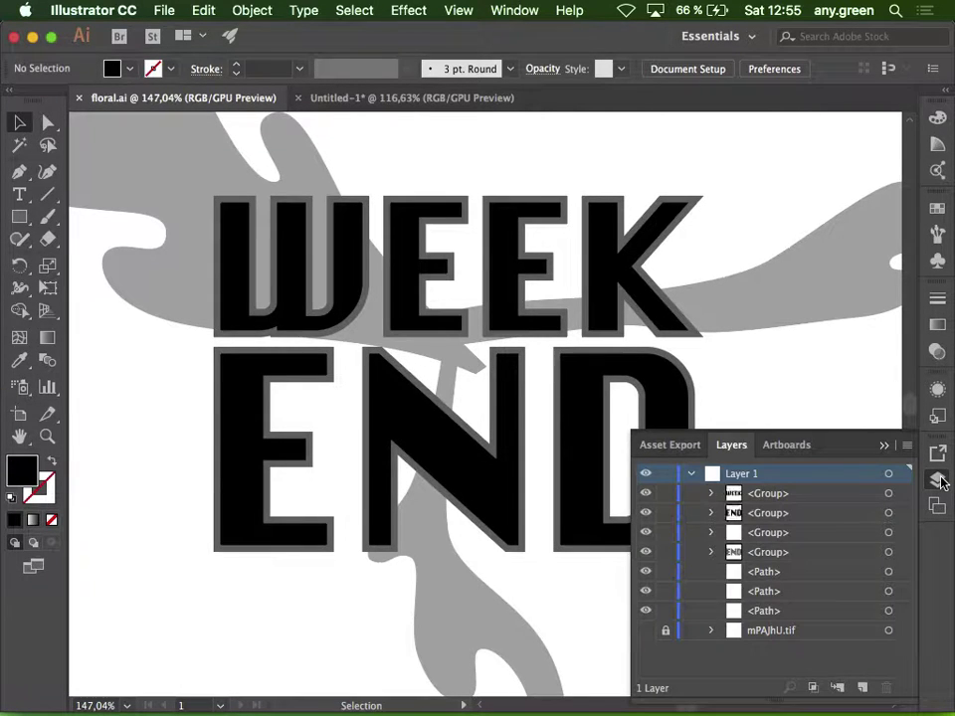
pyautogui.click(646, 495)
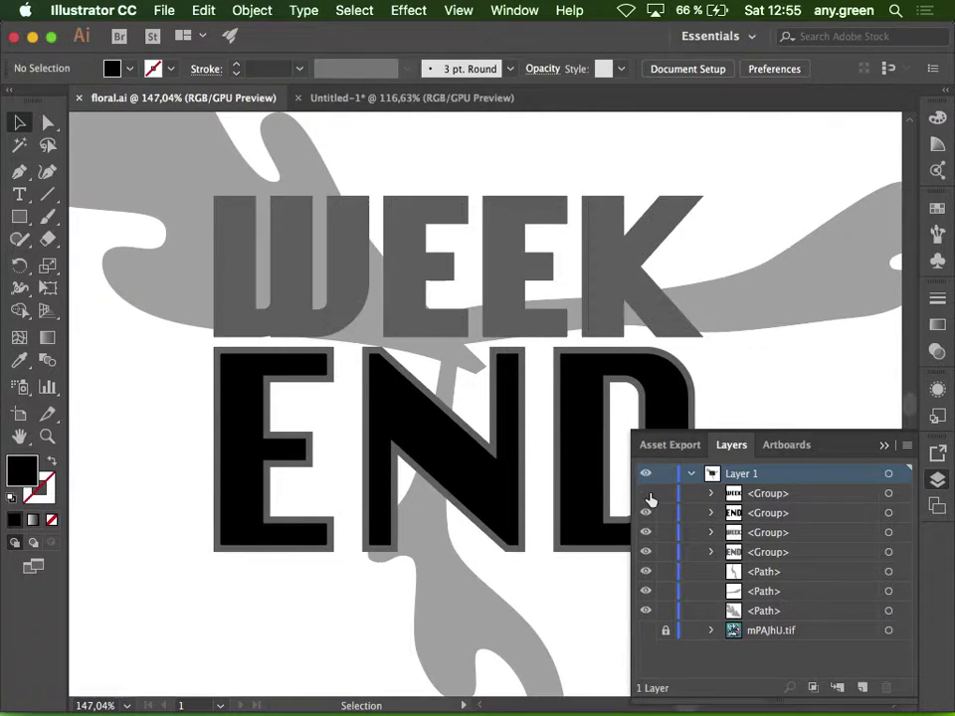
pyautogui.click(646, 494)
pyautogui.click(647, 517)
pyautogui.click(646, 517)
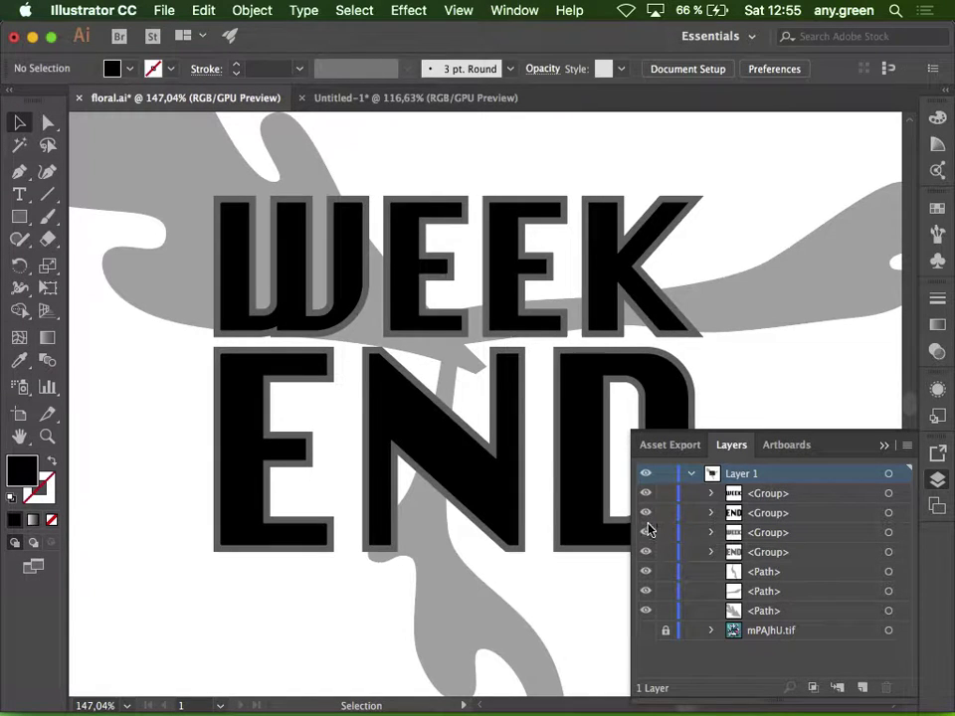
pyautogui.click(647, 531)
pyautogui.click(648, 531)
pyautogui.click(646, 553)
pyautogui.click(647, 553)
# Unlock the mPAJhU.tif reference image in Layer 1 and show it behind the traced artwork
pyautogui.click(665, 631)
pyautogui.click(645, 630)
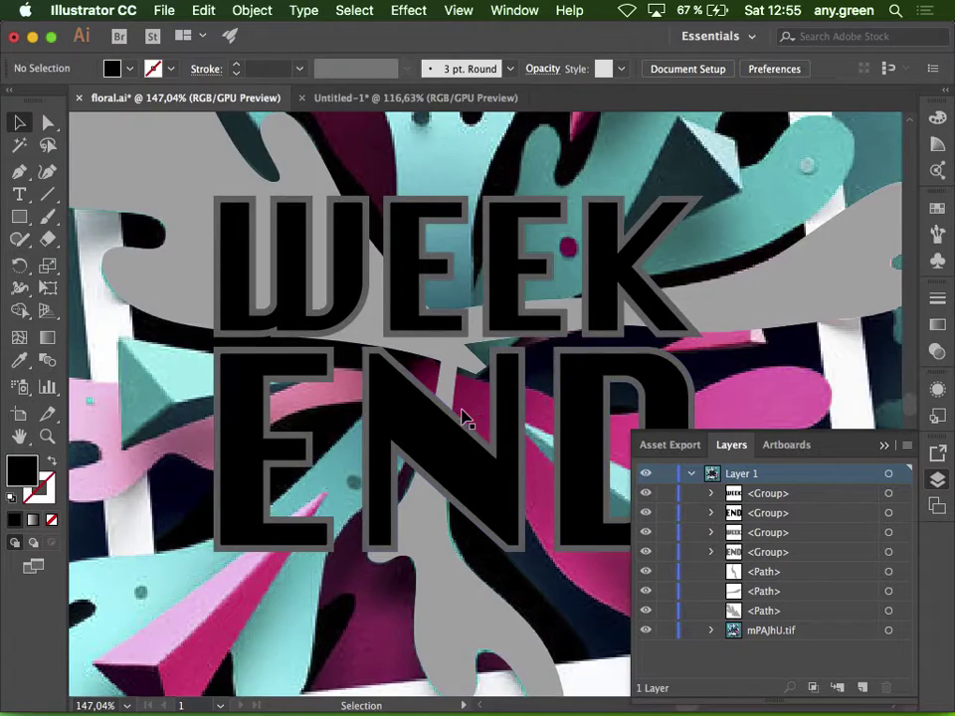
pyautogui.keyDown('alt'); pyautogui.scroll(-5, 447, 432); pyautogui.keyUp('alt')
pyautogui.keyDown('alt'); pyautogui.scroll(-2, 447, 441); pyautogui.keyUp('alt')
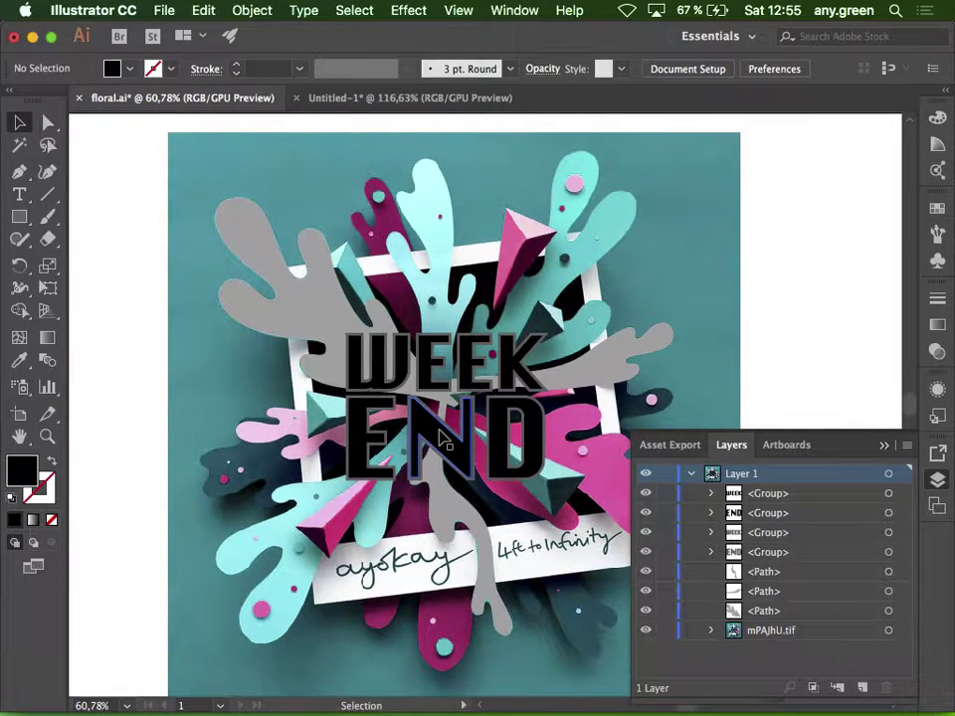
# Hide the mPAJhU.tif reference image and collapse the Layers panel, leaving only the lettering and splash shapes in view
pyautogui.click(647, 630)
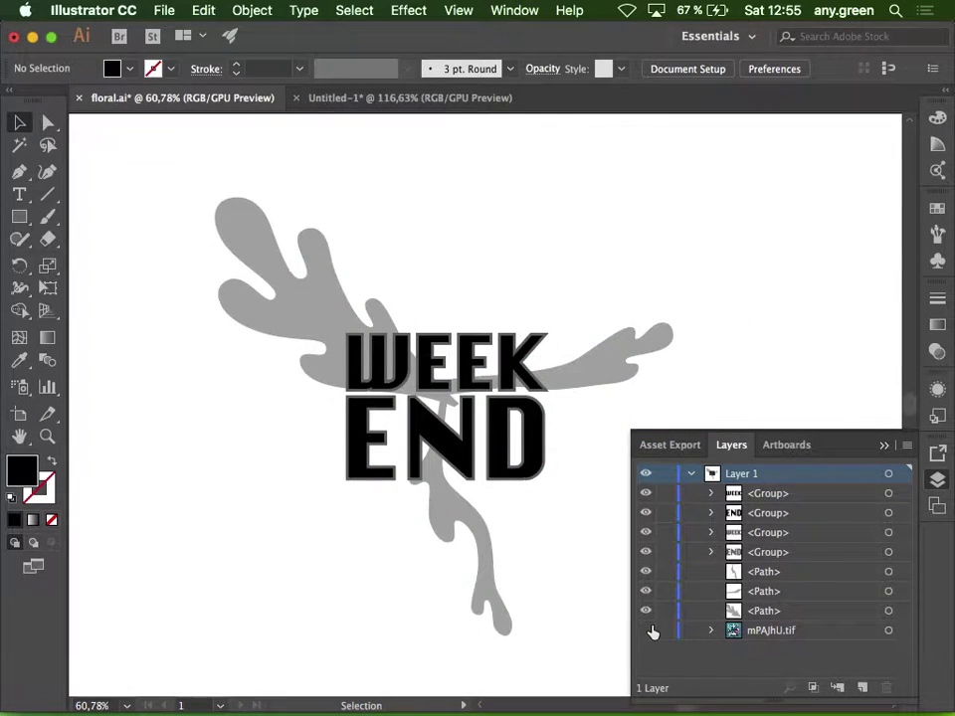
pyautogui.click(704, 362)
pyautogui.keyDown('alt'); pyautogui.scroll(6, 636, 452); pyautogui.keyUp('alt')
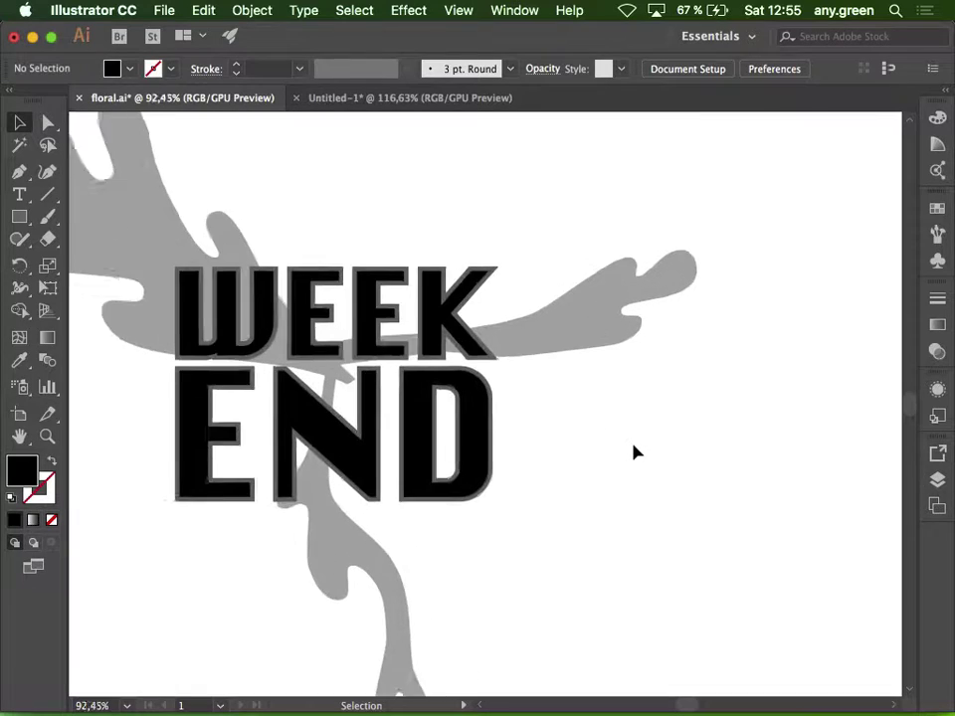
pyautogui.keyDown('alt'); pyautogui.scroll(2, 636, 452); pyautogui.keyUp('alt')
pyautogui.hscroll(-2, 637, 453)
pyautogui.hscroll(-3, 636, 453)
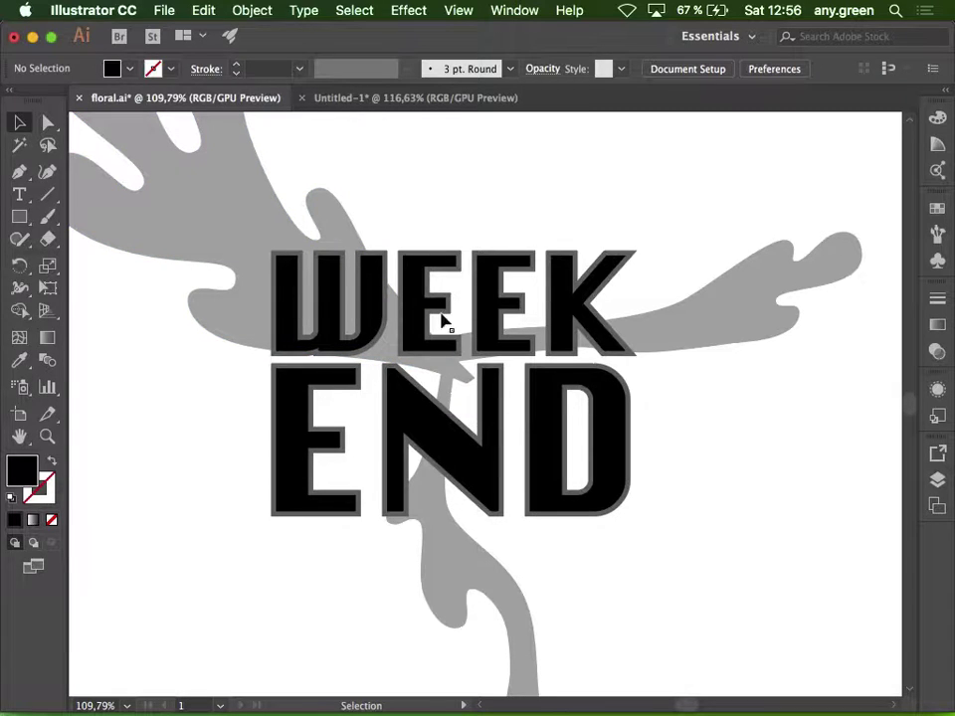
# Start saving a copy of the artwork as floral_prep.ai on the Desktop in Adobe Illustrator format
pyautogui.hotkey('ctrl', 'shift', 's')
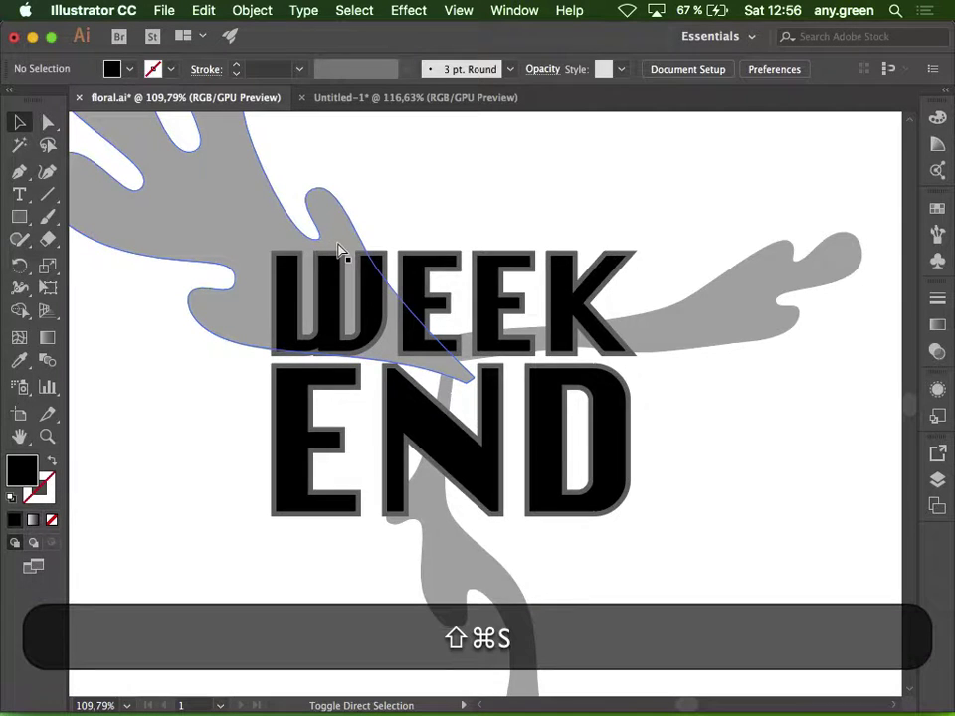
pyautogui.press('Right')
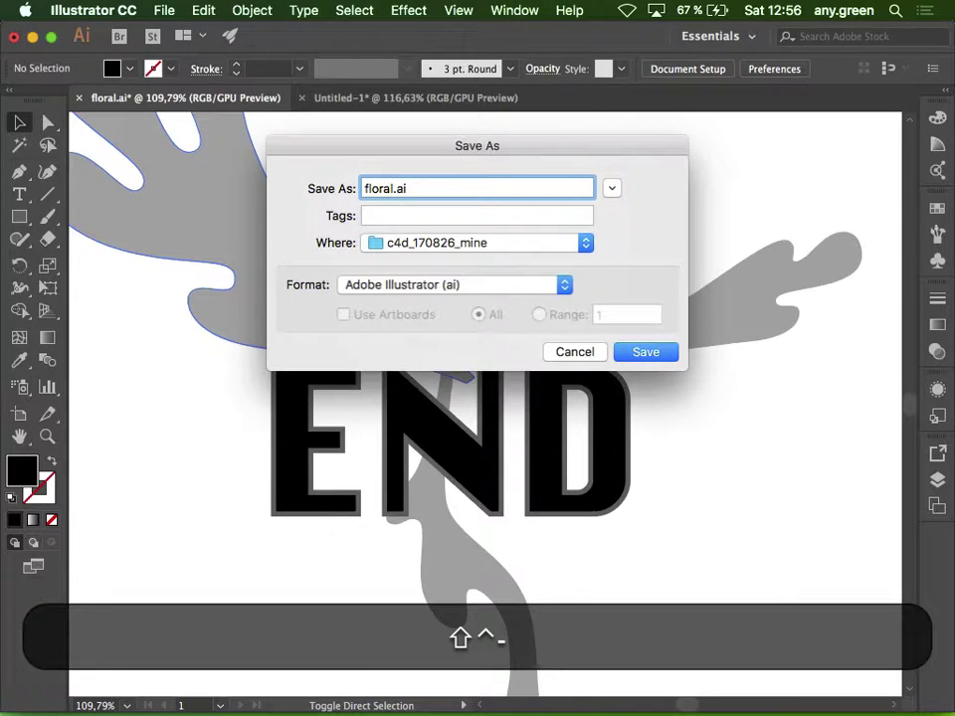
pyautogui.write('PRED')
pyautogui.press('BackSpace')
pyautogui.press('BackSpace')
pyautogui.press('BackSpace')
pyautogui.press('BackSpace')
pyautogui.write('_prep')
pyautogui.press('super+shift+d')
pyautogui.press('super+shift+d')
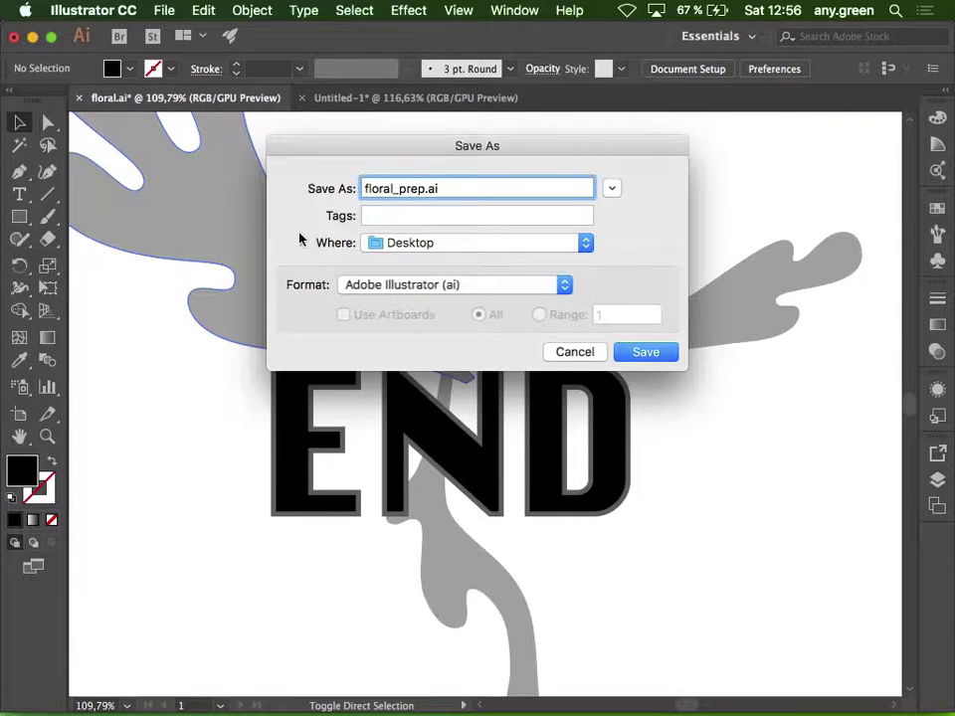
pyautogui.click(655, 354)
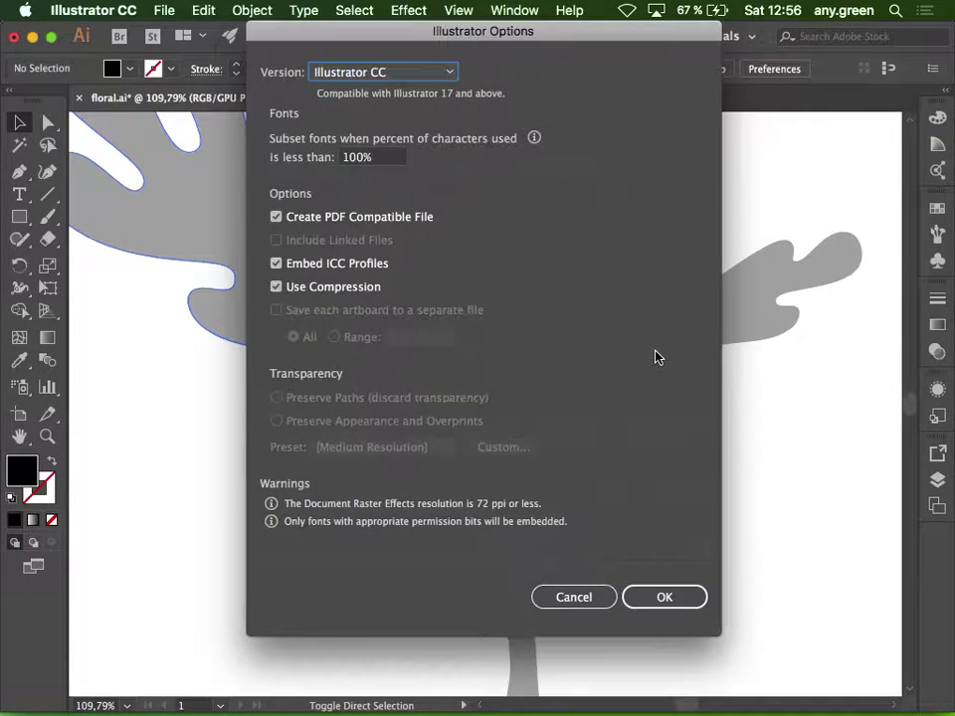
# Set the file version to Illustrator 8 and complete the save in the legacy format
pyautogui.click(364, 73)
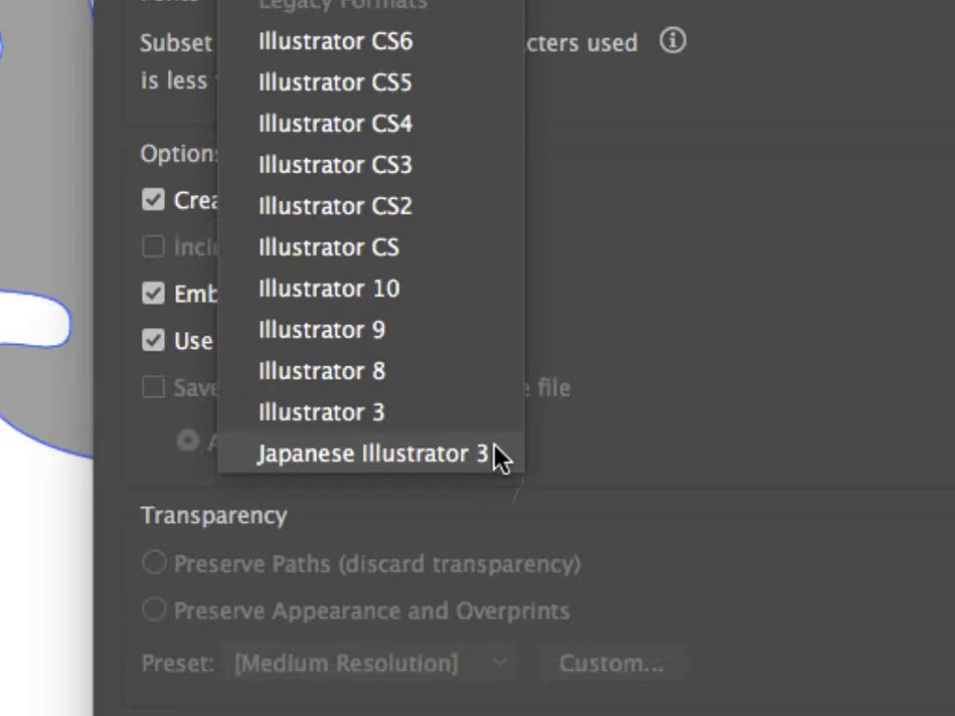
pyautogui.click(450, 371)
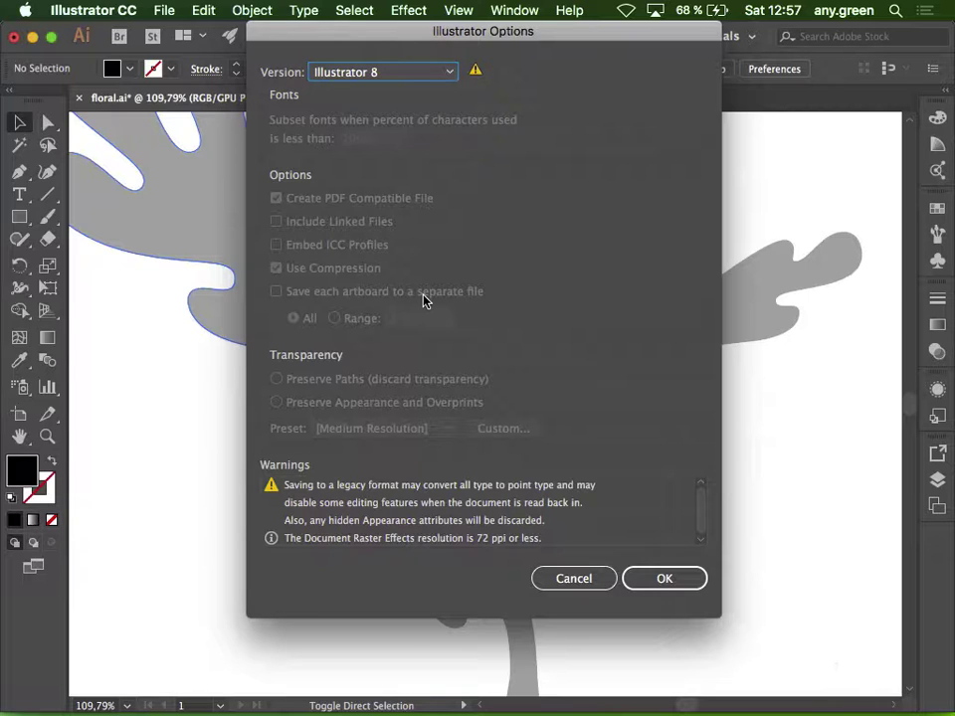
pyautogui.click(664, 579)
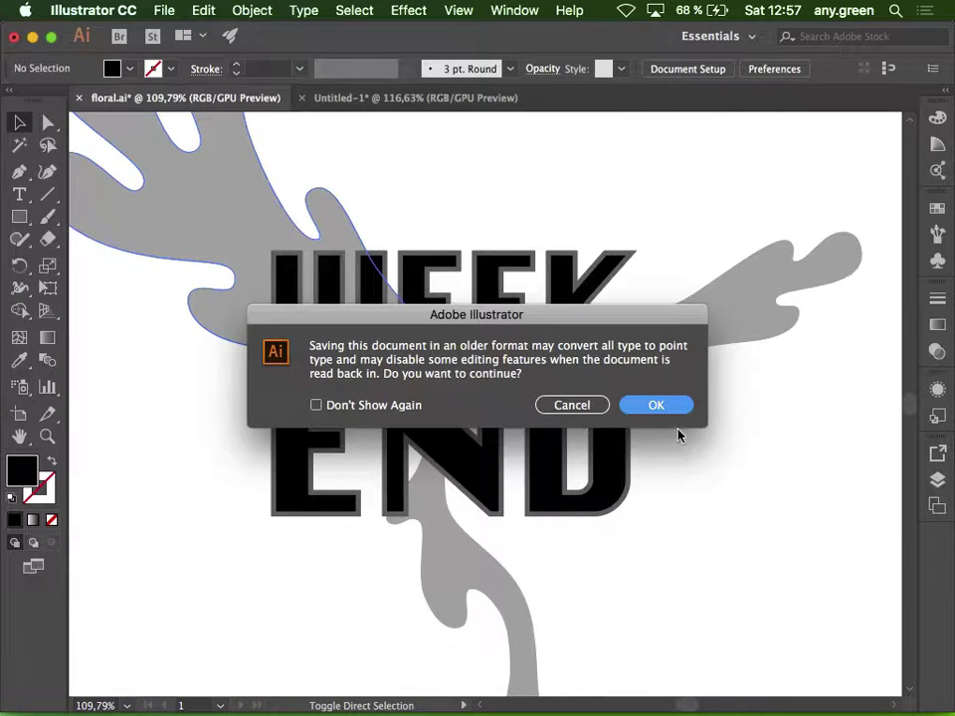
pyautogui.click(669, 409)
# Switch to Finder and preview floral_prep.ai in the c4d_170826 folder
pyautogui.hotkey('ctrl', 'Up')
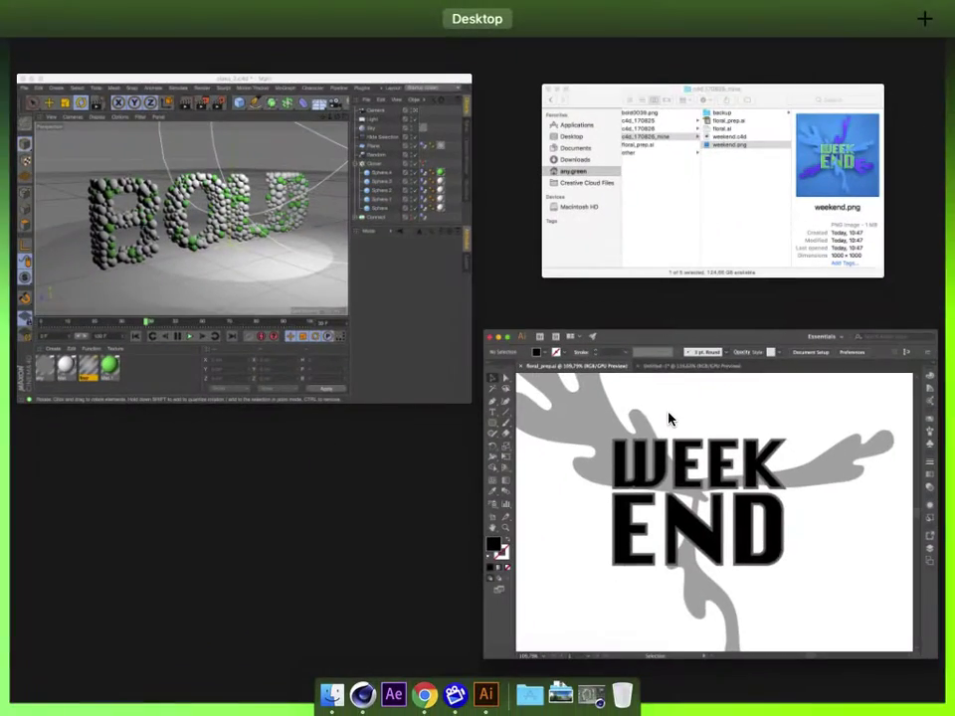
pyautogui.click(671, 207)
pyautogui.click(554, 187)
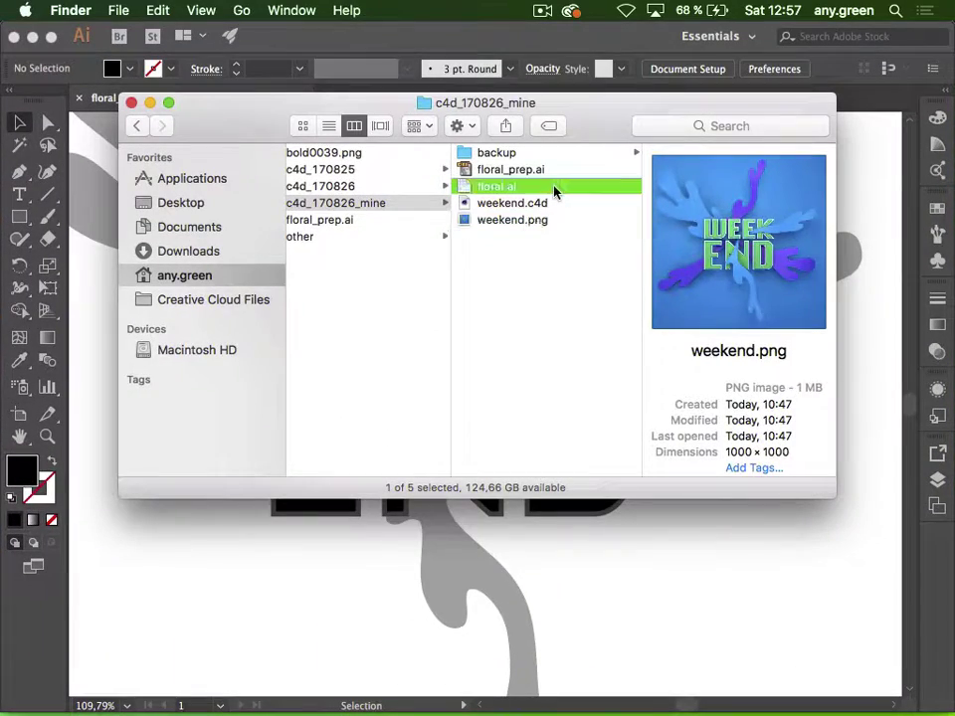
pyautogui.click(568, 170)
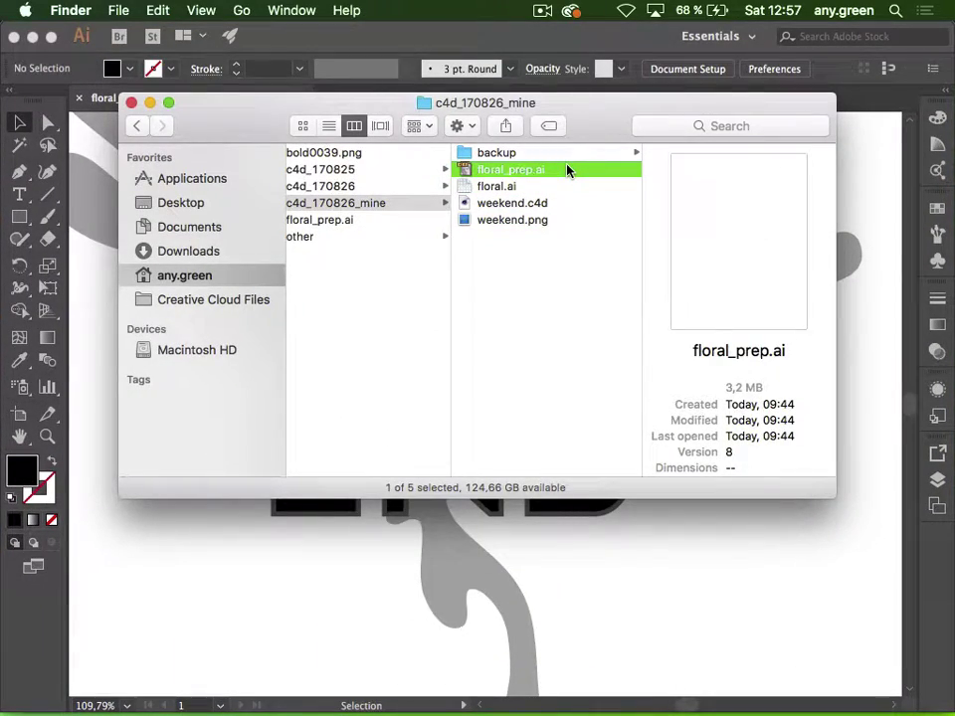
pyautogui.press('Left')
pyautogui.press('Up')
pyautogui.press('Right')
pyautogui.press('space')
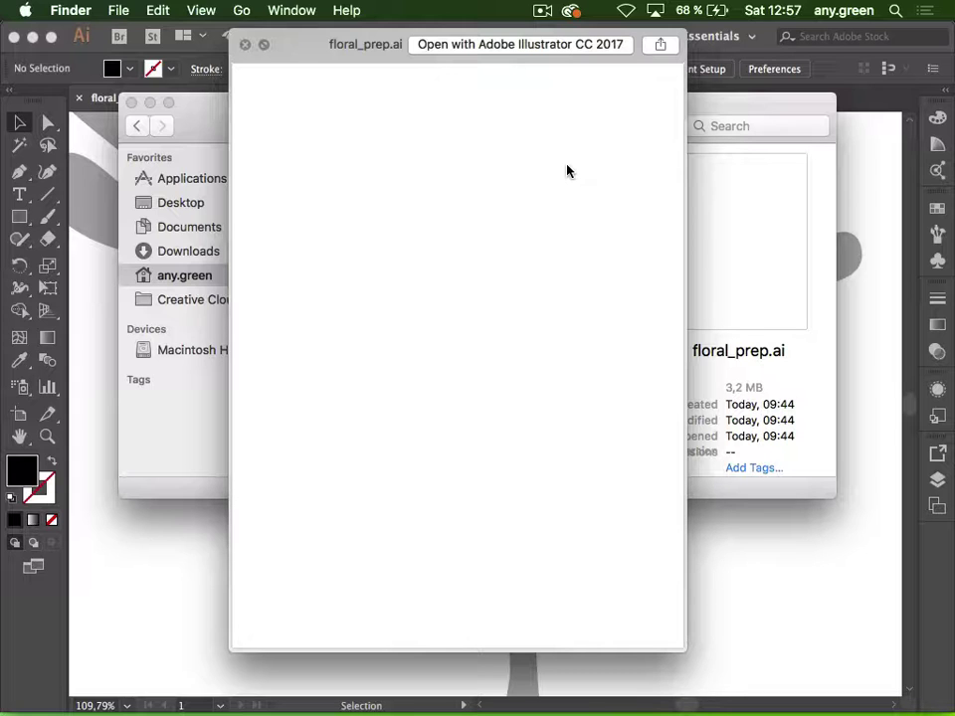
pyautogui.press('space')
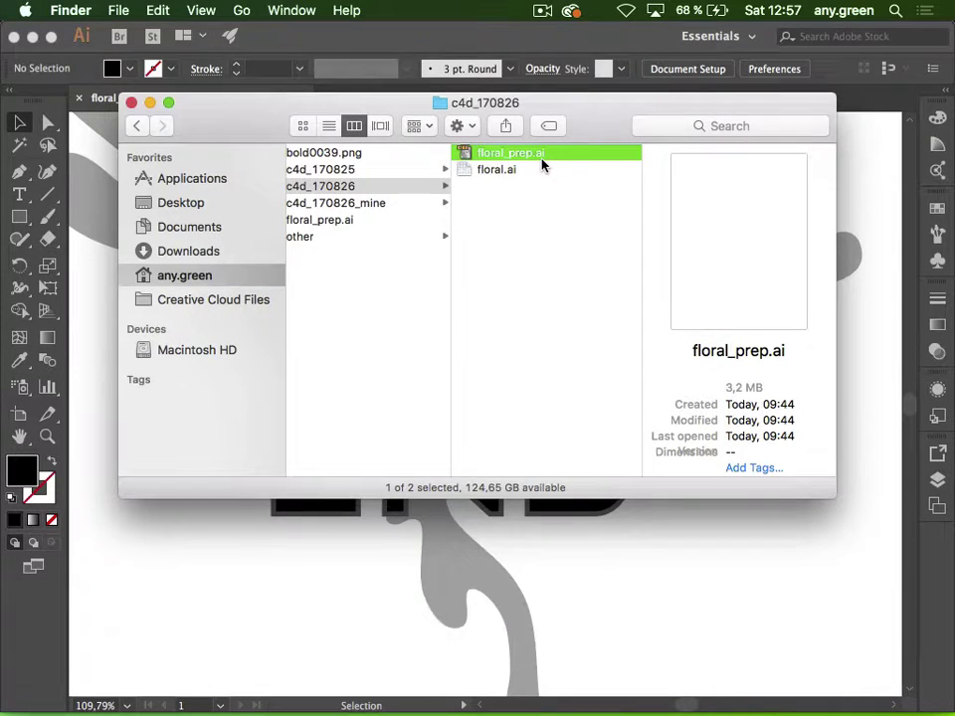
# Open floral_prep.ai from Finder in Illustrator to inspect the artwork and its layers, and close the document
pyautogui.moveTo(547, 159); pyautogui.dragTo(482, 703)
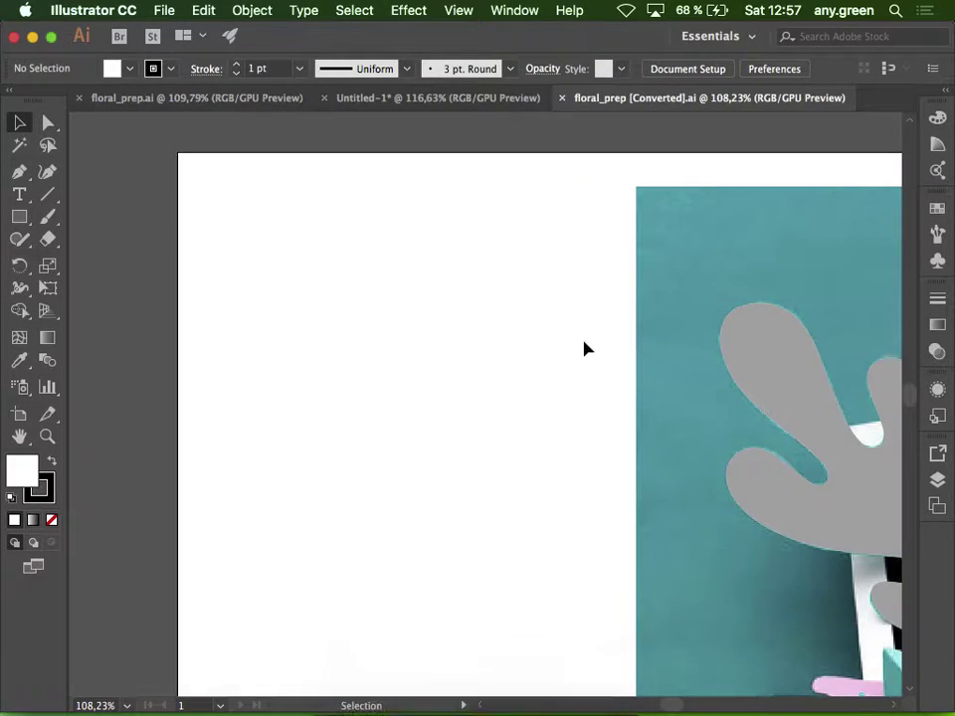
pyautogui.keyDown('alt'); pyautogui.scroll(-5, 584, 341); pyautogui.keyUp('alt')
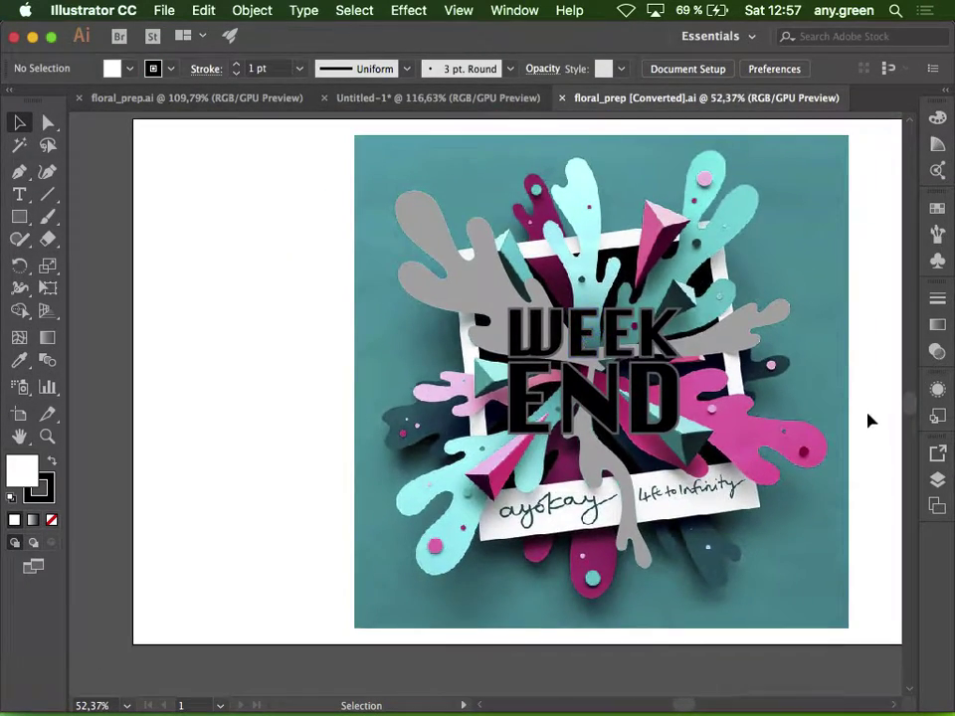
pyautogui.click(937, 482)
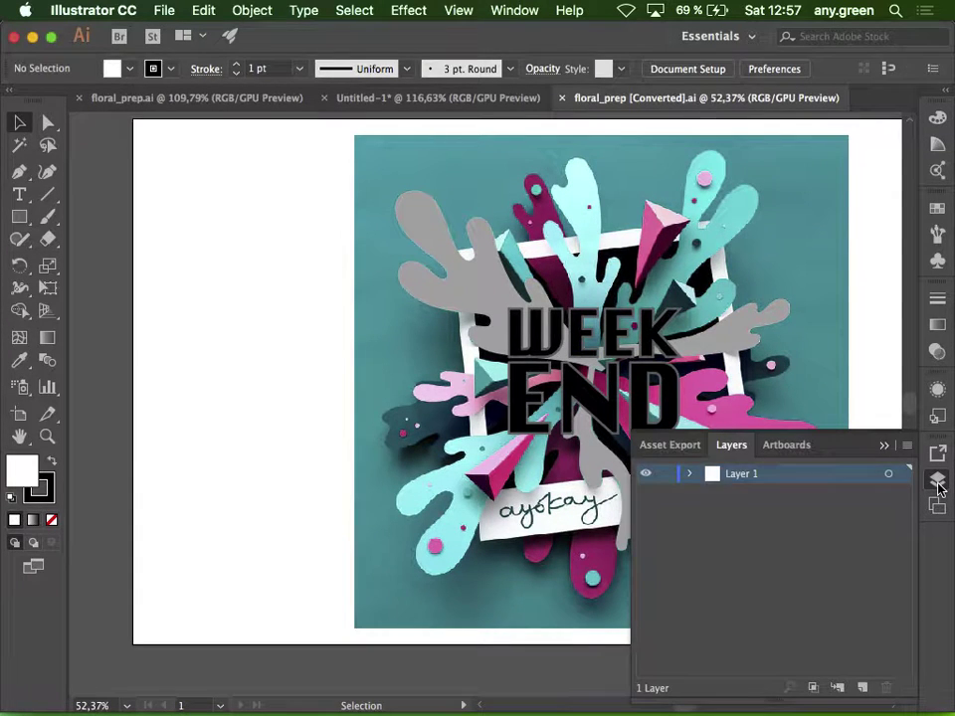
pyautogui.click(937, 483)
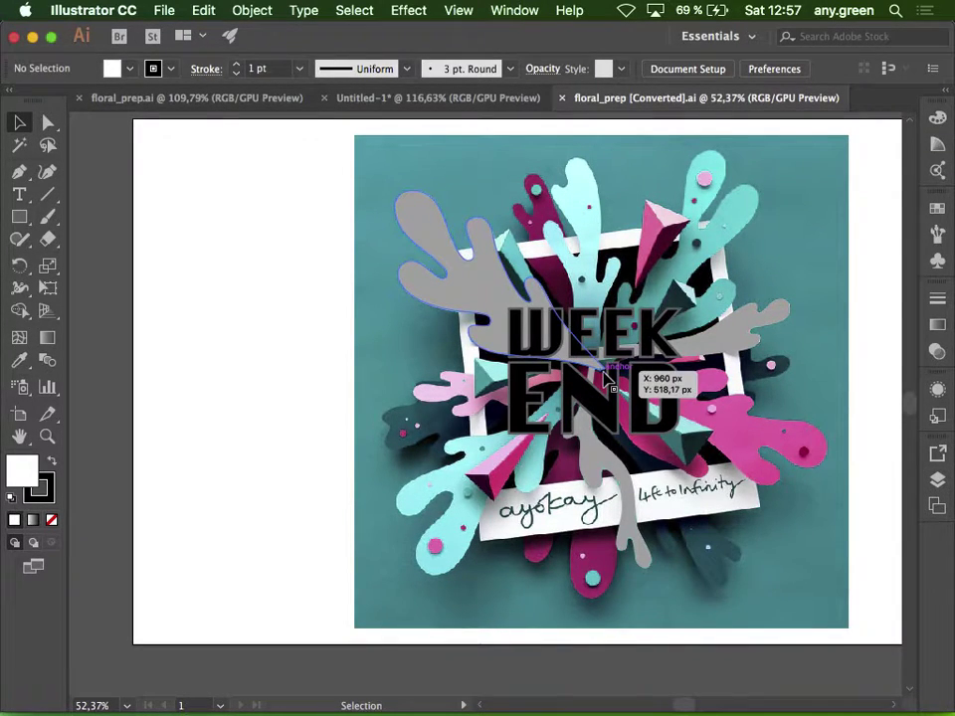
pyautogui.press('super')
pyautogui.press('super+w')
# Switch to Finder and open floral_prep.ai from the c4d_170826 folder in Cinema 4D
pyautogui.hotkey('ctrl', 'Up')
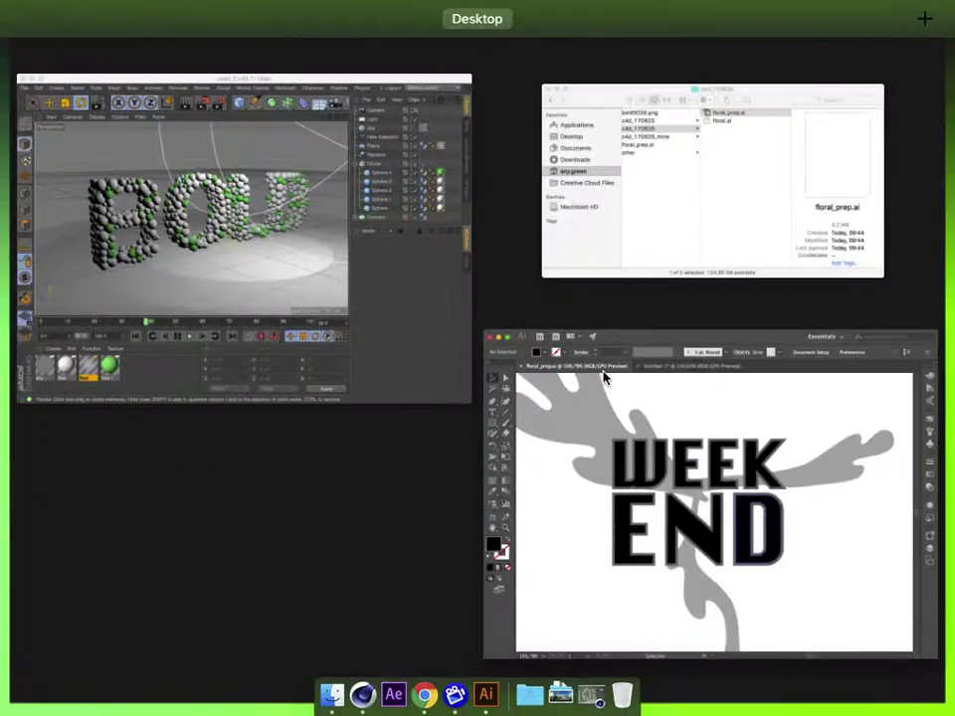
pyautogui.click(581, 149)
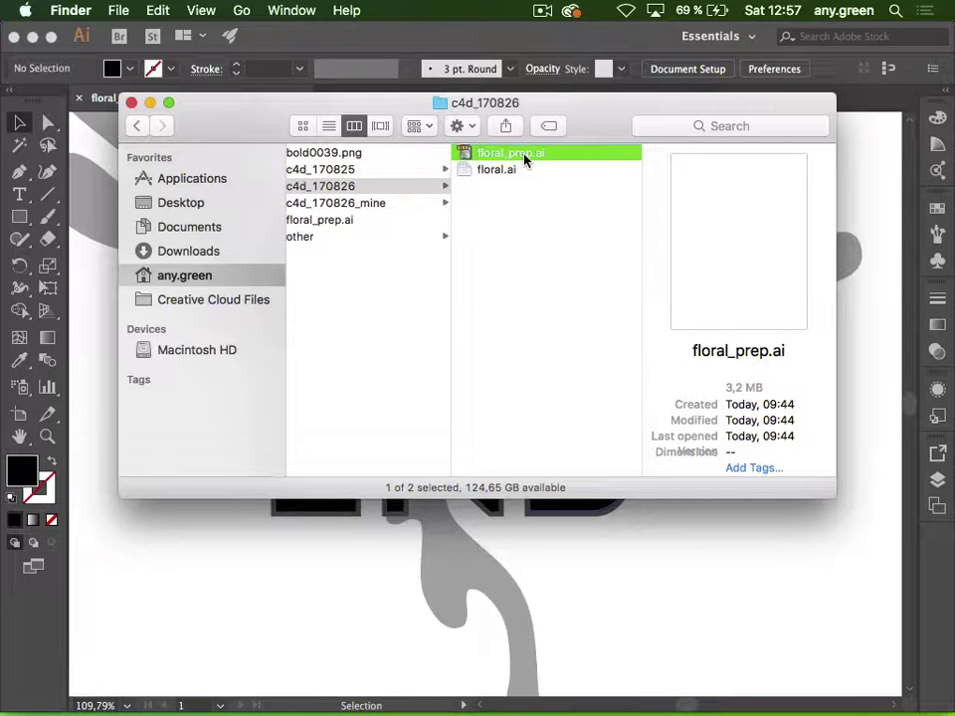
pyautogui.moveTo(524, 160); pyautogui.dragTo(362, 694)
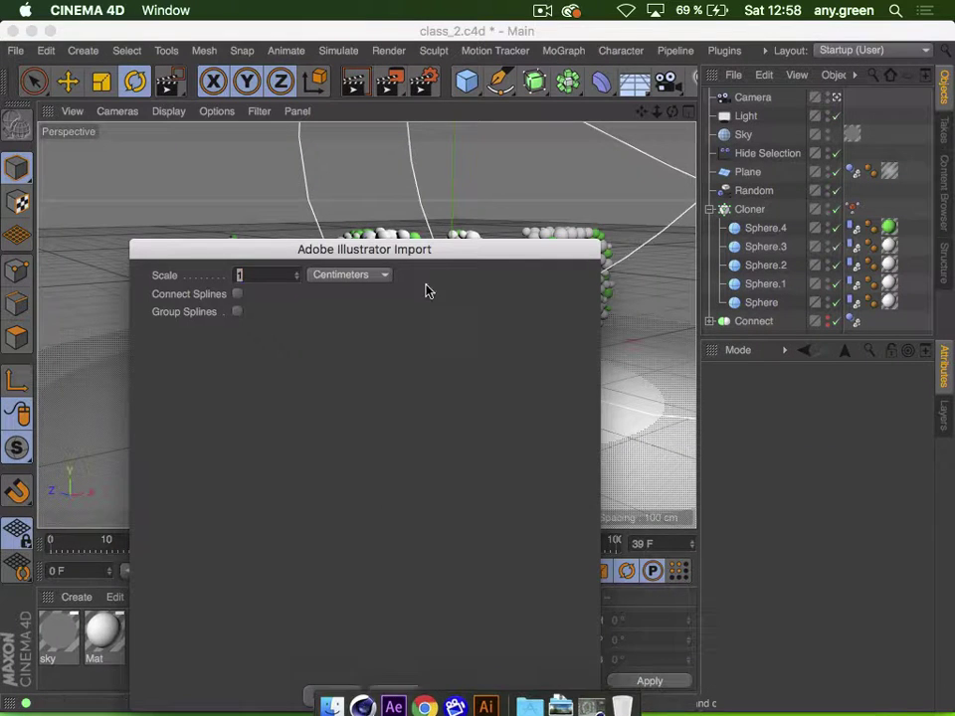
pyautogui.moveTo(404, 251); pyautogui.dragTo(537, 174)
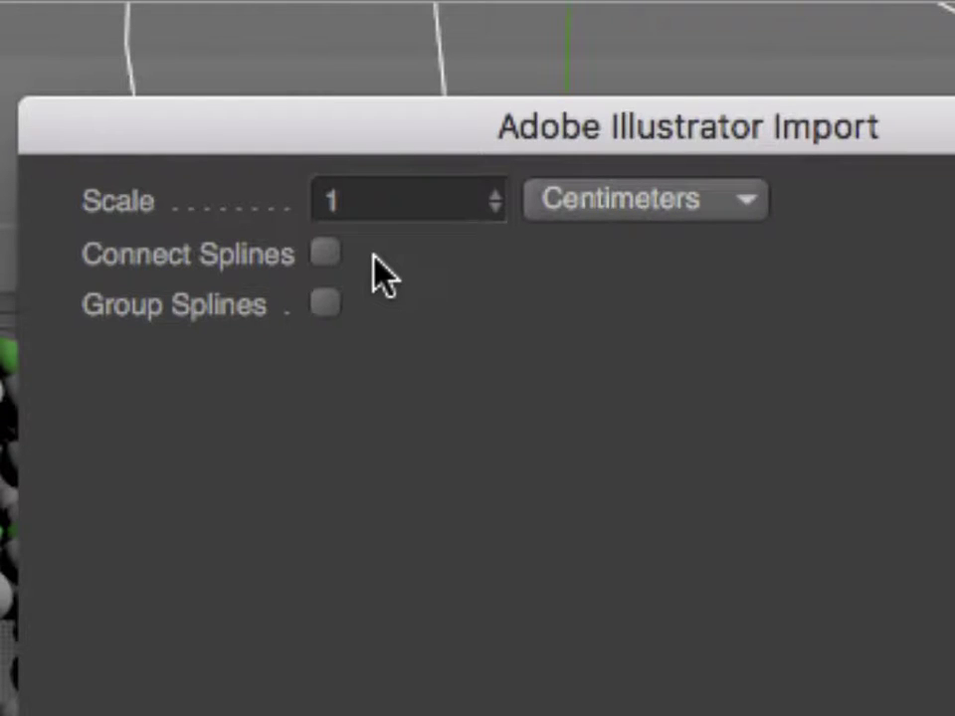
# Import the Illustrator file at scale 1 centimeter with Connect Splines enabled and Group Splines disabled
pyautogui.click(328, 252)
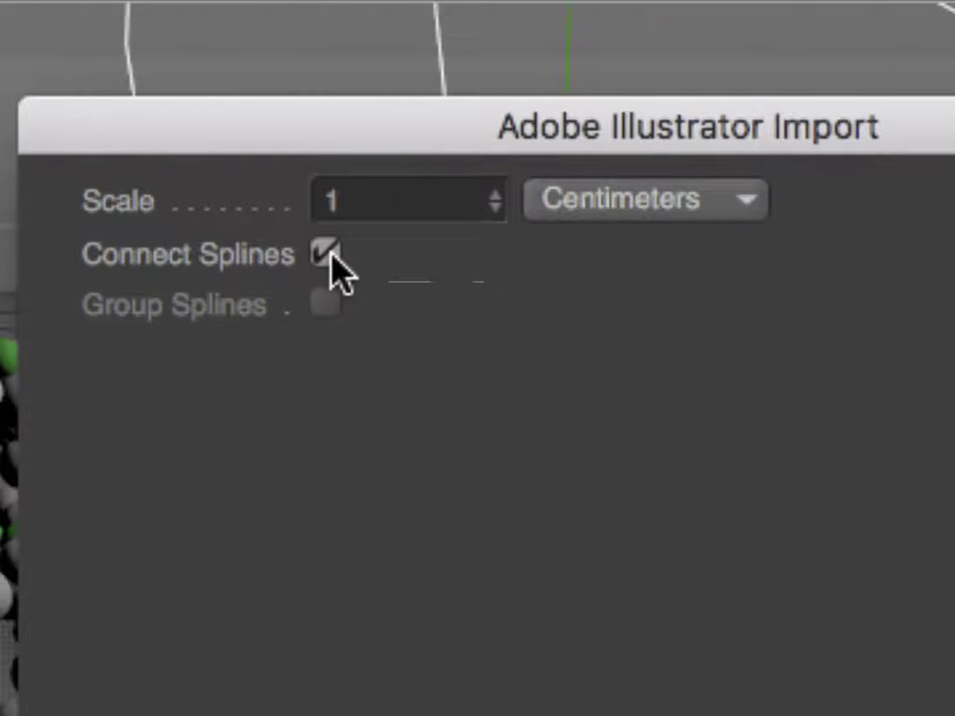
pyautogui.click(327, 252)
pyautogui.click(327, 304)
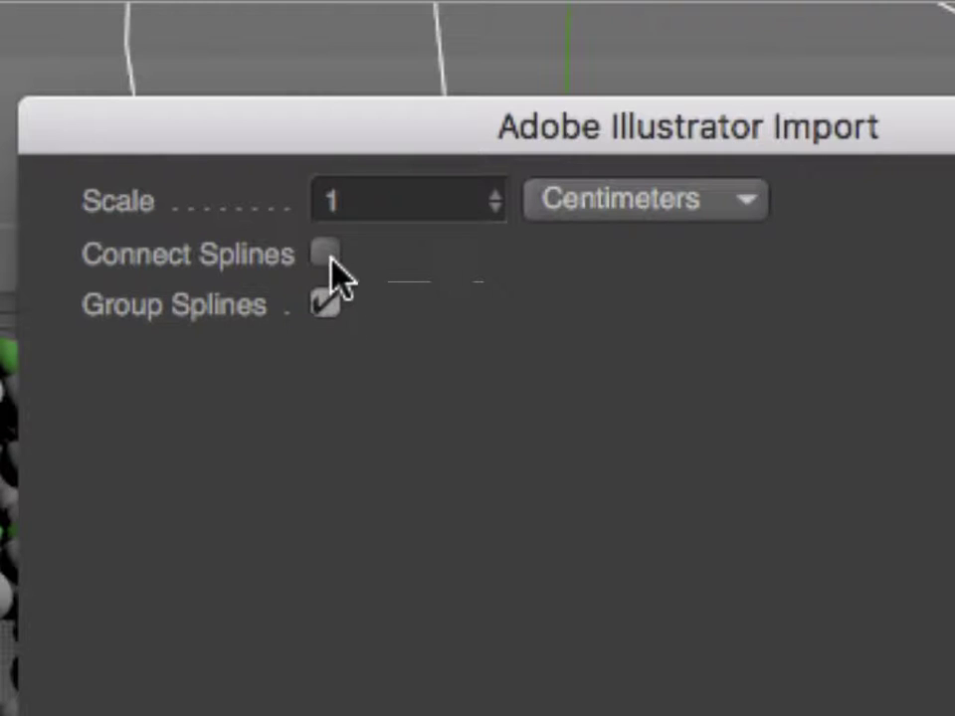
pyautogui.click(323, 255)
pyautogui.click(322, 256)
pyautogui.click(323, 304)
pyautogui.click(323, 304)
pyautogui.click(324, 257)
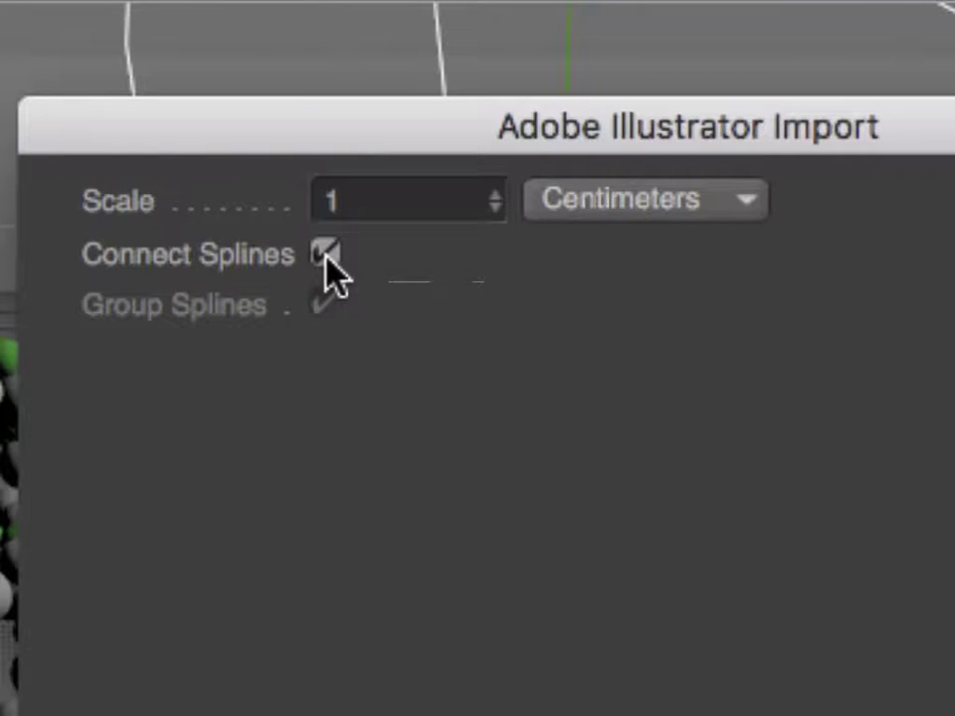
pyautogui.click(324, 257)
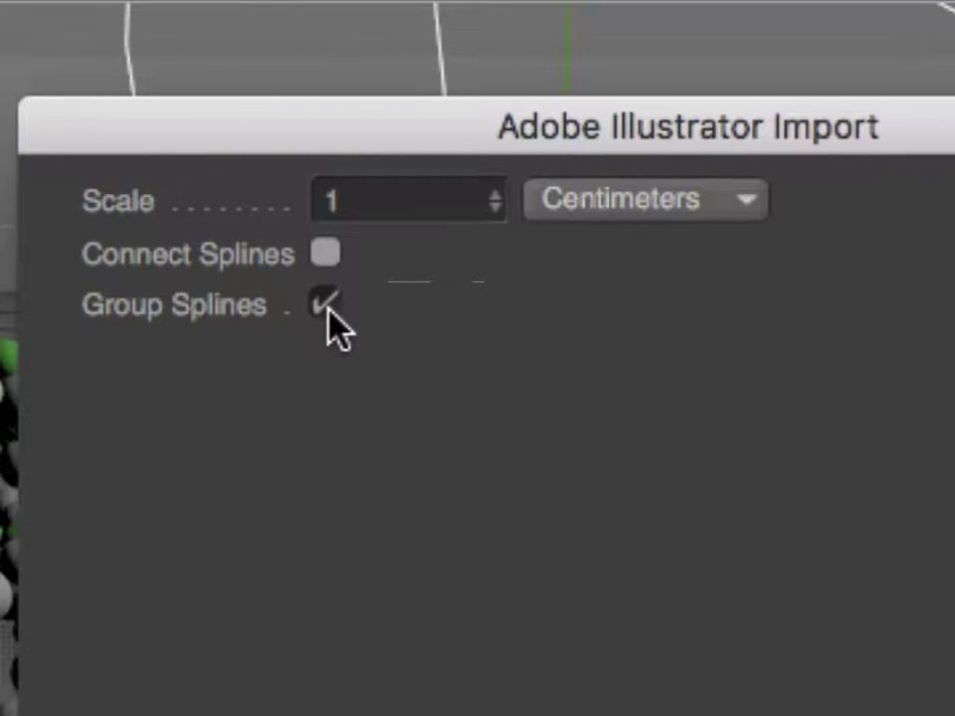
pyautogui.click(326, 305)
pyautogui.click(324, 254)
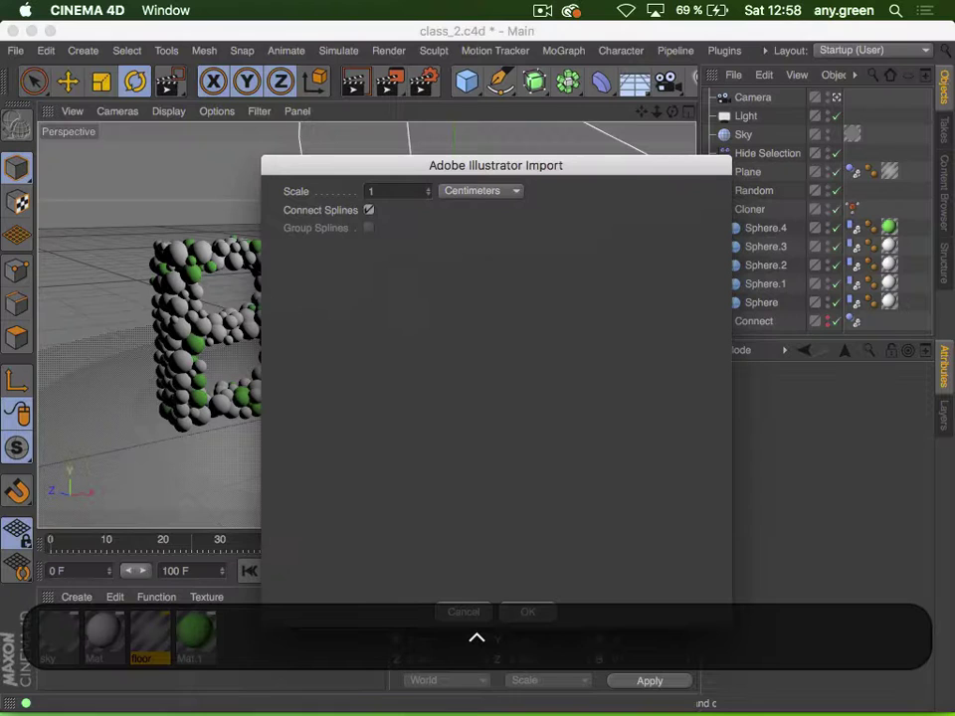
pyautogui.click(528, 612)
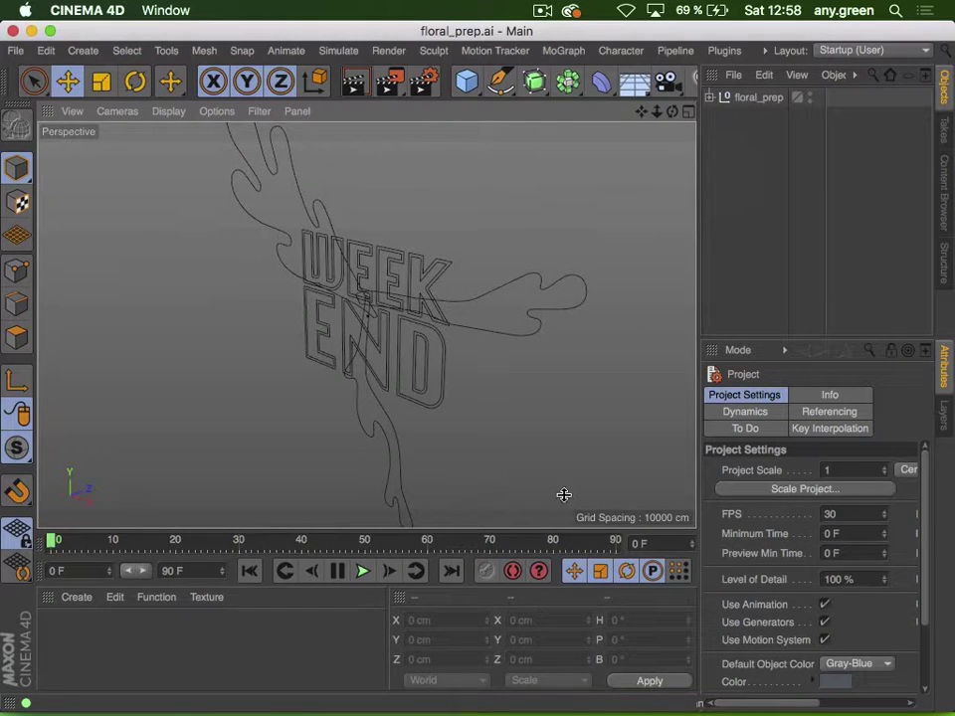
# Expand the floral_prep group, move Path 17 along Z to about -226 cm and shift the right-hand splash spline backward along Z
pyautogui.click(710, 97)
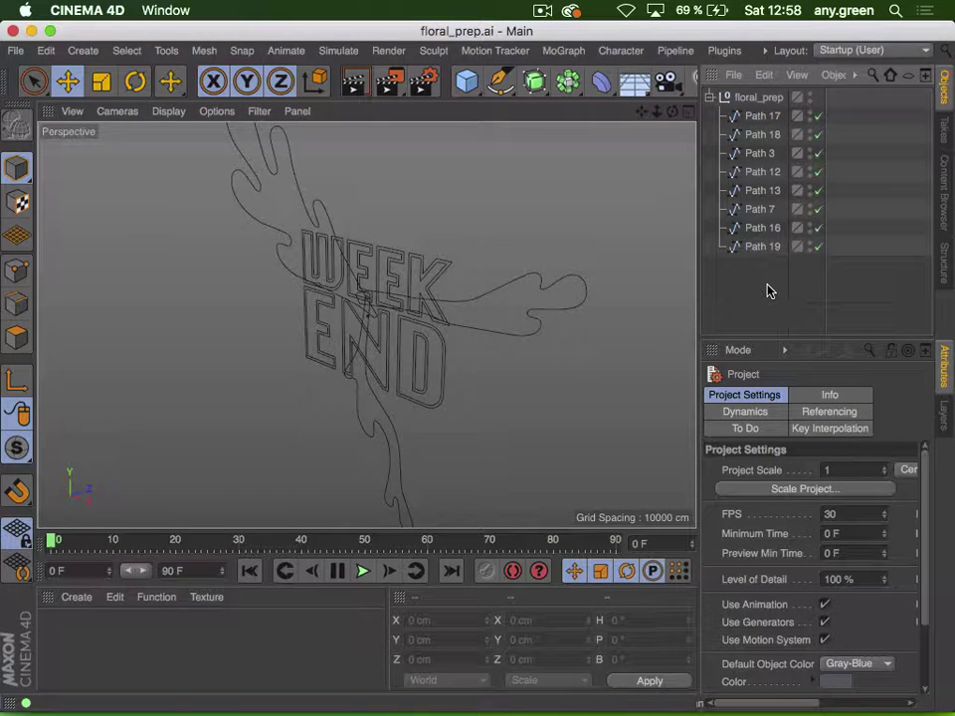
pyautogui.click(762, 117)
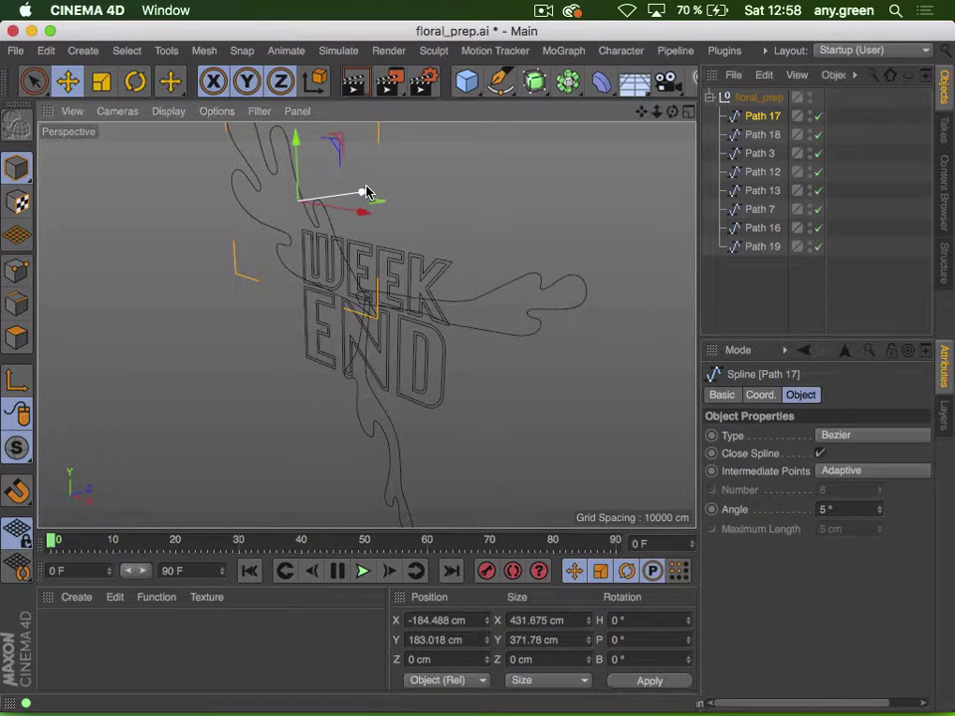
pyautogui.moveTo(366, 192); pyautogui.dragTo(274, 237)
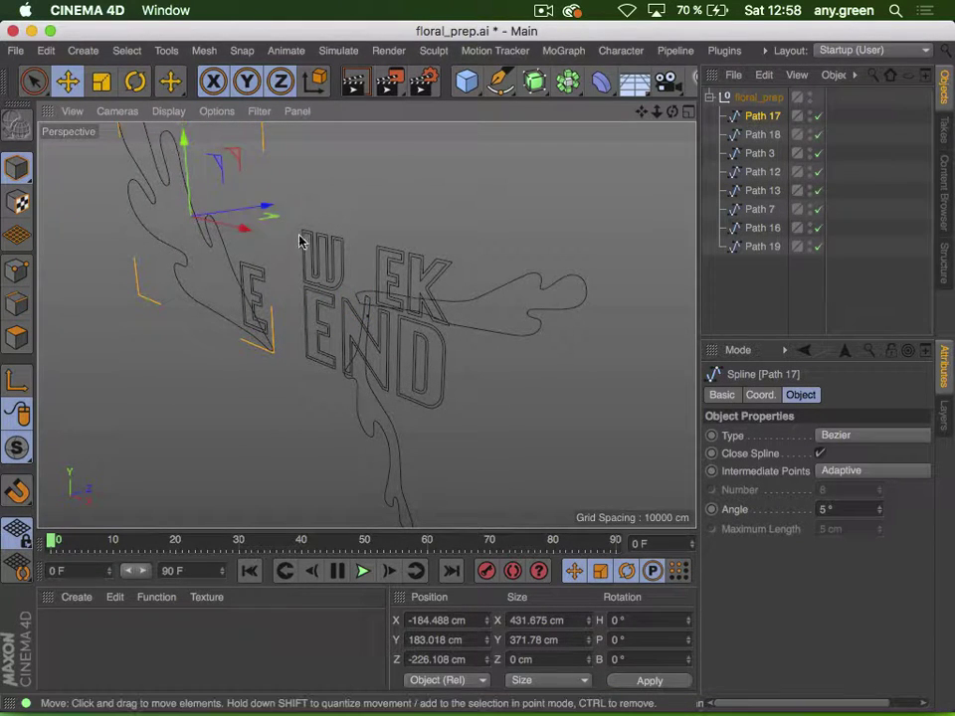
pyautogui.click(403, 301)
pyautogui.moveTo(511, 278); pyautogui.dragTo(548, 256)
# Move Path 13, the spline of the letter N, along Z to about -127 cm
pyautogui.click(378, 402)
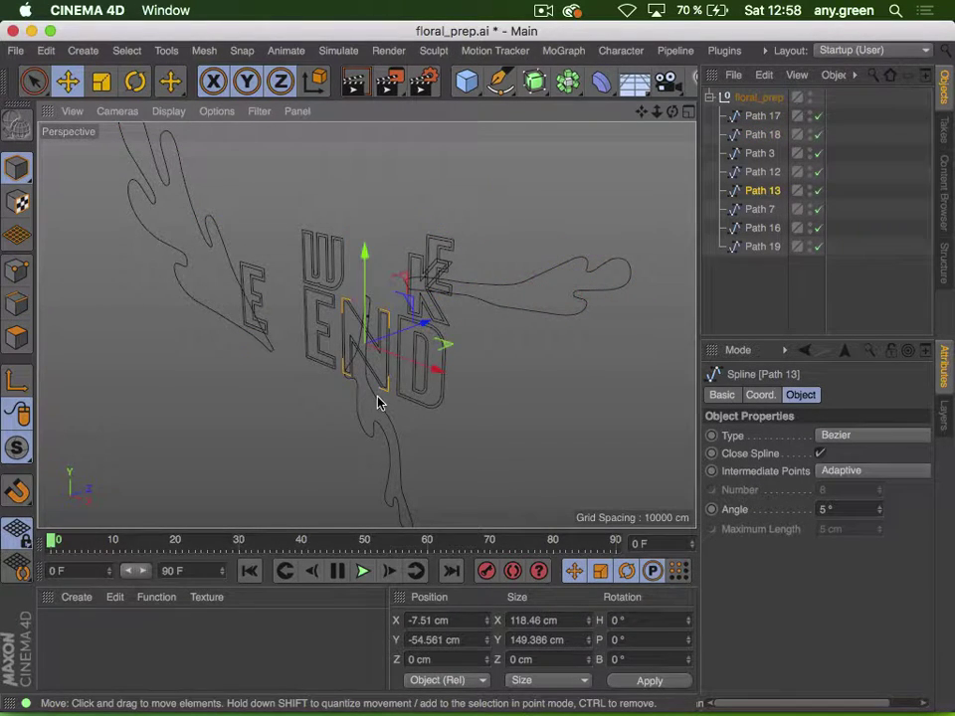
pyautogui.moveTo(428, 321); pyautogui.dragTo(443, 350)
pyautogui.press('2')
pyautogui.press('3')
pyautogui.moveTo(336, 360); pyautogui.dragTo(343, 317)
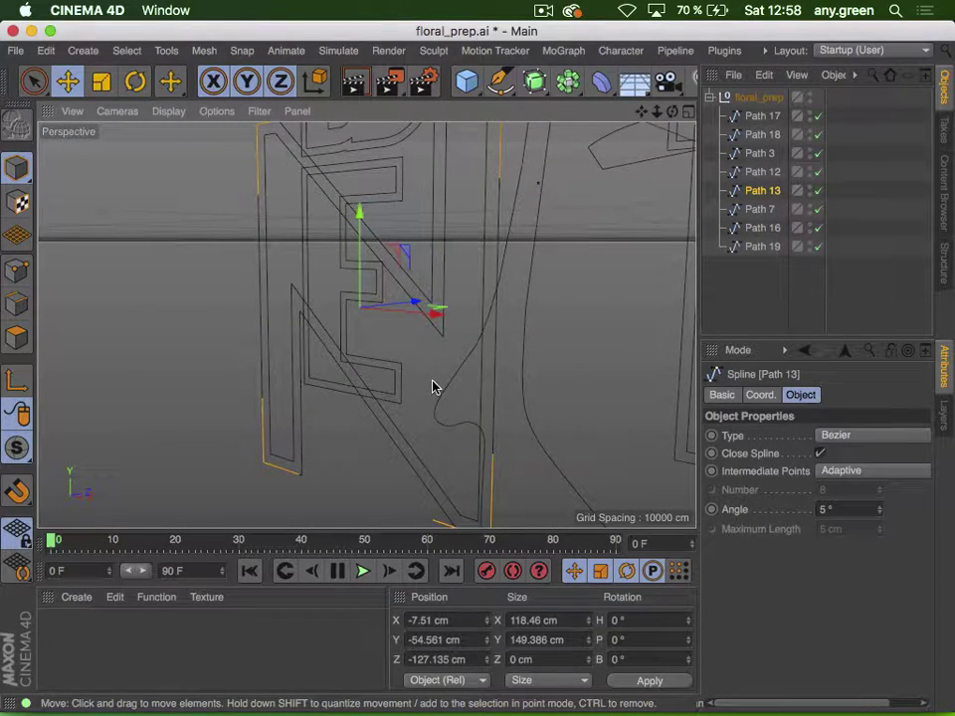
pyautogui.press('2')
pyautogui.moveTo(433, 387); pyautogui.dragTo(367, 326)
# Close the imported floral_prep.ai project without saving its changes
pyautogui.press('super+w')
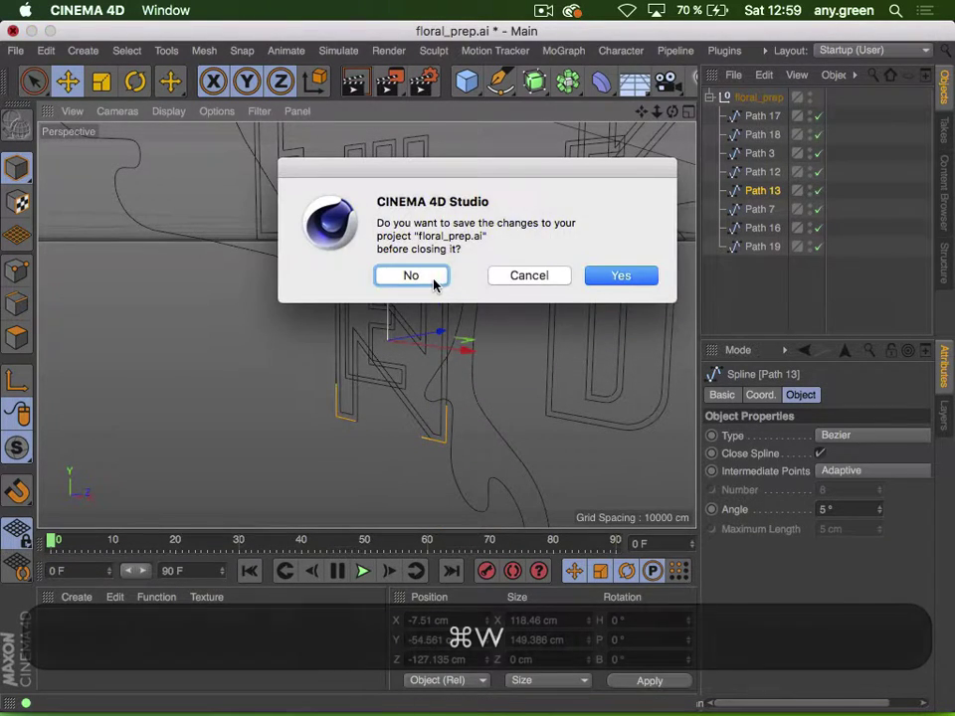
pyautogui.click(529, 276)
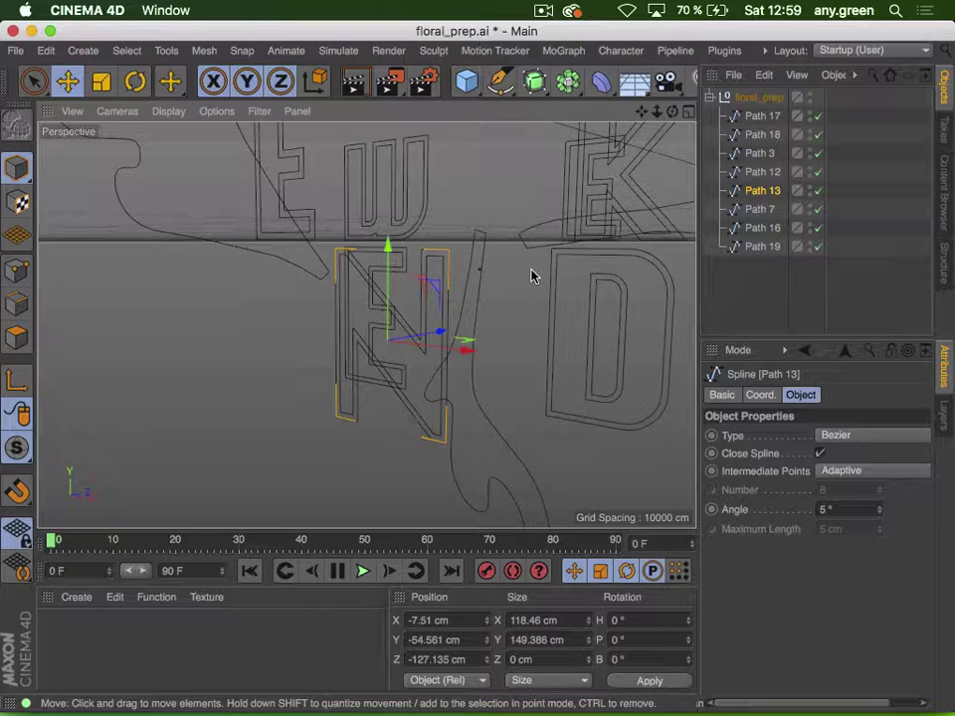
pyautogui.press('super+w')
pyautogui.click(403, 275)
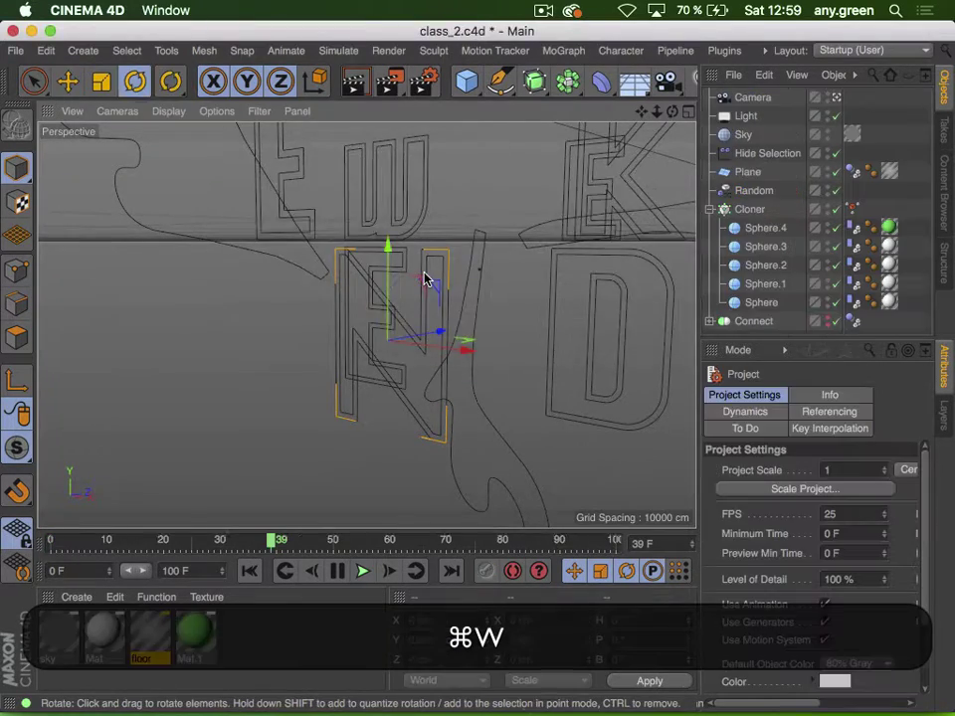
# Import floral_prep.ai into Cinema 4D at scale 1 centimeter with Connect Splines disabled and Group Splines enabled
pyautogui.press('super+Tab')
pyautogui.moveTo(485, 159); pyautogui.dragTo(362, 696)
pyautogui.click(223, 294)
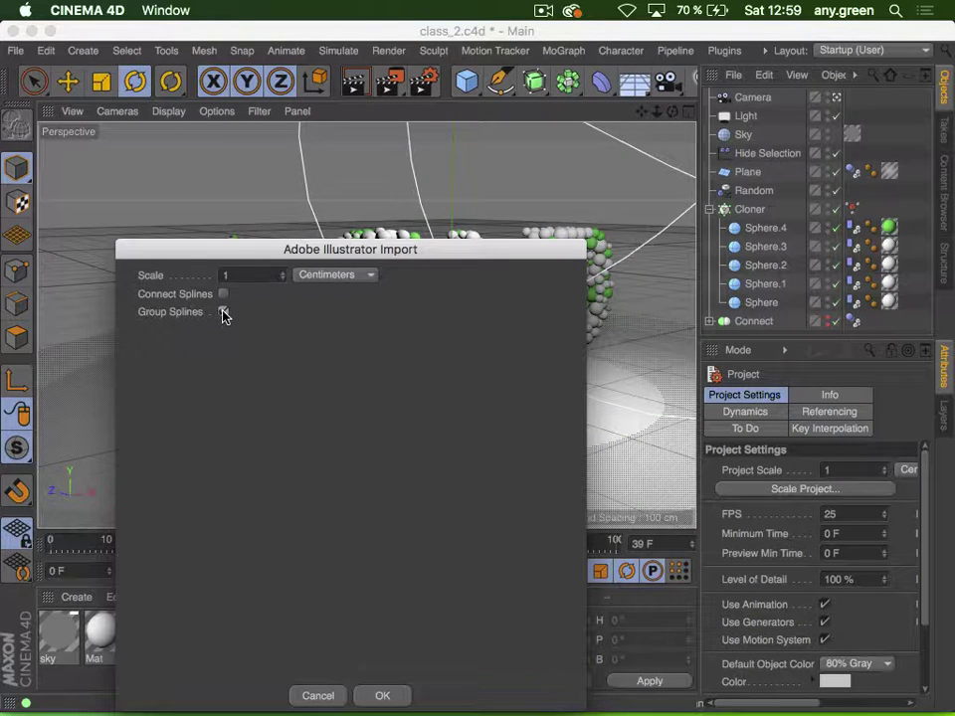
pyautogui.click(378, 695)
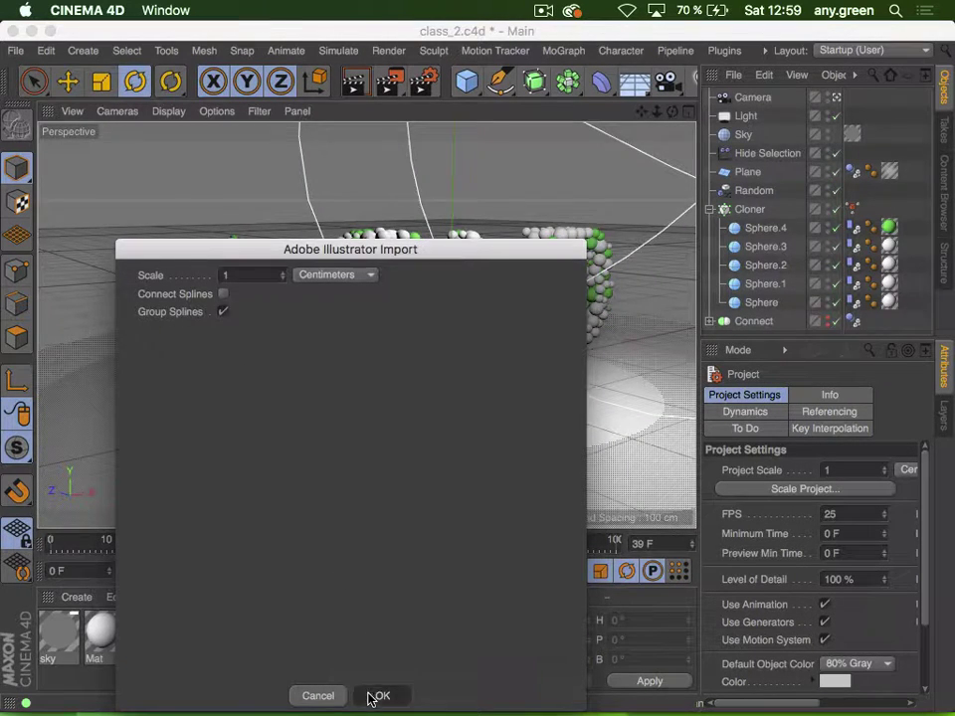
# Expand the floral_prep group and move Path 1 with its nested splines along Z to about -200 cm
pyautogui.click(708, 97)
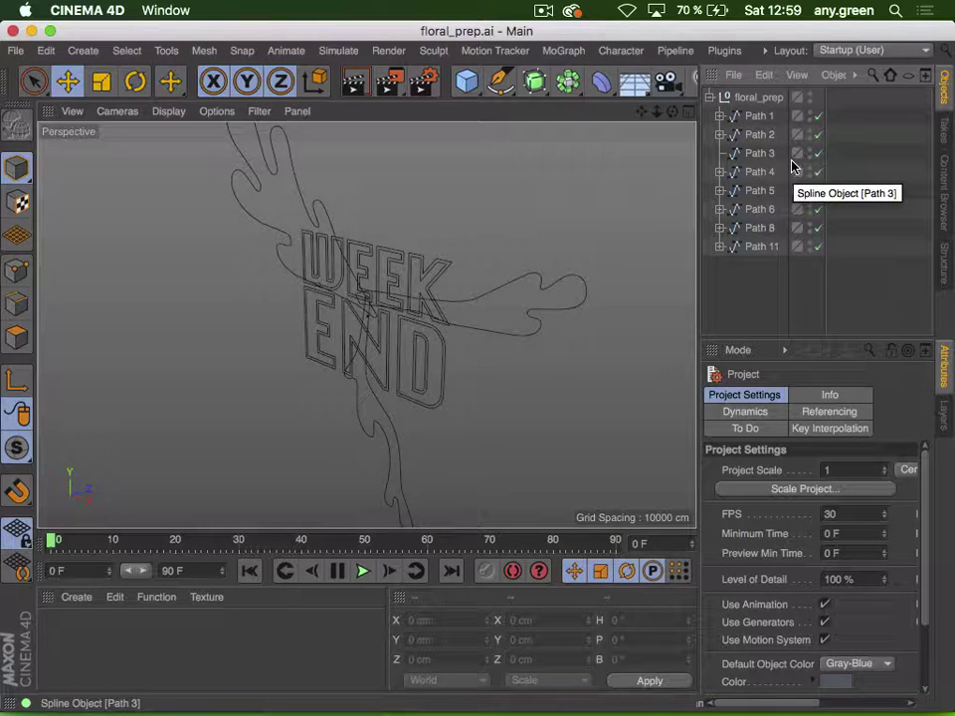
pyautogui.click(755, 117)
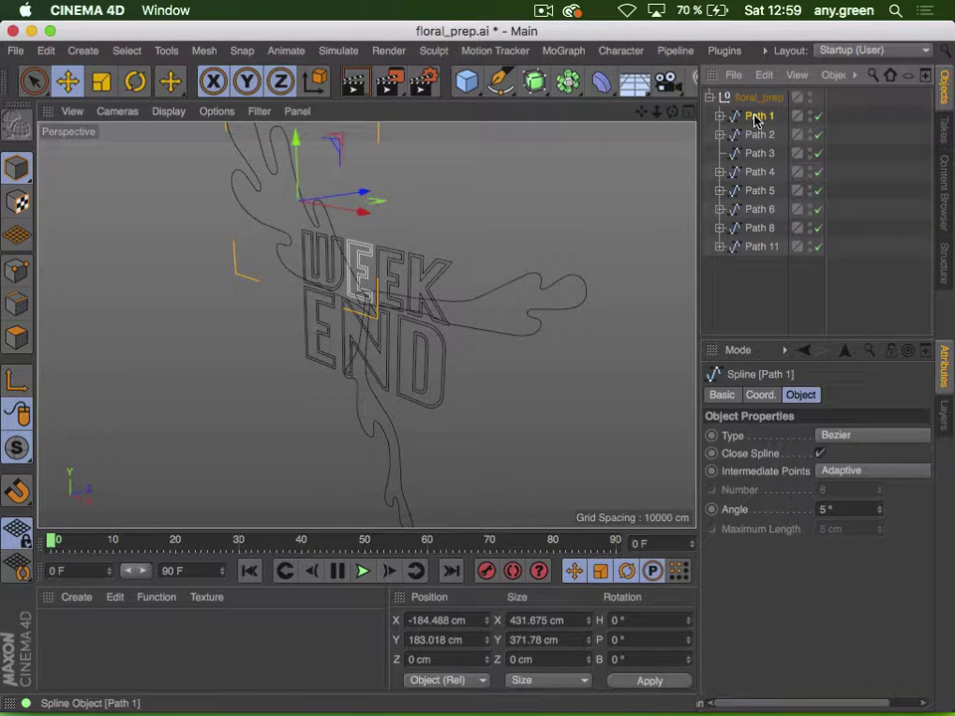
pyautogui.moveTo(362, 195); pyautogui.dragTo(278, 245)
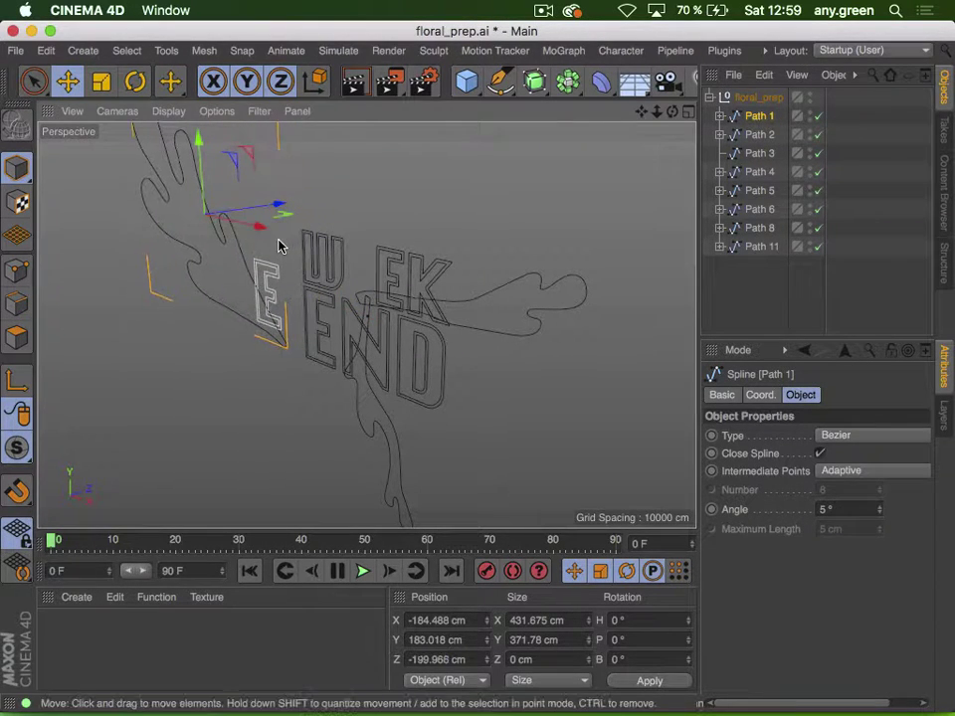
# Examine which splines are nested under Path 1, including Path 9 and Path 17, and which shapes belong to Path 2
pyautogui.click(720, 116)
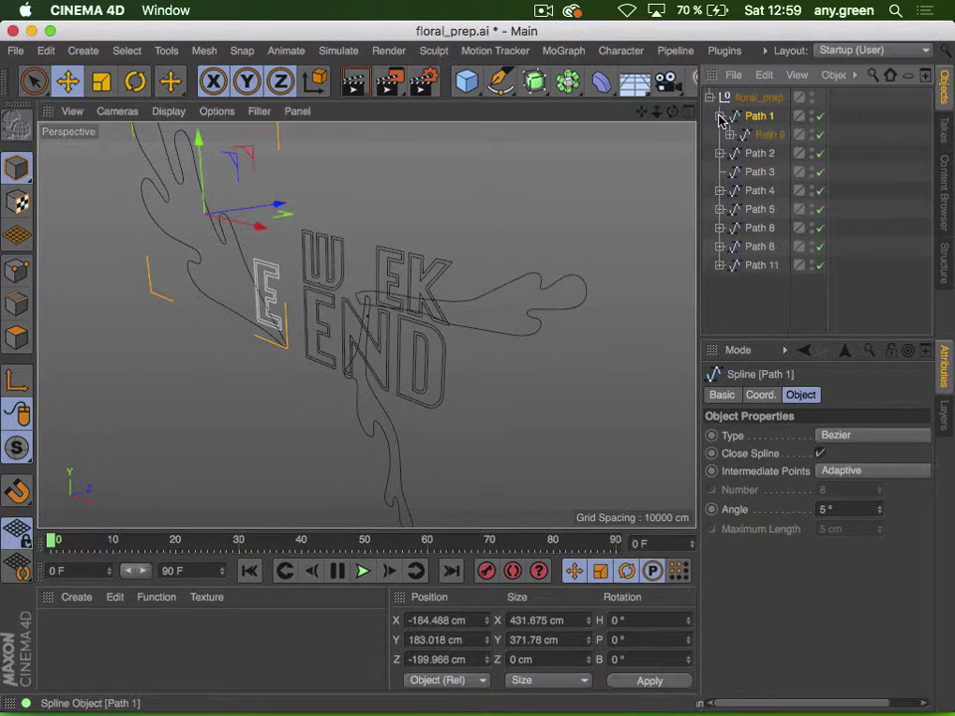
pyautogui.click(731, 134)
pyautogui.click(753, 138)
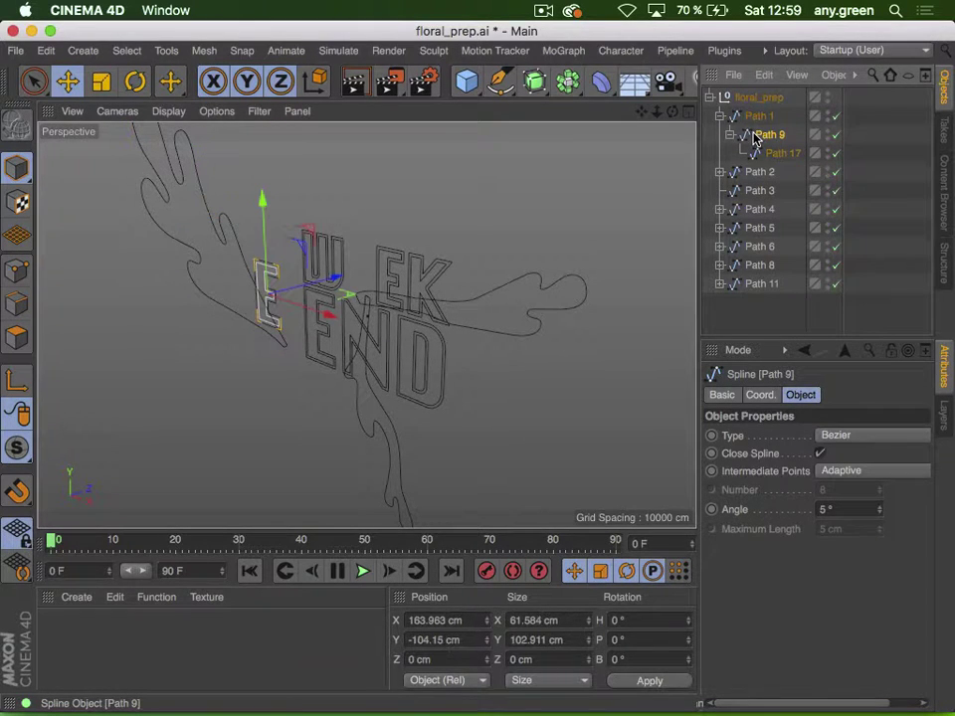
pyautogui.click(766, 152)
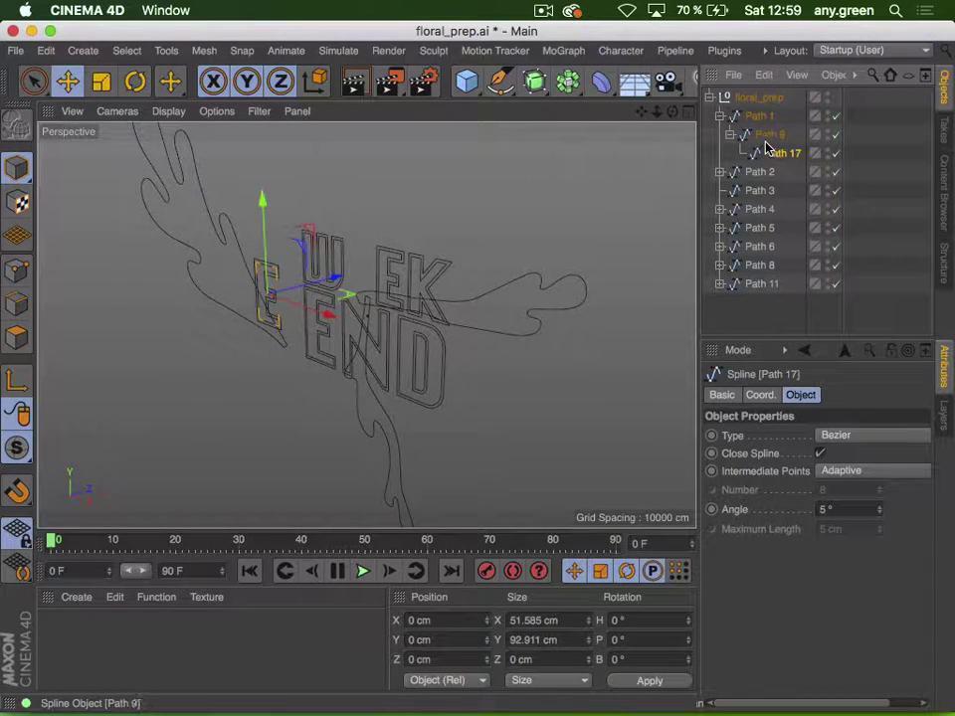
pyautogui.click(768, 143)
pyautogui.click(774, 155)
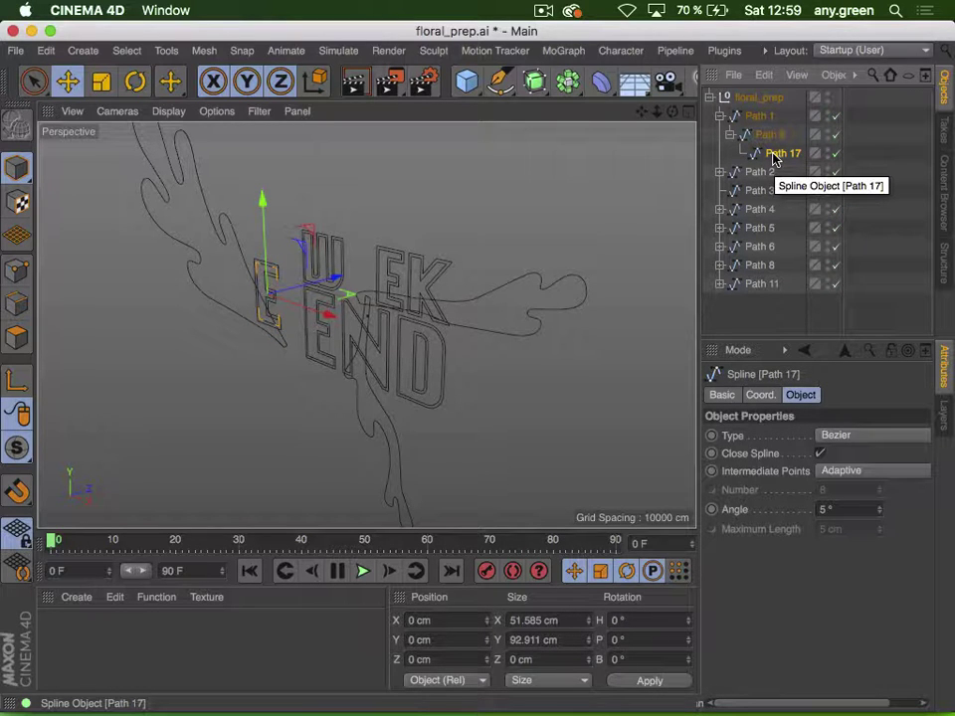
pyautogui.click(720, 117)
pyautogui.click(750, 139)
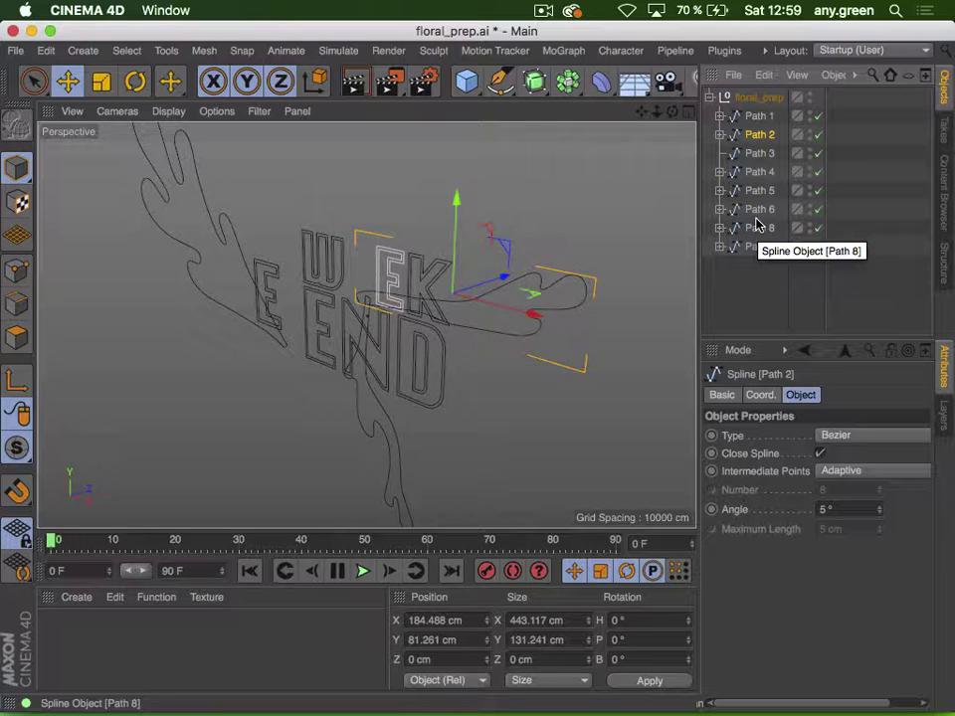
# Close the imported floral_prep.ai project without saving its changes
pyautogui.press('super+w')
pyautogui.click(418, 276)
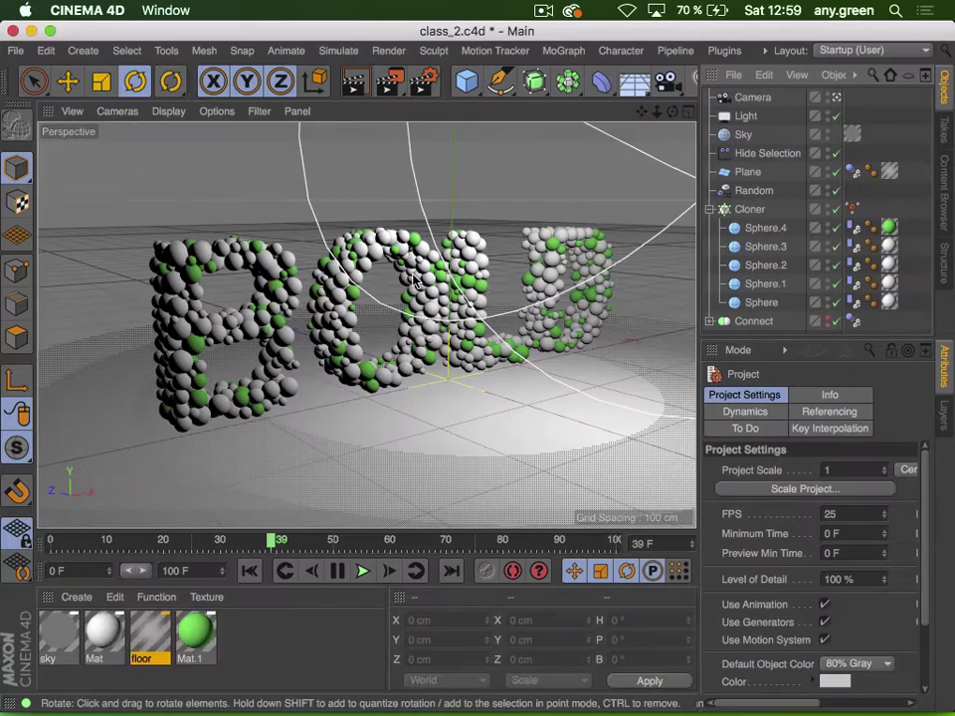
# Import floral_prep.ai into Cinema 4D again at scale 1 centimeter with both Connect Splines and Group Splines disabled
pyautogui.press('super+Tab')
pyautogui.click(541, 170)
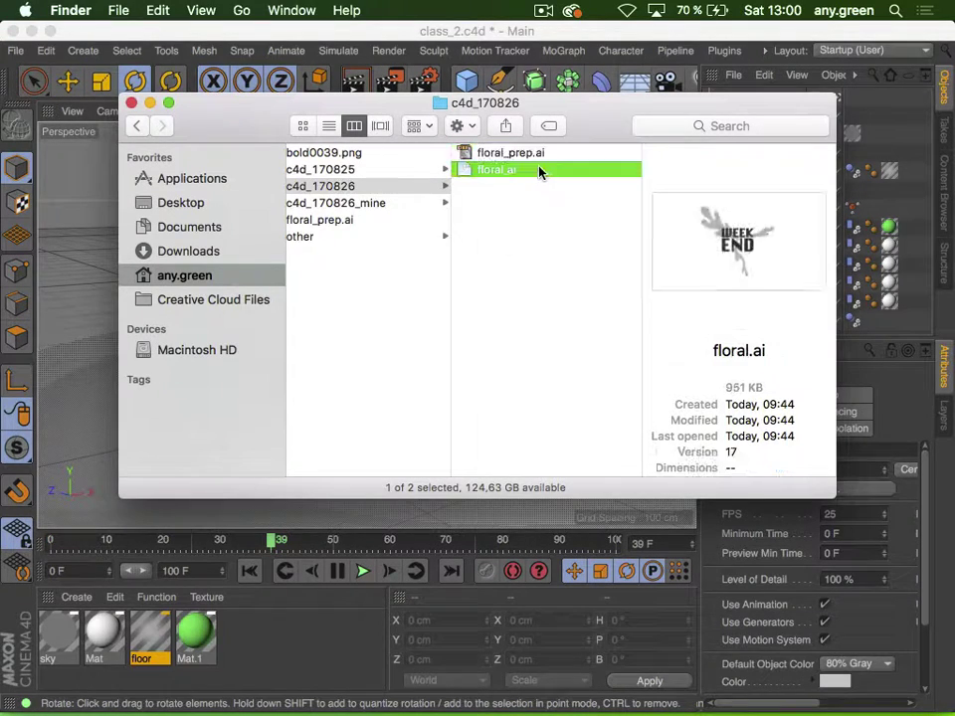
pyautogui.click(547, 154)
pyautogui.moveTo(363, 699)
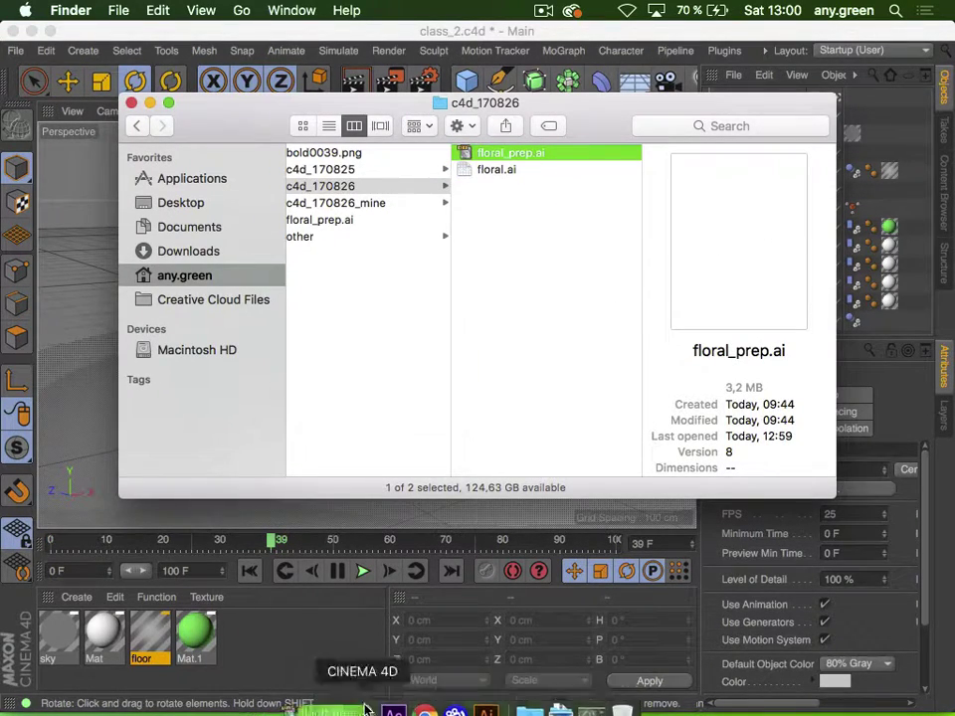
pyautogui.moveTo(393, 699); pyautogui.dragTo(362, 697)
pyautogui.click(226, 312)
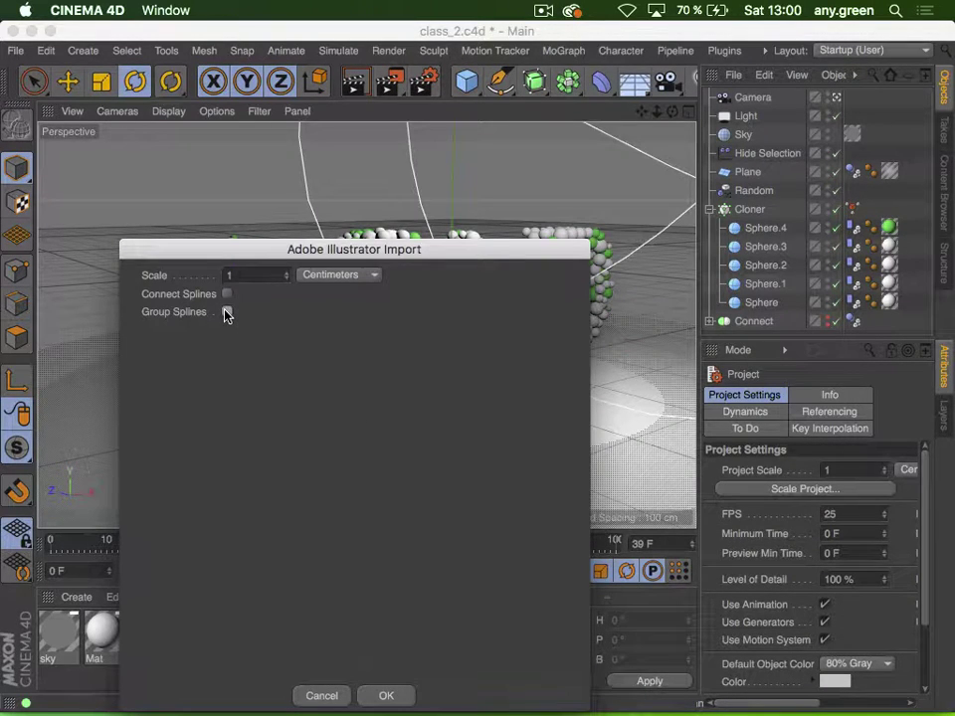
pyautogui.click(387, 695)
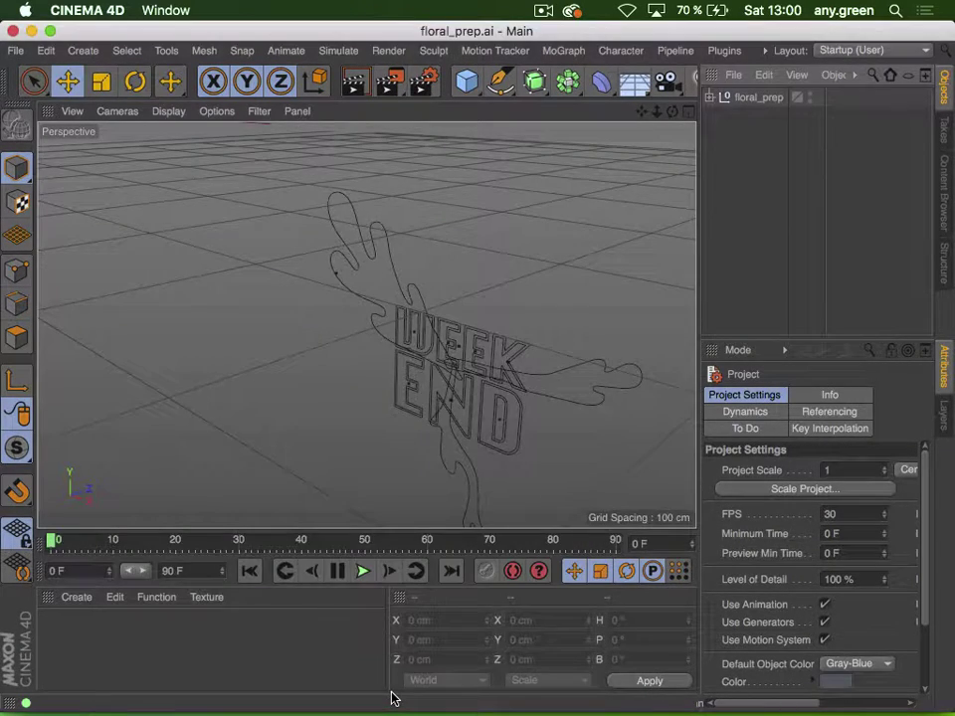
# Delete the empty Group 1 inside floral_prep and reorder Group 2 below Path 3
pyautogui.click(709, 98)
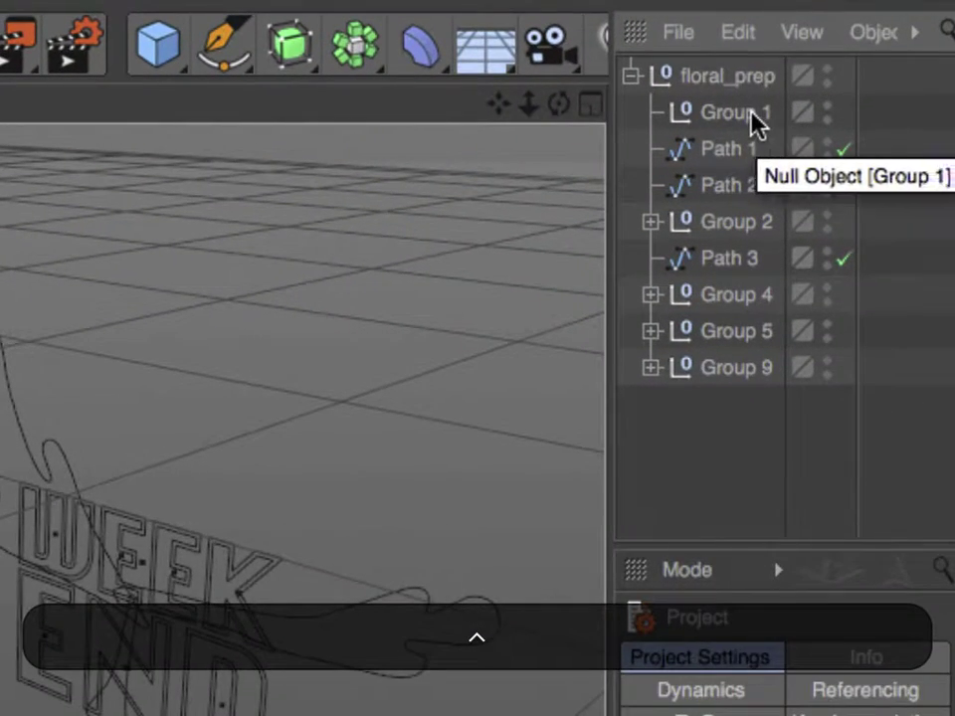
pyautogui.click(751, 114)
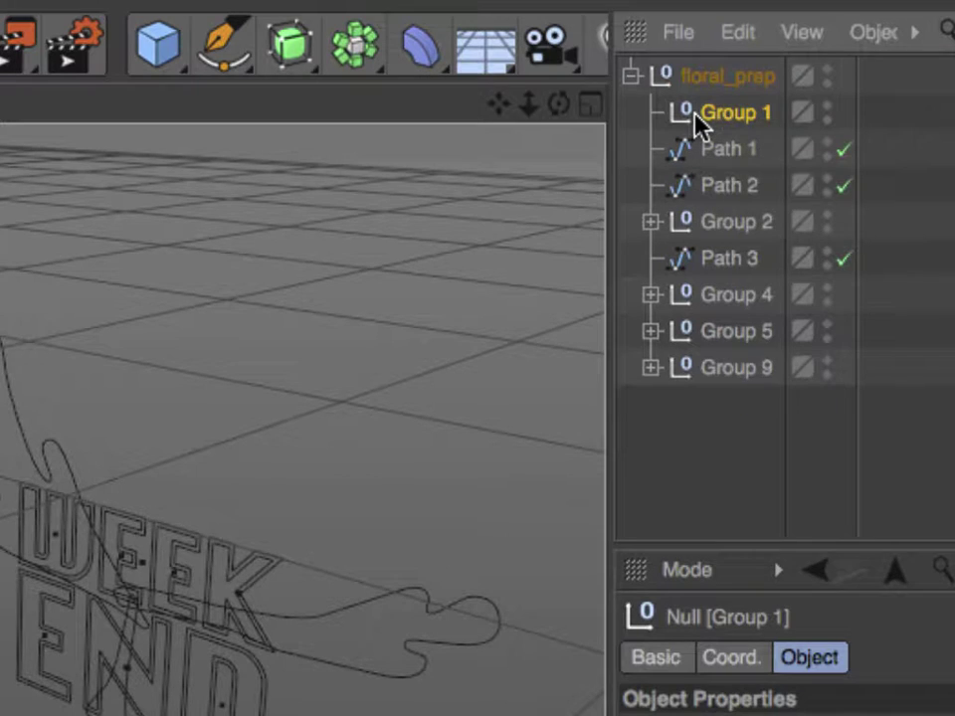
pyautogui.press('BackSpace')
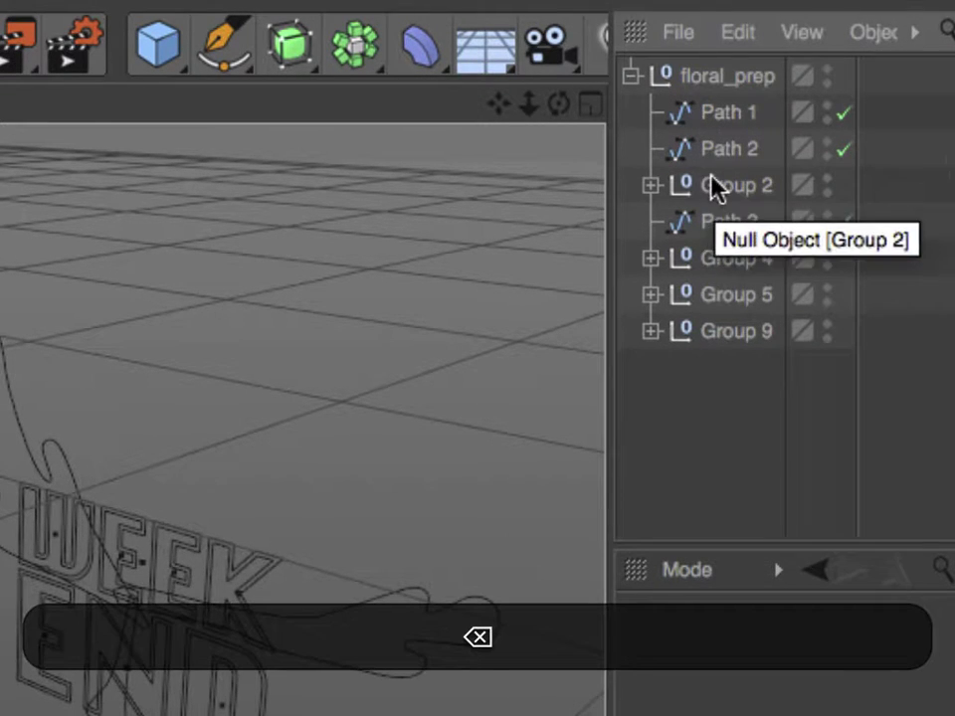
pyautogui.moveTo(712, 187); pyautogui.dragTo(686, 243)
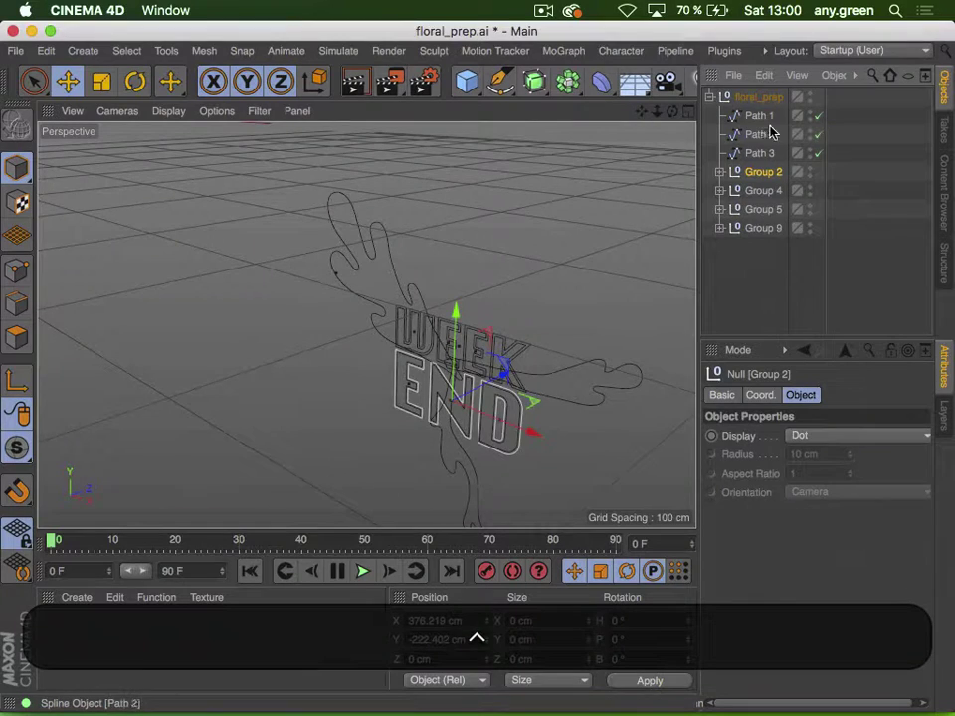
# Check Path 1, Path 2 and Path 3, and move Group 2 along Z to about 94 cm
pyautogui.click(734, 112)
pyautogui.click(759, 135)
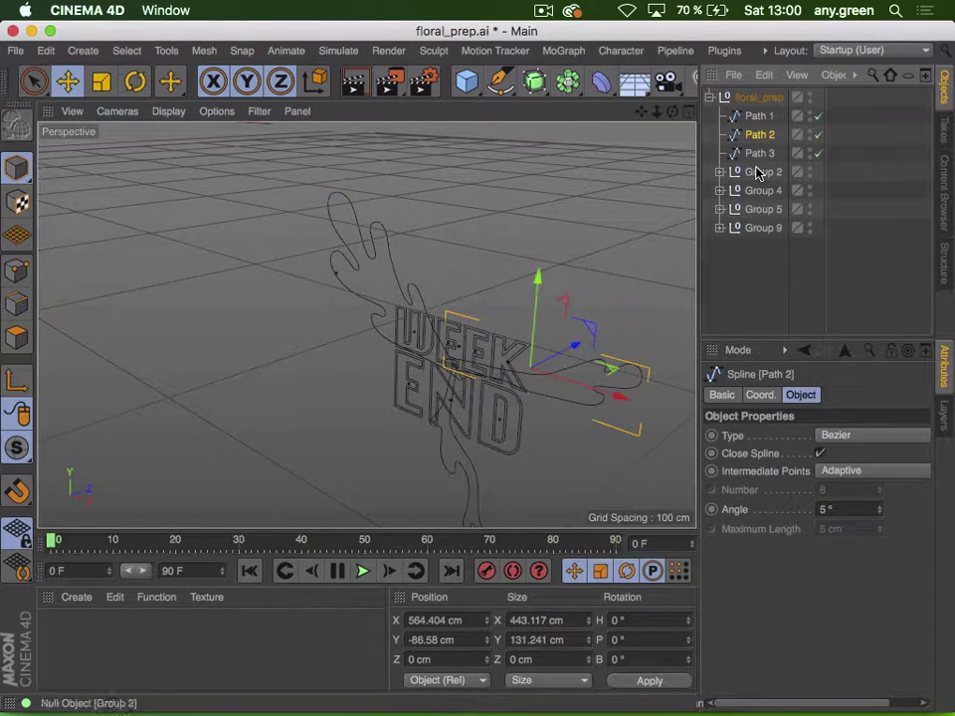
pyautogui.click(759, 153)
pyautogui.click(761, 174)
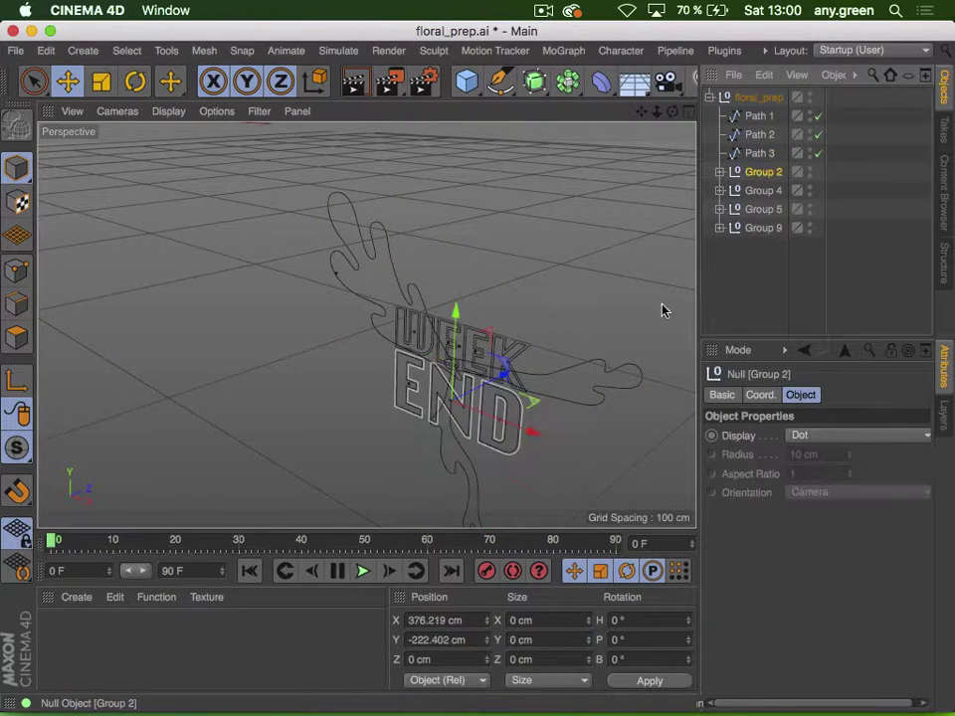
pyautogui.moveTo(524, 367); pyautogui.dragTo(518, 364)
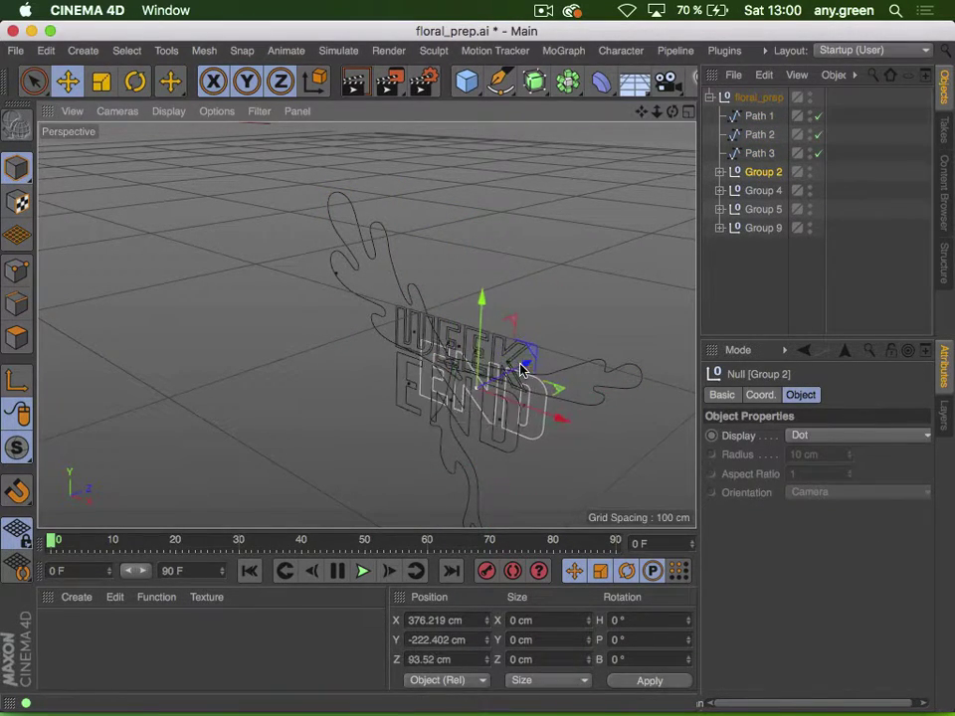
# Move Group 4 in the positive Z direction and Group 5 along Z to about -97 cm
pyautogui.click(763, 191)
pyautogui.moveTo(509, 310); pyautogui.dragTo(595, 293)
pyautogui.click(736, 210)
pyautogui.moveTo(505, 379); pyautogui.dragTo(465, 404)
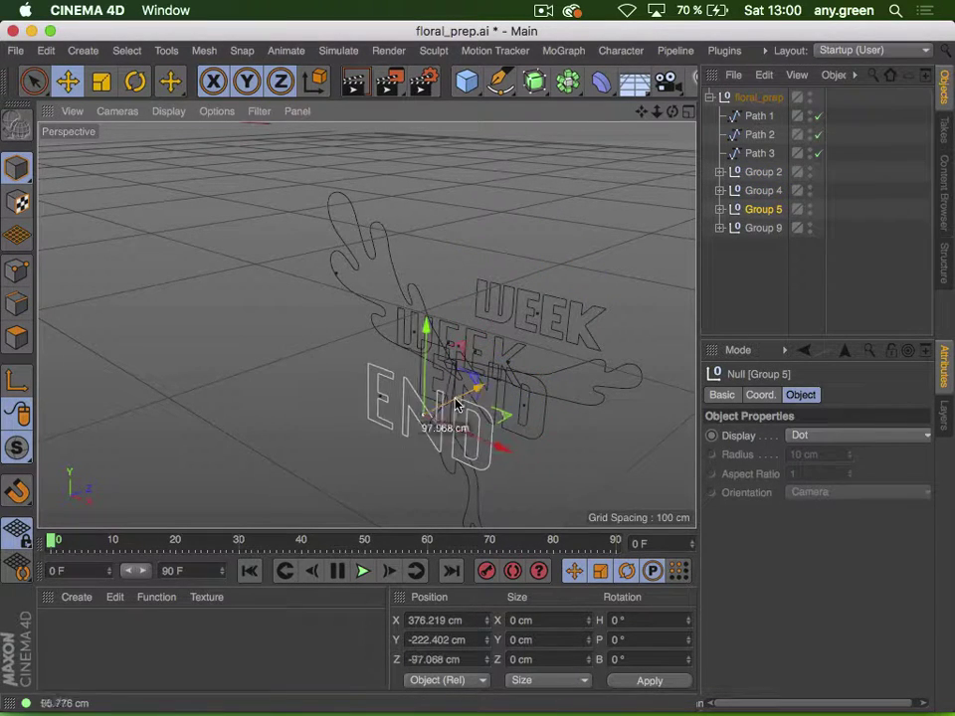
# Examine the letter subgroups inside Group 9 and the splines nested in Group 10, Group 11 and Group 12
pyautogui.click(748, 230)
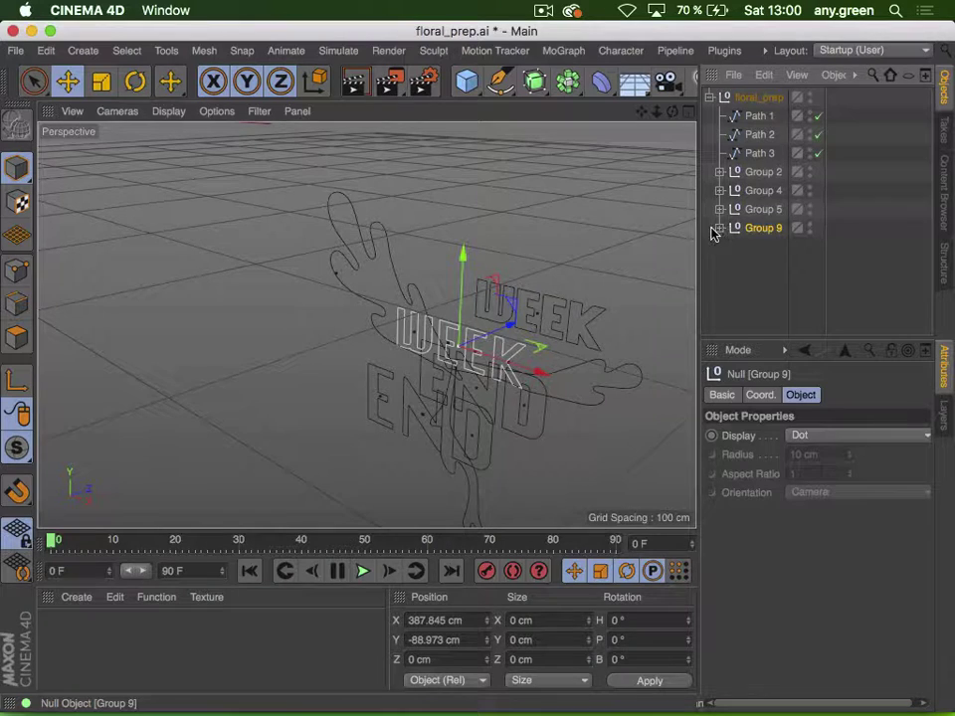
pyautogui.click(714, 230)
pyautogui.click(720, 229)
pyautogui.click(769, 247)
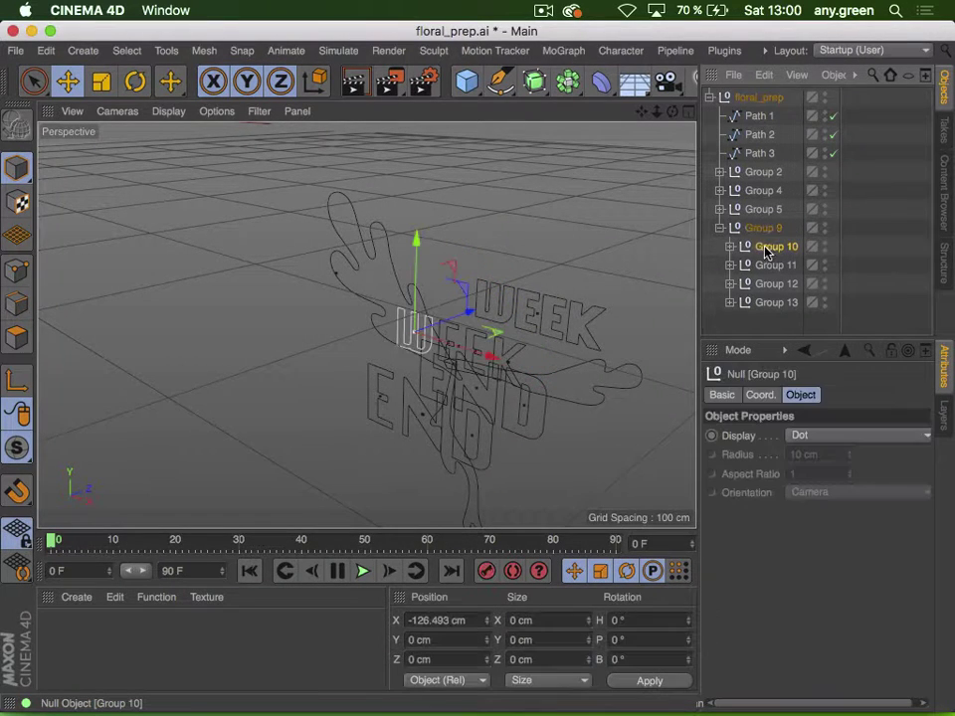
pyautogui.click(731, 247)
pyautogui.click(776, 264)
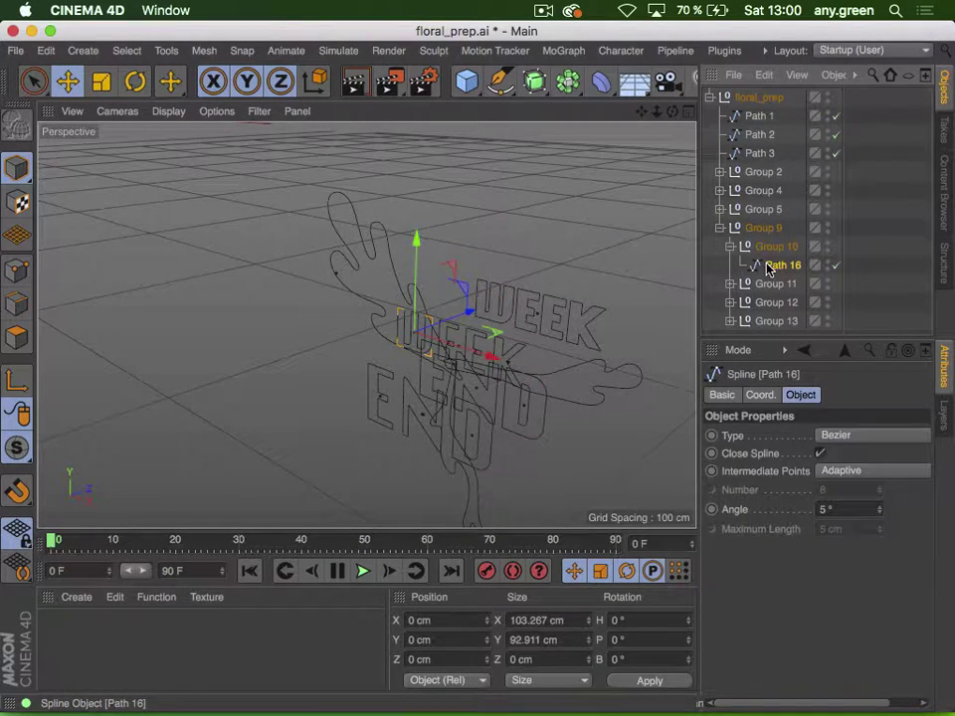
pyautogui.click(731, 247)
pyautogui.click(731, 265)
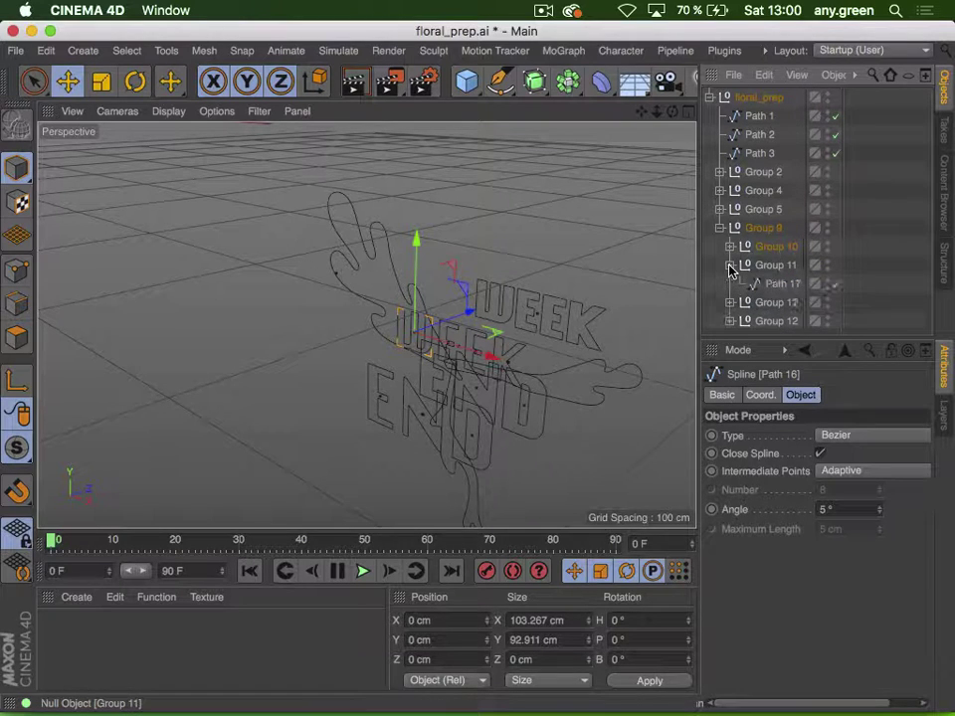
pyautogui.click(731, 264)
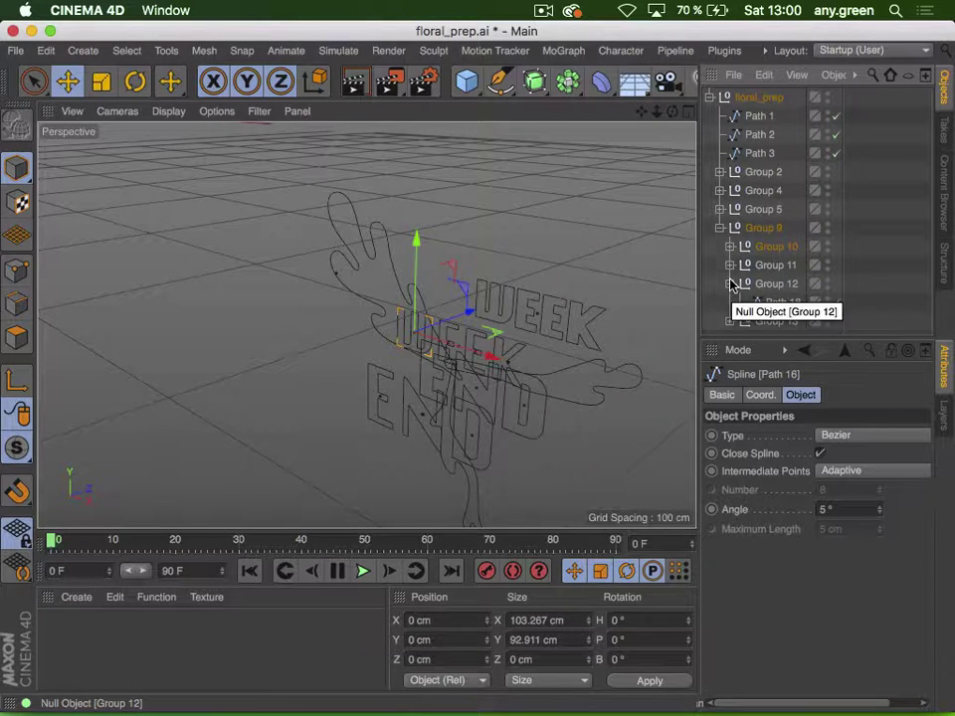
pyautogui.click(730, 284)
pyautogui.click(719, 227)
pyautogui.click(755, 299)
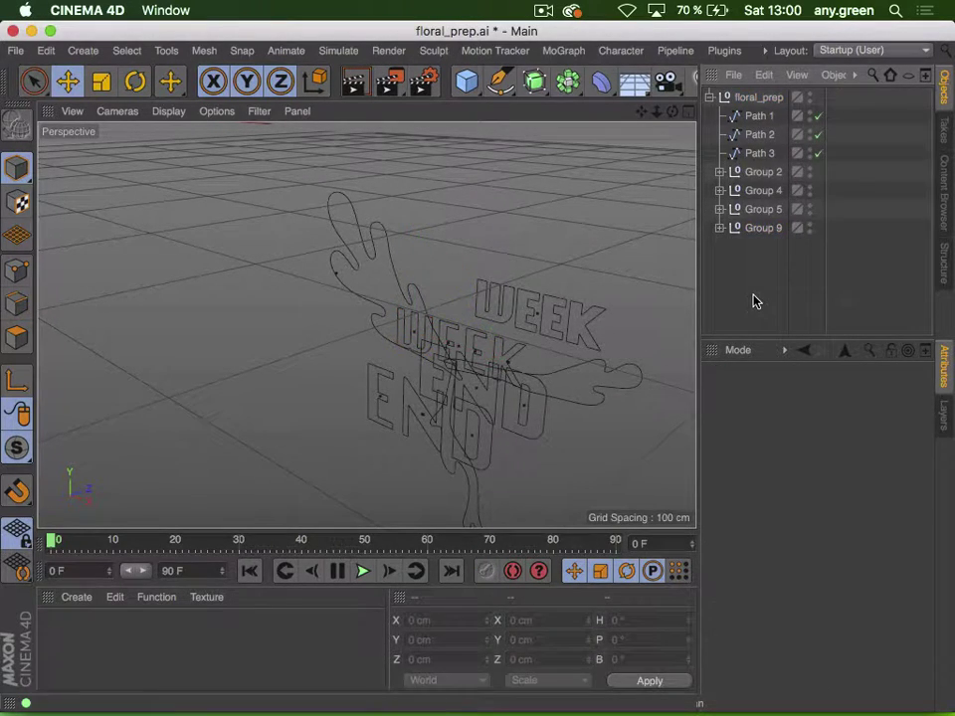
# View the separated letter groups from another angle and close the floral_prep.ai project without saving
pyautogui.press('3')
pyautogui.moveTo(464, 382); pyautogui.dragTo(528, 334)
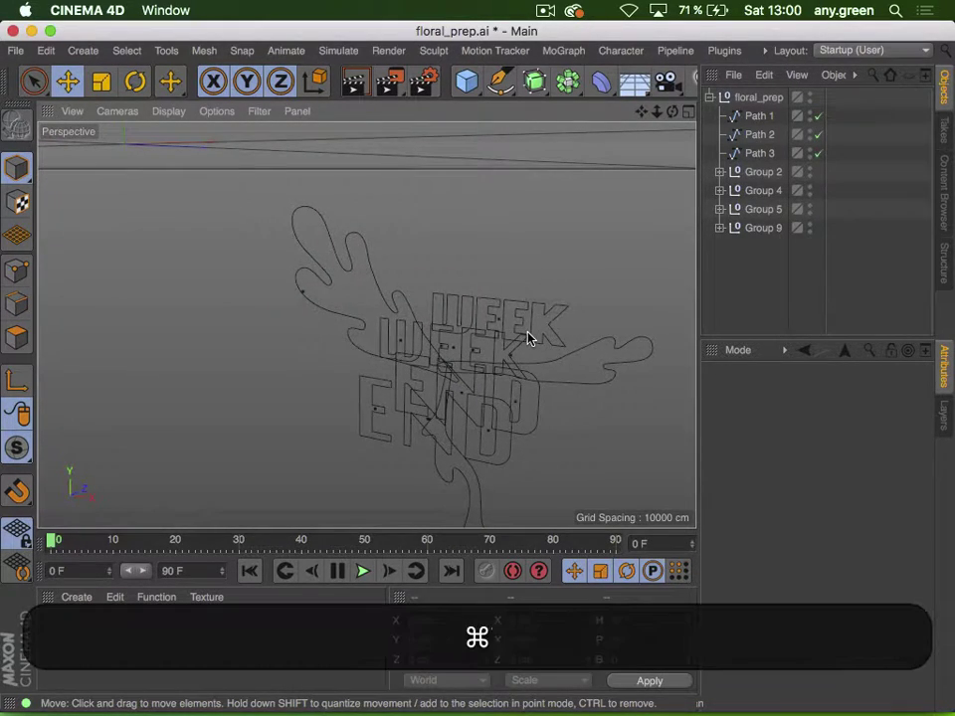
pyautogui.press('super+w')
pyautogui.click(413, 278)
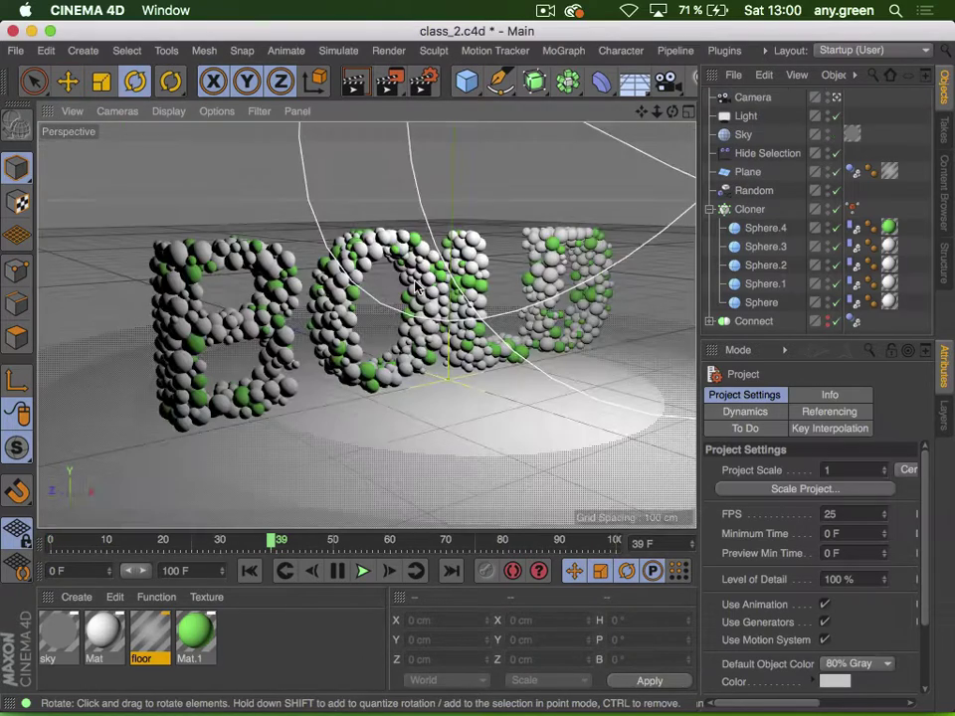
# Reimport floral_prep.ai at scale 1 centimeter with Connect Splines and Group Splines disabled, and expand the floral_prep group
pyautogui.press('super+Tab')
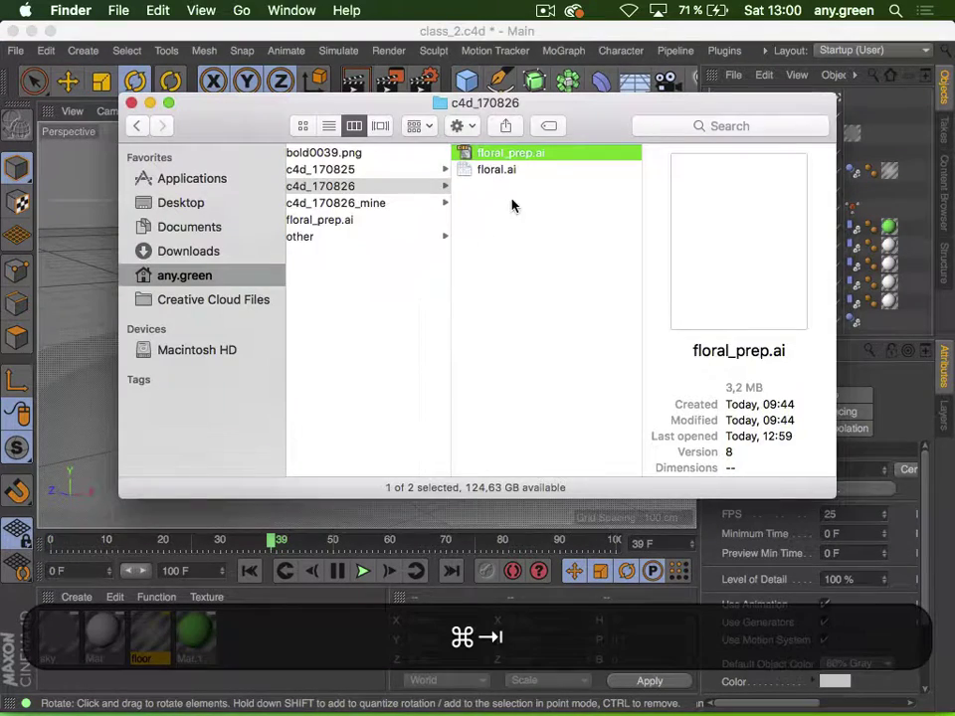
pyautogui.moveTo(518, 155); pyautogui.dragTo(362, 696)
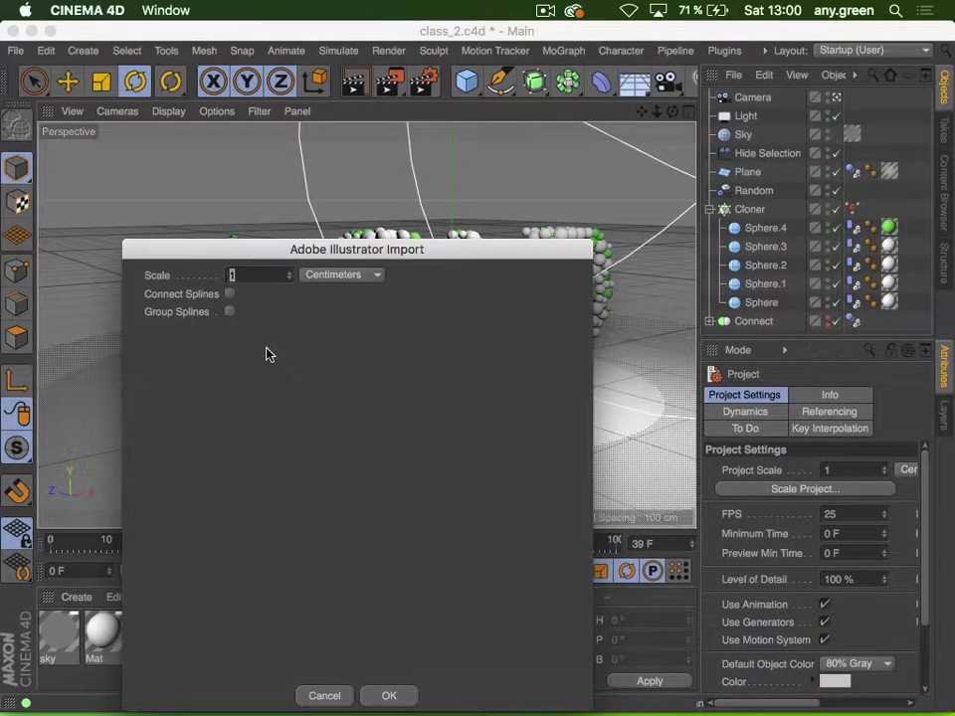
pyautogui.click(391, 701)
pyautogui.press('2')
pyautogui.moveTo(441, 356); pyautogui.dragTo(428, 253)
pyautogui.press('1')
pyautogui.press('3')
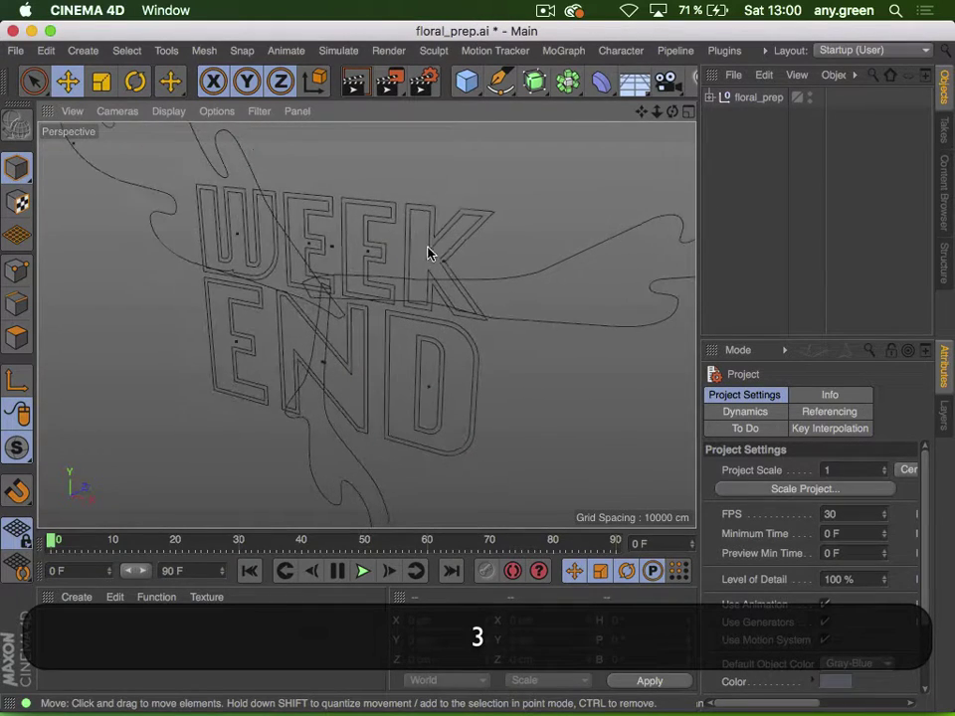
pyautogui.click(710, 97)
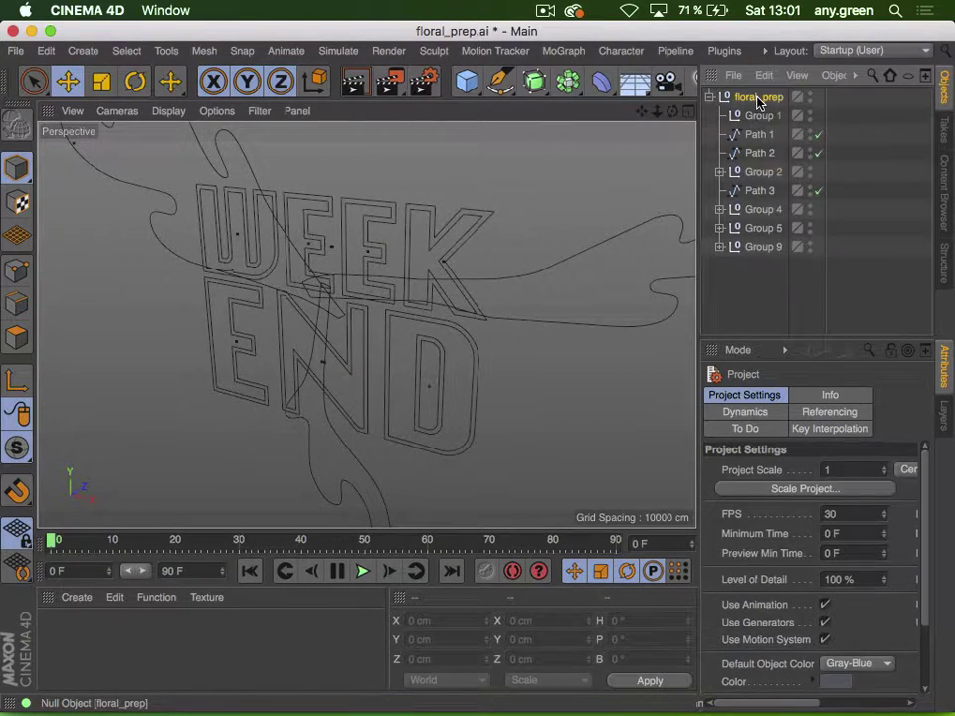
# Try moving the three paths and Groups 2, 4, 5 and 9 out of floral_prep and deleting that null, and undo it
pyautogui.click(758, 97)
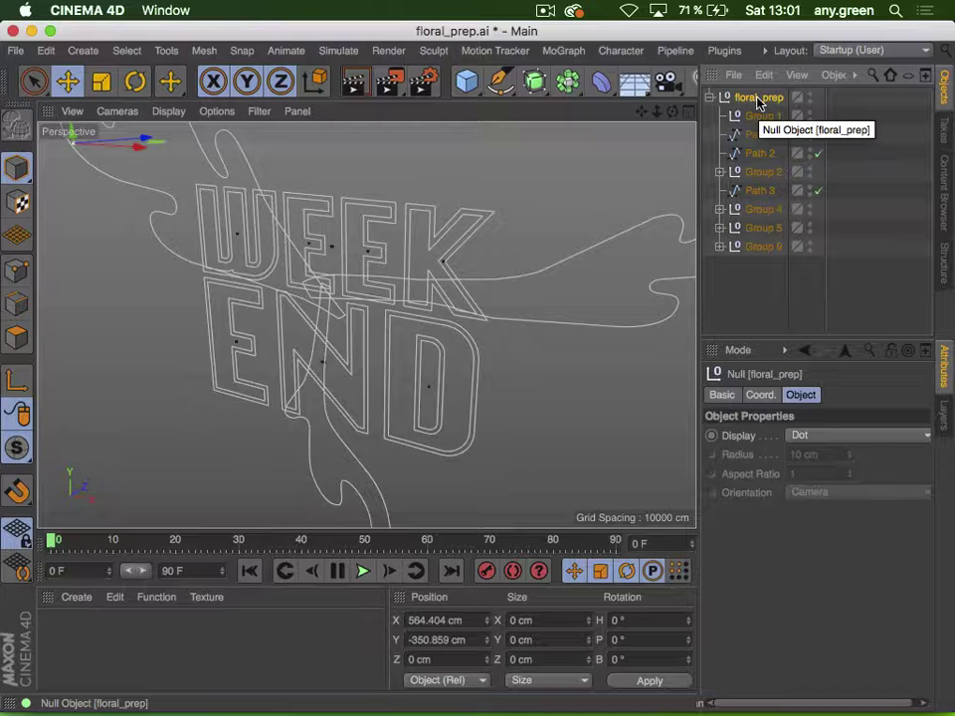
pyautogui.click(763, 136)
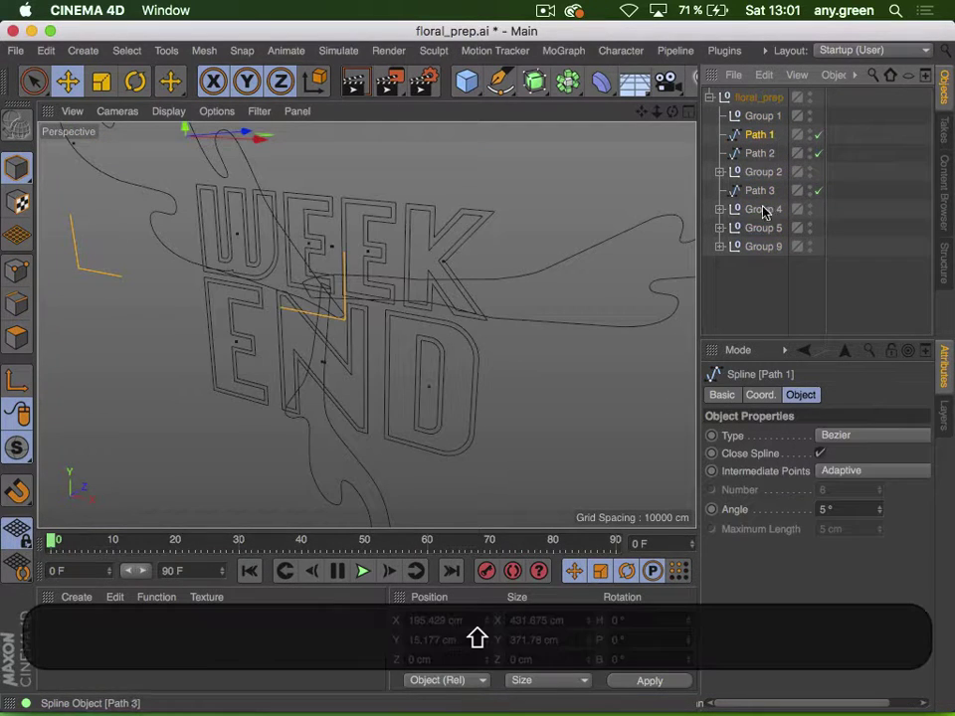
pyautogui.keyDown('shift'); pyautogui.click(757, 247); pyautogui.keyUp('shift')
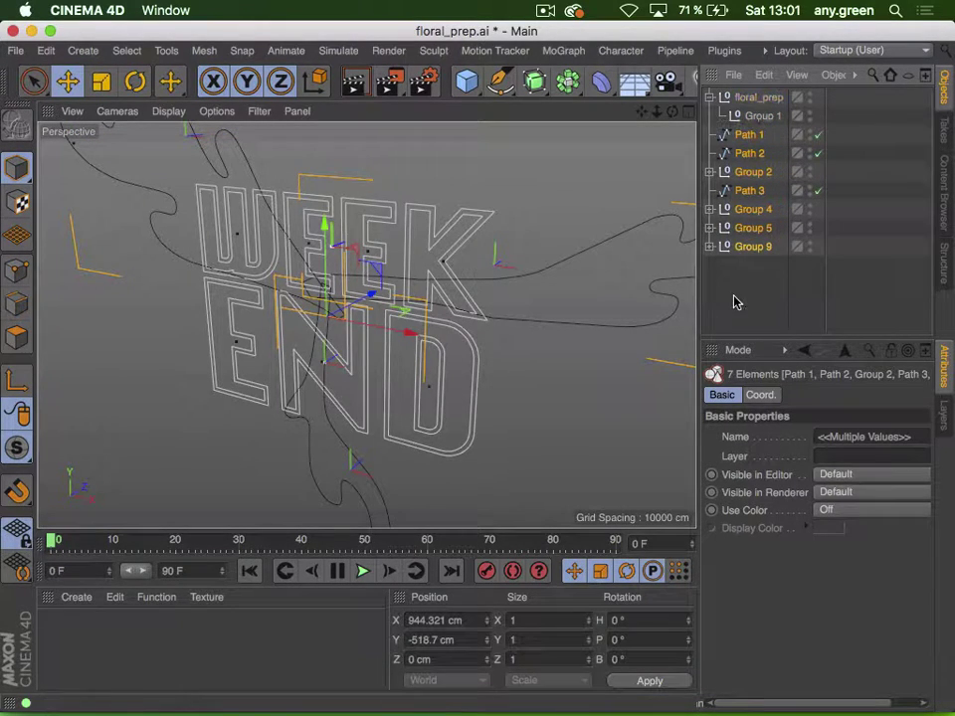
pyautogui.click(749, 98)
pyautogui.press('Delete')
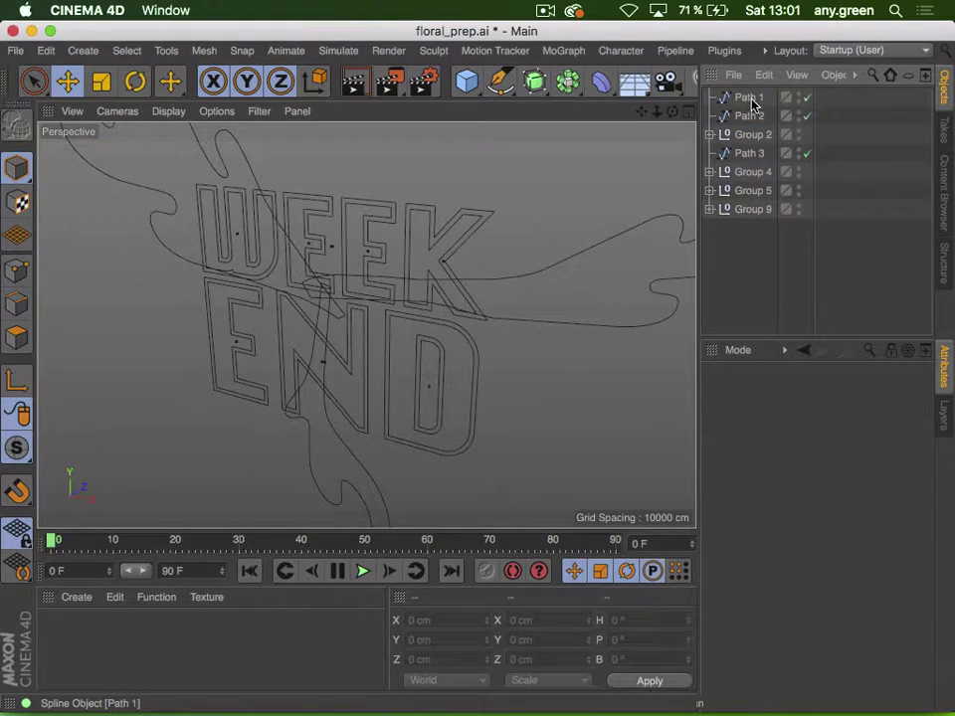
pyautogui.press('super+z')
pyautogui.press('super+z')
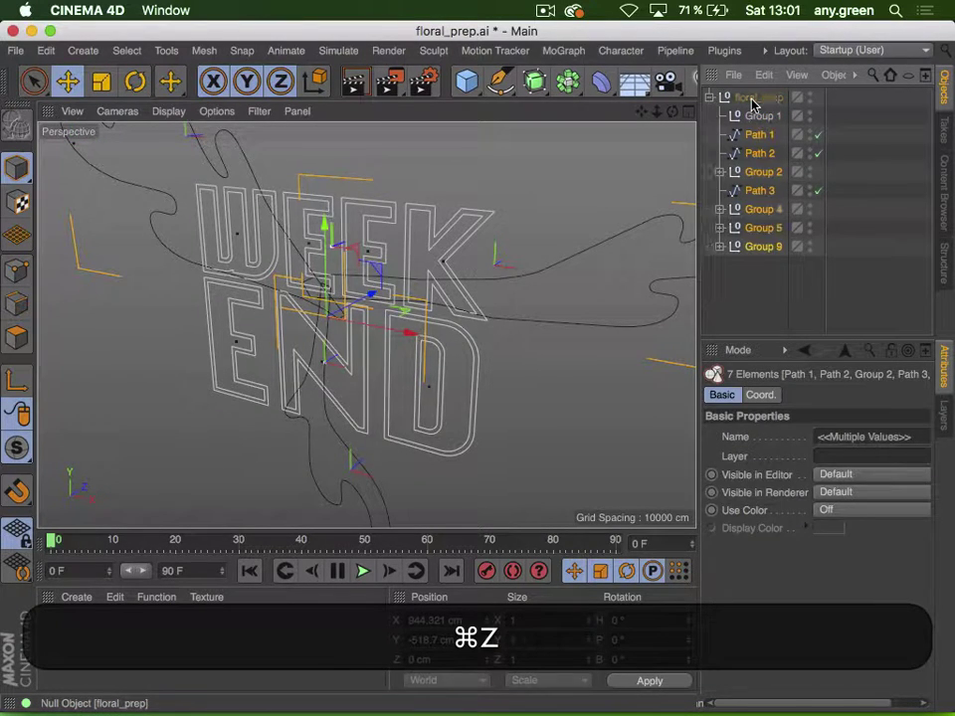
# Remove the floral_prep null with Delete Without Children, keeping its paths and groups
pyautogui.click(752, 101)
pyautogui.rightClick(758, 100)
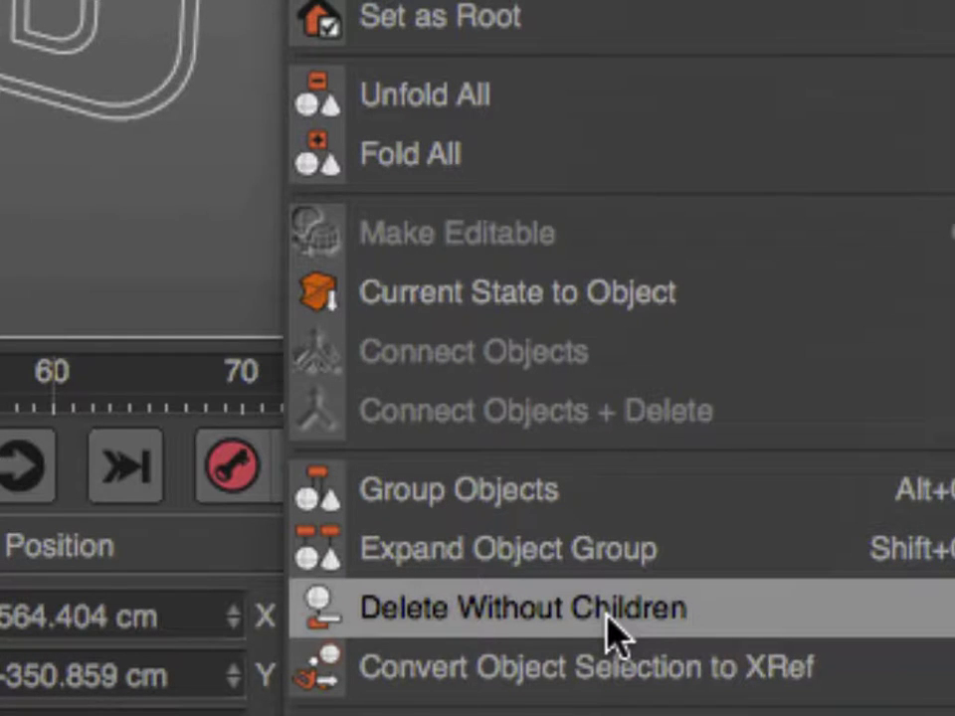
pyautogui.click(608, 637)
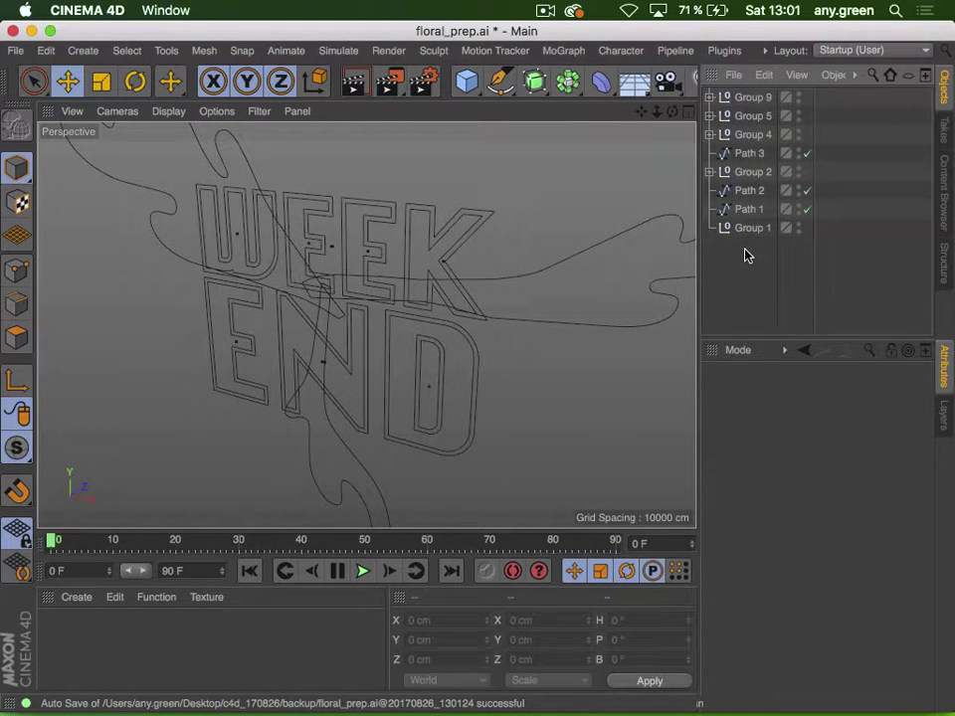
# Delete the empty Group 1 and reorder Group 2 above Path 3 in the object hierarchy
pyautogui.click(750, 228)
pyautogui.press('BackSpace')
pyautogui.moveTo(742, 171)
pyautogui.mouseDown()
pyautogui.moveTo(746, 153)
pyautogui.moveTo(736, 150)
pyautogui.mouseUp()
pyautogui.click(744, 265)
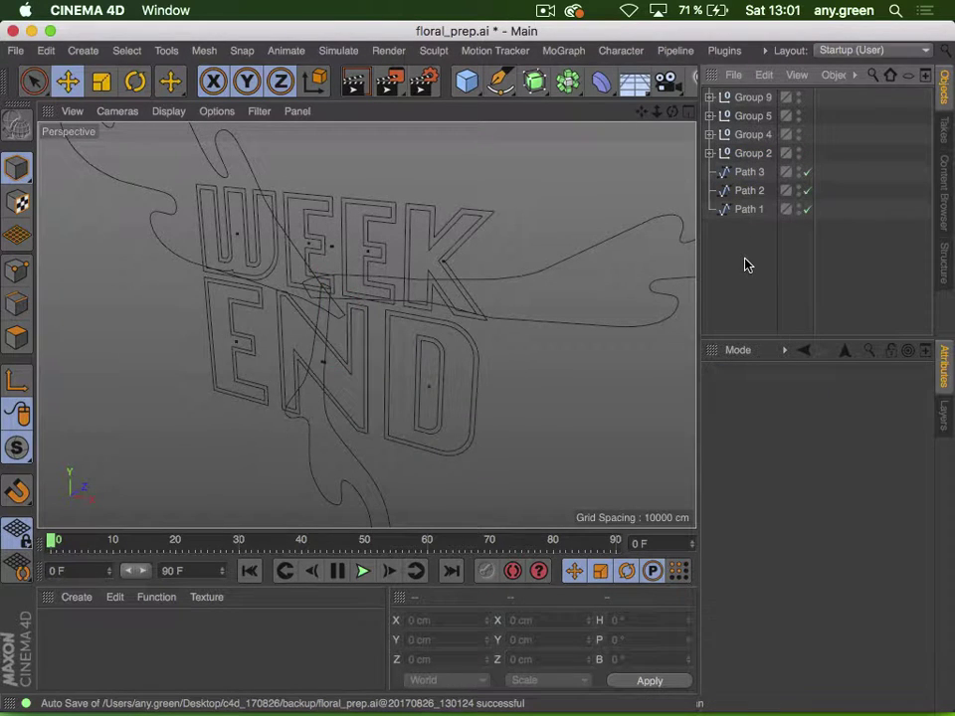
# Check which letter outlines Groups 2, 4, 5 and 9 contain and rename Group 9 as "week inner"
pyautogui.click(742, 154)
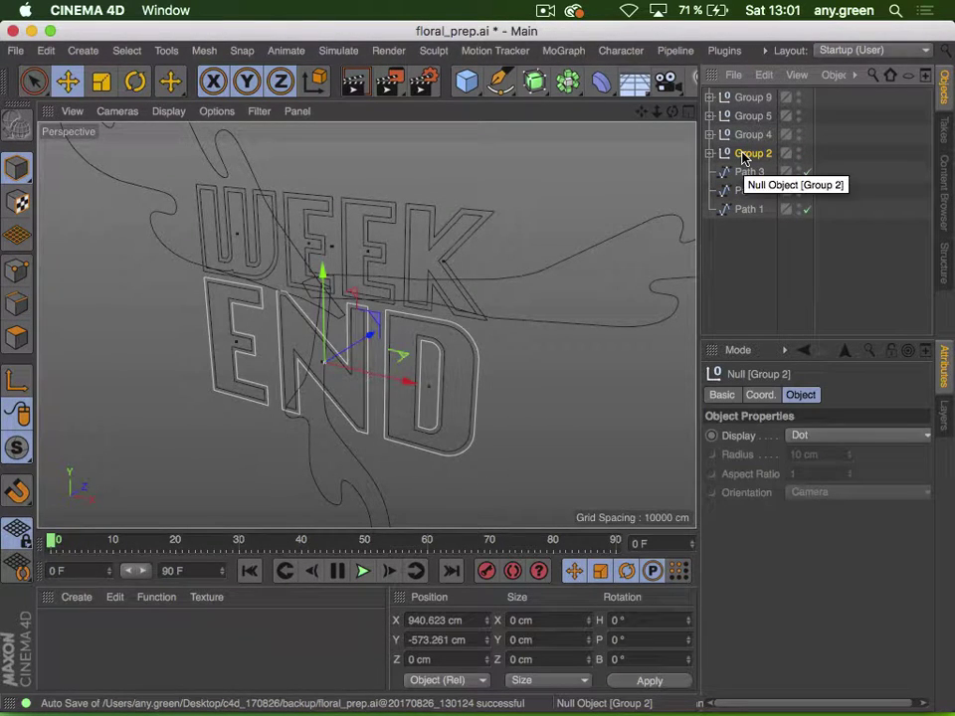
pyautogui.click(755, 135)
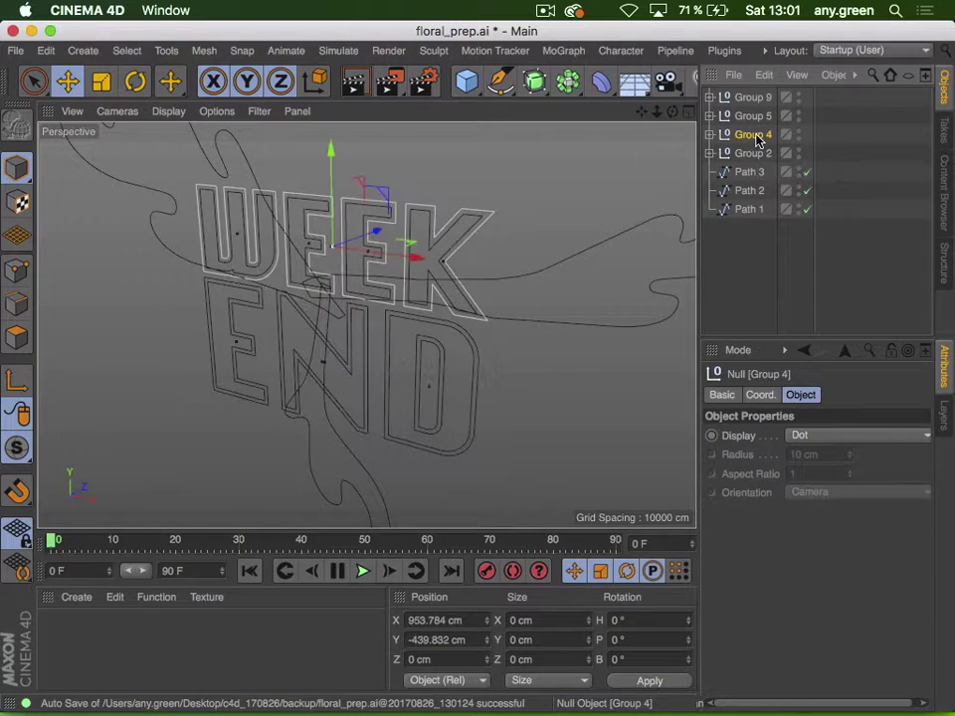
pyautogui.click(755, 115)
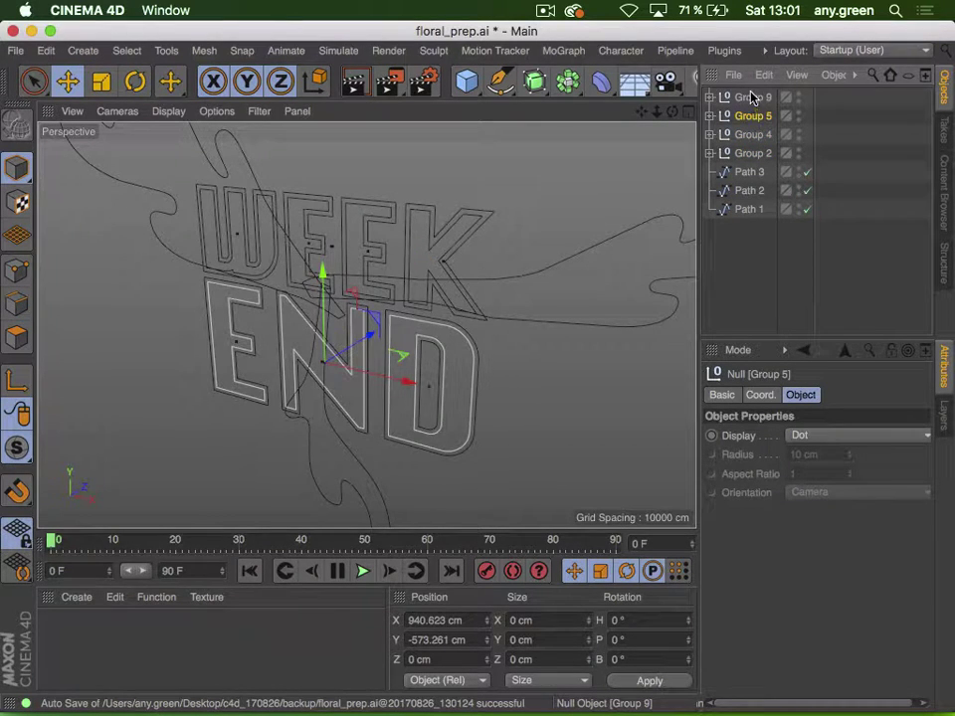
pyautogui.click(753, 97)
pyautogui.doubleClick(753, 98)
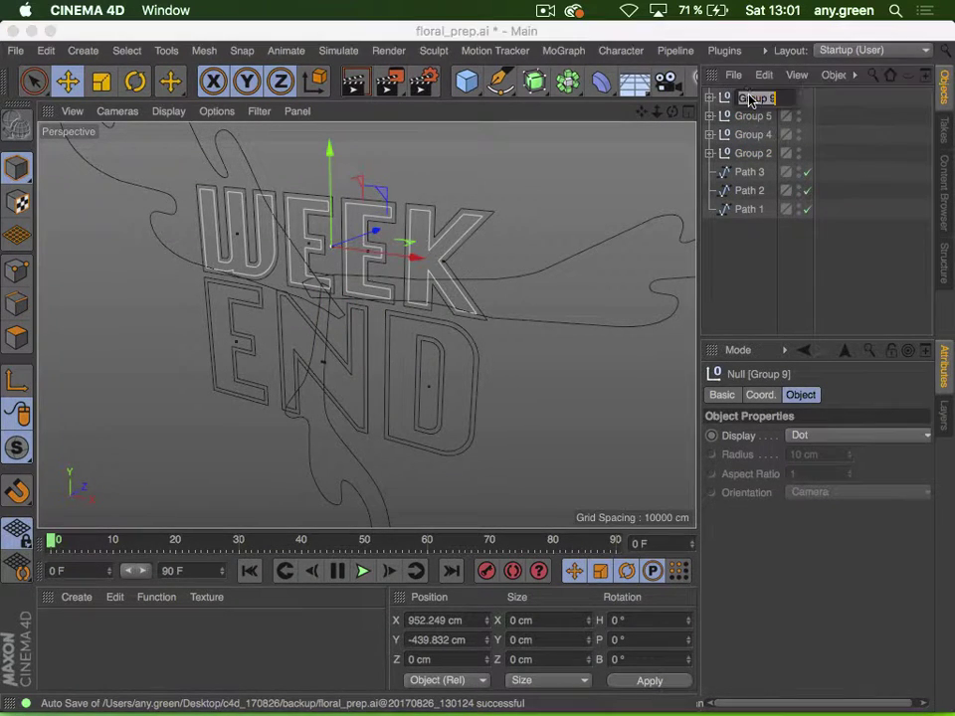
pyautogui.write('week inner')
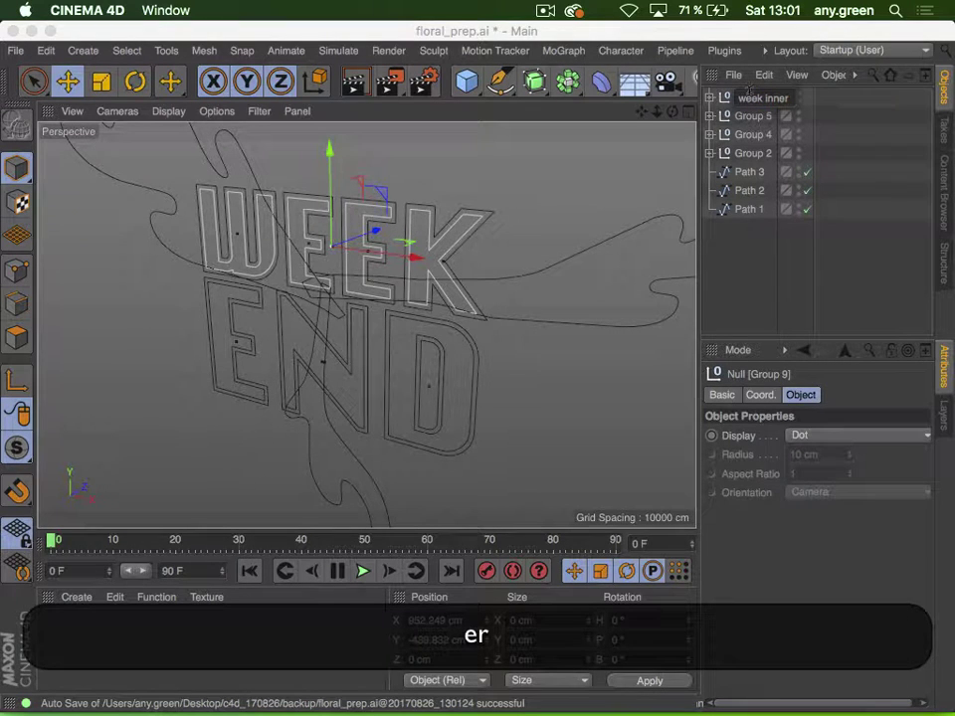
pyautogui.press('Return')
# Rename Group 5, which holds the inner END outlines, as "end inner"
pyautogui.click(750, 116)
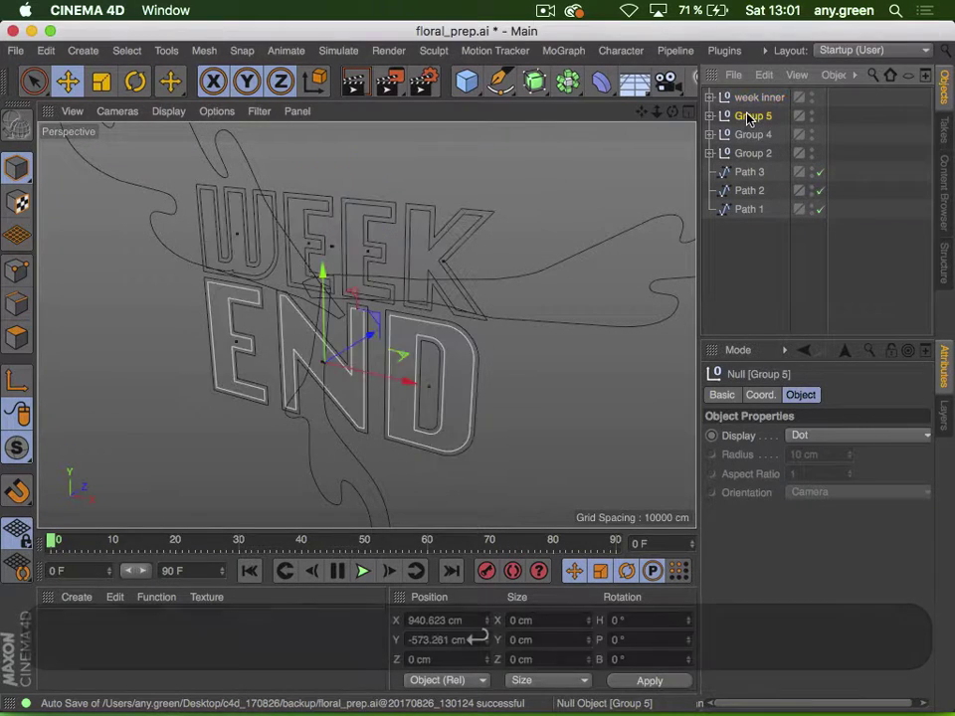
pyautogui.doubleClick(751, 116)
pyautogui.write('end inner')
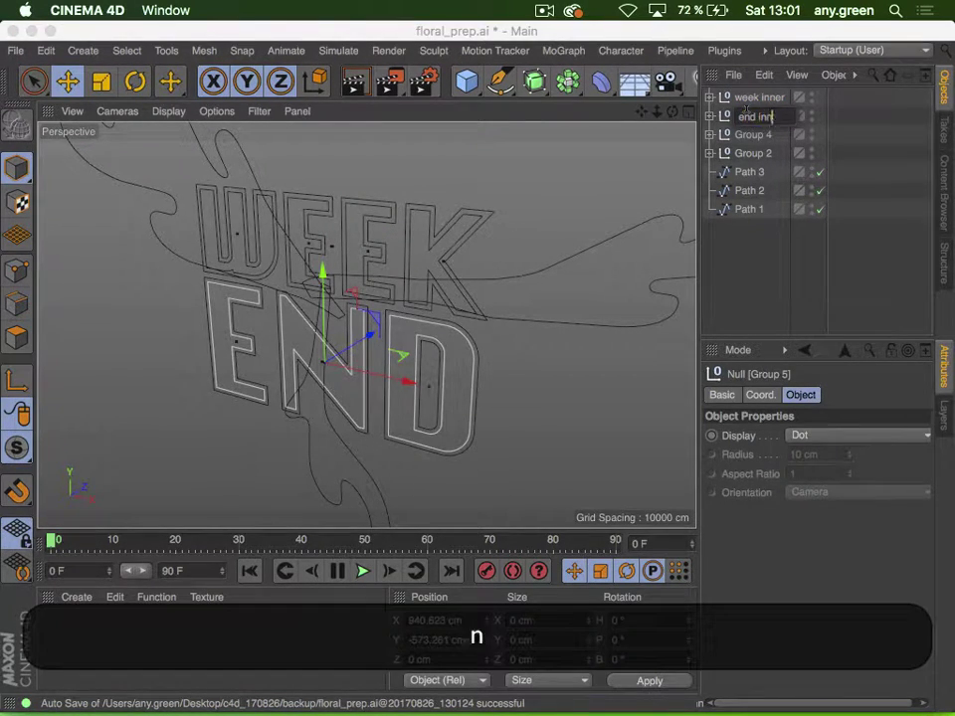
pyautogui.press('Return')
# Rename Group 4 as "week outer" and Group 2 as "end outer"
pyautogui.doubleClick(751, 135)
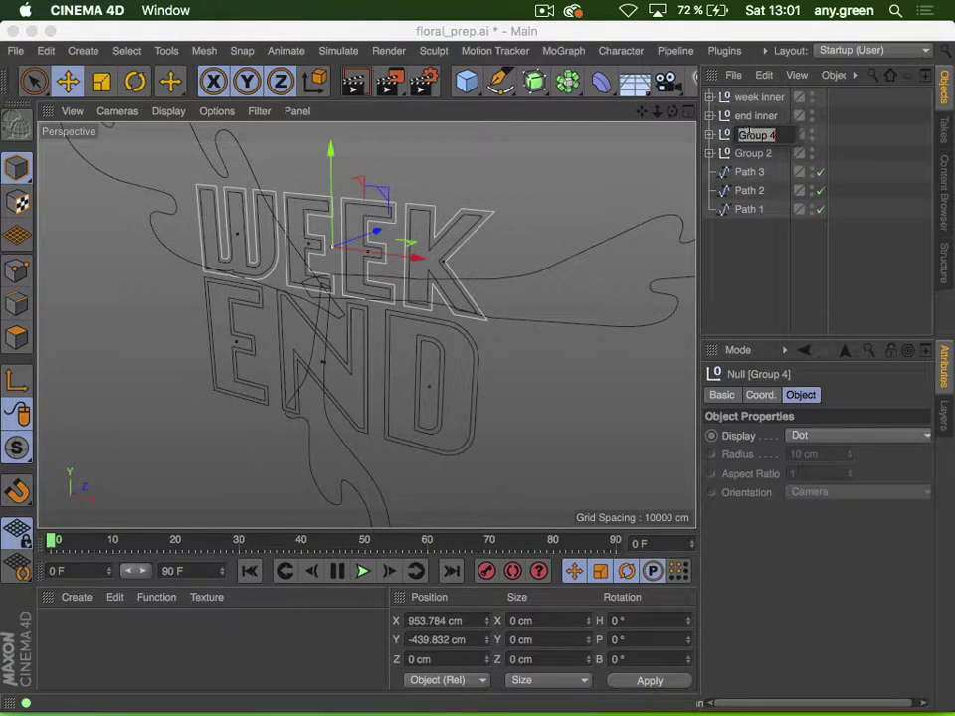
pyautogui.write('week outer')
pyautogui.press('Return')
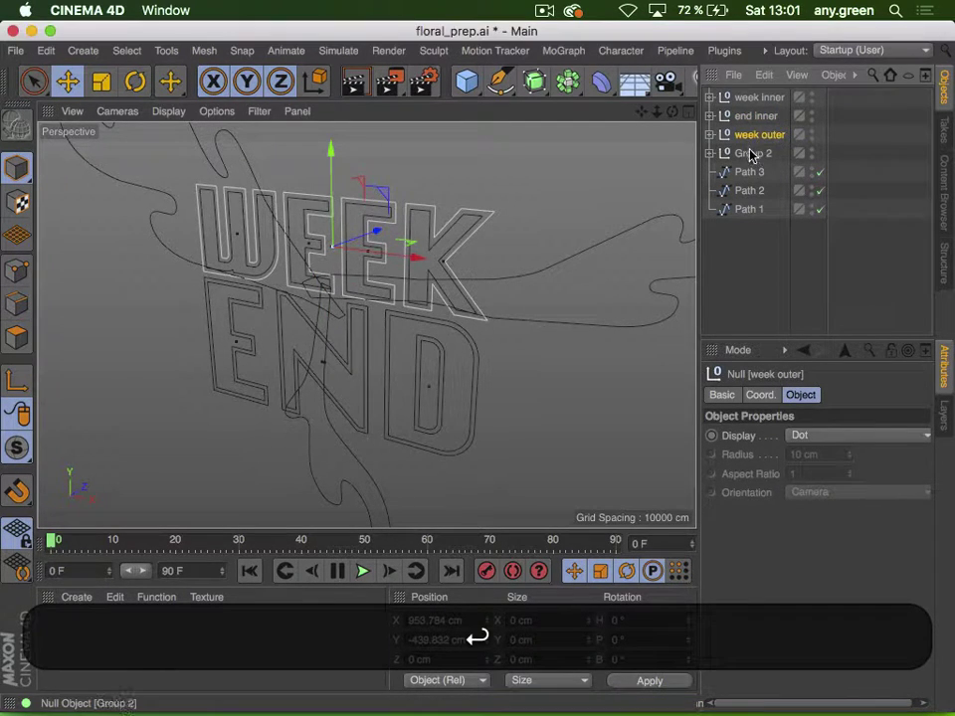
pyautogui.doubleClick(752, 153)
pyautogui.write('end o')
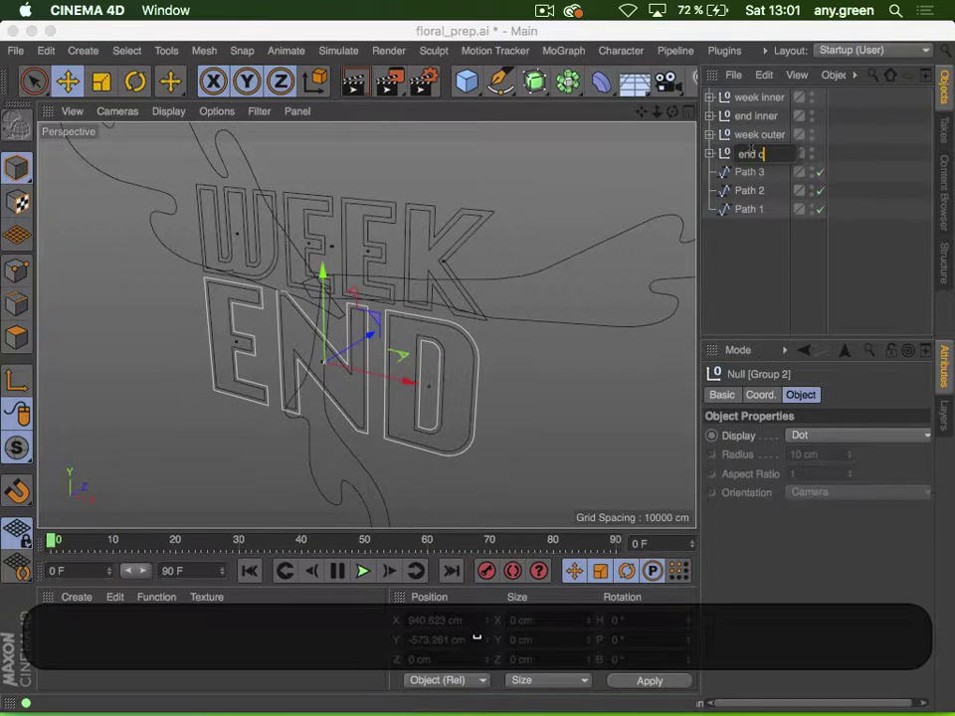
pyautogui.write('uter')
pyautogui.press('Return')
# Inspect the splash splines Path 3, Path 2 and Path 1 one after another against the lettering
pyautogui.click(751, 174)
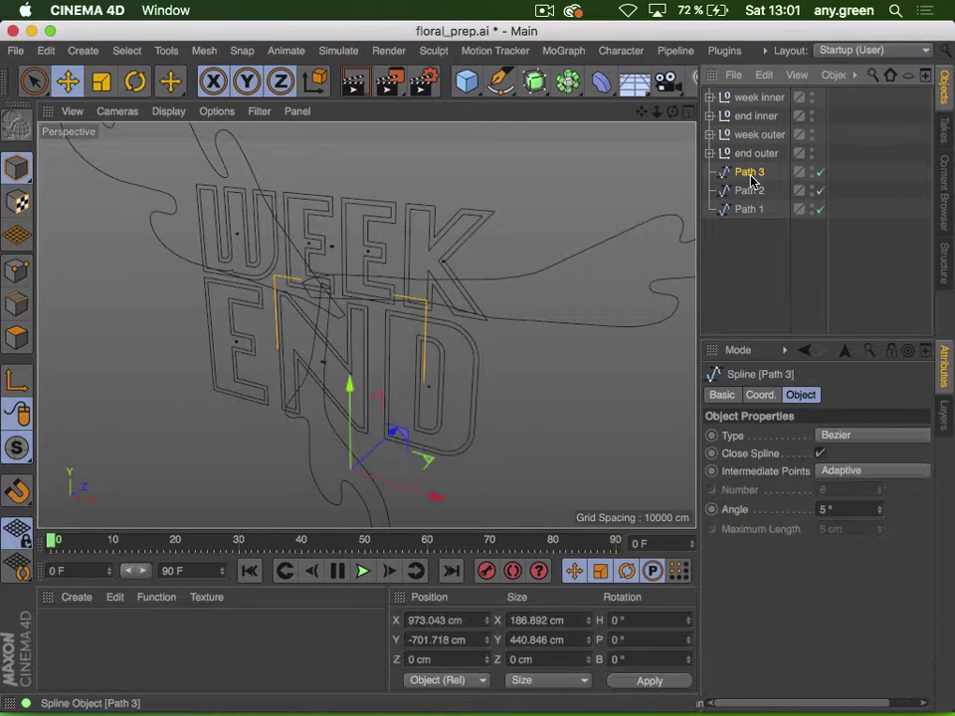
pyautogui.click(752, 191)
pyautogui.click(746, 209)
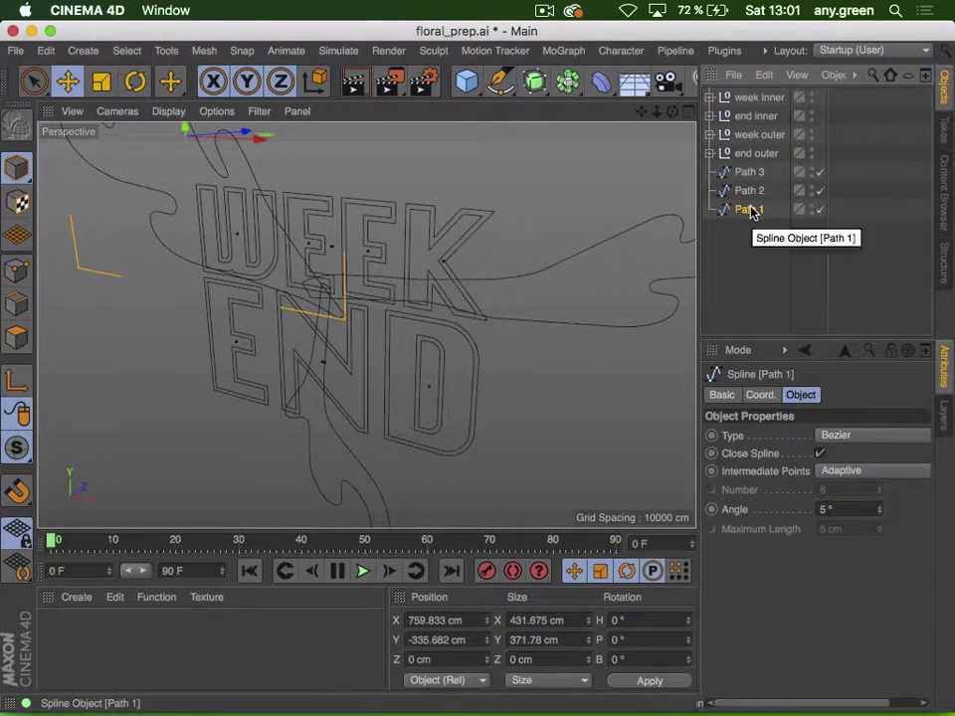
pyautogui.click(751, 242)
pyautogui.press('2')
pyautogui.moveTo(462, 288); pyautogui.dragTo(417, 275)
pyautogui.press('1')
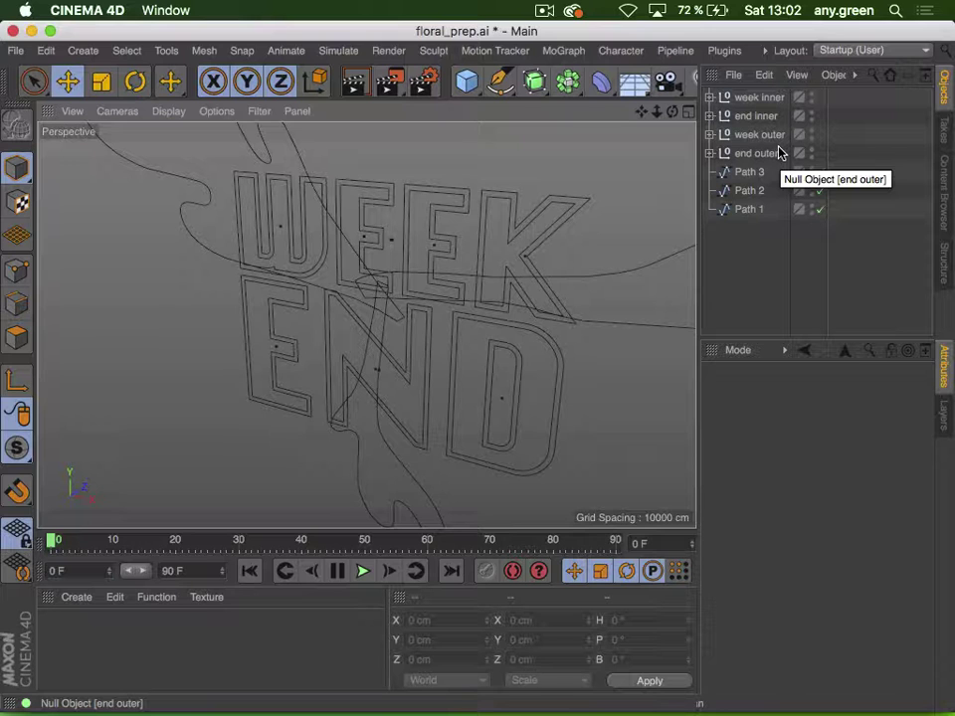
# Undo the four group renames back to Group 9, Group 5, Group 4 and Group 2, and redo them all
pyautogui.press('super+z')
pyautogui.press('super+z')
pyautogui.press('super+z')
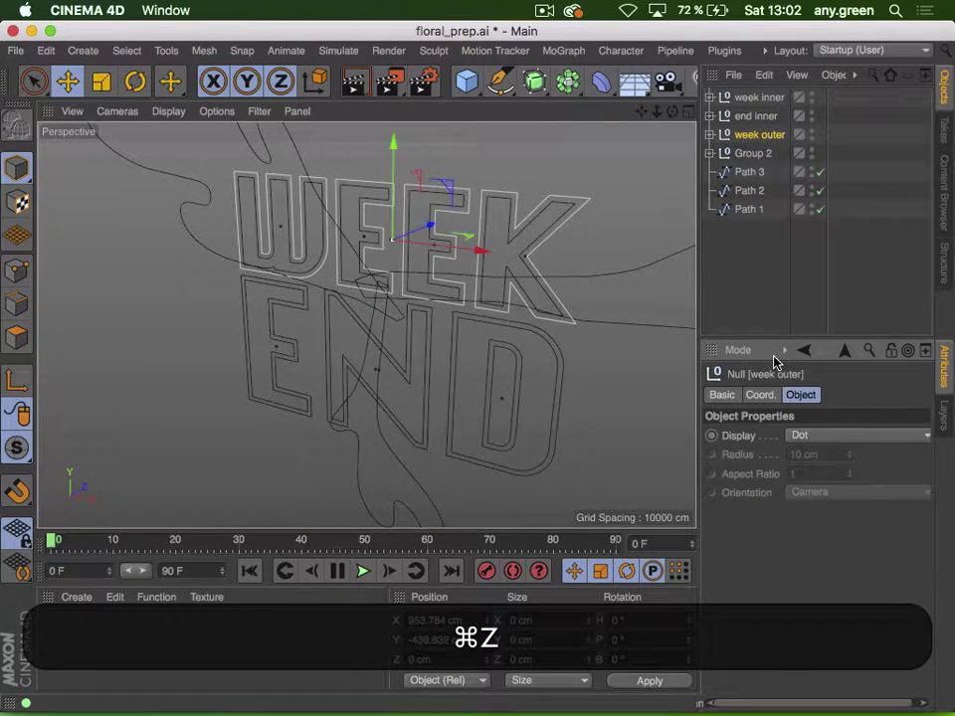
pyautogui.press('super+z')
pyautogui.press('super+z')
pyautogui.press('super+z')
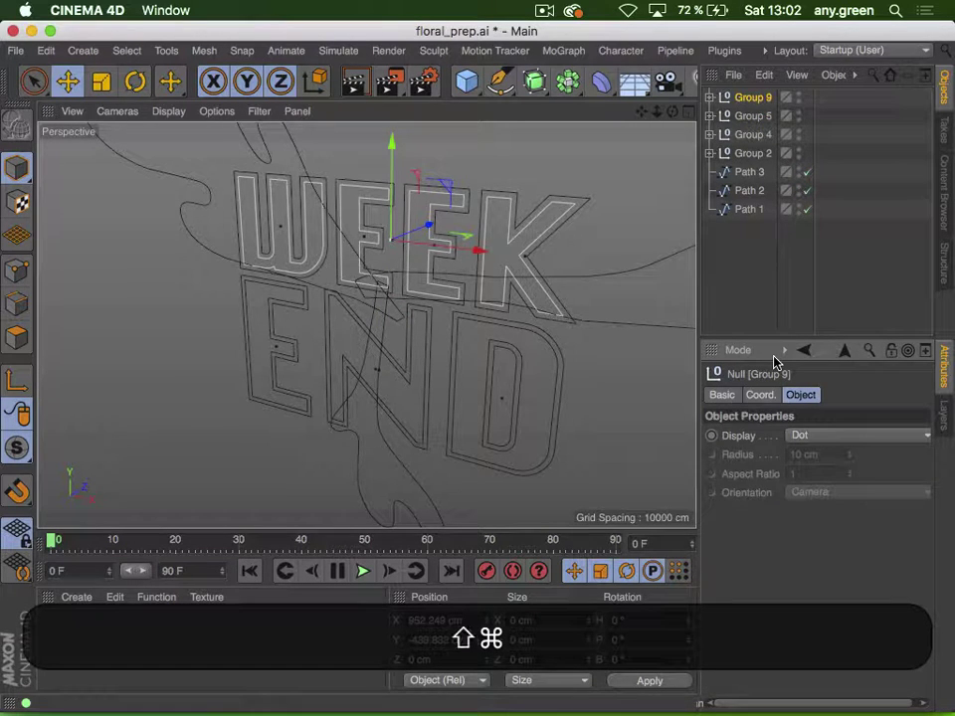
pyautogui.press('shift+super+z')
pyautogui.press('shift+super+z')
pyautogui.press('super+y')
pyautogui.press('super+y')
pyautogui.press('super+y')
pyautogui.press('super+y')
pyautogui.press('super+y')
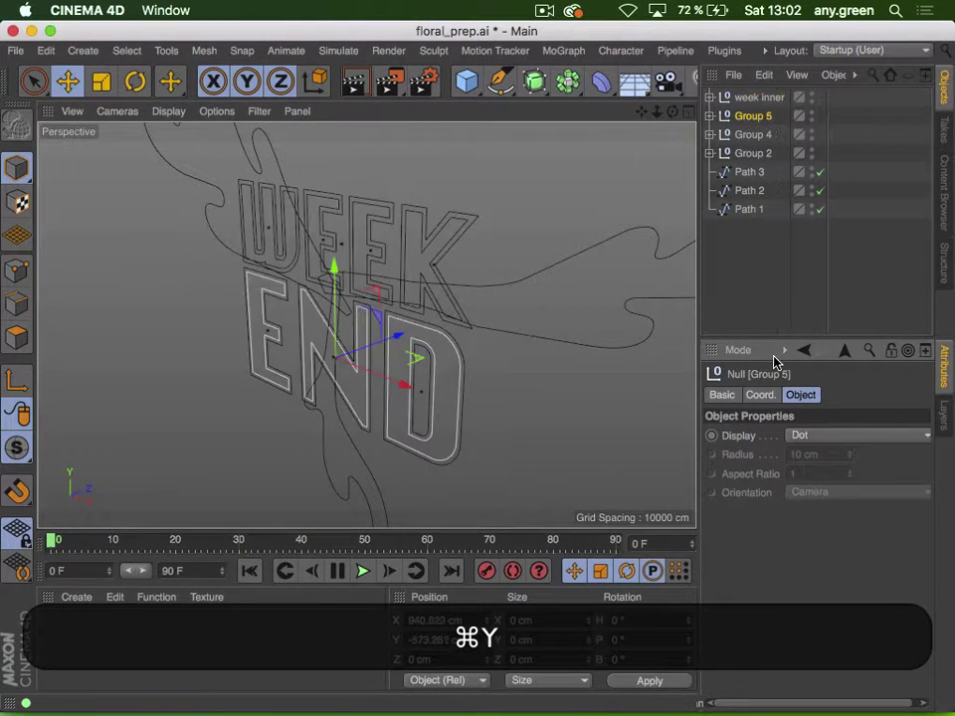
pyautogui.press('super+y')
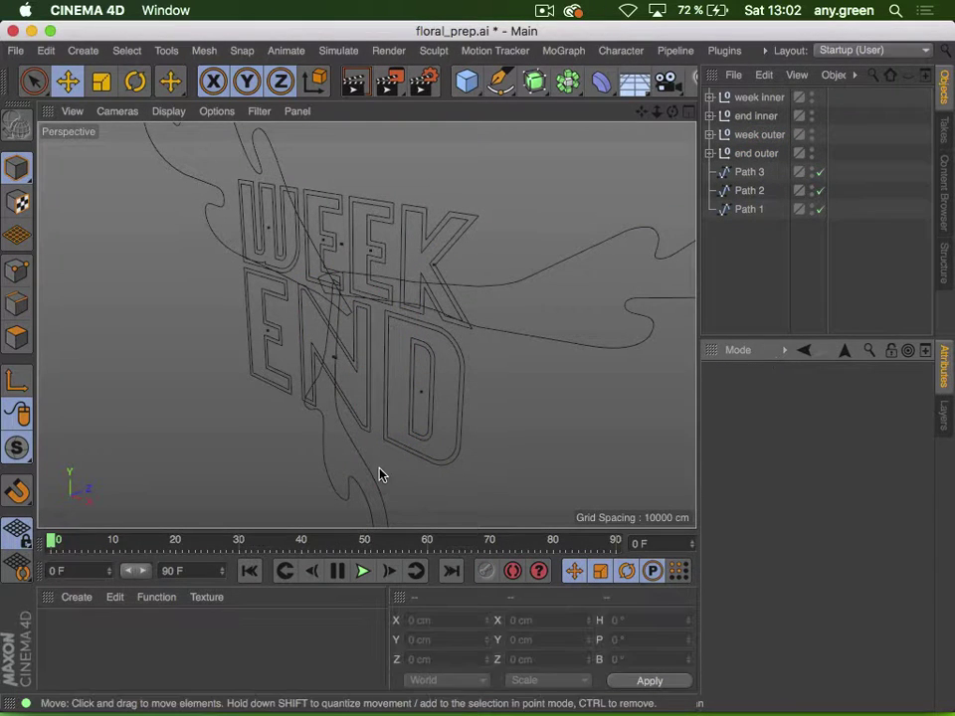
# Examine where the WEEKEND artwork sits relative to the world origin, and return to a close view of the lettering
pyautogui.press('3')
pyautogui.moveTo(341, 252); pyautogui.dragTo(385, 256)
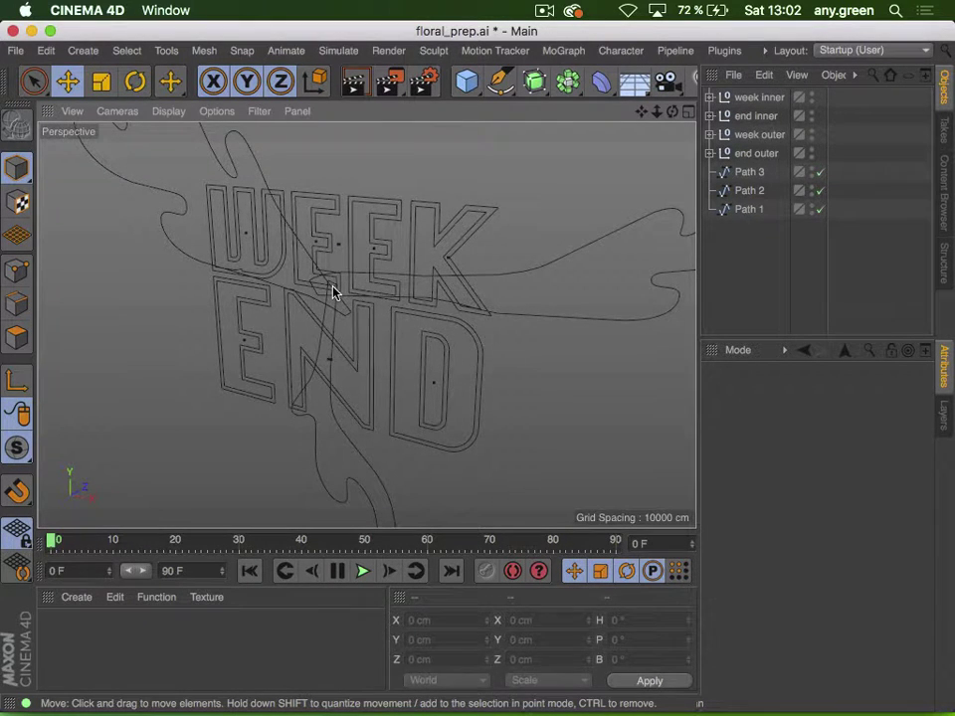
pyautogui.press('2')
pyautogui.moveTo(375, 269); pyautogui.dragTo(169, 345)
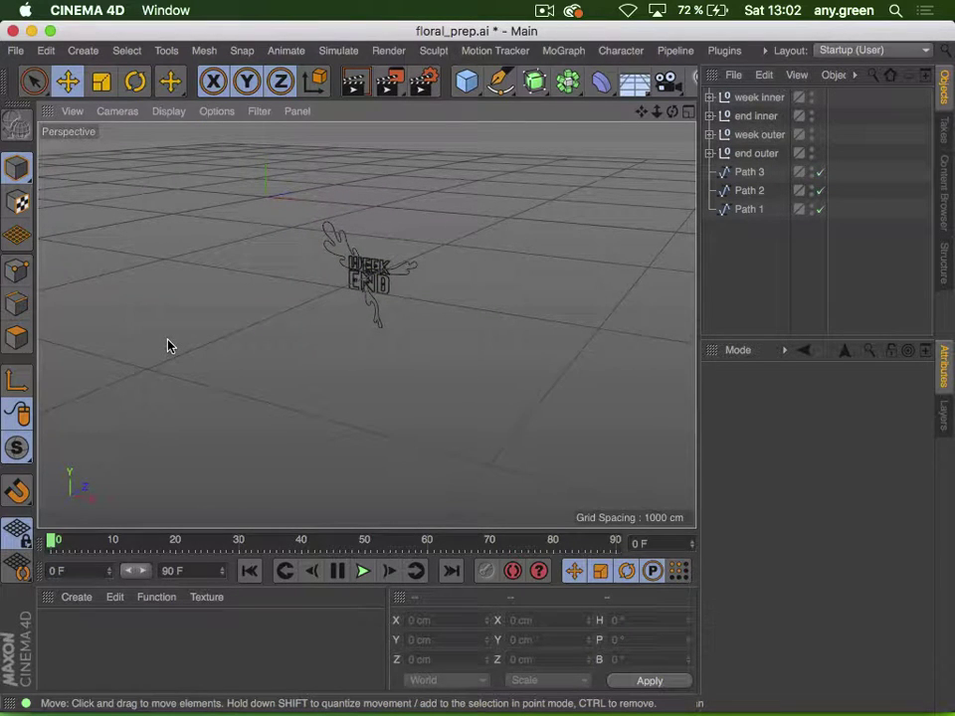
pyautogui.press('3')
pyautogui.moveTo(361, 278); pyautogui.dragTo(385, 288)
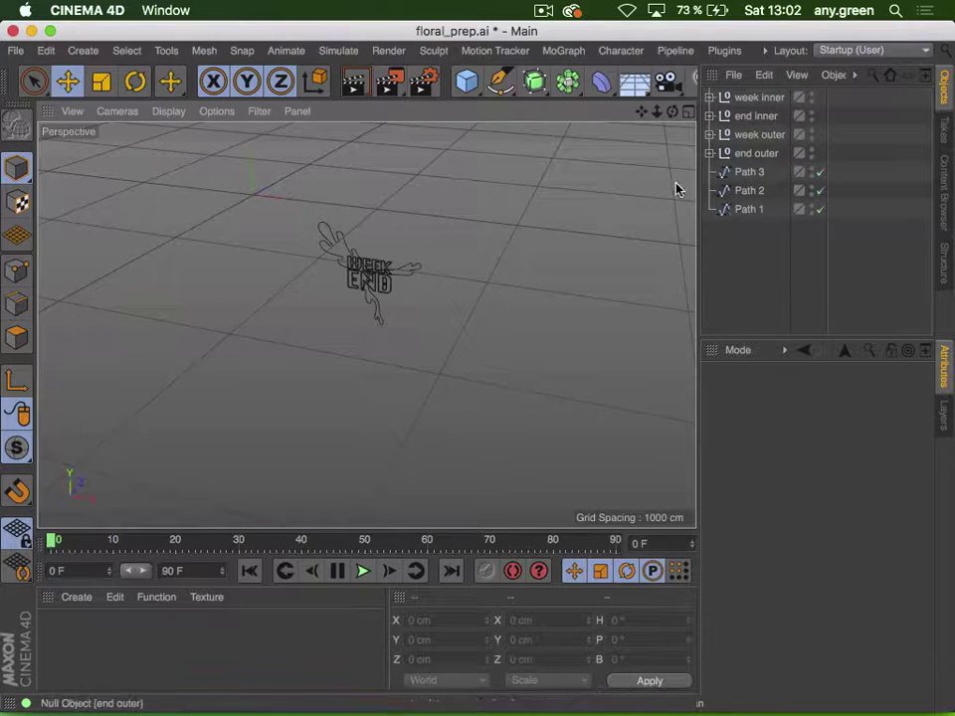
pyautogui.press('2')
pyautogui.moveTo(352, 281); pyautogui.dragTo(465, 266)
pyautogui.press('1')
pyautogui.press('3')
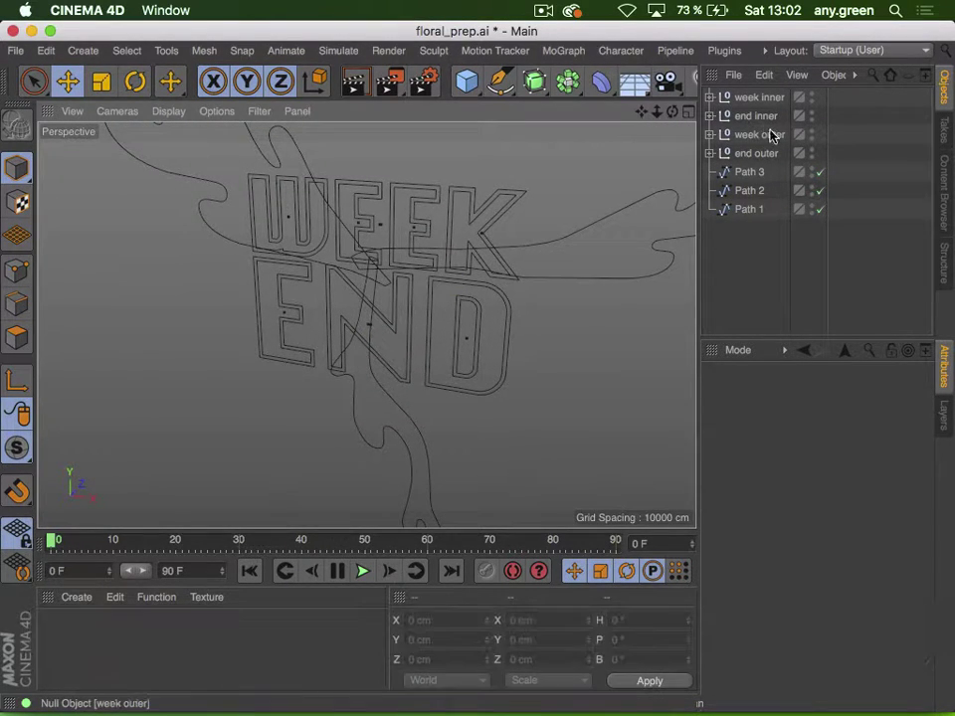
# Group the week inner and end inner objects under a new null
pyautogui.click(756, 99)
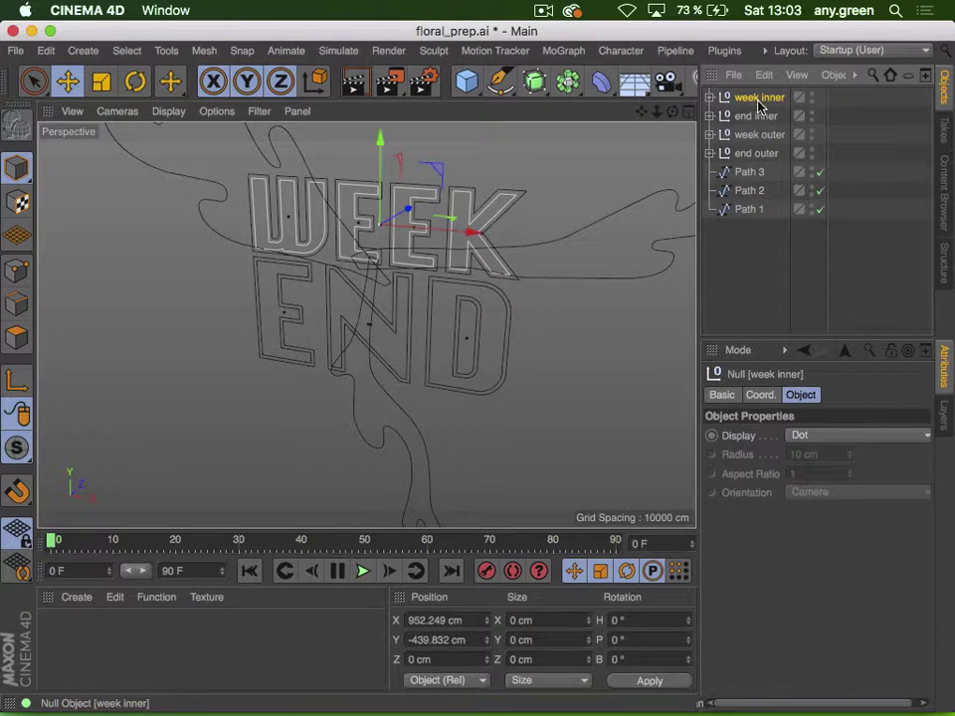
pyautogui.keyDown('shift'); pyautogui.click(759, 118); pyautogui.keyUp('shift')
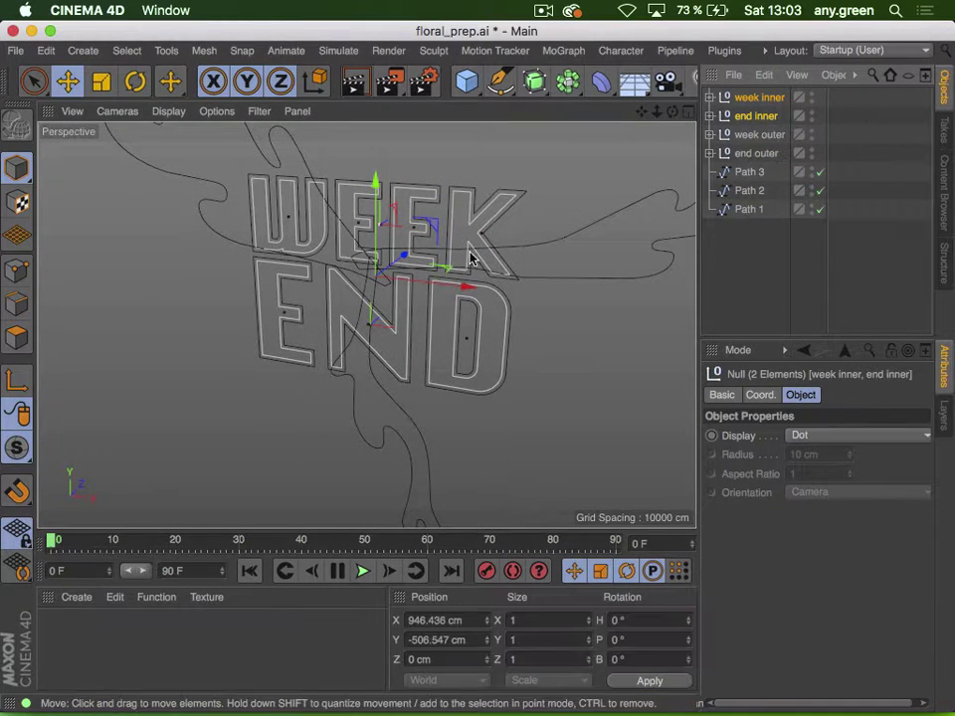
pyautogui.press('3')
pyautogui.moveTo(341, 264); pyautogui.dragTo(415, 228)
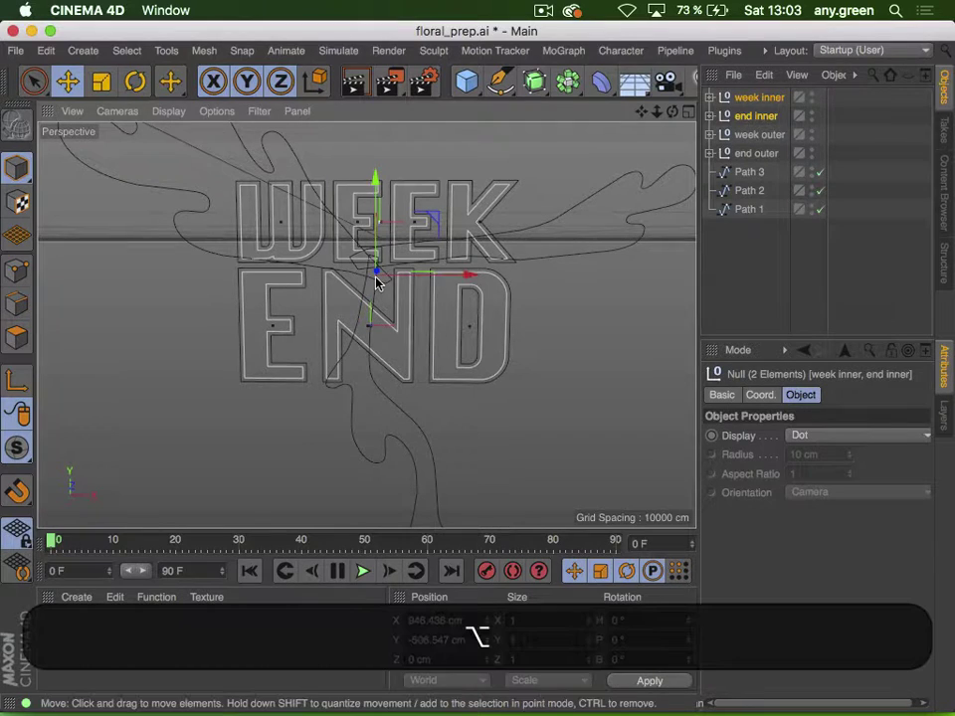
pyautogui.hotkey('alt', 'g')
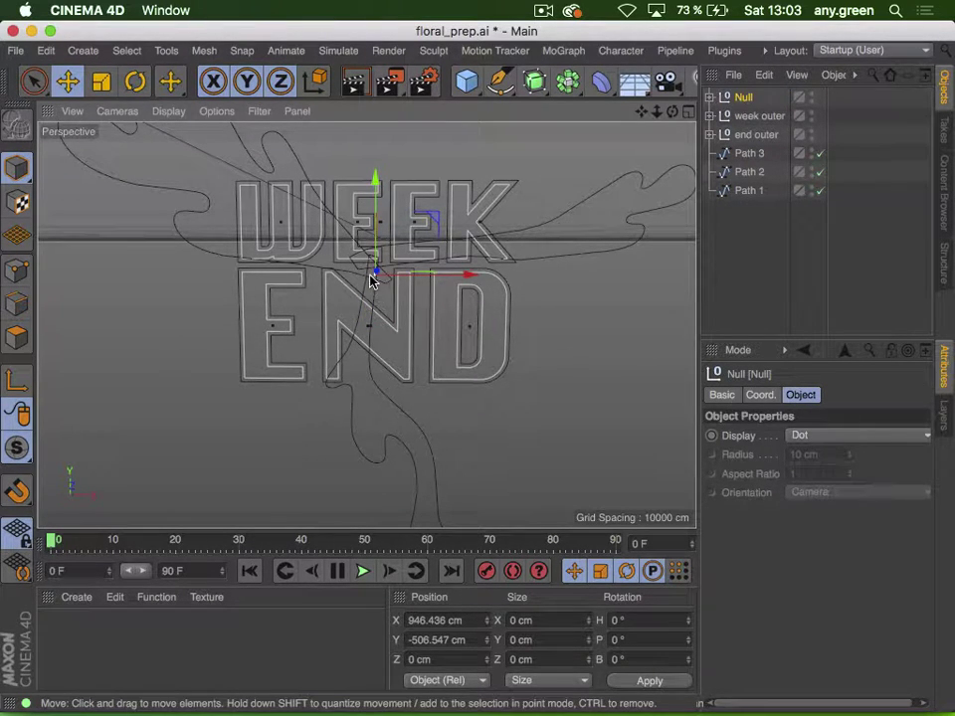
# Nest week outer, end outer, Path 3, Path 2 and Path 1 inside the new Null, then collapse and select it
pyautogui.click(709, 97)
pyautogui.moveTo(748, 261); pyautogui.dragTo(744, 97)
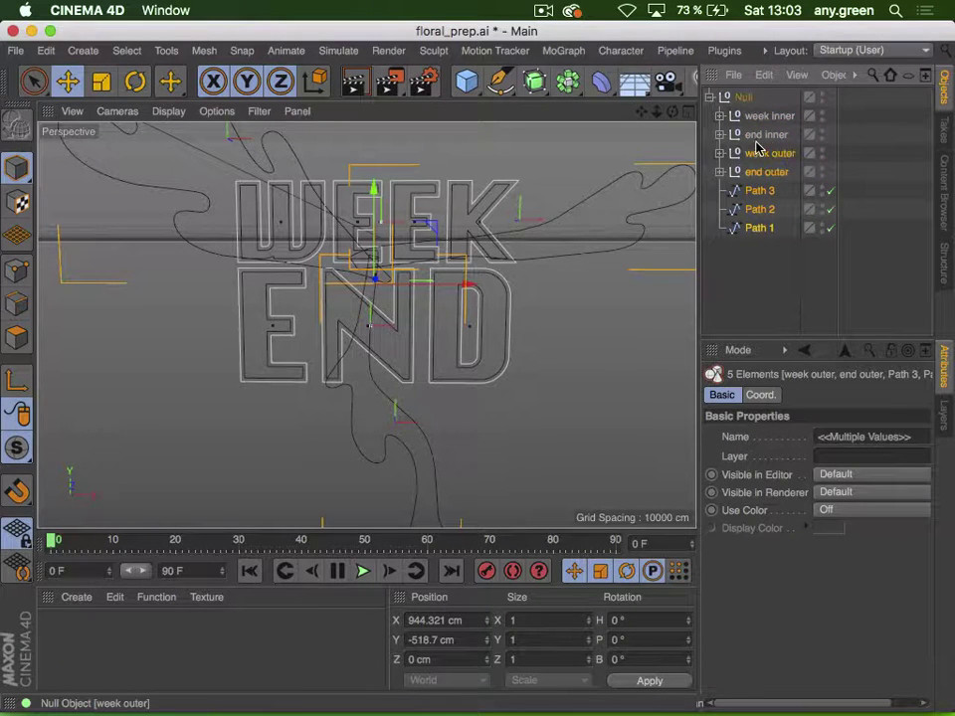
pyautogui.click(709, 97)
pyautogui.click(739, 98)
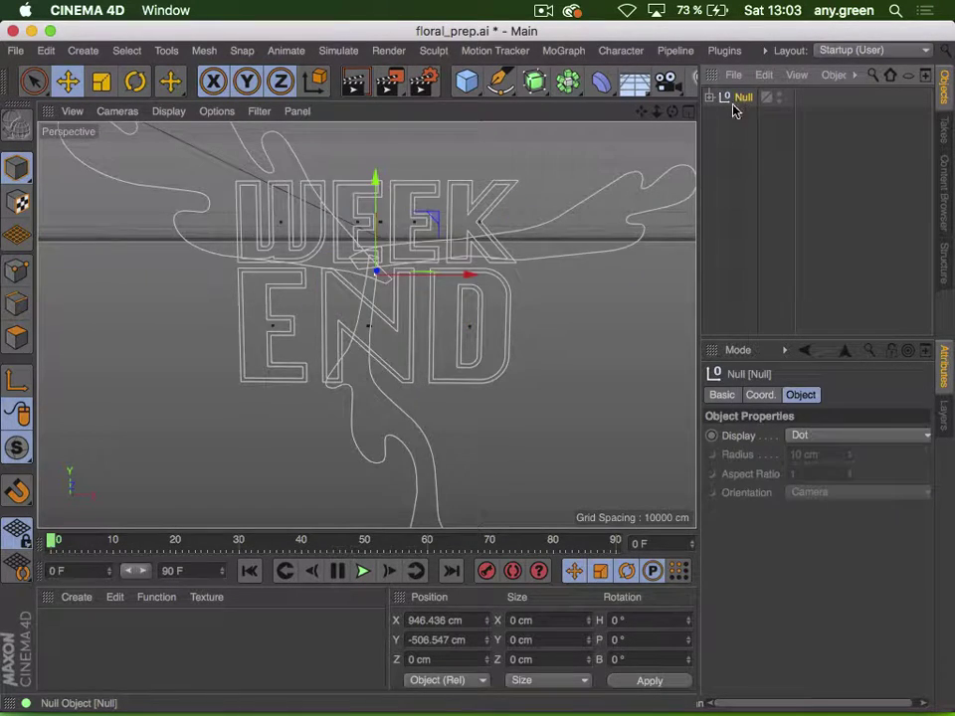
# Set the Null's X and Y position to 0 cm to place the WEEKEND artwork at the world origin
pyautogui.doubleClick(438, 620)
pyautogui.write('0')
pyautogui.press('Tab')
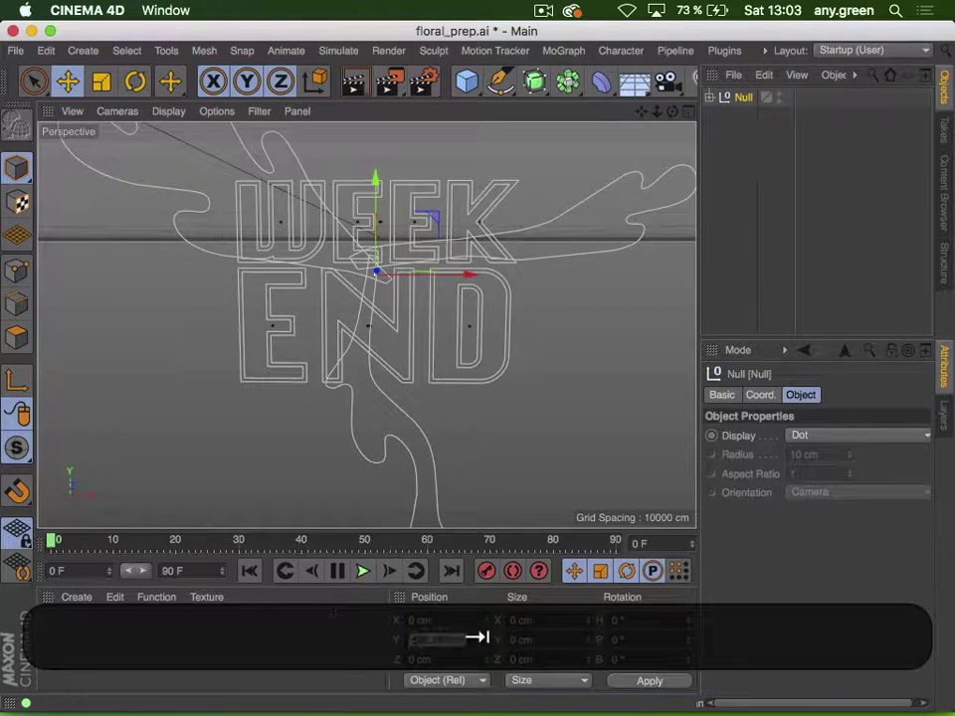
pyautogui.press('Return')
pyautogui.press('h')
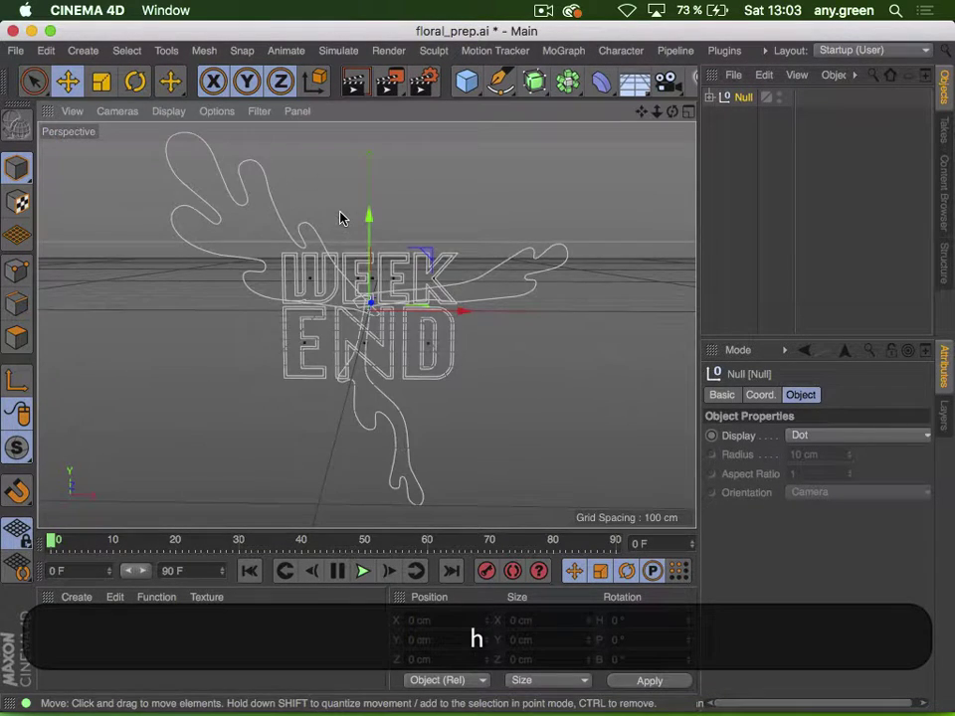
pyautogui.press('3')
pyautogui.moveTo(340, 217); pyautogui.dragTo(356, 341)
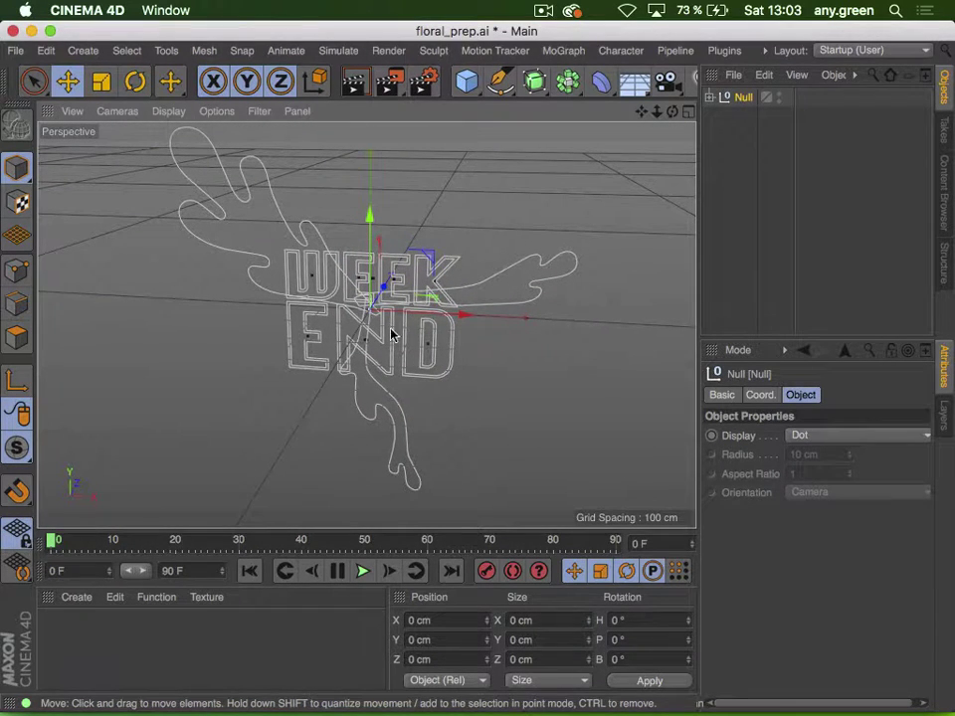
# Delete the parent Null without its children, and undo the deletion
pyautogui.rightClick(727, 99)
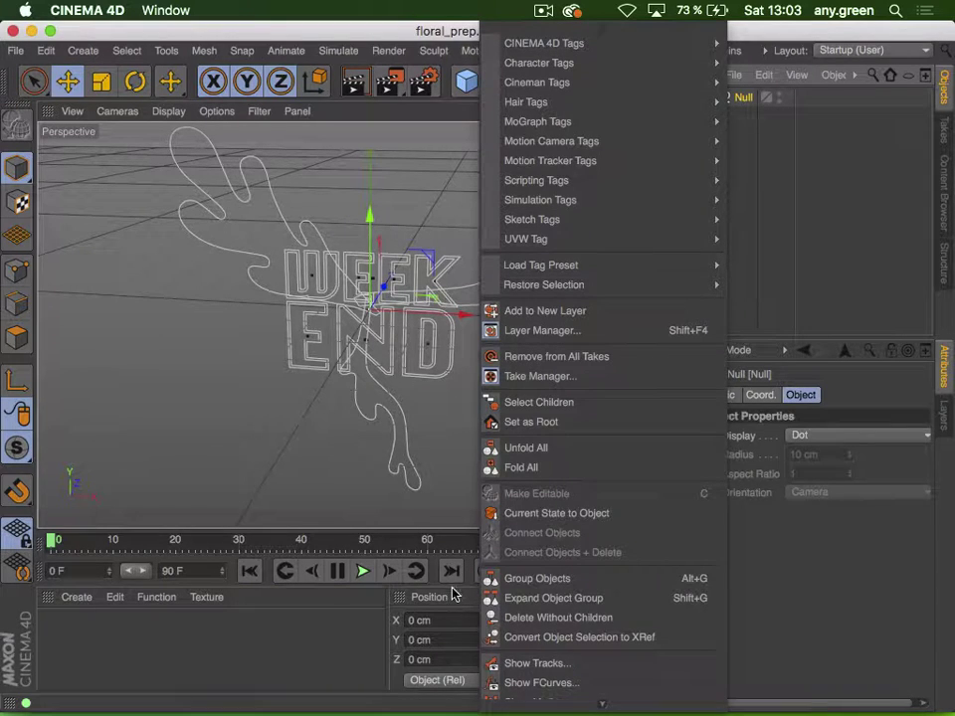
pyautogui.click(654, 616)
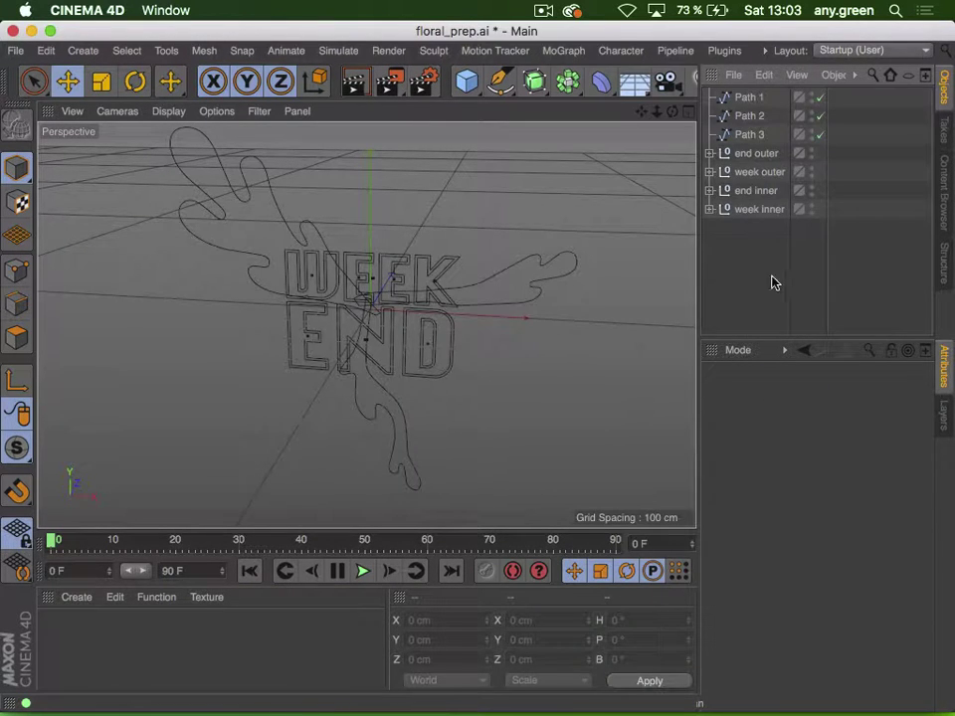
pyautogui.press('3')
pyautogui.moveTo(347, 345)
pyautogui.mouseDown()
pyautogui.moveTo(505, 371)
pyautogui.moveTo(338, 331)
pyautogui.mouseUp()
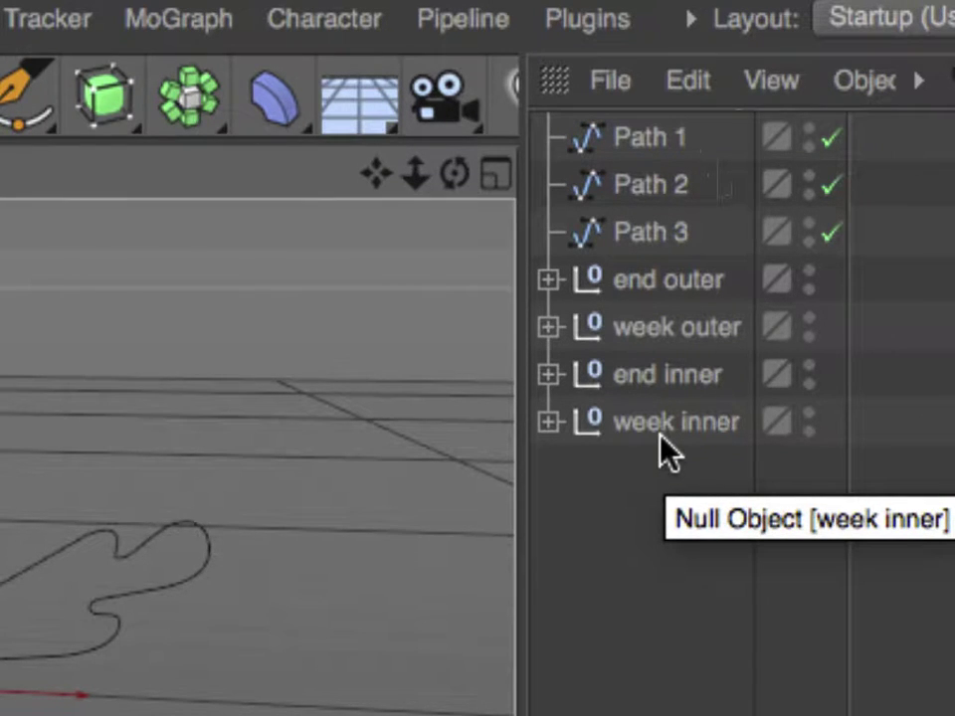
pyautogui.press('super+z')
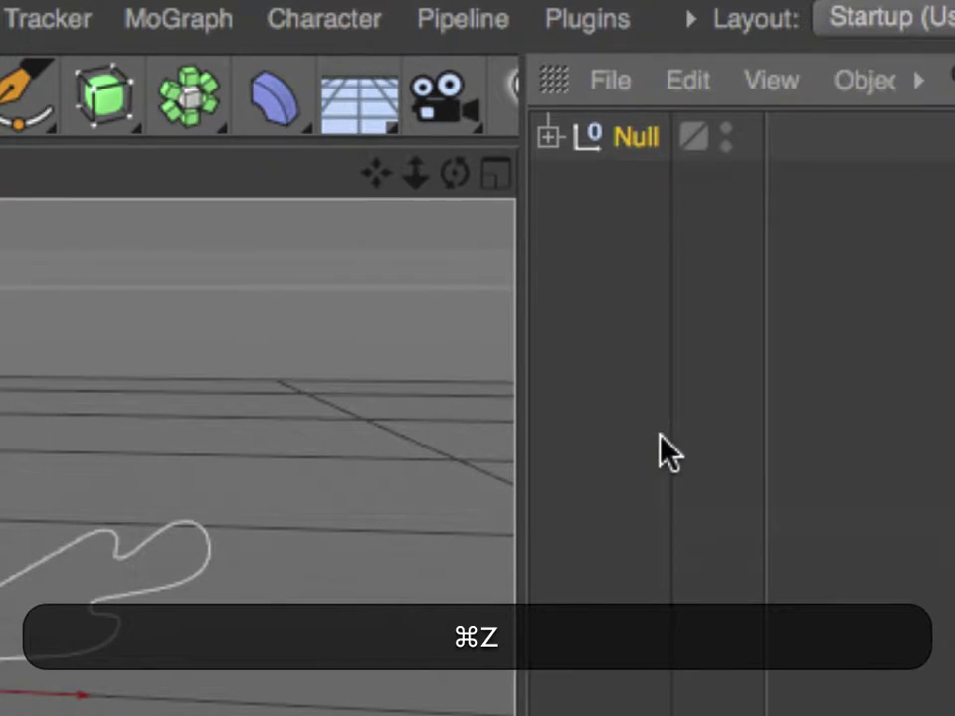
# Expand the Null to check its seven children, and delete only the Null while keeping its children
pyautogui.click(548, 137)
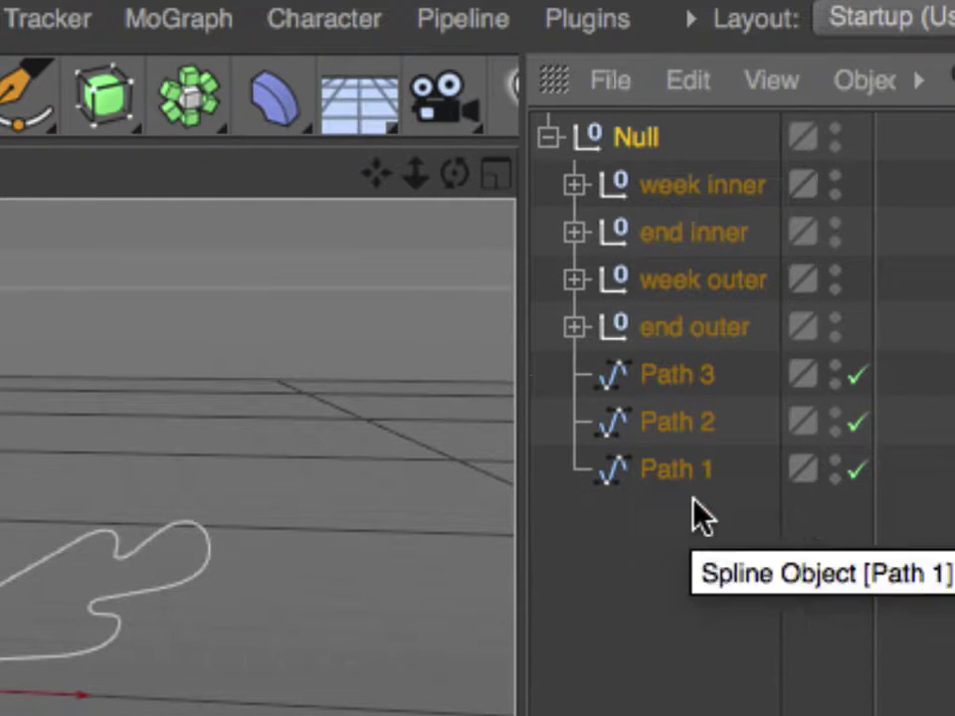
pyautogui.click(704, 543)
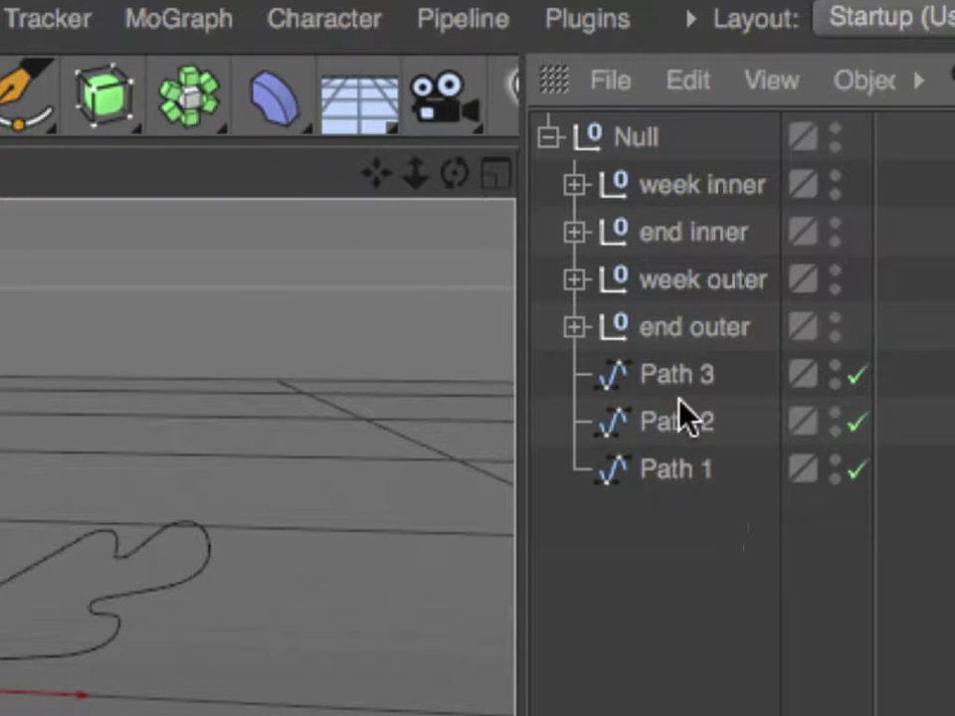
pyautogui.click(626, 137)
pyautogui.rightClick(626, 139)
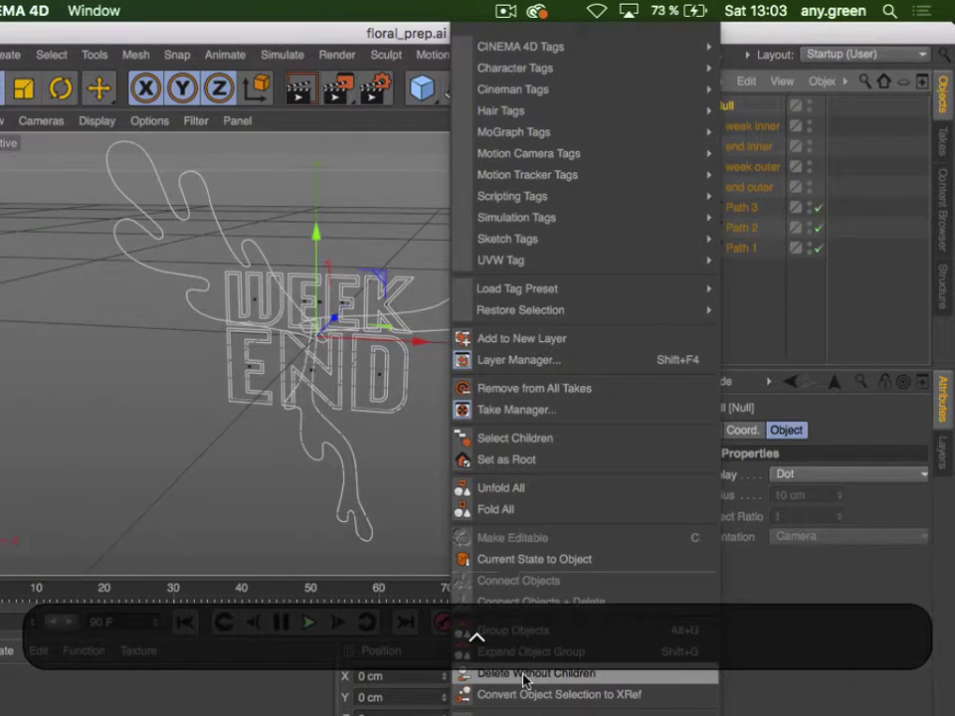
pyautogui.click(548, 663)
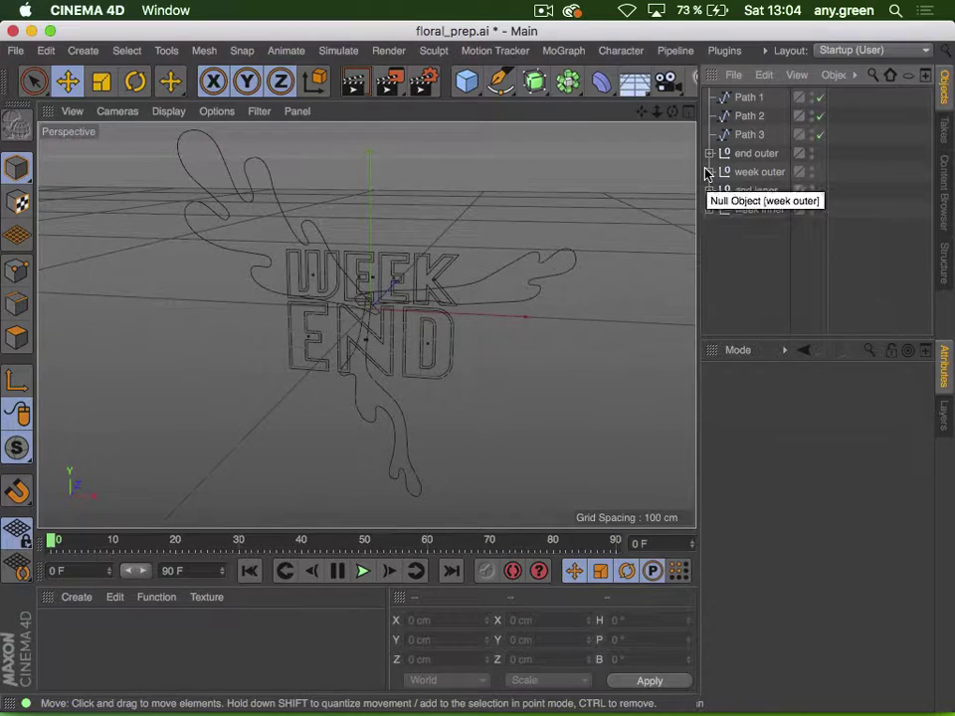
# Add an Extrude generator to the WEEKEND scene
pyautogui.press('3')
pyautogui.moveTo(377, 302); pyautogui.dragTo(492, 286)
pyautogui.press('2')
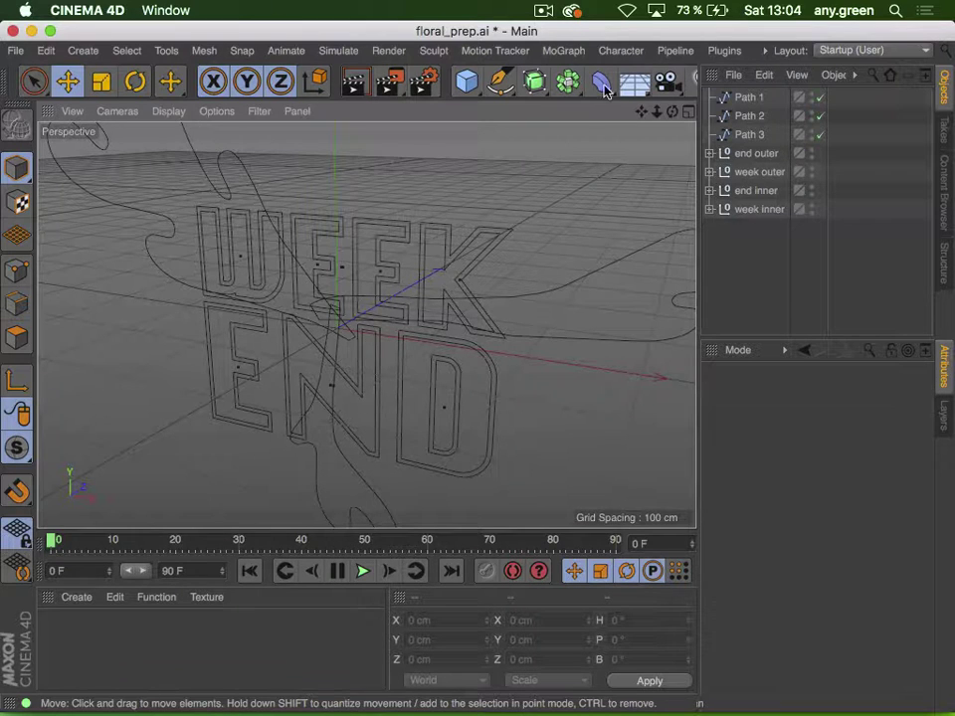
pyautogui.click(533, 87)
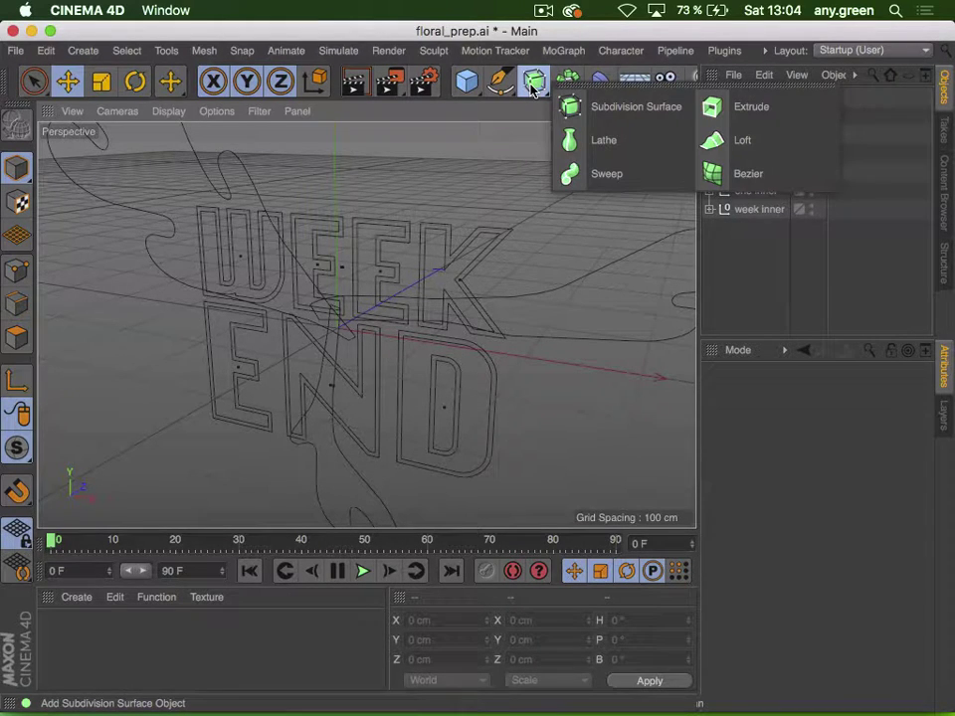
pyautogui.click(748, 106)
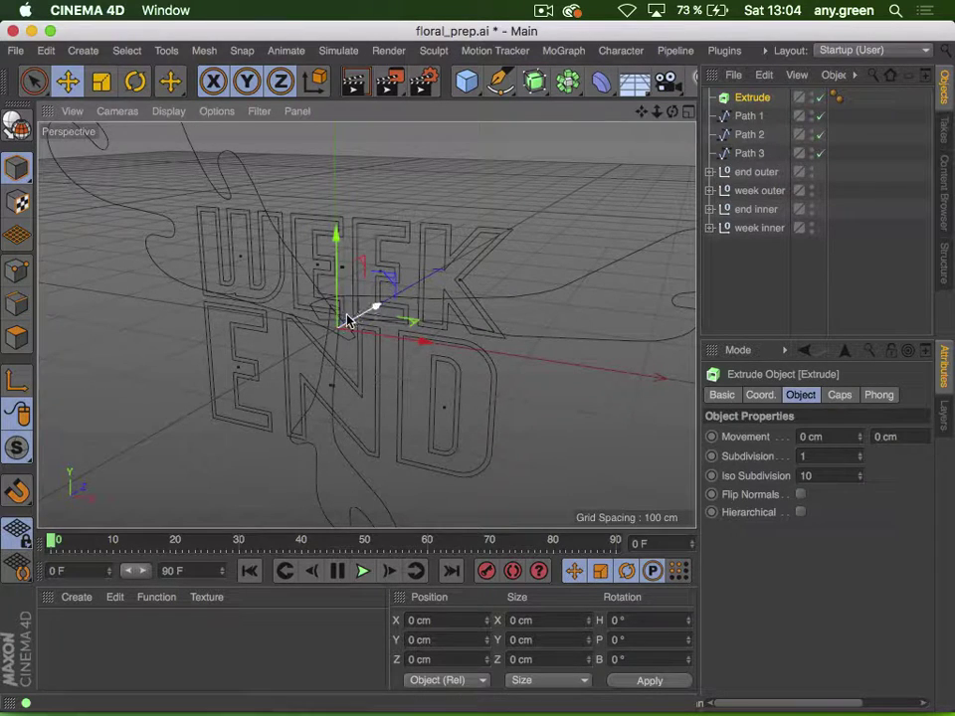
# Nest the end inner and week inner groups inside the Extrude, and select the Extrude to show its properties
pyautogui.click(774, 193)
pyautogui.click(766, 210)
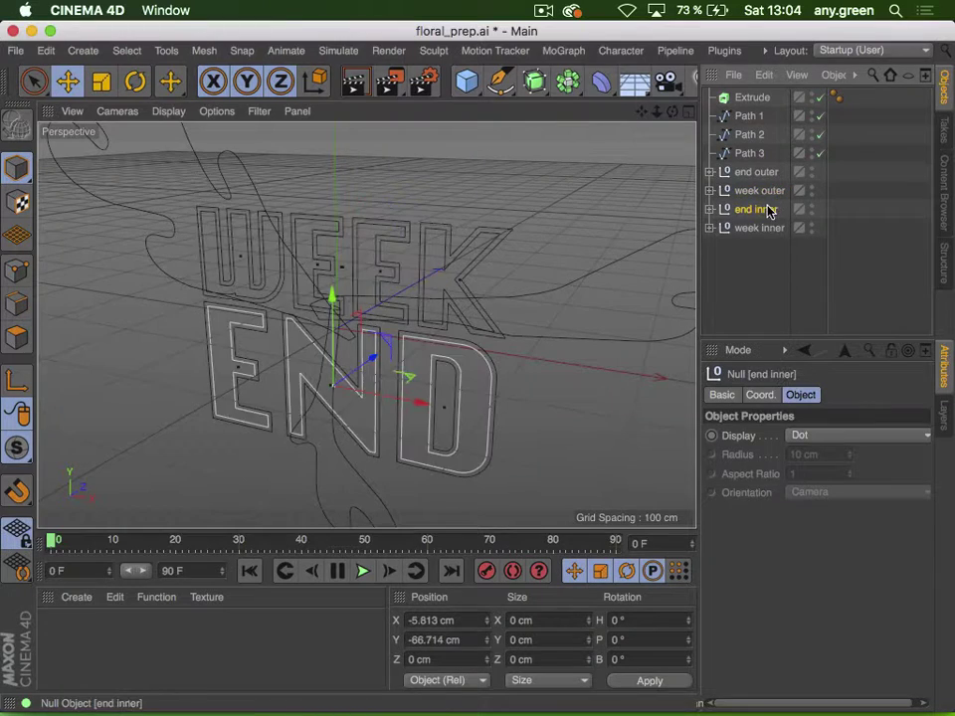
pyautogui.click(767, 229)
pyautogui.keyDown('shift'); pyautogui.click(762, 210); pyautogui.keyUp('shift')
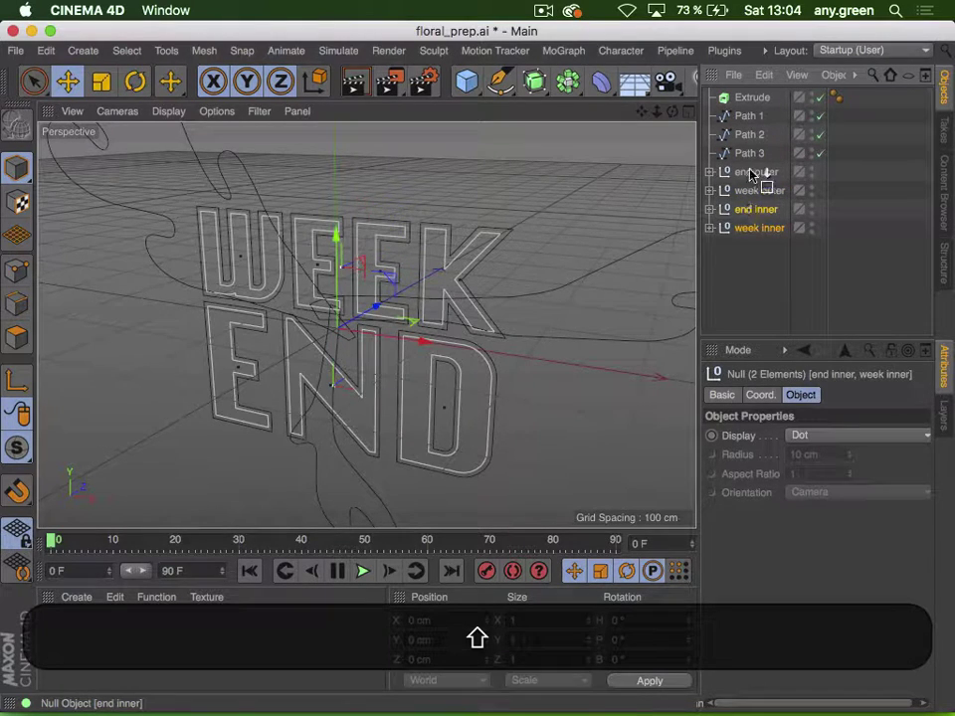
pyautogui.moveTo(745, 99); pyautogui.dragTo(748, 99)
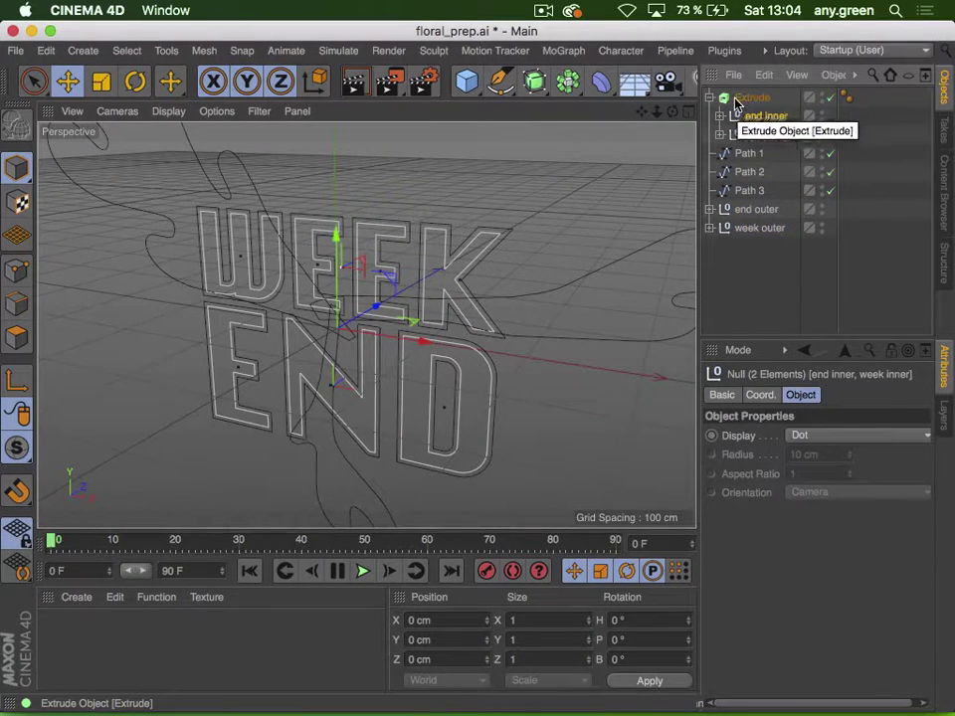
pyautogui.click(736, 101)
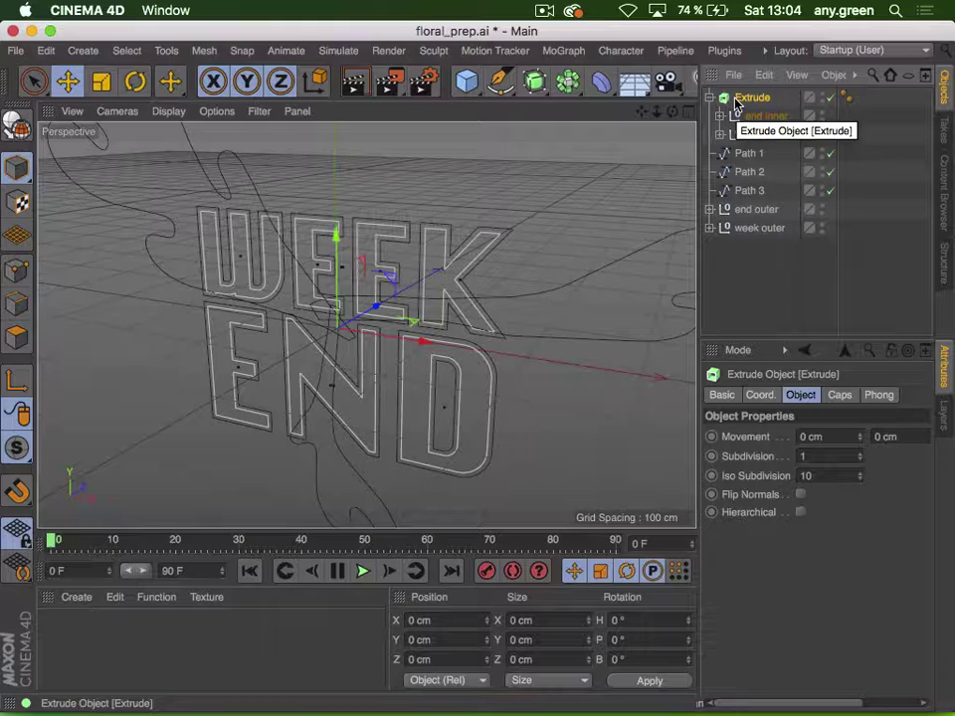
# Start a new project with a Circle spline at the origin and a Rectangle spline moved about 449 cm along X
pyautogui.press('super+n')
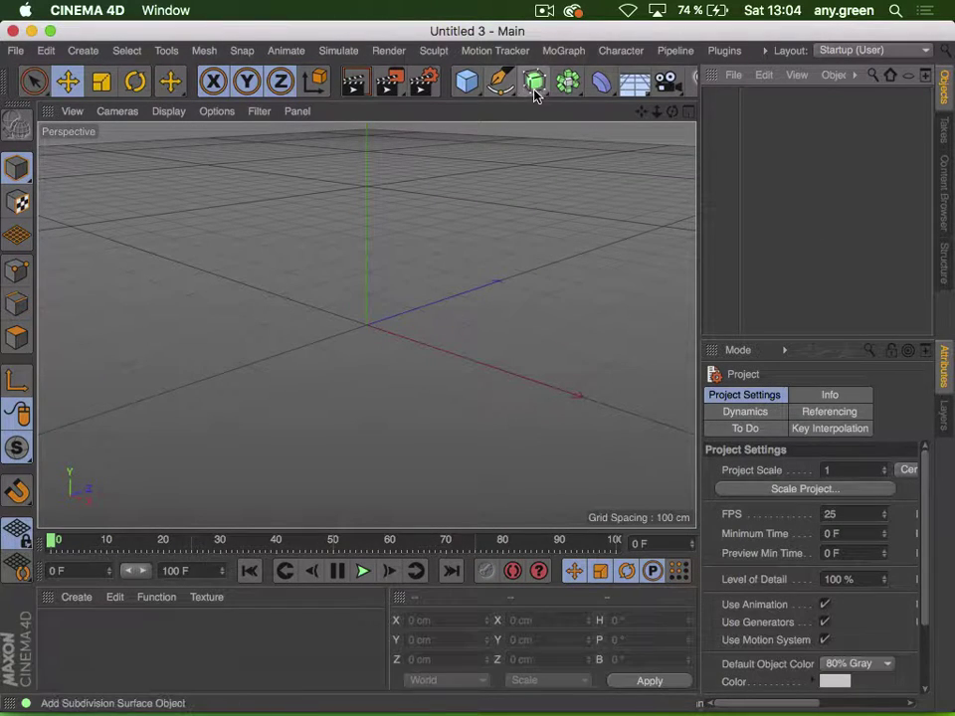
pyautogui.moveTo(498, 86); pyautogui.dragTo(524, 154)
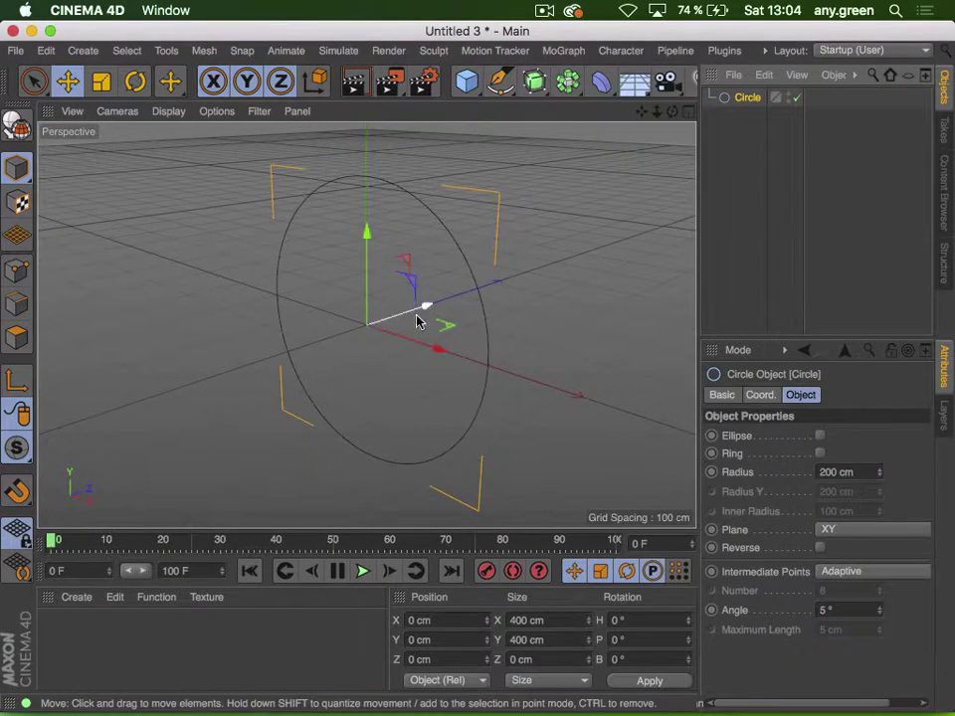
pyautogui.press('2')
pyautogui.moveTo(418, 321); pyautogui.dragTo(337, 312)
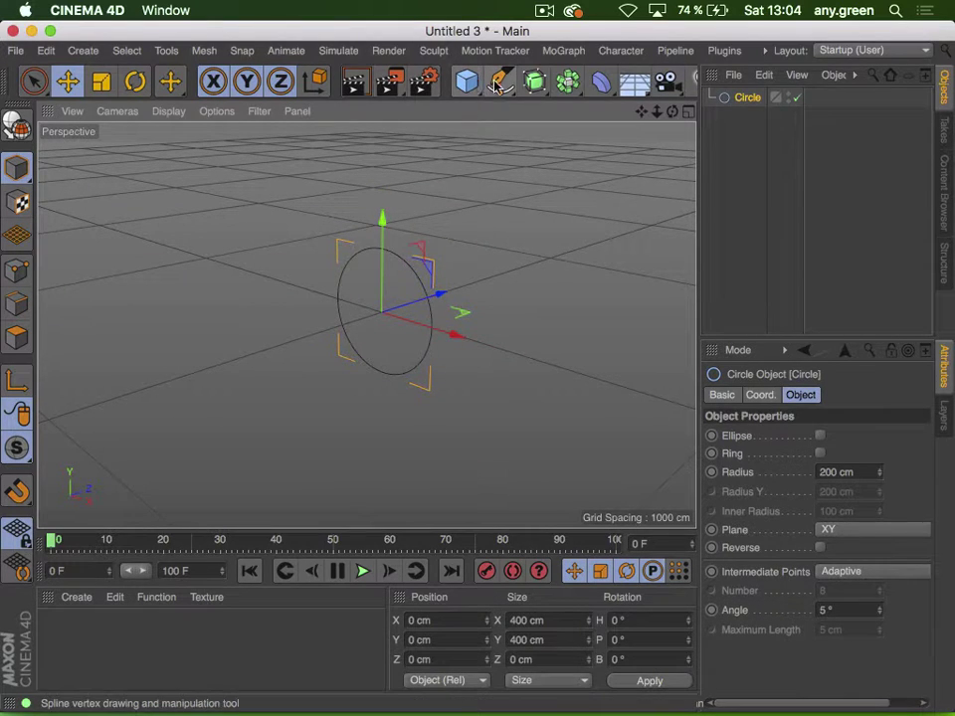
pyautogui.moveTo(496, 86); pyautogui.dragTo(518, 232)
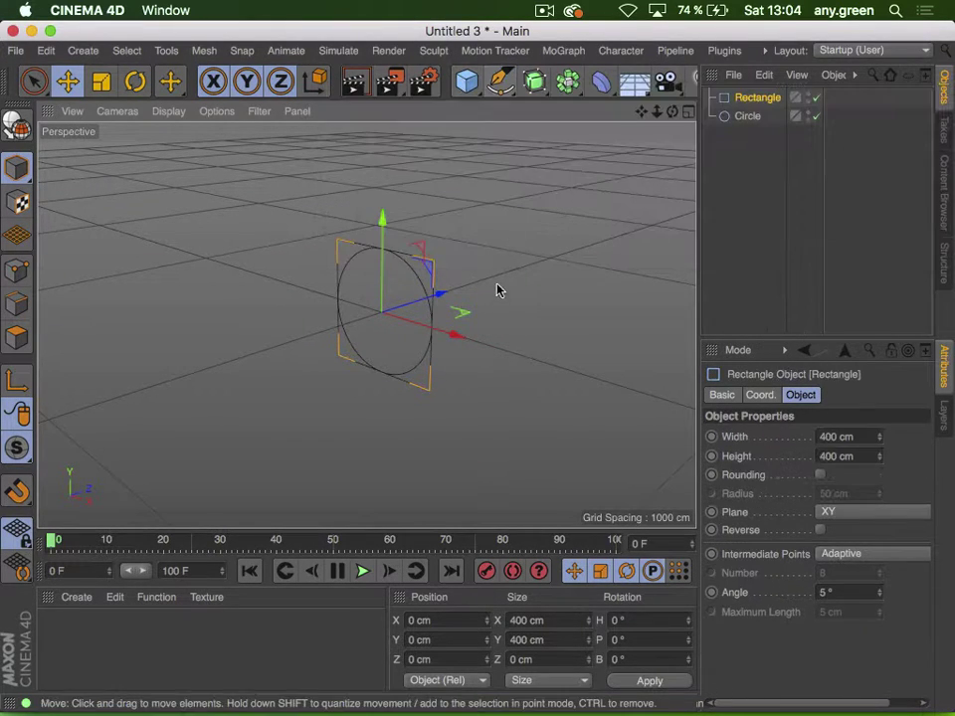
pyautogui.moveTo(452, 337); pyautogui.dragTo(585, 386)
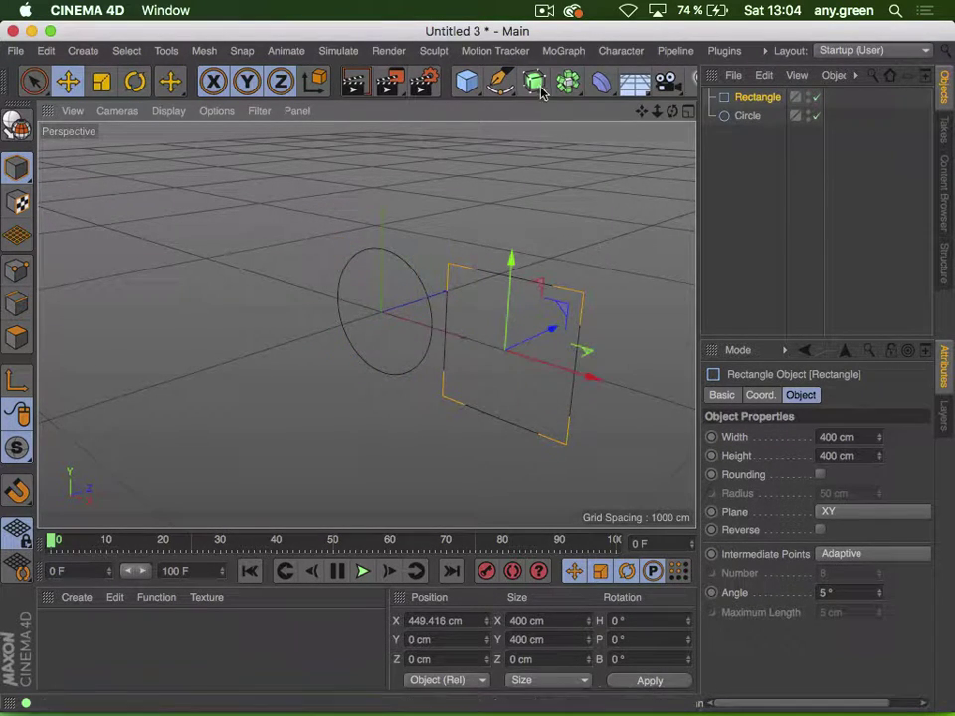
# Add an Extrude generator and nest the Rectangle and Circle splines directly inside it
pyautogui.moveTo(542, 92); pyautogui.dragTo(720, 103)
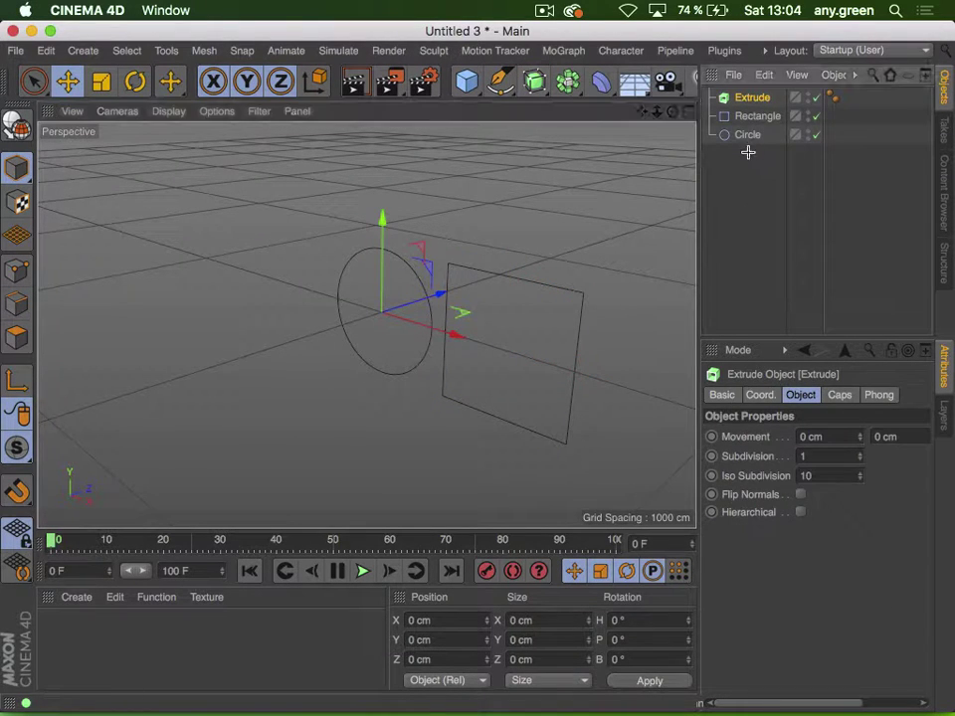
pyautogui.moveTo(748, 151); pyautogui.dragTo(748, 101)
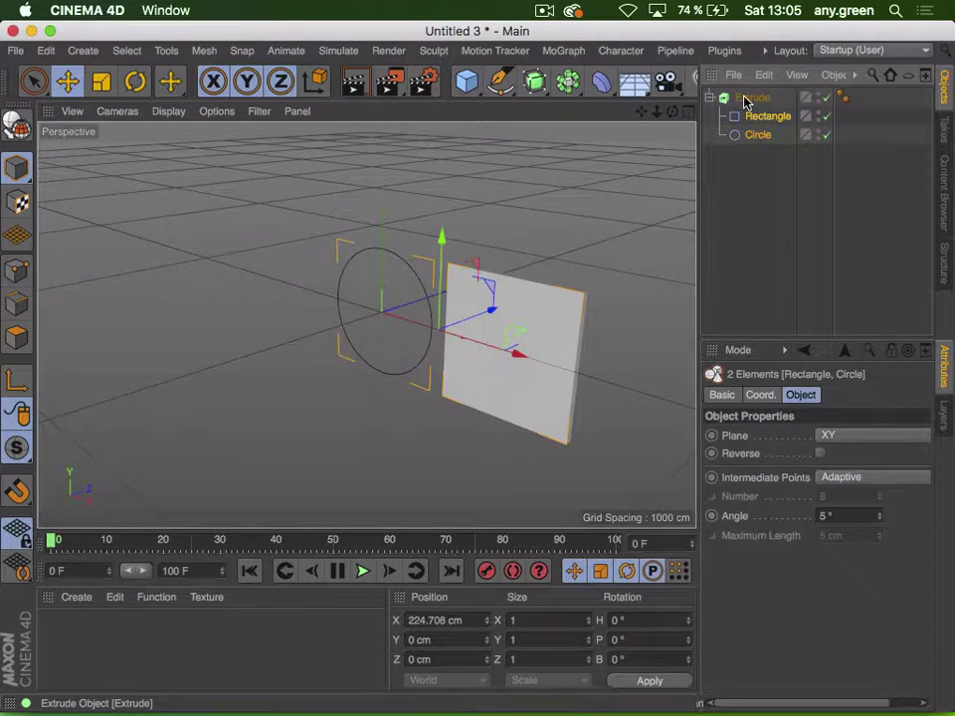
pyautogui.click(752, 191)
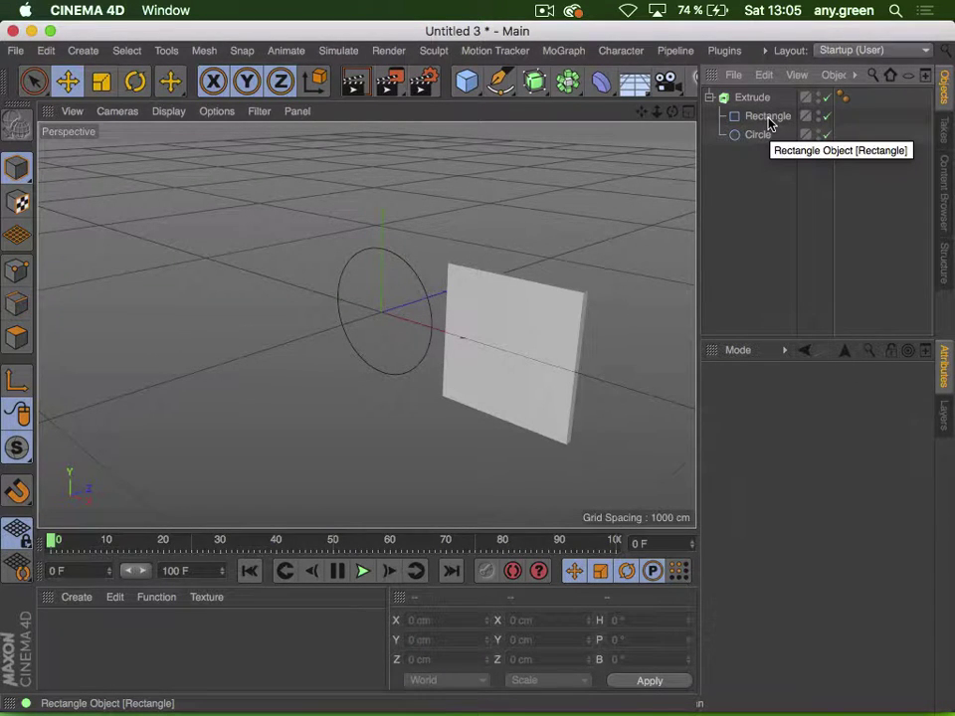
pyautogui.moveTo(763, 155); pyautogui.dragTo(742, 113)
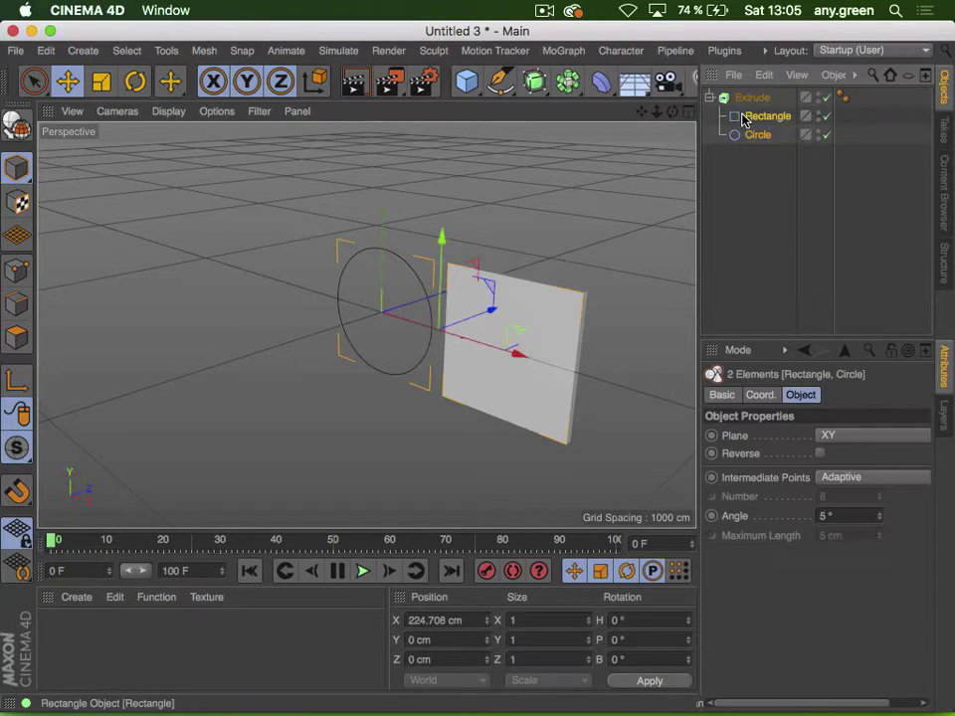
pyautogui.click(752, 175)
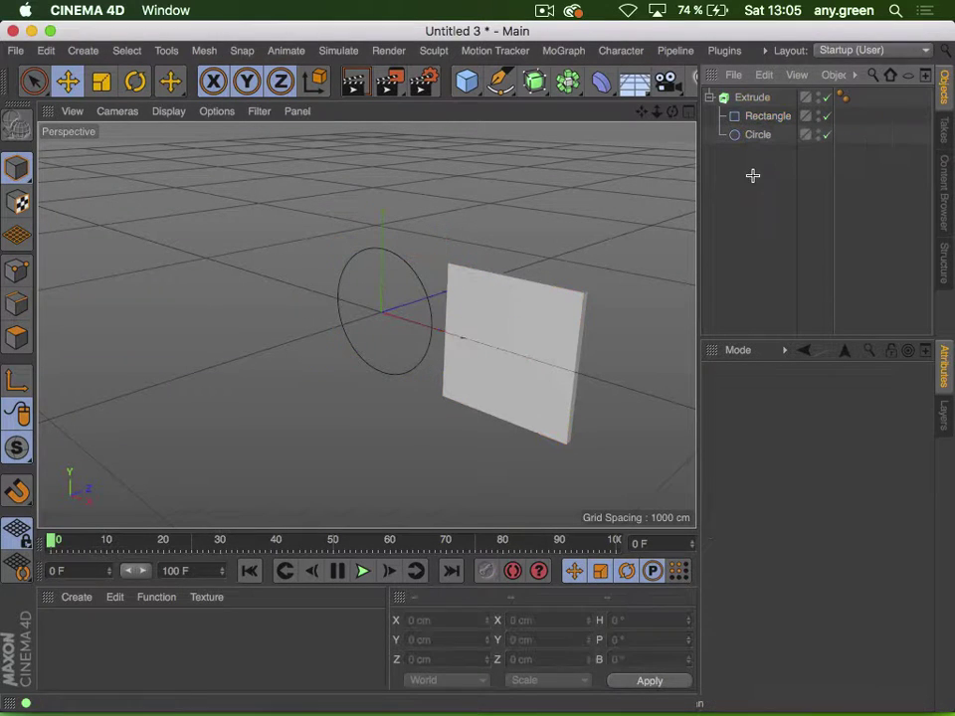
# Add a Null, group the Rectangle and Circle under it, and nest the Null inside the Extrude
pyautogui.click(471, 83)
pyautogui.click(507, 105)
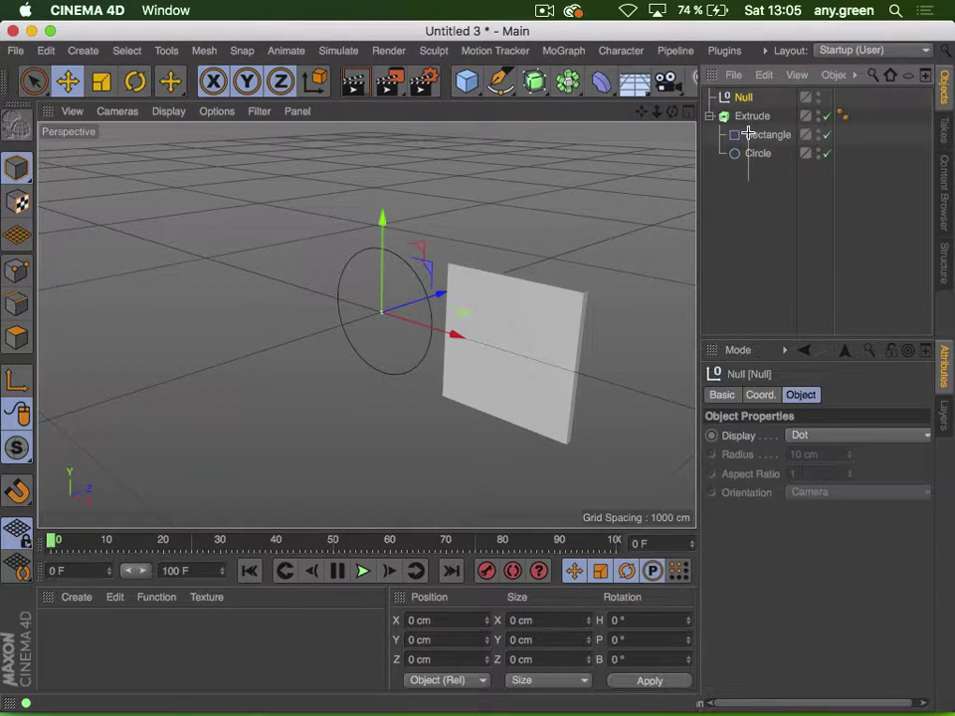
pyautogui.moveTo(748, 133)
pyautogui.mouseDown()
pyautogui.moveTo(744, 99)
pyautogui.moveTo(742, 122)
pyautogui.mouseUp()
pyautogui.click(709, 97)
pyautogui.click(742, 177)
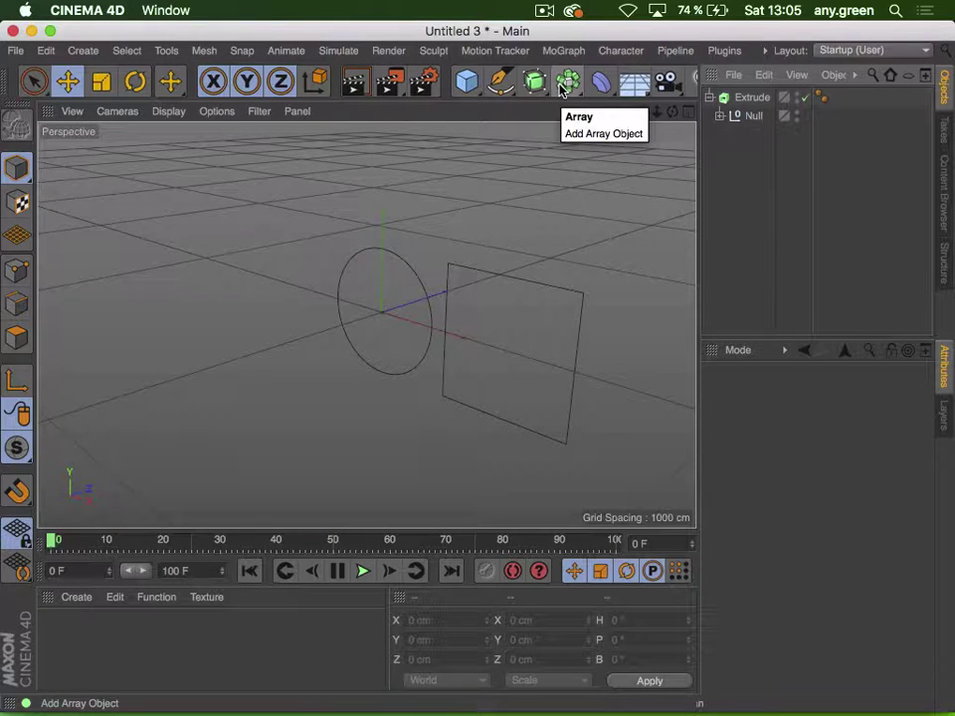
# Examine how the Rectangle and Circle sit beneath the Null in the Extrude hierarchy, and collapse the Null
pyautogui.click(736, 120)
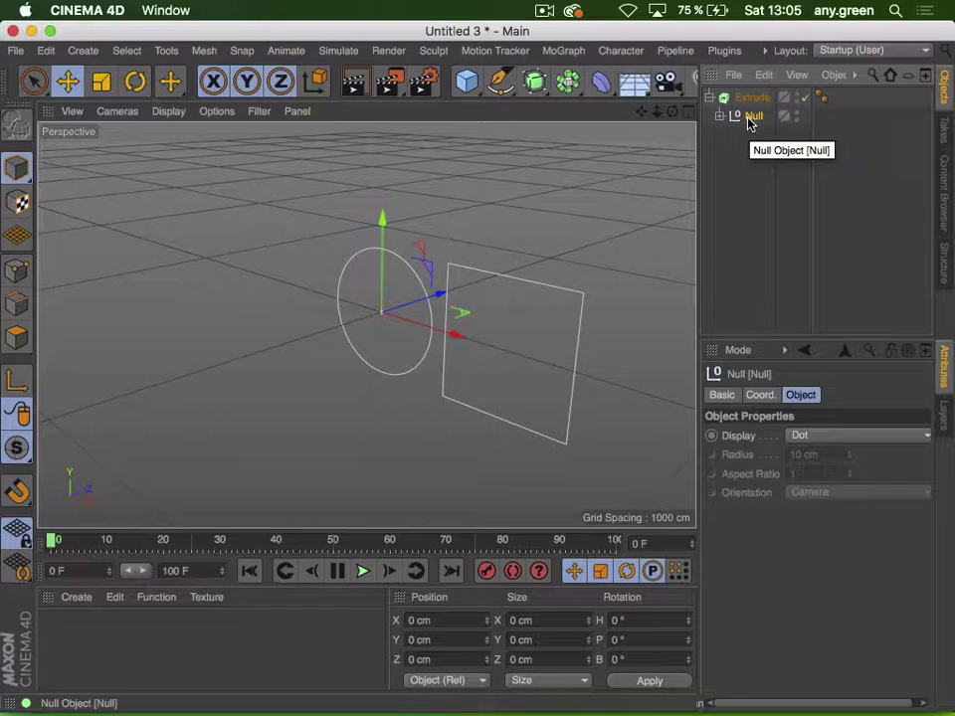
pyautogui.click(720, 116)
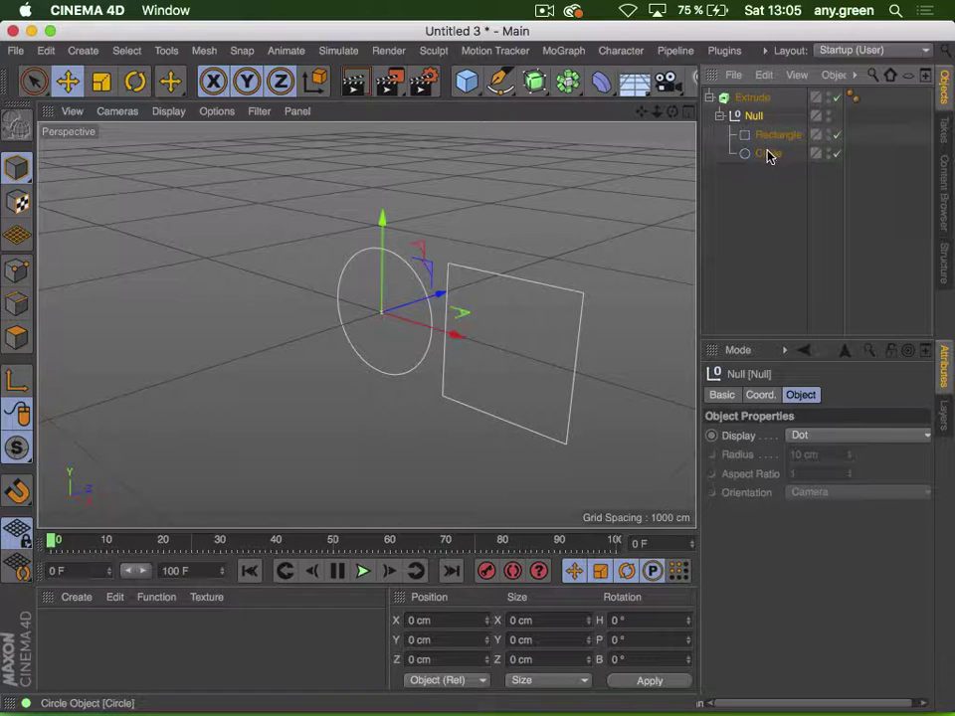
pyautogui.click(731, 98)
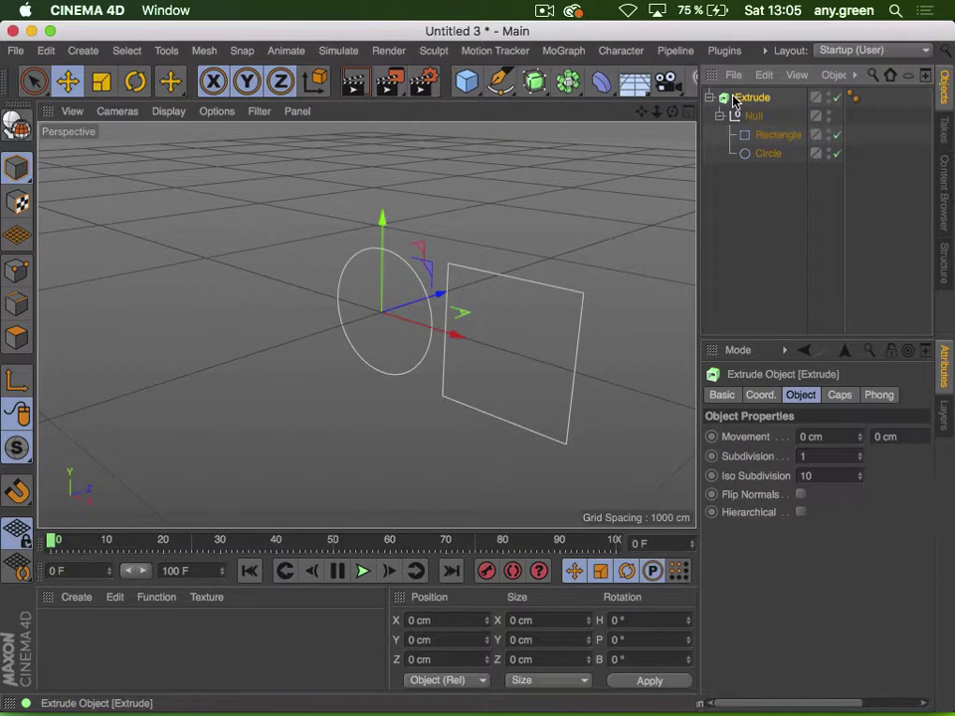
pyautogui.click(742, 120)
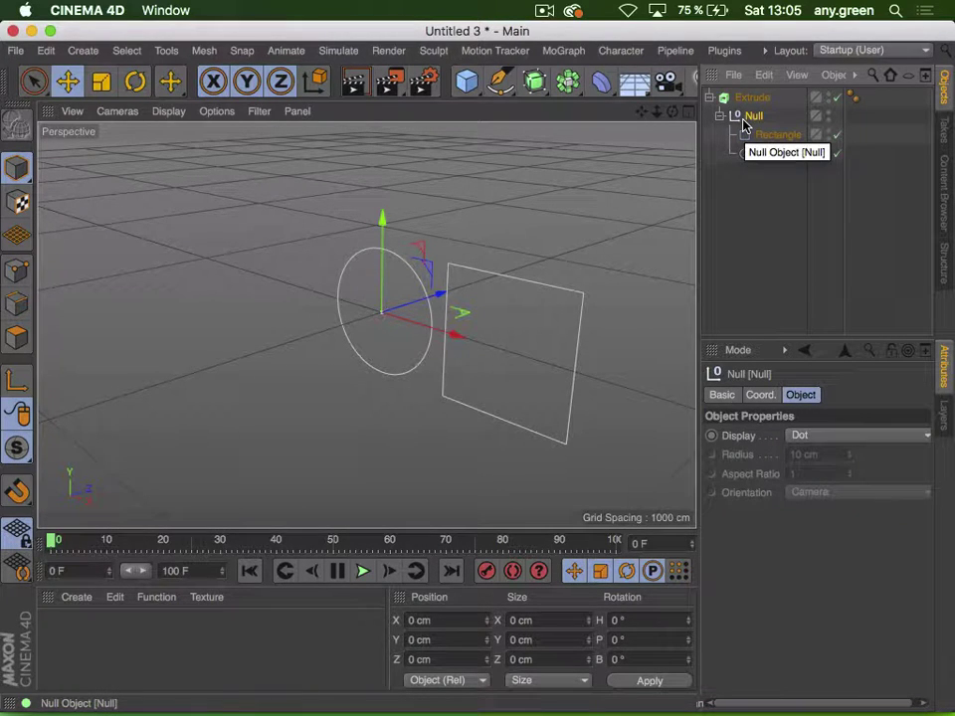
pyautogui.click(719, 120)
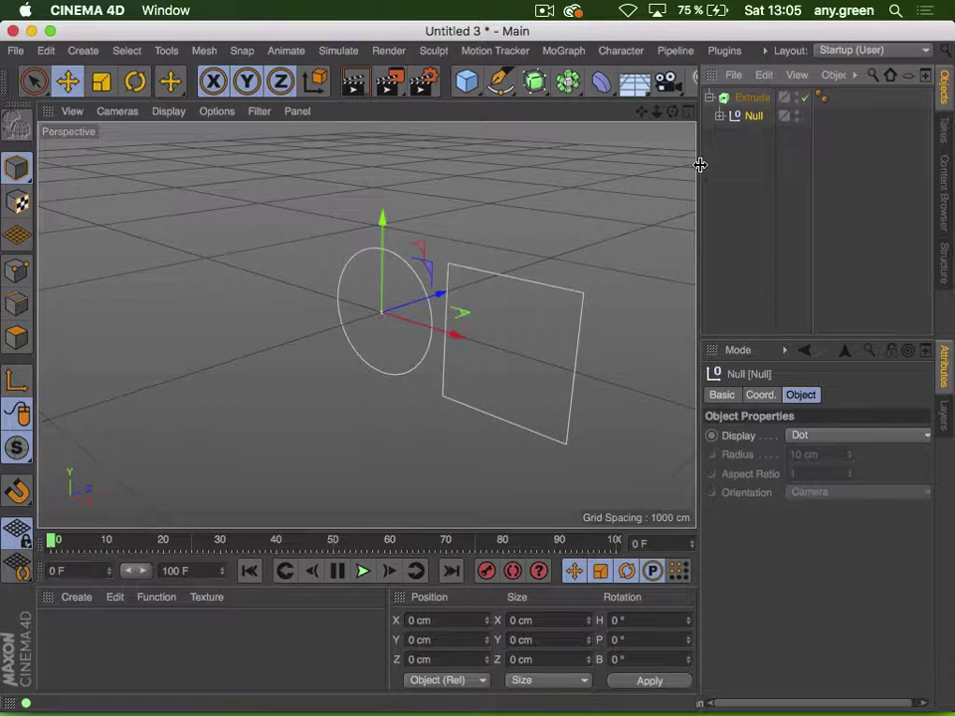
# Add a Connect generator, nest the Null inside it, and place the Connect inside the Extrude
pyautogui.moveTo(704, 164); pyautogui.dragTo(737, 156)
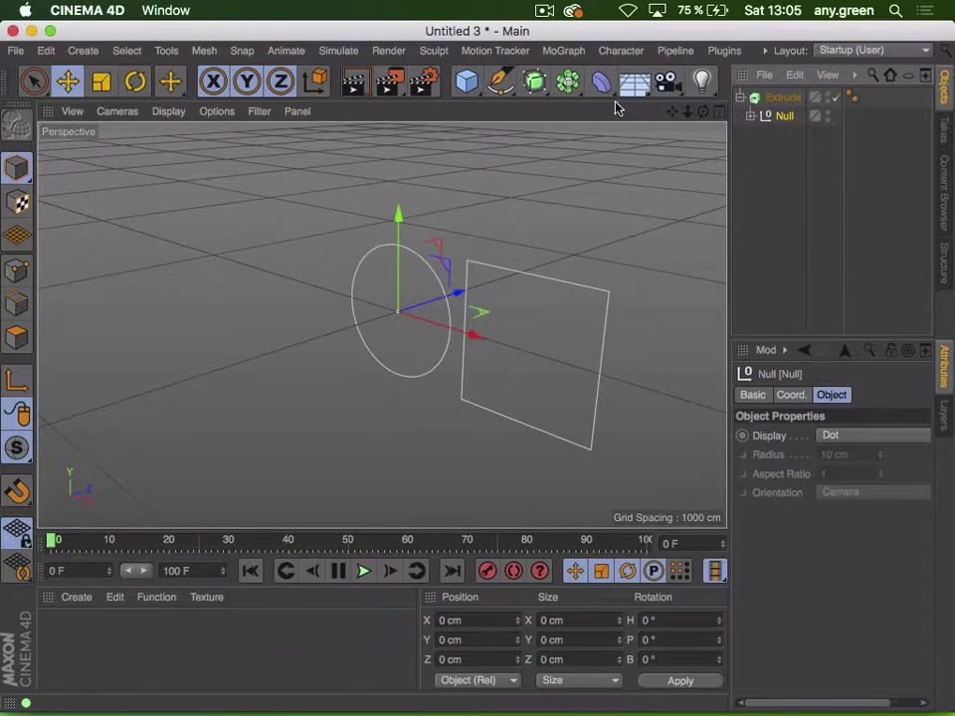
pyautogui.click(568, 82)
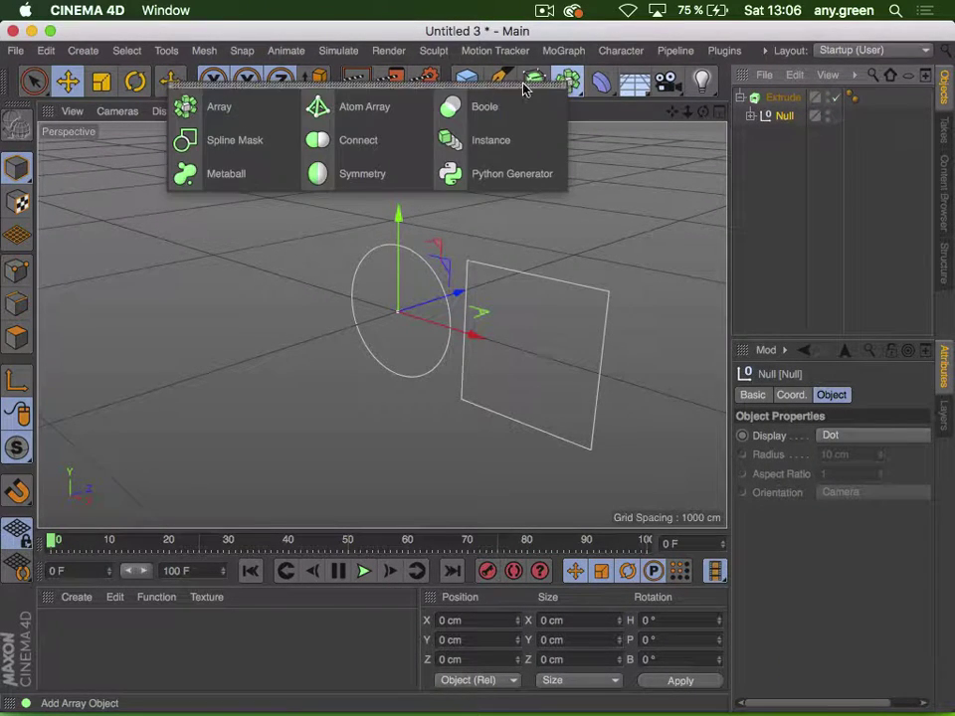
pyautogui.click(356, 151)
pyautogui.moveTo(781, 139); pyautogui.dragTo(779, 98)
pyautogui.click(740, 98)
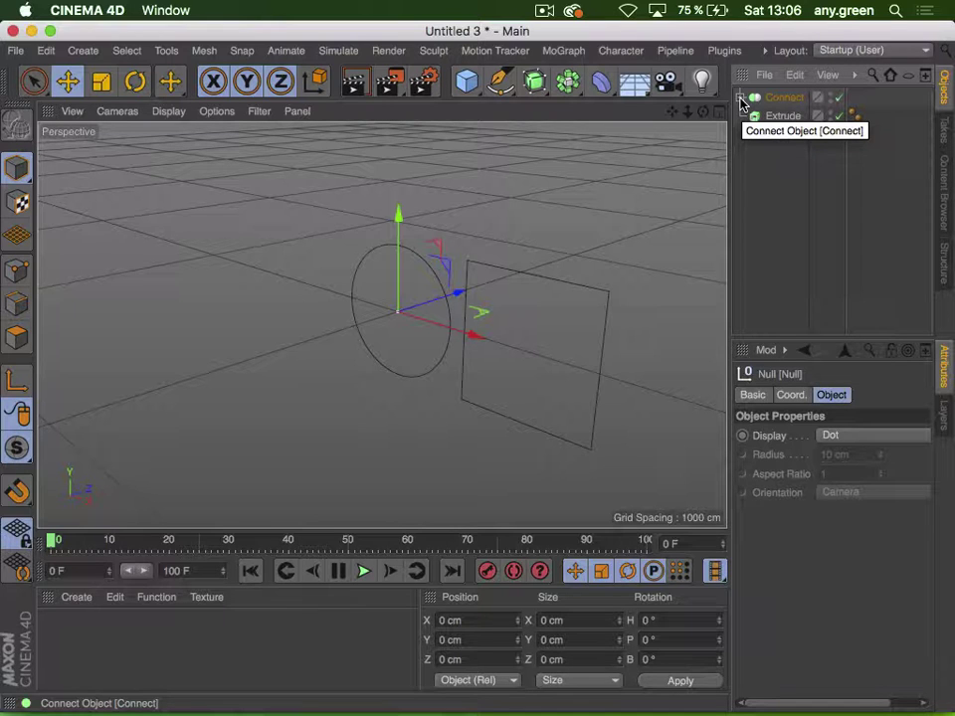
pyautogui.moveTo(760, 99); pyautogui.dragTo(775, 121)
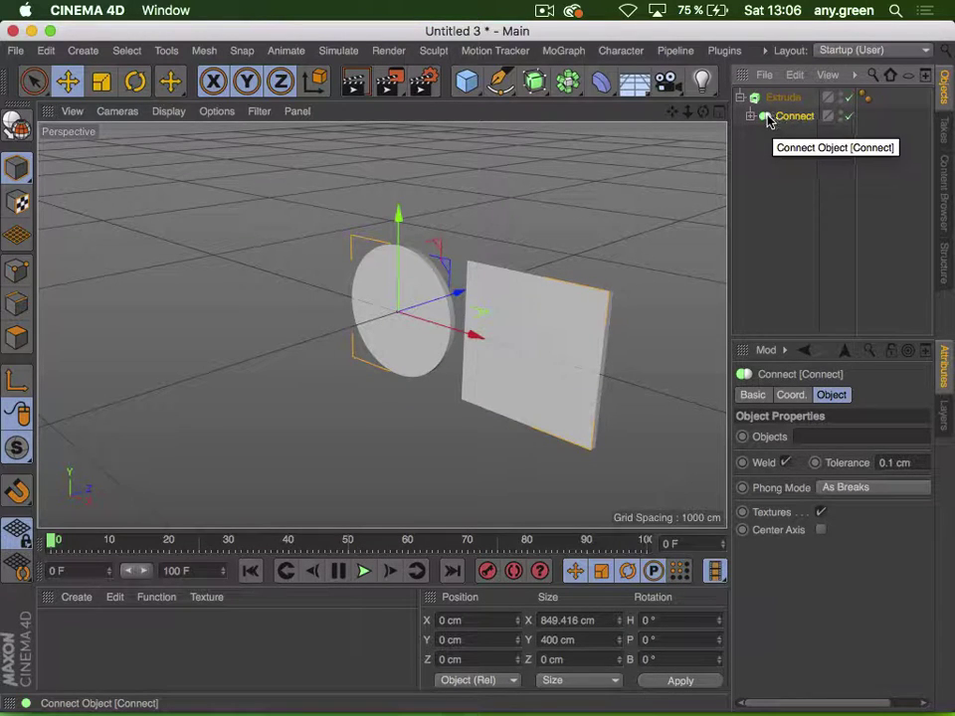
# Move the Rectangle and Circle out of the Null directly under the Connect, and delete the empty Null
pyautogui.click(751, 116)
pyautogui.click(762, 134)
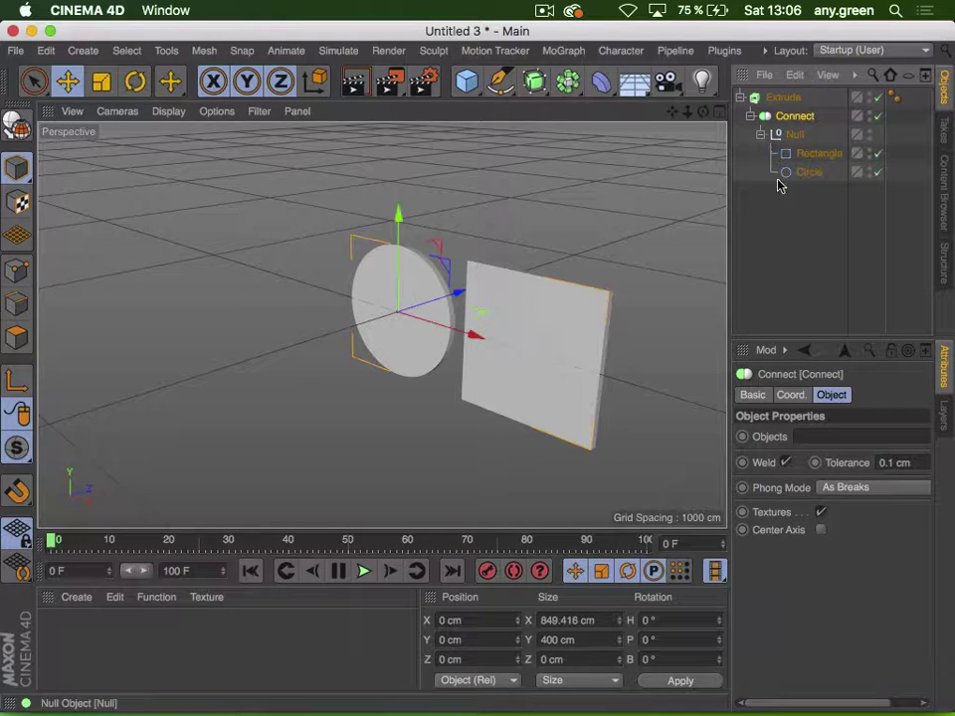
pyautogui.click(796, 171)
pyautogui.keyDown('shift'); pyautogui.click(795, 153); pyautogui.keyUp('shift')
pyautogui.moveTo(795, 153); pyautogui.dragTo(793, 132)
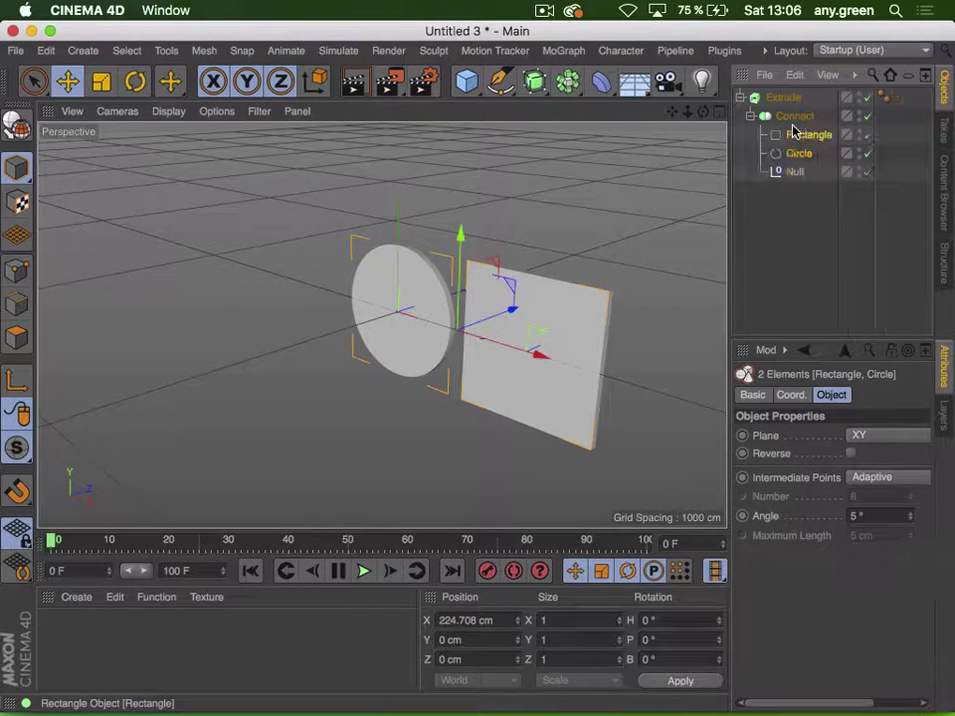
pyautogui.click(796, 172)
pyautogui.press('BackSpace')
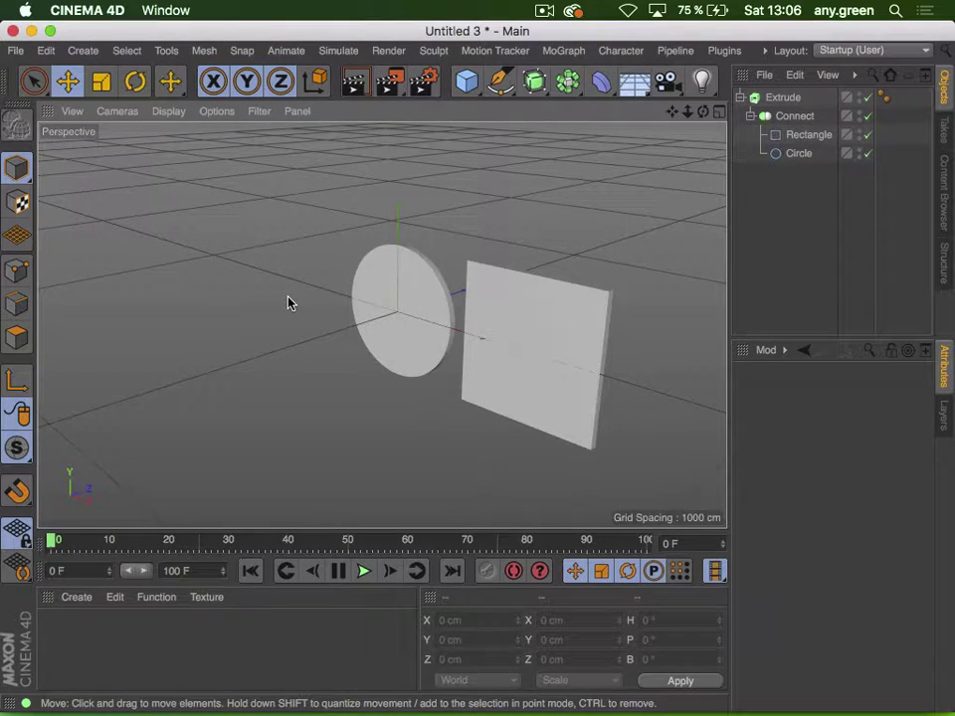
# Close the untitled test project and the floral_prep.ai project without saving either
pyautogui.press('super+w')
pyautogui.click(398, 276)
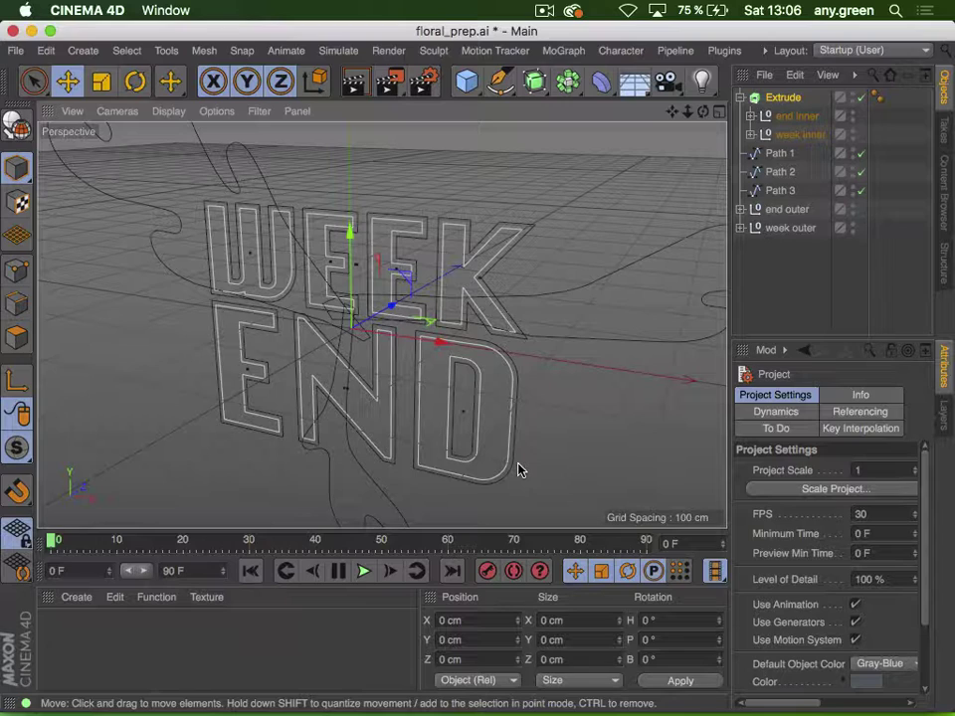
pyautogui.press('super+w')
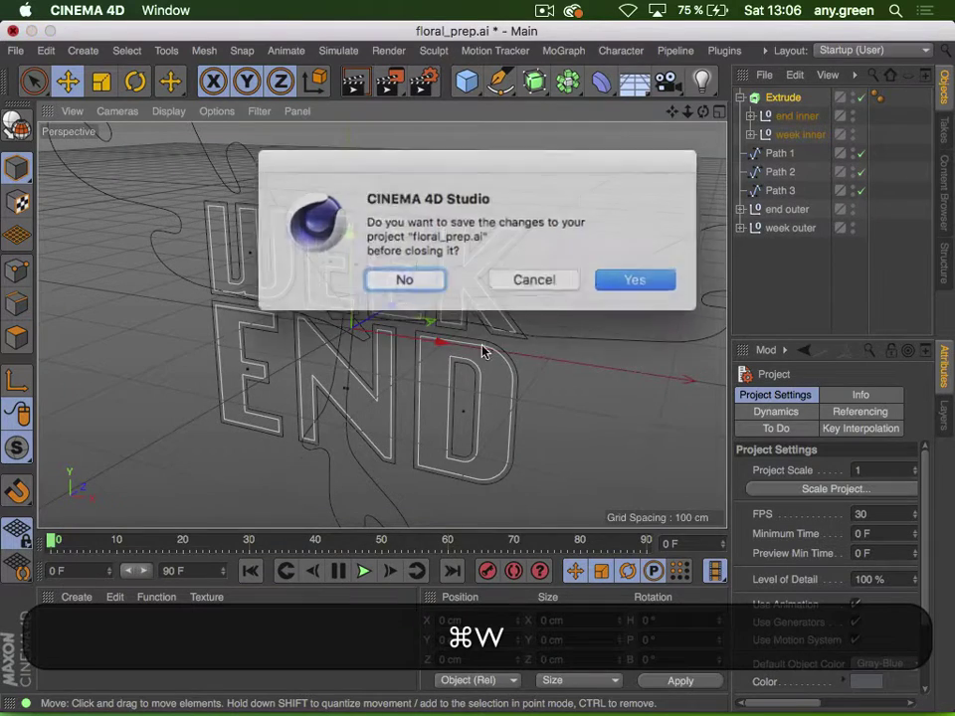
pyautogui.click(414, 279)
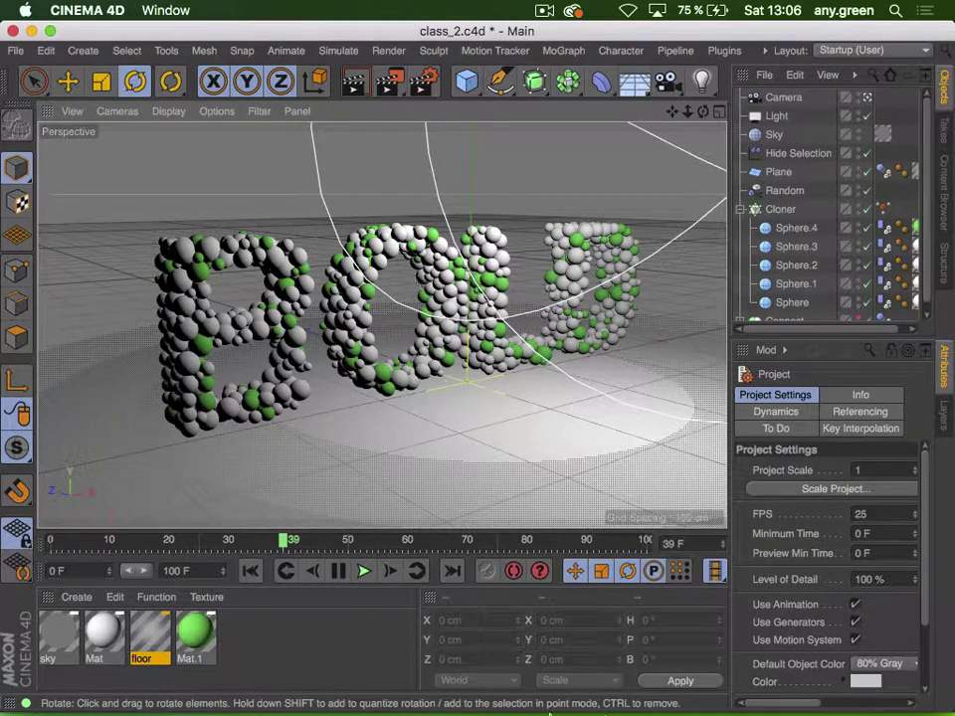
# Examine the finished BOLD sphere-letter render up close and in full in the Picture Viewer, and close the viewer
pyautogui.click(576, 694)
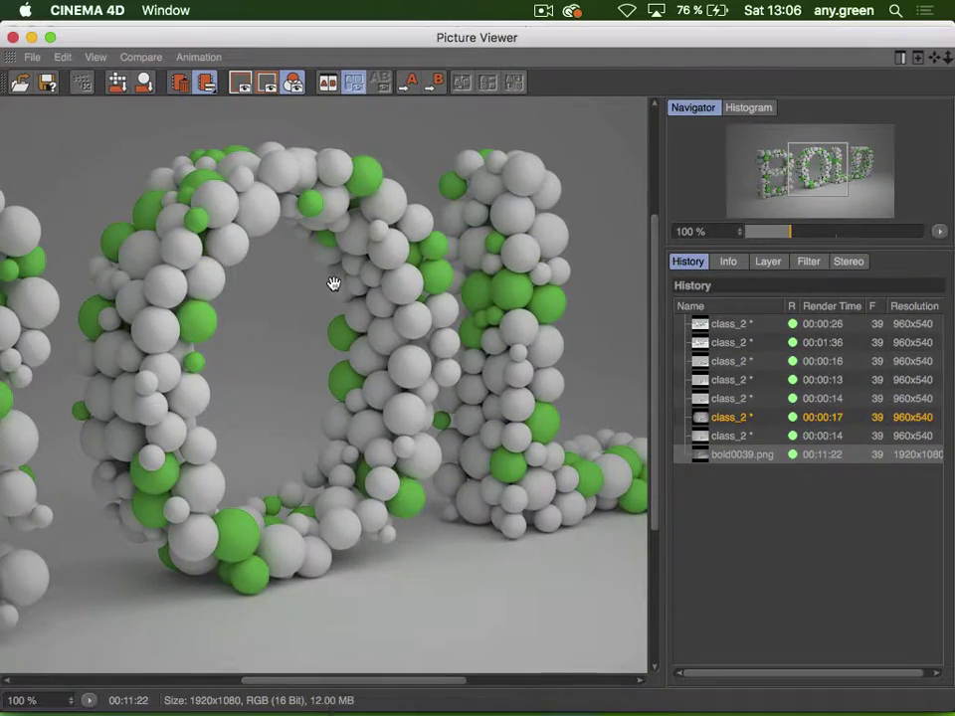
pyautogui.moveTo(86, 461); pyautogui.dragTo(590, 407)
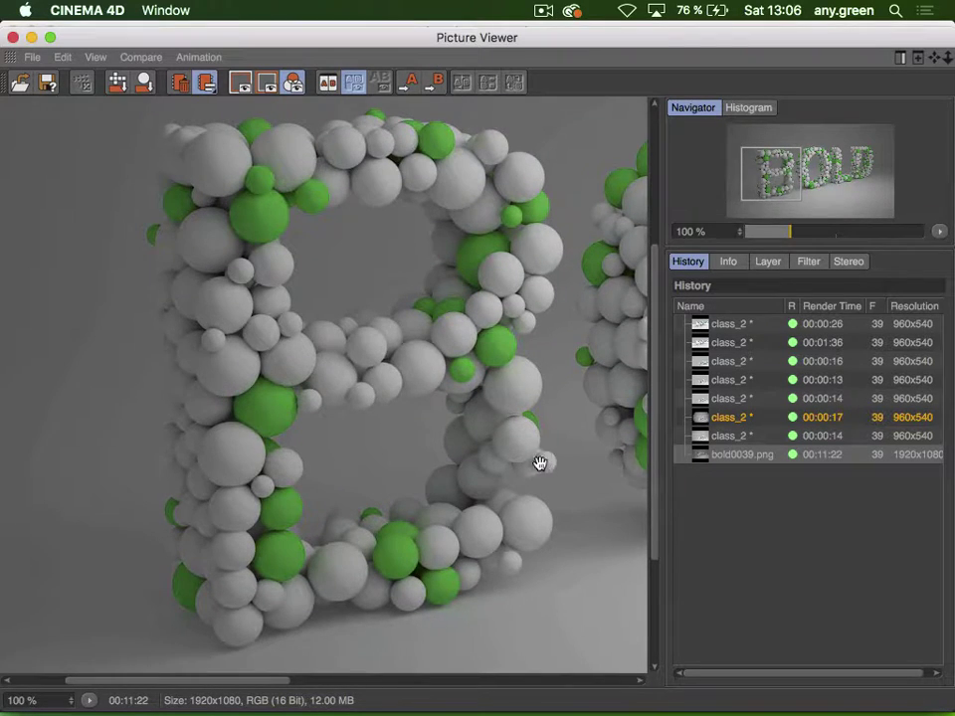
pyautogui.moveTo(539, 460); pyautogui.dragTo(4, 497)
pyautogui.moveTo(370, 507); pyautogui.dragTo(138, 515)
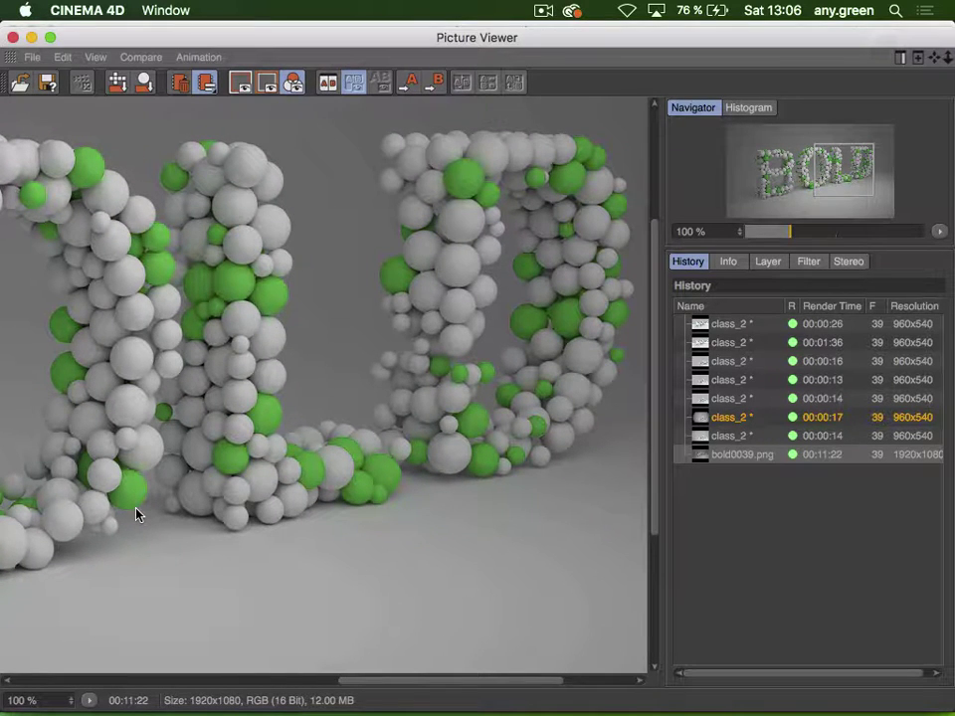
pyautogui.scroll(-8, 230, 443)
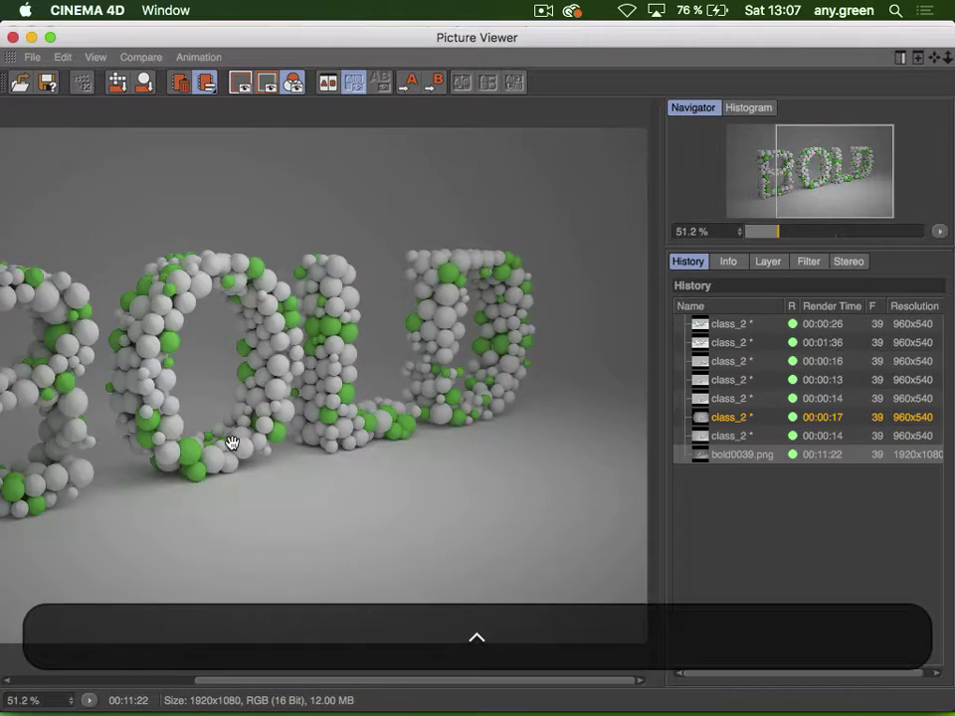
pyautogui.scroll(8, 230, 444)
pyautogui.scroll(-3, 230, 443)
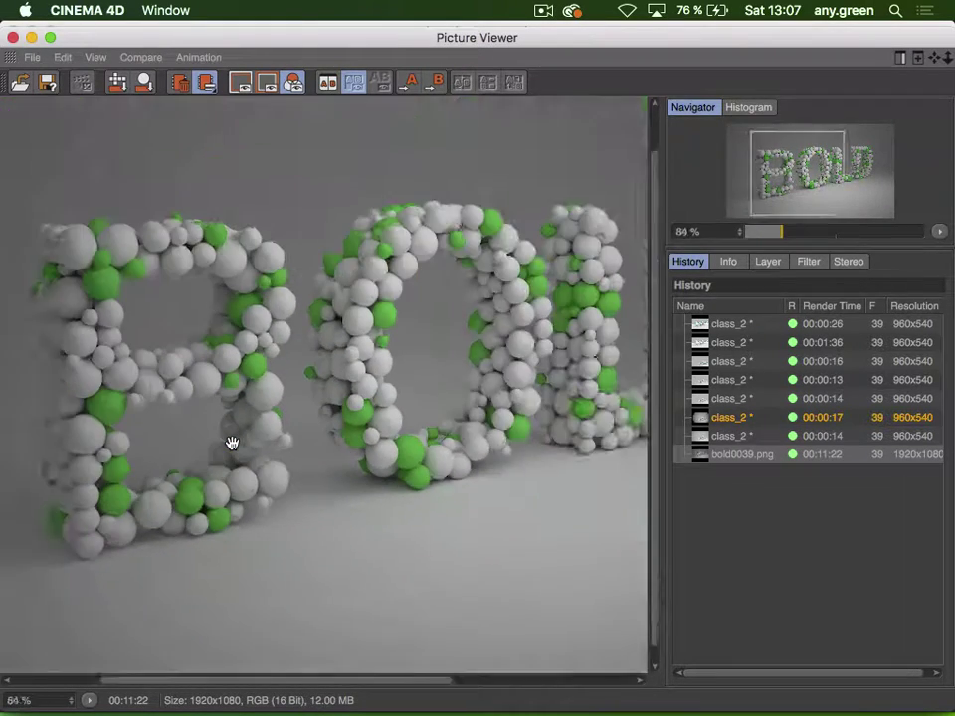
pyautogui.scroll(-1, 231, 444)
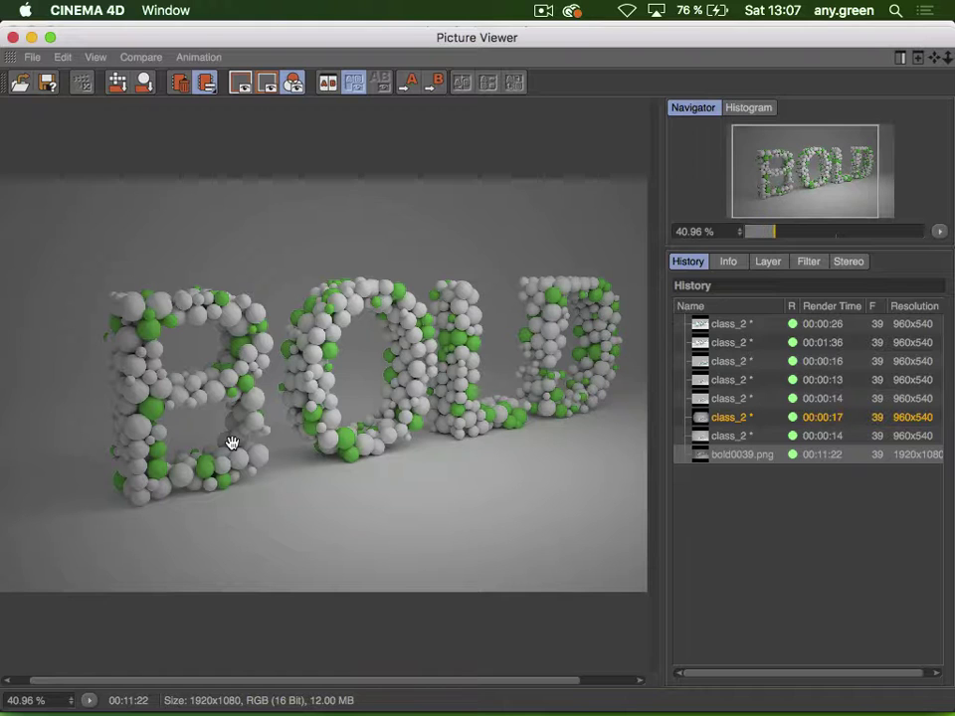
pyautogui.click(13, 38)
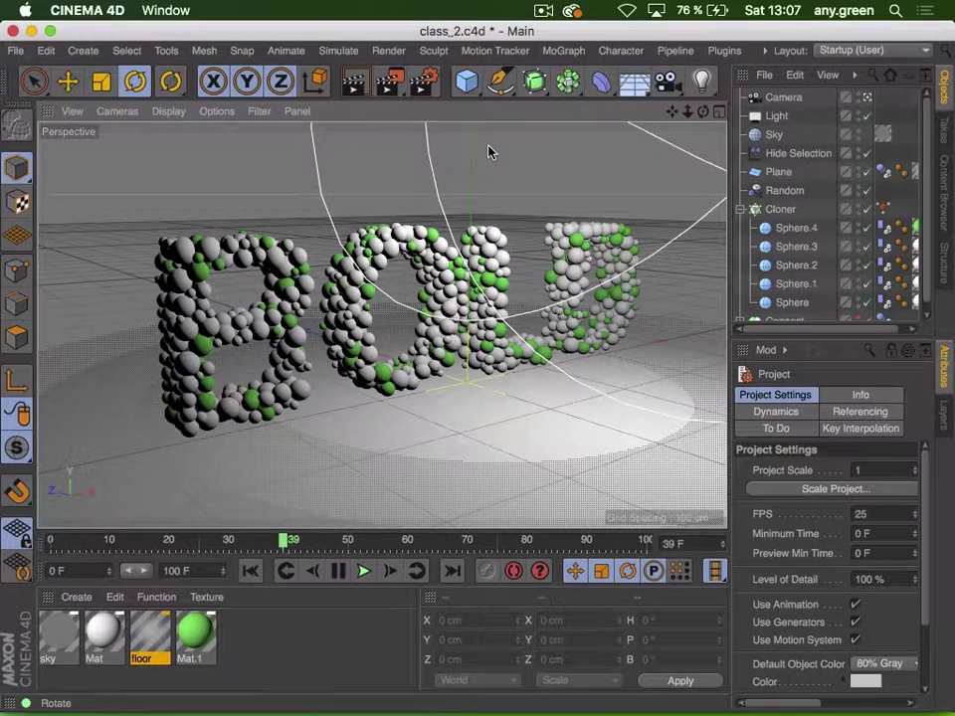
# Delete the Cloner, Connect and Random objects from the class_2.c4d scene
pyautogui.click(740, 209)
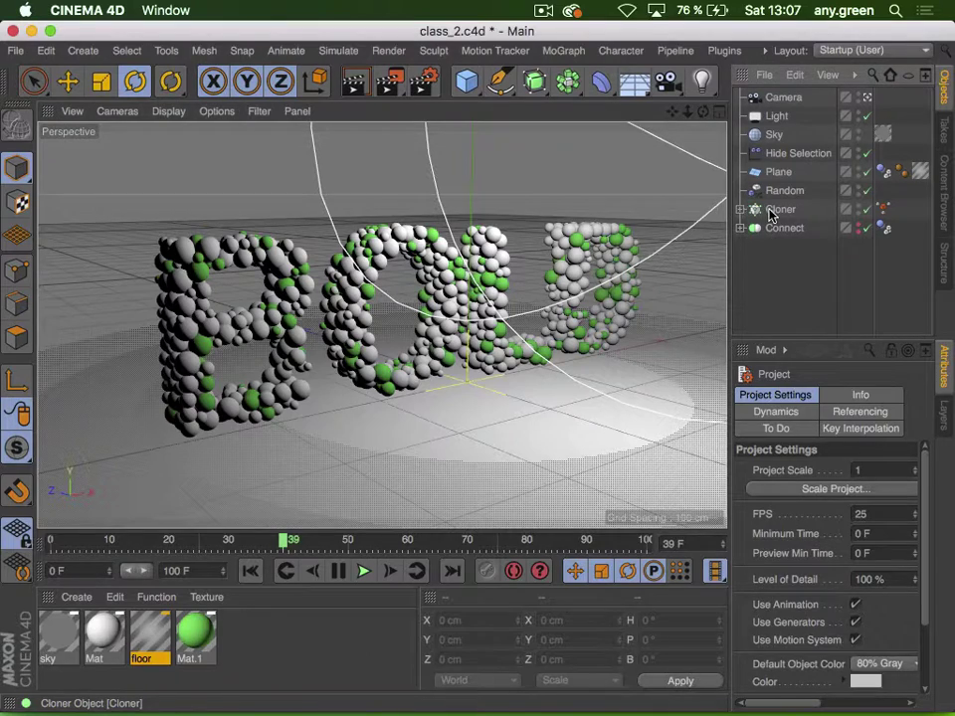
pyautogui.press('super+s')
pyautogui.click(773, 210)
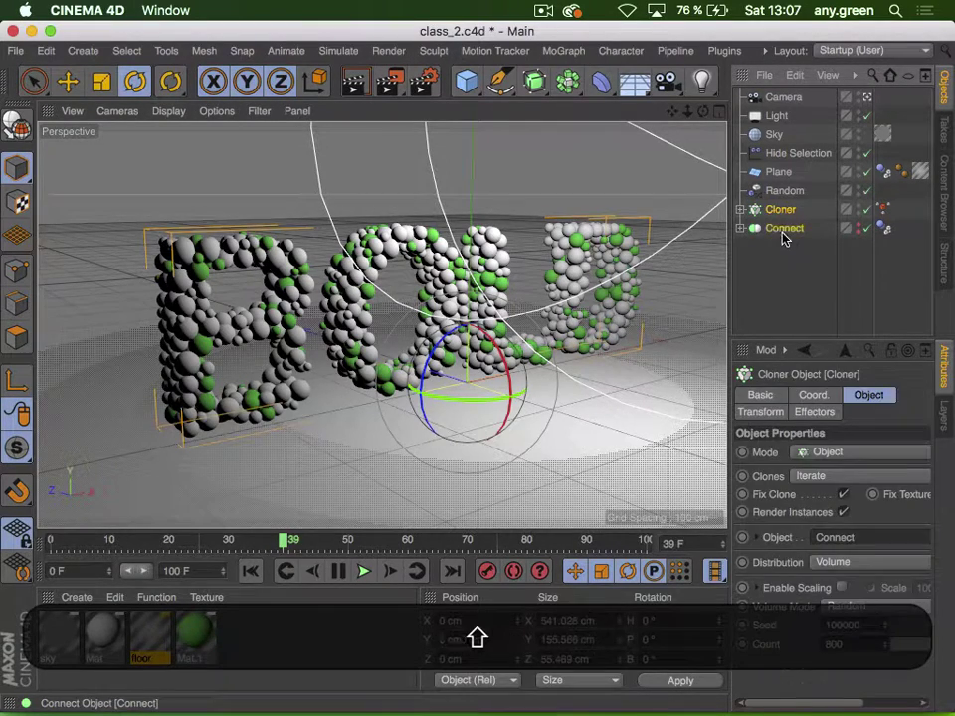
pyautogui.keyDown('shift'); pyautogui.click(783, 231); pyautogui.keyUp('shift')
pyautogui.press('BackSpace')
pyautogui.click(781, 192)
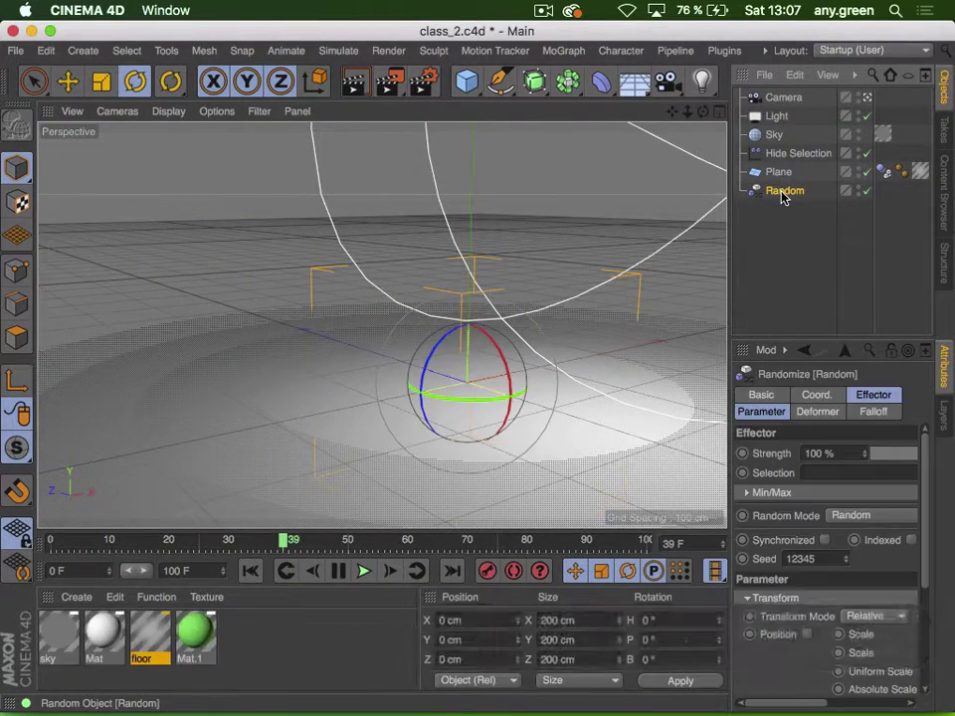
pyautogui.press('BackSpace')
# Add a Figure object to the scene and render the viewport to inspect it under the studio lighting
pyautogui.click(462, 82)
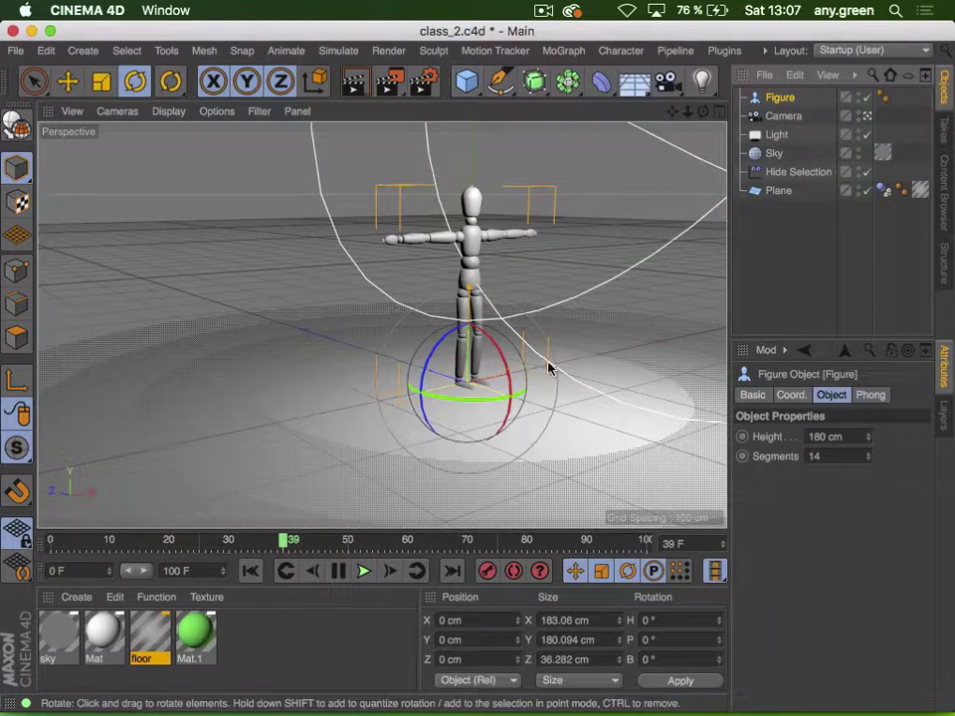
pyautogui.click(368, 88)
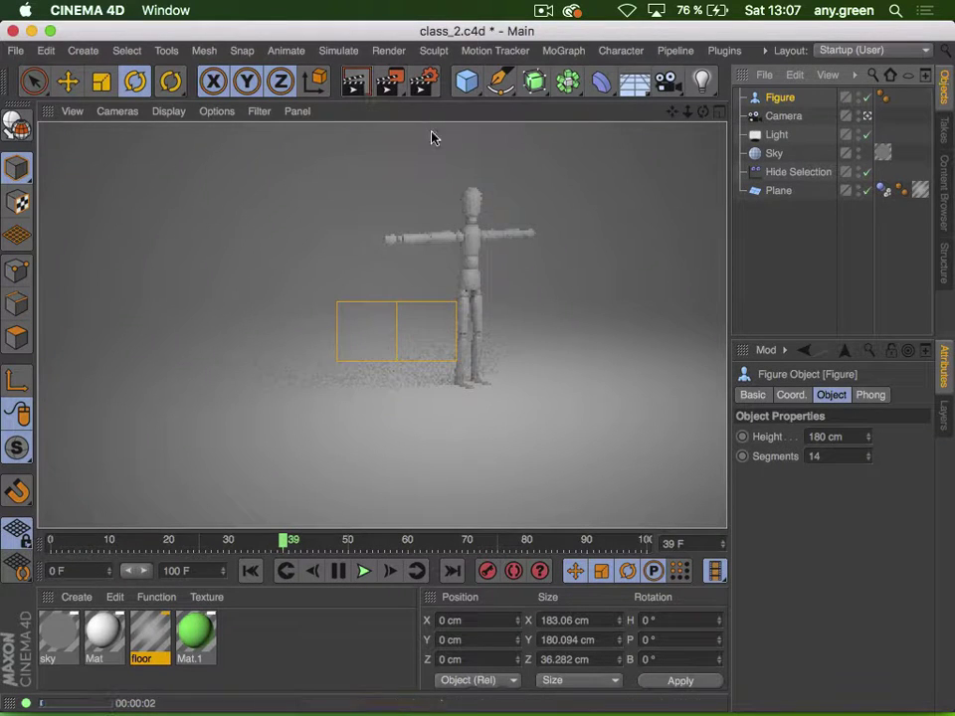
pyautogui.keyDown('ctrl'); pyautogui.scroll(5, 481, 227); pyautogui.keyUp('ctrl')
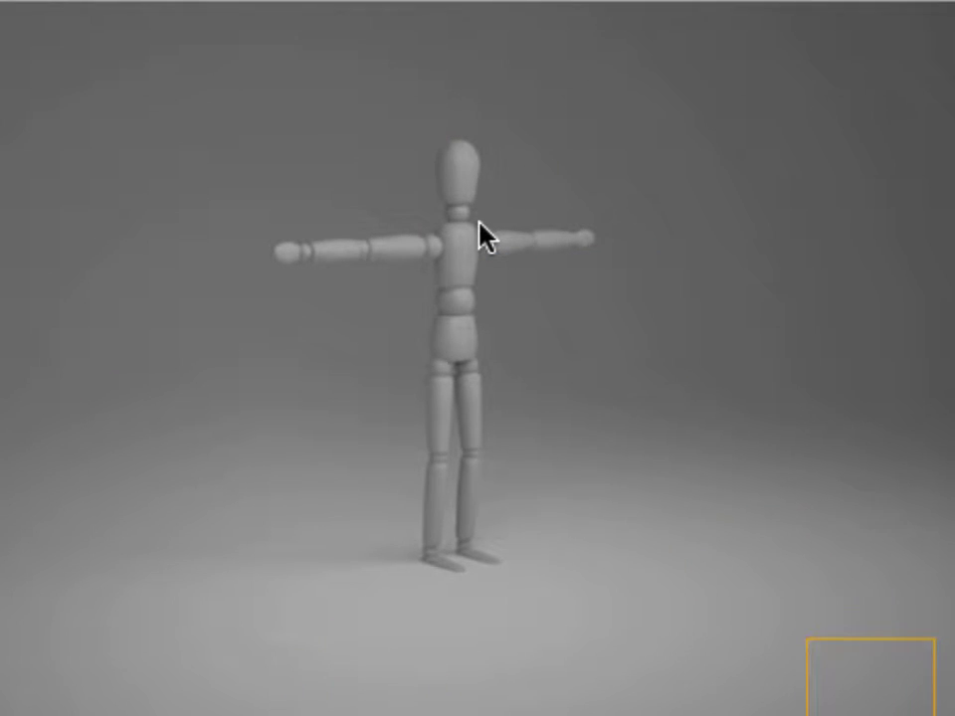
pyautogui.keyDown('ctrl'); pyautogui.scroll(-5, 480, 221); pyautogui.keyUp('ctrl')
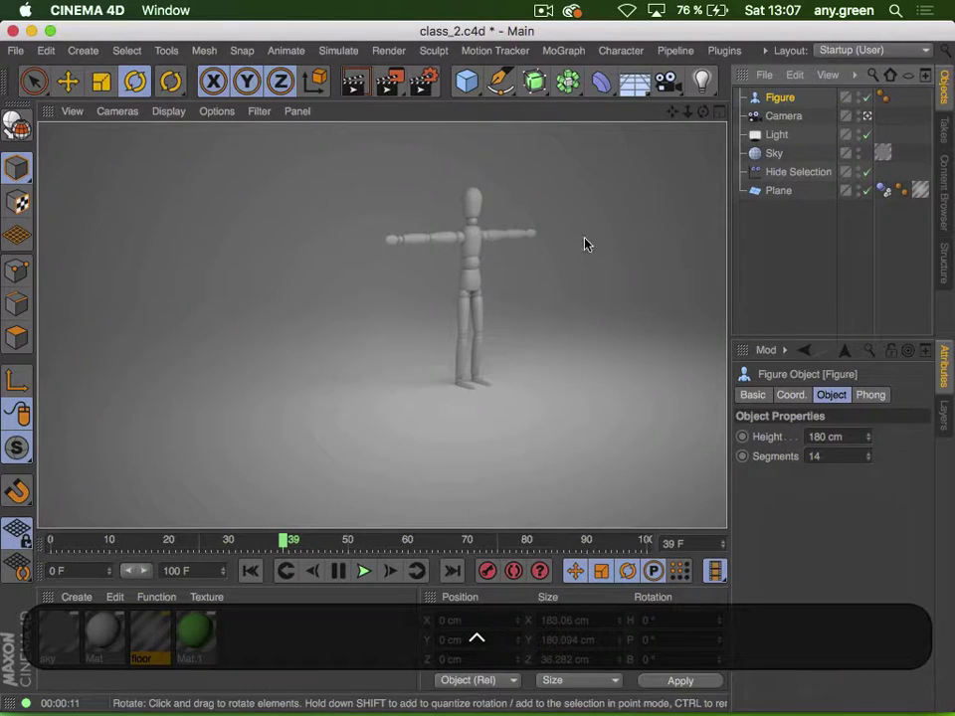
# Deselect the Figure and close the class_2.c4d project without saving
pyautogui.click(786, 284)
pyautogui.press('super+w')
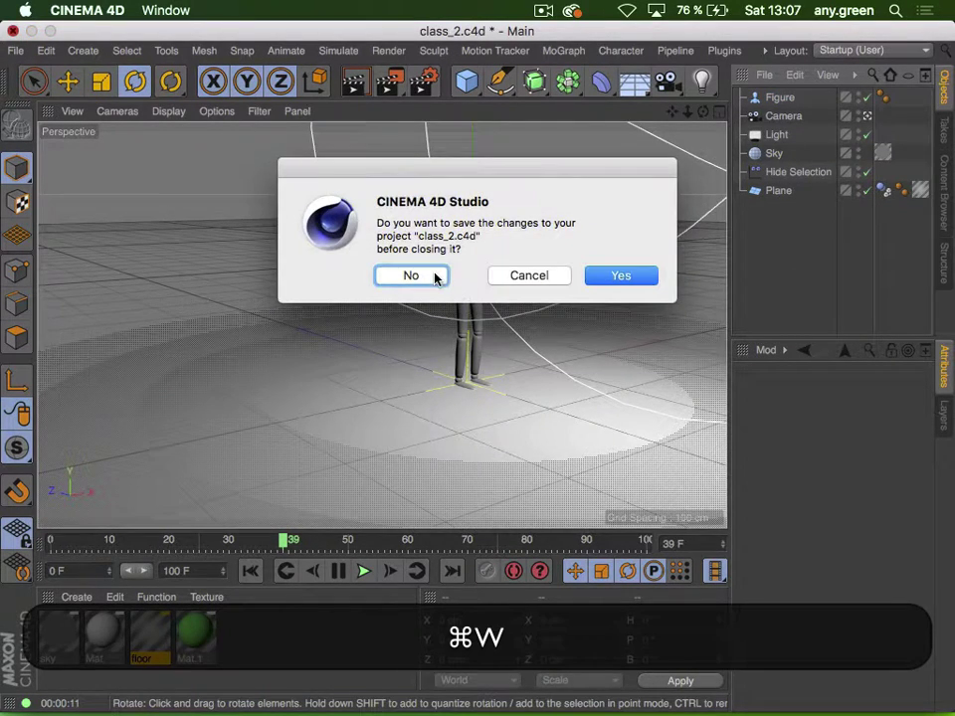
pyautogui.click(435, 276)
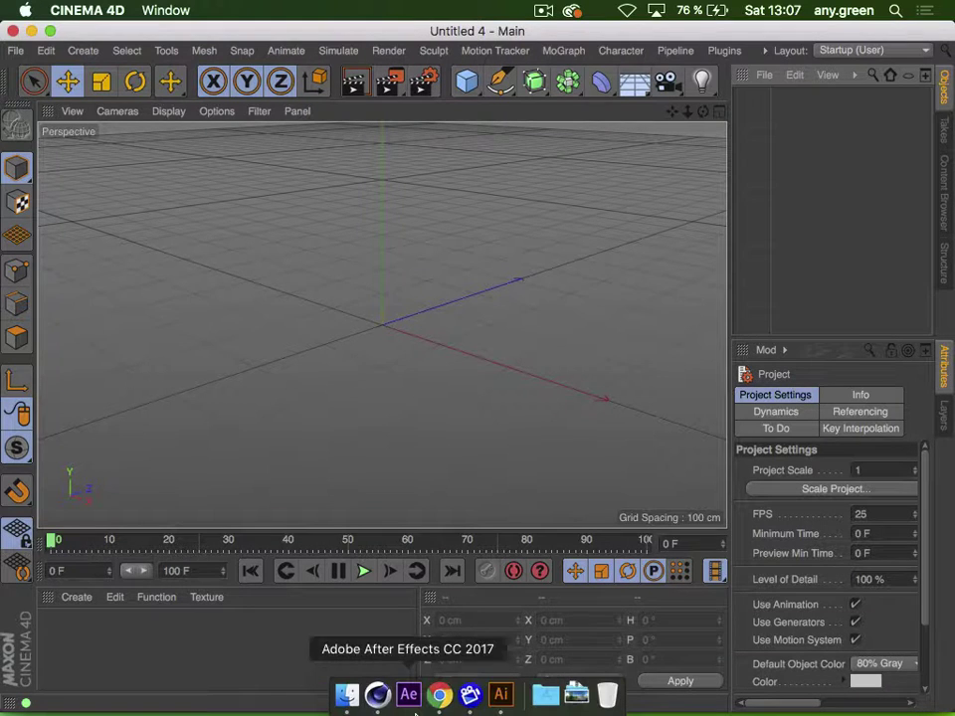
pyautogui.click(345, 696)
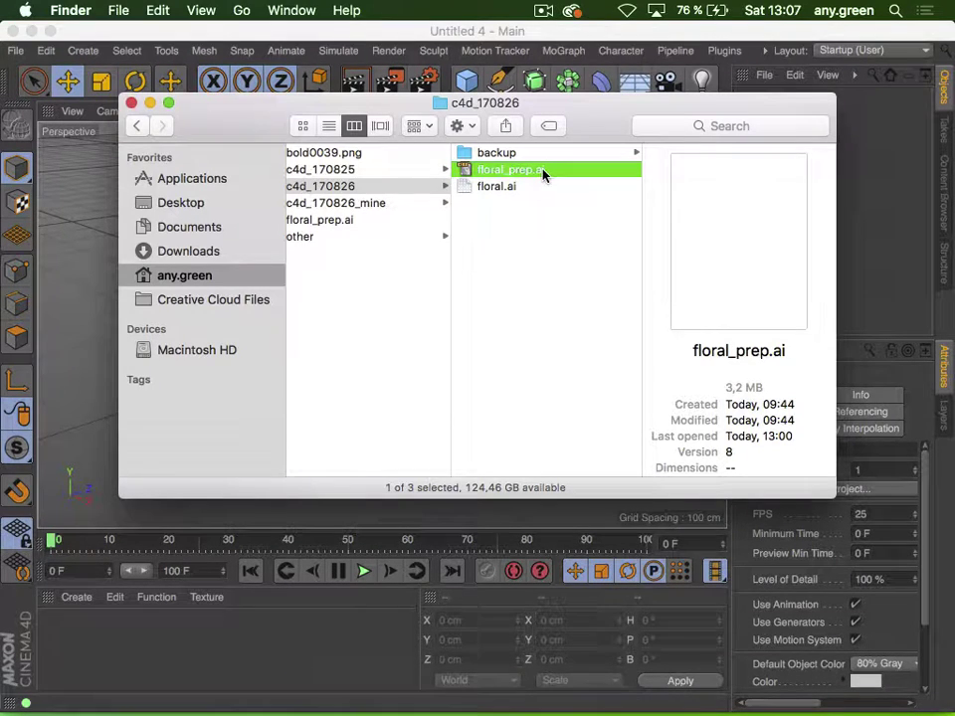
pyautogui.moveTo(543, 175); pyautogui.dragTo(380, 699)
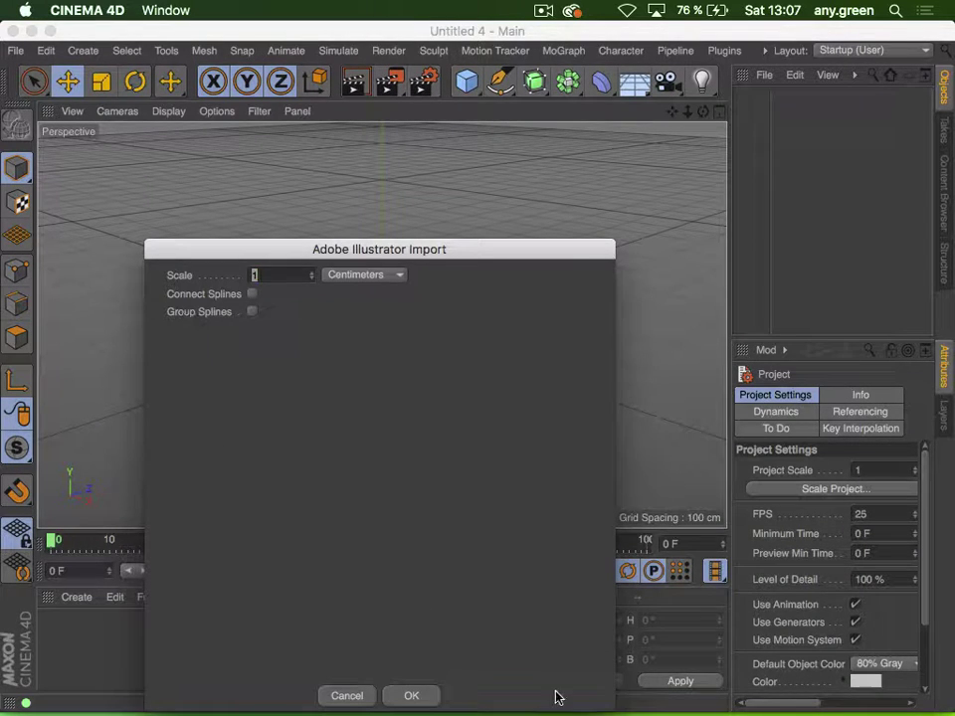
pyautogui.click(347, 696)
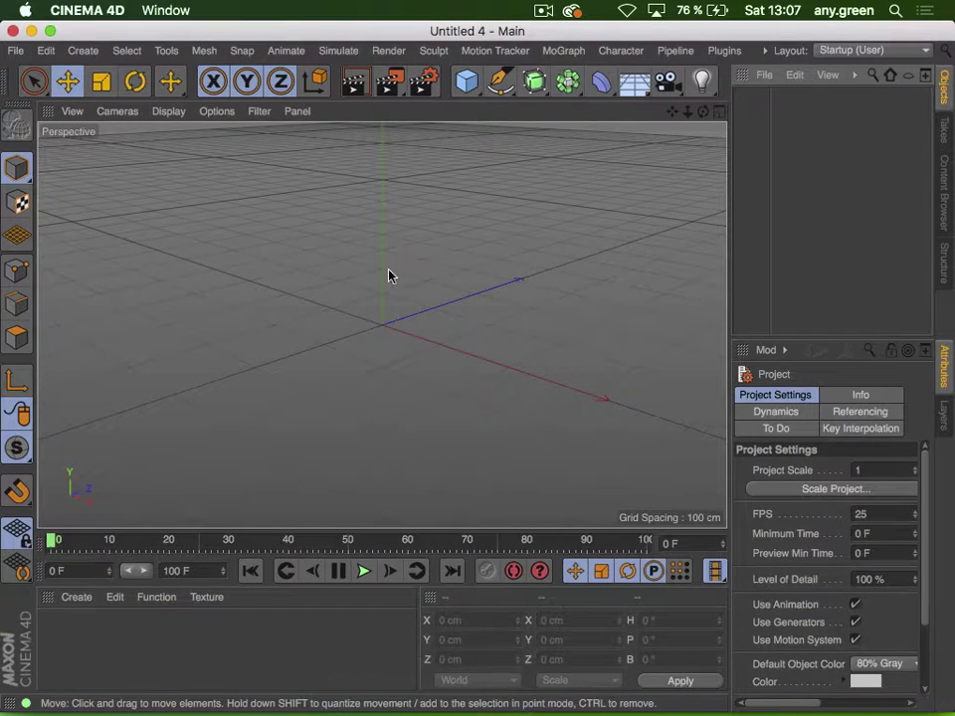
# Import floral_prep.ai from the c4d_170826 folder into Cinema 4D at a scale of 1 centimetre, with Connect Splines and Group Splines off
pyautogui.press('super+Tab')
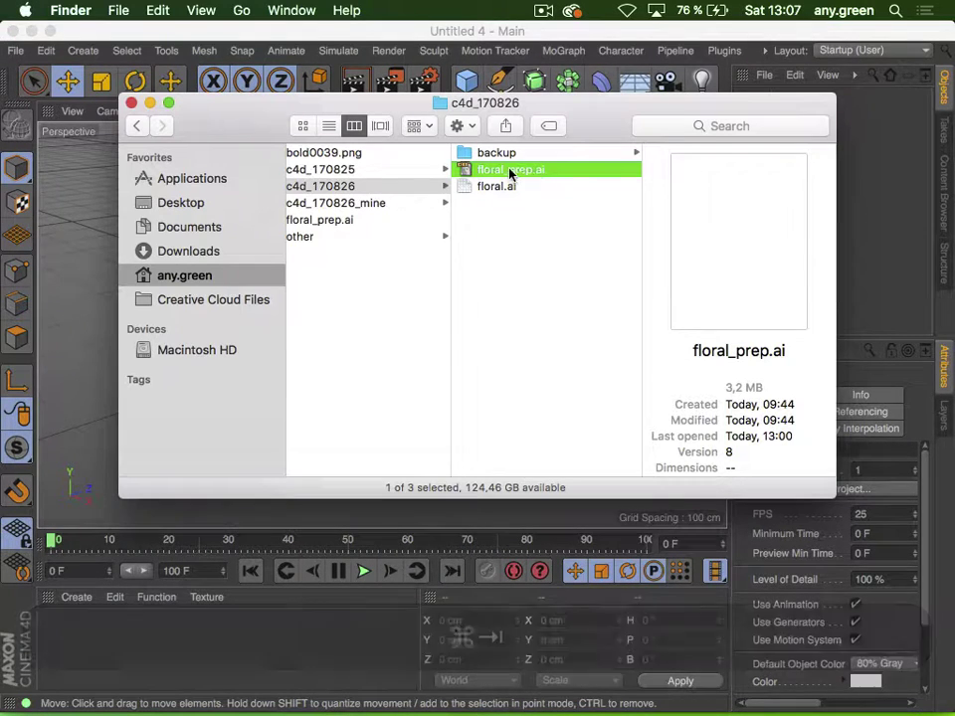
pyautogui.moveTo(510, 174); pyautogui.dragTo(77, 232)
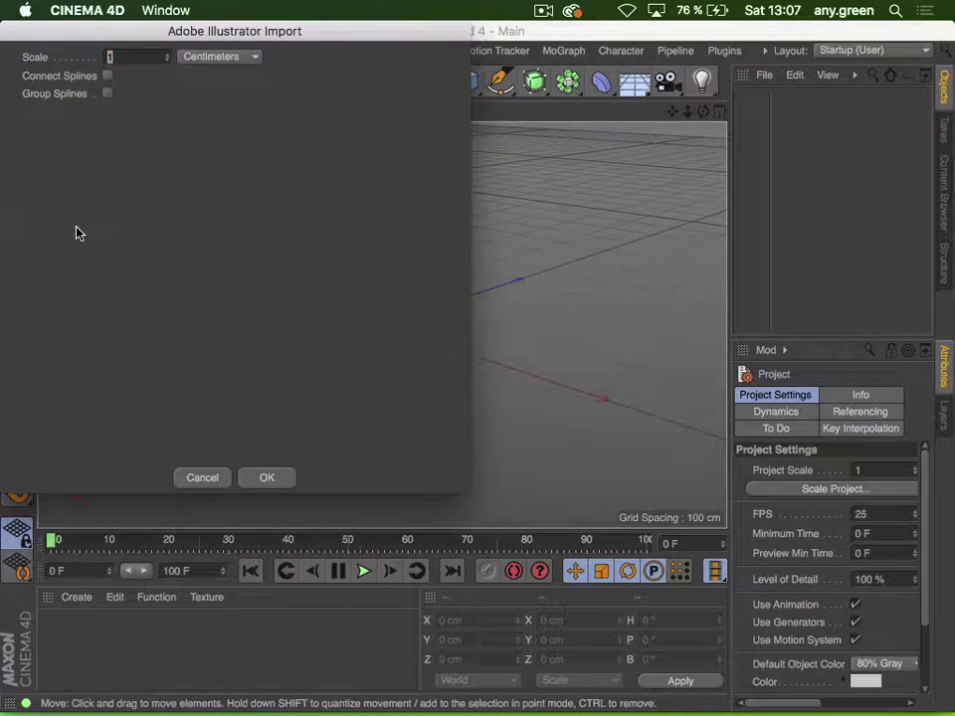
pyautogui.moveTo(248, 33); pyautogui.dragTo(430, 119)
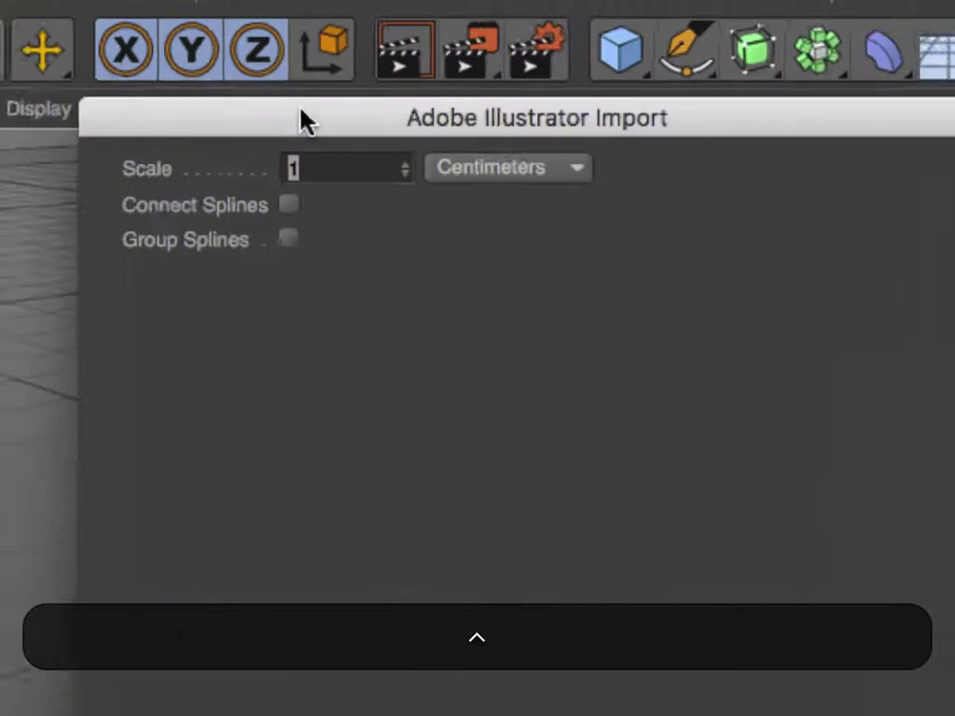
pyautogui.click(288, 213)
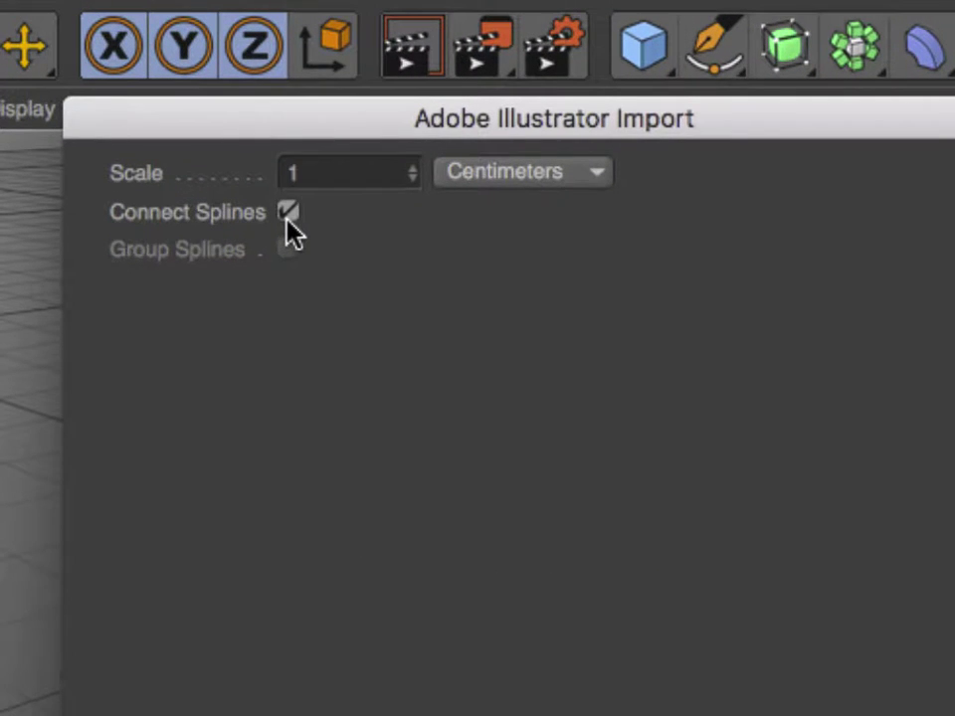
pyautogui.click(288, 212)
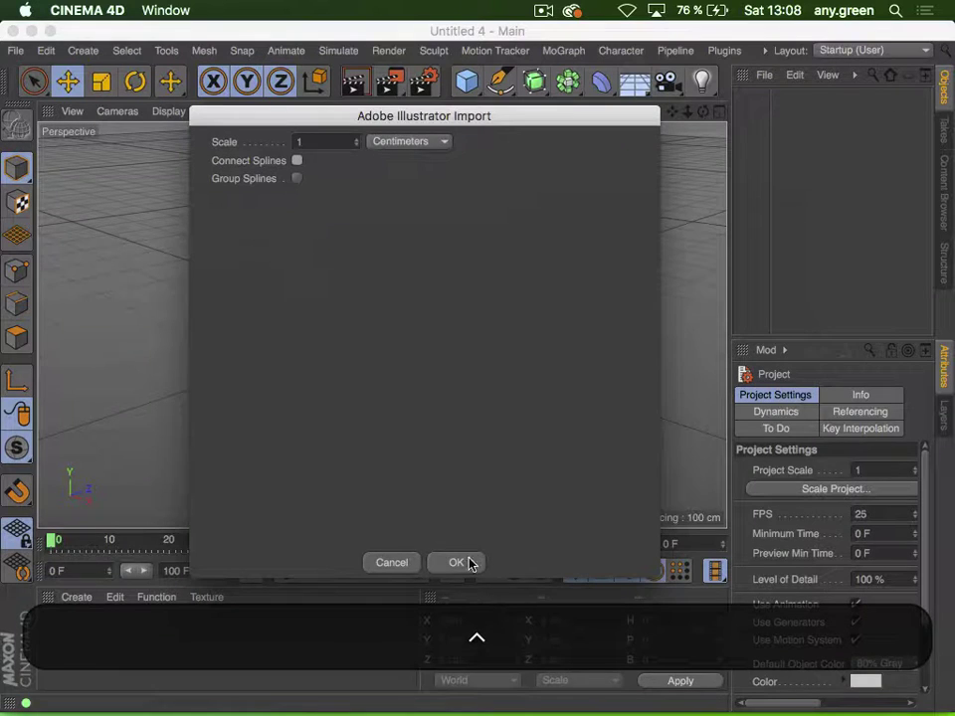
pyautogui.click(468, 564)
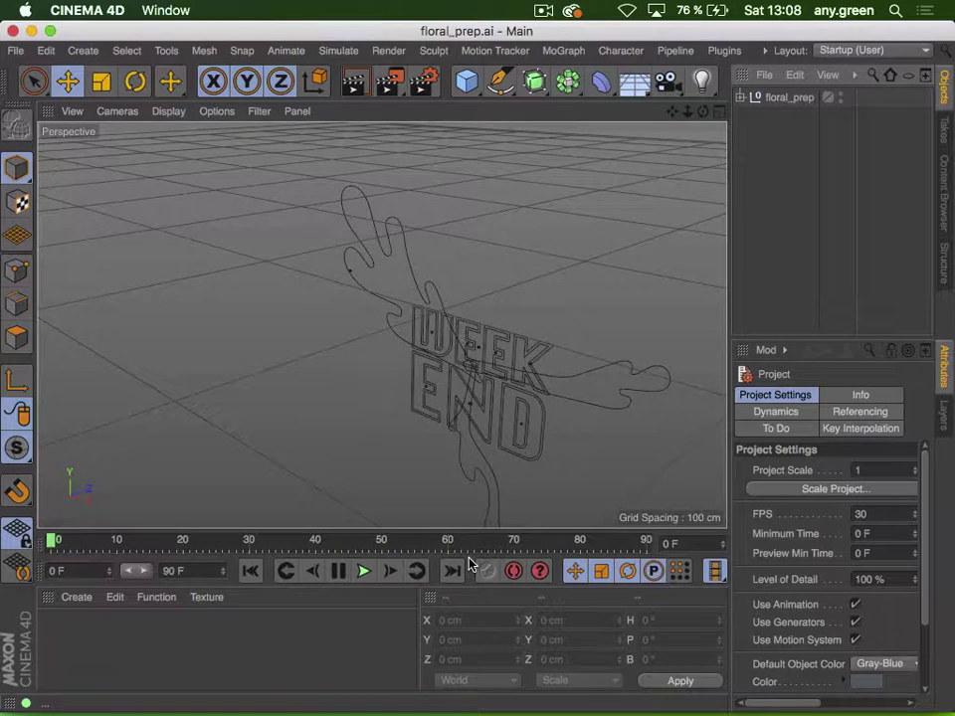
# Delete the floral_prep null without its children, and delete the empty Group 1
pyautogui.click(771, 96)
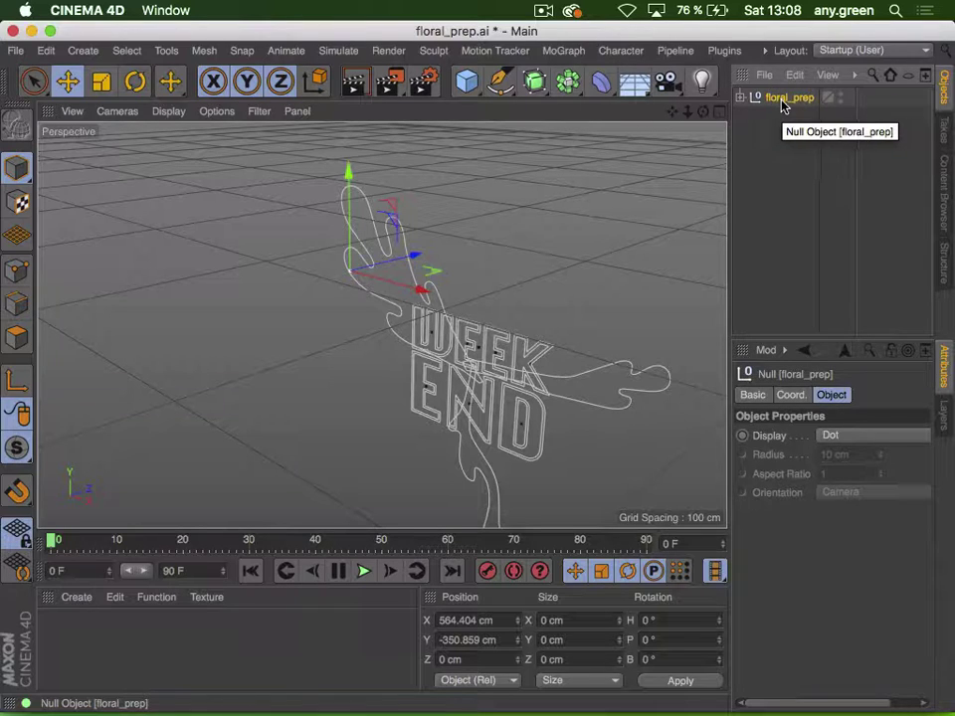
pyautogui.rightClick(780, 106)
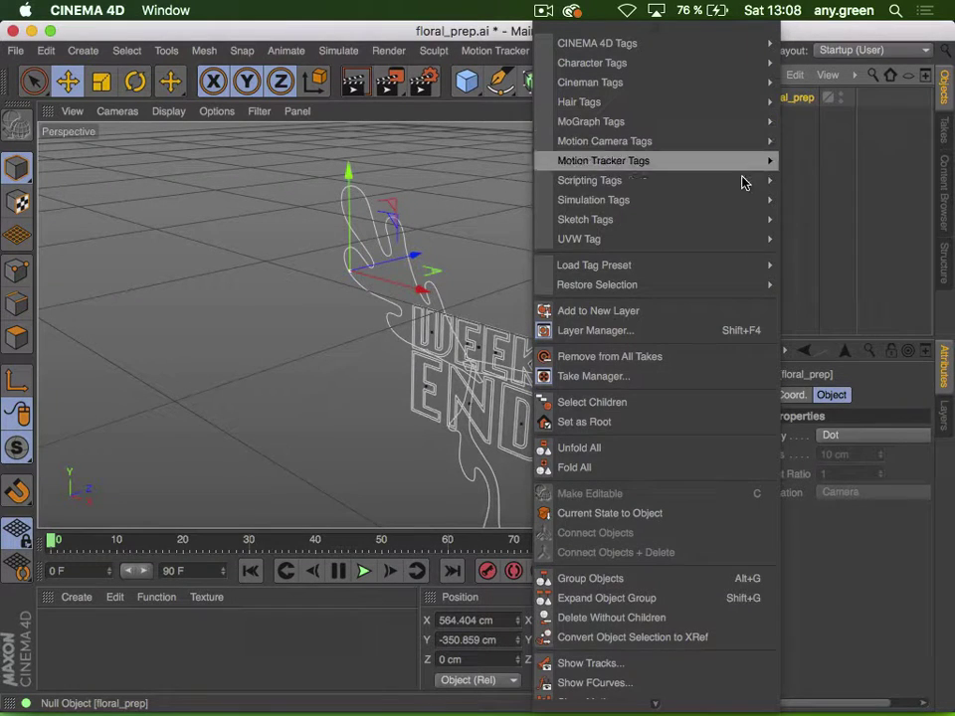
pyautogui.click(684, 617)
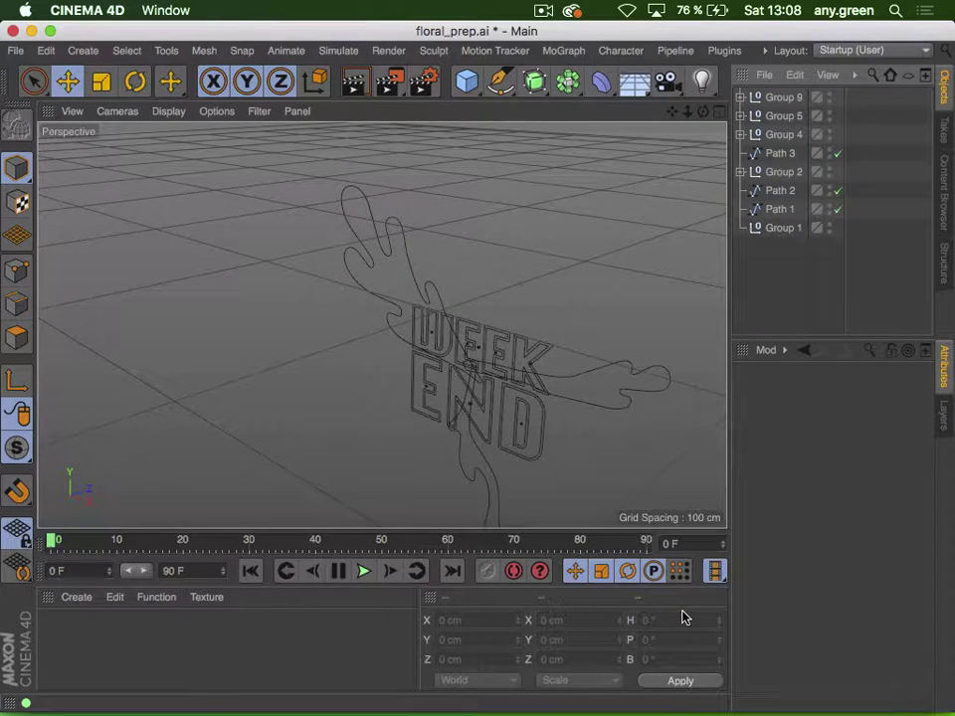
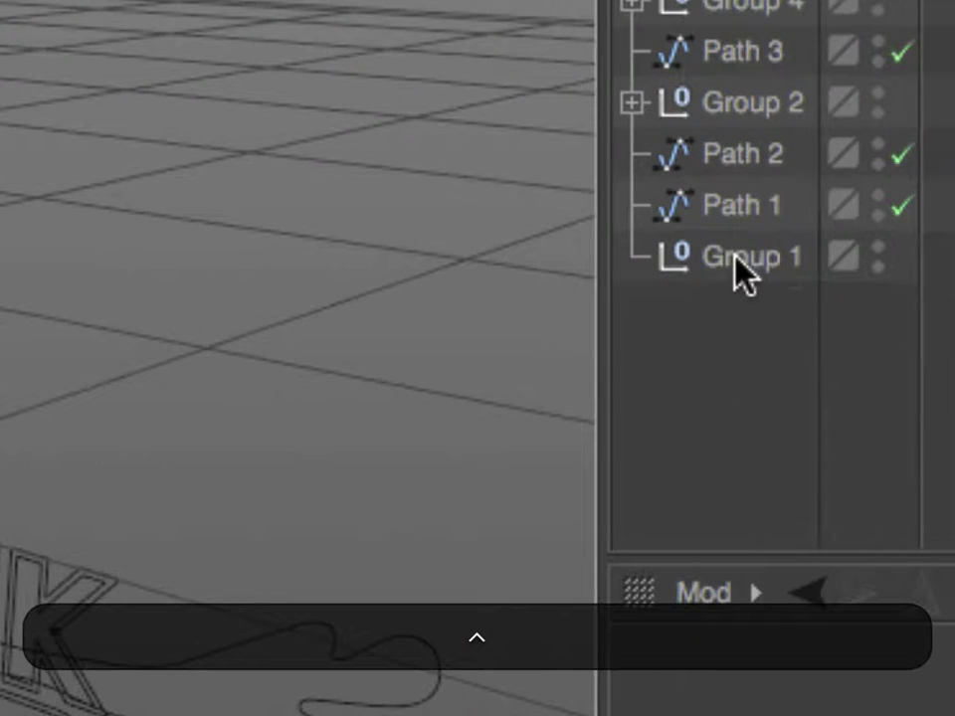
pyautogui.click(736, 256)
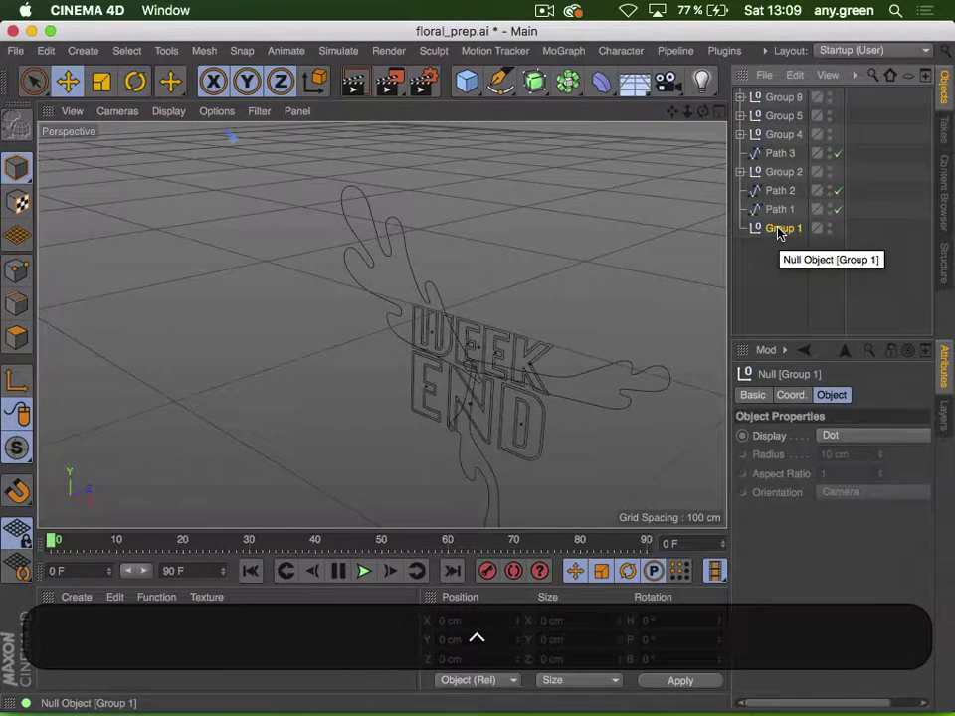
pyautogui.press('BackSpace')
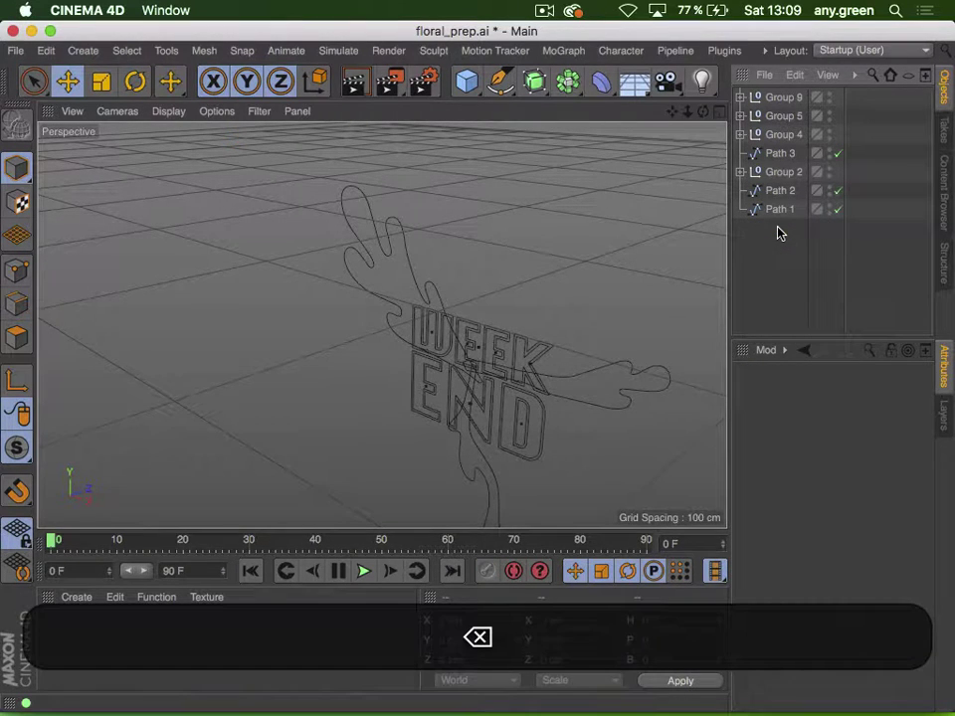
# Rename Group 2, the outer END outlines, to "end outer" and Group 4, the outer WEEK outlines, to "week outer"
pyautogui.click(792, 171)
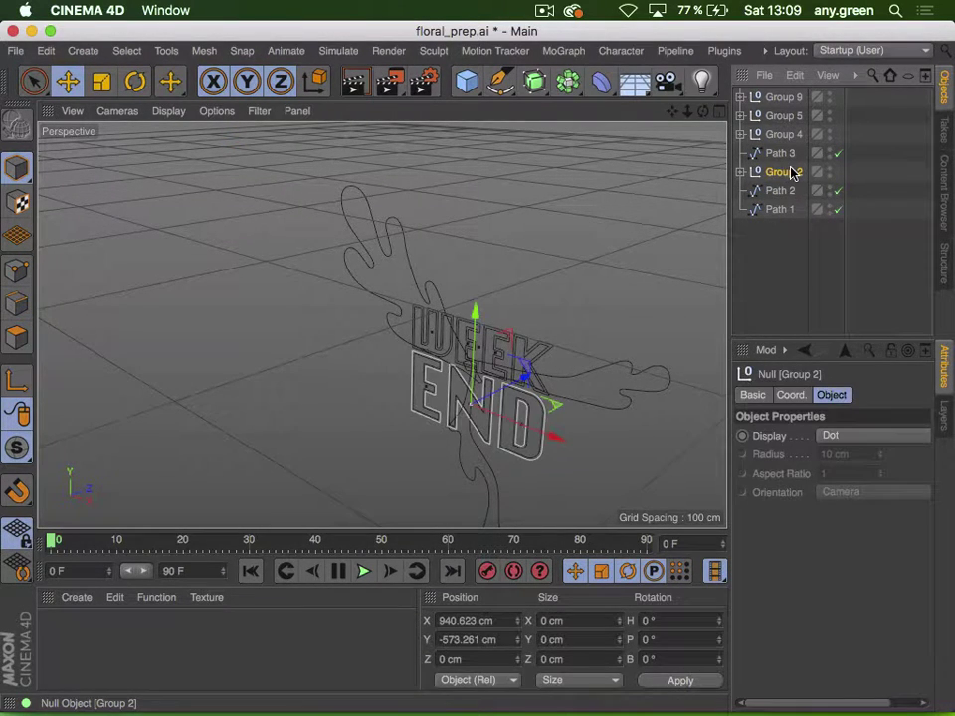
pyautogui.press('2')
pyautogui.moveTo(511, 453); pyautogui.dragTo(602, 409)
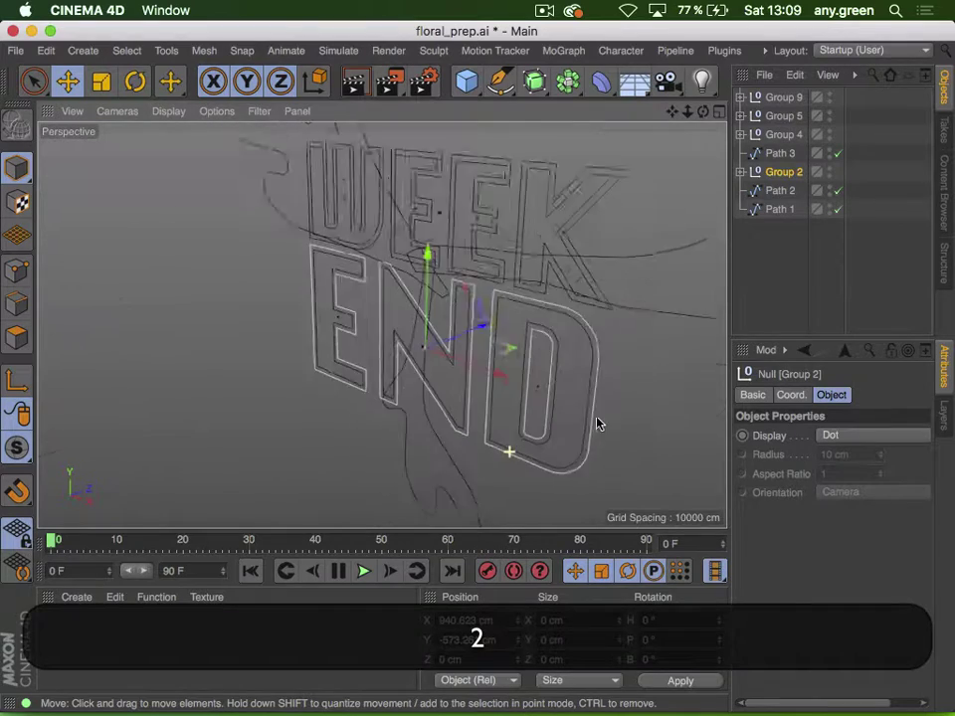
pyautogui.press('1')
pyautogui.moveTo(509, 268); pyautogui.dragTo(441, 268)
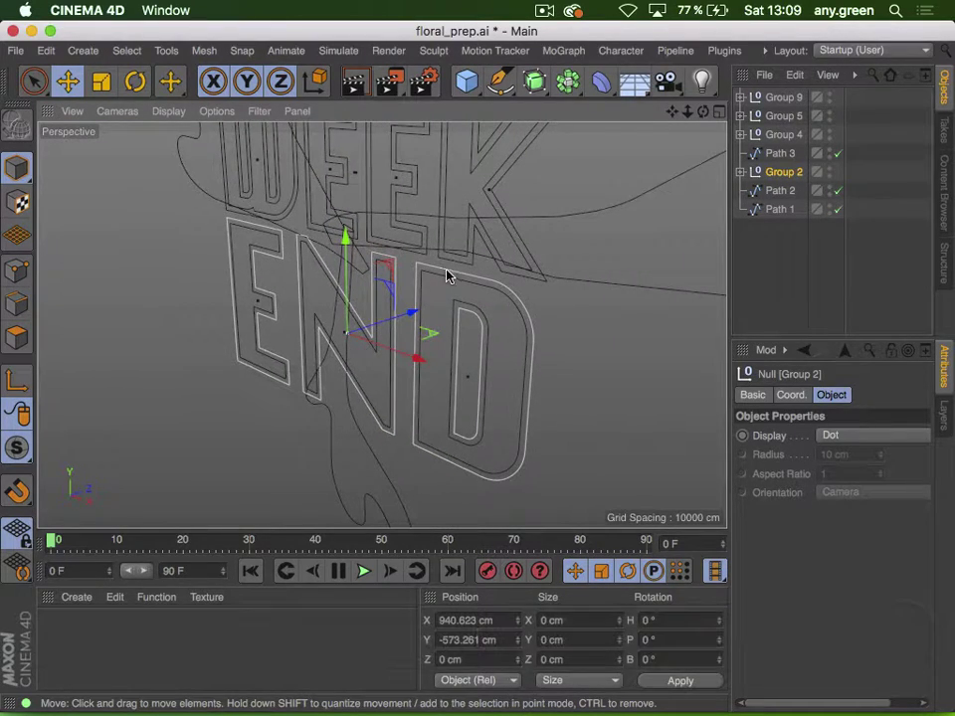
pyautogui.doubleClick(786, 171)
pyautogui.write('end outer')
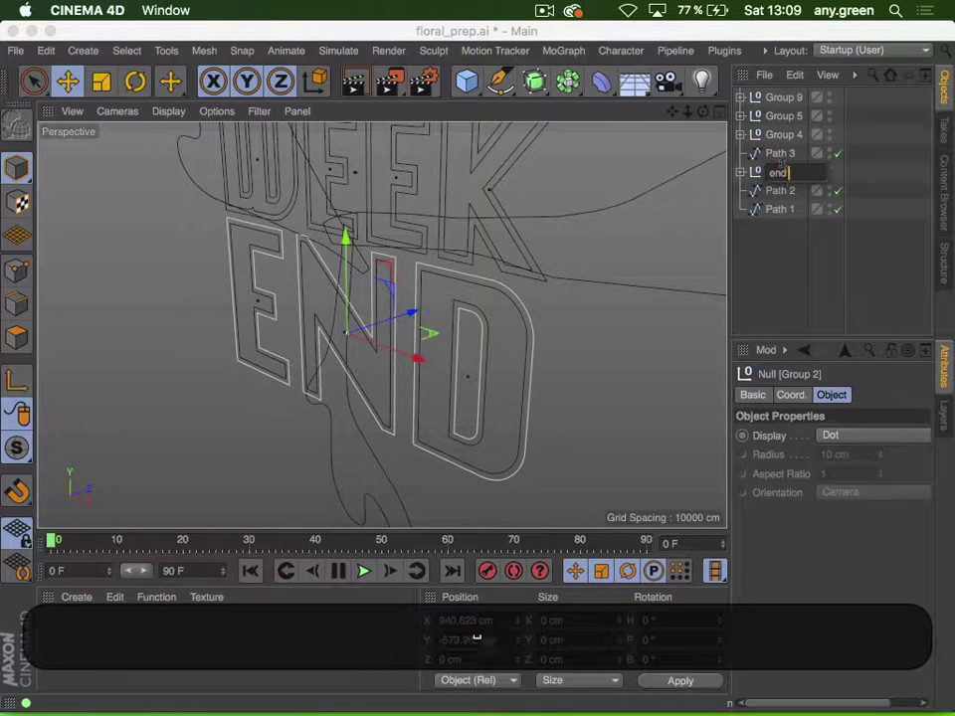
pyautogui.press('Return')
pyautogui.doubleClick(783, 135)
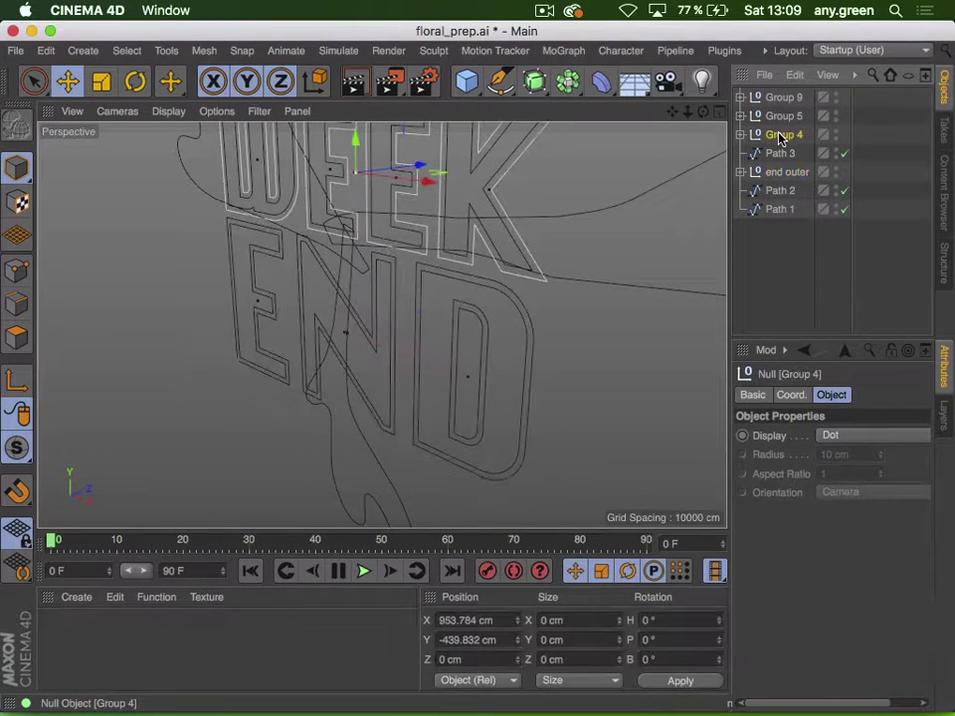
pyautogui.write('week outer')
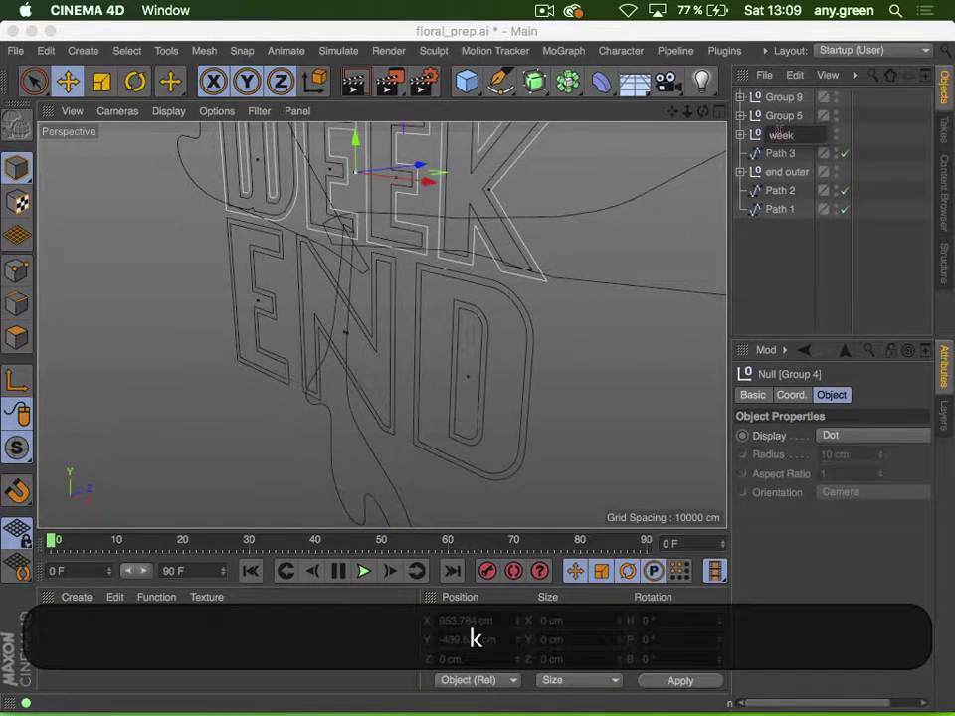
pyautogui.press('Return')
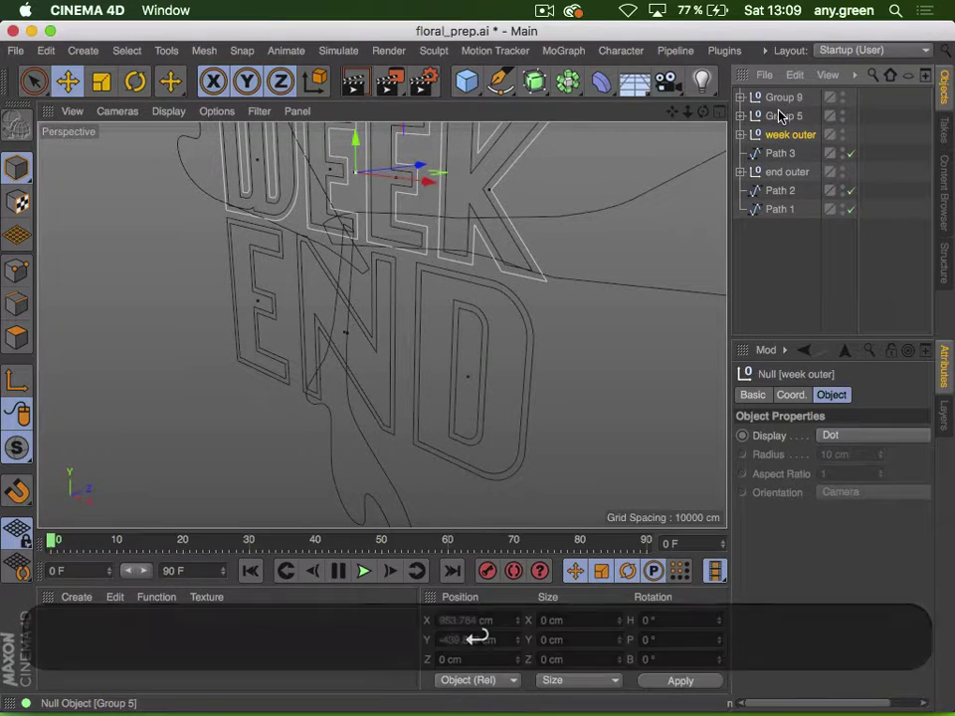
# Rename Group 5, the inner END outlines, to "end inner" and Group 9, the inner WEEK outlines, to "week inner"
pyautogui.doubleClick(784, 116)
pyautogui.write('end inner')
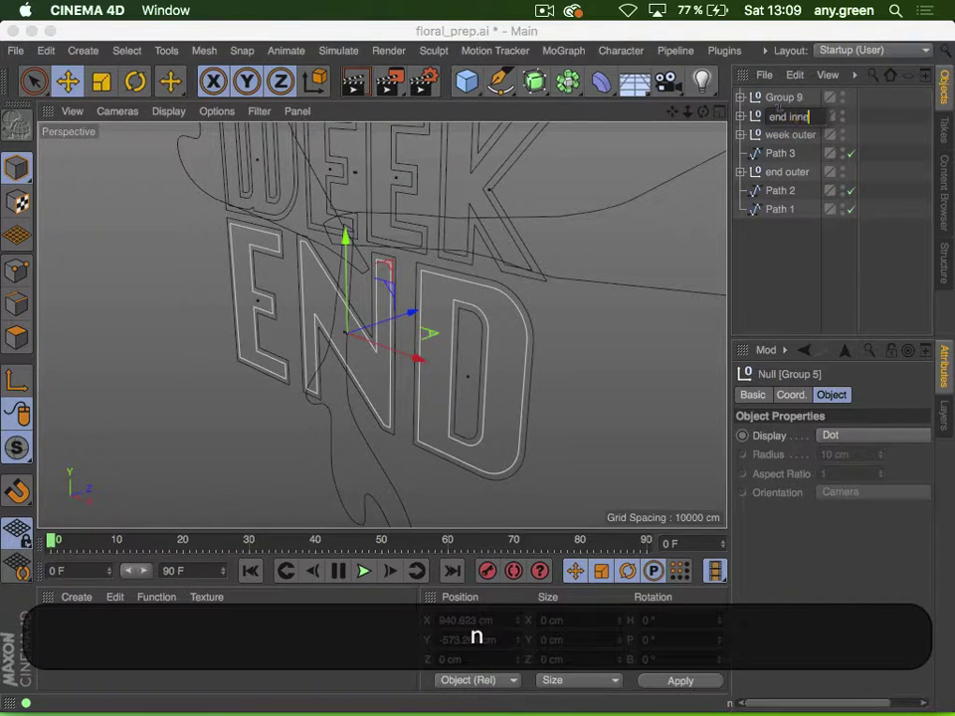
pyautogui.press('Return')
pyautogui.doubleClick(781, 99)
pyautogui.write('w')
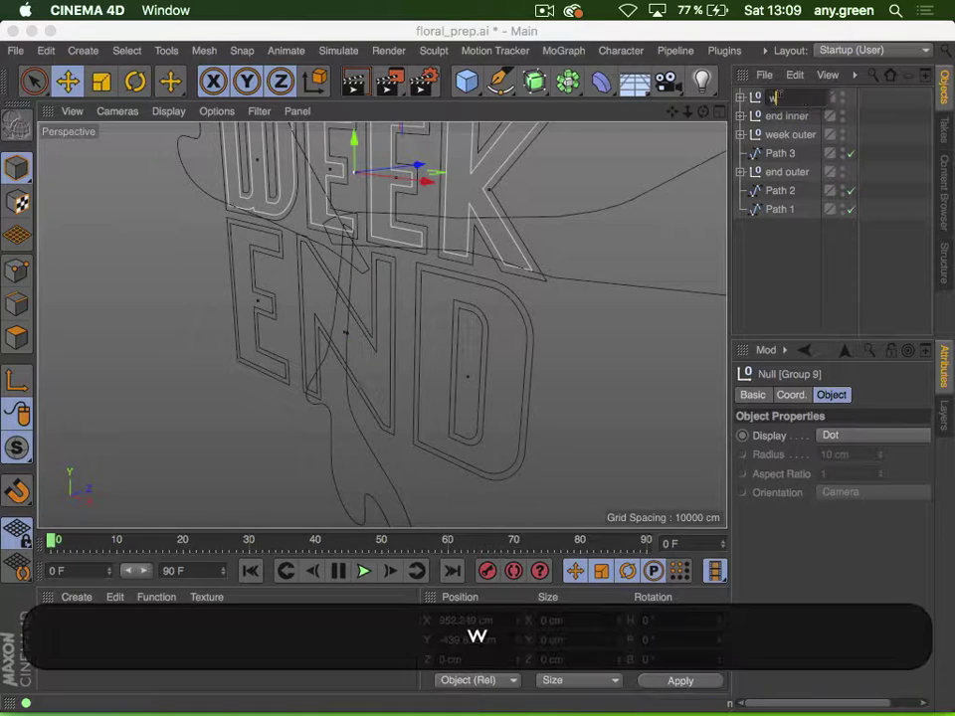
pyautogui.write('eek inner')
pyautogui.press('Return')
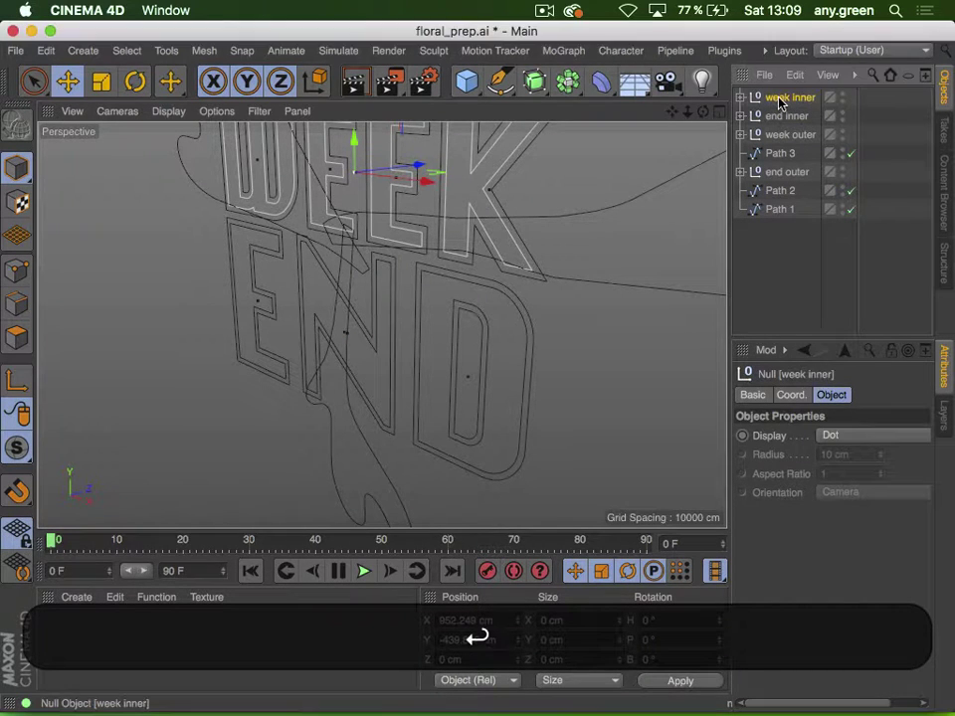
# Reorder the hierarchy so end outer sits directly below week outer, above Path 3, and clear the selection
pyautogui.click(785, 117)
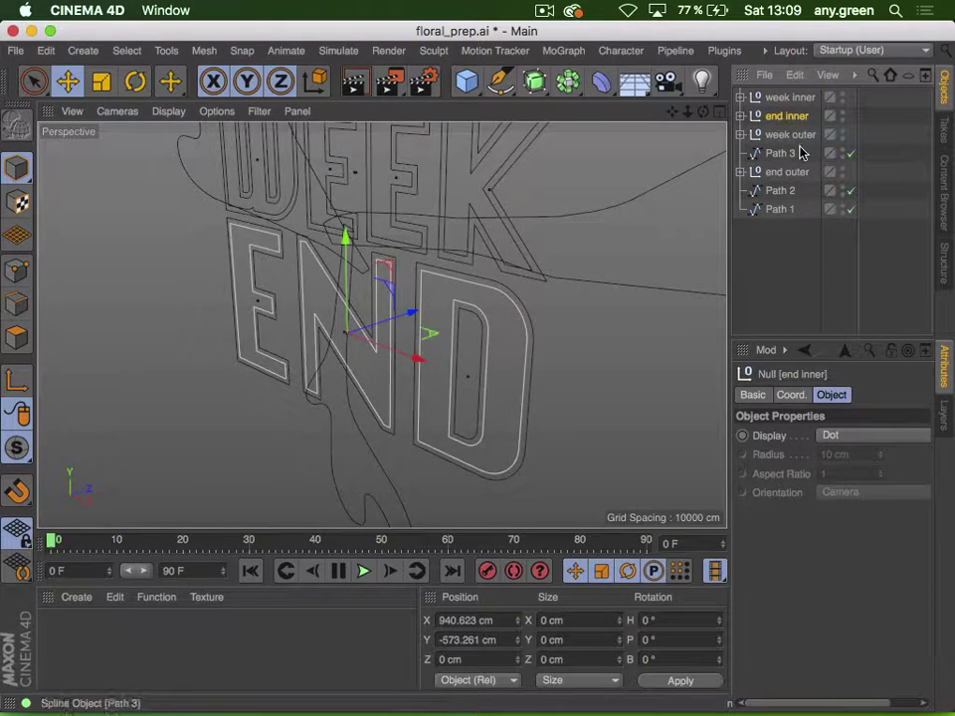
pyautogui.click(801, 136)
pyautogui.click(790, 172)
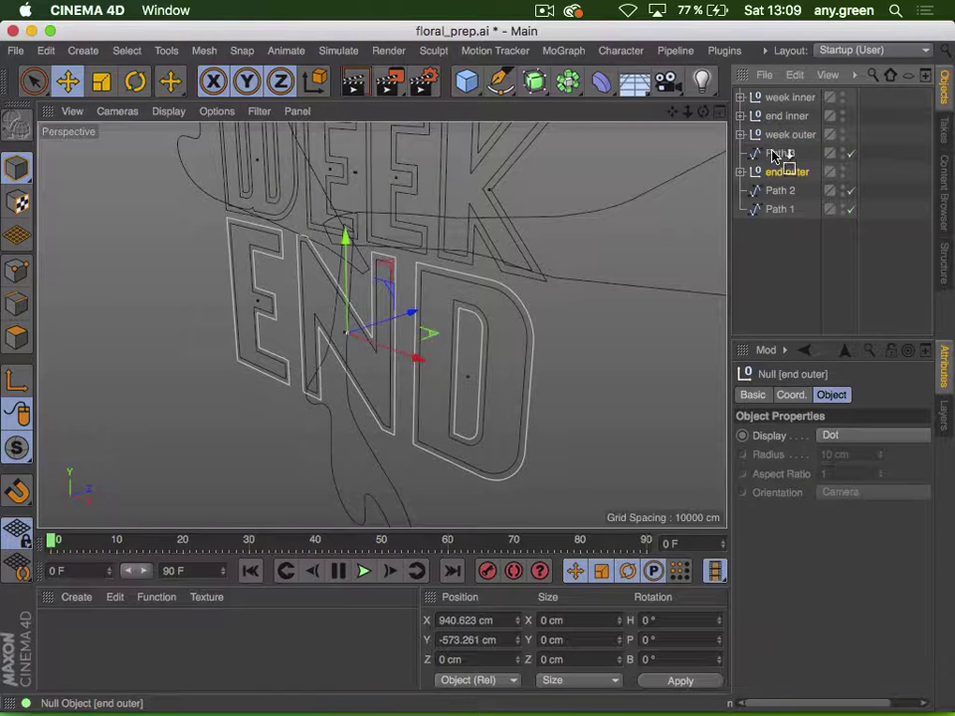
pyautogui.moveTo(768, 146); pyautogui.dragTo(770, 149)
pyautogui.click(775, 269)
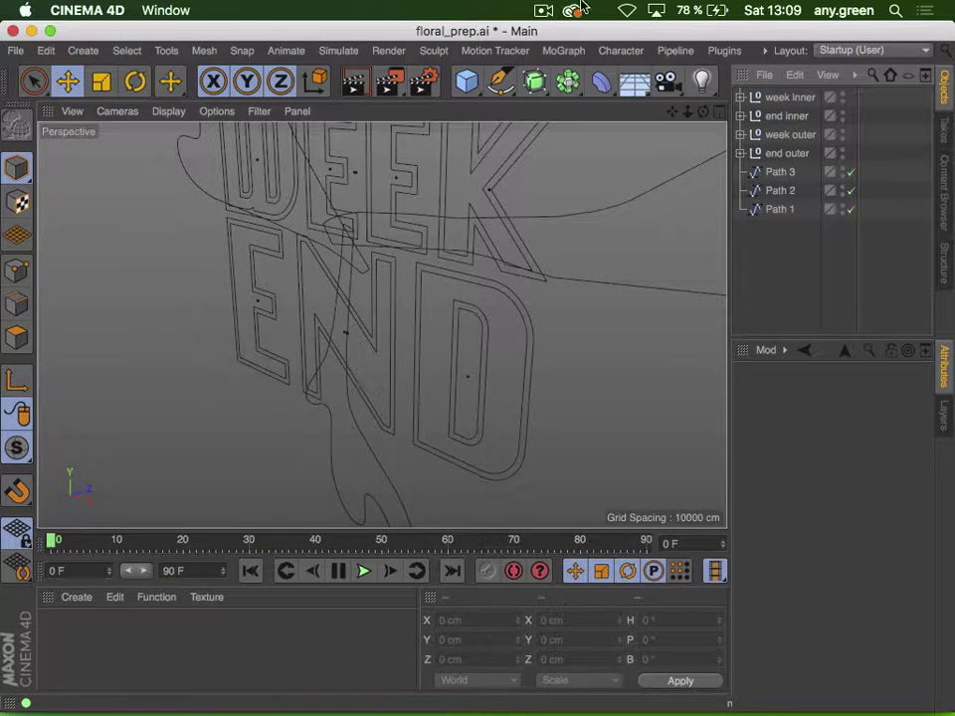
pyautogui.click(543, 10)
pyautogui.click(567, 69)
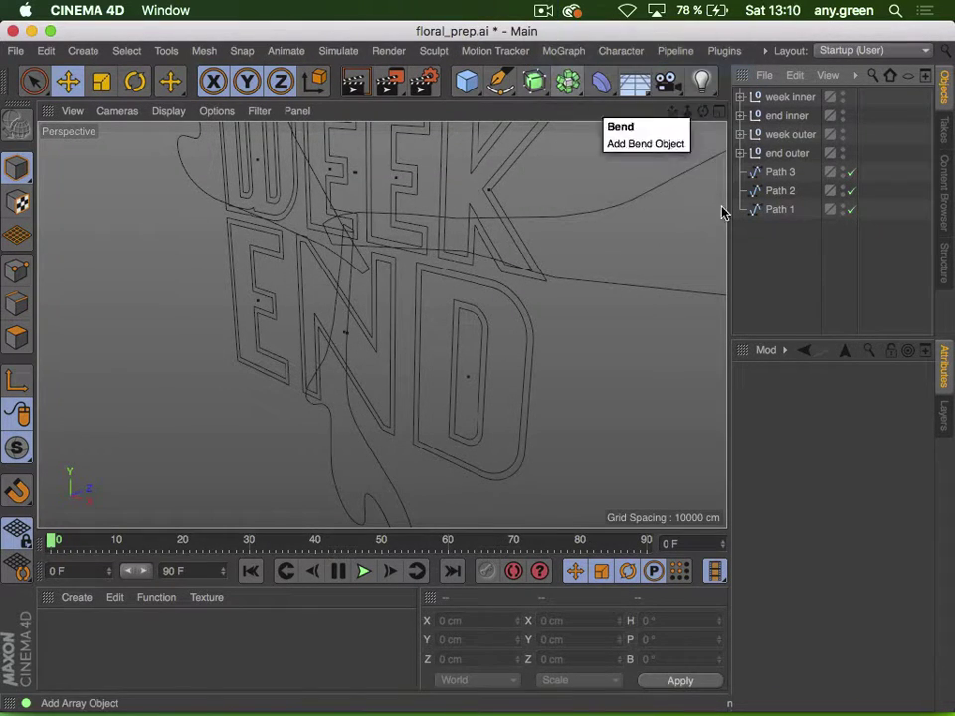
pyautogui.press('2')
pyautogui.moveTo(472, 246); pyautogui.dragTo(182, 271)
pyautogui.press('1')
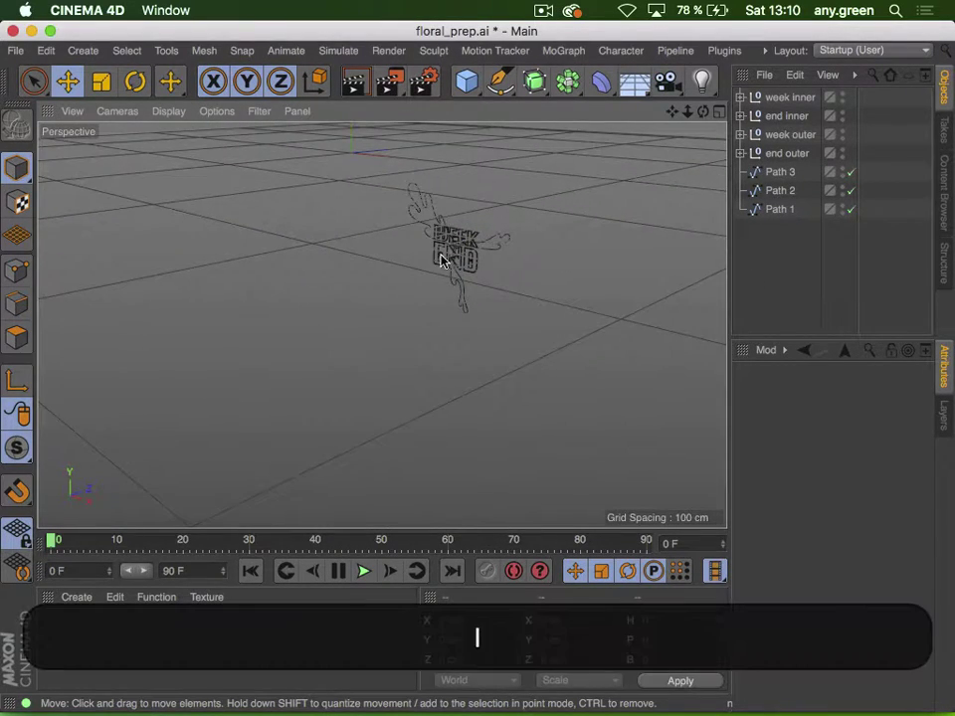
pyautogui.moveTo(472, 245); pyautogui.dragTo(495, 305)
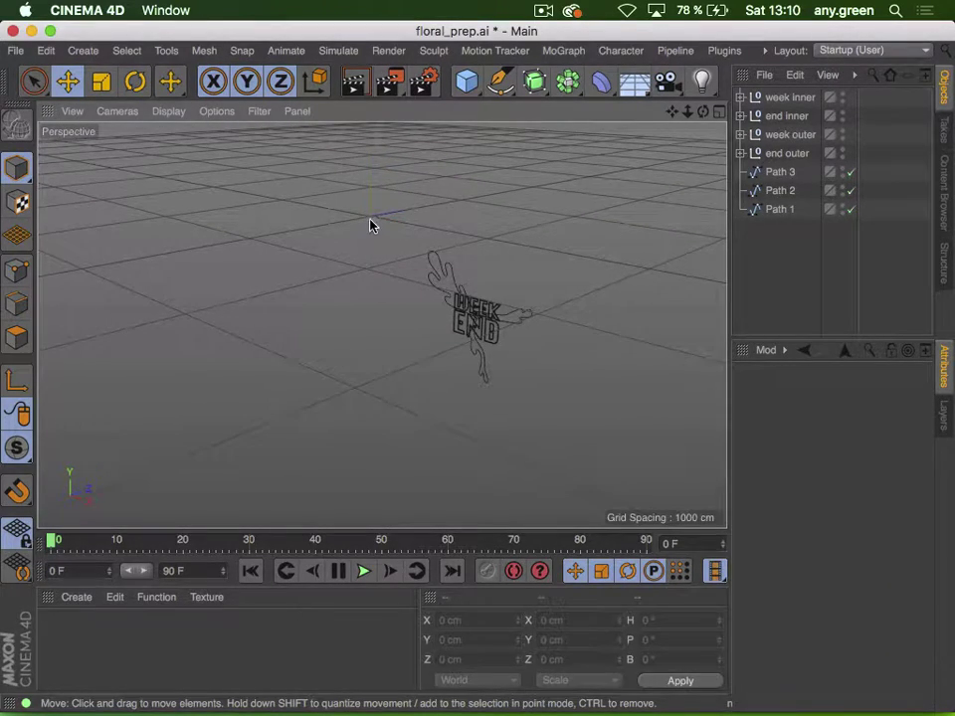
pyautogui.press('2')
pyautogui.moveTo(482, 315)
pyautogui.mouseDown()
pyautogui.moveTo(673, 289)
pyautogui.moveTo(496, 319)
pyautogui.moveTo(494, 312)
pyautogui.mouseUp()
pyautogui.press('3')
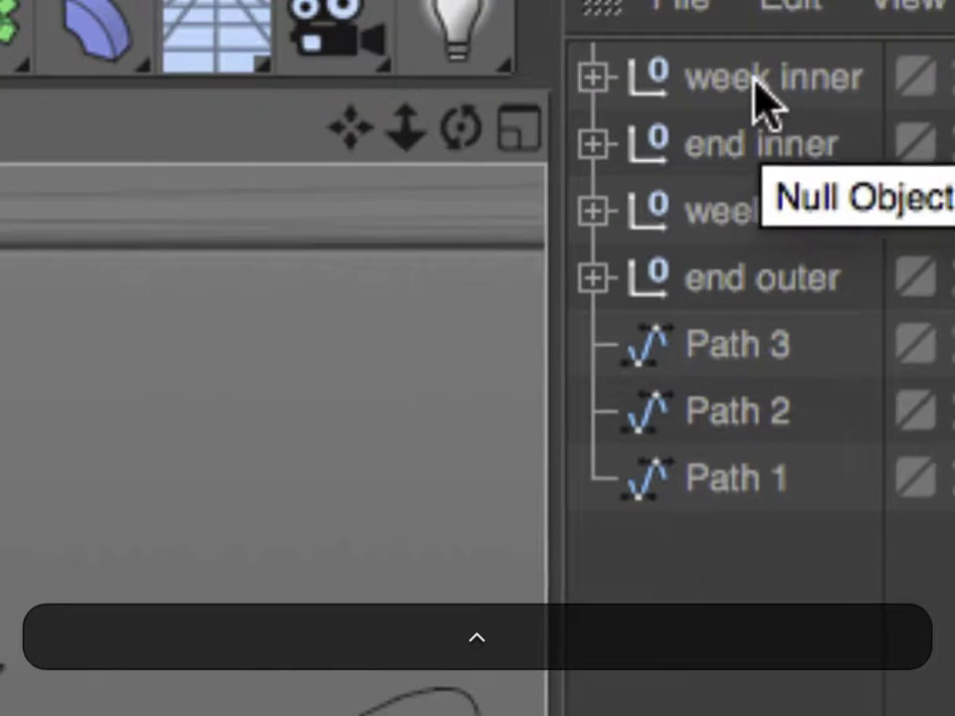
# Group the week inner and end inner objects under one new null
pyautogui.click(785, 99)
pyautogui.keyDown('shift'); pyautogui.click(759, 167); pyautogui.keyUp('shift')
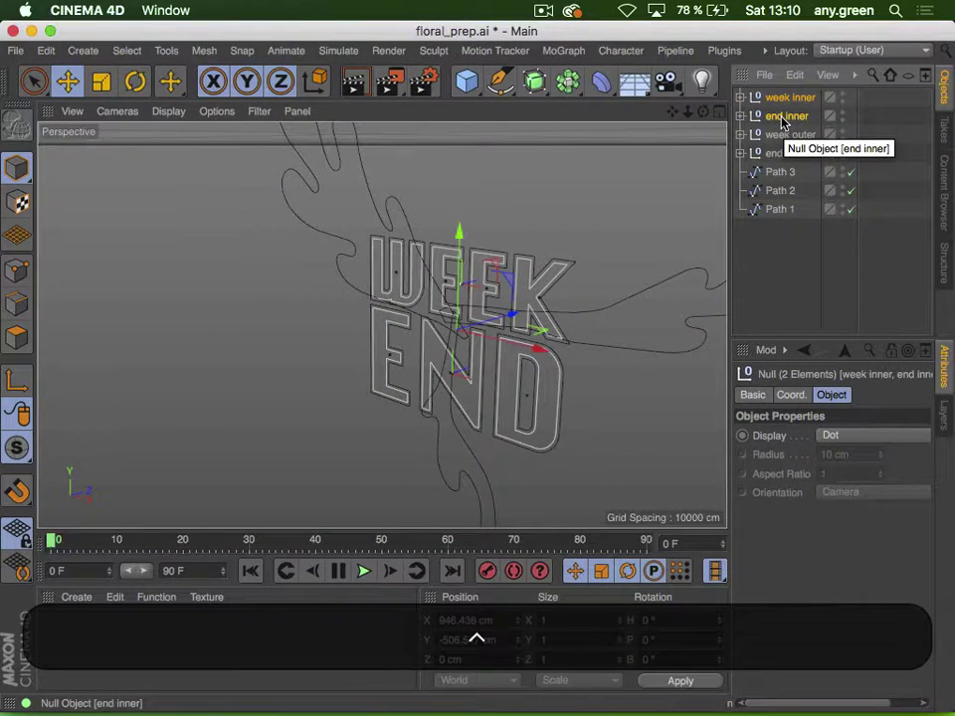
pyautogui.press('3')
pyautogui.moveTo(447, 334); pyautogui.dragTo(570, 300)
pyautogui.press('2')
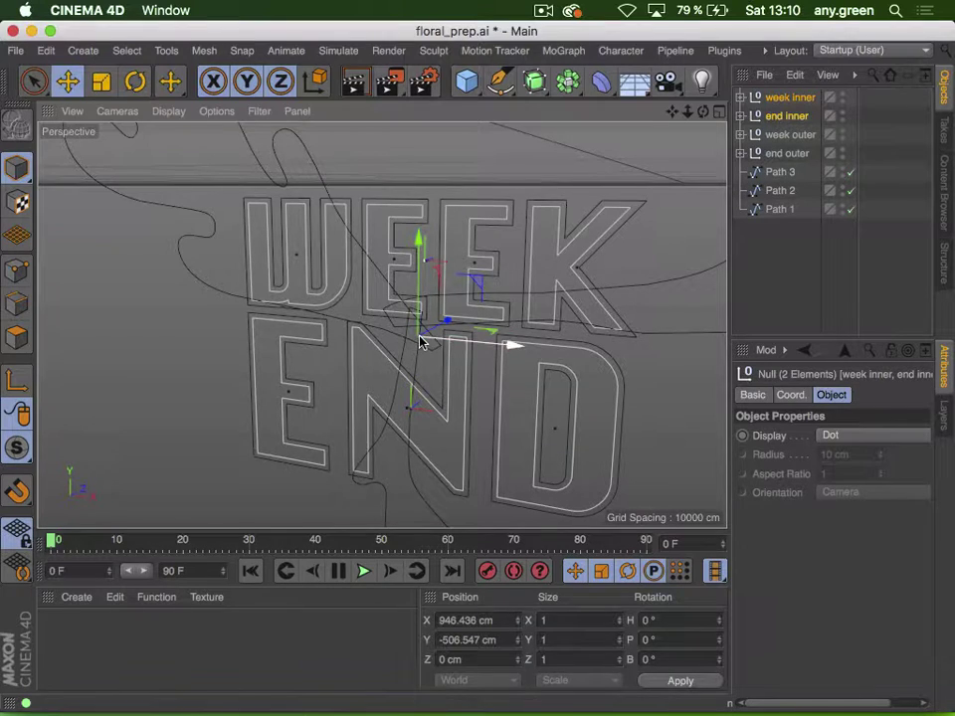
pyautogui.press('3')
pyautogui.moveTo(422, 337)
pyautogui.mouseDown()
pyautogui.moveTo(537, 330)
pyautogui.moveTo(437, 337)
pyautogui.mouseUp()
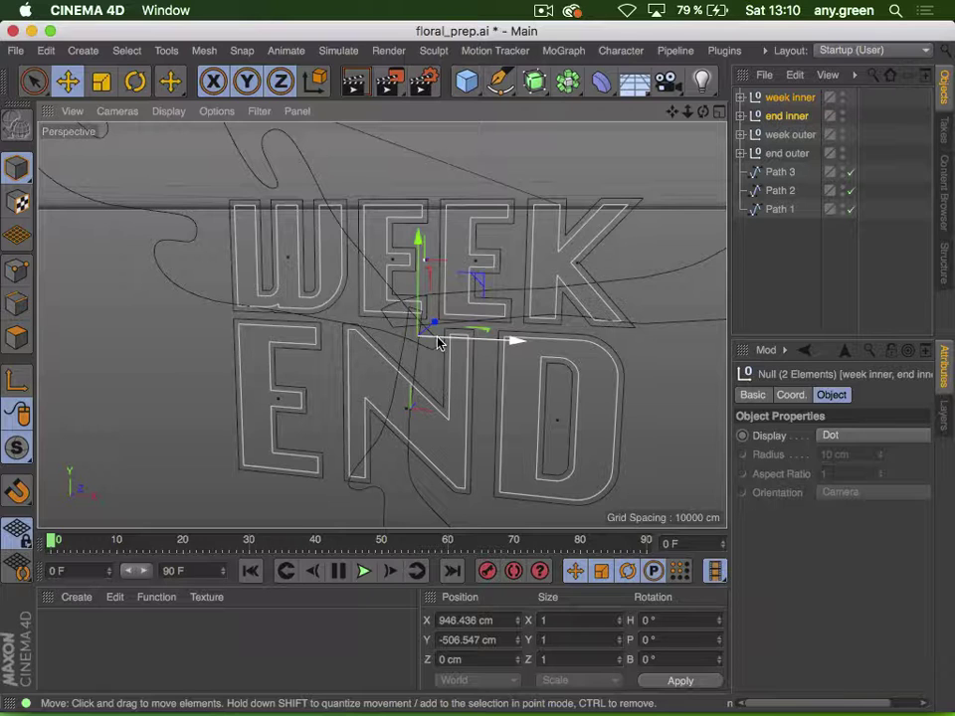
pyautogui.press('alt')
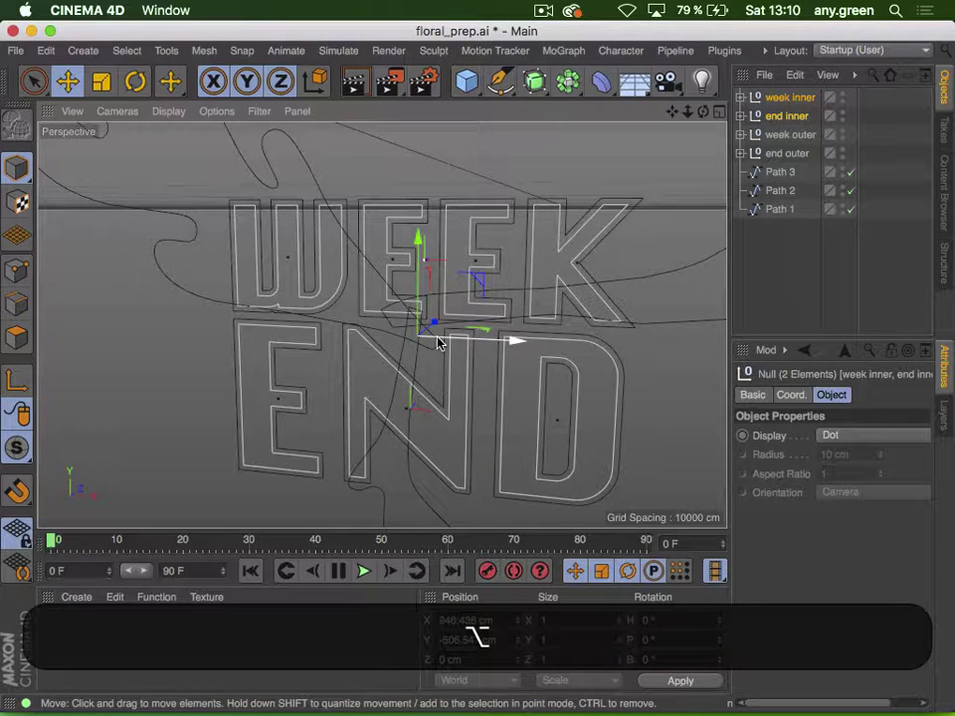
pyautogui.hotkey('alt', 'g')
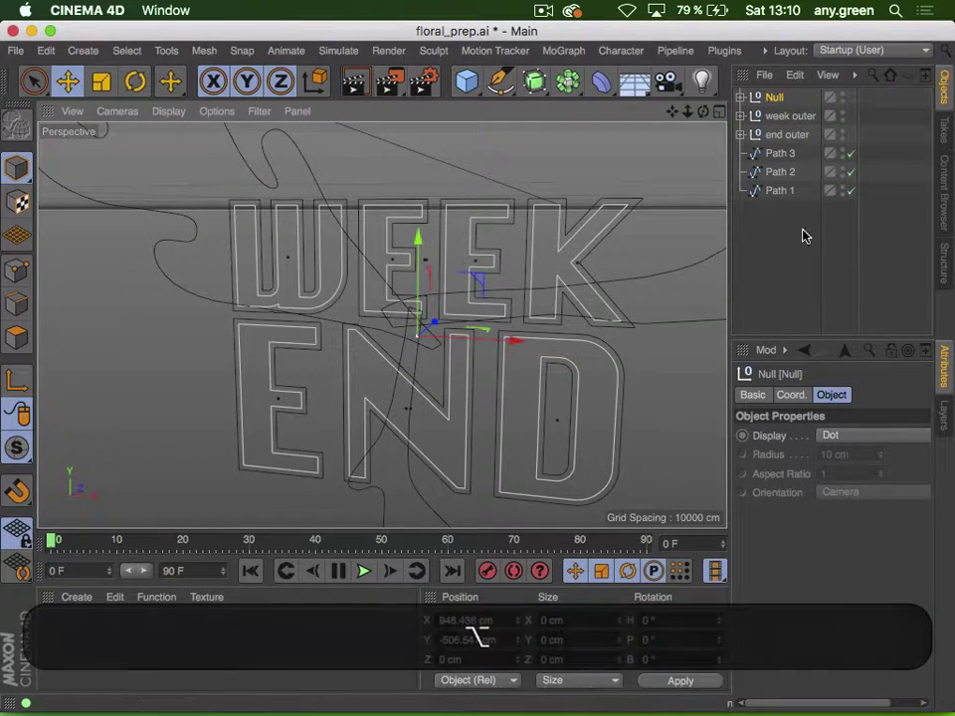
# Move week outer, end outer and Paths 1 to 3 into the new null alongside the inner groups, and collapse it
pyautogui.click(740, 97)
pyautogui.moveTo(762, 252); pyautogui.dragTo(789, 163)
pyautogui.moveTo(785, 149); pyautogui.dragTo(788, 152)
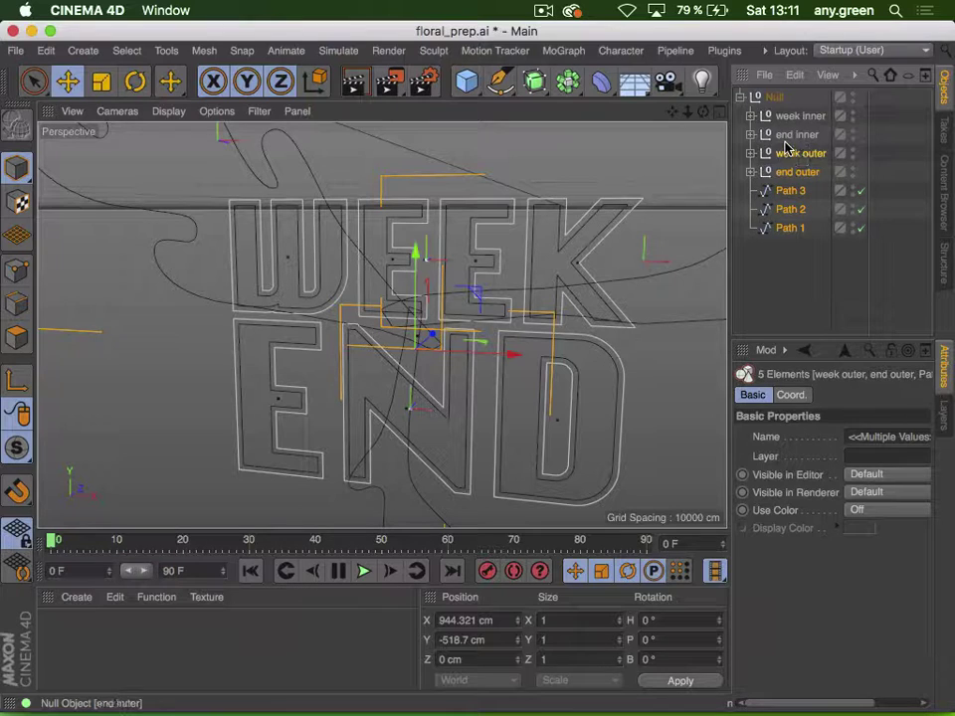
pyautogui.click(741, 97)
# Center the null containing all the artwork at the world origin by setting its X and Y positions to 0
pyautogui.click(767, 103)
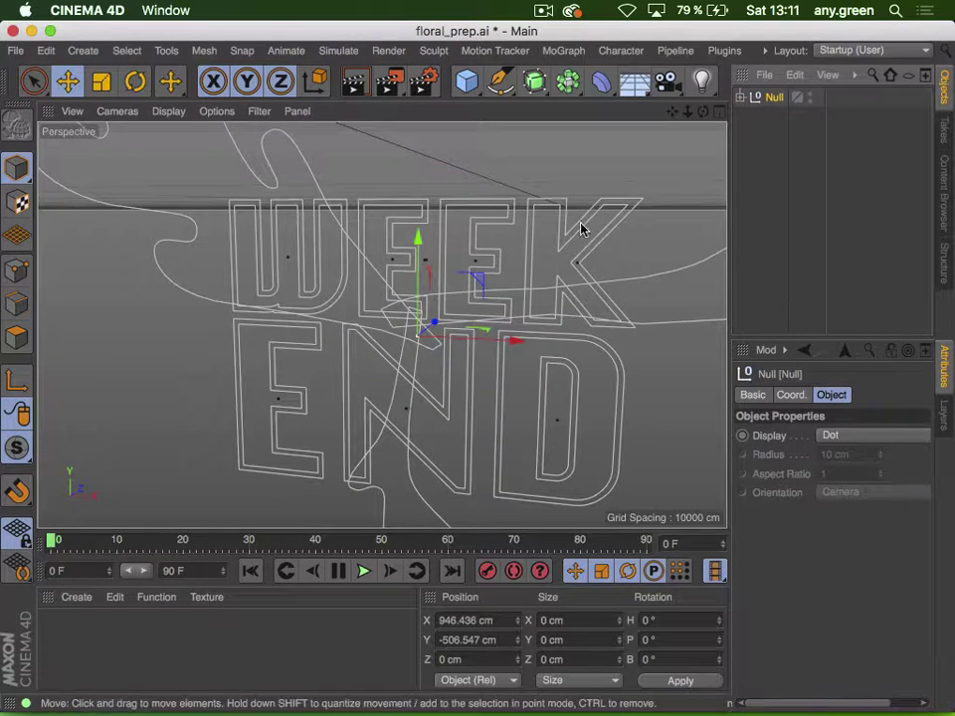
pyautogui.press('ctrl')
pyautogui.press('2')
pyautogui.moveTo(488, 331); pyautogui.dragTo(447, 341)
pyautogui.press('3')
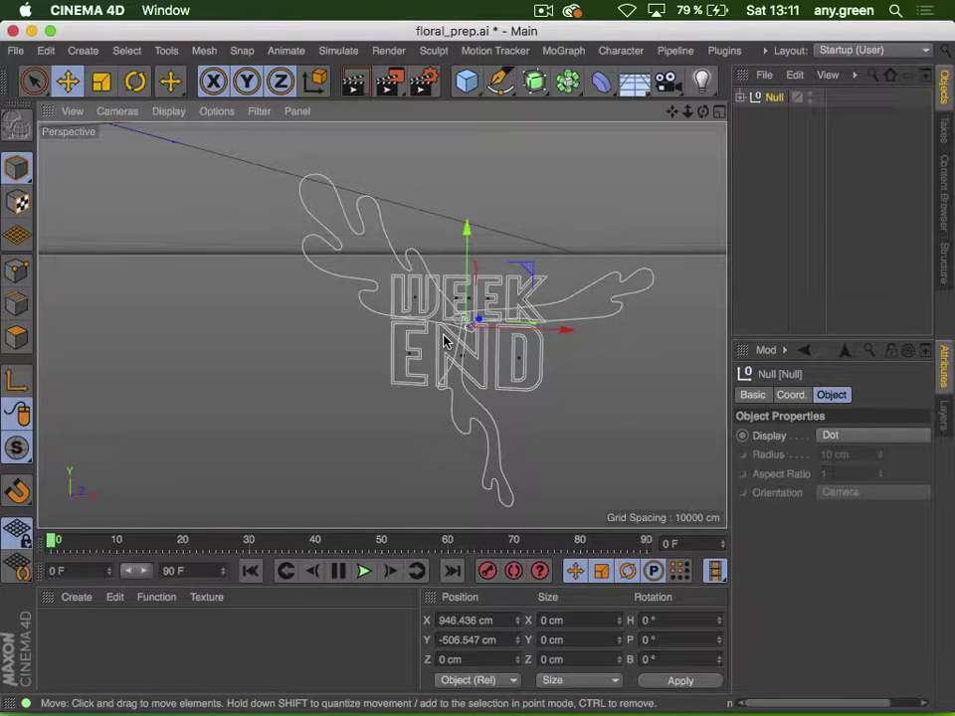
pyautogui.press('2')
pyautogui.moveTo(444, 341); pyautogui.dragTo(413, 366)
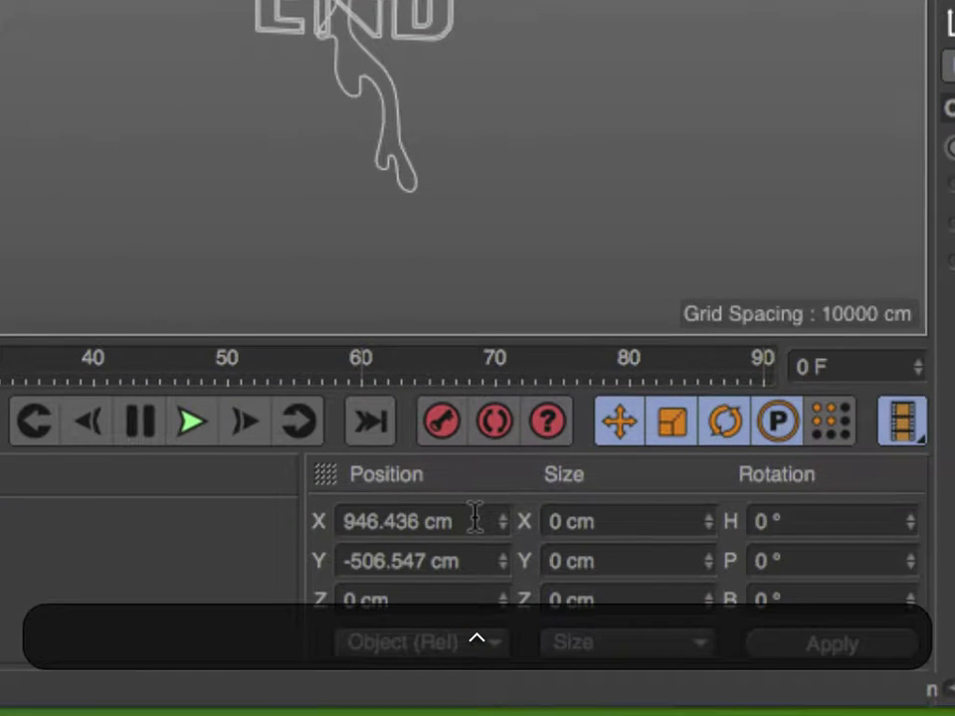
pyautogui.click(500, 618)
pyautogui.write('0')
pyautogui.press('Tab')
pyautogui.write('0')
pyautogui.press('Return')
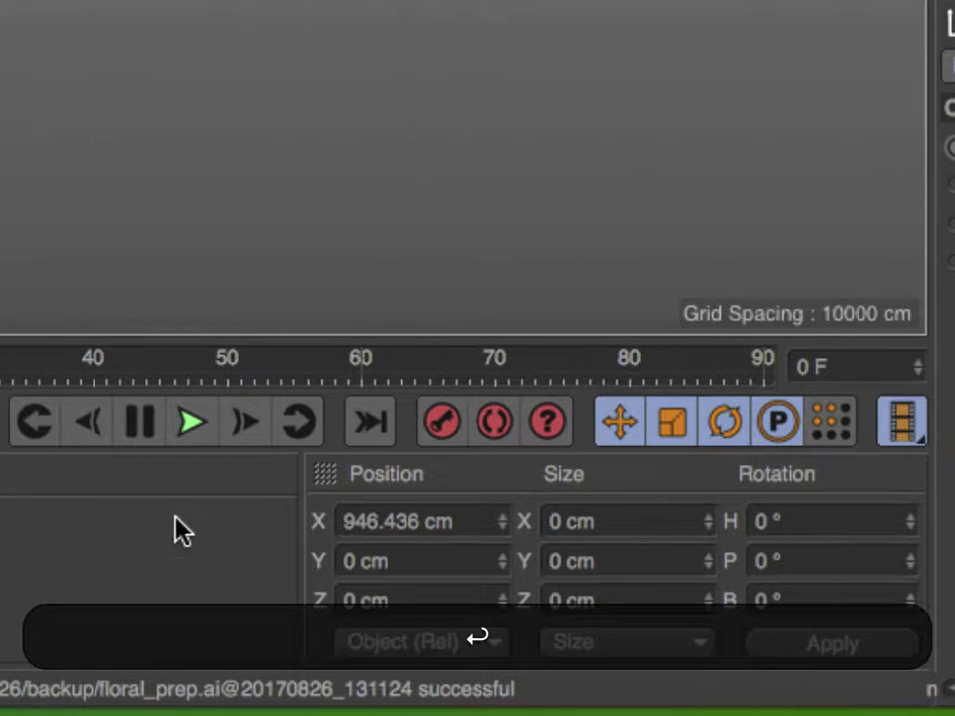
pyautogui.click(479, 520)
pyautogui.write('0')
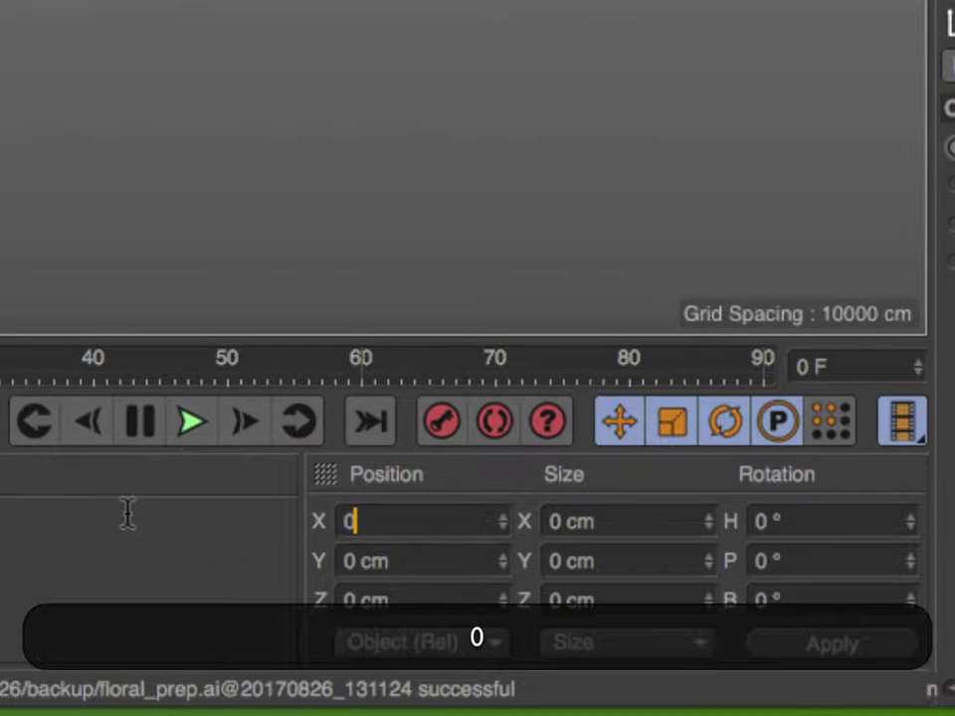
pyautogui.press('Return')
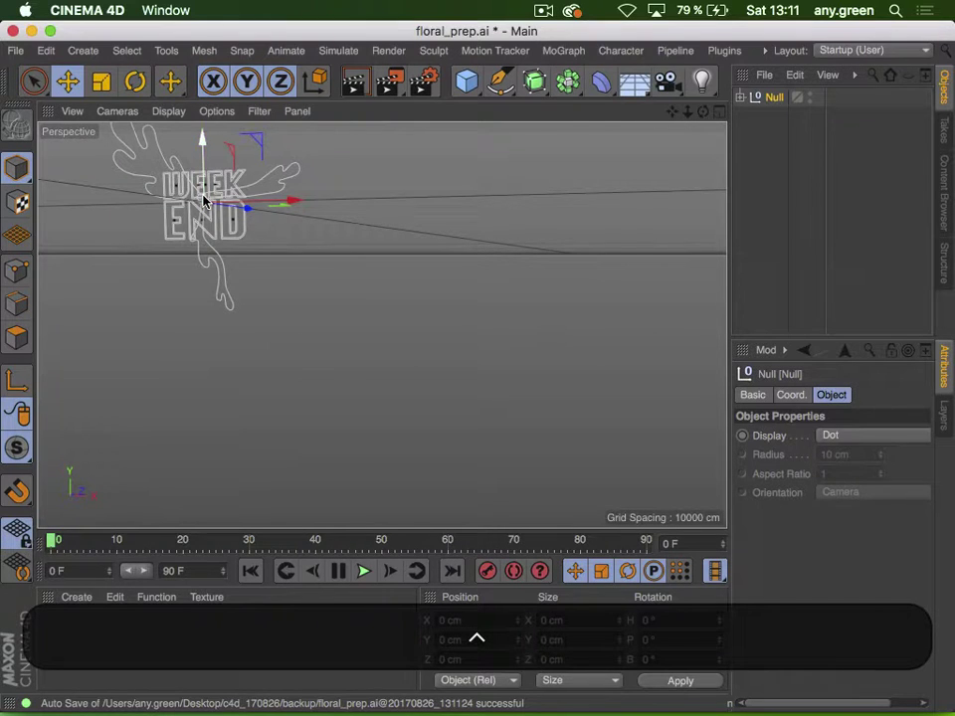
# Examine the whole centered artwork in the perspective view from several angles, framing everything and clearing the selection
pyautogui.press('1')
pyautogui.moveTo(249, 242); pyautogui.dragTo(291, 242)
pyautogui.press('2')
pyautogui.press('h')
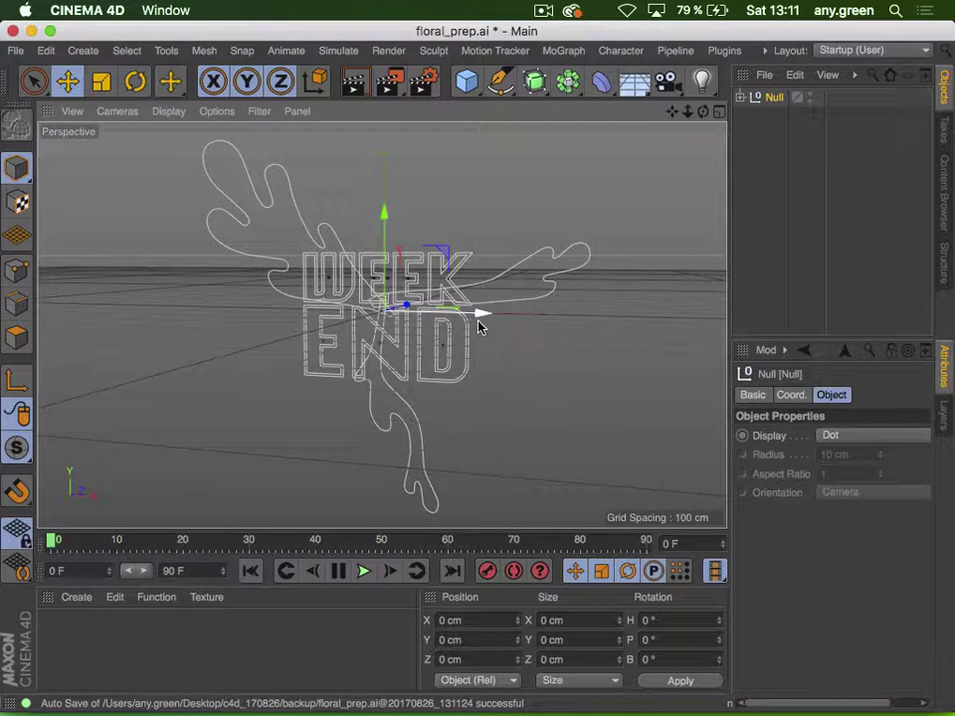
pyautogui.press('3')
pyautogui.moveTo(477, 326); pyautogui.dragTo(515, 380)
pyautogui.press('s')
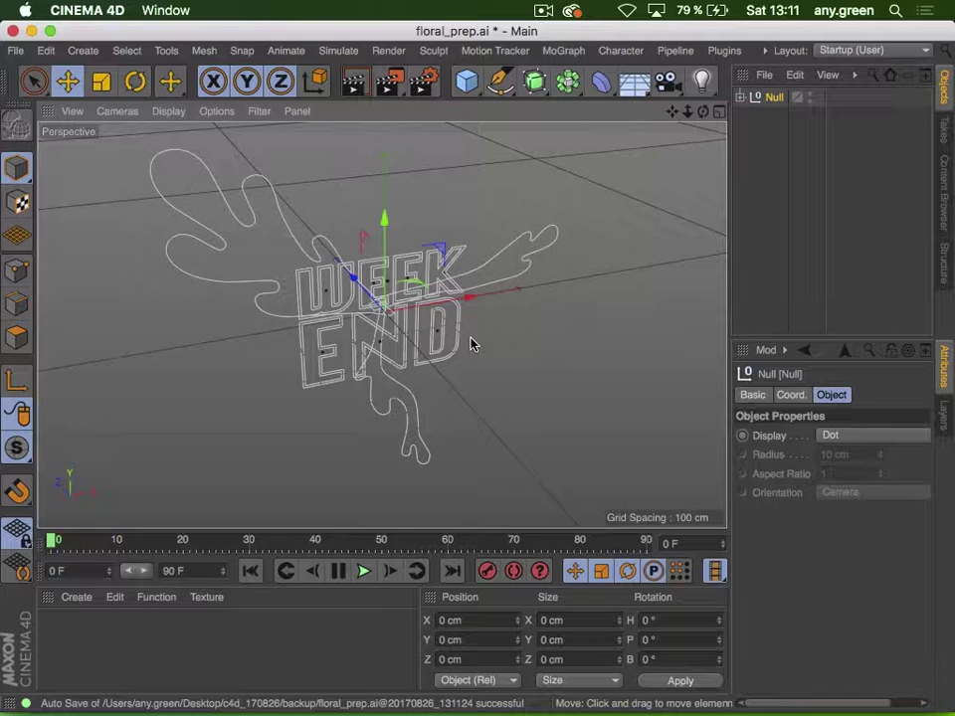
pyautogui.click(539, 358)
pyautogui.press('1')
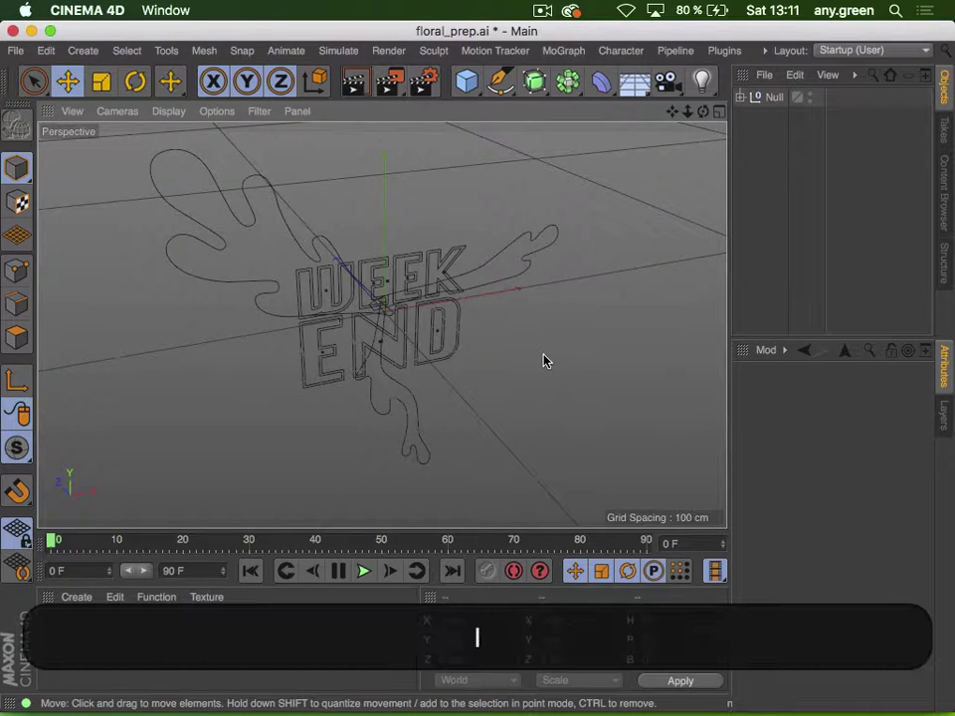
pyautogui.moveTo(543, 360); pyautogui.dragTo(169, 335)
pyautogui.press('h')
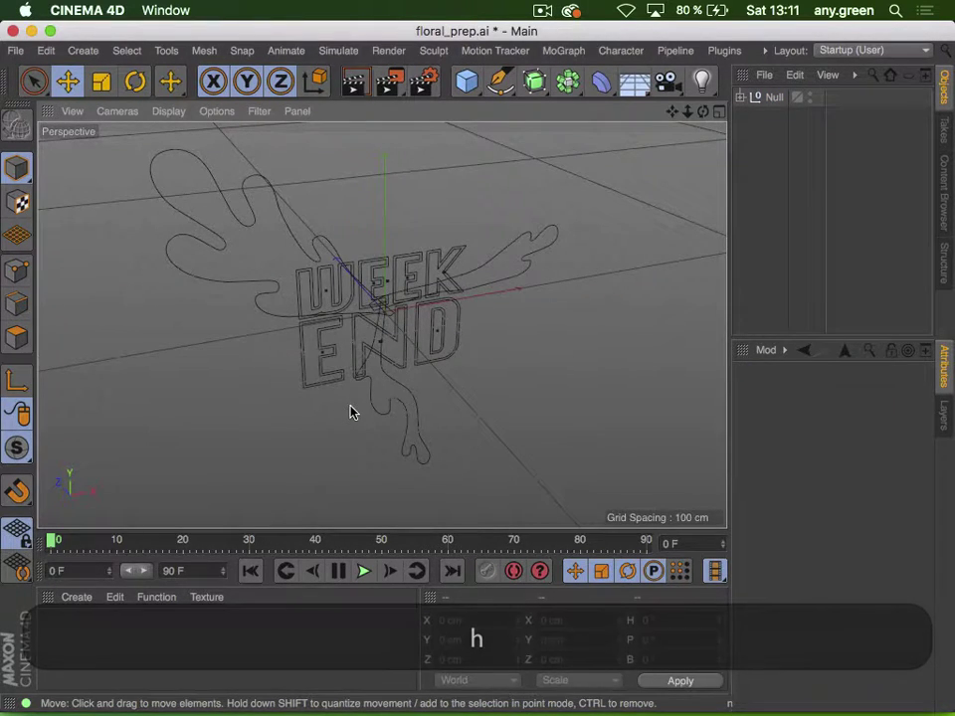
# Inspect the second E's inner and outer splines in WEEK by framing each selection, returning to the full artwork and deselecting
pyautogui.click(403, 294)
pyautogui.press('s')
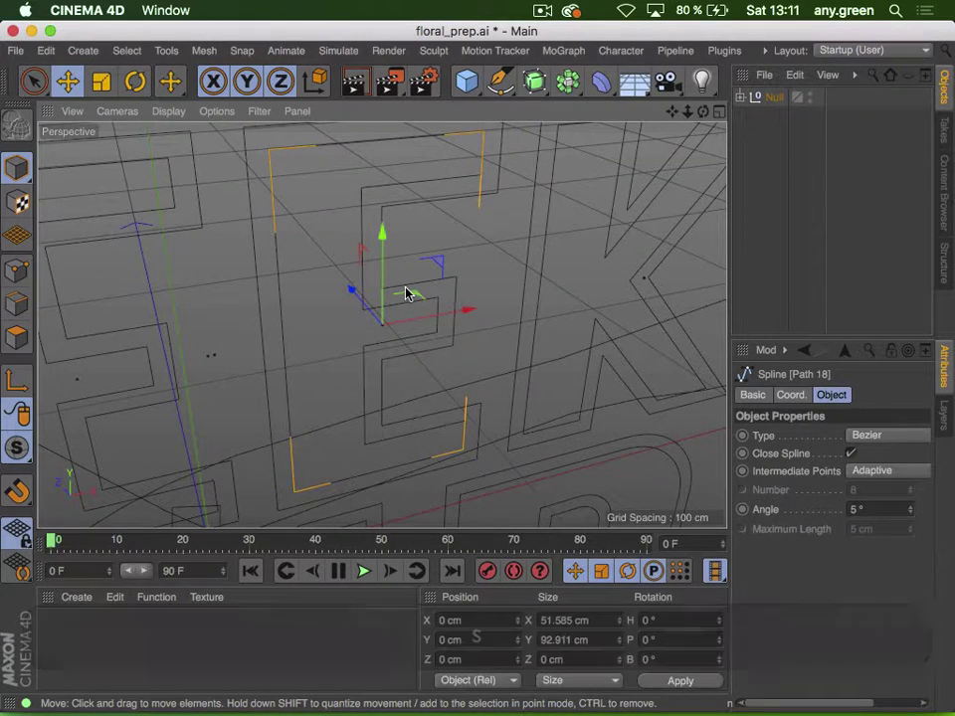
pyautogui.click(497, 283)
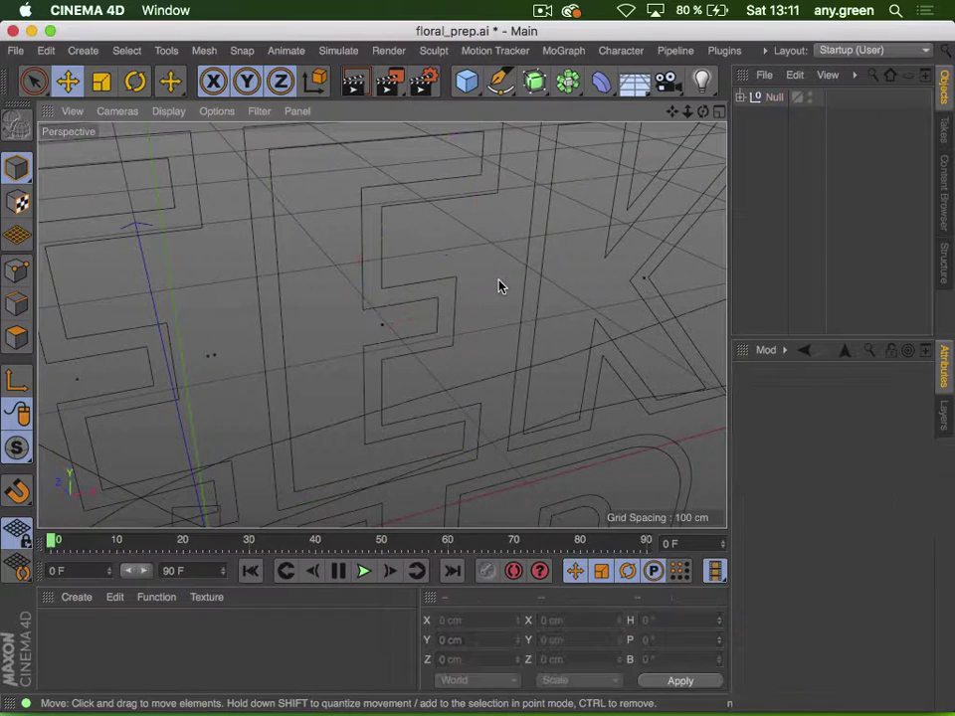
pyautogui.press('h')
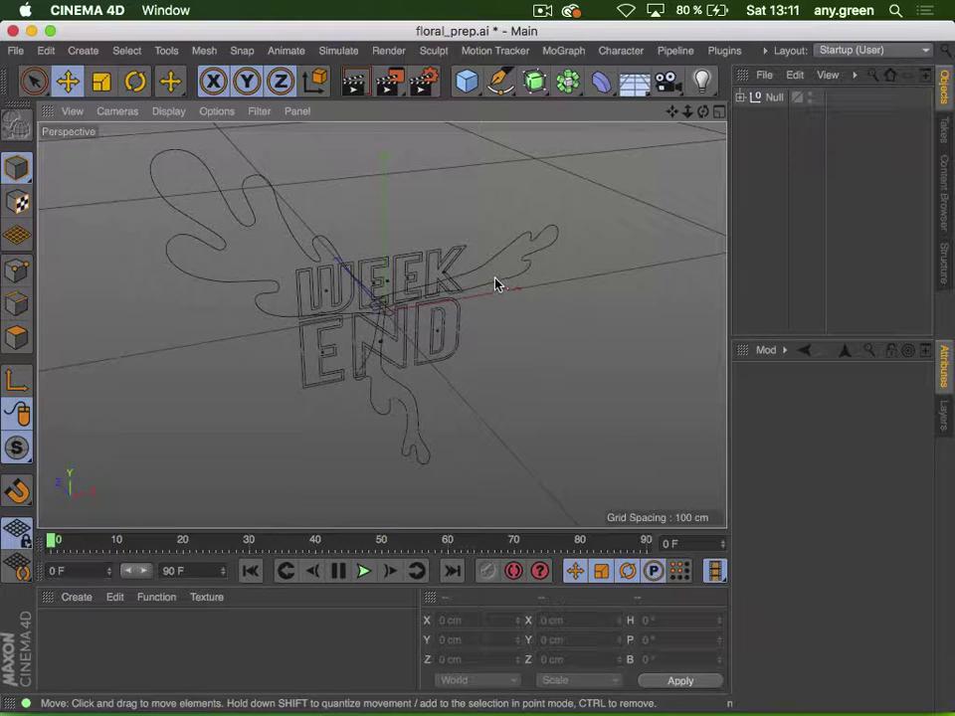
pyautogui.click(408, 269)
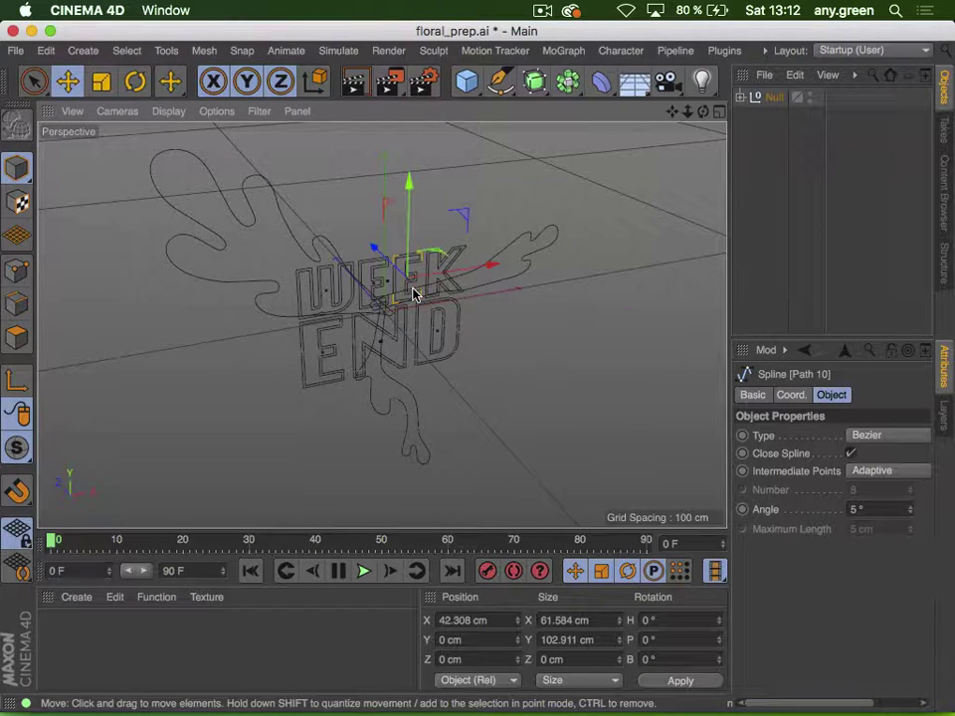
pyautogui.press('s')
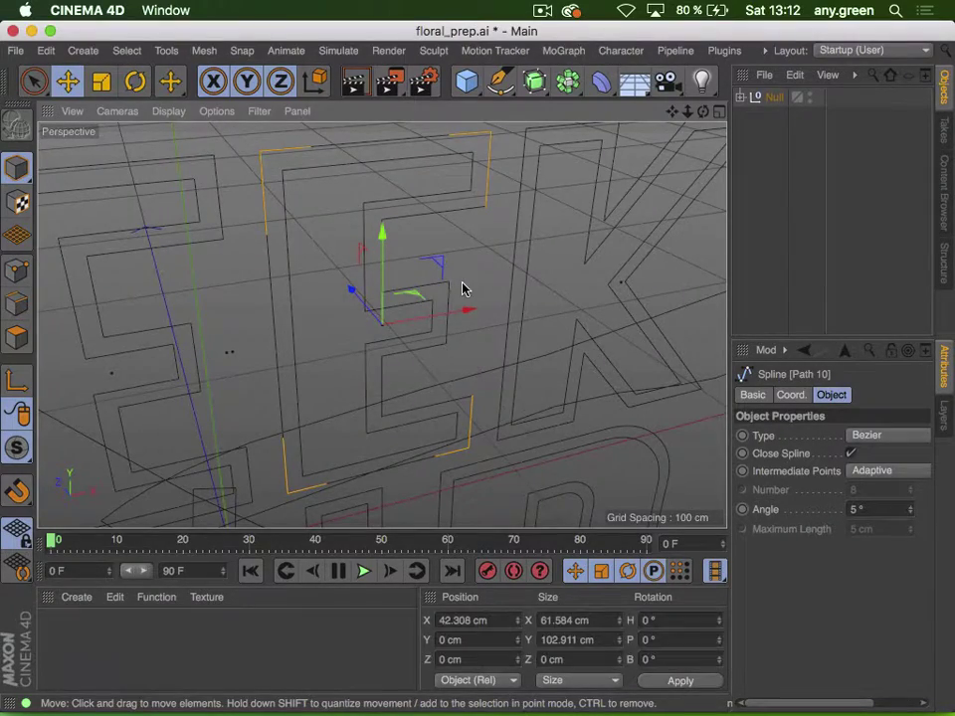
pyautogui.press('3')
pyautogui.moveTo(463, 287); pyautogui.dragTo(394, 265)
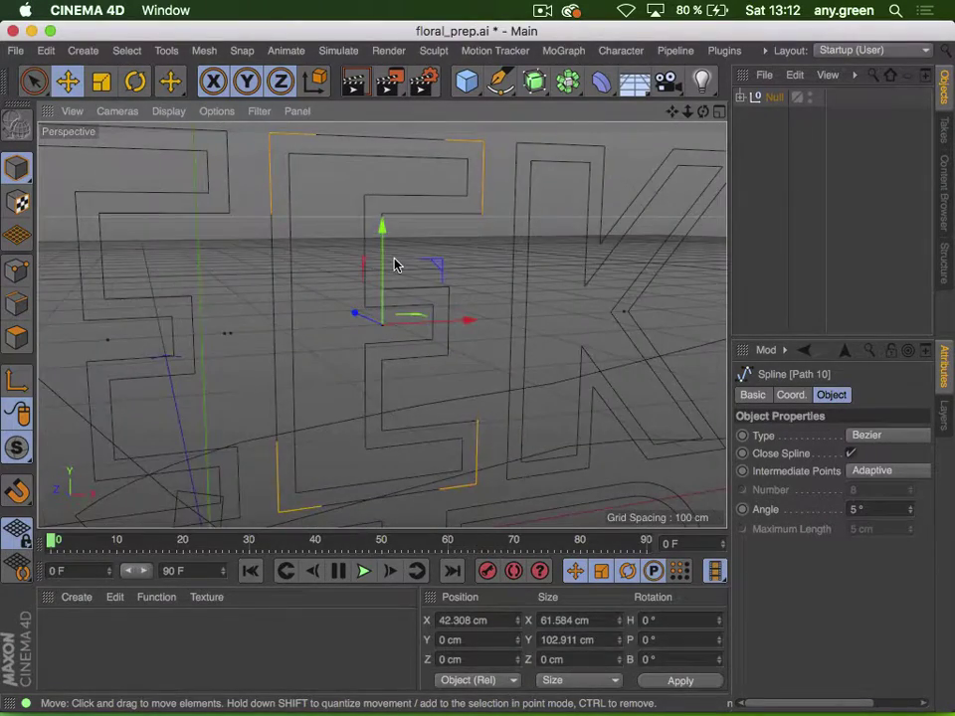
pyautogui.press('h')
pyautogui.click(739, 147)
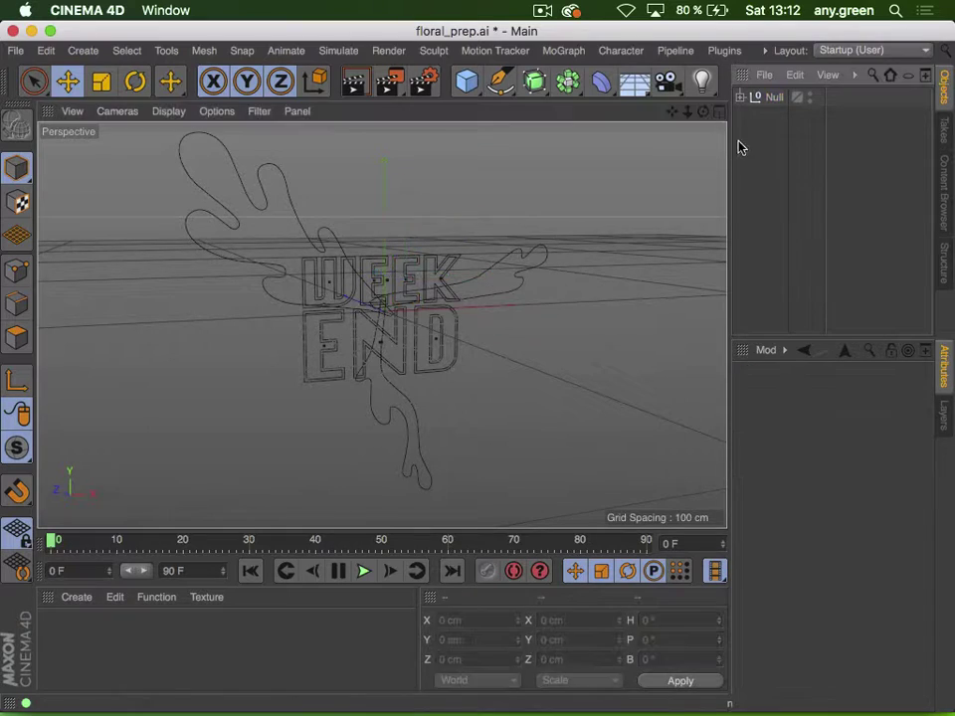
# Remove the parent null without deleting its children, so the paths and letter groups sit at the top level
pyautogui.press('3')
pyautogui.moveTo(397, 318); pyautogui.dragTo(330, 345)
pyautogui.press('2')
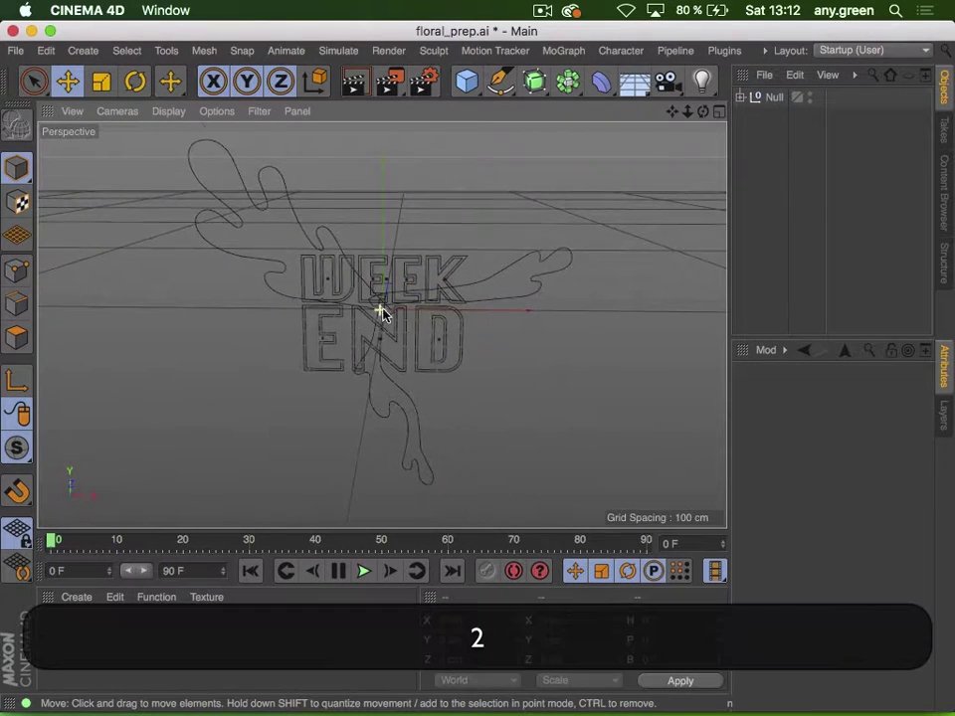
pyautogui.moveTo(379, 313); pyautogui.dragTo(420, 314)
pyautogui.rightClick(759, 100)
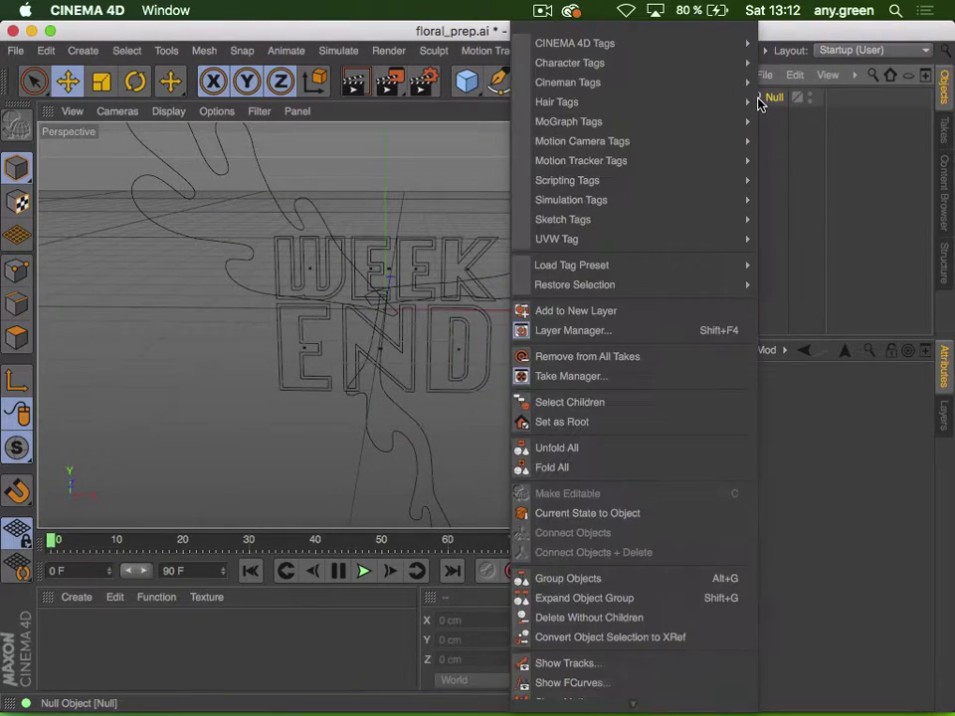
pyautogui.click(633, 617)
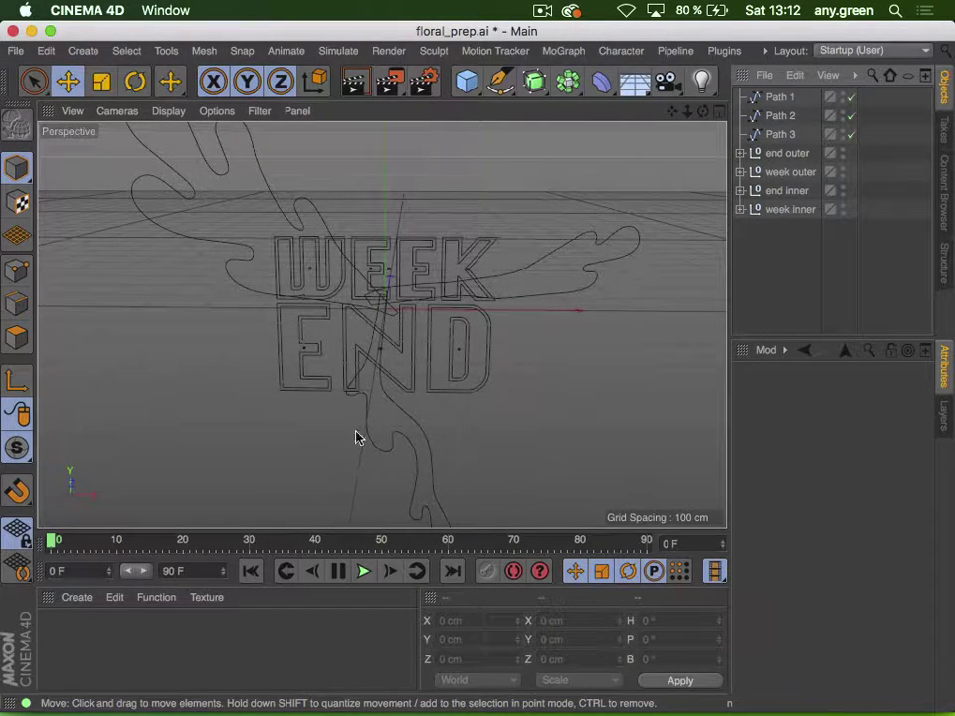
# Add a Connect object and nest the end inner and week inner groups inside it
pyautogui.press('2')
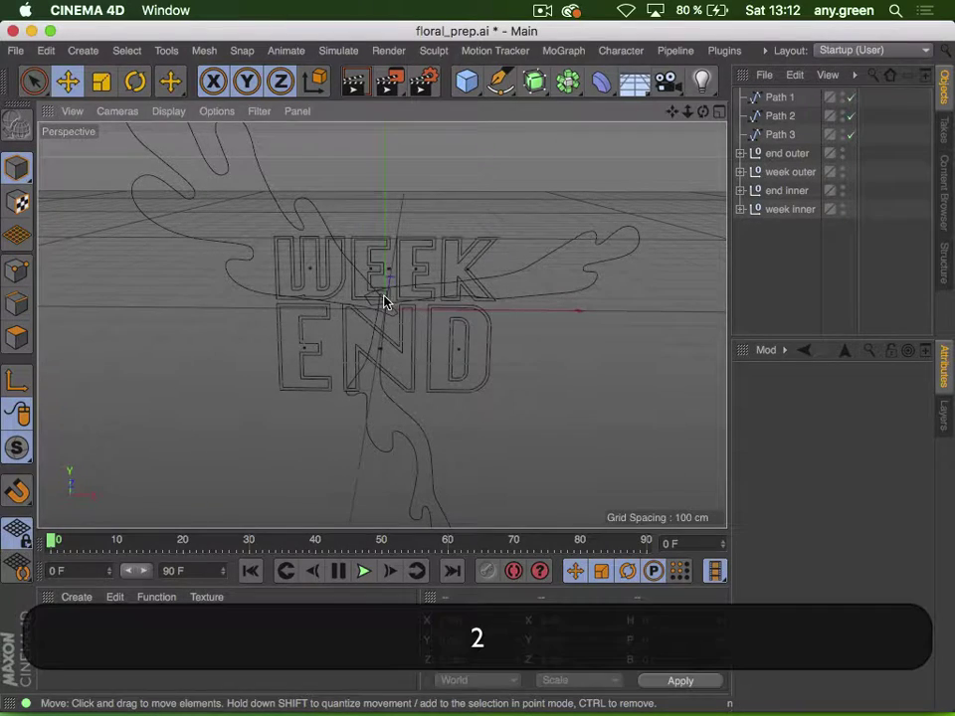
pyautogui.moveTo(386, 301); pyautogui.dragTo(488, 296)
pyautogui.press('3')
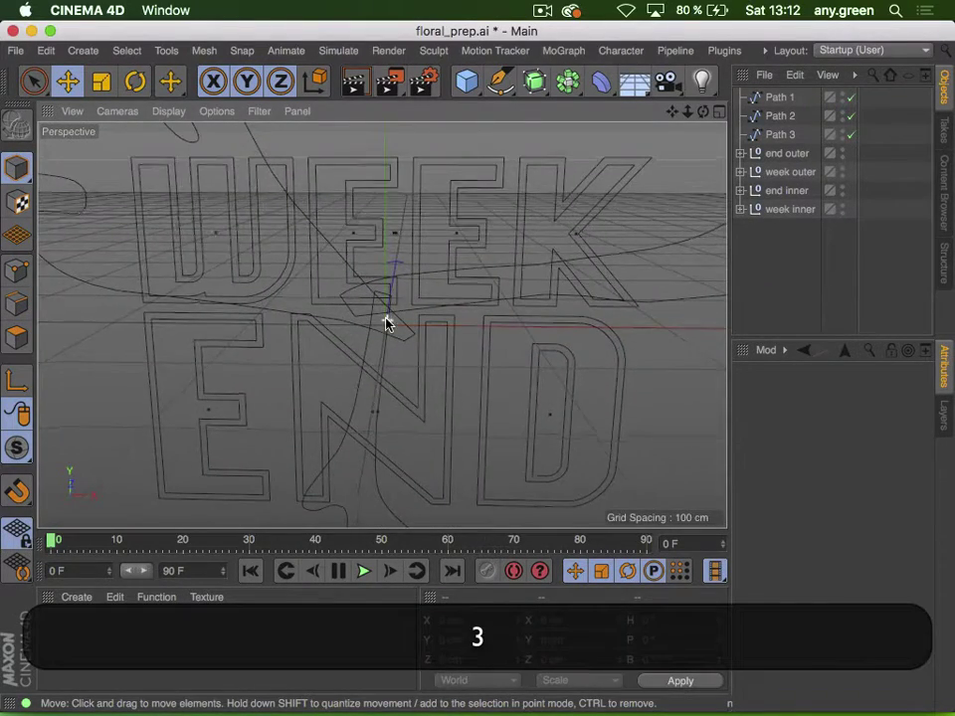
pyautogui.moveTo(386, 325); pyautogui.dragTo(314, 339)
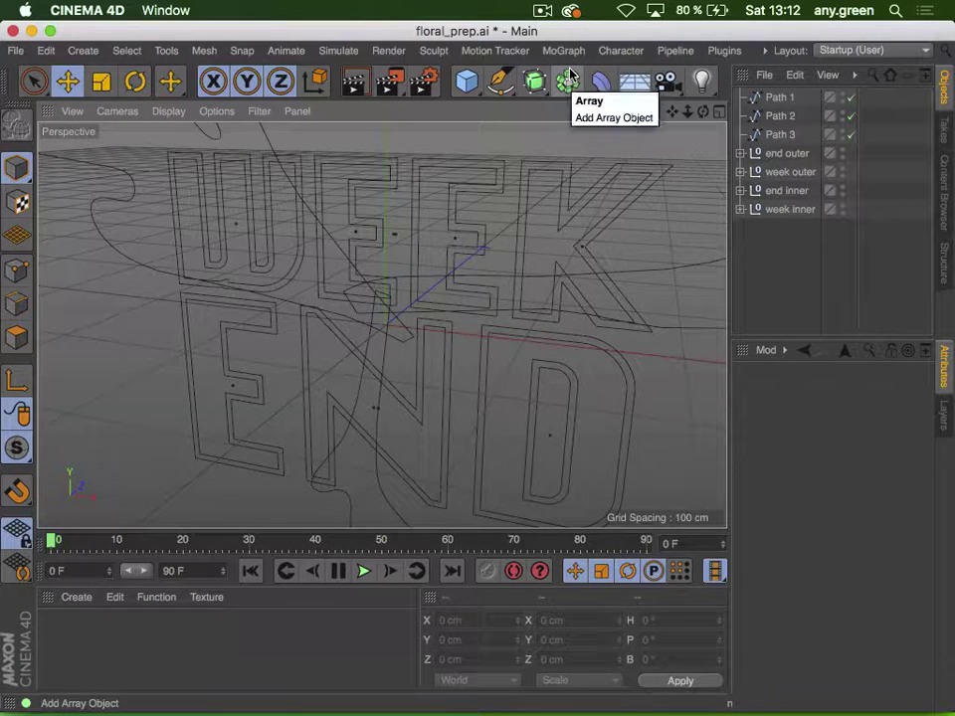
pyautogui.click(569, 78)
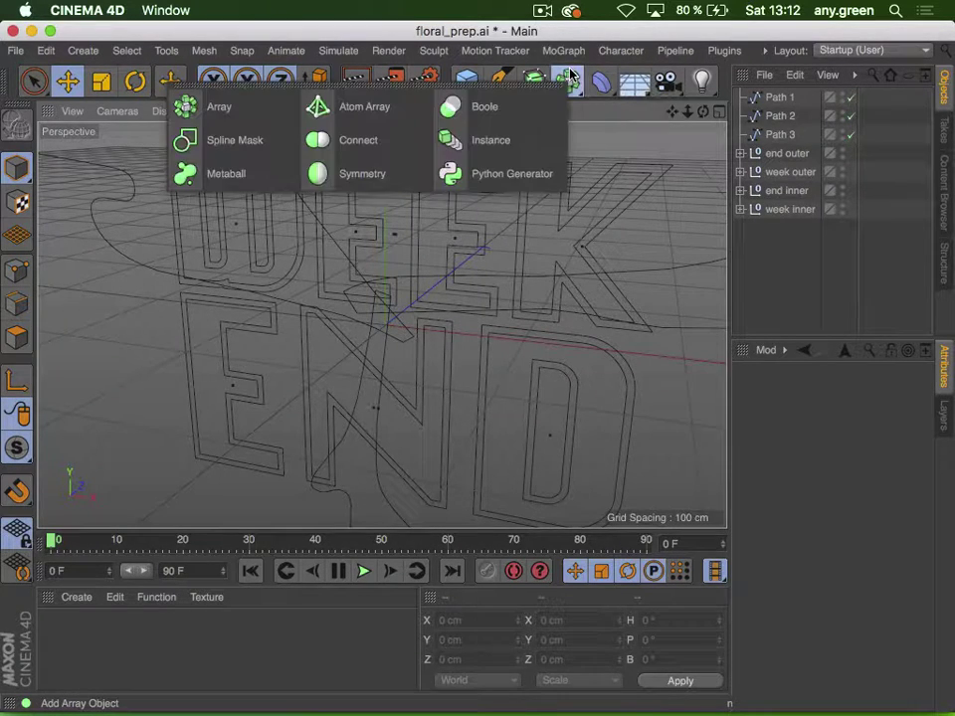
pyautogui.click(377, 148)
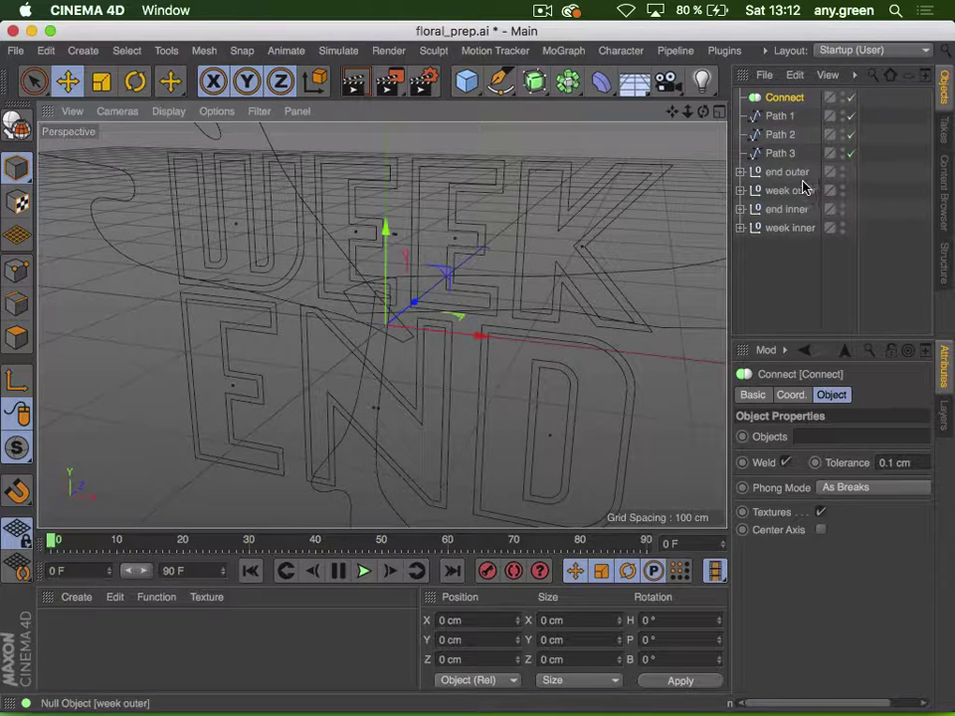
pyautogui.click(805, 211)
pyautogui.keyDown('super'); pyautogui.click(792, 226); pyautogui.keyUp('super')
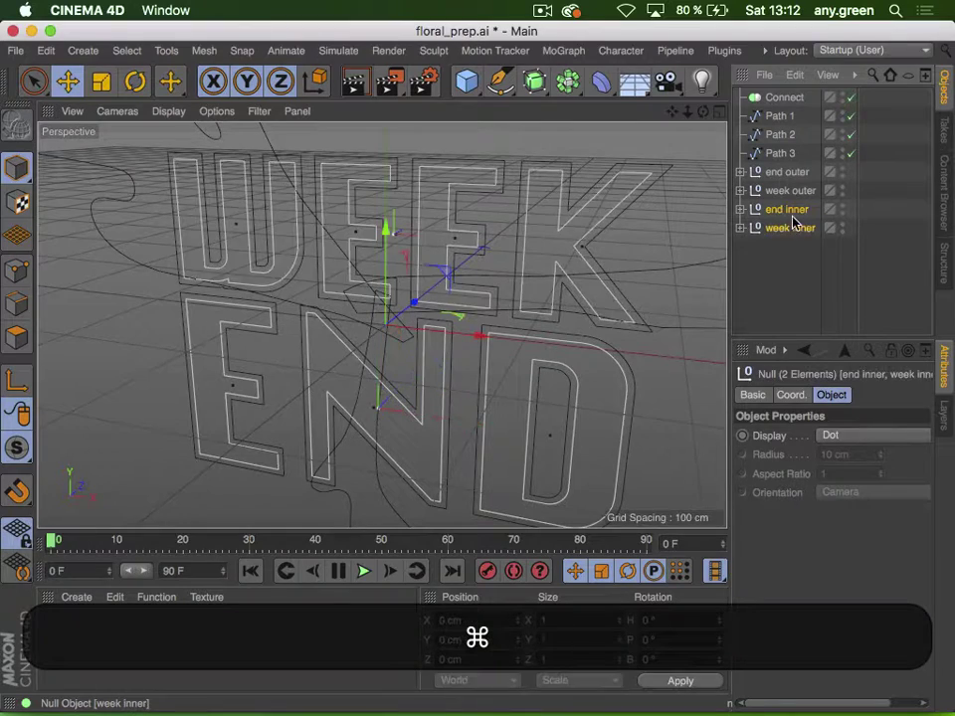
pyautogui.moveTo(788, 209); pyautogui.dragTo(779, 102)
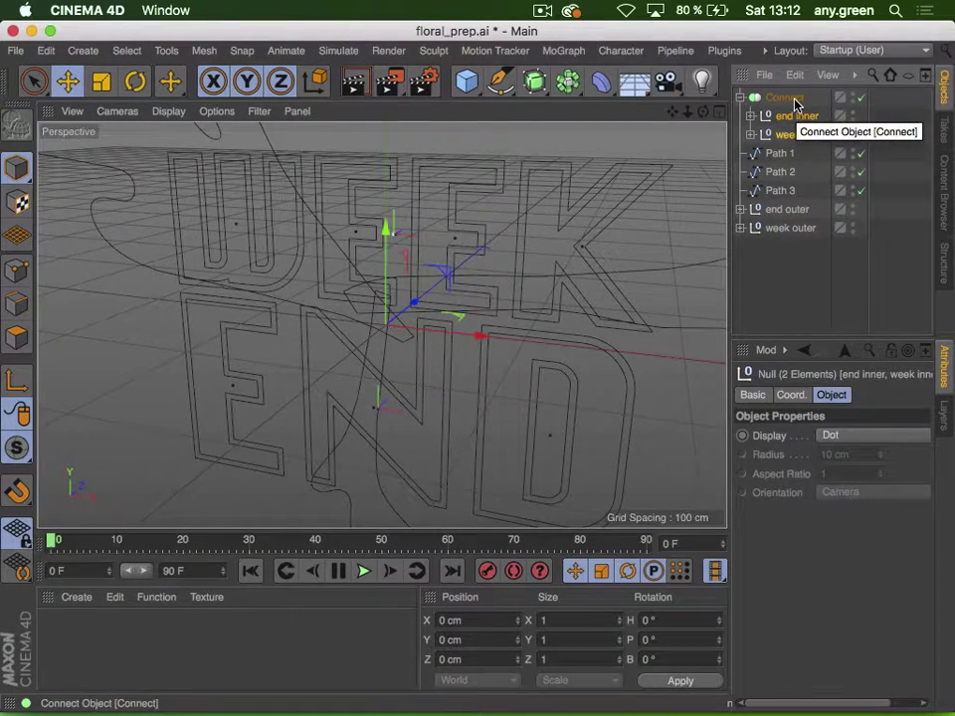
# Rename the Connect object as text inner
pyautogui.doubleClick(788, 98)
pyautogui.write('text')
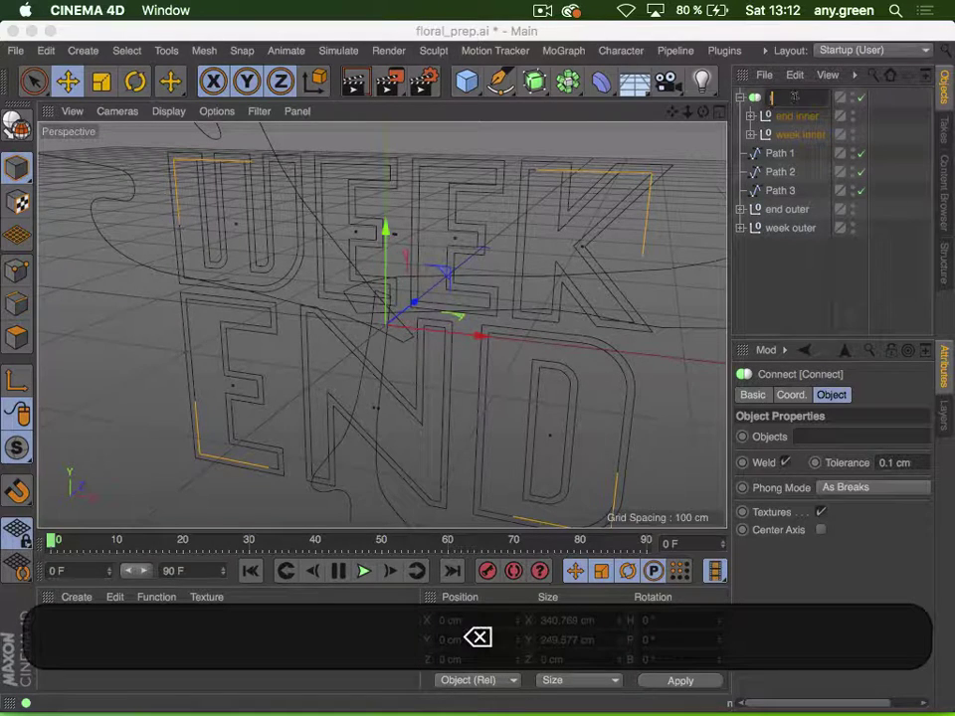
pyautogui.write(' inner')
pyautogui.press('Return')
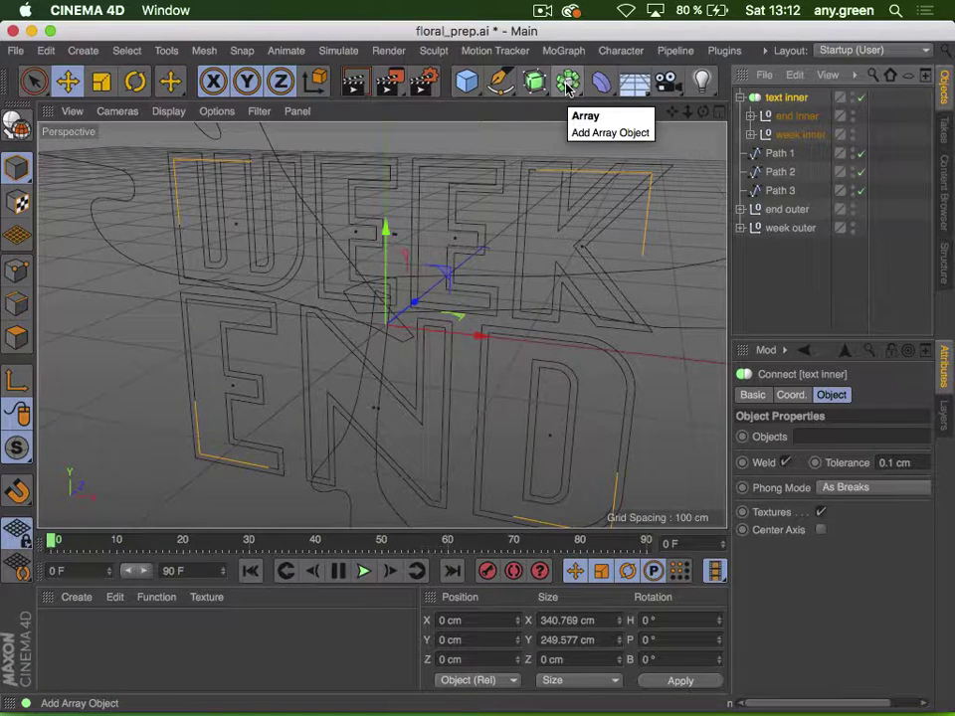
# Add an Extrude object and nest the text inner Connect object inside it to give the letters depth
pyautogui.click(534, 81)
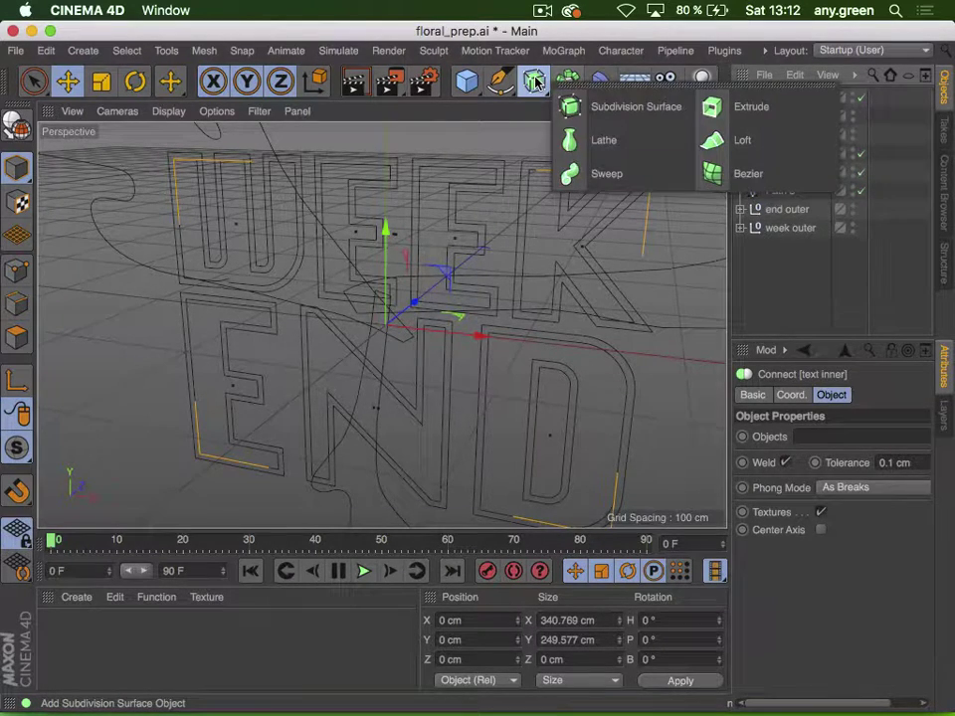
pyautogui.click(772, 107)
pyautogui.moveTo(784, 116)
pyautogui.mouseDown()
pyautogui.moveTo(793, 99)
pyautogui.moveTo(780, 98)
pyautogui.mouseUp()
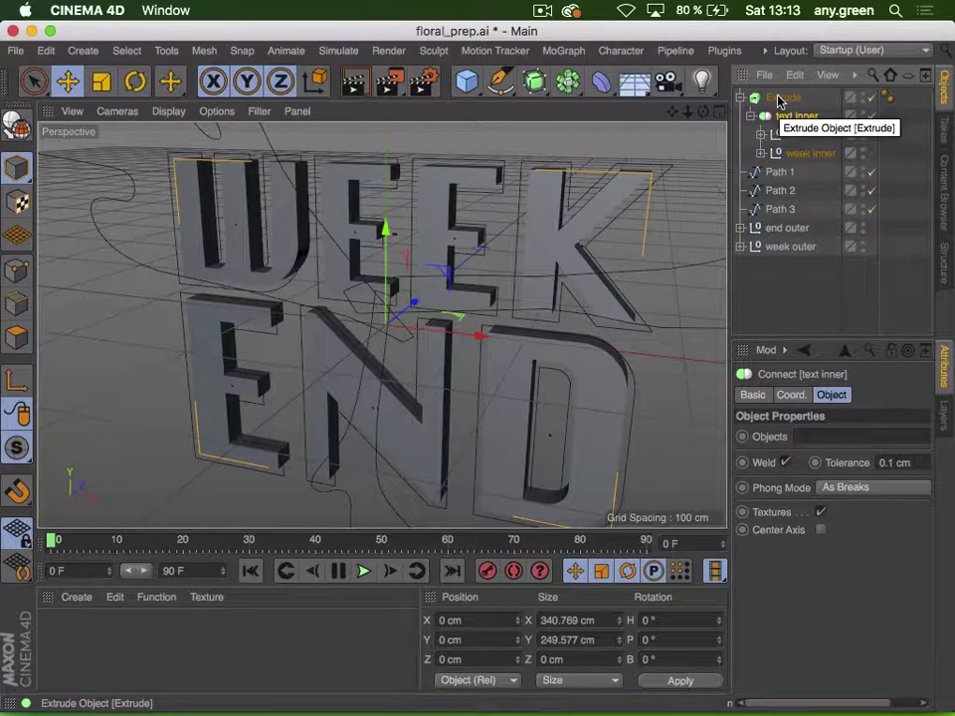
# Copy the Connect object's name onto the Extrude object so it is also called text inner, and collapse its hierarchy
pyautogui.doubleClick(784, 116)
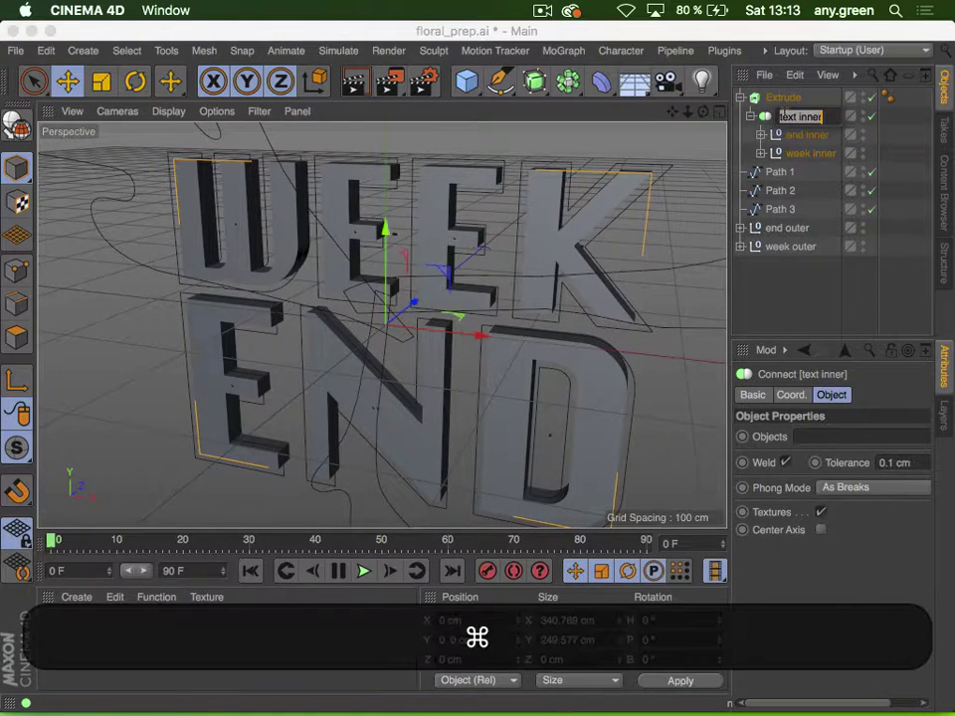
pyautogui.press('super+c')
pyautogui.doubleClick(781, 98)
pyautogui.press('super+v')
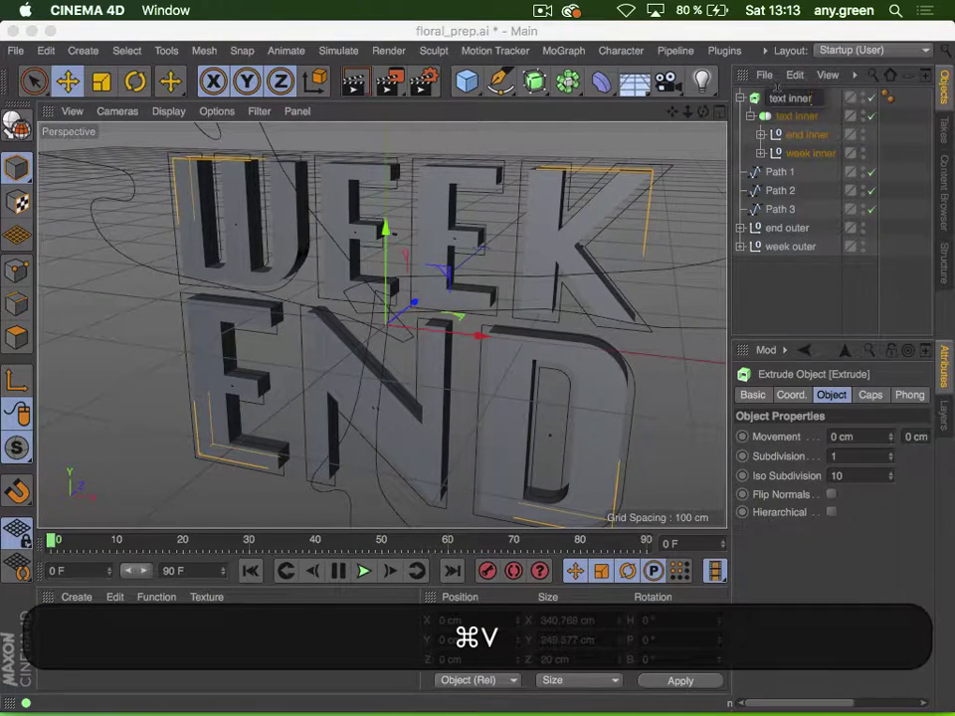
pyautogui.click(740, 100)
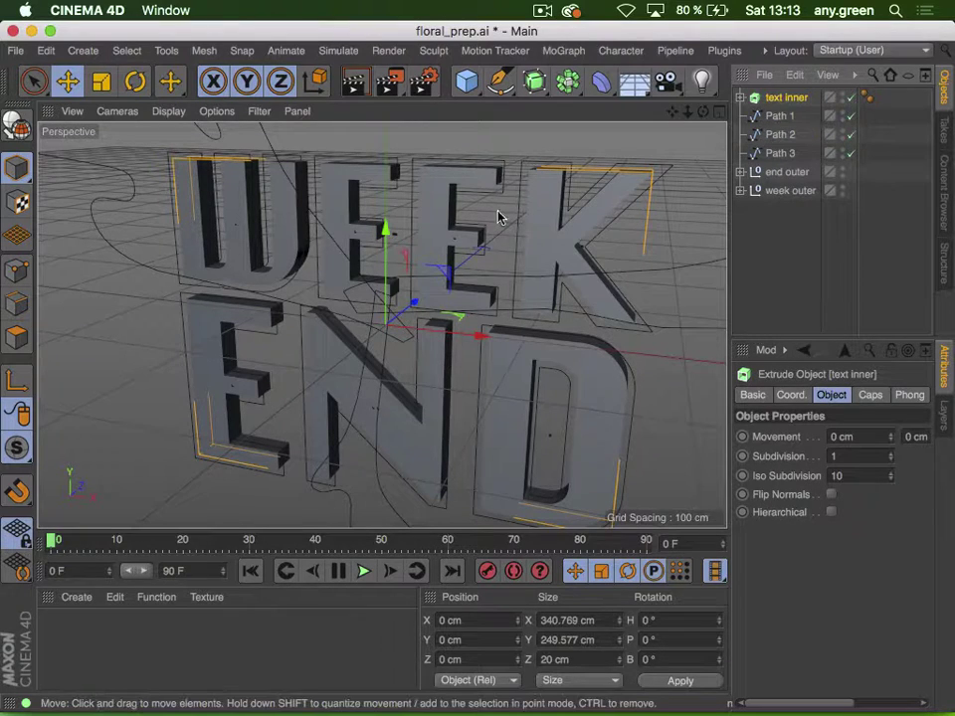
pyautogui.press('3')
pyautogui.moveTo(571, 224); pyautogui.dragTo(588, 263)
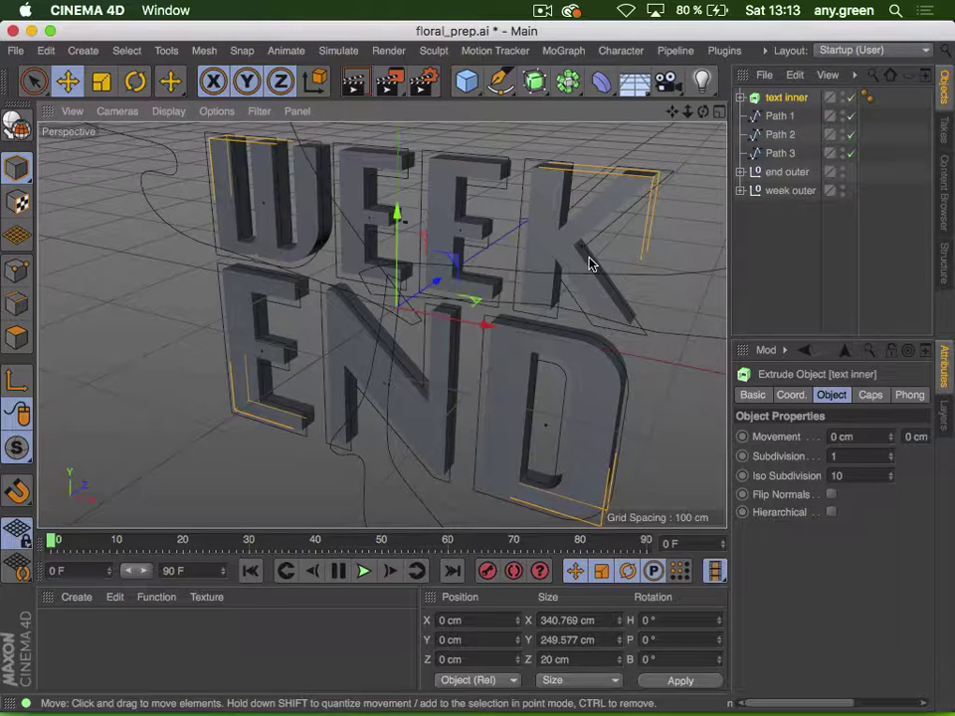
pyautogui.click(542, 10)
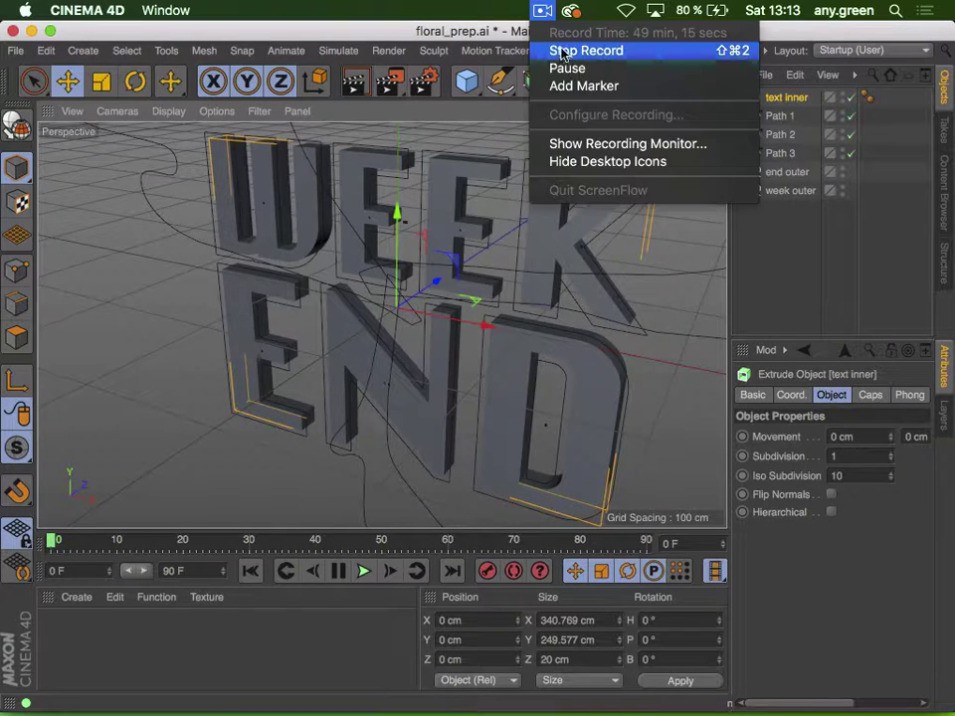
pyautogui.click(568, 67)
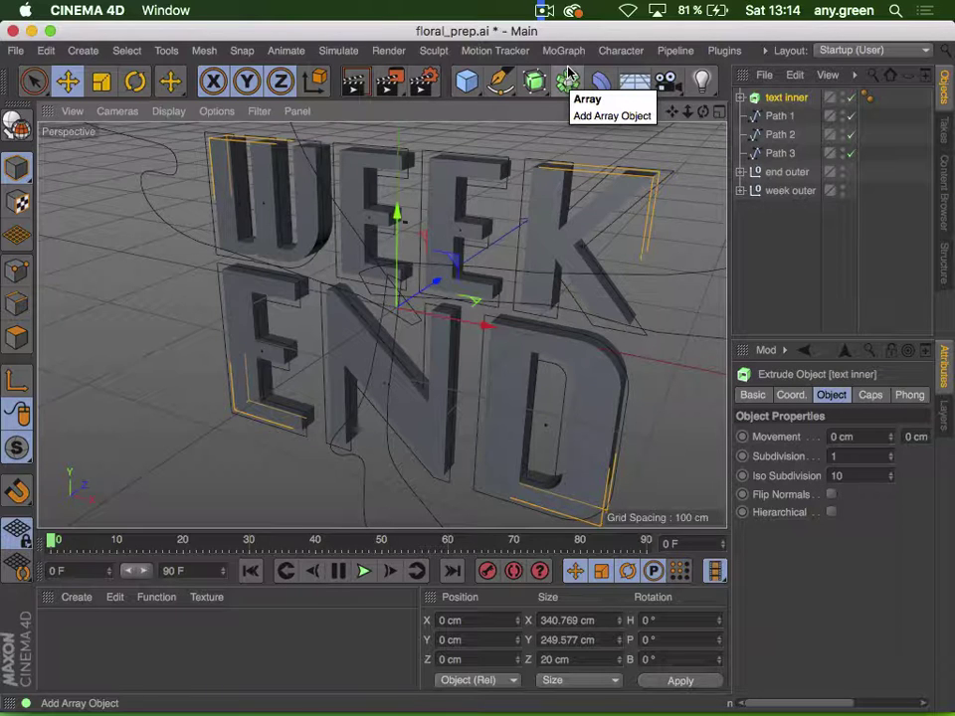
pyautogui.press('3')
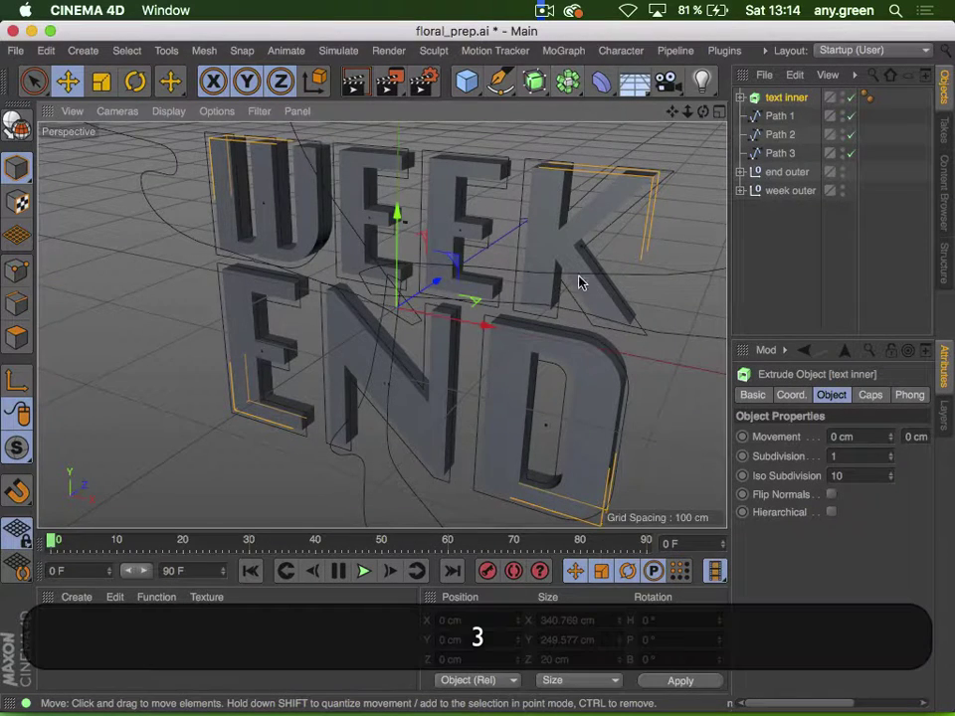
pyautogui.moveTo(577, 278); pyautogui.dragTo(538, 260)
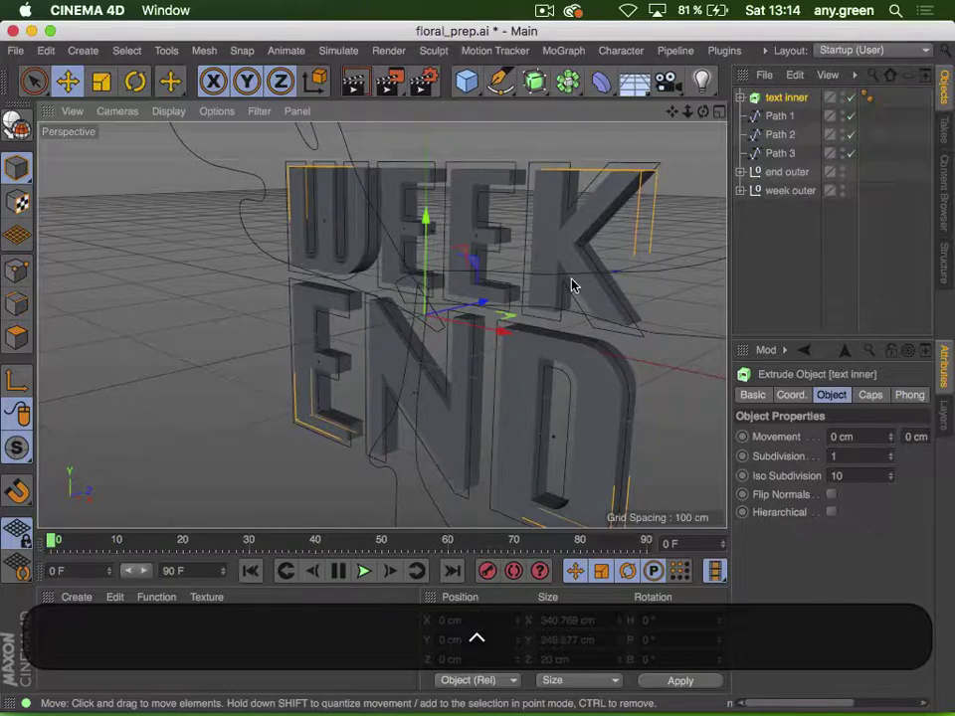
# Create a new empty project and add a default cube to it
pyautogui.press('ctrl+super+n')
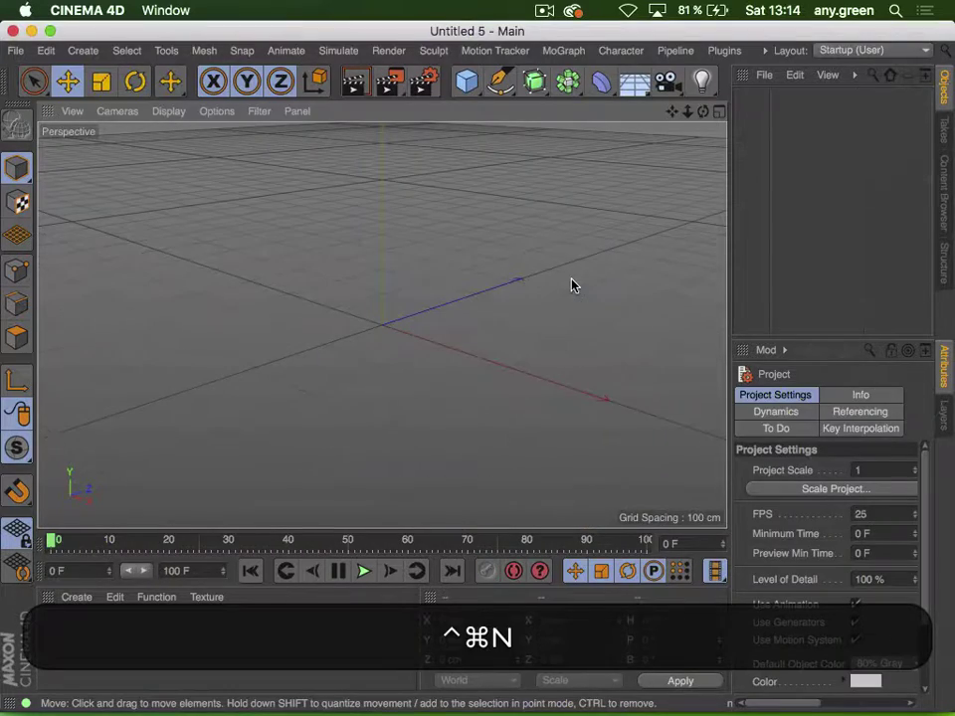
pyautogui.click(467, 81)
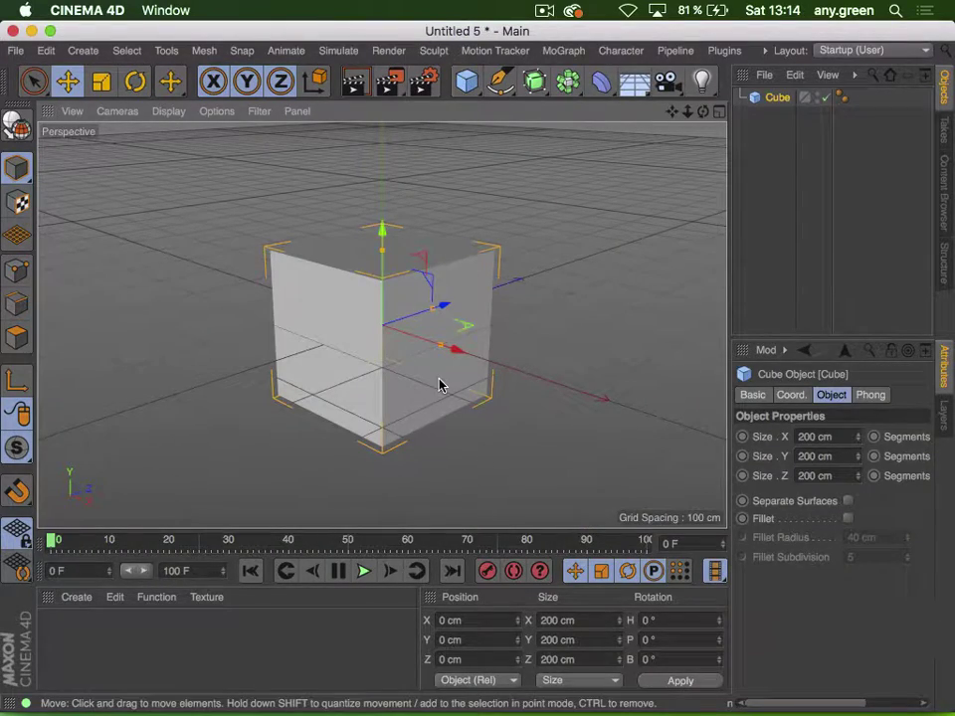
# Switch back to the floral_prep.ai project containing the WEEKEND letters
pyautogui.press('v')
pyautogui.moveTo(437, 418)
pyautogui.click(440, 459)
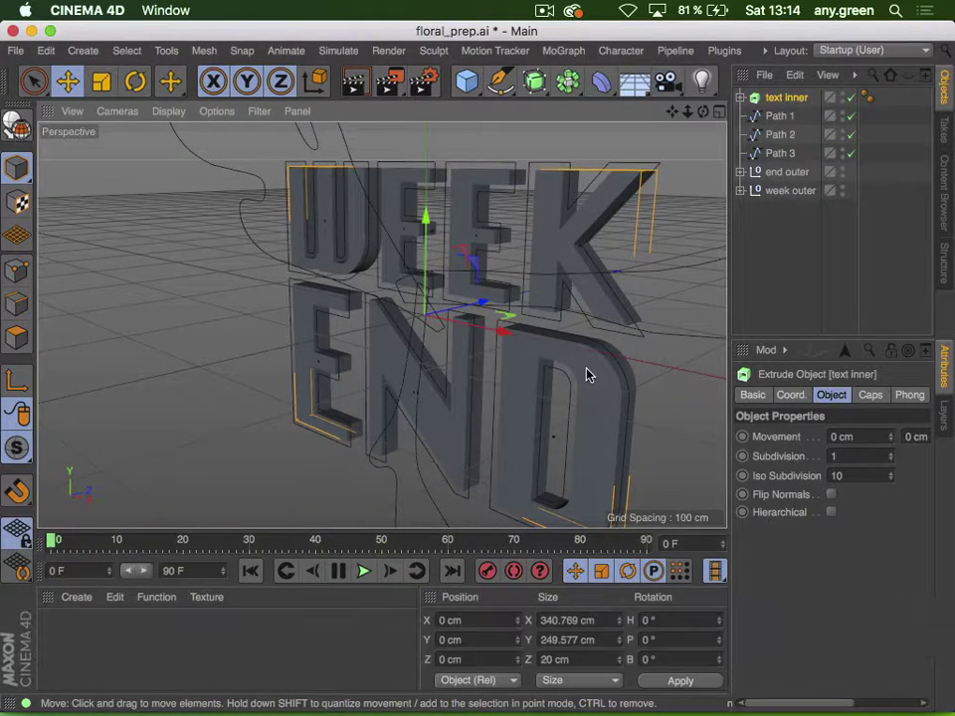
# Check the Default Object Color options in the project settings of floral_prep.ai
pyautogui.press('super+d')
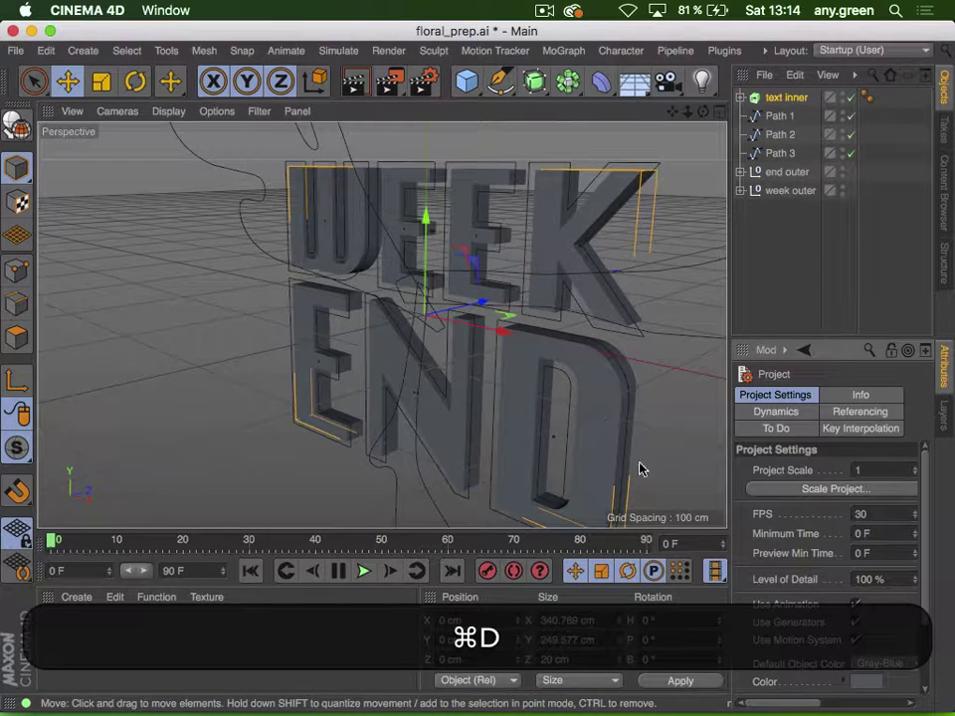
pyautogui.scroll(-3, 895, 596)
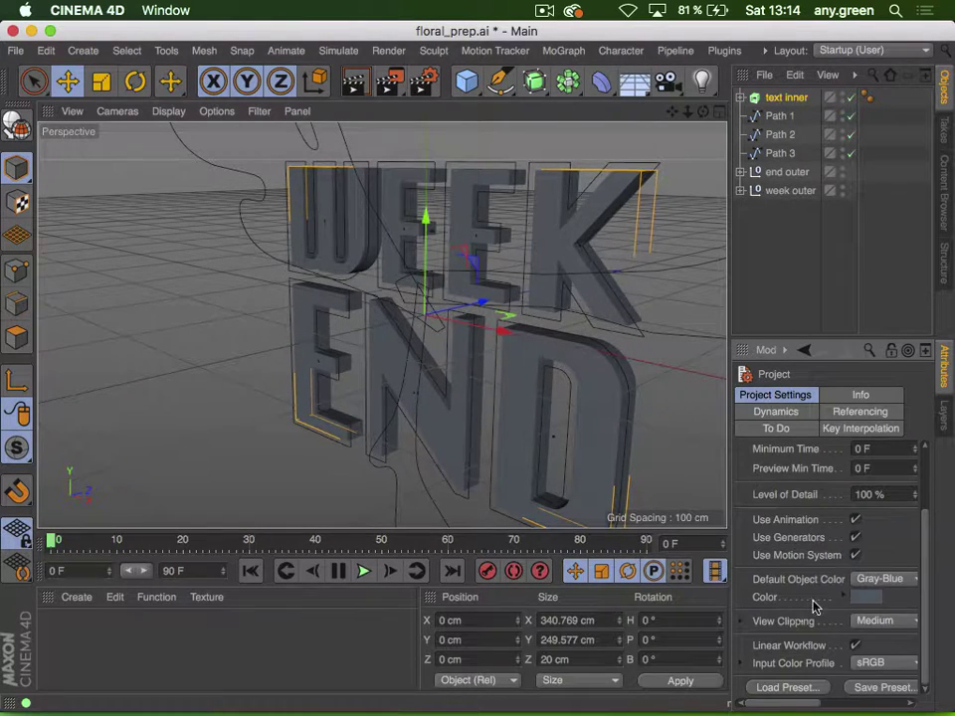
pyautogui.click(906, 580)
pyautogui.click(898, 554)
# Capture a screenshot of the area around the extruded letter D and open the image in Illustrator
pyautogui.press('shift+super+4')
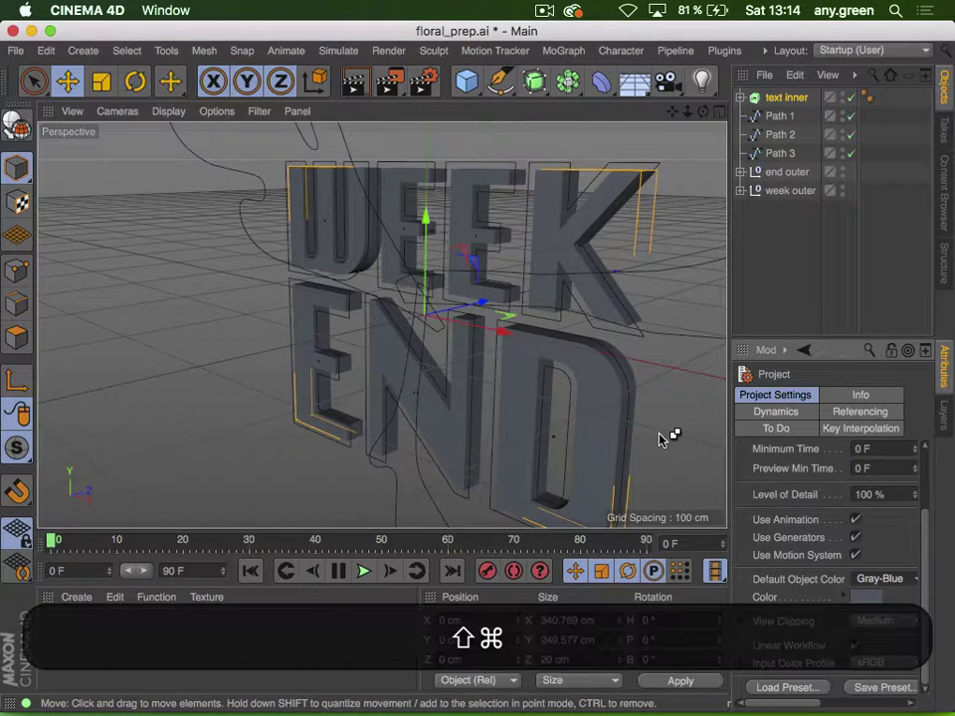
pyautogui.moveTo(522, 285); pyautogui.dragTo(699, 522)
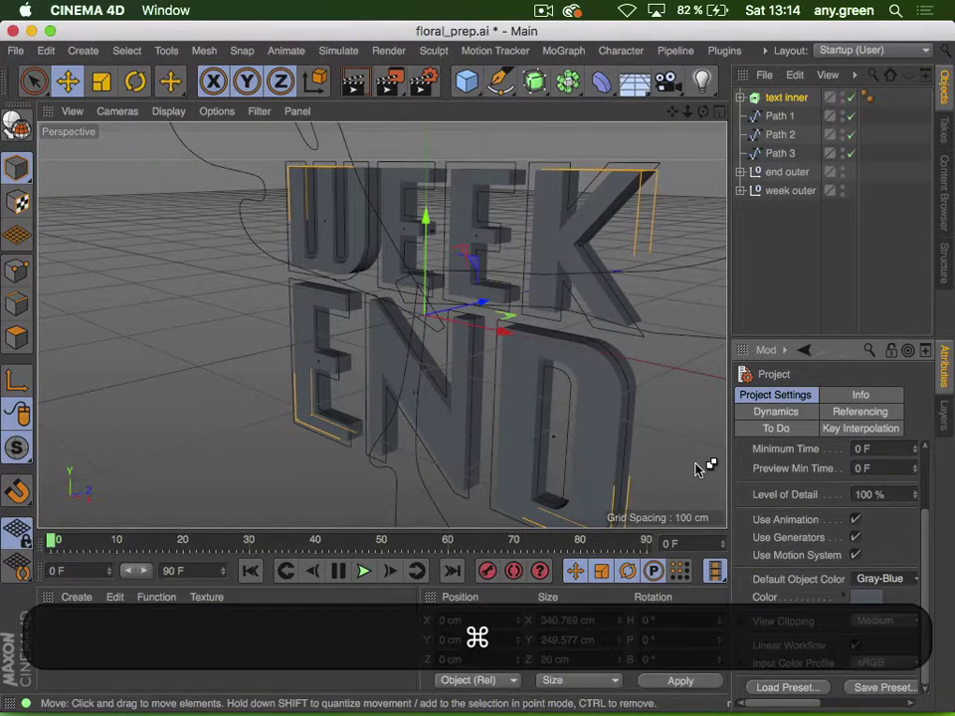
pyautogui.press('super+F3')
pyautogui.moveTo(891, 375); pyautogui.dragTo(504, 699)
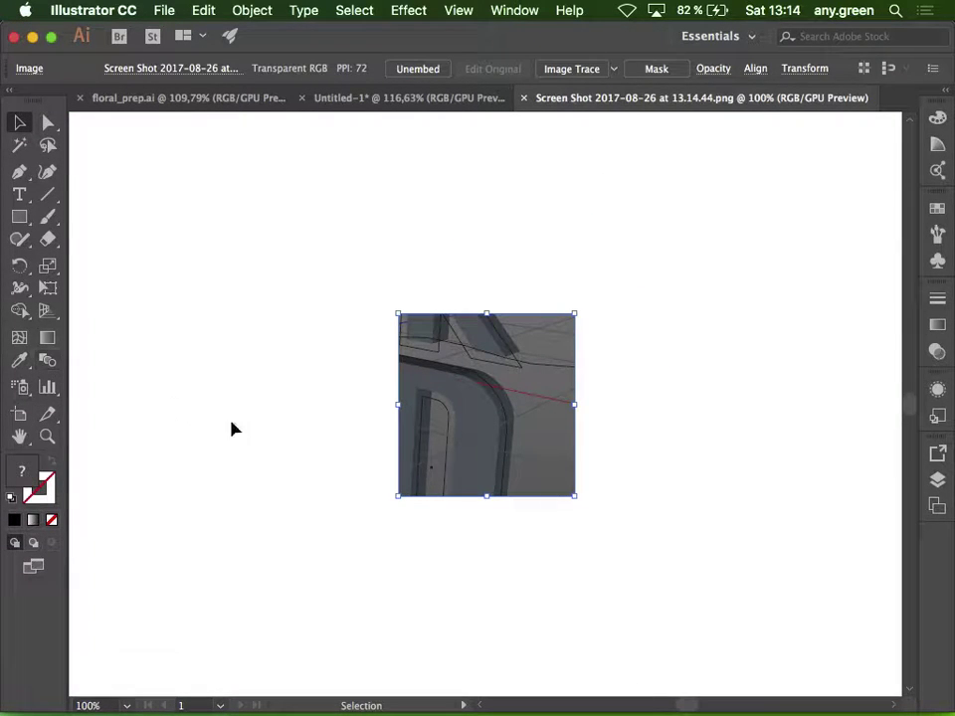
# Sample the letter's blue-gray face color with the Eyedropper and inspect its values in the Color Picker
pyautogui.press('i')
pyautogui.click(481, 384)
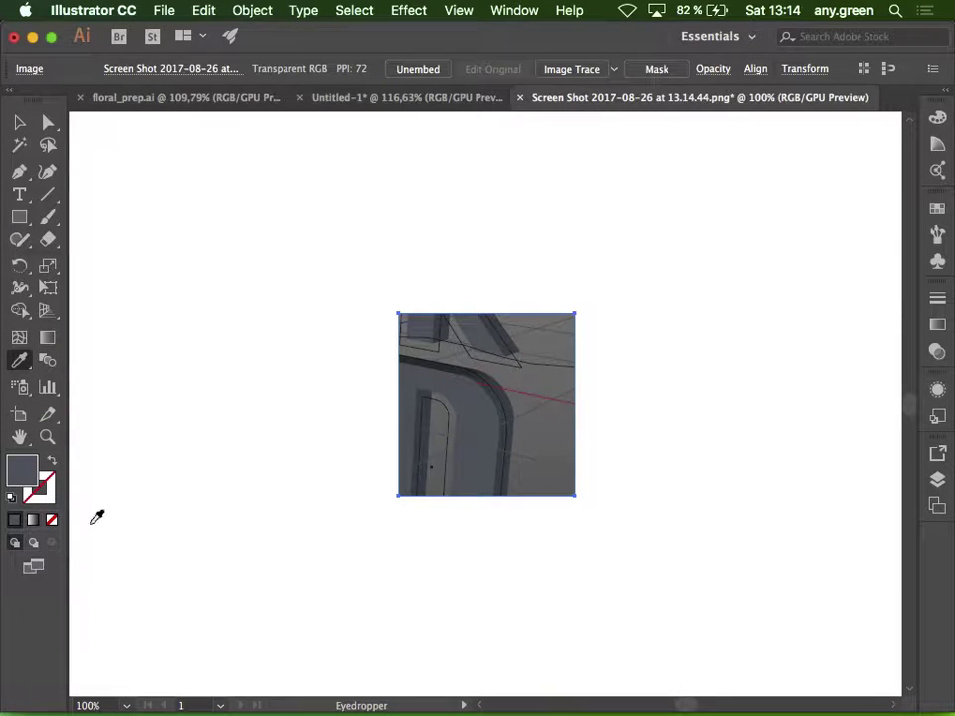
pyautogui.doubleClick(23, 474)
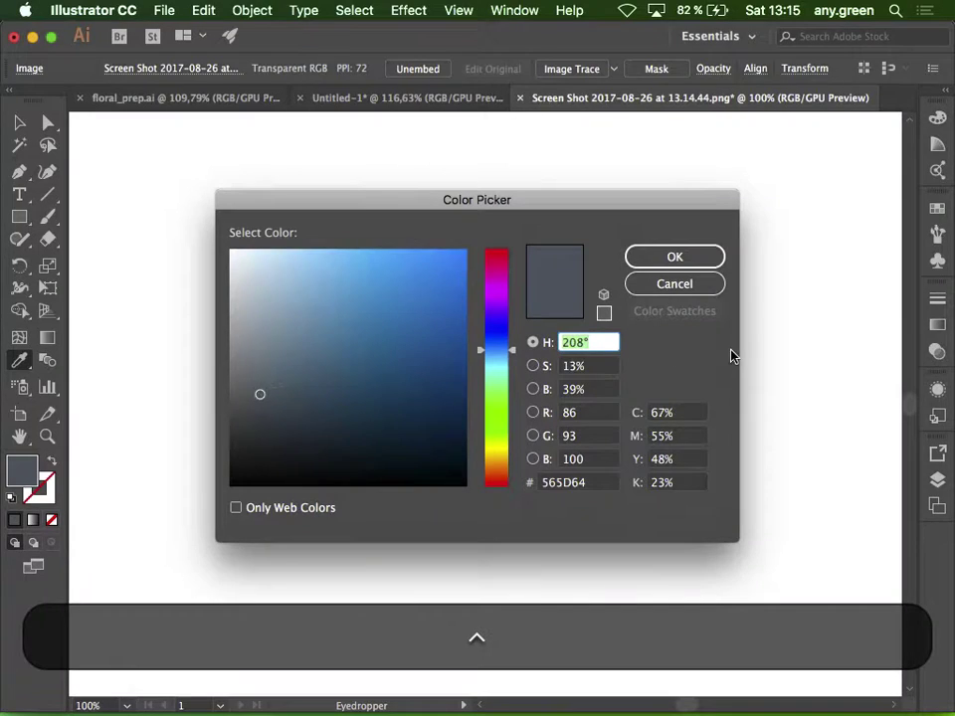
pyautogui.click(687, 287)
# Close the screenshot document without saving and return to Cinema 4D
pyautogui.press('super+w')
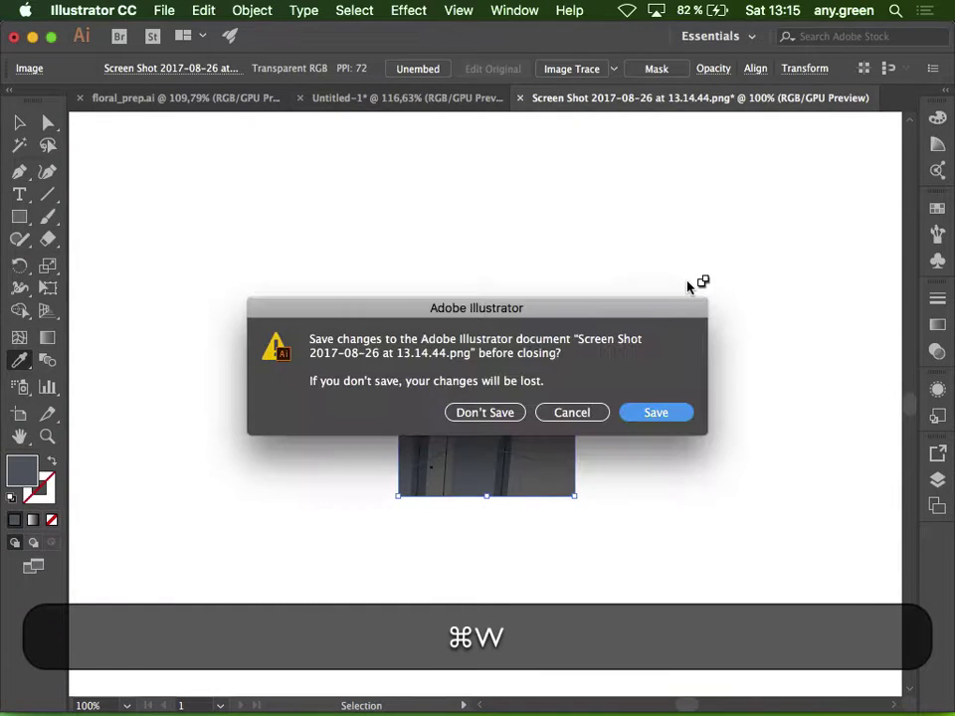
pyautogui.click(478, 413)
pyautogui.press('super+Tab')
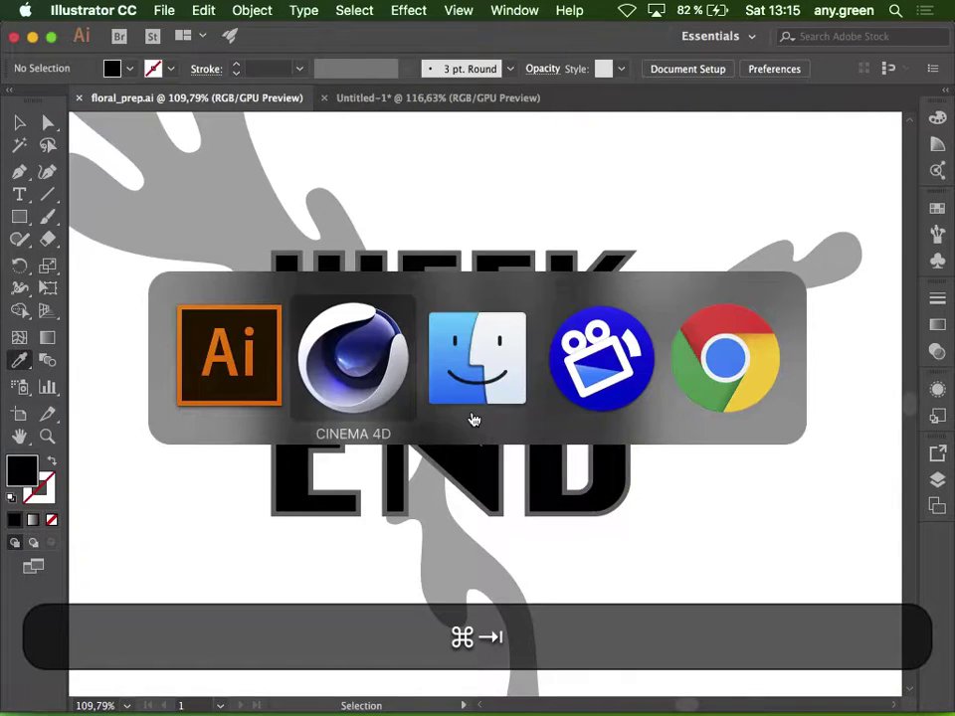
pyautogui.click(386, 386)
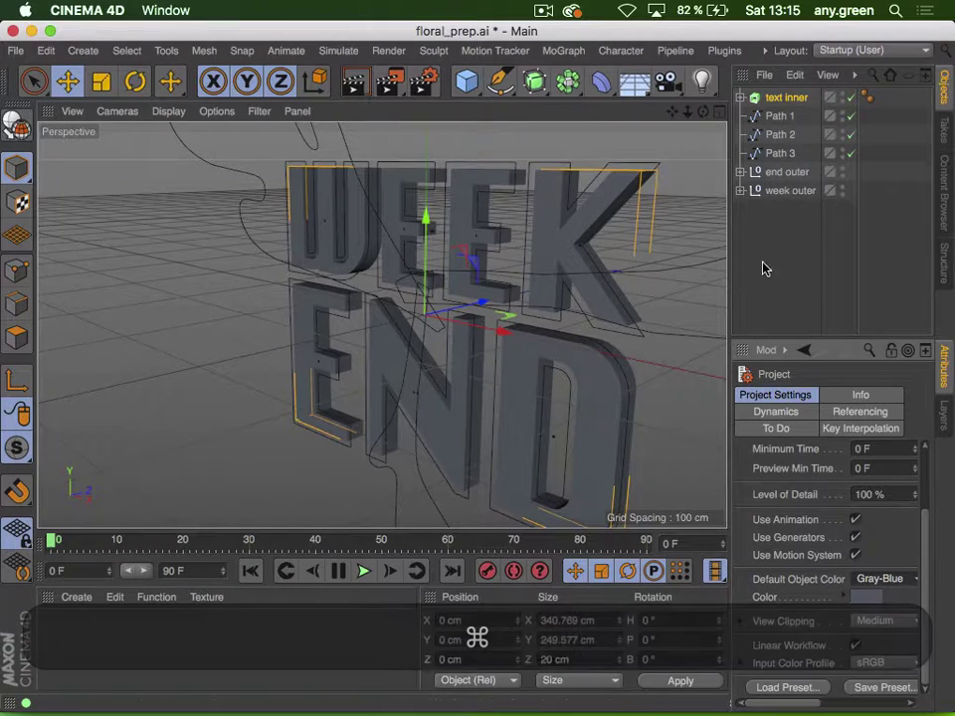
# Review the render settings, close them, and widen the Object and Attribute managers to inspect the project settings
pyautogui.click(792, 244)
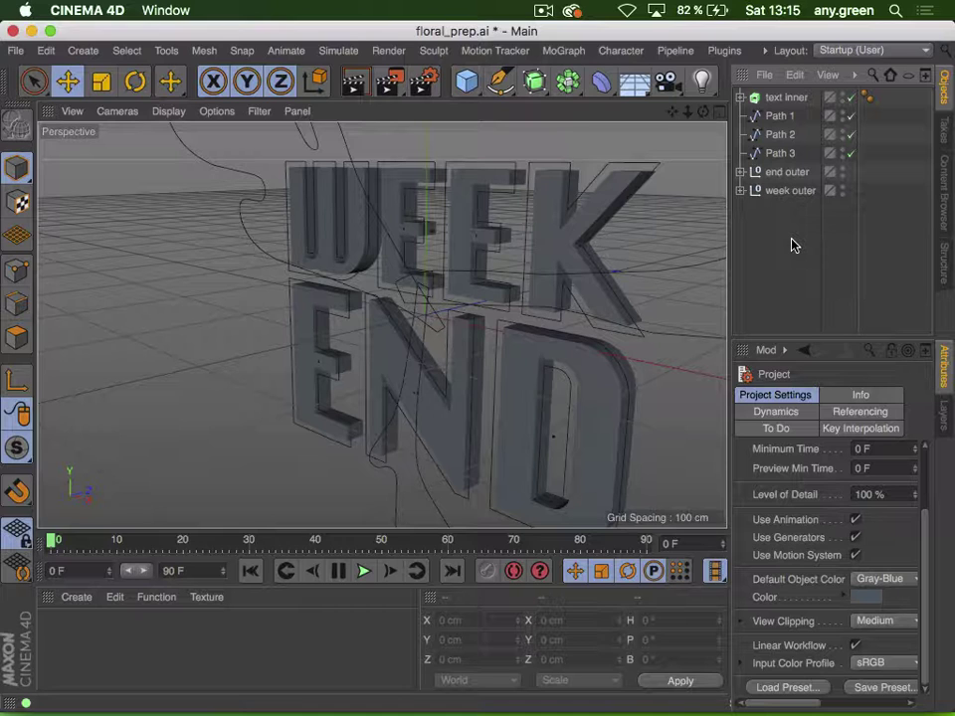
pyautogui.click(424, 83)
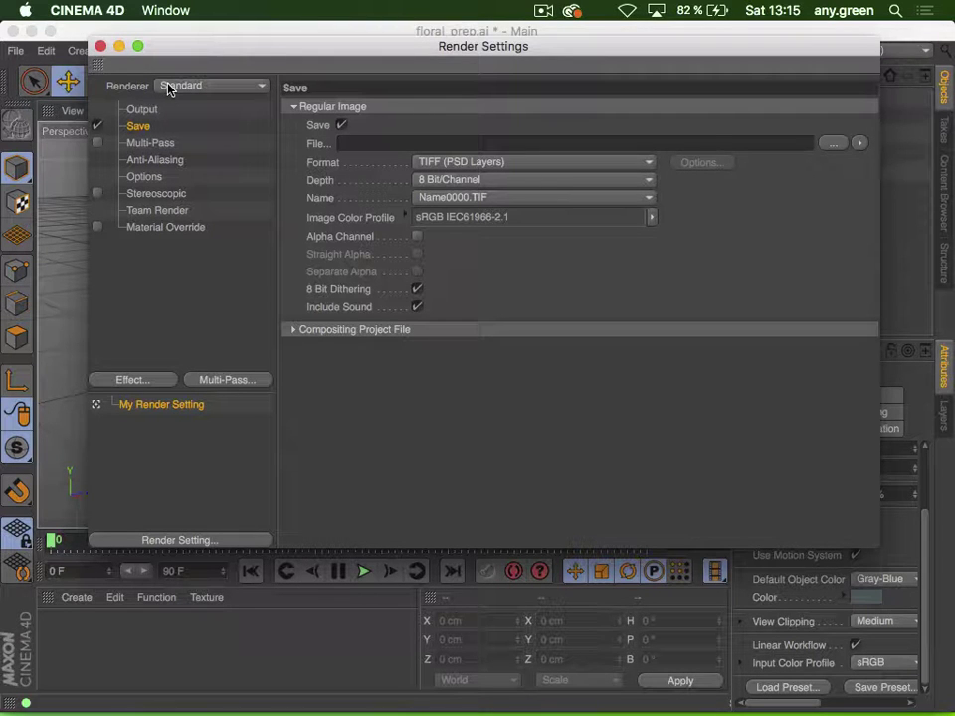
pyautogui.click(100, 46)
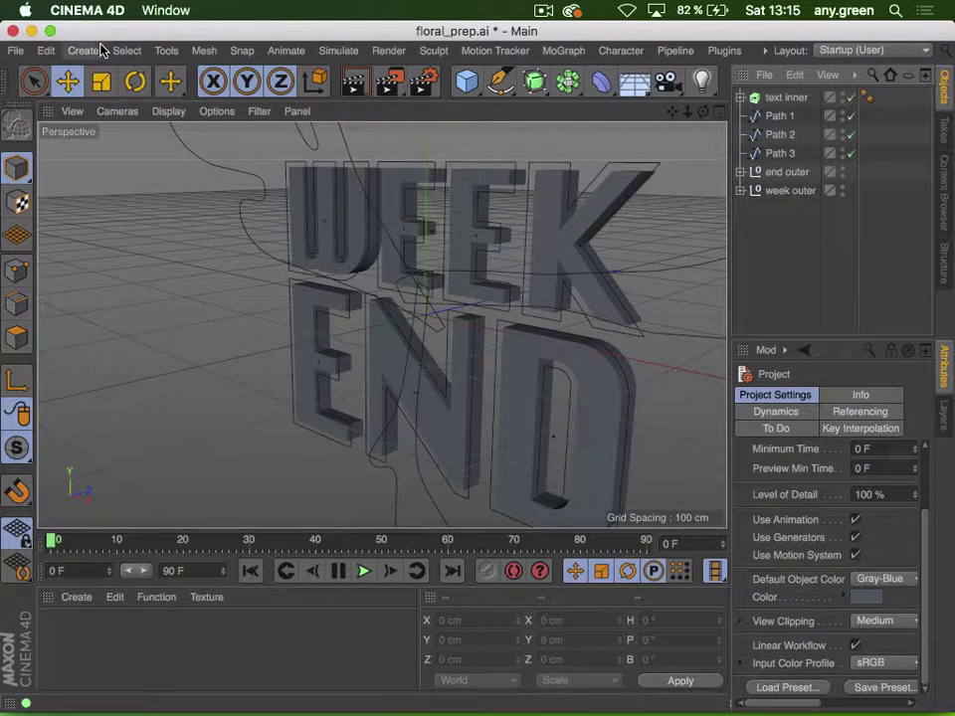
pyautogui.moveTo(729, 320); pyautogui.dragTo(523, 337)
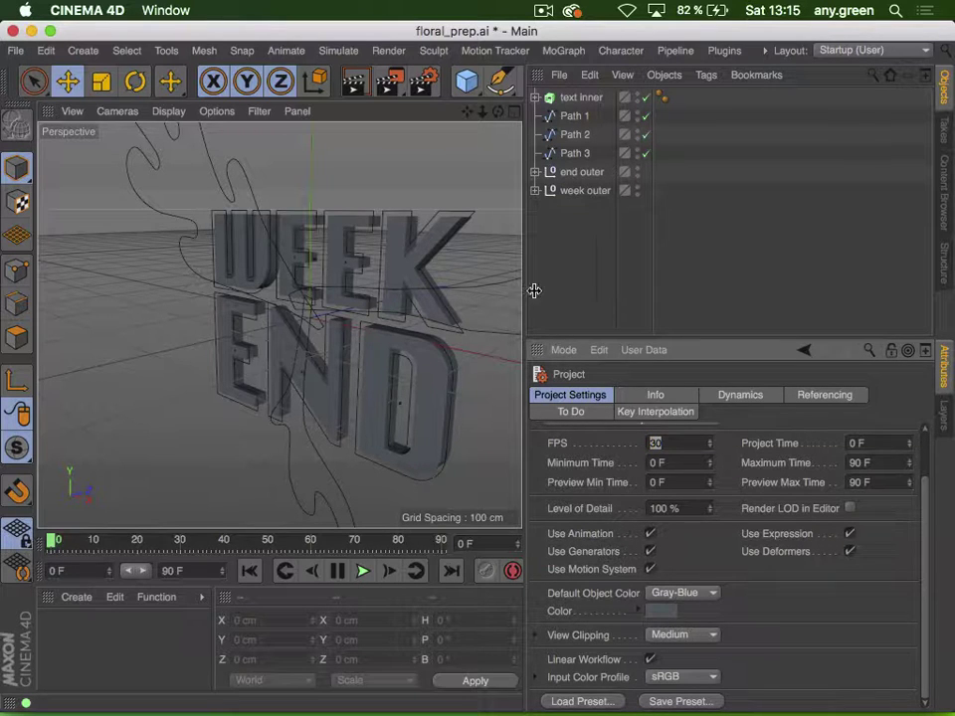
pyautogui.moveTo(535, 290); pyautogui.dragTo(677, 283)
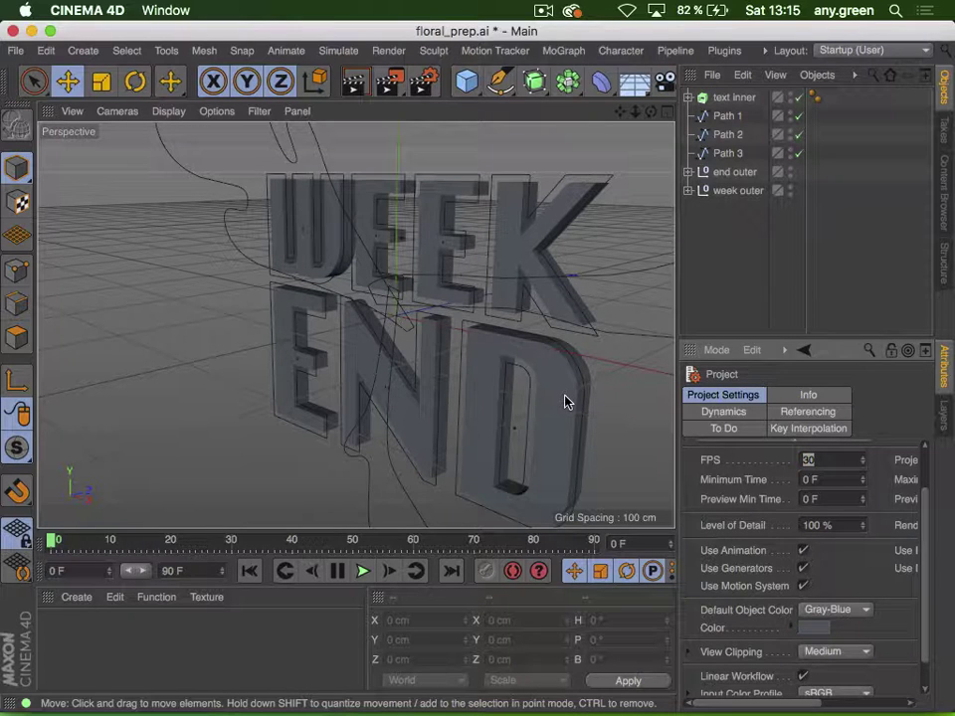
# Copy all objects from text inner through week outer and paste them into a new empty project
pyautogui.click(730, 97)
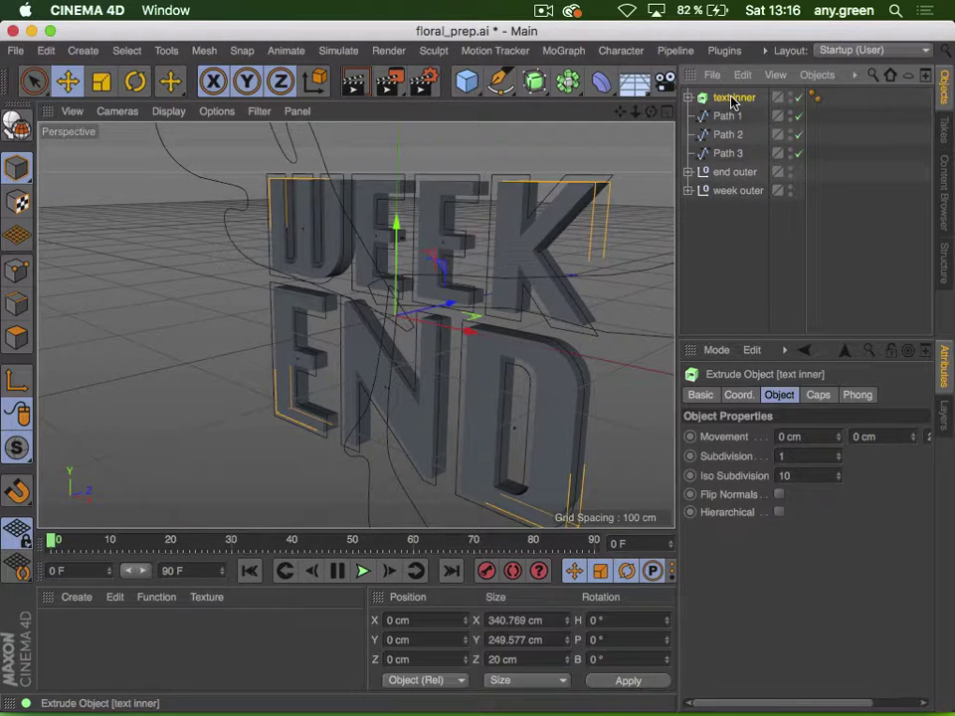
pyautogui.keyDown('shift'); pyautogui.click(730, 191); pyautogui.keyUp('shift')
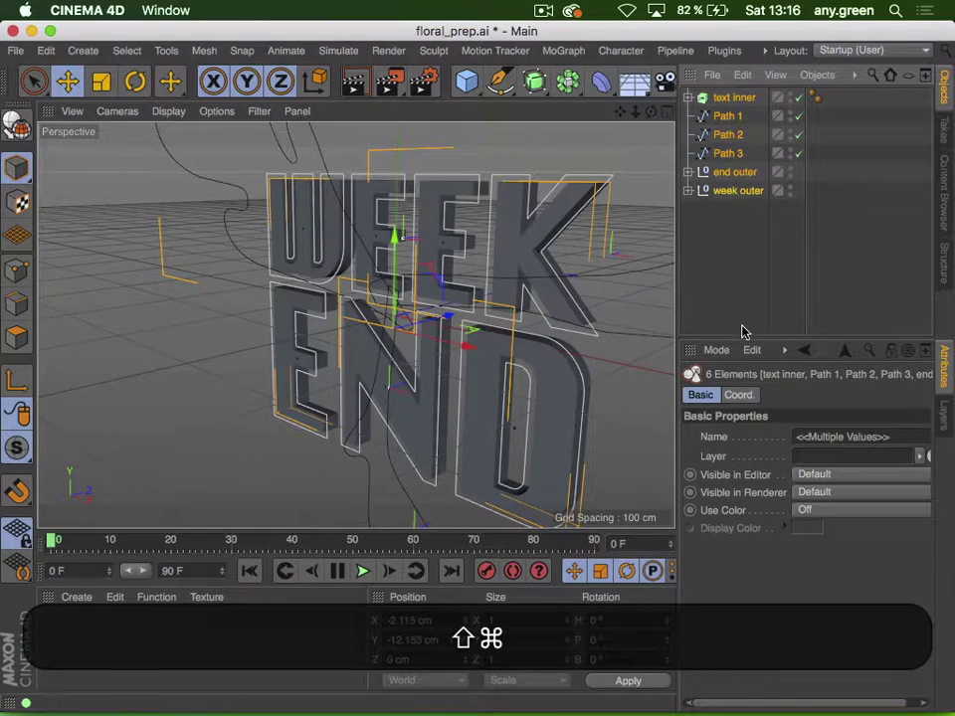
pyautogui.press('super+c')
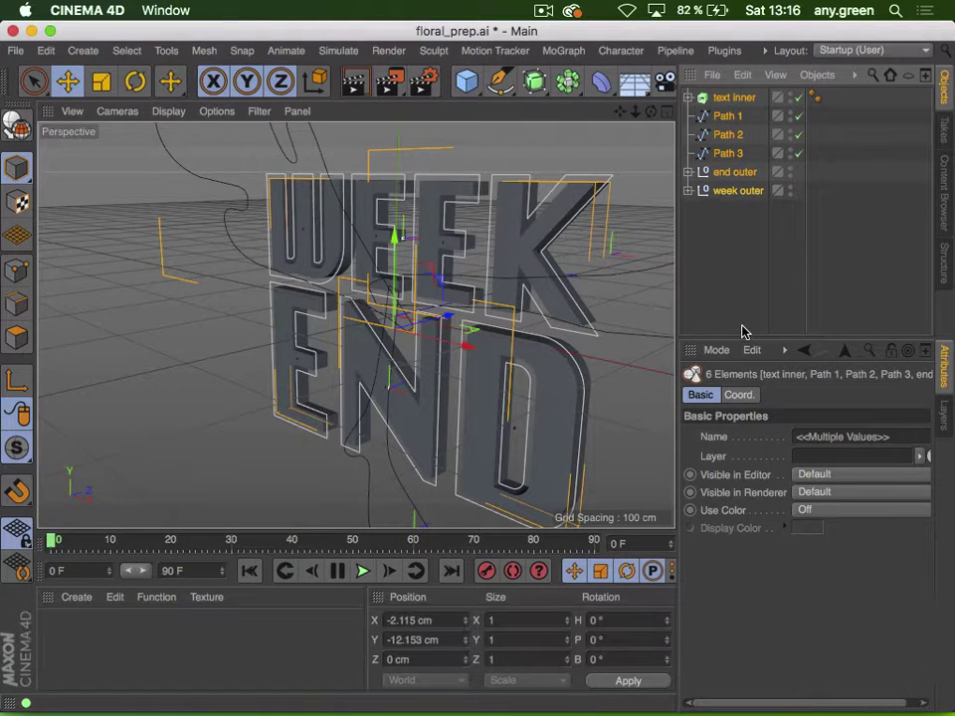
pyautogui.press('super+n')
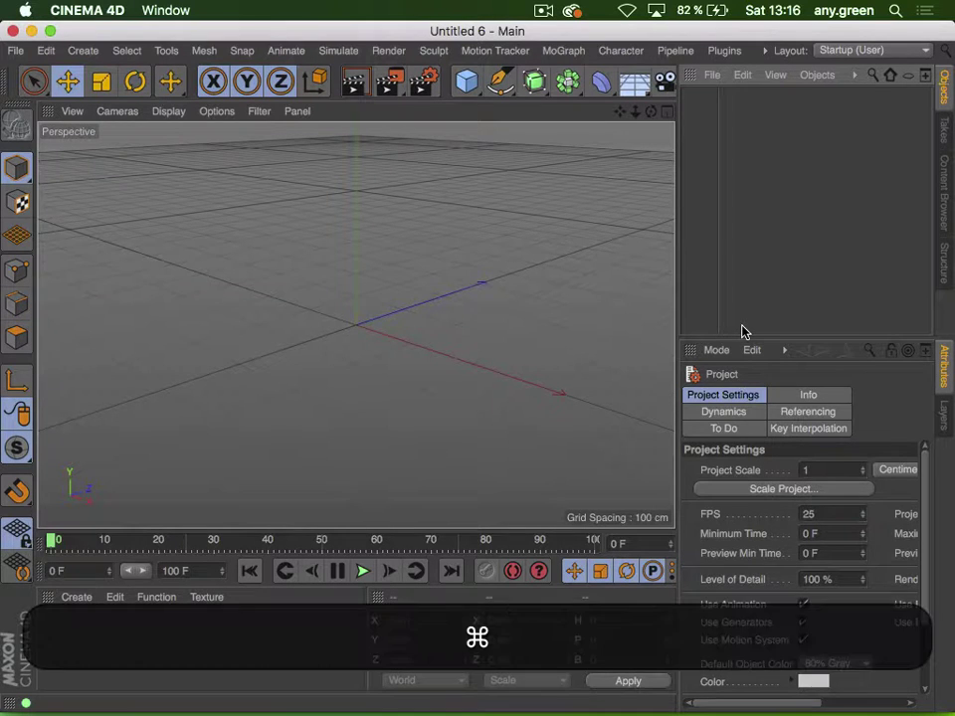
pyautogui.press('super+v')
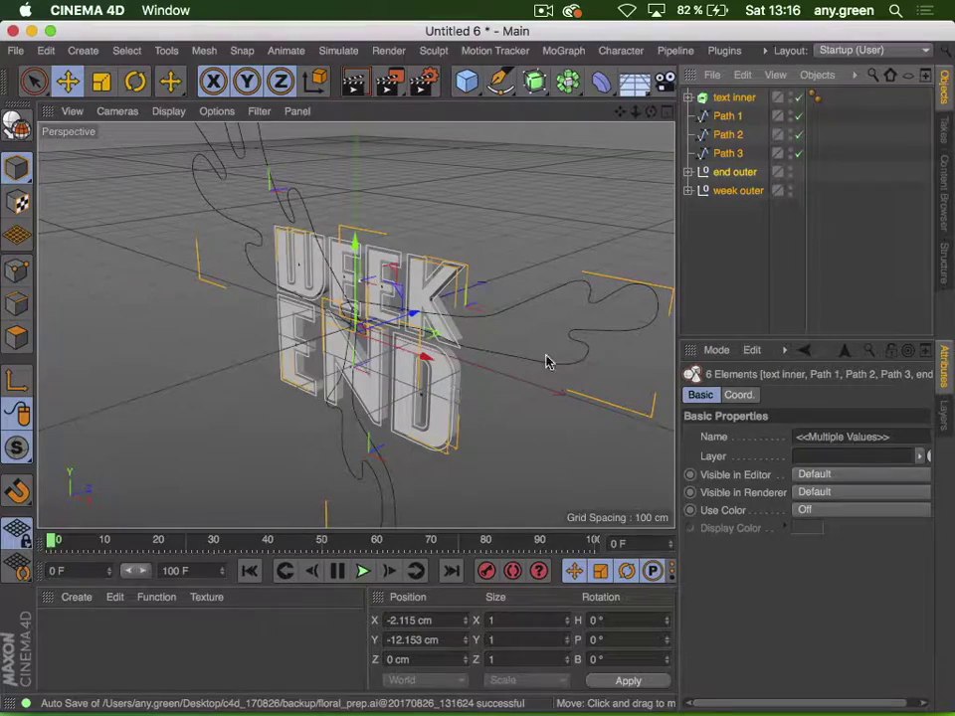
# Set the Z movement of the text inner Extrude object to -5 cm
pyautogui.click(739, 279)
pyautogui.press('2')
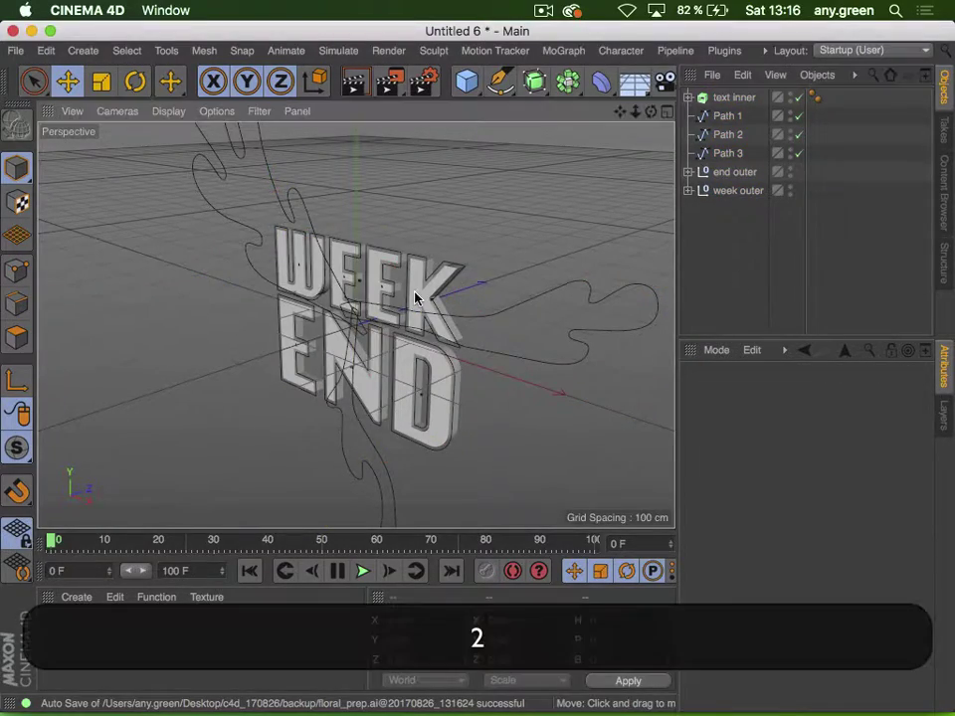
pyautogui.moveTo(416, 295); pyautogui.dragTo(550, 271)
pyautogui.press('3')
pyautogui.moveTo(475, 254); pyautogui.dragTo(454, 239)
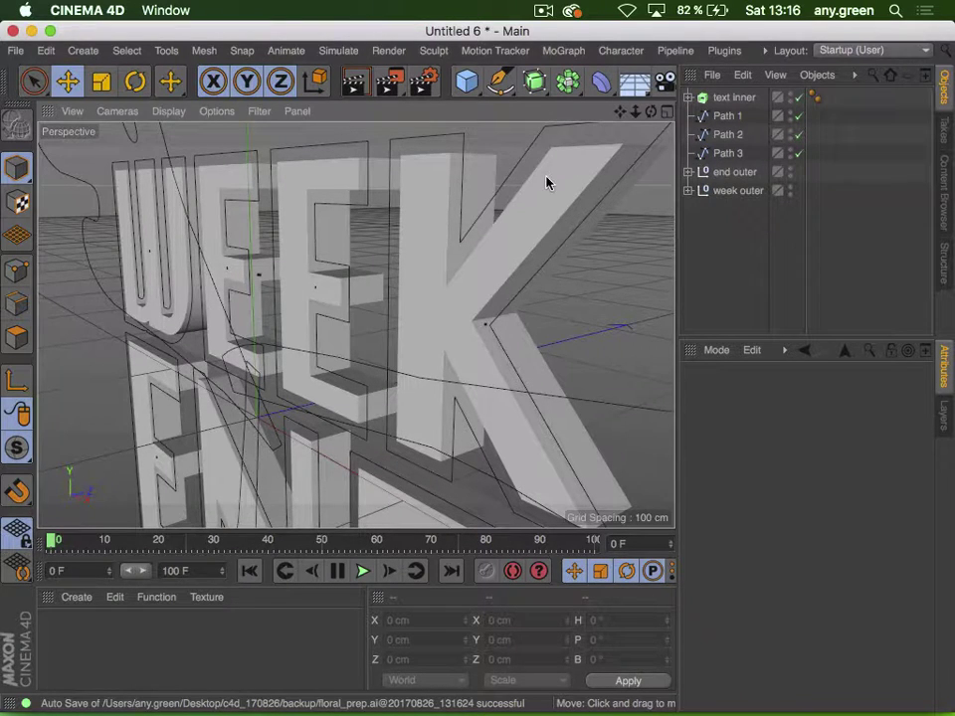
pyautogui.click(731, 100)
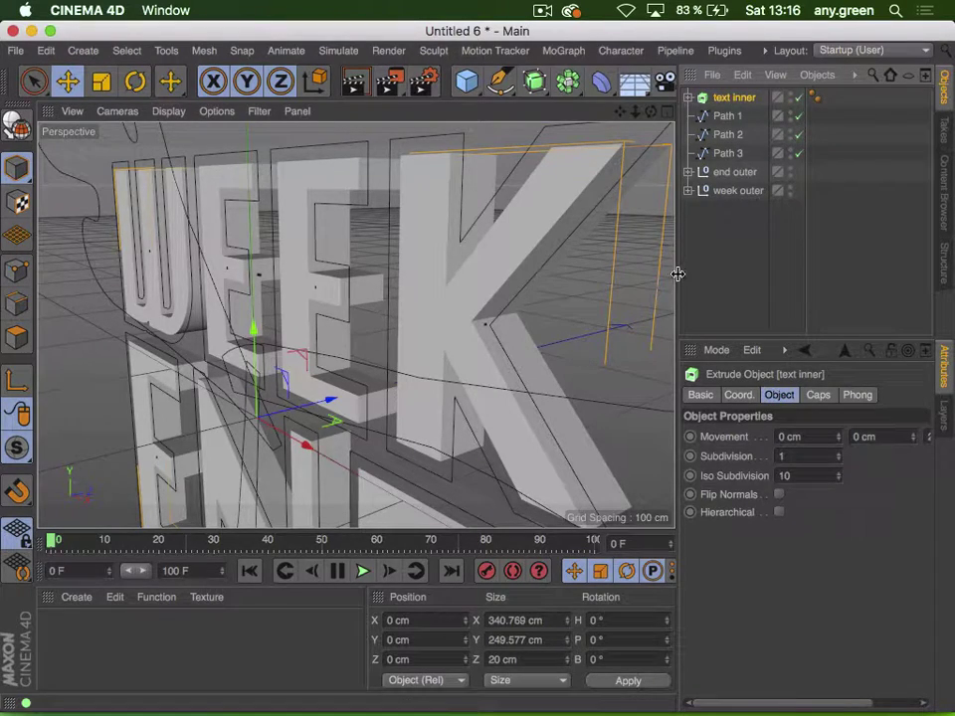
pyautogui.moveTo(675, 272); pyautogui.dragTo(598, 274)
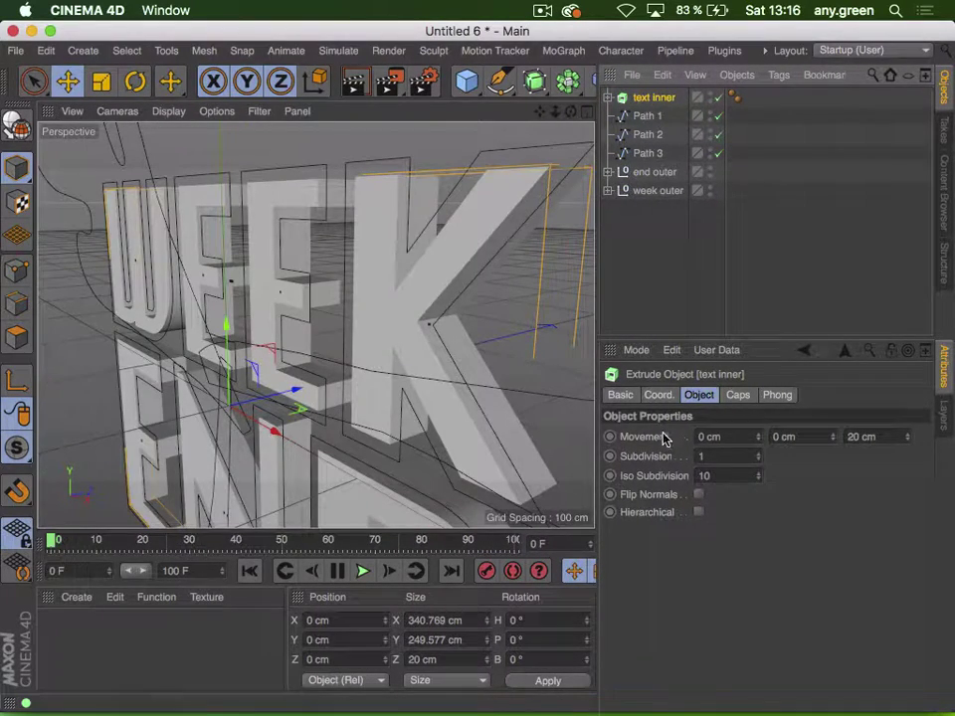
pyautogui.doubleClick(861, 436)
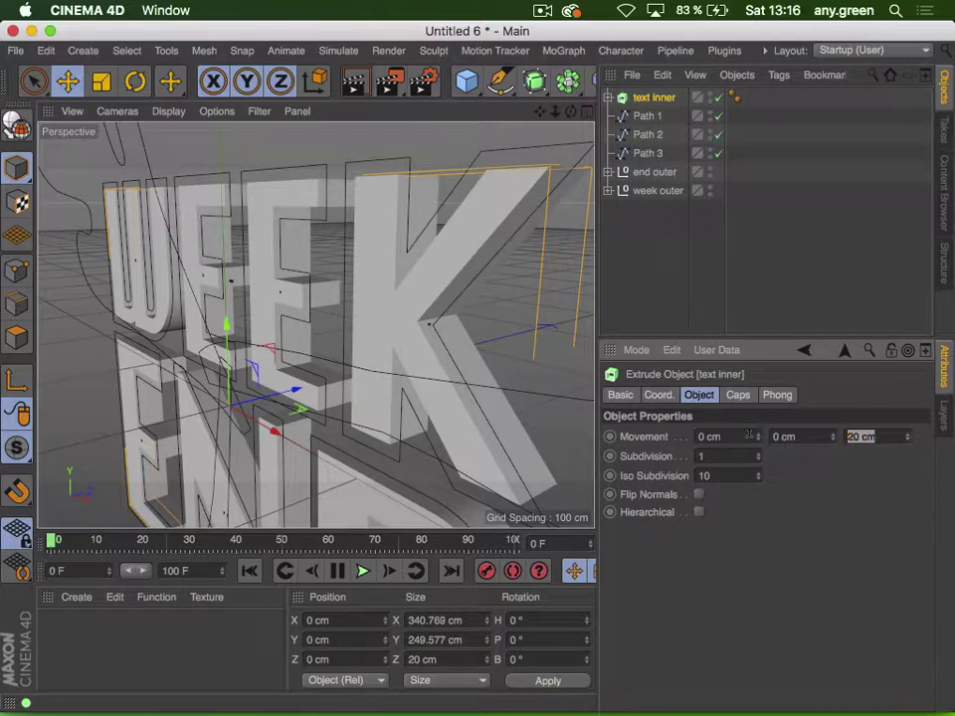
pyautogui.press('BackSpace')
pyautogui.write('-5')
pyautogui.press('Return')
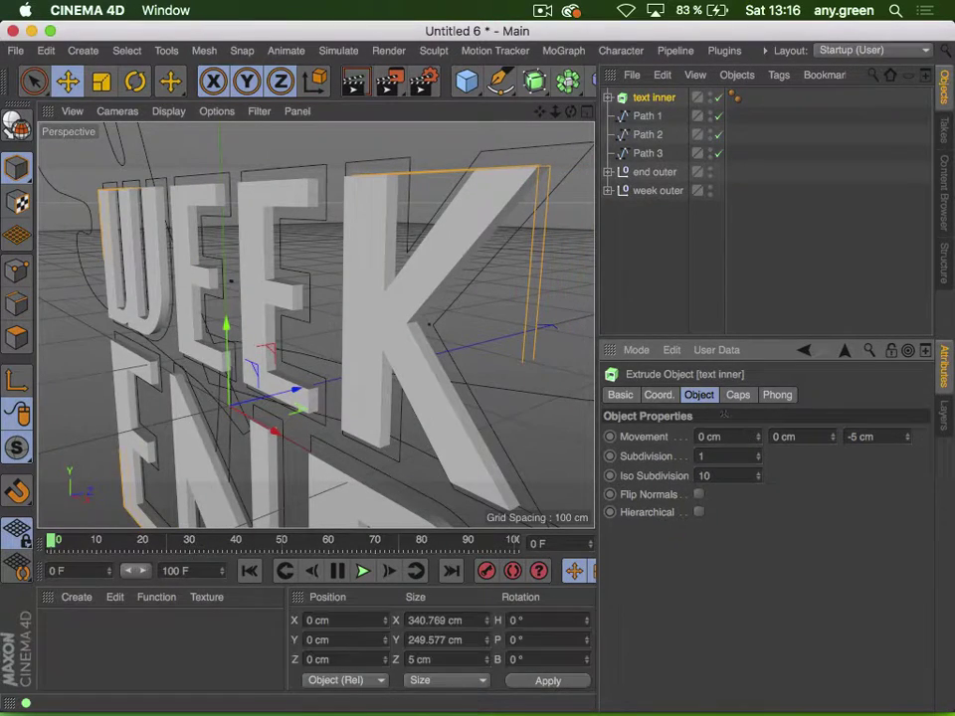
pyautogui.press('3')
pyautogui.moveTo(466, 220); pyautogui.dragTo(430, 227)
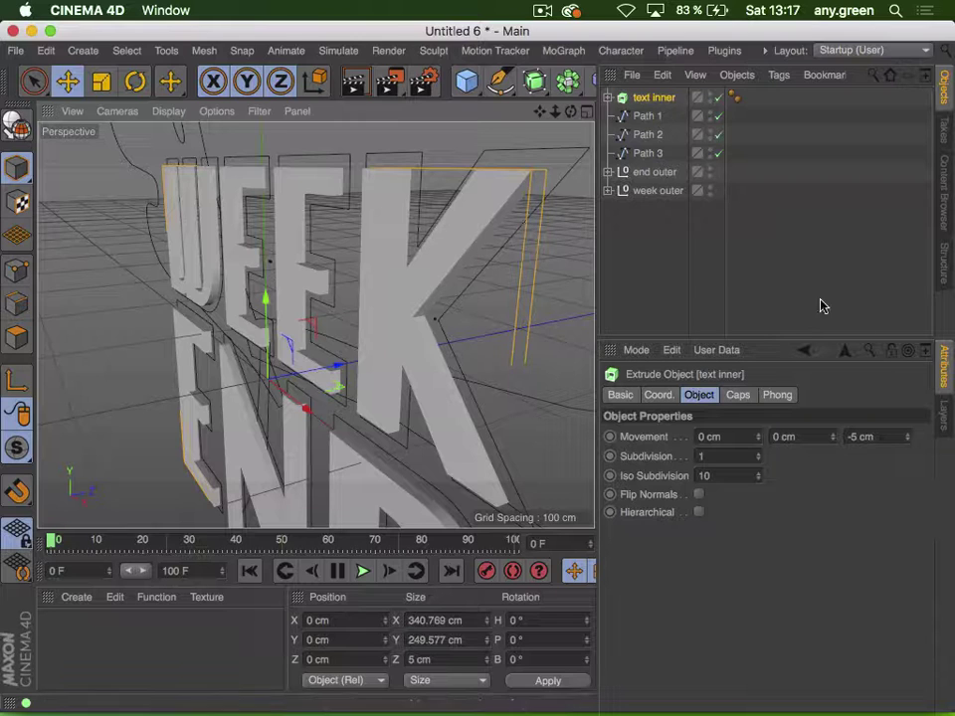
pyautogui.click(859, 438)
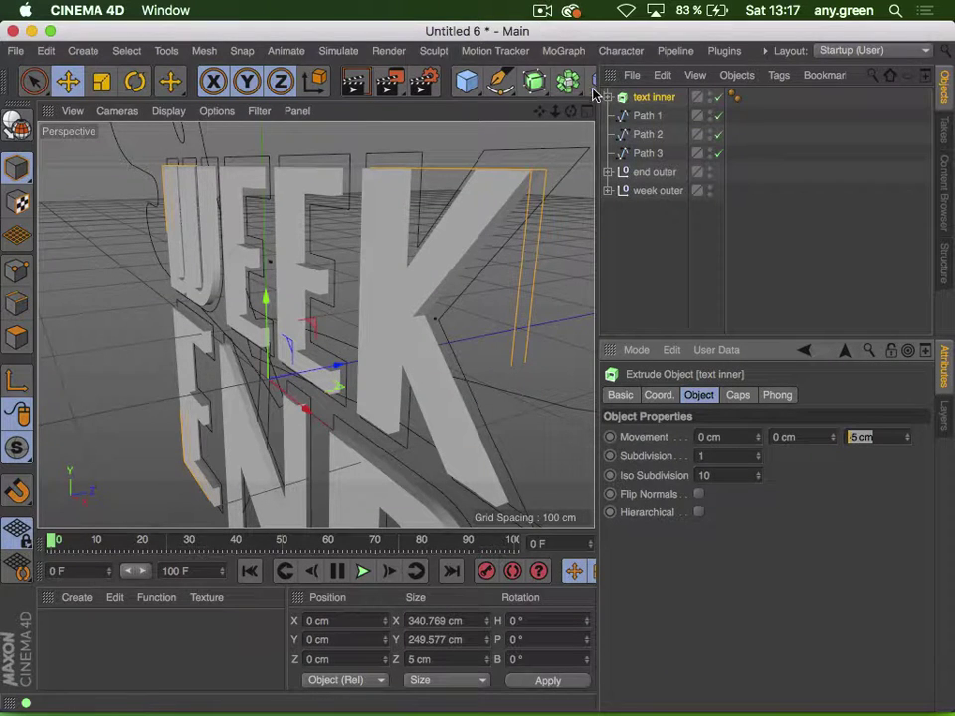
pyautogui.press('Return')
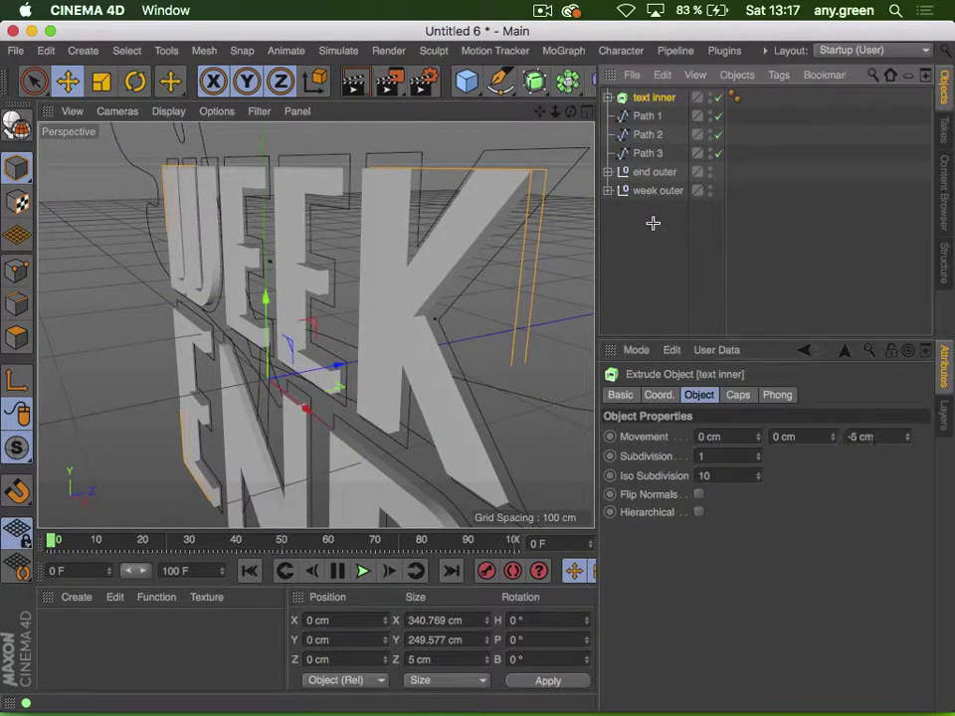
pyautogui.click(652, 227)
pyautogui.click(644, 172)
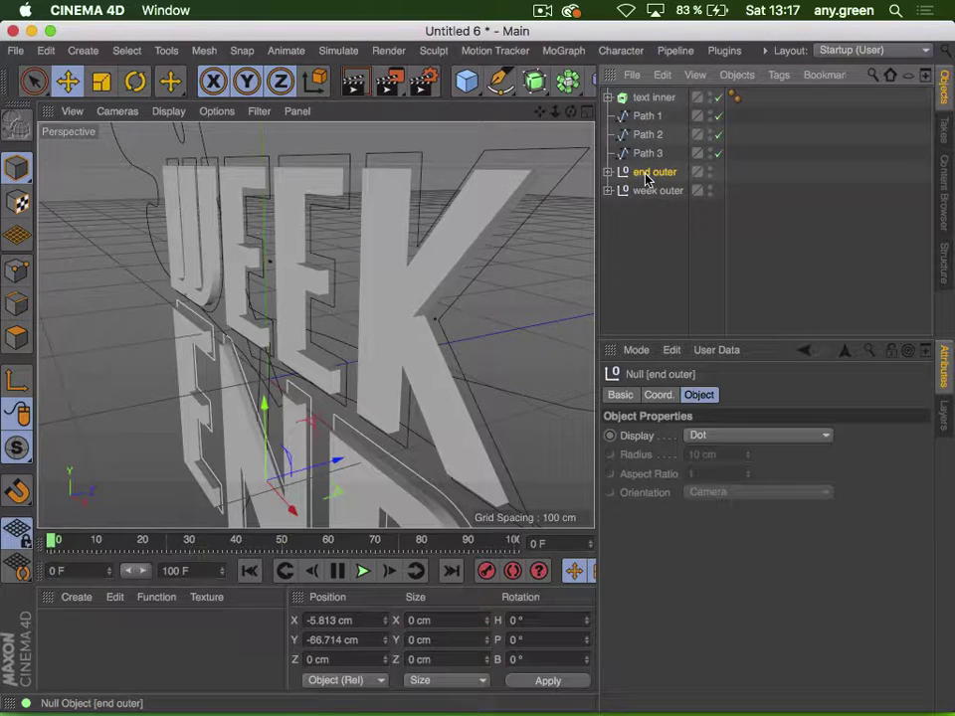
pyautogui.click(652, 192)
pyautogui.click(650, 248)
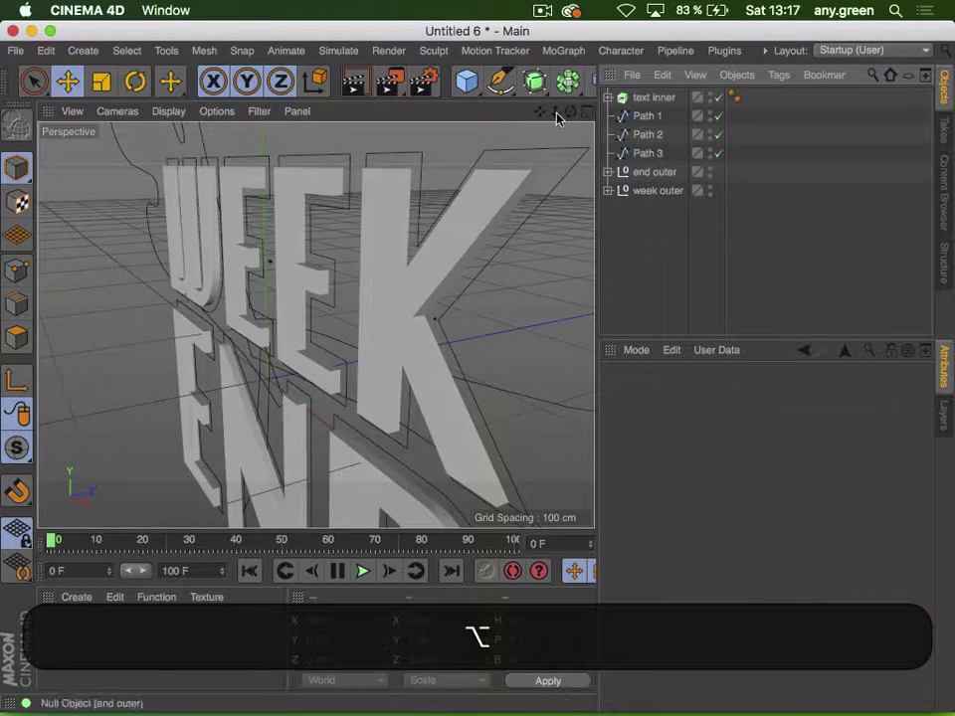
# Add a Connect object and an Extrude object, and nest the end outer and week outer groups inside the Connect object
pyautogui.moveTo(559, 91); pyautogui.dragTo(375, 149)
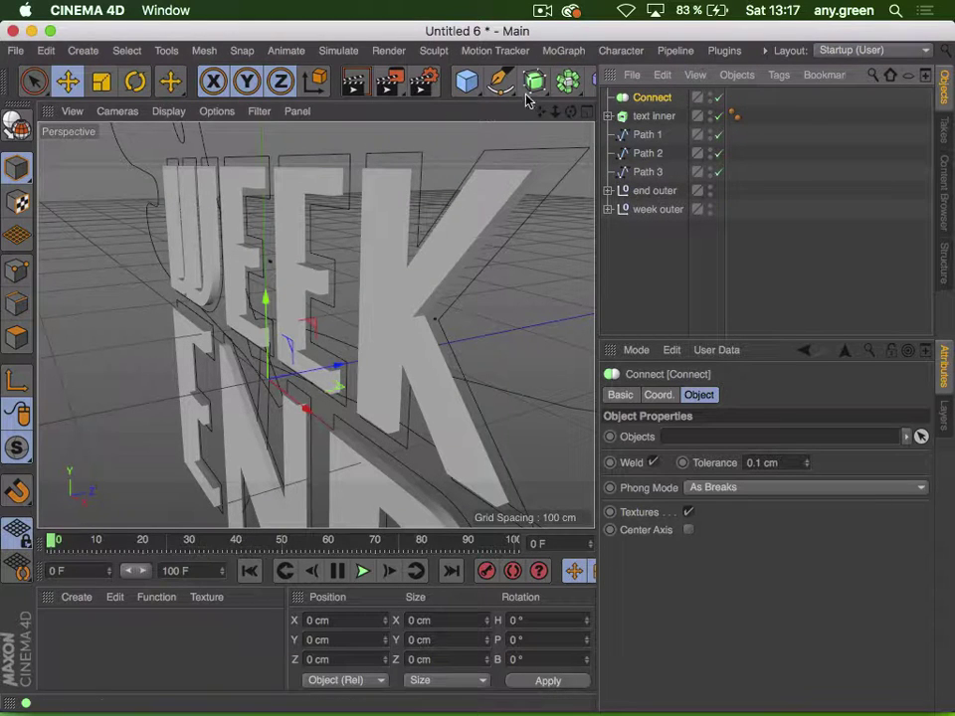
pyautogui.moveTo(570, 87); pyautogui.dragTo(740, 105)
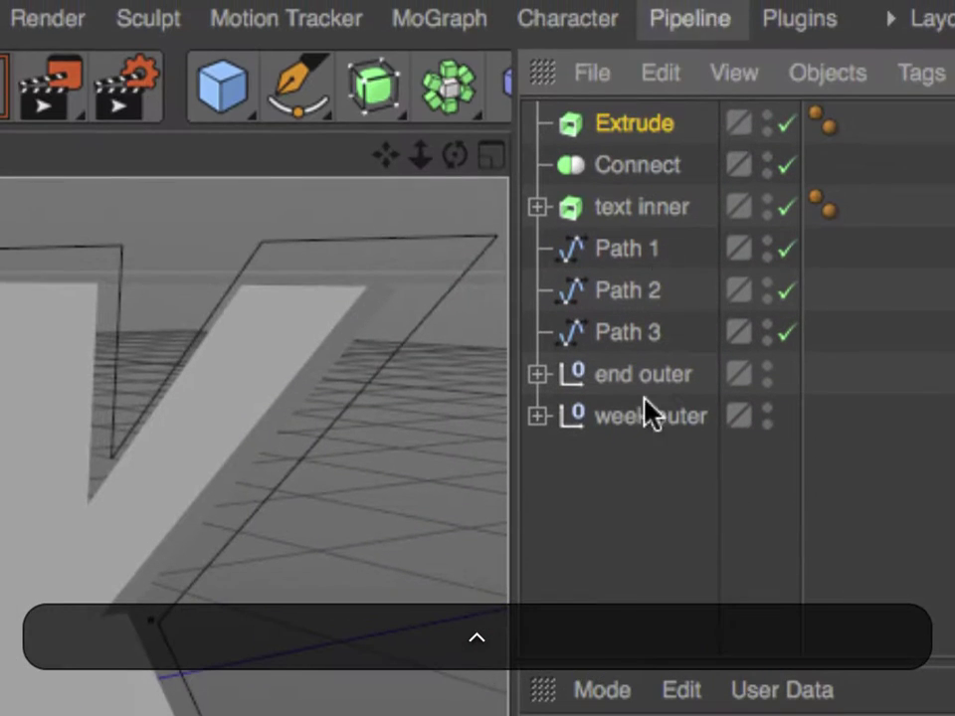
pyautogui.moveTo(644, 336); pyautogui.dragTo(600, 185)
pyautogui.moveTo(603, 384); pyautogui.dragTo(628, 173)
# Rename the Connect object as text outer and copy that name
pyautogui.doubleClick(624, 166)
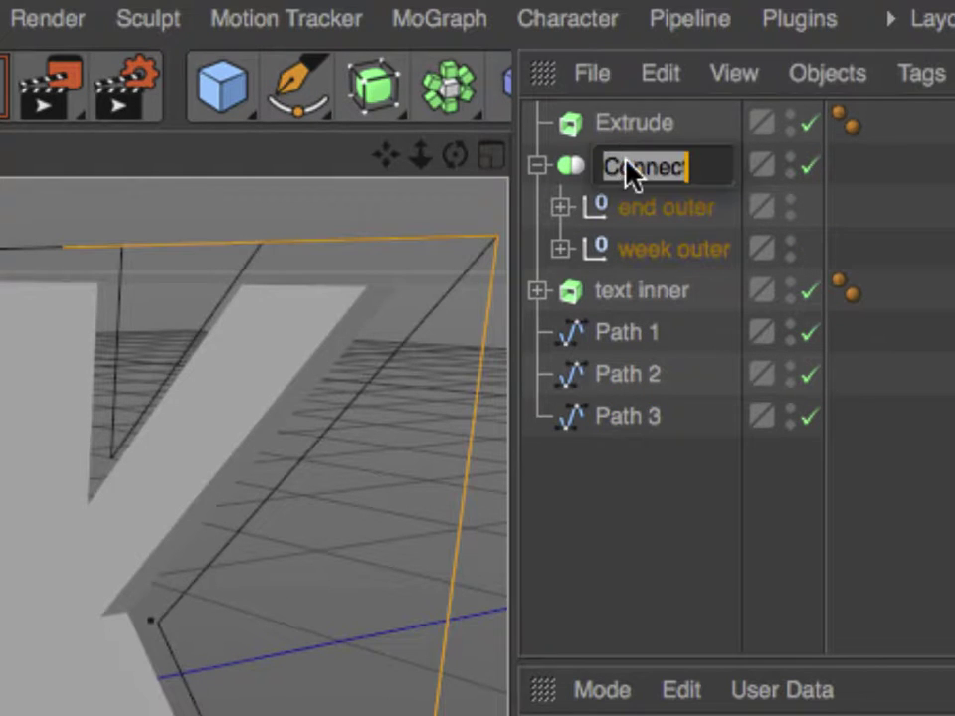
pyautogui.write('text outer')
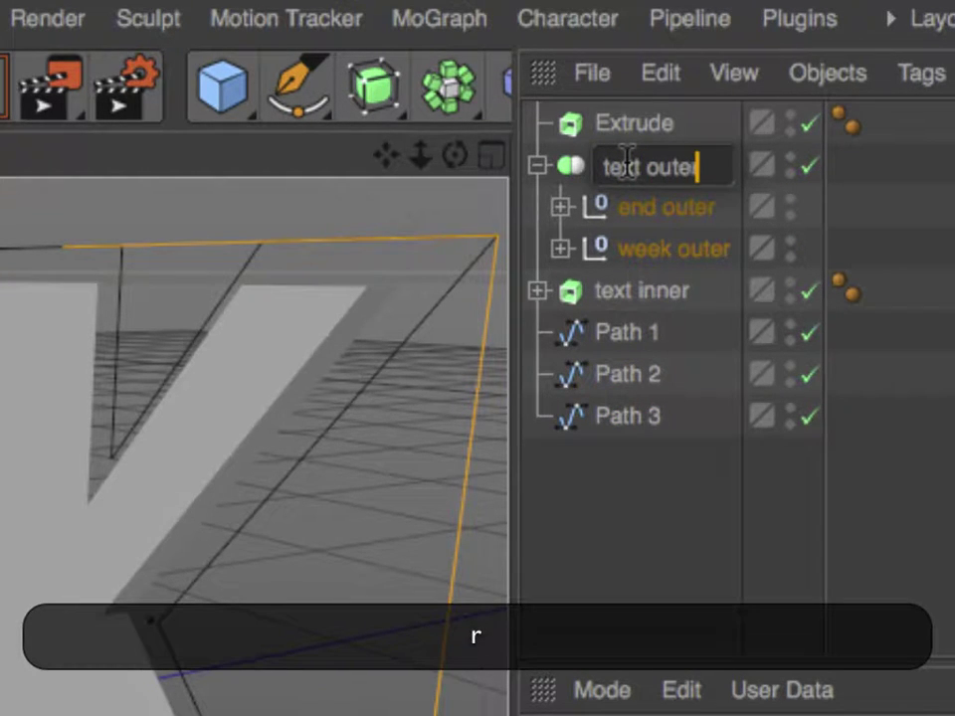
pyautogui.press('super+a')
pyautogui.press('super+c')
pyautogui.press('super+Return')
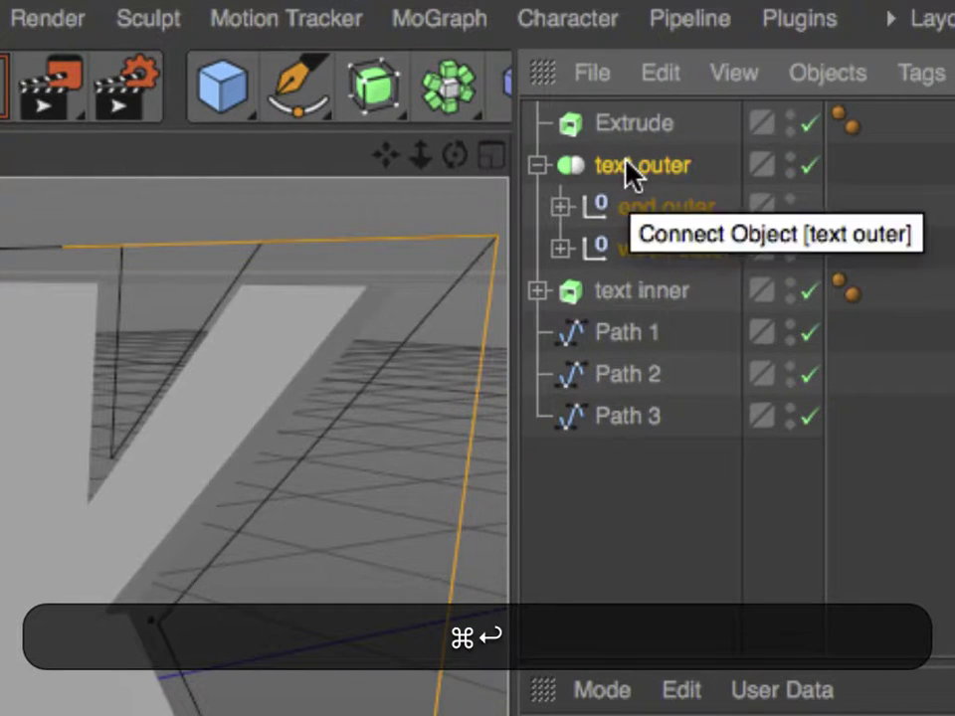
# Nest the text outer Connect object inside the Extrude object and rename the Extrude as text outer
pyautogui.moveTo(578, 166); pyautogui.dragTo(646, 130)
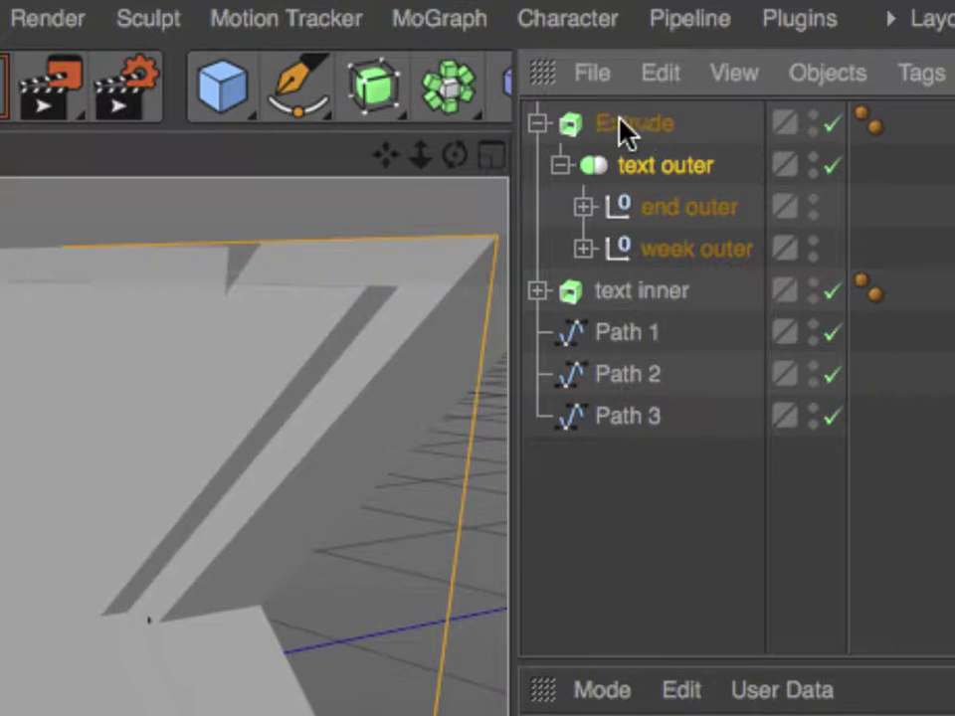
pyautogui.doubleClick(621, 124)
pyautogui.press('super+v')
pyautogui.press('super+Return')
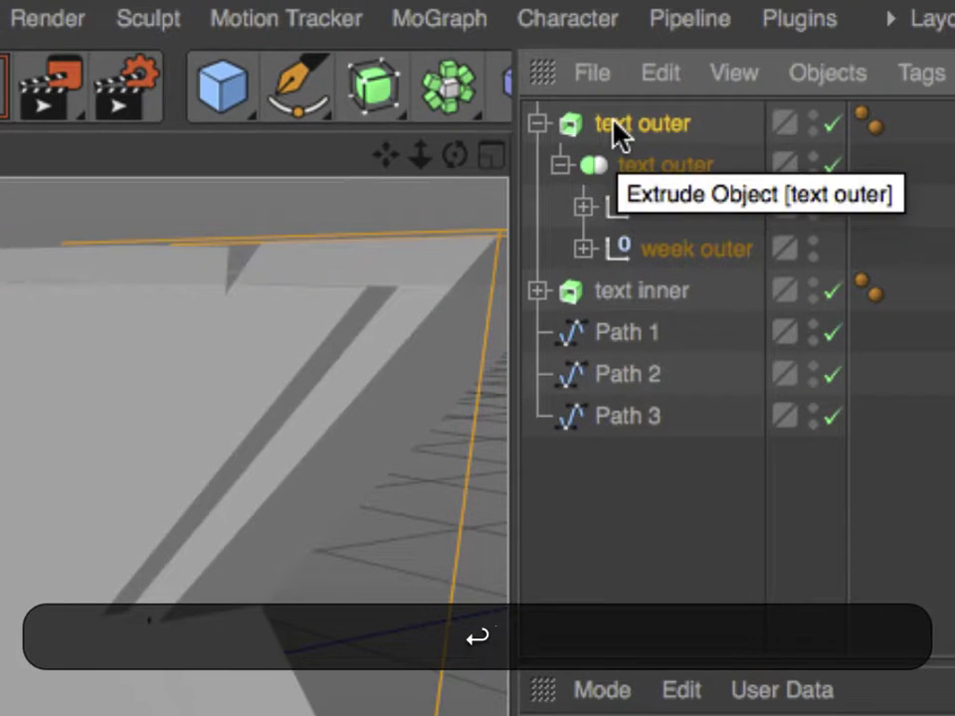
pyautogui.press('alt')
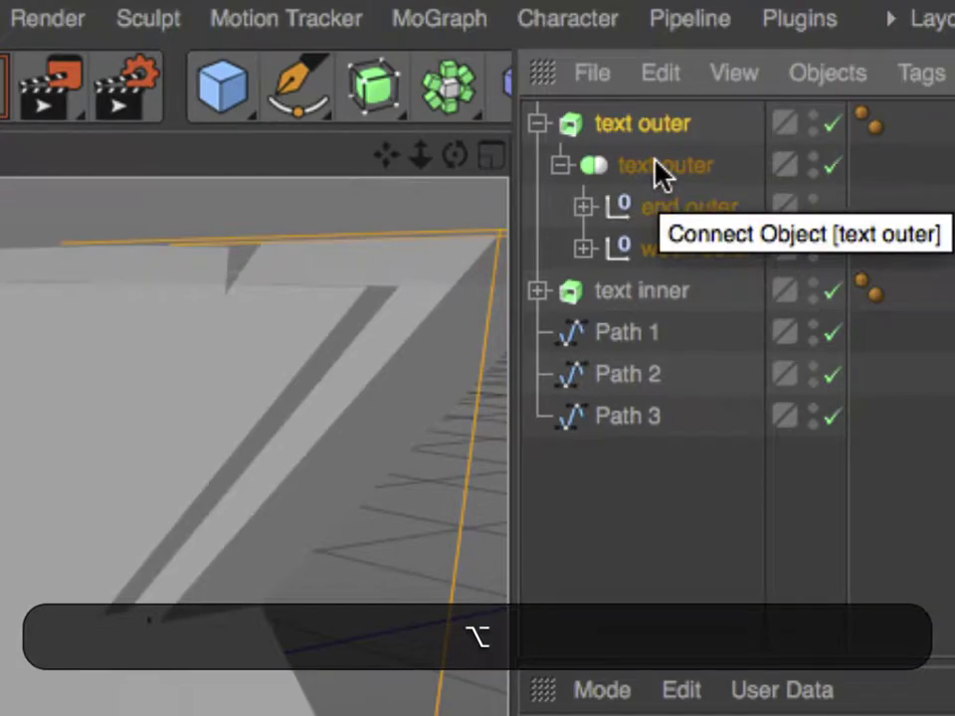
pyautogui.press('ctrl')
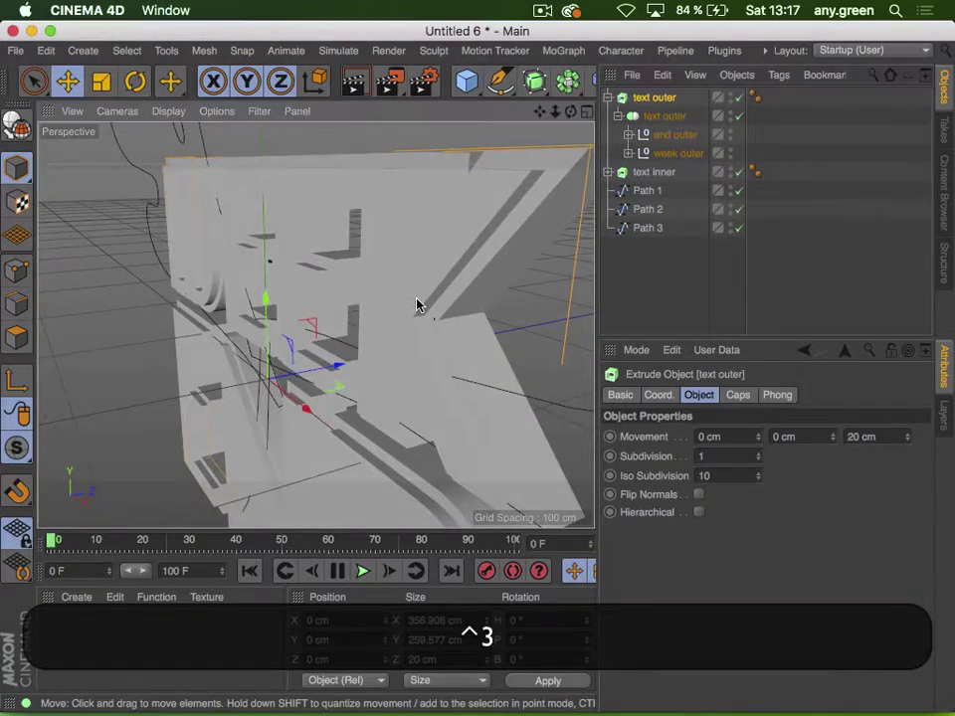
# Set the perspective view's display mode to Gouraud Shading (Lines)
pyautogui.moveTo(418, 305); pyautogui.dragTo(394, 342)
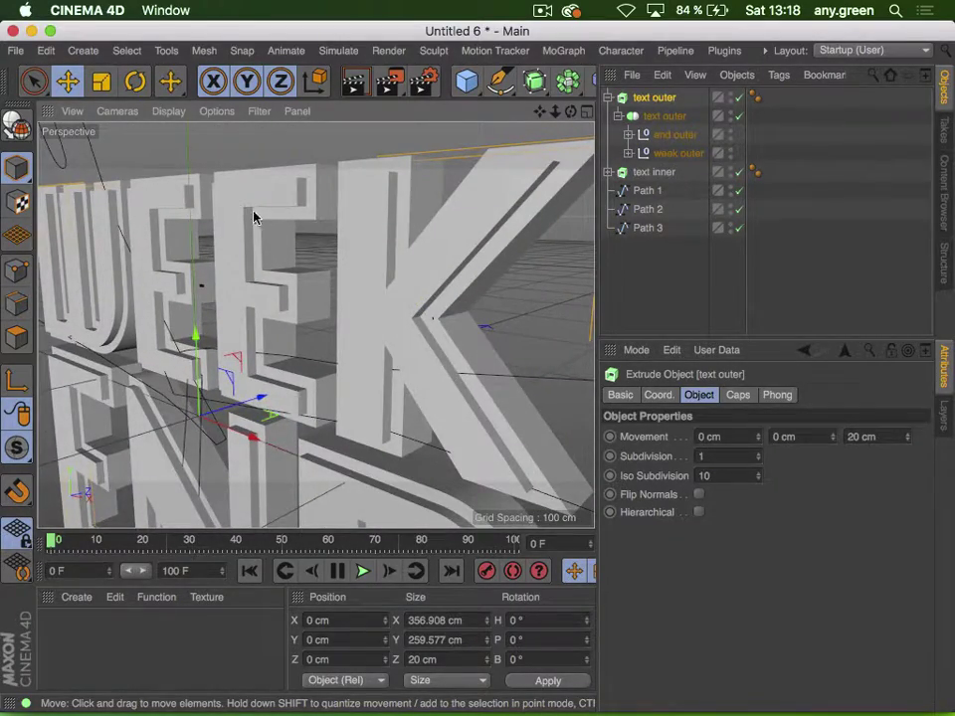
pyautogui.click(168, 110)
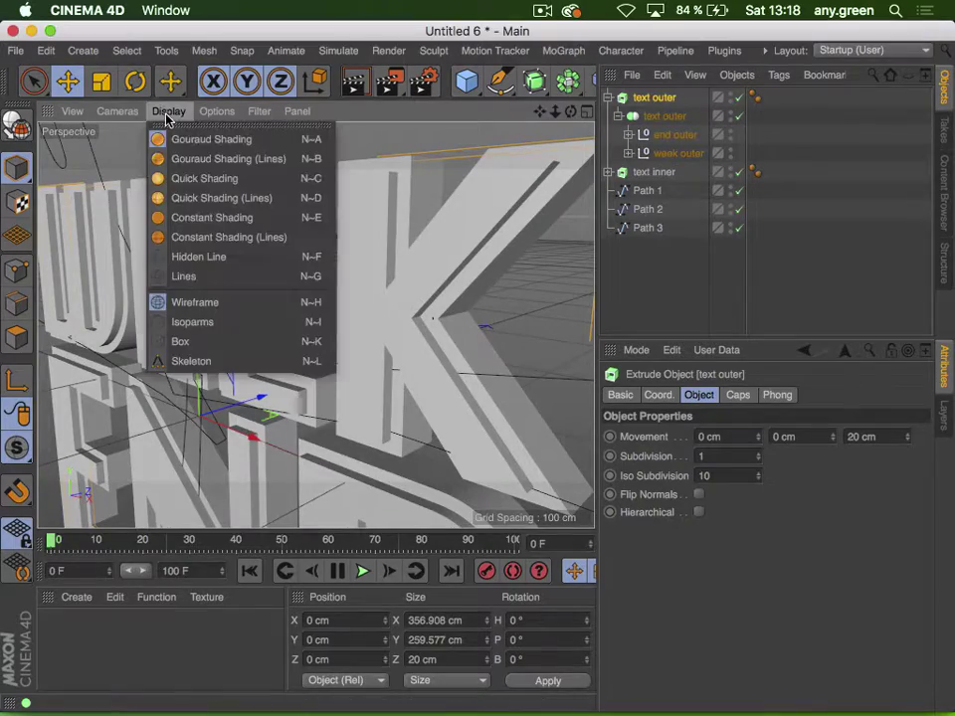
pyautogui.click(192, 162)
# Examine the extruded inner and outer letters from the front and from both sides
pyautogui.press('3')
pyautogui.moveTo(404, 281)
pyautogui.mouseDown()
pyautogui.moveTo(445, 264)
pyautogui.moveTo(340, 284)
pyautogui.moveTo(432, 280)
pyautogui.moveTo(416, 279)
pyautogui.mouseUp()
pyautogui.press('2')
pyautogui.moveTo(228, 297); pyautogui.dragTo(589, 240)
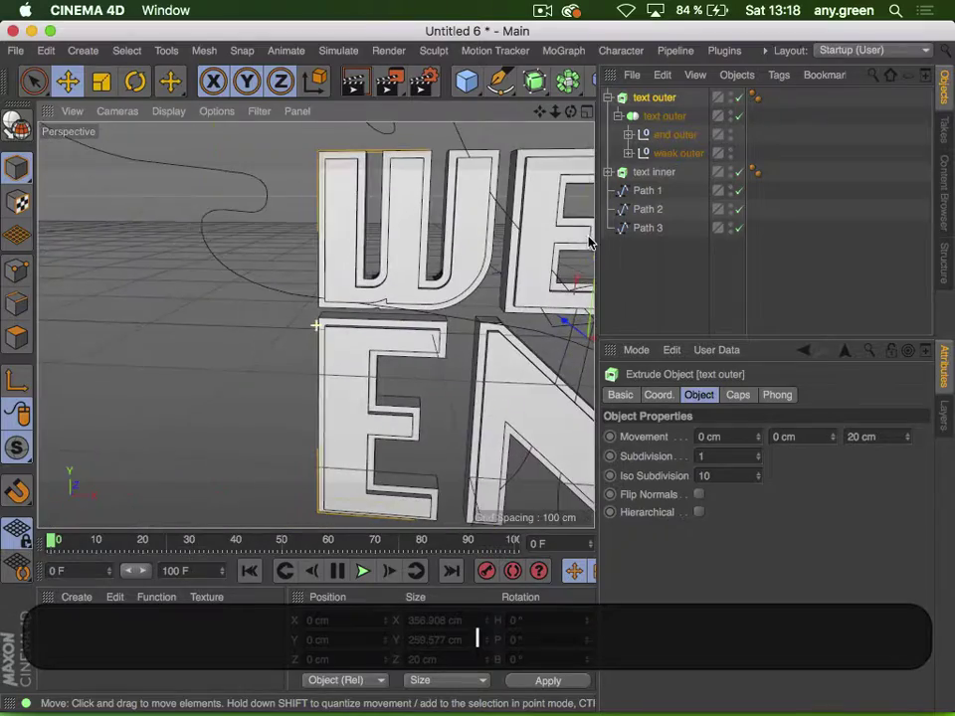
pyautogui.press('3')
pyautogui.moveTo(445, 271)
pyautogui.mouseDown()
pyautogui.moveTo(587, 286)
pyautogui.moveTo(361, 326)
pyautogui.moveTo(293, 308)
pyautogui.moveTo(310, 237)
pyautogui.moveTo(376, 174)
pyautogui.moveTo(416, 275)
pyautogui.moveTo(386, 296)
pyautogui.moveTo(488, 272)
pyautogui.mouseUp()
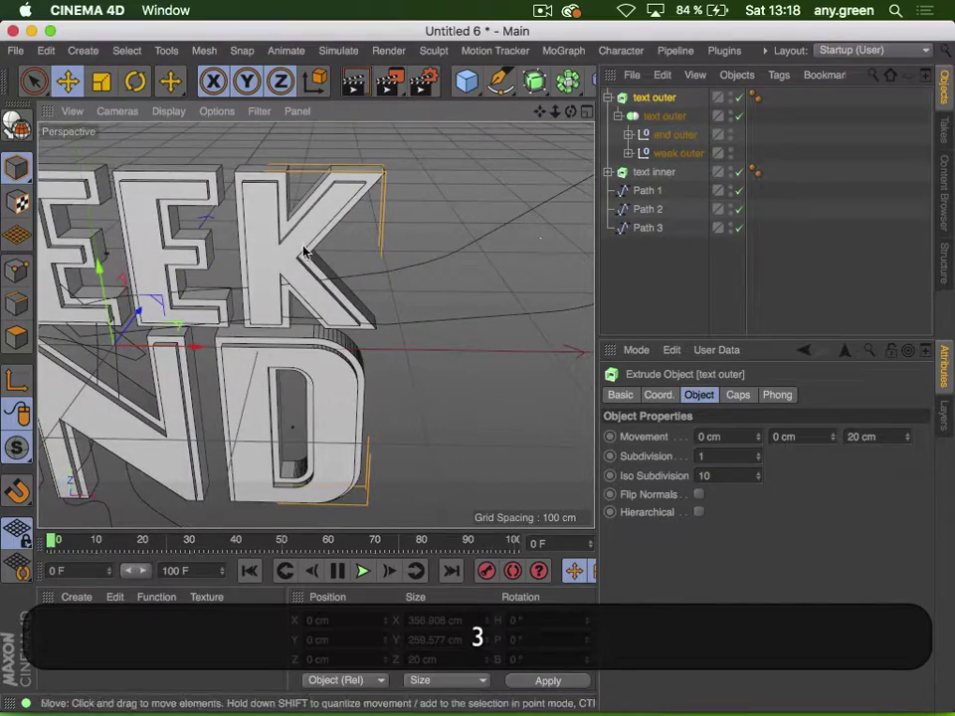
pyautogui.moveTo(228, 249); pyautogui.dragTo(352, 328)
pyautogui.press('2')
pyautogui.press('3')
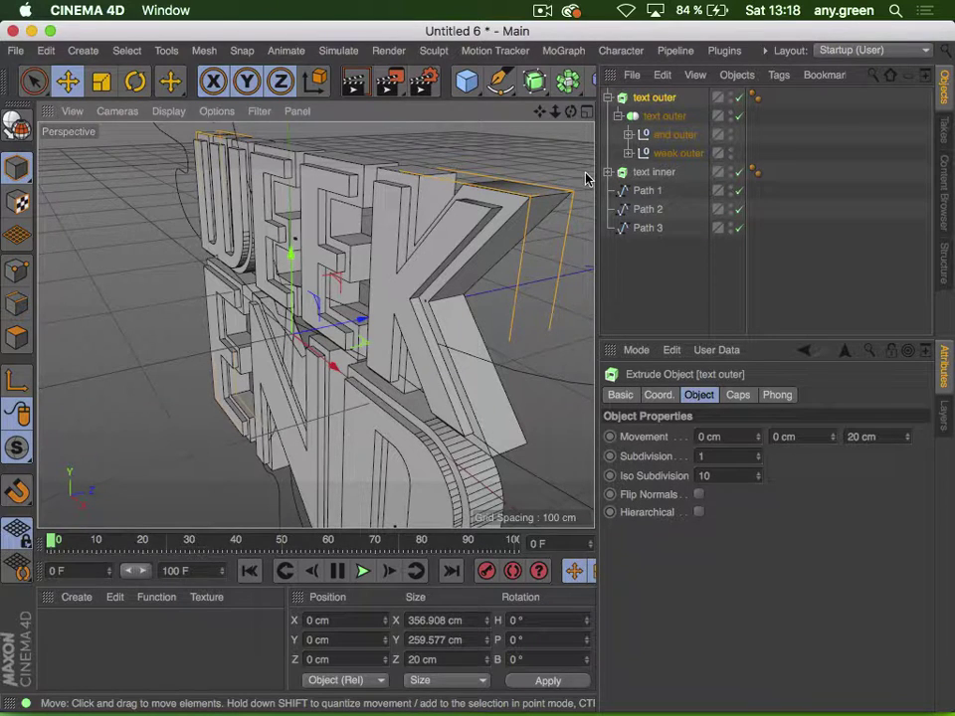
pyautogui.press('3')
pyautogui.moveTo(378, 359); pyautogui.dragTo(348, 343)
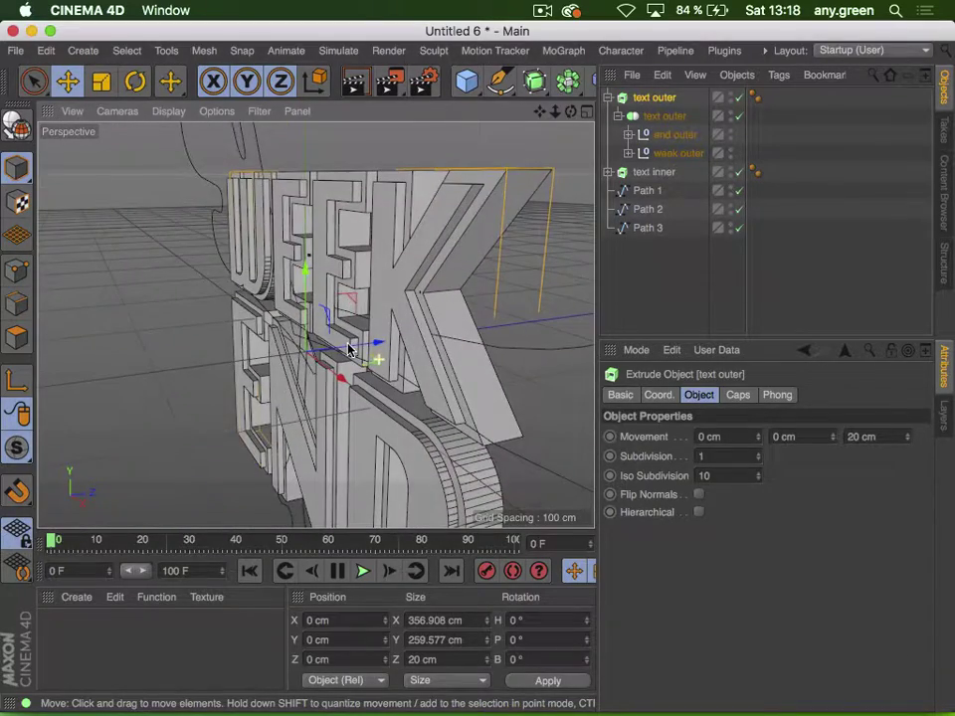
# Collapse the text outer hierarchy and reduce the Z movement of its Extrude object
pyautogui.click(608, 99)
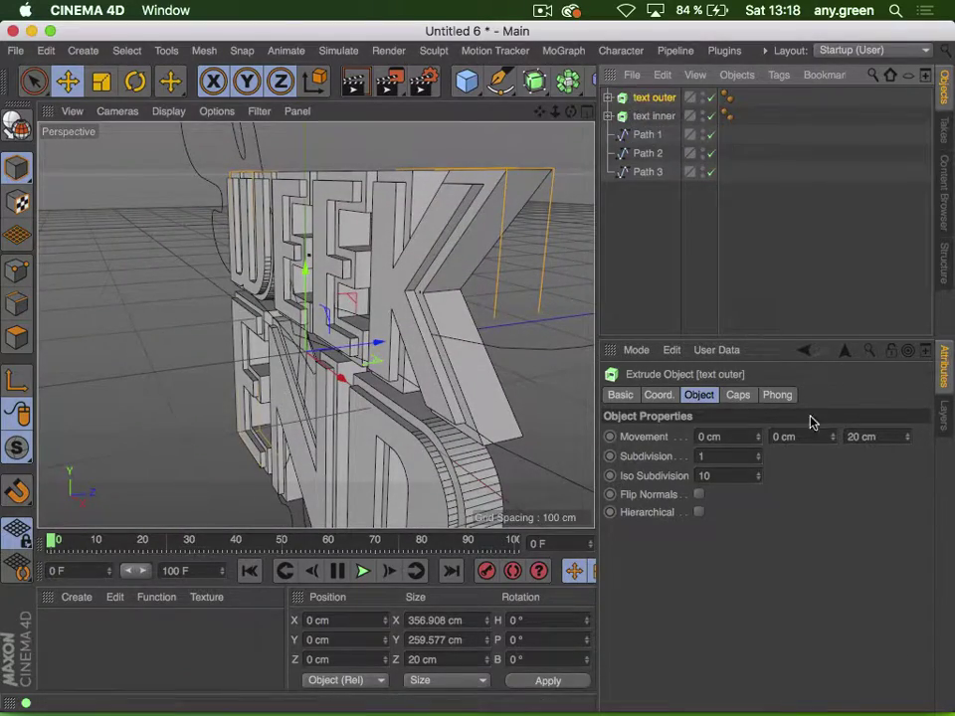
pyautogui.click(863, 438)
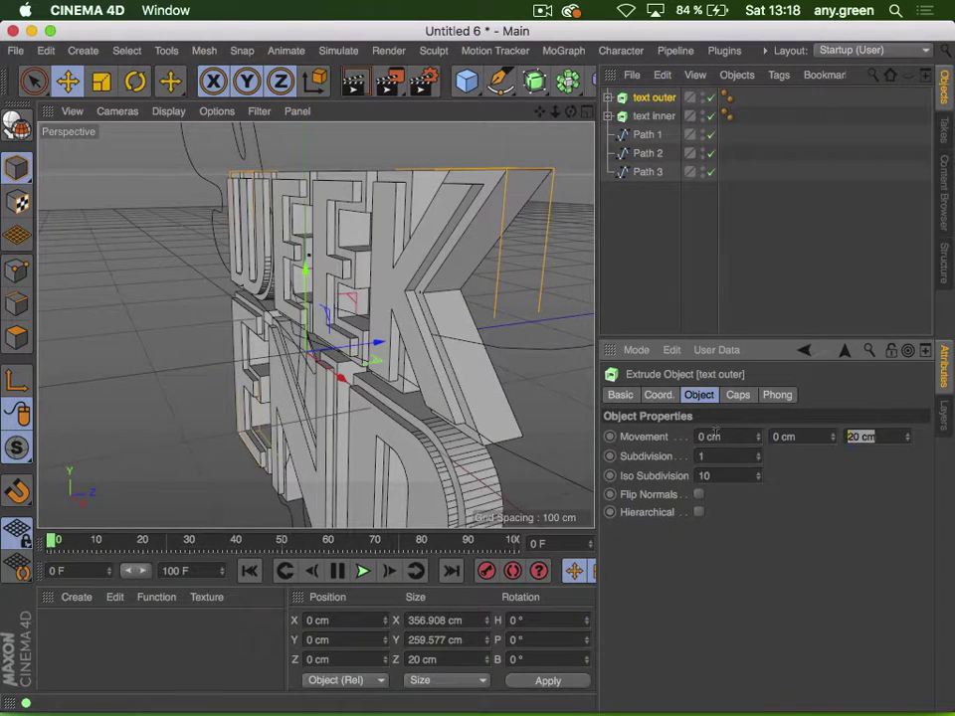
pyautogui.press('Return')
pyautogui.click(635, 229)
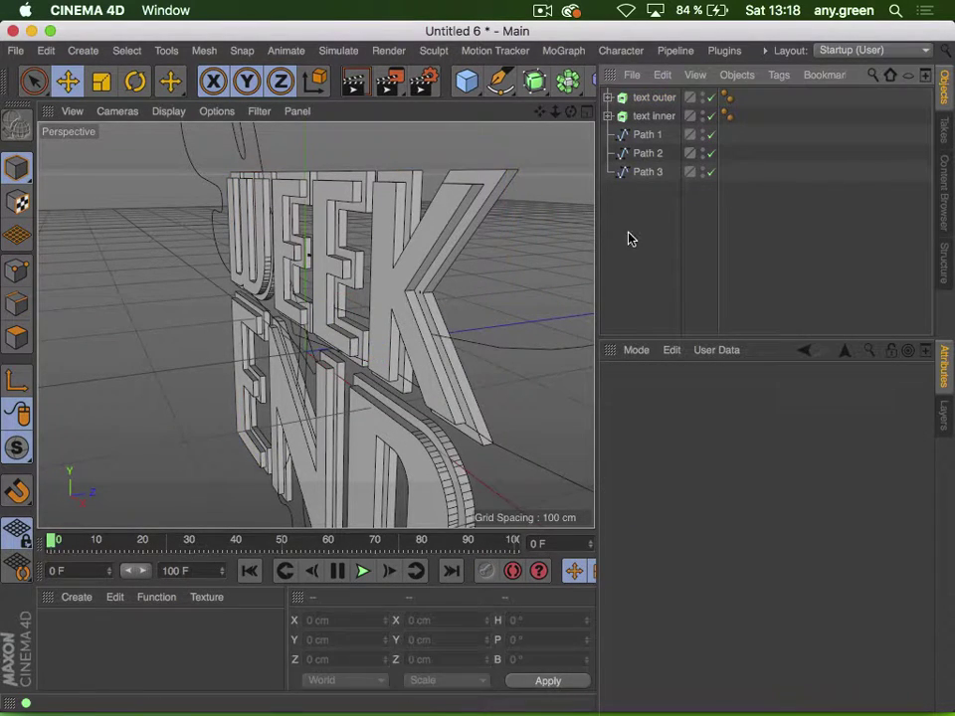
# Examine the depth of the outer letters and the splash-shaped path splines around them
pyautogui.press('1')
pyautogui.moveTo(381, 285); pyautogui.dragTo(489, 256)
pyautogui.press('3')
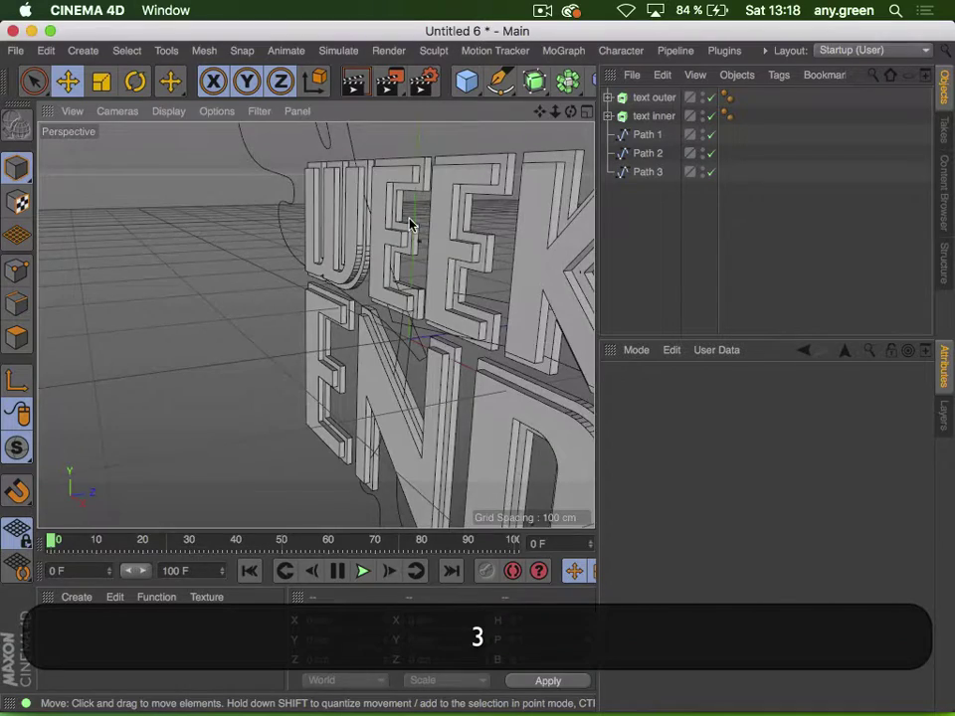
pyautogui.moveTo(411, 225); pyautogui.dragTo(517, 210)
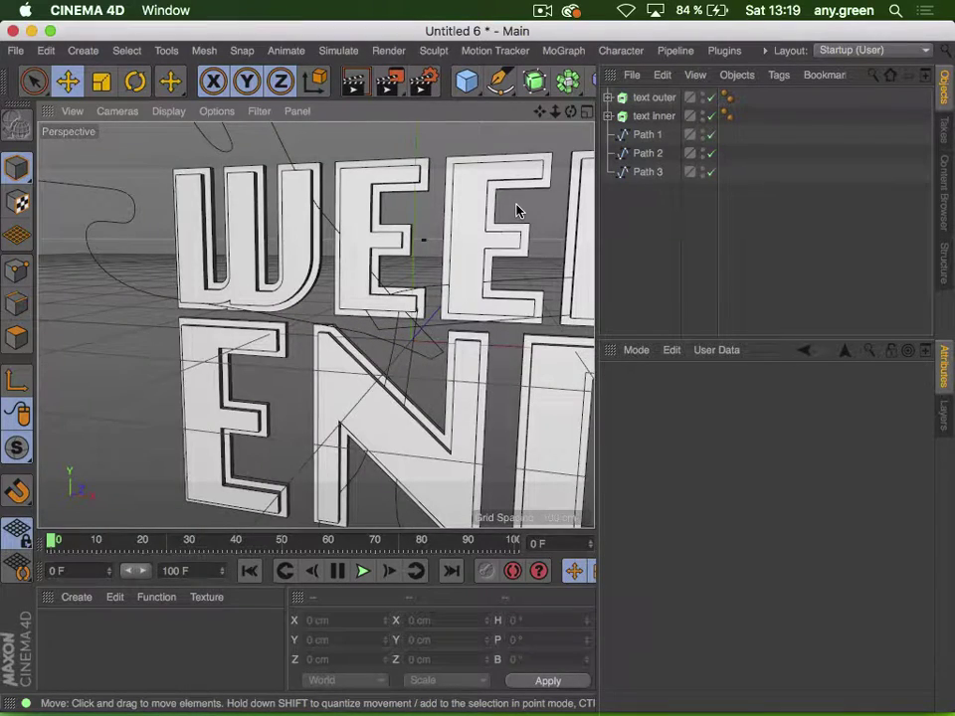
pyautogui.press('1')
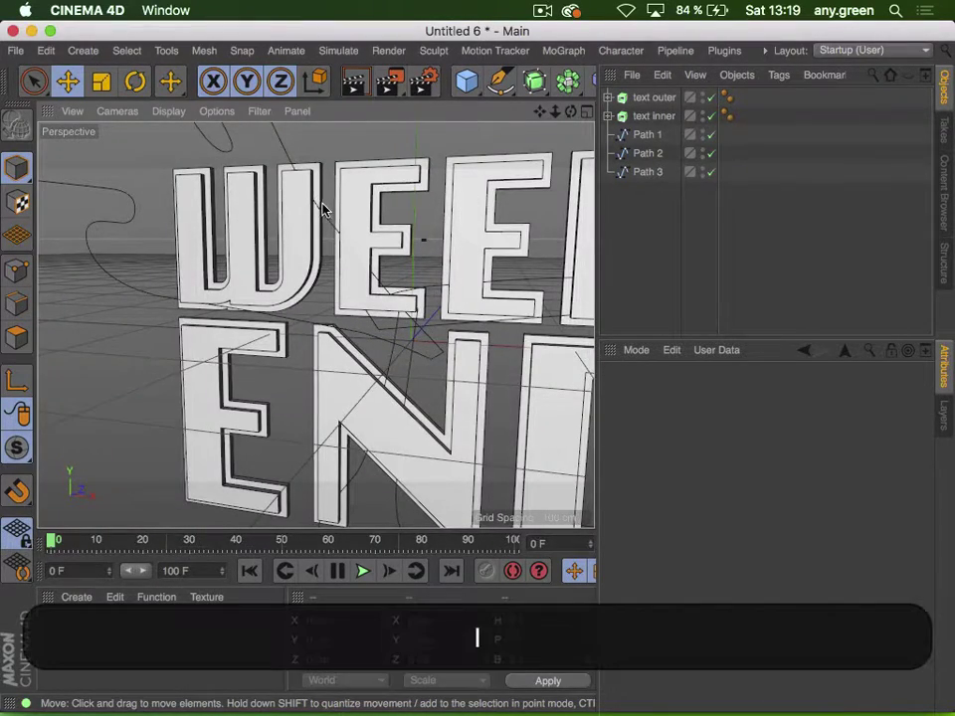
pyautogui.moveTo(517, 211); pyautogui.dragTo(479, 367)
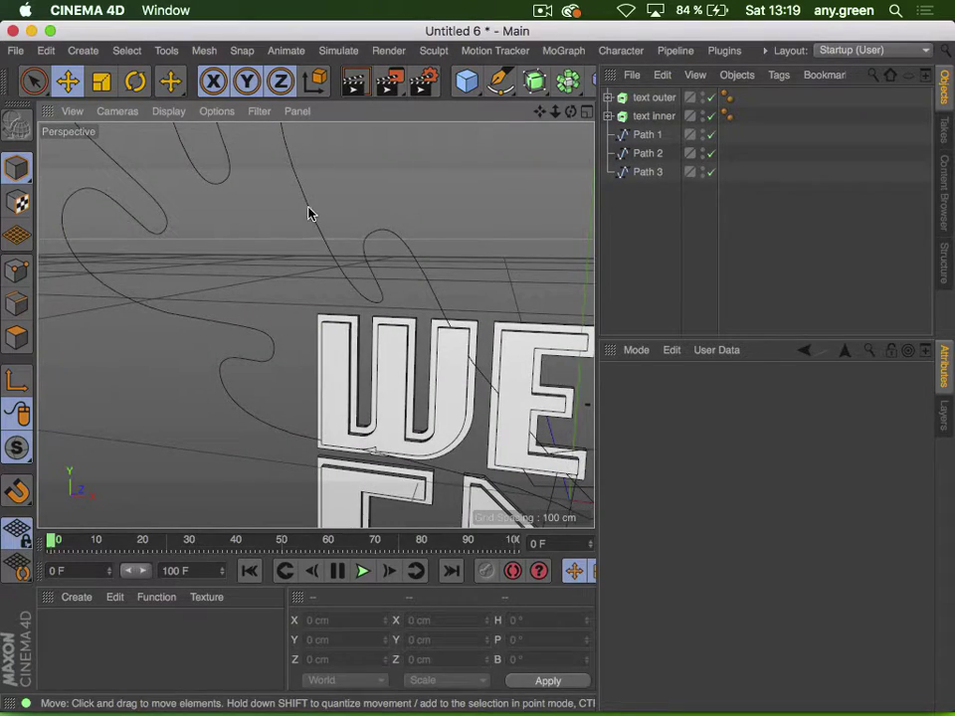
pyautogui.click(311, 213)
pyautogui.press('2')
pyautogui.moveTo(426, 315); pyautogui.dragTo(298, 333)
pyautogui.click(620, 250)
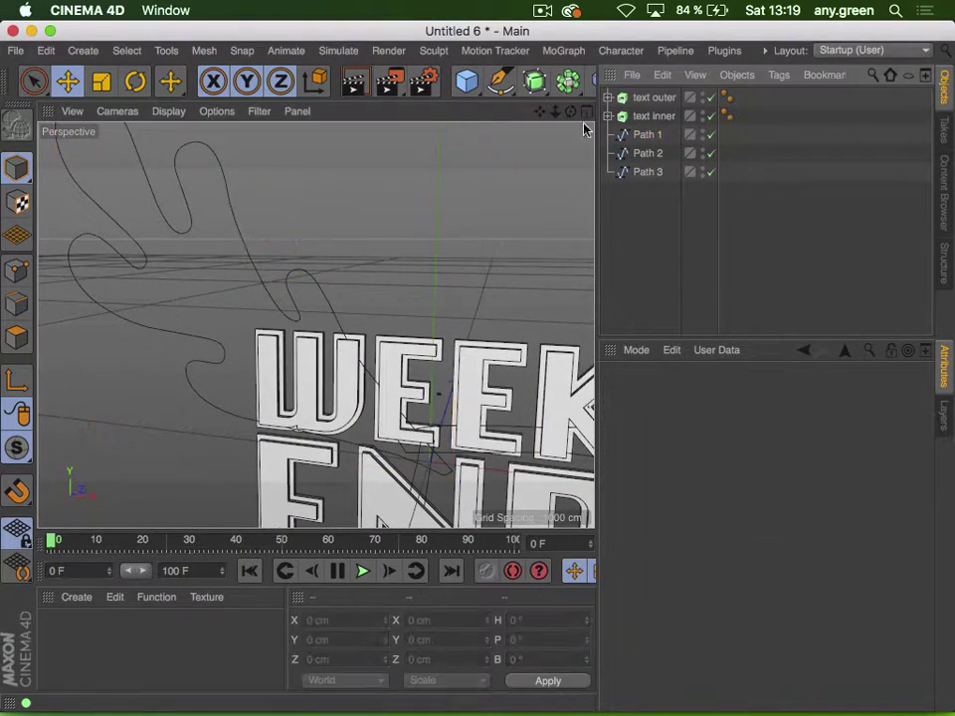
# Add an Extrude object and duplicate it twice so each path spline has its own
pyautogui.click(563, 78)
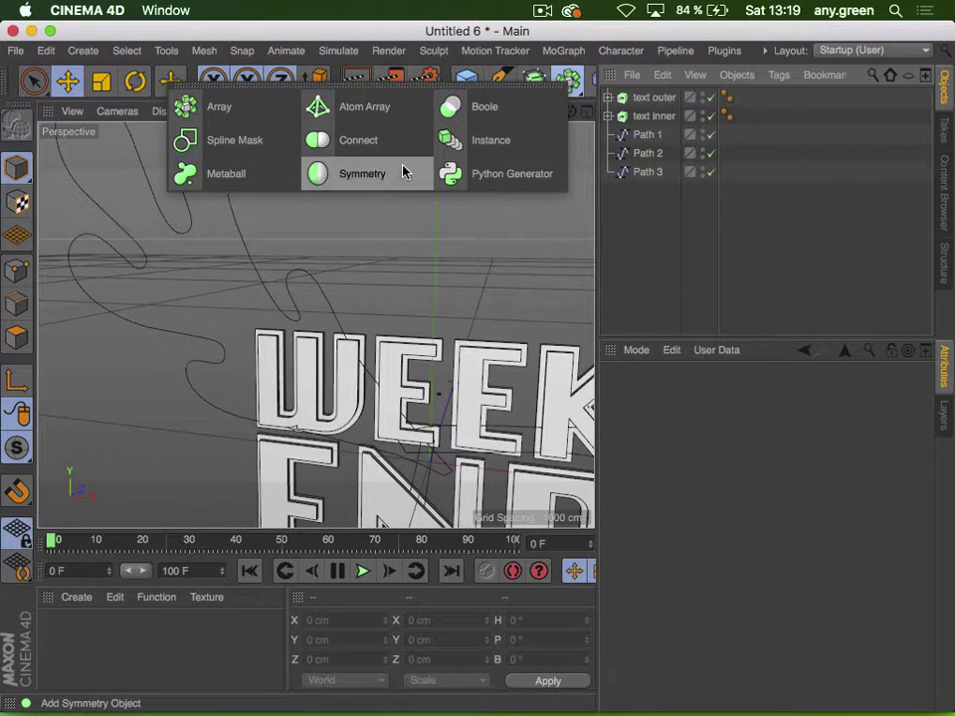
pyautogui.click(533, 85)
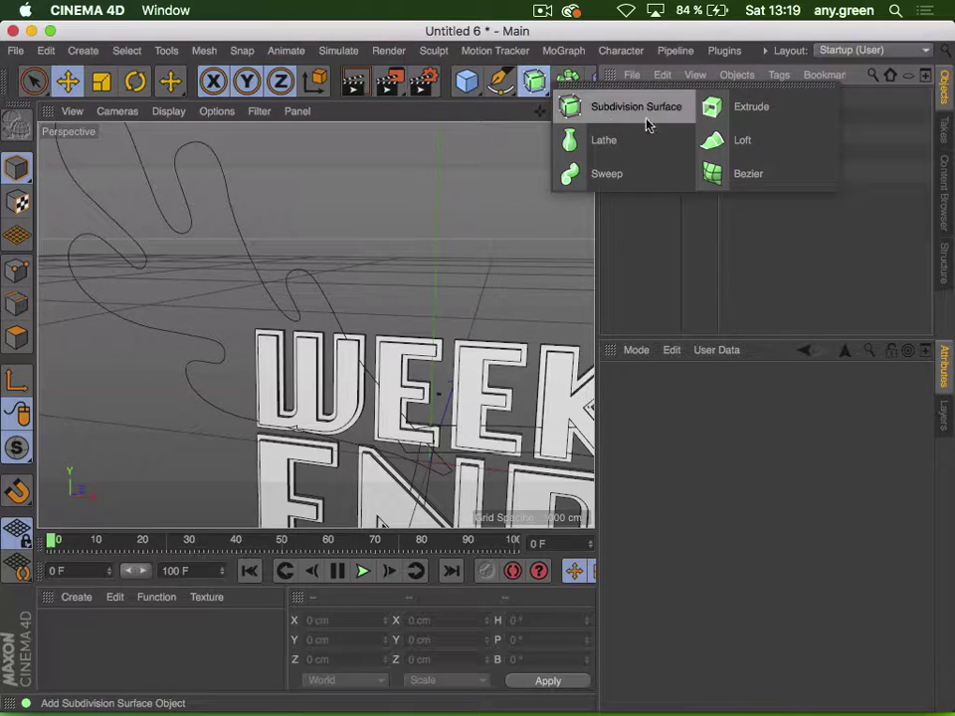
pyautogui.click(721, 107)
pyautogui.press('super+c')
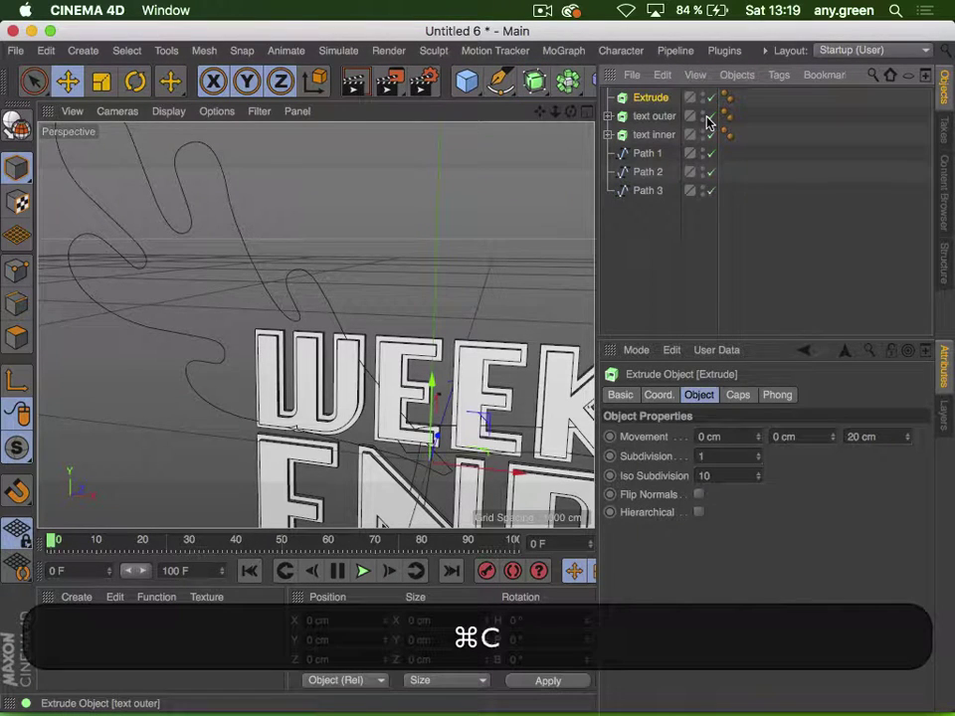
pyautogui.press('super+v')
pyautogui.press('super+v')
# Nest Path 1, Path 2 and Path 3 each inside a separate Extrude object and collapse the three hierarchies
pyautogui.click(647, 190)
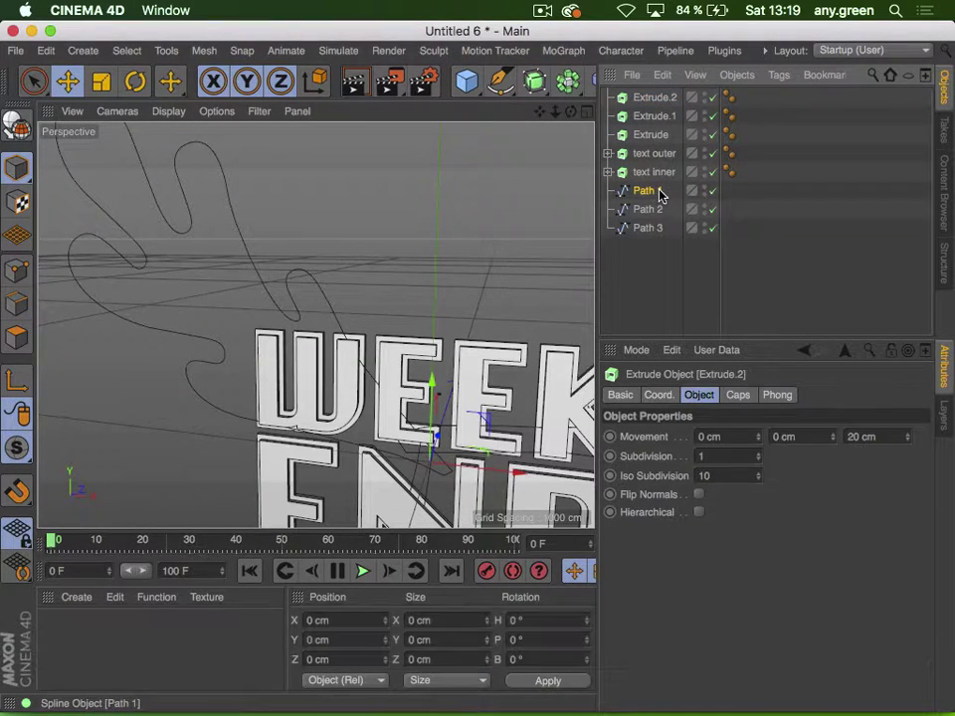
pyautogui.moveTo(647, 189); pyautogui.dragTo(654, 138)
pyautogui.click(648, 210)
pyautogui.moveTo(649, 209); pyautogui.dragTo(652, 101)
pyautogui.click(608, 97)
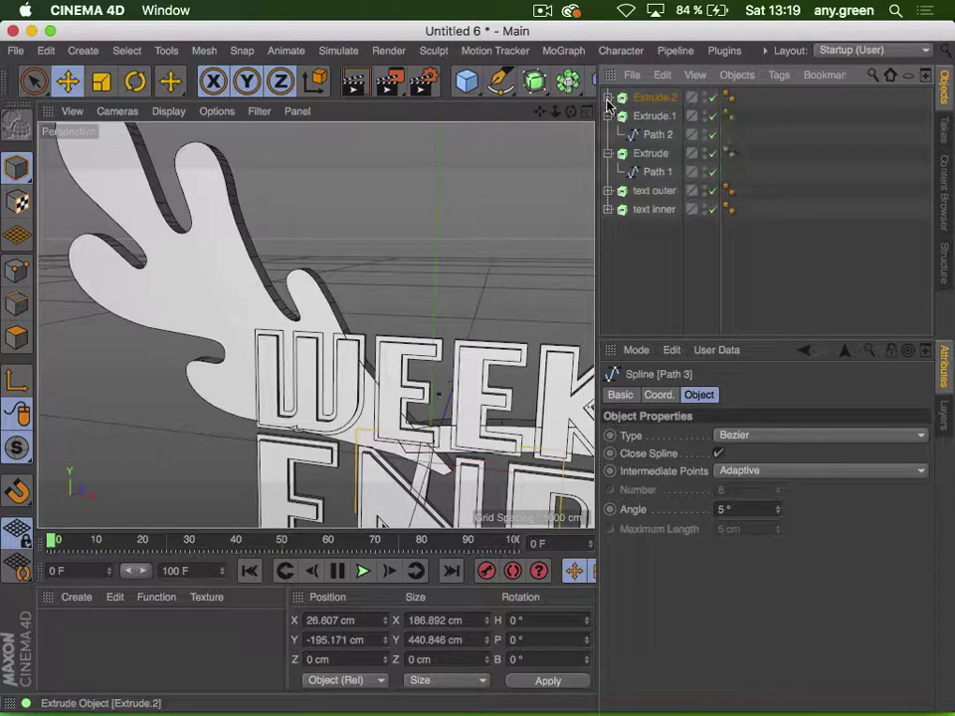
pyautogui.click(607, 116)
pyautogui.click(607, 134)
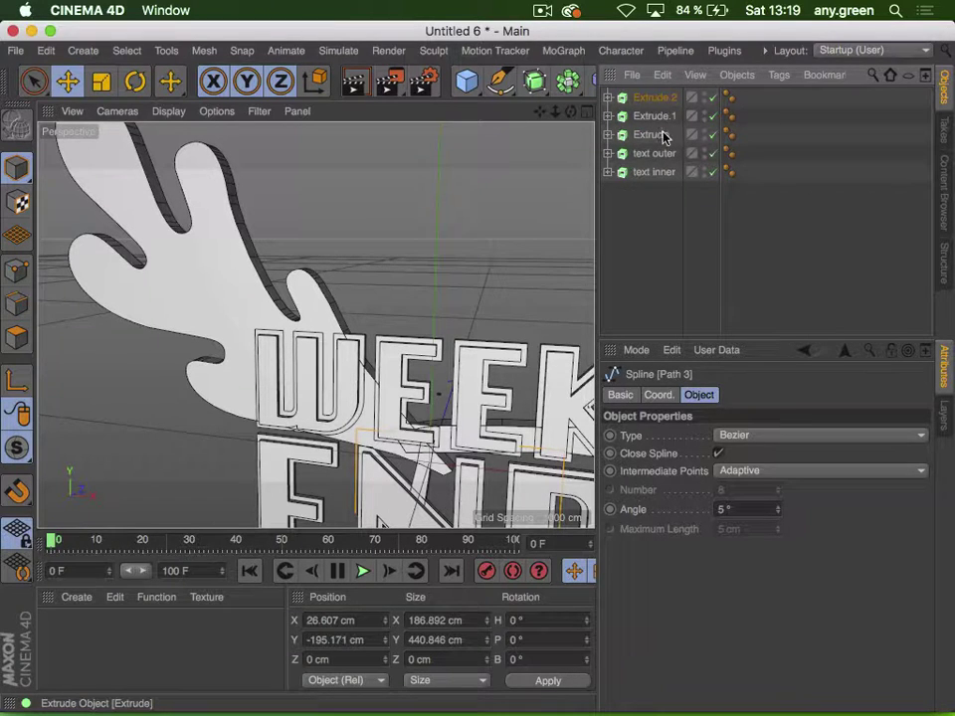
# Rename the Extrude object containing the first path spline as Path 1
pyautogui.doubleClick(662, 134)
pyautogui.write('Path 1')
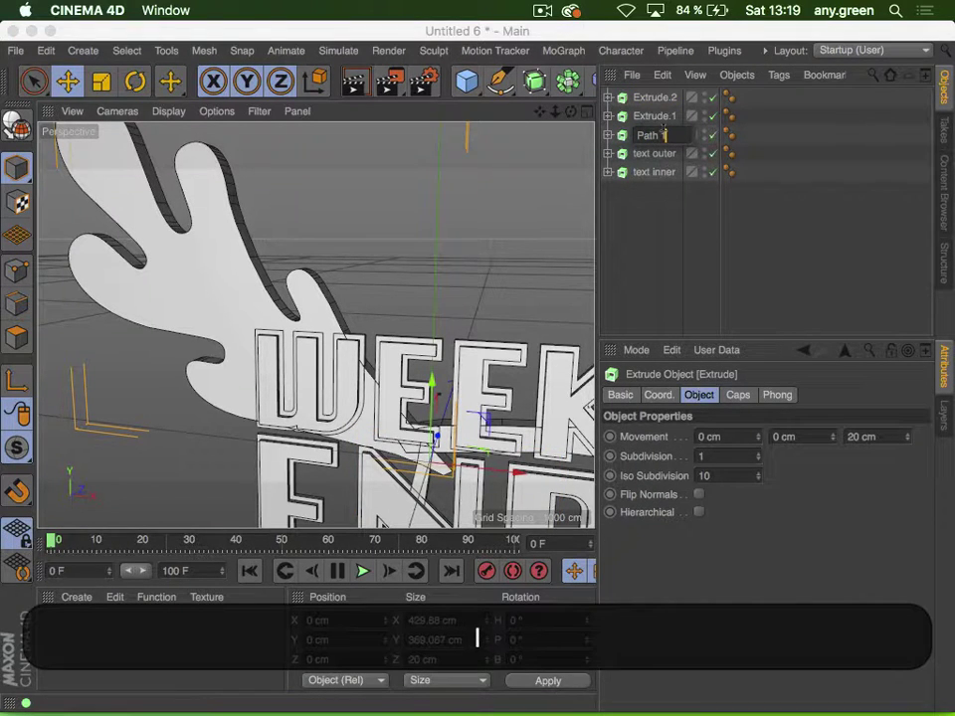
pyautogui.press('shift+super+Left')
pyautogui.press('super+Return')
# Rename the Extrude object containing the second path spline as Path 2
pyautogui.doubleClick(648, 117)
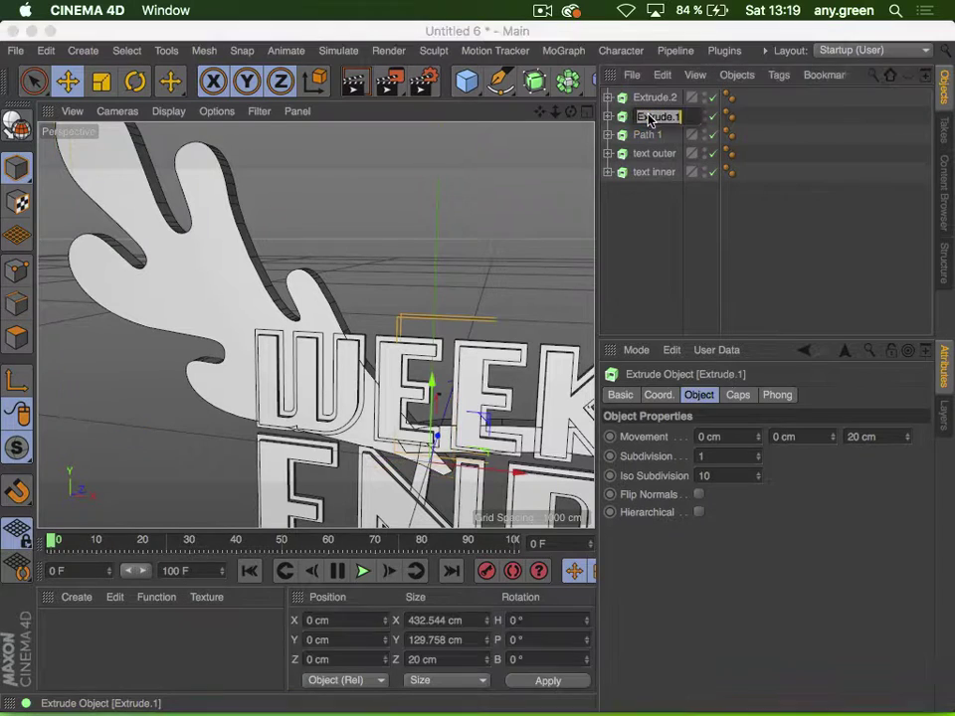
pyautogui.press('super+v')
pyautogui.write('2')
pyautogui.press('BackSpace')
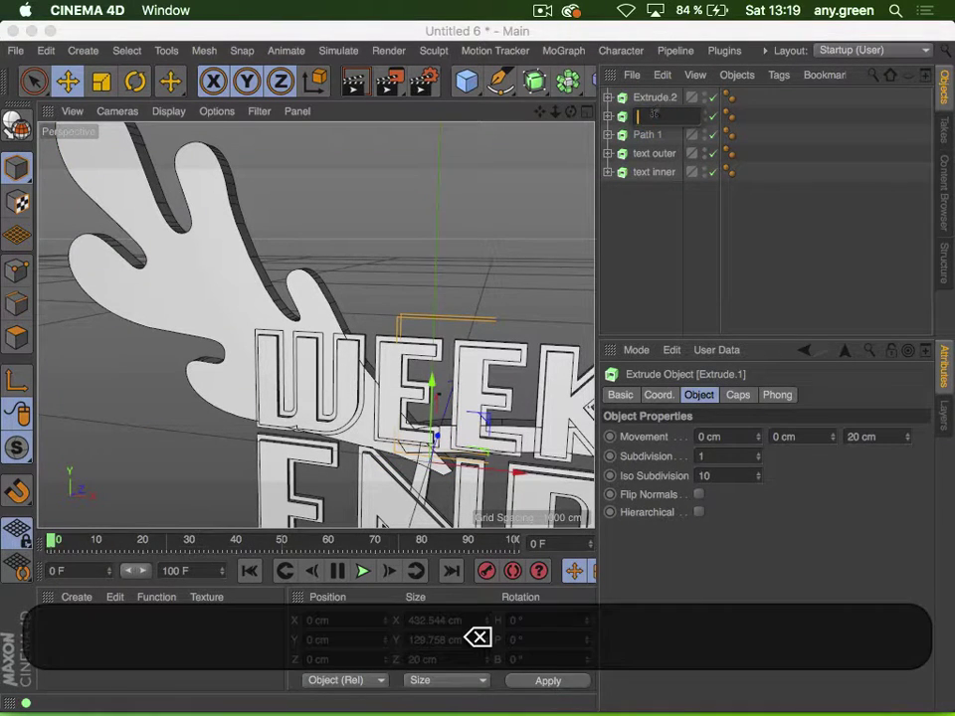
pyautogui.press('super+v')
pyautogui.press('BackSpace')
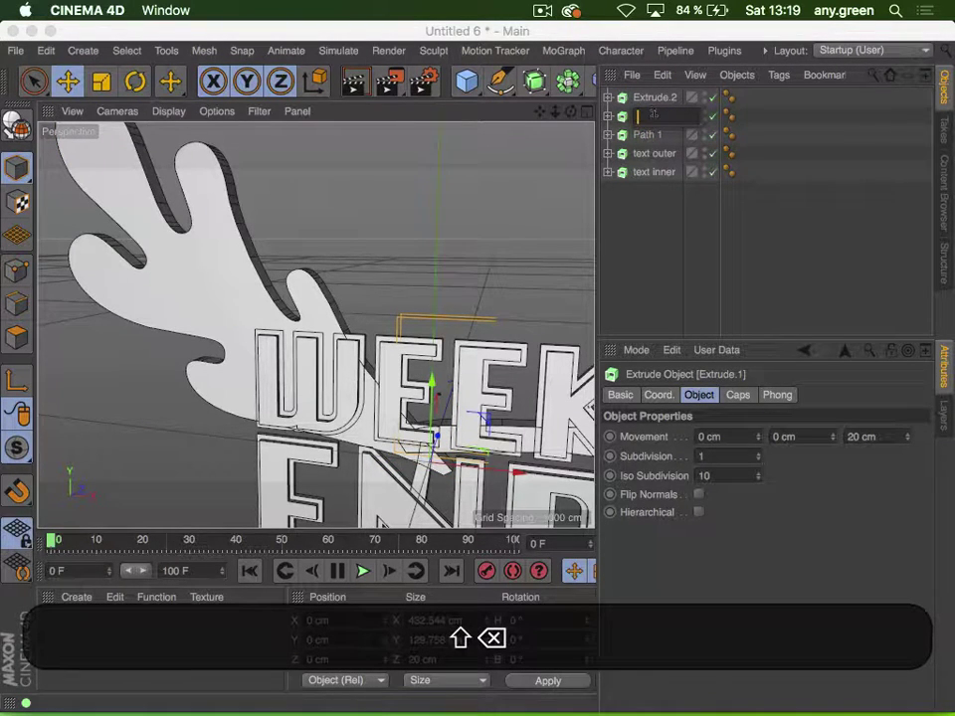
pyautogui.write('Path 2')
pyautogui.press('Return')
# Rename the Extrude object containing the third path spline as Path 3
pyautogui.doubleClick(656, 97)
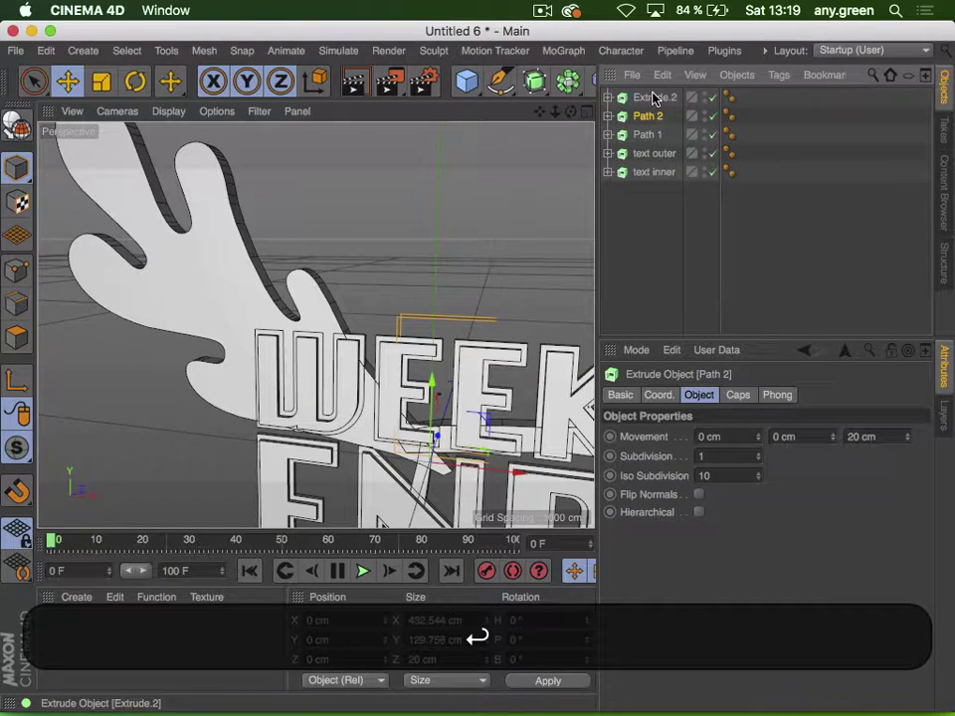
pyautogui.write('Path')
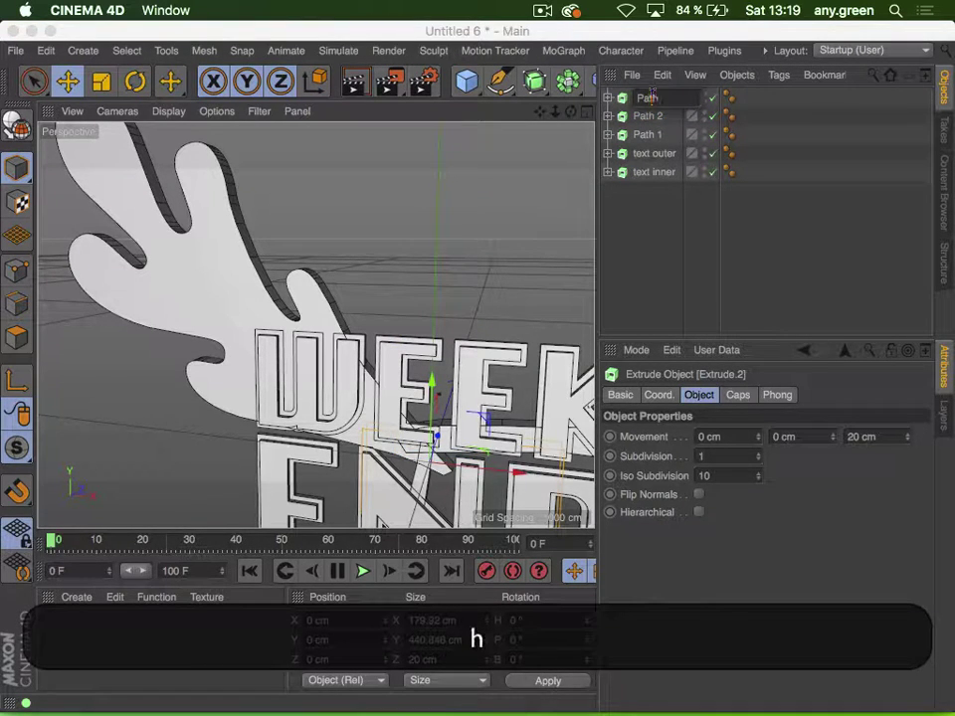
pyautogui.write(' 3')
pyautogui.press('Return')
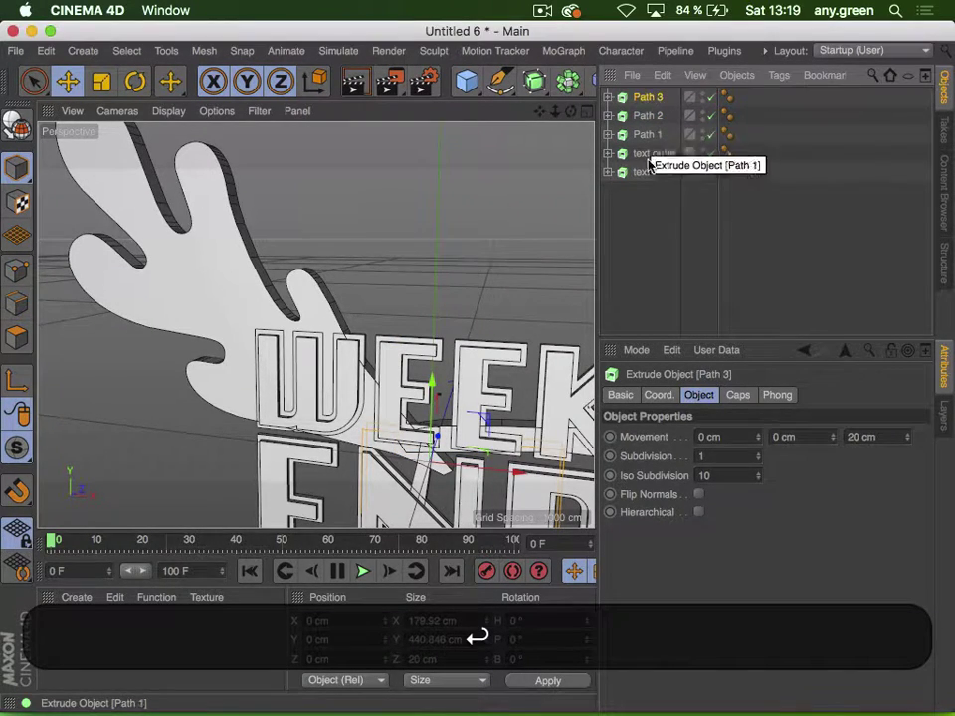
# Examine the whole WEEKEND lettering together with the three extruded splash paths
pyautogui.press('2')
pyautogui.moveTo(479, 383); pyautogui.dragTo(450, 281)
pyautogui.press('1')
pyautogui.press('3')
pyautogui.press('1')
pyautogui.moveTo(442, 347); pyautogui.dragTo(407, 370)
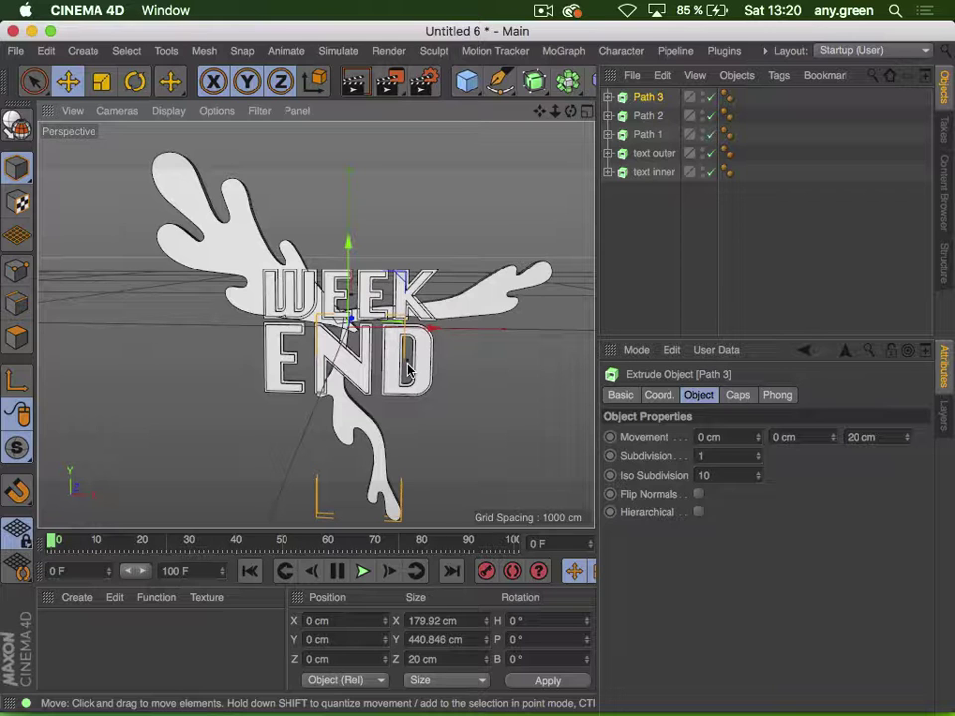
# Save the project on the Desktop as class.c4d
pyautogui.press('super+s')
pyautogui.press('shift+super+d')
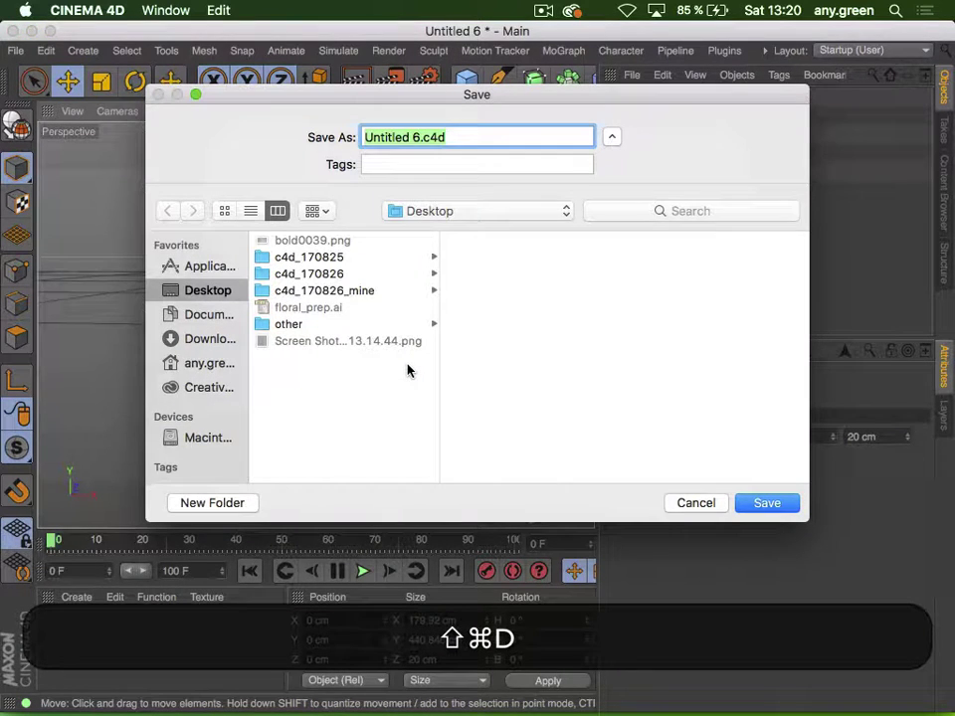
pyautogui.write('class')
pyautogui.press('Return')
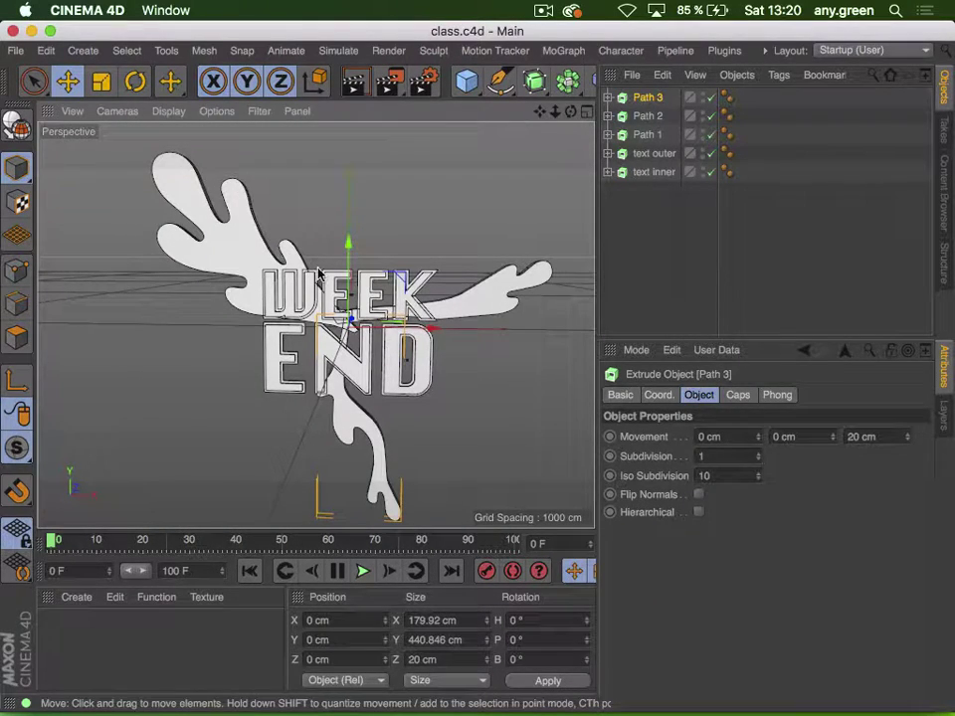
# Create a new material and make its colour pure white by setting the colour value (V) to 100%
pyautogui.press('3')
pyautogui.moveTo(318, 274); pyautogui.dragTo(406, 299)
pyautogui.press('2')
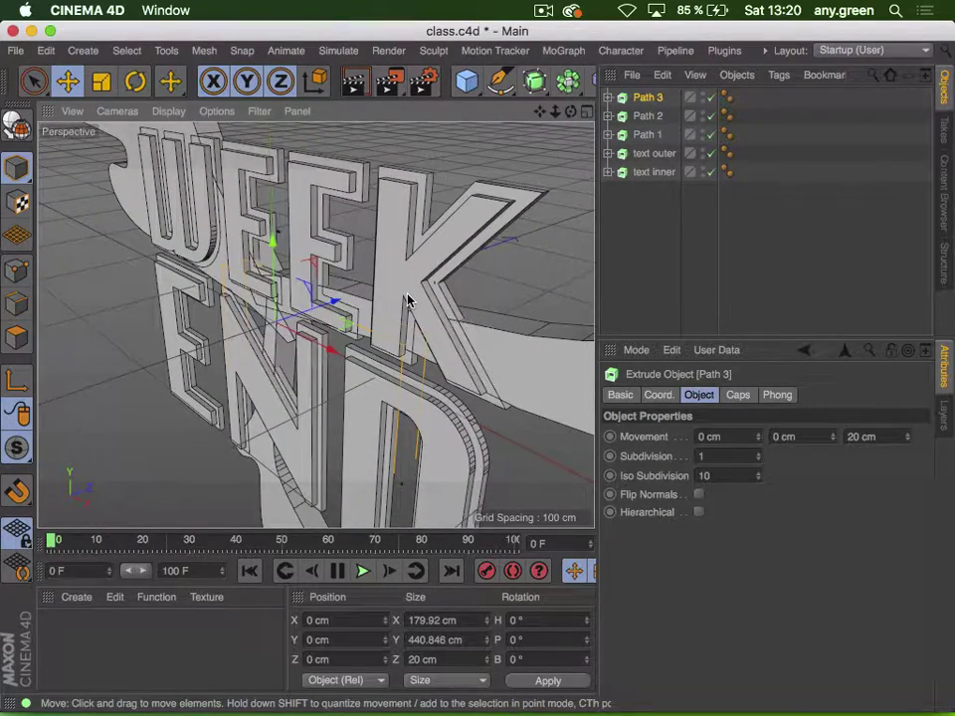
pyautogui.doubleClick(61, 641)
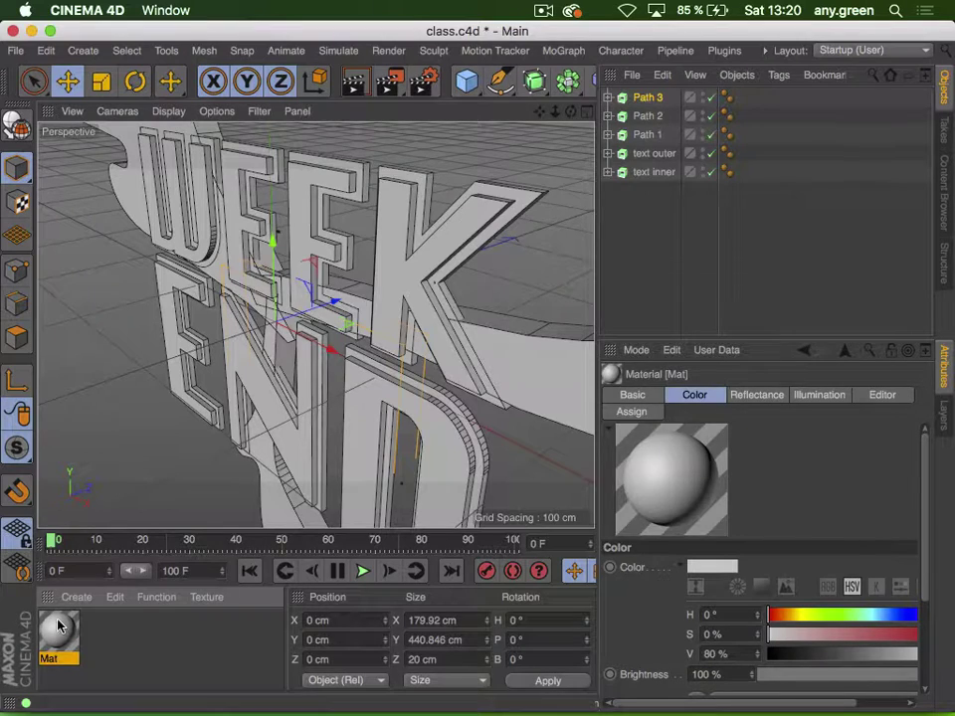
pyautogui.doubleClick(58, 625)
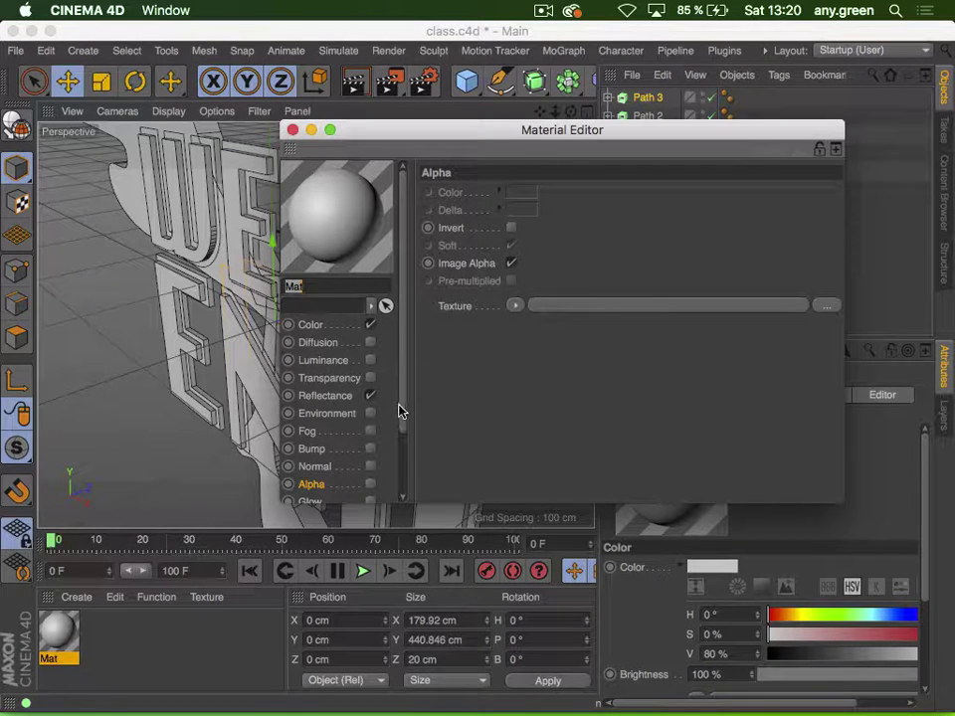
pyautogui.click(320, 324)
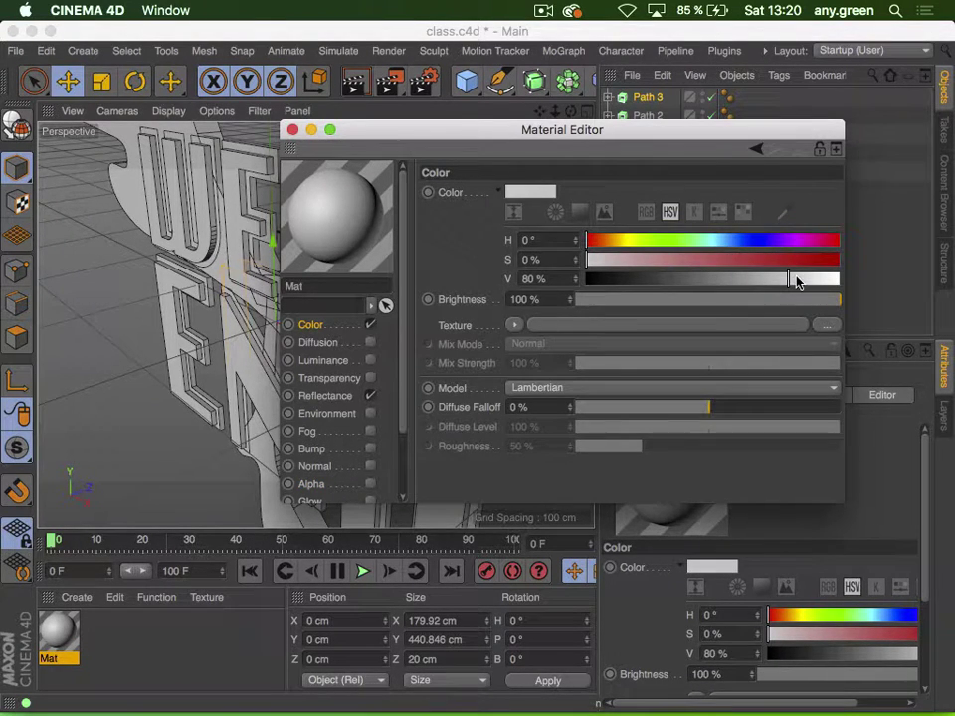
pyautogui.moveTo(795, 281); pyautogui.dragTo(903, 254)
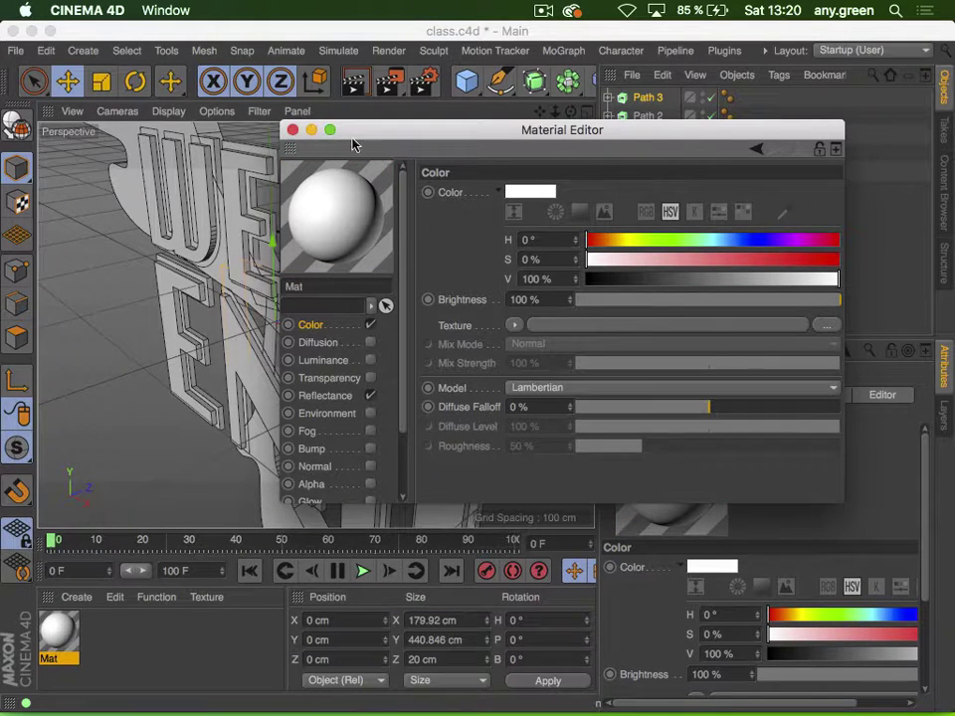
pyautogui.click(292, 130)
# Duplicate the white material and make the copy bright green with hue 139°, saturation 93% and value 93%
pyautogui.keyDown('ctrl'); pyautogui.moveTo(66, 625); pyautogui.dragTo(104, 632); pyautogui.keyUp('ctrl')
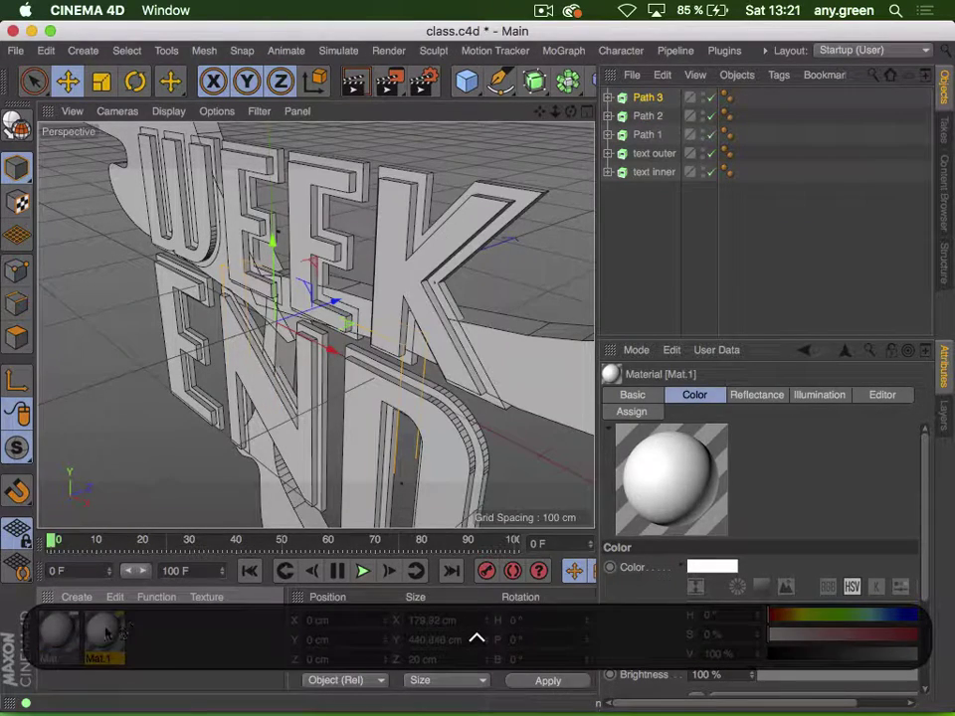
pyautogui.doubleClick(104, 631)
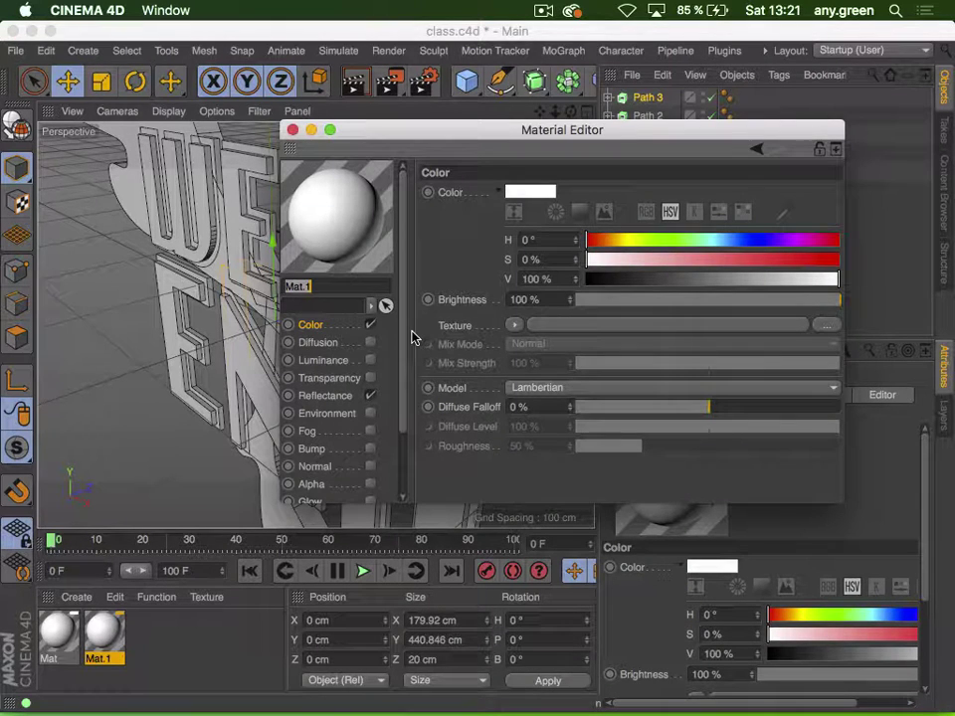
pyautogui.click(682, 245)
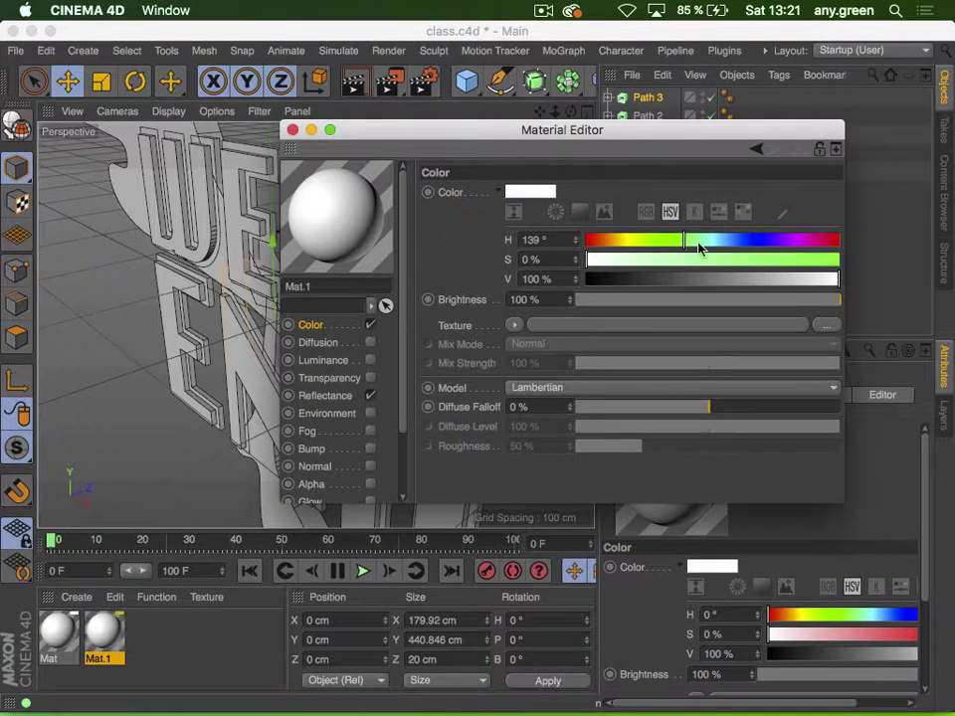
pyautogui.click(821, 260)
pyautogui.click(822, 279)
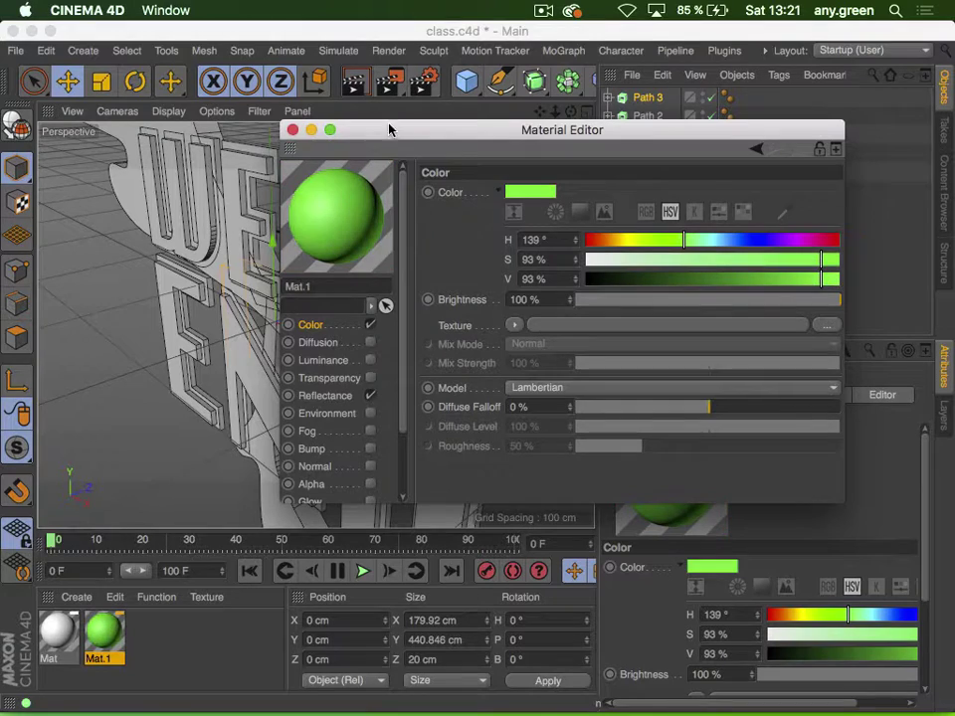
pyautogui.click(291, 131)
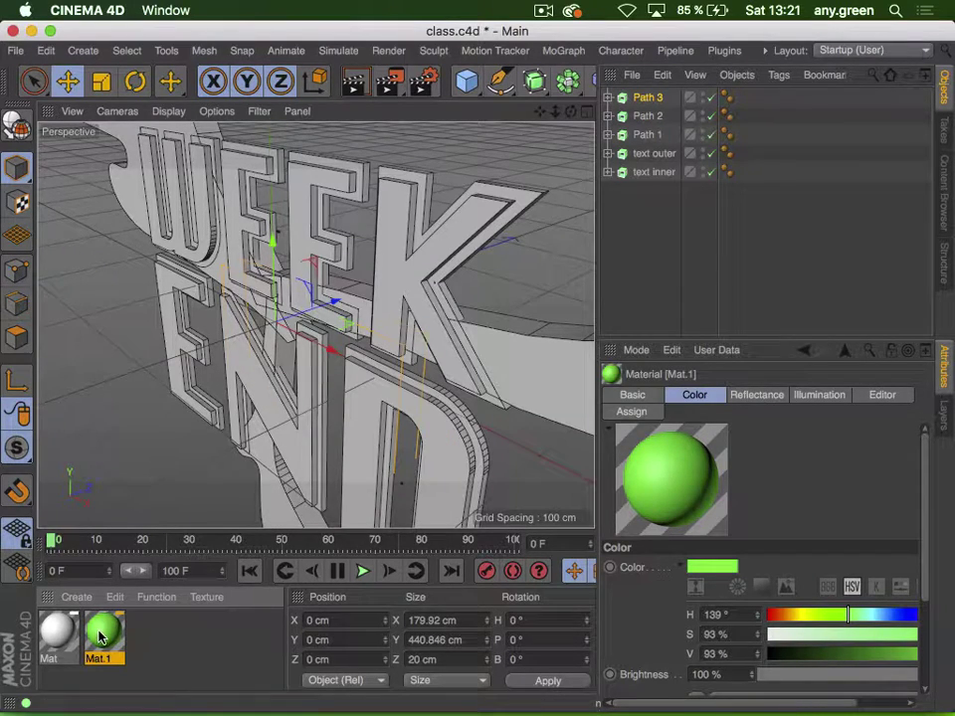
# Apply the green material to the text inner object and the white material to the text outer object
pyautogui.moveTo(102, 638); pyautogui.dragTo(668, 175)
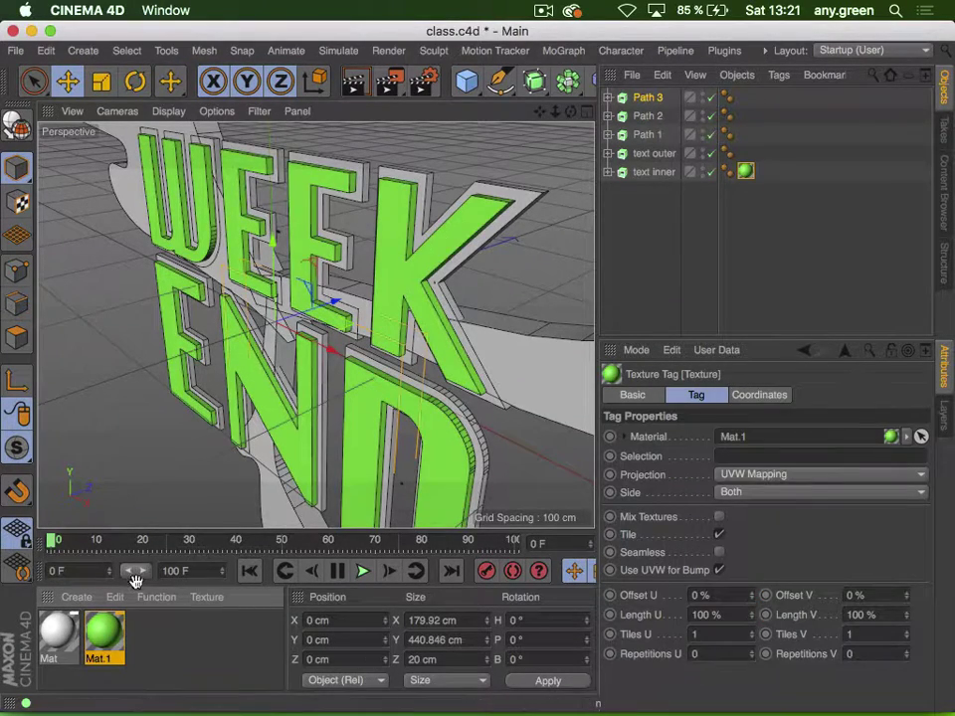
pyautogui.moveTo(57, 644); pyautogui.dragTo(661, 156)
# Duplicate the green material, set the copy's hue to 202° for blue, and apply it to Path 1, Path 2 and Path 3
pyautogui.click(149, 642)
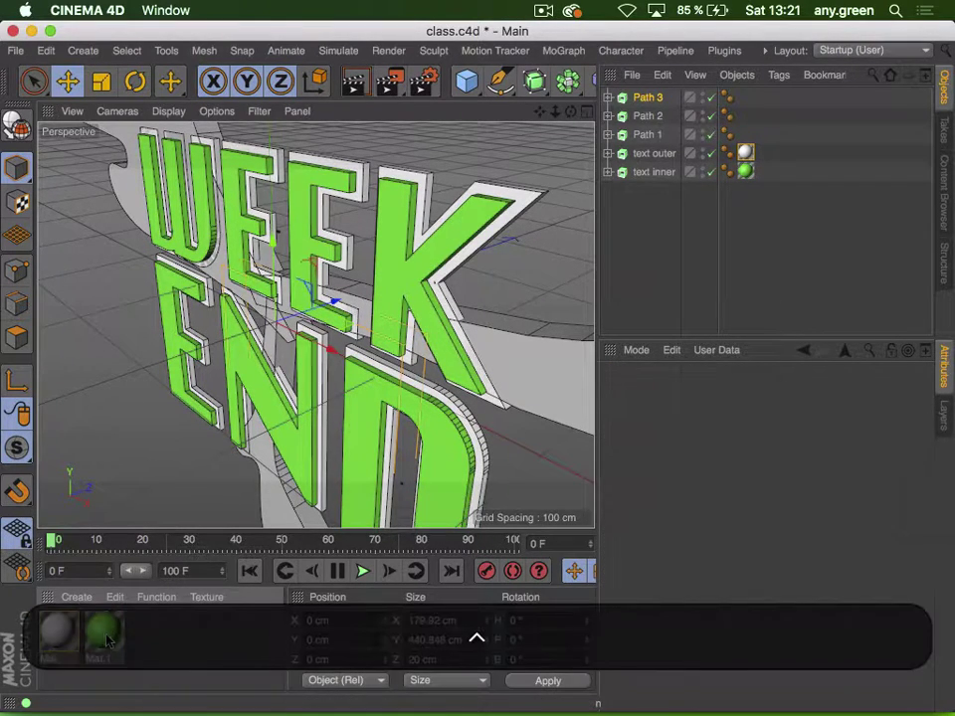
pyautogui.doubleClick(144, 641)
pyautogui.doubleClick(149, 636)
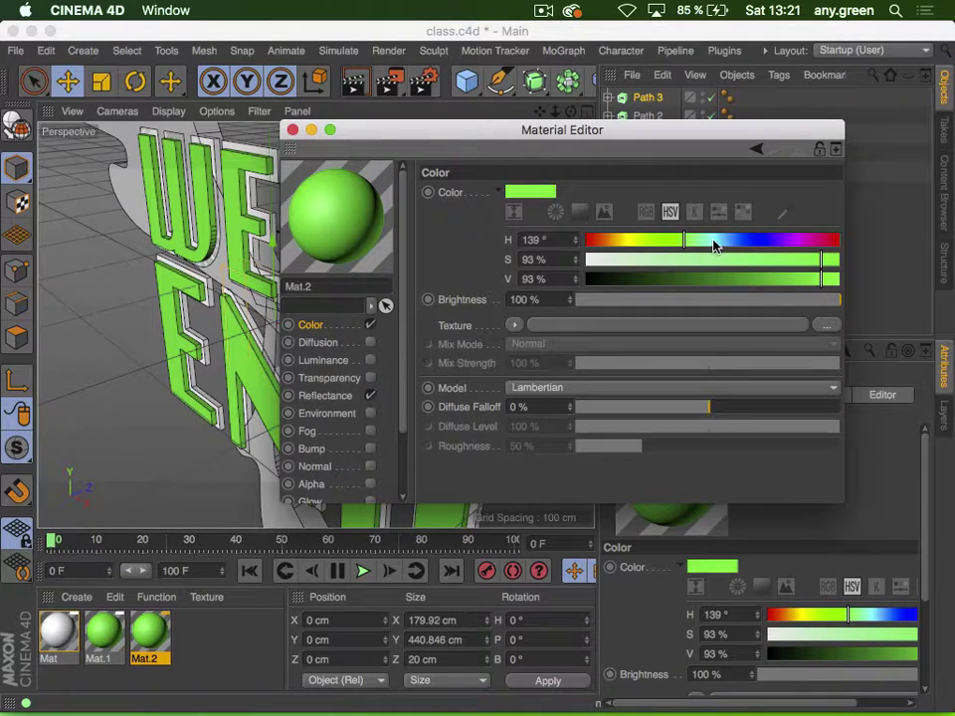
pyautogui.moveTo(713, 242); pyautogui.dragTo(727, 243)
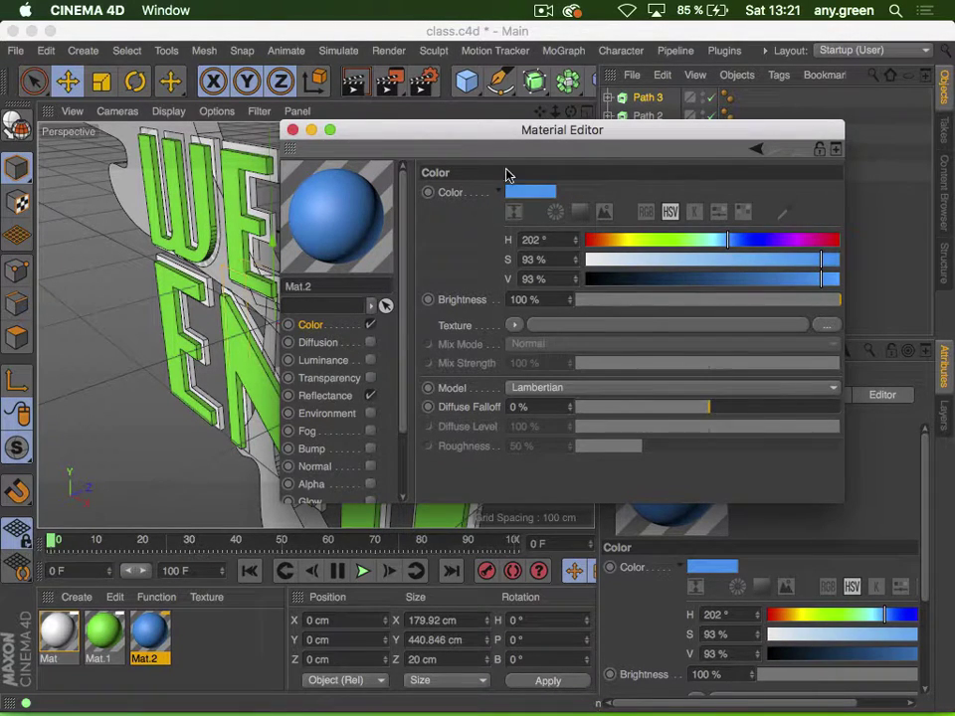
pyautogui.click(292, 130)
pyautogui.moveTo(149, 633); pyautogui.dragTo(747, 97)
pyautogui.click(796, 98)
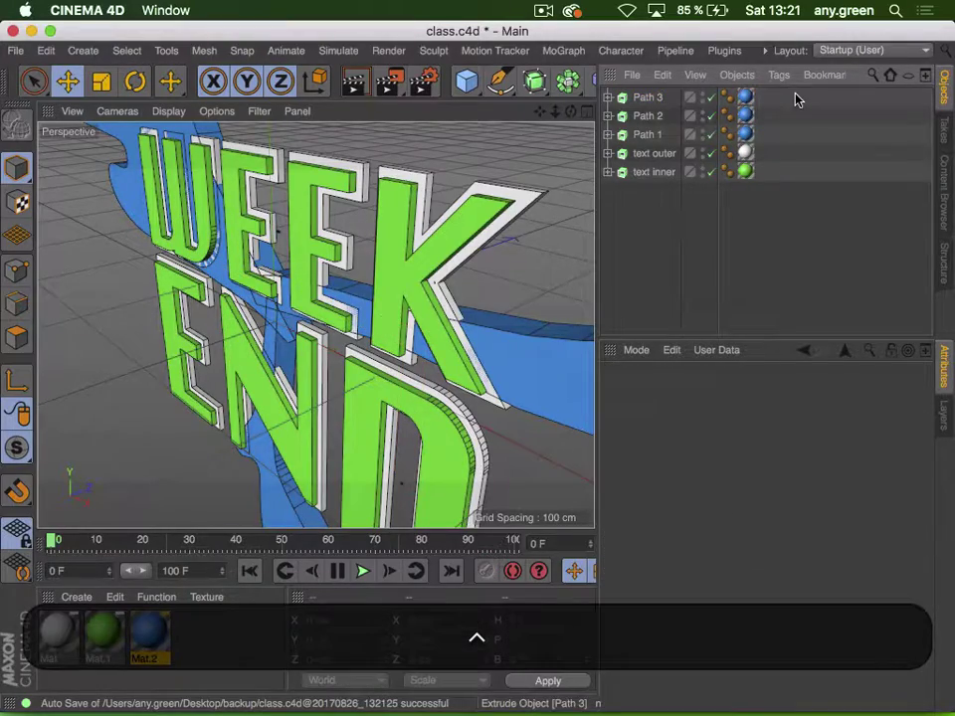
# Move Path 1, Path 2 and Path 3 together back behind the lettering, to about 13.36 cm along Z
pyautogui.press('3')
pyautogui.moveTo(164, 300); pyautogui.dragTo(392, 301)
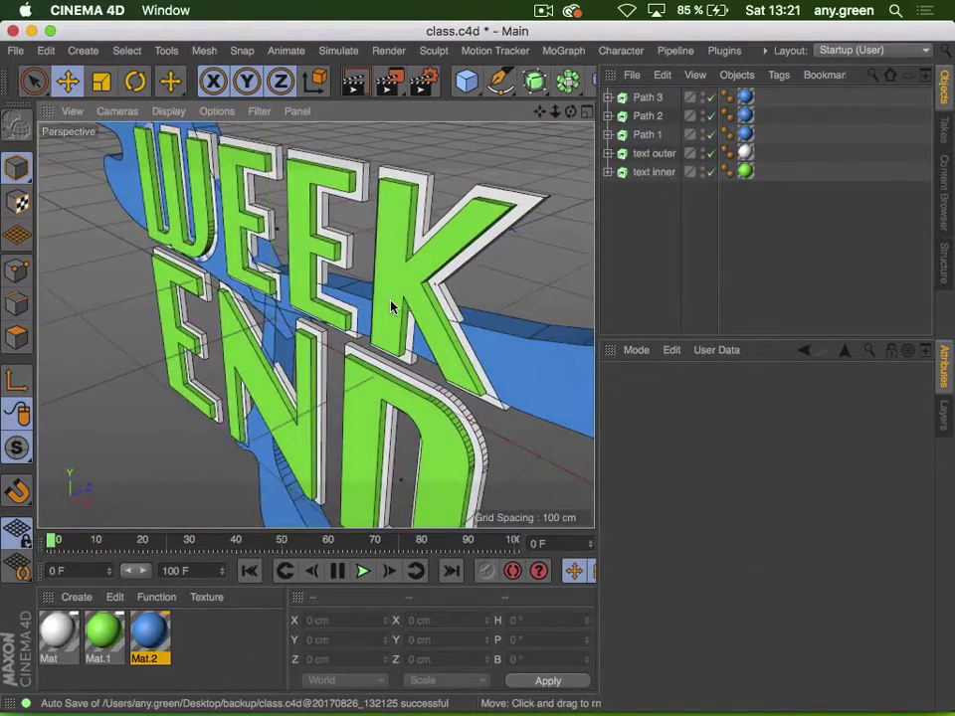
pyautogui.press('2')
pyautogui.moveTo(485, 372); pyautogui.dragTo(512, 368)
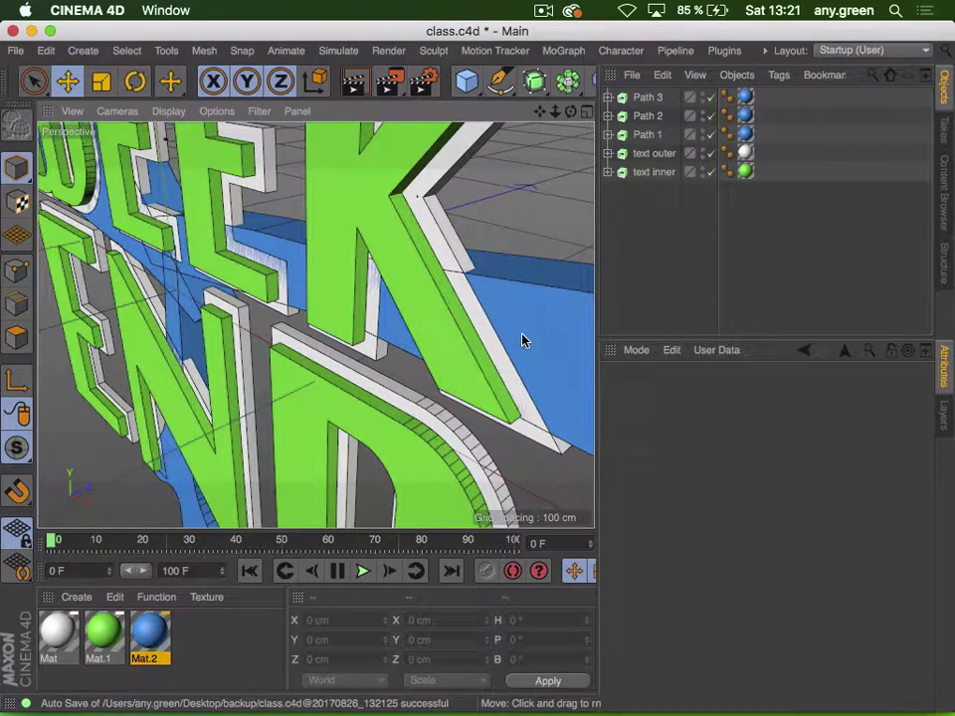
pyautogui.click(647, 135)
pyautogui.keyDown('shift'); pyautogui.click(644, 100); pyautogui.keyUp('shift')
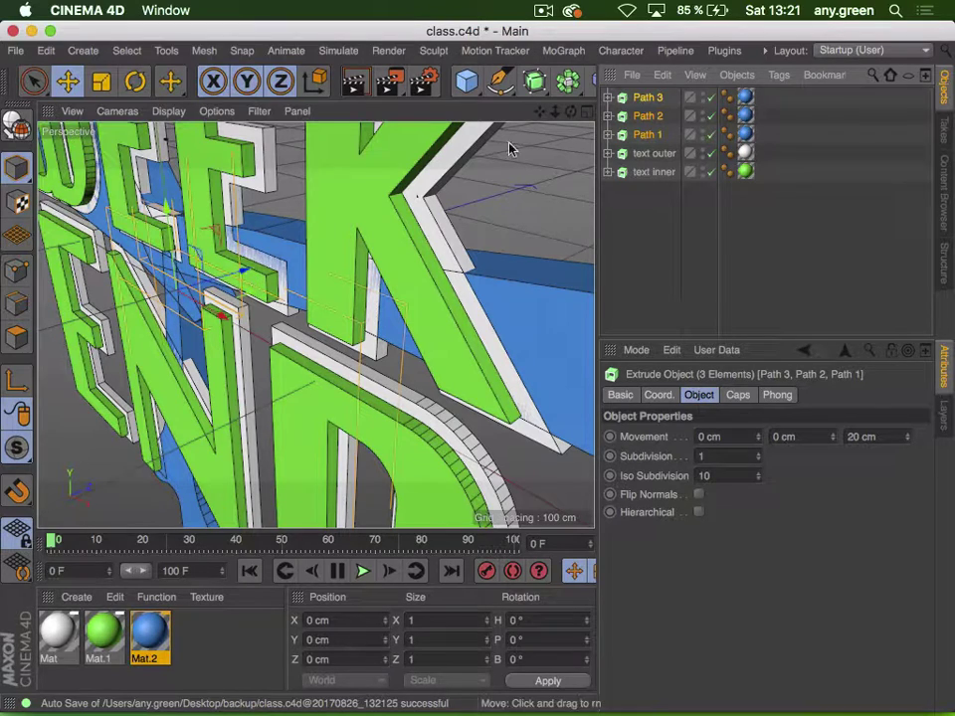
pyautogui.click(14, 171)
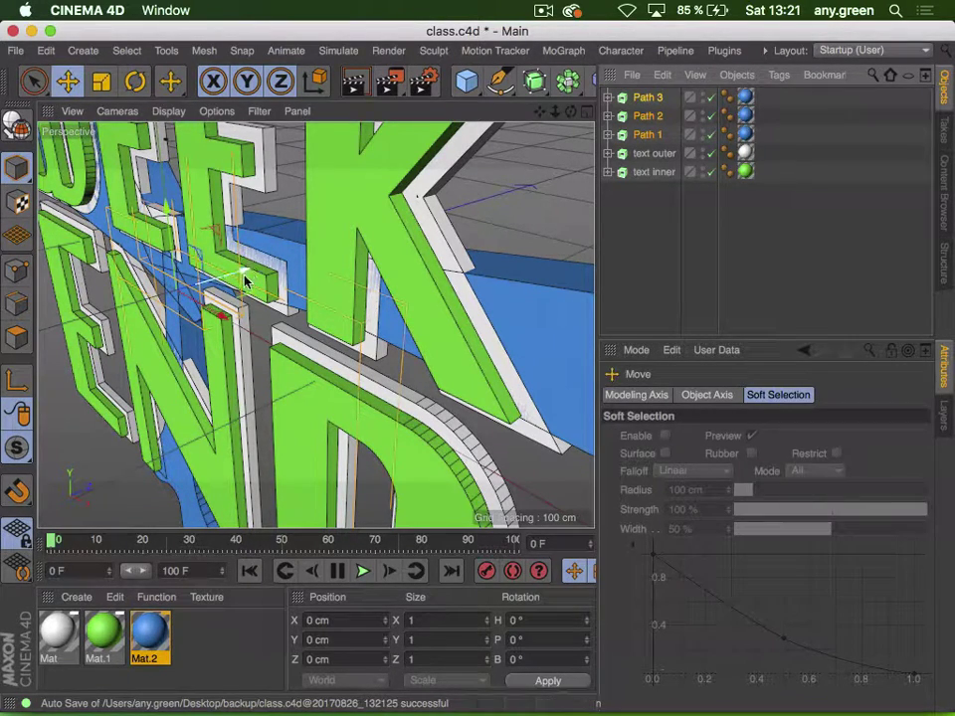
pyautogui.moveTo(245, 277); pyautogui.dragTo(261, 271)
pyautogui.press('3')
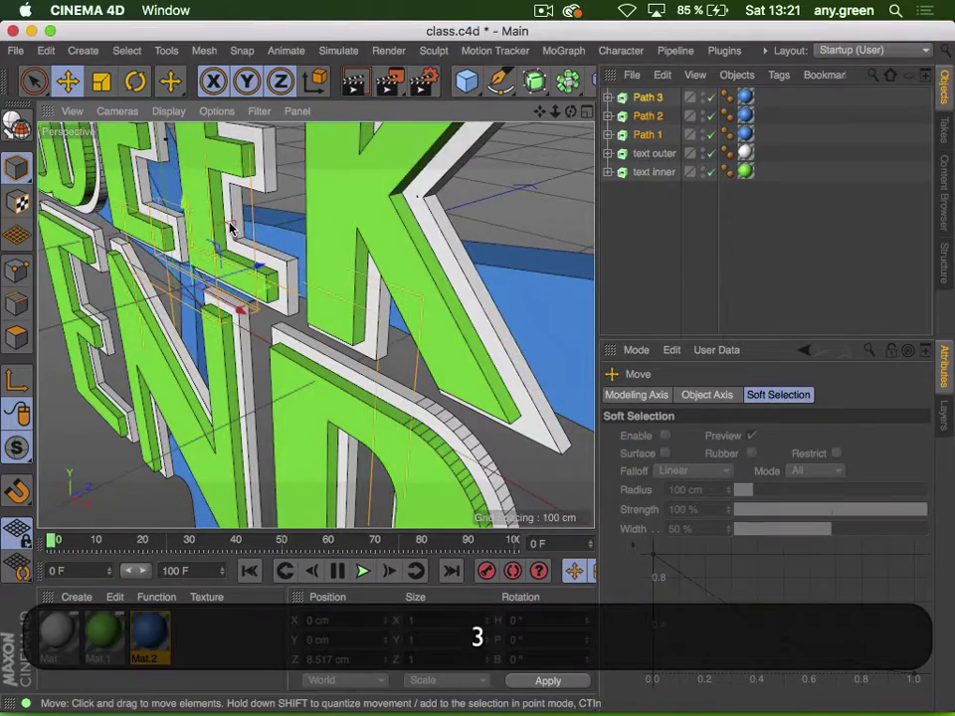
pyautogui.moveTo(230, 228); pyautogui.dragTo(136, 267)
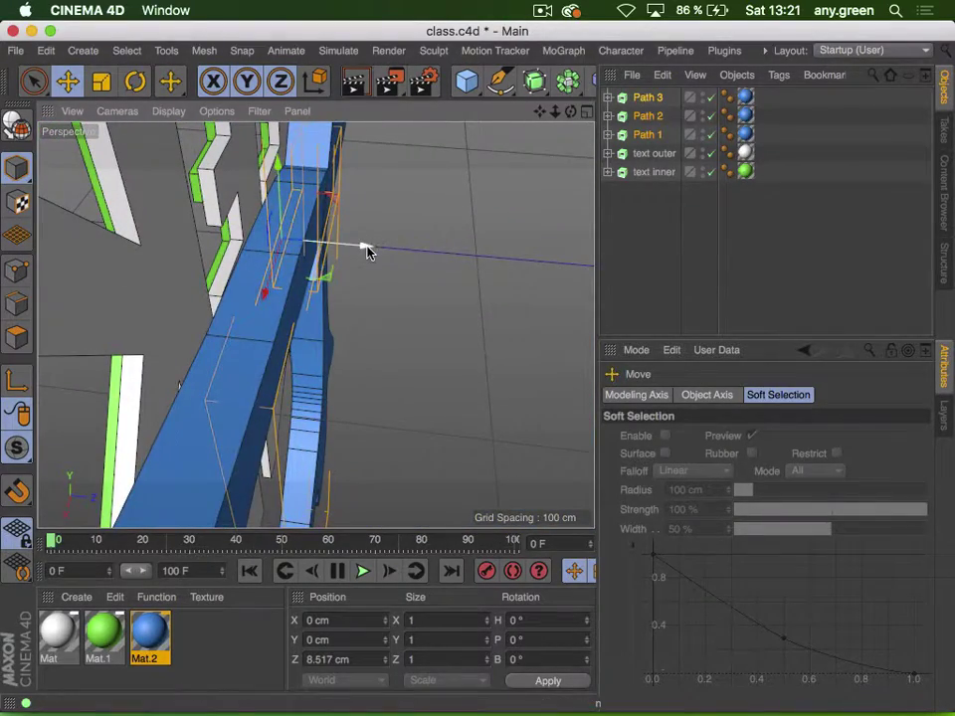
pyautogui.moveTo(367, 250)
pyautogui.mouseDown()
pyautogui.moveTo(385, 250)
pyautogui.moveTo(377, 249)
pyautogui.mouseUp()
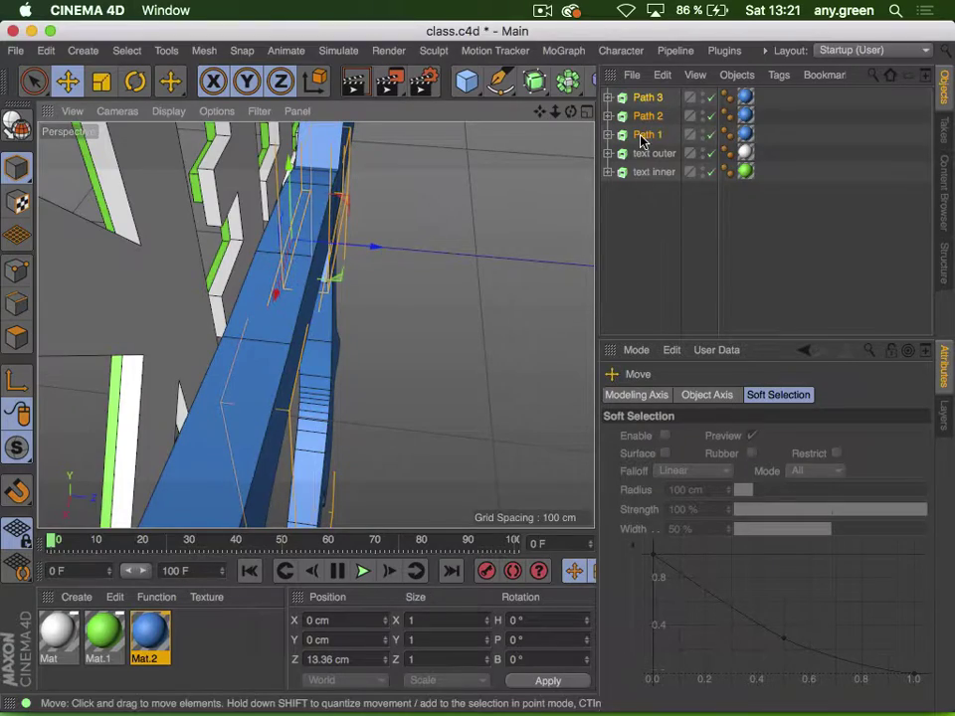
# Set the Z extrusion movement of Path 1, Path 2 and Path 3 to 2.5 cm
pyautogui.press('3')
pyautogui.moveTo(274, 315); pyautogui.dragTo(297, 291)
pyautogui.press('2')
pyautogui.press('1')
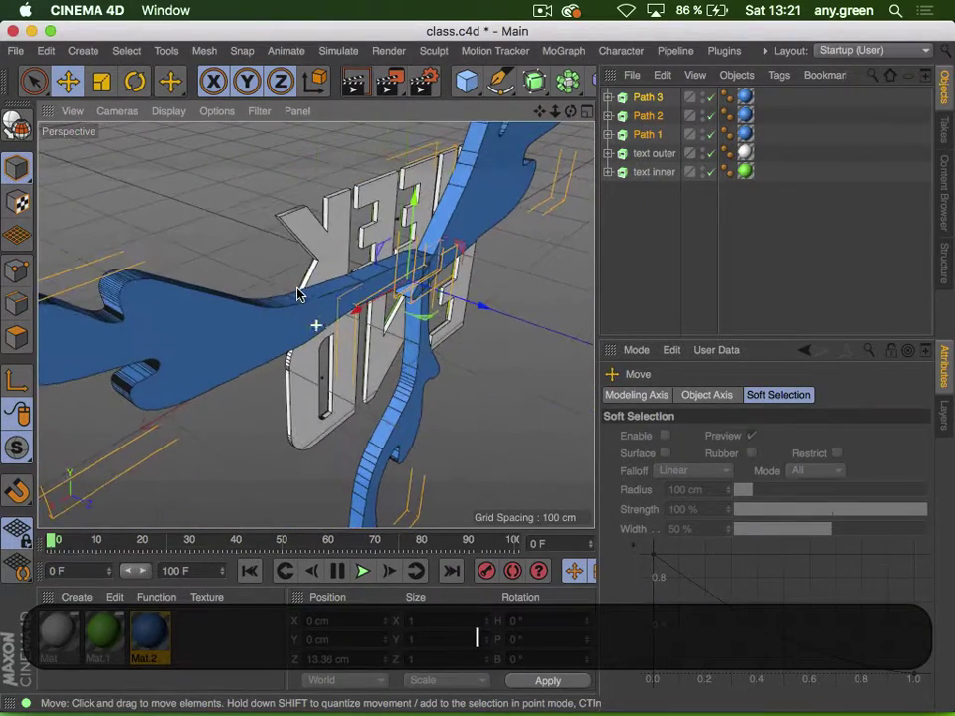
pyautogui.click(656, 97)
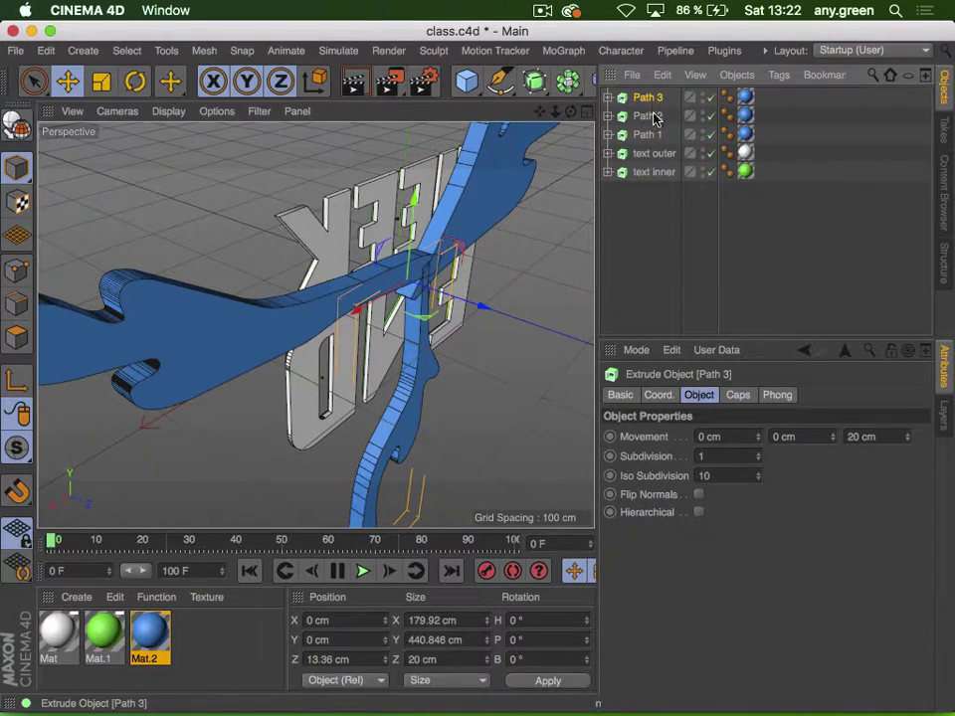
pyautogui.keyDown('shift'); pyautogui.click(656, 116); pyautogui.keyUp('shift')
pyautogui.keyDown('shift'); pyautogui.click(656, 134); pyautogui.keyUp('shift')
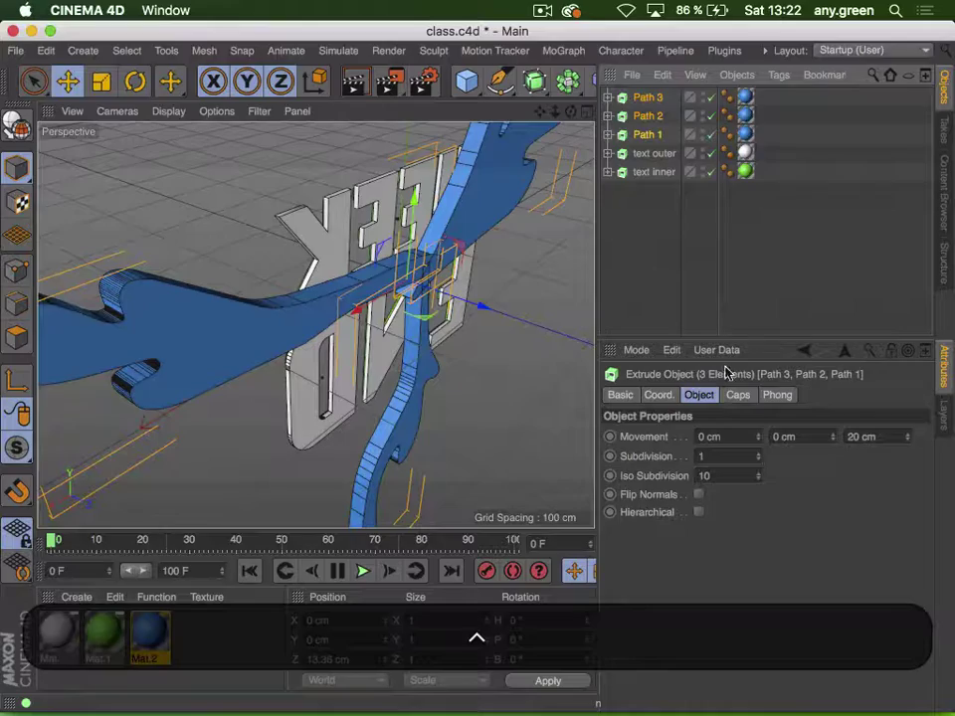
pyautogui.doubleClick(861, 436)
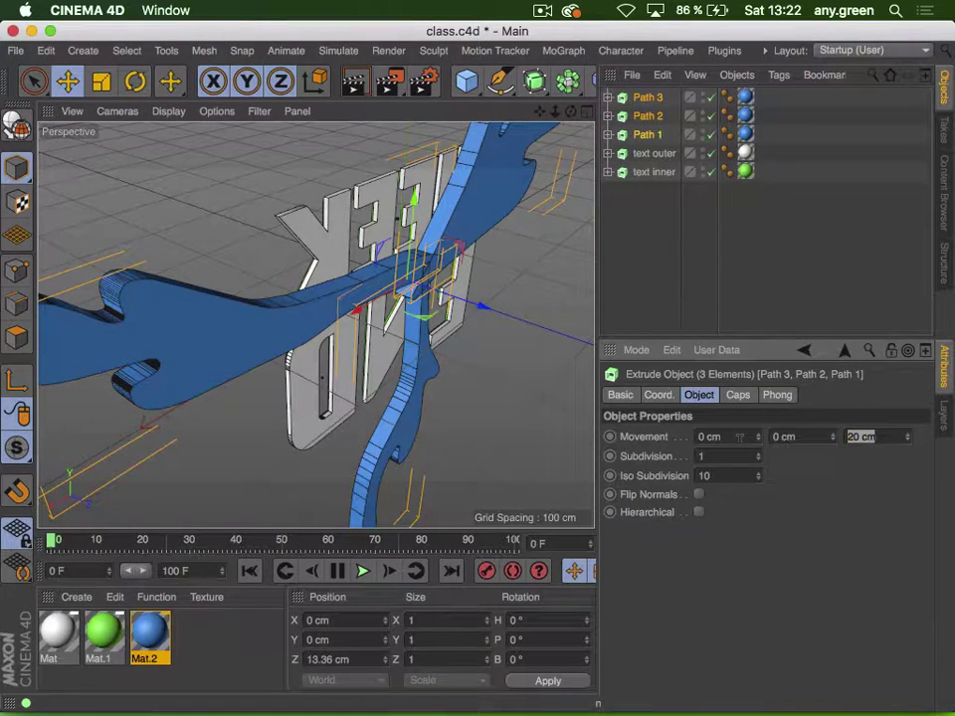
pyautogui.write('2.5')
pyautogui.press('Return')
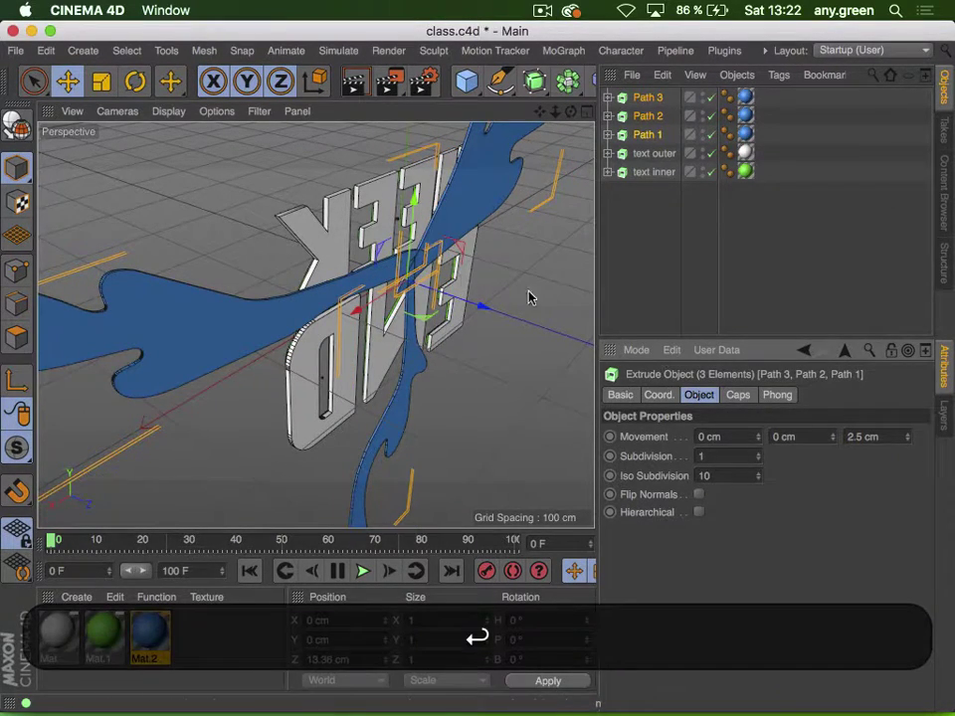
# Select all five Extrude objects, from Path 3 through text inner
pyautogui.press('3')
pyautogui.moveTo(182, 319); pyautogui.dragTo(411, 286)
pyautogui.press('3')
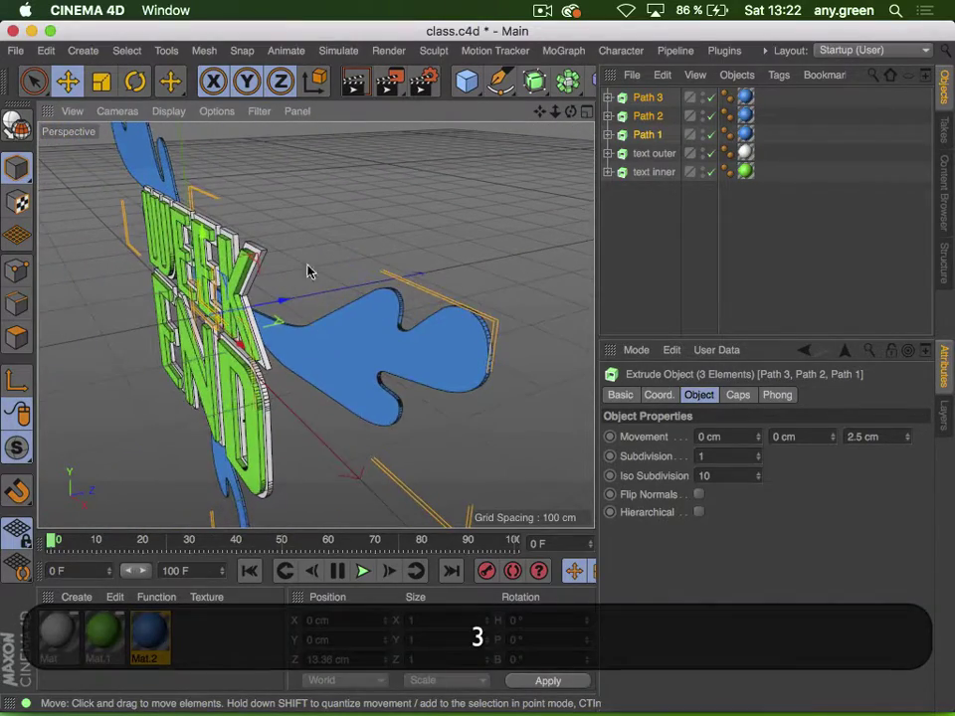
pyautogui.moveTo(241, 259); pyautogui.dragTo(347, 236)
pyautogui.press('2')
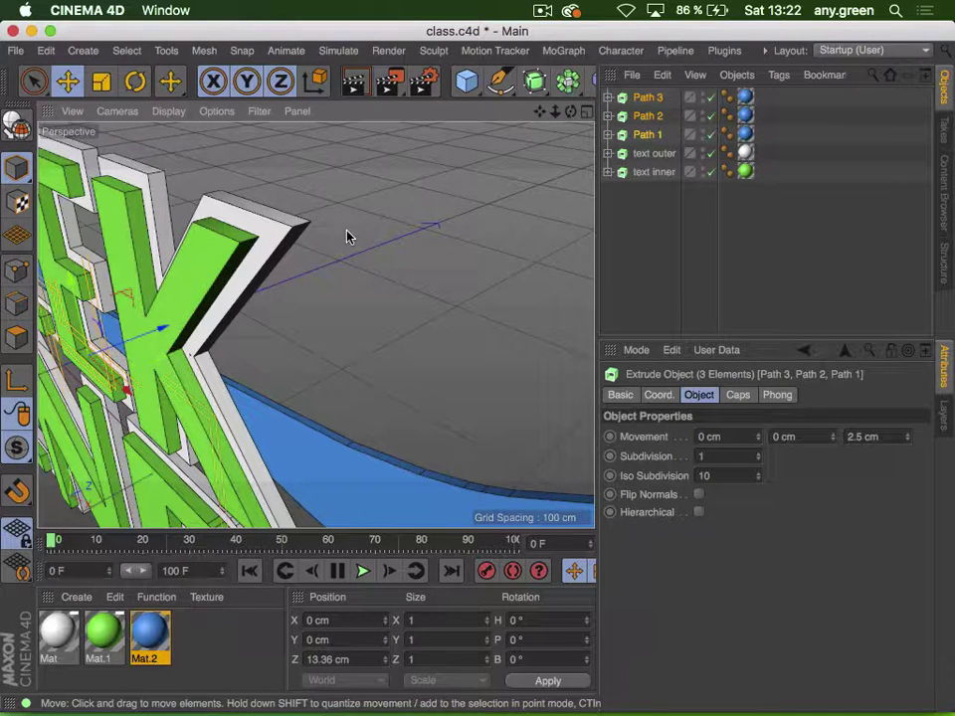
pyautogui.press('3')
pyautogui.moveTo(262, 252); pyautogui.dragTo(239, 265)
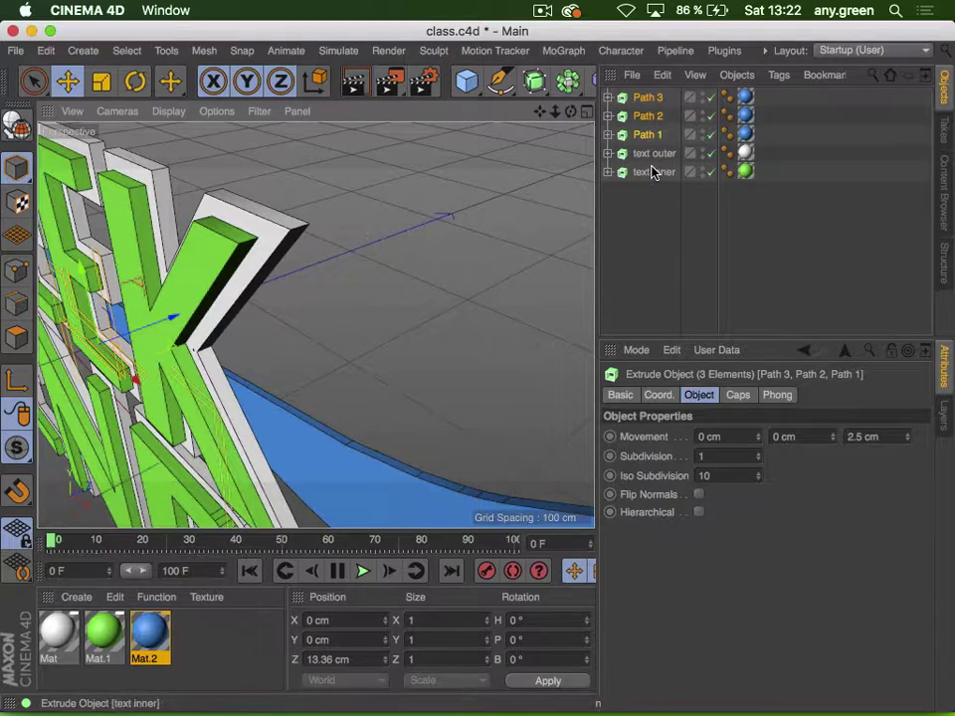
pyautogui.click(650, 199)
pyautogui.click(644, 96)
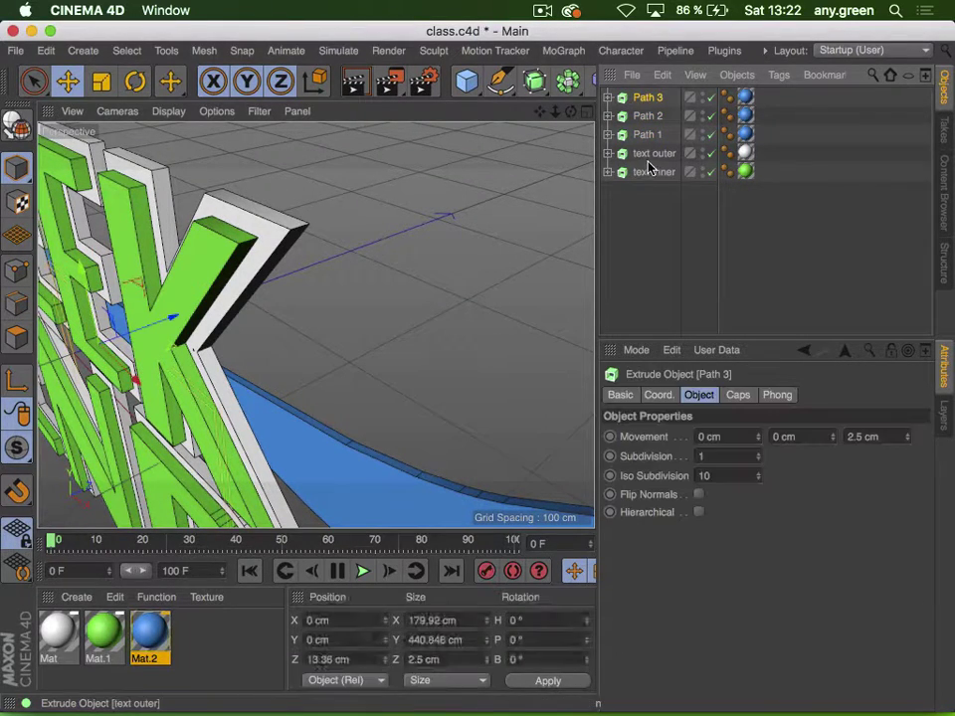
pyautogui.keyDown('shift'); pyautogui.click(652, 173); pyautogui.keyUp('shift')
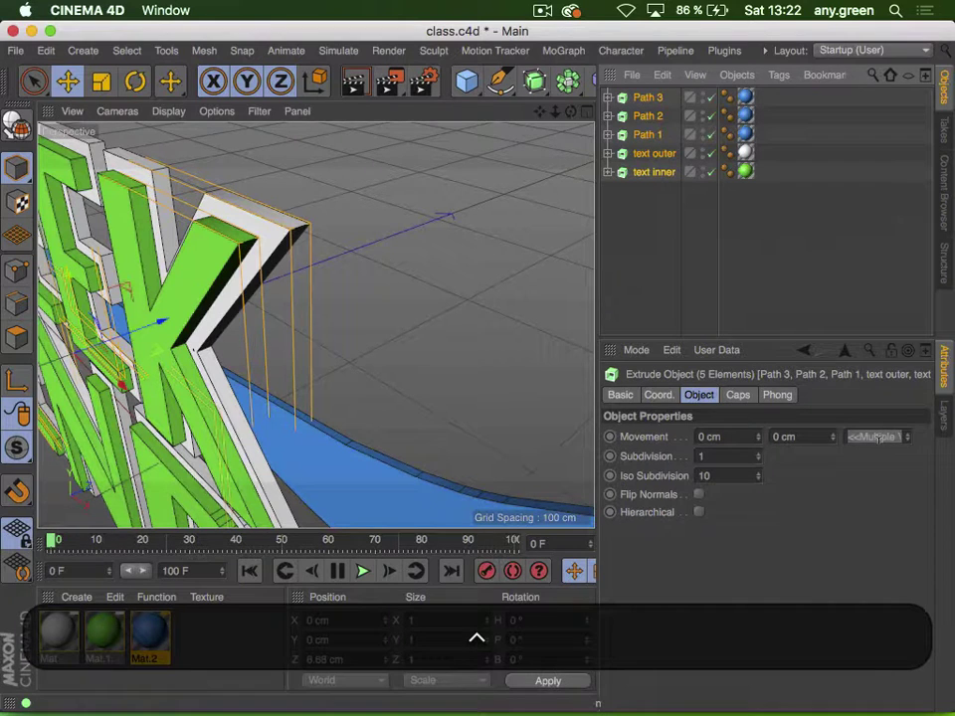
# Try a Z extrusion movement of 20 cm on all five selected Extrude objects and undo it
pyautogui.click(878, 439)
pyautogui.write('20')
pyautogui.press('Return')
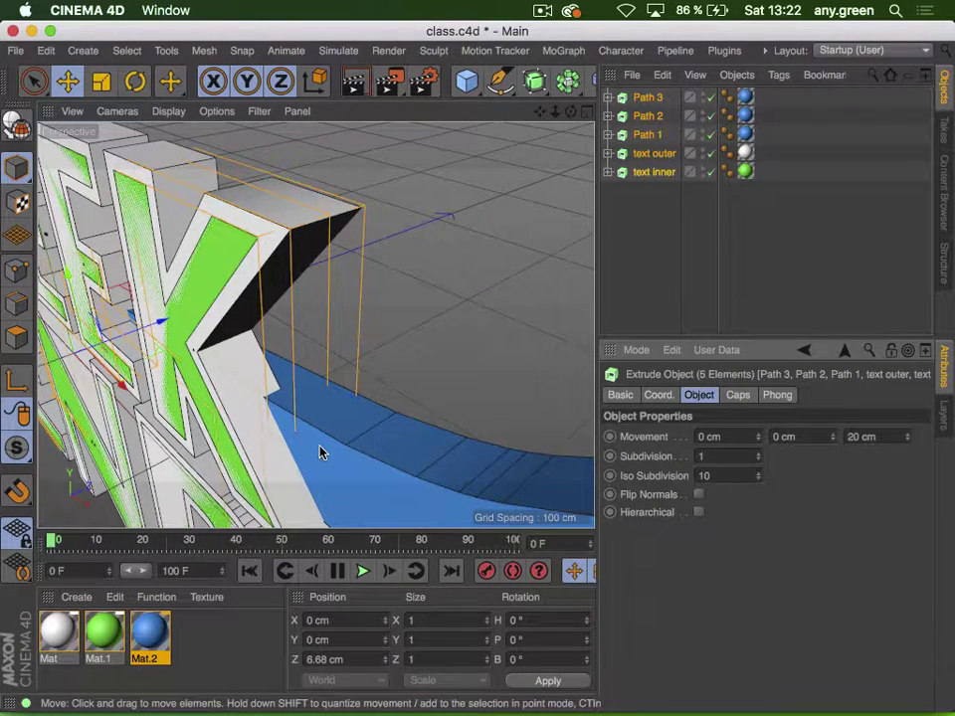
pyautogui.press('super+z')
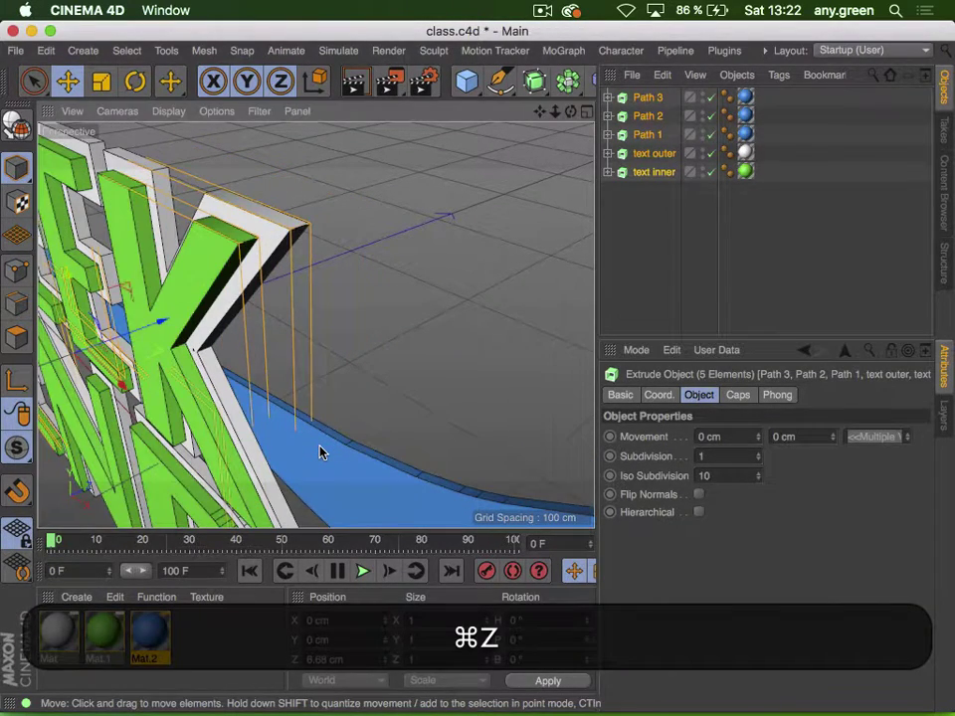
# Set both the start and end caps of the five selected Extrude objects to Fillet Cap
pyautogui.click(734, 397)
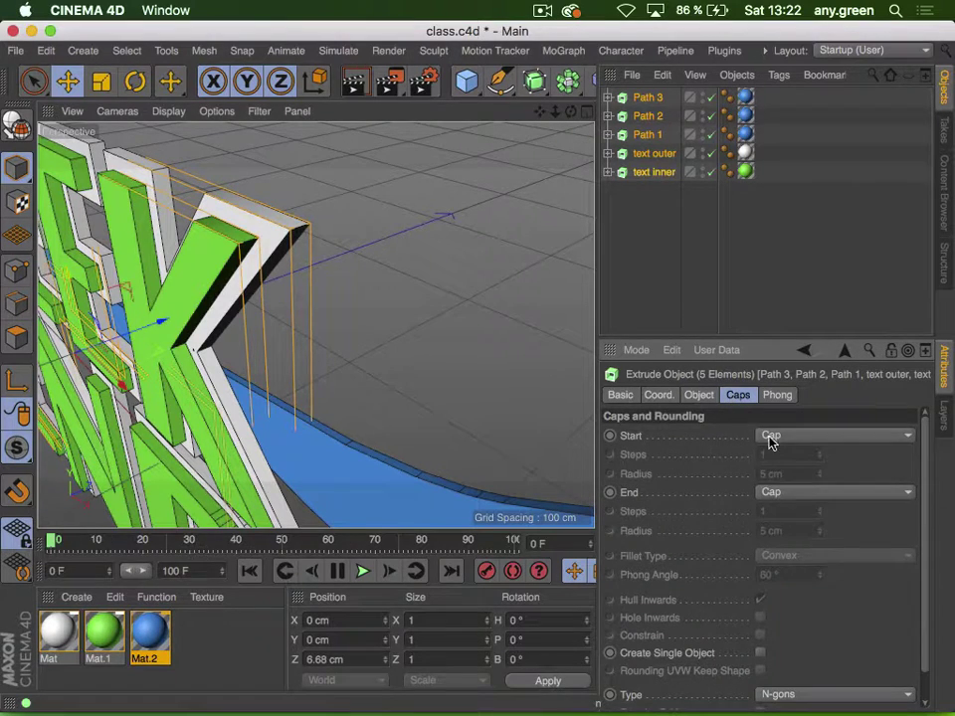
pyautogui.click(768, 438)
pyautogui.click(785, 510)
pyautogui.click(785, 493)
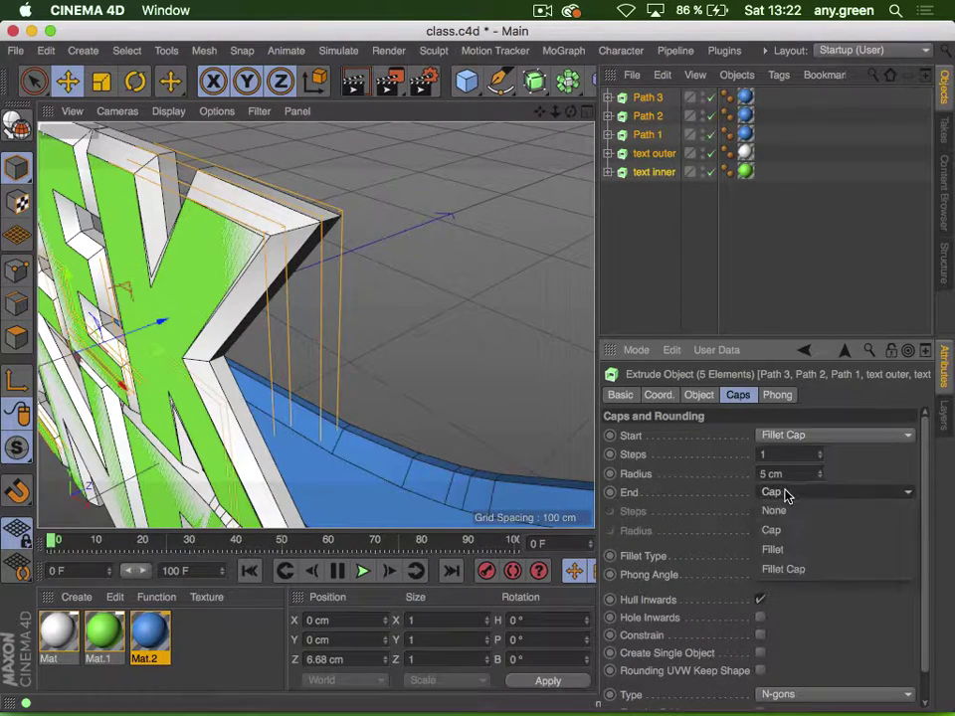
pyautogui.click(785, 569)
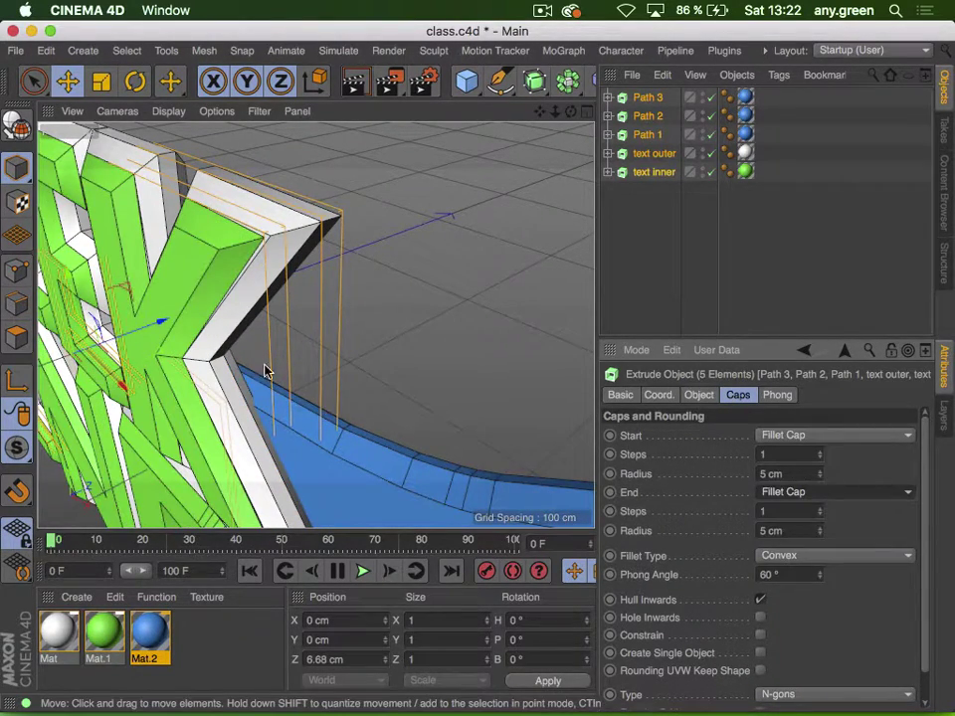
# Set the fillet steps to 5 for both the start and end caps of the selected extrusions
pyautogui.moveTo(265, 371); pyautogui.dragTo(237, 331)
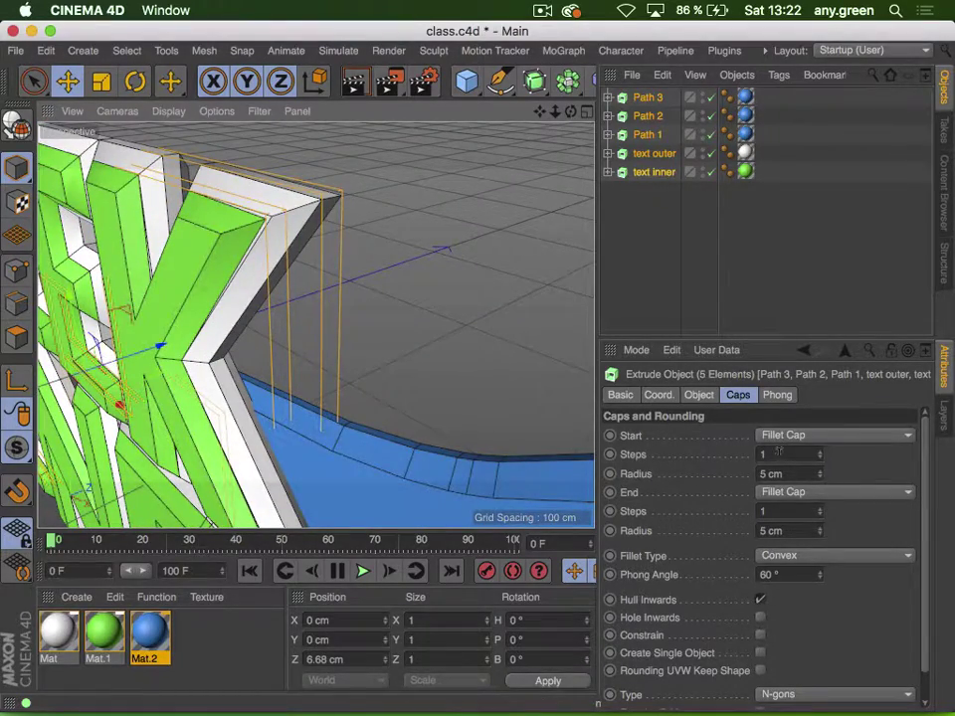
pyautogui.moveTo(181, 211); pyautogui.dragTo(338, 205)
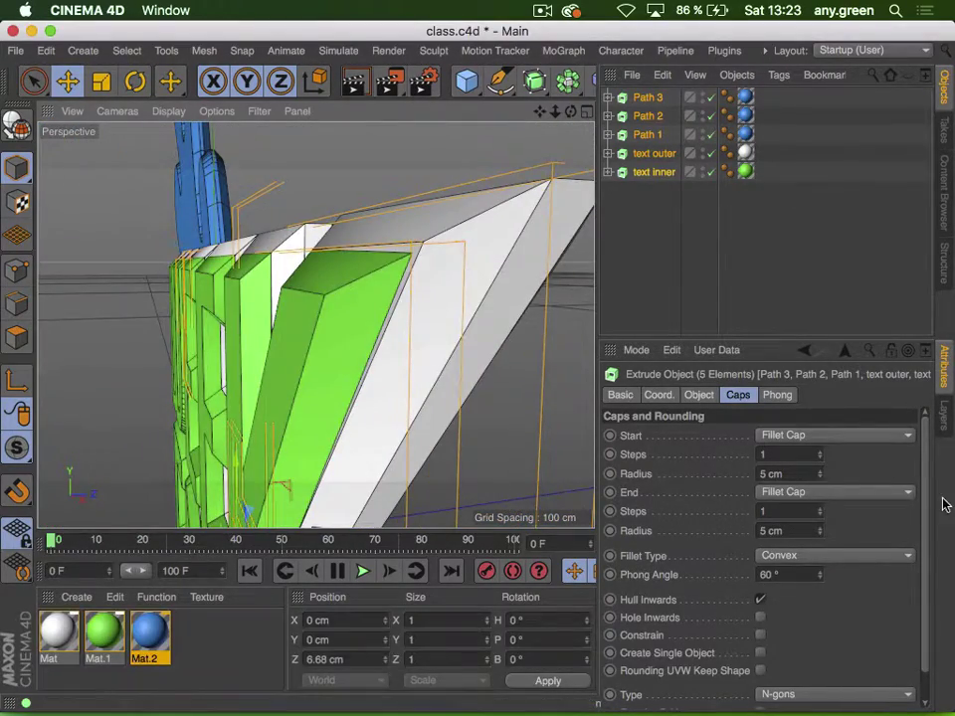
pyautogui.click(764, 453)
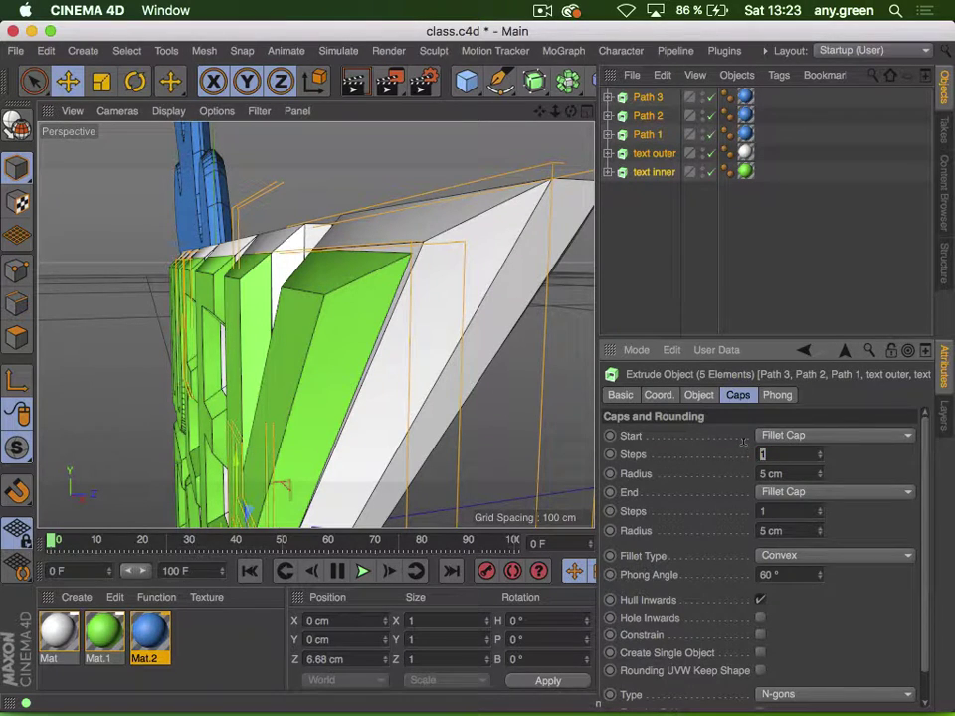
pyautogui.write('55')
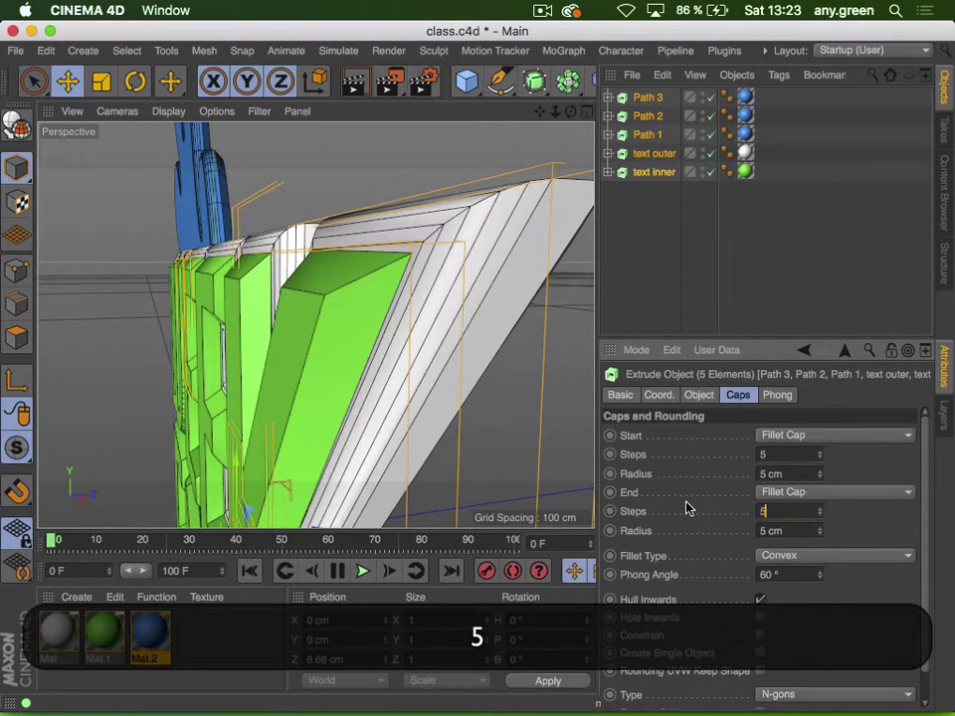
pyautogui.press('Return')
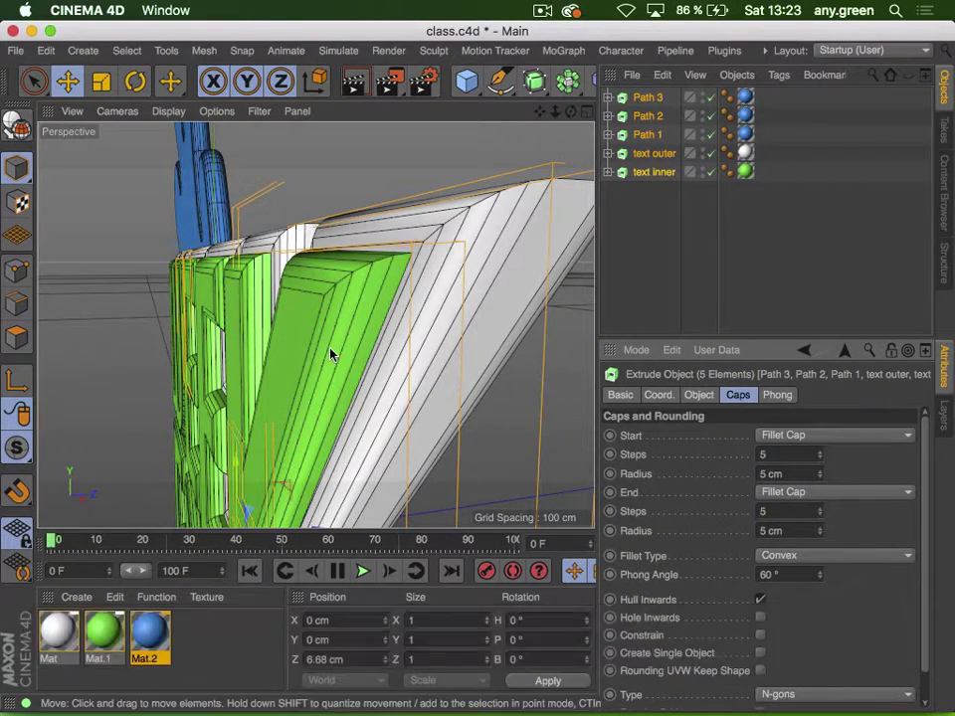
# Set the fillet radius to 1 cm for both the start and end caps of the selected extrusions
pyautogui.press('3')
pyautogui.moveTo(358, 285); pyautogui.dragTo(447, 315)
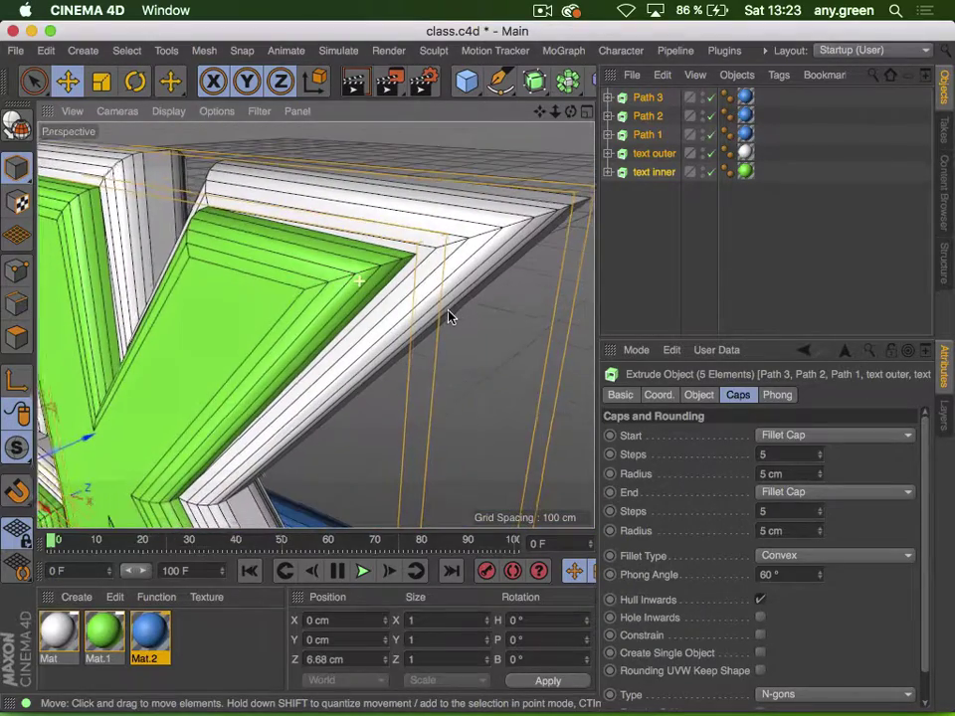
pyautogui.doubleClick(780, 473)
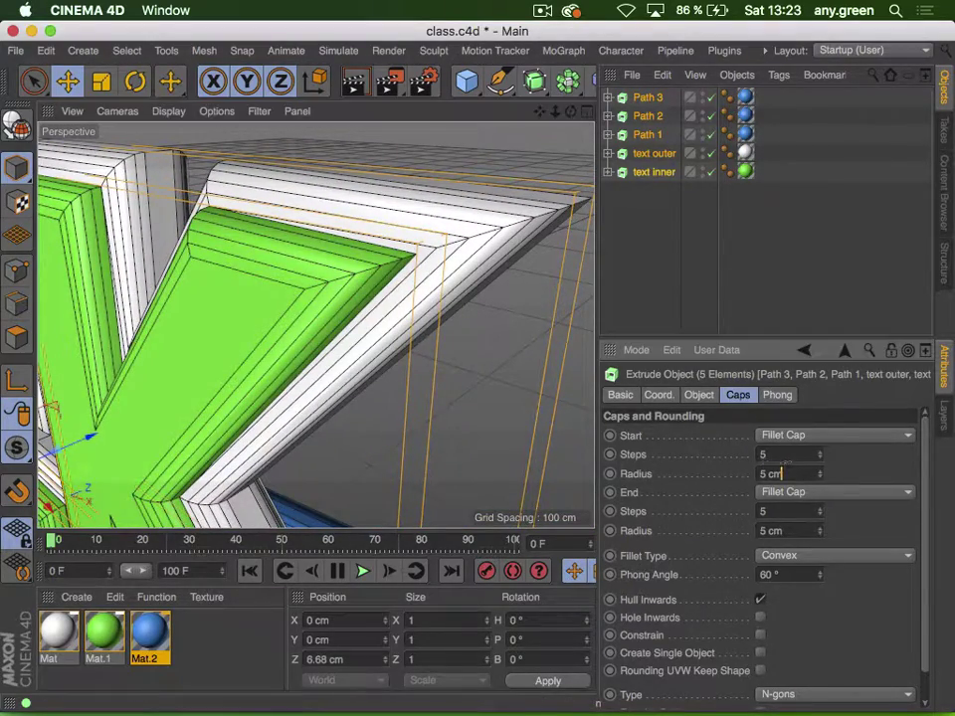
pyautogui.write('1')
pyautogui.doubleClick(780, 530)
pyautogui.write('1')
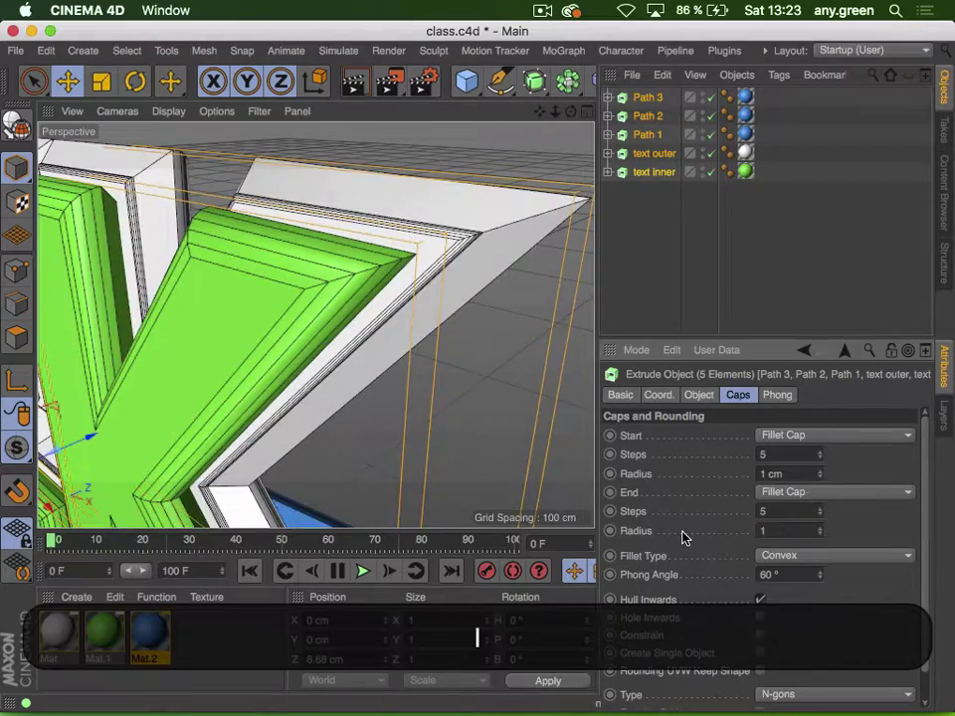
pyautogui.press('Return')
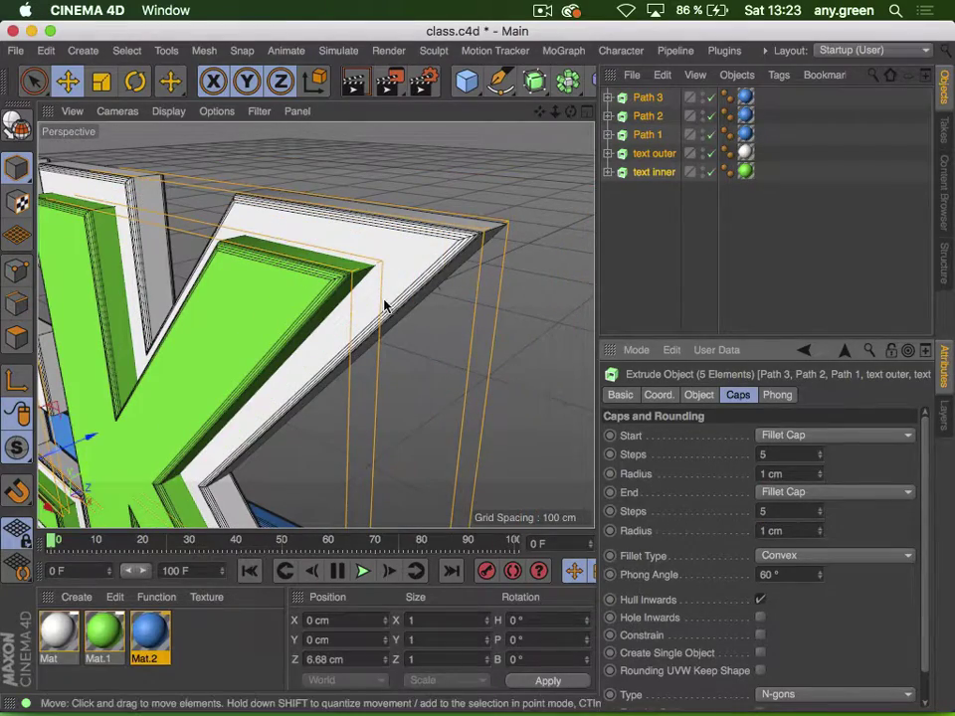
# Deselect all objects and switch the viewport display to Gouraud Shading without lines
pyautogui.press('2')
pyautogui.moveTo(318, 283); pyautogui.dragTo(390, 354)
pyautogui.press('1')
pyautogui.moveTo(467, 381); pyautogui.dragTo(567, 340)
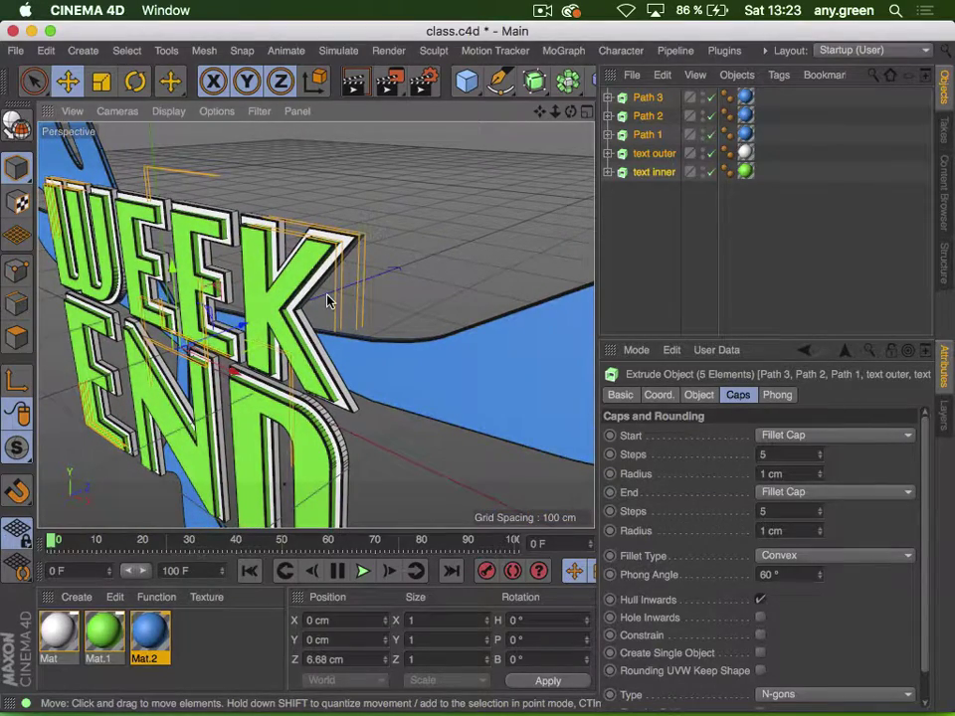
pyautogui.press('3')
pyautogui.moveTo(328, 300); pyautogui.dragTo(252, 336)
pyautogui.press('2')
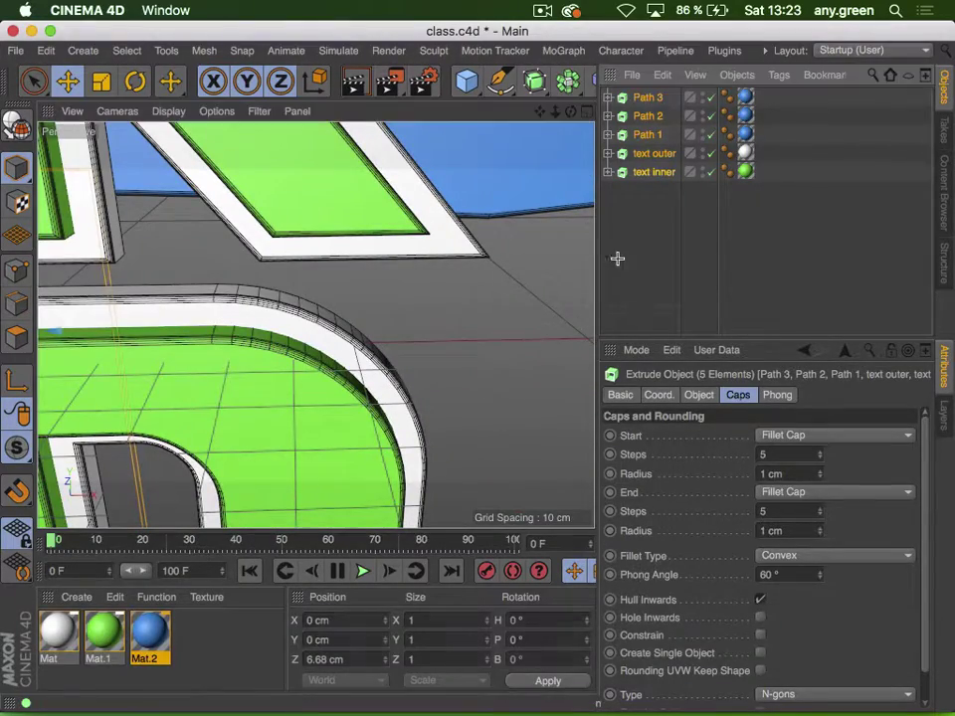
pyautogui.press('3')
pyautogui.click(167, 111)
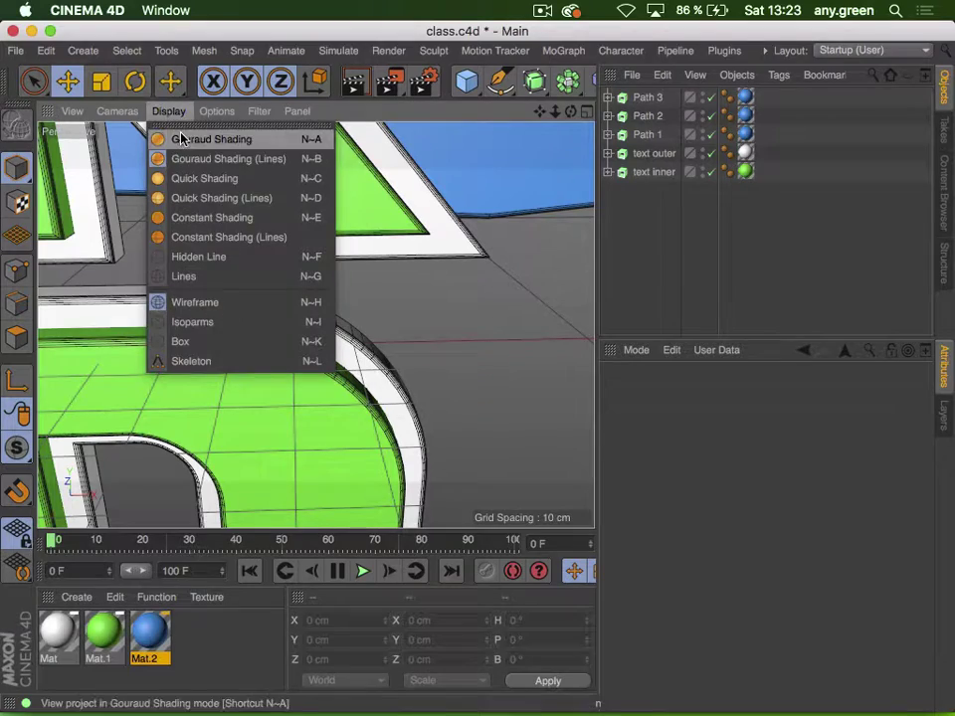
pyautogui.click(179, 138)
# Examine the rounded edges of the WEEKEND letters and the blue splash shape up close
pyautogui.press('3')
pyautogui.moveTo(181, 134)
pyautogui.mouseDown()
pyautogui.moveTo(328, 468)
pyautogui.moveTo(227, 381)
pyautogui.moveTo(266, 395)
pyautogui.mouseUp()
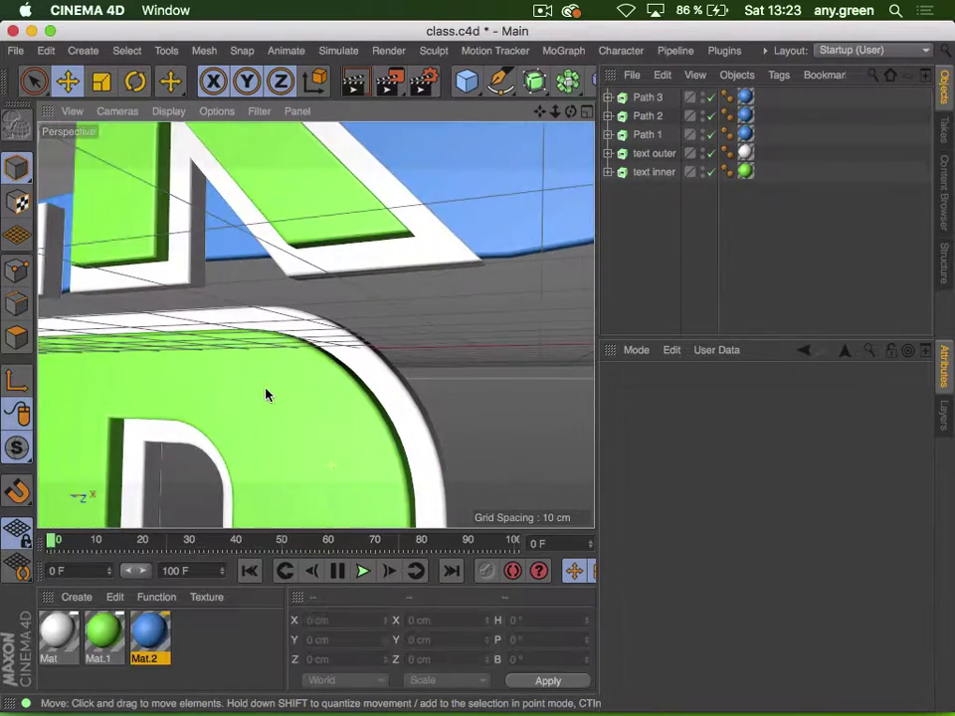
pyautogui.keyDown('ctrl'); pyautogui.scroll(5, 359, 415); pyautogui.keyUp('ctrl')
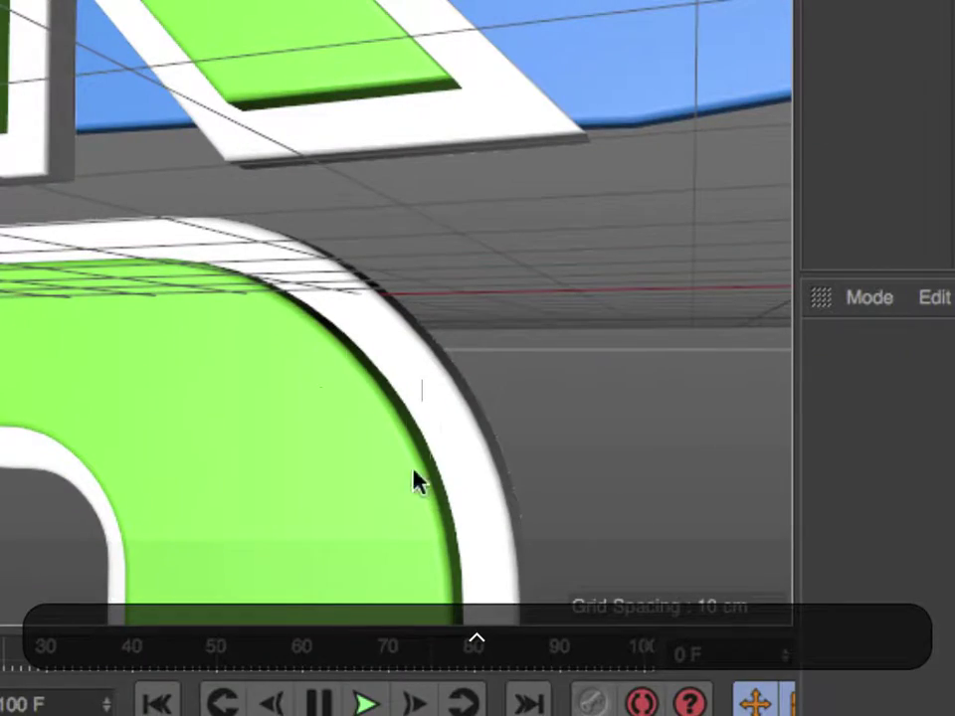
pyautogui.keyDown('ctrl'); pyautogui.scroll(-5, 386, 421); pyautogui.keyUp('ctrl')
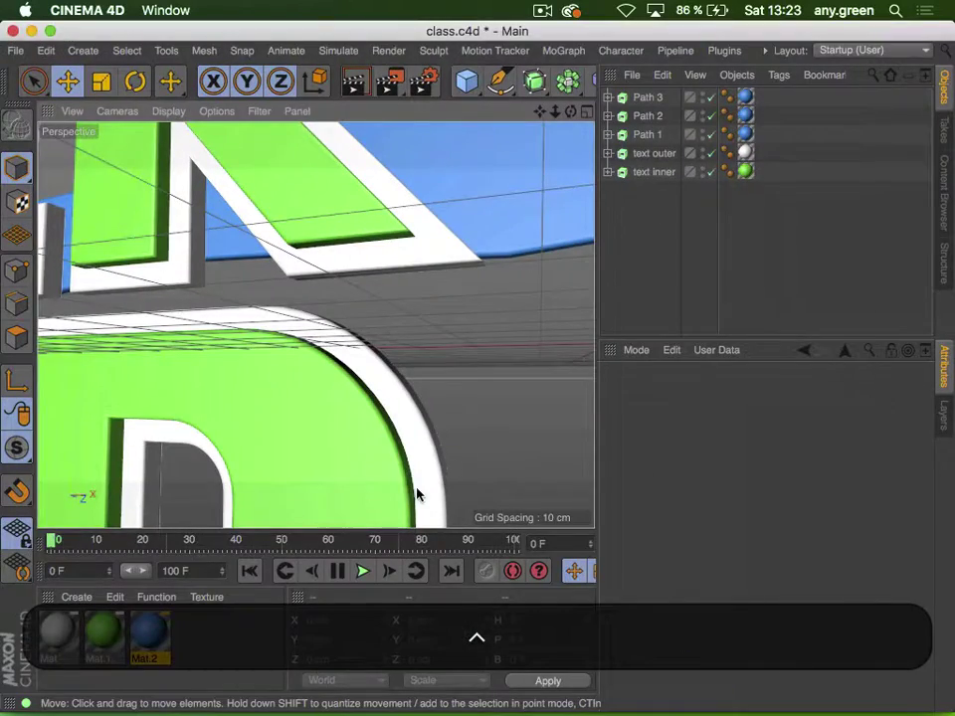
pyautogui.press('2')
pyautogui.moveTo(416, 488); pyautogui.dragTo(299, 488)
pyautogui.press('1')
pyautogui.moveTo(428, 404); pyautogui.dragTo(443, 299)
pyautogui.press('3')
pyautogui.press('2')
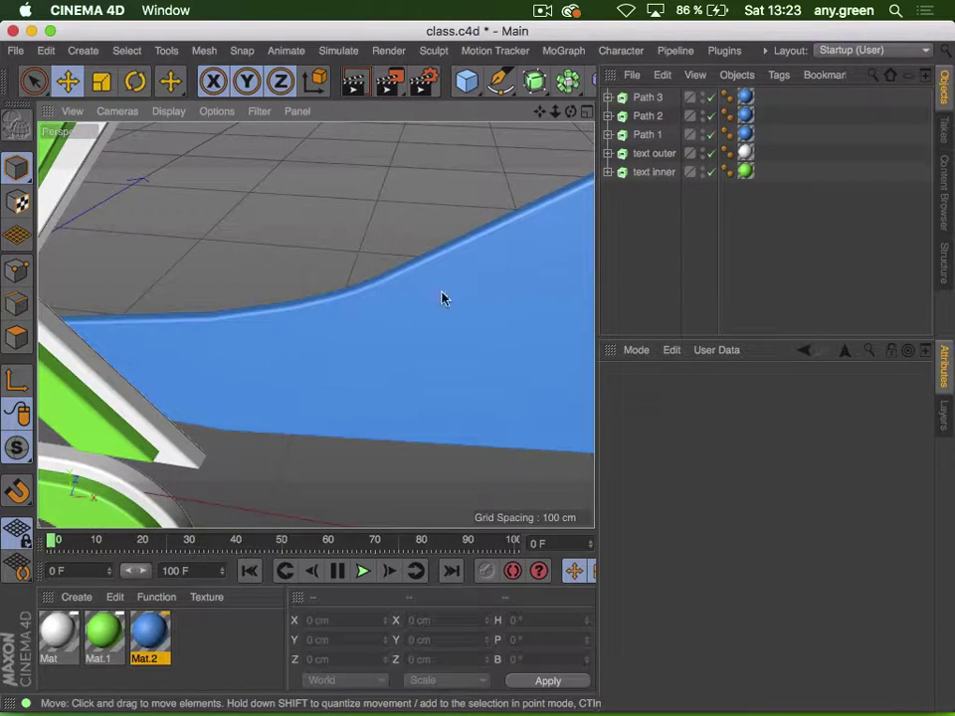
pyautogui.keyDown('ctrl'); pyautogui.scroll(5, 196, 333); pyautogui.keyUp('ctrl')
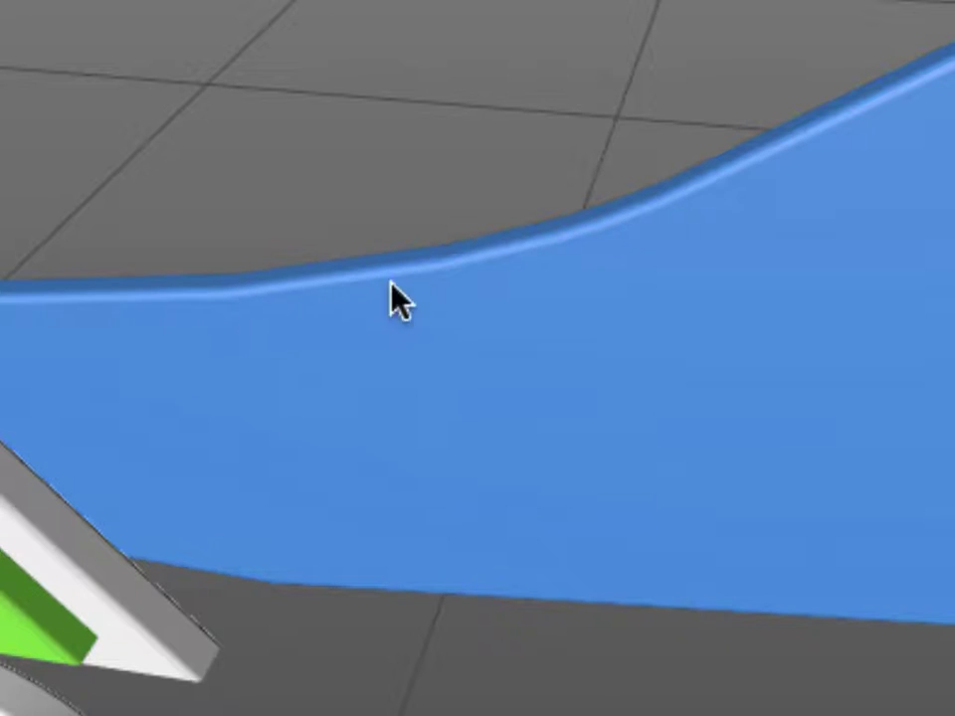
pyautogui.keyDown('ctrl'); pyautogui.scroll(-5, 570, 267); pyautogui.keyUp('ctrl')
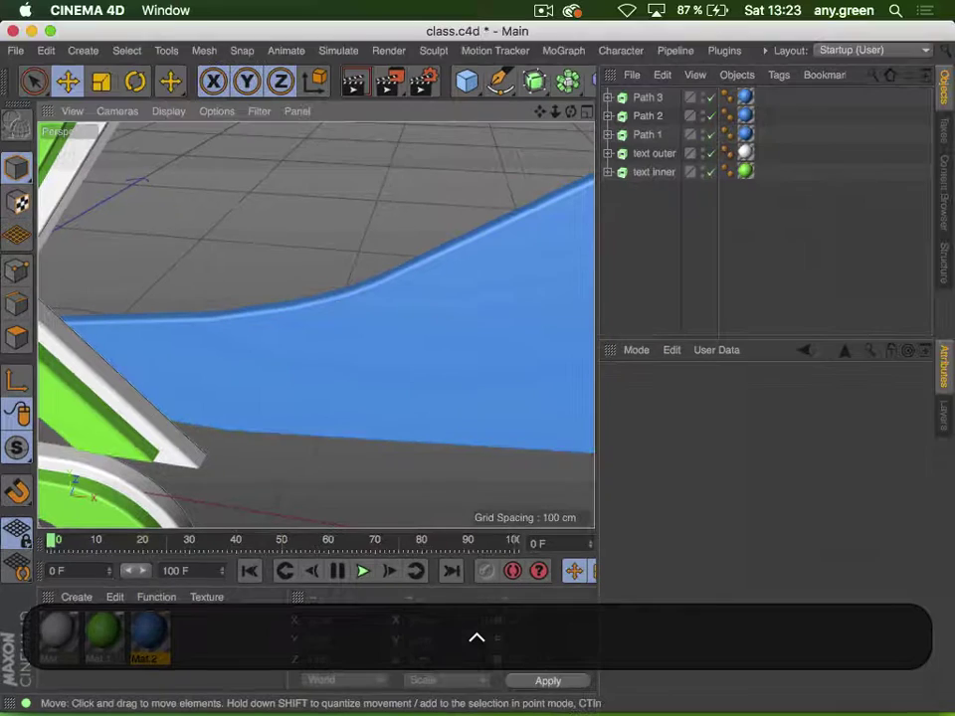
# Select Path 1 and switch the viewport display to Gouraud Shading (Lines)
pyautogui.click(641, 134)
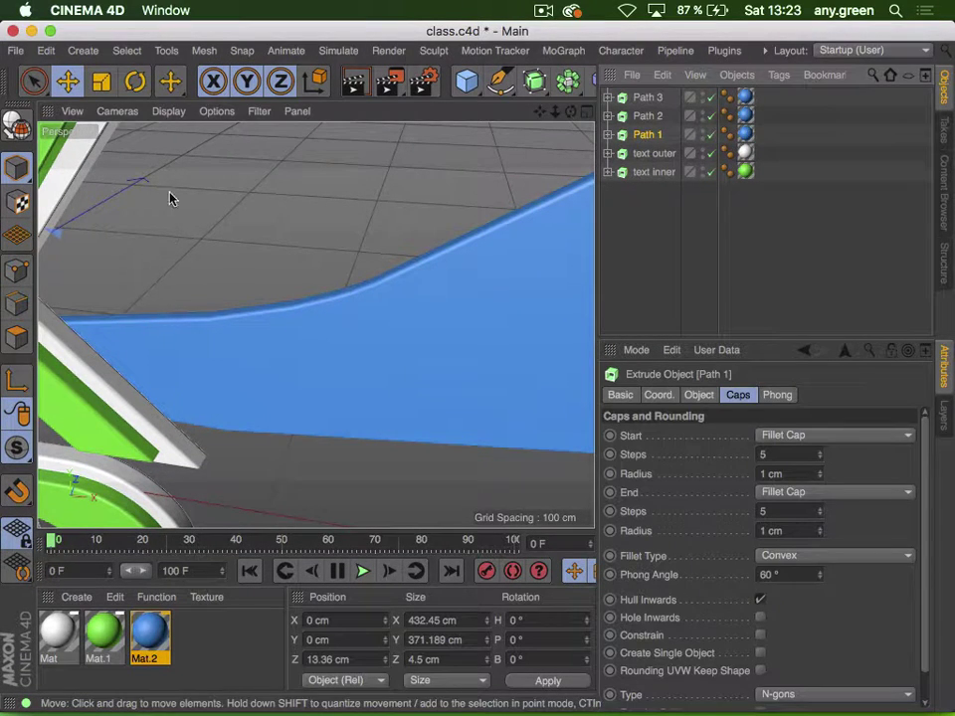
pyautogui.click(167, 122)
pyautogui.click(199, 159)
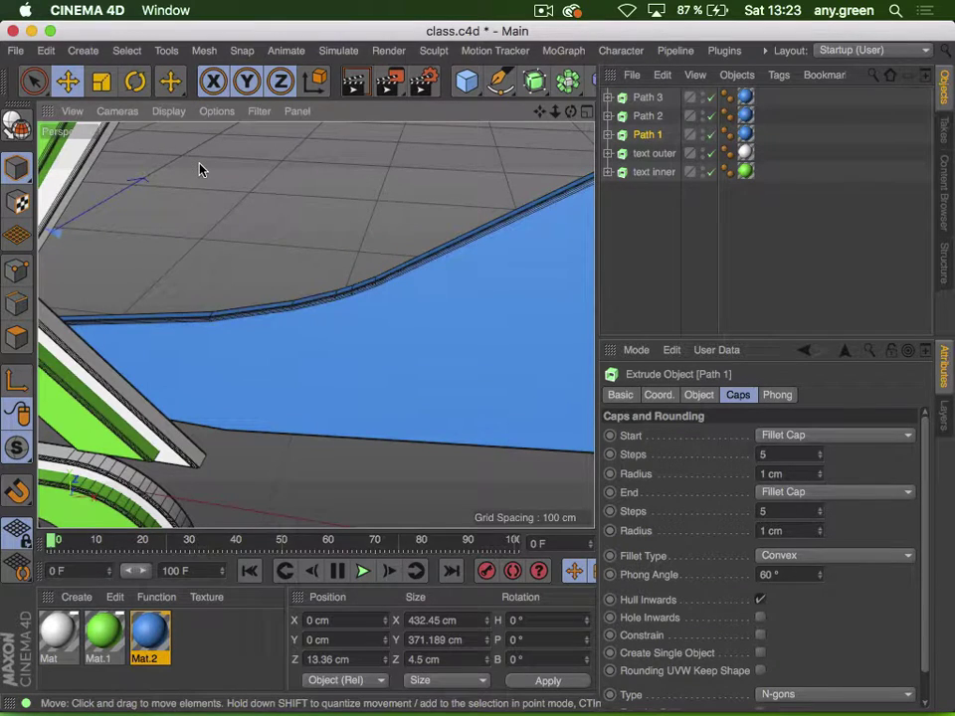
# Expand the Path 1, Path 2 and Path 3 extrusions to reveal their child splines
pyautogui.press('3')
pyautogui.moveTo(407, 335); pyautogui.dragTo(285, 429)
pyautogui.press('1')
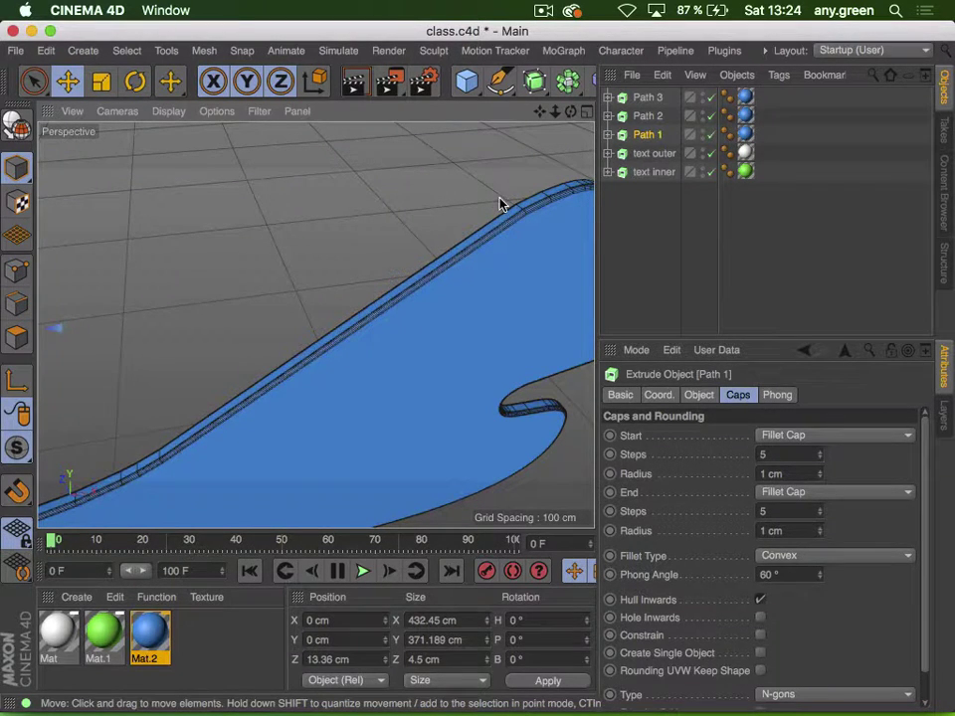
pyautogui.press('3')
pyautogui.moveTo(500, 204); pyautogui.dragTo(431, 303)
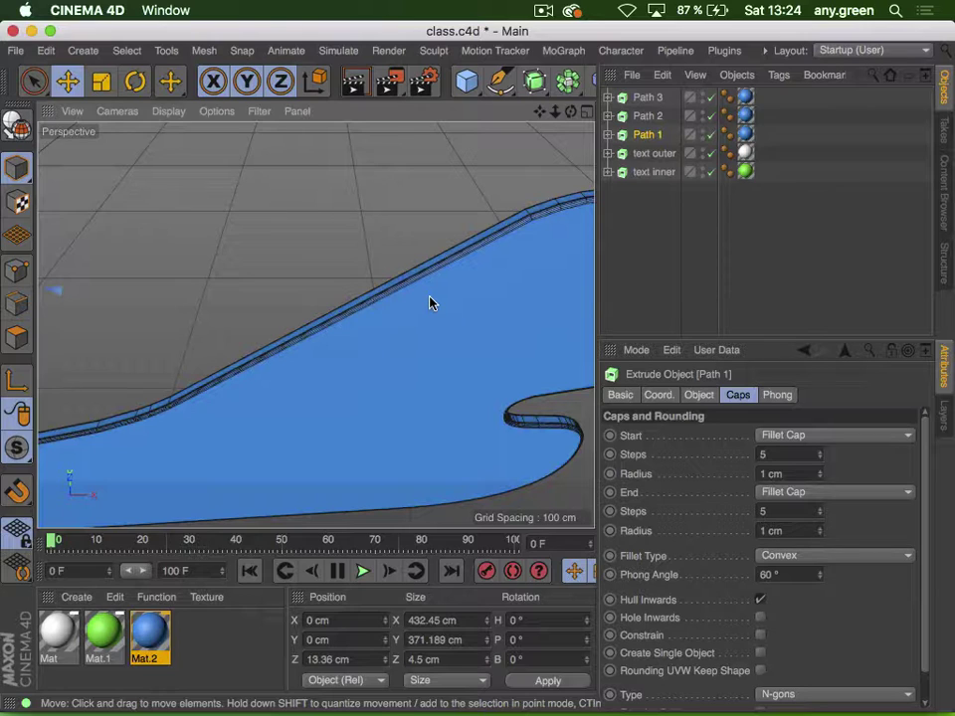
pyautogui.click(608, 134)
pyautogui.click(608, 117)
pyautogui.click(608, 98)
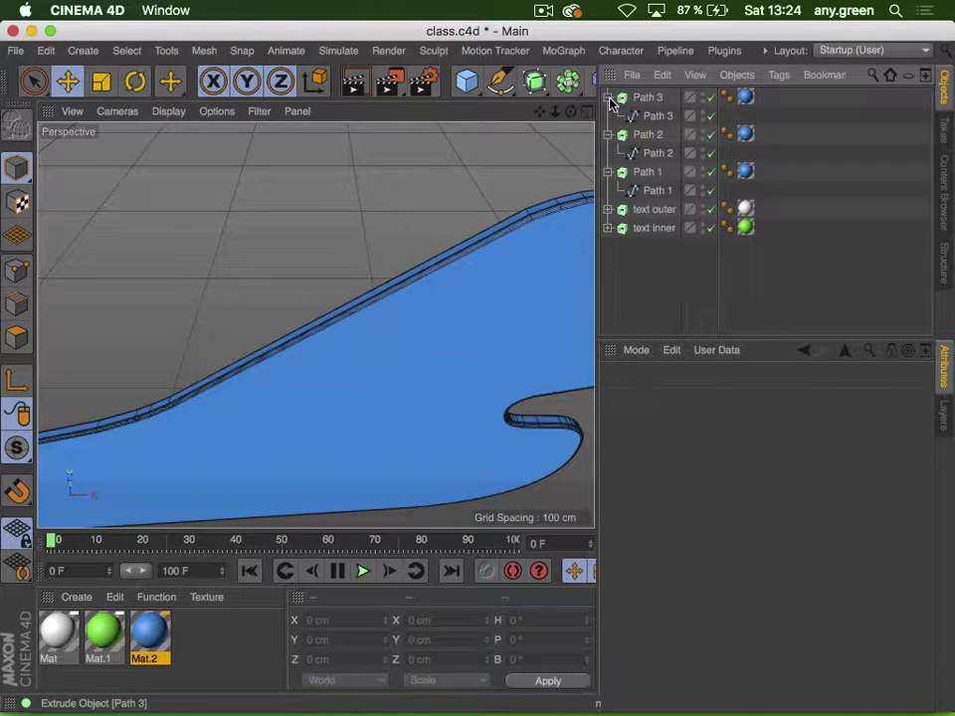
# Select the child splines of Path 3, Path 2 and Path 1 and set their intermediate points to Natural
pyautogui.click(652, 117)
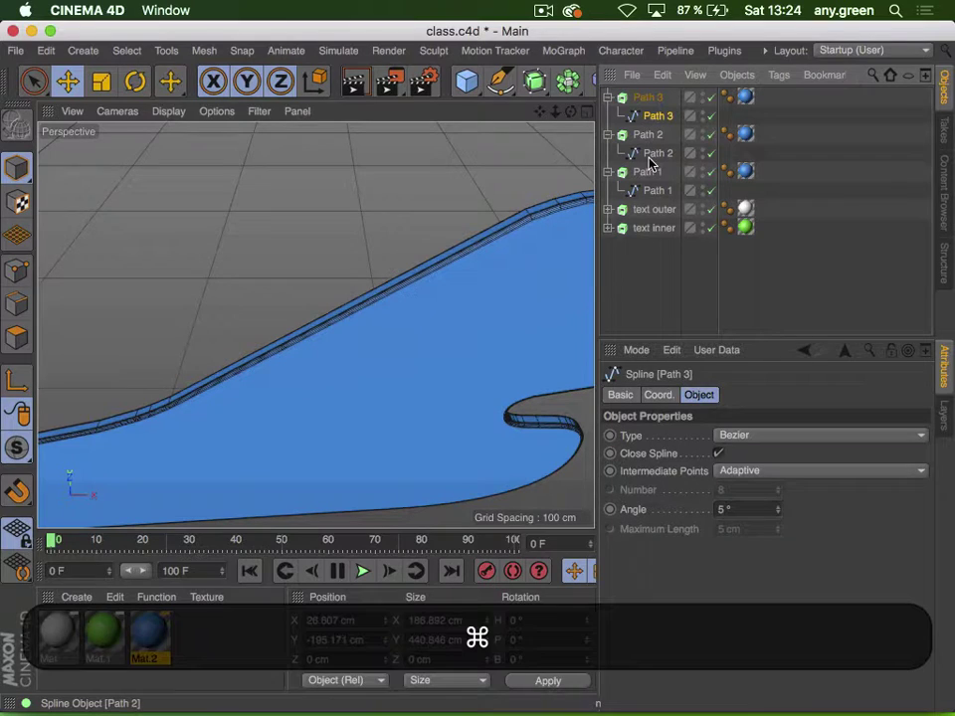
pyautogui.keyDown('super'); pyautogui.click(656, 153); pyautogui.keyUp('super')
pyautogui.keyDown('super'); pyautogui.click(656, 190); pyautogui.keyUp('super')
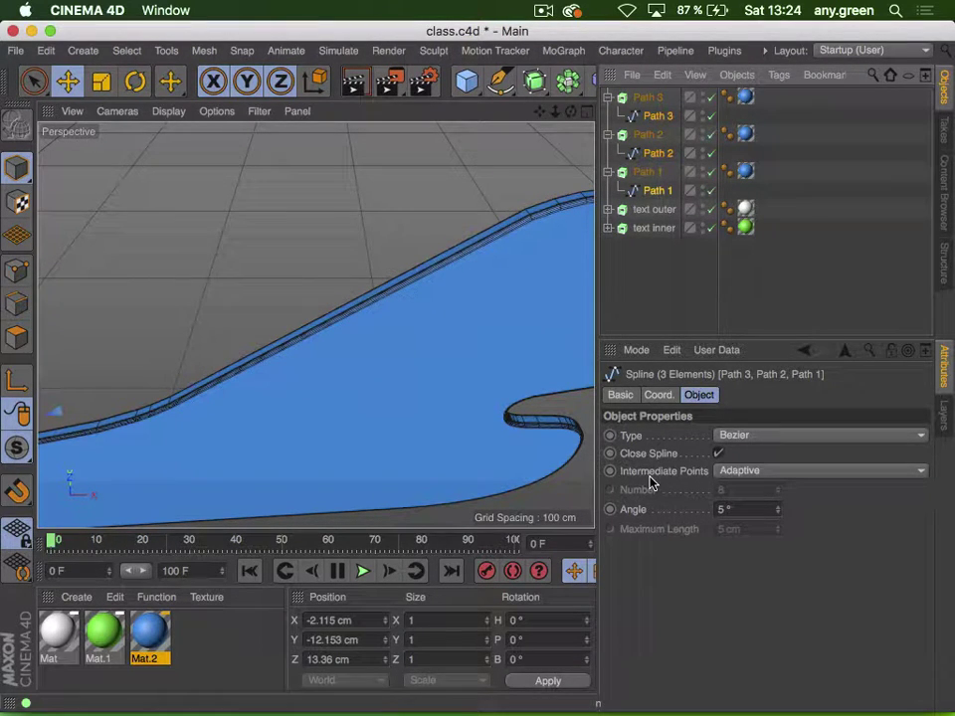
pyautogui.click(756, 474)
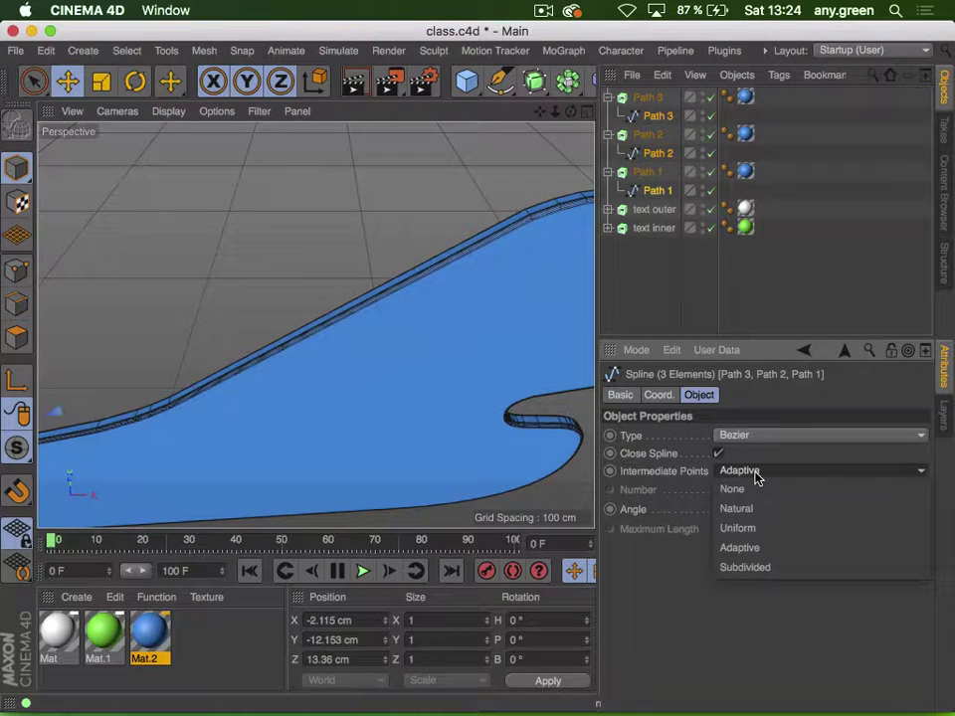
pyautogui.click(771, 512)
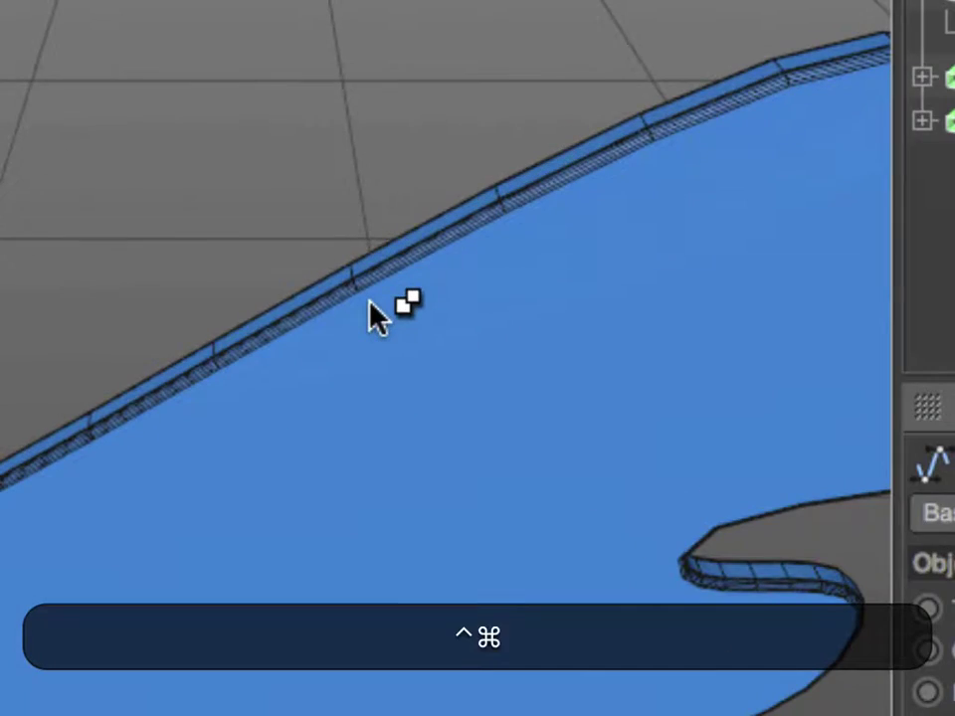
# Compare the splash outline with Adaptive and Natural intermediate points by repeatedly undoing and redoing the change
pyautogui.press('super+z')
pyautogui.press('super+y')
pyautogui.press('super+z')
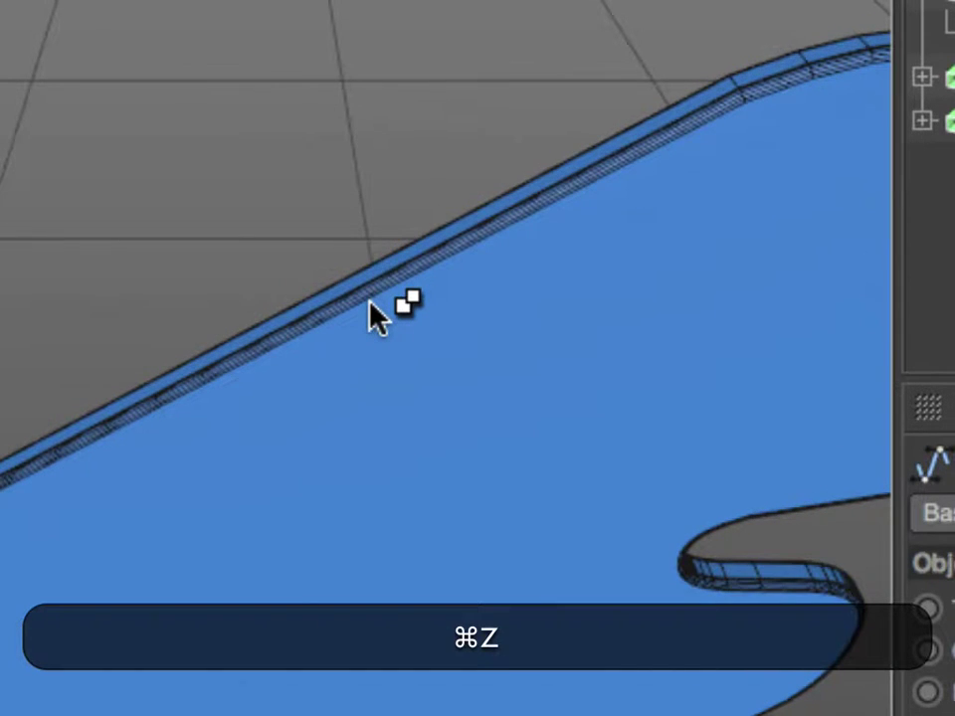
pyautogui.press('super+y')
pyautogui.press('super+z')
pyautogui.press('super+y')
pyautogui.press('super+z')
pyautogui.press('super+y')
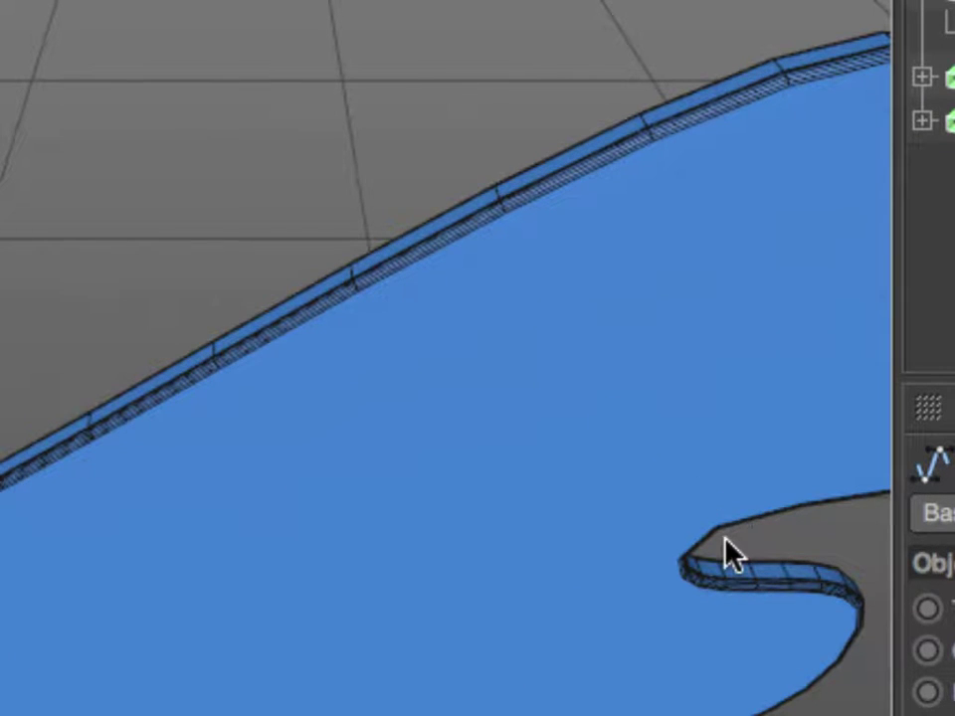
pyautogui.press('super+z')
pyautogui.press('super+y')
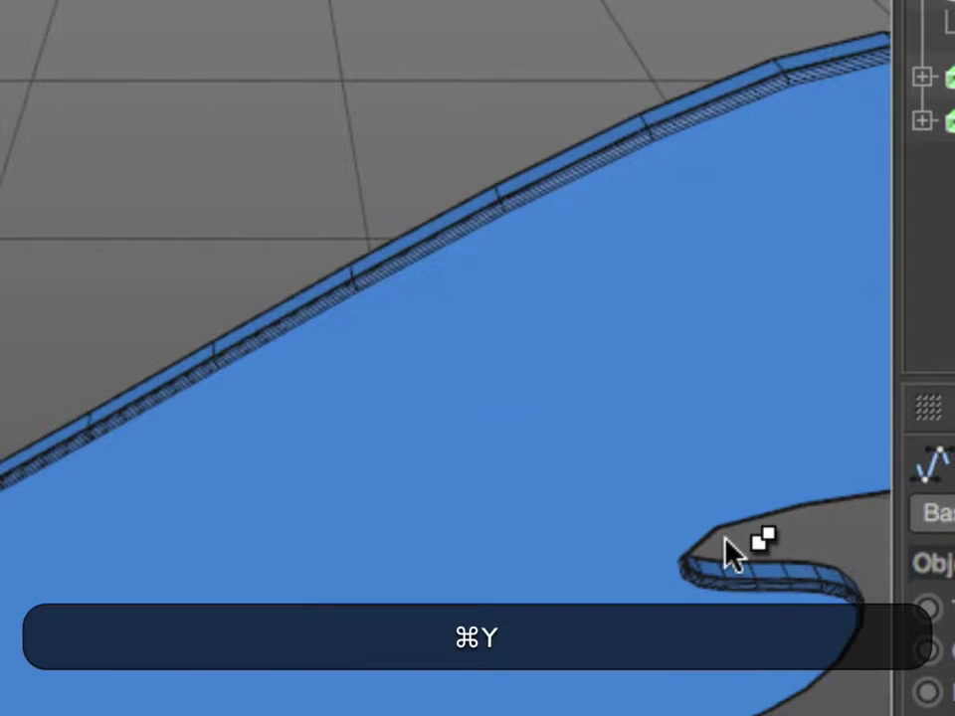
pyautogui.press('super+z')
pyautogui.press('super+y')
pyautogui.press('super+z')
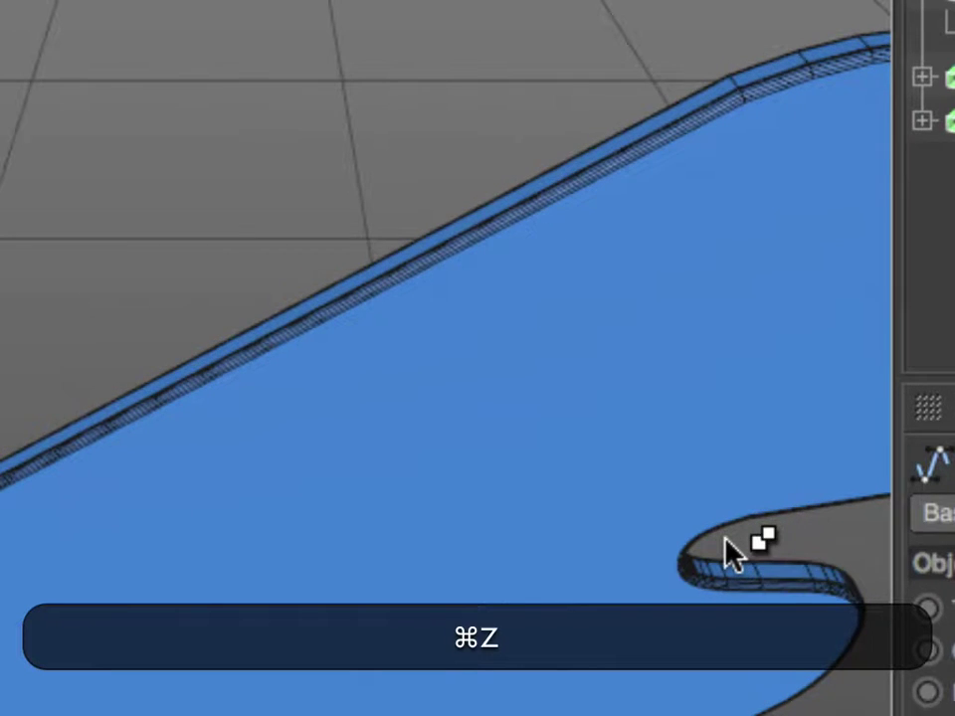
pyautogui.press('super+y')
pyautogui.press('ctrl+super+z')
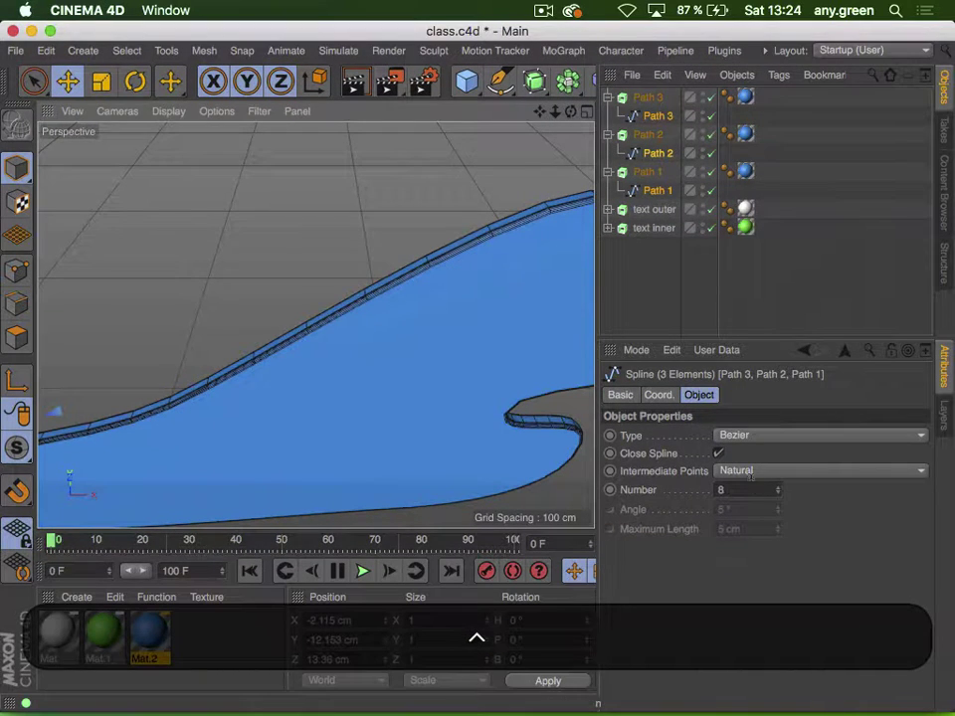
# Set the number of intermediate points to 25 for the three selected splash splines and check the edge subdivision
pyautogui.press('Up')
pyautogui.press('Up')
pyautogui.press('Up')
pyautogui.press('Up')
pyautogui.press('Up')
pyautogui.press('Up')
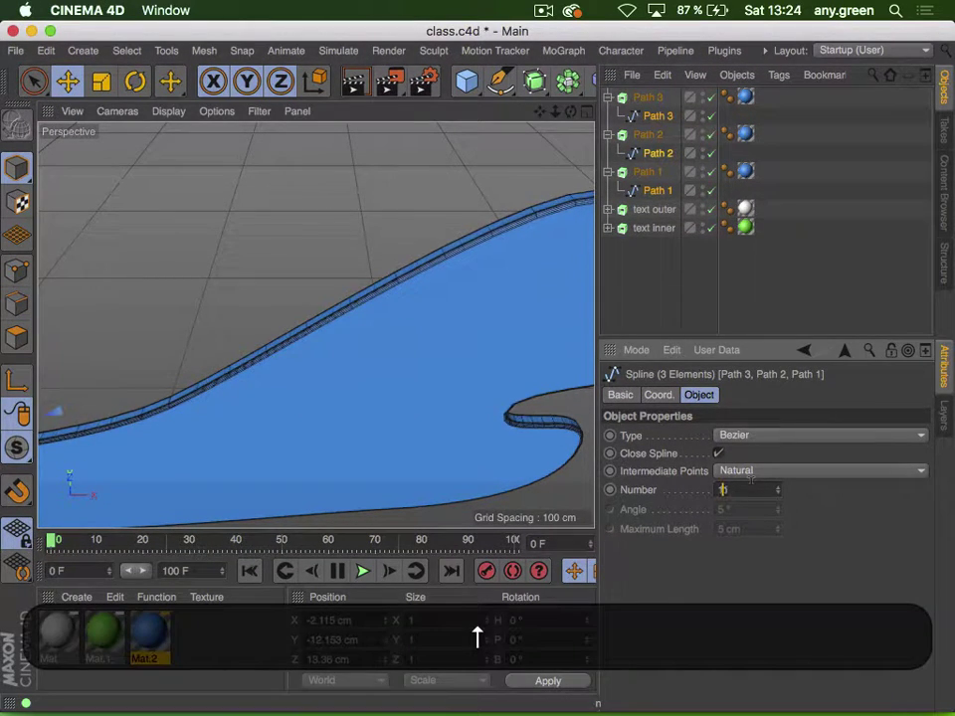
pyautogui.press('Up')
pyautogui.press('Up')
pyautogui.press('Up')
pyautogui.press('Up')
pyautogui.press('Up')
pyautogui.press('Up')
pyautogui.press('Up')
pyautogui.press('Up')
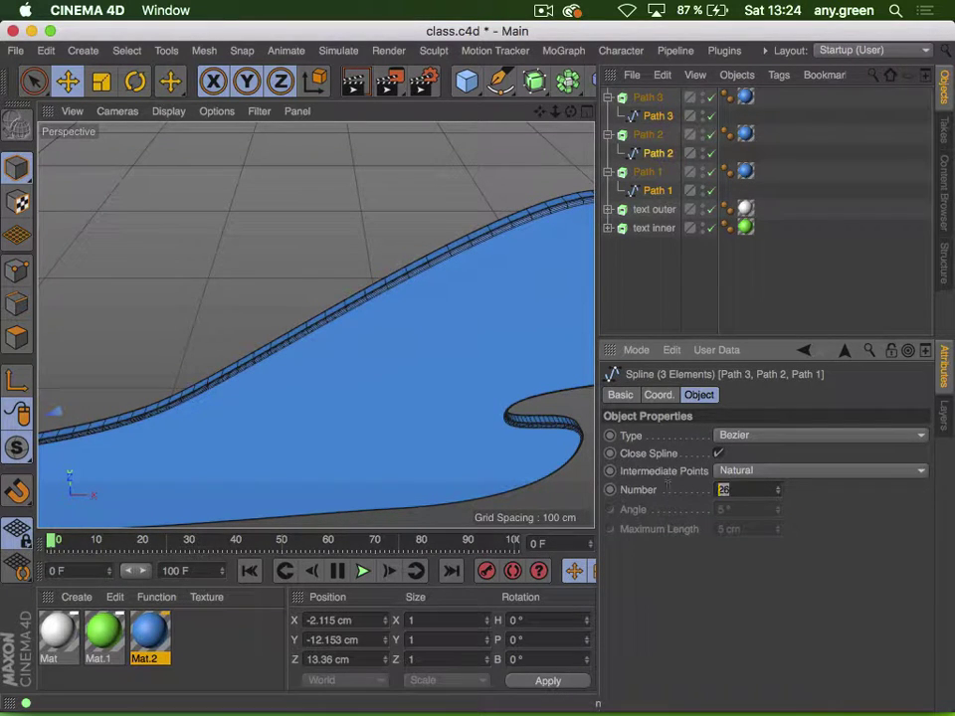
pyautogui.write('25')
pyautogui.press('Return')
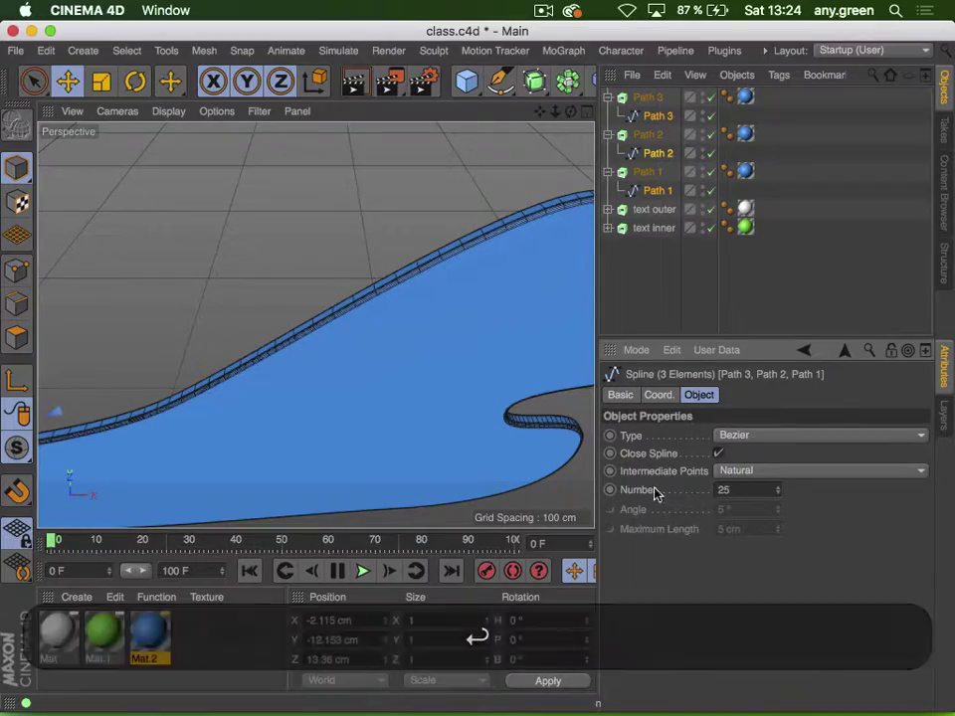
pyautogui.press('3')
pyautogui.moveTo(511, 428)
pyautogui.mouseDown()
pyautogui.moveTo(366, 383)
pyautogui.moveTo(257, 375)
pyautogui.moveTo(163, 403)
pyautogui.moveTo(481, 384)
pyautogui.moveTo(179, 389)
pyautogui.moveTo(448, 342)
pyautogui.moveTo(294, 388)
pyautogui.moveTo(294, 405)
pyautogui.moveTo(215, 474)
pyautogui.moveTo(298, 305)
pyautogui.mouseUp()
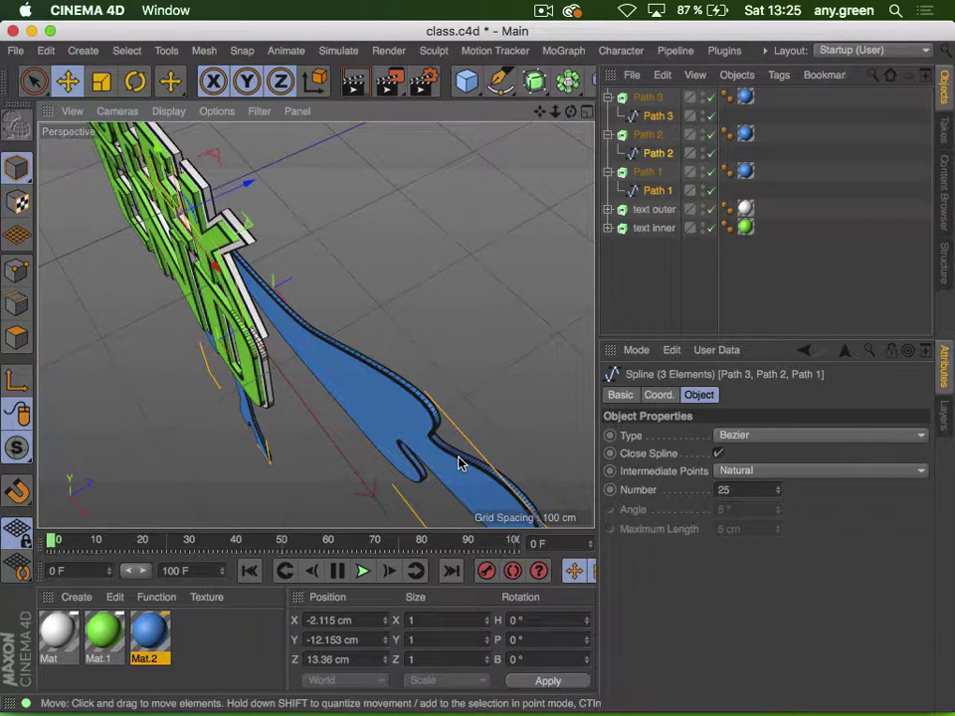
# Switch to Finder and preview the reference image weekend.png from the c4d_170826_mine folder
pyautogui.press('super+Tab')
pyautogui.press('super+Tab')
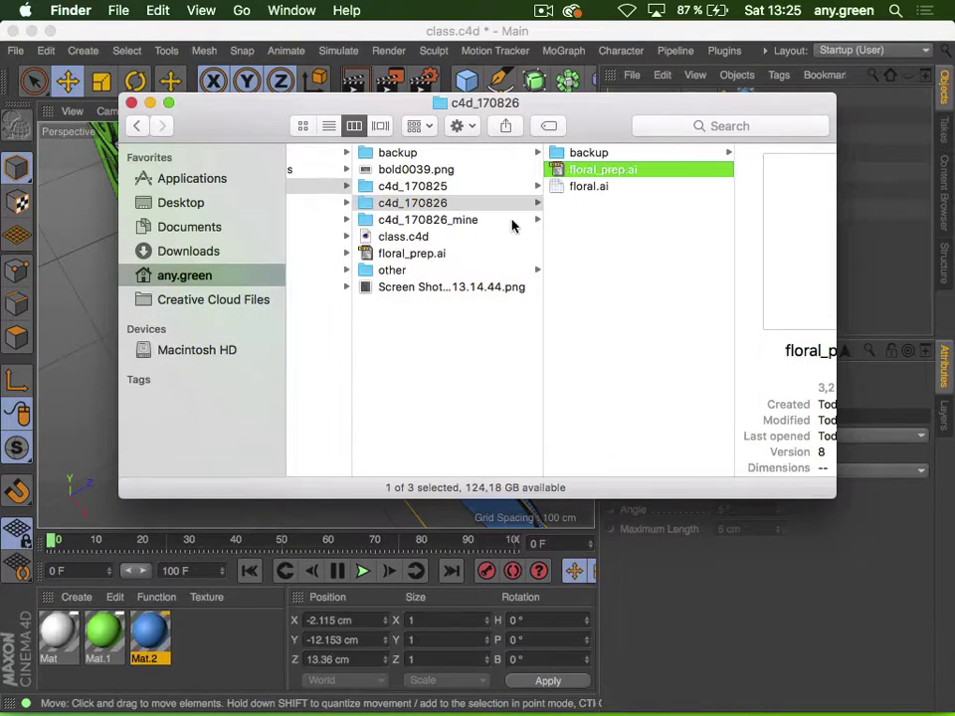
pyautogui.press('Left')
pyautogui.press('Down')
pyautogui.press('Right')
pyautogui.press('Down')
pyautogui.press('Down')
pyautogui.press('Down')
pyautogui.press('Down')
pyautogui.press('space')
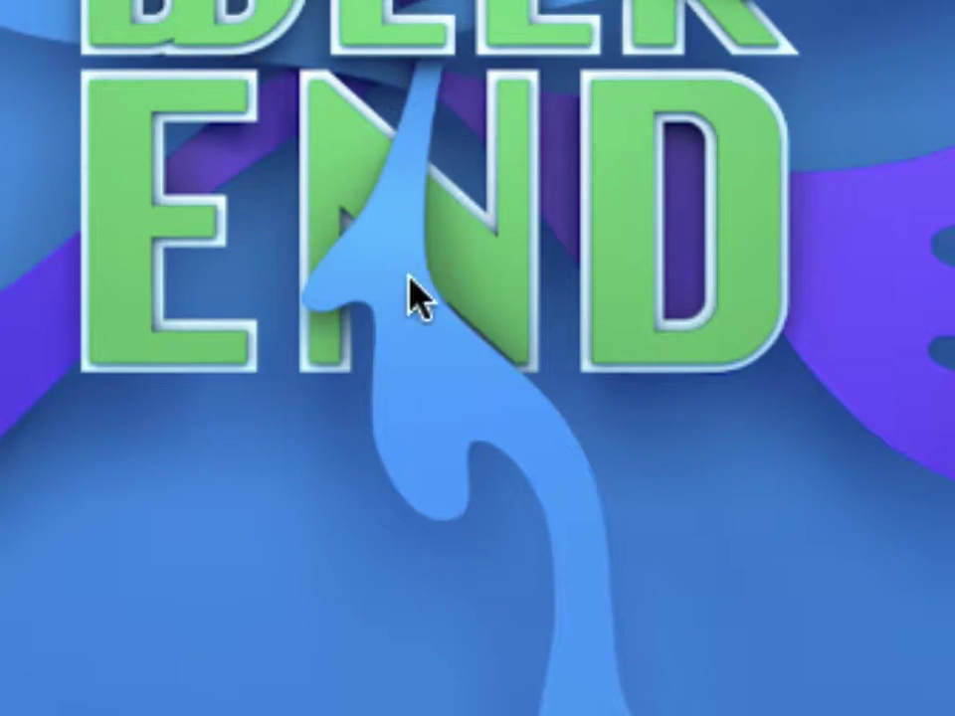
# Examine the bent splash shapes around the WEEKEND lettering in the reference image, close the preview and return to Cinema 4D
pyautogui.keyDown('ctrl'); pyautogui.scroll(-5, 526, 451); pyautogui.keyUp('ctrl')
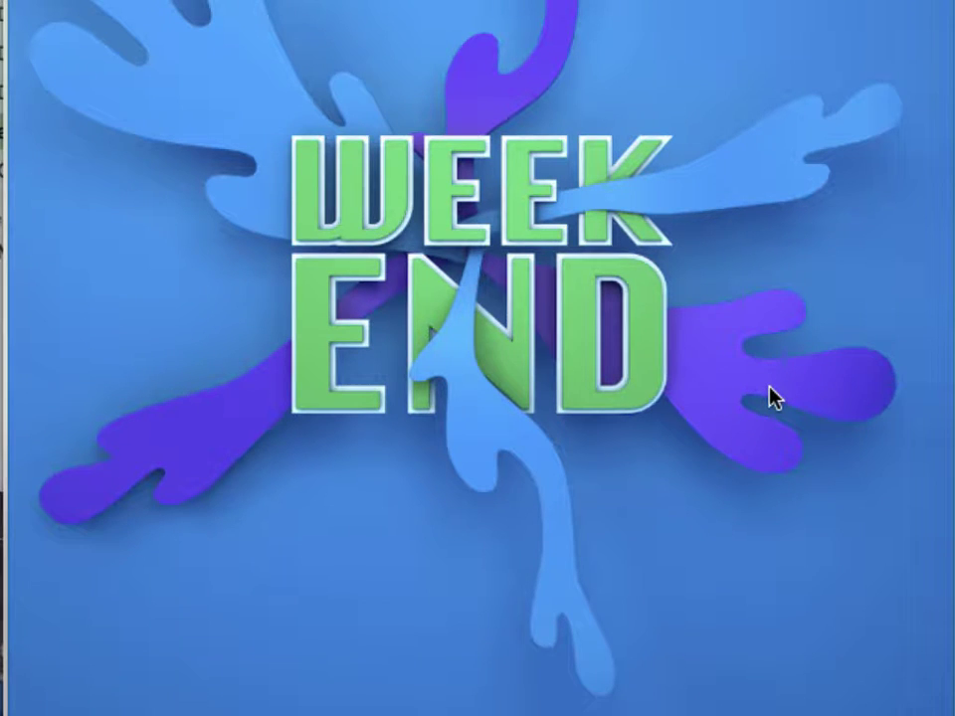
pyautogui.keyDown('ctrl'); pyautogui.scroll(-5, 773, 398); pyautogui.keyUp('ctrl')
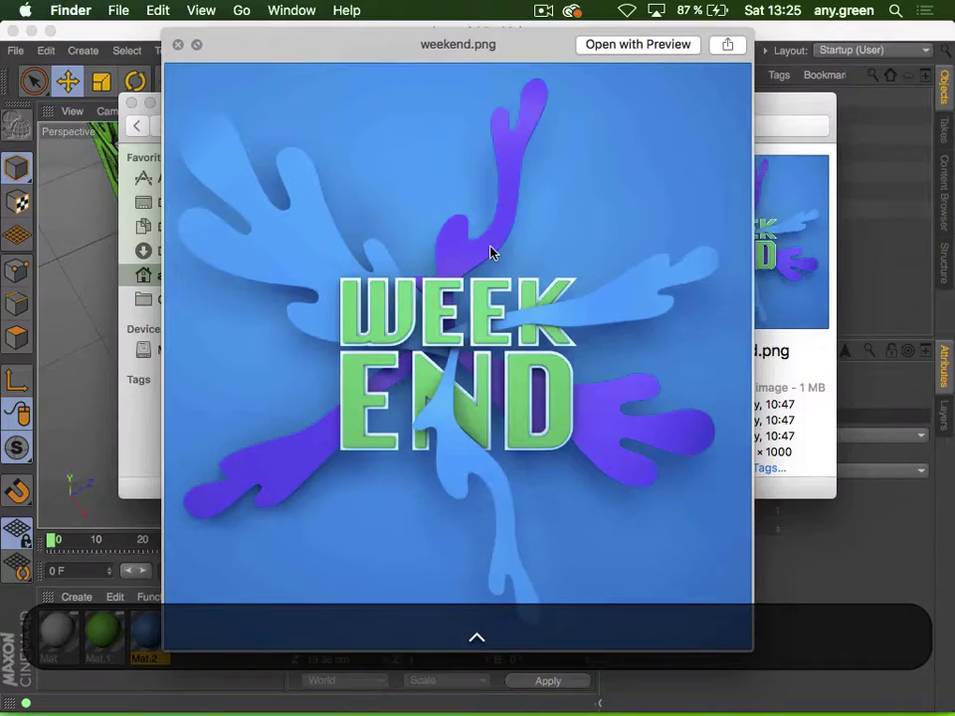
pyautogui.press('space')
pyautogui.click(531, 37)
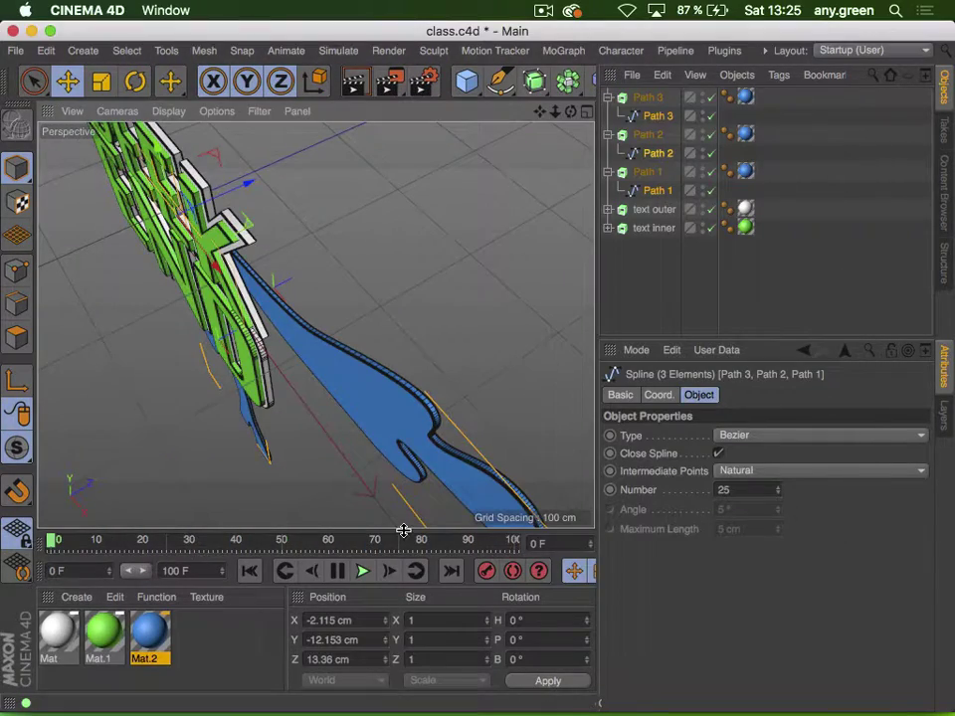
# Collapse the three path hierarchies and select the Path 3, Path 2 and Path 1 extrude objects together
pyautogui.moveTo(383, 453); pyautogui.dragTo(409, 381)
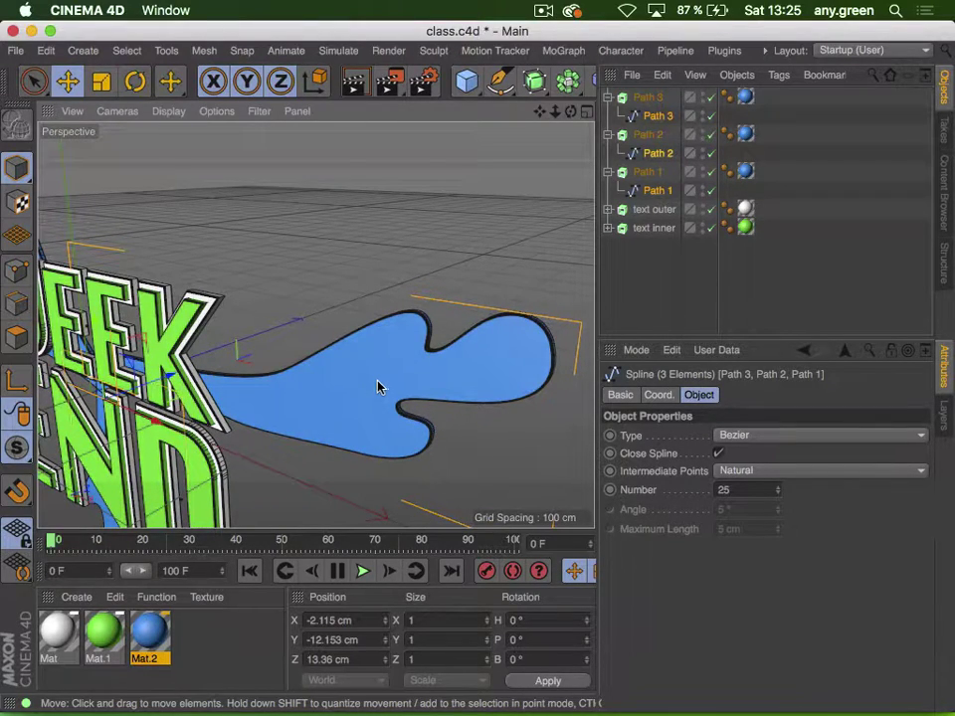
pyautogui.moveTo(337, 391); pyautogui.dragTo(394, 472)
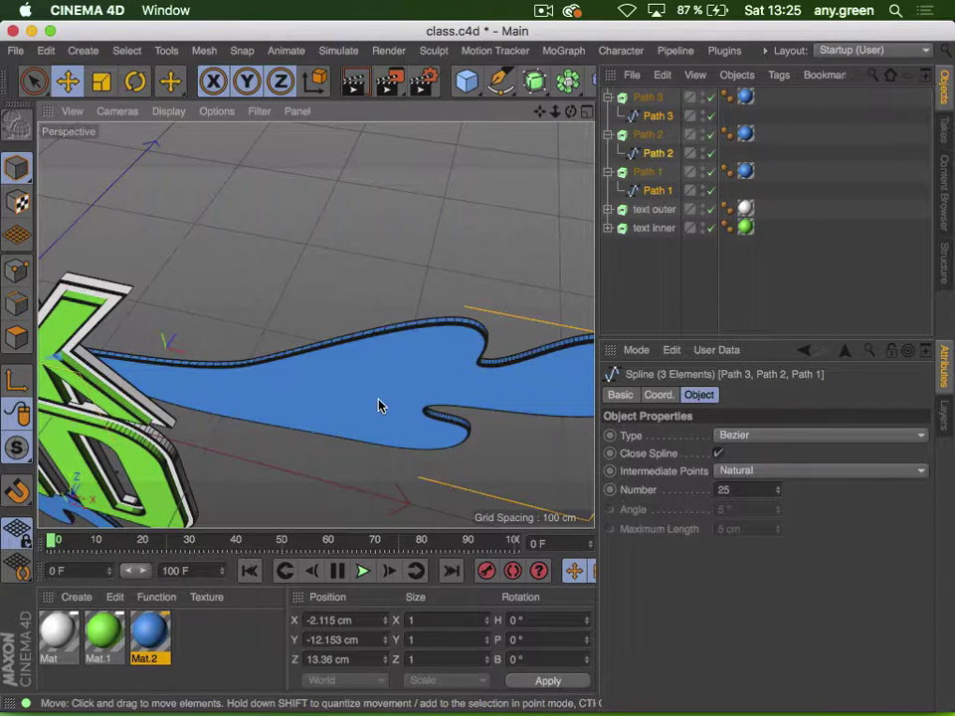
pyautogui.click(607, 172)
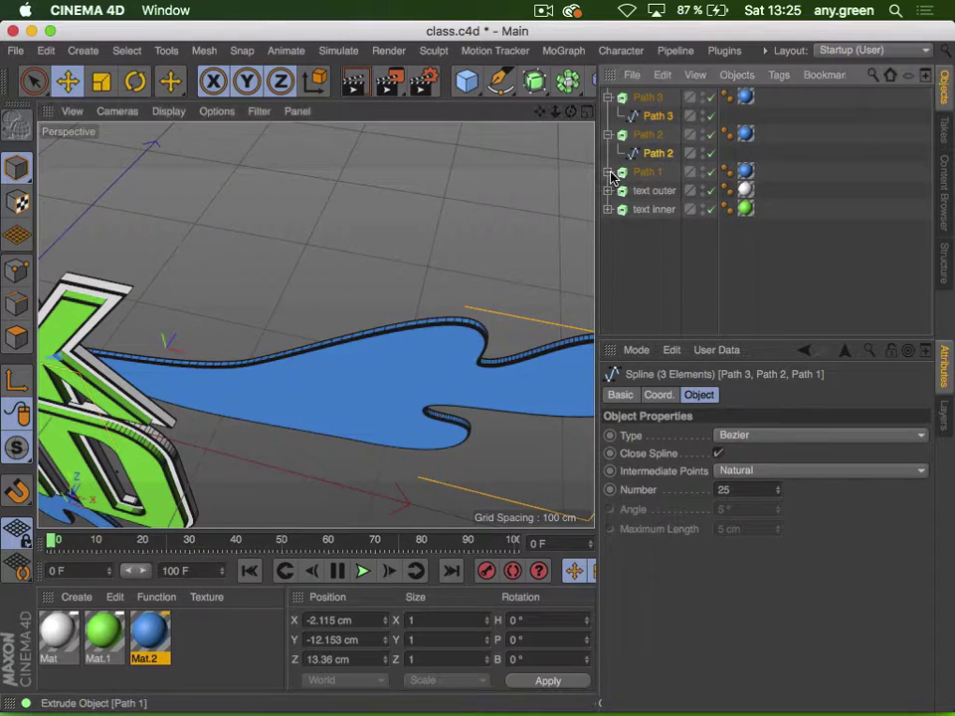
pyautogui.click(608, 134)
pyautogui.click(608, 97)
pyautogui.click(646, 98)
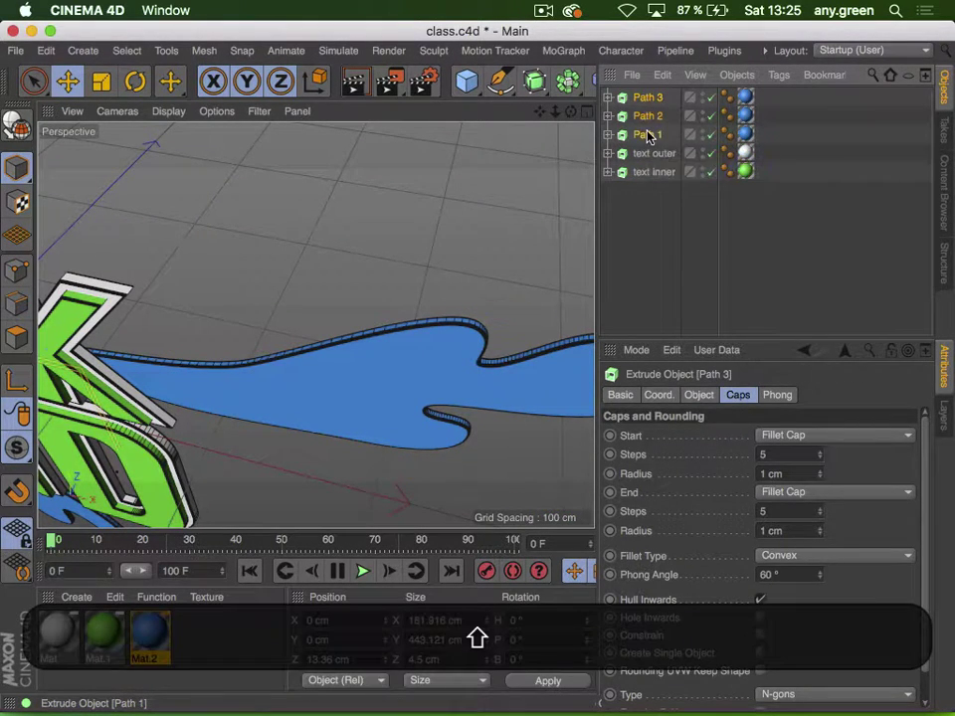
pyautogui.keyDown('shift'); pyautogui.click(648, 134); pyautogui.keyUp('shift')
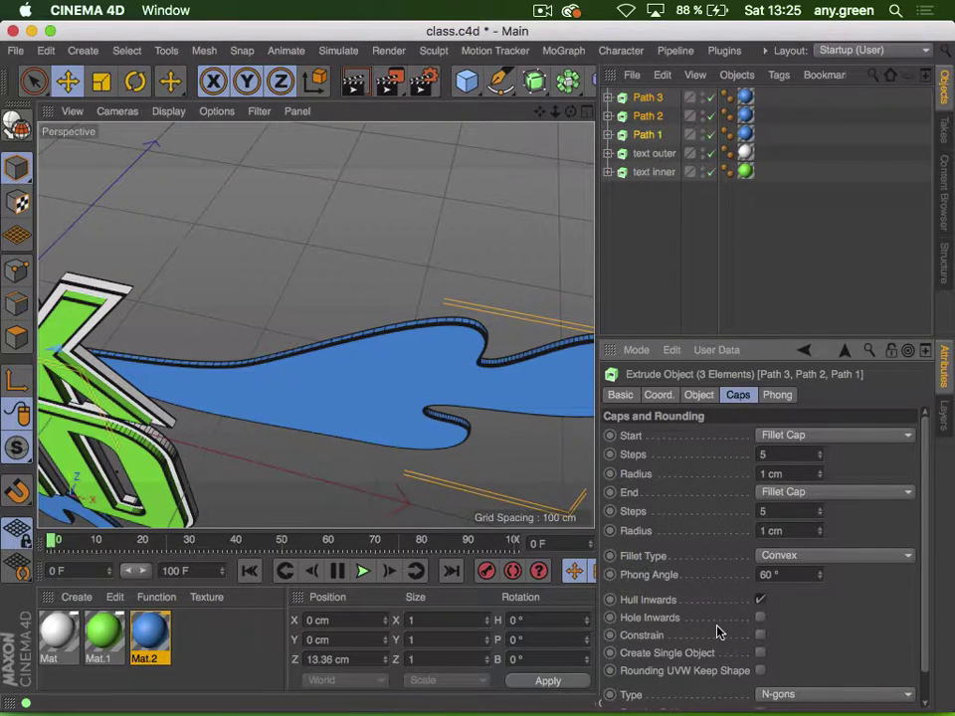
# Set the cap type of the three selected extrusions to Quadrangles and enable Regular Grid
pyautogui.scroll(-1, 719, 632)
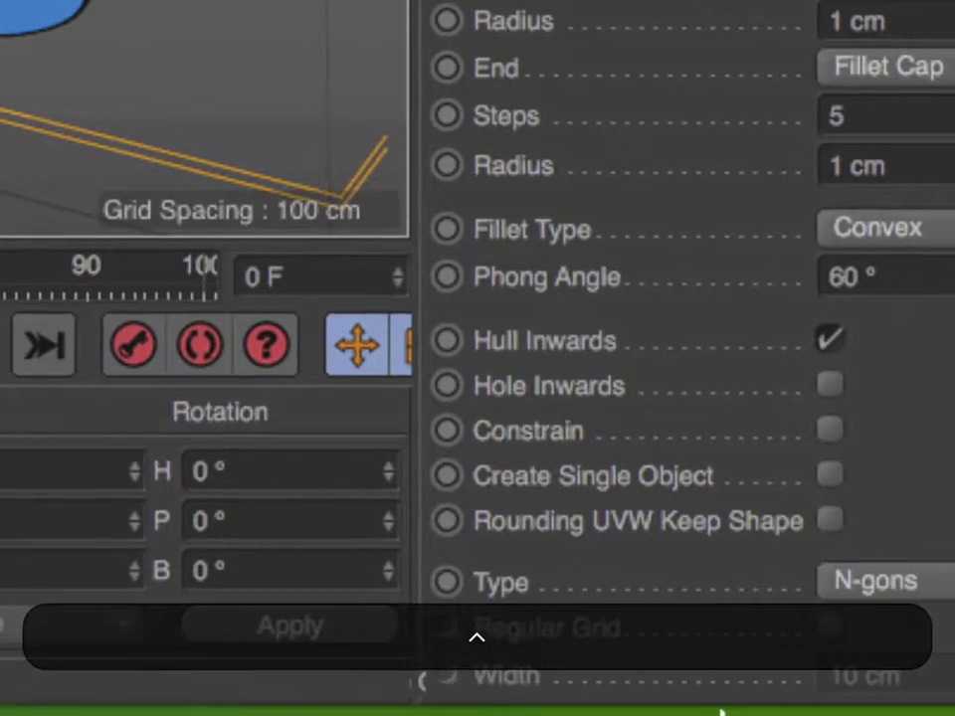
pyautogui.click(935, 589)
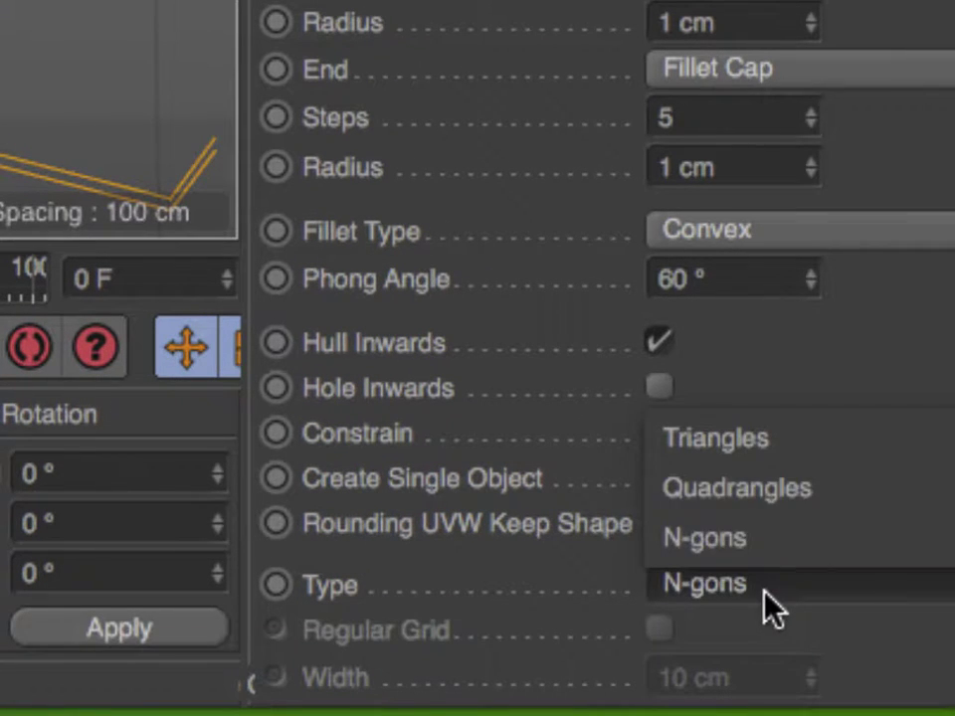
pyautogui.click(777, 509)
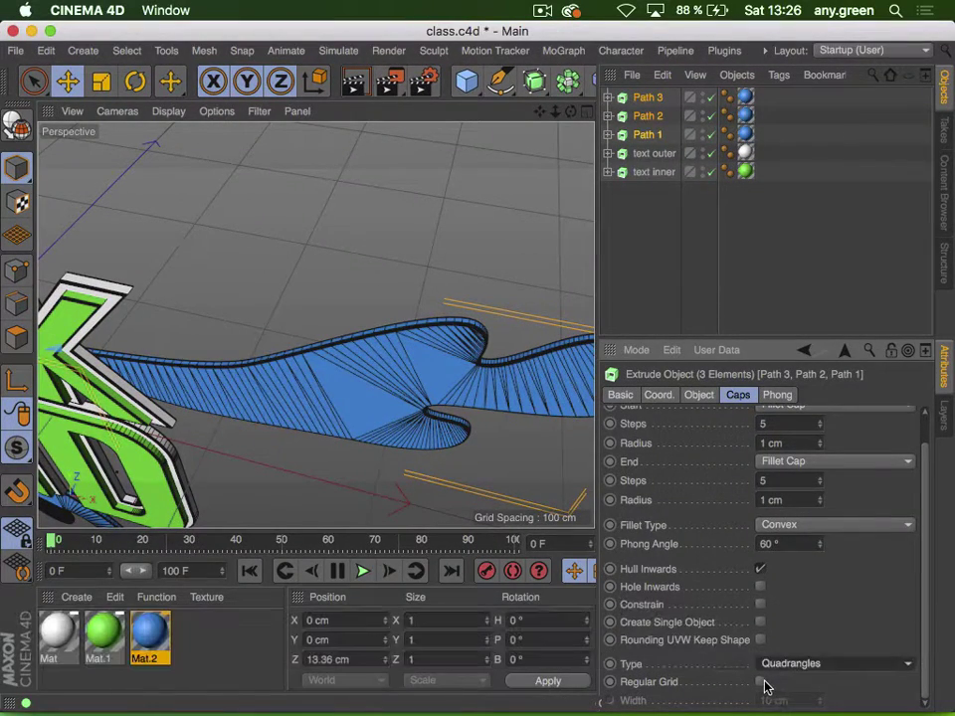
pyautogui.click(762, 683)
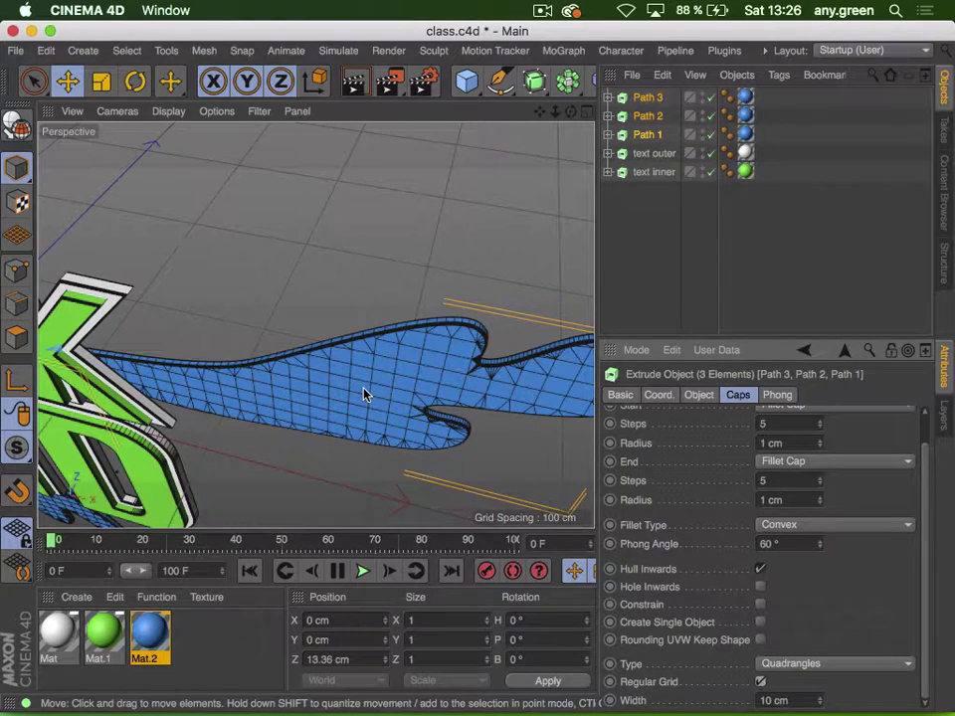
# Reduce the regular grid width of the selected extrusion caps to 5 cm
pyautogui.click(820, 703)
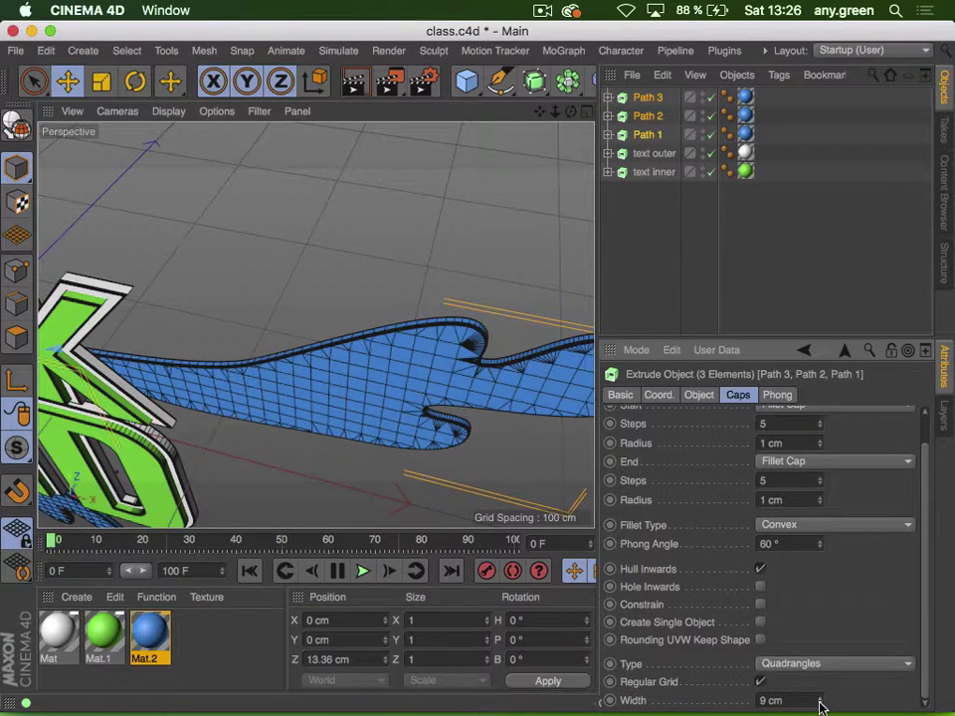
pyautogui.click(819, 703)
pyautogui.click(819, 703)
pyautogui.click(820, 703)
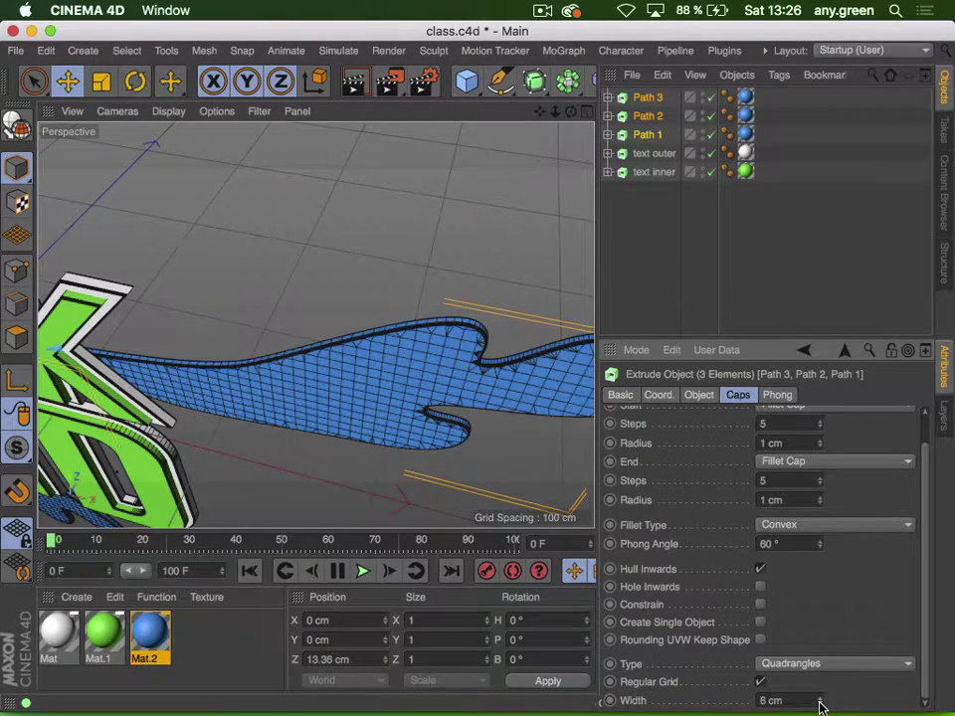
pyautogui.click(820, 703)
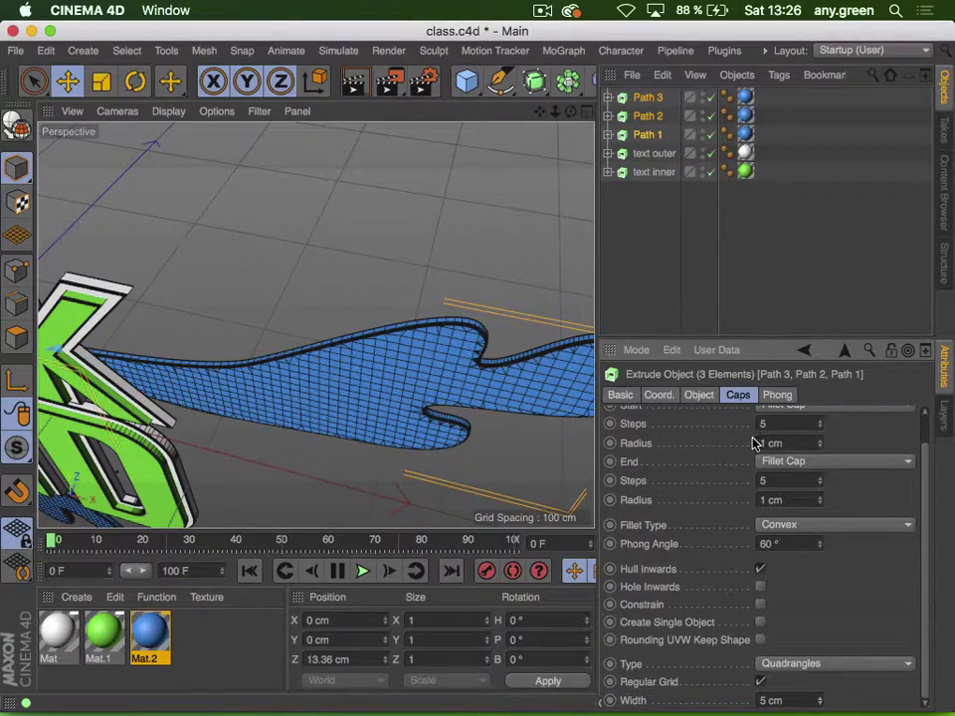
# Deselect all objects and examine the gridded splash caps around the WEEKEND letters from several angles
pyautogui.click(624, 254)
pyautogui.press('3')
pyautogui.moveTo(403, 402); pyautogui.dragTo(412, 313)
pyautogui.press('2')
pyautogui.moveTo(369, 360); pyautogui.dragTo(277, 358)
pyautogui.press('1')
pyautogui.press('2')
pyautogui.press('3')
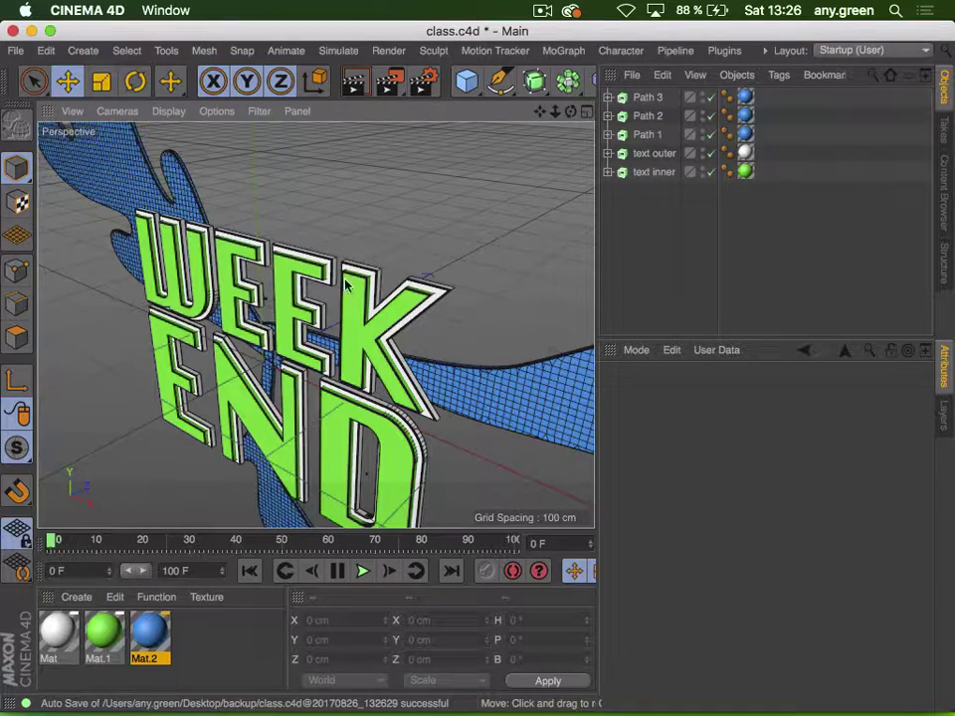
# Revert the project to its last saved version, discarding the unsaved changes
pyautogui.click(16, 50)
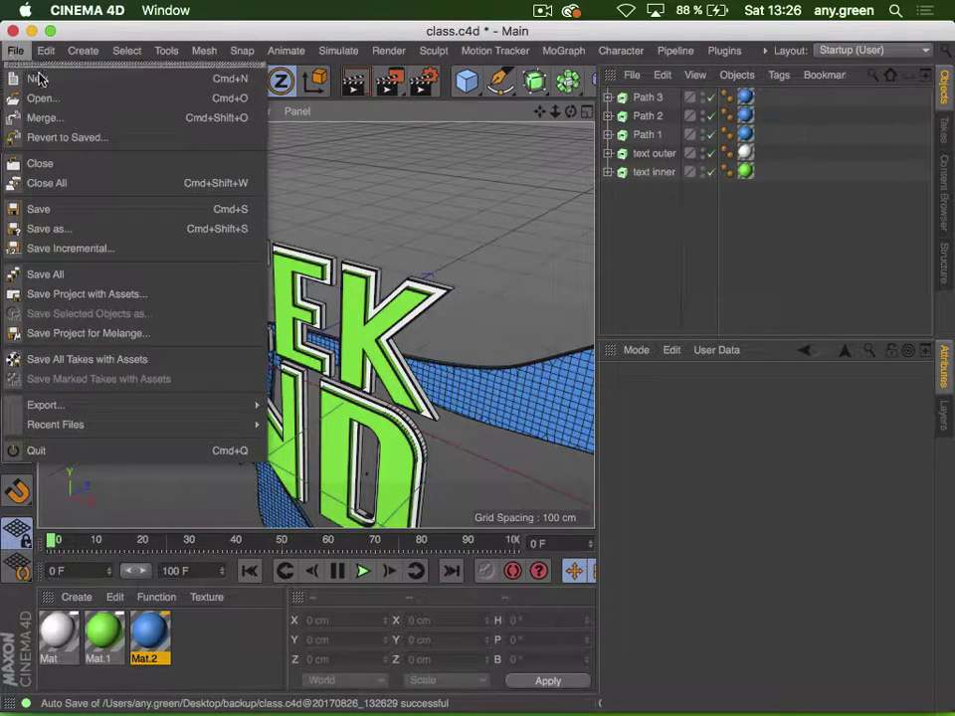
pyautogui.click(92, 138)
pyautogui.click(621, 275)
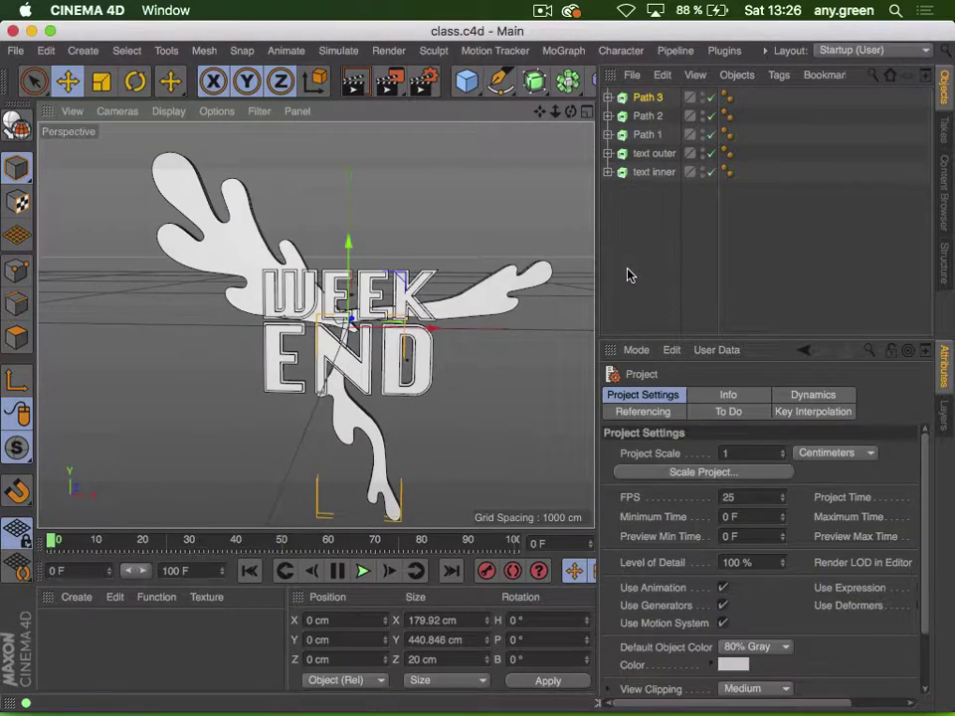
pyautogui.press('2')
pyautogui.moveTo(406, 288); pyautogui.dragTo(354, 287)
pyautogui.press('3')
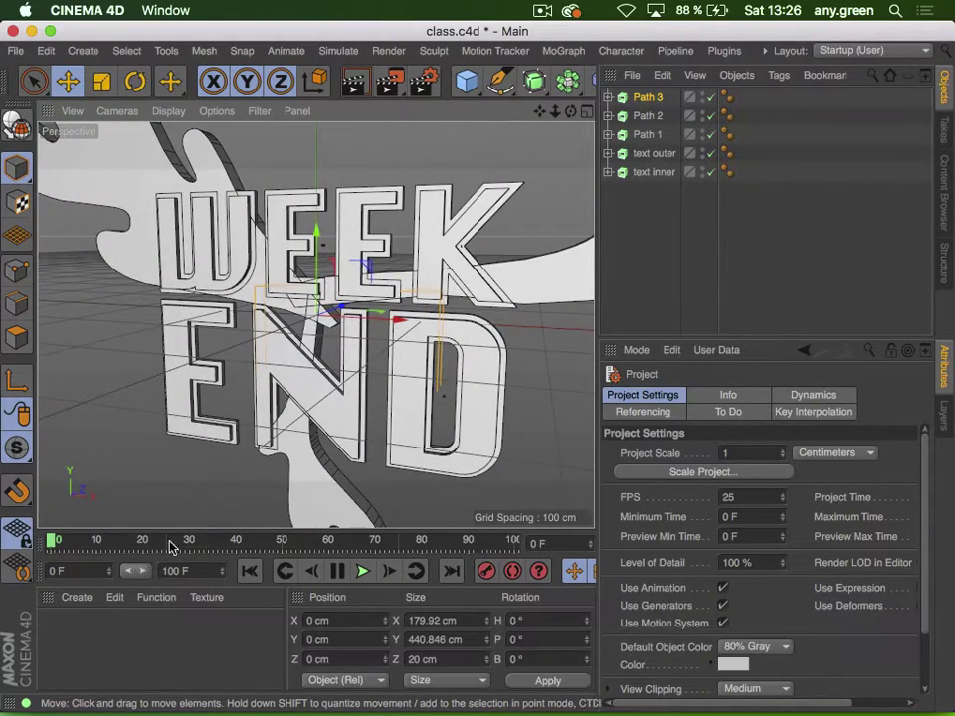
# Create a new material and make it pure white by raising its color value (V) to 100%
pyautogui.doubleClick(110, 650)
pyautogui.doubleClick(68, 634)
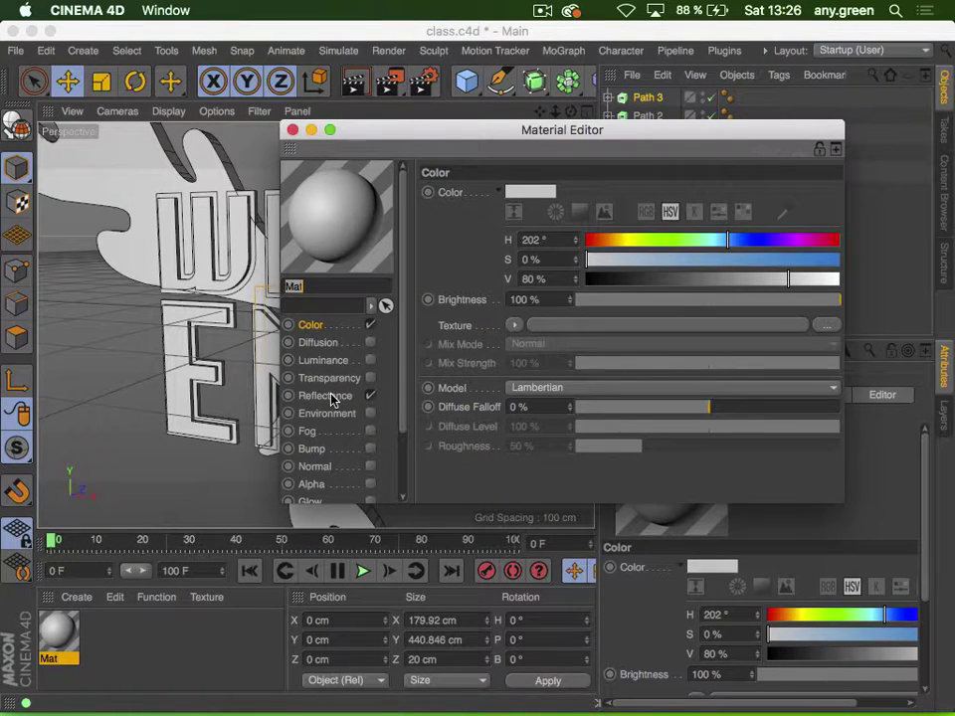
pyautogui.click(317, 324)
pyautogui.moveTo(785, 278); pyautogui.dragTo(952, 283)
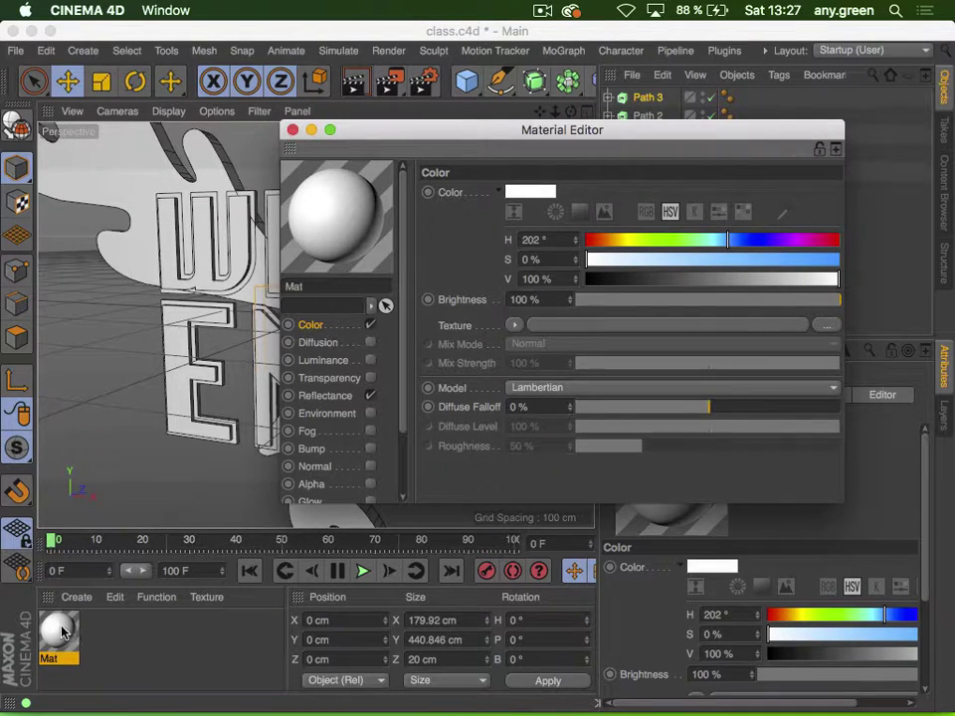
# Duplicate the white material and color the copy green with H 142°, S 94% and V 94%
pyautogui.keyDown('ctrl'); pyautogui.moveTo(62, 633); pyautogui.dragTo(97, 640); pyautogui.keyUp('ctrl')
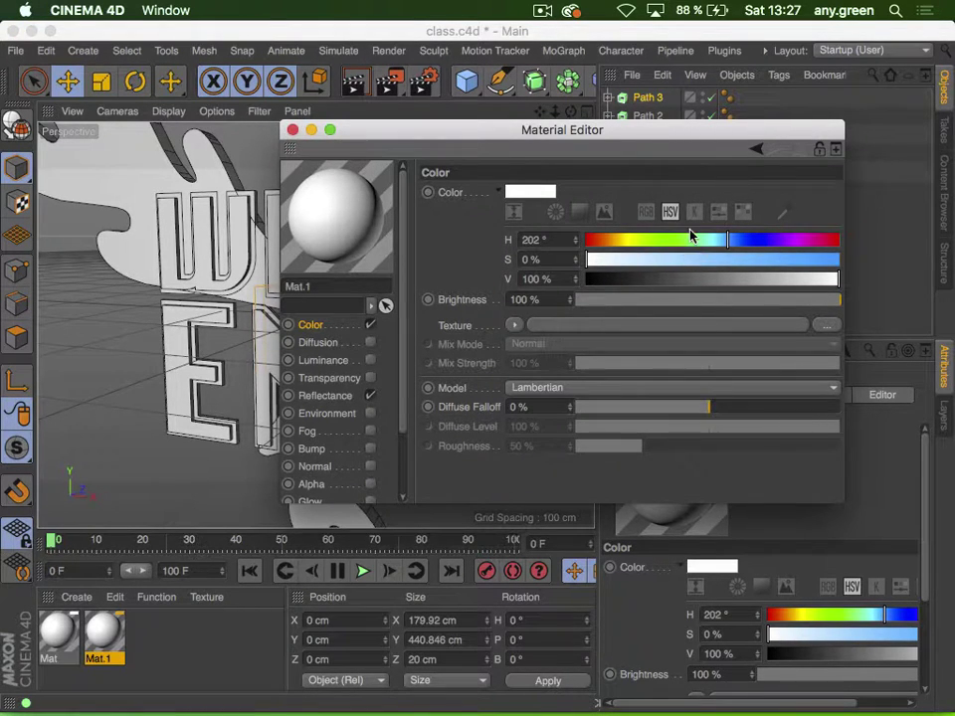
pyautogui.moveTo(692, 236); pyautogui.dragTo(686, 245)
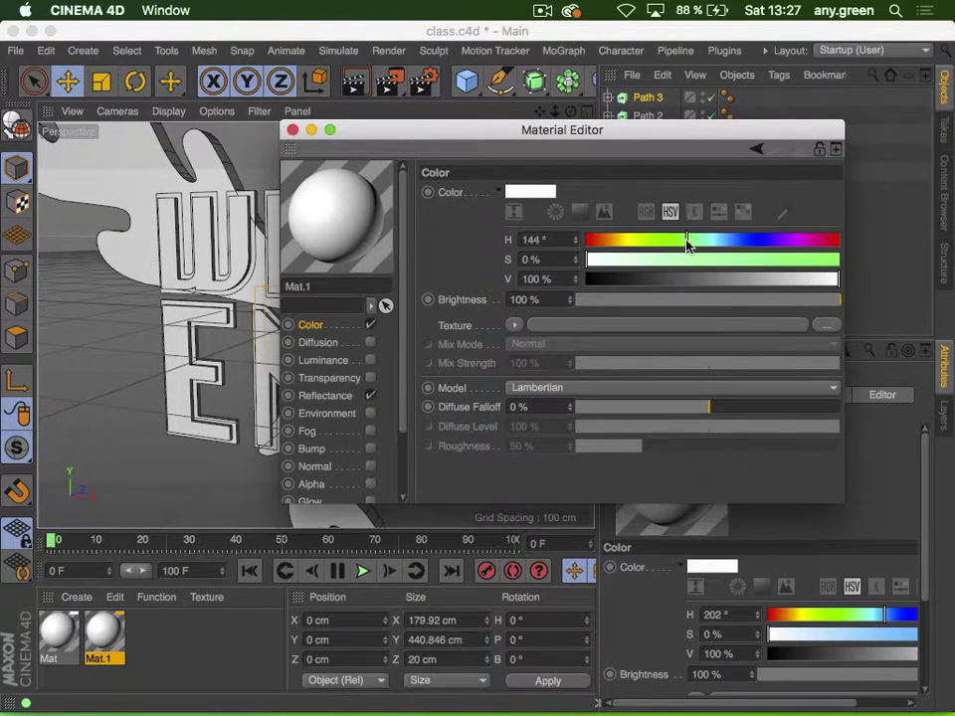
pyautogui.moveTo(803, 259); pyautogui.dragTo(826, 260)
pyautogui.click(824, 280)
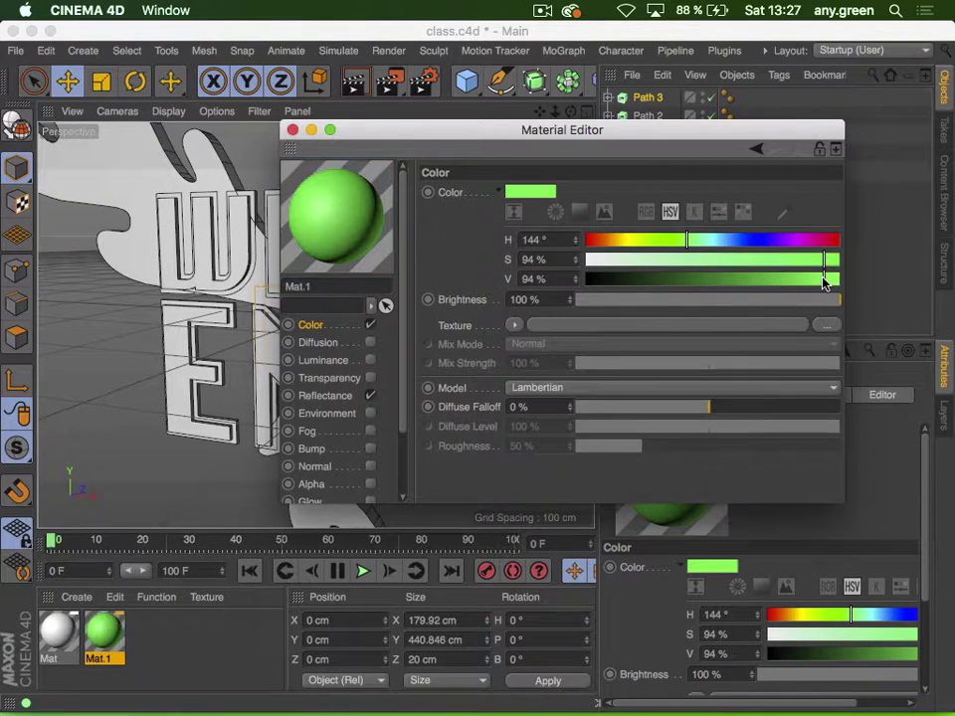
pyautogui.moveTo(686, 245); pyautogui.dragTo(685, 244)
pyautogui.click(292, 131)
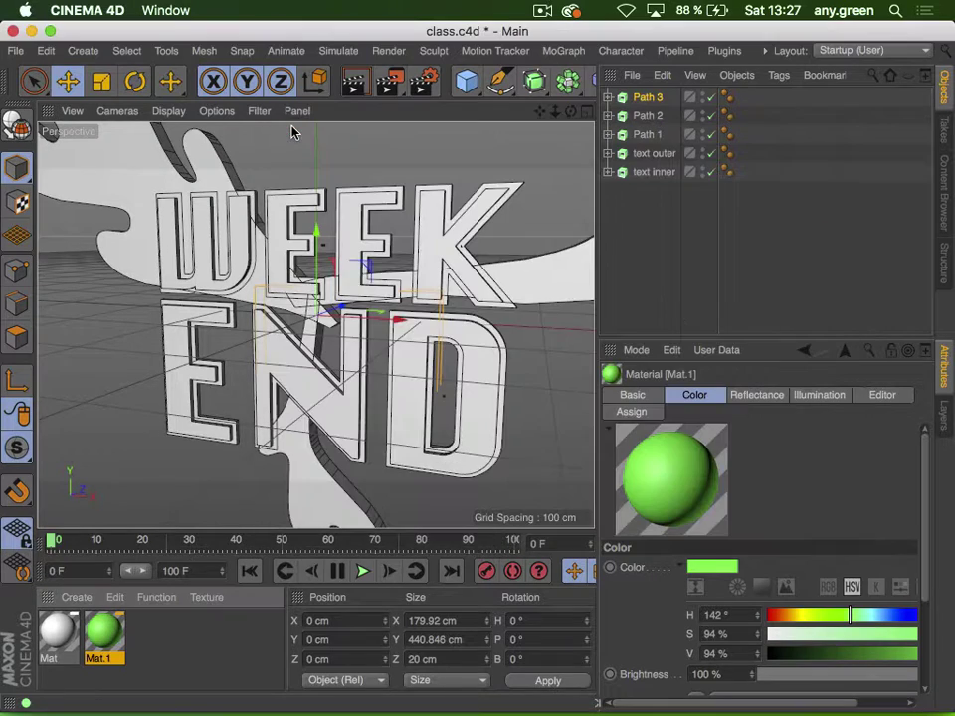
# Duplicate the green material and turn the copy blue by setting its hue to 201°
pyautogui.keyDown('ctrl'); pyautogui.moveTo(110, 634); pyautogui.dragTo(130, 637); pyautogui.keyUp('ctrl')
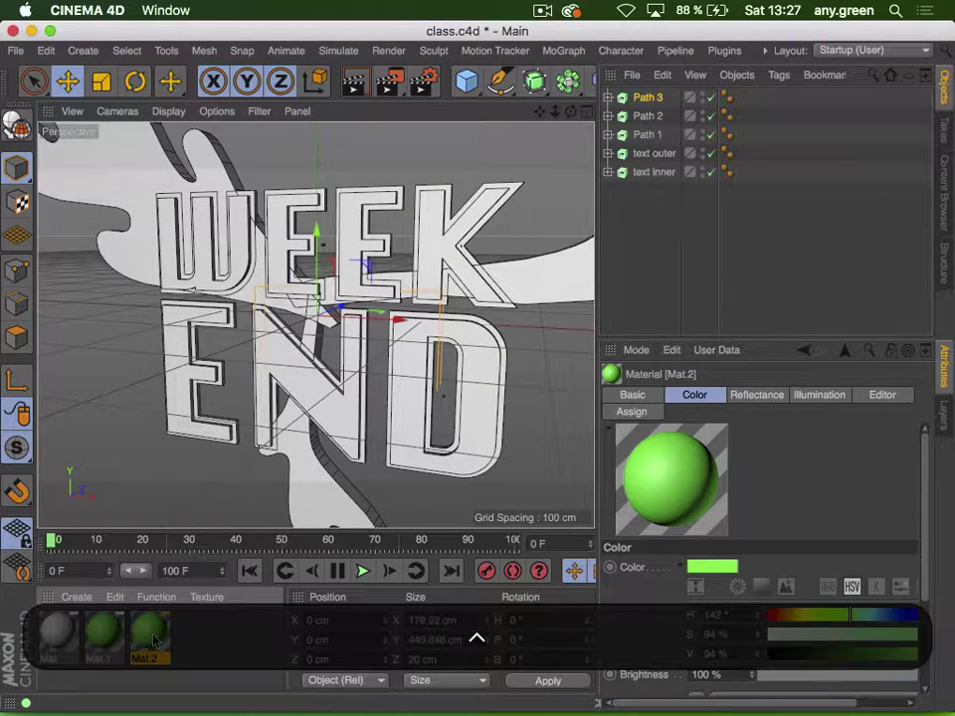
pyautogui.doubleClick(152, 638)
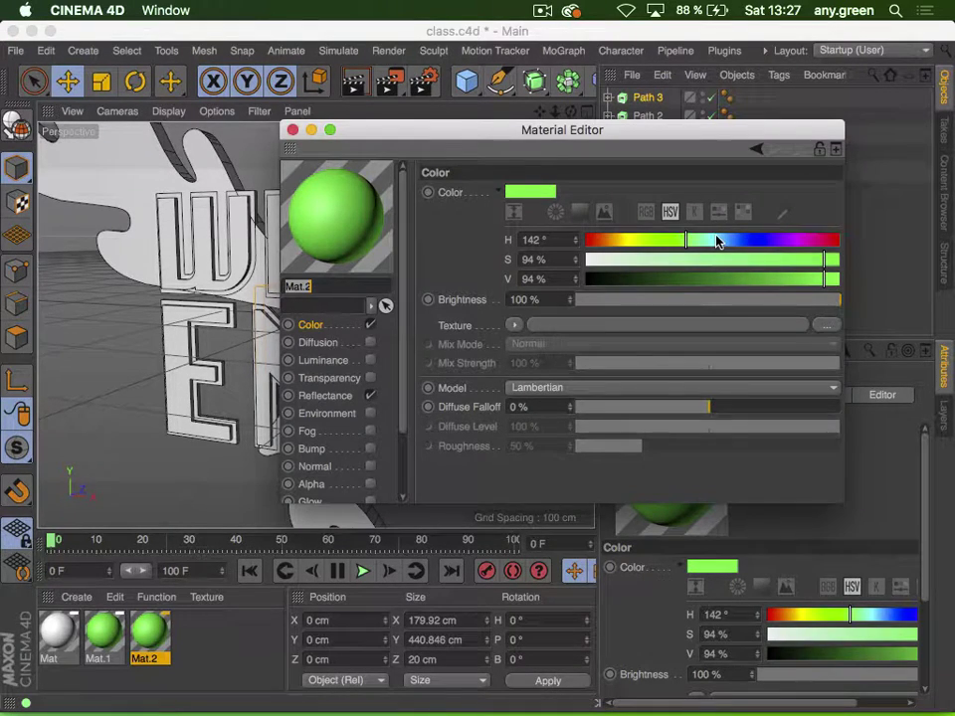
pyautogui.click(725, 246)
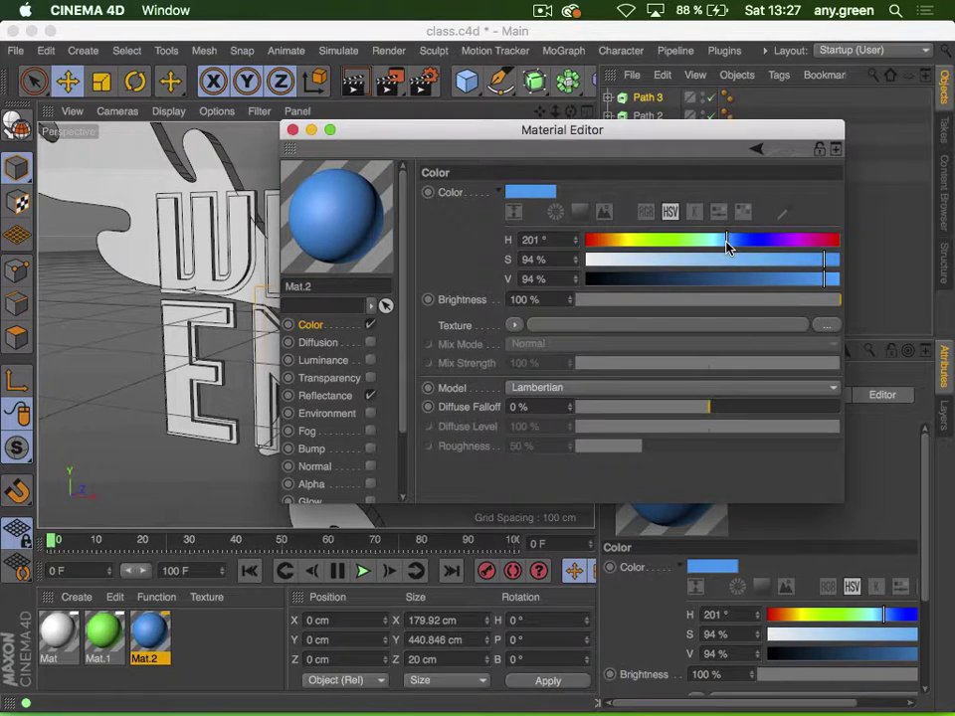
pyautogui.click(293, 130)
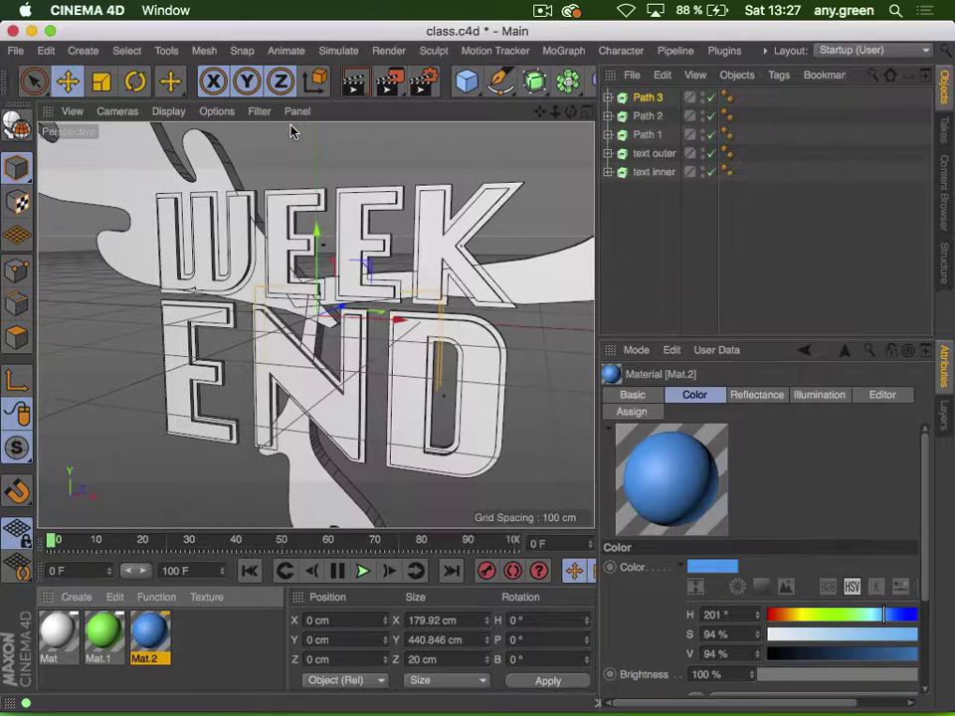
# Assign the white material to the text outer object and the green material to the text inner object
pyautogui.press('2')
pyautogui.moveTo(332, 275); pyautogui.dragTo(445, 354)
pyautogui.press('3')
pyautogui.press('2')
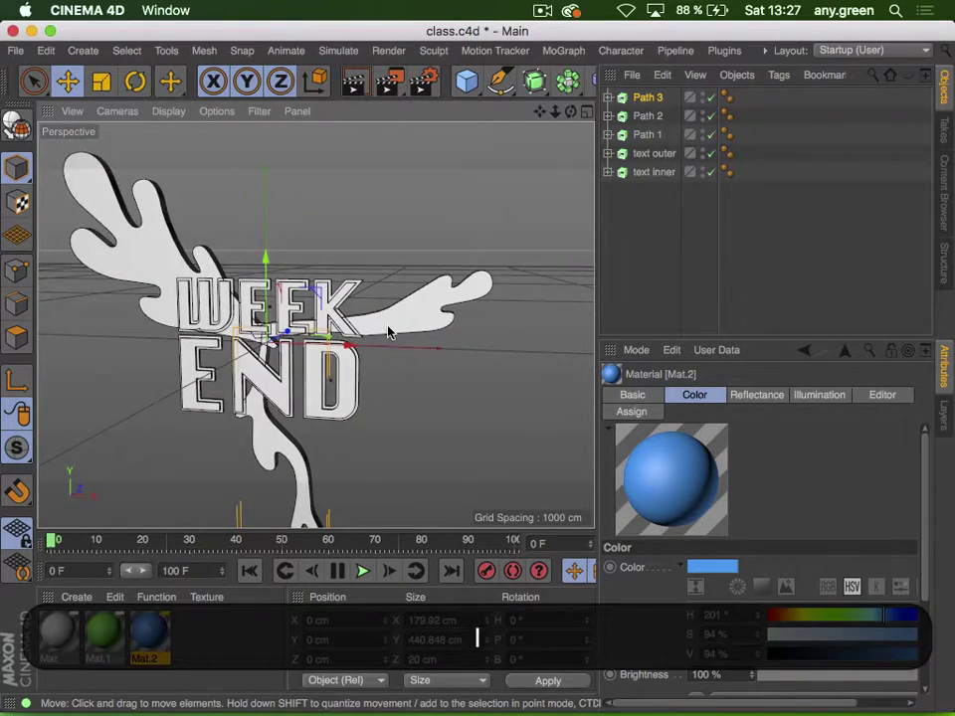
pyautogui.moveTo(390, 326); pyautogui.dragTo(444, 324)
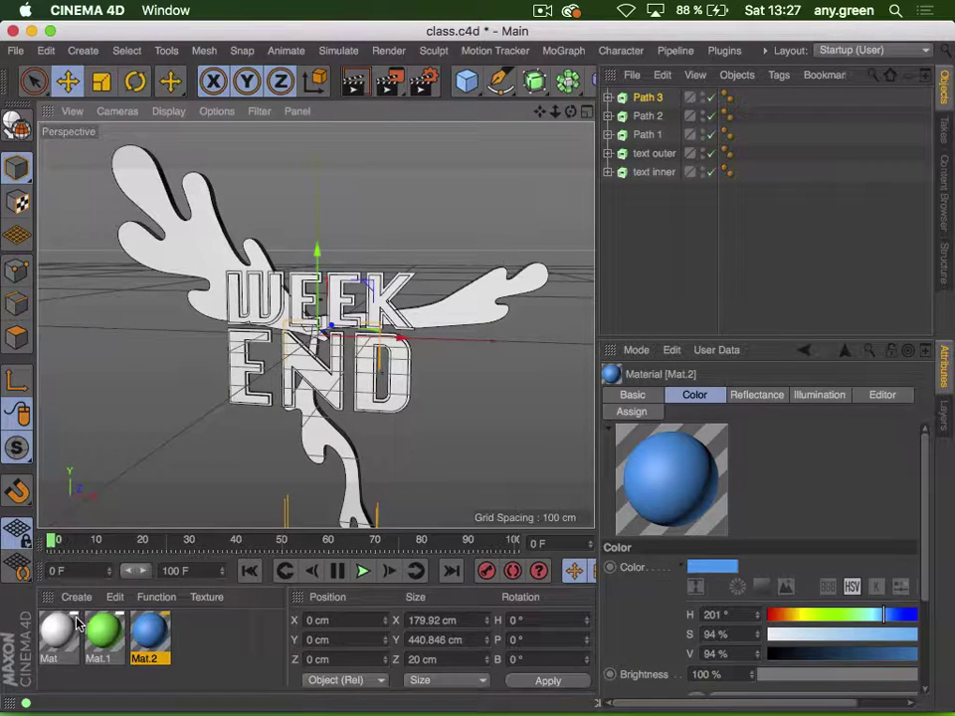
pyautogui.moveTo(103, 627); pyautogui.dragTo(663, 154)
pyautogui.moveTo(85, 661); pyautogui.dragTo(658, 173)
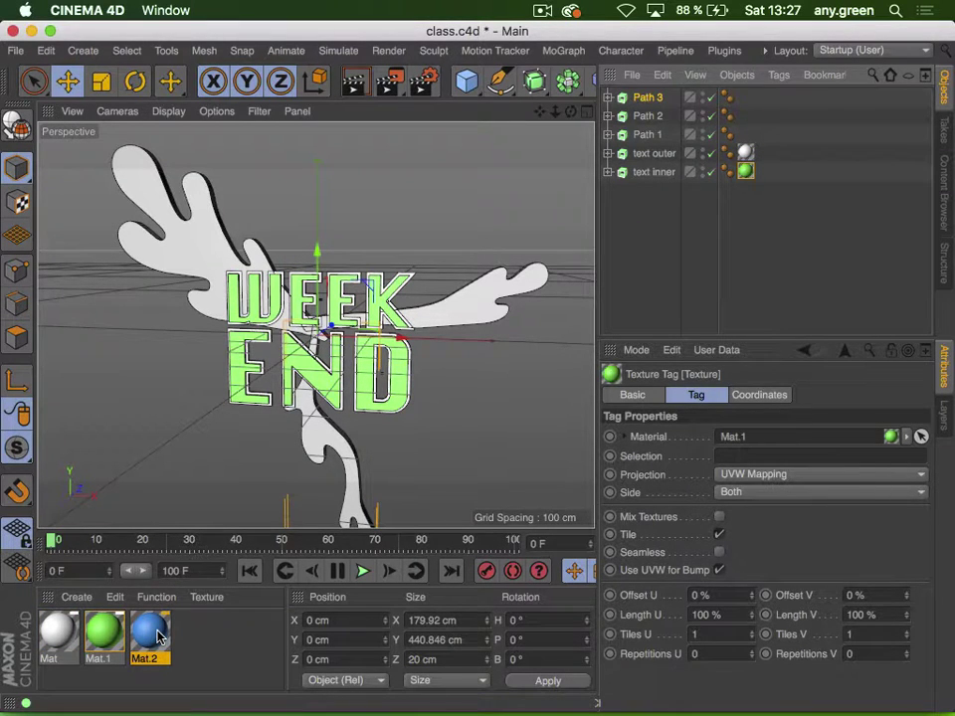
# Apply the blue material to Path 3 and copy its texture tag to Path 2 and Path 1
pyautogui.moveTo(156, 636); pyautogui.dragTo(662, 98)
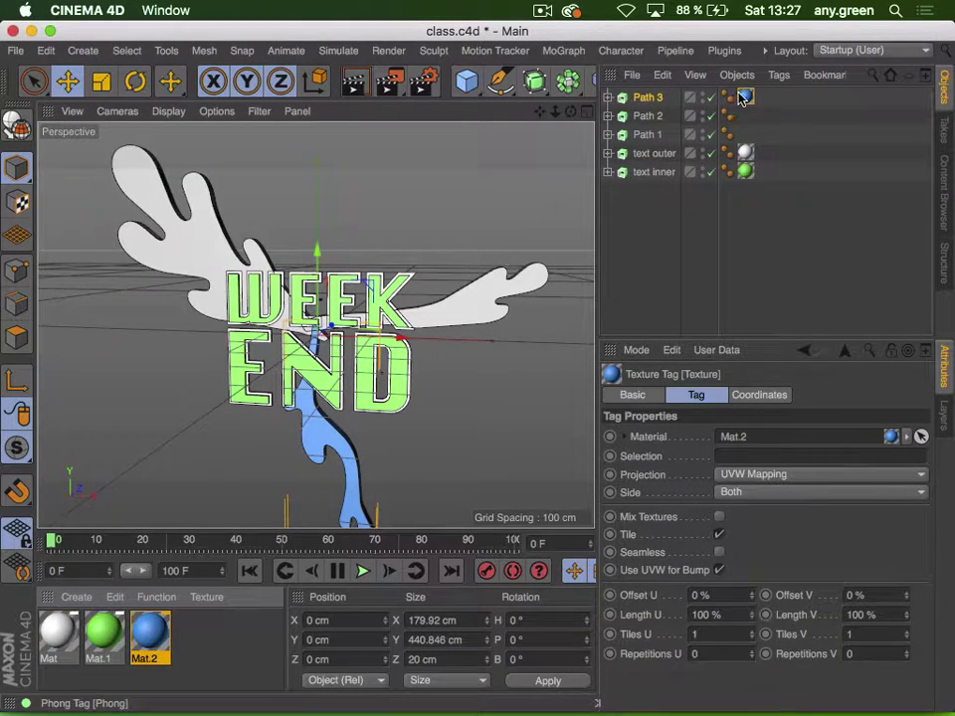
pyautogui.keyDown('ctrl'); pyautogui.moveTo(746, 98); pyautogui.dragTo(746, 134); pyautogui.keyUp('ctrl')
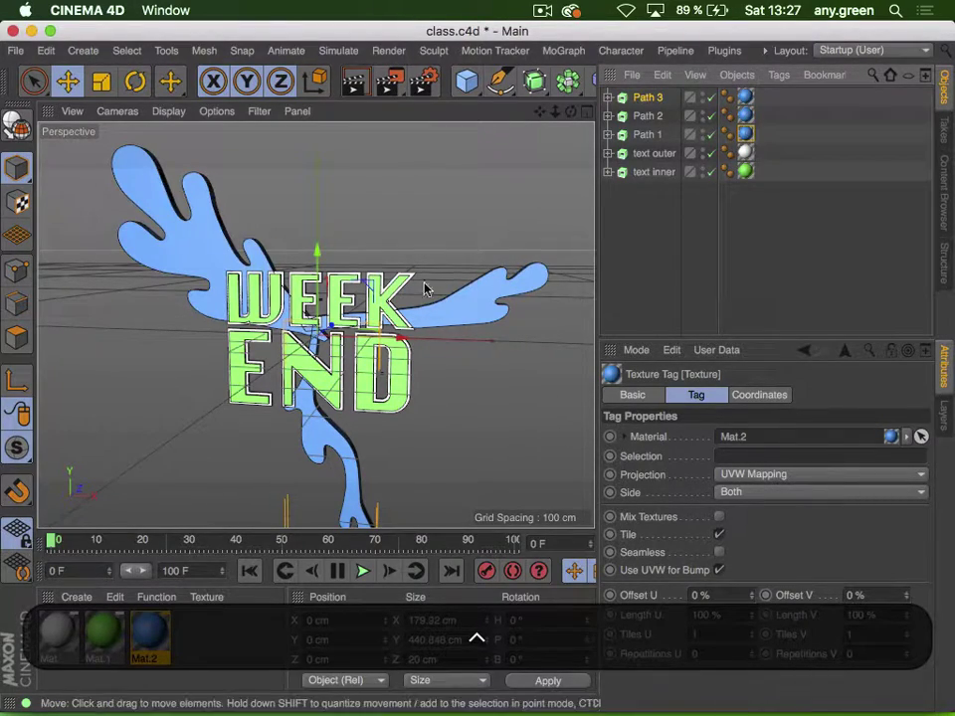
pyautogui.press('2')
pyautogui.moveTo(323, 343); pyautogui.dragTo(459, 279)
pyautogui.press('3')
pyautogui.press('2')
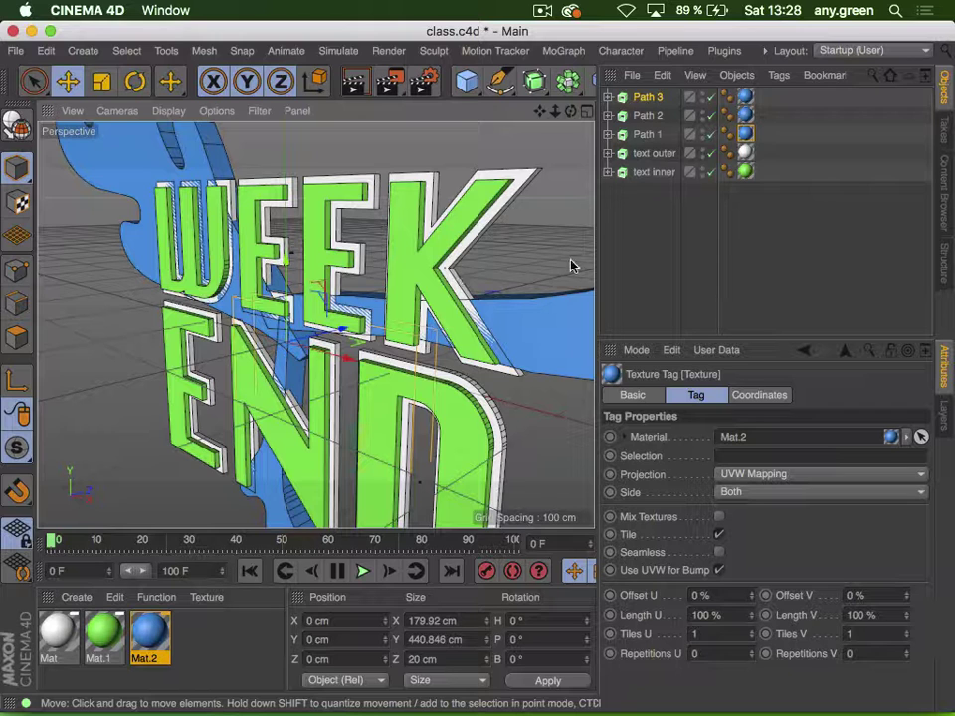
pyautogui.click(542, 10)
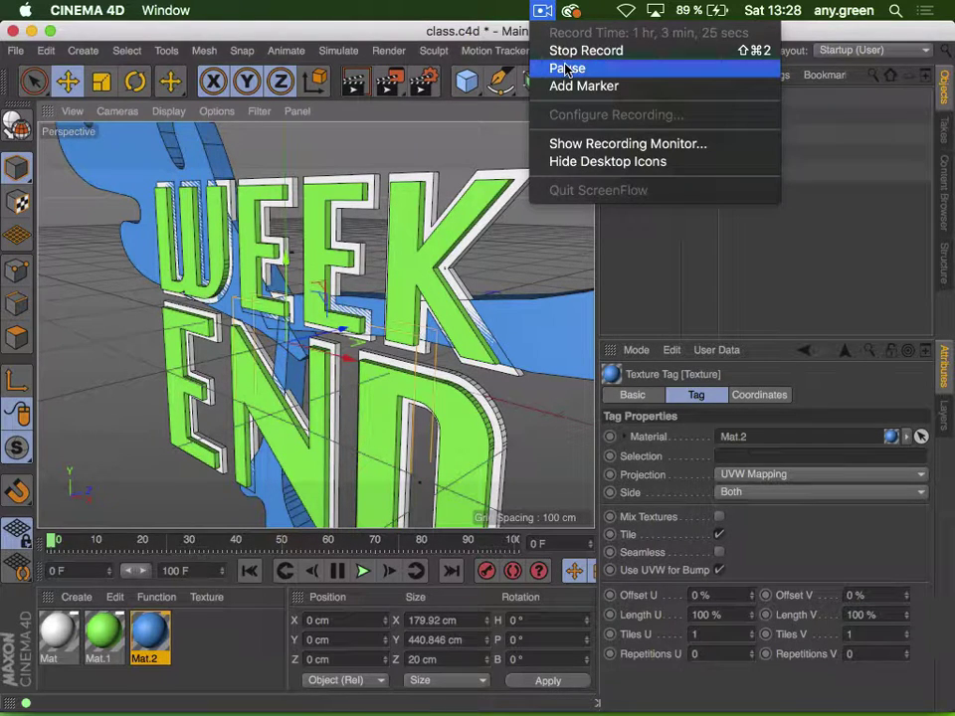
pyautogui.click(560, 64)
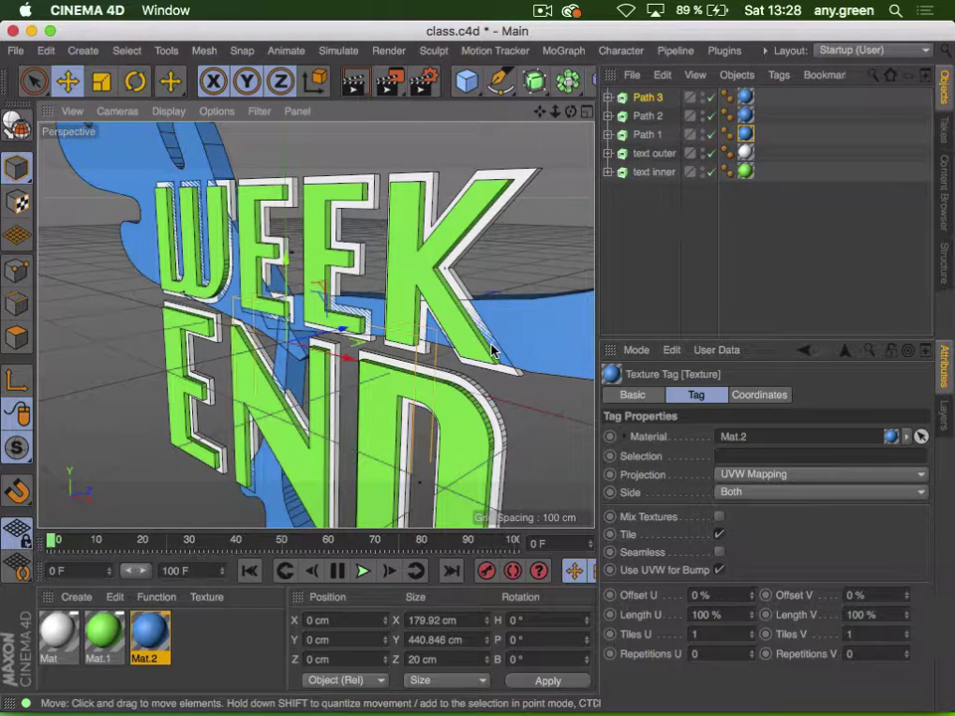
# Select Path 3, Path 2 and Path 1 together and move them back along the Z axis to about 18.55 cm, behind the letters
pyautogui.press('2')
pyautogui.moveTo(500, 346); pyautogui.dragTo(563, 340)
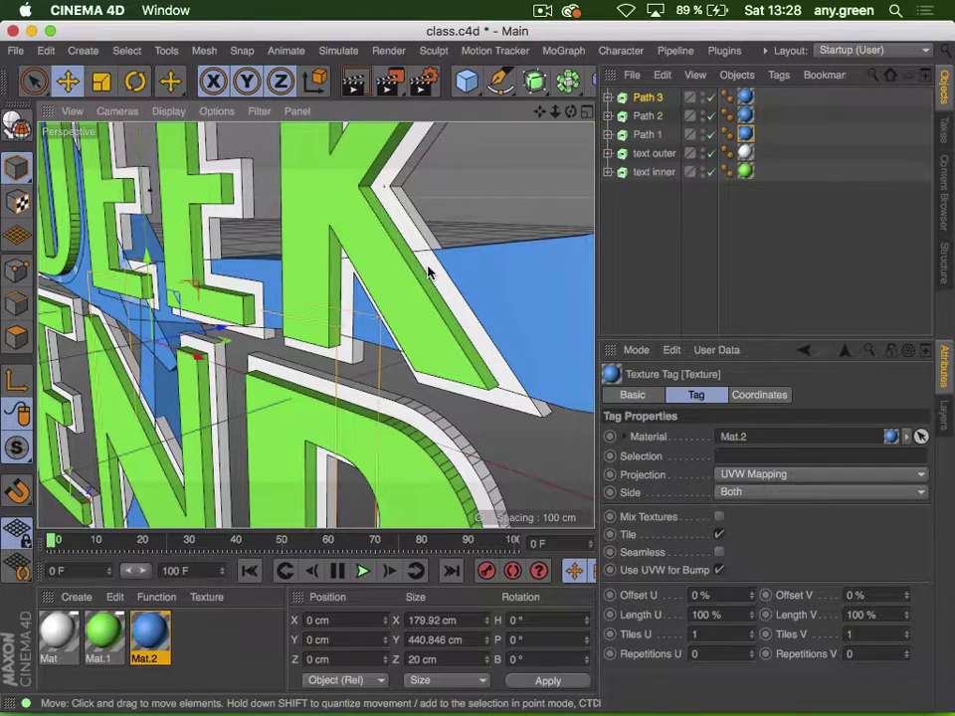
pyautogui.moveTo(474, 333); pyautogui.dragTo(427, 314)
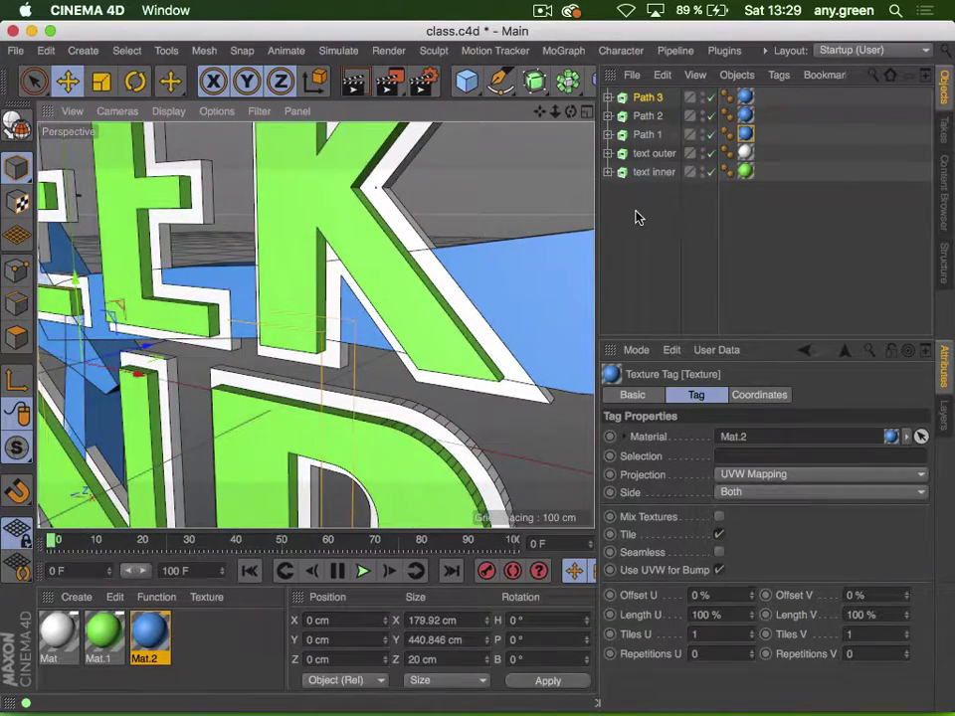
pyautogui.keyDown('shift'); pyautogui.click(649, 134); pyautogui.keyUp('shift')
pyautogui.moveTo(224, 270); pyautogui.dragTo(276, 356)
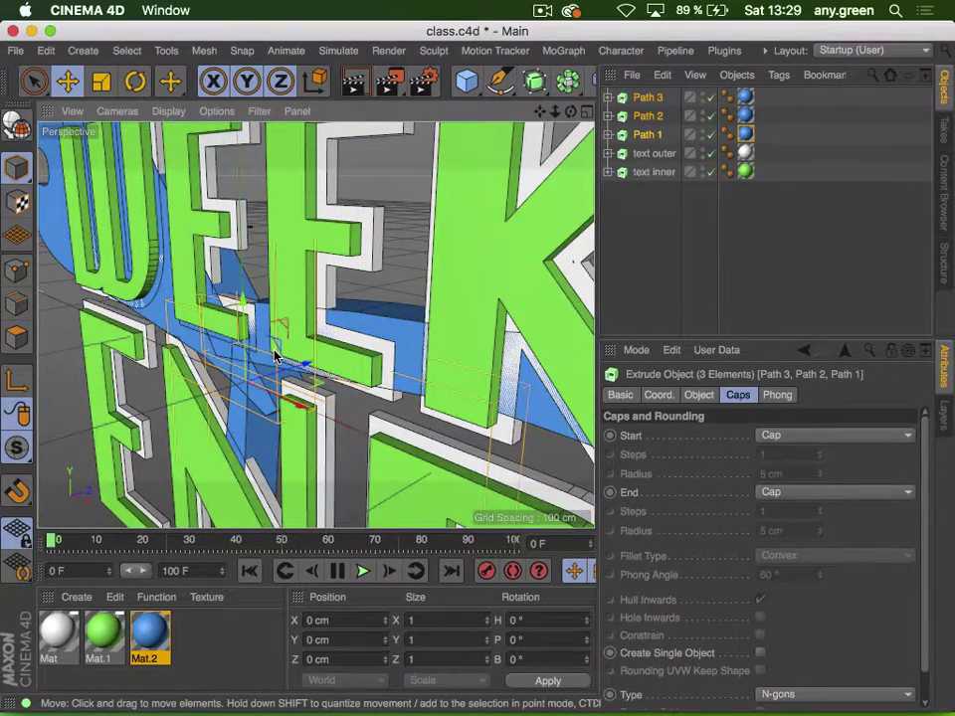
pyautogui.click(62, 79)
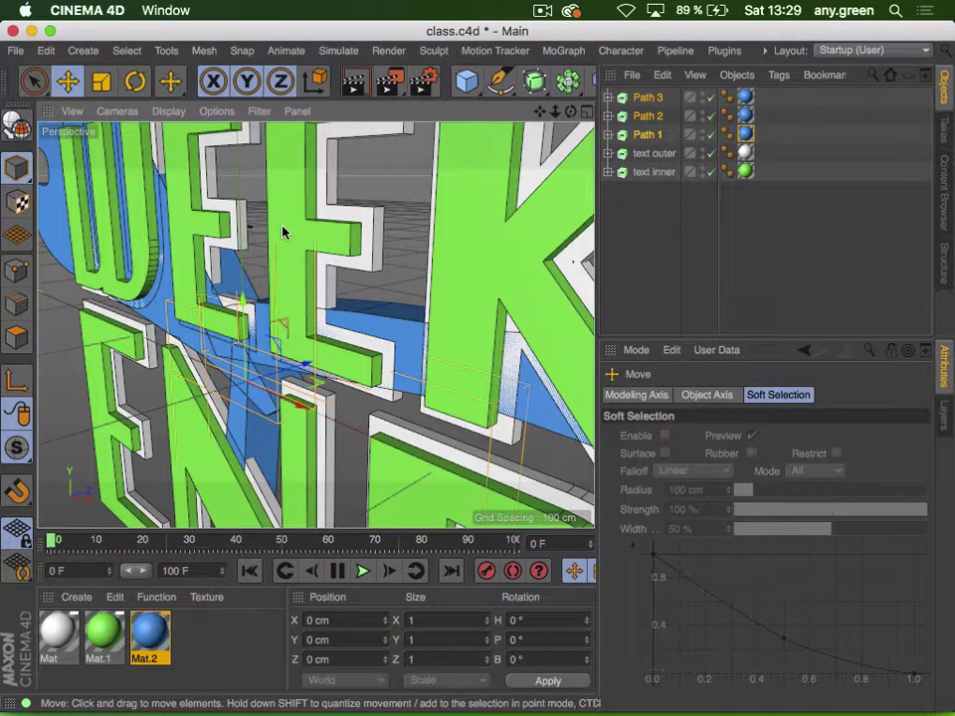
pyautogui.moveTo(311, 368); pyautogui.dragTo(297, 418)
pyautogui.press('1')
pyautogui.press('3')
pyautogui.press('1')
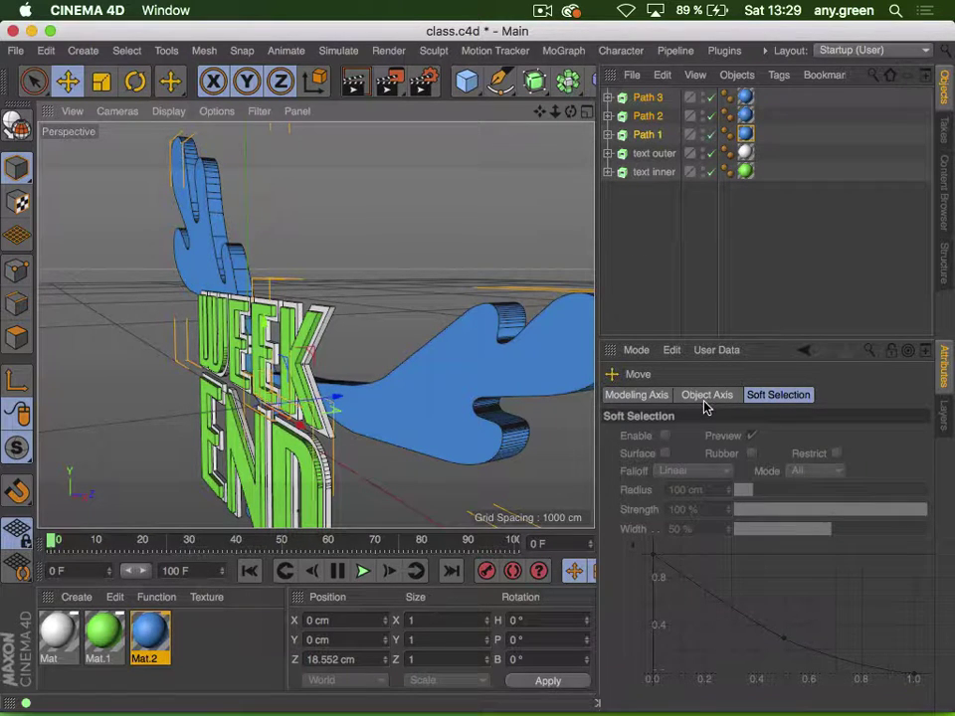
# Keep all three path extrudes selected and set their Z extrusion movement to 2.5 cm
pyautogui.keyDown('super'); pyautogui.click(653, 100); pyautogui.keyUp('super')
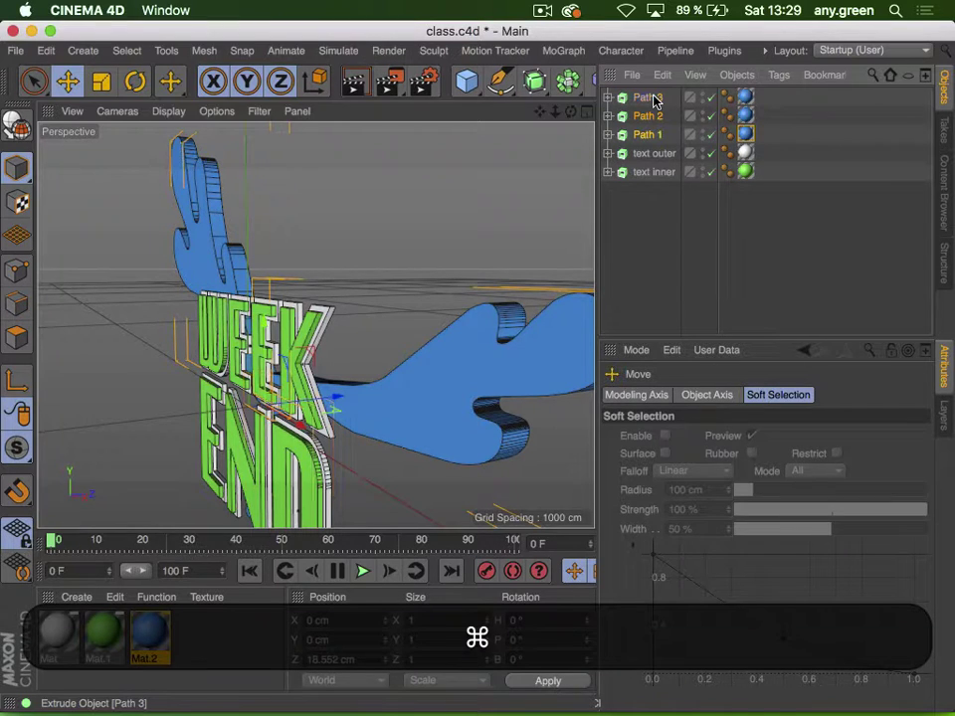
pyautogui.keyDown('super'); pyautogui.click(649, 98); pyautogui.keyUp('super')
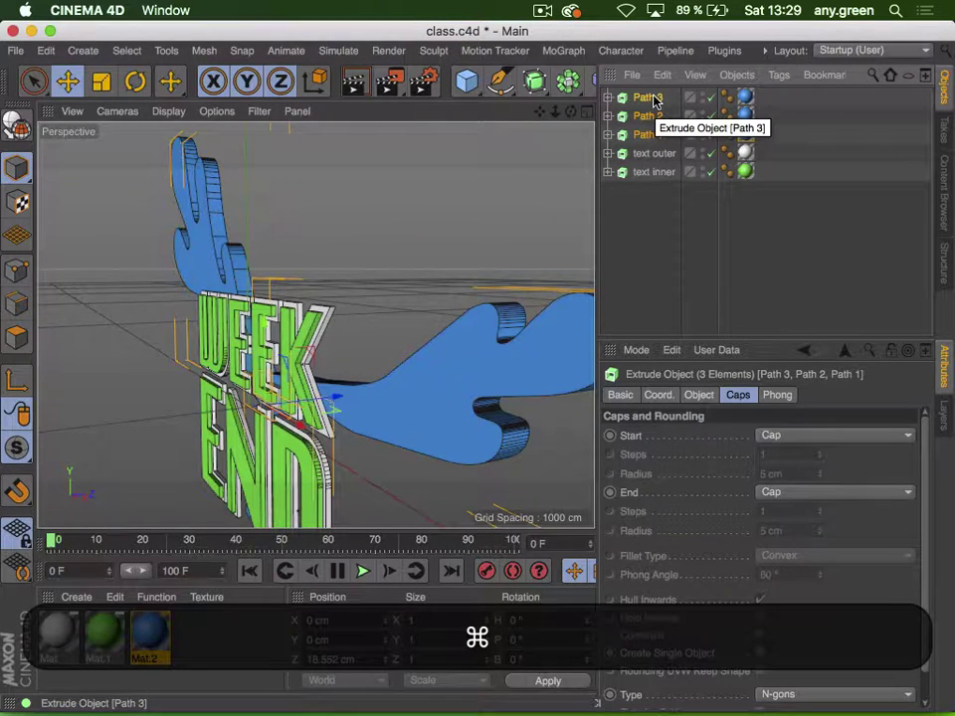
pyautogui.keyDown('super'); pyautogui.click(653, 100); pyautogui.keyUp('super')
pyautogui.keyDown('super'); pyautogui.click(654, 101); pyautogui.keyUp('super')
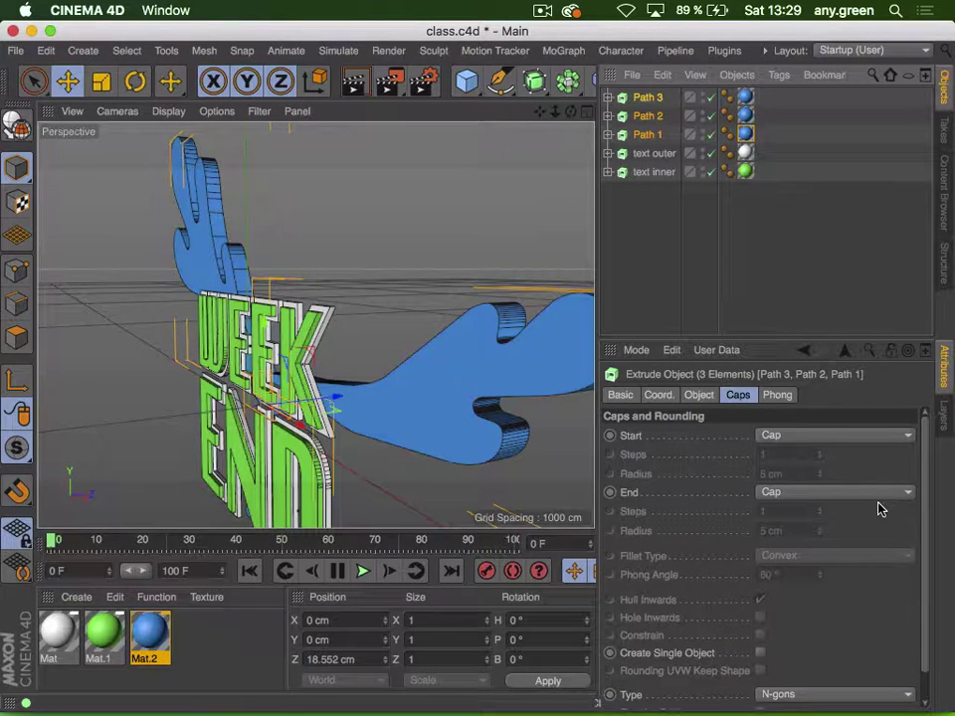
pyautogui.click(699, 395)
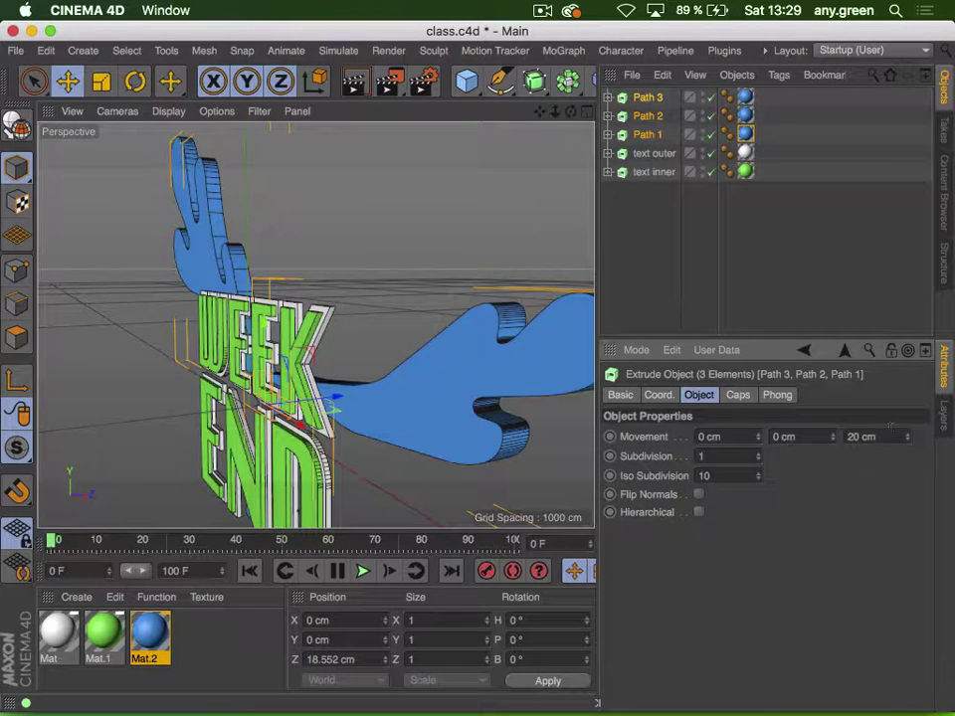
pyautogui.moveTo(898, 436); pyautogui.dragTo(760, 459)
pyautogui.write('2.5')
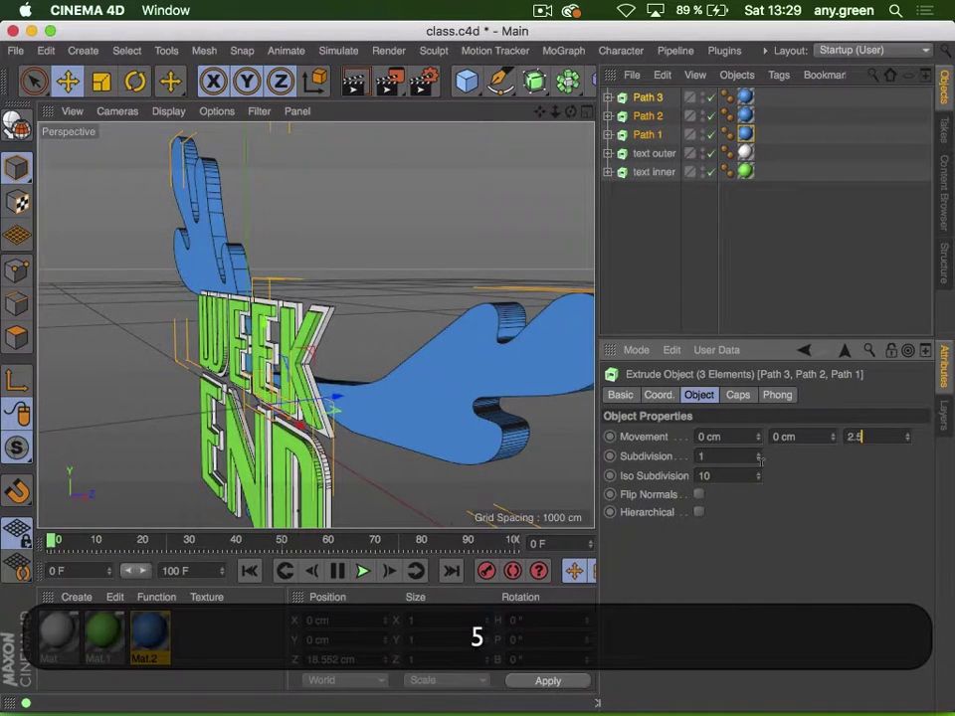
pyautogui.press('Return')
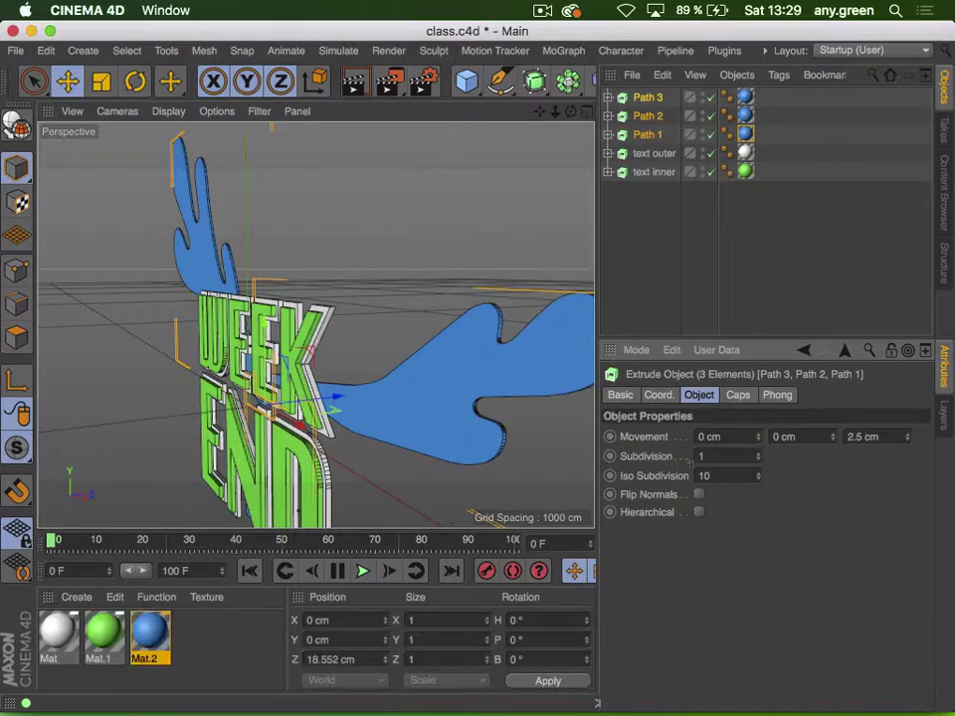
# Reduce the Z extrusion movement of the three selected path extrudes to 2 cm
pyautogui.press('3')
pyautogui.moveTo(475, 396); pyautogui.dragTo(531, 418)
pyautogui.press('2')
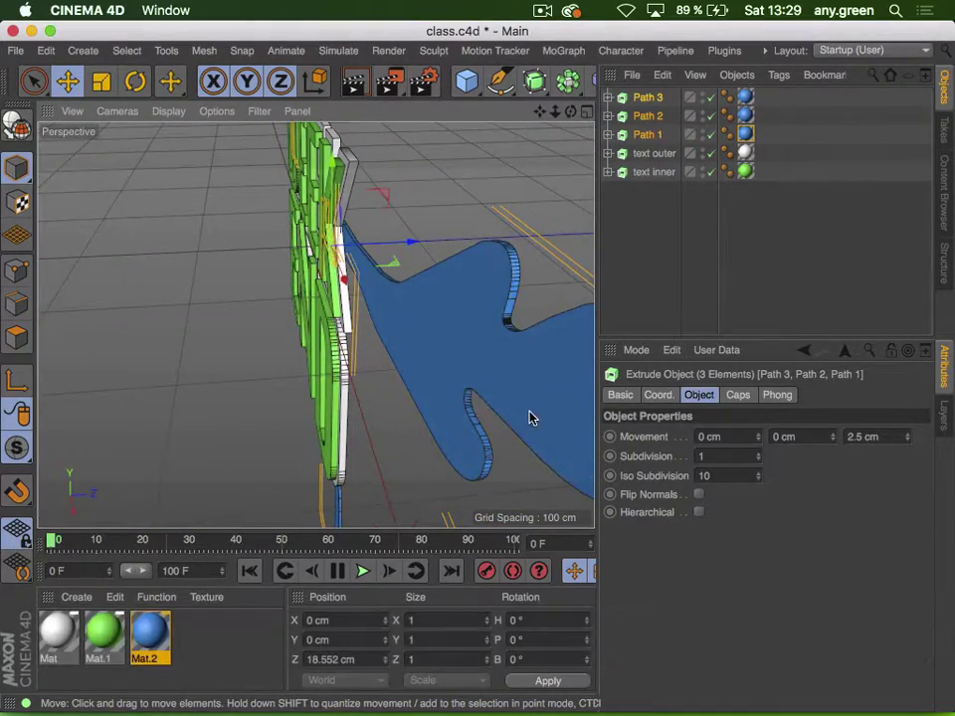
pyautogui.click(891, 433)
pyautogui.moveTo(891, 424); pyautogui.dragTo(779, 442)
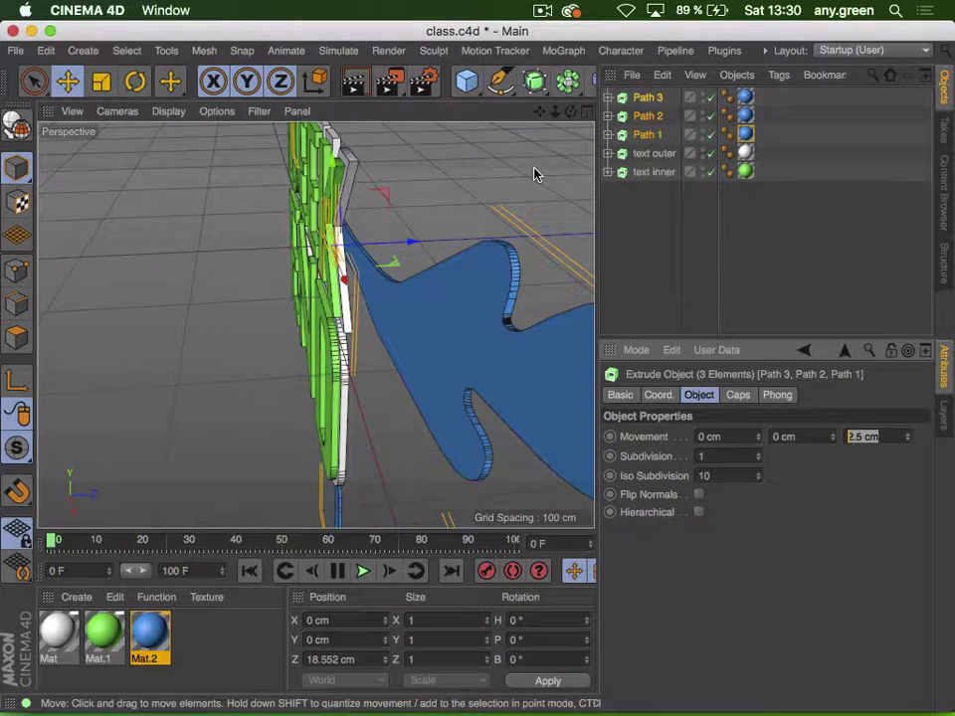
pyautogui.write('23')
pyautogui.moveTo(346, 159); pyautogui.dragTo(384, 227)
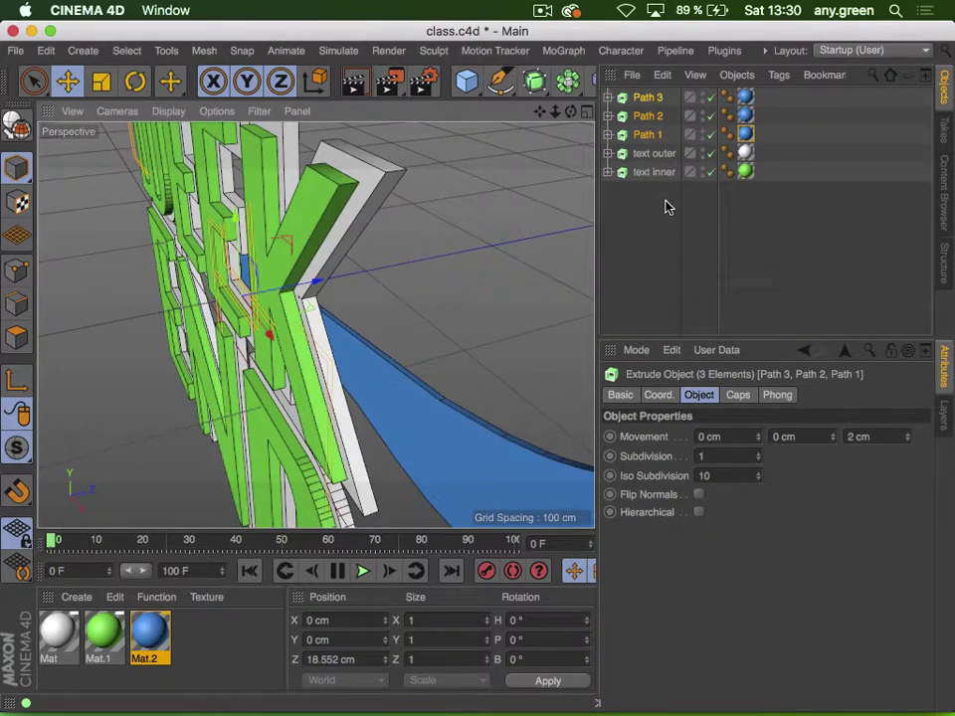
# Select all five extrude objects and set both their start and end caps to Fillet Cap
pyautogui.moveTo(655, 185); pyautogui.dragTo(624, 98)
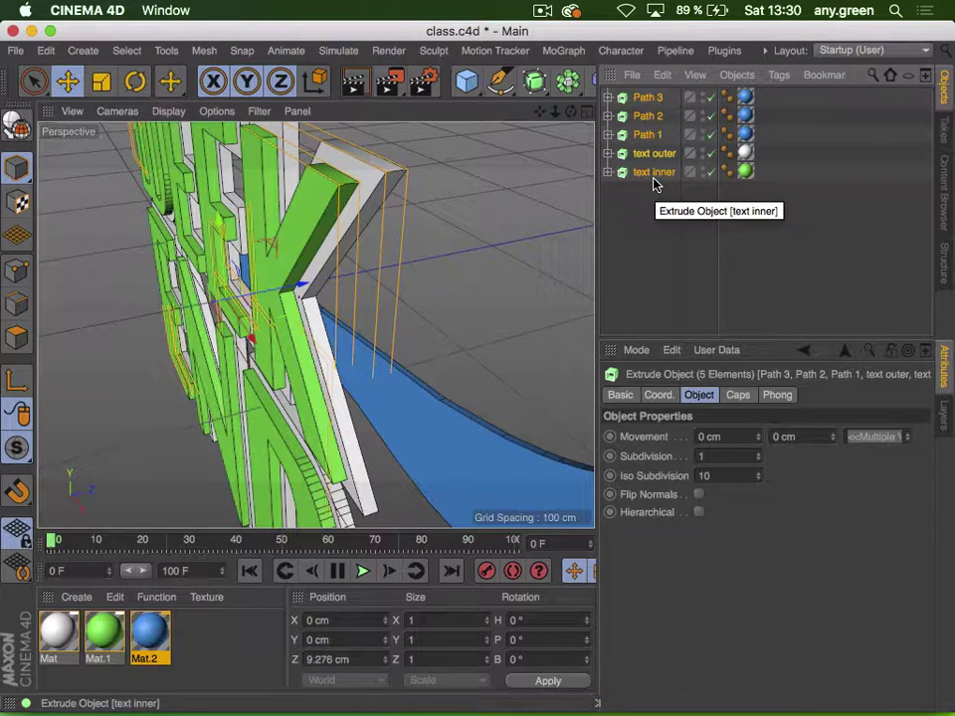
pyautogui.click(737, 394)
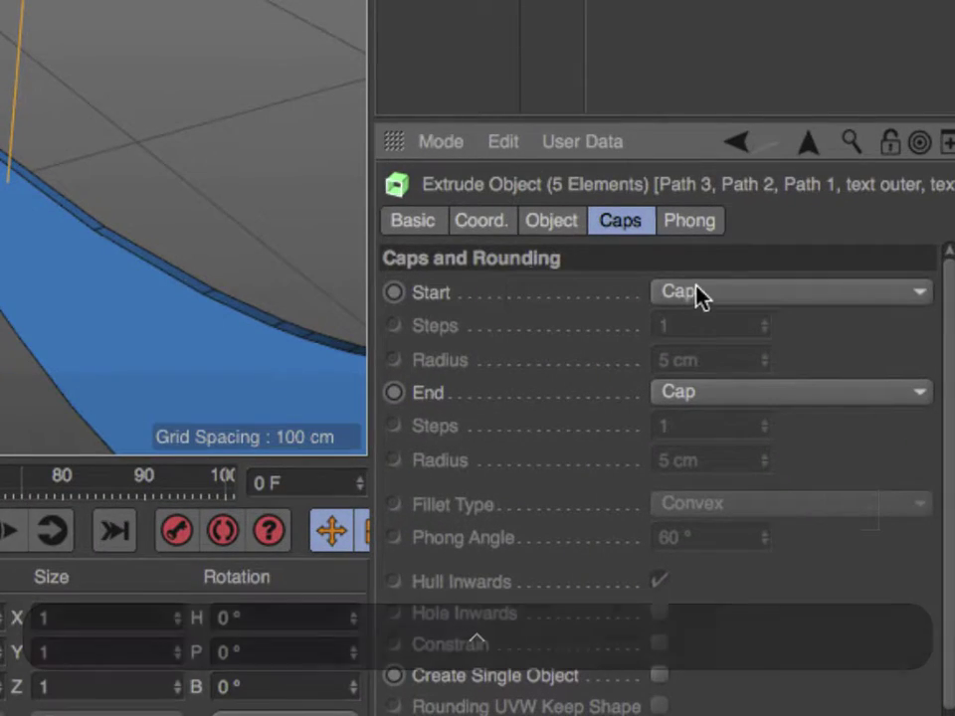
pyautogui.click(701, 293)
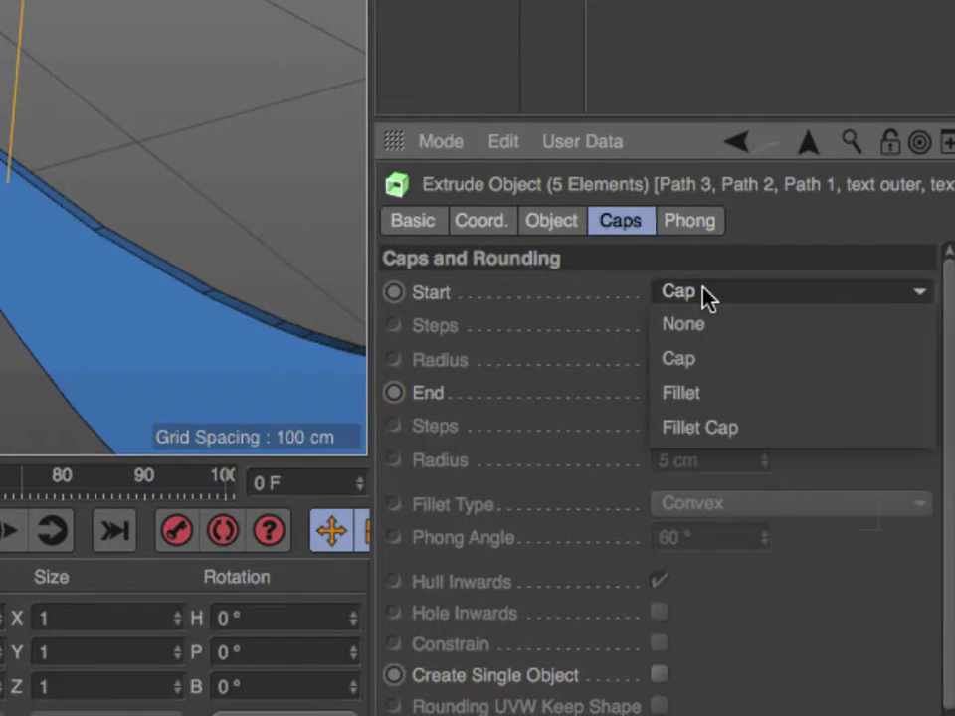
pyautogui.click(708, 432)
pyautogui.click(737, 396)
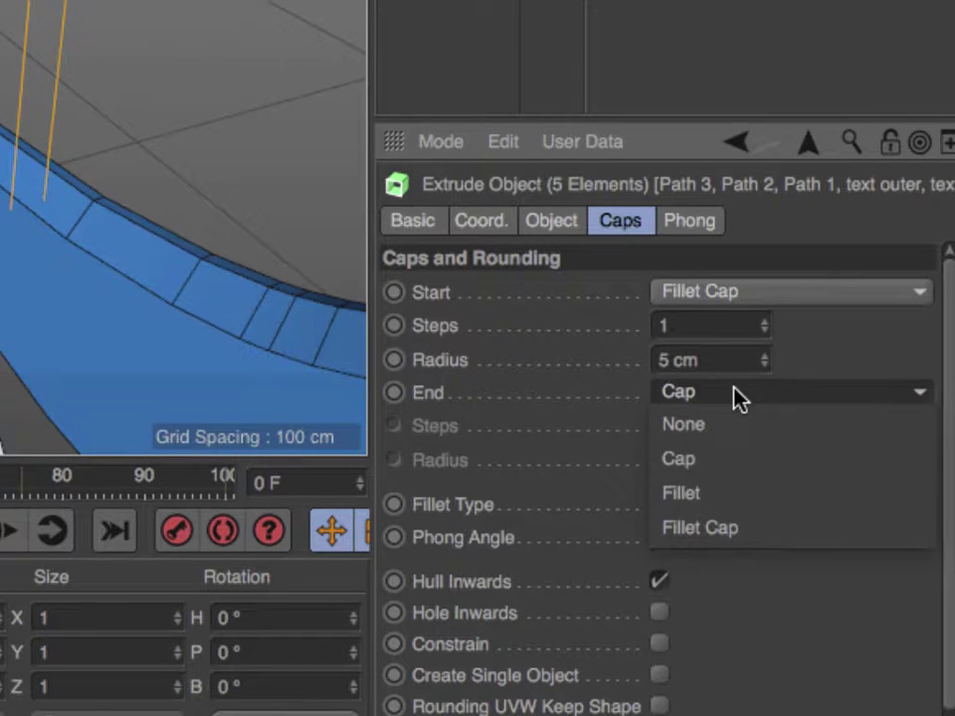
pyautogui.click(724, 528)
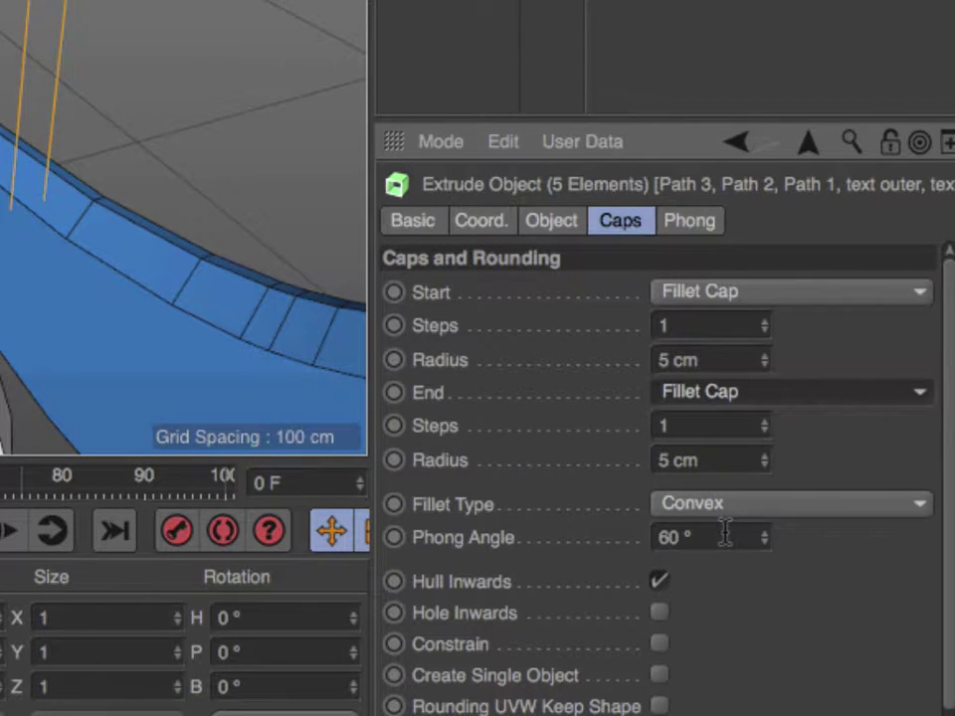
# Set the start and end fillets of the five extrudes to a 1 cm radius with 5 steps each
pyautogui.click(727, 360)
pyautogui.write('1')
pyautogui.click(703, 460)
pyautogui.write('1')
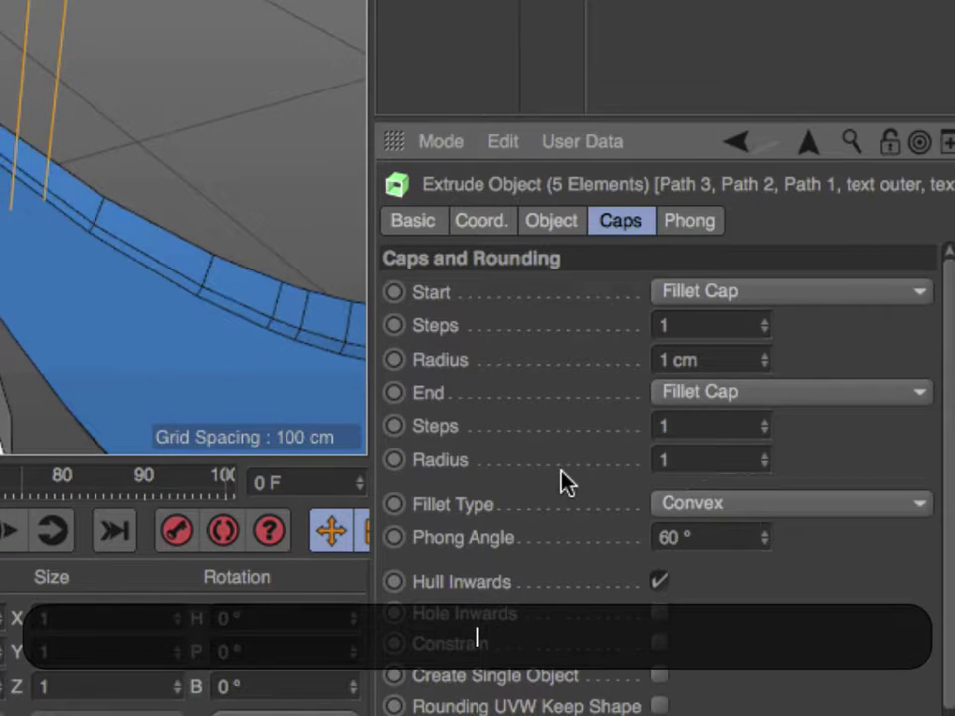
pyautogui.click(679, 325)
pyautogui.write('5')
pyautogui.click(671, 425)
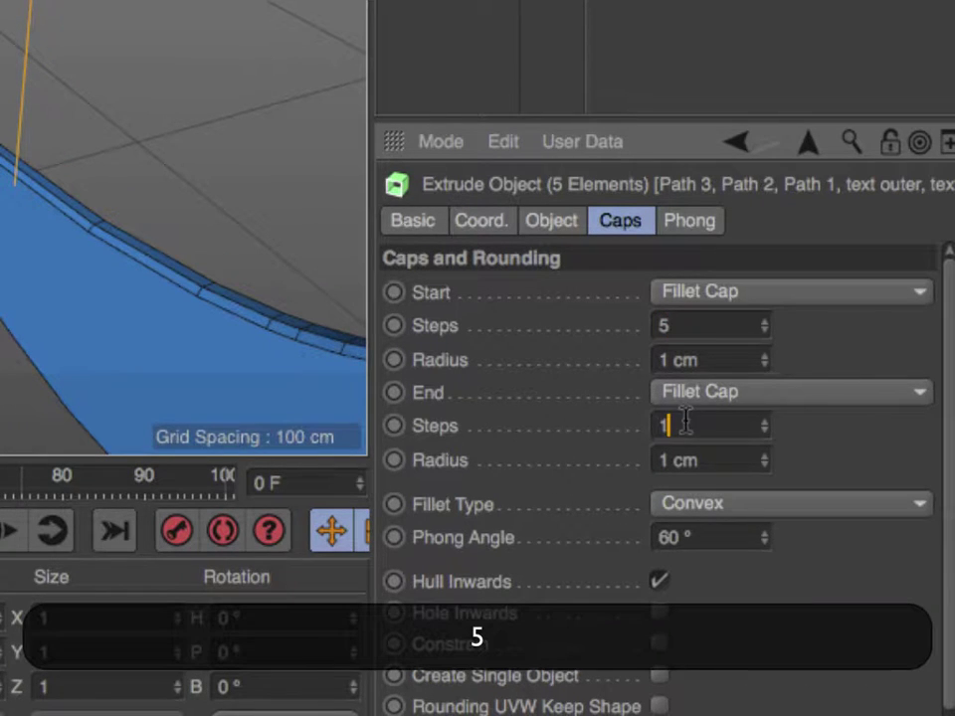
pyautogui.write('5')
pyautogui.press('Return')
# Increase the end fillet radius of the five selected extrudes to 2 cm
pyautogui.click(733, 460)
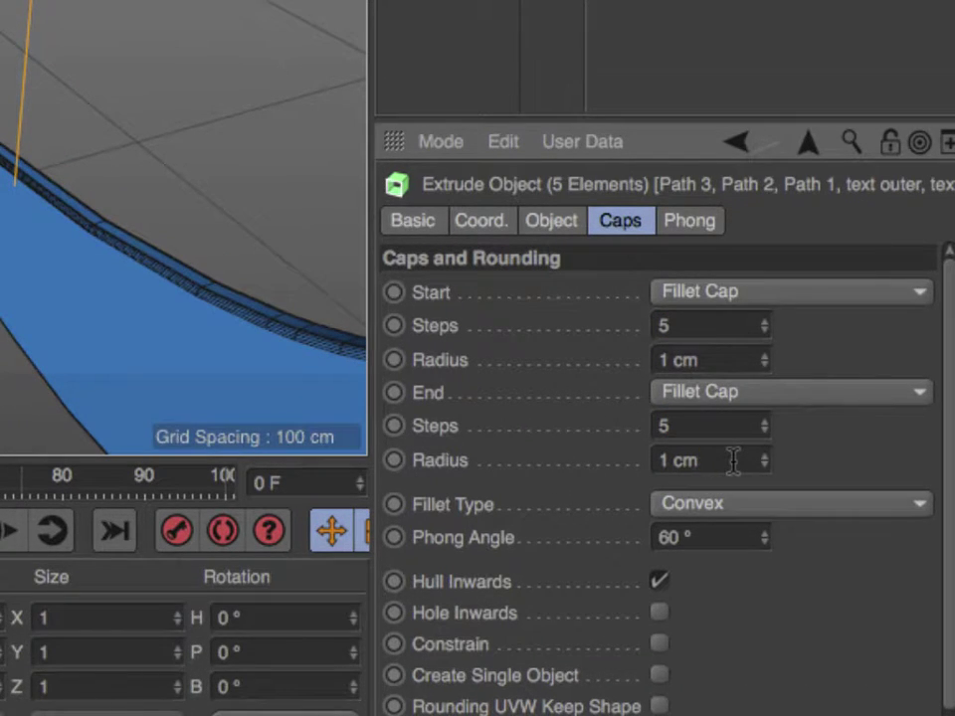
pyautogui.keyDown('ctrl'); pyautogui.scroll(-5, 733, 461); pyautogui.keyUp('ctrl')
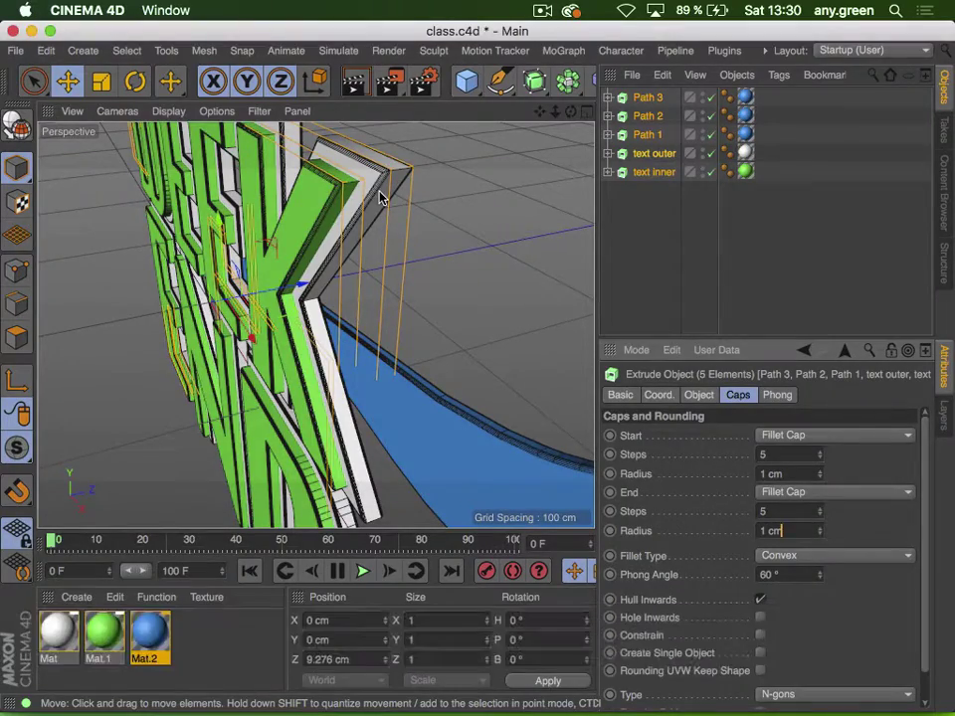
pyautogui.write('2')
pyautogui.write('3')
pyautogui.moveTo(408, 176); pyautogui.dragTo(326, 193)
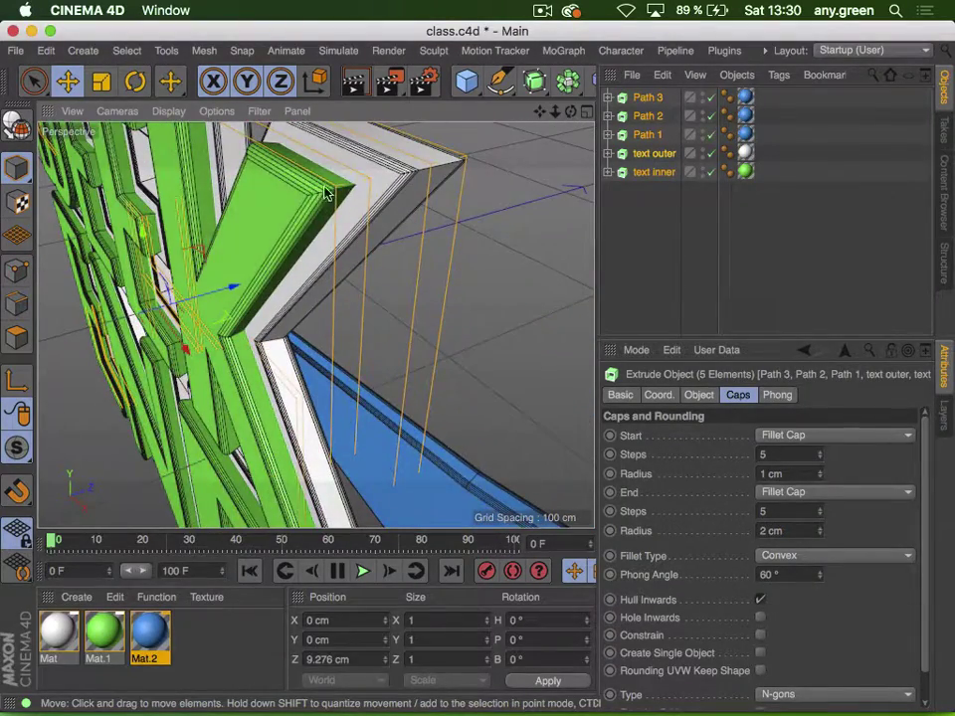
# Examine the fillet bevels on the letter K from several angles in shaded view with lines
pyautogui.click(168, 110)
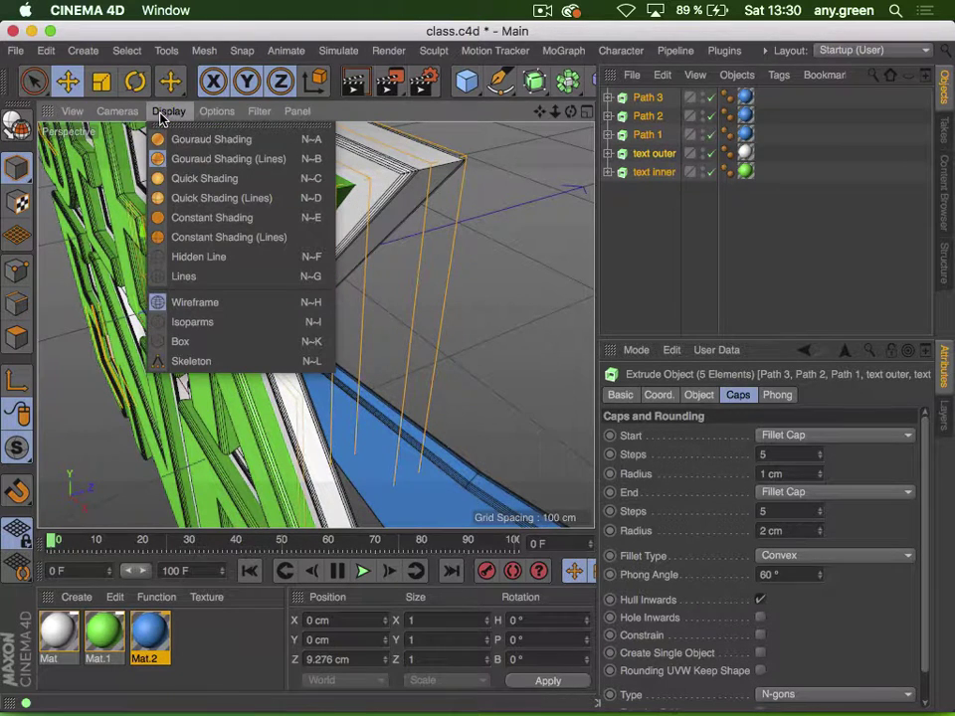
pyautogui.click(274, 164)
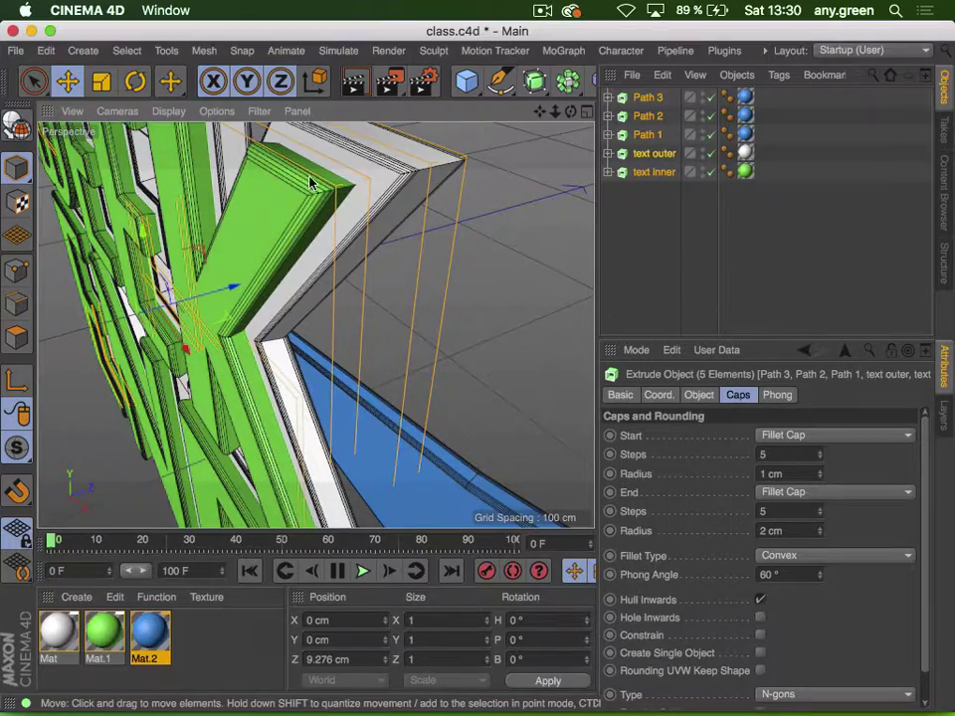
pyautogui.press('3')
pyautogui.moveTo(367, 220); pyautogui.dragTo(254, 258)
pyautogui.press('2')
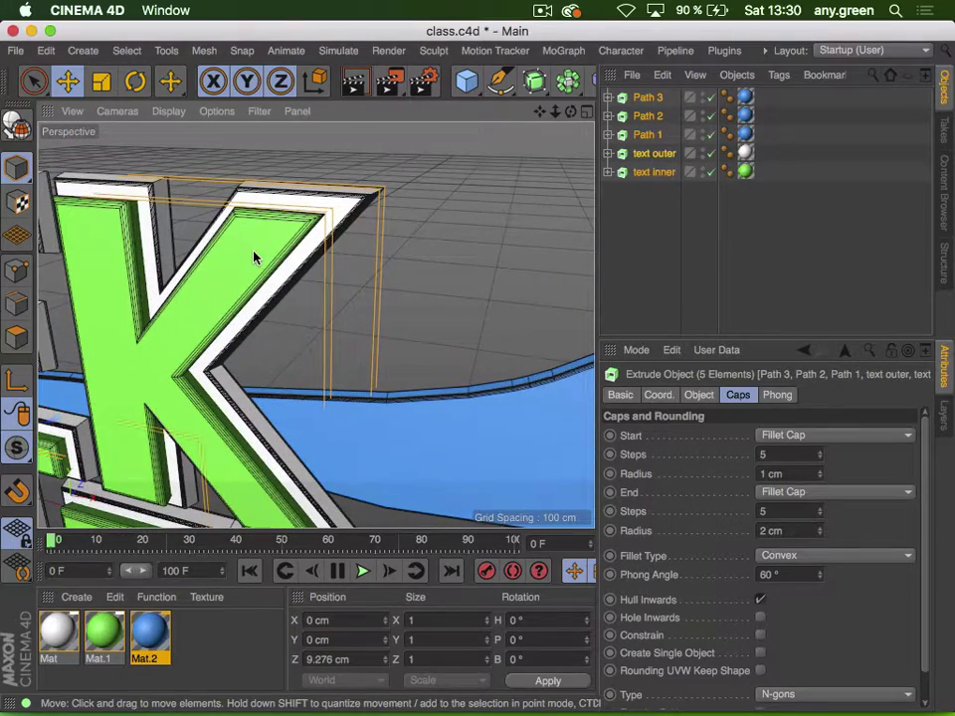
pyautogui.click(542, 10)
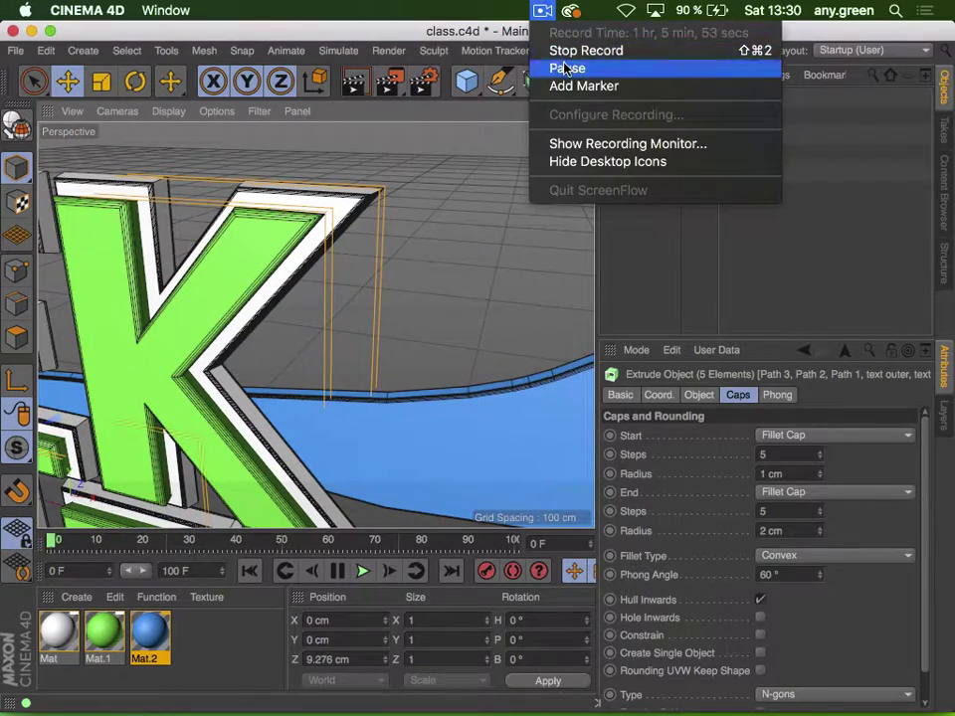
pyautogui.click(565, 69)
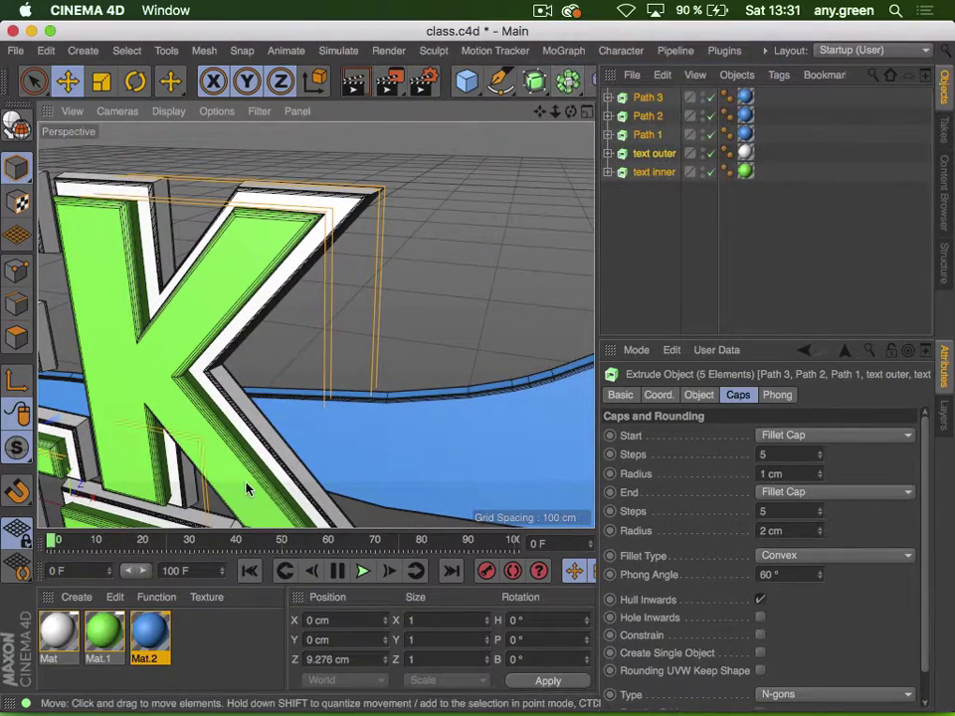
pyautogui.press('2')
pyautogui.moveTo(287, 457); pyautogui.dragTo(239, 445)
pyautogui.press('3')
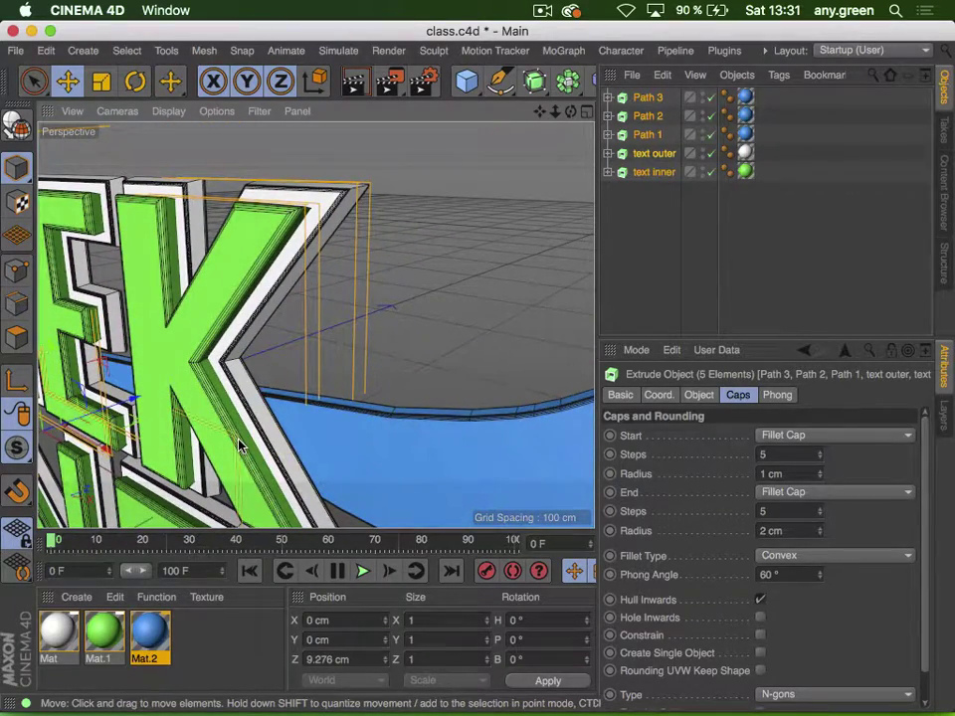
# Set the end fillet radius of the five selected extrudes to 1 cm
pyautogui.doubleClick(785, 530)
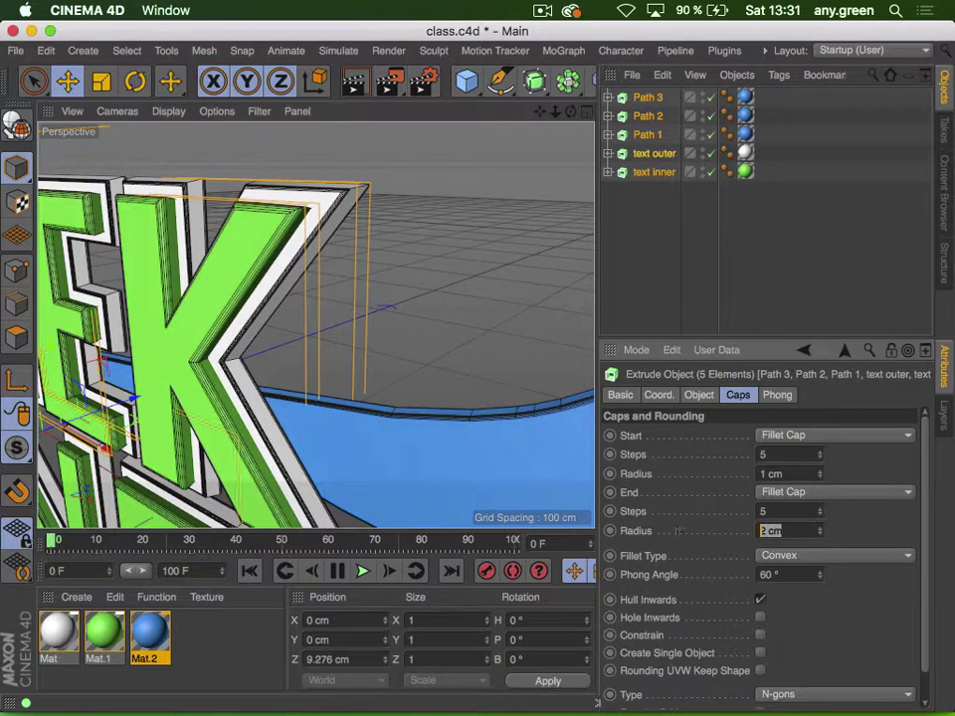
pyautogui.write('1')
pyautogui.press('Return')
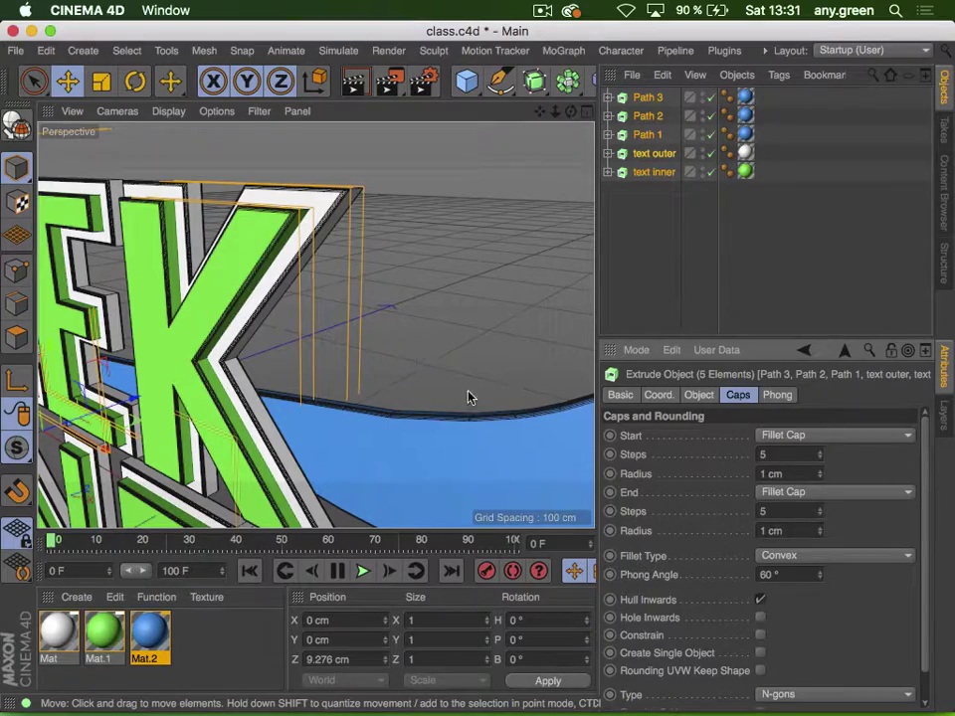
# Select only the Path 3, Path 2 and Path 1 extrudes and set their cap type to Quadrangles
pyautogui.press('1')
pyautogui.moveTo(529, 436); pyautogui.dragTo(308, 371)
pyautogui.press('3')
pyautogui.click(655, 257)
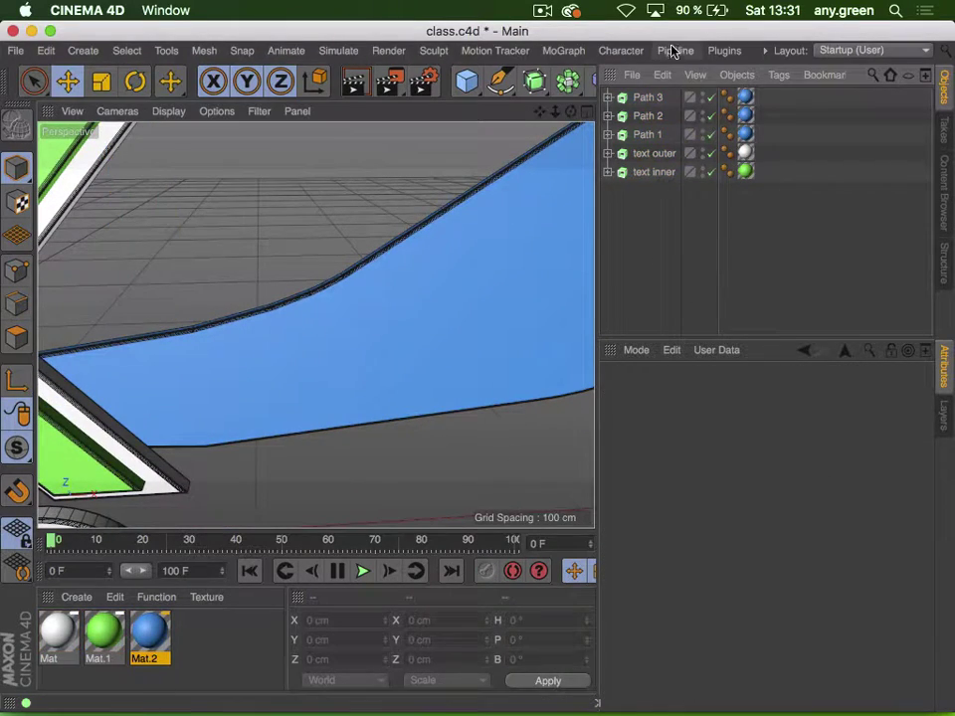
pyautogui.click(647, 96)
pyautogui.keyDown('shift'); pyautogui.click(648, 135); pyautogui.keyUp('shift')
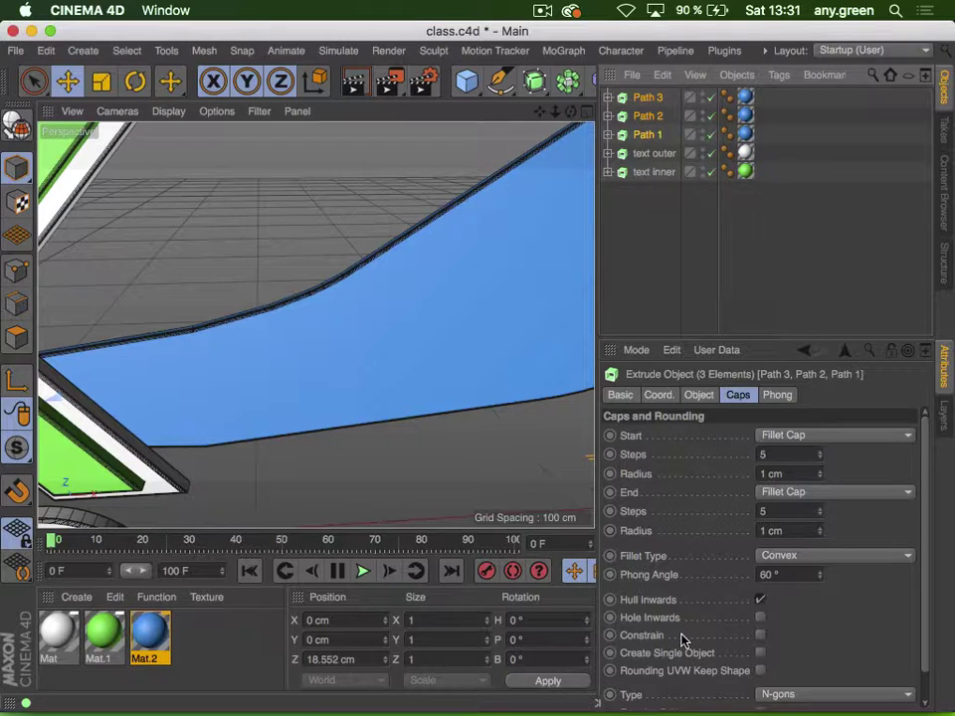
pyautogui.scroll(-2, 682, 636)
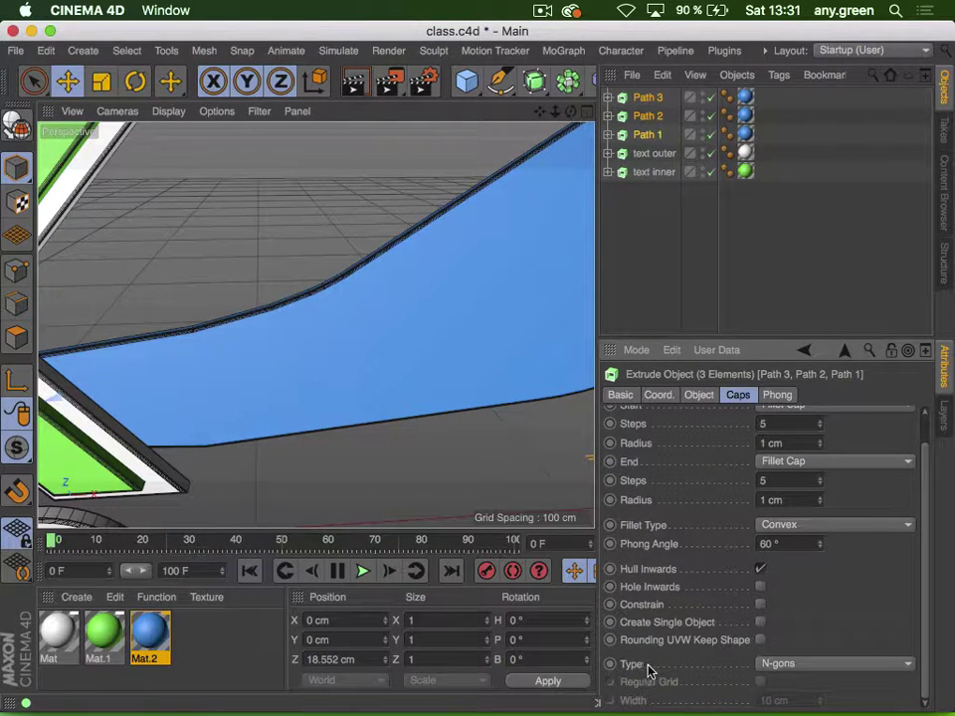
pyautogui.click(804, 665)
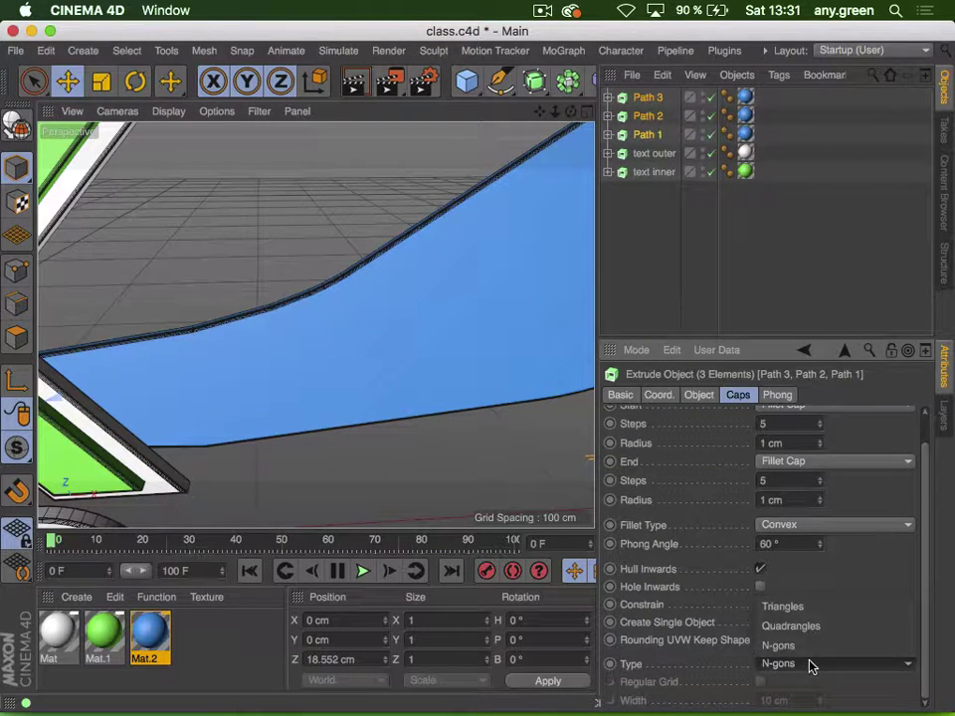
pyautogui.click(810, 626)
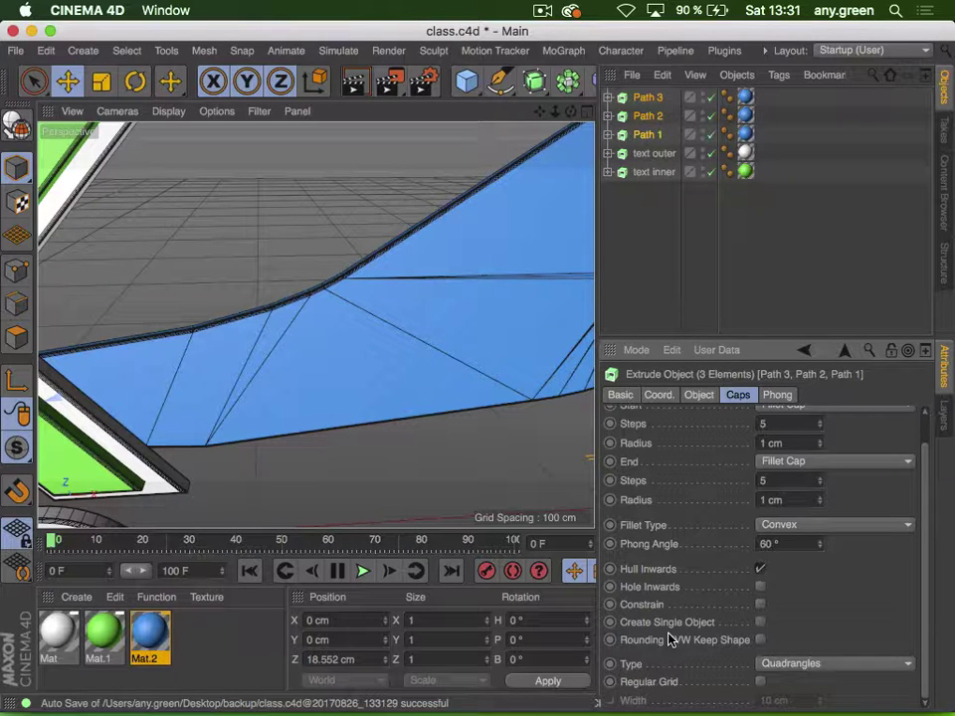
# Enable Regular Grid on the caps of the three path extrudes and set the grid width to 5 cm
pyautogui.click(761, 682)
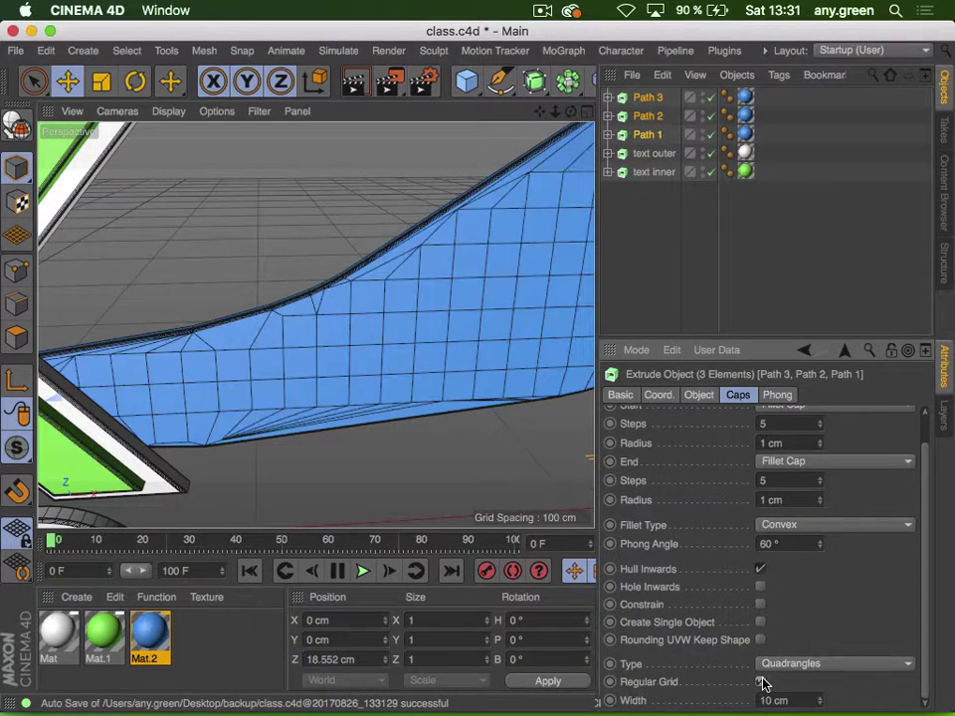
pyautogui.click(821, 704)
pyautogui.click(821, 704)
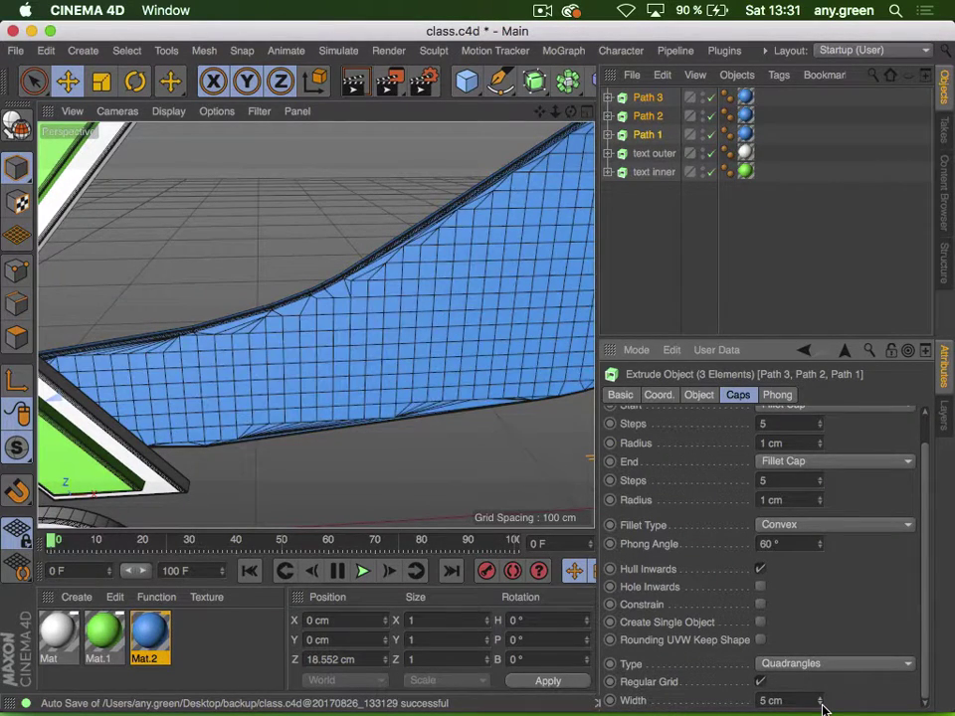
pyautogui.click(821, 704)
pyautogui.click(821, 698)
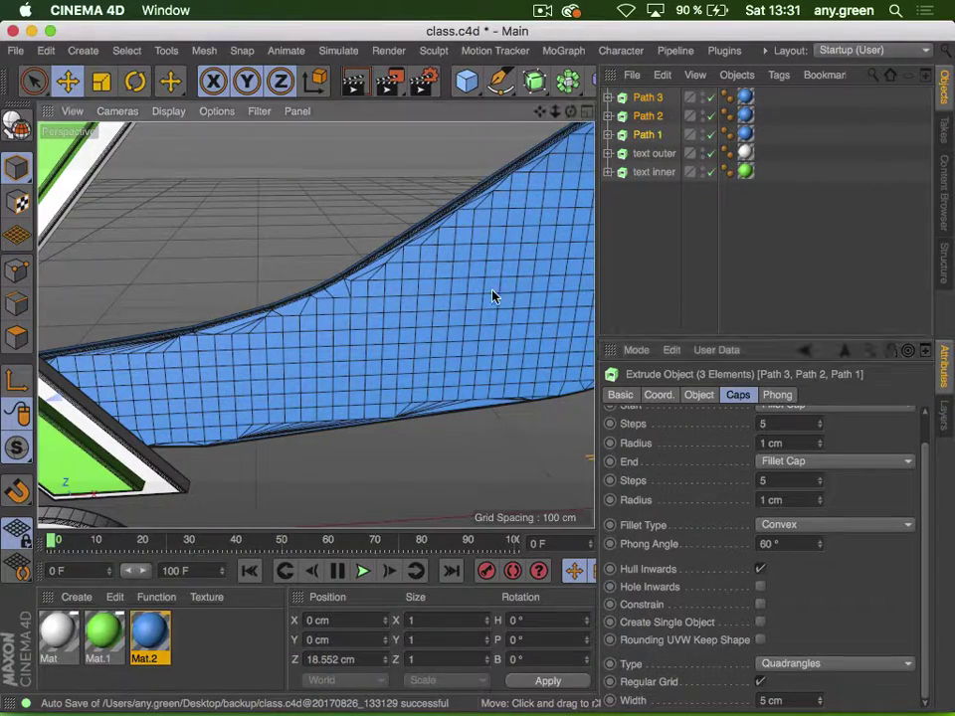
# Examine the cap grid mesh along the edges of the blue splash to the right of the letter K
pyautogui.keyDown('alt'); pyautogui.moveTo(495, 296); pyautogui.dragTo(213, 398); pyautogui.keyUp('alt')
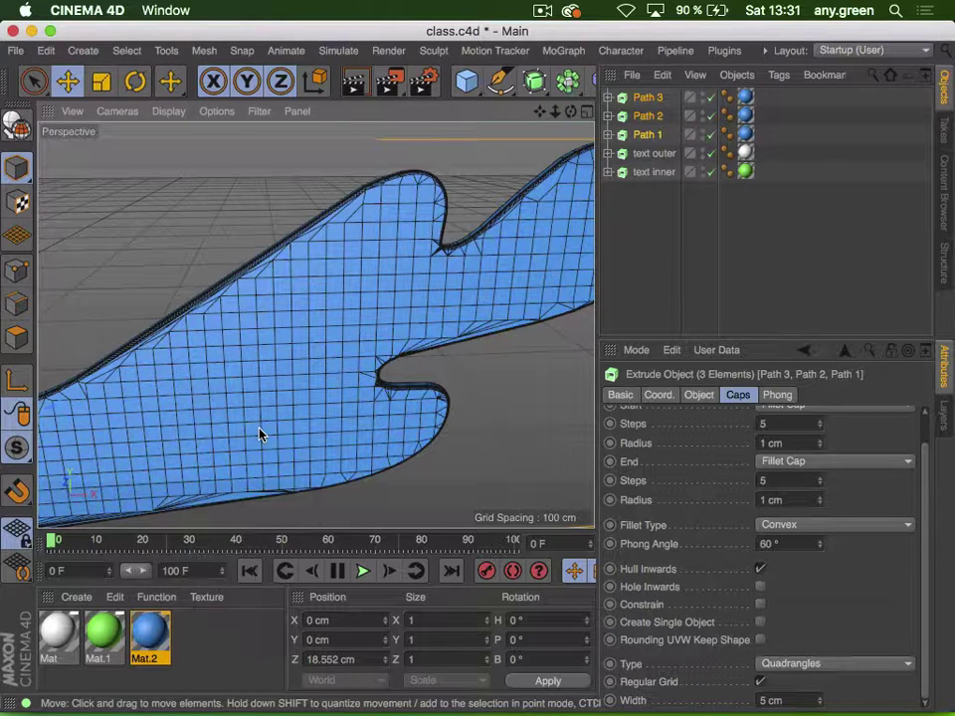
pyautogui.click(540, 11)
pyautogui.keyDown('alt'); pyautogui.moveTo(288, 473); pyautogui.dragTo(310, 377); pyautogui.keyUp('alt')
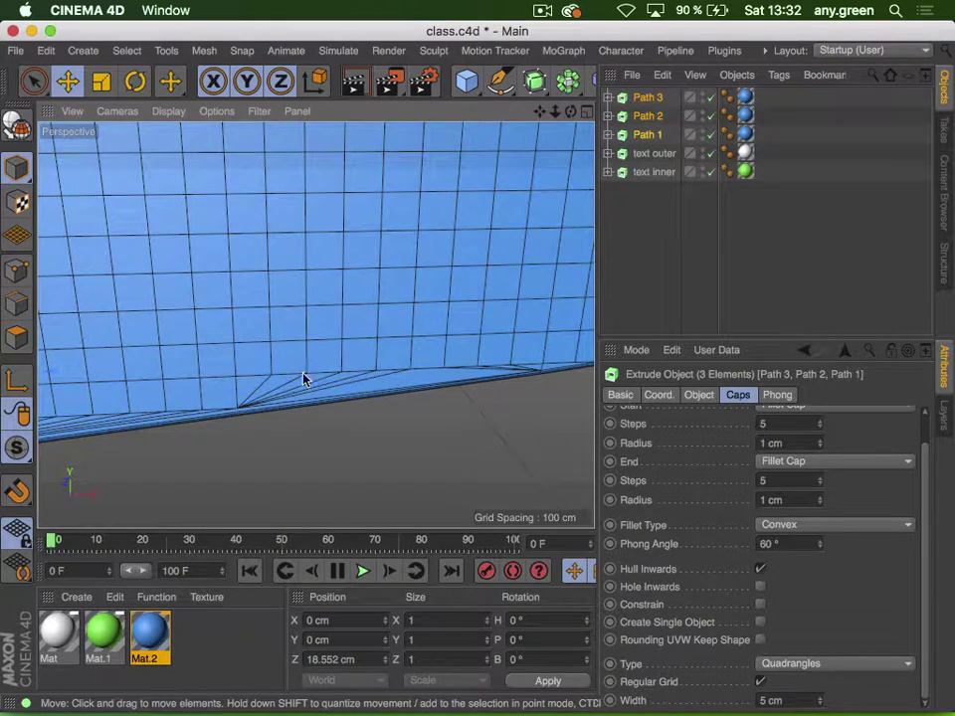
pyautogui.keyDown('alt'); pyautogui.moveTo(448, 367); pyautogui.dragTo(347, 317); pyautogui.keyUp('alt')
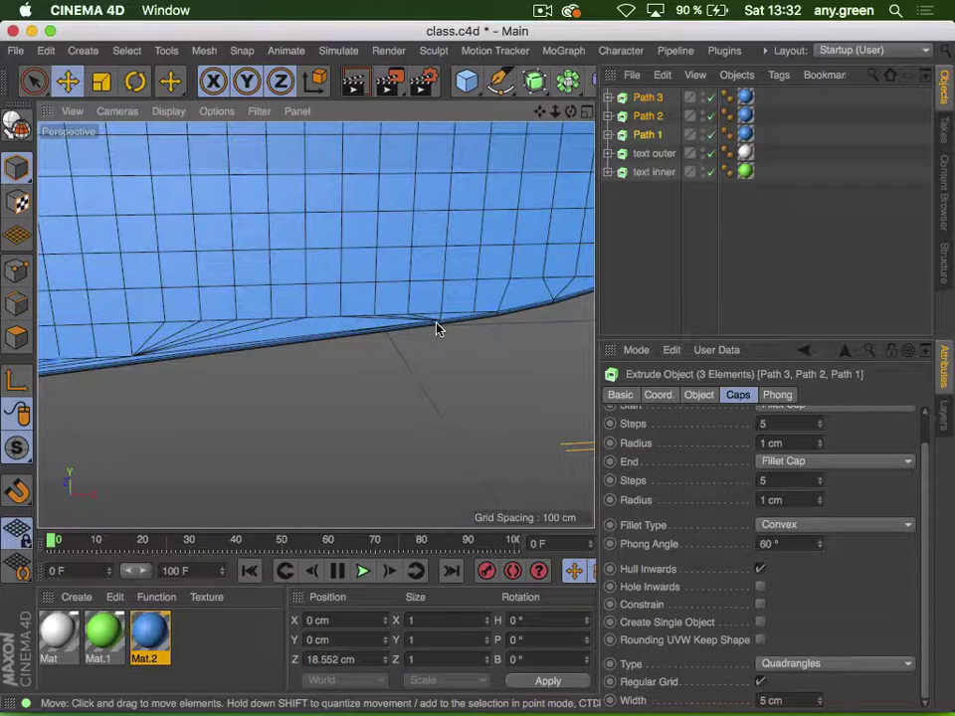
pyautogui.keyDown('alt'); pyautogui.moveTo(437, 328); pyautogui.dragTo(147, 342); pyautogui.keyUp('alt')
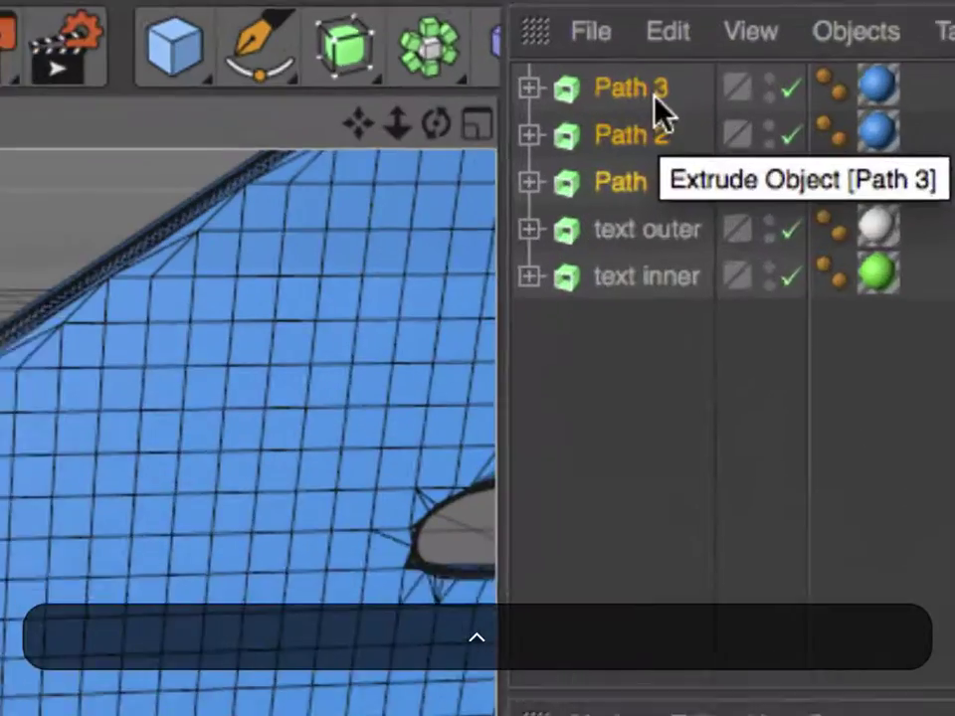
# Expand the three path extrudes and select their Path 3, Path 2 and Path 1 child splines together
pyautogui.click(525, 181)
pyautogui.click(525, 134)
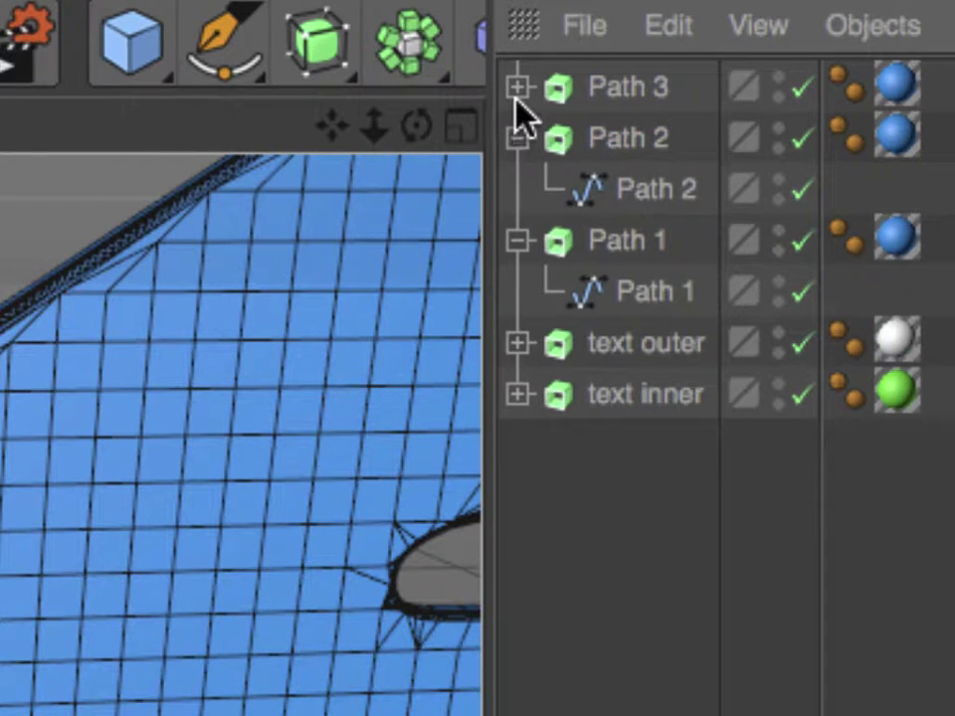
pyautogui.click(517, 88)
pyautogui.click(639, 149)
pyautogui.keyDown('super'); pyautogui.click(653, 242); pyautogui.keyUp('super')
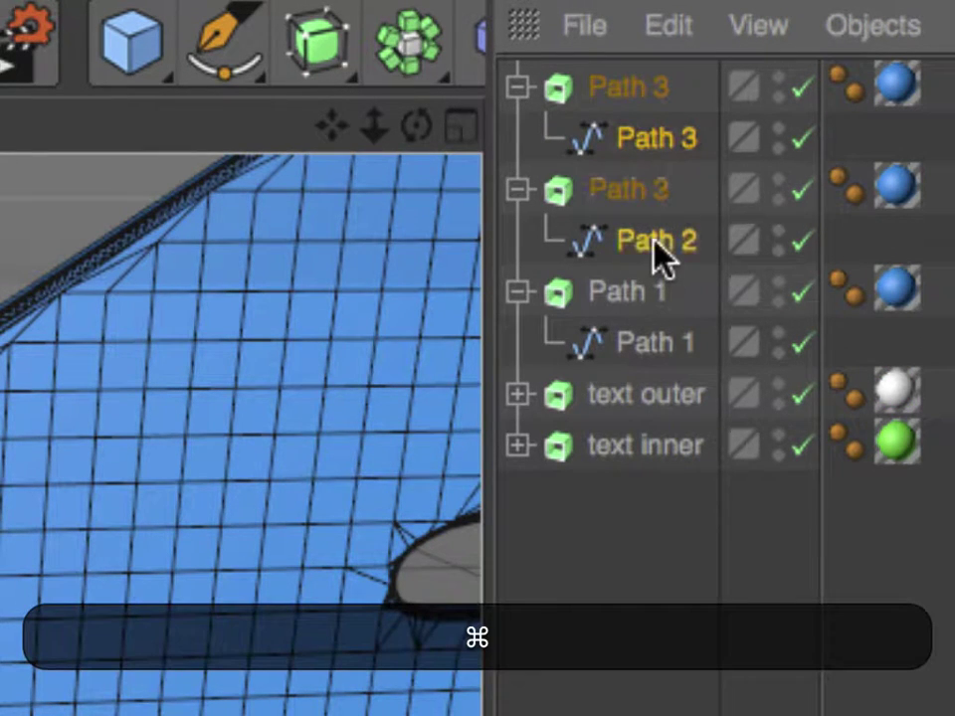
pyautogui.keyDown('super'); pyautogui.click(657, 343); pyautogui.keyUp('super')
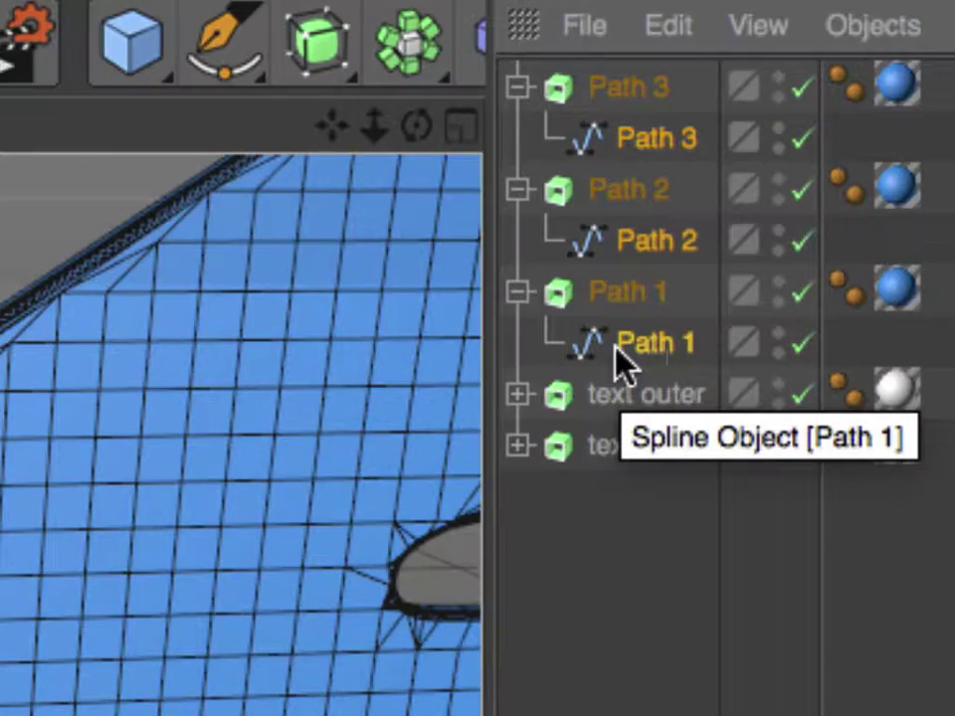
# Set the intermediate points of the three selected splines to Natural with a number of 25
pyautogui.press('ctrl')
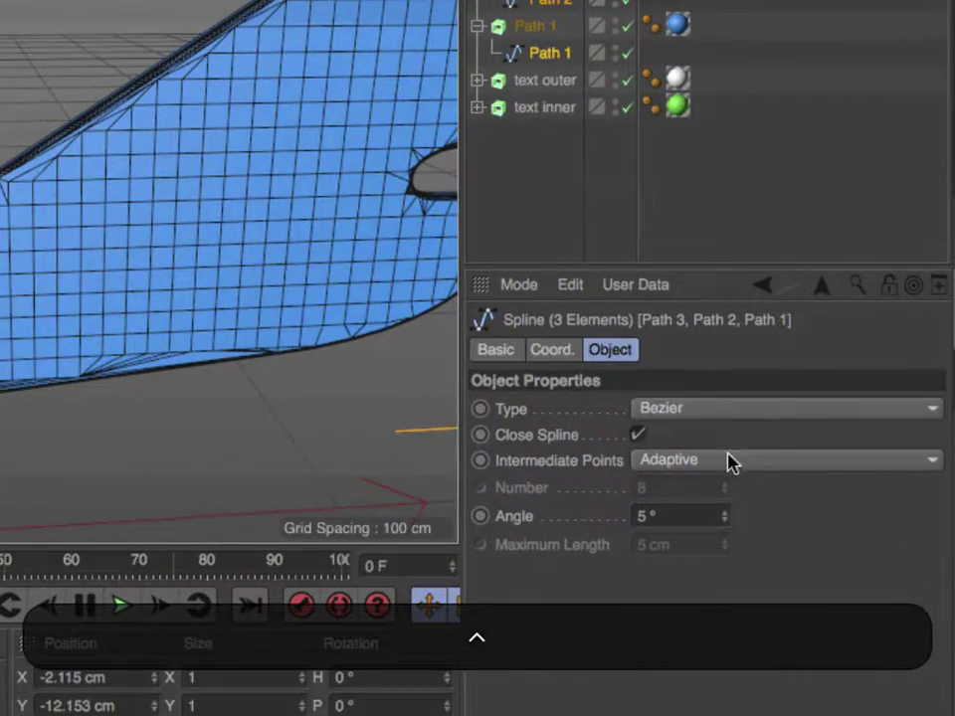
pyautogui.click(771, 472)
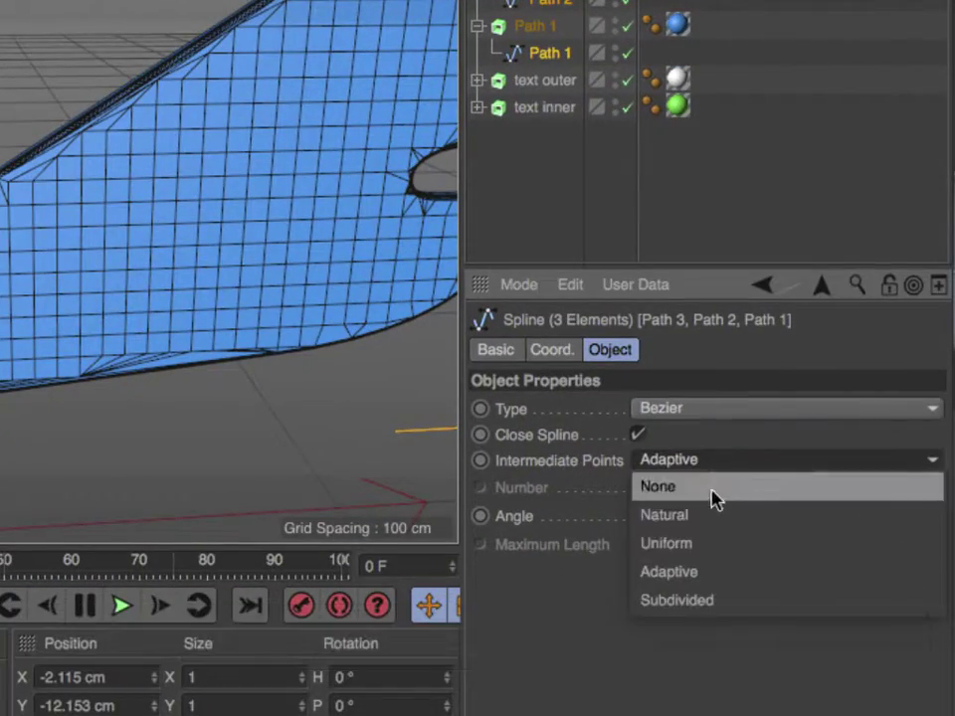
pyautogui.click(706, 514)
pyautogui.press('ctrl')
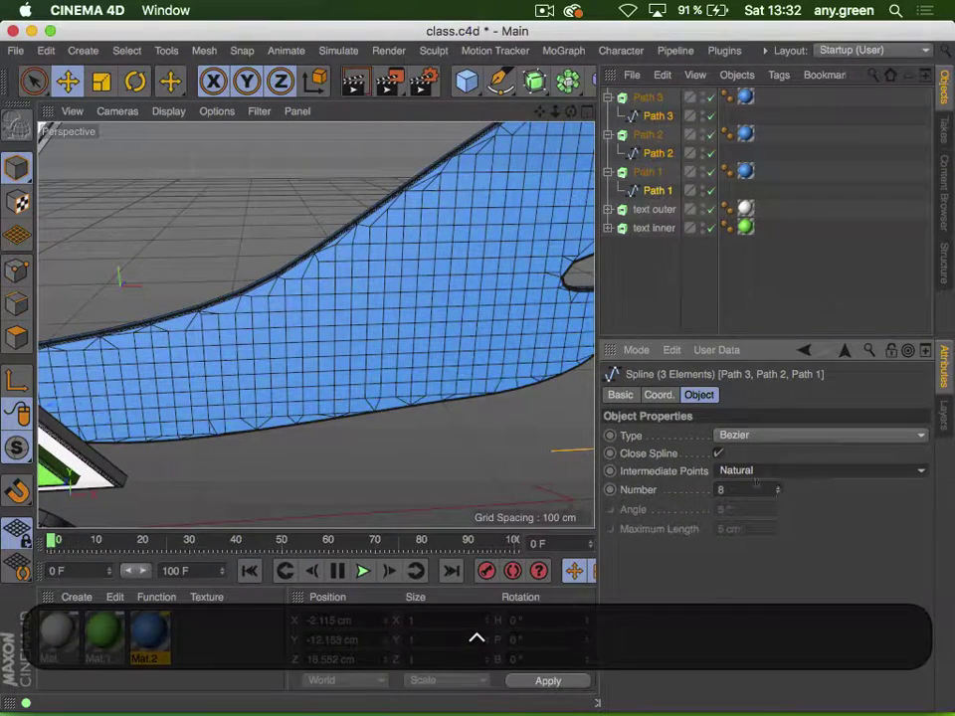
pyautogui.moveTo(757, 486); pyautogui.dragTo(565, 483)
pyautogui.write('25')
pyautogui.press('Return')
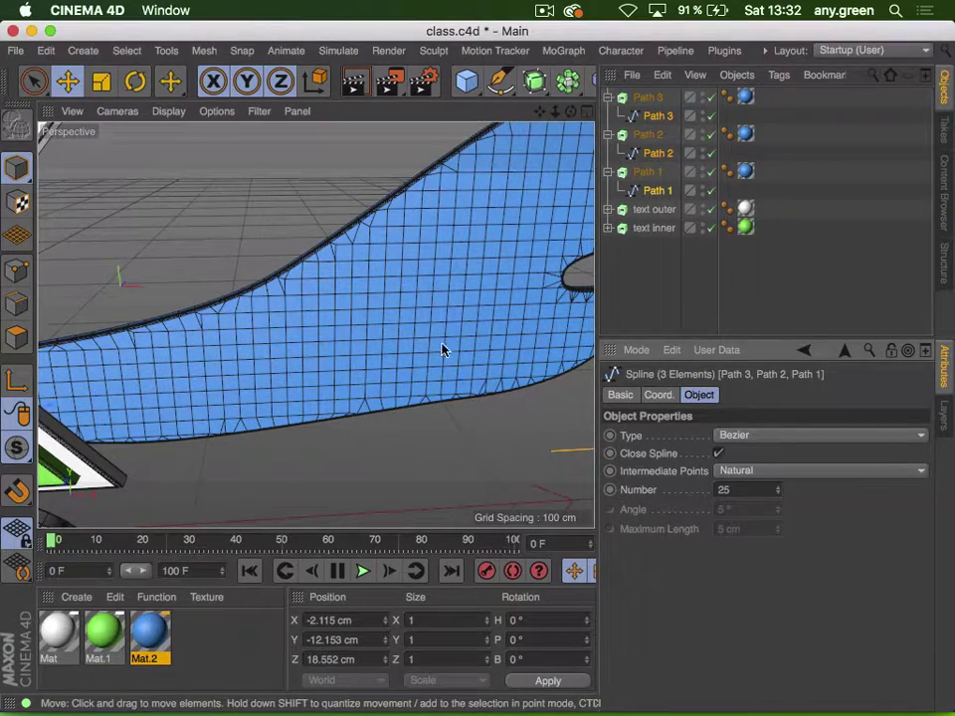
# Deselect the splines and examine the splash meshes around the whole logo
pyautogui.keyDown('ctrl'); pyautogui.scroll(5, 442, 346); pyautogui.keyUp('ctrl')
pyautogui.click(619, 292)
pyautogui.press('2')
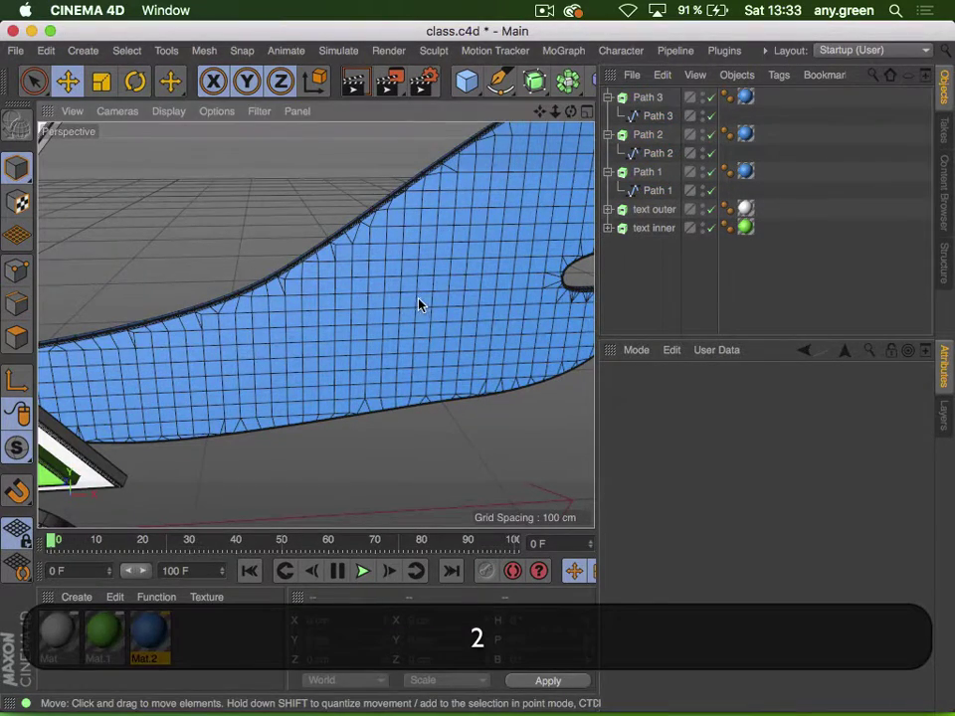
pyautogui.moveTo(419, 300); pyautogui.dragTo(308, 336)
pyautogui.press('3')
pyautogui.moveTo(411, 312); pyautogui.dragTo(395, 261)
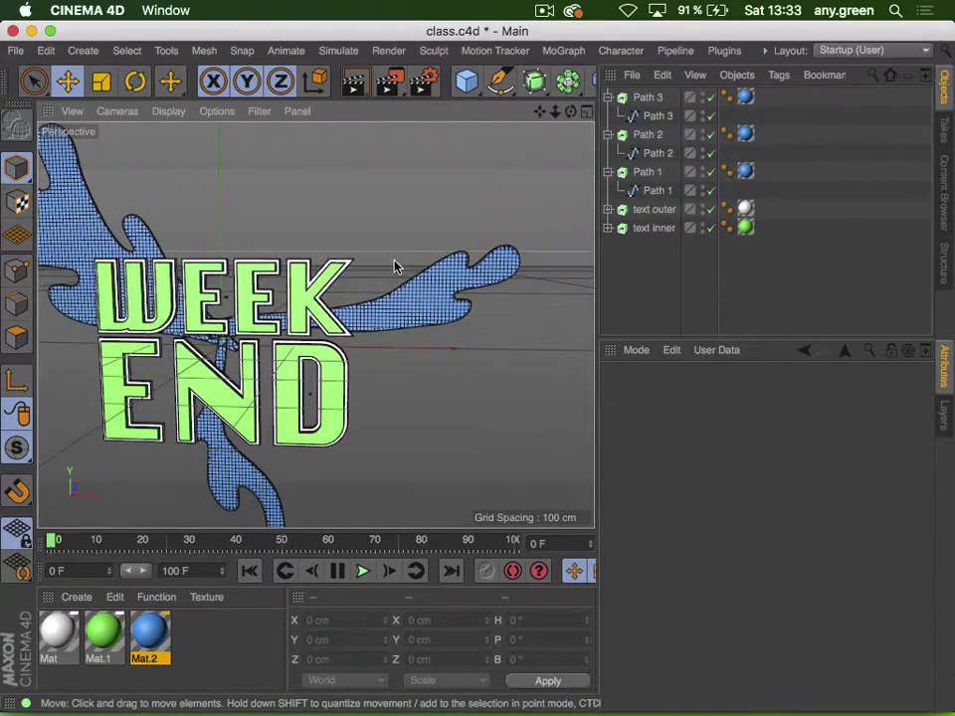
pyautogui.press('1')
pyautogui.moveTo(180, 297); pyautogui.dragTo(377, 343)
pyautogui.press('3')
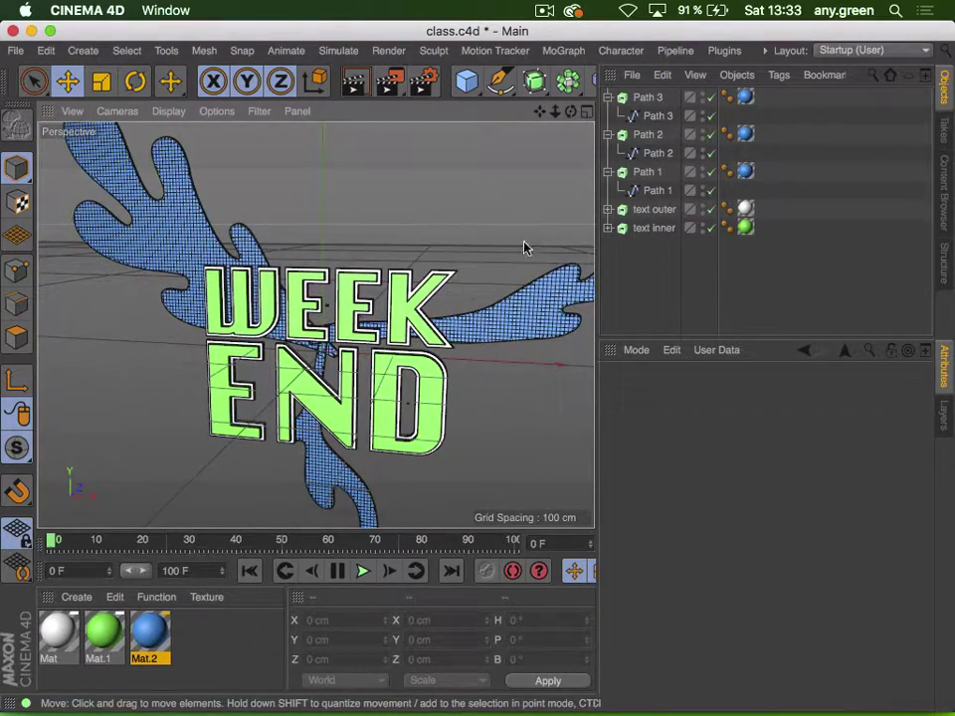
# Collapse the Path 1, Path 2 and Path 3 extrudes in the object hierarchy
pyautogui.click(608, 172)
pyautogui.click(607, 135)
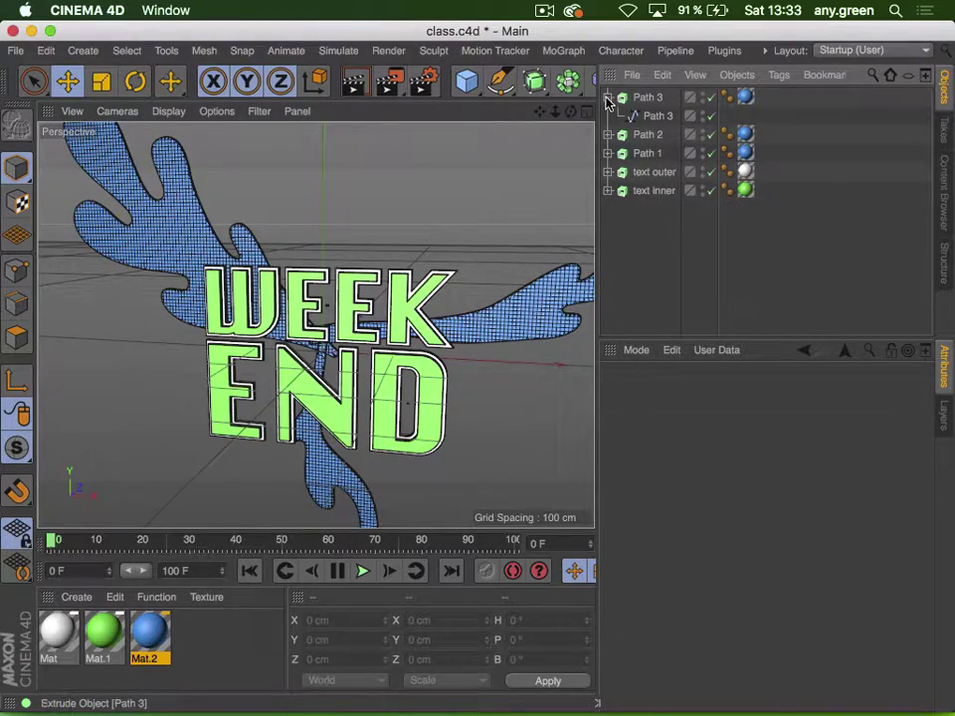
pyautogui.click(608, 97)
pyautogui.press('3')
pyautogui.moveTo(488, 347); pyautogui.dragTo(283, 358)
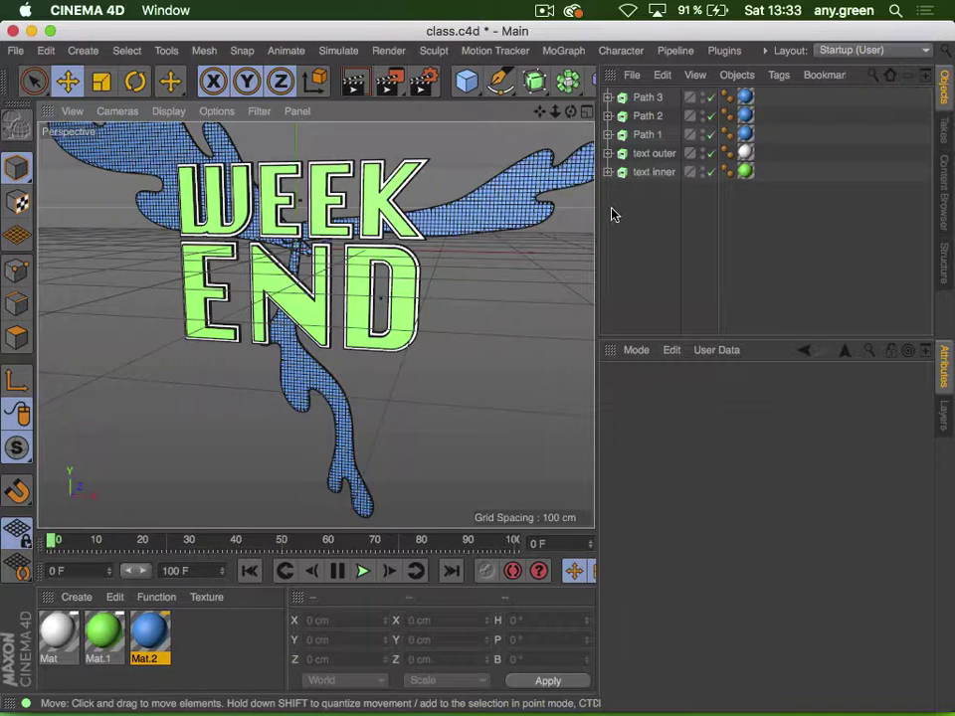
# Widen the viewport and add an FFD deformer to the scene
pyautogui.click(608, 134)
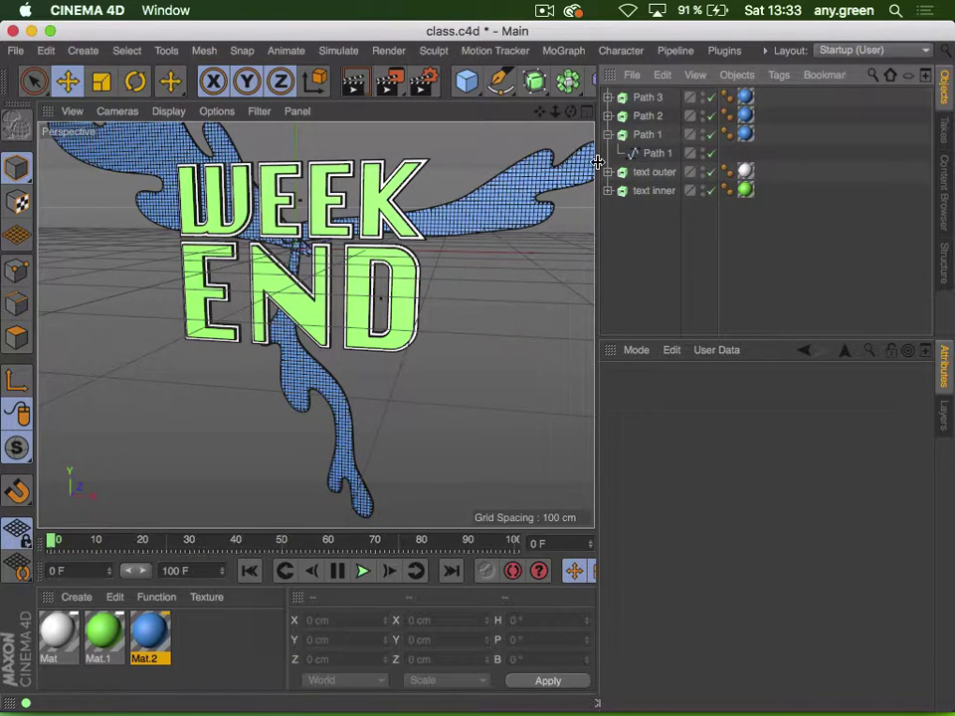
pyautogui.moveTo(597, 161); pyautogui.dragTo(662, 155)
pyautogui.click(599, 86)
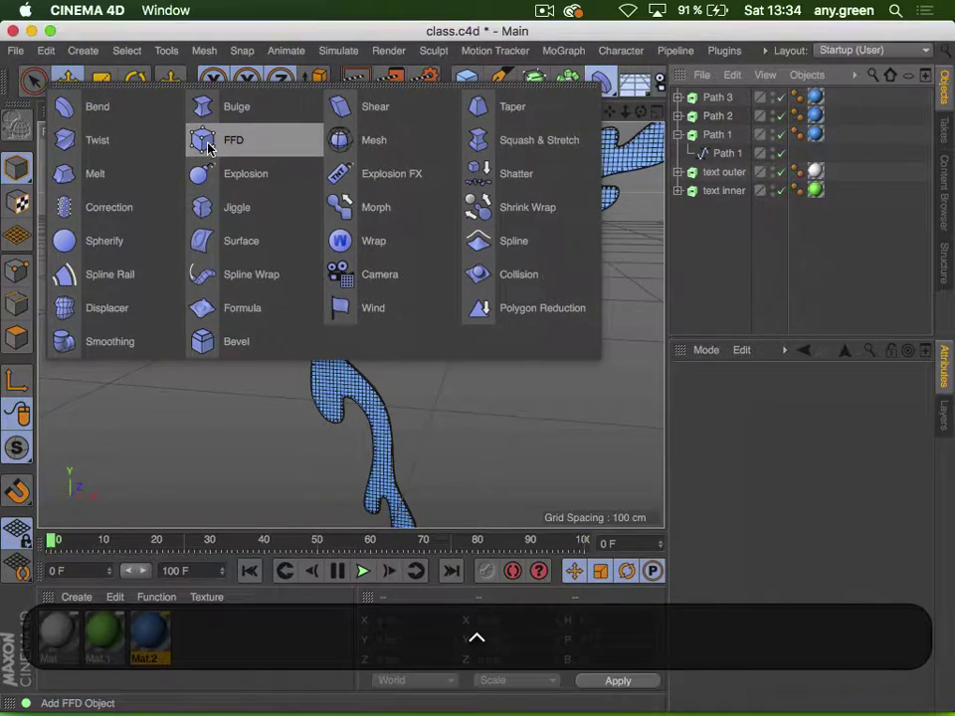
pyautogui.click(206, 145)
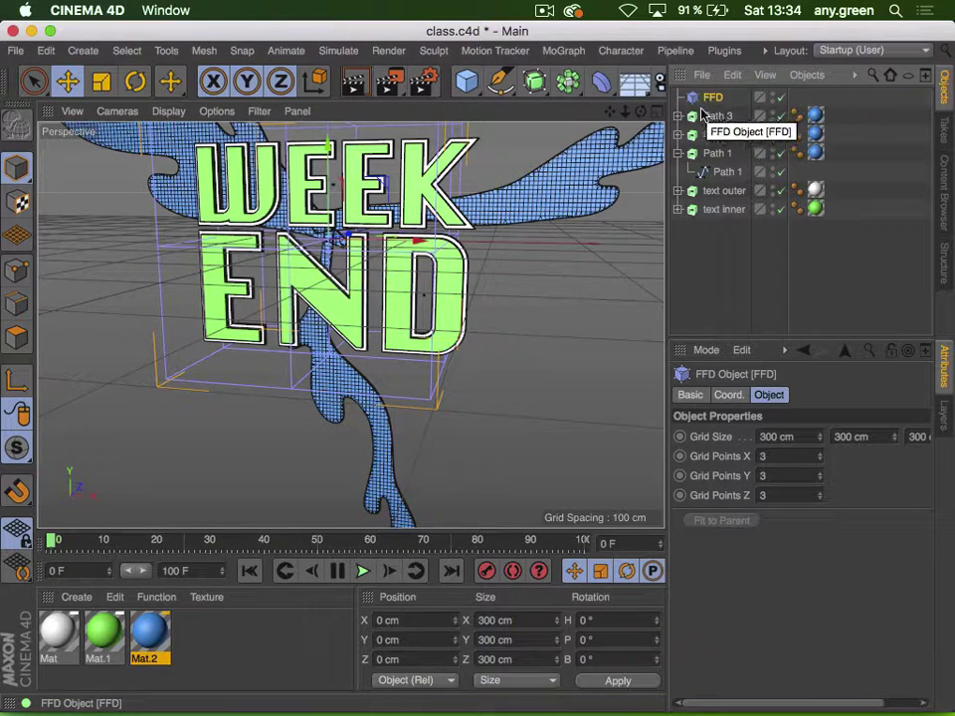
pyautogui.click(677, 153)
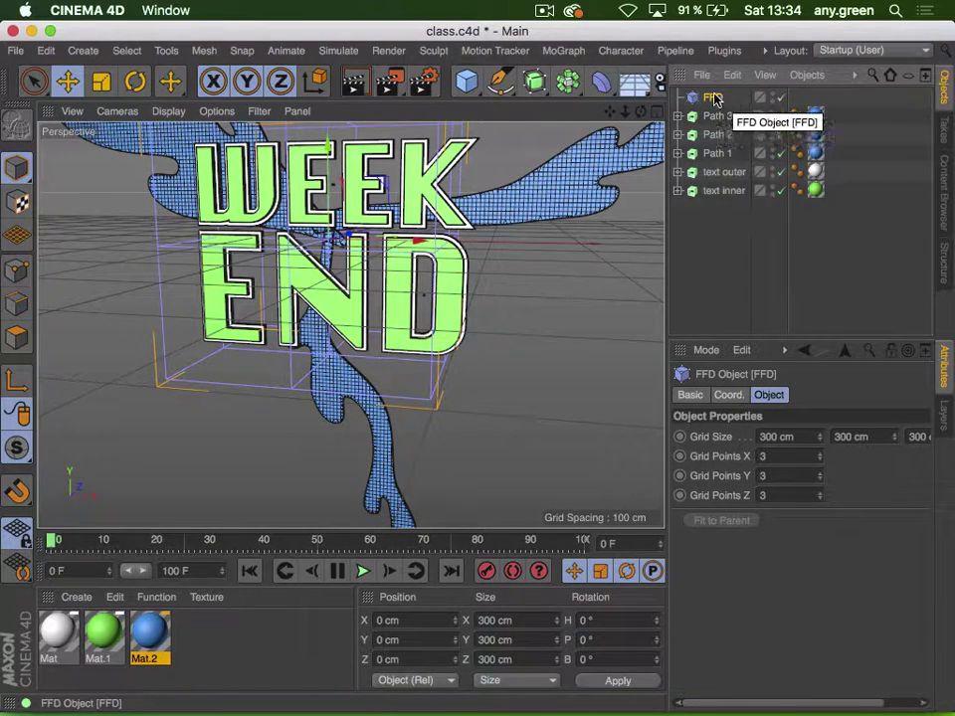
# Make the FFD deformer a child of the Path 2 extrude
pyautogui.click(716, 153)
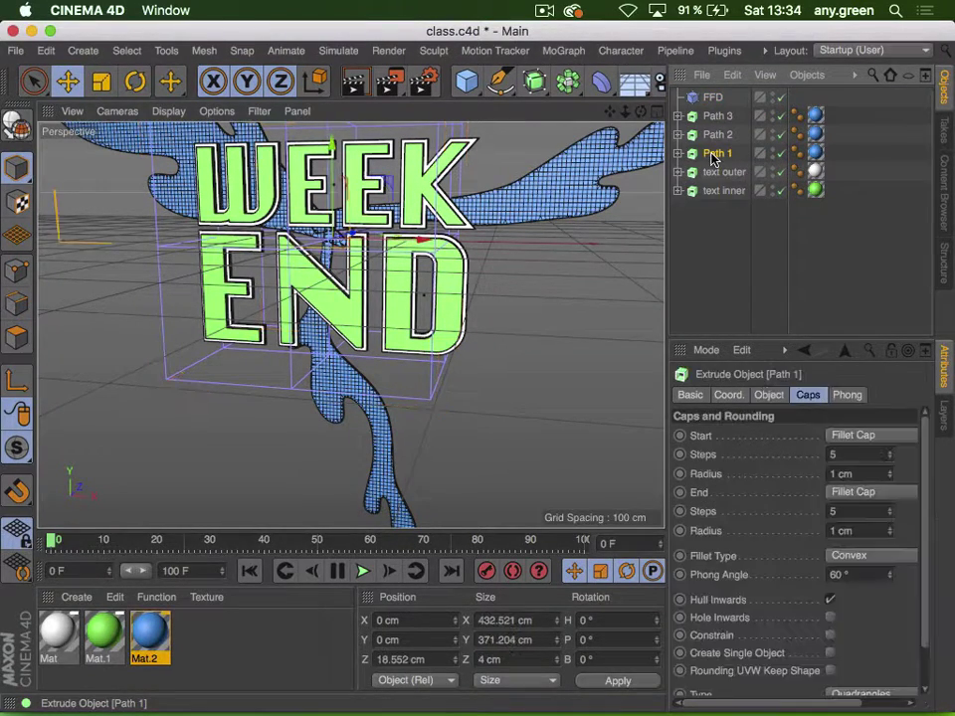
pyautogui.click(710, 134)
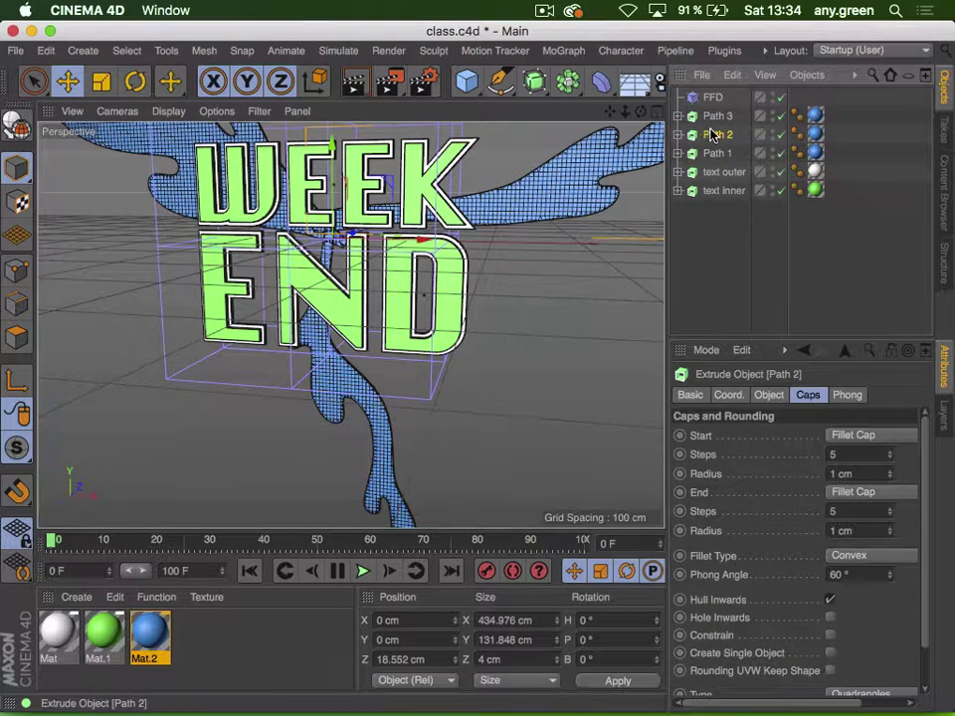
pyautogui.click(679, 135)
pyautogui.click(704, 97)
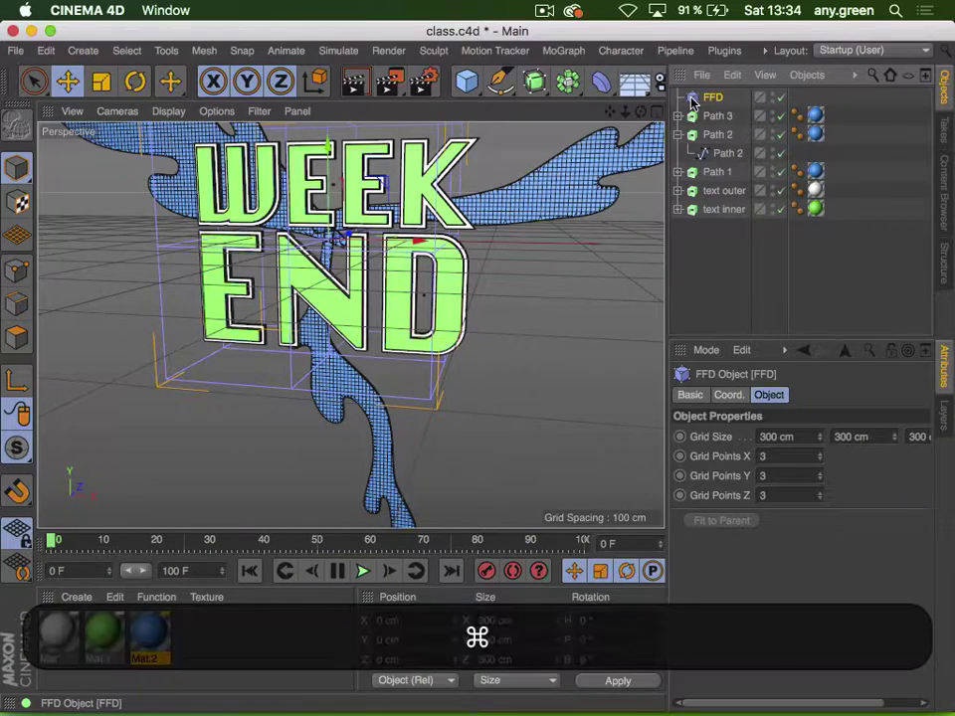
pyautogui.press('BackSpace')
pyautogui.press('super+s')
pyautogui.press('super+v')
pyautogui.moveTo(696, 98); pyautogui.dragTo(697, 145)
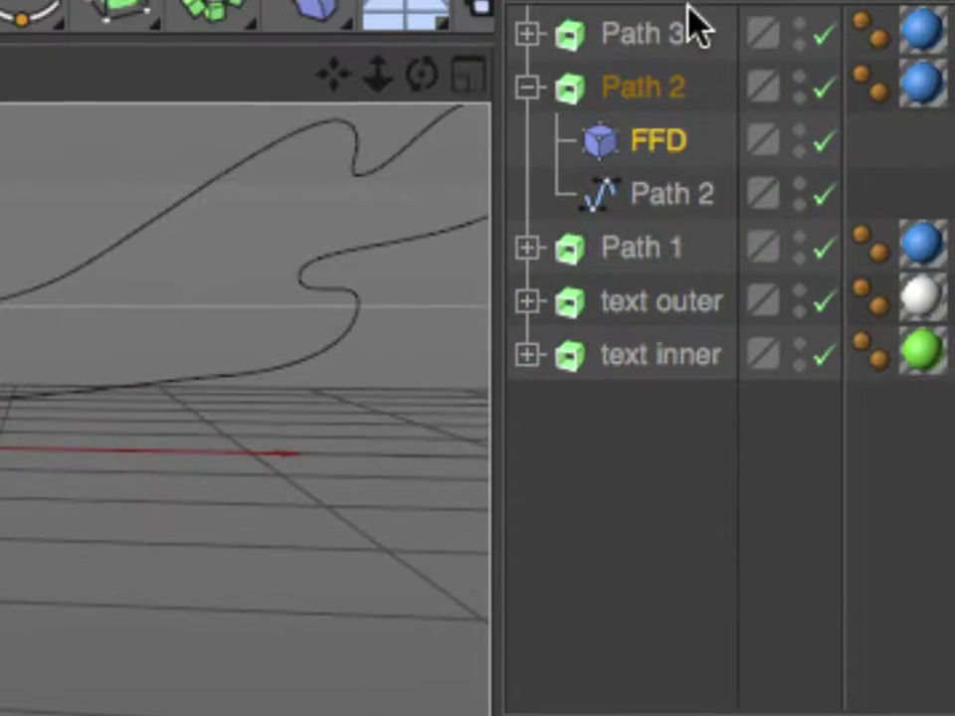
# Move the Path 2 spline above the FFD inside its extrude and fit the FFD cage to the parent
pyautogui.click(616, 99)
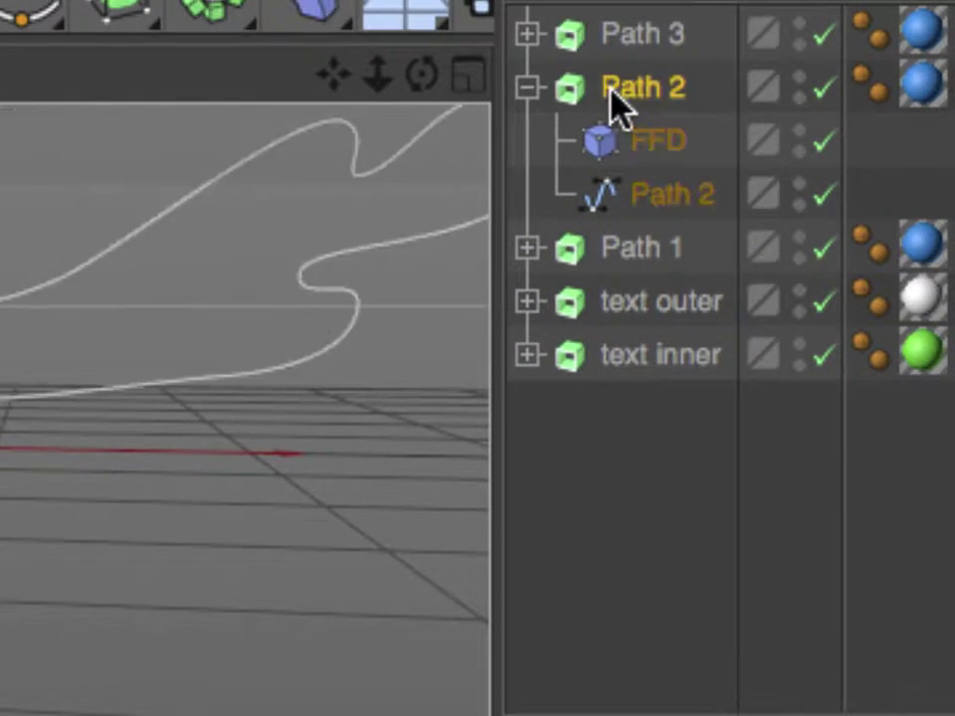
pyautogui.click(623, 154)
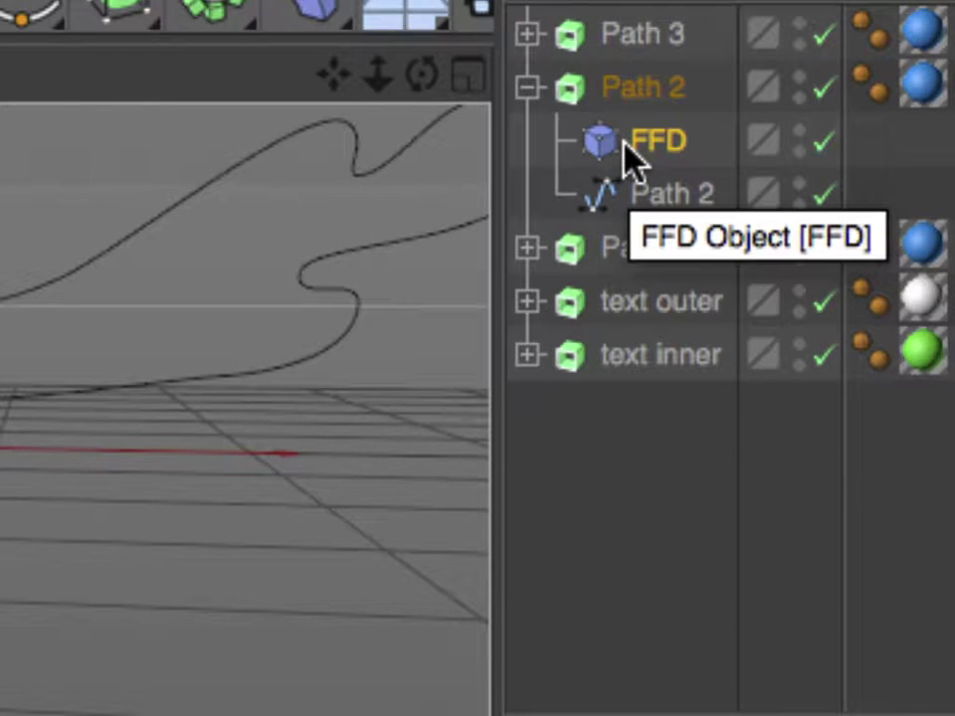
pyautogui.moveTo(639, 197); pyautogui.dragTo(612, 132)
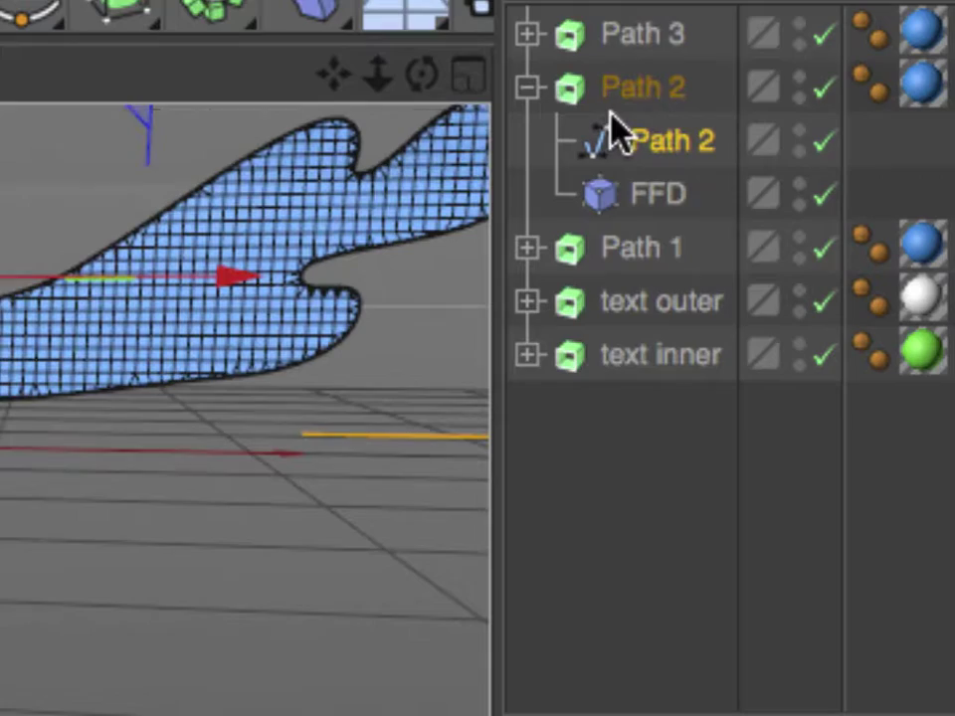
pyautogui.click(609, 207)
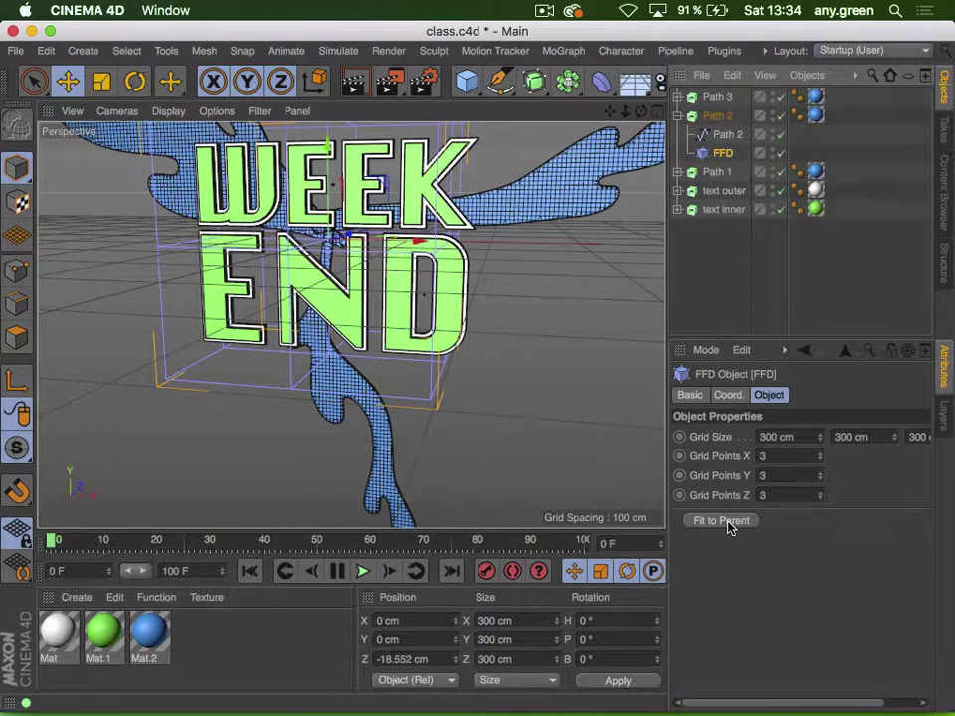
pyautogui.click(725, 521)
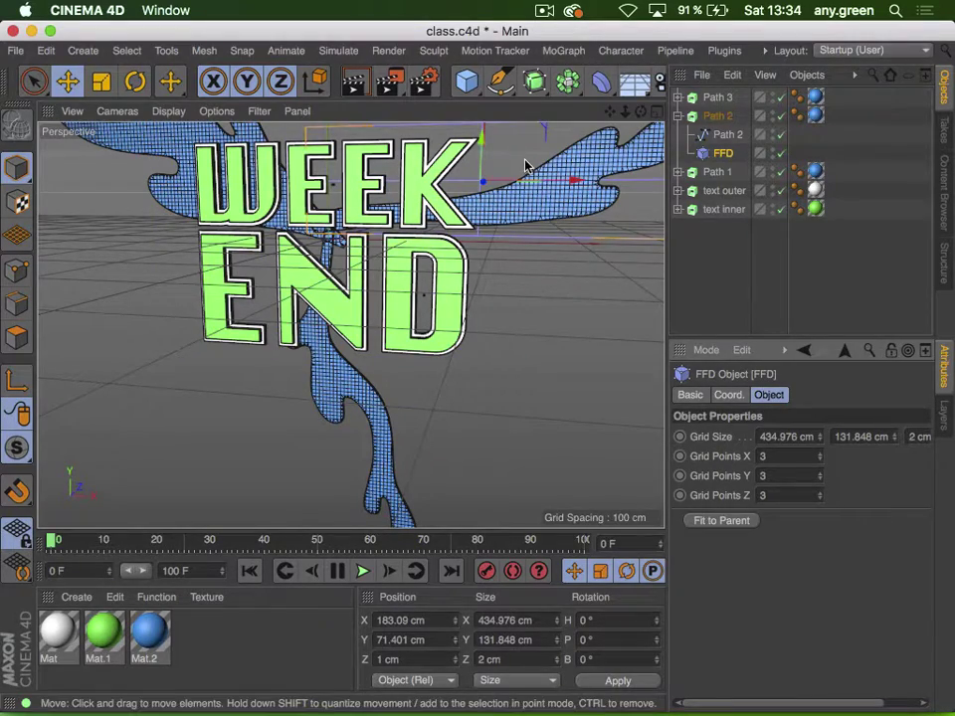
# Enlarge the FFD cage around the Path 2 splash to a grid size of 442.976 cm in X and 139.848 cm in Y
pyautogui.keyDown('alt'); pyautogui.moveTo(525, 165); pyautogui.dragTo(406, 287); pyautogui.keyUp('alt')
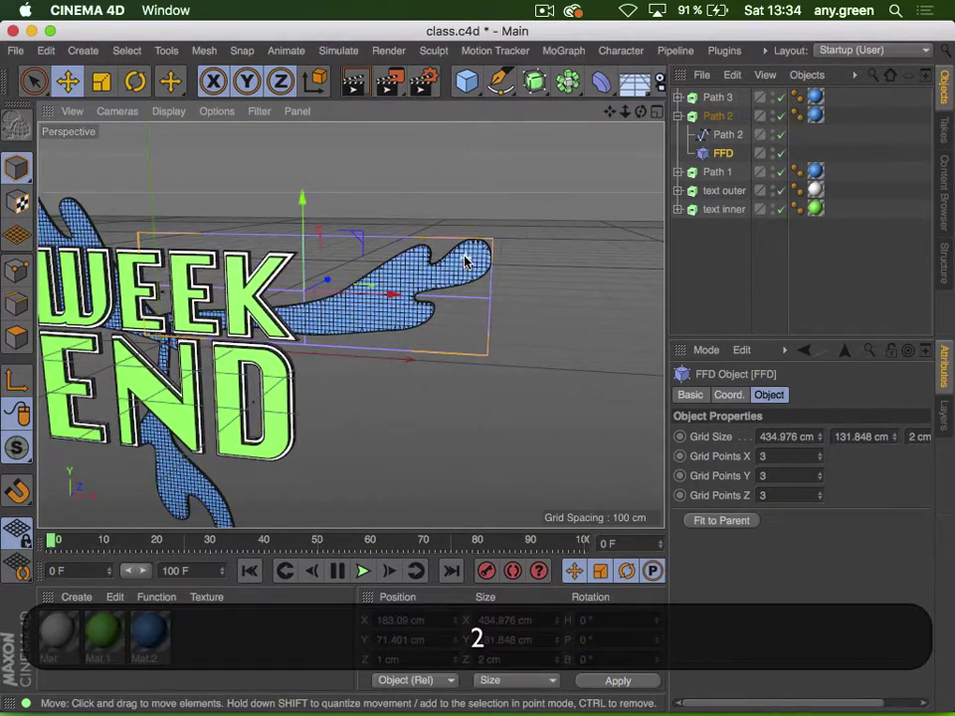
pyautogui.moveTo(464, 258); pyautogui.dragTo(528, 245)
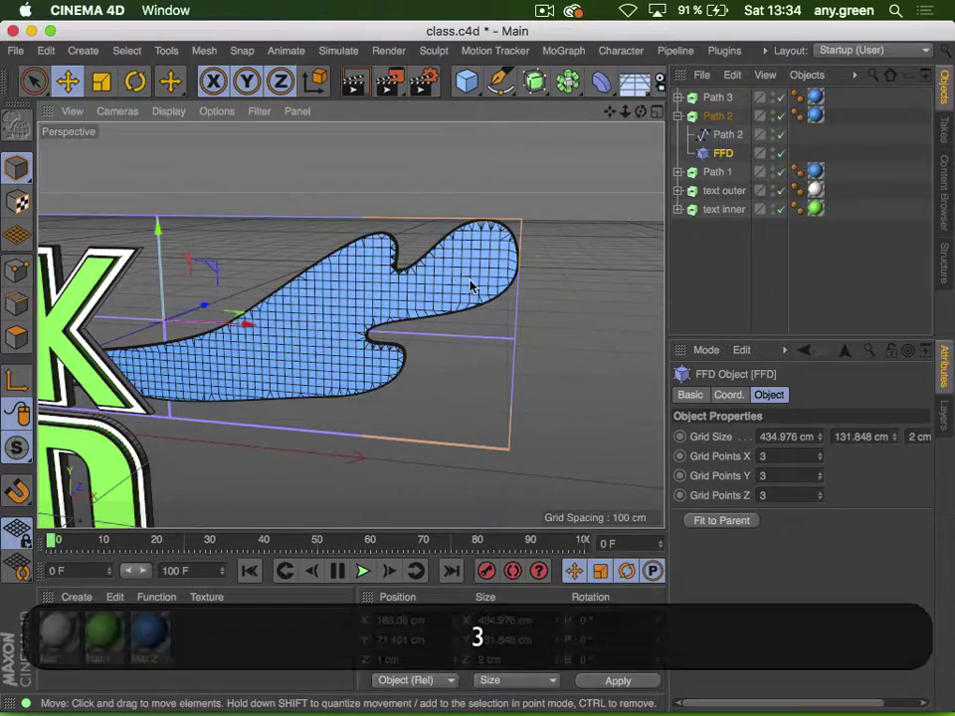
pyautogui.moveTo(471, 283); pyautogui.dragTo(446, 336)
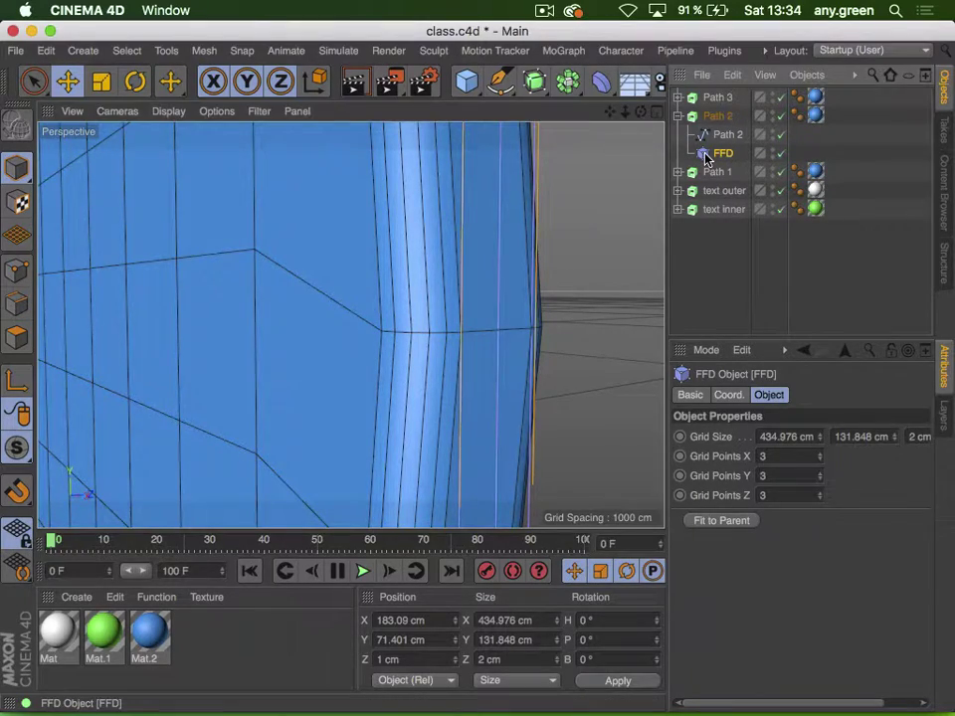
pyautogui.moveTo(530, 120); pyautogui.dragTo(177, 319)
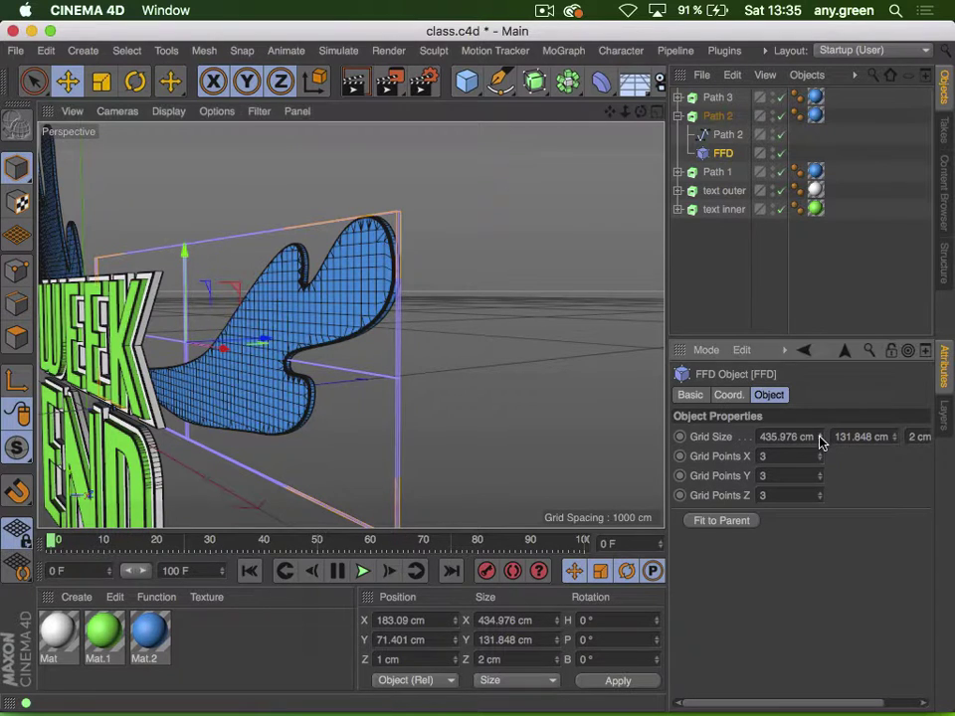
pyautogui.moveTo(820, 438); pyautogui.dragTo(822, 430)
pyautogui.click(894, 440)
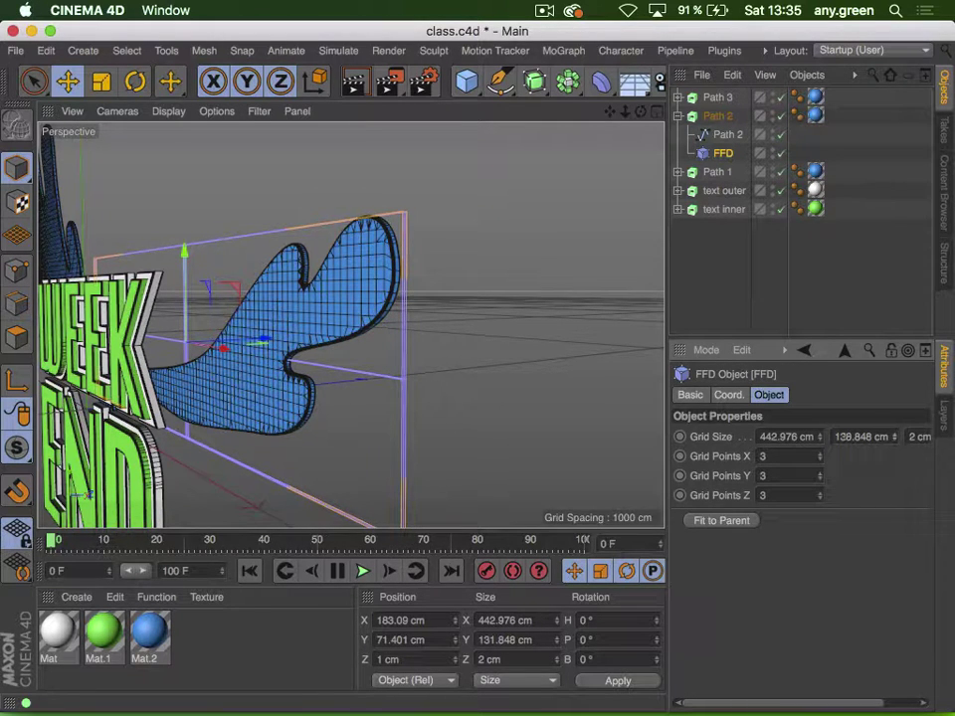
pyautogui.click(894, 433)
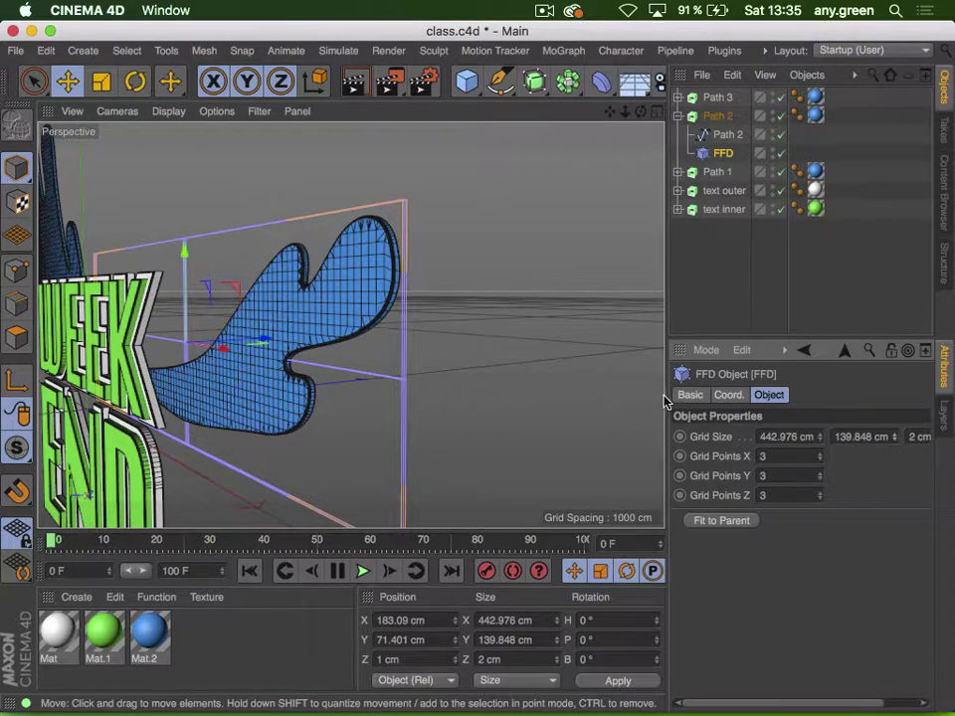
# Enlarge the Path 2 FFD cage's grid size to 15 cm in Z
pyautogui.moveTo(667, 396); pyautogui.dragTo(639, 396)
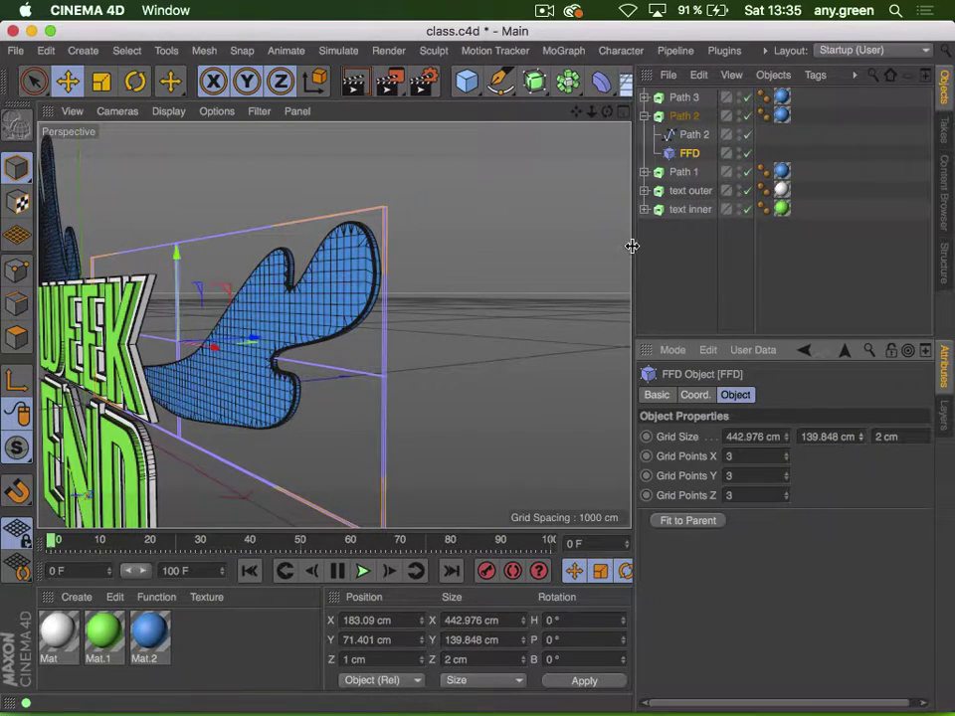
pyautogui.moveTo(632, 246); pyautogui.dragTo(593, 247)
pyautogui.moveTo(894, 439); pyautogui.dragTo(895, 428)
pyautogui.moveTo(305, 273); pyautogui.dragTo(386, 341)
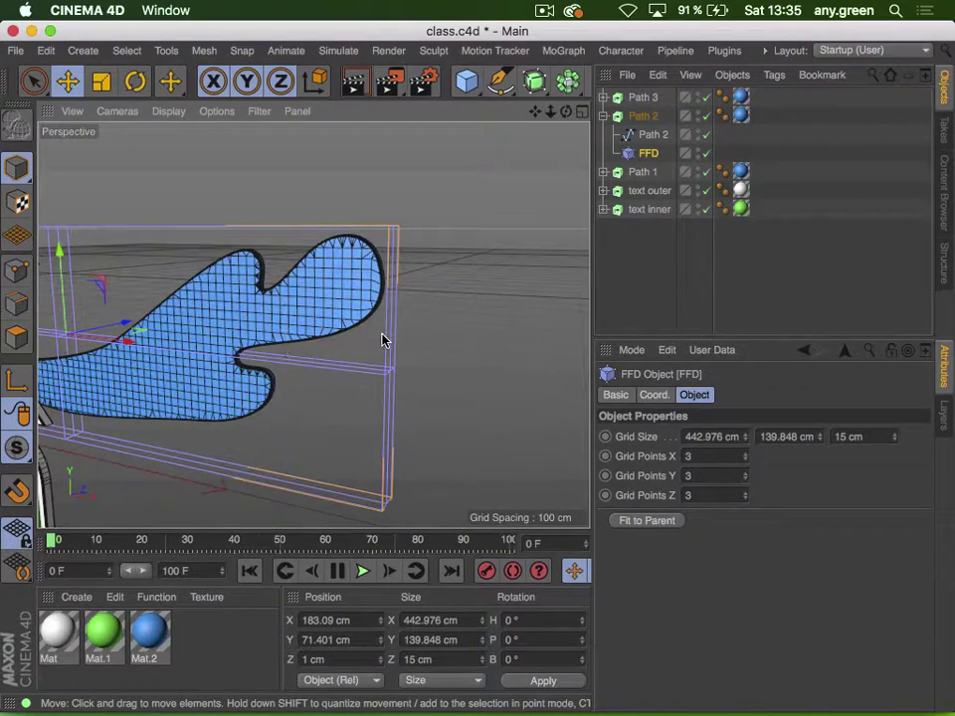
# Start a new test project and add a sphere
pyautogui.press('super+n')
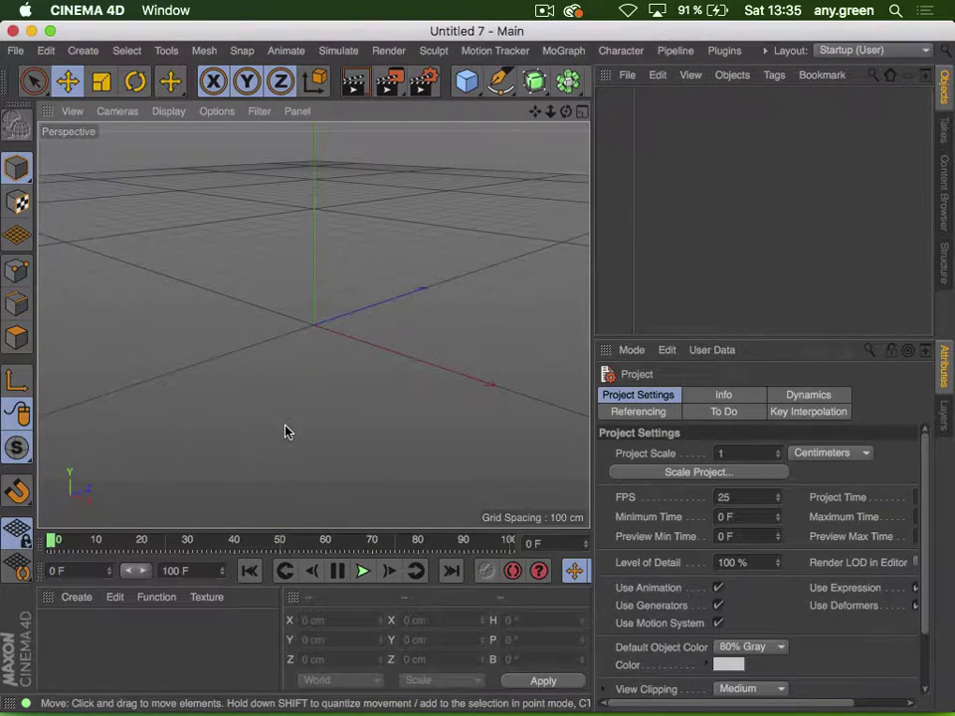
pyautogui.click(464, 75)
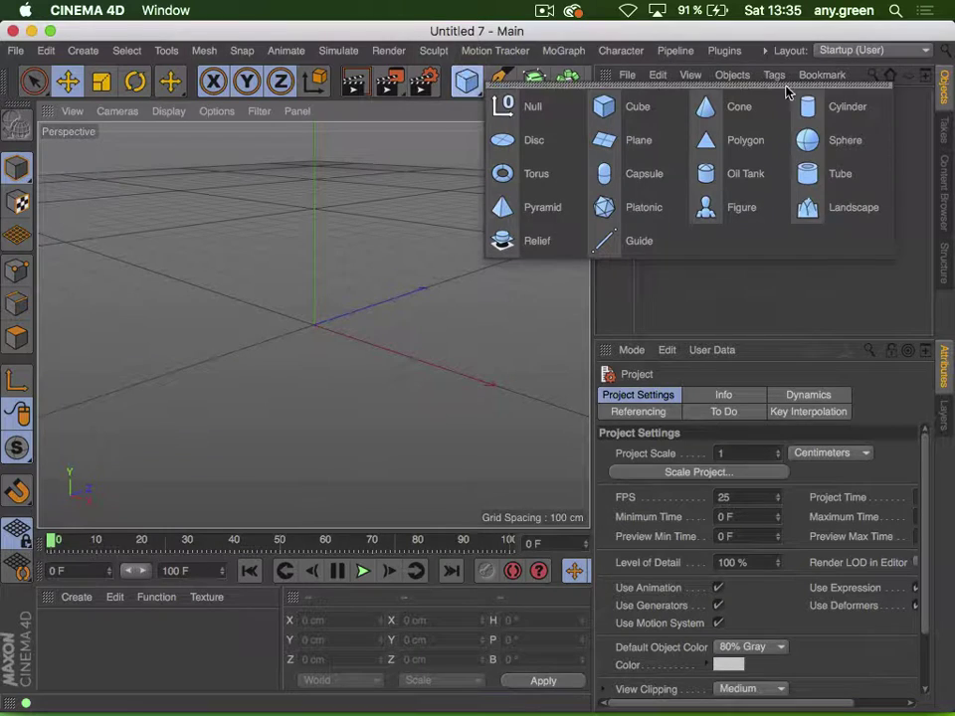
pyautogui.click(809, 139)
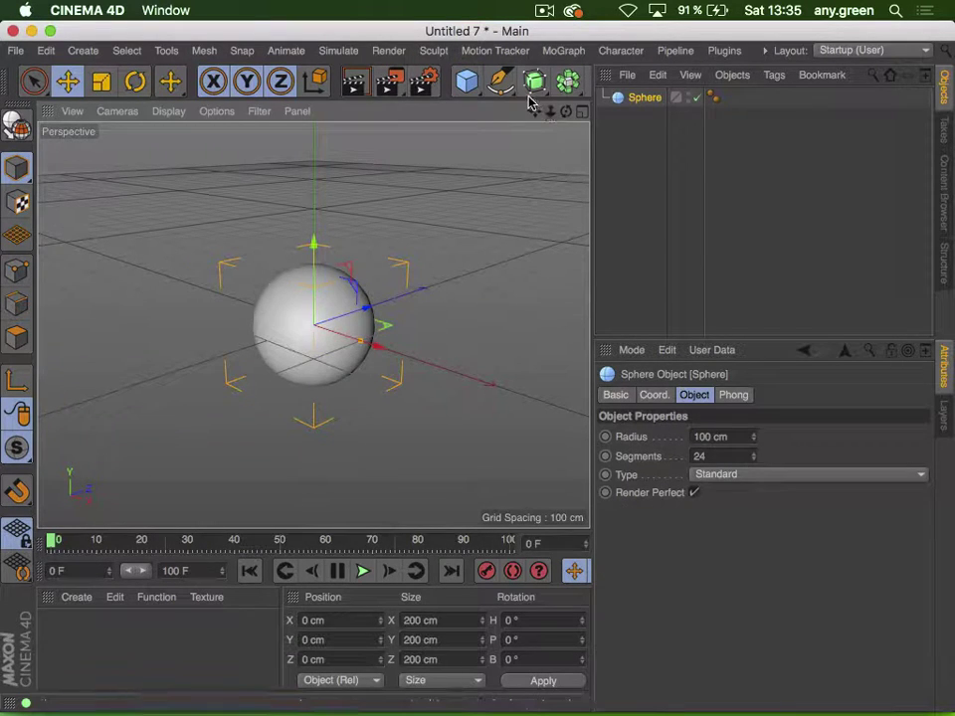
# Add an FFD deformer as a child of the sphere and fit its cage to the parent
pyautogui.moveTo(591, 96); pyautogui.dragTo(754, 115)
pyautogui.click(602, 81)
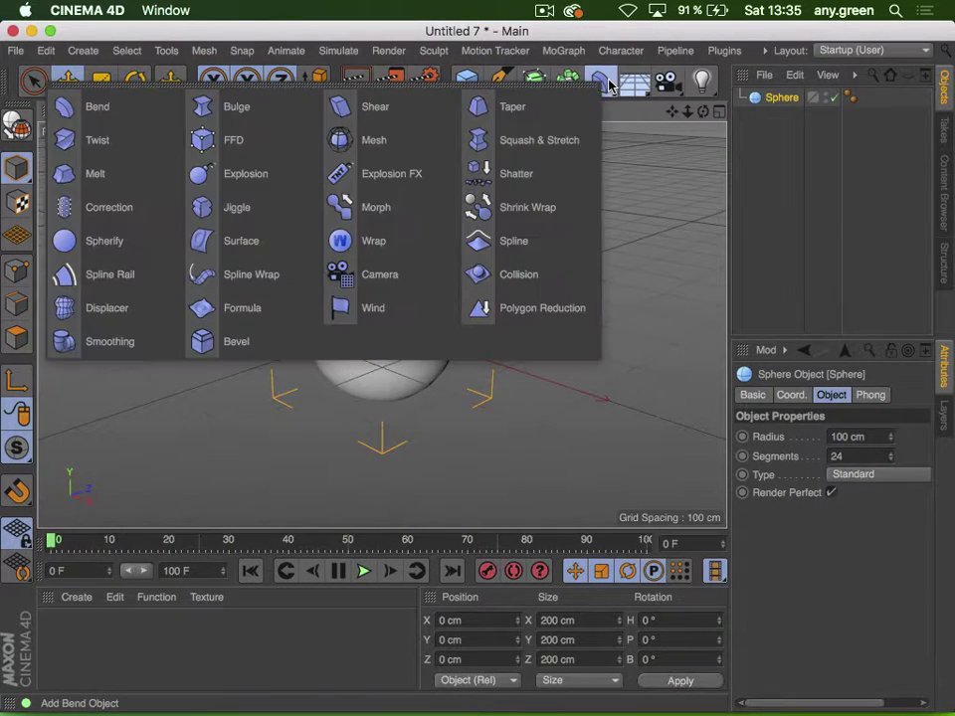
pyautogui.click(230, 141)
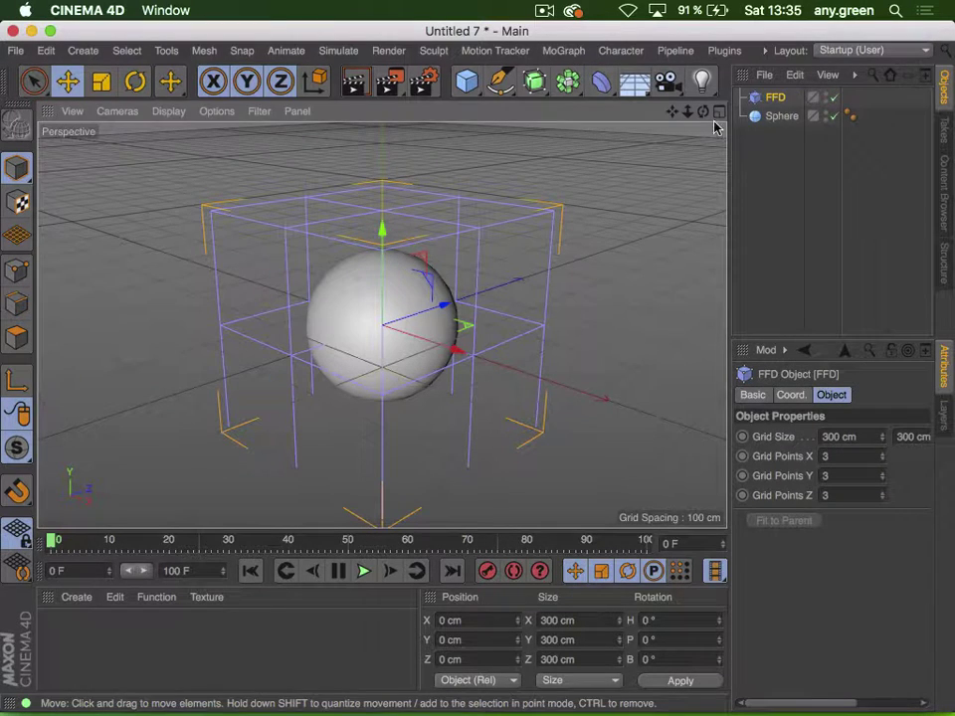
pyautogui.moveTo(771, 97); pyautogui.dragTo(766, 119)
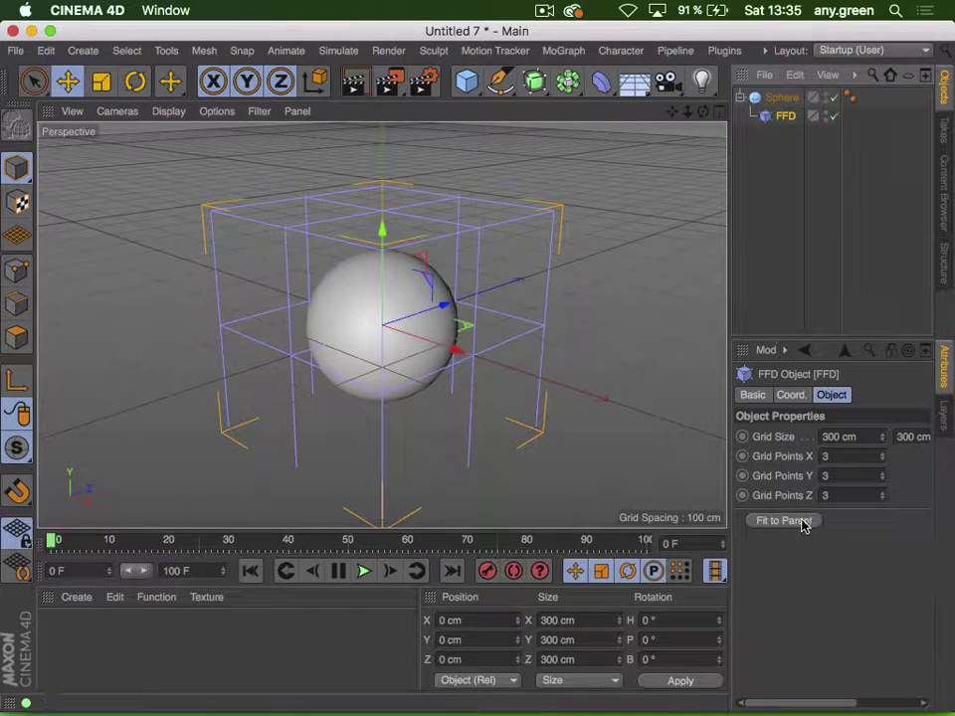
pyautogui.click(801, 520)
# Lower the sphere's FFD to Y -15.11 cm and pull six of its bottom cage points to Y -232.404 cm, Z -72.411 cm
pyautogui.moveTo(378, 228); pyautogui.dragTo(379, 240)
pyautogui.press('3')
pyautogui.moveTo(352, 299); pyautogui.dragTo(494, 275)
pyautogui.click(16, 269)
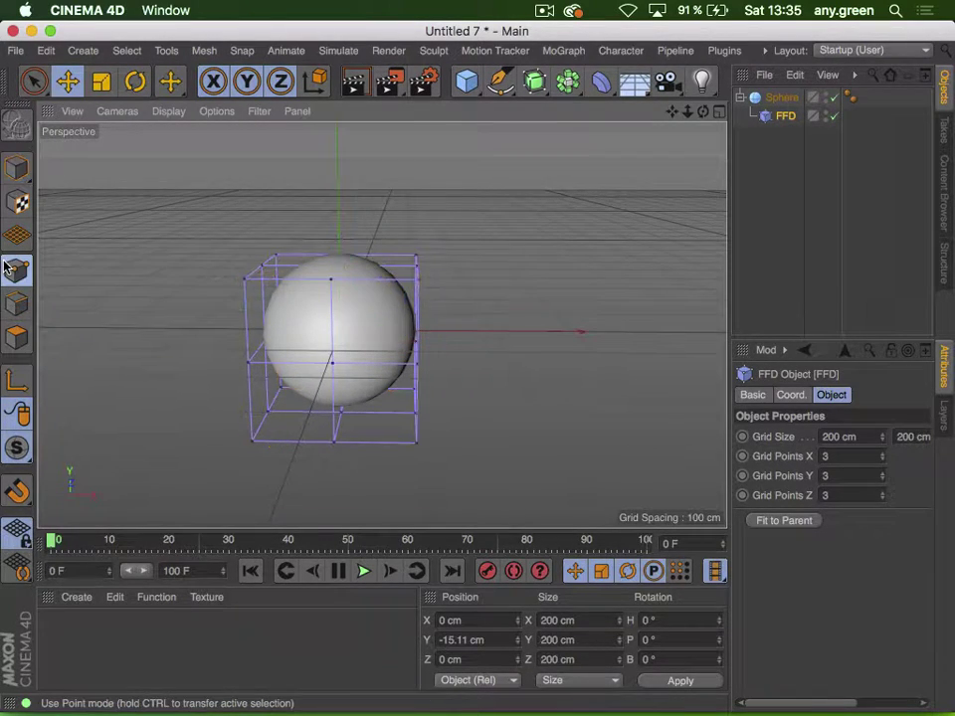
pyautogui.click(33, 81)
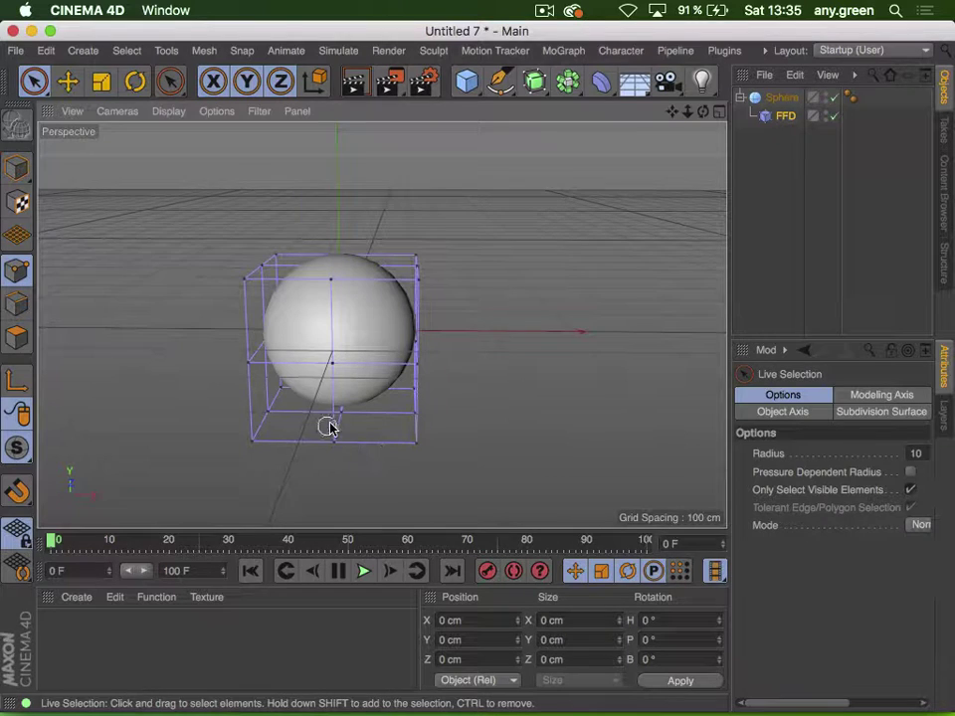
pyautogui.moveTo(328, 427)
pyautogui.mouseDown()
pyautogui.moveTo(341, 432)
pyautogui.moveTo(253, 452)
pyautogui.moveTo(269, 415)
pyautogui.moveTo(367, 414)
pyautogui.moveTo(420, 433)
pyautogui.moveTo(411, 462)
pyautogui.moveTo(281, 386)
pyautogui.moveTo(177, 388)
pyautogui.mouseUp()
pyautogui.press('3')
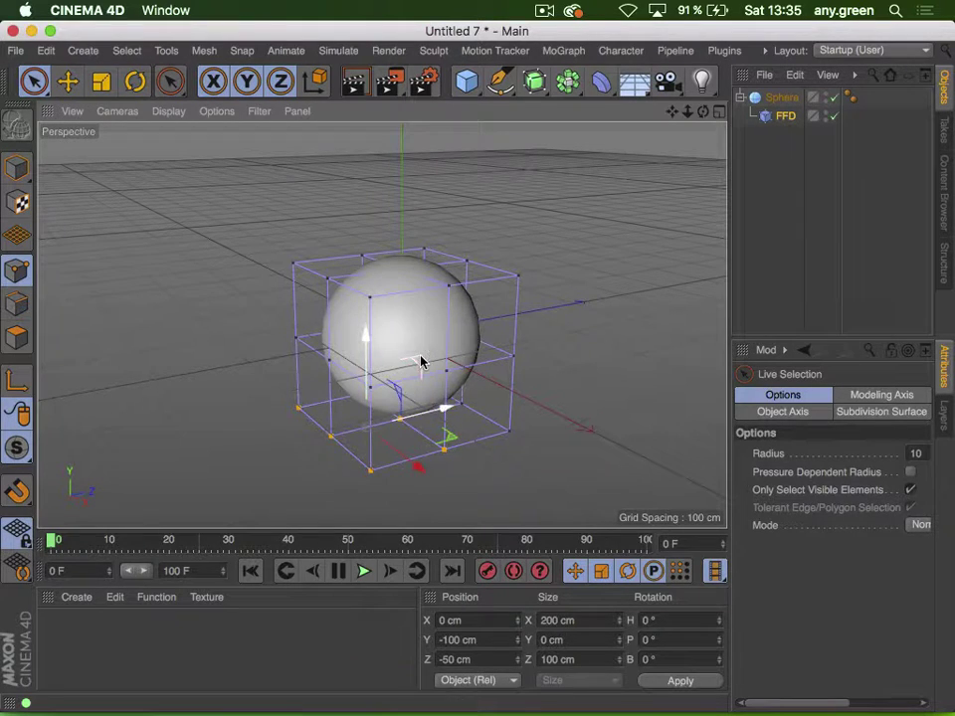
pyautogui.moveTo(420, 361); pyautogui.dragTo(406, 457)
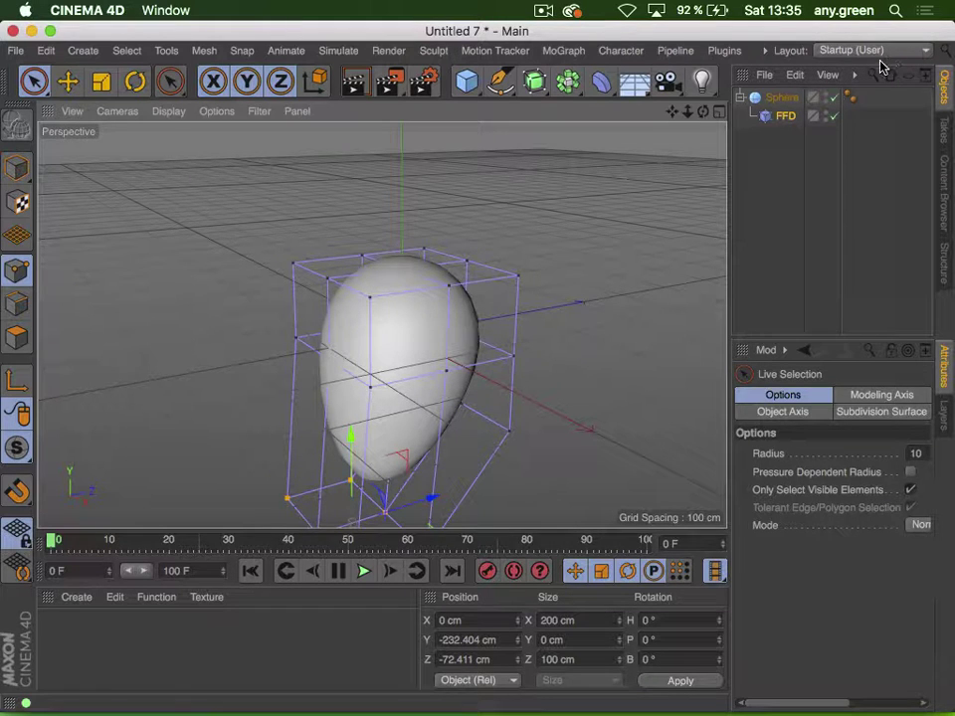
# Select all the top points of the sphere's FFD cage and shift them to Z 274.241 cm to stretch the sphere
pyautogui.click(762, 100)
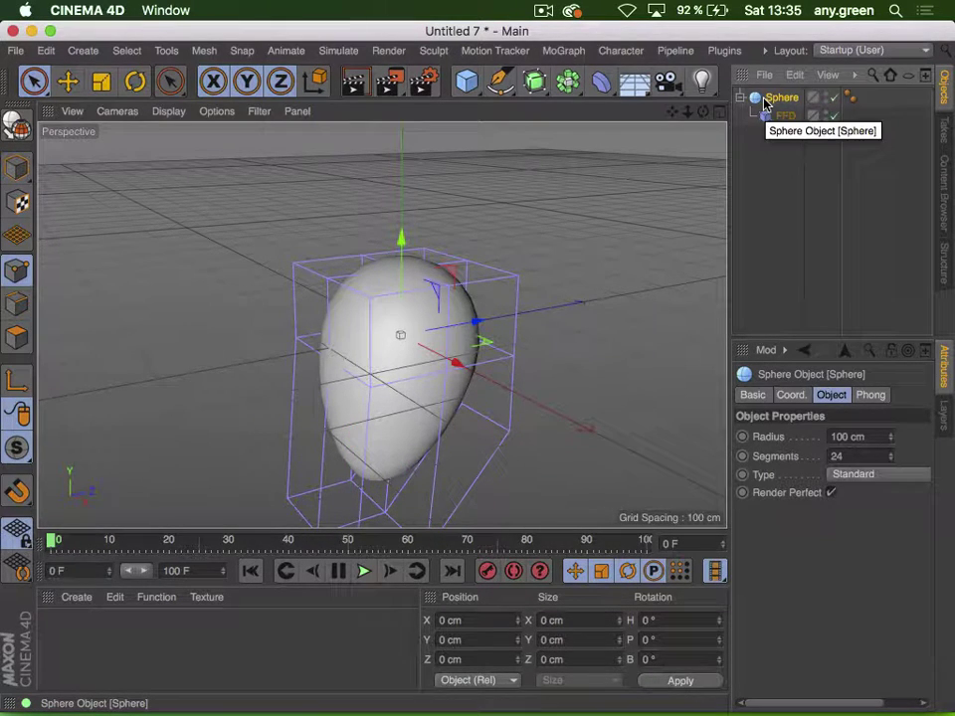
pyautogui.click(764, 116)
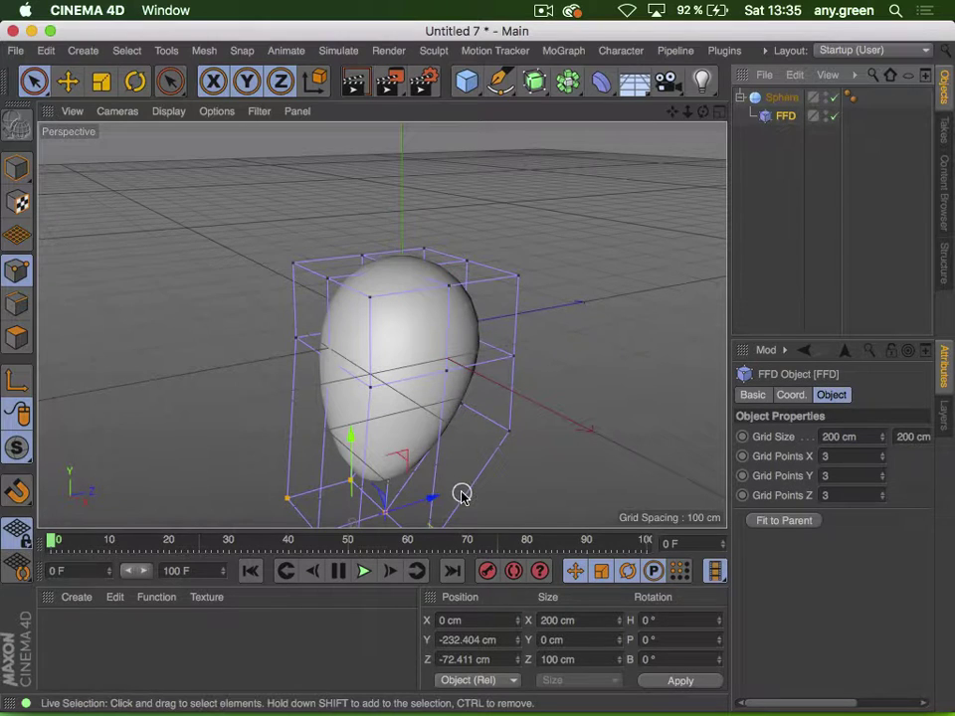
pyautogui.click(407, 452)
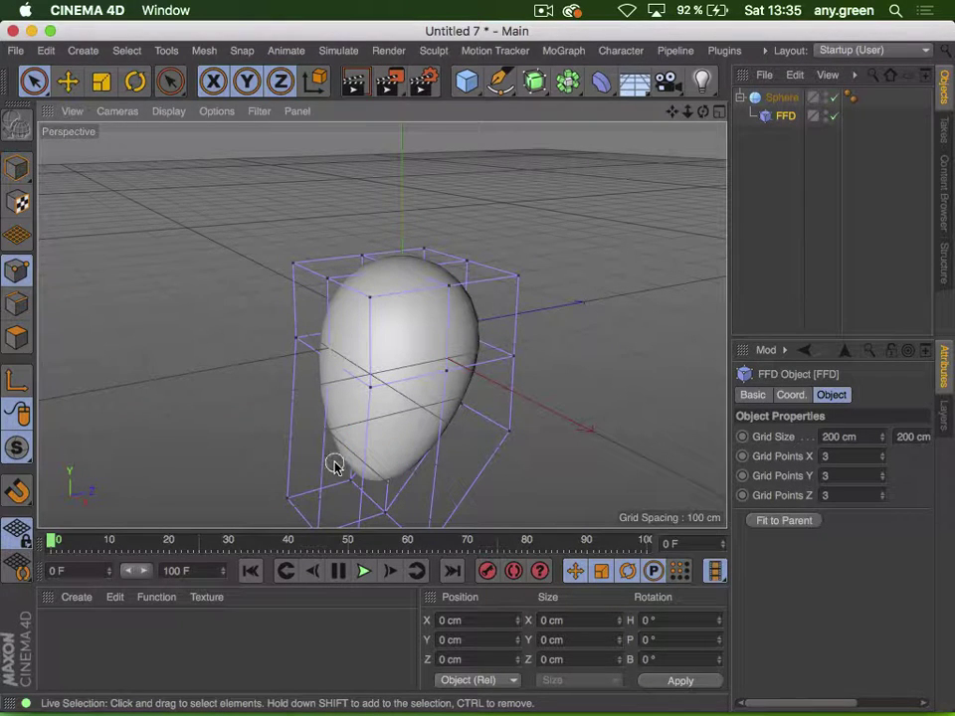
pyautogui.click(450, 293)
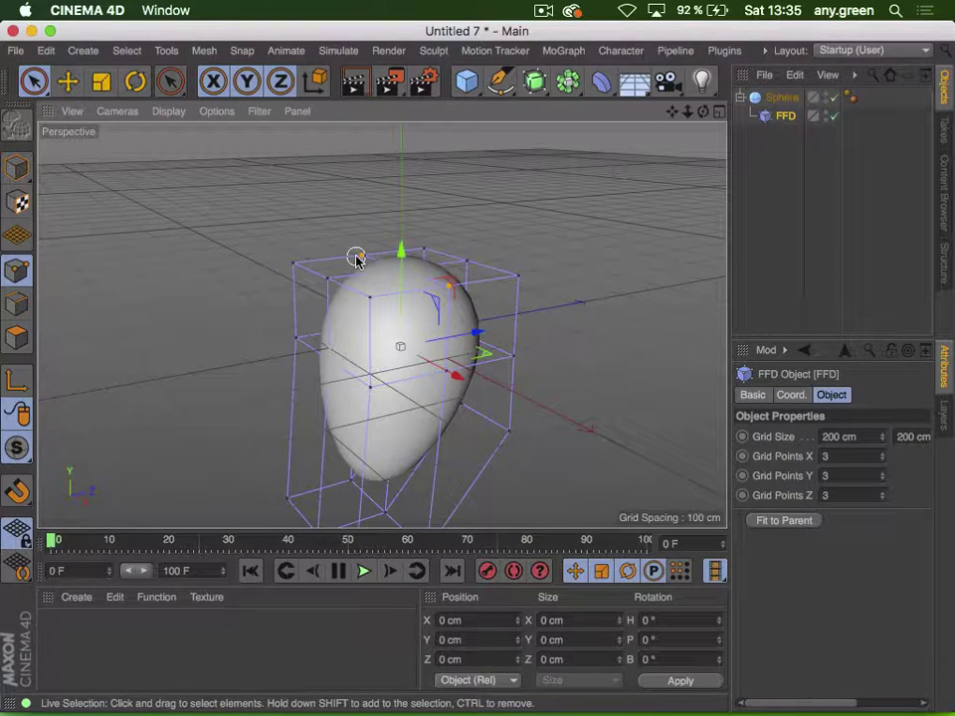
pyautogui.keyDown('shift'); pyautogui.click(356, 258); pyautogui.keyUp('shift')
pyautogui.moveTo(394, 239)
pyautogui.mouseDown()
pyautogui.moveTo(518, 286)
pyautogui.moveTo(526, 263)
pyautogui.moveTo(439, 289)
pyautogui.moveTo(378, 265)
pyautogui.moveTo(298, 270)
pyautogui.moveTo(397, 320)
pyautogui.mouseUp()
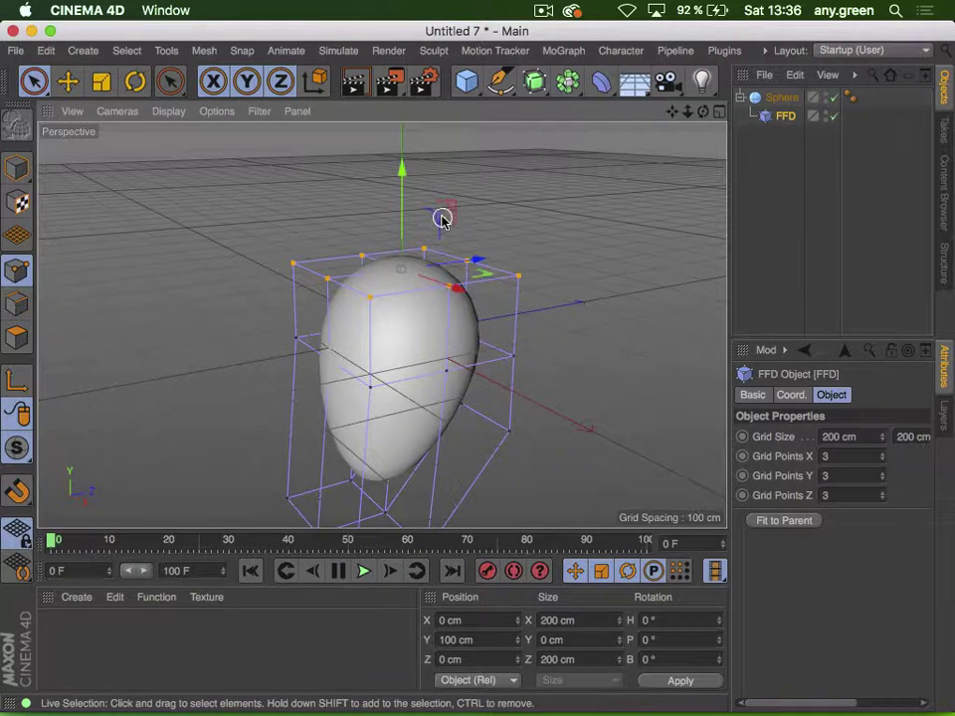
pyautogui.moveTo(454, 207); pyautogui.dragTo(612, 214)
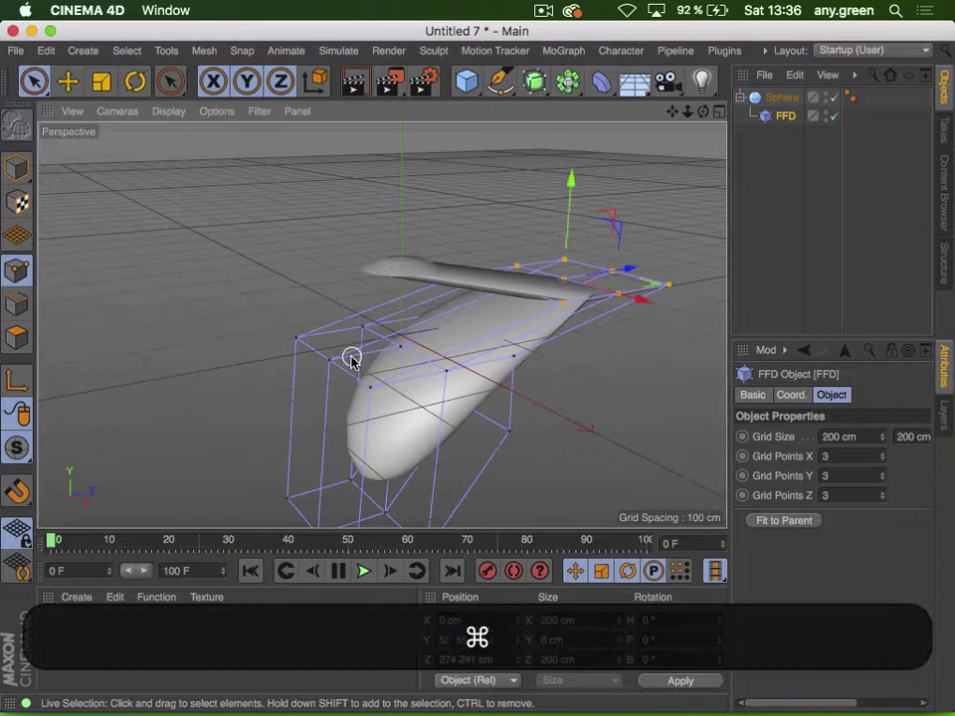
# Close the test project and return to the splash shape in class.c4d
pyautogui.press('super+w')
pyautogui.click(408, 274)
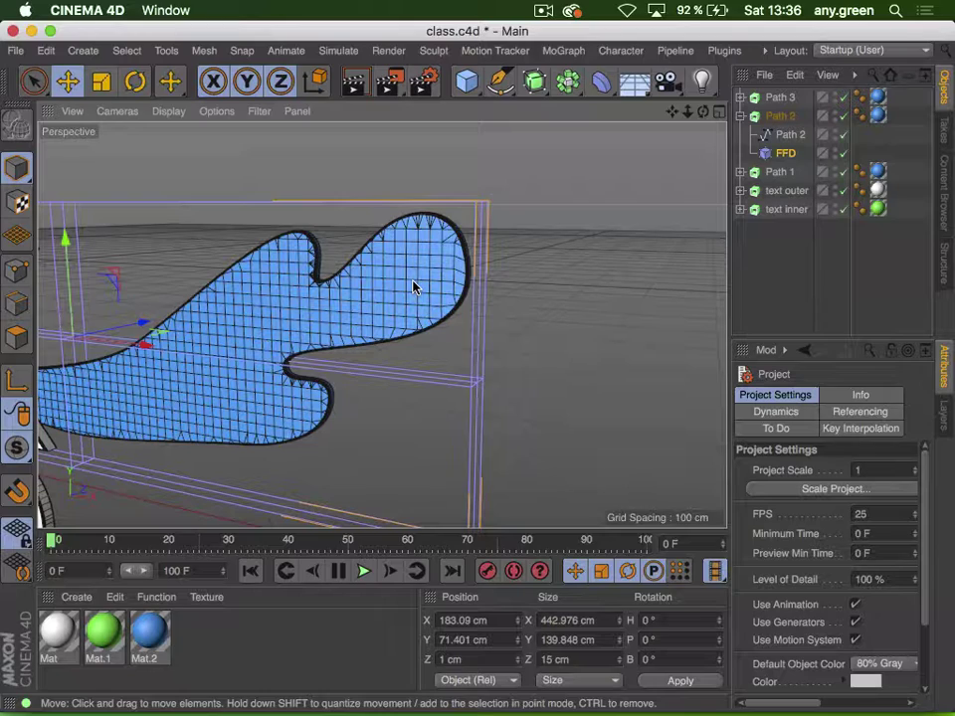
pyautogui.moveTo(528, 247); pyautogui.dragTo(309, 334)
# Set the Path 2 FFD's grid points in Z to 2
pyautogui.click(785, 153)
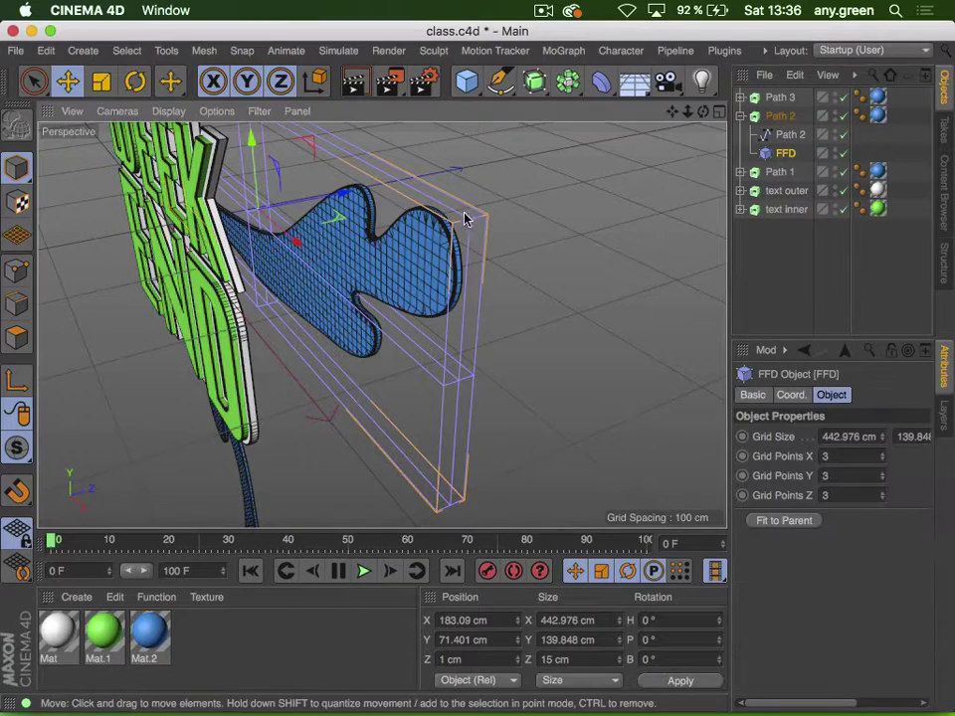
pyautogui.press('2')
pyautogui.moveTo(437, 218); pyautogui.dragTo(492, 216)
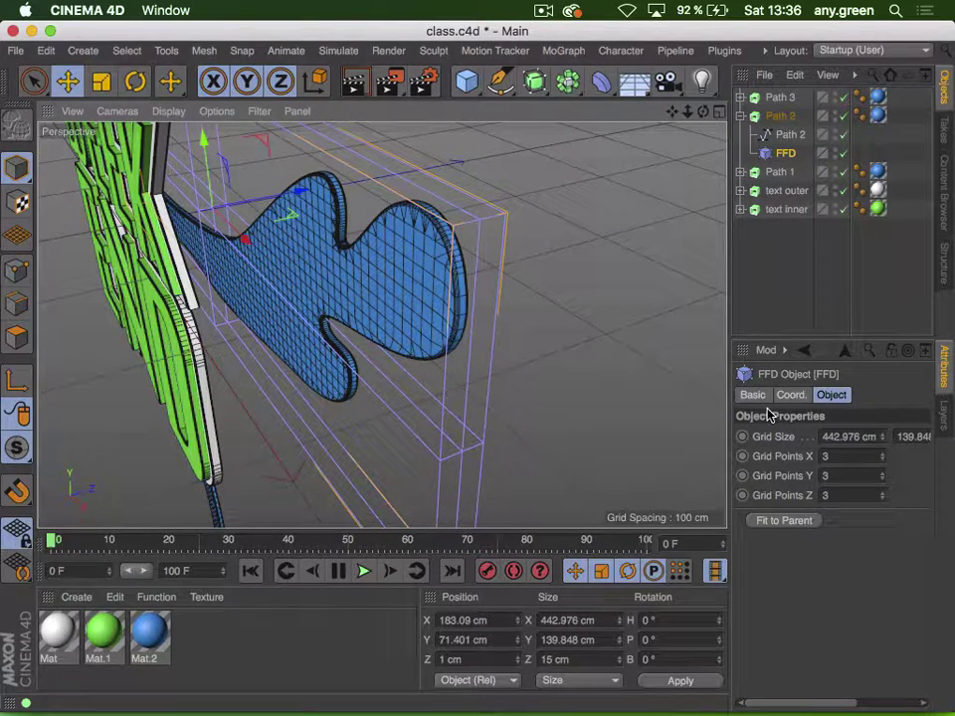
pyautogui.click(882, 499)
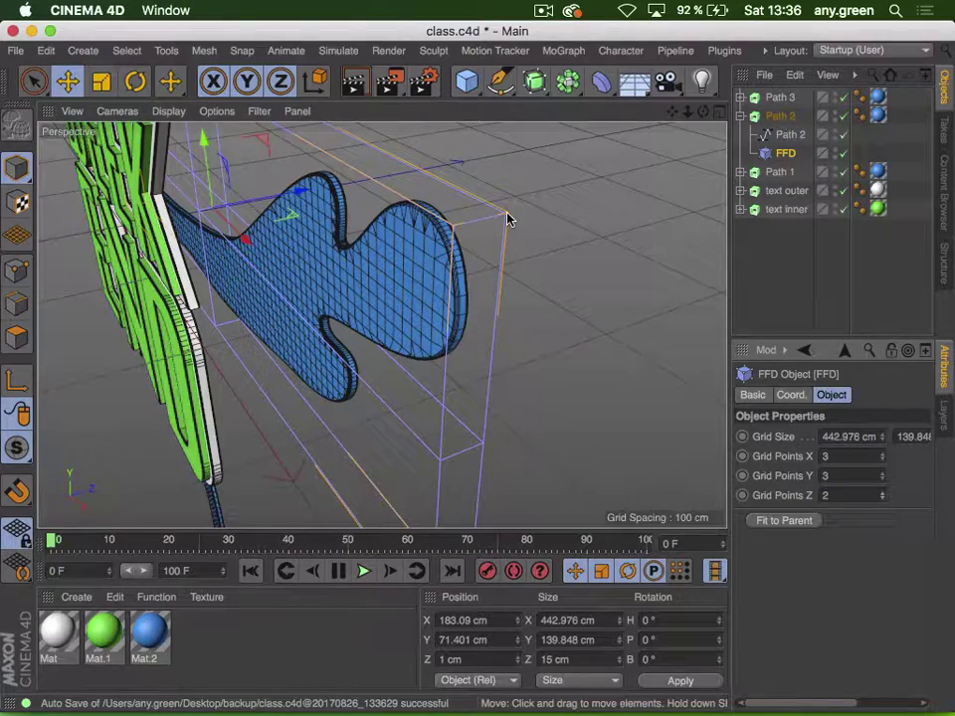
# Set the Path 2 FFD's grid points in X to 10
pyautogui.press('3')
pyautogui.moveTo(121, 229); pyautogui.dragTo(303, 217)
pyautogui.press('2')
pyautogui.moveTo(374, 216); pyautogui.dragTo(328, 342)
pyautogui.press('1')
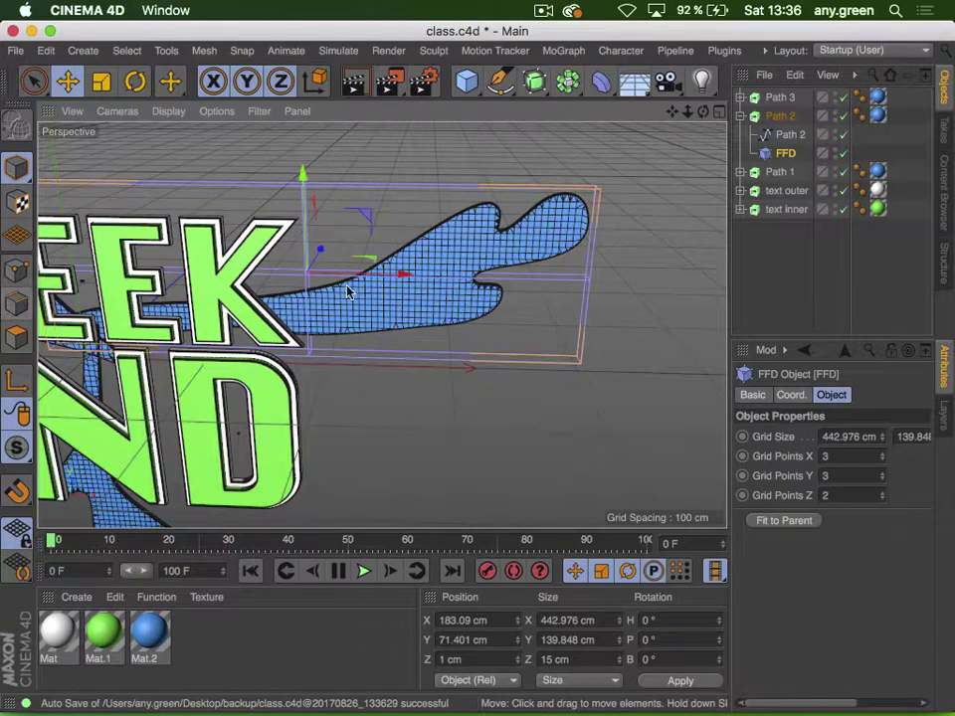
pyautogui.click(882, 452)
pyautogui.click(882, 453)
pyautogui.click(882, 453)
pyautogui.click(882, 453)
pyautogui.click(882, 453)
pyautogui.click(882, 453)
pyautogui.click(882, 452)
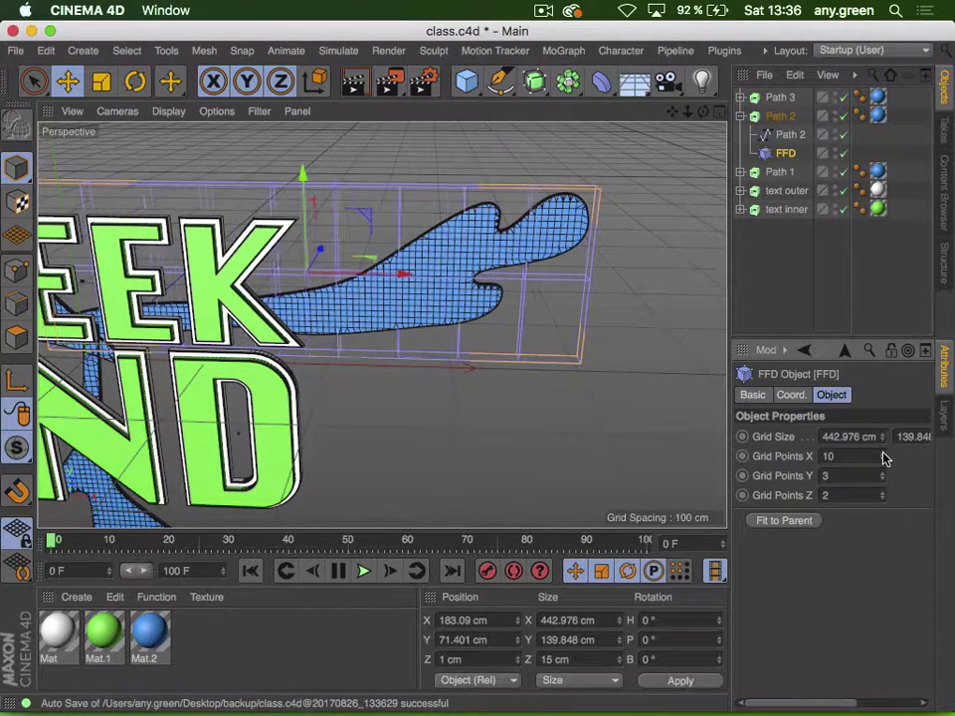
pyautogui.click(882, 452)
pyautogui.click(882, 452)
pyautogui.click(881, 460)
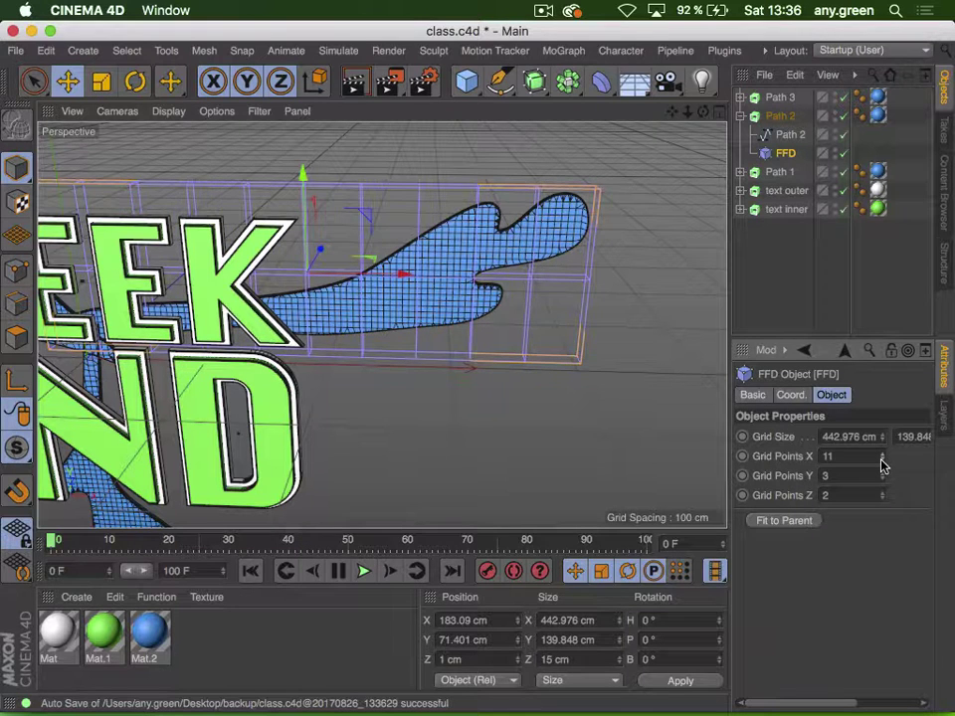
pyautogui.click(881, 459)
pyautogui.click(881, 459)
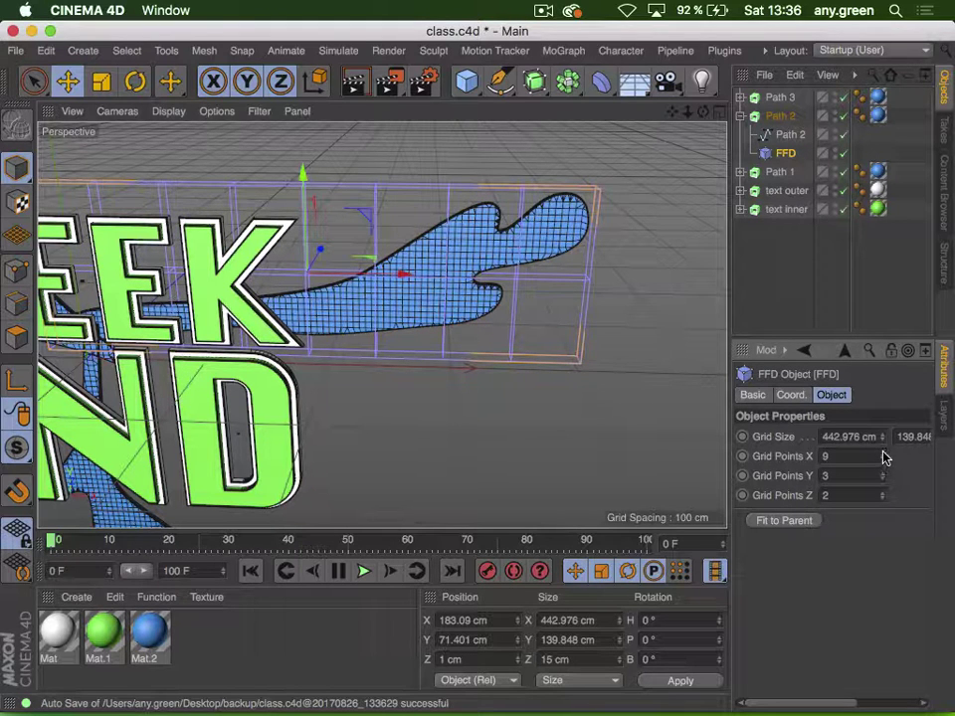
pyautogui.click(882, 453)
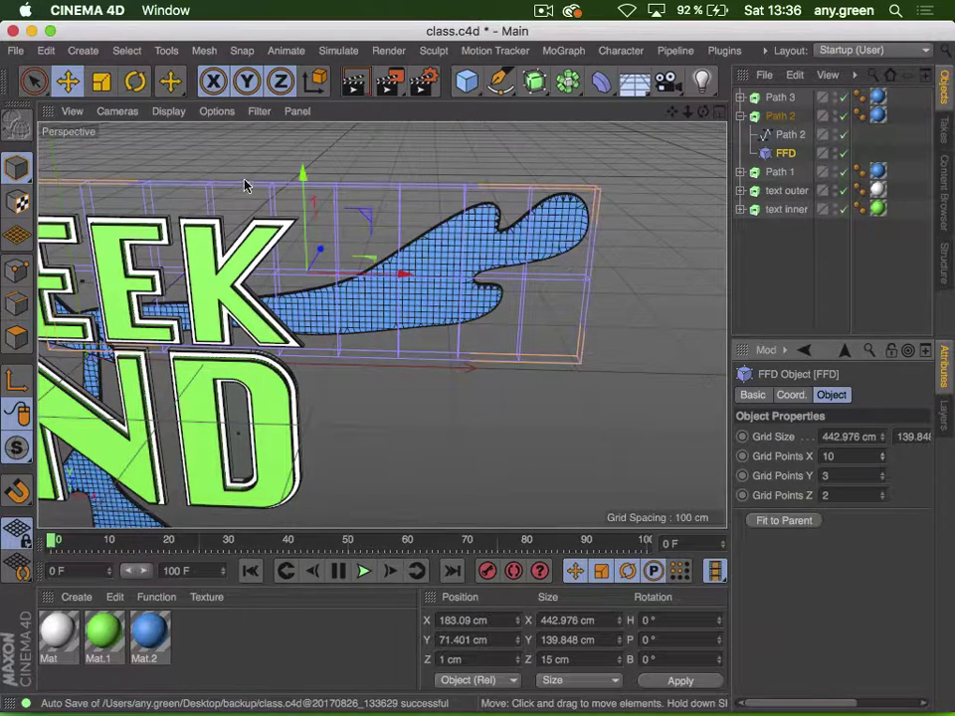
# Rectangle-select the seven outer point columns of the Path 2 FFD cage and move them to Z -61.44 cm
pyautogui.moveTo(33, 81)
pyautogui.mouseDown()
pyautogui.moveTo(85, 102)
pyautogui.moveTo(130, 147)
pyautogui.mouseUp()
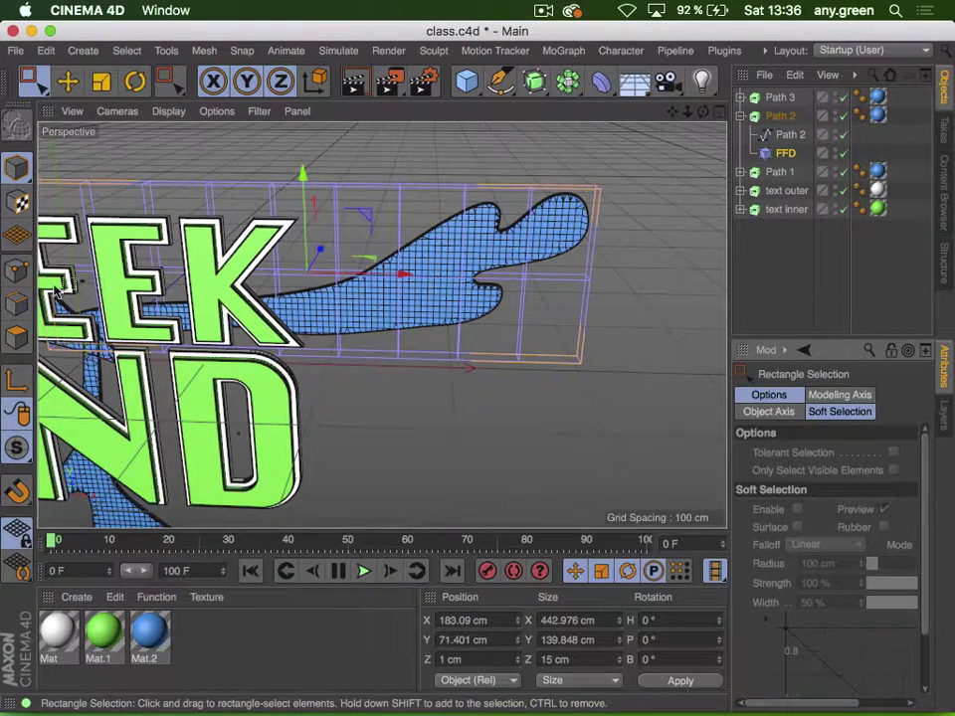
pyautogui.click(16, 270)
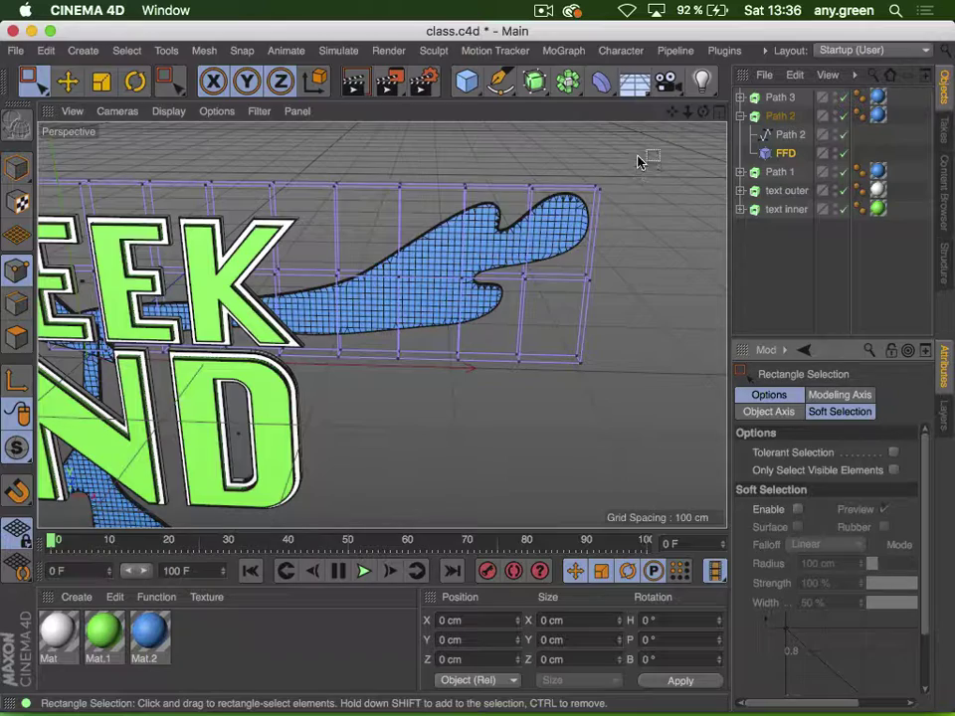
pyautogui.moveTo(638, 159); pyautogui.dragTo(183, 401)
pyautogui.press('1')
pyautogui.moveTo(383, 327); pyautogui.dragTo(477, 326)
pyautogui.press('3')
pyautogui.moveTo(324, 266); pyautogui.dragTo(451, 258)
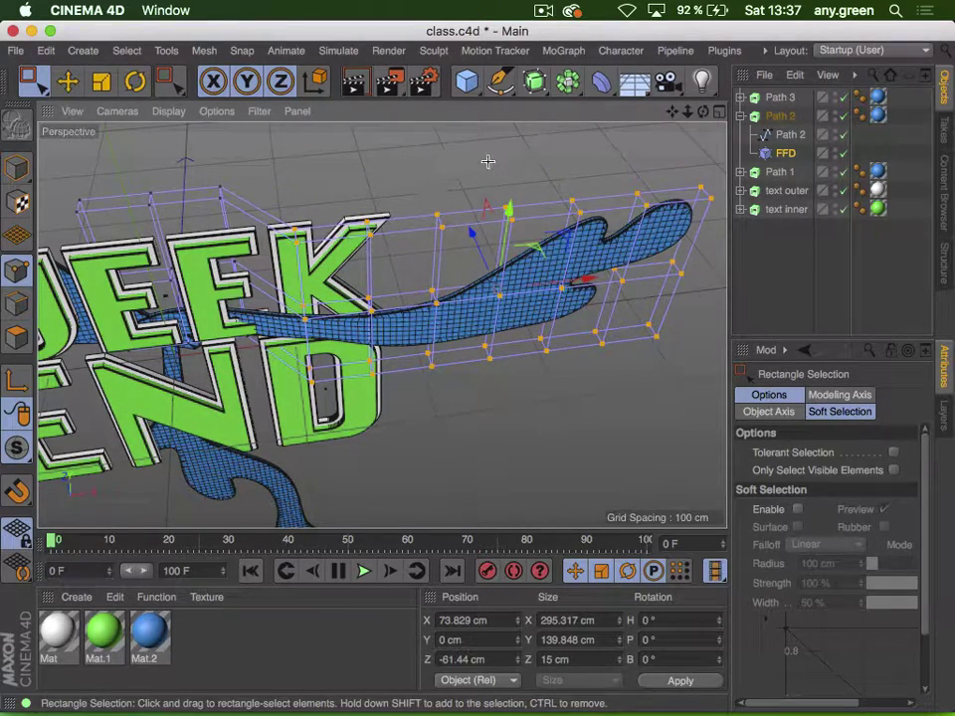
# Select the four outermost point columns of the Path 2 FFD cage and move them back to Z 30.92 cm
pyautogui.moveTo(488, 162); pyautogui.dragTo(727, 469)
pyautogui.press('shift')
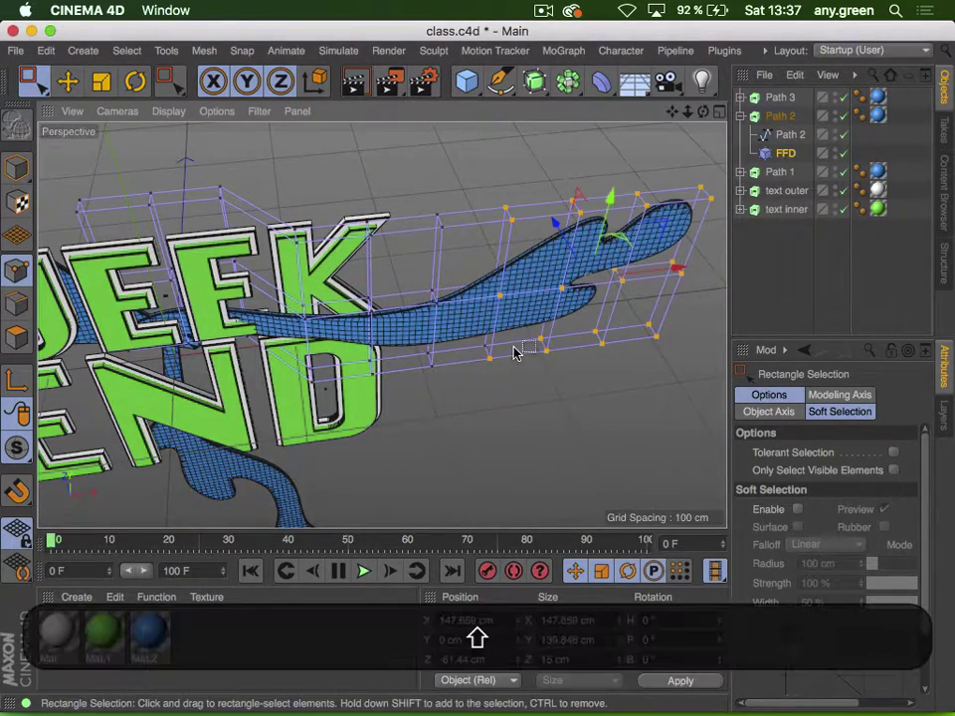
pyautogui.moveTo(593, 257); pyautogui.dragTo(507, 207)
pyautogui.press('3')
pyautogui.moveTo(573, 225); pyautogui.dragTo(430, 406)
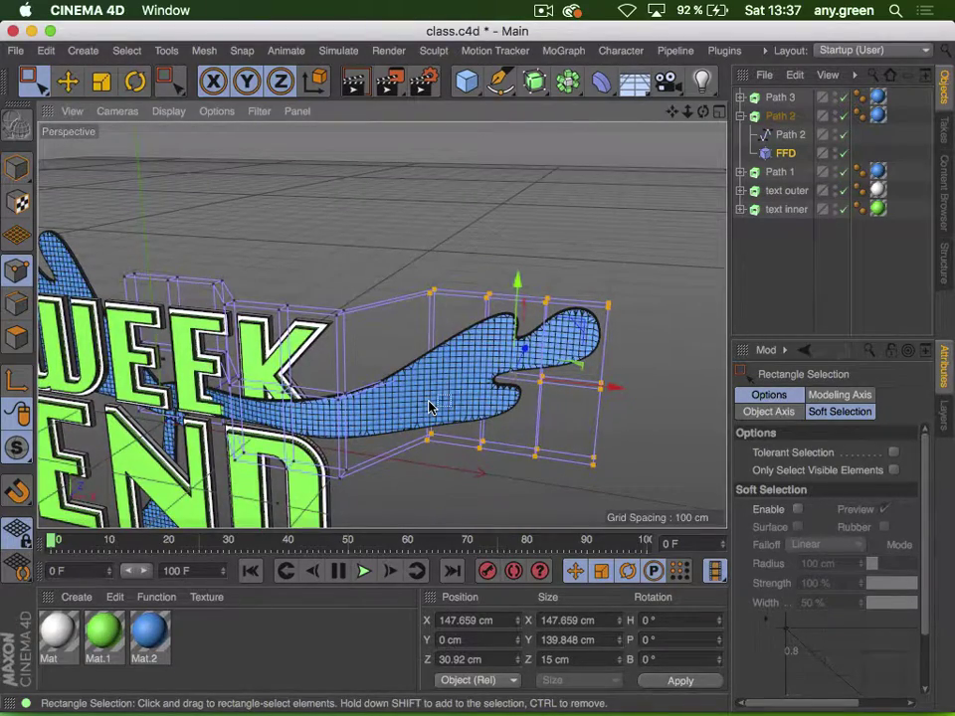
# Rotate the four outermost point columns of the cage about the vertical axis, undoing the last adjustment
pyautogui.press('r')
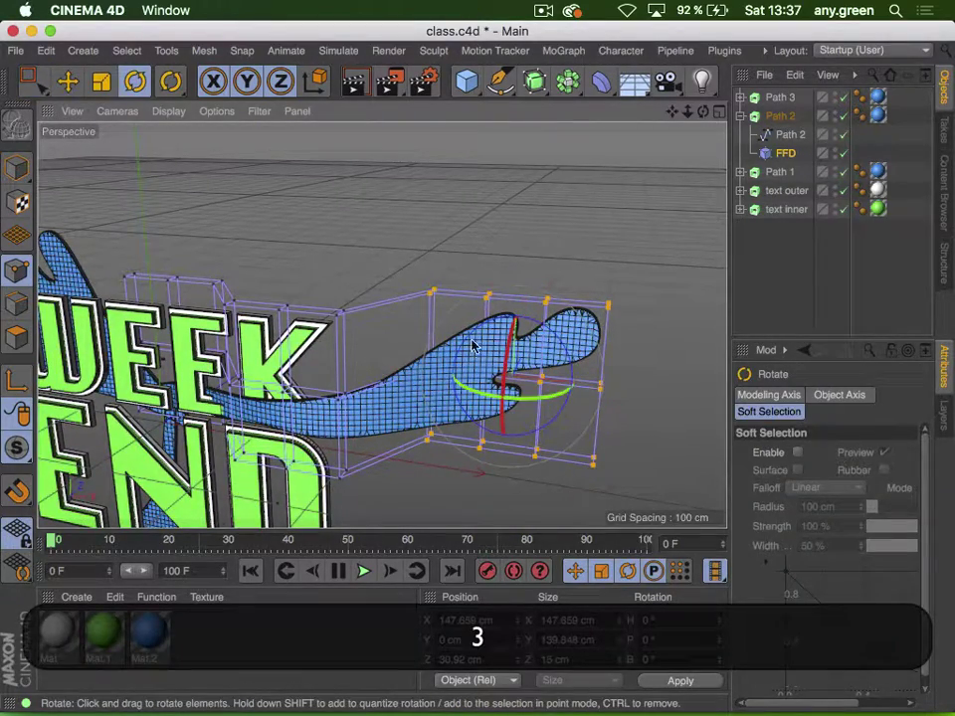
pyautogui.moveTo(474, 345); pyautogui.dragTo(460, 398)
pyautogui.press('super+z')
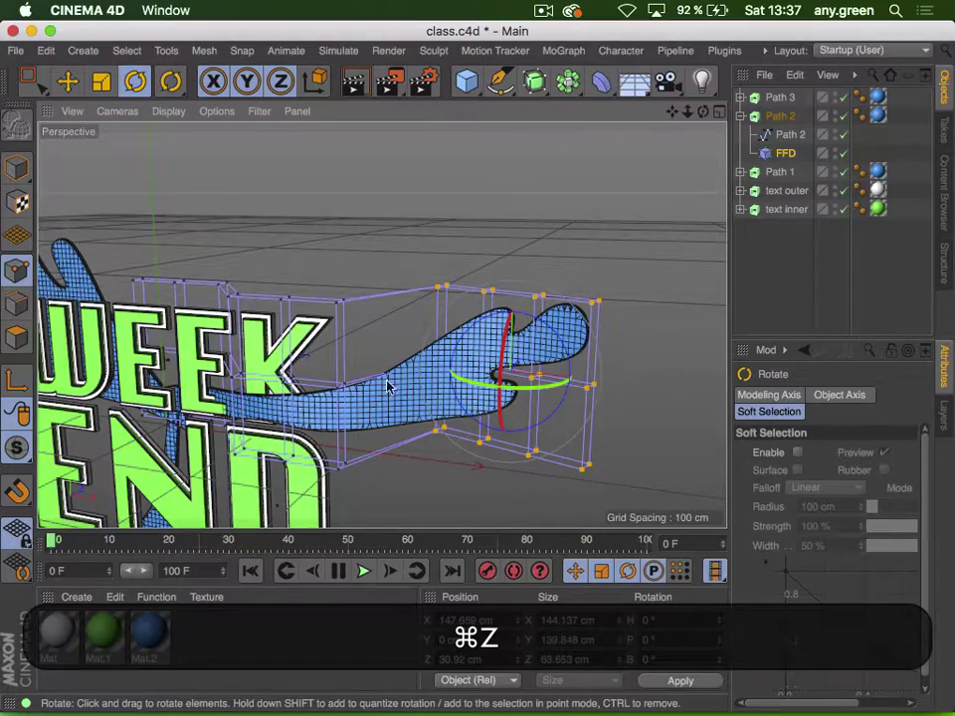
pyautogui.press('3')
pyautogui.moveTo(388, 388); pyautogui.dragTo(544, 311)
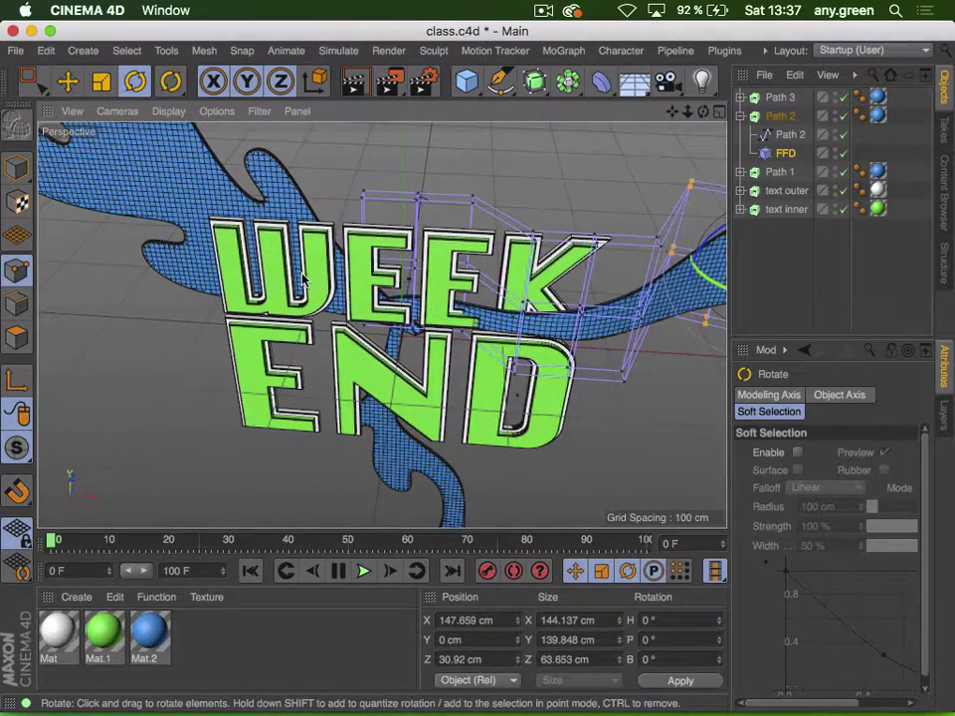
# Undo the last point selection, collapse the Path 2 hierarchy and expand Path 1
pyautogui.press('super+z')
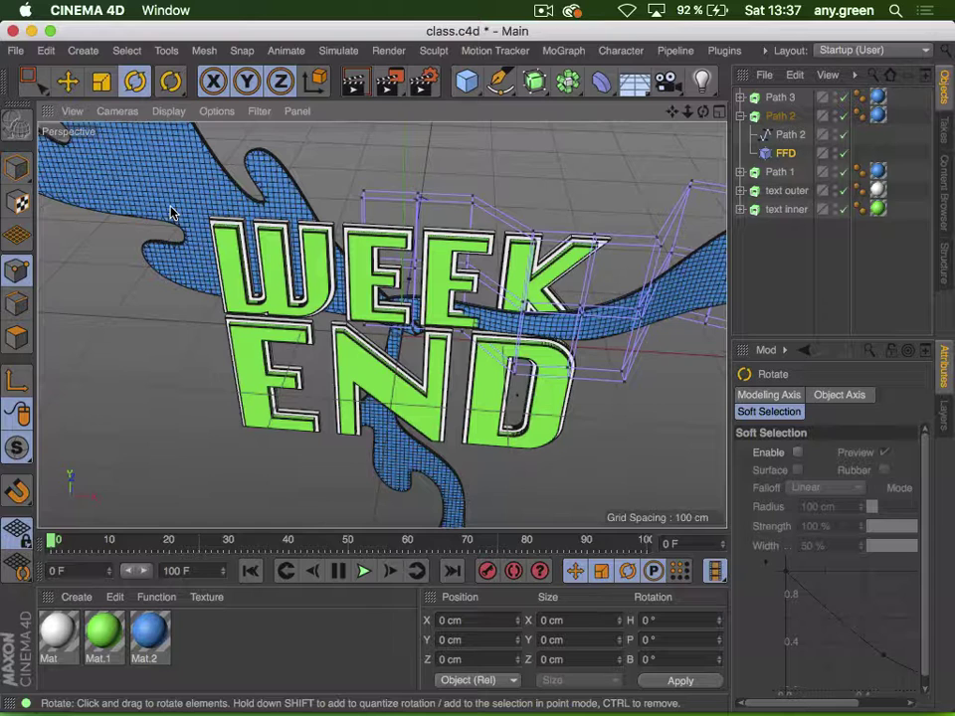
pyautogui.click(744, 125)
pyautogui.click(740, 116)
pyautogui.click(740, 135)
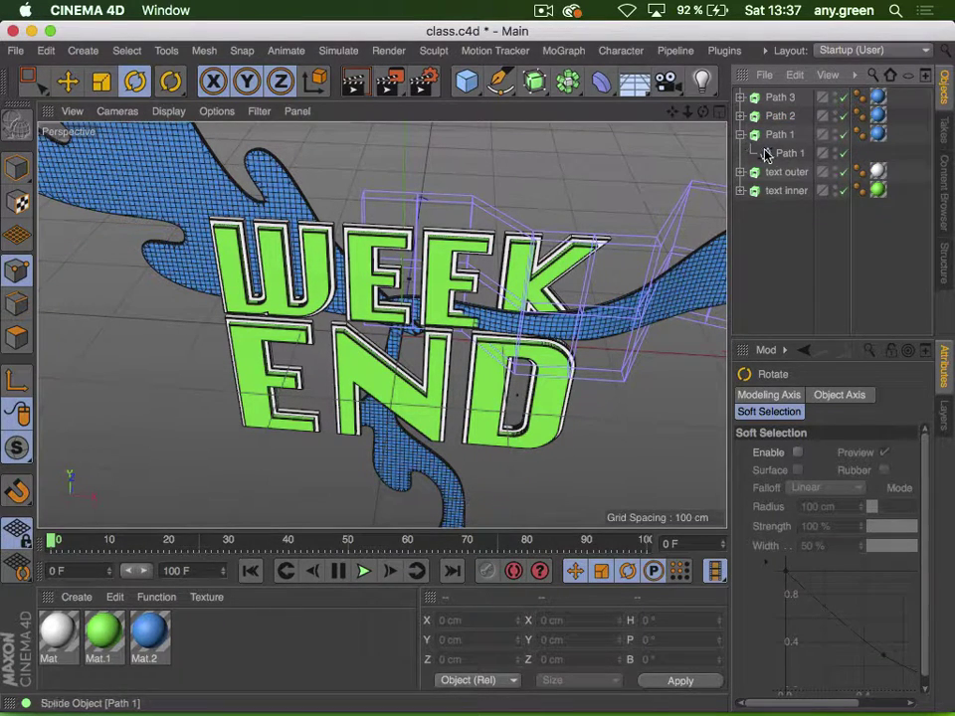
# Add an FFD deformer beneath the spline inside the Path 1 extrude and fit its cage to the parent
pyautogui.click(760, 153)
pyautogui.click(601, 81)
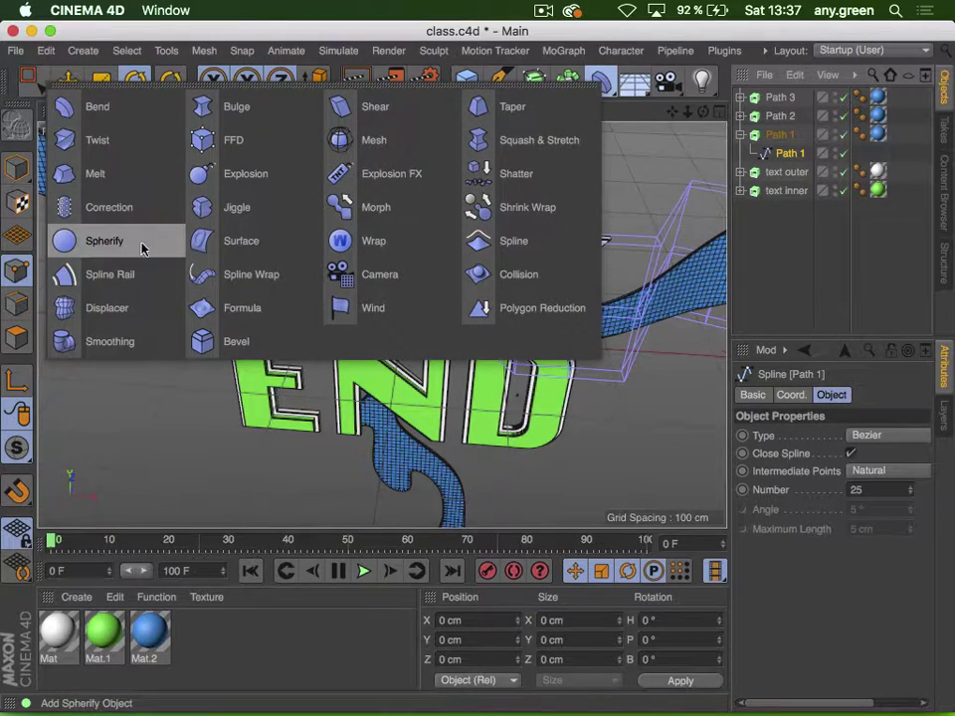
pyautogui.click(235, 140)
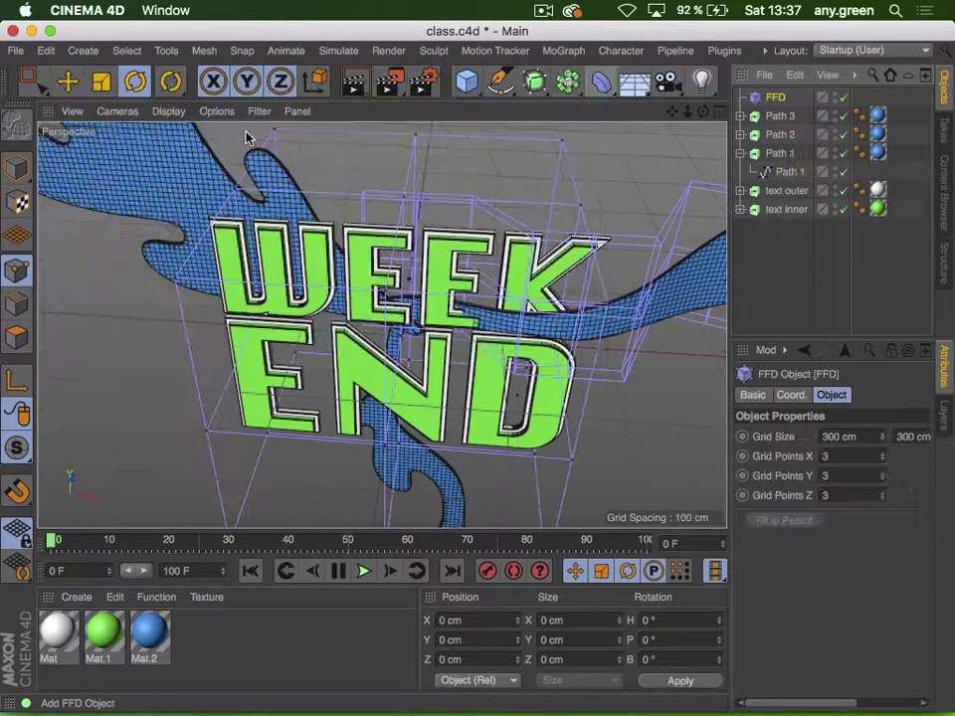
pyautogui.moveTo(774, 98); pyautogui.dragTo(768, 175)
pyautogui.click(789, 522)
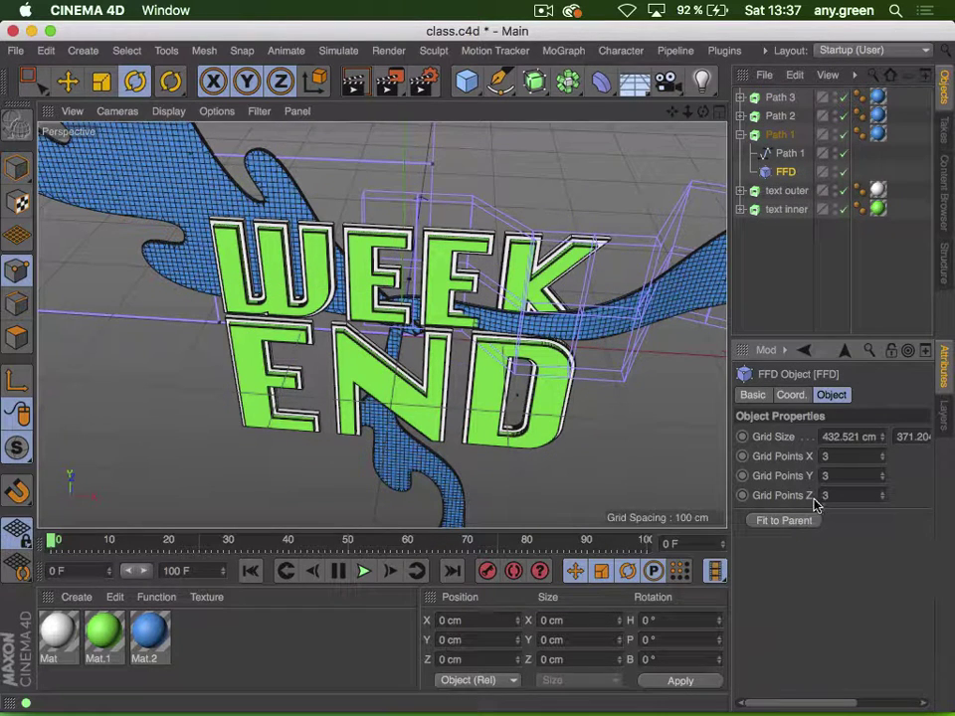
# Enlarge the Path 1 FFD cage's grid size in X to 451.521 cm and deselect the object
pyautogui.moveTo(881, 437); pyautogui.dragTo(881, 433)
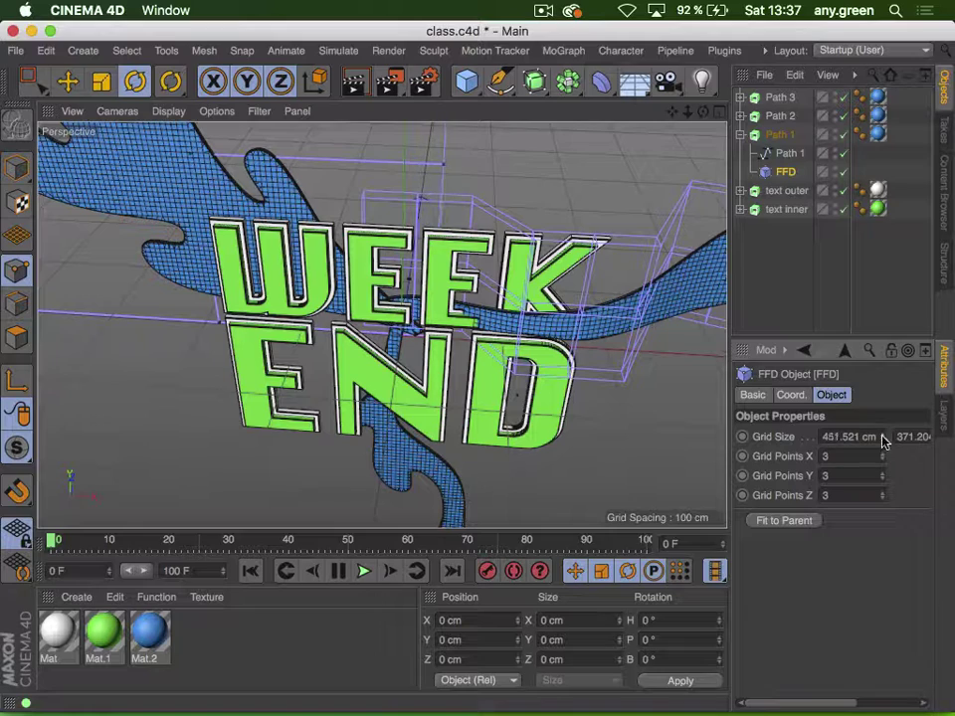
pyautogui.press('Tab')
pyautogui.press('Tab')
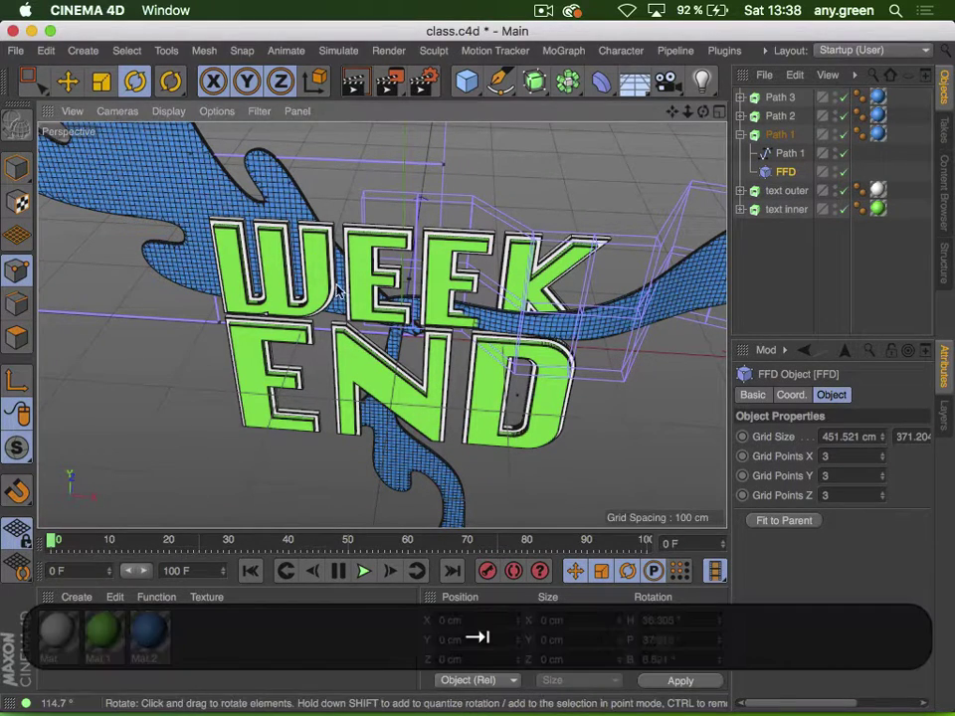
pyautogui.press('Tab')
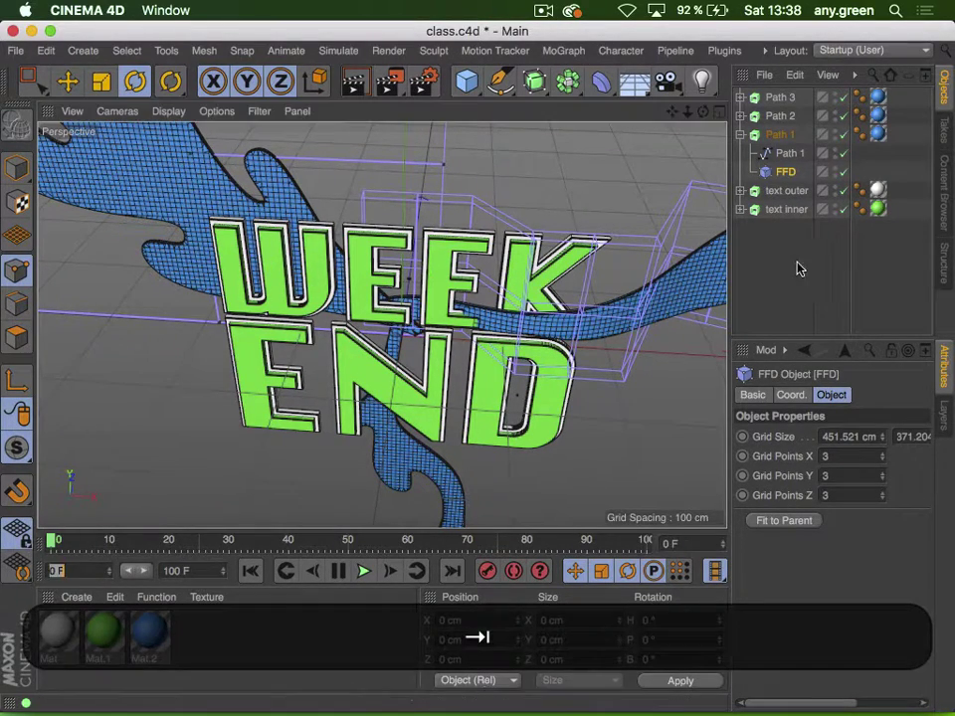
pyautogui.click(797, 266)
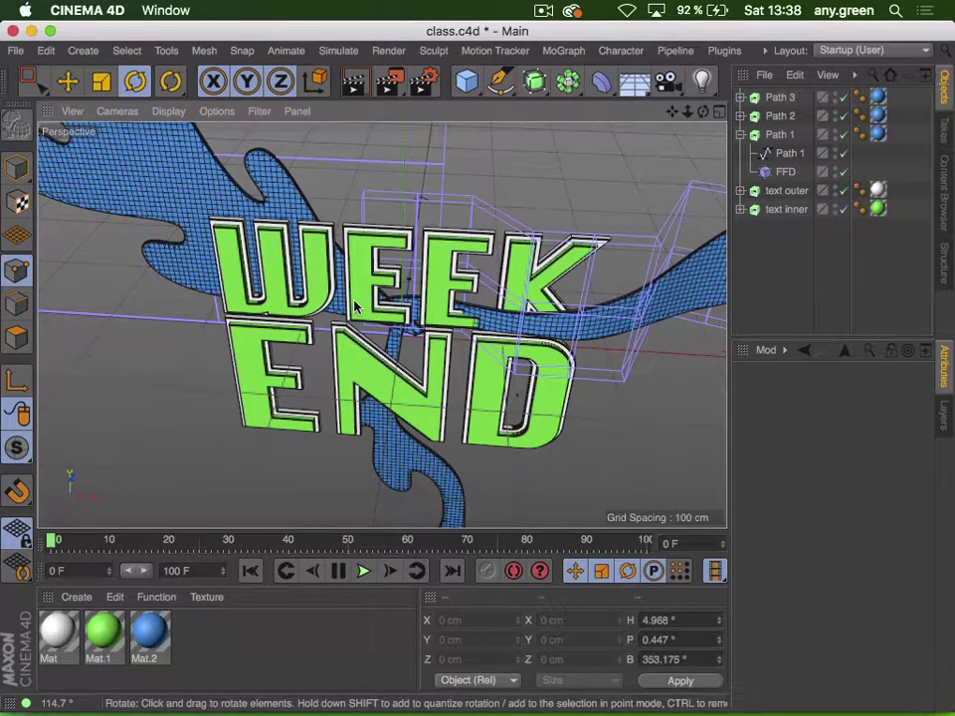
# Rotate the Path 1 FFD cage in model mode to a bank angle of 31.334° around the splash
pyautogui.press('1')
pyautogui.moveTo(356, 308); pyautogui.dragTo(271, 303)
pyautogui.press('3')
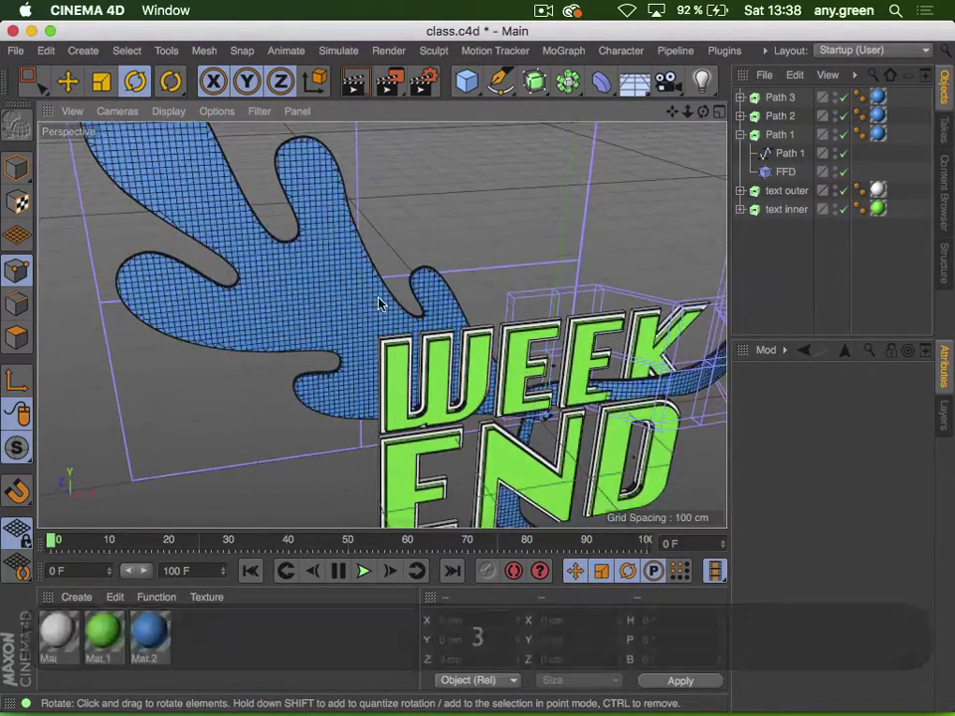
pyautogui.press('2')
pyautogui.press('1')
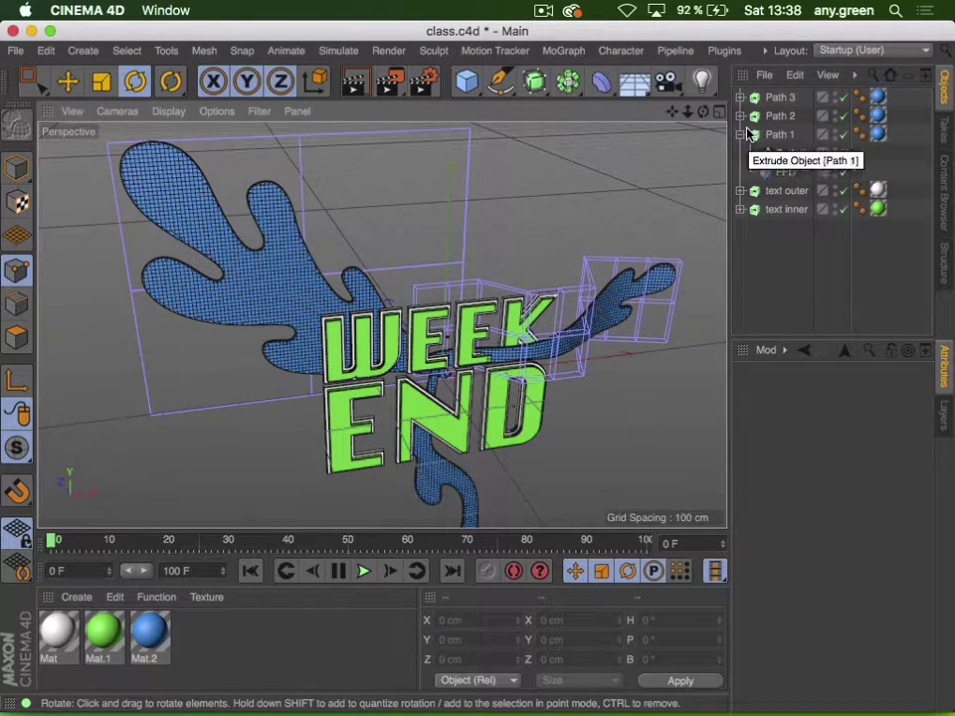
pyautogui.click(776, 174)
pyautogui.press('r')
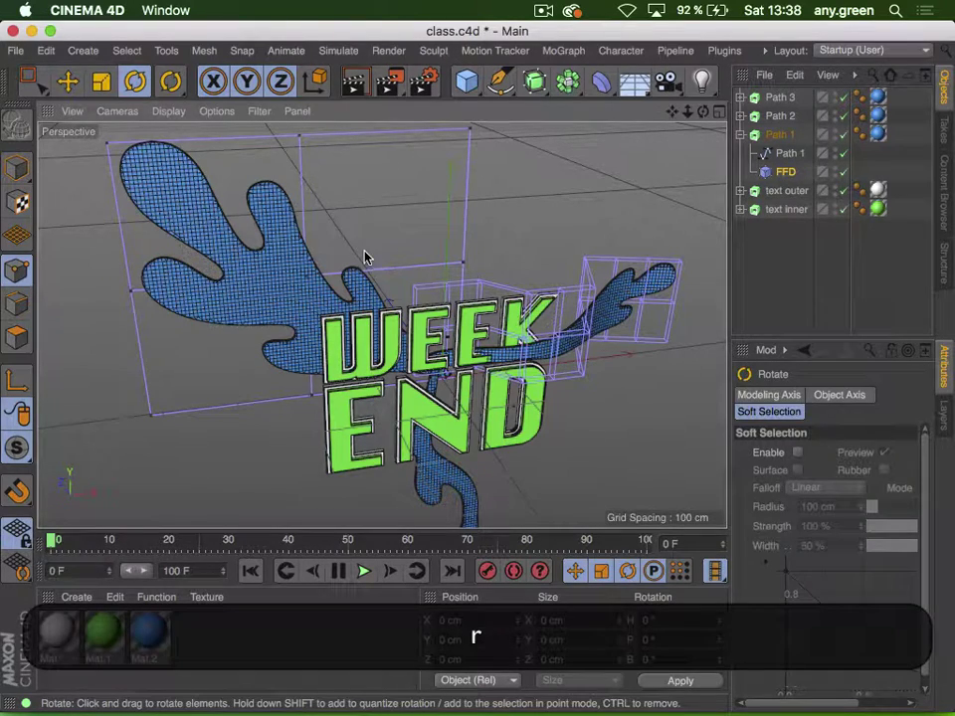
pyautogui.click(183, 154)
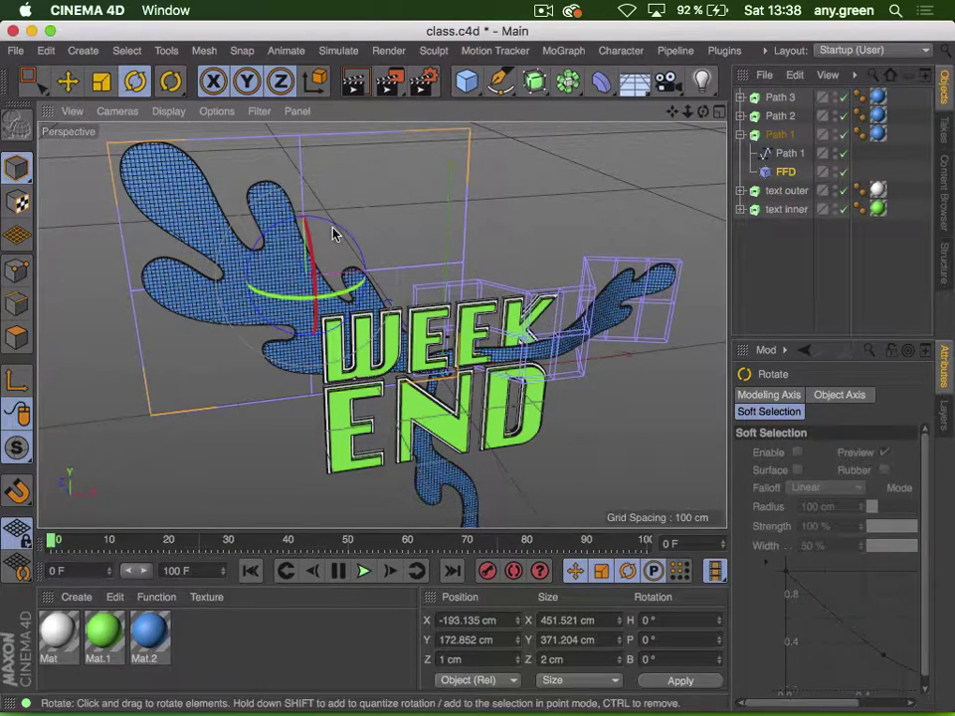
pyautogui.moveTo(339, 232); pyautogui.dragTo(381, 251)
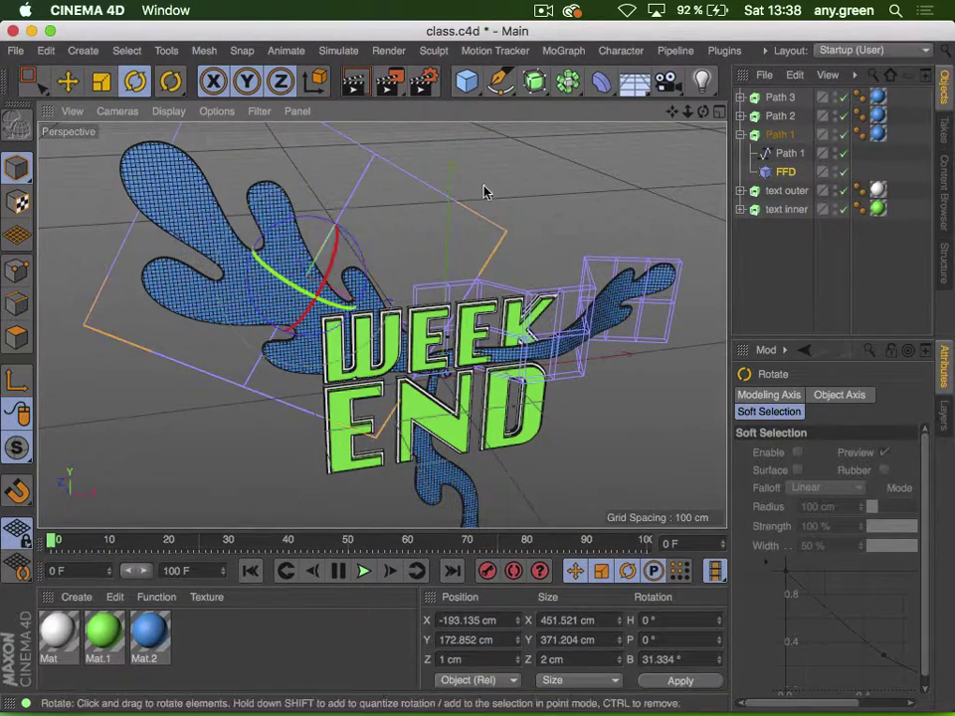
# Refit the rotated FFD cage to its parent Path 1, then delete the deformer
pyautogui.click(766, 173)
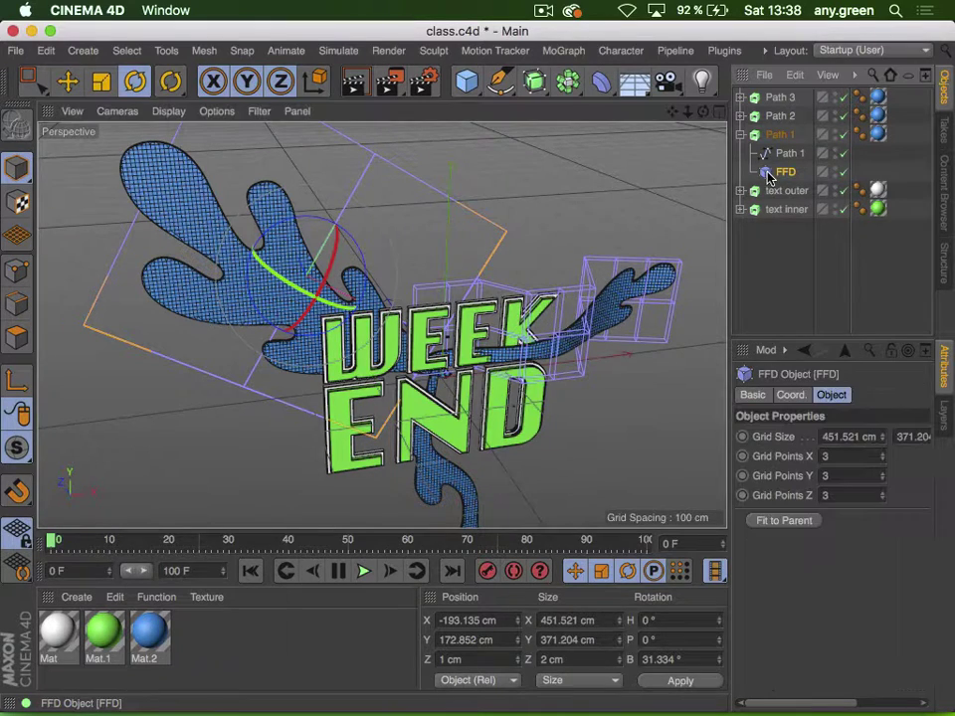
pyautogui.click(782, 520)
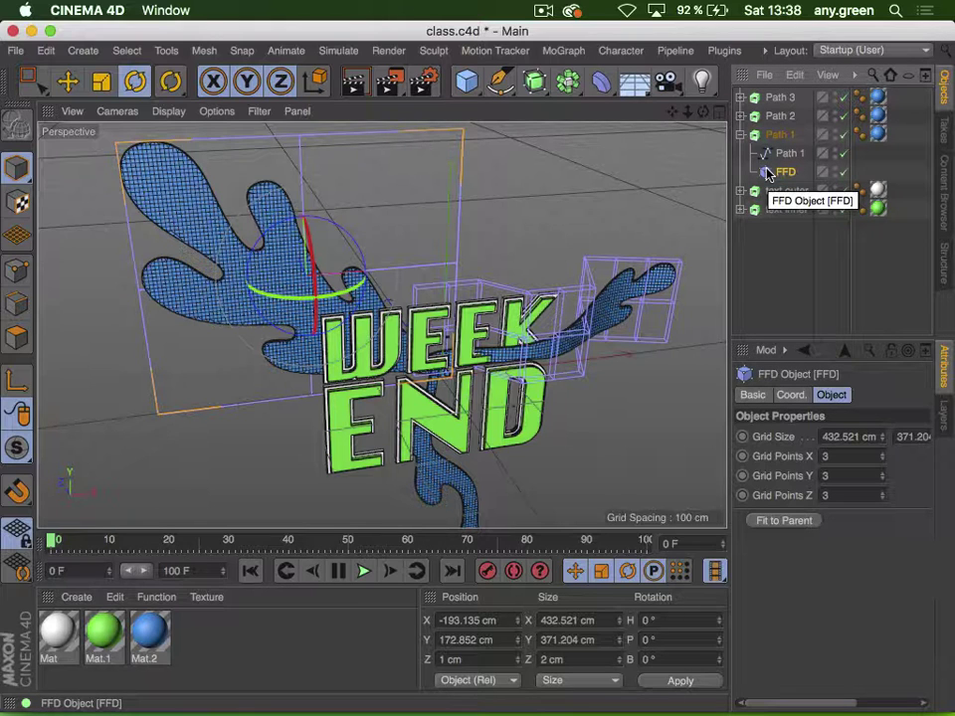
pyautogui.press('BackSpace')
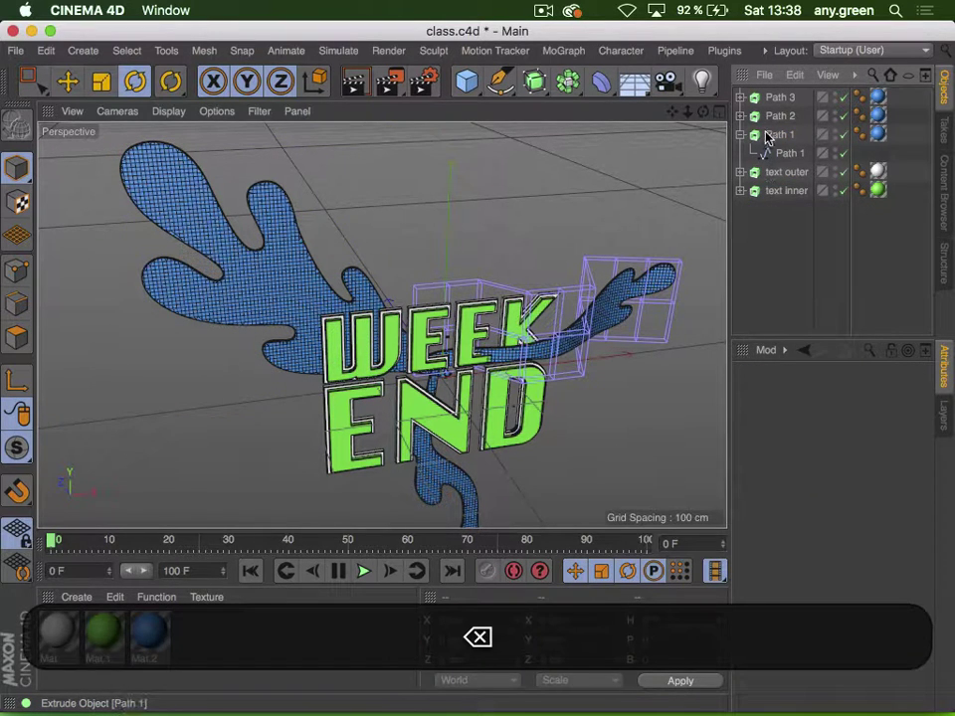
# Try rotating the whole Path 1 extrude about its depth axis, then undo the rotation
pyautogui.click(772, 119)
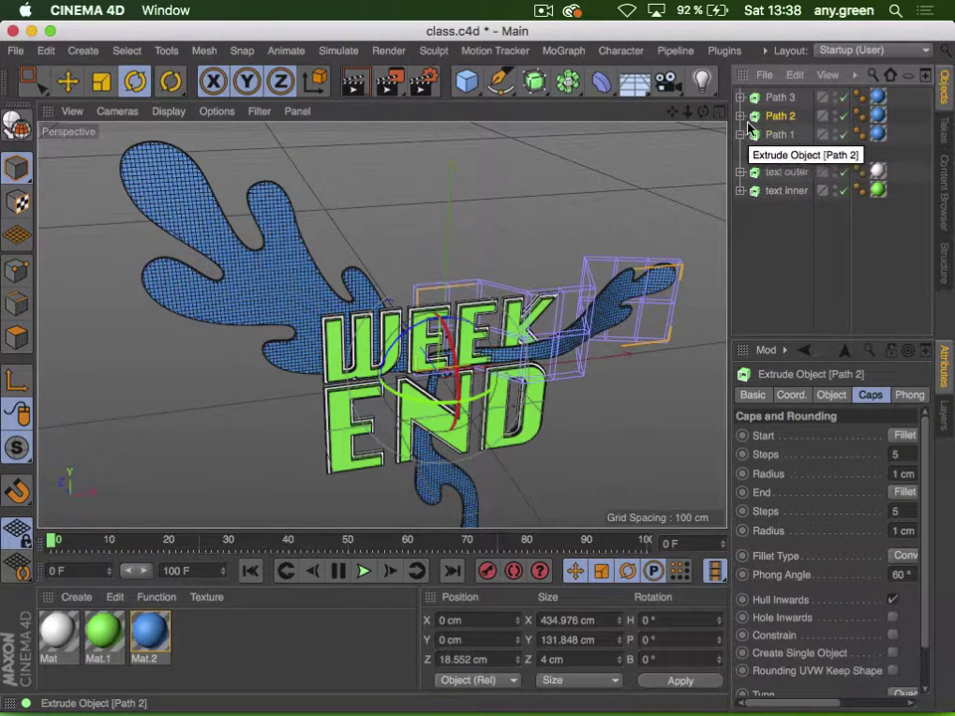
pyautogui.click(773, 137)
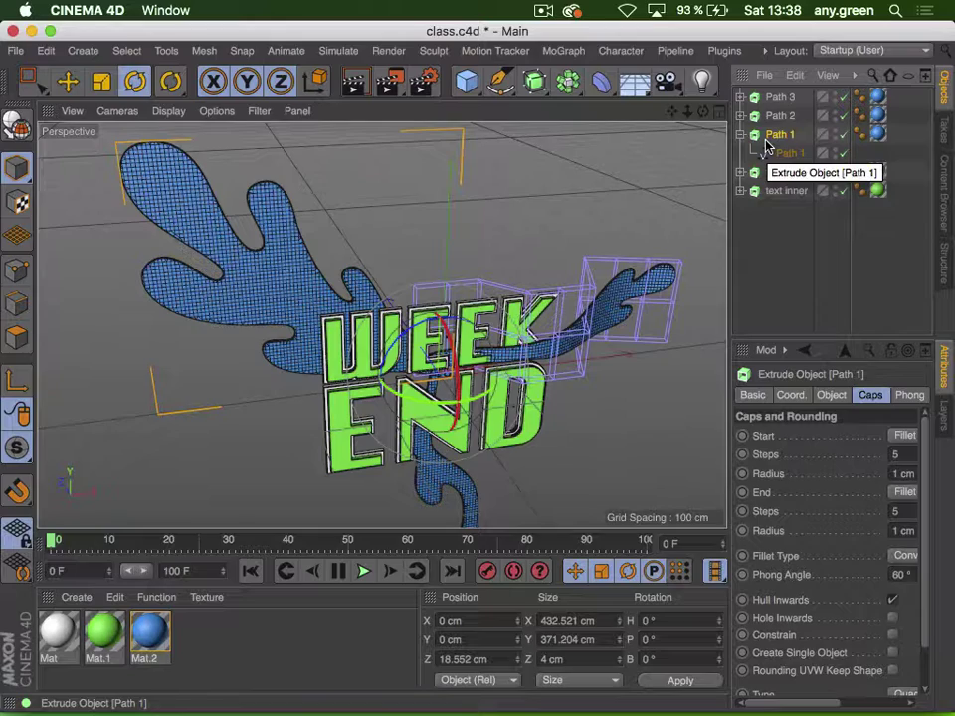
pyautogui.moveTo(454, 320); pyautogui.dragTo(355, 369)
pyautogui.press('super+z')
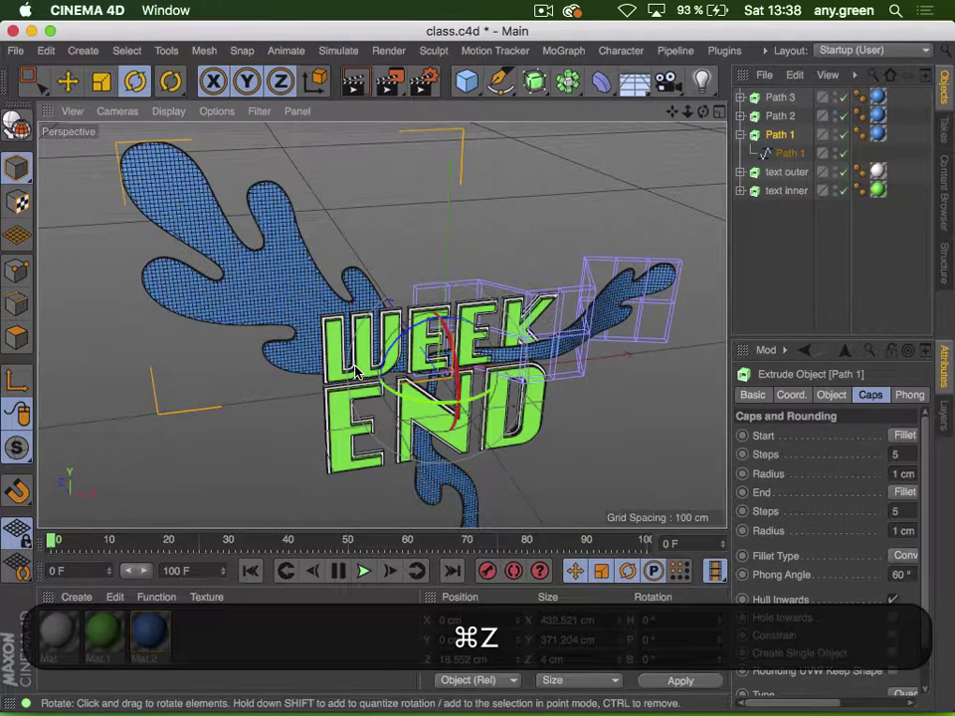
# Enable axis modification and rotate only the Path 1 extrude's axis to a bank angle of -44.136°
pyautogui.click(20, 388)
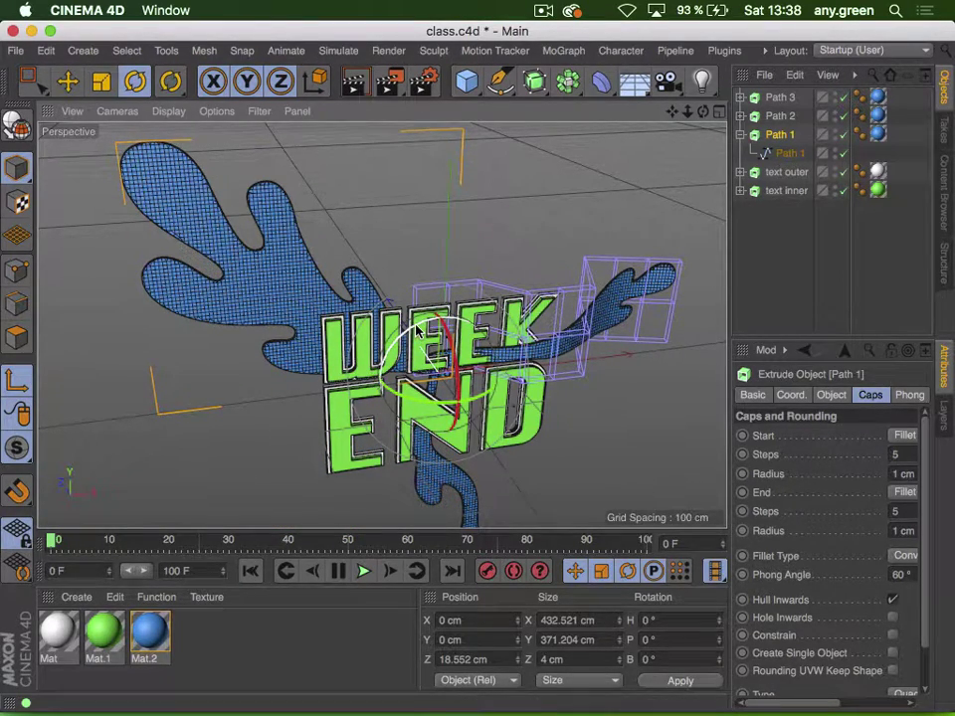
pyautogui.moveTo(418, 328); pyautogui.dragTo(370, 356)
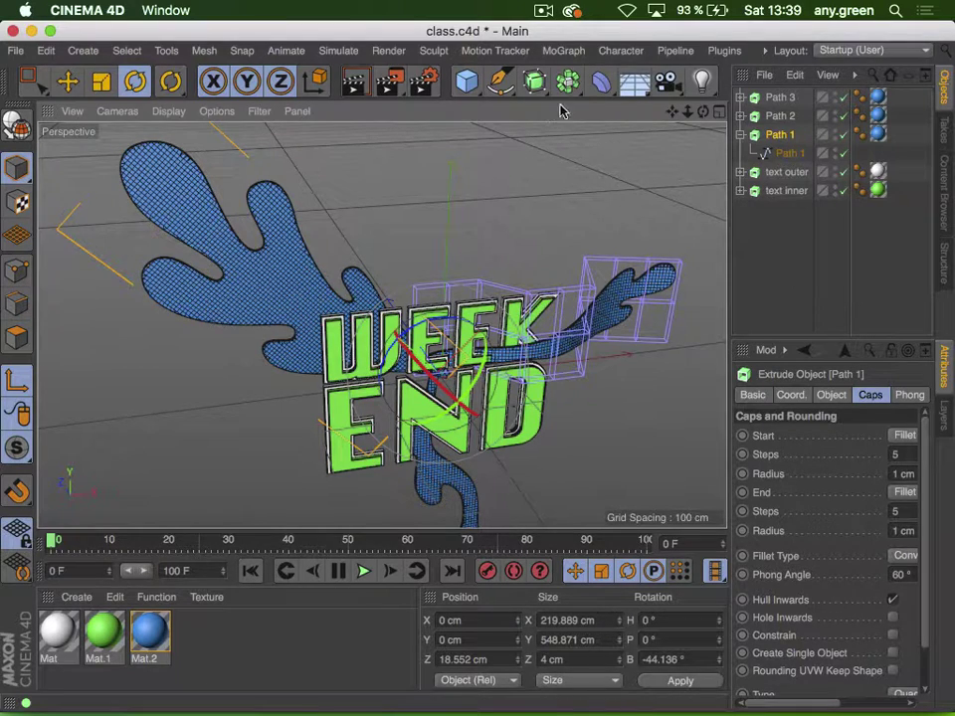
# Add a new FFD deformer under the re-angled Path 1 extrude and fit its cage to the parent
pyautogui.click(601, 81)
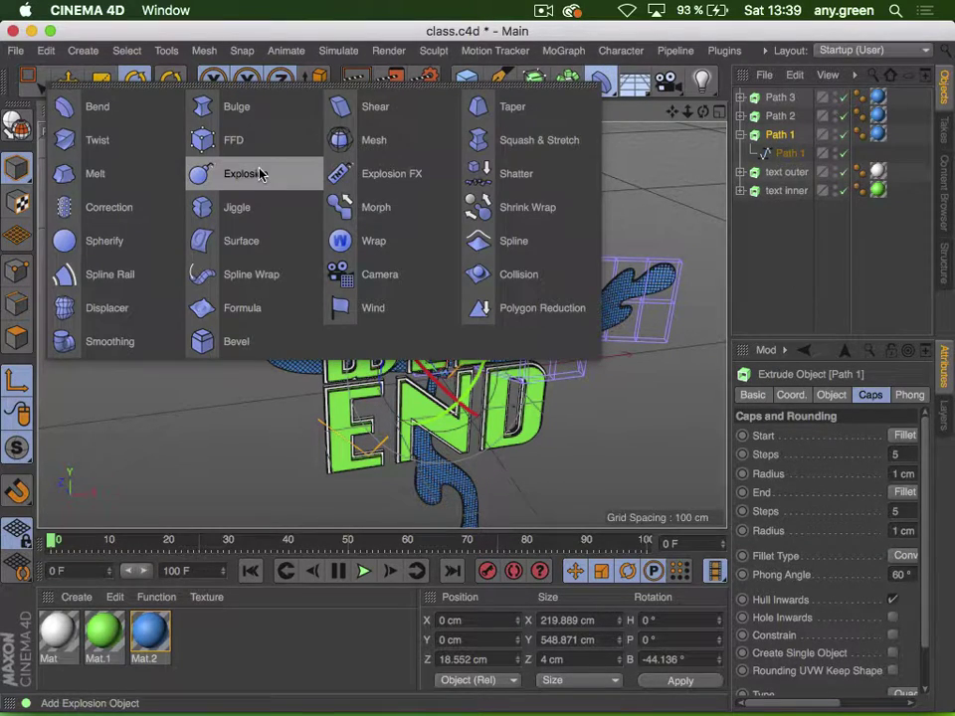
pyautogui.click(239, 141)
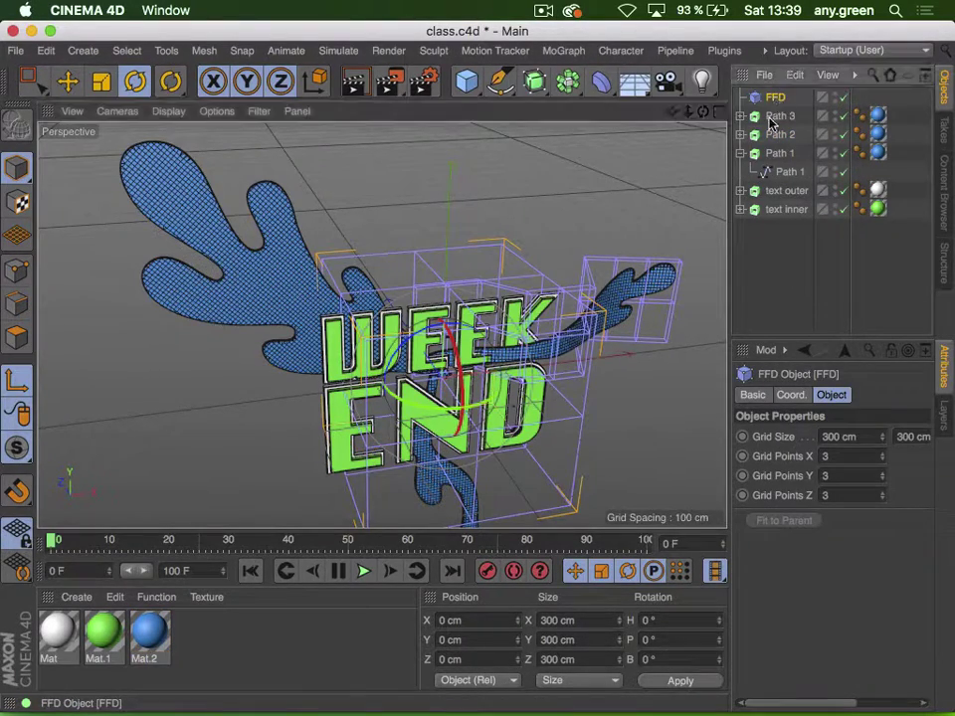
pyautogui.moveTo(774, 97); pyautogui.dragTo(764, 177)
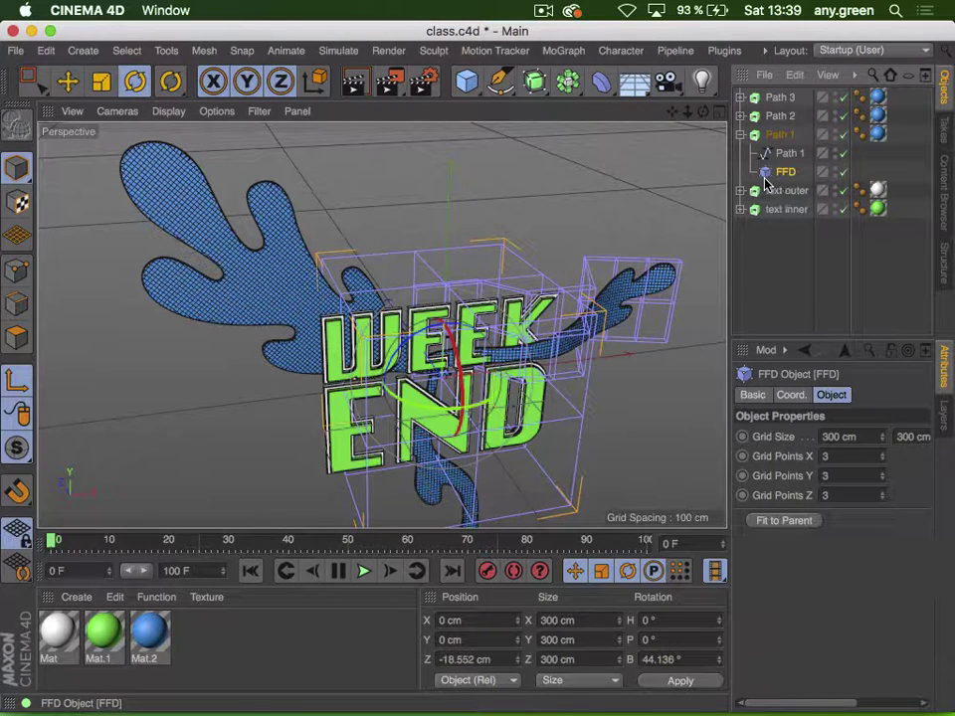
pyautogui.click(788, 522)
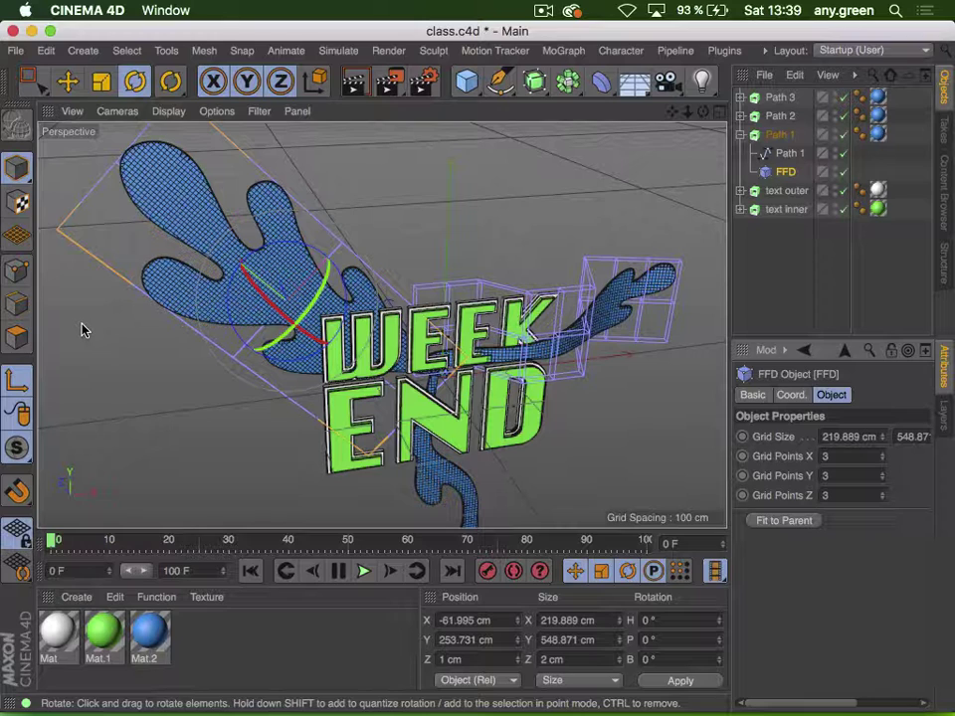
# Create a new project, add a 200 cm cube and convert it into an editable polygon object
pyautogui.press('super+n')
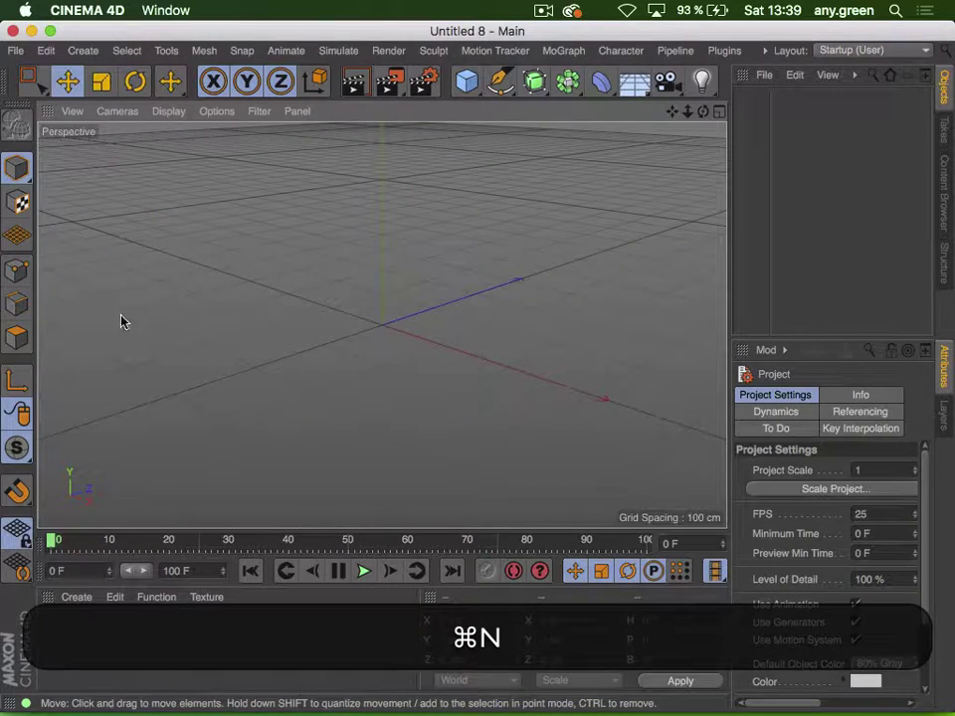
pyautogui.click(466, 81)
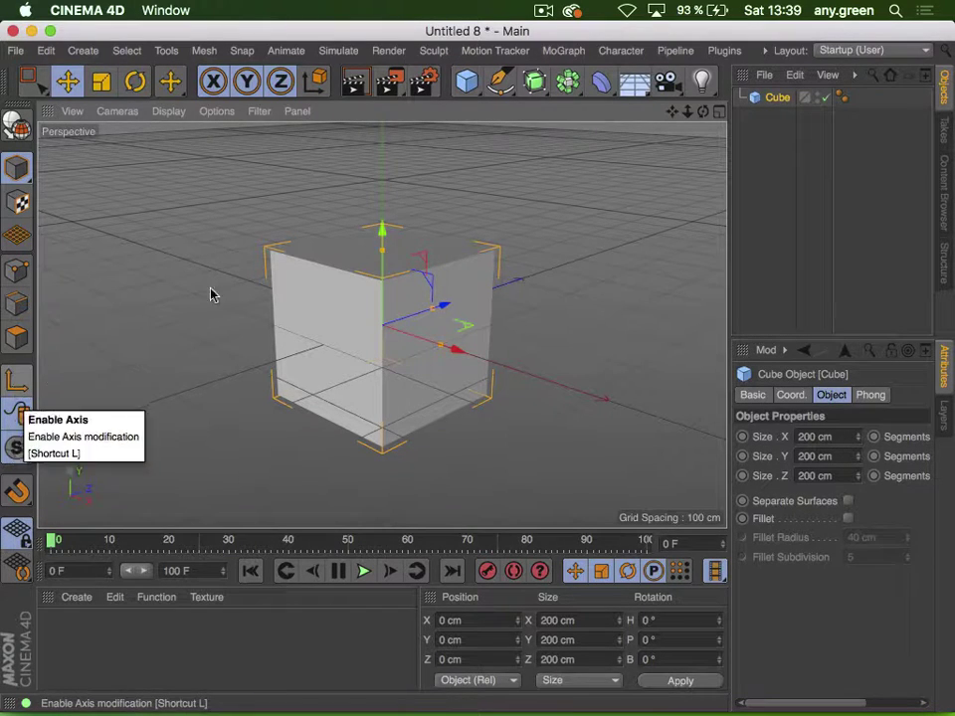
pyautogui.press('c')
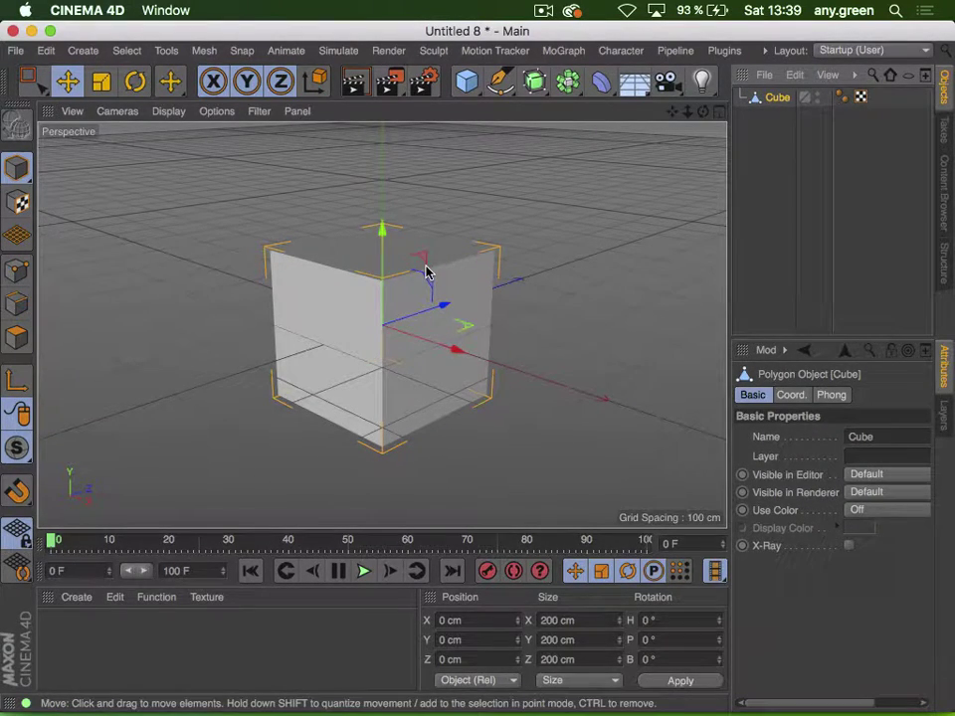
# Try scaling and rotating the whole cube around its centred axis, undoing each change
pyautogui.press('3')
pyautogui.moveTo(488, 352); pyautogui.dragTo(383, 302)
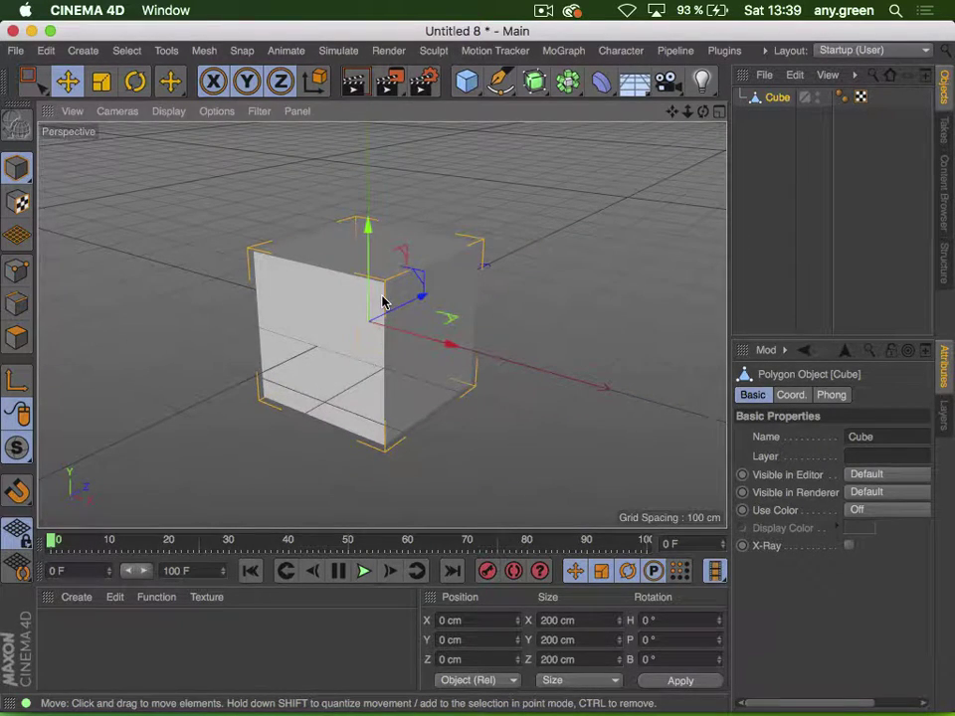
pyautogui.press('t')
pyautogui.moveTo(607, 199)
pyautogui.mouseDown()
pyautogui.moveTo(615, 194)
pyautogui.moveTo(481, 270)
pyautogui.moveTo(613, 196)
pyautogui.mouseUp()
pyautogui.press('super+z')
pyautogui.press('r')
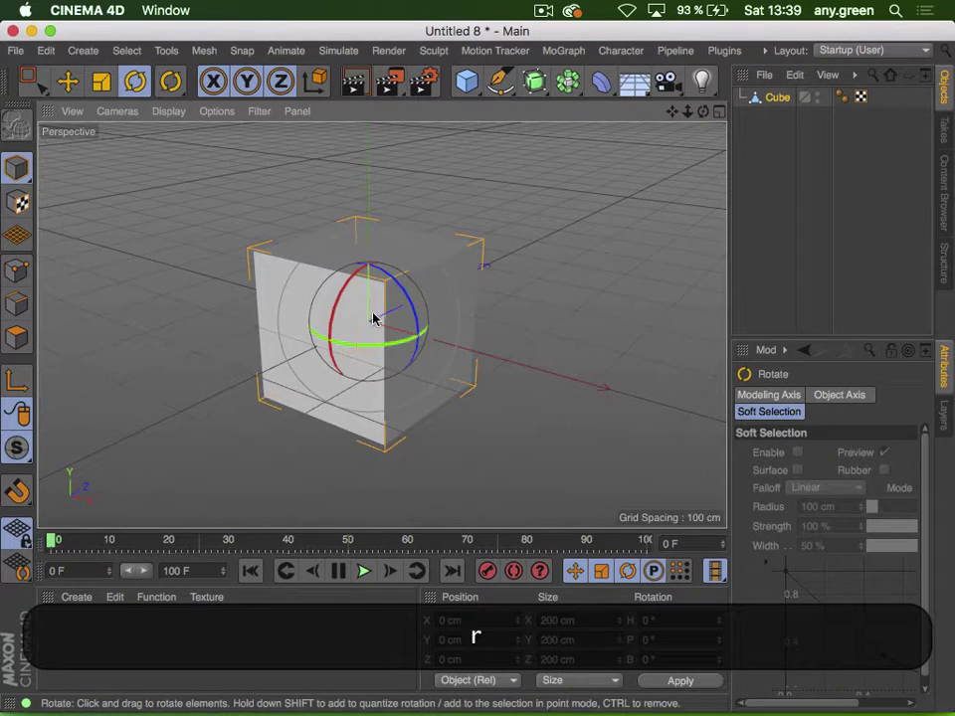
pyautogui.moveTo(374, 319); pyautogui.dragTo(398, 415)
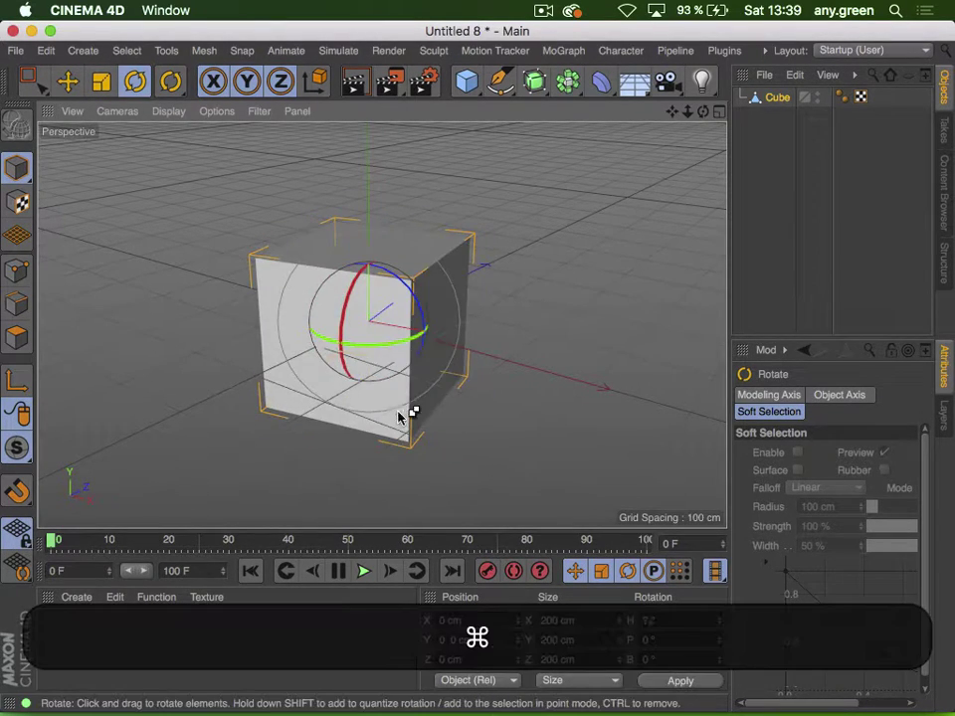
pyautogui.press('super+z')
# Enable axis modification, move only the cube's axis to X -96.442 cm and Y -103.632 cm at its lower edge, and disable the mode
pyautogui.press('3')
pyautogui.moveTo(346, 297); pyautogui.dragTo(244, 345)
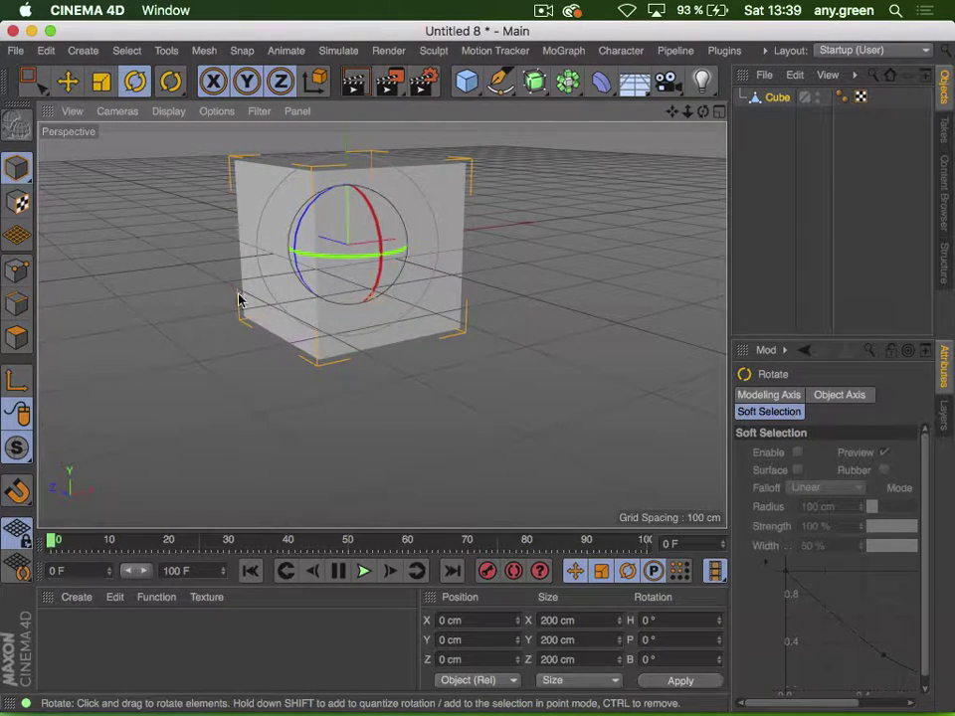
pyautogui.click(10, 378)
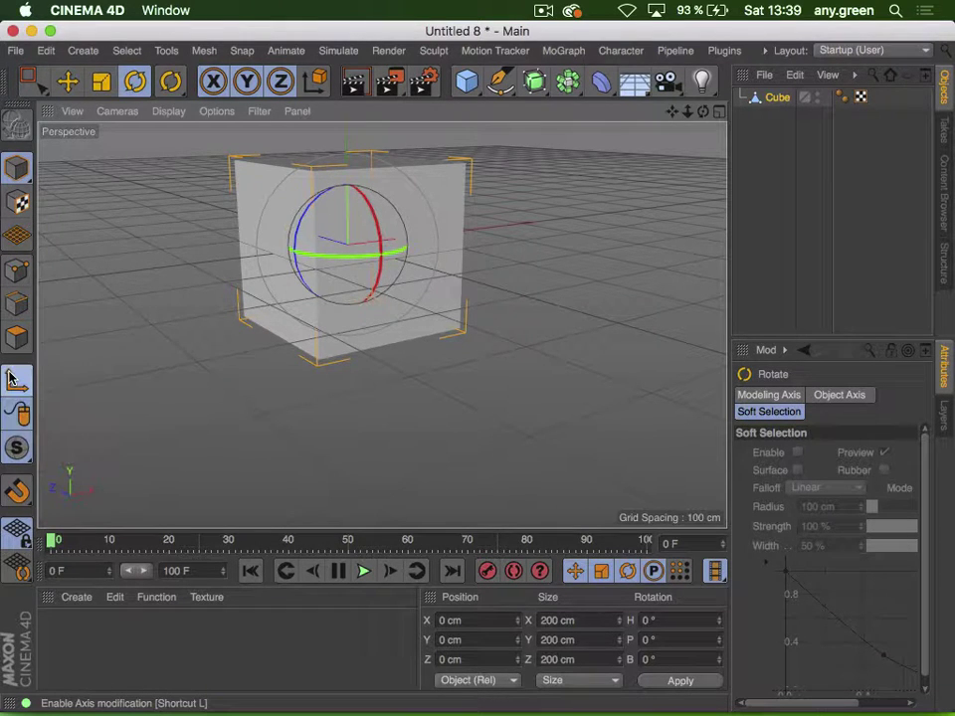
pyautogui.press('e')
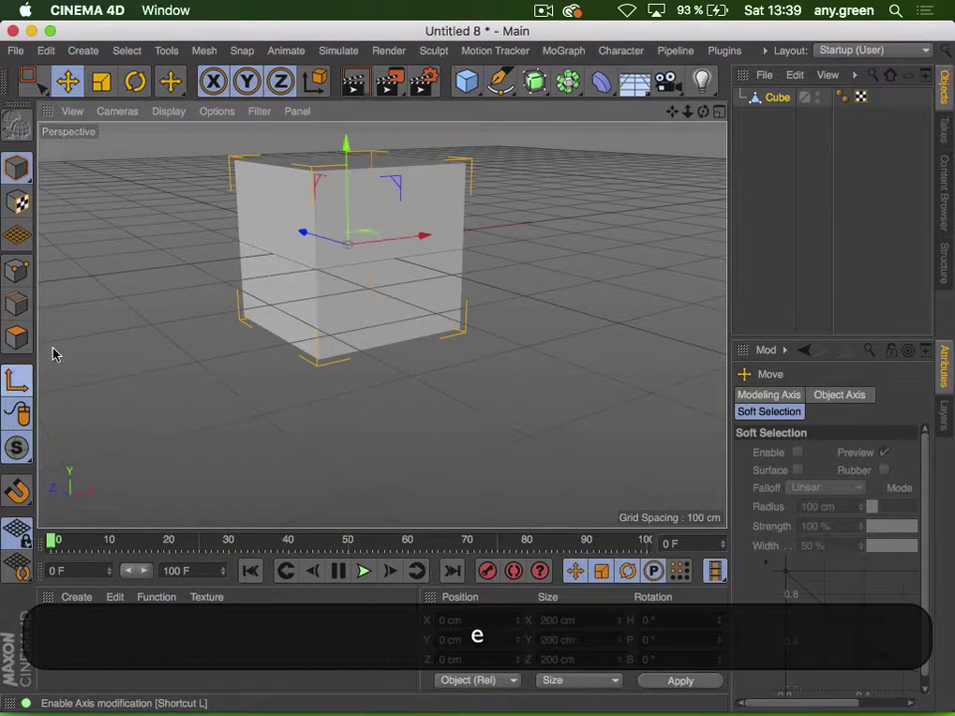
pyautogui.press('3')
pyautogui.moveTo(199, 259)
pyautogui.mouseDown()
pyautogui.moveTo(266, 220)
pyautogui.moveTo(213, 249)
pyautogui.mouseUp()
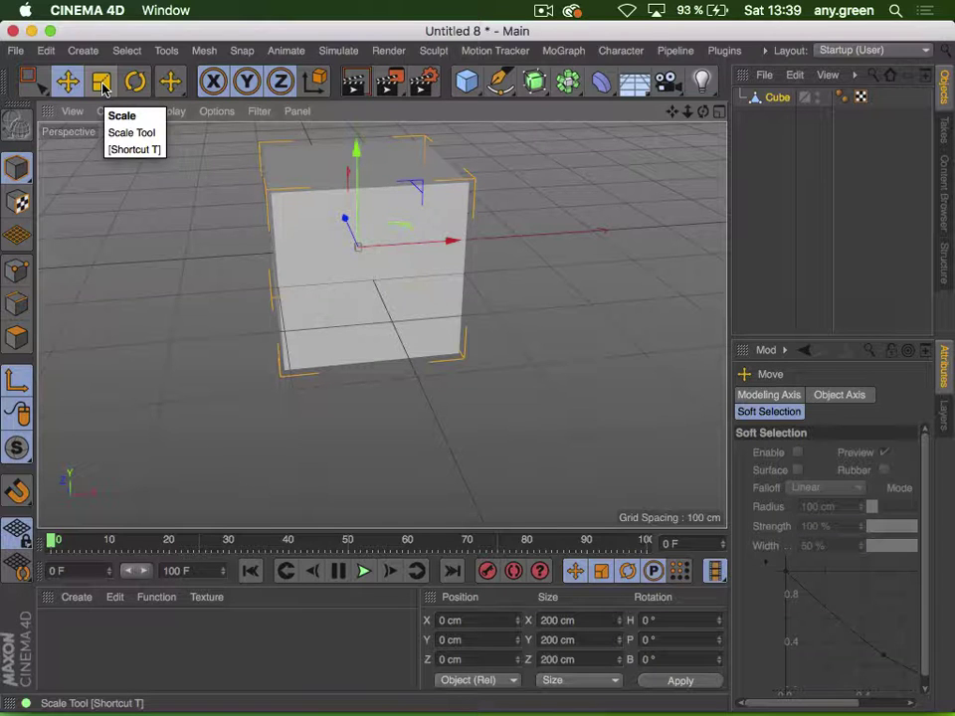
pyautogui.click(103, 86)
pyautogui.press('e')
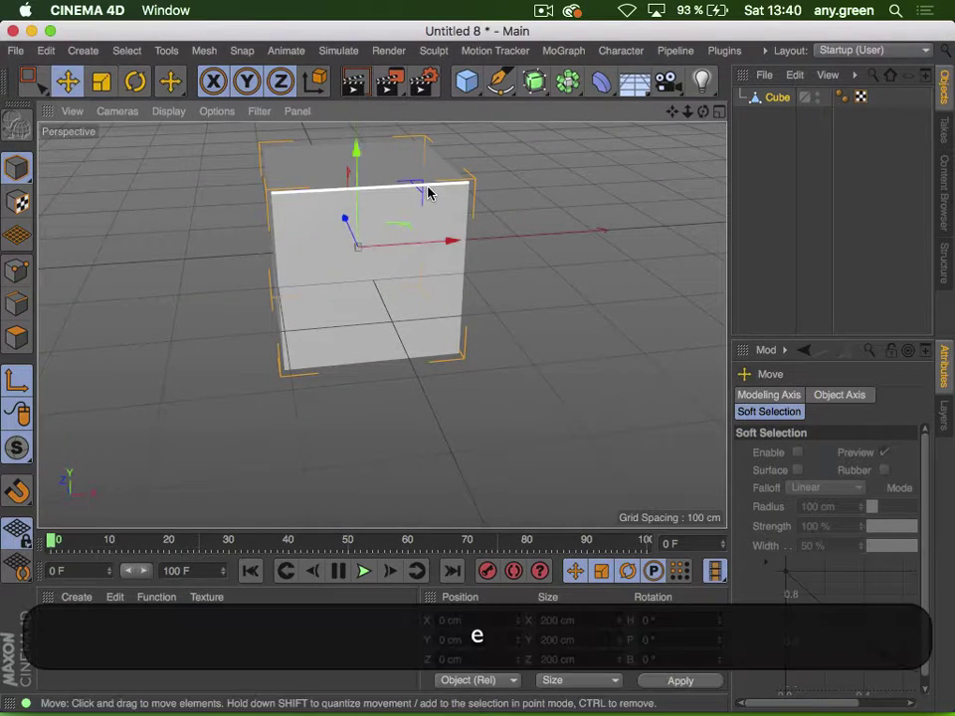
pyautogui.moveTo(418, 189); pyautogui.dragTo(395, 265)
pyautogui.press('3')
pyautogui.moveTo(282, 288); pyautogui.dragTo(283, 288)
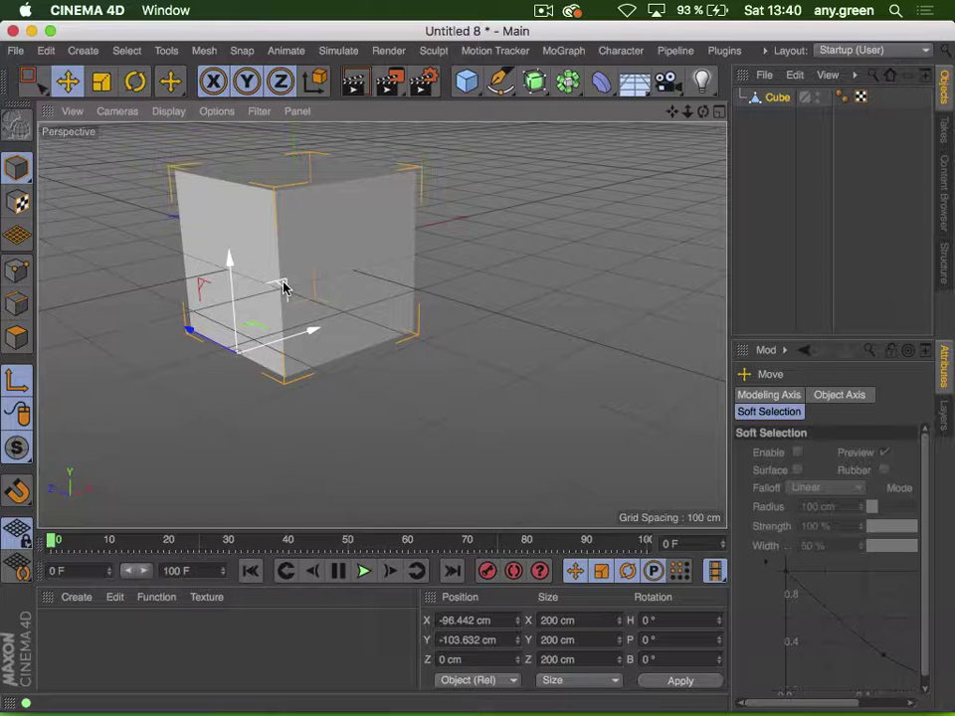
pyautogui.press('3')
pyautogui.moveTo(330, 313)
pyautogui.mouseDown()
pyautogui.moveTo(221, 311)
pyautogui.moveTo(311, 311)
pyautogui.mouseUp()
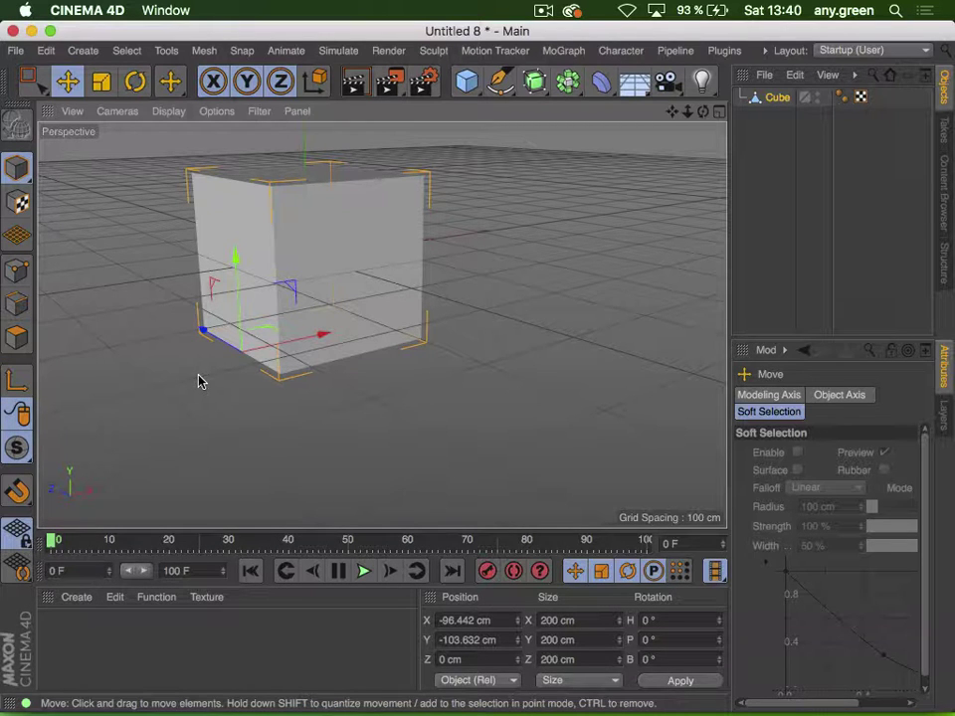
# Rotate the whole cube around its relocated axis to a bank angle of about -5.228°, trying a further rotation and undoing it
pyautogui.moveTo(199, 381); pyautogui.dragTo(283, 288)
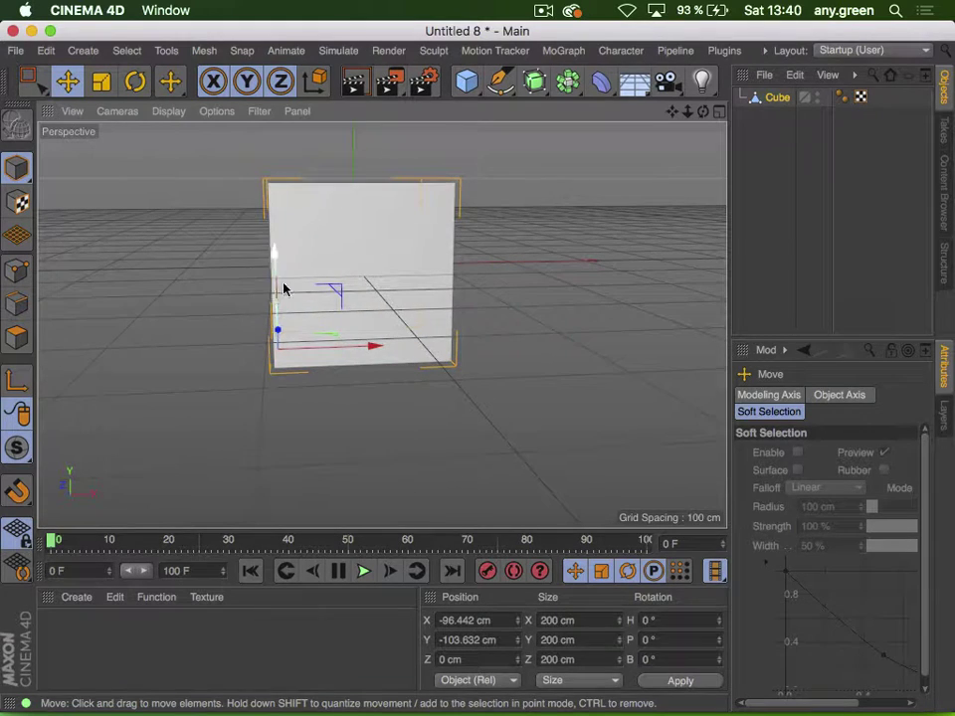
pyautogui.press('3')
pyautogui.moveTo(270, 334); pyautogui.dragTo(322, 362)
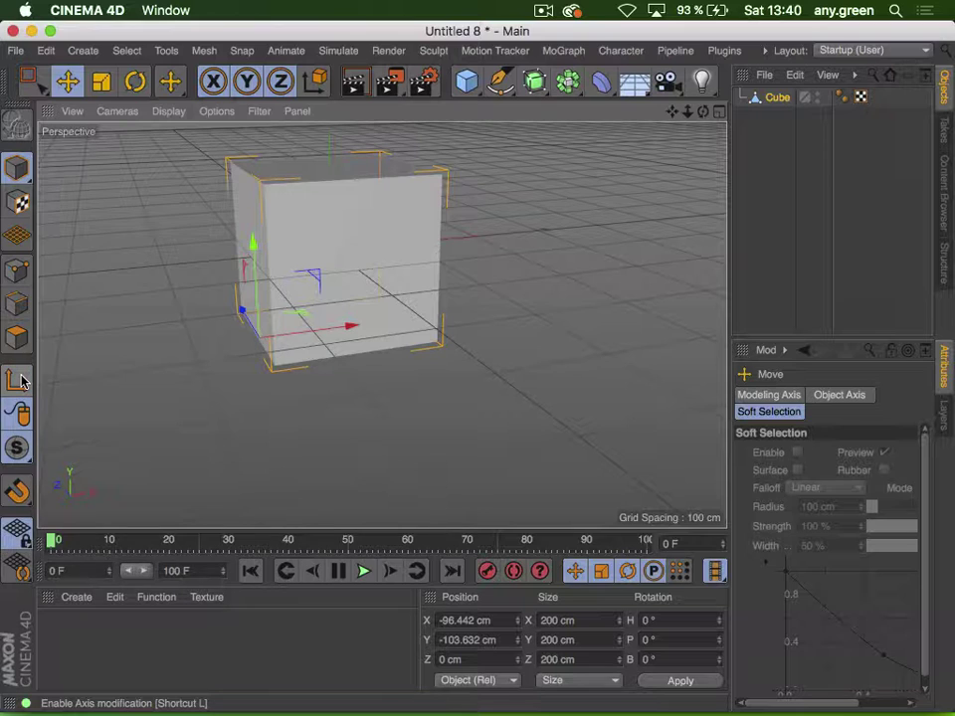
pyautogui.press('r')
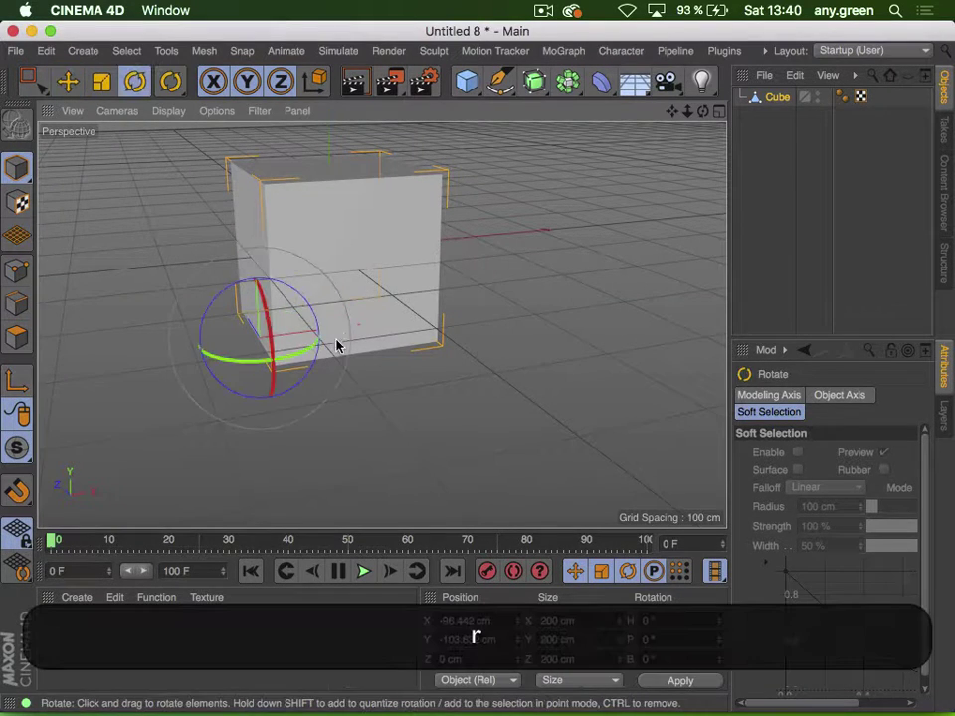
pyautogui.moveTo(300, 301); pyautogui.dragTo(274, 330)
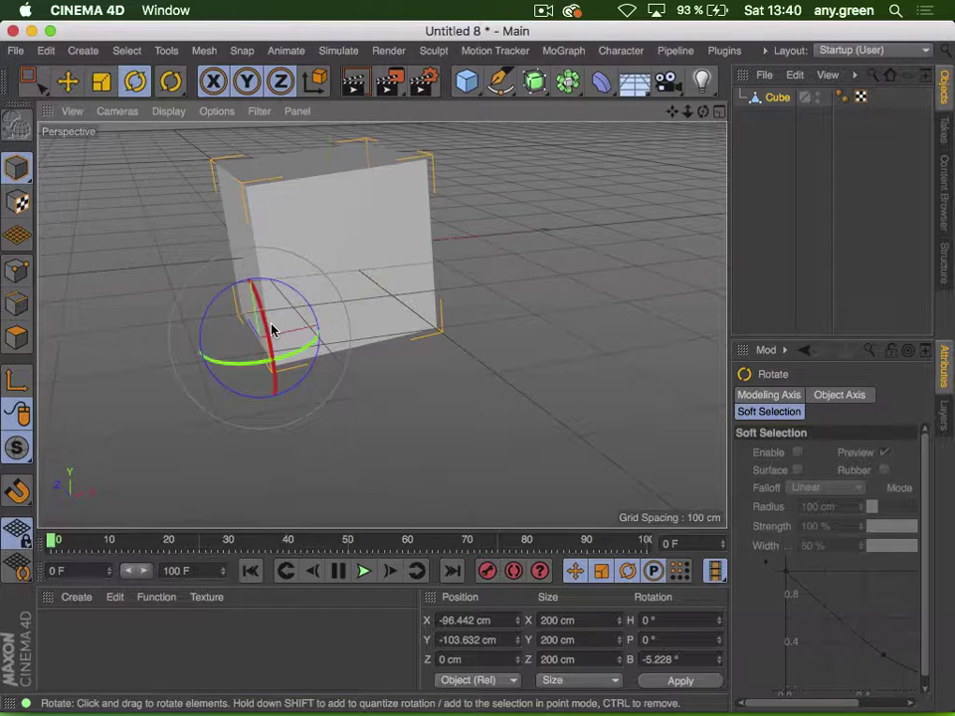
pyautogui.moveTo(287, 292); pyautogui.dragTo(311, 310)
pyautogui.press('super+z')
# Close the cube test project without saving and return to the WEEKEND logo project
pyautogui.press('super')
pyautogui.press('super+w')
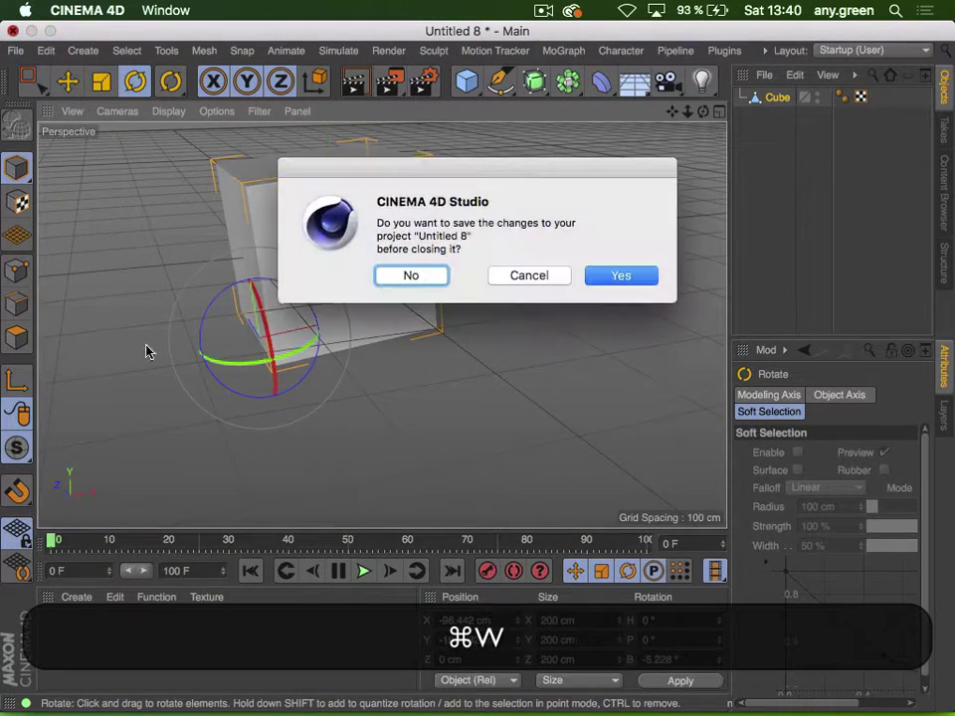
pyautogui.click(411, 275)
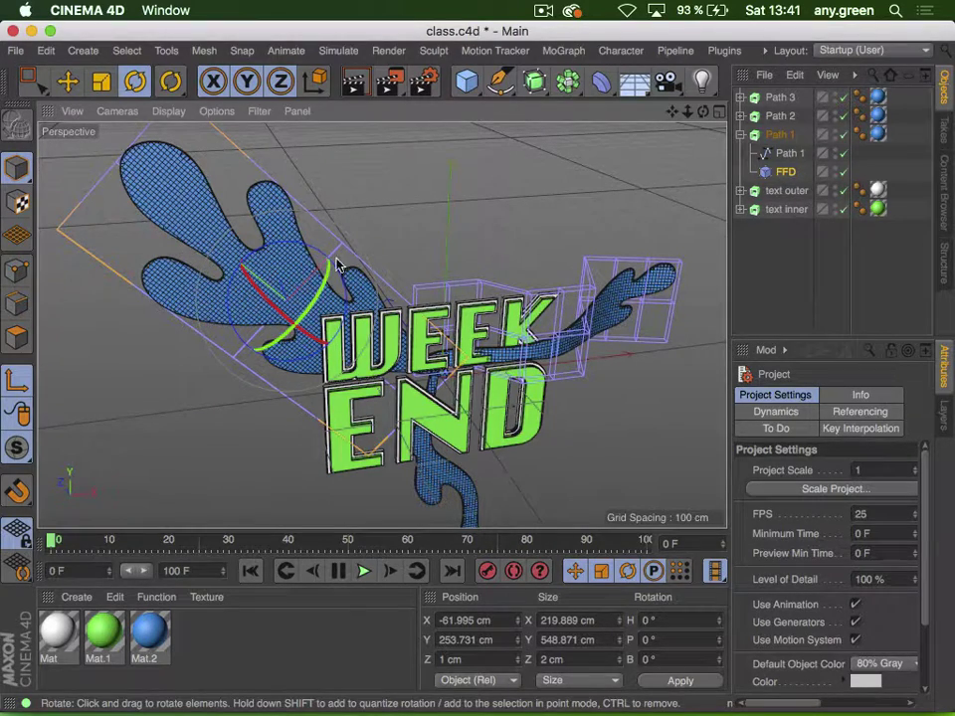
# Revert the class.c4d logo project to its saved version, discarding the changes to Path 1 and the FFD cages
pyautogui.click(757, 137)
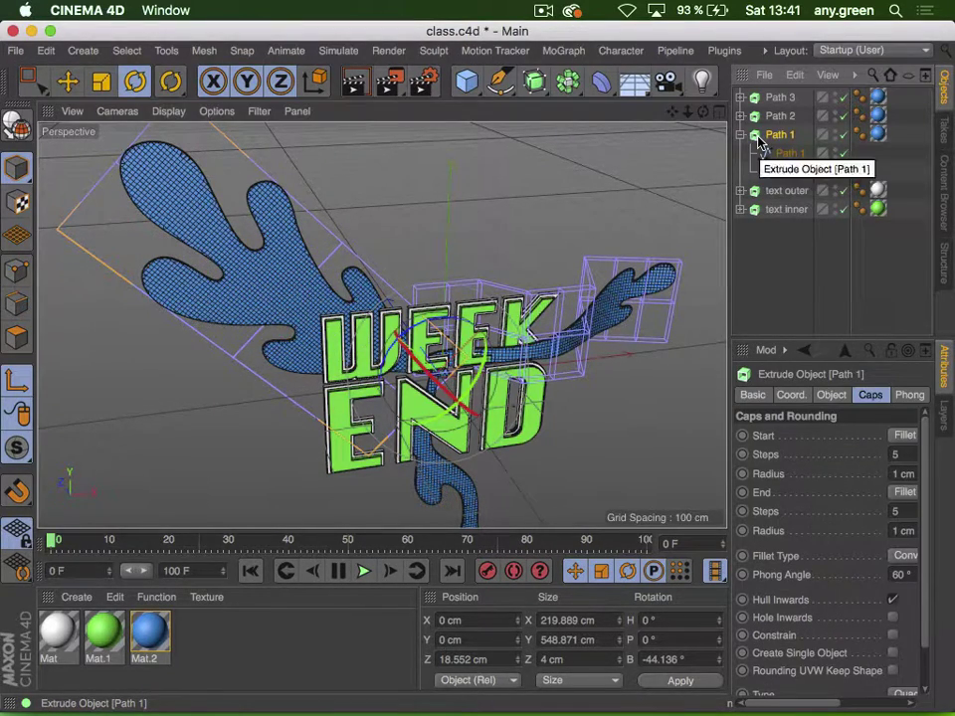
pyautogui.click(769, 155)
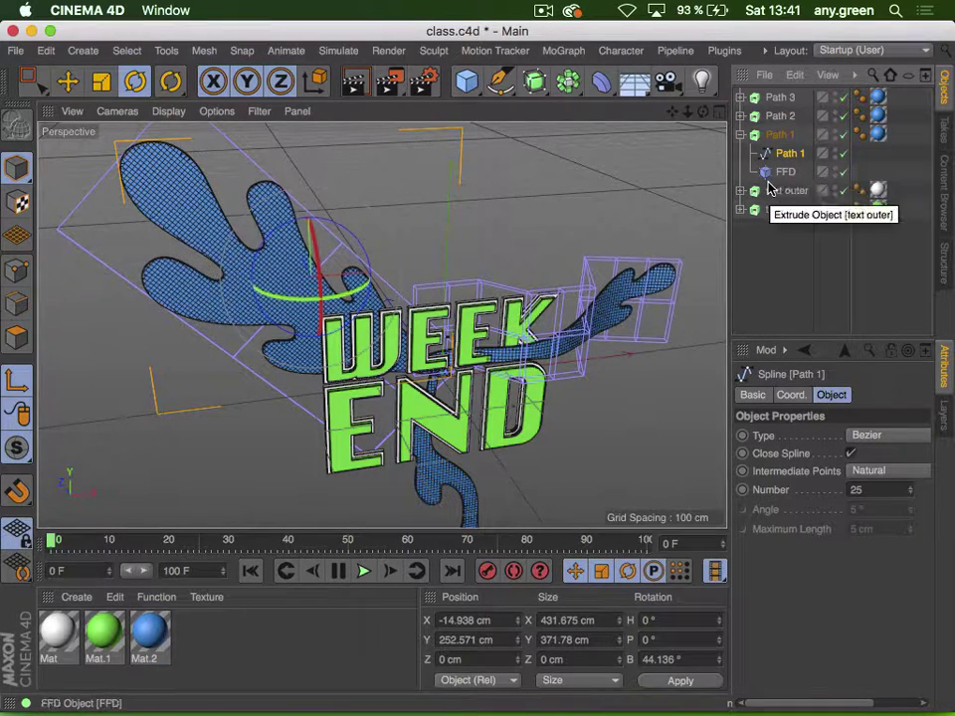
pyautogui.click(767, 174)
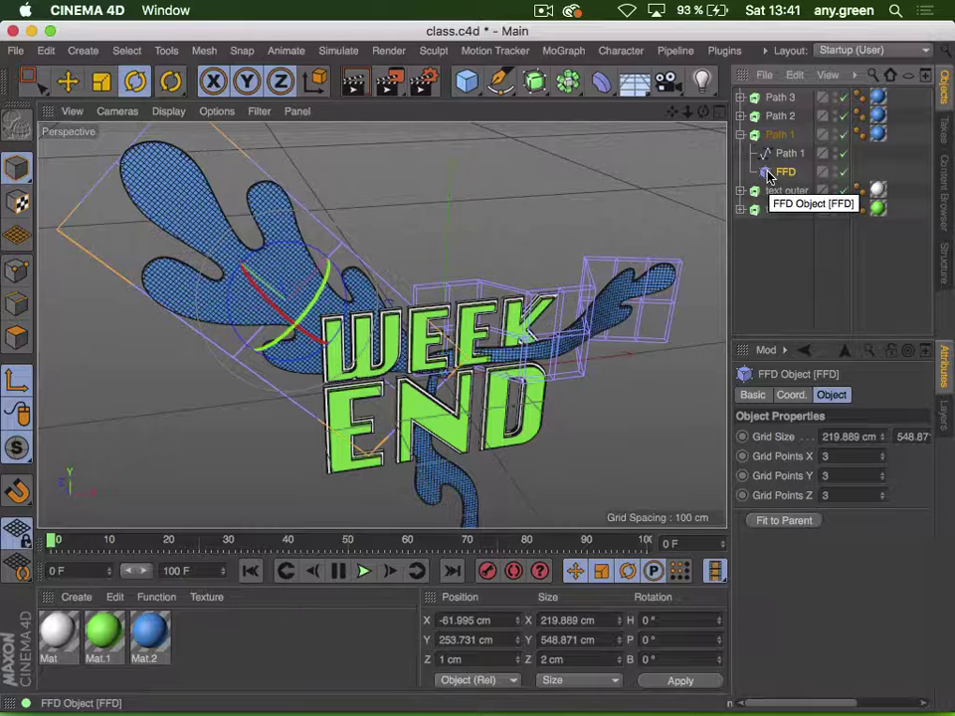
pyautogui.click(16, 51)
pyautogui.click(70, 138)
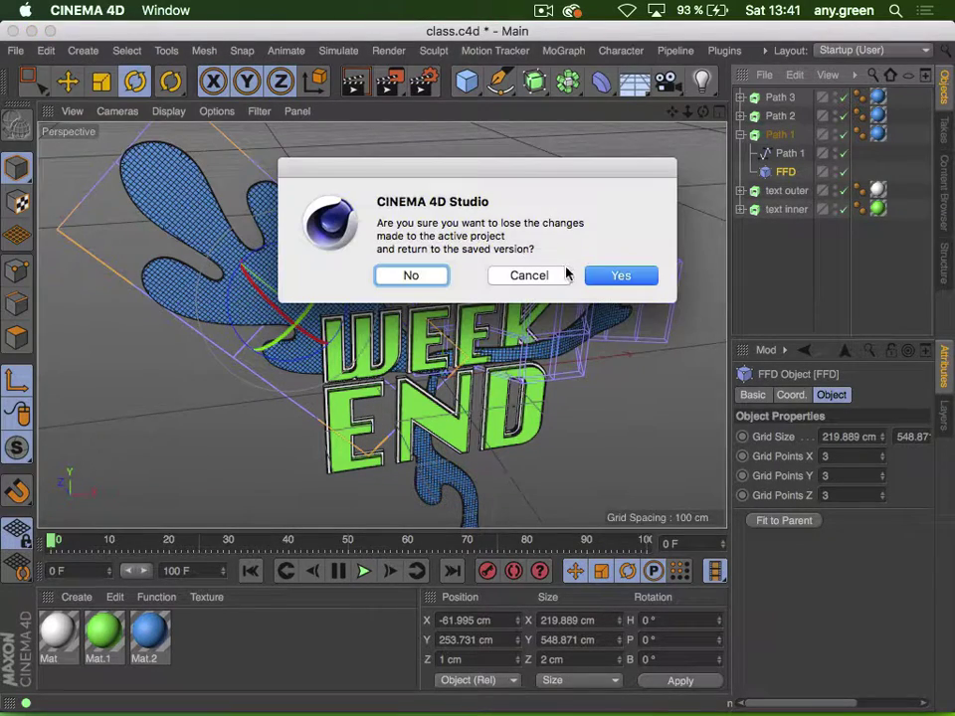
pyautogui.click(621, 277)
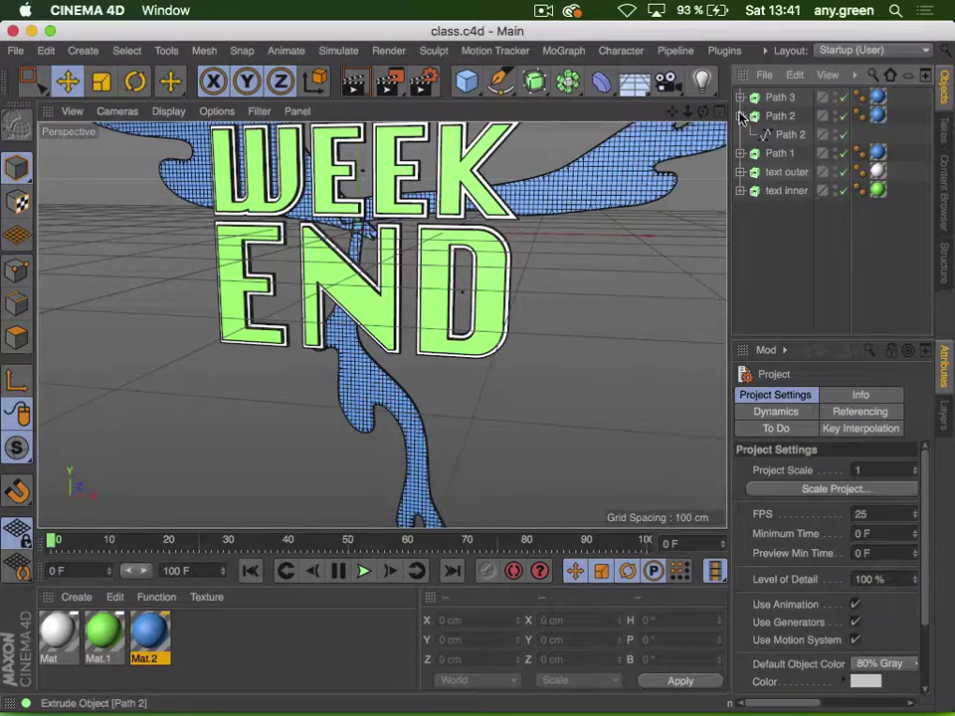
# Add a new FFD deformer and make it a child of the Path 2 extrude, below its spline
pyautogui.click(777, 99)
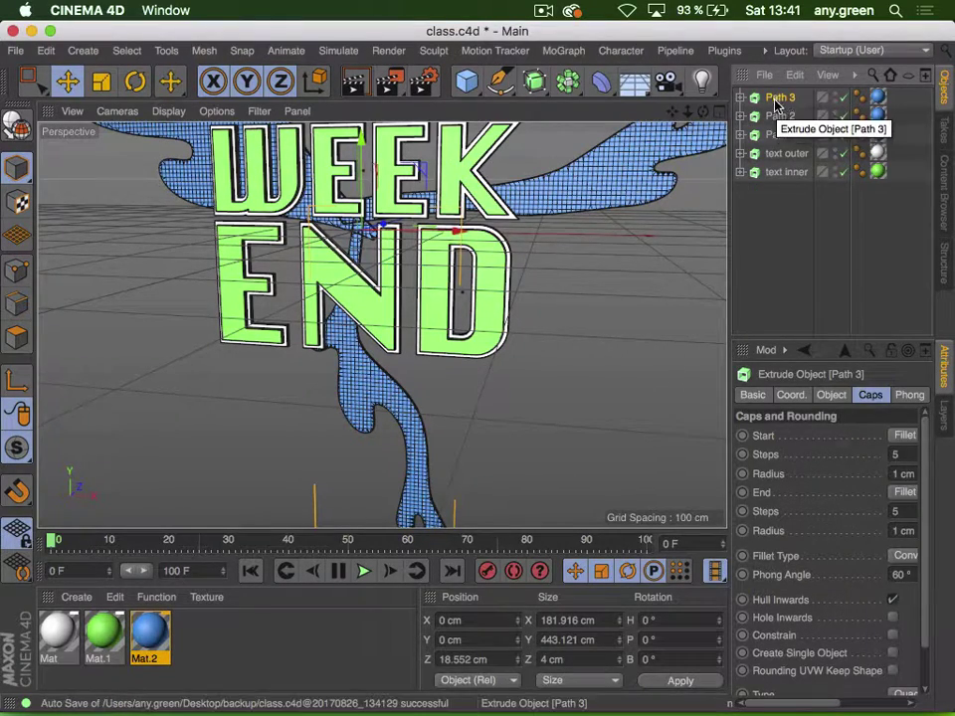
pyautogui.click(781, 119)
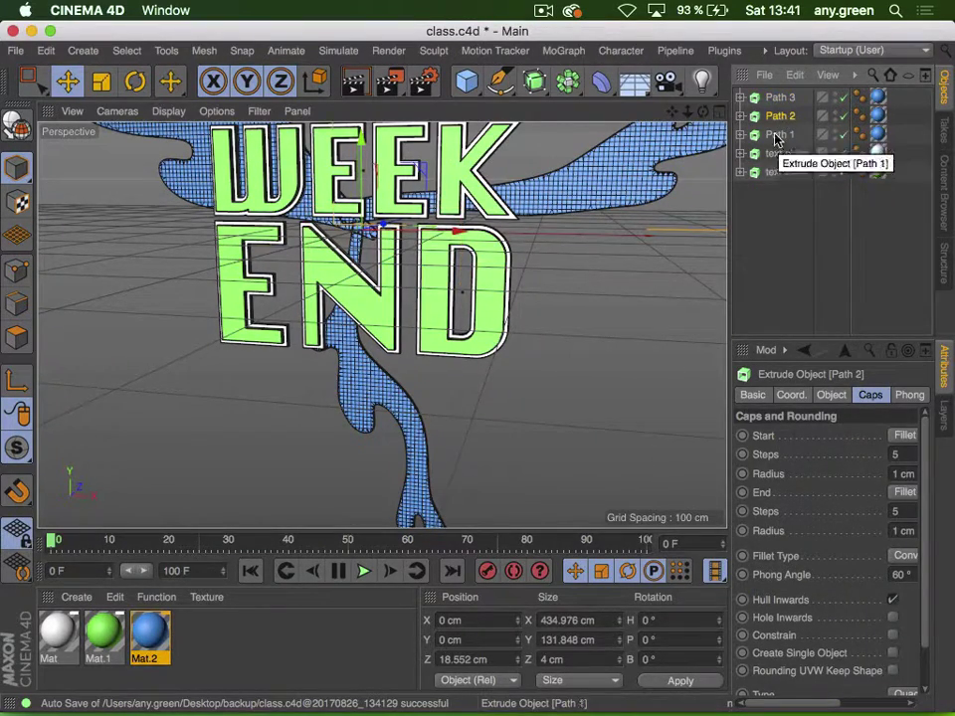
pyautogui.keyDown('alt'); pyautogui.moveTo(518, 237); pyautogui.dragTo(394, 395); pyautogui.keyUp('alt')
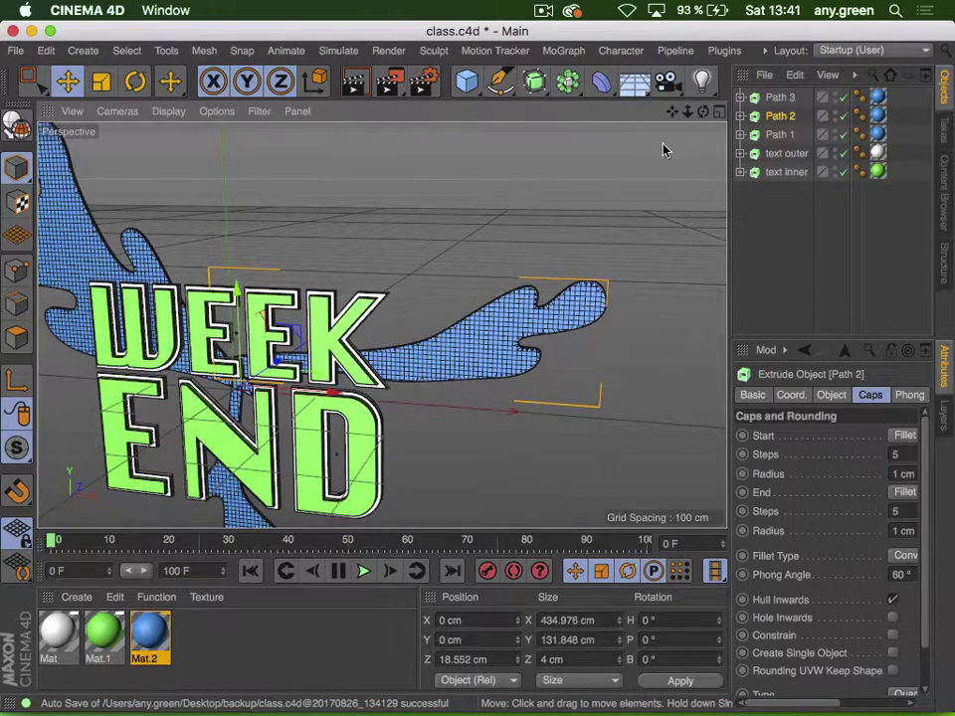
pyautogui.click(601, 86)
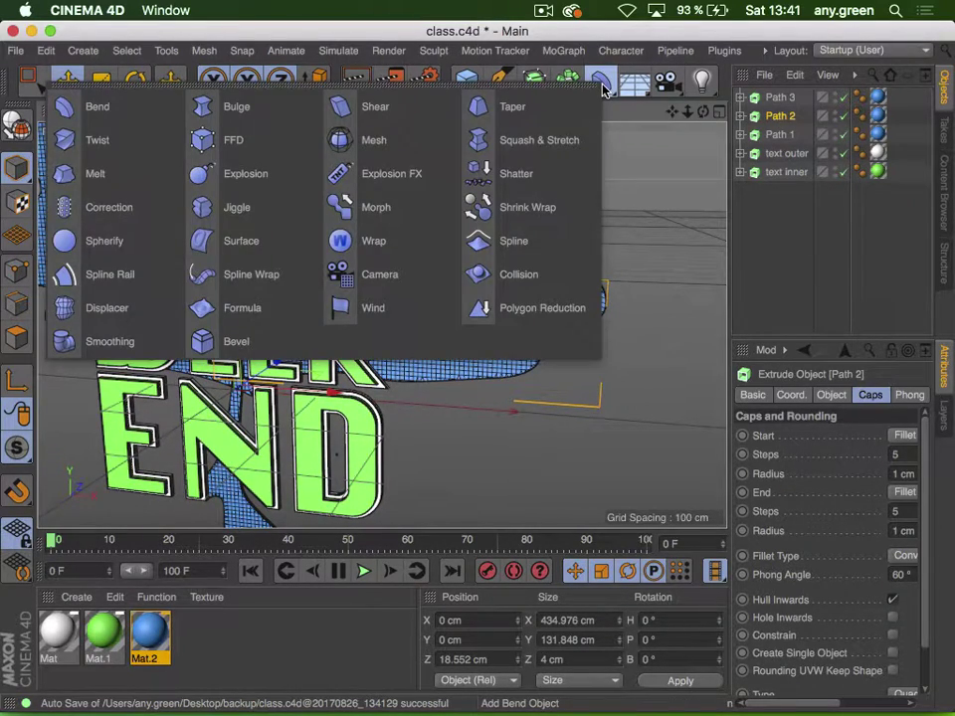
pyautogui.click(254, 141)
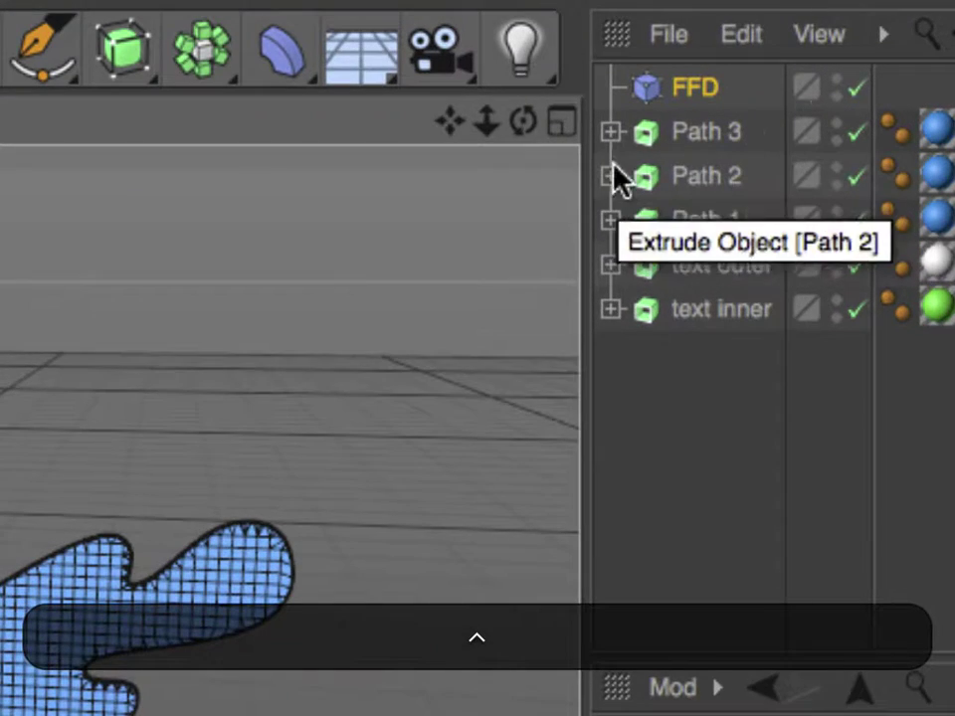
pyautogui.click(612, 177)
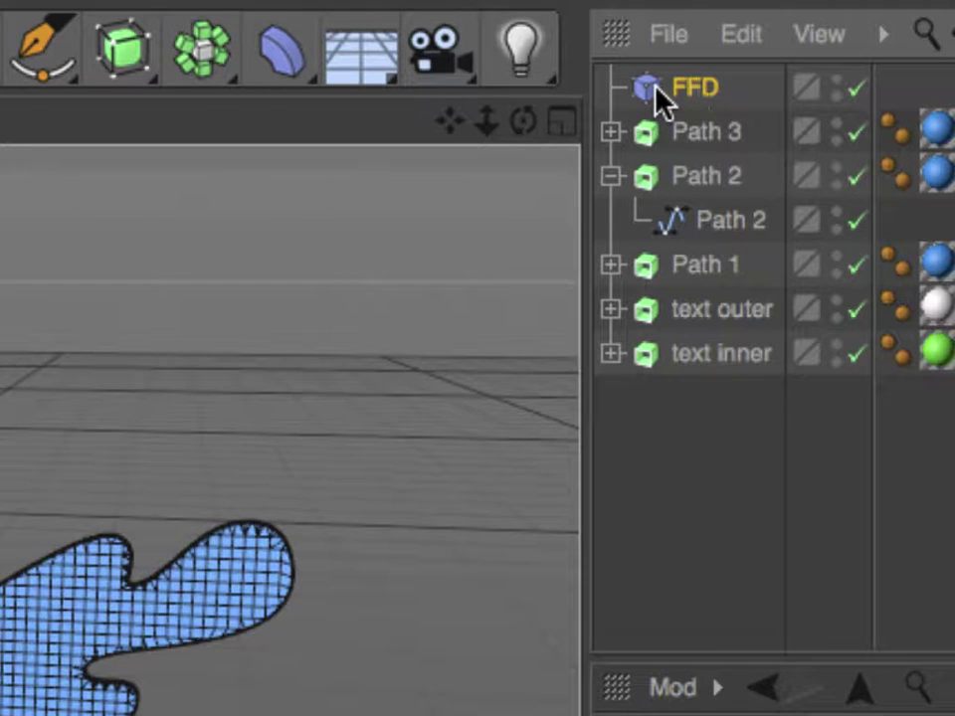
pyautogui.moveTo(666, 90); pyautogui.dragTo(661, 227)
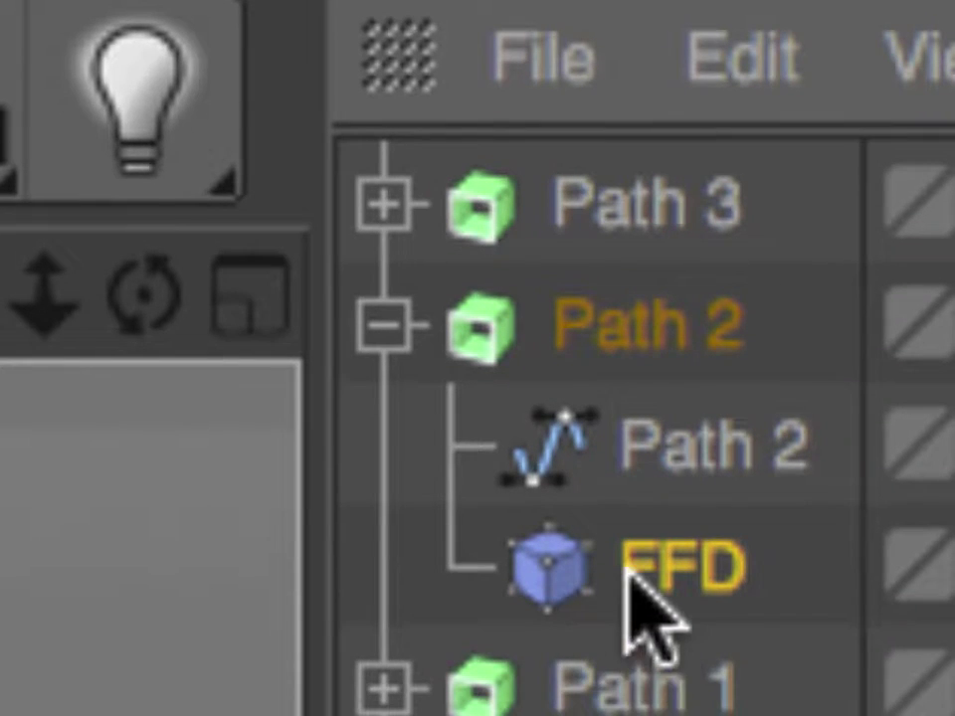
# Take the FFD out of the Path 2 extrude, nest it back inside, and fit its cage to the parent
pyautogui.moveTo(629, 570); pyautogui.dragTo(602, 625)
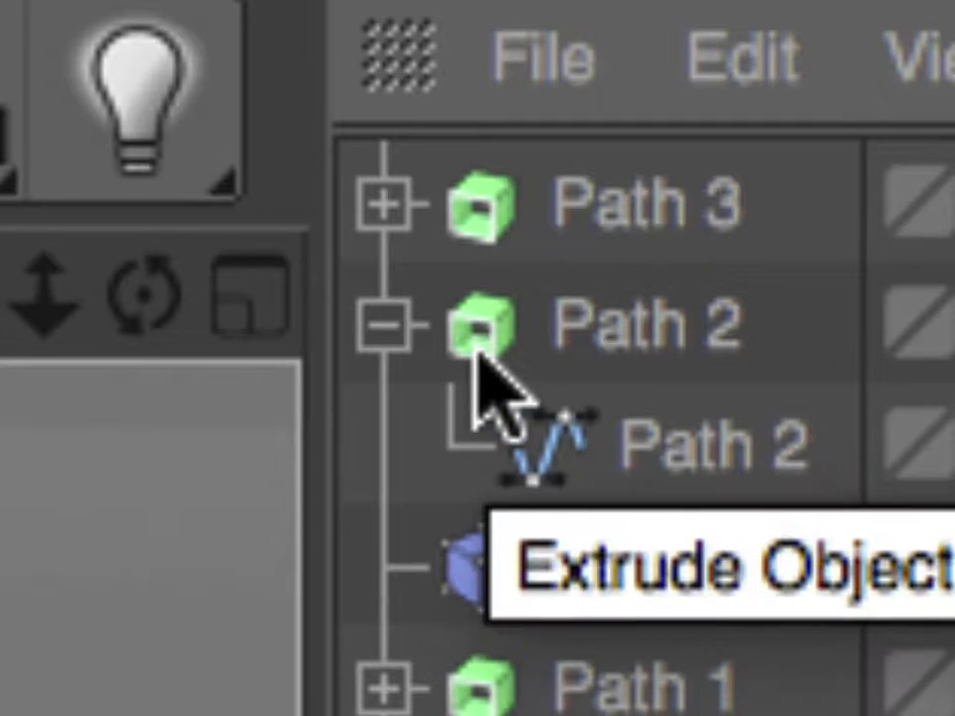
pyautogui.moveTo(486, 574); pyautogui.dragTo(505, 495)
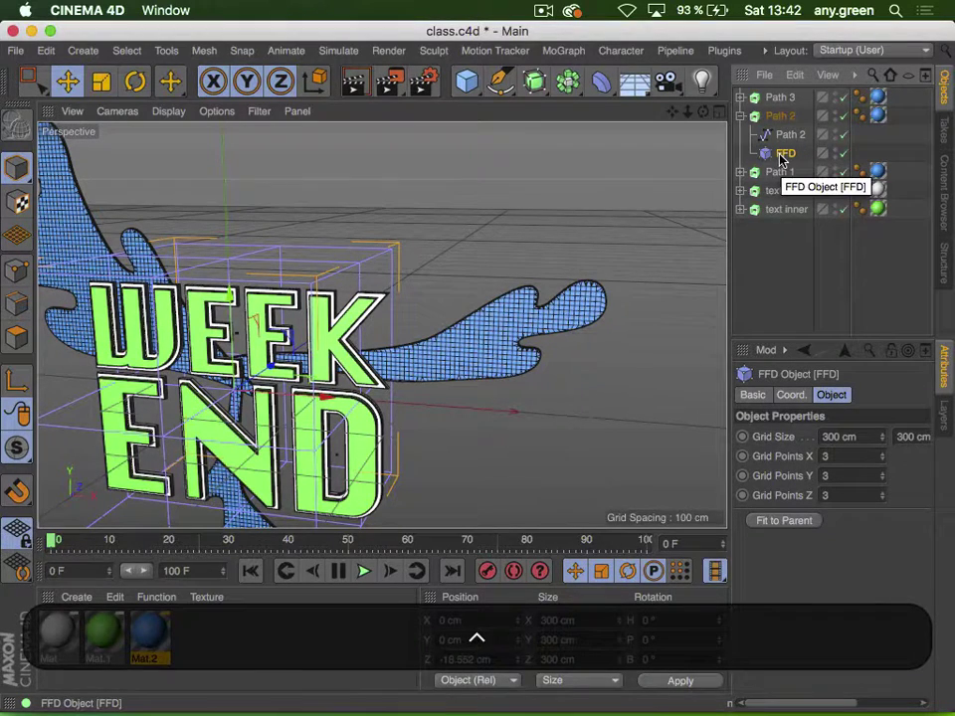
pyautogui.click(783, 520)
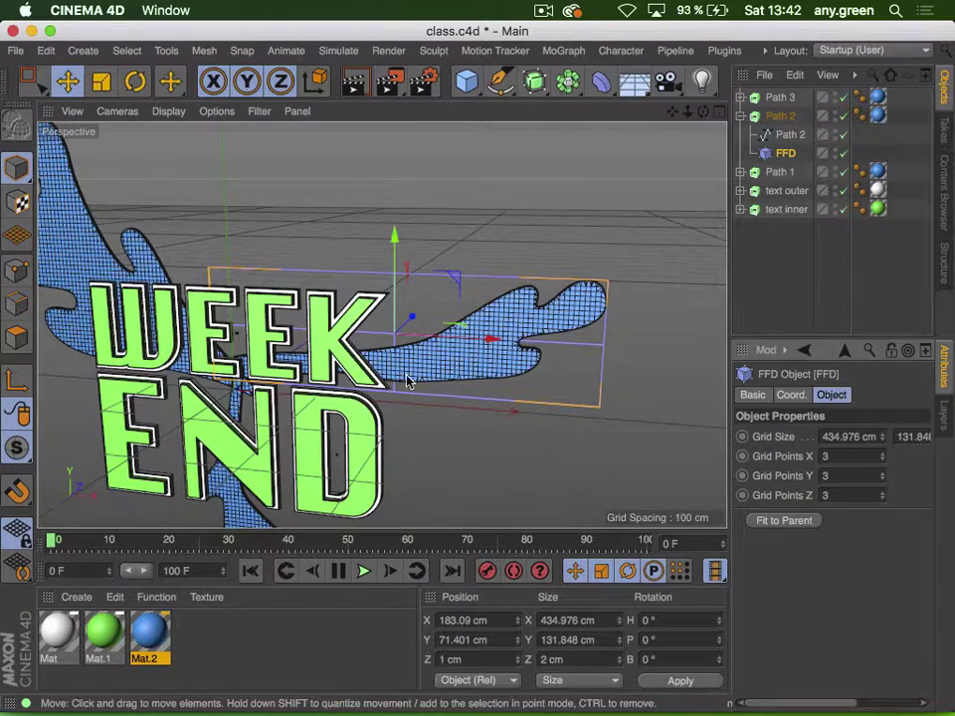
# Enlarge the Path 2 FFD cage to a grid size of 447.976 × 147.848 × 23 cm so it surrounds the splash
pyautogui.press('3')
pyautogui.moveTo(468, 336); pyautogui.dragTo(404, 320)
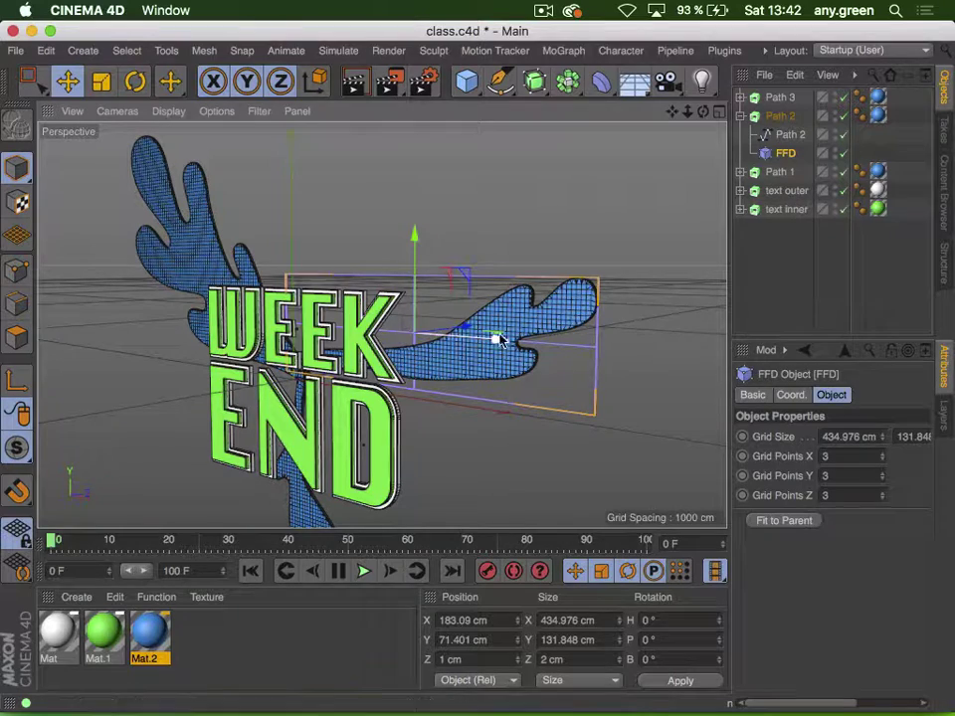
pyautogui.press('2')
pyautogui.moveTo(579, 315); pyautogui.dragTo(615, 322)
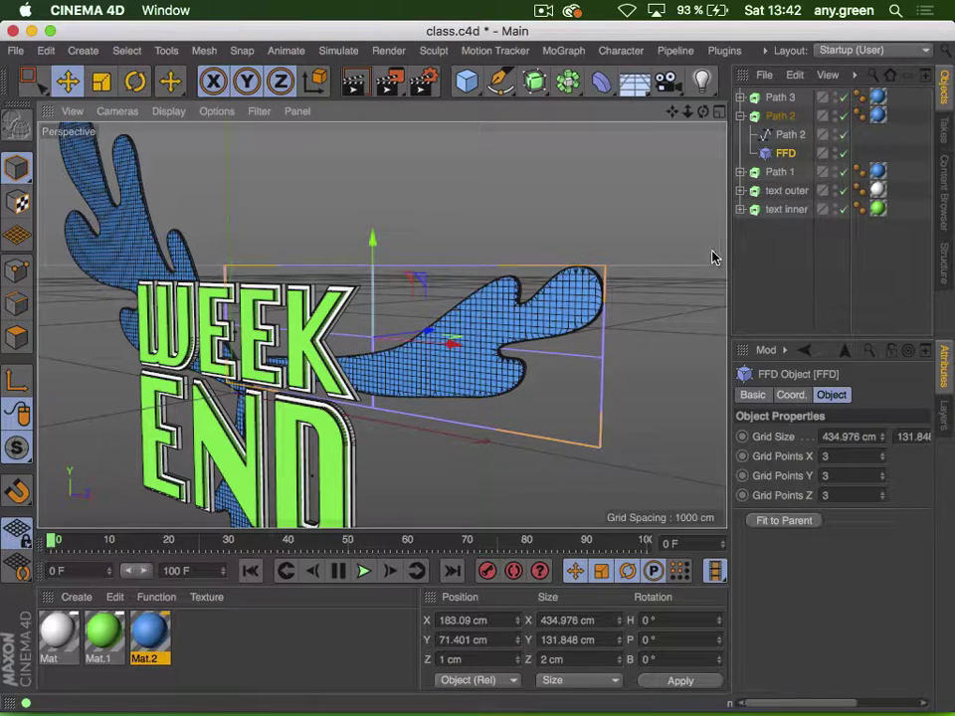
pyautogui.moveTo(731, 251); pyautogui.dragTo(605, 270)
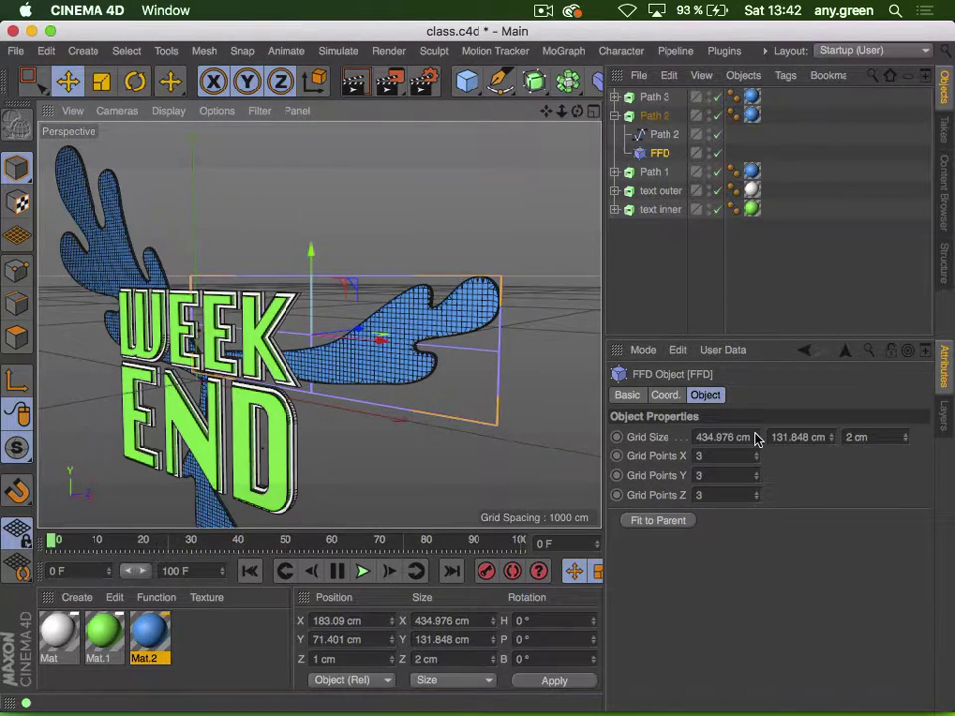
pyautogui.moveTo(756, 440); pyautogui.dragTo(754, 441)
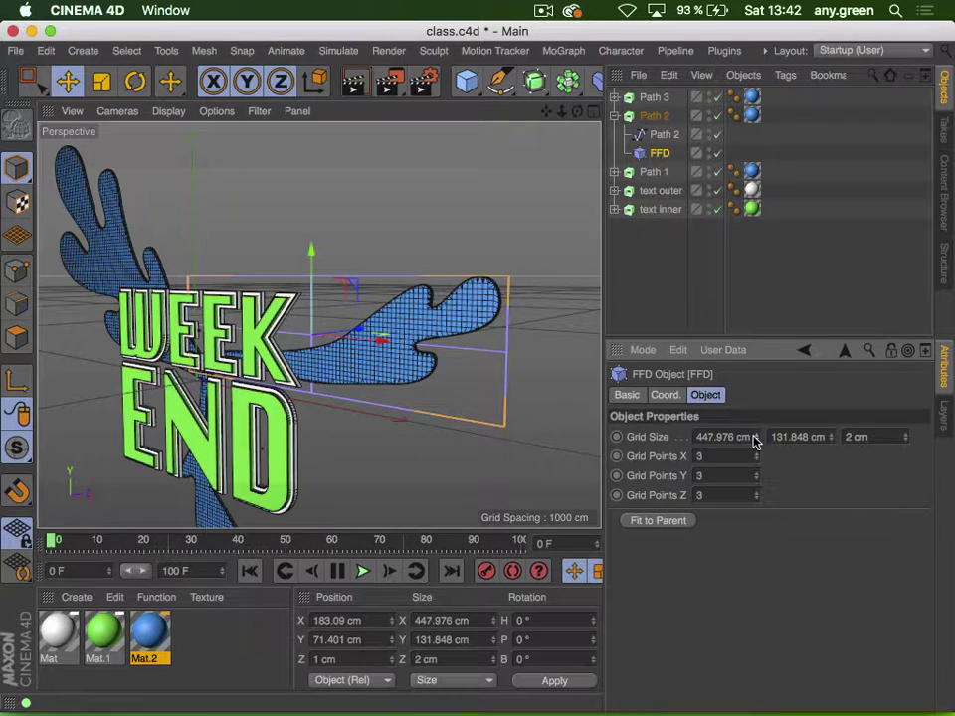
pyautogui.moveTo(829, 436); pyautogui.dragTo(829, 425)
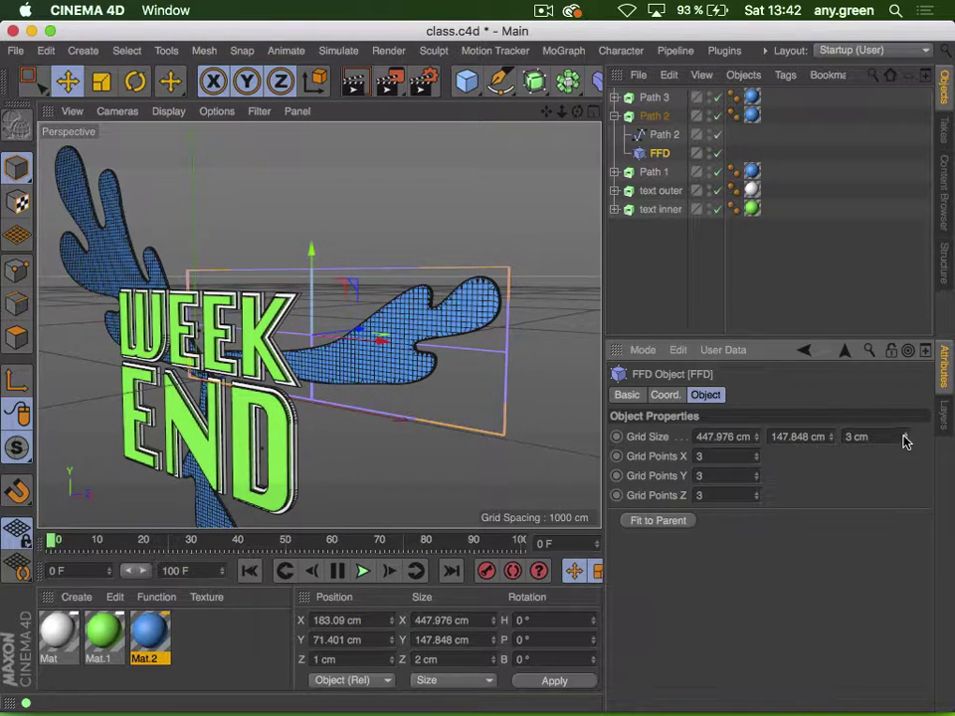
pyautogui.moveTo(904, 441); pyautogui.dragTo(904, 442)
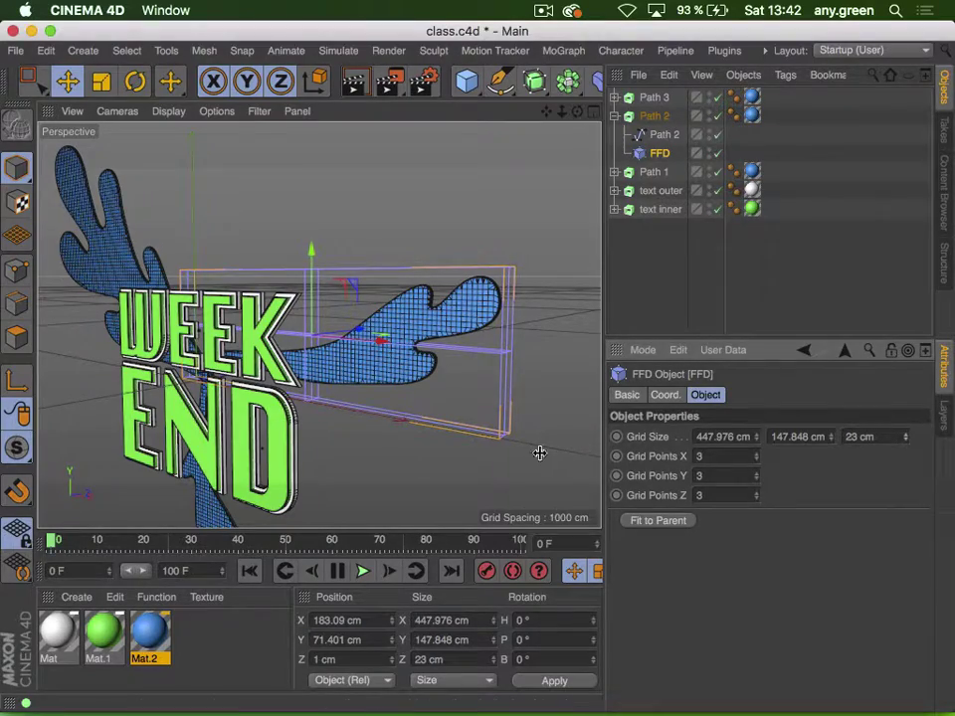
pyautogui.press('3')
pyautogui.moveTo(373, 334); pyautogui.dragTo(329, 330)
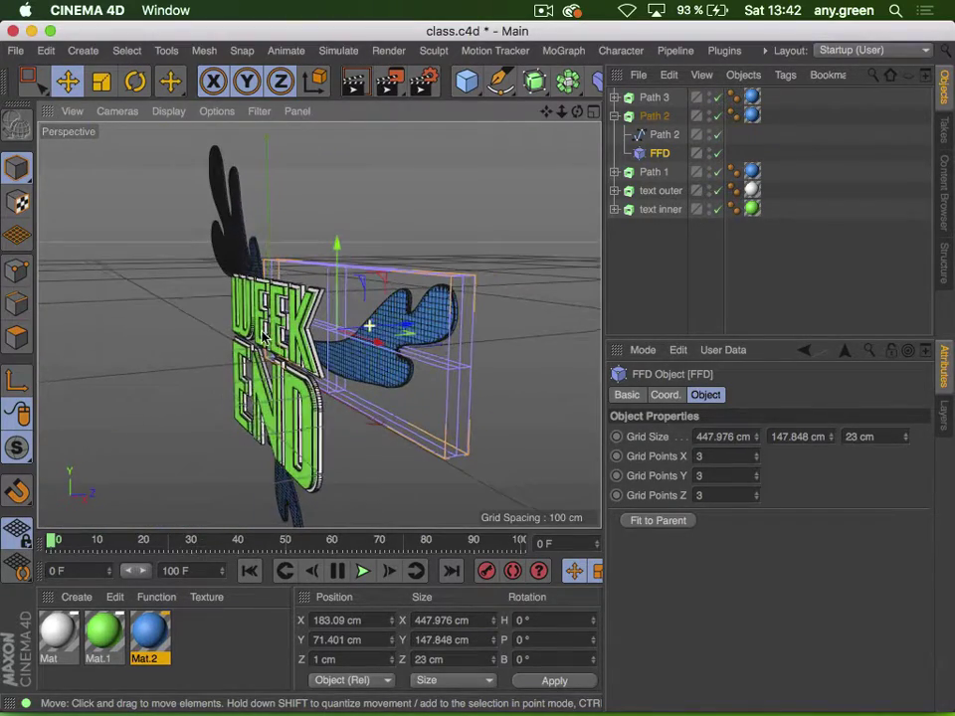
# Set the Path 2 FFD cage's grid depth to 10 cm and its Grid Points Z to 2
pyautogui.doubleClick(861, 436)
pyautogui.write('10')
pyautogui.press('Return')
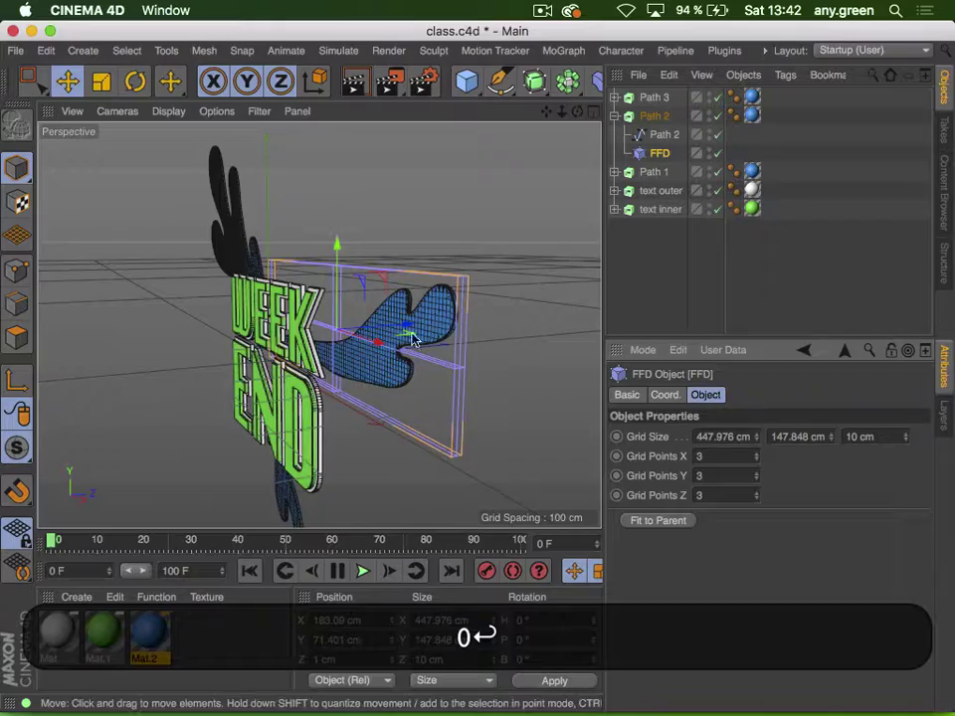
pyautogui.press('3')
pyautogui.moveTo(413, 338); pyautogui.dragTo(501, 331)
pyautogui.press('2')
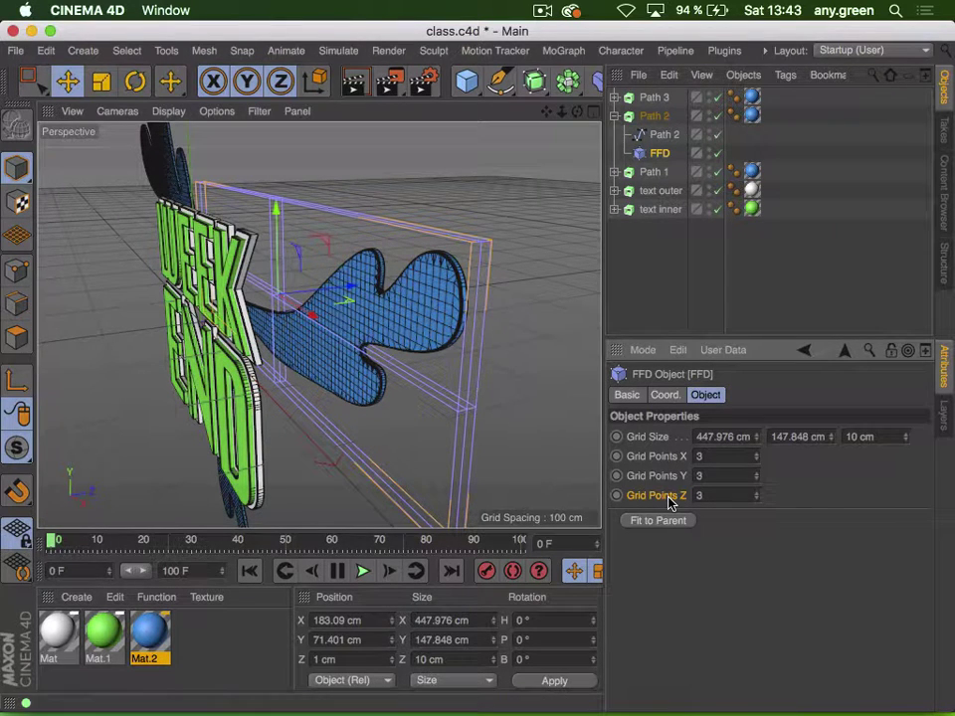
pyautogui.click(755, 503)
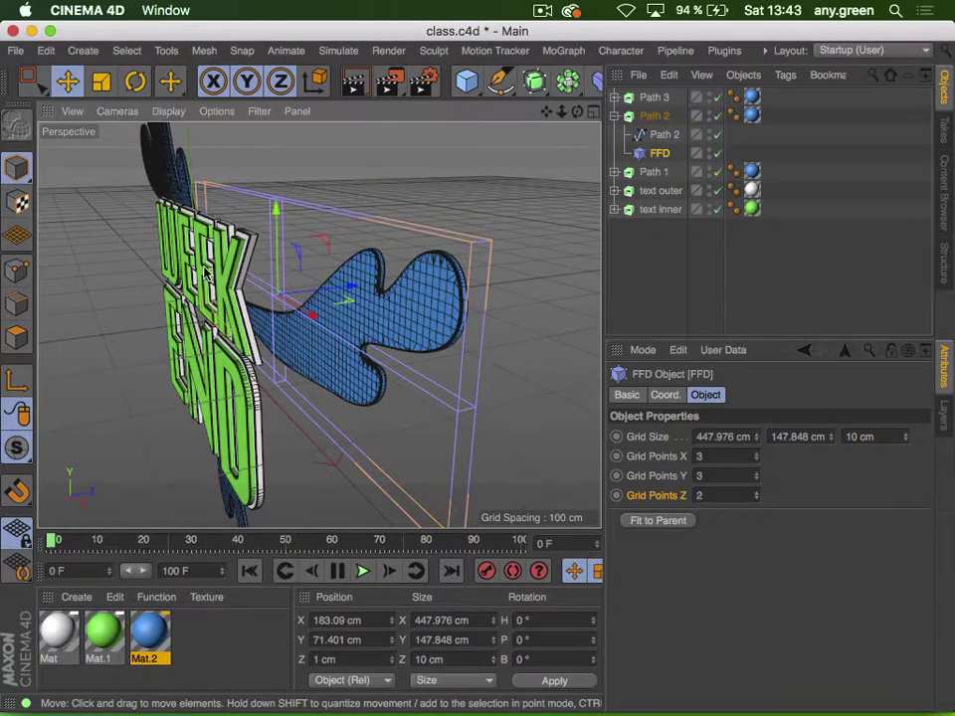
# Raise the Path 2 FFD's Grid Points X to 12
pyautogui.moveTo(412, 411); pyautogui.dragTo(354, 304)
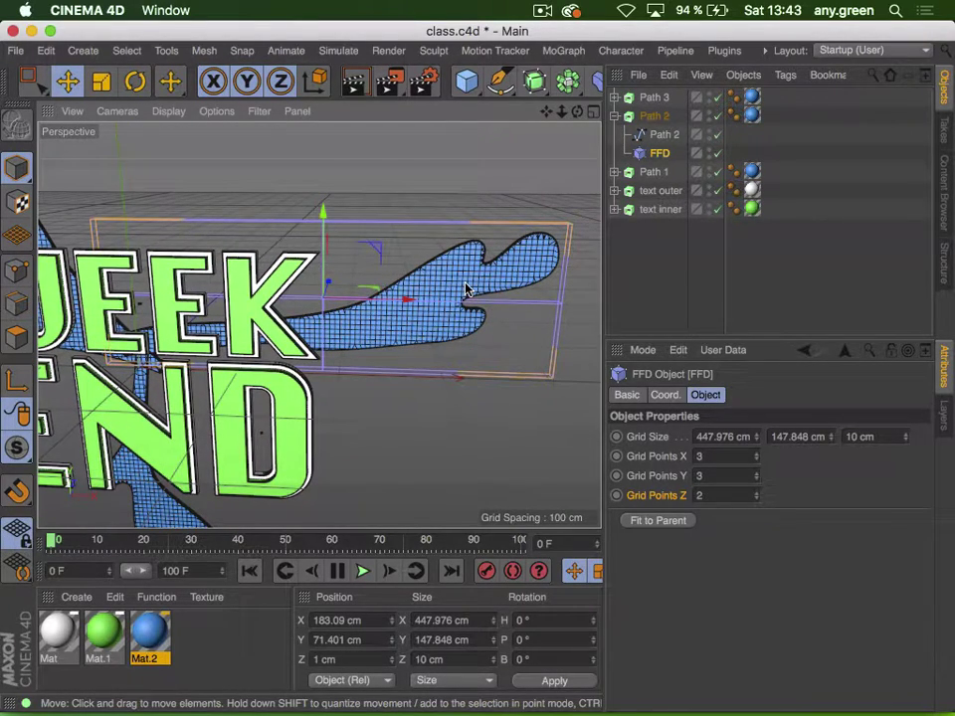
pyautogui.moveTo(752, 455); pyautogui.dragTo(761, 455)
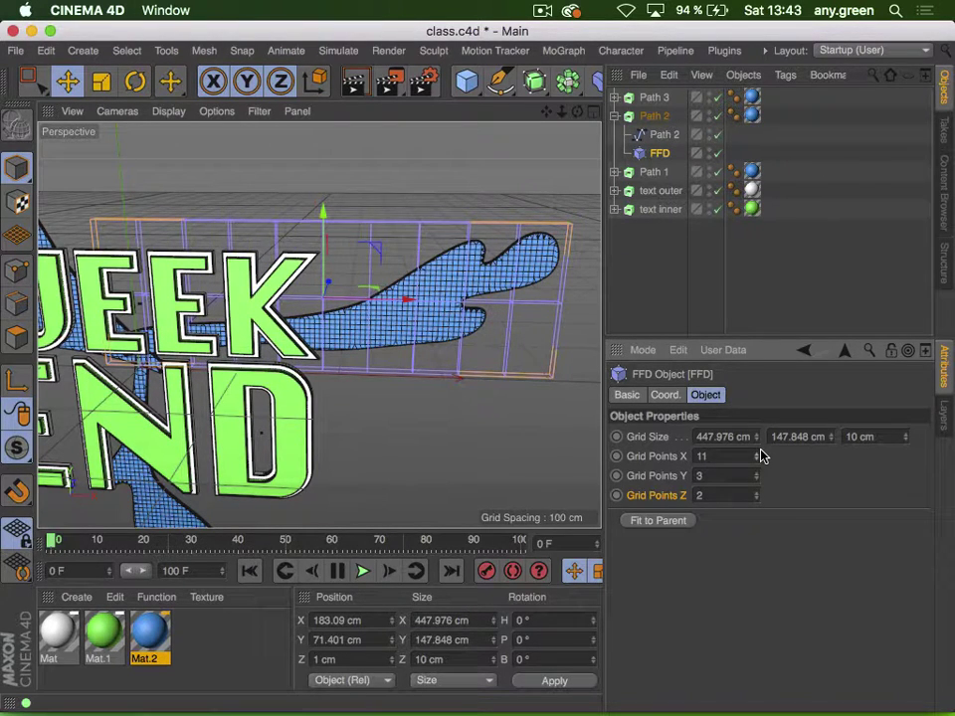
pyautogui.click(761, 456)
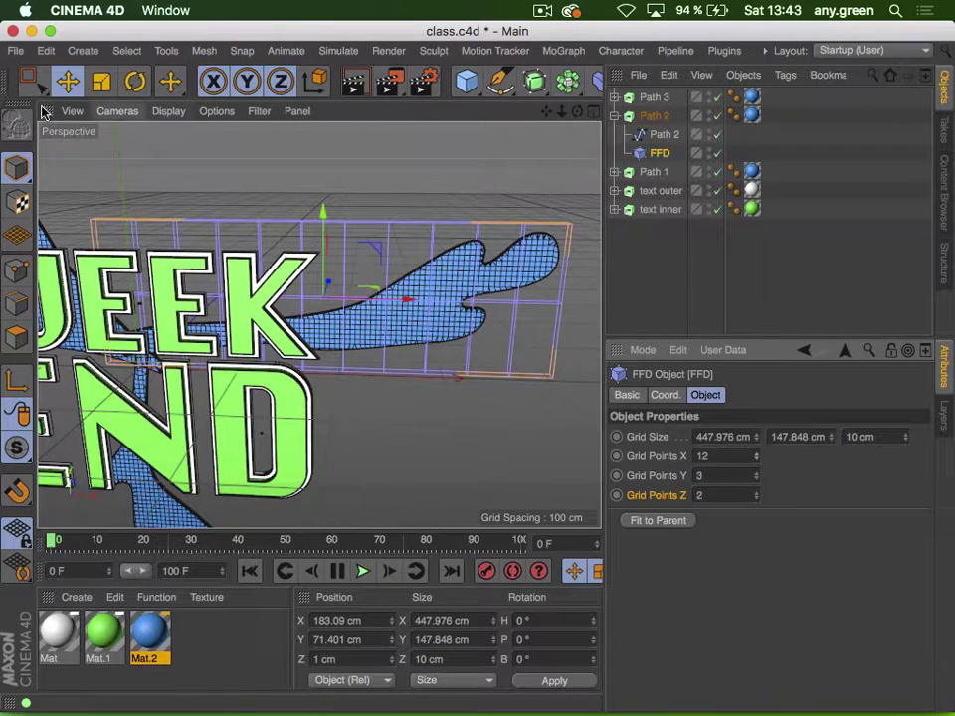
# Try moving the rectangle-selected outer cage points behind the letters to about Z 191.8 cm
pyautogui.moveTo(29, 82)
pyautogui.mouseDown()
pyautogui.moveTo(109, 119)
pyautogui.moveTo(123, 140)
pyautogui.mouseUp()
pyautogui.click(22, 274)
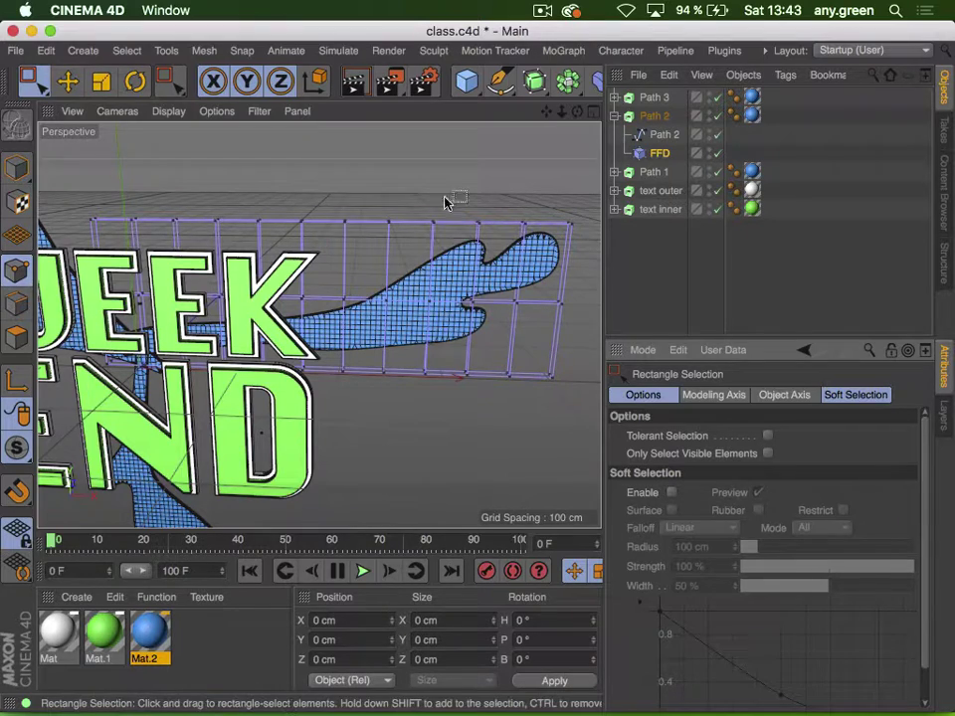
pyautogui.moveTo(353, 188); pyautogui.dragTo(529, 348)
pyautogui.moveTo(566, 443); pyautogui.dragTo(503, 341)
# Try Grid Points X values of 10 and 13 on the bent FFD cage
pyautogui.click(659, 152)
pyautogui.click(756, 462)
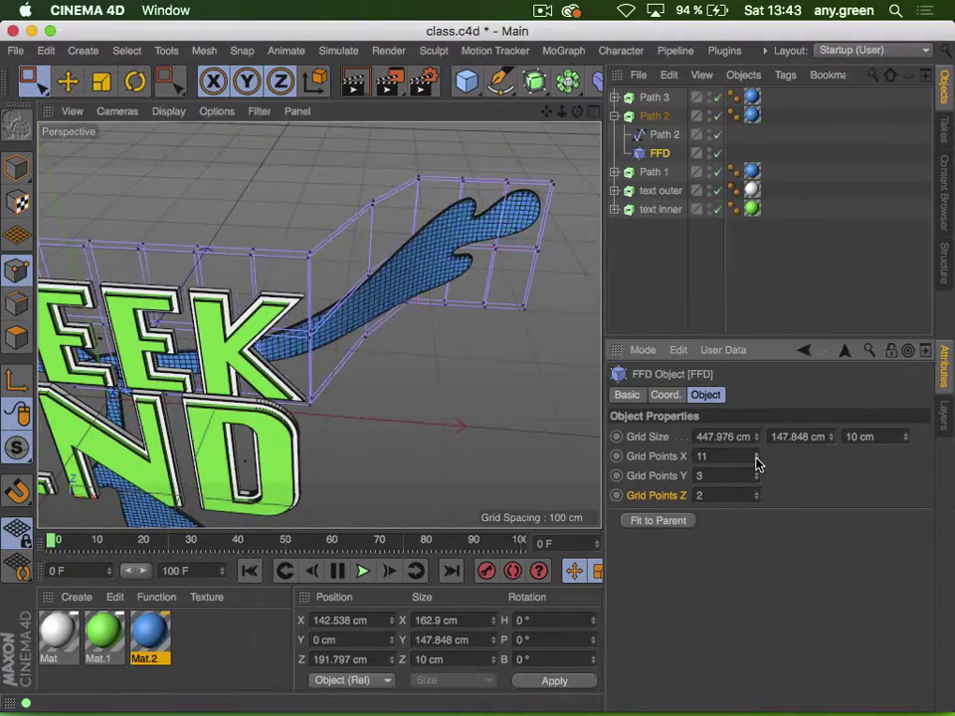
pyautogui.click(755, 461)
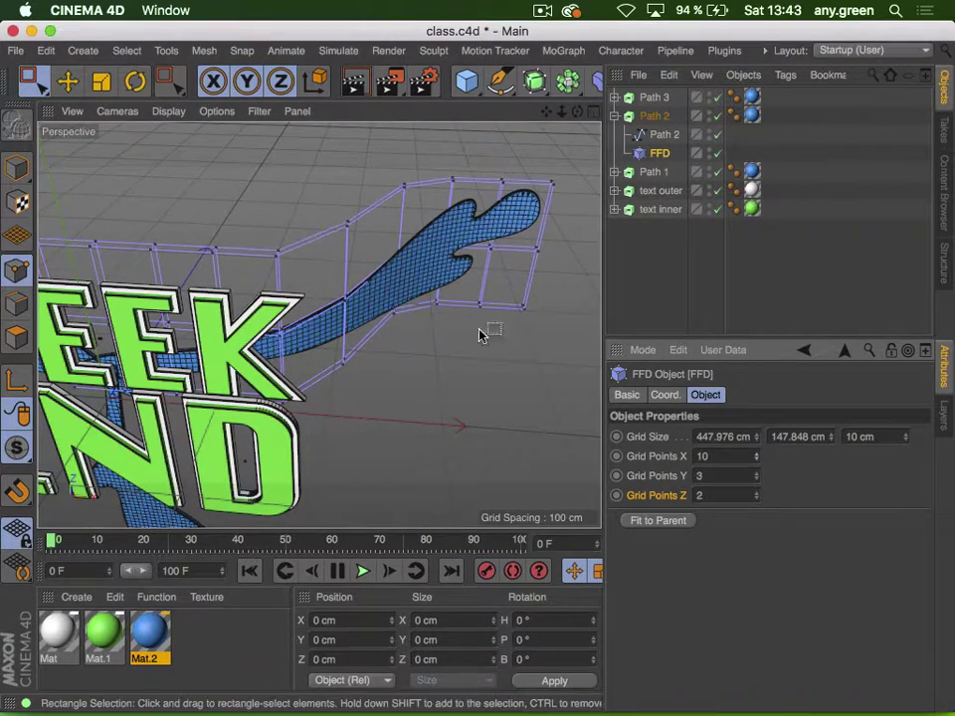
pyautogui.keyDown('alt'); pyautogui.moveTo(486, 332); pyautogui.dragTo(315, 462); pyautogui.keyUp('alt')
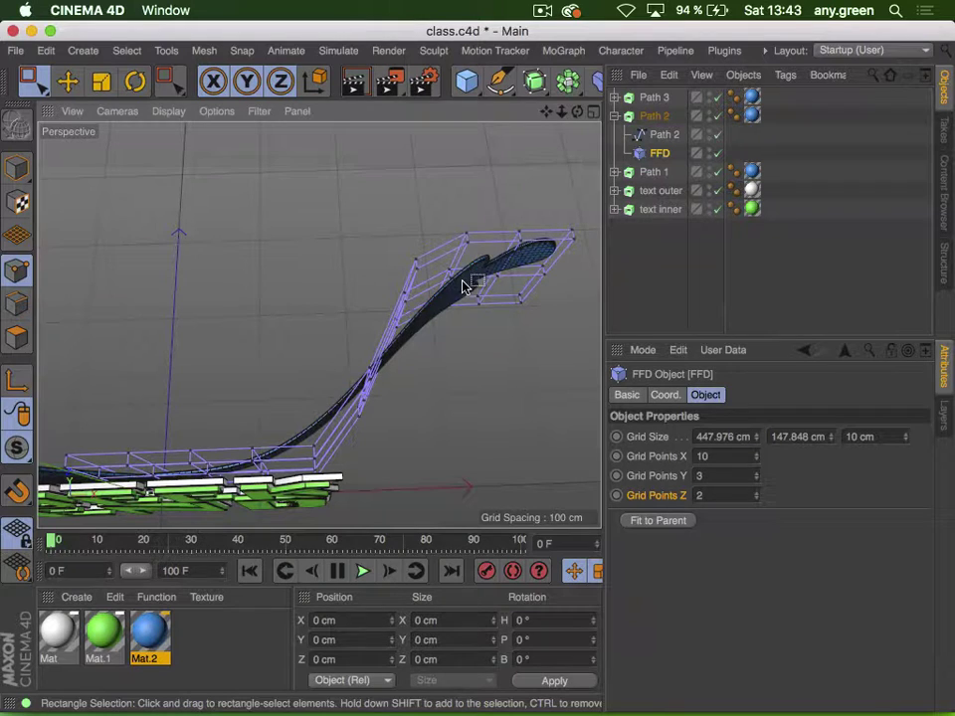
pyautogui.click(758, 458)
pyautogui.click(758, 458)
pyautogui.click(757, 458)
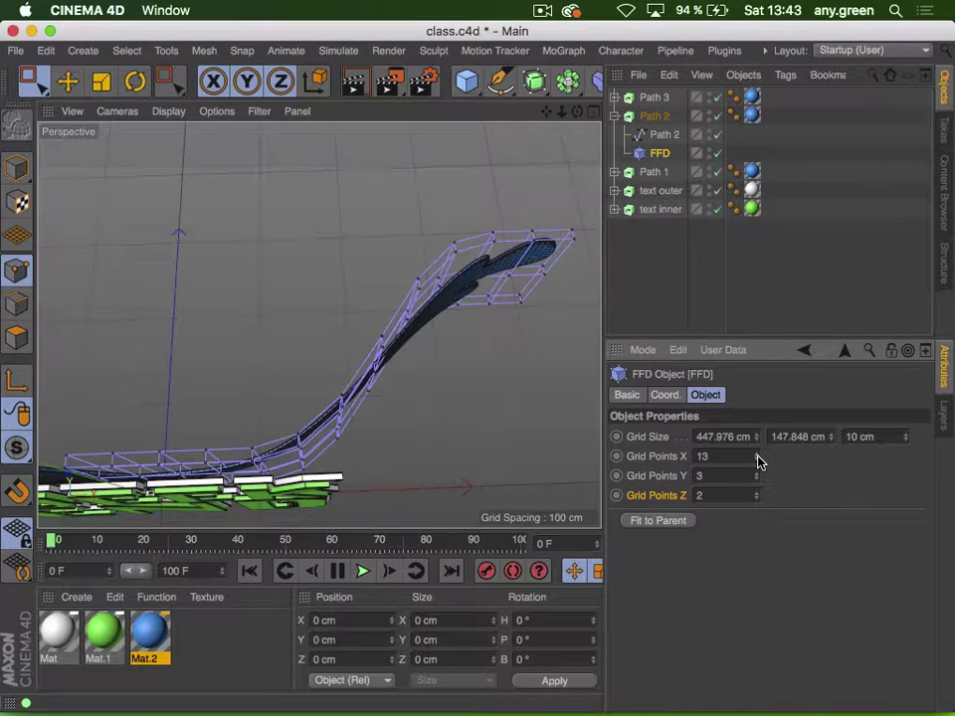
# Lower the bent FFD cage's Grid Points X to 2
pyautogui.click(757, 462)
pyautogui.click(757, 461)
pyautogui.click(756, 461)
pyautogui.click(757, 461)
pyautogui.click(757, 461)
pyautogui.click(756, 461)
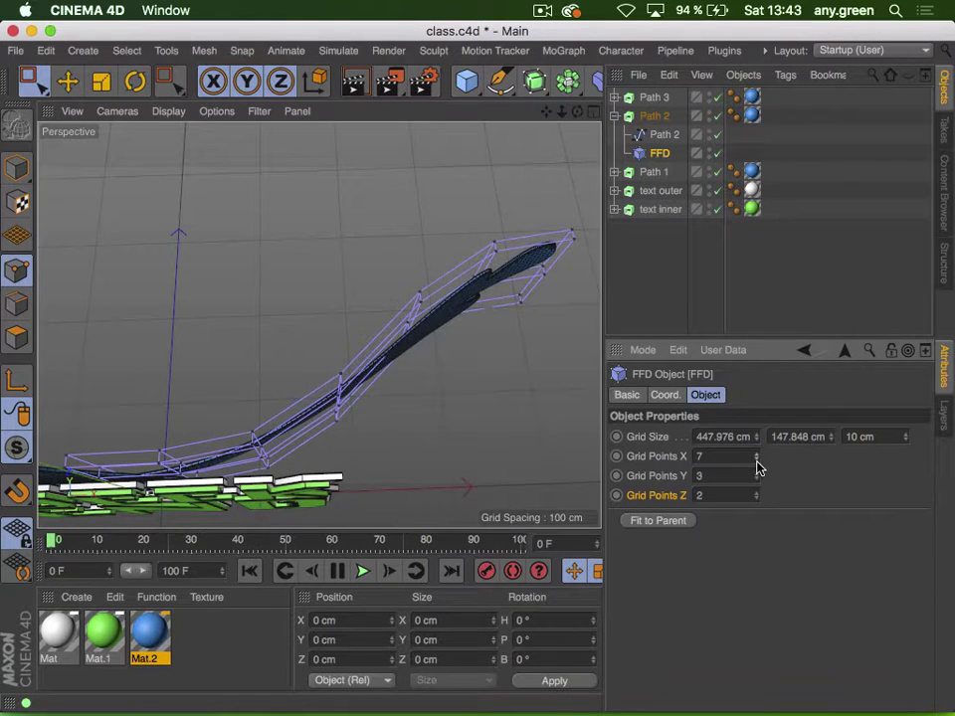
pyautogui.click(756, 462)
pyautogui.click(757, 461)
pyautogui.click(757, 462)
pyautogui.click(757, 461)
pyautogui.click(757, 461)
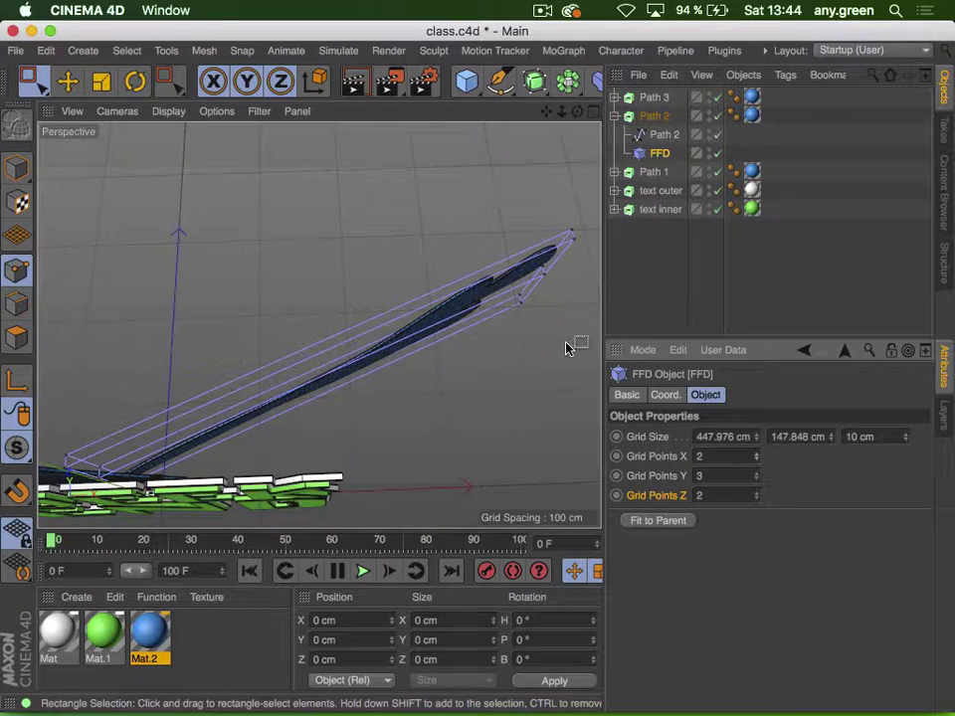
# Raise the FFD cage's Grid Points X to 9 and view the splash from the front
pyautogui.click(757, 455)
pyautogui.click(757, 454)
pyautogui.click(757, 455)
pyautogui.click(757, 455)
pyautogui.click(757, 454)
pyautogui.click(757, 455)
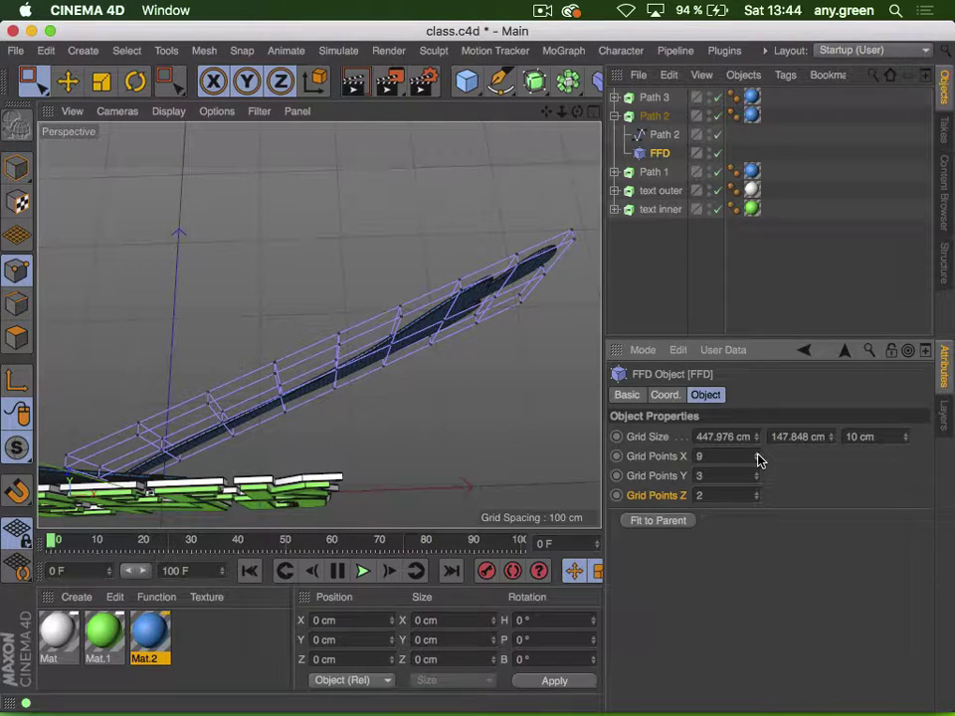
pyautogui.press('3')
pyautogui.moveTo(420, 337); pyautogui.dragTo(374, 200)
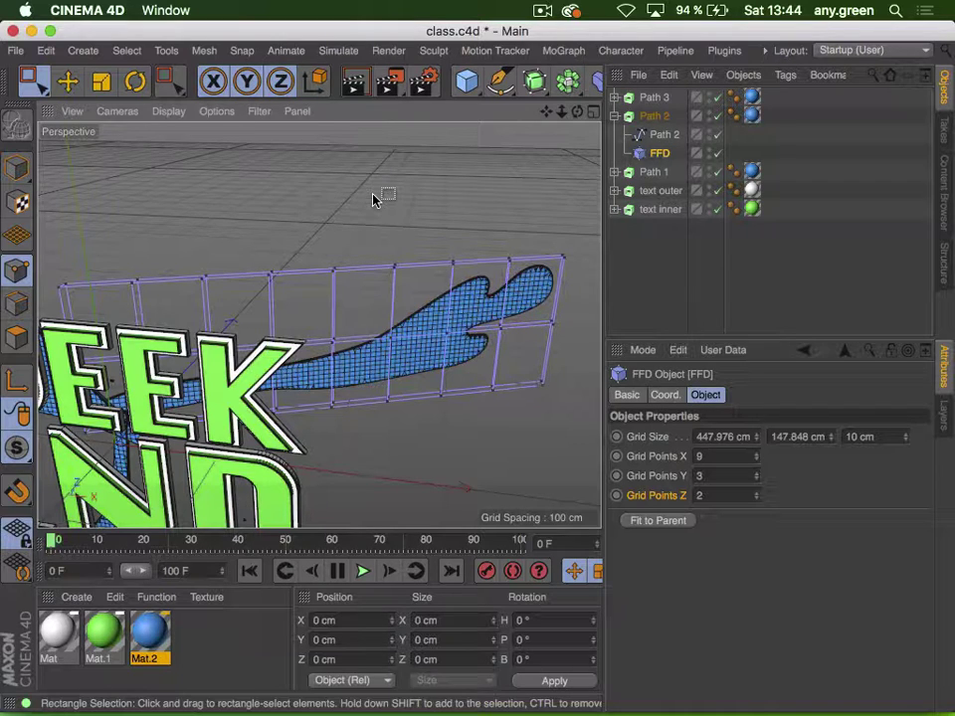
# Undo the FFD cage's bend and its changes to Grid Points X, including the mistaken entry of 121
pyautogui.press('super+z')
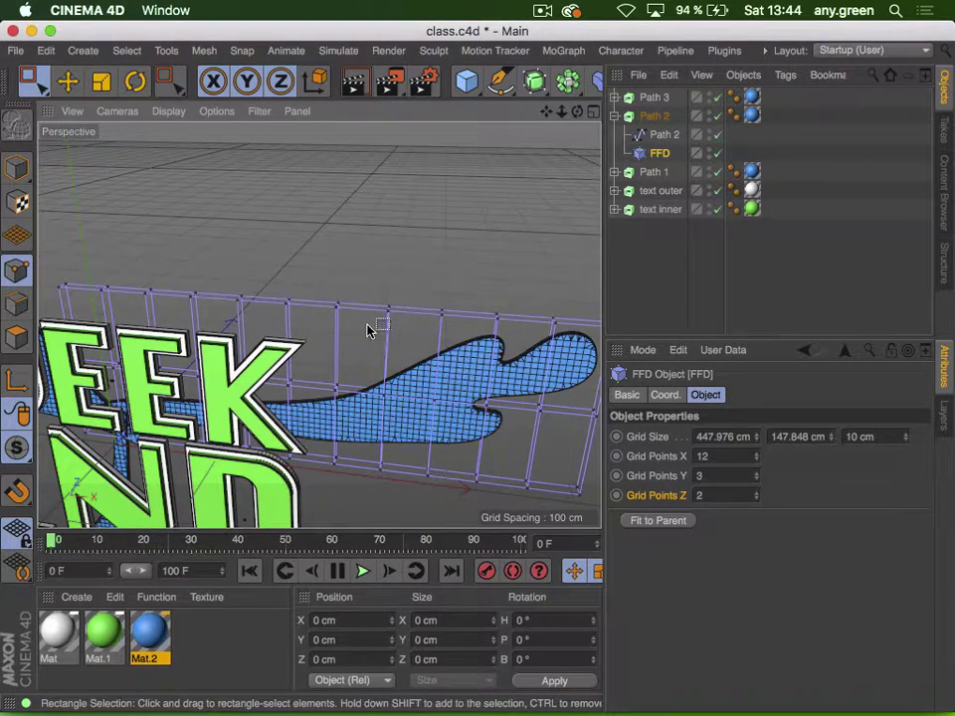
pyautogui.press('3')
pyautogui.moveTo(365, 329); pyautogui.dragTo(378, 297)
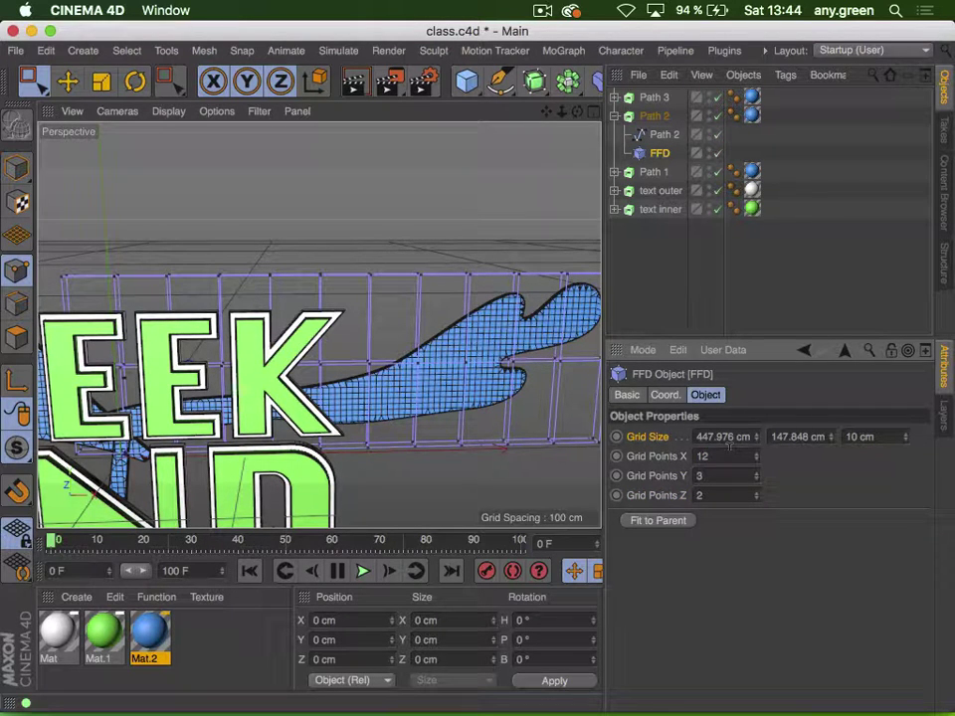
pyautogui.write('1')
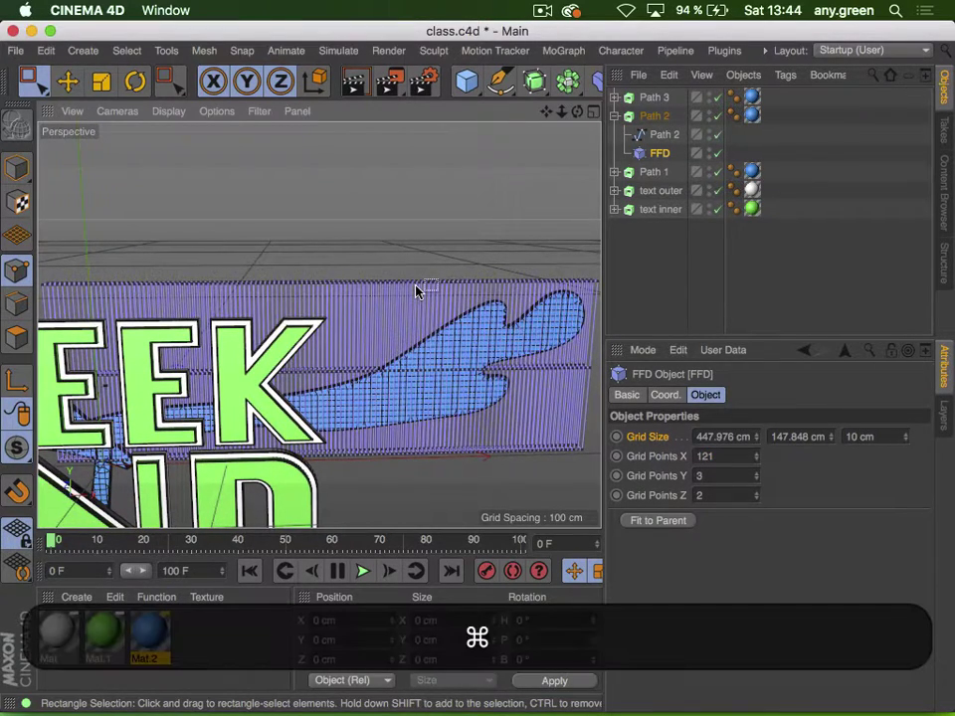
pyautogui.press('super+z')
# Set the FFD's Grid Points X to 12
pyautogui.moveTo(713, 454); pyautogui.dragTo(675, 443)
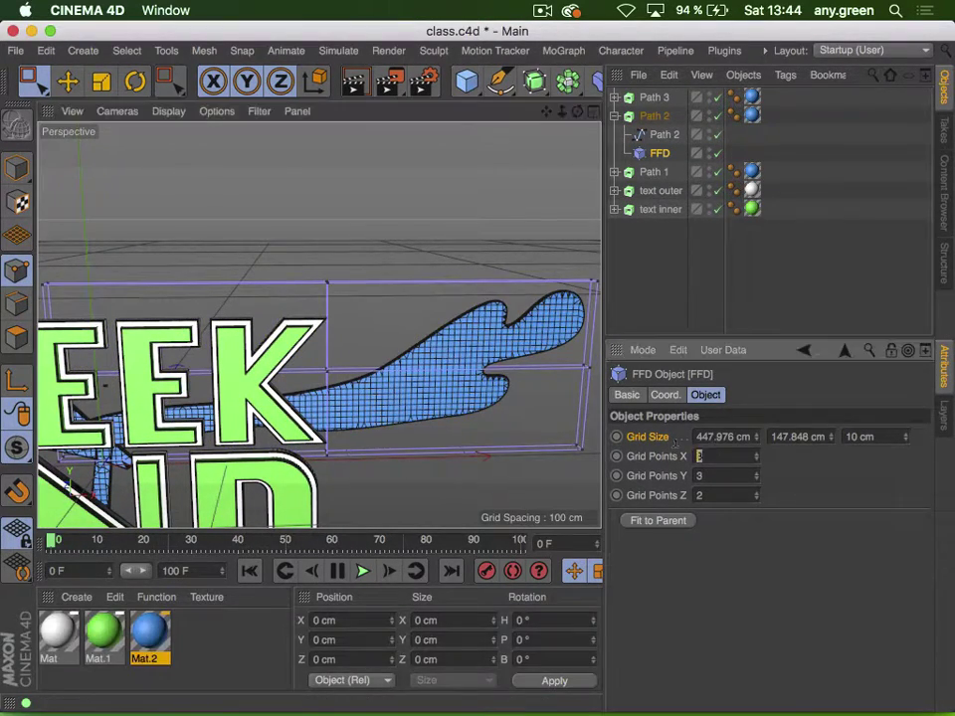
pyautogui.write('12')
pyautogui.press('Return')
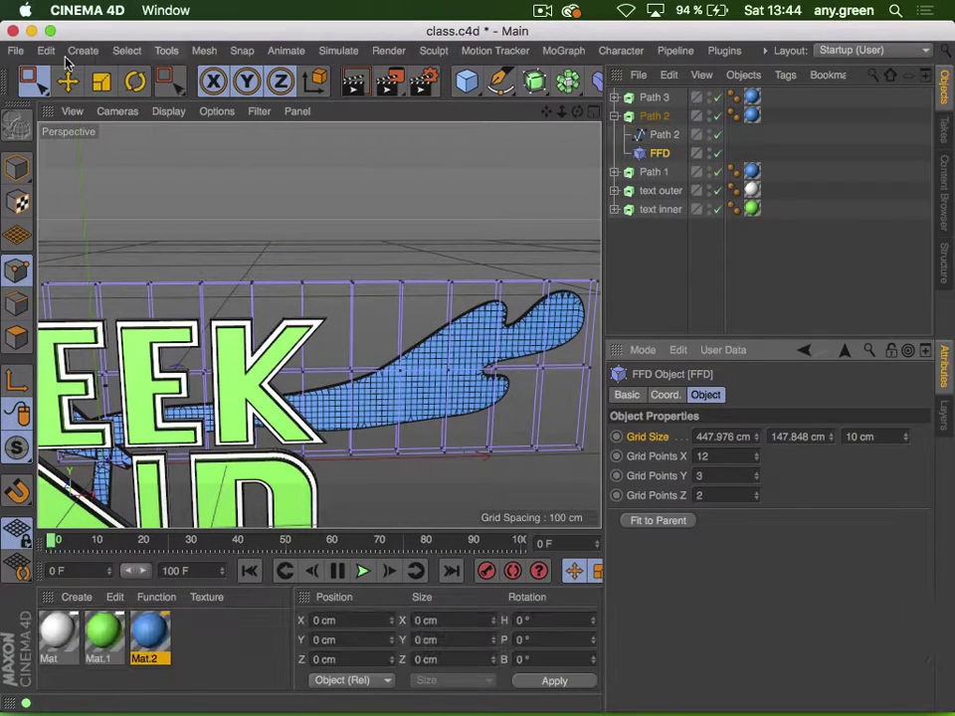
# Rectangle-select the eight outer columns of FFD cage points and move them forward to Z -53.837 cm and inward to X 61.259 cm
pyautogui.click(31, 85)
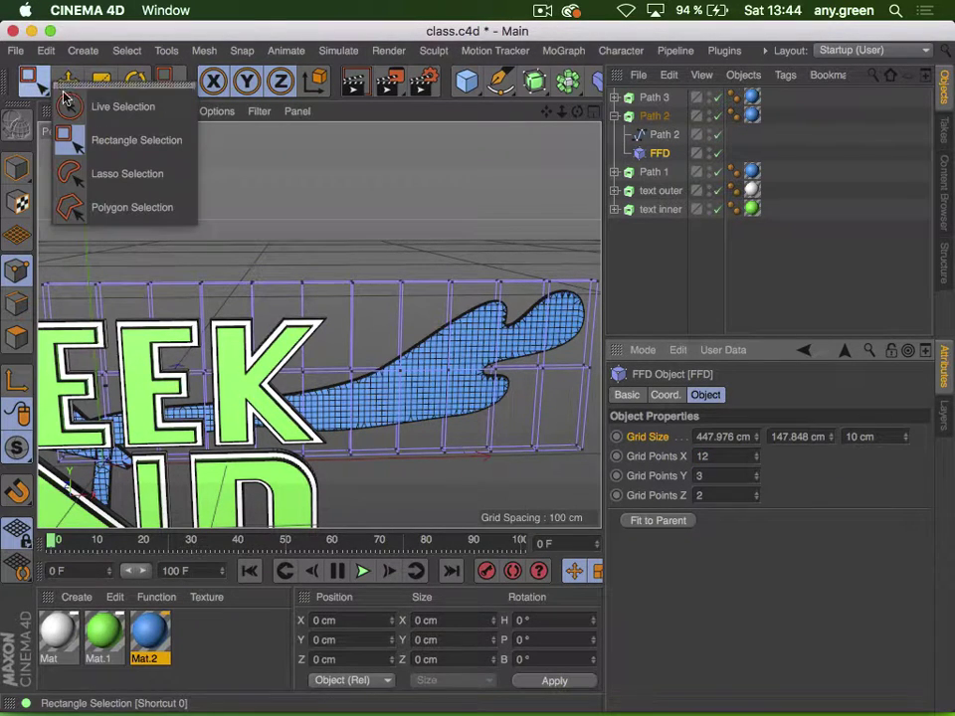
pyautogui.click(109, 149)
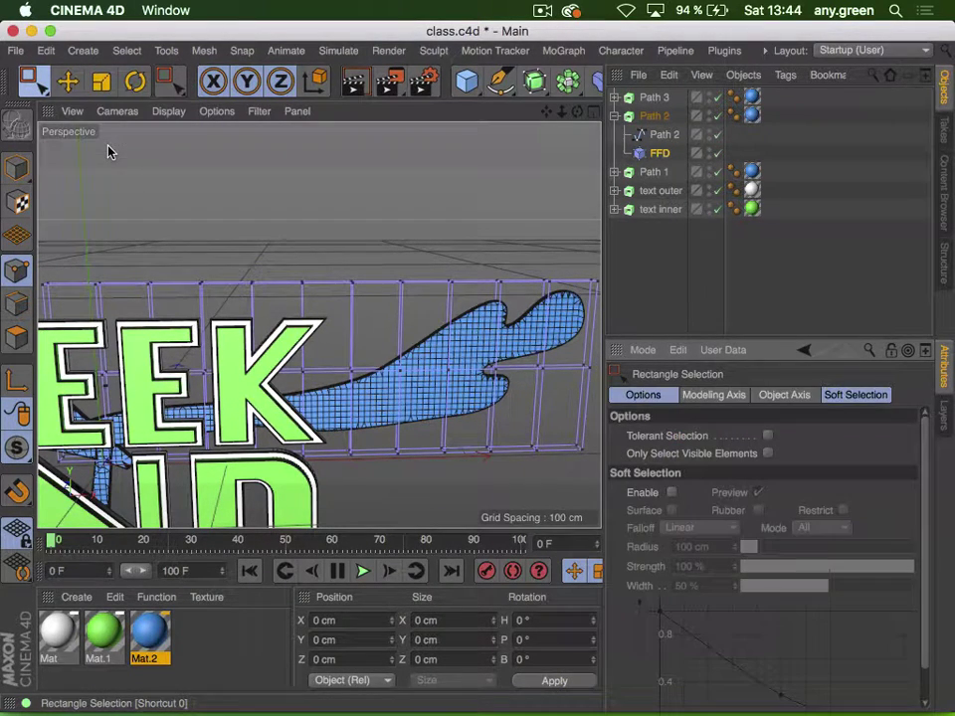
pyautogui.click(17, 272)
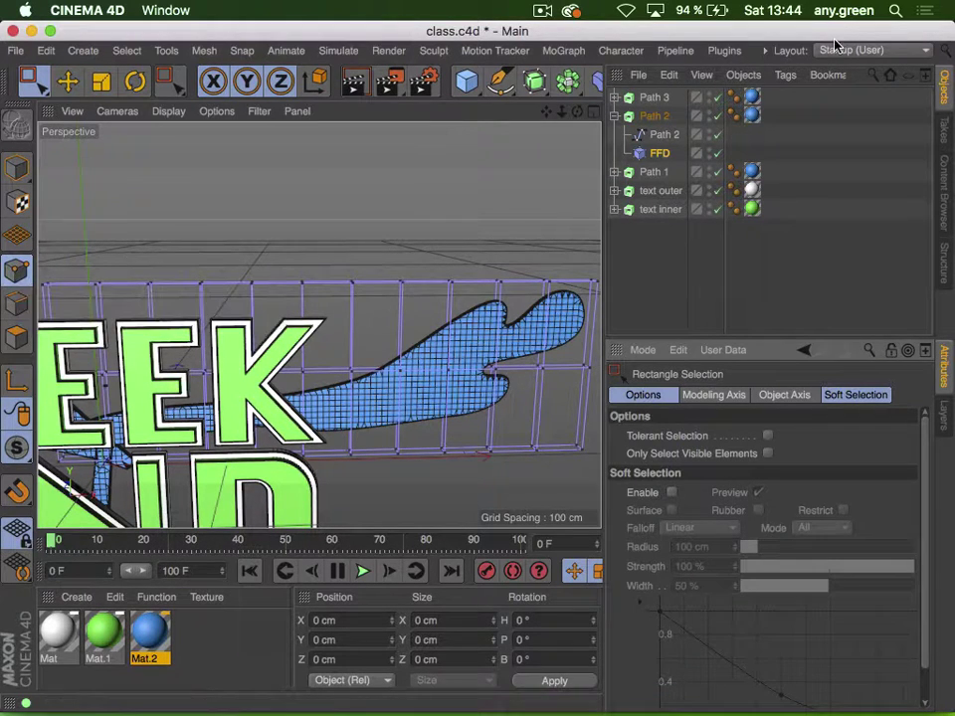
pyautogui.click(640, 157)
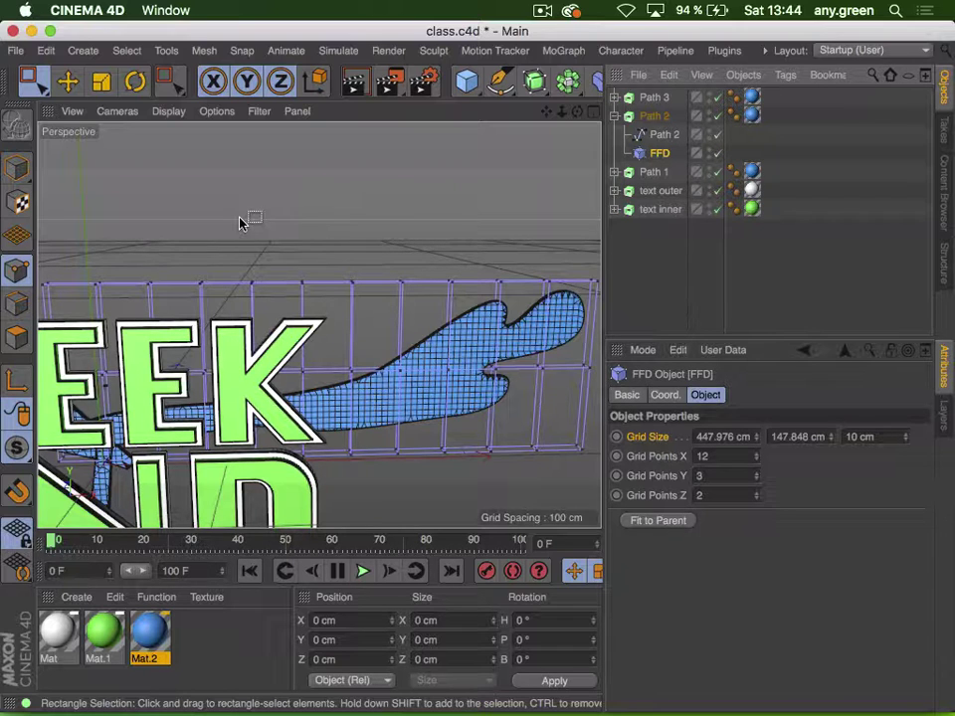
pyautogui.moveTo(240, 221); pyautogui.dragTo(628, 508)
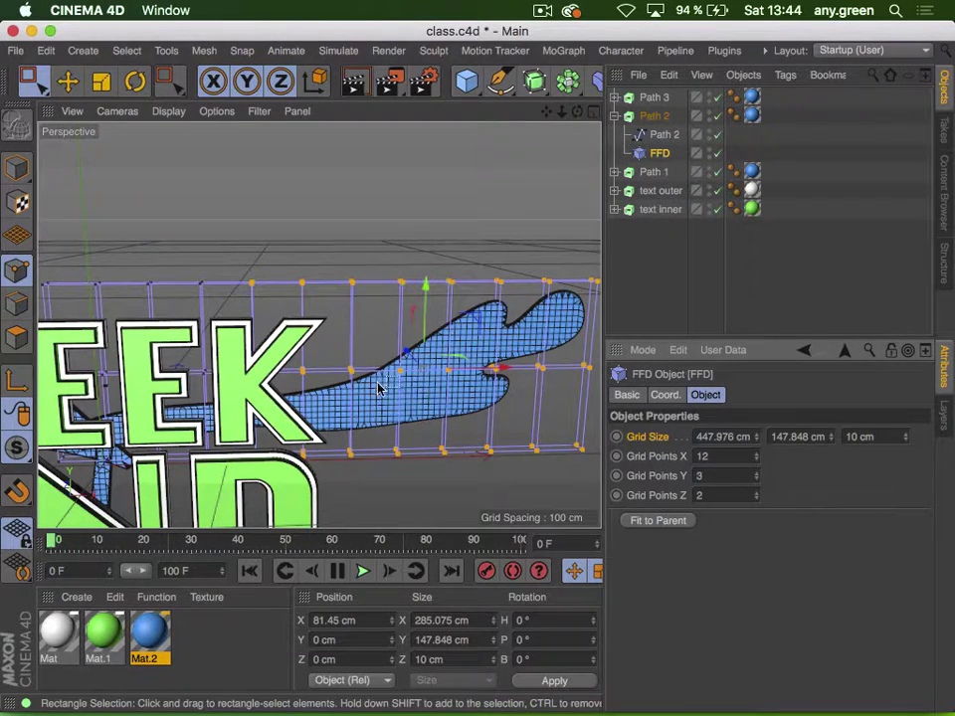
pyautogui.press('3')
pyautogui.moveTo(378, 384); pyautogui.dragTo(440, 395)
pyautogui.moveTo(373, 336); pyautogui.dragTo(421, 377)
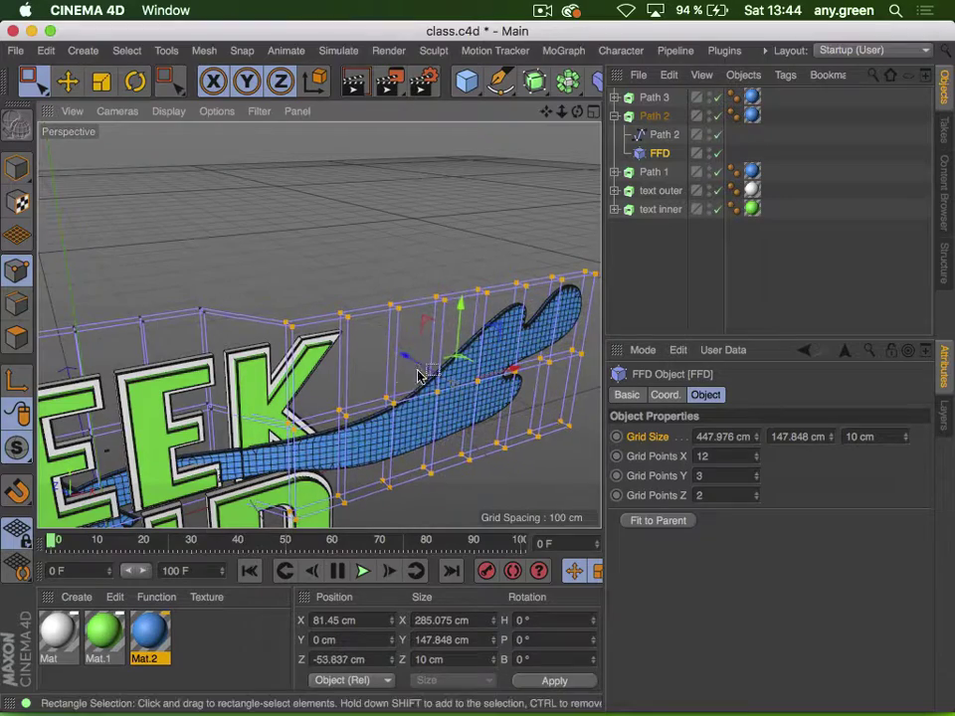
pyautogui.moveTo(512, 378); pyautogui.dragTo(496, 383)
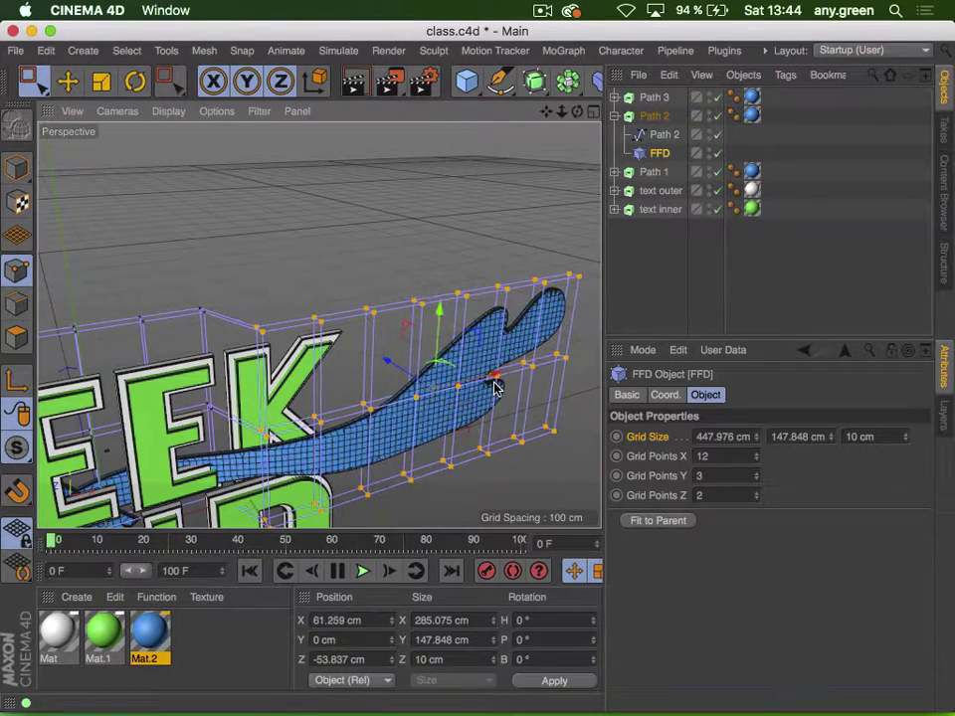
# Select the four outermost columns of FFD cage points and push them back to Z 3.264 cm
pyautogui.moveTo(396, 370); pyautogui.dragTo(228, 472)
pyautogui.press('3')
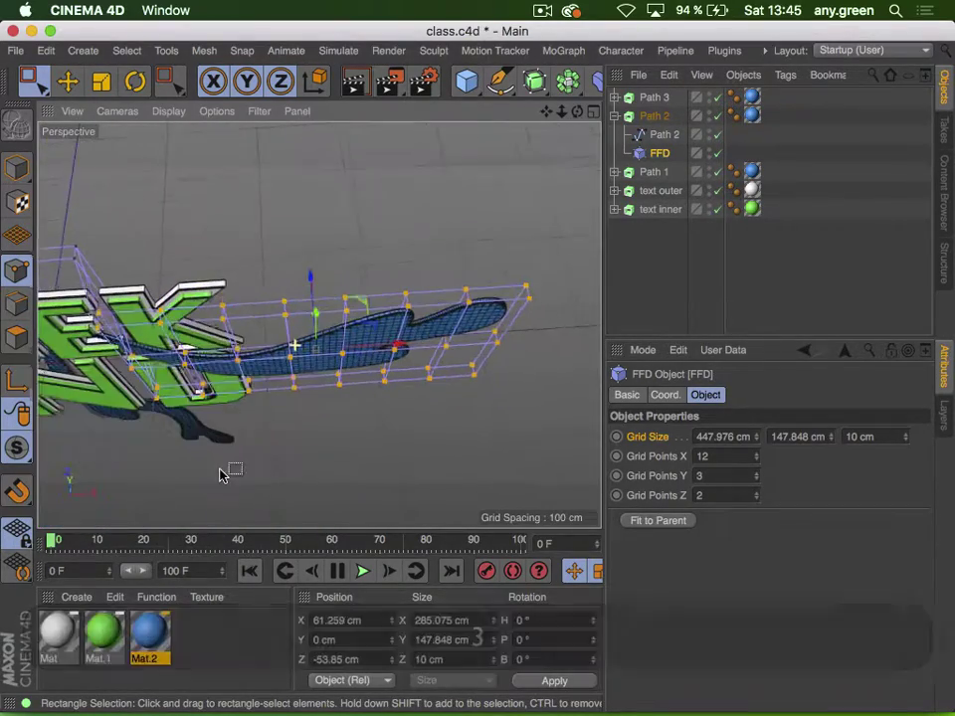
pyautogui.moveTo(343, 224); pyautogui.dragTo(502, 429)
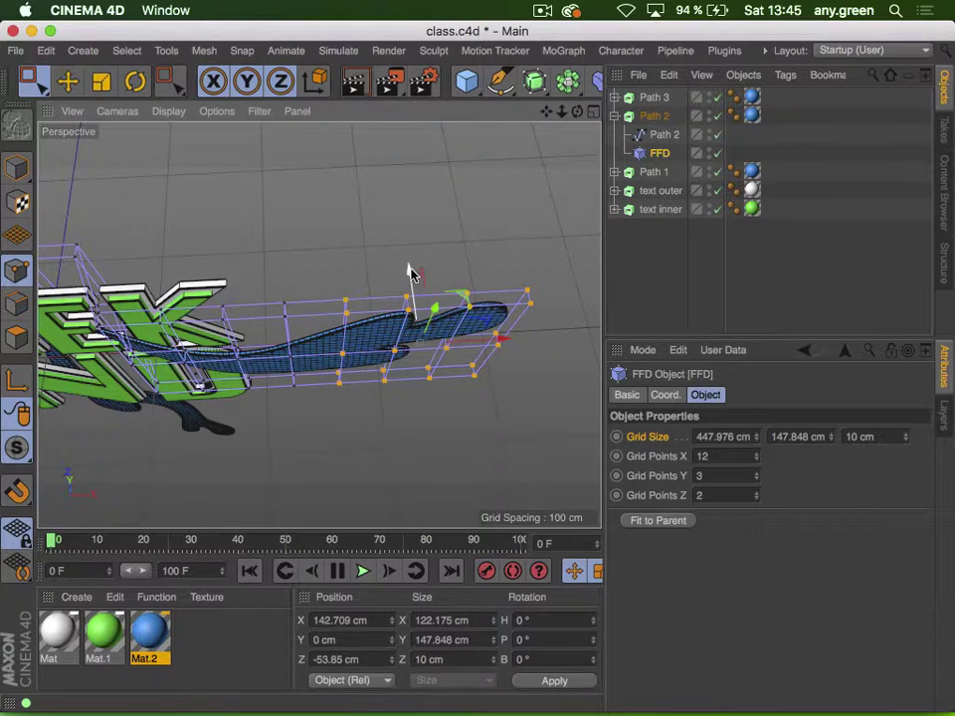
pyautogui.moveTo(409, 271); pyautogui.dragTo(378, 220)
# Select only the FFD cage's end column of points at the splash tip and pull it forward to Z -45.428 cm
pyautogui.moveTo(487, 192); pyautogui.dragTo(541, 447)
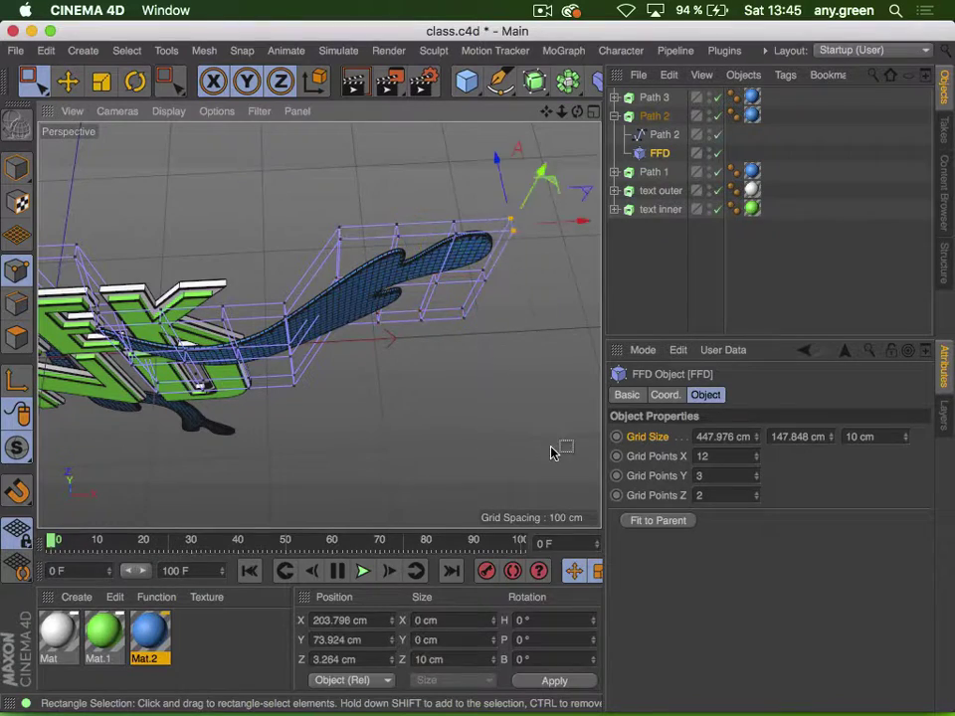
pyautogui.keyDown('shift'); pyautogui.rightClick(520, 375); pyautogui.keyUp('shift')
pyautogui.keyDown('shift'); pyautogui.click(468, 236); pyautogui.keyUp('shift')
pyautogui.keyDown('shift'); pyautogui.moveTo(532, 380); pyautogui.dragTo(437, 228); pyautogui.keyUp('shift')
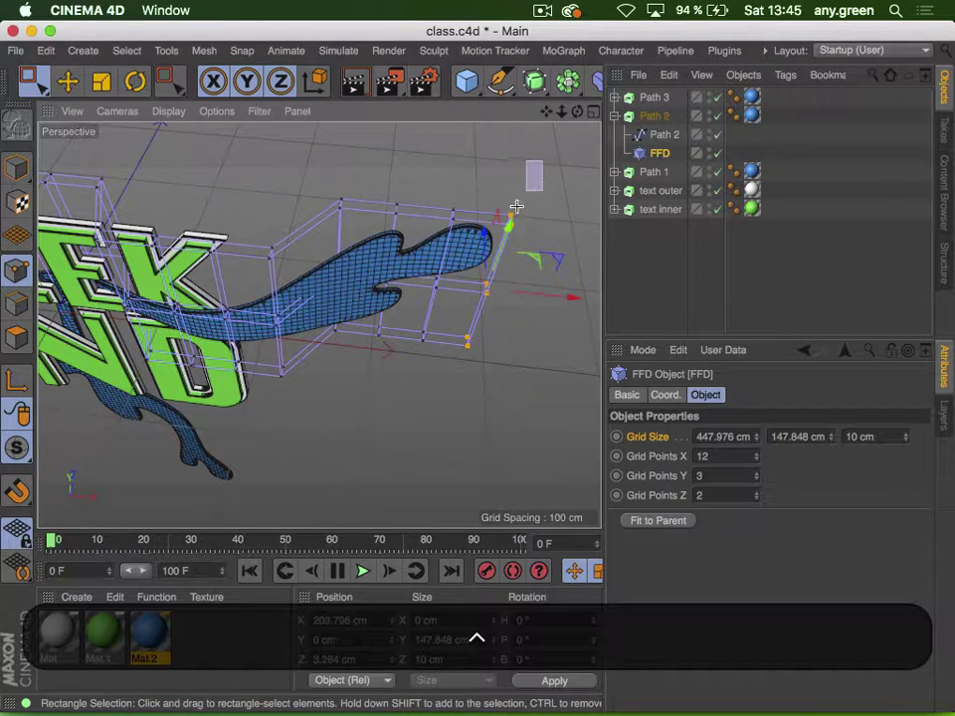
pyautogui.moveTo(525, 164); pyautogui.dragTo(490, 248)
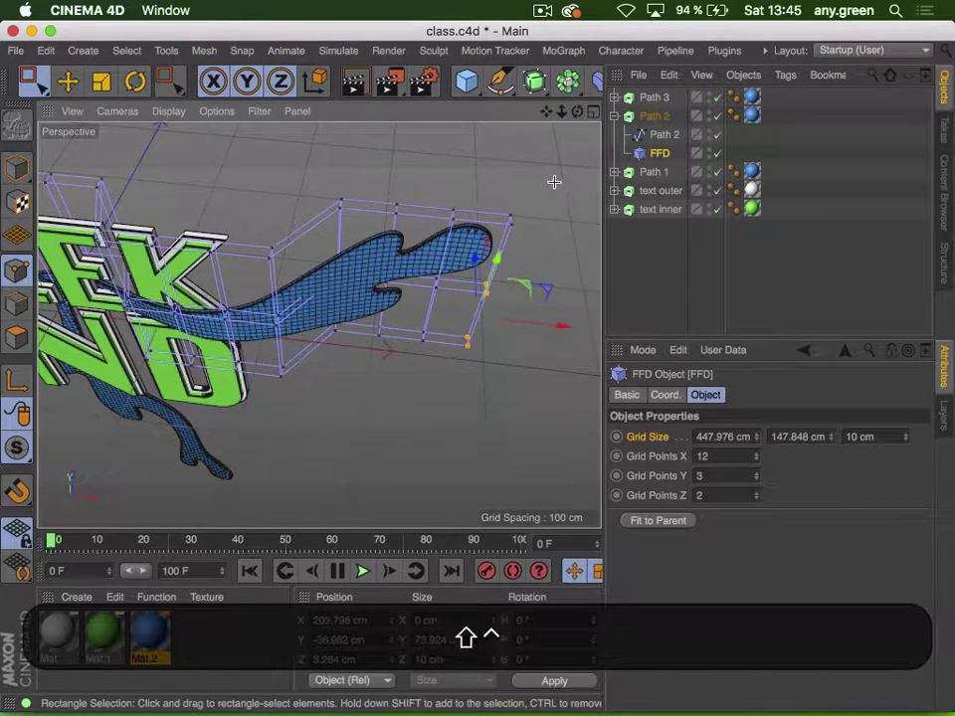
pyautogui.keyDown('shift'); pyautogui.moveTo(555, 181); pyautogui.dragTo(502, 373); pyautogui.keyUp('shift')
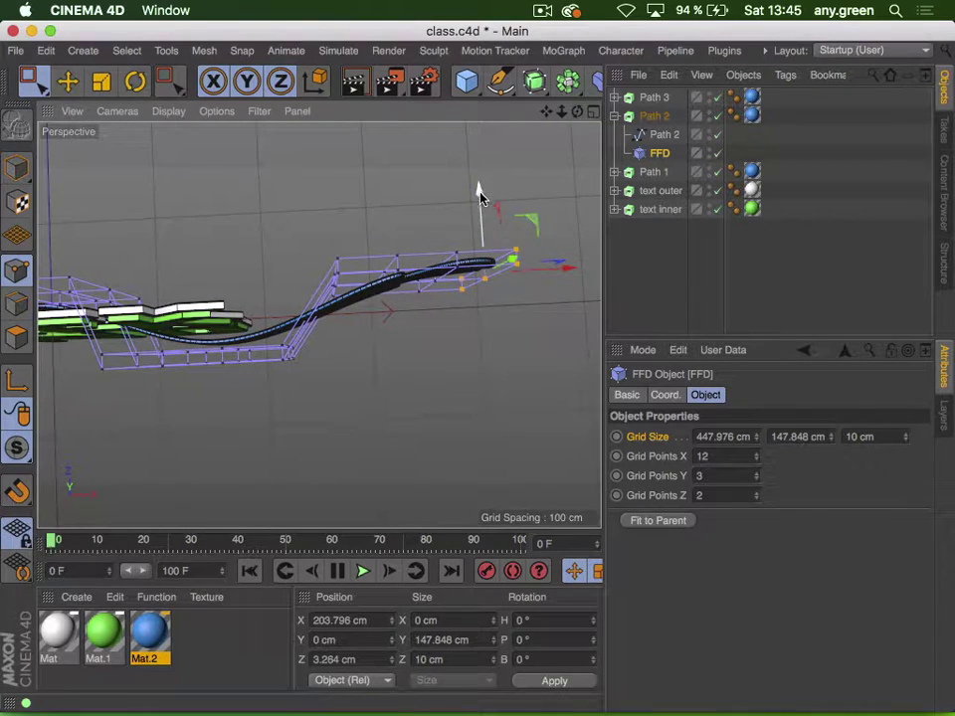
pyautogui.moveTo(478, 194); pyautogui.dragTo(176, 279)
pyautogui.press('3')
pyautogui.press('2')
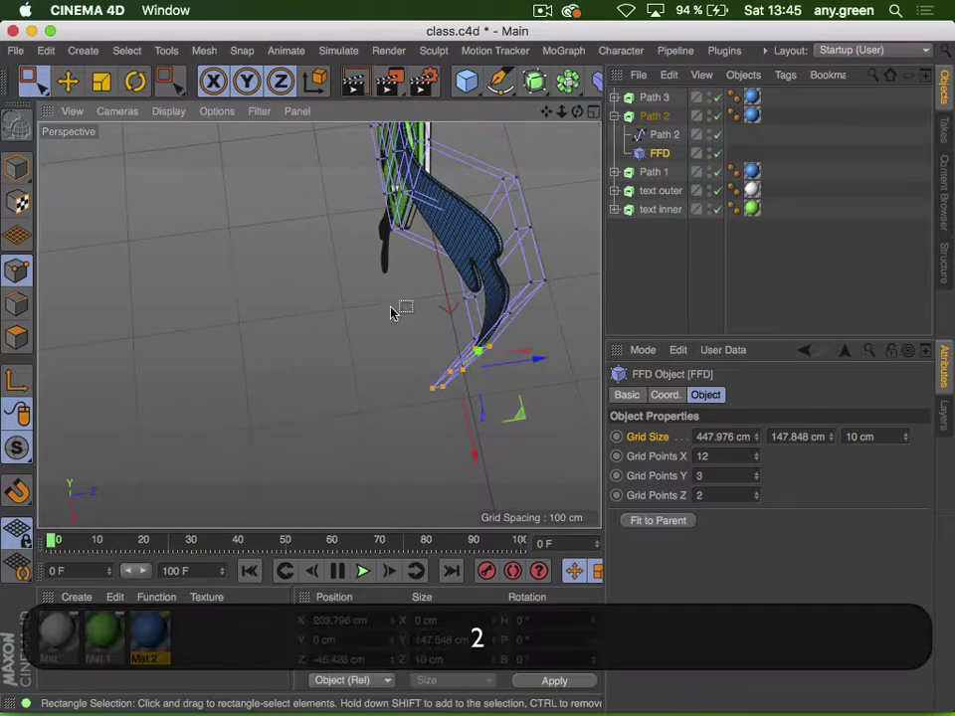
pyautogui.moveTo(489, 327); pyautogui.dragTo(420, 313)
pyautogui.press('1')
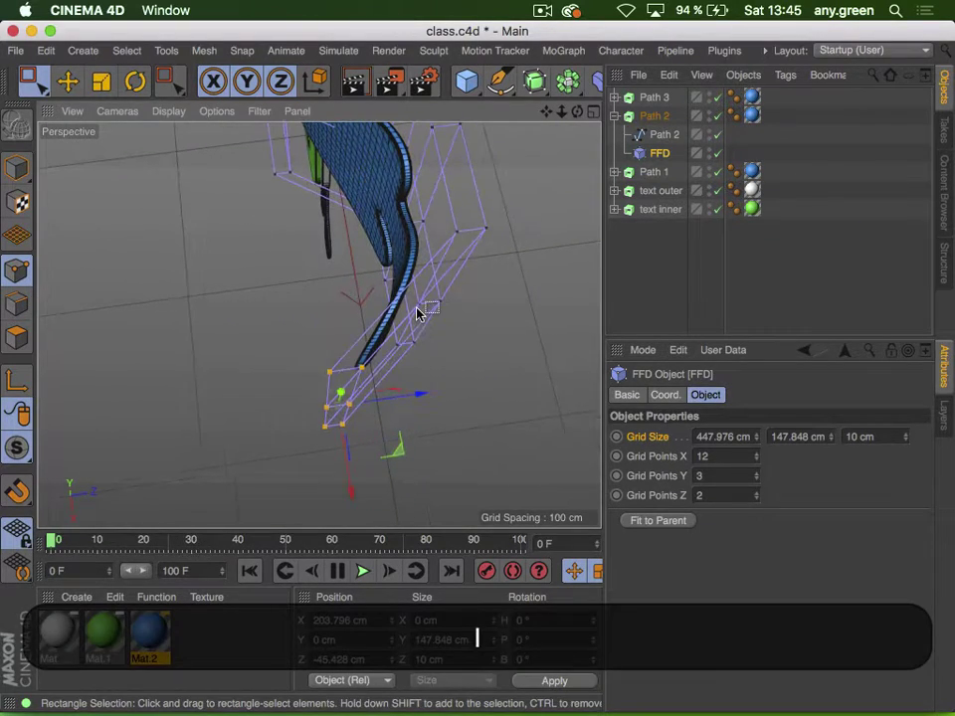
# Move the FFD cage's end column at the splash tip to X 190.991 cm, Z -44.278 cm and rotate it about the vertical axis
pyautogui.moveTo(396, 460); pyautogui.dragTo(397, 428)
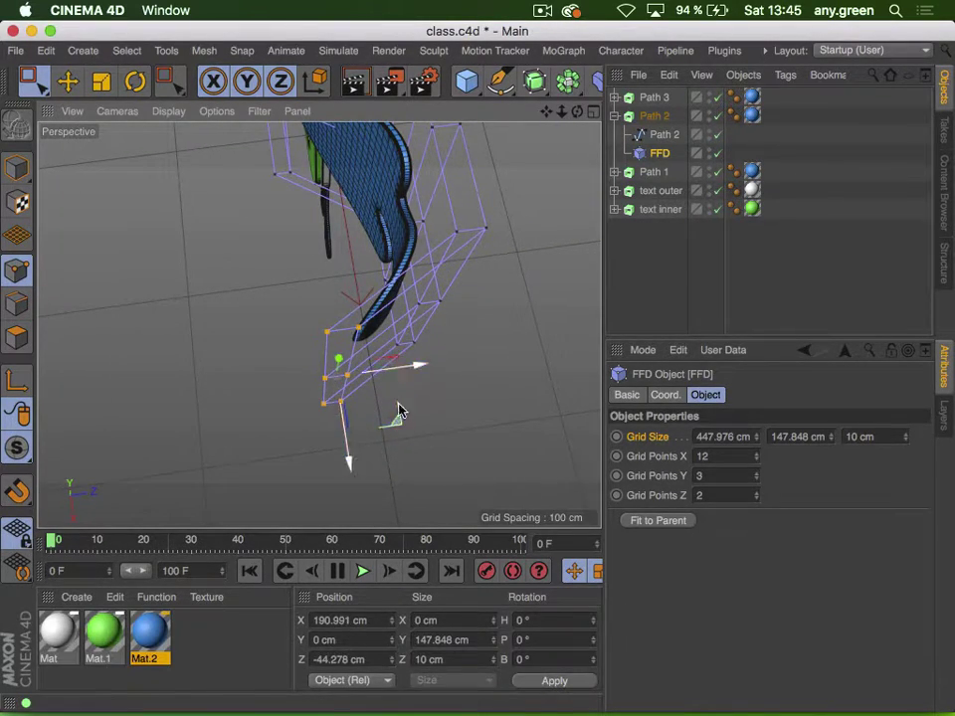
pyautogui.press('3')
pyautogui.moveTo(397, 215); pyautogui.dragTo(483, 203)
pyautogui.press('r')
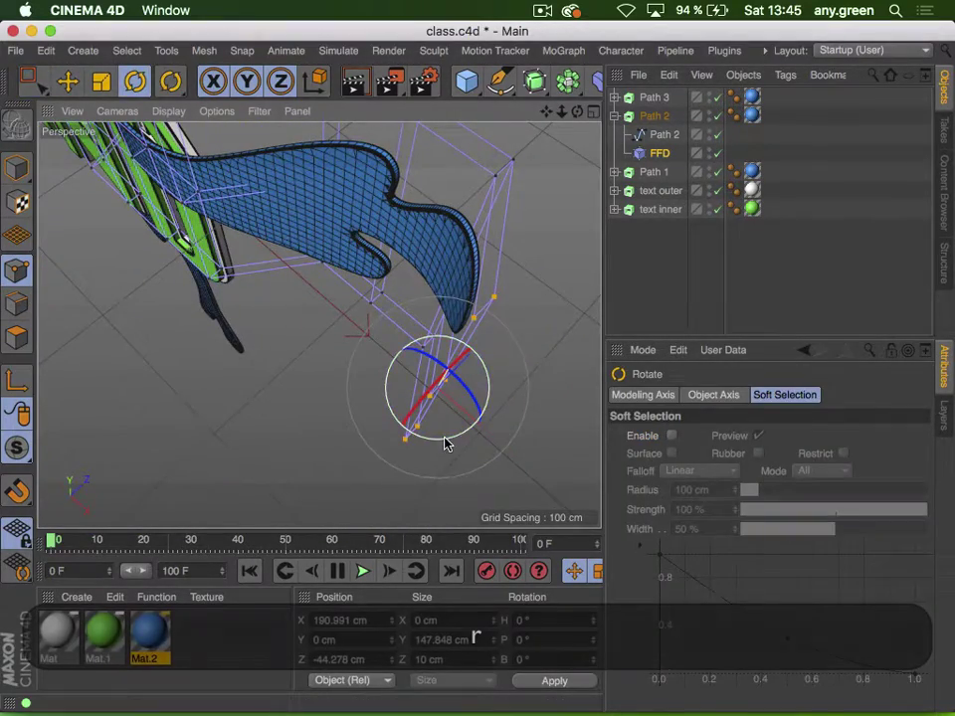
pyautogui.moveTo(445, 443); pyautogui.dragTo(404, 422)
pyautogui.press('0')
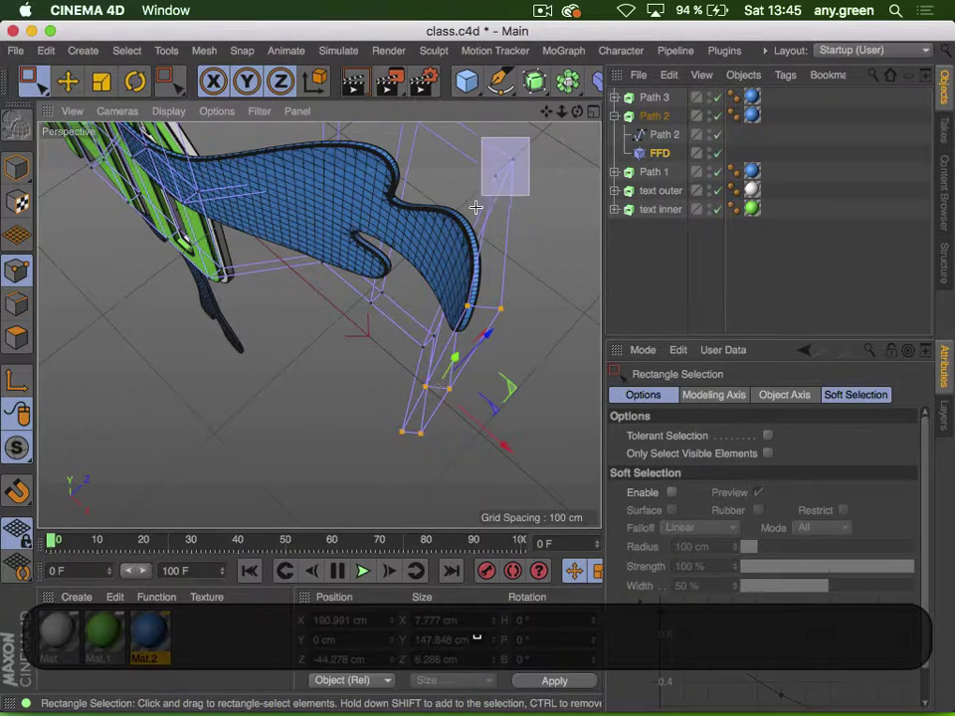
# Select all points of the FFD cage column next to the tip column and rotate it about the vertical axis to follow the bend
pyautogui.moveTo(475, 207); pyautogui.dragTo(446, 290)
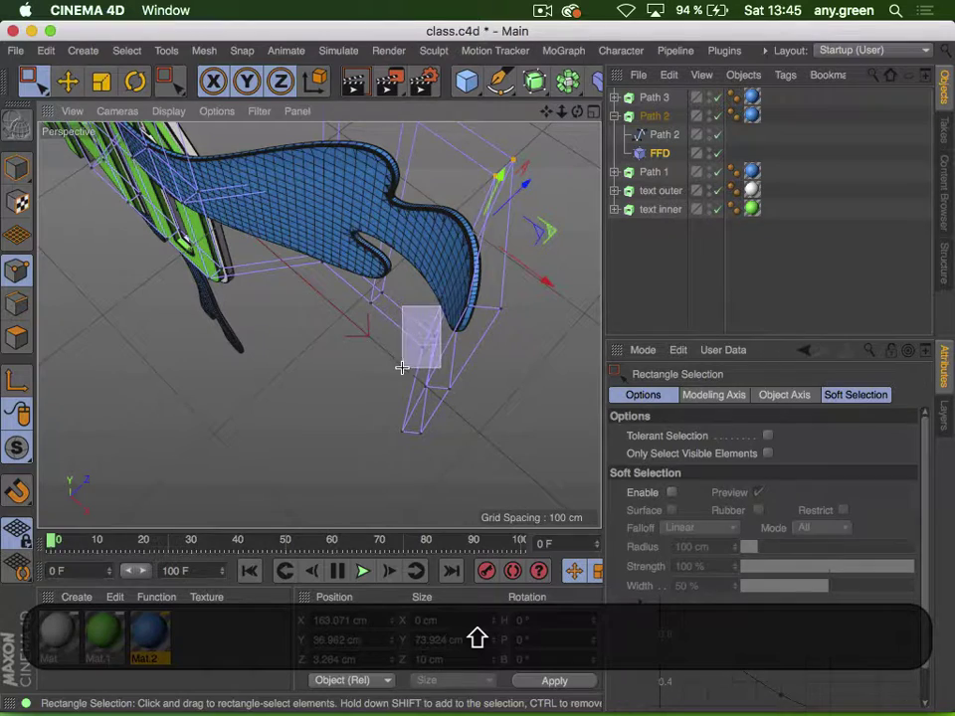
pyautogui.keyDown('shift'); pyautogui.moveTo(402, 367); pyautogui.dragTo(403, 370); pyautogui.keyUp('shift')
pyautogui.press('r')
pyautogui.moveTo(447, 280); pyautogui.dragTo(393, 363)
pyautogui.moveTo(486, 301); pyautogui.dragTo(460, 301)
# Rectangle-select the four FFD cage columns at the inner end behind the letters and raise them to Y 41.715 cm
pyautogui.press('2')
pyautogui.press('1')
pyautogui.moveTo(456, 235); pyautogui.dragTo(521, 236)
pyautogui.press('3')
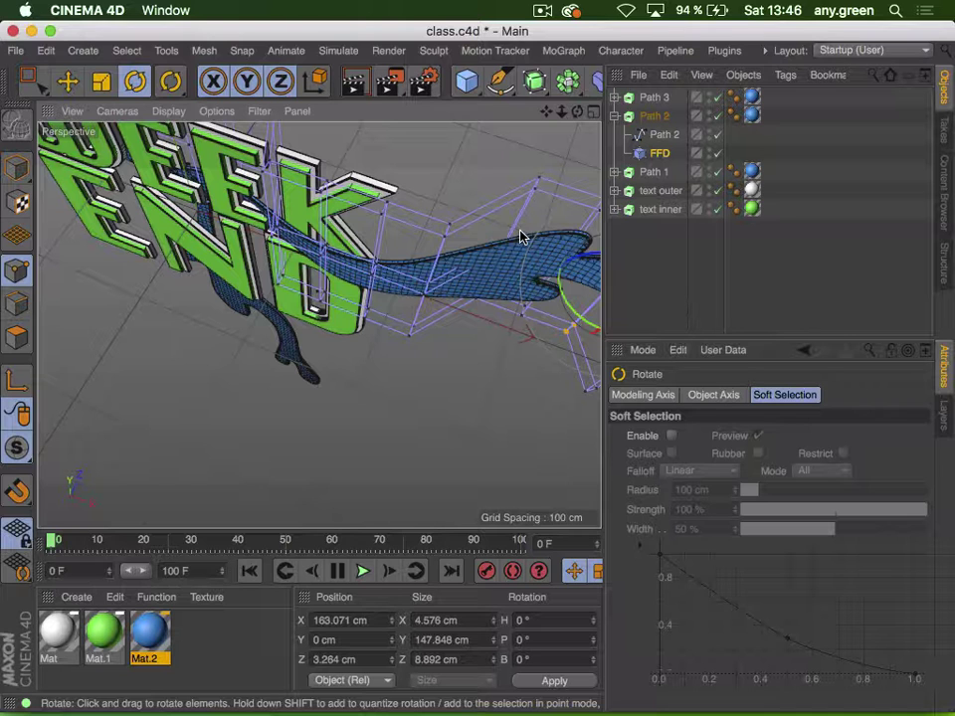
pyautogui.press('3')
pyautogui.moveTo(401, 247); pyautogui.dragTo(490, 162)
pyautogui.press('1')
pyautogui.moveTo(338, 202); pyautogui.dragTo(439, 247)
pyautogui.press('space')
pyautogui.moveTo(375, 157); pyautogui.dragTo(228, 305)
pyautogui.moveTo(296, 179); pyautogui.dragTo(295, 133)
# Slide the four selected inner-end FFD columns toward the K, to X -153.775 cm
pyautogui.press('3')
pyautogui.moveTo(305, 249); pyautogui.dragTo(45, 383)
pyautogui.moveTo(317, 284); pyautogui.dragTo(316, 287)
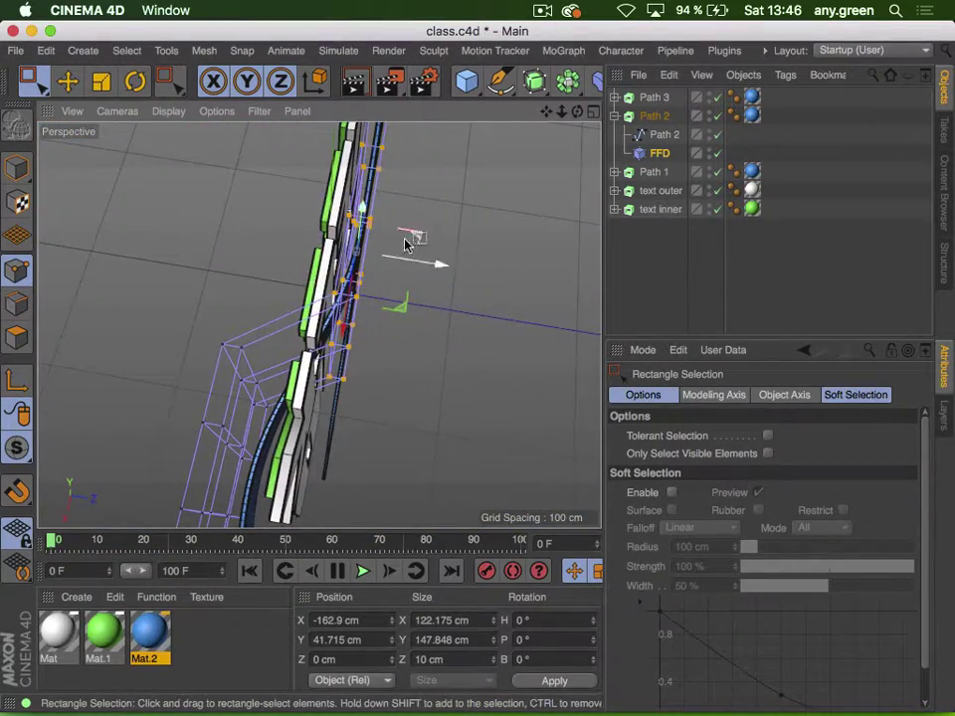
pyautogui.press('3')
pyautogui.moveTo(405, 245); pyautogui.dragTo(426, 271)
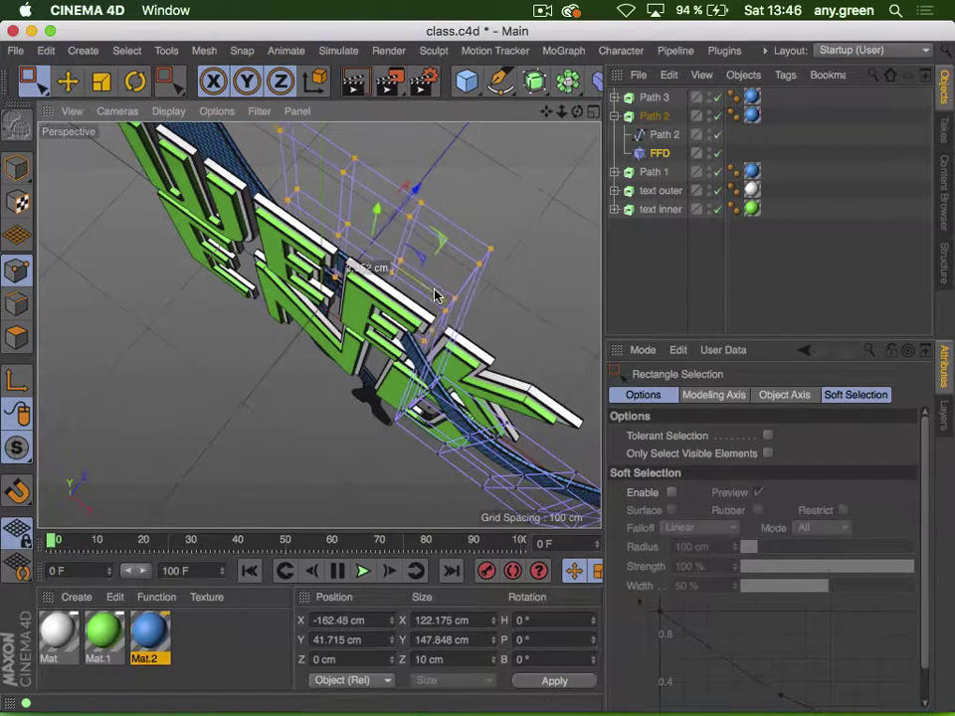
pyautogui.press('3')
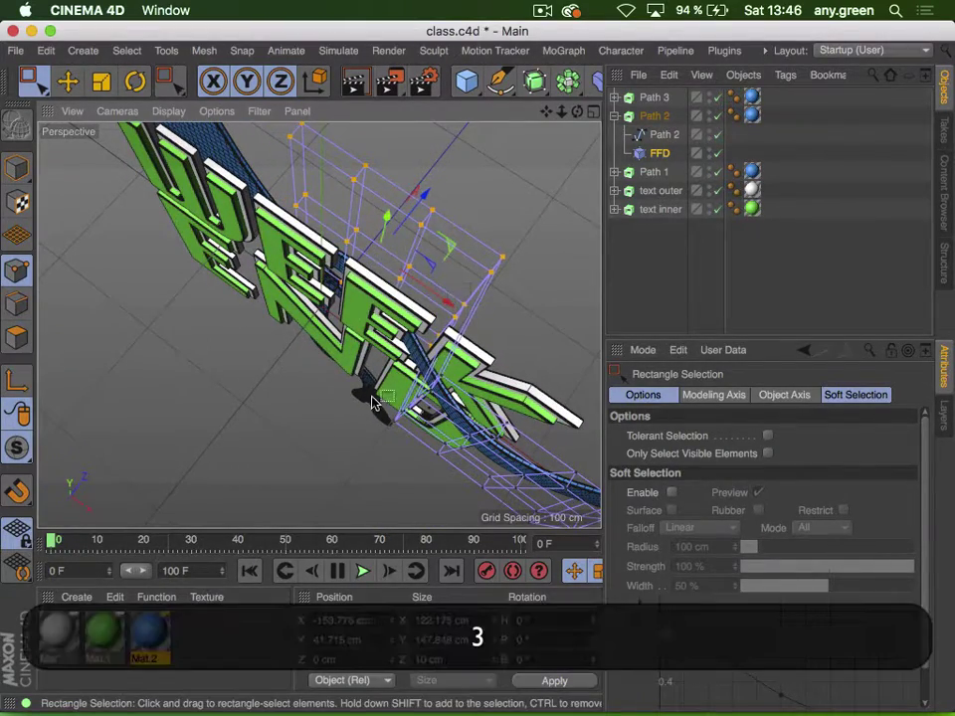
# Select only the third FFD cage column from the inner end and slide it toward the K, to about X -117 cm
pyautogui.moveTo(373, 398); pyautogui.dragTo(327, 361)
pyautogui.press('3')
pyautogui.press('3')
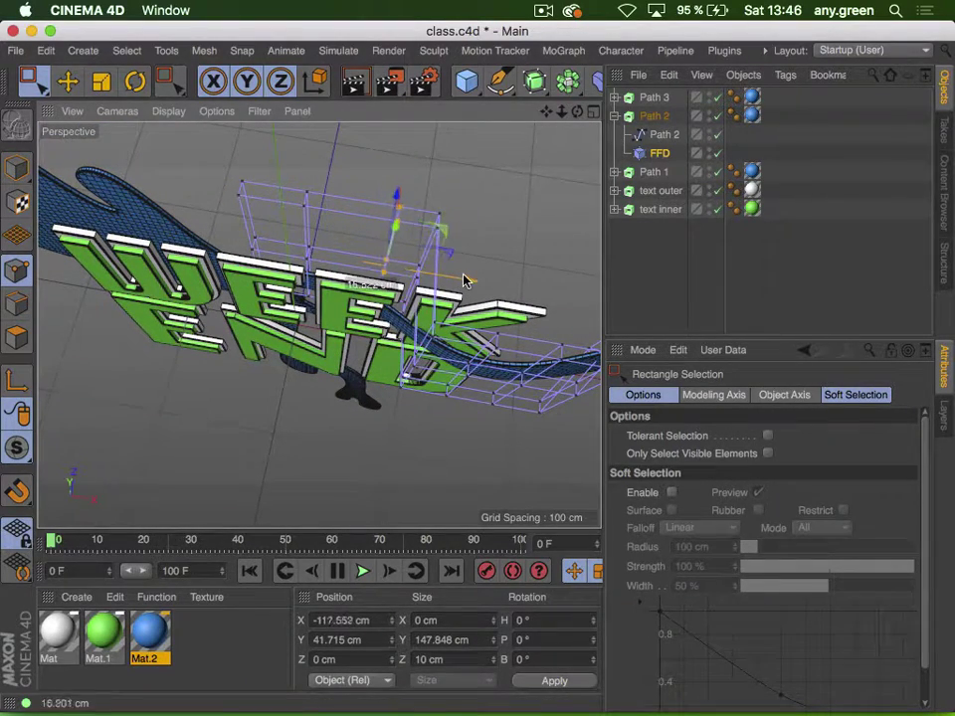
# Select all points of the second forward FFD cage column beside the K and move it inward to X -61.833 cm
pyautogui.press('3')
pyautogui.moveTo(484, 280); pyautogui.dragTo(453, 431)
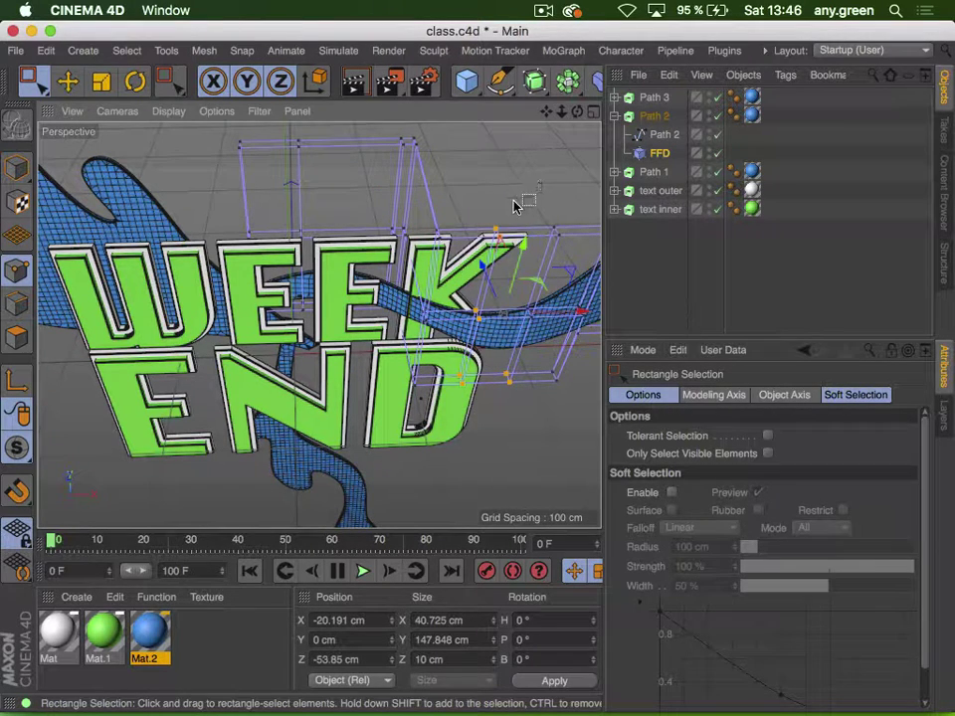
pyautogui.moveTo(484, 278); pyautogui.dragTo(488, 284)
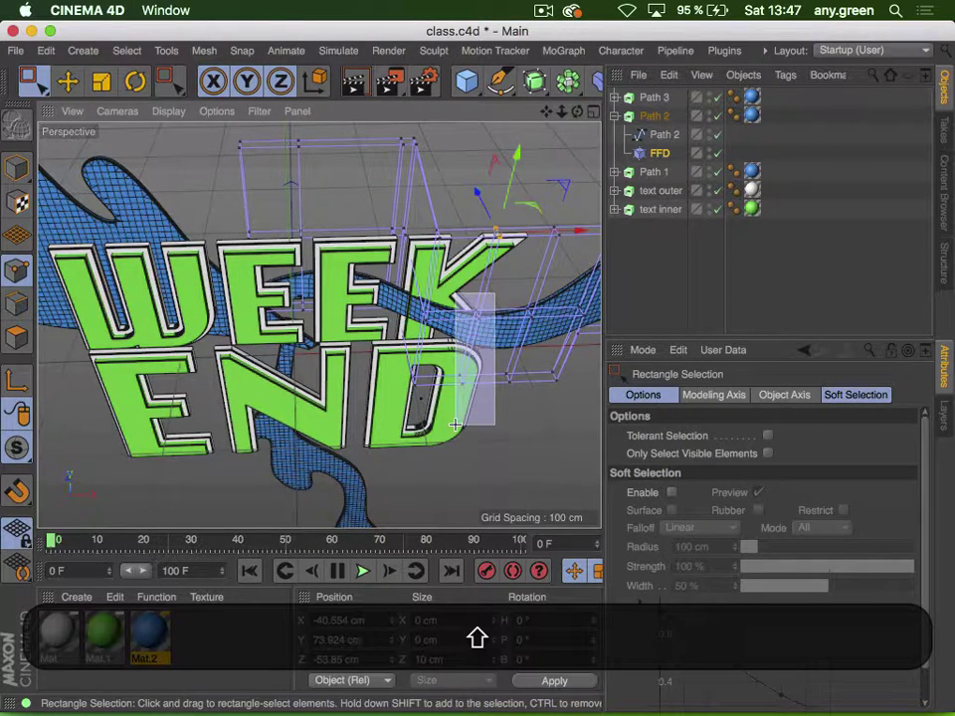
pyautogui.keyDown('shift'); pyautogui.moveTo(454, 425); pyautogui.dragTo(455, 422); pyautogui.keyUp('shift')
pyautogui.moveTo(561, 313); pyautogui.dragTo(534, 321)
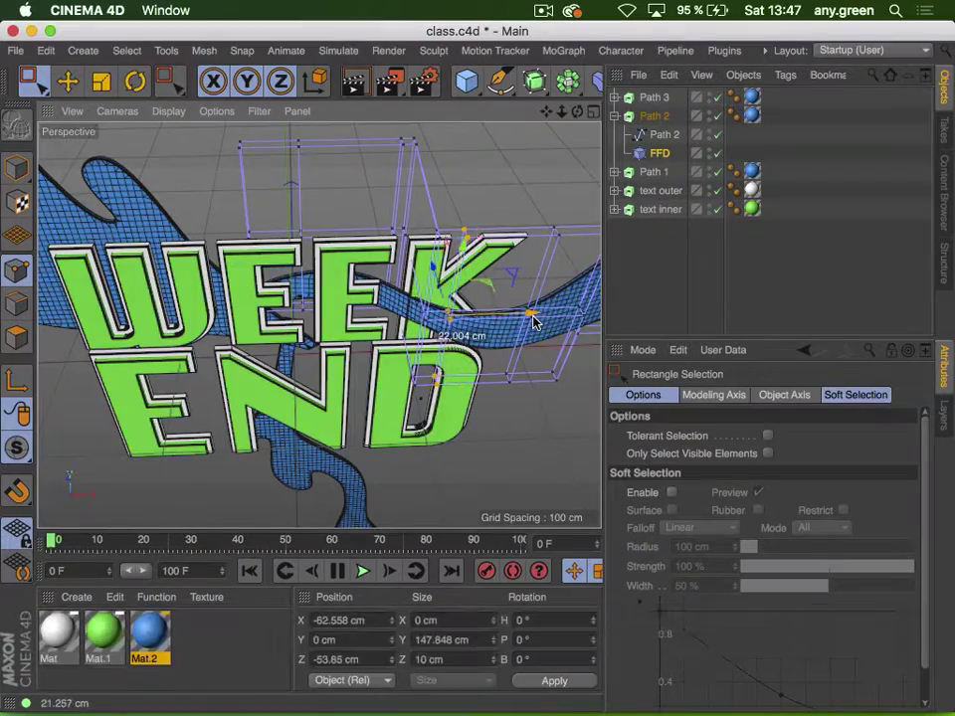
# Select the two neighbouring forward FFD cage columns at the K and move them together to X -82.287 cm
pyautogui.press('1')
pyautogui.moveTo(514, 255); pyautogui.dragTo(442, 288)
pyautogui.press('3')
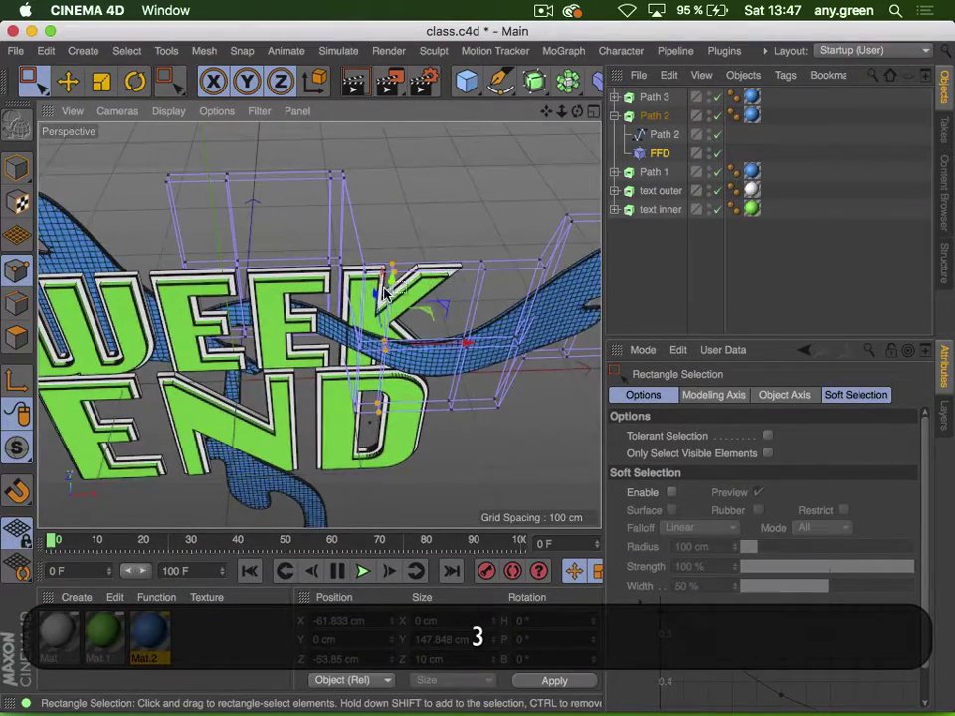
pyautogui.moveTo(382, 289); pyautogui.dragTo(388, 403)
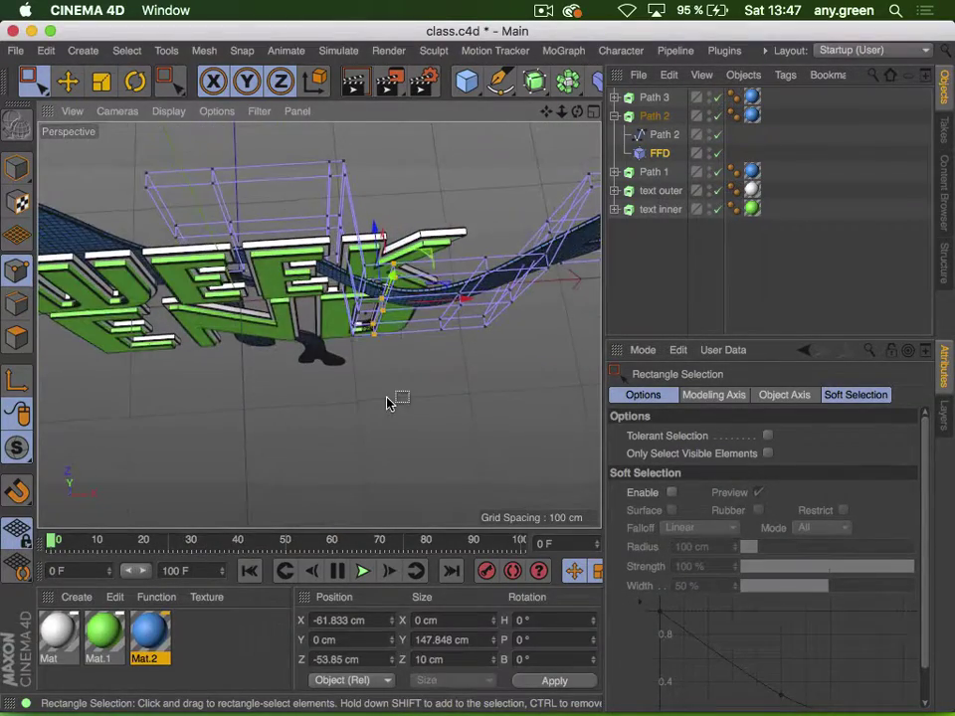
pyautogui.moveTo(421, 224); pyautogui.dragTo(360, 412)
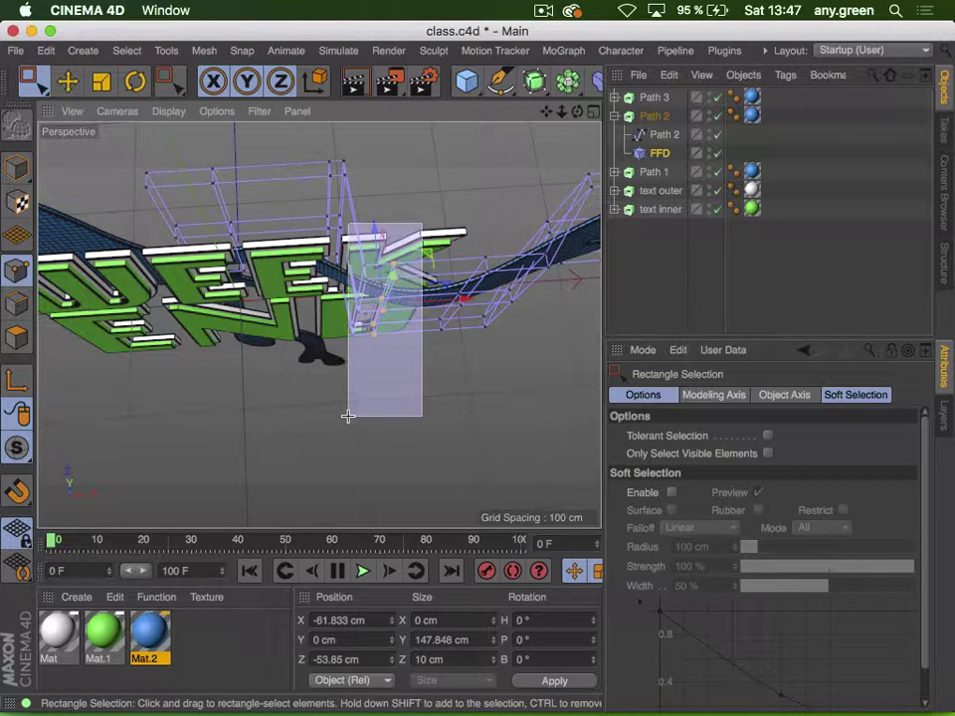
pyautogui.moveTo(347, 416); pyautogui.dragTo(349, 420)
pyautogui.moveTo(445, 302); pyautogui.dragTo(349, 218)
# Select only the outer of the two forward FFD columns at the K and move it to X -84.255 cm
pyautogui.press('3')
pyautogui.press('2')
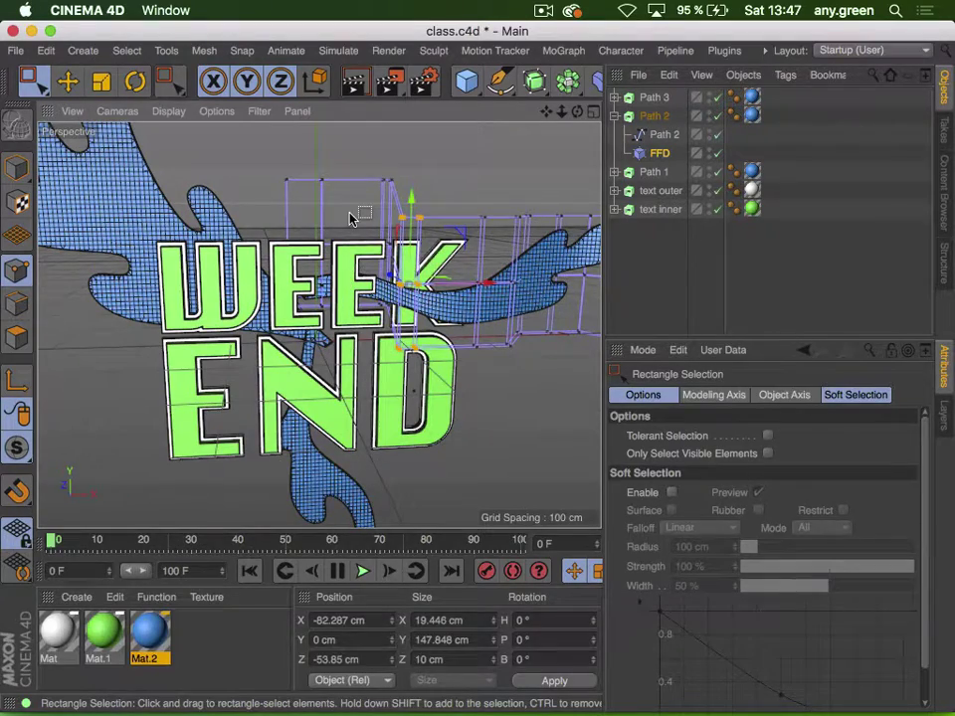
pyautogui.press('3')
pyautogui.moveTo(361, 276)
pyautogui.mouseDown()
pyautogui.moveTo(374, 288)
pyautogui.moveTo(360, 277)
pyautogui.mouseUp()
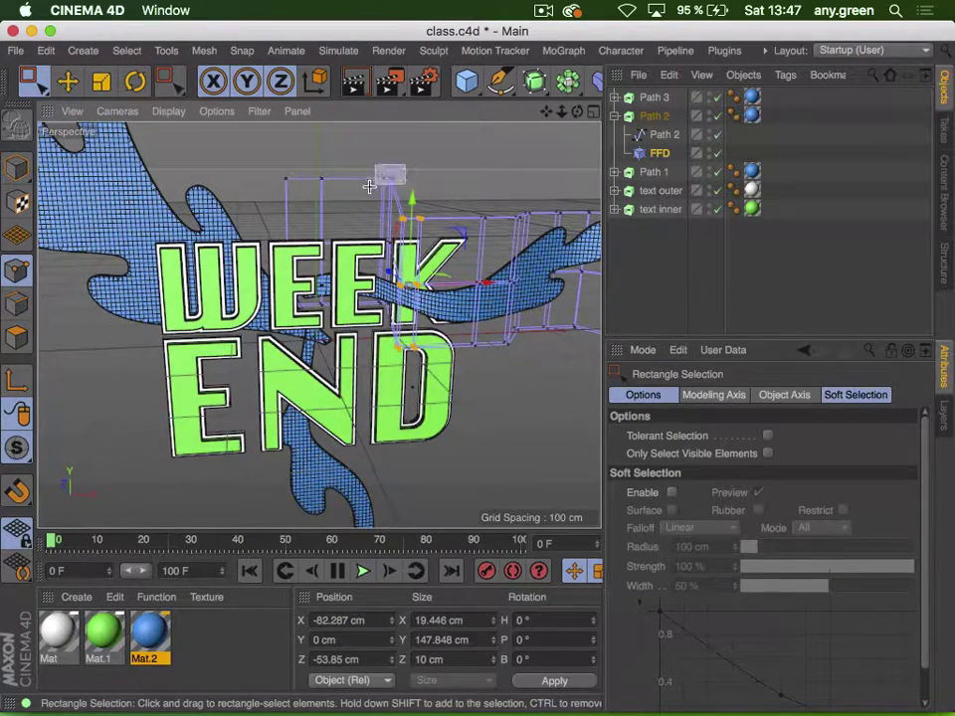
pyautogui.moveTo(369, 186); pyautogui.dragTo(263, 321)
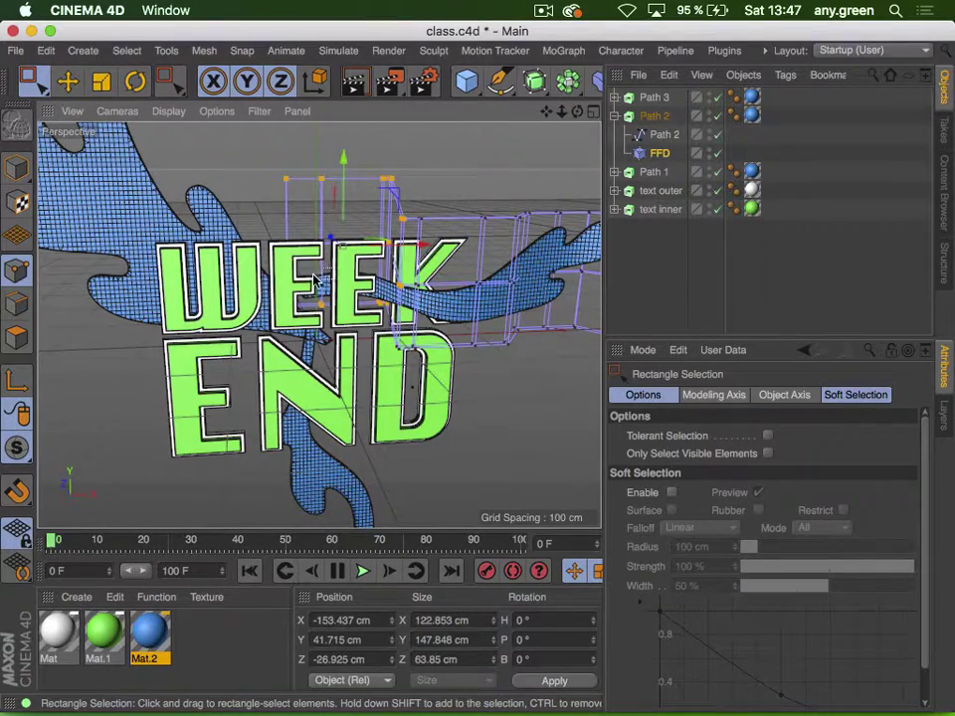
pyautogui.press('3')
pyautogui.moveTo(314, 281); pyautogui.dragTo(388, 320)
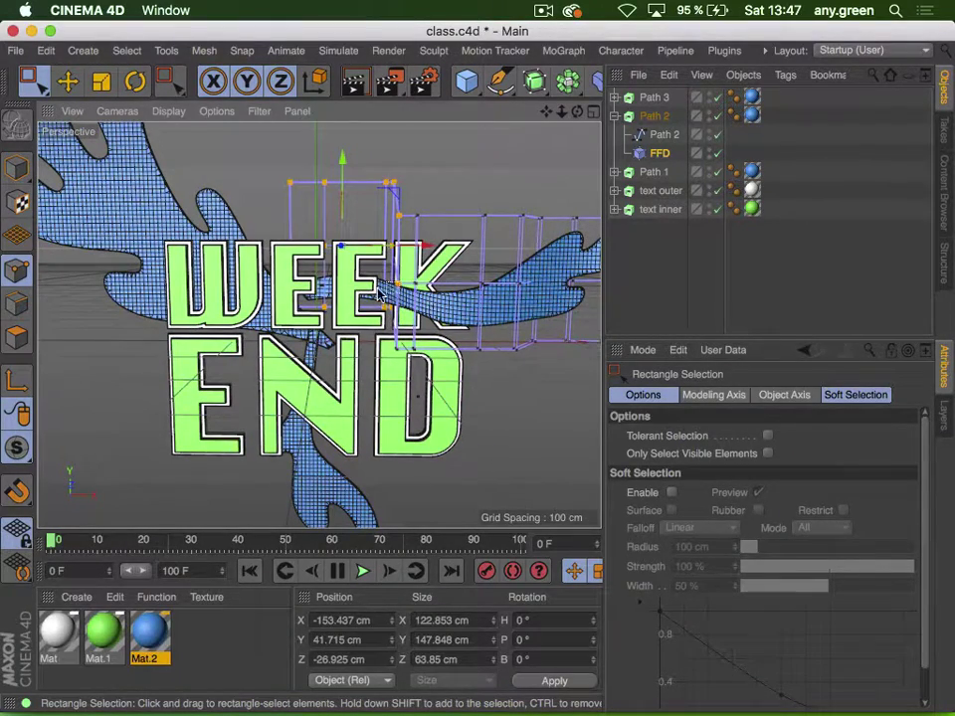
pyautogui.press('3')
pyautogui.moveTo(381, 274); pyautogui.dragTo(366, 448)
pyautogui.press('2')
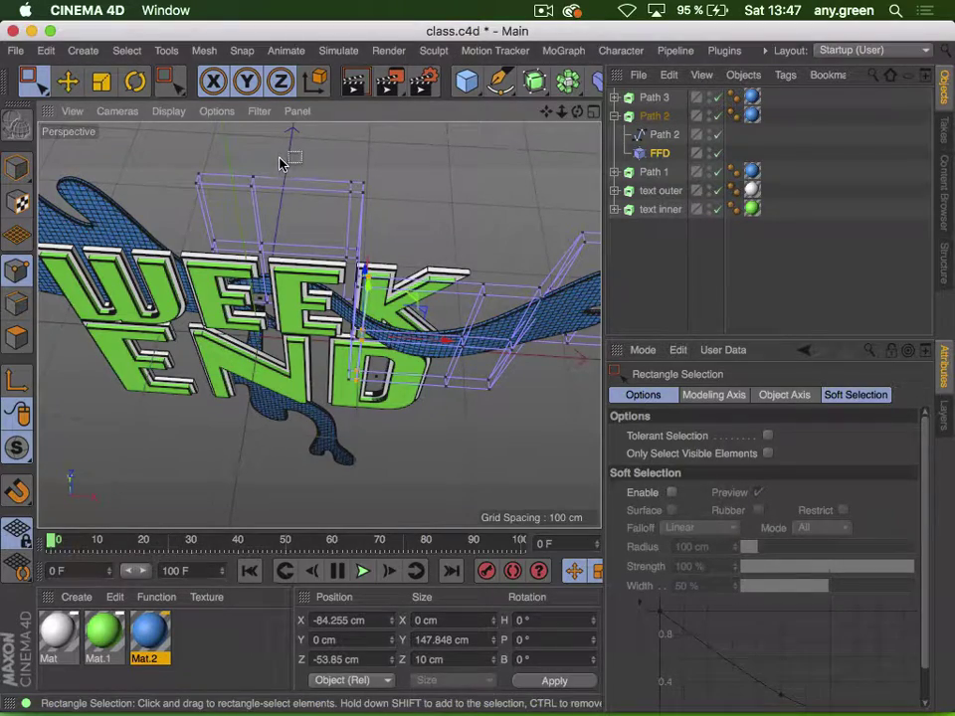
# Rectangle-select the two FFD cage columns at the inner end of the splash and lower them to Y 10.681 cm
pyautogui.moveTo(215, 112); pyautogui.dragTo(123, 287)
pyautogui.press('3')
pyautogui.moveTo(179, 274); pyautogui.dragTo(256, 212)
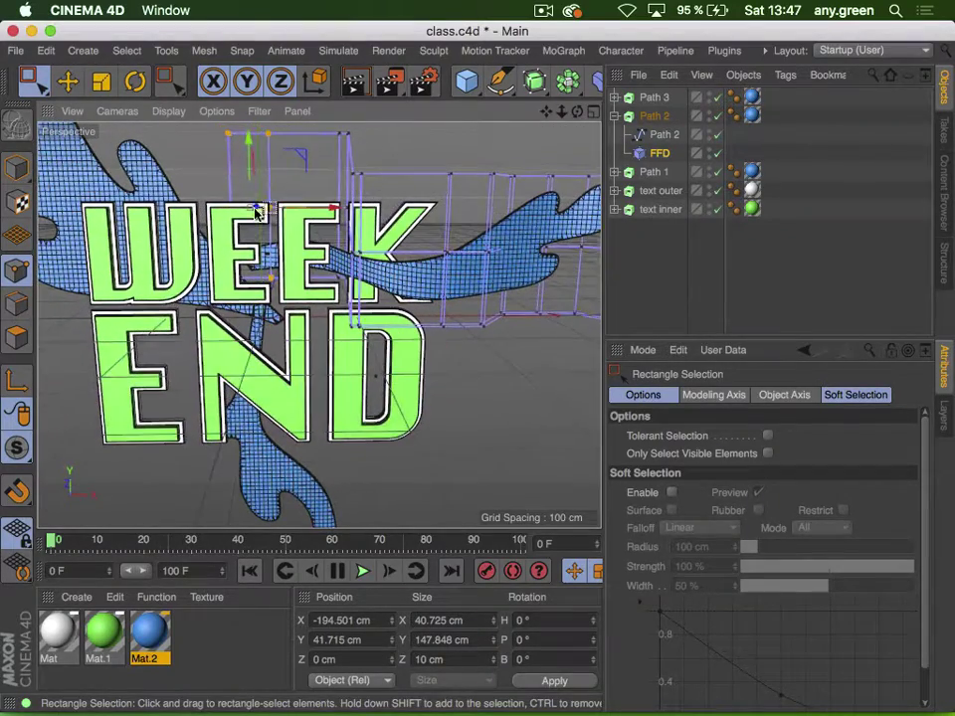
pyautogui.moveTo(249, 136); pyautogui.dragTo(248, 177)
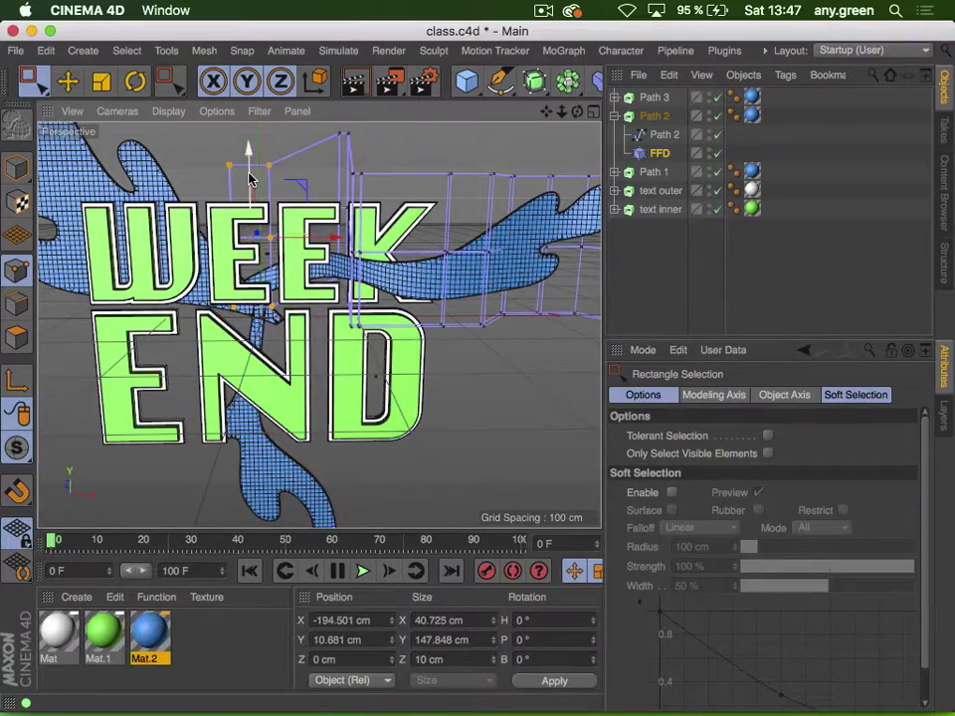
# Rectangle-select the six outermost FFD cage columns beyond the letters and raise them to Y 33.766 cm
pyautogui.press('3')
pyautogui.moveTo(249, 177); pyautogui.dragTo(323, 237)
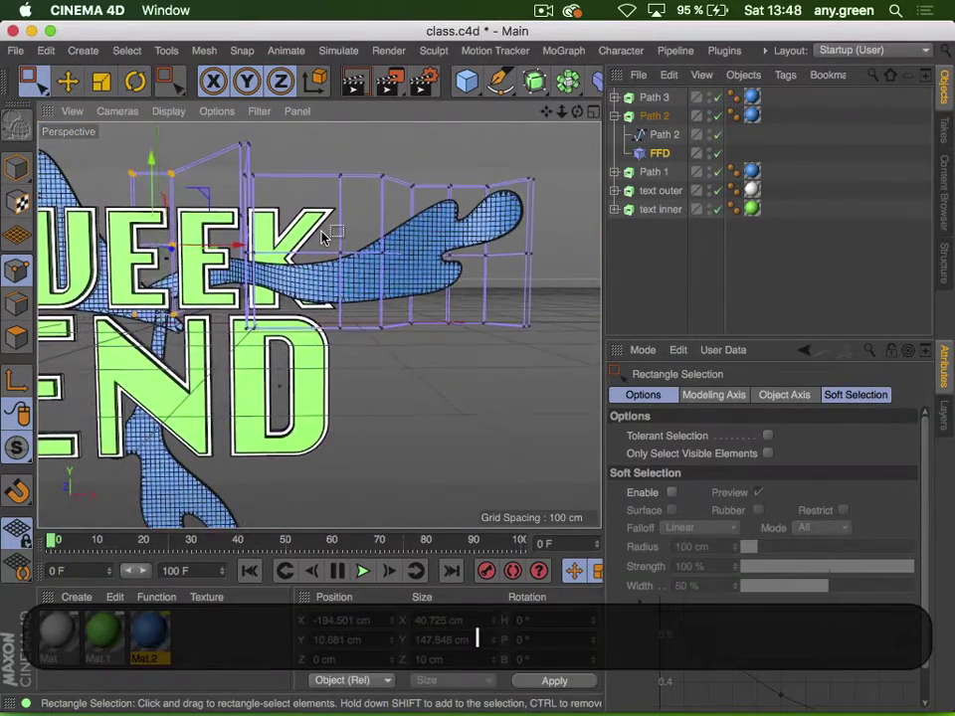
pyautogui.moveTo(545, 152); pyautogui.dragTo(294, 396)
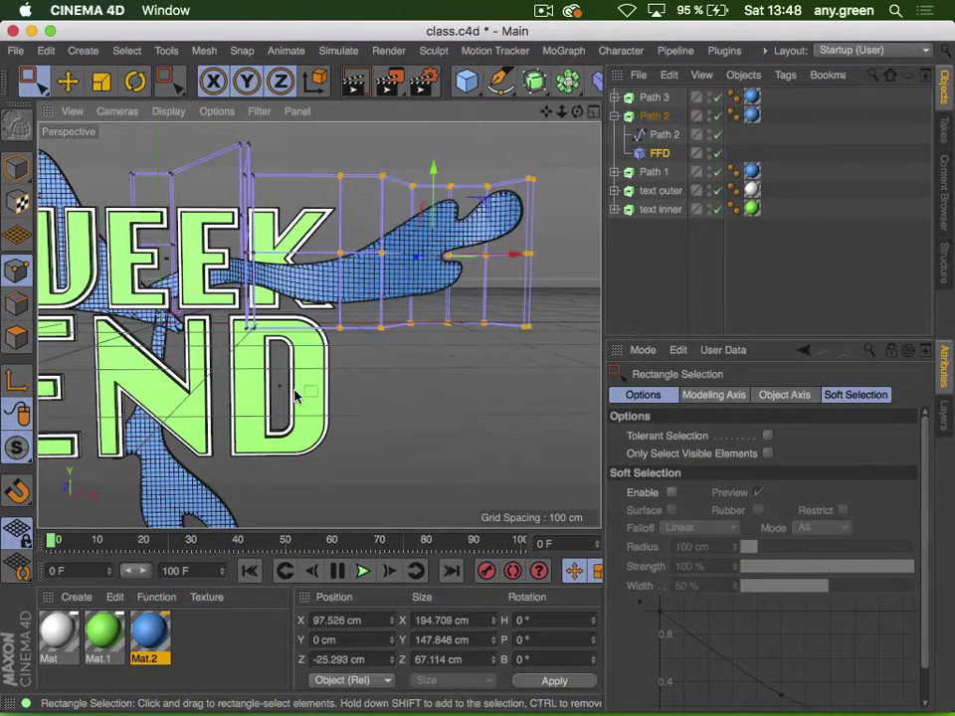
pyautogui.moveTo(432, 170)
pyautogui.mouseDown()
pyautogui.moveTo(433, 143)
pyautogui.moveTo(421, 139)
pyautogui.moveTo(426, 148)
pyautogui.mouseUp()
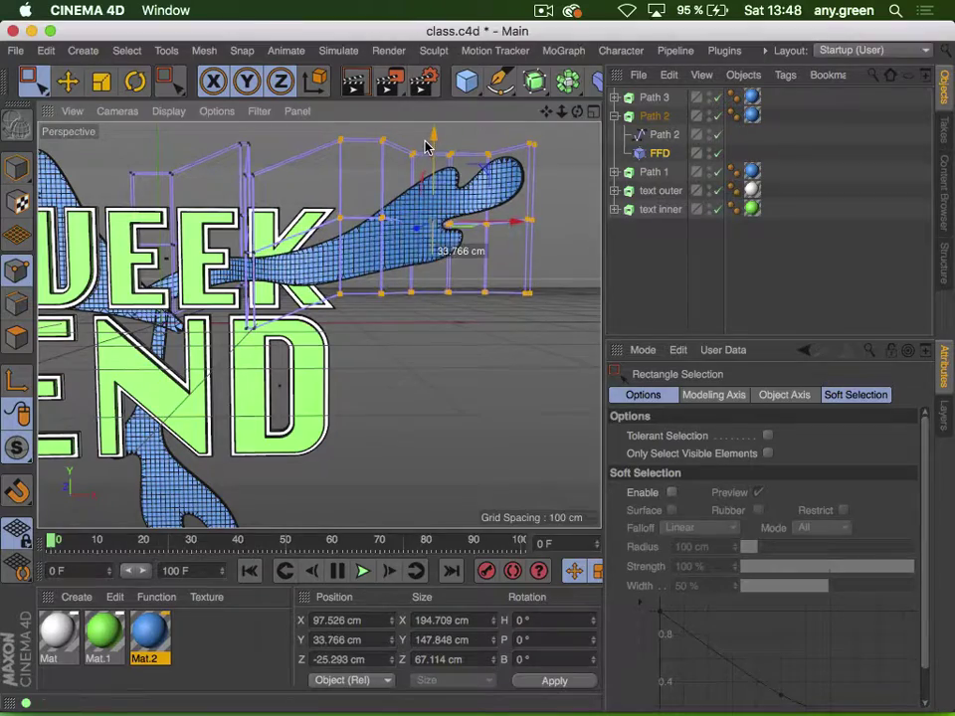
# Select the four outermost FFD cage columns at the splash tip and move them inward to X 120.585 cm
pyautogui.press('3')
pyautogui.moveTo(341, 262); pyautogui.dragTo(286, 249)
pyautogui.scroll(5, 285, 248)
pyautogui.moveTo(348, 175); pyautogui.dragTo(302, 203)
pyautogui.click(660, 154)
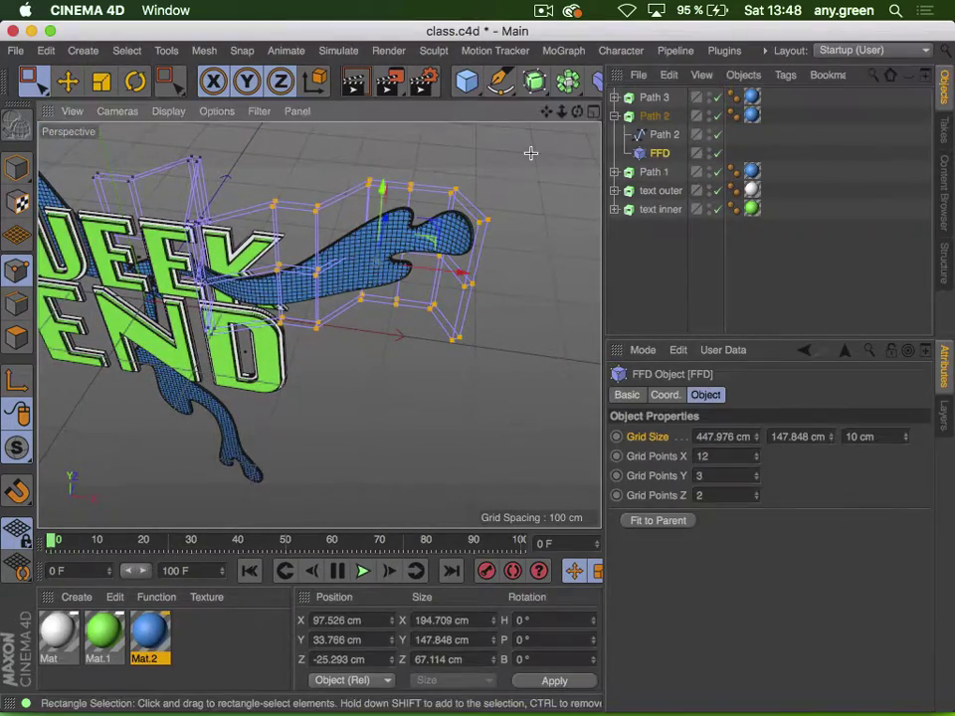
pyautogui.moveTo(531, 154); pyautogui.dragTo(416, 140)
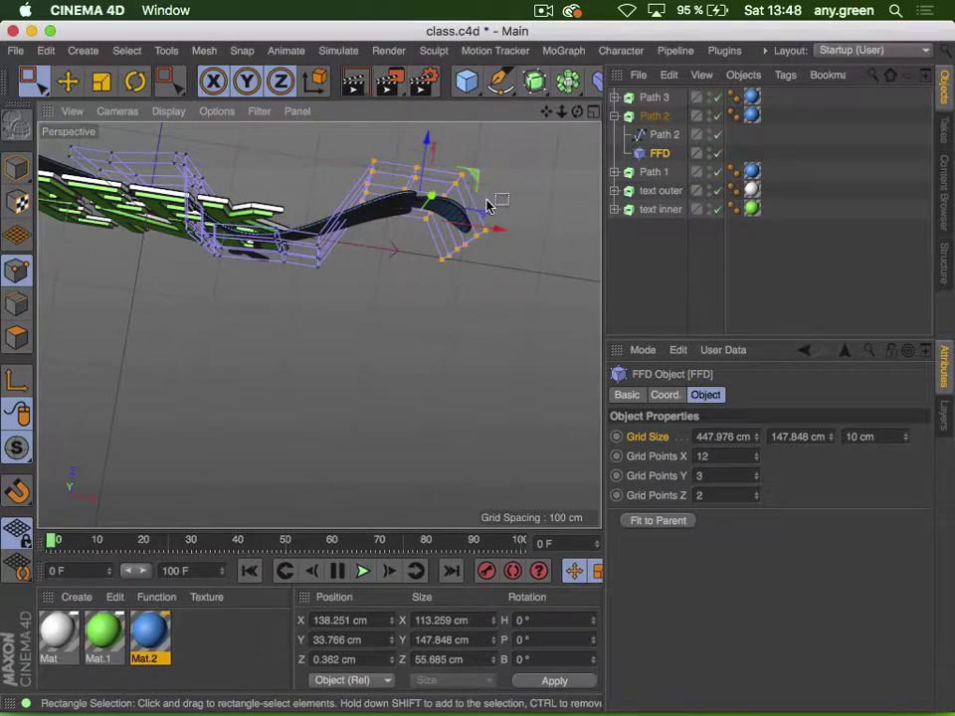
pyautogui.moveTo(497, 232); pyautogui.dragTo(479, 230)
# Deselect the FFD and set the viewport display to smooth shading without wireframe lines, checking the bent splash from several angles
pyautogui.press('3')
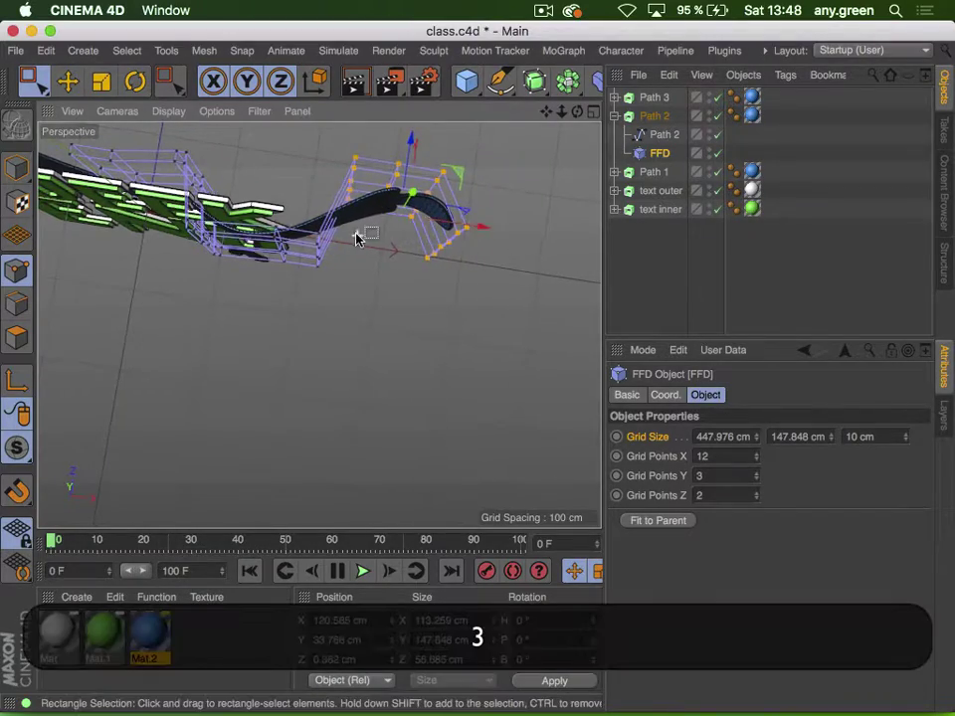
pyautogui.moveTo(358, 237); pyautogui.dragTo(463, 318)
pyautogui.click(658, 315)
pyautogui.click(119, 112)
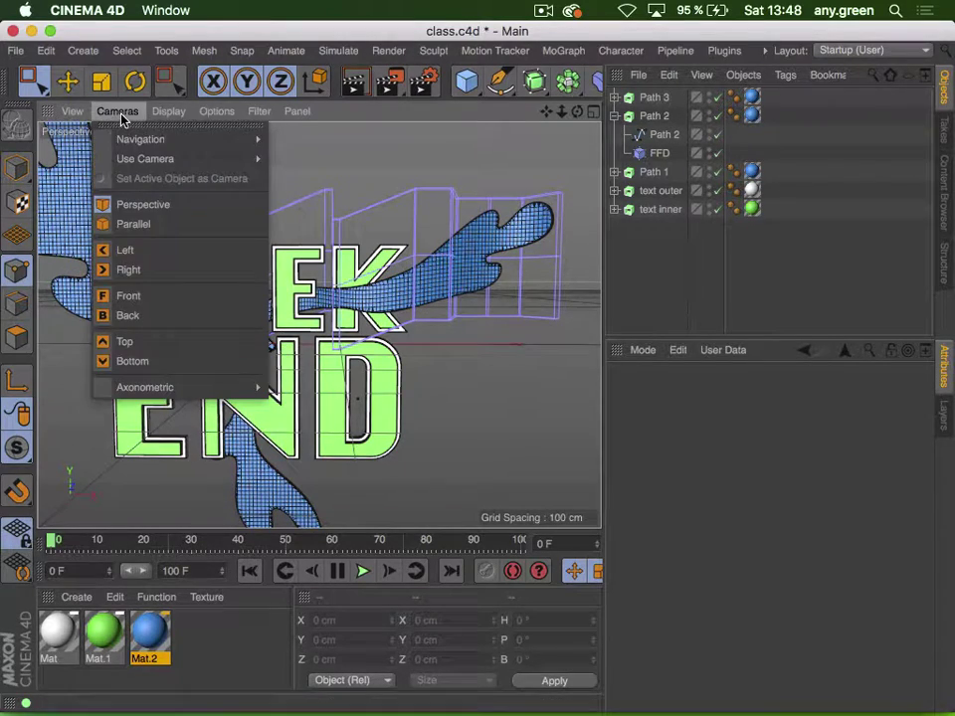
pyautogui.moveTo(168, 111)
pyautogui.click(182, 140)
pyautogui.press('3')
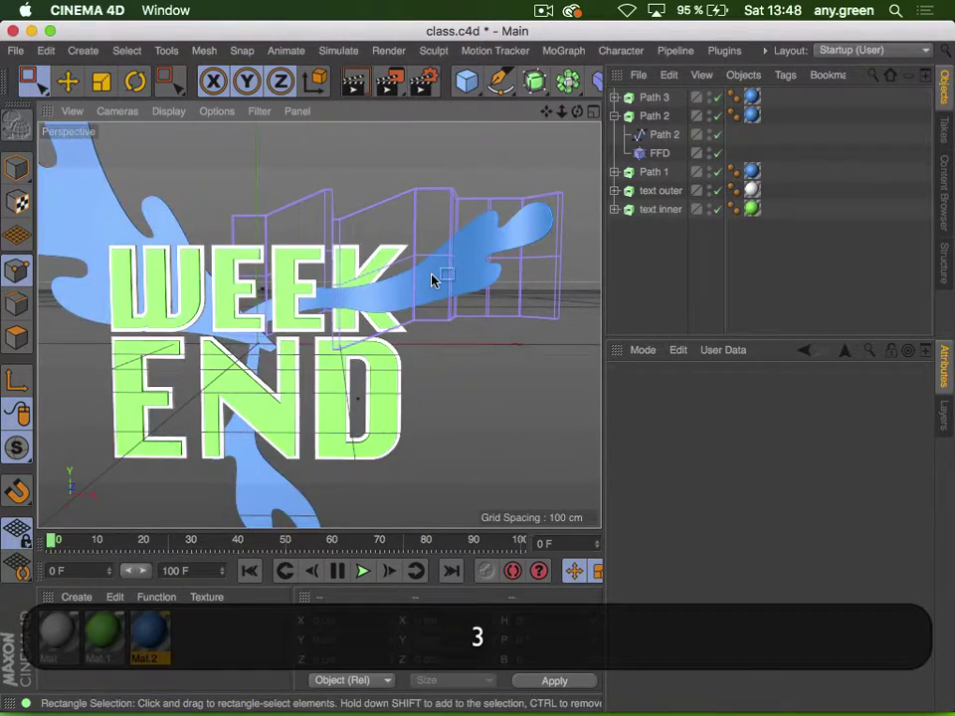
pyautogui.moveTo(433, 277)
pyautogui.mouseDown()
pyautogui.moveTo(208, 298)
pyautogui.moveTo(306, 381)
pyautogui.moveTo(537, 319)
pyautogui.moveTo(558, 362)
pyautogui.moveTo(473, 473)
pyautogui.moveTo(94, 258)
pyautogui.moveTo(394, 347)
pyautogui.moveTo(448, 388)
pyautogui.moveTo(502, 406)
pyautogui.moveTo(412, 271)
pyautogui.moveTo(489, 235)
pyautogui.moveTo(452, 234)
pyautogui.moveTo(430, 277)
pyautogui.mouseUp()
pyautogui.keyDown('alt'); pyautogui.moveTo(431, 275); pyautogui.dragTo(481, 222); pyautogui.keyUp('alt')
pyautogui.moveTo(260, 319); pyautogui.dragTo(399, 292)
pyautogui.press('3')
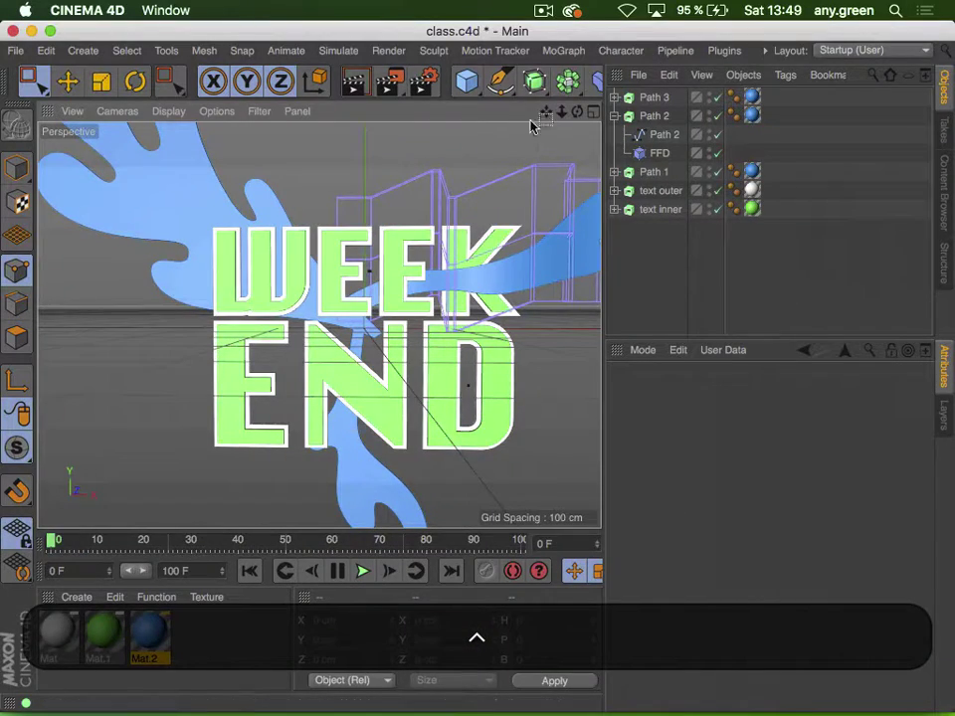
pyautogui.click(542, 10)
pyautogui.click(560, 66)
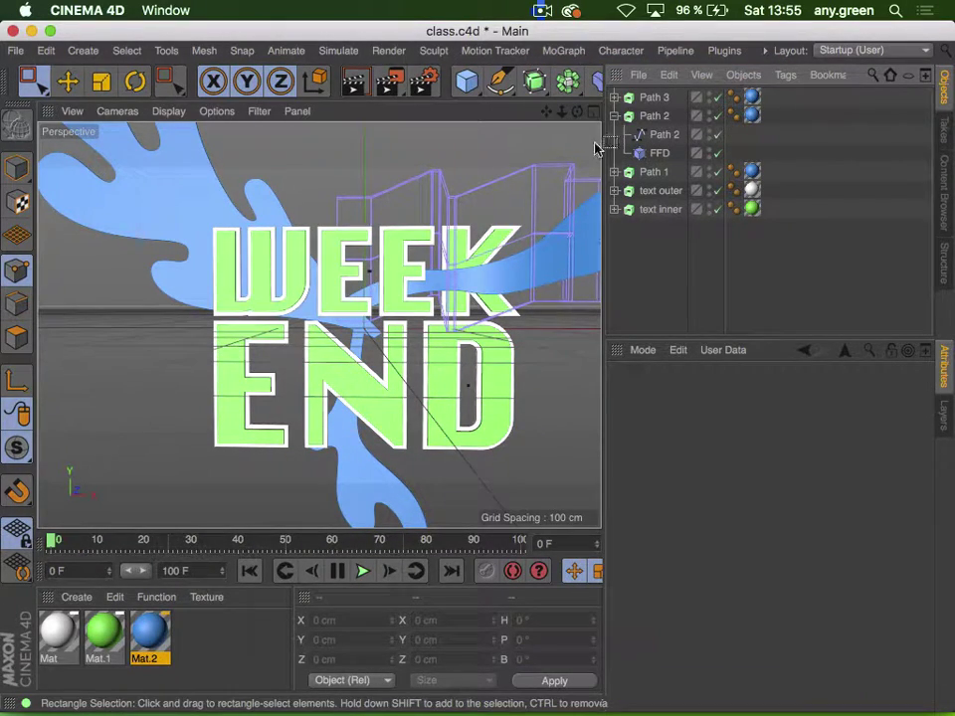
# Collapse the Path 2 hierarchy and select the Path 1 extrude object for the large splash behind the W
pyautogui.click(613, 117)
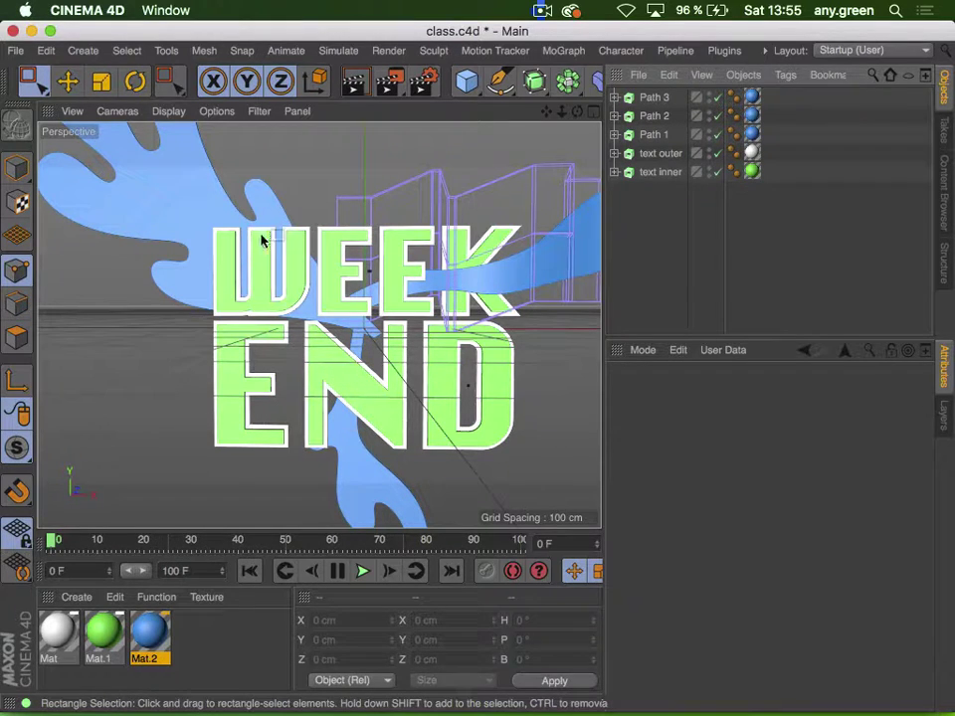
pyautogui.press('1')
pyautogui.moveTo(250, 245); pyautogui.dragTo(323, 364)
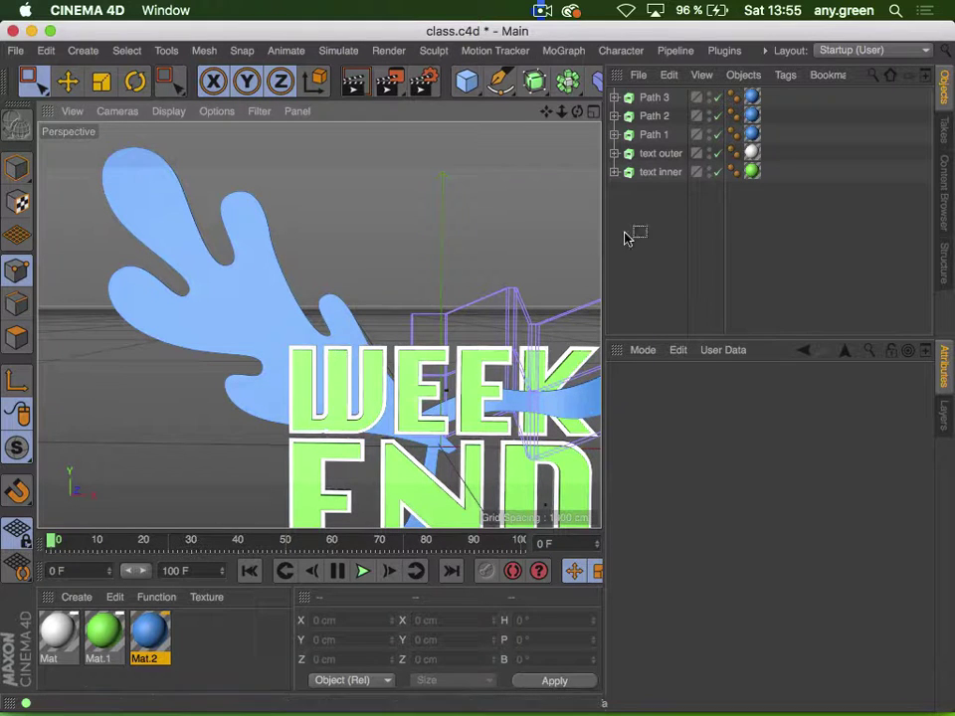
pyautogui.click(648, 98)
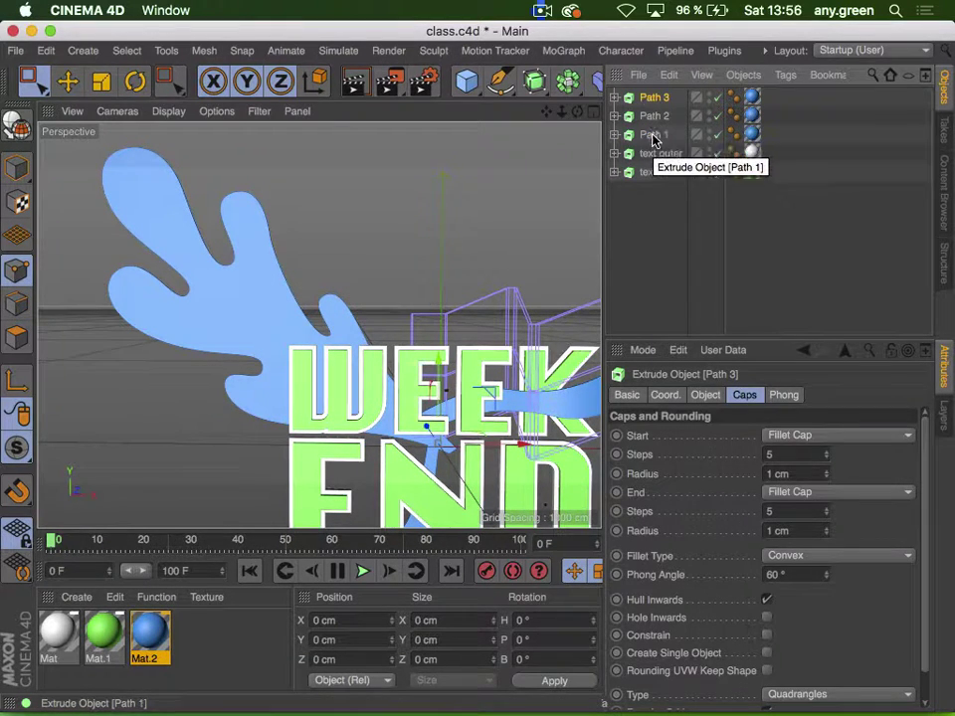
pyautogui.click(654, 135)
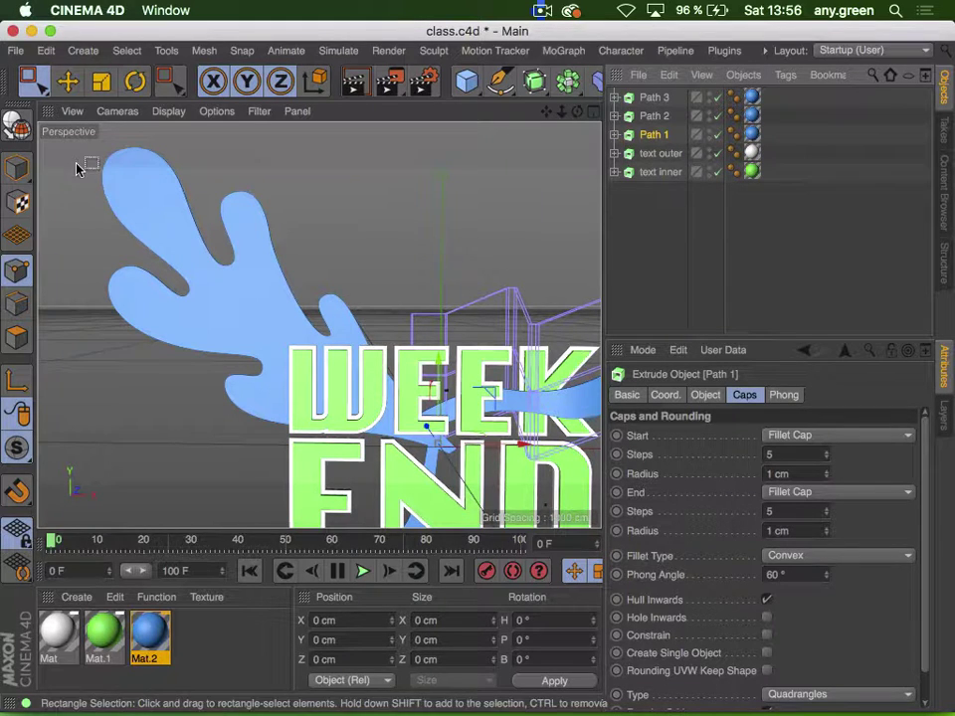
# Rotate the axis of the Path 1 extrude to about -45.6° bank so it follows the diagonal of the splash
pyautogui.click(16, 124)
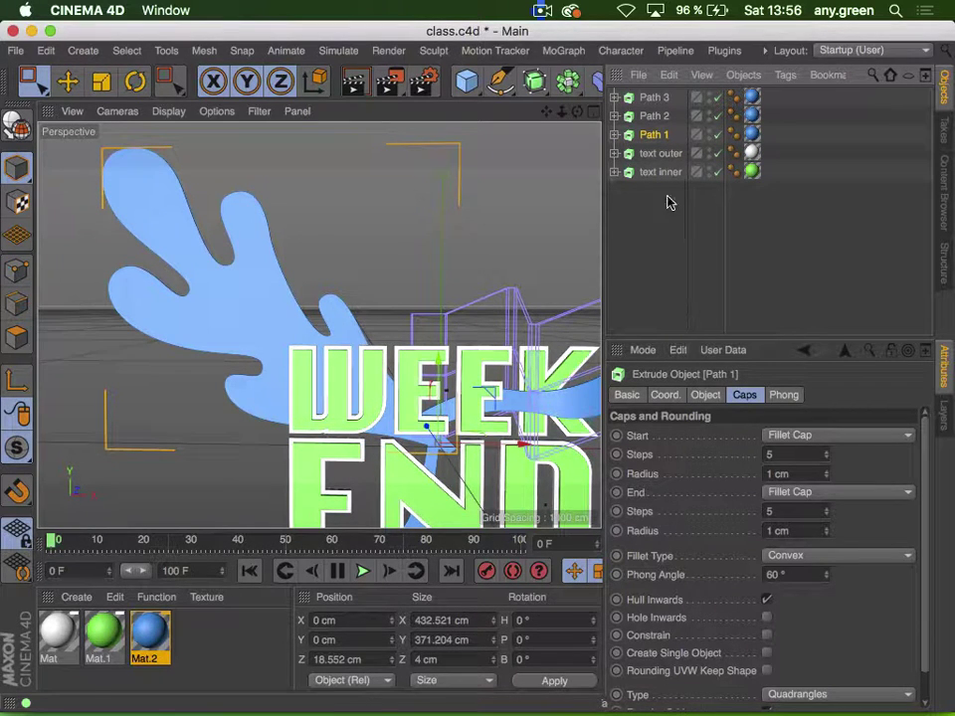
pyautogui.moveTo(603, 139); pyautogui.dragTo(686, 145)
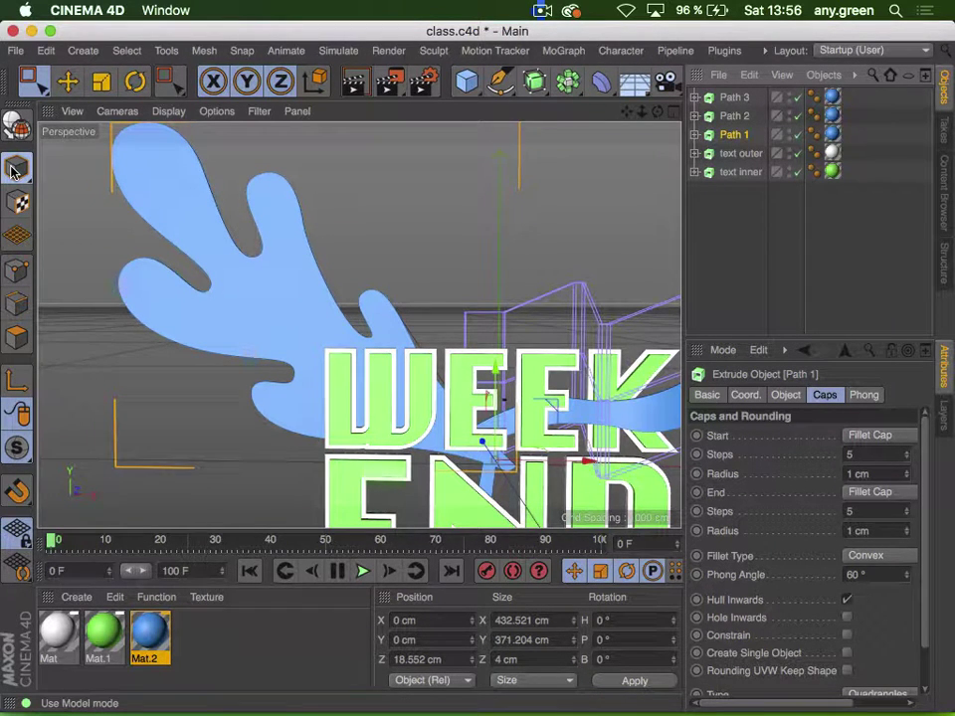
pyautogui.click(70, 83)
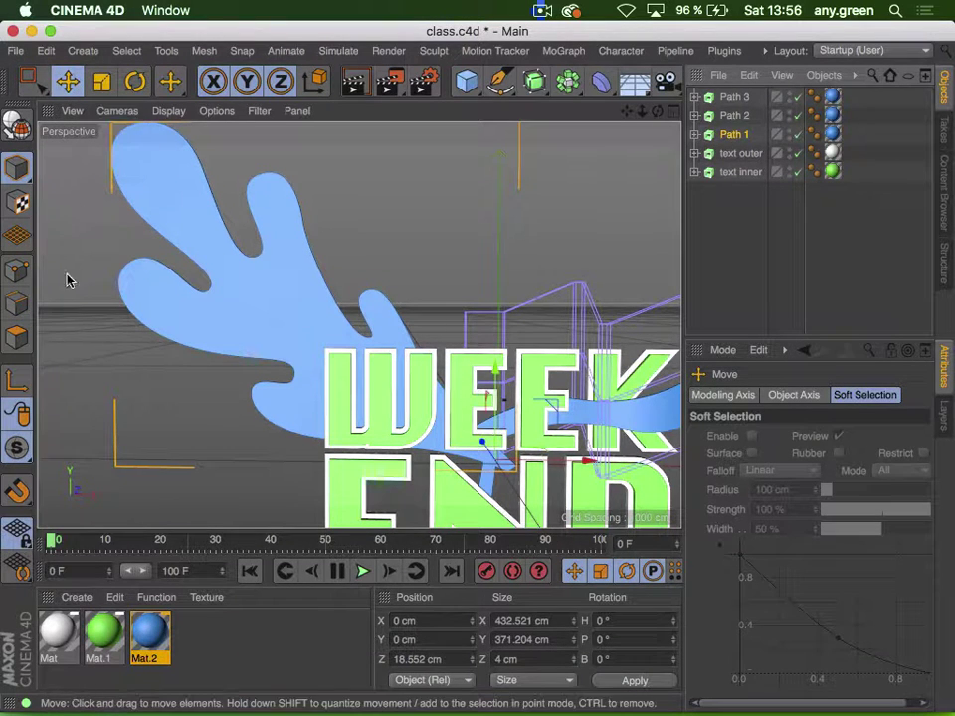
pyautogui.click(16, 393)
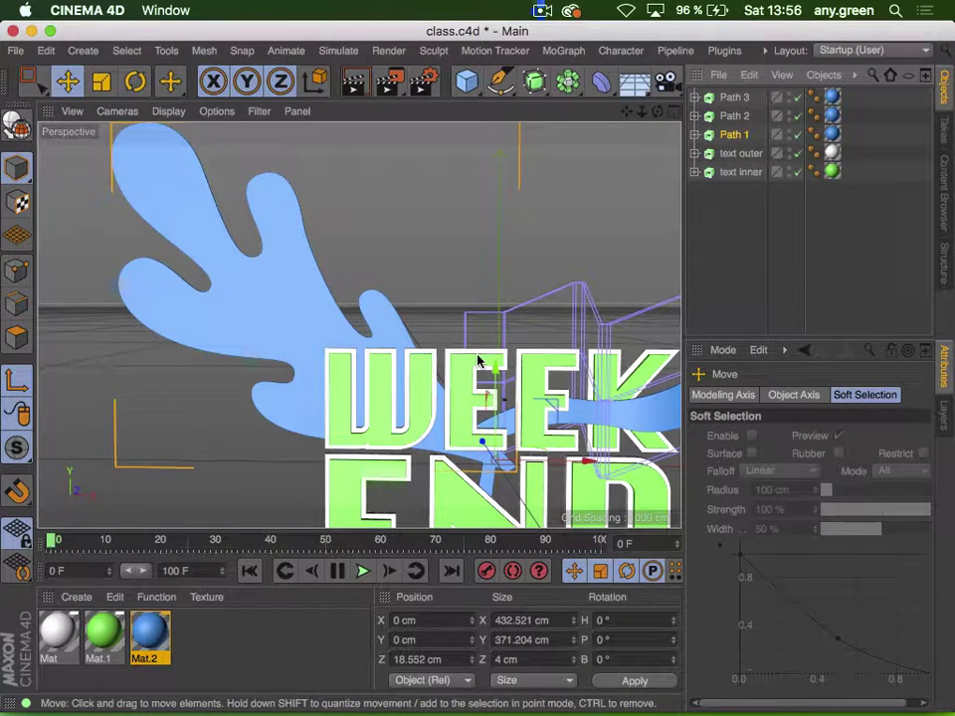
pyautogui.press('r')
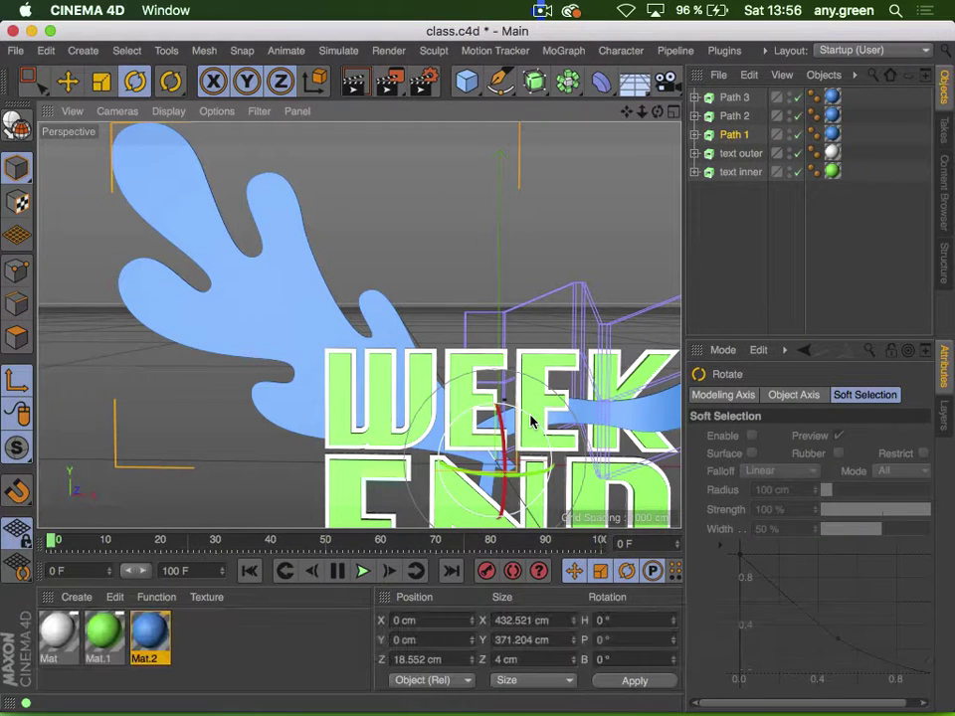
pyautogui.moveTo(530, 422); pyautogui.dragTo(487, 402)
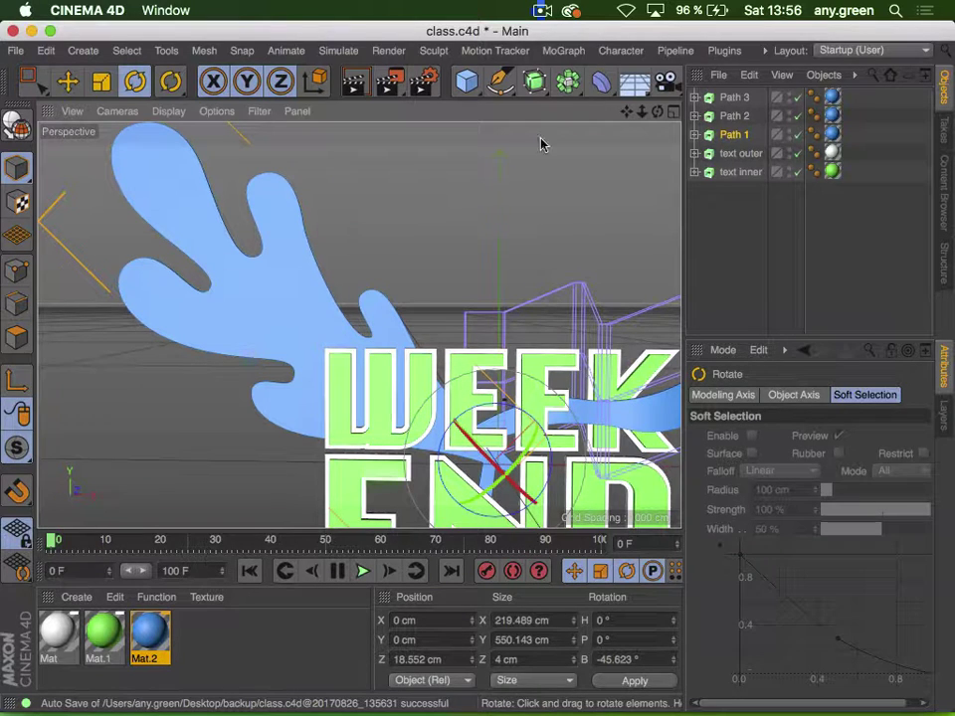
# Add an FFD deformer, nest it under the Path 1 extrude and fit it to its parent
pyautogui.click(605, 81)
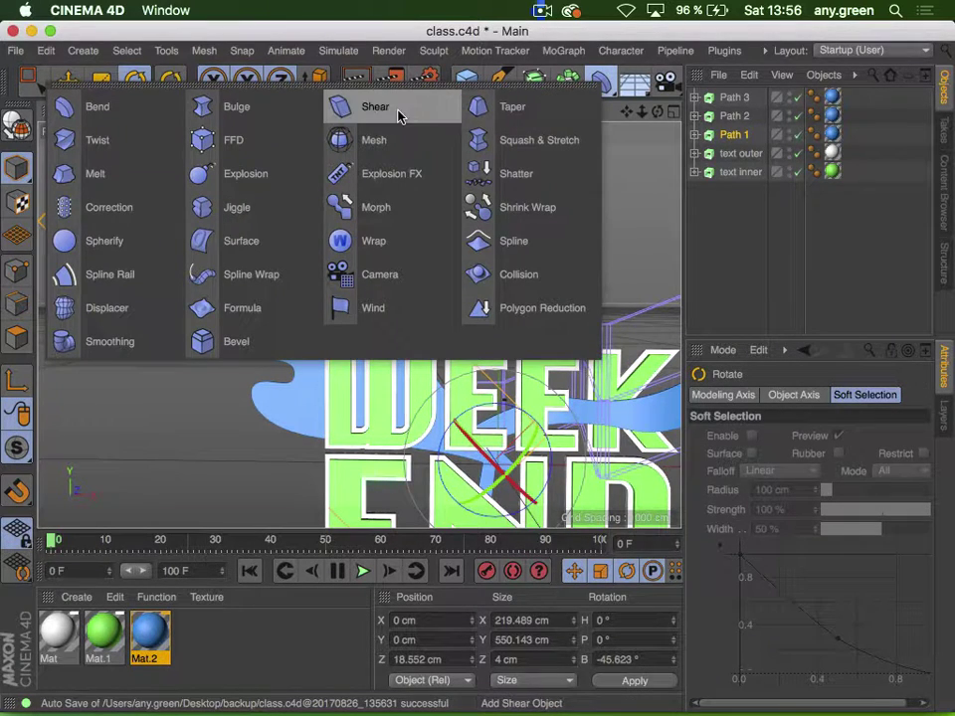
pyautogui.click(231, 139)
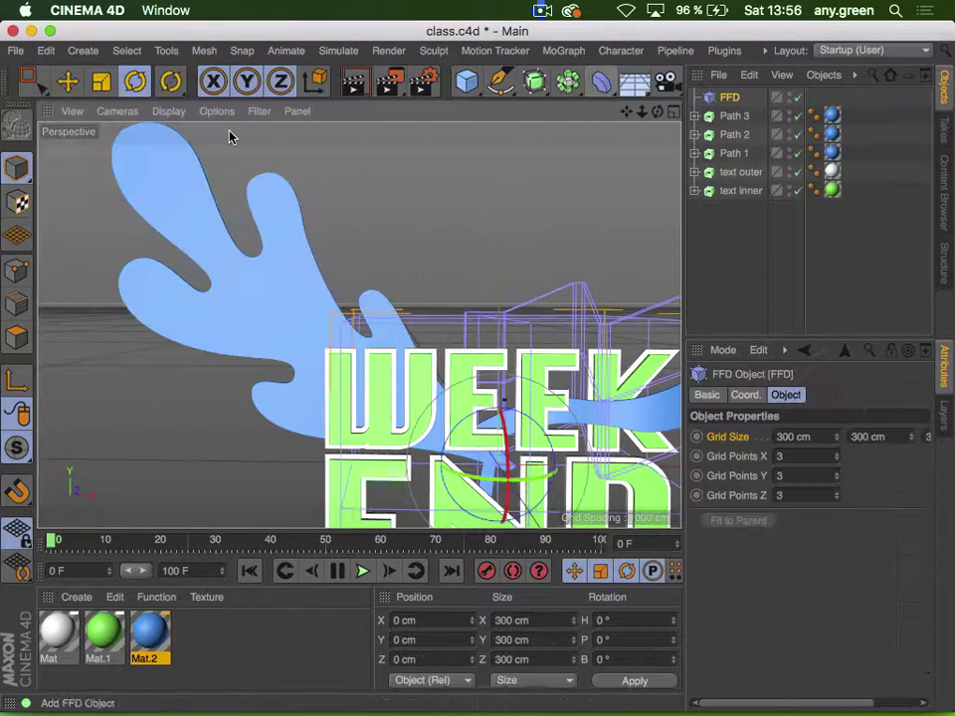
pyautogui.click(694, 153)
pyautogui.moveTo(727, 103); pyautogui.dragTo(721, 176)
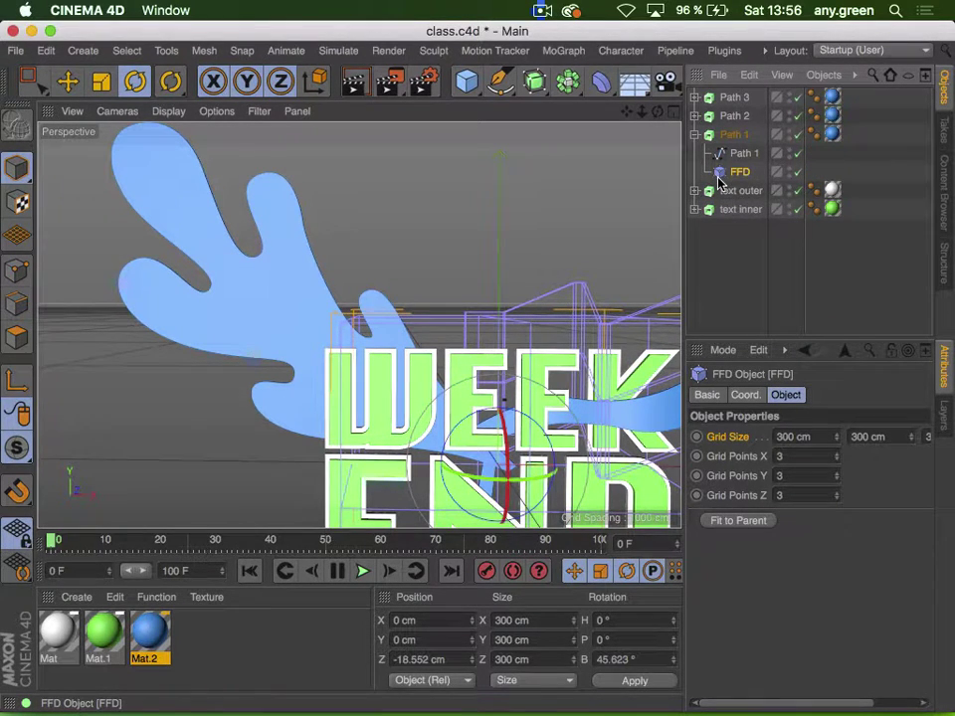
pyautogui.click(748, 520)
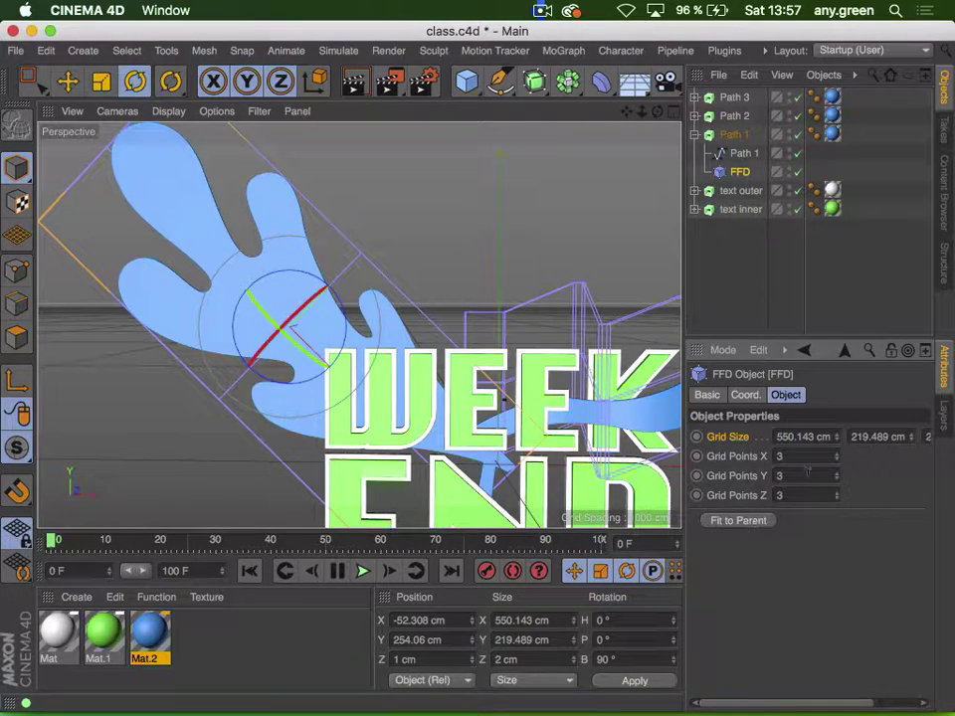
# Enlarge the FFD grid size to about 576 cm in X, 237 cm in Y and 10 cm in Z
pyautogui.moveTo(684, 298); pyautogui.dragTo(639, 301)
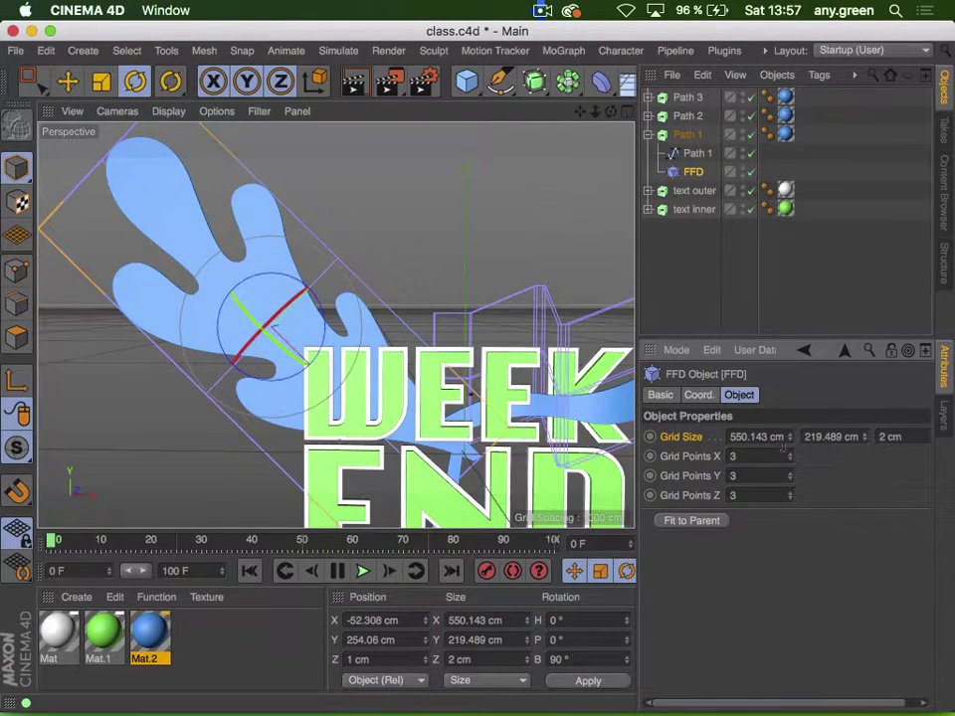
pyautogui.moveTo(793, 439); pyautogui.dragTo(799, 423)
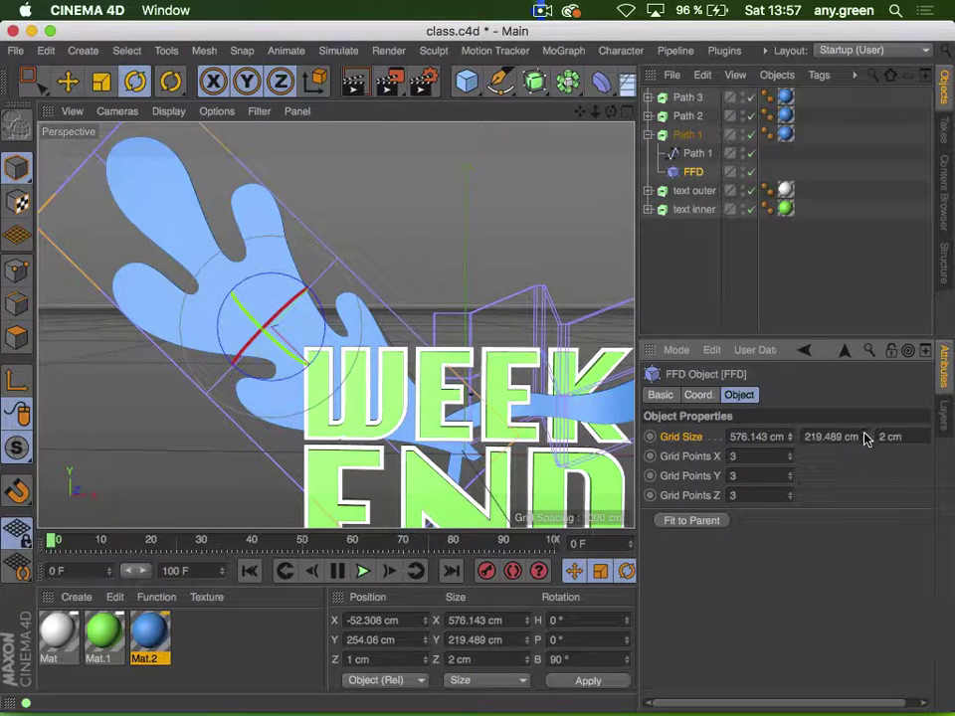
pyautogui.moveTo(865, 437); pyautogui.dragTo(864, 439)
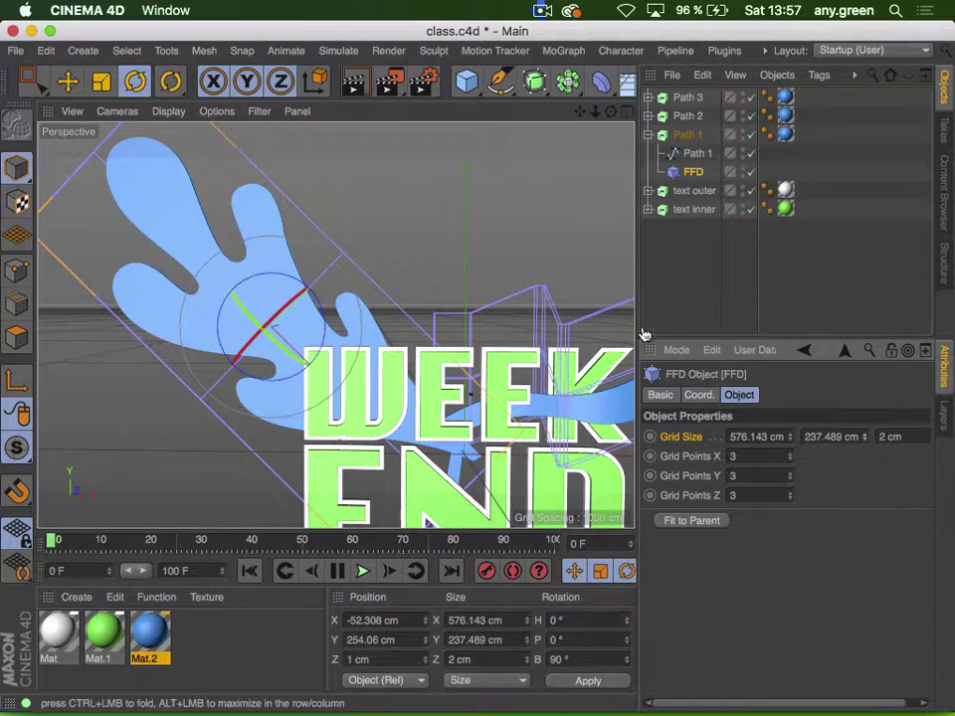
pyautogui.moveTo(634, 286); pyautogui.dragTo(620, 288)
pyautogui.moveTo(899, 432); pyautogui.dragTo(729, 432)
pyautogui.write('10')
pyautogui.press('Return')
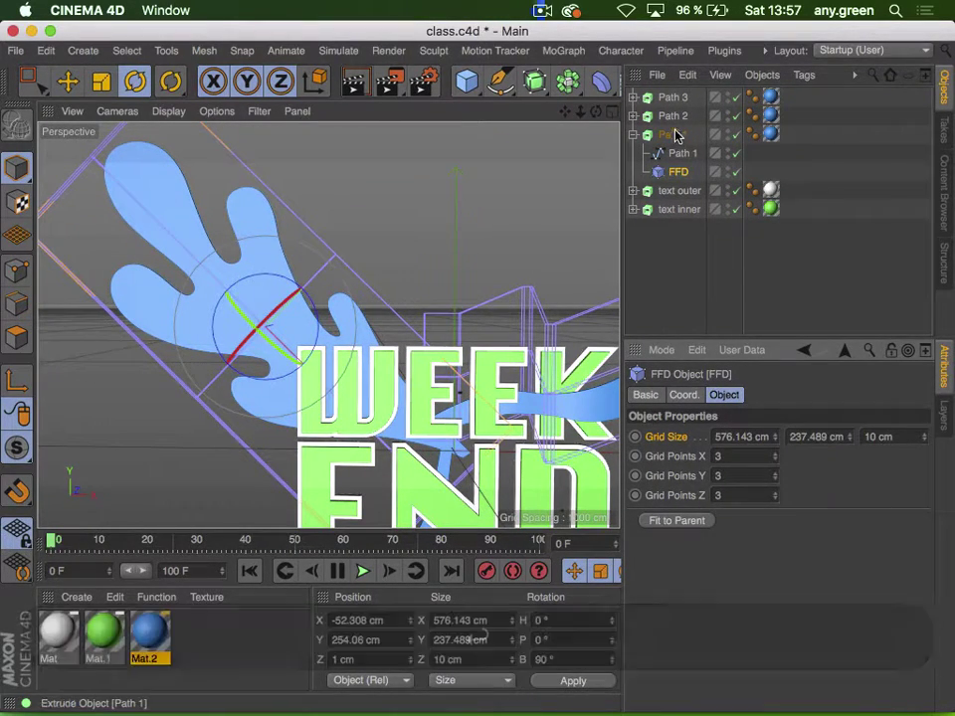
# Examine the coordinates and extrude properties of Path 1, followed by the extrude properties of Path 2 and Path 3
pyautogui.click(672, 134)
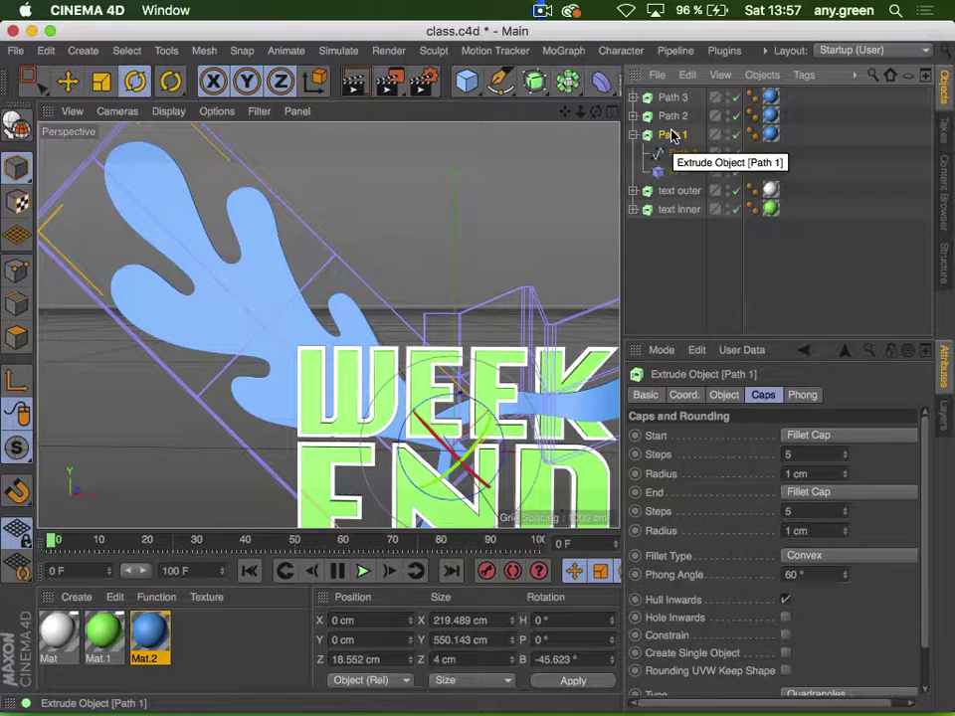
pyautogui.click(683, 290)
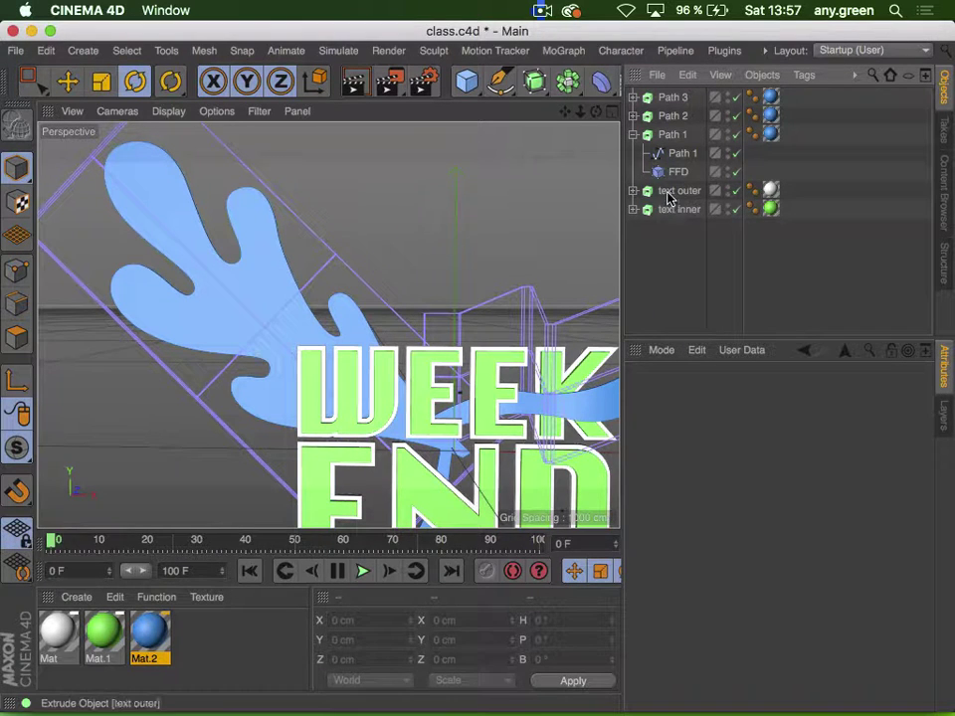
pyautogui.click(669, 135)
pyautogui.click(682, 395)
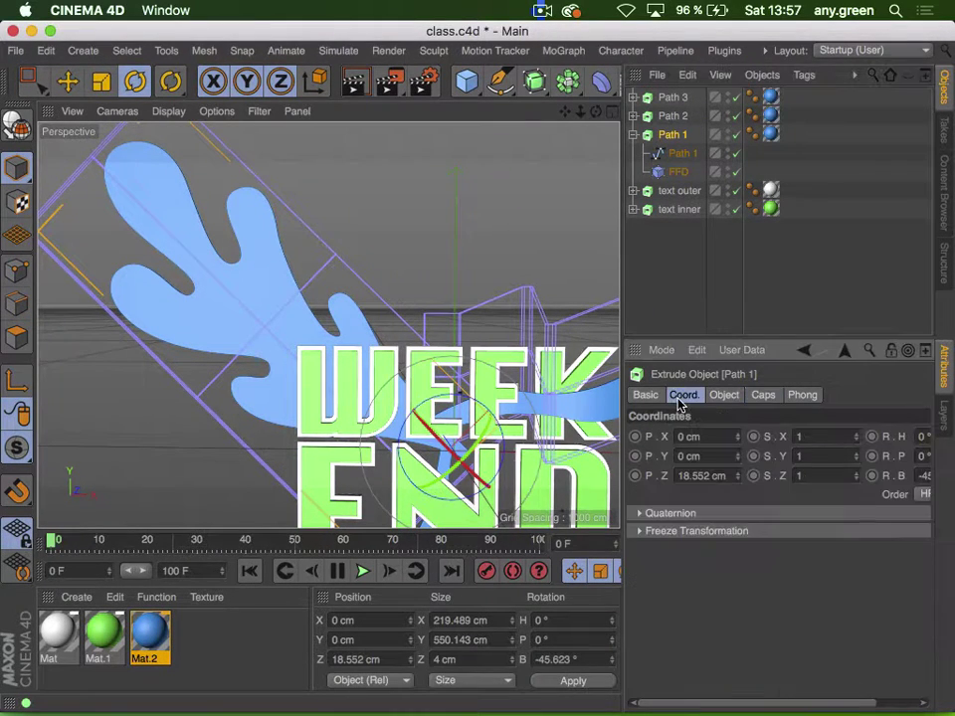
pyautogui.click(724, 395)
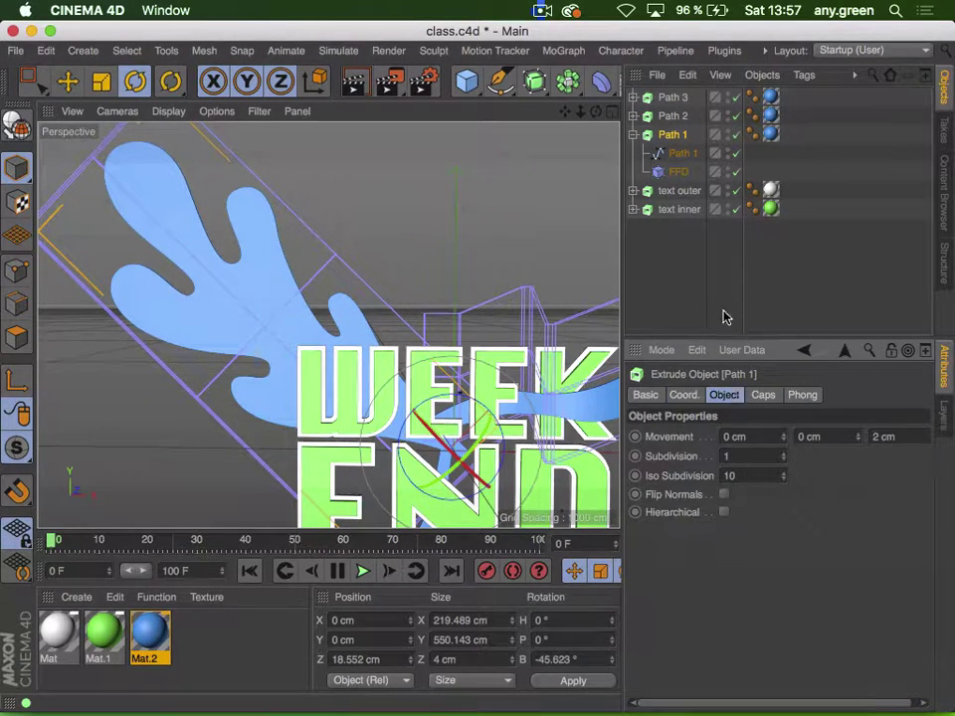
pyautogui.click(673, 115)
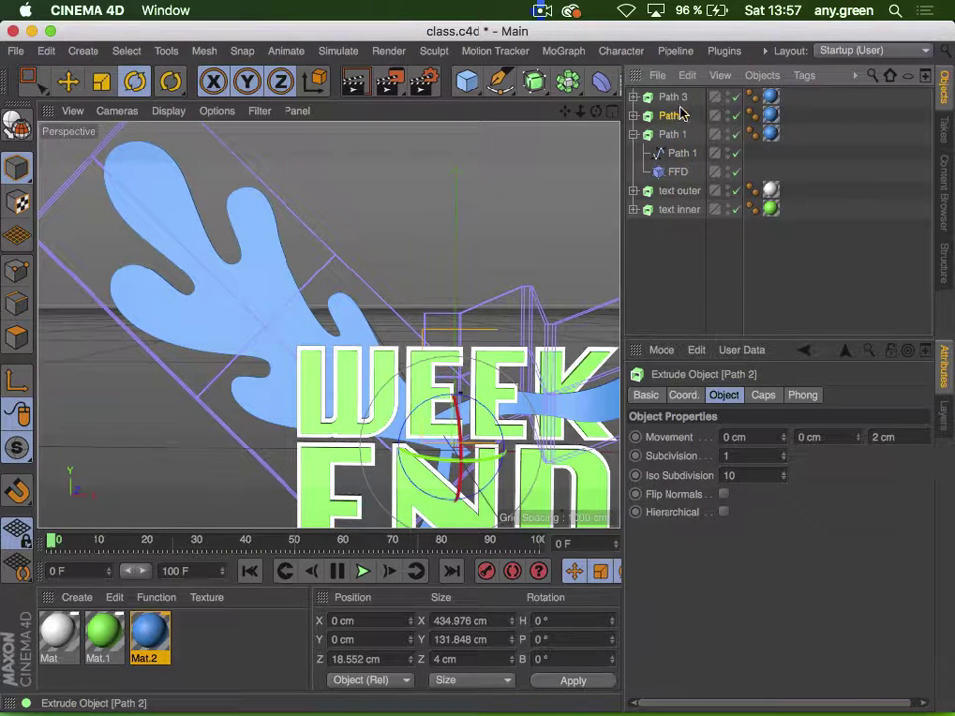
pyautogui.click(683, 97)
pyautogui.click(633, 134)
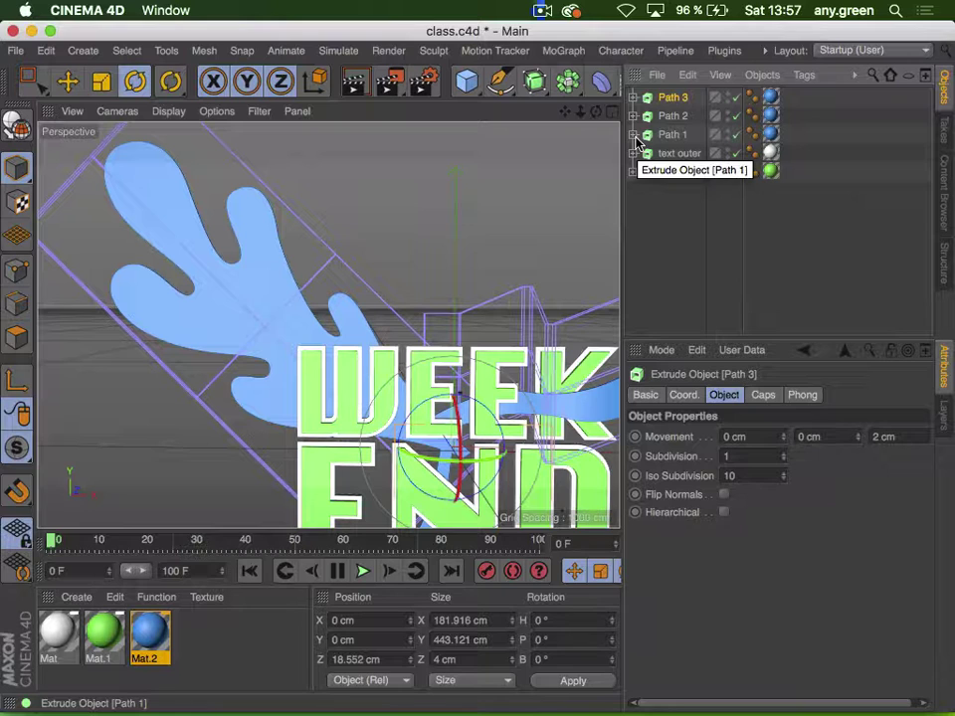
pyautogui.click(542, 10)
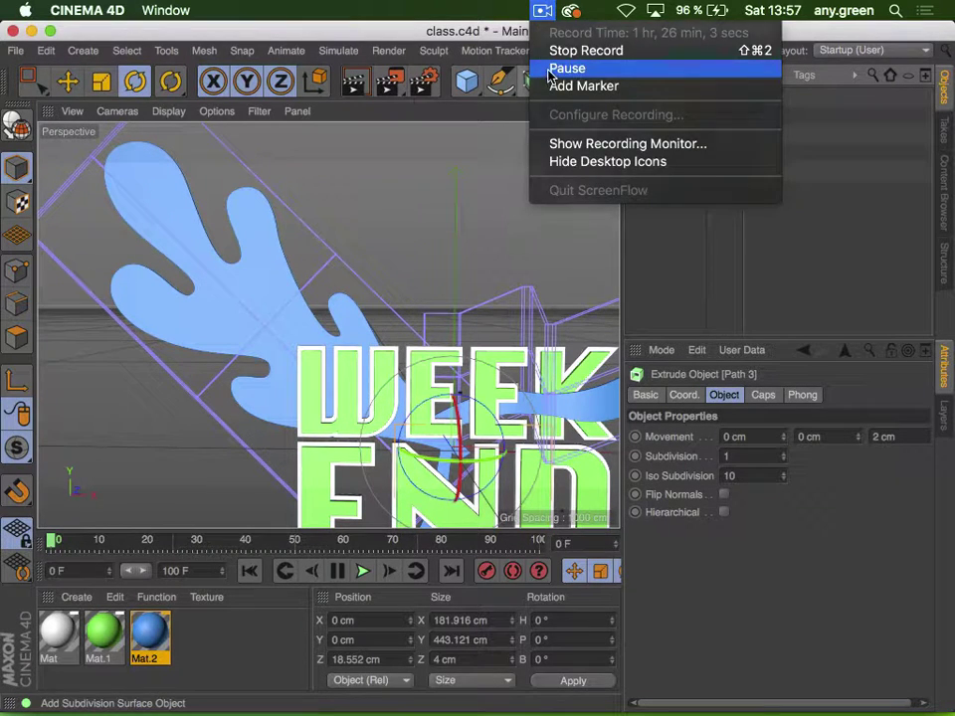
pyautogui.click(553, 69)
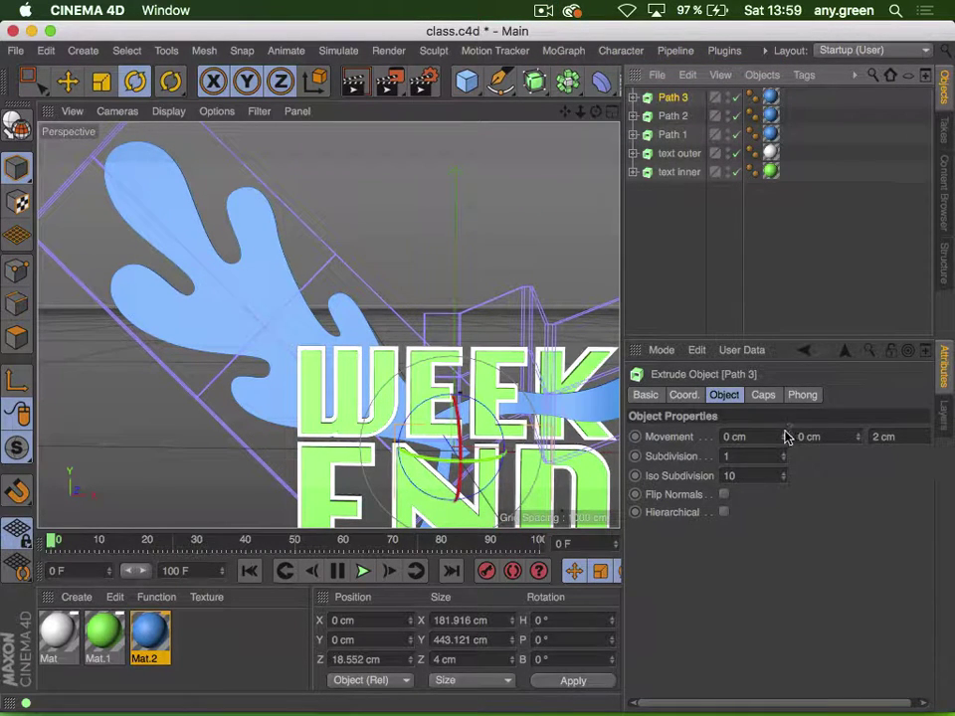
pyautogui.click(635, 97)
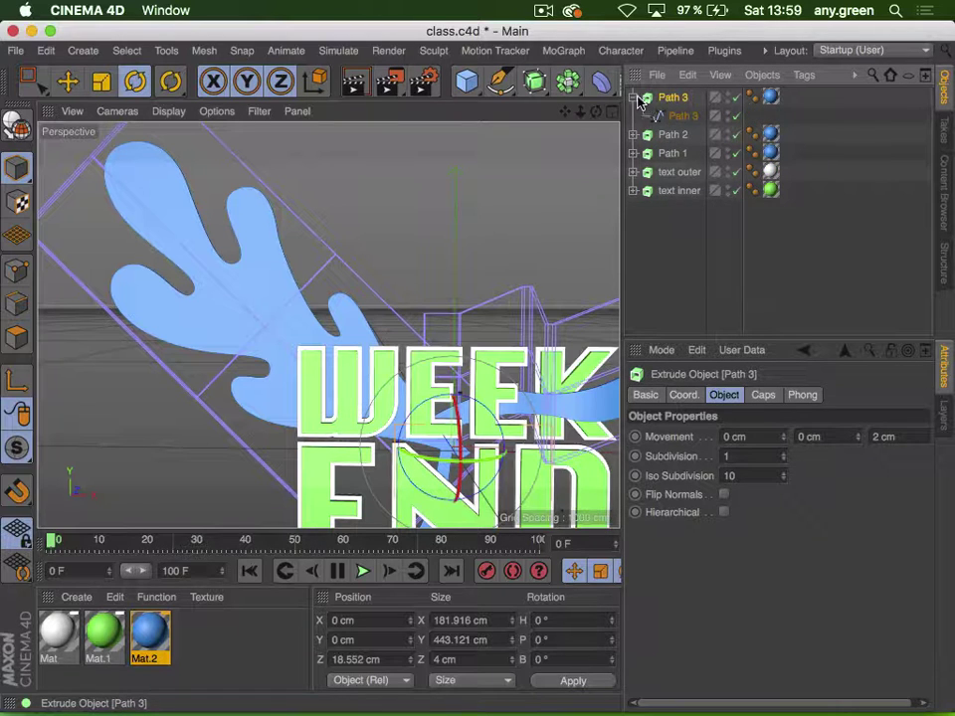
pyautogui.click(633, 97)
# Set the grid points of the FFD under Path 1 to 8 in X, 2 in Y and 2 in Z
pyautogui.click(634, 134)
pyautogui.click(678, 172)
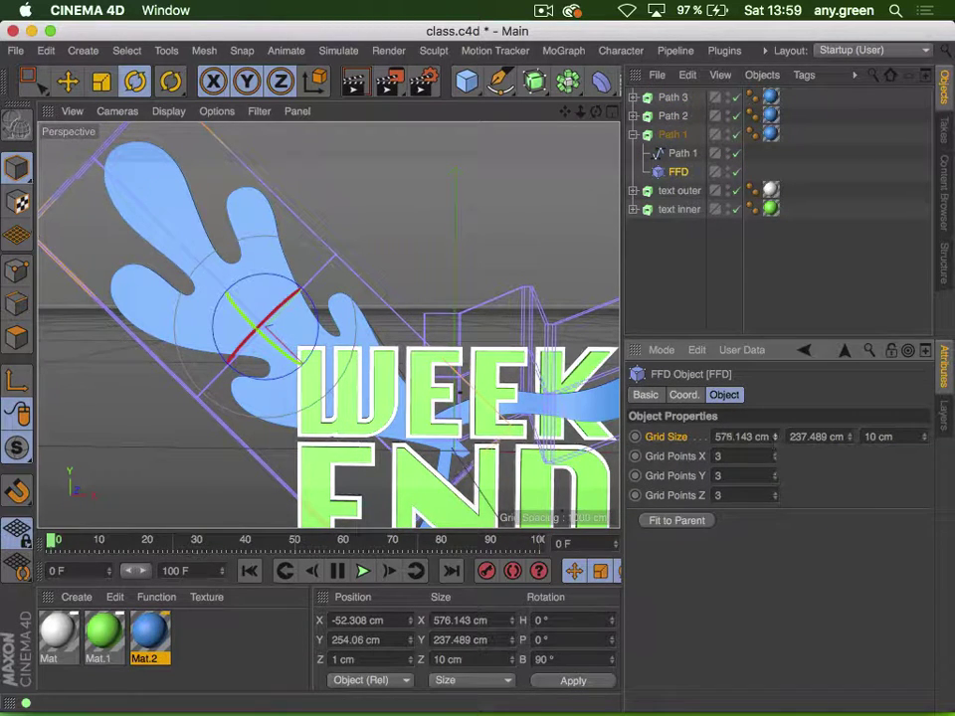
pyautogui.click(776, 454)
pyautogui.click(775, 454)
pyautogui.click(776, 454)
pyautogui.click(776, 453)
pyautogui.click(776, 454)
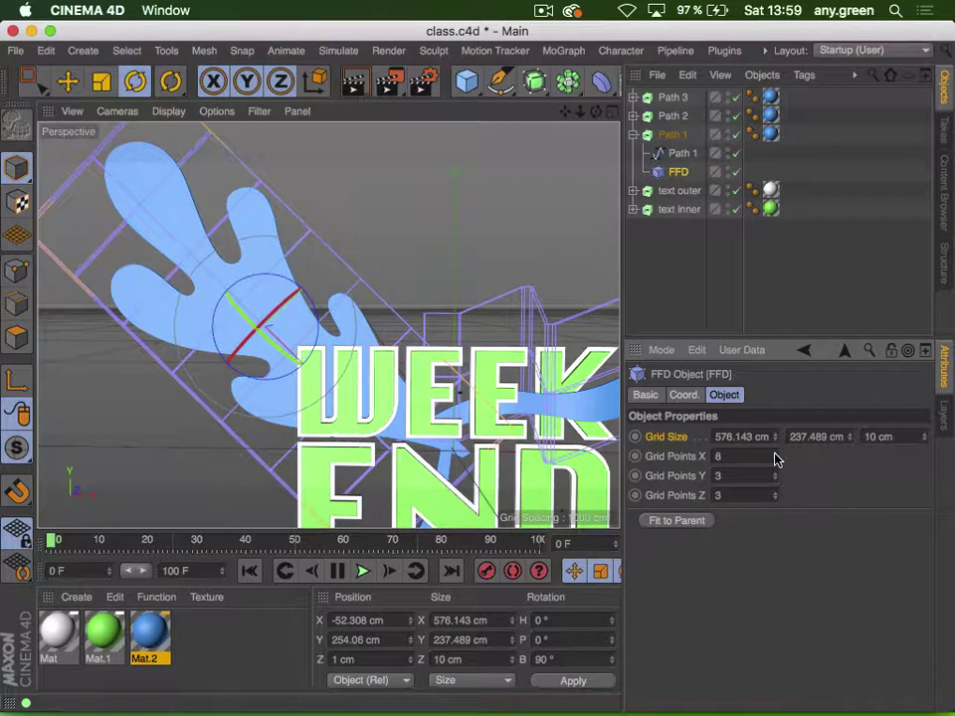
pyautogui.press('3')
pyautogui.moveTo(447, 392); pyautogui.dragTo(254, 214)
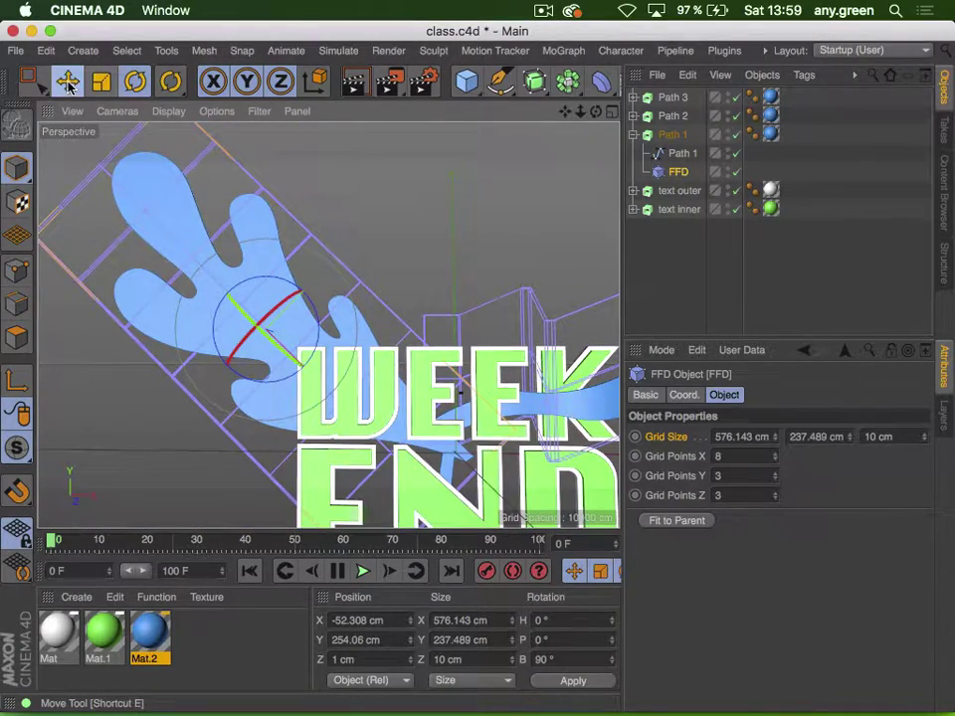
pyautogui.click(774, 498)
pyautogui.click(776, 480)
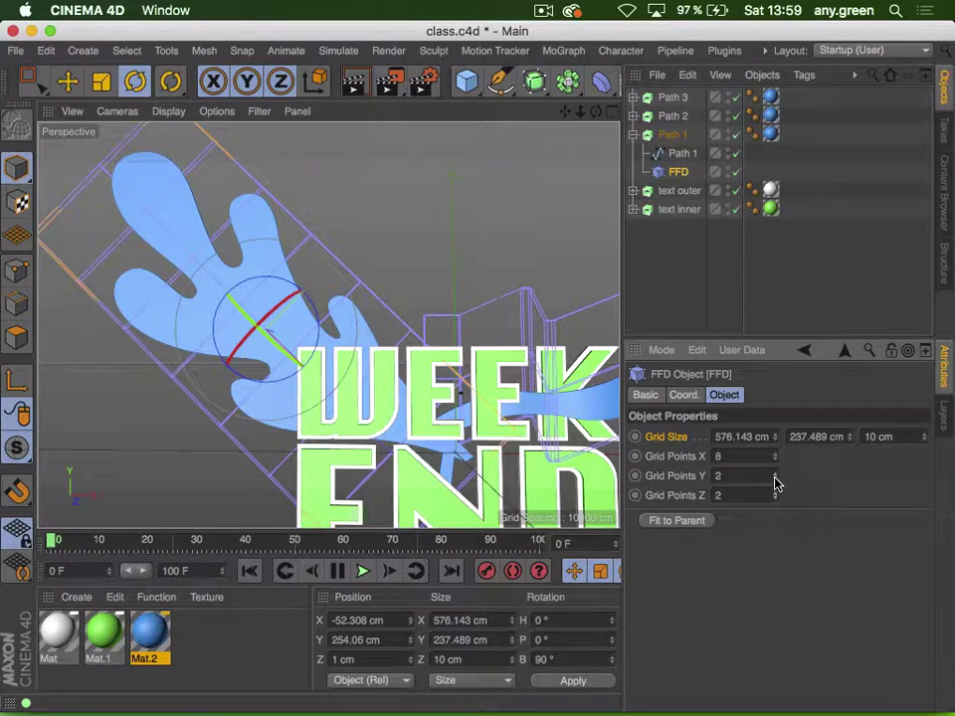
# Lasso-select the FFD points in the three rows at the splash's outer end and shift them in negative Z
pyautogui.click(33, 82)
pyautogui.press('3')
pyautogui.moveTo(169, 224); pyautogui.dragTo(337, 302)
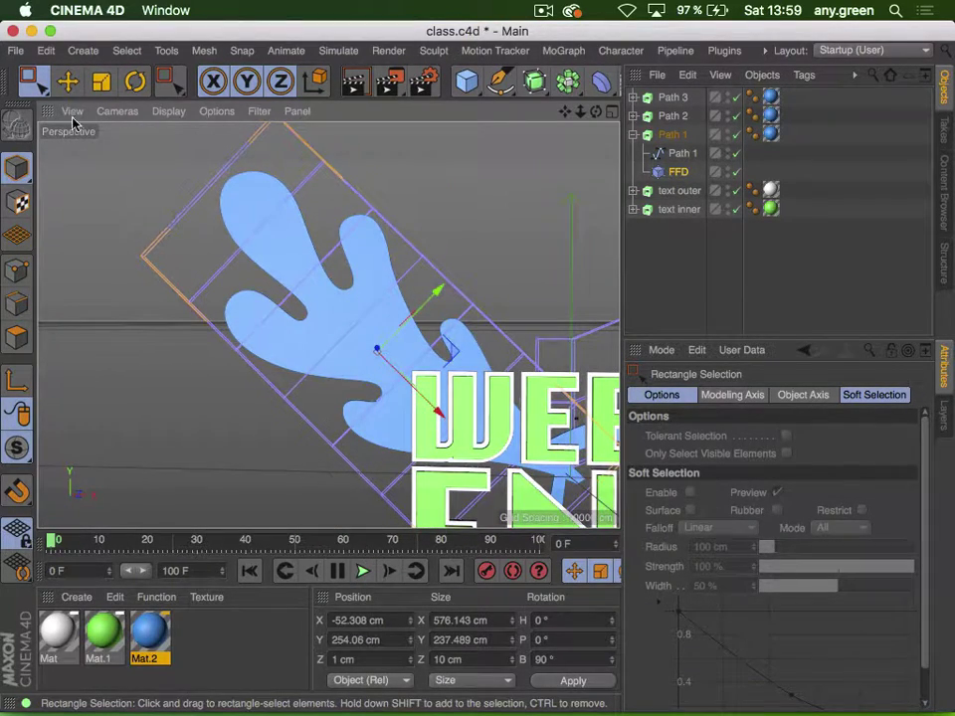
pyautogui.click(34, 86)
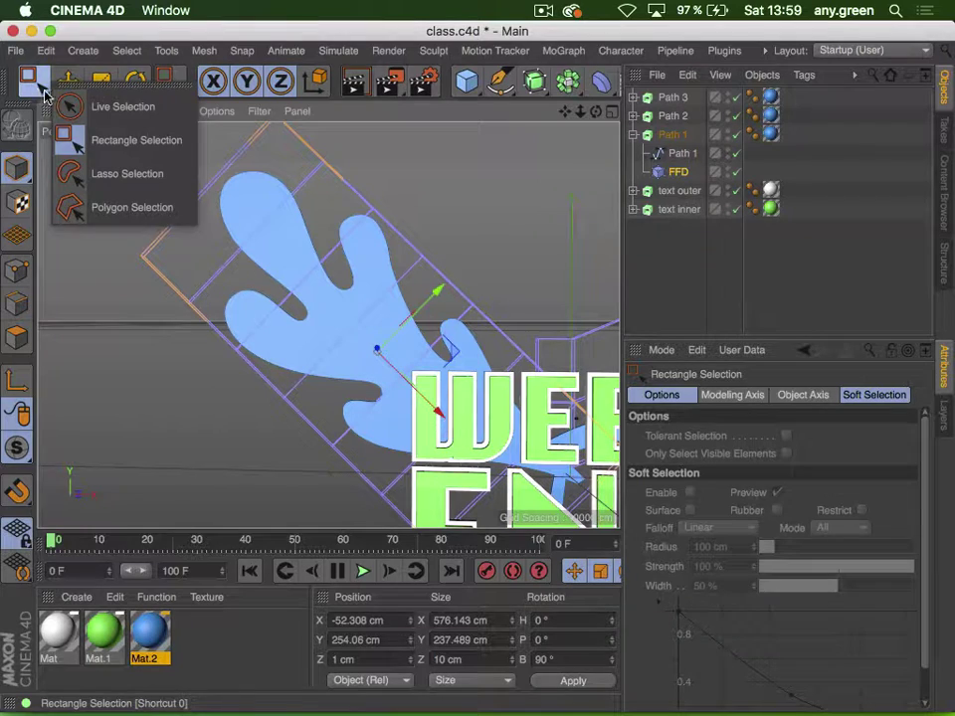
pyautogui.click(140, 174)
pyautogui.moveTo(141, 180); pyautogui.dragTo(250, 328)
pyautogui.click(16, 271)
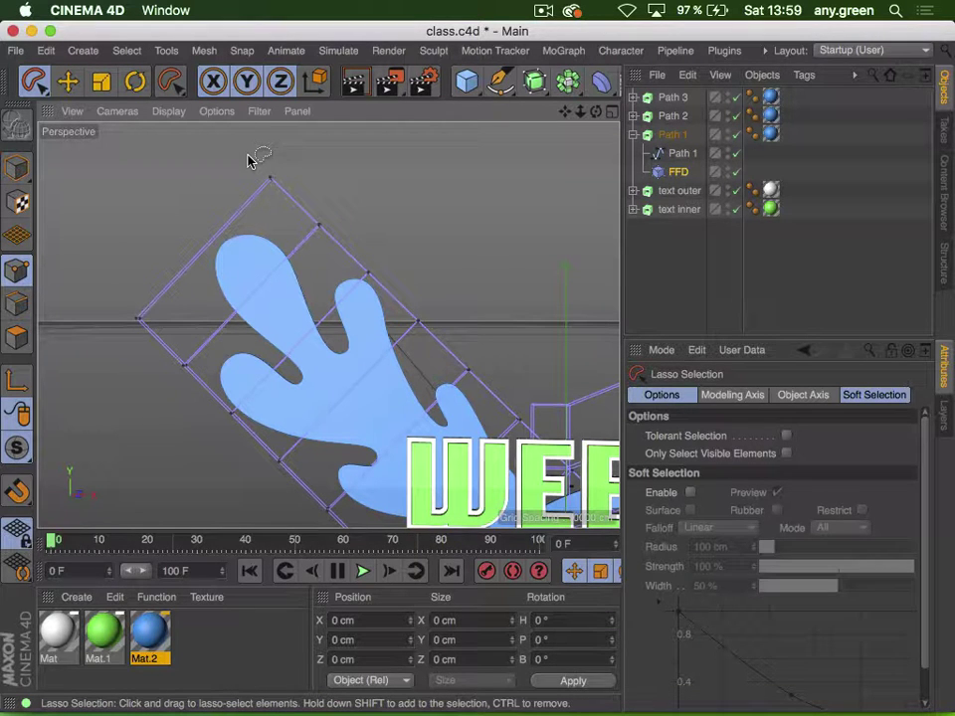
pyautogui.moveTo(250, 156)
pyautogui.mouseDown()
pyautogui.moveTo(399, 213)
pyautogui.moveTo(334, 364)
pyautogui.moveTo(296, 394)
pyautogui.moveTo(197, 434)
pyautogui.mouseUp()
pyautogui.moveTo(100, 290); pyautogui.dragTo(111, 279)
pyautogui.press('3')
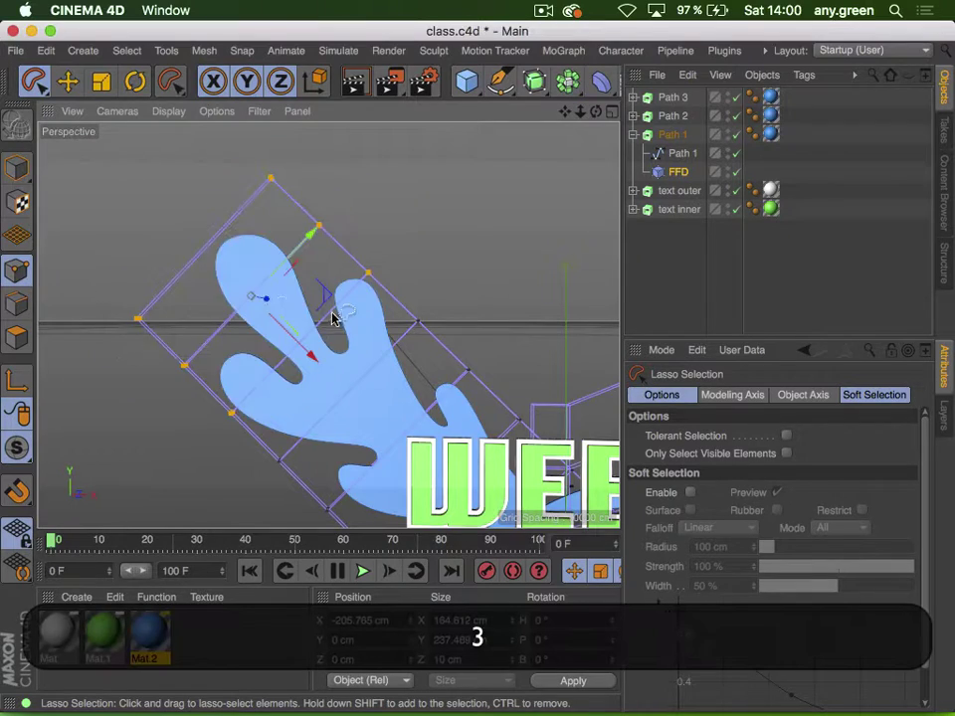
pyautogui.moveTo(333, 318); pyautogui.dragTo(128, 400)
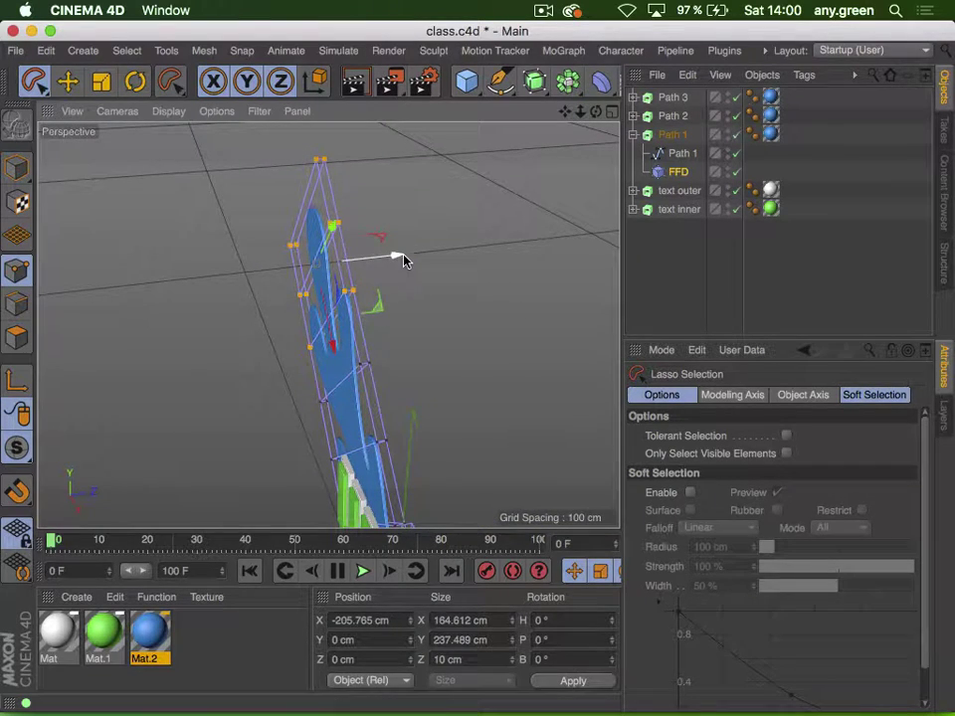
pyautogui.moveTo(402, 260)
pyautogui.mouseDown()
pyautogui.moveTo(384, 260)
pyautogui.moveTo(318, 296)
pyautogui.moveTo(340, 294)
pyautogui.mouseUp()
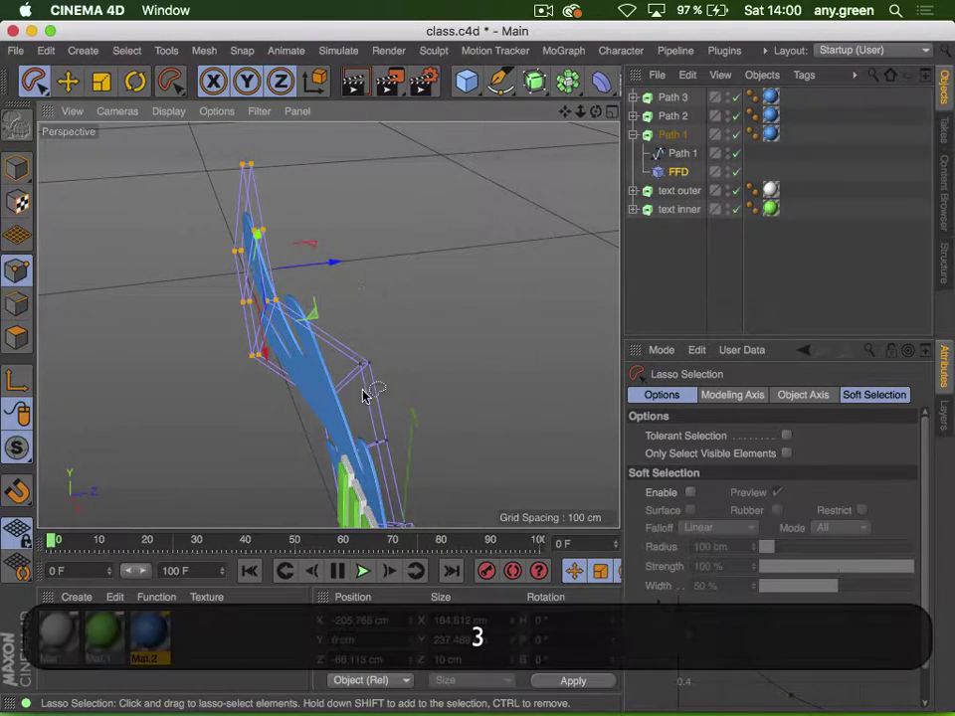
# Shift successive rows of the Path 1 FFD points along Z into a wave, bringing the row at X -41 cm to about Z -60 cm
pyautogui.moveTo(362, 394)
pyautogui.mouseDown()
pyautogui.moveTo(495, 409)
pyautogui.moveTo(550, 453)
pyautogui.moveTo(431, 458)
pyautogui.moveTo(480, 389)
pyautogui.moveTo(400, 442)
pyautogui.moveTo(433, 335)
pyautogui.moveTo(427, 294)
pyautogui.moveTo(348, 308)
pyautogui.moveTo(372, 358)
pyautogui.moveTo(482, 315)
pyautogui.moveTo(402, 370)
pyautogui.moveTo(221, 428)
pyautogui.moveTo(250, 434)
pyautogui.mouseUp()
pyautogui.press('3')
pyautogui.moveTo(505, 362); pyautogui.dragTo(589, 379)
pyautogui.press('3')
pyautogui.moveTo(426, 381)
pyautogui.mouseDown()
pyautogui.moveTo(480, 262)
pyautogui.moveTo(477, 309)
pyautogui.moveTo(603, 294)
pyautogui.moveTo(224, 270)
pyautogui.moveTo(304, 249)
pyautogui.moveTo(219, 234)
pyautogui.moveTo(188, 362)
pyautogui.moveTo(316, 188)
pyautogui.moveTo(277, 266)
pyautogui.moveTo(328, 257)
pyautogui.moveTo(316, 267)
pyautogui.mouseUp()
pyautogui.moveTo(352, 420); pyautogui.dragTo(278, 486)
pyautogui.moveTo(268, 388)
pyautogui.mouseDown()
pyautogui.moveTo(366, 378)
pyautogui.moveTo(285, 419)
pyautogui.moveTo(486, 424)
pyautogui.moveTo(347, 404)
pyautogui.moveTo(213, 458)
pyautogui.moveTo(298, 330)
pyautogui.mouseUp()
pyautogui.moveTo(403, 309); pyautogui.dragTo(376, 301)
pyautogui.moveTo(425, 251)
pyautogui.mouseDown()
pyautogui.moveTo(302, 321)
pyautogui.moveTo(422, 285)
pyautogui.moveTo(362, 380)
pyautogui.mouseUp()
pyautogui.moveTo(425, 306); pyautogui.dragTo(401, 454)
# Lasso-select the Path 1 FFD row at X 123 cm and move it to about Z 25 cm
pyautogui.press('3')
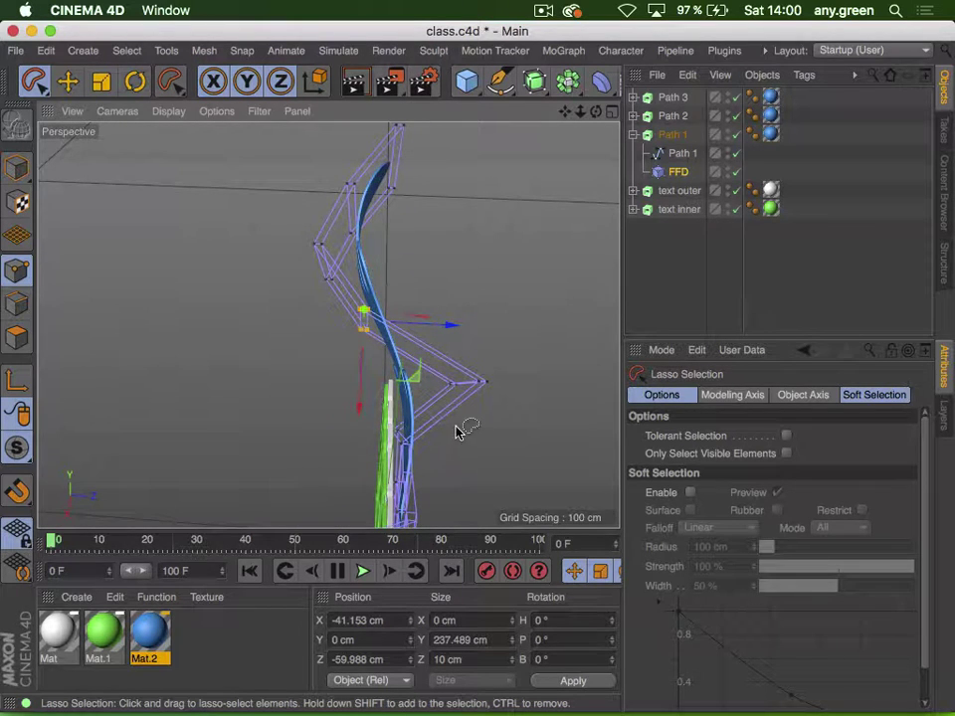
pyautogui.moveTo(457, 431)
pyautogui.mouseDown()
pyautogui.moveTo(373, 405)
pyautogui.moveTo(408, 462)
pyautogui.moveTo(433, 471)
pyautogui.mouseUp()
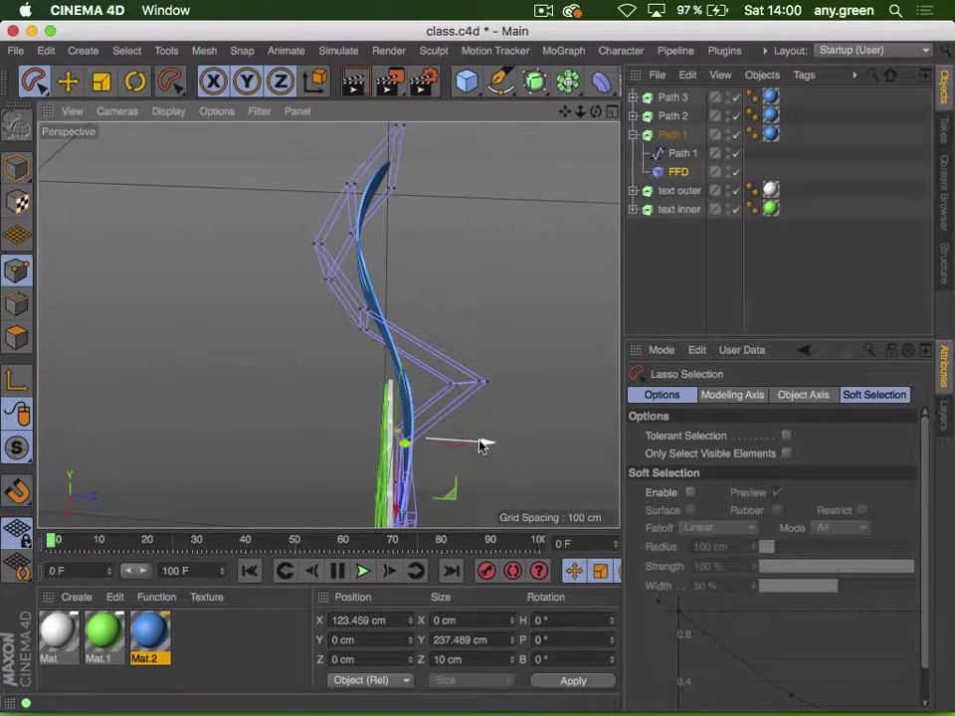
pyautogui.moveTo(483, 443); pyautogui.dragTo(686, 348)
# Examine the bent splash shapes around the WEEKEND text from the front and from several angles
pyautogui.press('3')
pyautogui.press('2')
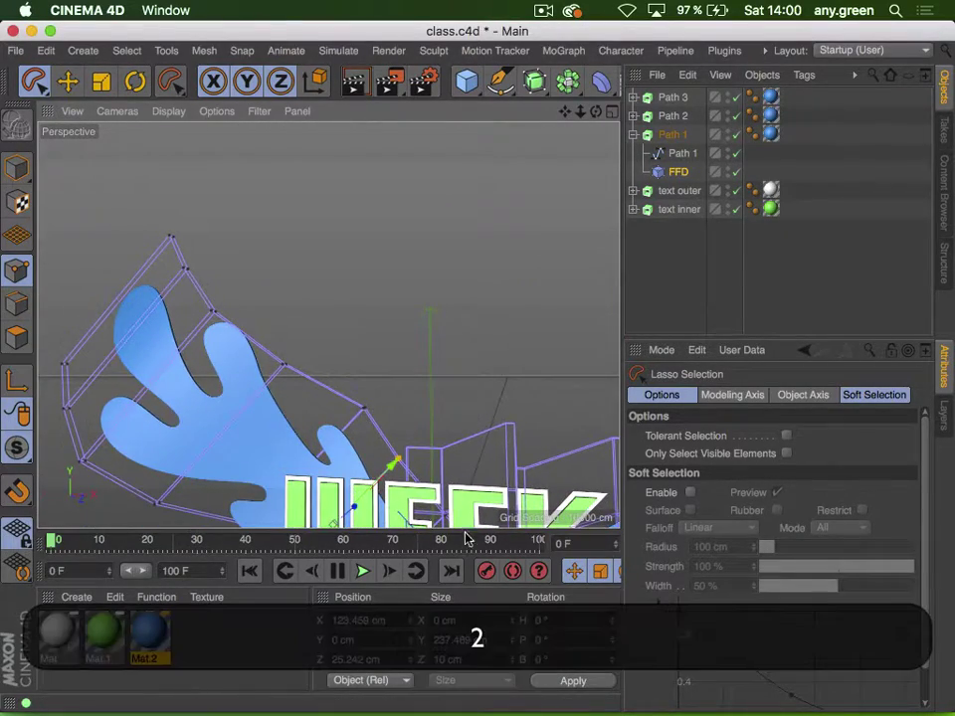
pyautogui.press('2')
pyautogui.moveTo(348, 482); pyautogui.dragTo(485, 325)
pyautogui.press('3')
pyautogui.press('shift+super+z')
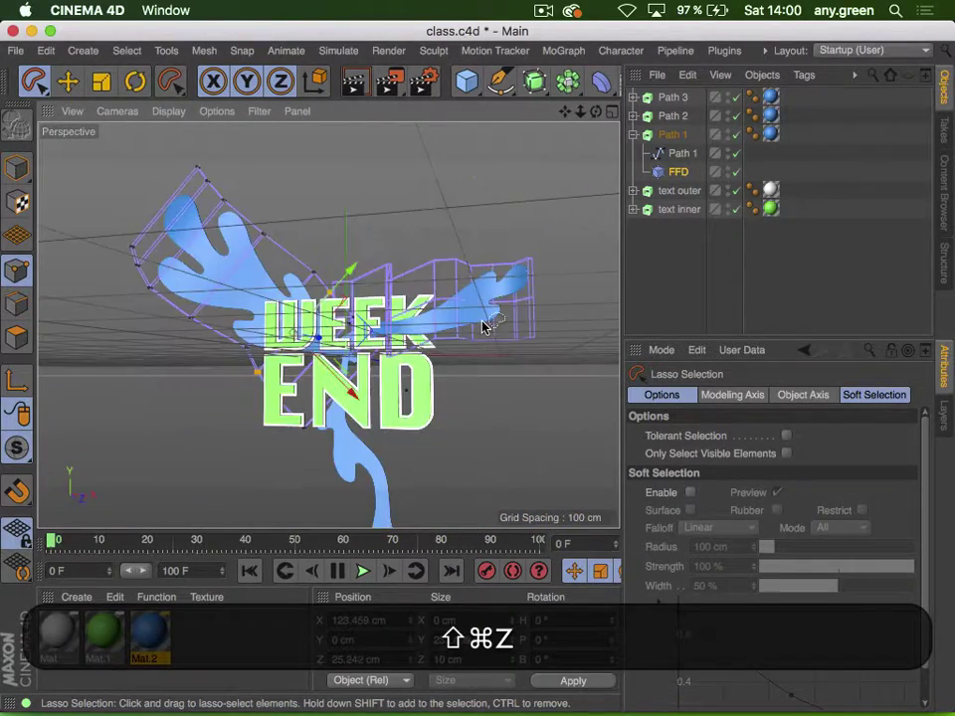
pyautogui.press('3')
pyautogui.moveTo(481, 324); pyautogui.dragTo(505, 317)
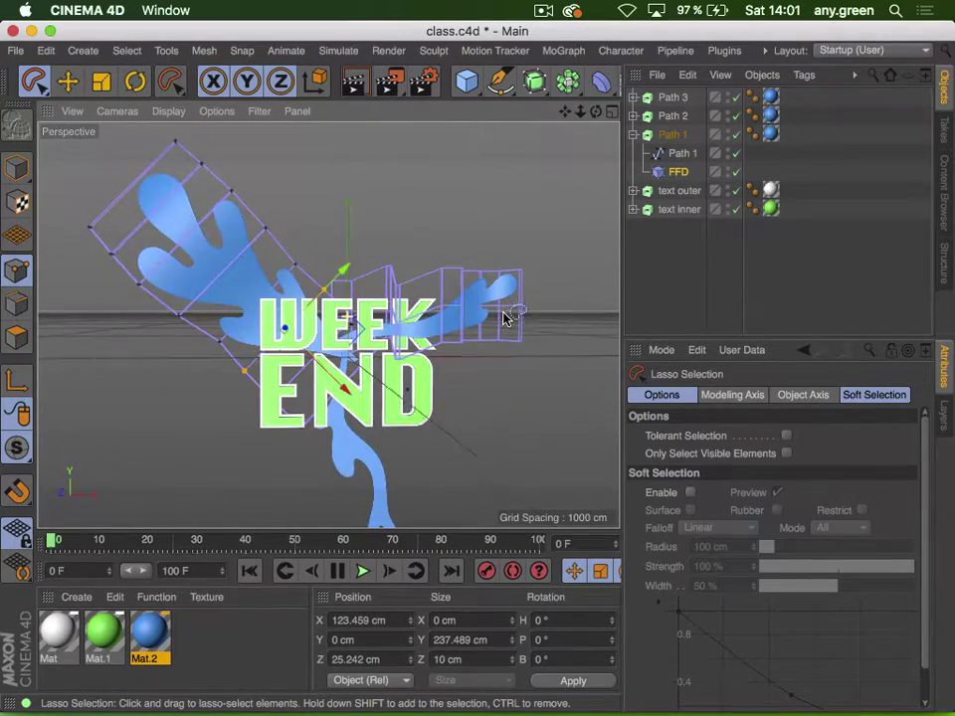
pyautogui.press('2')
pyautogui.moveTo(312, 362); pyautogui.dragTo(435, 299)
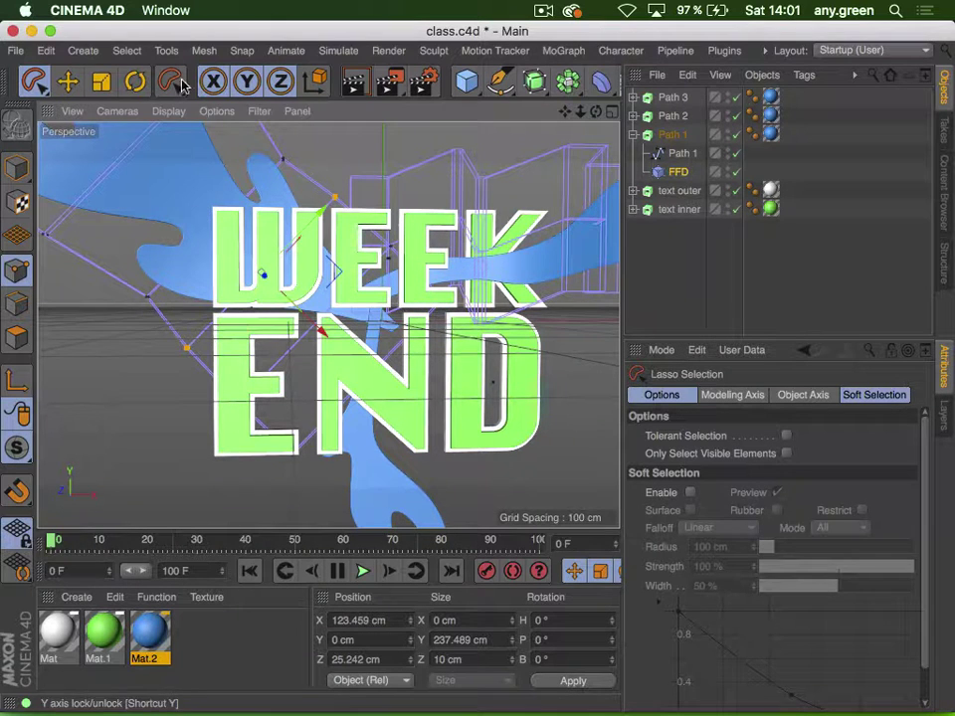
pyautogui.moveTo(34, 82)
pyautogui.mouseDown()
pyautogui.moveTo(126, 143)
pyautogui.moveTo(128, 171)
pyautogui.mouseUp()
pyautogui.press('2')
pyautogui.moveTo(283, 212); pyautogui.dragTo(248, 239)
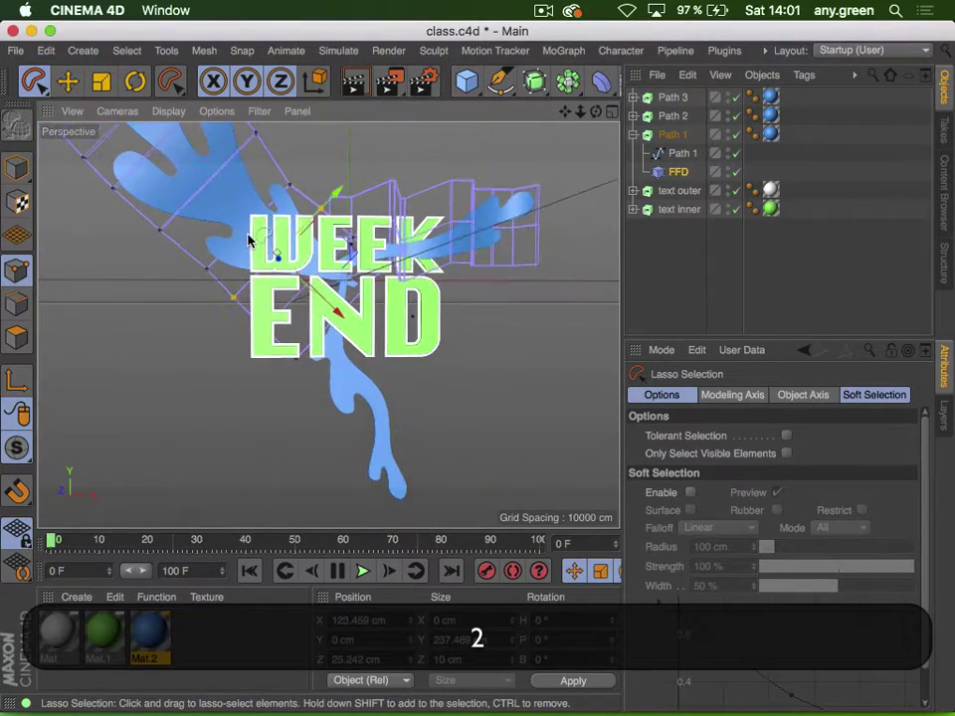
pyautogui.press('1')
pyautogui.moveTo(320, 246); pyautogui.dragTo(311, 340)
pyautogui.press('3')
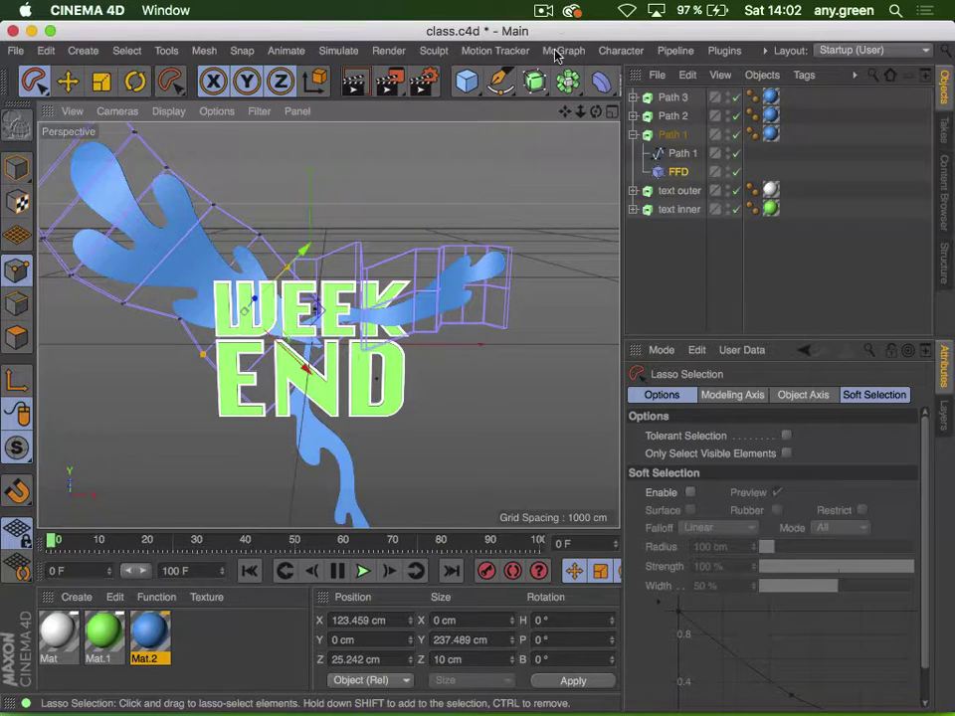
pyautogui.click(542, 12)
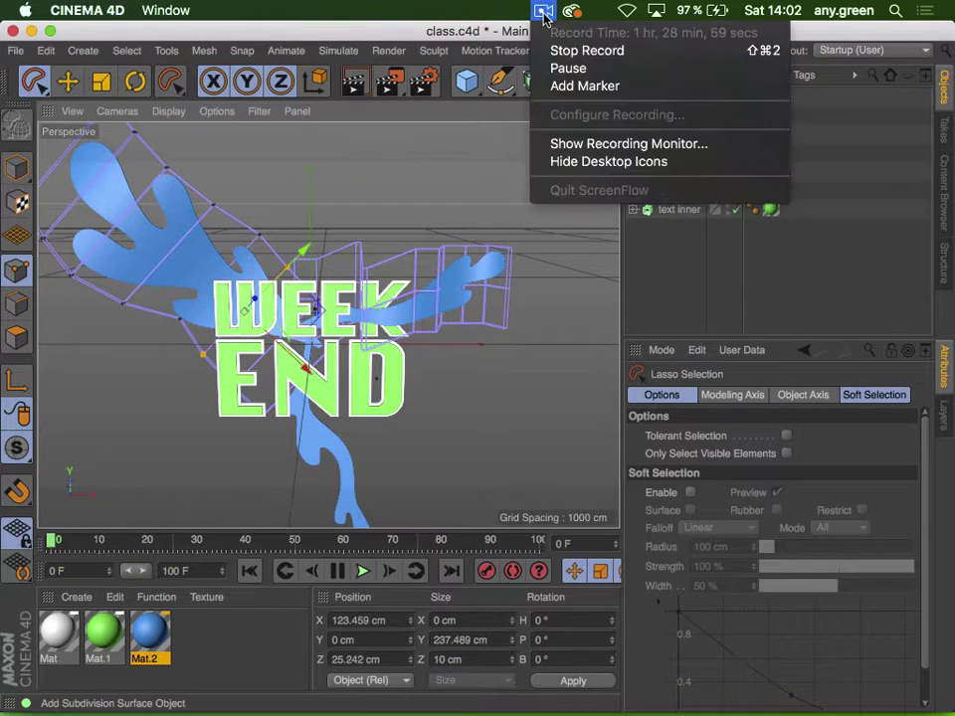
pyautogui.click(588, 66)
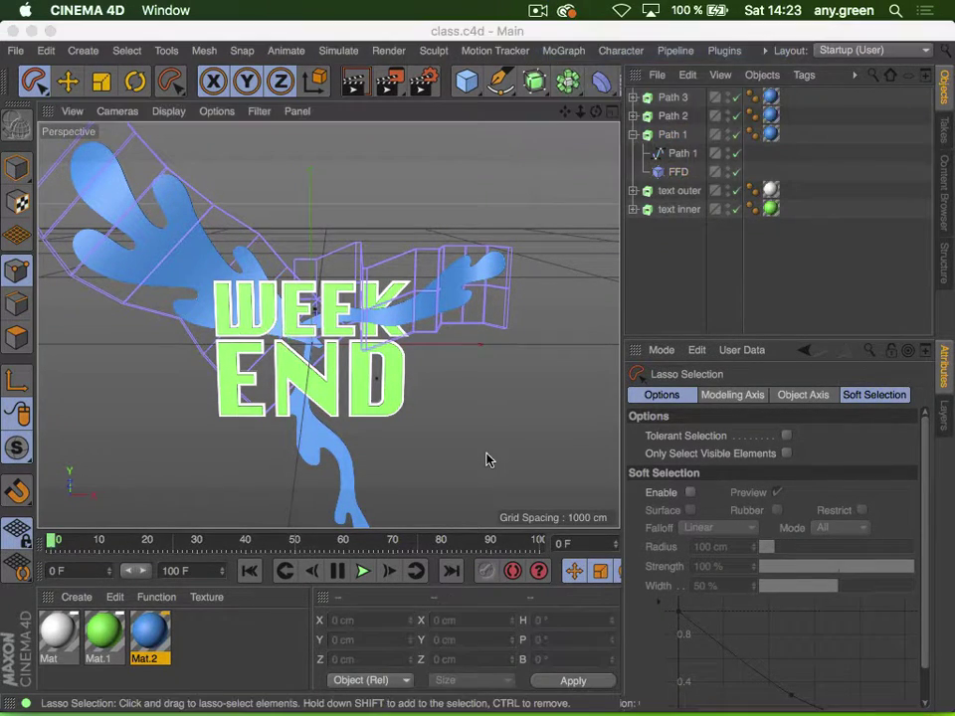
pyautogui.click(676, 286)
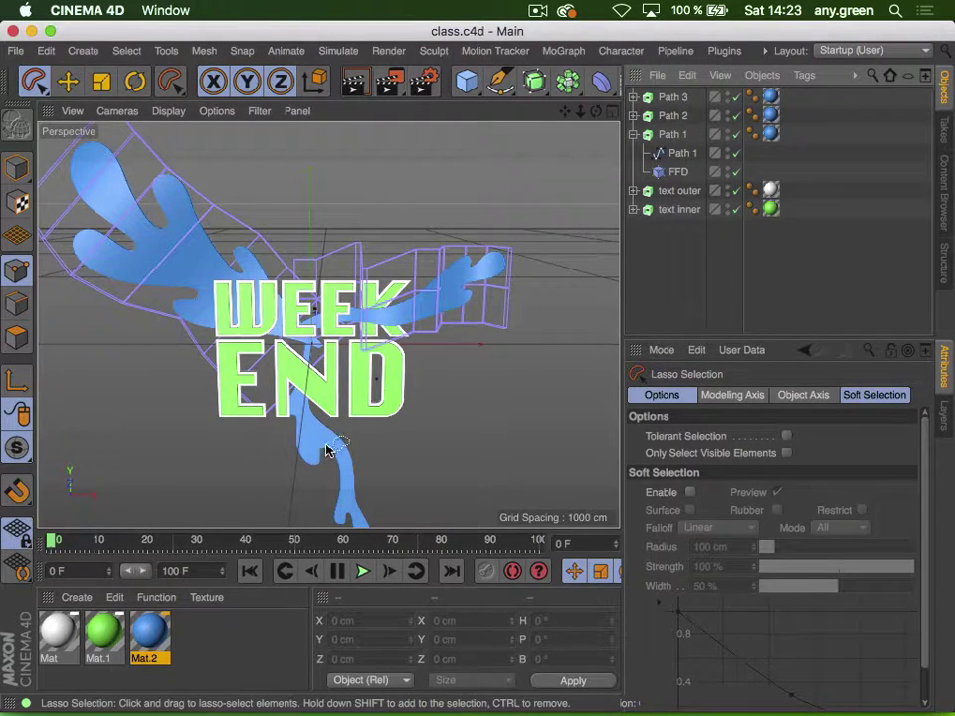
# Collapse Path 1 in the object hierarchy and select Path 3, the splash below the text
pyautogui.press('3')
pyautogui.moveTo(326, 450); pyautogui.dragTo(353, 305)
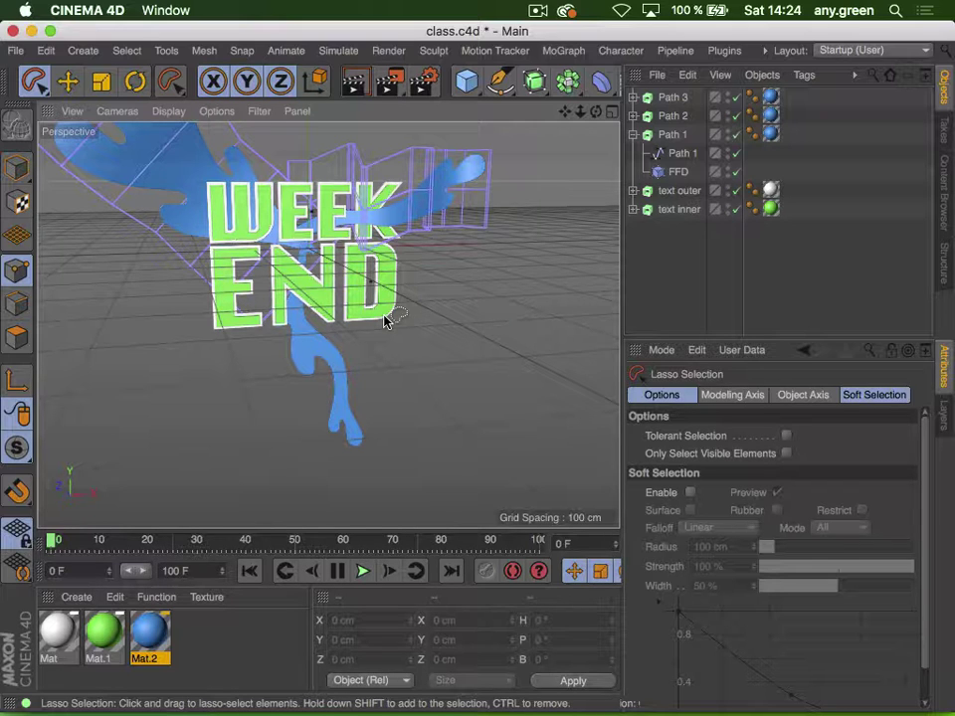
pyautogui.click(631, 135)
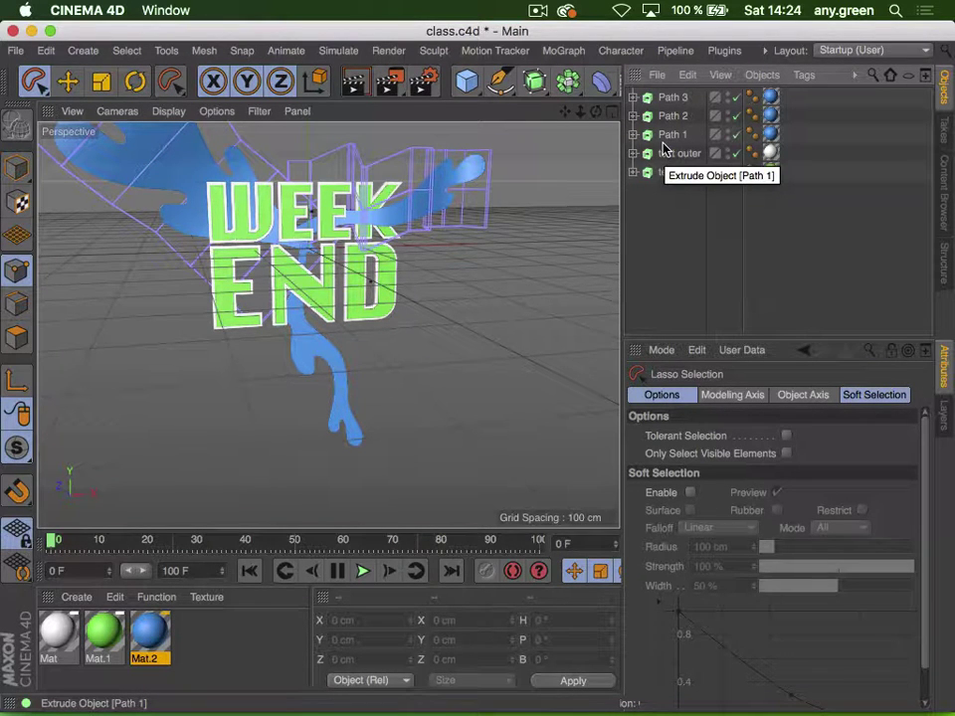
pyautogui.click(632, 135)
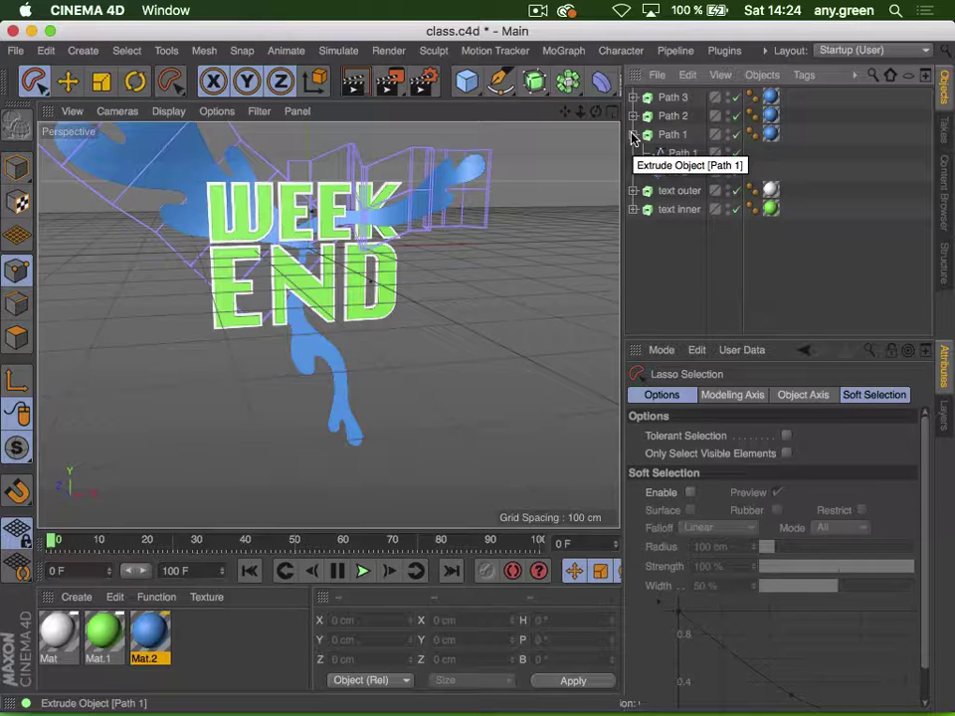
pyautogui.click(631, 136)
pyautogui.click(668, 134)
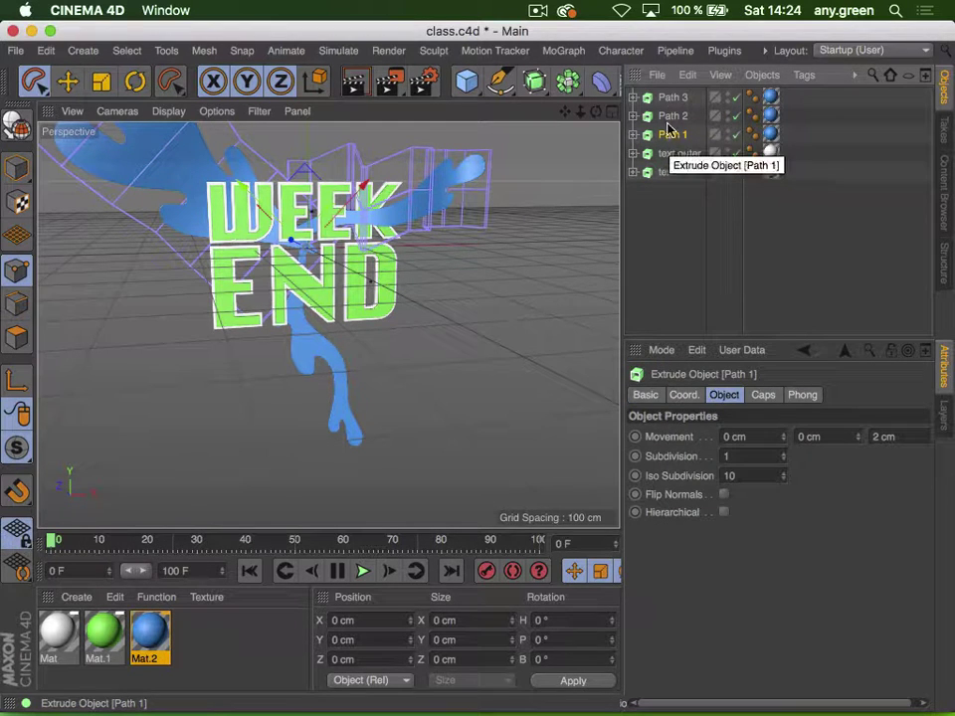
pyautogui.click(673, 98)
pyautogui.click(669, 116)
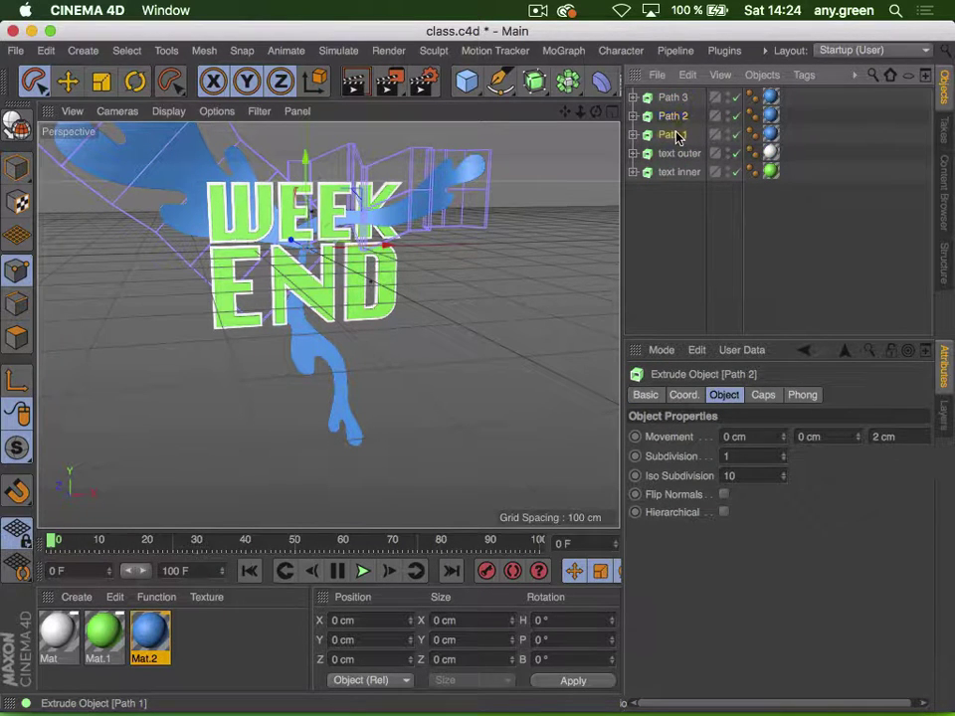
pyautogui.click(670, 134)
pyautogui.click(673, 96)
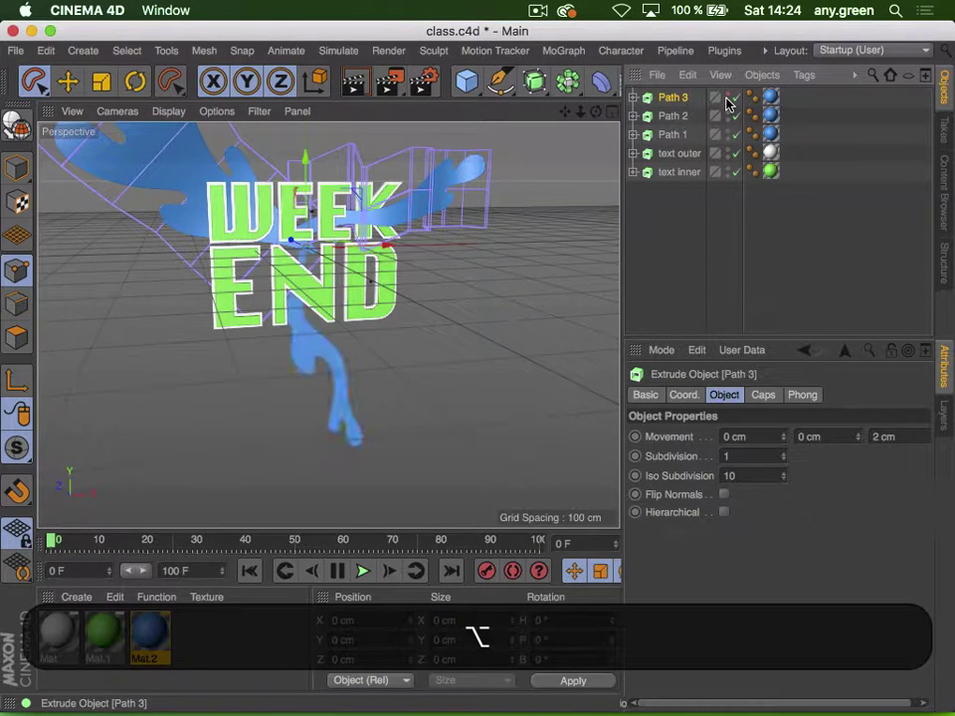
# Add an FFD deformer as a child of Path 3 and fit it to its parent
pyautogui.keyDown('alt'); pyautogui.click(634, 98); pyautogui.keyUp('alt')
pyautogui.click(601, 81)
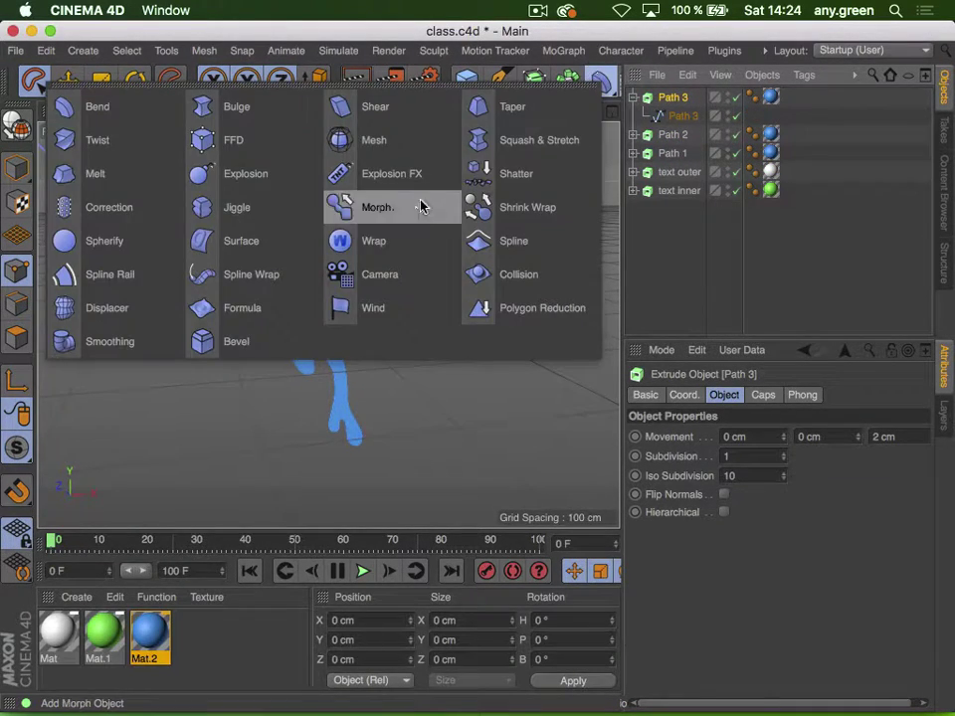
pyautogui.click(229, 140)
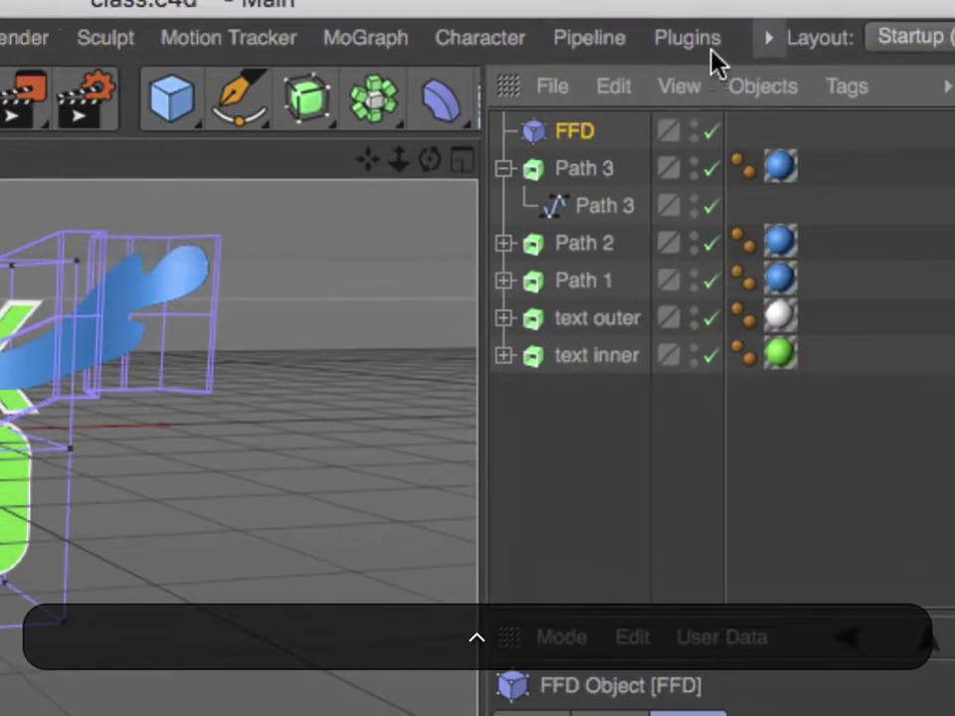
pyautogui.moveTo(552, 135); pyautogui.dragTo(553, 216)
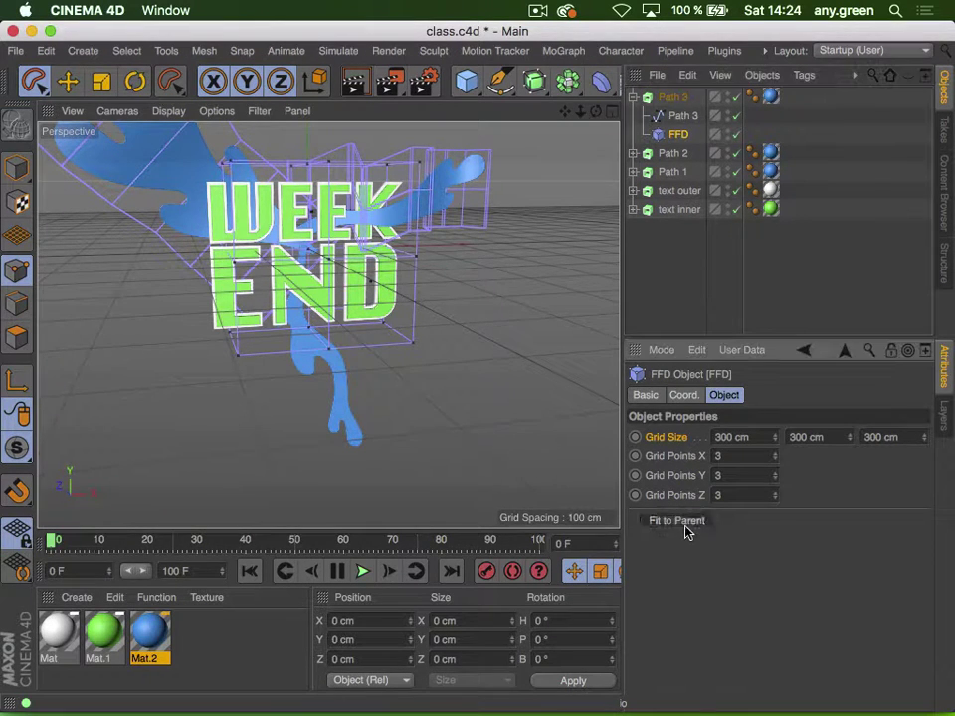
pyautogui.click(684, 525)
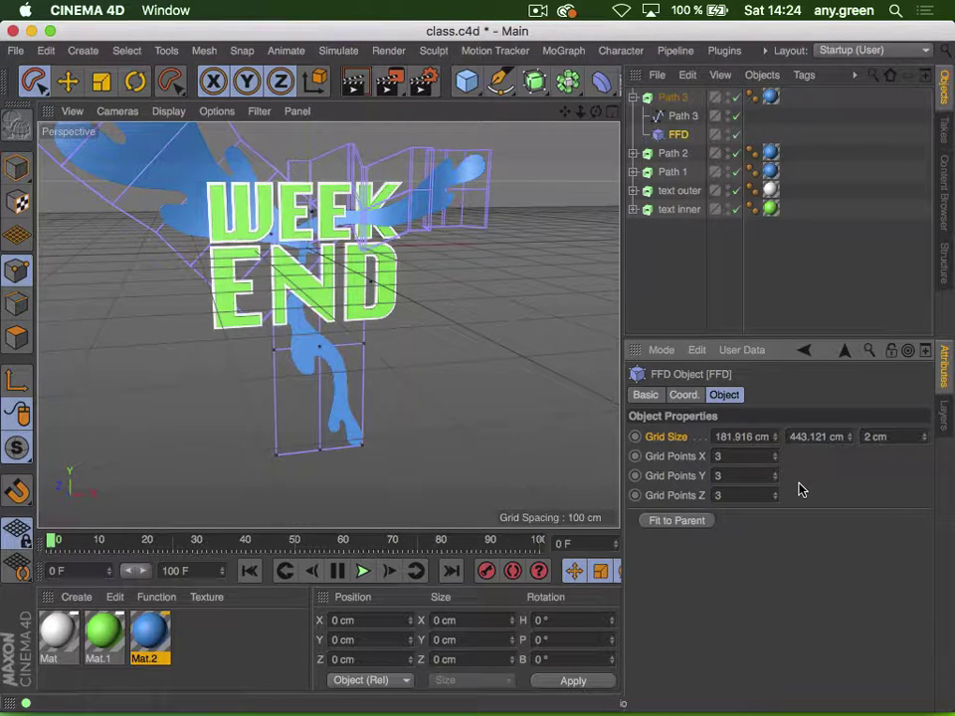
# Set the FFD's grid points Z to 2 and its grid size to about 206 cm in X, 476 cm in Y and 15 cm in Z
pyautogui.click(774, 499)
pyautogui.moveTo(781, 440); pyautogui.dragTo(777, 442)
pyautogui.moveTo(844, 434); pyautogui.dragTo(850, 440)
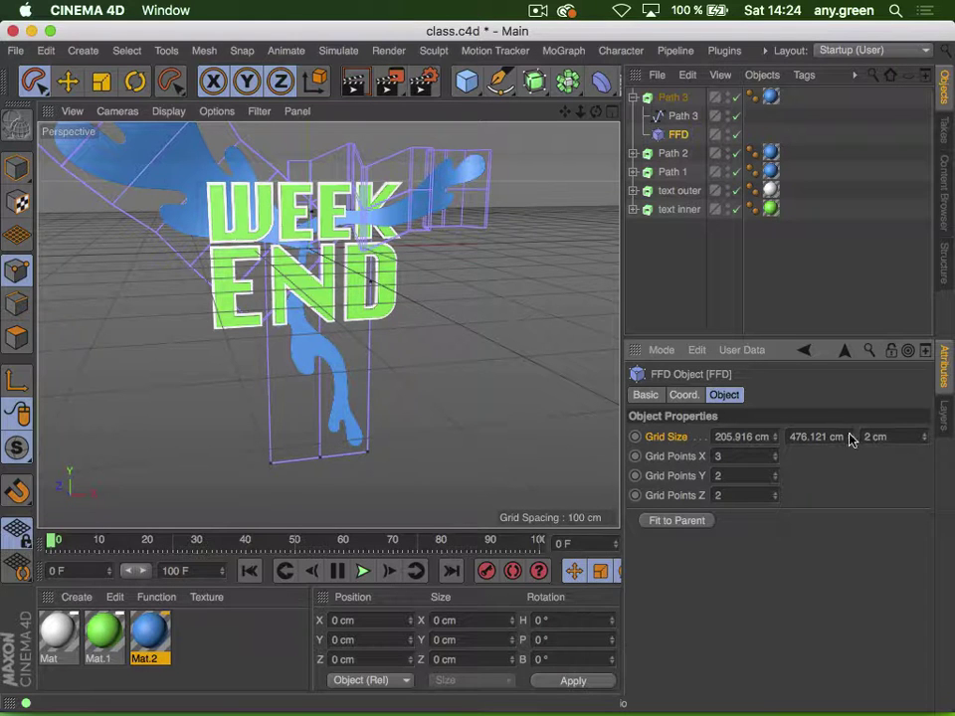
pyautogui.moveTo(925, 438); pyautogui.dragTo(927, 439)
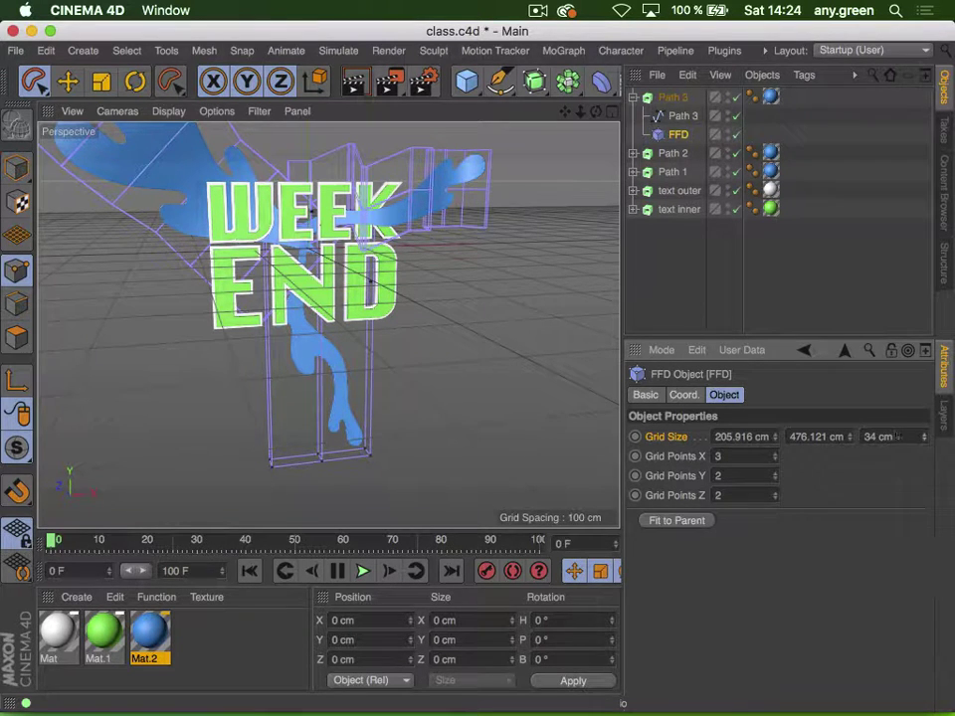
pyautogui.click(897, 437)
pyautogui.write('15')
pyautogui.press('Return')
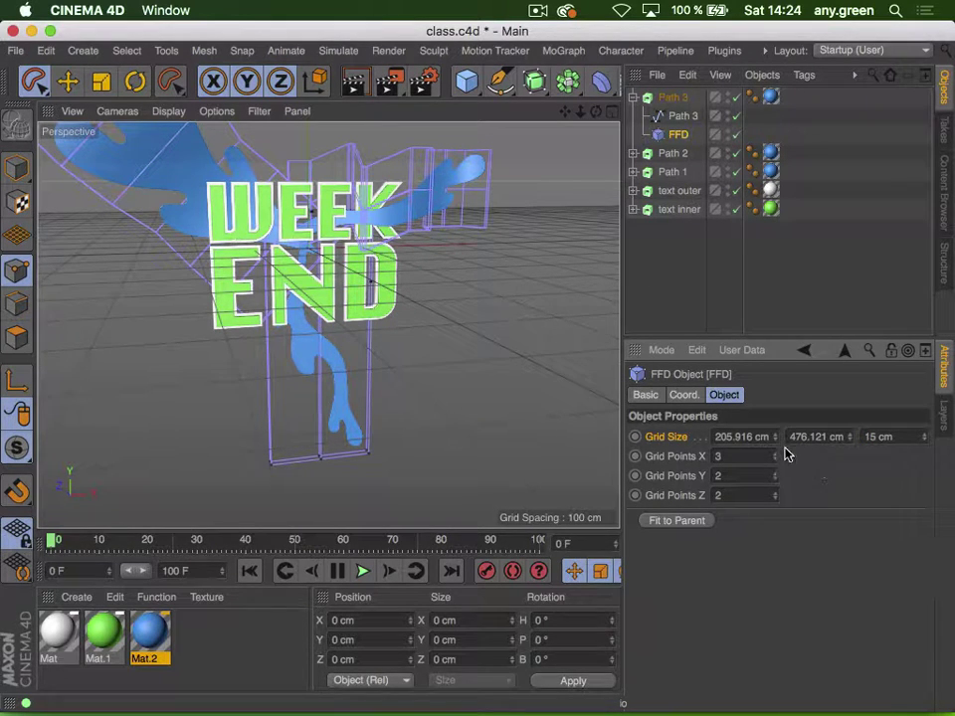
# Set the grid points of the FFD under Path 3 to 2 in X and 7 in Y
pyautogui.click(775, 453)
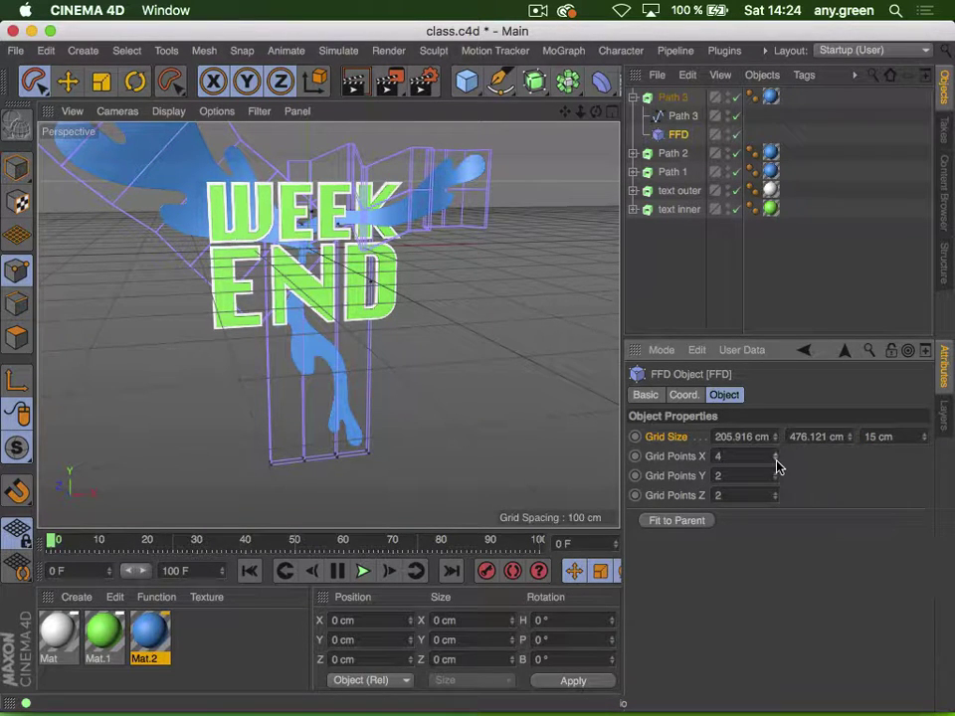
pyautogui.click(775, 461)
pyautogui.click(776, 460)
pyautogui.click(776, 472)
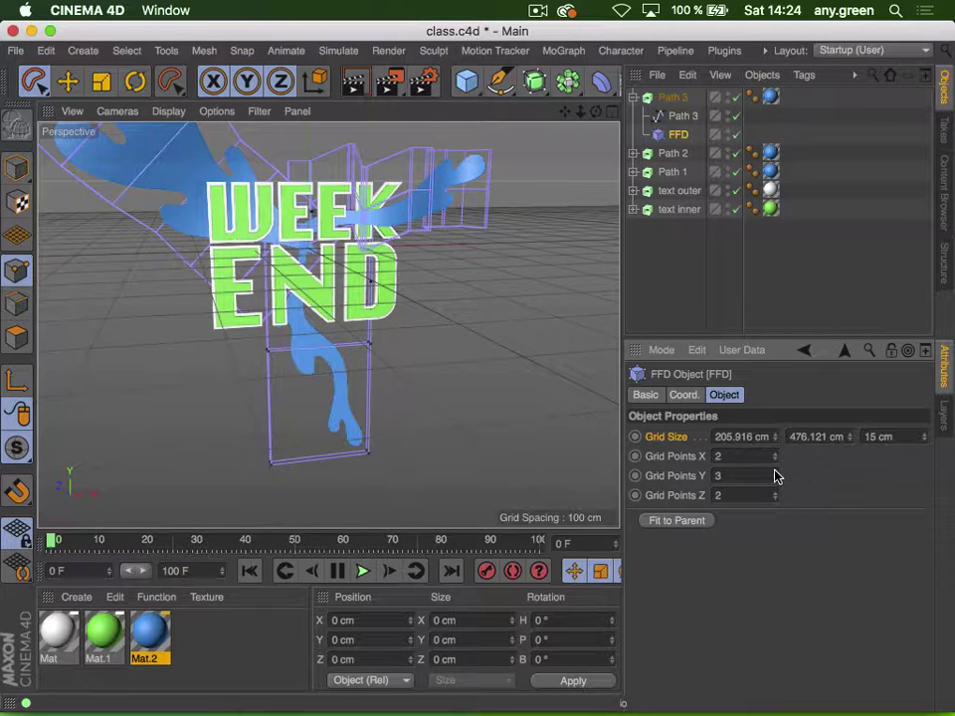
pyautogui.click(776, 473)
pyautogui.click(775, 474)
pyautogui.click(776, 476)
pyautogui.click(775, 476)
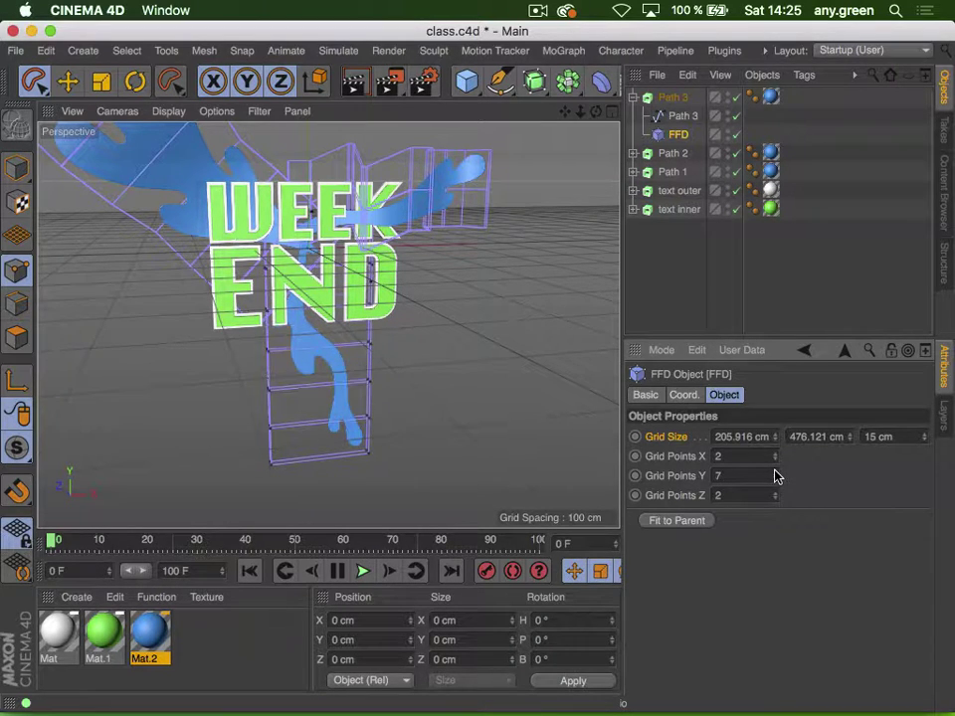
pyautogui.click(775, 477)
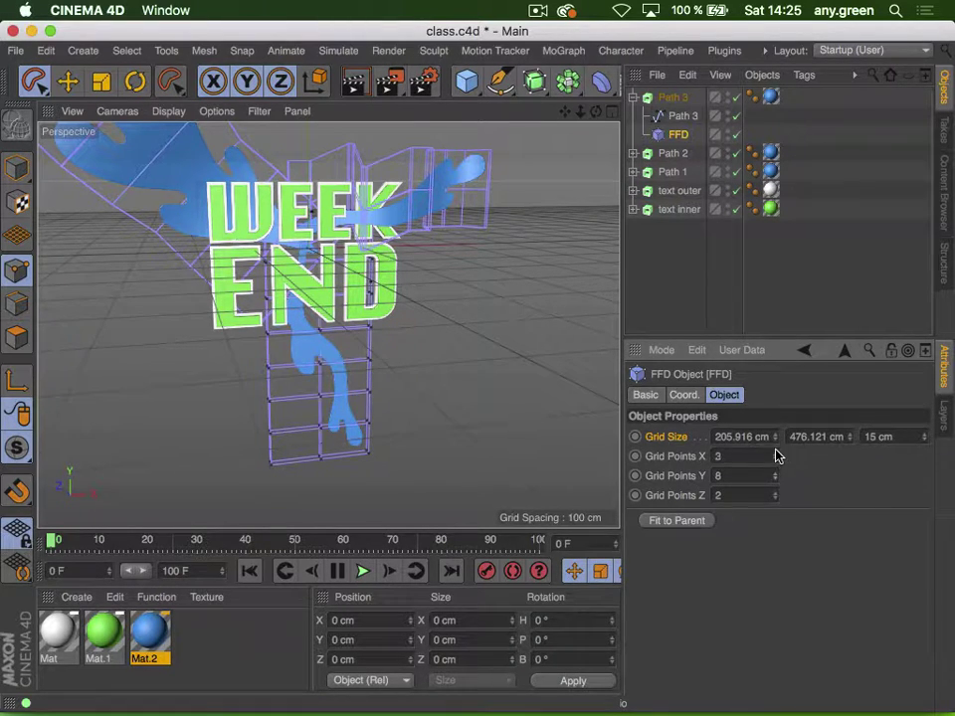
pyautogui.click(775, 479)
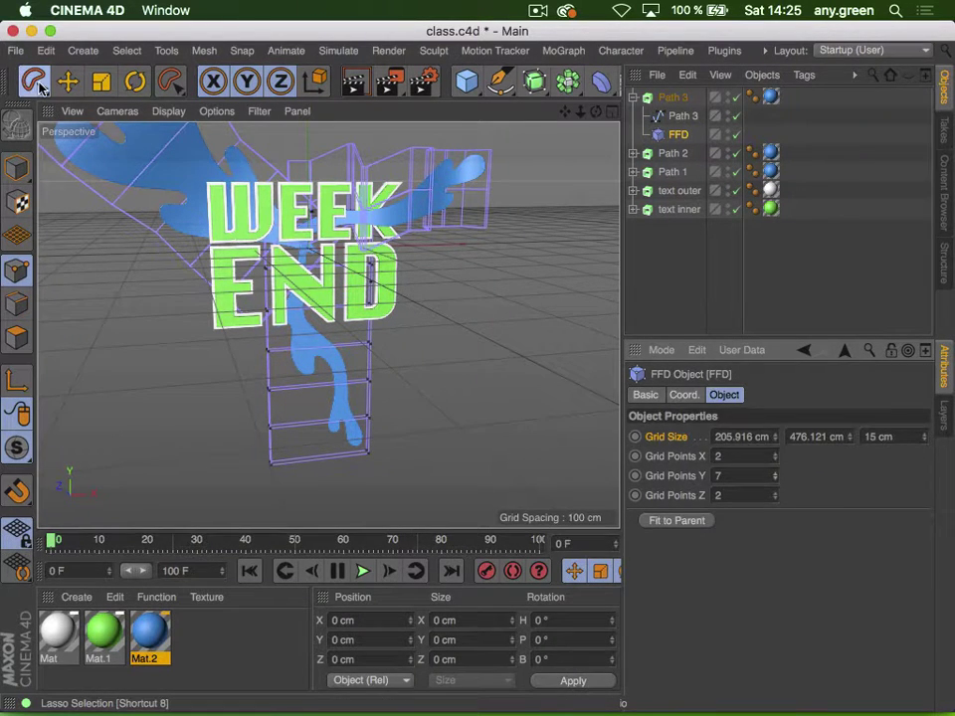
# Lasso-select the lower four rows of the Path 3 FFD points and move them to about Z -24.5 cm
pyautogui.click(36, 84)
pyautogui.click(18, 274)
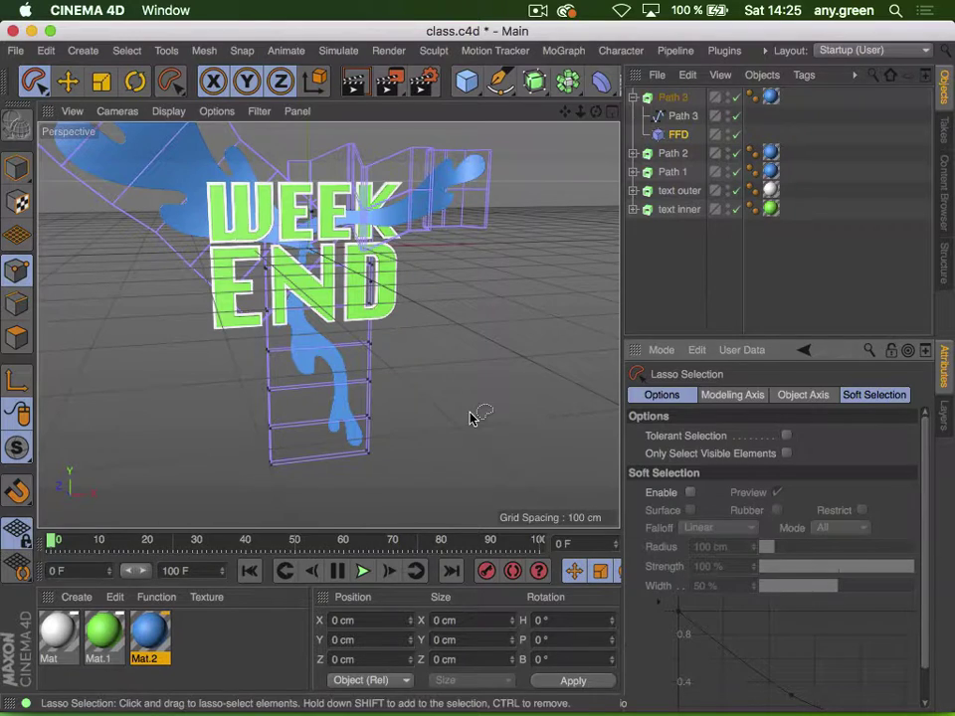
pyautogui.moveTo(387, 331)
pyautogui.mouseDown()
pyautogui.moveTo(292, 312)
pyautogui.moveTo(340, 532)
pyautogui.moveTo(432, 323)
pyautogui.mouseUp()
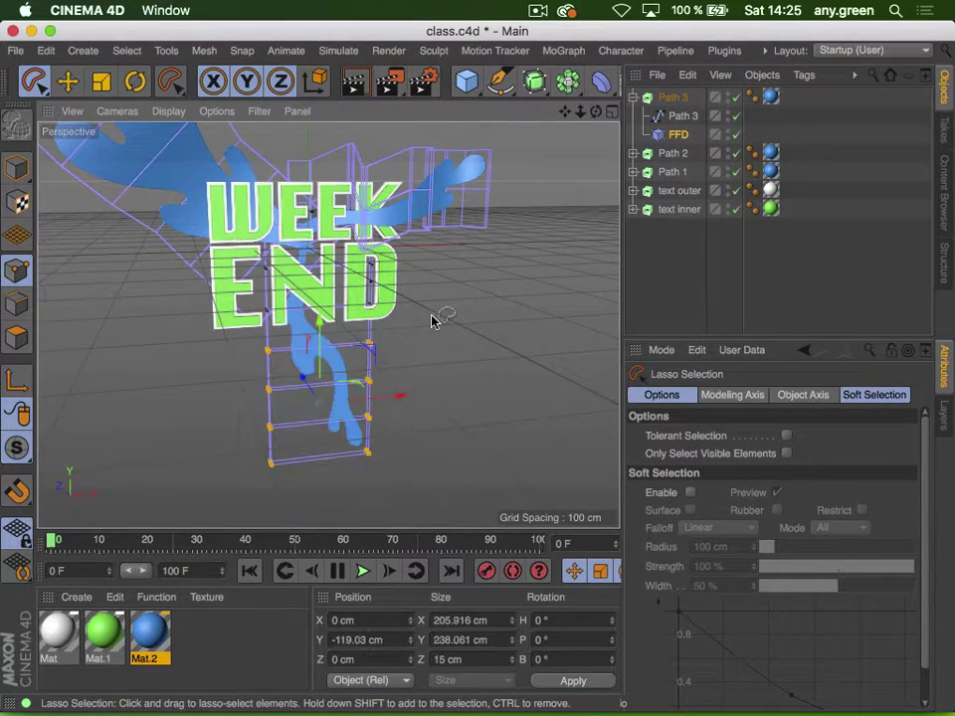
pyautogui.press('3')
pyautogui.moveTo(336, 329)
pyautogui.mouseDown()
pyautogui.moveTo(64, 341)
pyautogui.moveTo(254, 386)
pyautogui.mouseUp()
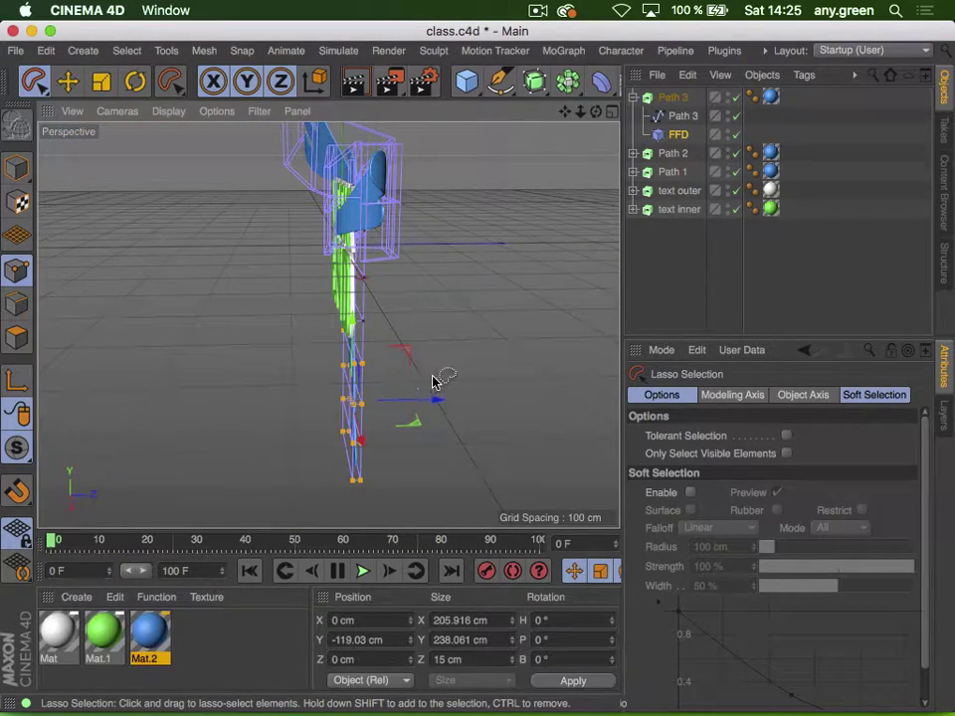
pyautogui.moveTo(434, 401); pyautogui.dragTo(386, 343)
# Move the lower three rows of the Path 3 FFD points to about Z -62 cm and the bottom row to about Z -5.4 cm
pyautogui.press('3')
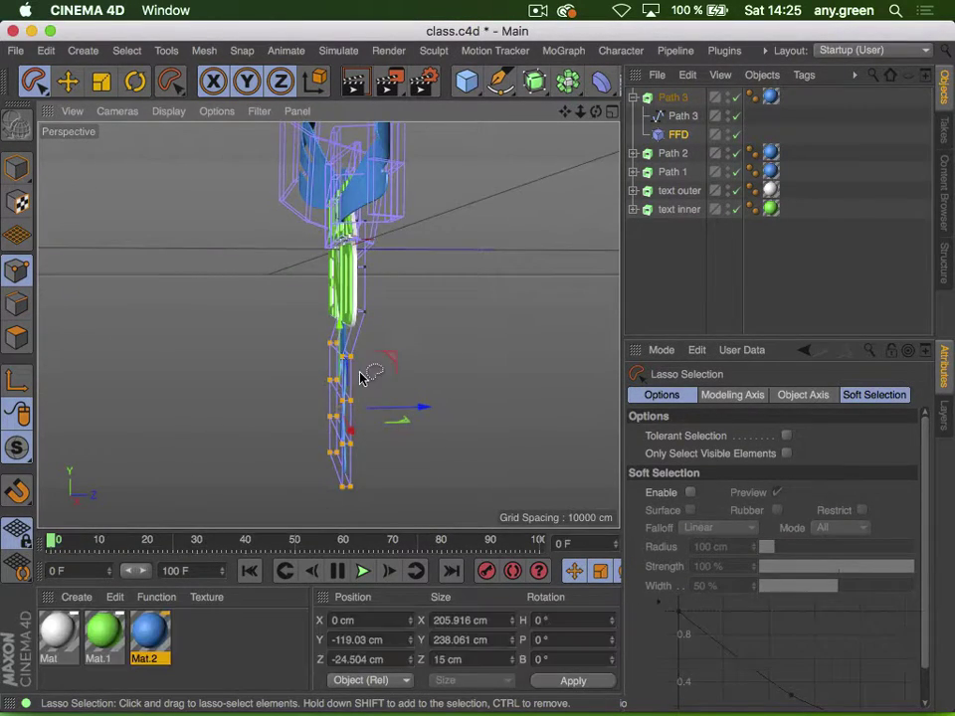
pyautogui.moveTo(315, 354)
pyautogui.mouseDown()
pyautogui.moveTo(384, 524)
pyautogui.moveTo(421, 433)
pyautogui.moveTo(390, 432)
pyautogui.moveTo(401, 429)
pyautogui.mouseUp()
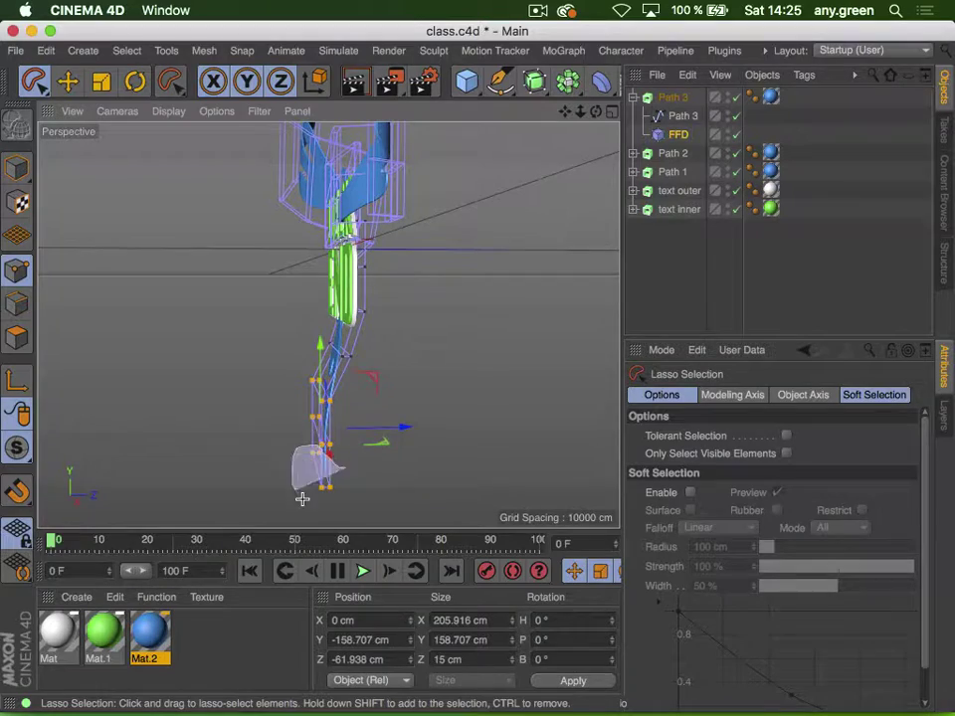
pyautogui.moveTo(302, 498); pyautogui.dragTo(352, 484)
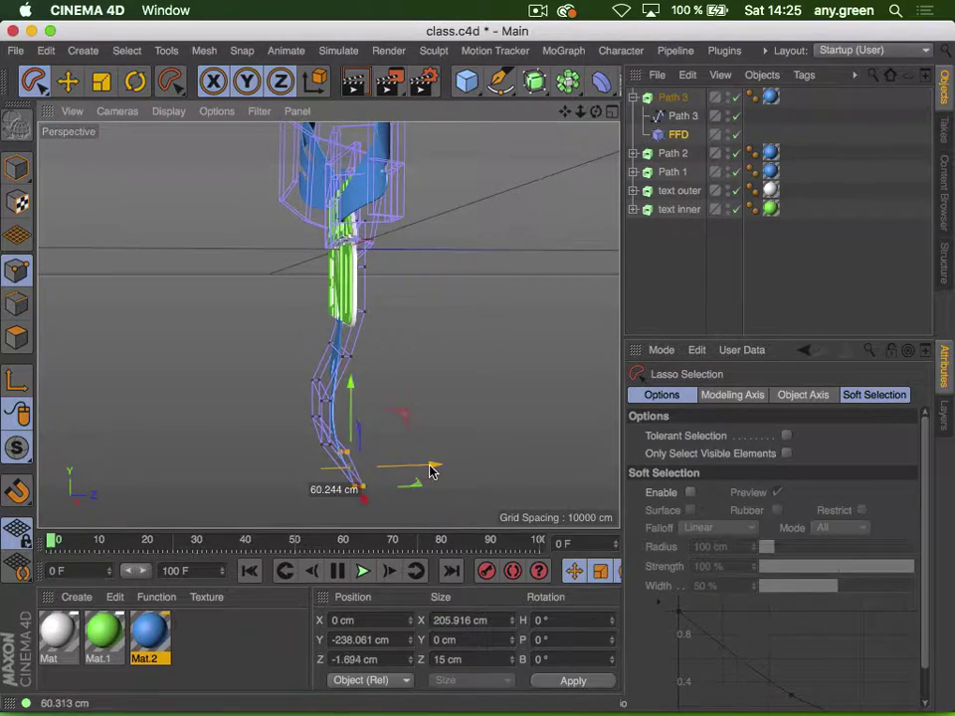
pyautogui.moveTo(429, 471); pyautogui.dragTo(427, 471)
# Lasso-select the Path 3 FFD point row at about Y 79 cm and move it to about Z -44 cm
pyautogui.press('3')
pyautogui.moveTo(318, 427); pyautogui.dragTo(390, 354)
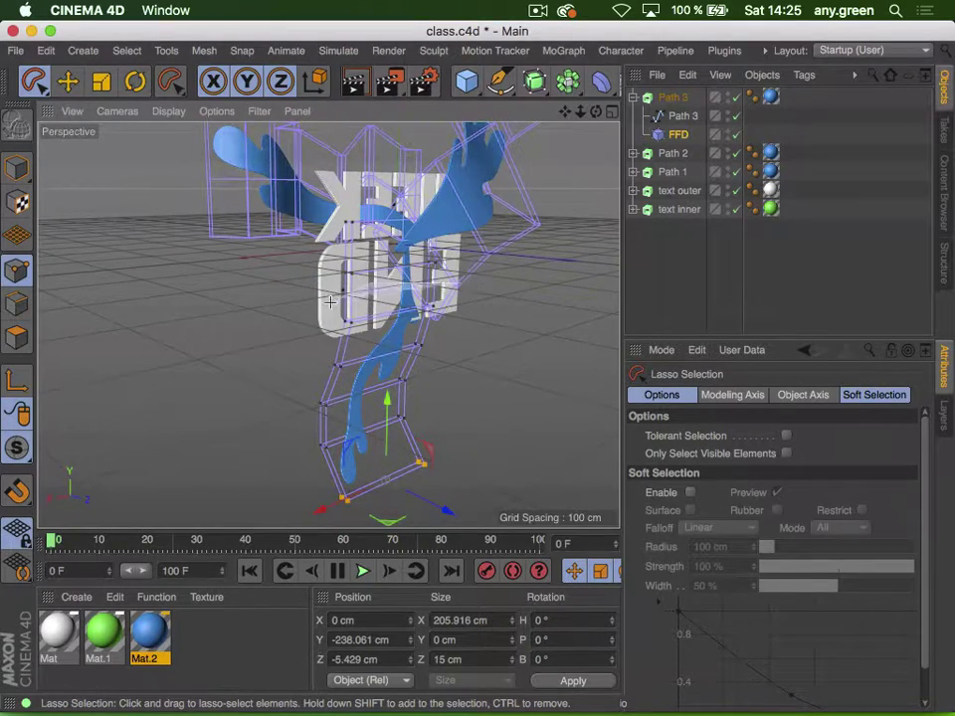
pyautogui.press('3')
pyautogui.moveTo(326, 324); pyautogui.dragTo(406, 325)
pyautogui.press('3')
pyautogui.press('2')
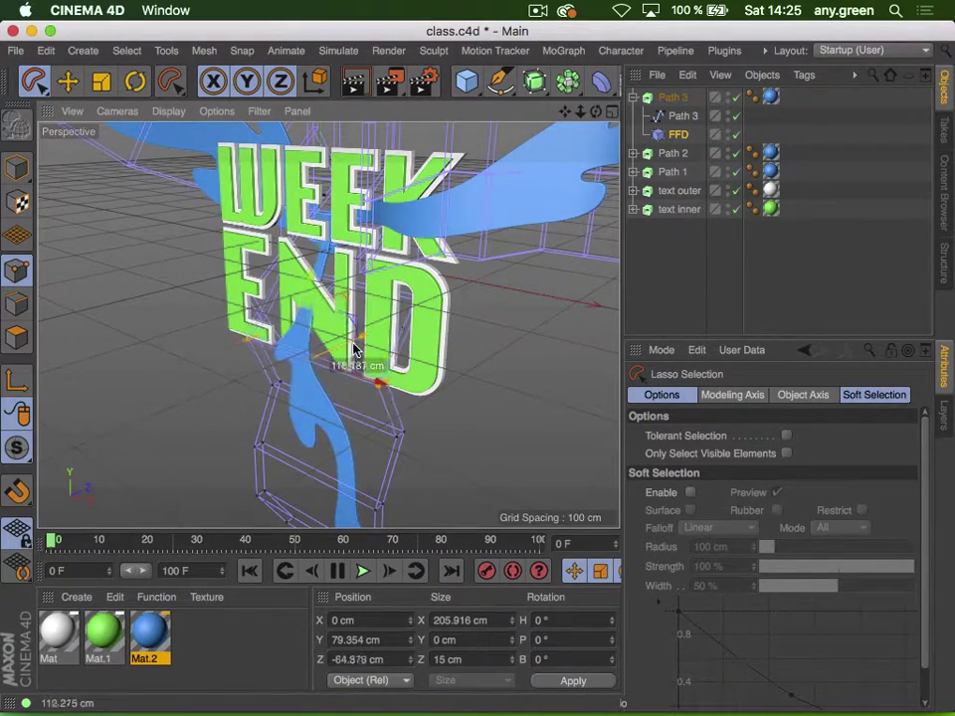
pyautogui.press('3')
pyautogui.moveTo(363, 341); pyautogui.dragTo(90, 296)
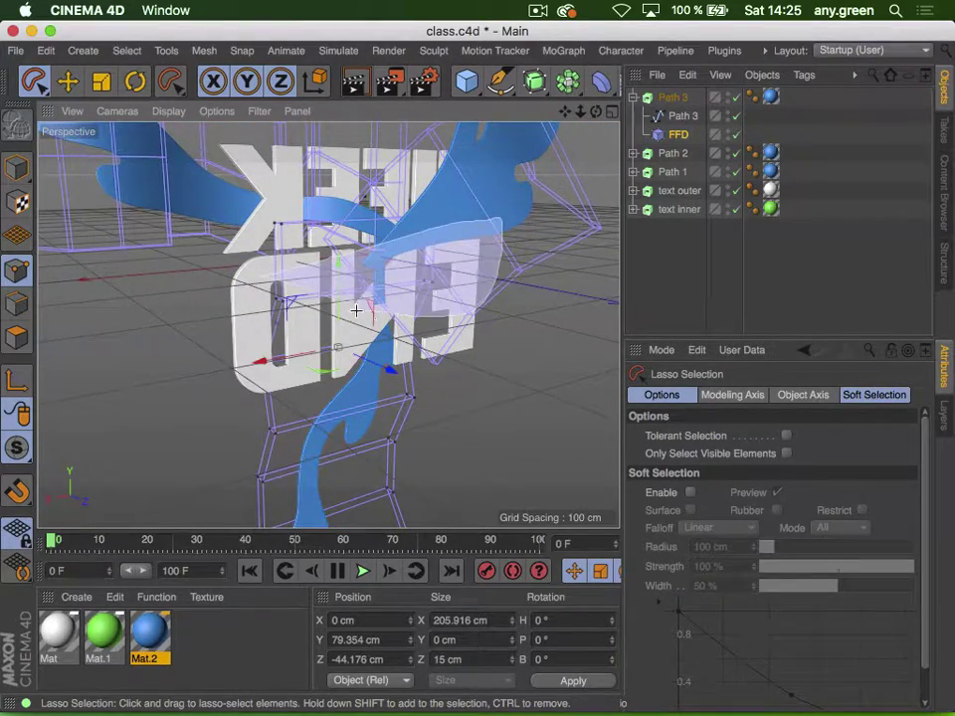
# Move the FFD point row at about Y 159 cm to about Z -48 cm and the middle row to about Z 13 cm
pyautogui.press('3')
pyautogui.moveTo(251, 319); pyautogui.dragTo(575, 300)
pyautogui.press('3')
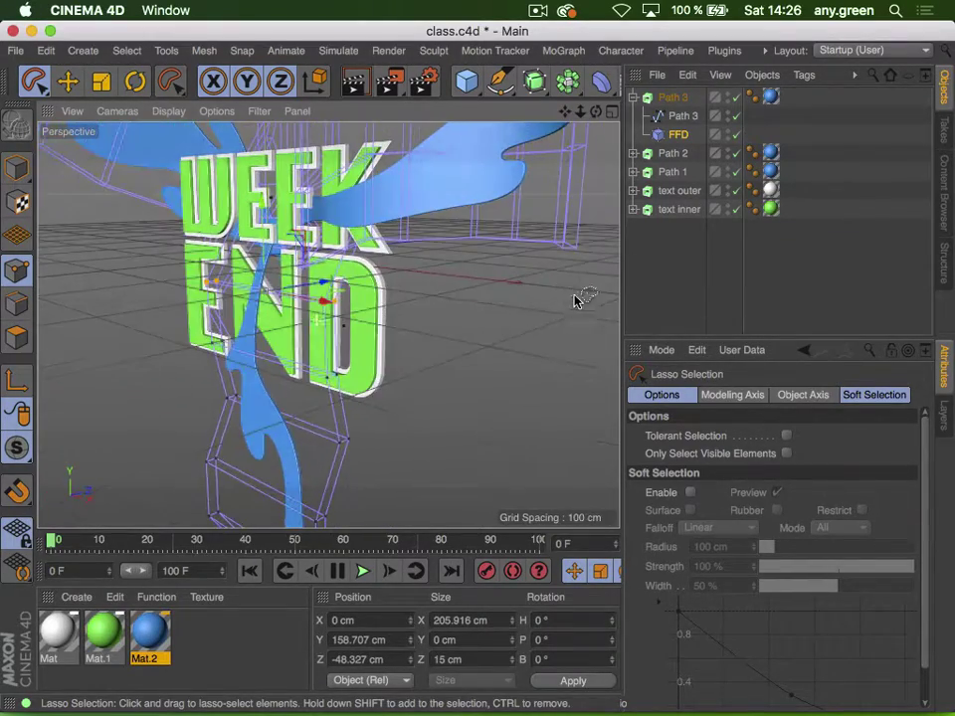
pyautogui.moveTo(219, 373)
pyautogui.mouseDown()
pyautogui.moveTo(325, 452)
pyautogui.moveTo(409, 451)
pyautogui.moveTo(377, 428)
pyautogui.moveTo(399, 379)
pyautogui.moveTo(353, 400)
pyautogui.mouseUp()
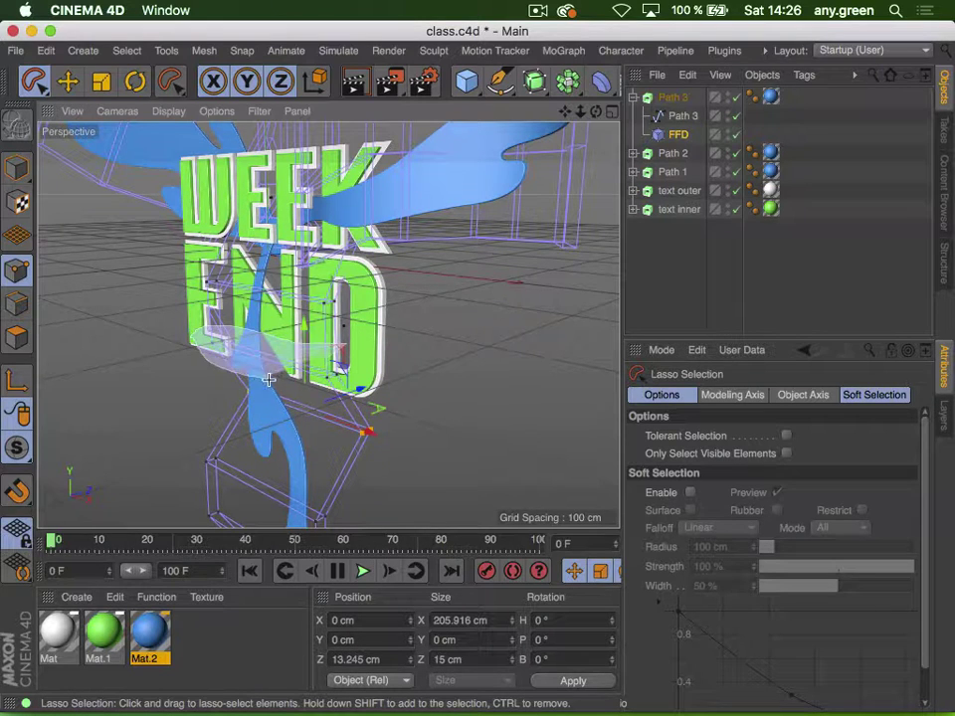
# Reselect the FFD point row at about Y 79 cm and push it to about Z -81 cm
pyautogui.moveTo(377, 371)
pyautogui.mouseDown()
pyautogui.moveTo(352, 348)
pyautogui.moveTo(307, 353)
pyautogui.mouseUp()
pyautogui.press('3')
pyautogui.moveTo(251, 319); pyautogui.dragTo(587, 295)
pyautogui.press('1')
pyautogui.moveTo(357, 402)
pyautogui.mouseDown(button='right')
pyautogui.moveTo(358, 365)
pyautogui.moveTo(295, 429)
pyautogui.moveTo(330, 378)
pyautogui.moveTo(364, 417)
pyautogui.mouseUp(button='right')
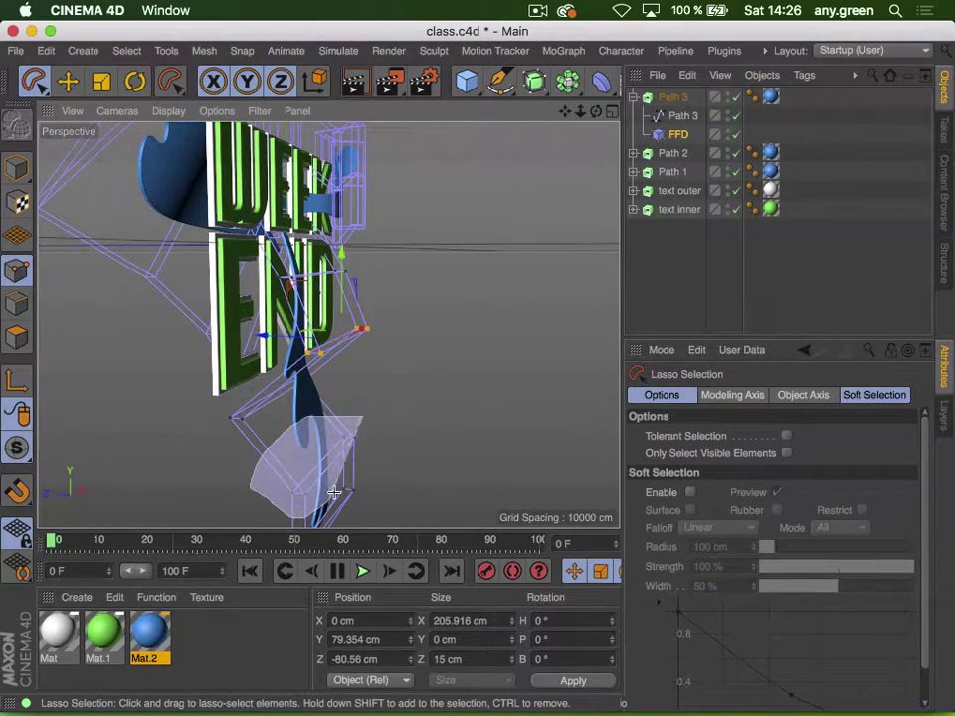
# Lasso-select the FFD point row just below the middle, at about Y -79 cm, and move it to about Z -77 cm
pyautogui.moveTo(334, 491); pyautogui.dragTo(386, 445)
pyautogui.moveTo(301, 458)
pyautogui.mouseDown()
pyautogui.moveTo(170, 453)
pyautogui.moveTo(247, 450)
pyautogui.moveTo(304, 420)
pyautogui.moveTo(276, 400)
pyautogui.mouseUp()
pyautogui.press('3')
pyautogui.moveTo(253, 359); pyautogui.dragTo(189, 361)
pyautogui.press('1')
pyautogui.moveTo(279, 373); pyautogui.dragTo(157, 283)
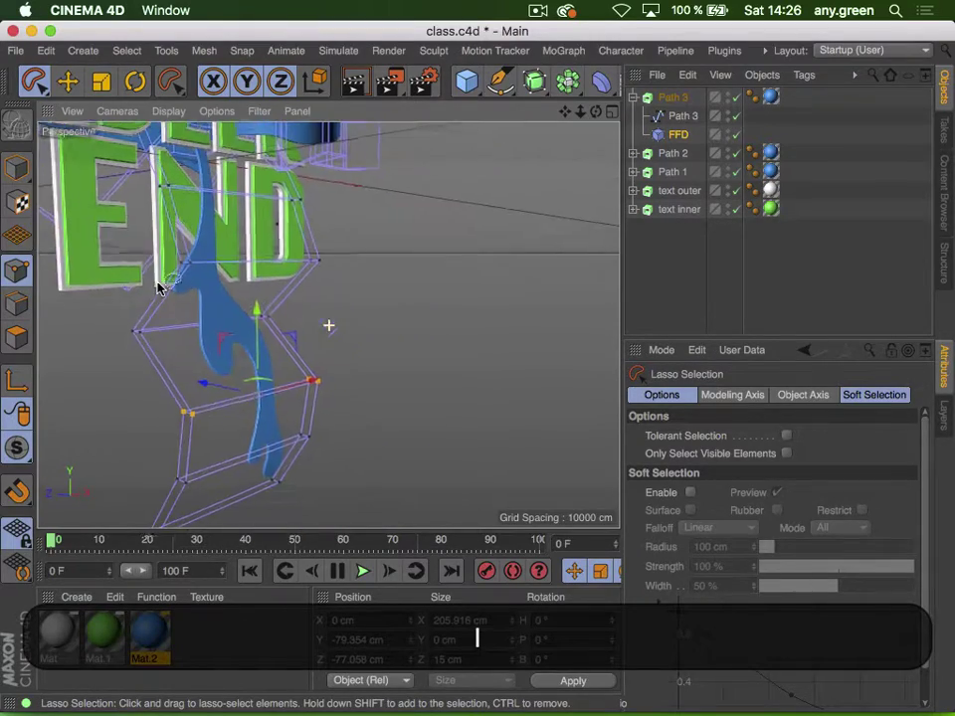
# Rotate the bottom row of FFD points and move it to about Y -213 cm and Z 8 cm
pyautogui.press('3')
pyautogui.moveTo(280, 341); pyautogui.dragTo(280, 342)
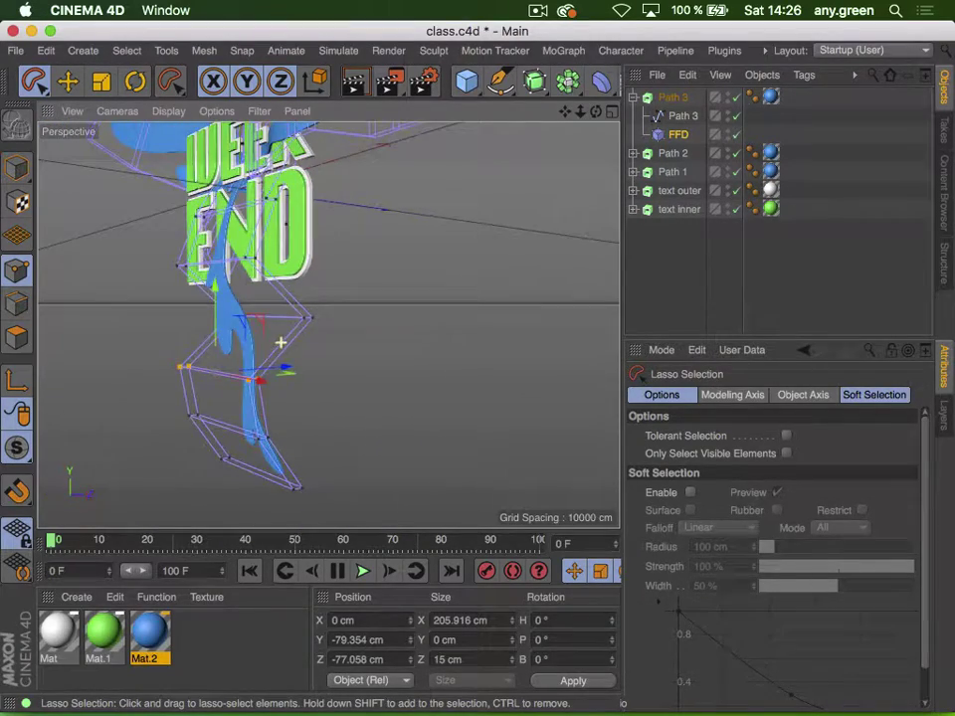
pyautogui.press('3')
pyautogui.moveTo(318, 494)
pyautogui.mouseDown()
pyautogui.moveTo(262, 494)
pyautogui.moveTo(330, 447)
pyautogui.moveTo(314, 515)
pyautogui.moveTo(369, 488)
pyautogui.moveTo(328, 438)
pyautogui.moveTo(304, 440)
pyautogui.mouseUp()
pyautogui.press('r')
pyautogui.press('e')
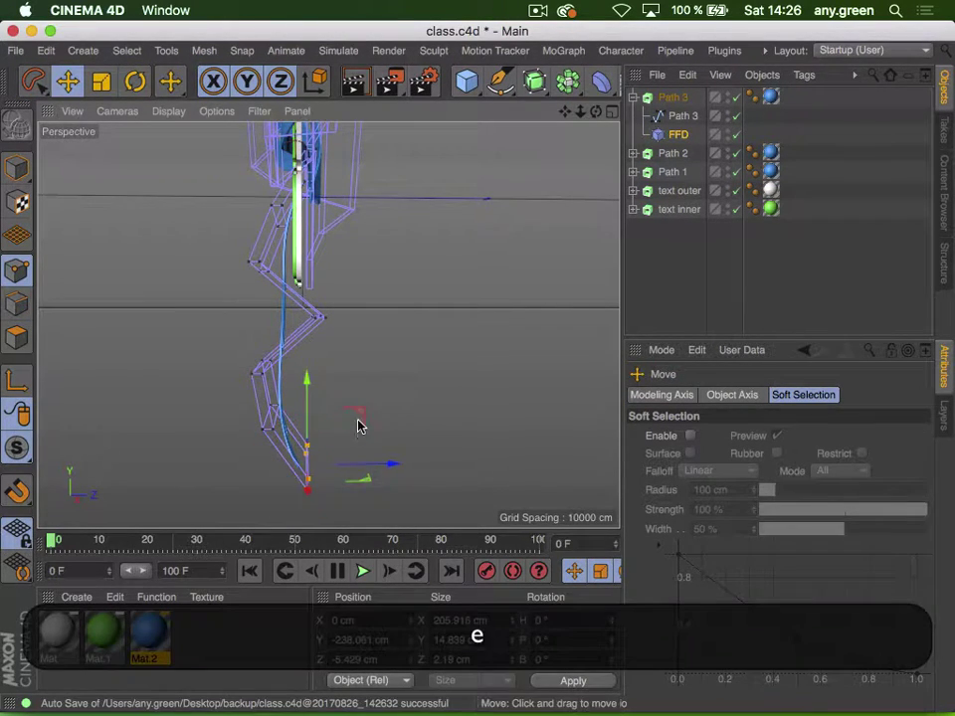
pyautogui.moveTo(359, 426); pyautogui.dragTo(364, 398)
pyautogui.press('8')
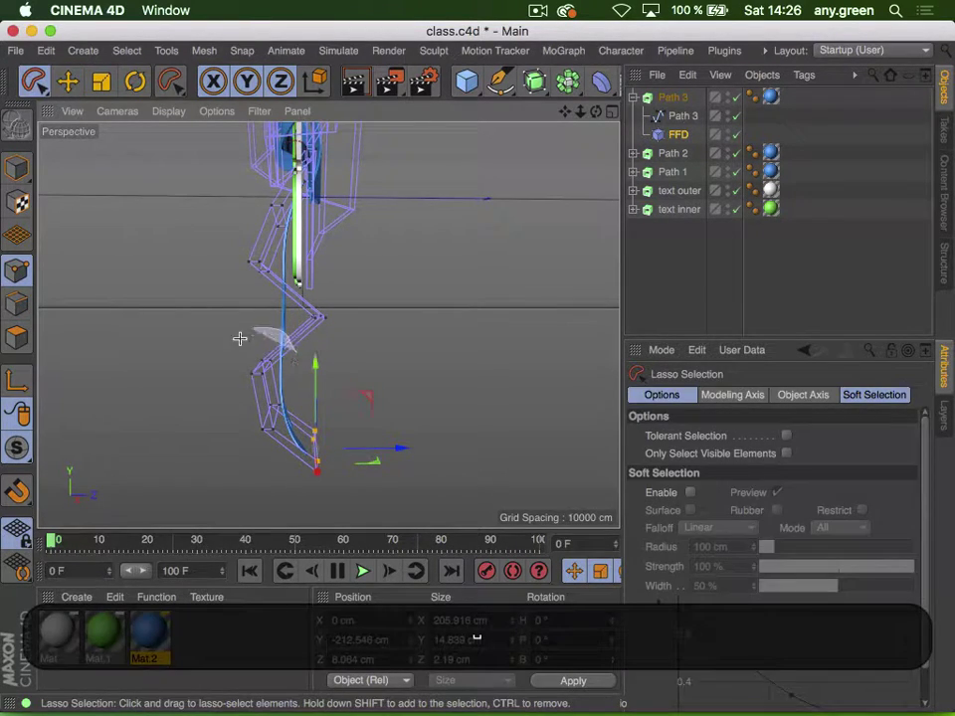
# Exaggerate the wave by moving the FFD row below the middle to about Z -131 cm and the middle row to about Z 66 cm
pyautogui.moveTo(240, 338)
pyautogui.mouseDown()
pyautogui.moveTo(318, 370)
pyautogui.moveTo(294, 374)
pyautogui.moveTo(341, 367)
pyautogui.moveTo(314, 364)
pyautogui.mouseUp()
pyautogui.rightClick(333, 367)
pyautogui.click(316, 367)
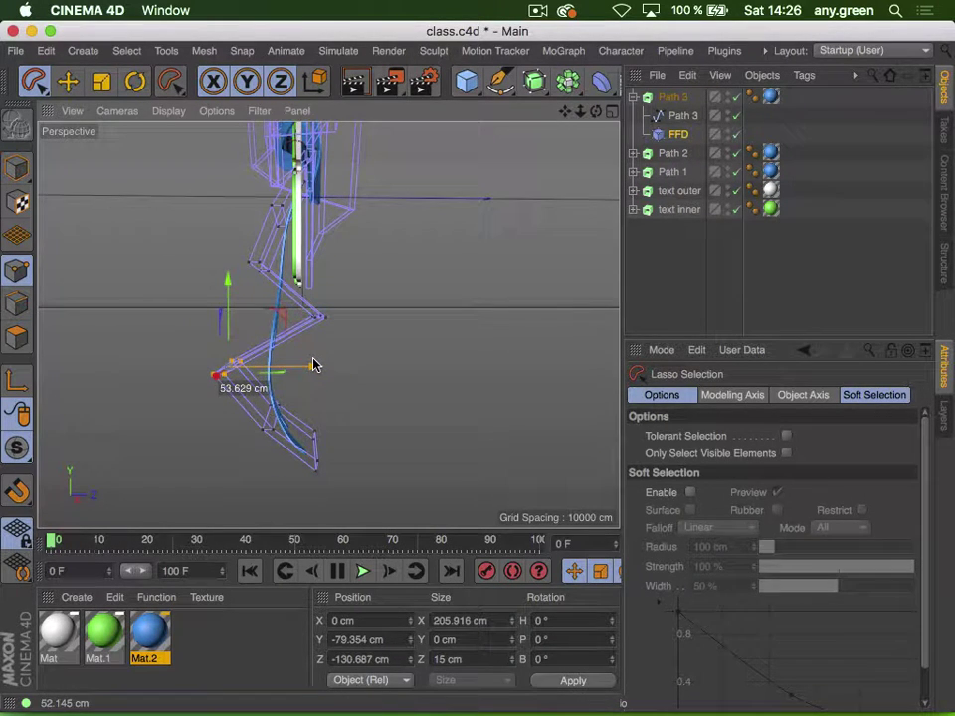
pyautogui.moveTo(309, 304)
pyautogui.mouseDown()
pyautogui.moveTo(345, 331)
pyautogui.moveTo(338, 326)
pyautogui.moveTo(432, 315)
pyautogui.moveTo(416, 321)
pyautogui.mouseUp()
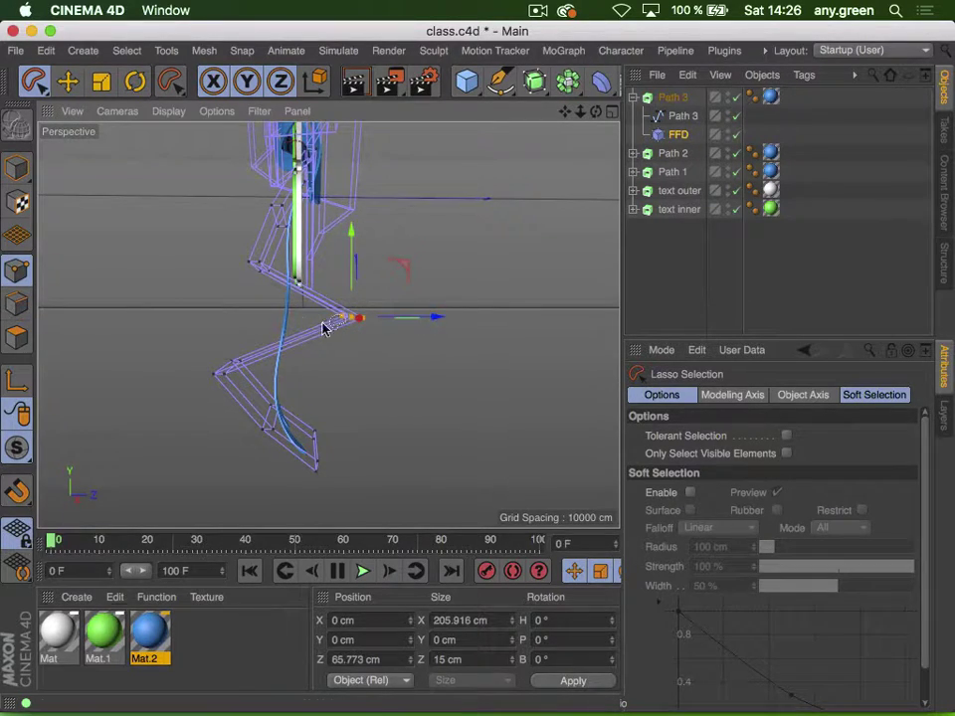
# Lasso-select the second FFD point row from the top and move it to about Z -69 cm
pyautogui.press('3')
pyautogui.moveTo(324, 329); pyautogui.dragTo(532, 348)
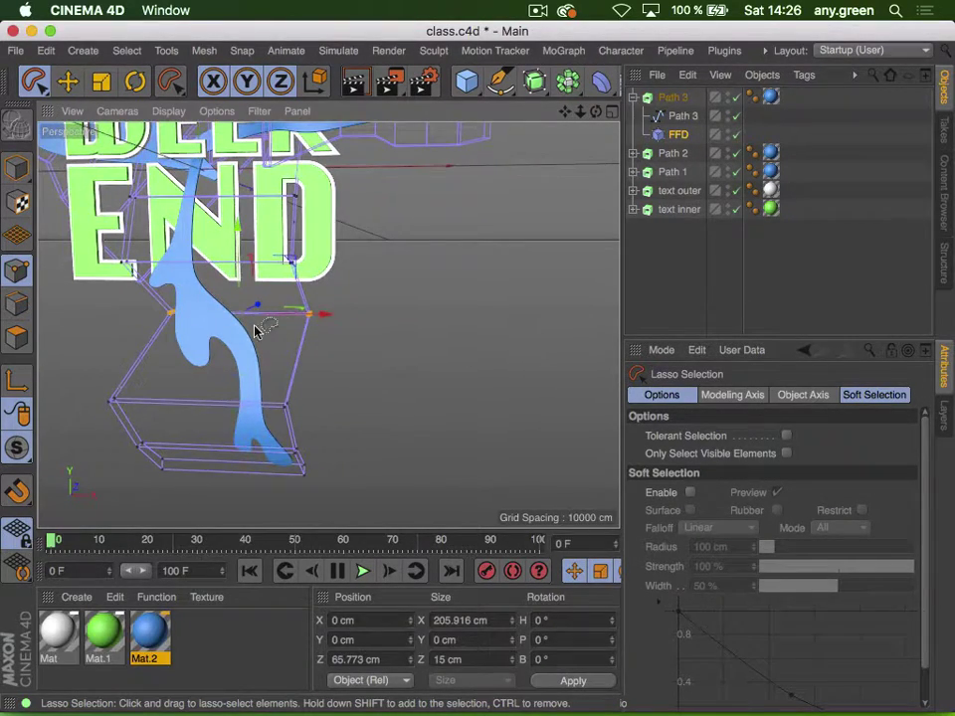
pyautogui.press('3')
pyautogui.moveTo(255, 331); pyautogui.dragTo(434, 231)
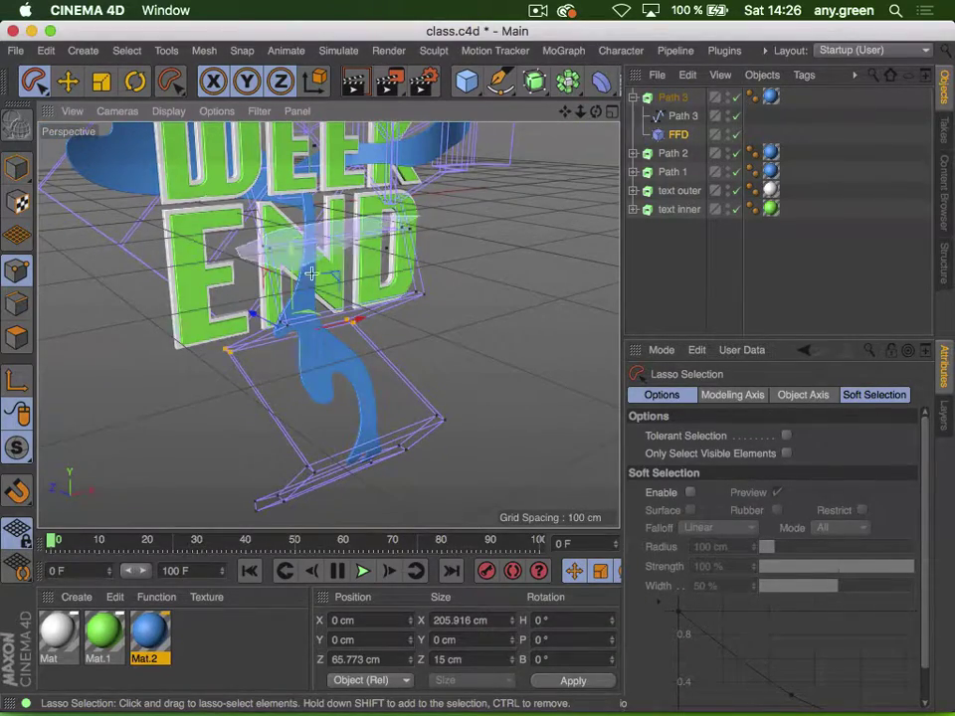
pyautogui.press('3')
pyautogui.moveTo(335, 248); pyautogui.dragTo(279, 227)
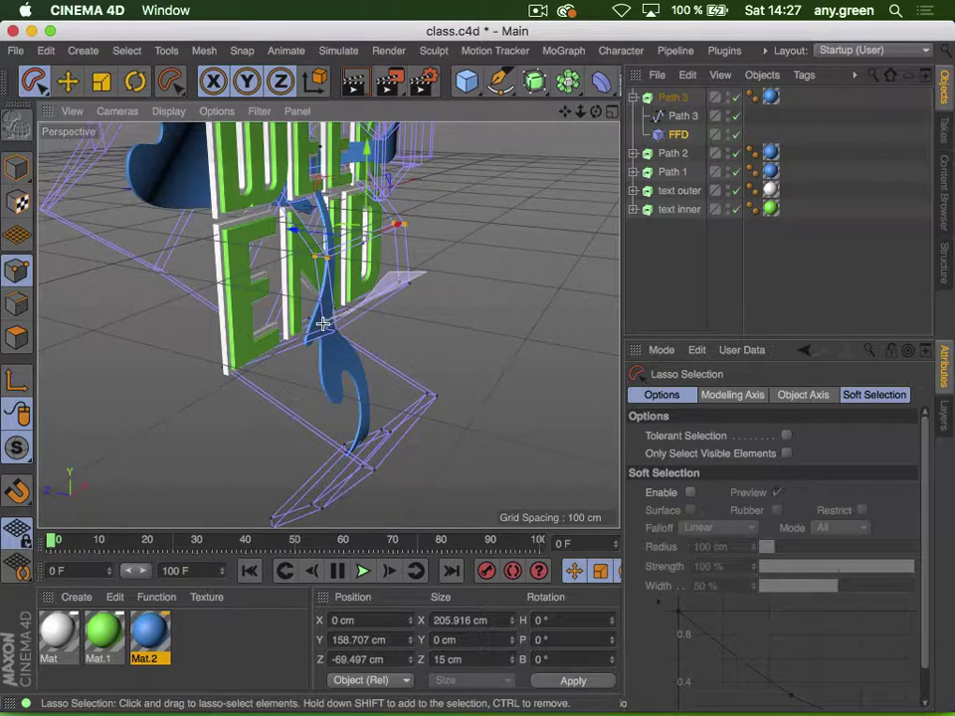
# Select the third FFD point row from the top and move it to about Z -53 cm
pyautogui.press('3')
pyautogui.moveTo(401, 307); pyautogui.dragTo(408, 257)
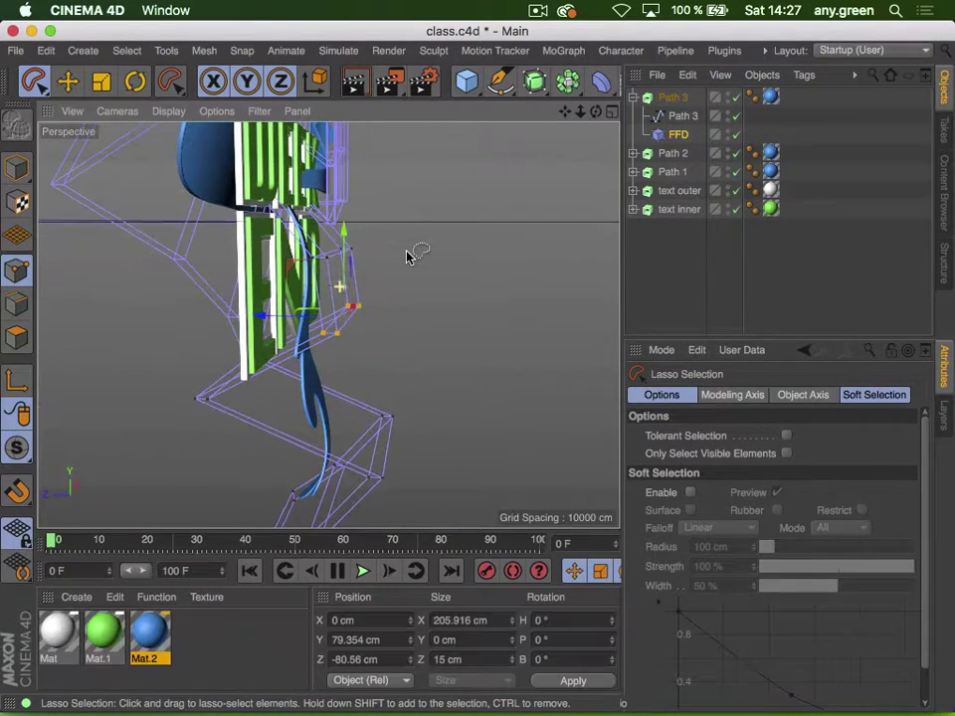
pyautogui.moveTo(303, 311); pyautogui.dragTo(159, 273)
pyautogui.press('3')
pyautogui.press('3')
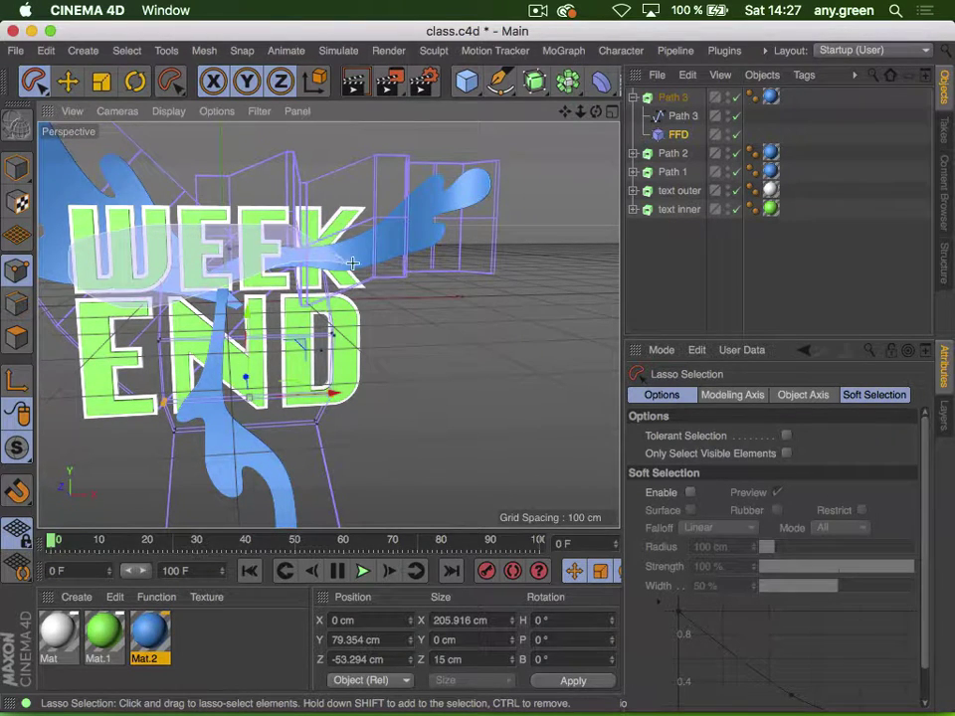
# Lasso-select the top row of the Path 3 FFD points and move it to about Z 25.5 cm
pyautogui.moveTo(266, 248)
pyautogui.mouseDown()
pyautogui.moveTo(418, 263)
pyautogui.moveTo(191, 268)
pyautogui.mouseUp()
pyautogui.press('shift')
pyautogui.press('3')
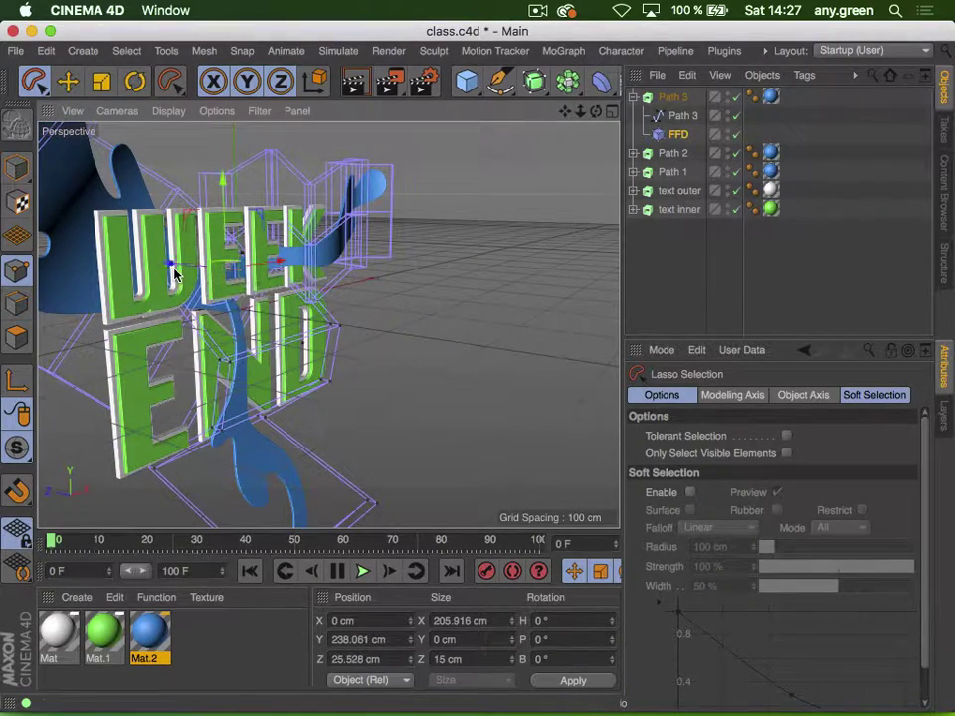
pyautogui.press('3')
pyautogui.moveTo(241, 333); pyautogui.dragTo(294, 375)
pyautogui.press('2')
pyautogui.press('3')
pyautogui.press('3')
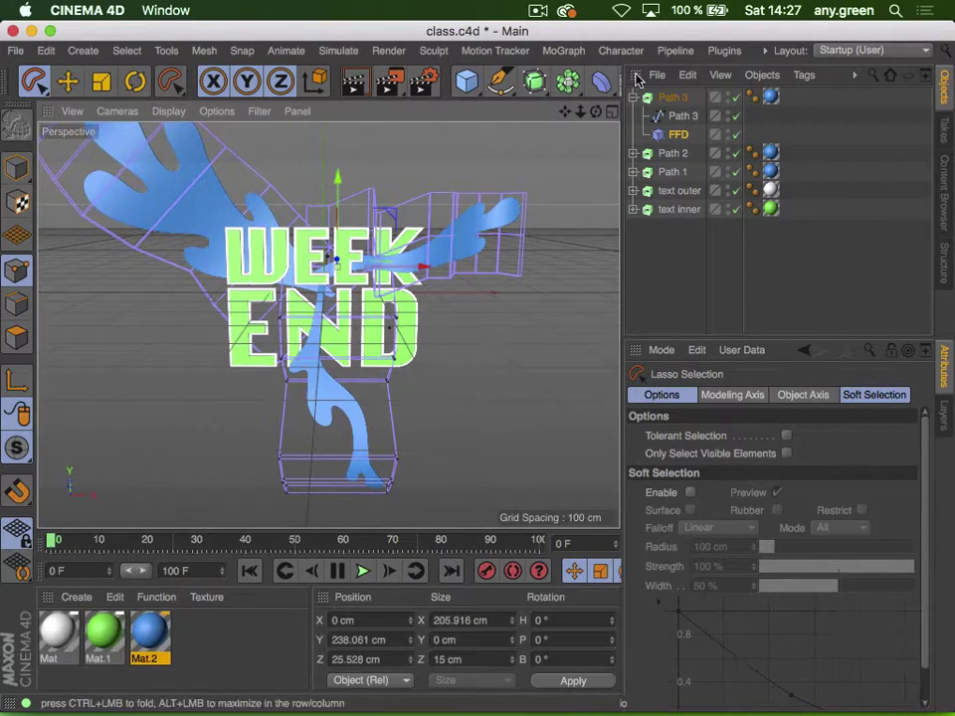
# Collapse the Path 3 hierarchy and duplicate the whole Path 3 extrude object
pyautogui.click(632, 96)
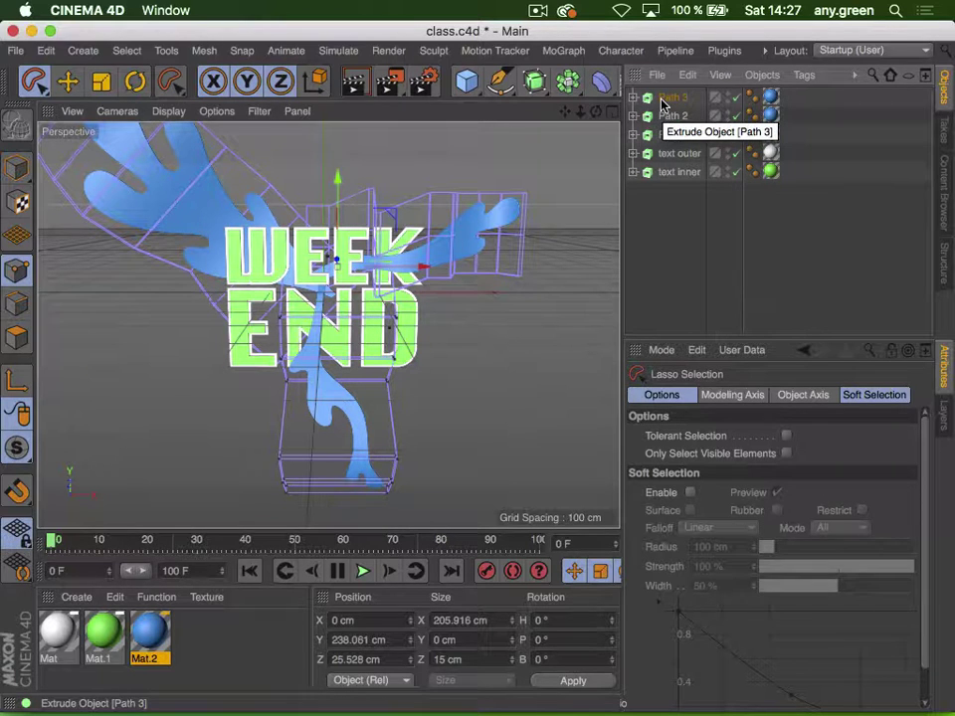
pyautogui.click(663, 99)
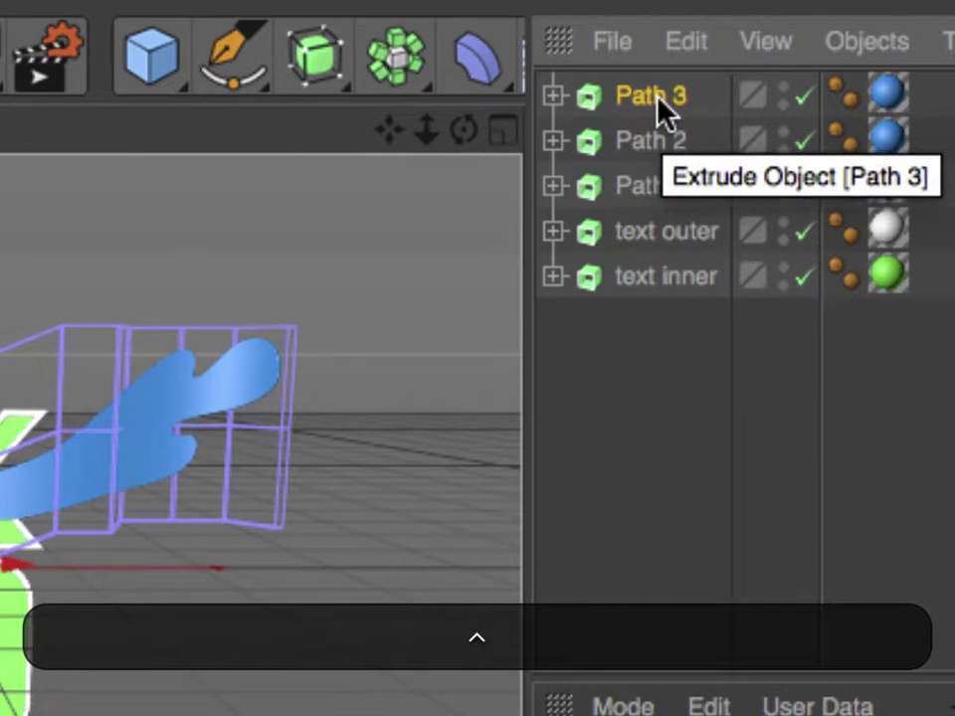
pyautogui.keyDown('ctrl'); pyautogui.moveTo(657, 98); pyautogui.dragTo(648, 85); pyautogui.keyUp('ctrl')
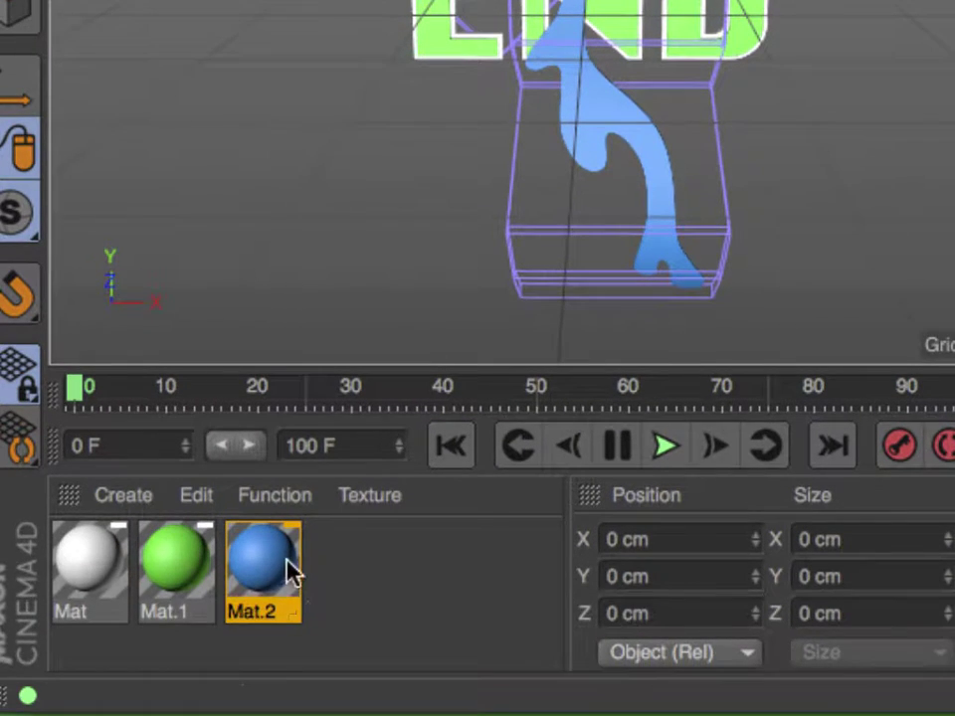
# Duplicate the blue Mat.2 material and change the copy's color to purple with H 271°, S 64 % and V 97 %
pyautogui.keyDown('ctrl'); pyautogui.moveTo(188, 623); pyautogui.dragTo(207, 621); pyautogui.keyUp('ctrl')
pyautogui.keyDown('ctrl'); pyautogui.moveTo(308, 572); pyautogui.dragTo(364, 570); pyautogui.keyUp('ctrl')
pyautogui.doubleClick(337, 561)
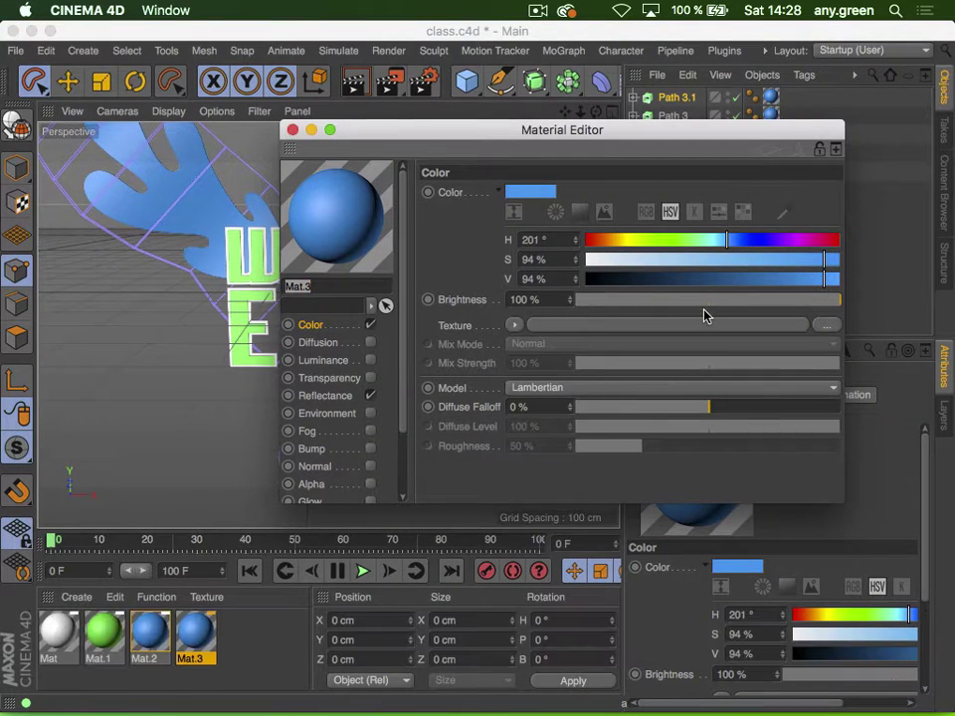
pyautogui.click(726, 244)
pyautogui.moveTo(726, 243); pyautogui.dragTo(764, 261)
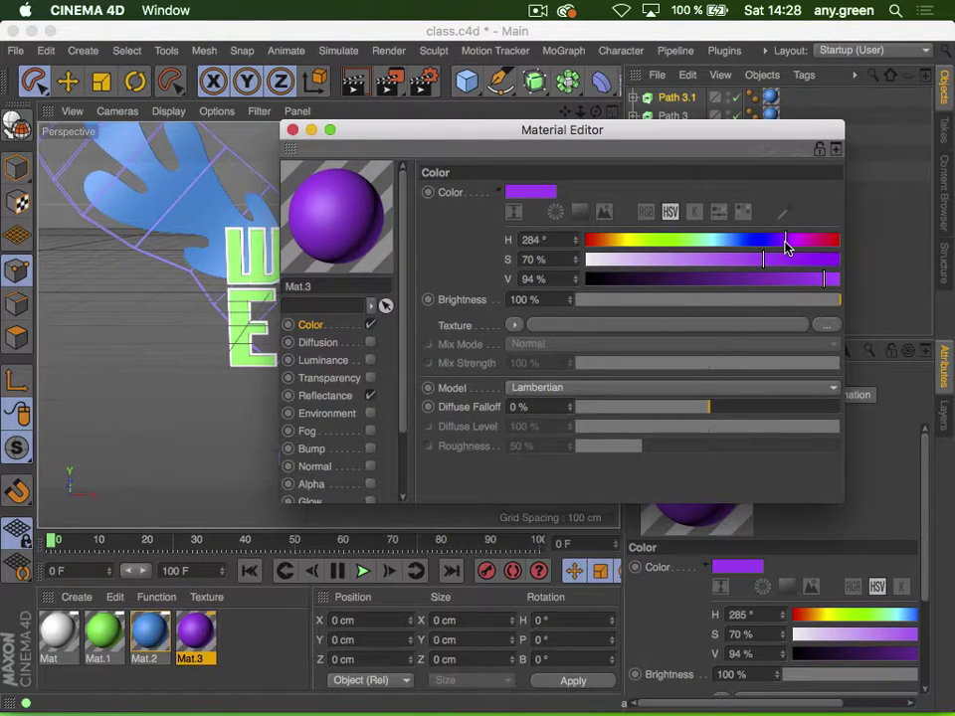
pyautogui.moveTo(786, 245); pyautogui.dragTo(747, 261)
pyautogui.click(833, 280)
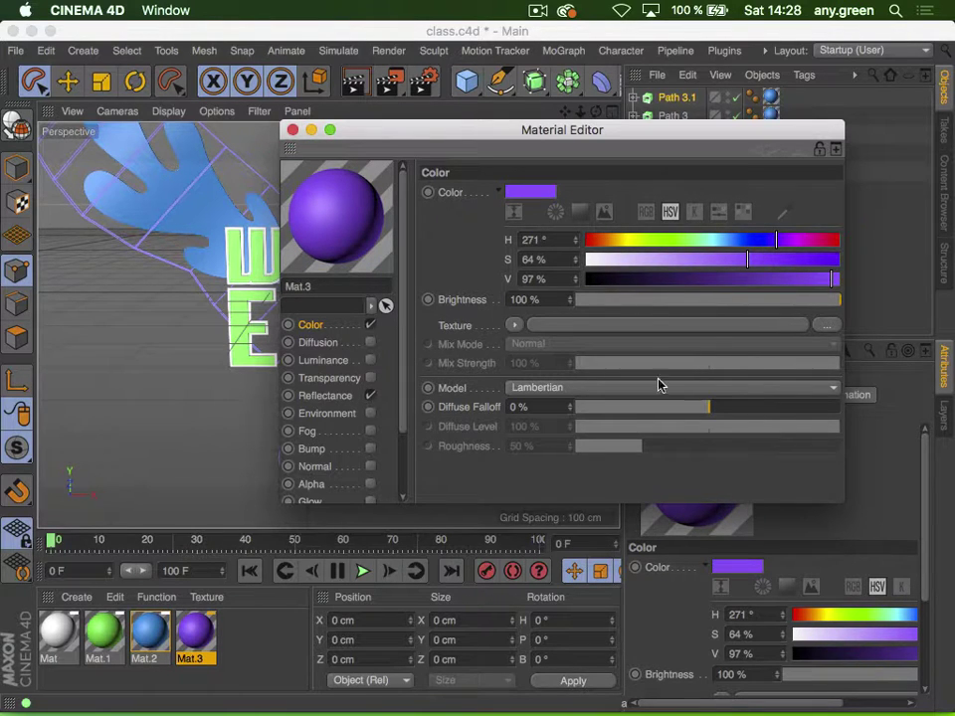
pyautogui.click(292, 130)
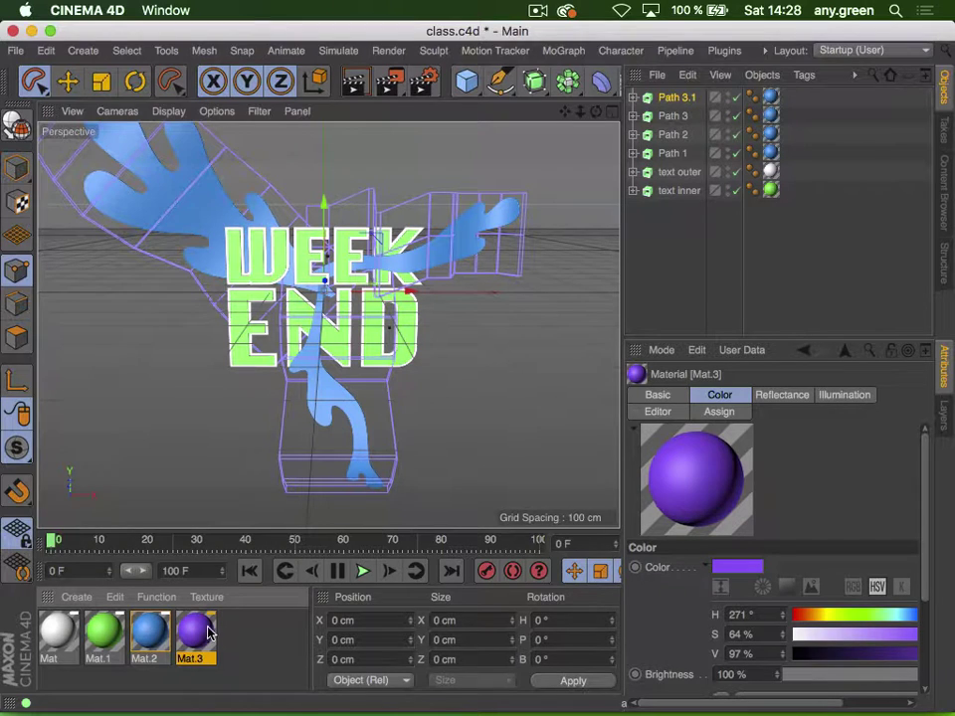
# Apply the purple Mat.3 material to Path 3.1 and flip the object vertically with a Y scale of -1
pyautogui.moveTo(207, 632); pyautogui.dragTo(772, 96)
pyautogui.click(676, 99)
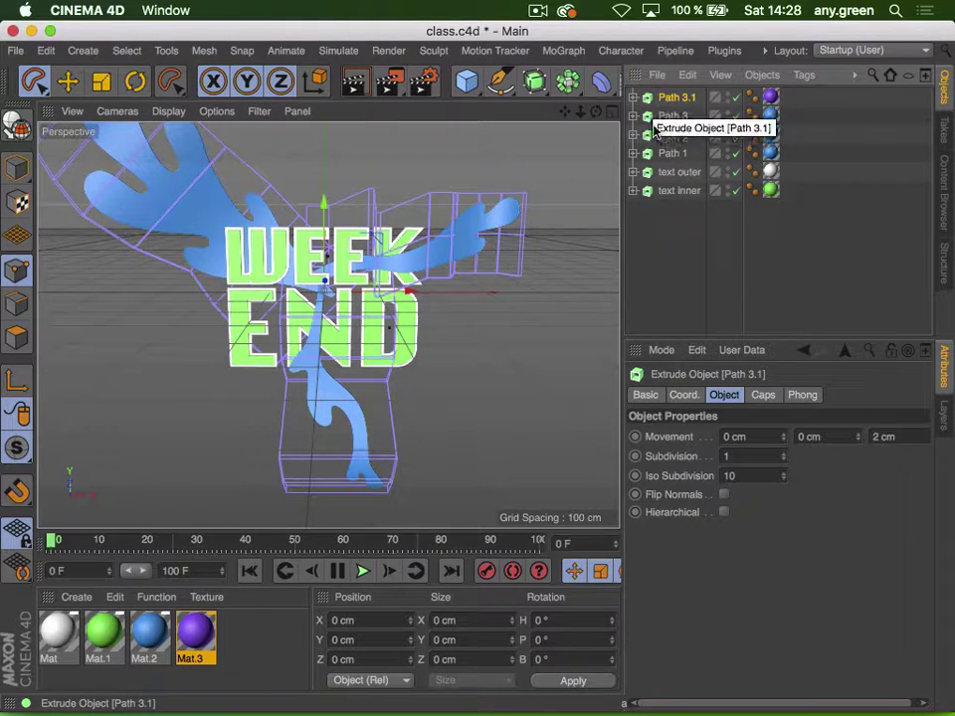
pyautogui.click(684, 396)
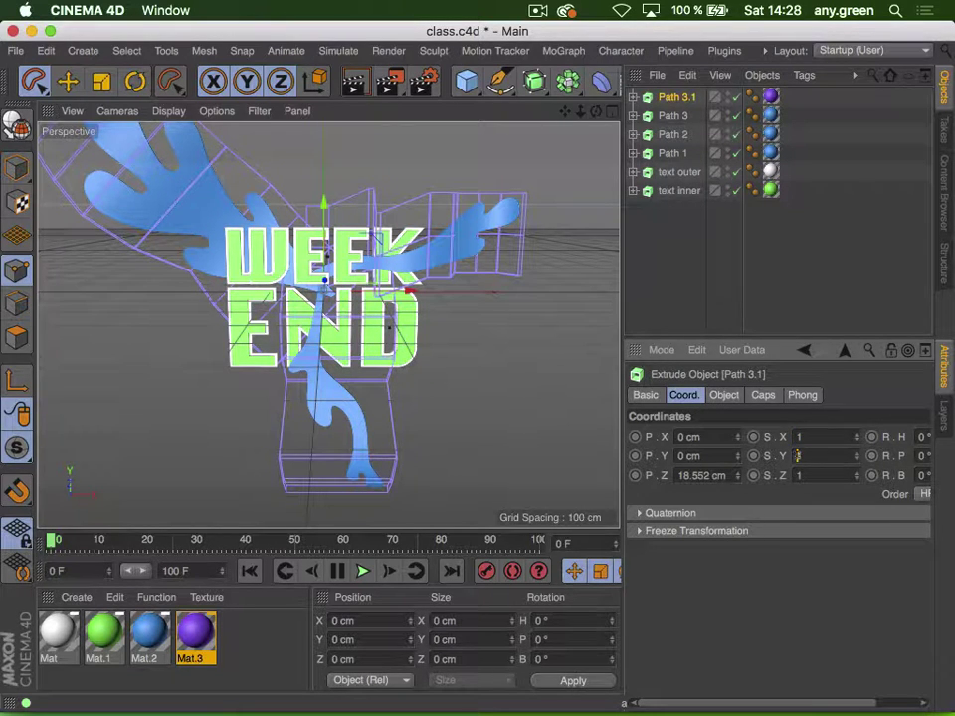
pyautogui.write('-')
pyautogui.press('Return')
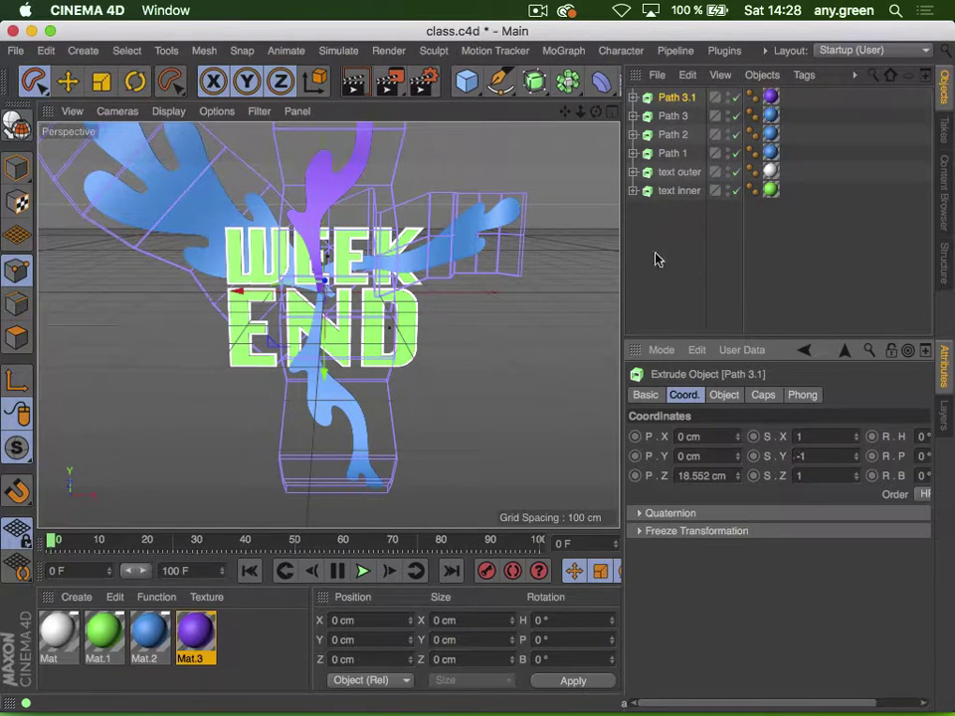
# Switch to Model mode and move the purple Path 3.1 splash back along Z to about 51.7 cm
pyautogui.press('1')
pyautogui.moveTo(279, 245)
pyautogui.mouseDown()
pyautogui.moveTo(298, 343)
pyautogui.moveTo(78, 330)
pyautogui.moveTo(418, 315)
pyautogui.moveTo(443, 335)
pyautogui.moveTo(417, 309)
pyautogui.moveTo(406, 335)
pyautogui.mouseUp()
pyautogui.press('3')
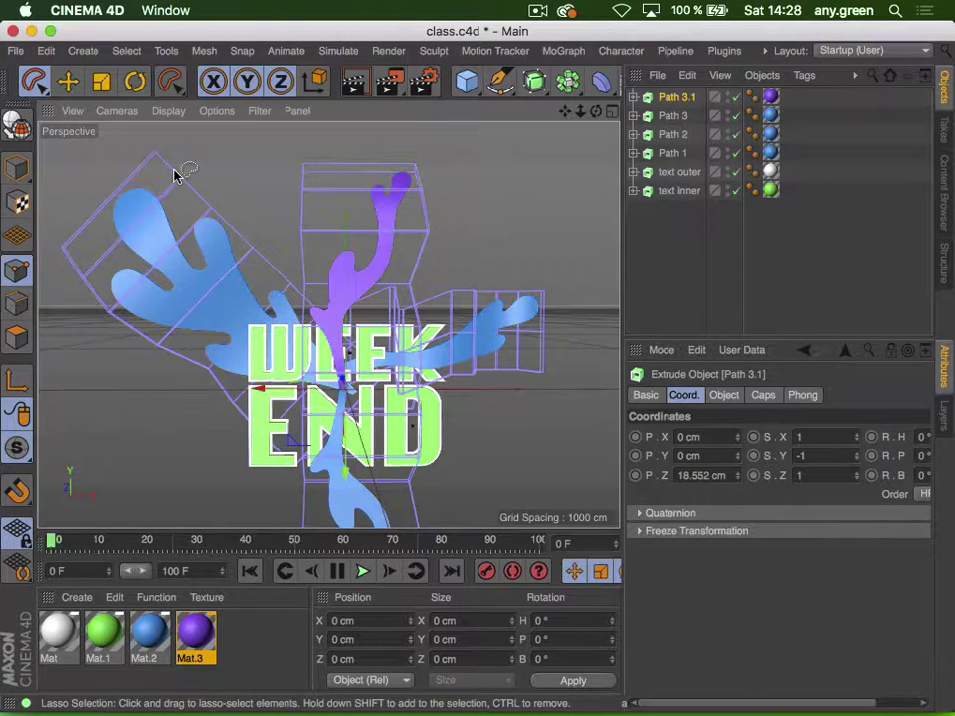
pyautogui.click(15, 171)
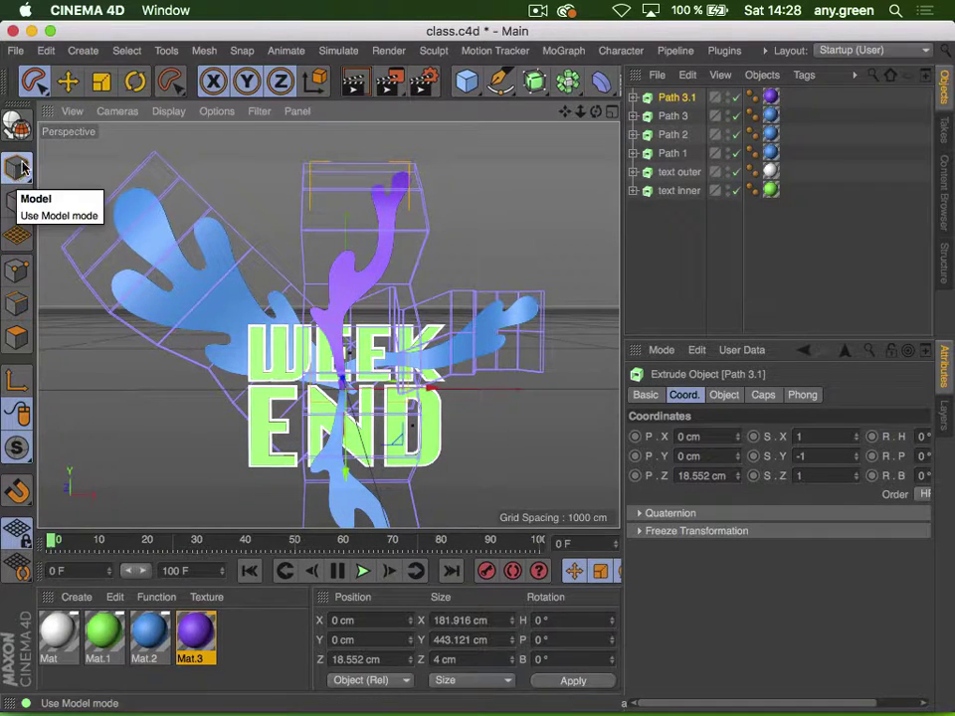
pyautogui.click(68, 83)
pyautogui.moveTo(109, 289); pyautogui.dragTo(341, 401)
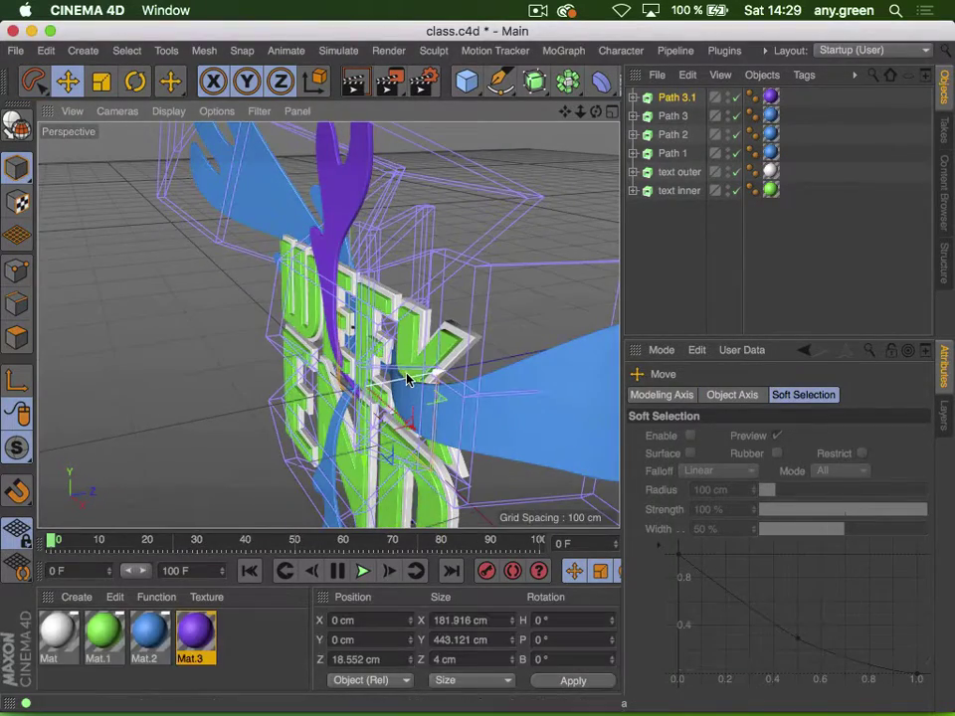
pyautogui.moveTo(407, 380); pyautogui.dragTo(512, 321)
# Rotate Path 3.1 to a bank angle of about 5.2° and deselect it
pyautogui.press('r')
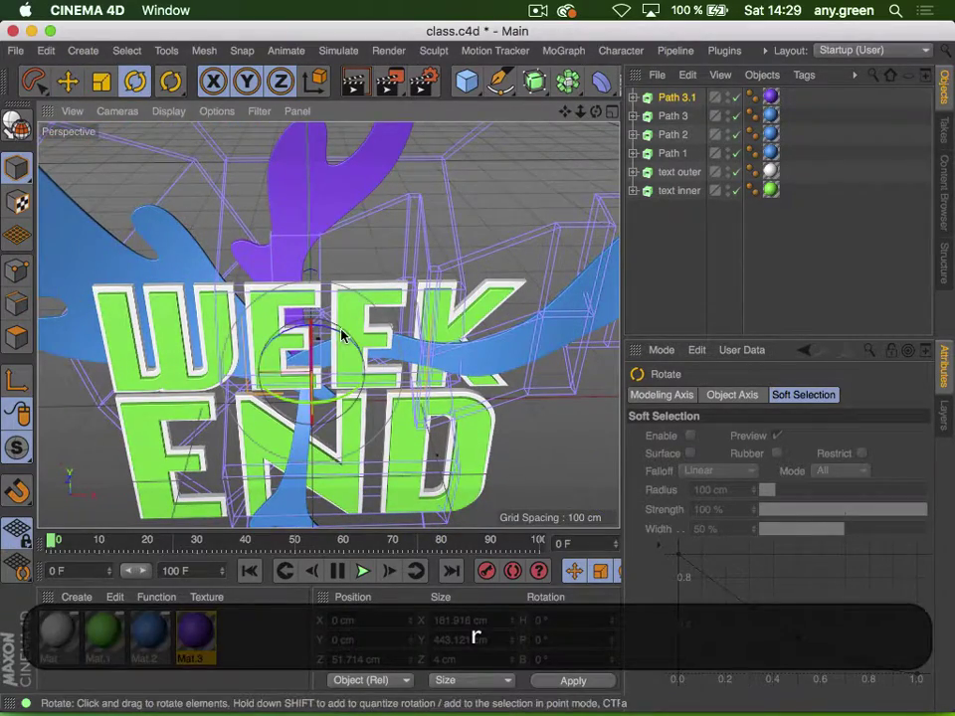
pyautogui.moveTo(341, 335); pyautogui.dragTo(327, 257)
pyautogui.press('2')
pyautogui.press('3')
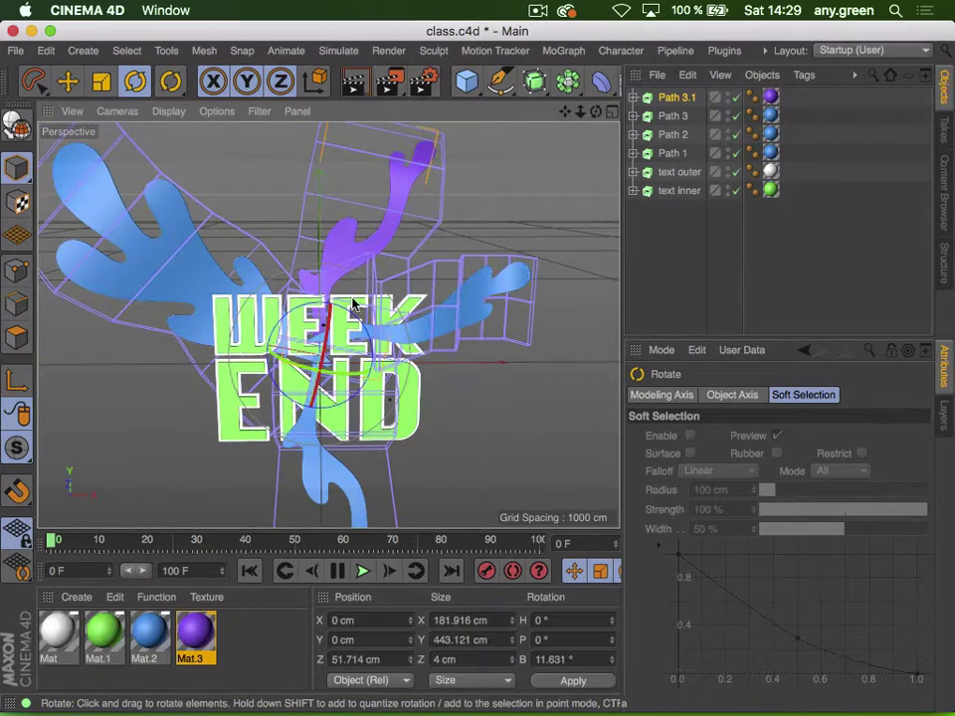
pyautogui.press('a')
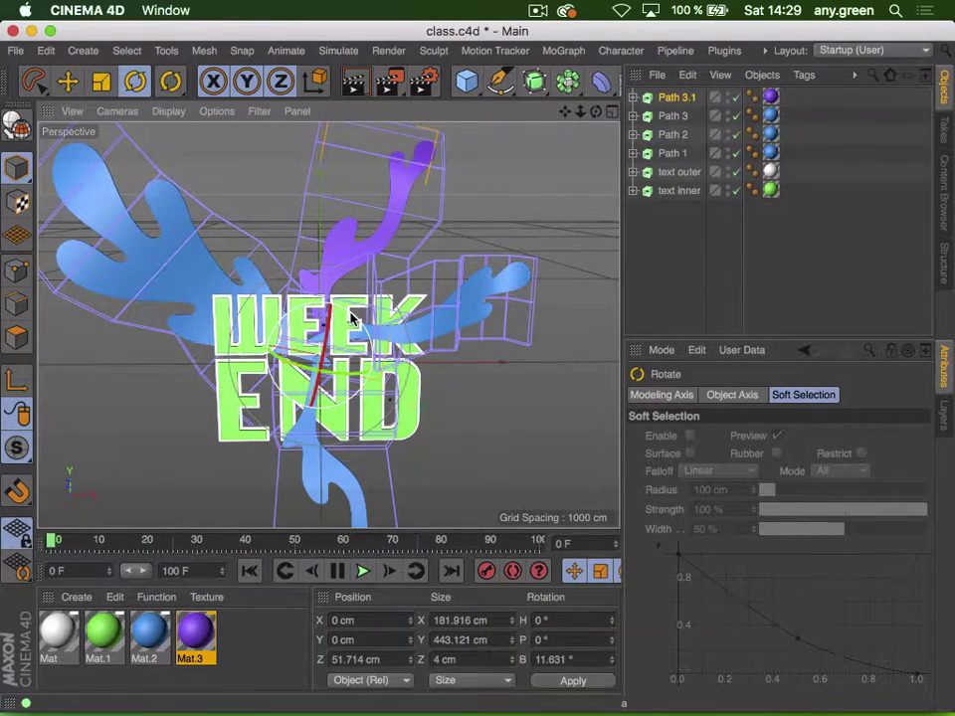
pyautogui.moveTo(350, 314)
pyautogui.mouseDown()
pyautogui.moveTo(333, 296)
pyautogui.moveTo(360, 295)
pyautogui.mouseUp()
pyautogui.press('3')
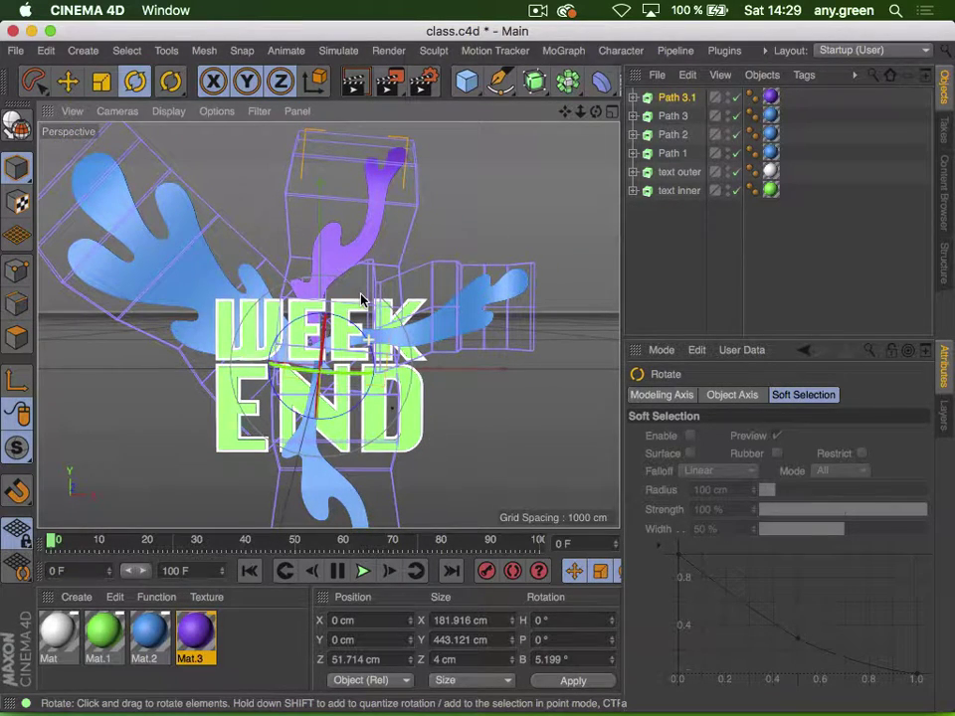
pyautogui.click(659, 100)
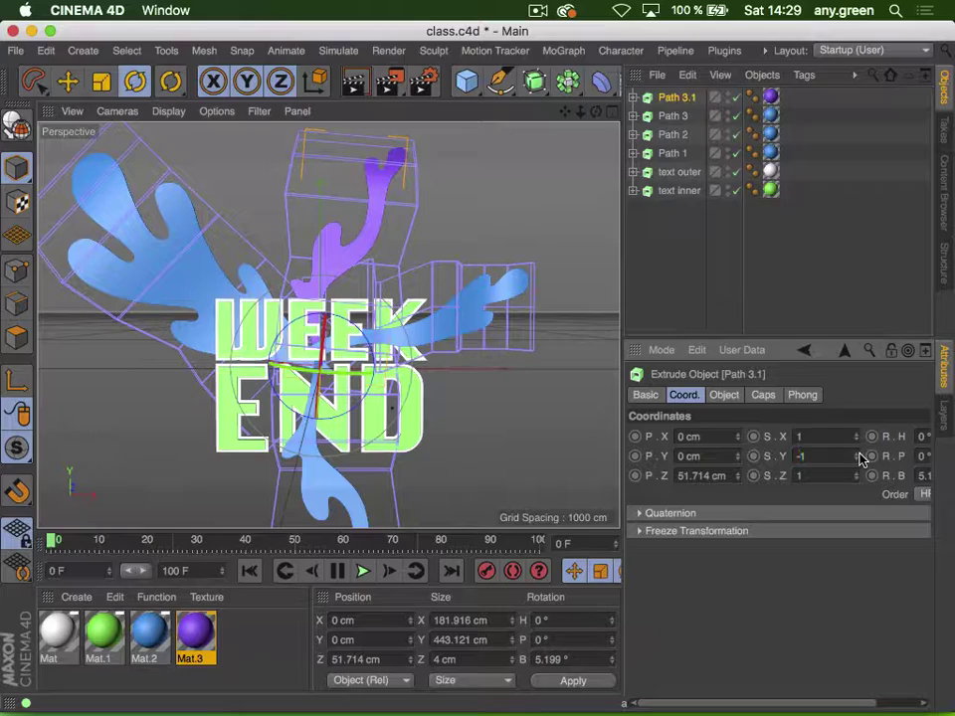
pyautogui.click(681, 242)
# Duplicate the Path 2 extrude object within the object hierarchy
pyautogui.press('3')
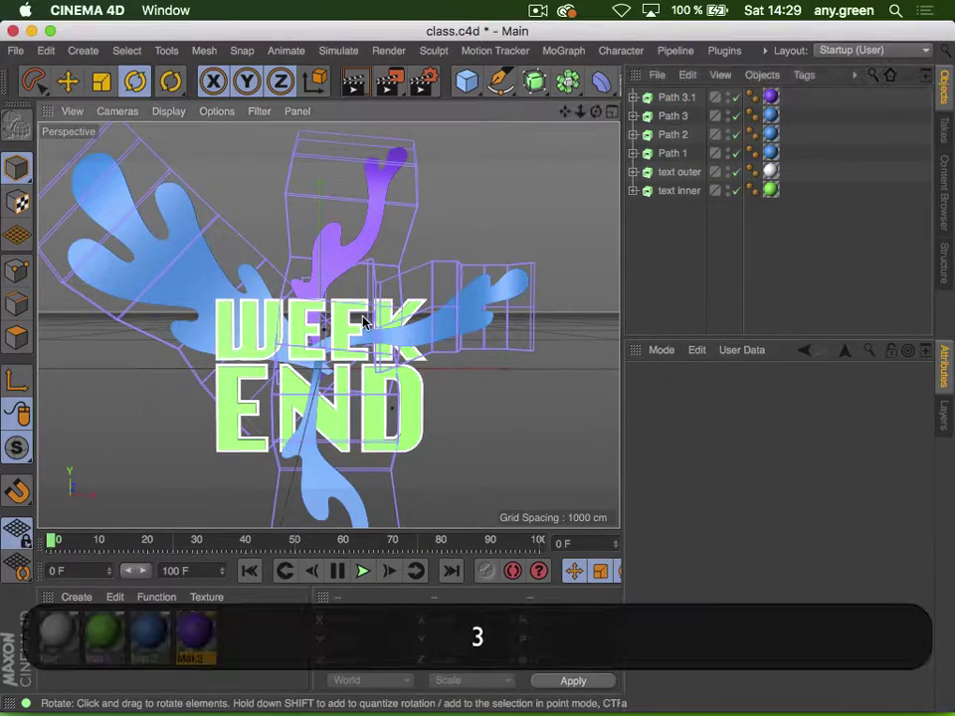
pyautogui.moveTo(298, 259); pyautogui.dragTo(453, 360)
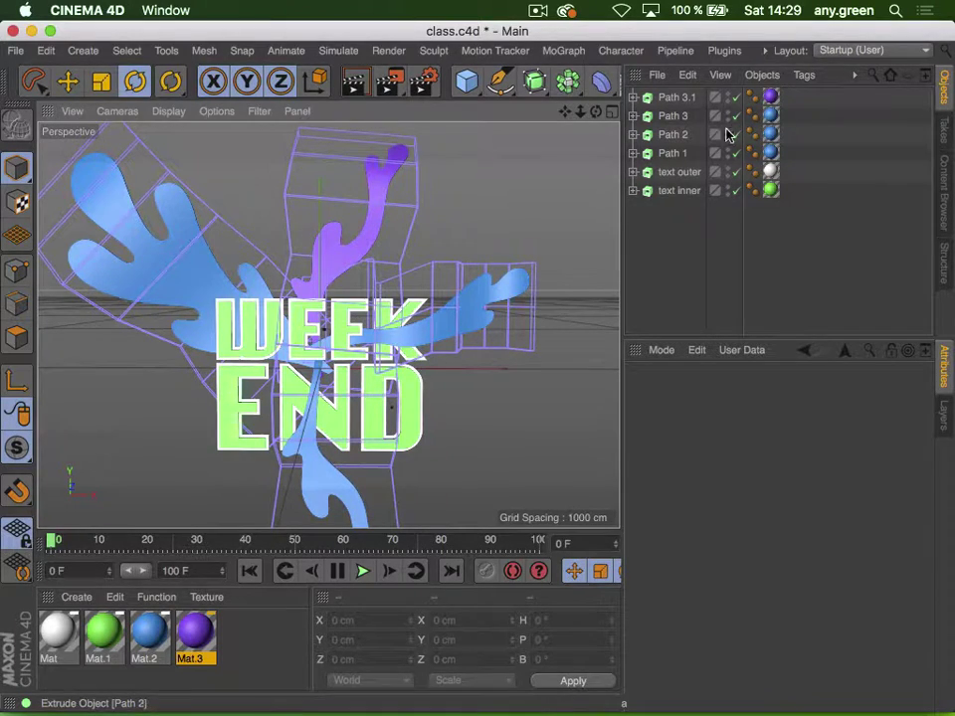
pyautogui.click(672, 135)
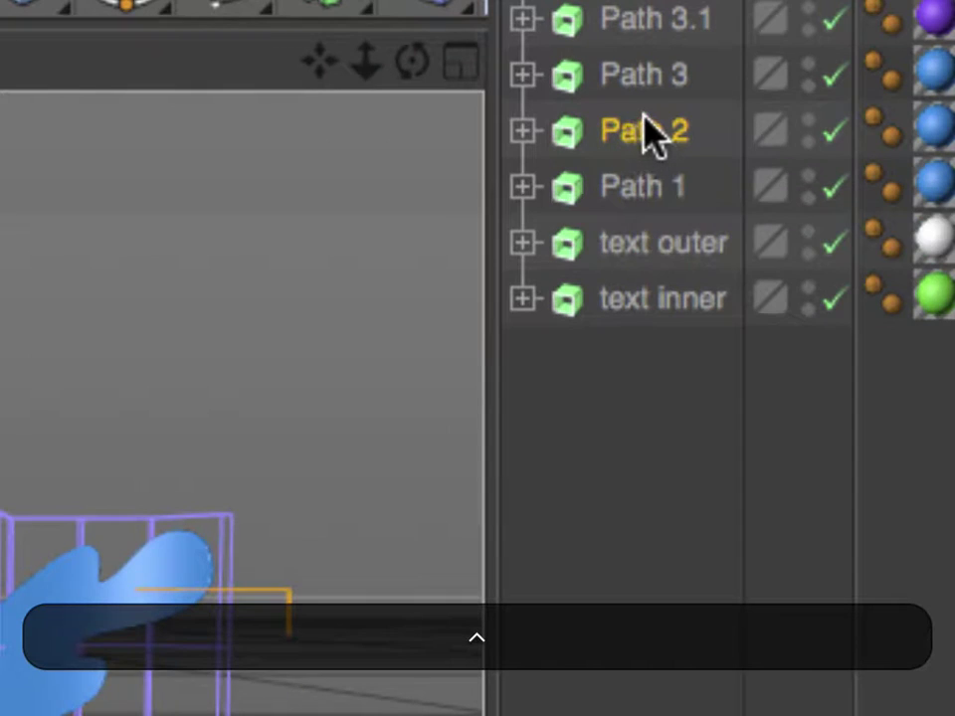
pyautogui.keyDown('ctrl'); pyautogui.moveTo(675, 130); pyautogui.dragTo(672, 126); pyautogui.keyUp('ctrl')
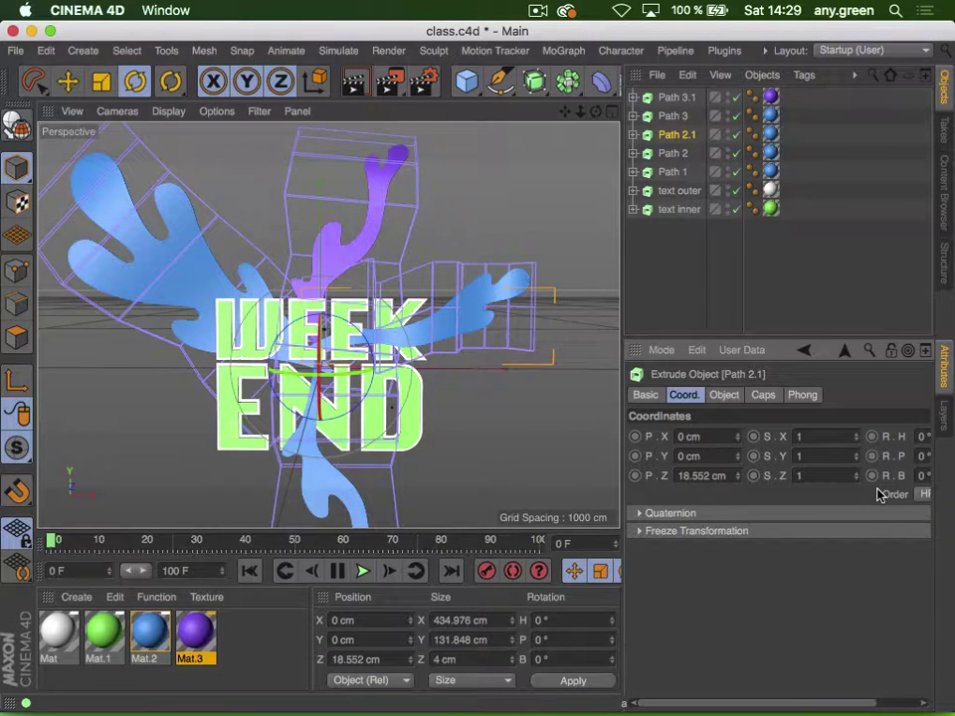
# Mirror Path 2.1 horizontally with an X scale of -1 and apply the purple Mat.3 material to it
pyautogui.write('-1')
pyautogui.press('Return')
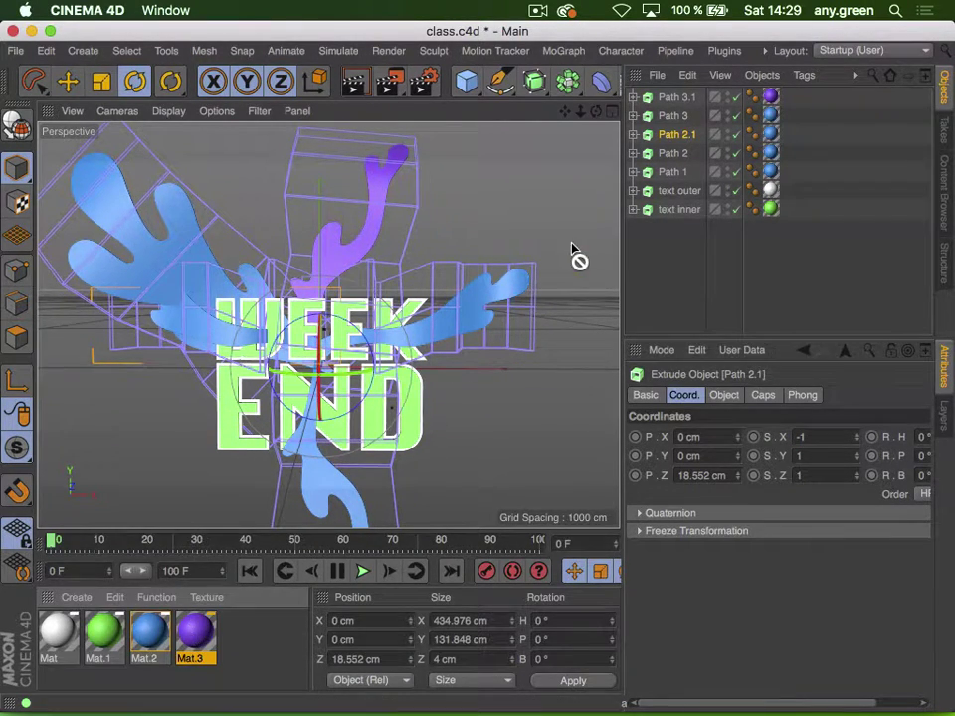
pyautogui.moveTo(575, 254); pyautogui.dragTo(787, 141)
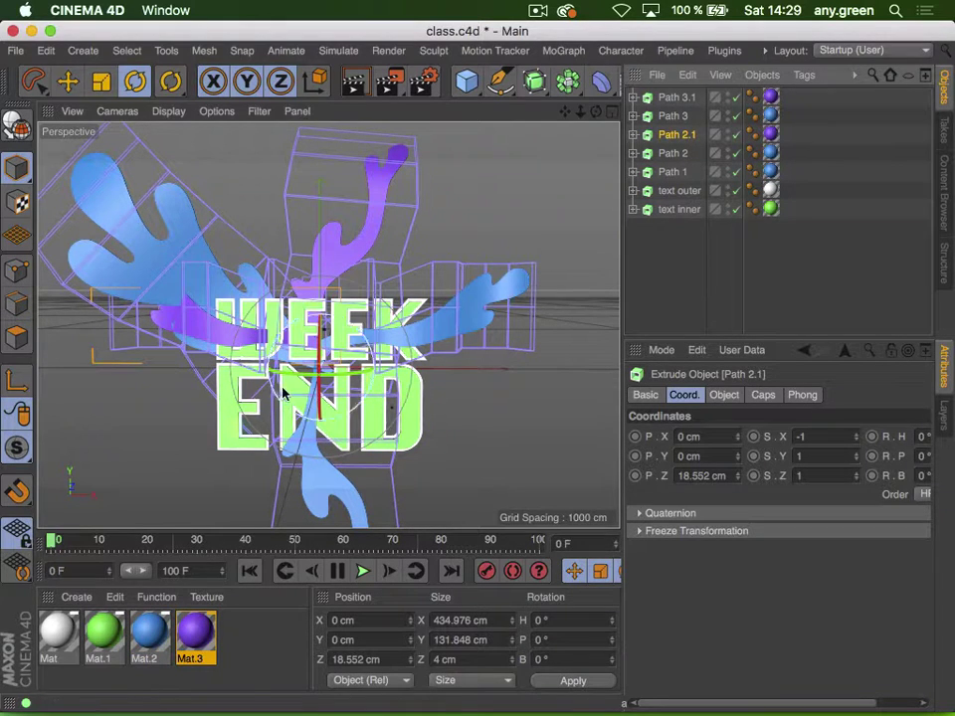
pyautogui.click(306, 324)
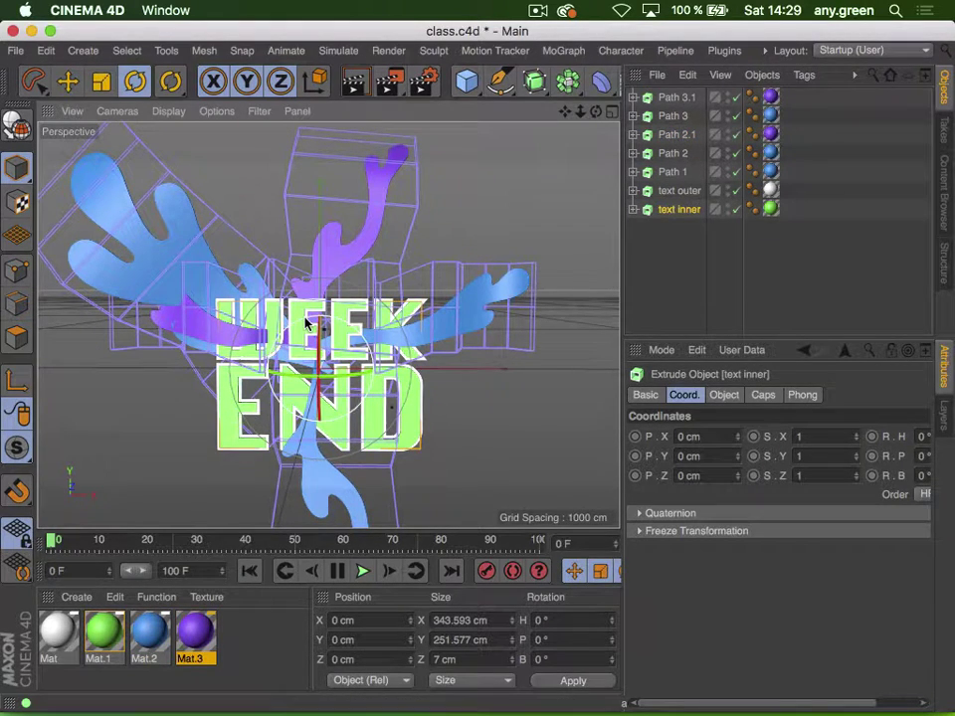
pyautogui.moveTo(307, 324); pyautogui.dragTo(282, 333)
pyautogui.press('super+z')
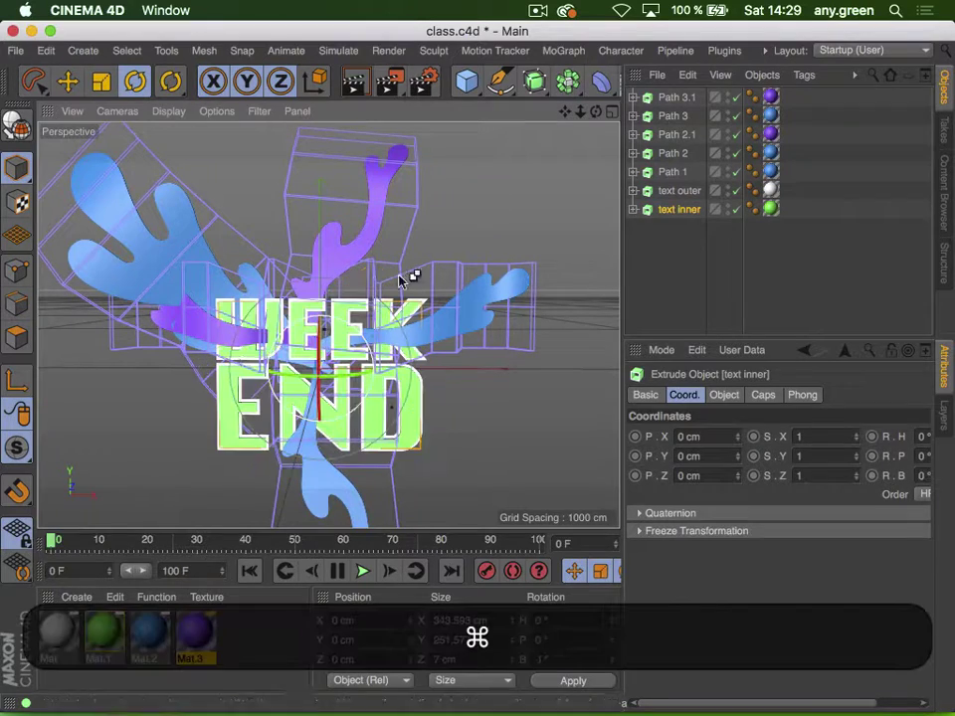
pyautogui.press('super+z')
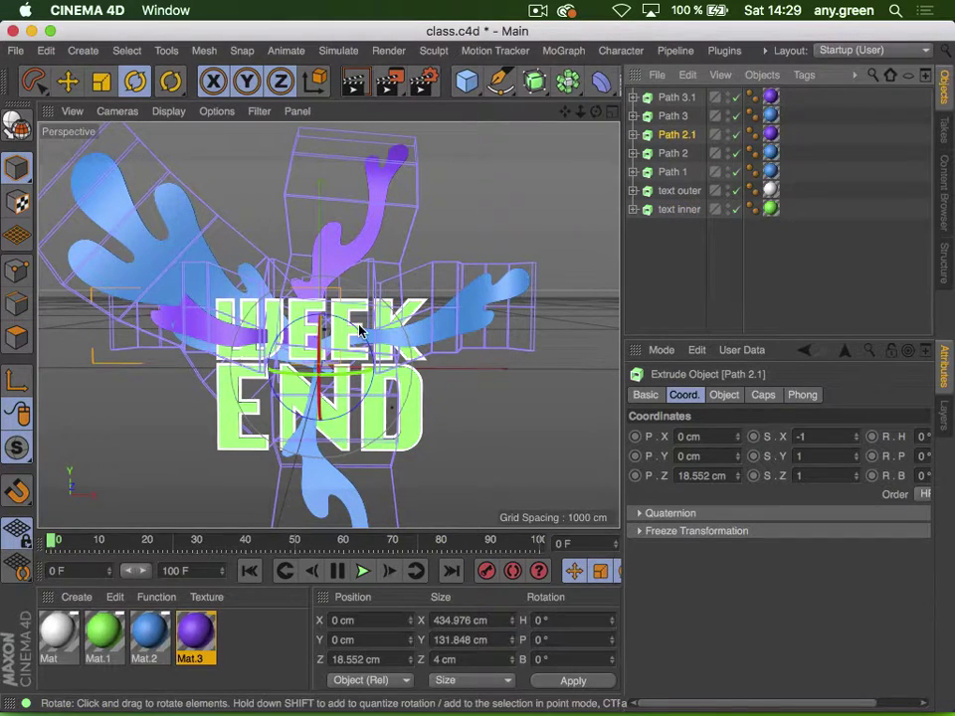
# Rotate Path 2.1 to a bank angle of about -56.6° and scale it up to about 547 × 166 cm
pyautogui.moveTo(346, 336); pyautogui.dragTo(302, 316)
pyautogui.press('t')
pyautogui.press('3')
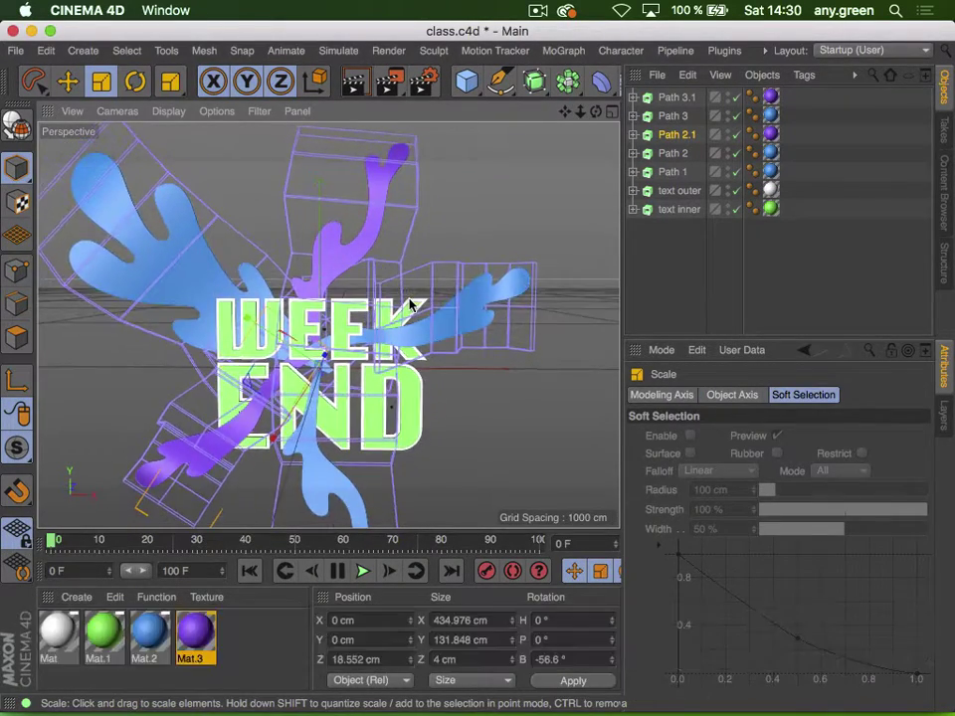
pyautogui.moveTo(417, 253); pyautogui.dragTo(567, 187)
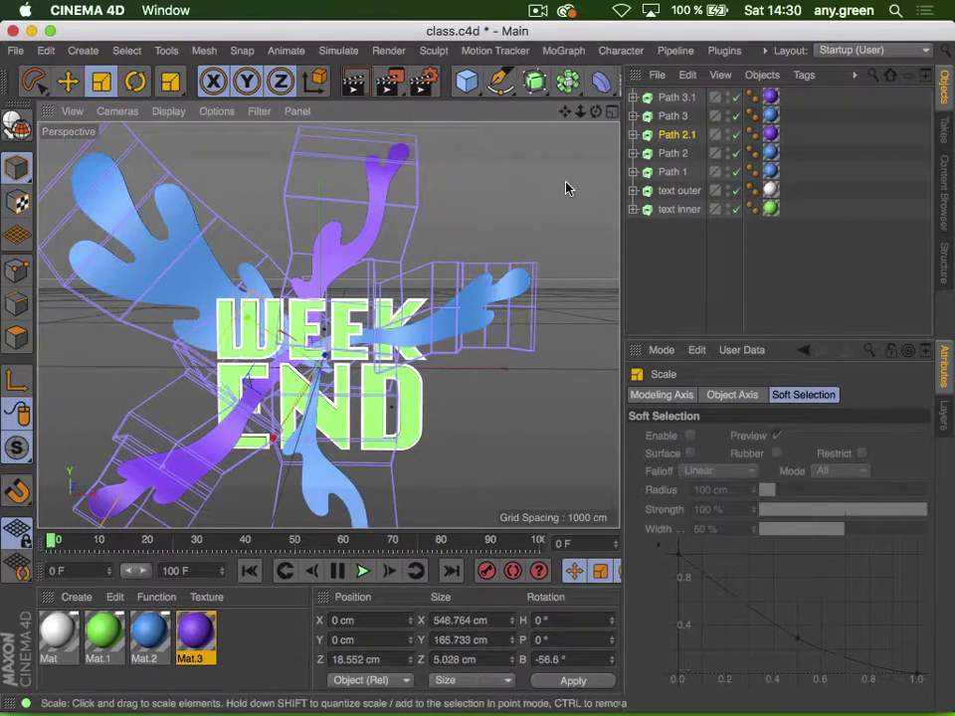
# Adjust the rotation of Path 2.1 to a bank angle of about -53.3°
pyautogui.press('3')
pyautogui.moveTo(314, 348); pyautogui.dragTo(412, 303)
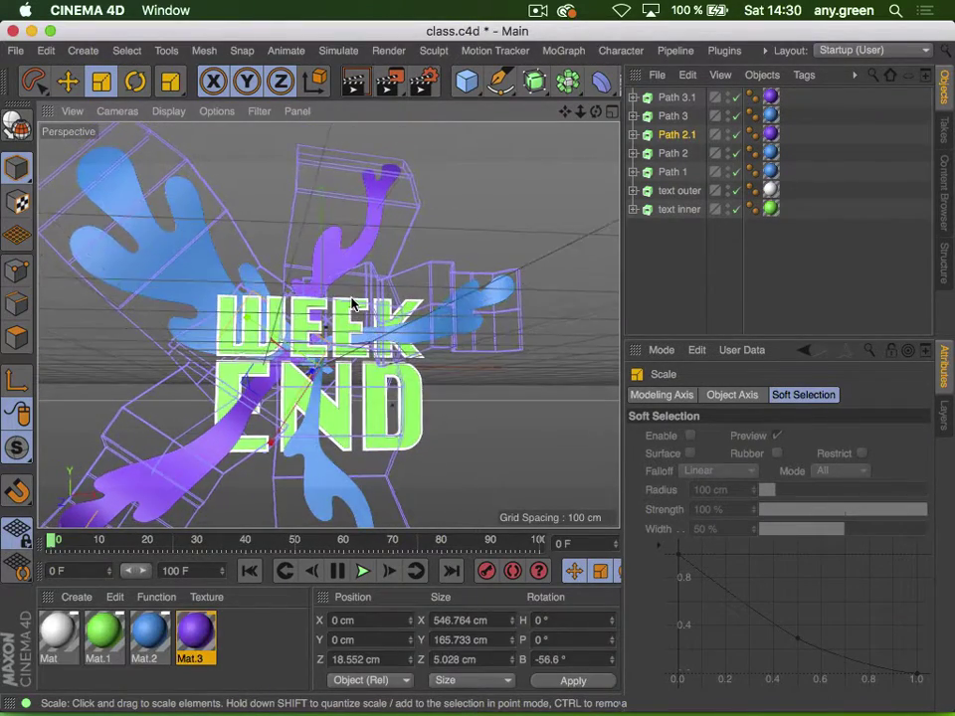
pyautogui.press('r')
pyautogui.moveTo(335, 422)
pyautogui.mouseDown()
pyautogui.moveTo(318, 423)
pyautogui.moveTo(340, 427)
pyautogui.moveTo(331, 423)
pyautogui.mouseUp()
pyautogui.press('3')
pyautogui.moveTo(247, 424); pyautogui.dragTo(240, 442)
pyautogui.press('2')
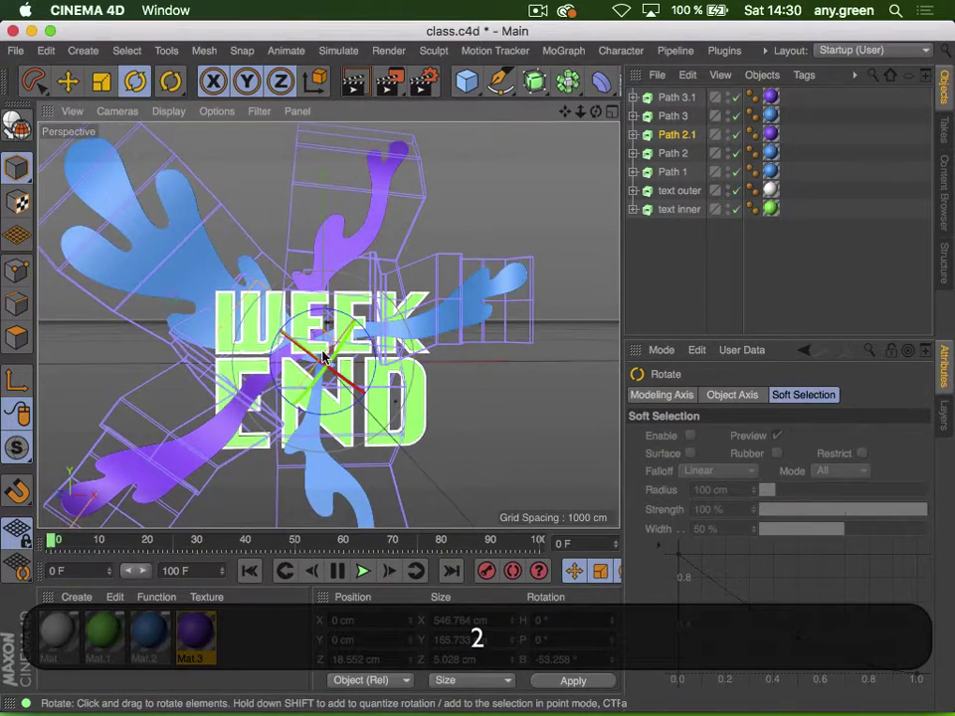
# Duplicate the large blue Path 1 extrude object
pyautogui.moveTo(333, 357); pyautogui.dragTo(393, 338)
pyautogui.press('1')
pyautogui.press('2')
pyautogui.press('3')
pyautogui.press('shift+super+z')
pyautogui.press('3')
pyautogui.press('2')
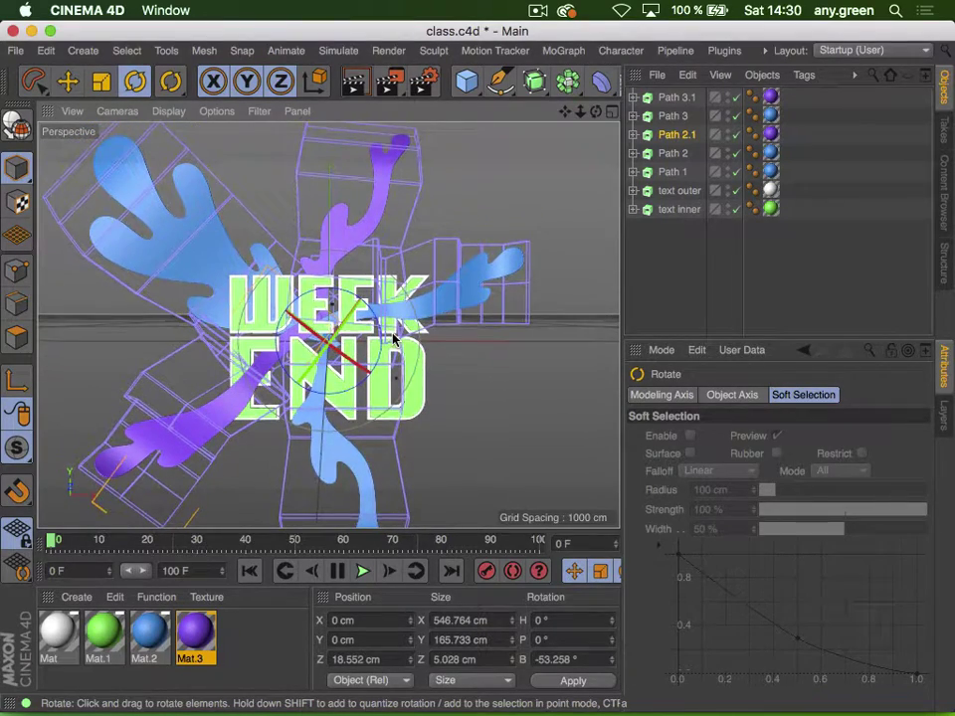
pyautogui.click(673, 173)
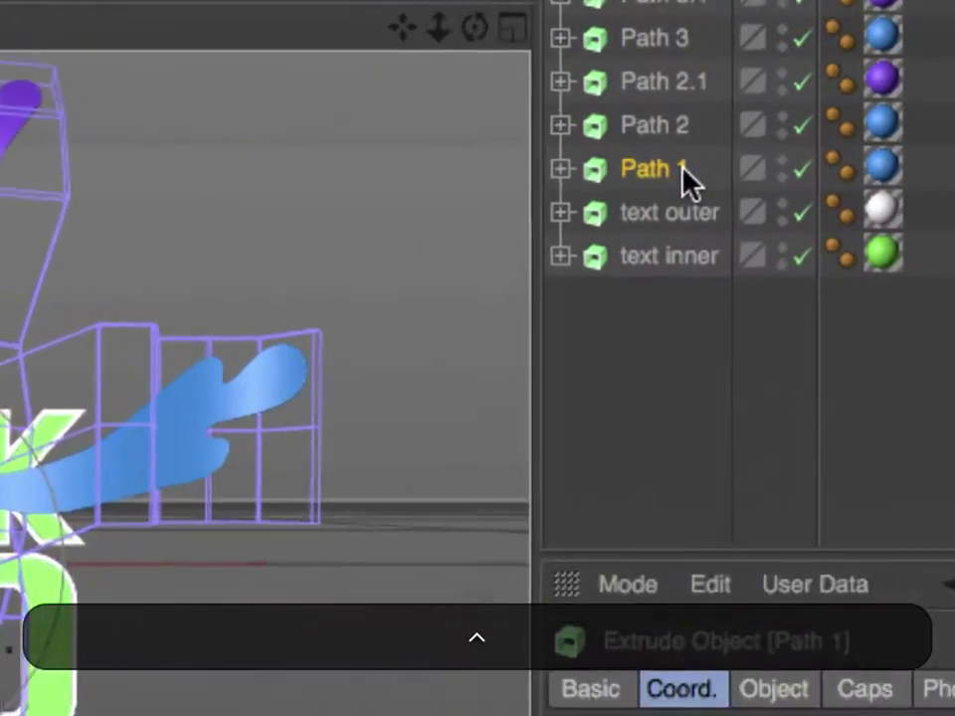
pyautogui.keyDown('ctrl'); pyautogui.moveTo(662, 164); pyautogui.dragTo(654, 155); pyautogui.keyUp('ctrl')
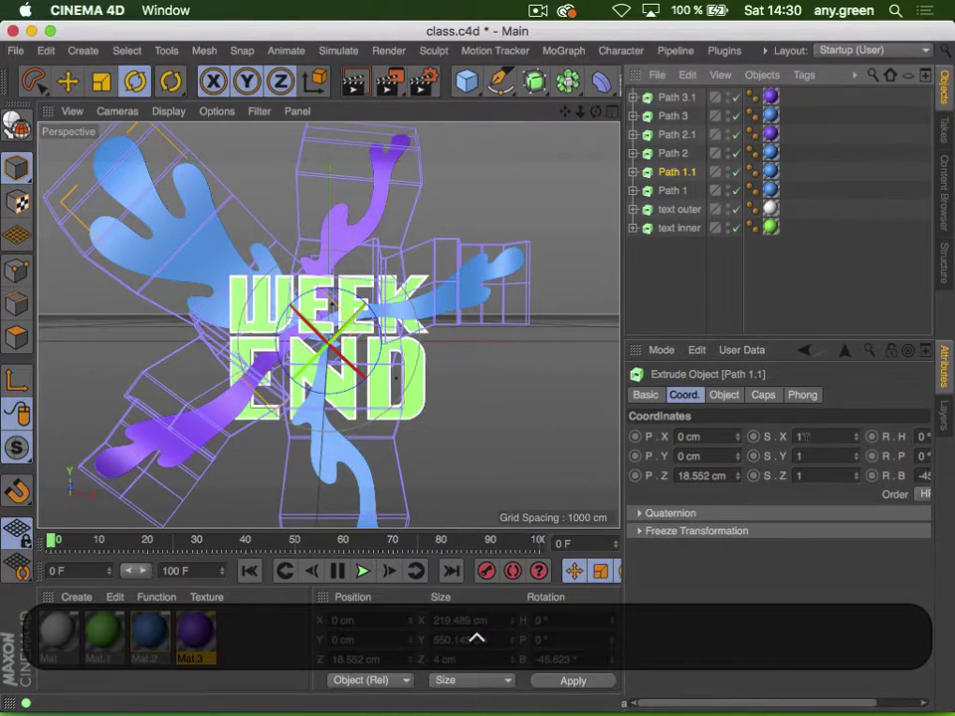
pyautogui.doubleClick(805, 437)
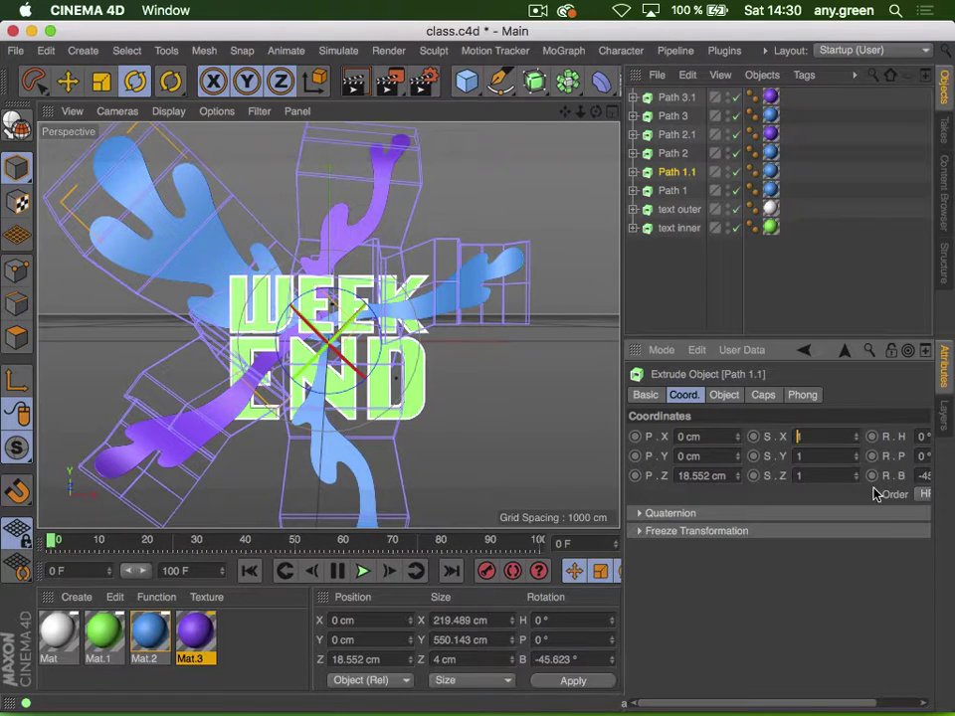
pyautogui.write('-1')
pyautogui.press('Return')
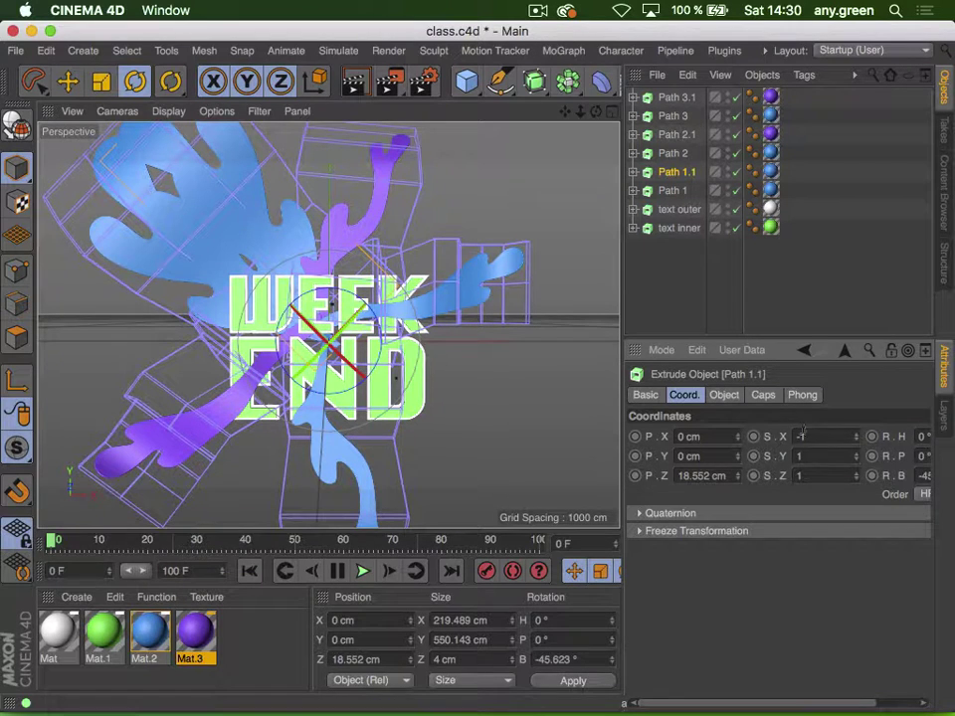
pyautogui.press('BackSpace')
# Flip Path 1.1 with a Y scale of -1 and rotate it to a bank angle of about -69.2°
pyautogui.press('Tab')
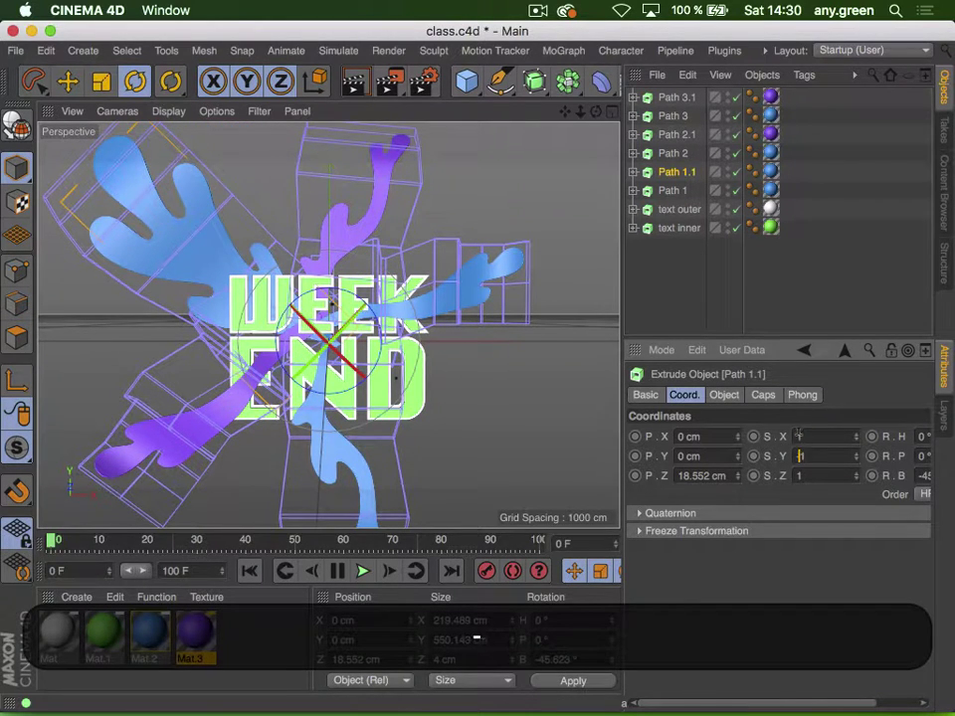
pyautogui.write('-')
pyautogui.press('Return')
pyautogui.press('r')
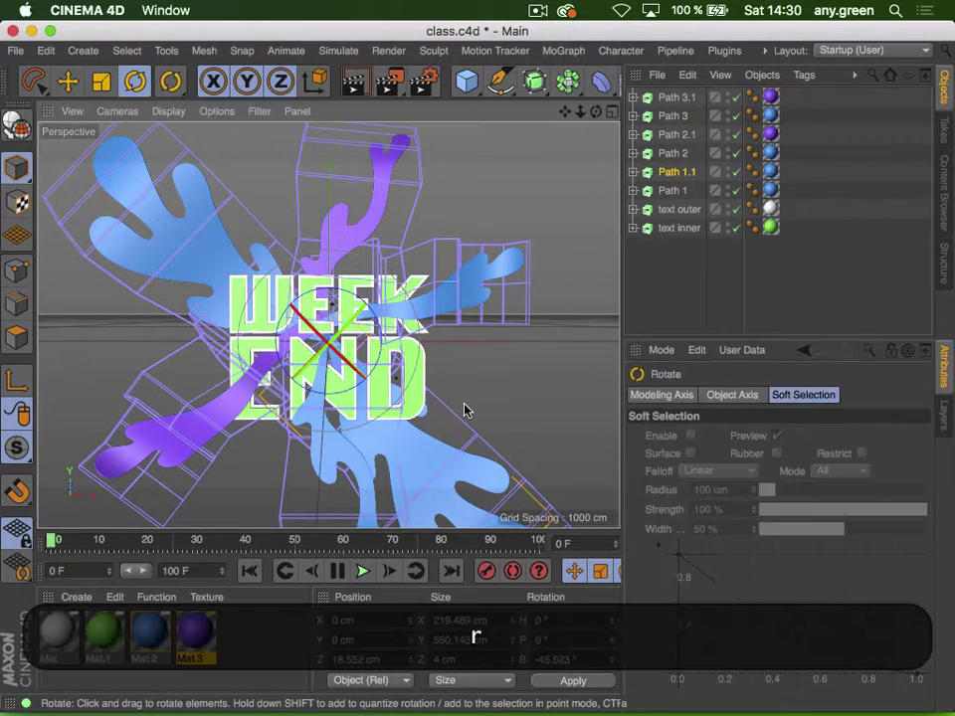
pyautogui.moveTo(381, 362); pyautogui.dragTo(316, 491)
# Apply the purple Mat.3 material to Path 1.1 and scale it down to about 193 × 485 cm
pyautogui.moveTo(202, 626); pyautogui.dragTo(843, 151)
pyautogui.moveTo(778, 174); pyautogui.dragTo(771, 175)
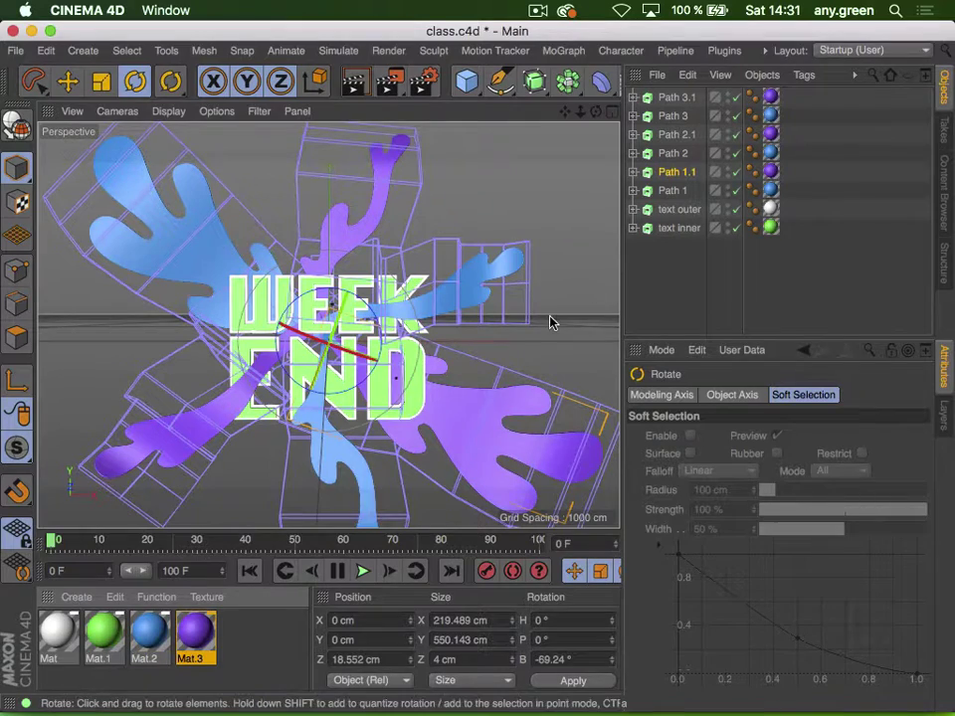
pyautogui.press('t')
pyautogui.moveTo(555, 319); pyautogui.dragTo(472, 344)
pyautogui.moveTo(368, 368); pyautogui.dragTo(449, 372)
pyautogui.press('3')
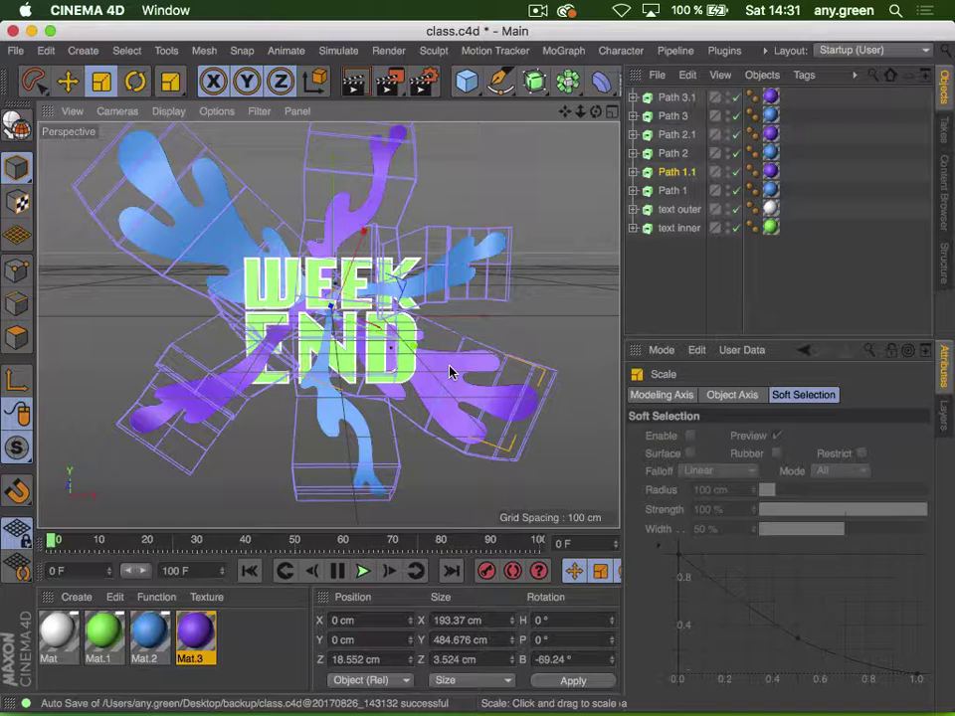
pyautogui.click(537, 10)
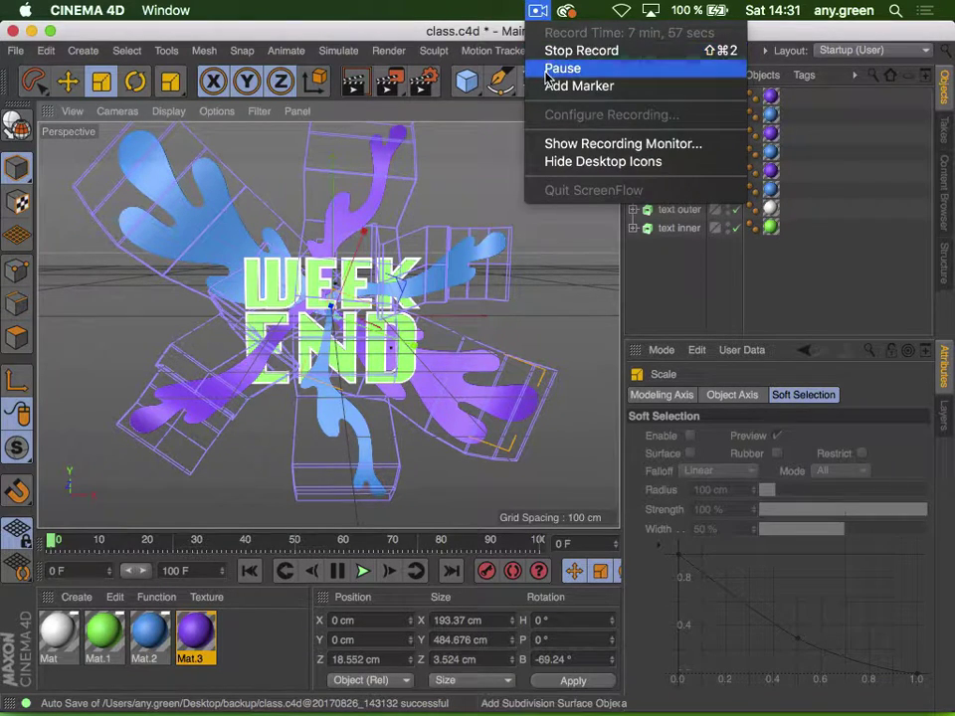
pyautogui.click(553, 66)
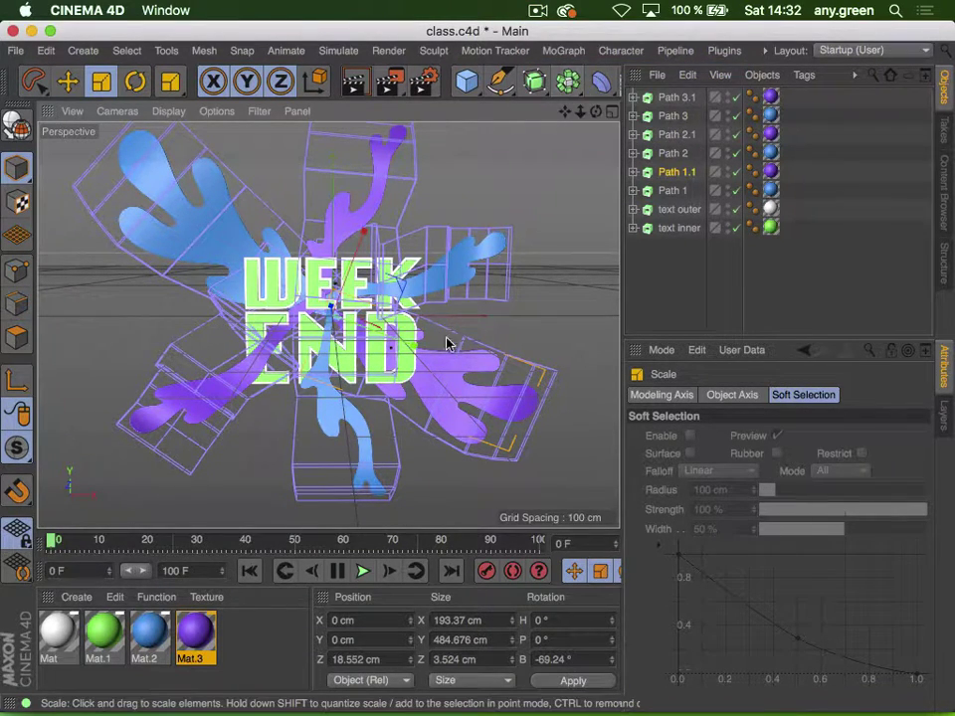
# Deselect Path 1.1 and examine up close where the splash shapes meet behind the text
pyautogui.click(670, 291)
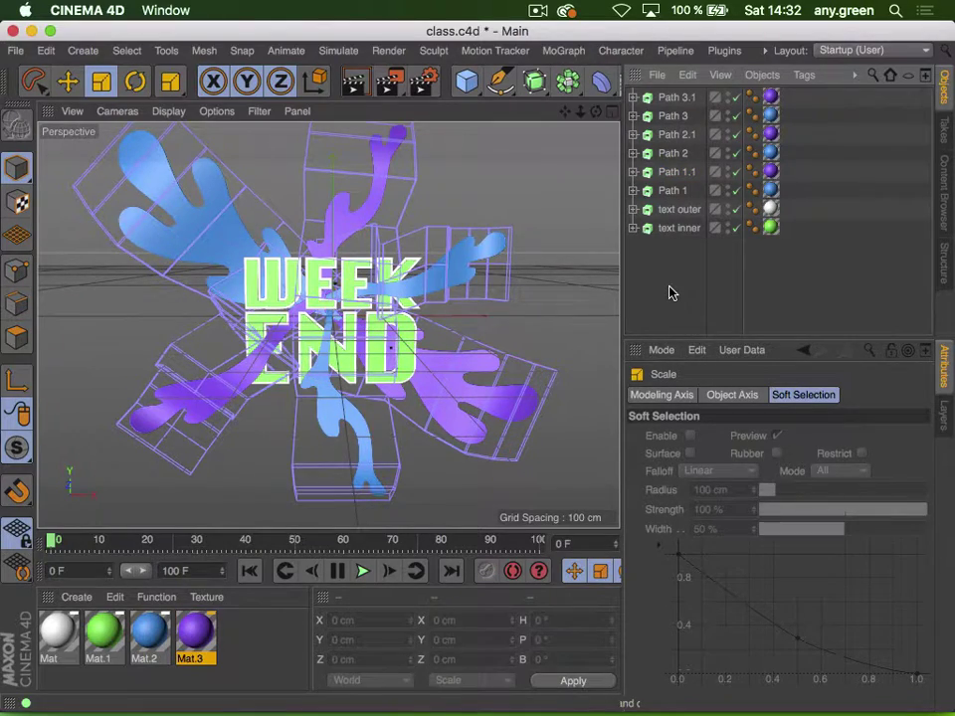
pyautogui.press('2')
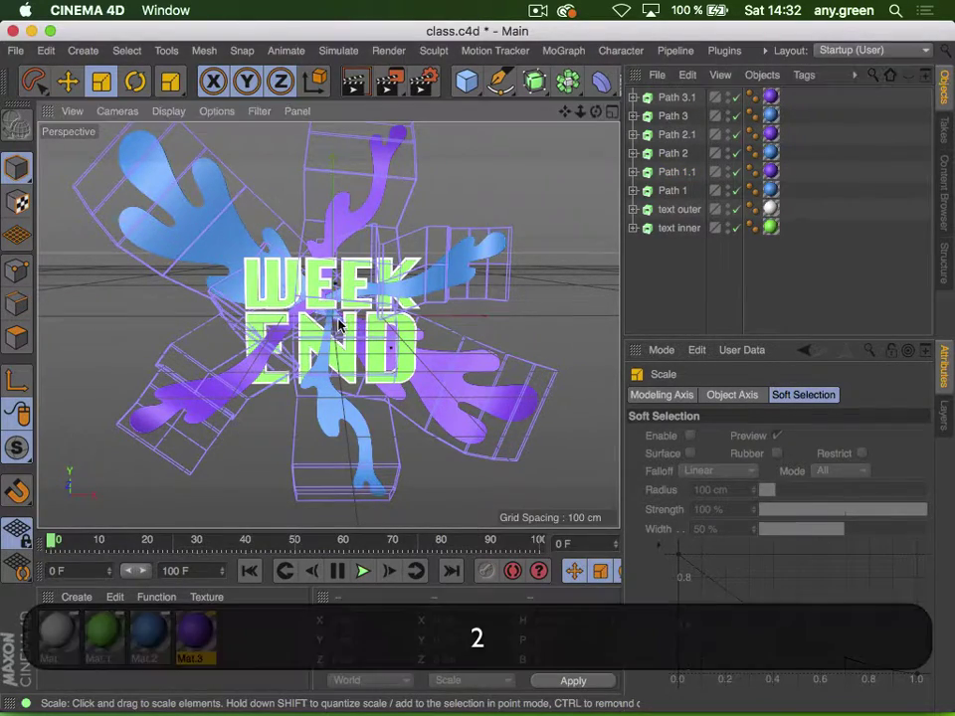
pyautogui.moveTo(334, 319); pyautogui.dragTo(358, 282)
pyautogui.press('1')
pyautogui.press('3')
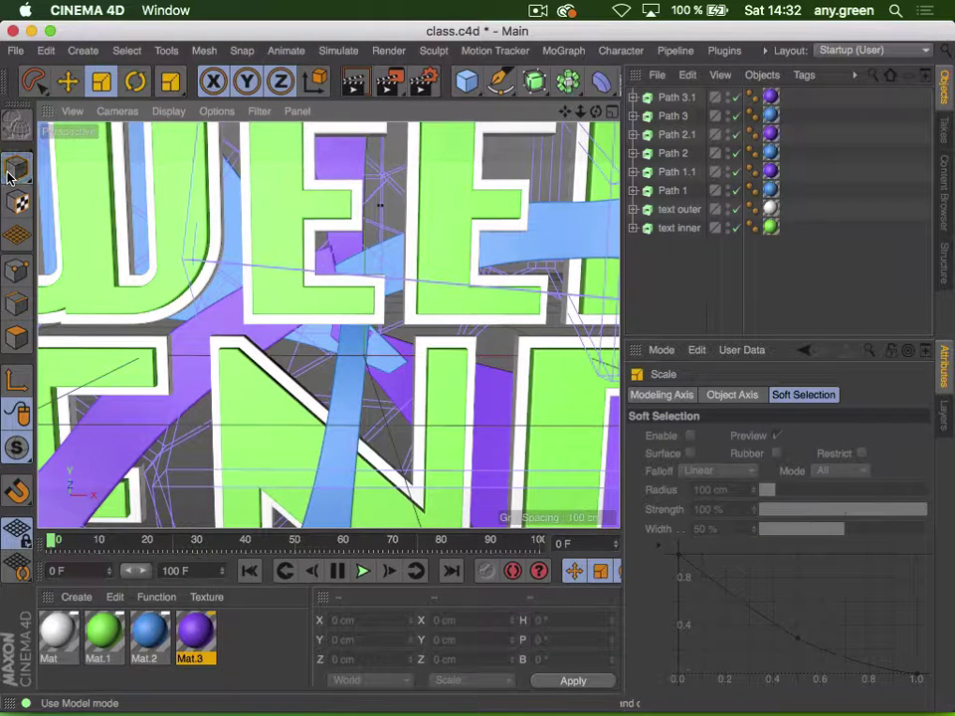
# Select the FFD deformer inside the purple Path 2.1 extrude
pyautogui.click(67, 82)
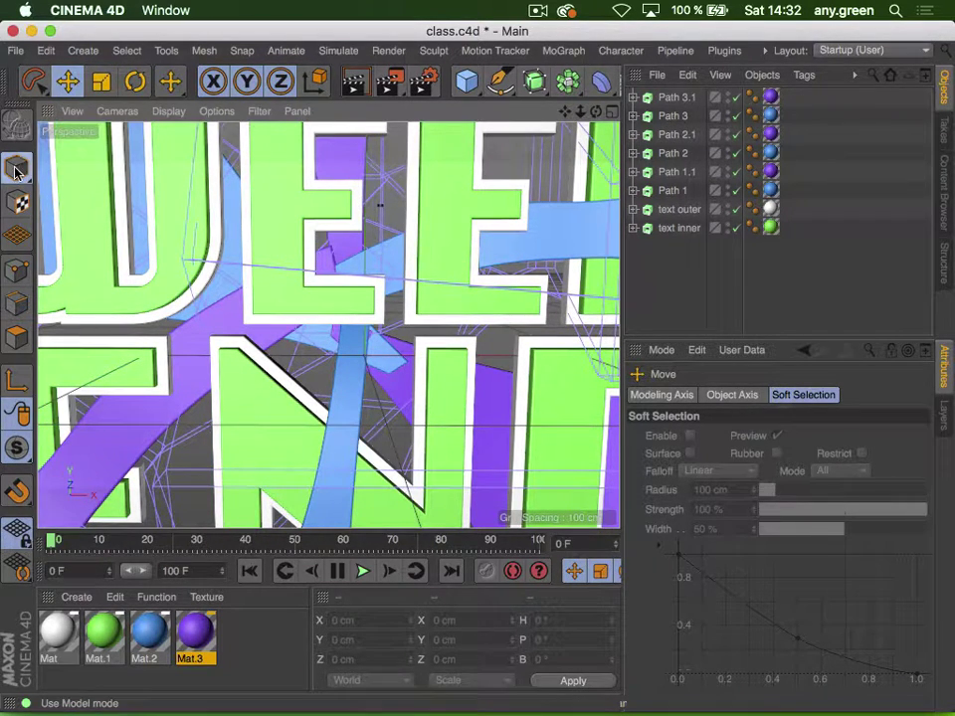
pyautogui.press('3')
pyautogui.moveTo(388, 315)
pyautogui.mouseDown()
pyautogui.moveTo(418, 301)
pyautogui.moveTo(391, 305)
pyautogui.mouseUp()
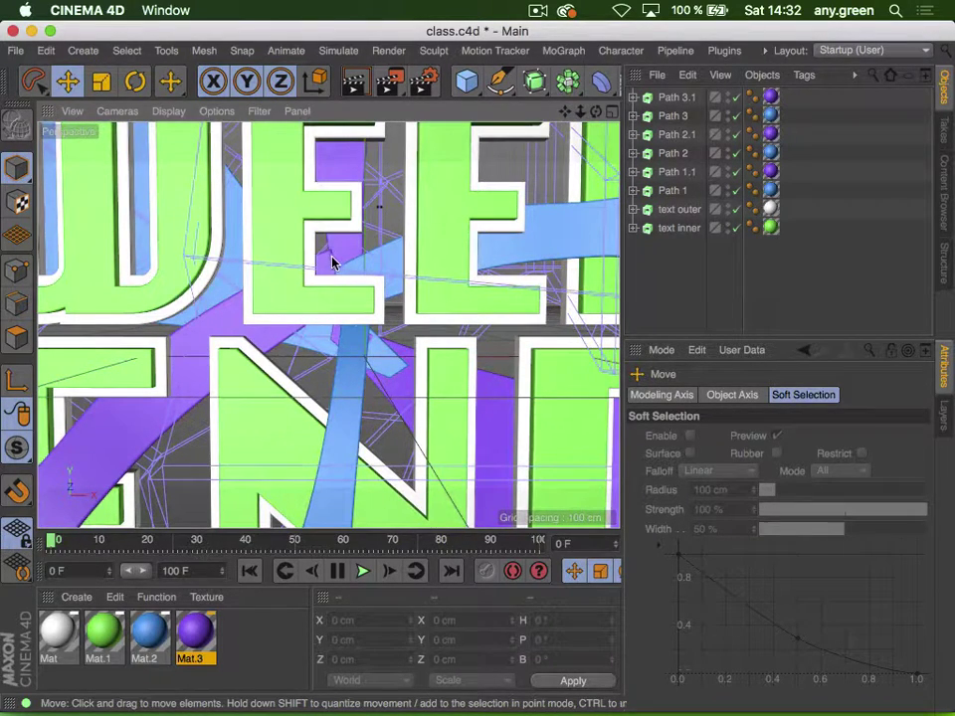
pyautogui.click(217, 328)
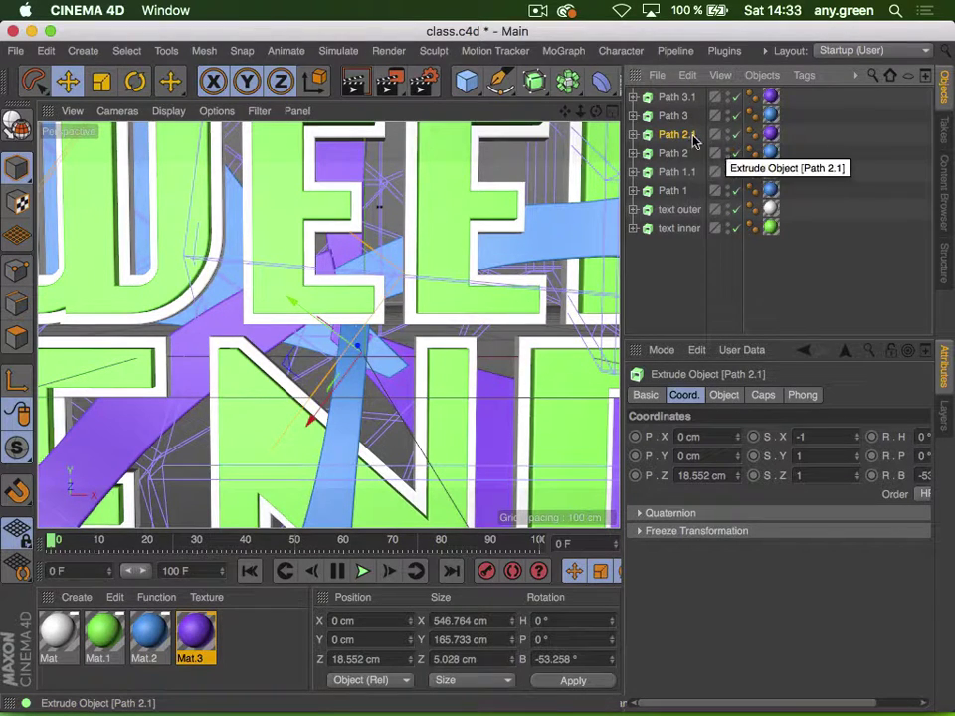
pyautogui.click(632, 140)
pyautogui.click(658, 171)
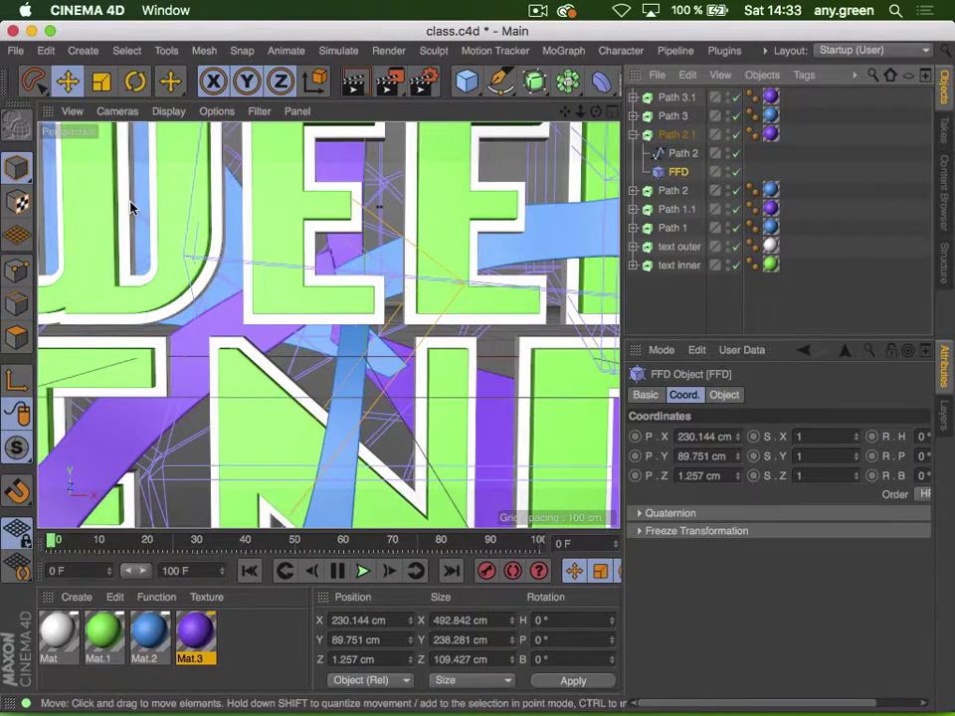
# Move the corner points at the inner end of Path 2.1's FFD cage to about X -229.5, Y -66.8, Z -6.3 cm and return to Model mode
pyautogui.click(16, 272)
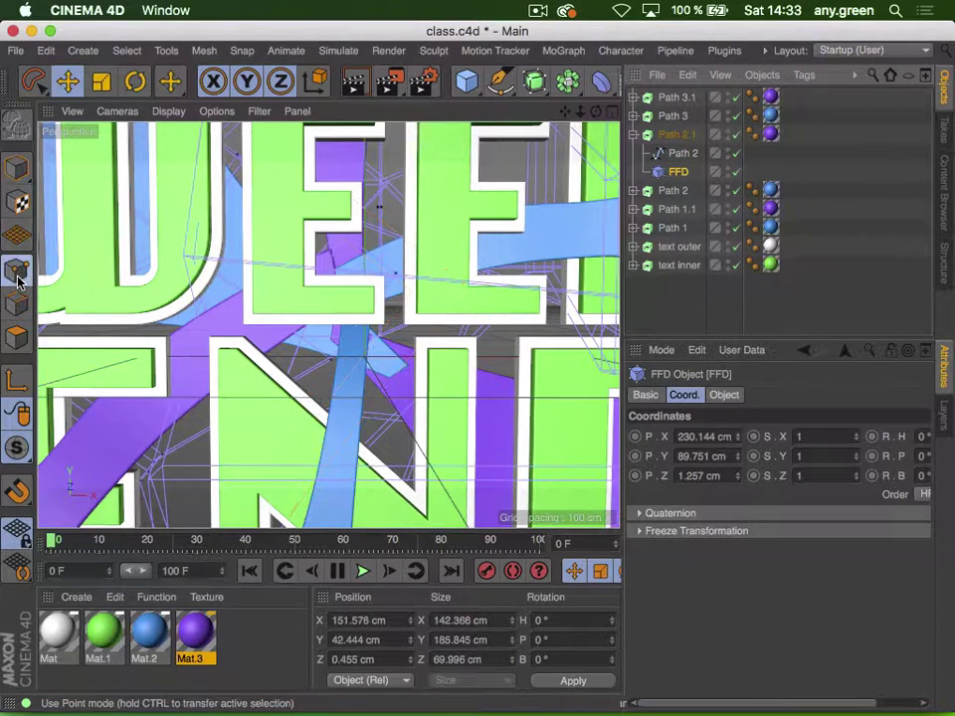
pyautogui.click(32, 81)
pyautogui.press('3')
pyautogui.moveTo(367, 292); pyautogui.dragTo(385, 277)
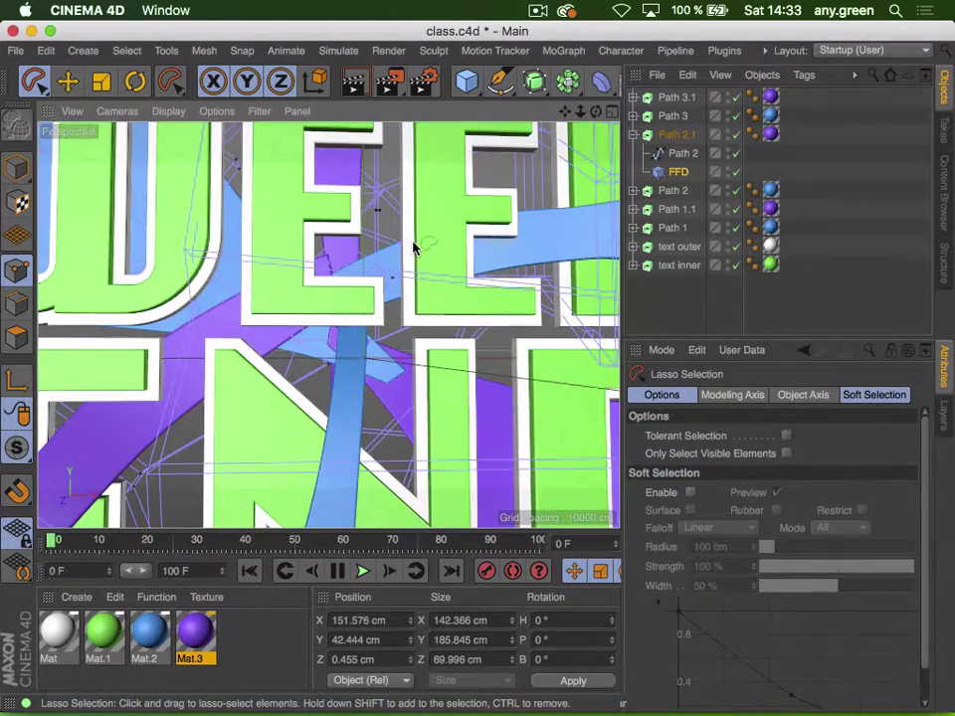
pyautogui.moveTo(412, 234)
pyautogui.mouseDown()
pyautogui.moveTo(179, 208)
pyautogui.moveTo(450, 324)
pyautogui.moveTo(402, 211)
pyautogui.mouseUp()
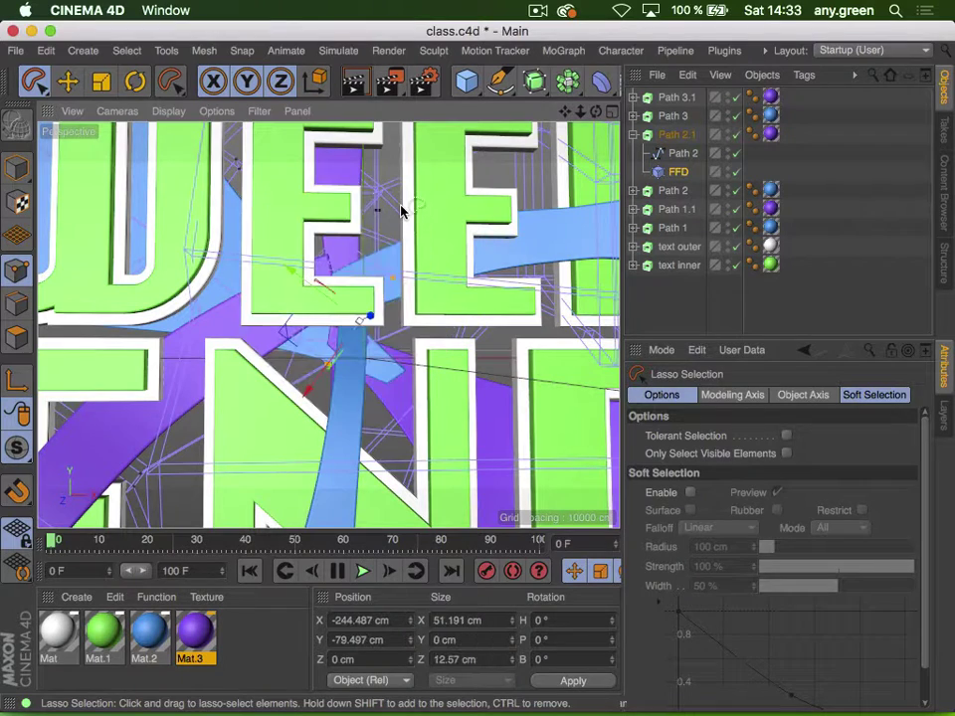
pyautogui.moveTo(376, 319)
pyautogui.mouseDown()
pyautogui.moveTo(355, 329)
pyautogui.moveTo(379, 320)
pyautogui.mouseUp()
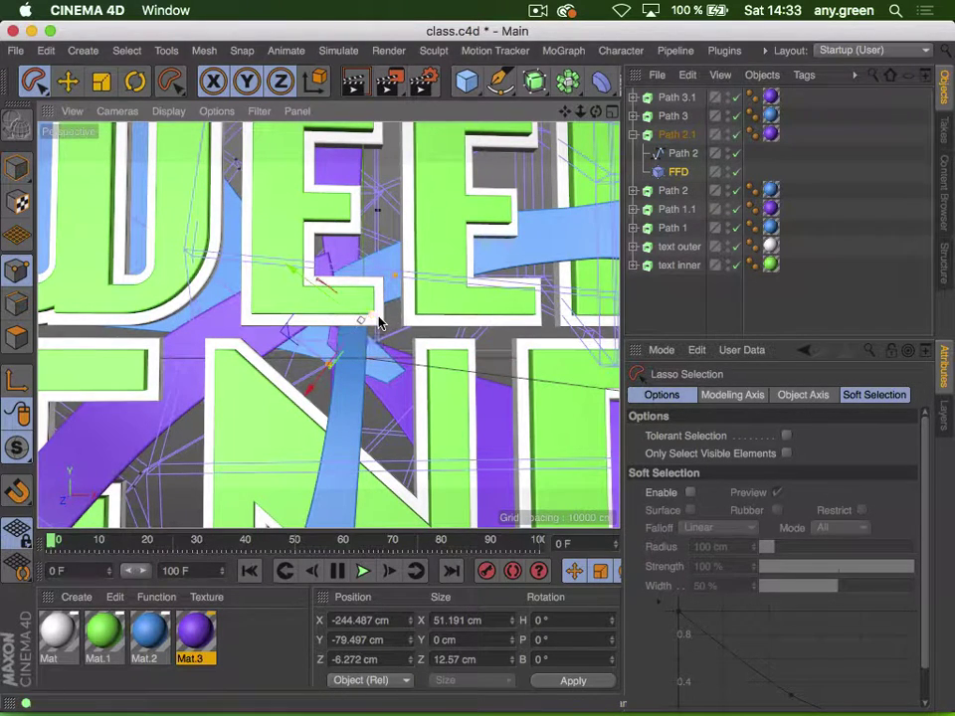
pyautogui.moveTo(287, 334)
pyautogui.mouseDown()
pyautogui.moveTo(247, 348)
pyautogui.moveTo(181, 345)
pyautogui.moveTo(280, 344)
pyautogui.moveTo(251, 287)
pyautogui.moveTo(294, 337)
pyautogui.moveTo(275, 239)
pyautogui.moveTo(294, 362)
pyautogui.moveTo(330, 336)
pyautogui.moveTo(301, 345)
pyautogui.mouseUp()
pyautogui.press('3')
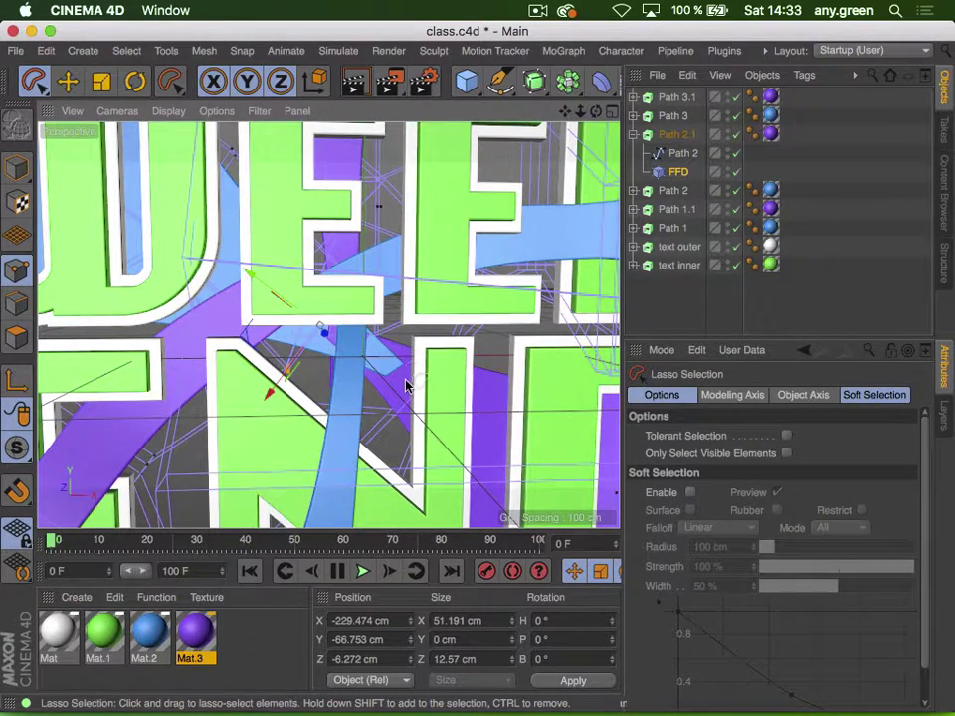
pyautogui.click(17, 167)
pyautogui.click(68, 80)
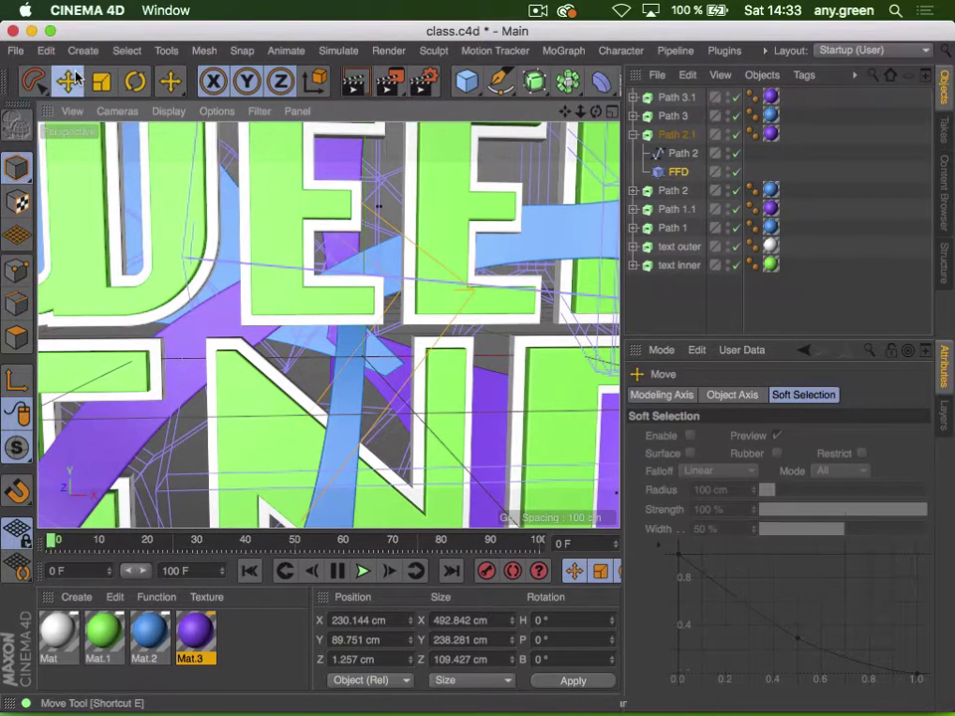
# Select the FFD deformer inside Path 1.1 and prepare its points for lasso selection
pyautogui.click(489, 403)
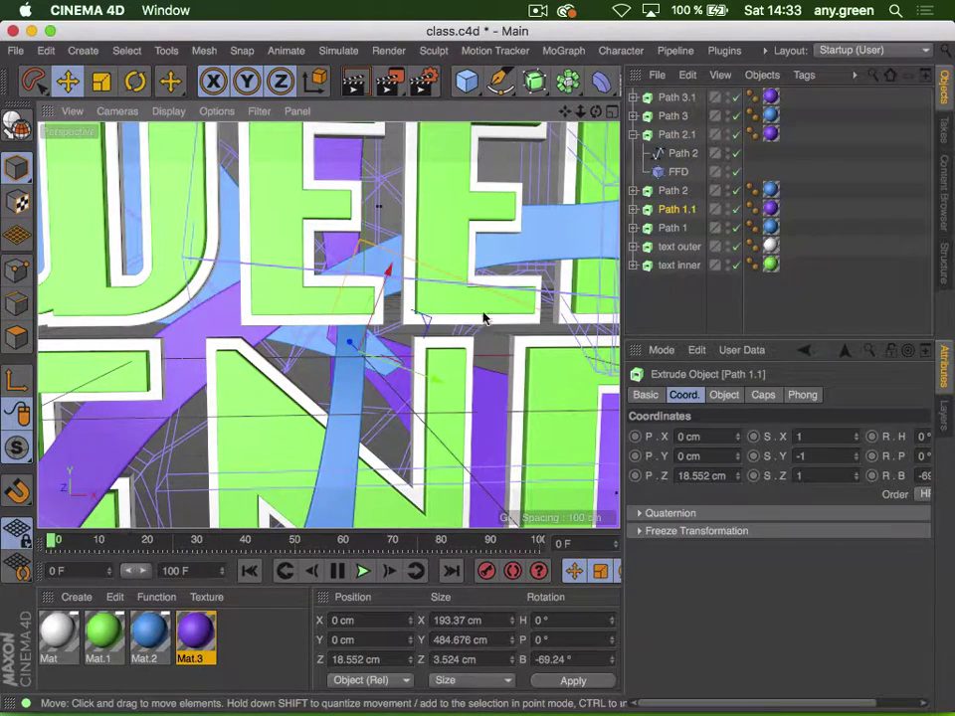
pyautogui.click(634, 209)
pyautogui.click(672, 247)
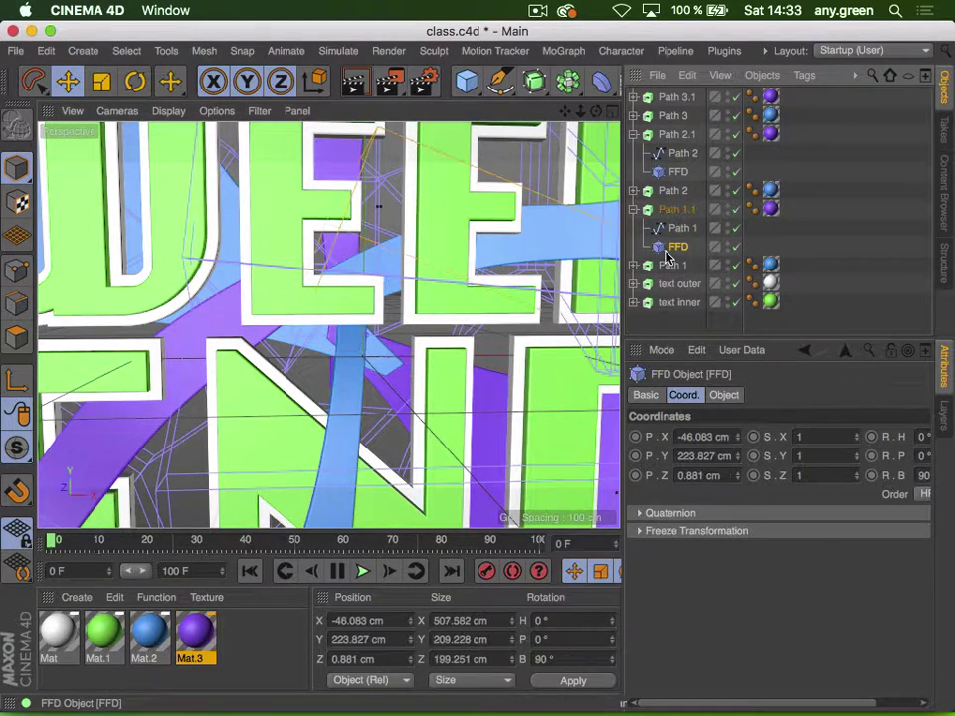
pyautogui.click(17, 267)
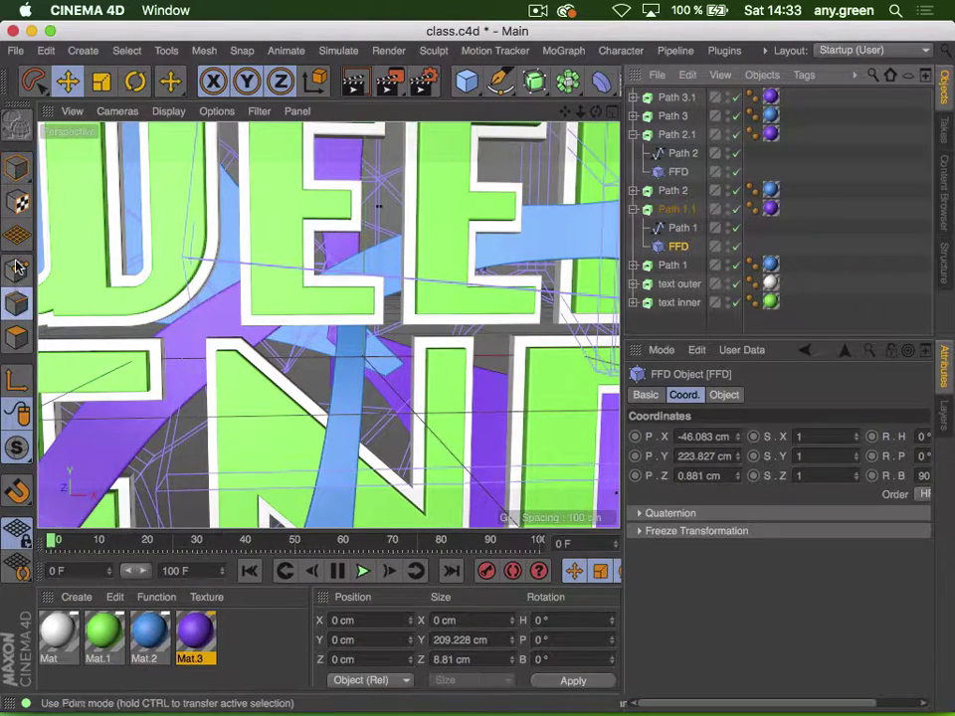
pyautogui.click(17, 266)
pyautogui.click(36, 83)
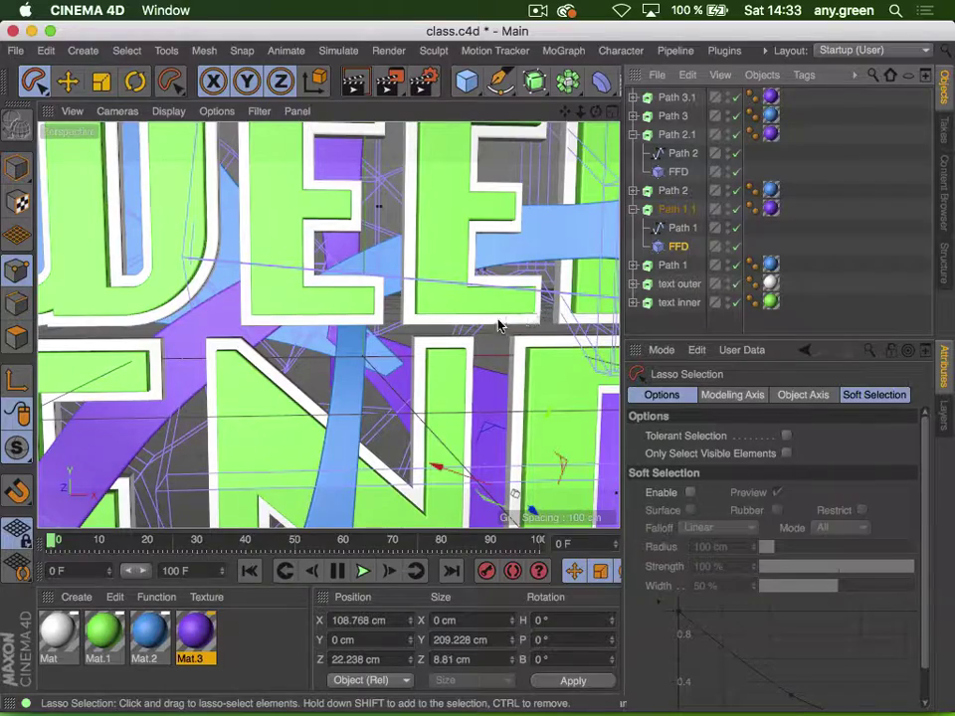
# Shift the corner points at the inner end of Path 1.1's FFD cage to about Z 34.7 cm and return to Model mode
pyautogui.click(398, 276)
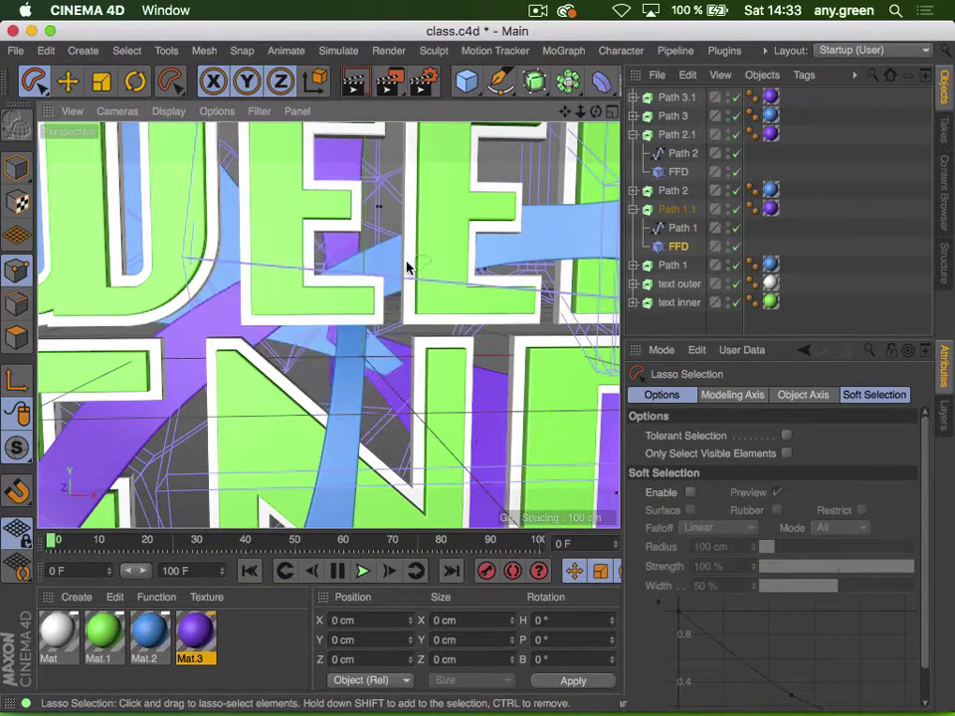
pyautogui.press('2')
pyautogui.moveTo(406, 267); pyautogui.dragTo(396, 305)
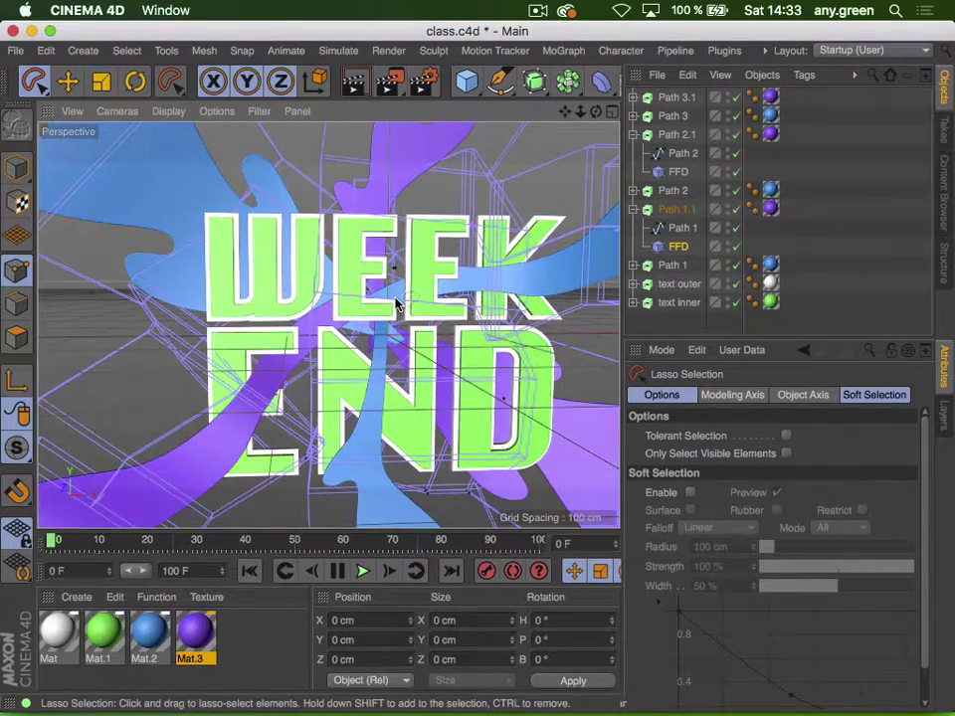
pyautogui.moveTo(283, 263)
pyautogui.mouseDown()
pyautogui.moveTo(308, 298)
pyautogui.moveTo(286, 260)
pyautogui.mouseUp()
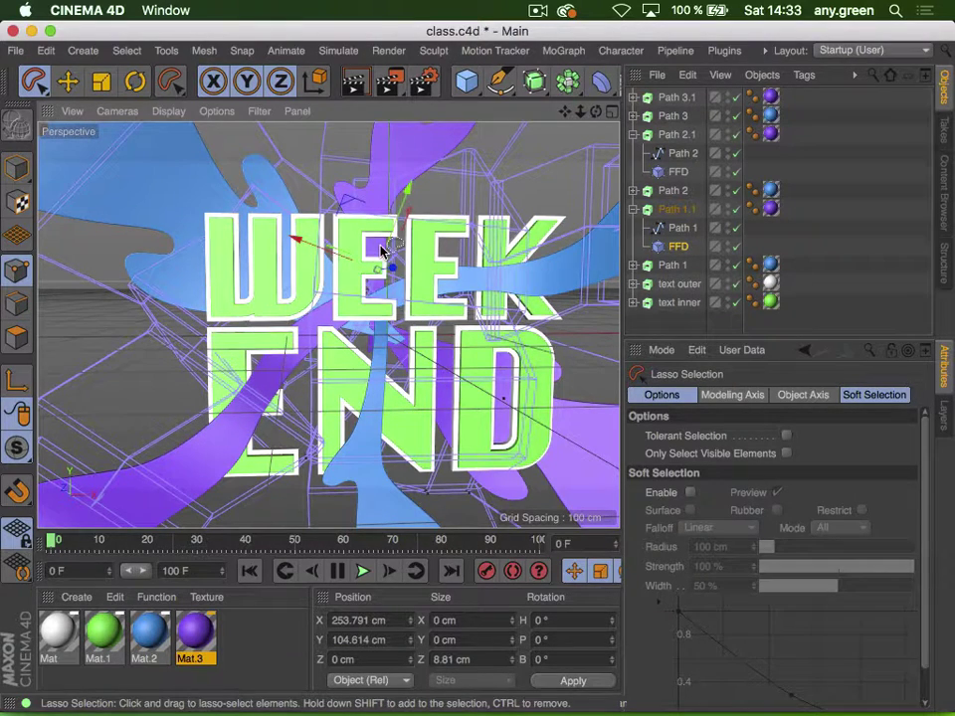
pyautogui.moveTo(396, 271)
pyautogui.mouseDown()
pyautogui.moveTo(362, 274)
pyautogui.moveTo(391, 276)
pyautogui.mouseUp()
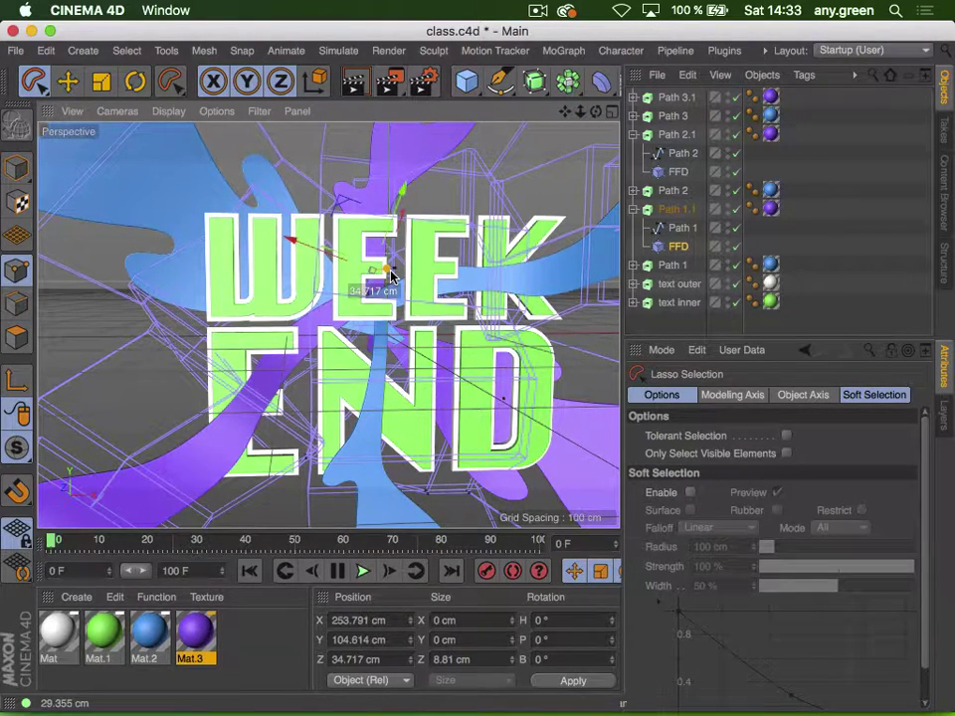
pyautogui.press('2')
pyautogui.moveTo(390, 348); pyautogui.dragTo(408, 364)
pyautogui.press('1')
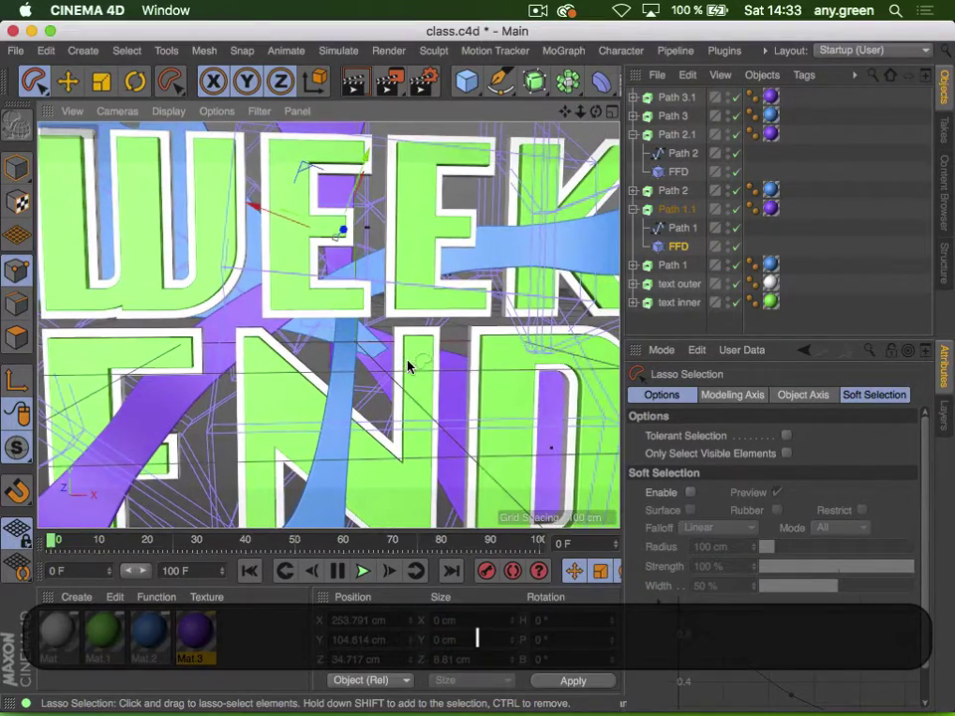
pyautogui.click(18, 167)
pyautogui.click(67, 81)
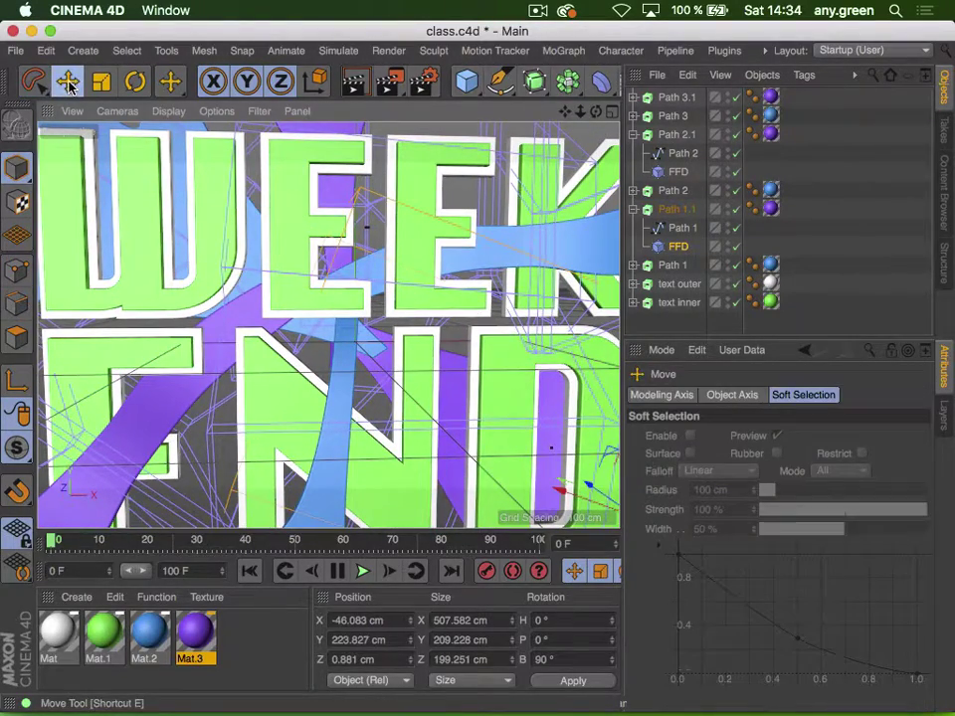
# Shift the upper corner points at the inner end of blue Path 1's FFD cage to about Z 59.2 cm
pyautogui.click(325, 339)
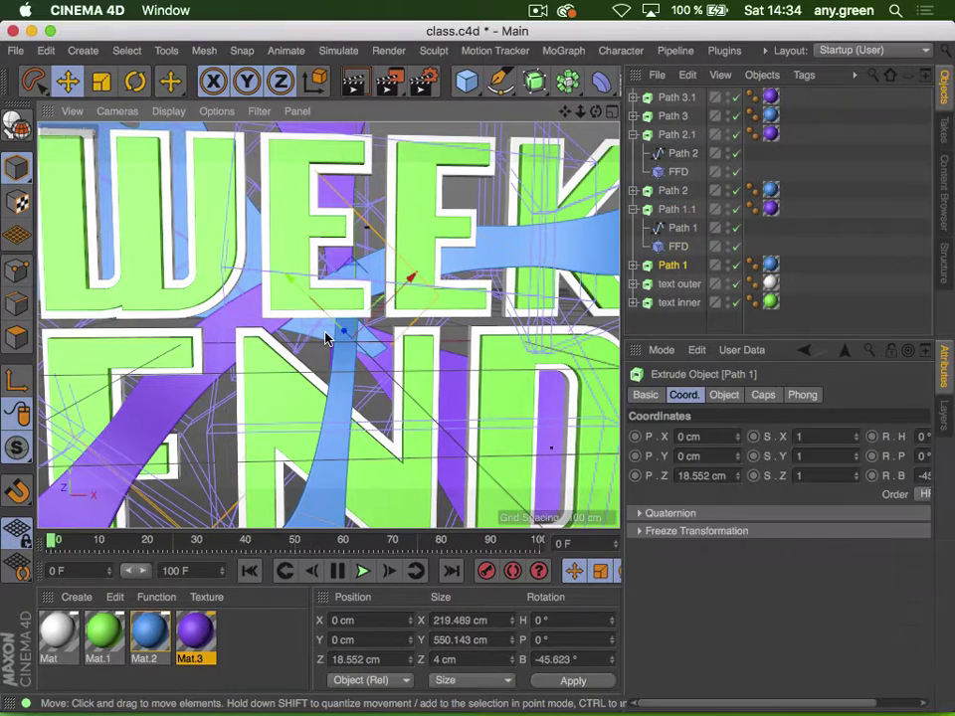
pyautogui.click(633, 266)
pyautogui.click(677, 301)
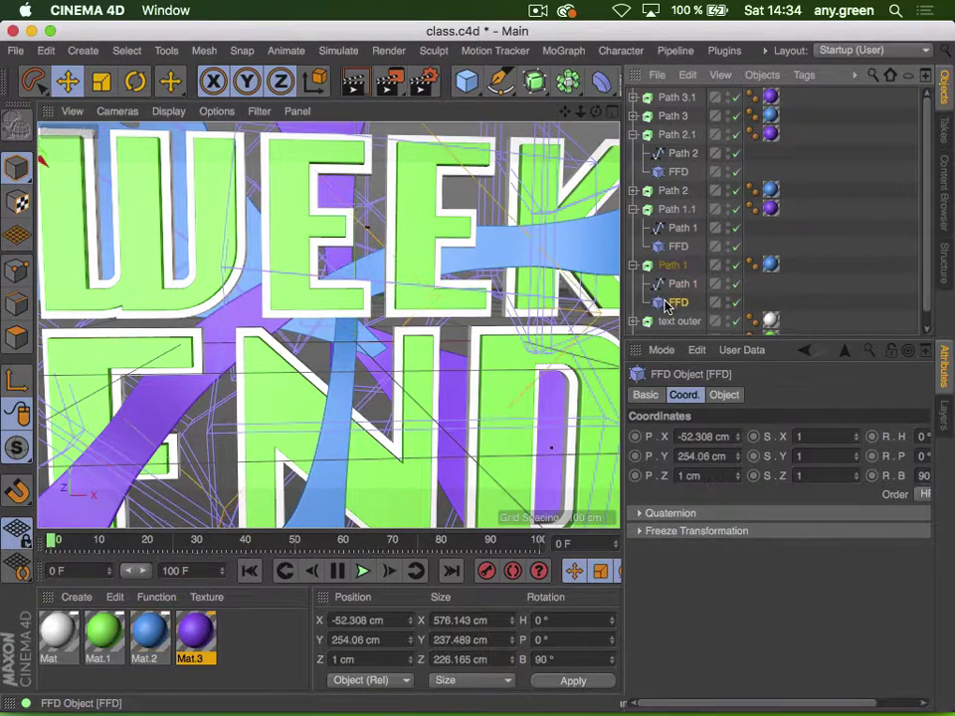
pyautogui.click(16, 269)
pyautogui.click(35, 82)
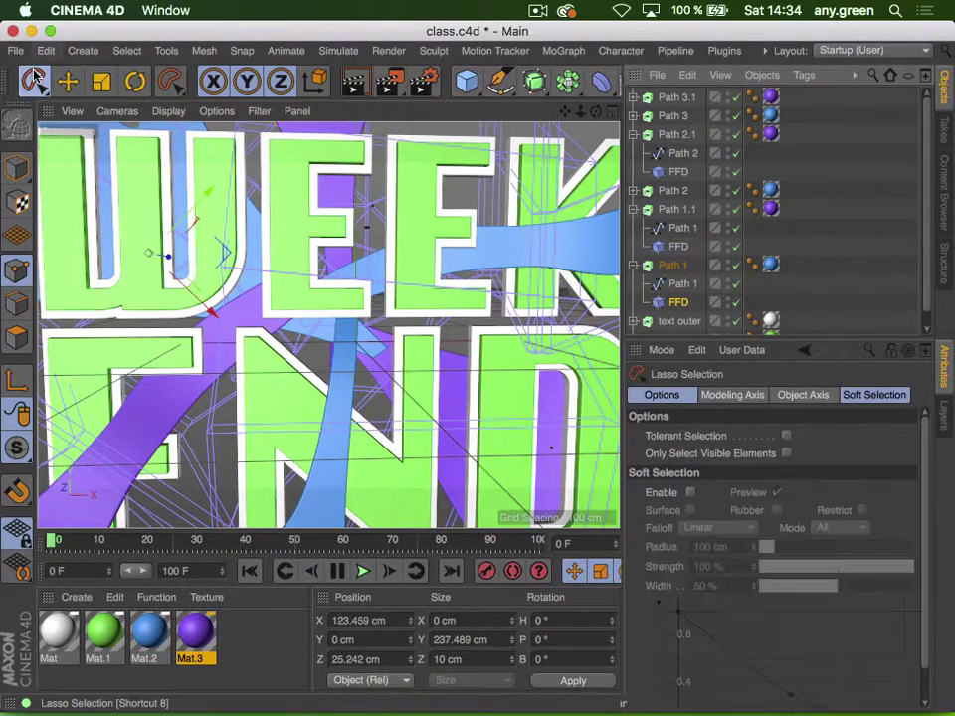
pyautogui.press('2')
pyautogui.moveTo(398, 301); pyautogui.dragTo(385, 305)
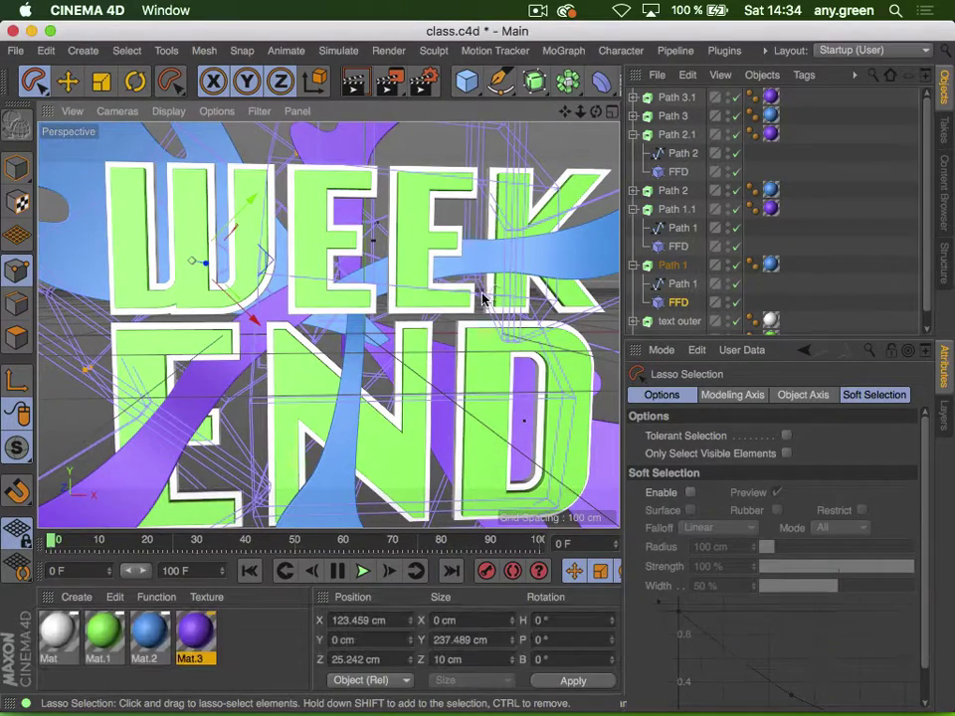
pyautogui.moveTo(468, 292)
pyautogui.mouseDown()
pyautogui.moveTo(348, 359)
pyautogui.moveTo(494, 272)
pyautogui.mouseUp()
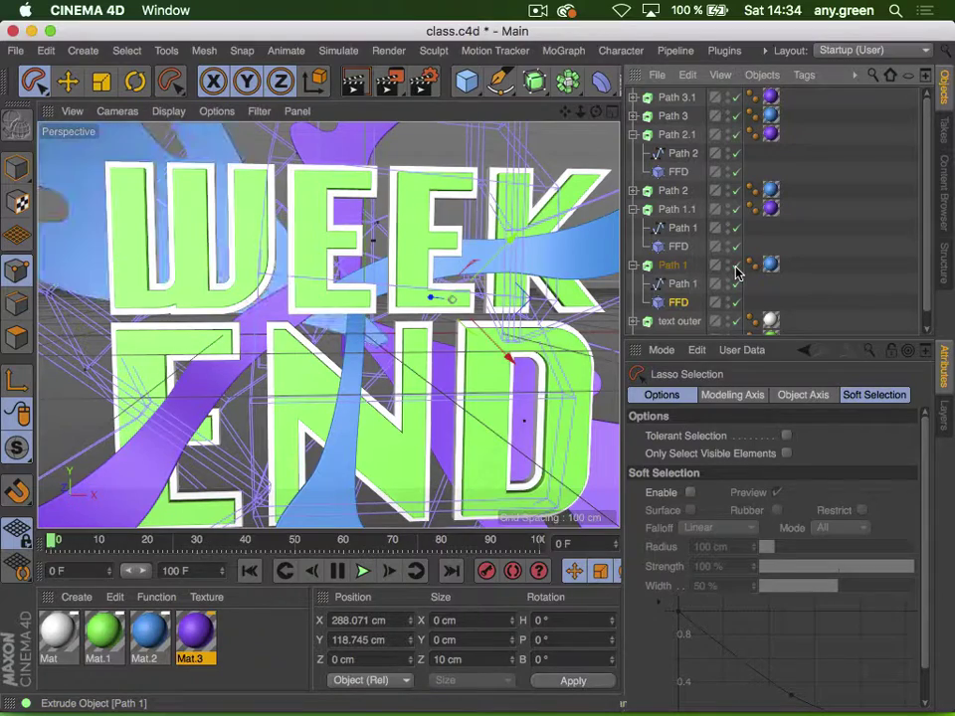
pyautogui.press('2')
pyautogui.moveTo(447, 383); pyautogui.dragTo(455, 332)
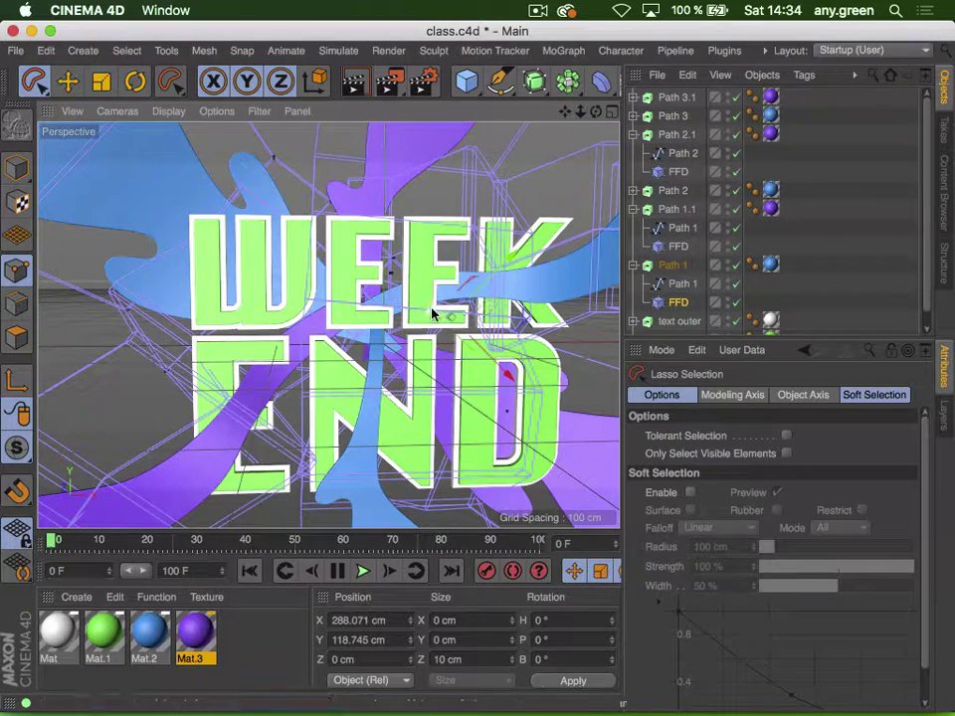
pyautogui.moveTo(432, 314); pyautogui.dragTo(417, 315)
pyautogui.click(537, 11)
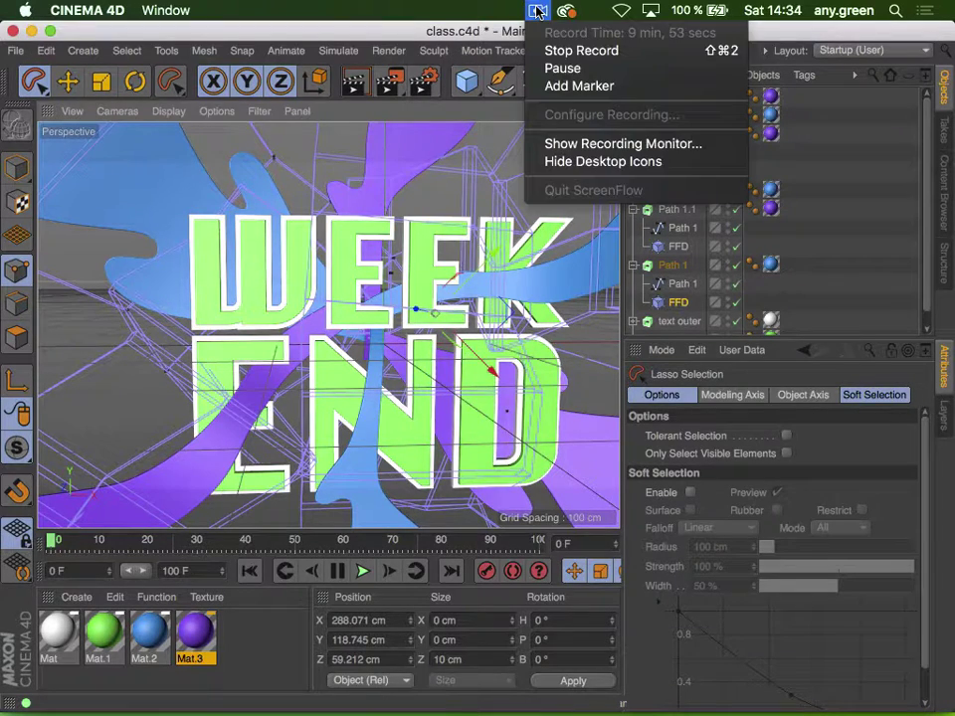
pyautogui.click(560, 68)
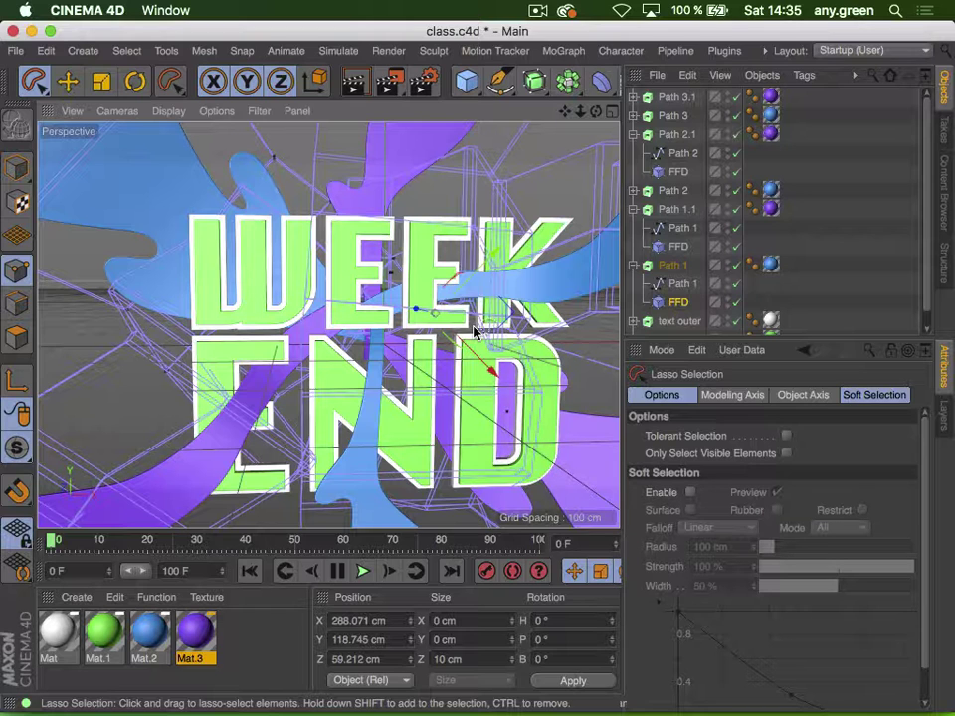
# Isolate Path 1's FFD with Viewport Solo Single and select all corner points at the cage's inner end
pyautogui.click(659, 306)
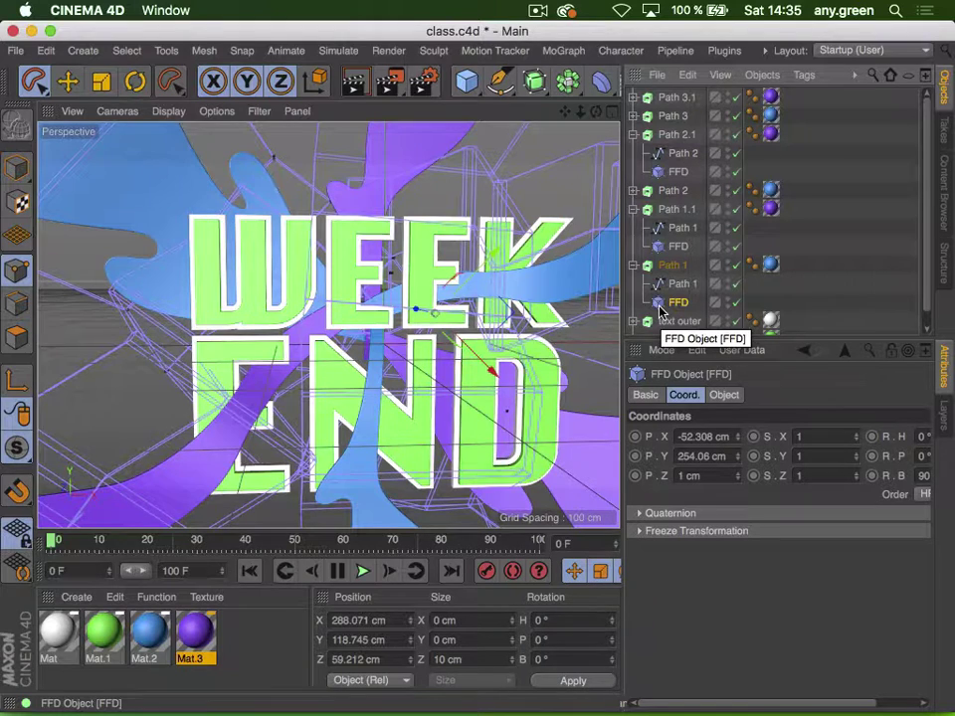
pyautogui.click(19, 452)
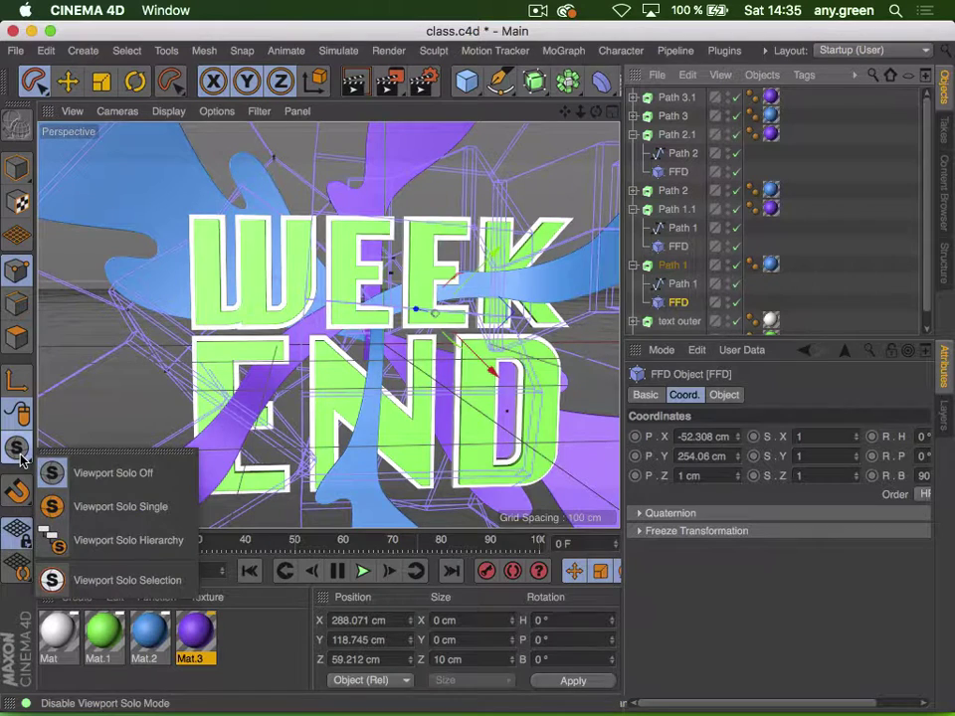
pyautogui.click(104, 509)
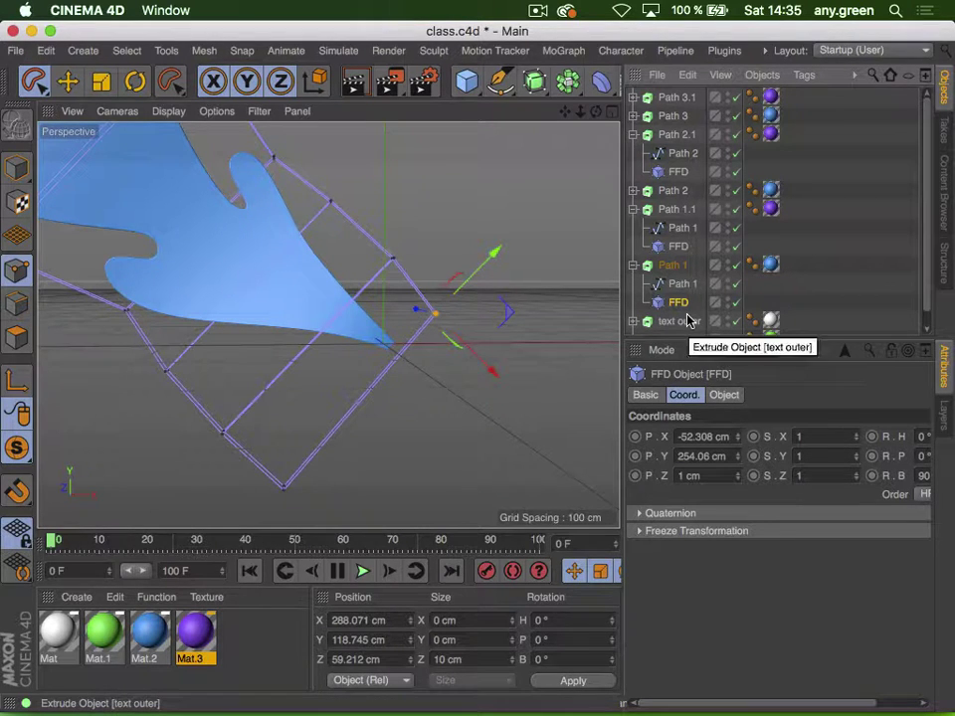
pyautogui.moveTo(486, 300)
pyautogui.mouseDown()
pyautogui.moveTo(252, 489)
pyautogui.moveTo(473, 390)
pyautogui.moveTo(467, 383)
pyautogui.mouseUp()
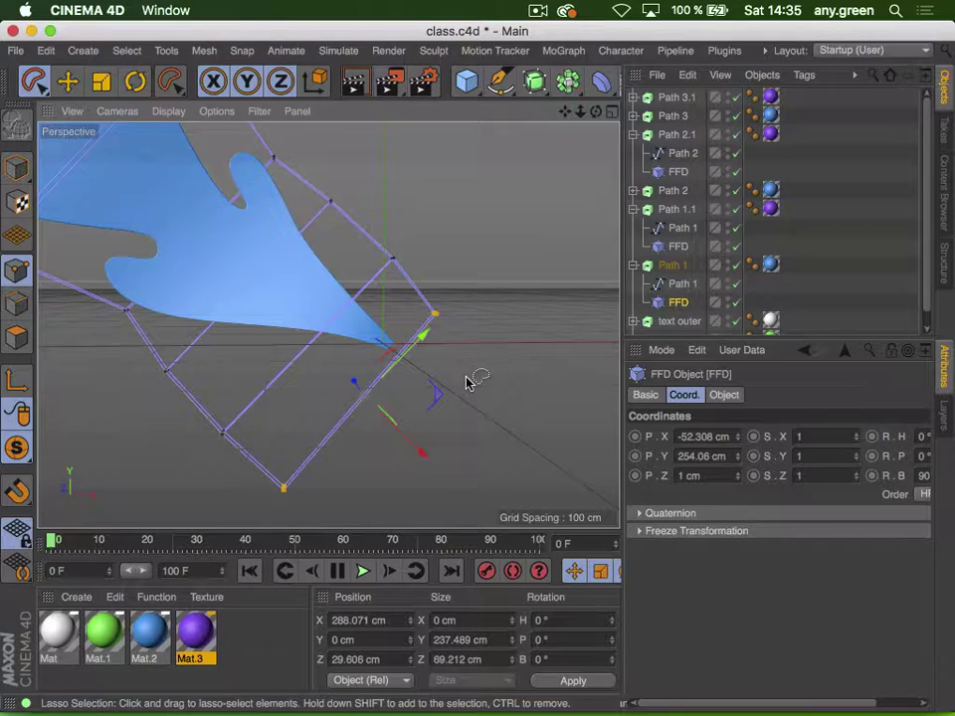
# Set Viewport Solo to Off to show the whole scene and return to Model mode
pyautogui.click(15, 449)
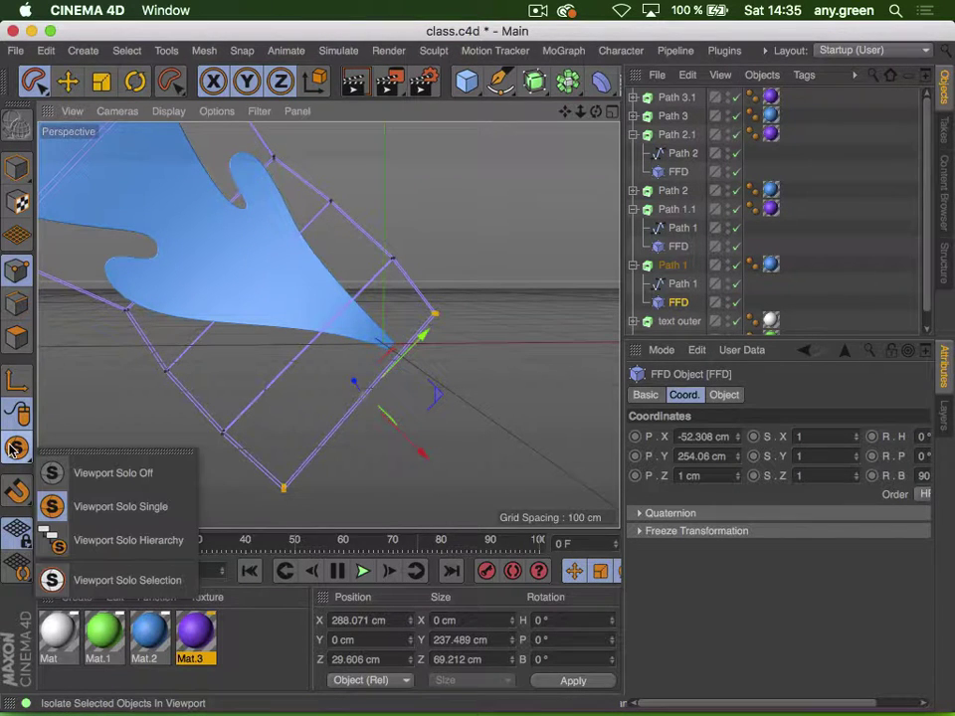
pyautogui.click(154, 480)
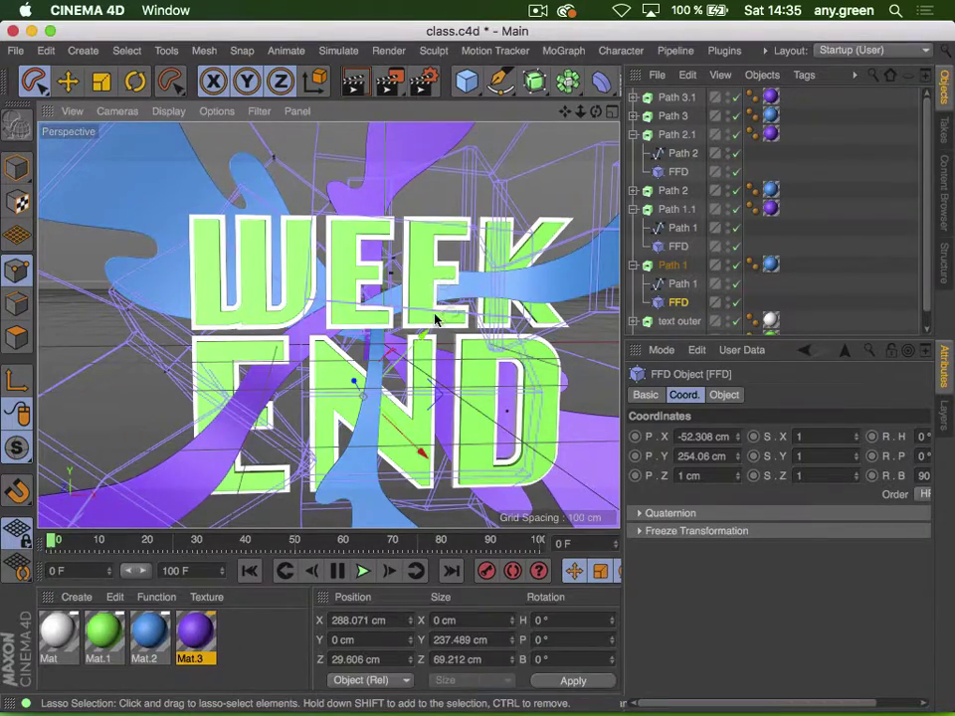
pyautogui.press('3')
pyautogui.moveTo(435, 318); pyautogui.dragTo(417, 330)
pyautogui.click(14, 170)
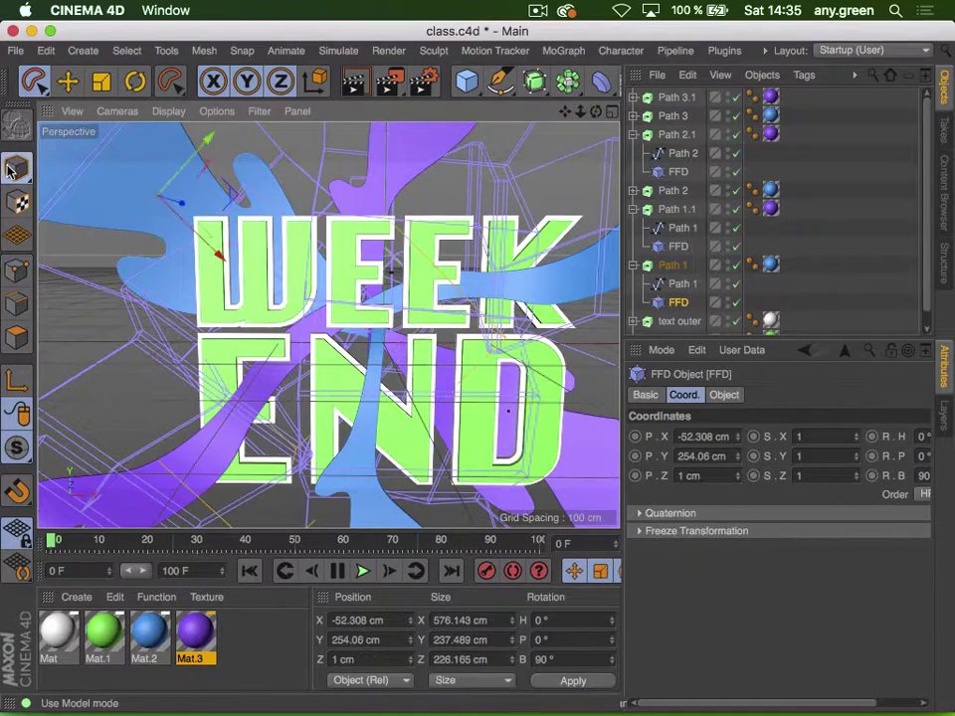
# Isolate purple Path 3.1's FFD with Viewport Solo Single and show its cage points with the Lasso Selection tool active
pyautogui.click(68, 81)
pyautogui.click(428, 144)
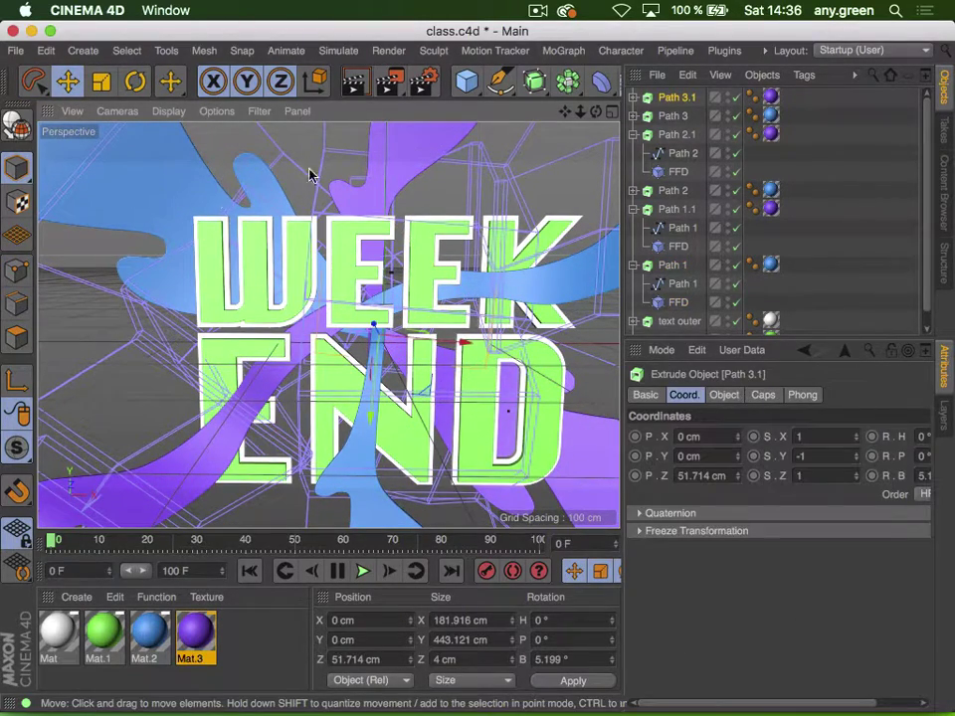
pyautogui.click(16, 268)
pyautogui.click(38, 82)
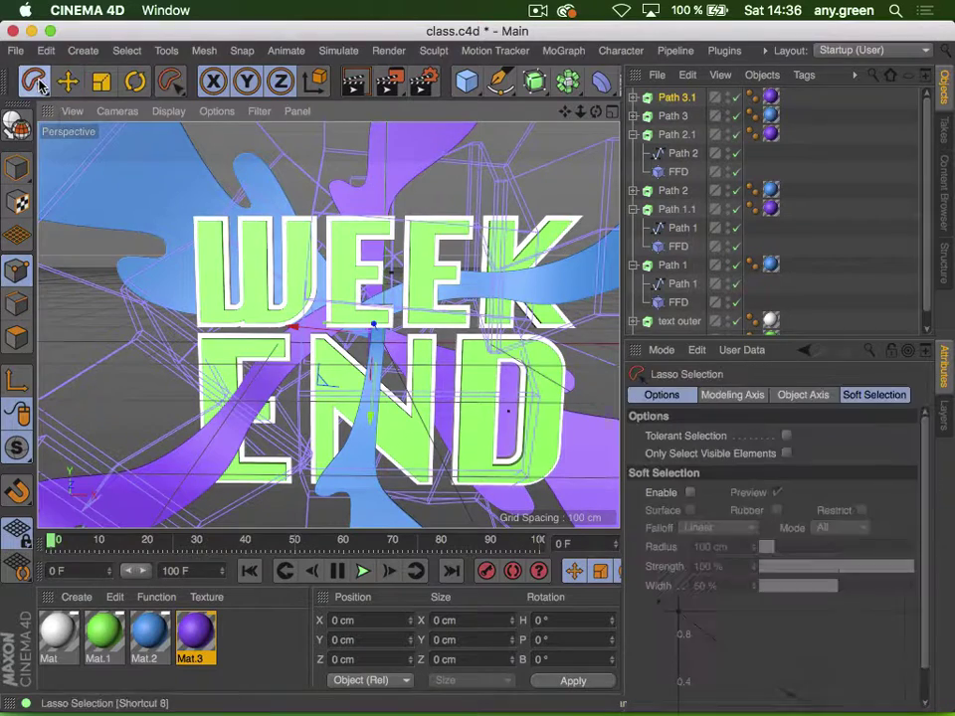
pyautogui.moveTo(16, 448); pyautogui.dragTo(84, 512)
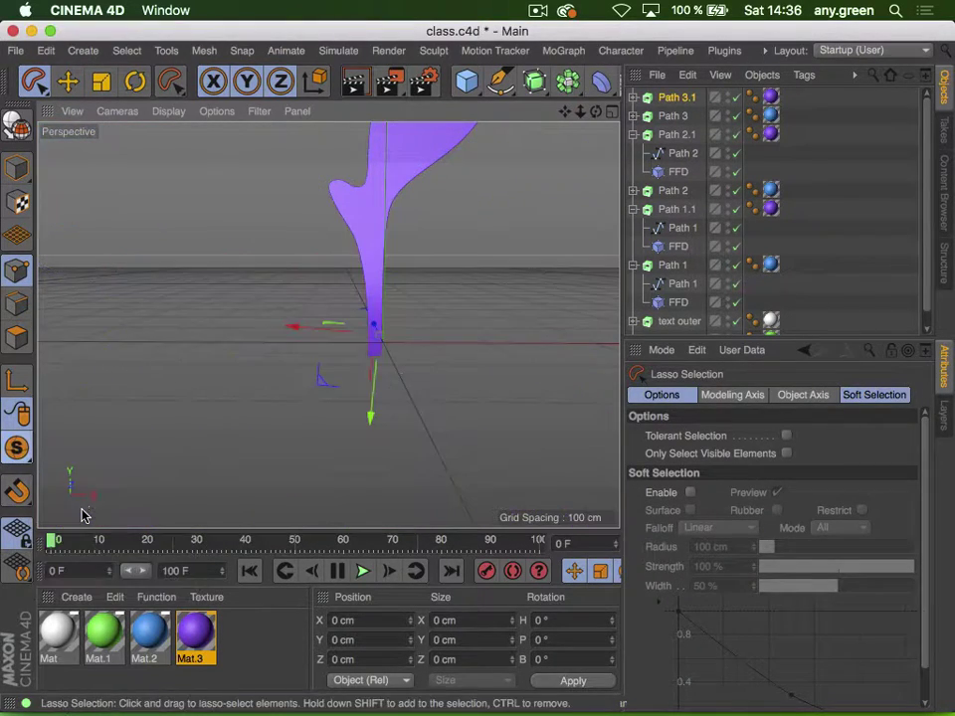
pyautogui.click(635, 97)
pyautogui.click(672, 135)
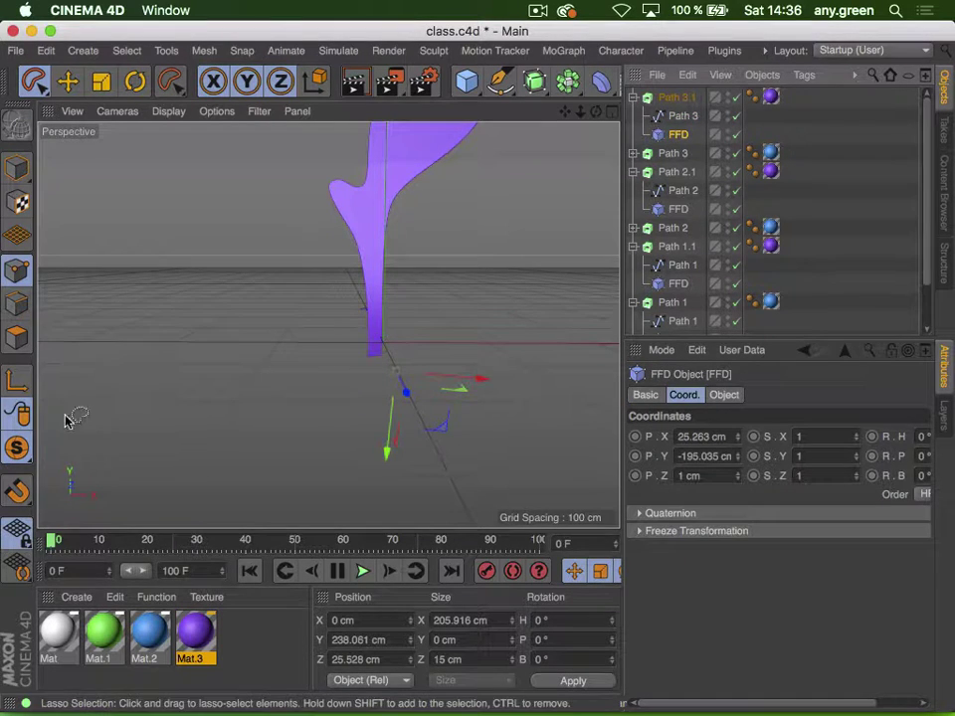
pyautogui.moveTo(16, 447); pyautogui.dragTo(84, 515)
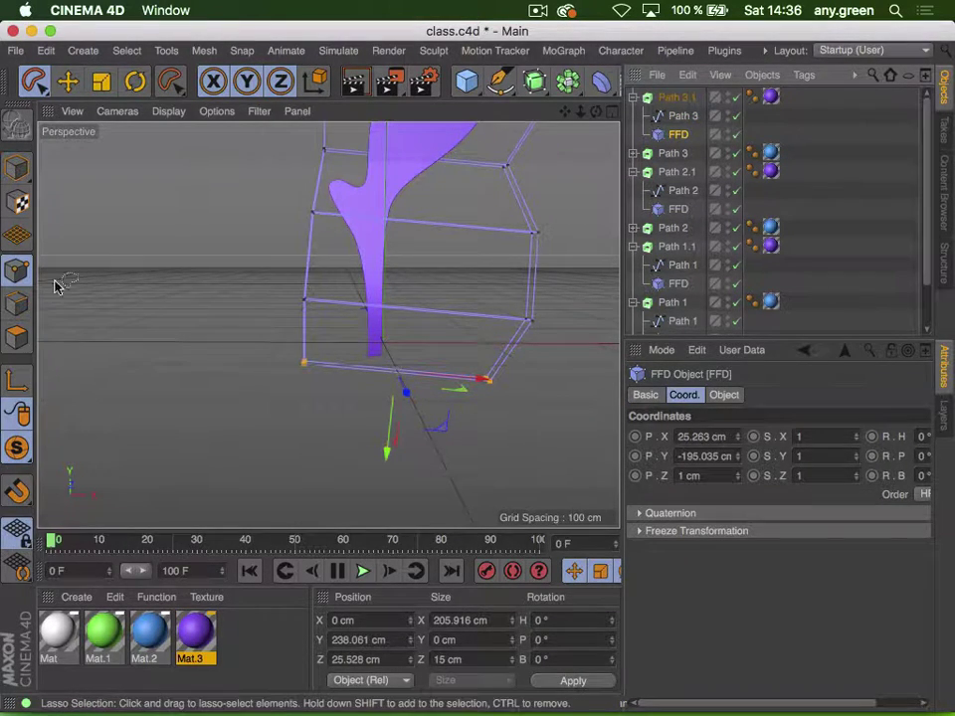
# Turn Viewport Solo off, shift Path 3.1's selected FFD points to about X -26 cm, Y 195.8 cm, and return to Model mode
pyautogui.moveTo(22, 437); pyautogui.dragTo(78, 469)
pyautogui.press('e')
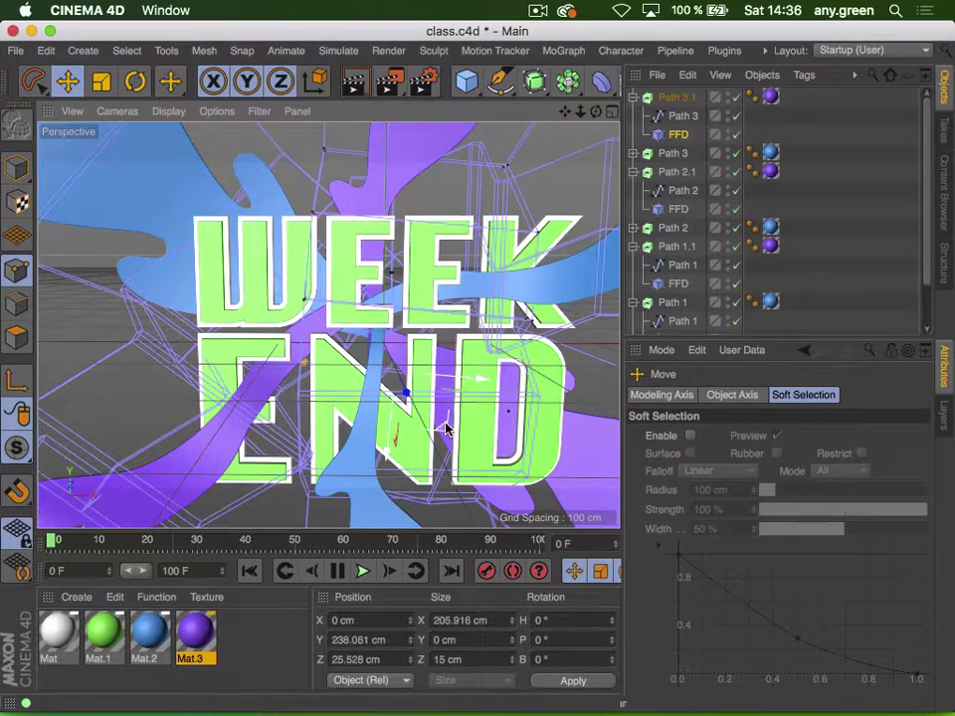
pyautogui.moveTo(446, 425); pyautogui.dragTo(454, 391)
pyautogui.press('3')
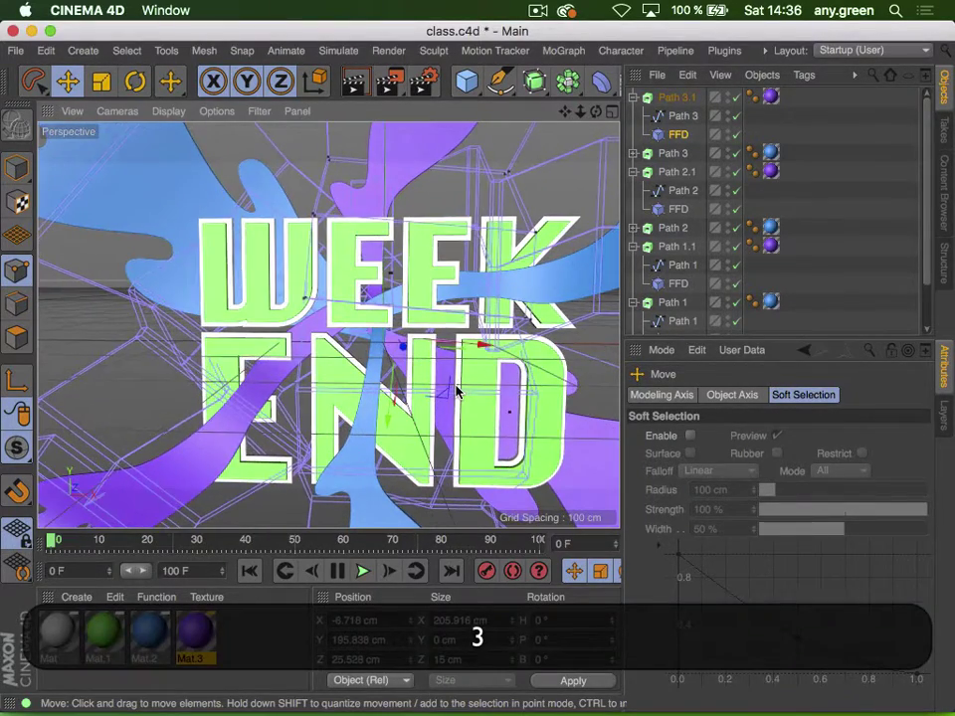
pyautogui.moveTo(479, 350); pyautogui.dragTo(460, 362)
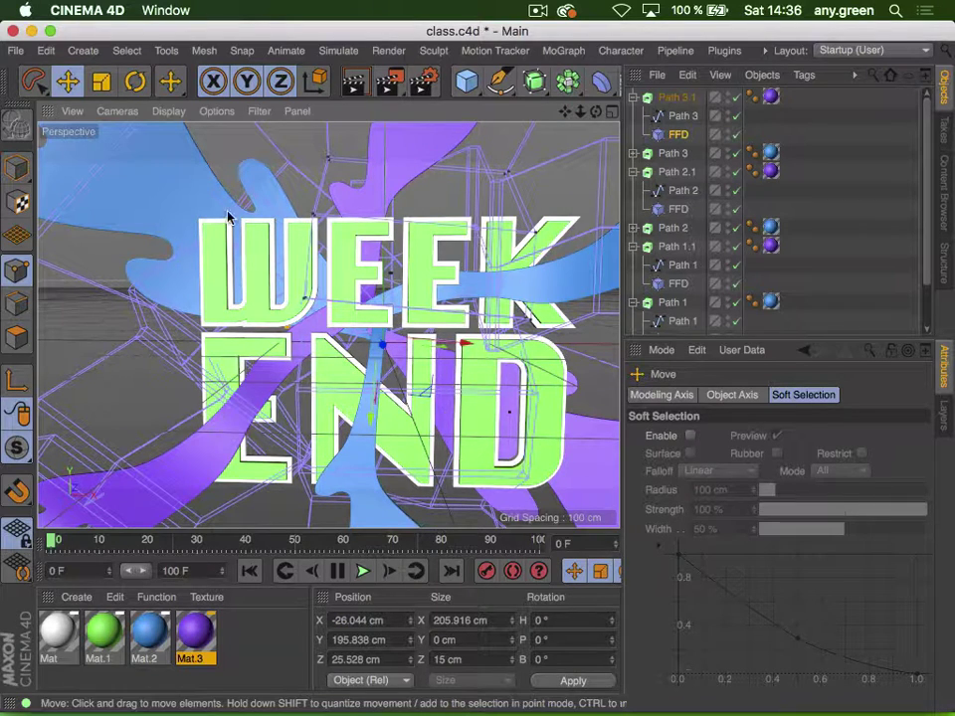
pyautogui.click(17, 167)
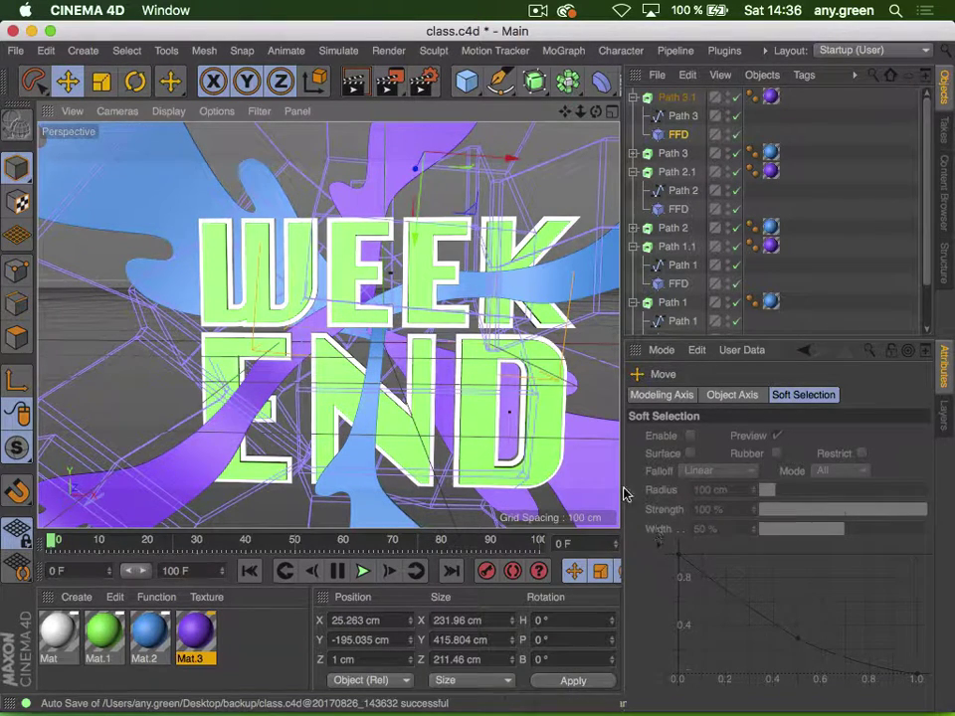
# Shift the selected inner-end points of purple Path 1.1's FFD cage to about X 241.7 cm, Y 111.2 cm
pyautogui.click(593, 464)
pyautogui.click(673, 283)
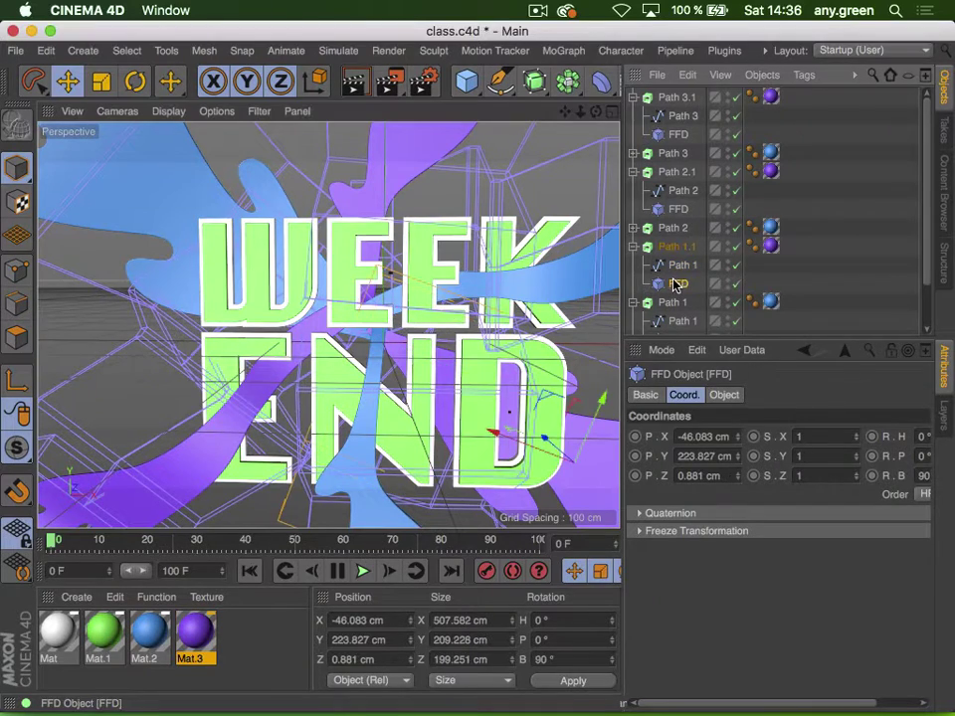
pyautogui.click(16, 269)
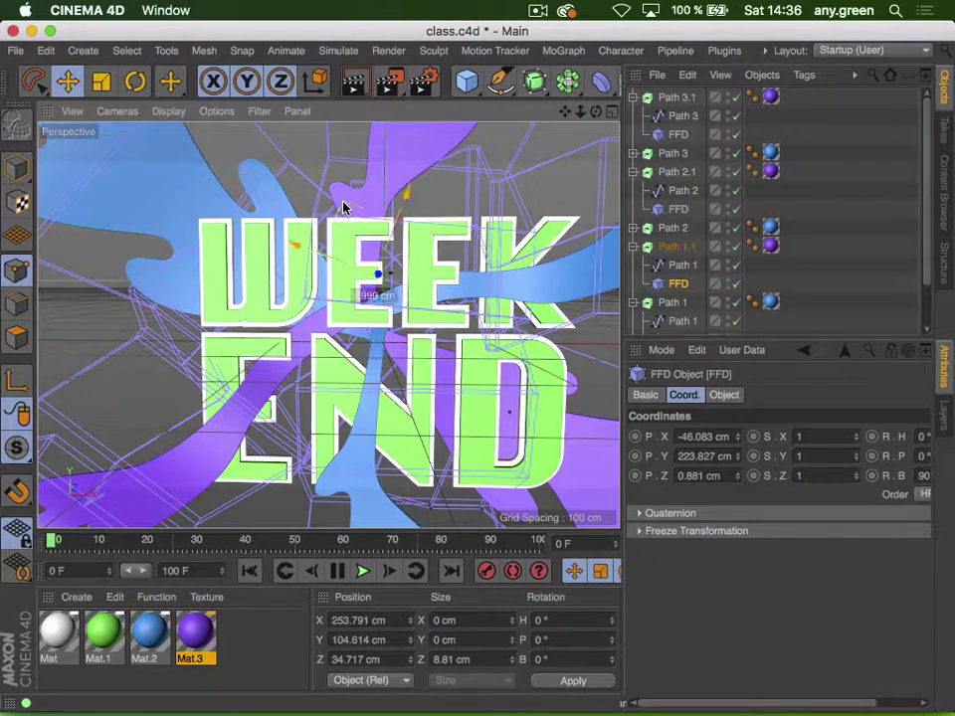
pyautogui.moveTo(343, 206); pyautogui.dragTo(357, 205)
pyautogui.press('2')
pyautogui.moveTo(346, 293)
pyautogui.mouseDown()
pyautogui.moveTo(308, 310)
pyautogui.moveTo(362, 311)
pyautogui.moveTo(354, 317)
pyautogui.mouseUp()
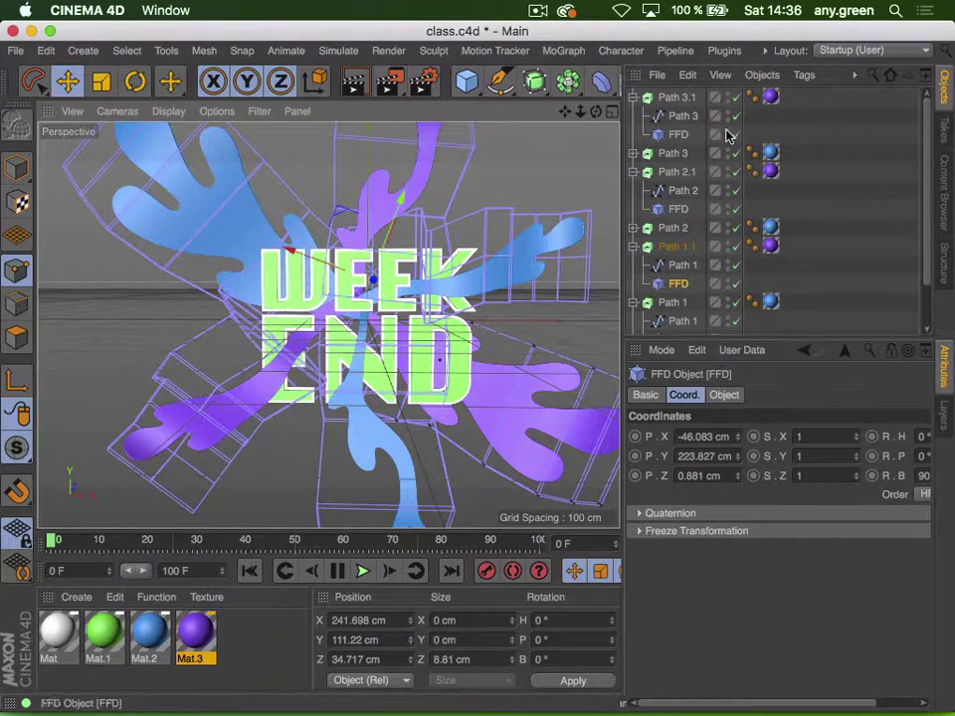
# Collapse all expanded Path objects in the object list and clear the selection
pyautogui.click(633, 97)
pyautogui.click(633, 134)
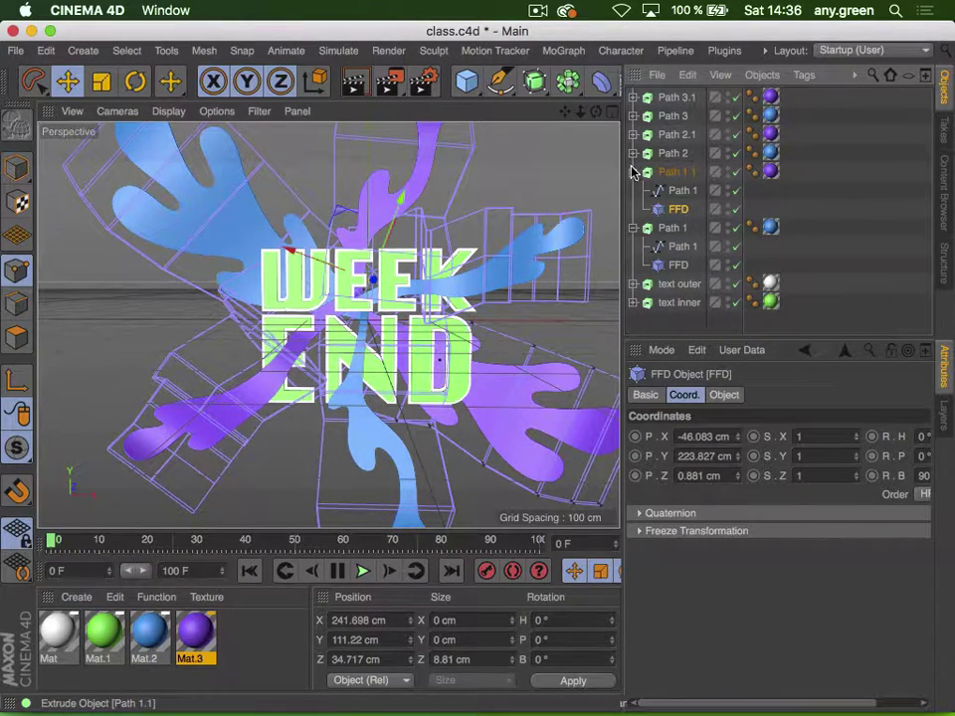
pyautogui.click(633, 173)
pyautogui.click(633, 190)
pyautogui.click(658, 286)
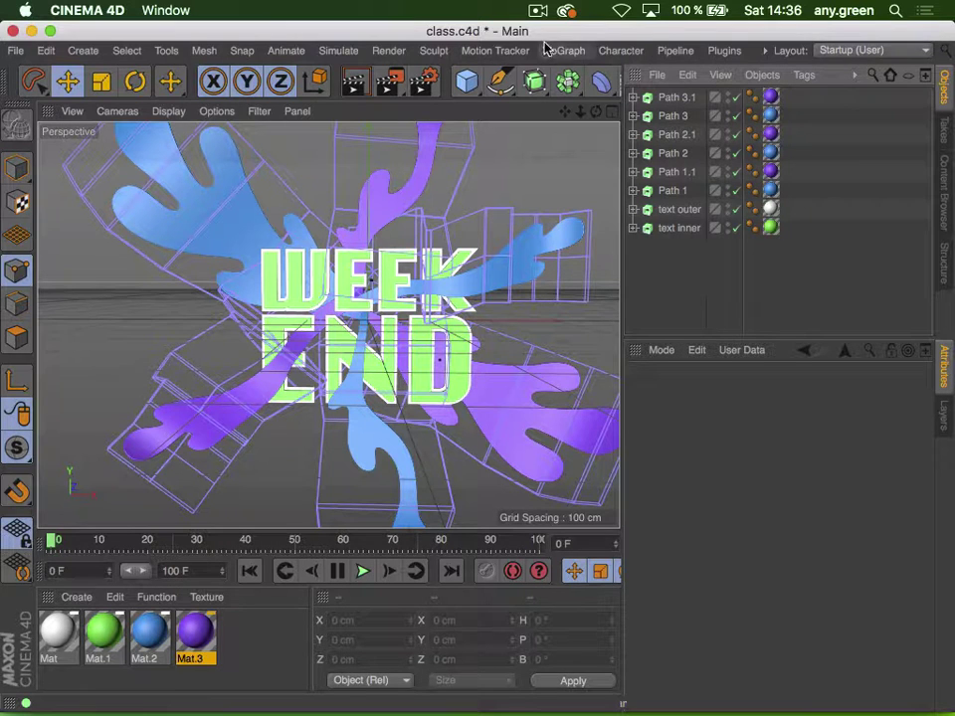
pyautogui.click(538, 10)
pyautogui.click(558, 66)
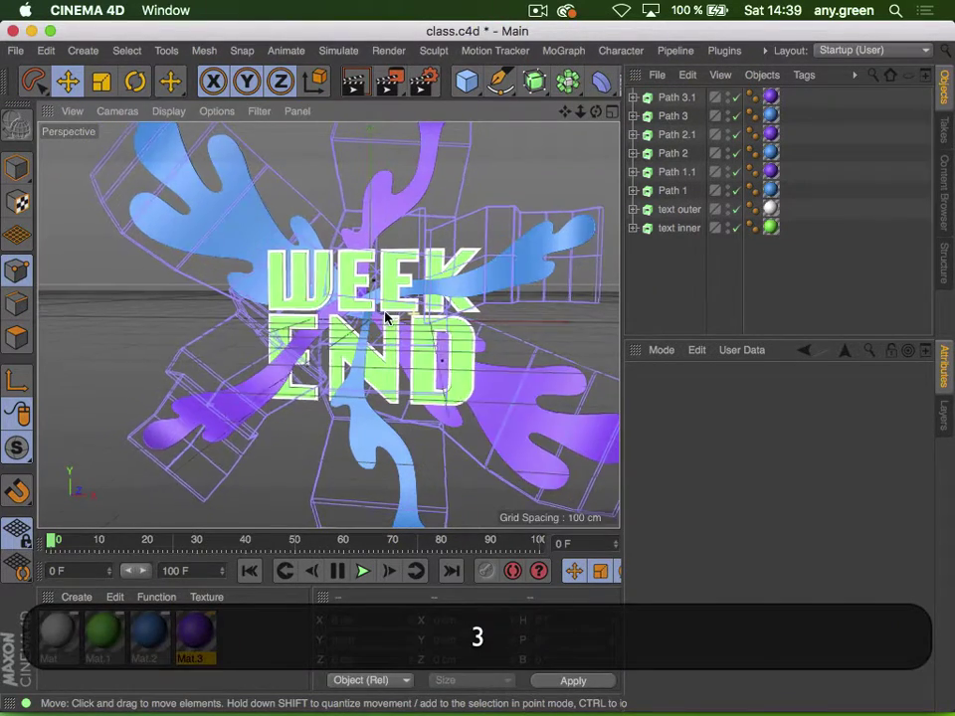
# Save the class.c4d project with the whole splash composition in view
pyautogui.moveTo(388, 310); pyautogui.dragTo(338, 315)
pyautogui.press('1')
pyautogui.press('super+s')
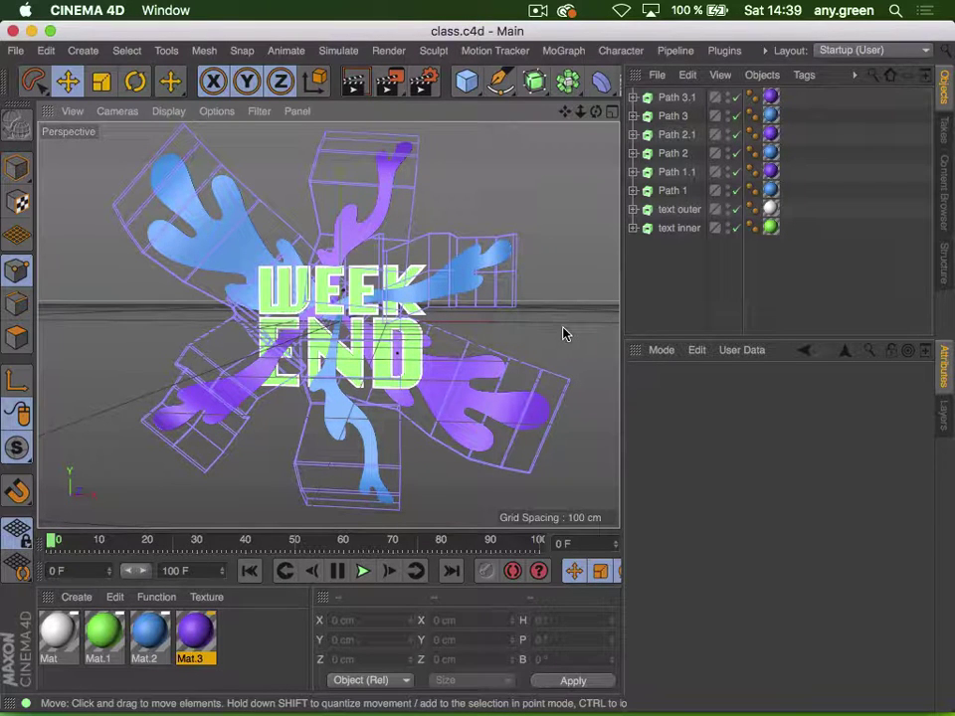
# Add a Plane primitive in Model mode and rotate it upright to a pitch of 90°
pyautogui.click(466, 89)
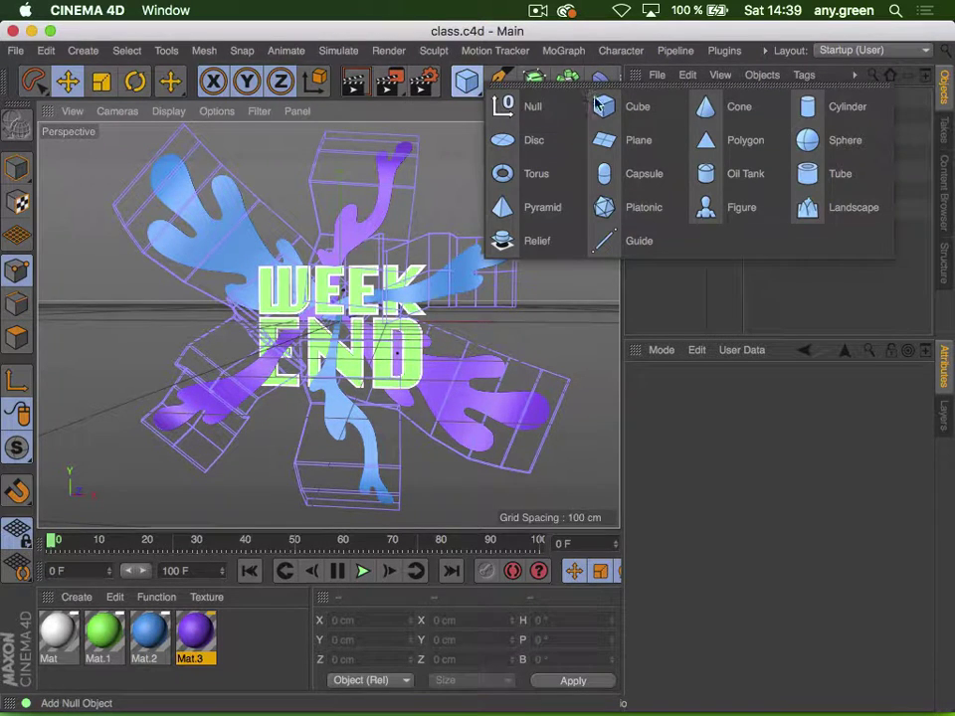
pyautogui.click(658, 145)
pyautogui.press('r')
pyautogui.press('r')
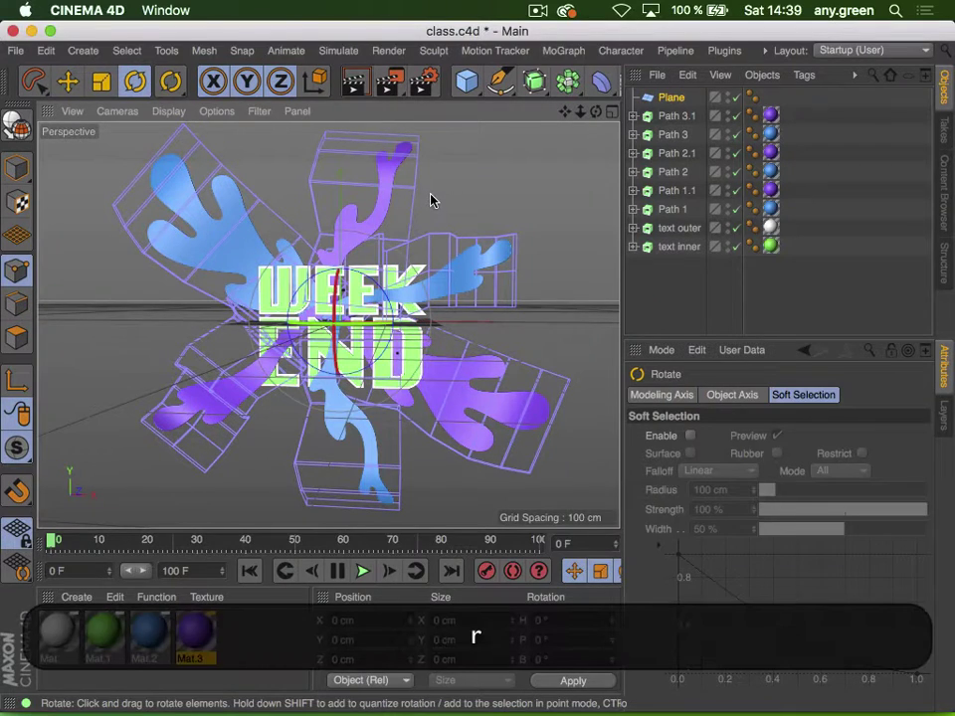
pyautogui.click(17, 167)
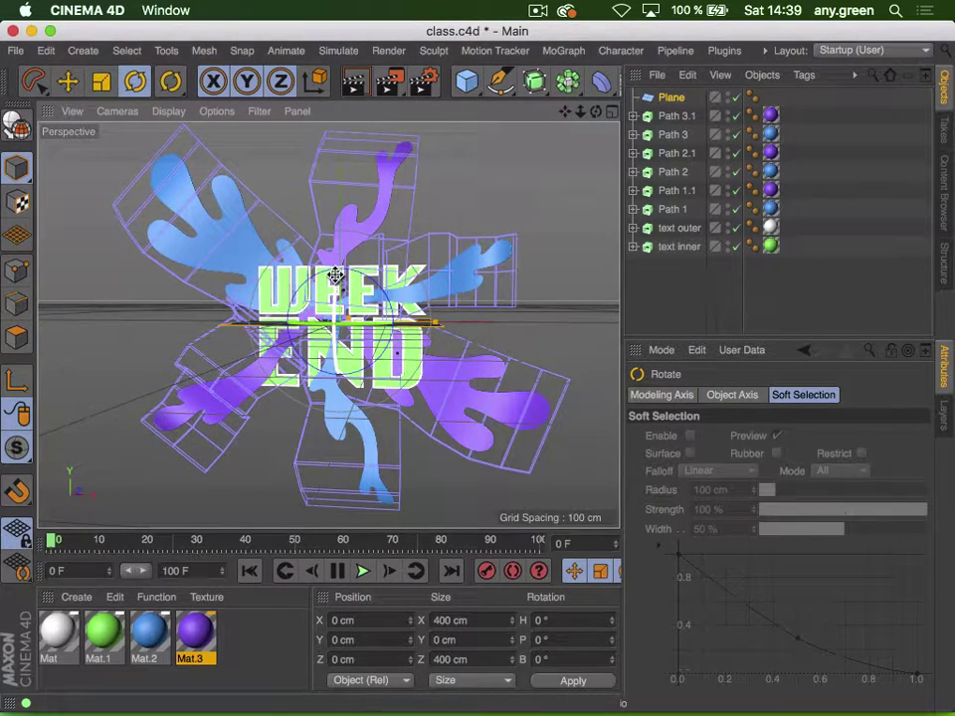
pyautogui.moveTo(336, 276); pyautogui.dragTo(378, 499)
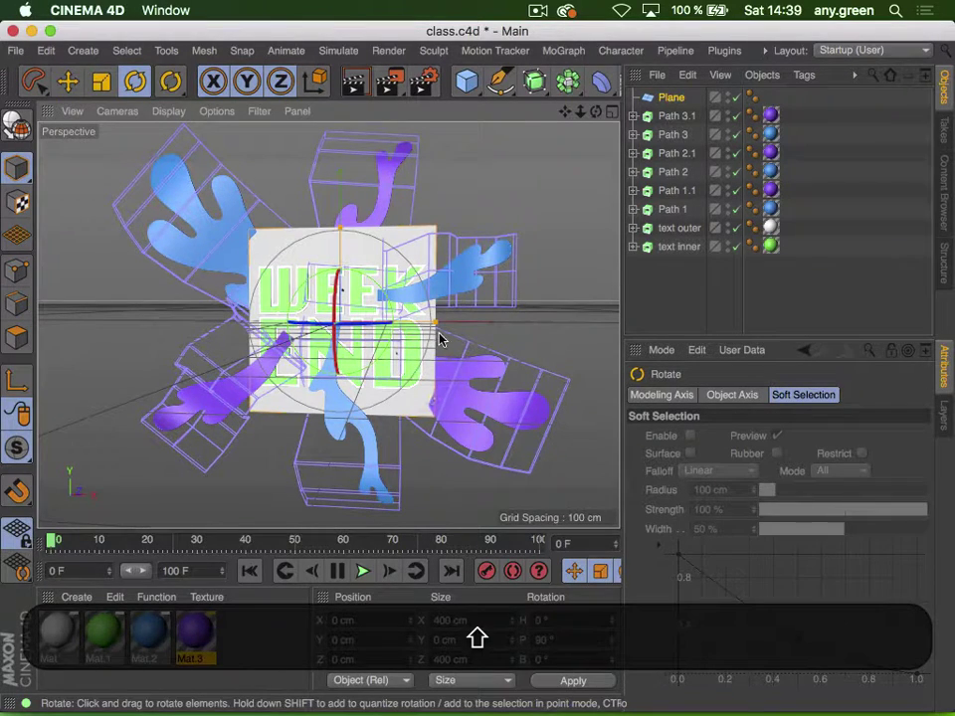
# Stretch the plane to about 1599 by 1619 cm and apply the blue Mat.2 material to it
pyautogui.moveTo(434, 326); pyautogui.dragTo(788, 323)
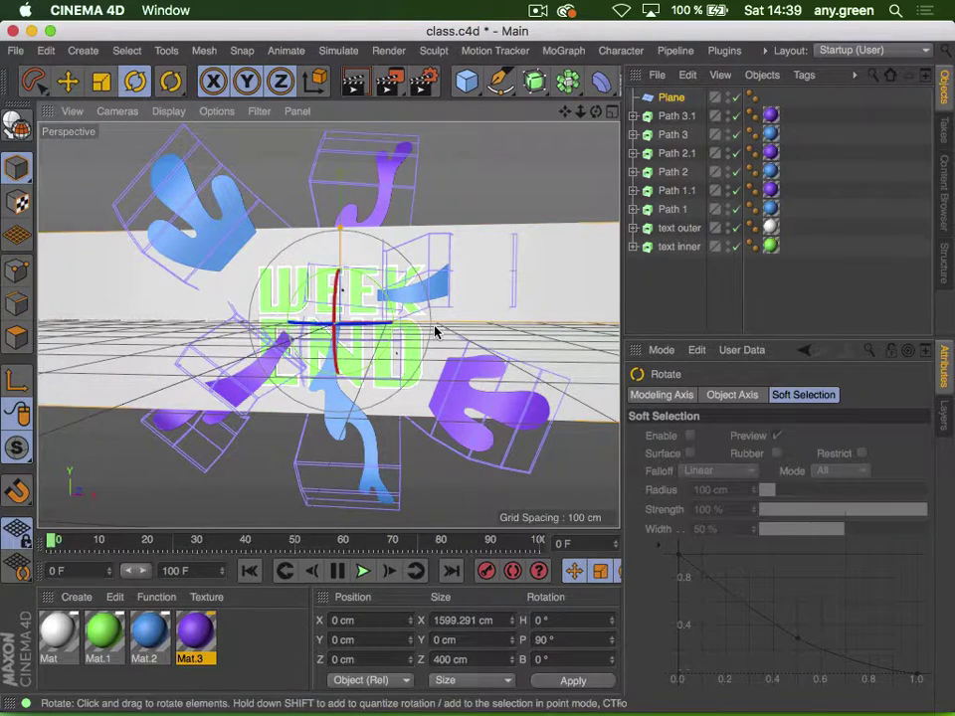
pyautogui.moveTo(345, 230); pyautogui.dragTo(342, 123)
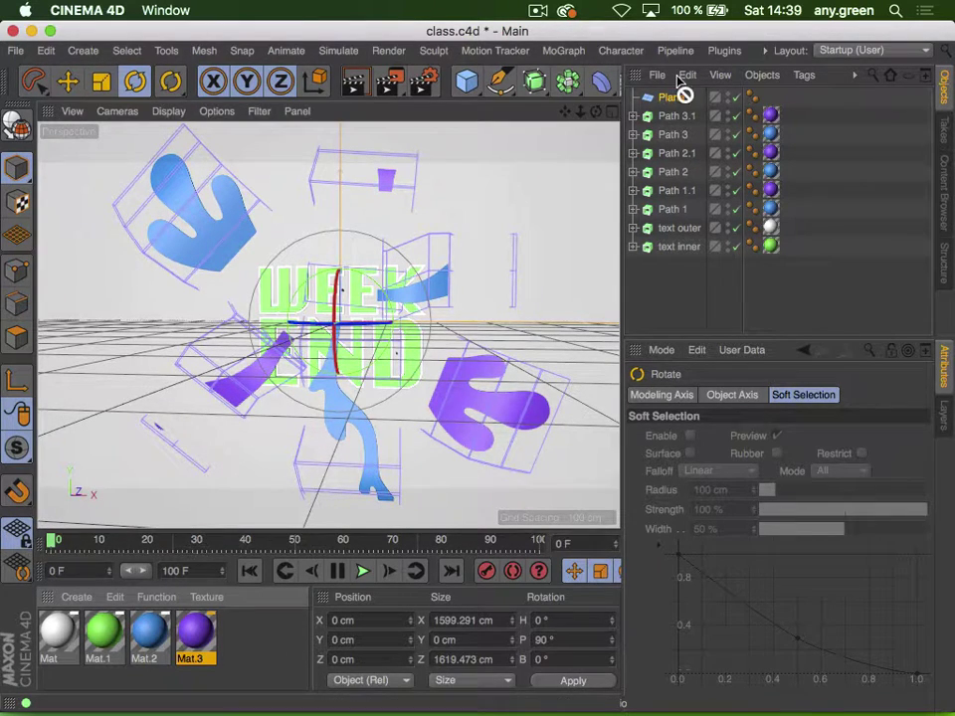
pyautogui.moveTo(665, 98); pyautogui.dragTo(668, 99)
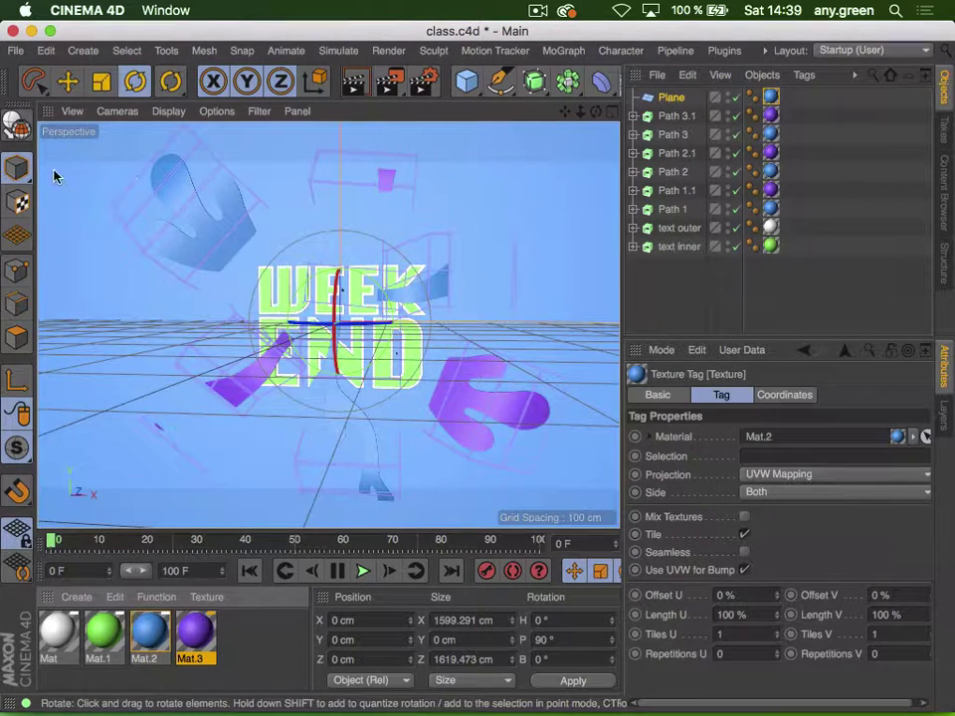
# Move the blue plane back behind the text and splashes to about Z 63.3 cm
pyautogui.click(67, 82)
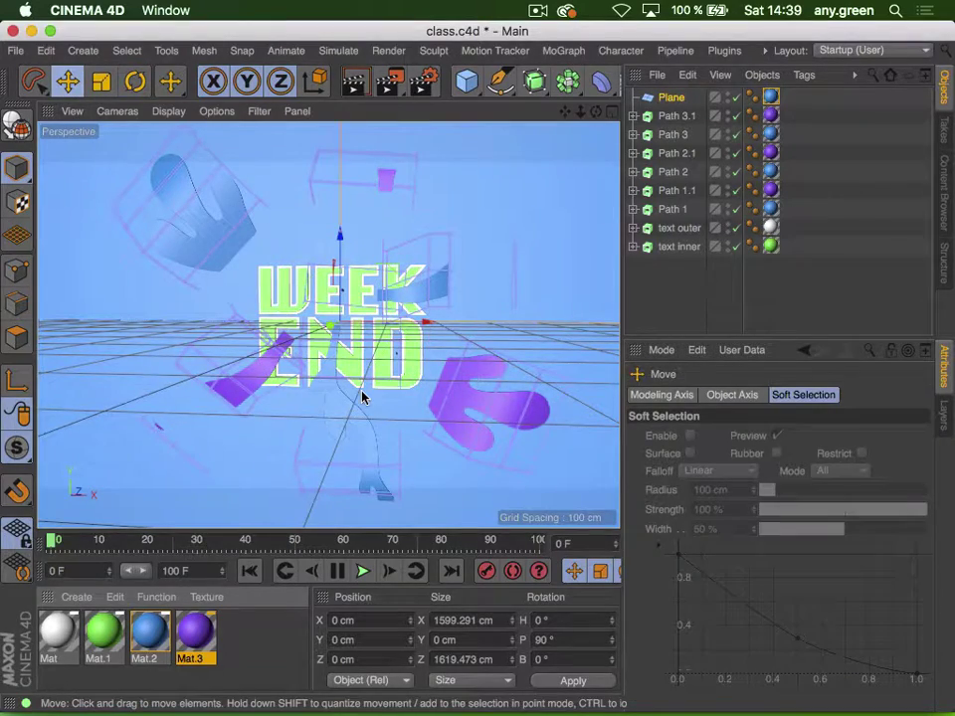
pyautogui.moveTo(393, 353); pyautogui.dragTo(323, 379)
pyautogui.moveTo(293, 331); pyautogui.dragTo(386, 280)
pyautogui.press('3')
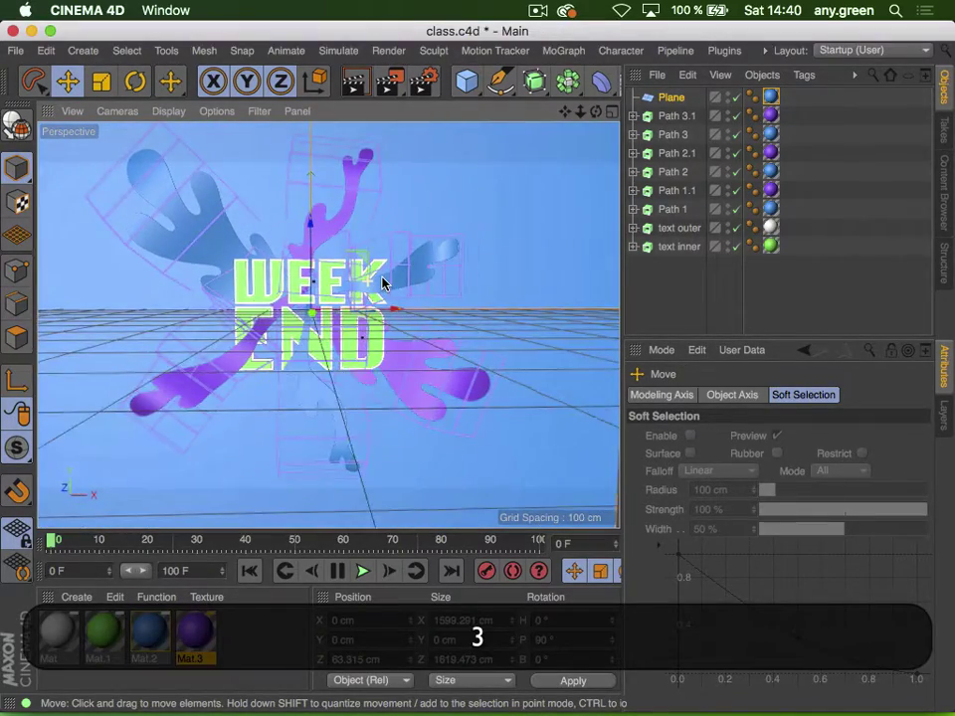
# Hide deformers in the perspective view using the viewport display filter
pyautogui.click(260, 111)
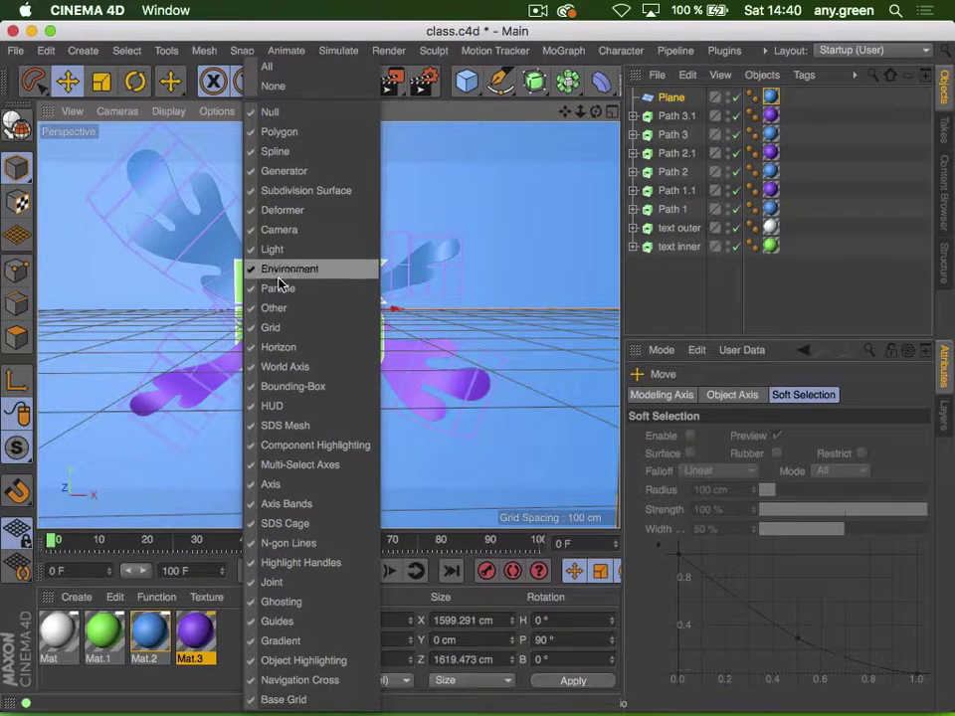
pyautogui.click(279, 210)
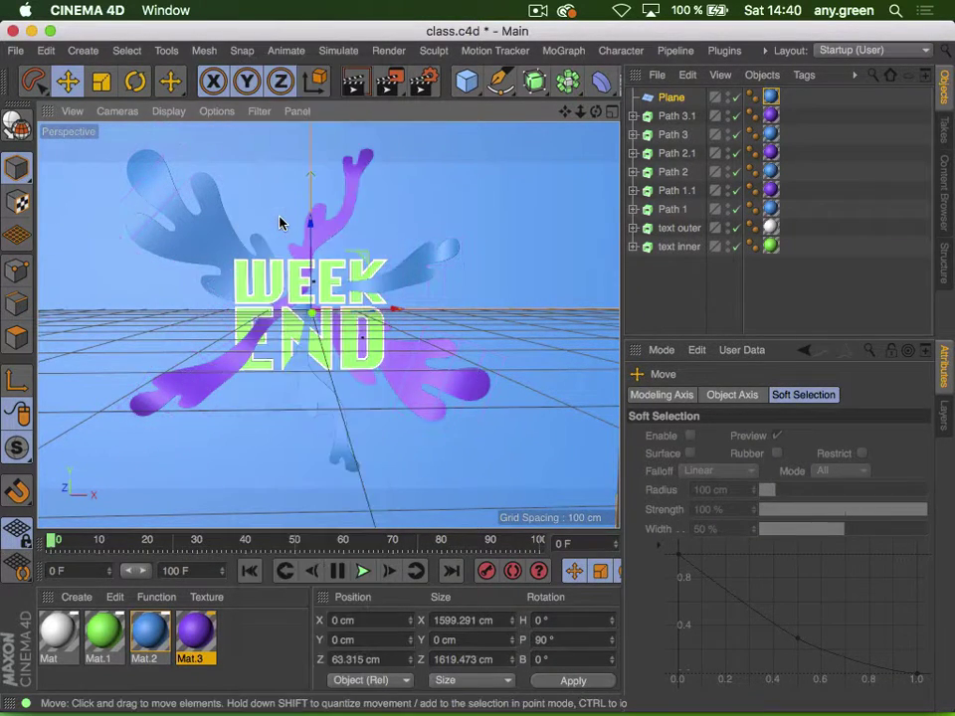
pyautogui.moveTo(304, 315); pyautogui.dragTo(278, 319)
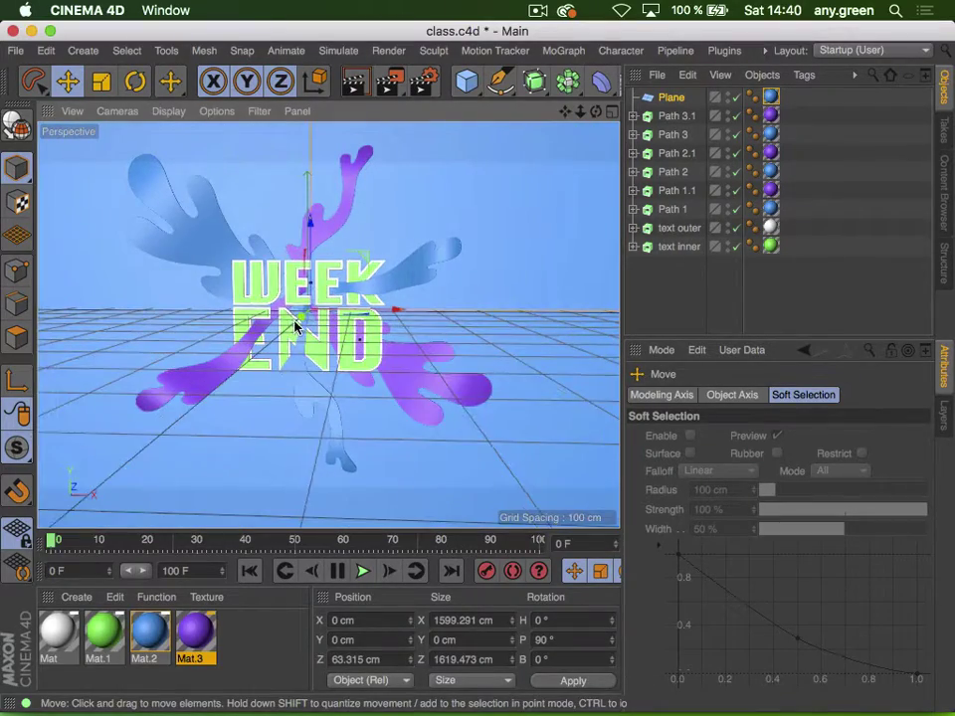
# Display the perspective view with Gouraud Shading (Lines) and Isoparms to outline the shapes
pyautogui.click(169, 113)
pyautogui.click(182, 156)
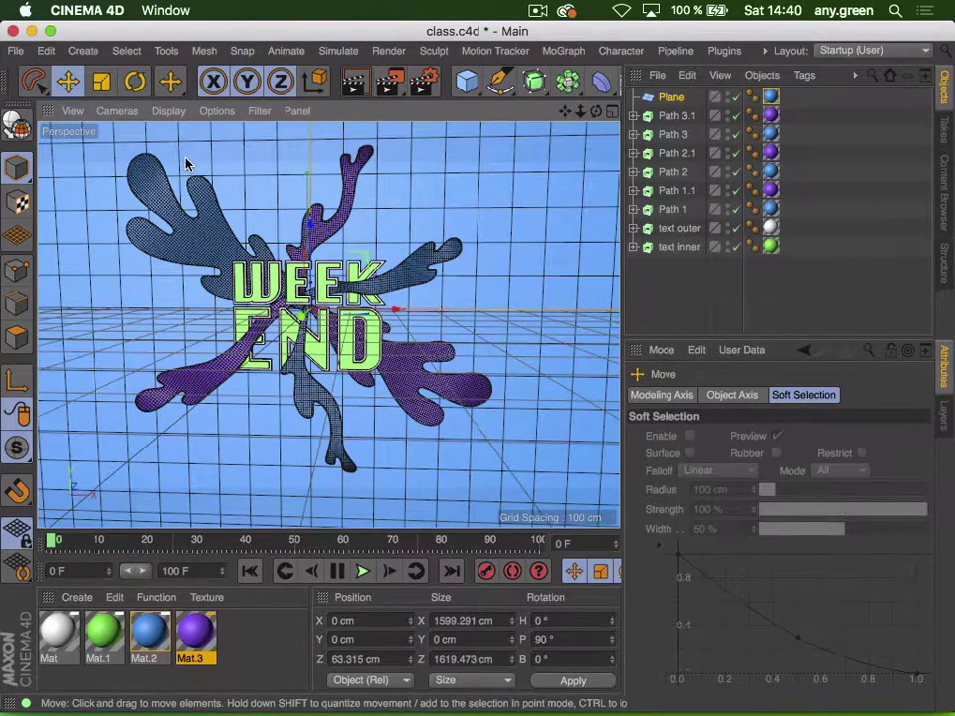
pyautogui.click(168, 113)
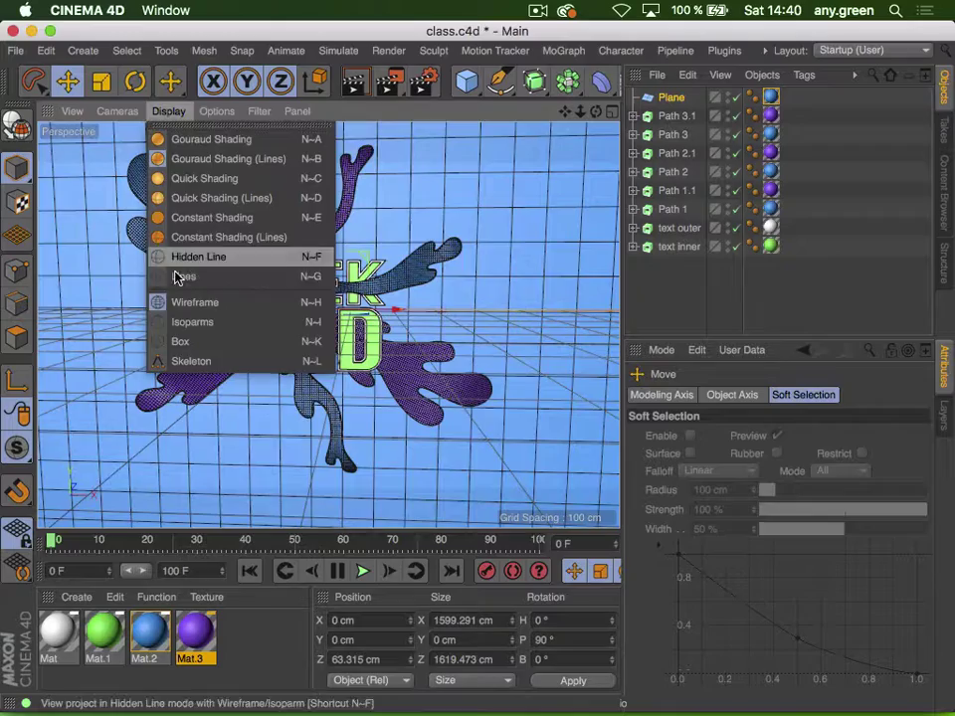
pyautogui.click(189, 322)
pyautogui.moveTo(209, 334); pyautogui.dragTo(324, 311)
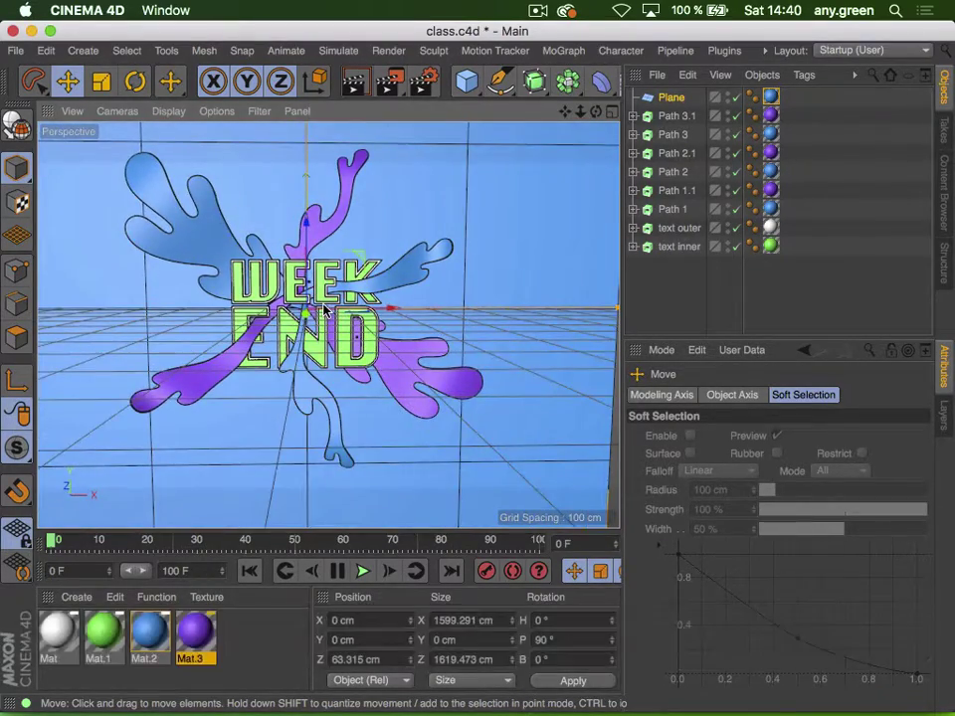
# Add an Area Light and move it in front of the text to about Z -471.3 cm
pyautogui.hscroll(3, 445, 88)
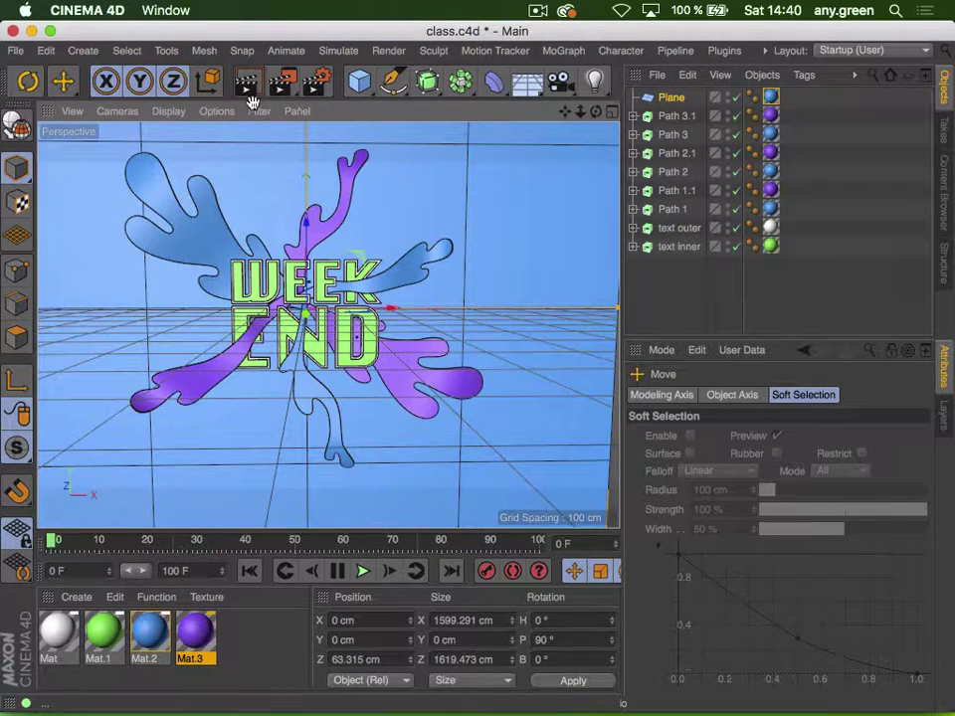
pyautogui.click(590, 84)
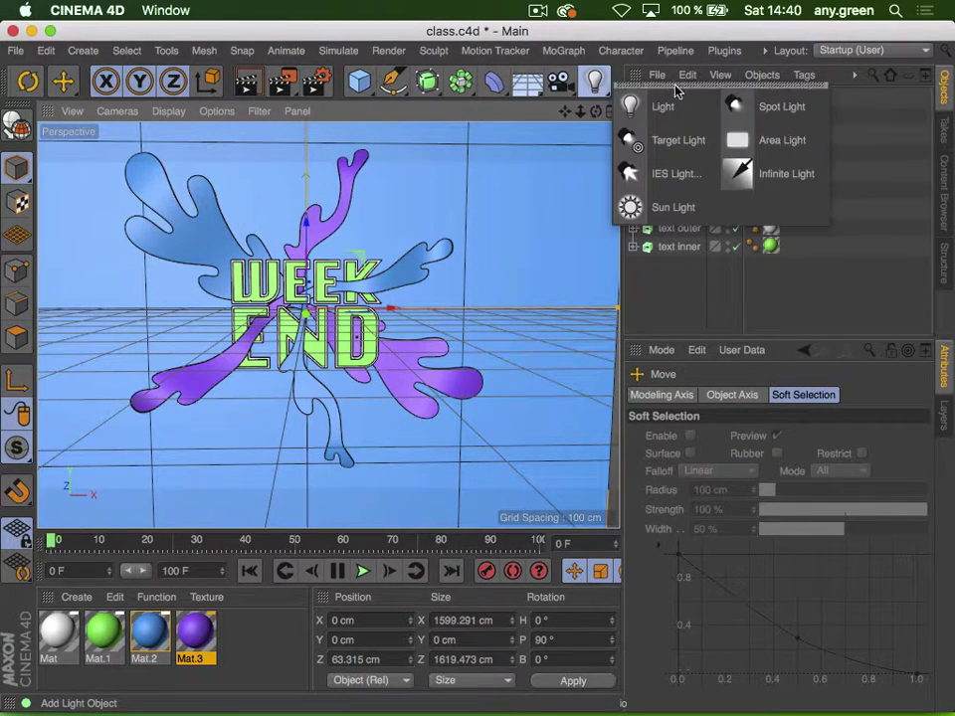
pyautogui.click(784, 140)
pyautogui.moveTo(419, 257); pyautogui.dragTo(242, 354)
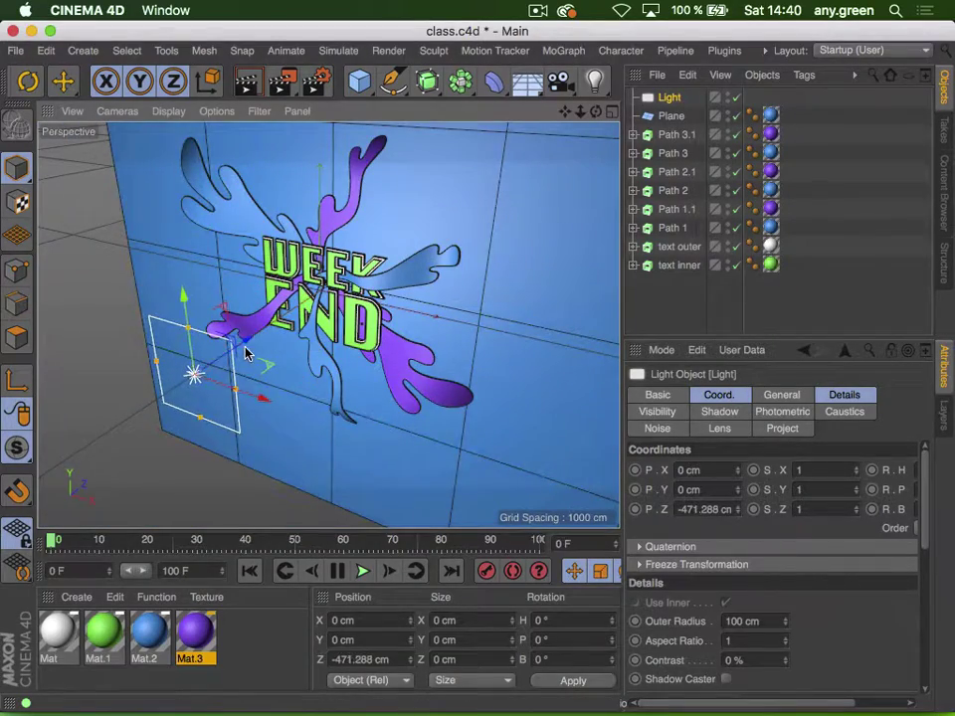
pyautogui.moveTo(330, 340); pyautogui.dragTo(455, 325)
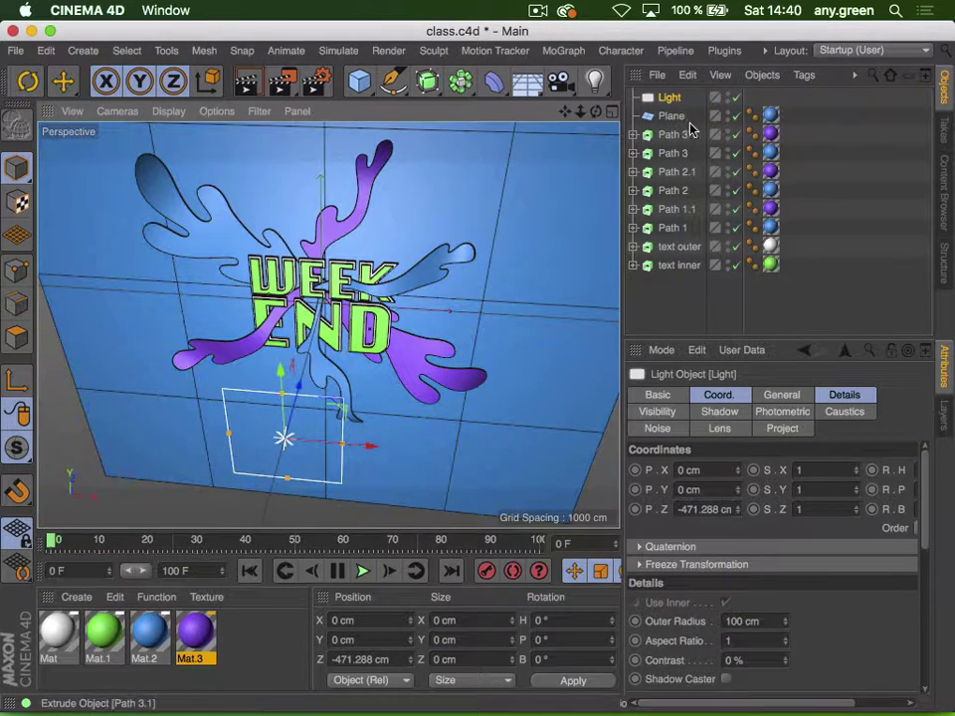
# Add a Target tag to the area light and set the Plane as its target object
pyautogui.rightClick(652, 104)
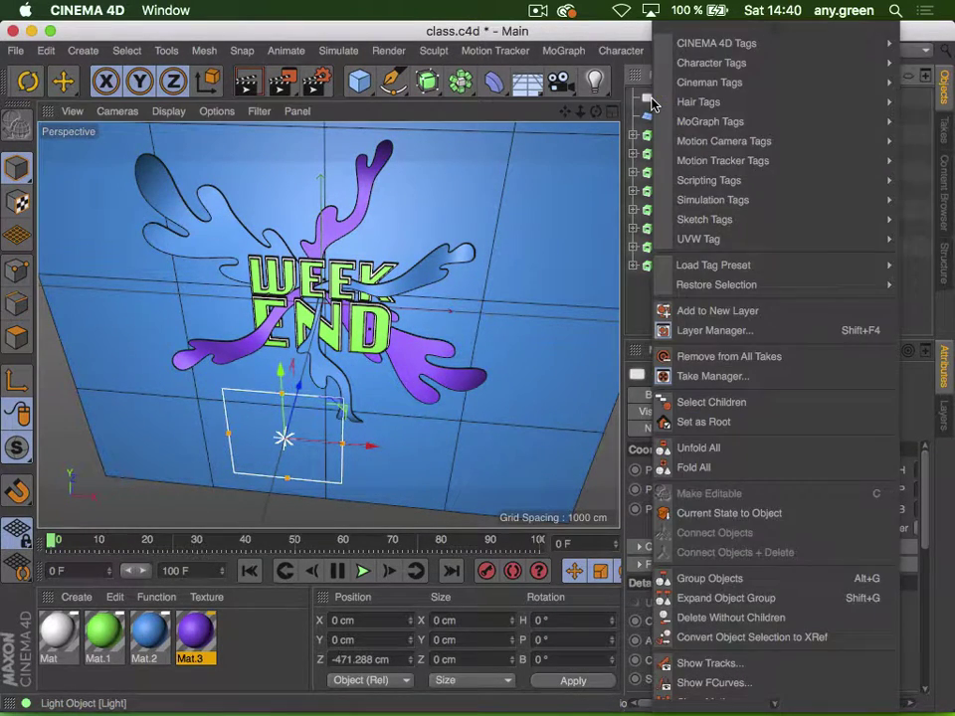
pyautogui.moveTo(764, 51)
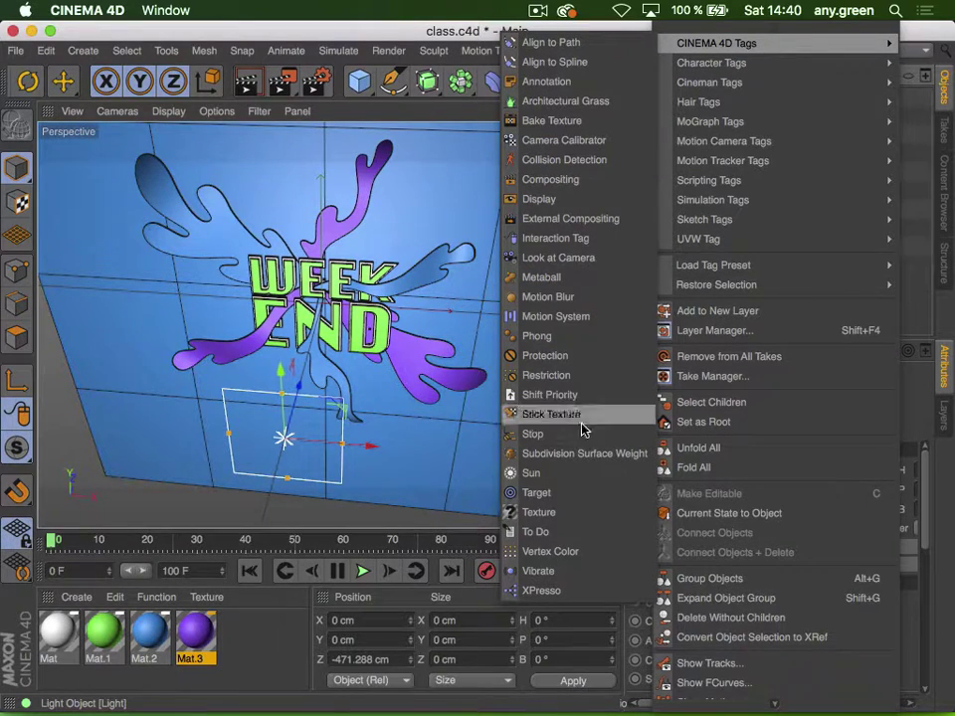
pyautogui.click(582, 503)
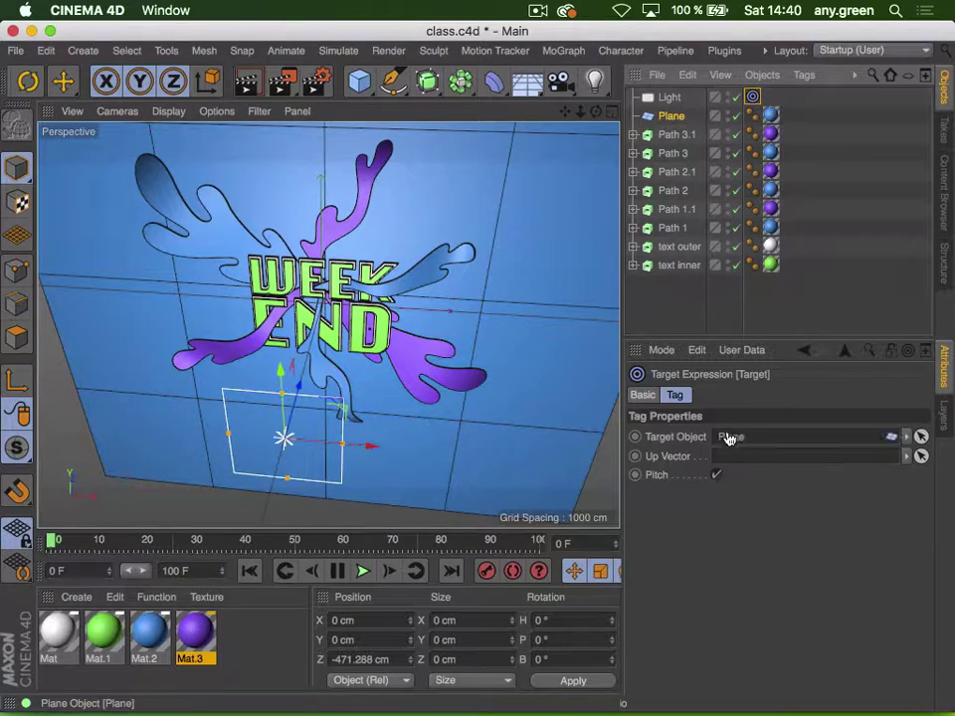
pyautogui.moveTo(729, 438); pyautogui.dragTo(729, 437)
# Move the area light sideways to about X -314.7 cm and scale it up to an outer radius of about 257.5 cm
pyautogui.click(668, 98)
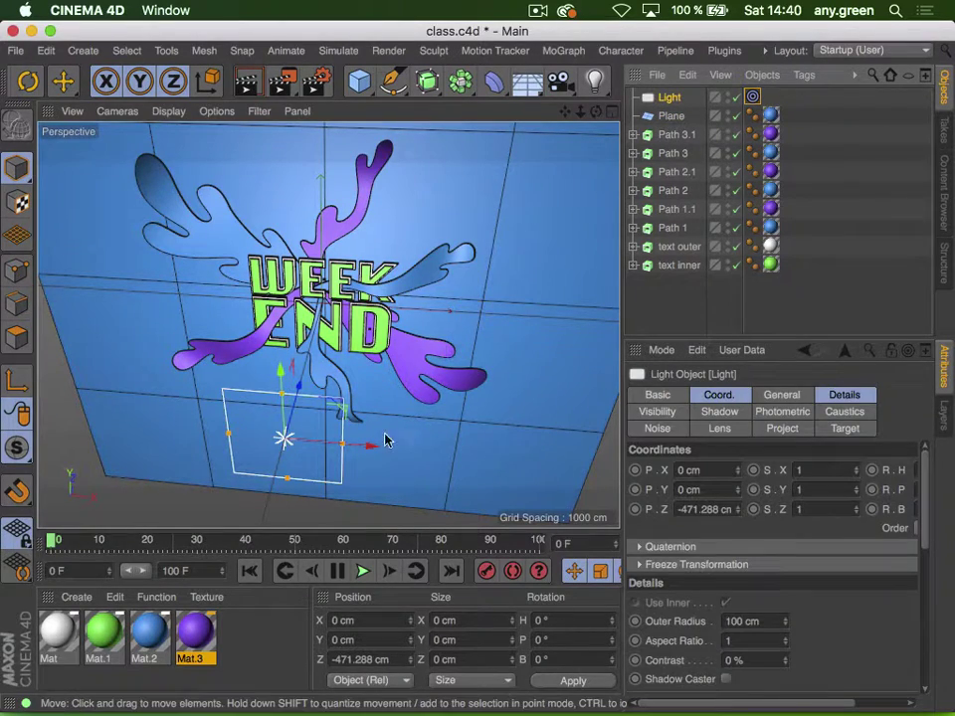
pyautogui.moveTo(385, 440); pyautogui.dragTo(152, 449)
pyautogui.press('3')
pyautogui.moveTo(220, 433); pyautogui.dragTo(282, 339)
pyautogui.press('2')
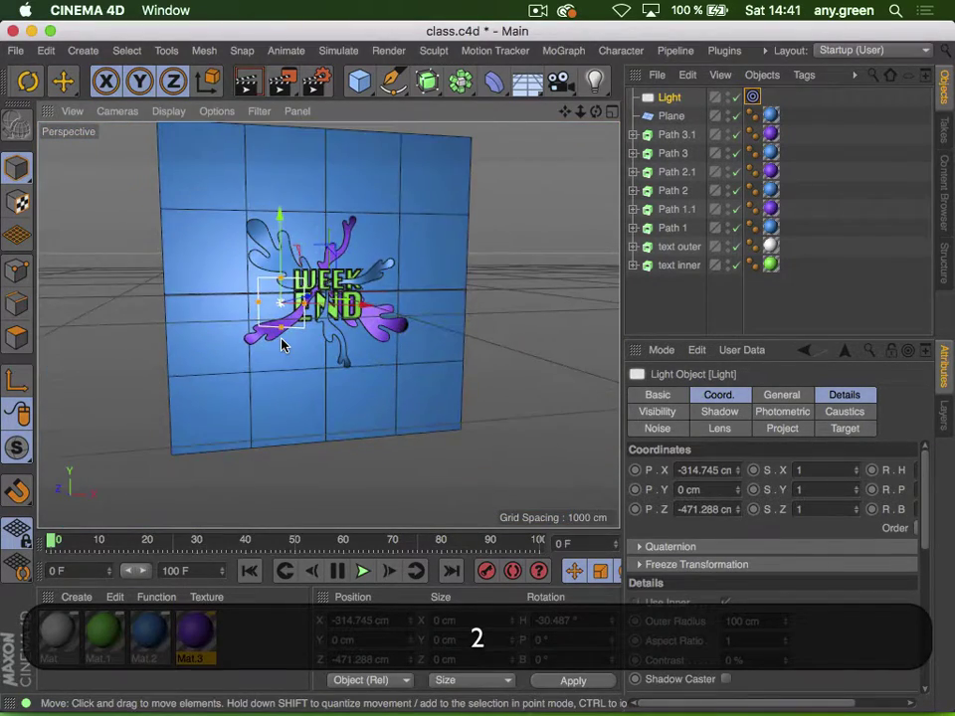
pyautogui.press('t')
pyautogui.moveTo(366, 258); pyautogui.dragTo(547, 244)
# Pull the area light farther back and raise it, to about X -455.9, Y 298.6, Z -711.1 cm
pyautogui.press('3')
pyautogui.moveTo(396, 259); pyautogui.dragTo(294, 288)
pyautogui.press('r')
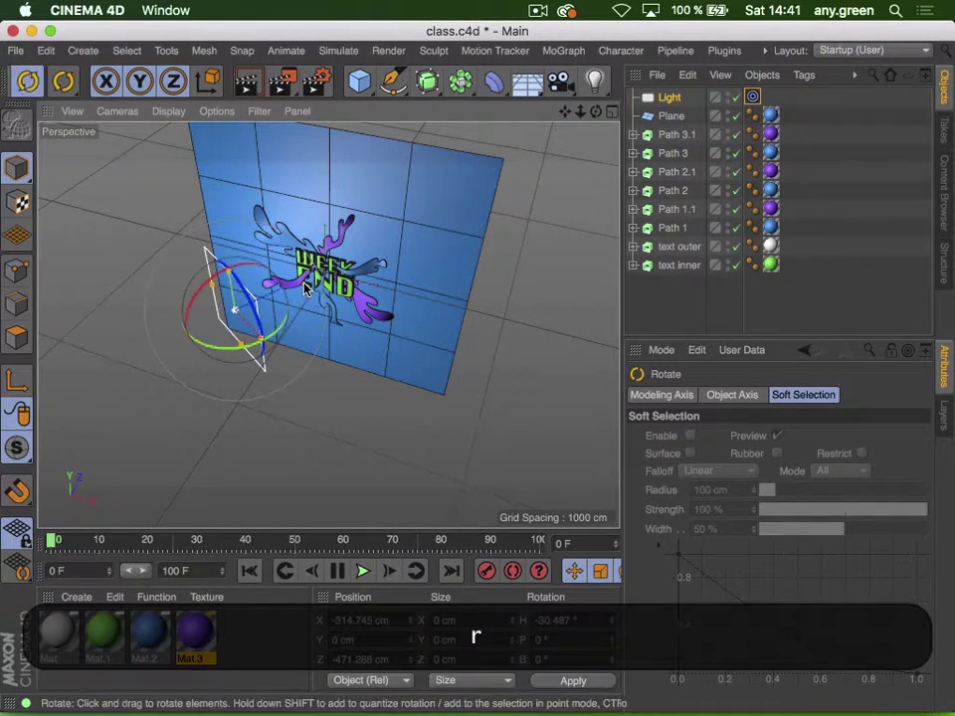
pyautogui.press('e')
pyautogui.moveTo(235, 304); pyautogui.dragTo(190, 336)
pyautogui.press('3')
pyautogui.moveTo(358, 288); pyautogui.dragTo(433, 260)
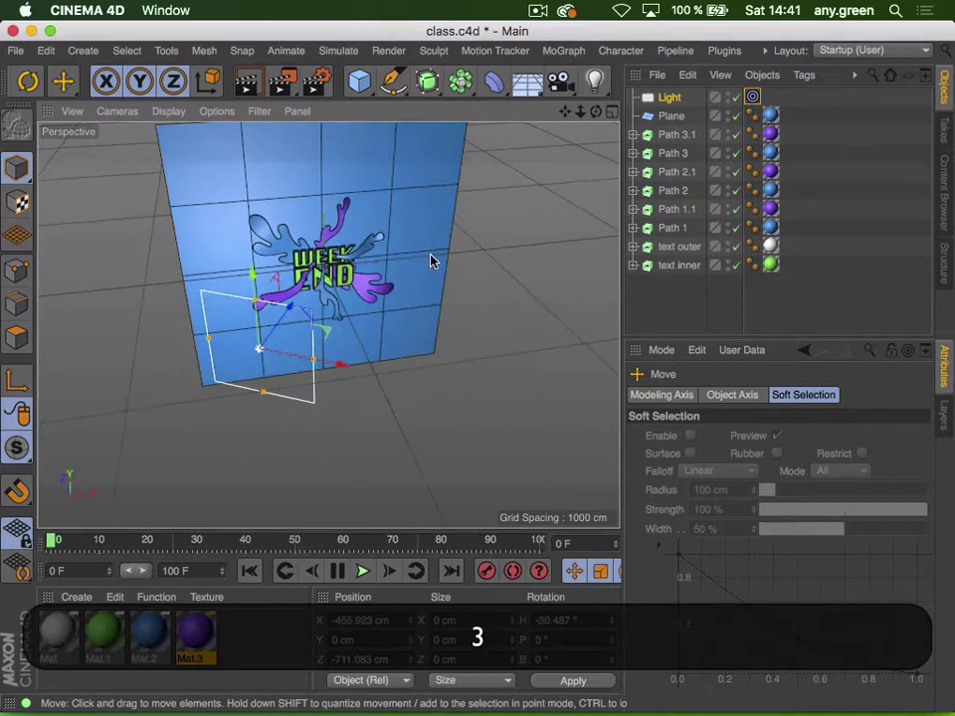
pyautogui.moveTo(260, 276); pyautogui.dragTo(296, 220)
pyautogui.press('3')
# Set the area light's shadow type to Area
pyautogui.click(648, 101)
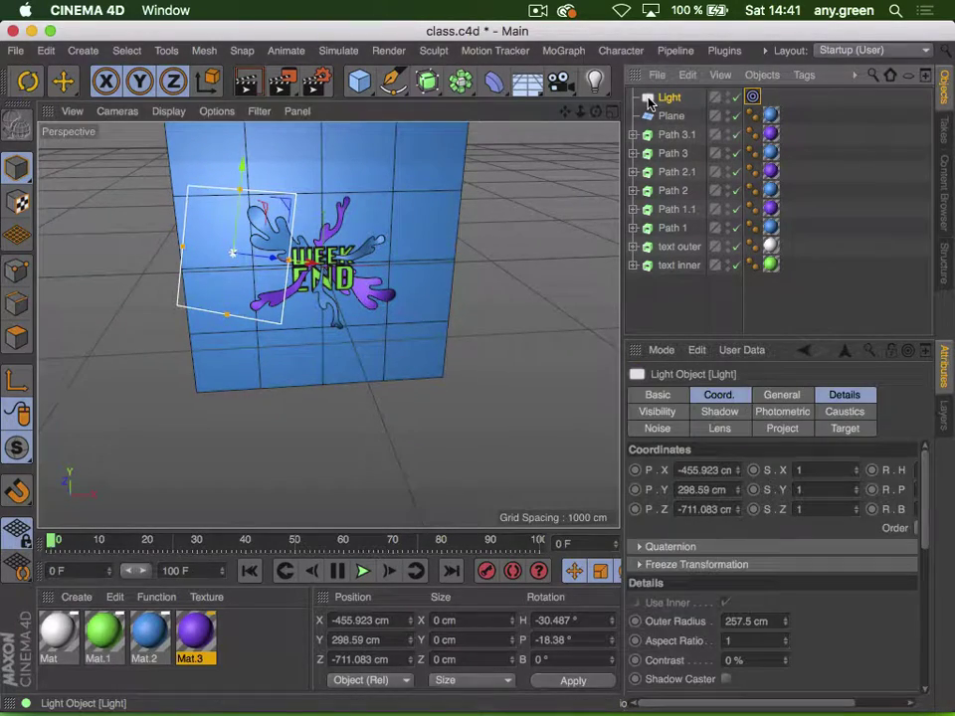
pyautogui.click(780, 397)
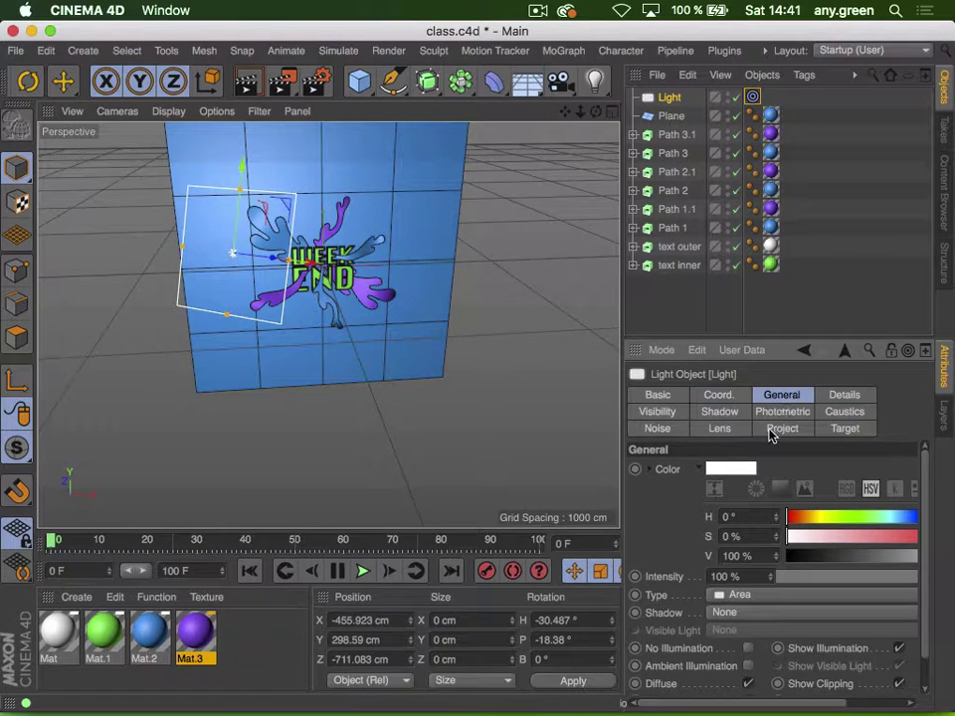
pyautogui.click(723, 609)
pyautogui.click(720, 689)
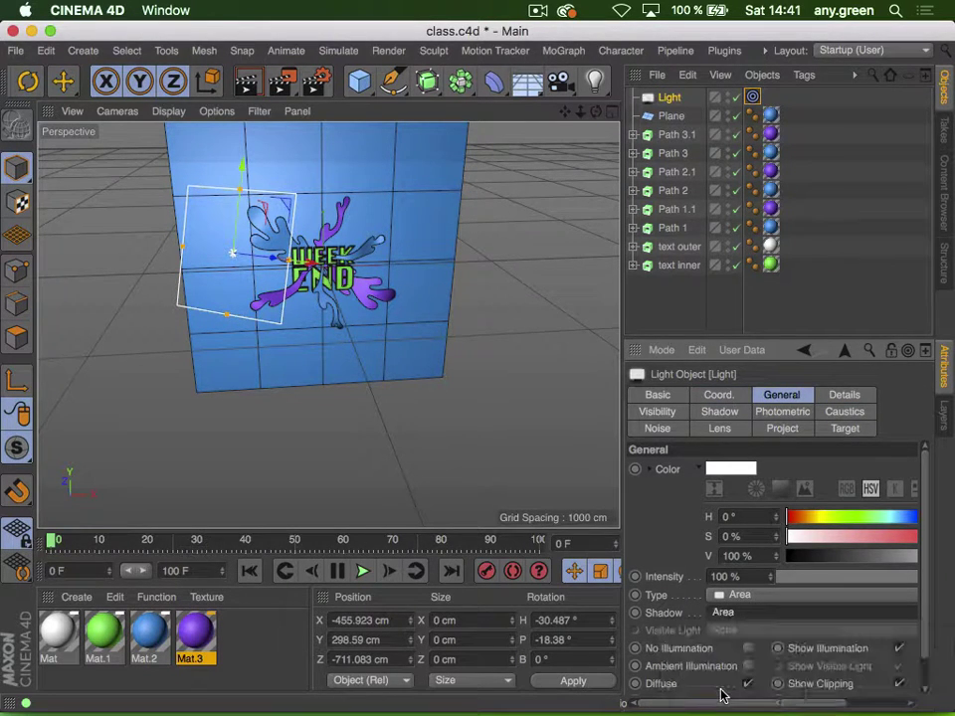
# Enable Enhanced OpenGL and Shadows in the perspective view
pyautogui.click(216, 111)
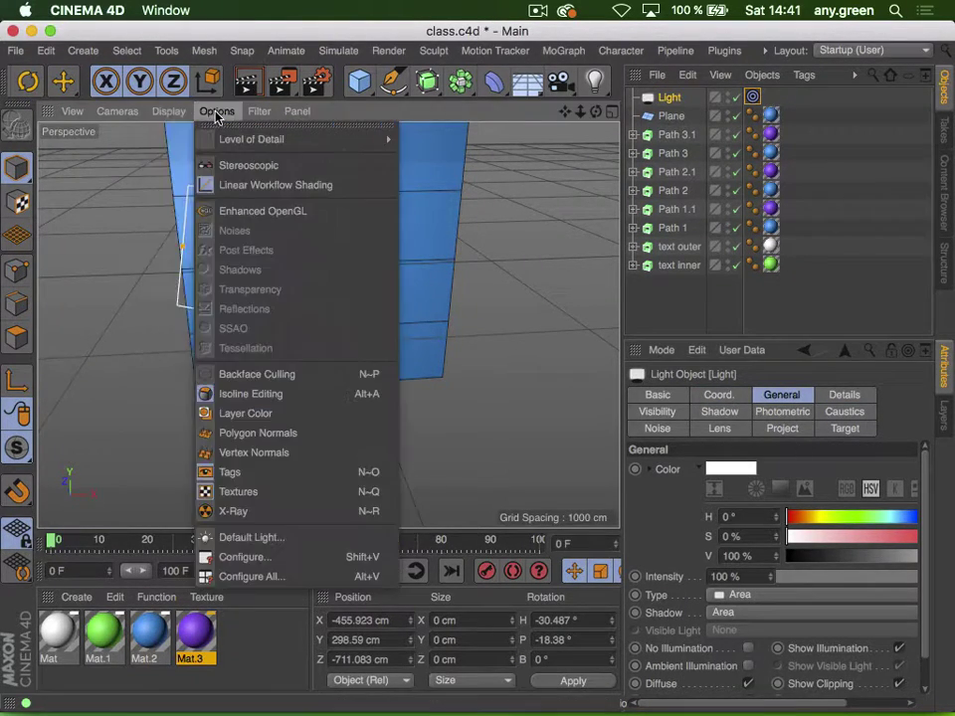
pyautogui.click(243, 185)
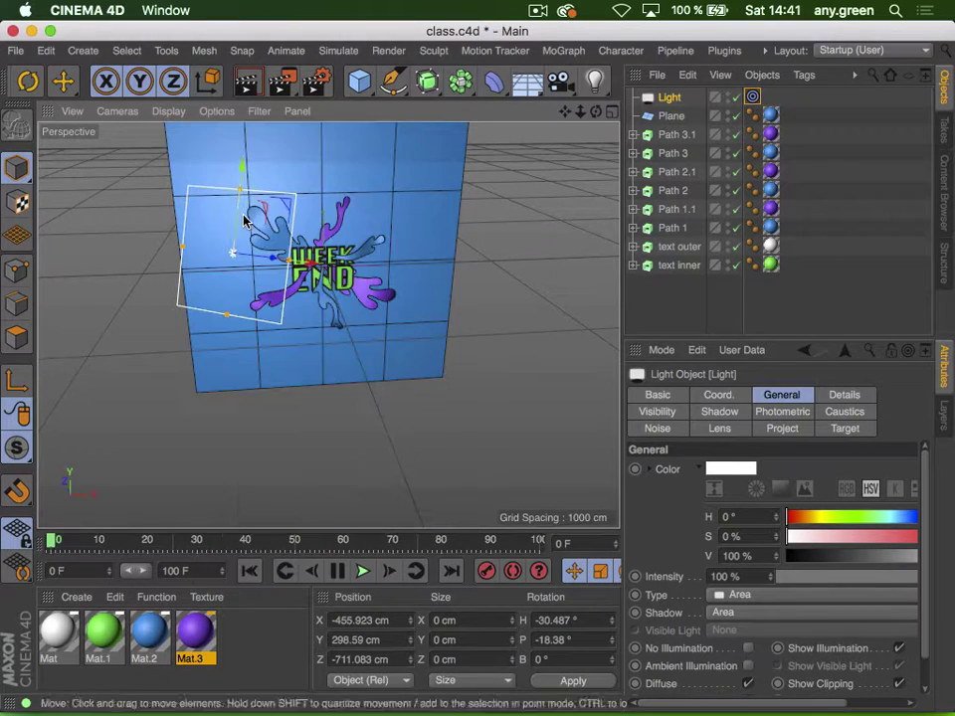
pyautogui.click(212, 111)
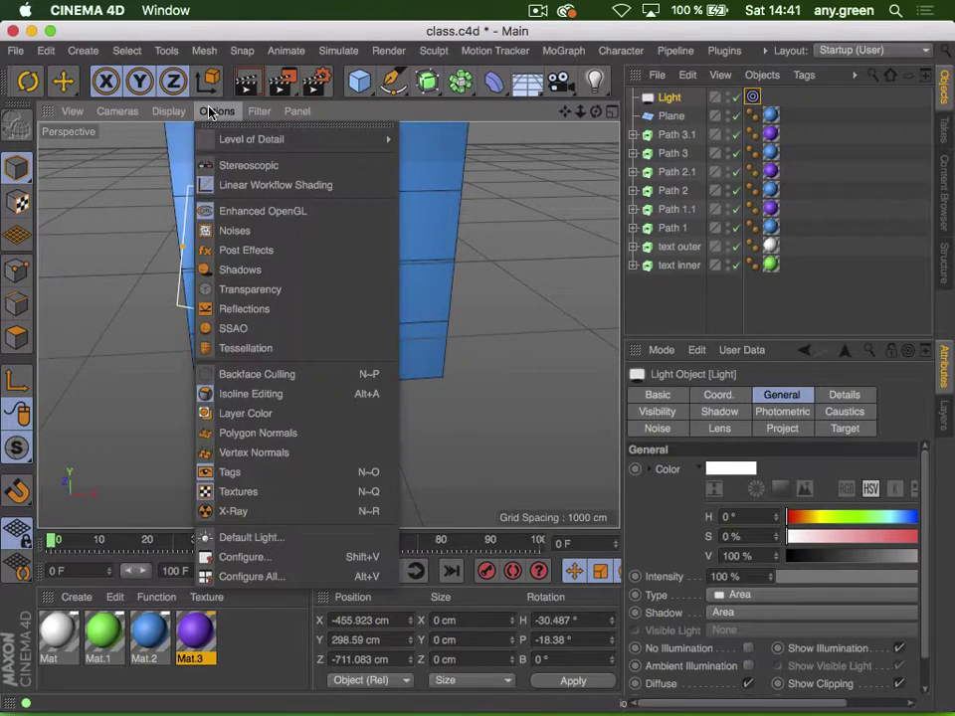
pyautogui.click(290, 276)
# Raise the area light to about X -436.5, Y 413.9, Z -678.1 cm
pyautogui.press('3')
pyautogui.moveTo(313, 294); pyautogui.dragTo(311, 204)
pyautogui.moveTo(239, 142); pyautogui.dragTo(227, 190)
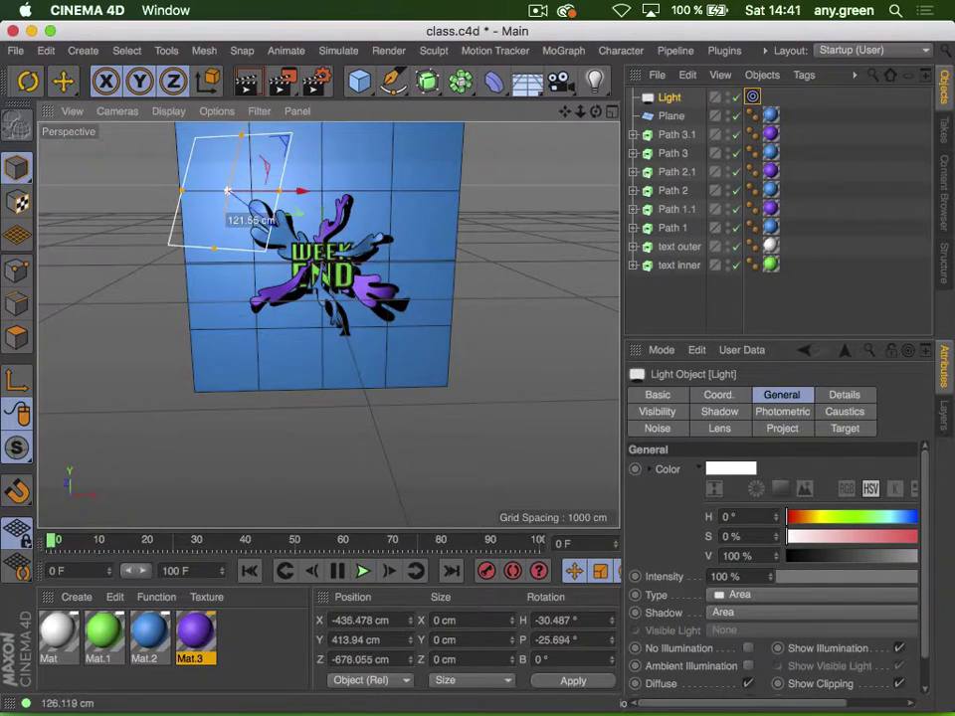
# Duplicate the area light to the opposite side of the text and place the copy at about X 319.5, Y 439.3, Z -1258.8 cm
pyautogui.keyDown('alt'); pyautogui.moveTo(238, 143); pyautogui.dragTo(252, 297); pyautogui.keyUp('alt')
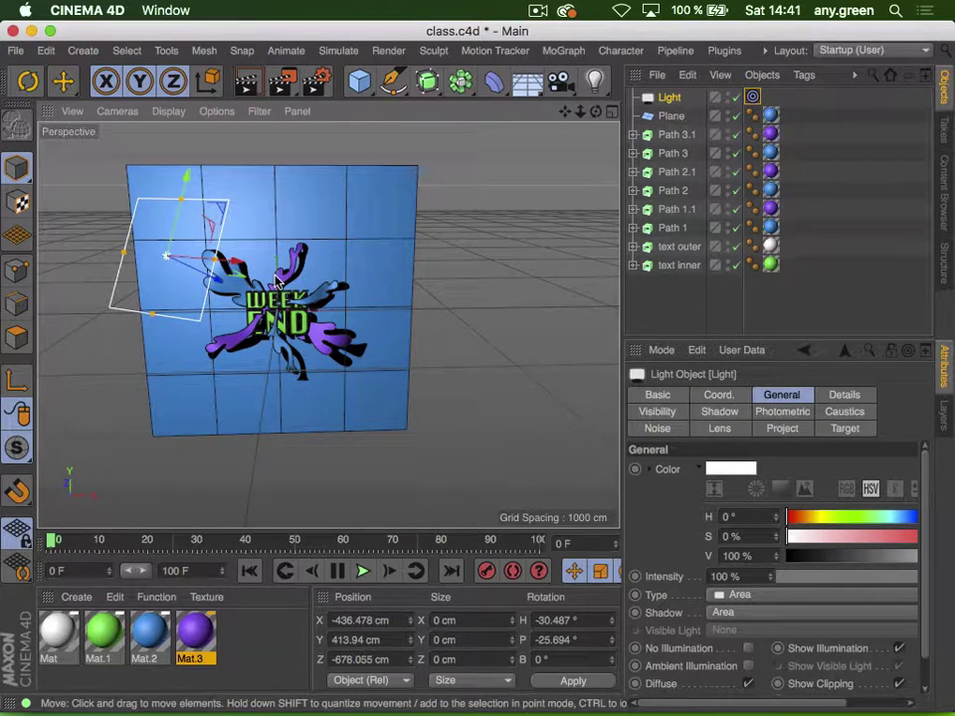
pyautogui.keyDown('ctrl'); pyautogui.moveTo(271, 267); pyautogui.dragTo(497, 244); pyautogui.keyUp('ctrl')
pyautogui.press('3')
pyautogui.moveTo(365, 256); pyautogui.dragTo(405, 378)
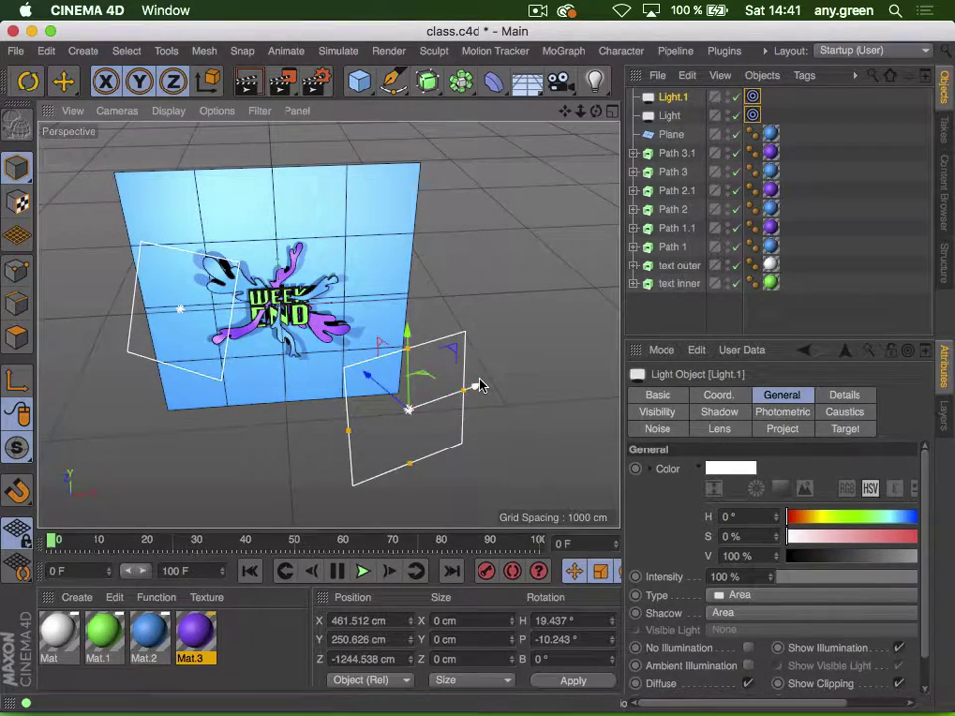
pyautogui.moveTo(481, 385); pyautogui.dragTo(451, 401)
pyautogui.press('3')
pyautogui.moveTo(244, 233); pyautogui.dragTo(401, 199)
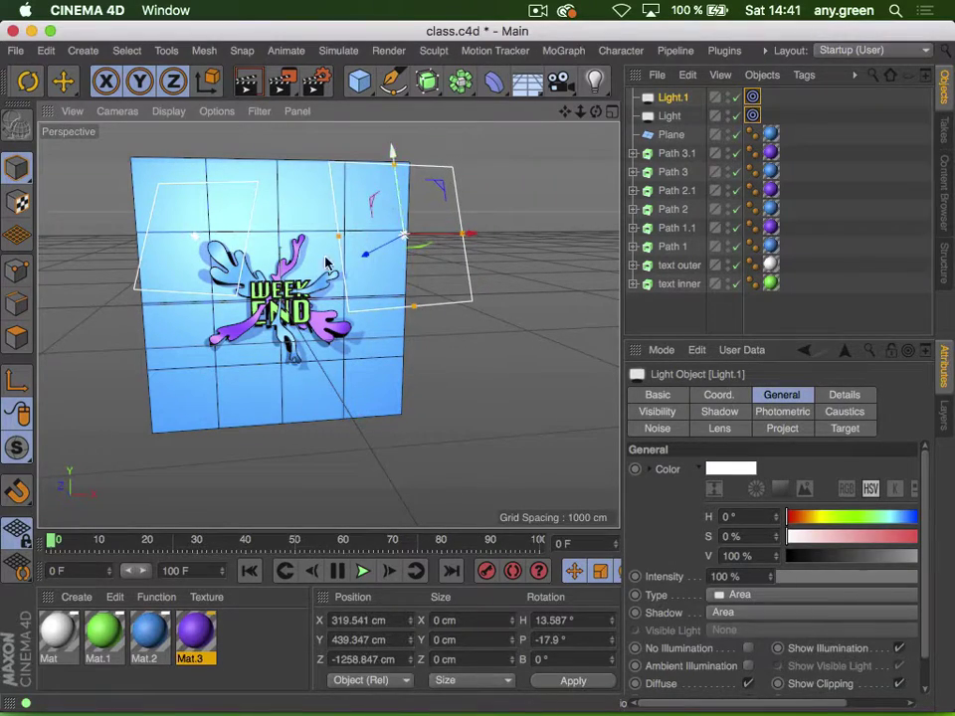
# Add a Camera facing the WEEKEND text and splashes nearly head-on
pyautogui.press('3')
pyautogui.moveTo(326, 261); pyautogui.dragTo(376, 300)
pyautogui.press('2')
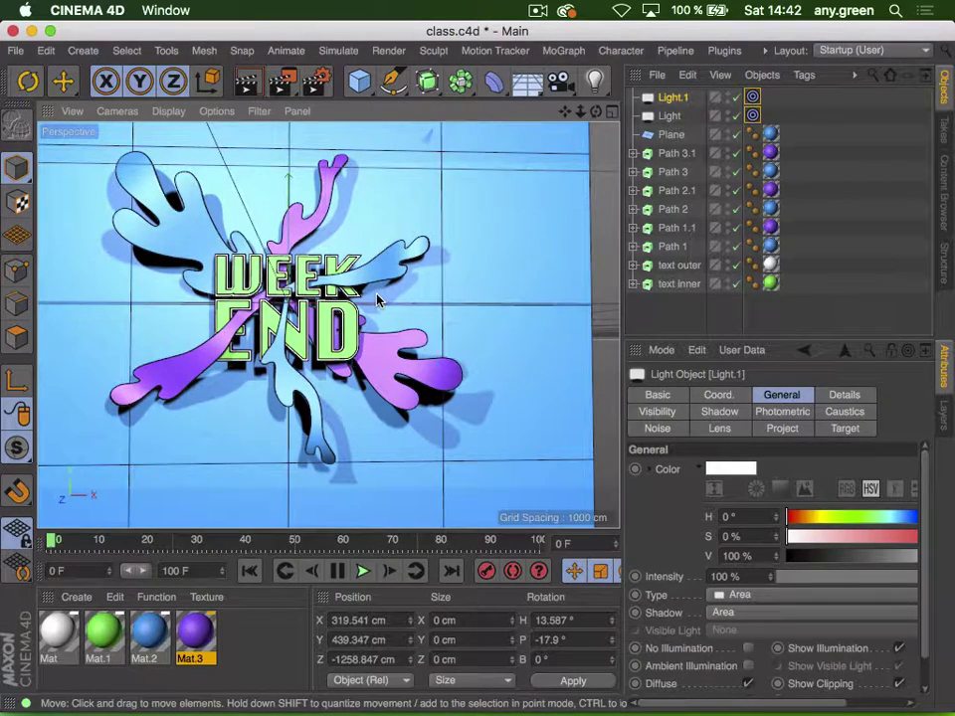
pyautogui.press('1')
pyautogui.moveTo(345, 348); pyautogui.dragTo(298, 366)
pyautogui.press('3')
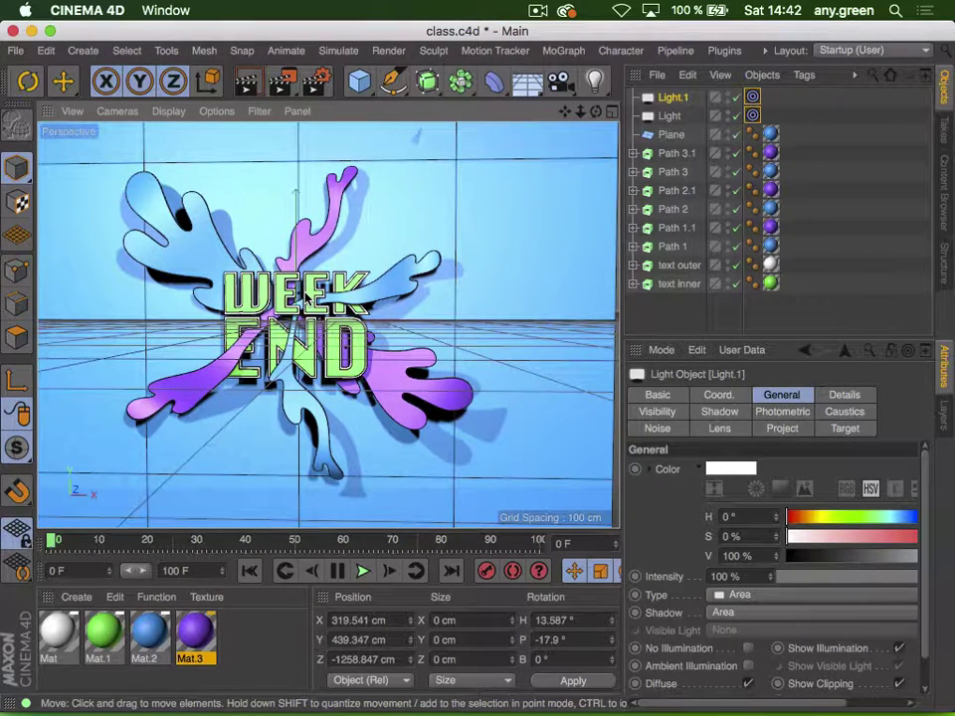
pyautogui.click(558, 82)
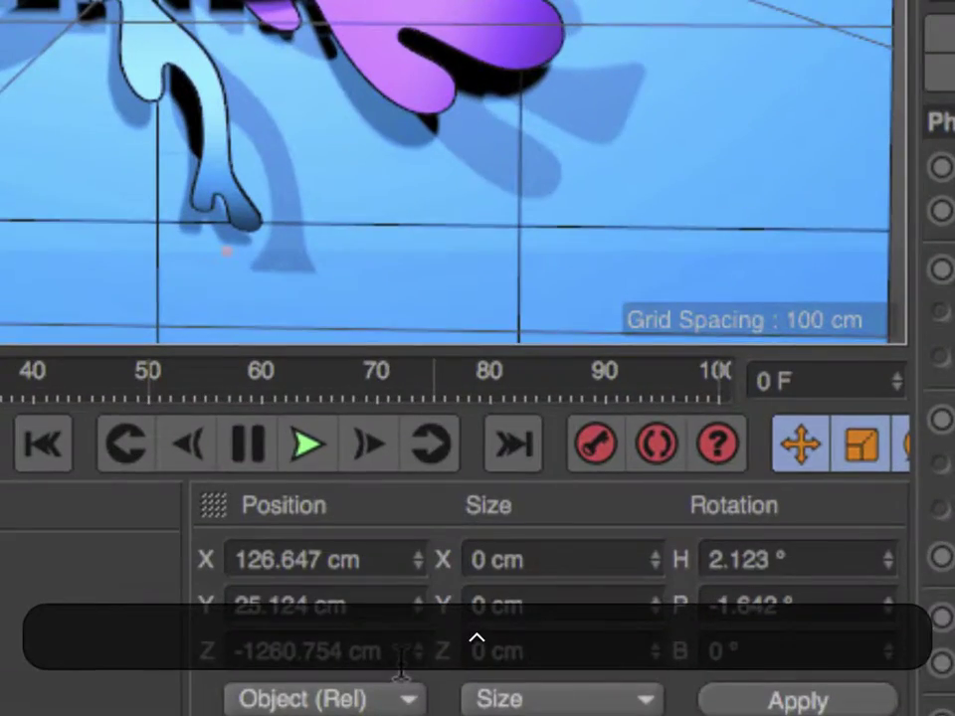
# Set the camera's X and Y positions to 0 cm and its H and P rotations to 0°
pyautogui.doubleClick(388, 560)
pyautogui.write('0')
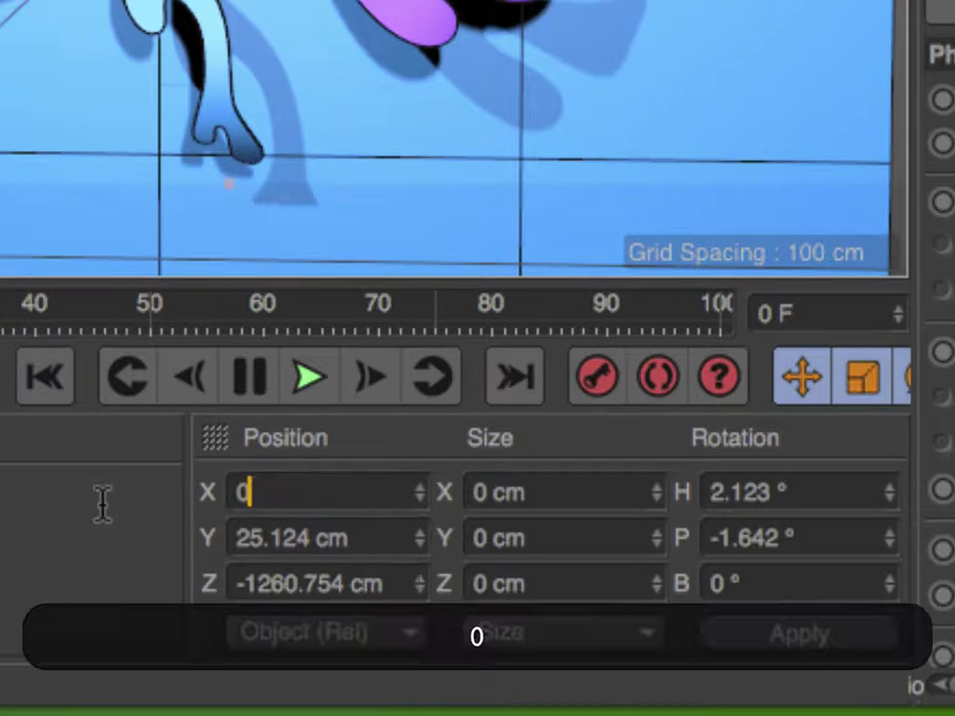
pyautogui.press('Tab')
pyautogui.write('0')
pyautogui.press('Tab')
pyautogui.press('Tab')
pyautogui.press('Tab')
pyautogui.press('Tab')
pyautogui.press('Tab')
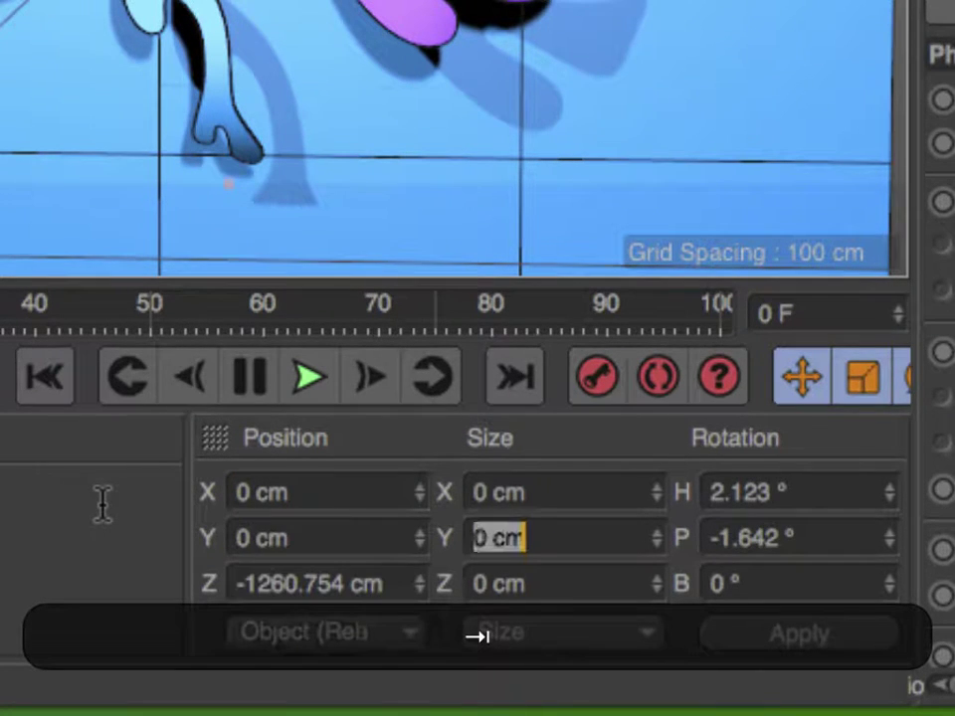
pyautogui.write('0')
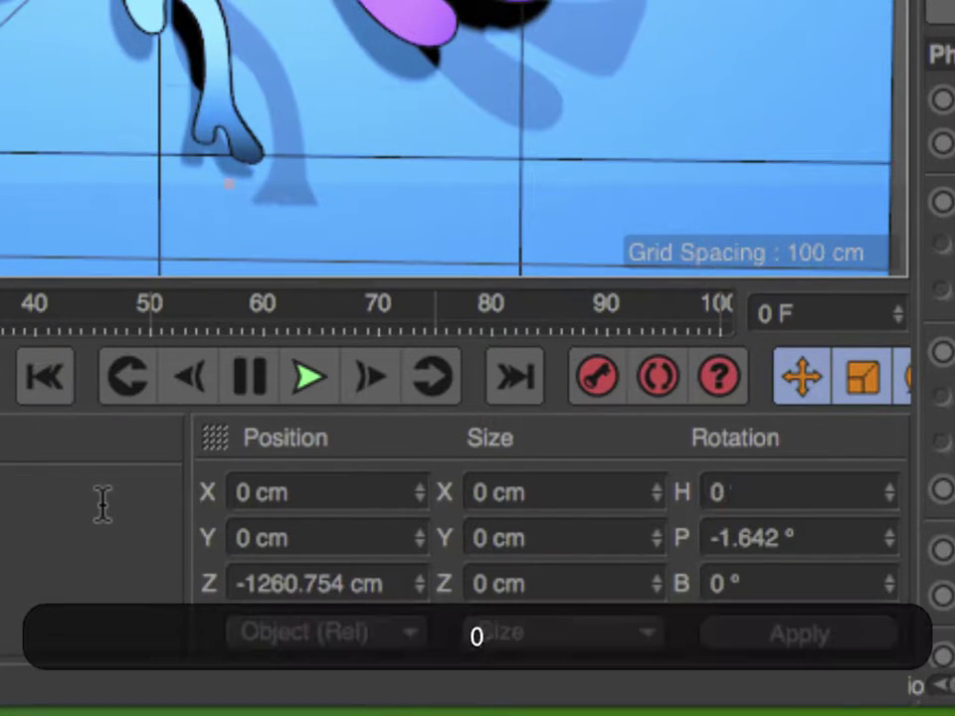
pyautogui.press('Tab')
pyautogui.write('0')
pyautogui.press('Tab')
pyautogui.press('Return')
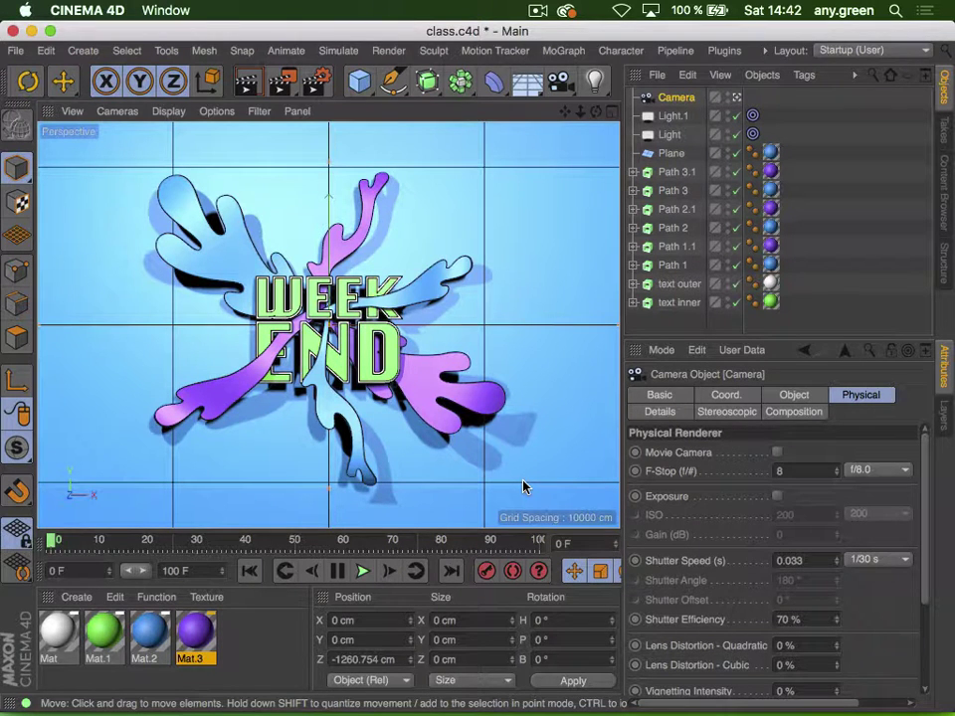
# Set the render output size to 1000 x 1000 pixels in the render settings
pyautogui.click(316, 82)
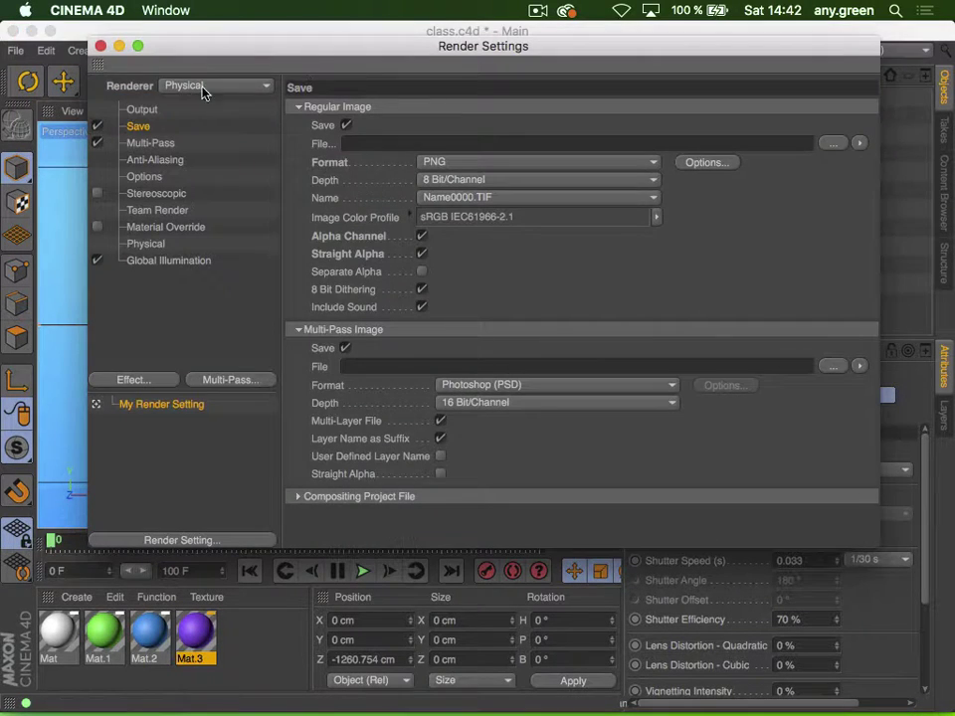
pyautogui.click(141, 110)
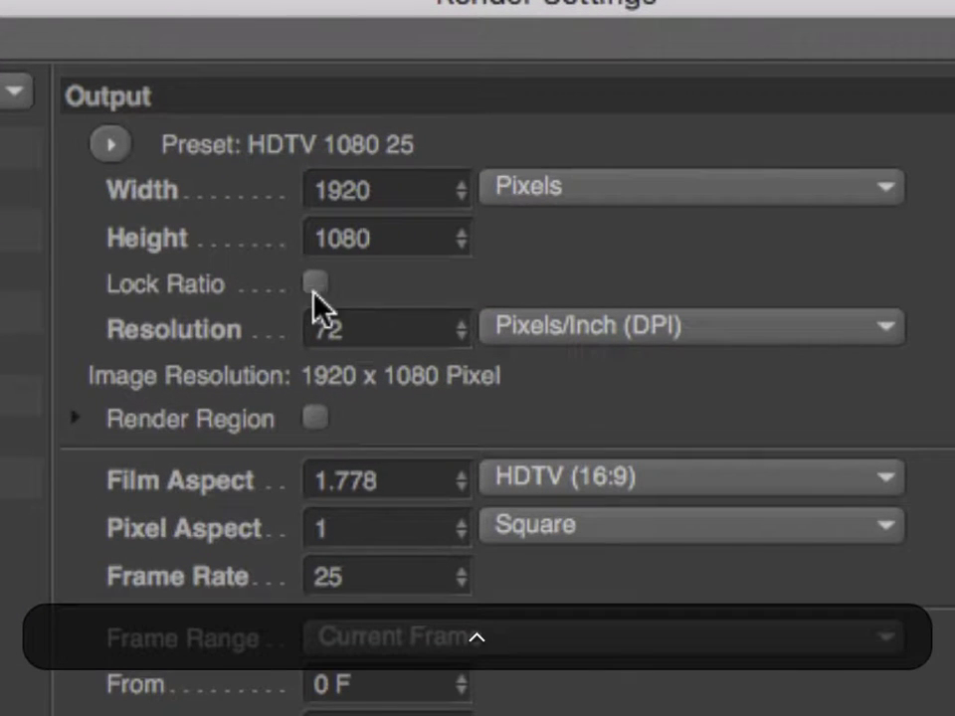
pyautogui.click(389, 164)
pyautogui.moveTo(390, 194); pyautogui.dragTo(116, 189)
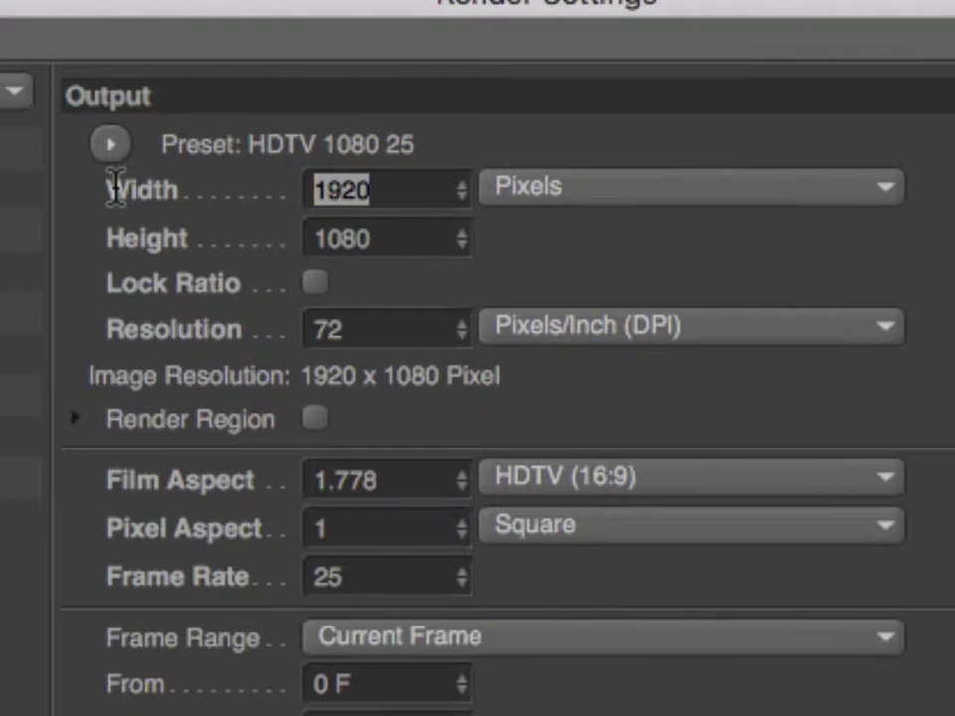
pyautogui.write('1000')
pyautogui.press('Tab')
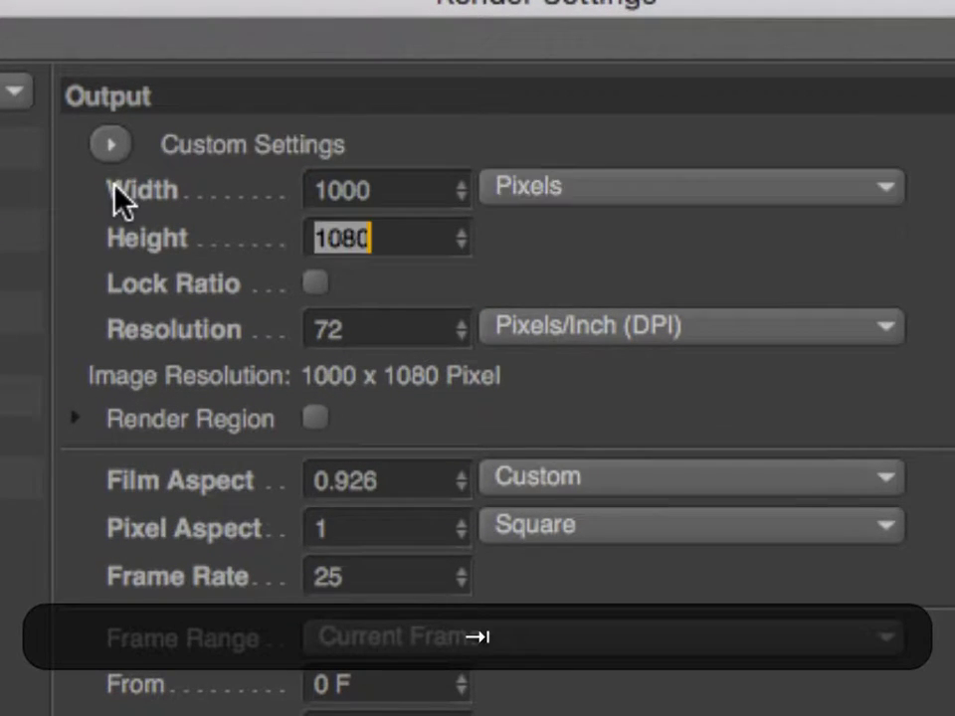
pyautogui.write('1000')
pyautogui.press('Return')
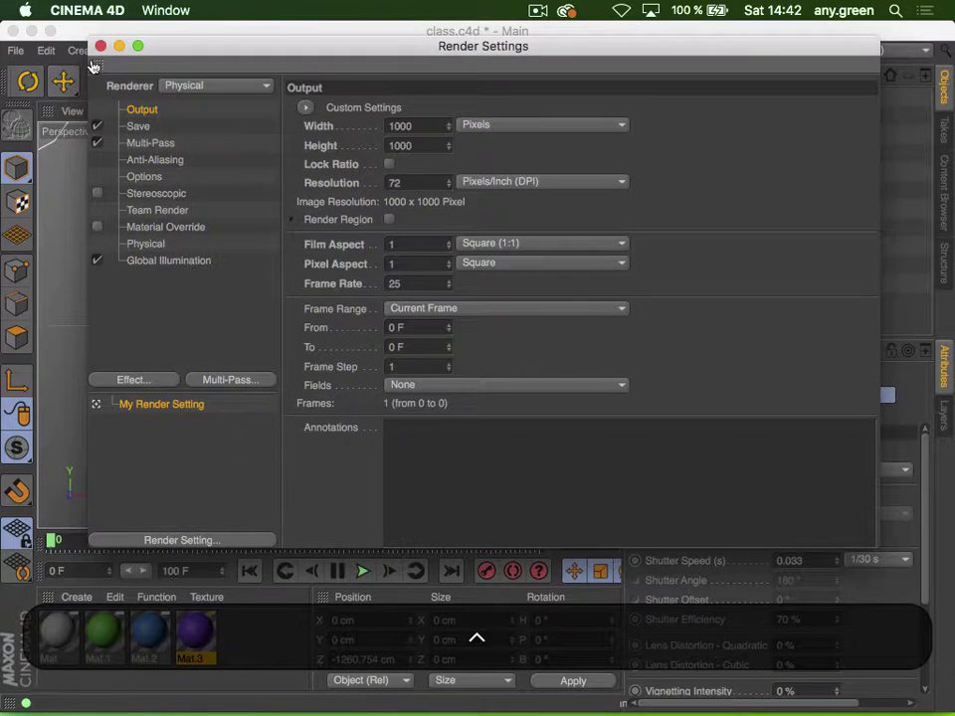
pyautogui.click(97, 44)
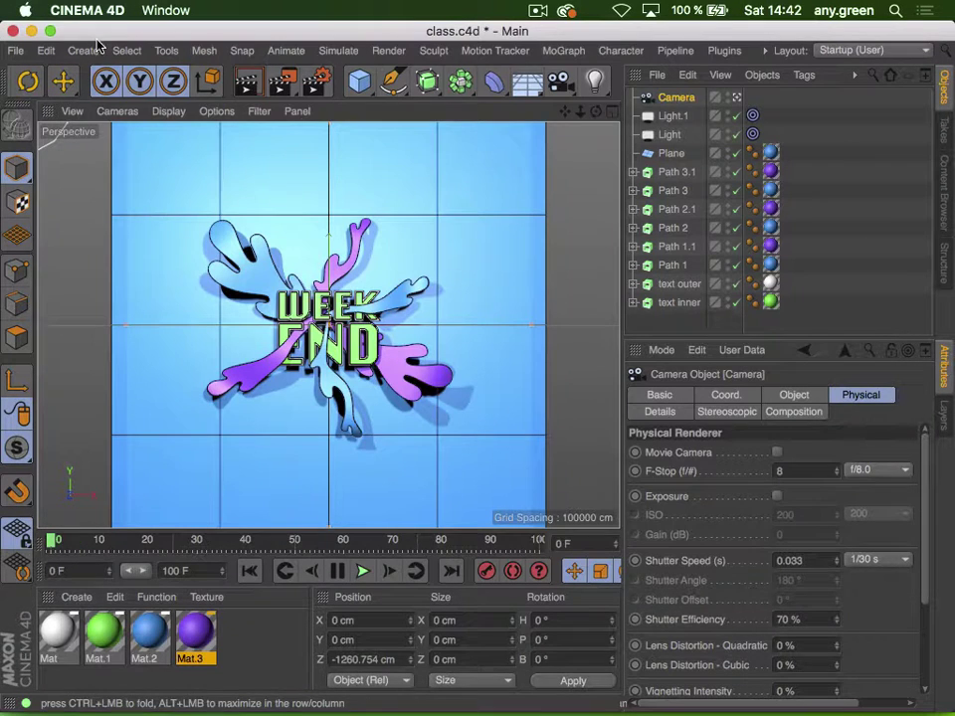
# Dolly the camera closer to the text and splashes, to about Z -887.6 cm
pyautogui.press('3')
pyautogui.press('2')
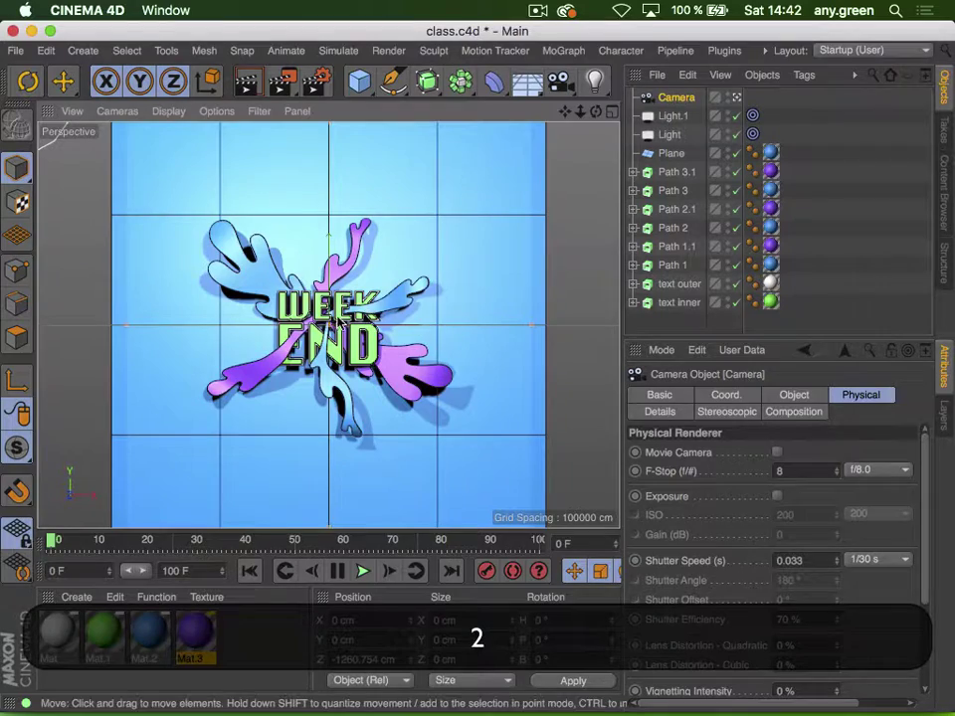
pyautogui.moveTo(580, 112); pyautogui.dragTo(627, 111)
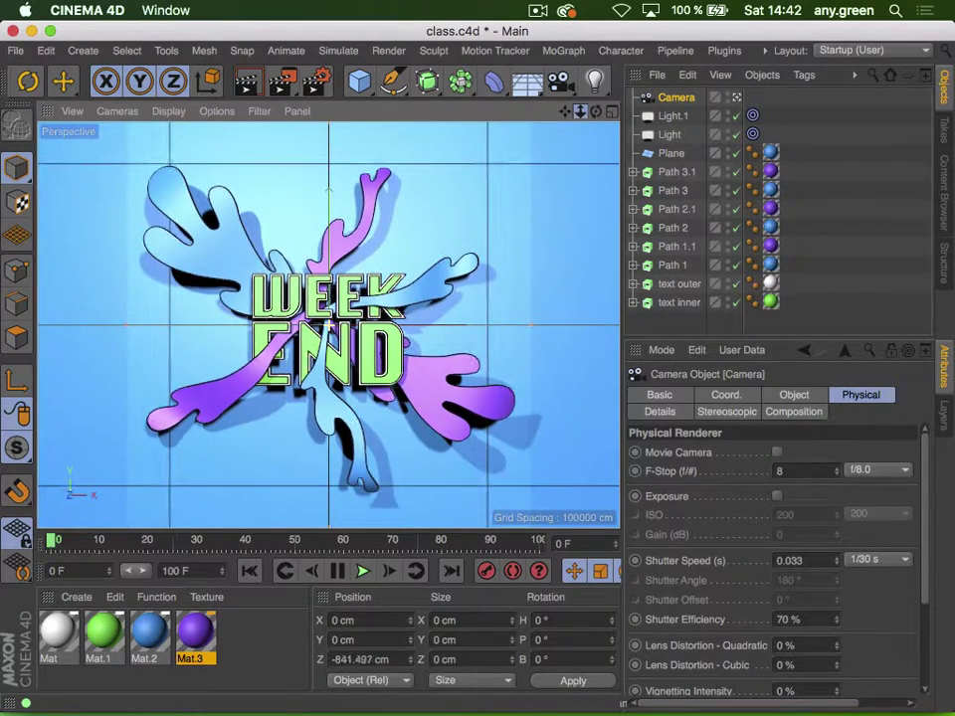
pyautogui.keyDown('ctrl'); pyautogui.scroll(5, 576, 224); pyautogui.keyUp('ctrl')
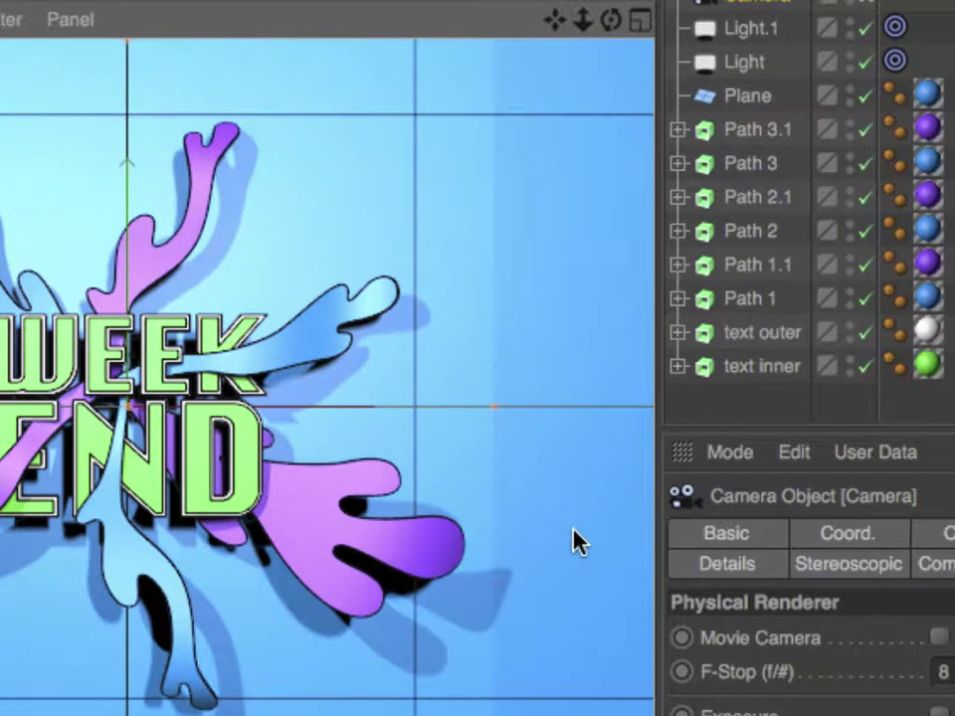
pyautogui.keyDown('ctrl'); pyautogui.scroll(-5, 575, 542); pyautogui.keyUp('ctrl')
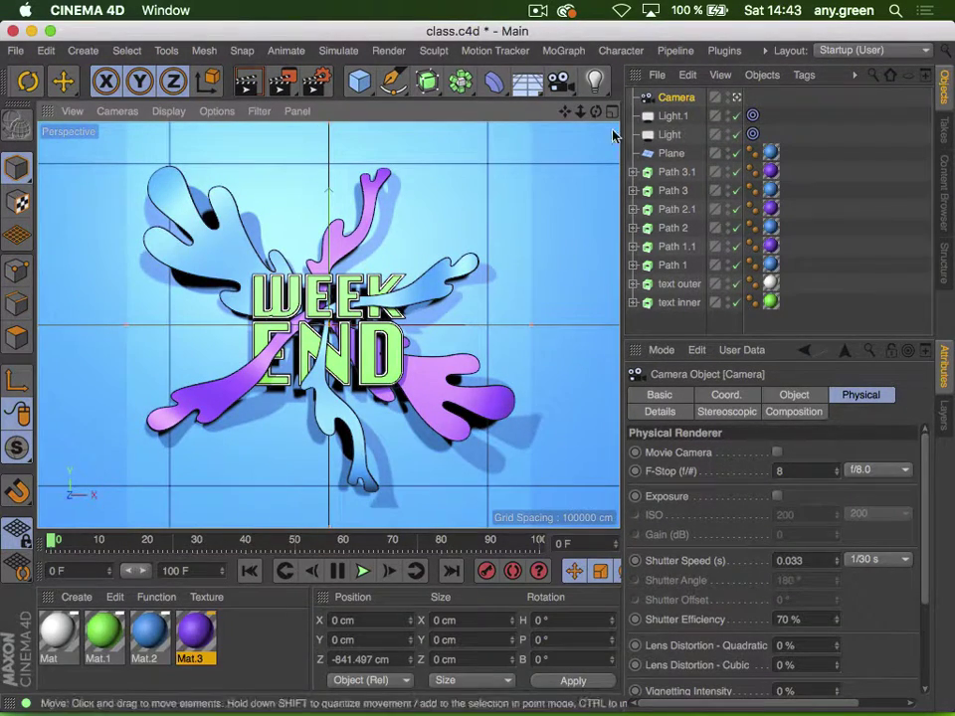
pyautogui.moveTo(580, 112)
pyautogui.mouseDown()
pyautogui.moveTo(593, 111)
pyautogui.moveTo(581, 112)
pyautogui.mouseUp()
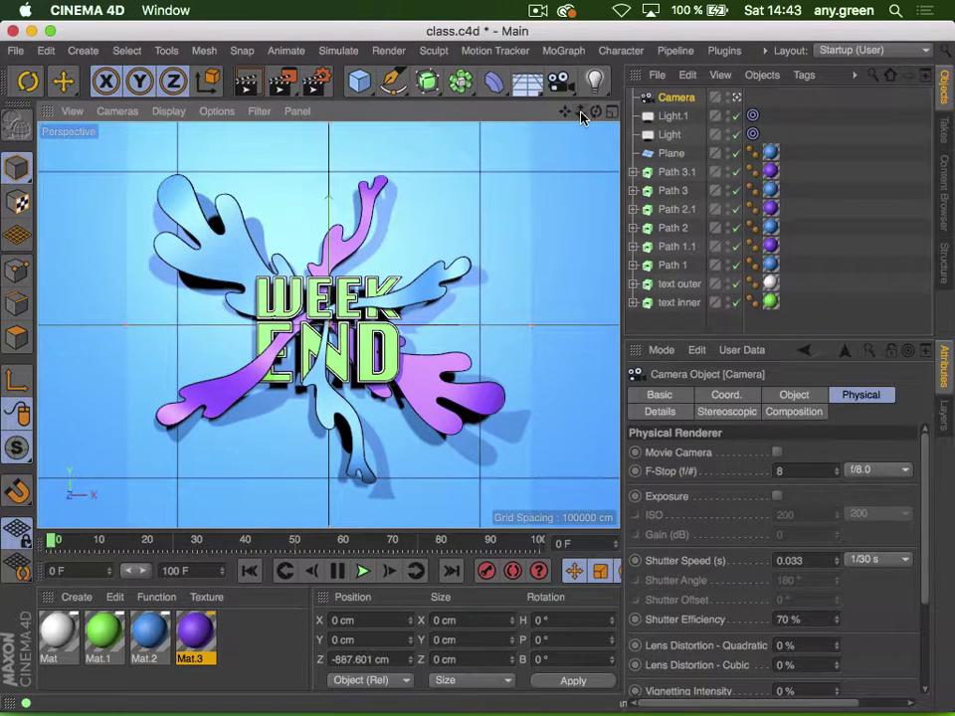
# Set both area lights' falloff to Inverse Square (Physically Accurate) with a radius/decay of about 872.5 cm
pyautogui.click(666, 116)
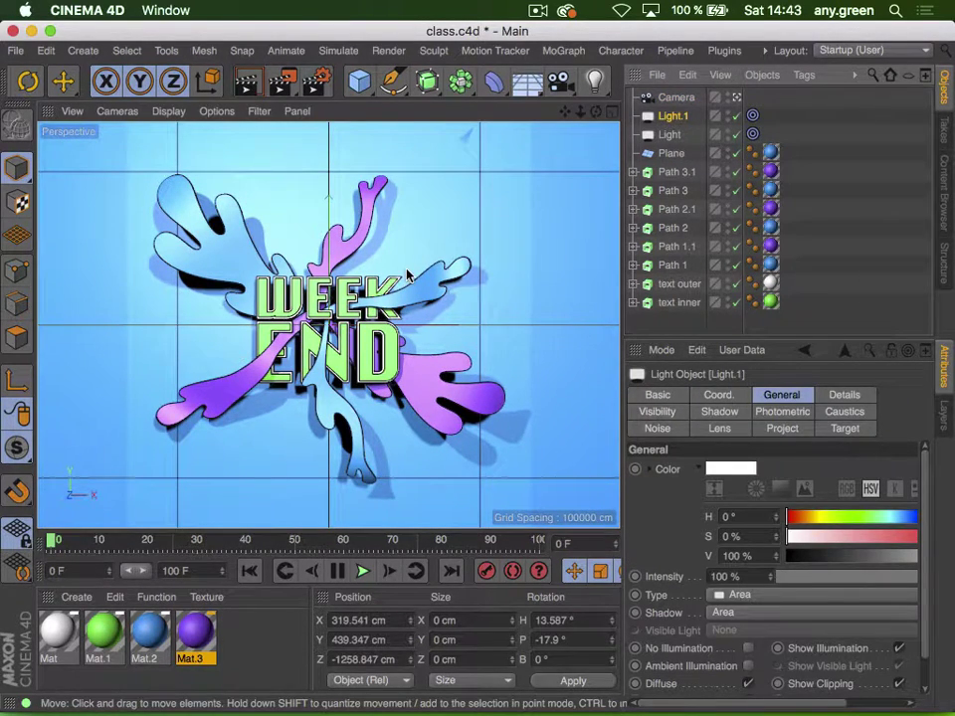
pyautogui.press('shift')
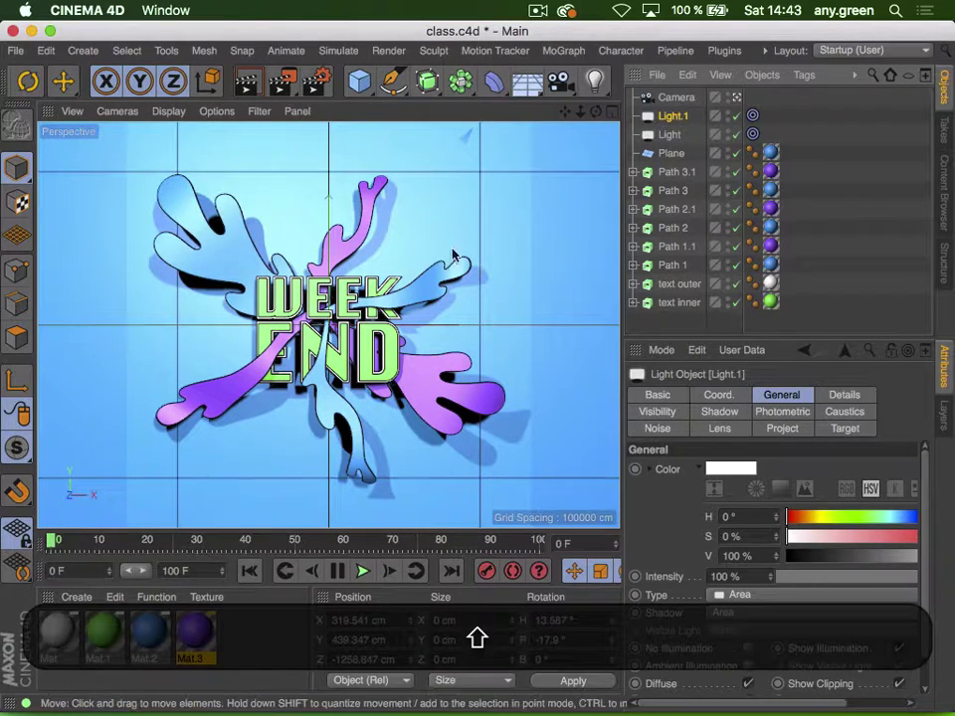
pyautogui.keyDown('shift'); pyautogui.click(668, 134); pyautogui.keyUp('shift')
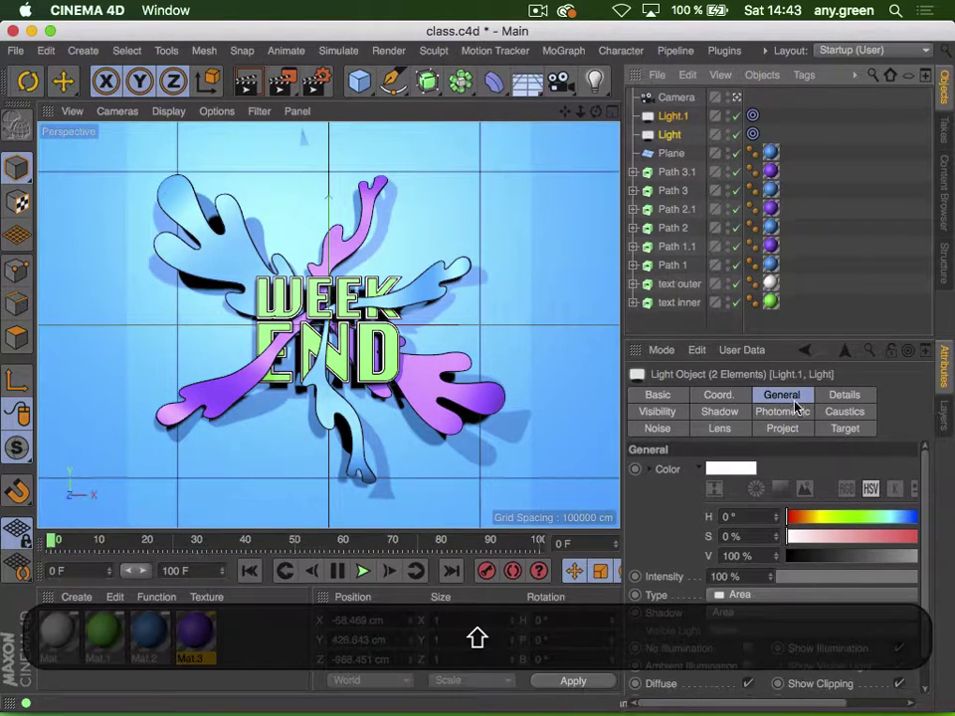
pyautogui.click(844, 395)
pyautogui.scroll(-5, 696, 596)
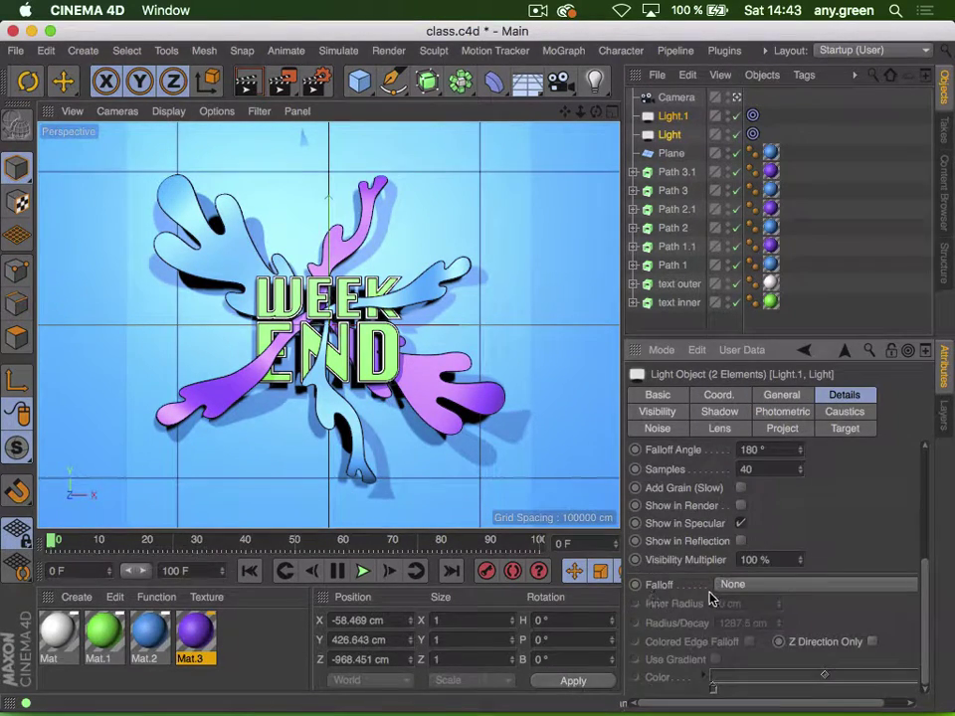
pyautogui.click(740, 585)
pyautogui.click(741, 622)
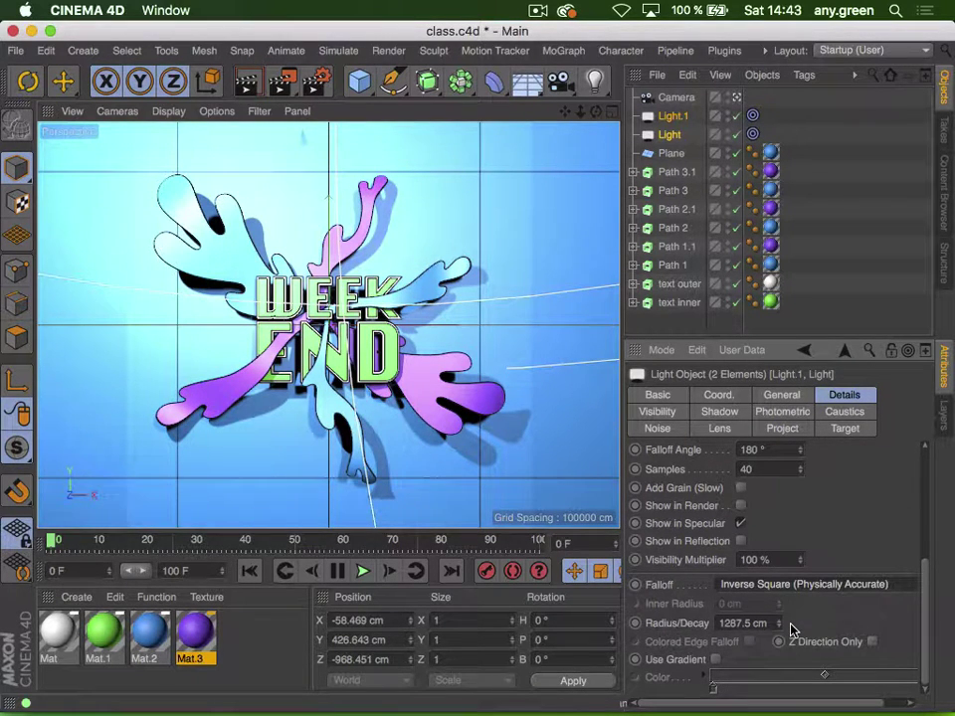
pyautogui.click(778, 619)
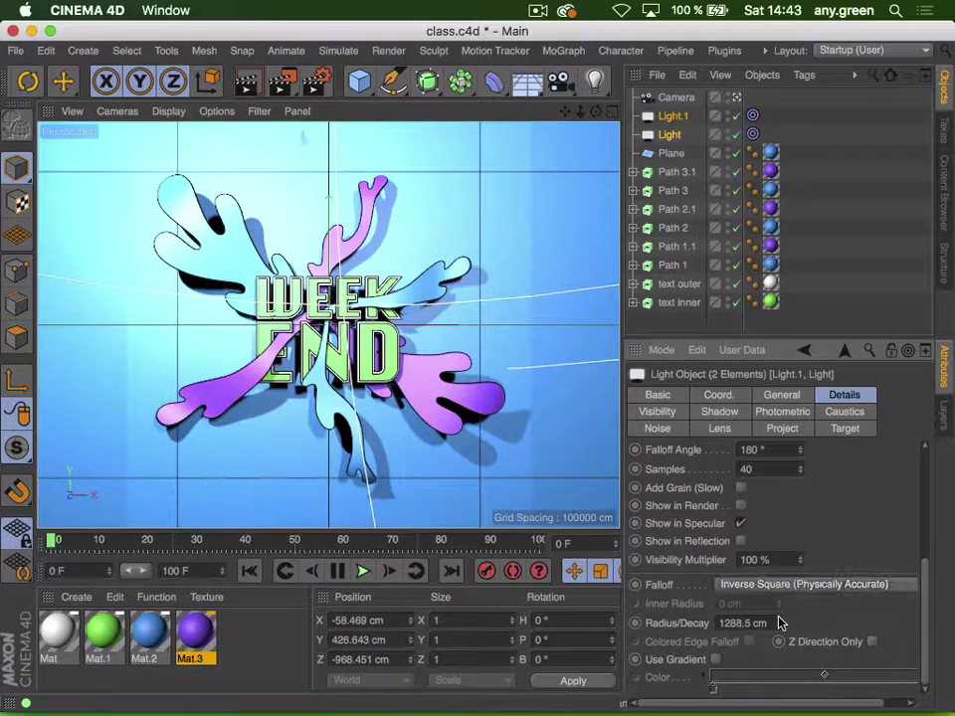
pyautogui.moveTo(779, 622); pyautogui.dragTo(779, 707)
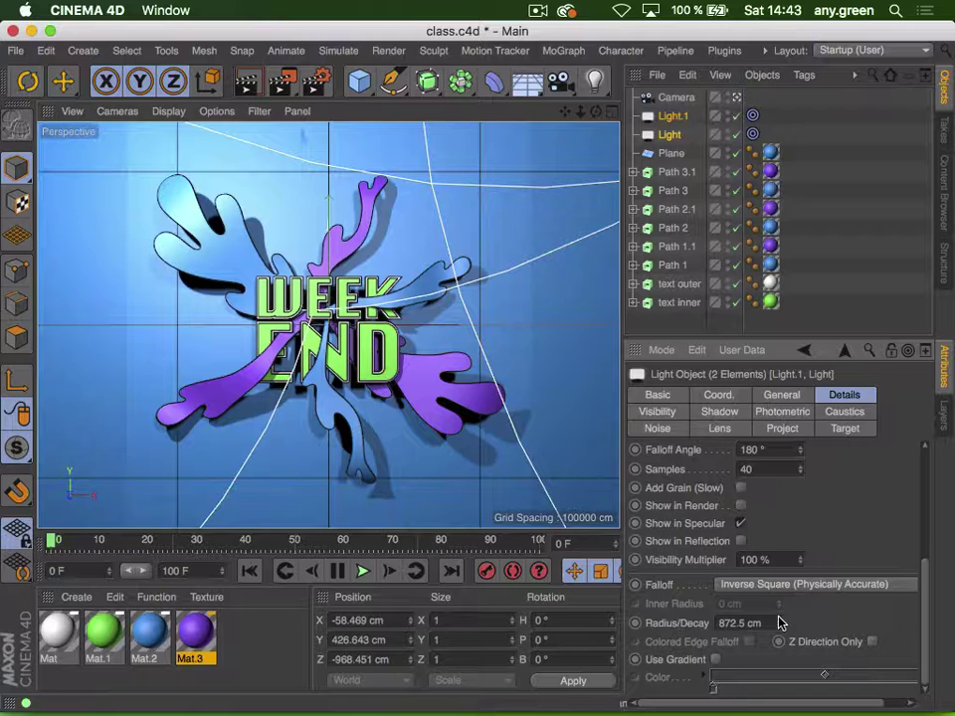
# Set the camera's vignetting intensity to 25% and render the view to preview it
pyautogui.click(669, 97)
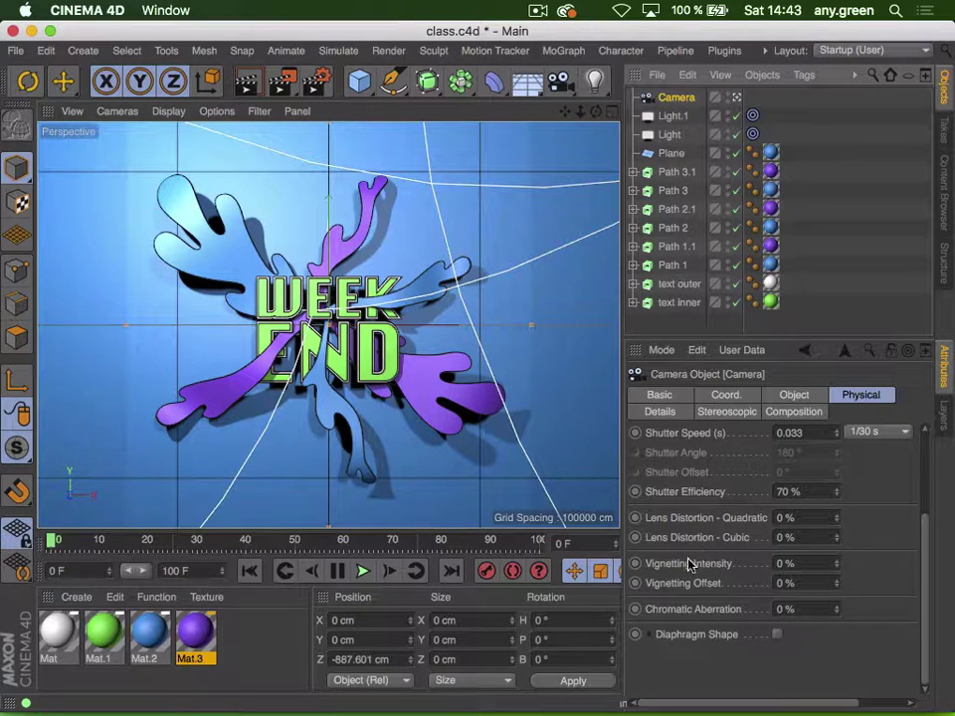
pyautogui.click(816, 563)
pyautogui.moveTo(816, 562); pyautogui.dragTo(659, 562)
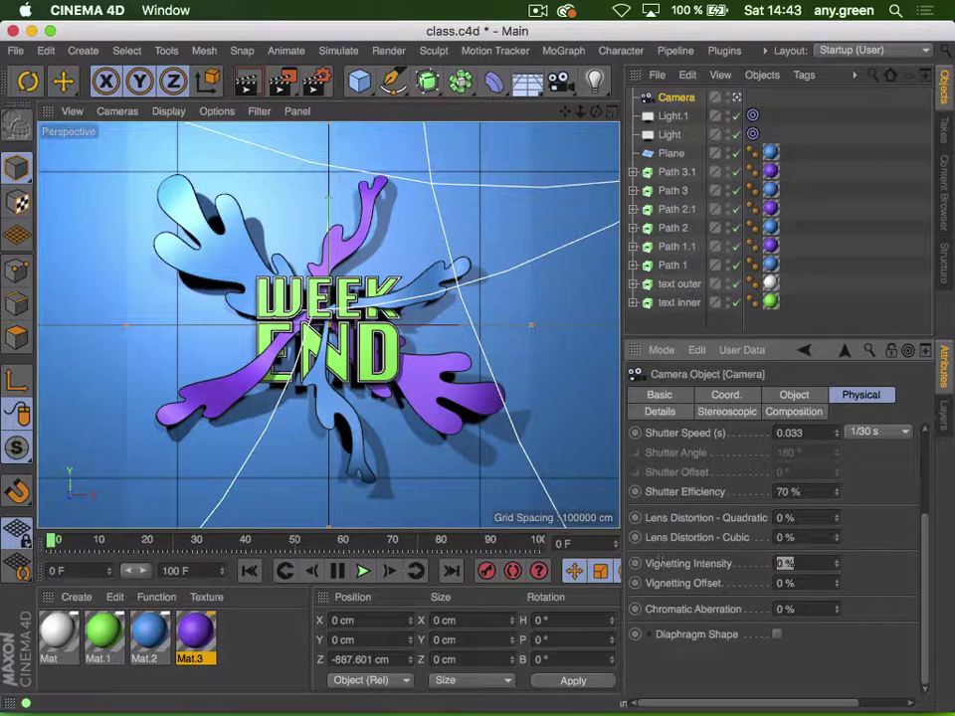
pyautogui.write('25')
pyautogui.press('Return')
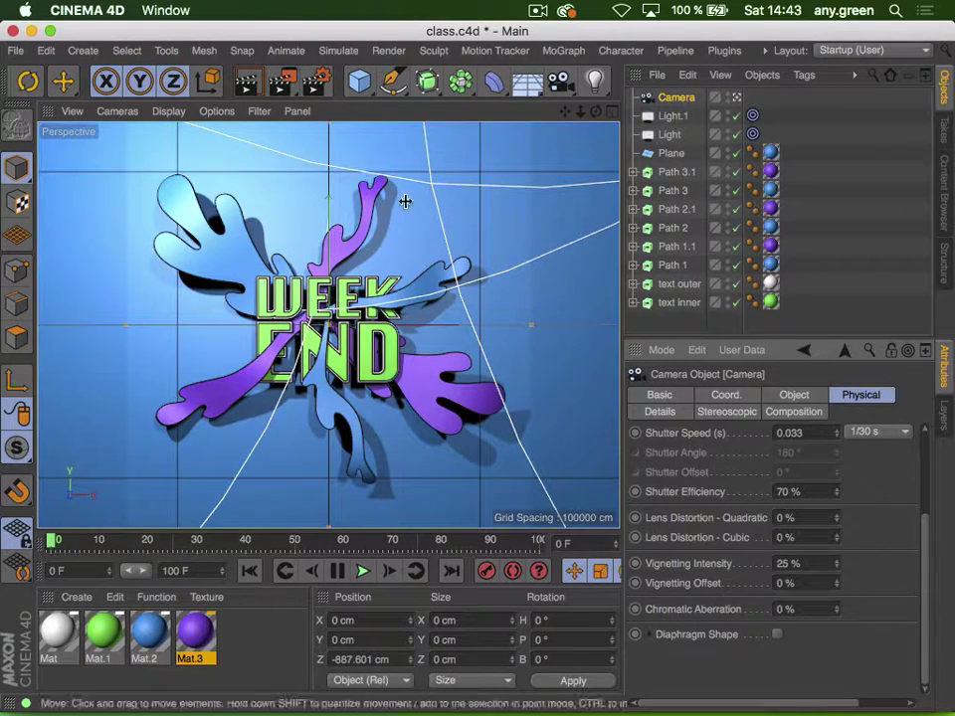
pyautogui.click(246, 86)
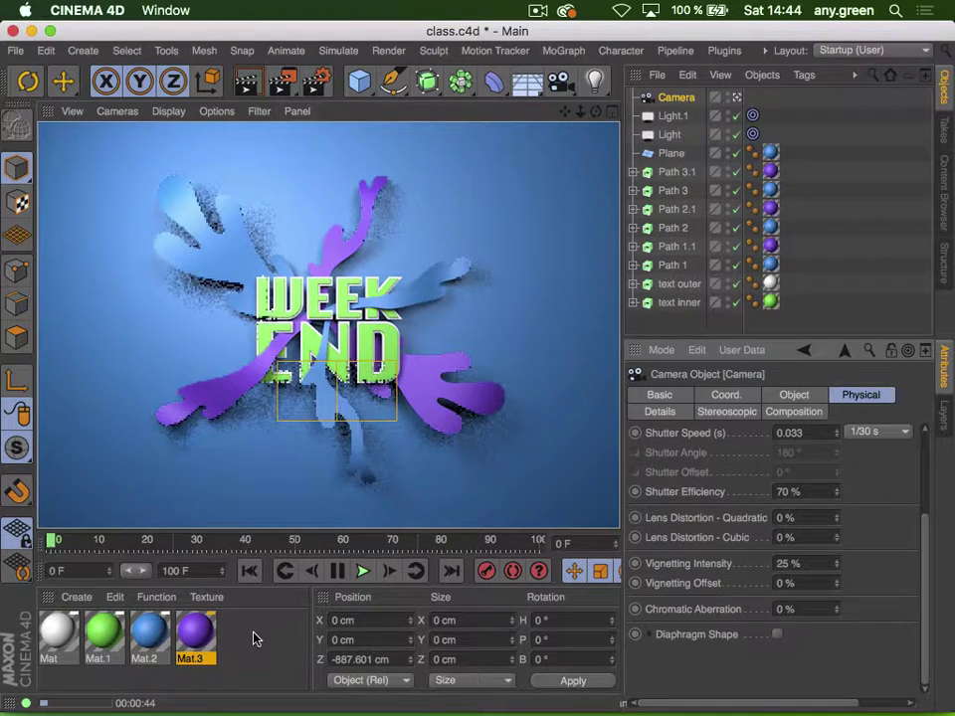
# Add a Sky object to the scene and copy the colour of the blue Mat.2 material
pyautogui.moveTo(527, 81); pyautogui.dragTo(609, 143)
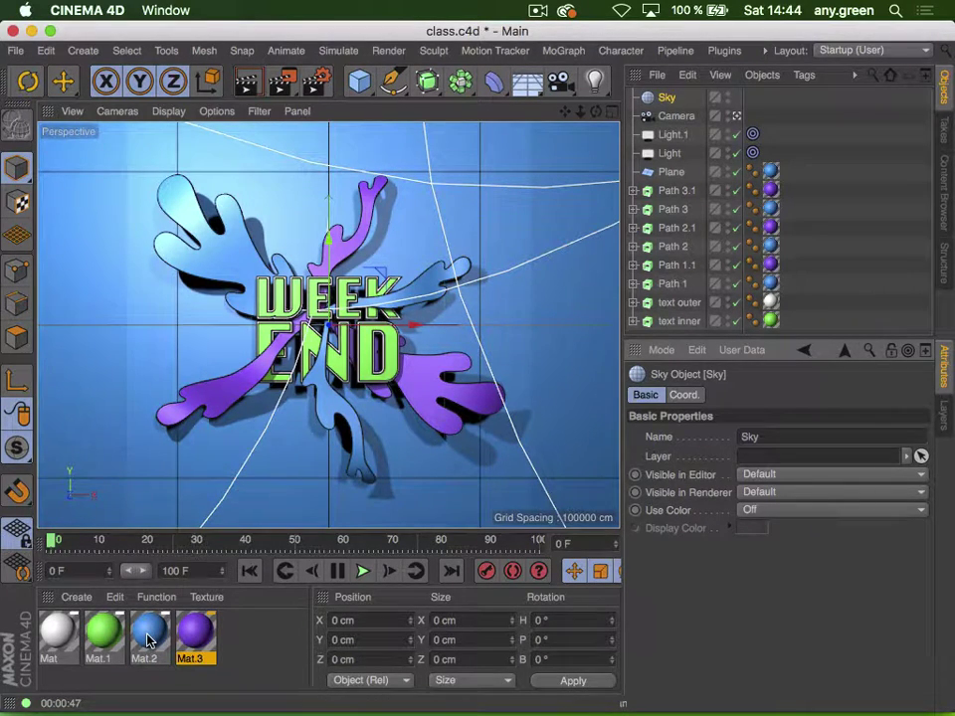
pyautogui.doubleClick(150, 640)
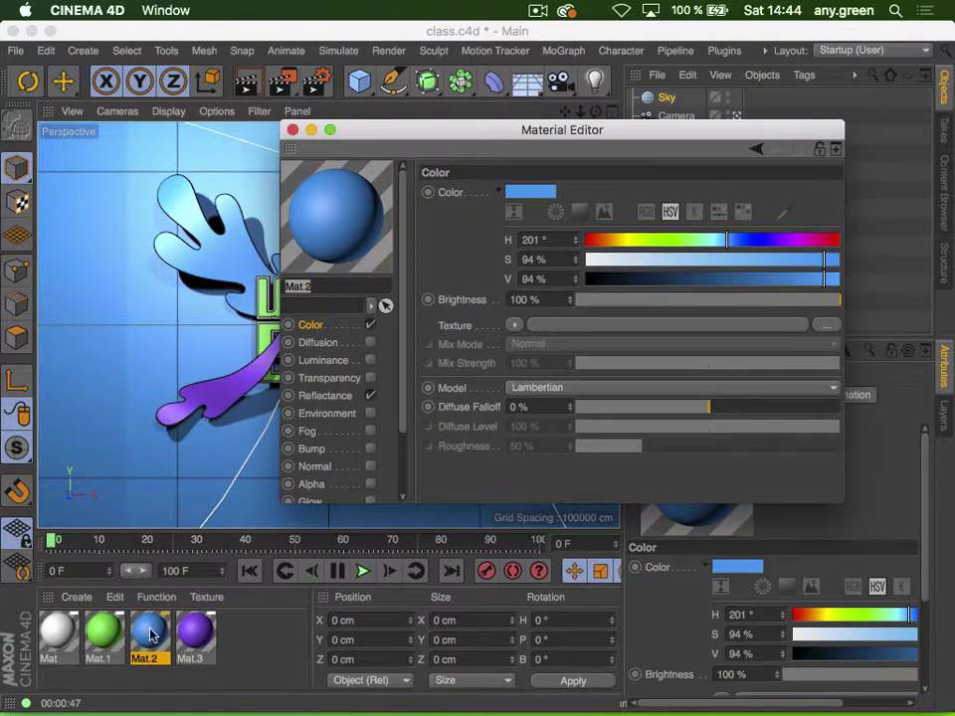
pyautogui.rightClick(453, 194)
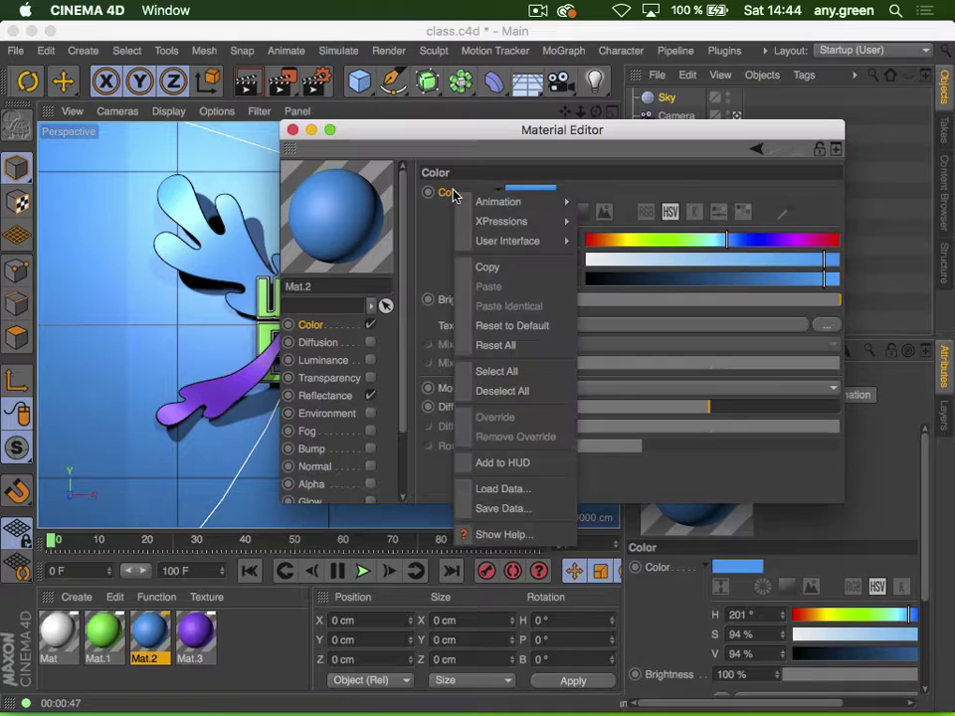
pyautogui.click(509, 270)
pyautogui.click(291, 130)
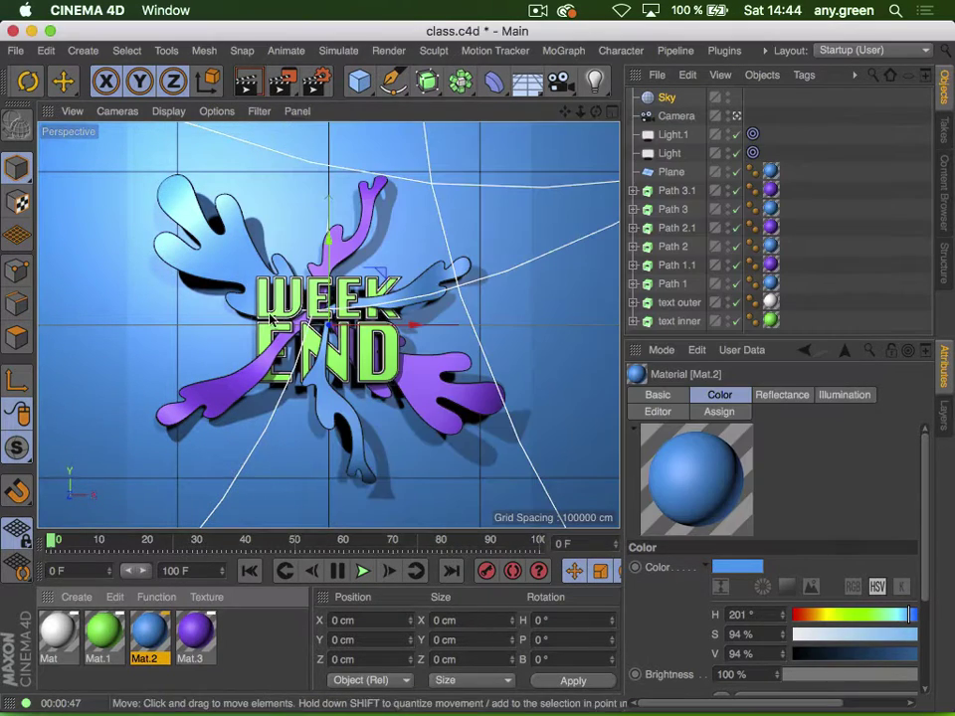
# Create a new material and name it sky
pyautogui.doubleClick(251, 639)
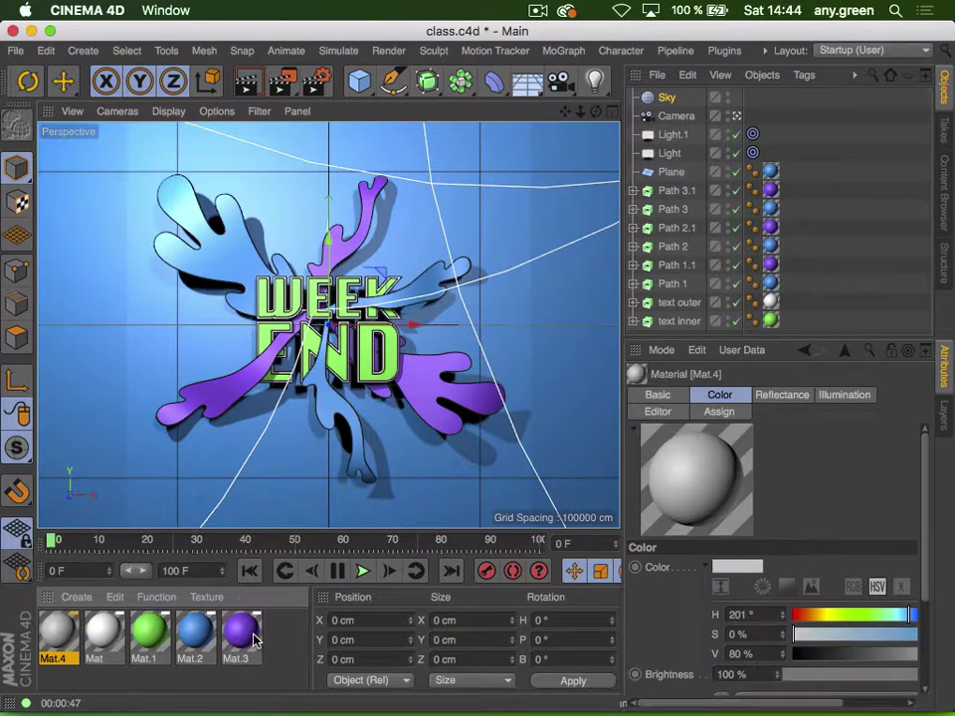
pyautogui.doubleClick(59, 636)
pyautogui.write('sky')
pyautogui.press('Return')
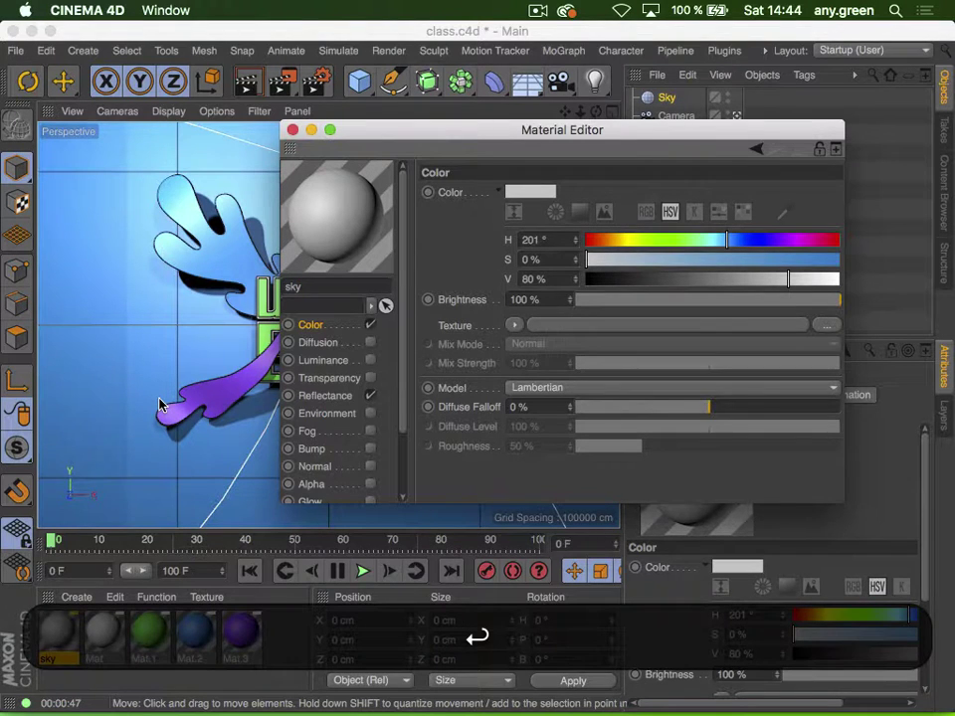
# Leave only Luminance enabled on the sky material and paste the copied blue as its luminance colour
pyautogui.click(370, 360)
pyautogui.click(370, 325)
pyautogui.click(370, 396)
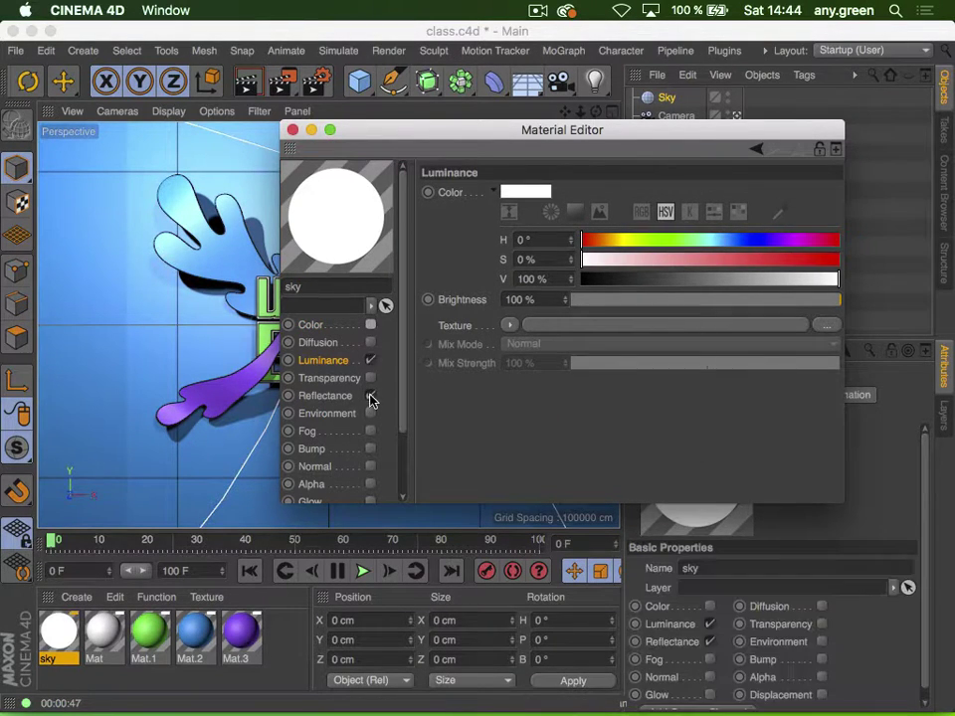
pyautogui.rightClick(451, 193)
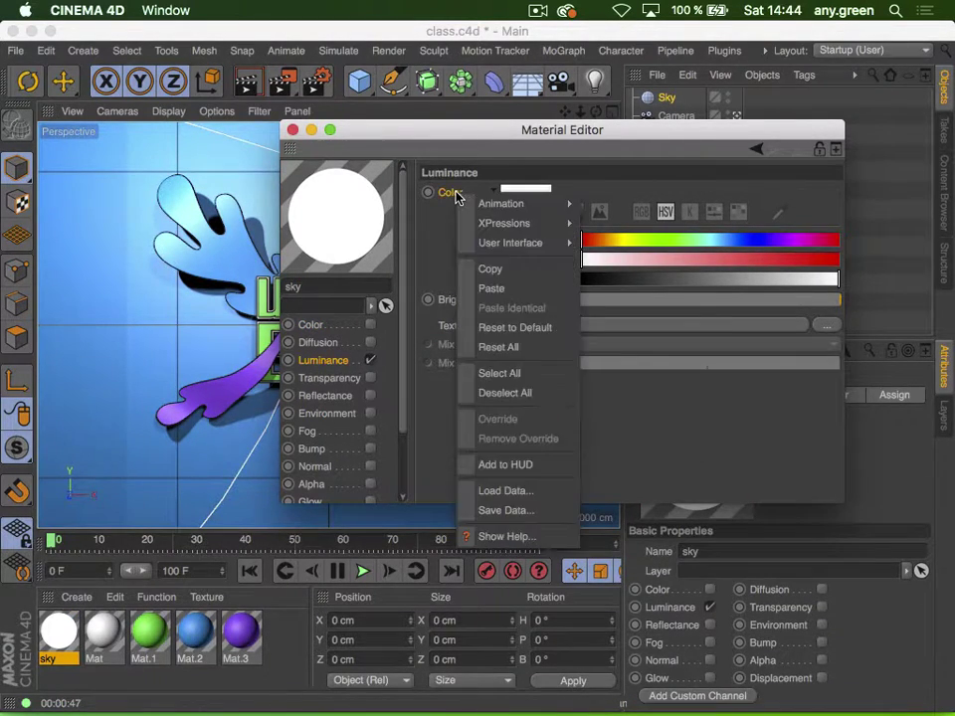
pyautogui.click(494, 288)
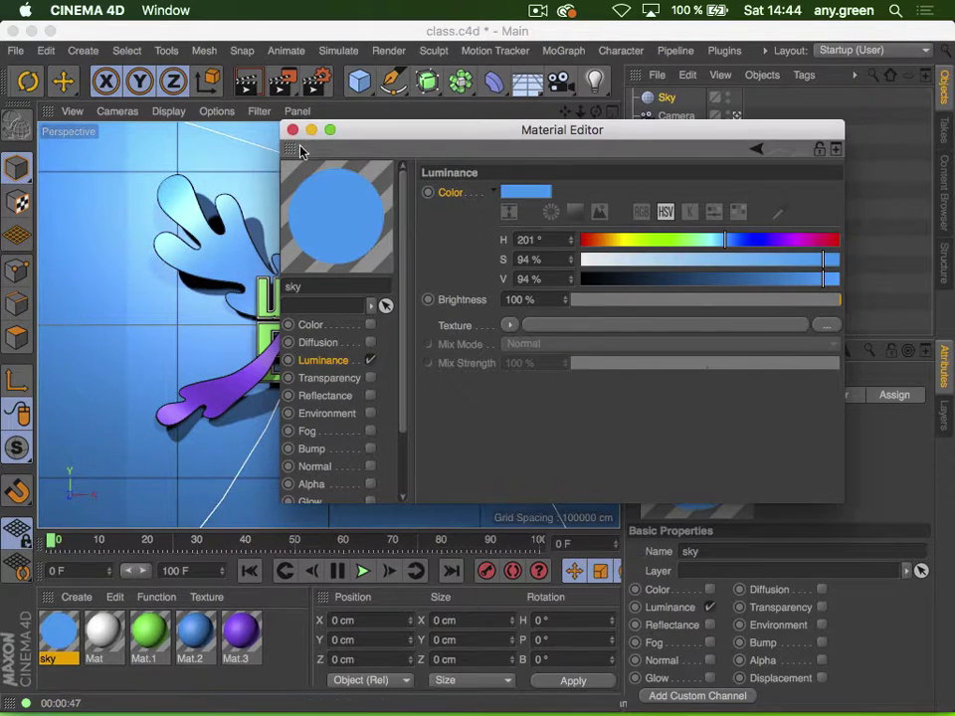
pyautogui.click(292, 129)
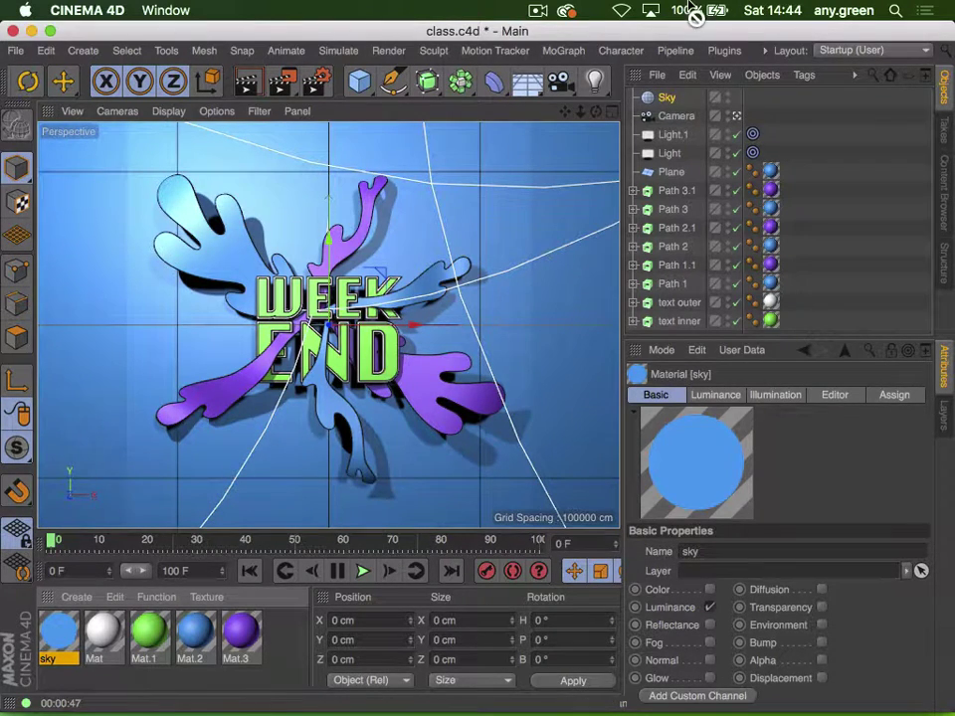
# Apply the sky material to the Sky object, render the view and capture screenshots of the render
pyautogui.moveTo(693, 15); pyautogui.dragTo(669, 97)
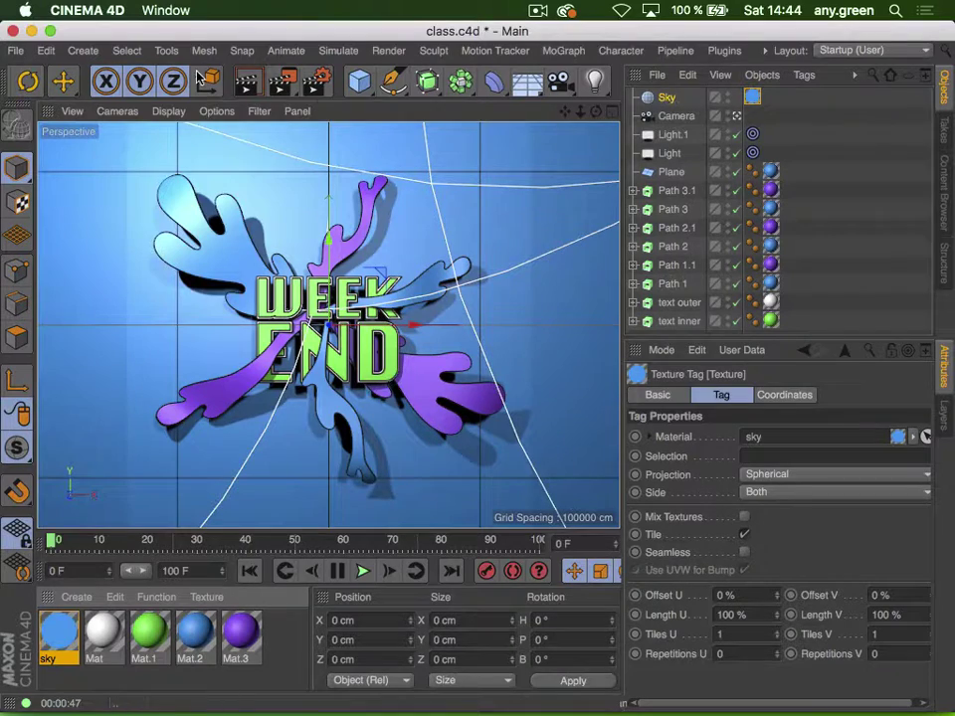
pyautogui.click(247, 82)
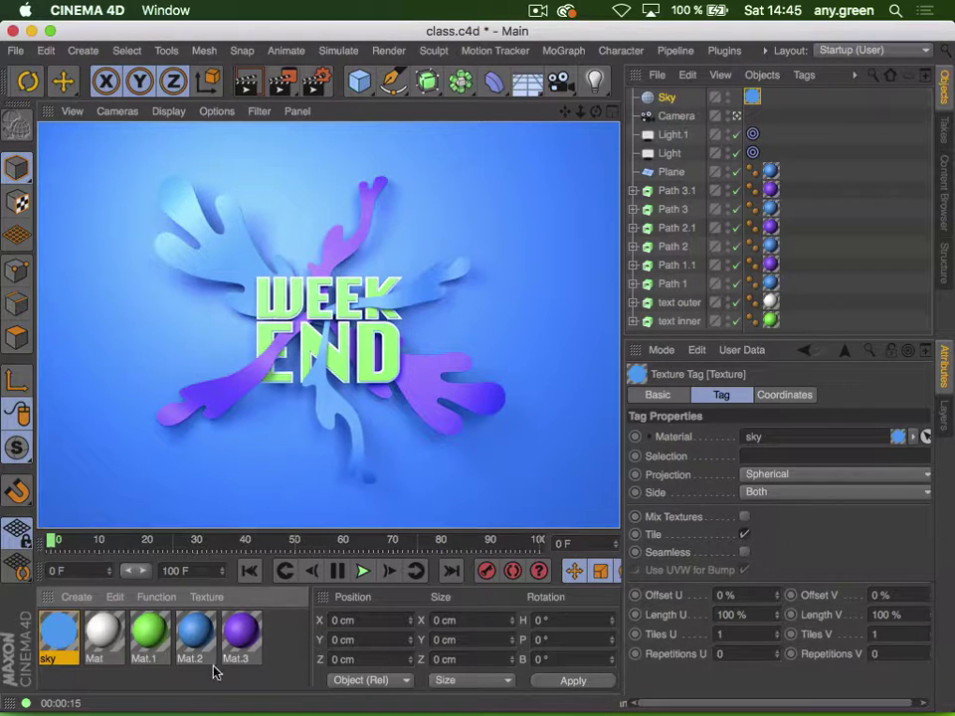
pyautogui.press('shift+super')
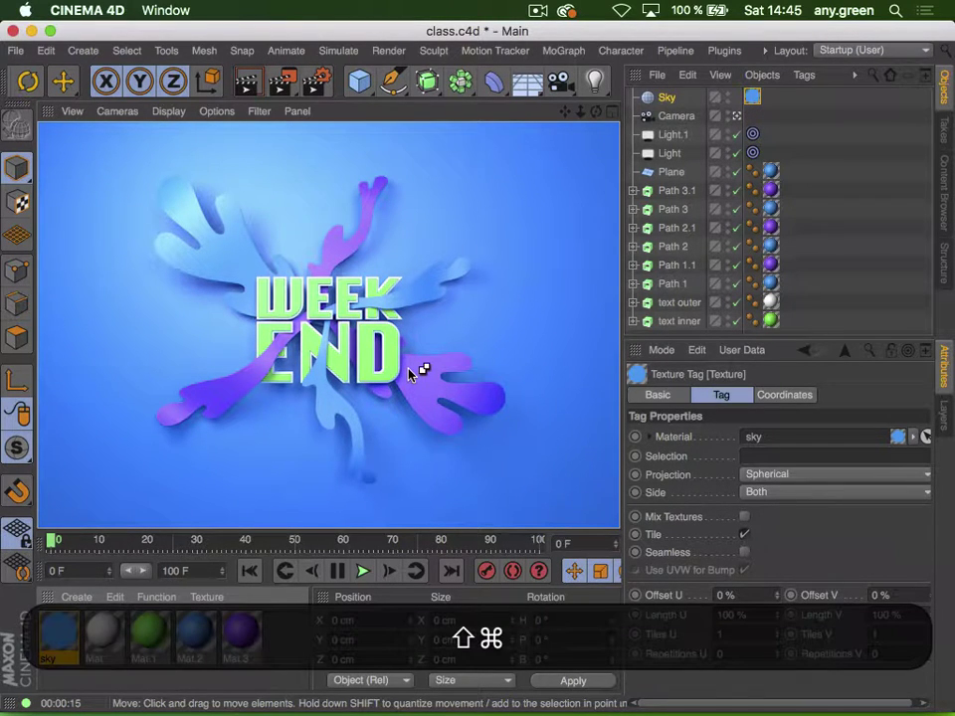
pyautogui.press('shift+super+3')
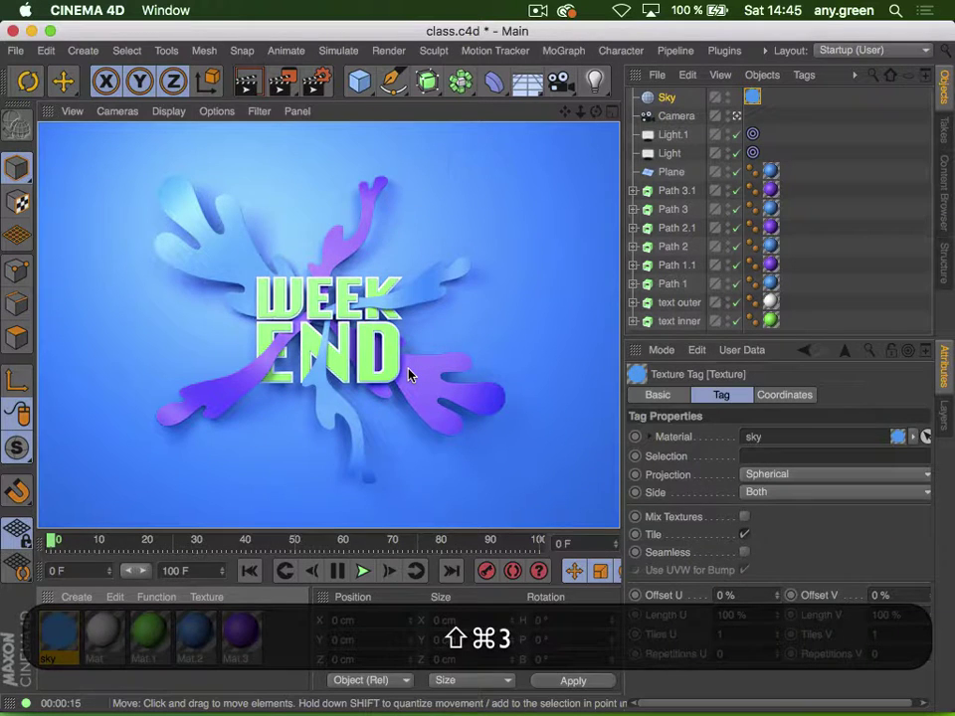
pyautogui.press('shift+super+3')
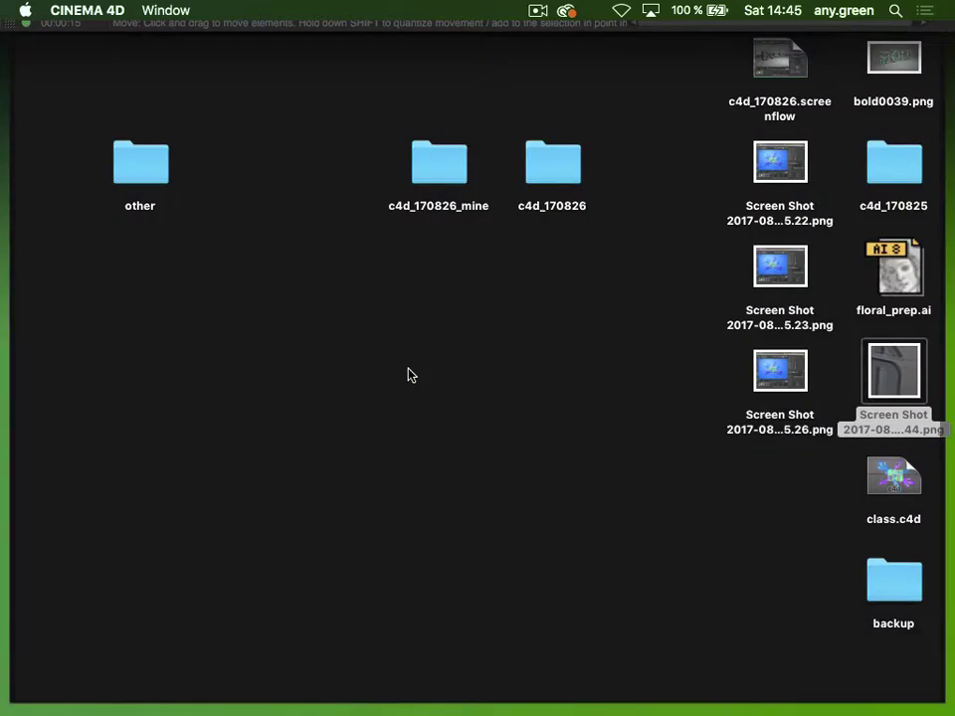
pyautogui.press('F11')
# Turn off the Sky object's editor and render visibility, render the view again and capture a screenshot
pyautogui.click(79, 632)
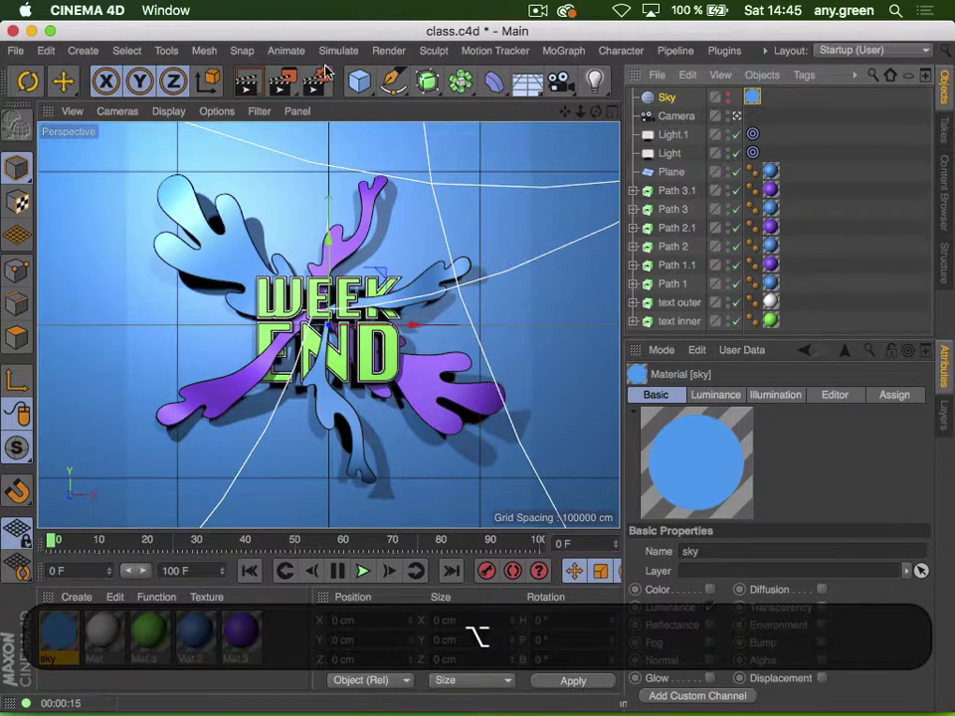
pyautogui.click(247, 85)
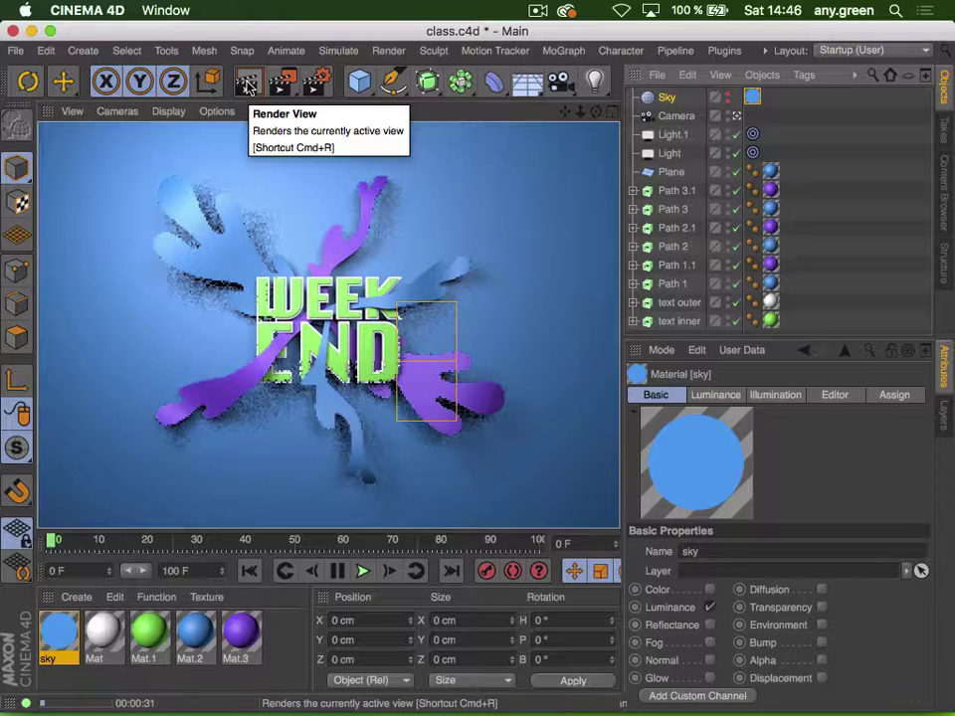
pyautogui.press('shift+super+3')
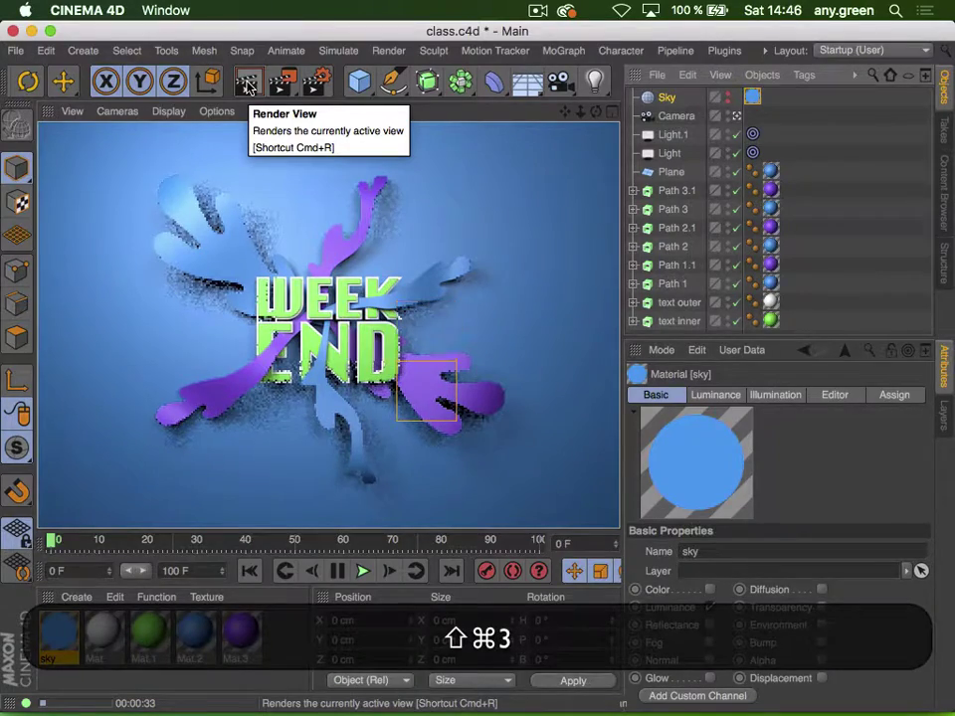
# Compare the screenshots rendered with and without the Sky object by alternating between them in Quick Look
pyautogui.press('F11')
pyautogui.click(779, 373)
pyautogui.press('space')
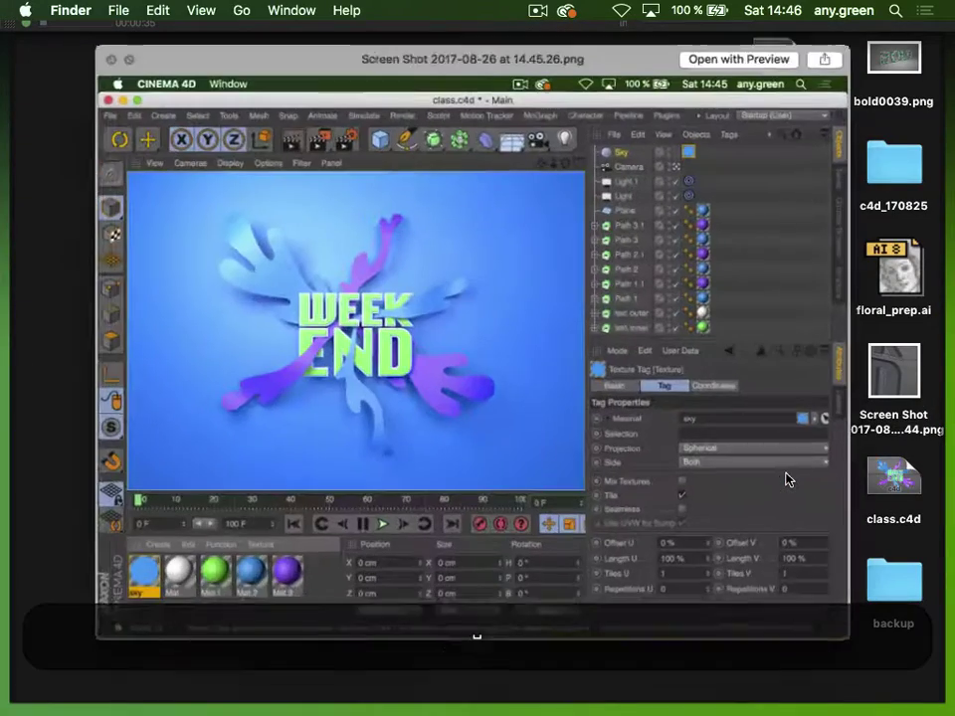
pyautogui.press('Down')
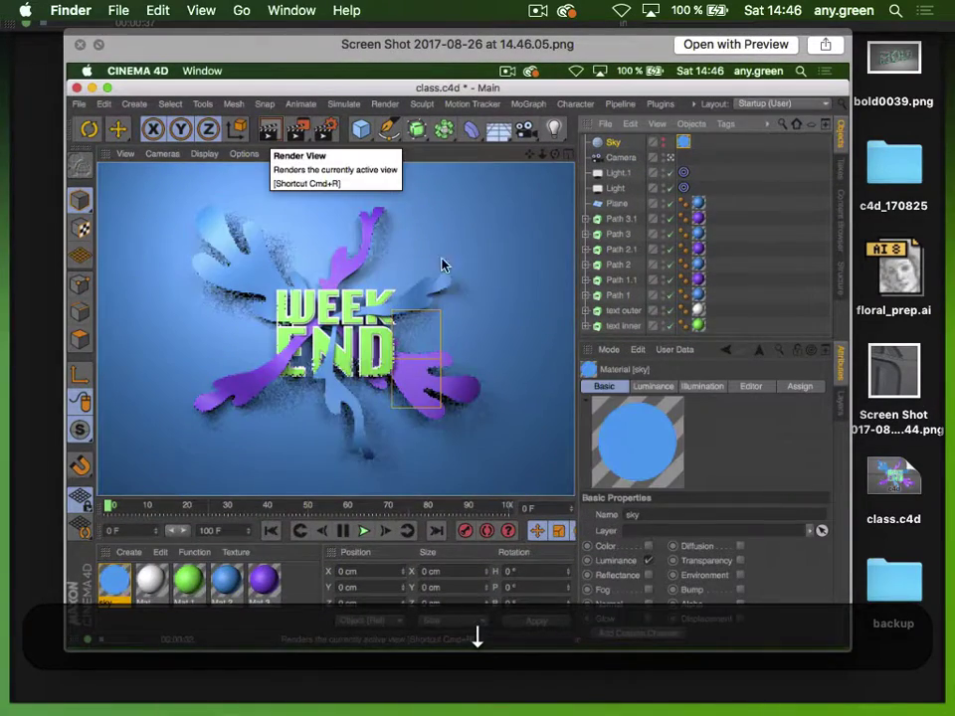
pyautogui.keyDown('ctrl'); pyautogui.scroll(4, 286, 345); pyautogui.keyUp('ctrl')
pyautogui.keyDown('ctrl'); pyautogui.scroll(-2, 284, 345); pyautogui.keyUp('ctrl')
pyautogui.press('Up')
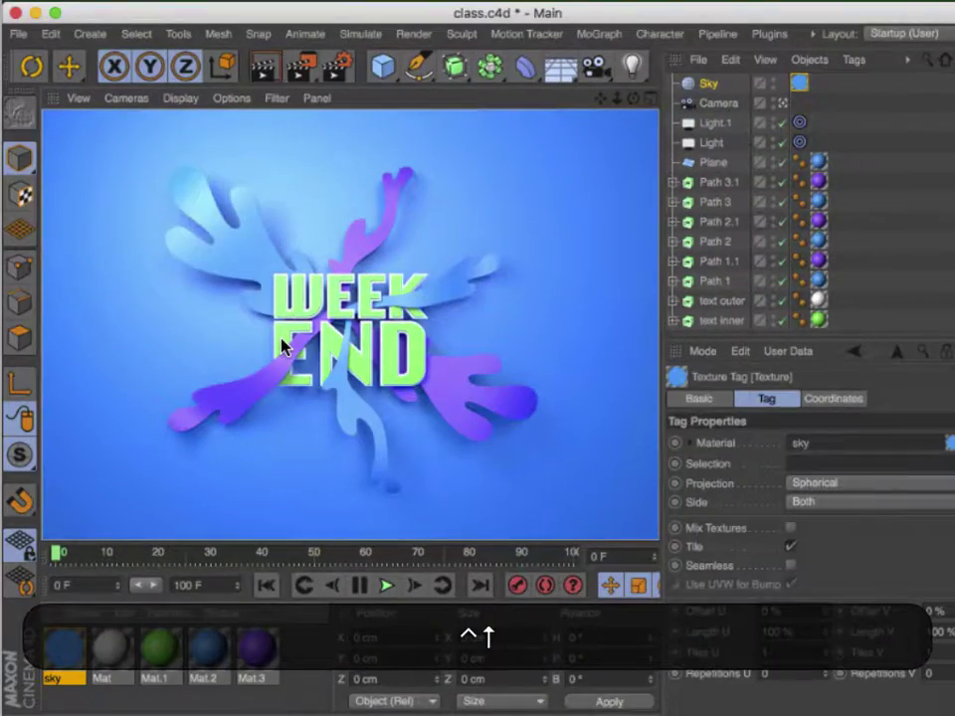
pyautogui.press('Down')
pyautogui.press('Up')
pyautogui.press('Down')
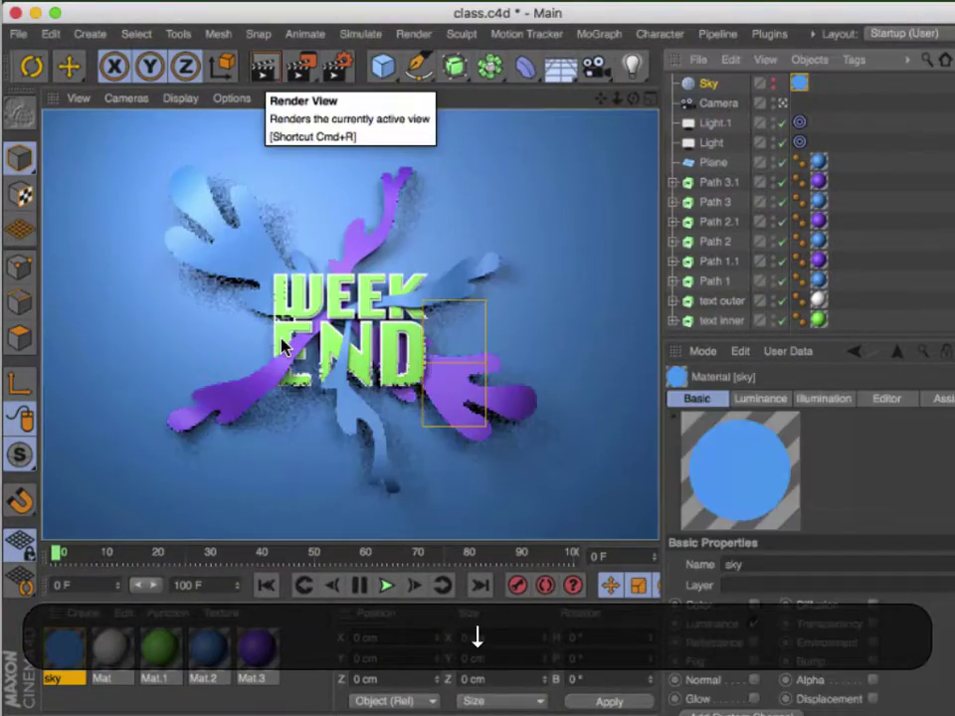
pyautogui.press('Up')
pyautogui.press('Down')
pyautogui.press('Up')
pyautogui.press('Down')
pyautogui.press('Up')
pyautogui.press('Down')
pyautogui.press('Up')
pyautogui.press('Down')
pyautogui.press('Up')
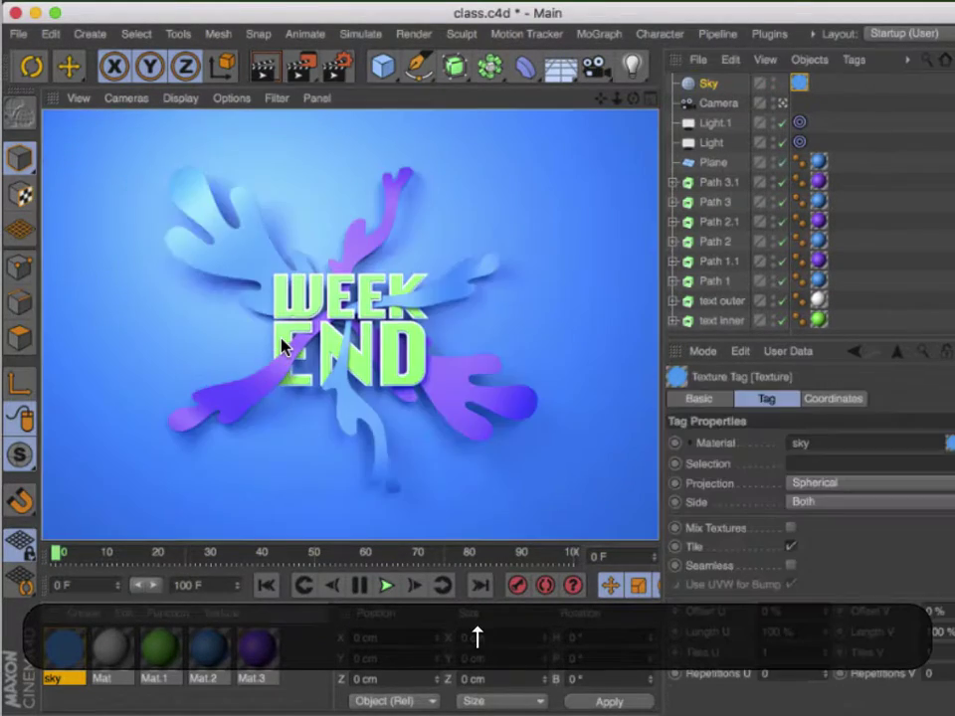
pyautogui.press('Down')
pyautogui.press('Up')
pyautogui.press('Down')
pyautogui.press('Up')
pyautogui.press('Down')
pyautogui.press('Up')
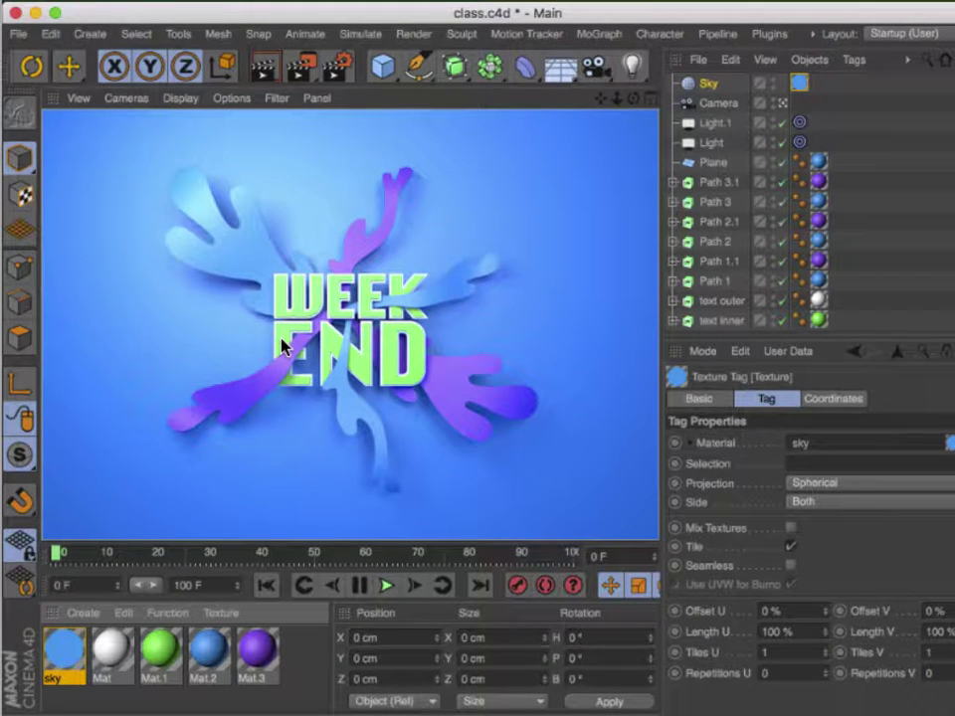
# Recheck the shadow and tone differences between the renders with and without the Sky object, and close the preview
pyautogui.press('Down')
pyautogui.press('Up')
pyautogui.press('Down')
pyautogui.press('Up')
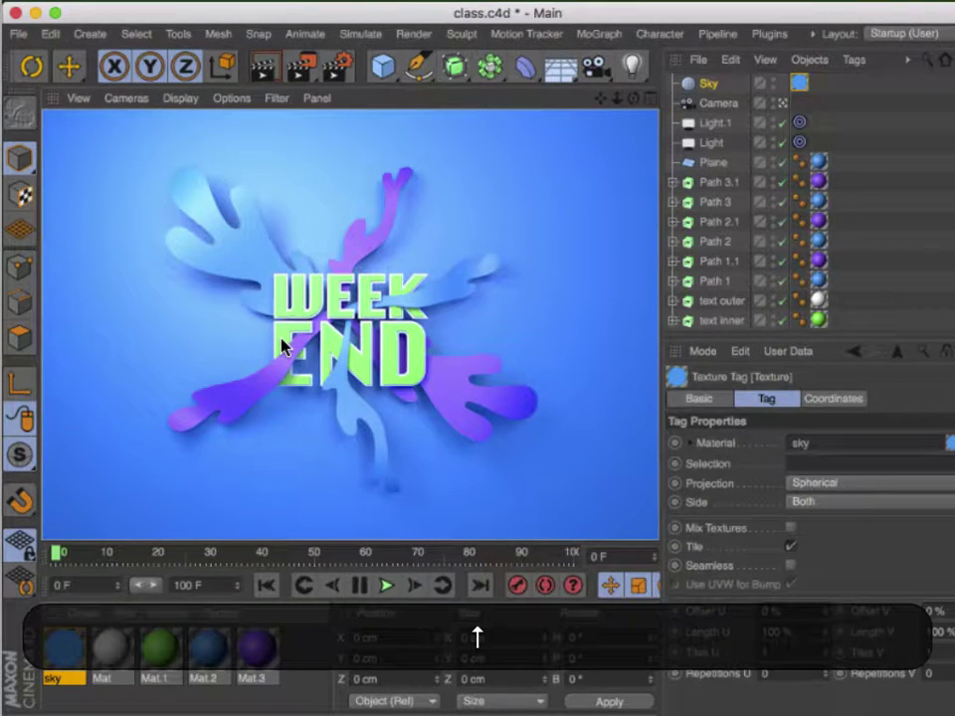
pyautogui.press('Down')
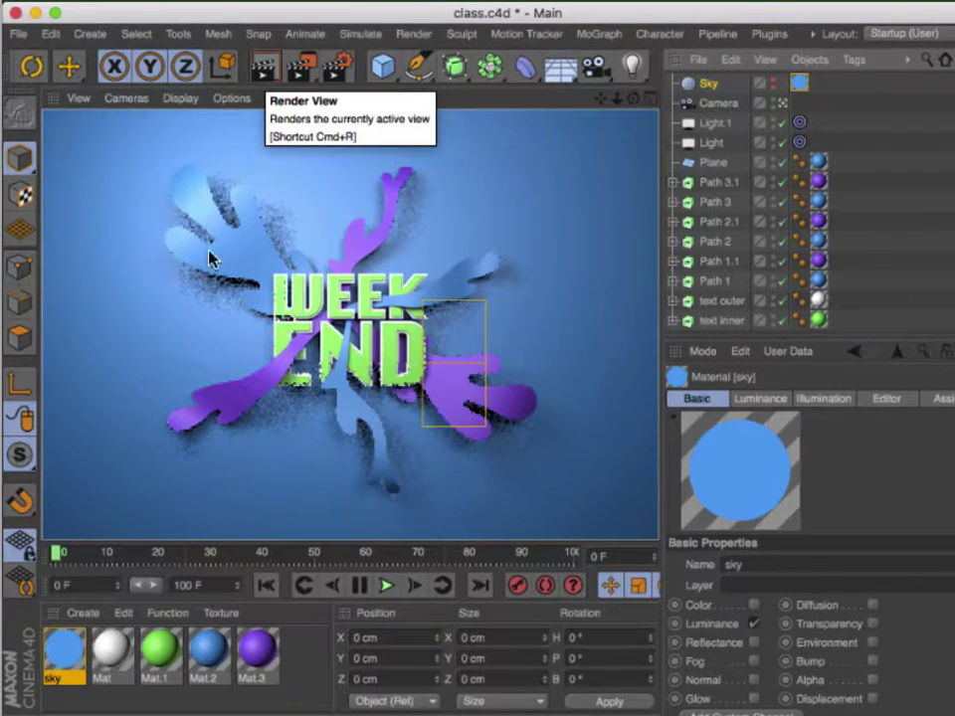
pyautogui.press('space')
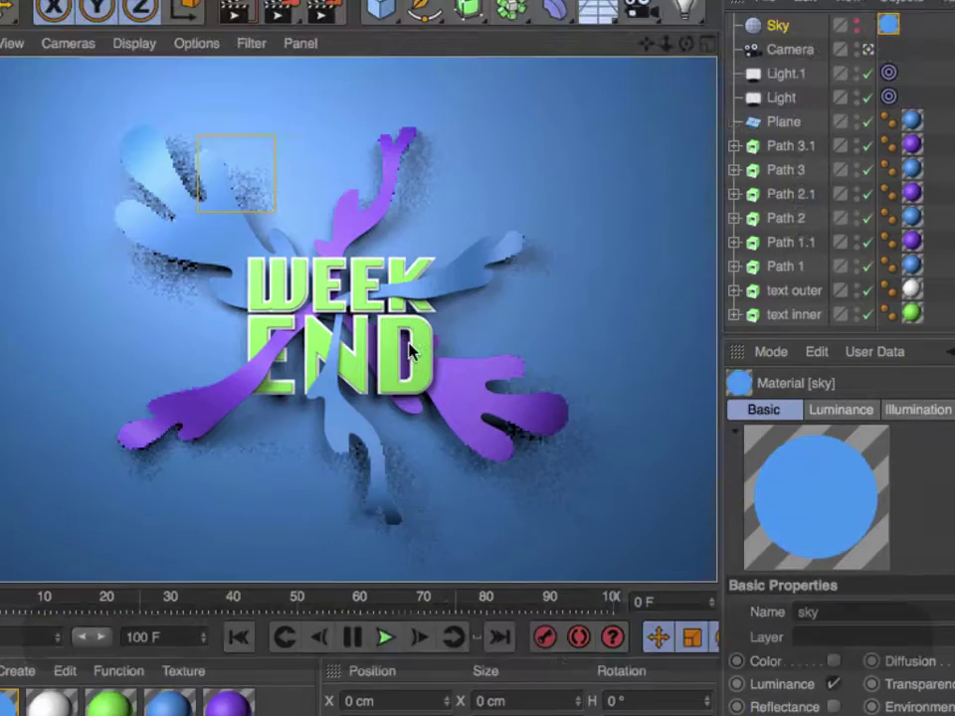
# With the Sky object made visible again, set the sky material's luminance brightness to 50% and render the view
pyautogui.keyDown('ctrl'); pyautogui.scroll(-3, 381, 352); pyautogui.keyUp('ctrl')
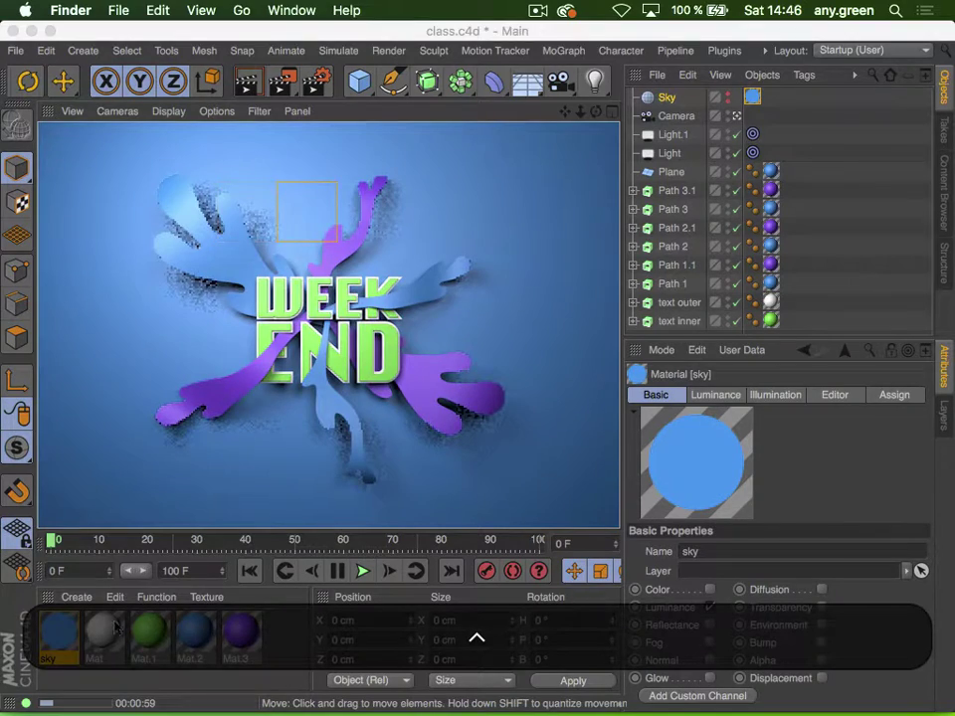
pyautogui.click(57, 635)
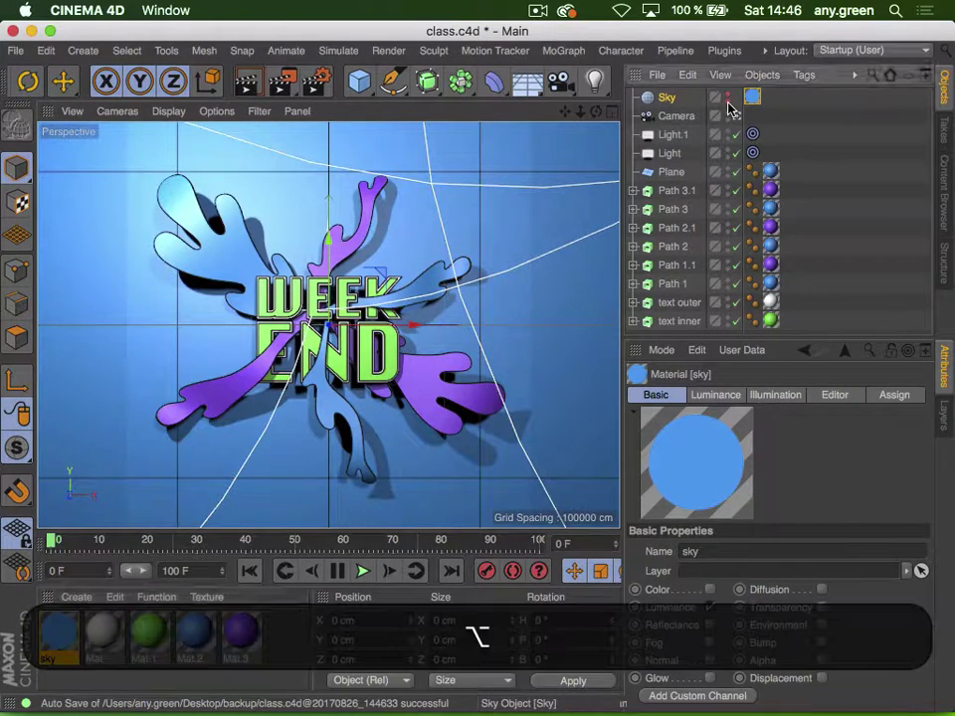
pyautogui.doubleClick(45, 626)
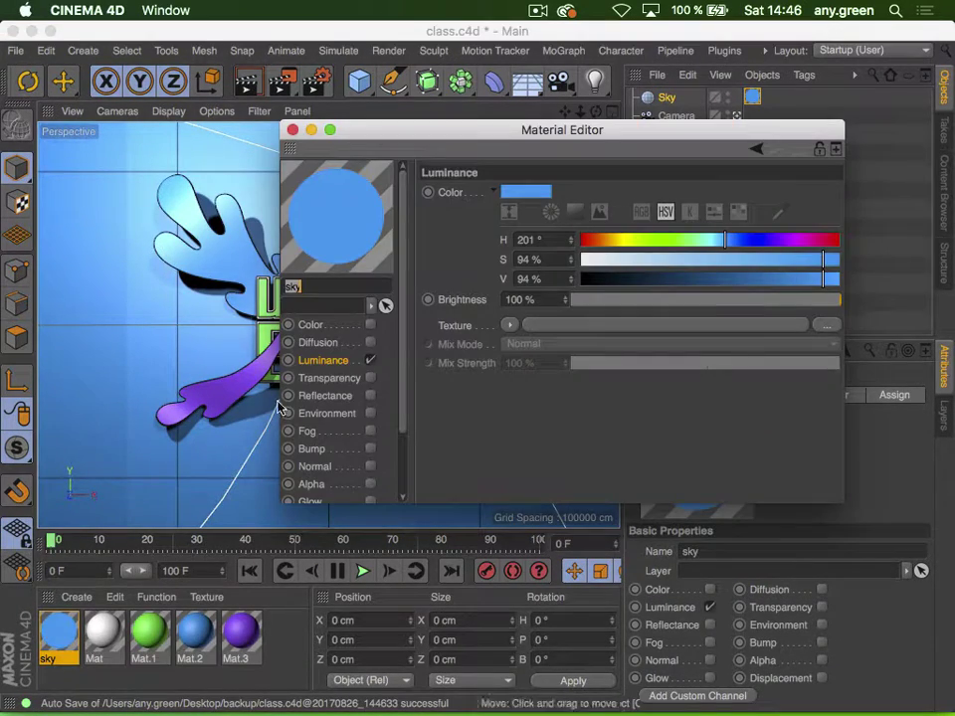
pyautogui.click(537, 299)
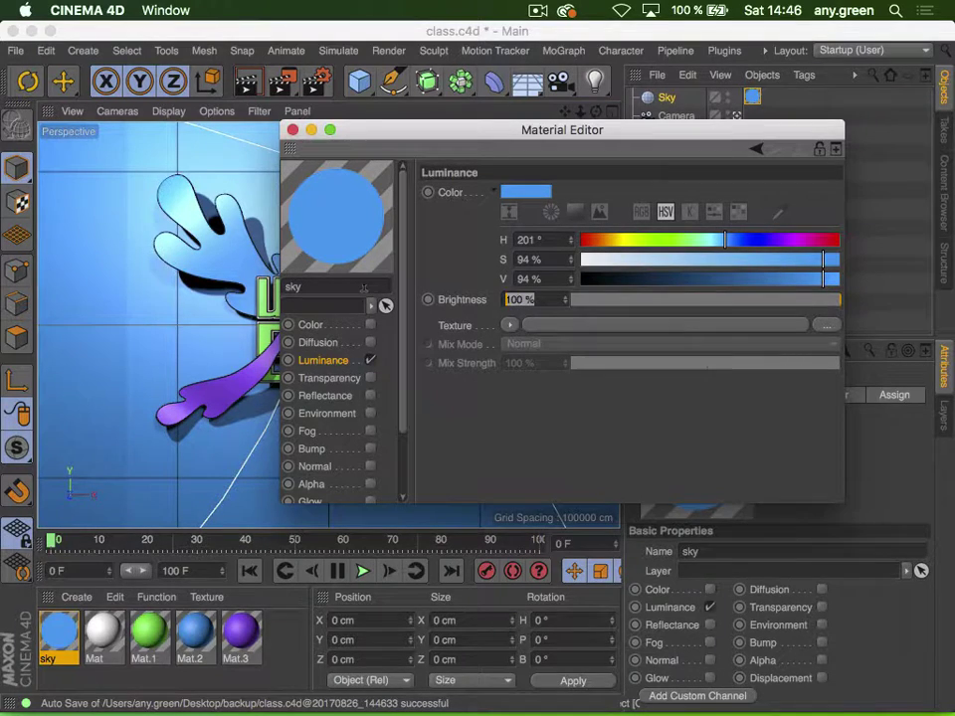
pyautogui.write('50')
pyautogui.press('Return')
pyautogui.click(292, 130)
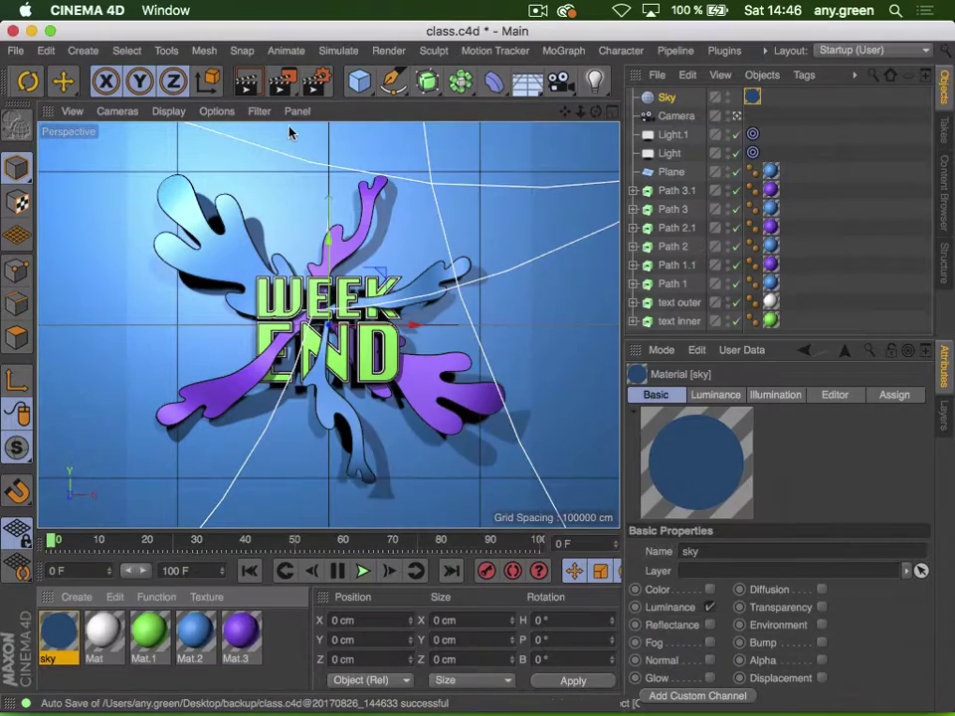
pyautogui.click(242, 86)
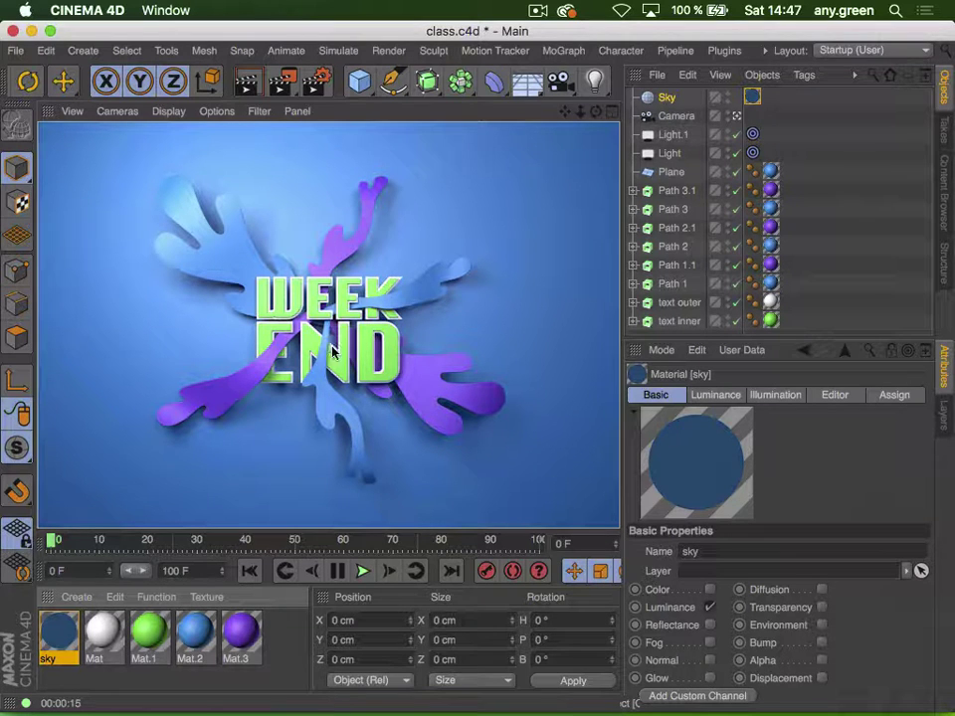
# Save the project as a new file named class_2.c4d on the Desktop
pyautogui.hotkey('ctrl', 'shift', 's')
pyautogui.hotkey('ctrl', 'shift', 'Right')
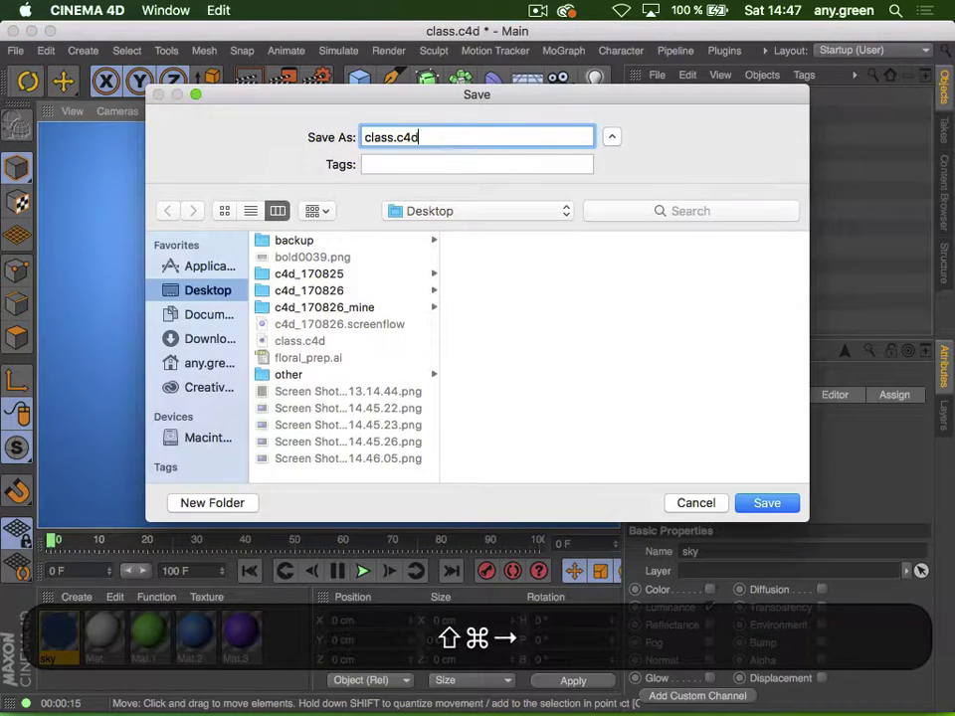
pyautogui.press('Left')
pyautogui.write('_2')
pyautogui.press('Return')
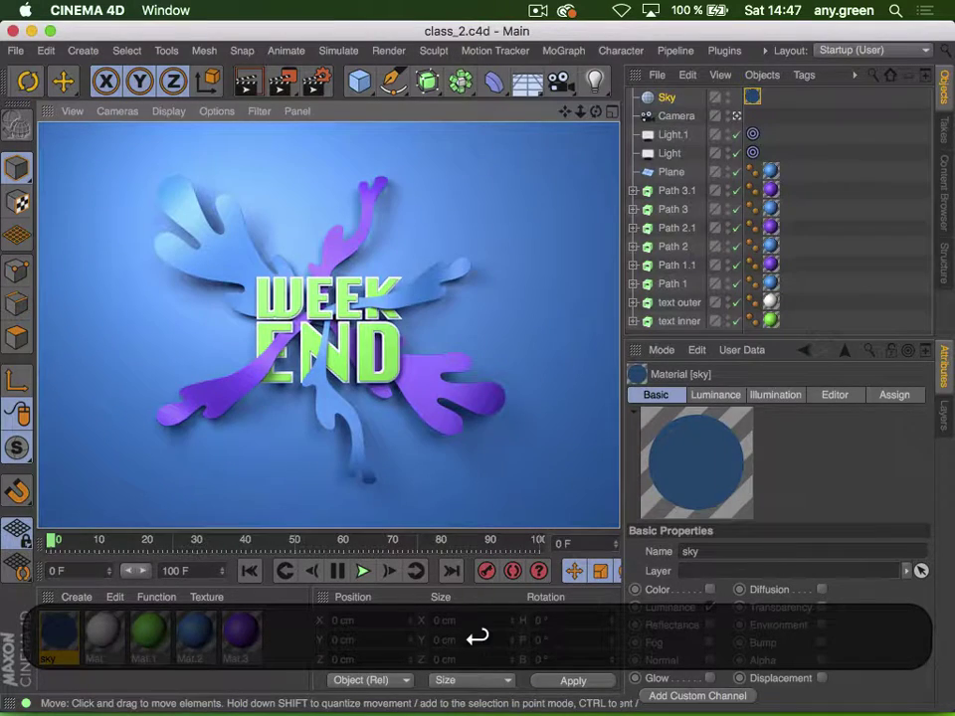
# Close the current project and open the earlier class.c4d version without lights and background
pyautogui.hotkey('ctrl', 'w')
pyautogui.hotkey('ctrl', 'o')
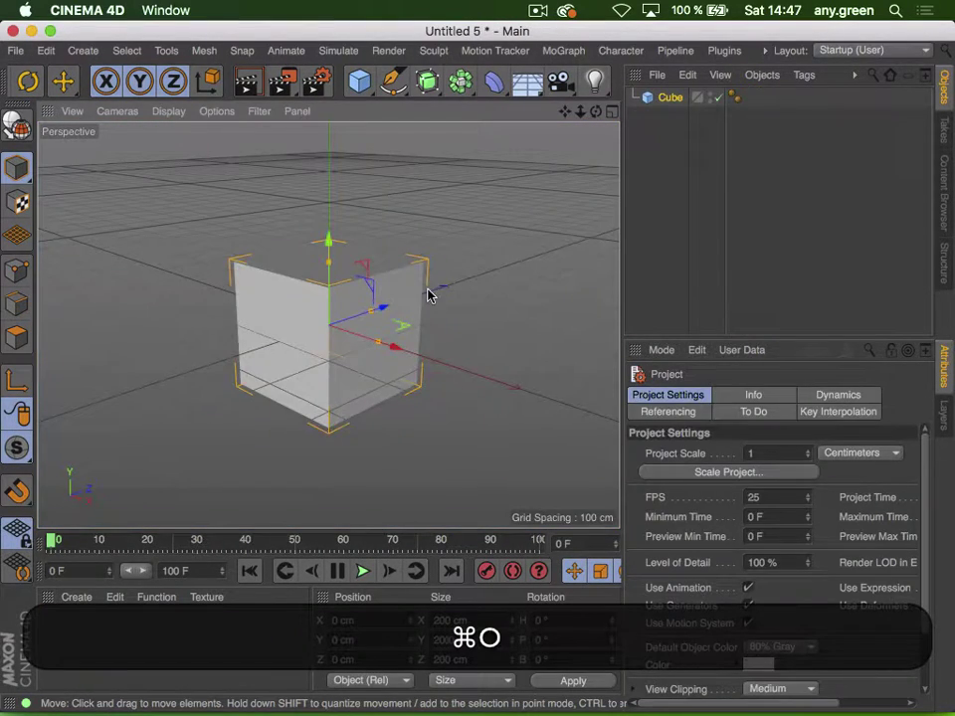
pyautogui.click(317, 253)
pyautogui.press('Return')
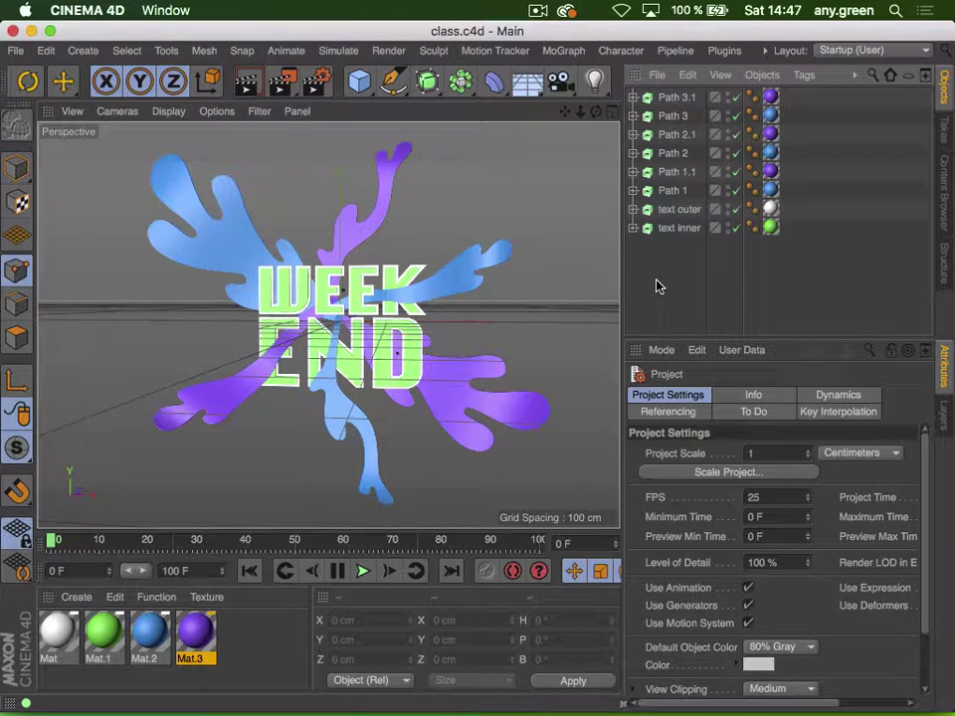
# Add a plane, switch to model mode and rotate the plane to a 90° pitch so it stands upright
pyautogui.click(359, 84)
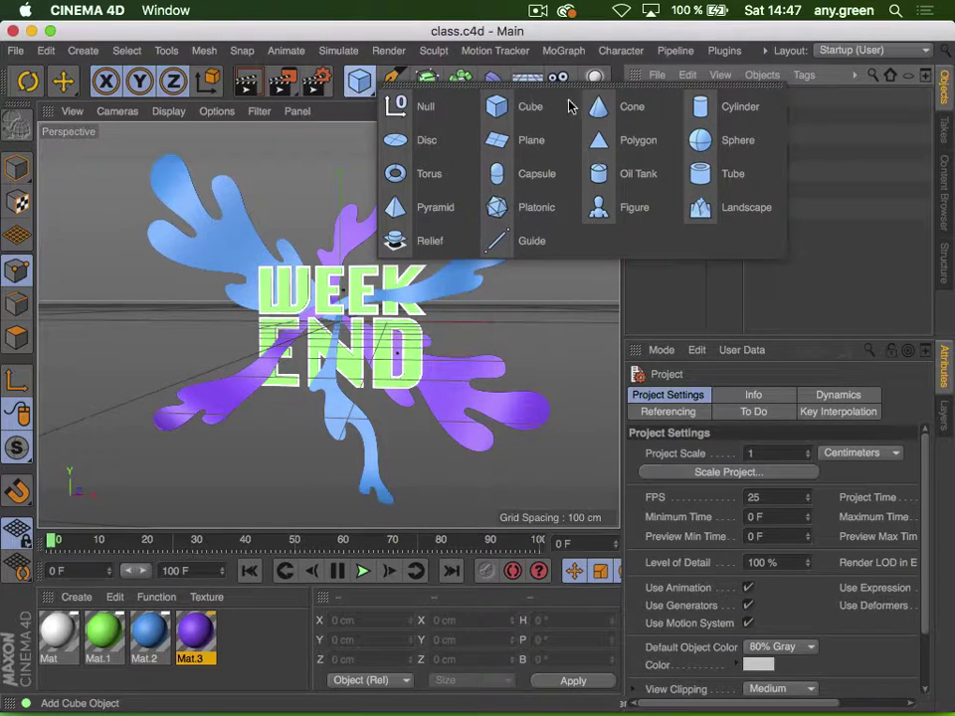
pyautogui.click(533, 140)
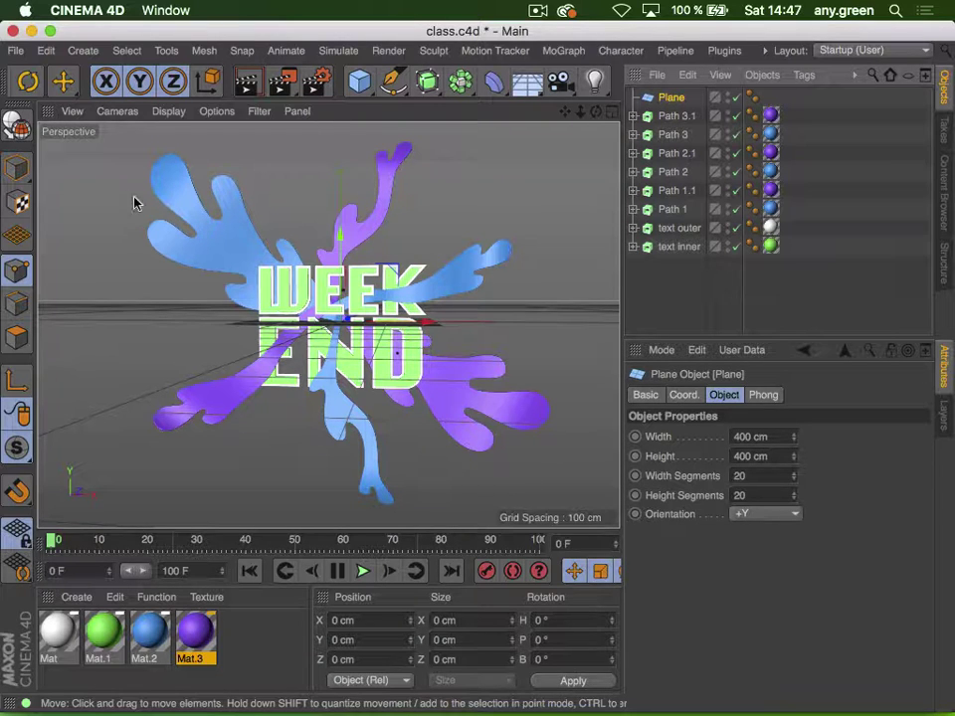
pyautogui.click(18, 171)
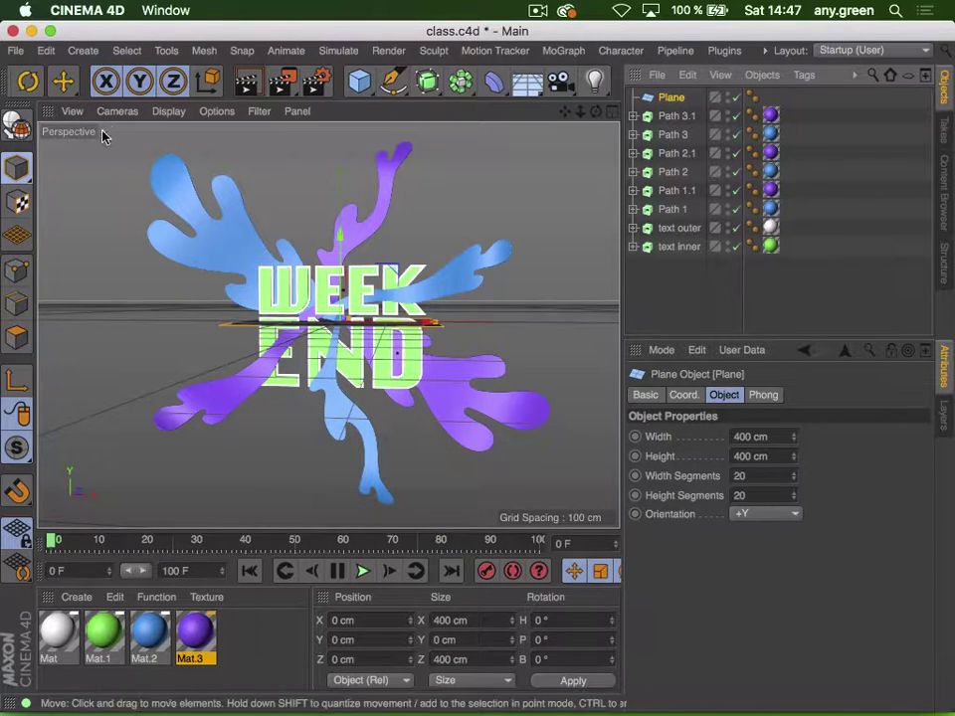
pyautogui.moveTo(86, 81); pyautogui.dragTo(299, 92)
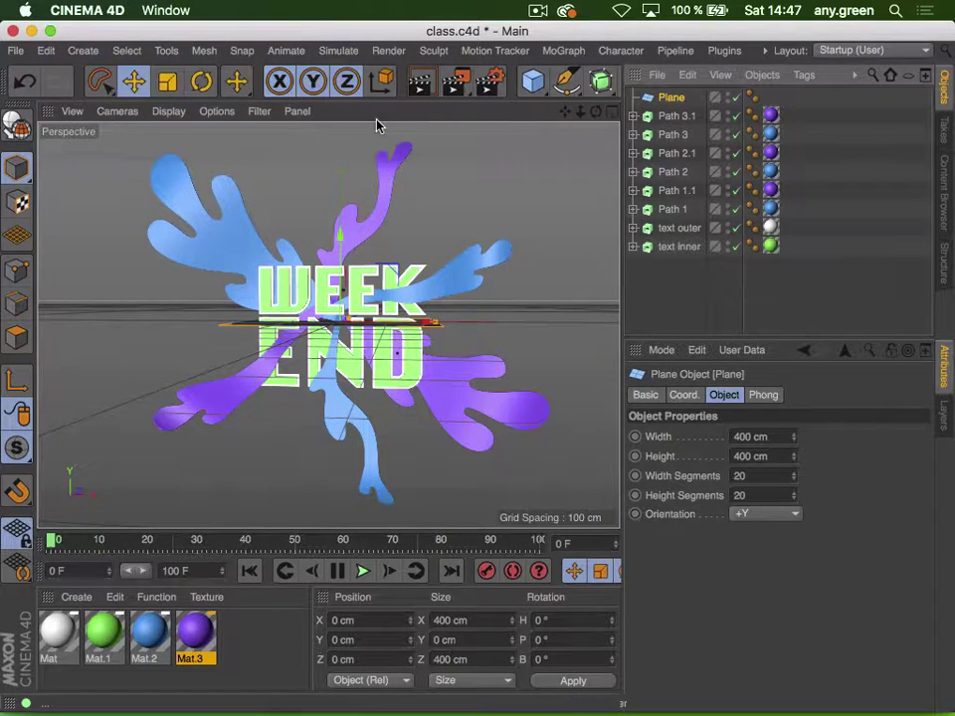
pyautogui.click(201, 81)
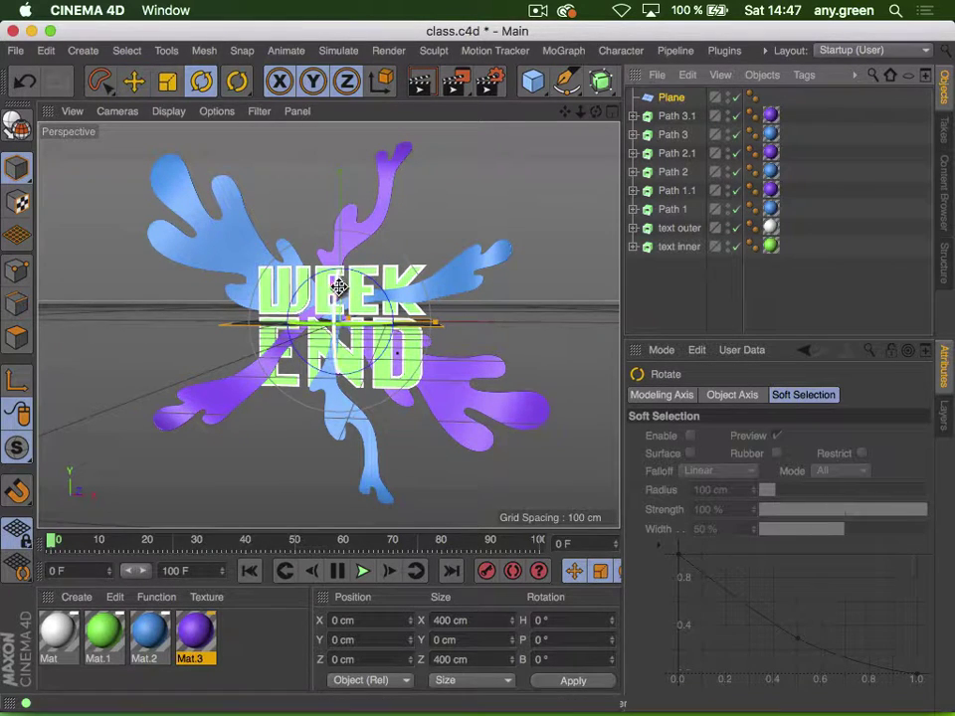
pyautogui.moveTo(337, 285); pyautogui.dragTo(377, 505)
# Enlarge the plane to about 1951 × 2173 cm and move it about 49 cm along Z behind the artwork
pyautogui.moveTo(437, 314); pyautogui.dragTo(597, 363)
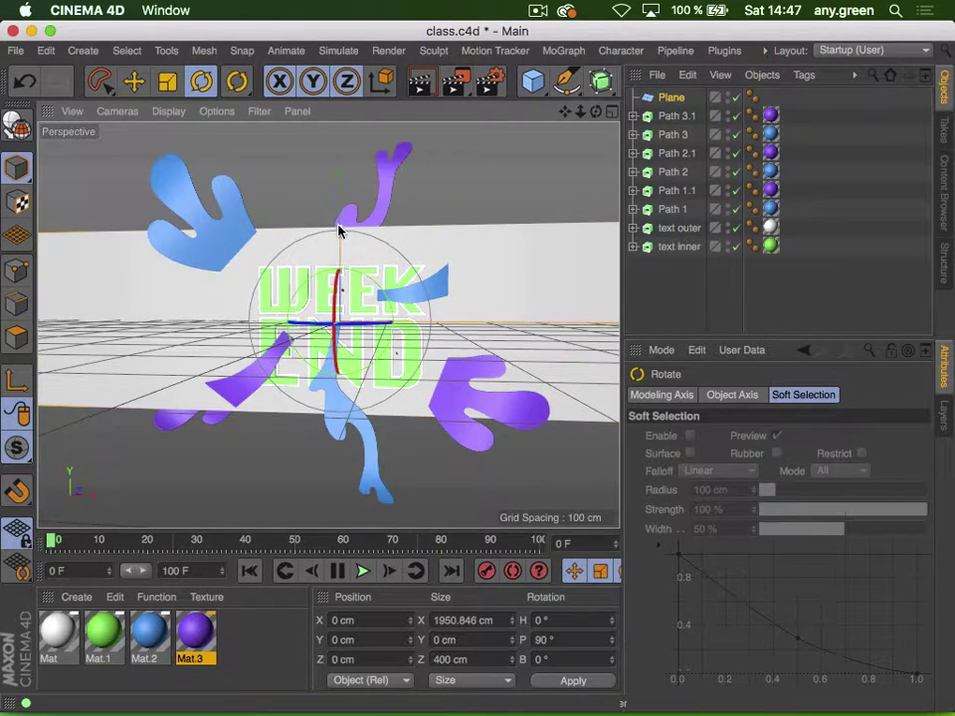
pyautogui.moveTo(341, 228); pyautogui.dragTo(339, 232)
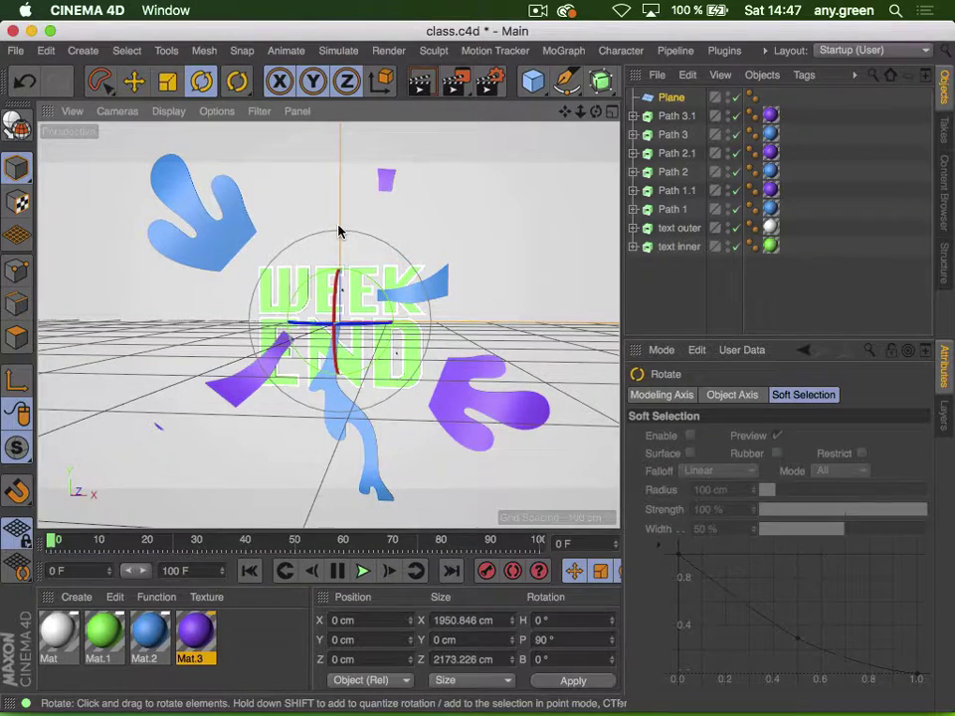
pyautogui.press('e')
pyautogui.press('3')
pyautogui.moveTo(348, 260); pyautogui.dragTo(382, 338)
pyautogui.press('3')
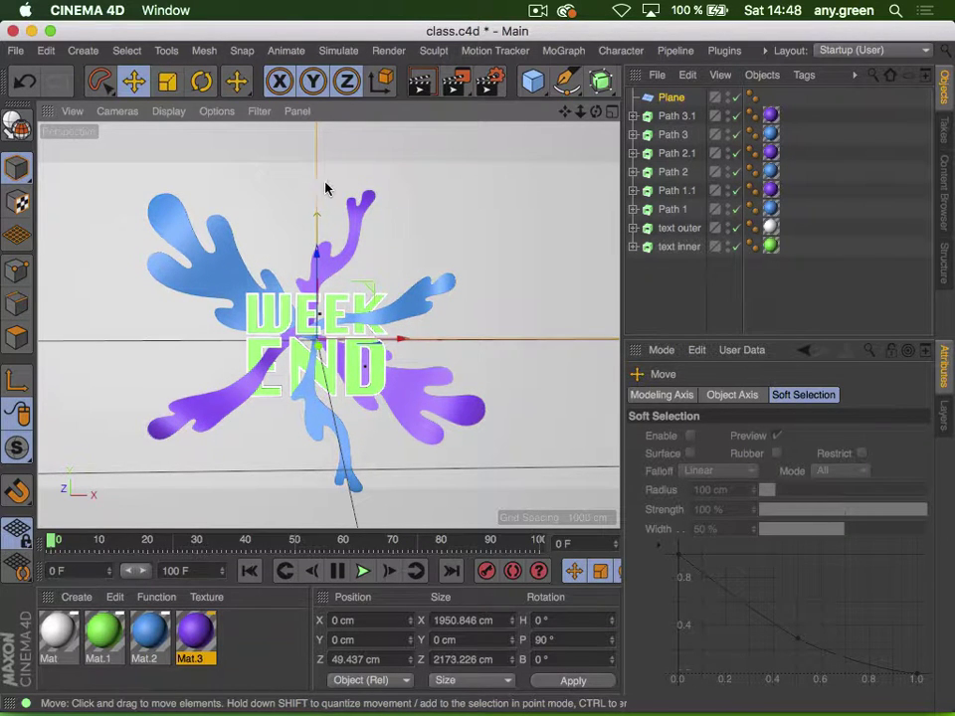
# Show the deformers in the viewport through the display filter and hide them again
pyautogui.click(251, 114)
pyautogui.click(252, 189)
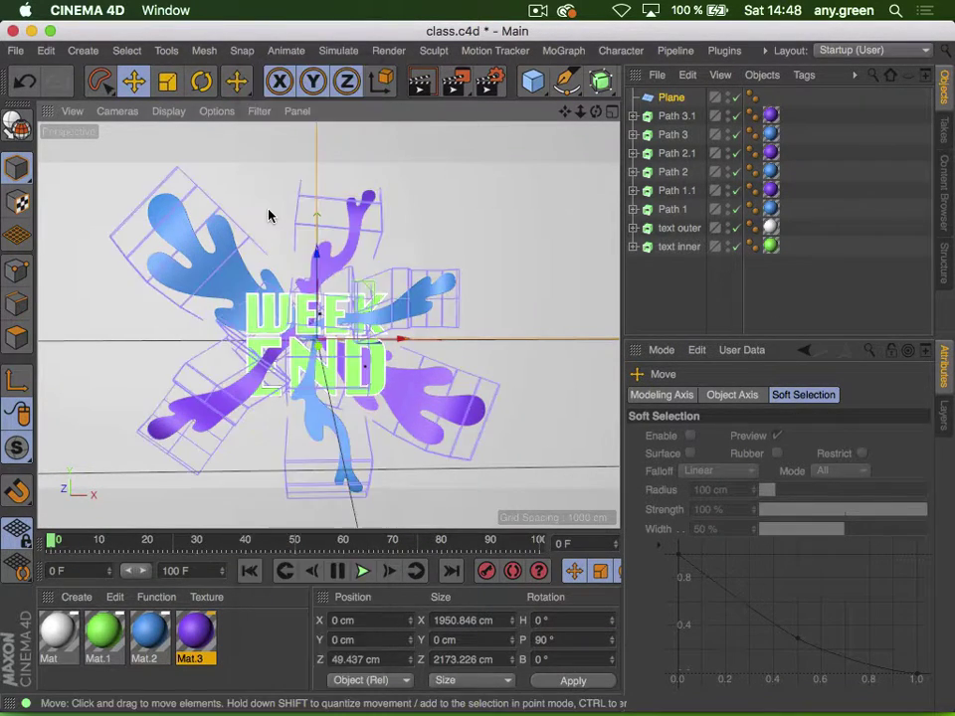
pyautogui.click(262, 112)
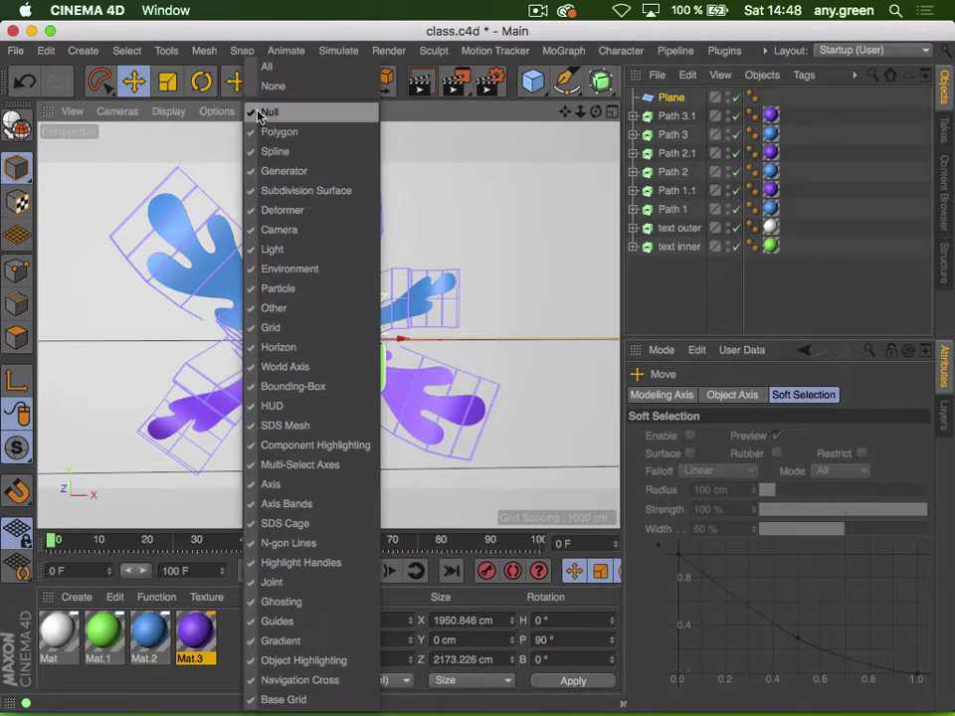
pyautogui.click(291, 217)
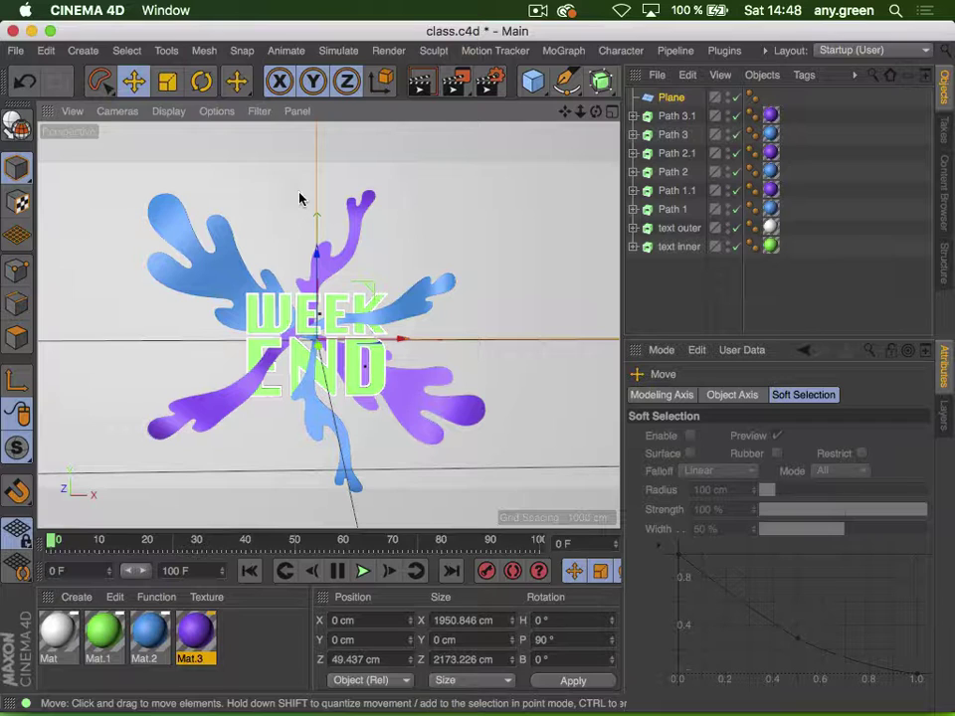
pyautogui.click(258, 113)
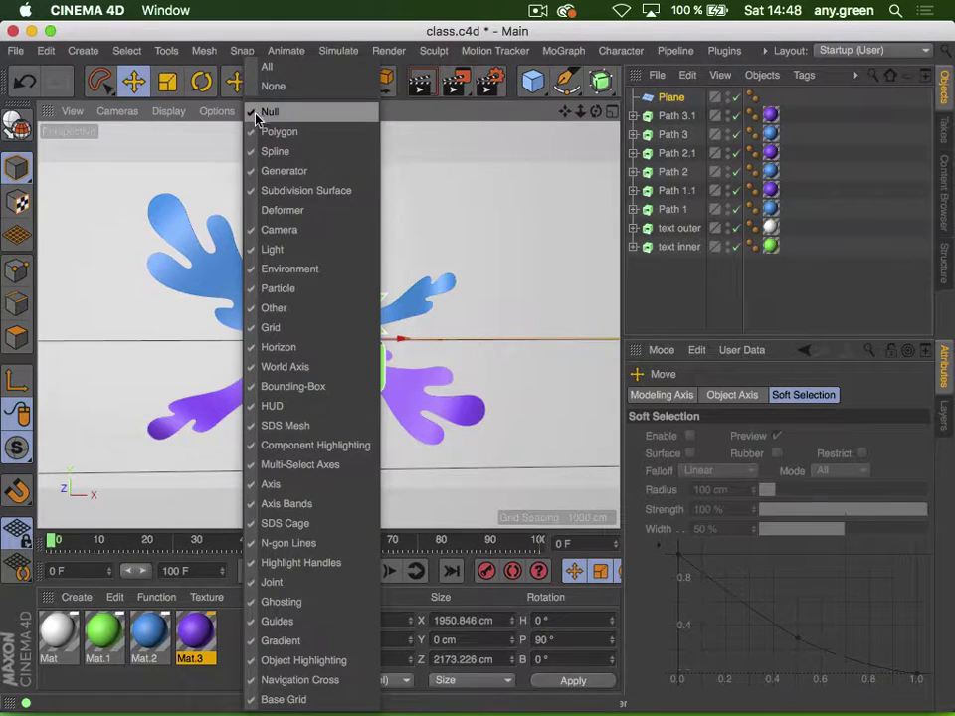
pyautogui.click(313, 212)
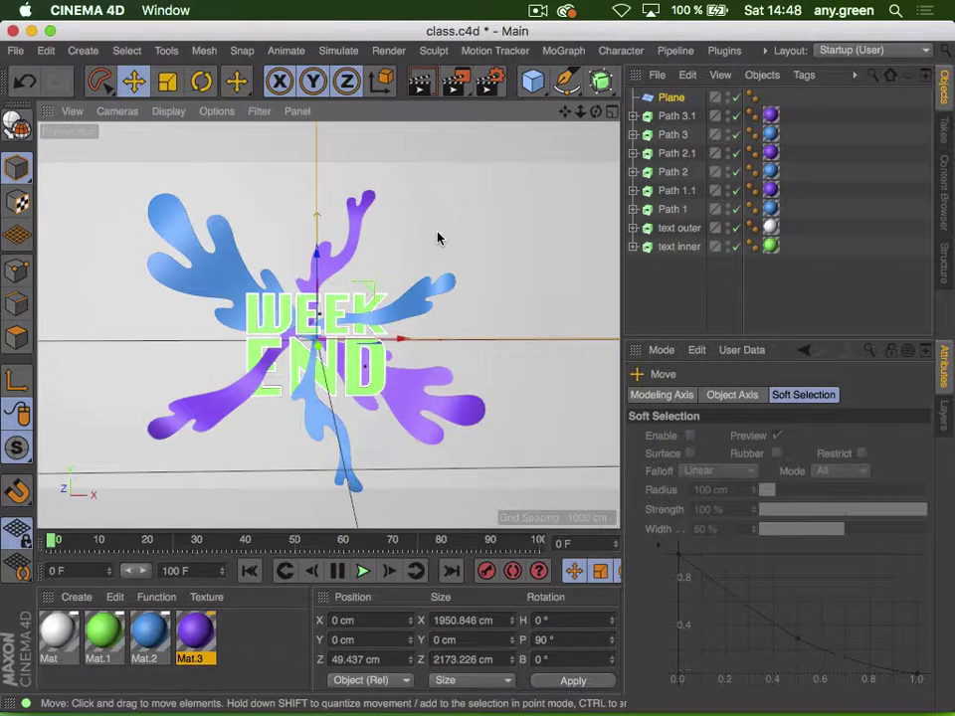
# Set the viewport display to Gouraud Shading (Lines) with Isoparms instead of the full wireframe
pyautogui.click(181, 116)
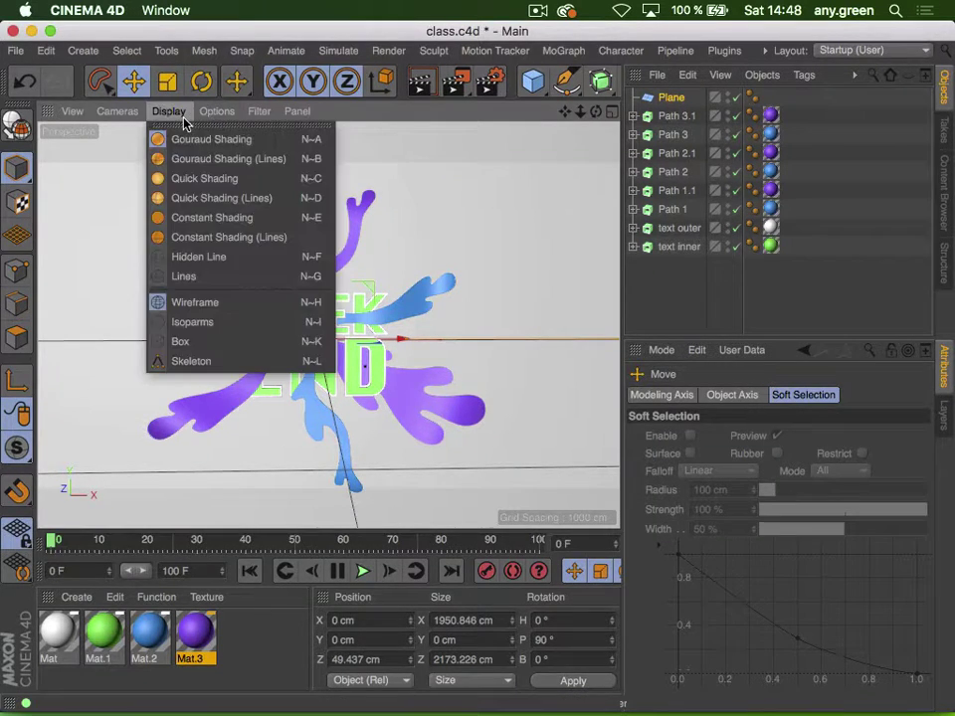
pyautogui.click(234, 165)
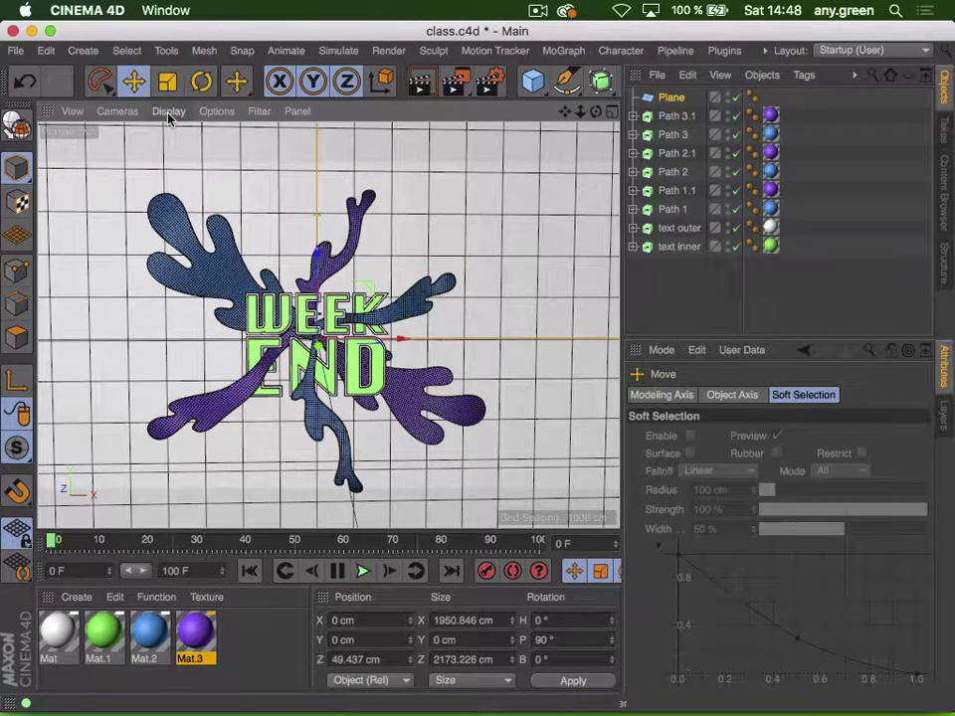
pyautogui.click(260, 112)
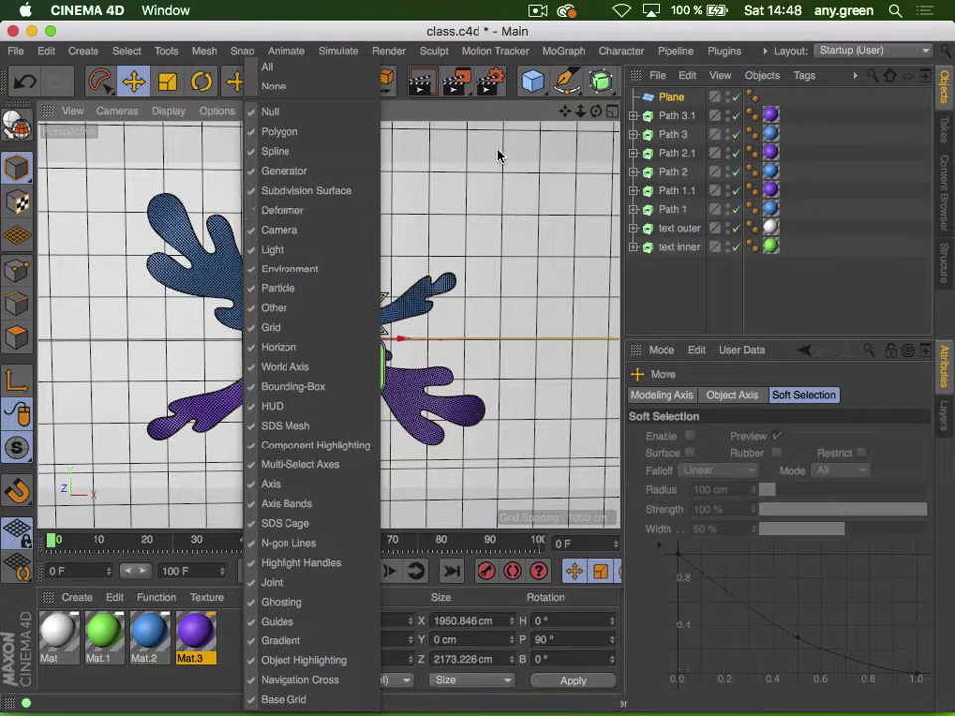
pyautogui.click(288, 211)
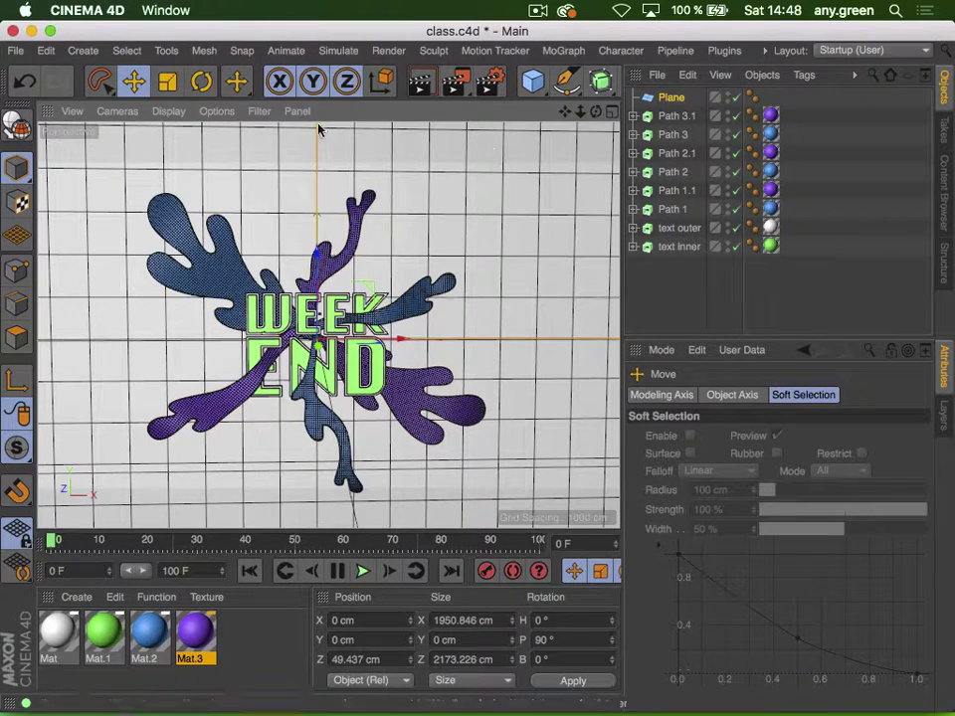
pyautogui.click(259, 112)
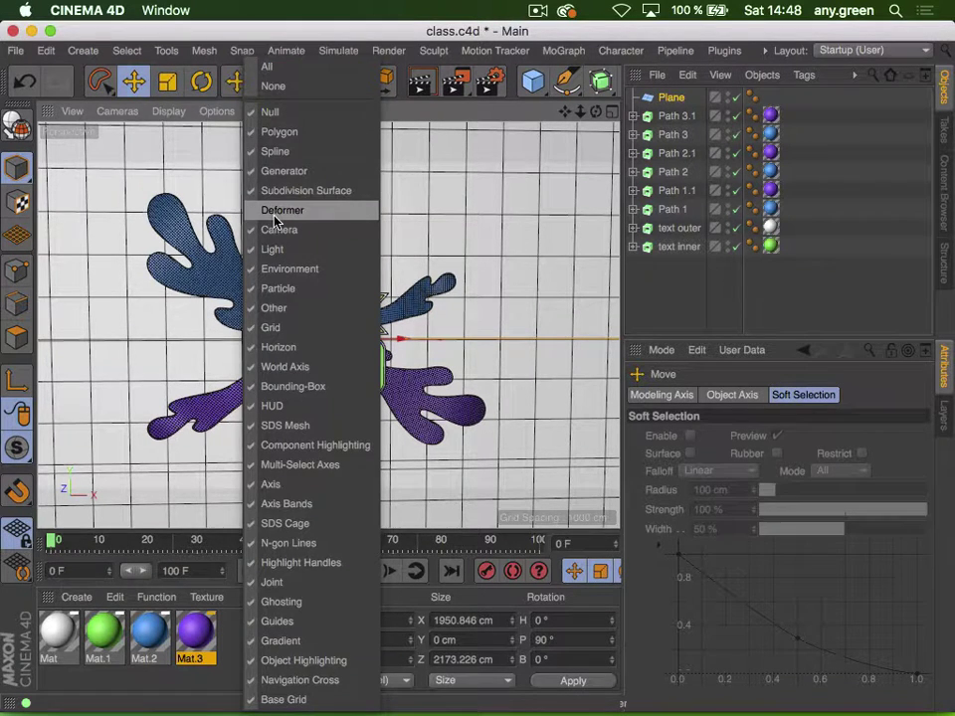
pyautogui.click(167, 112)
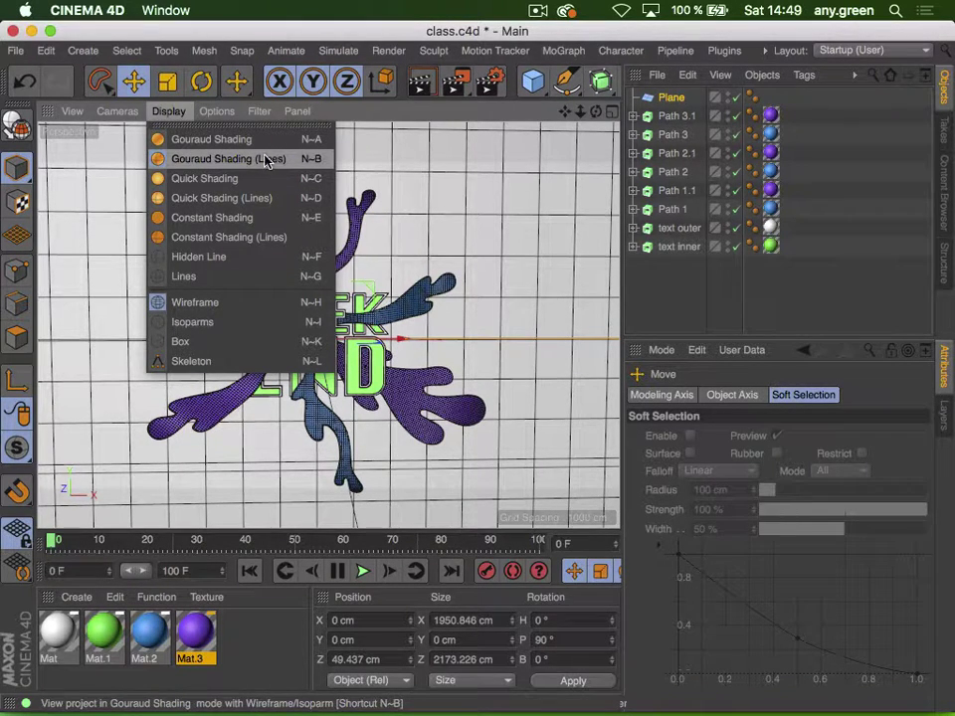
pyautogui.click(167, 112)
pyautogui.click(167, 112)
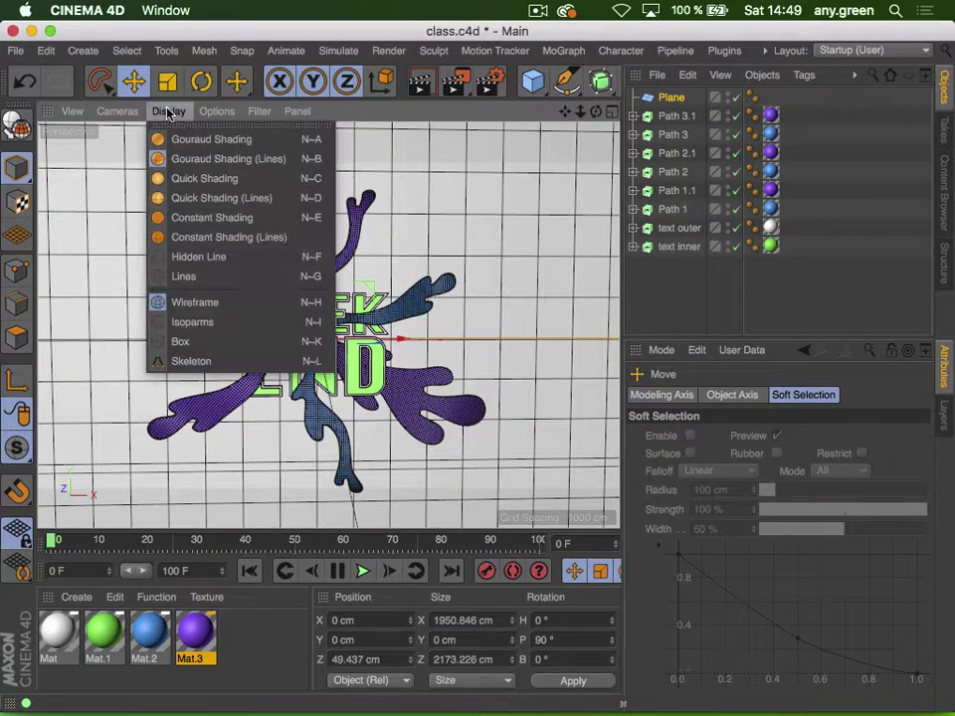
pyautogui.click(195, 326)
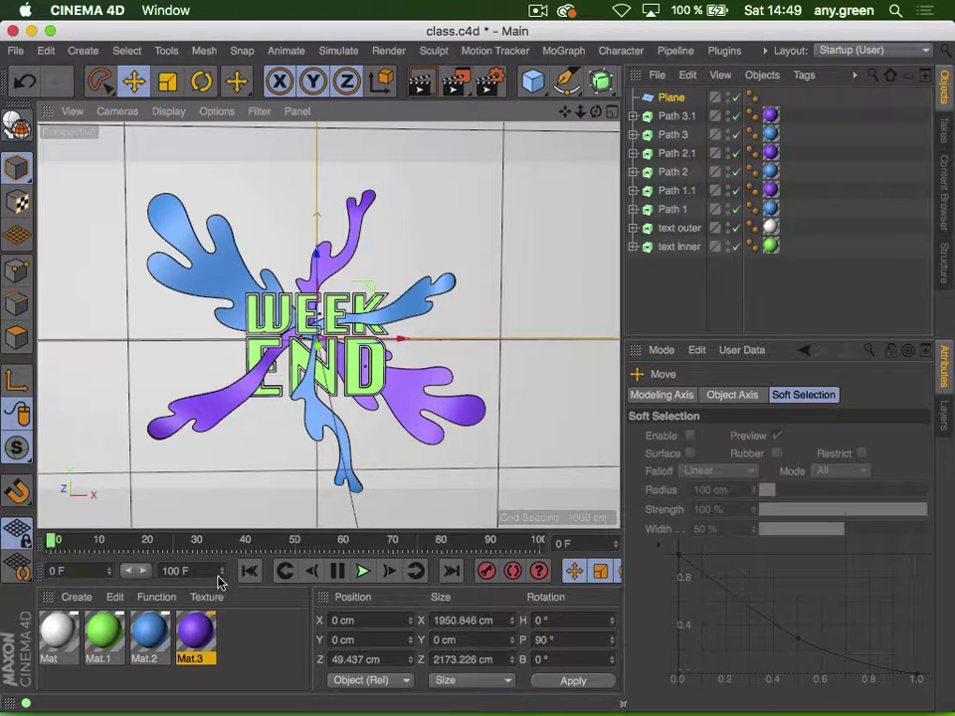
# Apply the blue Mat.2 material to the background plane
pyautogui.click(152, 636)
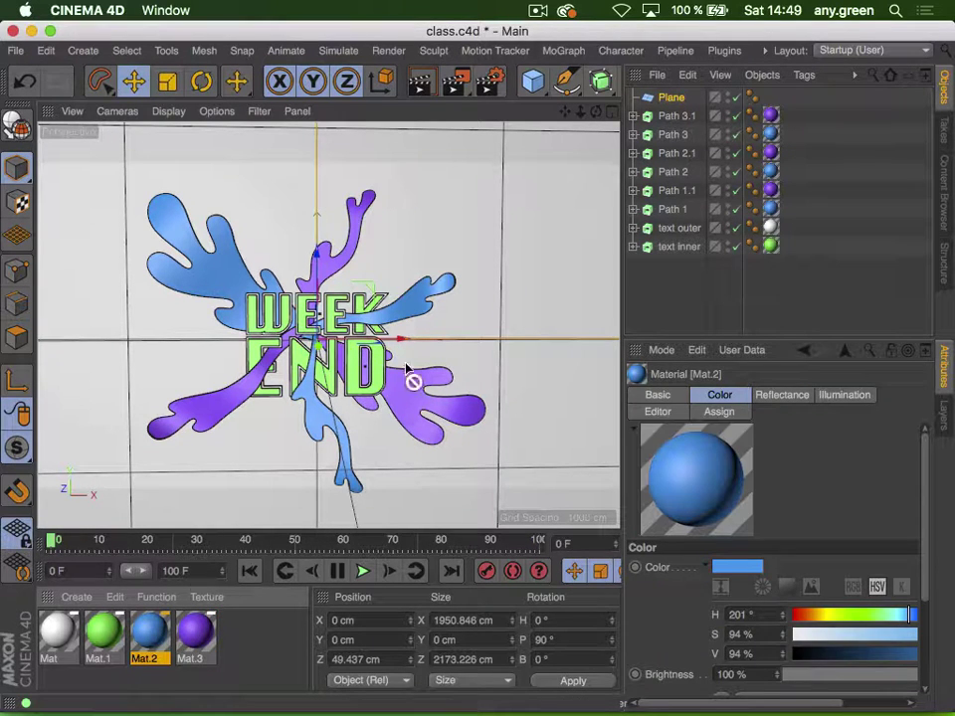
pyautogui.moveTo(406, 368); pyautogui.dragTo(671, 100)
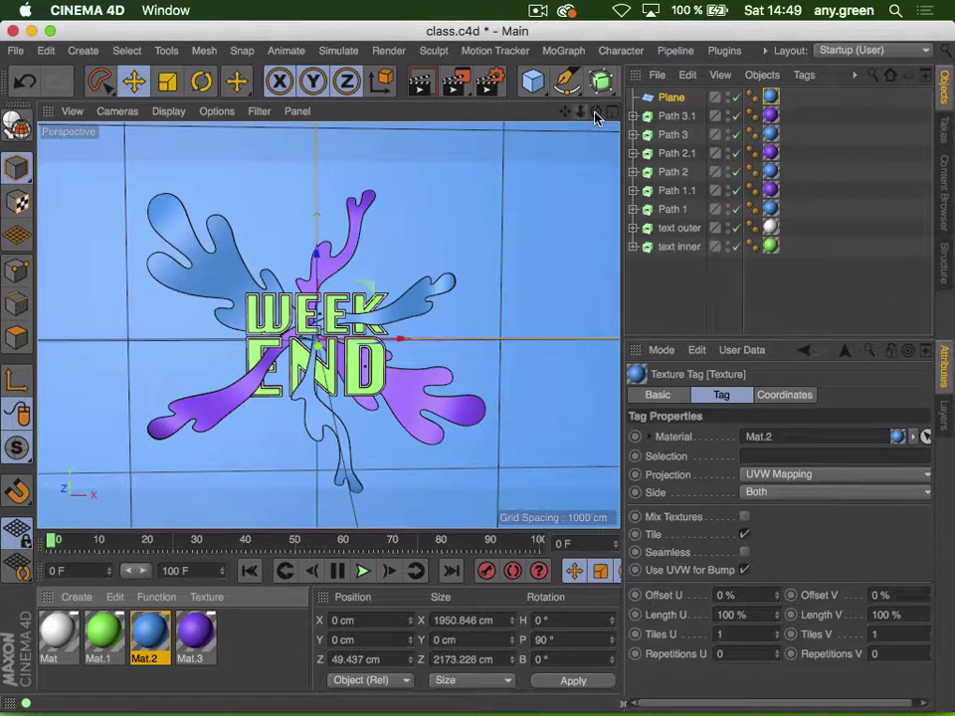
pyautogui.moveTo(595, 112)
pyautogui.mouseDown()
pyautogui.moveTo(601, 134)
pyautogui.moveTo(598, 118)
pyautogui.mouseUp()
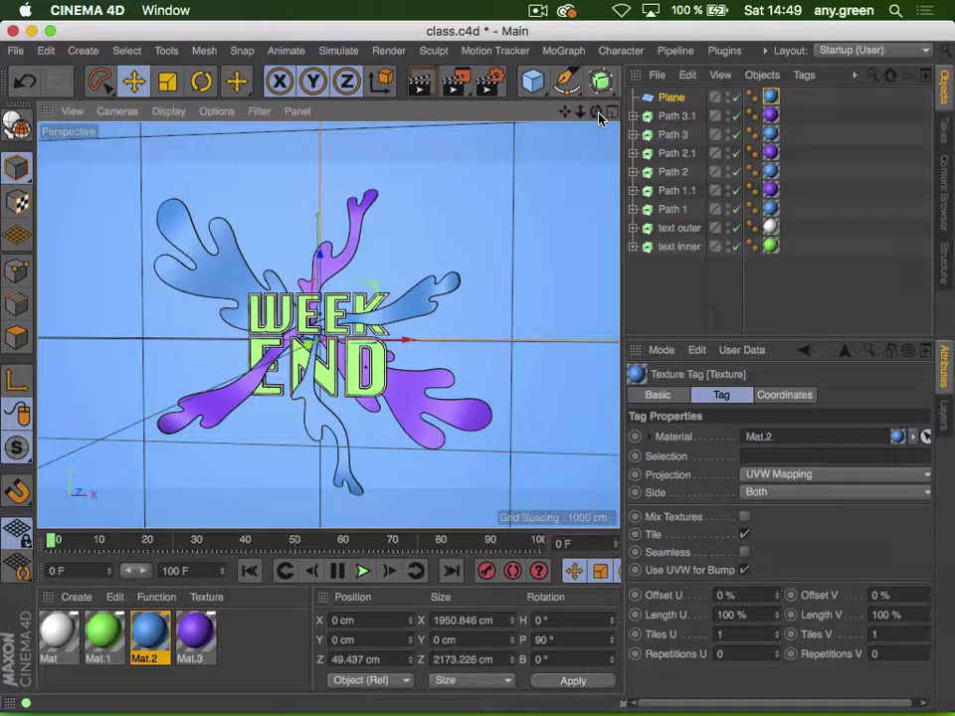
# Add an area light and move it along Z to about -560 cm, in front of the artwork
pyautogui.hscroll(5, 337, 87)
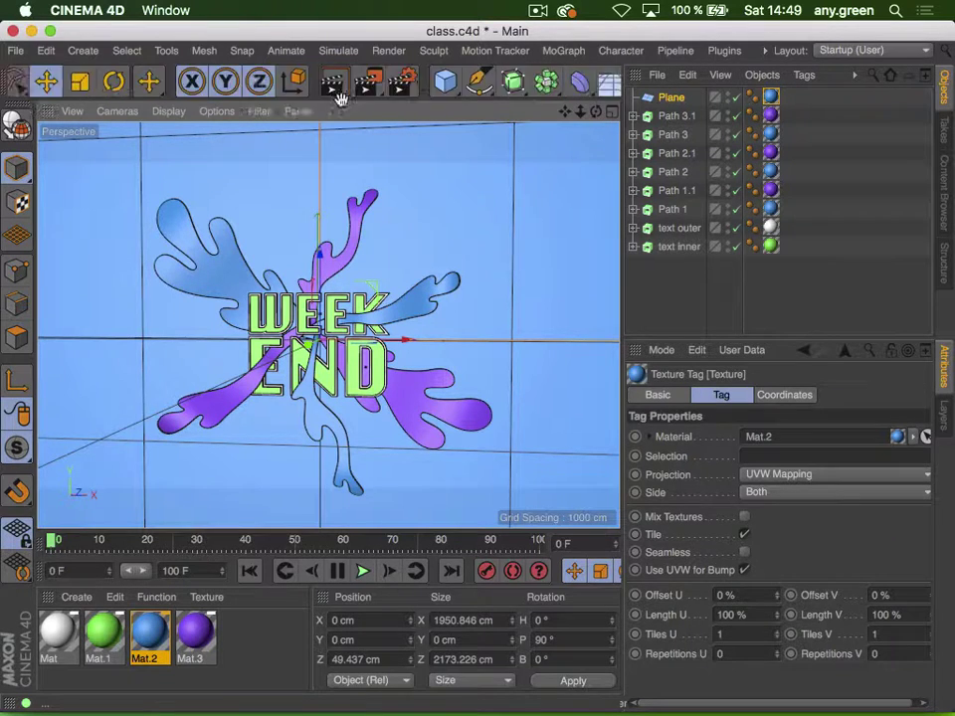
pyautogui.click(594, 80)
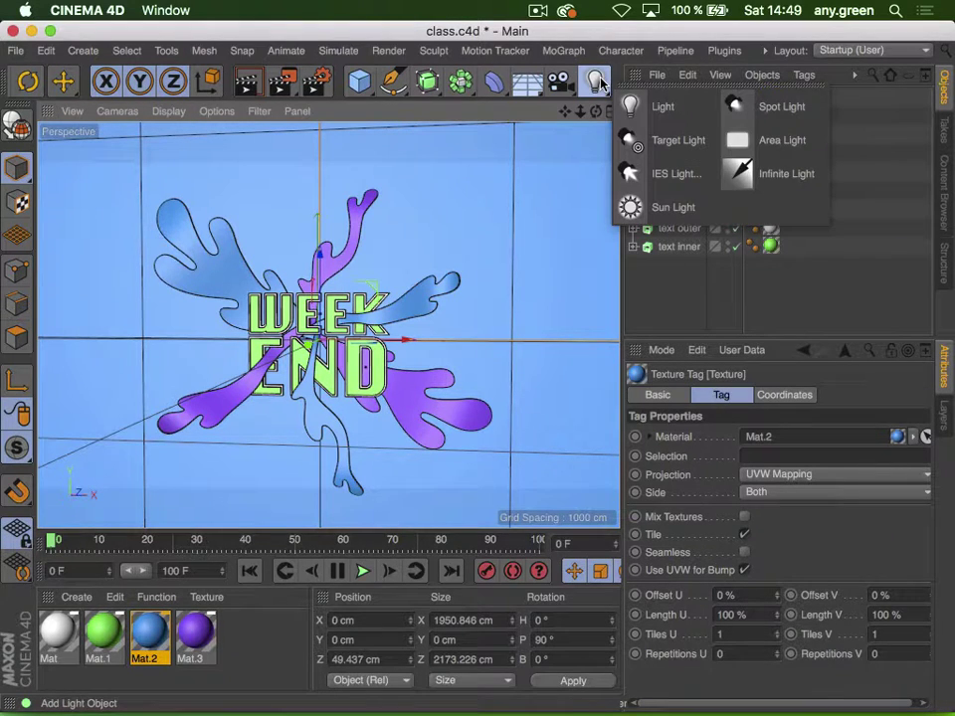
pyautogui.click(778, 142)
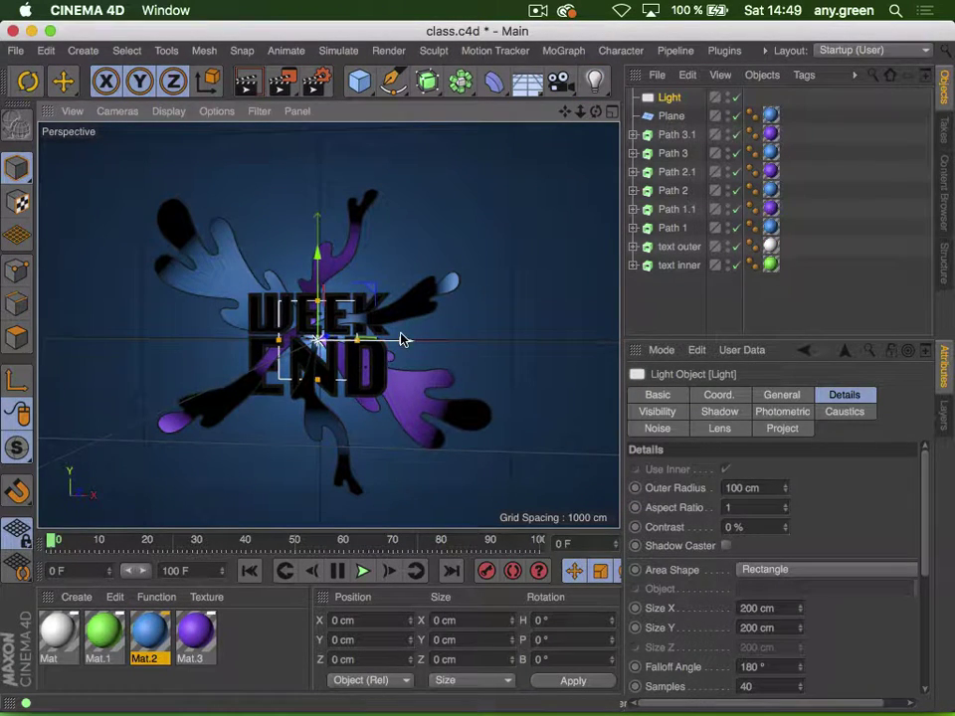
pyautogui.moveTo(401, 338); pyautogui.dragTo(249, 438)
pyautogui.moveTo(295, 383); pyautogui.dragTo(388, 384)
pyautogui.press('super+z')
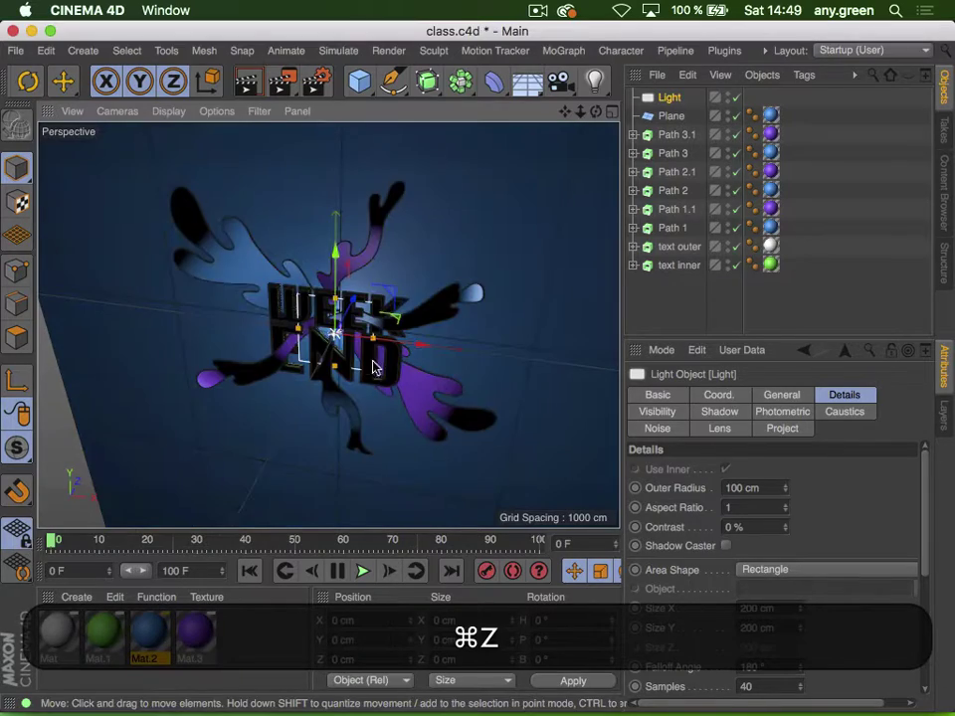
pyautogui.moveTo(355, 307); pyautogui.dragTo(415, 310)
pyautogui.press('3')
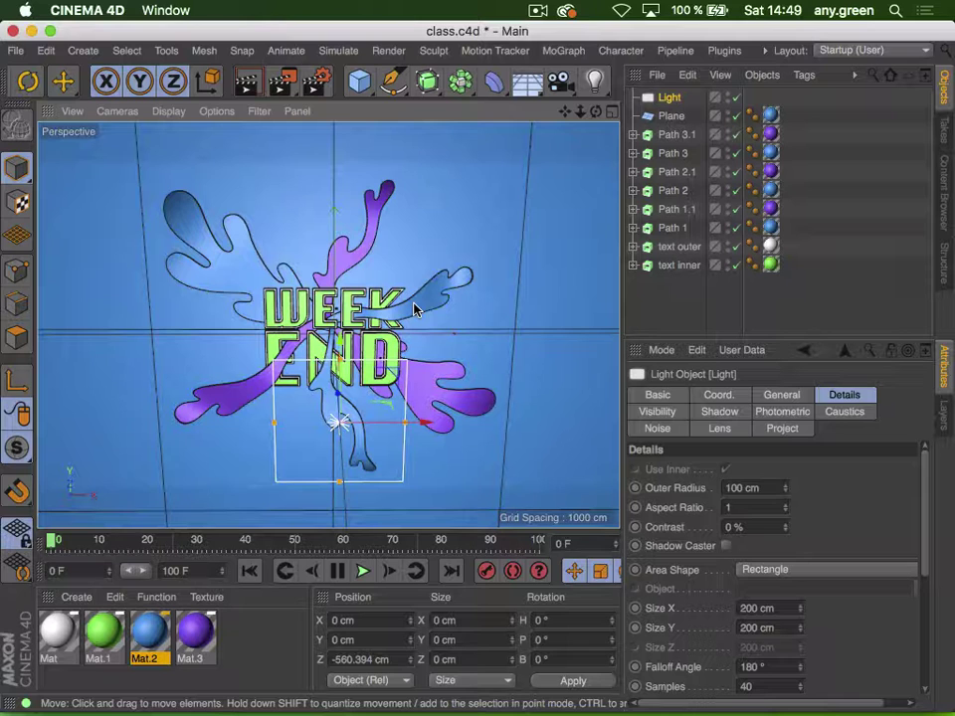
# Add a Target tag to the light and assign the Plane as its target object
pyautogui.rightClick(669, 101)
pyautogui.moveTo(791, 50)
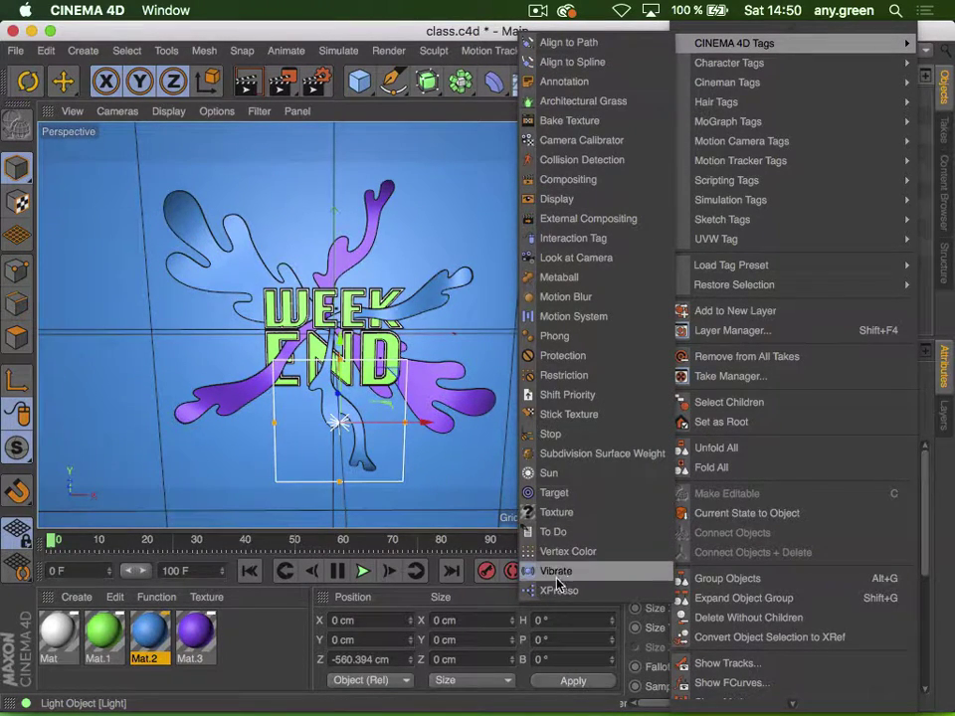
pyautogui.click(575, 494)
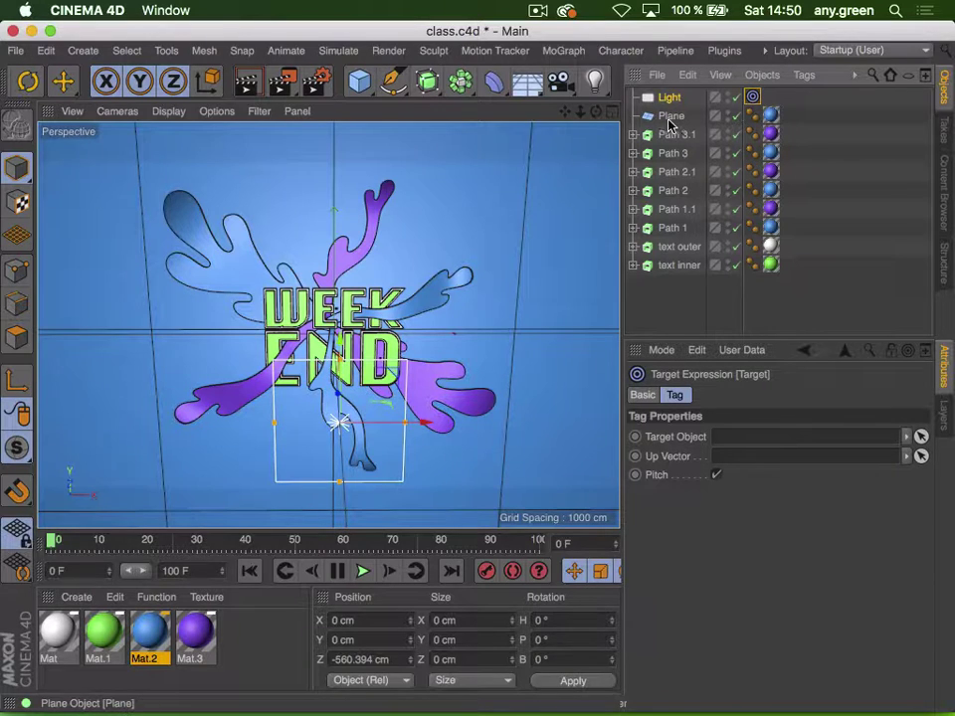
pyautogui.moveTo(671, 117); pyautogui.dragTo(740, 443)
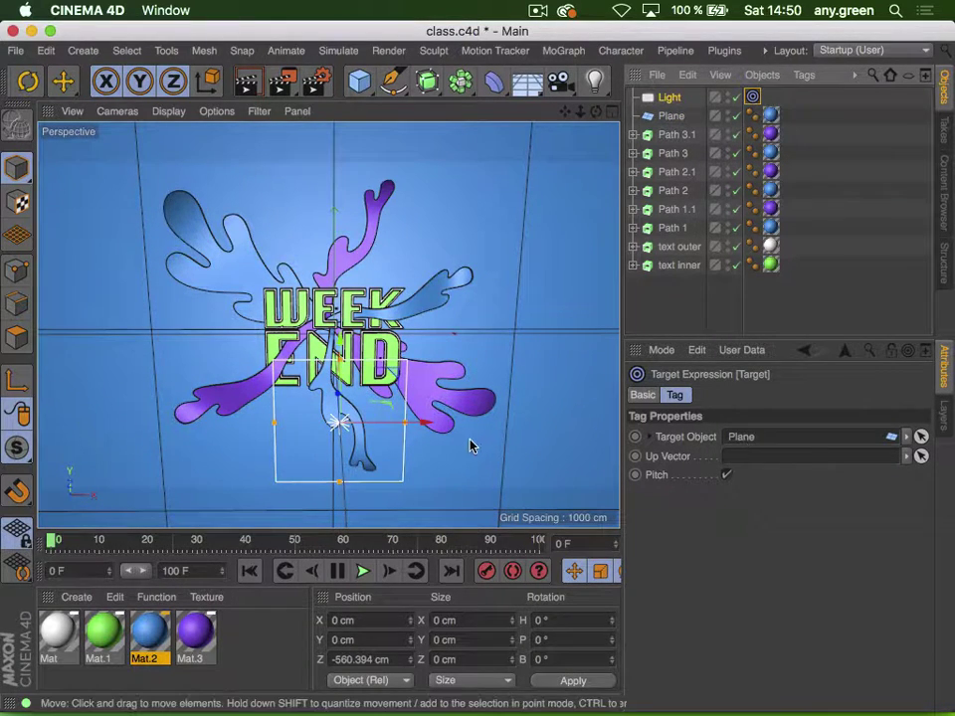
# Move the light to the upper left of the artwork, at about X -496, Y 235, Z -500 cm
pyautogui.press('3')
pyautogui.moveTo(441, 377); pyautogui.dragTo(292, 289)
pyautogui.press('1')
pyautogui.press('3')
pyautogui.press('t')
pyautogui.press('3')
pyautogui.press('2')
pyautogui.press('3')
pyautogui.press('e')
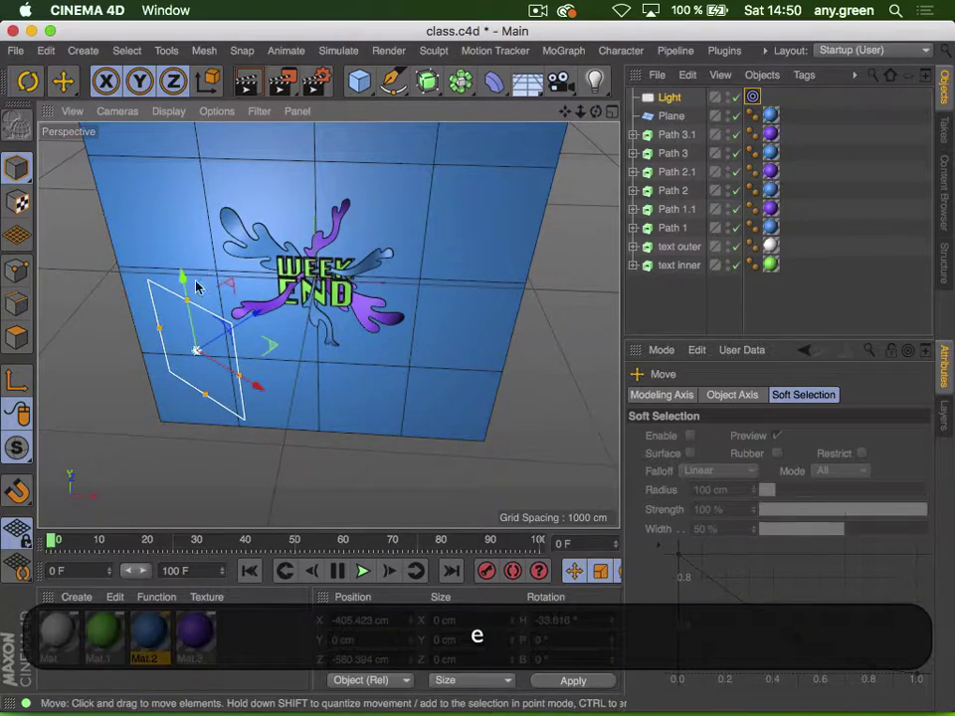
pyautogui.moveTo(184, 276); pyautogui.dragTo(182, 221)
pyautogui.moveTo(237, 326); pyautogui.dragTo(337, 257)
pyautogui.press('3')
pyautogui.press('2')
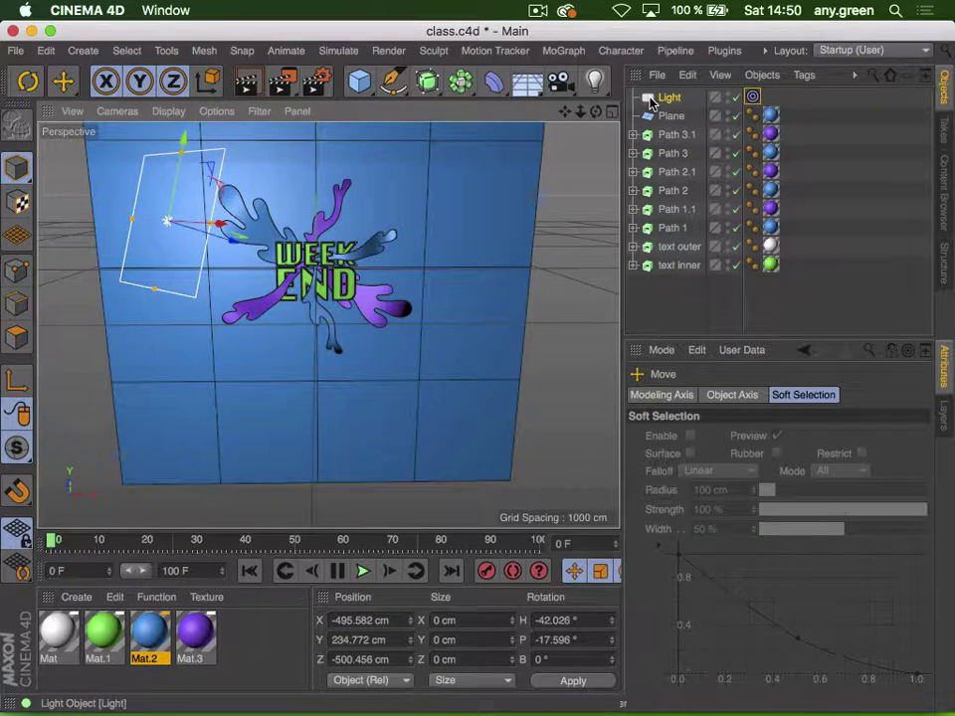
# Set the light's shadow type to Area
pyautogui.click(651, 99)
pyautogui.click(781, 395)
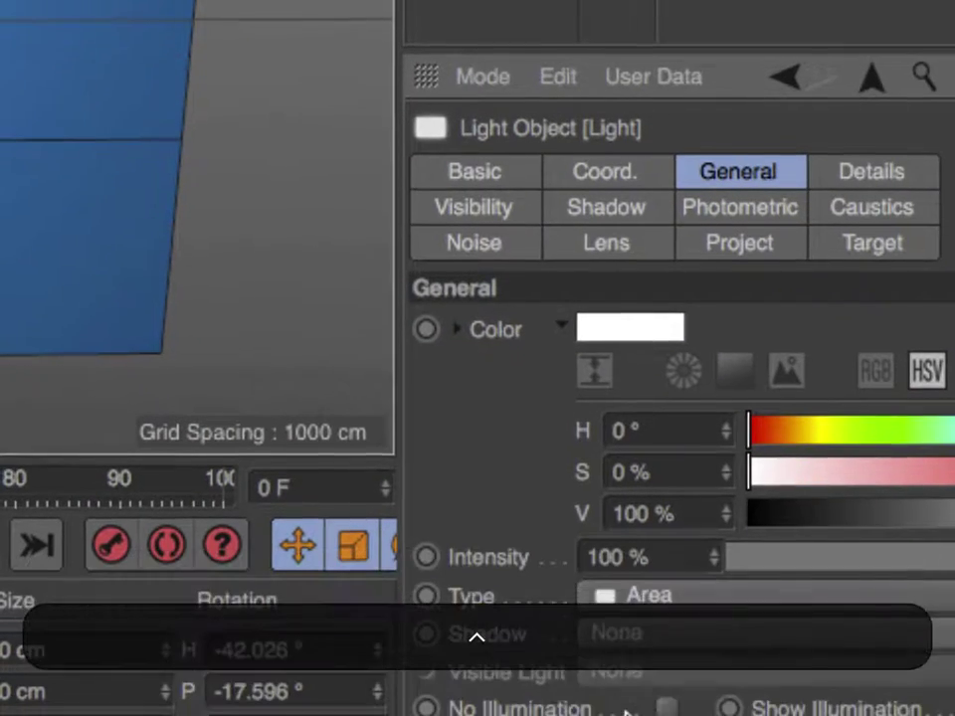
pyautogui.click(726, 613)
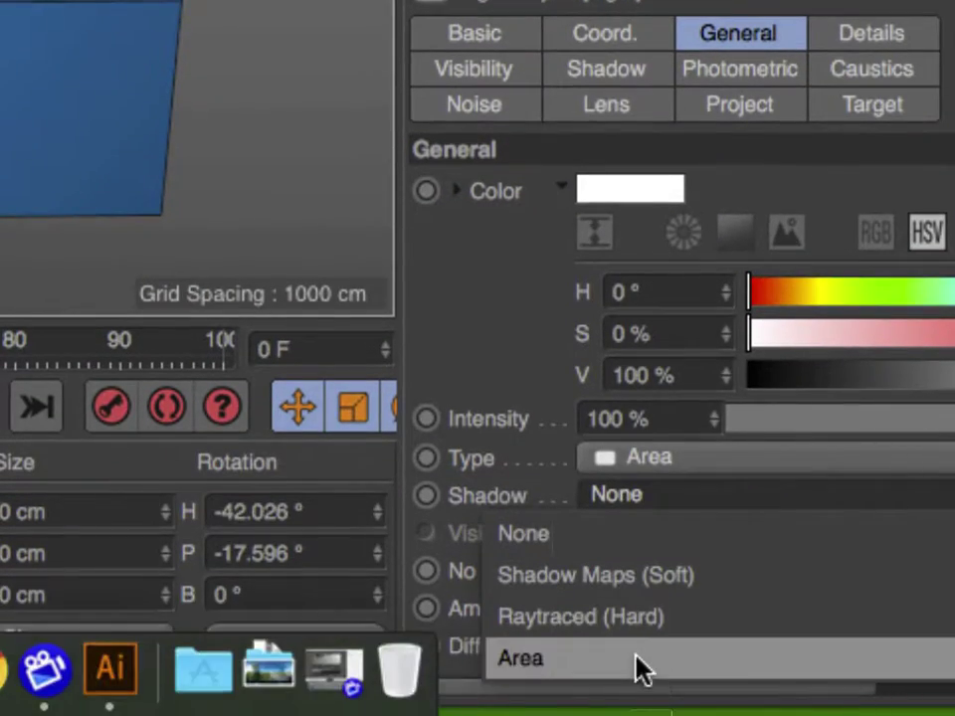
pyautogui.click(635, 666)
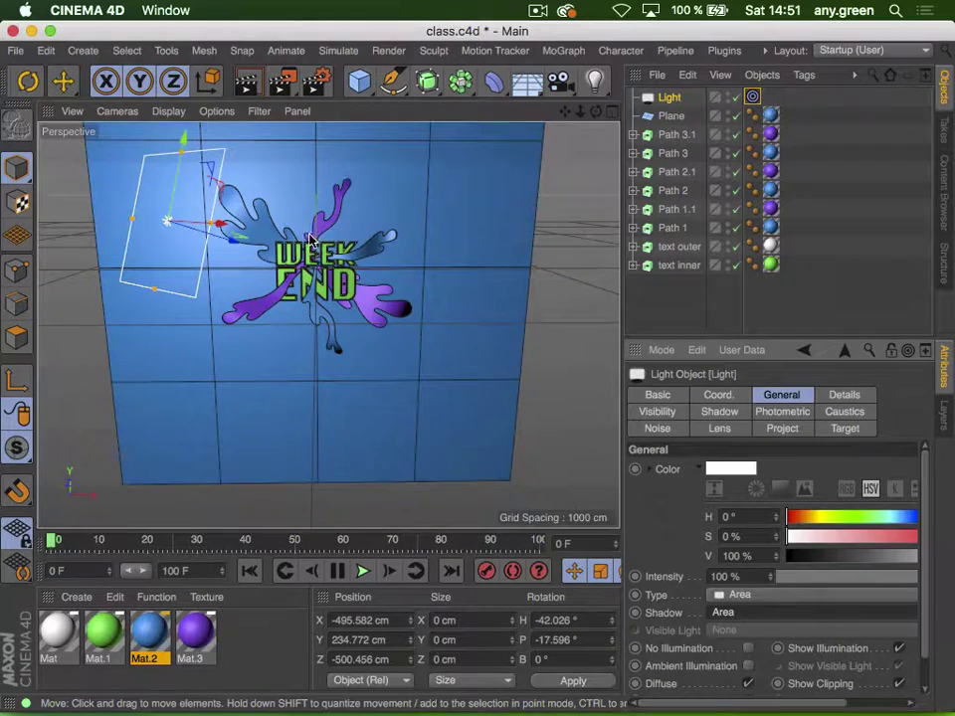
# Enable Enhanced OpenGL and Shadows for the viewport display
pyautogui.click(215, 113)
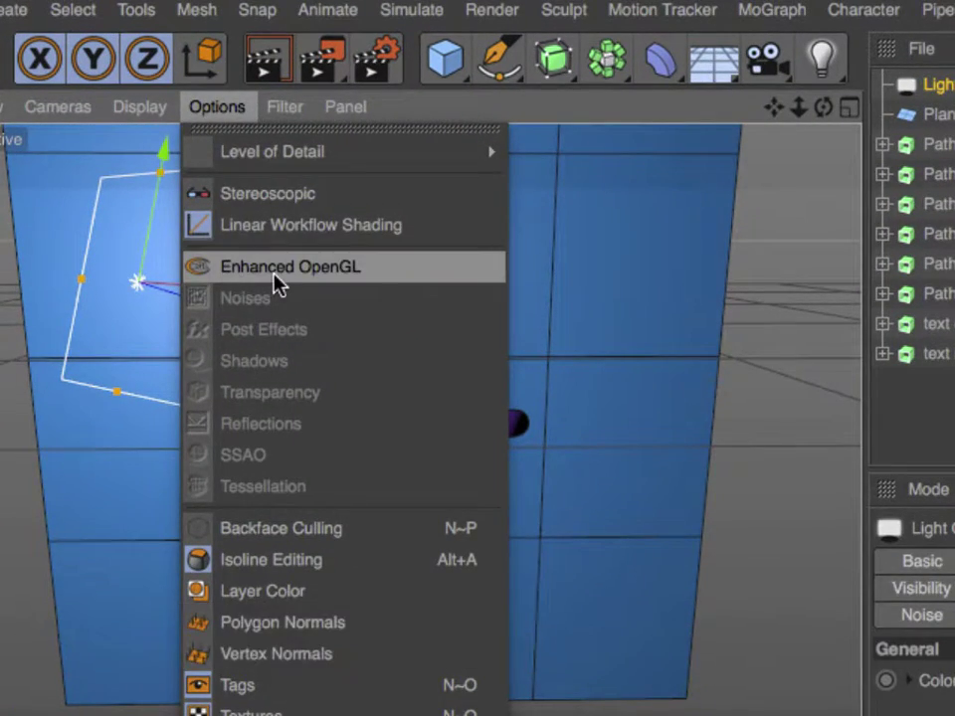
pyautogui.click(272, 279)
pyautogui.click(221, 112)
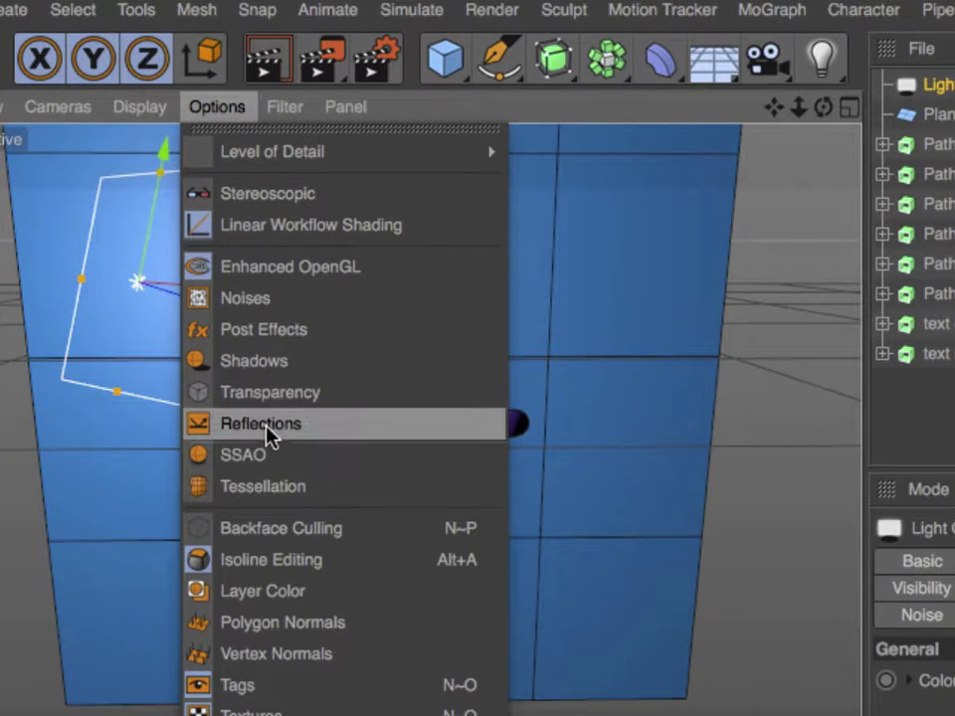
pyautogui.click(288, 362)
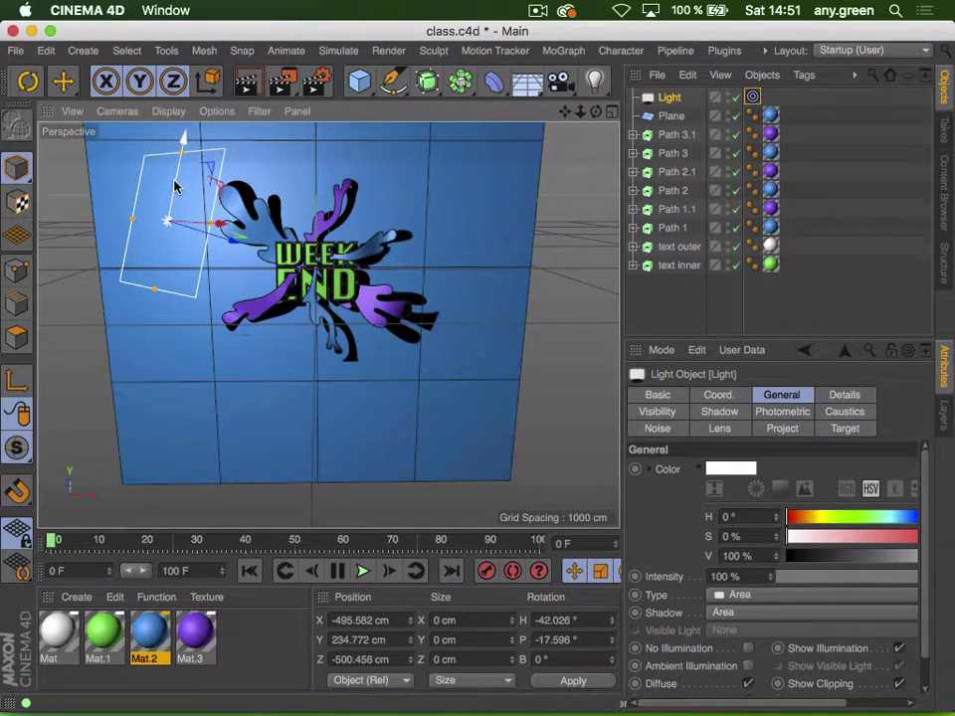
# Raise the light and pull it away from the plane, to about X -559, Y 648, Z -1058 cm
pyautogui.moveTo(185, 186); pyautogui.dragTo(239, 183)
pyautogui.press('3')
pyautogui.moveTo(294, 213); pyautogui.dragTo(221, 235)
pyautogui.moveTo(171, 167); pyautogui.dragTo(223, 256)
pyautogui.moveTo(174, 194); pyautogui.dragTo(83, 166)
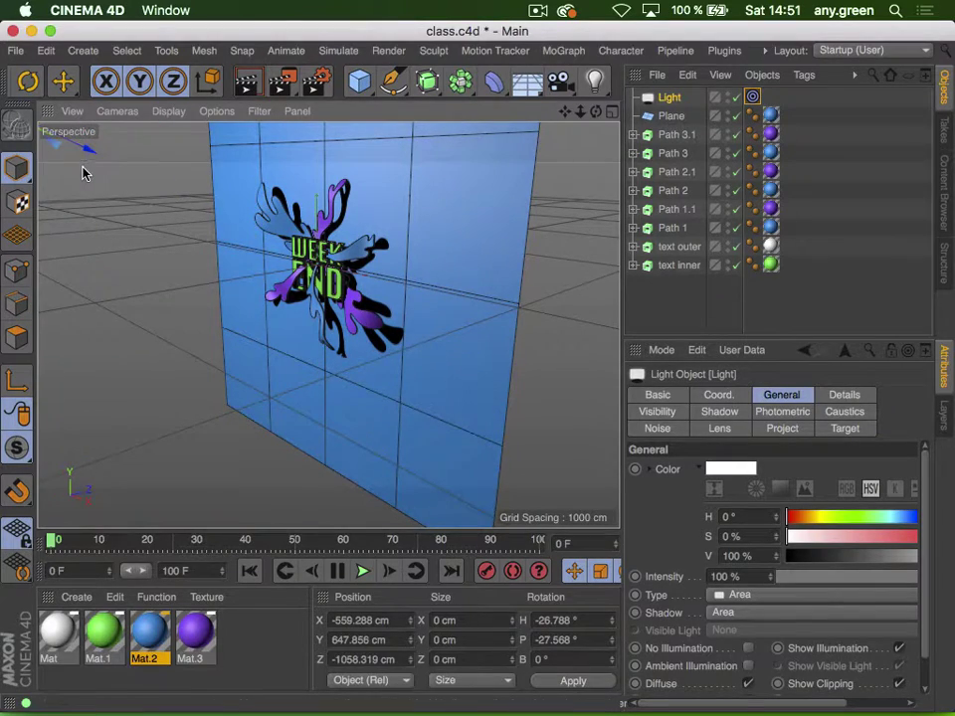
# Shift the light further to the artwork's left, to about X -812 and Z -931 cm
pyautogui.press('3')
pyautogui.moveTo(300, 276); pyautogui.dragTo(377, 177)
pyautogui.press('2')
pyautogui.press('t')
pyautogui.press('3')
pyautogui.moveTo(392, 266); pyautogui.dragTo(347, 132)
pyautogui.press('e')
pyautogui.press('3')
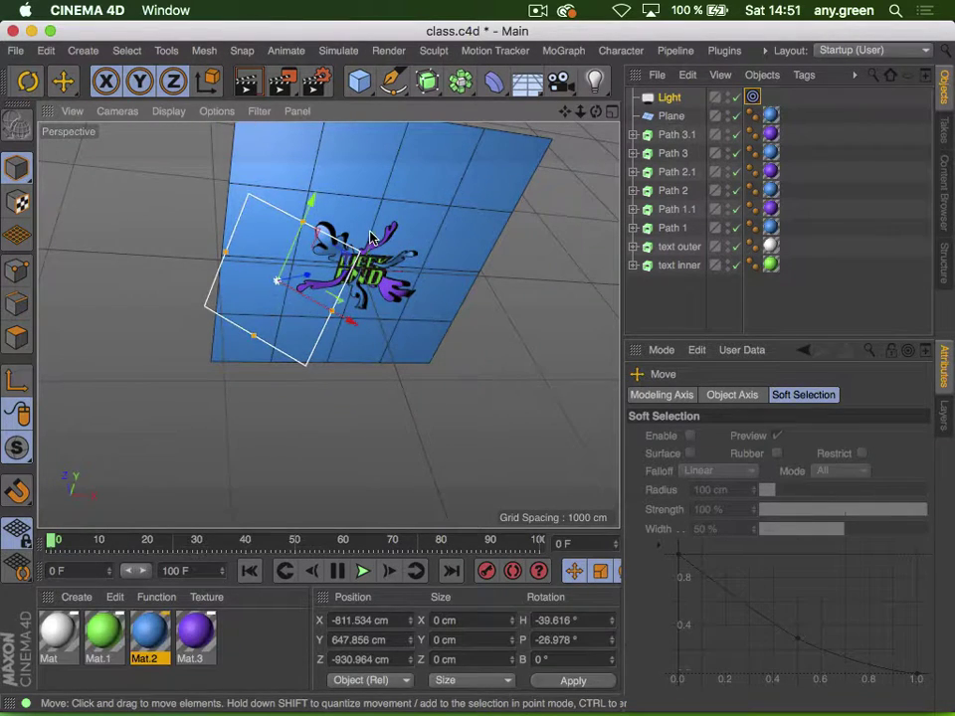
# Reposition the light closer to the plane at about X -640, Y 686, Z -724 cm
pyautogui.press('shift+super')
pyautogui.press('shift+super+z')
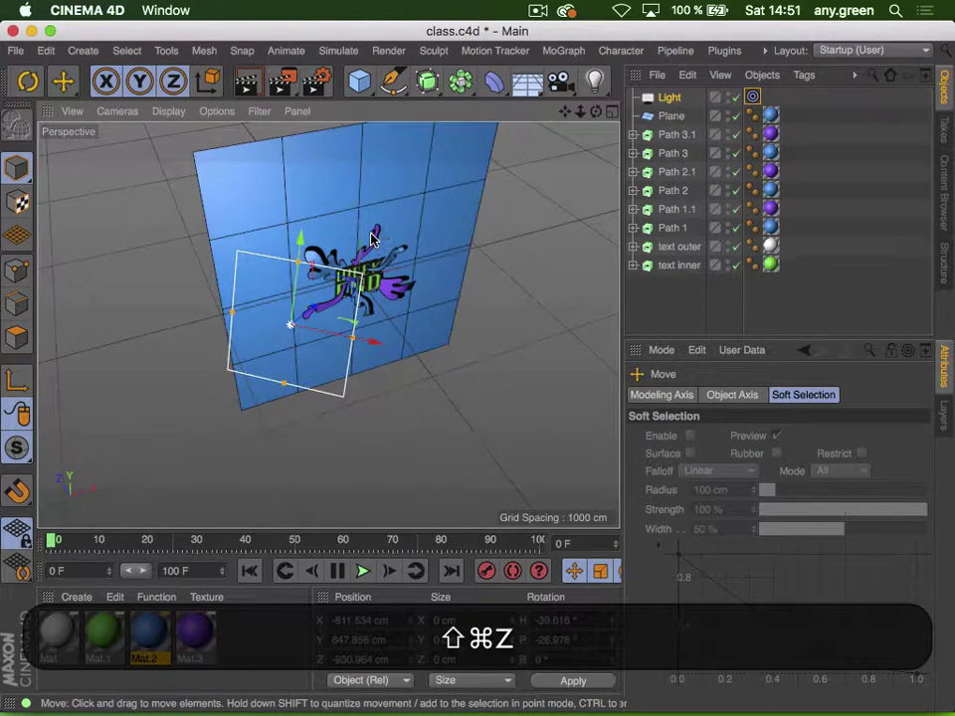
pyautogui.press('3')
pyautogui.moveTo(384, 286); pyautogui.dragTo(318, 212)
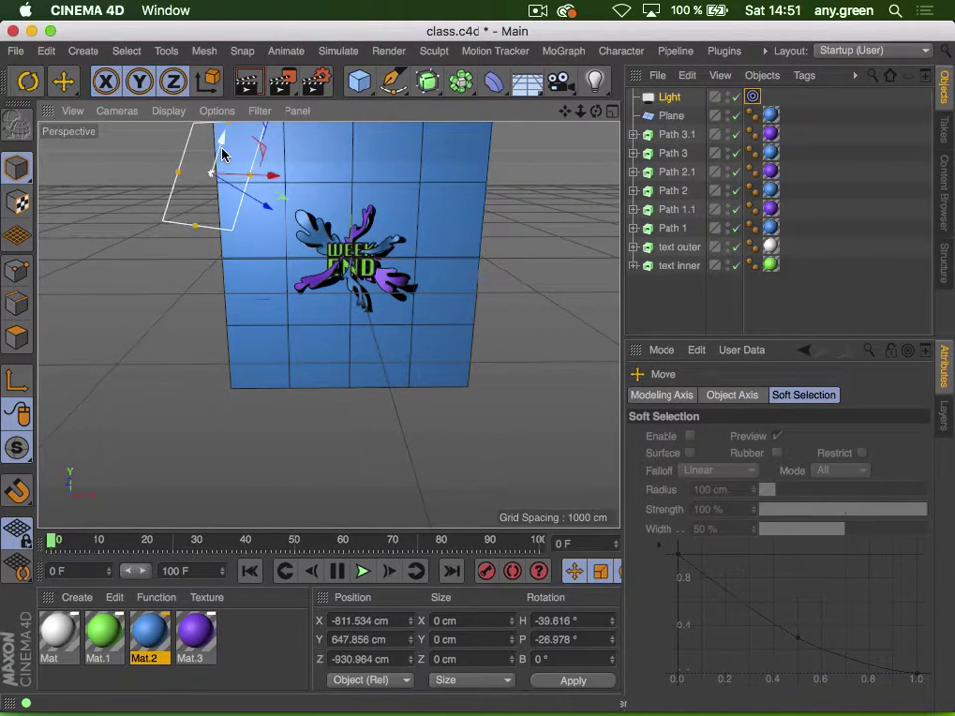
pyautogui.moveTo(223, 150); pyautogui.dragTo(231, 111)
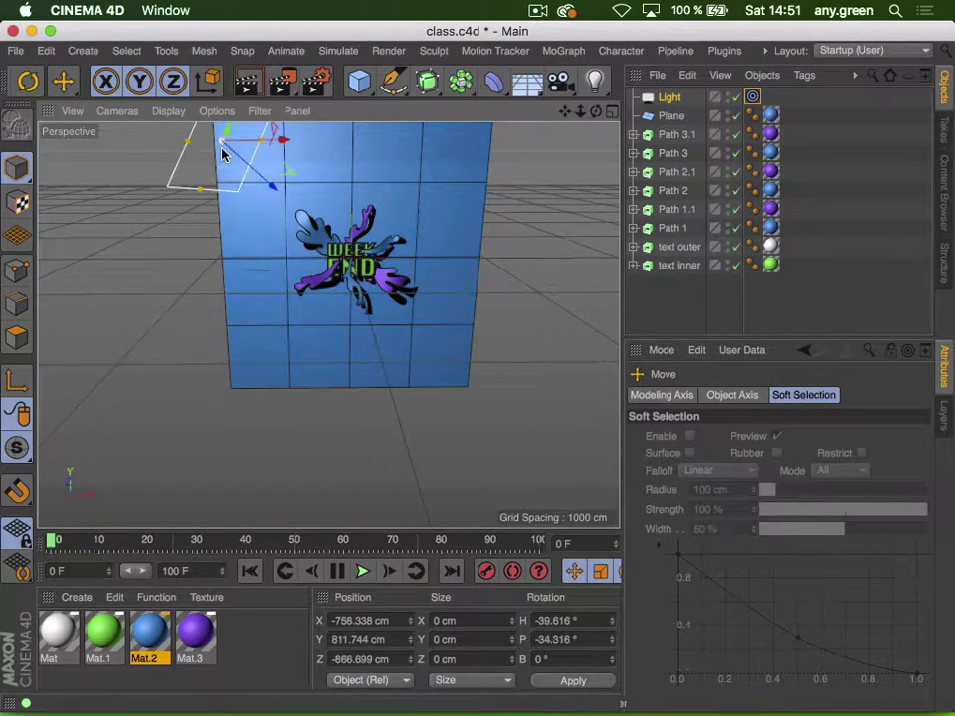
pyautogui.press('3')
pyautogui.moveTo(374, 282); pyautogui.dragTo(278, 217)
pyautogui.moveTo(390, 222); pyautogui.dragTo(412, 250)
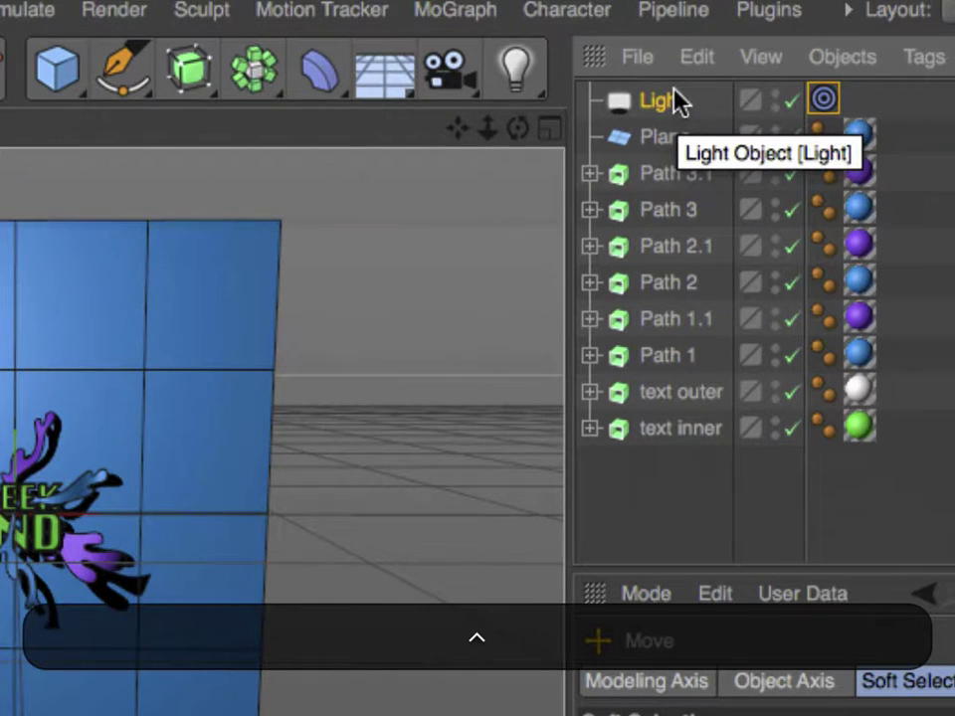
# Duplicate the light and move the copy to the artwork's right side, at about X 344, Y 87, Z -813 cm
pyautogui.moveTo(650, 114)
pyautogui.keyDown('ctrl'); pyautogui.mouseDown()
pyautogui.moveTo(650, 132)
pyautogui.moveTo(648, 121)
pyautogui.mouseUp(); pyautogui.keyUp('ctrl')
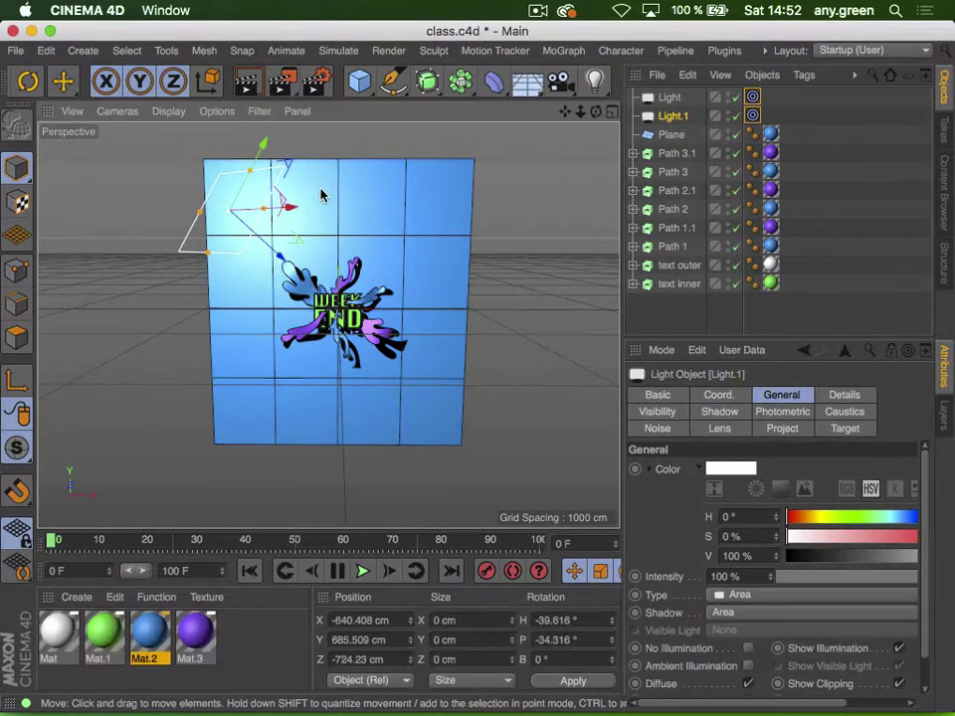
pyautogui.moveTo(319, 196); pyautogui.dragTo(490, 300)
pyautogui.press('3')
pyautogui.moveTo(366, 285); pyautogui.dragTo(385, 385)
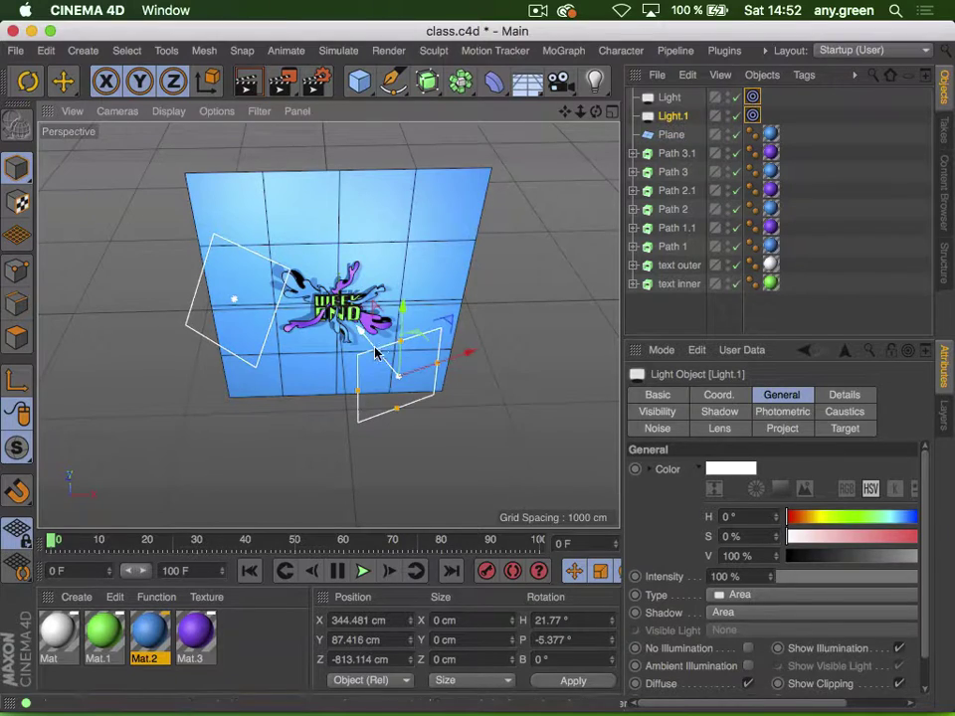
# Raise the second light and pull it back to about X 253, Y 340, Z -957 cm
pyautogui.moveTo(379, 352); pyautogui.dragTo(456, 380)
pyautogui.press('3')
pyautogui.moveTo(330, 312); pyautogui.dragTo(310, 235)
pyautogui.moveTo(397, 251); pyautogui.dragTo(375, 215)
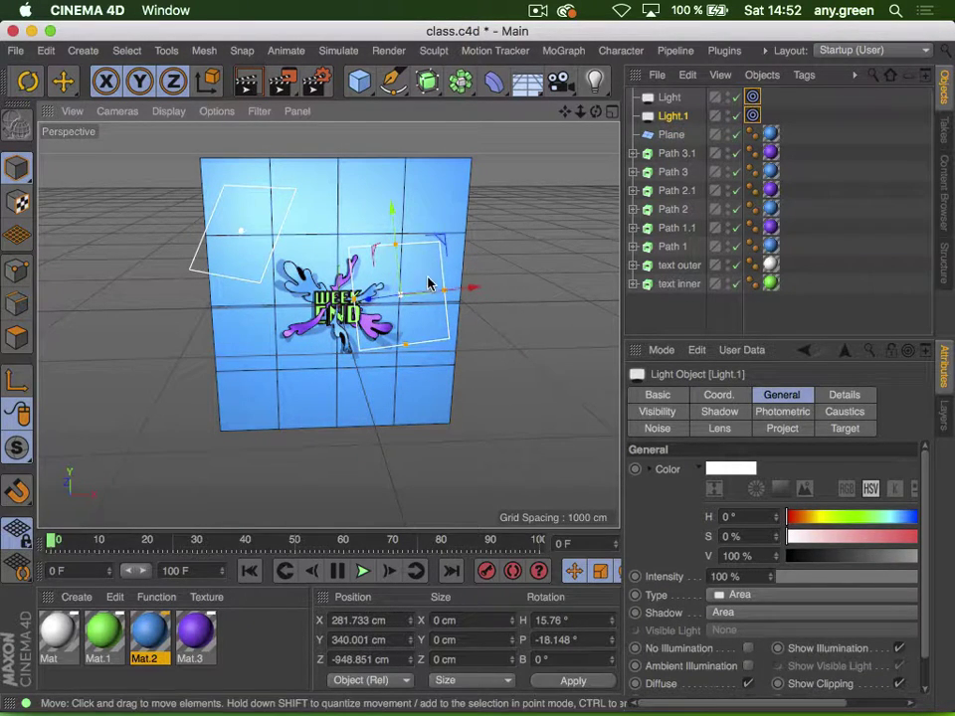
pyautogui.moveTo(471, 292); pyautogui.dragTo(362, 289)
# Render the active view with the artwork shown close up from the front
pyautogui.press('3')
pyautogui.press('2')
pyautogui.press('3')
pyautogui.press('1')
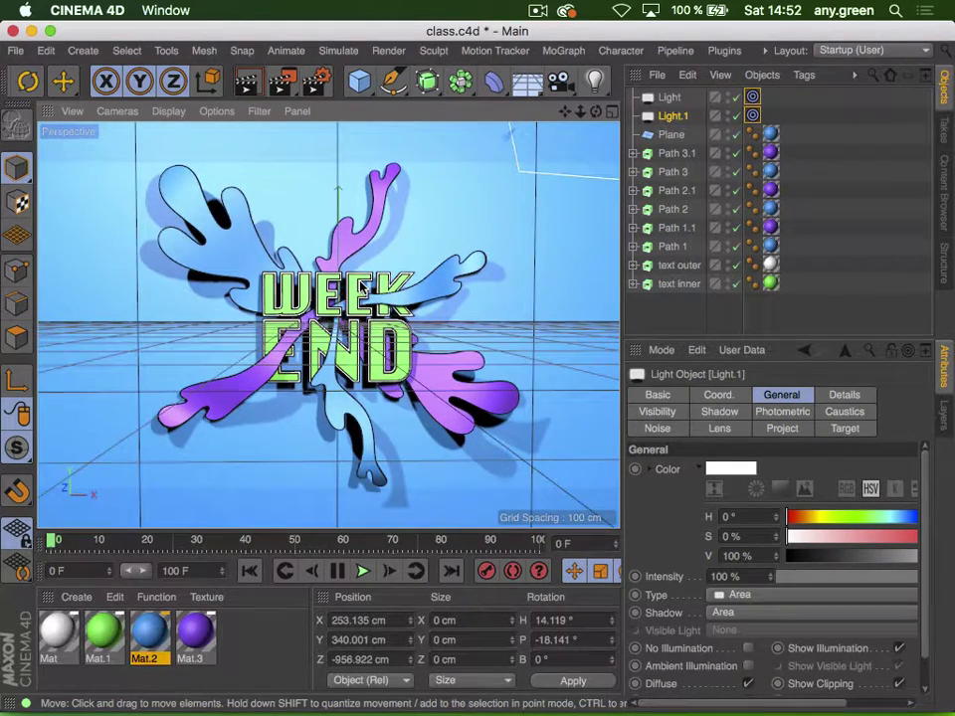
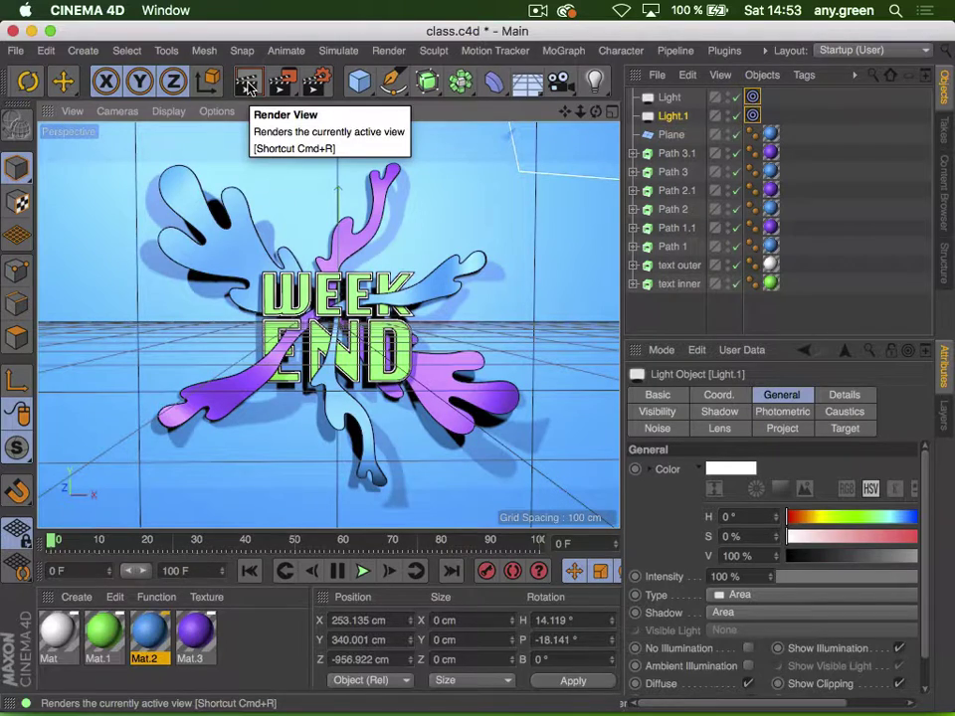
pyautogui.press('super+r')
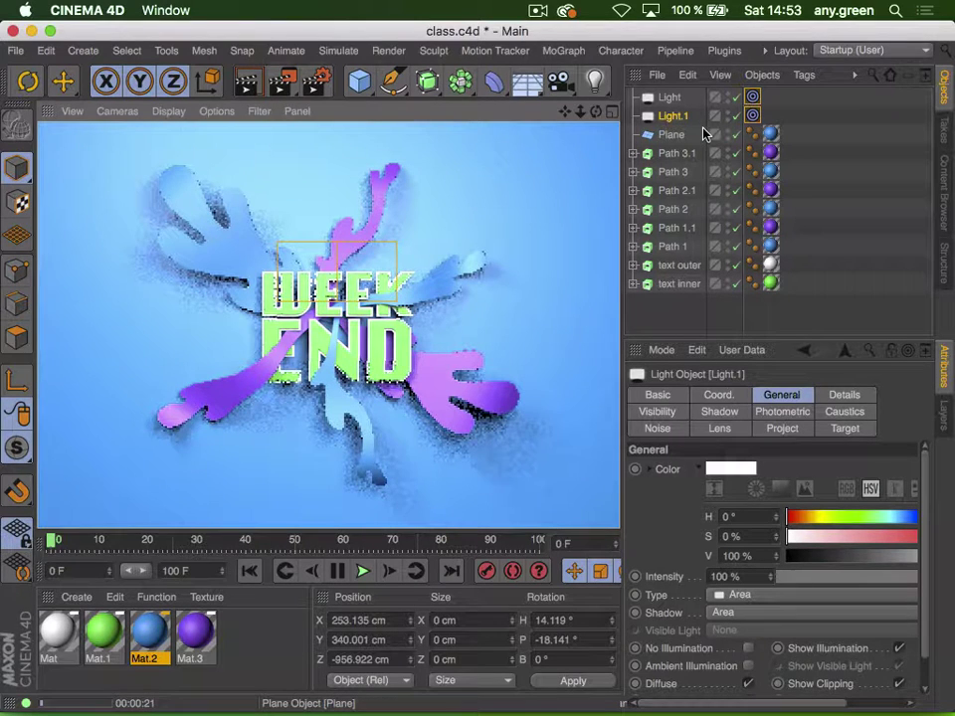
# Set the falloff of both Light and Light.1 to Inverse Square (Physically Accurate)
pyautogui.click(652, 118)
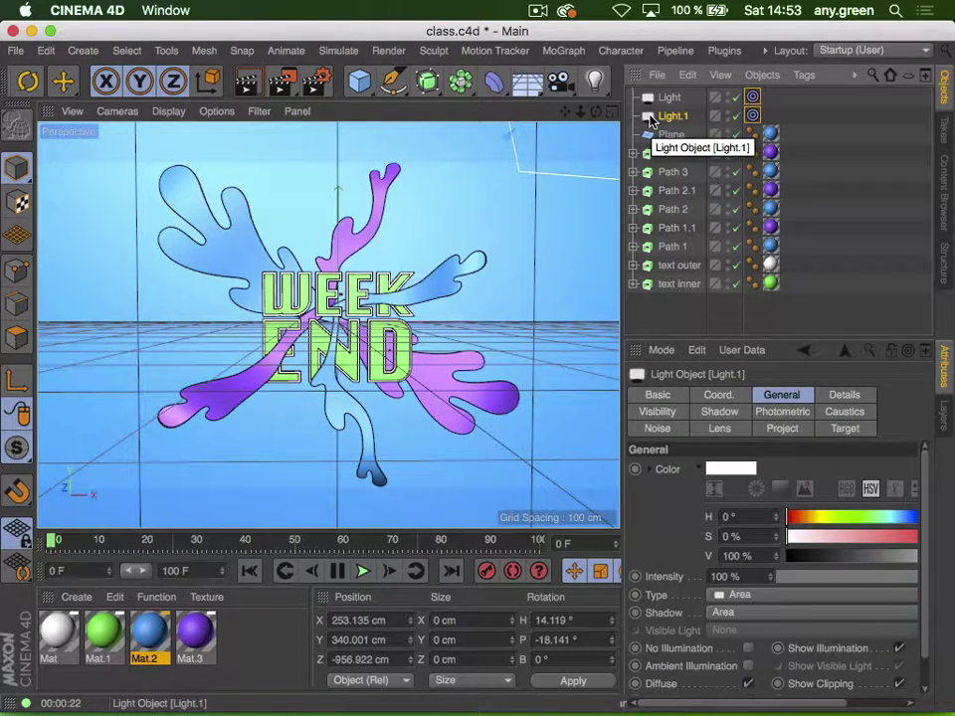
pyautogui.keyDown('shift'); pyautogui.click(656, 98); pyautogui.keyUp('shift')
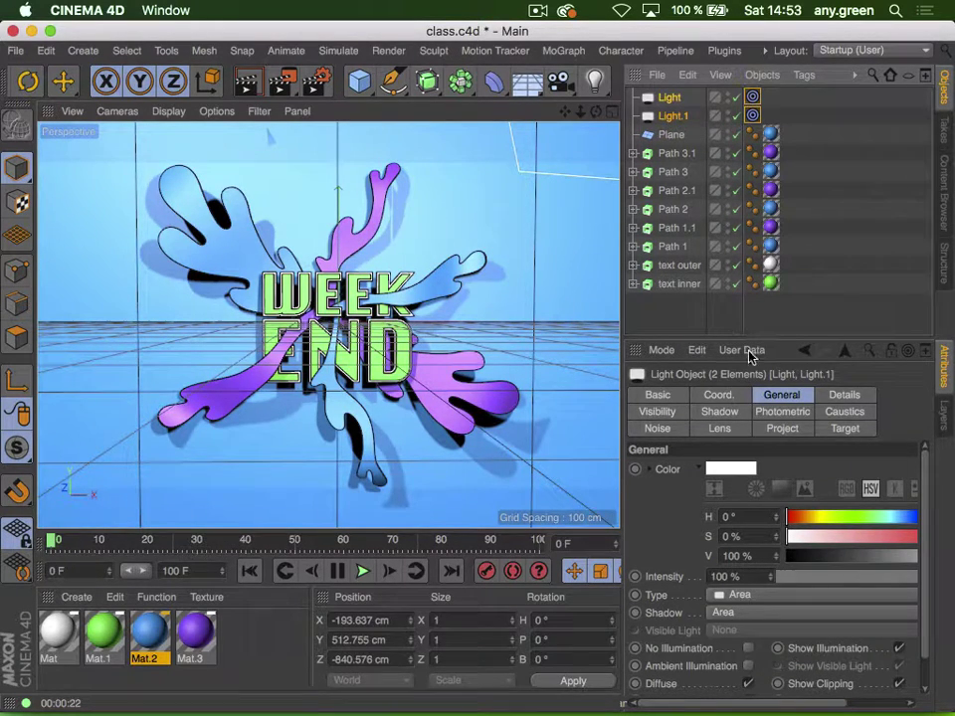
pyautogui.click(853, 396)
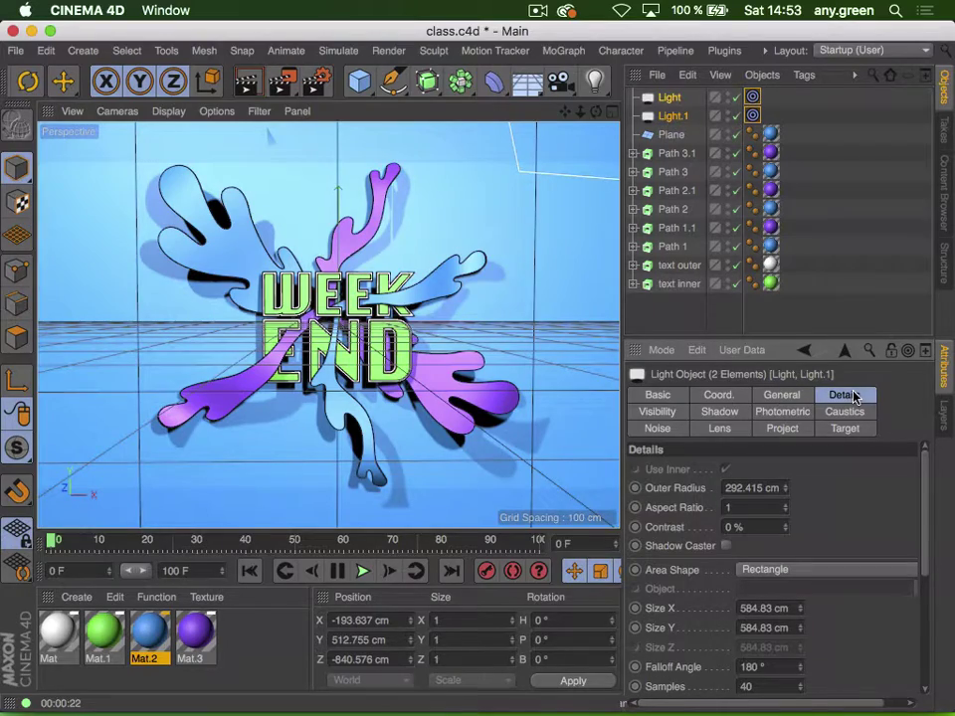
pyautogui.scroll(-5, 698, 579)
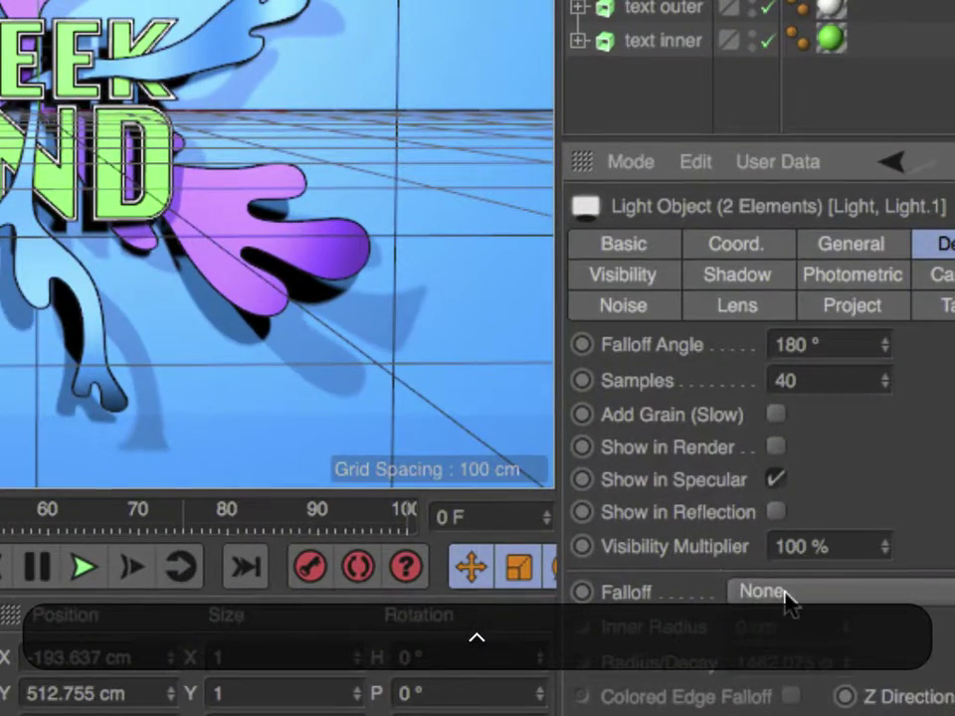
pyautogui.click(746, 586)
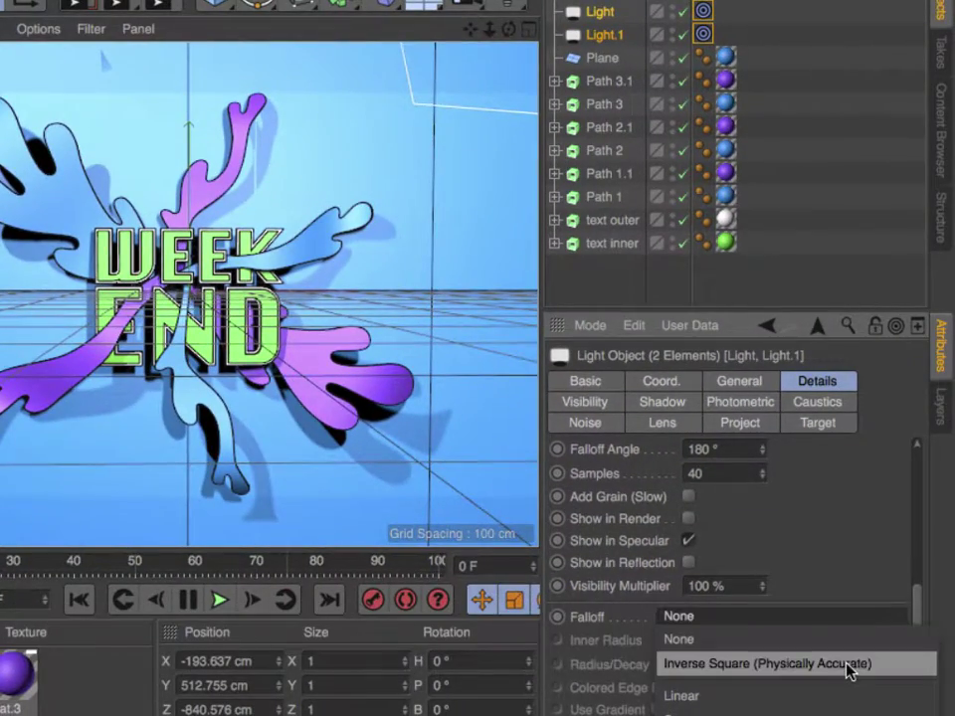
pyautogui.click(848, 672)
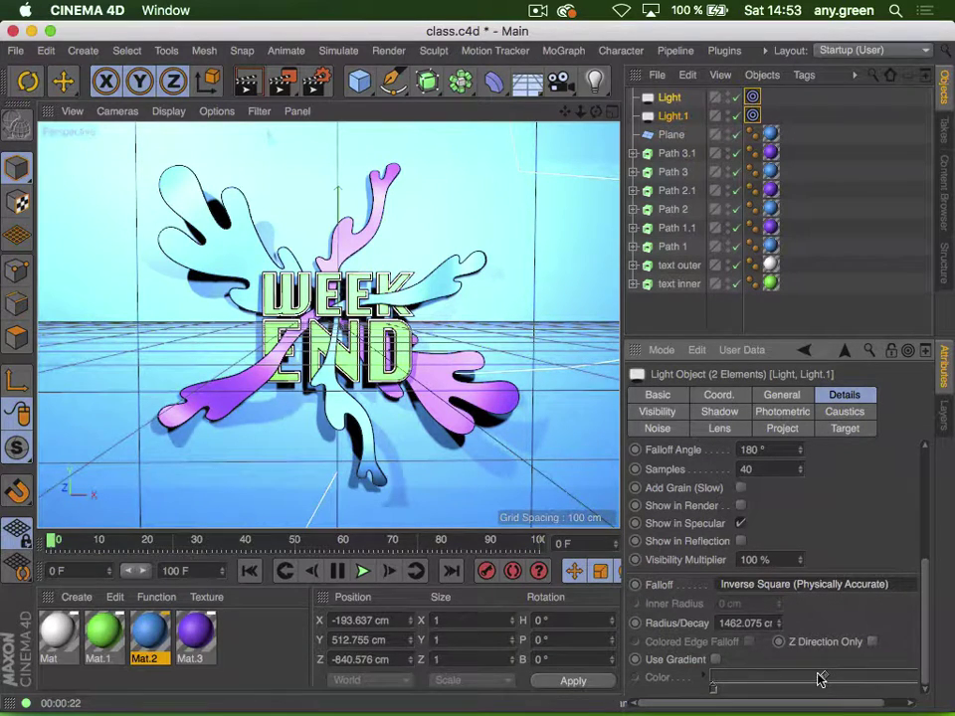
# Reduce the Radius/Decay of both lights to about 1001 cm and render the view to check the lighting
pyautogui.moveTo(777, 622)
pyautogui.mouseDown()
pyautogui.moveTo(778, 706)
pyautogui.moveTo(780, 609)
pyautogui.moveTo(779, 627)
pyautogui.mouseUp()
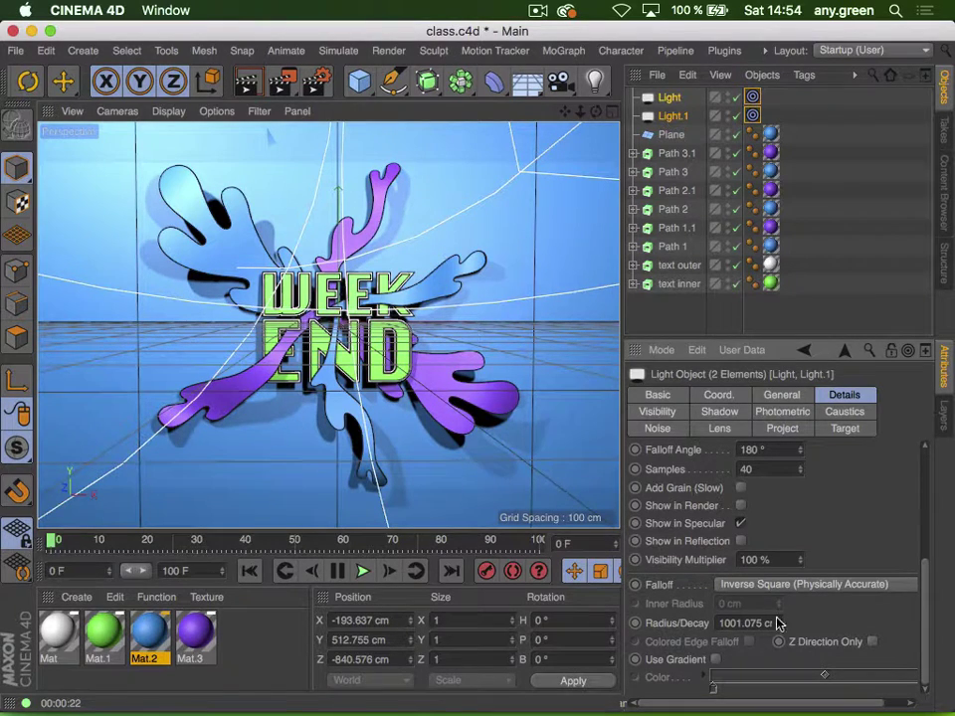
pyautogui.click(254, 83)
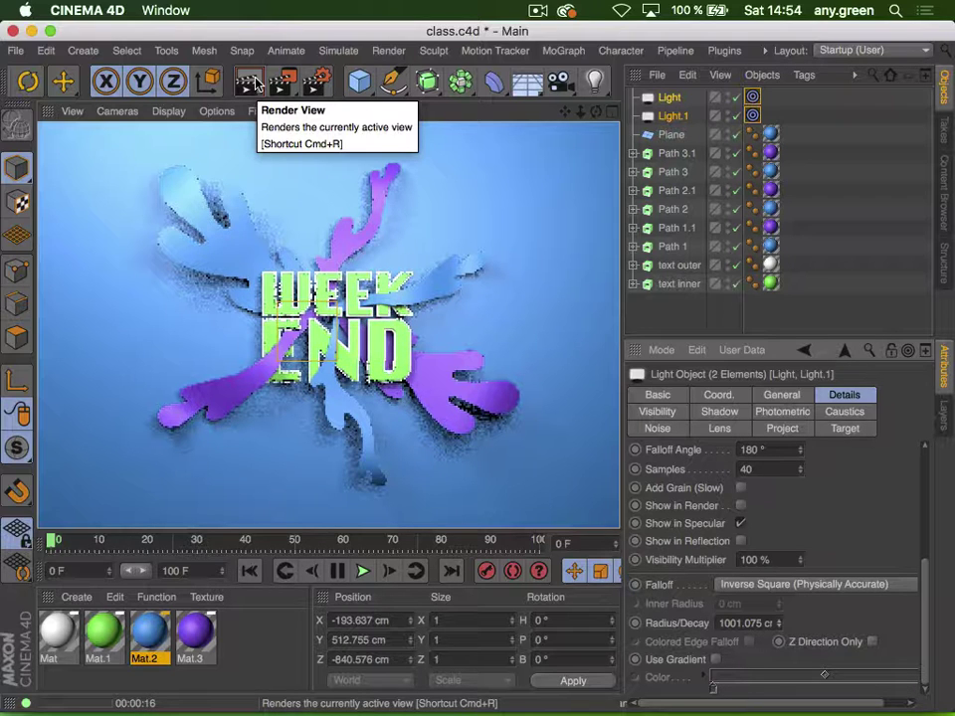
pyautogui.click(680, 324)
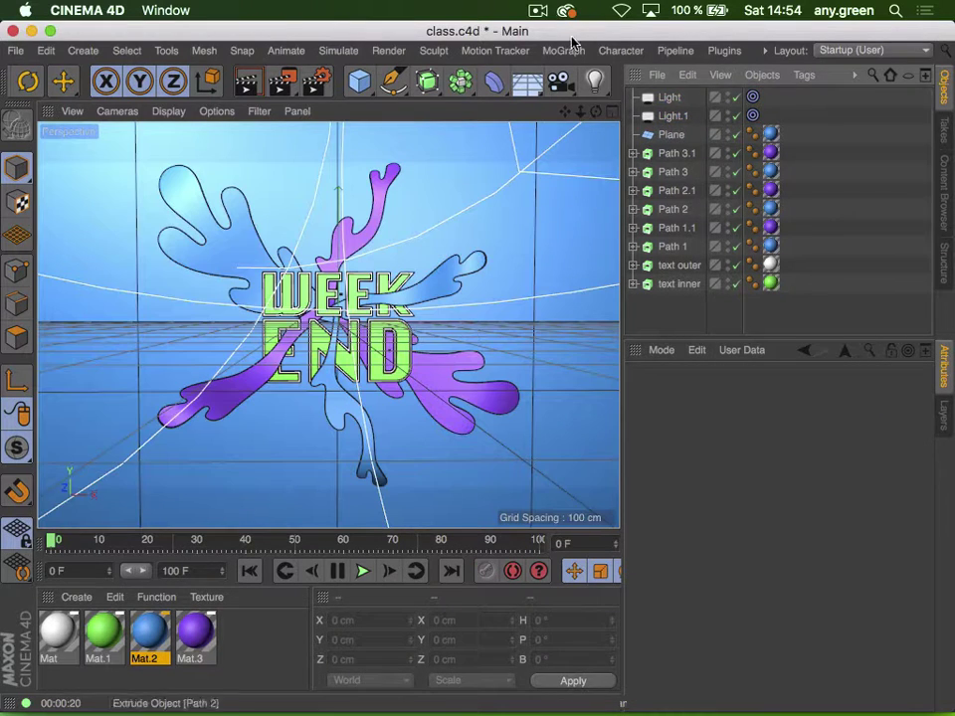
pyautogui.click(537, 11)
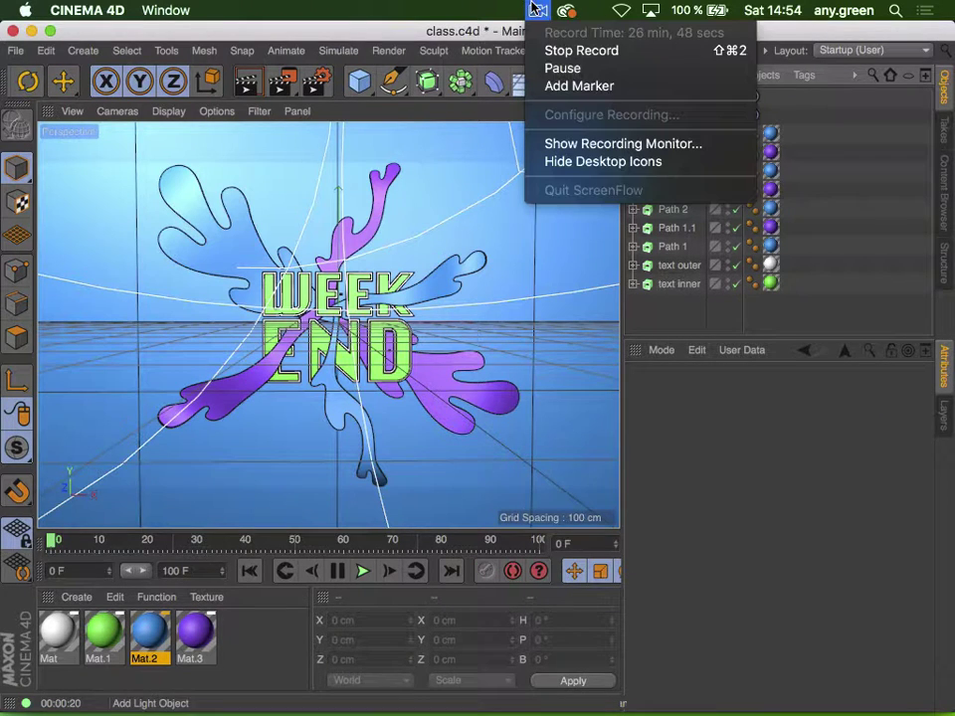
pyautogui.click(543, 75)
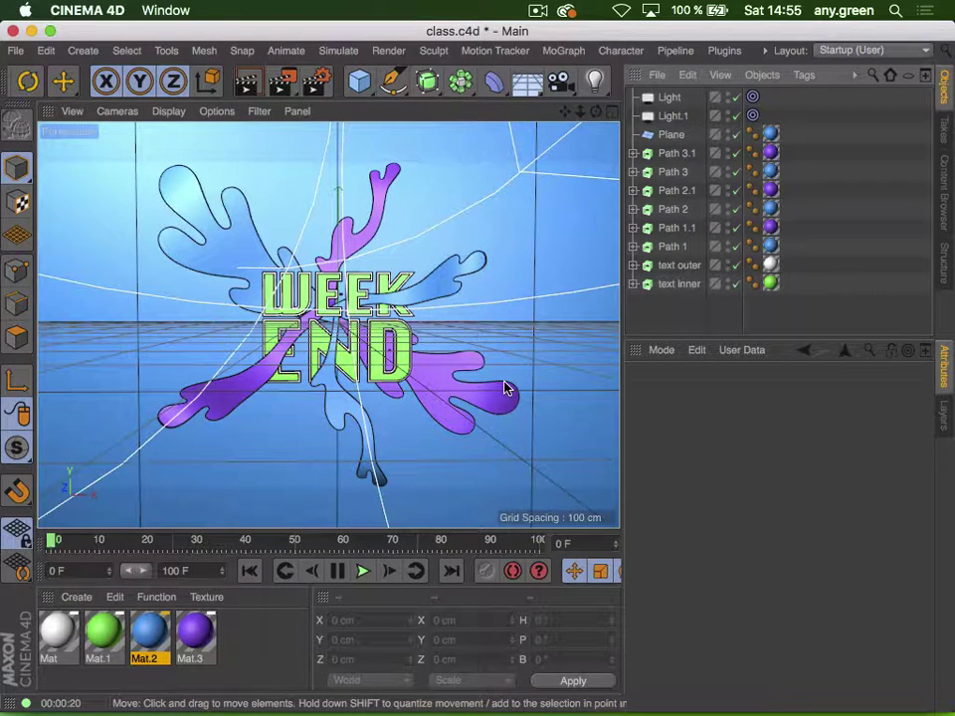
# Add a camera to the scene and look through it
pyautogui.click(555, 90)
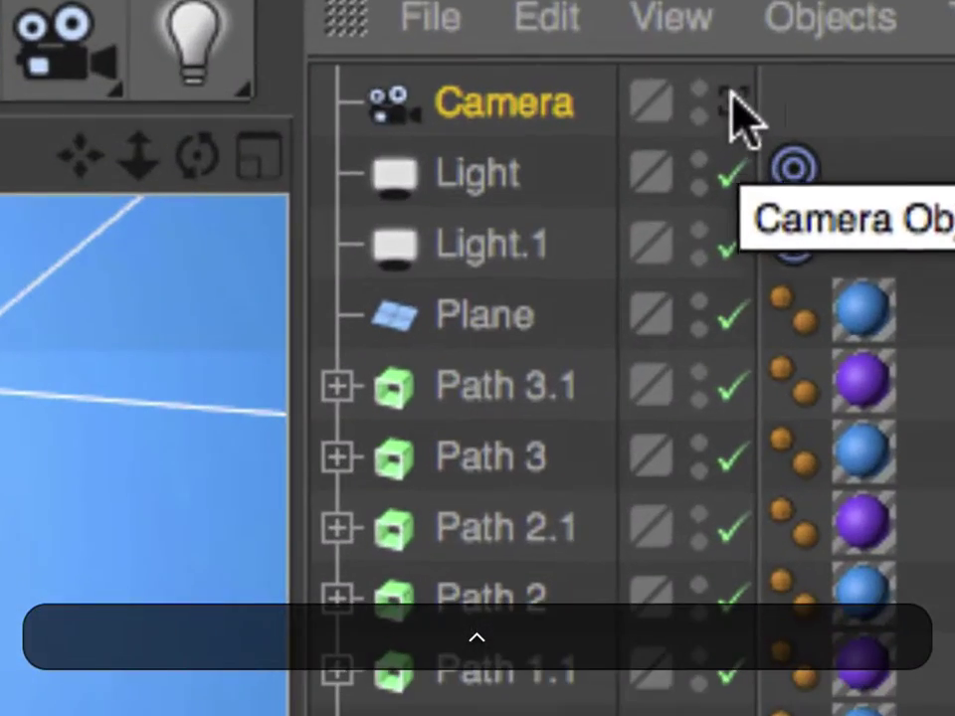
pyautogui.click(735, 97)
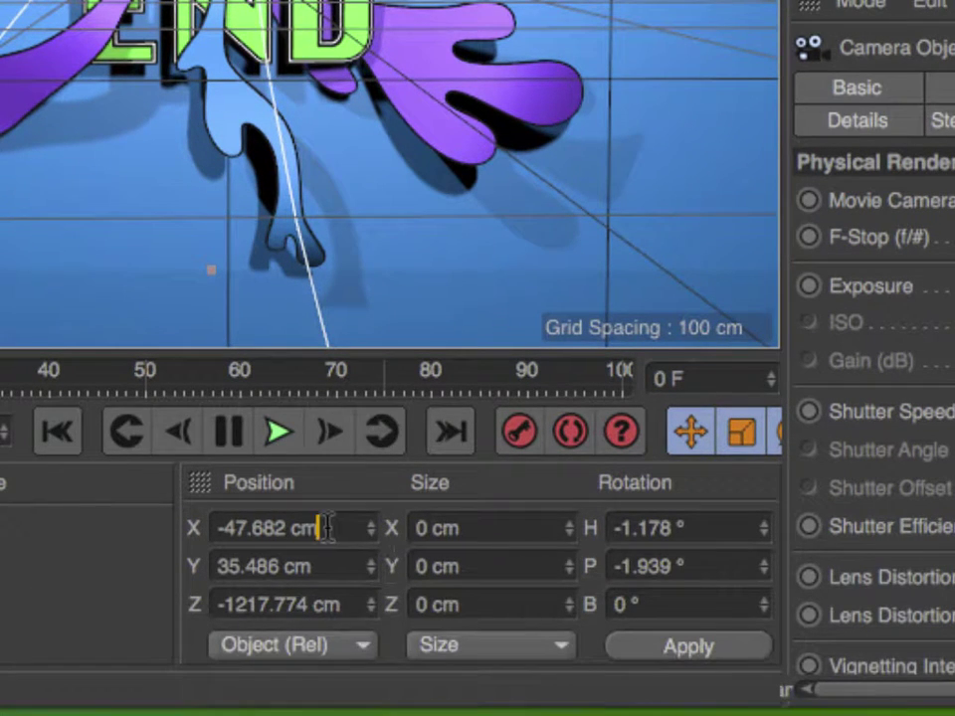
# Set the camera's X and Y position to 0 cm
pyautogui.moveTo(319, 577); pyautogui.dragTo(42, 562)
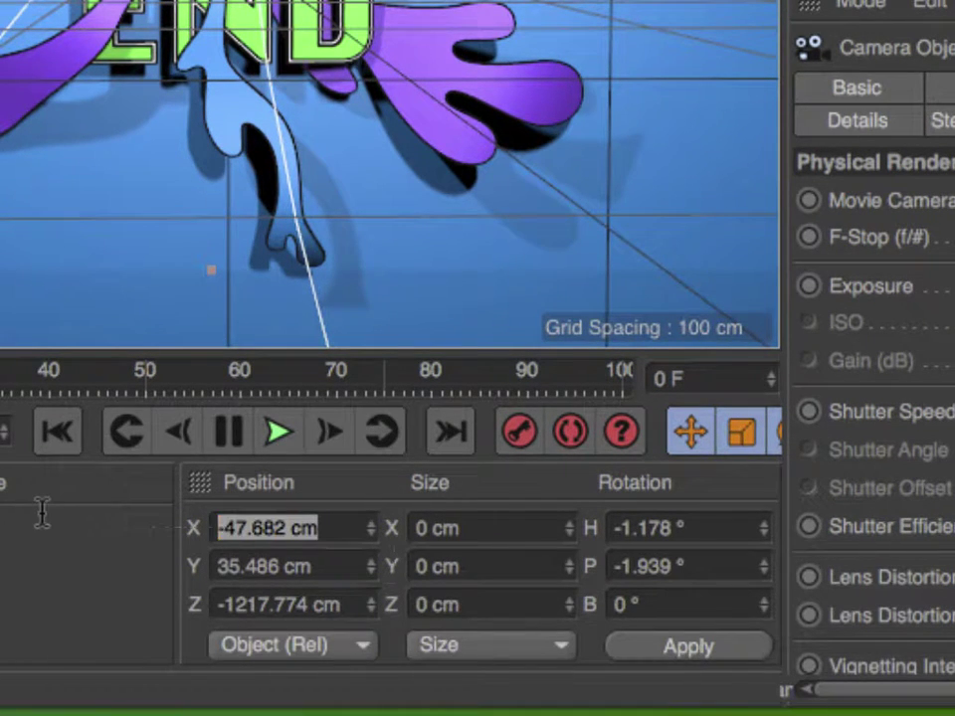
pyautogui.write('0')
pyautogui.press('Tab')
pyautogui.write('0')
pyautogui.press('Tab')
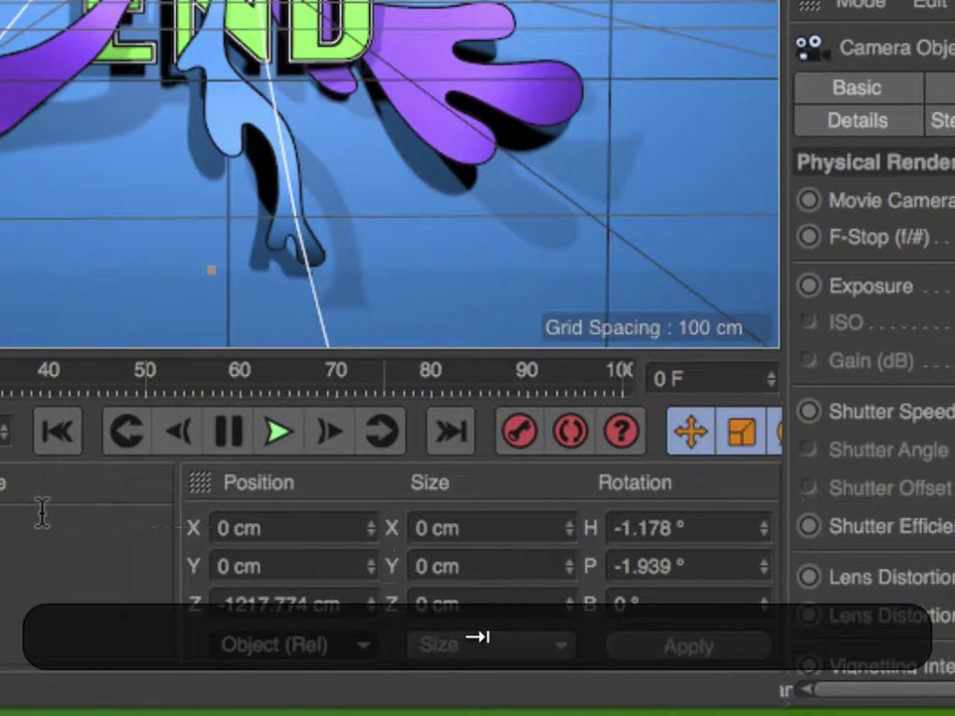
# Set the camera's H and P rotation to 0° so it faces the artwork straight on
pyautogui.press('Tab')
pyautogui.press('Tab')
pyautogui.press('Tab')
pyautogui.press('Tab')
pyautogui.press('Tab')
pyautogui.press('Tab')
pyautogui.hotkey('shift', 'Tab')
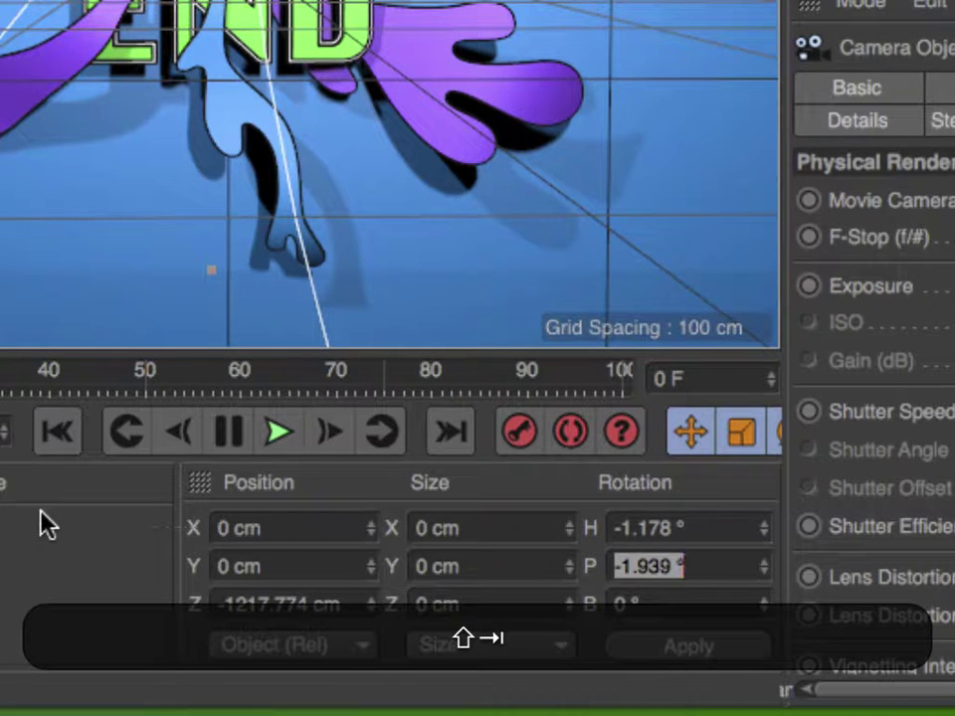
pyautogui.hotkey('shift', 'Tab')
pyautogui.write('0')
pyautogui.press('Tab')
pyautogui.write('0')
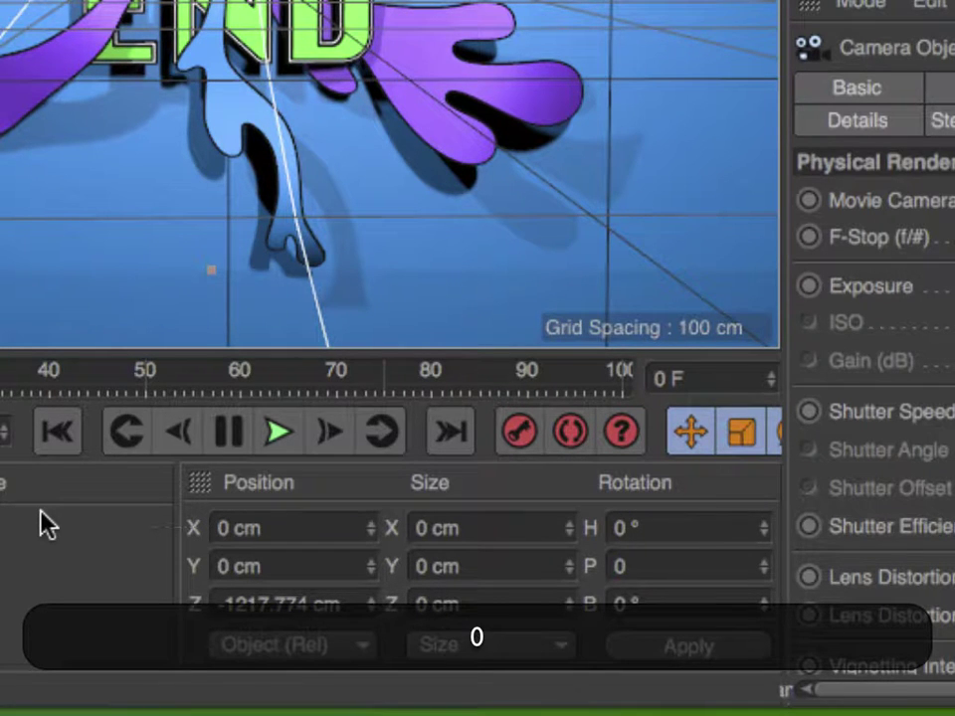
pyautogui.press('Return')
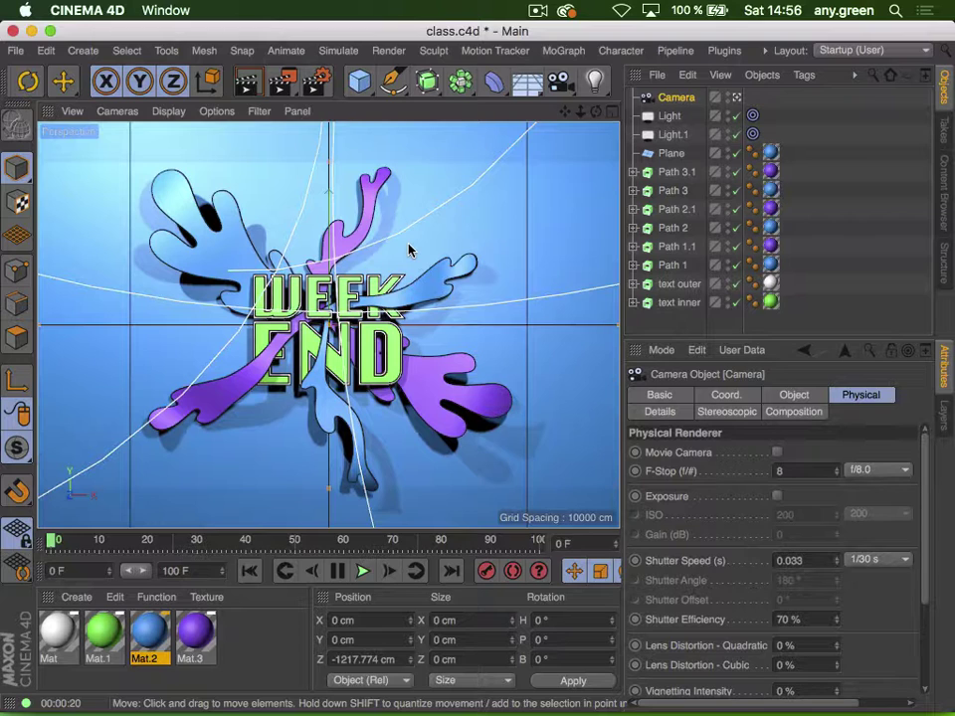
# Set the render output size to 1000 by 1000 pixels and close the render settings
pyautogui.click(316, 82)
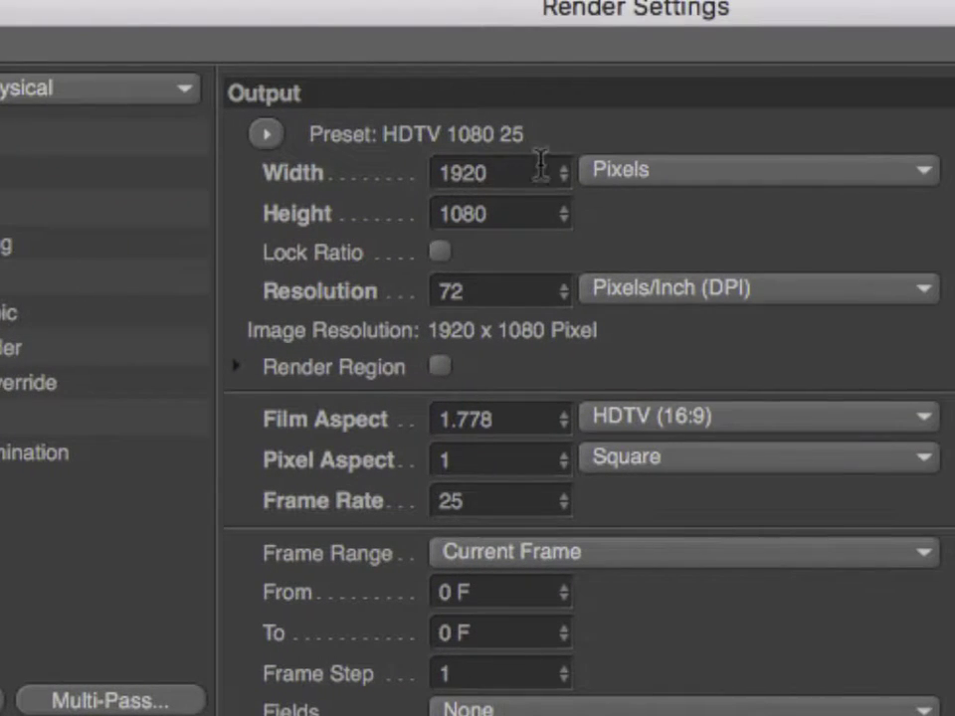
pyautogui.click(540, 164)
pyautogui.write('1000')
pyautogui.press('Tab')
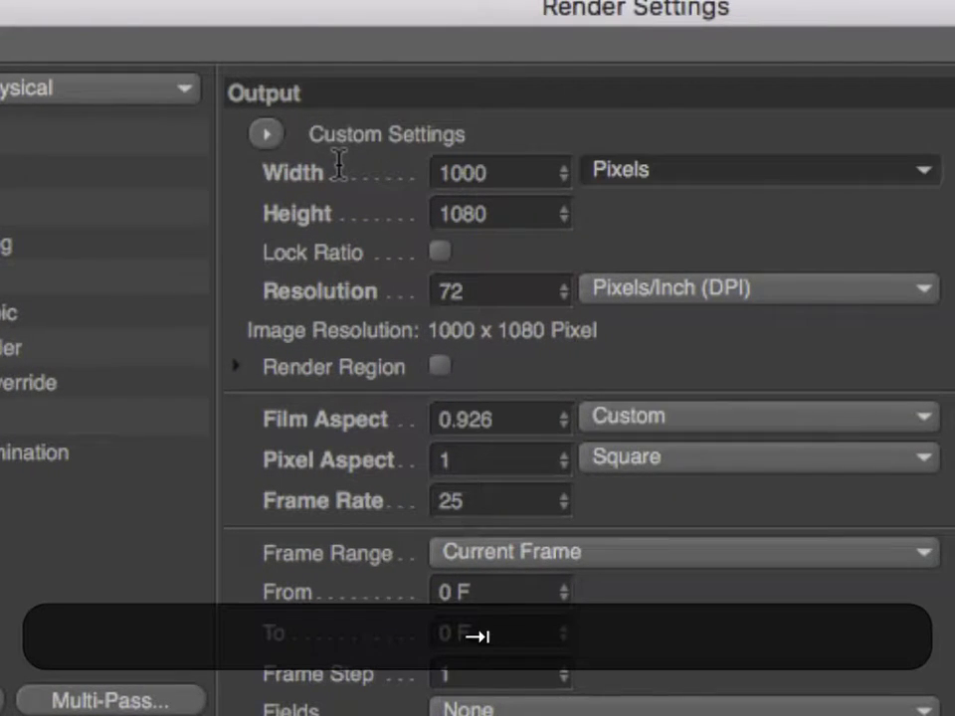
pyautogui.write('1000')
pyautogui.press('Return')
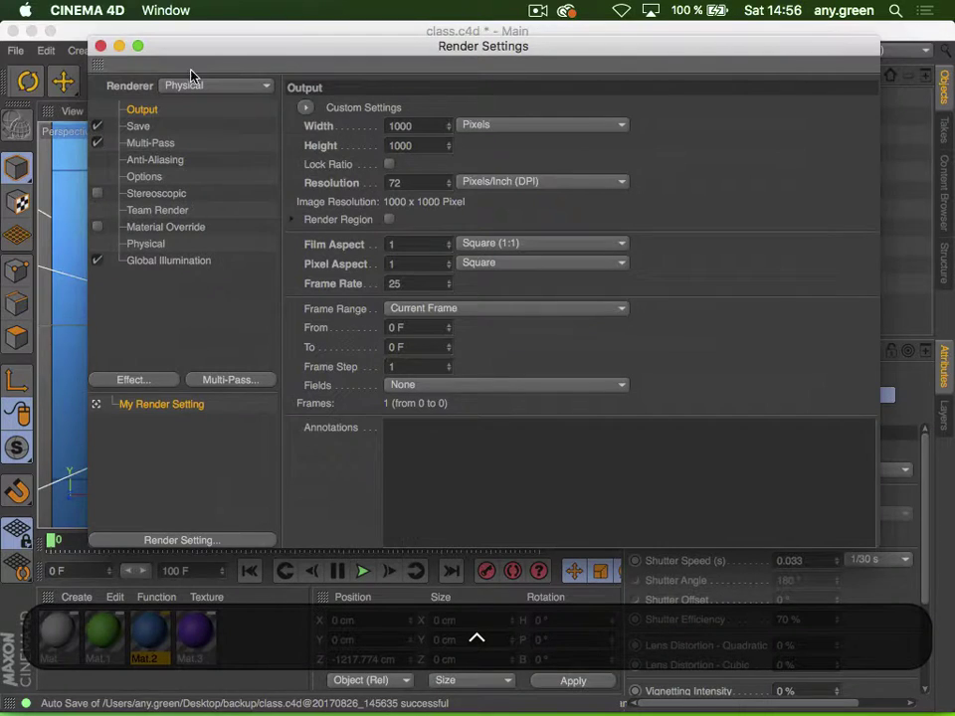
pyautogui.click(100, 46)
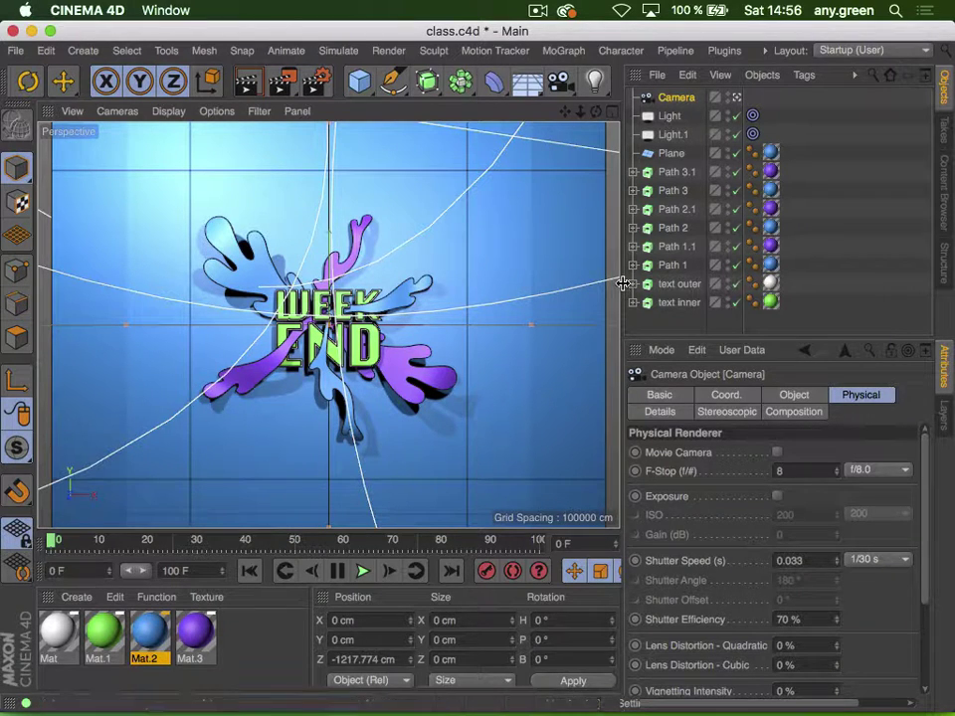
# Narrow the viewport to fit the square frame and move the camera closer, to a Z position of about -822 cm
pyautogui.moveTo(621, 285); pyautogui.dragTo(448, 325)
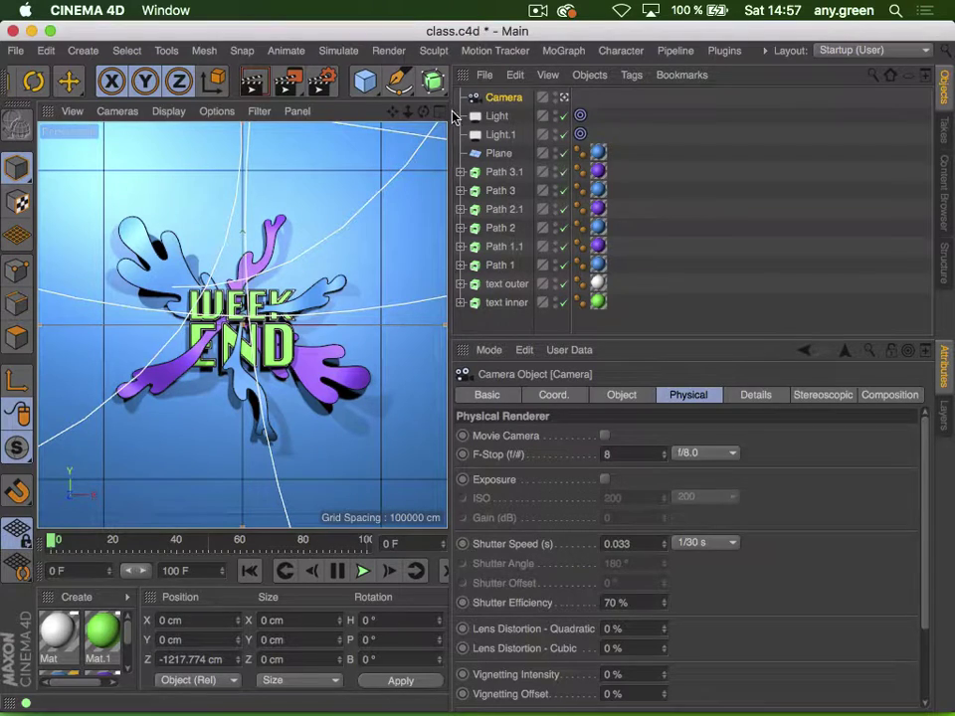
pyautogui.moveTo(413, 114); pyautogui.dragTo(472, 114)
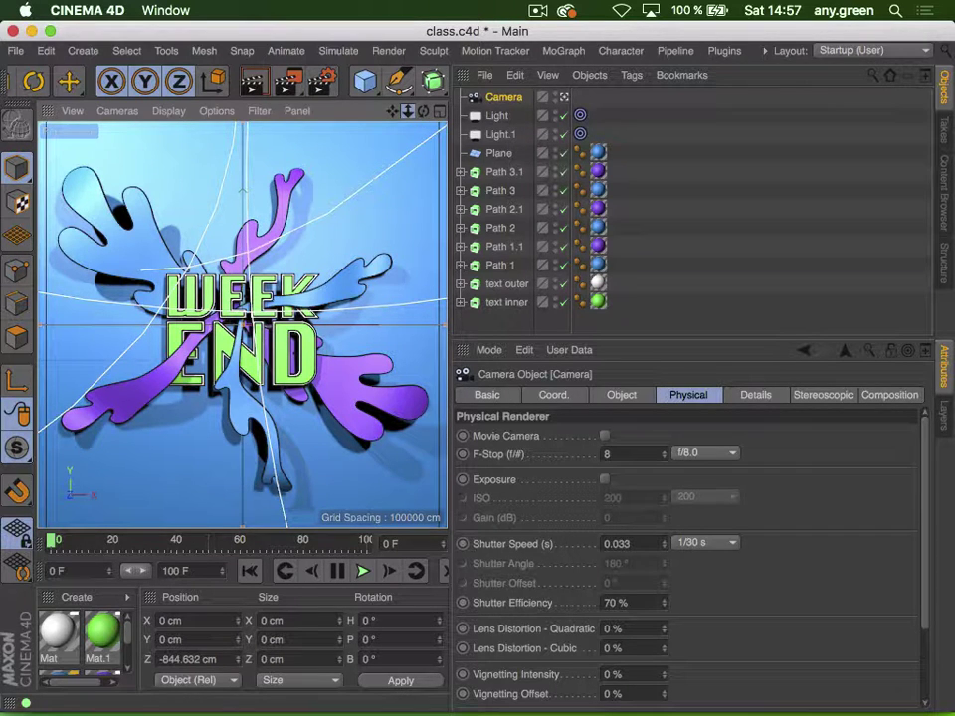
pyautogui.moveTo(408, 111)
pyautogui.mouseDown()
pyautogui.moveTo(448, 112)
pyautogui.moveTo(411, 112)
pyautogui.mouseUp()
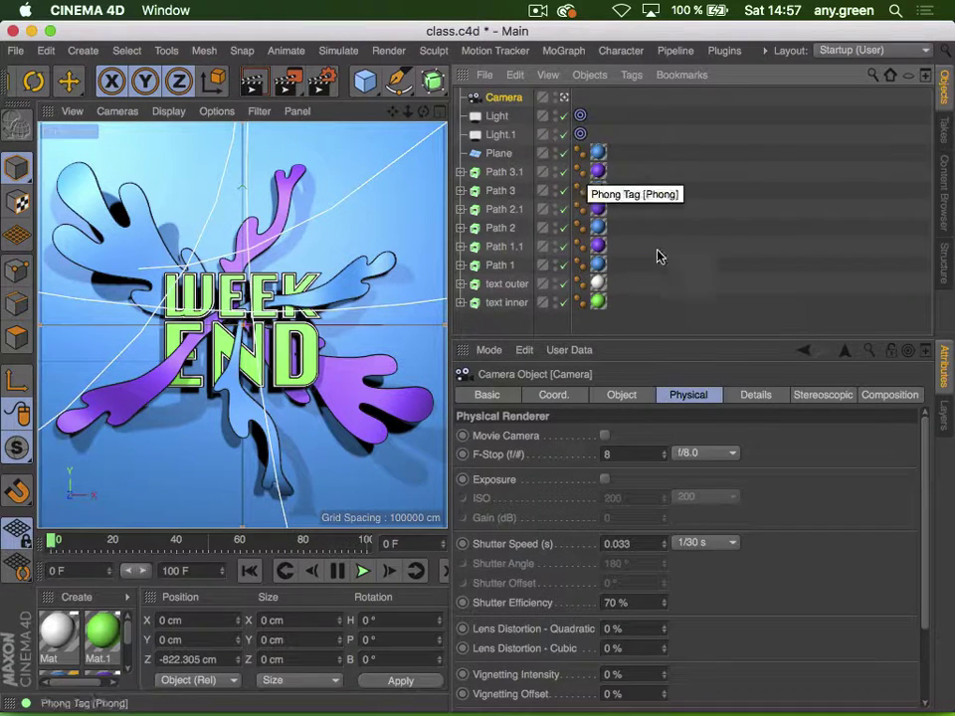
# Set the camera's Vignetting Intensity to 25 % in its physical renderer settings
pyautogui.scroll(-3, 600, 444)
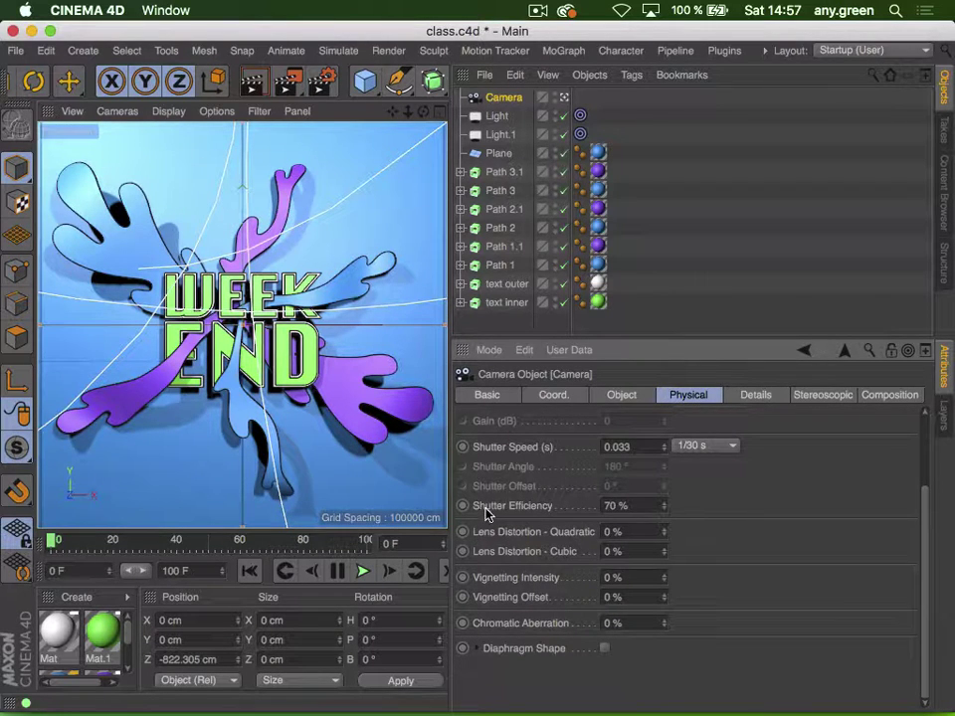
pyautogui.click(501, 580)
pyautogui.click(617, 577)
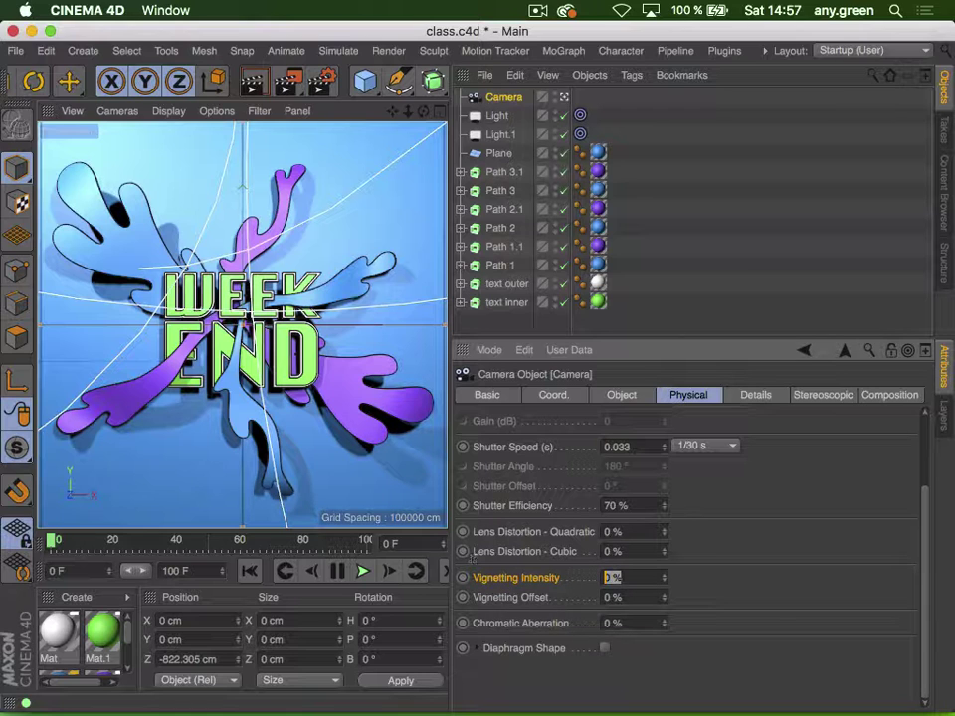
pyautogui.write('25')
pyautogui.press('Return')
# Collapse the Coordinates manager beside the materials and expand it again
pyautogui.keyDown('super'); pyautogui.click(151, 600); pyautogui.keyUp('super')
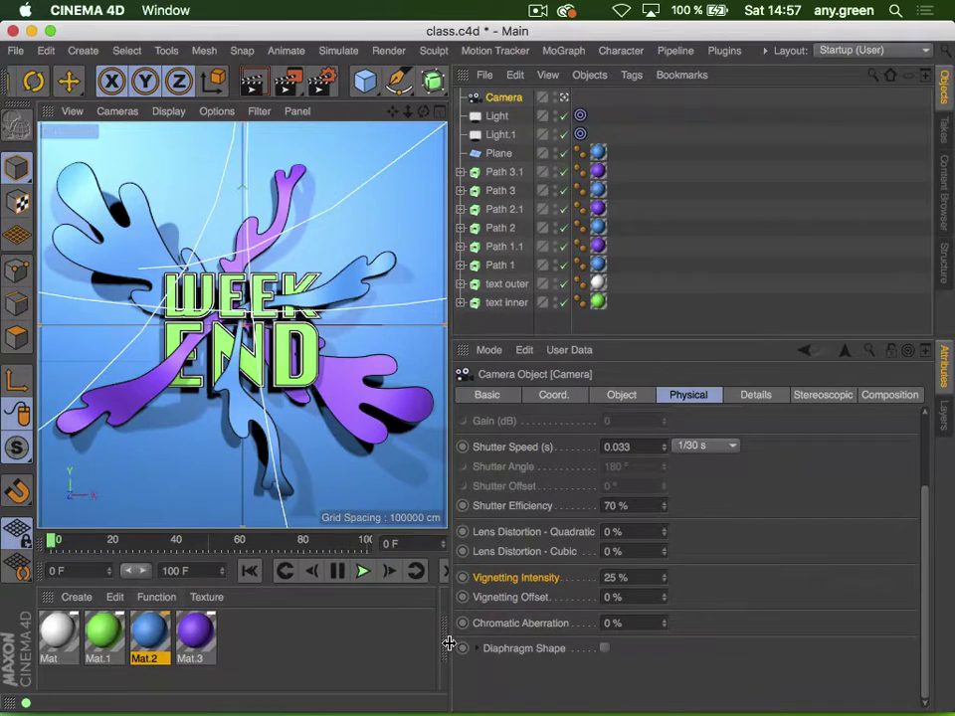
pyautogui.click(442, 638)
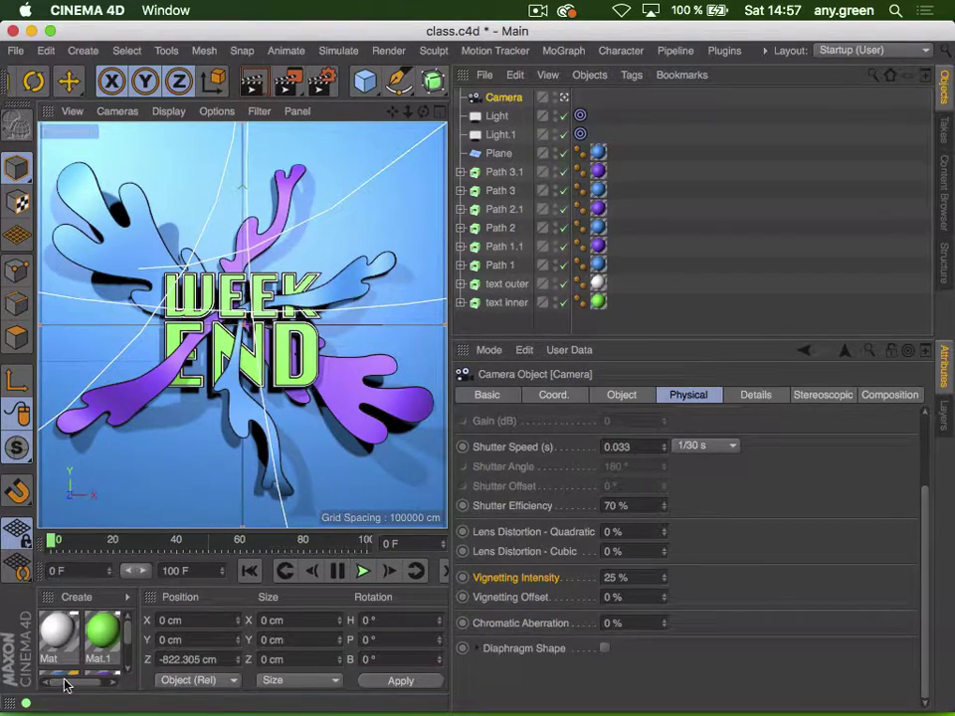
pyautogui.press('ctrl')
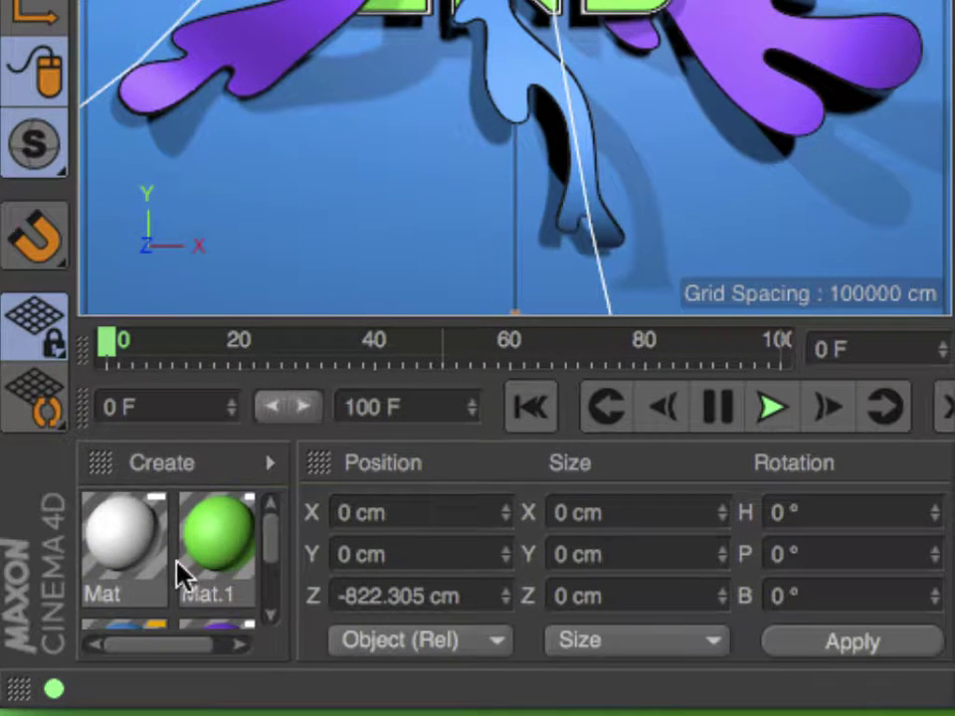
pyautogui.scroll(-2, 181, 575)
pyautogui.scroll(2, 181, 572)
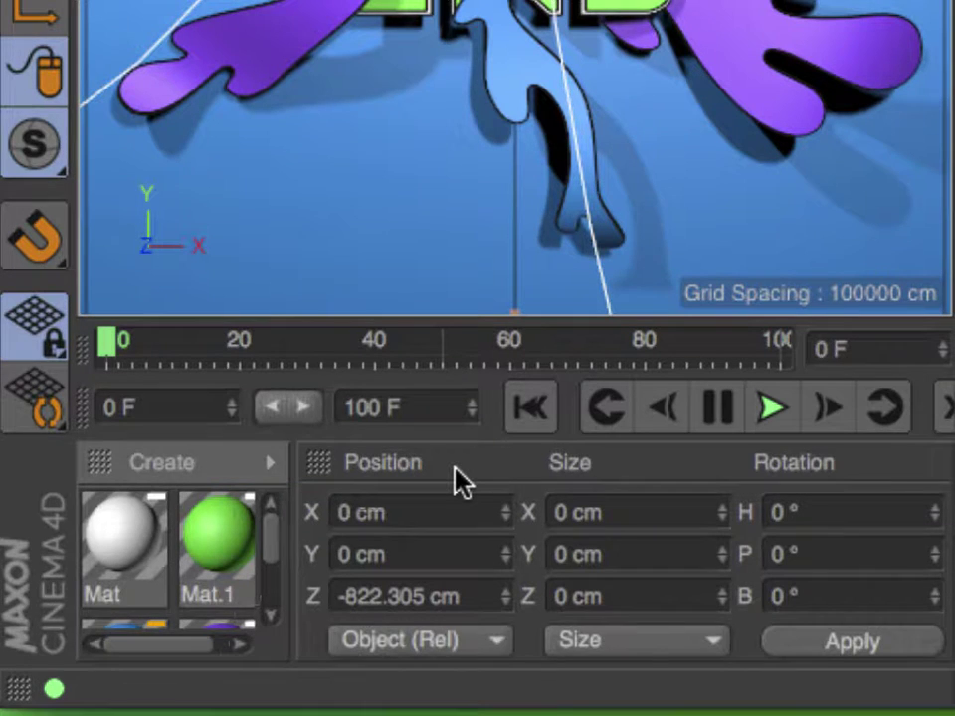
pyautogui.press('super')
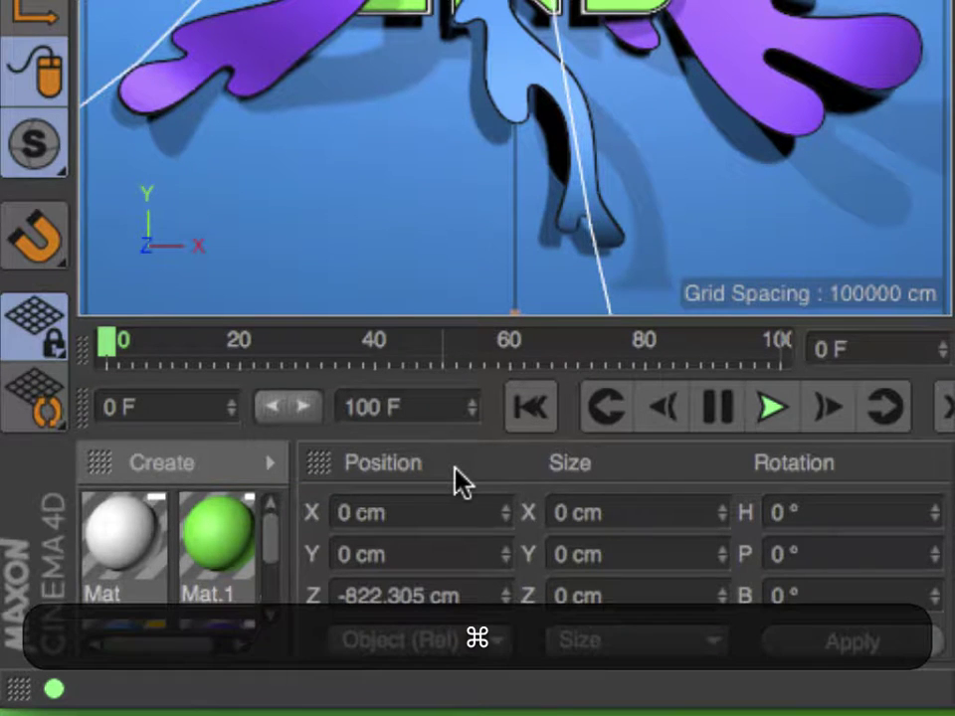
# Collapse the Coordinates manager to give the materials the full width
pyautogui.keyDown('super'); pyautogui.click(320, 484); pyautogui.keyUp('super')
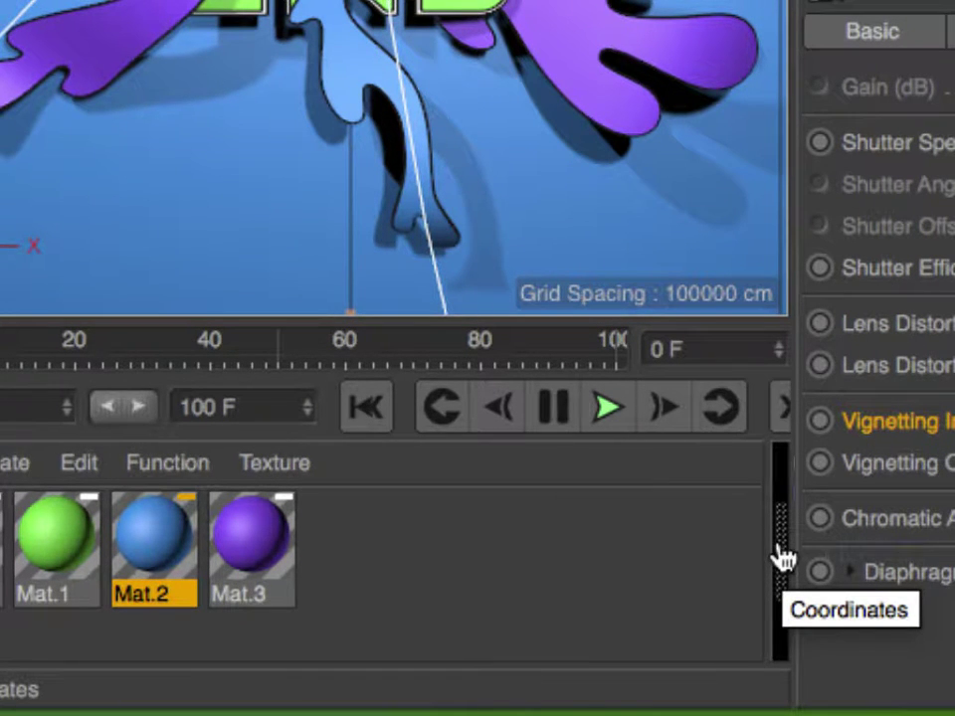
pyautogui.click(779, 561)
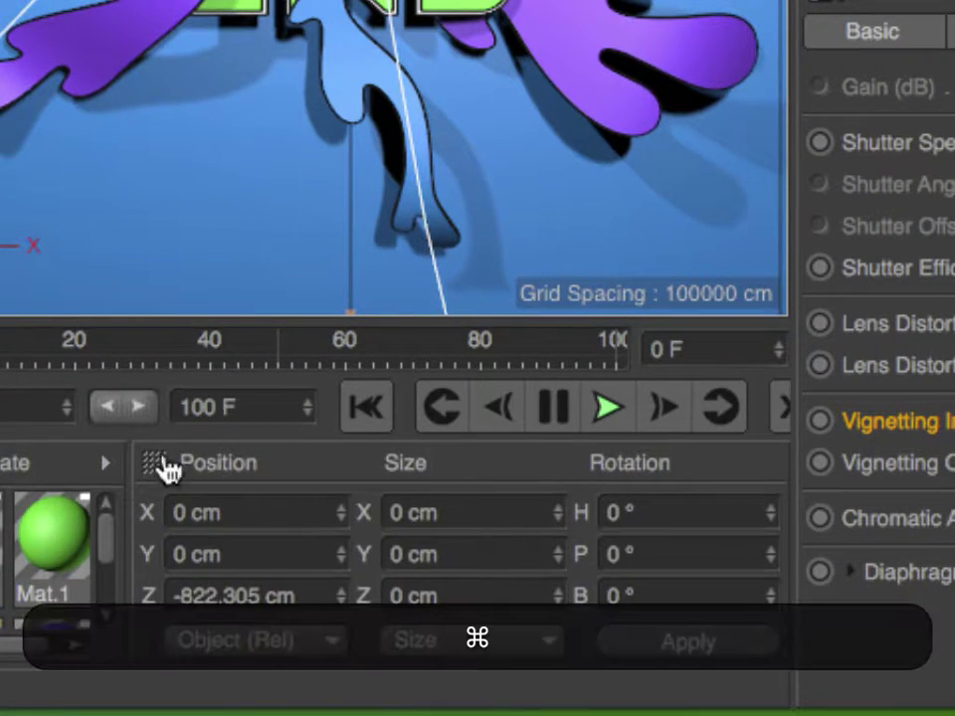
pyautogui.keyDown('super'); pyautogui.click(153, 463); pyautogui.keyUp('super')
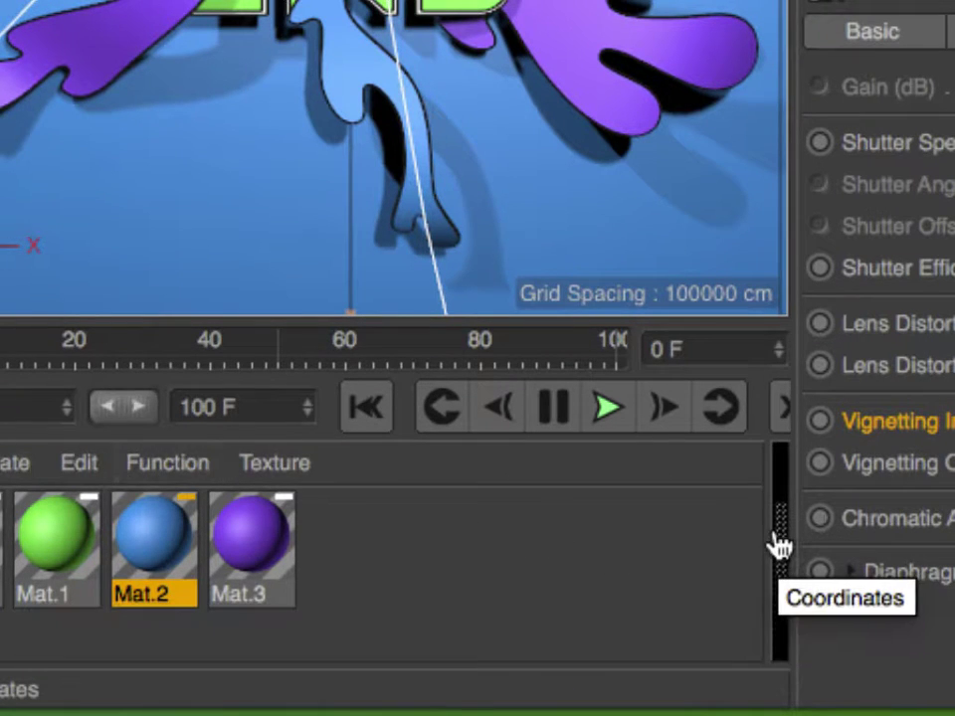
# Expand the Coordinates manager beside the materials, open its window options, dismiss them and fold the manager away again
pyautogui.click(779, 545)
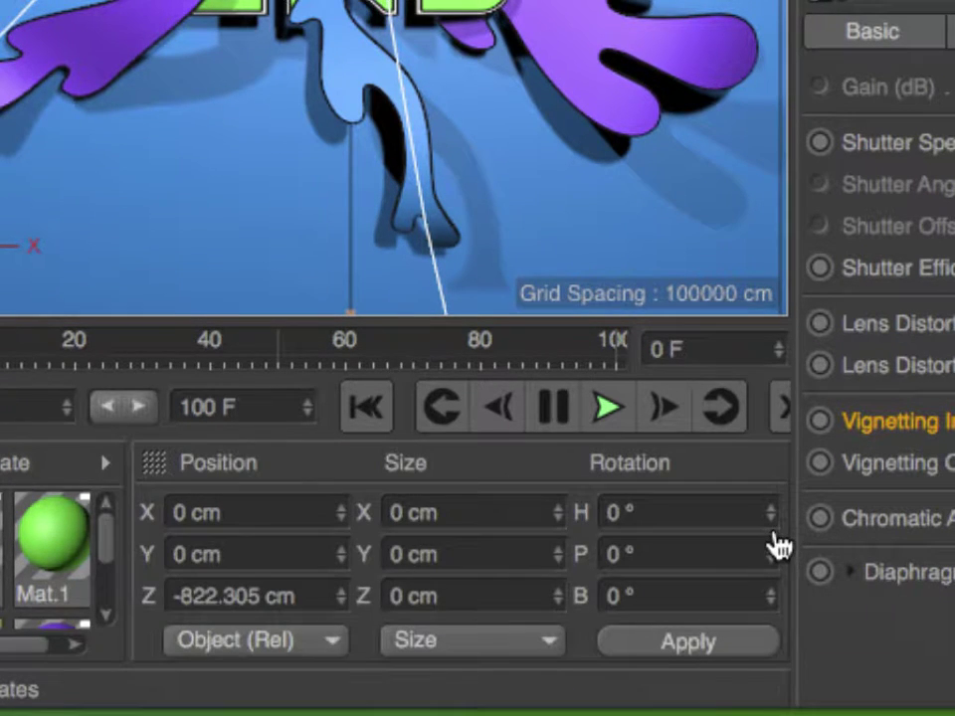
pyautogui.click(156, 474)
pyautogui.click(157, 473)
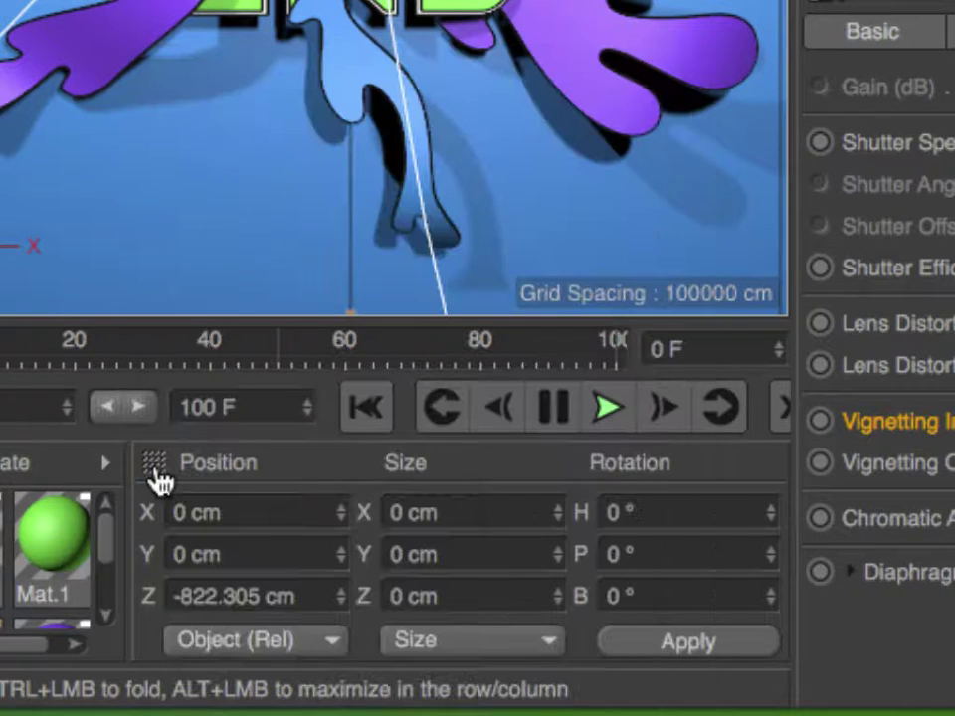
pyautogui.click(155, 467)
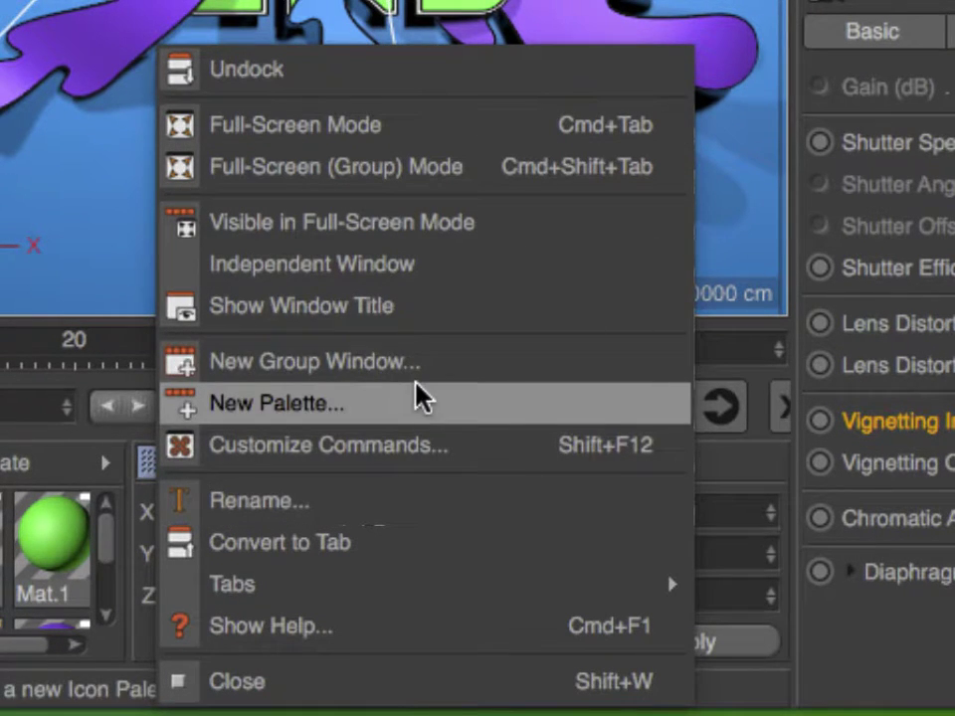
pyautogui.click(753, 470)
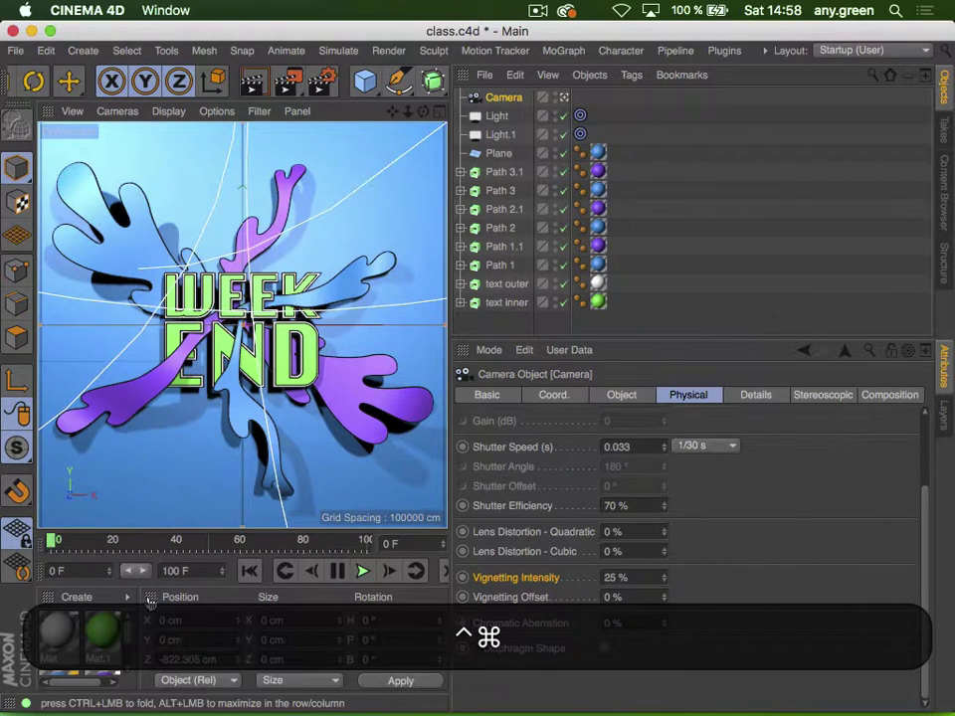
pyautogui.keyDown('ctrl'); pyautogui.click(149, 597); pyautogui.keyUp('ctrl')
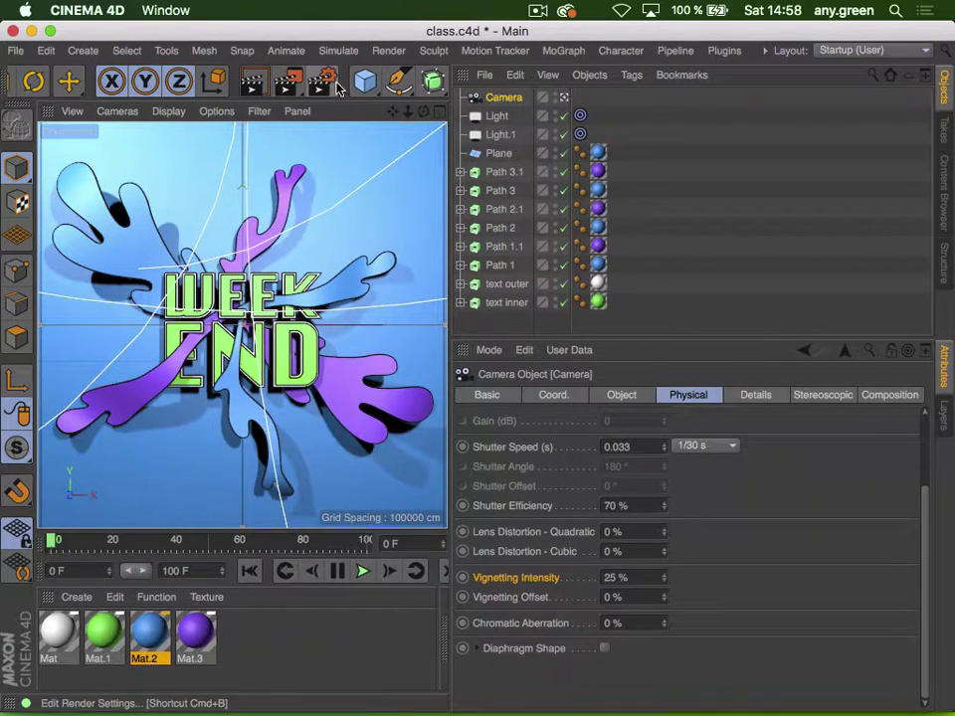
# Add a Sky object to the scene
pyautogui.moveTo(338, 90); pyautogui.dragTo(109, 87, button='middle')
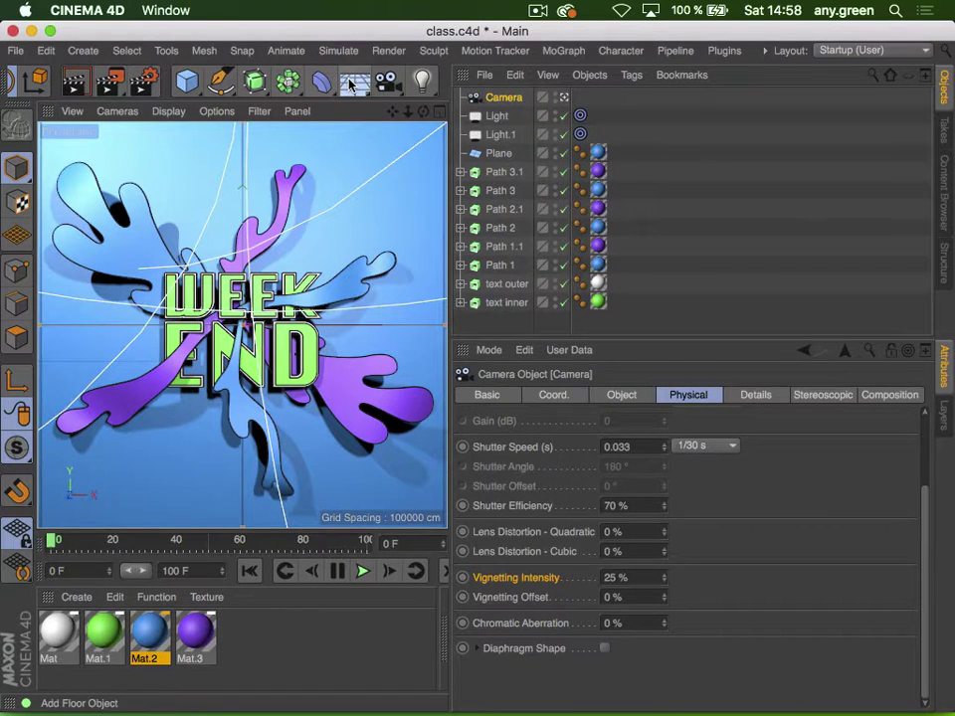
pyautogui.click(354, 82)
pyautogui.click(416, 140)
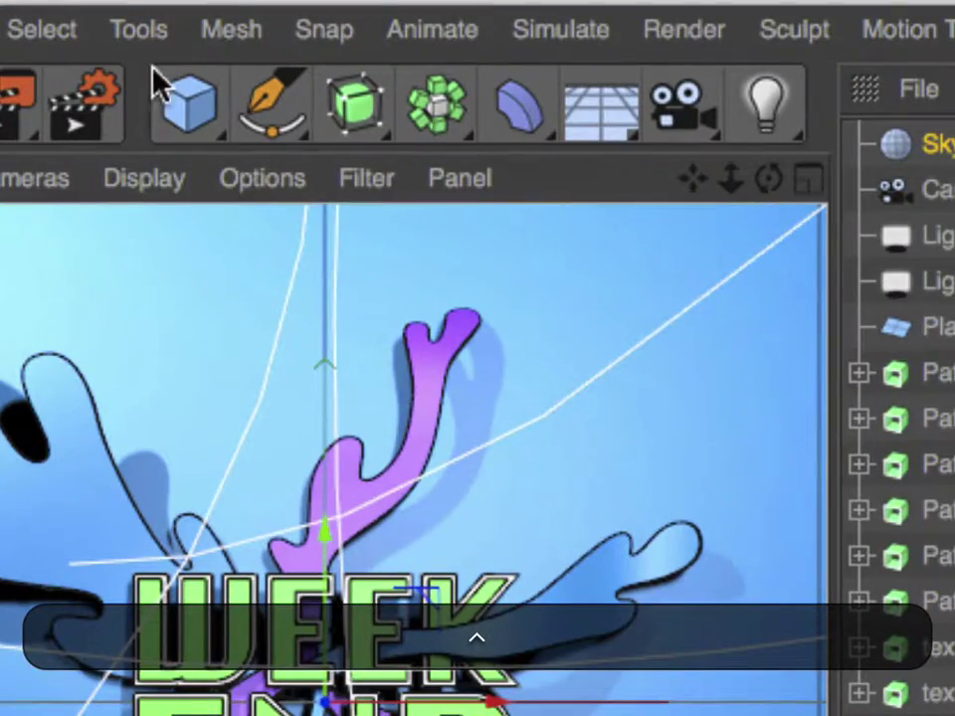
pyautogui.moveTo(140, 105); pyautogui.dragTo(63, 138)
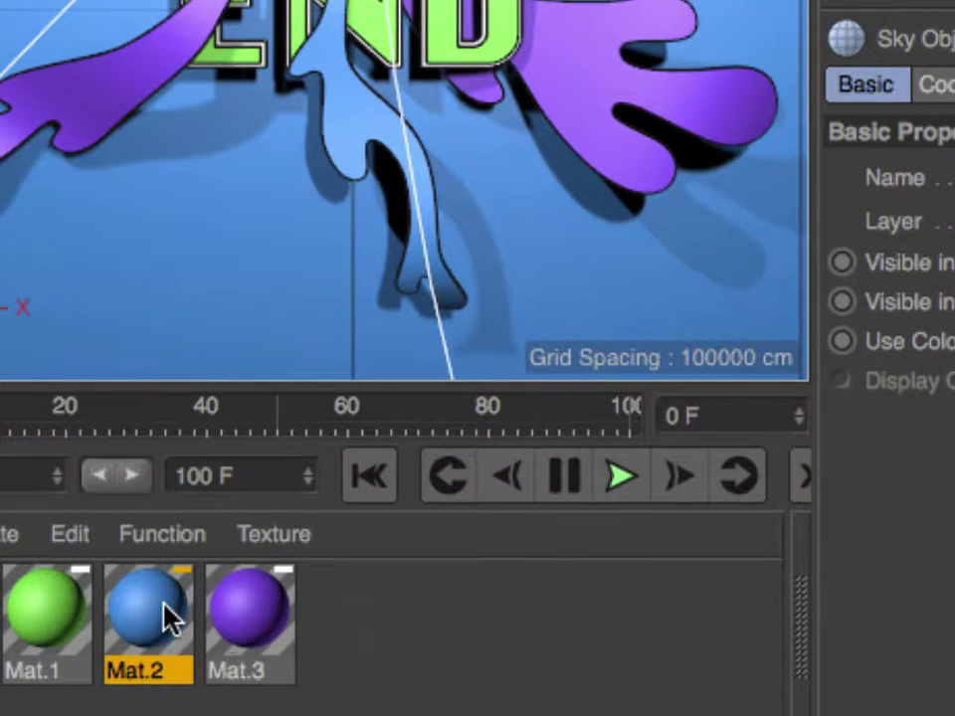
# Copy the blue color from Mat.2's Color channel and close the Material Editor
pyautogui.doubleClick(169, 617)
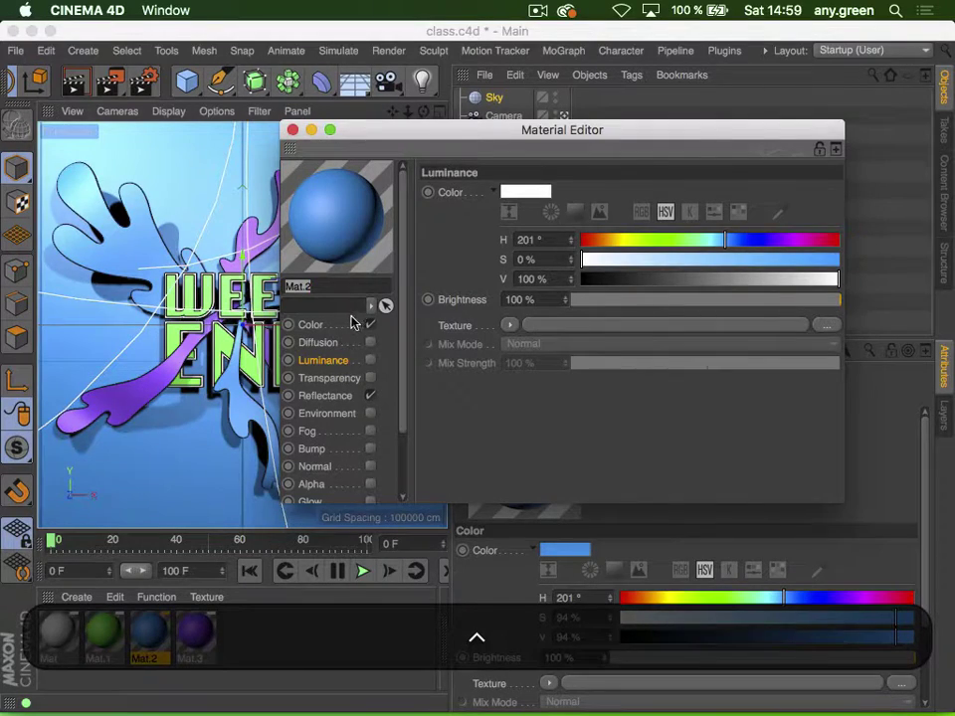
pyautogui.click(331, 325)
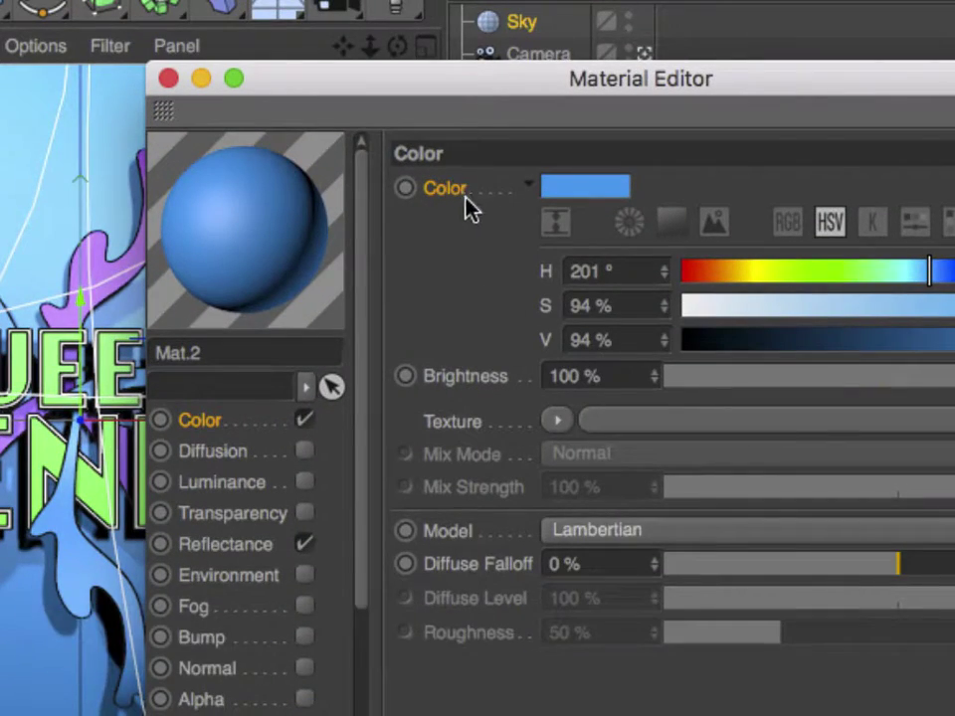
pyautogui.rightClick(464, 195)
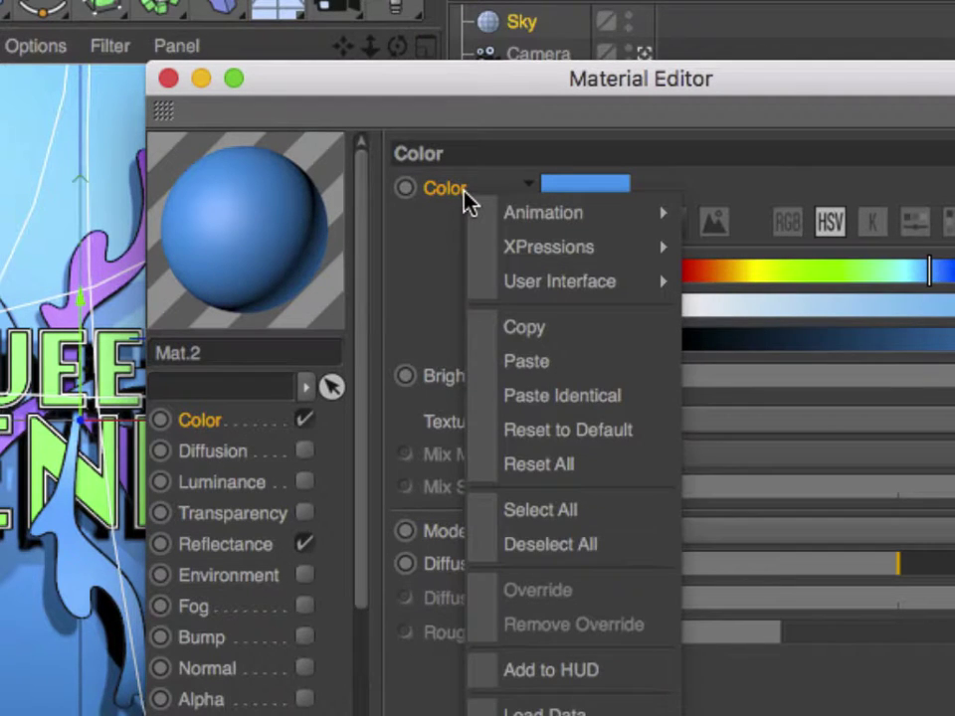
pyautogui.click(535, 329)
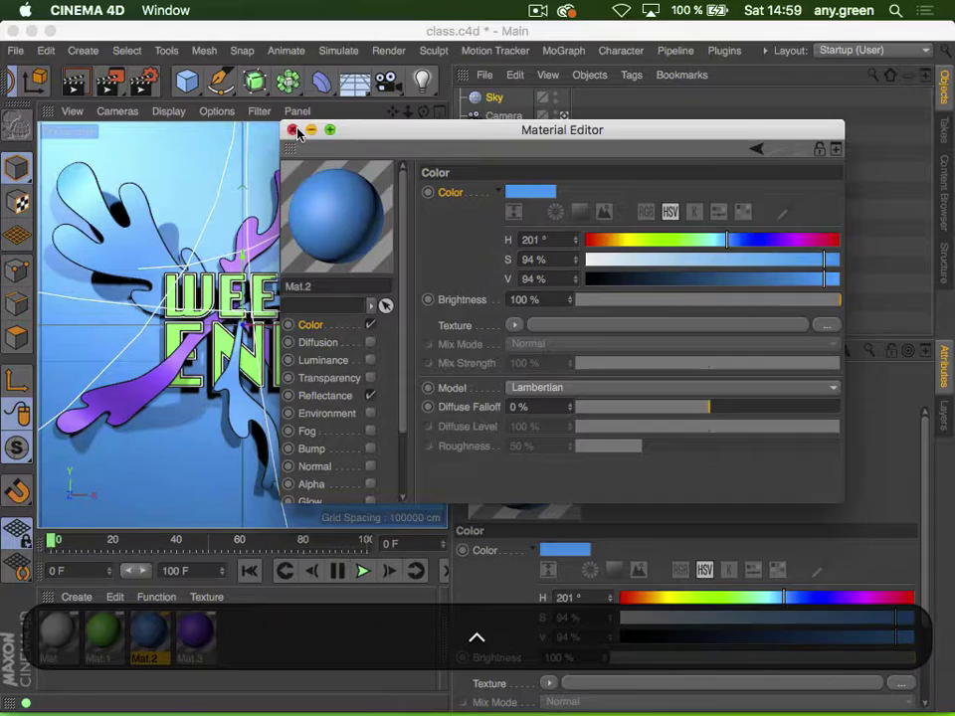
pyautogui.click(168, 78)
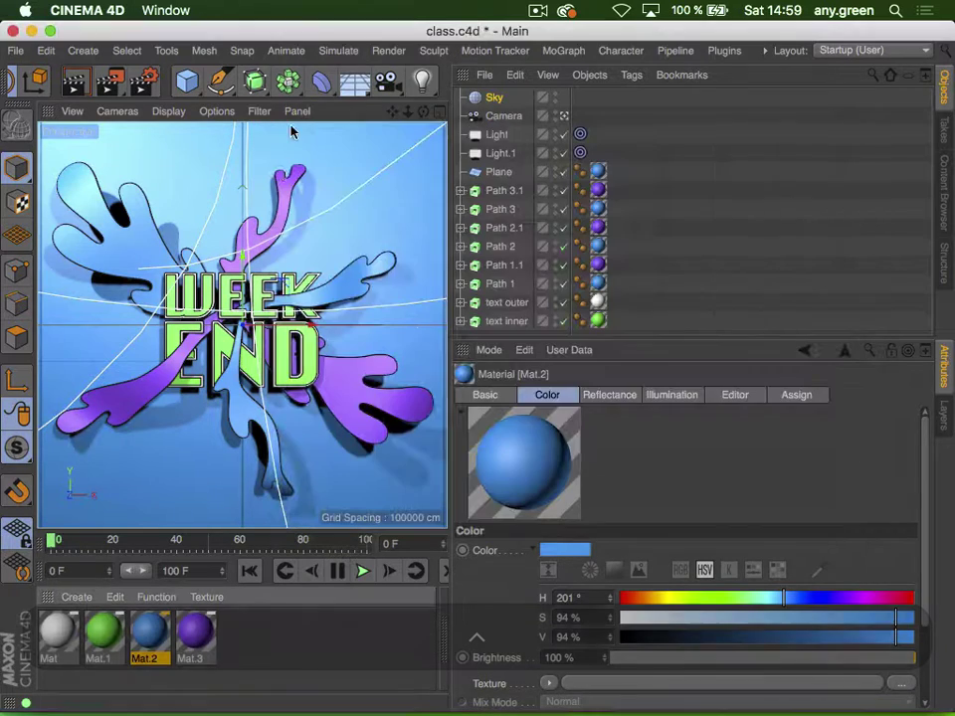
# Create a new material with only the Luminance channel enabled and paste the copied blue as its luminance color
pyautogui.doubleClick(246, 634)
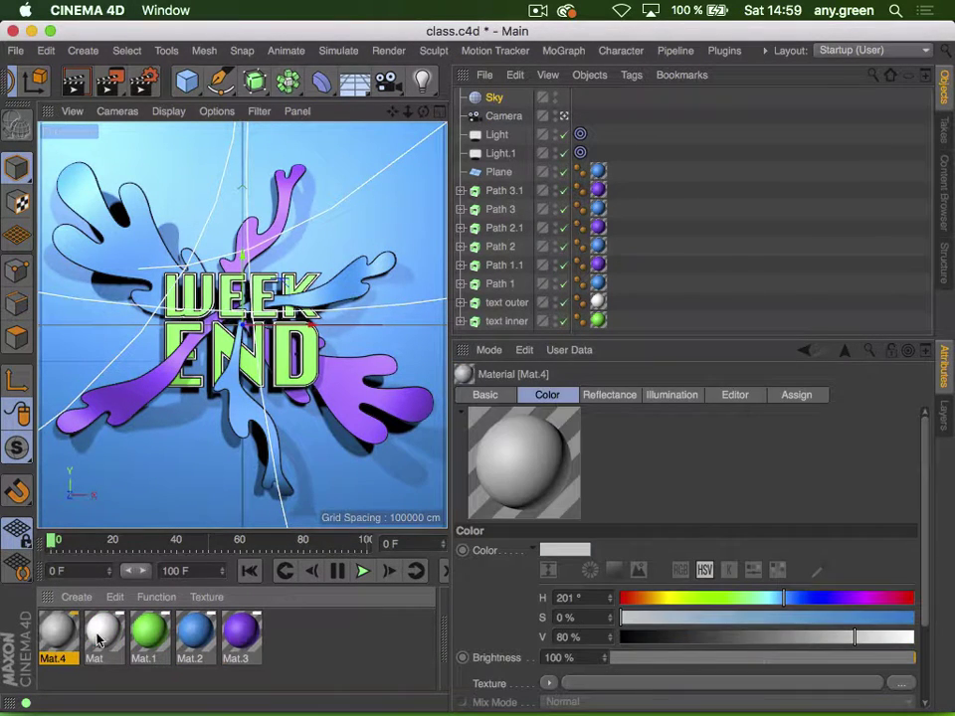
pyautogui.doubleClick(62, 641)
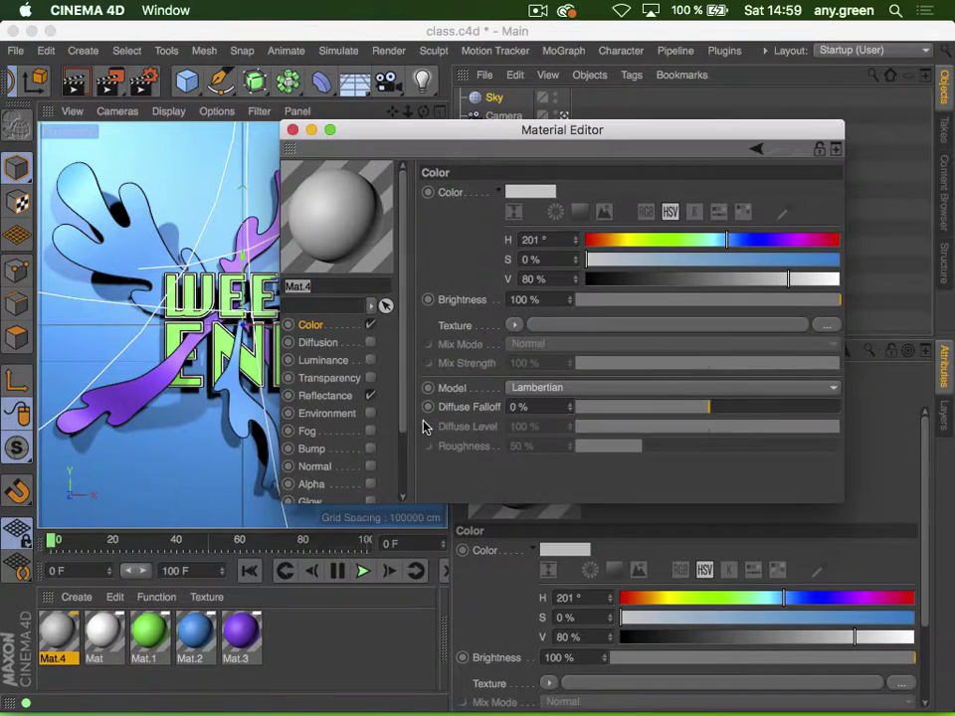
pyautogui.click(369, 325)
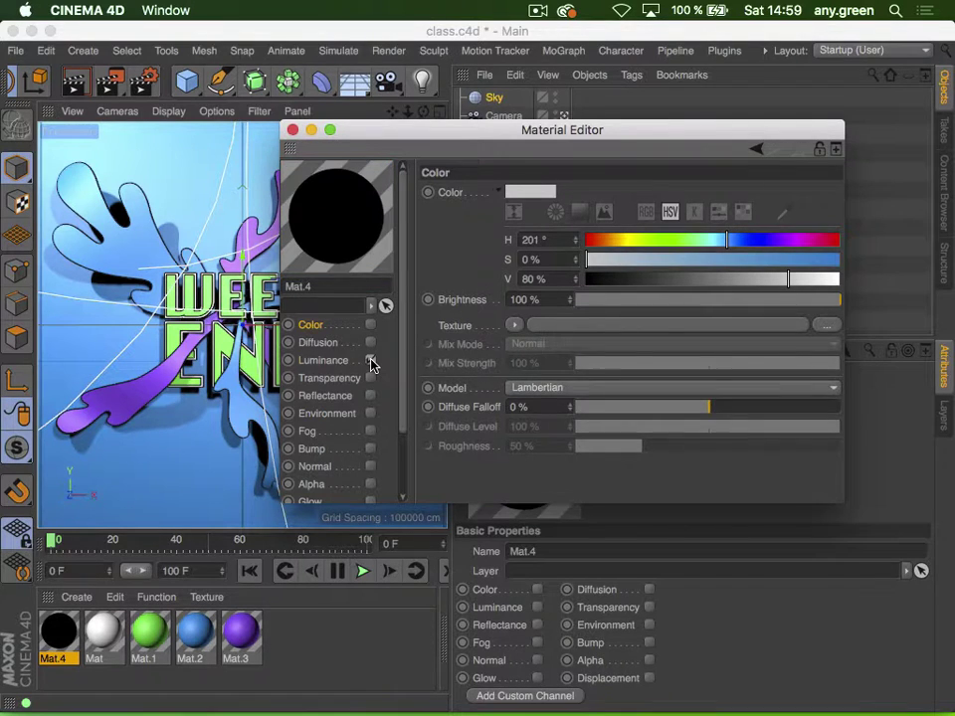
pyautogui.click(370, 361)
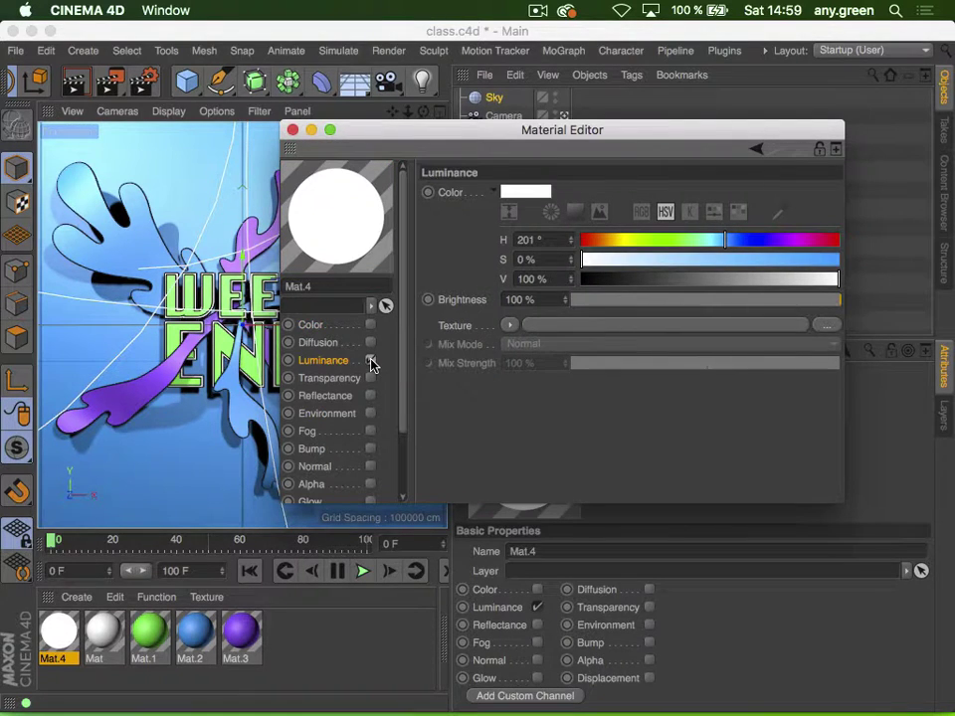
pyautogui.rightClick(453, 196)
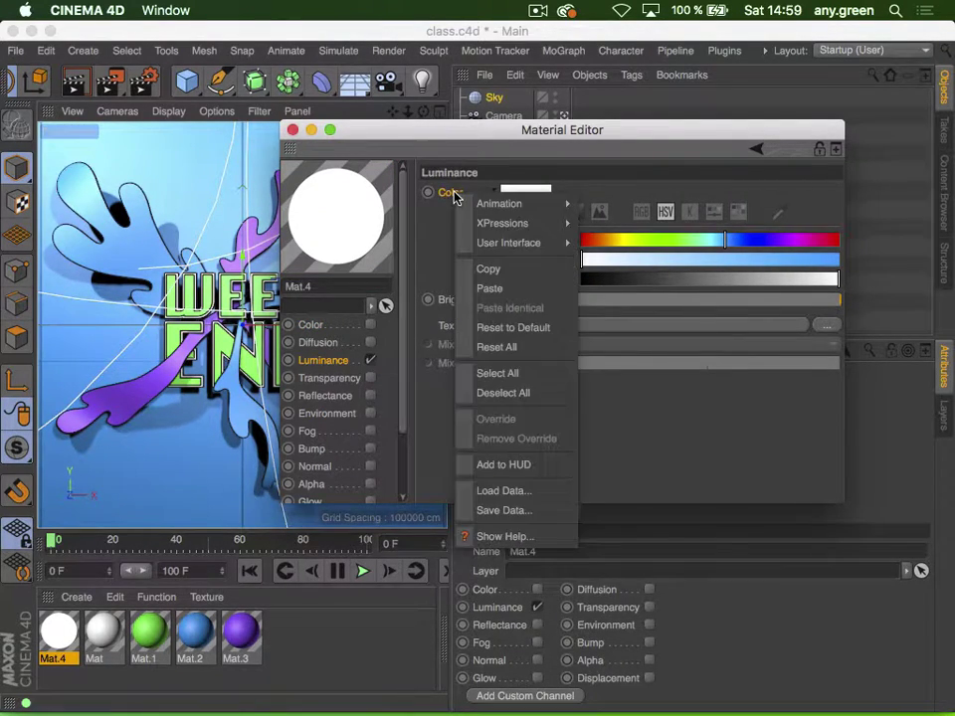
pyautogui.click(484, 285)
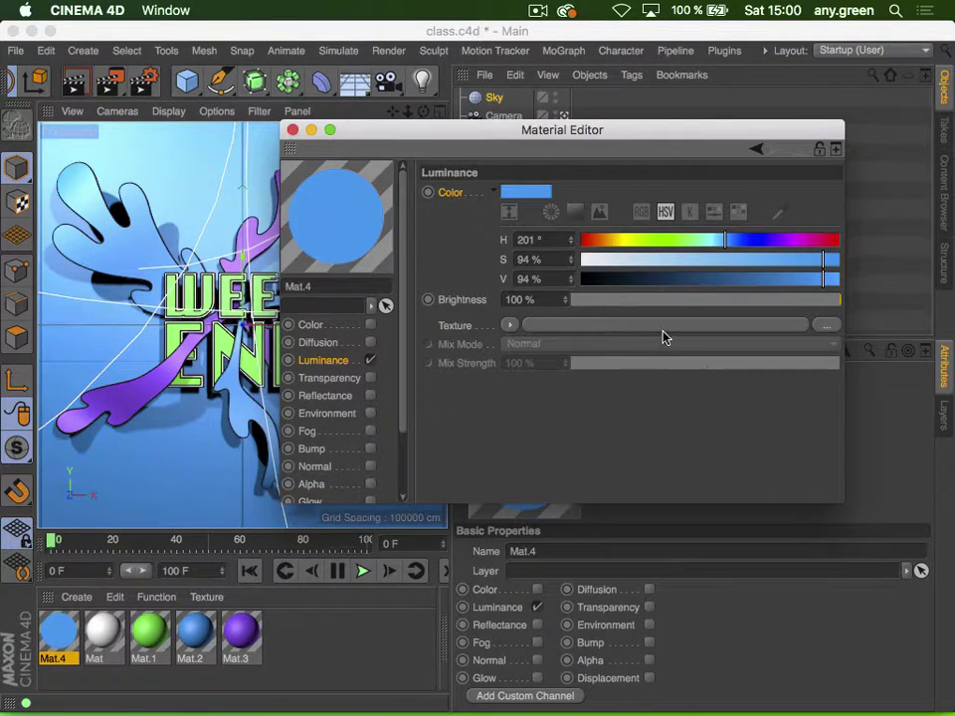
# Set the new material's luminance Brightness to 50 % and apply the material to the Sky object
pyautogui.doubleClick(512, 300)
pyautogui.write('50')
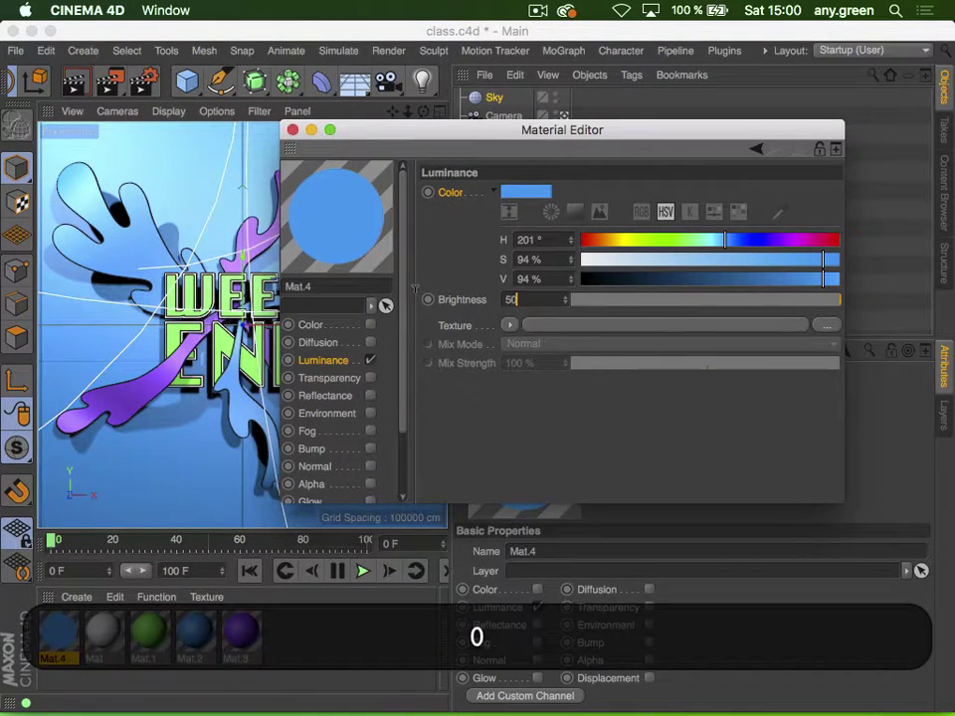
pyautogui.press('Return')
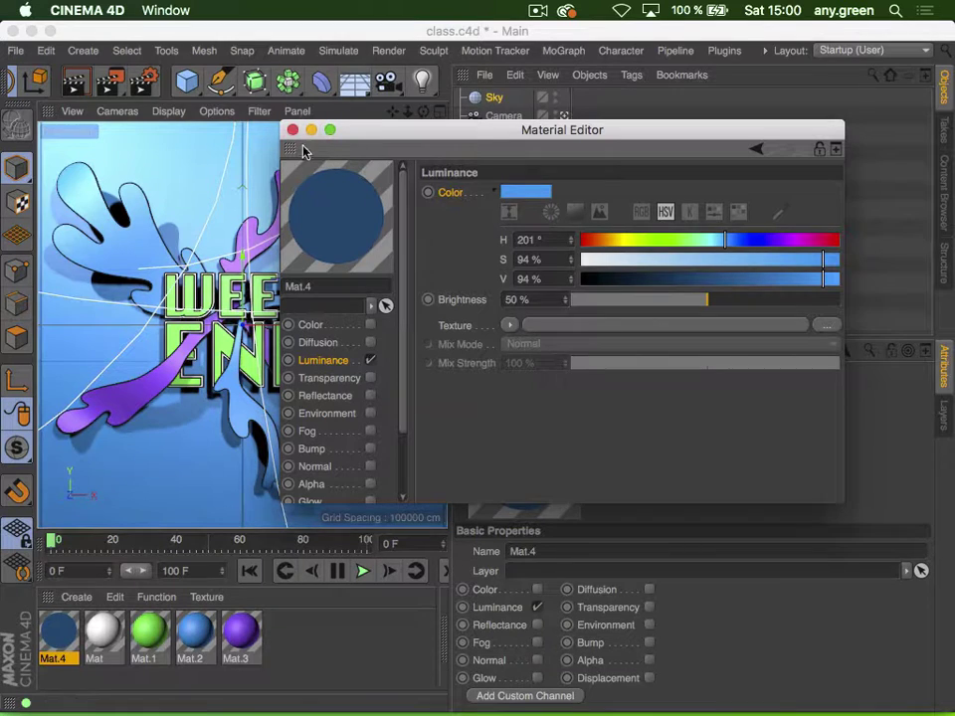
pyautogui.click(292, 130)
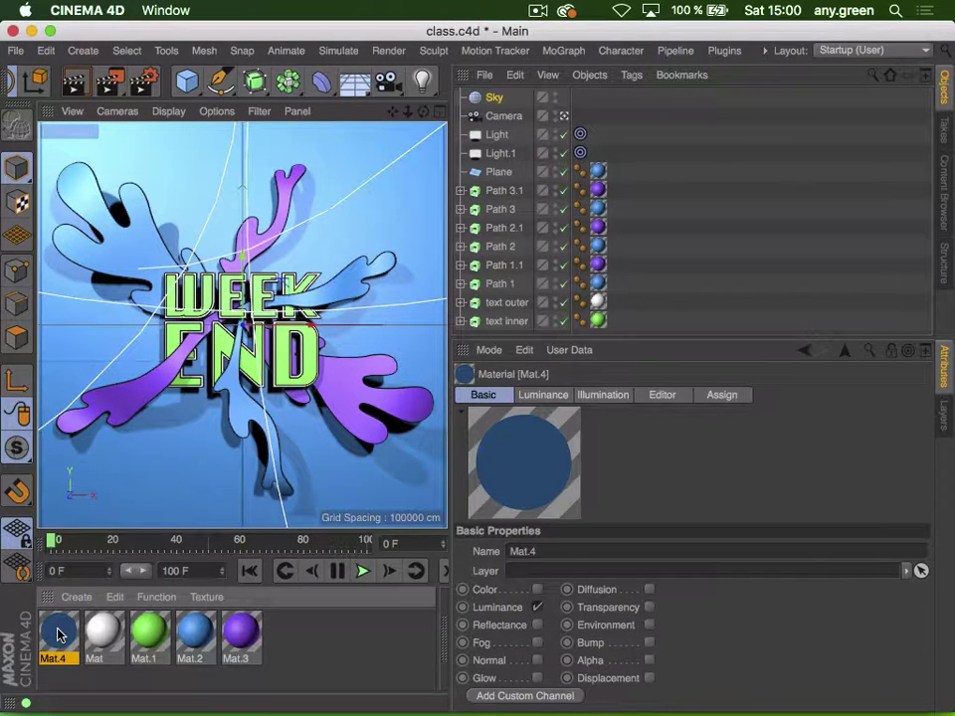
pyautogui.moveTo(58, 633); pyautogui.dragTo(497, 100)
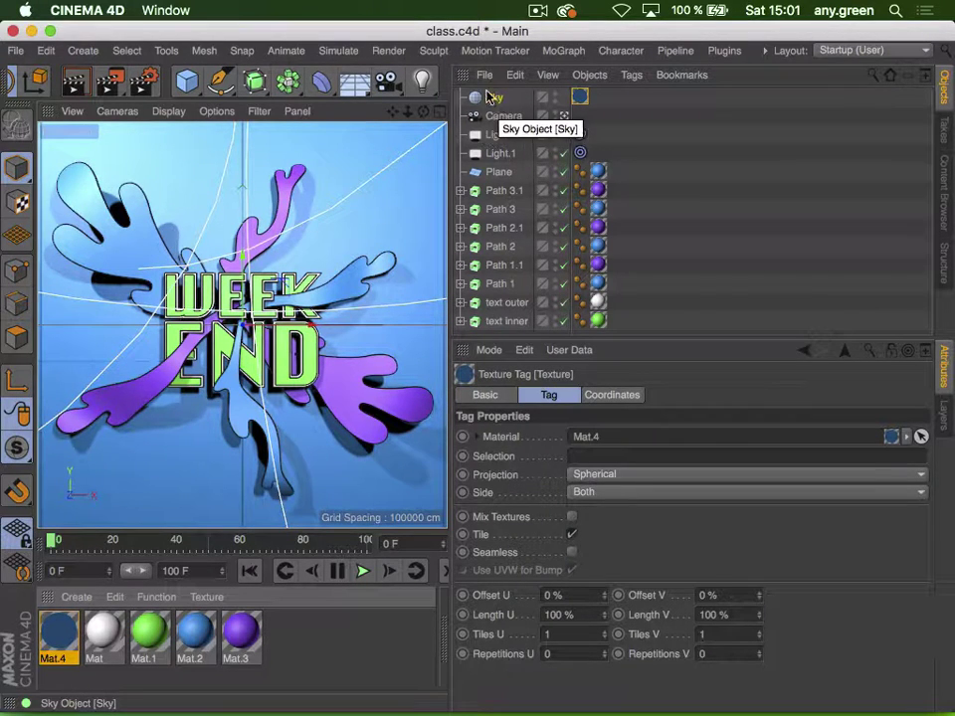
# Render the active view and save the project
pyautogui.click(72, 87)
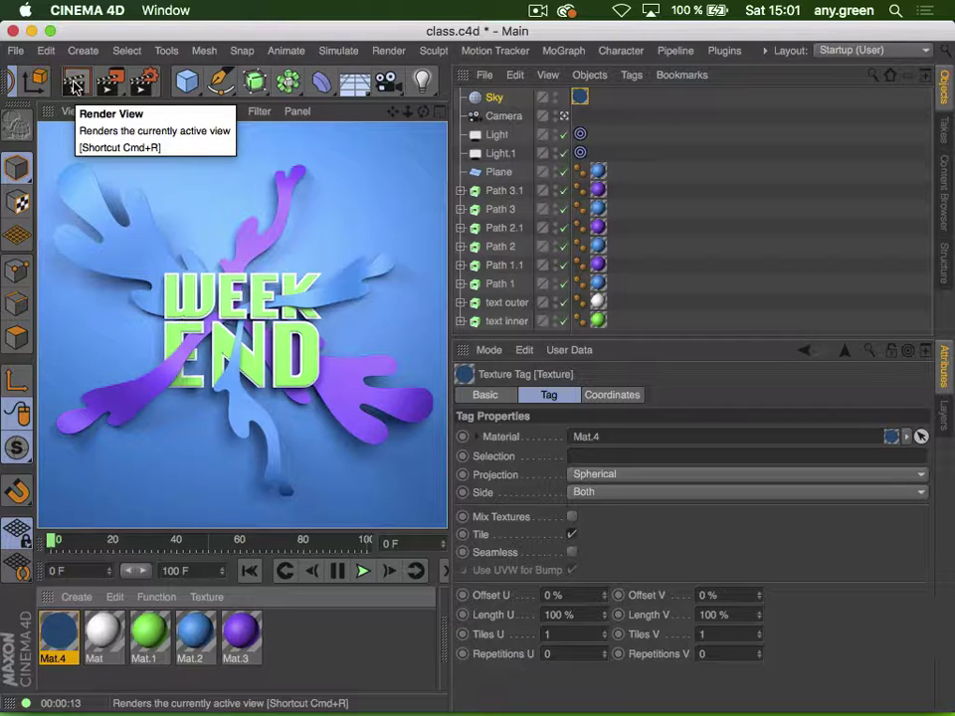
pyautogui.press('super+s')
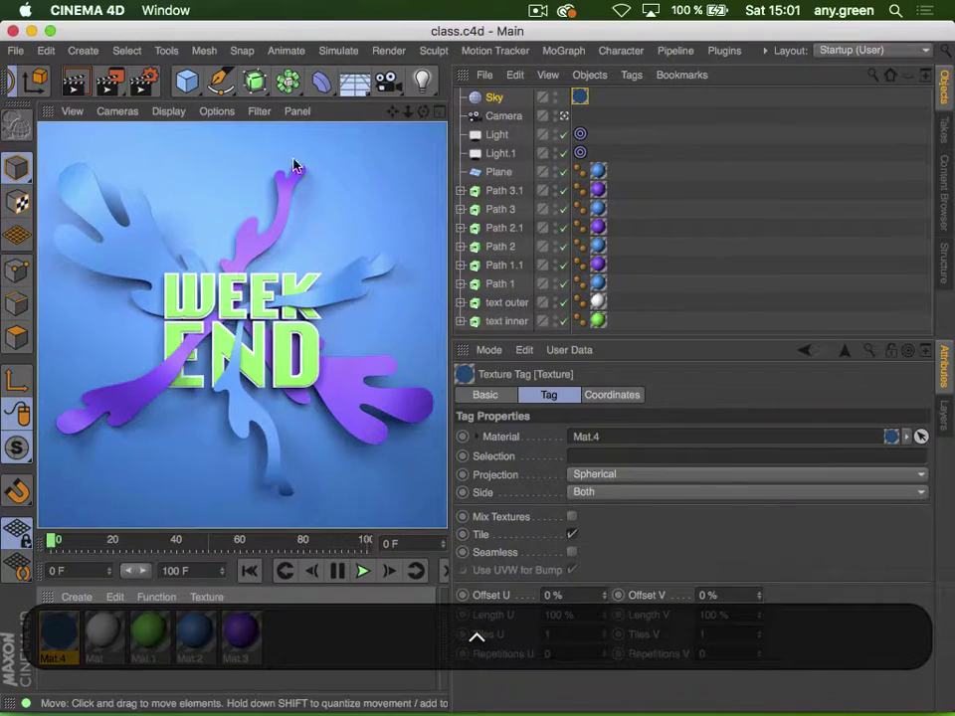
# Lock the output ratio in the render settings and set the width to 500 pixels
pyautogui.click(147, 83)
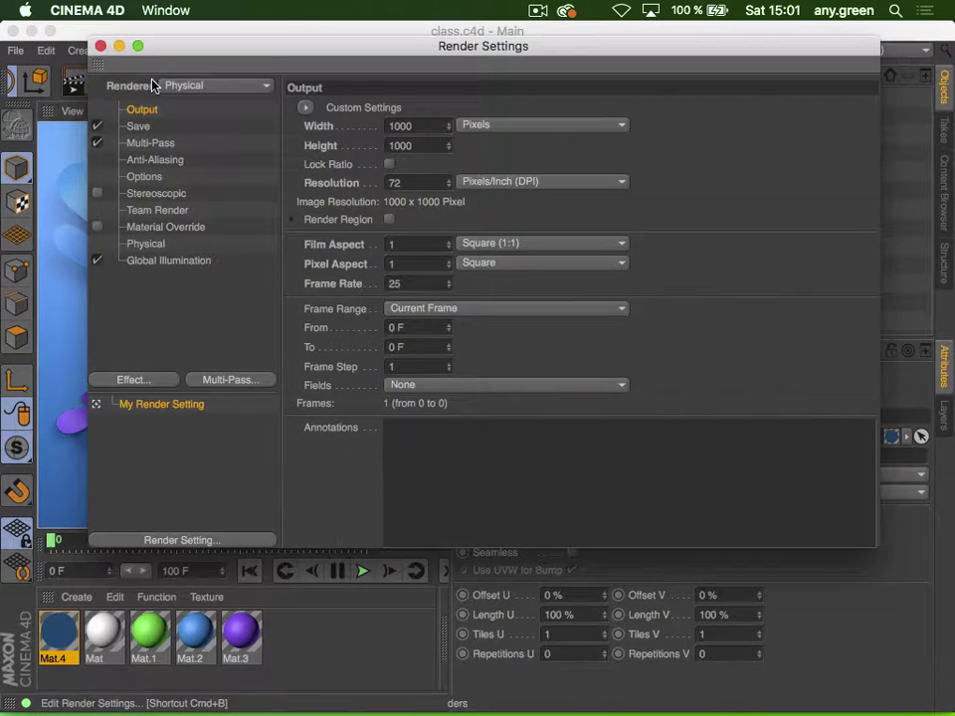
pyautogui.click(389, 165)
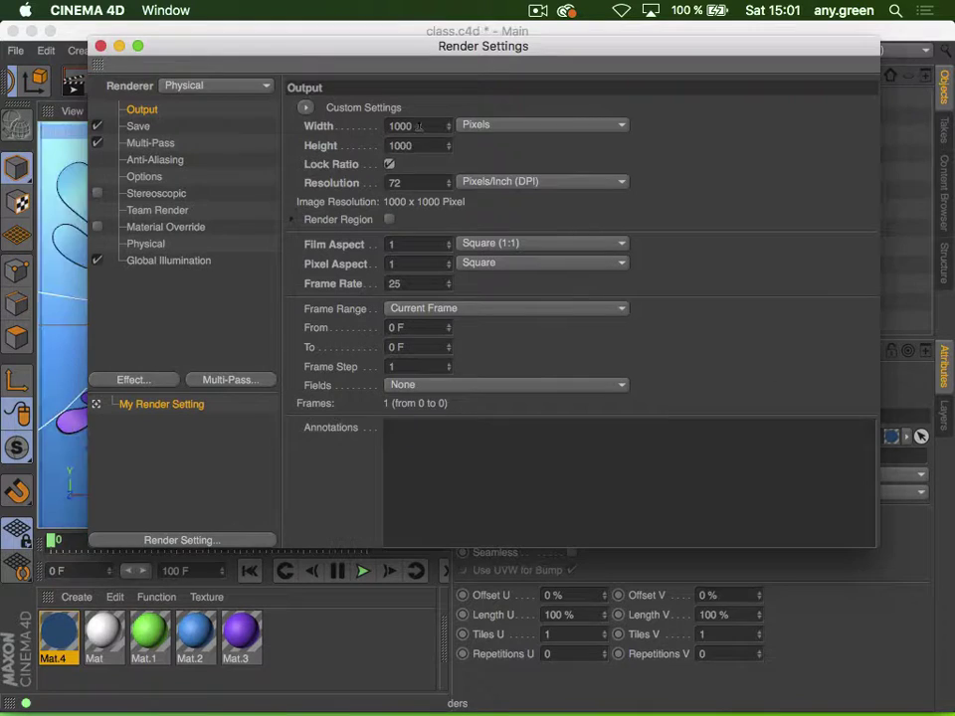
pyautogui.moveTo(419, 131); pyautogui.dragTo(348, 129)
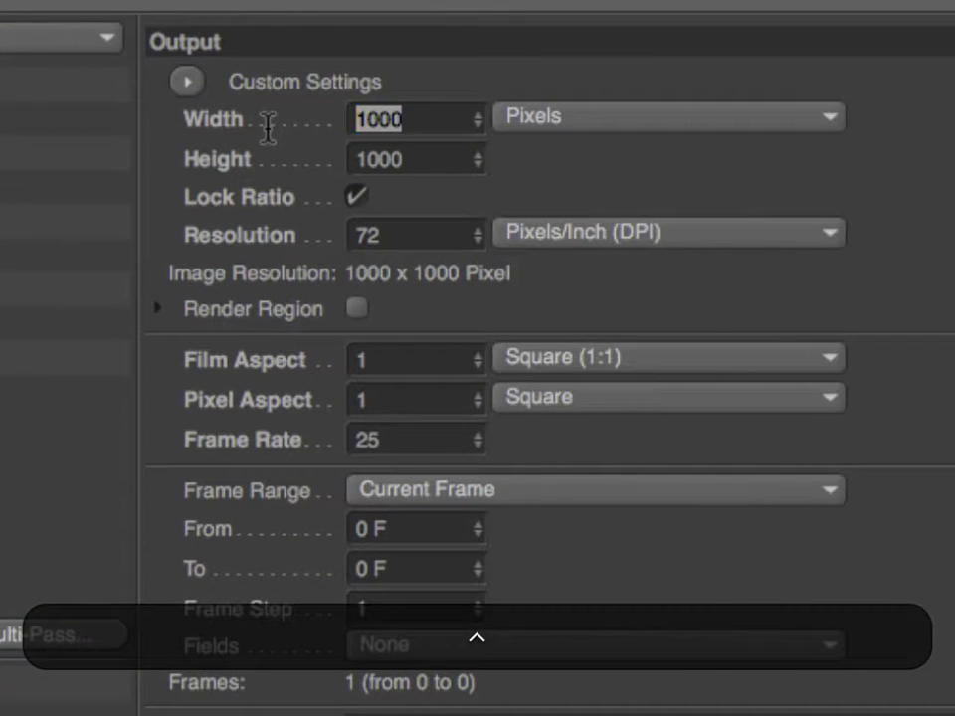
pyautogui.write('500')
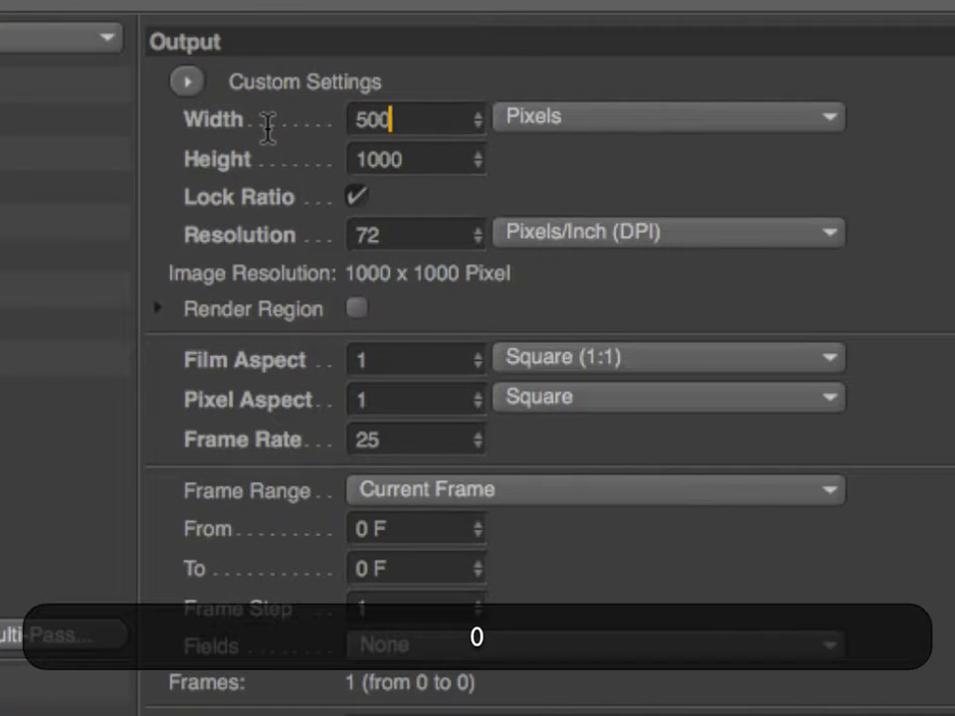
pyautogui.press('Return')
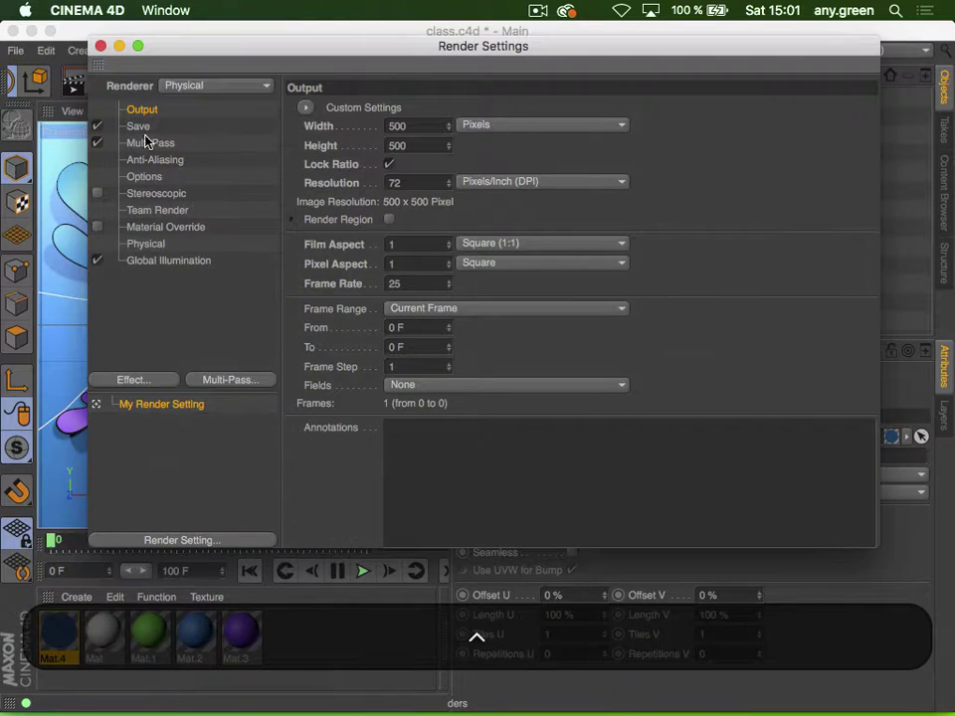
# Disable Save and Multi-Pass in the render settings and close the settings window
pyautogui.click(96, 126)
pyautogui.click(96, 143)
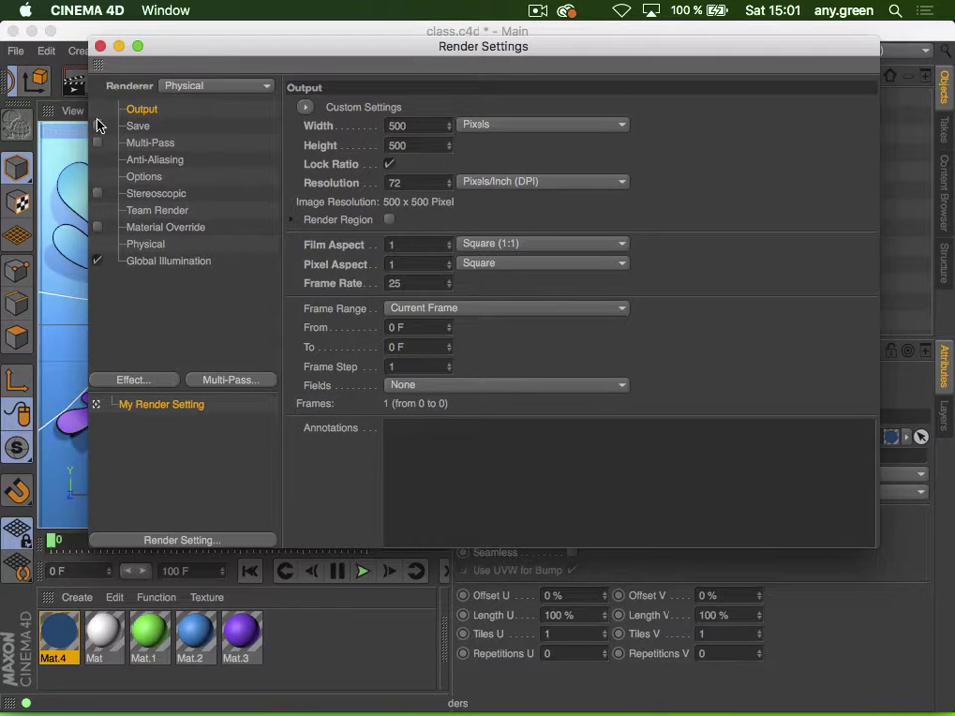
pyautogui.click(136, 126)
pyautogui.click(101, 45)
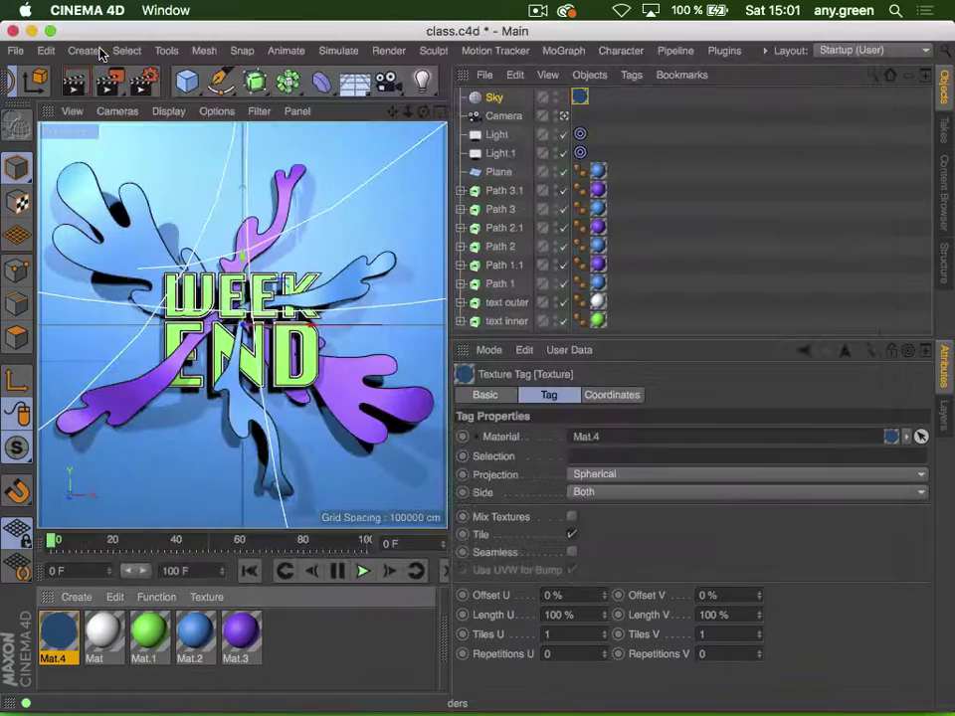
# Render the scene to the Picture Viewer and display the image at 100% zoom
pyautogui.click(117, 83)
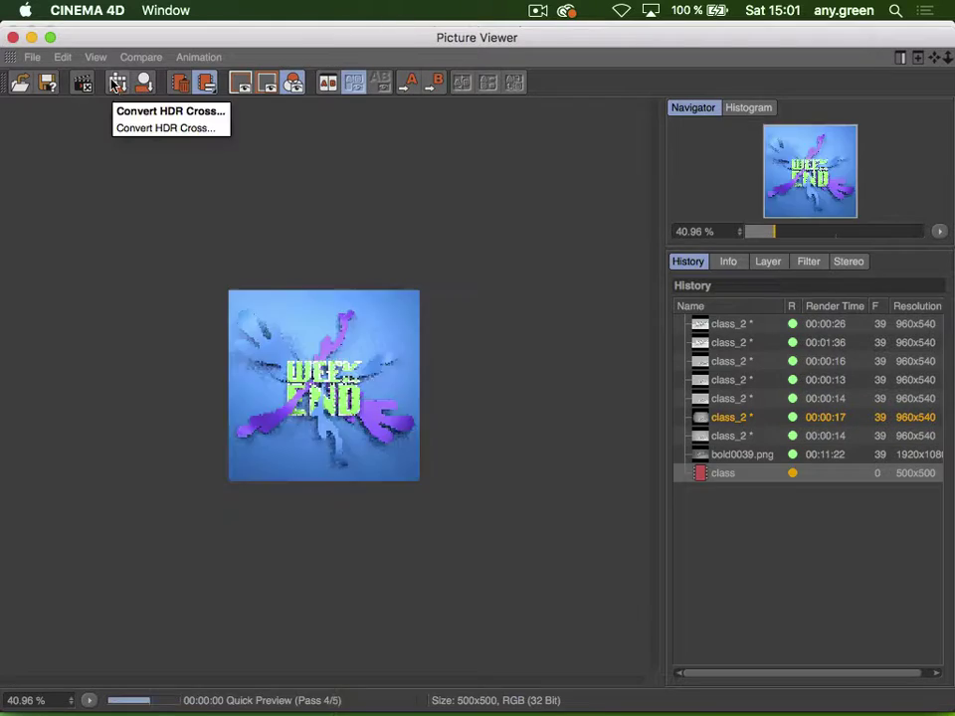
pyautogui.click(89, 700)
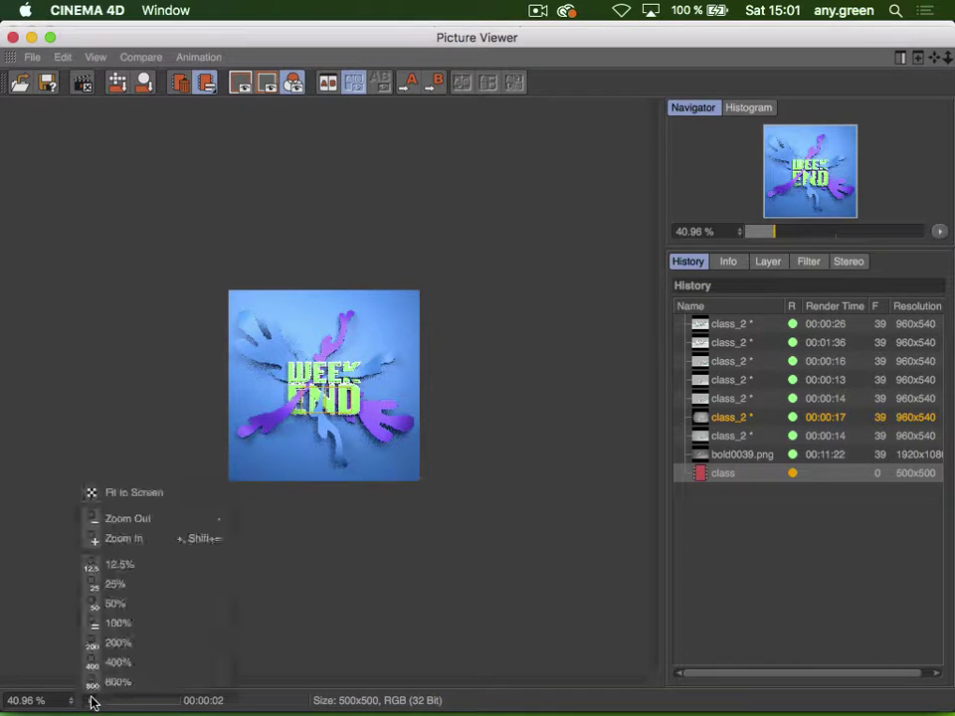
pyautogui.click(130, 625)
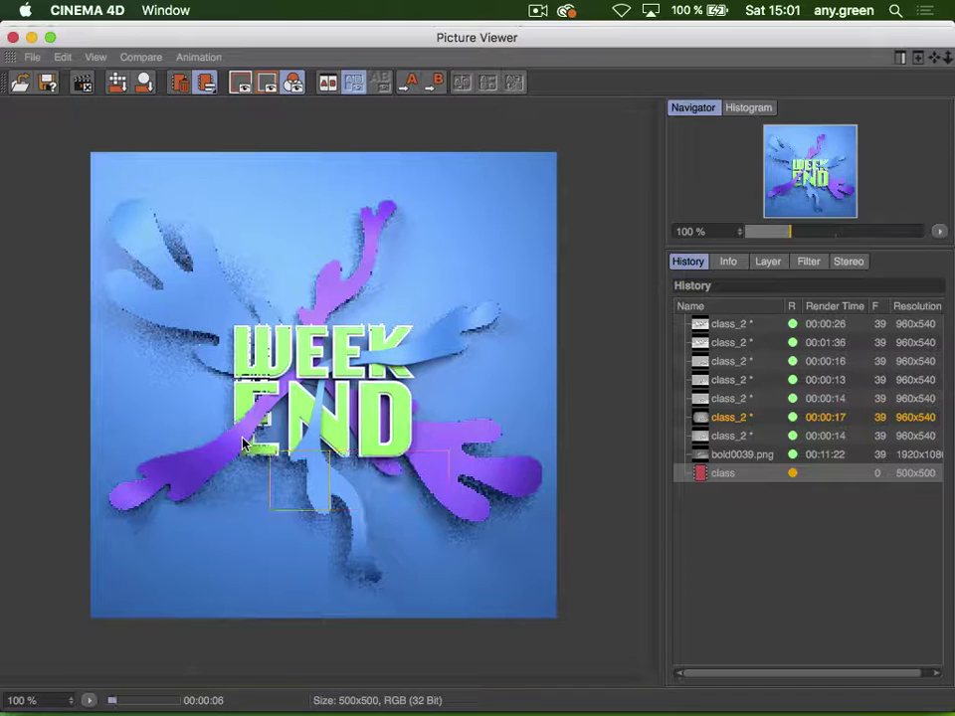
# Set the shadow colour of both Light and Light.1 to dark blue with H 216°, S 100% and V 20%
pyautogui.click(31, 37)
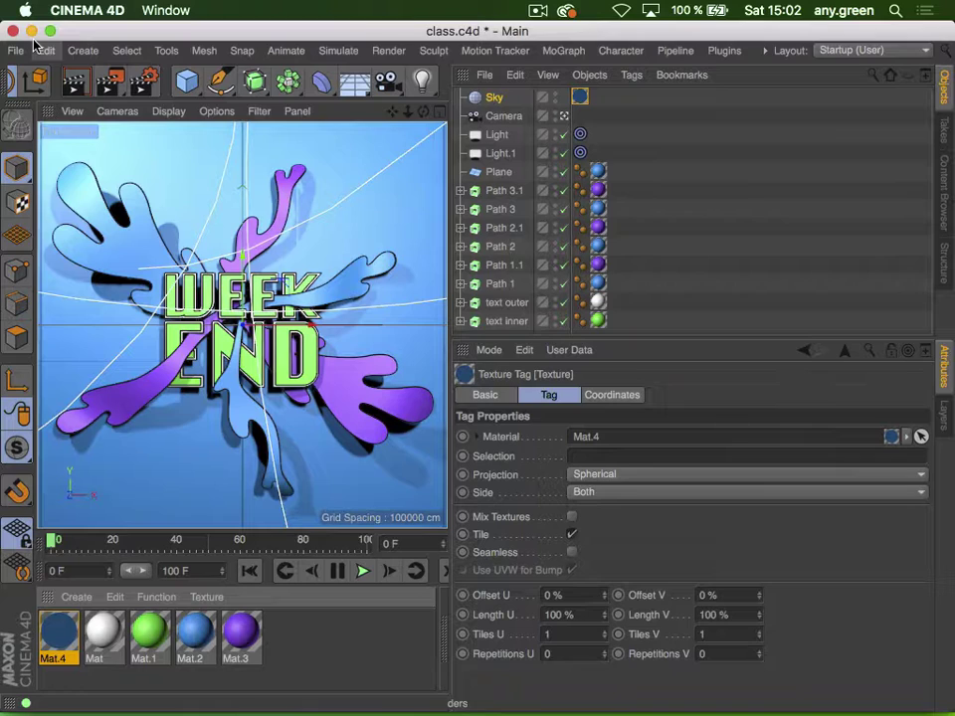
pyautogui.click(496, 134)
pyautogui.keyDown('shift'); pyautogui.click(496, 154); pyautogui.keyUp('shift')
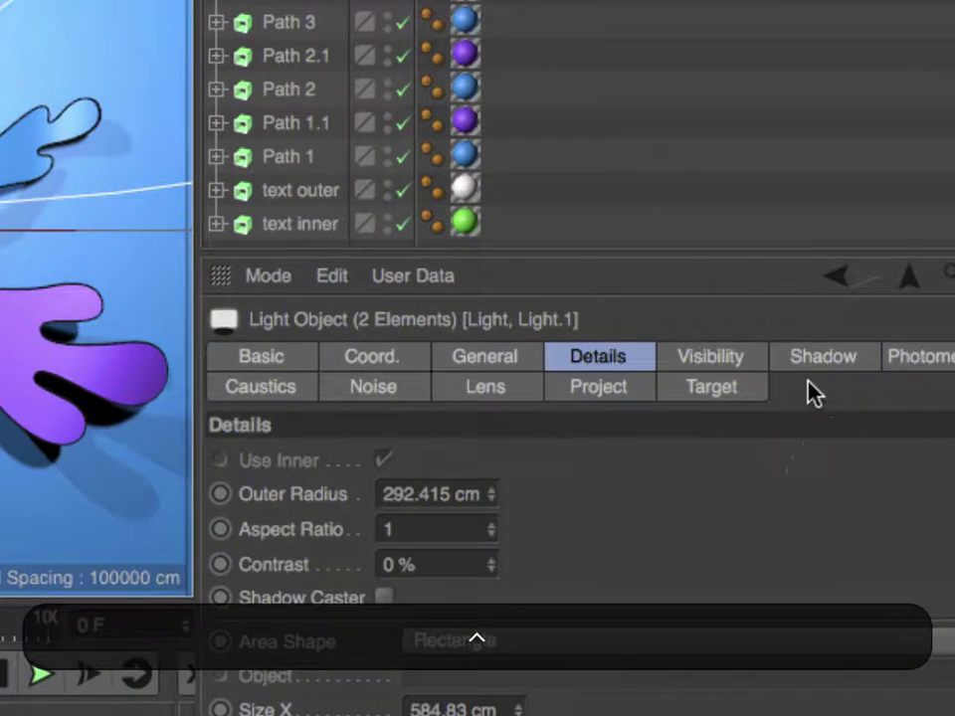
pyautogui.click(799, 398)
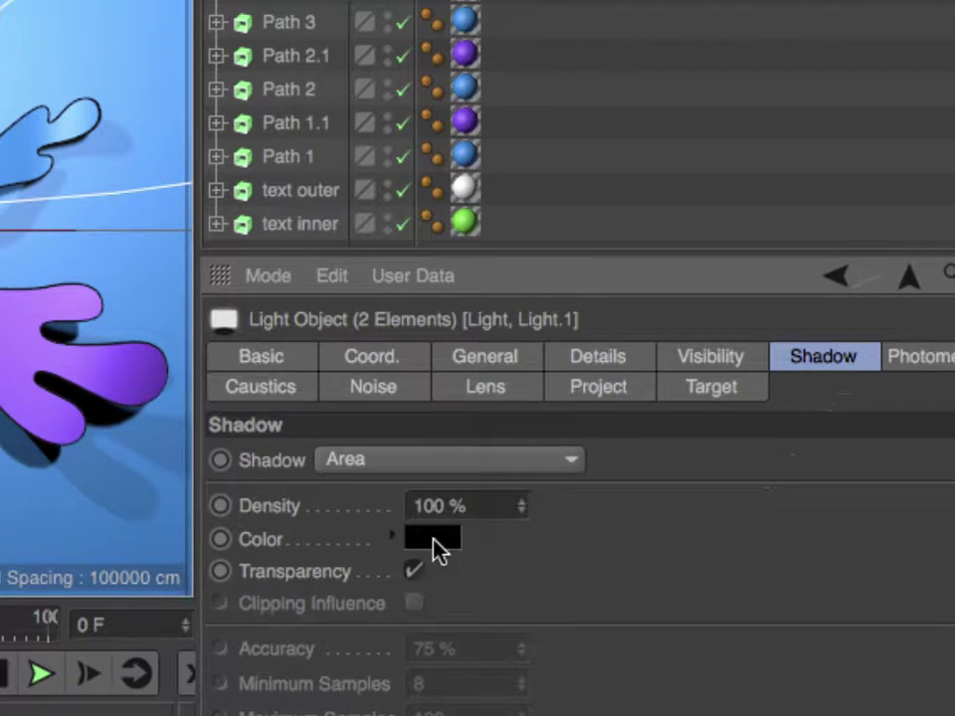
pyautogui.click(436, 542)
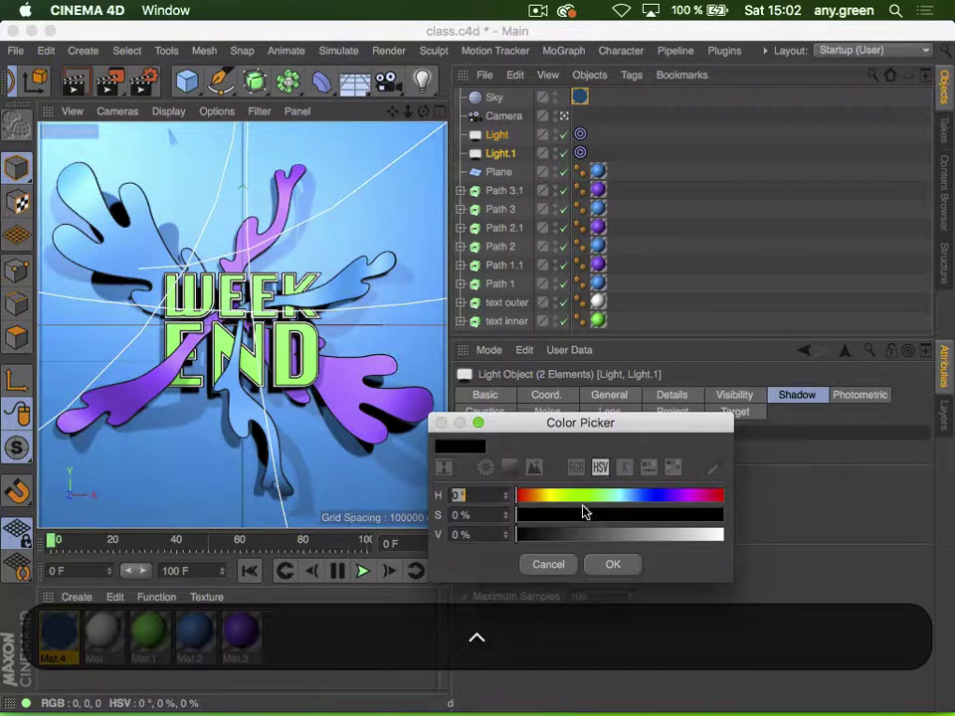
pyautogui.click(640, 504)
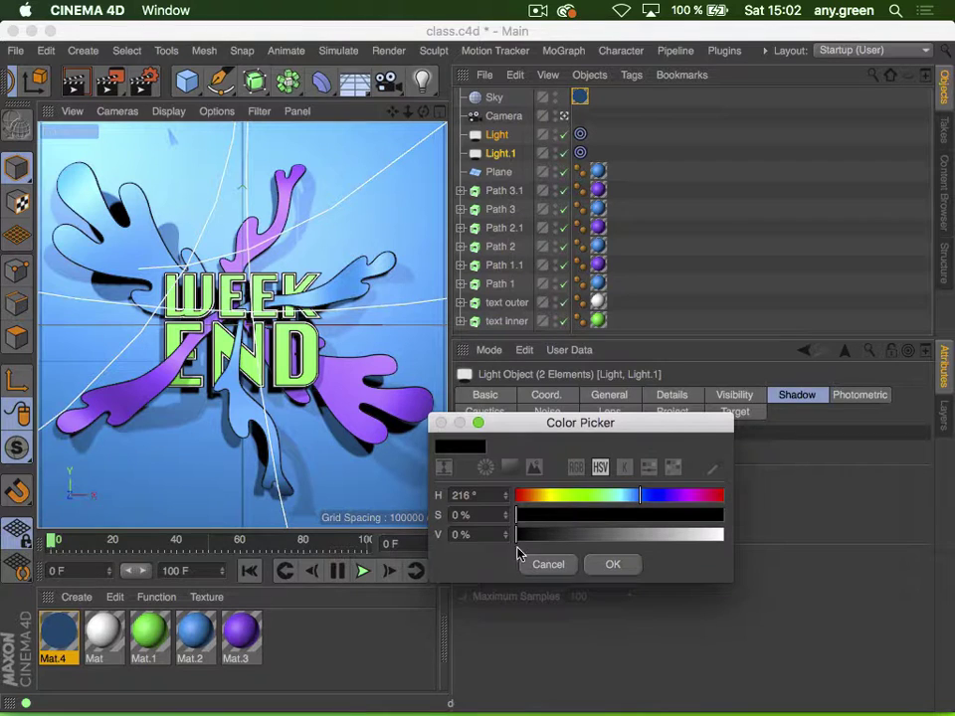
pyautogui.click(530, 517)
pyautogui.moveTo(530, 518); pyautogui.dragTo(793, 549)
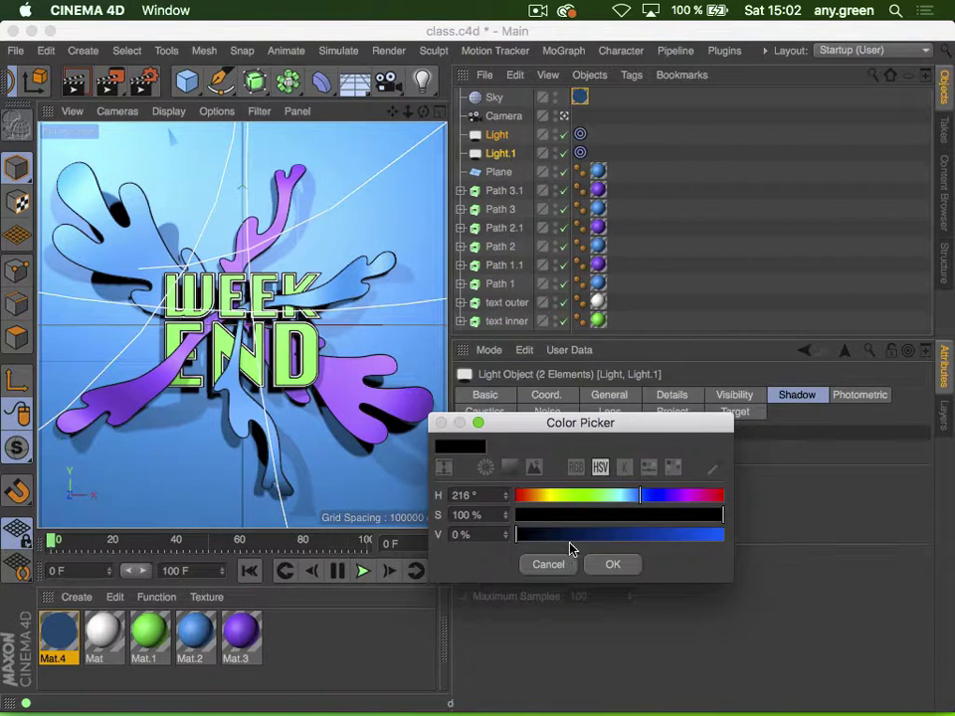
pyautogui.moveTo(565, 537)
pyautogui.mouseDown()
pyautogui.moveTo(552, 535)
pyautogui.moveTo(557, 540)
pyautogui.mouseUp()
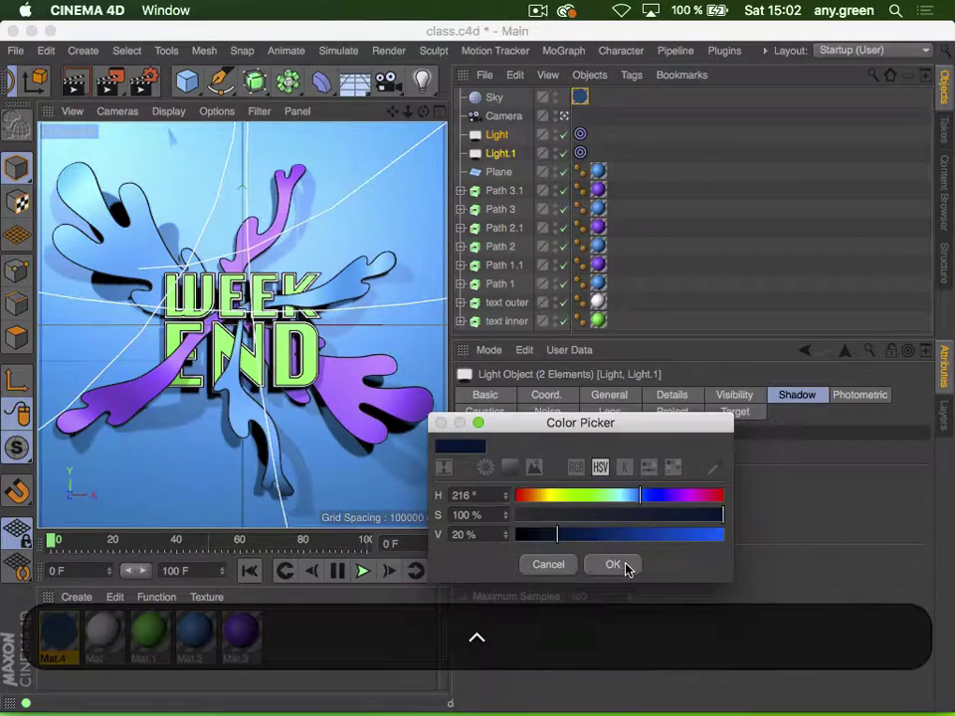
pyautogui.click(659, 593)
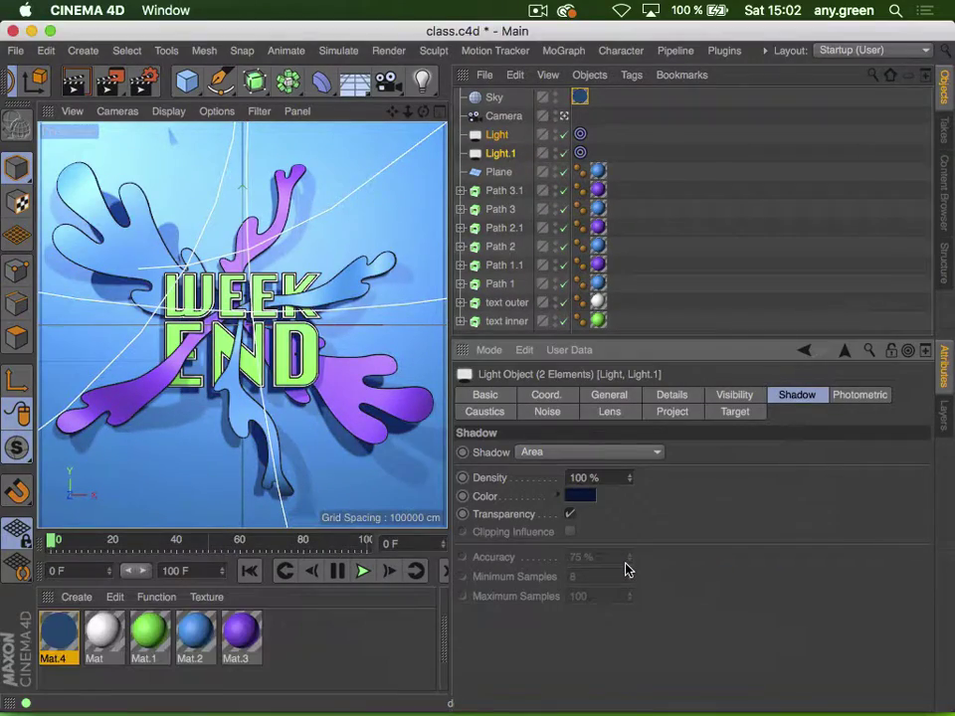
# Render the scene to the Picture Viewer and compare the shadows with the previous 500 x 500 render in the history
pyautogui.click(673, 301)
pyautogui.click(107, 82)
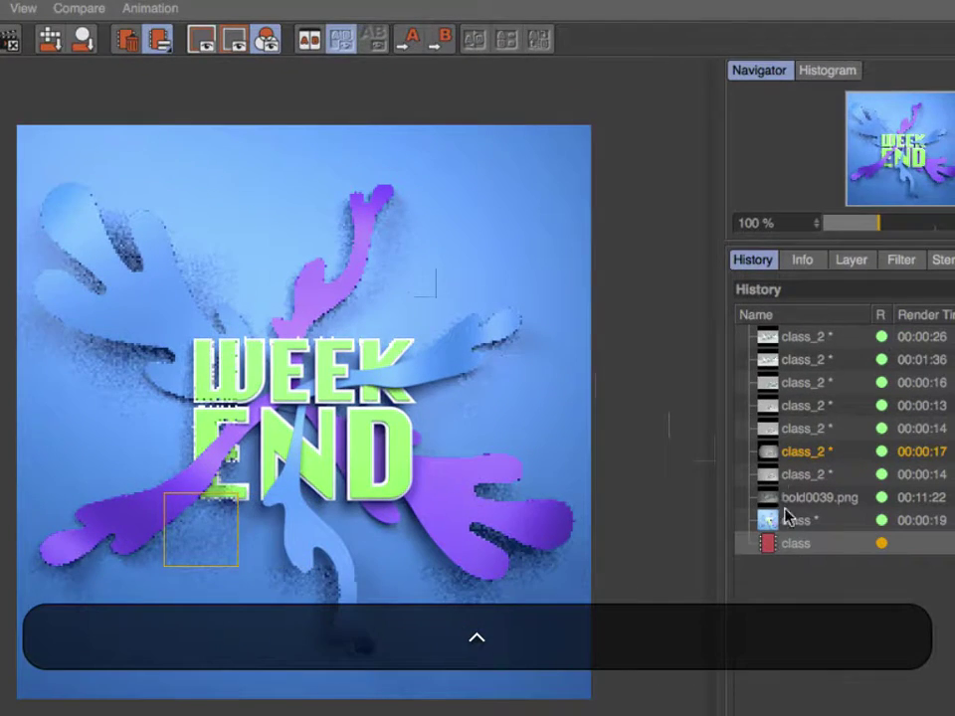
pyautogui.click(793, 521)
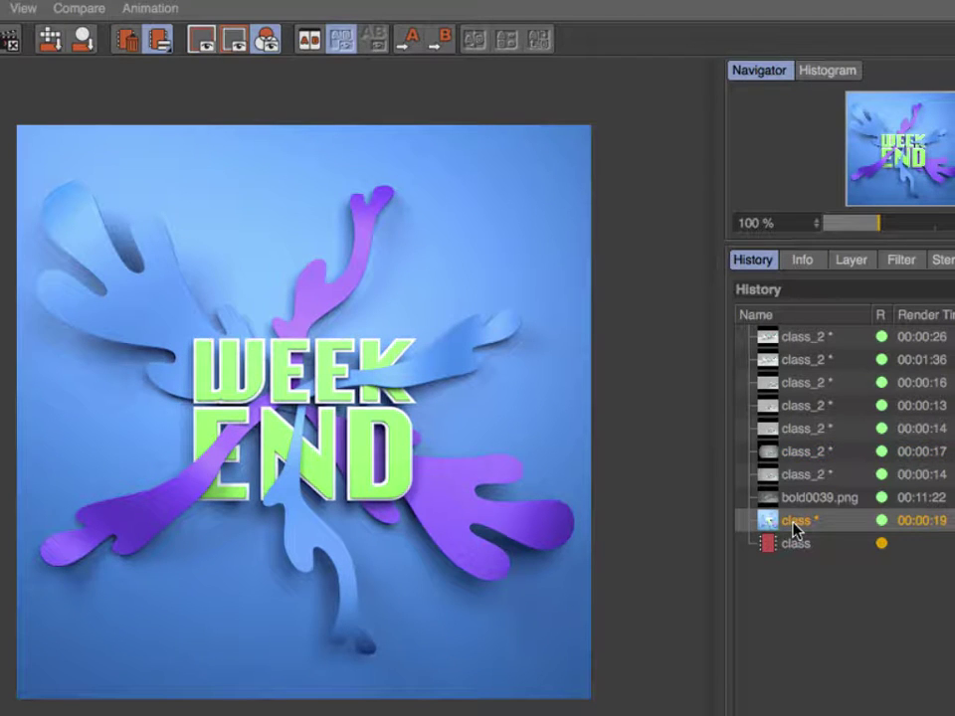
pyautogui.press('Down')
pyautogui.press('Up')
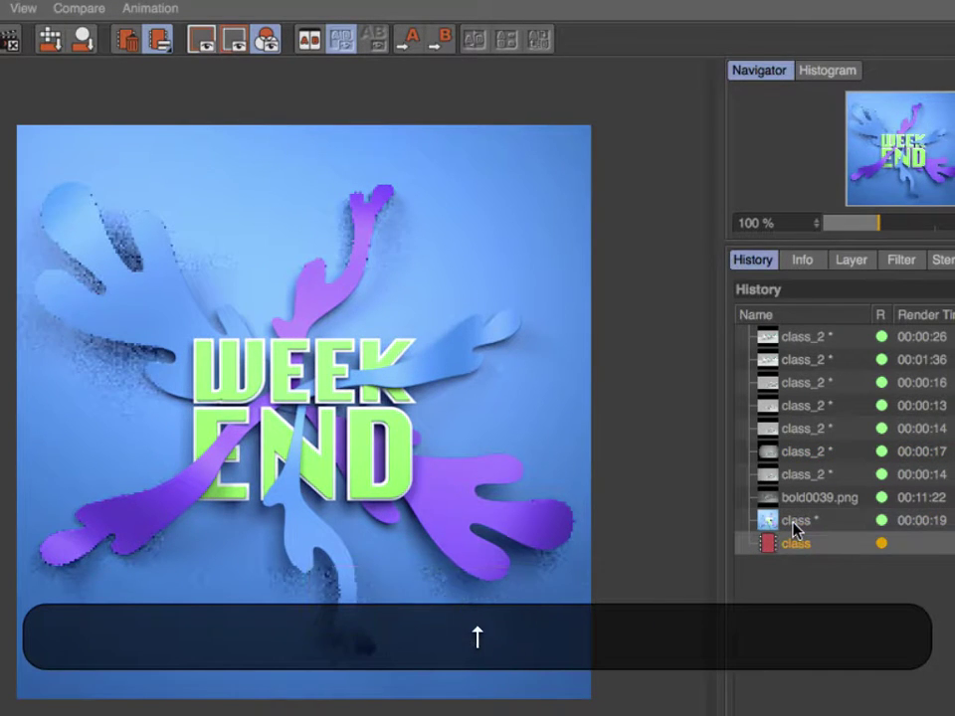
pyautogui.press('Down')
pyautogui.press('Up')
pyautogui.press('Down')
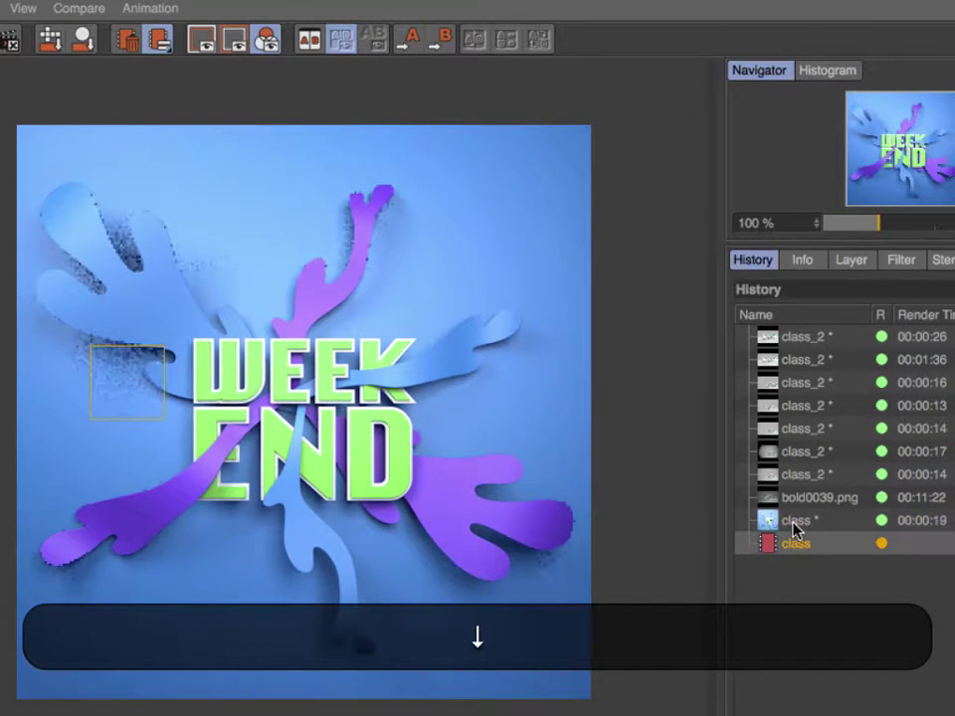
pyautogui.press('Up')
pyautogui.press('Down')
pyautogui.press('Up')
pyautogui.press('Down')
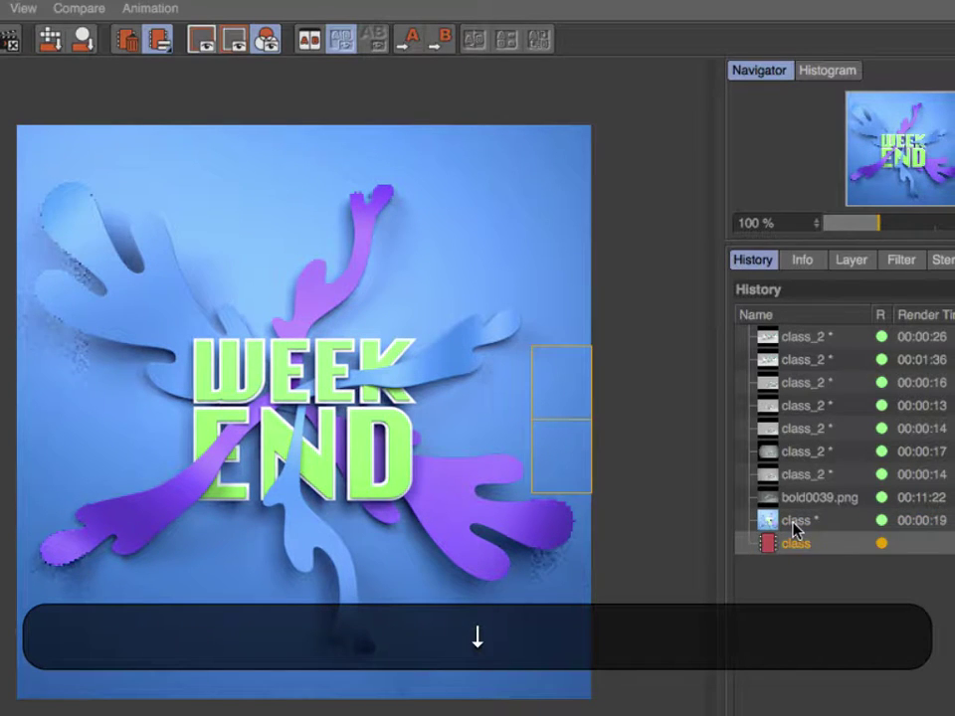
pyautogui.press('Up')
pyautogui.press('Down')
pyautogui.press('Up')
pyautogui.press('Down')
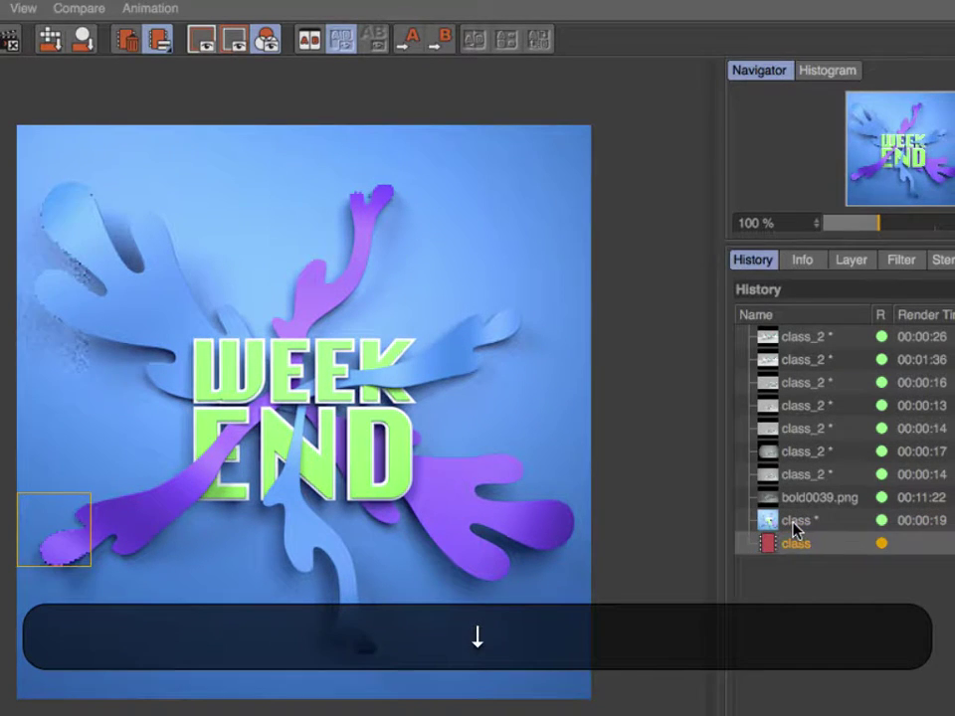
pyautogui.press('Up')
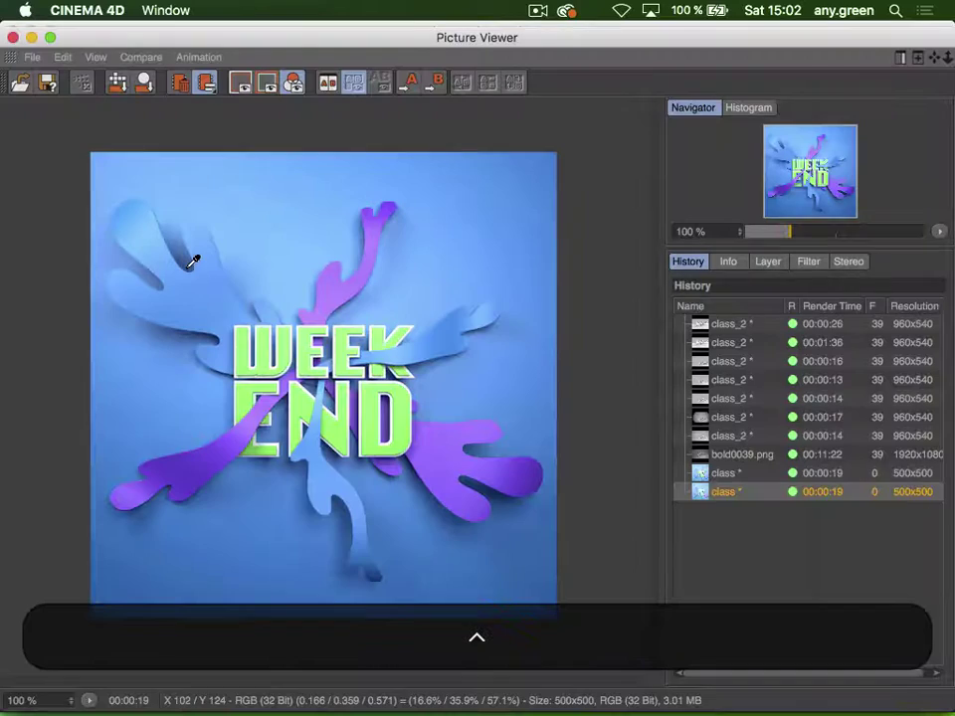
# Close the Picture Viewer and raise the shadow colour's V value to 30% for both Light and Light.1
pyautogui.click(13, 37)
pyautogui.click(502, 136)
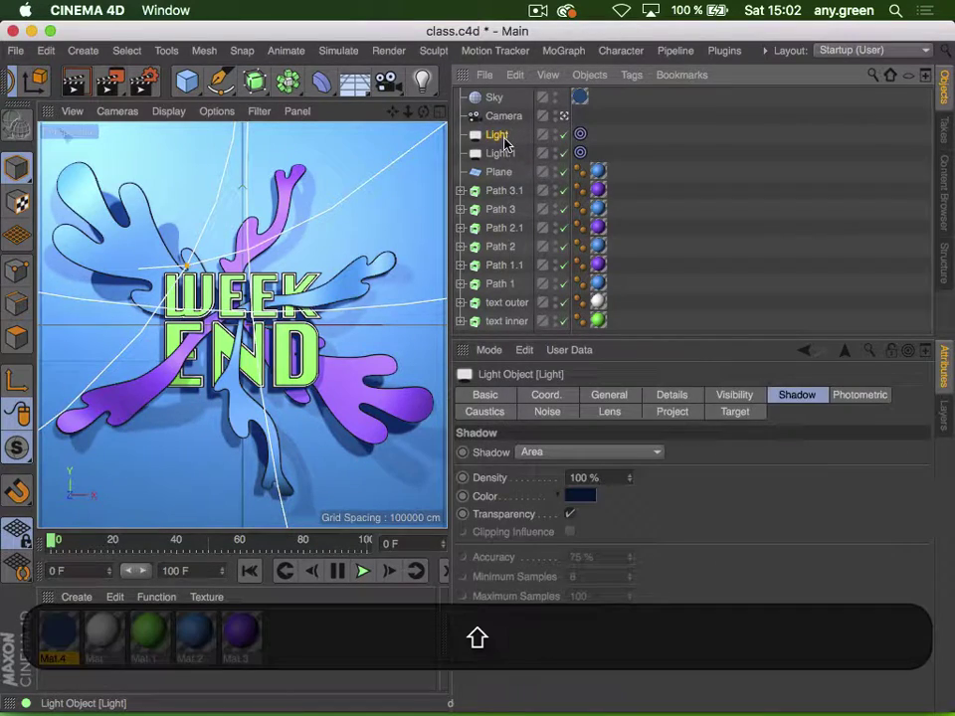
pyautogui.keyDown('shift'); pyautogui.click(498, 153); pyautogui.keyUp('shift')
pyautogui.click(582, 496)
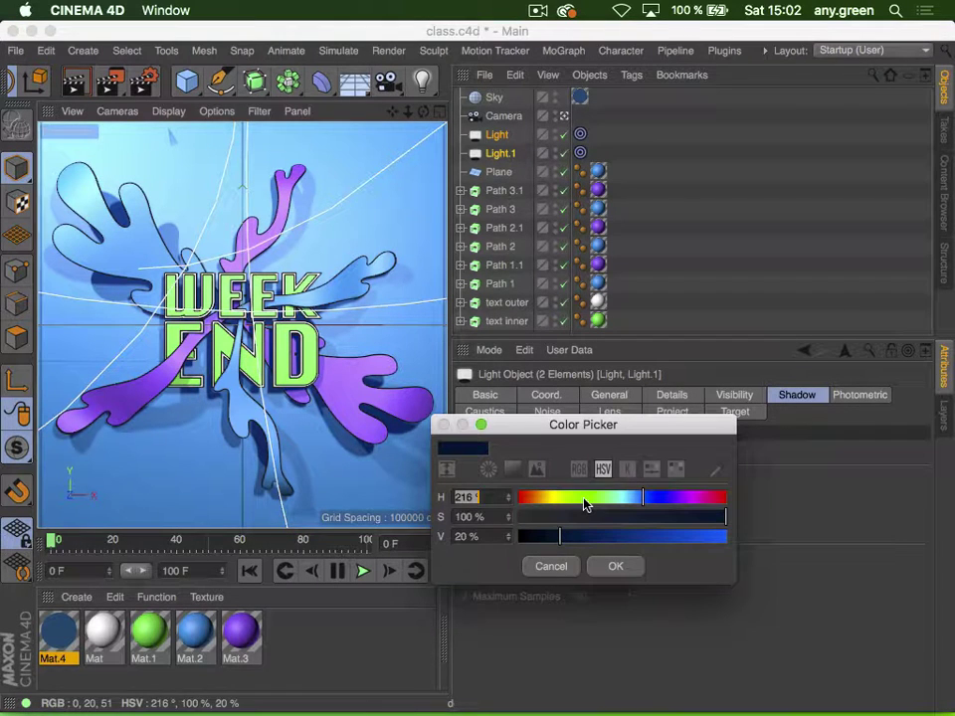
pyautogui.click(465, 536)
pyautogui.press('Return')
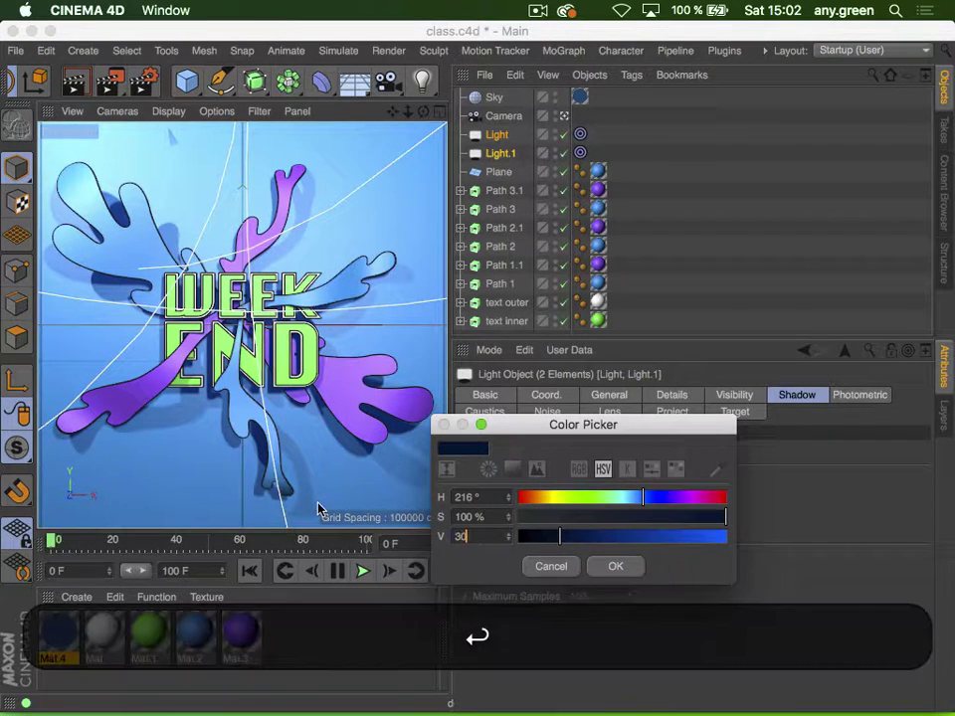
pyautogui.click(707, 206)
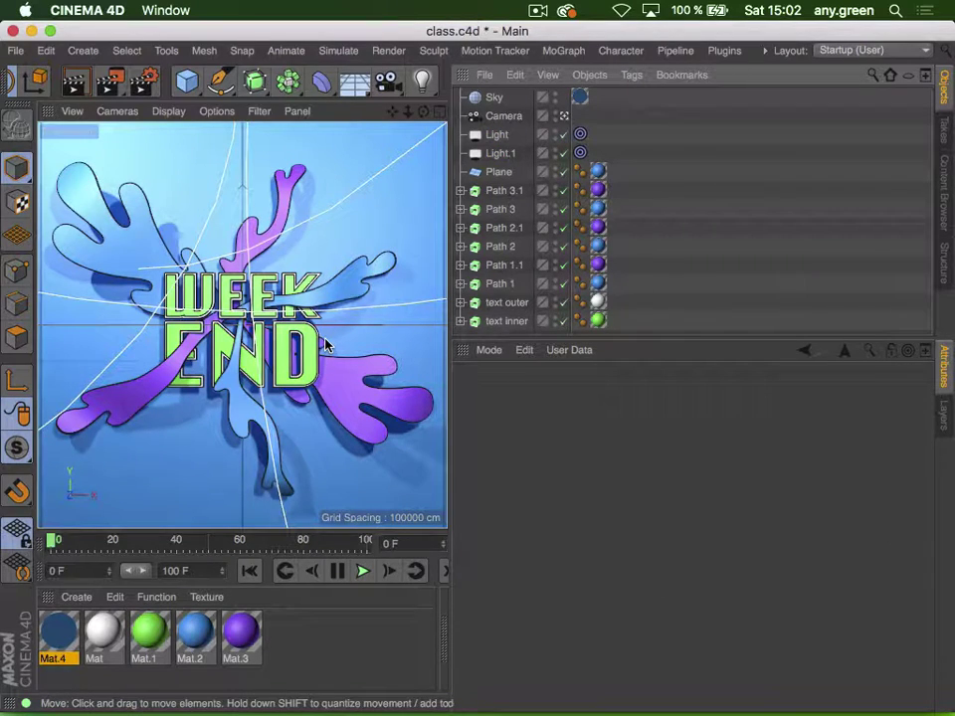
pyautogui.press('super+Tab')
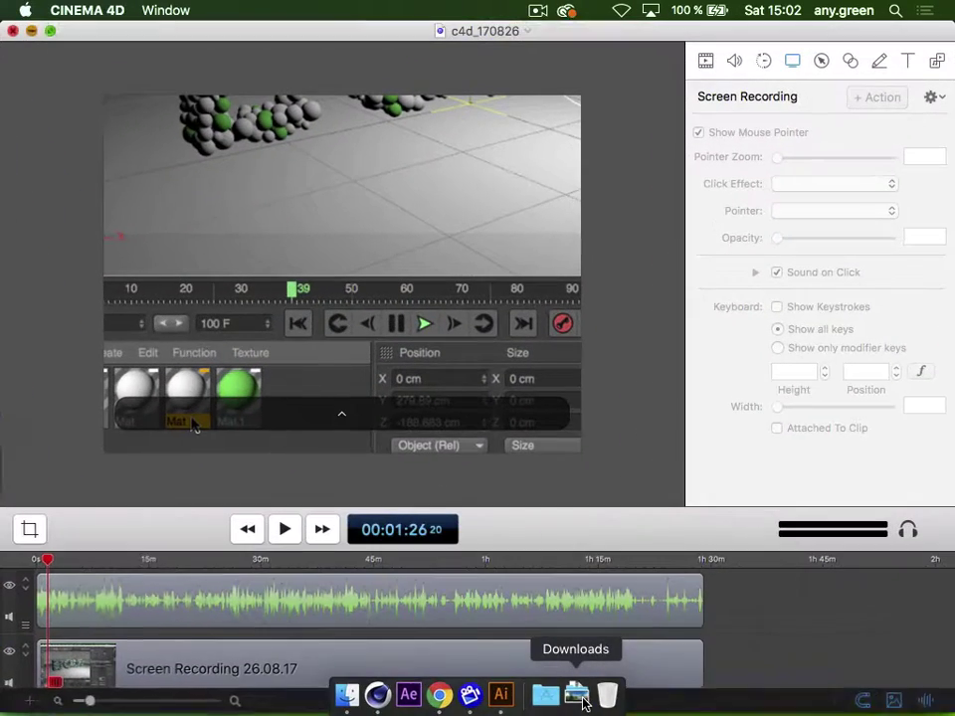
pyautogui.click(12, 30)
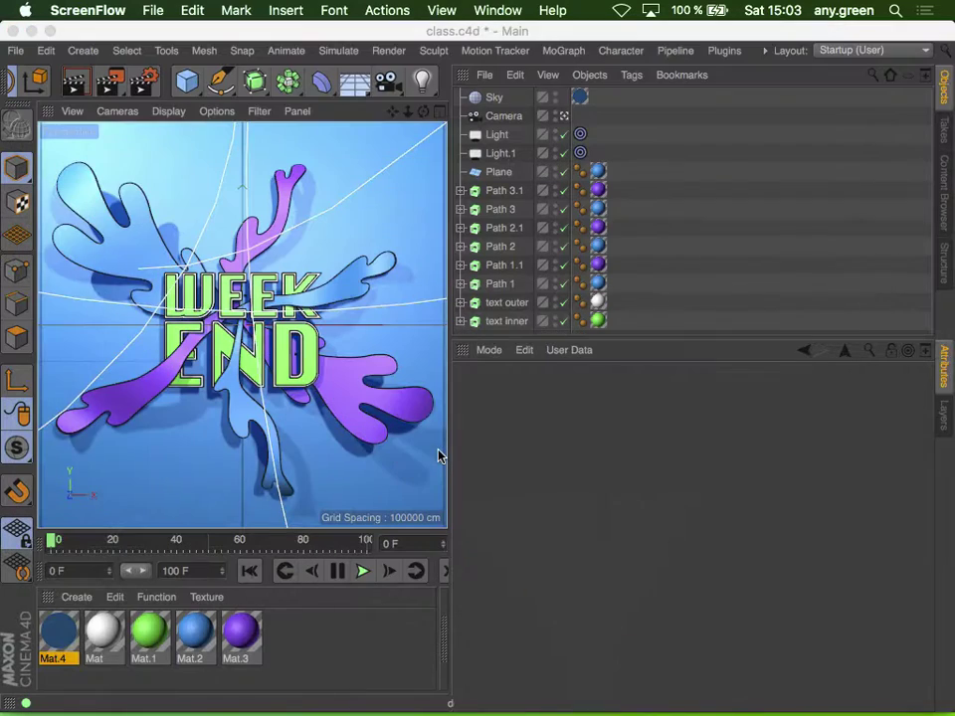
pyautogui.click(714, 196)
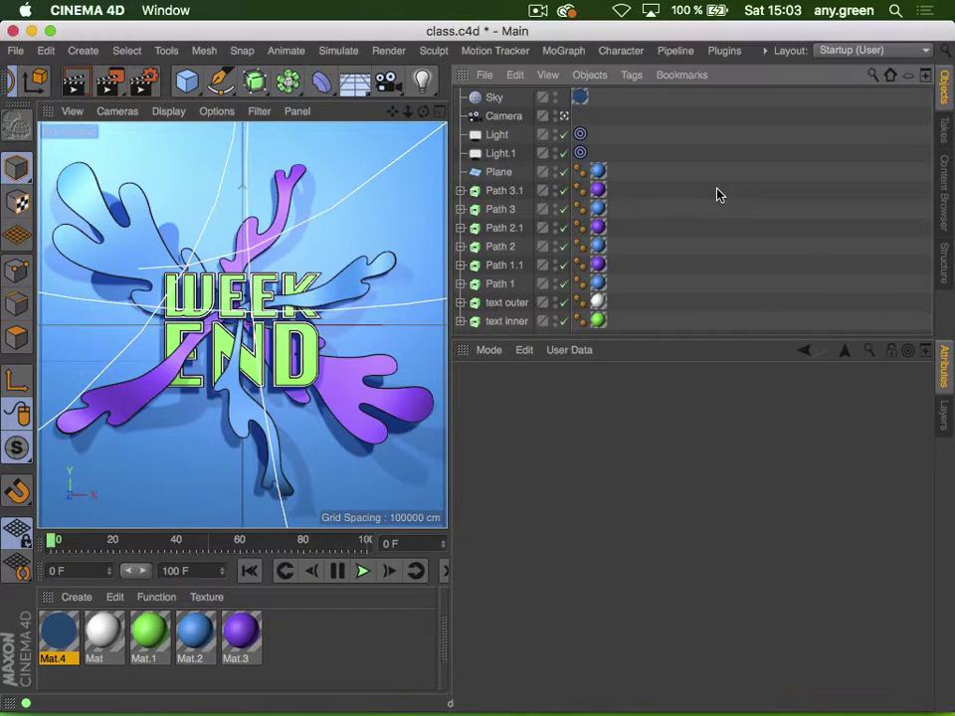
# Add the Ambient Occlusion effect to the render settings
pyautogui.click(144, 84)
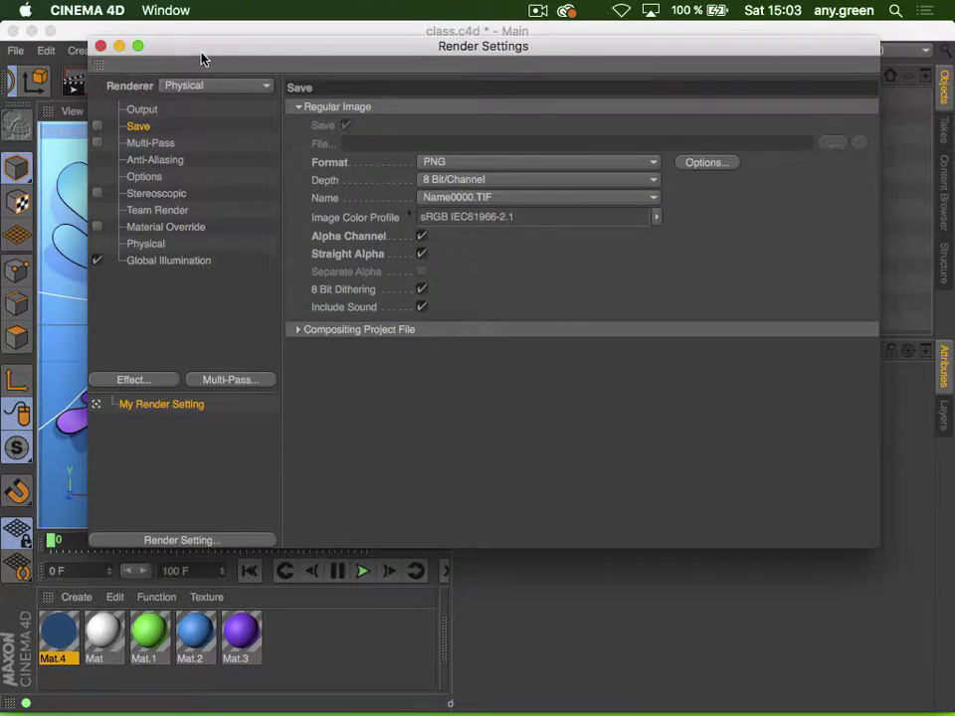
pyautogui.moveTo(200, 58); pyautogui.dragTo(273, 86)
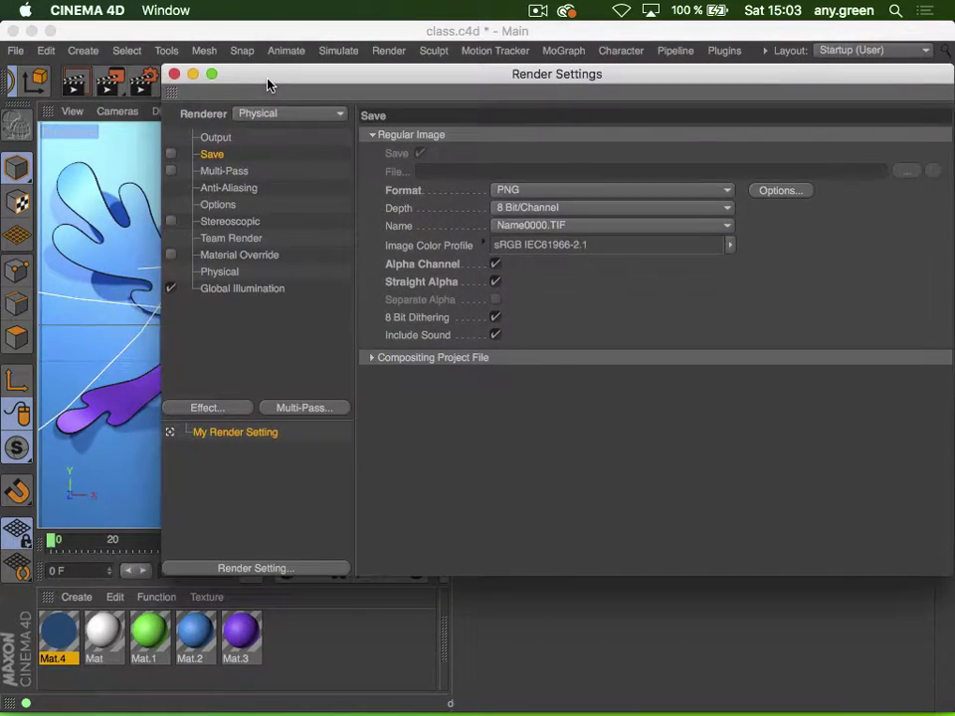
pyautogui.click(204, 409)
pyautogui.click(308, 397)
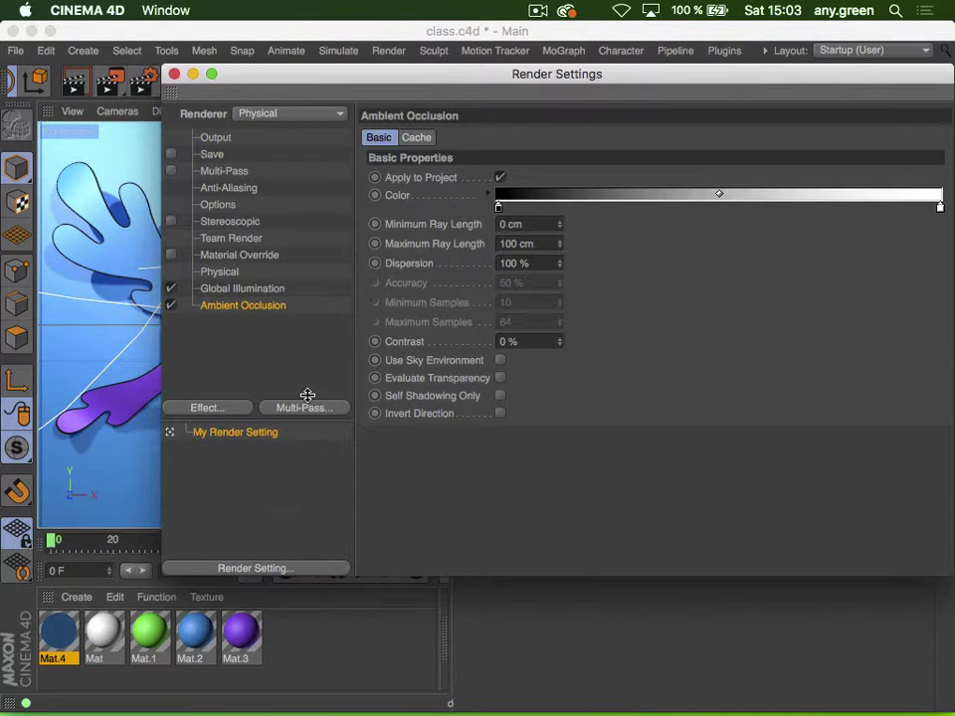
# Set the dark end of the Ambient Occlusion colour gradient to navy blue with H 215°, S 96% and V 26%
pyautogui.moveTo(458, 78); pyautogui.dragTo(381, 317)
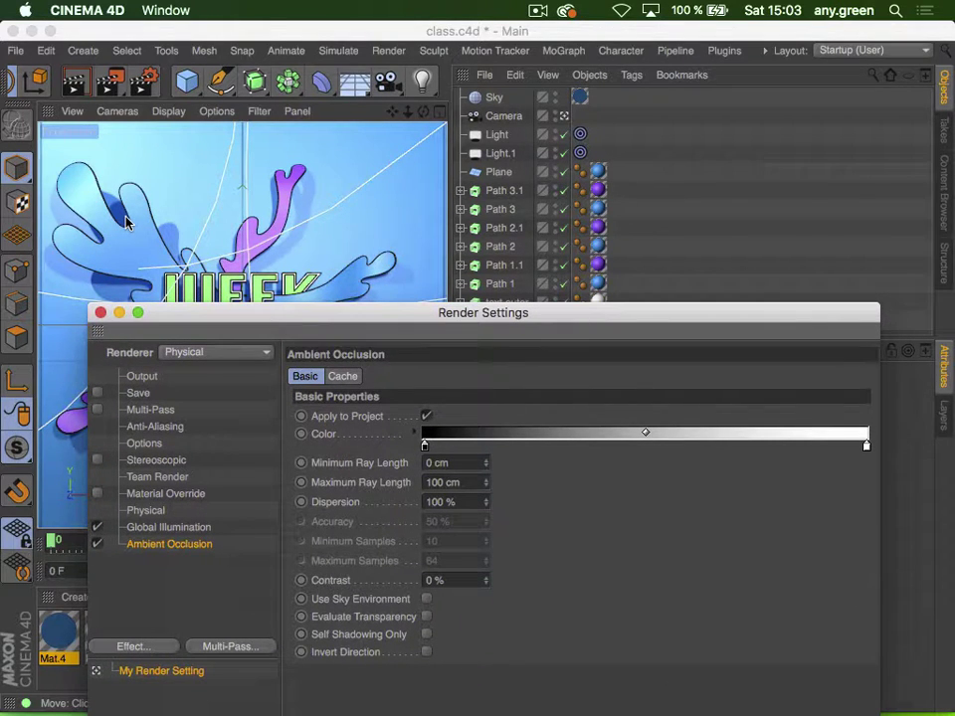
pyautogui.doubleClick(425, 446)
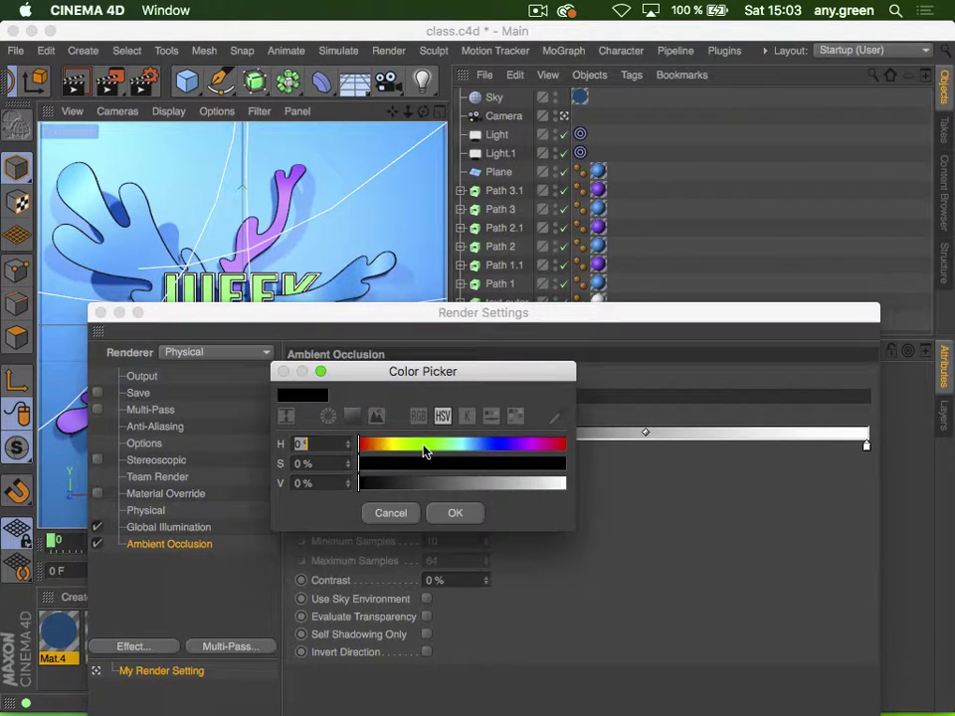
pyautogui.moveTo(386, 452)
pyautogui.mouseDown()
pyautogui.moveTo(456, 453)
pyautogui.moveTo(483, 467)
pyautogui.moveTo(557, 463)
pyautogui.mouseUp()
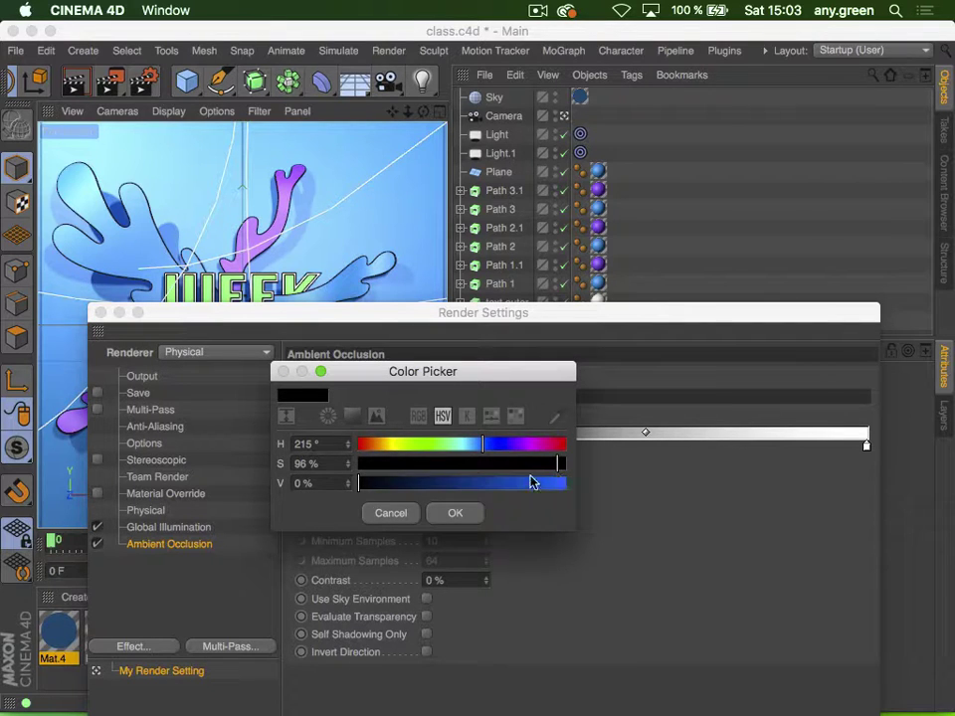
pyautogui.moveTo(387, 486); pyautogui.dragTo(412, 487)
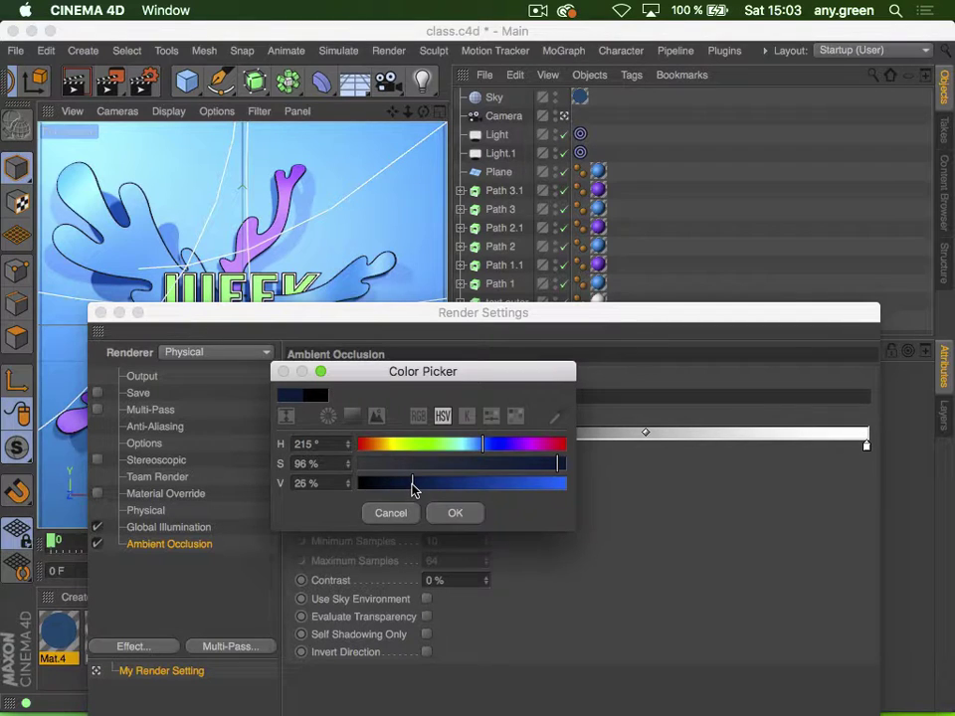
pyautogui.click(454, 513)
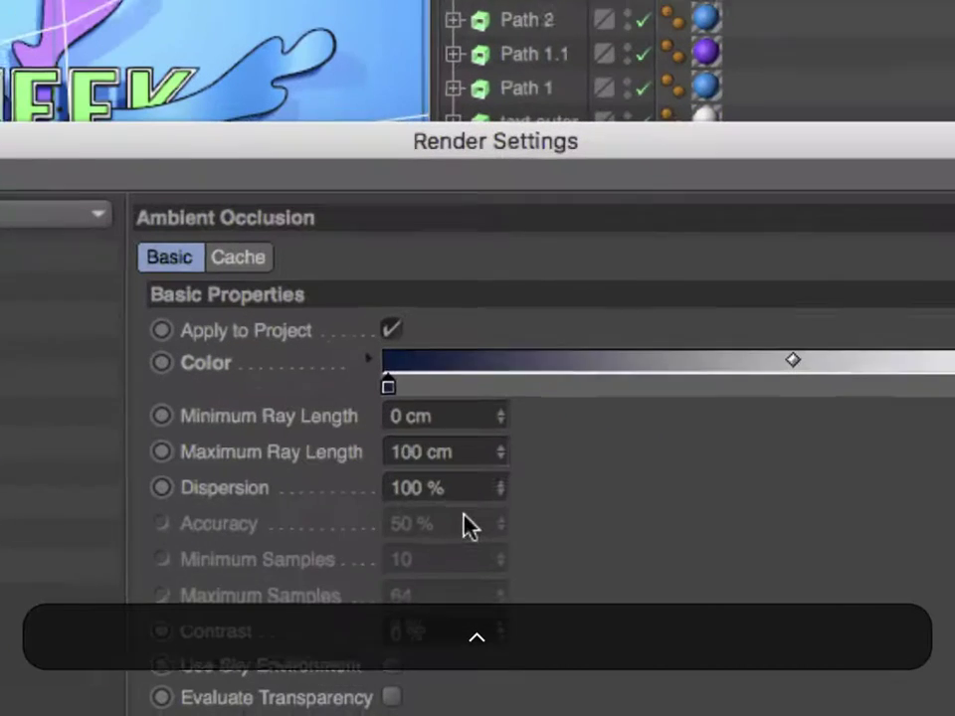
# Set the Ambient Occlusion maximum ray length to 400 cm and close the render settings
pyautogui.click(479, 482)
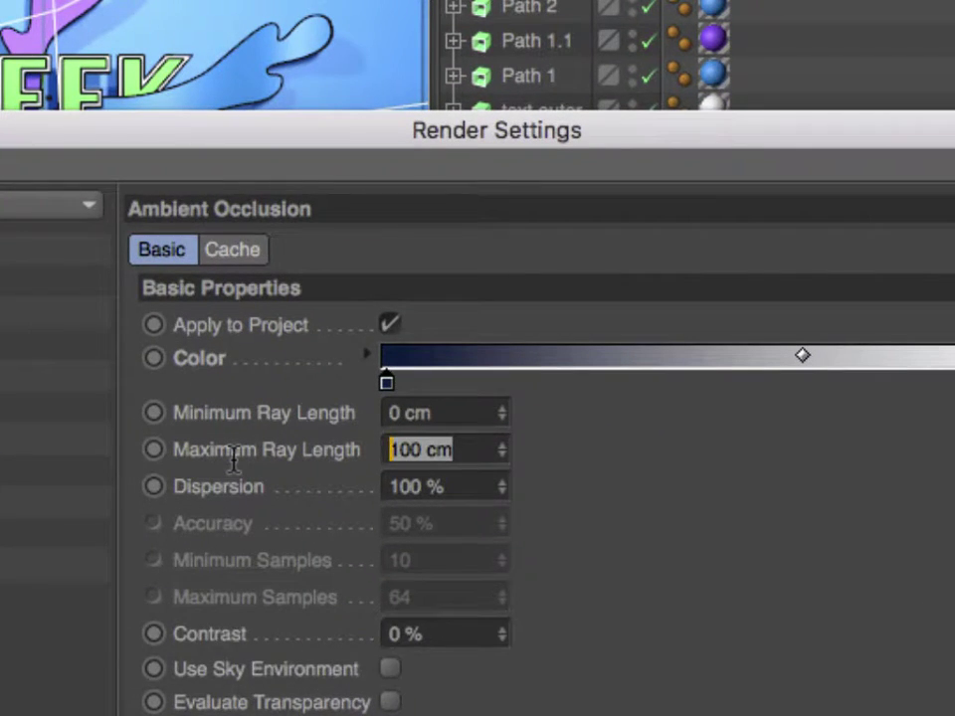
pyautogui.write('4')
pyautogui.press('Return')
pyautogui.hotkey('ctrl', 'Return')
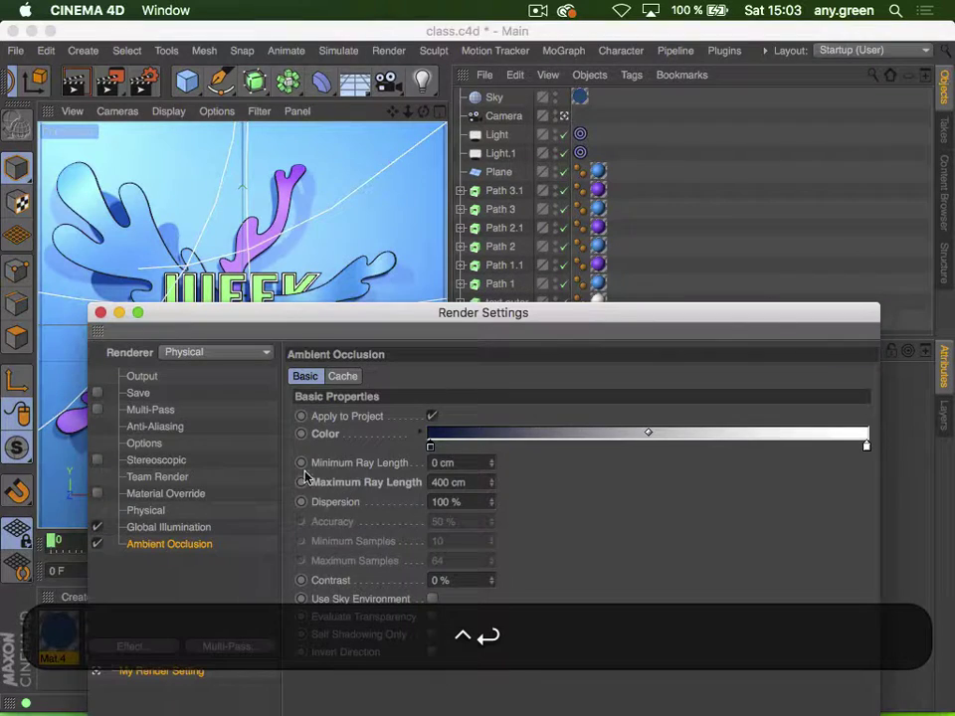
pyautogui.click(100, 312)
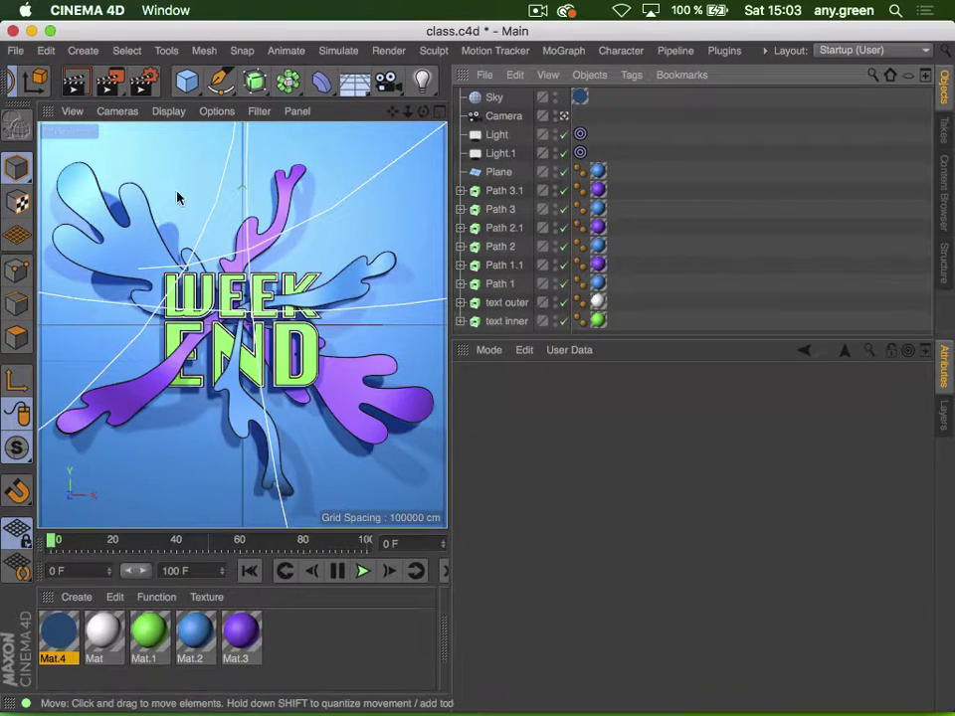
# Render the scene to the Picture Viewer and compare the new render back and forth with the previous one
pyautogui.click(118, 87)
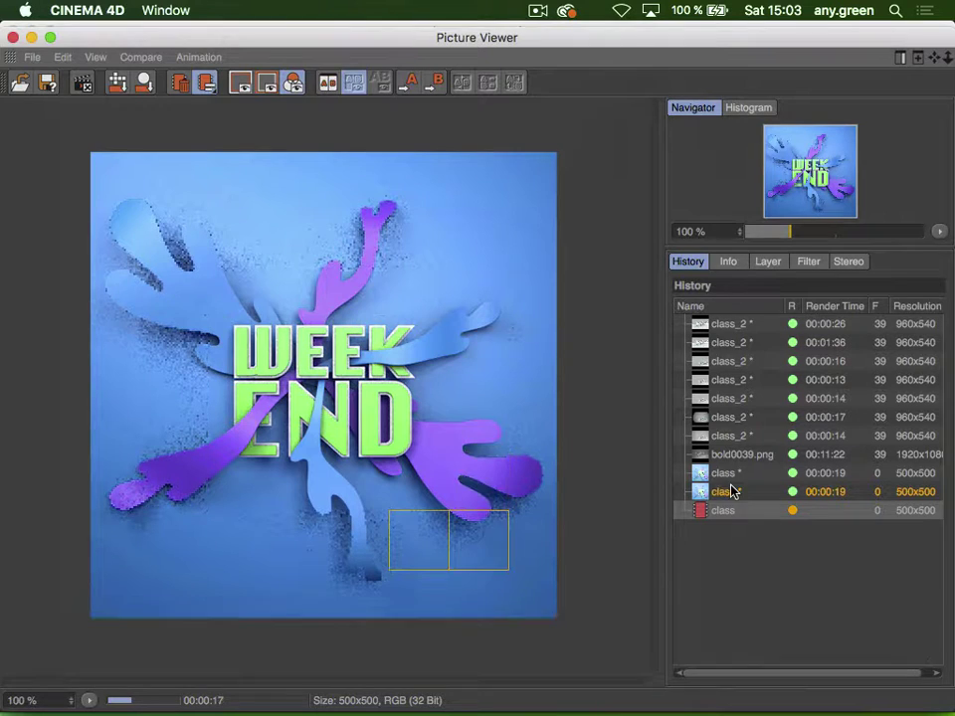
pyautogui.press('Down')
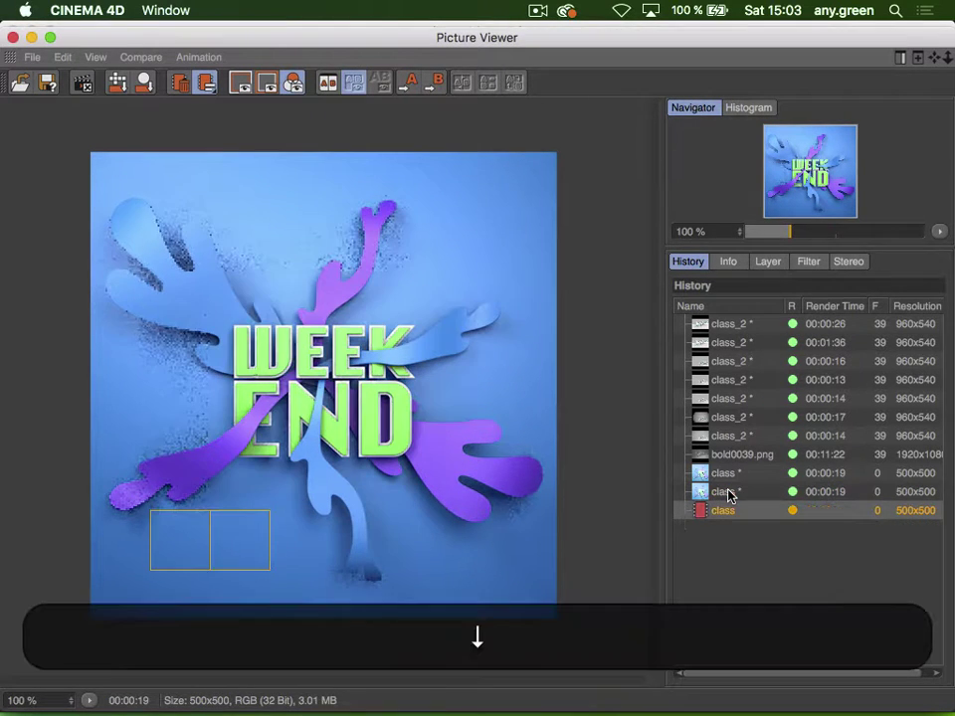
pyautogui.press('Up')
pyautogui.press('Down')
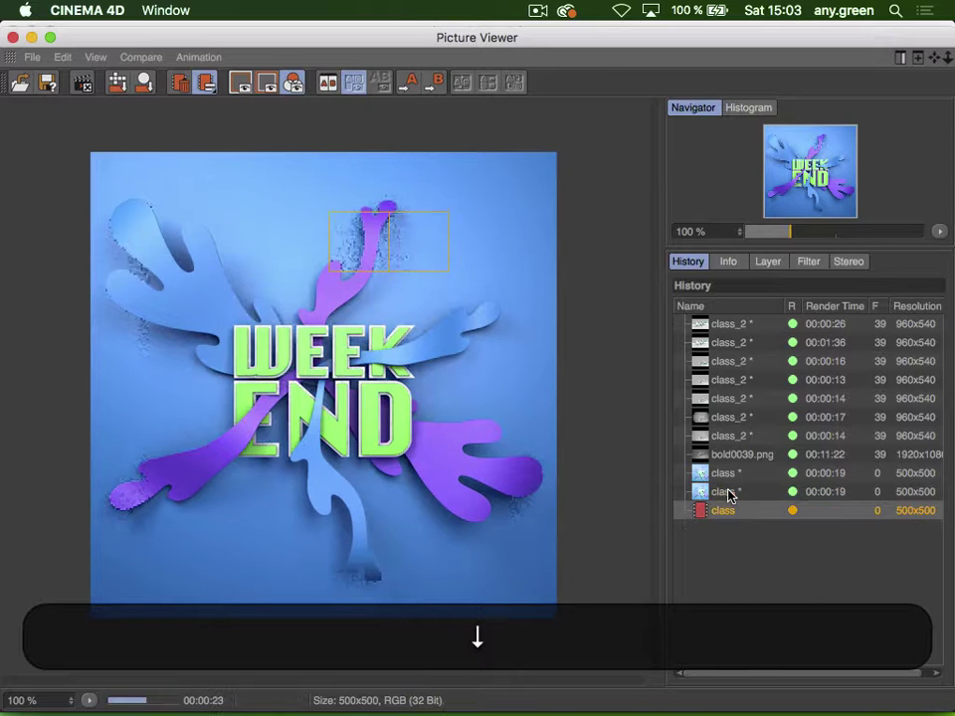
pyautogui.press('Up')
pyautogui.press('Down')
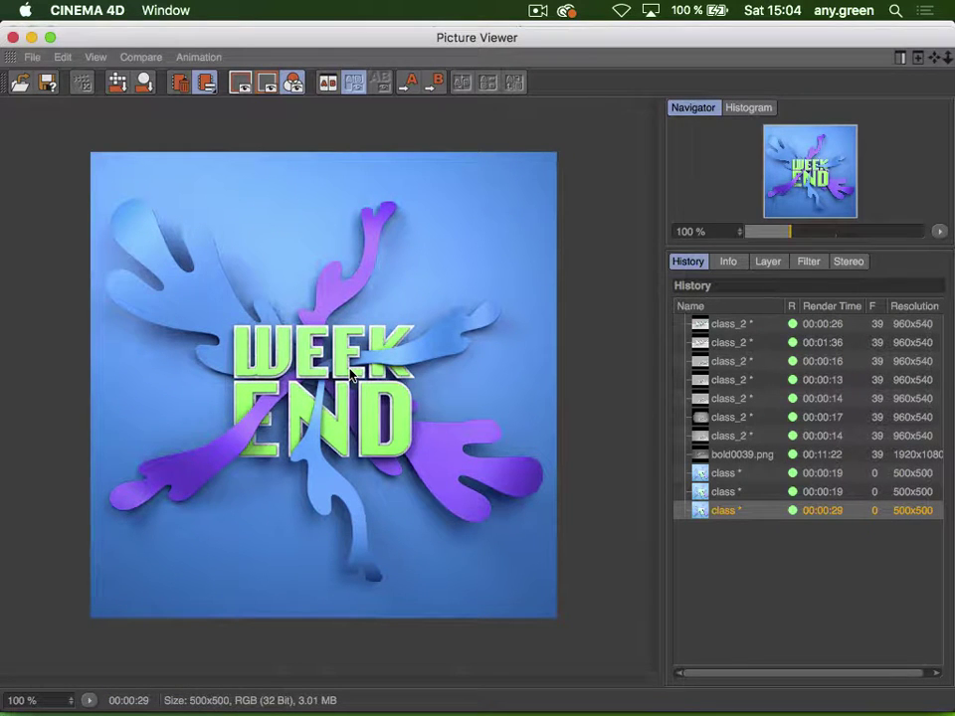
pyautogui.press('Up')
pyautogui.press('Down')
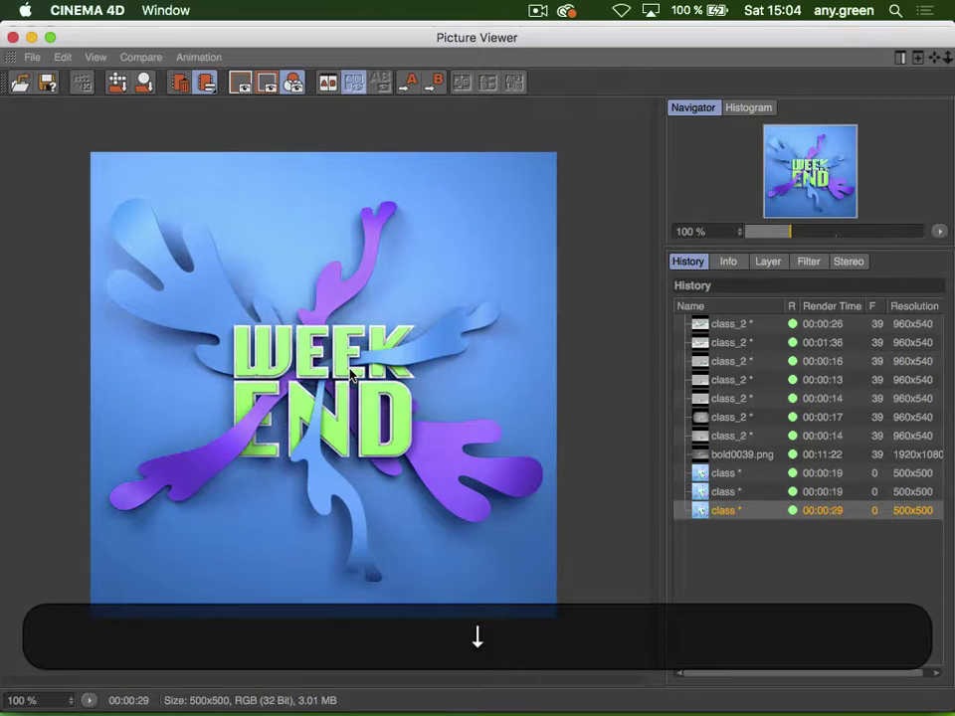
pyautogui.press('Up')
pyautogui.press('Down')
pyautogui.press('Up')
pyautogui.press('Down')
pyautogui.press('Up')
pyautogui.press('Down')
pyautogui.press('Up')
pyautogui.press('Down')
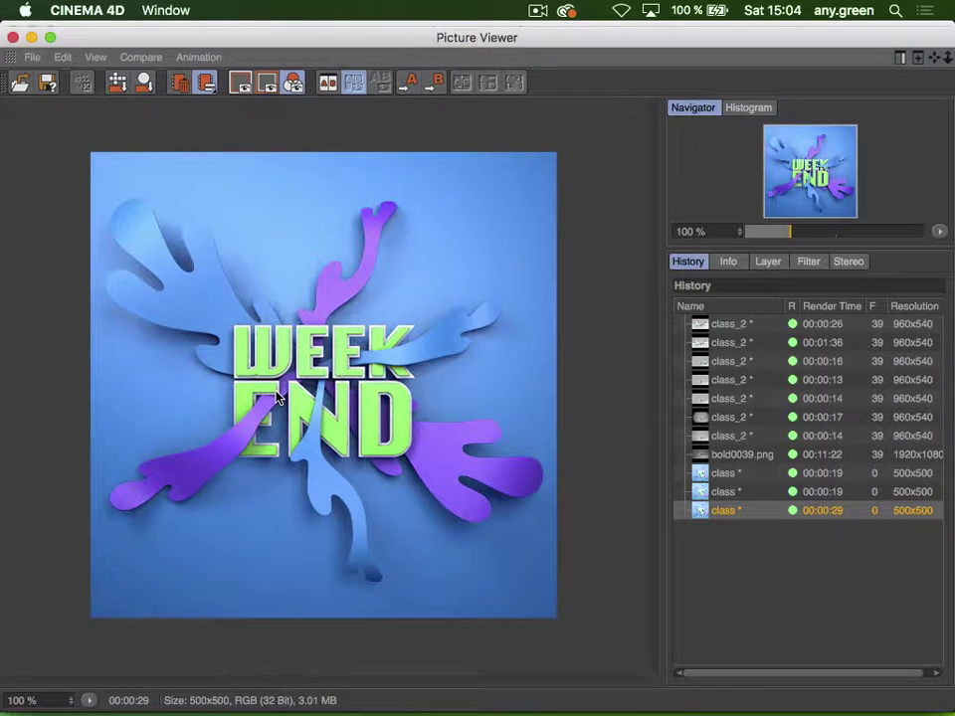
# Review the three 500 x 500 class renders in order from the earliest and close the Picture Viewer
pyautogui.click(718, 477)
pyautogui.press('Down')
pyautogui.press('Down')
pyautogui.click(13, 37)
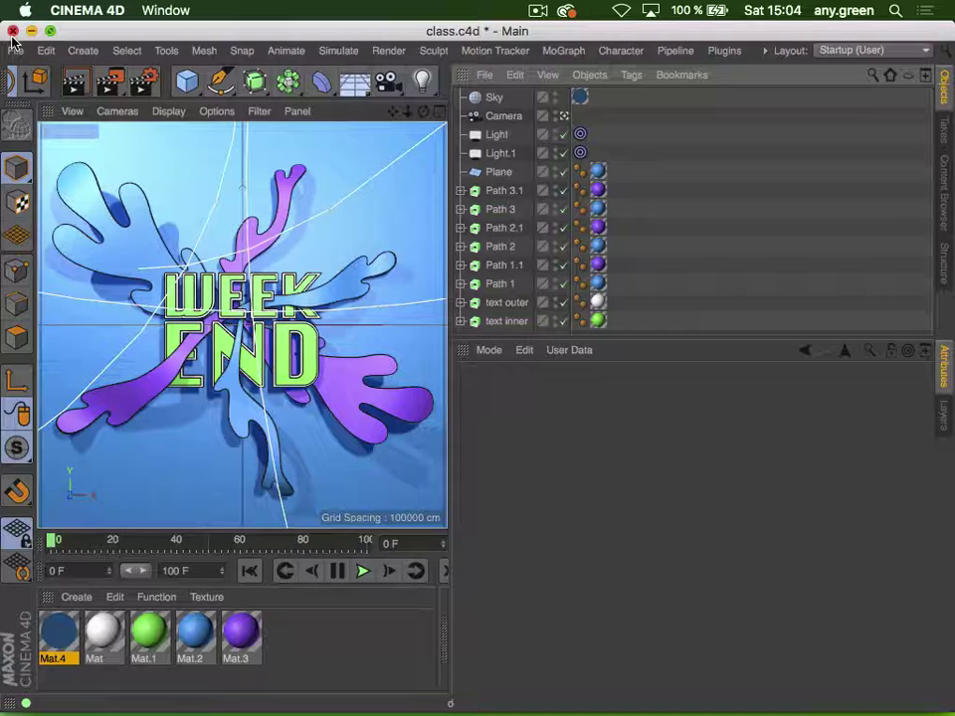
# Revert the class.c4d project to its last saved version
pyautogui.click(16, 50)
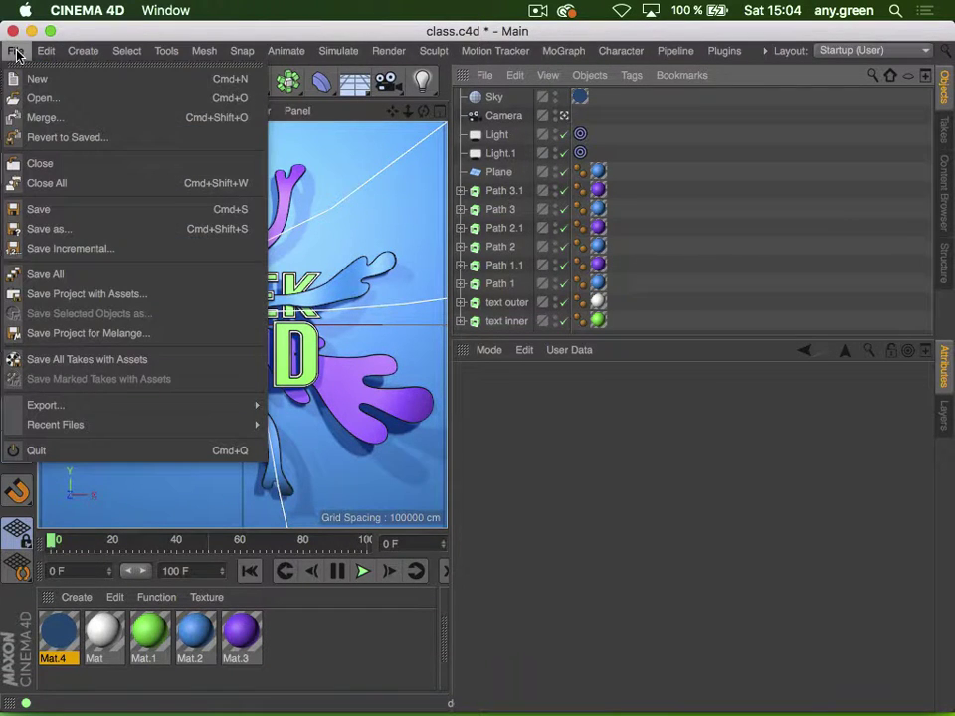
pyautogui.click(64, 137)
pyautogui.click(623, 276)
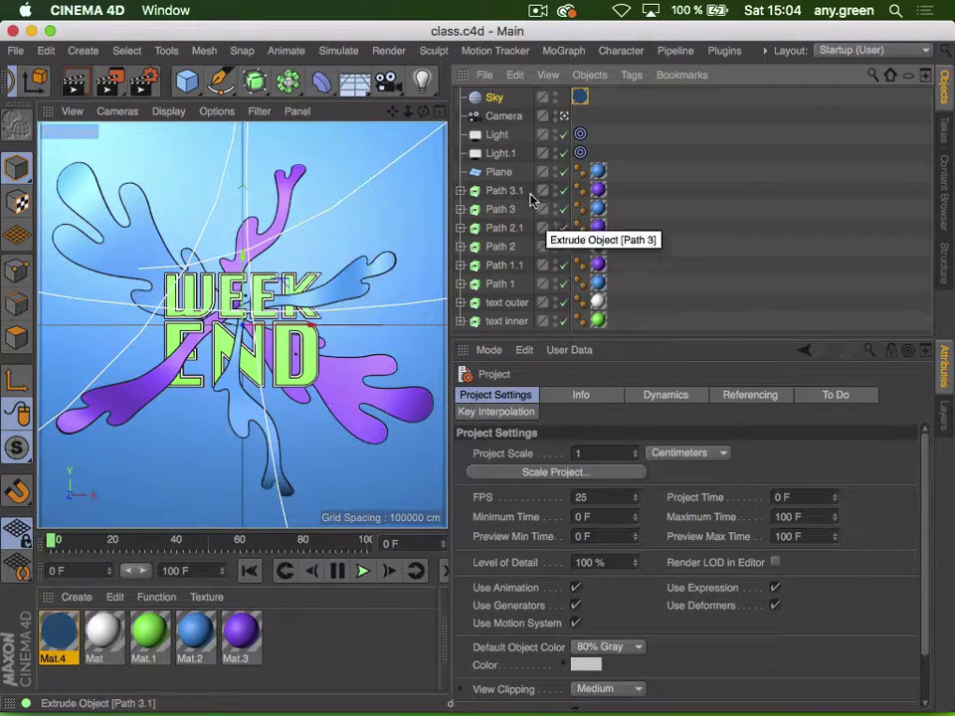
# Set the shadow colour of both Light and Light.1 to dark blue with H 212°, S 95% and V 30%
pyautogui.click(496, 139)
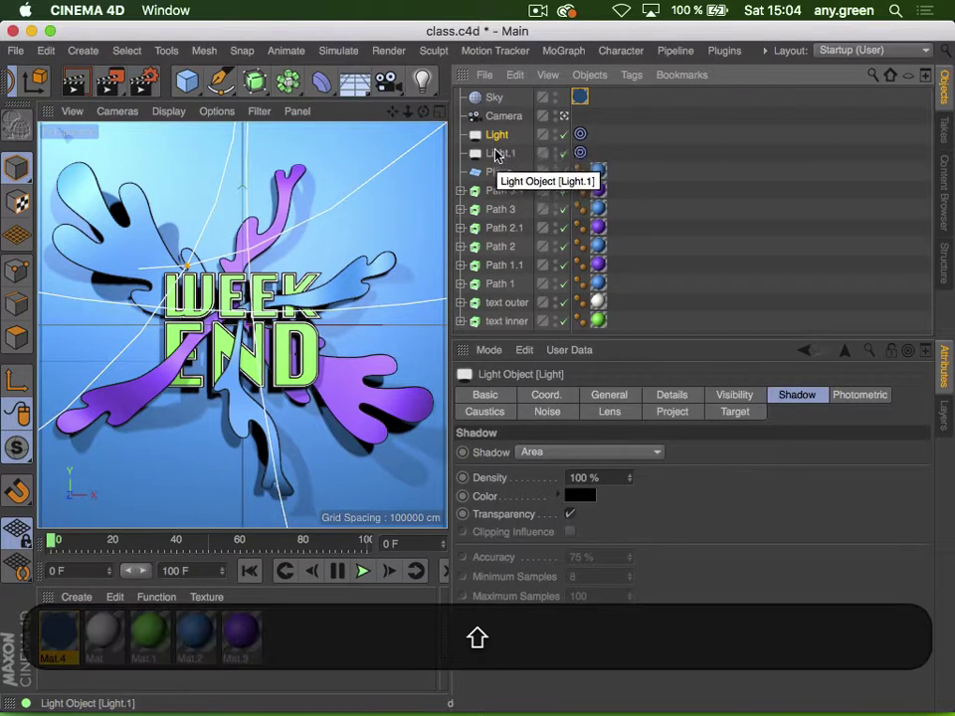
pyautogui.keyDown('shift'); pyautogui.click(498, 155); pyautogui.keyUp('shift')
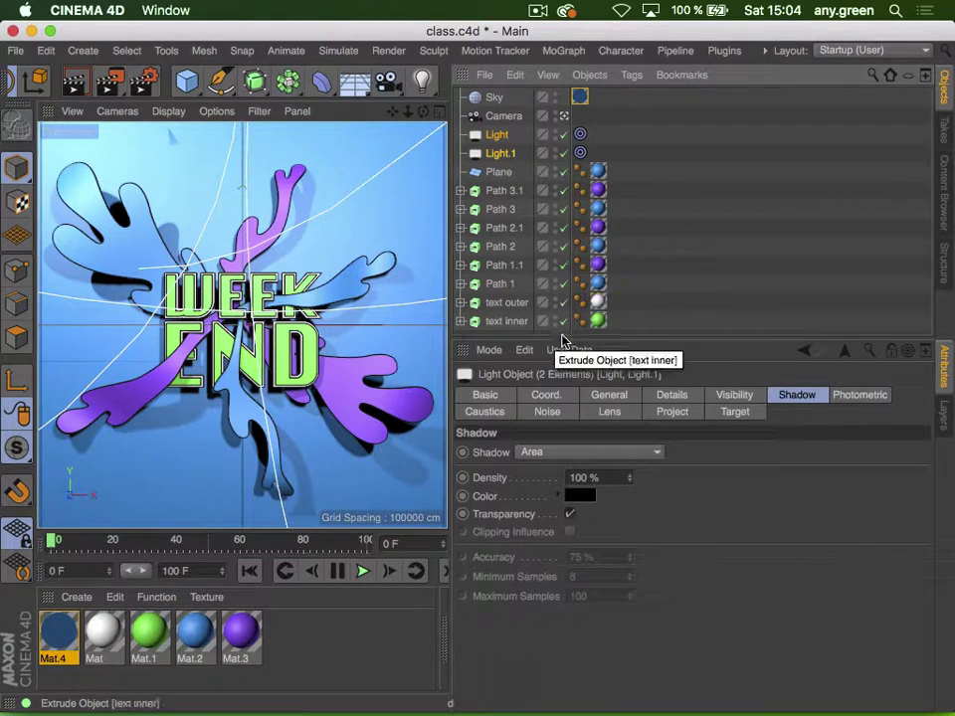
pyautogui.click(797, 398)
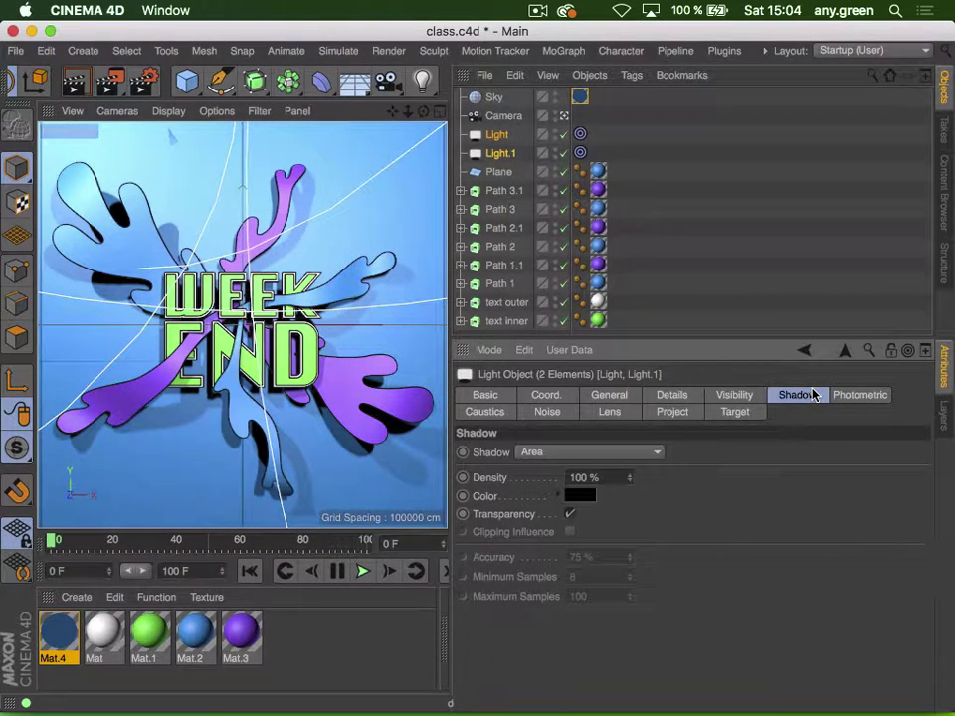
pyautogui.click(584, 500)
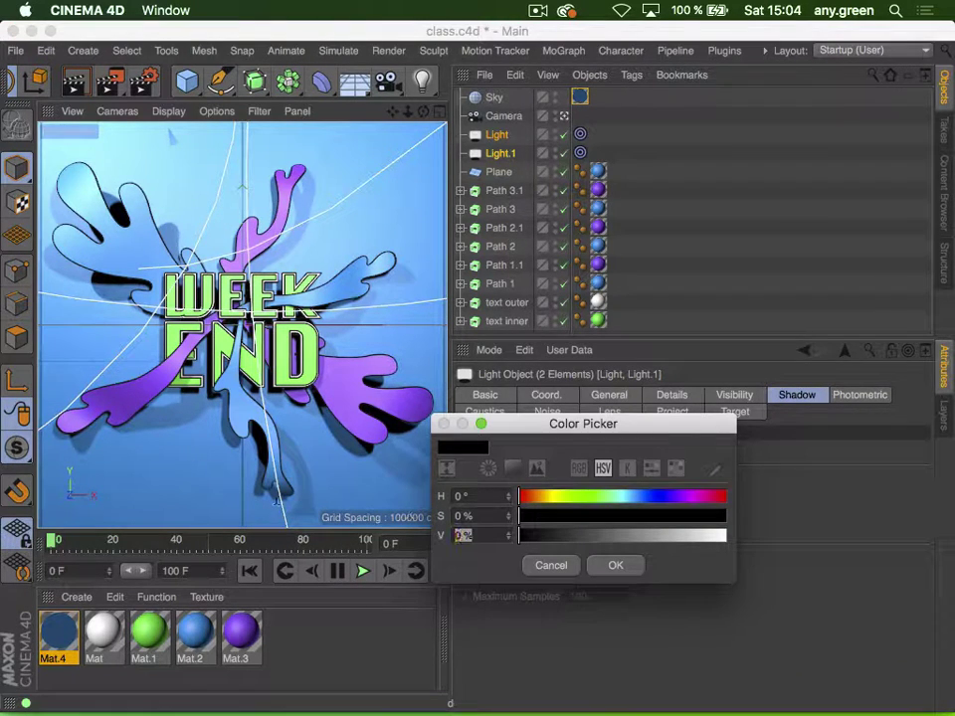
pyautogui.write('30')
pyautogui.click(642, 496)
pyautogui.click(716, 516)
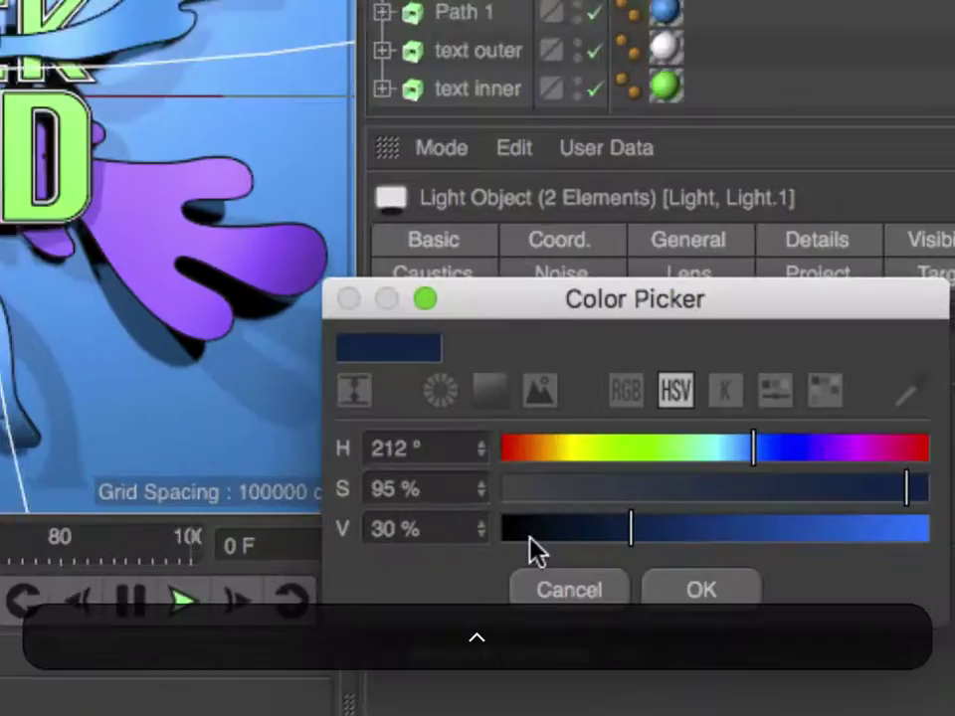
pyautogui.click(480, 532)
pyautogui.moveTo(413, 515); pyautogui.dragTo(192, 503)
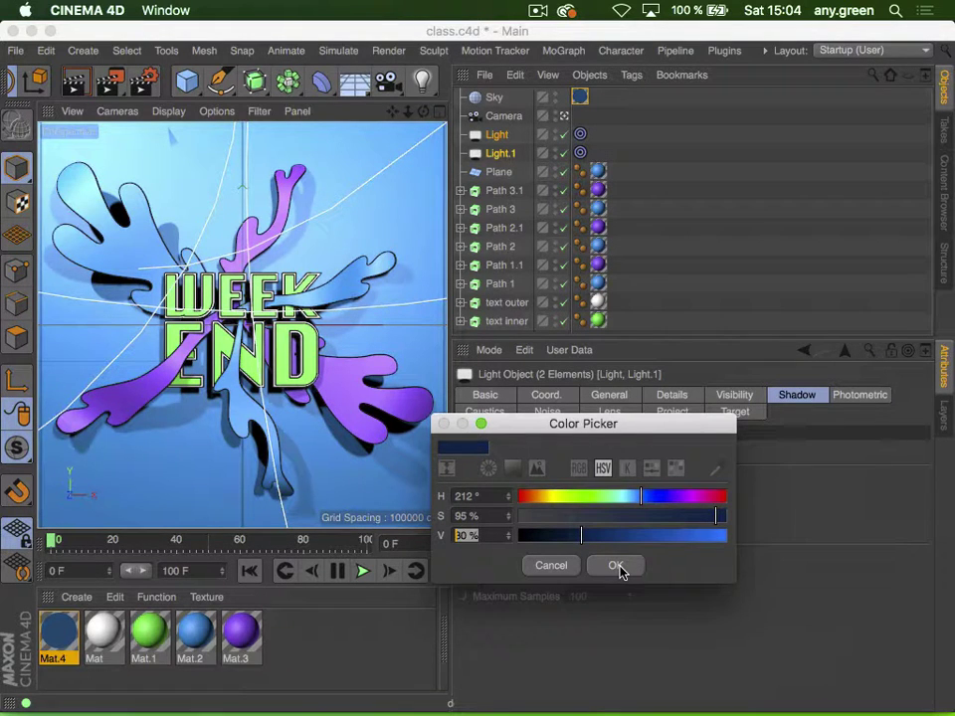
pyautogui.click(618, 567)
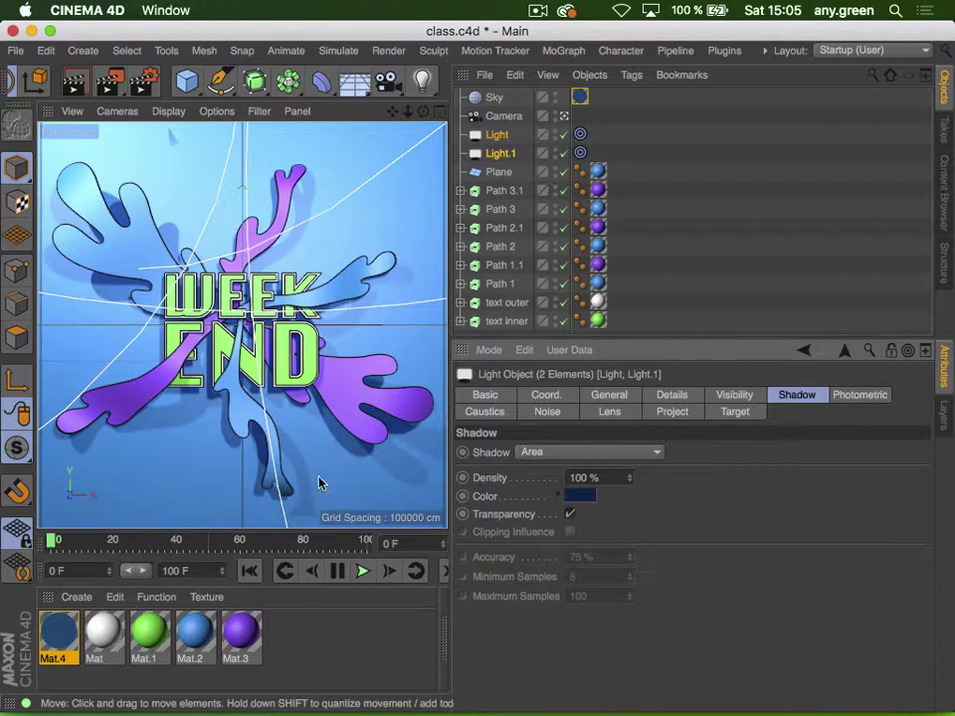
# Add the Ambient Occlusion effect to the render settings of the reverted project
pyautogui.click(146, 85)
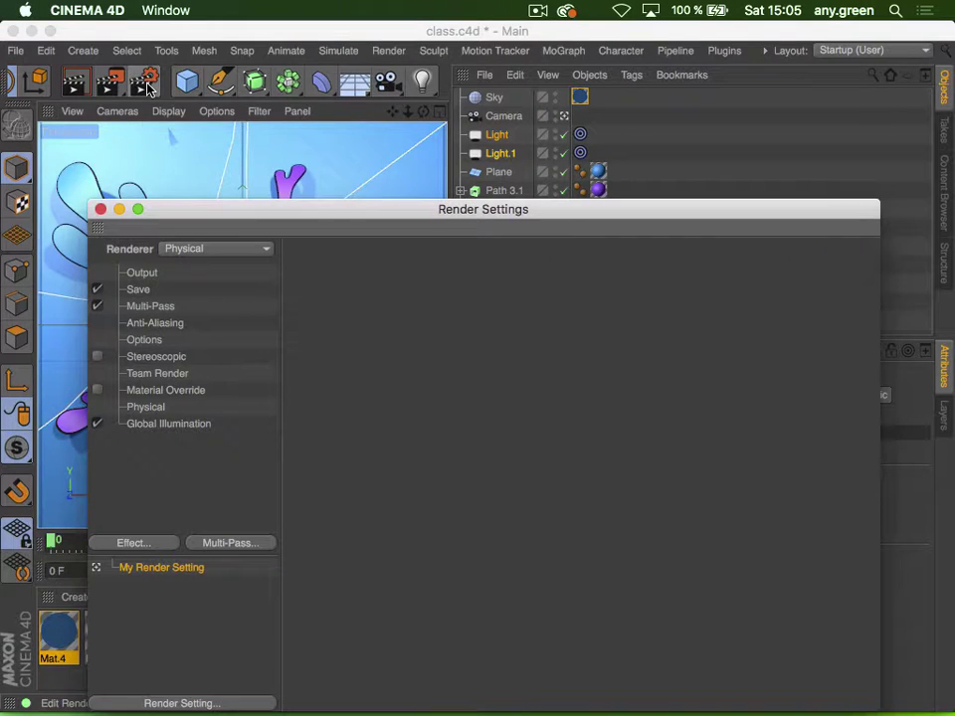
pyautogui.click(132, 543)
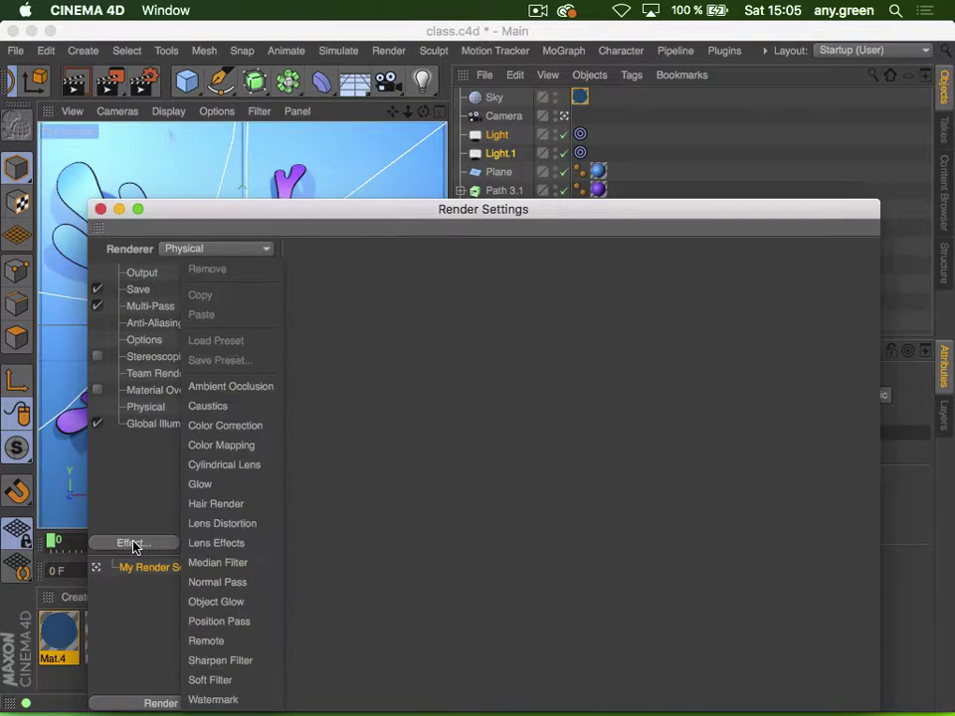
pyautogui.click(239, 388)
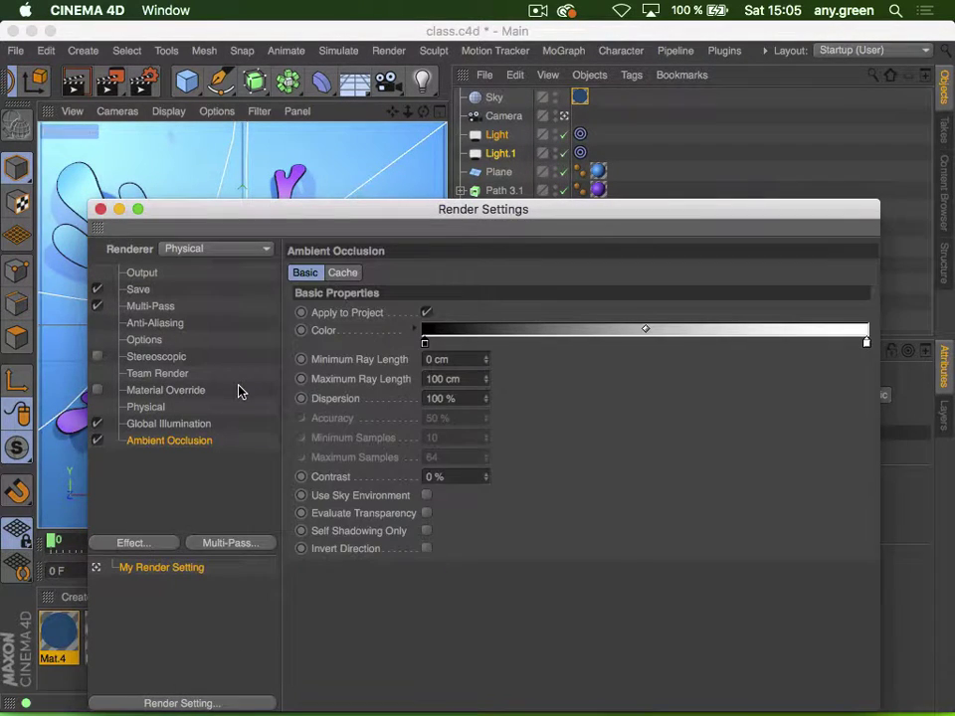
# Set the black end of the Ambient Occlusion colour gradient to dark blue with H 212°, S 93% and V 30%
pyautogui.click(426, 344)
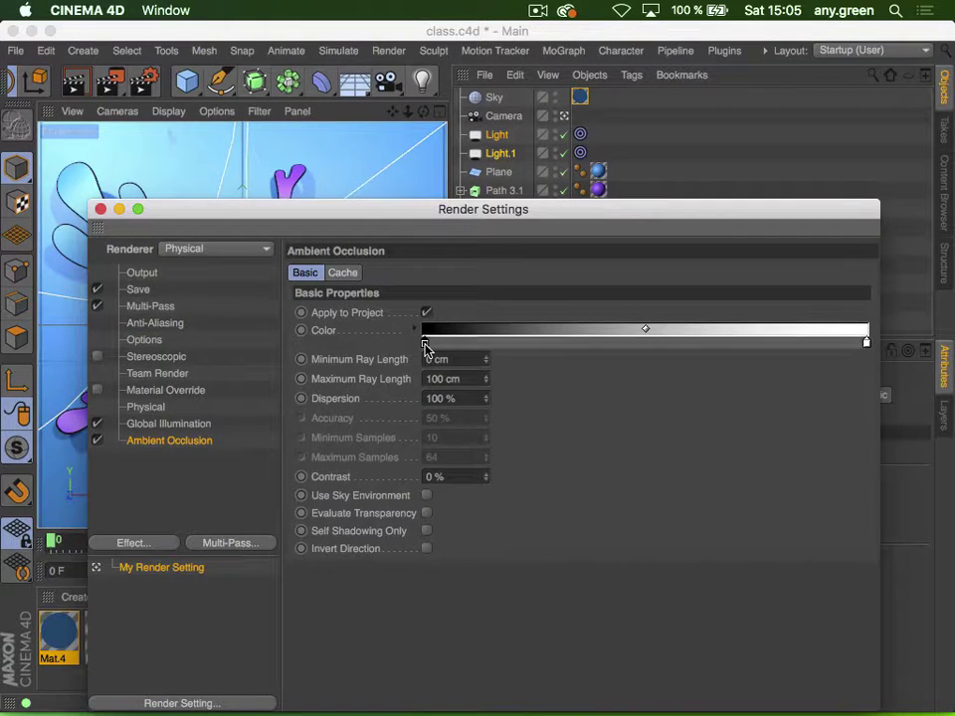
pyautogui.doubleClick(425, 344)
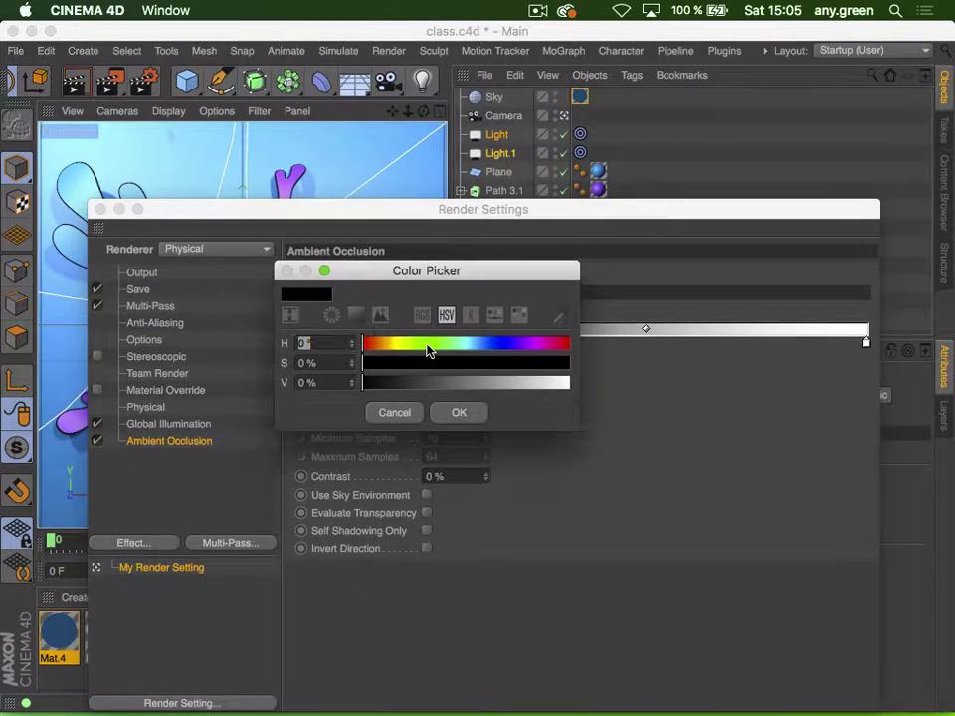
pyautogui.click(486, 345)
pyautogui.click(554, 363)
pyautogui.click(394, 386)
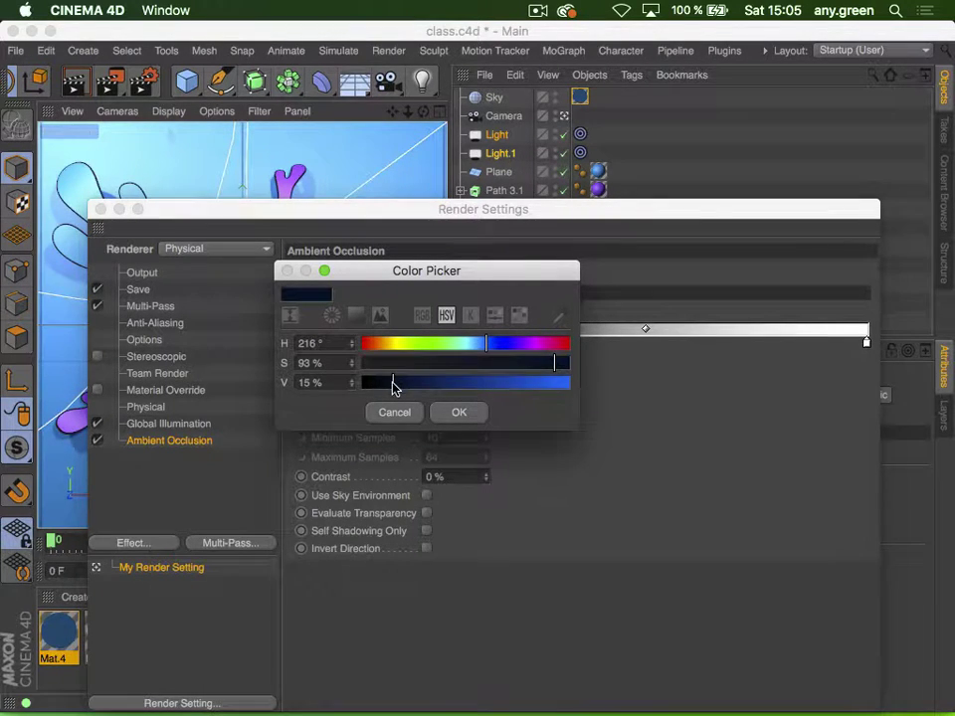
pyautogui.click(413, 387)
pyautogui.click(423, 388)
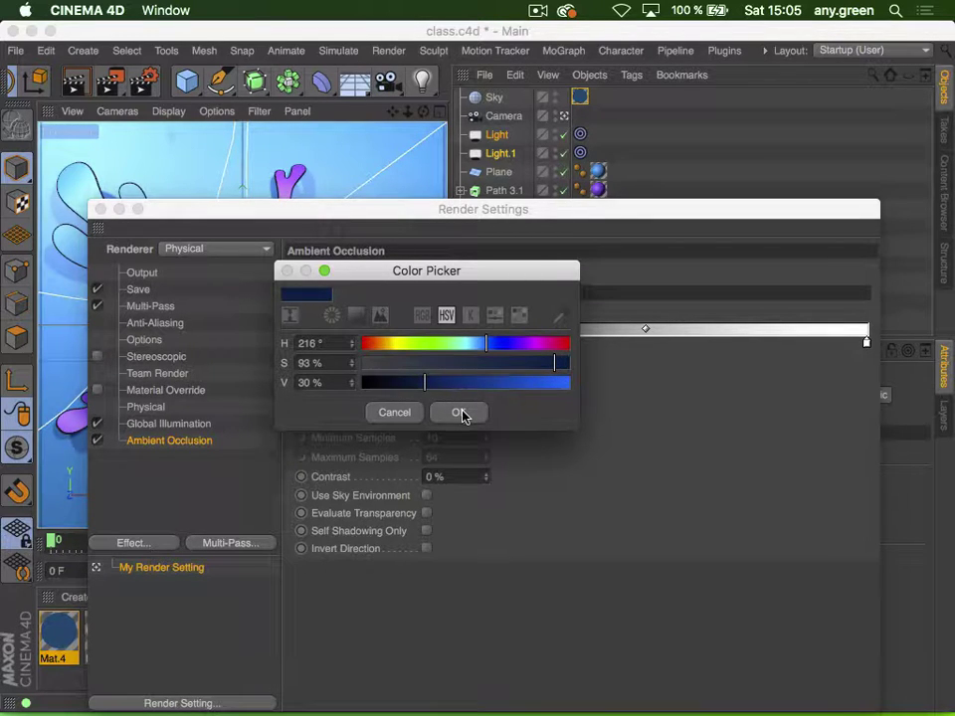
pyautogui.click(484, 340)
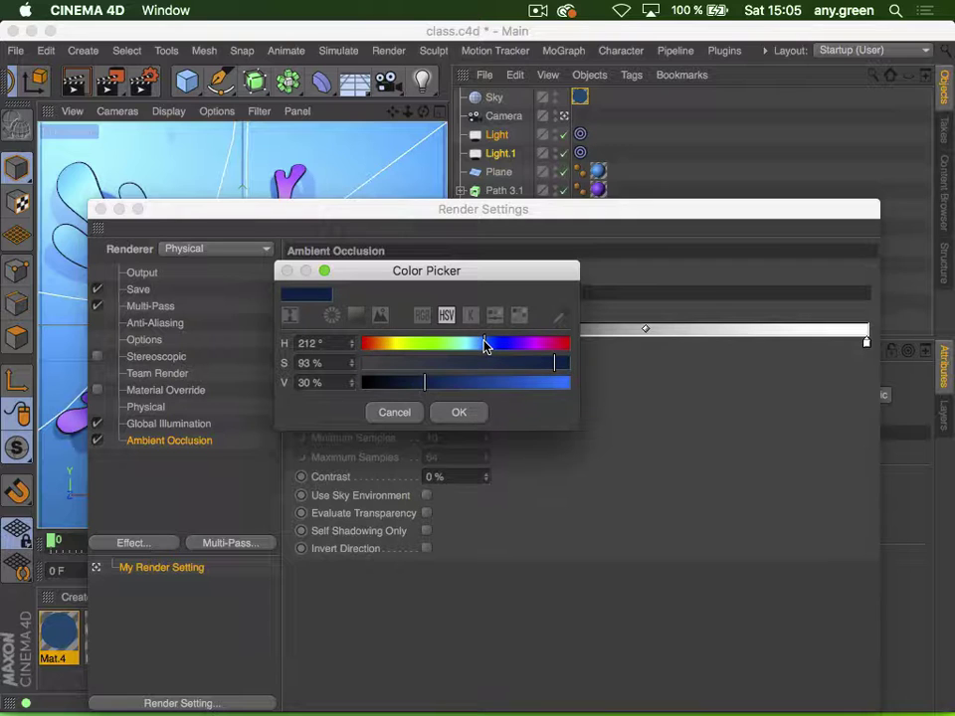
pyautogui.click(458, 413)
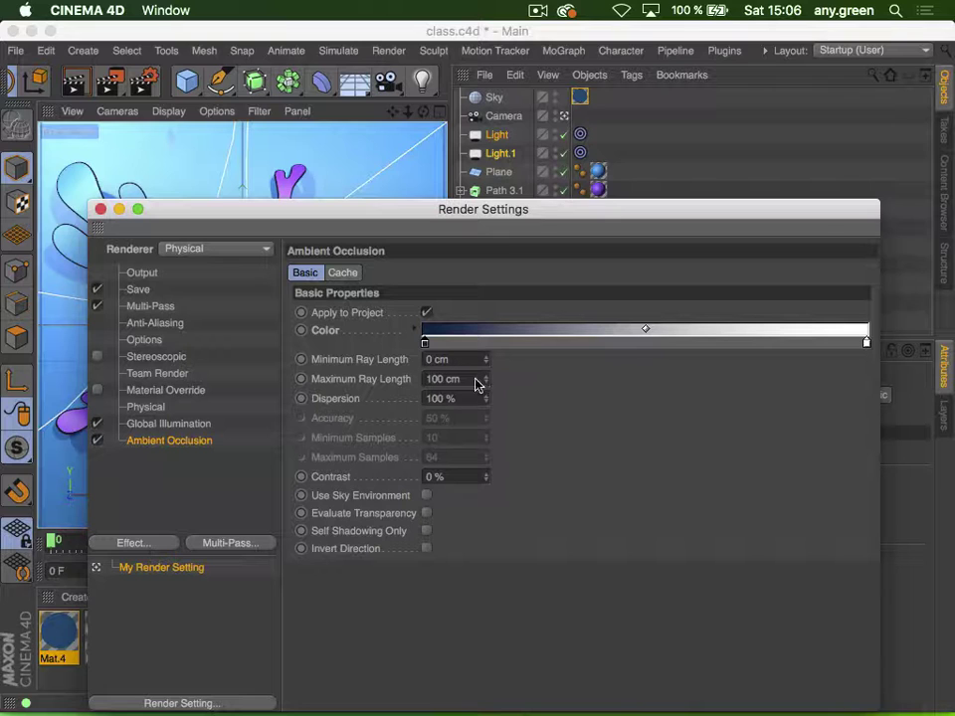
# Set the Ambient Occlusion maximum ray length to 400 cm and close the render settings
pyautogui.click(441, 379)
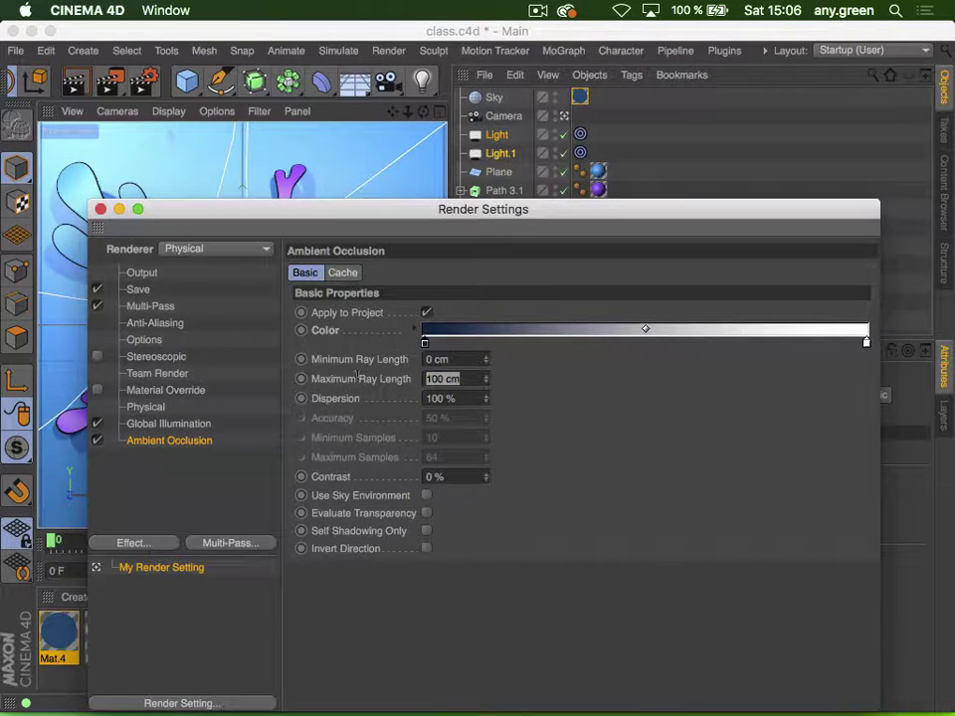
pyautogui.write('400')
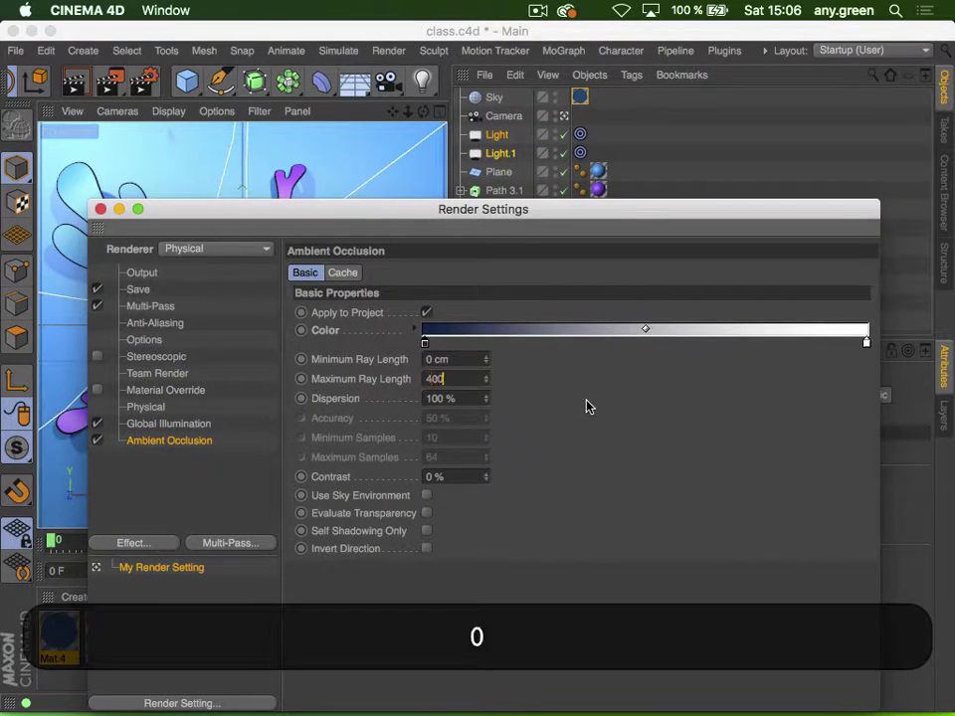
pyautogui.press('Return')
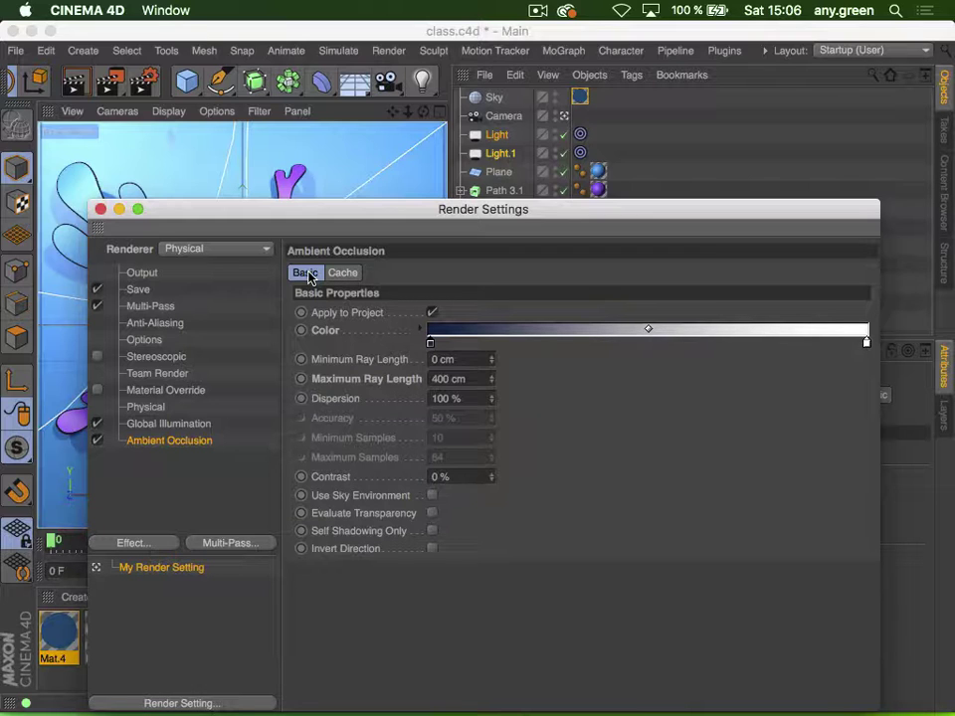
pyautogui.click(101, 209)
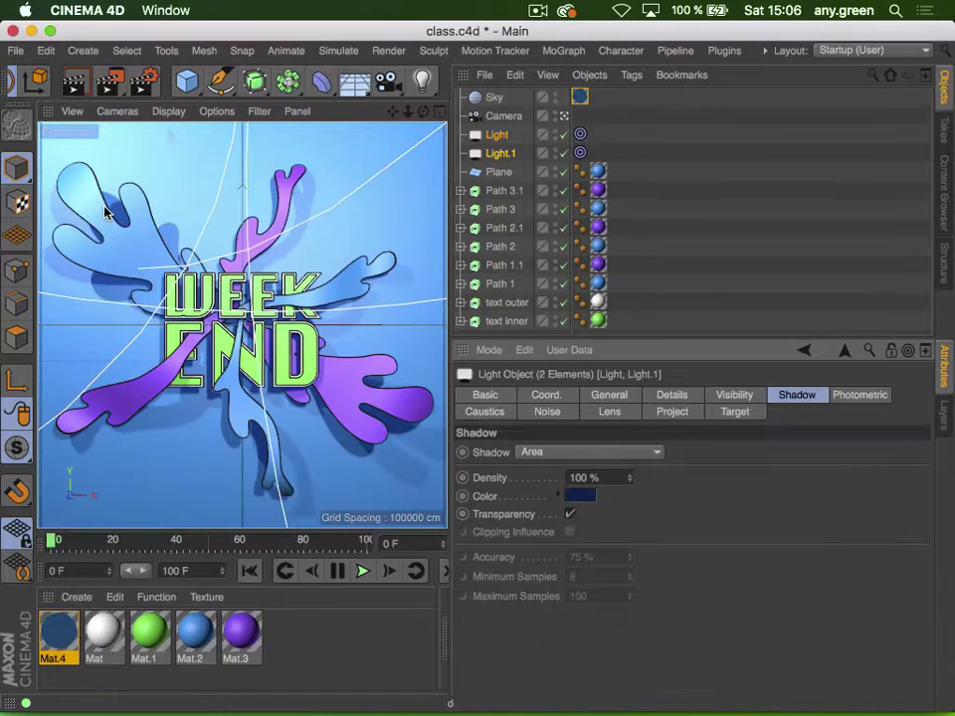
# Render the scene directly in the viewport and save the project
pyautogui.click(74, 86)
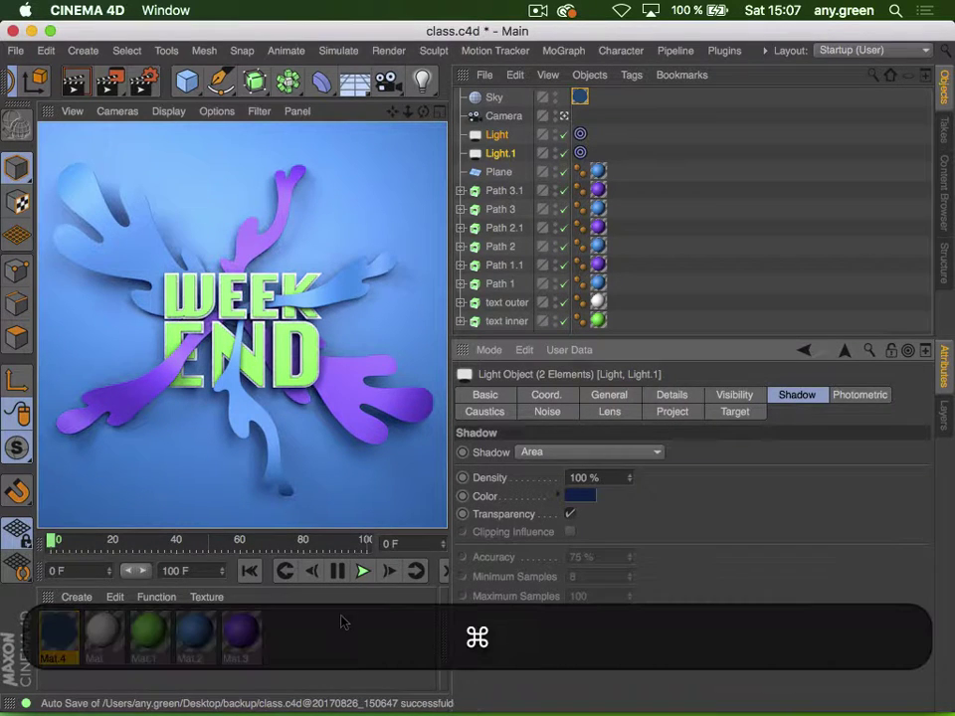
pyautogui.press('super+s')
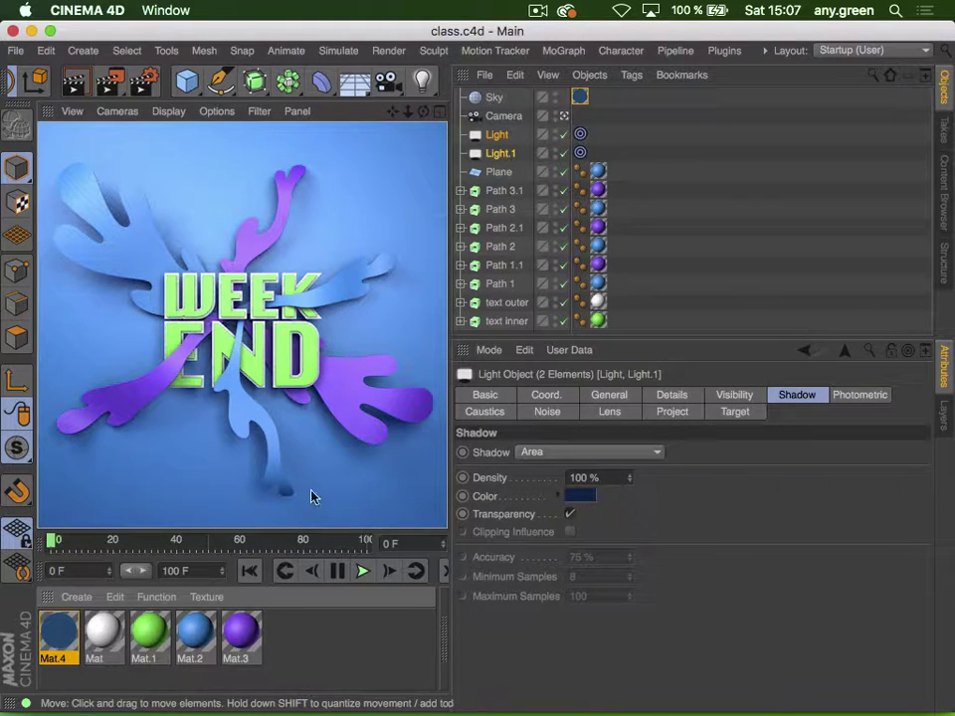
# Replace the default specular layer in the reflectance of Mat.2 with a new Beckmann layer
pyautogui.doubleClick(194, 644)
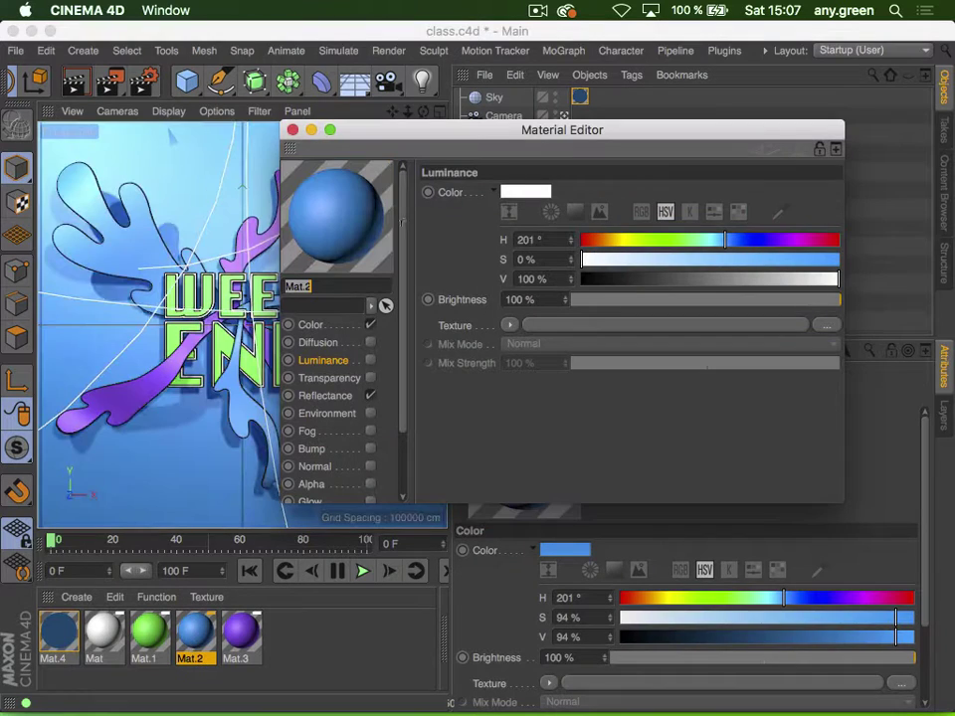
pyautogui.click(320, 395)
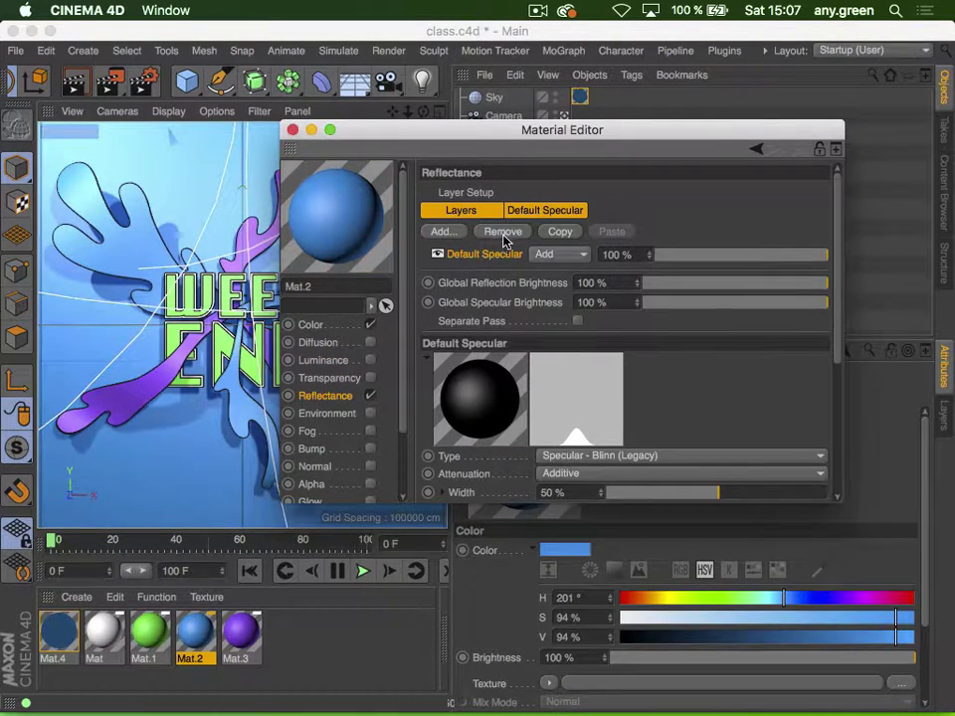
pyautogui.click(502, 232)
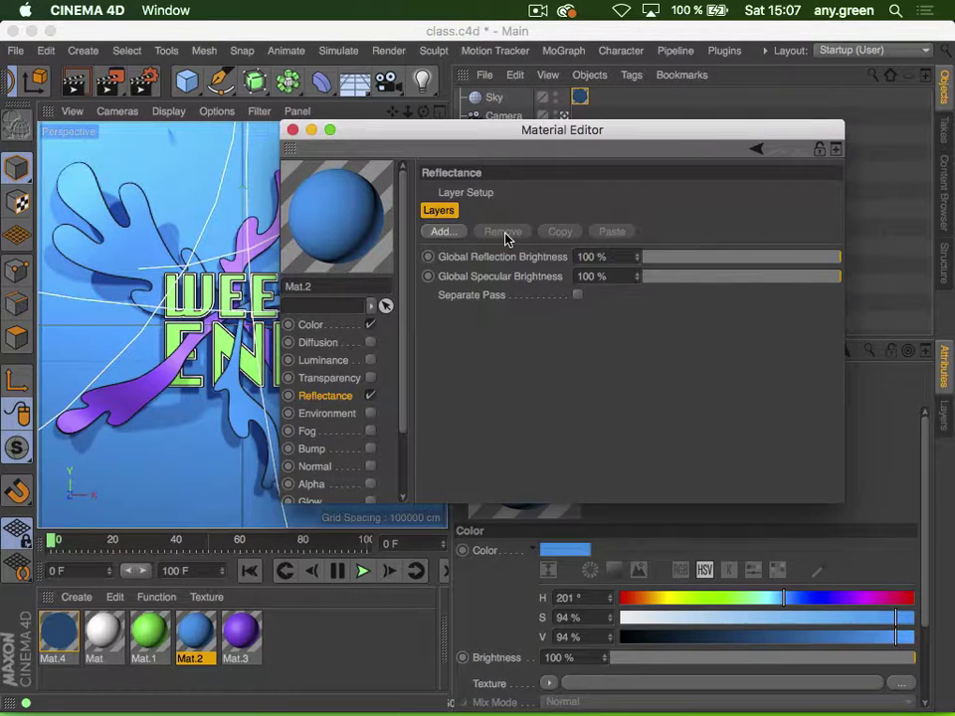
pyautogui.click(439, 233)
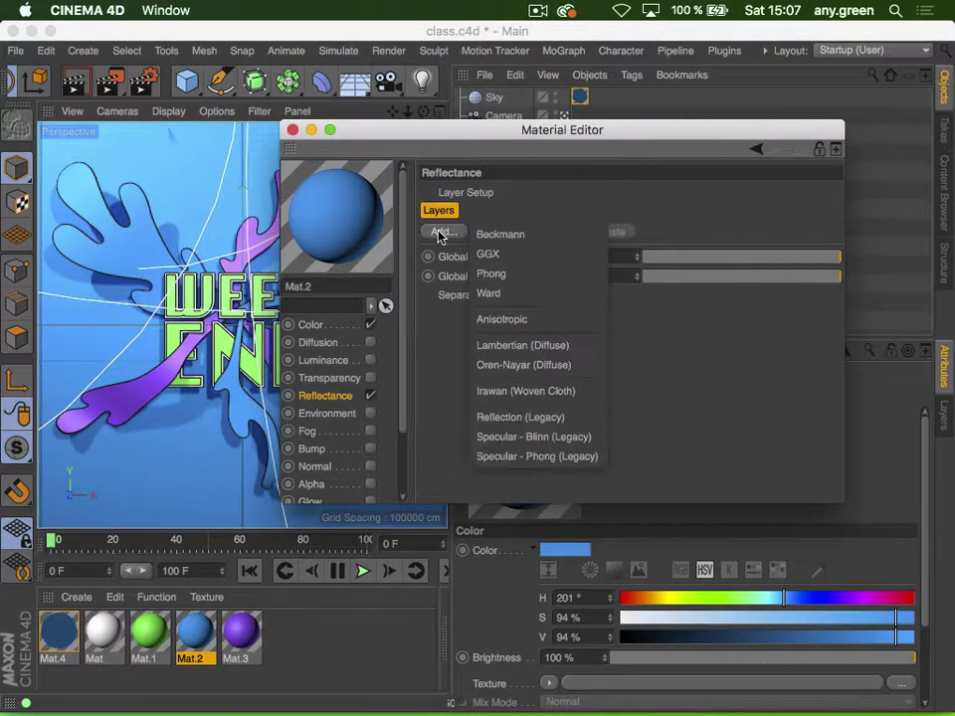
pyautogui.click(569, 242)
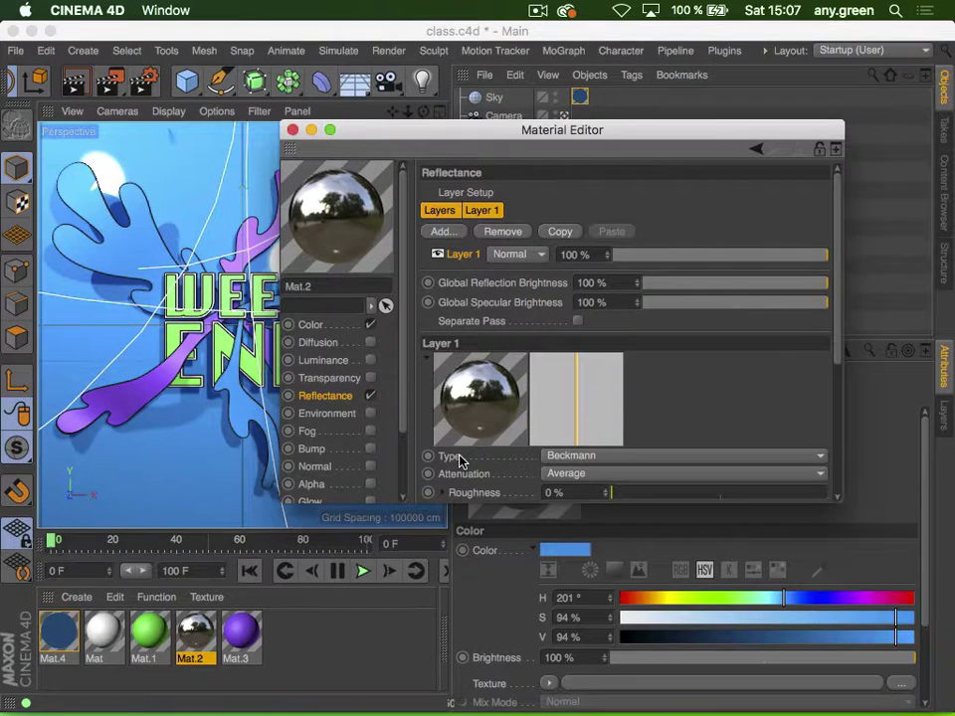
# Look up the reflectance layer Type setting in the help and compare the types at different roughness values
pyautogui.click(573, 463)
pyautogui.click(507, 465)
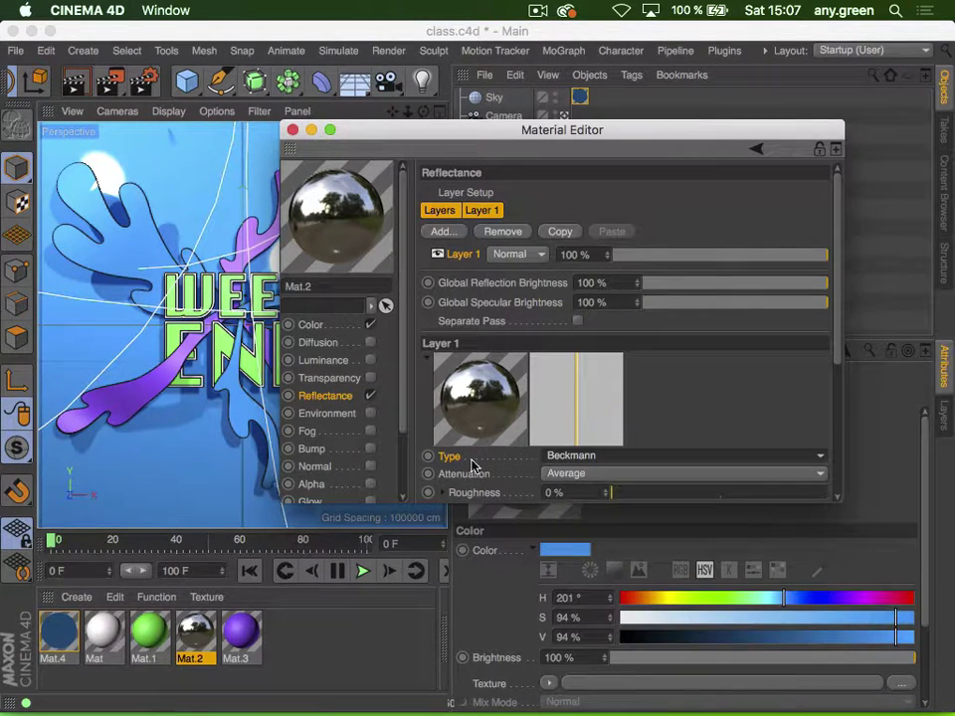
pyautogui.rightClick(450, 462)
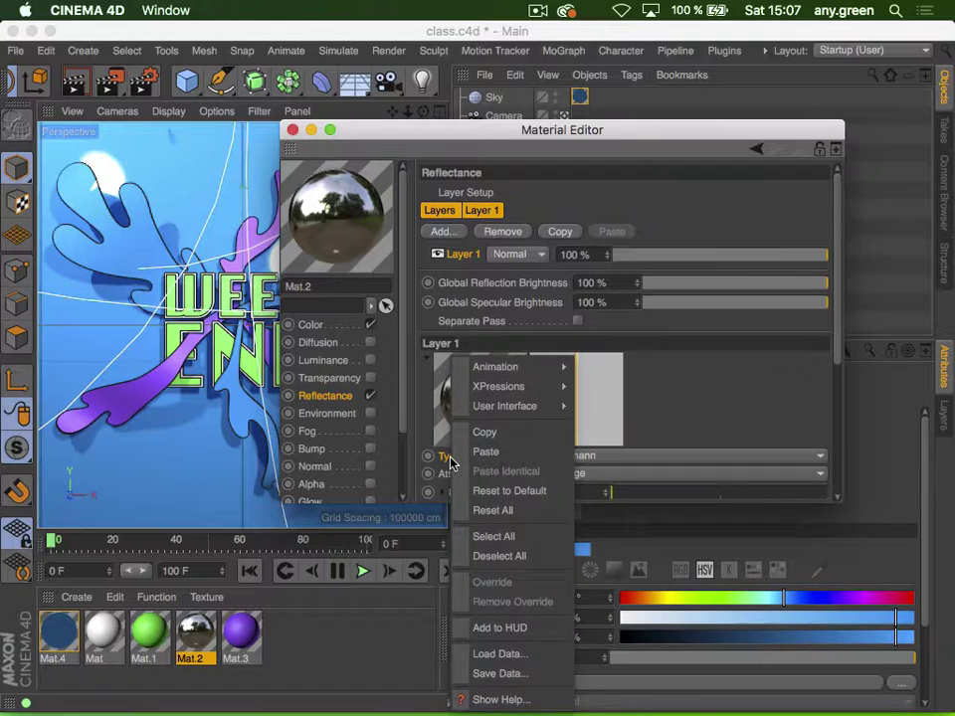
pyautogui.click(509, 702)
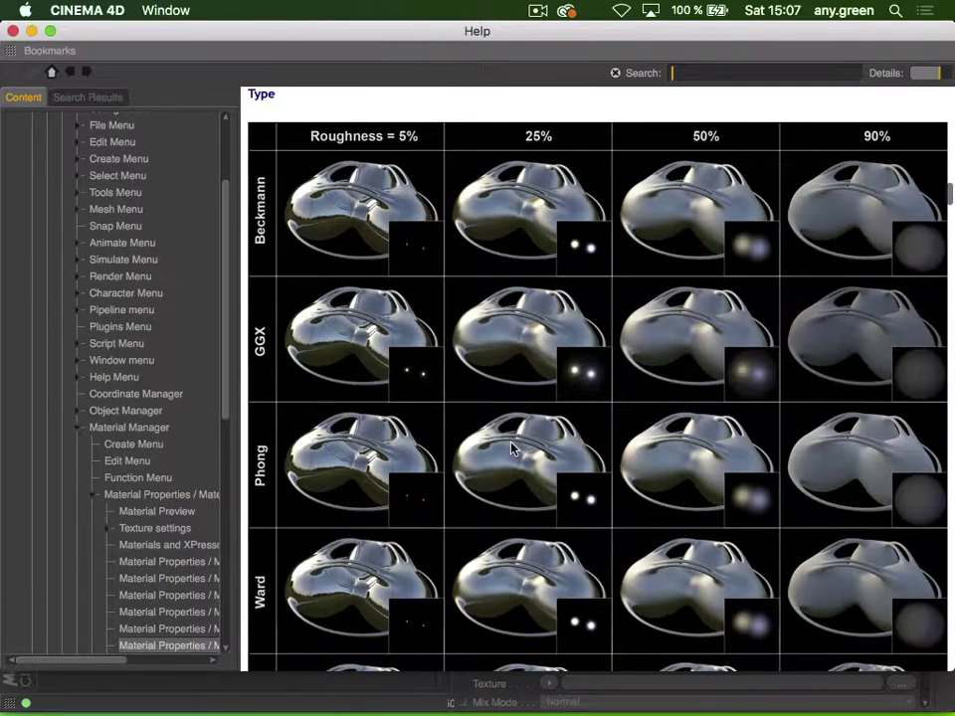
pyautogui.scroll(-3, 512, 447)
pyautogui.scroll(4, 512, 447)
pyautogui.scroll(-1, 512, 447)
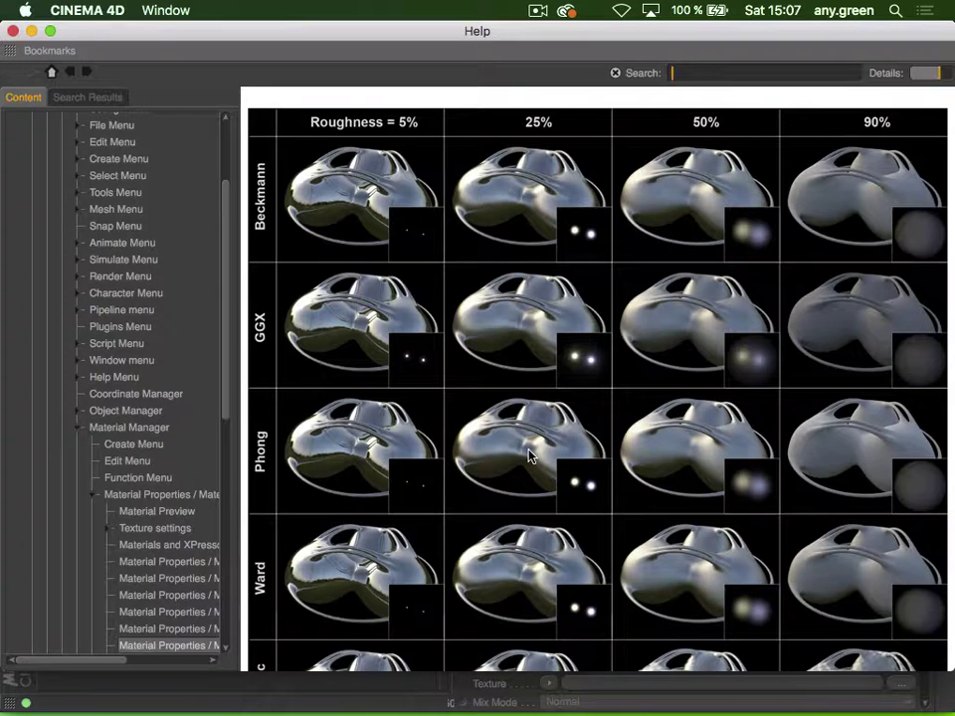
pyautogui.press('ctrl')
pyautogui.click(12, 32)
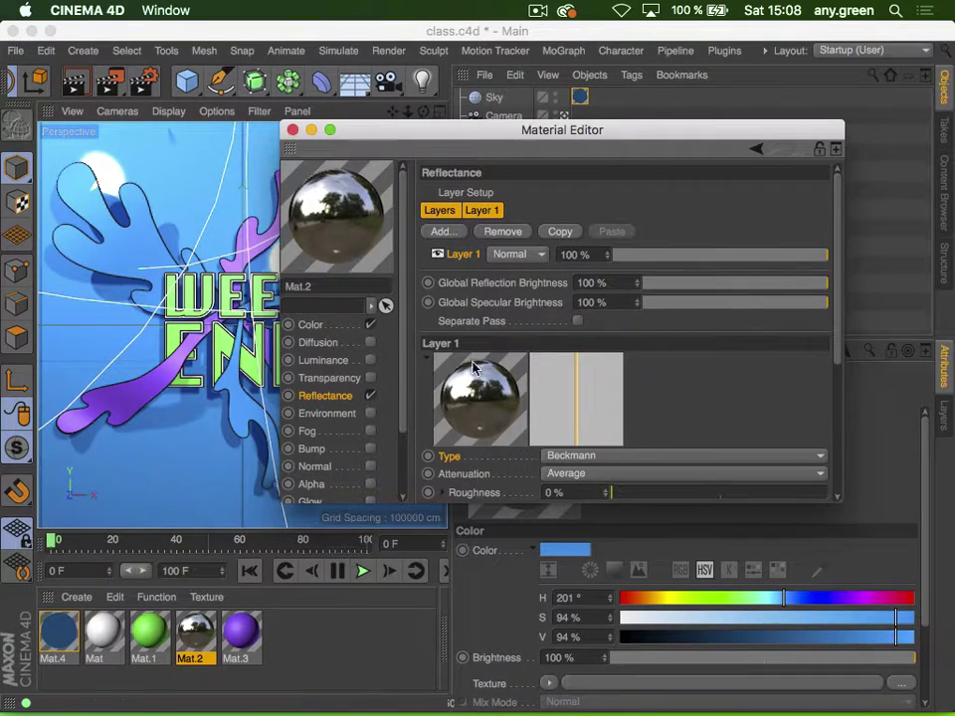
# Enlarge the Material Editor, move it clear of the viewport and test-render the scene with the Beckmann layer
pyautogui.scroll(-3, 458, 379)
pyautogui.scroll(3, 467, 388)
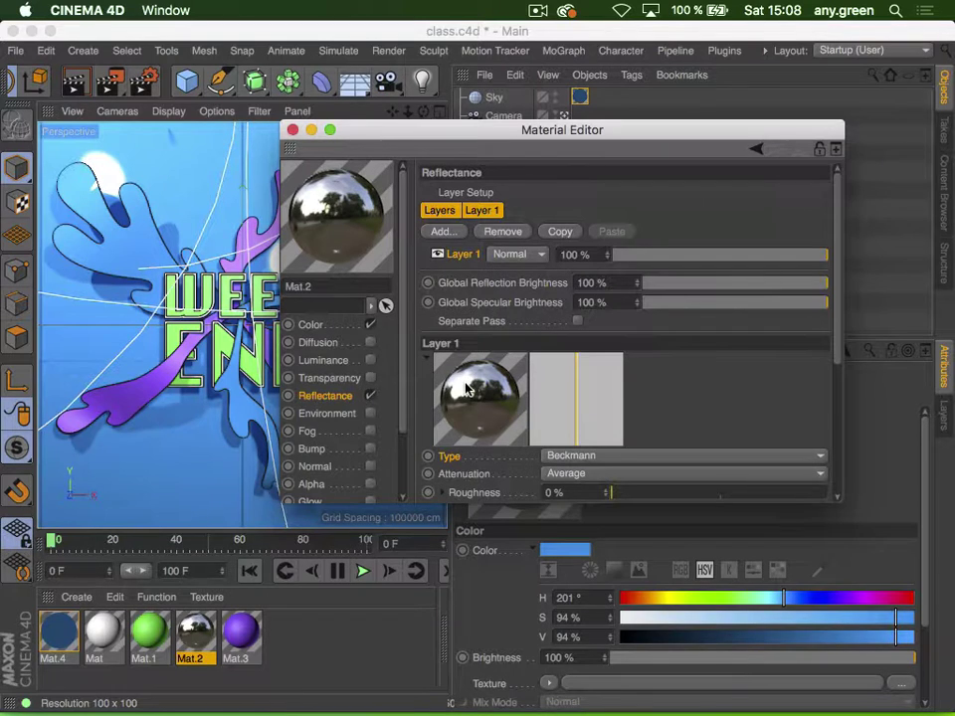
pyautogui.moveTo(837, 496); pyautogui.dragTo(931, 639)
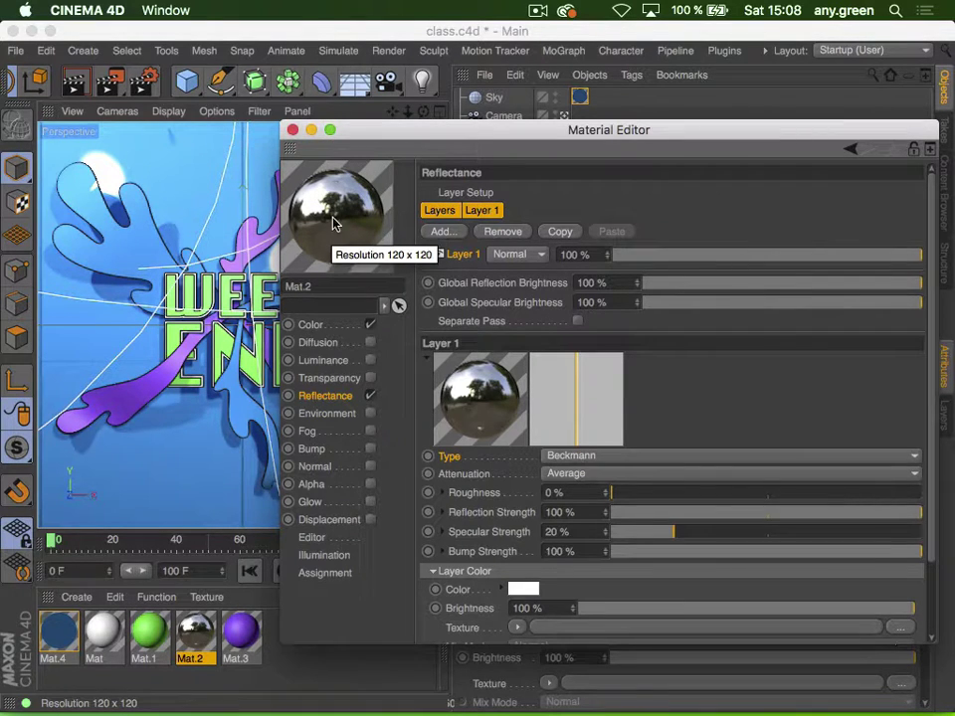
pyautogui.moveTo(360, 141); pyautogui.dragTo(481, 431)
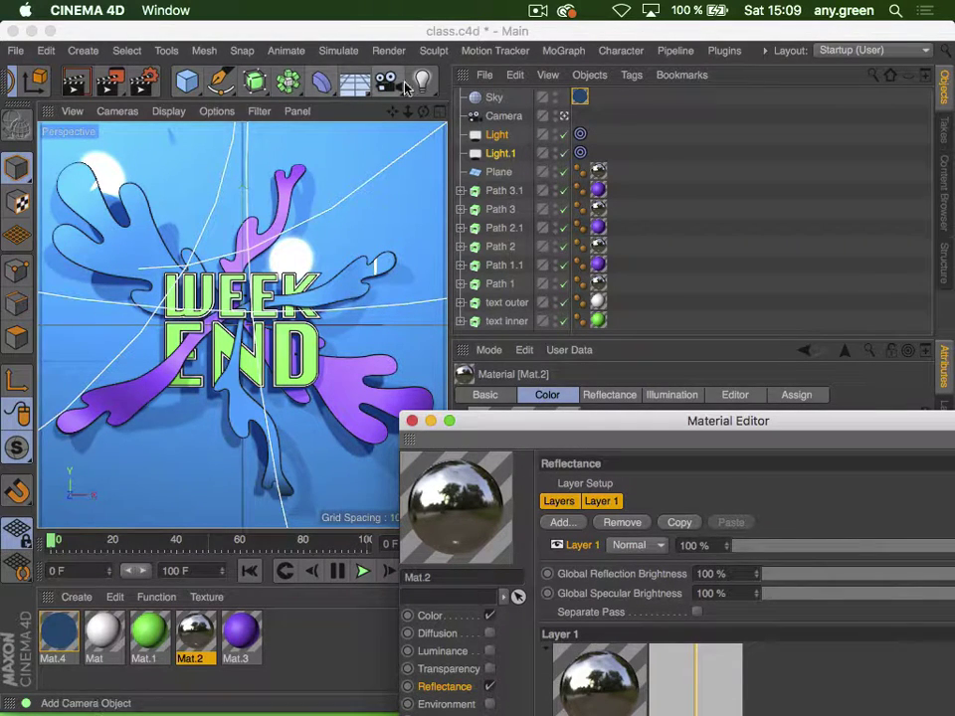
pyautogui.click(77, 84)
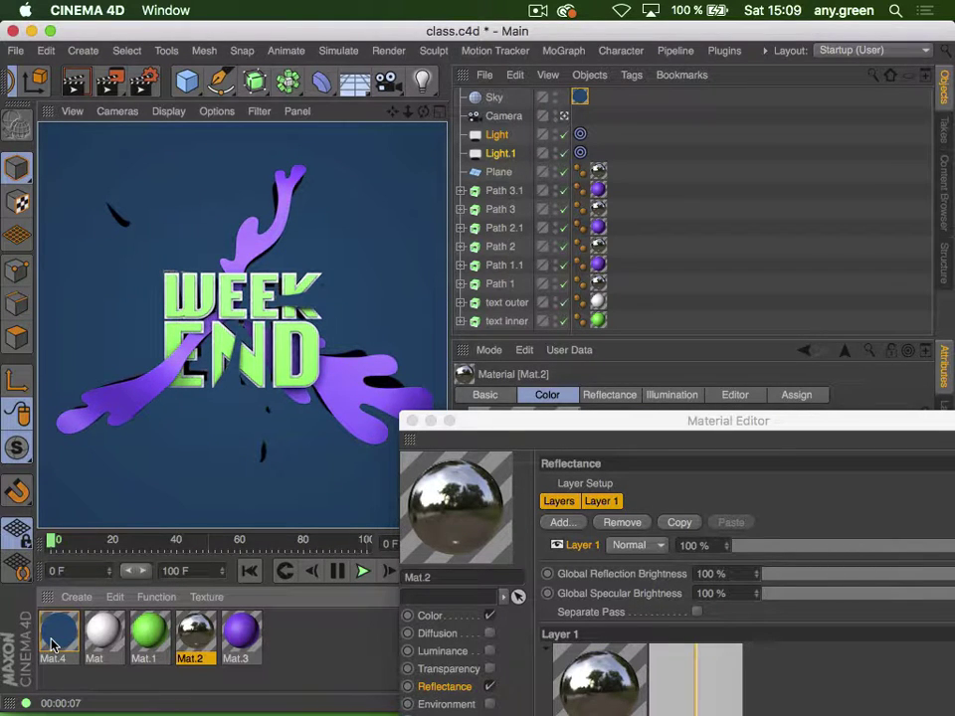
pyautogui.click(766, 161)
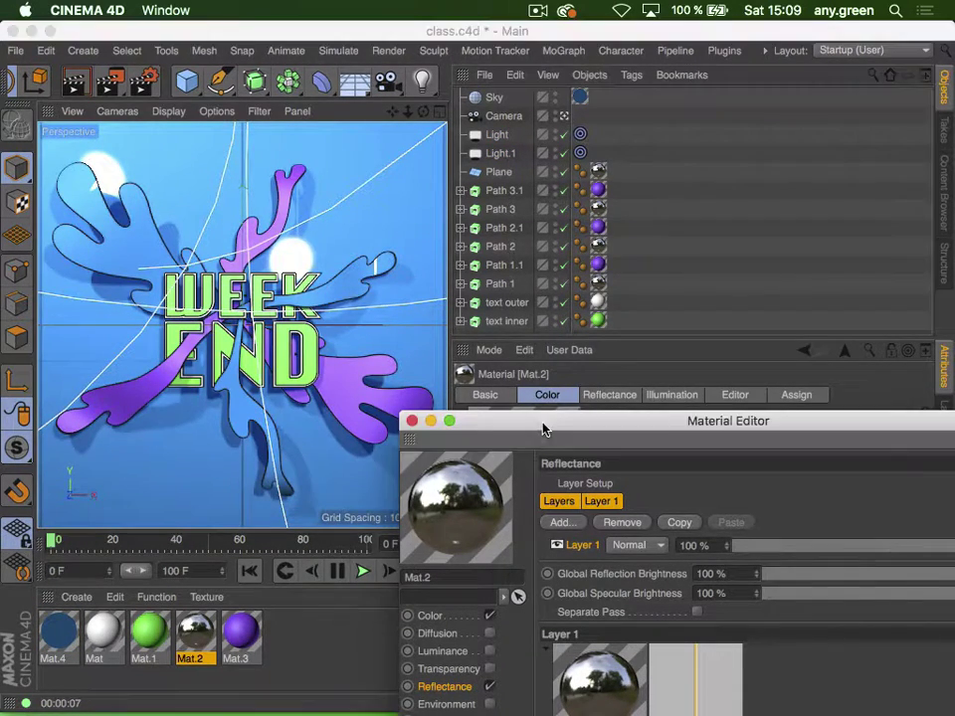
# Try a 49% strength for Layer 1 of Mat.2 and return it to 100%
pyautogui.moveTo(553, 437); pyautogui.dragTo(404, 123)
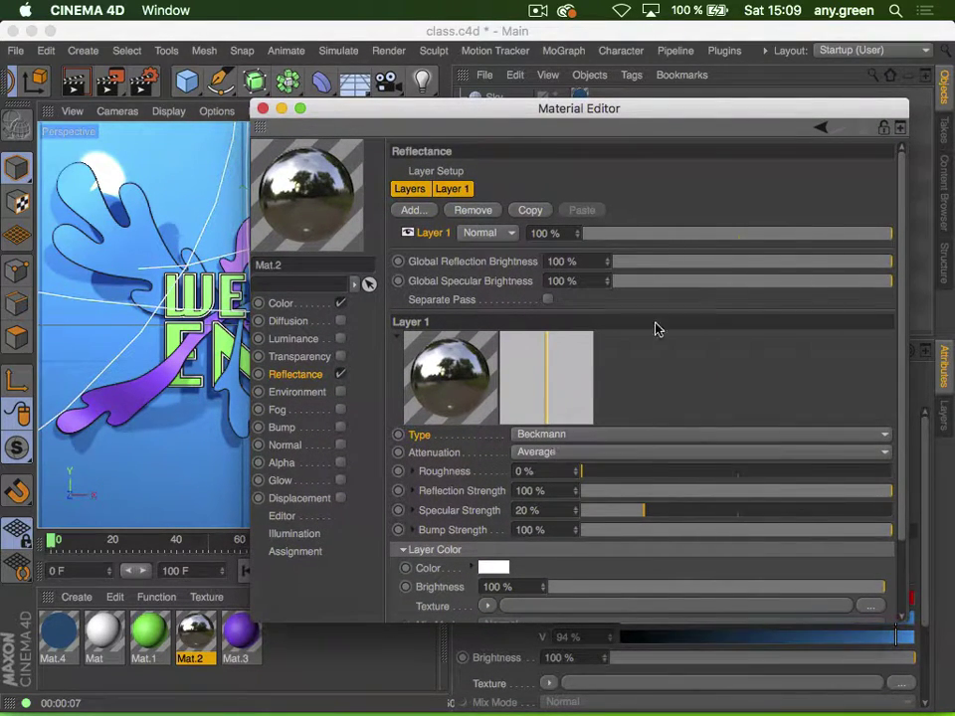
pyautogui.moveTo(841, 237); pyautogui.dragTo(736, 237)
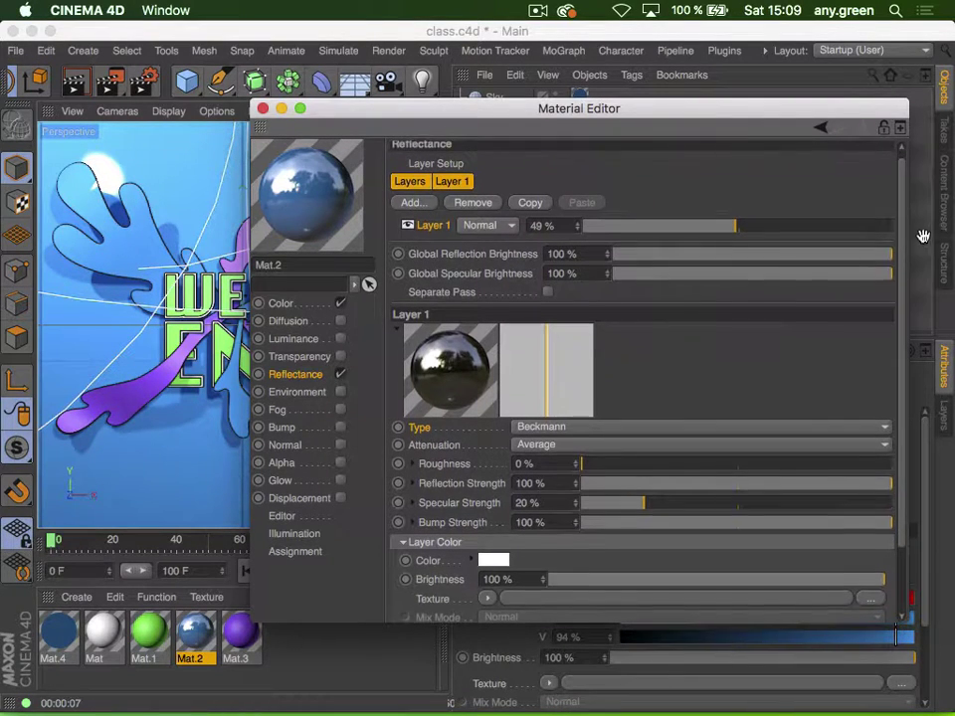
pyautogui.moveTo(761, 239); pyautogui.dragTo(952, 243)
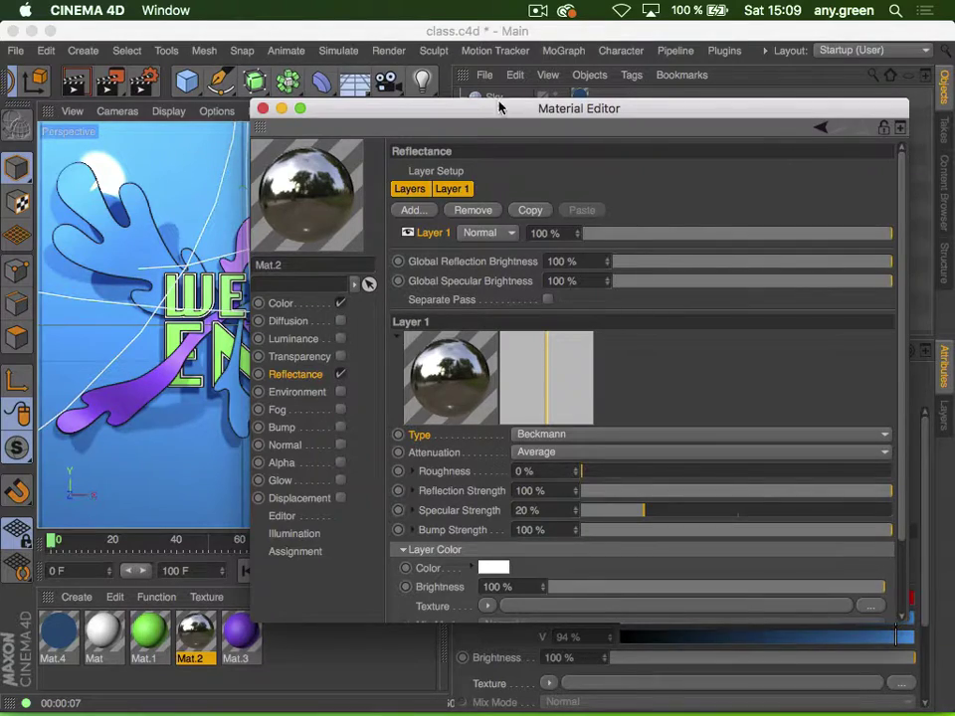
# Set the attenuation of the Beckmann layer in Mat.2 to Additive
pyautogui.moveTo(338, 113)
pyautogui.mouseDown()
pyautogui.moveTo(296, 439)
pyautogui.moveTo(370, 94)
pyautogui.moveTo(342, 94)
pyautogui.mouseUp()
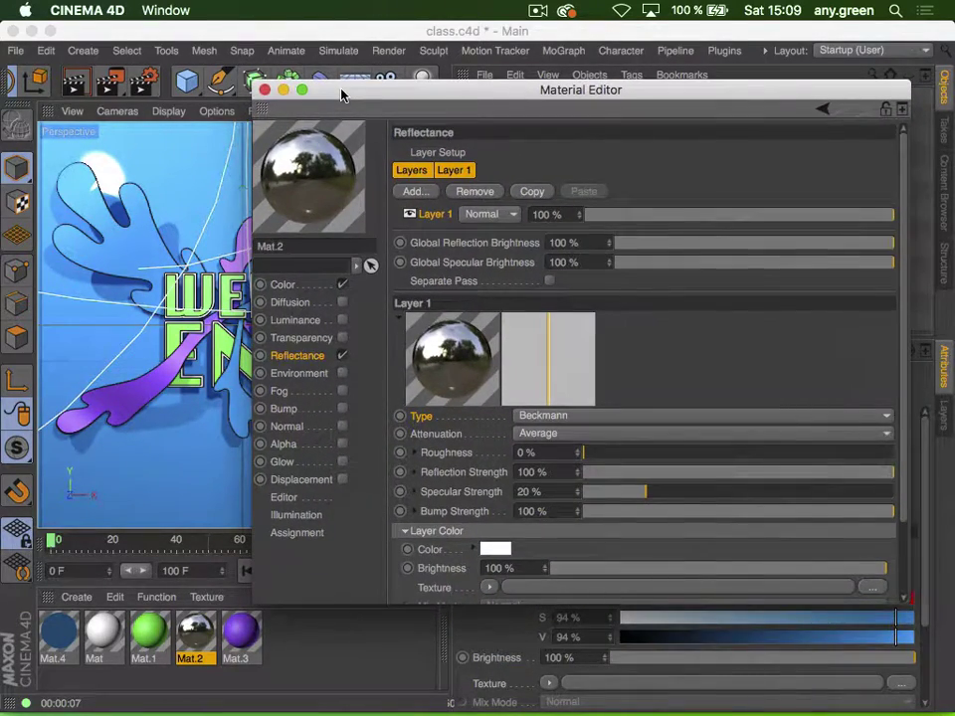
pyautogui.click(563, 434)
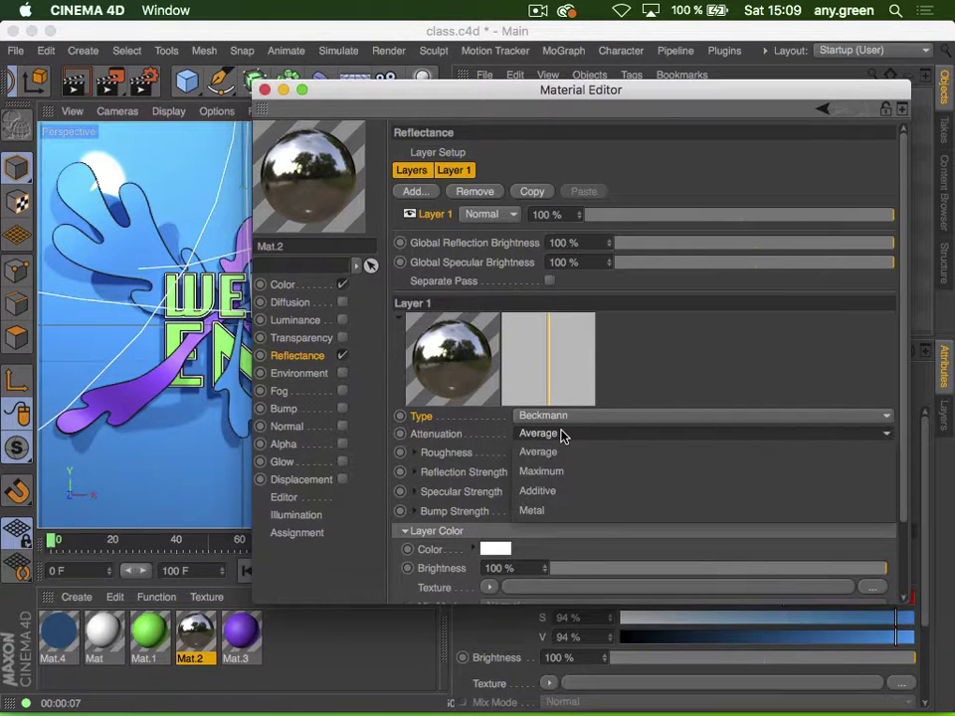
pyautogui.click(567, 490)
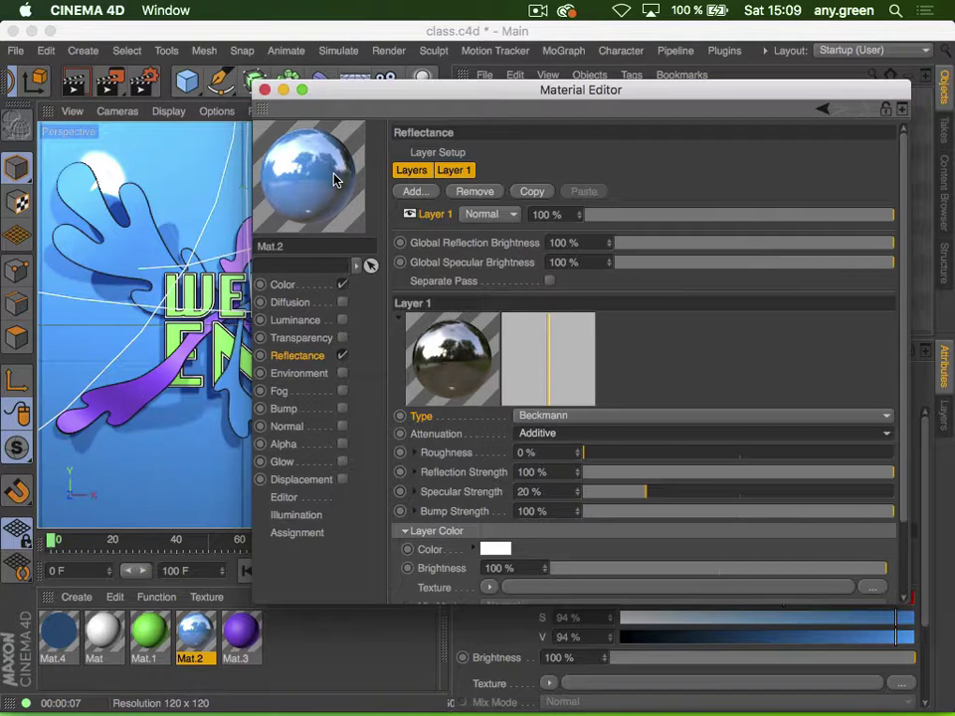
# Test-render the additive reflection in the viewport and close the Material Editor
pyautogui.moveTo(320, 89); pyautogui.dragTo(534, 238)
pyautogui.click(73, 83)
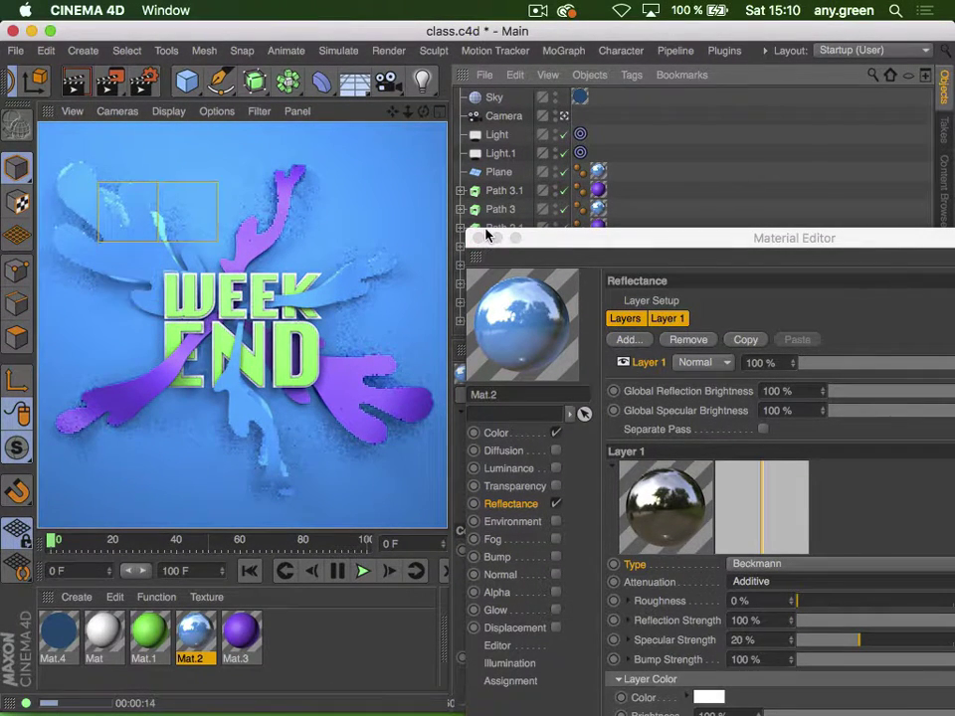
pyautogui.click(477, 238)
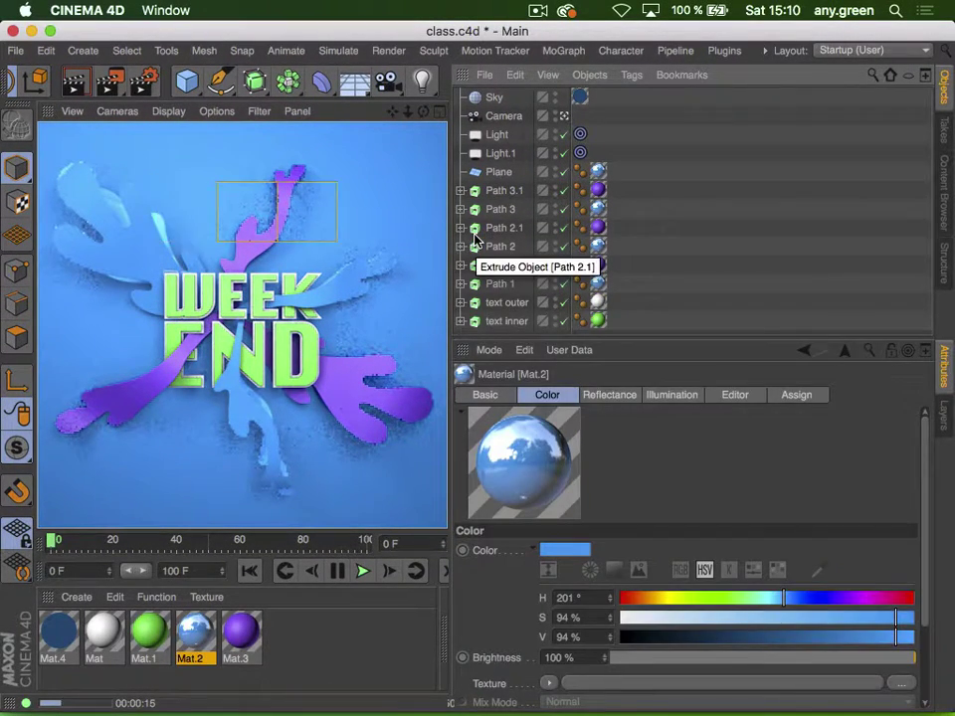
pyautogui.hotkey('alt', 'r')
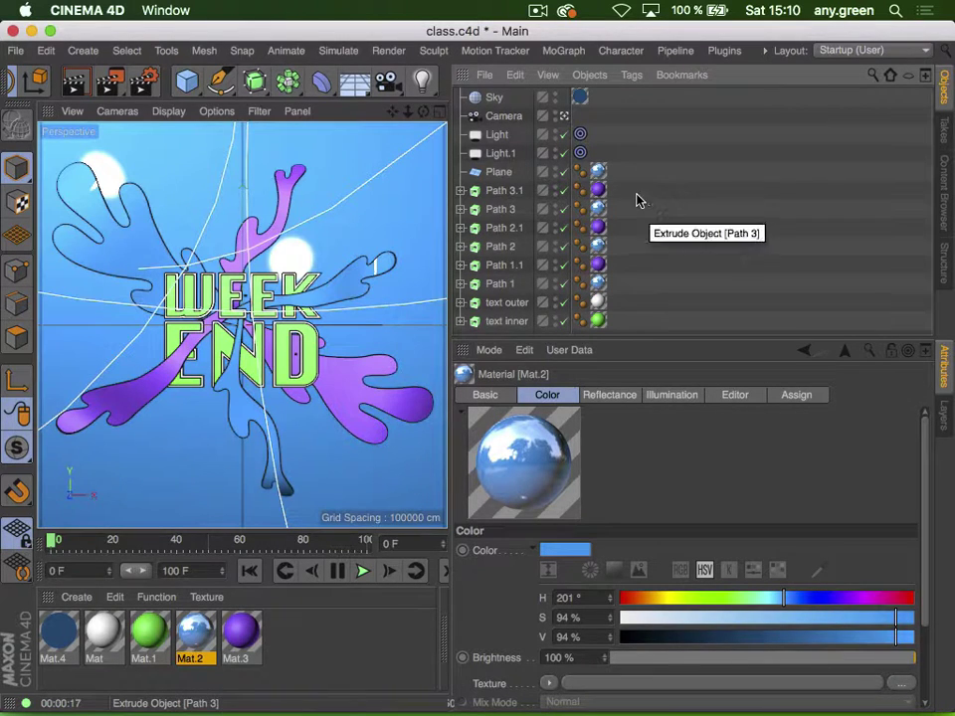
# Enable Show in Reflection for both Light and Light.1 and test-render the scene in the viewport
pyautogui.click(498, 139)
pyautogui.keyDown('shift'); pyautogui.click(496, 154); pyautogui.keyUp('shift')
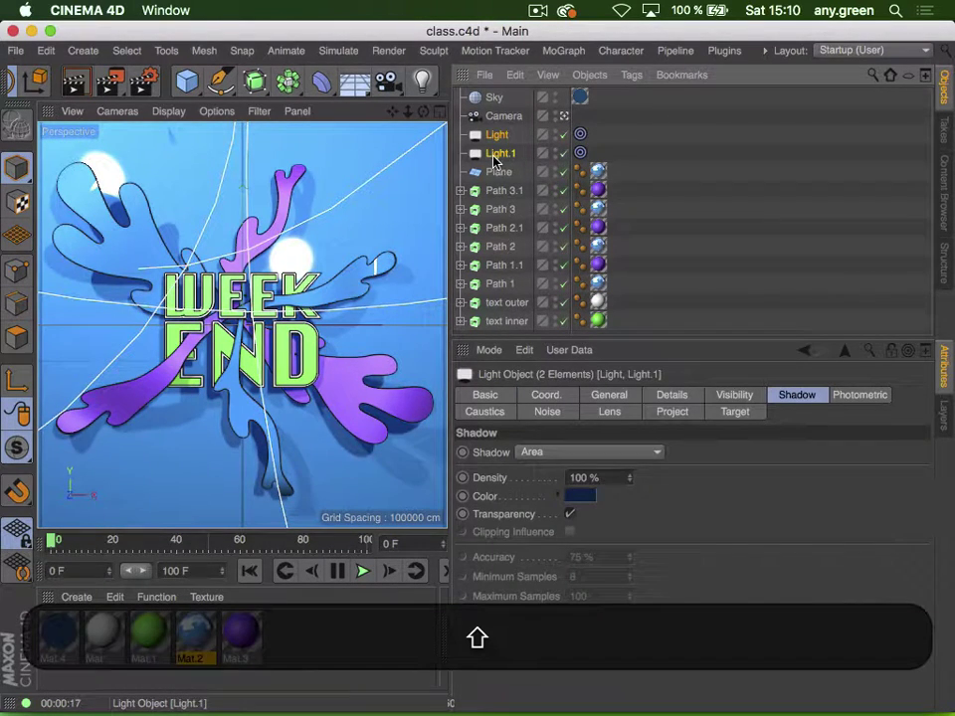
pyautogui.click(748, 396)
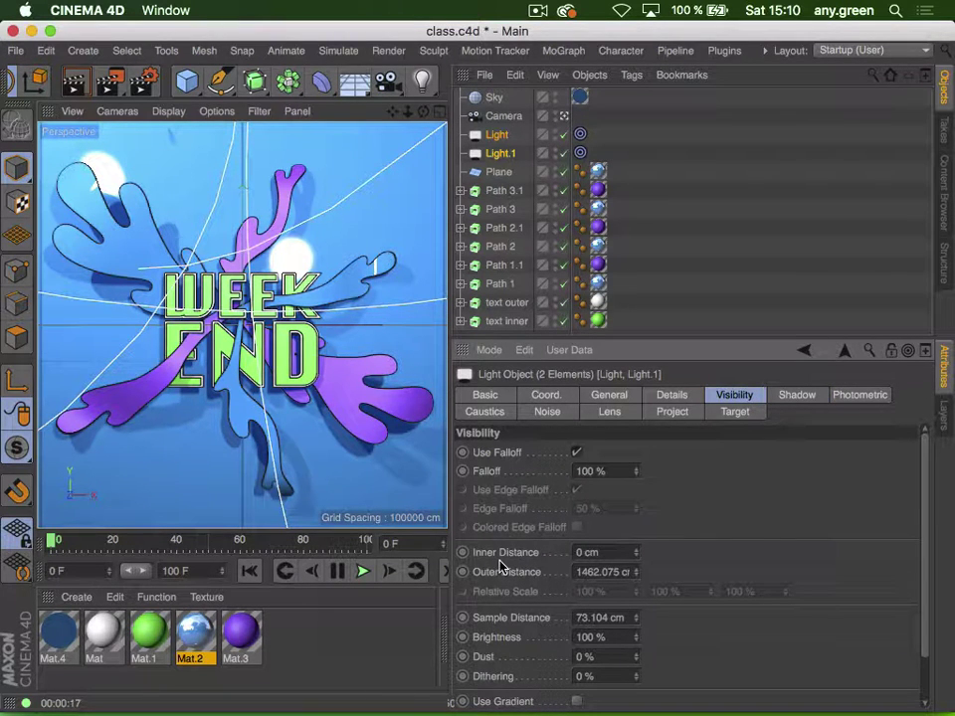
pyautogui.scroll(-3, 501, 567)
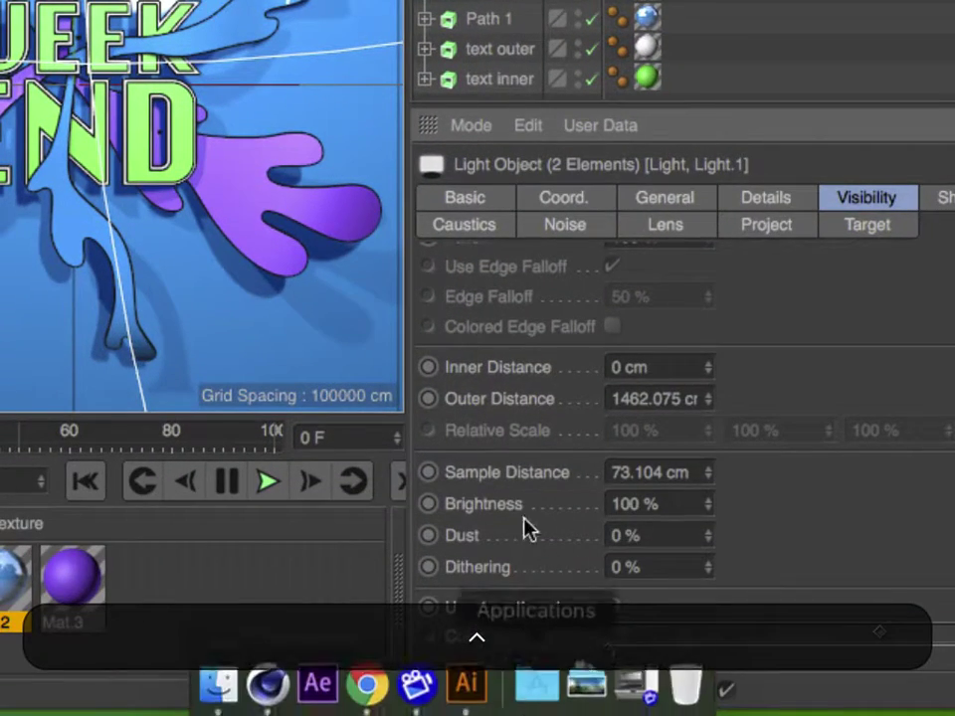
pyautogui.scroll(3, 533, 466)
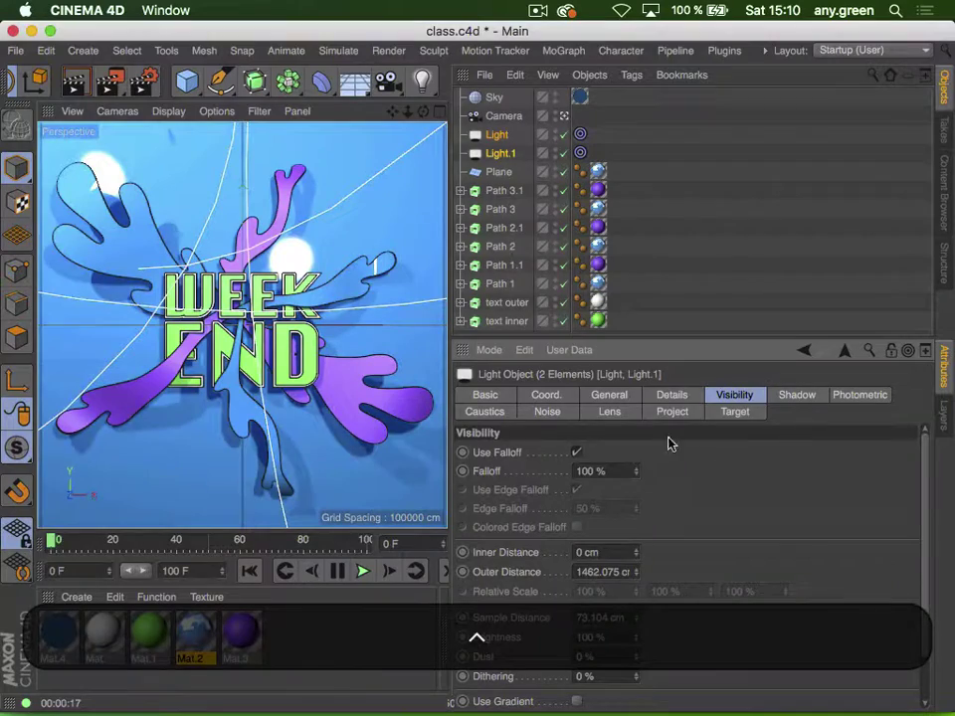
pyautogui.click(682, 395)
pyautogui.scroll(-5, 539, 571)
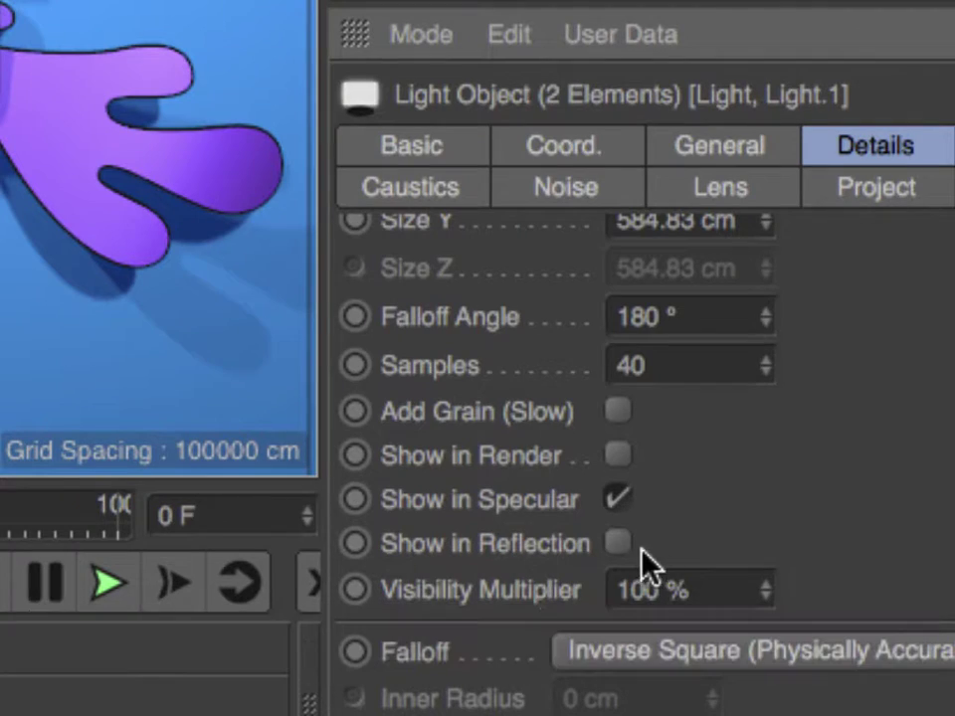
pyautogui.click(619, 544)
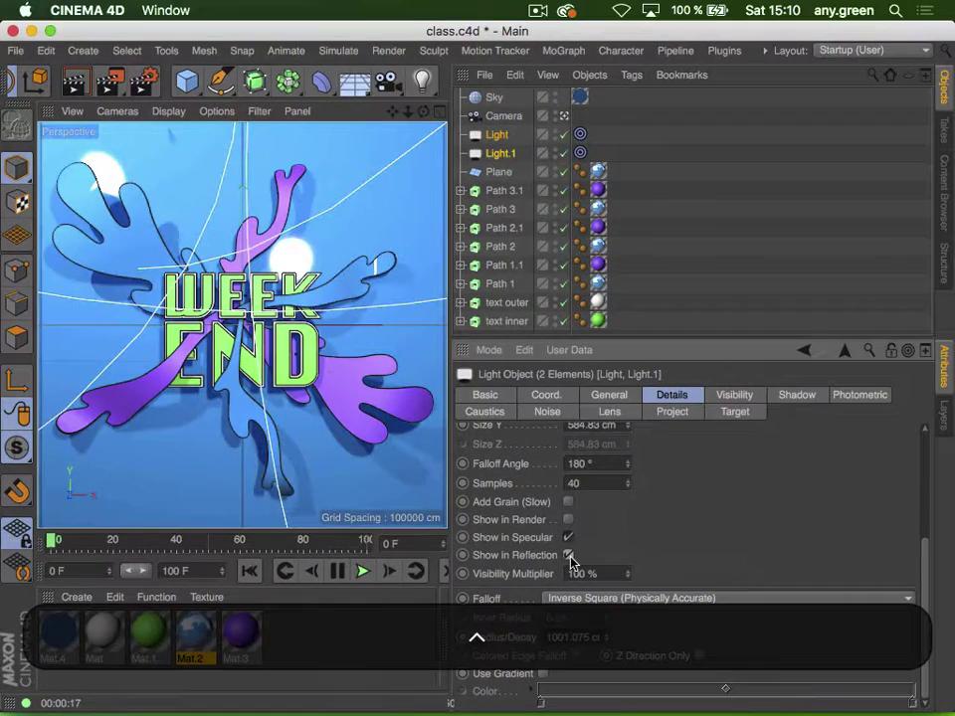
pyautogui.click(567, 537)
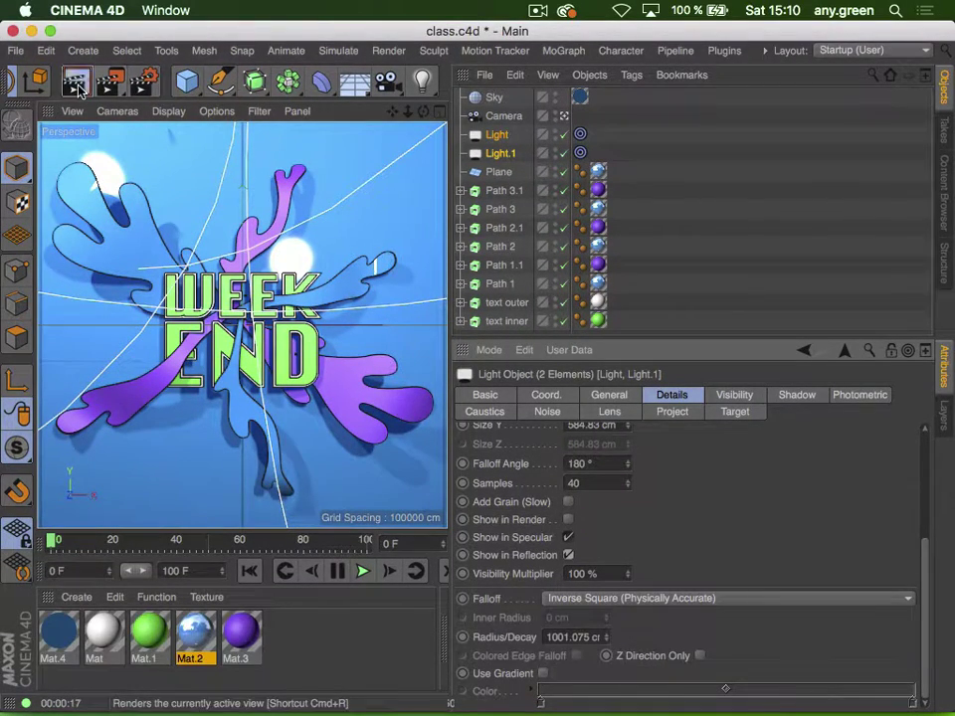
pyautogui.click(77, 87)
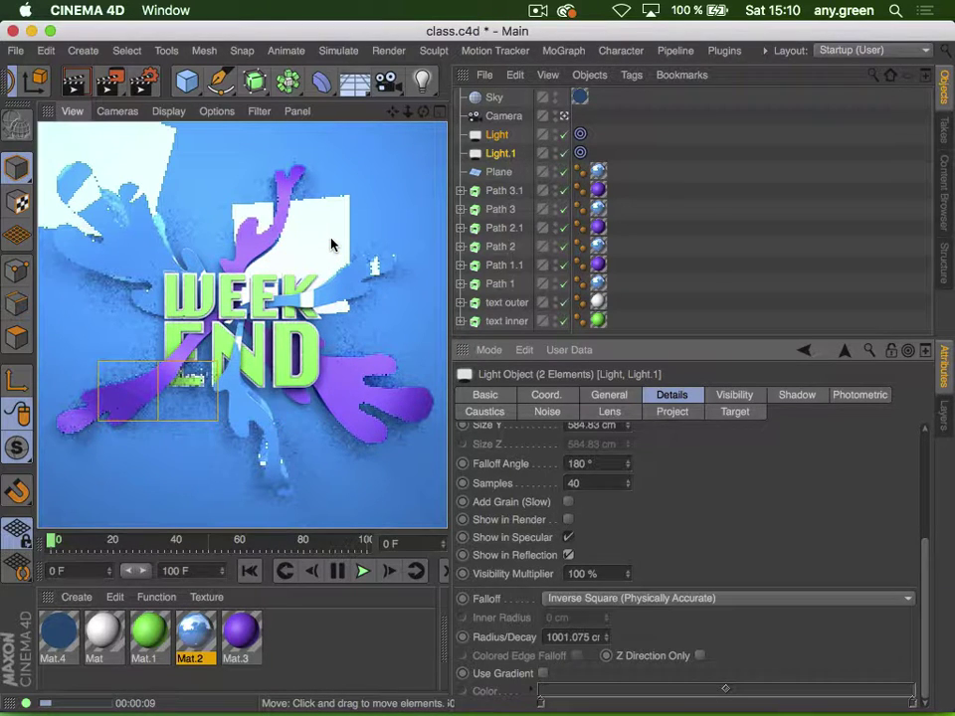
# Set the roughness of the Beckmann layer in Mat.2 to 35%
pyautogui.doubleClick(195, 633)
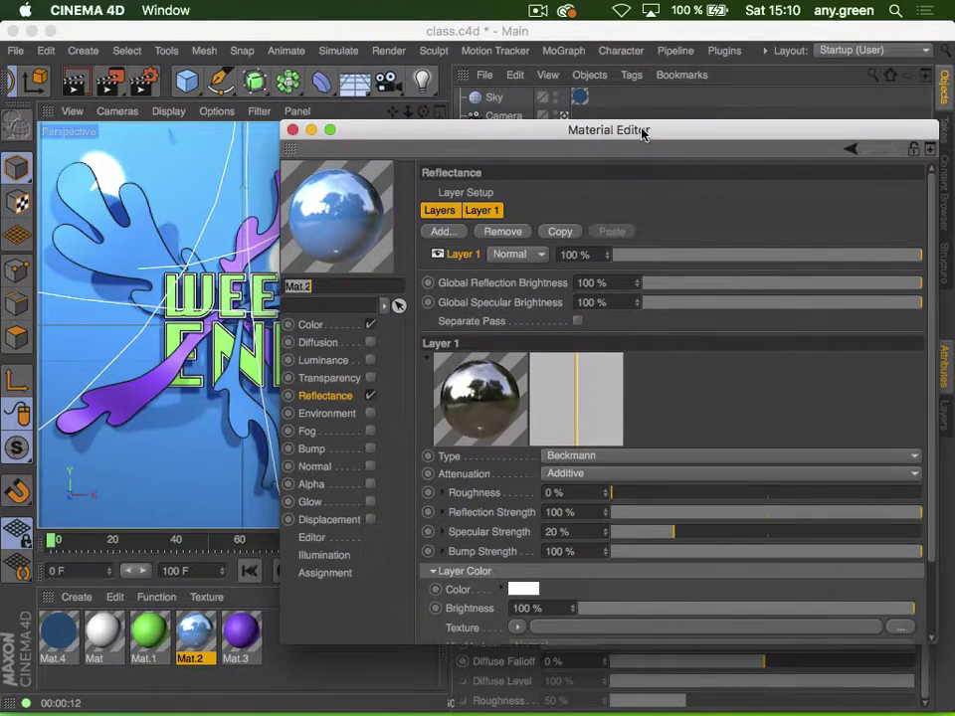
pyautogui.moveTo(646, 132); pyautogui.dragTo(629, 77)
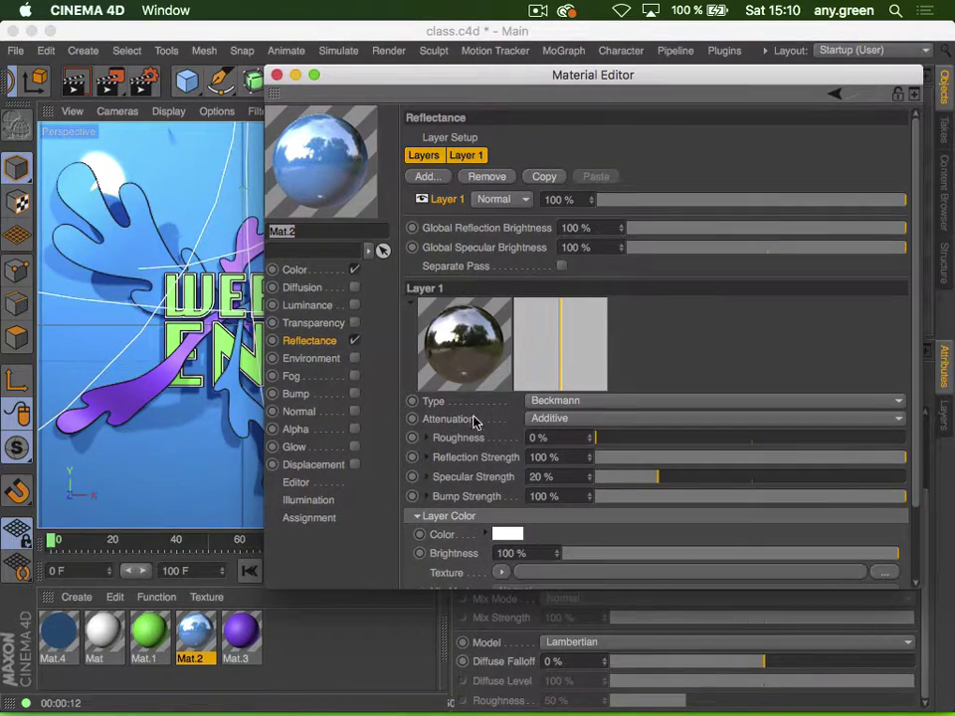
pyautogui.click(589, 437)
pyautogui.moveTo(603, 444); pyautogui.dragTo(703, 445)
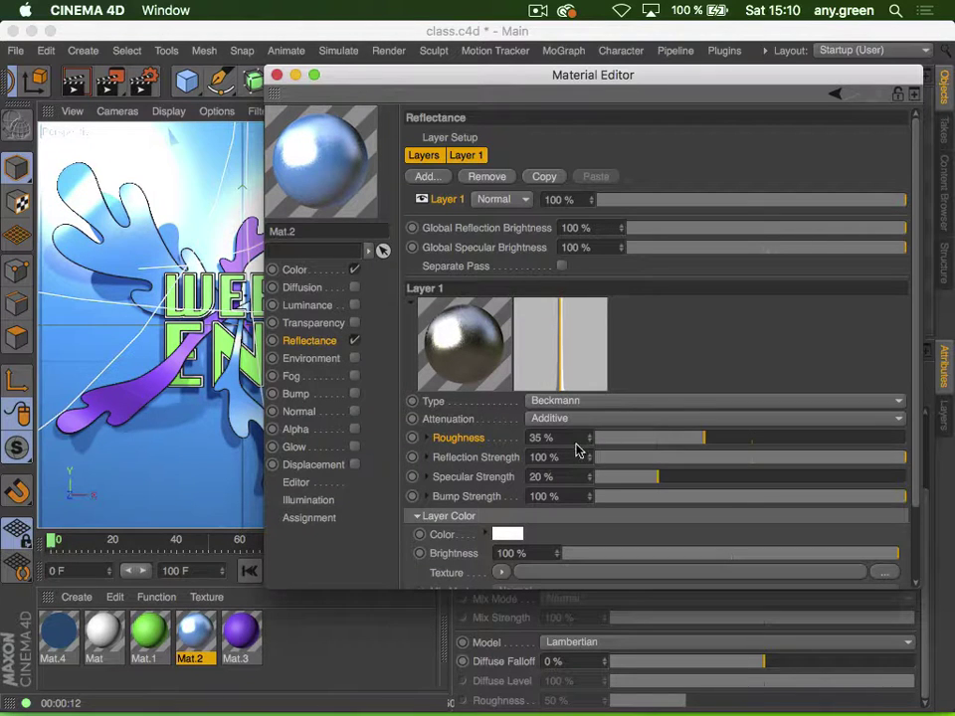
# Close the Material Editor and test-render the rougher reflection in the viewport
pyautogui.click(277, 76)
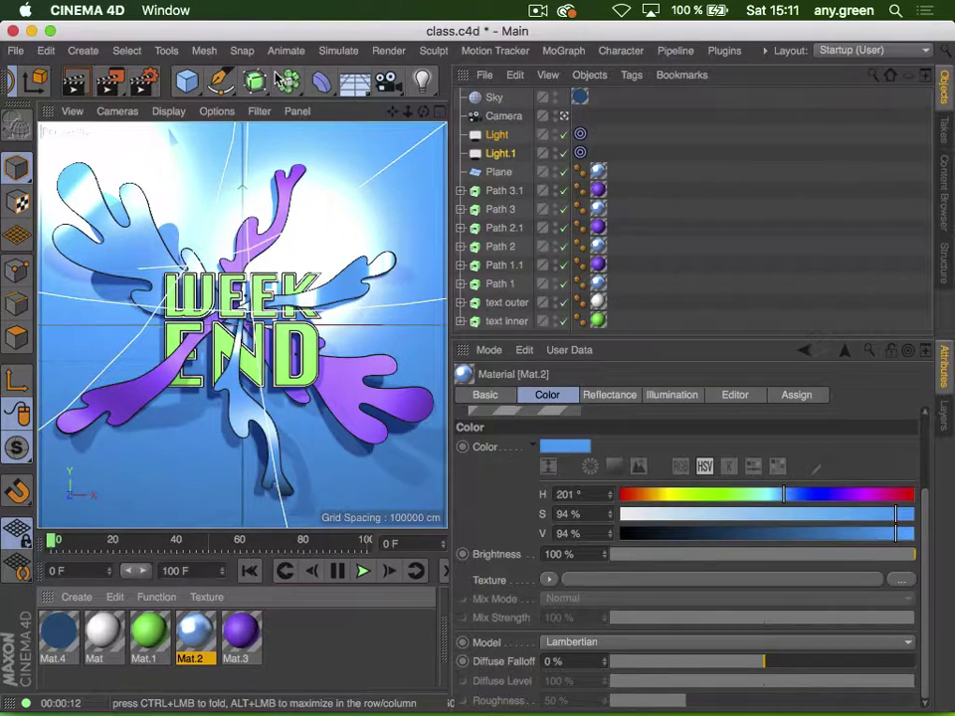
pyautogui.click(79, 83)
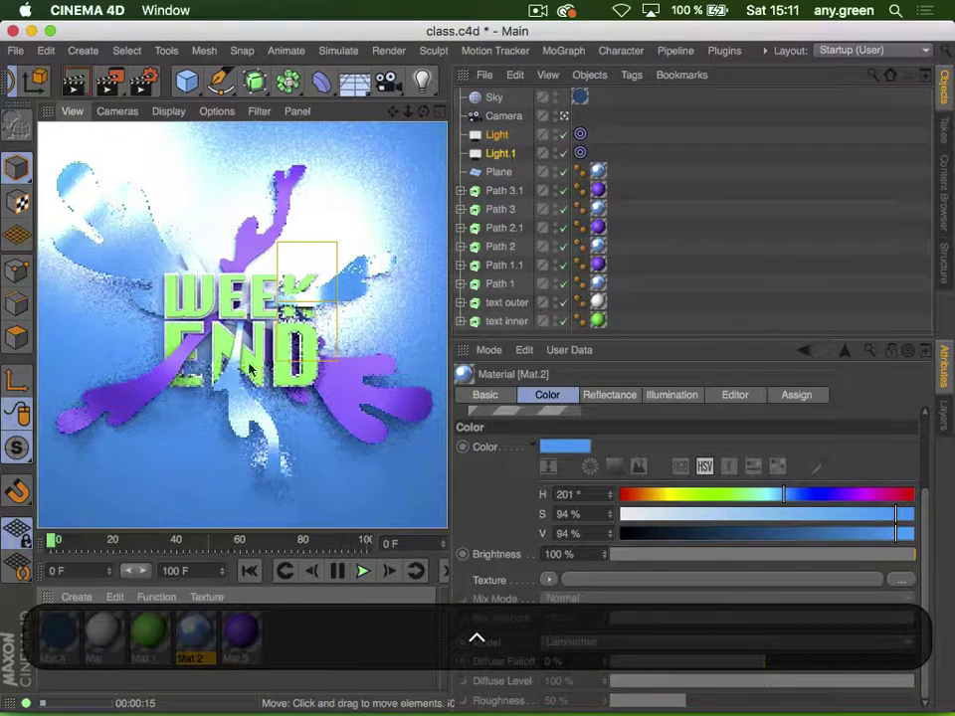
# Lower the strength of the Beckmann layer in Mat.2 to 33% and test-render the scene in the viewport
pyautogui.doubleClick(195, 629)
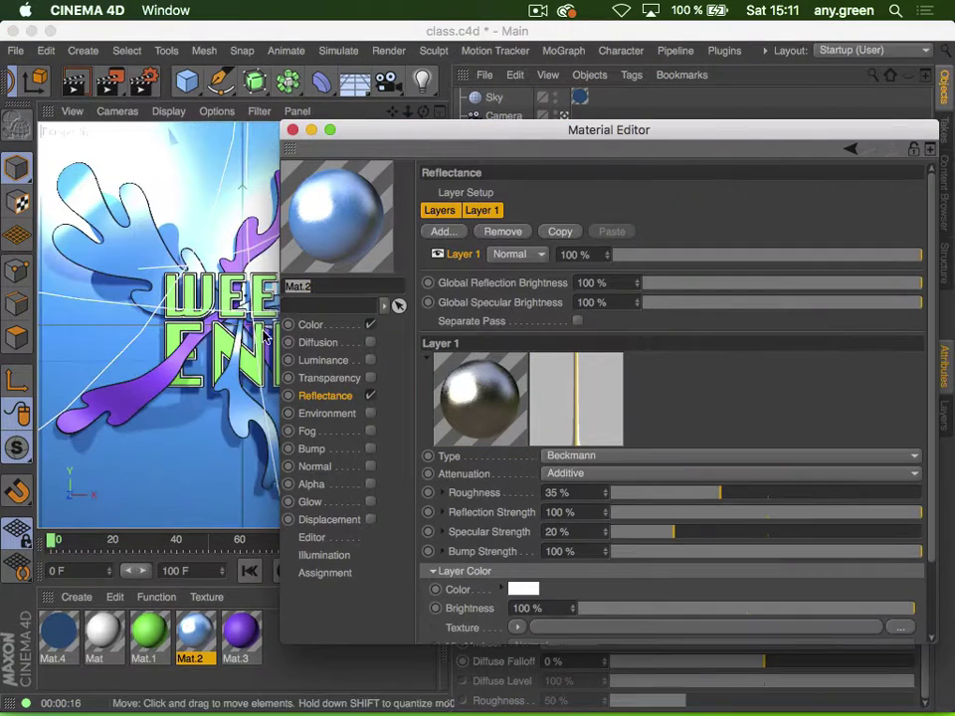
pyautogui.moveTo(913, 261); pyautogui.dragTo(768, 287)
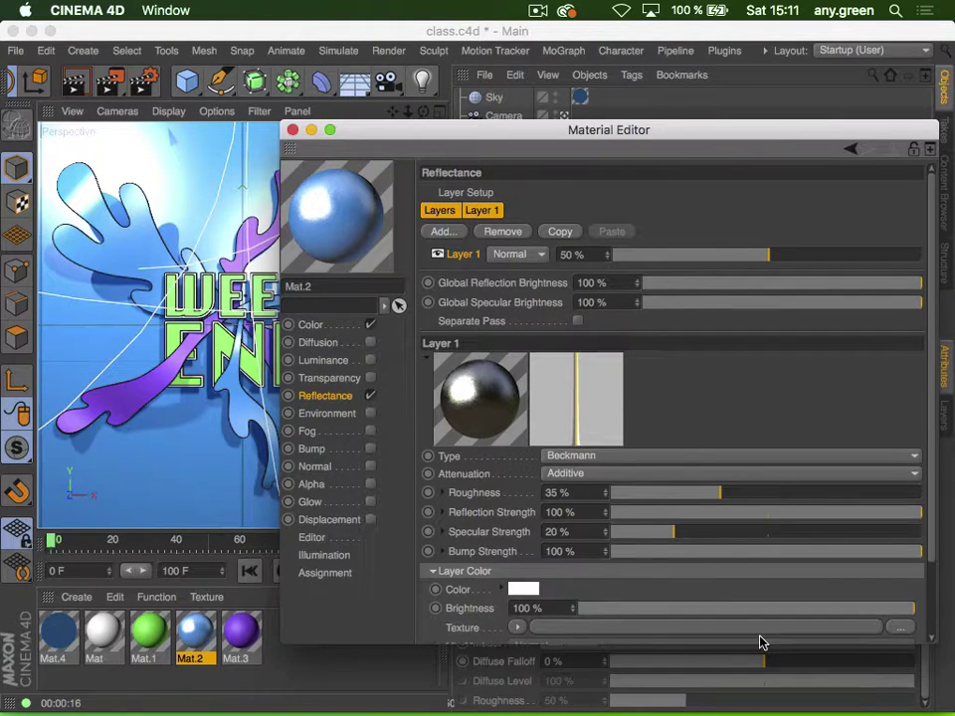
pyautogui.moveTo(667, 537); pyautogui.dragTo(643, 539)
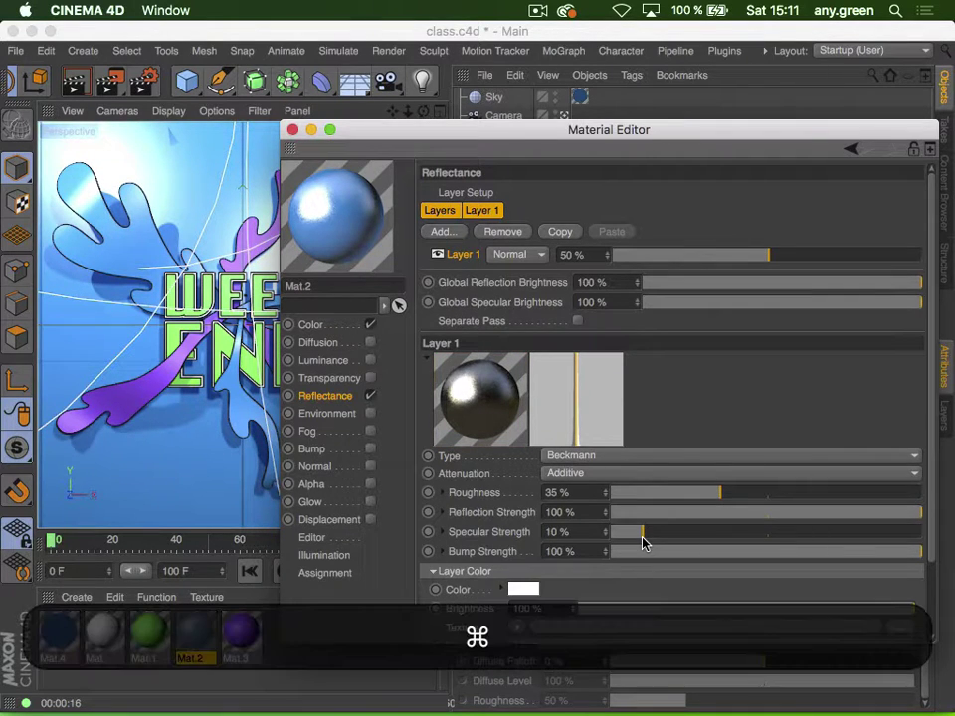
pyautogui.press('super+z')
pyautogui.moveTo(766, 269); pyautogui.dragTo(686, 259)
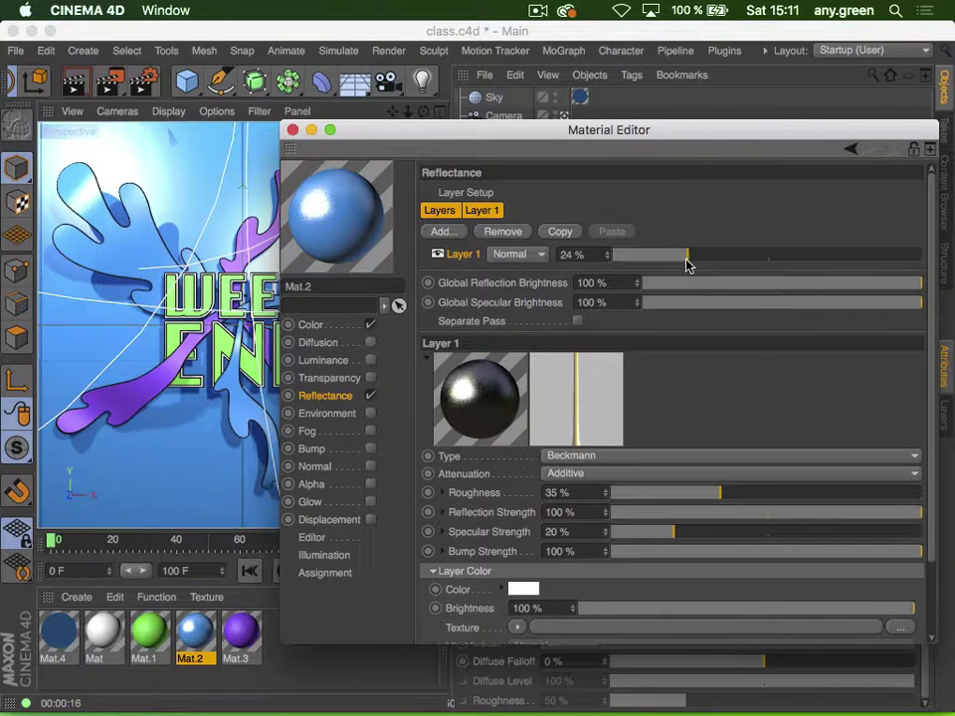
pyautogui.click(291, 130)
pyautogui.click(78, 85)
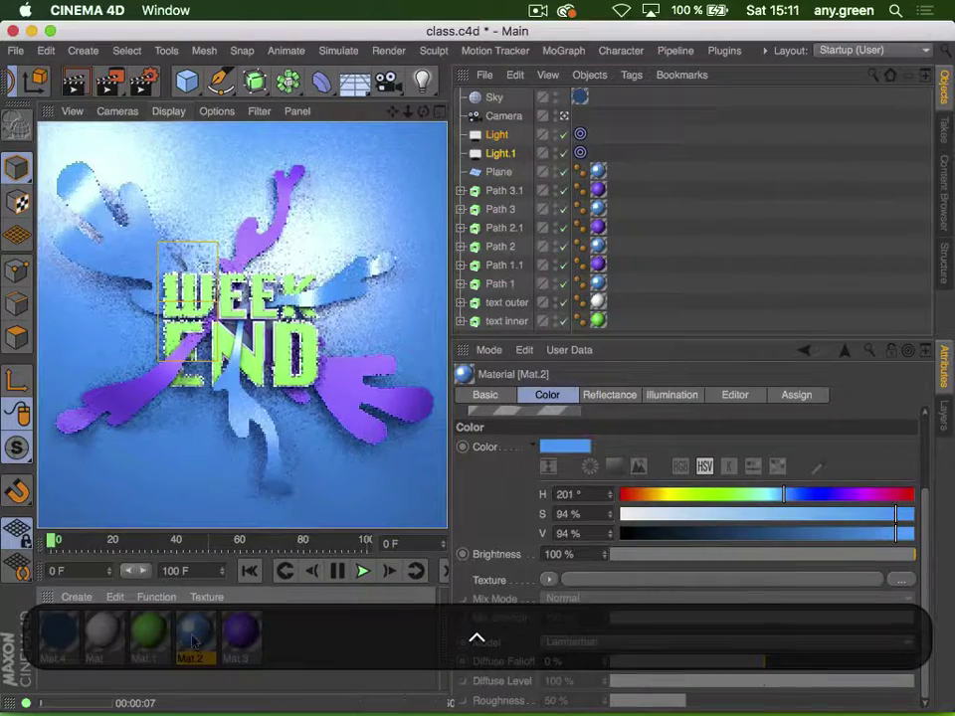
# Set the Beckmann layer in Mat.2 to 45% roughness and 25% layer strength, and test-render the scene
pyautogui.doubleClick(194, 631)
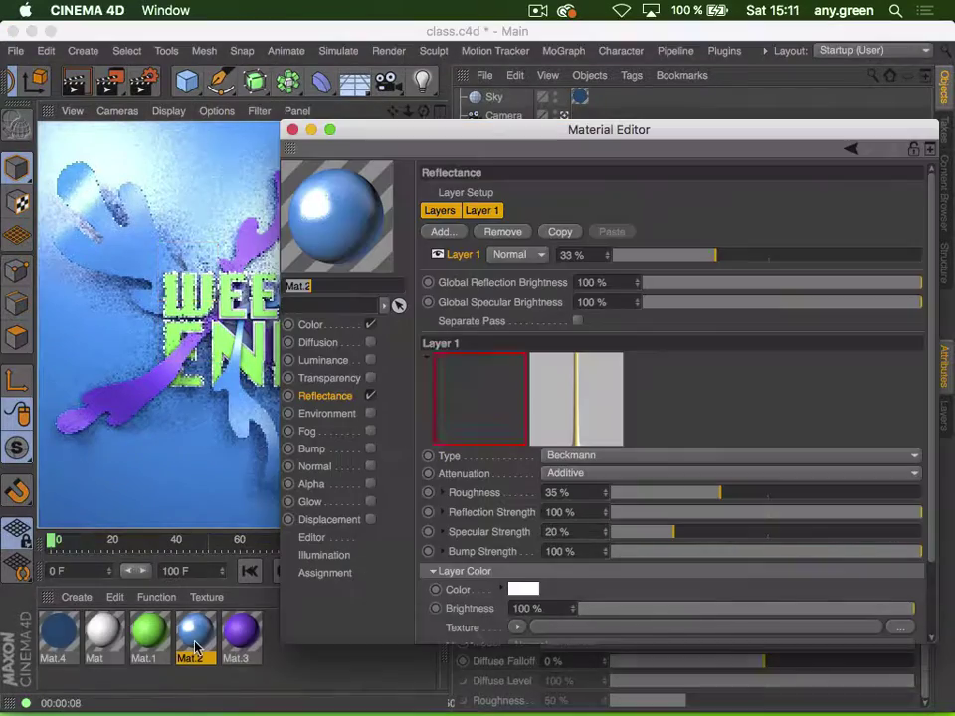
pyautogui.click(561, 492)
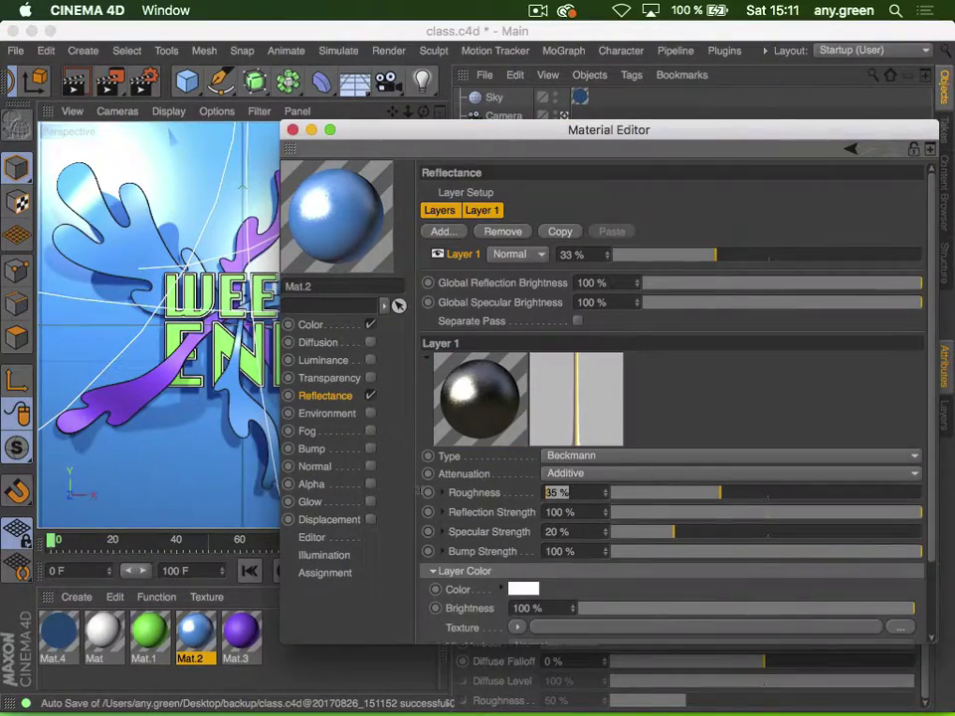
pyautogui.write('45')
pyautogui.press('Return')
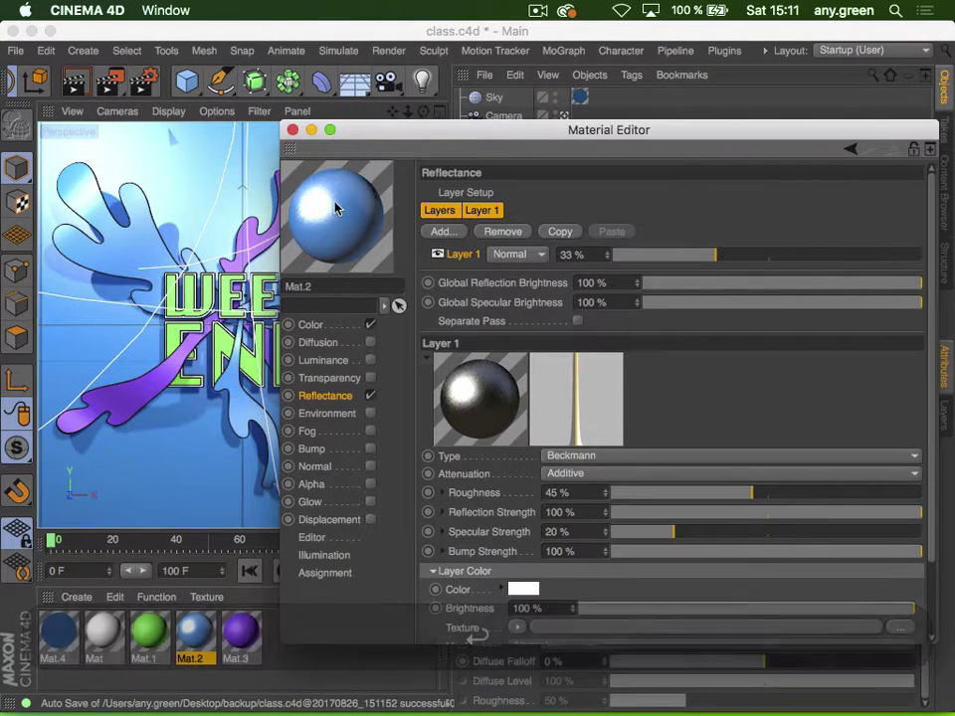
pyautogui.click(571, 255)
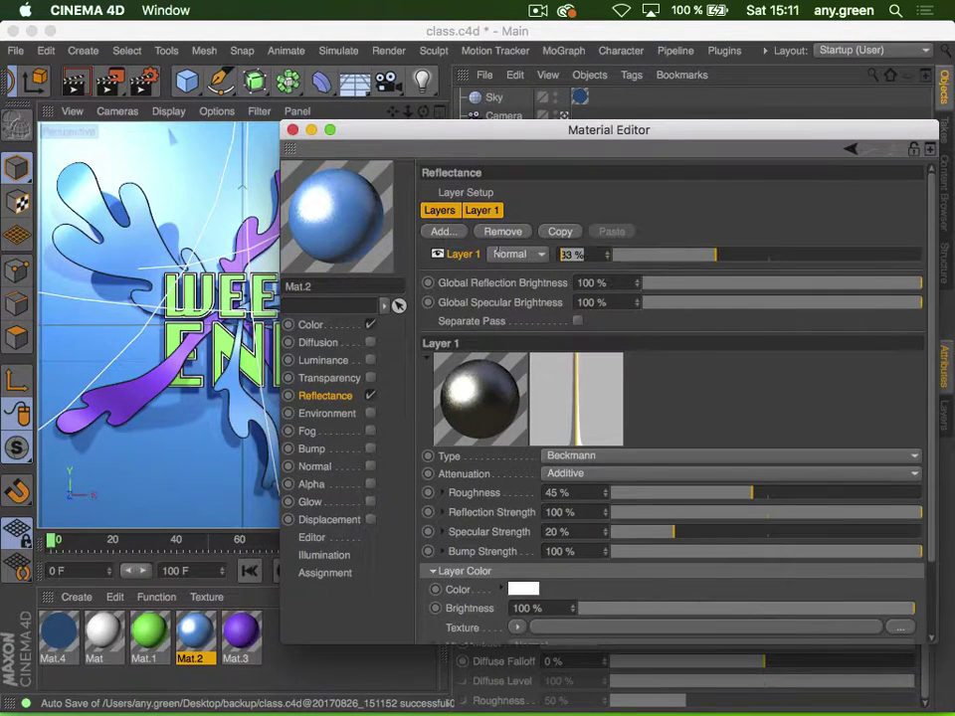
pyautogui.write('25')
pyautogui.press('Return')
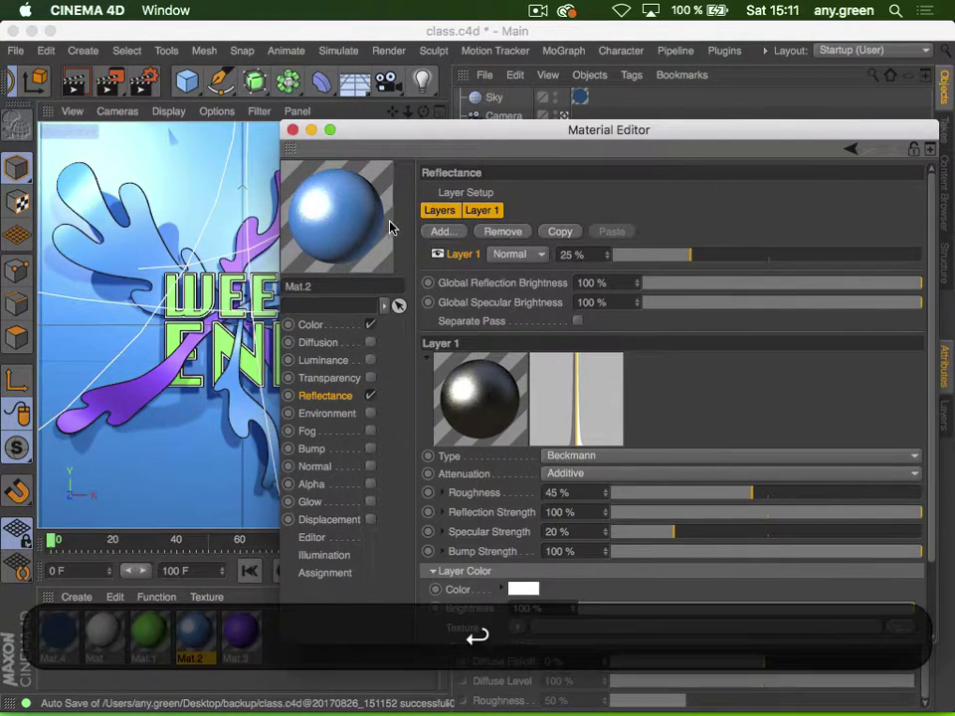
pyautogui.click(293, 130)
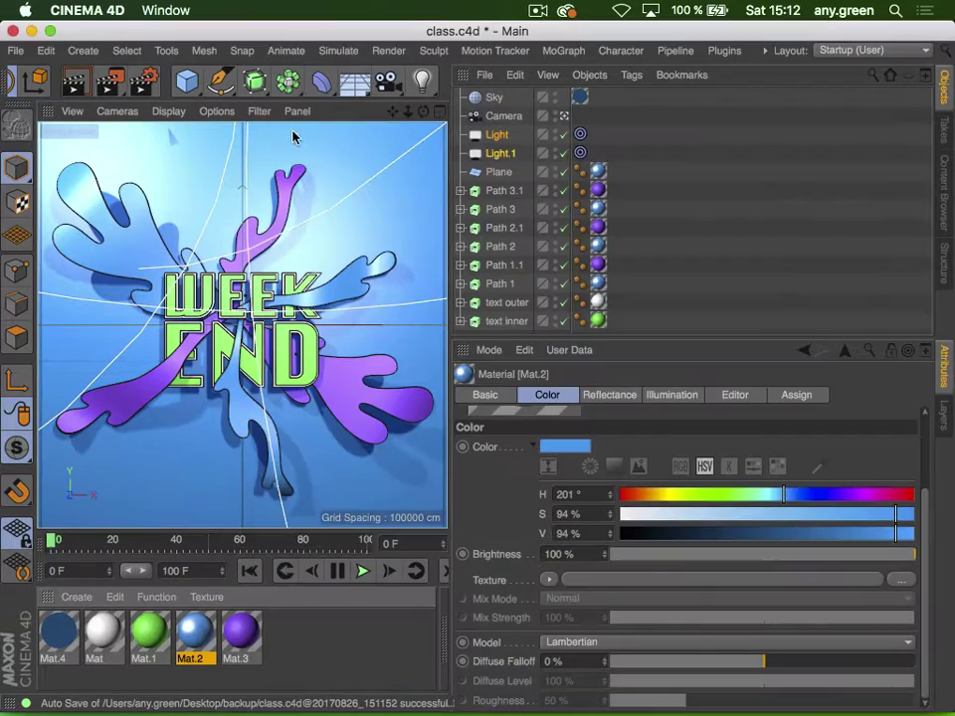
pyautogui.click(81, 85)
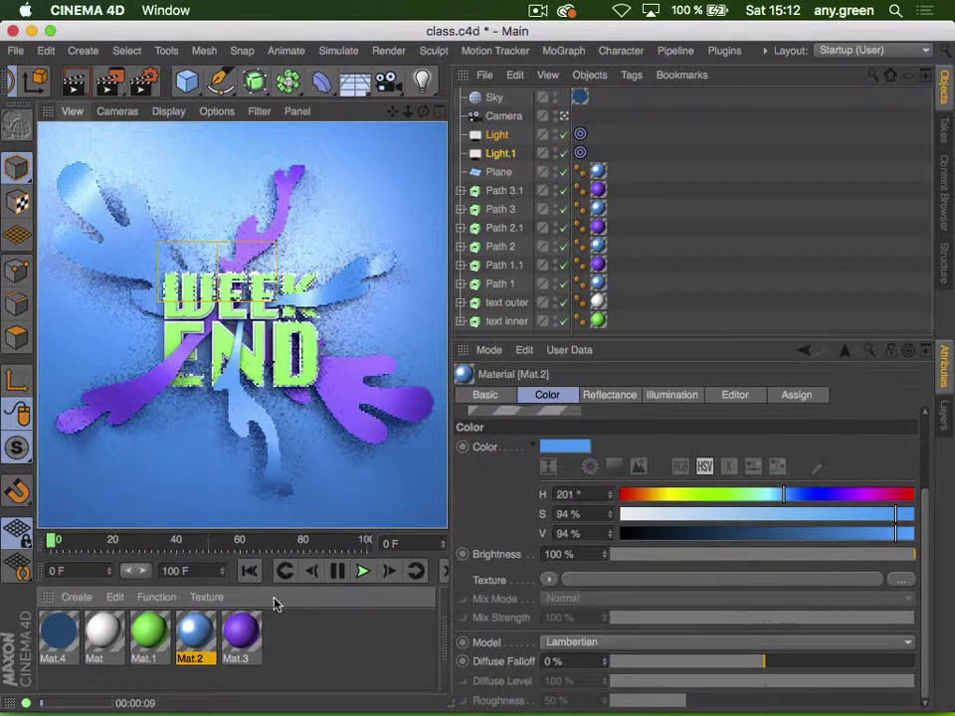
# Copy the Beckmann layer from Mat.2 and paste it into Mat.3 in place of its Default Specular layer
pyautogui.doubleClick(202, 634)
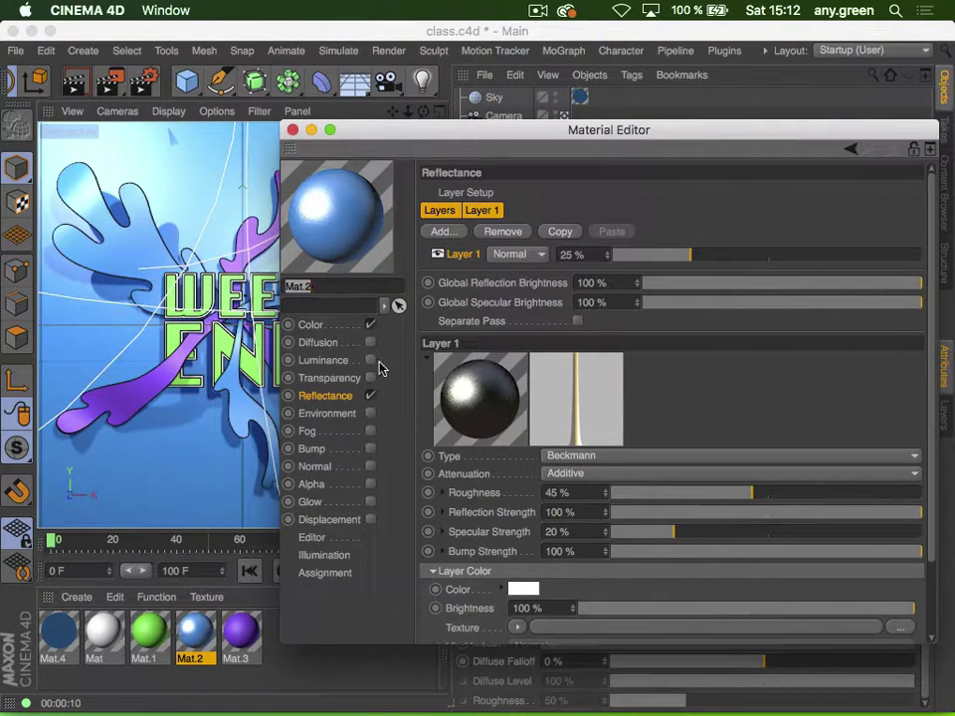
pyautogui.click(470, 258)
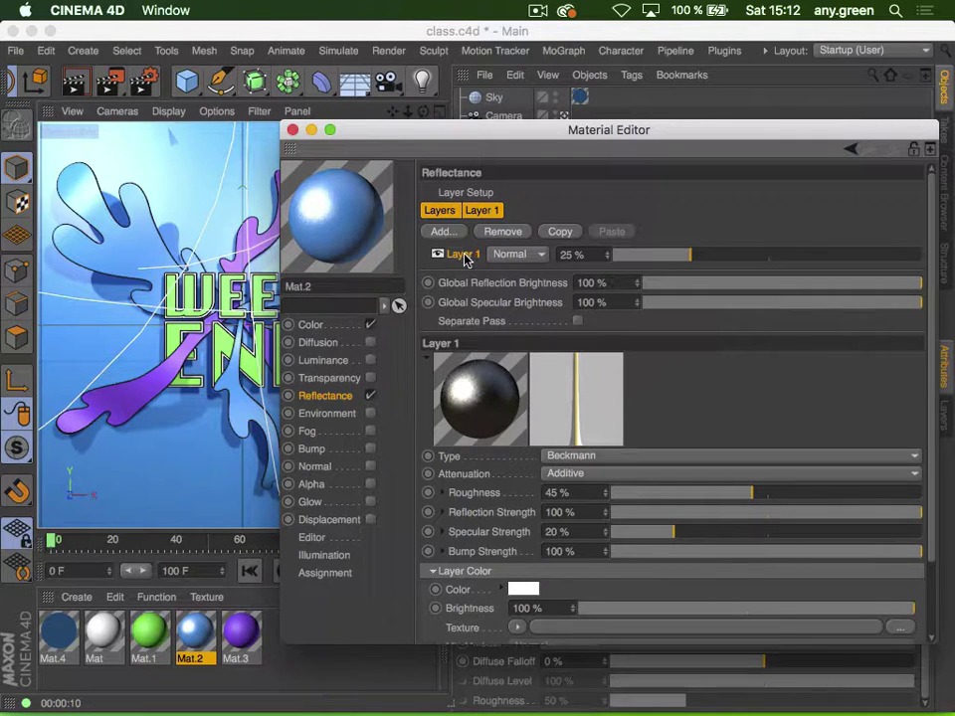
pyautogui.click(563, 234)
pyautogui.click(236, 635)
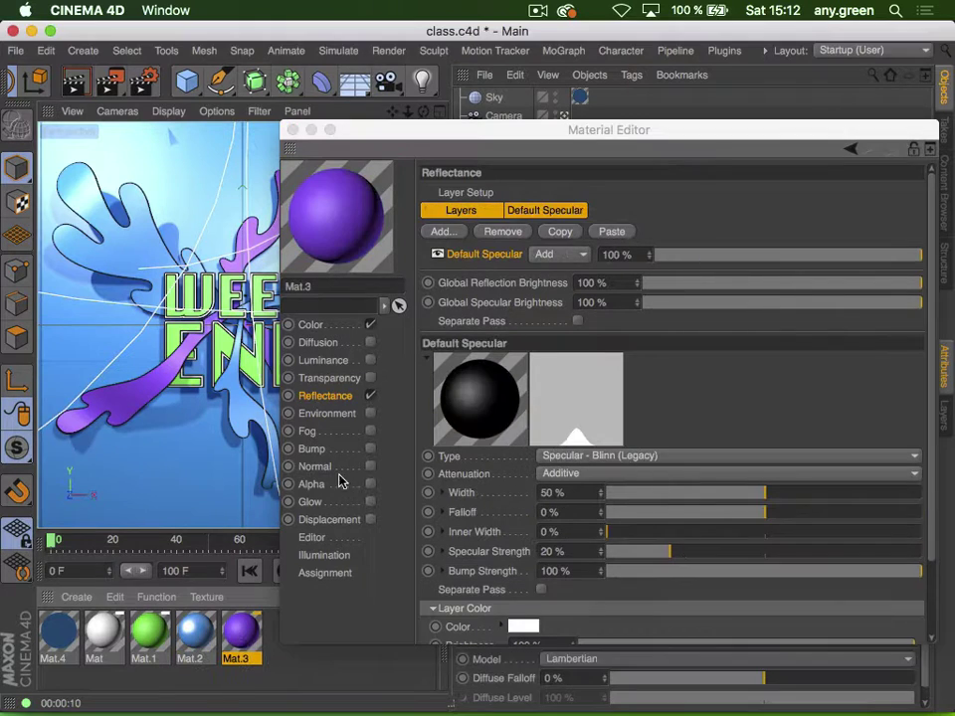
pyautogui.click(500, 232)
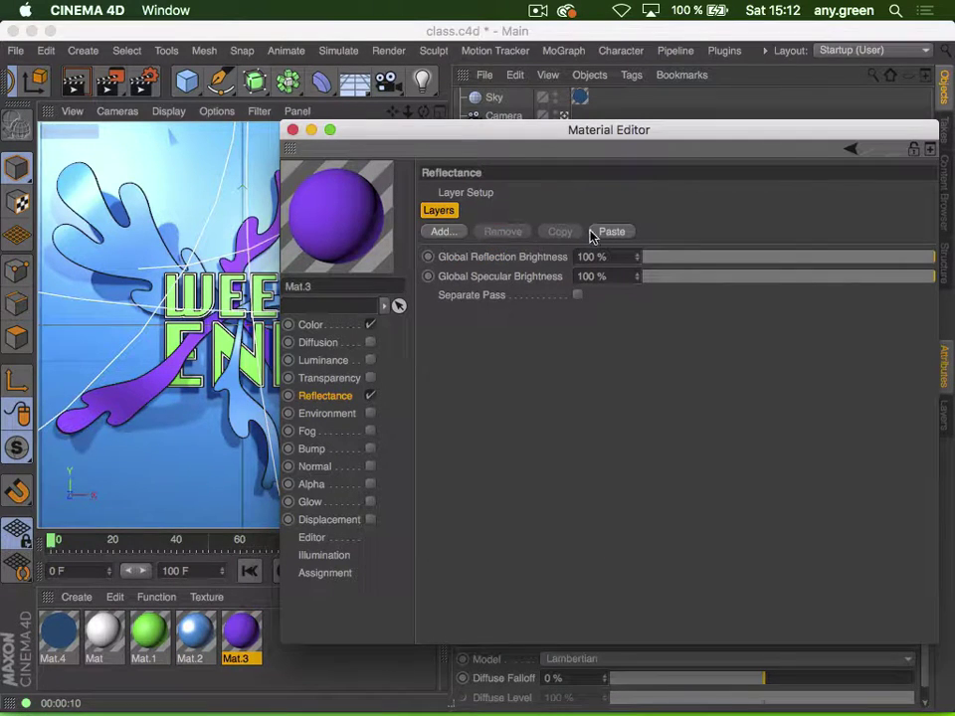
pyautogui.click(610, 232)
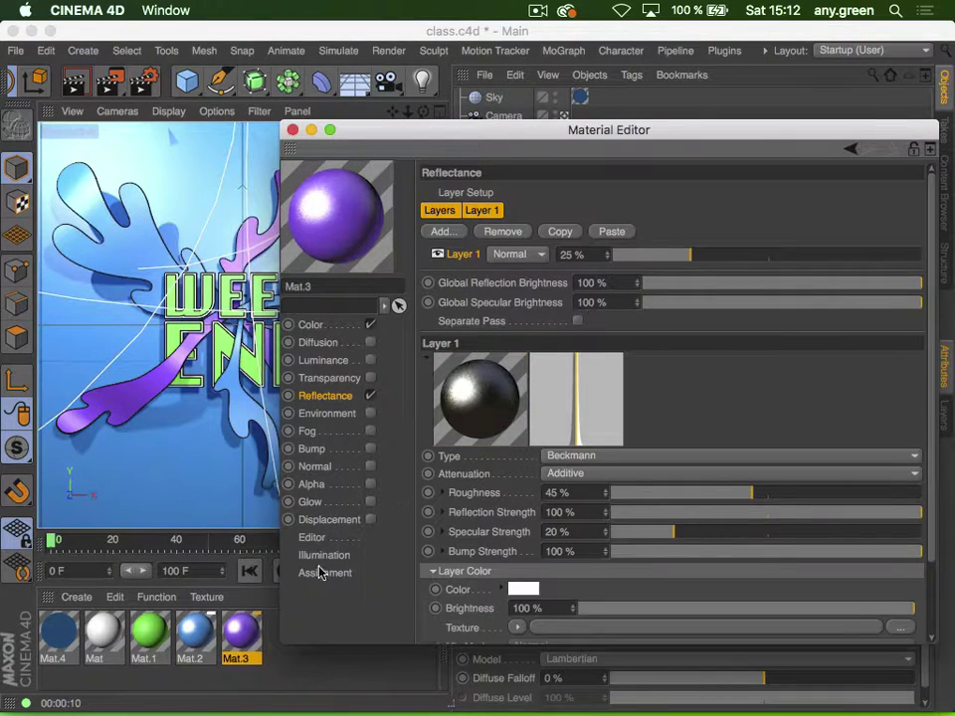
# Replace the Default Specular layer in Mat.1 with the copied Beckmann layer and close the Material Editor
pyautogui.click(133, 628)
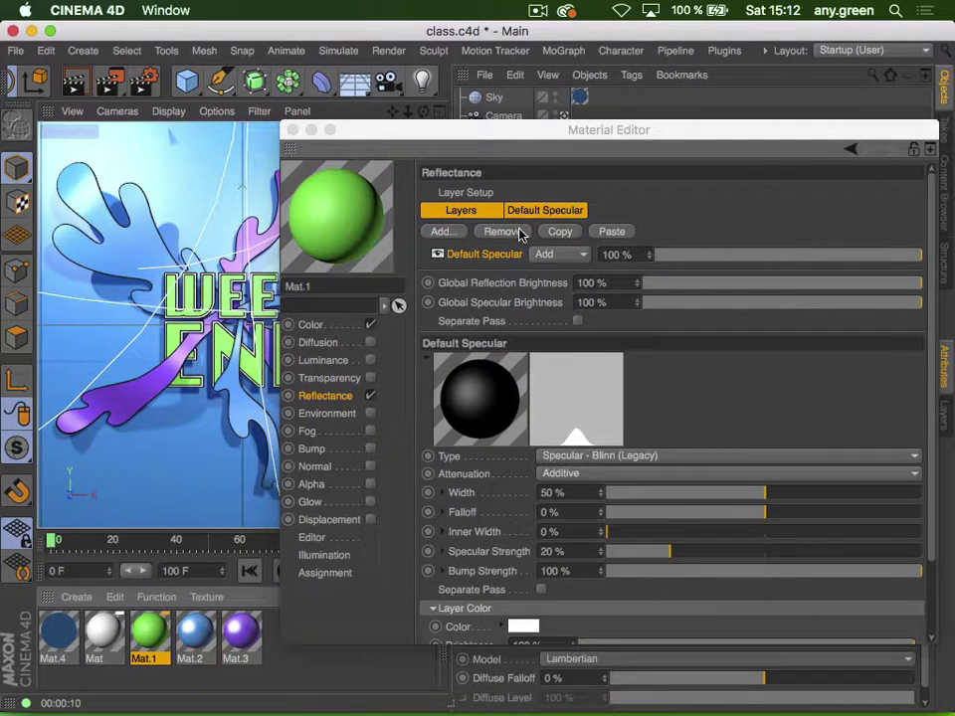
pyautogui.click(517, 232)
pyautogui.click(611, 232)
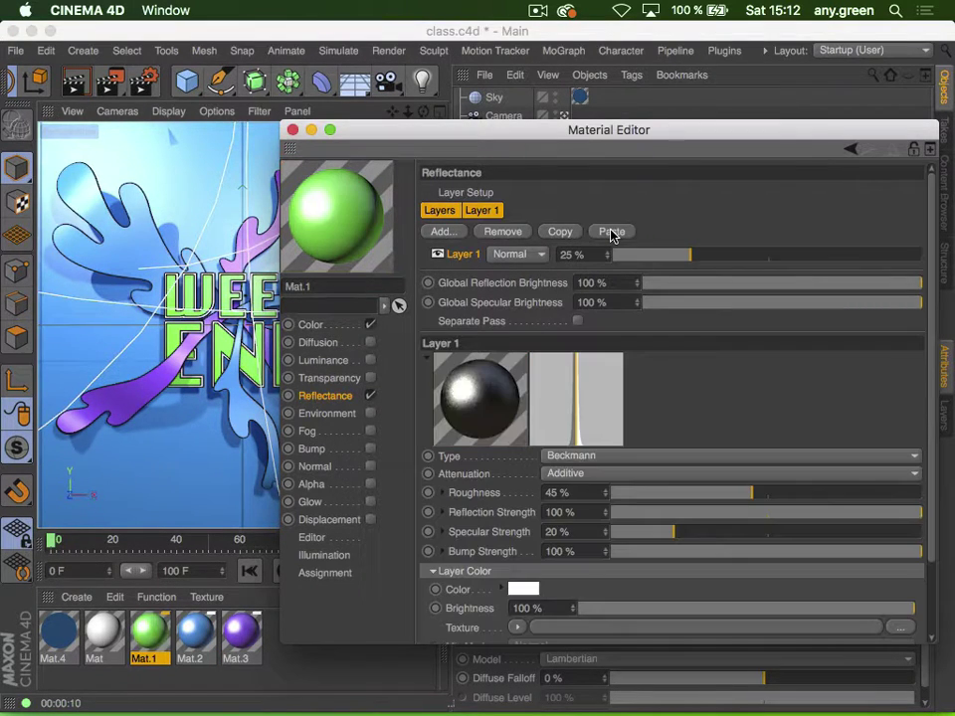
pyautogui.click(292, 130)
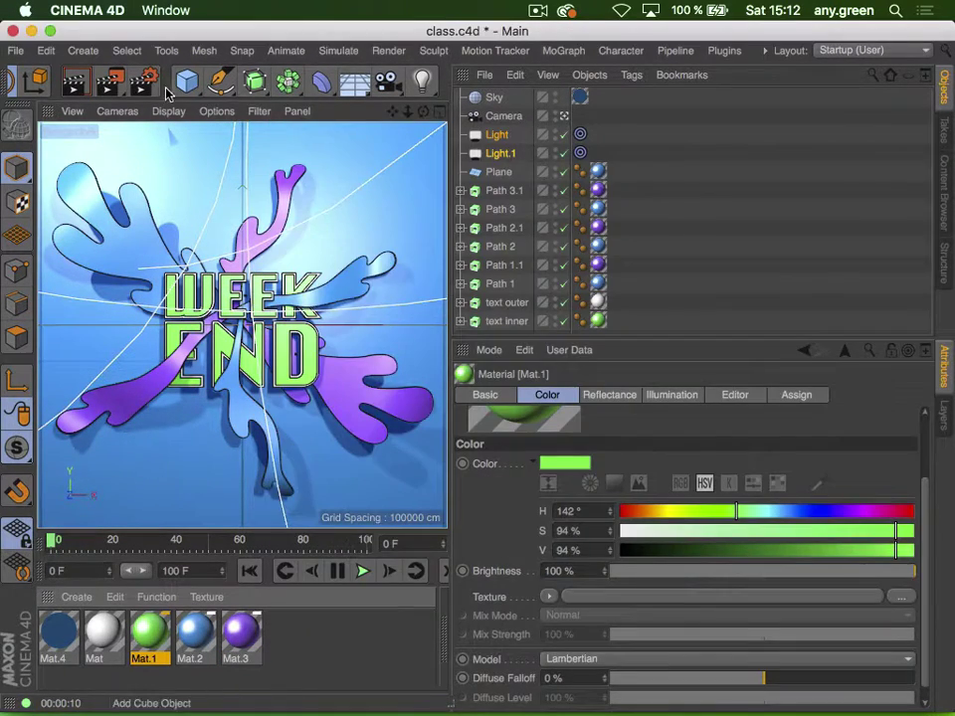
pyautogui.click(106, 84)
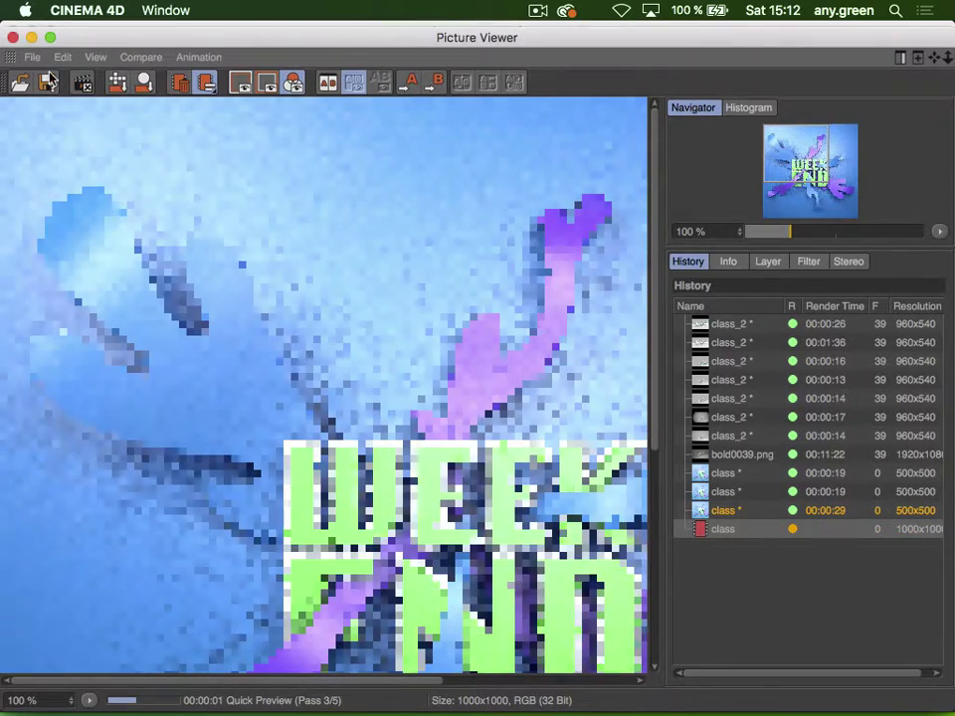
pyautogui.click(12, 37)
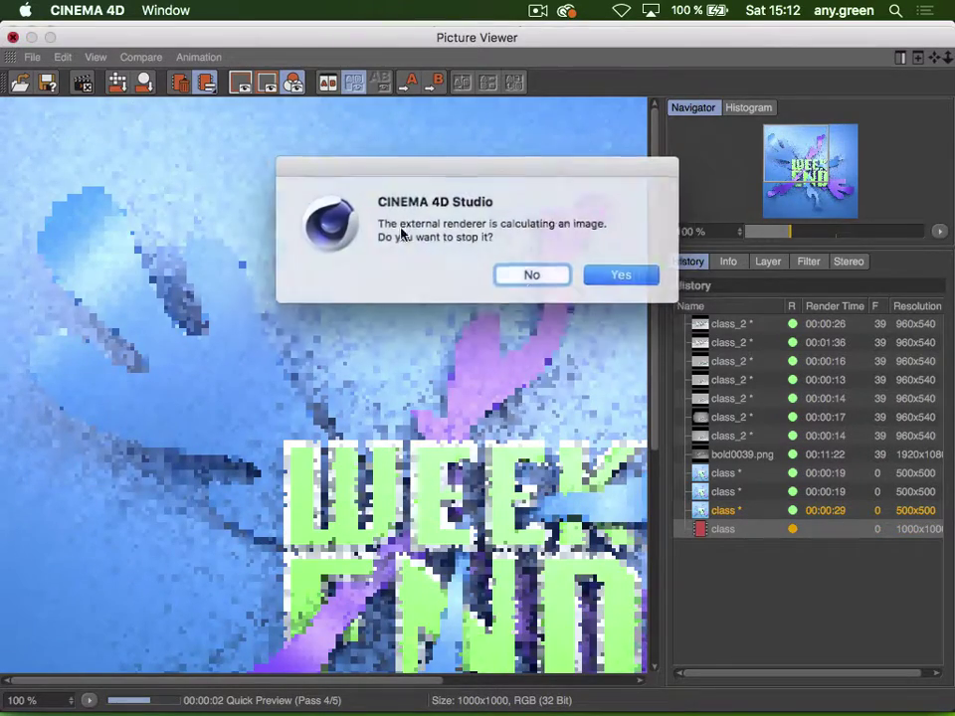
pyautogui.click(623, 273)
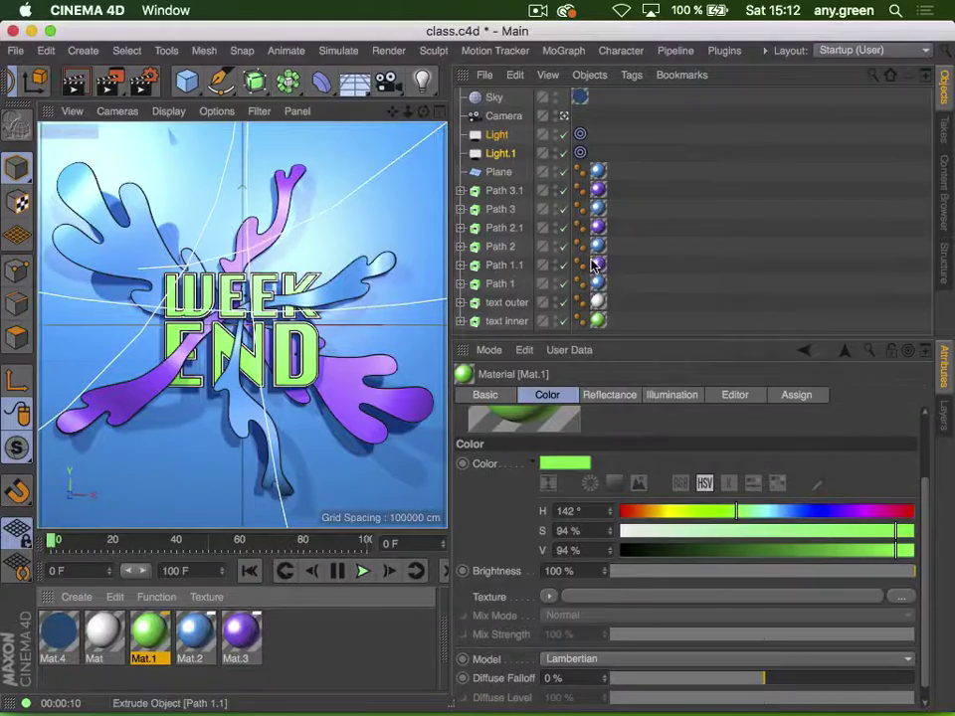
# Test-render the scene in the viewport with the Beckmann reflections on Mat.1, Mat.2 and Mat.3
pyautogui.click(74, 83)
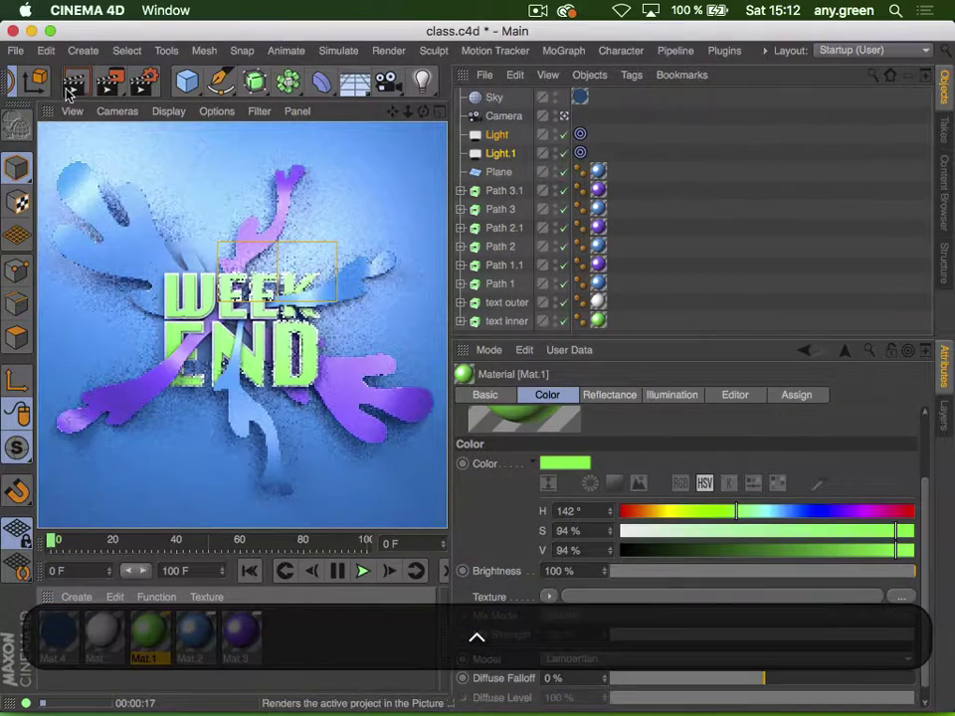
# Revert the class.c4d project to its last saved version, discarding the unsaved changes
pyautogui.click(16, 49)
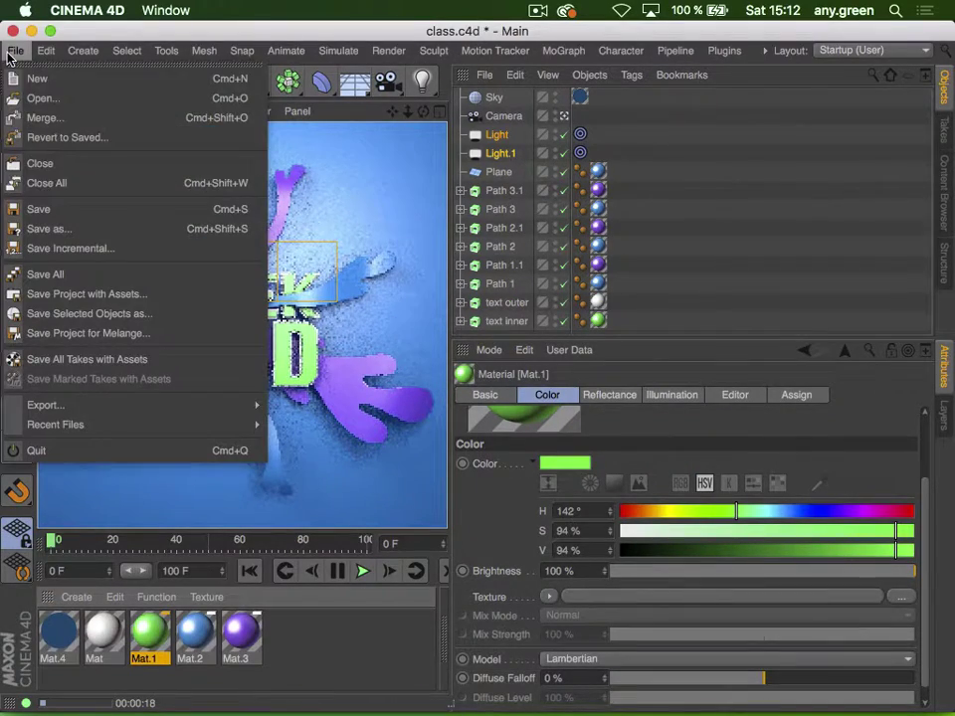
pyautogui.click(90, 137)
pyautogui.click(619, 274)
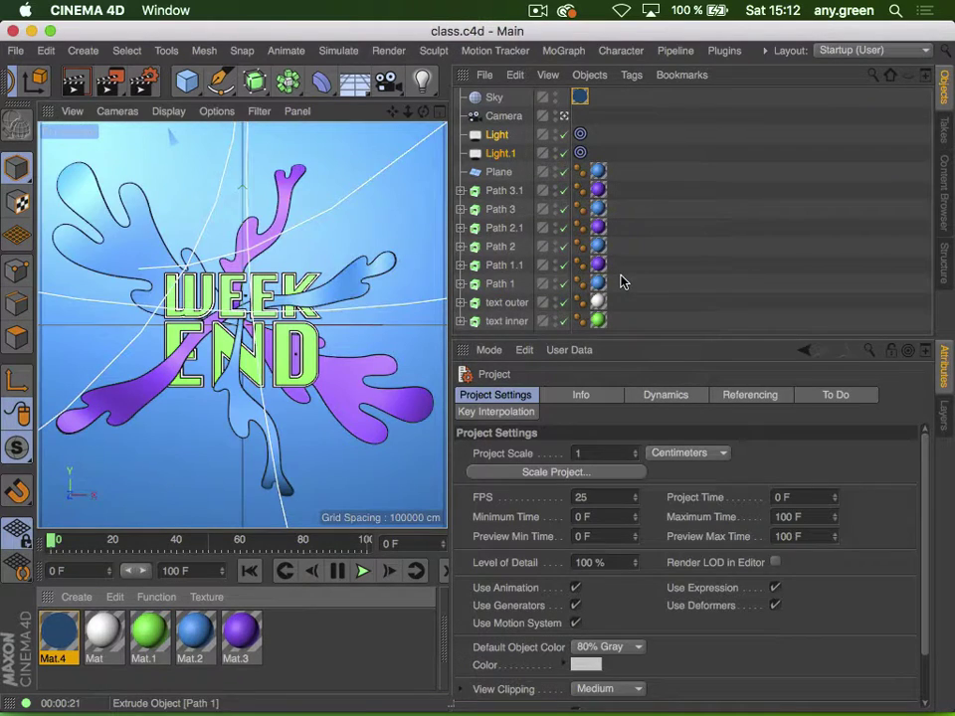
# Remove the Default Specular layer from the reflectance of Mat.2 and add a Beckmann layer
pyautogui.doubleClick(189, 636)
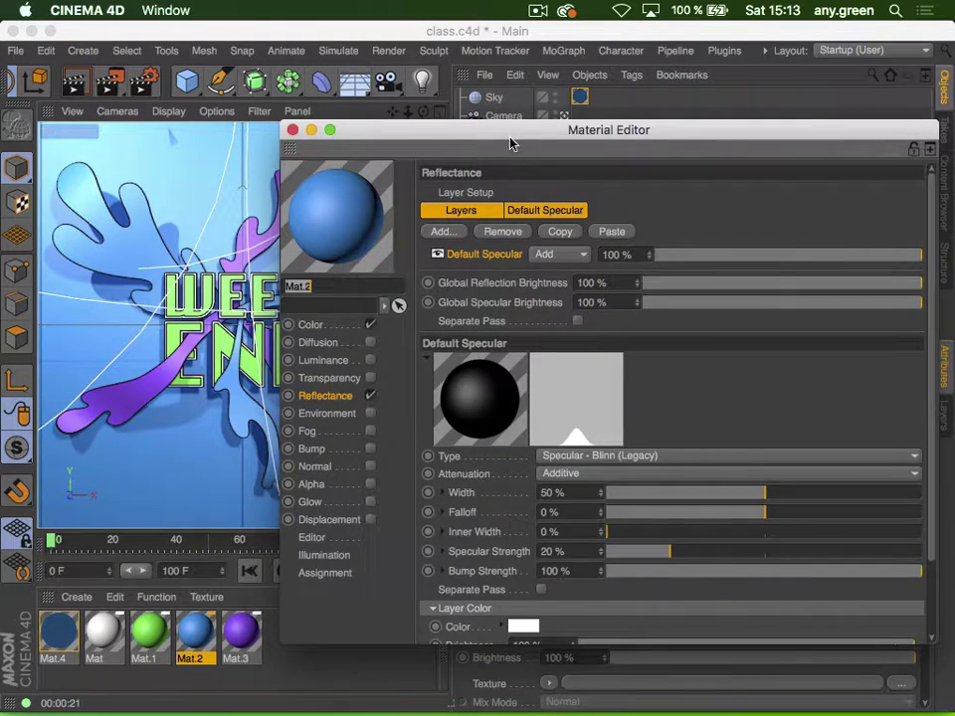
pyautogui.moveTo(511, 140); pyautogui.dragTo(473, 121)
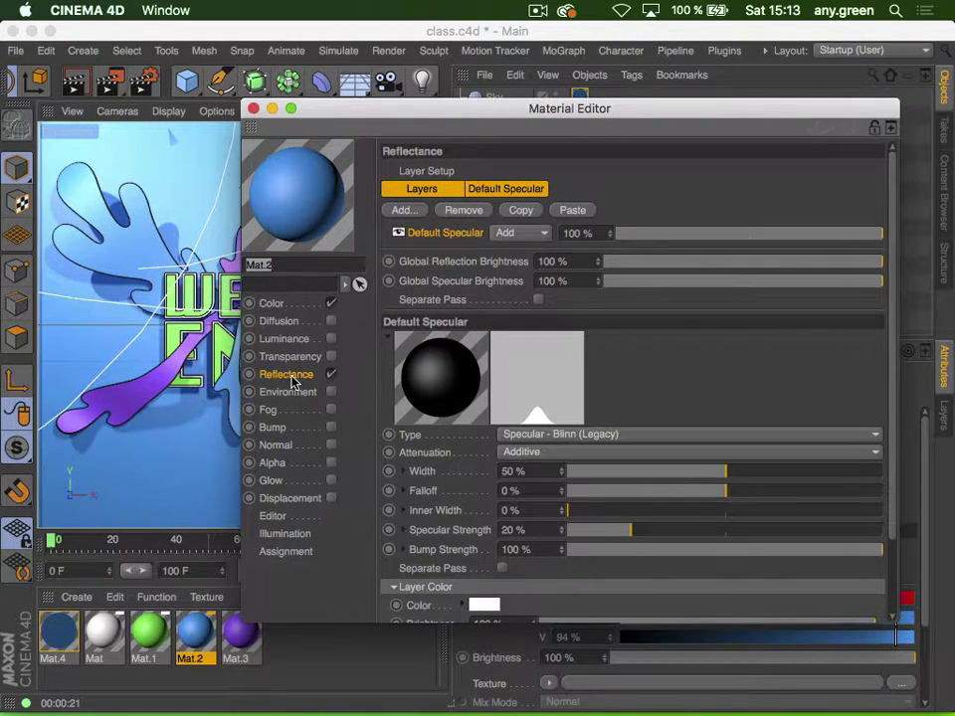
pyautogui.click(467, 214)
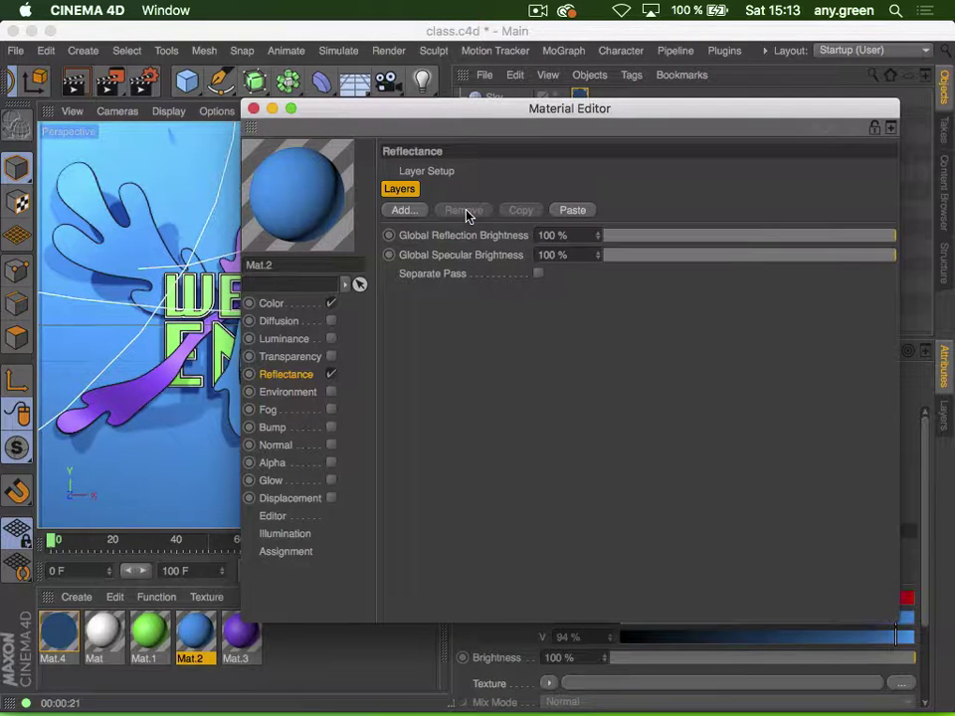
pyautogui.click(402, 210)
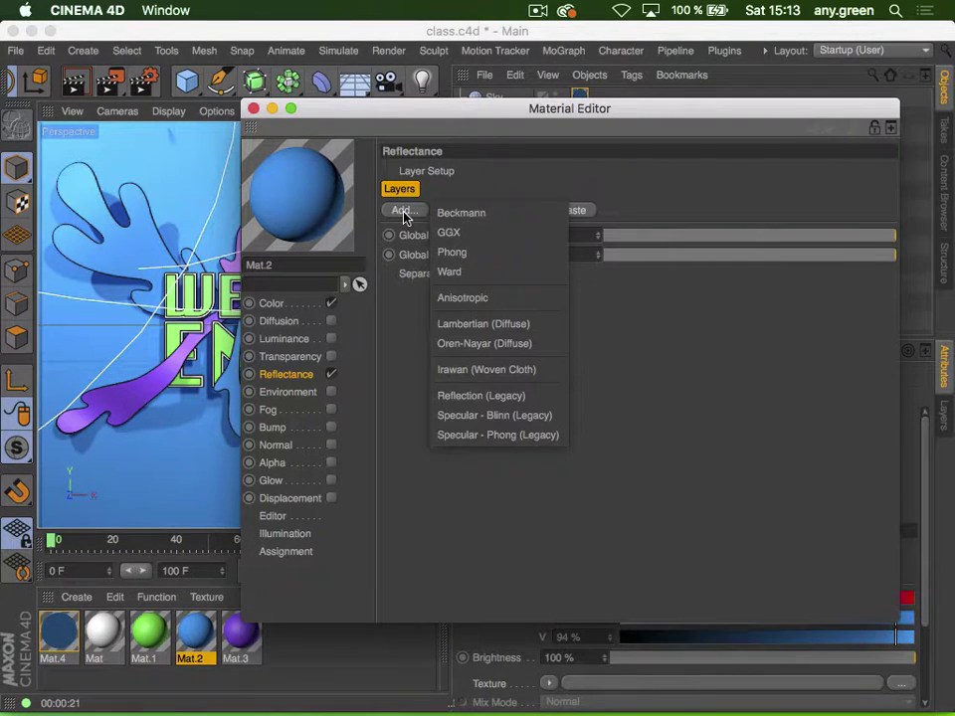
pyautogui.click(485, 215)
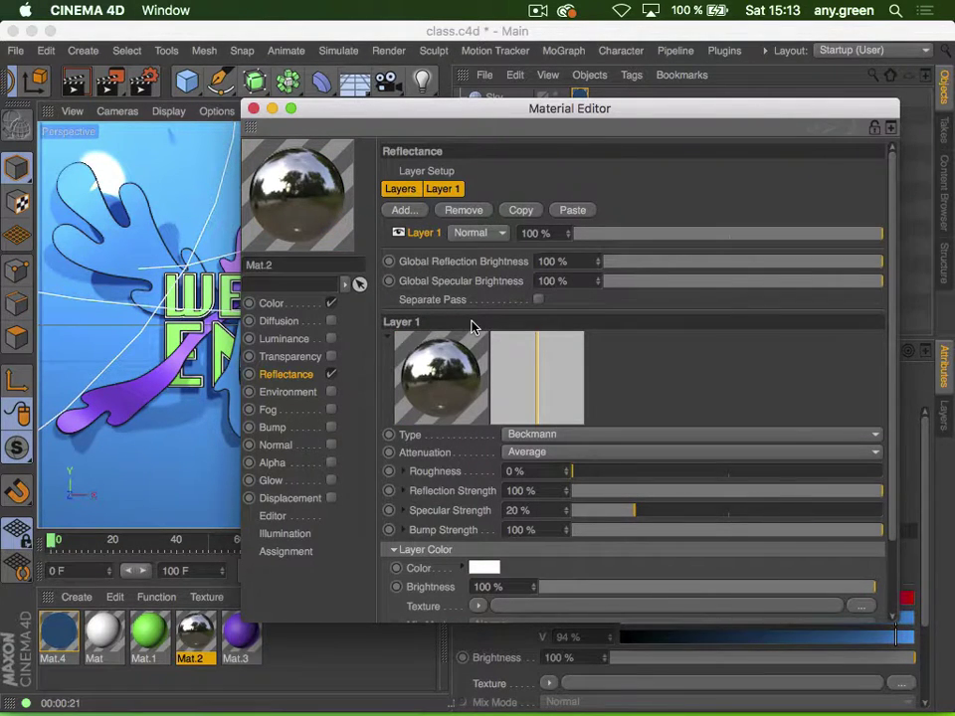
# Set the Beckmann layer of Mat.2 to Additive attenuation with 45% roughness and 25% layer opacity
pyautogui.scroll(-3, 474, 328)
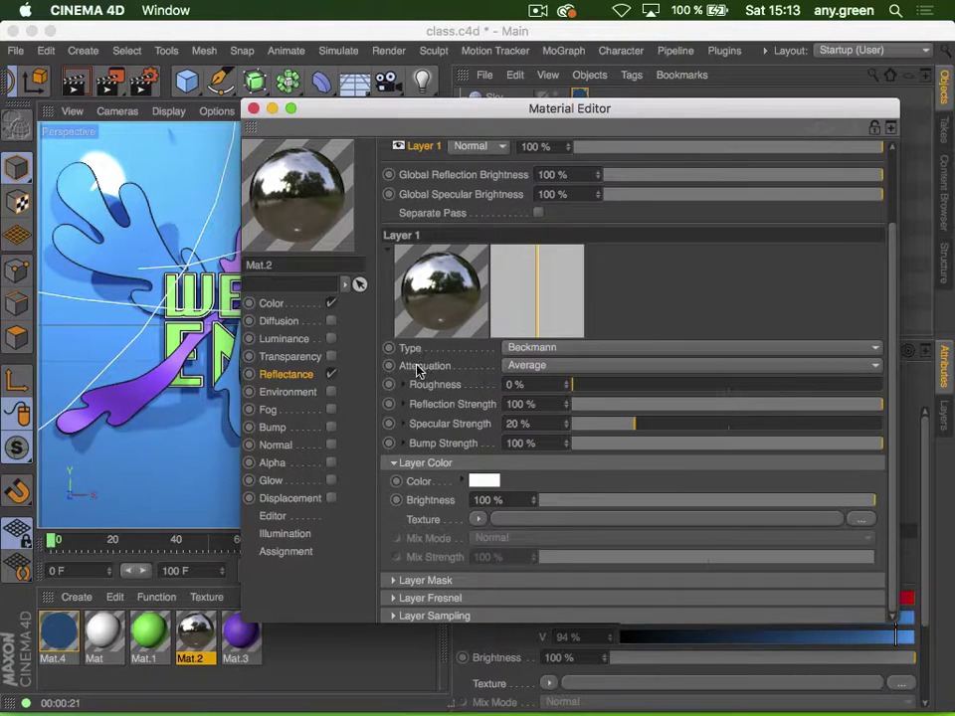
pyautogui.click(553, 370)
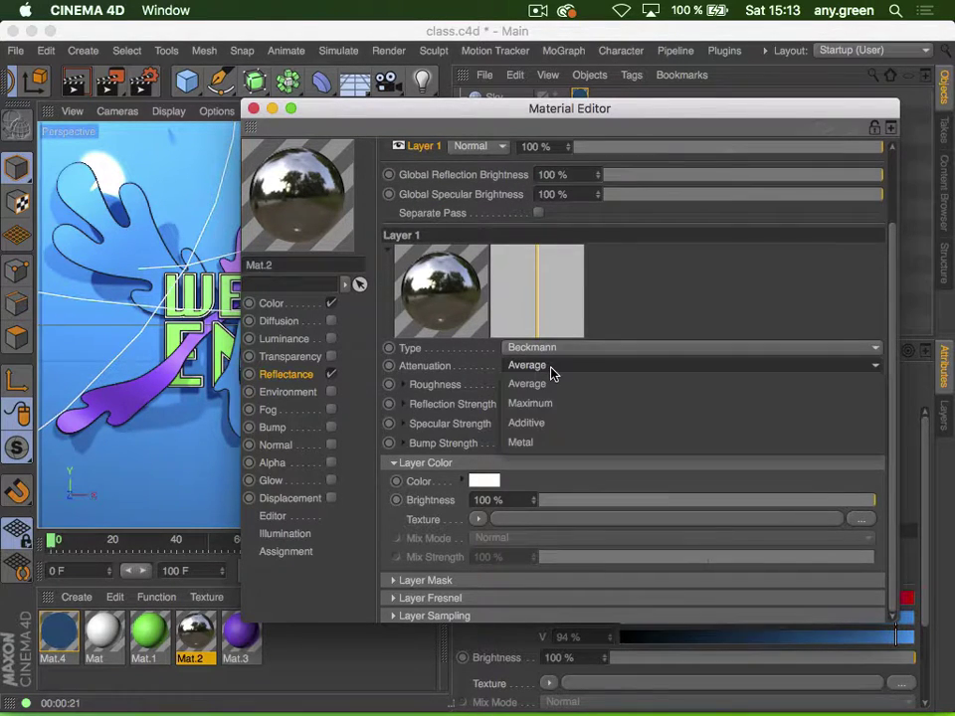
pyautogui.click(563, 425)
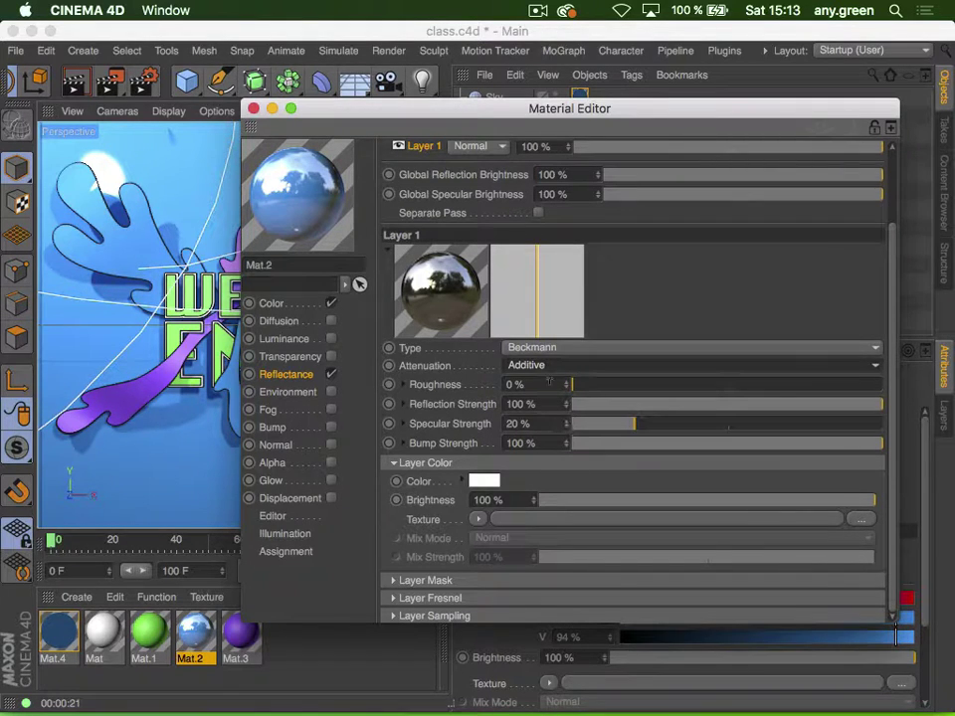
pyautogui.moveTo(549, 382); pyautogui.dragTo(404, 380)
pyautogui.write('45')
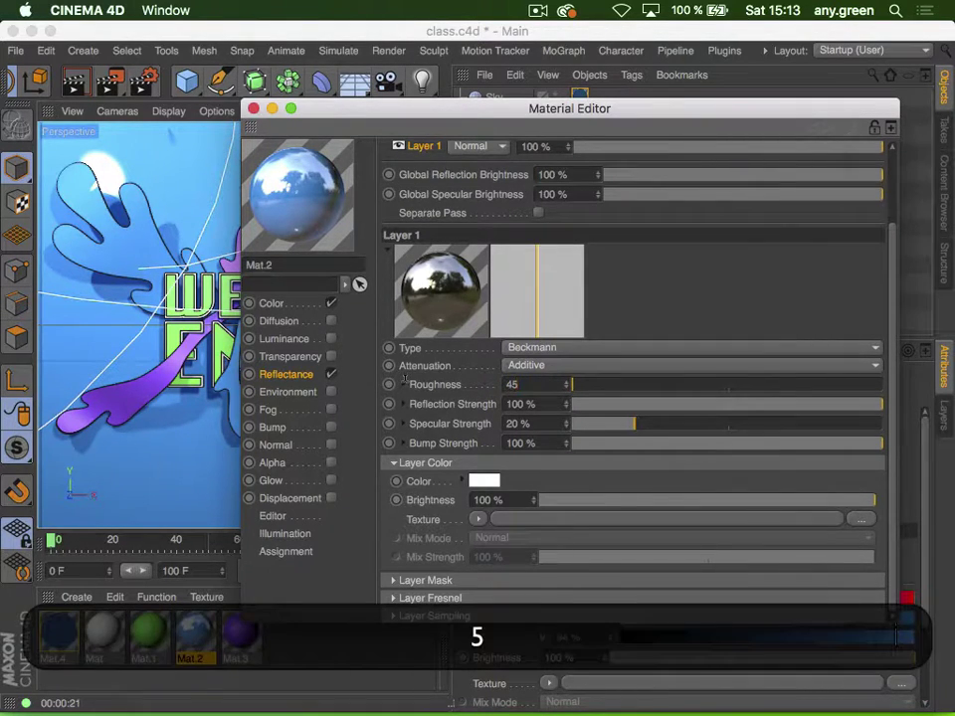
pyautogui.press('Return')
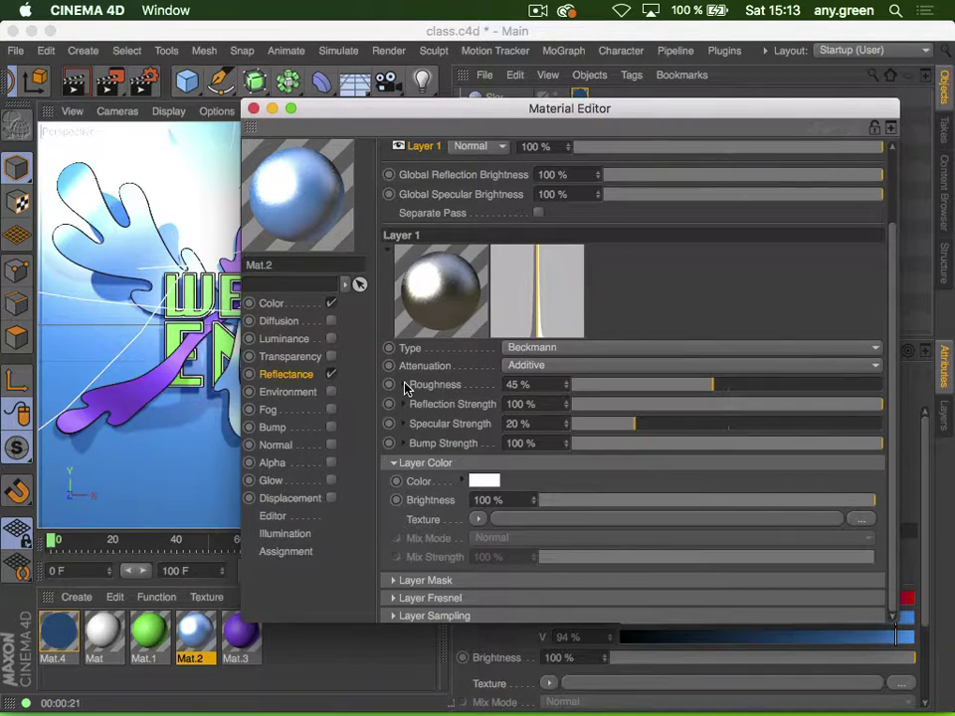
pyautogui.scroll(2, 473, 303)
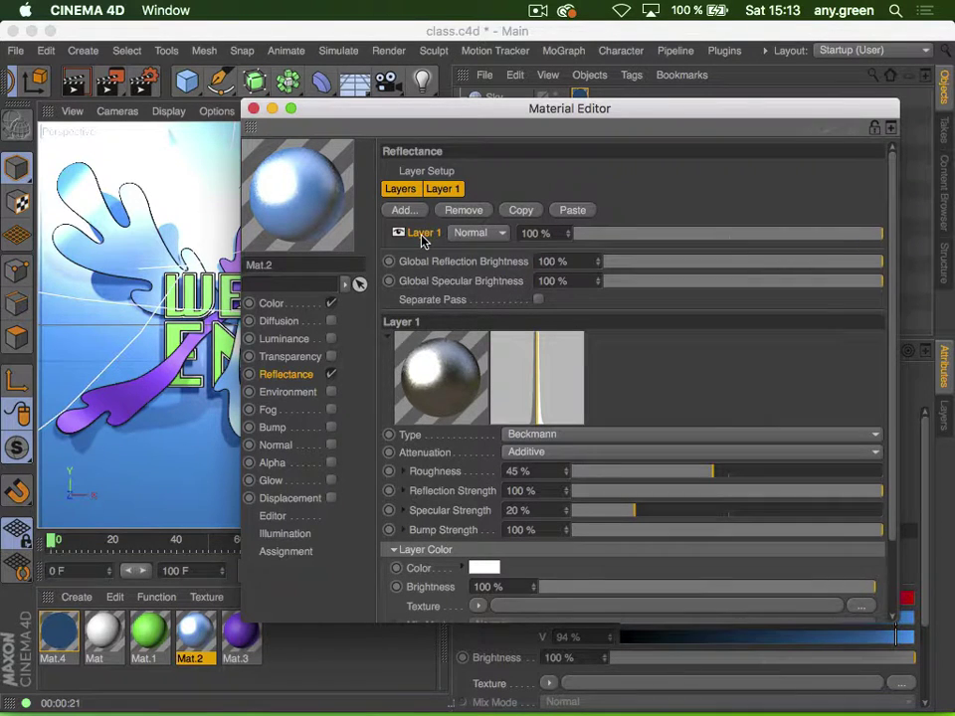
pyautogui.moveTo(761, 245)
pyautogui.mouseDown()
pyautogui.moveTo(638, 240)
pyautogui.moveTo(651, 242)
pyautogui.mouseUp()
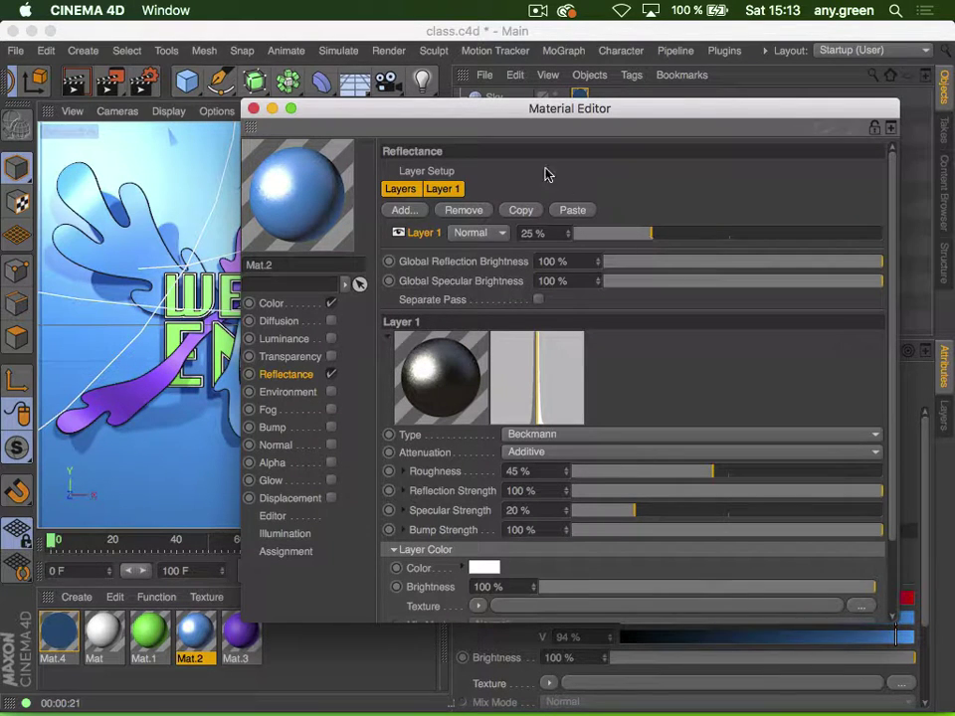
# Copy the Beckmann layer of Mat.2 and paste it into Mat.3 in place of the Default Specular layer
pyautogui.moveTo(503, 112); pyautogui.dragTo(547, 88)
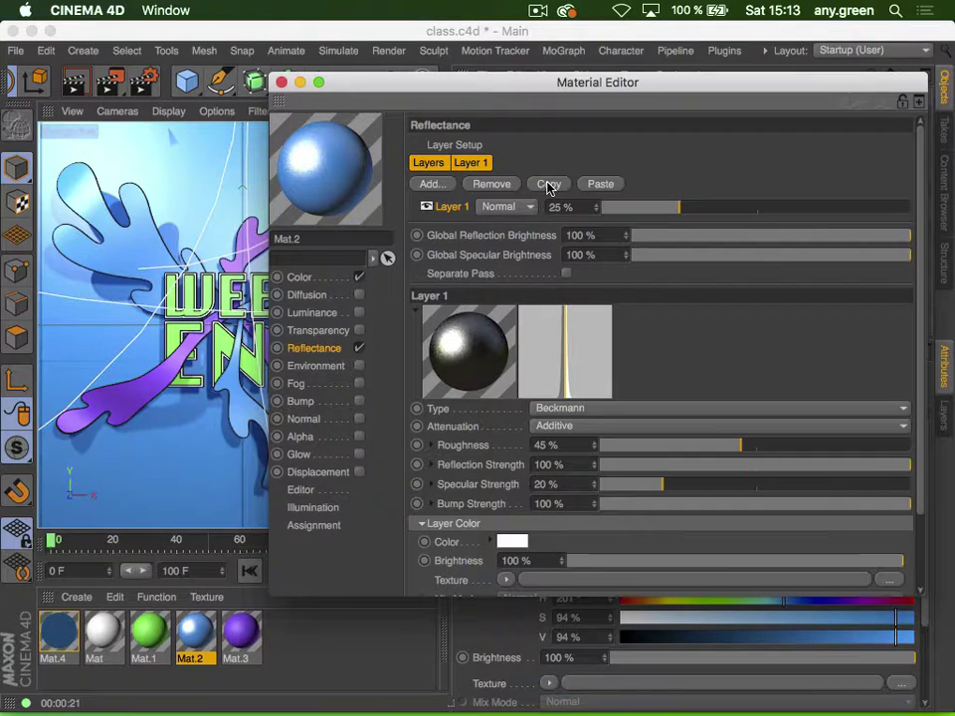
pyautogui.click(240, 632)
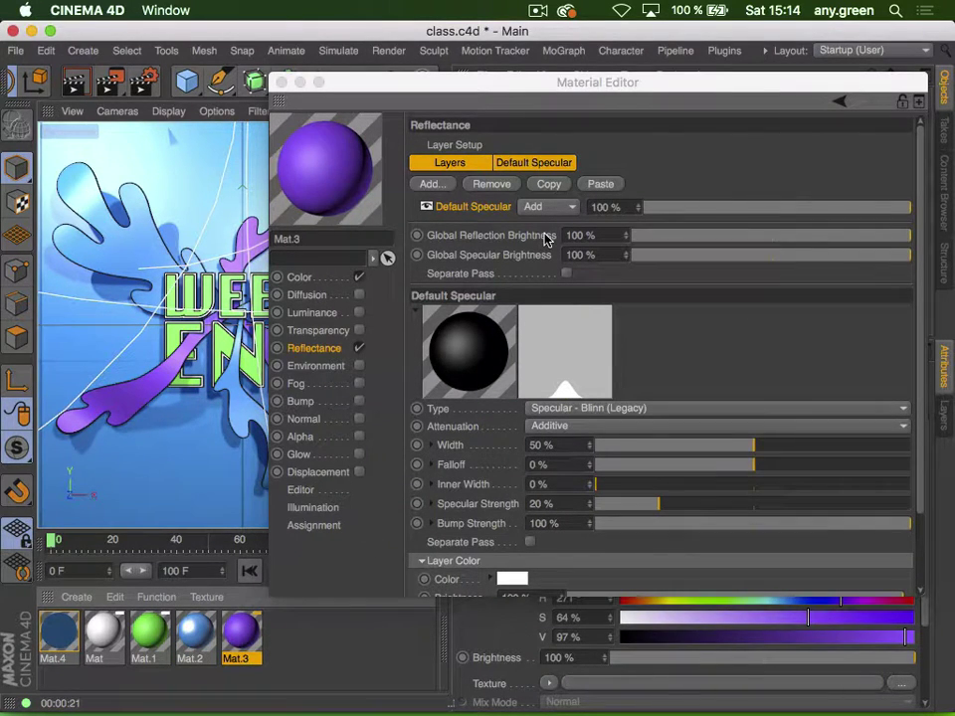
pyautogui.click(496, 186)
pyautogui.click(600, 189)
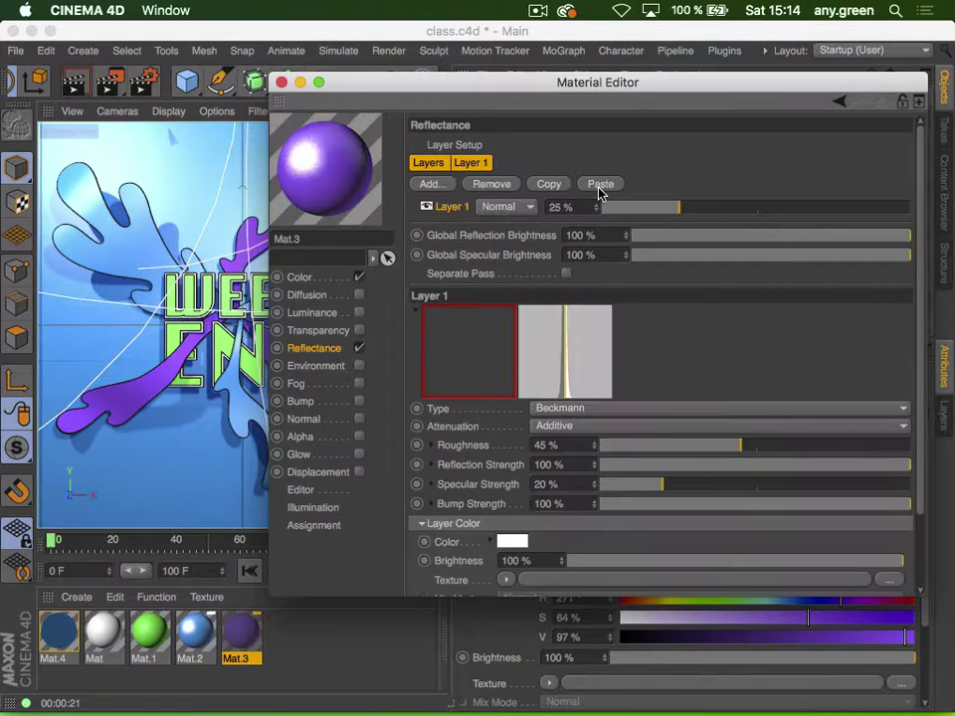
# Copy the Beckmann layer from Mat.2 to Mat.1 in place of its Default Specular layer and close the Material Editor
pyautogui.click(194, 634)
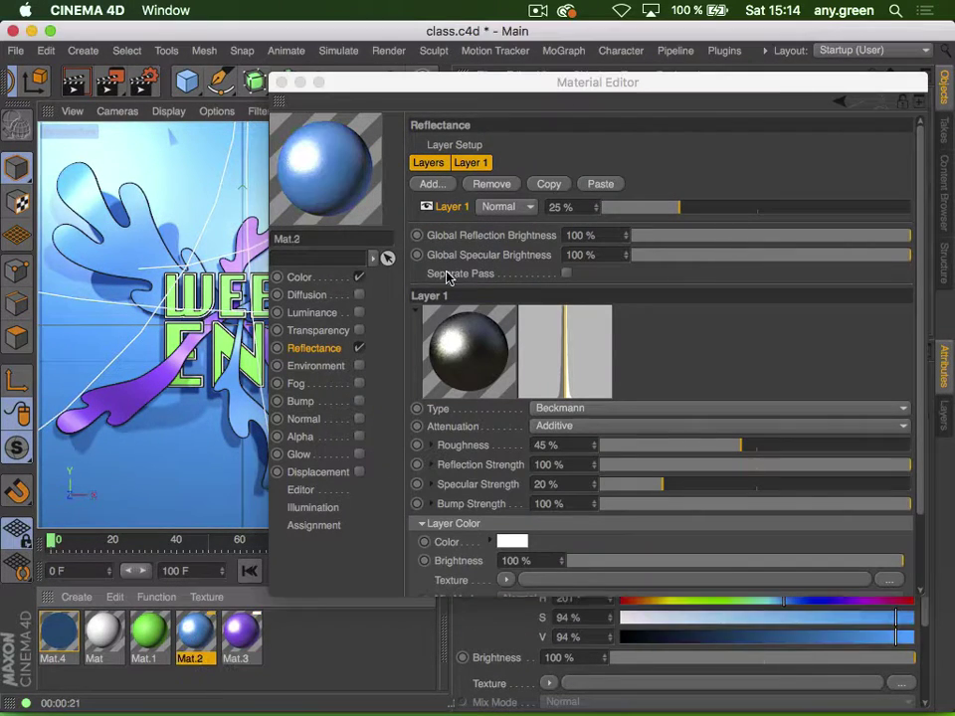
pyautogui.click(444, 207)
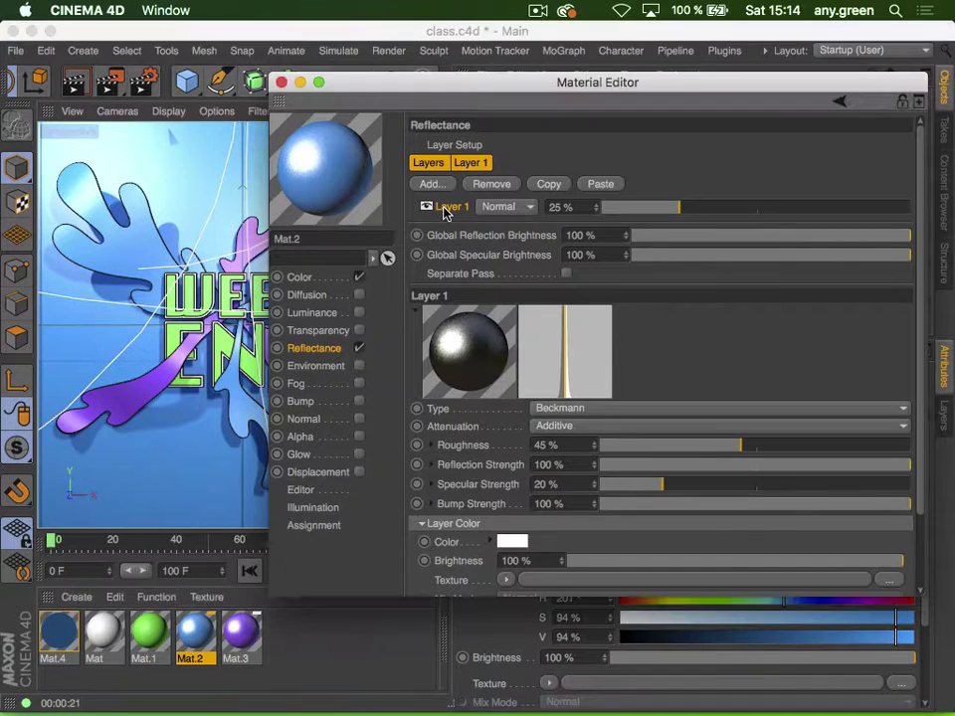
pyautogui.click(552, 183)
pyautogui.click(162, 623)
pyautogui.click(457, 207)
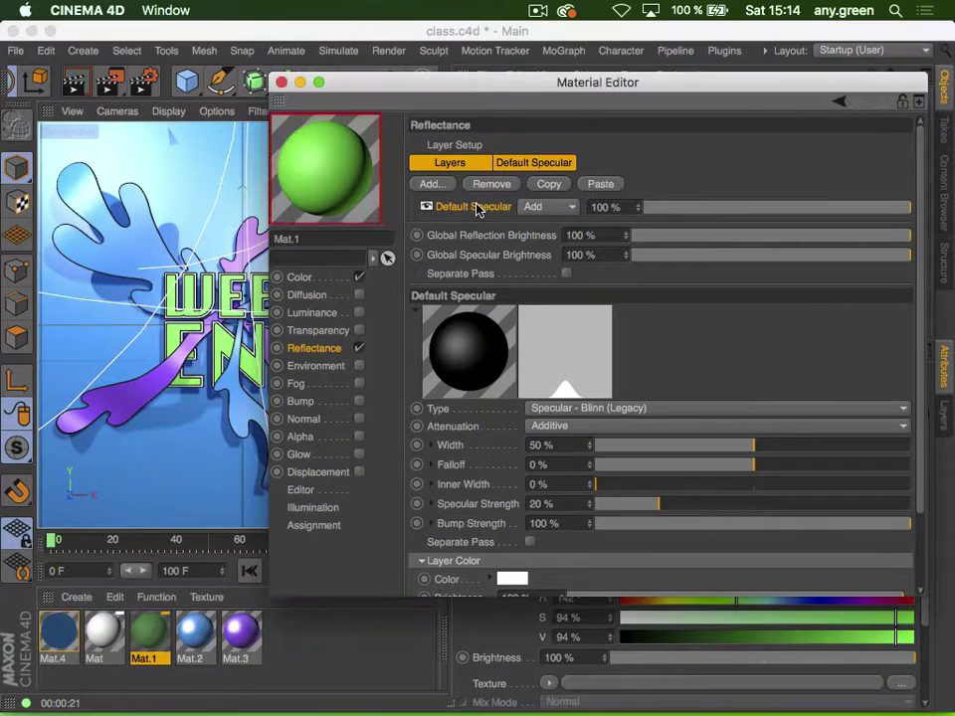
pyautogui.click(504, 186)
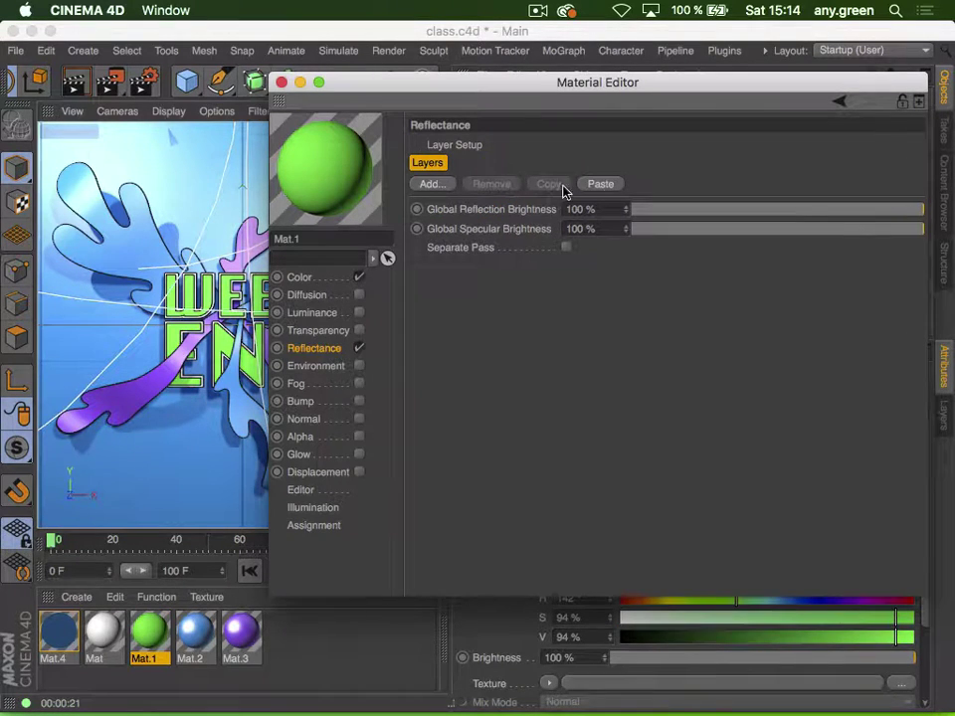
pyautogui.click(608, 189)
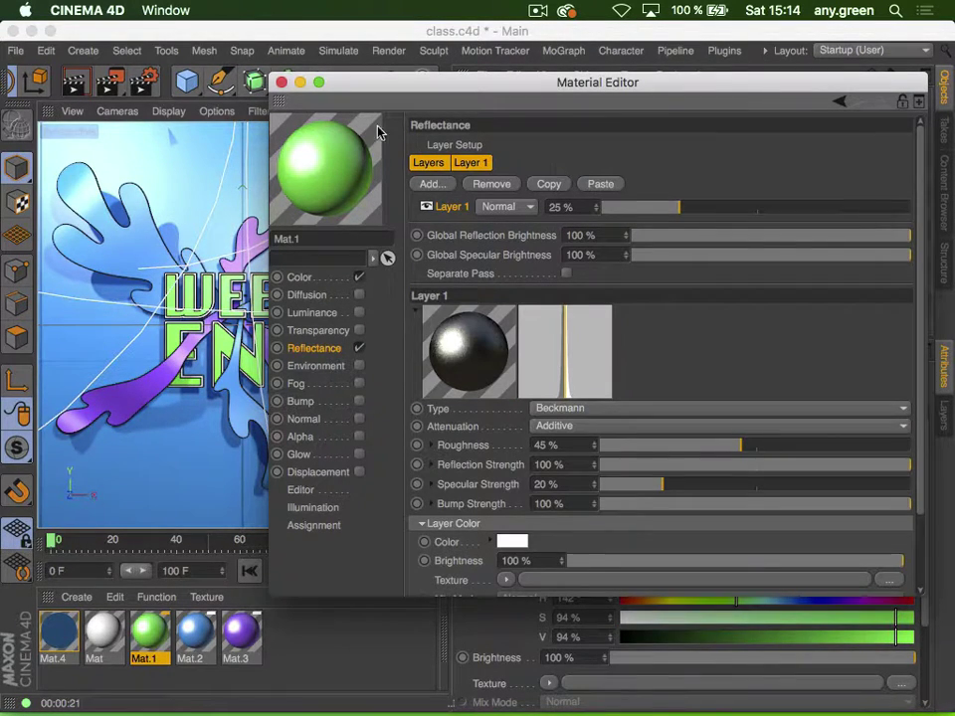
pyautogui.click(282, 82)
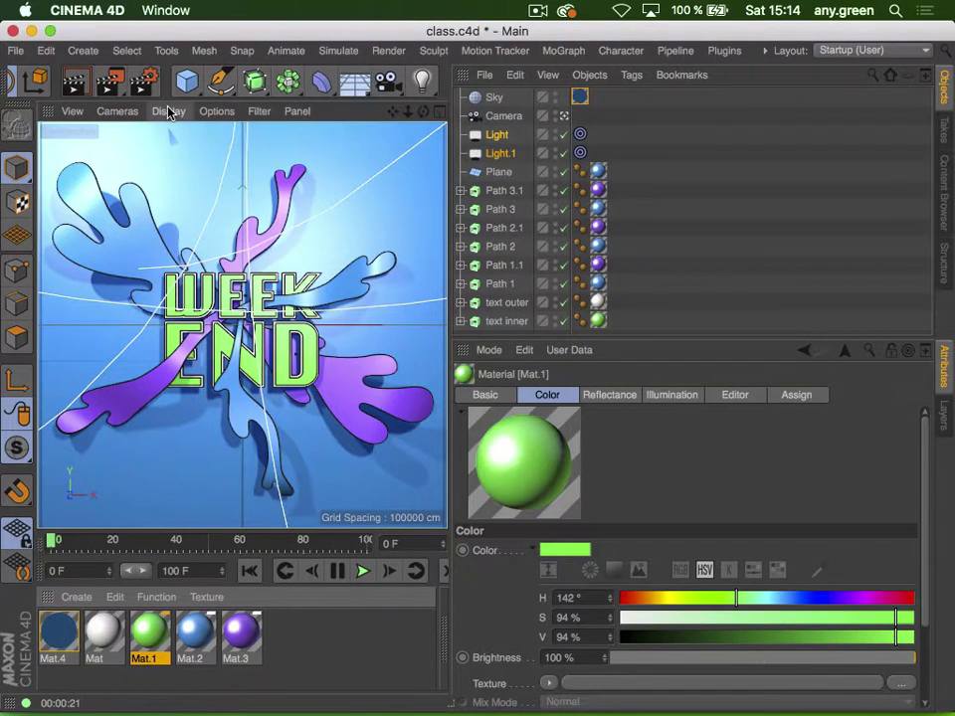
# Test-render the scene in the viewport and reselect the Light and Light.1 objects
pyautogui.click(78, 88)
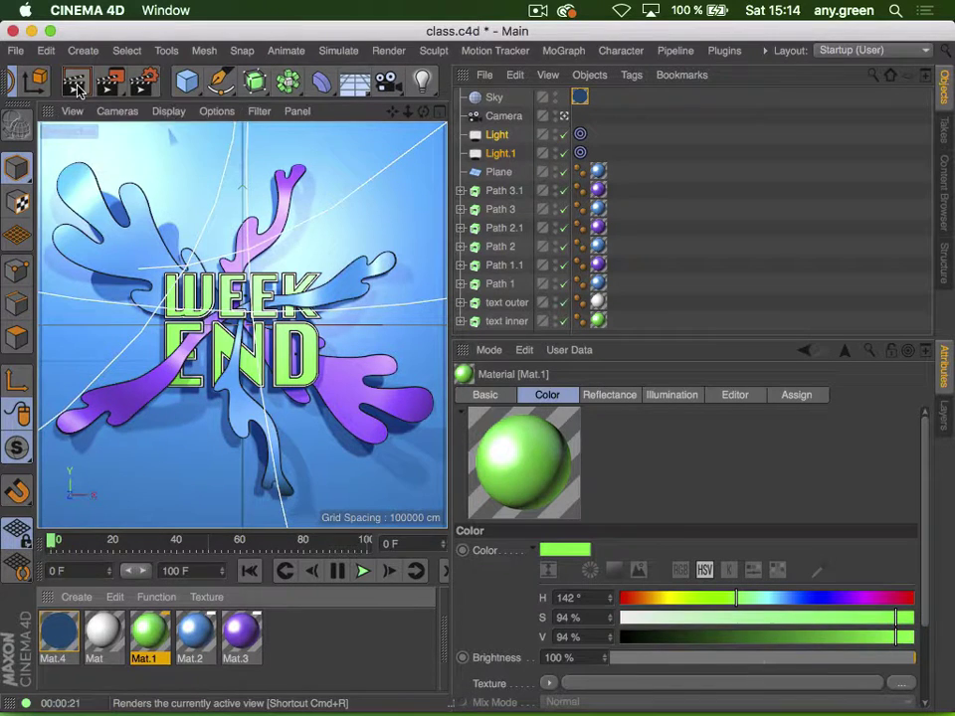
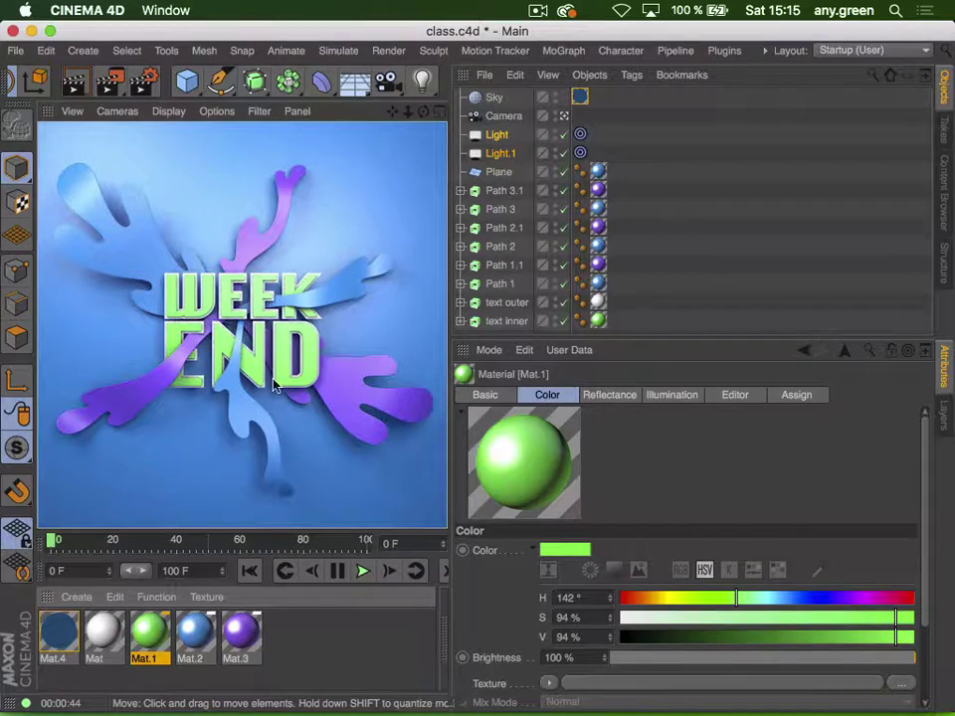
pyautogui.click(479, 159)
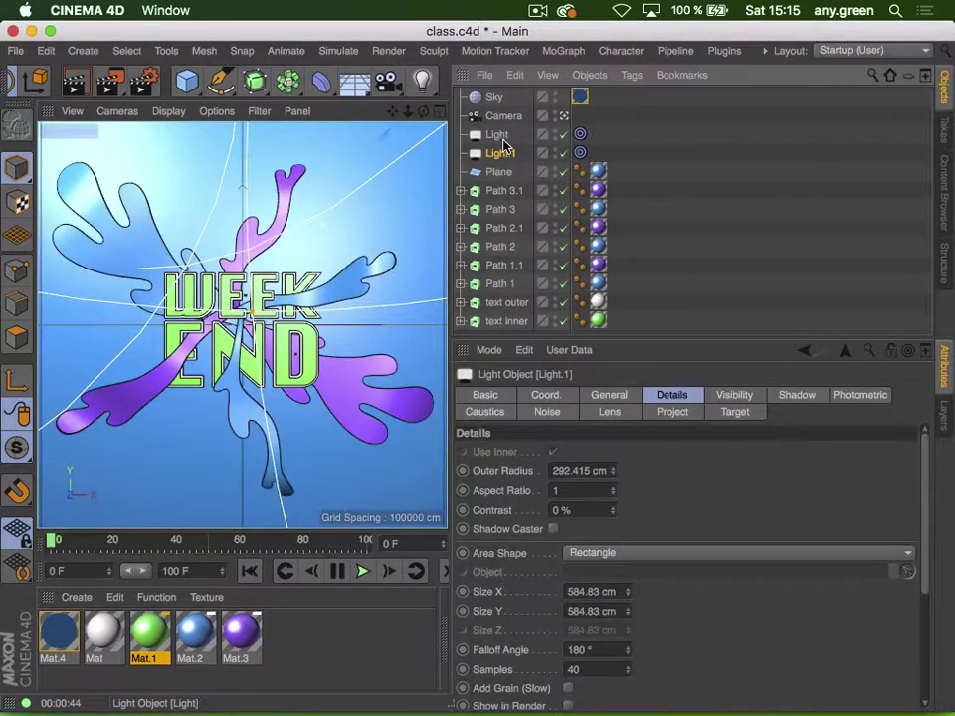
pyautogui.keyDown('shift'); pyautogui.click(505, 140); pyautogui.keyUp('shift')
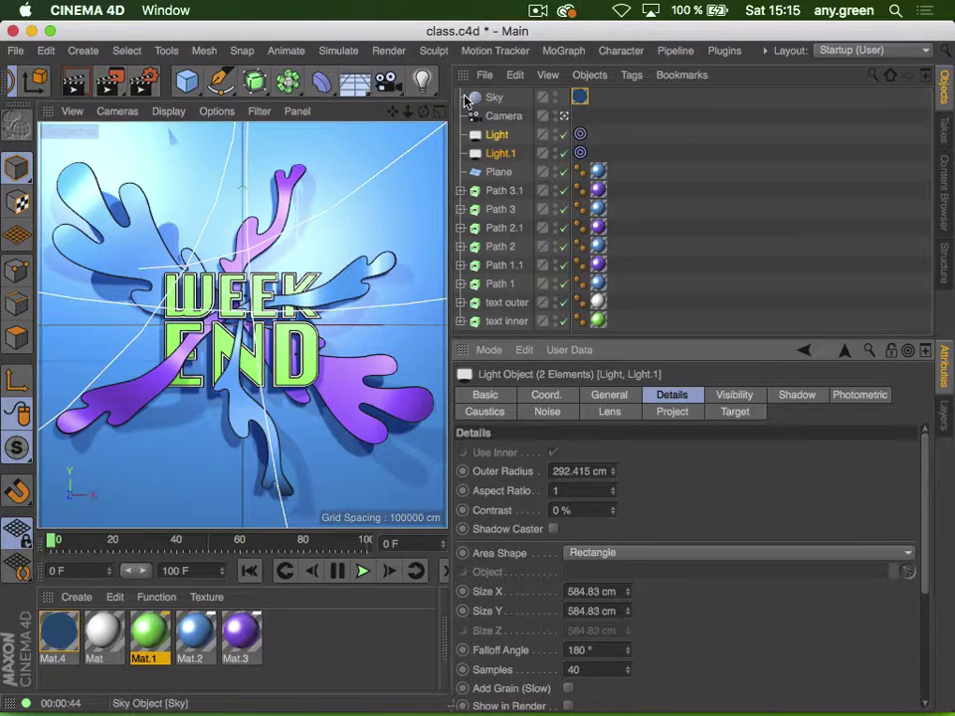
# Save the class.c4d project with the new Beckmann reflections
pyautogui.click(545, 9)
pyautogui.click(550, 69)
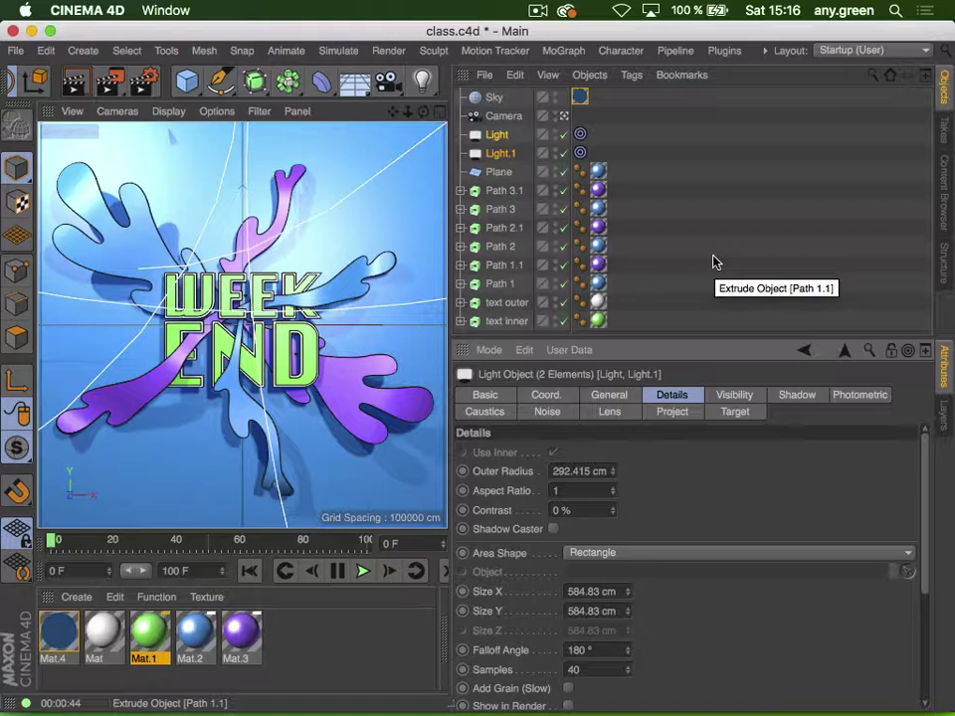
pyautogui.press('super+s')
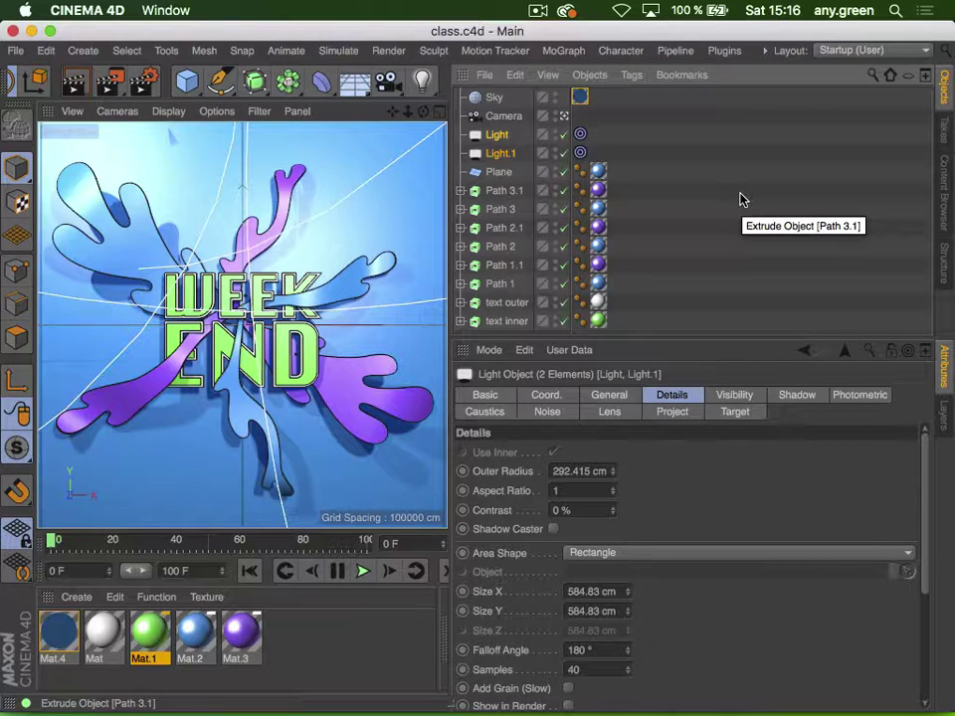
pyautogui.click(494, 322)
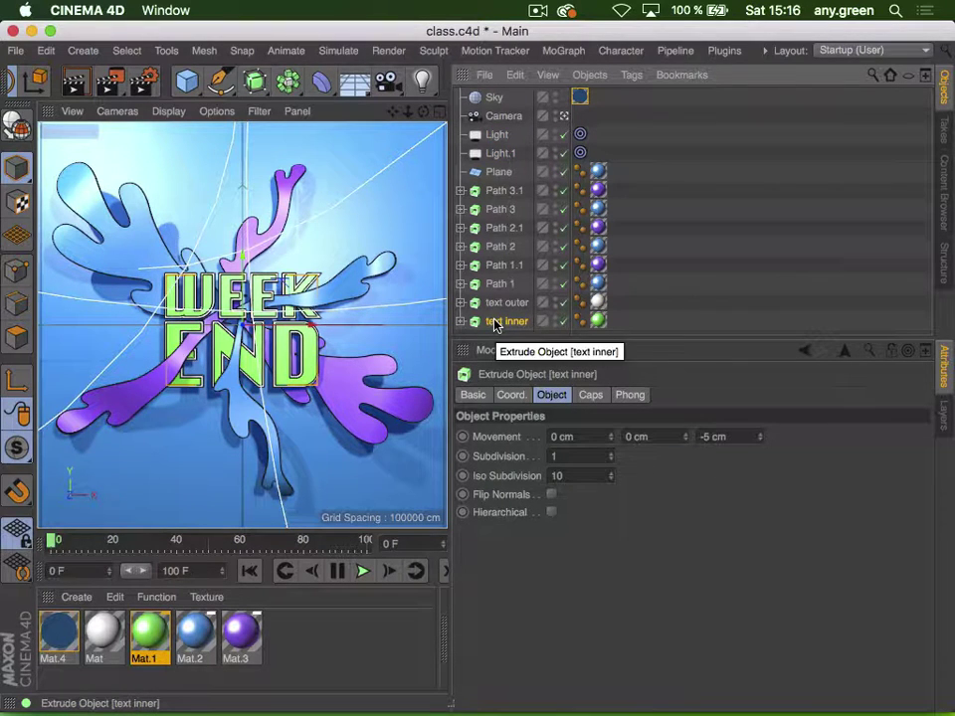
pyautogui.rightClick(507, 326)
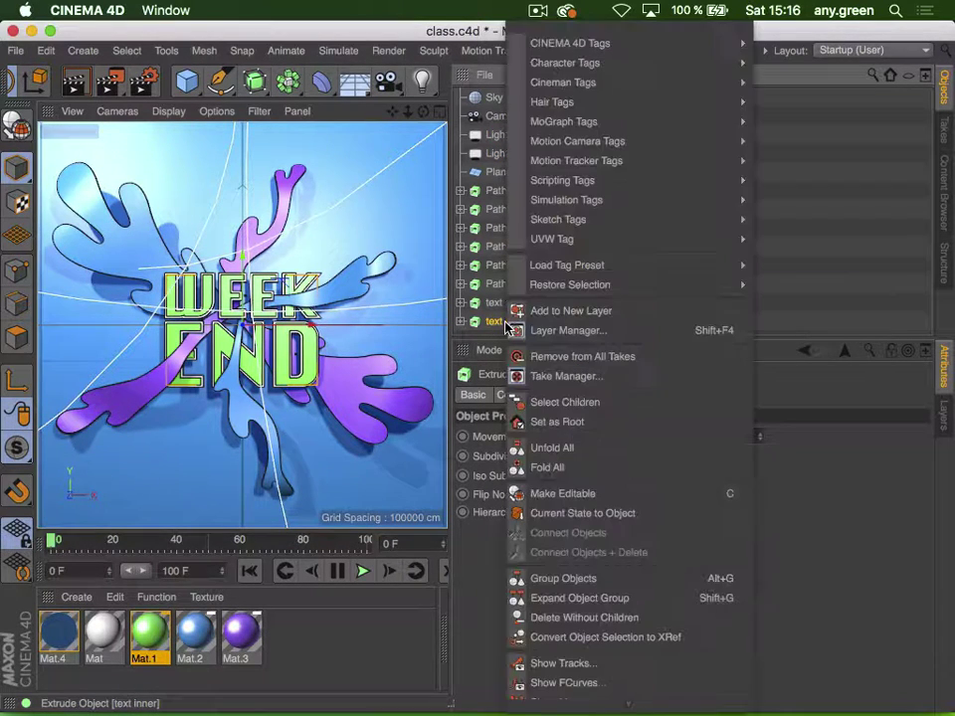
pyautogui.moveTo(682, 44)
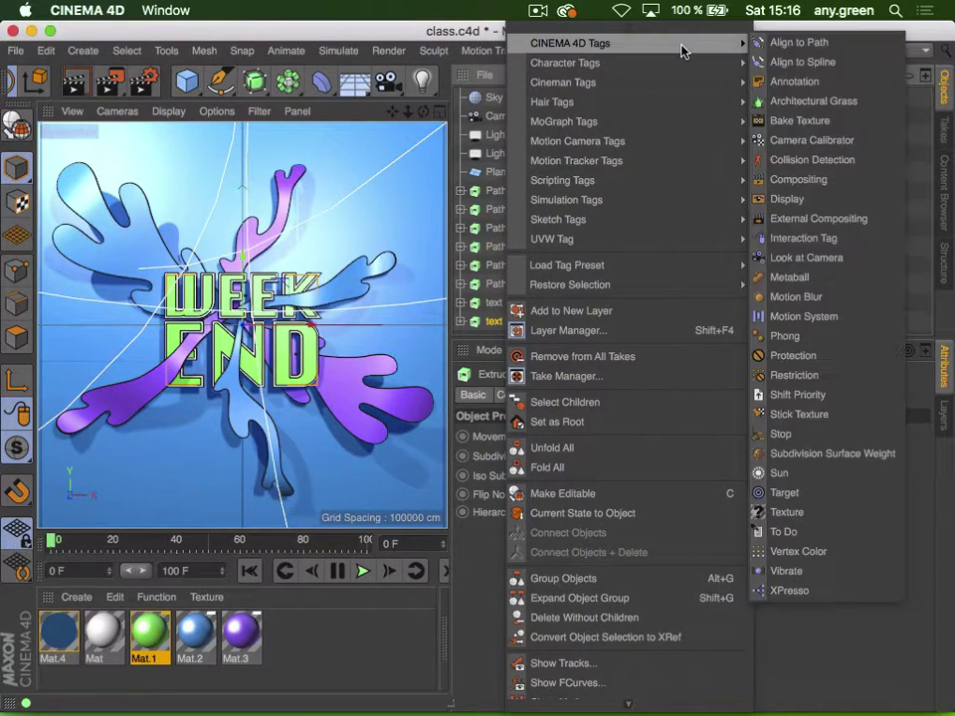
pyautogui.click(813, 180)
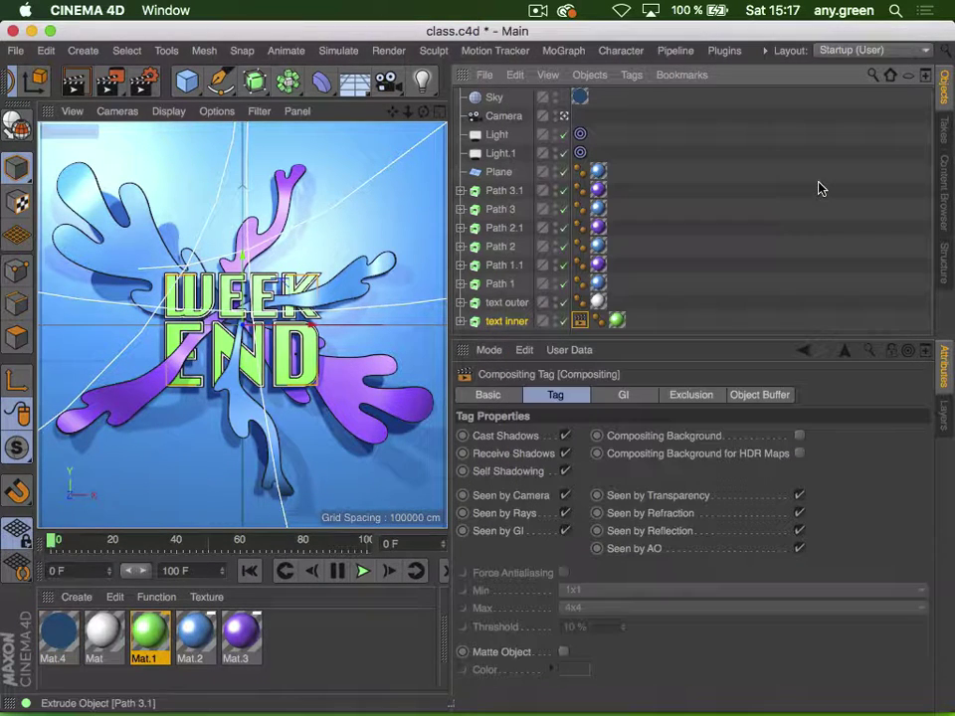
pyautogui.click(768, 396)
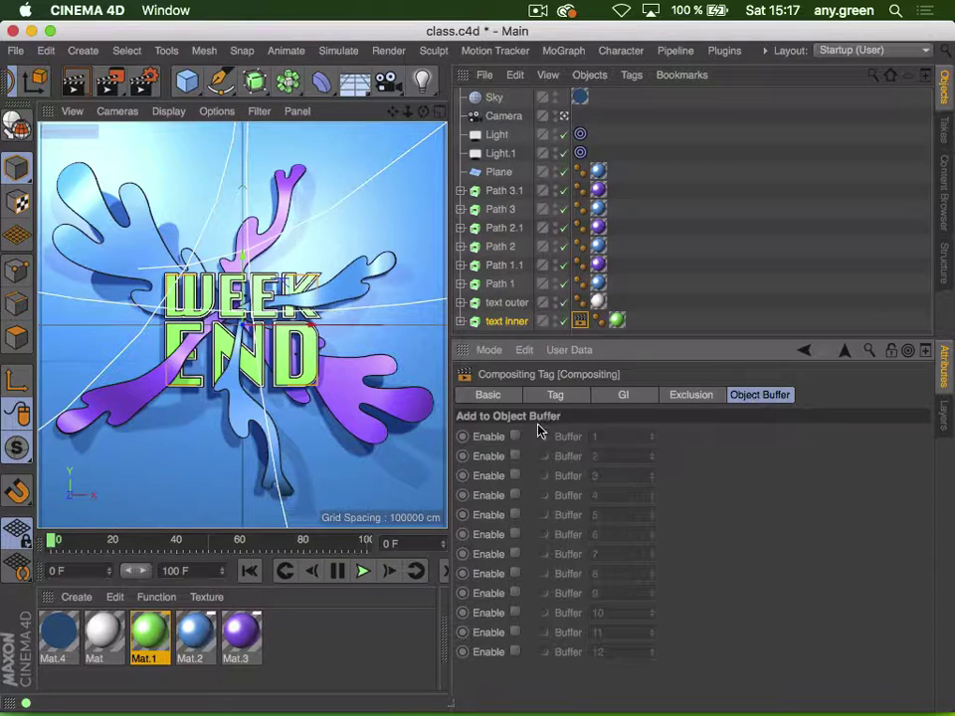
pyautogui.click(515, 436)
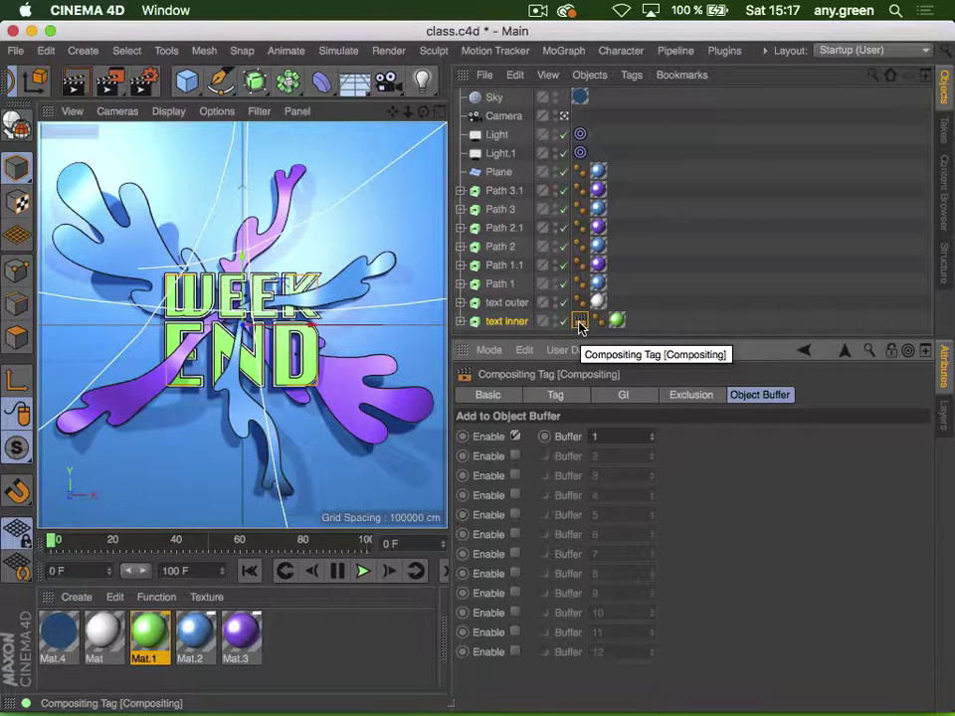
pyautogui.press('BackSpace')
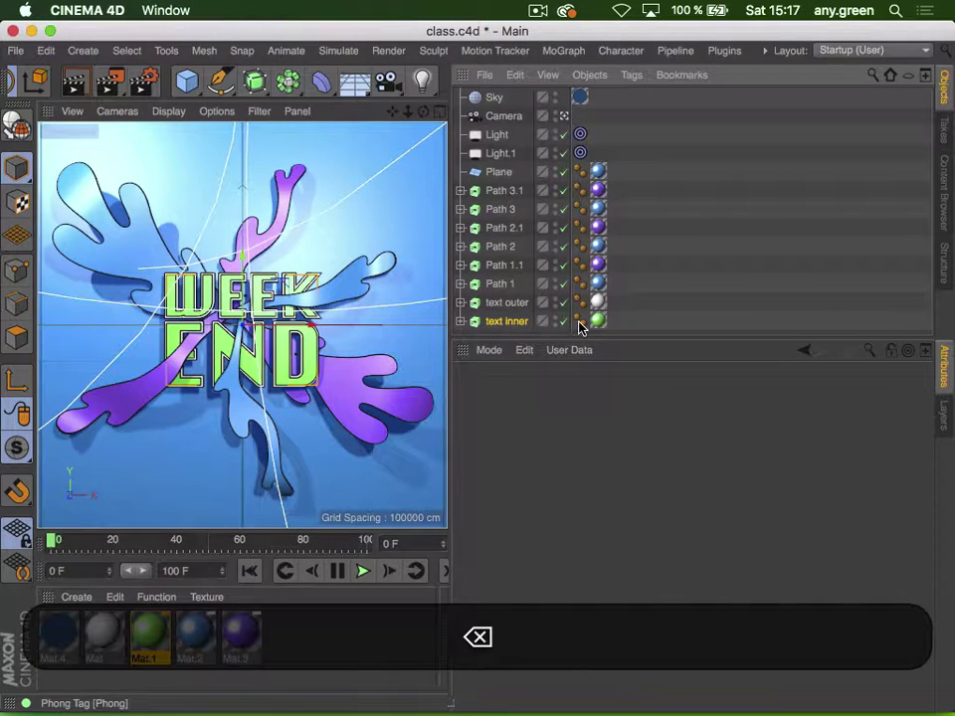
# Add a Compositing tag to the text inner object and enable object buffer 1 on it
pyautogui.click(507, 323)
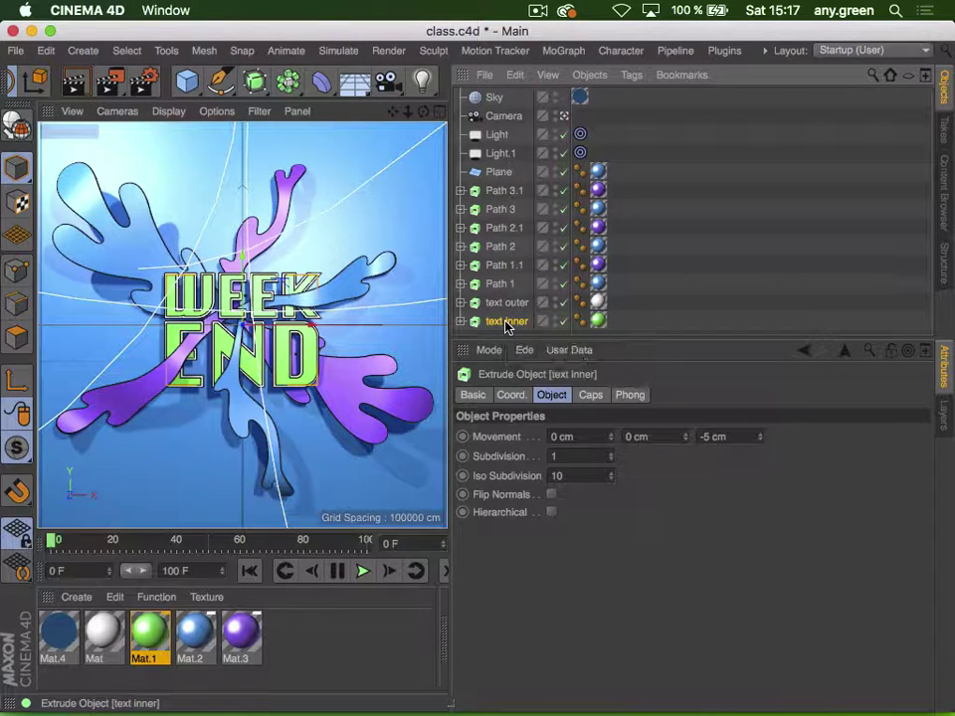
pyautogui.rightClick(503, 323)
pyautogui.moveTo(733, 46)
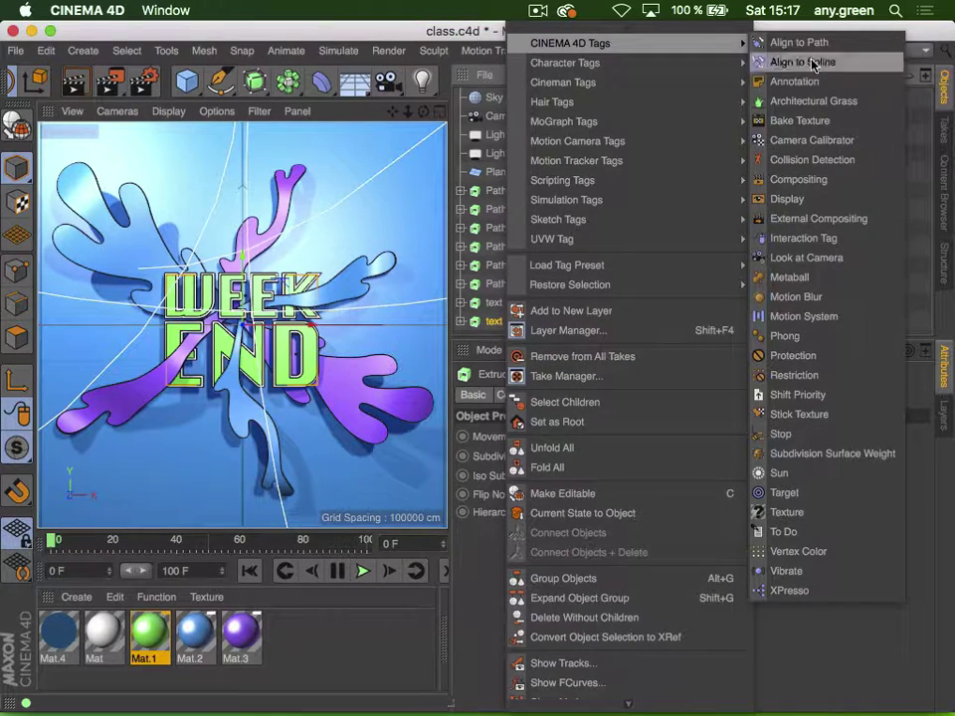
pyautogui.click(836, 180)
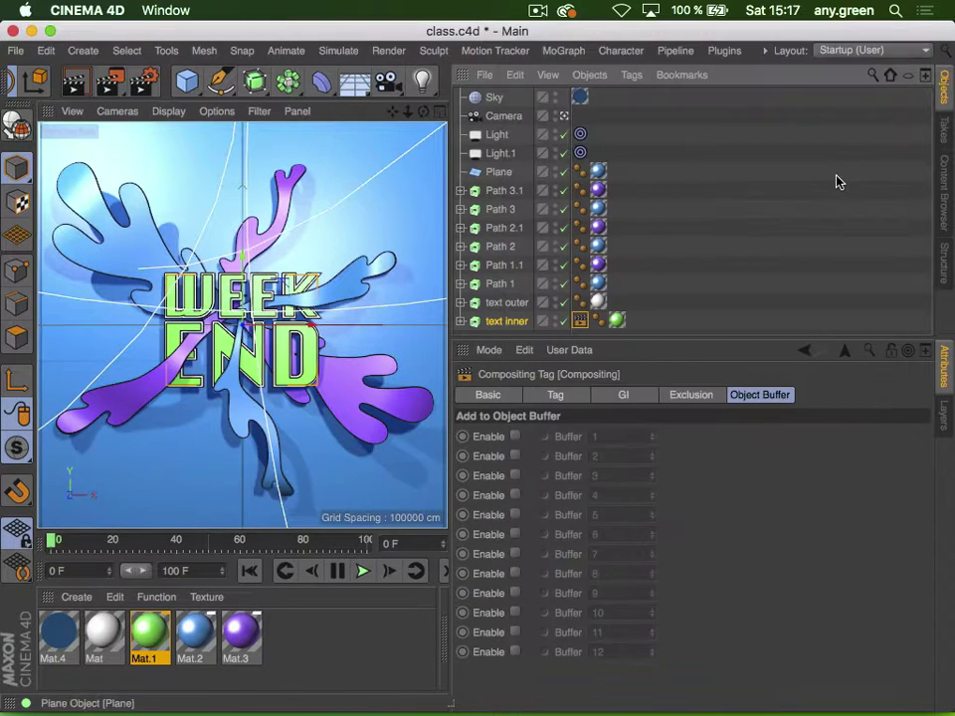
pyautogui.click(514, 437)
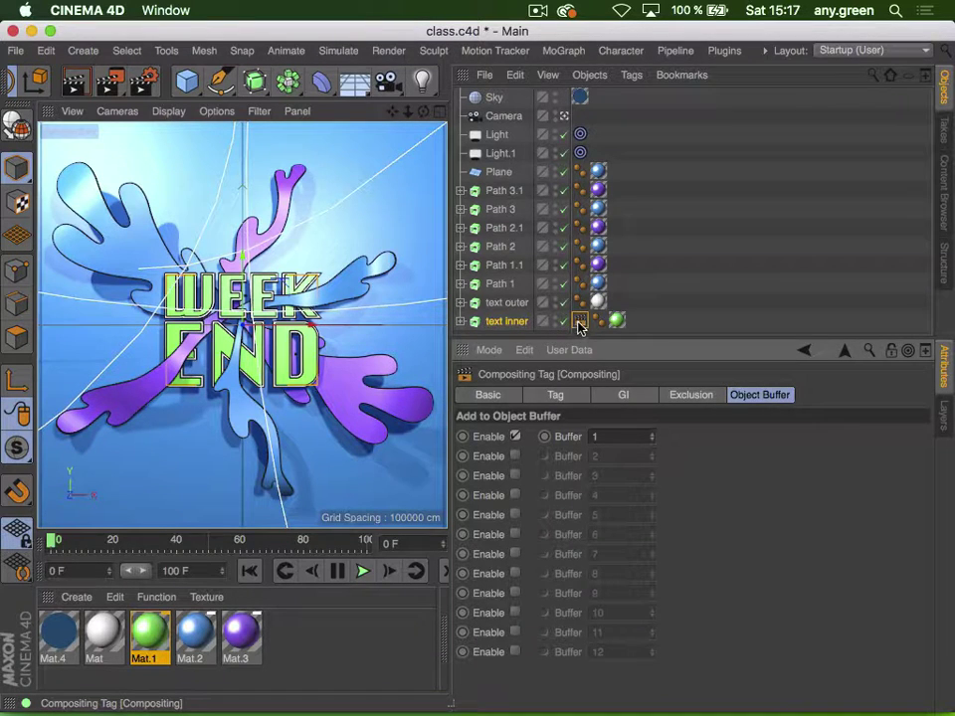
# Copy the Compositing tag to Path 1, switch it from object buffer 1 to buffer 2, and duplicate it to Path 2 and Path 3
pyautogui.moveTo(580, 323); pyautogui.dragTo(614, 286)
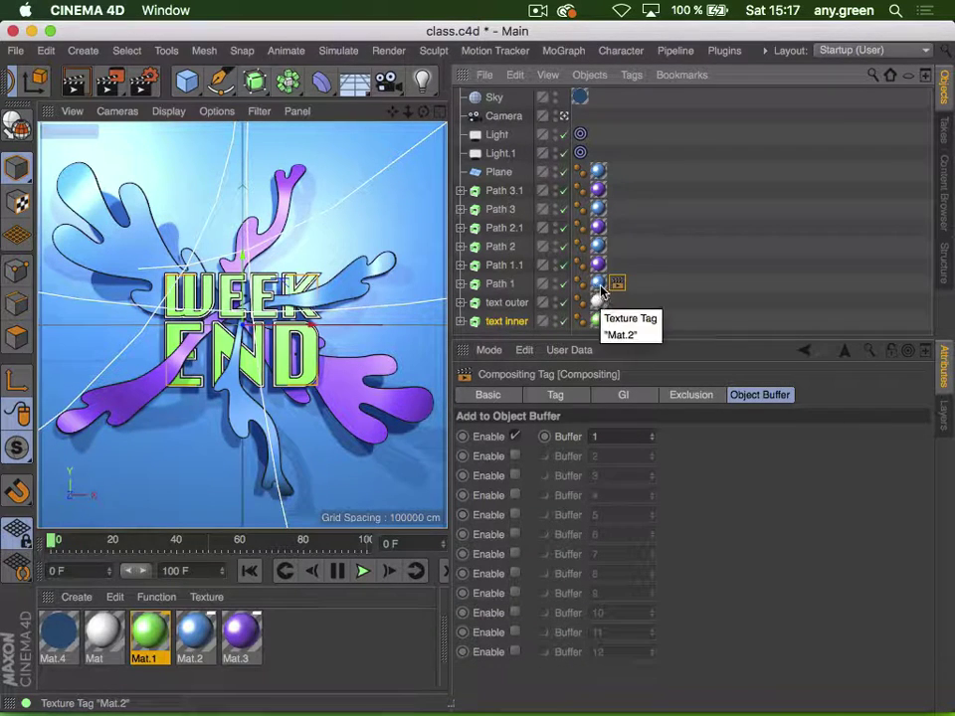
pyautogui.click(515, 435)
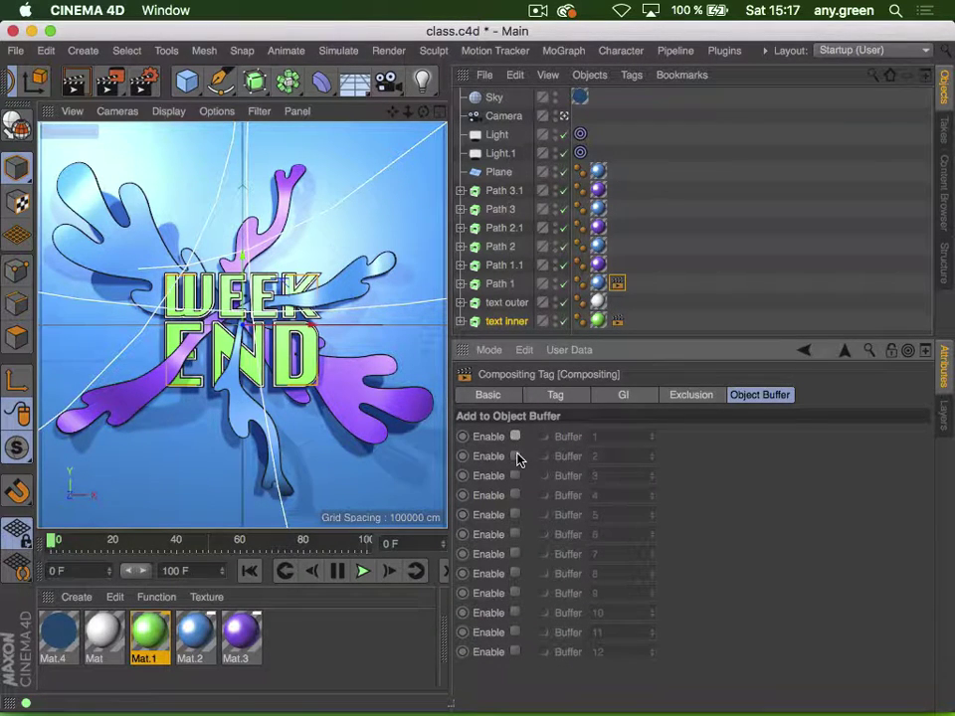
pyautogui.click(515, 455)
pyautogui.keyDown('ctrl'); pyautogui.moveTo(619, 285); pyautogui.dragTo(618, 209); pyautogui.keyUp('ctrl')
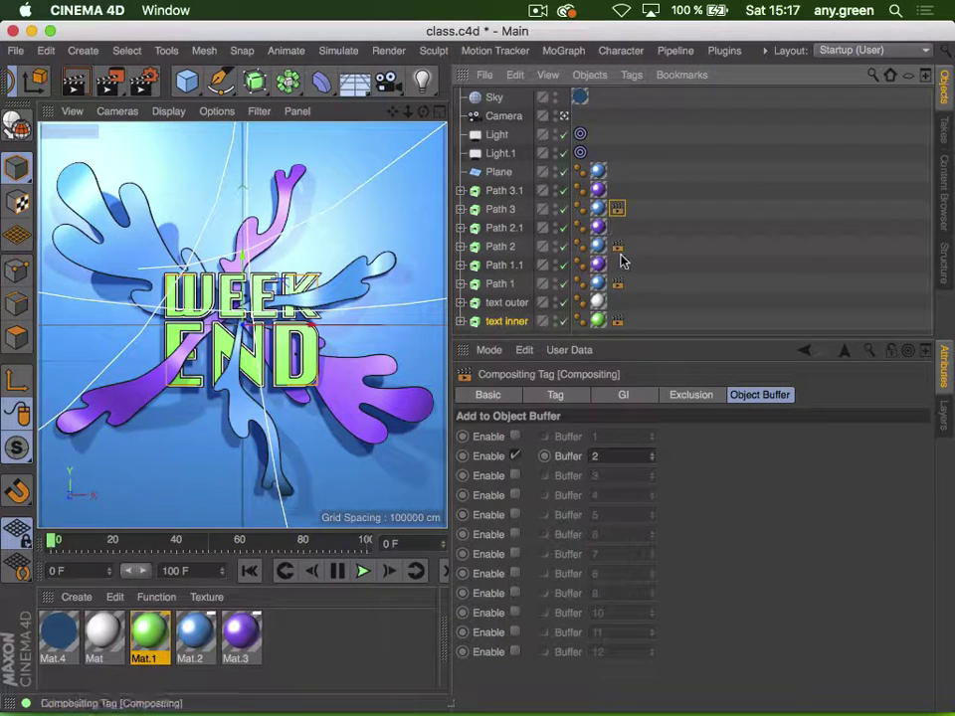
# Copy the Compositing tag from Path 1 to Path 1.1 and switch the copy to object buffer 3
pyautogui.keyDown('ctrl'); pyautogui.moveTo(617, 285); pyautogui.dragTo(617, 266); pyautogui.keyUp('ctrl')
pyautogui.click(515, 455)
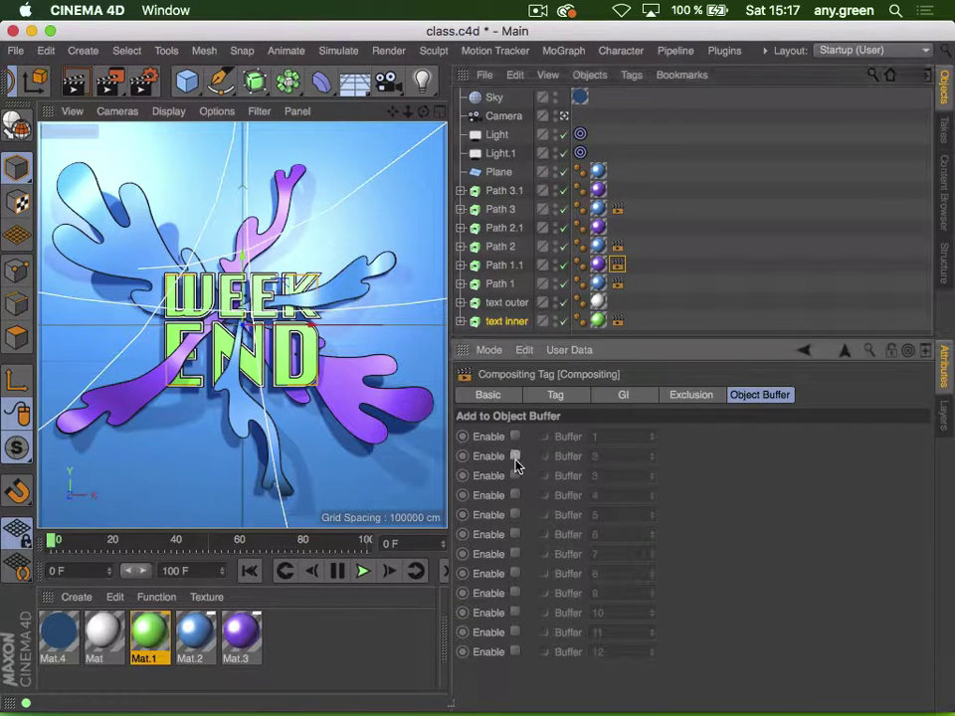
pyautogui.click(515, 475)
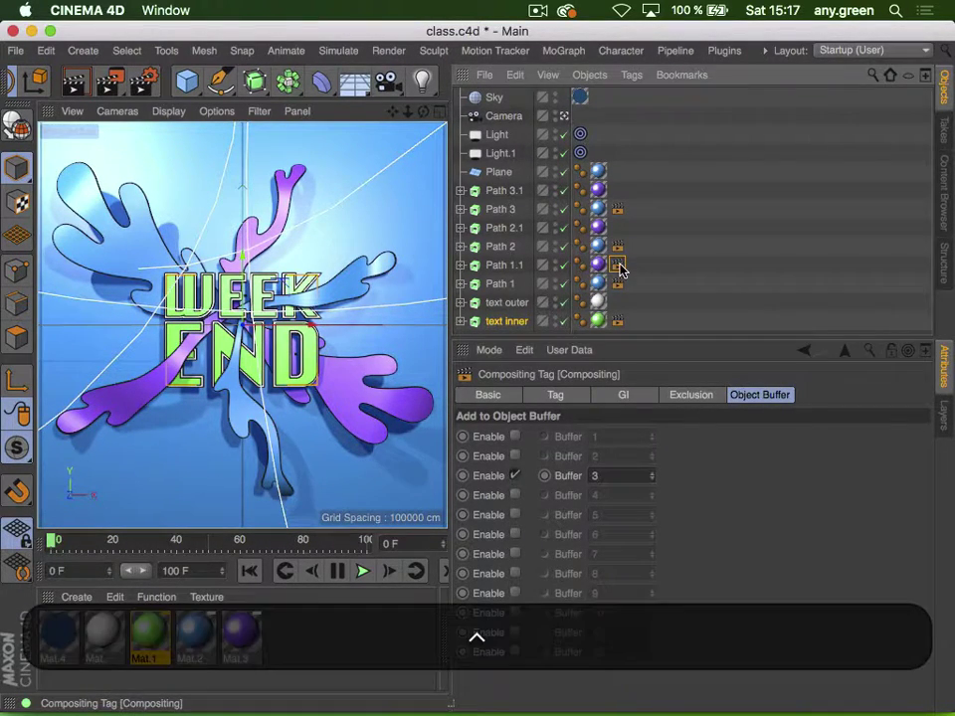
# Duplicate Path 1.1's Compositing tag to Path 2.1, Path 3.1 and Plane, and switch the Plane's tag to object buffer 4
pyautogui.keyDown('ctrl'); pyautogui.moveTo(617, 266); pyautogui.dragTo(617, 174); pyautogui.keyUp('ctrl')
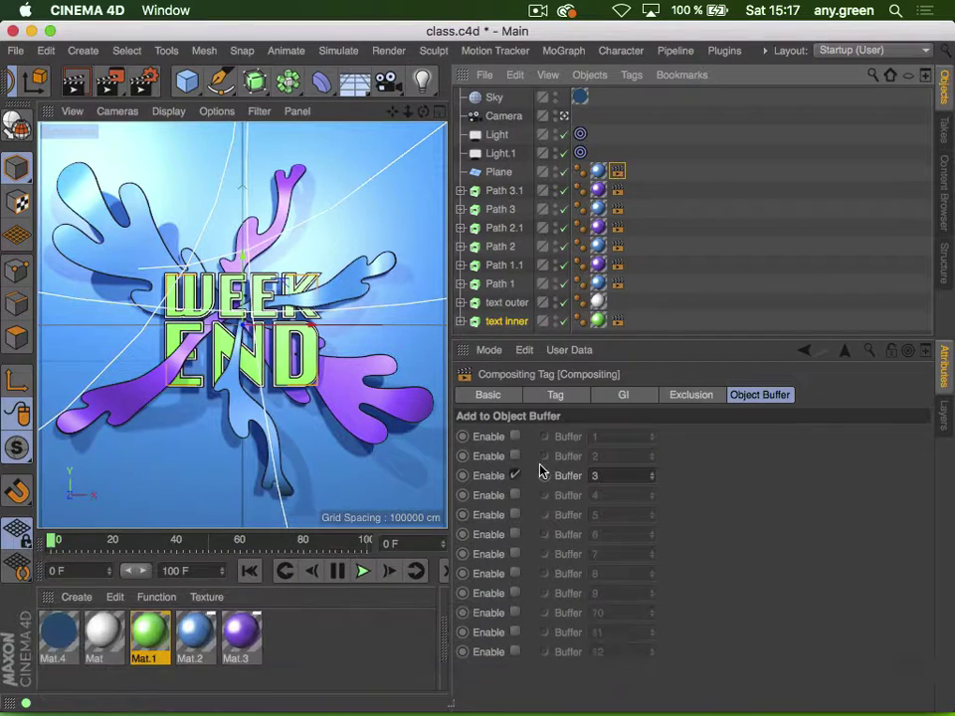
pyautogui.click(514, 476)
pyautogui.click(514, 496)
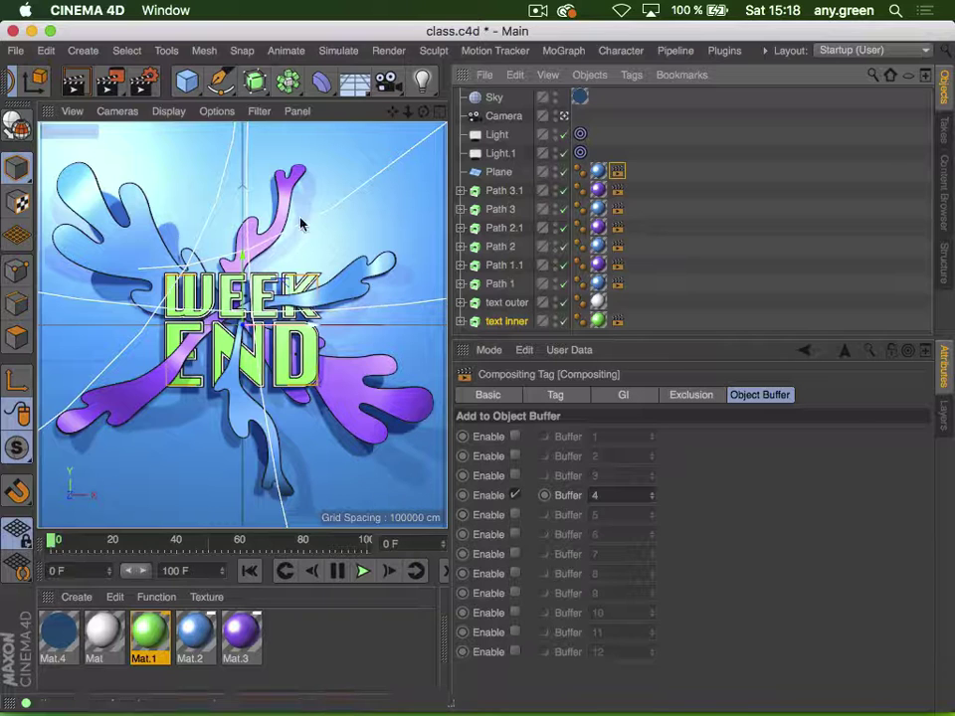
# Add four Object Buffer passes to Multi-Pass in the render settings
pyautogui.click(147, 99)
pyautogui.moveTo(240, 214); pyautogui.dragTo(242, 121)
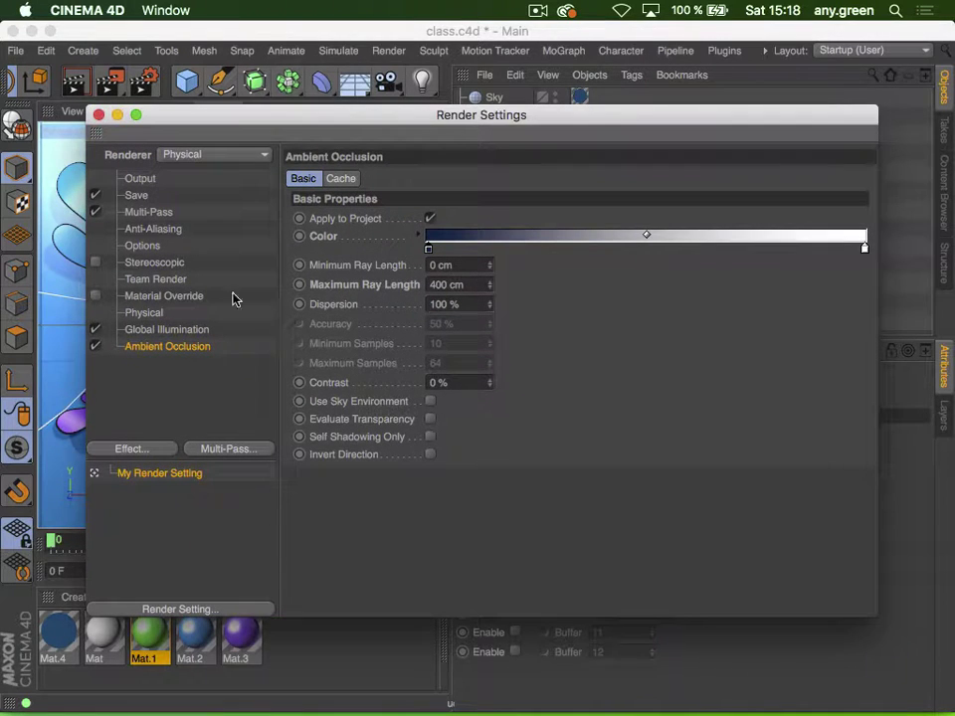
pyautogui.click(154, 213)
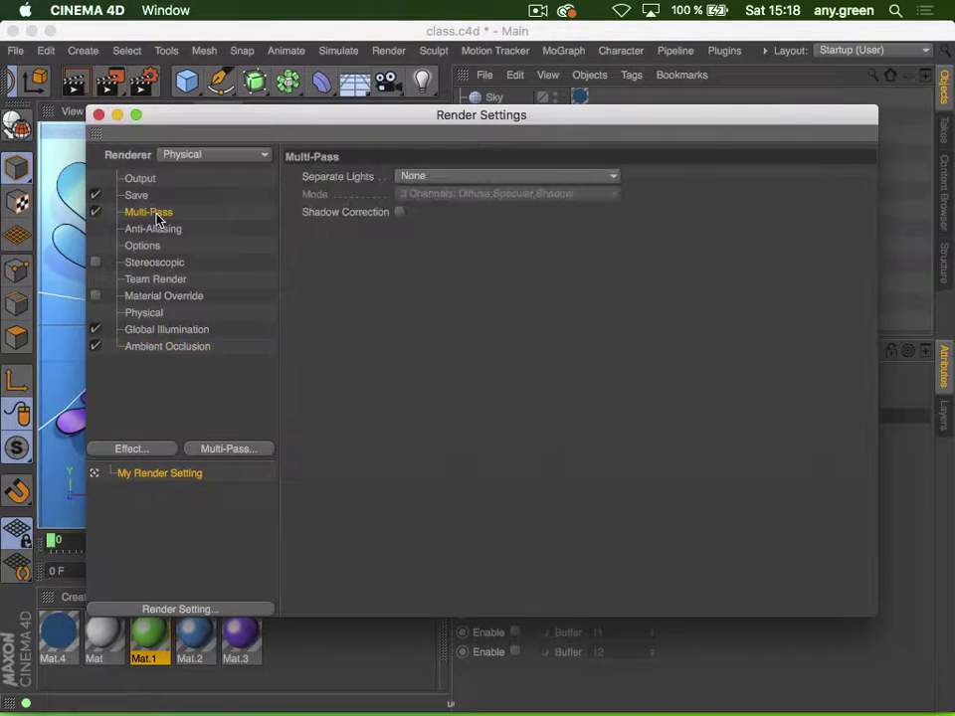
pyautogui.click(240, 451)
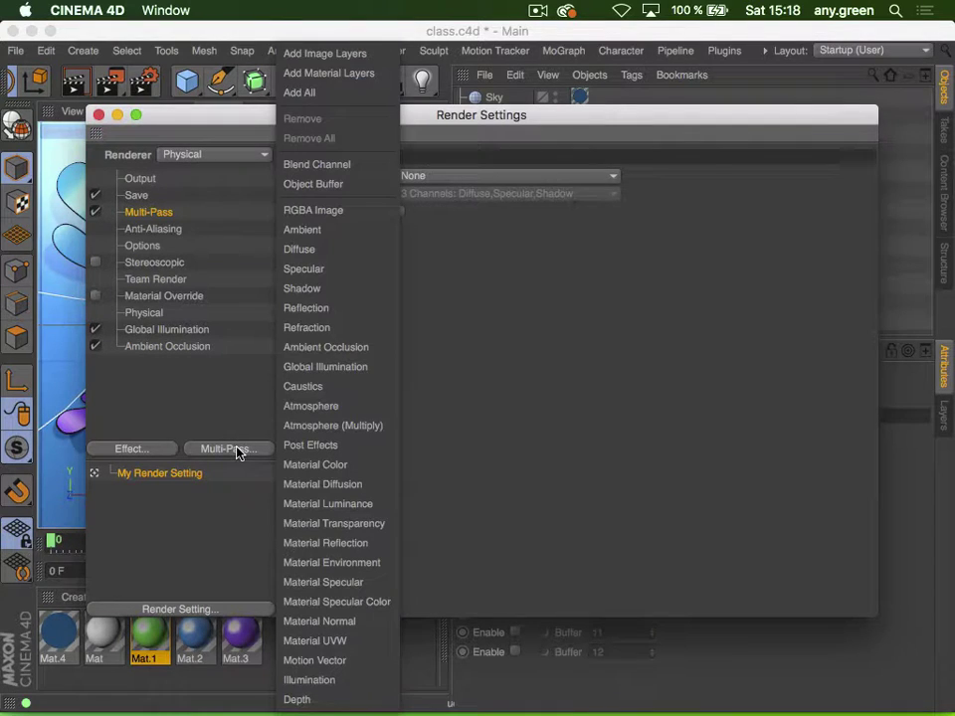
pyautogui.click(350, 184)
pyautogui.click(210, 450)
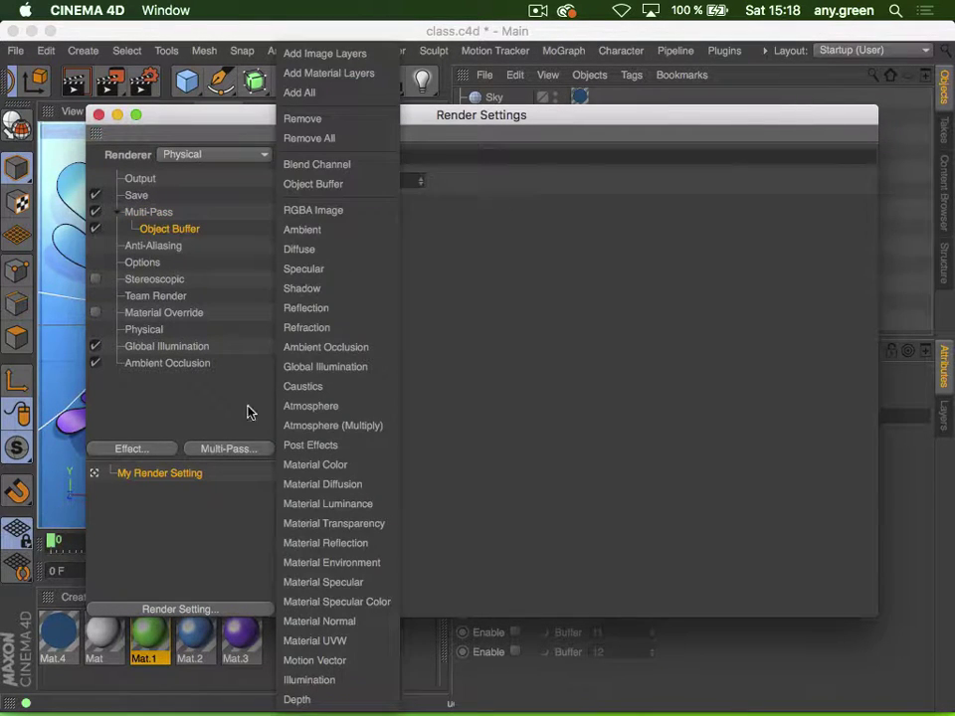
pyautogui.click(323, 184)
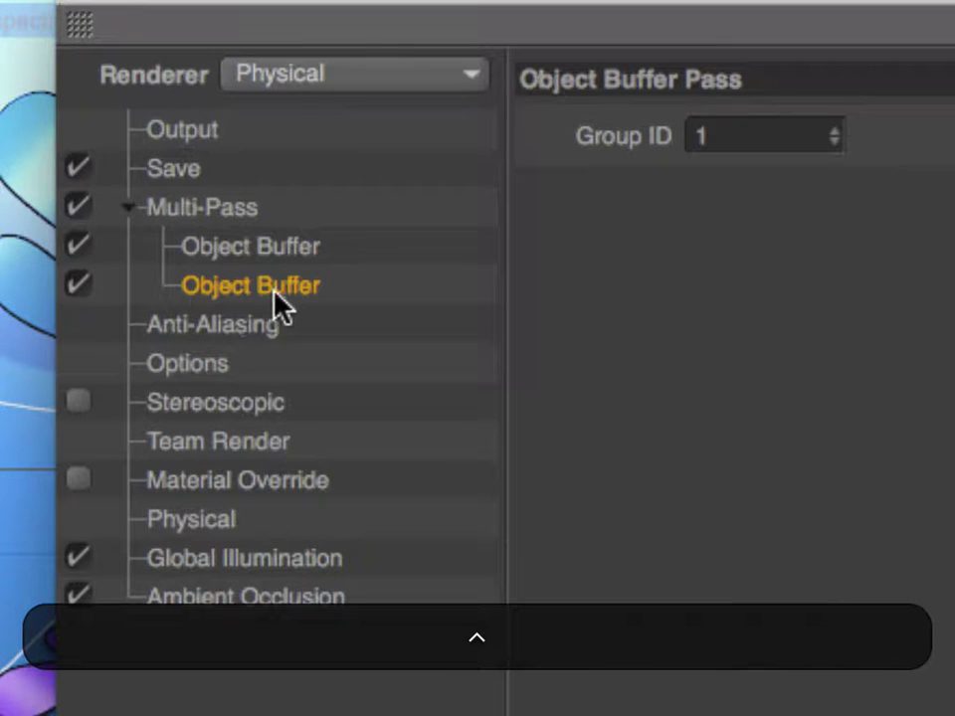
pyautogui.moveTo(271, 289); pyautogui.dragTo(229, 311)
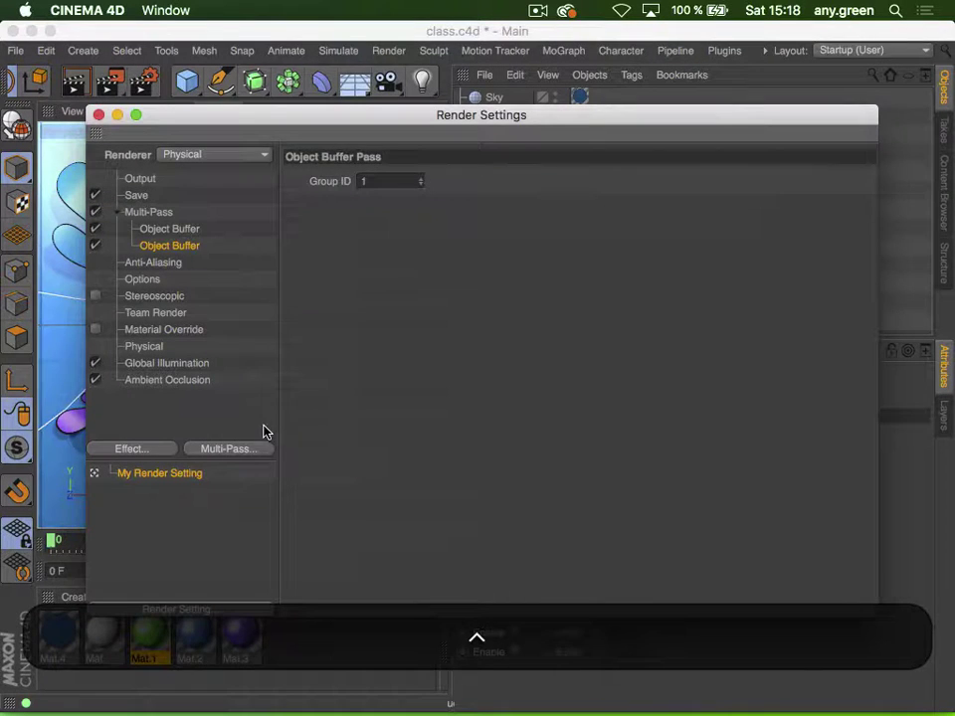
pyautogui.click(248, 449)
pyautogui.click(382, 184)
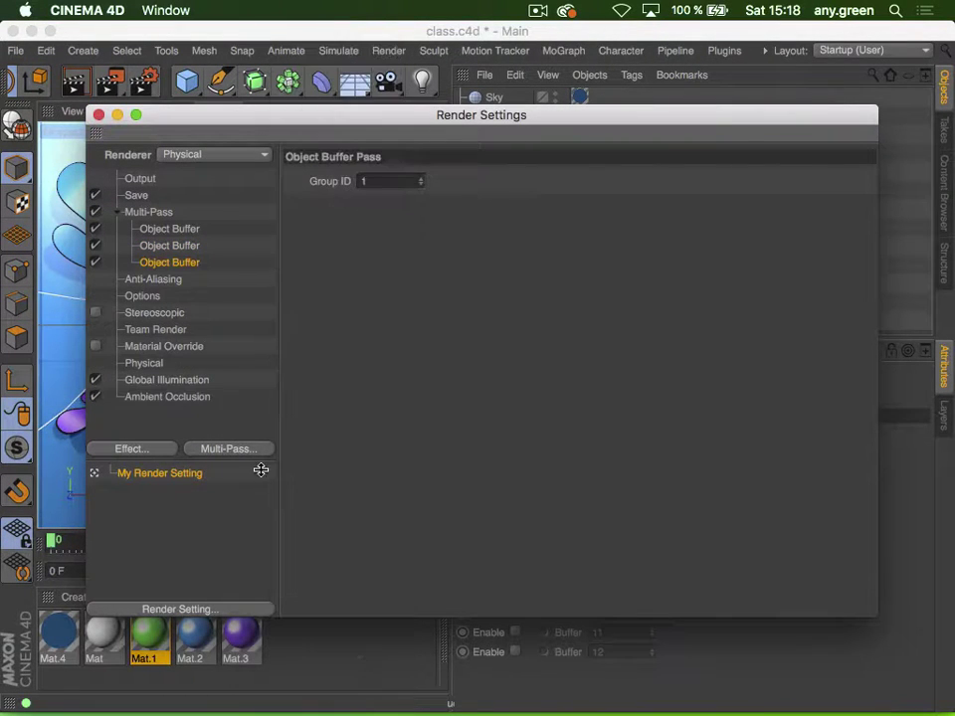
pyautogui.click(235, 452)
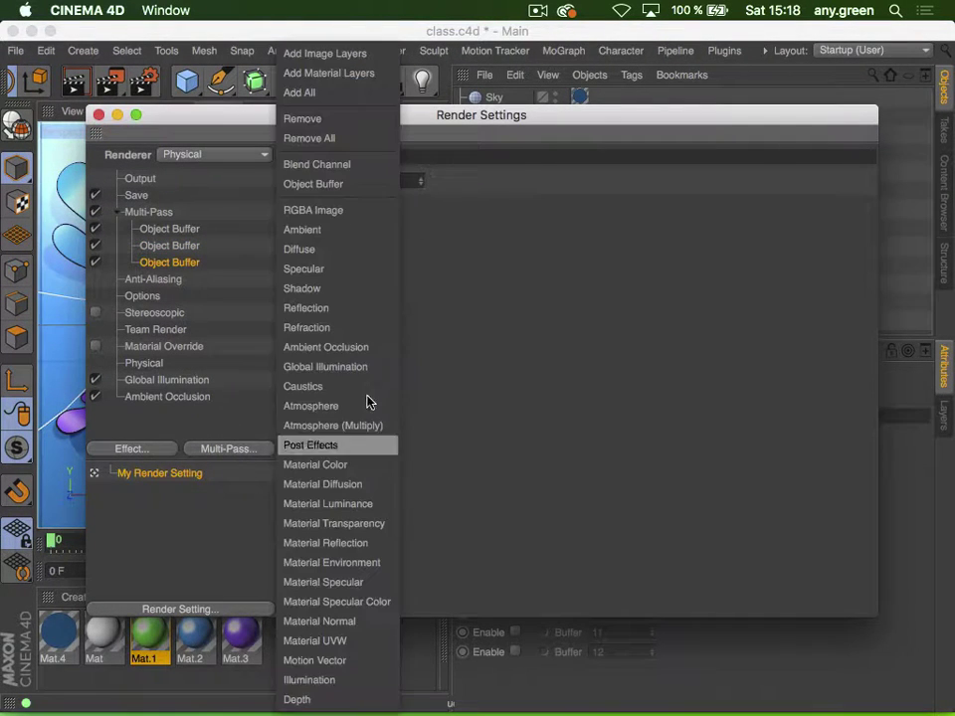
pyautogui.click(328, 184)
# Set the Group IDs of the second, third and fourth Object Buffer passes to 2, 3 and 4
pyautogui.moveTo(403, 94); pyautogui.dragTo(222, 241)
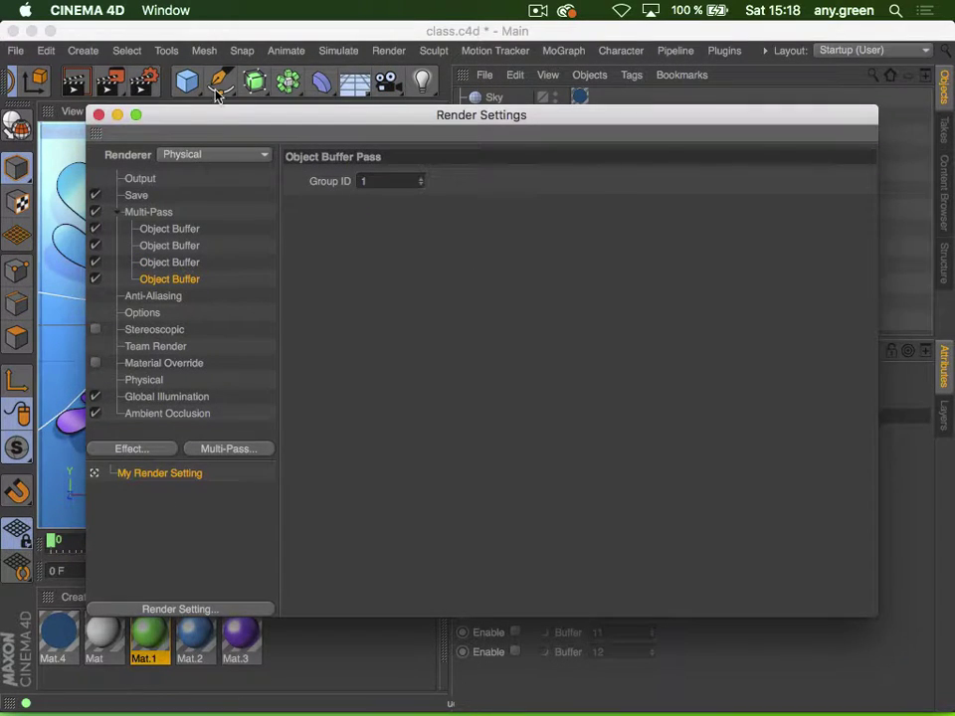
pyautogui.click(197, 120)
pyautogui.moveTo(197, 120); pyautogui.dragTo(201, 593)
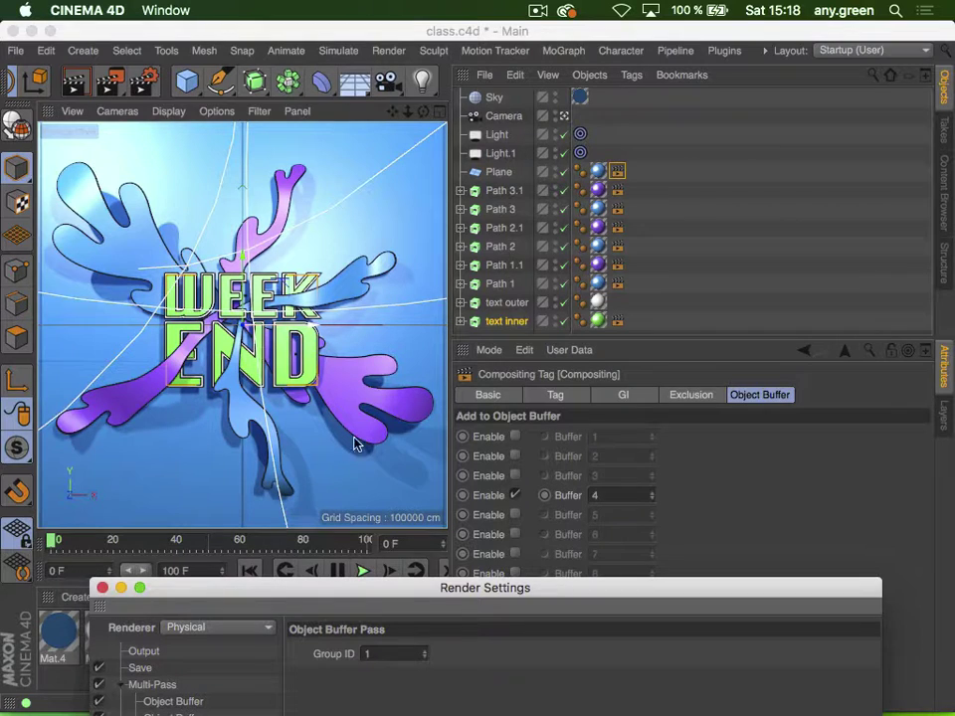
pyautogui.moveTo(314, 587); pyautogui.dragTo(324, 96)
pyautogui.doubleClick(379, 163)
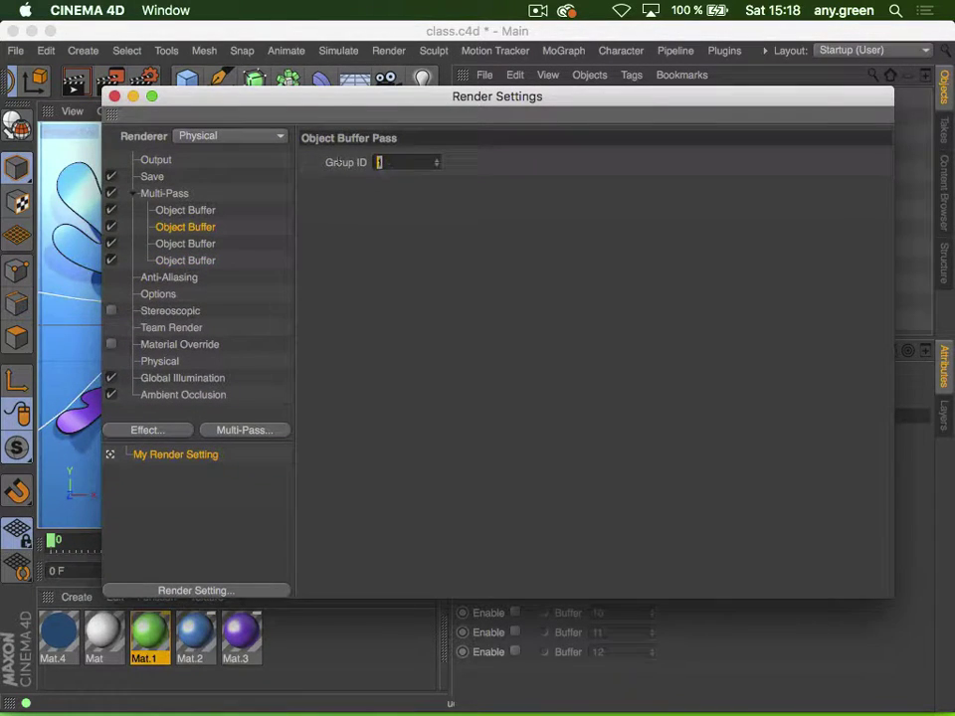
pyautogui.write('2')
pyautogui.click(184, 245)
pyautogui.doubleClick(380, 163)
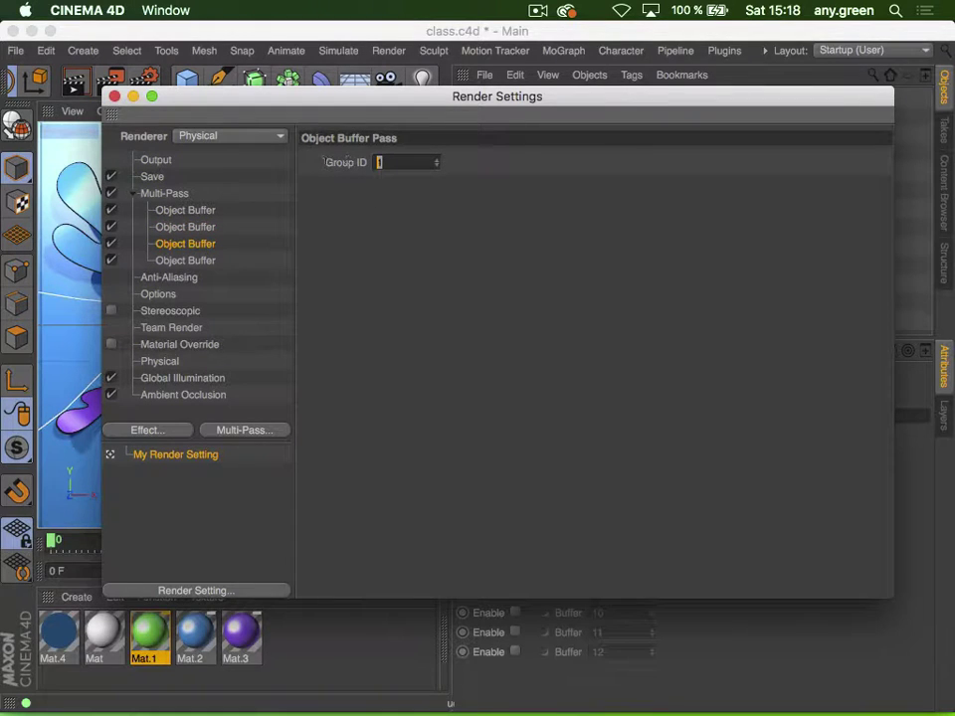
pyautogui.write('4')
pyautogui.press('BackSpace')
pyautogui.write('3')
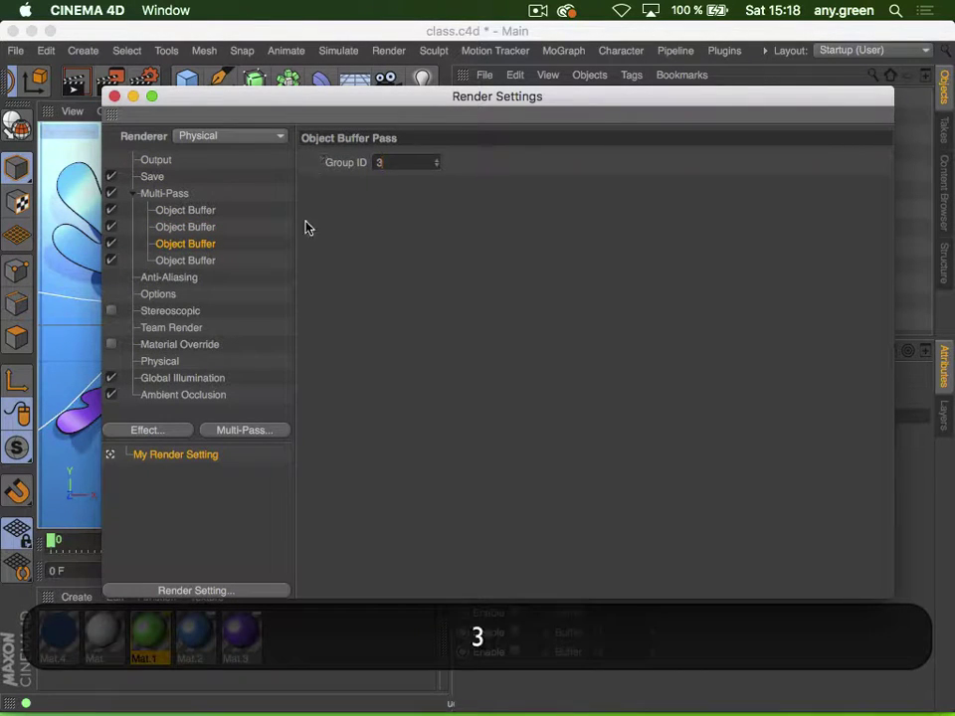
pyautogui.click(199, 263)
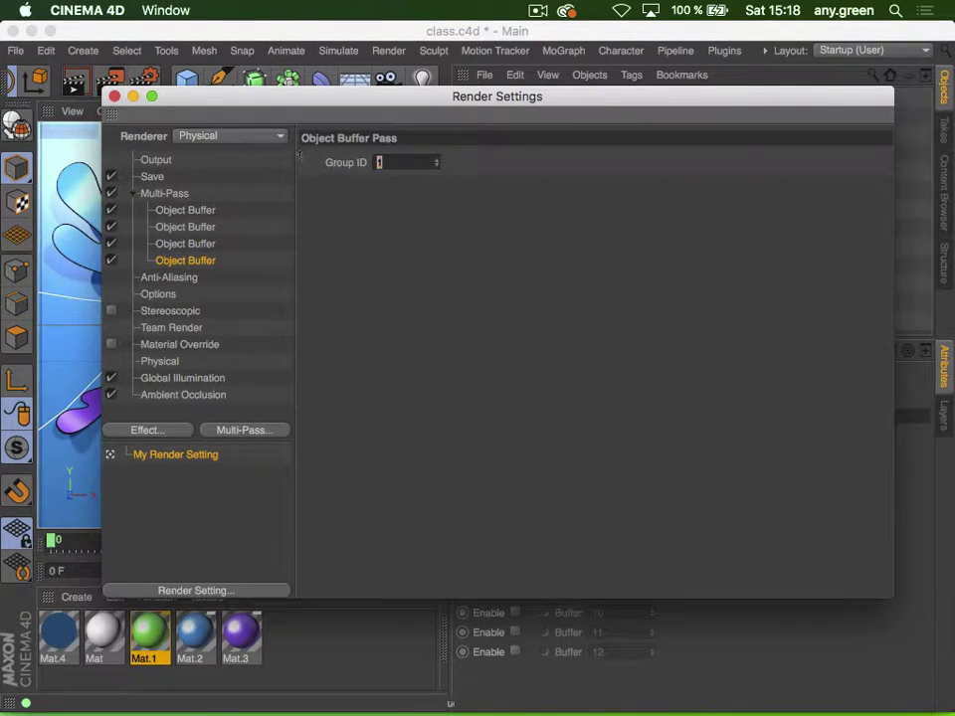
pyautogui.write('4')
# Add an RGBA Image pass to Multi-Pass alongside the Object Buffer passes
pyautogui.click(152, 176)
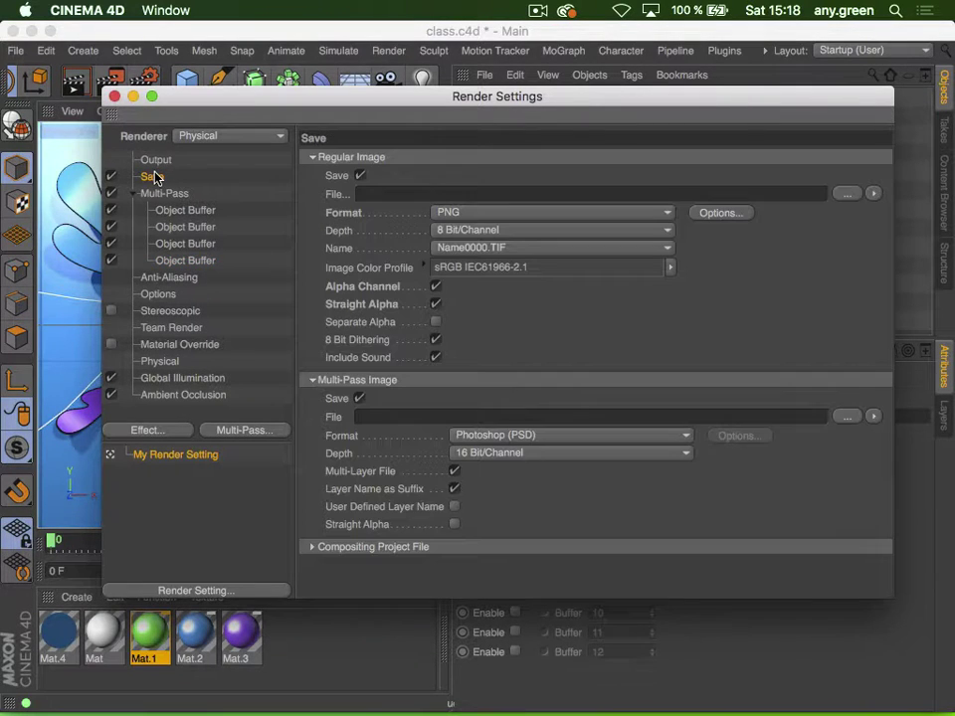
pyautogui.click(131, 194)
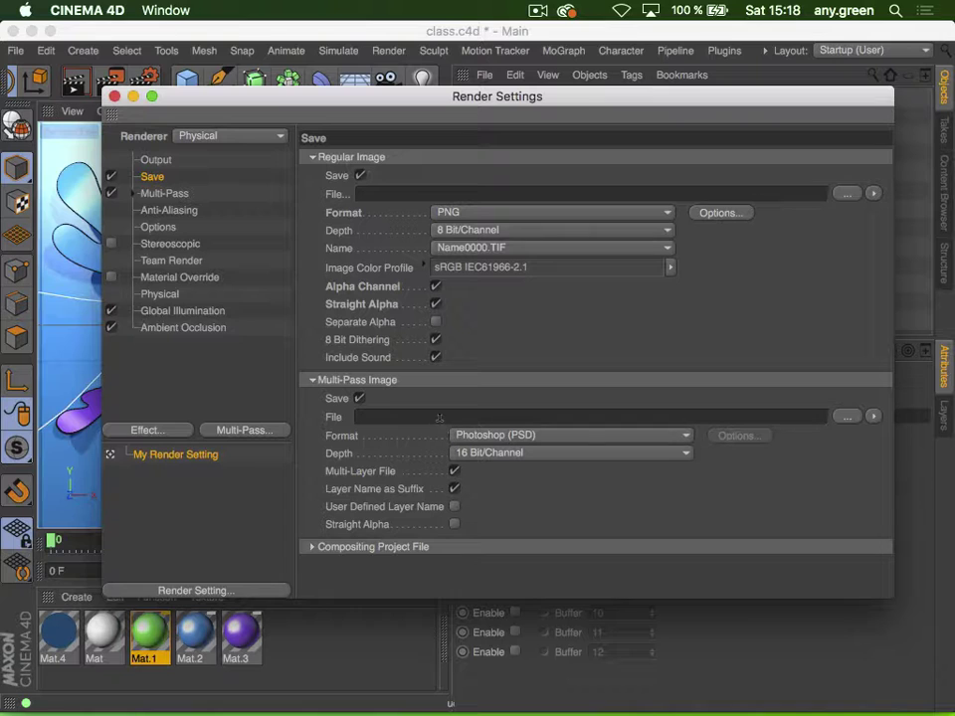
pyautogui.click(131, 194)
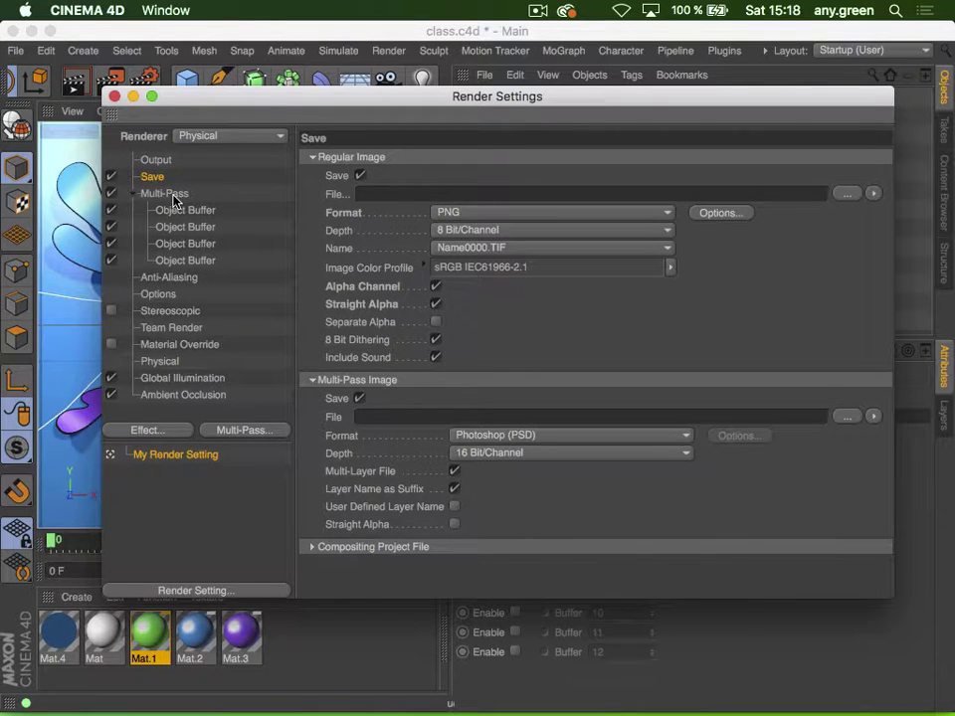
pyautogui.click(167, 194)
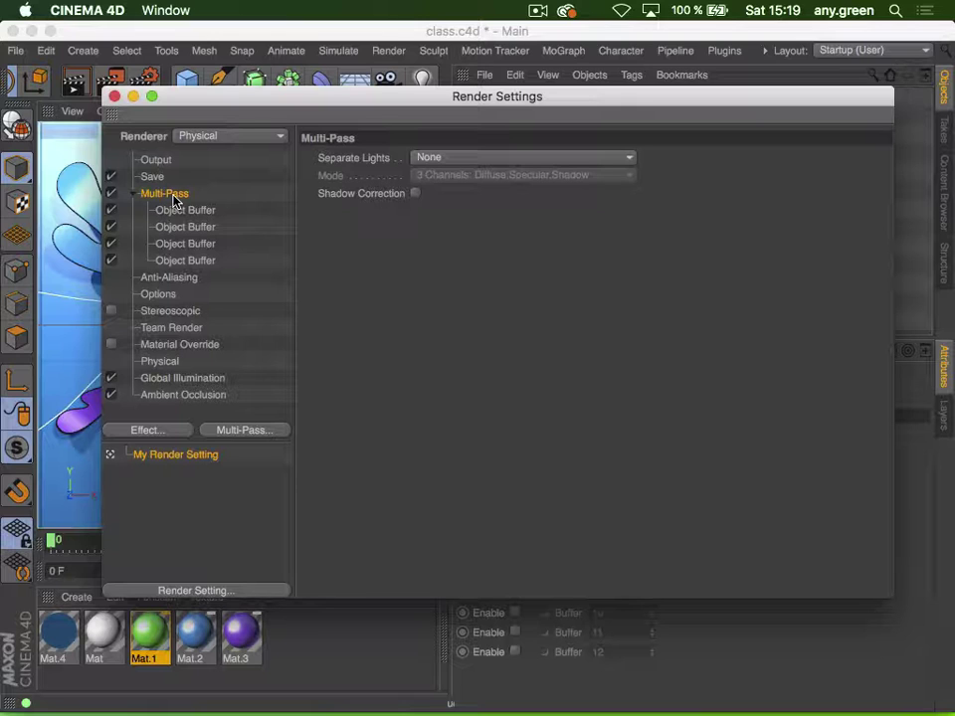
pyautogui.click(248, 430)
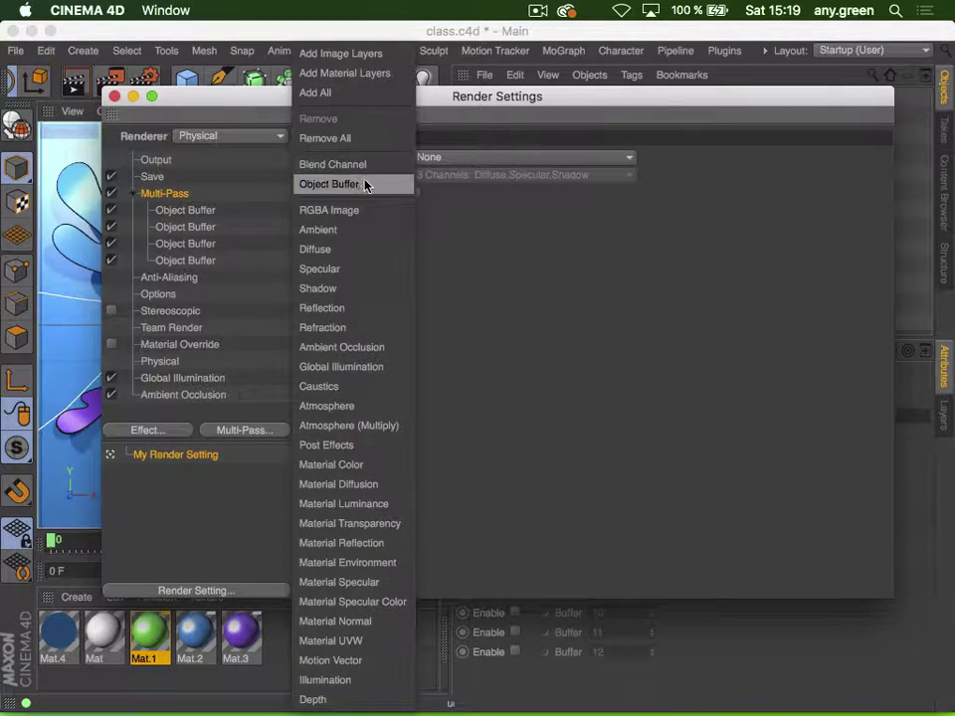
pyautogui.click(373, 212)
# Turn off Alpha Channel for the regular image in the Save settings, keeping the regular image's saving enabled
pyautogui.click(155, 177)
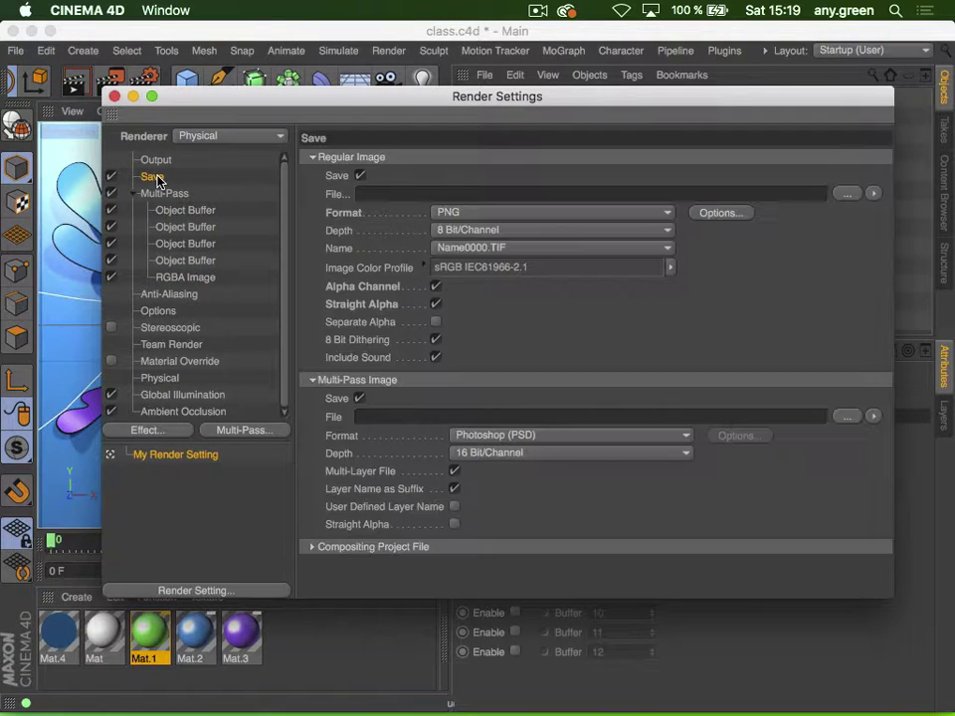
pyautogui.click(360, 176)
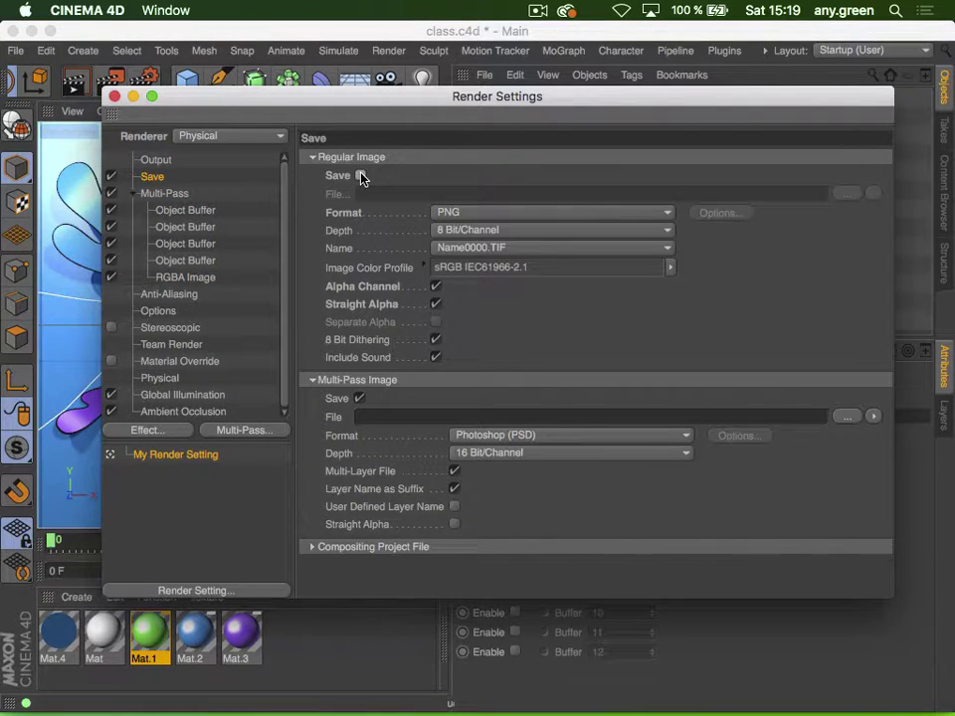
pyautogui.click(360, 176)
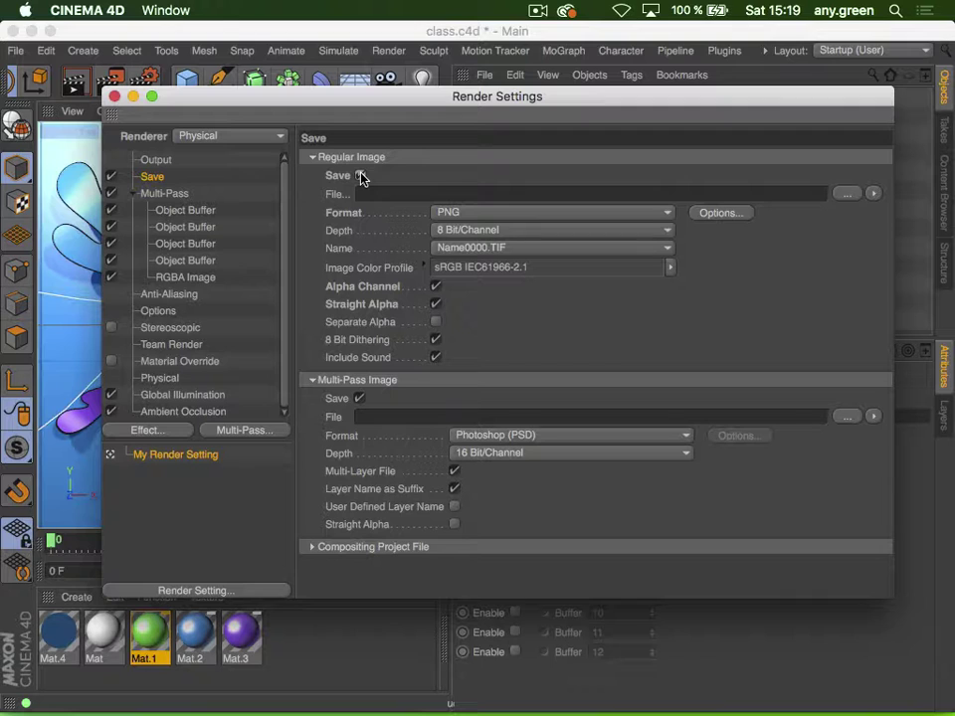
pyautogui.click(435, 286)
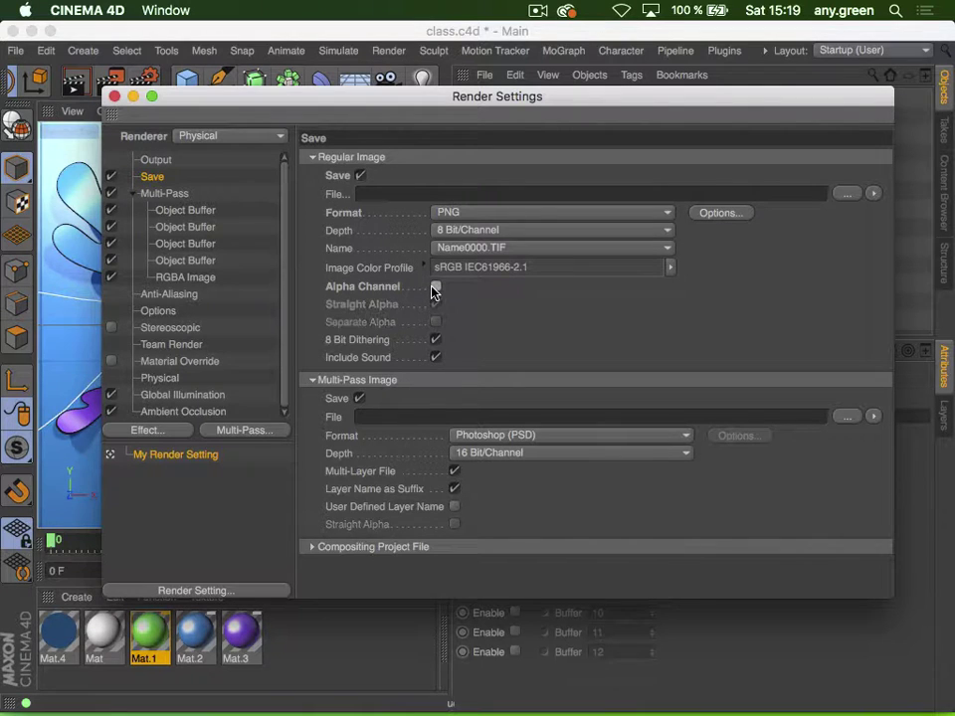
# Set the regular image's output file to "weekend" on the Desktop
pyautogui.click(845, 195)
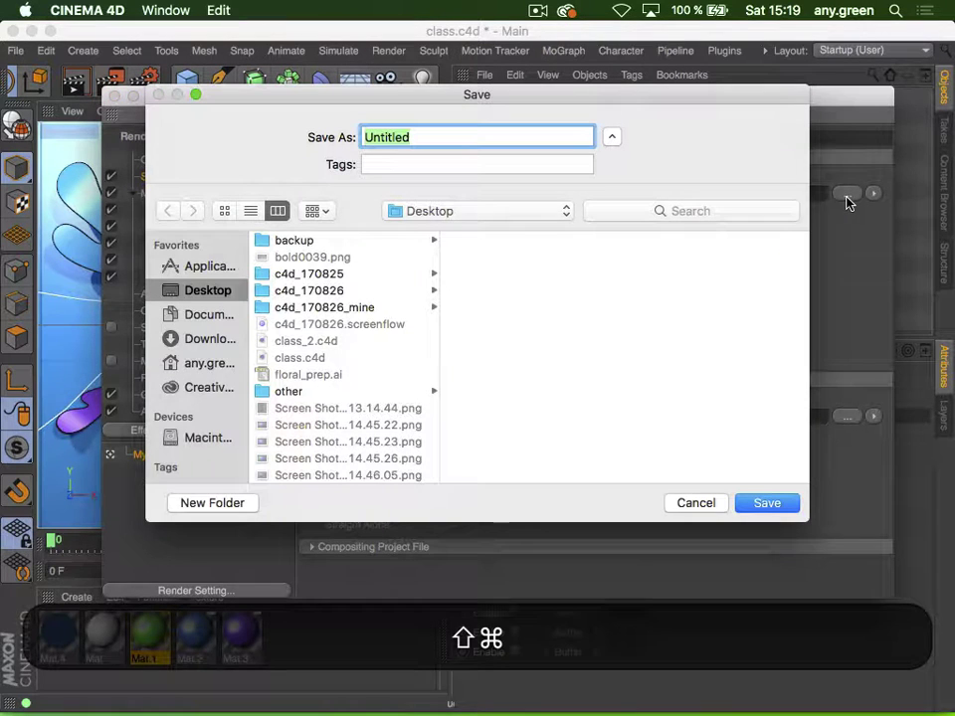
pyautogui.press('super+shift+d')
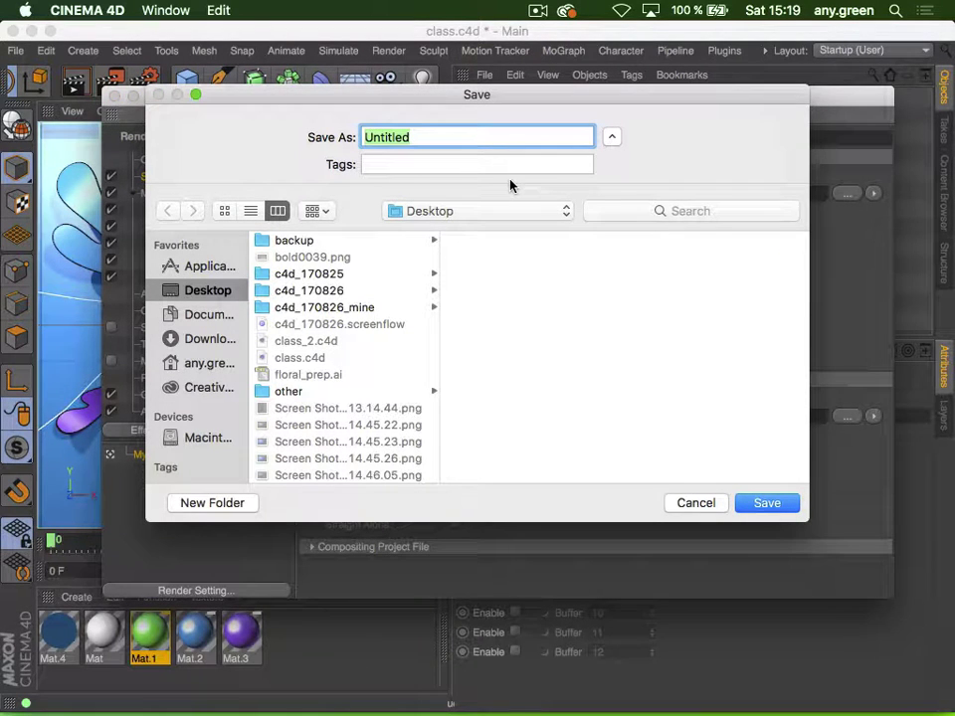
pyautogui.write('weekend')
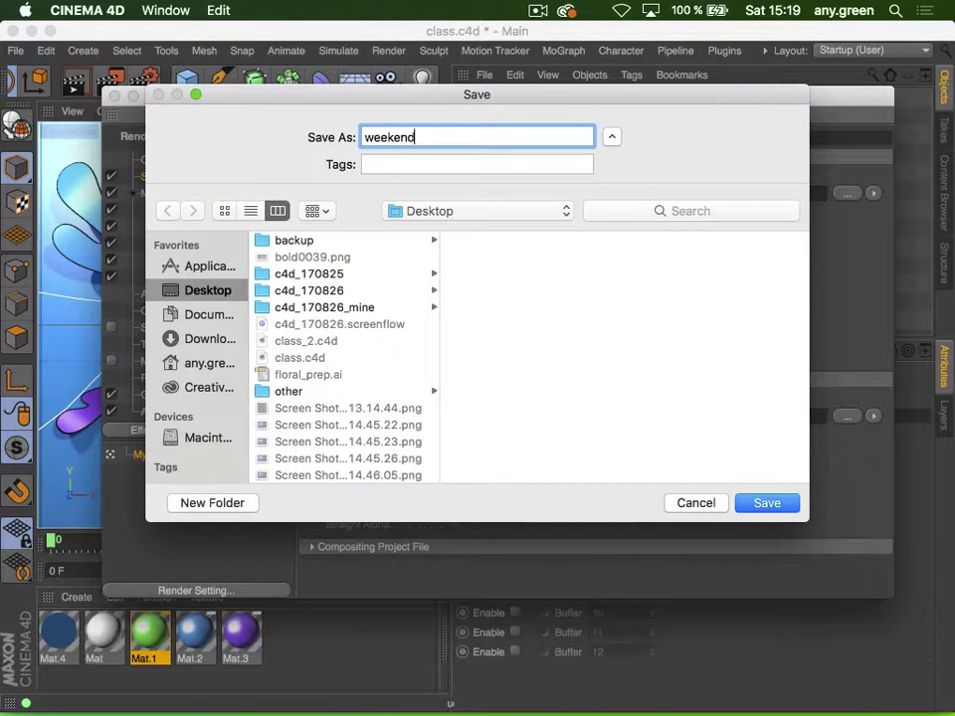
pyautogui.press('Return')
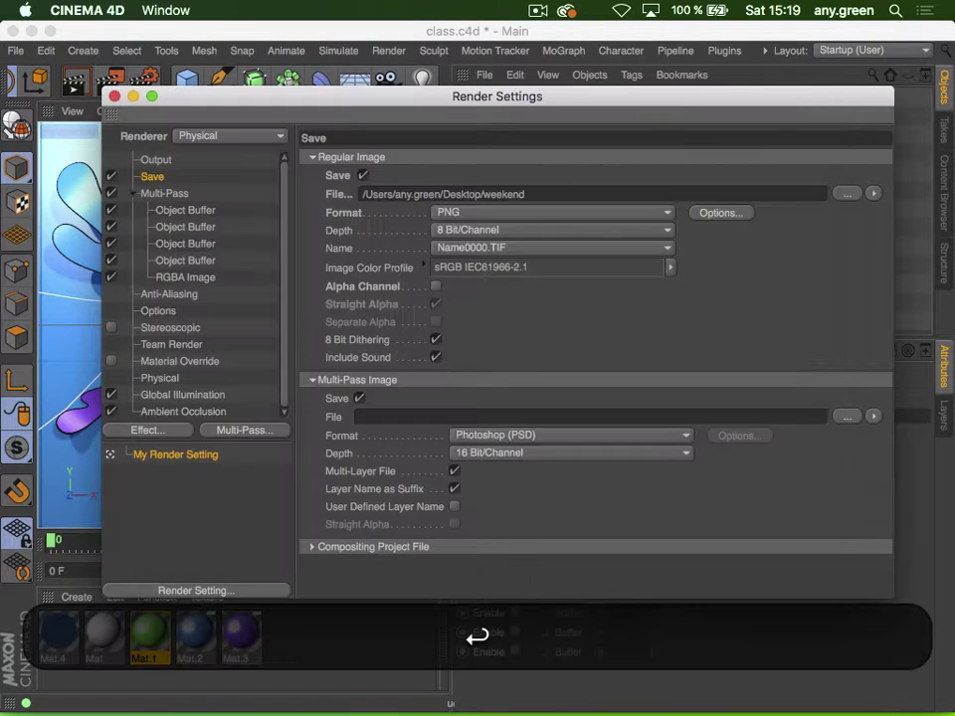
# Set the multi-pass image's output file to "weekend_mp" on the Desktop by reusing the regular image's path, keeping Multi-Layer File enabled
pyautogui.moveTo(525, 194); pyautogui.dragTo(362, 194)
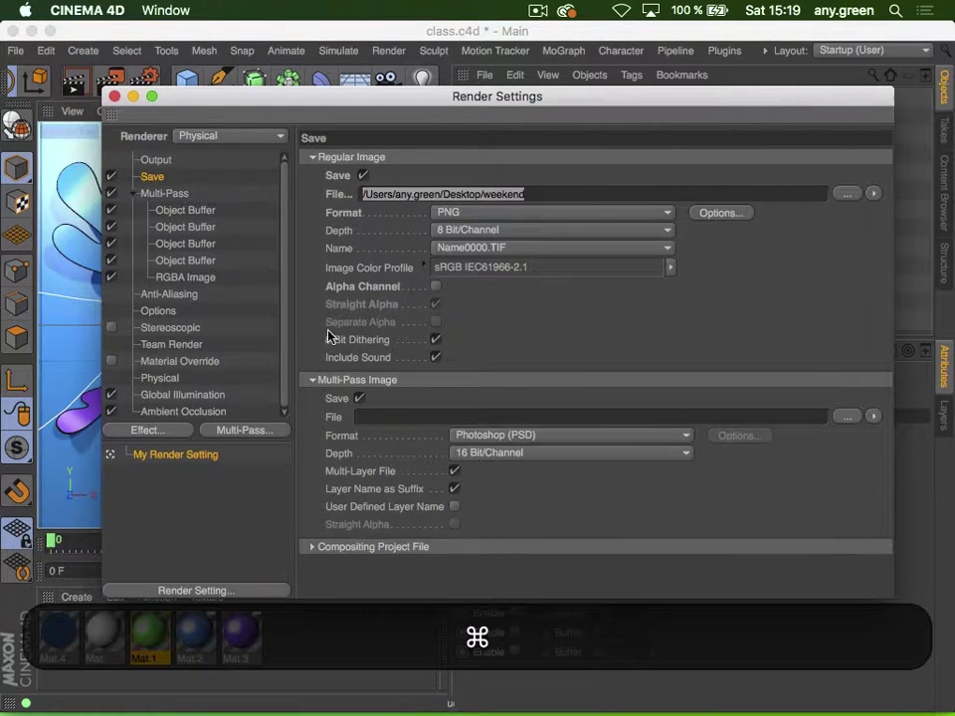
pyautogui.press('super+c')
pyautogui.click(398, 416)
pyautogui.press('super+v')
pyautogui.write('_mp')
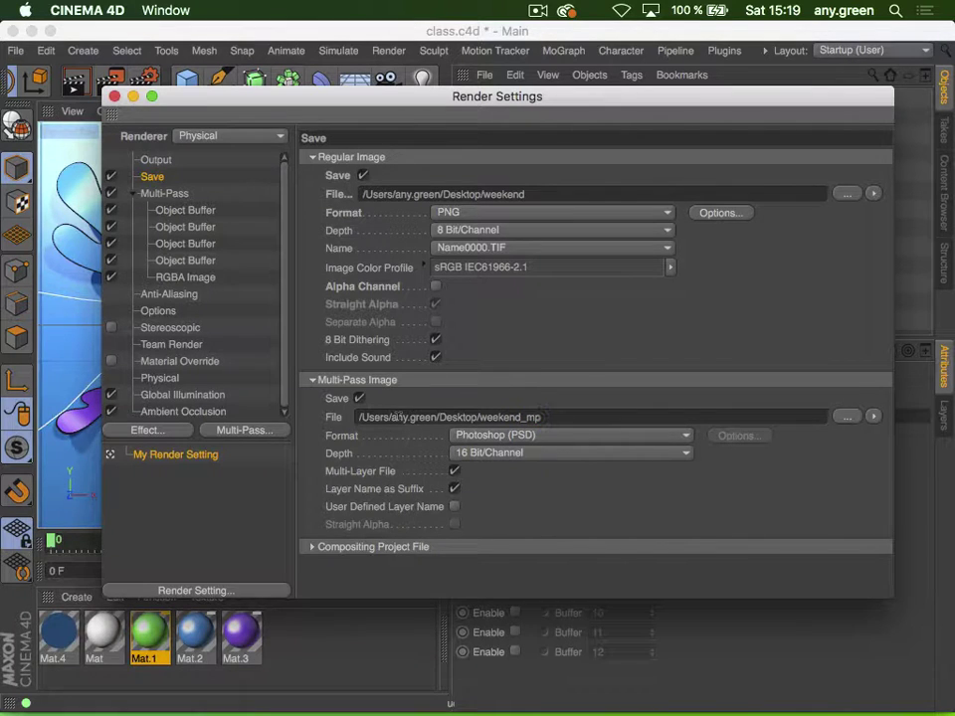
pyautogui.press('Return')
pyautogui.click(454, 471)
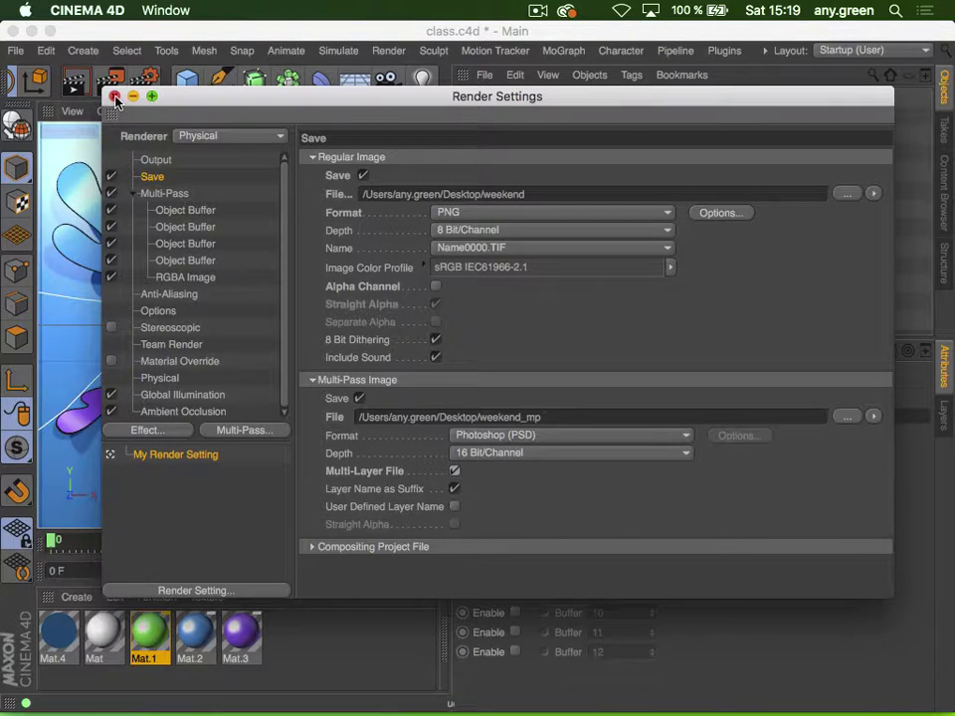
# Set the Physical renderer's Sampling Quality to Medium and close the render settings
pyautogui.click(155, 161)
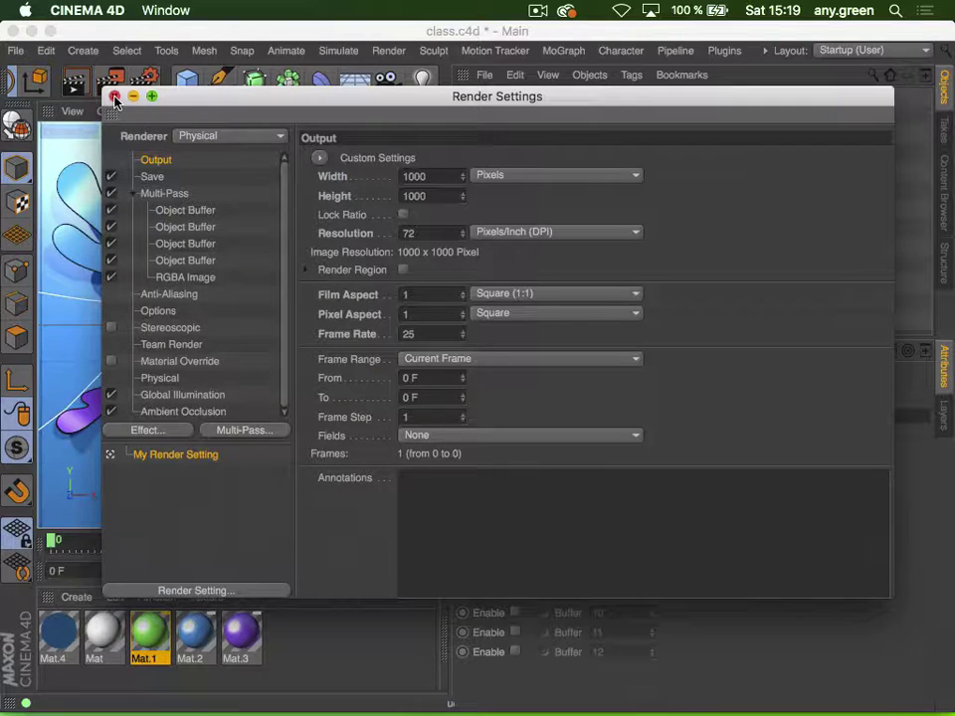
pyautogui.click(162, 377)
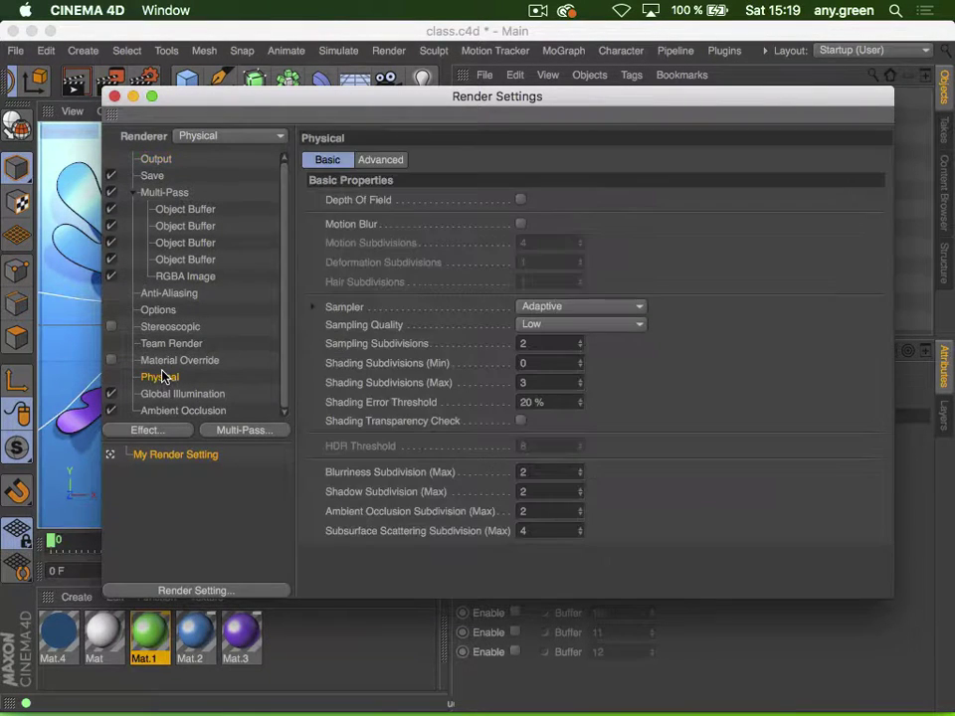
pyautogui.click(576, 326)
pyautogui.click(579, 362)
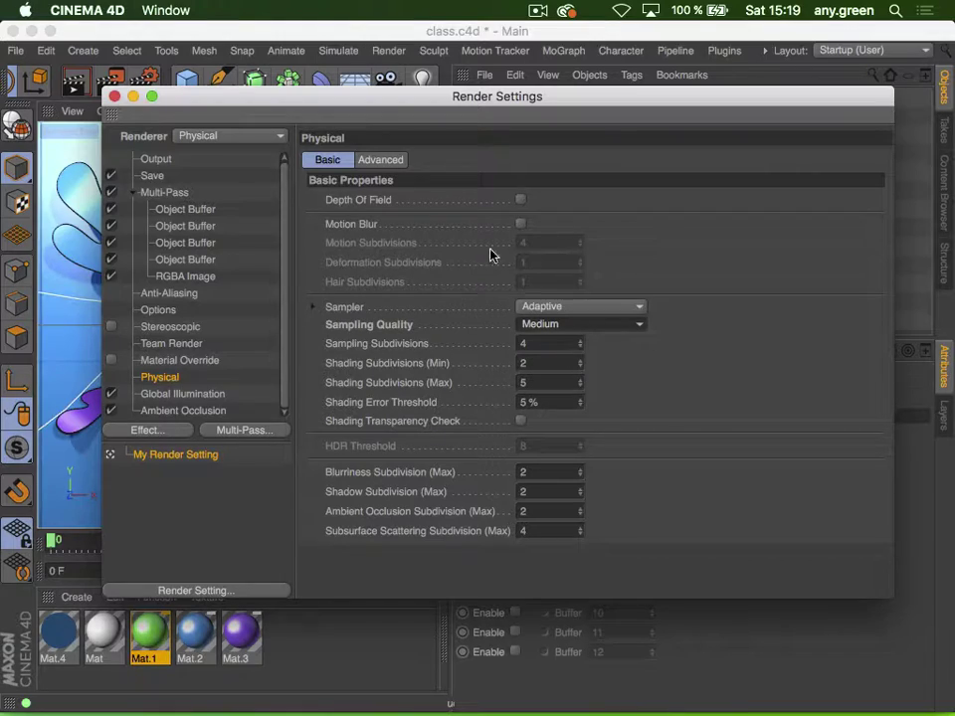
pyautogui.click(114, 95)
# Render the scene to the Picture Viewer, inspect the WEEK END artwork, and stop the render before it completes
pyautogui.click(114, 90)
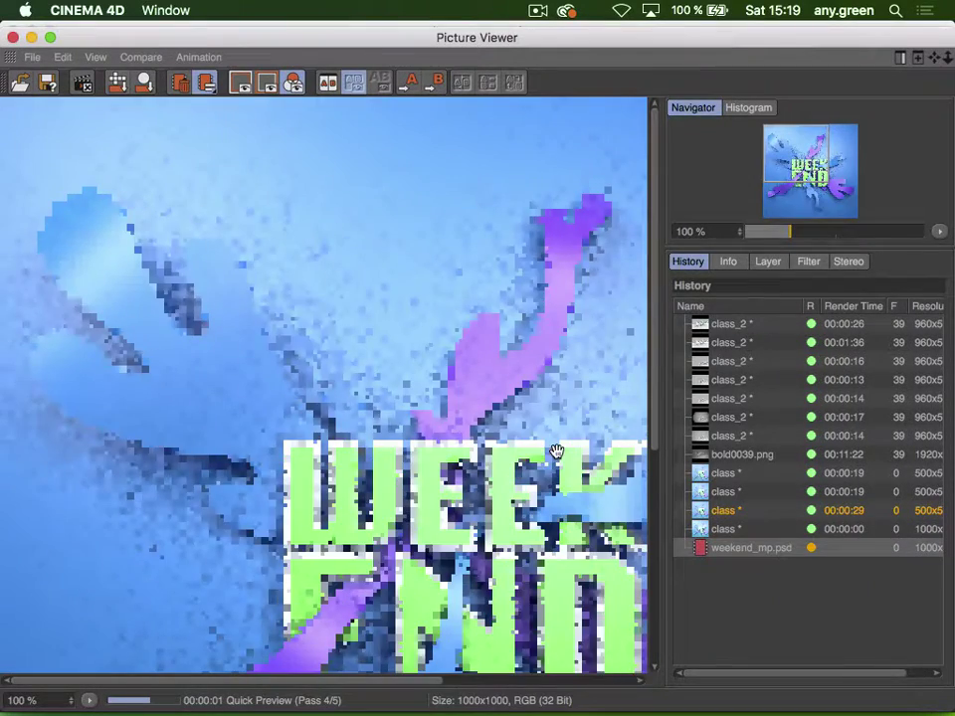
pyautogui.moveTo(557, 453); pyautogui.dragTo(394, 209)
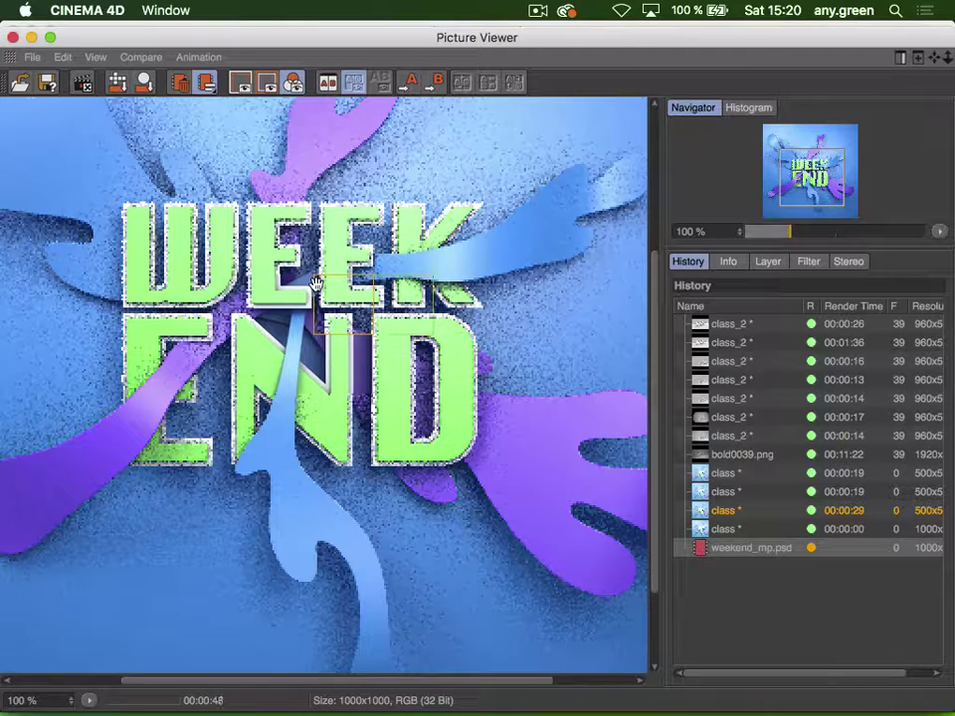
pyautogui.scroll(-5, 314, 284)
pyautogui.scroll(1, 315, 285)
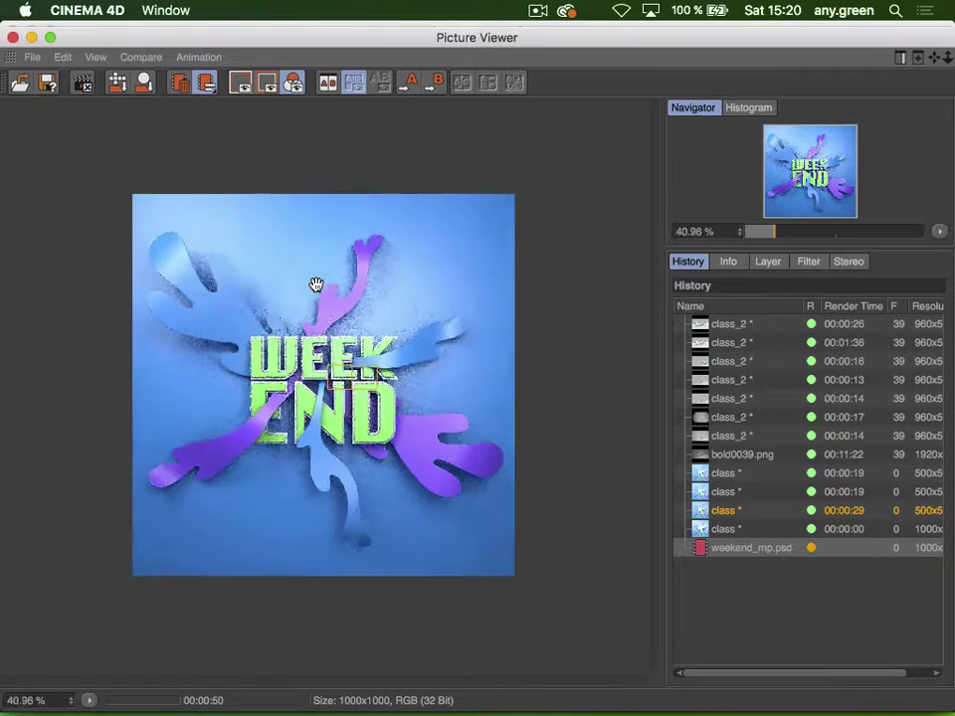
pyautogui.scroll(2, 315, 285)
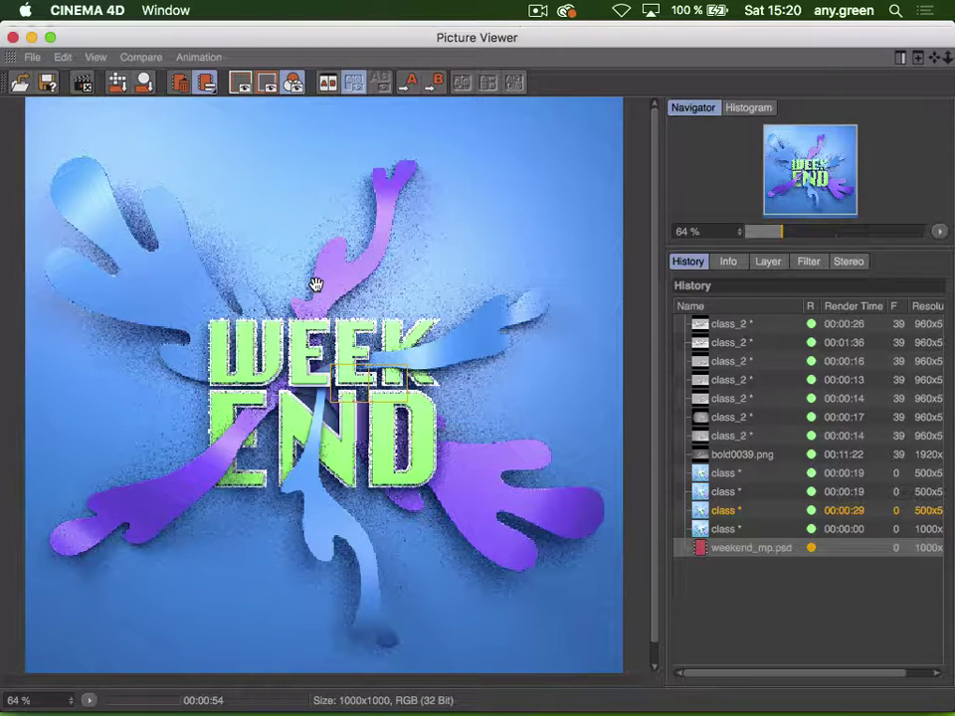
pyautogui.click(12, 36)
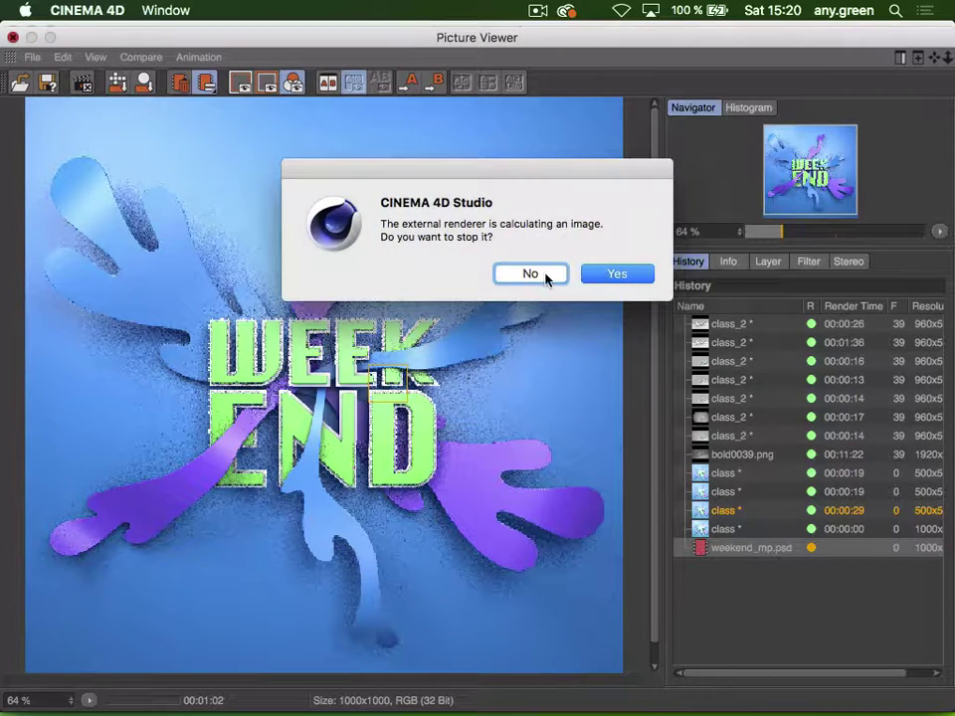
pyautogui.click(613, 278)
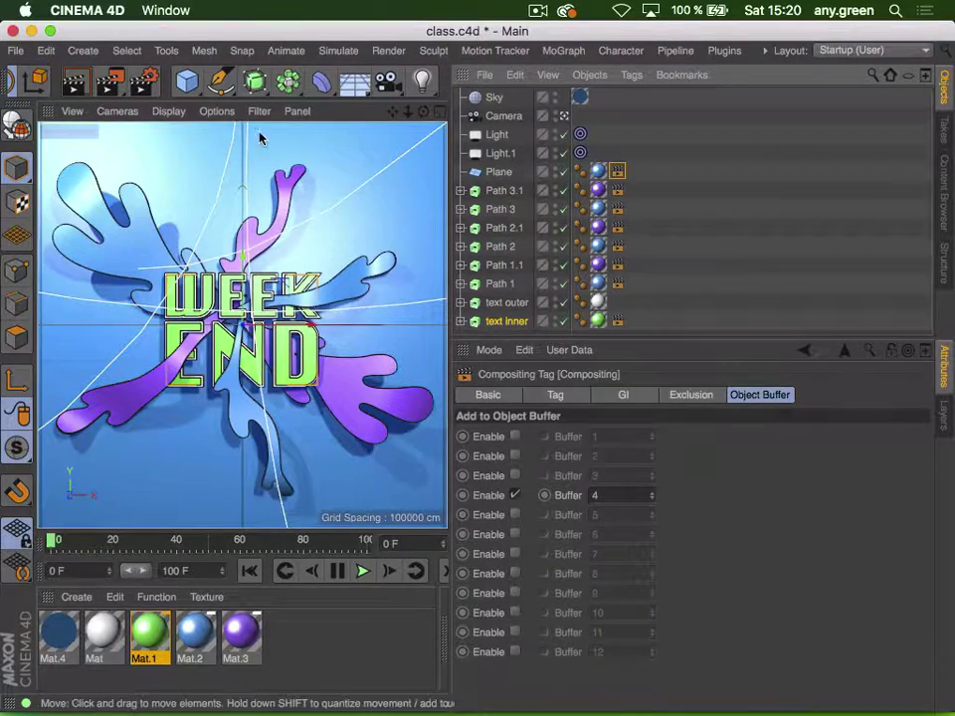
# Revert the project to its saved version, discarding all unsaved changes
pyautogui.click(16, 50)
pyautogui.click(70, 139)
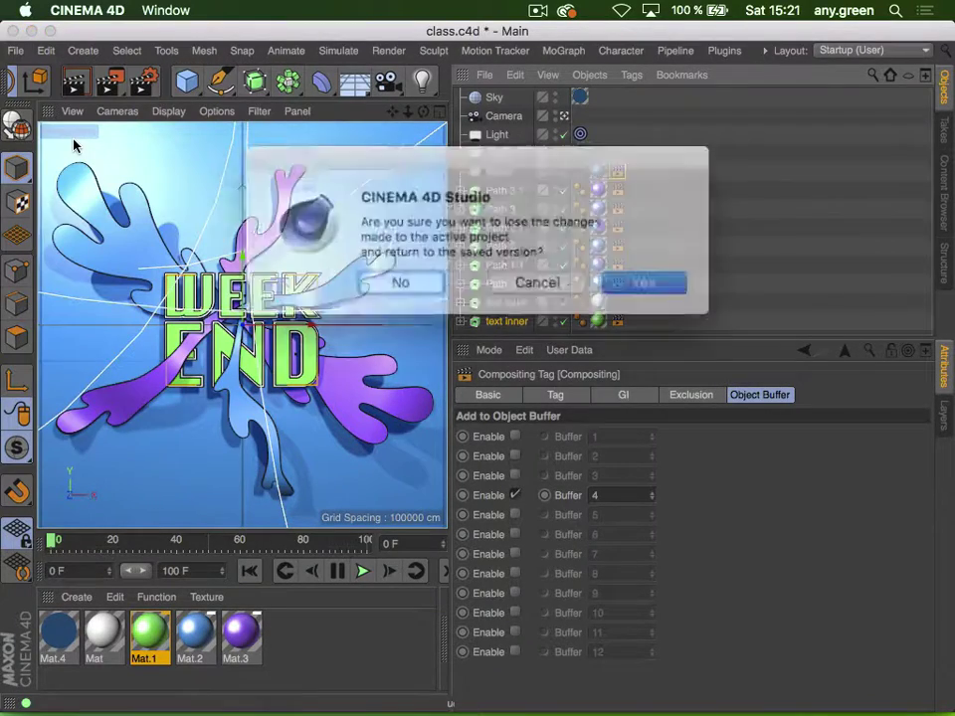
pyautogui.click(633, 279)
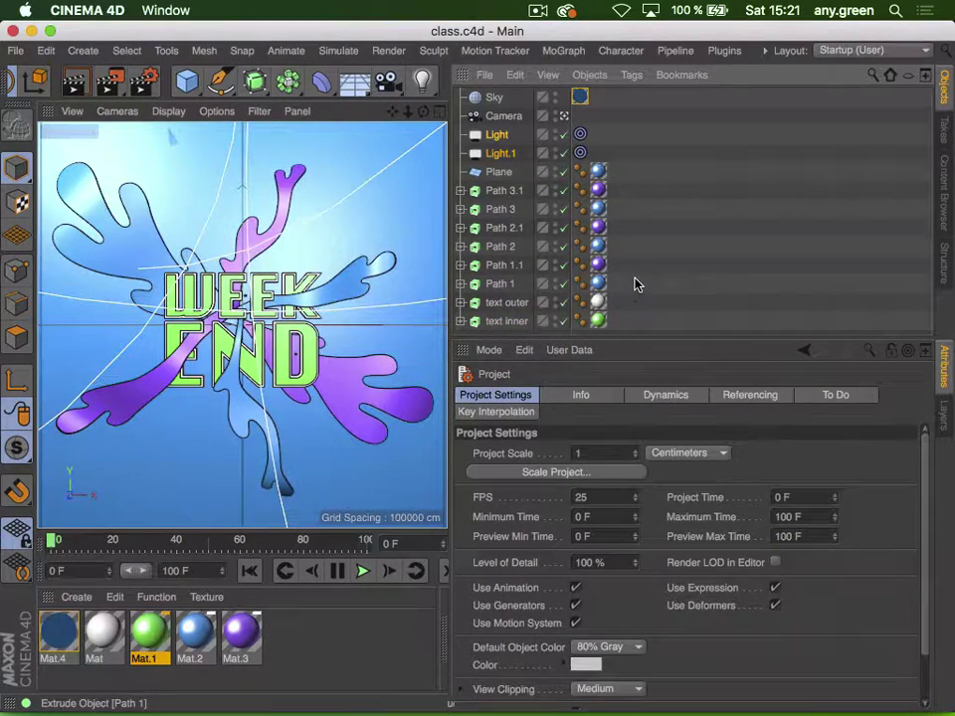
# Add a Compositing tag to text inner, placed after its material tag, and enable Object Buffer 1 on it
pyautogui.click(491, 323)
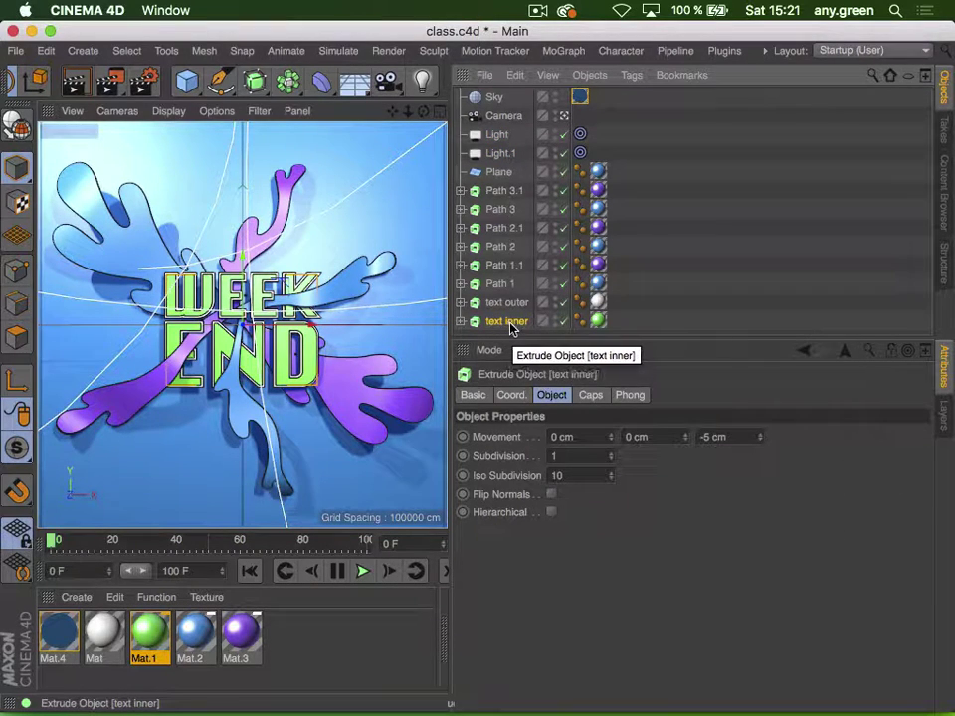
pyautogui.rightClick(507, 325)
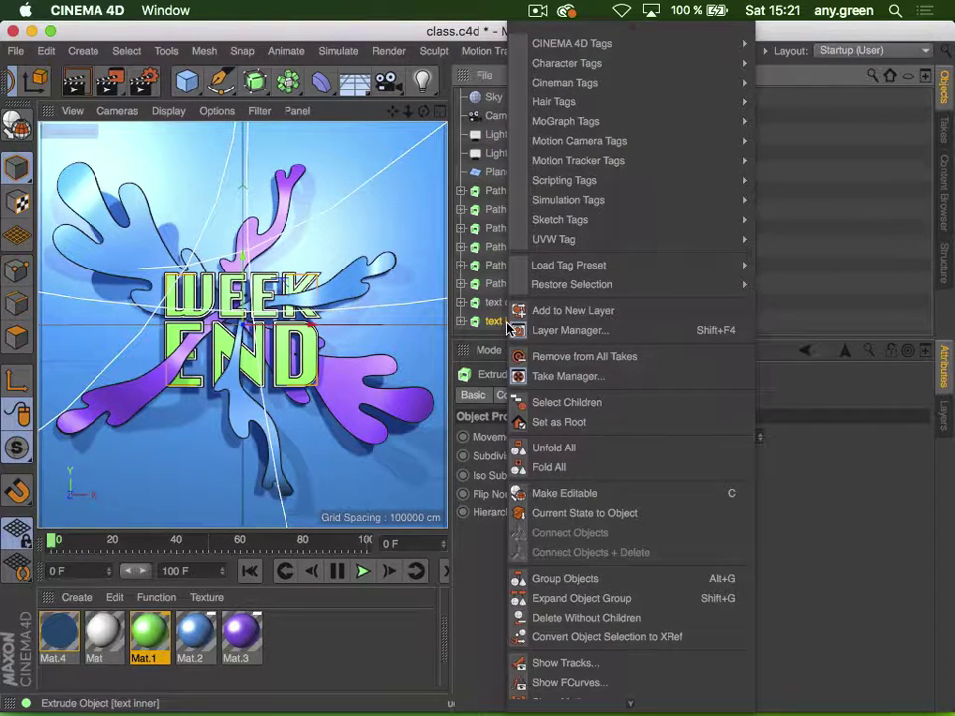
pyautogui.moveTo(693, 49)
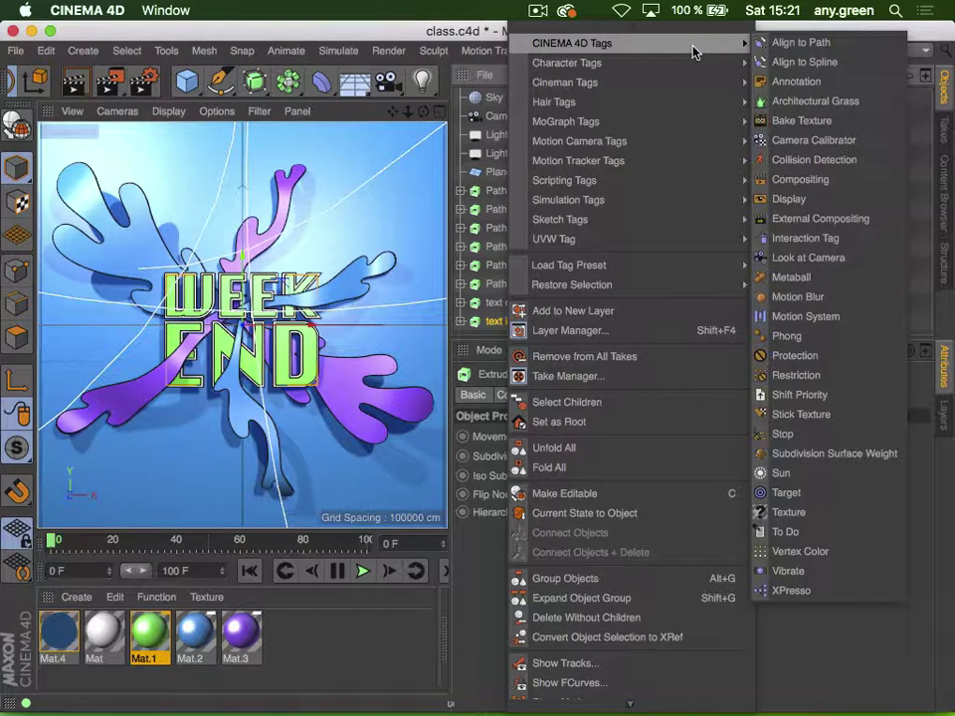
pyautogui.click(835, 179)
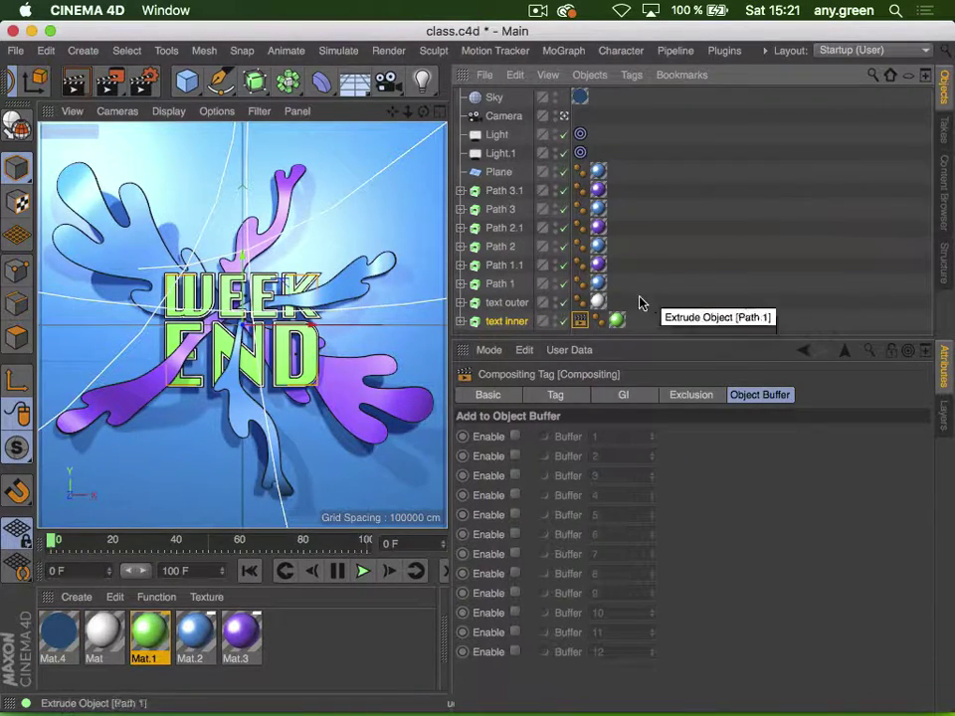
pyautogui.moveTo(578, 320); pyautogui.dragTo(642, 324)
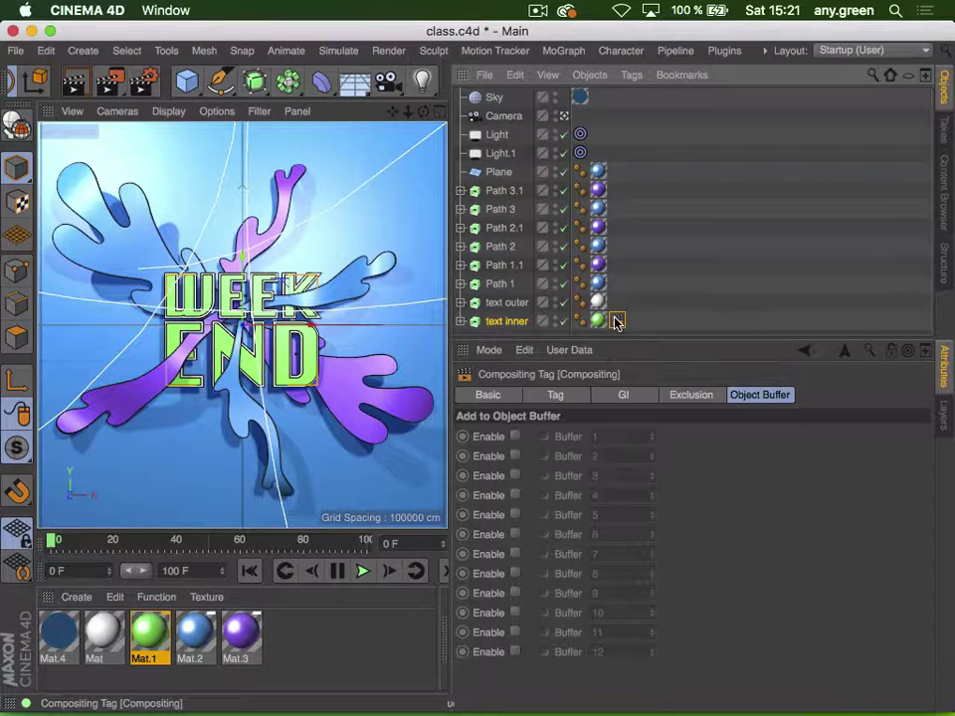
pyautogui.click(514, 438)
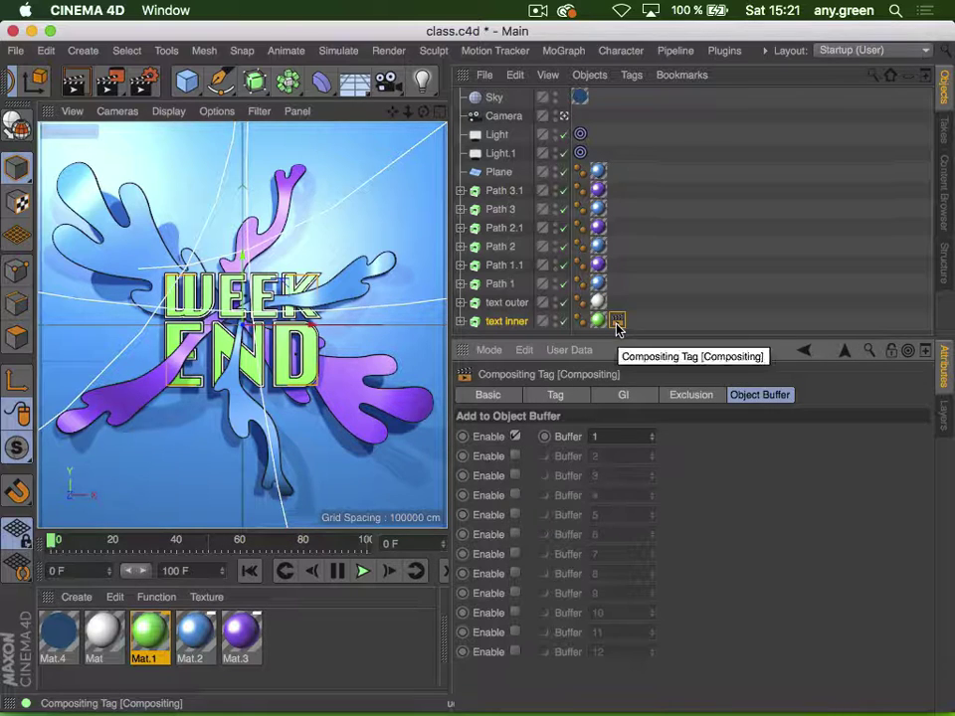
# Copy text inner's Compositing tag to Path 1 with Buffer 2 enabled instead of Buffer 1, and duplicate that tag onto Path 2 and Path 3
pyautogui.moveTo(616, 321); pyautogui.dragTo(609, 288)
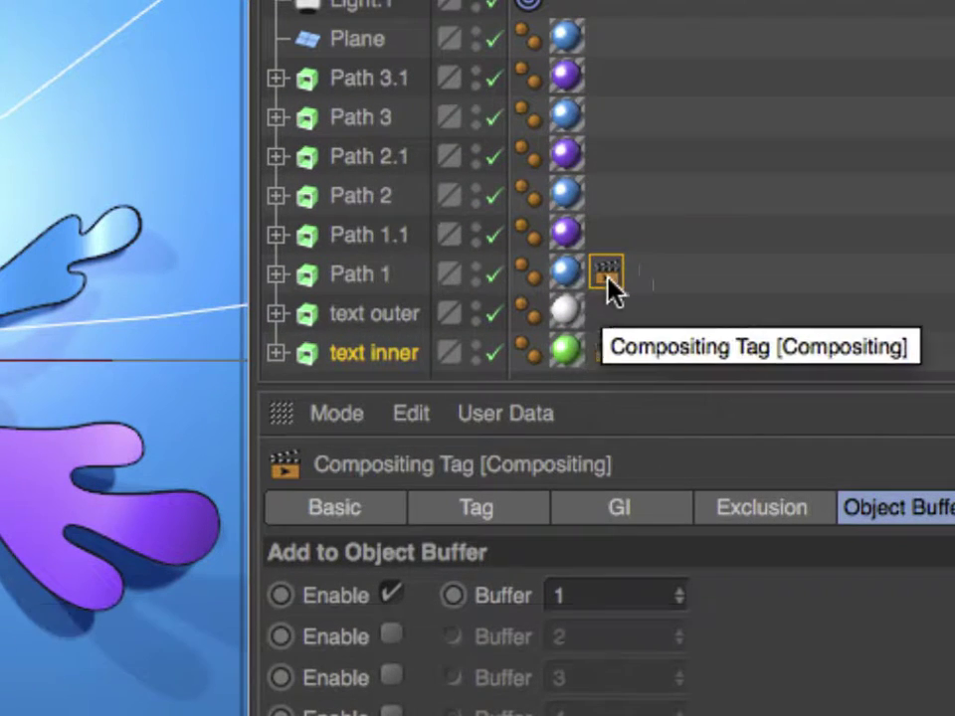
pyautogui.click(391, 594)
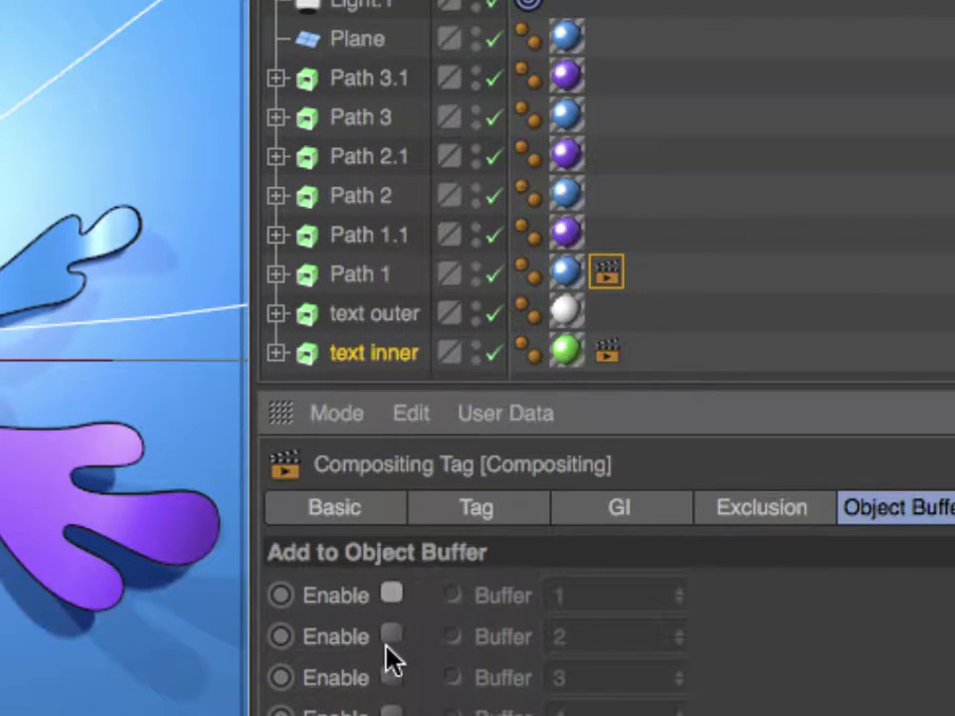
pyautogui.click(388, 634)
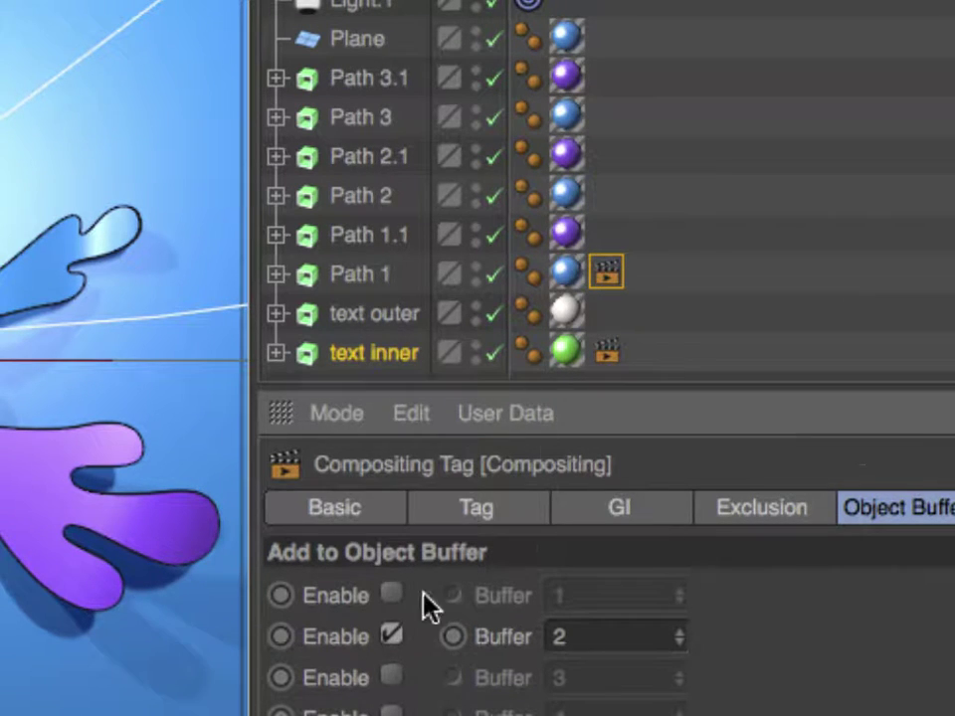
pyautogui.keyDown('ctrl'); pyautogui.moveTo(604, 274); pyautogui.dragTo(603, 104); pyautogui.keyUp('ctrl')
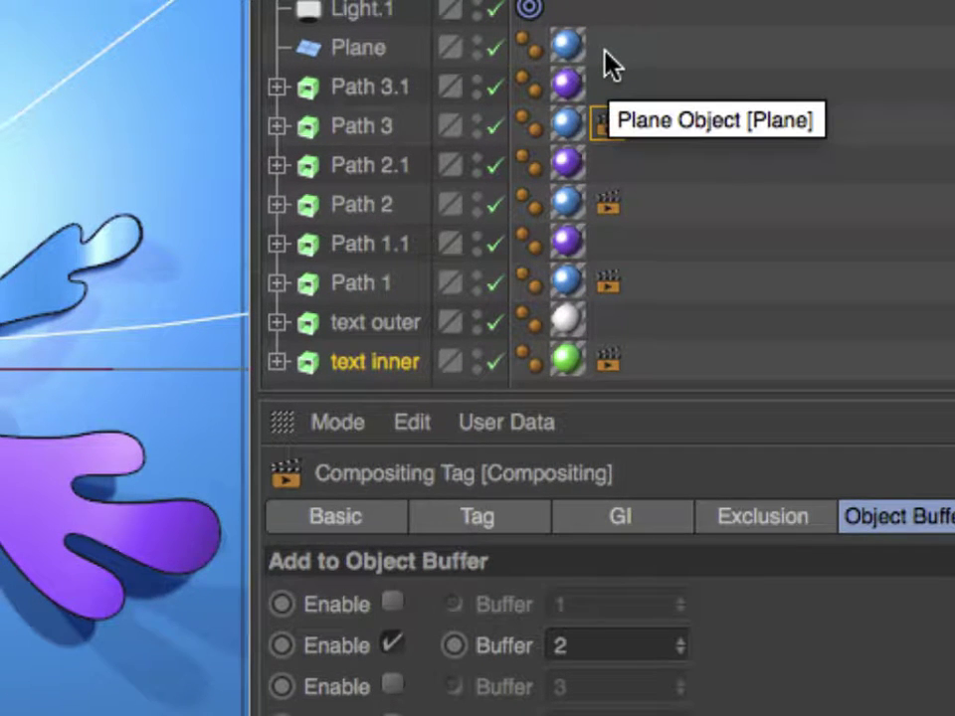
# Copy Path 1's Compositing tag to Path 1.1, switch it from Buffer 2 to Buffer 3, and duplicate it onto Path 2.1 and Path 3.1
pyautogui.click(606, 286)
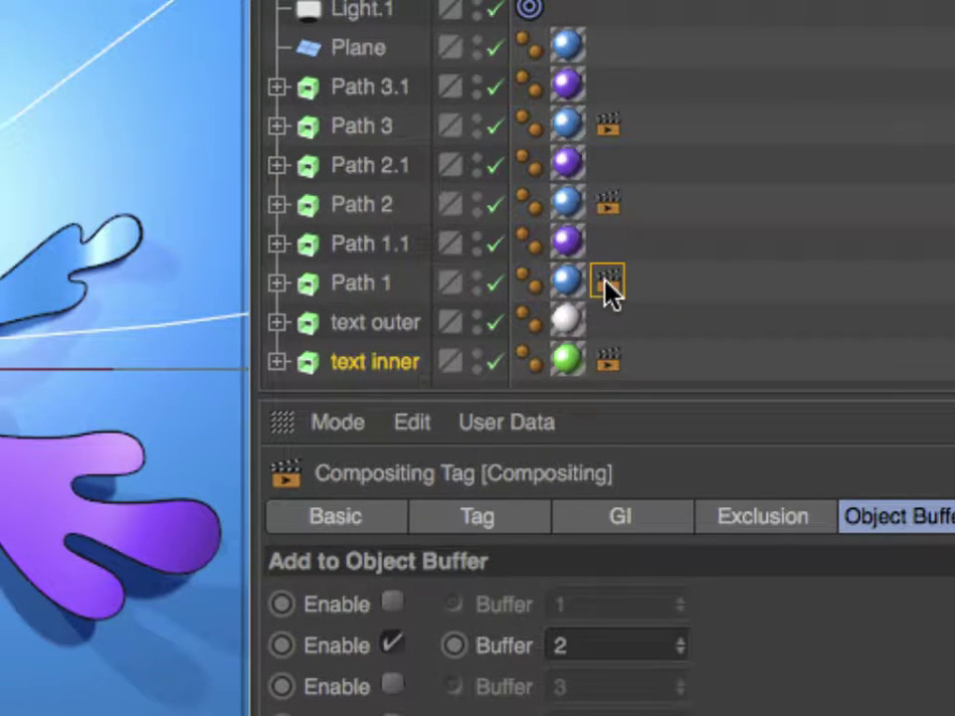
pyautogui.keyDown('ctrl'); pyautogui.moveTo(608, 289); pyautogui.dragTo(605, 244); pyautogui.keyUp('ctrl')
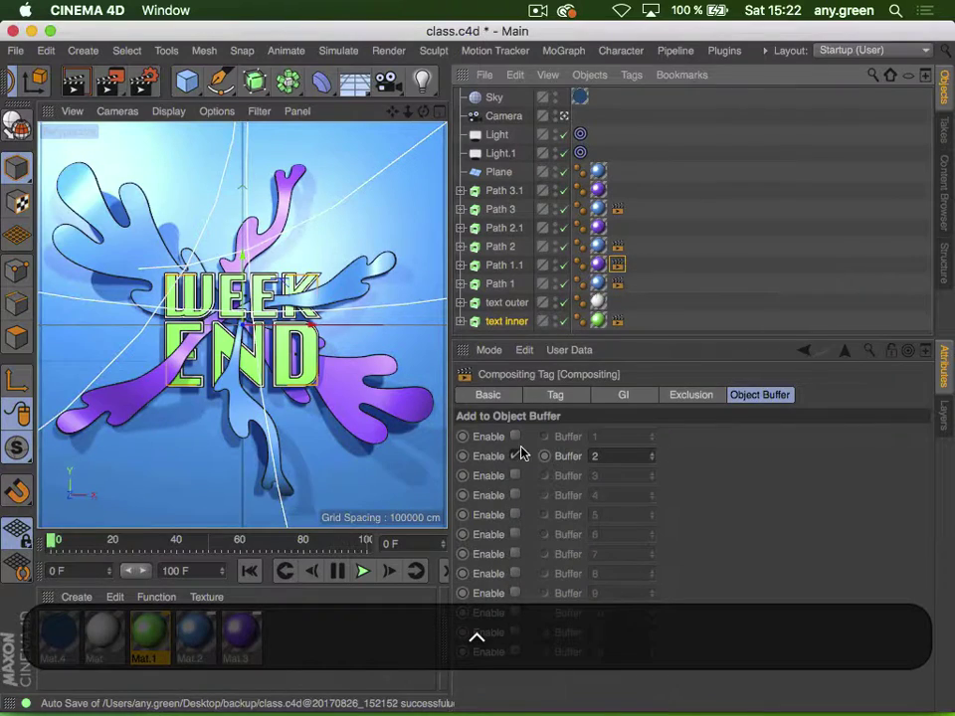
pyautogui.click(392, 643)
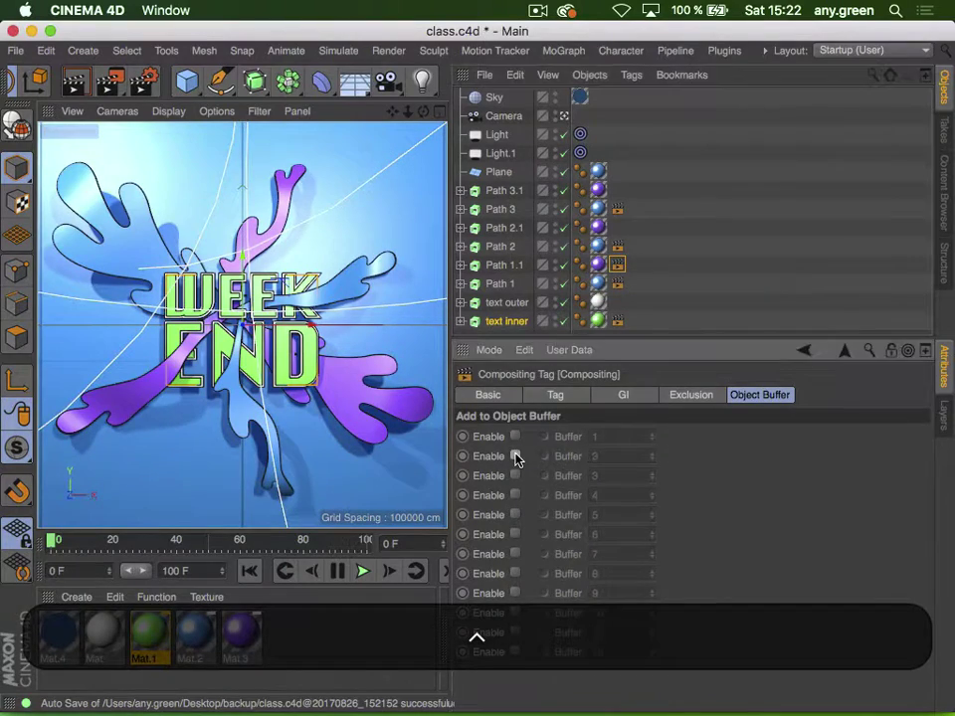
pyautogui.click(514, 476)
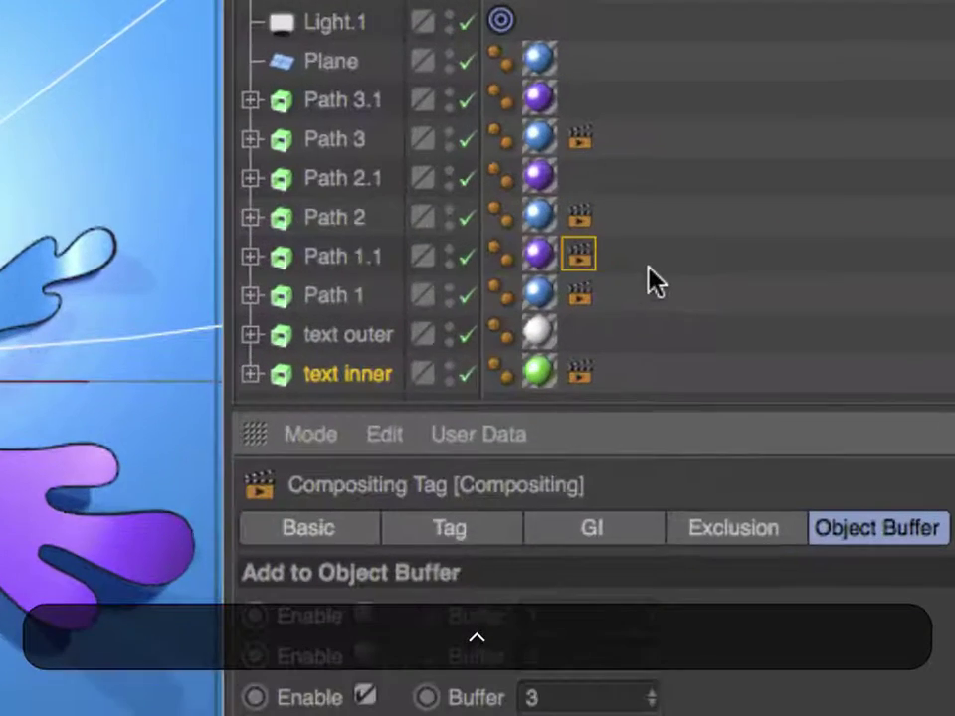
pyautogui.keyDown('ctrl'); pyautogui.moveTo(580, 256); pyautogui.dragTo(577, 91); pyautogui.keyUp('ctrl')
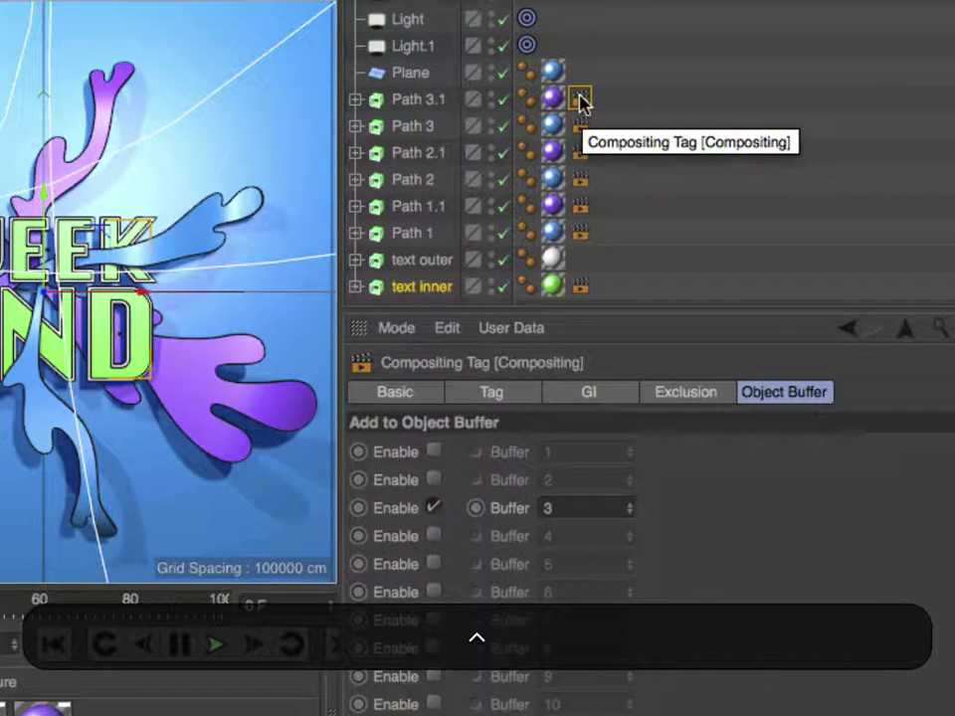
# Copy Path 3.1's Compositing tag to the Plane and switch it from Buffer 3 to Buffer 4
pyautogui.keyDown('ctrl'); pyautogui.moveTo(579, 101); pyautogui.dragTo(580, 82); pyautogui.keyUp('ctrl')
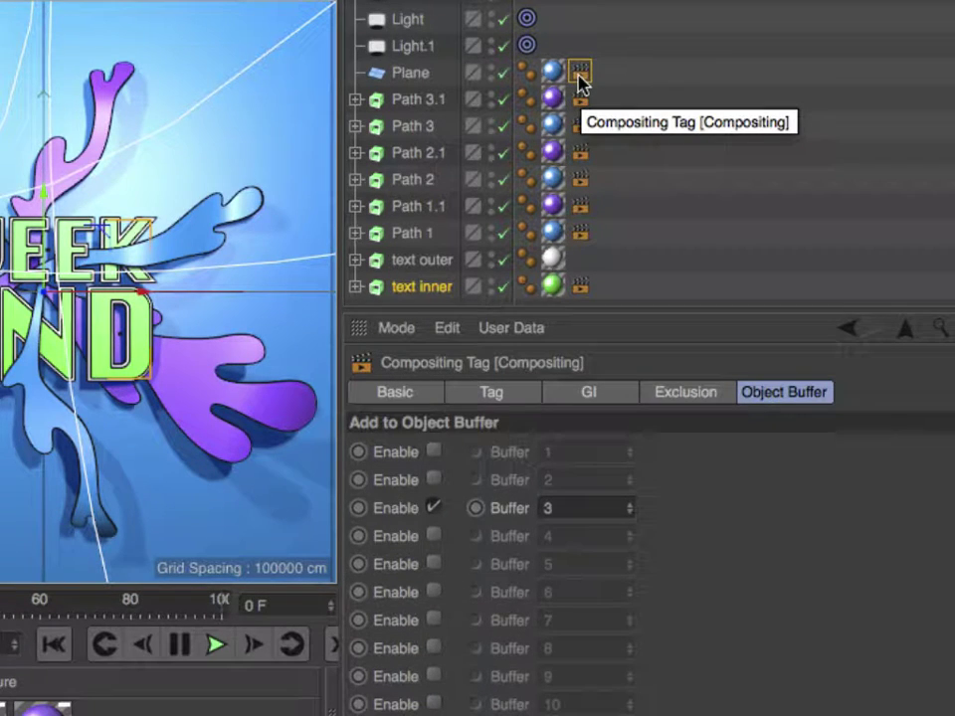
pyautogui.click(435, 508)
pyautogui.click(435, 537)
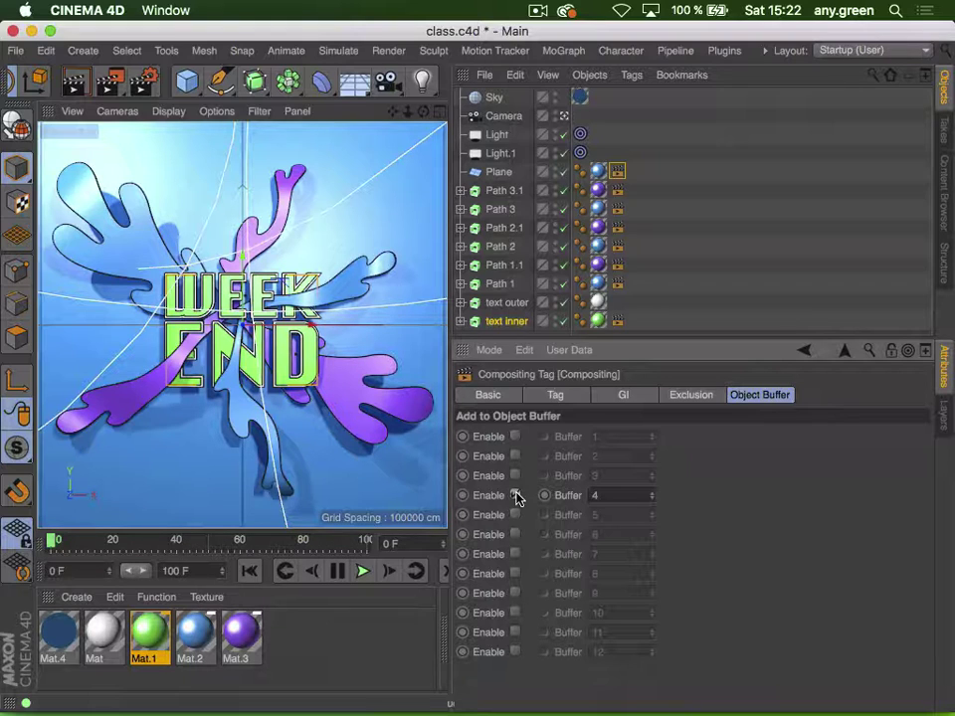
# Add four Object Buffer passes to the render settings' Multi-Pass output
pyautogui.click(144, 80)
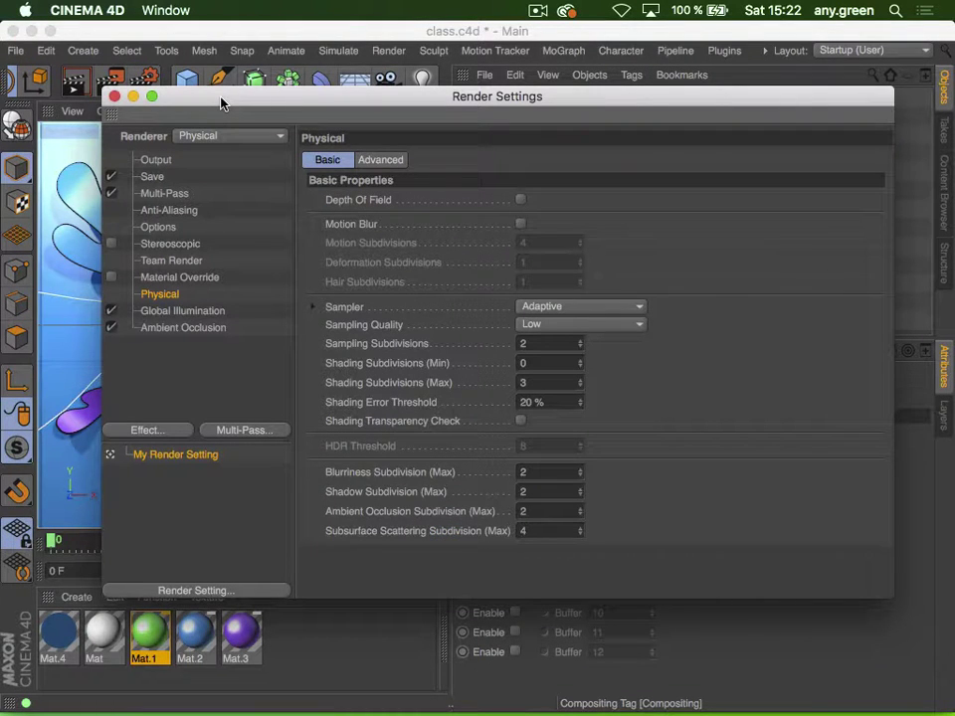
pyautogui.moveTo(221, 102); pyautogui.dragTo(197, 113)
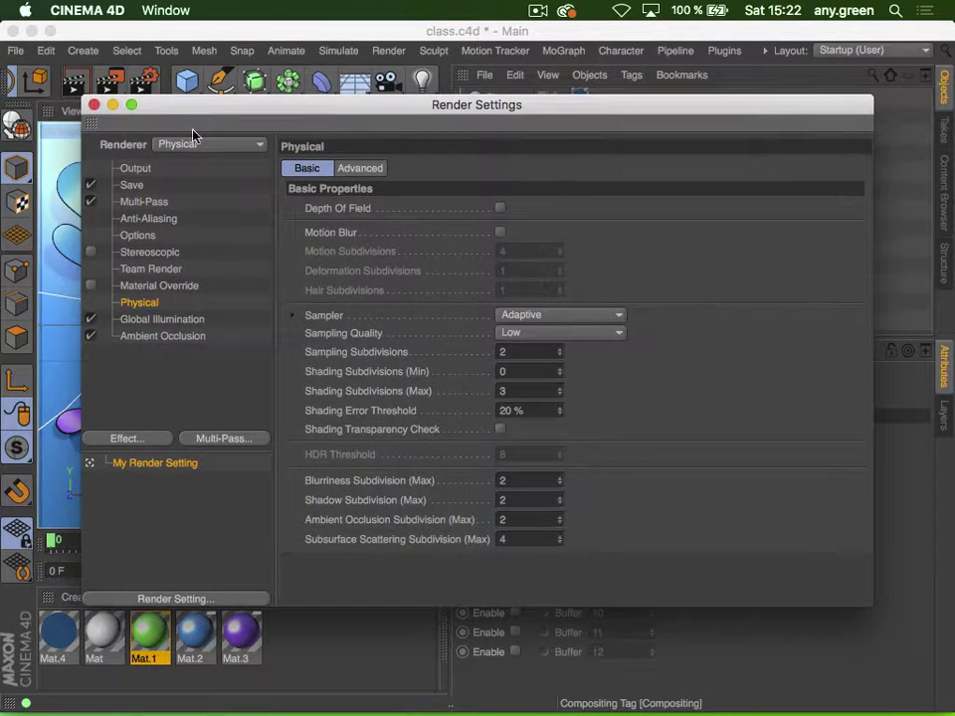
pyautogui.click(145, 205)
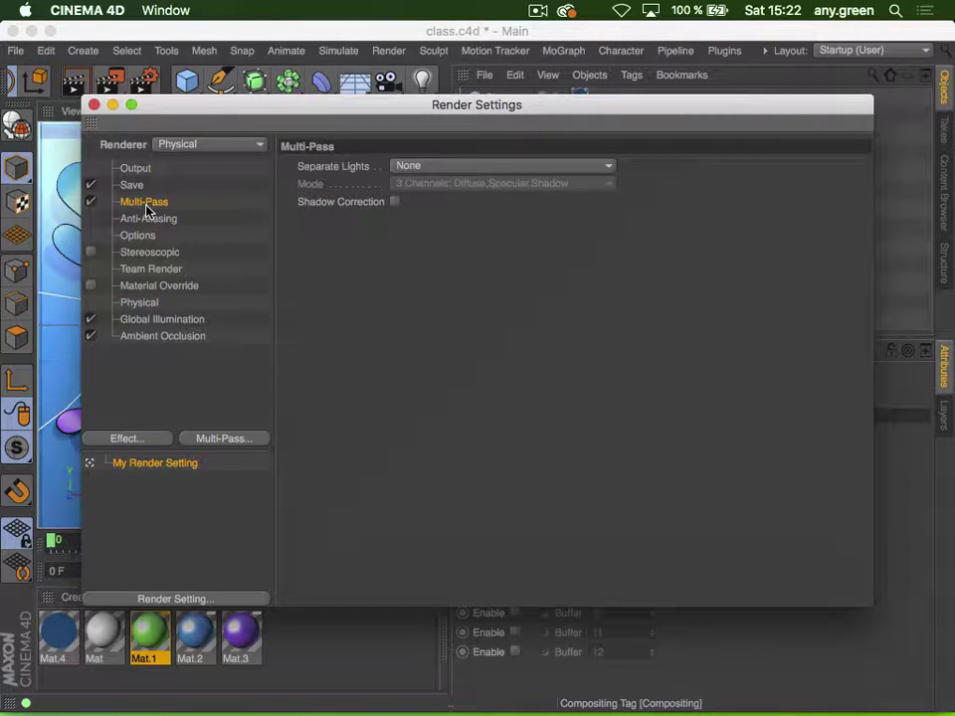
pyautogui.click(239, 443)
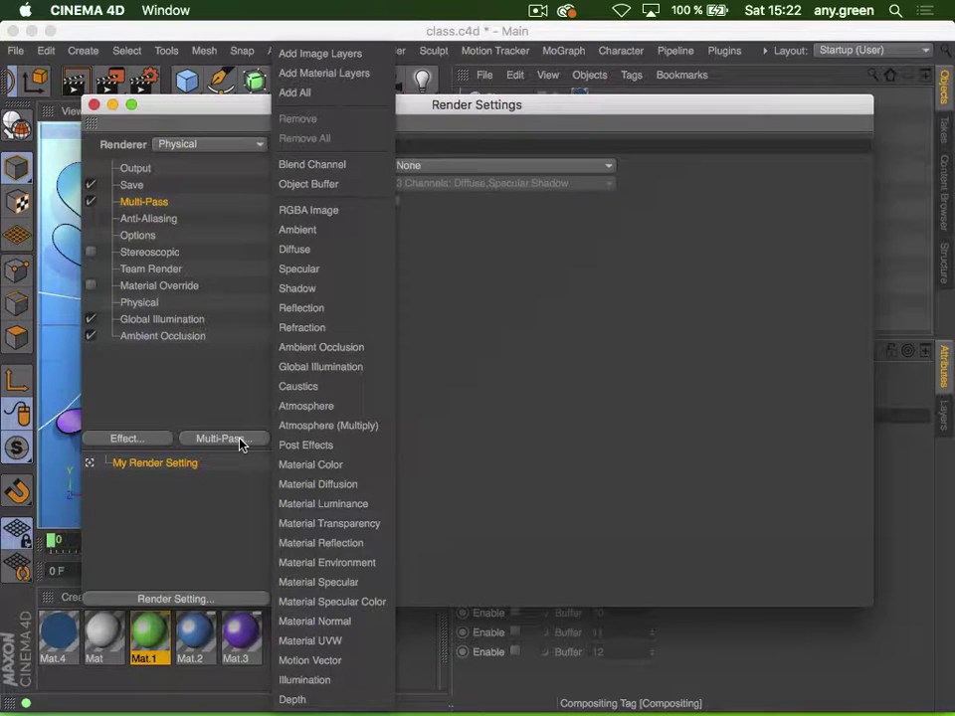
pyautogui.click(316, 184)
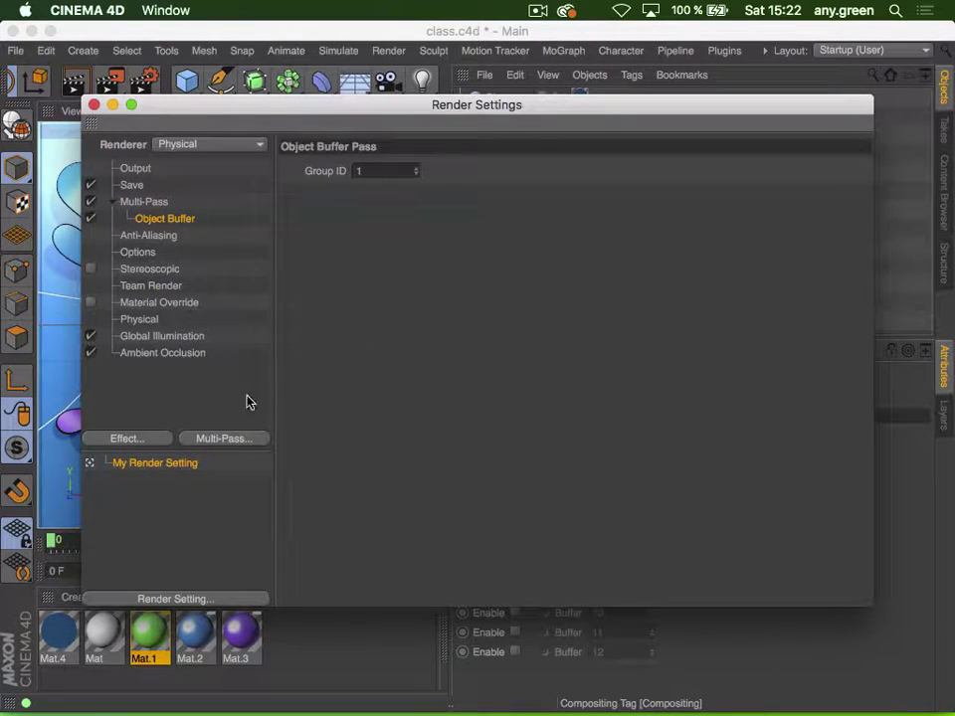
pyautogui.click(210, 445)
pyautogui.click(341, 185)
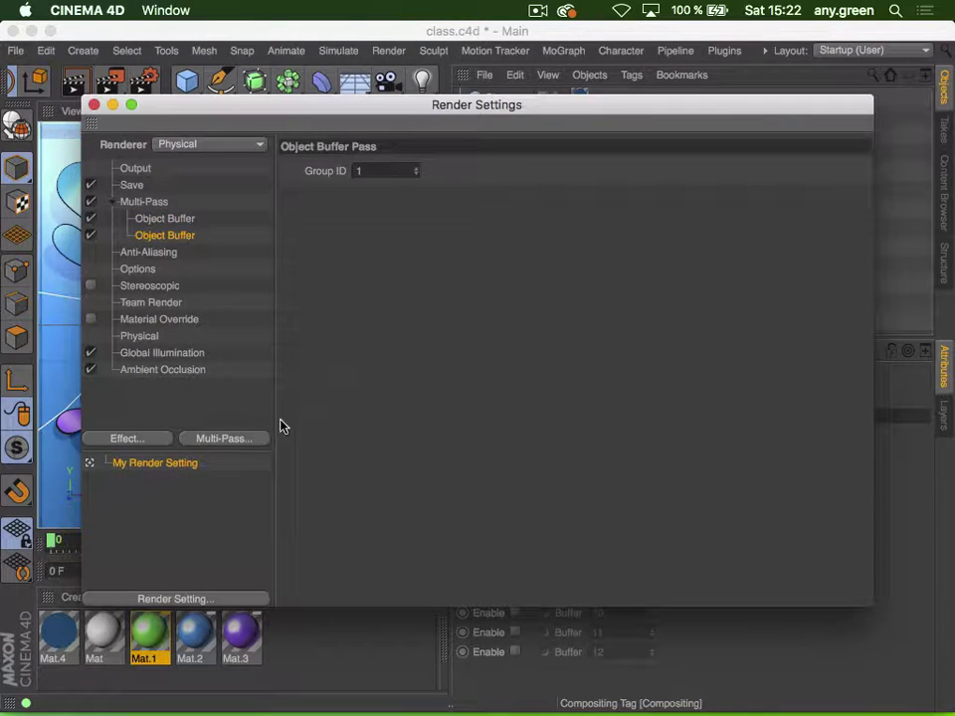
pyautogui.click(224, 444)
pyautogui.click(331, 184)
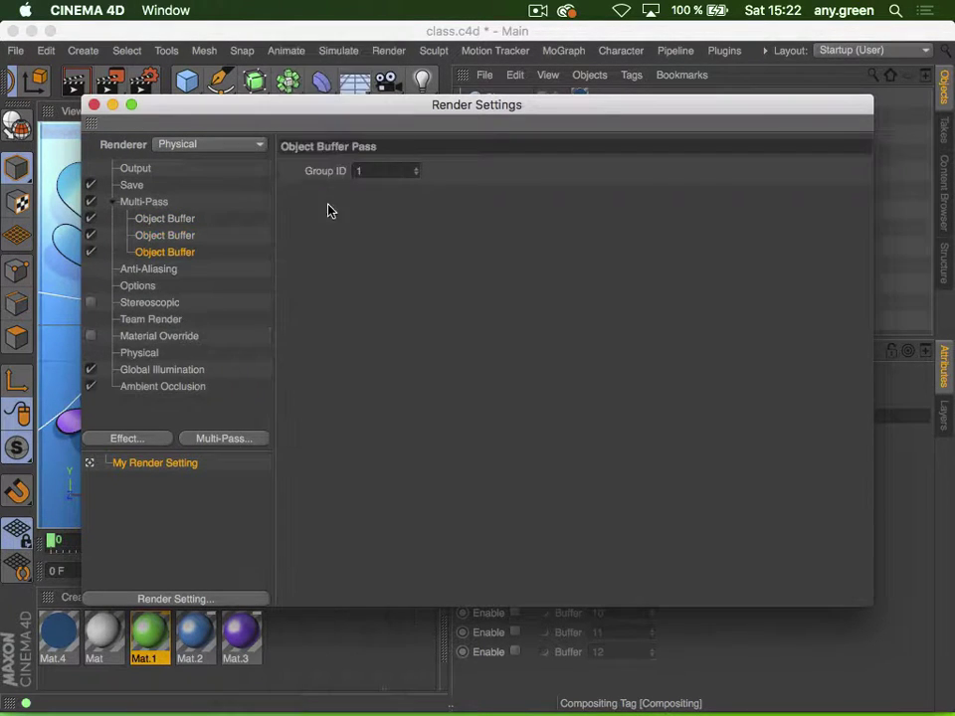
pyautogui.click(223, 436)
pyautogui.click(334, 183)
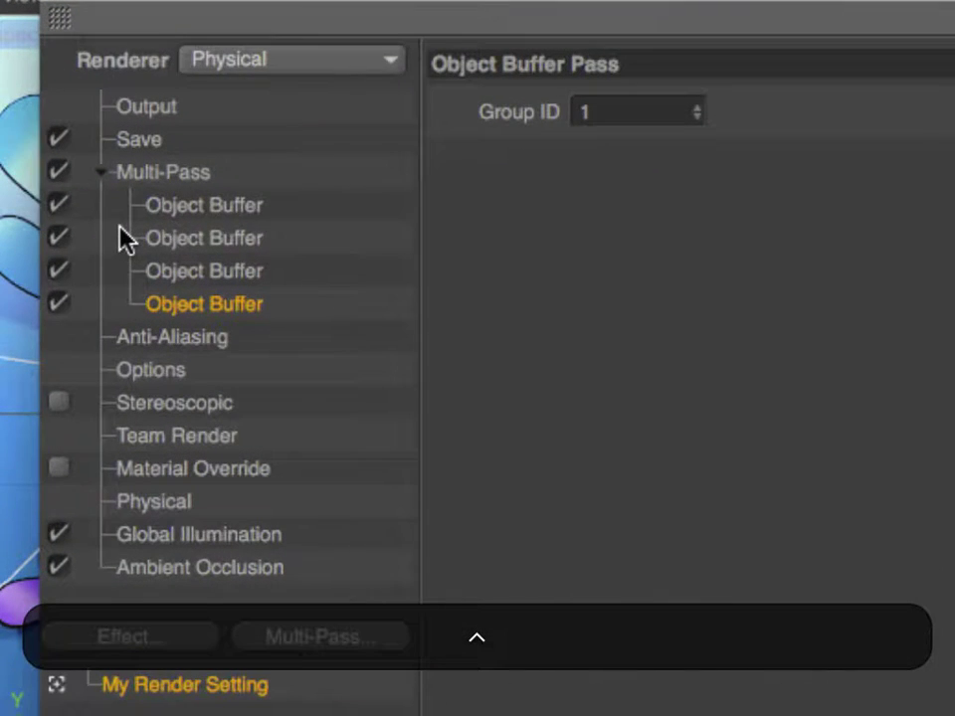
# Set the Group ID of the second, third and fourth Object Buffer passes to 2, 3 and 4 respectively
pyautogui.click(218, 205)
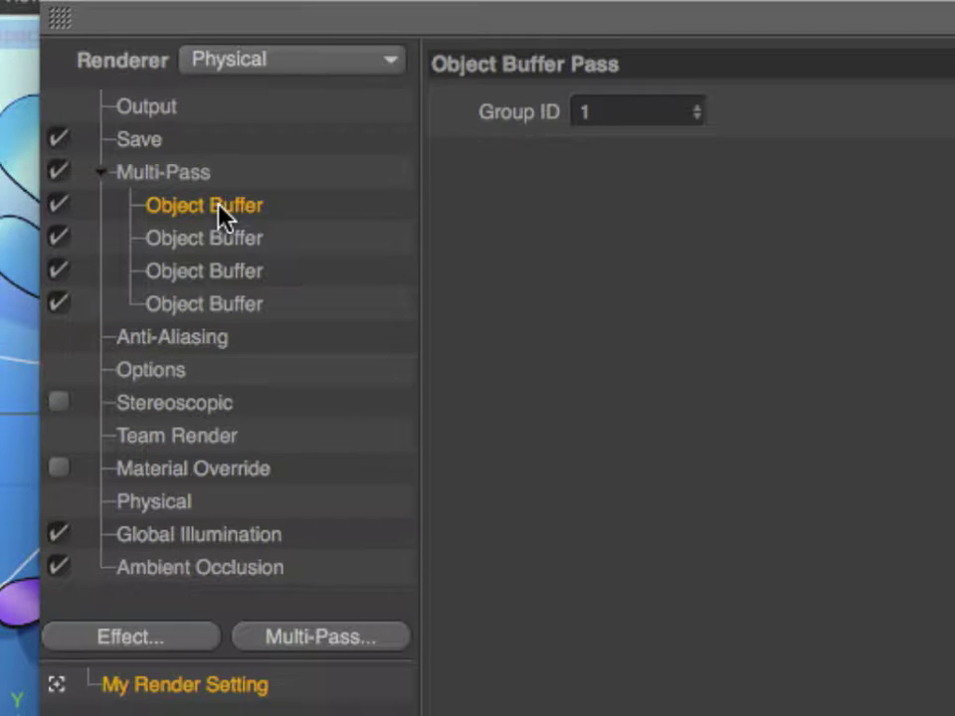
pyautogui.click(238, 239)
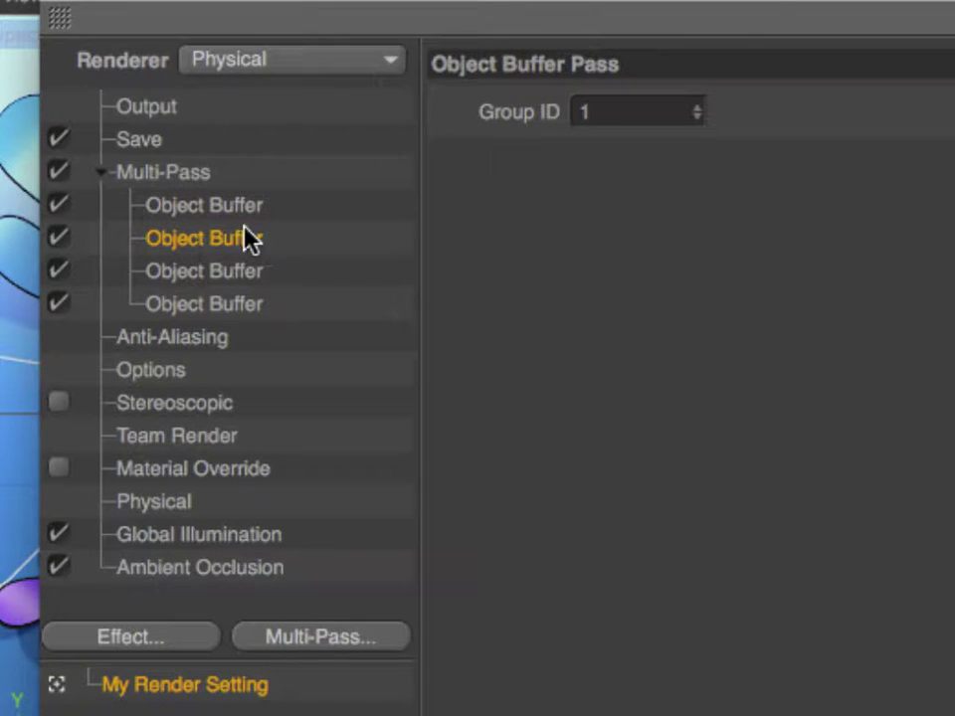
pyautogui.doubleClick(587, 111)
pyautogui.write('2')
pyautogui.press('Return')
pyautogui.click(236, 284)
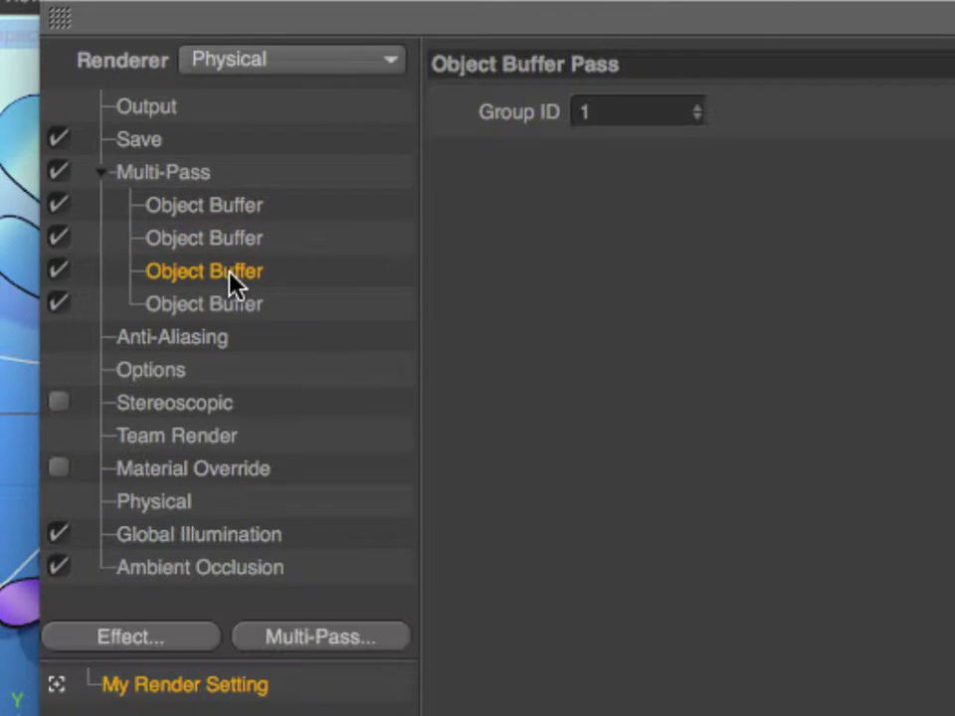
pyautogui.doubleClick(601, 112)
pyautogui.write('3')
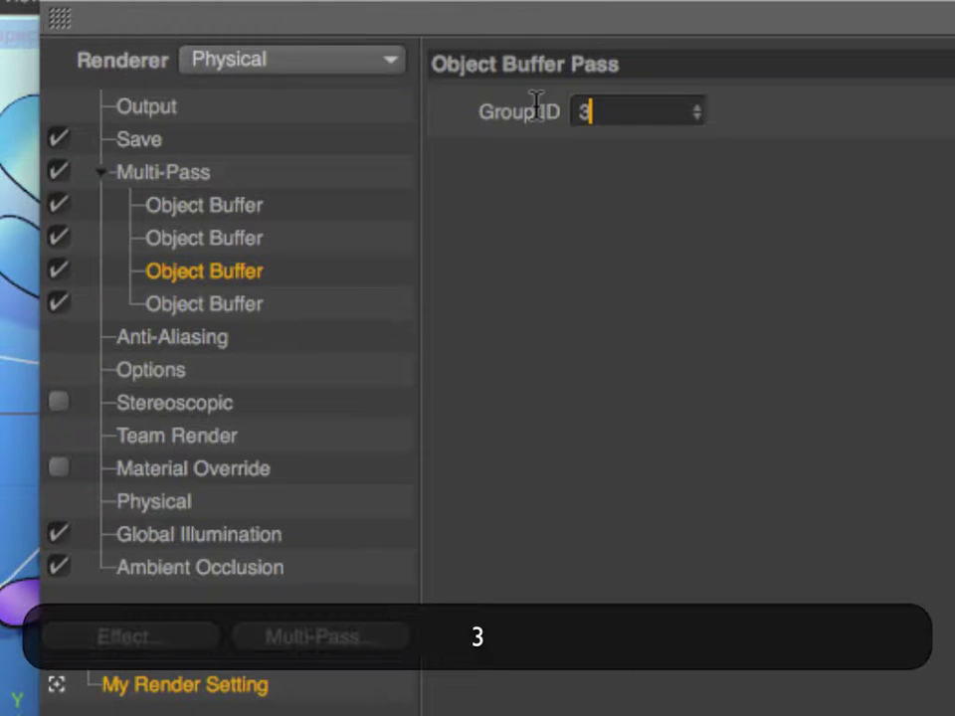
pyautogui.click(244, 306)
pyautogui.doubleClick(621, 111)
pyautogui.write('4')
pyautogui.click(554, 328)
pyautogui.keyDown('ctrl'); pyautogui.scroll(-5, 554, 328); pyautogui.keyUp('ctrl')
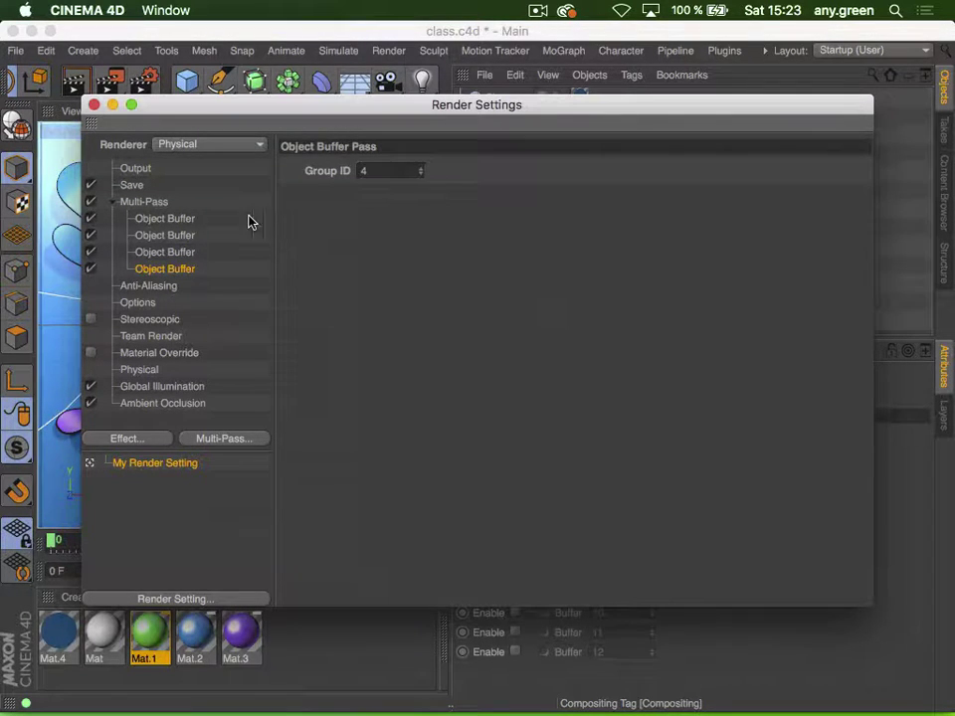
pyautogui.click(112, 202)
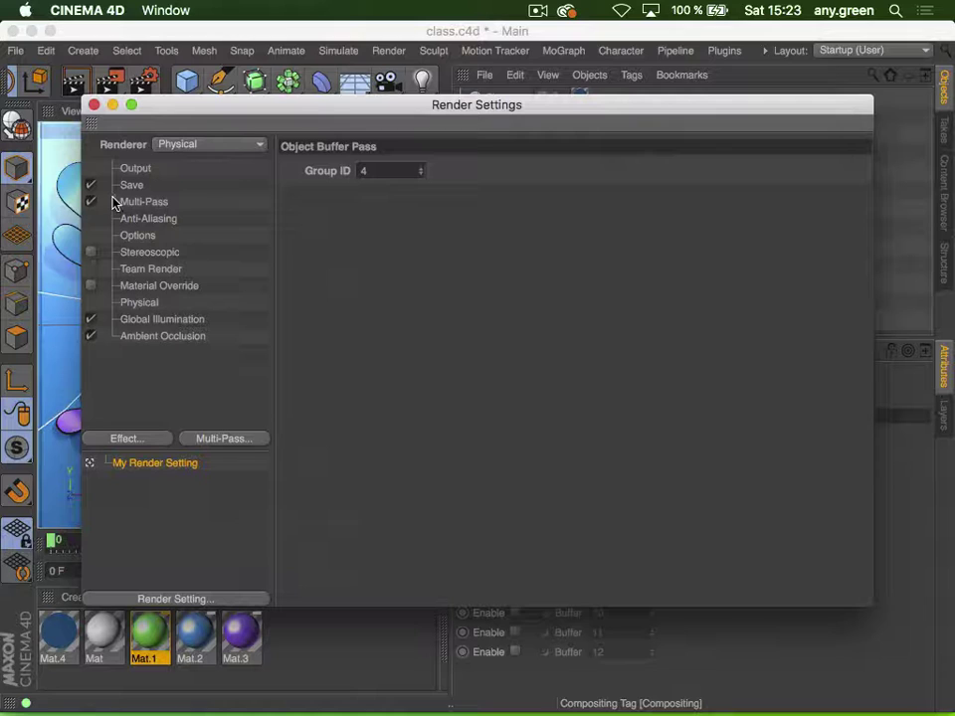
# Set the regular image's save file to weekend on the Desktop
pyautogui.click(128, 187)
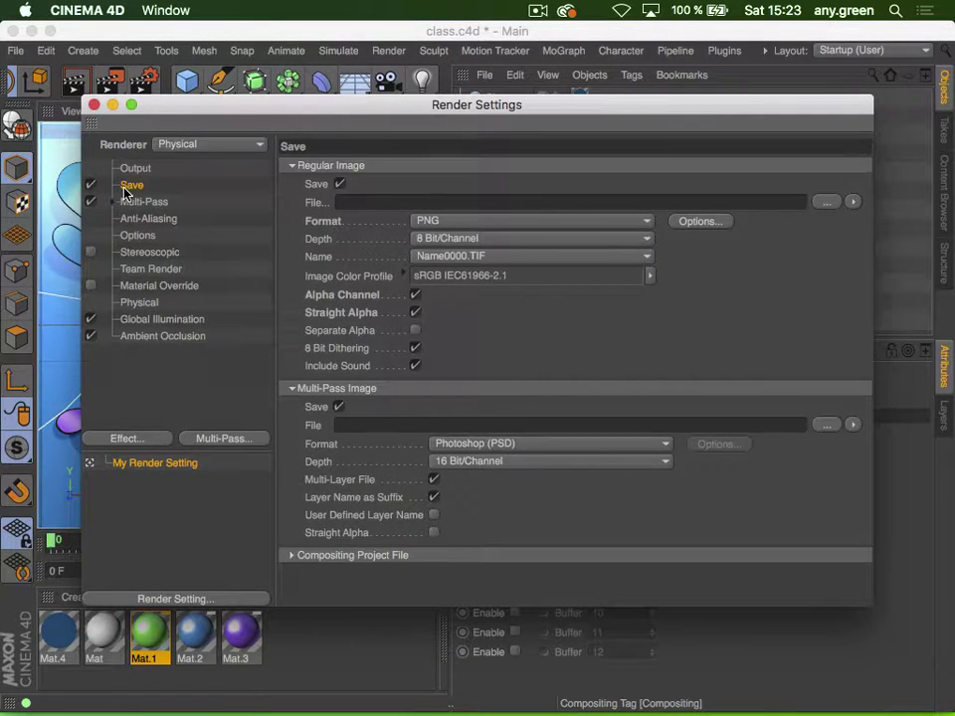
pyautogui.click(823, 205)
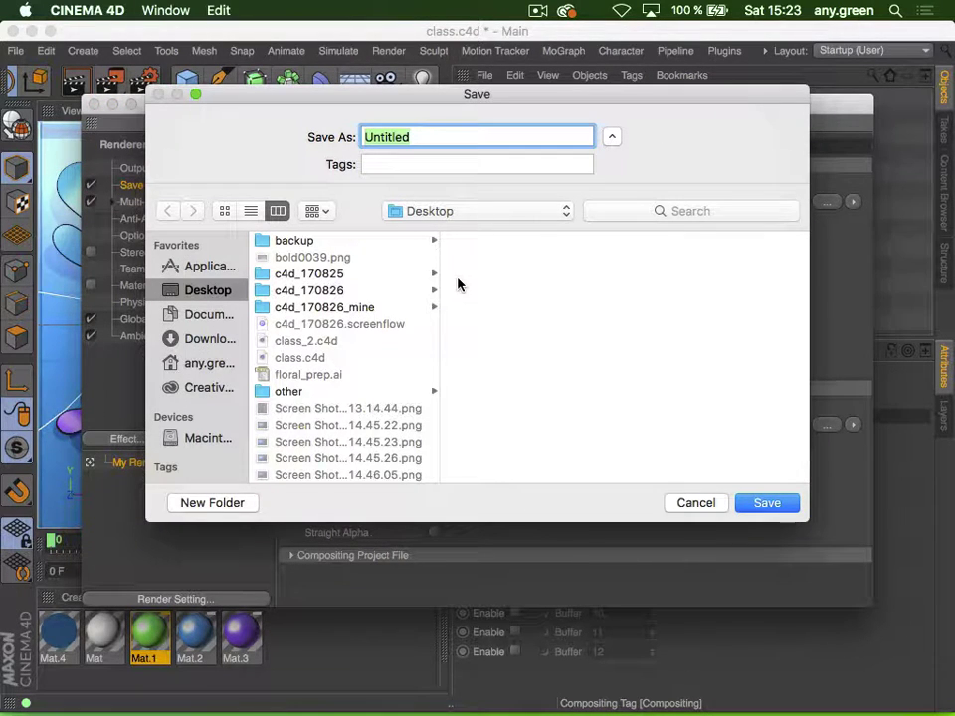
pyautogui.write('weekend')
pyautogui.press('Return')
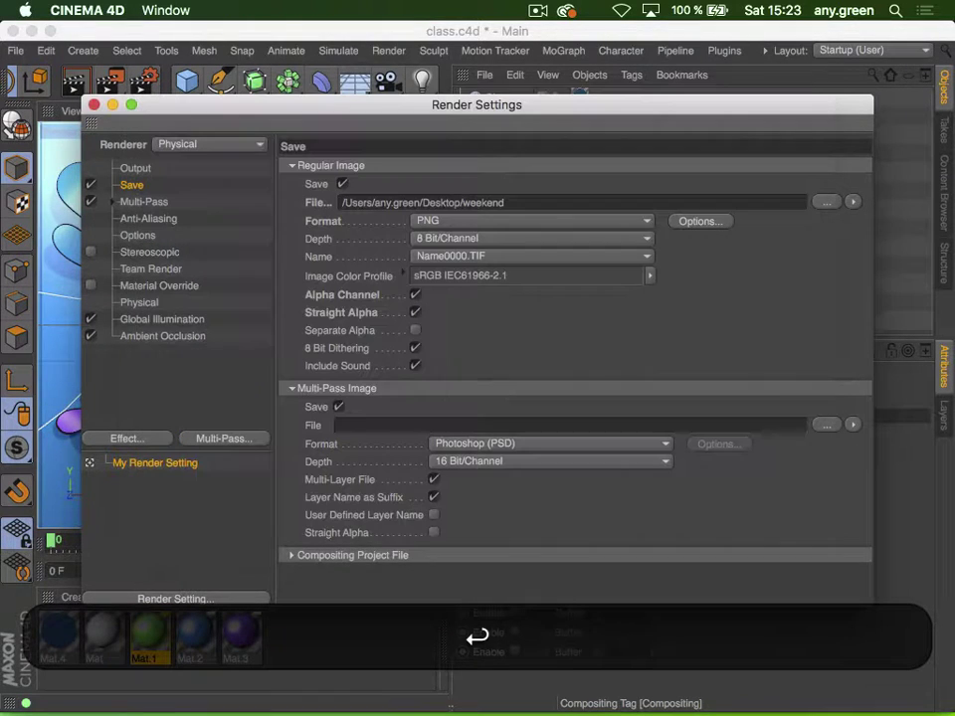
# Copy the regular image's file path into the multi-pass image's file path
pyautogui.keyDown('ctrl'); pyautogui.scroll(3, 780, 498); pyautogui.keyUp('ctrl')
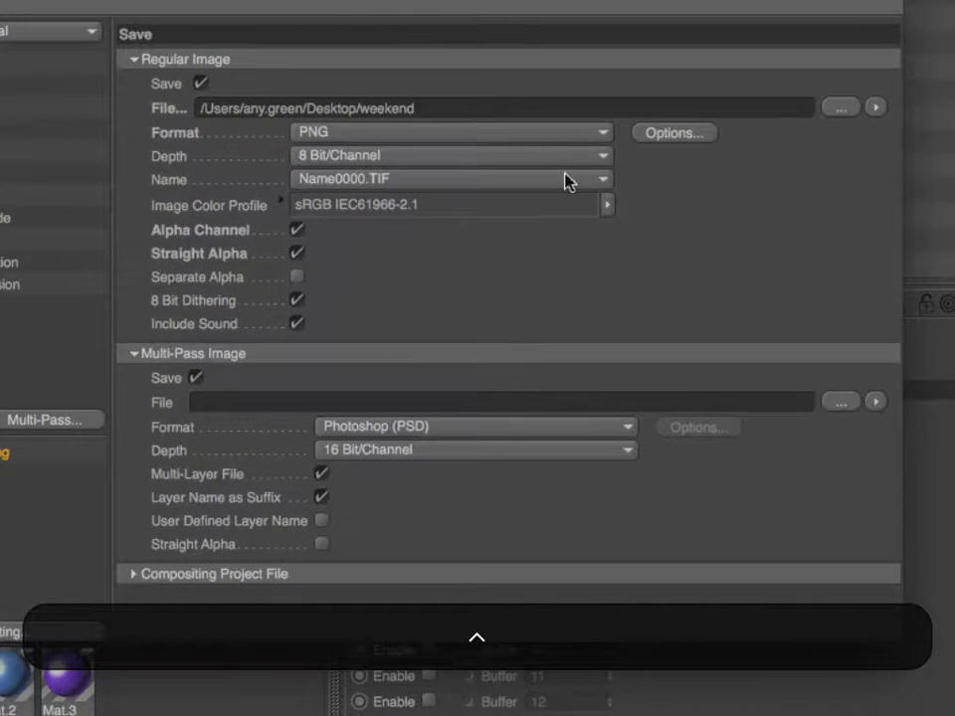
pyautogui.moveTo(447, 108); pyautogui.dragTo(143, 122)
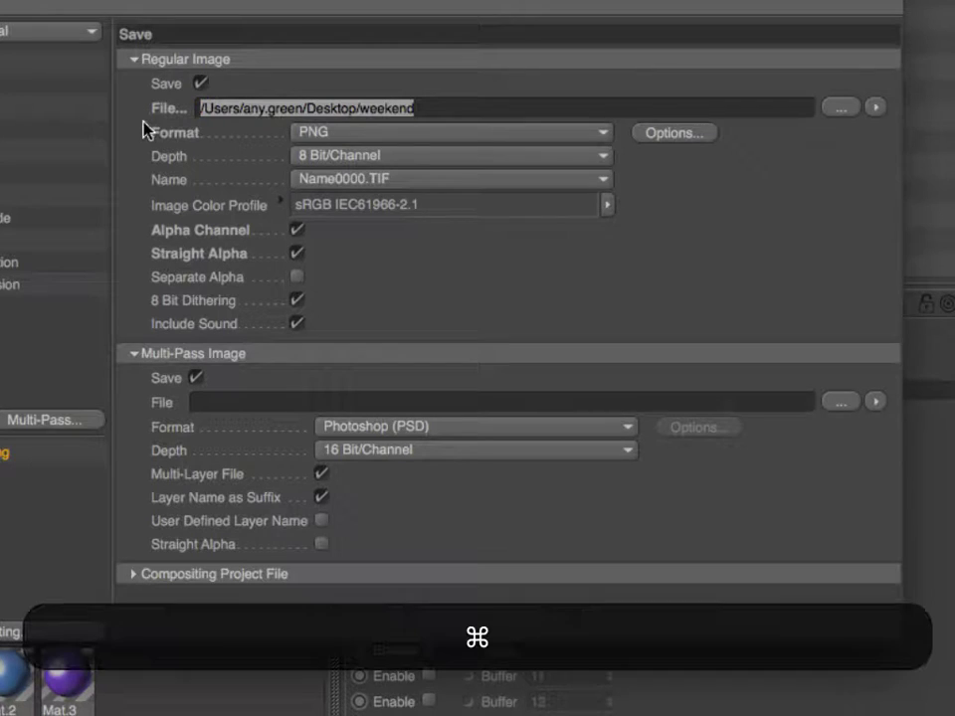
pyautogui.press('super+c')
pyautogui.click(228, 400)
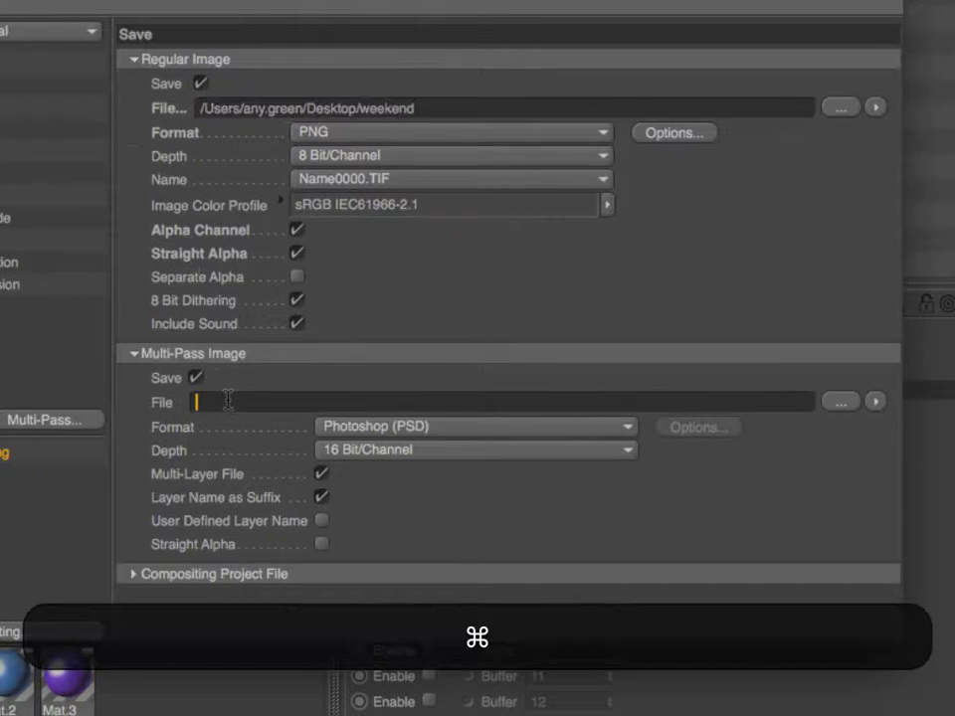
pyautogui.press('super+v')
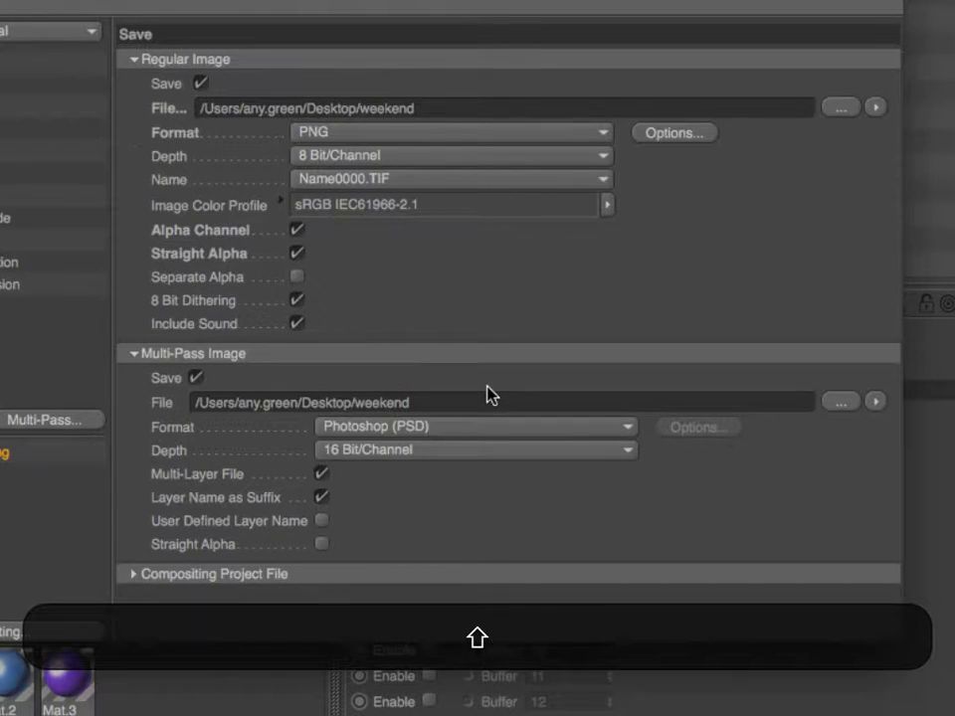
pyautogui.write('_mp')
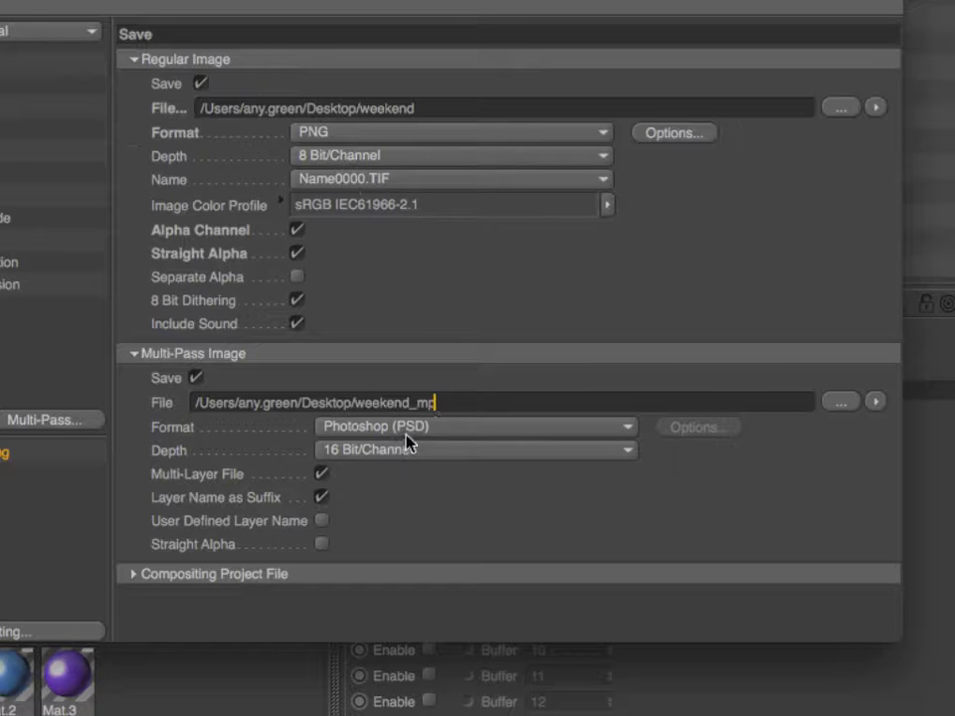
pyautogui.press('BackSpace')
pyautogui.press('BackSpace')
pyautogui.press('BackSpace')
# Confirm the multi-pass image's file path and choose 16 Bit/Channel as its depth
pyautogui.press('Return')
pyautogui.click(375, 456)
pyautogui.click(374, 462)
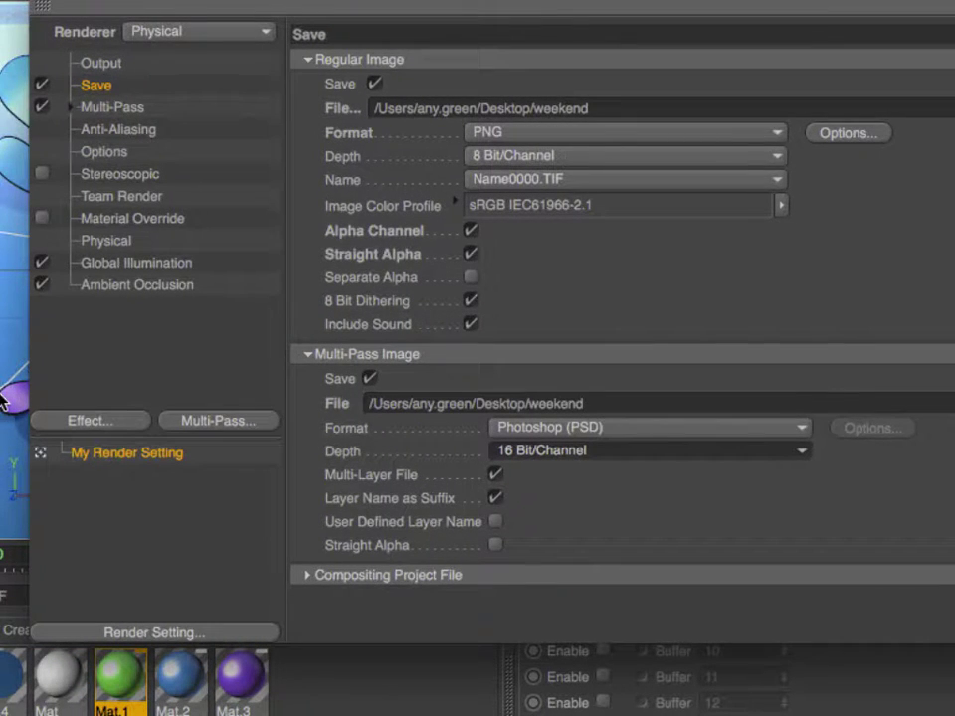
# Set the Physical renderer's sampling quality to Medium
pyautogui.click(108, 242)
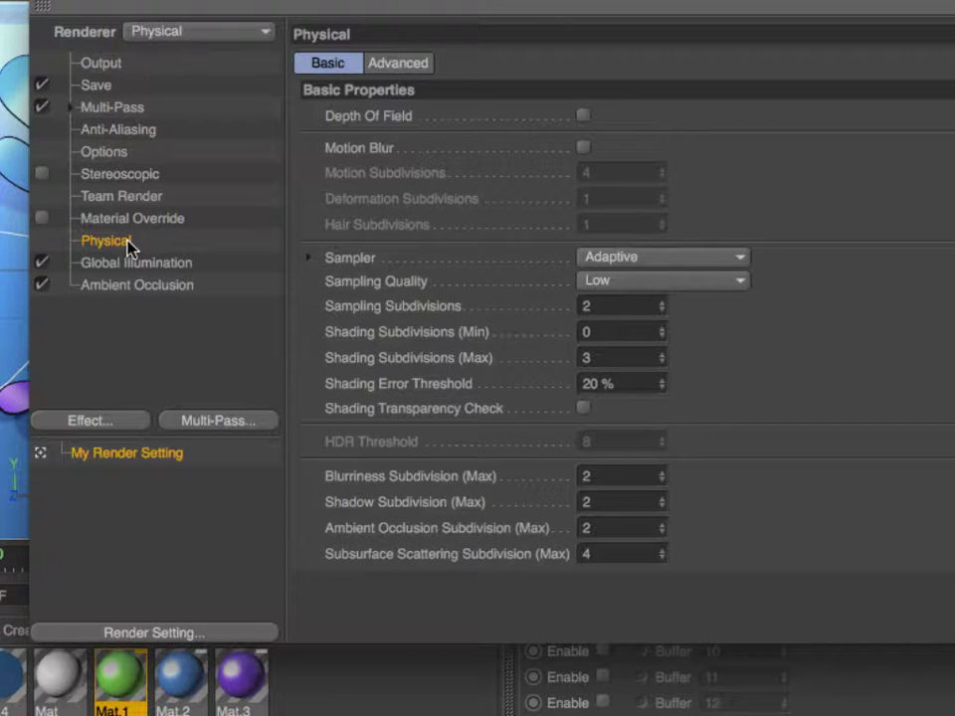
pyautogui.click(493, 285)
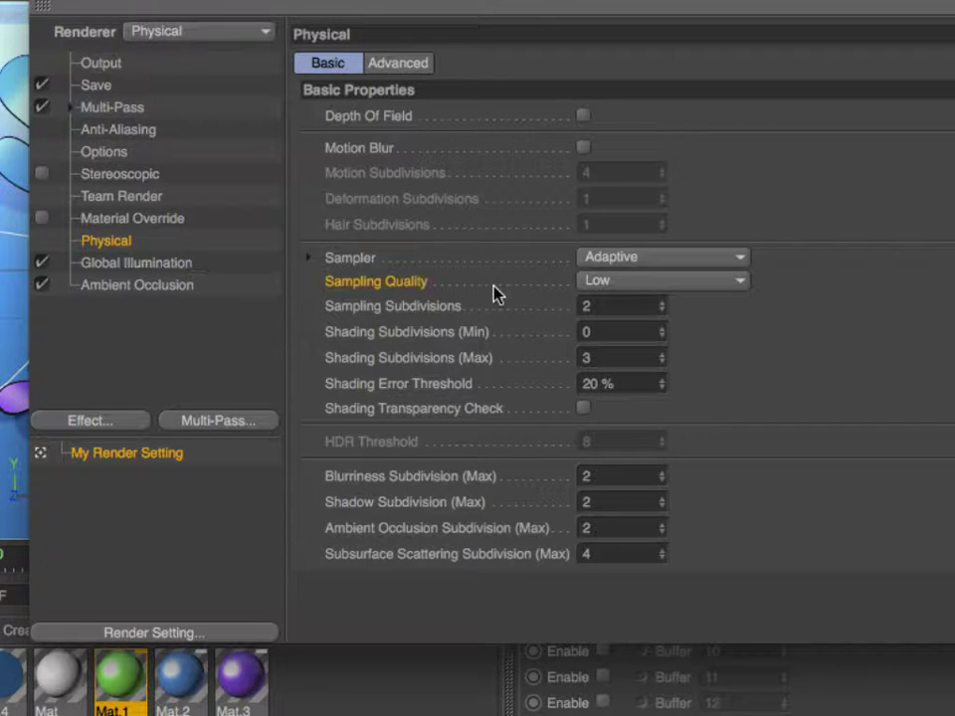
pyautogui.click(615, 286)
pyautogui.click(628, 329)
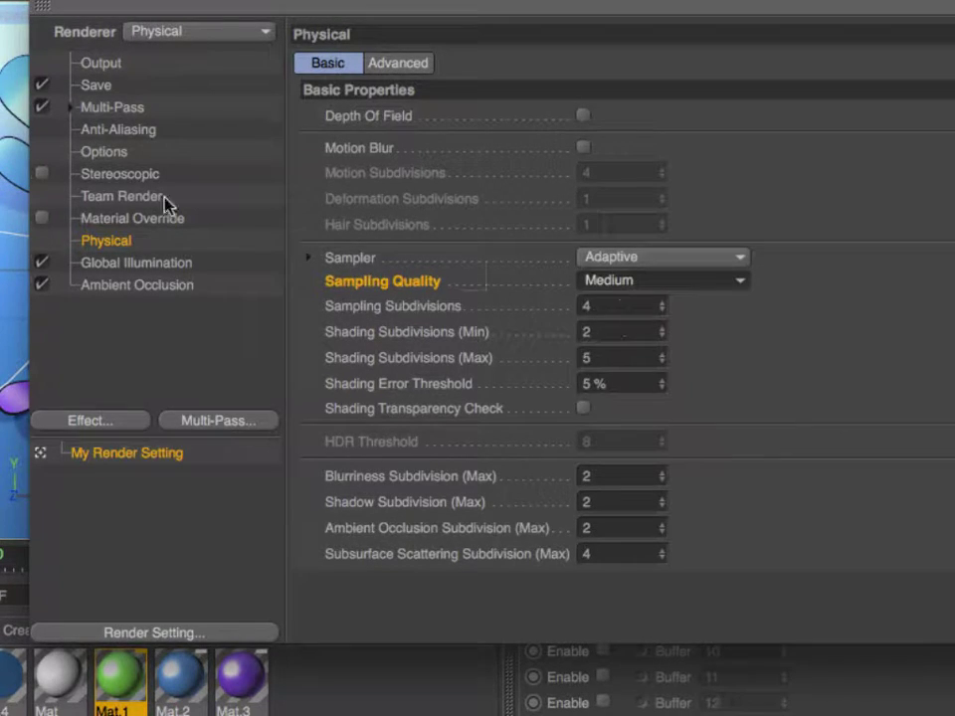
# Review the save and output settings, close the render settings and render the scene to the Picture Viewer
pyautogui.click(108, 88)
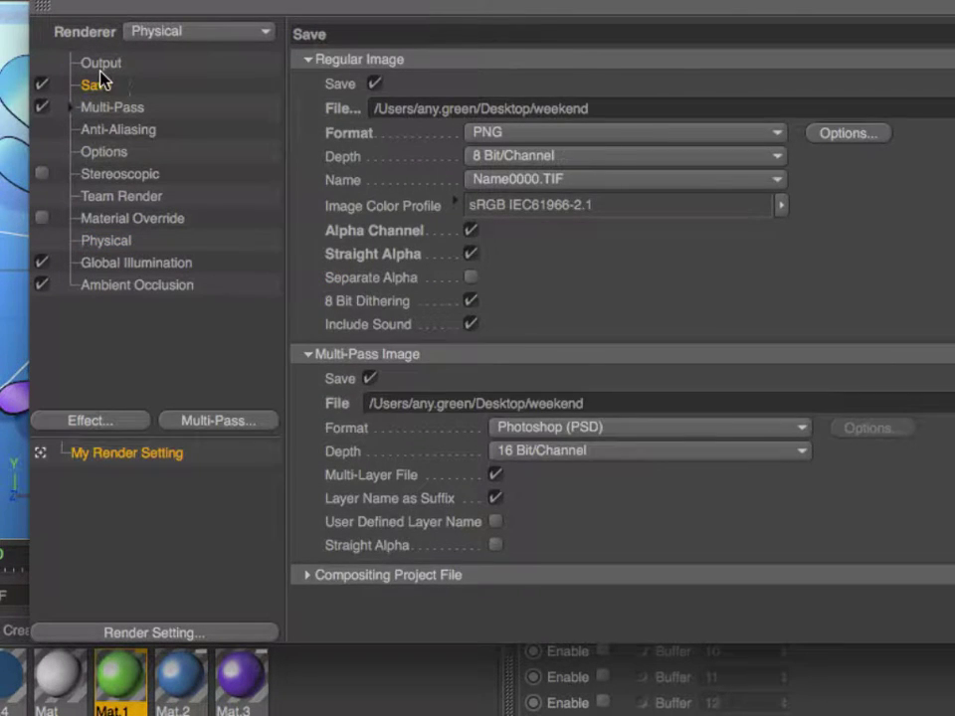
pyautogui.click(101, 65)
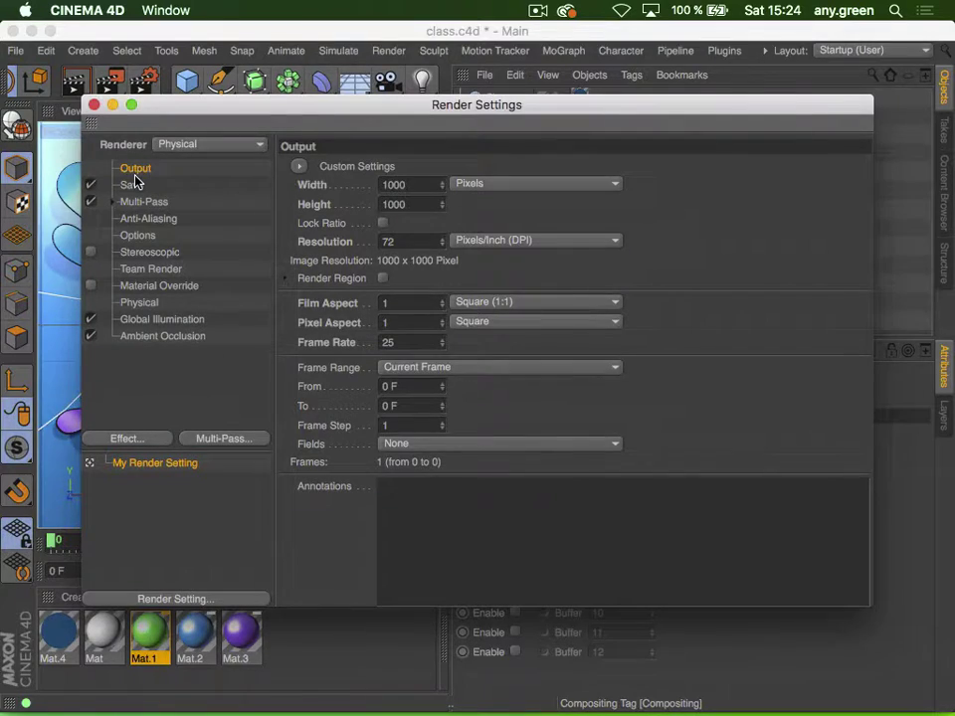
pyautogui.click(94, 104)
pyautogui.click(110, 81)
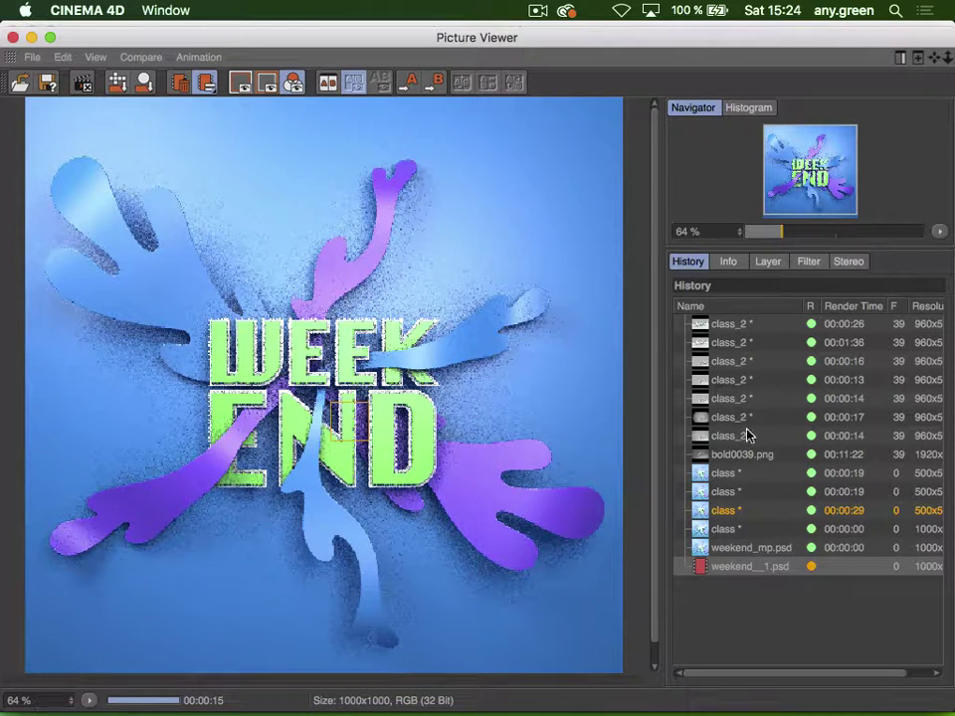
# View the earlier bold0039.png render at 50% zoom and return to the running weekend render
pyautogui.click(760, 454)
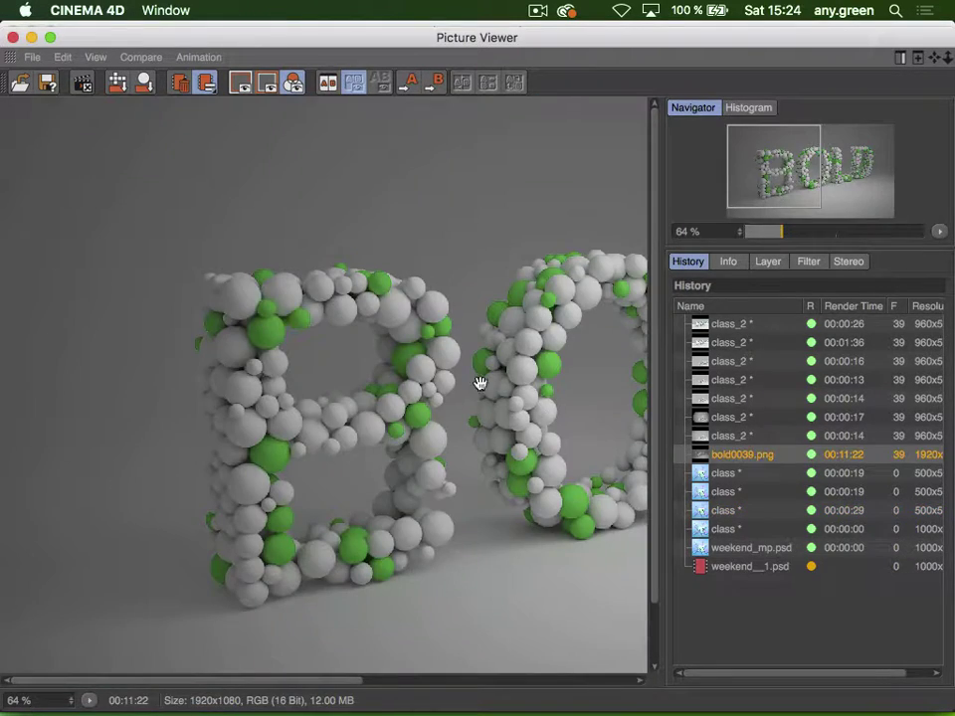
pyautogui.moveTo(481, 383); pyautogui.dragTo(107, 368)
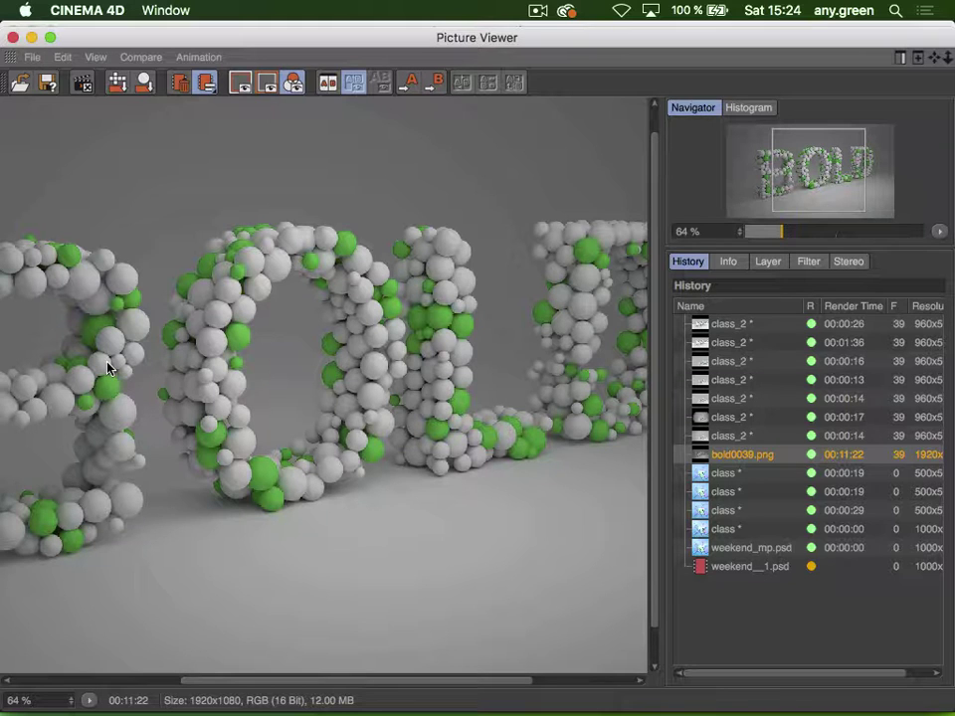
pyautogui.rightClick(65, 557)
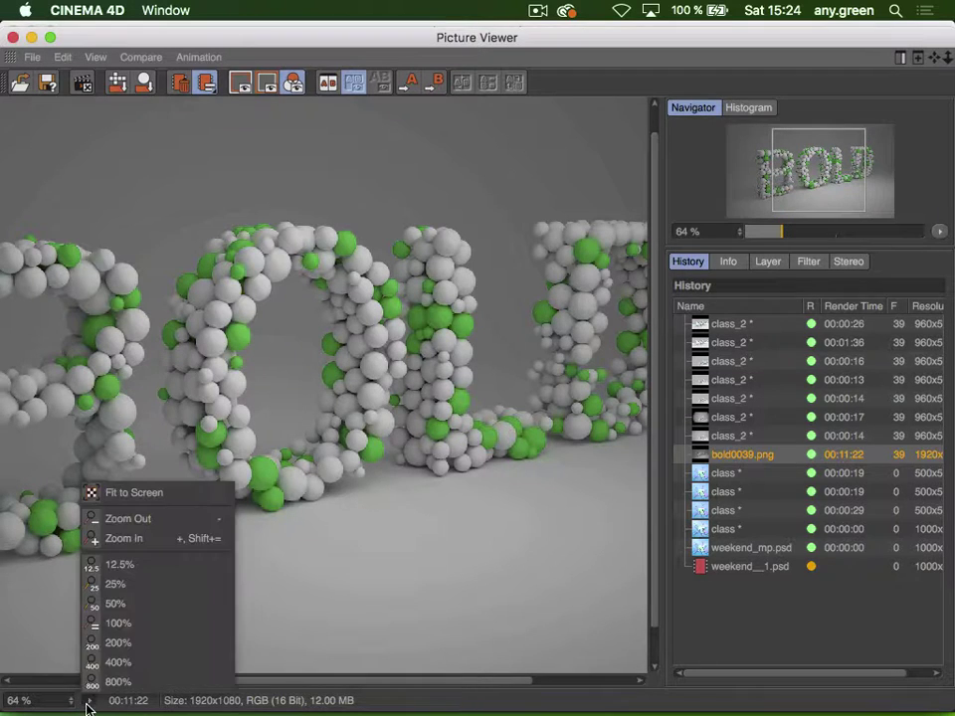
pyautogui.click(128, 614)
pyautogui.moveTo(218, 518); pyautogui.dragTo(233, 434)
pyautogui.click(726, 566)
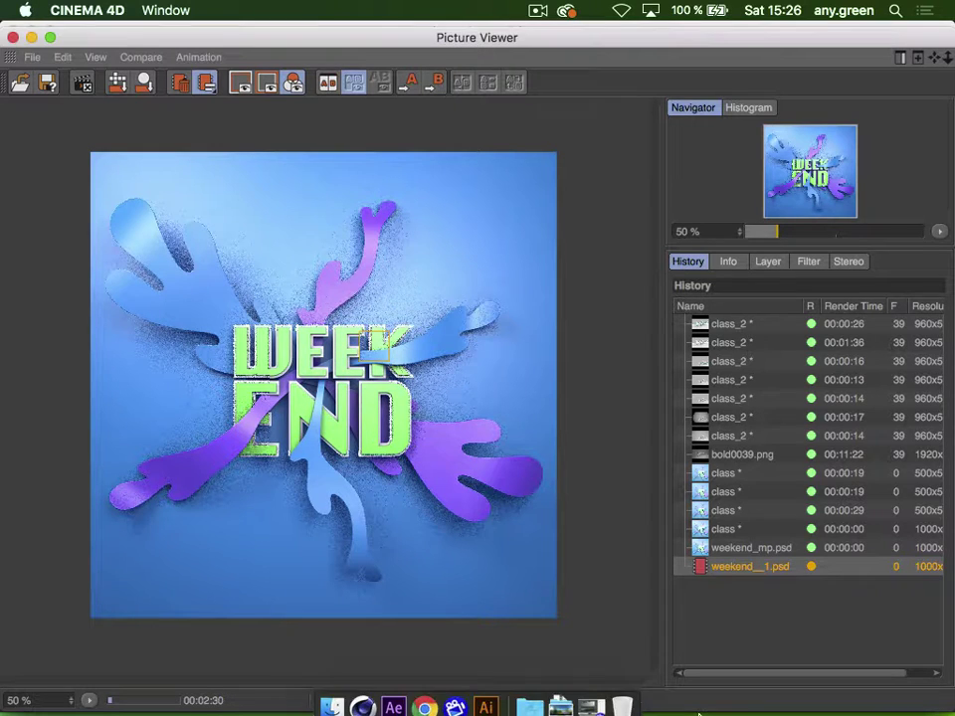
# Switch to Google Chrome and open blog.any.green
pyautogui.click(423, 698)
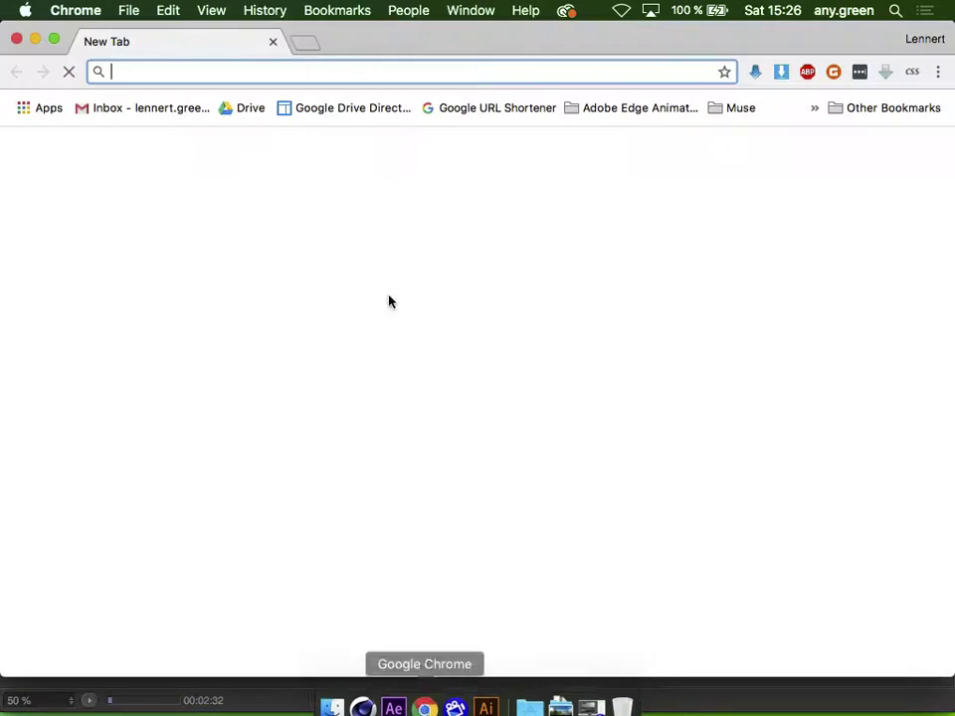
pyautogui.write('bloc')
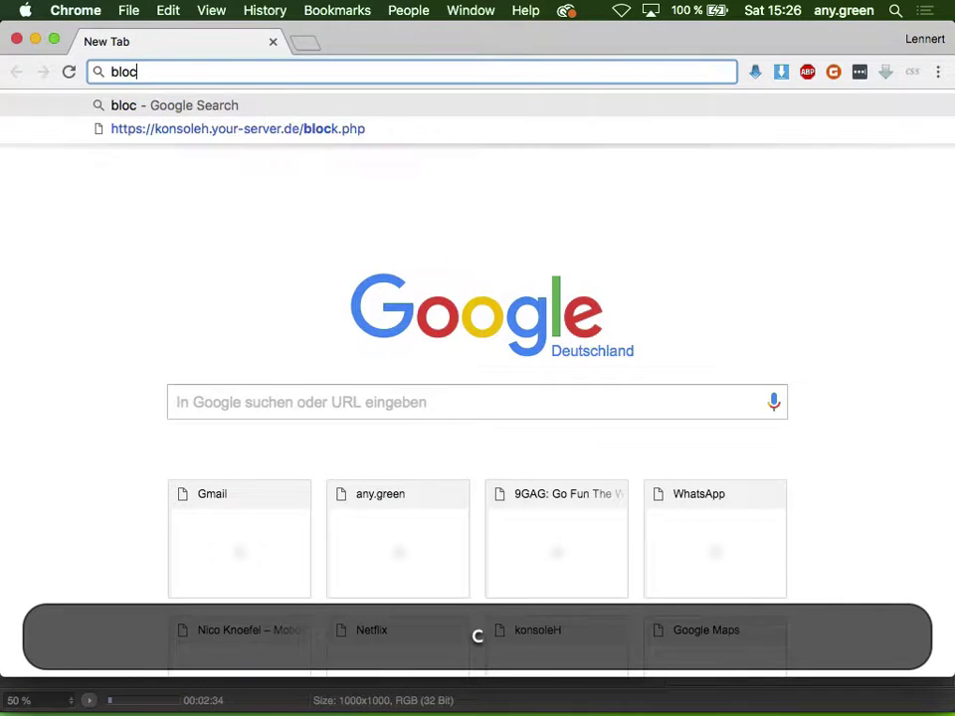
pyautogui.press('BackSpace')
pyautogui.write('x')
pyautogui.press('BackSpace')
pyautogui.press('Down')
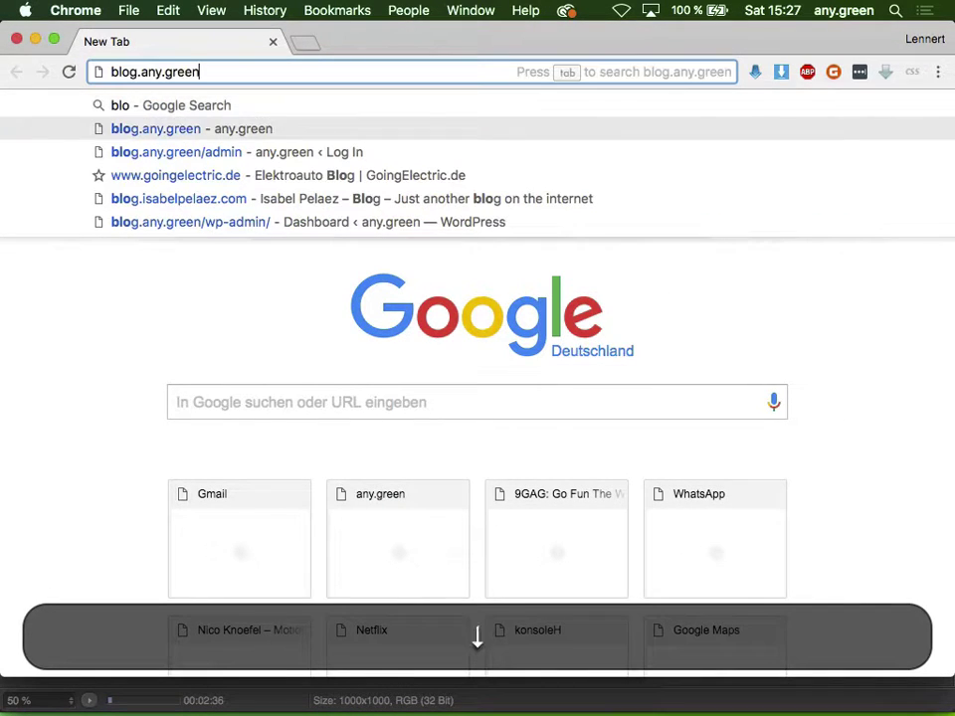
pyautogui.press('Return')
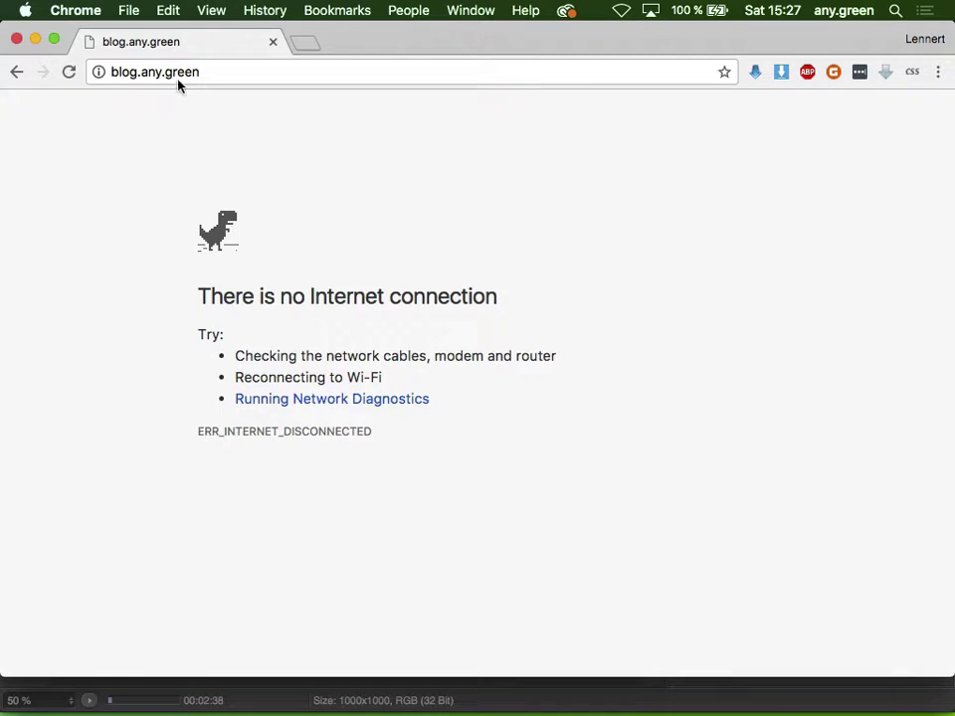